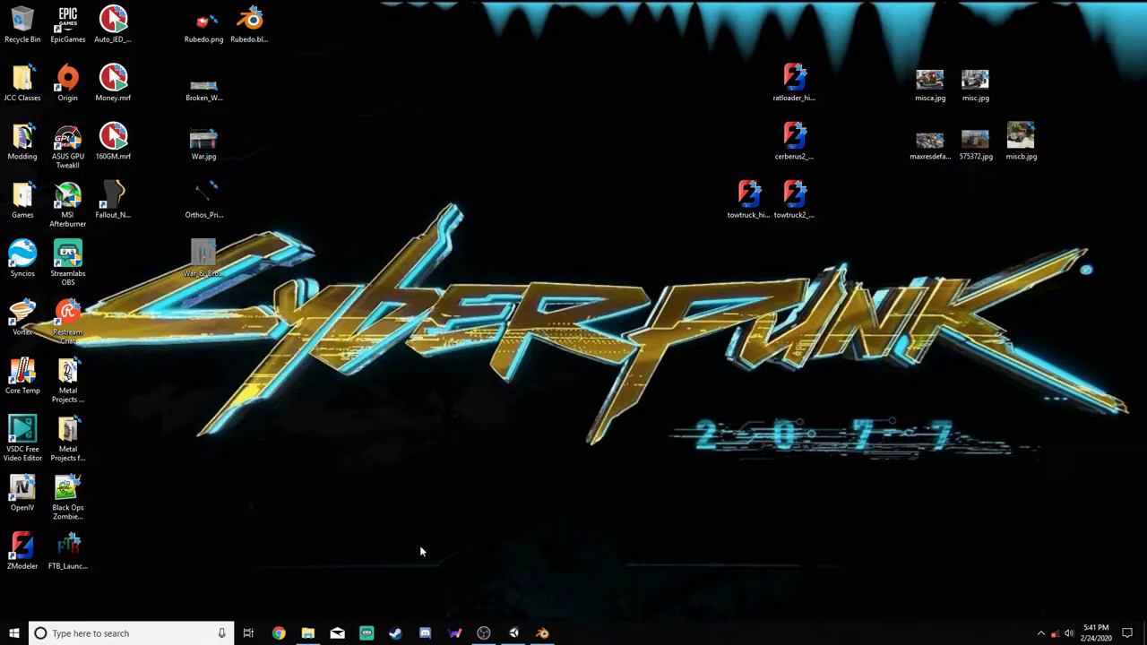
Open the AK-47-BEAST CFS 2018 folder in File Explorer to view the rifle's files
{"action": "left_click", "coordinate": [307, 634]}
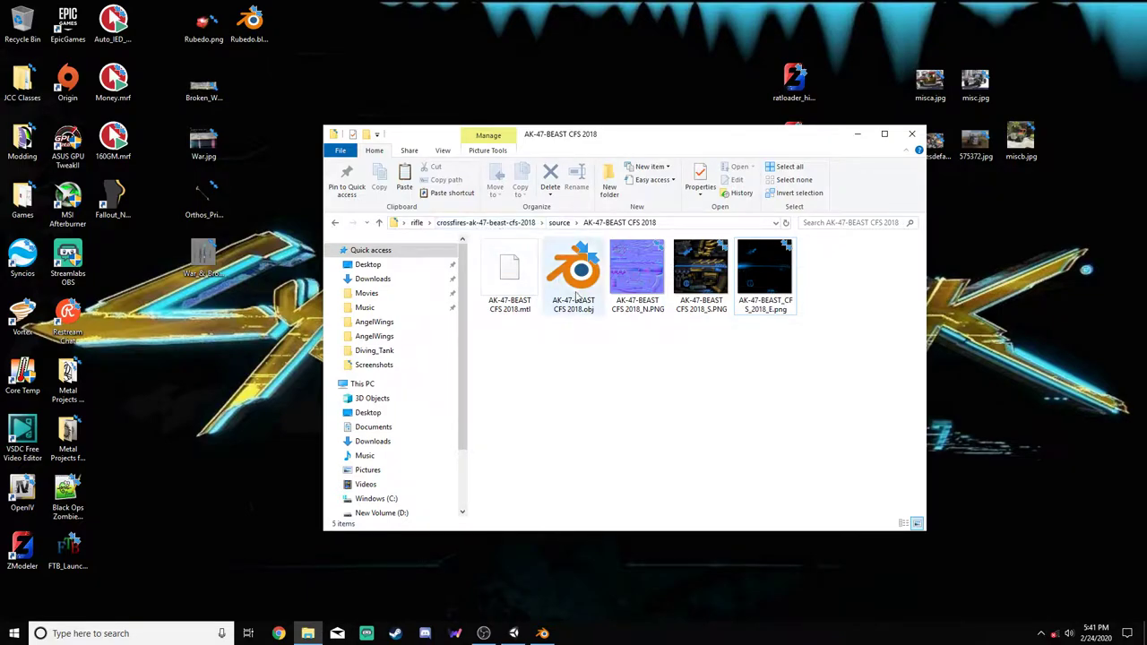
Review the _E, _S and _N texture PNGs, then bring up Blender with the rifle
{"action": "left_click", "coordinate": [752, 289]}
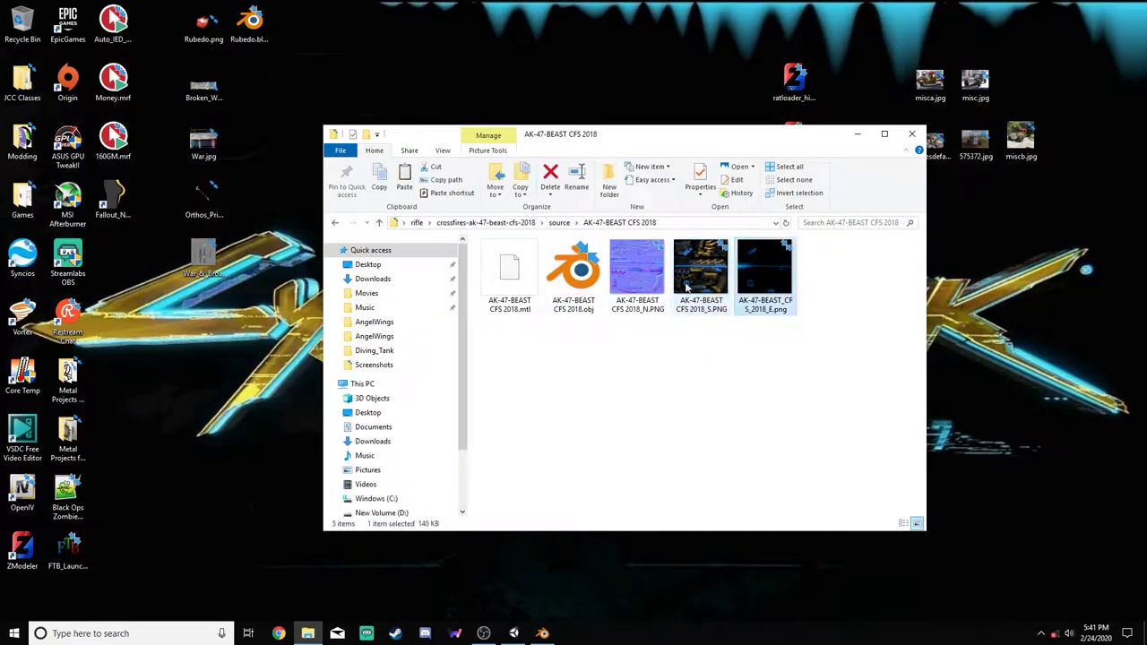
{"action": "left_click_drag", "start_coordinate": [753, 353], "coordinate": [793, 421]}
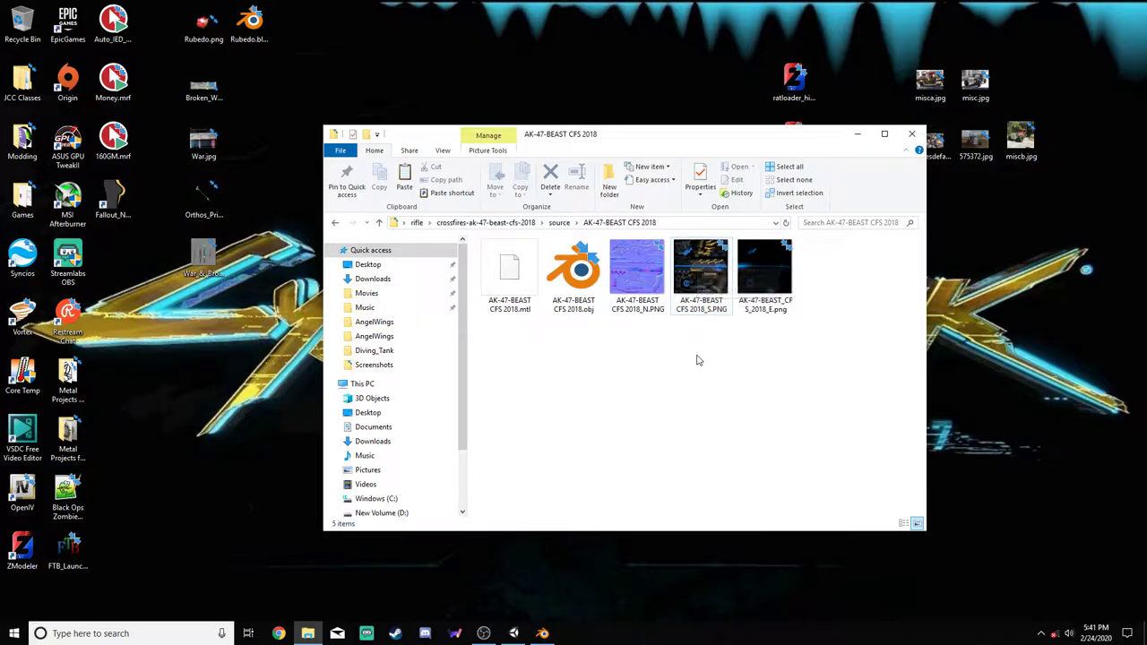
{"action": "left_click", "coordinate": [717, 294]}
{"action": "left_click_drag", "start_coordinate": [717, 365], "coordinate": [757, 419]}
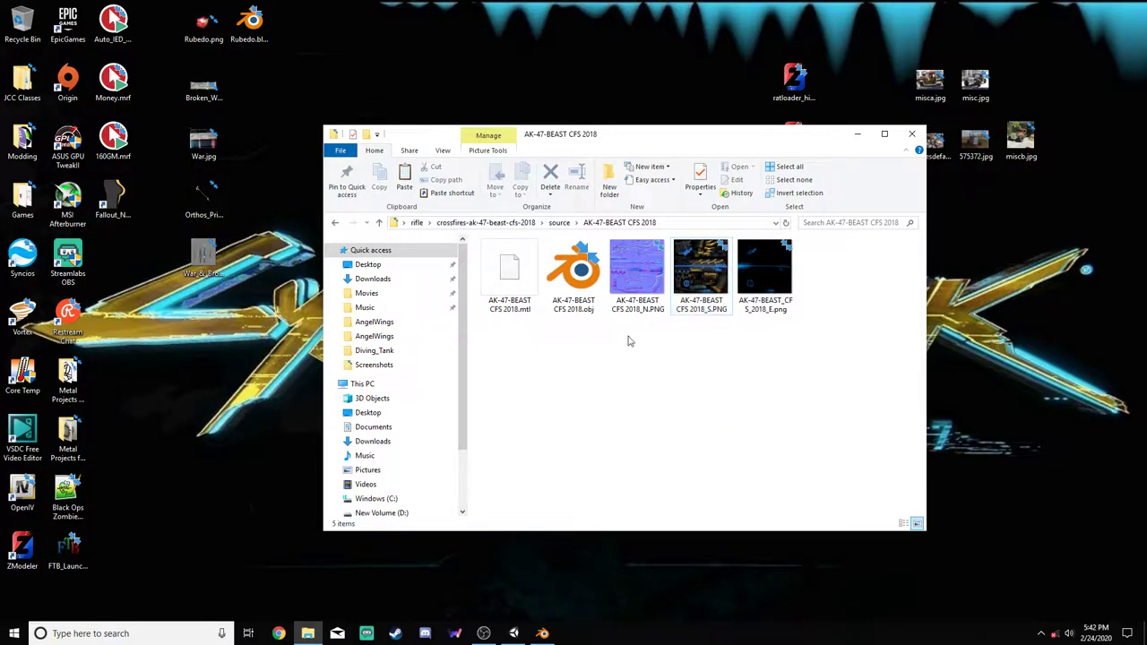
{"action": "left_click", "coordinate": [637, 273]}
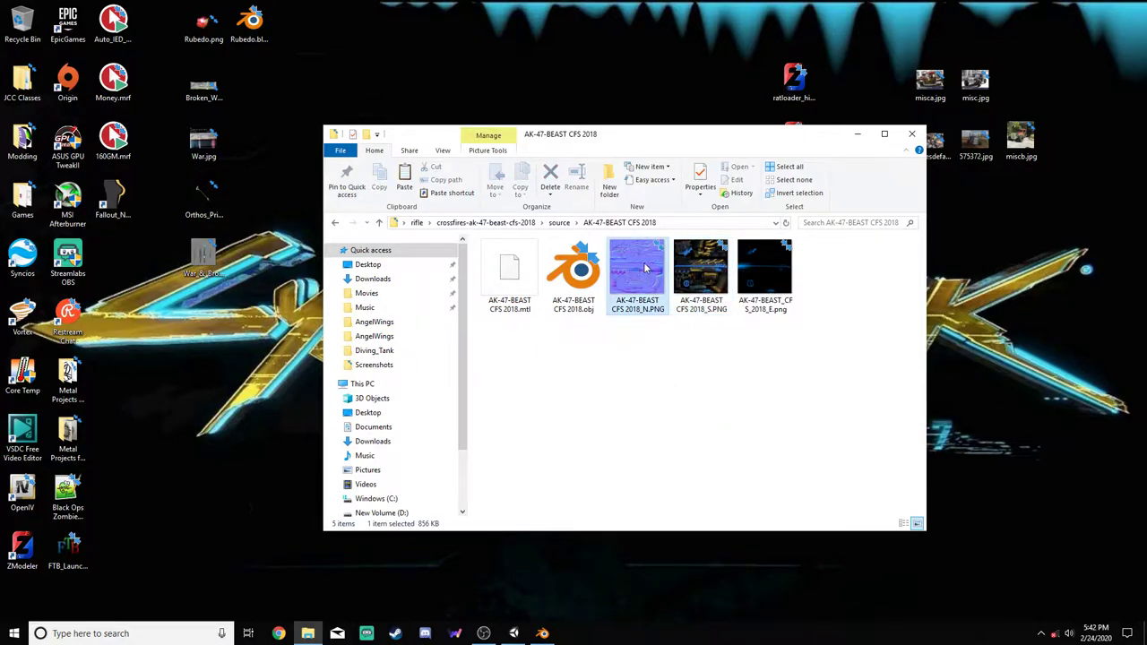
{"action": "left_click_drag", "start_coordinate": [631, 359], "coordinate": [591, 365]}
{"action": "key", "text": "alt+Tab"}
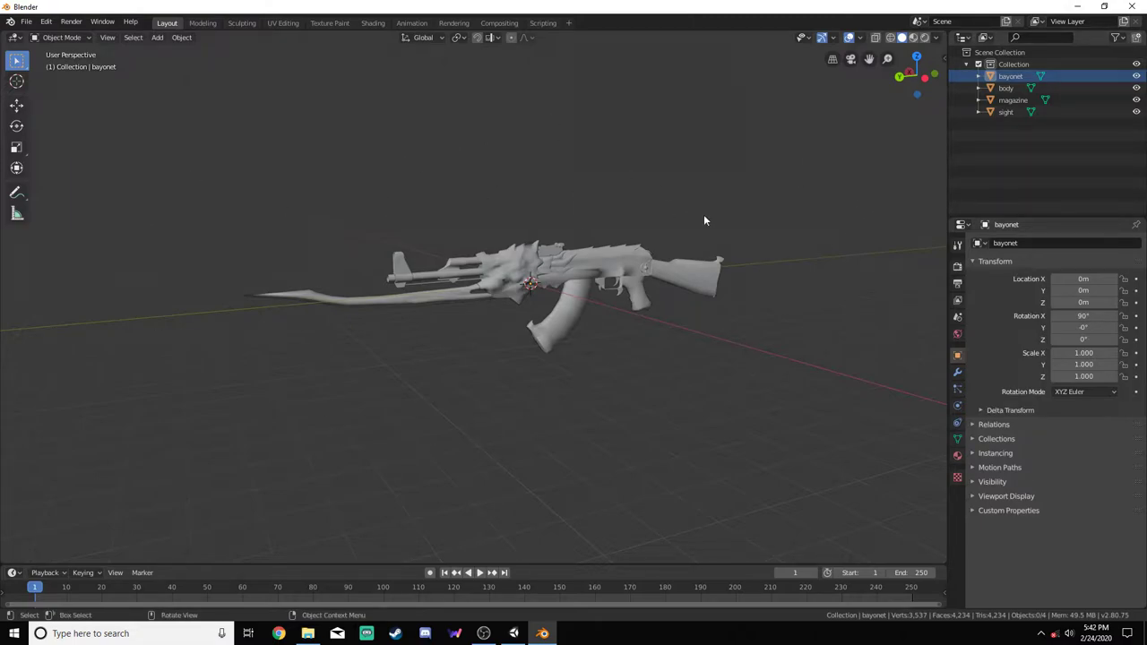
Orbit the rifle and select its bayonet, body, magazine and sight parts in turn
{"action": "scroll", "coordinate": [616, 369], "scroll_direction": "up", "scroll_amount": 3}
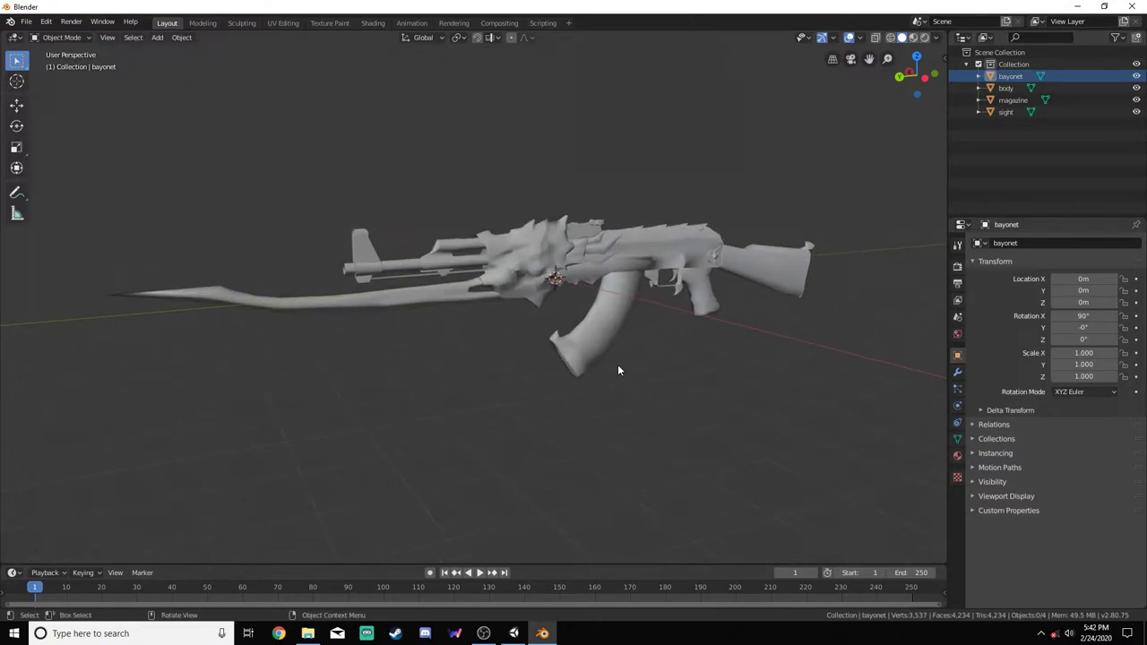
{"action": "scroll", "coordinate": [620, 367], "scroll_direction": "down", "scroll_amount": 1}
{"action": "mouse_move", "coordinate": [668, 363]}
{"action": "middle_mouse_down"}
{"action": "mouse_move", "coordinate": [764, 351]}
{"action": "mouse_move", "coordinate": [689, 367]}
{"action": "mouse_move", "coordinate": [643, 356]}
{"action": "mouse_move", "coordinate": [664, 346]}
{"action": "mouse_move", "coordinate": [660, 366]}
{"action": "middle_mouse_up"}
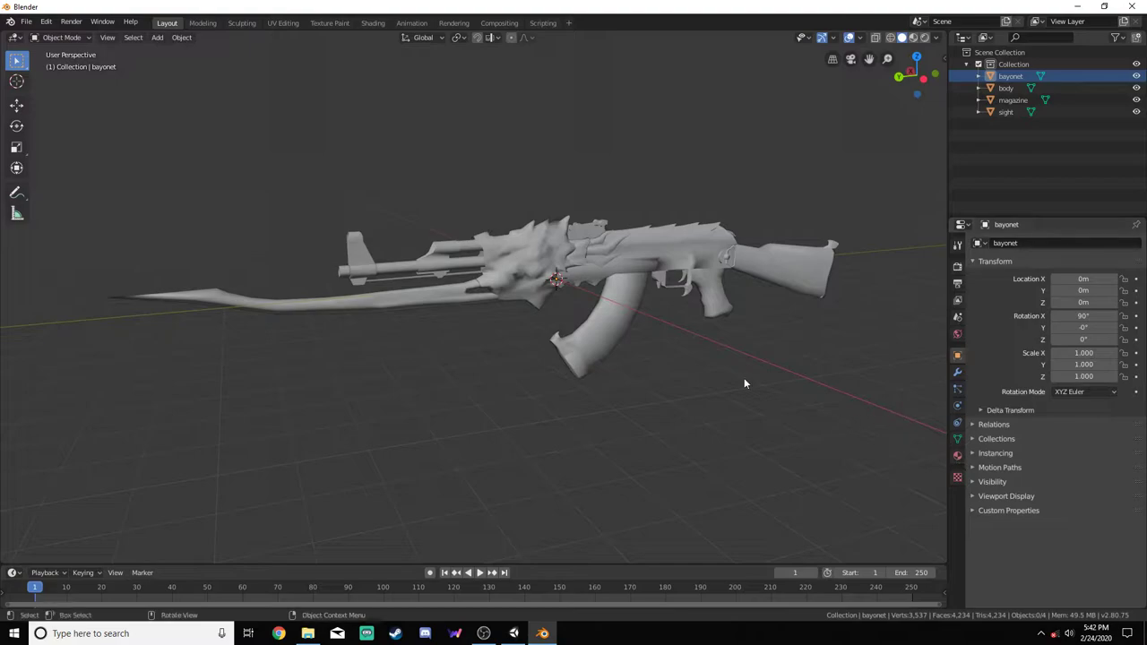
{"action": "middle_click_drag", "start_coordinate": [743, 378], "coordinate": [767, 375]}
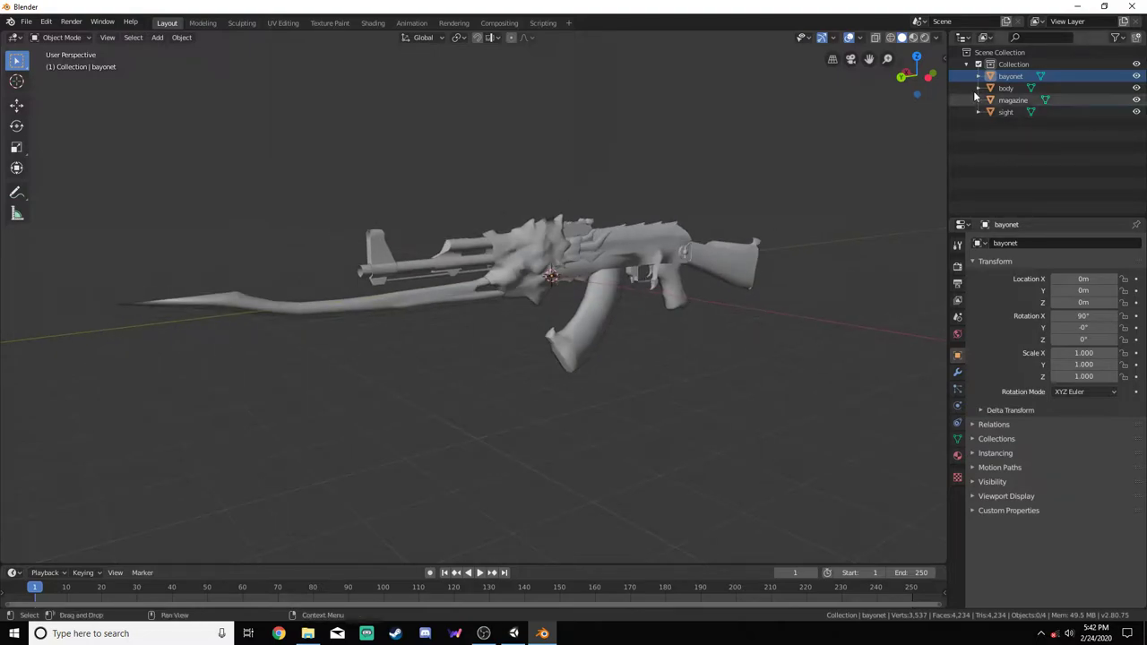
{"action": "left_click", "coordinate": [1005, 88]}
{"action": "left_click", "coordinate": [1010, 77]}
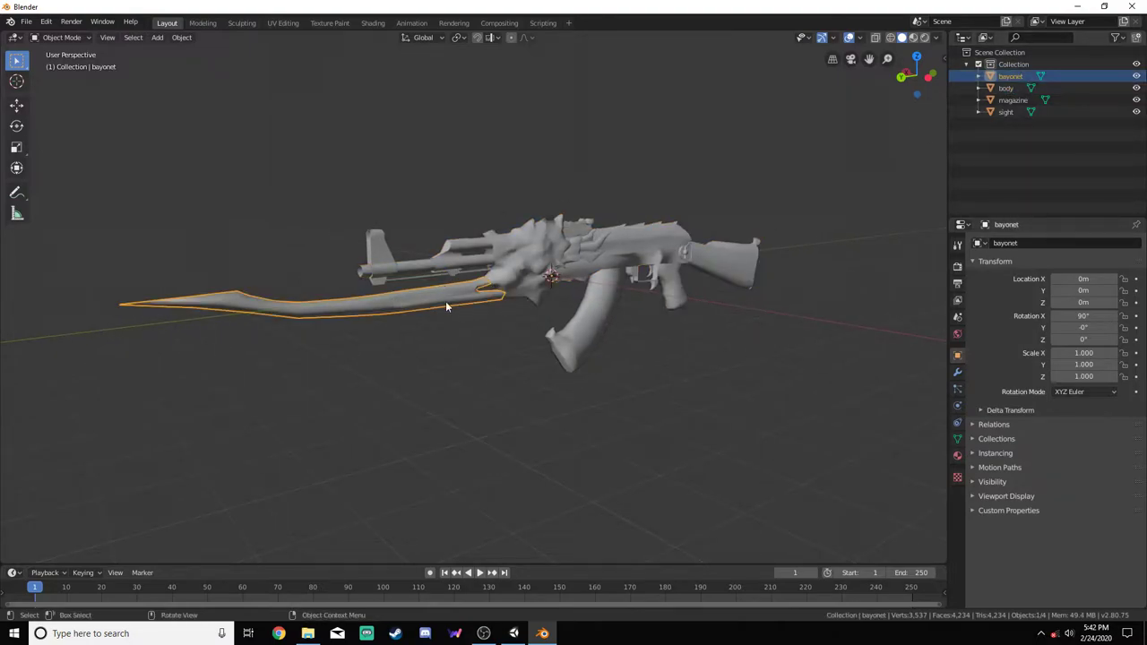
{"action": "left_click", "coordinate": [578, 244]}
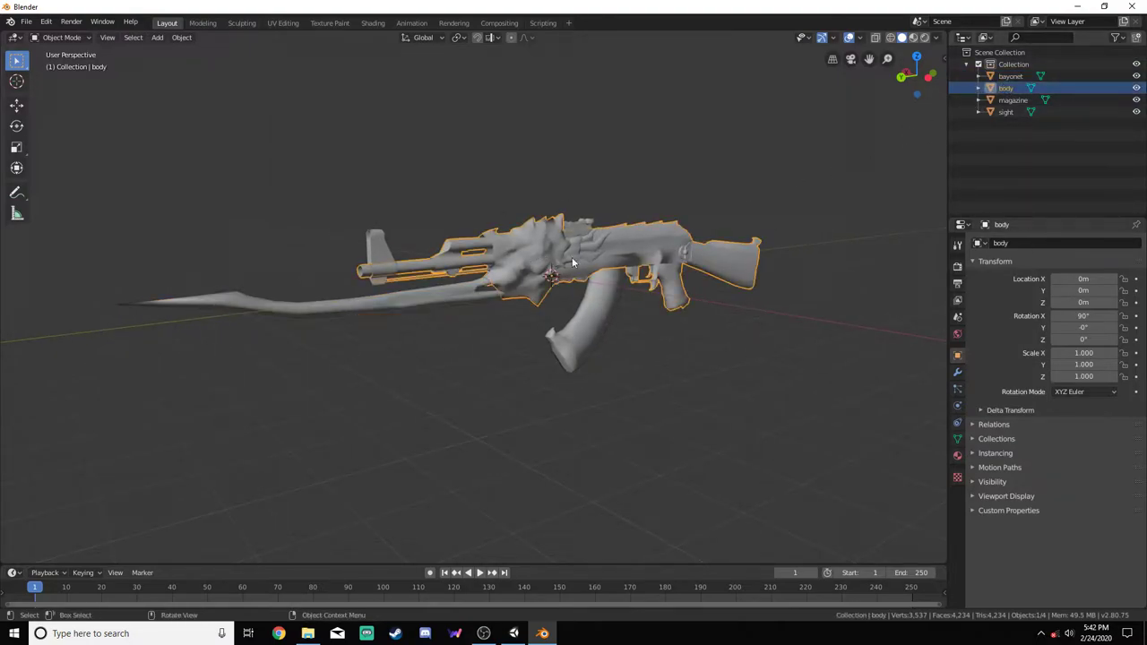
{"action": "left_click", "coordinate": [1012, 99]}
{"action": "left_click", "coordinate": [1006, 111]}
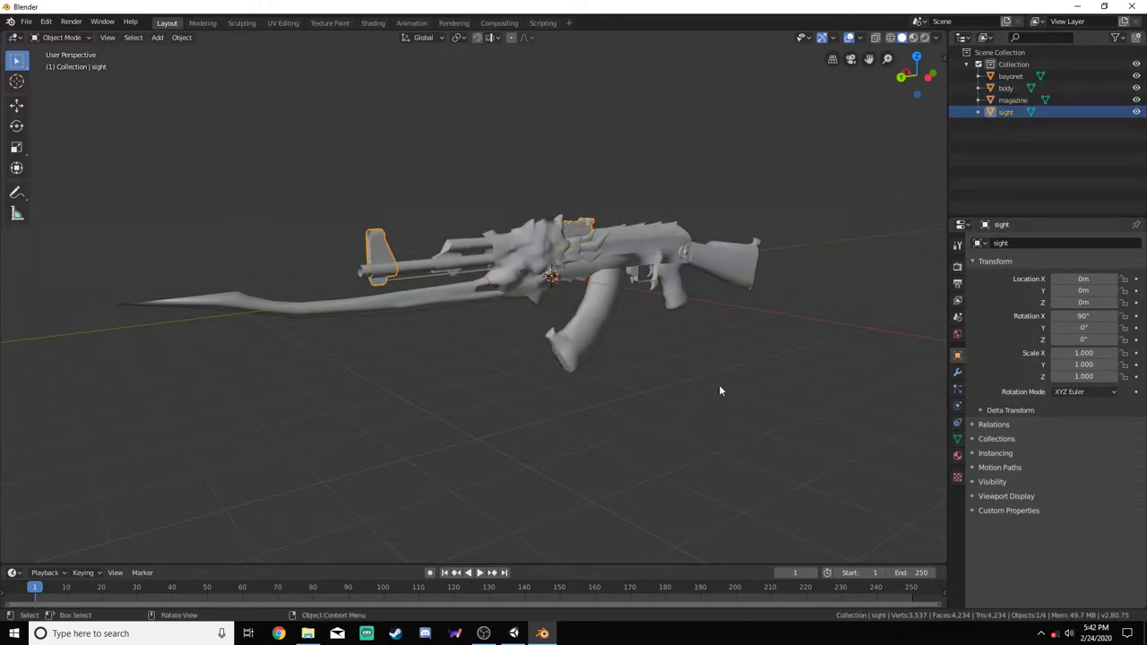
Recheck the magazine and bayonet parts, deselect everything, and switch to Unity
{"action": "middle_click_drag", "start_coordinate": [719, 391], "coordinate": [757, 369]}
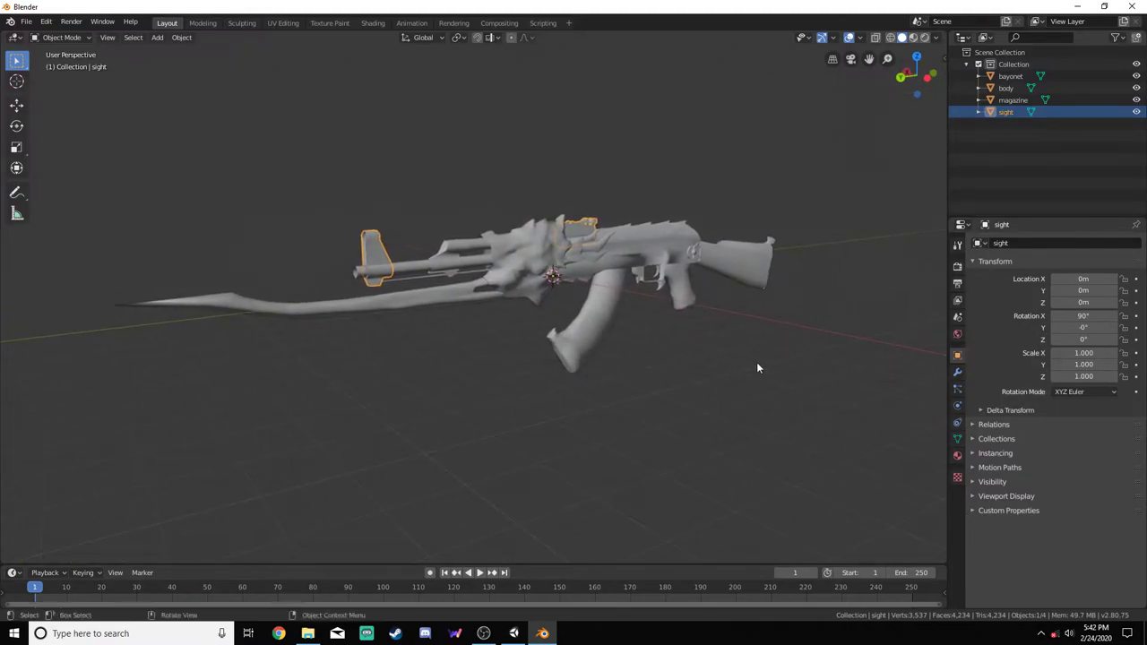
{"action": "left_click", "coordinate": [761, 402]}
{"action": "left_click", "coordinate": [997, 99]}
{"action": "left_click", "coordinate": [1007, 78]}
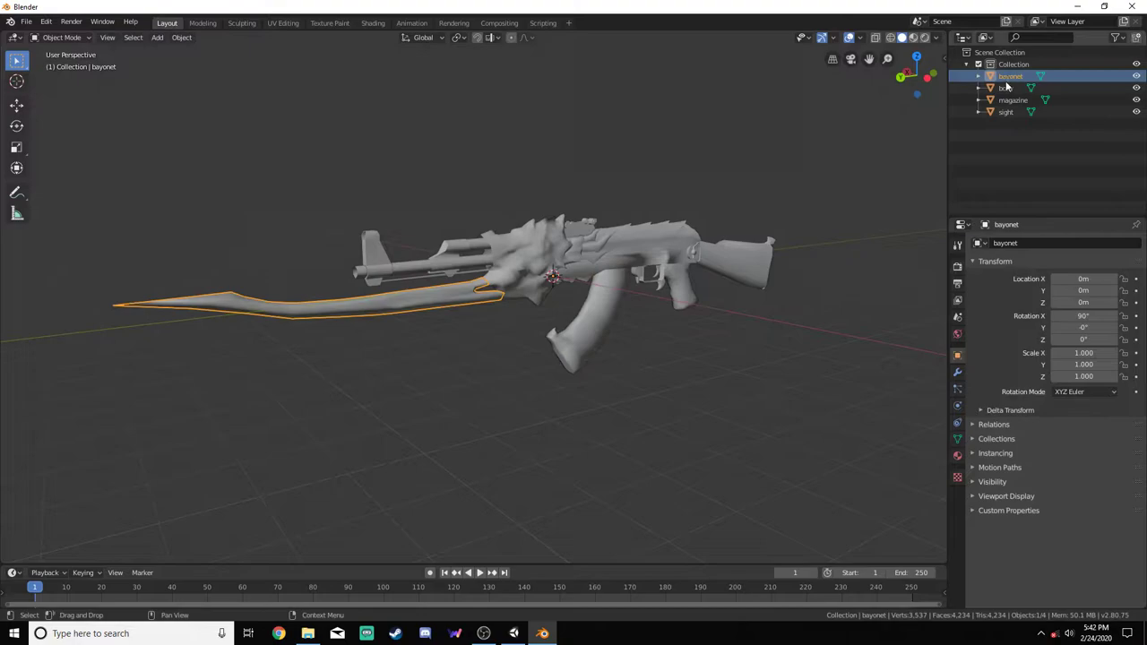
{"action": "left_click_drag", "start_coordinate": [767, 317], "coordinate": [801, 392]}
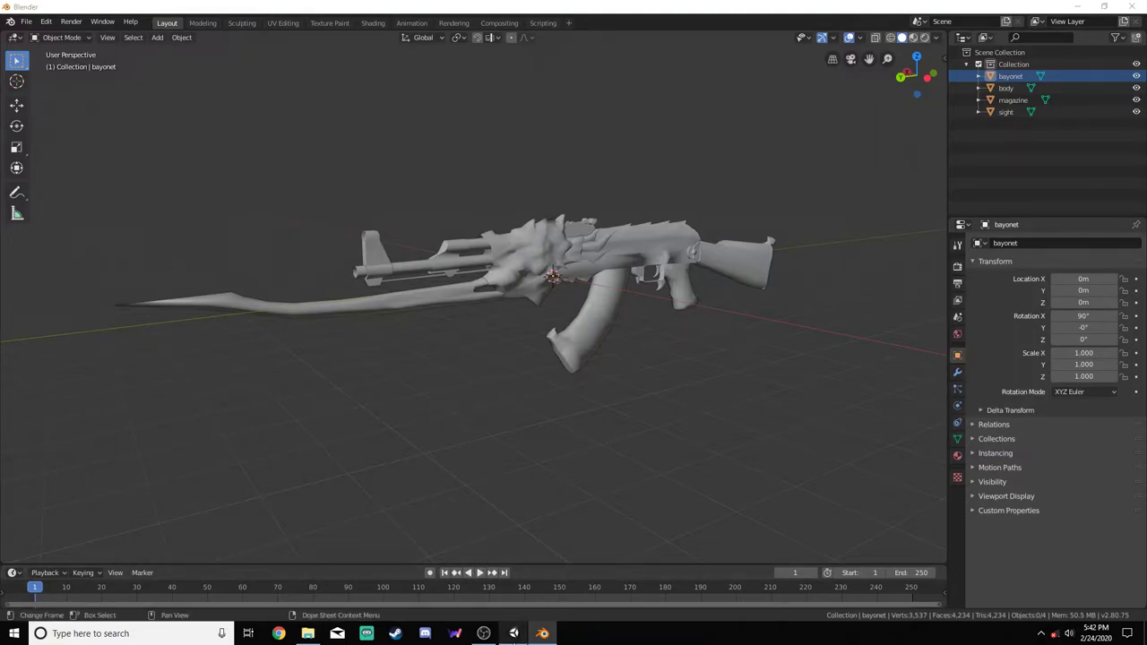
{"action": "left_click", "coordinate": [514, 634]}
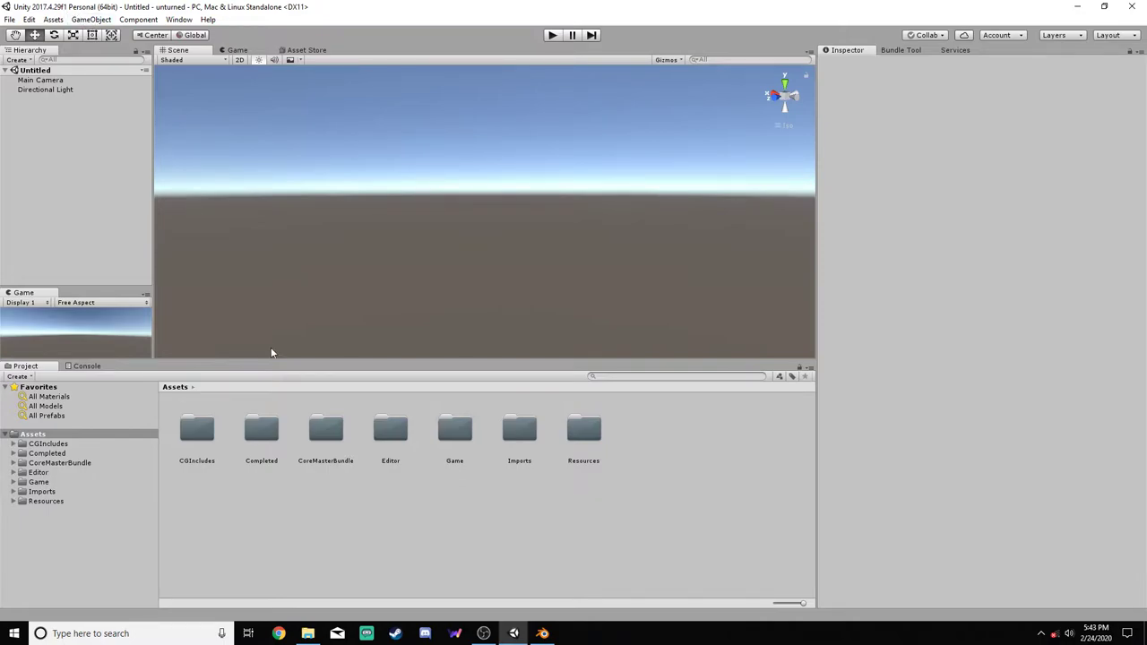
Open Imports > BornBeast > Items and delete an accidentally created GameObject
{"action": "left_click", "coordinate": [16, 492]}
{"action": "left_click", "coordinate": [45, 507]}
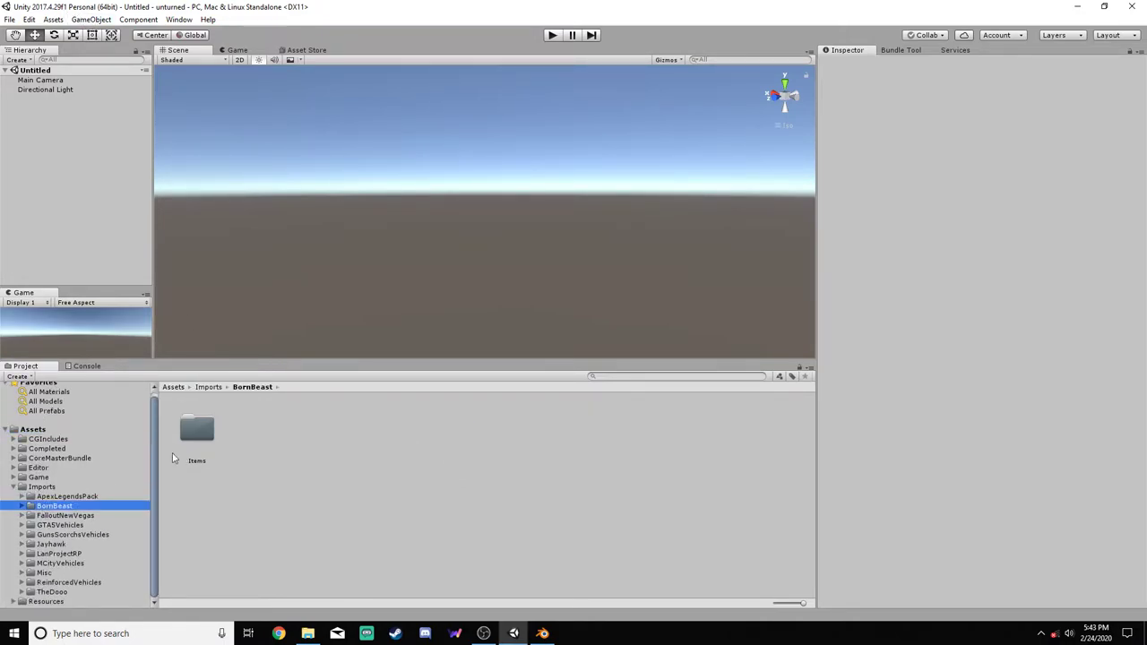
{"action": "double_click", "coordinate": [199, 431]}
{"action": "left_click", "coordinate": [364, 447]}
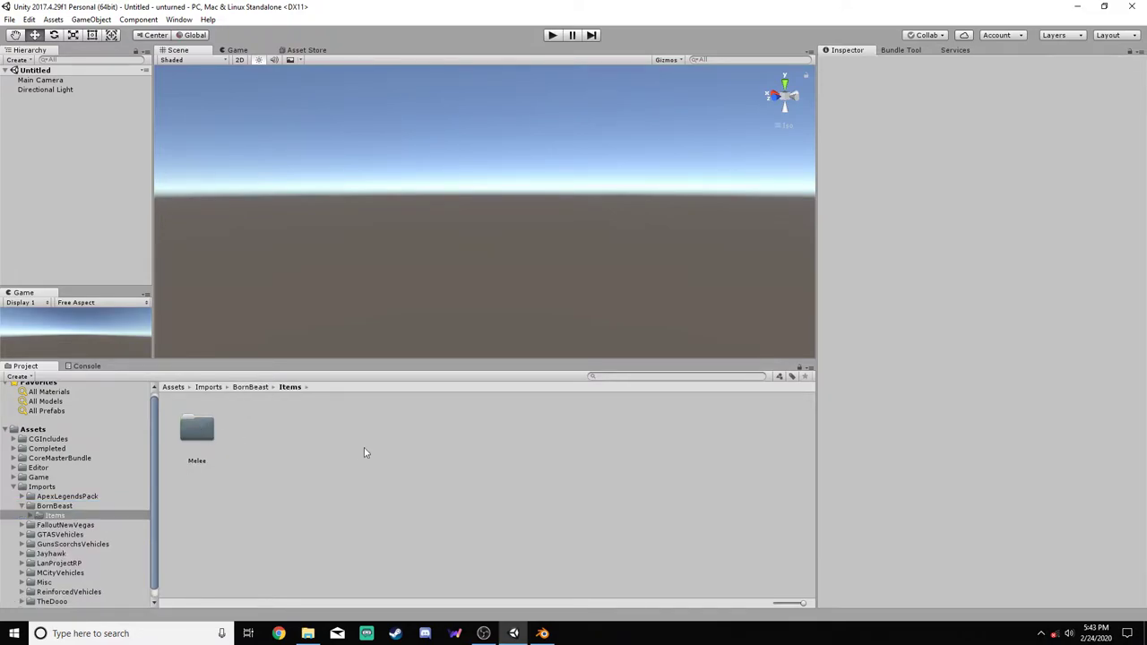
{"action": "key", "text": "ctrl+shift+n"}
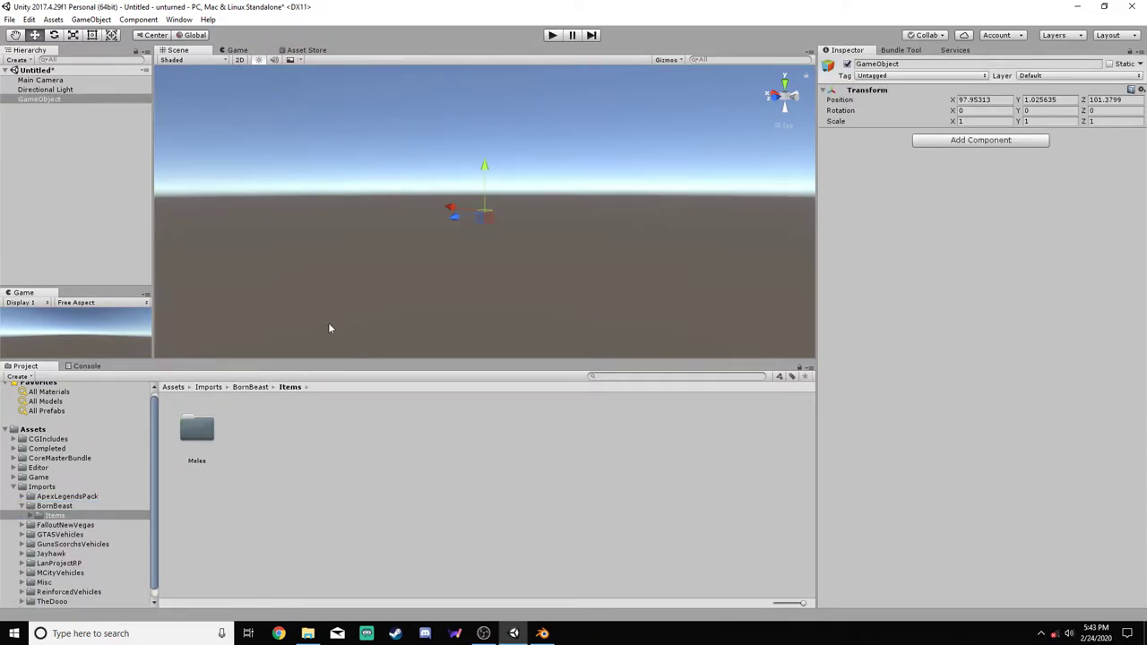
{"action": "right_click", "coordinate": [40, 99]}
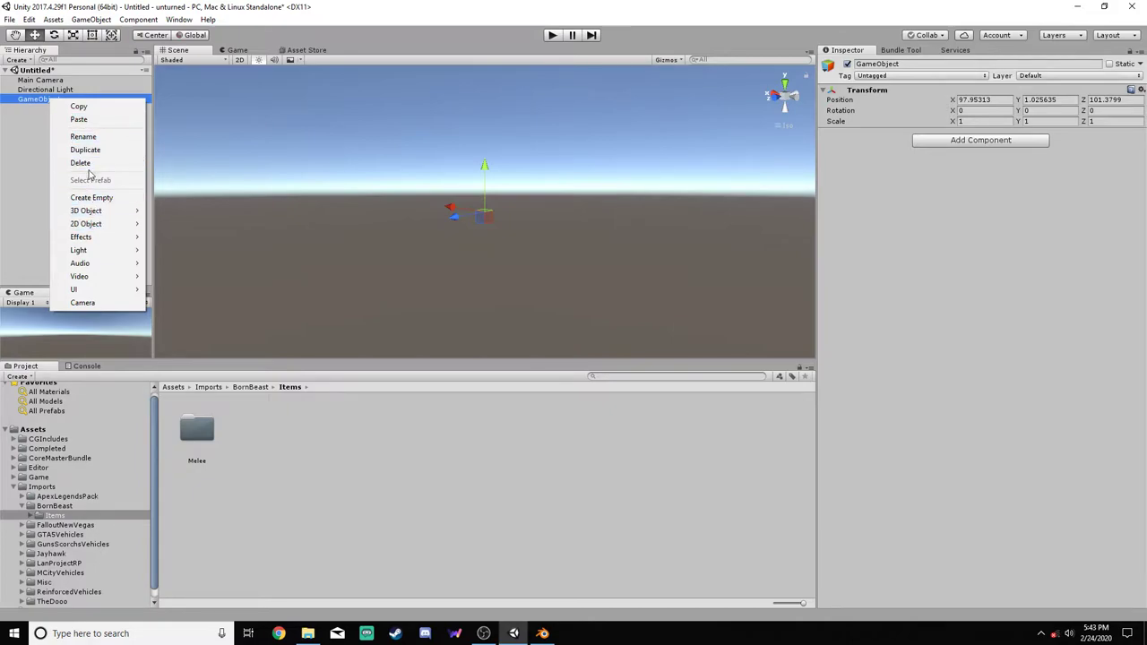
{"action": "left_click", "coordinate": [86, 165]}
Create Guns and Magazines folders inside BornBeast's Items folder
{"action": "right_click", "coordinate": [276, 453]}
{"action": "mouse_move", "coordinate": [336, 218]}
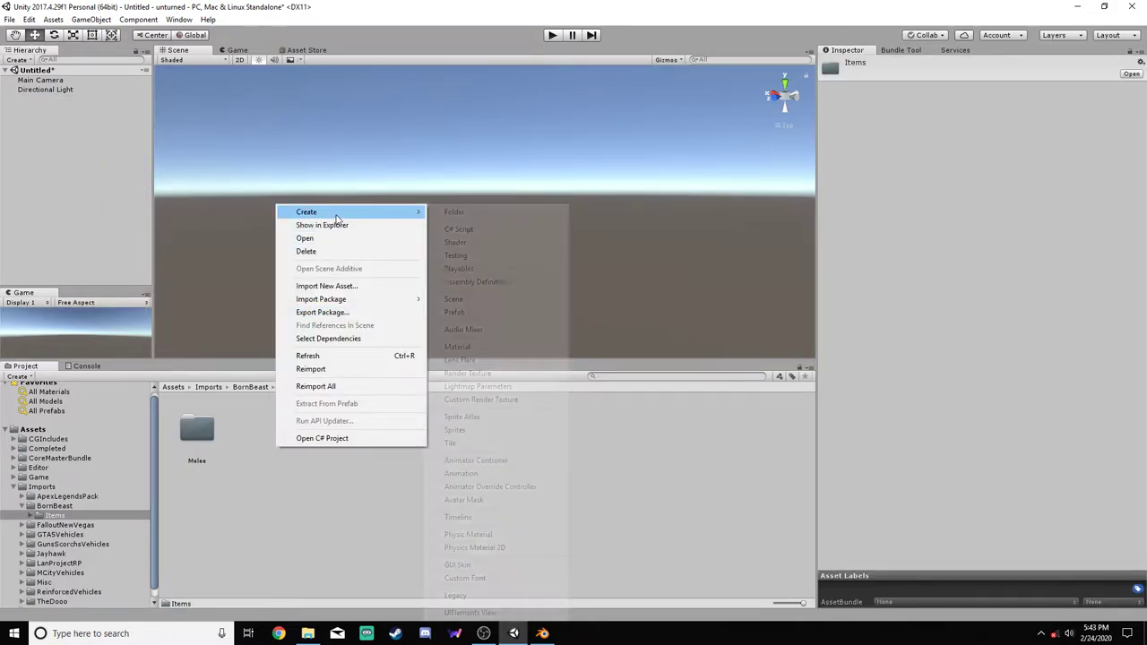
{"action": "left_click", "coordinate": [470, 213]}
{"action": "type", "text": "Guns"}
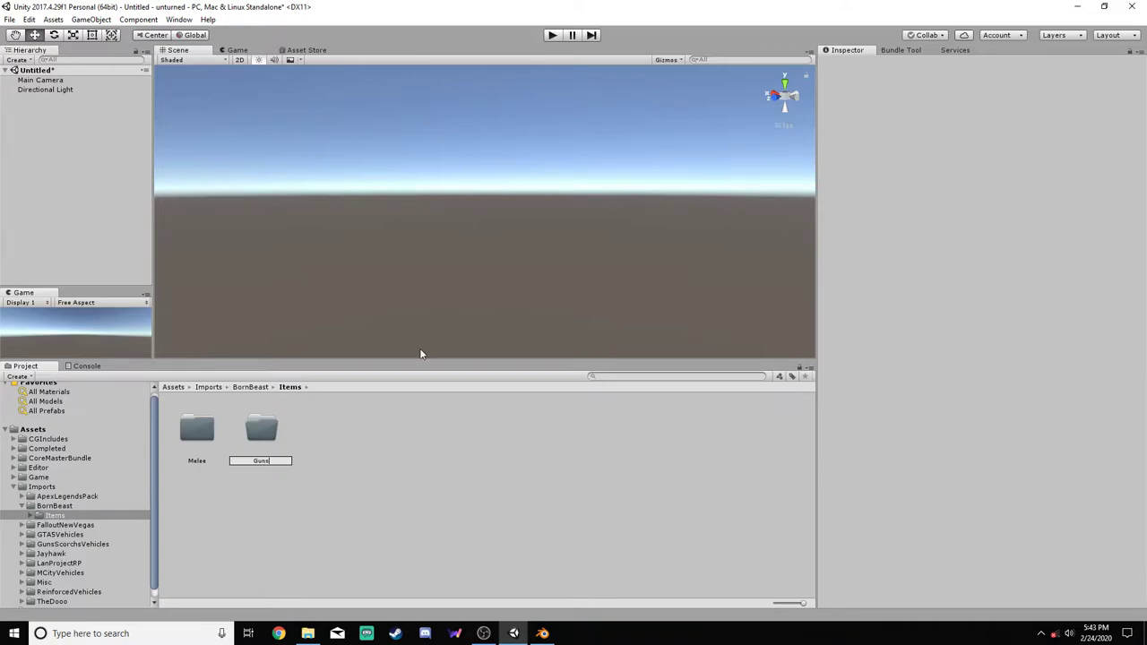
{"action": "key", "text": "Return"}
{"action": "right_click", "coordinate": [386, 460]}
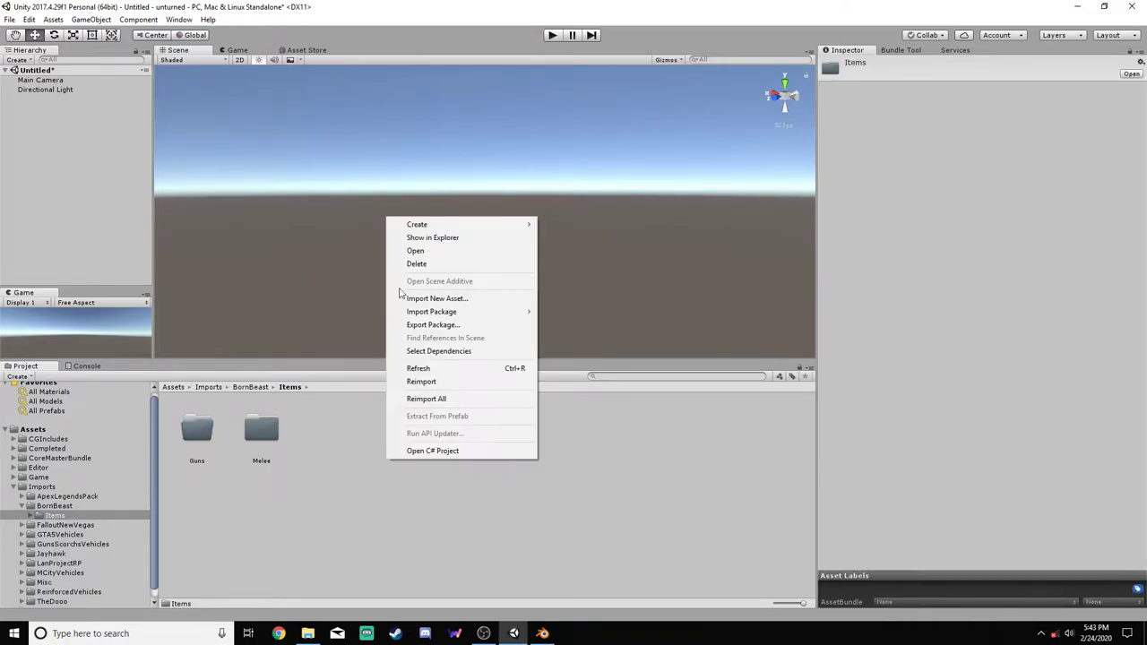
{"action": "mouse_move", "coordinate": [421, 225]}
{"action": "left_click", "coordinate": [585, 224]}
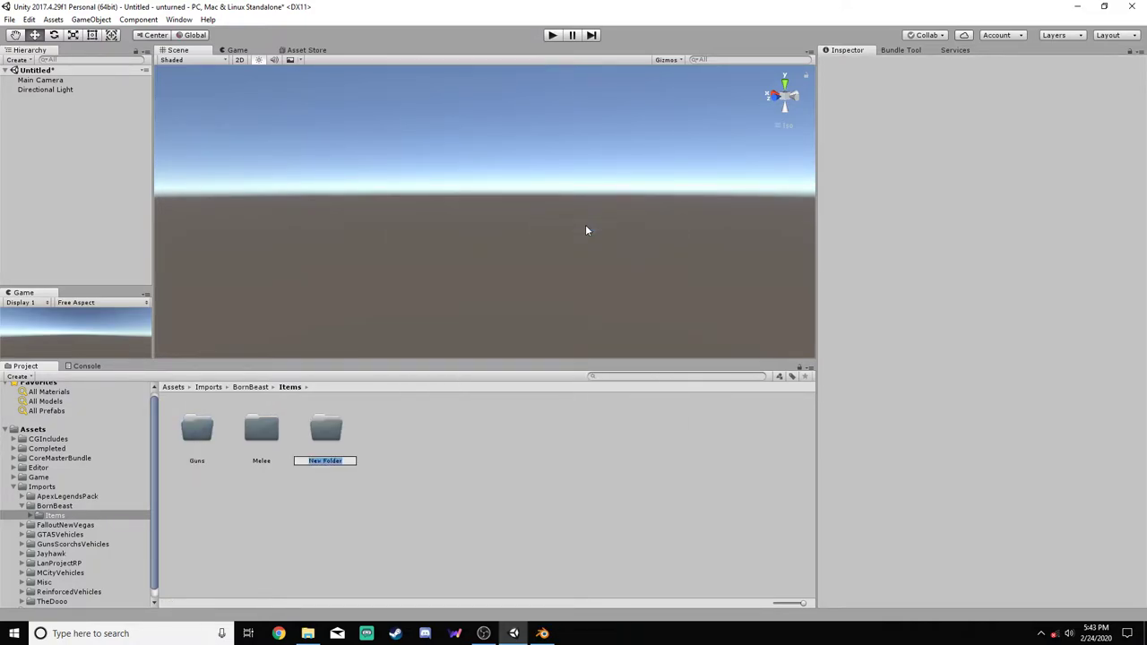
{"action": "type", "text": "Magazines"}
{"action": "key", "text": "Return"}
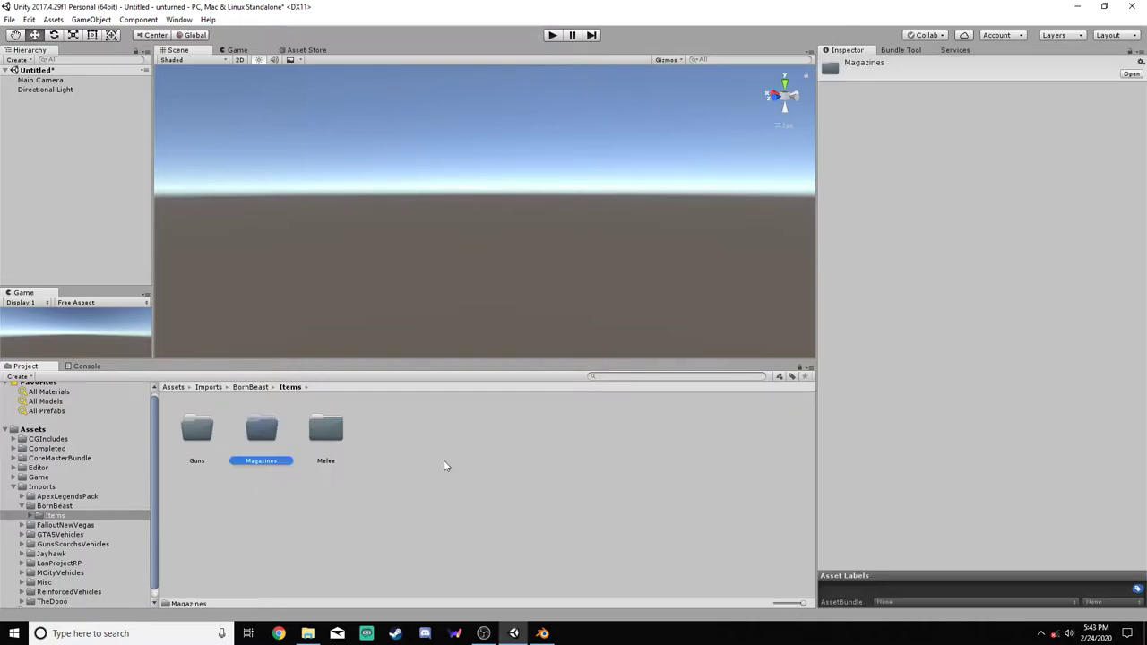
Add a third folder named Sights to BornBeast's Items folder
{"action": "left_click", "coordinate": [23, 498]}
{"action": "left_click", "coordinate": [30, 507]}
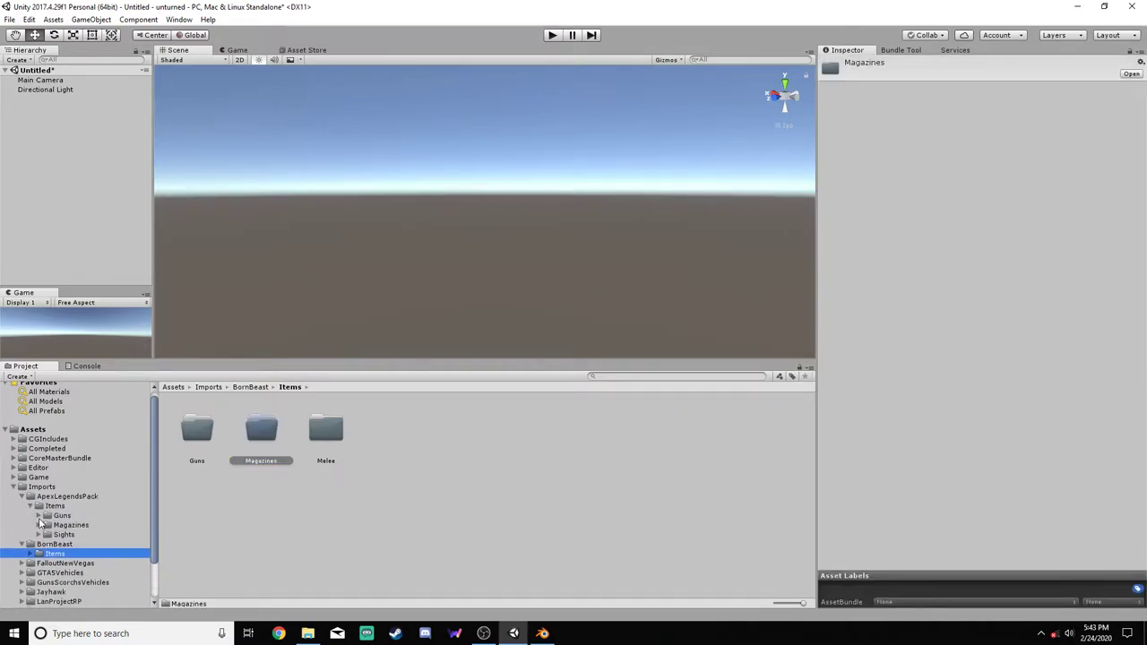
{"action": "right_click", "coordinate": [411, 484]}
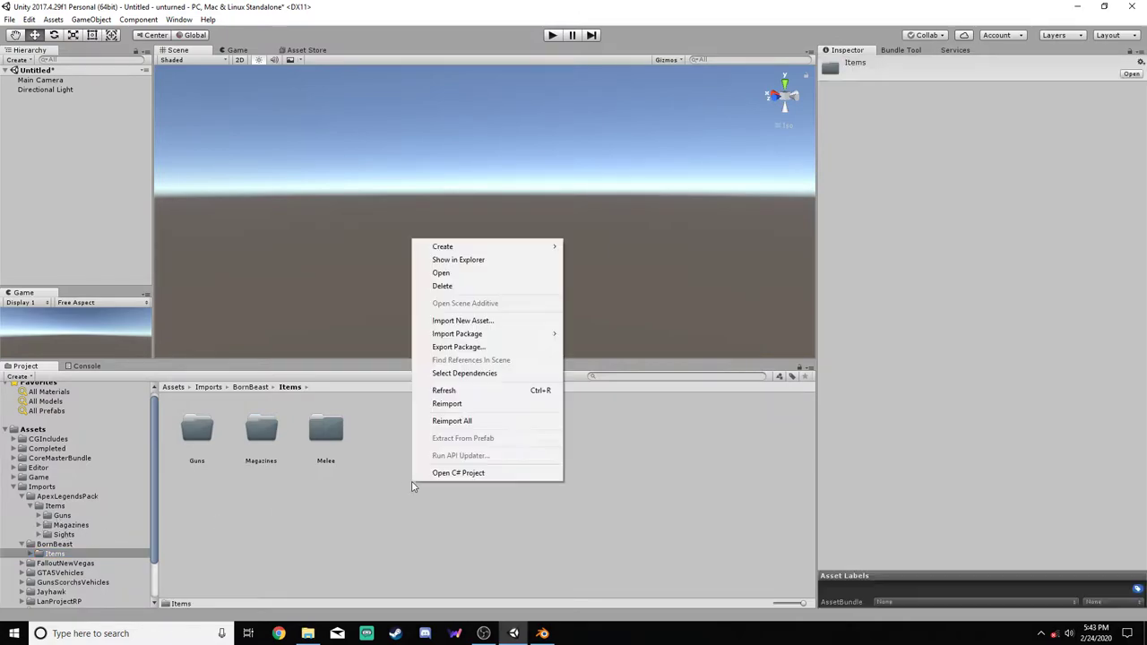
{"action": "mouse_move", "coordinate": [475, 248]}
{"action": "left_click", "coordinate": [589, 238]}
{"action": "type", "text": "Sights"}
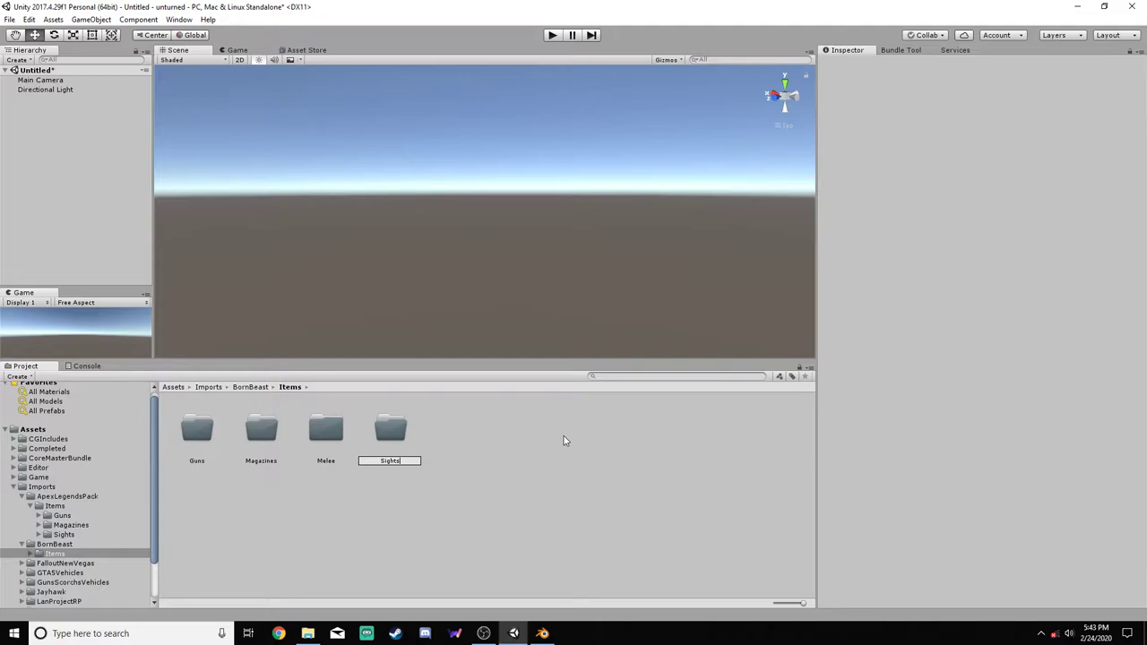
{"action": "key", "text": "Return"}
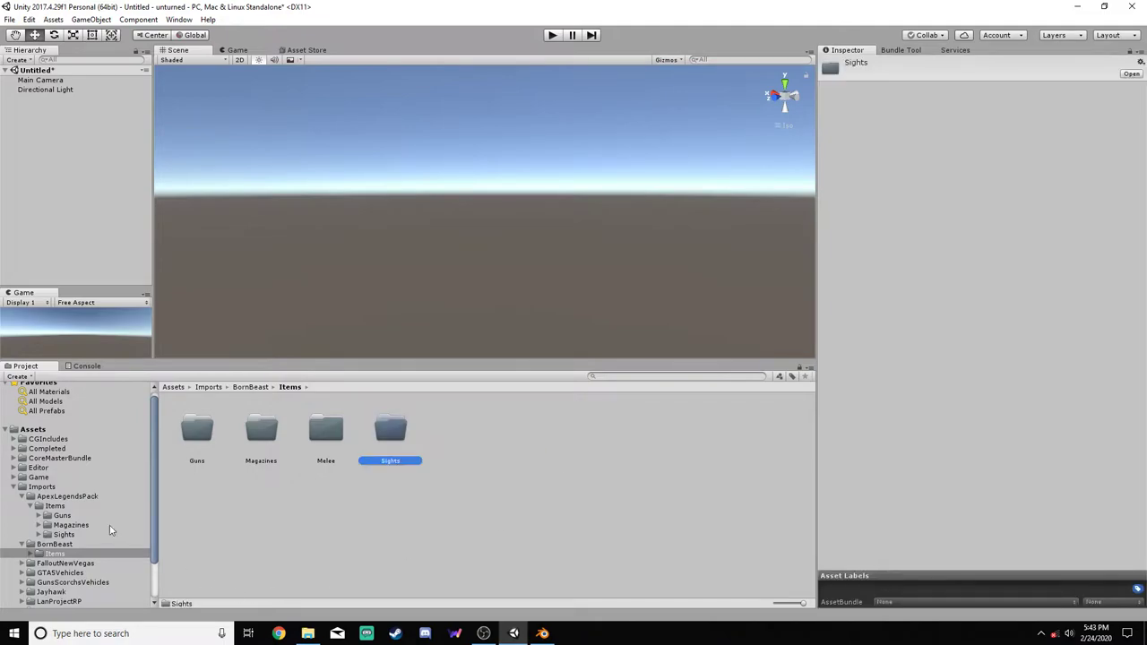
{"action": "left_click", "coordinate": [13, 458]}
Inspect CoreMasterBundle's Items > Tacticals > Bayonet folder for reference
{"action": "left_click", "coordinate": [22, 487]}
{"action": "scroll", "coordinate": [36, 511], "scroll_direction": "down", "scroll_amount": 2}
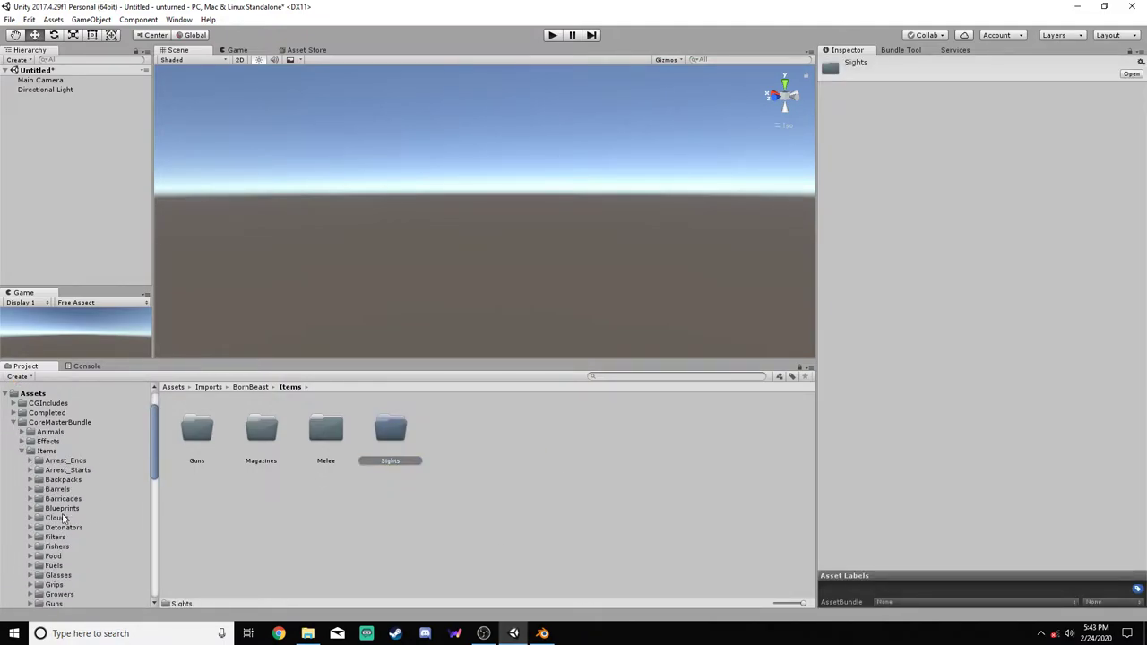
{"action": "scroll", "coordinate": [64, 531], "scroll_direction": "down", "scroll_amount": 12}
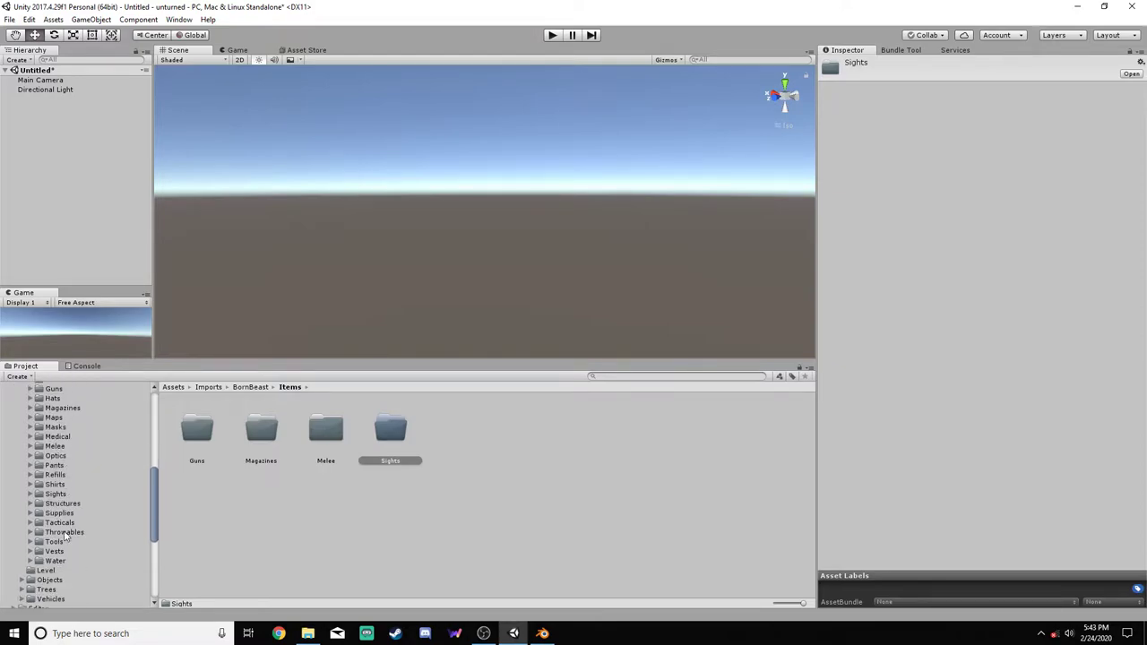
{"action": "left_click", "coordinate": [30, 523]}
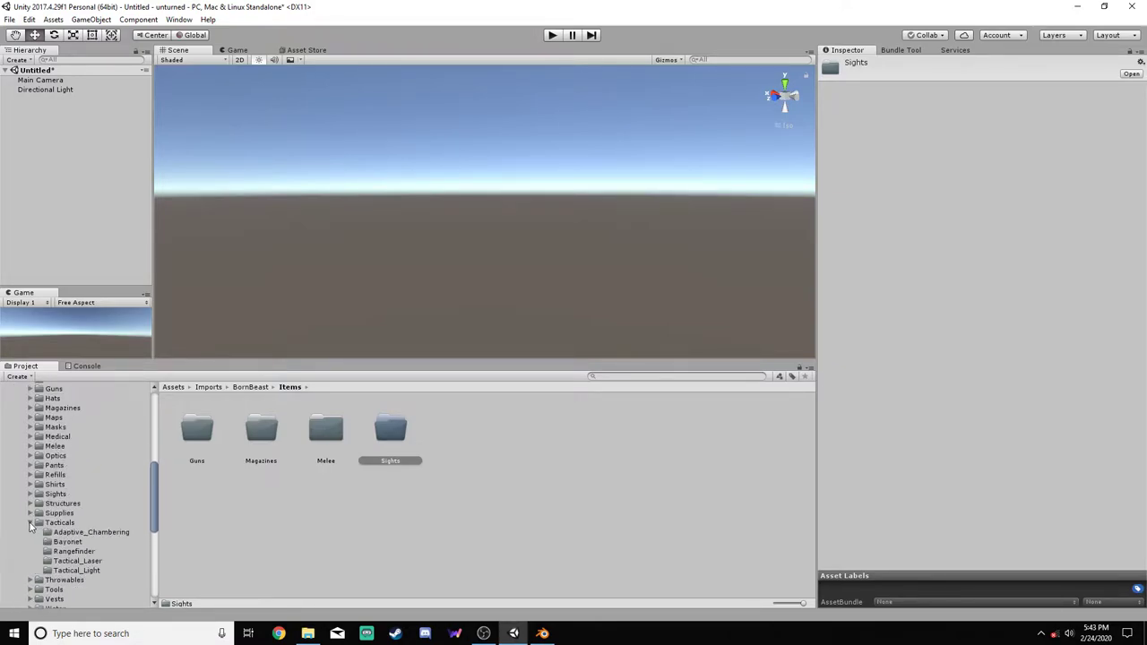
{"action": "left_click", "coordinate": [72, 544]}
{"action": "scroll", "coordinate": [28, 520], "scroll_direction": "up", "scroll_amount": 13}
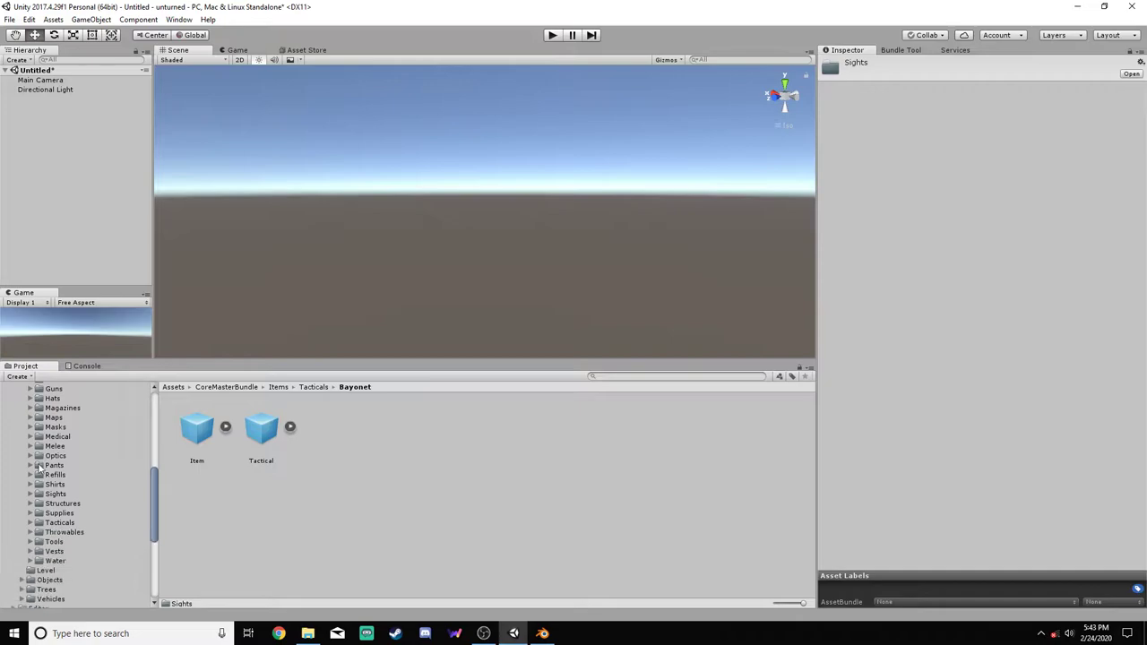
{"action": "left_click", "coordinate": [24, 492]}
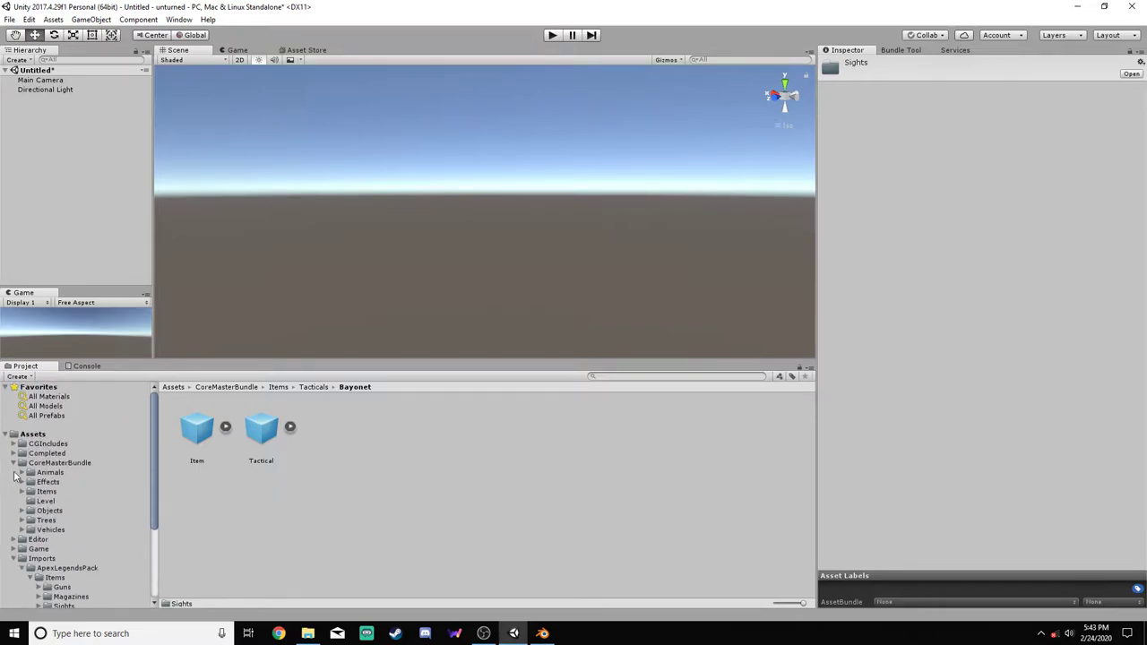
{"action": "left_click", "coordinate": [13, 463]}
Create a Tacticals folder inside the imported BornBeast Items folder
{"action": "left_click", "coordinate": [56, 511]}
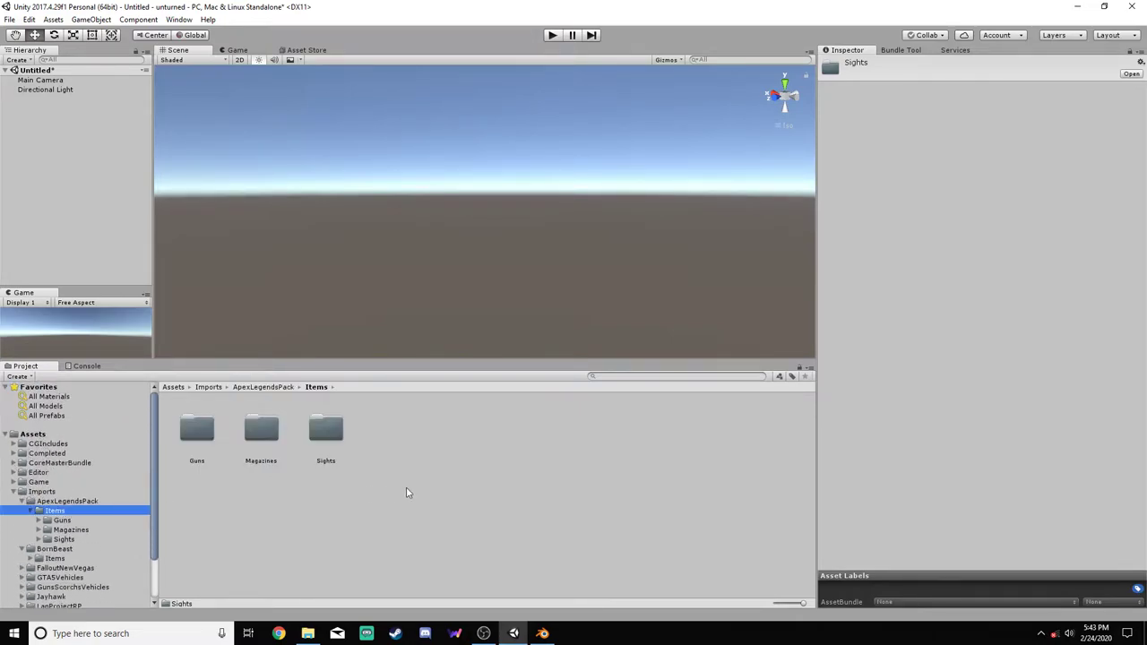
{"action": "left_click", "coordinate": [57, 549]}
{"action": "left_click", "coordinate": [54, 559]}
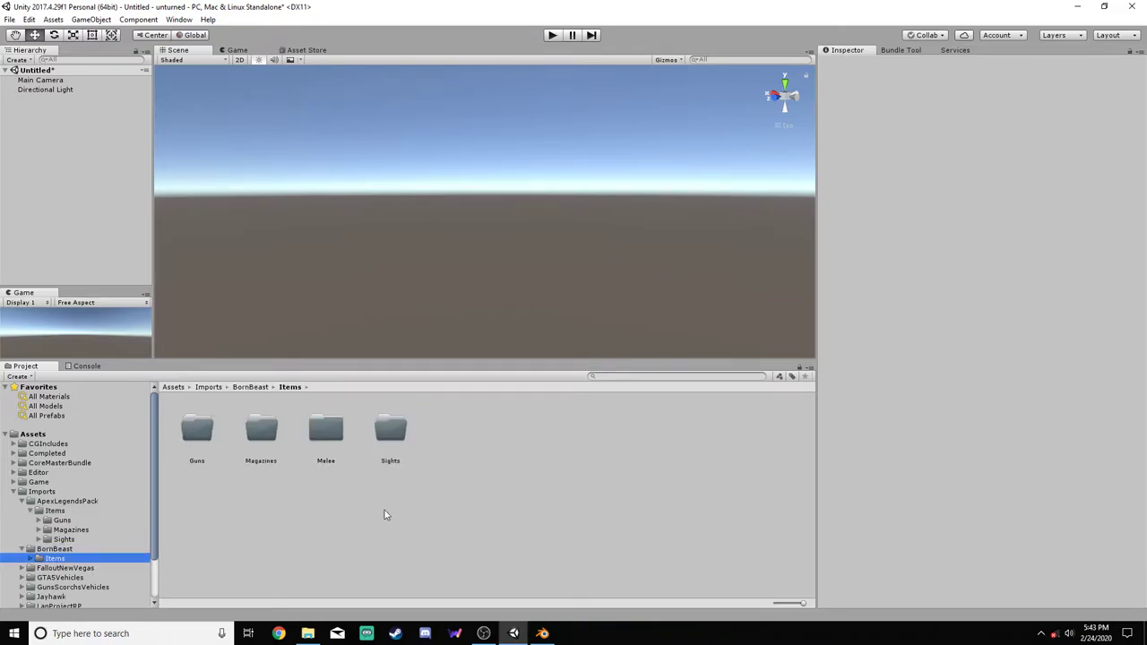
{"action": "right_click", "coordinate": [384, 510]}
{"action": "mouse_move", "coordinate": [421, 275]}
{"action": "left_click", "coordinate": [564, 236]}
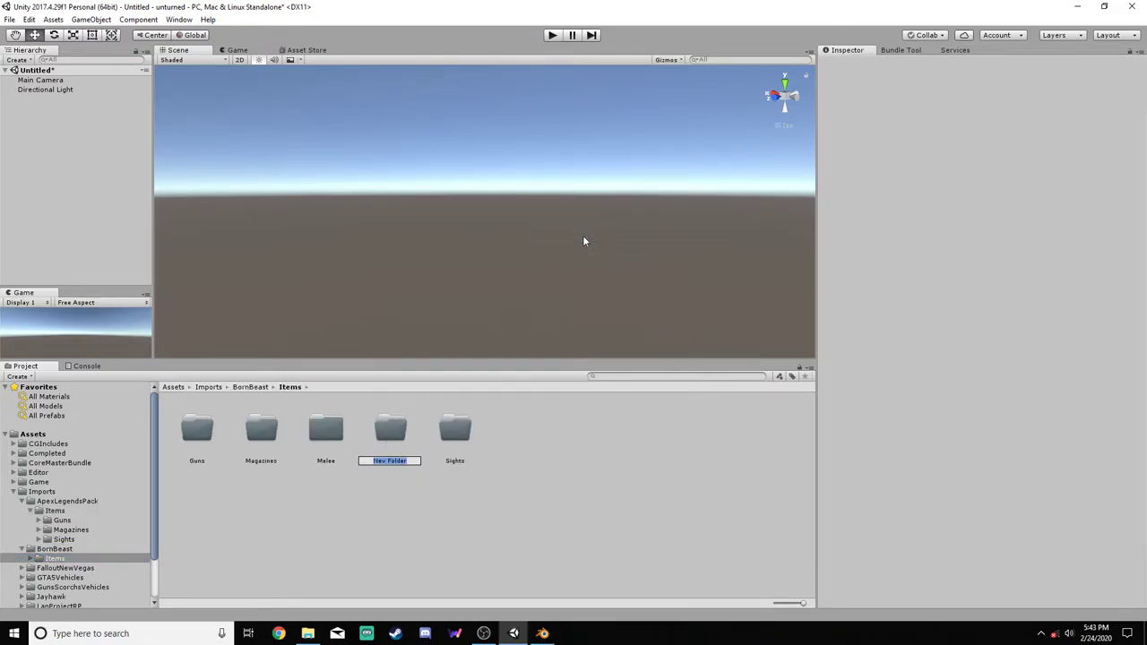
{"action": "type", "text": "Tacticals"}
{"action": "key", "text": "Return"}
{"action": "left_click", "coordinate": [569, 523]}
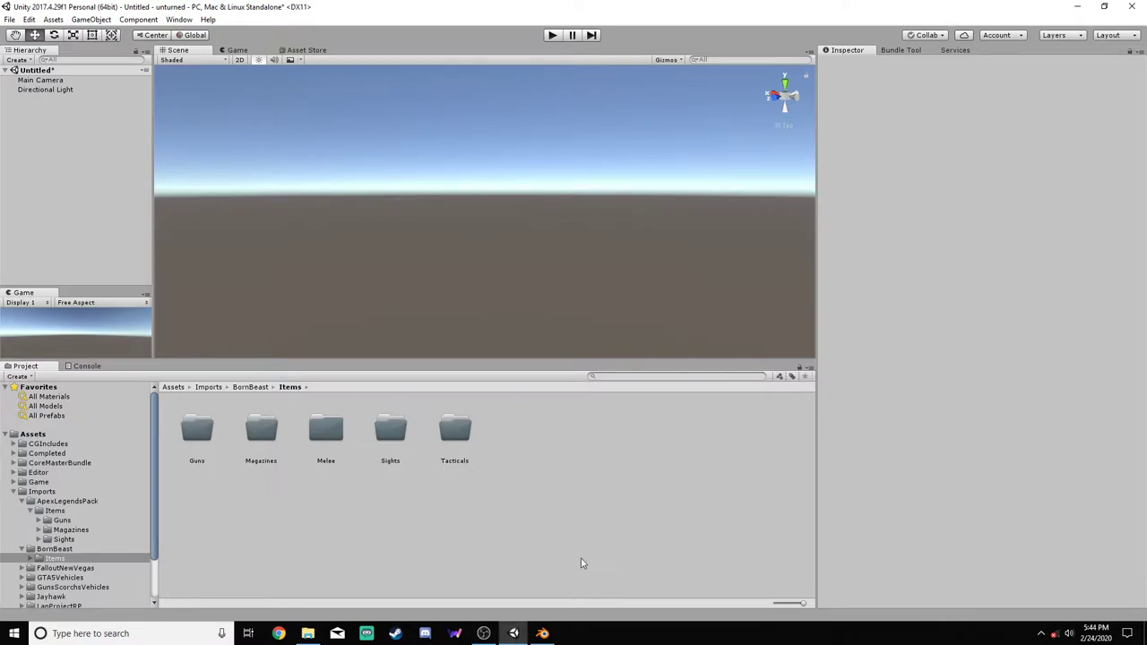
Open the Completed > BornBeast > Items folder, which contains only Melee
{"action": "scroll", "coordinate": [148, 520], "scroll_direction": "down", "scroll_amount": 1}
{"action": "scroll", "coordinate": [148, 520], "scroll_direction": "up", "scroll_amount": 1}
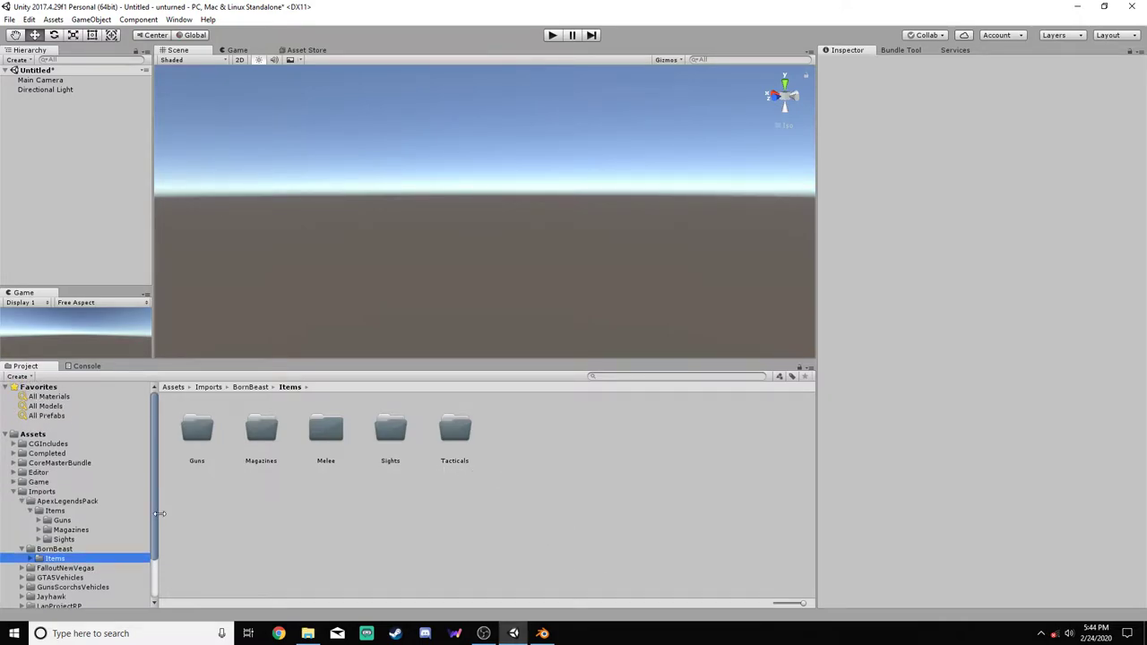
{"action": "scroll", "coordinate": [108, 520], "scroll_direction": "down", "scroll_amount": 1}
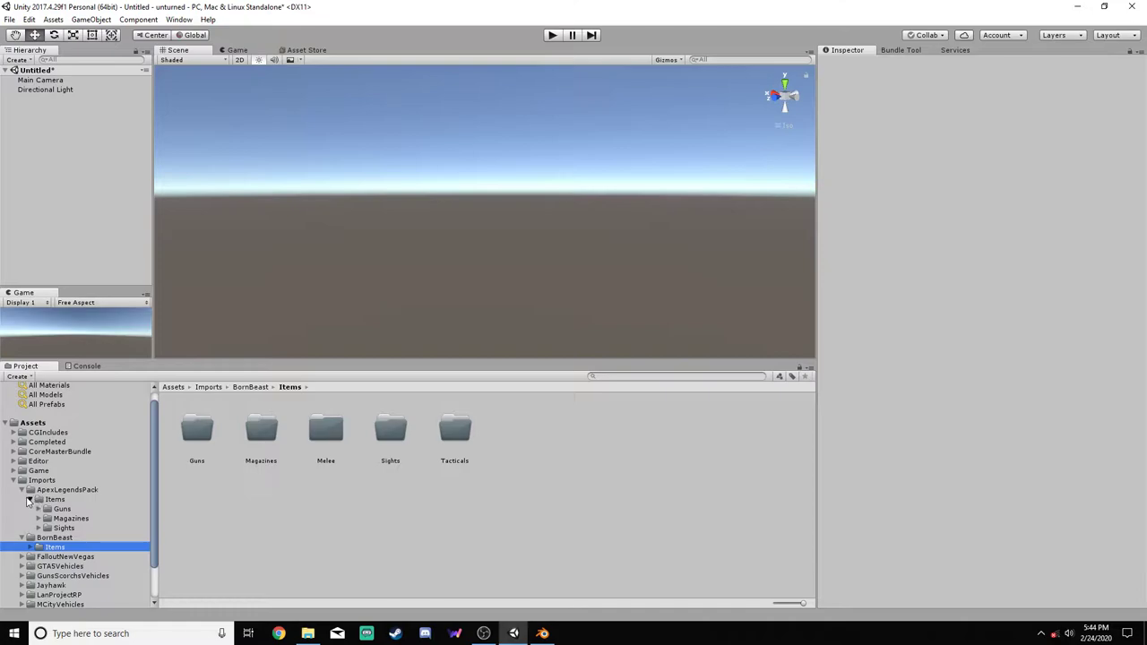
{"action": "left_click", "coordinate": [30, 499]}
{"action": "left_click", "coordinate": [28, 491]}
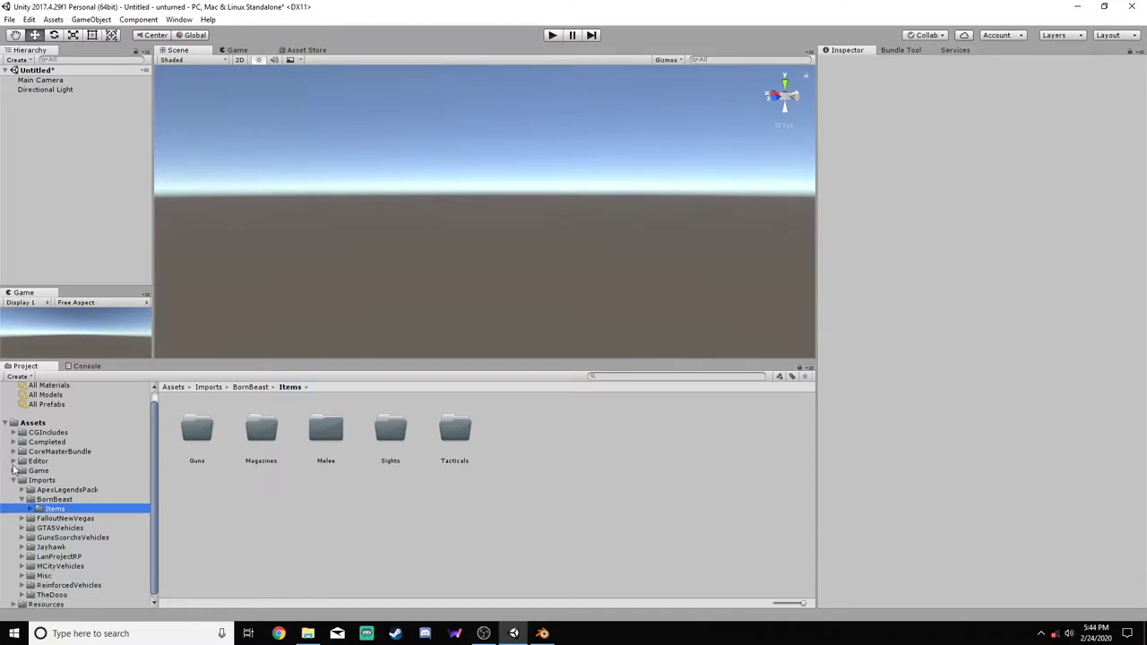
{"action": "left_click", "coordinate": [13, 452]}
{"action": "left_click", "coordinate": [12, 433]}
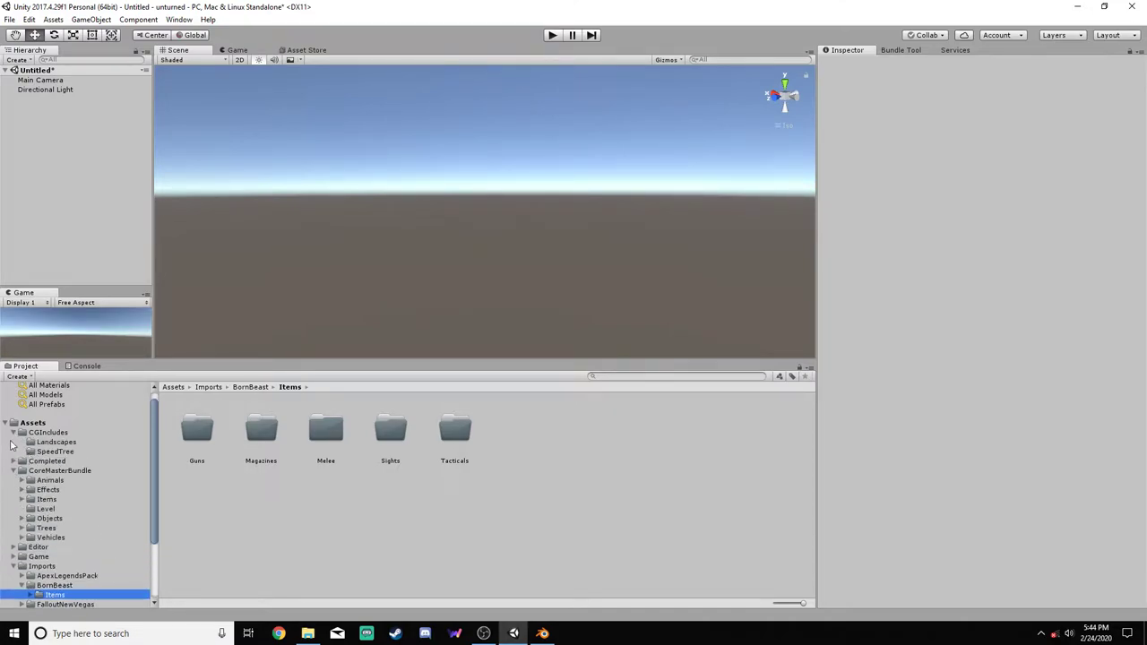
{"action": "left_click", "coordinate": [12, 433]}
{"action": "left_click", "coordinate": [13, 441]}
{"action": "left_click", "coordinate": [21, 461]}
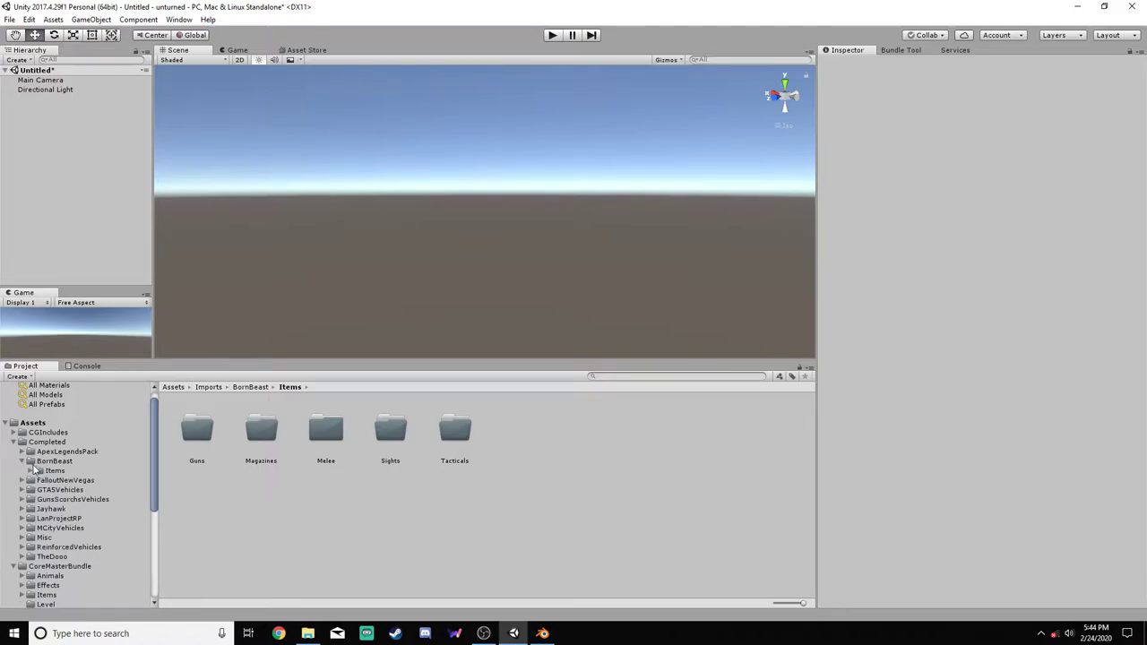
{"action": "left_click", "coordinate": [29, 471]}
{"action": "left_click", "coordinate": [29, 471]}
{"action": "left_click", "coordinate": [52, 470]}
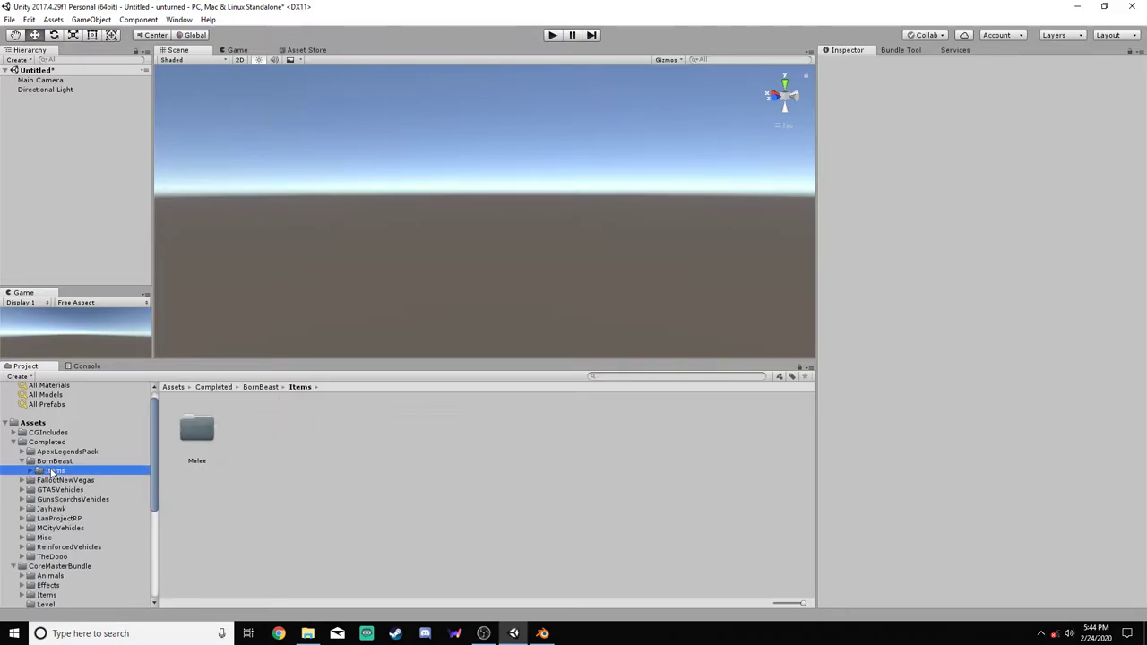
Create Guns and Sights folders in the Completed BornBeast Items folder
{"action": "right_click", "coordinate": [327, 485]}
{"action": "mouse_move", "coordinate": [451, 251]}
{"action": "left_click", "coordinate": [511, 236]}
{"action": "type", "text": "Guns"}
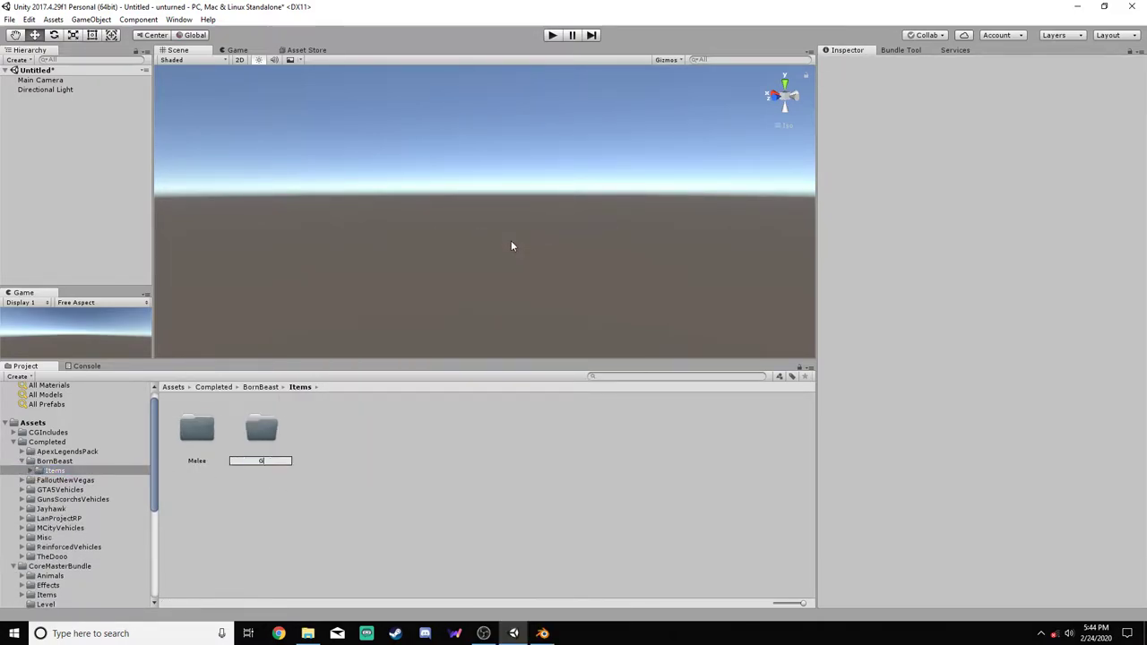
{"action": "right_click", "coordinate": [388, 529]}
{"action": "mouse_move", "coordinate": [397, 297]}
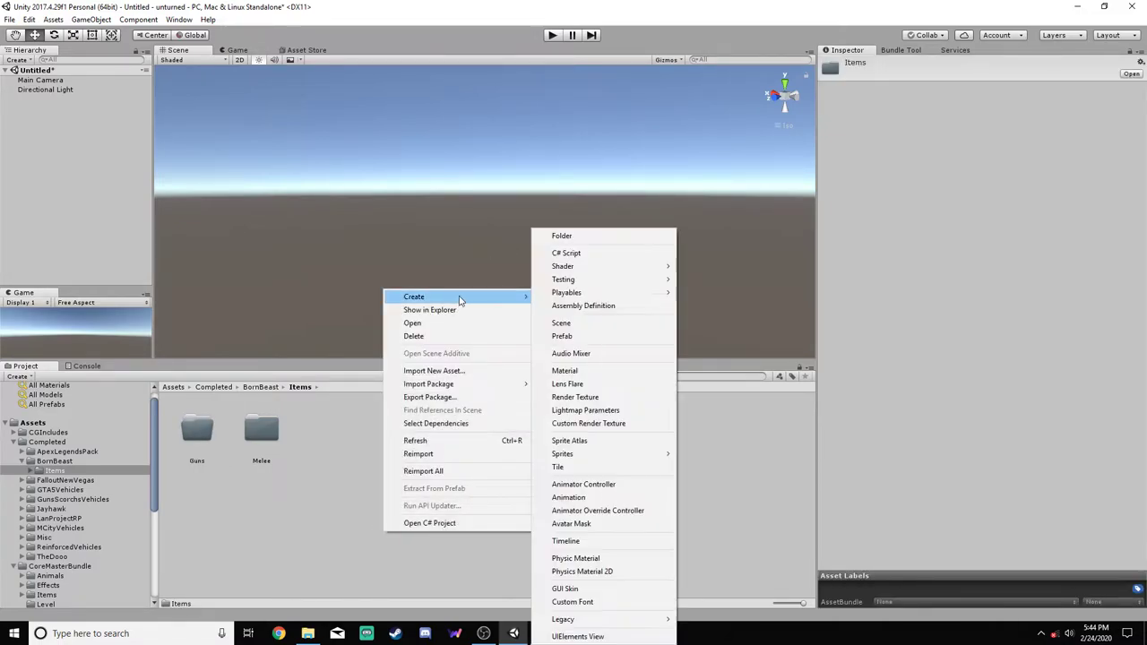
{"action": "left_click", "coordinate": [569, 237]}
{"action": "type", "text": "Sights"}
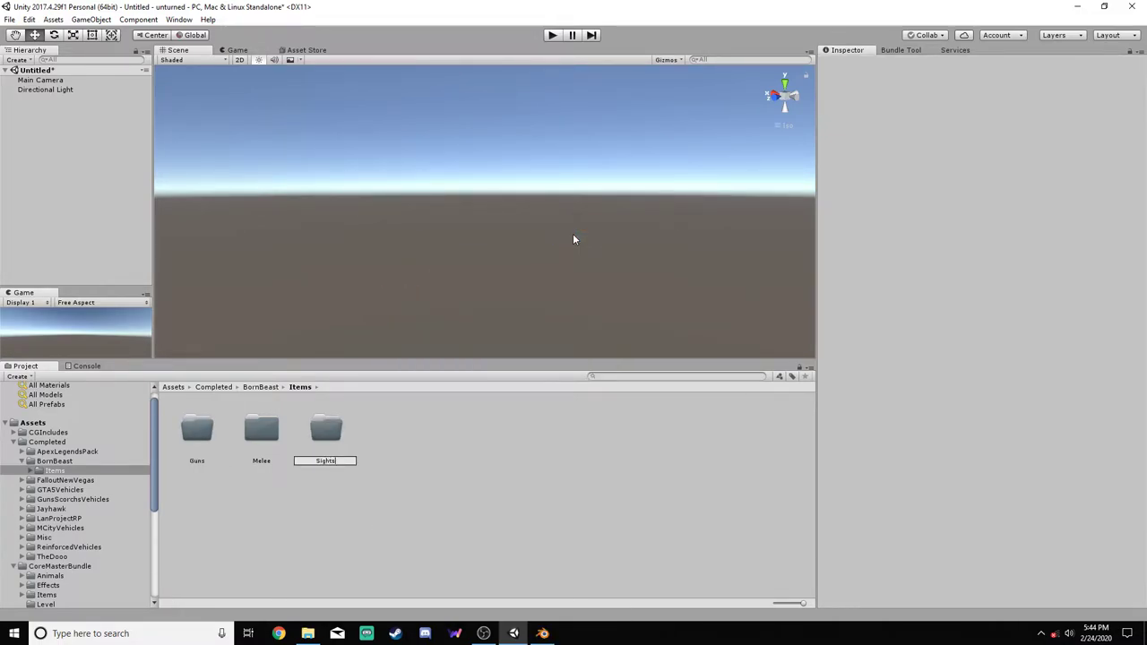
{"action": "key", "text": "Return"}
{"action": "right_click", "coordinate": [328, 499]}
{"action": "mouse_move", "coordinate": [355, 259]}
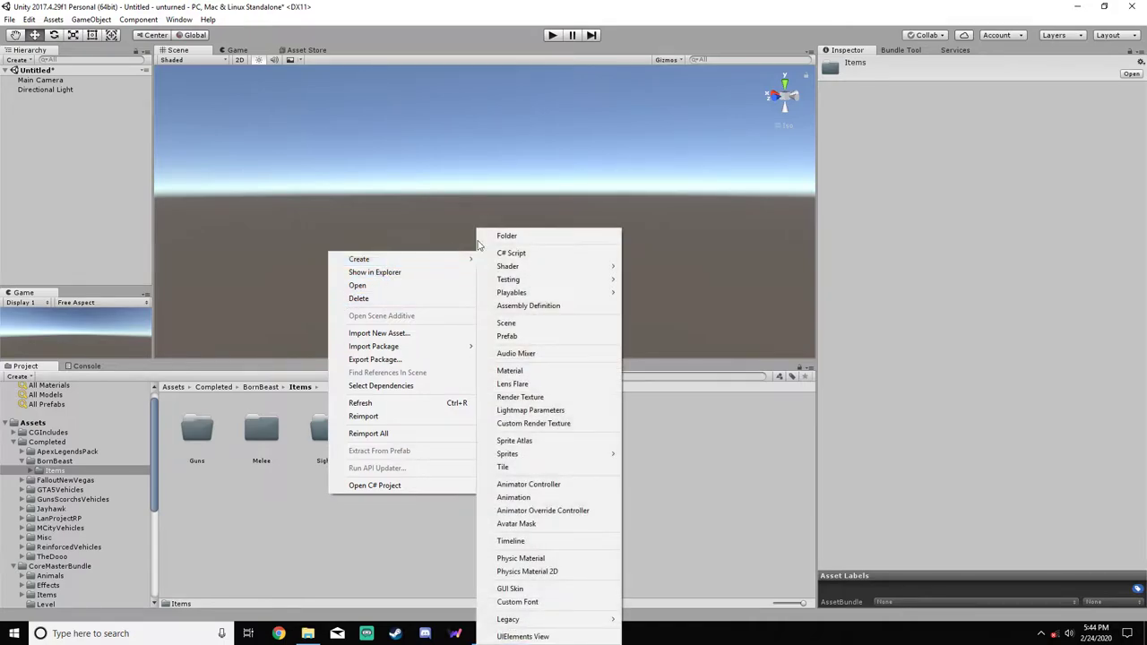
{"action": "left_click", "coordinate": [527, 235]}
Add Tacticals and Magazines folders to the same Items folder
{"action": "right_click", "coordinate": [400, 457]}
{"action": "mouse_move", "coordinate": [453, 220]}
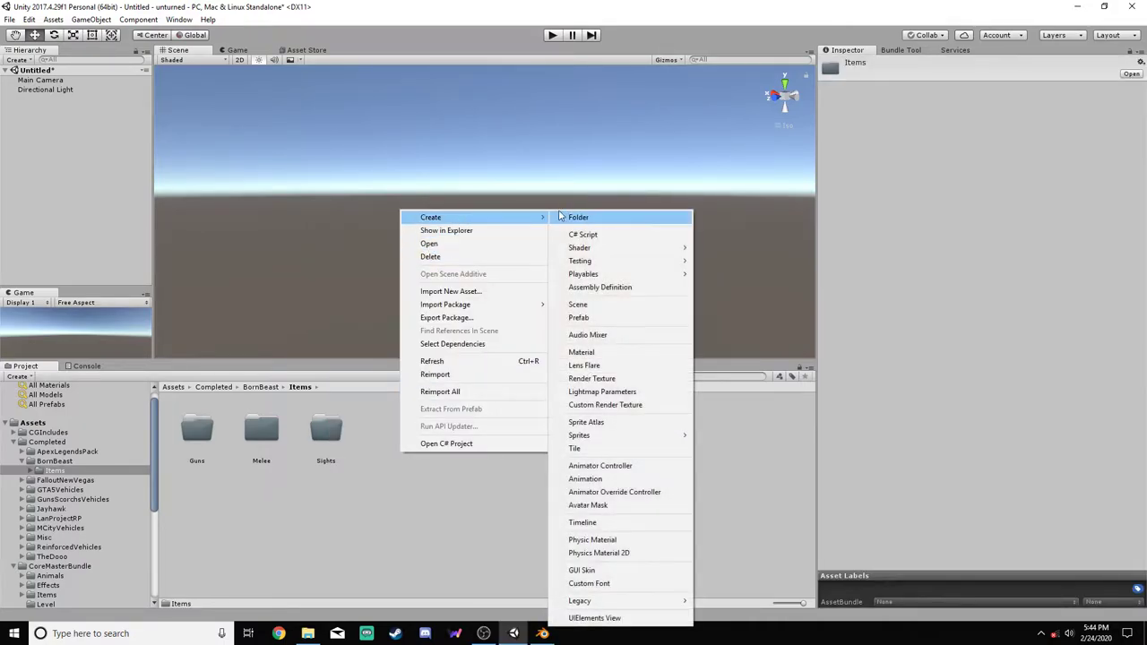
{"action": "left_click", "coordinate": [572, 215]}
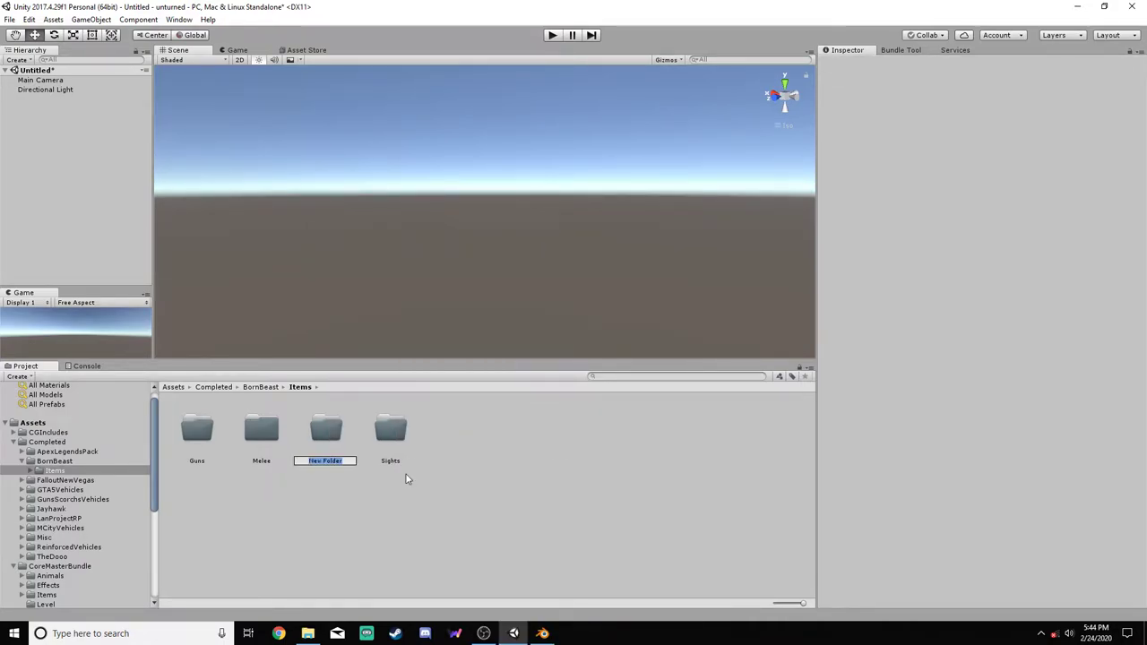
{"action": "type", "text": "Tacticals"}
{"action": "left_click", "coordinate": [377, 532]}
{"action": "right_click", "coordinate": [379, 535]}
{"action": "mouse_move", "coordinate": [455, 303]}
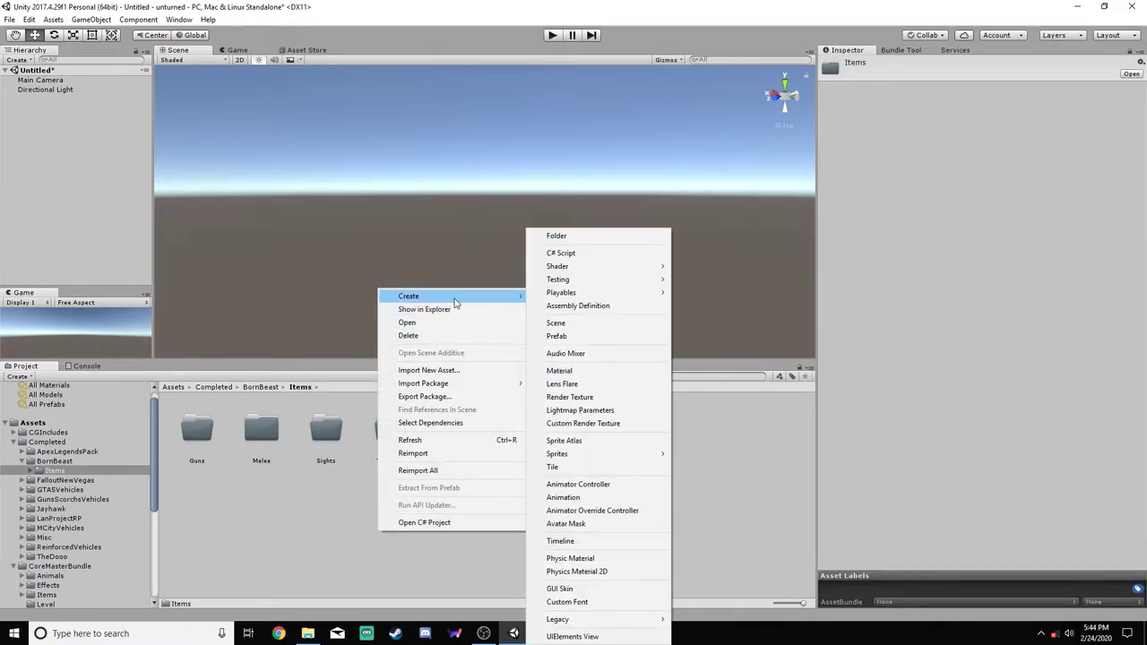
{"action": "left_click", "coordinate": [569, 236]}
{"action": "type", "text": "Magazine"}
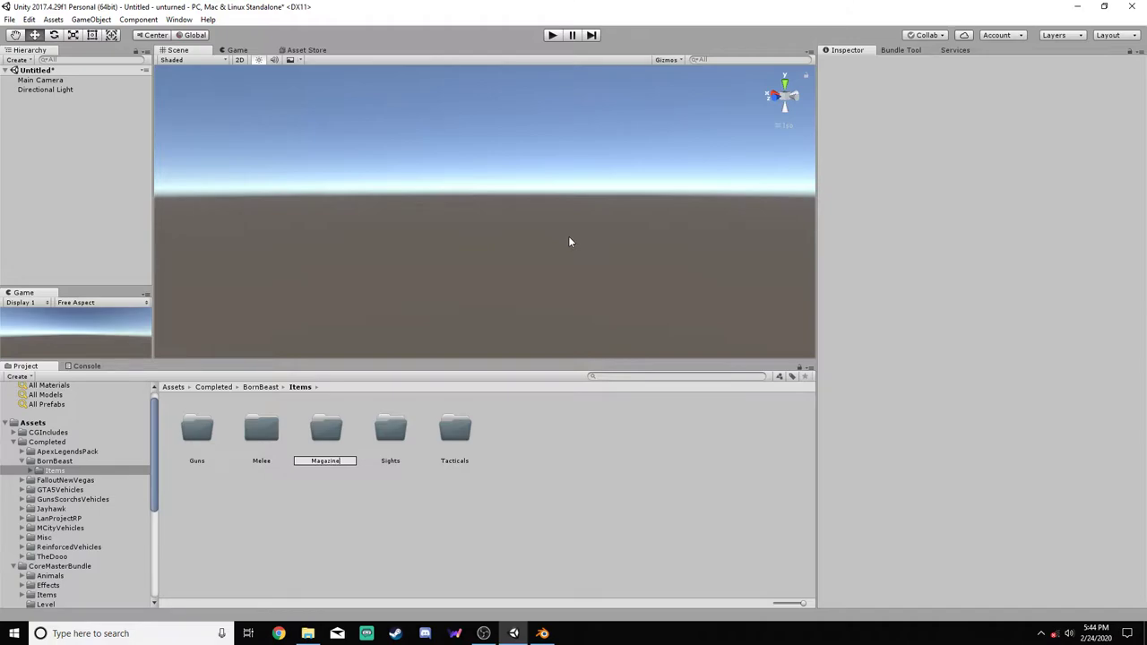
{"action": "type", "text": "s"}
{"action": "key", "text": "Return"}
{"action": "left_click", "coordinate": [527, 559]}
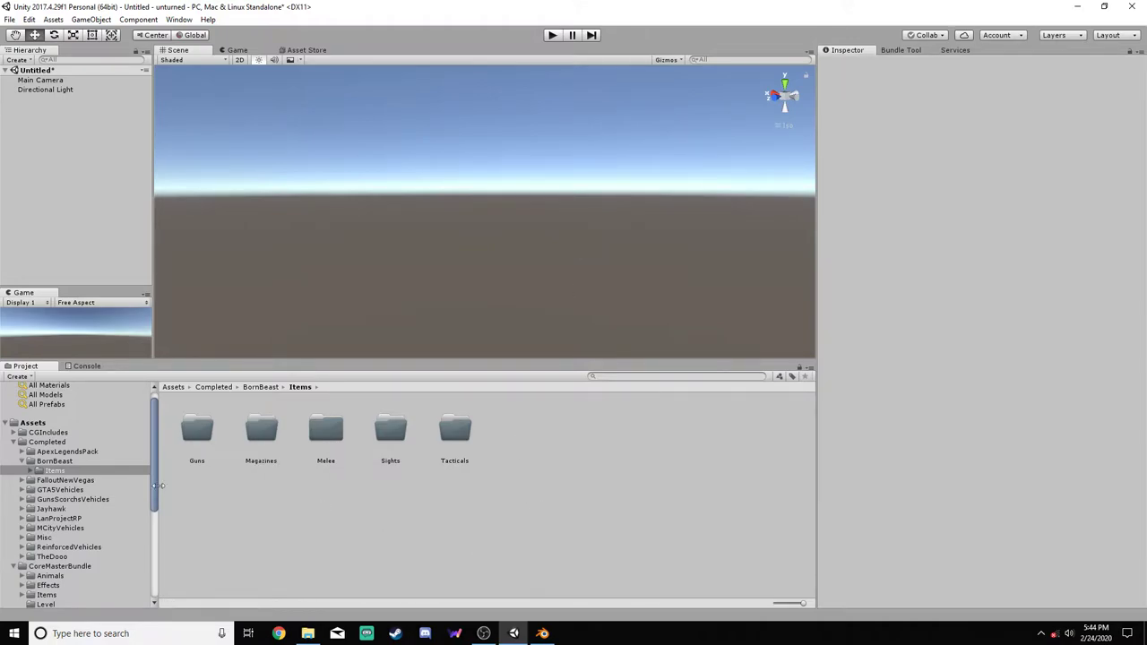
Navigate to CoreMasterBundle > Items > Guns and open the Zubeknakov folder
{"action": "scroll", "coordinate": [21, 460], "scroll_direction": "down", "scroll_amount": 5}
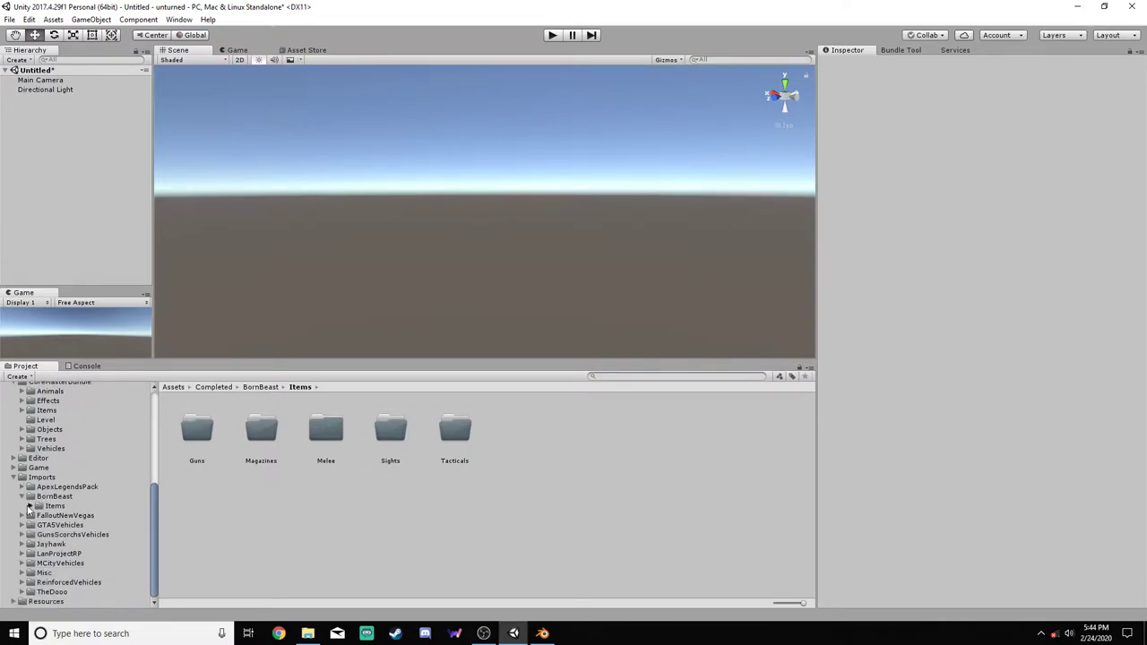
{"action": "left_click", "coordinate": [29, 507]}
{"action": "scroll", "coordinate": [52, 489], "scroll_direction": "up", "scroll_amount": 2}
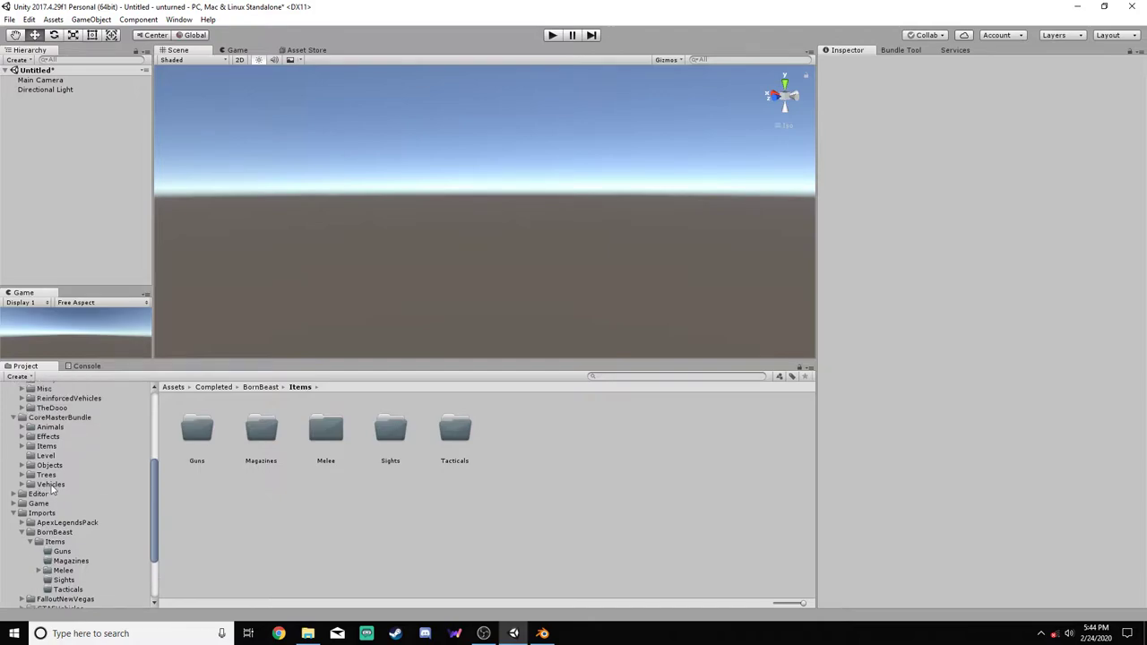
{"action": "scroll", "coordinate": [52, 489], "scroll_direction": "up", "scroll_amount": 1}
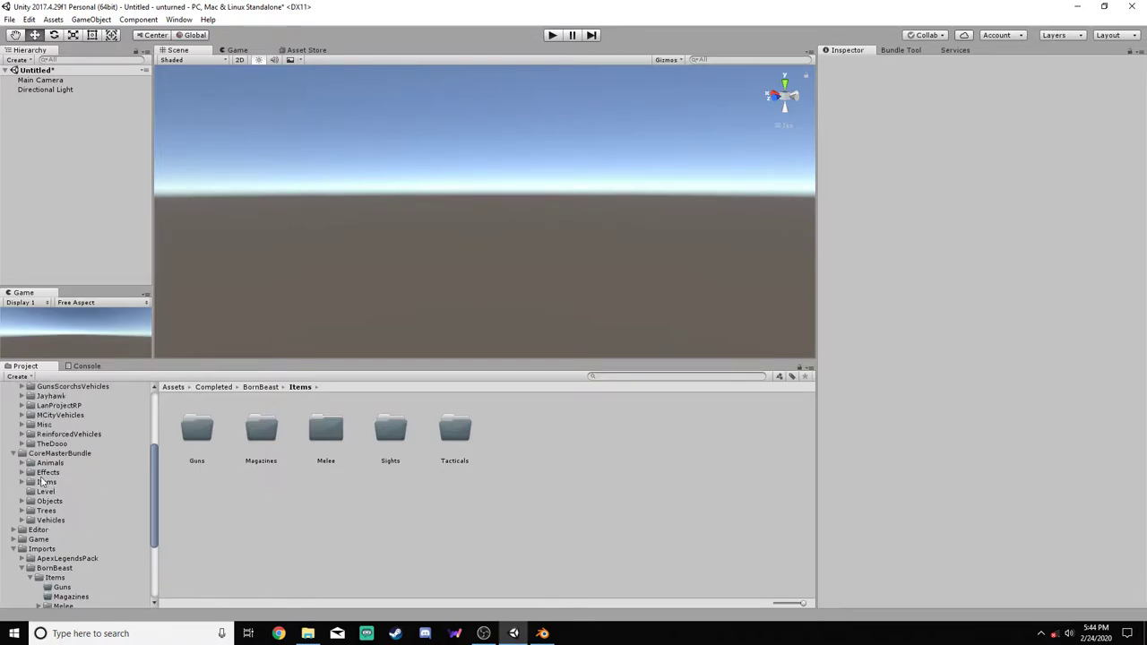
{"action": "left_click", "coordinate": [22, 484]}
{"action": "scroll", "coordinate": [59, 500], "scroll_direction": "down", "scroll_amount": 1}
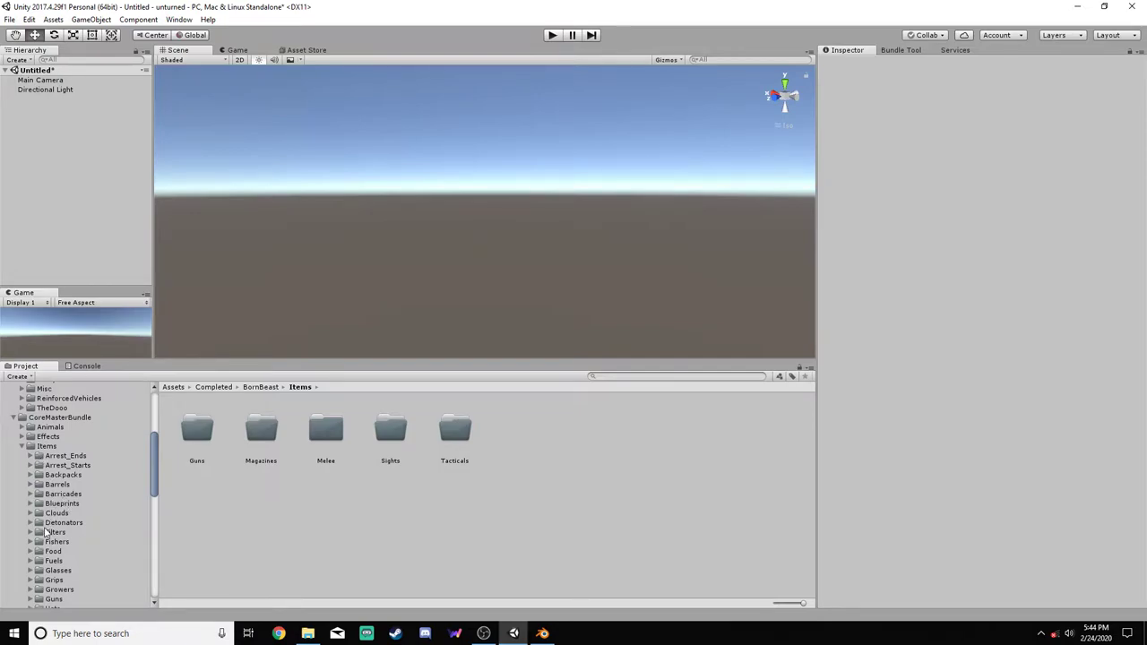
{"action": "scroll", "coordinate": [51, 571], "scroll_direction": "down", "scroll_amount": 1}
{"action": "scroll", "coordinate": [51, 574], "scroll_direction": "down", "scroll_amount": 1}
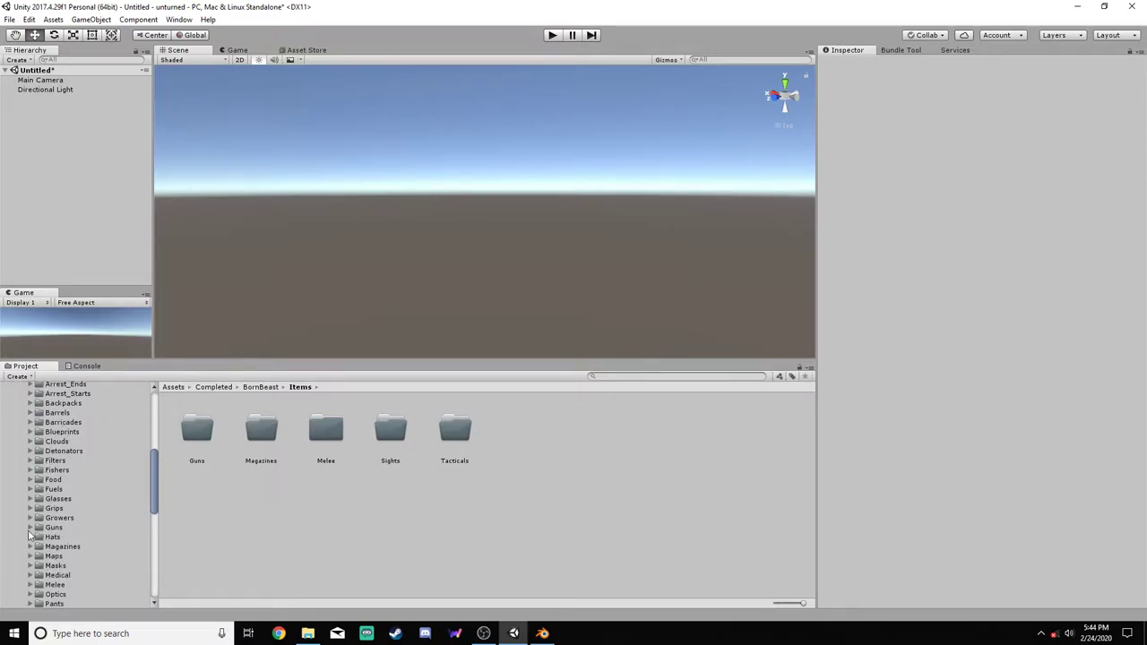
{"action": "left_click", "coordinate": [30, 527]}
{"action": "scroll", "coordinate": [72, 529], "scroll_direction": "down", "scroll_amount": 5}
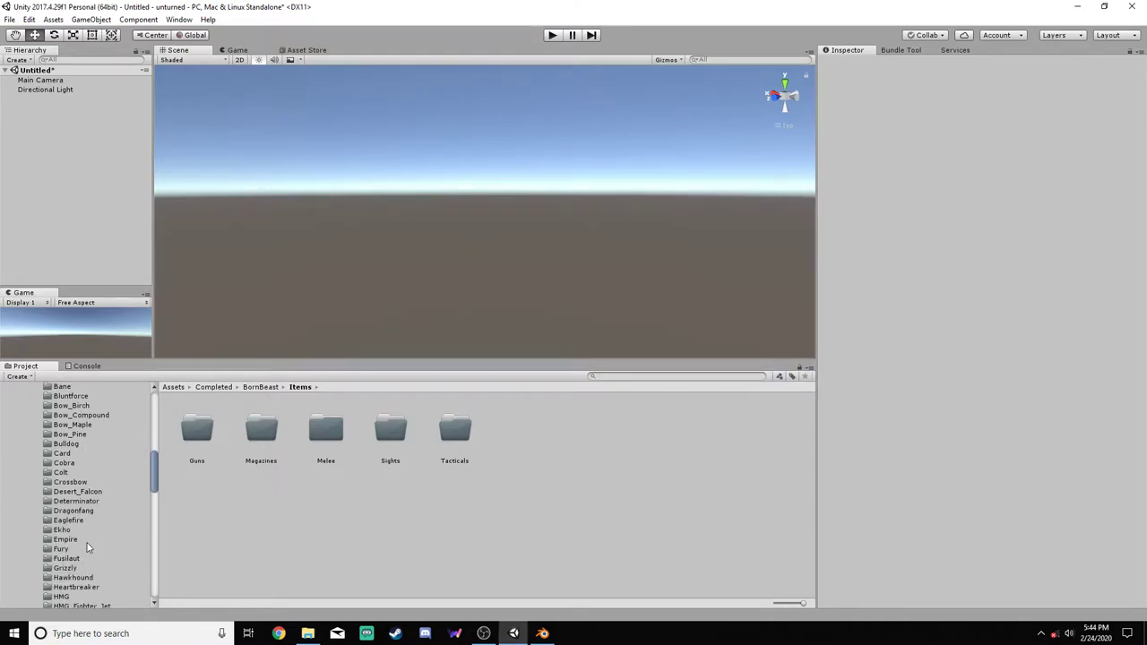
{"action": "scroll", "coordinate": [90, 547], "scroll_direction": "down", "scroll_amount": 6}
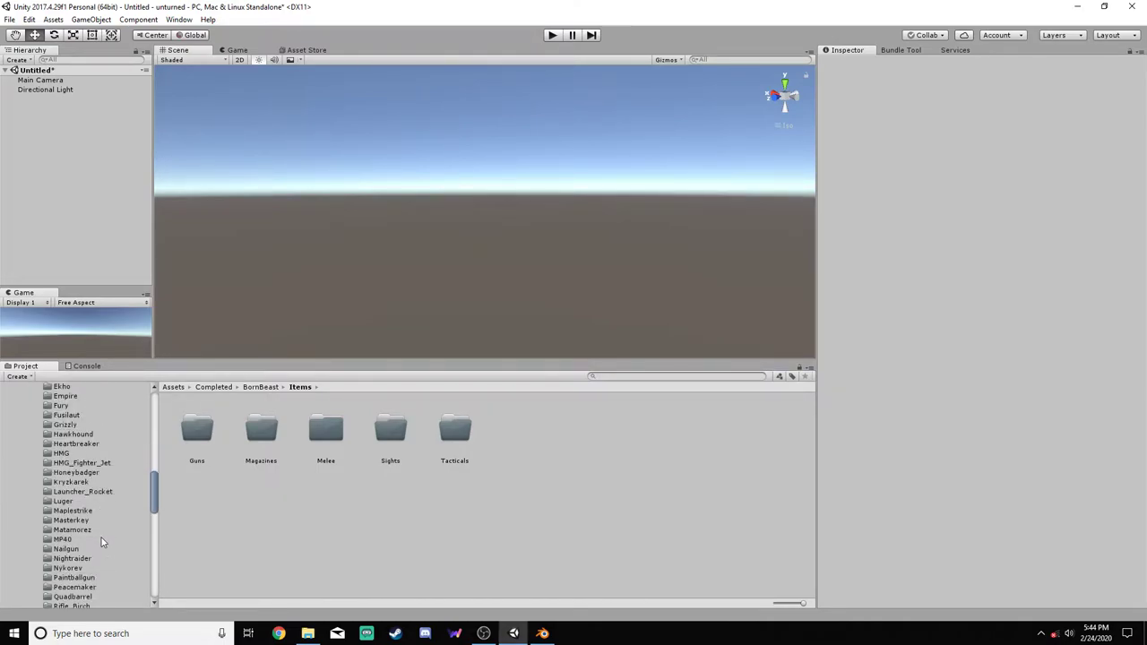
{"action": "scroll", "coordinate": [104, 543], "scroll_direction": "down", "scroll_amount": 3}
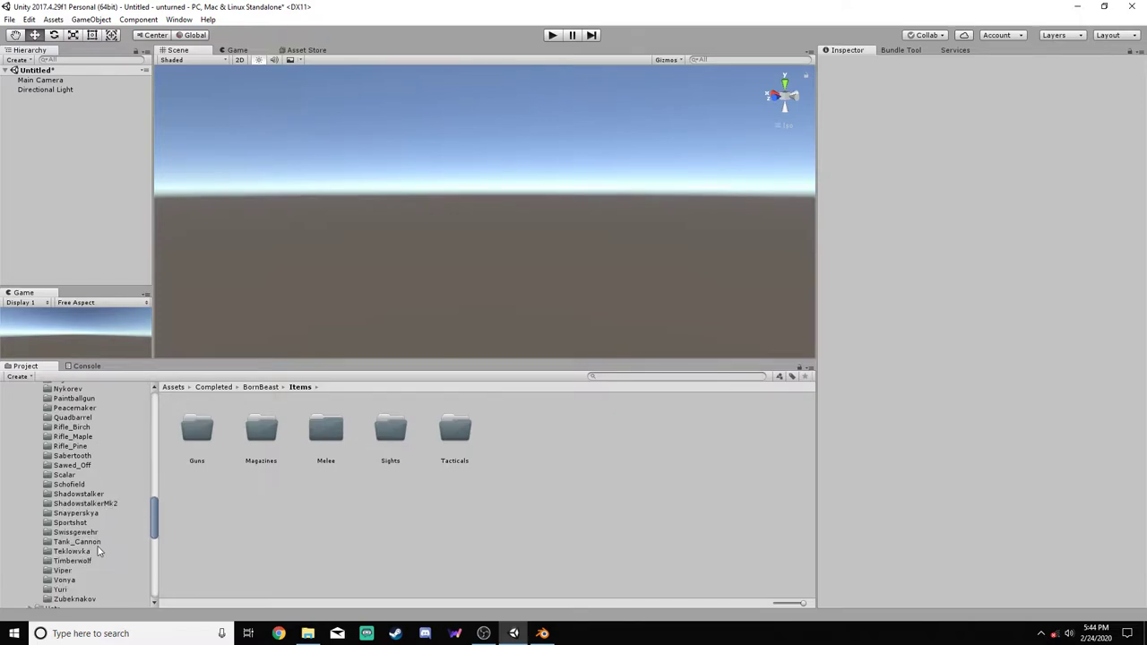
{"action": "left_click", "coordinate": [82, 600]}
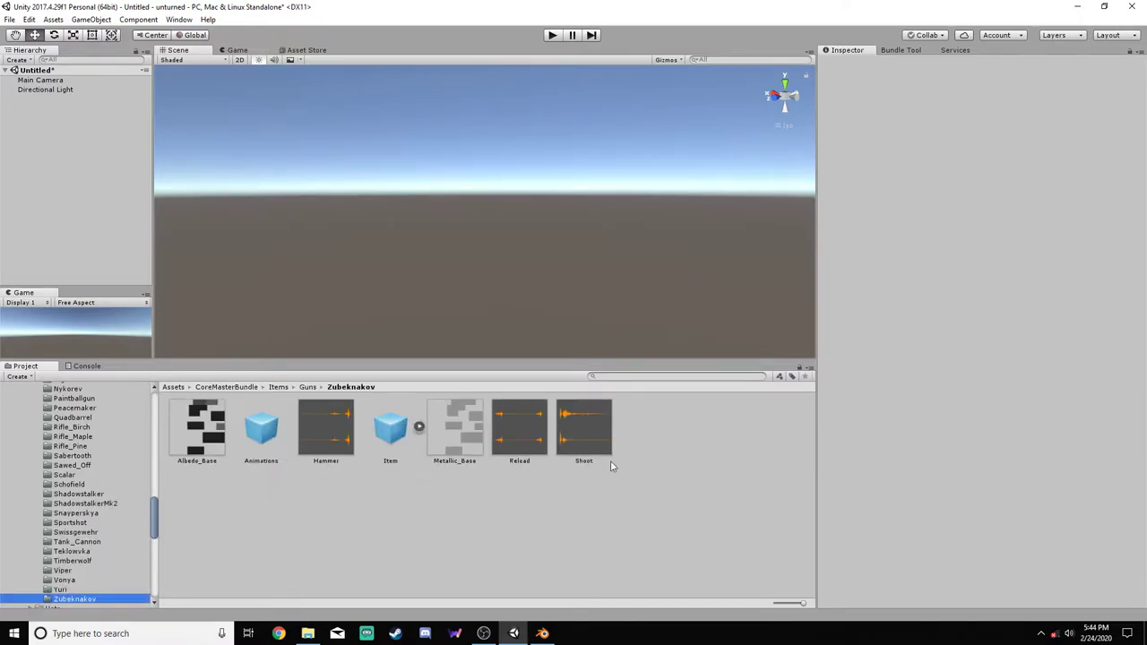
Select the Shoot, Reload, Item, Hammer and Animations assets in Zubeknakov
{"action": "left_click", "coordinate": [572, 439]}
{"action": "left_click", "coordinate": [525, 428], "text": "ctrl"}
{"action": "left_click", "coordinate": [391, 429], "text": "ctrl"}
{"action": "left_click", "coordinate": [328, 430], "text": "ctrl"}
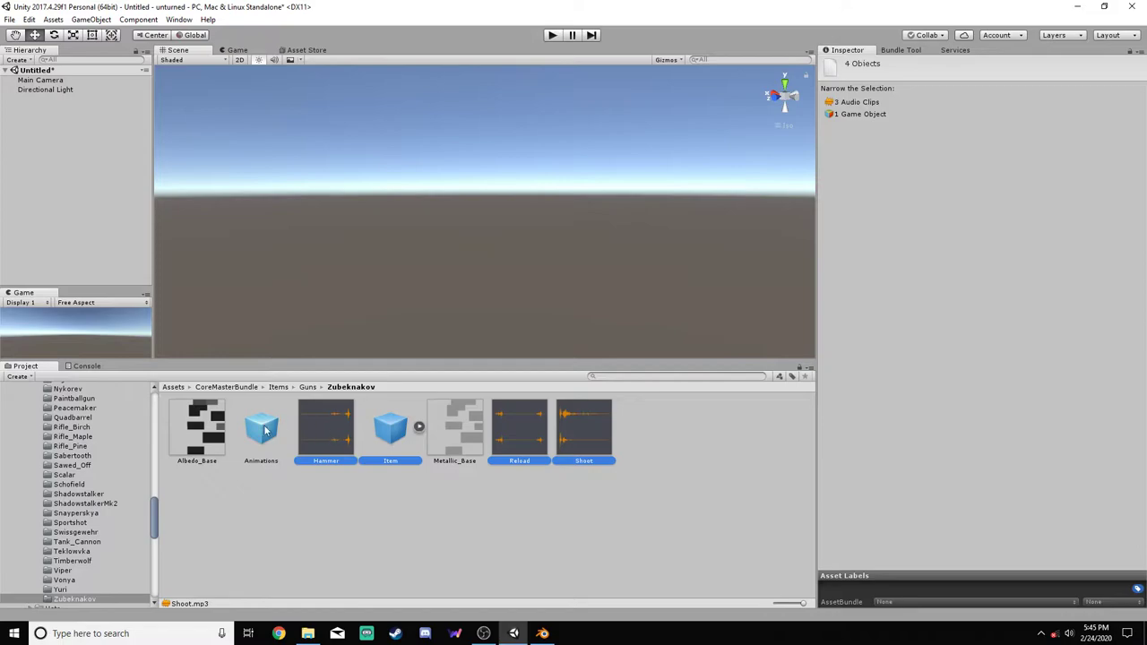
{"action": "left_click", "coordinate": [264, 431], "text": "ctrl"}
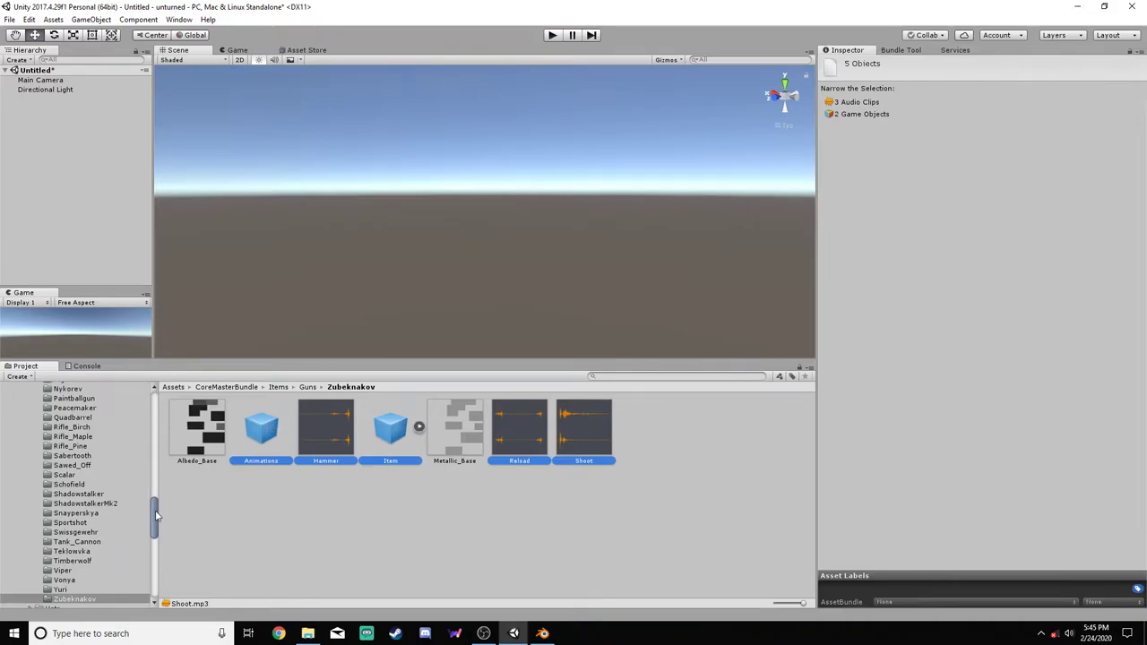
{"action": "left_click_drag", "start_coordinate": [156, 514], "coordinate": [191, 421]}
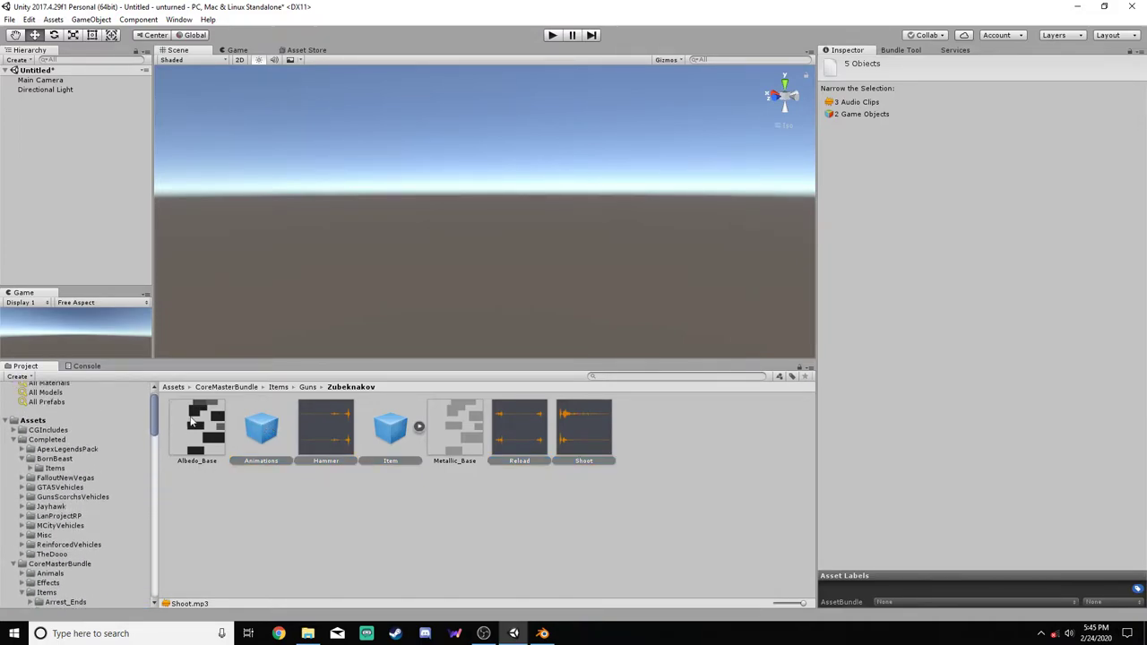
Expand BornBeast's Items and compare the empty Guns folder with Melee
{"action": "left_click", "coordinate": [31, 469]}
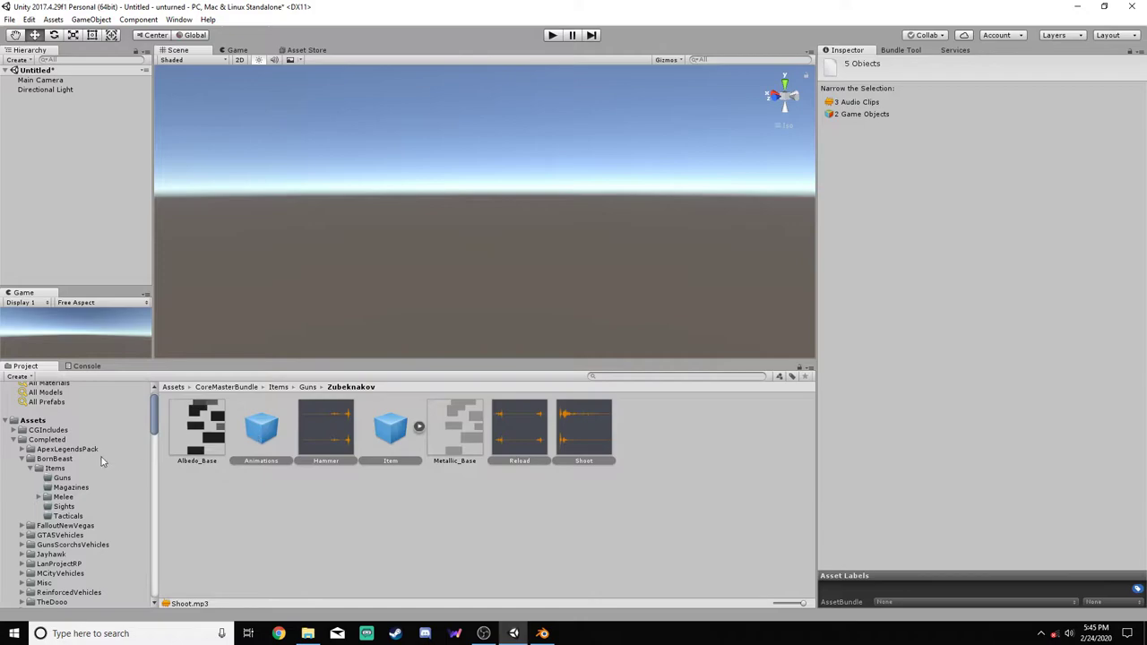
{"action": "left_click", "coordinate": [62, 477]}
{"action": "right_click", "coordinate": [297, 465]}
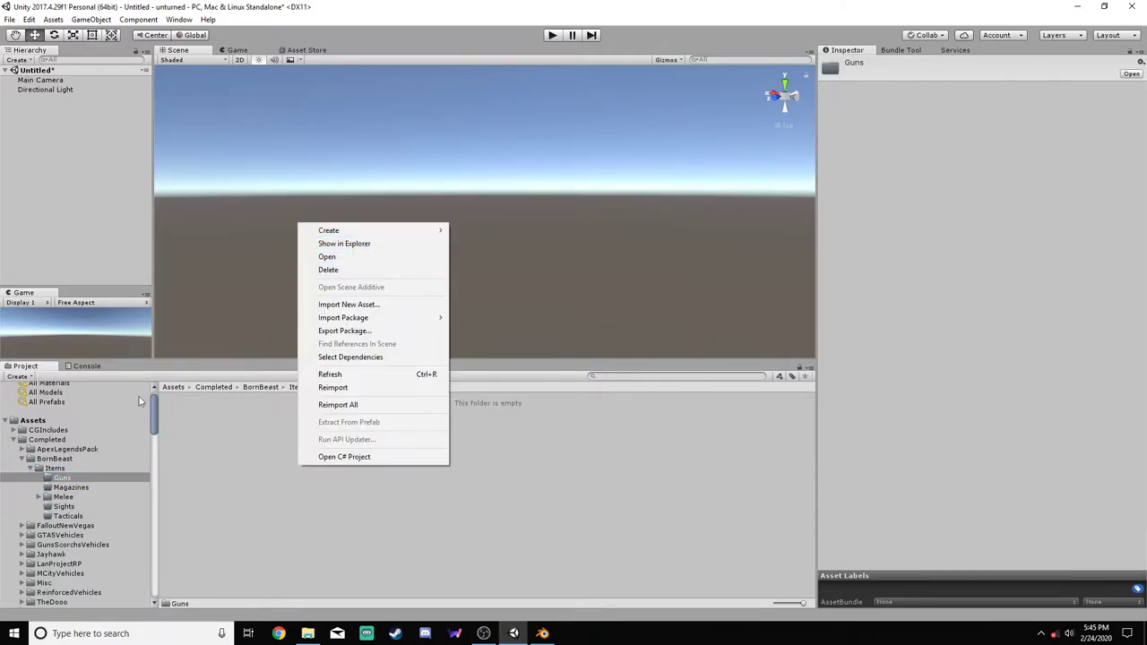
{"action": "left_click", "coordinate": [60, 497]}
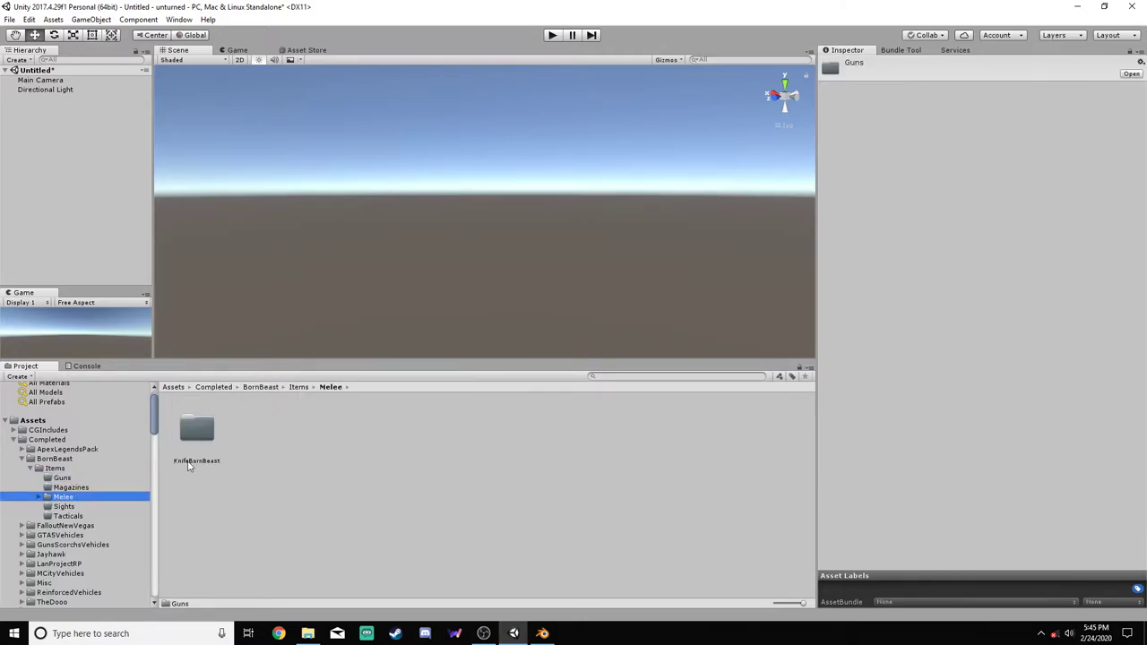
{"action": "left_click", "coordinate": [62, 478]}
Create a CrossfireAK47 folder inside Guns
{"action": "right_click", "coordinate": [311, 467]}
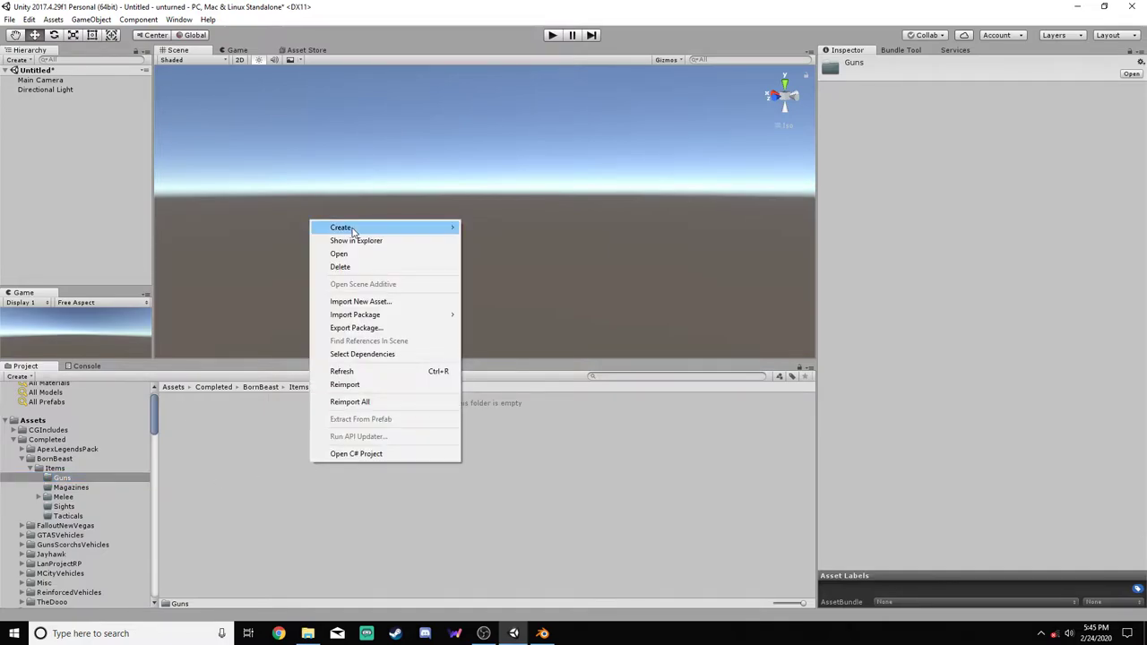
{"action": "mouse_move", "coordinate": [364, 232]}
{"action": "left_click", "coordinate": [487, 229]}
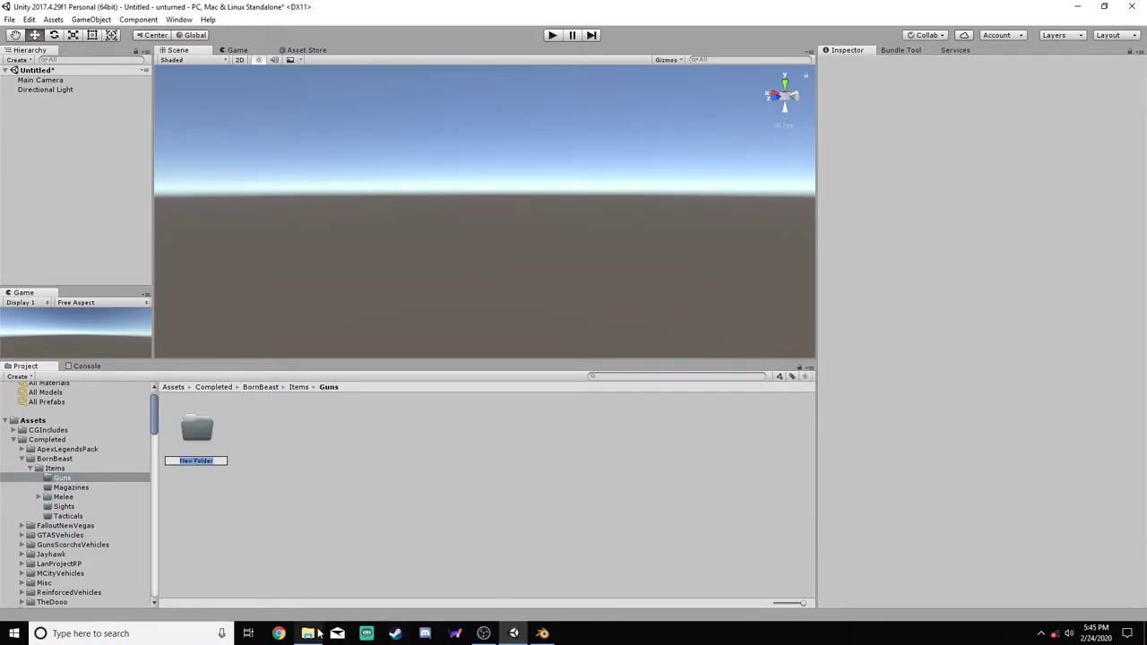
{"action": "mouse_move", "coordinate": [318, 633]}
{"action": "mouse_move", "coordinate": [318, 574]}
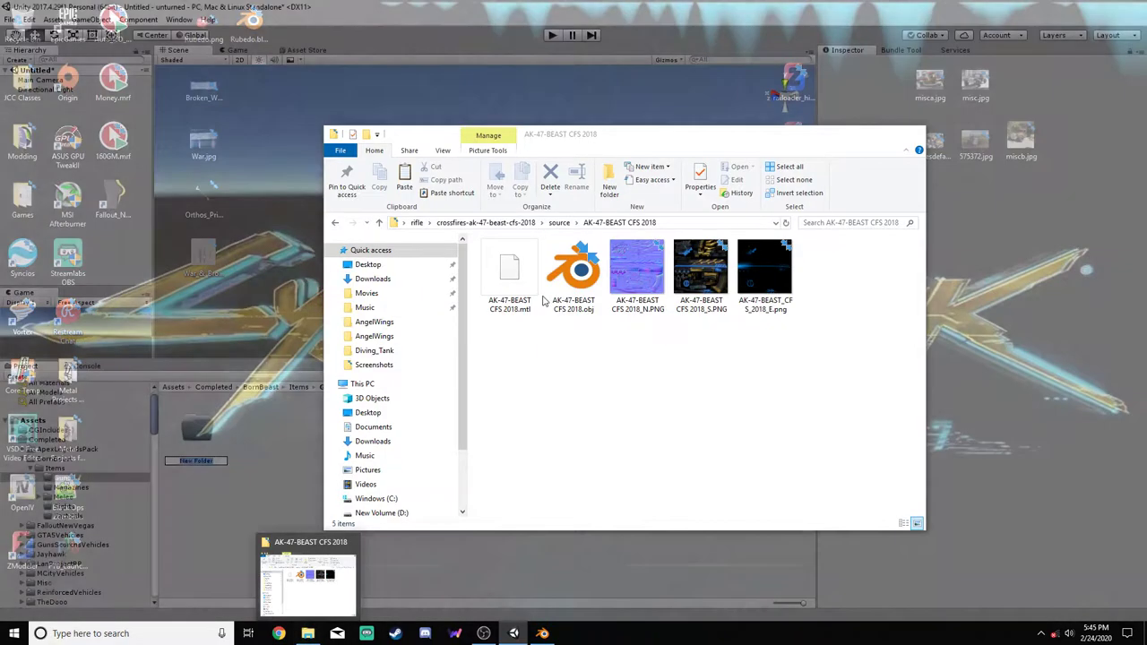
{"action": "type", "text": "Crossf"}
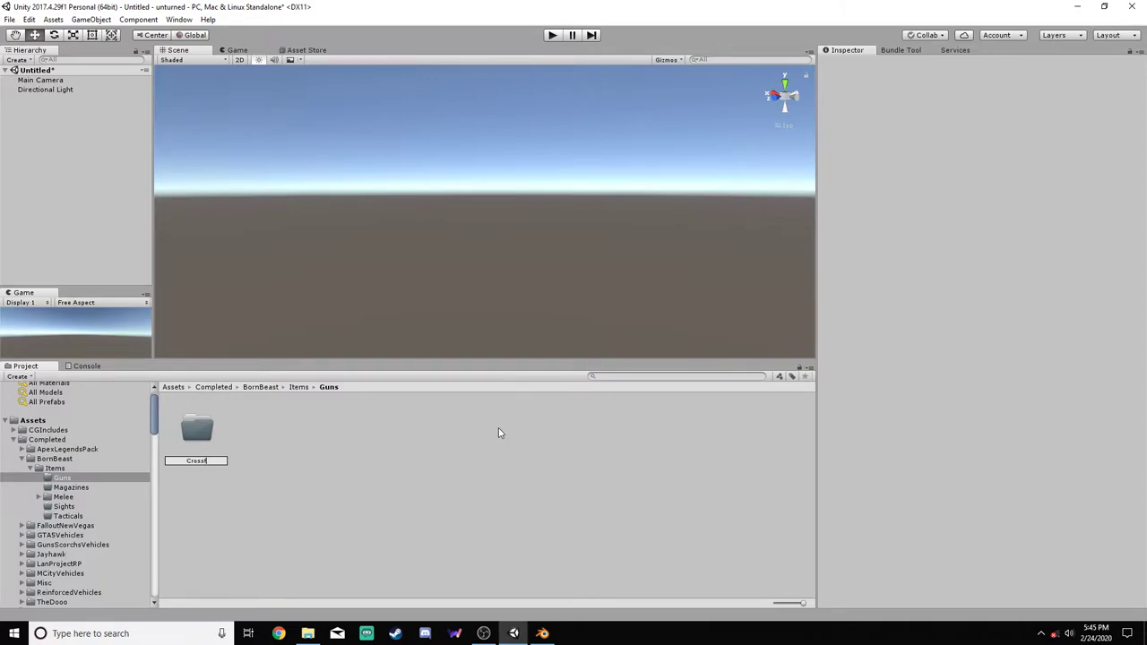
{"action": "key", "text": "BackSpace"}
{"action": "key", "text": "BackSpace"}
{"action": "key", "text": "BackSpace"}
{"action": "type", "text": "reAK47"}
{"action": "key", "text": "Return"}
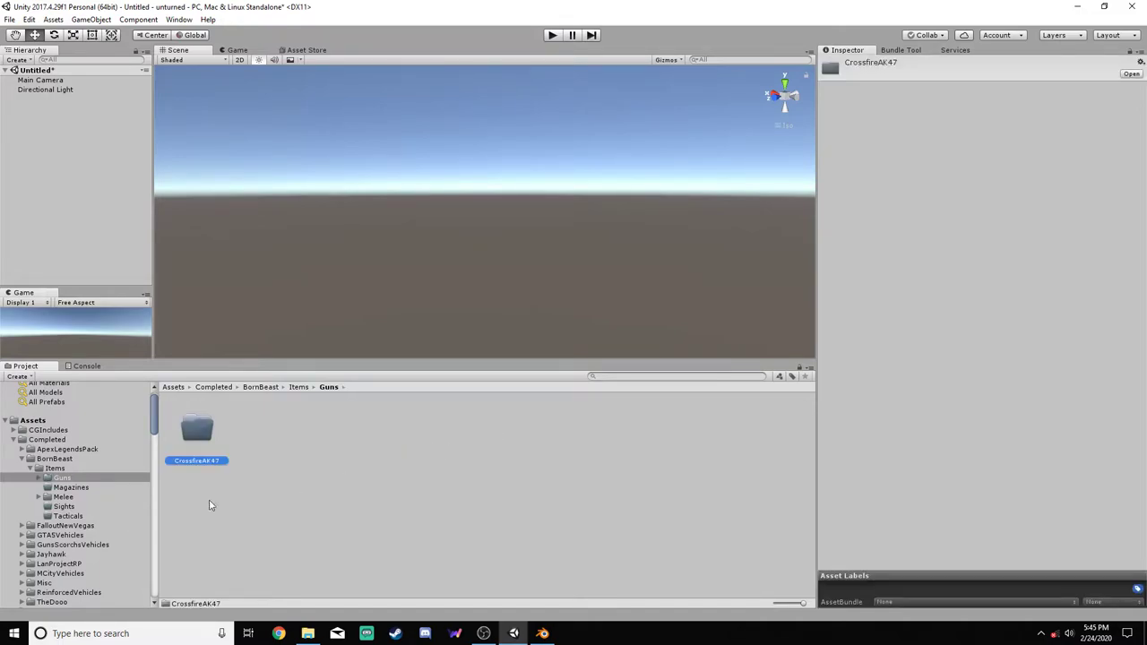
Create a new folder in BornBeast's Magazines folder and start naming it 'Crossfi'
{"action": "left_click", "coordinate": [68, 487]}
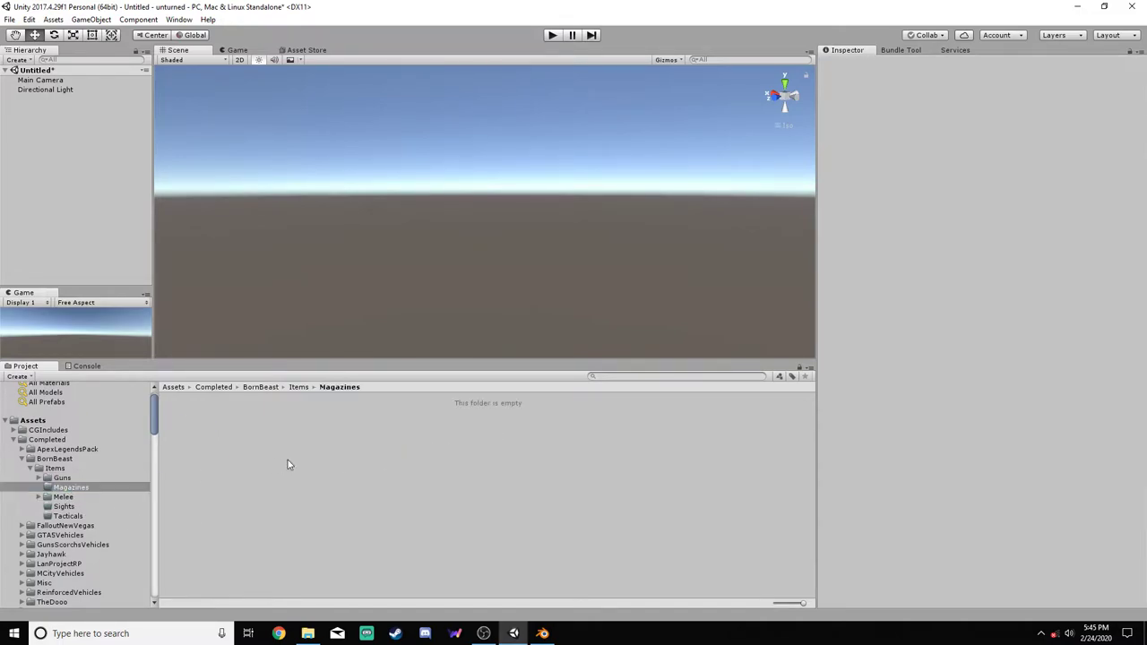
{"action": "right_click", "coordinate": [288, 460]}
{"action": "left_click", "coordinate": [461, 225]}
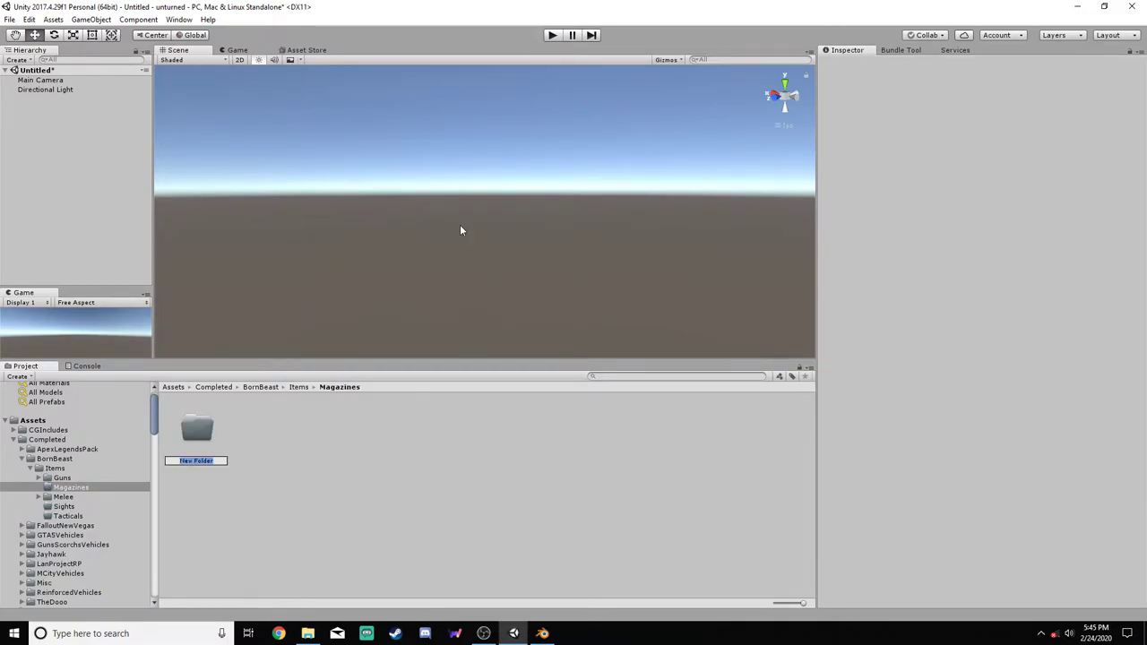
{"action": "type", "text": "Crossfire"}
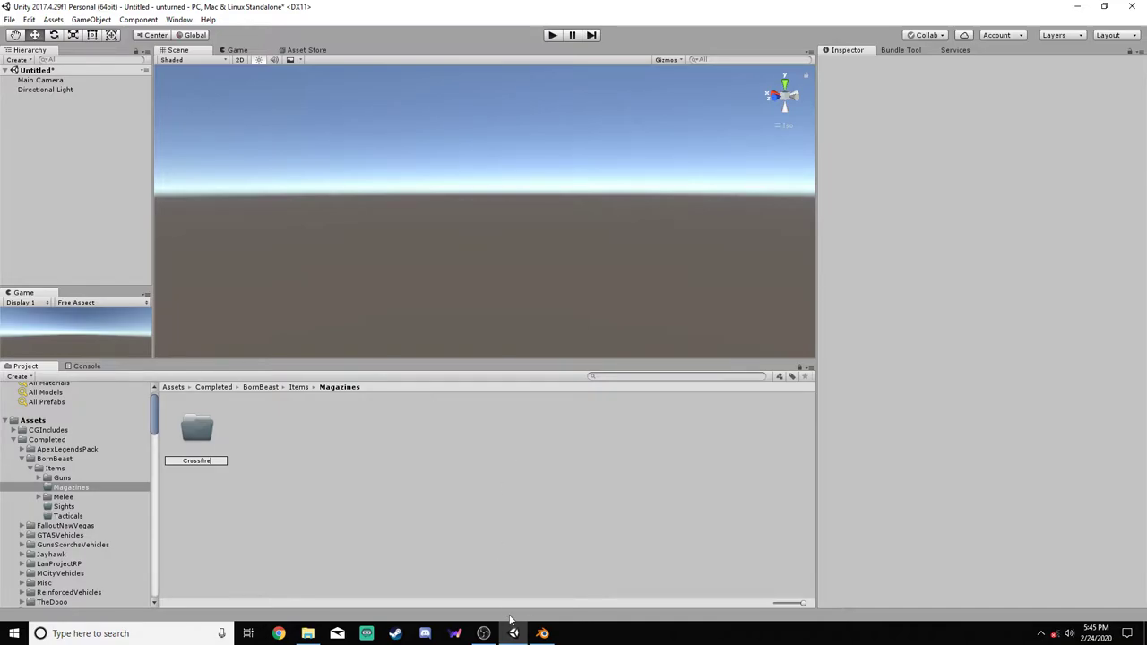
Check the rifle model in Blender, then return to Unity
{"action": "left_click", "coordinate": [542, 634]}
{"action": "scroll", "coordinate": [609, 366], "scroll_direction": "up", "scroll_amount": 3}
{"action": "middle_click_drag", "start_coordinate": [609, 360], "coordinate": [687, 371]}
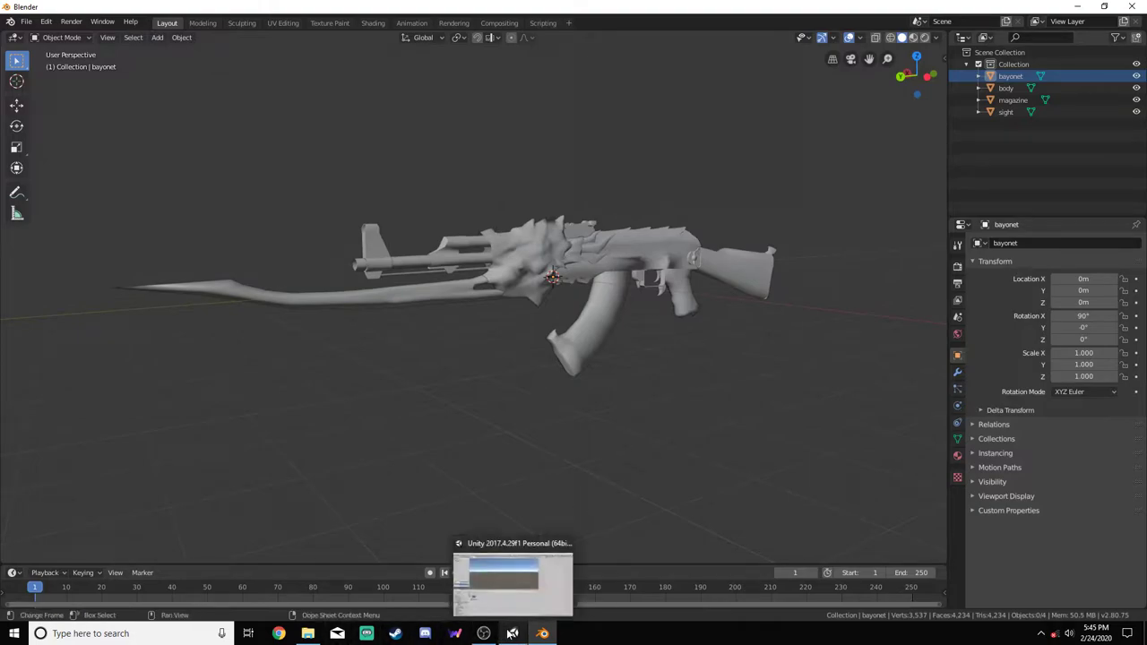
{"action": "left_click", "coordinate": [518, 634]}
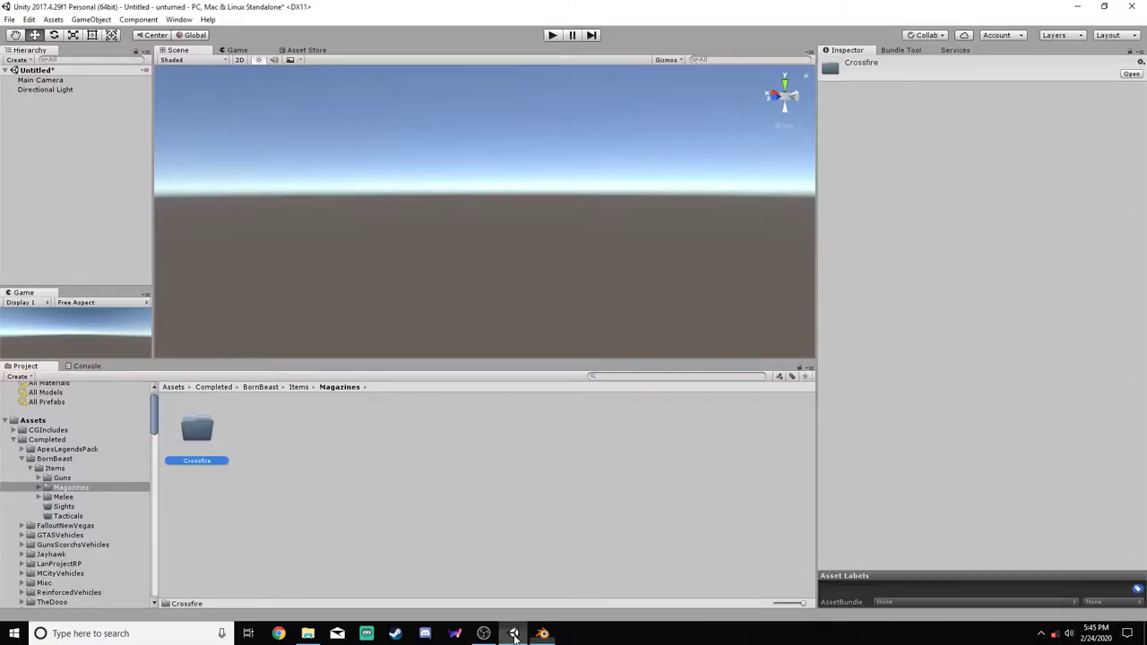
Finish renaming the new folder to CrossfireAK47_45
{"action": "left_click", "coordinate": [216, 461]}
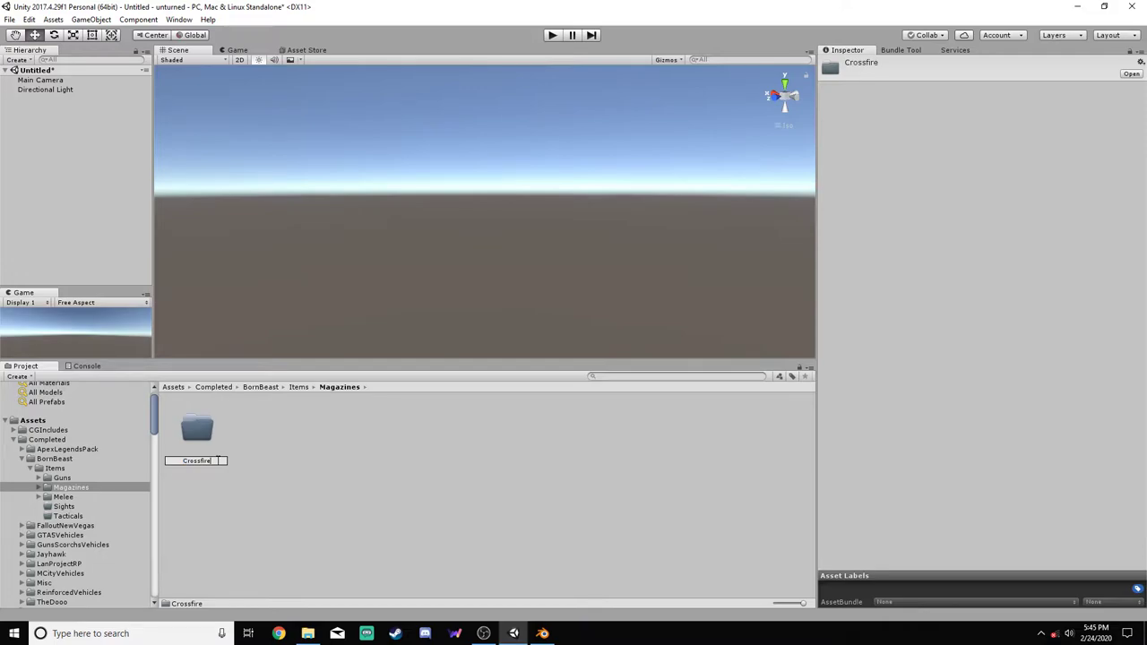
{"action": "type", "text": "AK47"}
{"action": "key", "text": "BackSpace"}
{"action": "type", "text": "_45"}
{"action": "key", "text": "Return"}
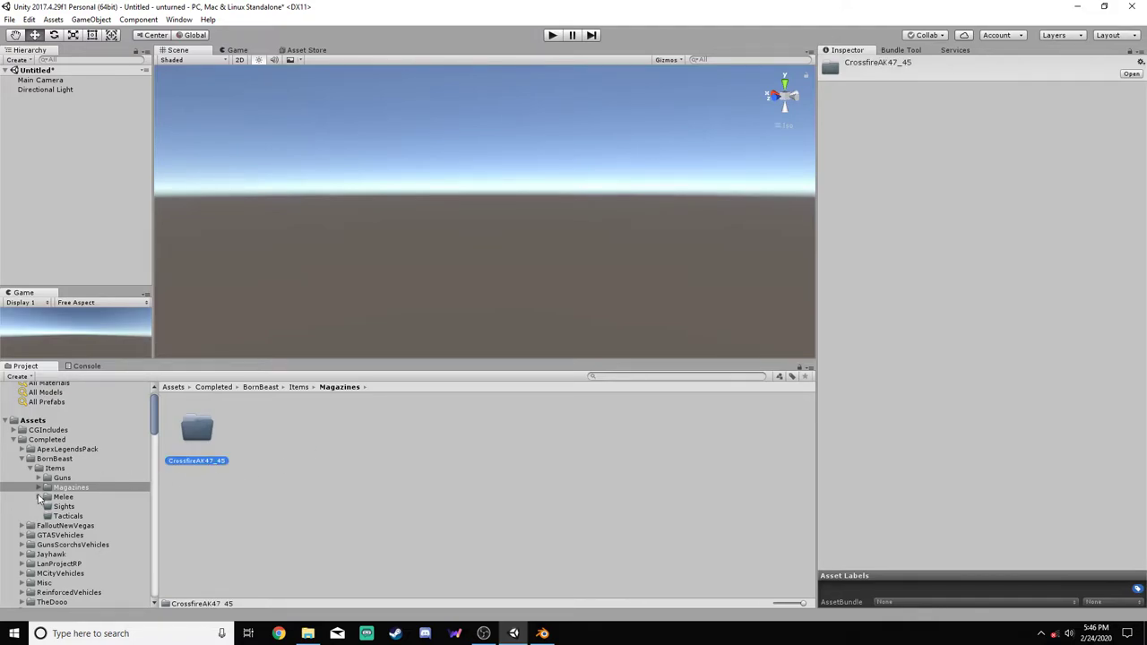
{"action": "left_click", "coordinate": [22, 449]}
Expand ApexLegendsPack's Items, Magazines, Guns and Sights folders for naming reference
{"action": "left_click", "coordinate": [29, 459]}
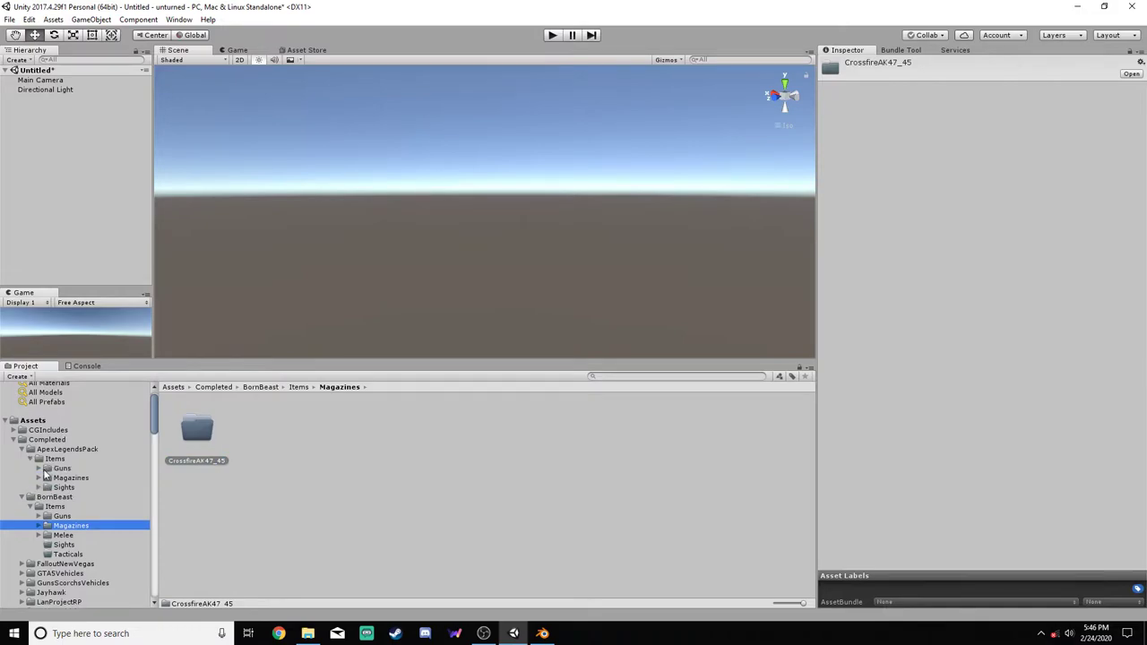
{"action": "left_click", "coordinate": [38, 478]}
{"action": "left_click", "coordinate": [38, 468]}
{"action": "left_click", "coordinate": [39, 526]}
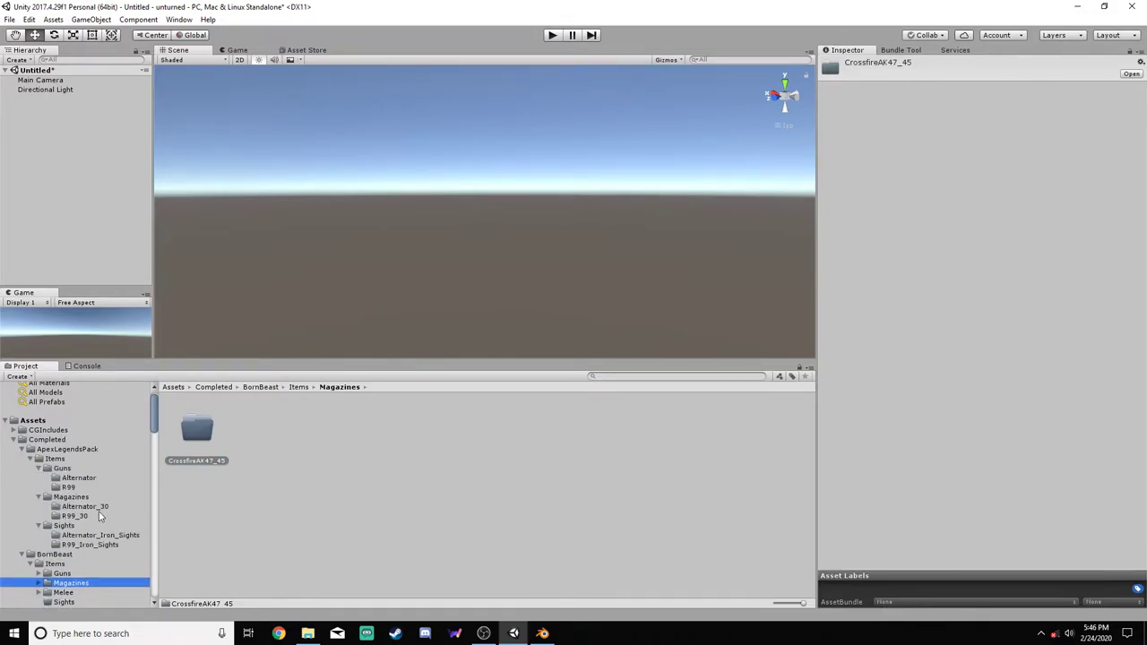
{"action": "scroll", "coordinate": [102, 509], "scroll_direction": "down", "scroll_amount": 3}
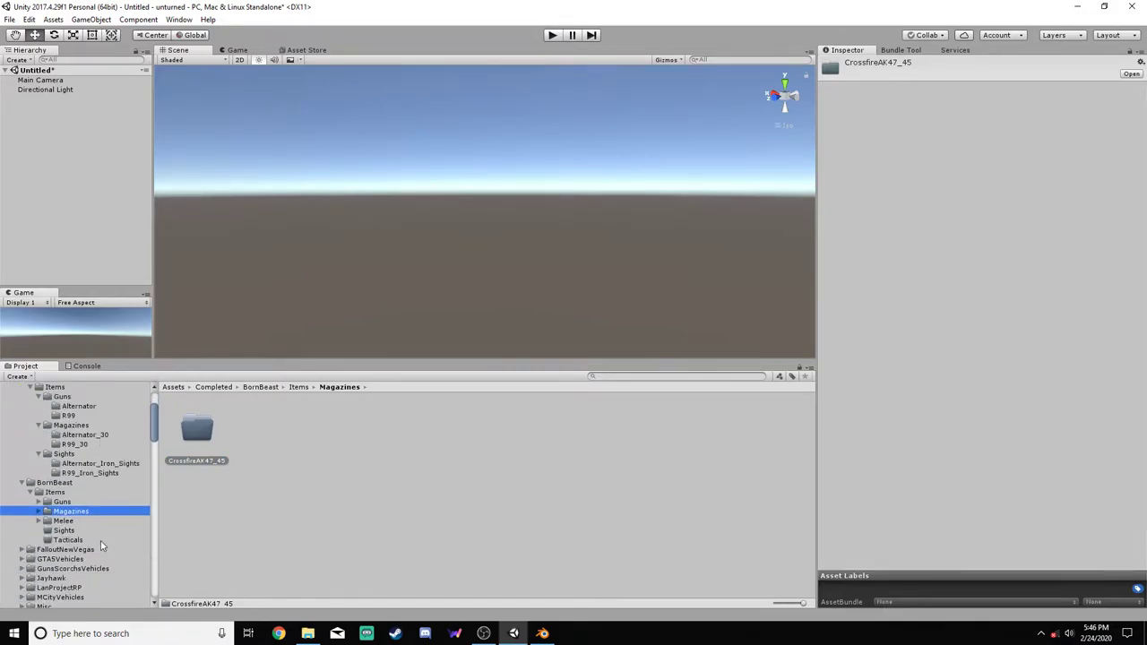
Add a folder named CrossfireAK47_Iron_Sights to BornBeast's empty Sights folder
{"action": "left_click", "coordinate": [61, 530]}
{"action": "right_click", "coordinate": [262, 471]}
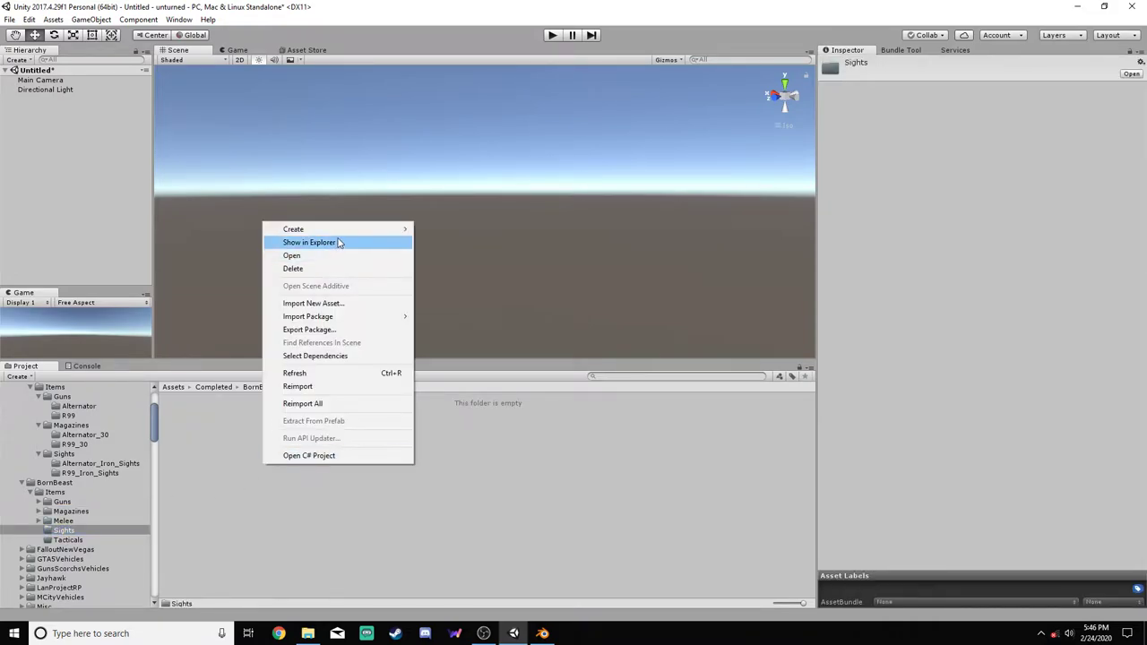
{"action": "mouse_move", "coordinate": [358, 230]}
{"action": "left_click", "coordinate": [438, 229]}
{"action": "type", "text": "Cr"}
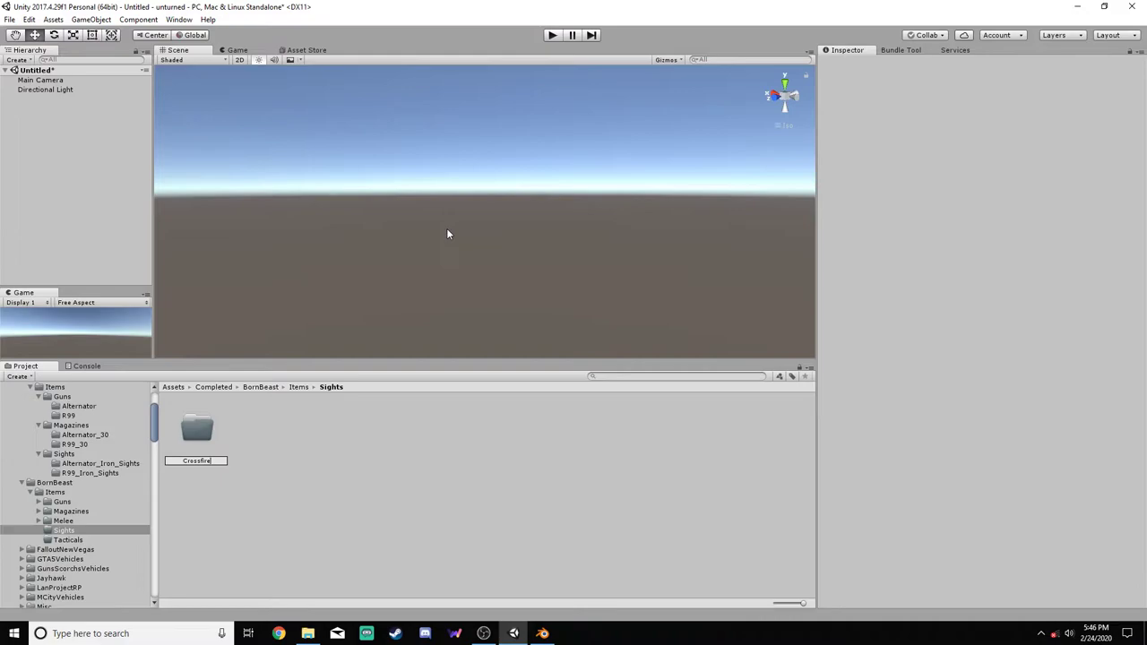
{"action": "type", "text": "ossfireAK47"}
{"action": "type", "text": "_Ir"}
{"action": "type", "text": "on_S"}
{"action": "type", "text": "ig"}
{"action": "type", "text": "ht"}
{"action": "type", "text": "s"}
{"action": "key", "text": "Return"}
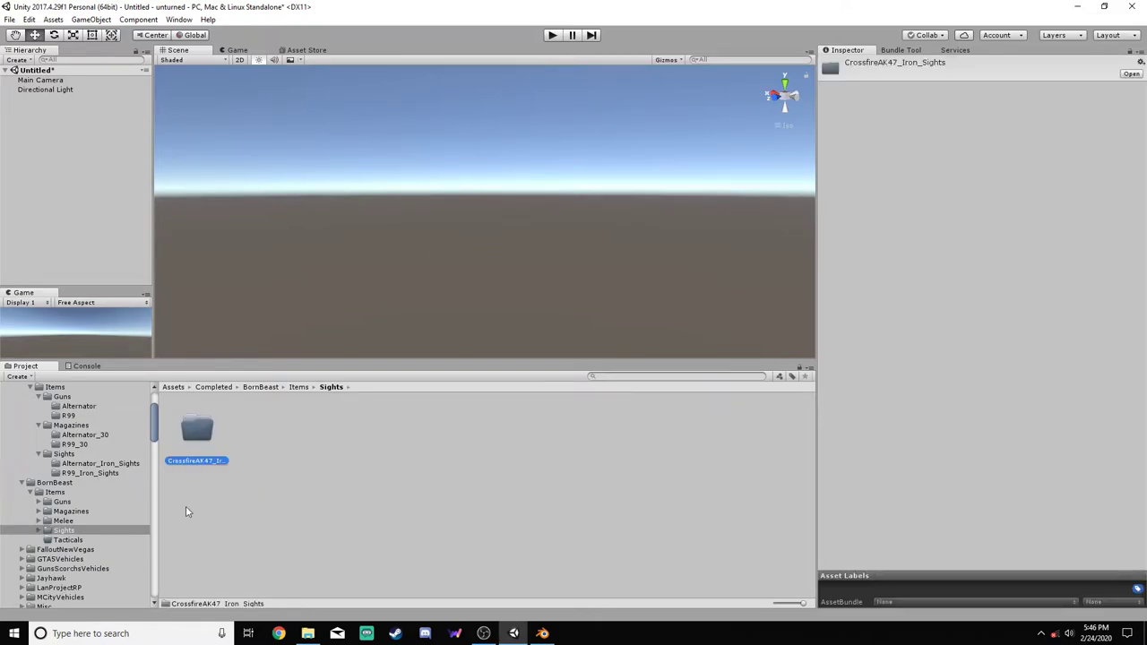
{"action": "left_click", "coordinate": [65, 540]}
Make a new folder named CrossfireAK47_Bayonet in the Tacticals asset pane
{"action": "right_click", "coordinate": [241, 465]}
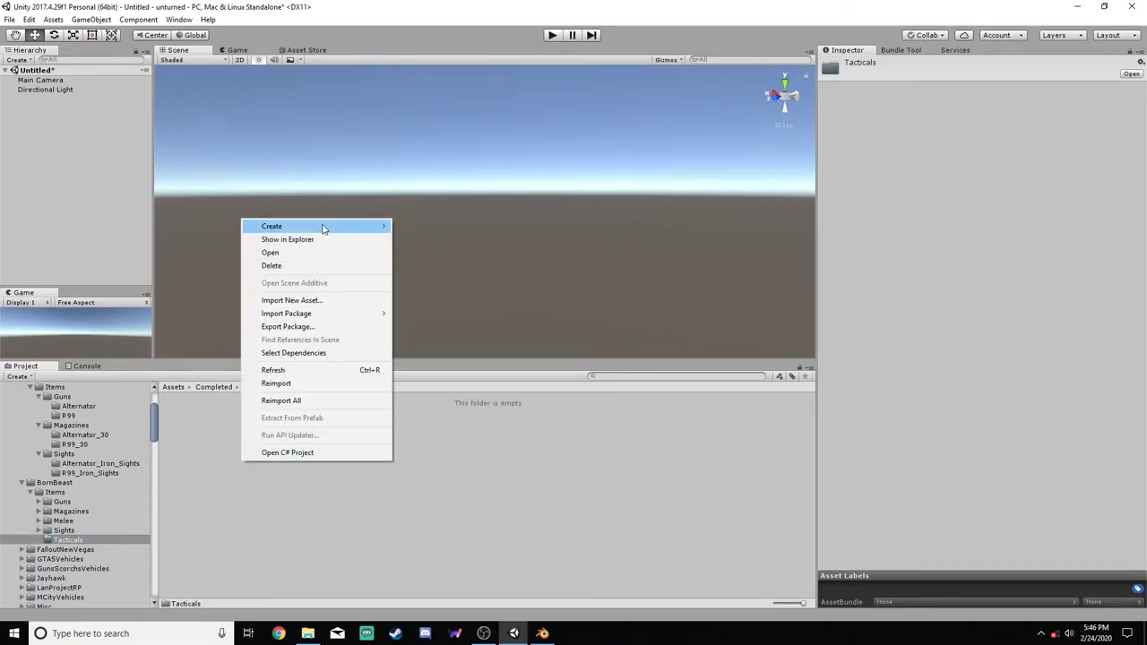
{"action": "mouse_move", "coordinate": [326, 228]}
{"action": "left_click", "coordinate": [426, 235]}
{"action": "type", "text": "C"}
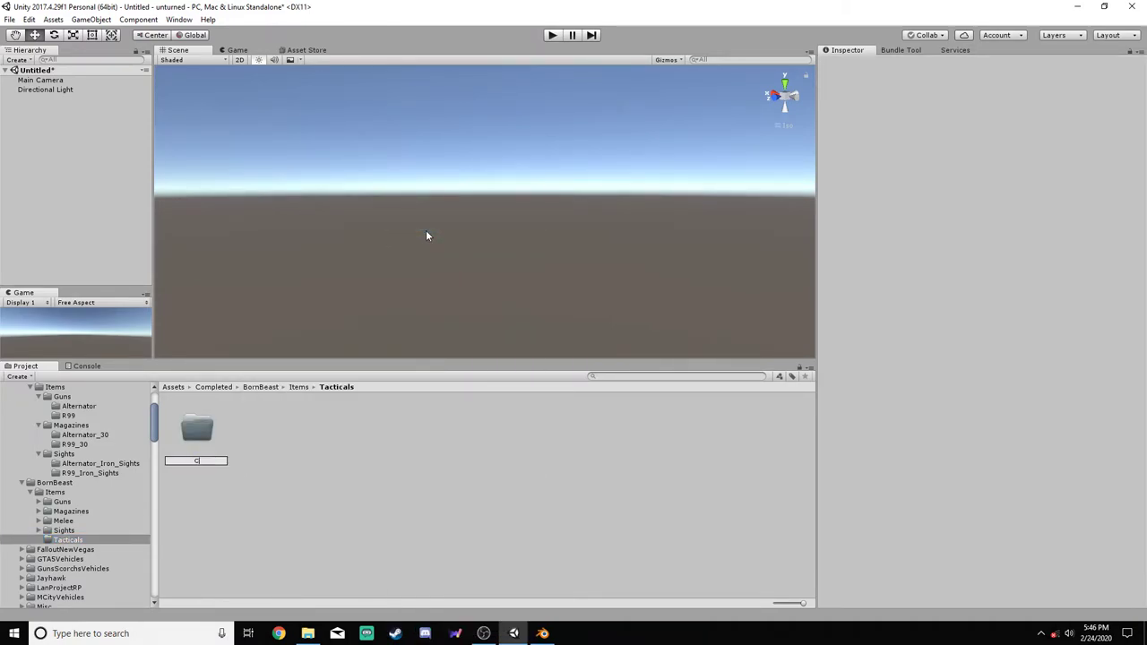
{"action": "type", "text": "rossfireAK47"}
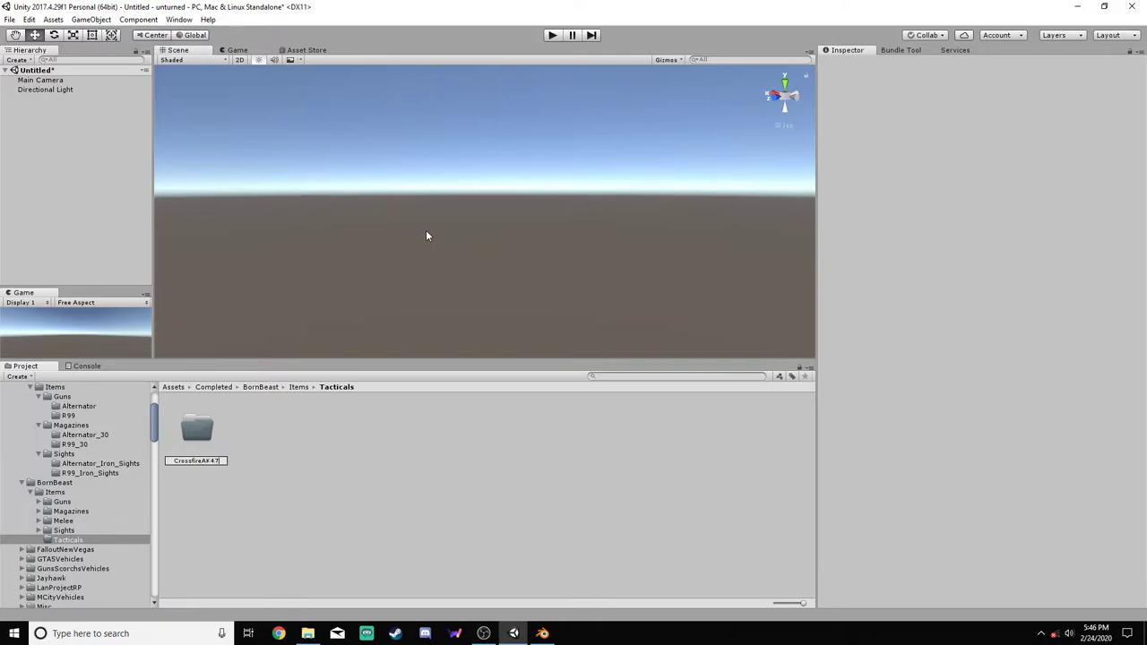
{"action": "type", "text": "_Bayonet"}
{"action": "key", "text": "Return"}
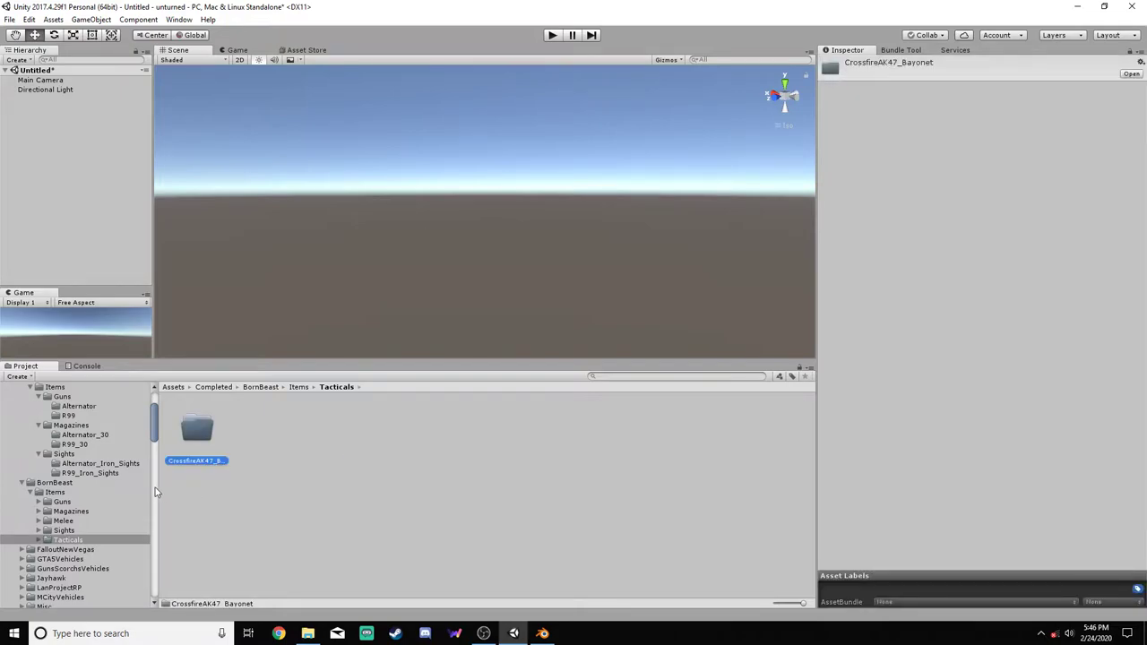
{"action": "scroll", "coordinate": [157, 430], "scroll_direction": "up", "scroll_amount": 3}
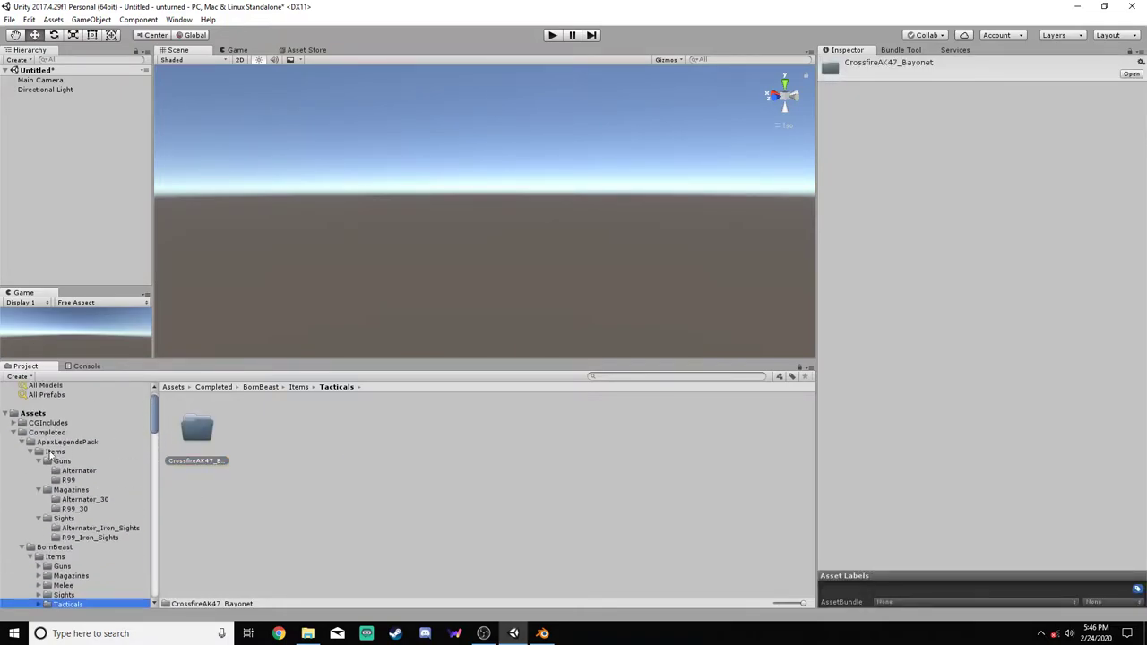
Collapse the ApexLegendsPack Sights, Magazines, Guns and Items folders in the Project tree
{"action": "left_click", "coordinate": [38, 519]}
{"action": "left_click", "coordinate": [38, 490]}
{"action": "left_click", "coordinate": [37, 462]}
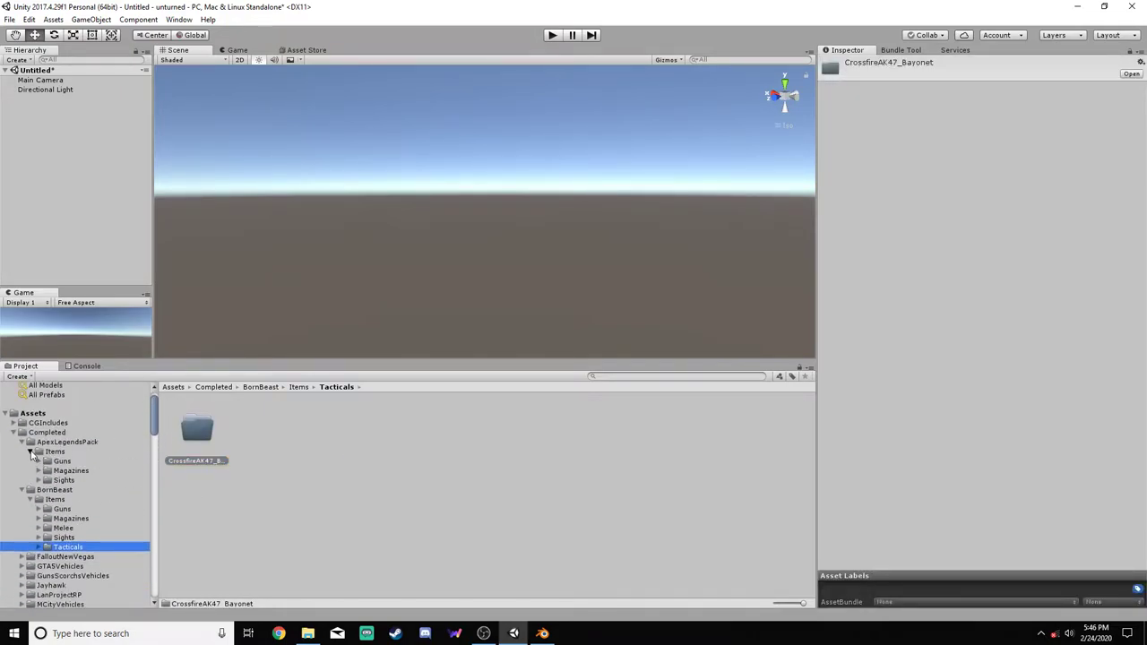
{"action": "left_click", "coordinate": [30, 452]}
{"action": "left_click", "coordinate": [26, 444]}
{"action": "left_click", "coordinate": [22, 442]}
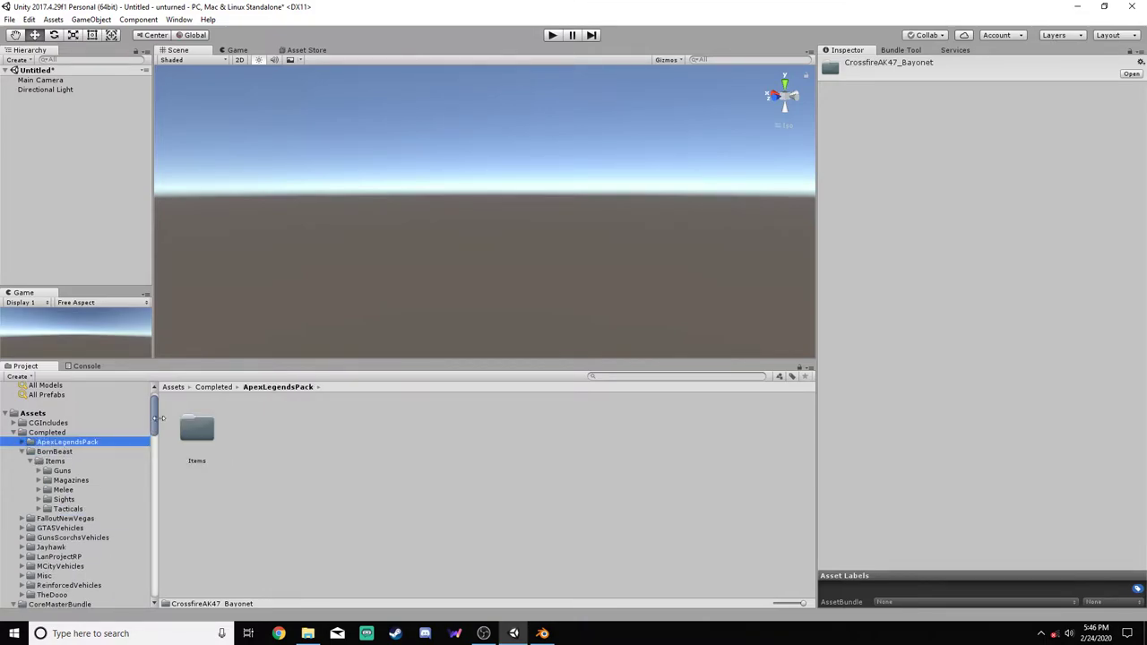
{"action": "left_click", "coordinate": [154, 427]}
{"action": "mouse_move", "coordinate": [155, 427]}
{"action": "left_mouse_down"}
{"action": "mouse_move", "coordinate": [162, 542]}
{"action": "mouse_move", "coordinate": [157, 415]}
{"action": "left_mouse_up"}
Open the Zubeknakov gun folder and expand BornBeast's Tacticals, Sights, Guns and Magazines folders
{"action": "left_click", "coordinate": [90, 502]}
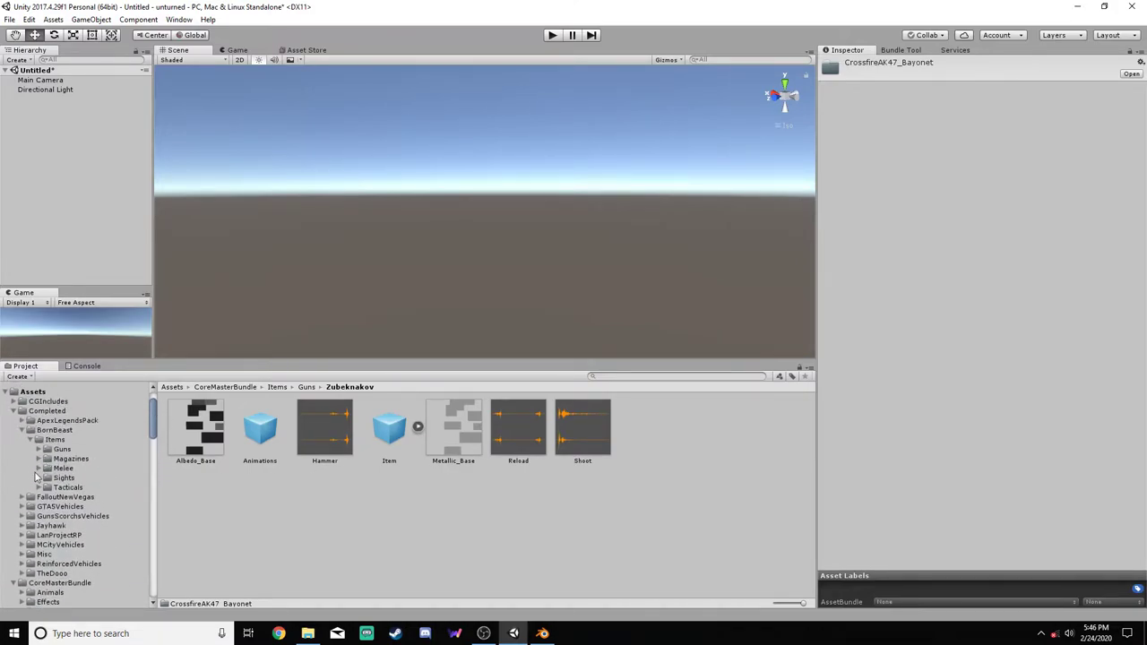
{"action": "left_click", "coordinate": [39, 486]}
{"action": "left_click", "coordinate": [38, 477]}
{"action": "left_click", "coordinate": [39, 468]}
{"action": "left_click", "coordinate": [39, 449]}
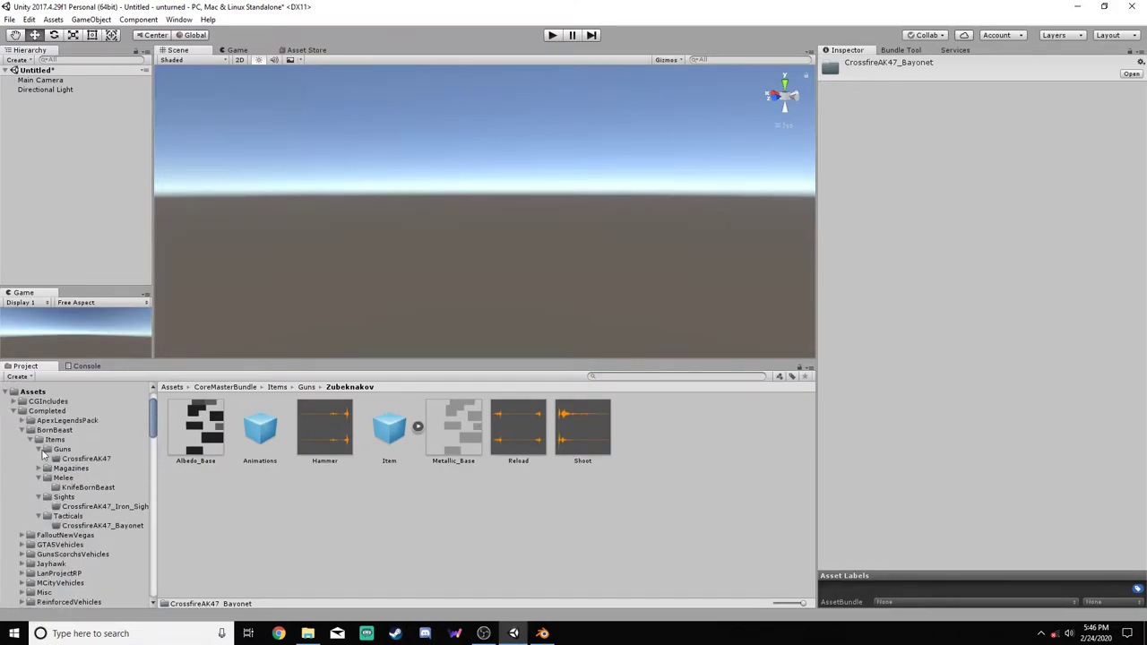
{"action": "left_click", "coordinate": [38, 469]}
{"action": "left_click", "coordinate": [39, 487]}
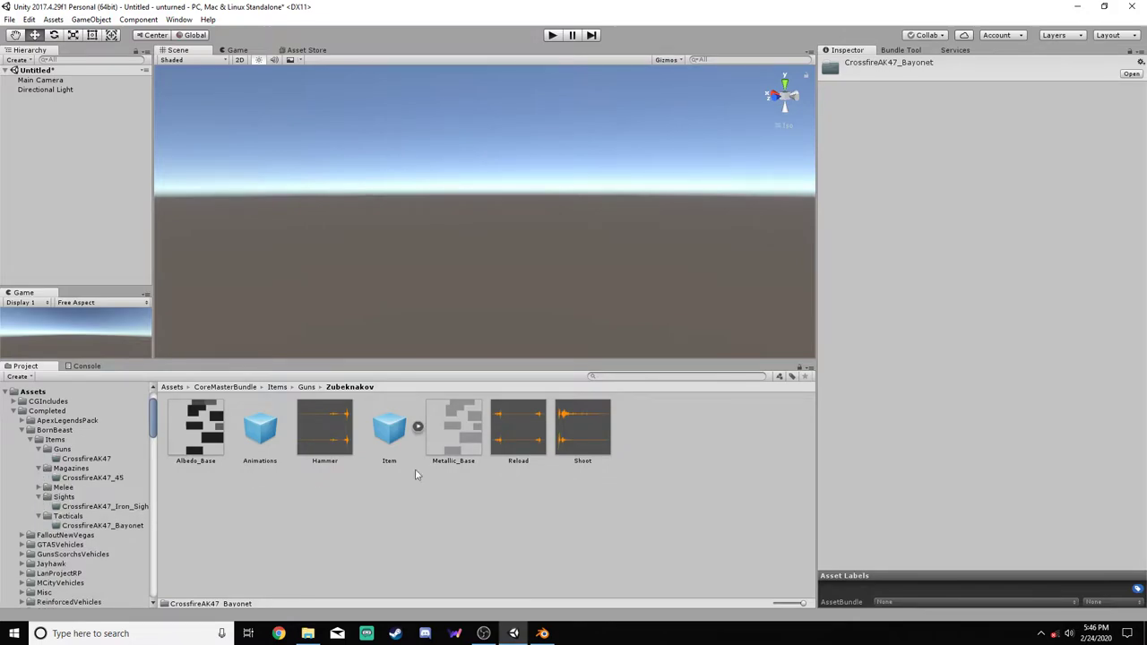
Copy Zubeknakov's Shoot, Reload, Item, Hammer and Animations assets into the CrossfireAK47 folder
{"action": "left_click", "coordinate": [580, 428]}
{"action": "left_click", "coordinate": [518, 428], "text": "ctrl"}
{"action": "left_click", "coordinate": [389, 429], "text": "ctrl"}
{"action": "left_click", "coordinate": [324, 428], "text": "ctrl"}
{"action": "left_click", "coordinate": [260, 428], "text": "ctrl"}
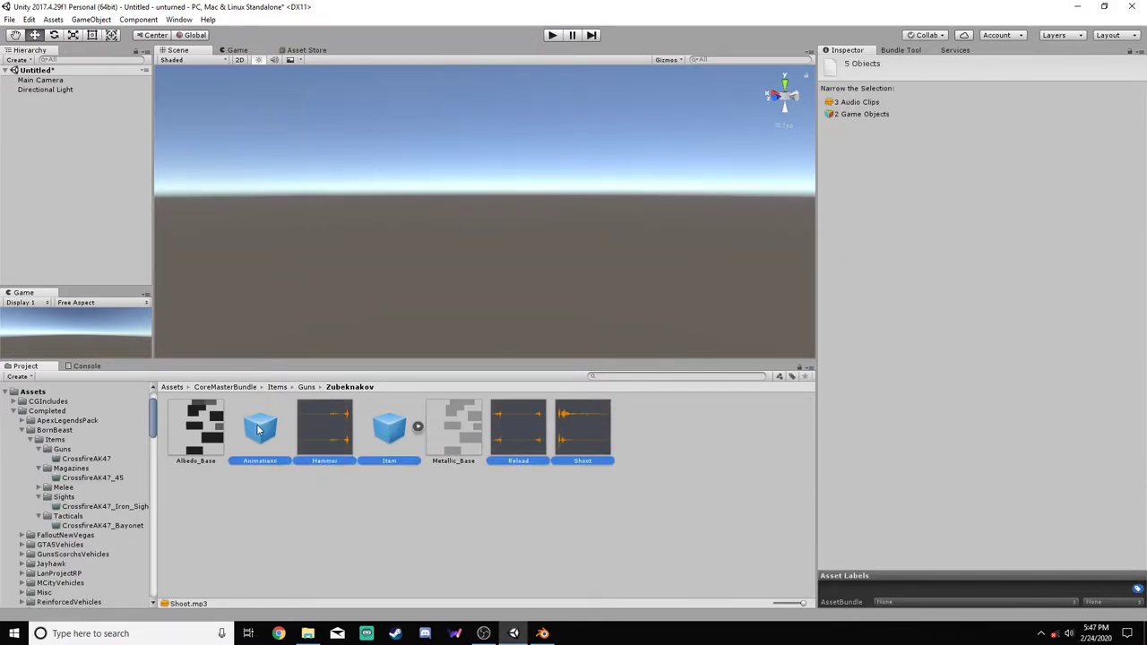
{"action": "left_click_drag", "start_coordinate": [326, 429], "coordinate": [90, 462]}
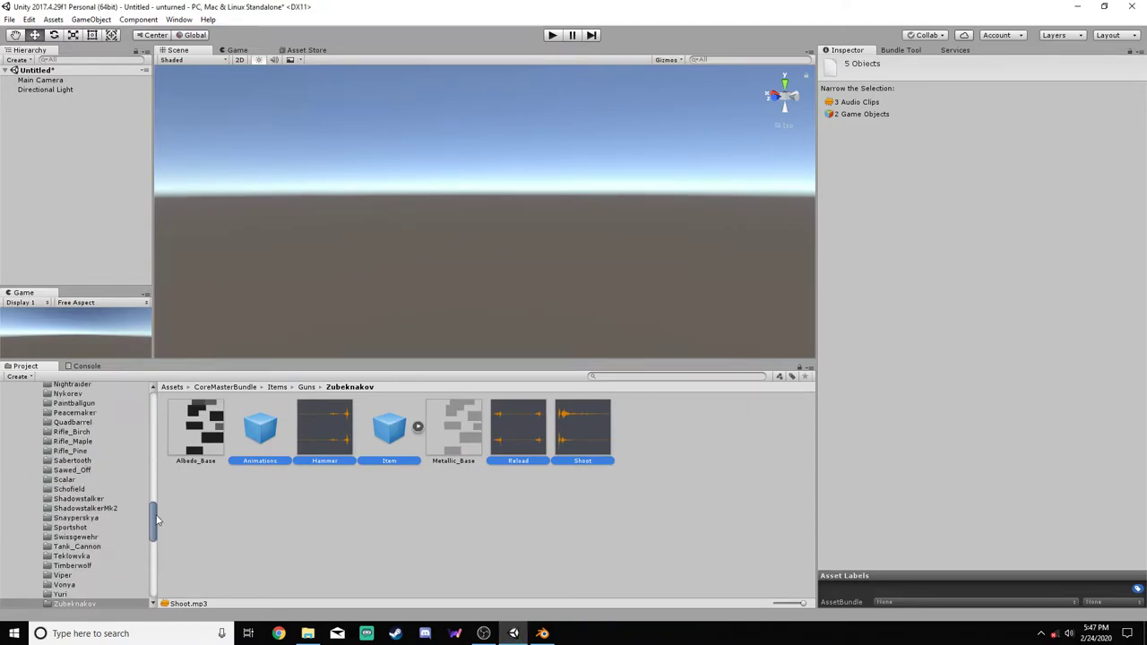
Open the Ranger_35 folder under CoreMasterBundle's Magazines
{"action": "scroll", "coordinate": [157, 520], "scroll_direction": "up", "scroll_amount": 10}
{"action": "left_click", "coordinate": [32, 485]}
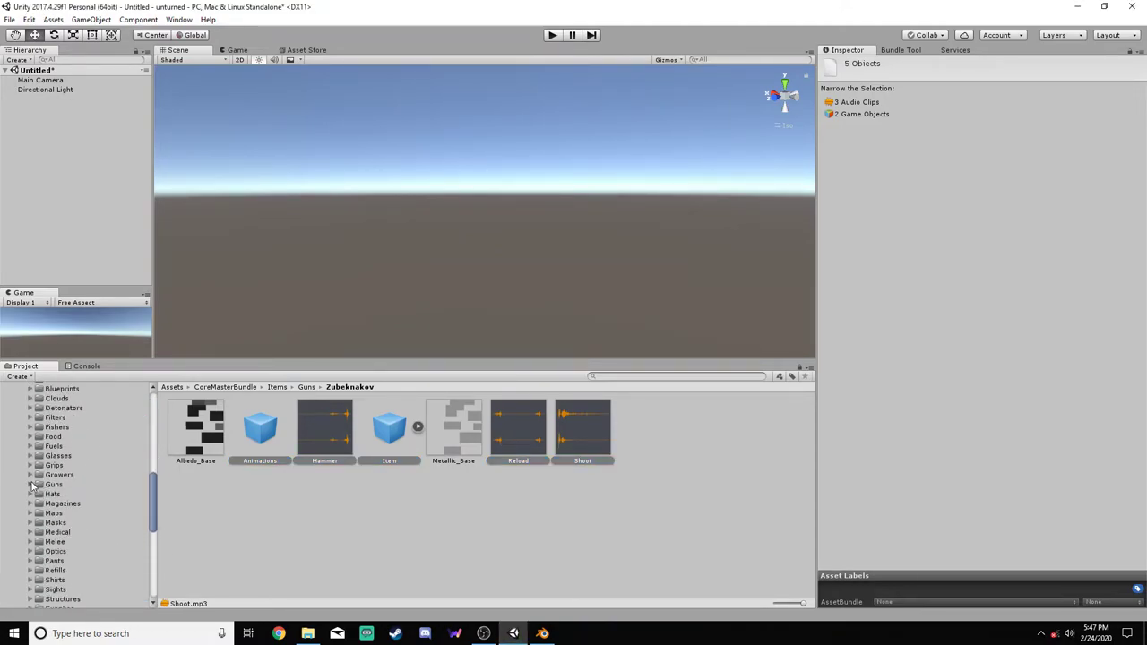
{"action": "left_click", "coordinate": [32, 503]}
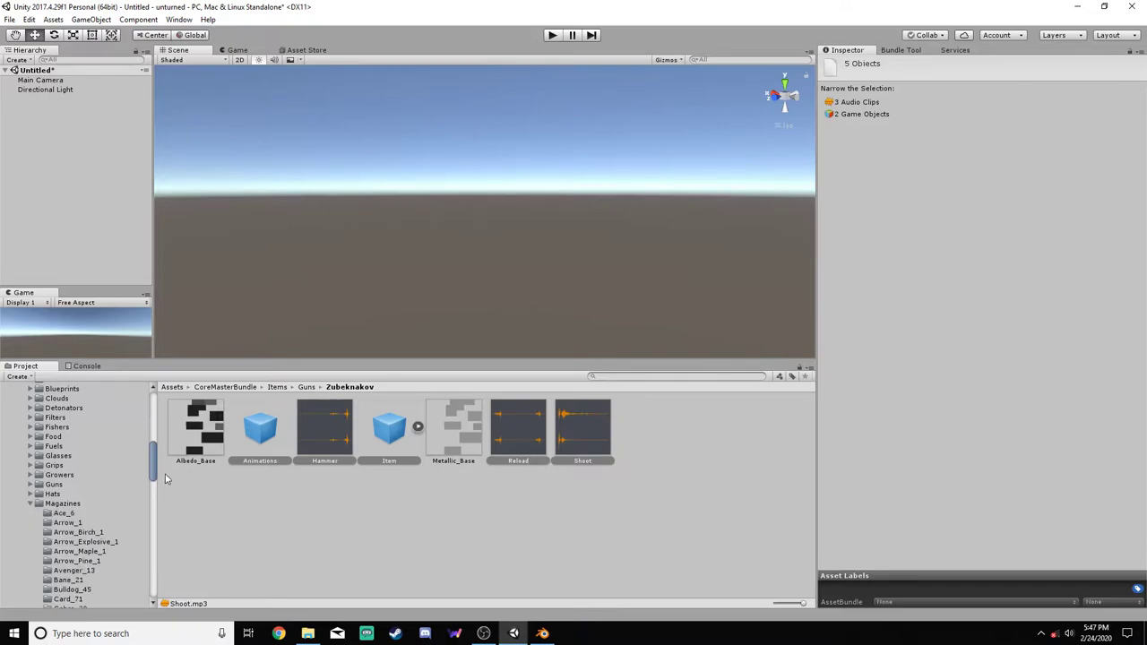
{"action": "scroll", "coordinate": [156, 509], "scroll_direction": "down", "scroll_amount": 10}
{"action": "scroll", "coordinate": [156, 509], "scroll_direction": "down", "scroll_amount": 8}
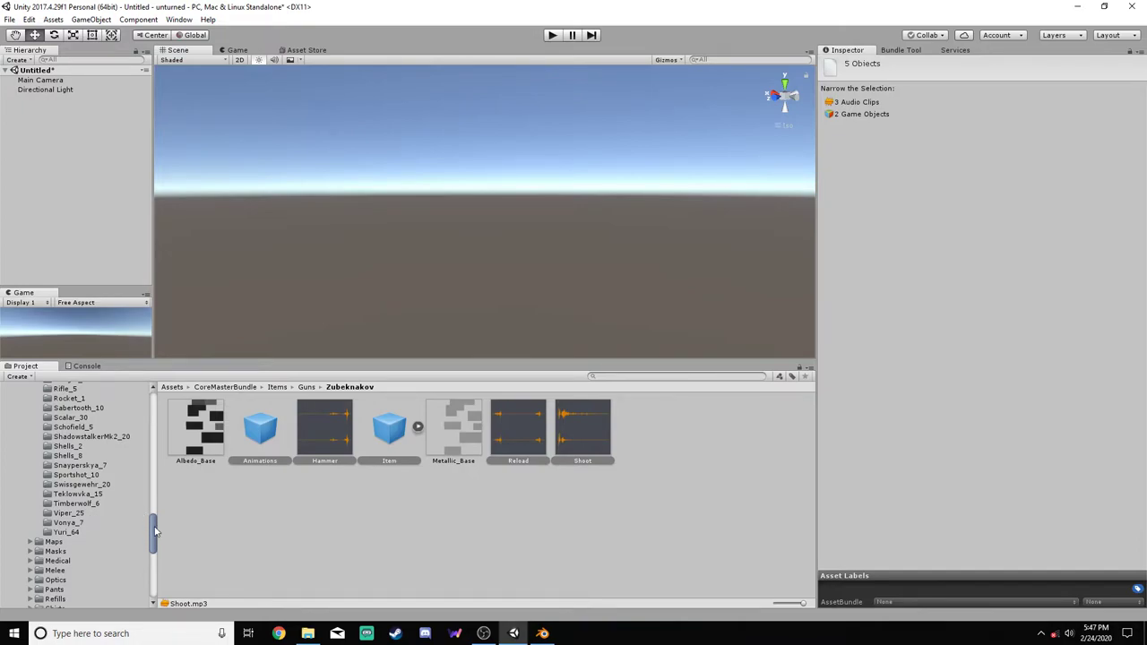
{"action": "mouse_move", "coordinate": [154, 529]}
{"action": "left_mouse_down"}
{"action": "mouse_move", "coordinate": [158, 473]}
{"action": "mouse_move", "coordinate": [161, 513]}
{"action": "left_mouse_up"}
{"action": "left_click", "coordinate": [84, 500]}
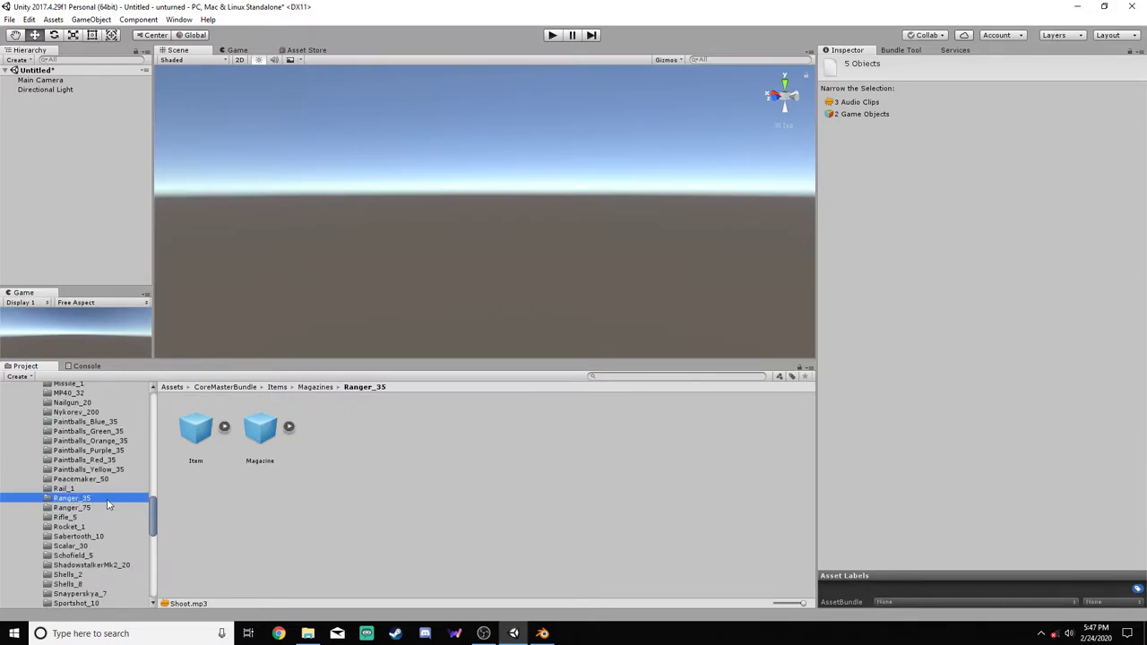
Copy the Ranger_35 Item and Magazine prefabs for the AK's magazine
{"action": "left_click_drag", "start_coordinate": [249, 442], "coordinate": [176, 446]}
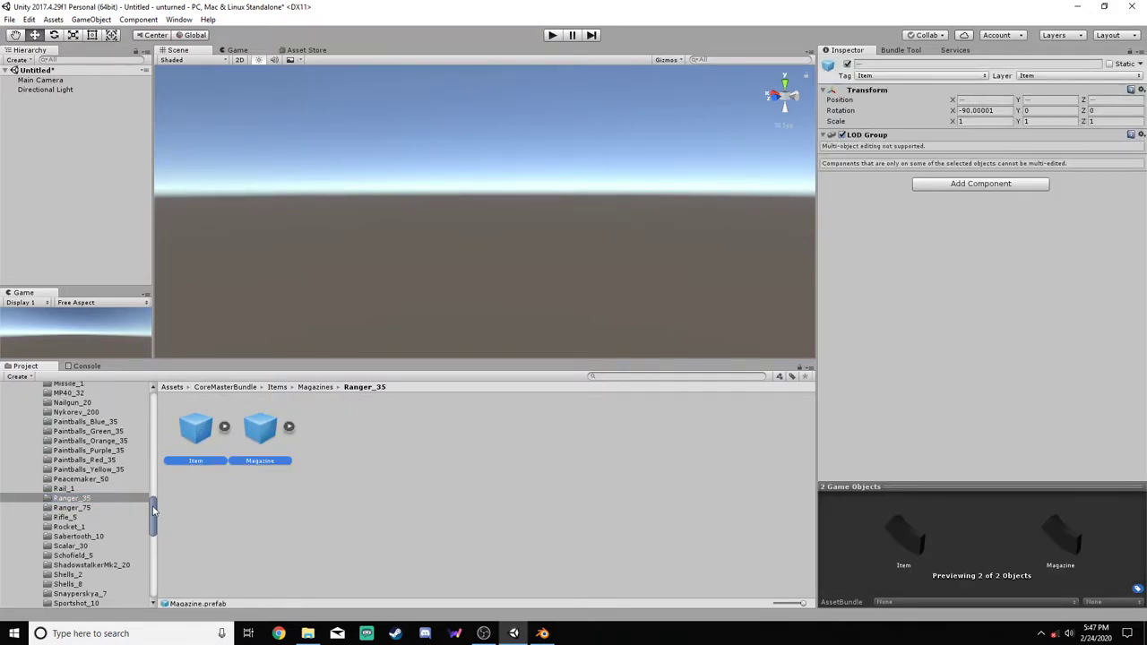
{"action": "left_click_drag", "start_coordinate": [153, 508], "coordinate": [115, 459]}
{"action": "left_click_drag", "start_coordinate": [155, 498], "coordinate": [166, 458]}
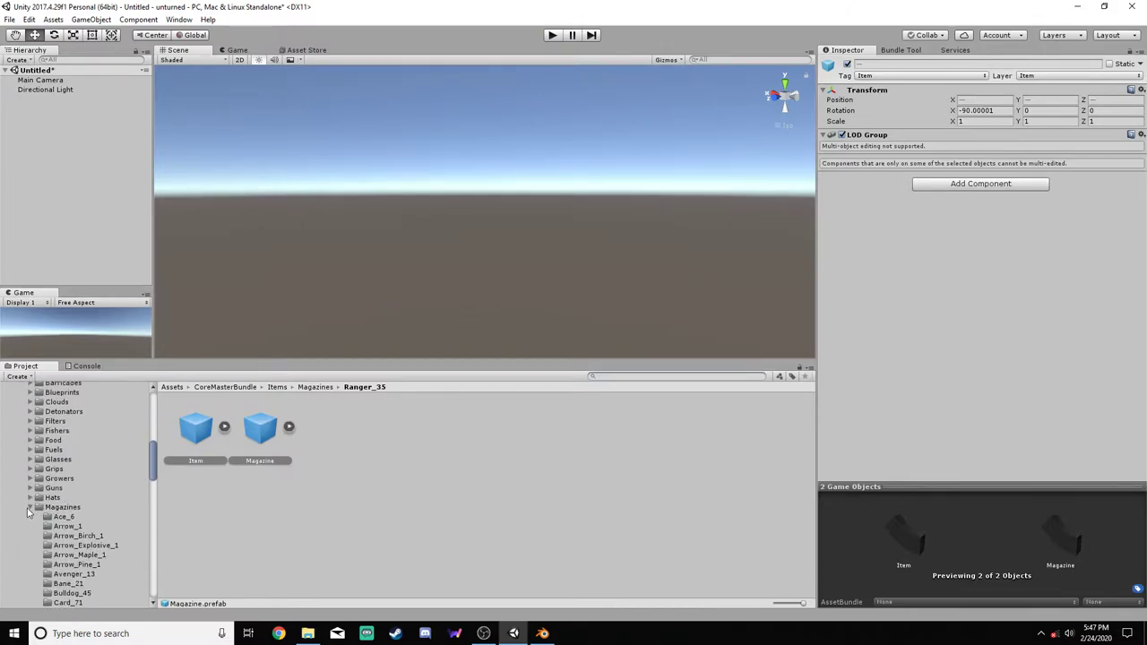
{"action": "left_click", "coordinate": [27, 508]}
Copy the Zubeknakov_Iron_Sights Sight and Item prefabs for the AK's sight
{"action": "scroll", "coordinate": [143, 496], "scroll_direction": "down", "scroll_amount": 3}
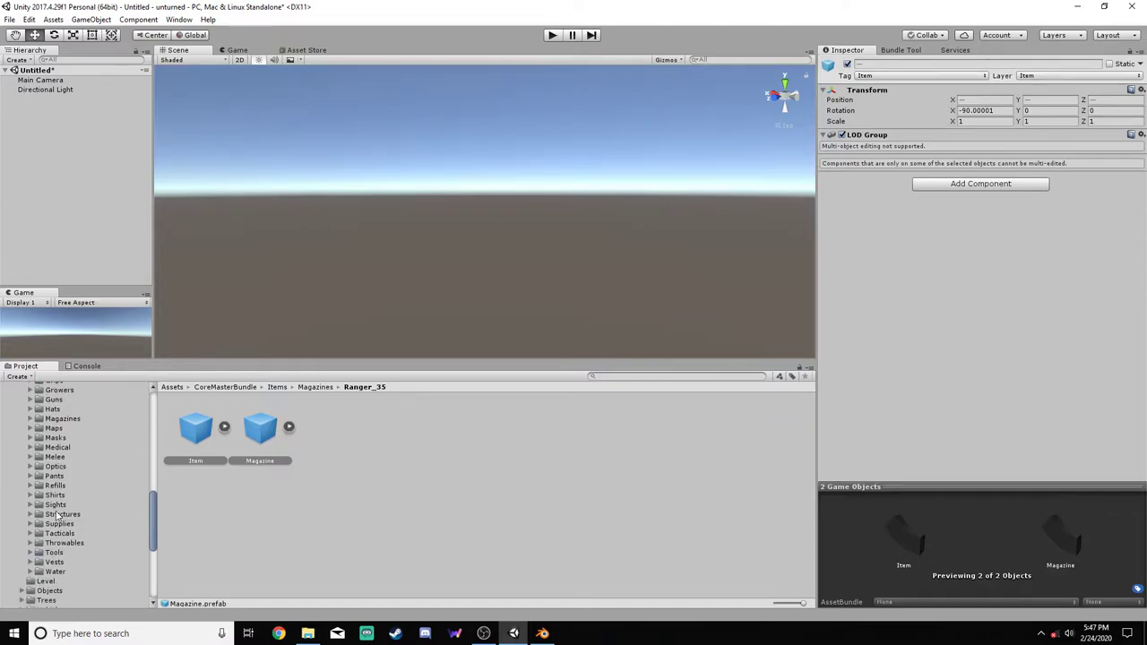
{"action": "left_click", "coordinate": [30, 504]}
{"action": "left_click_drag", "start_coordinate": [151, 487], "coordinate": [152, 537]}
{"action": "left_click_drag", "start_coordinate": [151, 548], "coordinate": [94, 469]}
{"action": "left_click", "coordinate": [101, 526]}
{"action": "left_click", "coordinate": [255, 435]}
{"action": "left_click", "coordinate": [197, 442], "text": "ctrl"}
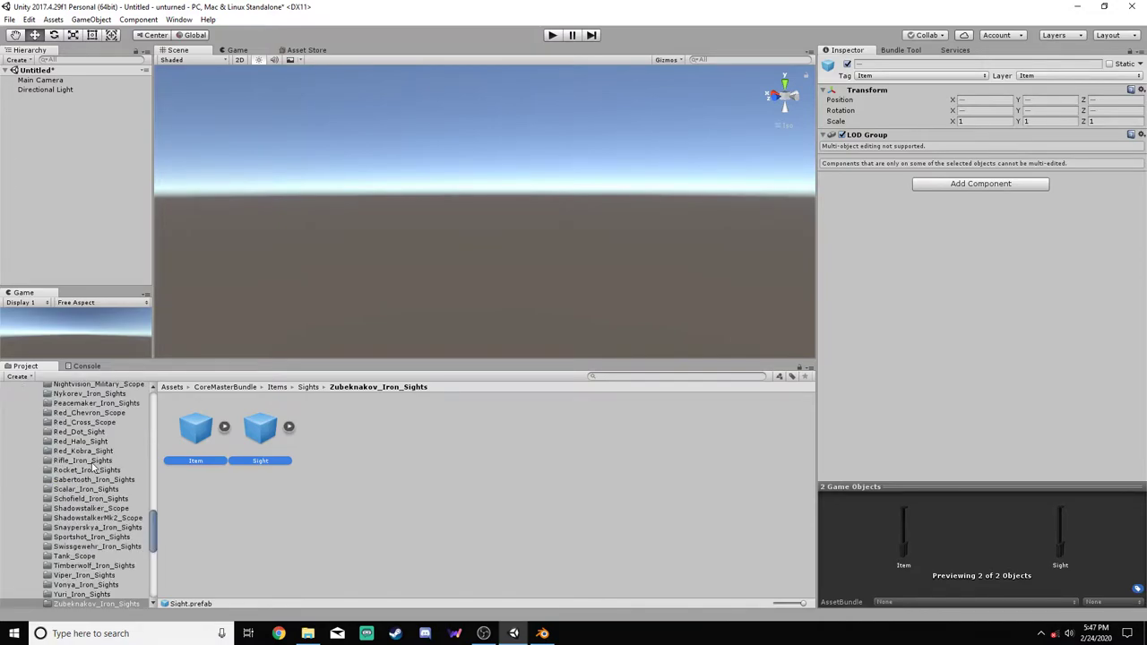
{"action": "left_click_drag", "start_coordinate": [156, 527], "coordinate": [153, 479]}
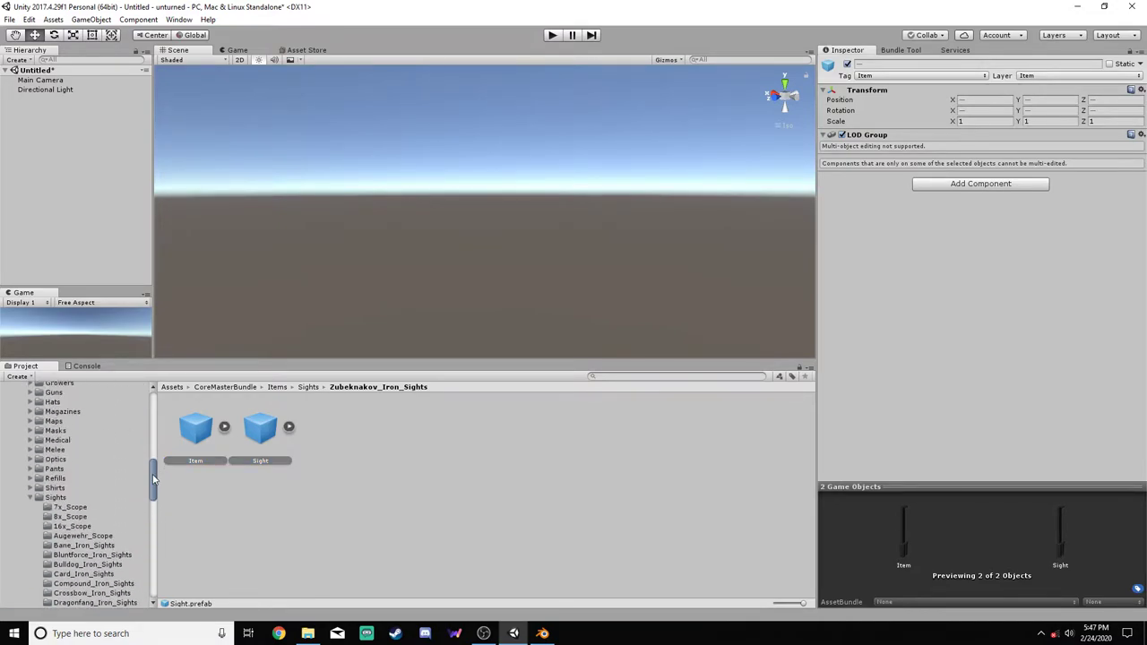
Copy the Bayonet Tactical and Item prefabs for the AK's bayonet
{"action": "left_click", "coordinate": [30, 497]}
{"action": "left_click", "coordinate": [30, 526]}
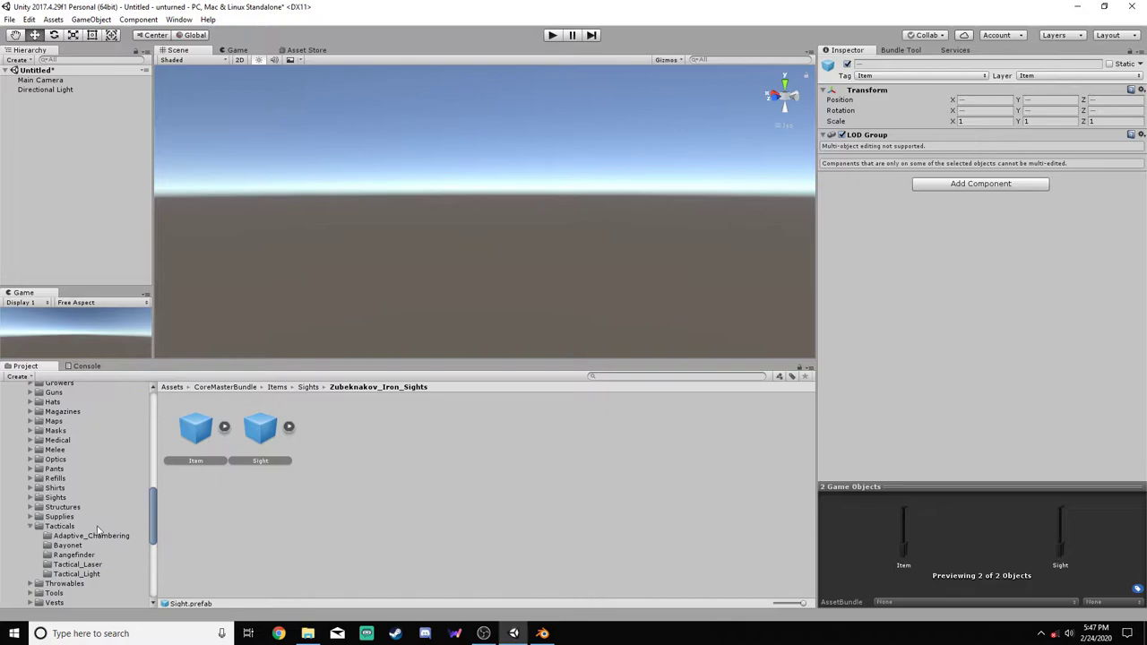
{"action": "left_click", "coordinate": [67, 545]}
{"action": "left_click", "coordinate": [260, 428]}
{"action": "left_click", "coordinate": [192, 439], "text": "ctrl"}
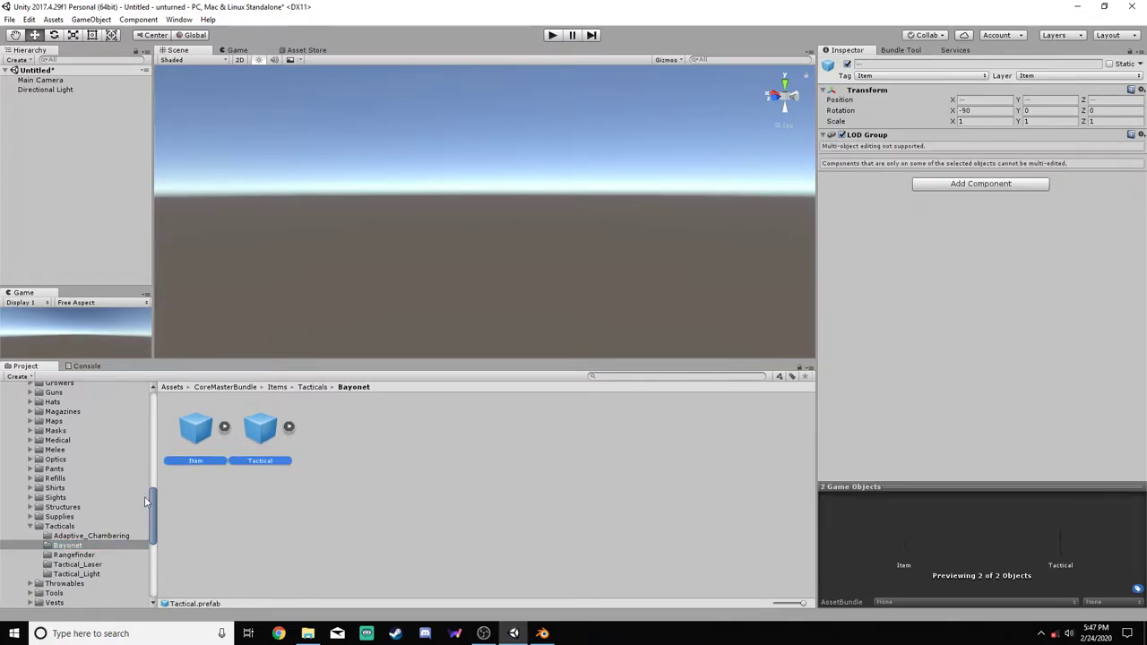
{"action": "left_click_drag", "start_coordinate": [150, 502], "coordinate": [108, 466]}
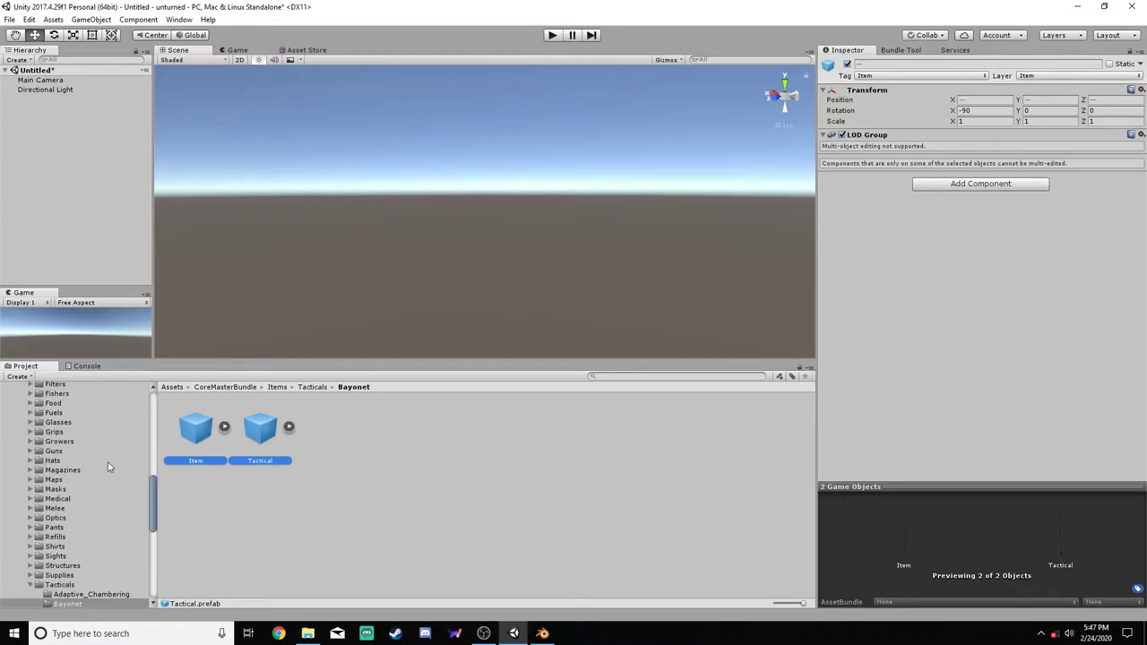
Collapse CoreMasterBundle and select the Item prefab in the CrossfireAK47 gun folder
{"action": "left_click", "coordinate": [32, 585]}
{"action": "scroll", "coordinate": [27, 511], "scroll_direction": "up", "scroll_amount": 10}
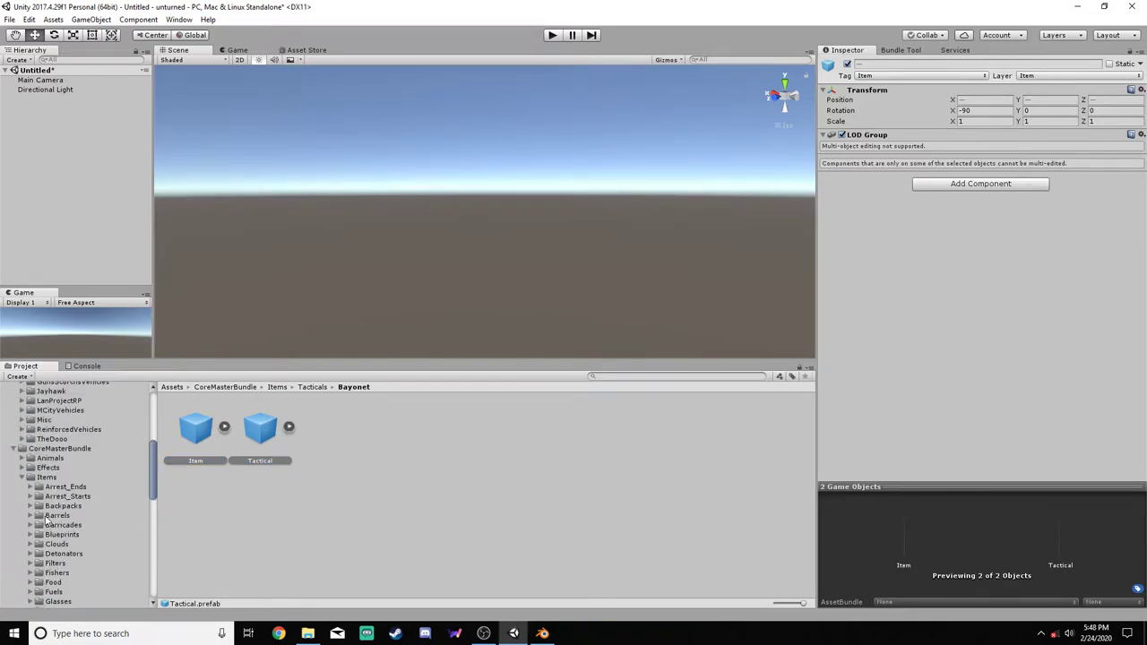
{"action": "left_click", "coordinate": [22, 513]}
{"action": "left_click", "coordinate": [13, 484]}
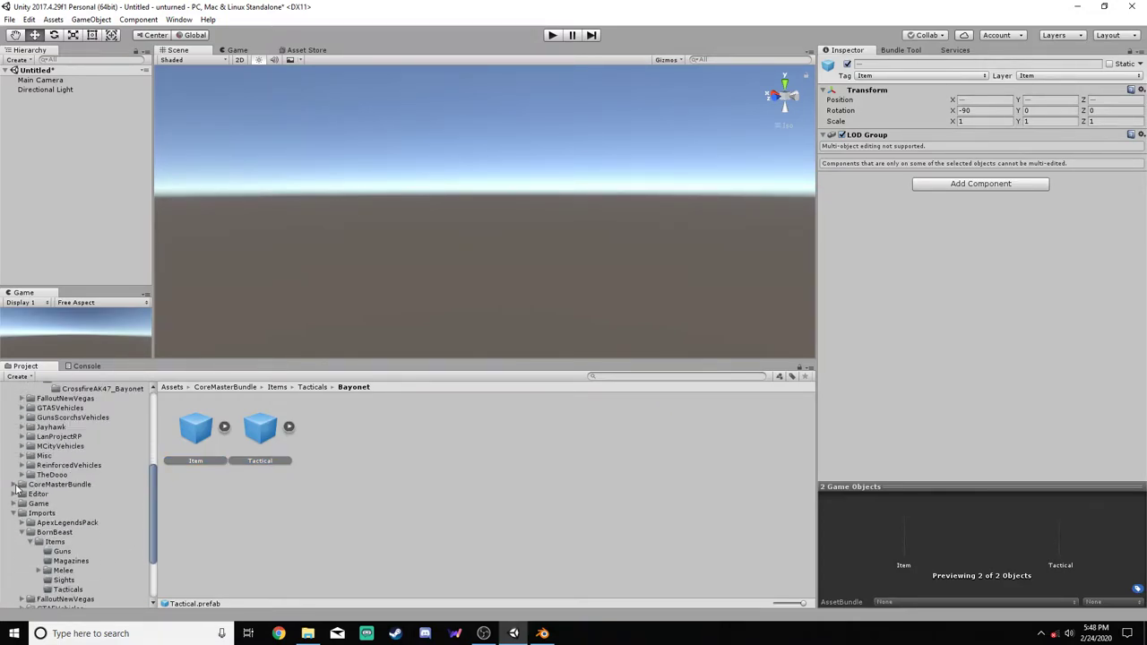
{"action": "left_click", "coordinate": [53, 484]}
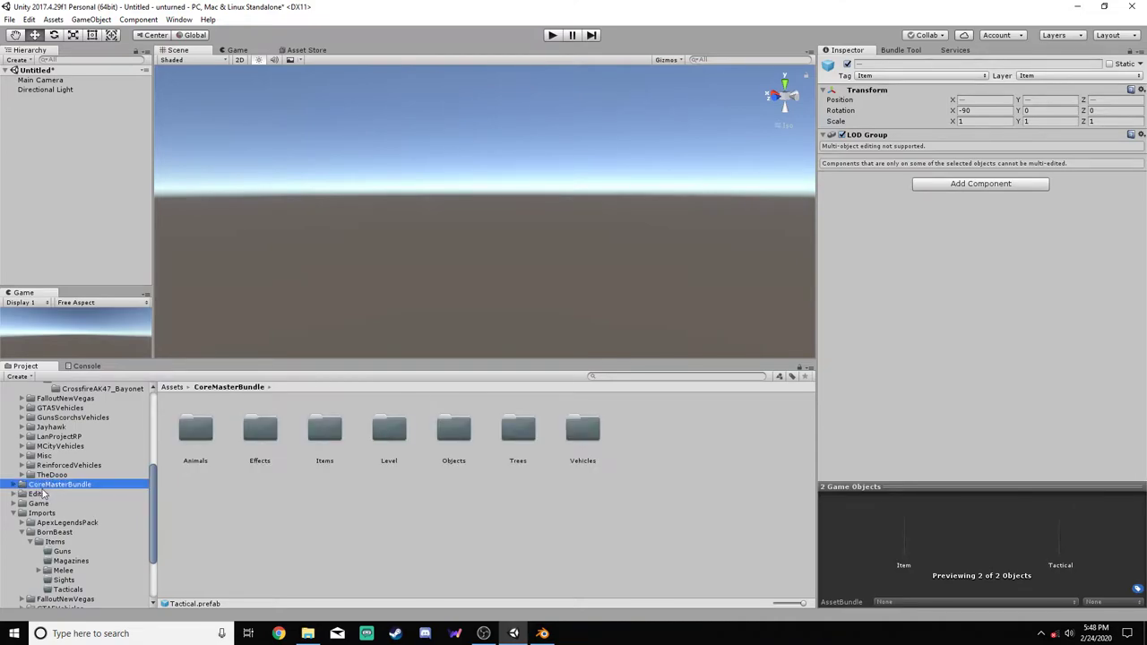
{"action": "scroll", "coordinate": [112, 480], "scroll_direction": "up", "scroll_amount": 4}
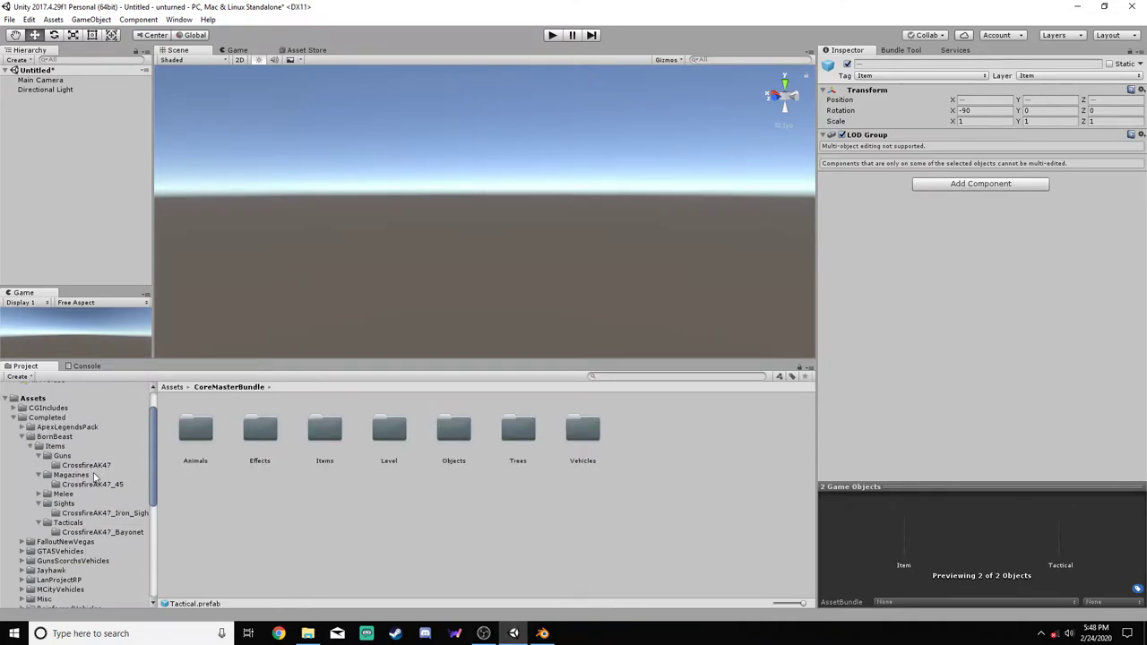
{"action": "left_click", "coordinate": [87, 465]}
{"action": "left_click", "coordinate": [328, 430]}
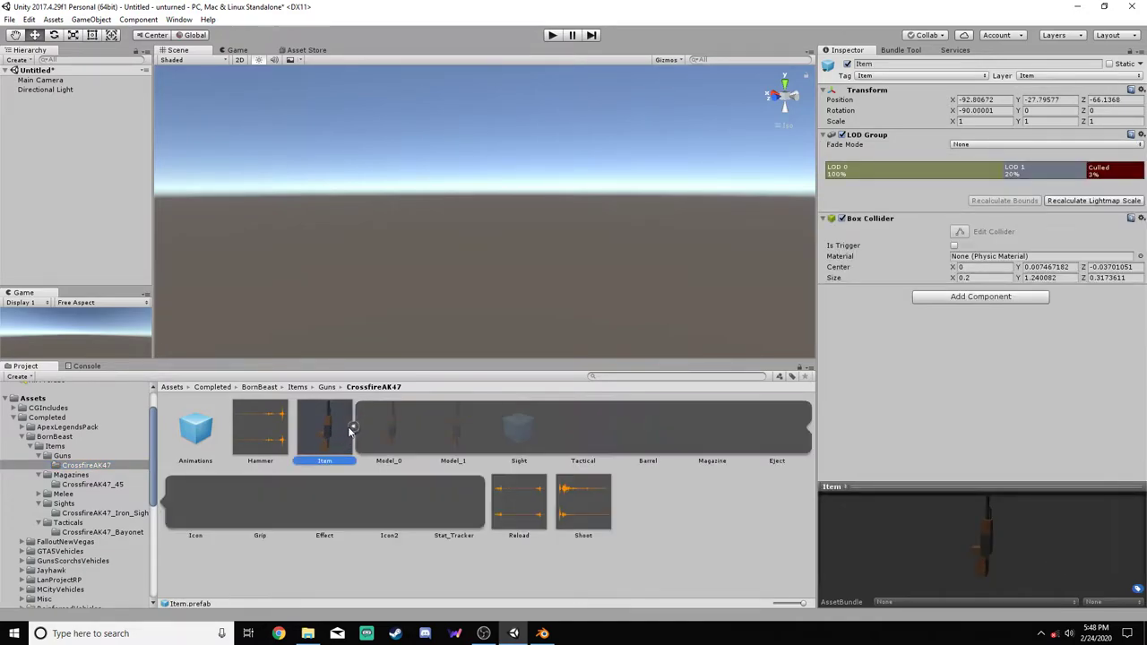
Trace the Item's Model_0 mesh to Zubeknakov's Model_0 FBX and view its import settings
{"action": "left_click", "coordinate": [353, 426]}
{"action": "left_click", "coordinate": [398, 437]}
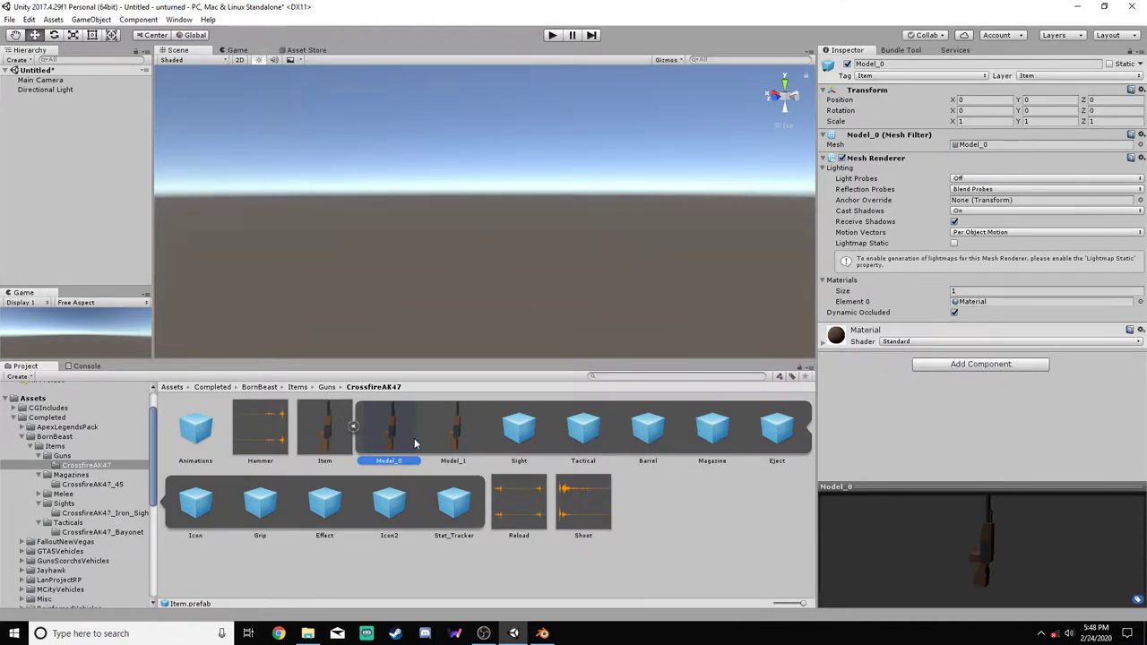
{"action": "left_click", "coordinate": [981, 146]}
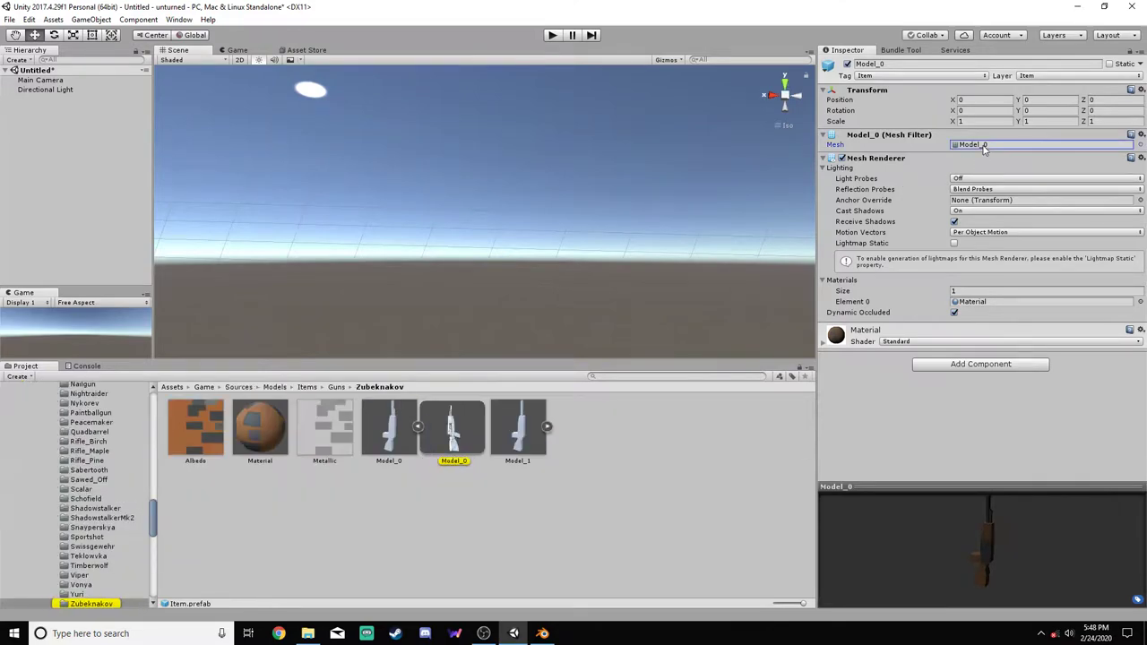
{"action": "left_click", "coordinate": [417, 426]}
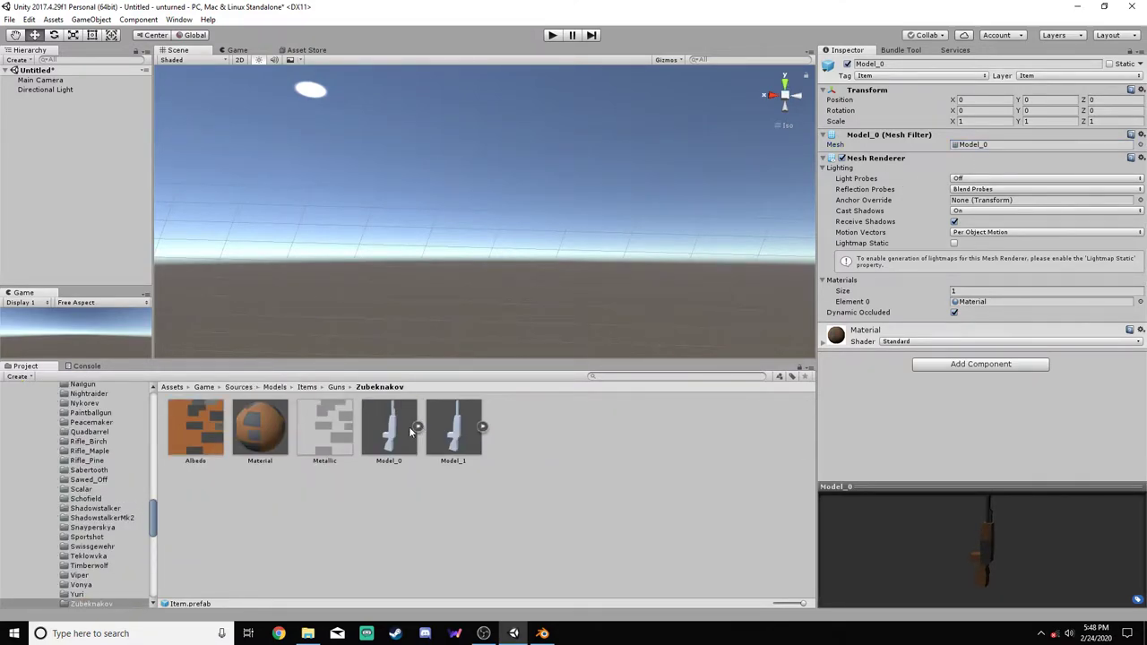
{"action": "left_click", "coordinate": [387, 434]}
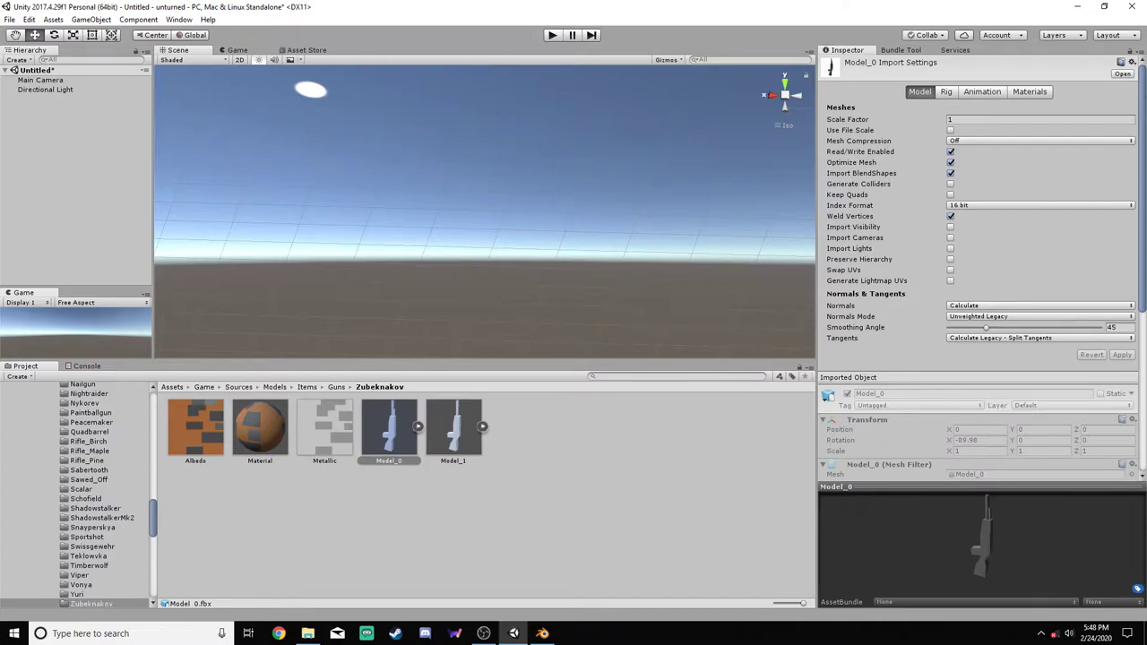
{"action": "left_click_drag", "start_coordinate": [148, 304], "coordinate": [202, 492]}
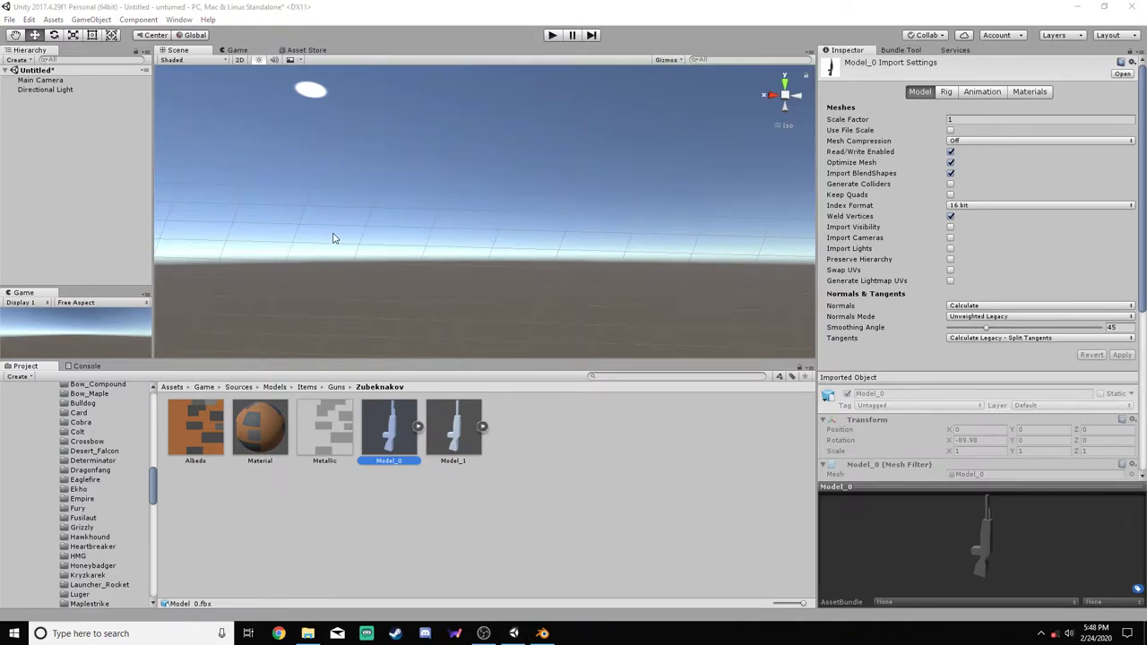
Return to Blender and start an FBX import from the File menu
{"action": "left_click", "coordinate": [1078, 7]}
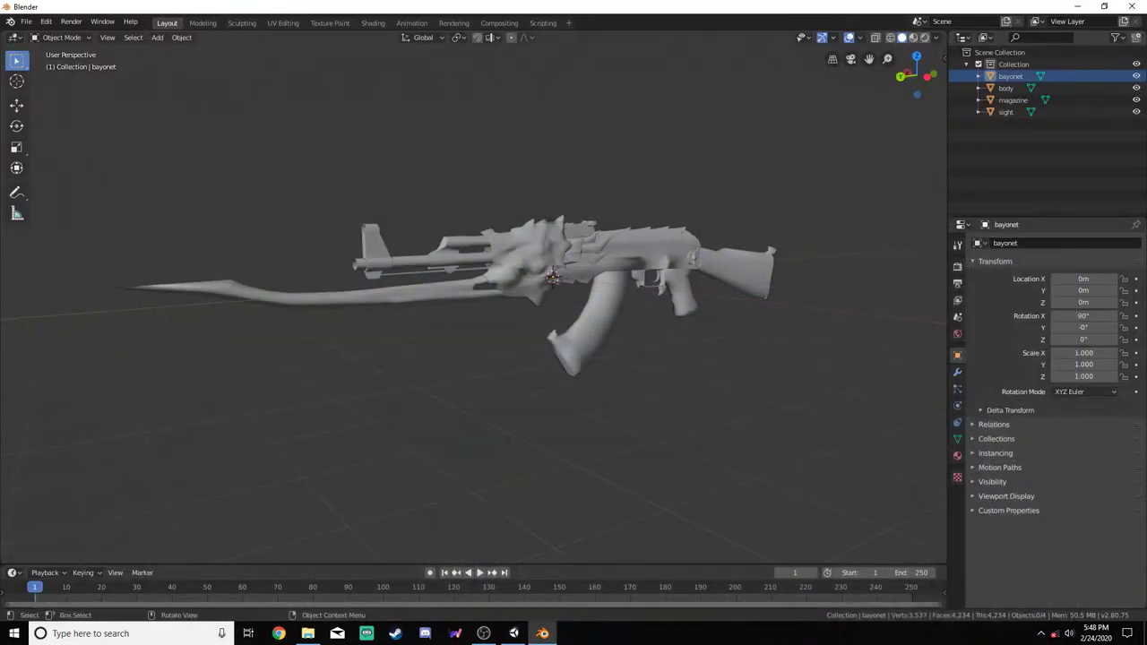
{"action": "left_click", "coordinate": [1104, 7]}
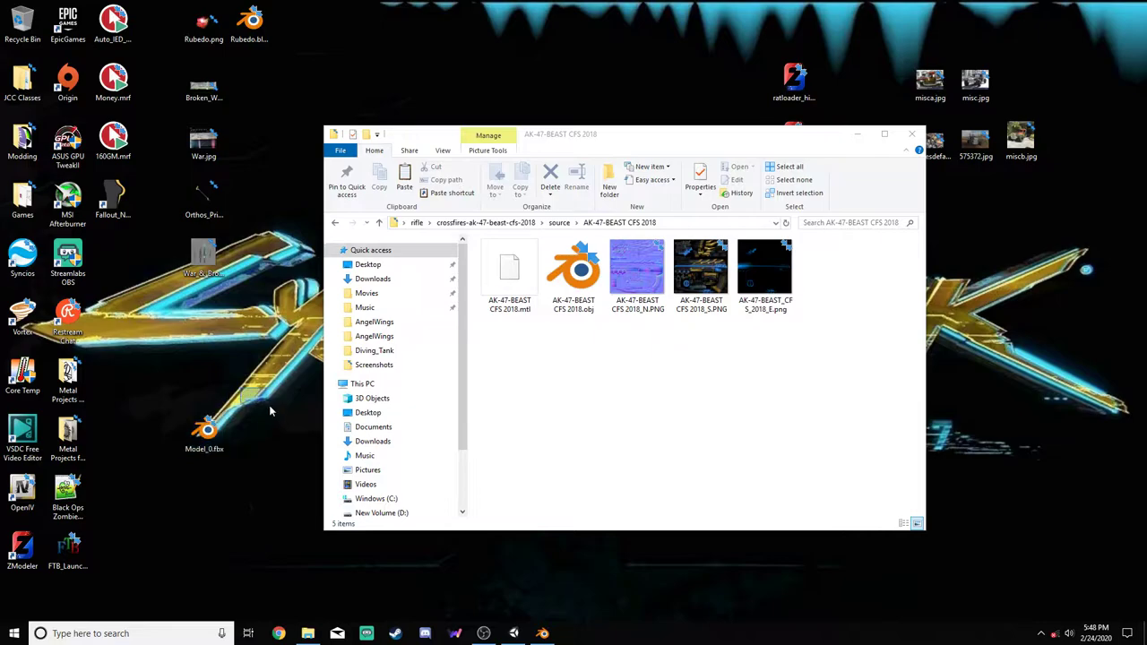
{"action": "left_click", "coordinate": [542, 633]}
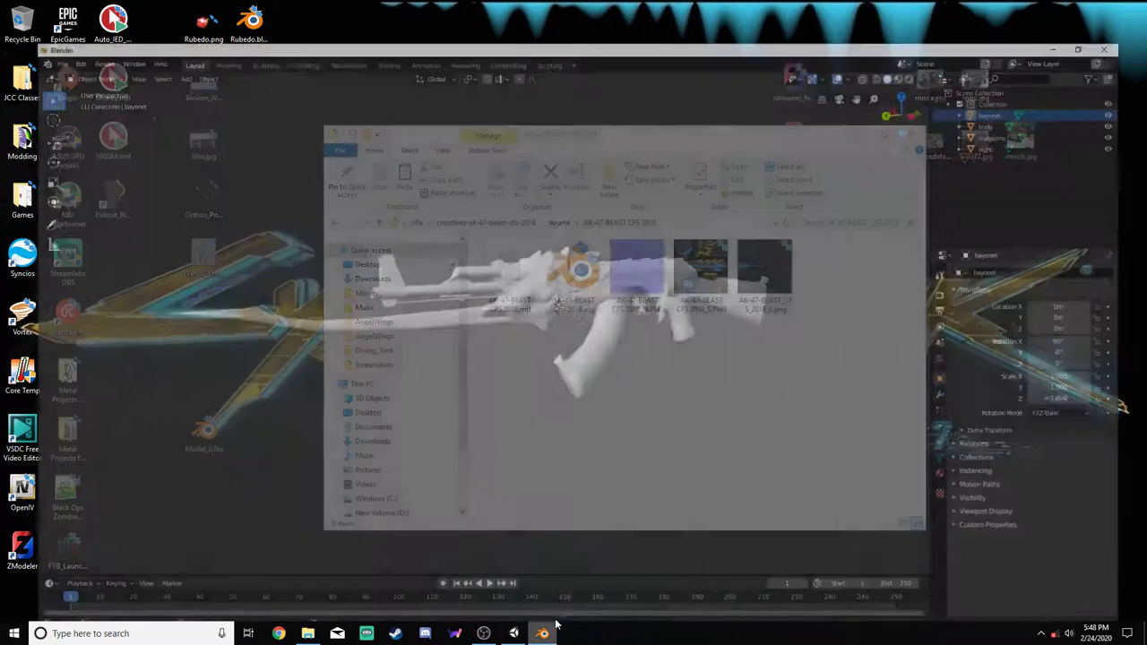
{"action": "left_click", "coordinate": [26, 22]}
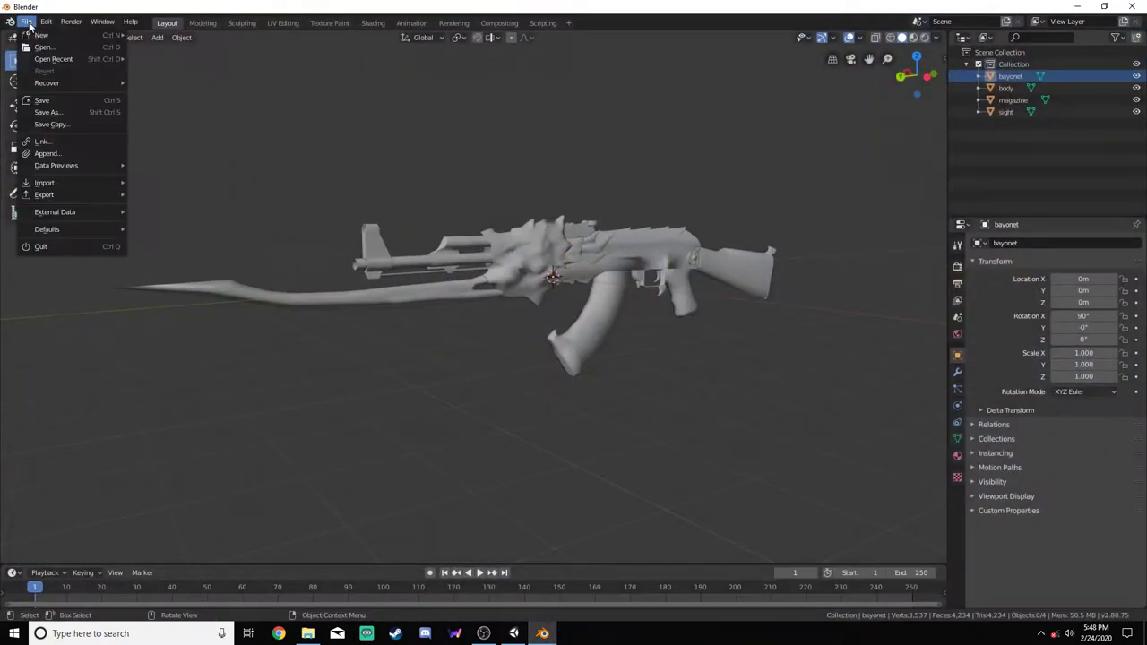
{"action": "mouse_move", "coordinate": [99, 183]}
{"action": "left_click", "coordinate": [177, 207]}
Import Model_0.fbx from the Desktop, which fails because ASCII FBX isn't supported
{"action": "left_click", "coordinate": [199, 94]}
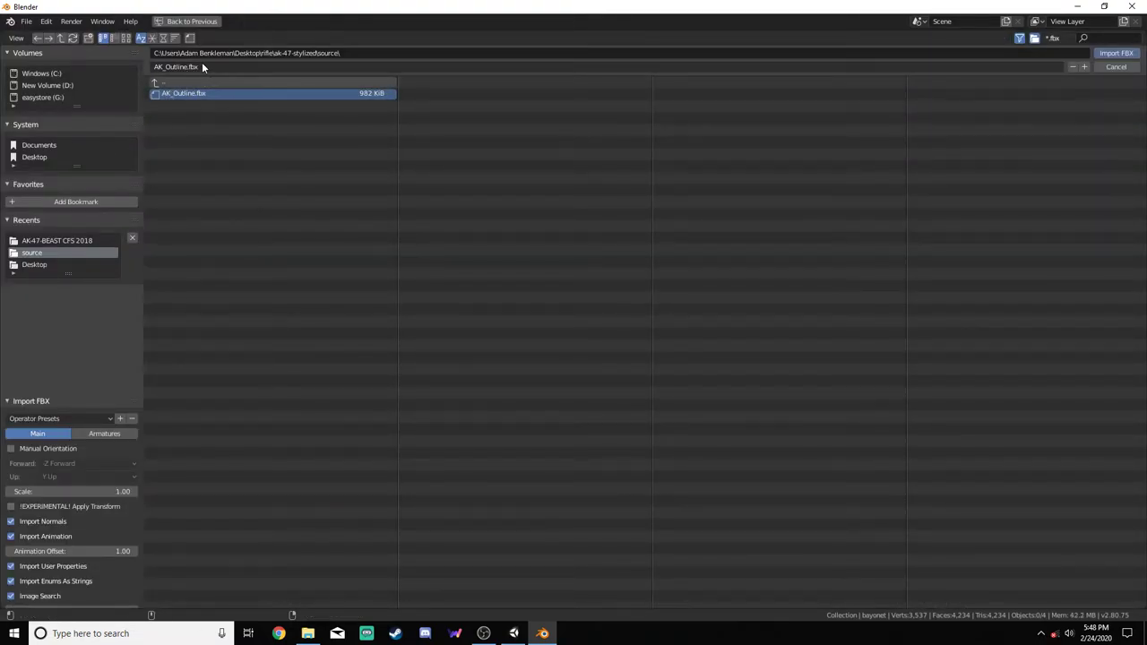
{"action": "left_click_drag", "start_coordinate": [341, 53], "coordinate": [266, 54]}
{"action": "key", "text": "BackSpace"}
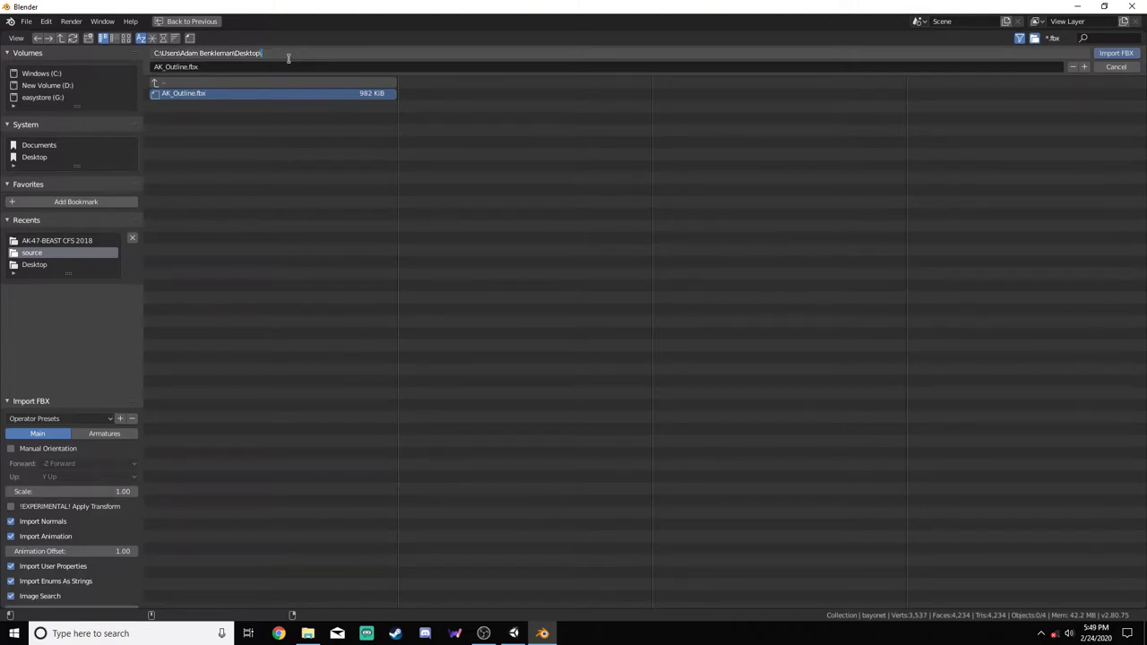
{"action": "key", "text": "Return"}
{"action": "left_click", "coordinate": [213, 332]}
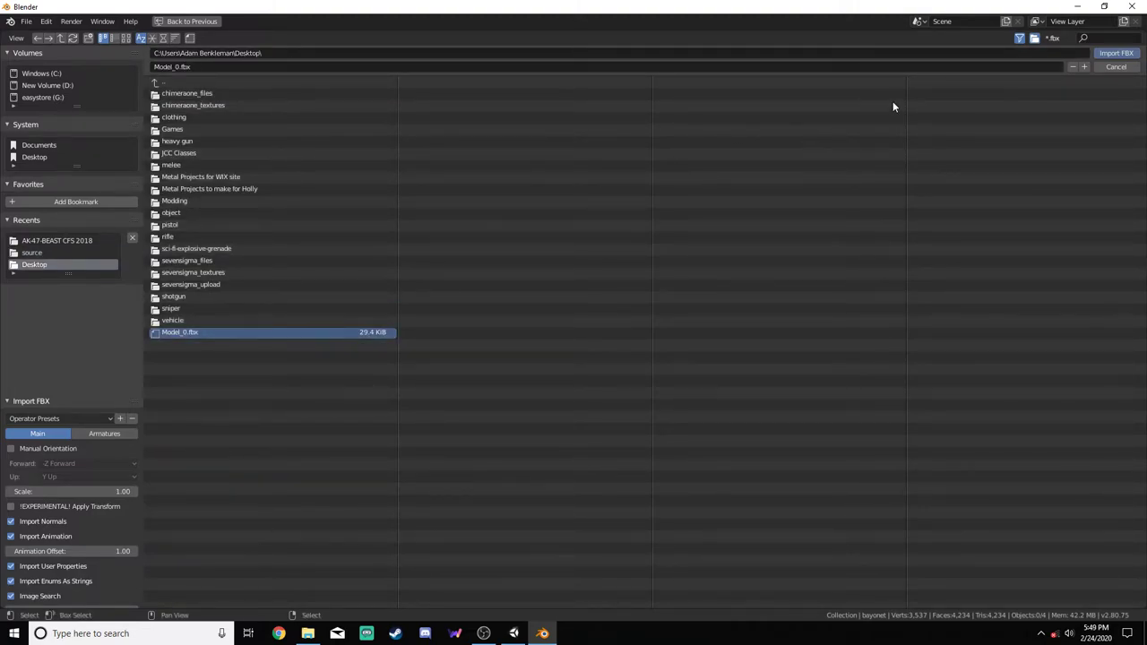
{"action": "left_click", "coordinate": [1116, 53]}
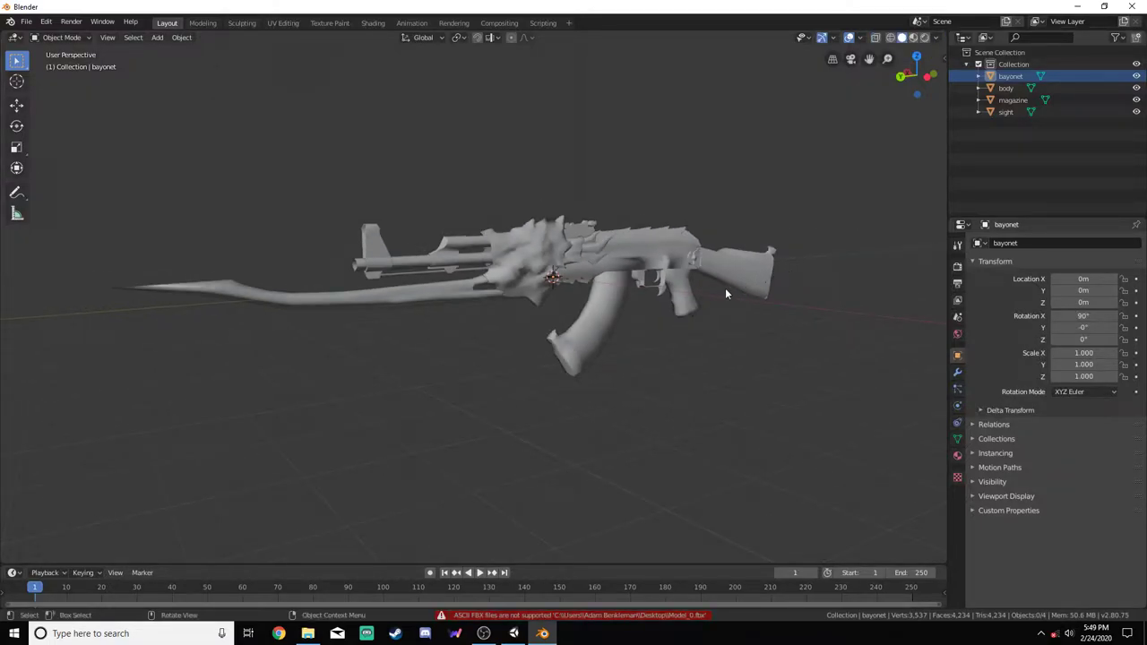
{"action": "middle_click_drag", "start_coordinate": [726, 293], "coordinate": [690, 313]}
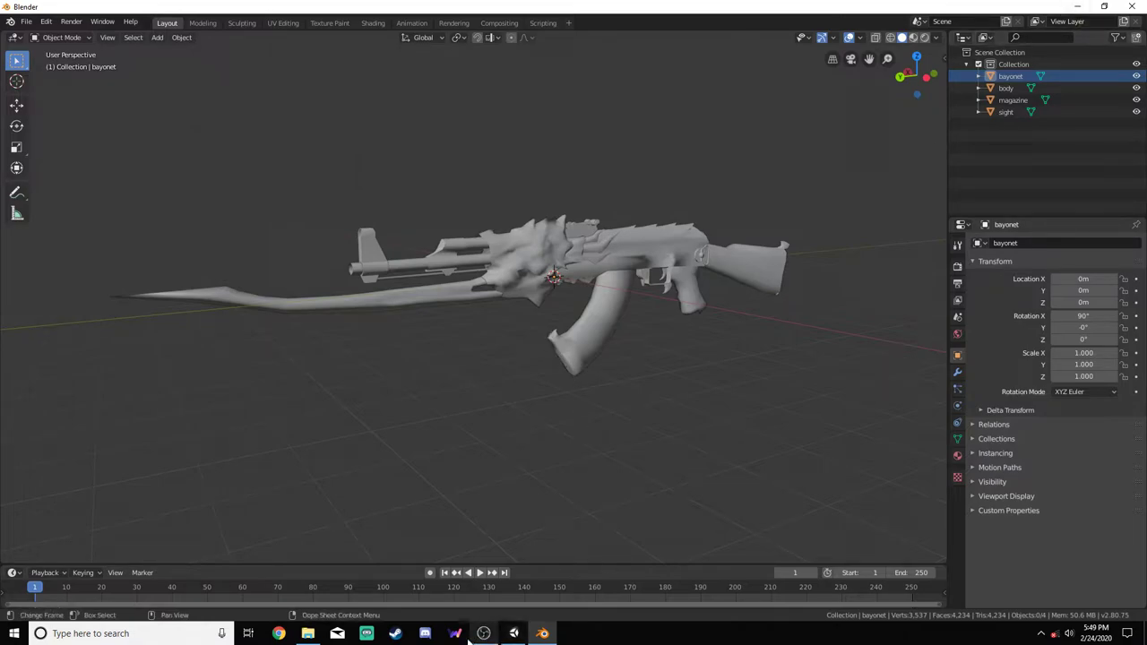
{"action": "left_click", "coordinate": [514, 634]}
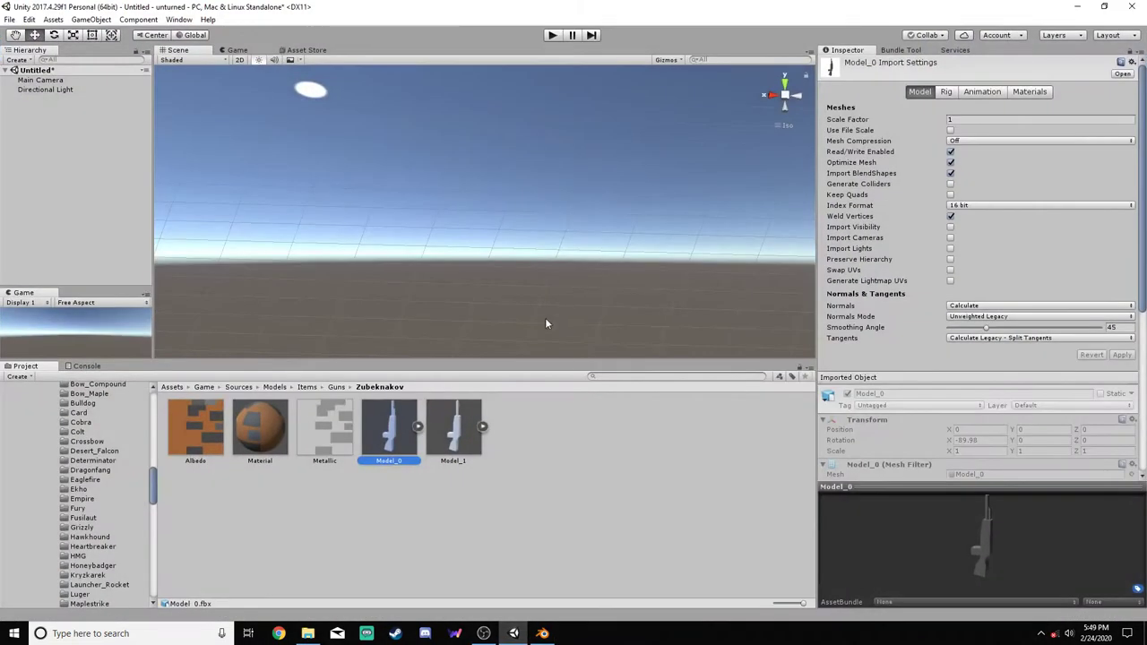
{"action": "left_click", "coordinate": [417, 428]}
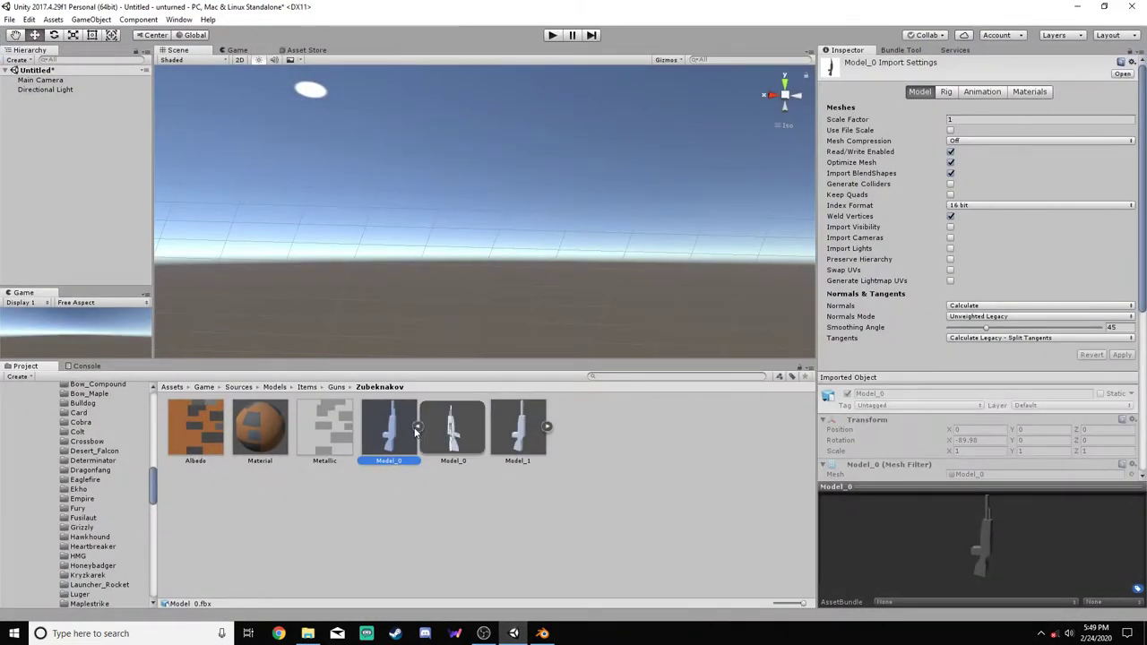
{"action": "left_click", "coordinate": [453, 428]}
{"action": "left_click_drag", "start_coordinate": [958, 521], "coordinate": [971, 538]}
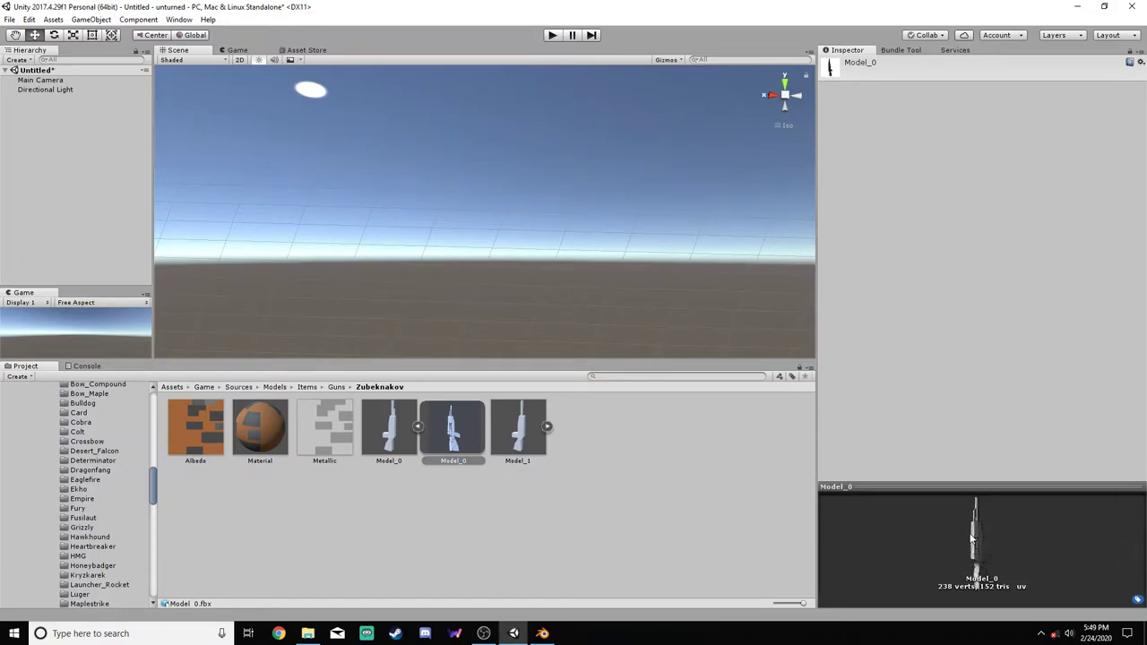
{"action": "left_click", "coordinate": [418, 426]}
{"action": "left_click", "coordinate": [372, 421]}
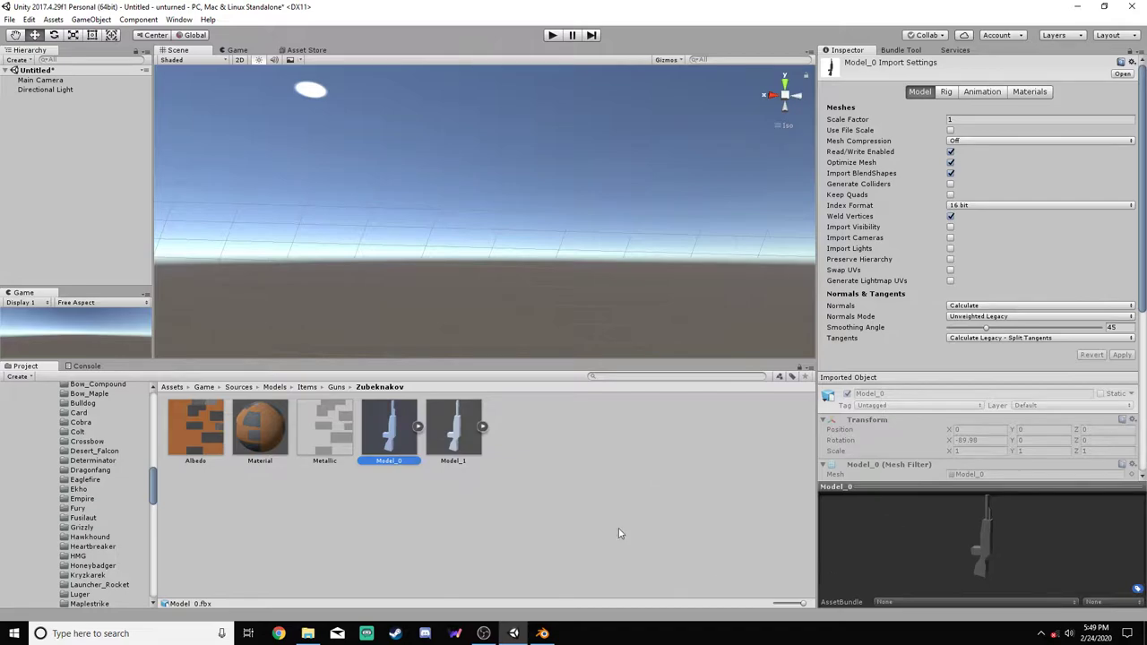
Select all four rifle parts and set up an orthographic side view
{"action": "left_click", "coordinate": [542, 634]}
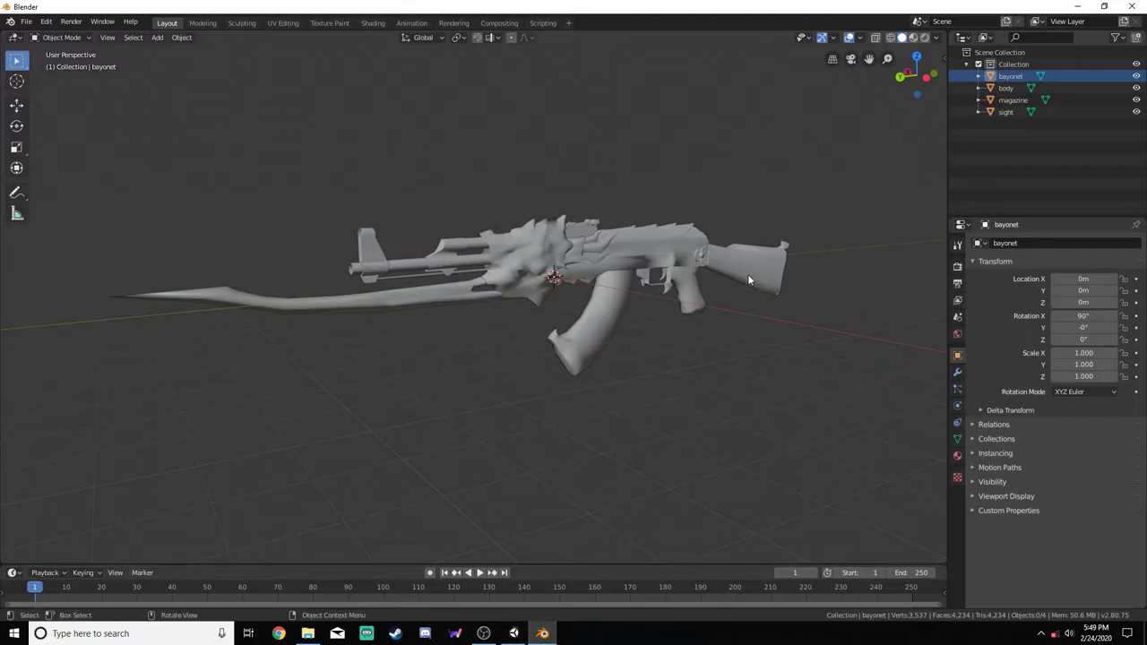
{"action": "scroll", "coordinate": [750, 278], "scroll_direction": "down", "scroll_amount": 3}
{"action": "middle_click_drag", "start_coordinate": [751, 280], "coordinate": [752, 274]}
{"action": "key", "text": "a"}
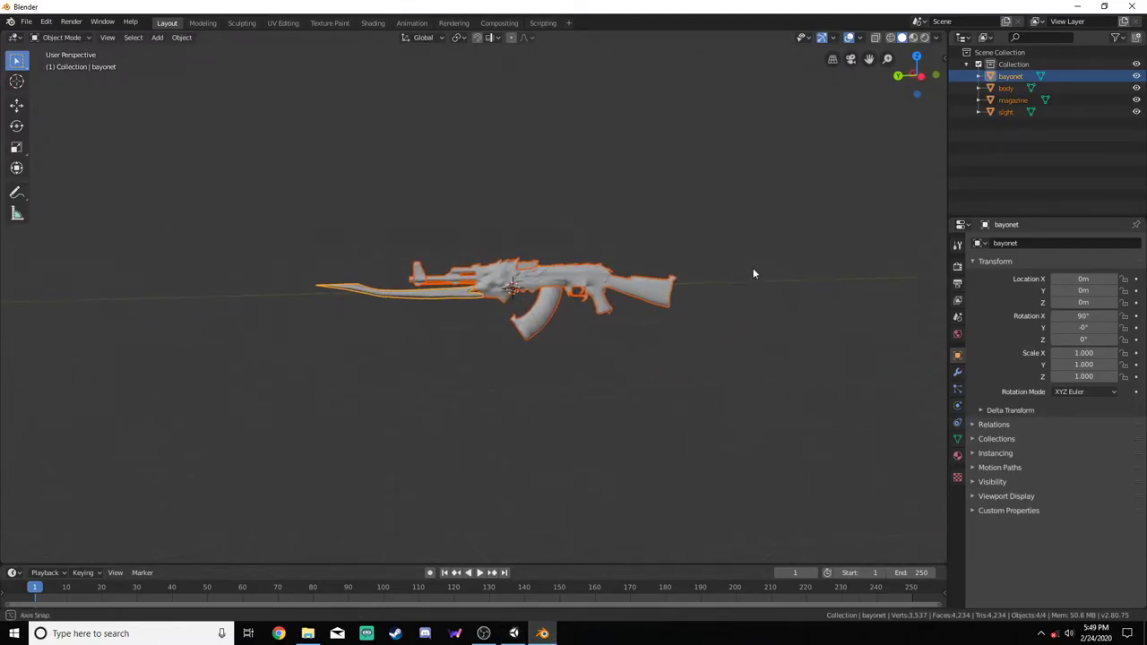
{"action": "key", "text": "KP_3"}
{"action": "key", "text": "KP_4"}
{"action": "key", "text": "KP_4"}
{"action": "key", "text": "KP_4"}
{"action": "key", "text": "KP_4"}
{"action": "key", "text": "KP_4"}
{"action": "key", "text": "KP_4"}
{"action": "key", "text": "KP_4"}
{"action": "key", "text": "KP_4"}
{"action": "key", "text": "KP_4"}
{"action": "key", "text": "KP_4"}
{"action": "key", "text": "KP_4"}
{"action": "key", "text": "KP_4"}
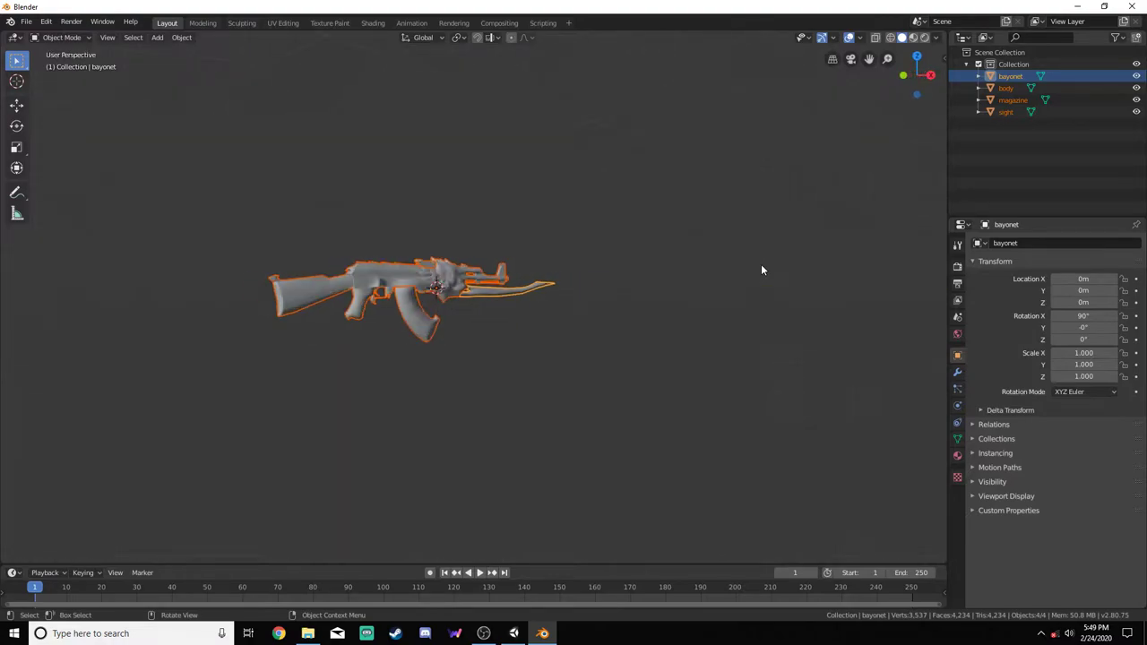
{"action": "key", "text": "KP_4"}
{"action": "key", "text": "KP_4"}
{"action": "key", "text": "KP_4"}
{"action": "key", "text": "KP_4"}
{"action": "key", "text": "KP_4"}
{"action": "key", "text": "KP_4"}
{"action": "key", "text": "KP_4"}
{"action": "key", "text": "KP_4"}
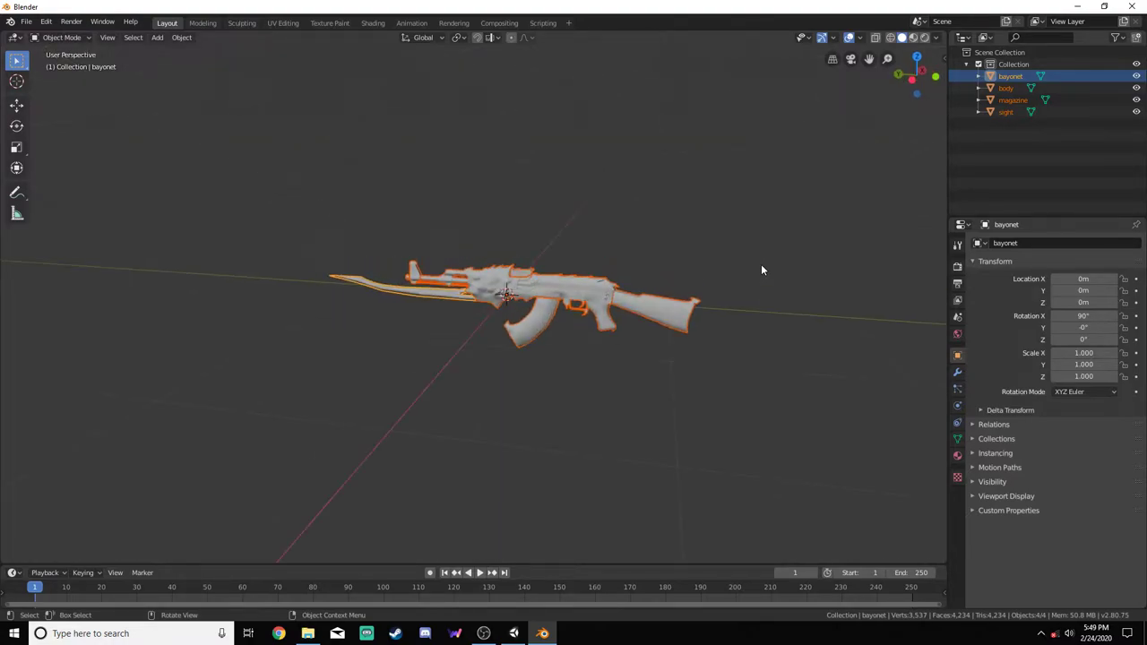
{"action": "key", "text": "KP_5"}
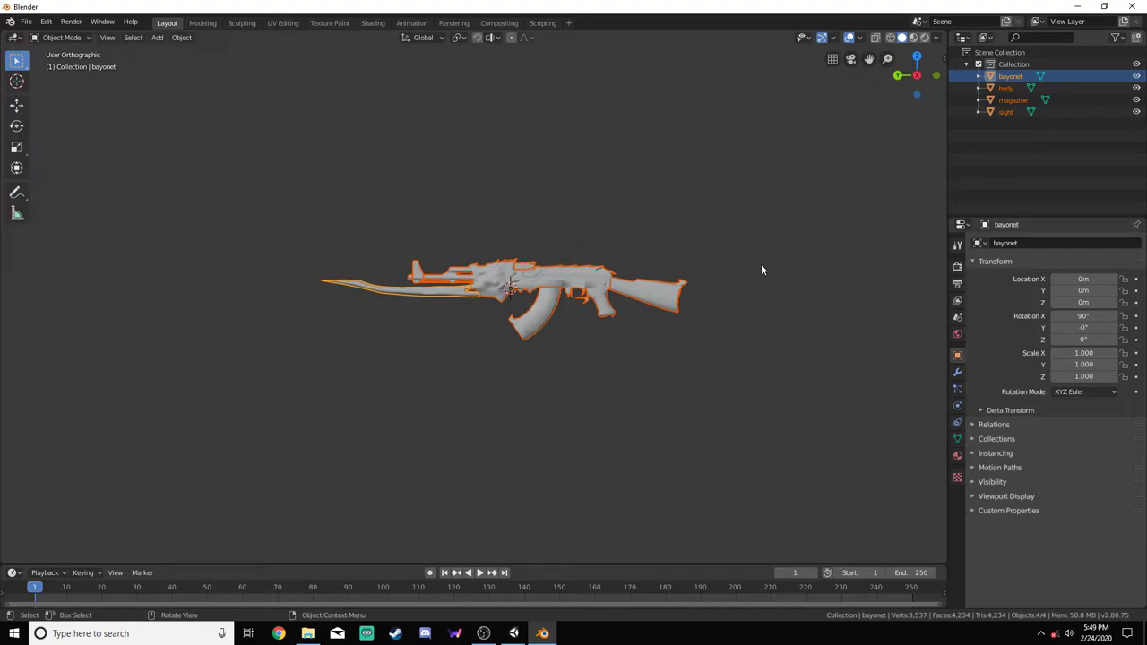
{"action": "key", "text": "KP_4"}
{"action": "key", "text": "KP_4"}
Rotate the rifle 90° upright and set its Z rotation to 0
{"action": "key", "text": "r"}
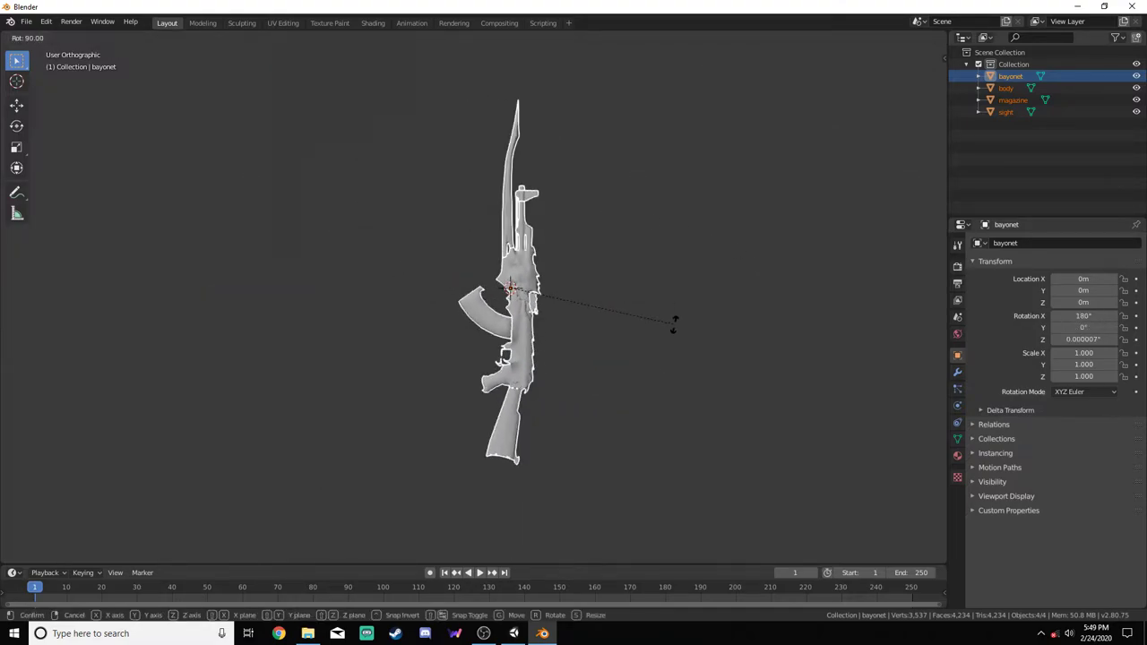
{"action": "left_click", "coordinate": [674, 324]}
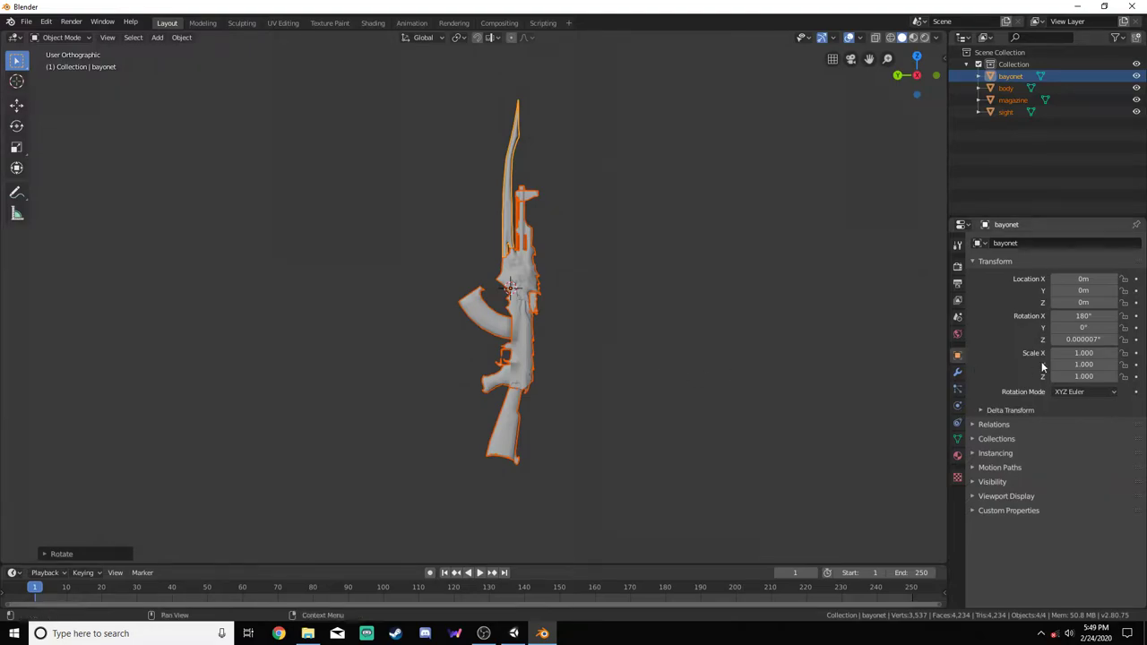
{"action": "left_click", "coordinate": [1078, 339]}
{"action": "type", "text": "0"}
{"action": "key", "text": "Return"}
{"action": "left_click", "coordinate": [793, 370]}
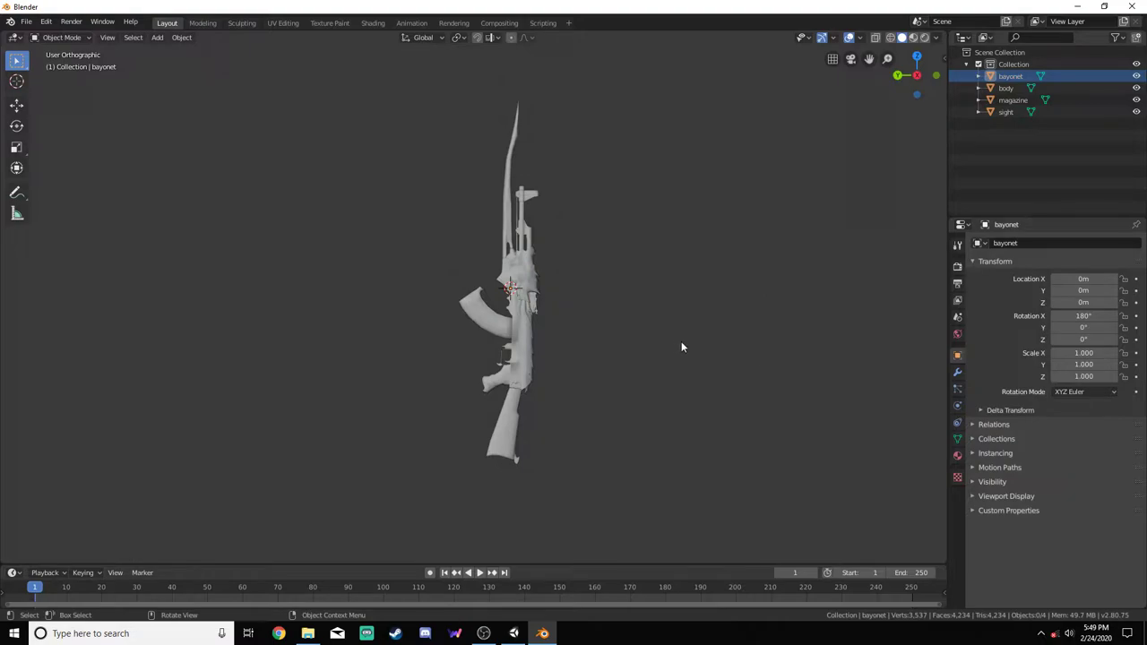
Set up a Wavefront OBJ export to the Desktop with Objects as OBJ Groups
{"action": "left_click", "coordinate": [26, 21]}
{"action": "mouse_move", "coordinate": [67, 199]}
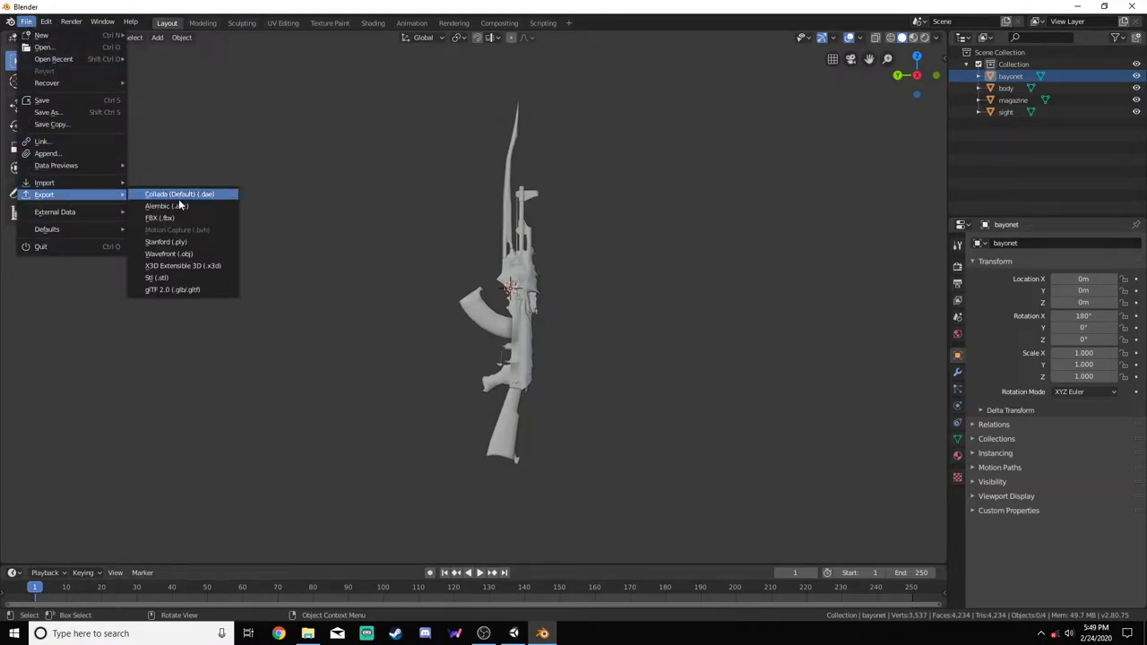
{"action": "left_click", "coordinate": [179, 254]}
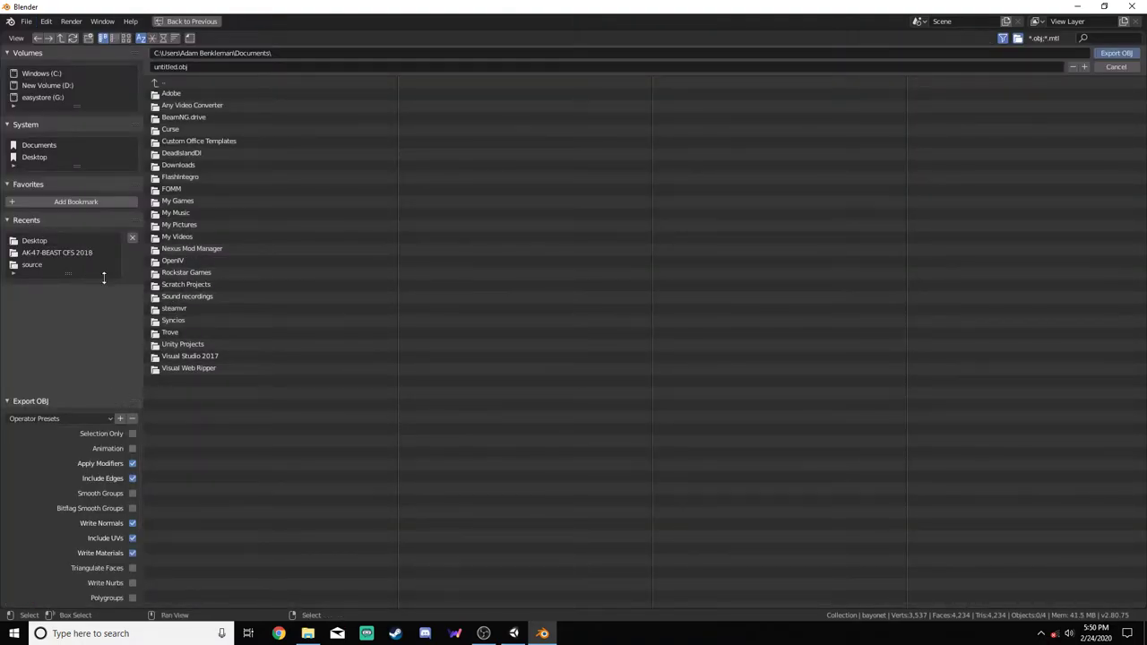
{"action": "left_click", "coordinate": [166, 84]}
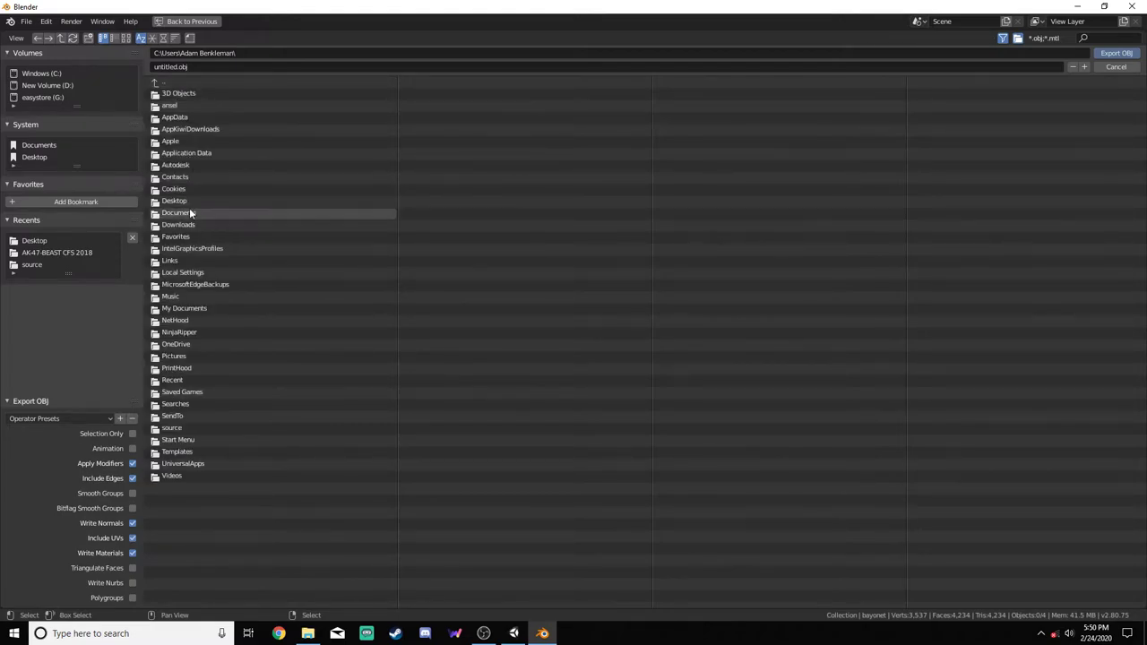
{"action": "left_click", "coordinate": [186, 201]}
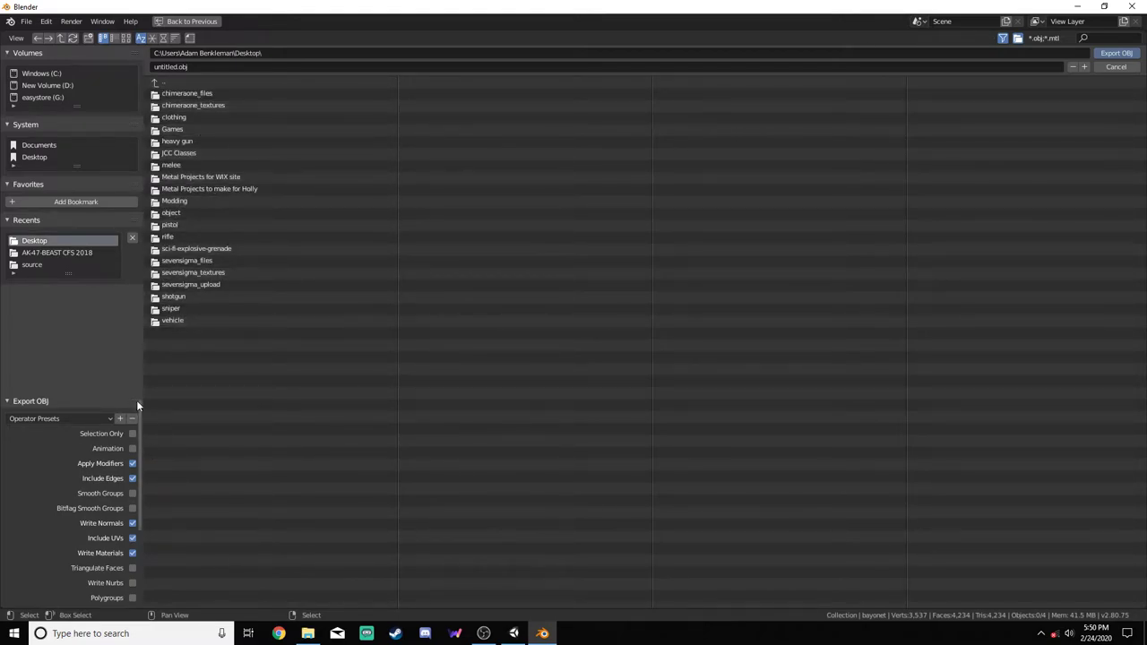
{"action": "left_click_drag", "start_coordinate": [142, 468], "coordinate": [142, 519]}
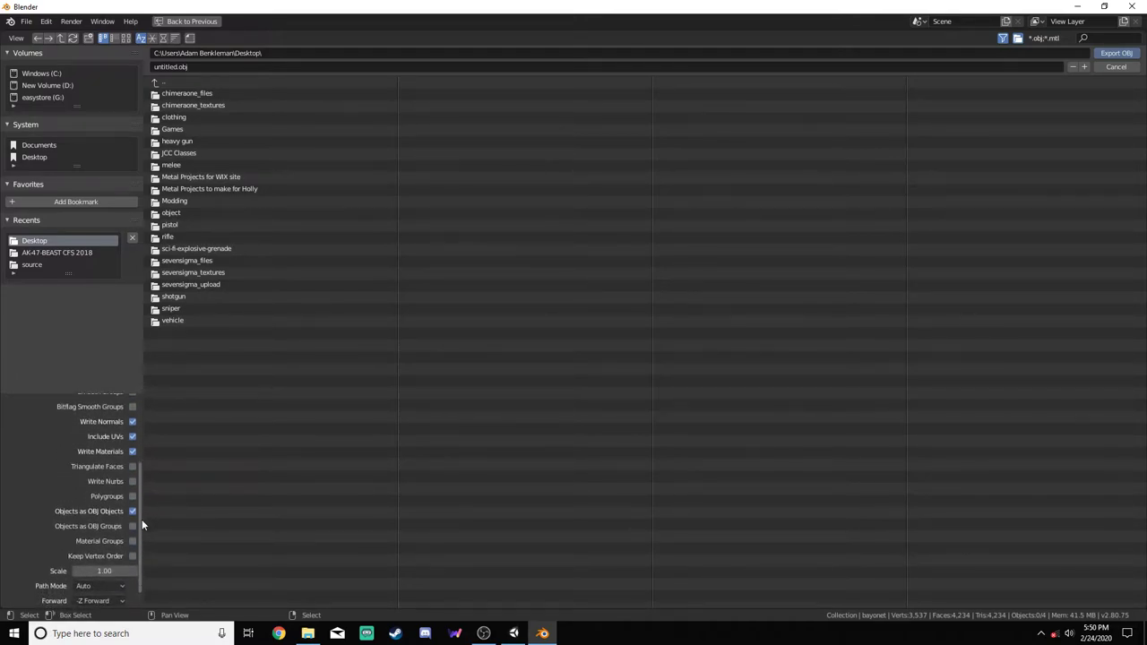
{"action": "left_click", "coordinate": [126, 527]}
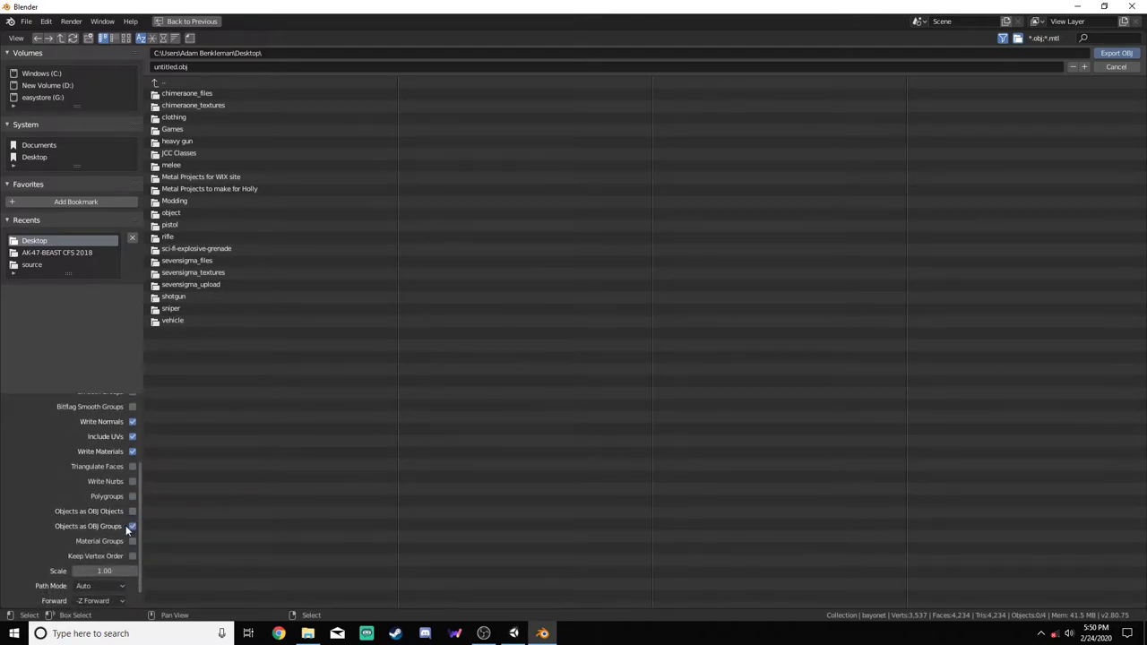
{"action": "left_click", "coordinate": [82, 511]}
{"action": "left_click_drag", "start_coordinate": [139, 541], "coordinate": [144, 425]}
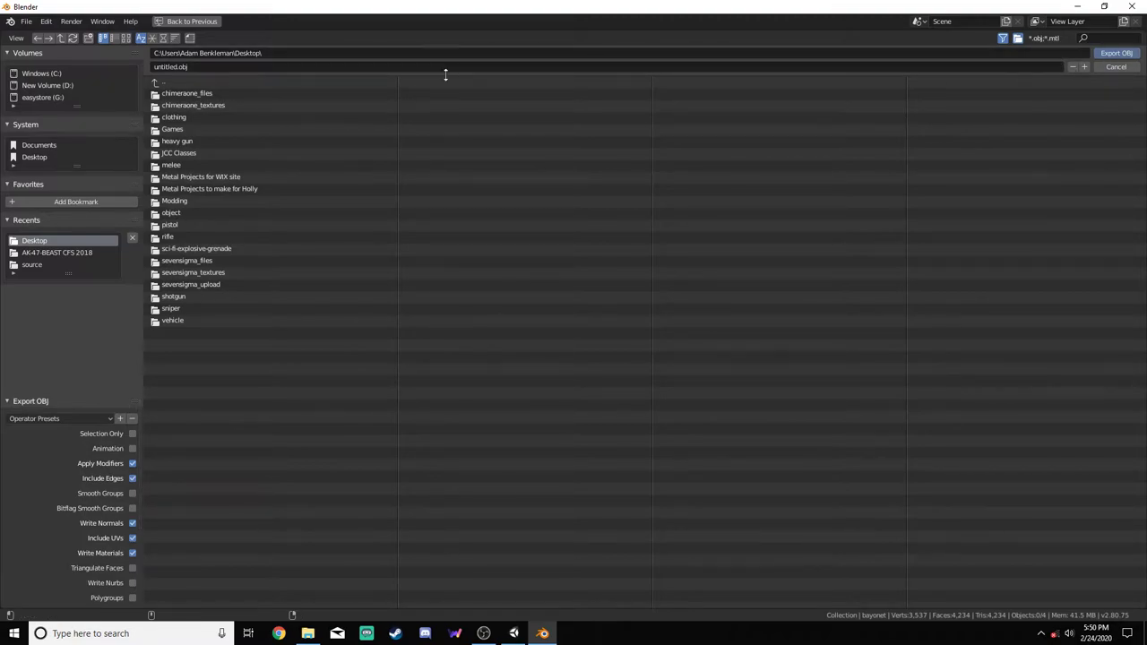
Name the export crossfireak47.obj and save it to the Desktop
{"action": "left_click", "coordinate": [214, 65]}
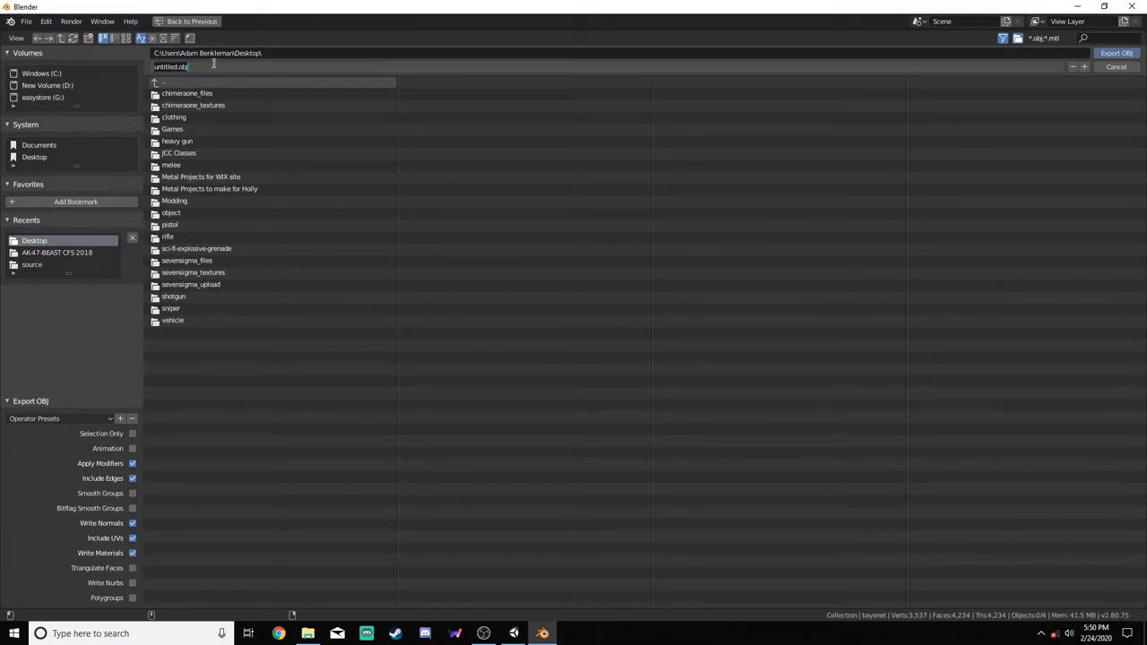
{"action": "type", "text": "crossfireak47"}
{"action": "left_click", "coordinate": [1109, 60]}
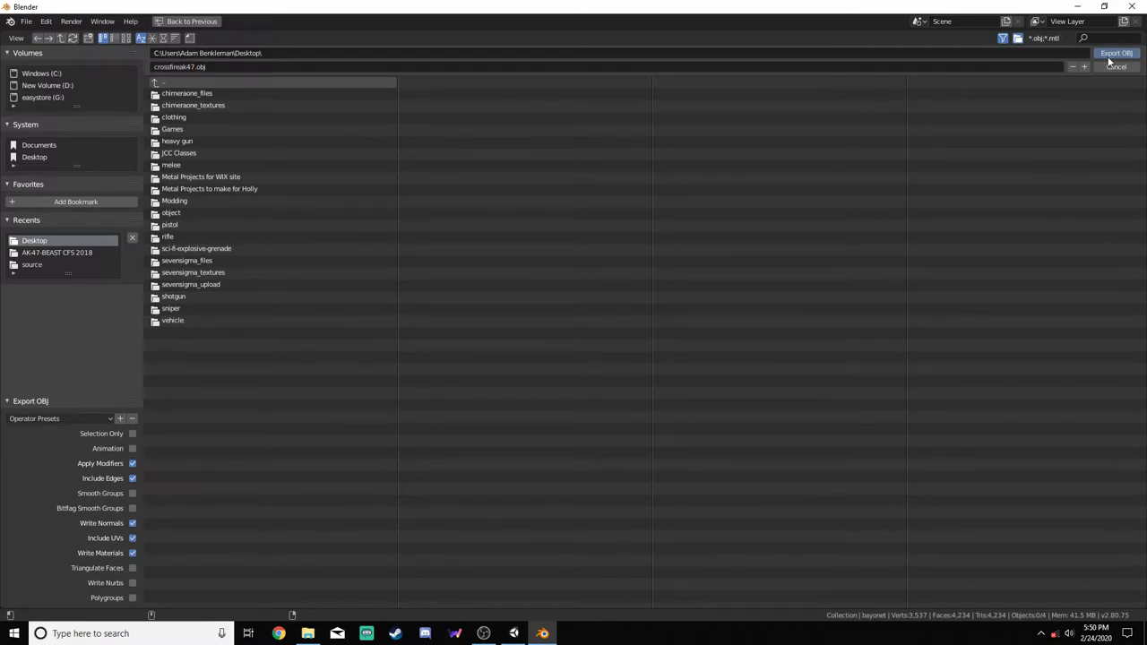
{"action": "left_click", "coordinate": [1111, 54]}
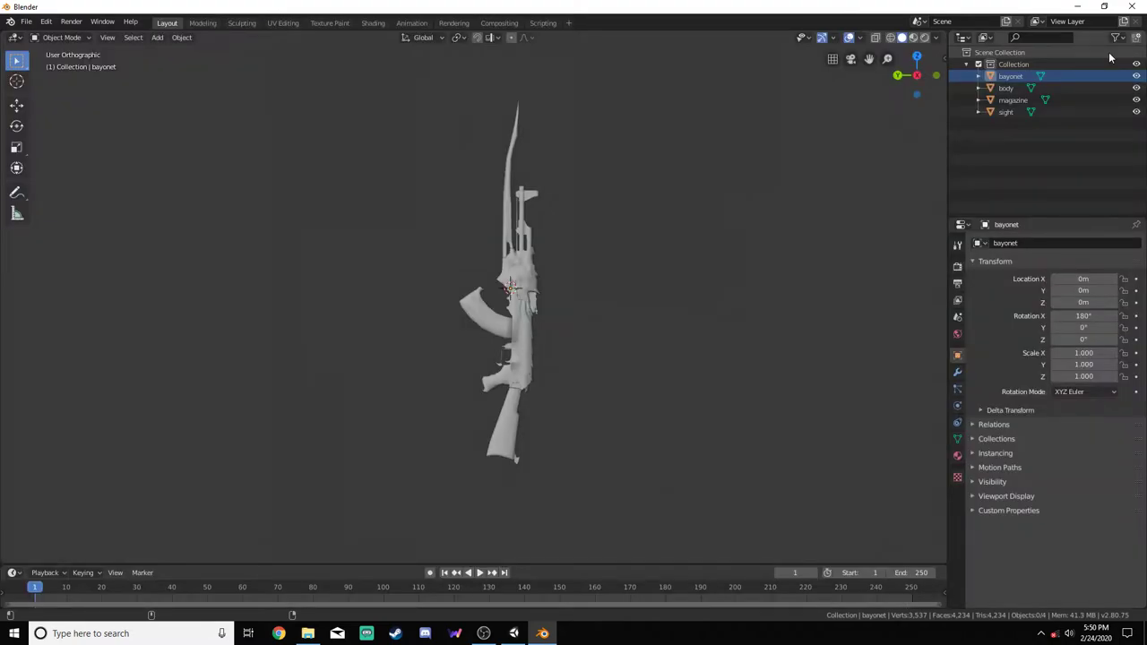
Back in Unity, collapse the Game folder tree and open the BornBeast Items Guns folder
{"action": "left_click", "coordinate": [1078, 7]}
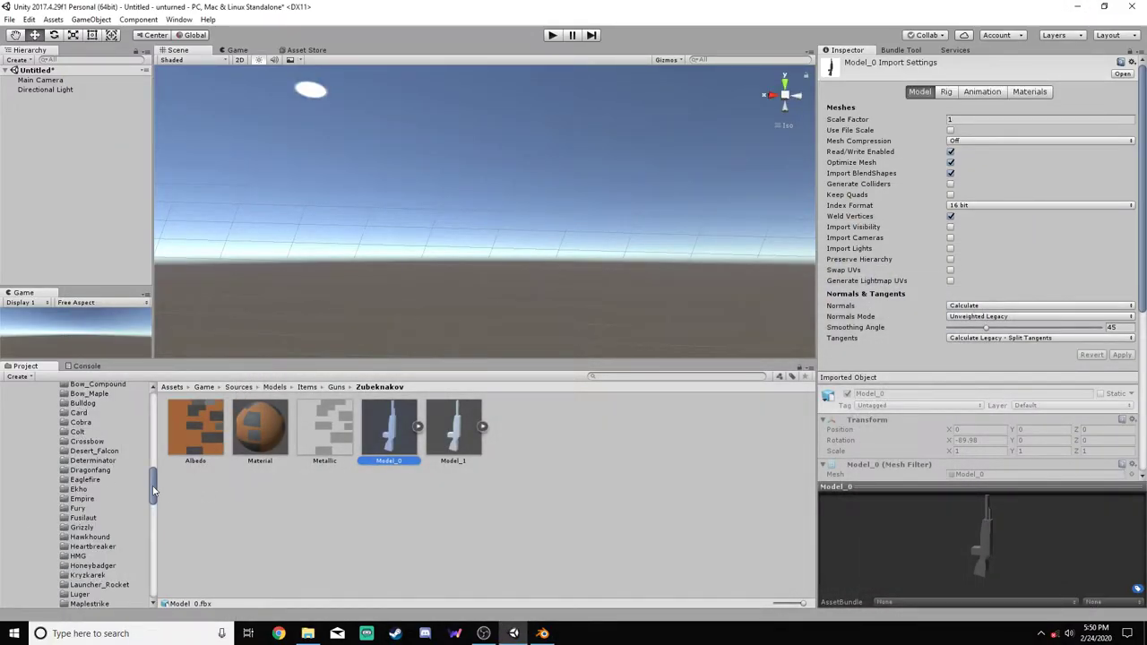
{"action": "scroll", "coordinate": [54, 538], "scroll_direction": "up", "scroll_amount": 6}
{"action": "left_click", "coordinate": [48, 551]}
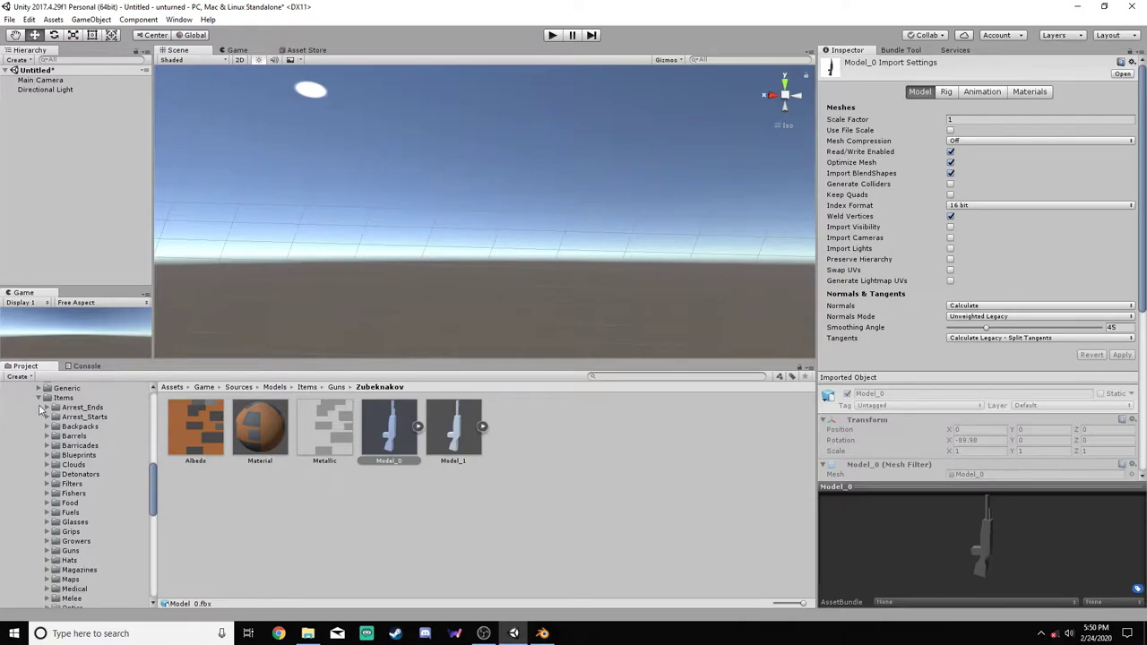
{"action": "left_click", "coordinate": [40, 408]}
{"action": "left_click", "coordinate": [46, 398]}
{"action": "scroll", "coordinate": [45, 430], "scroll_direction": "up", "scroll_amount": 3}
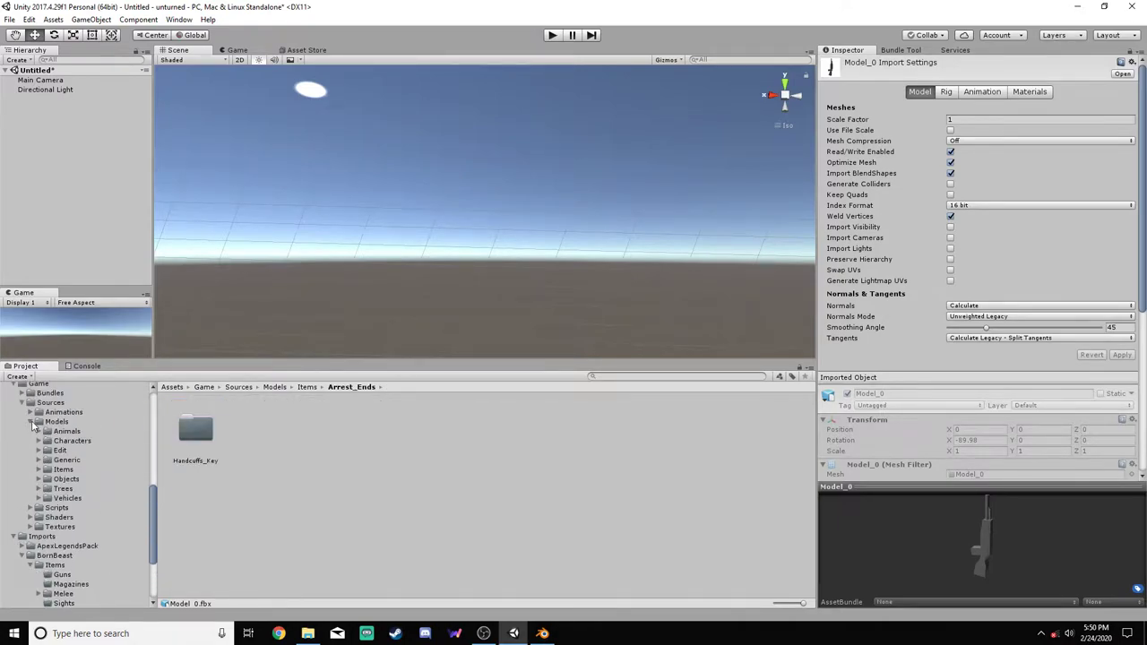
{"action": "left_click", "coordinate": [30, 422]}
{"action": "left_click", "coordinate": [22, 402]}
{"action": "left_click", "coordinate": [13, 401]}
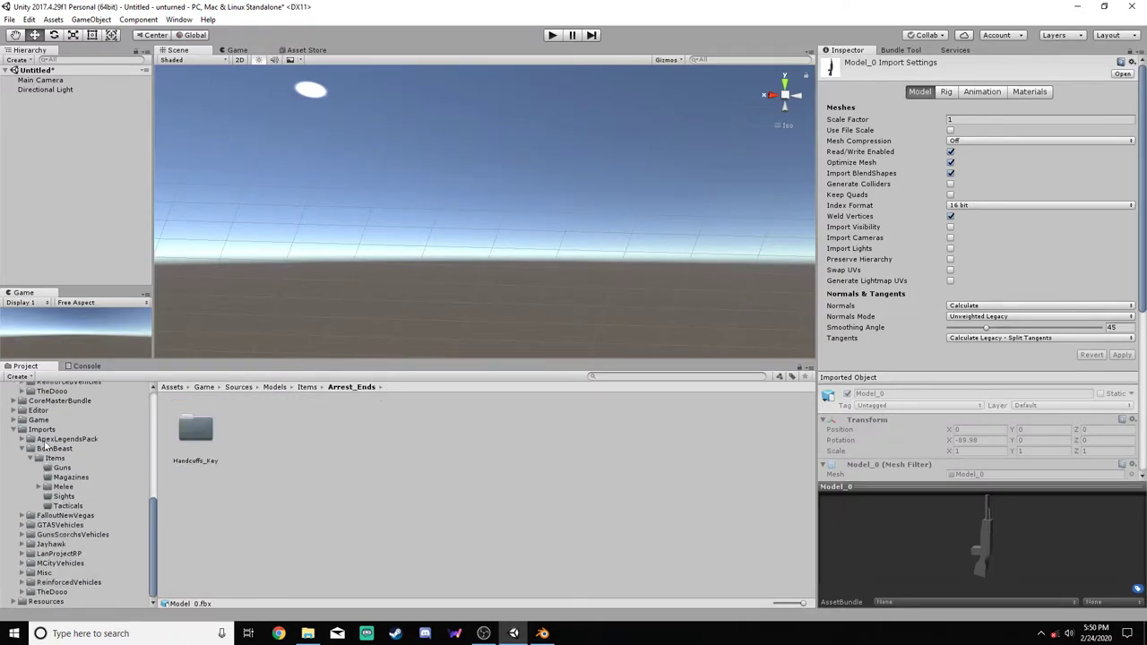
{"action": "scroll", "coordinate": [66, 479], "scroll_direction": "up", "scroll_amount": 5}
{"action": "scroll", "coordinate": [66, 480], "scroll_direction": "down", "scroll_amount": 10}
{"action": "left_click", "coordinate": [59, 469]}
Create a folder named CrossfireAK47 inside Guns
{"action": "right_click", "coordinate": [287, 445]}
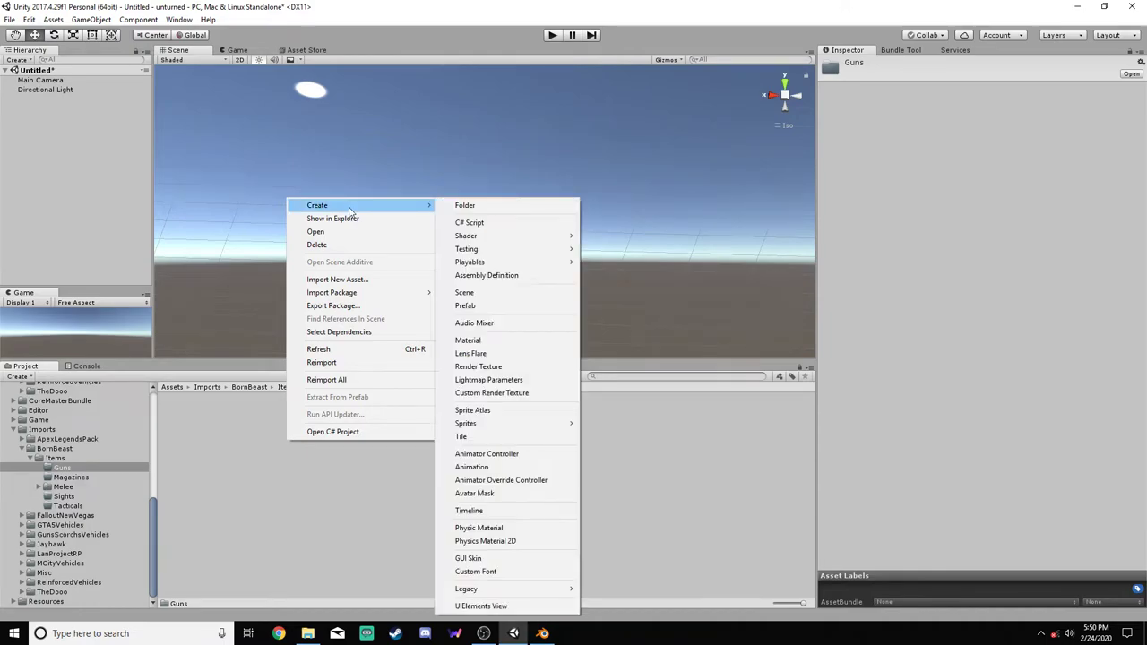
{"action": "left_click", "coordinate": [286, 527]}
{"action": "right_click", "coordinate": [262, 462]}
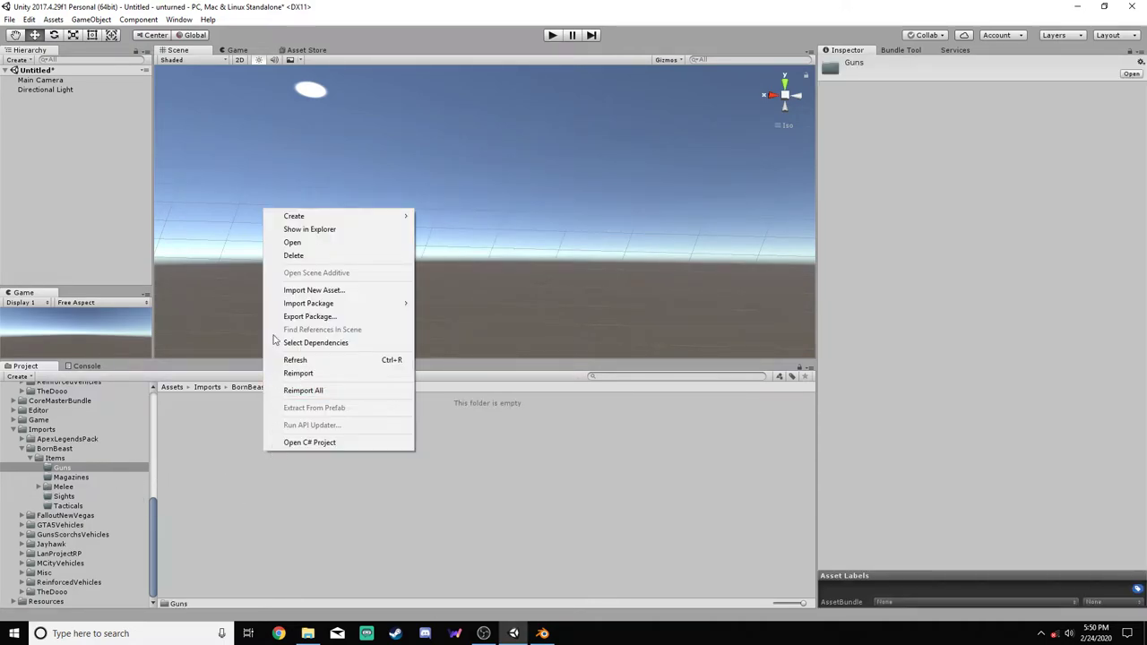
{"action": "mouse_move", "coordinate": [286, 213]}
{"action": "left_click", "coordinate": [432, 214]}
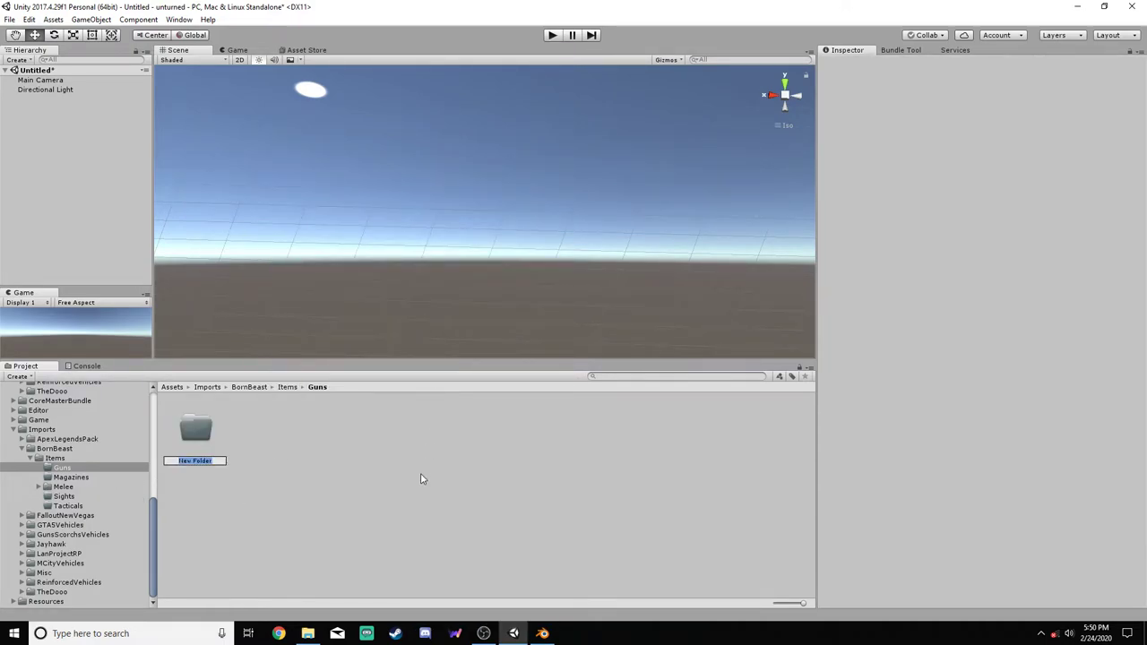
{"action": "type", "text": "CrossfireAK47"}
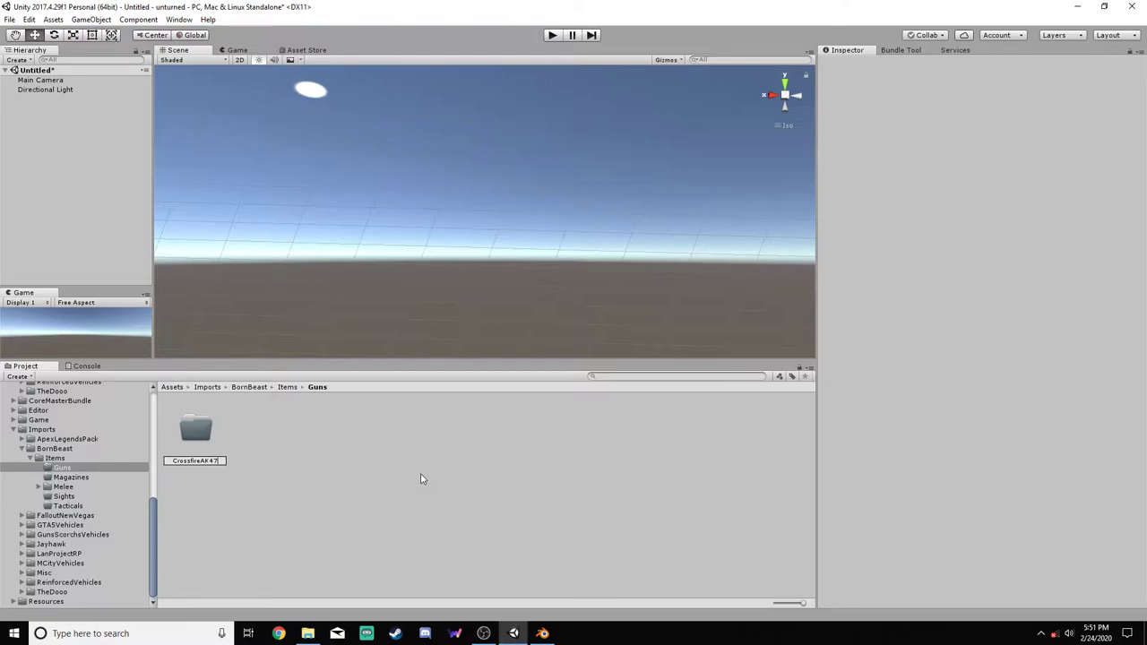
{"action": "key", "text": "Return"}
Create a folder named CrossfireAK47_45 inside Magazines
{"action": "left_click", "coordinate": [64, 477]}
{"action": "right_click", "coordinate": [315, 209]}
{"action": "mouse_move", "coordinate": [333, 215]}
{"action": "left_click", "coordinate": [493, 216]}
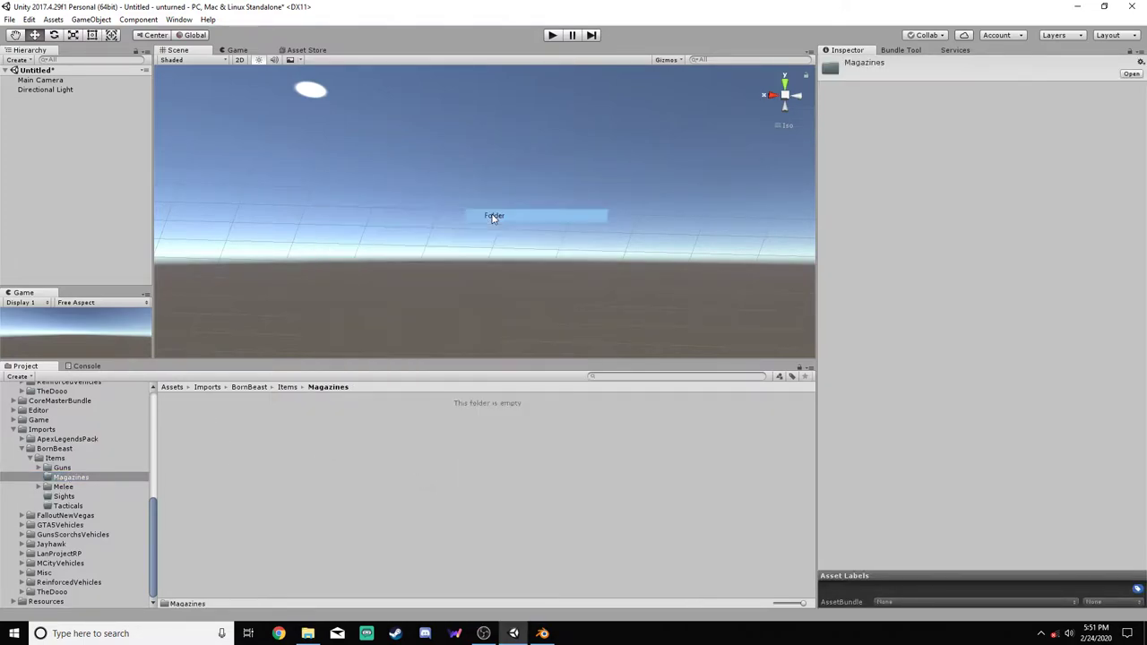
{"action": "type", "text": "CrossfireAK47"}
{"action": "type", "text": "_"}
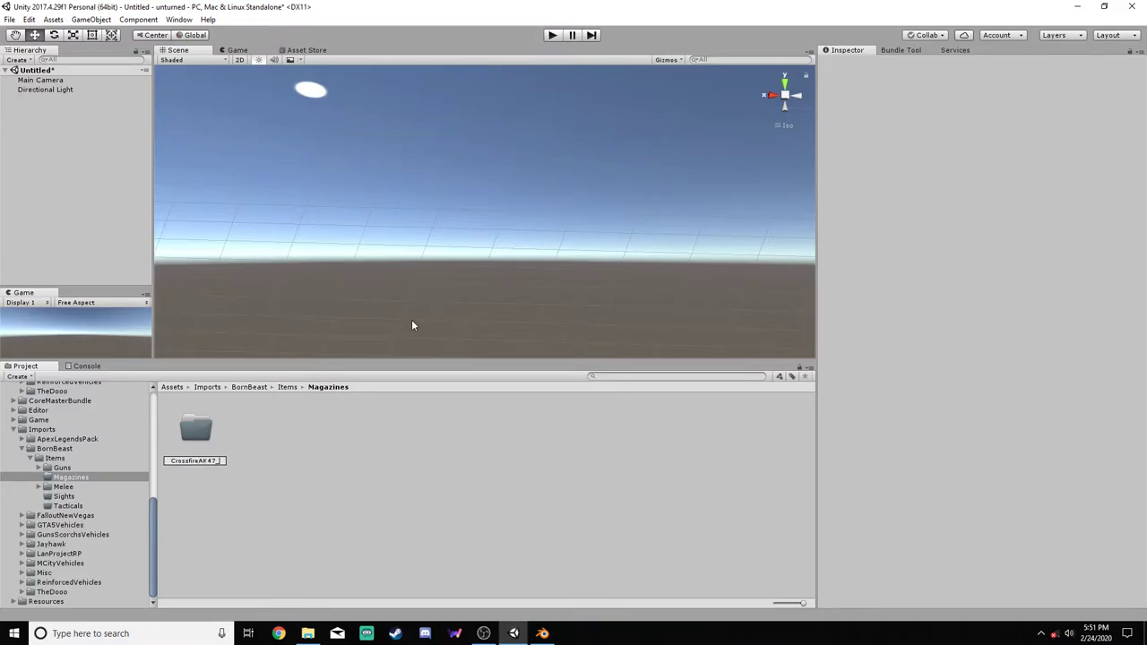
{"action": "type", "text": "45"}
{"action": "key", "text": "Return"}
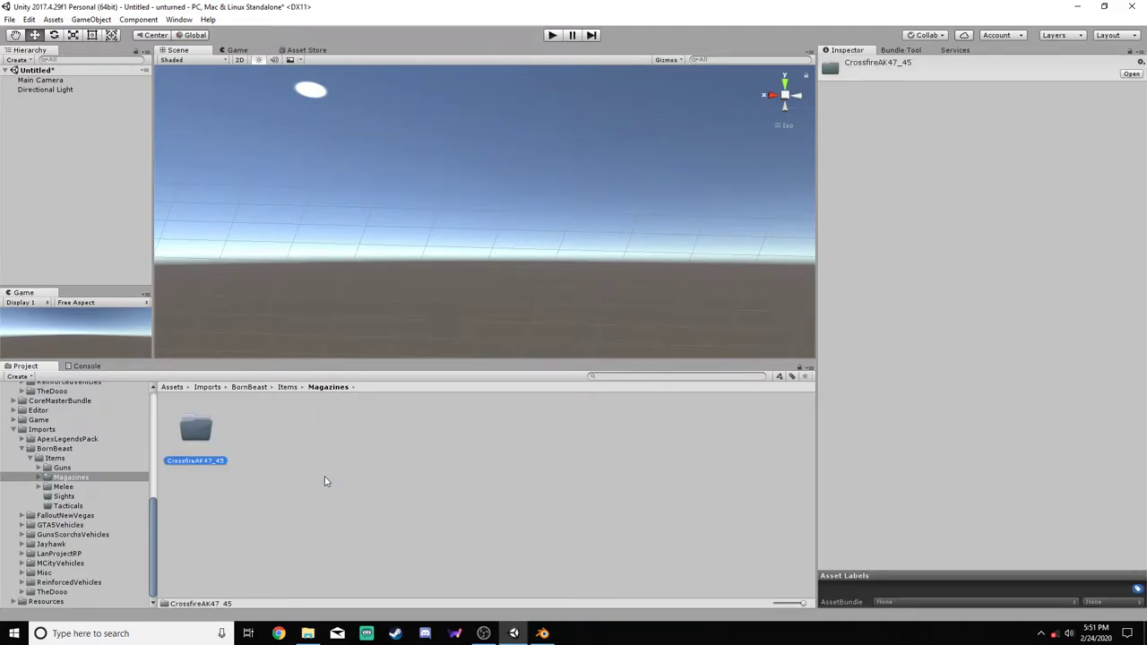
Create a folder named CrossfireAK47_Iron_Sights inside Sights
{"action": "left_click", "coordinate": [64, 496]}
{"action": "right_click", "coordinate": [230, 484]}
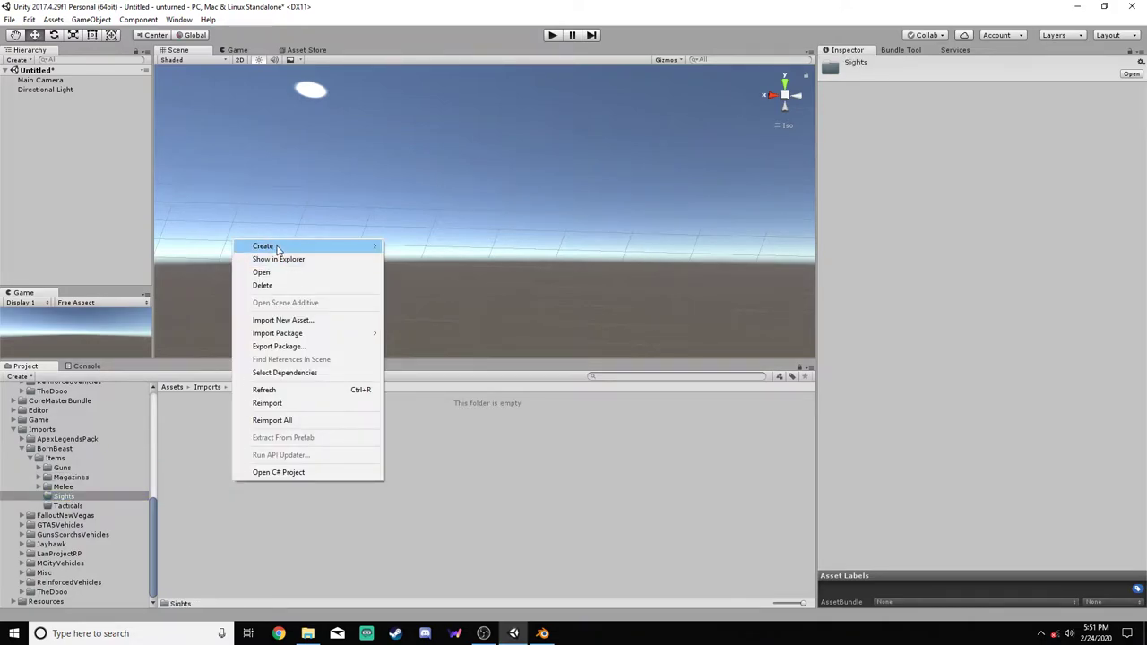
{"action": "mouse_move", "coordinate": [269, 246]}
{"action": "left_click", "coordinate": [411, 237]}
{"action": "type", "text": "CrossfireAK47_"}
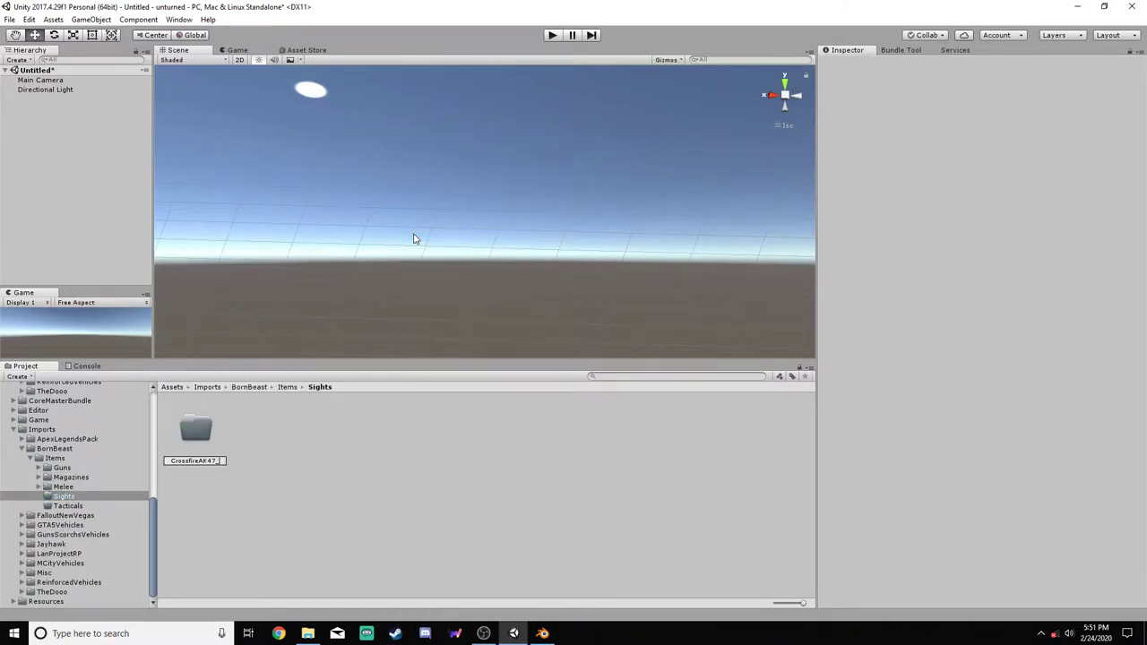
{"action": "type", "text": "Iron_Sights"}
{"action": "key", "text": "Return"}
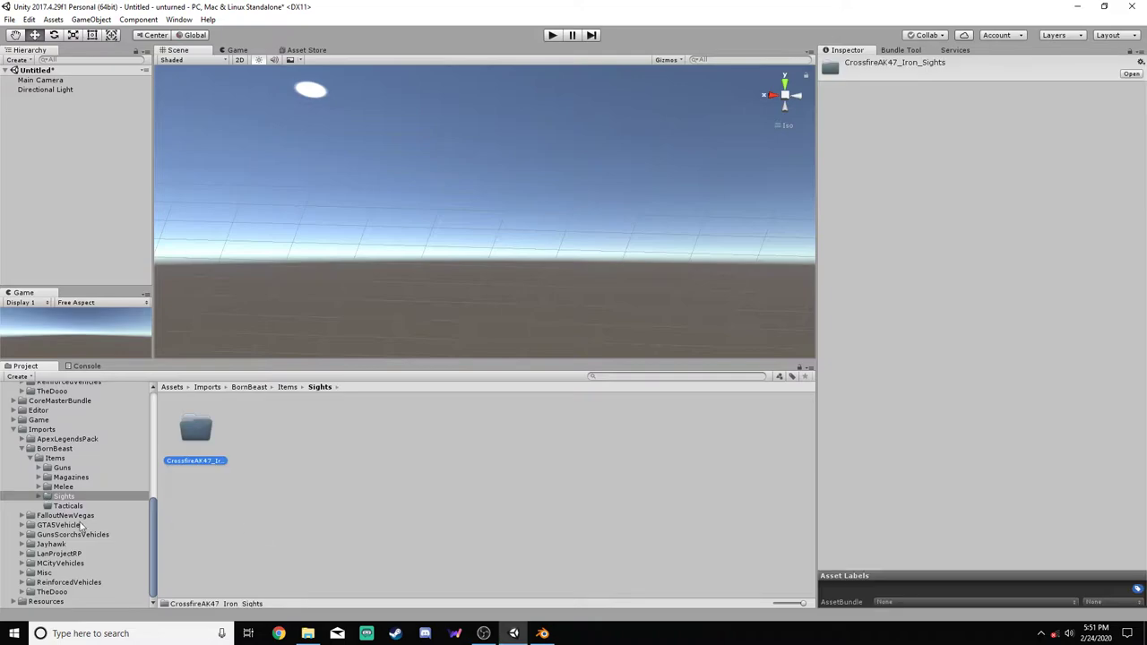
Create a folder named CrossfireAK47_Bayonet inside Tacticals
{"action": "left_click", "coordinate": [67, 506]}
{"action": "right_click", "coordinate": [242, 482]}
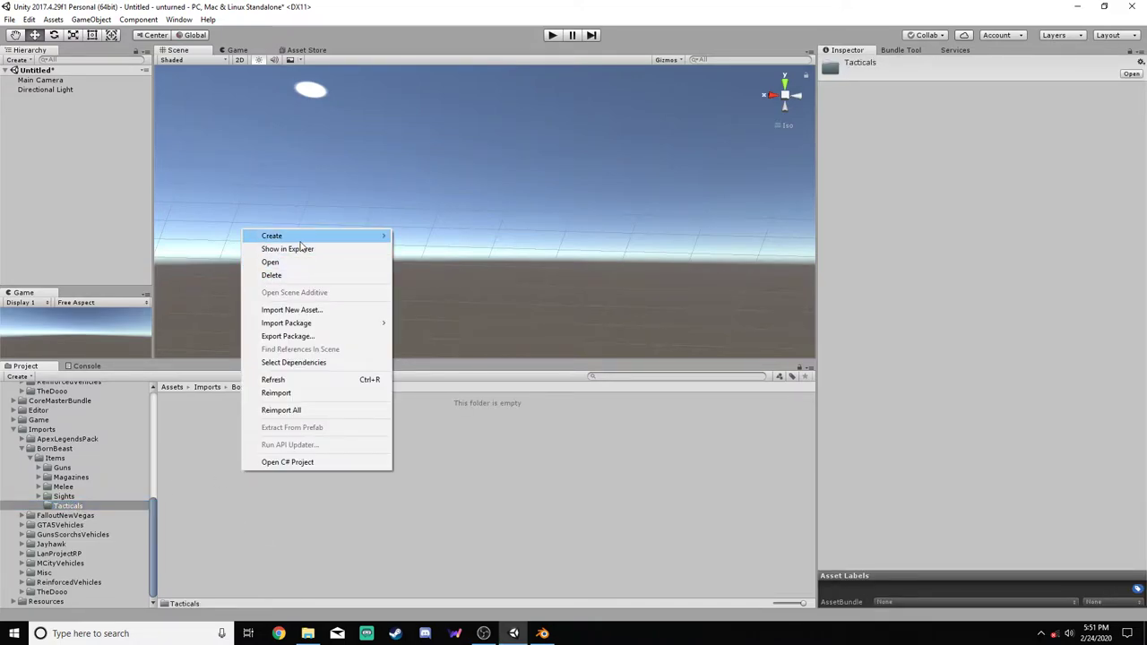
{"action": "mouse_move", "coordinate": [303, 241]}
{"action": "left_click", "coordinate": [414, 235]}
{"action": "type", "text": "CrossfireAK47"}
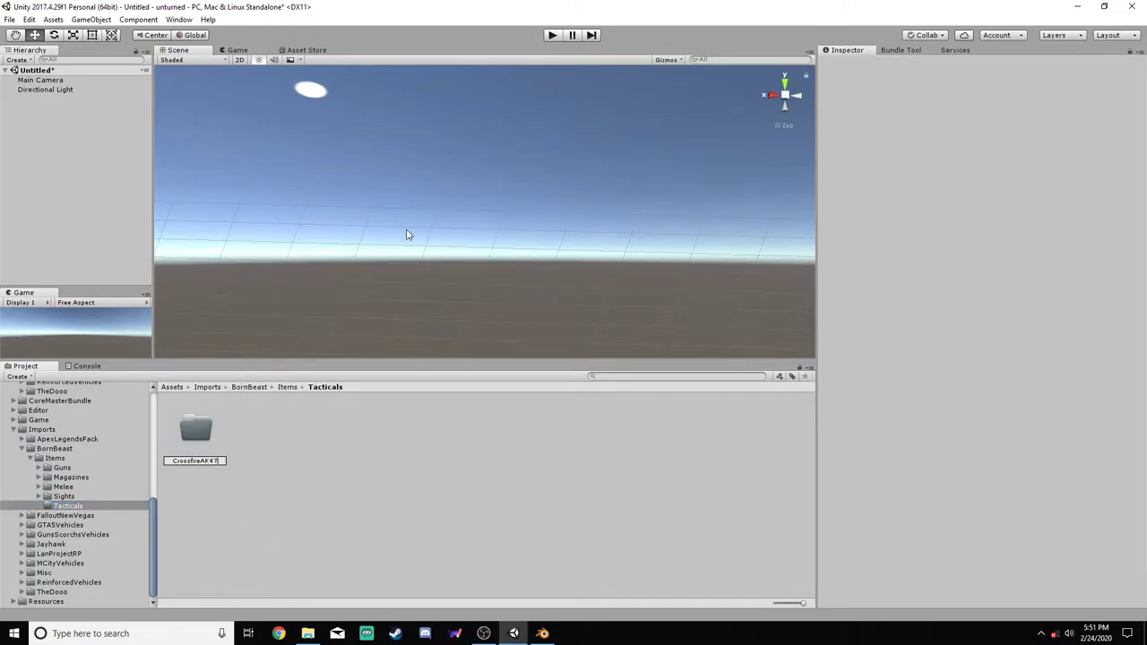
{"action": "type", "text": "_Bayonet"}
{"action": "key", "text": "Return"}
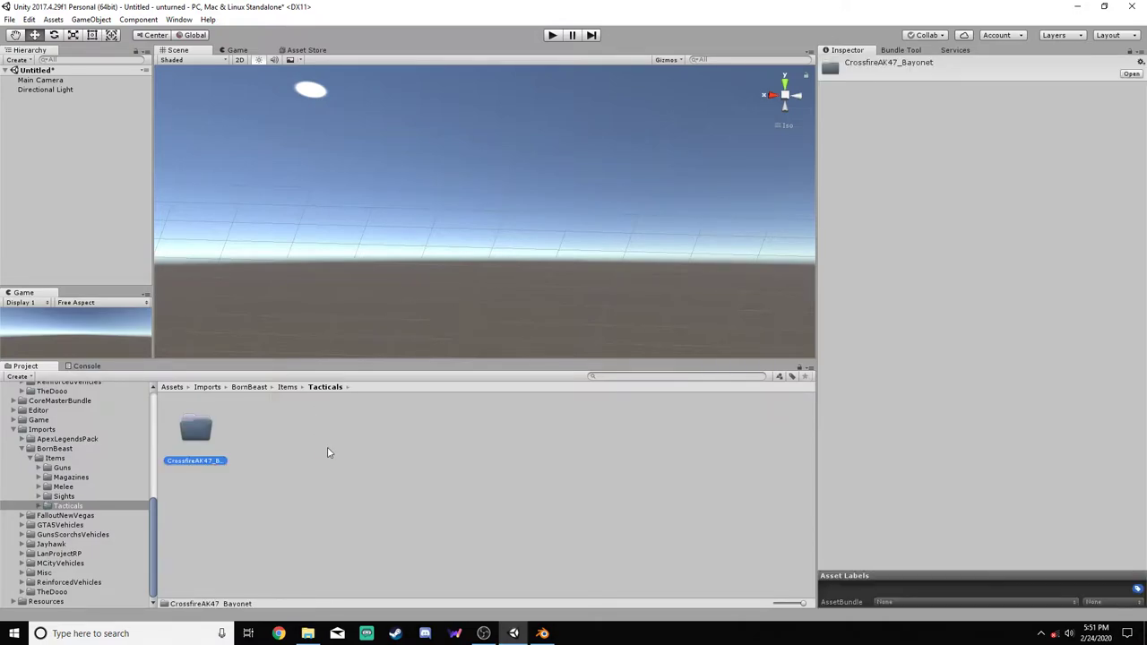
Expand the item folders and open the new empty Guns/CrossfireAK47 folder
{"action": "left_click", "coordinate": [328, 475]}
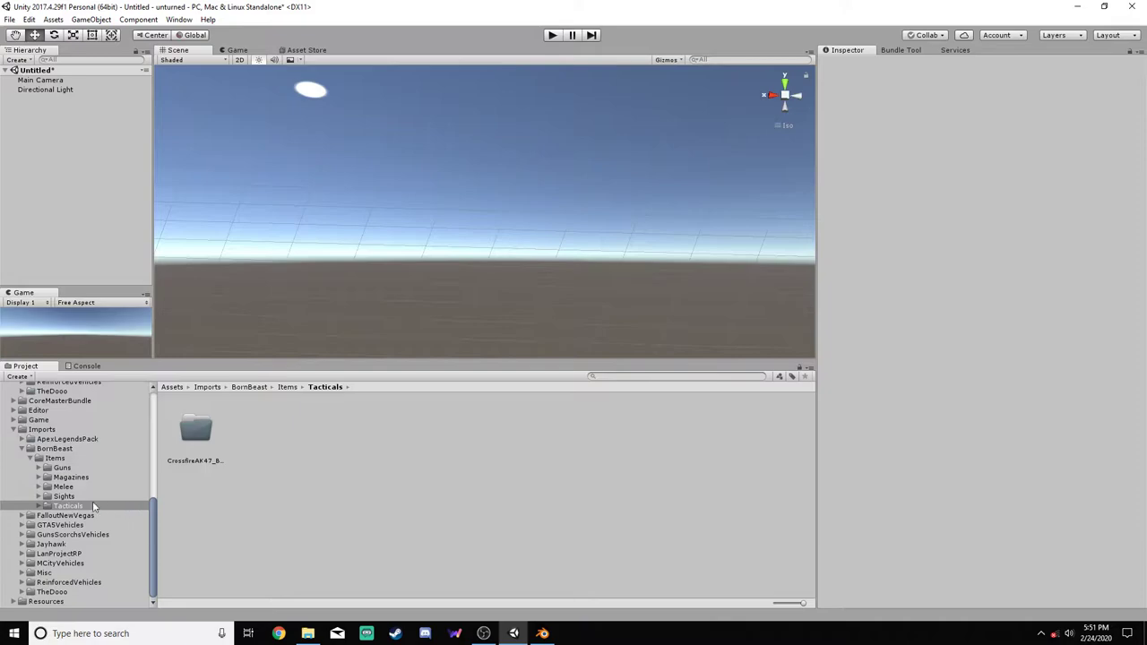
{"action": "left_click", "coordinate": [38, 506]}
{"action": "left_click", "coordinate": [38, 496]}
{"action": "left_click", "coordinate": [38, 477]}
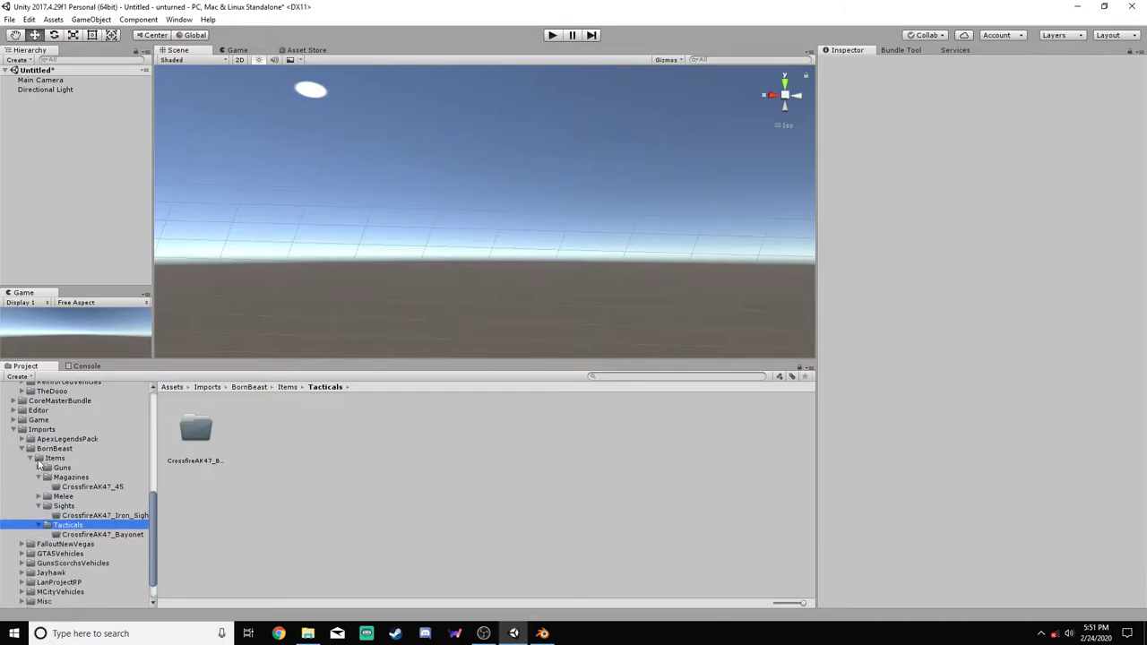
{"action": "left_click", "coordinate": [40, 459]}
{"action": "left_click", "coordinate": [39, 468]}
{"action": "left_click", "coordinate": [86, 476]}
{"action": "left_click", "coordinate": [329, 476]}
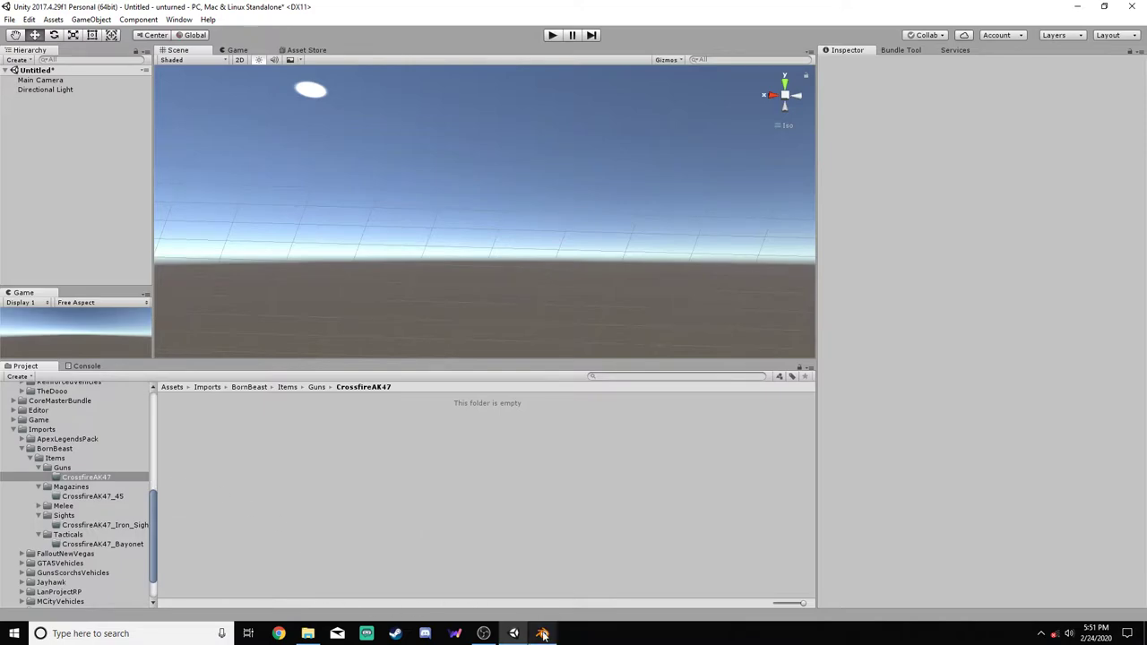
Delete the old Model_0.fbx from the desktop and bring Blender back to the front
{"action": "left_click", "coordinate": [1076, 9]}
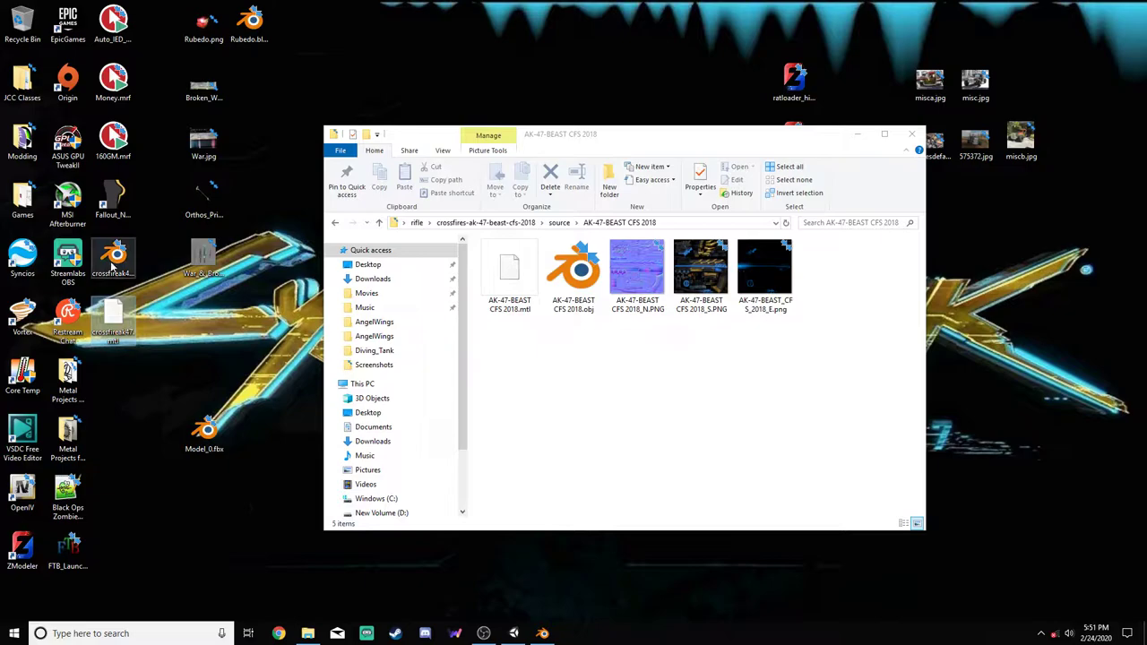
{"action": "left_click_drag", "start_coordinate": [146, 366], "coordinate": [106, 265]}
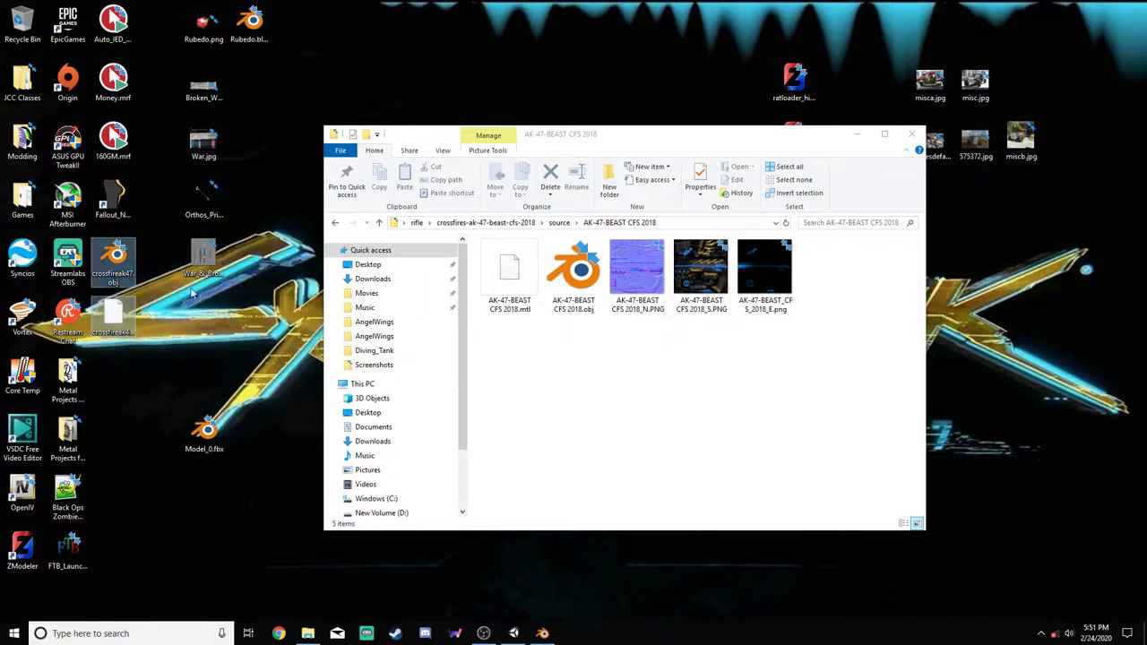
{"action": "left_click", "coordinate": [701, 269]}
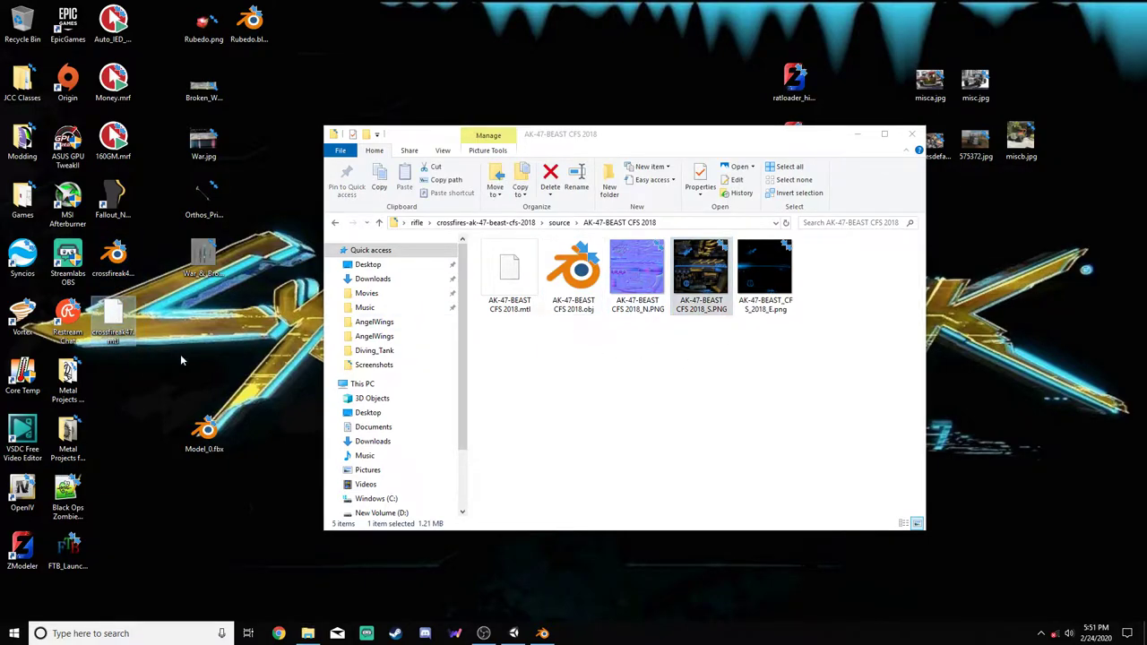
{"action": "left_click_drag", "start_coordinate": [113, 261], "coordinate": [18, 318]}
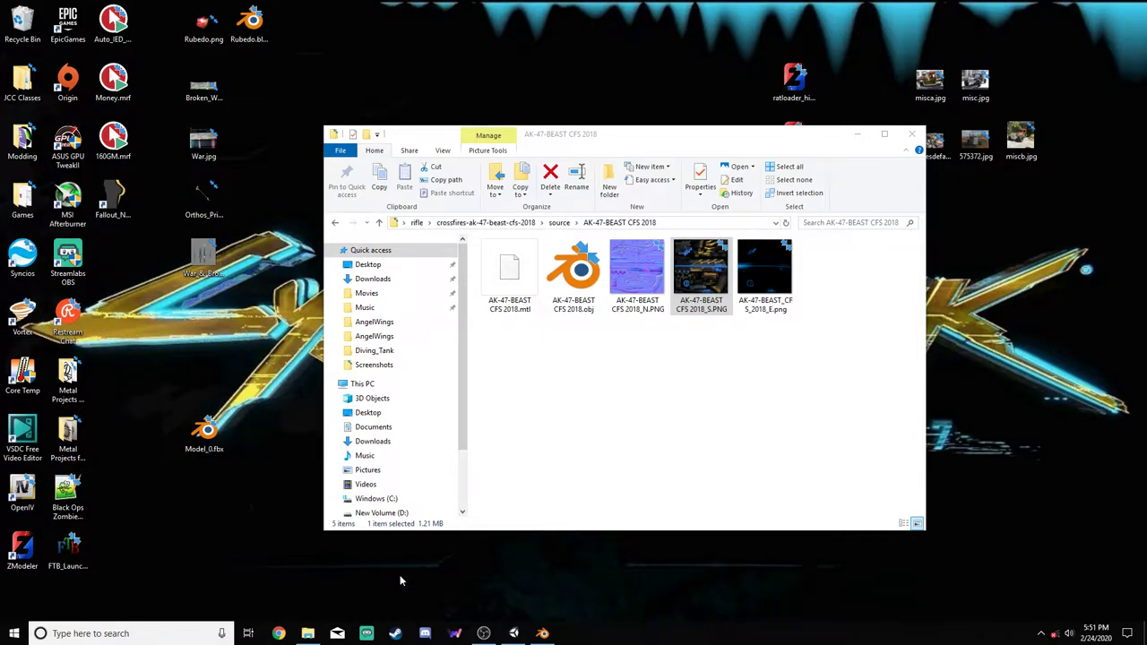
{"action": "left_click", "coordinate": [204, 439]}
{"action": "key", "text": "Delete"}
{"action": "key", "text": "Return"}
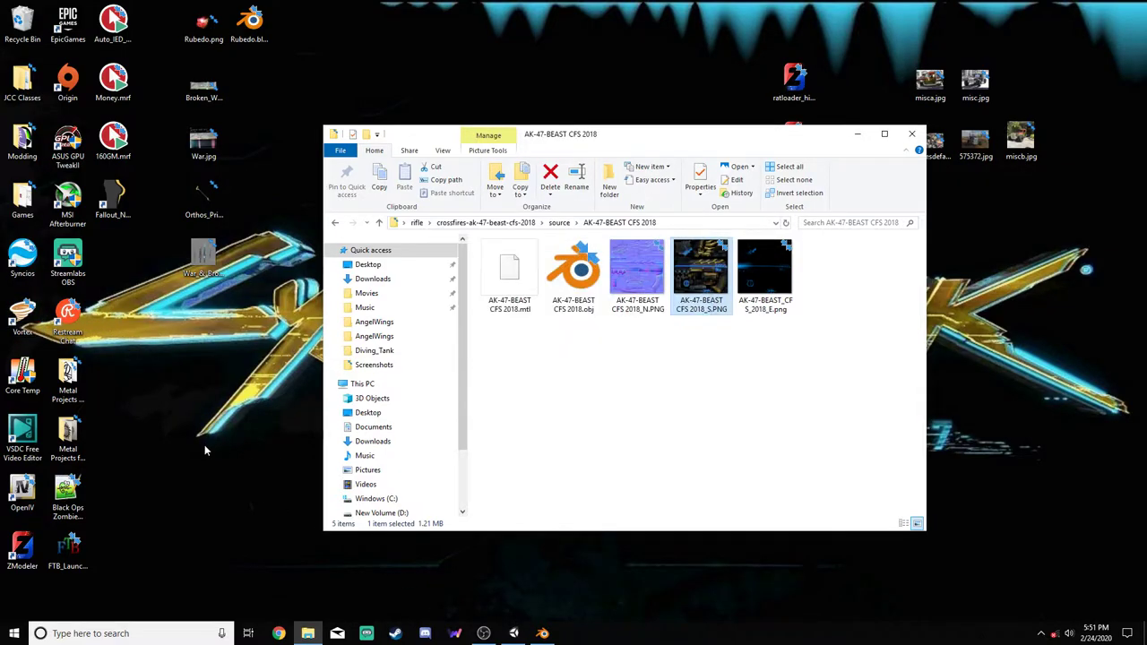
{"action": "left_click", "coordinate": [542, 633]}
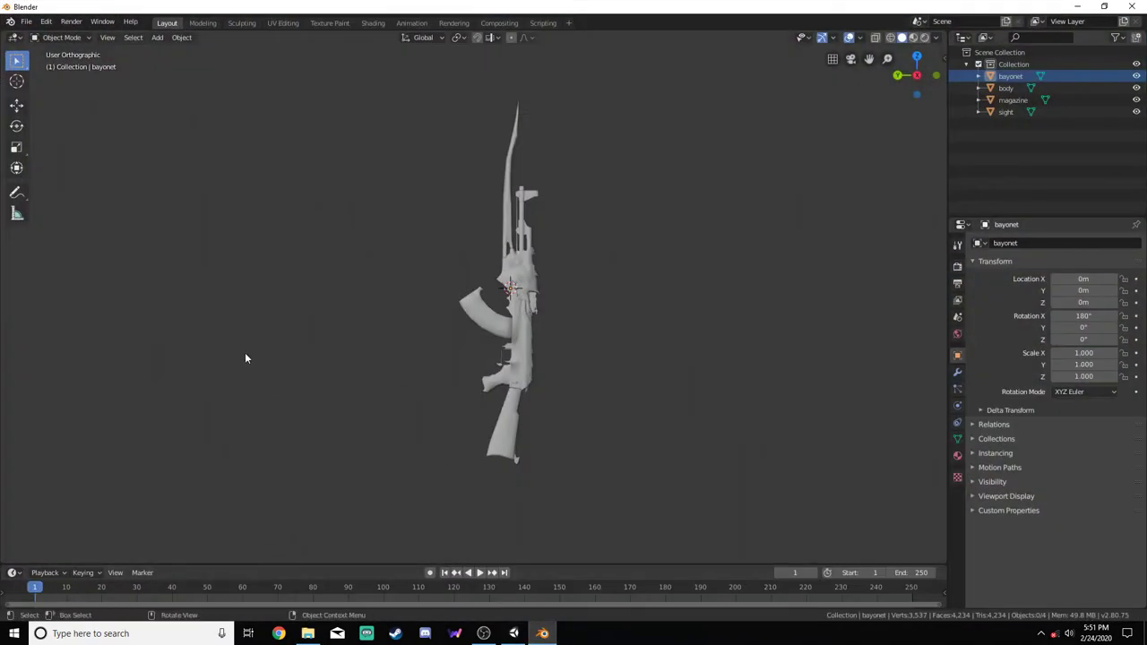
Import the crossfireak47 model into Unity's CrossfireAK47 folder and list its meshes and materials
{"action": "left_click", "coordinate": [513, 631]}
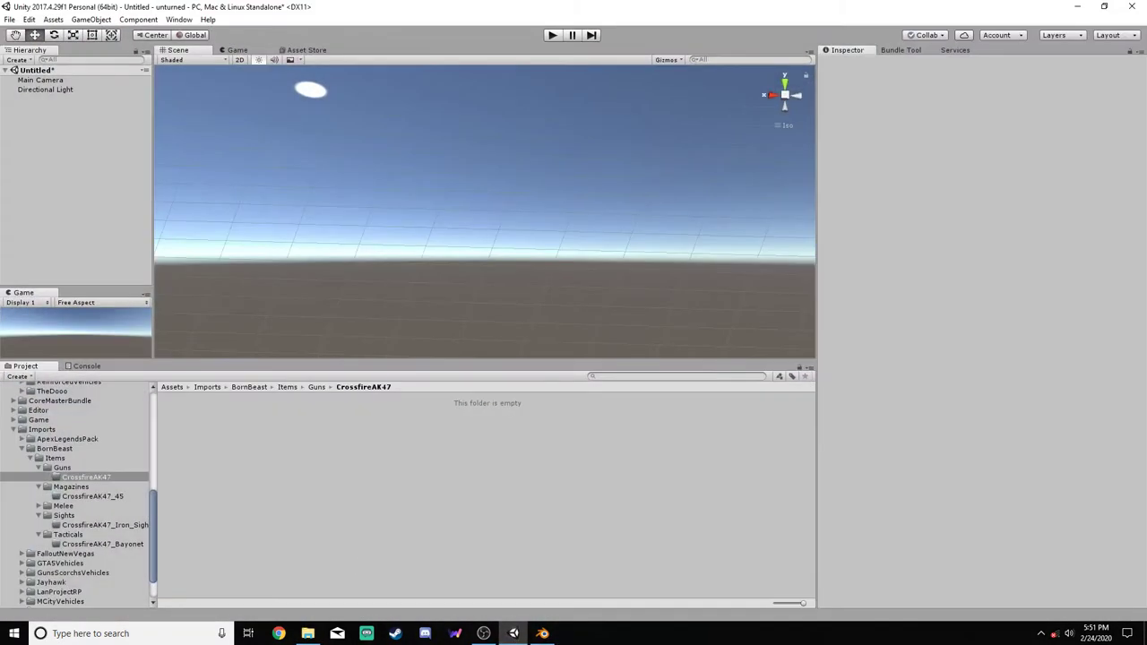
{"action": "left_click_drag", "start_coordinate": [514, 631], "coordinate": [332, 446]}
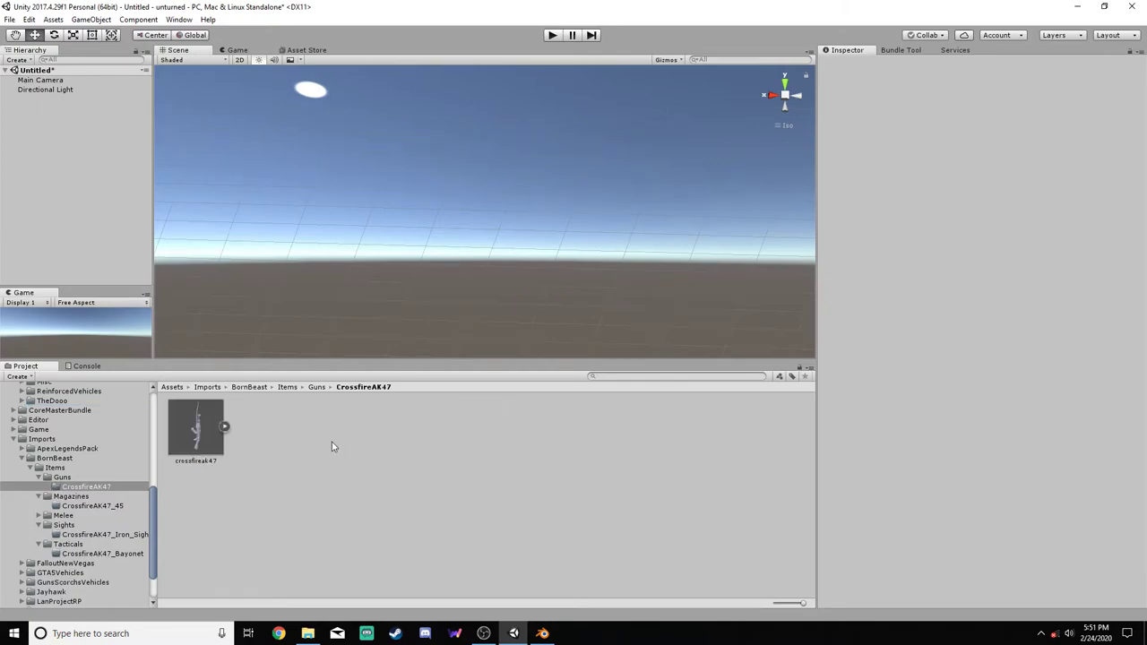
{"action": "left_click", "coordinate": [225, 427]}
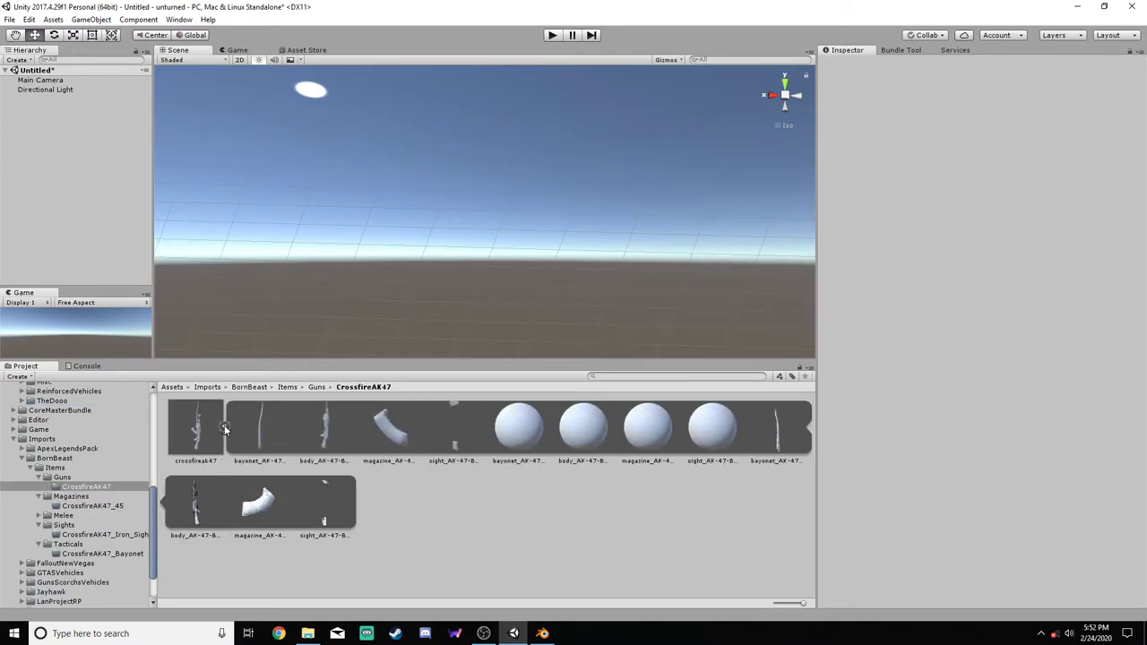
{"action": "mouse_move", "coordinate": [156, 505]}
{"action": "left_mouse_down"}
{"action": "mouse_move", "coordinate": [162, 471]}
{"action": "mouse_move", "coordinate": [158, 511]}
{"action": "left_mouse_up"}
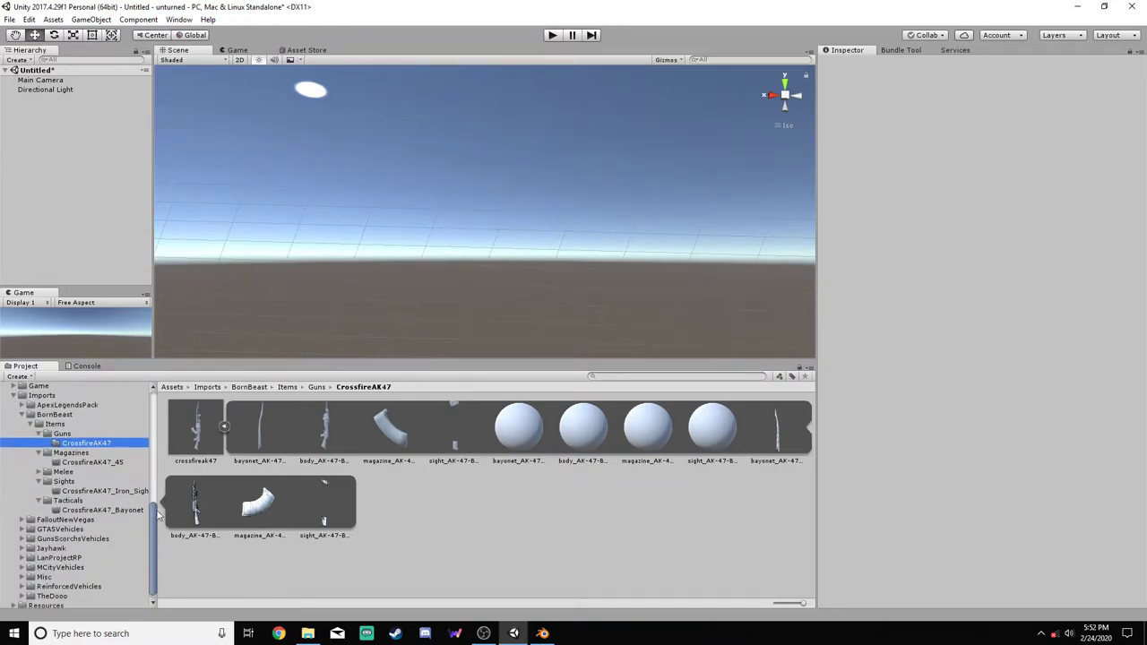
Inspect the model's body_AK-47-BEAST_CFS_2018 mesh part, then browse the CrossfireAK47_45 and CrossfireAK47 folders
{"action": "left_click", "coordinate": [224, 429]}
{"action": "left_click", "coordinate": [224, 429]}
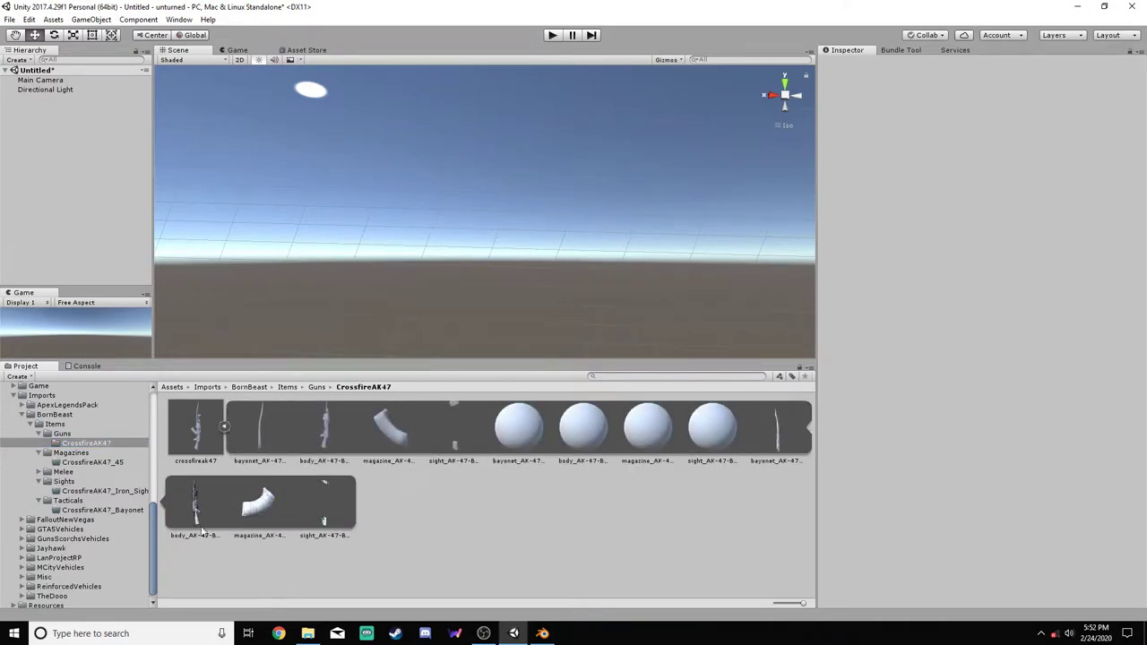
{"action": "left_click", "coordinate": [197, 507]}
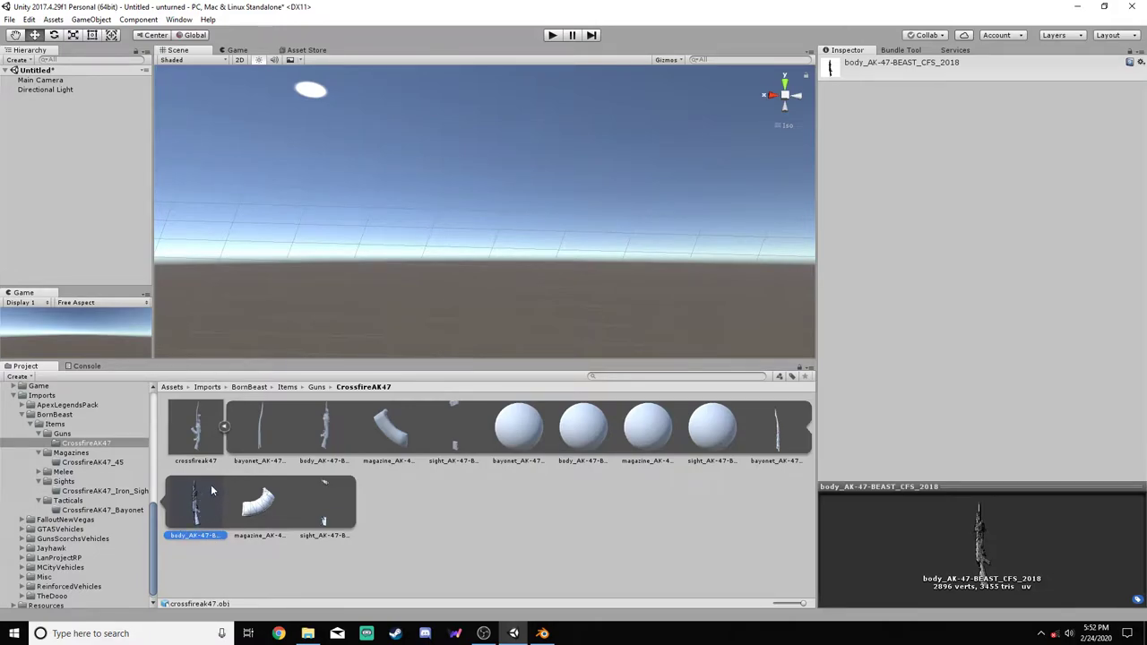
{"action": "left_click", "coordinate": [224, 428]}
{"action": "left_click", "coordinate": [90, 462]}
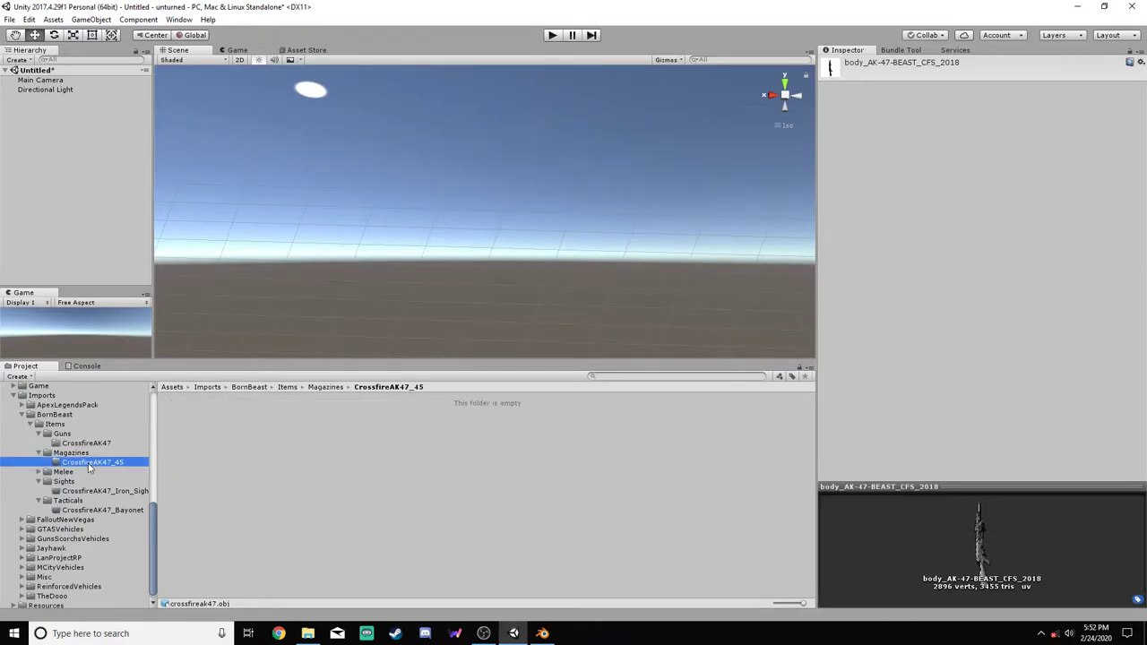
{"action": "left_click", "coordinate": [89, 442]}
Copy the N, S and E AK-47 texture PNGs into CrossfireAK47 and CrossfireAK47_45
{"action": "left_click", "coordinate": [307, 634]}
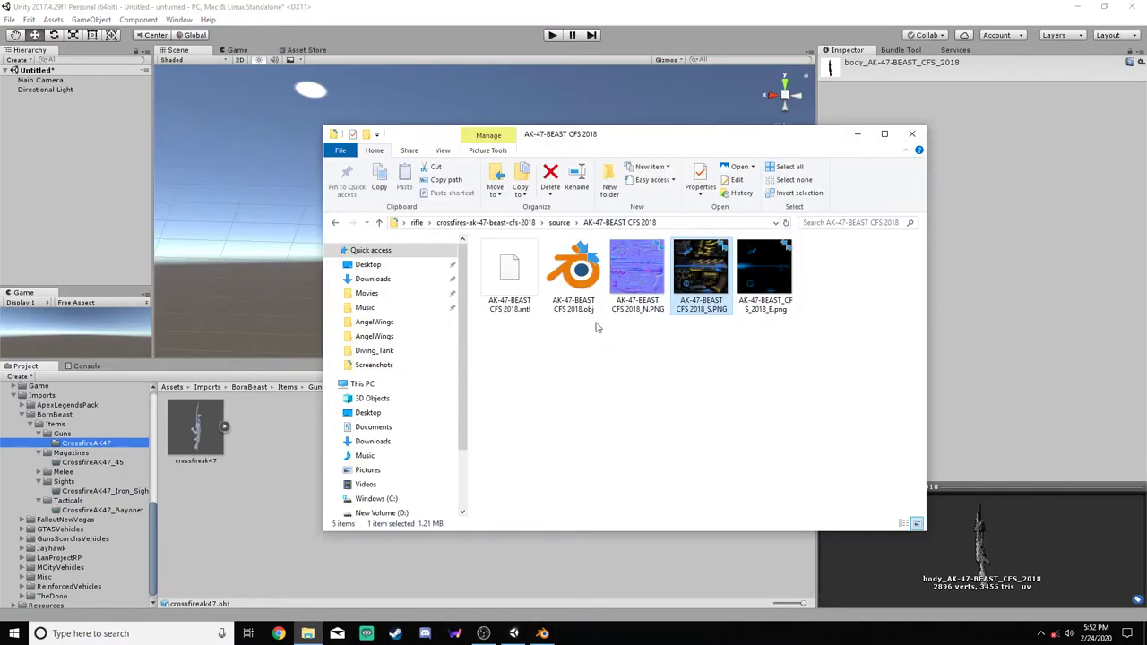
{"action": "left_click_drag", "start_coordinate": [597, 327], "coordinate": [784, 296]}
{"action": "left_click_drag", "start_coordinate": [636, 269], "coordinate": [516, 563]}
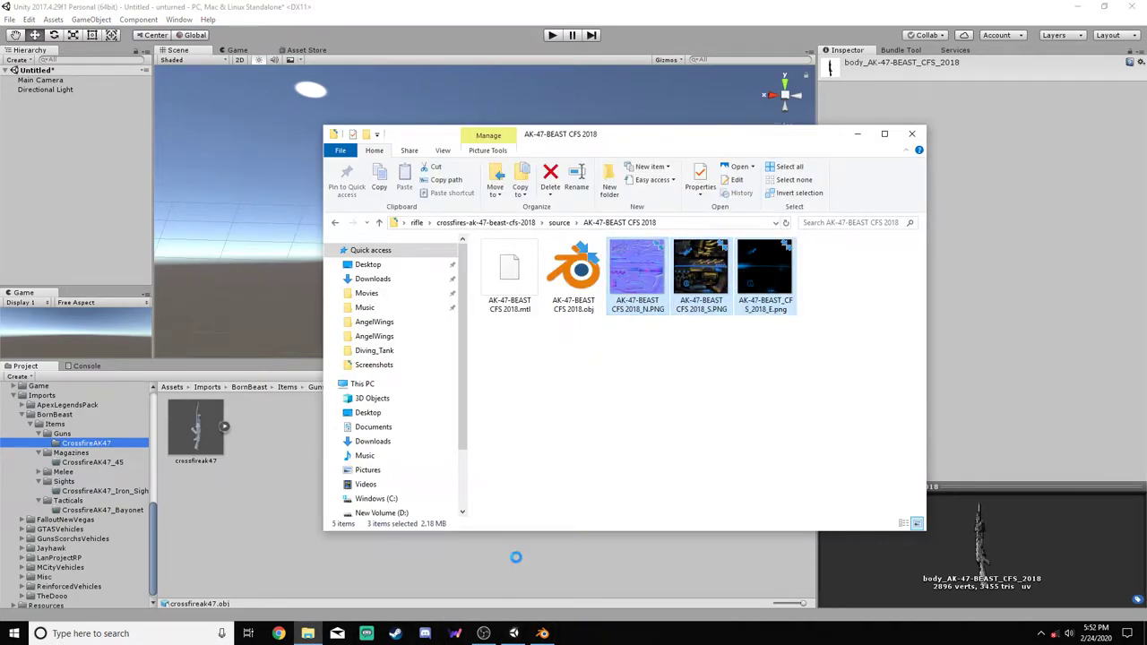
{"action": "left_click", "coordinate": [219, 514]}
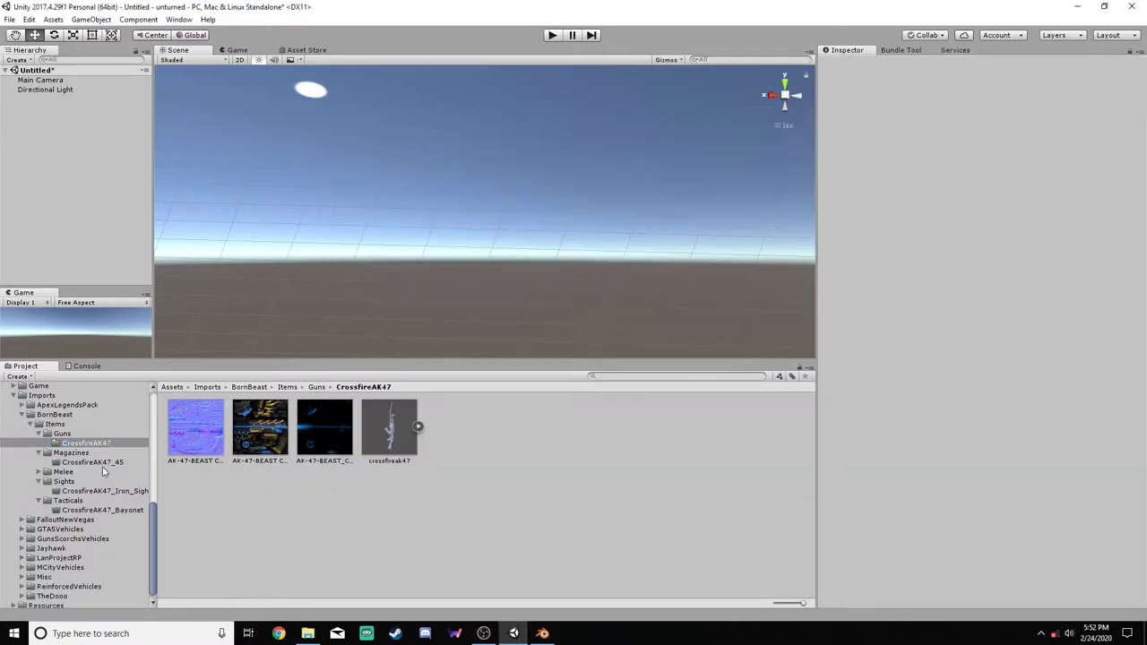
{"action": "left_click", "coordinate": [100, 463]}
{"action": "left_click", "coordinate": [307, 634]}
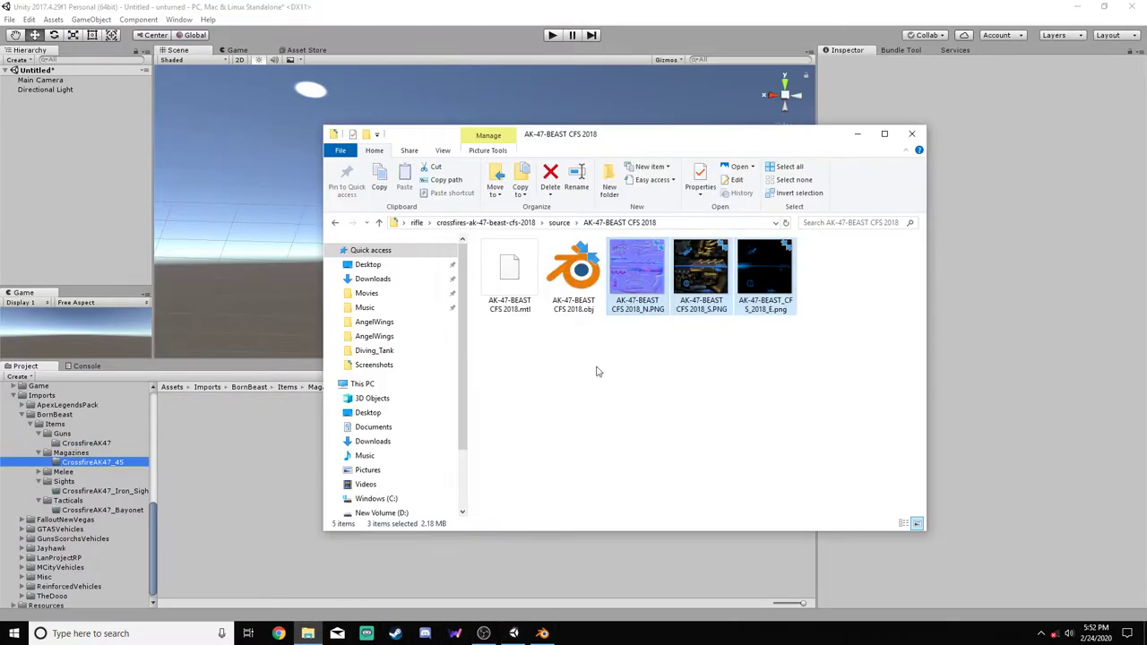
{"action": "left_click_drag", "start_coordinate": [643, 295], "coordinate": [417, 563]}
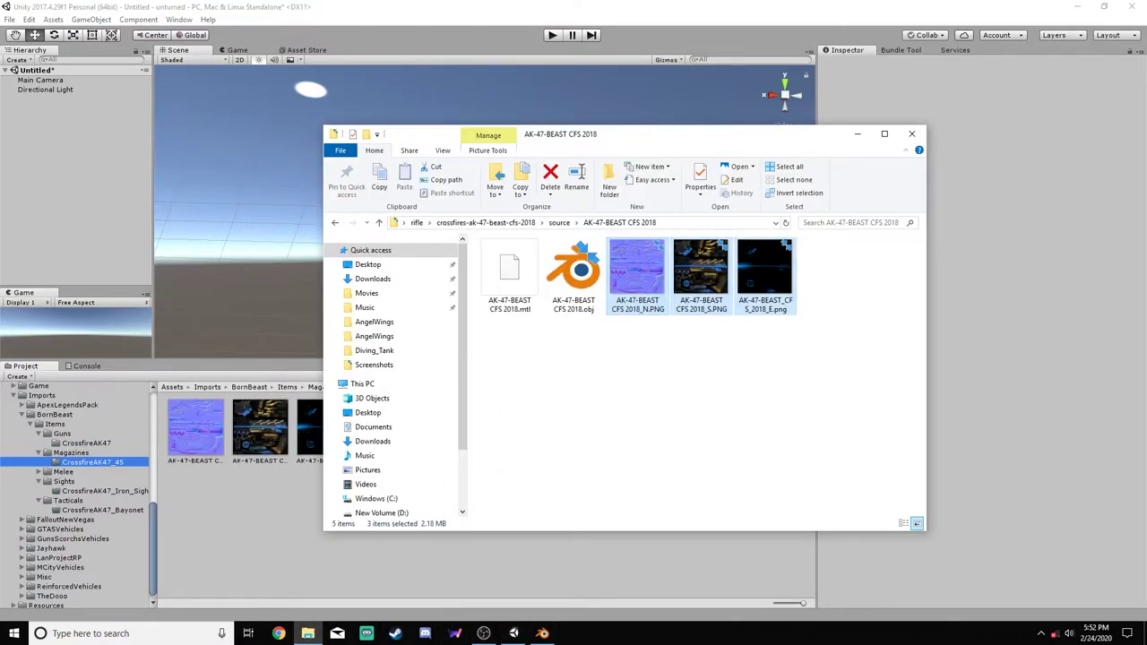
Copy the same three textures into CrossfireAK47_Iron_Sights and CrossfireAK47_Bayonet
{"action": "left_click", "coordinate": [99, 467]}
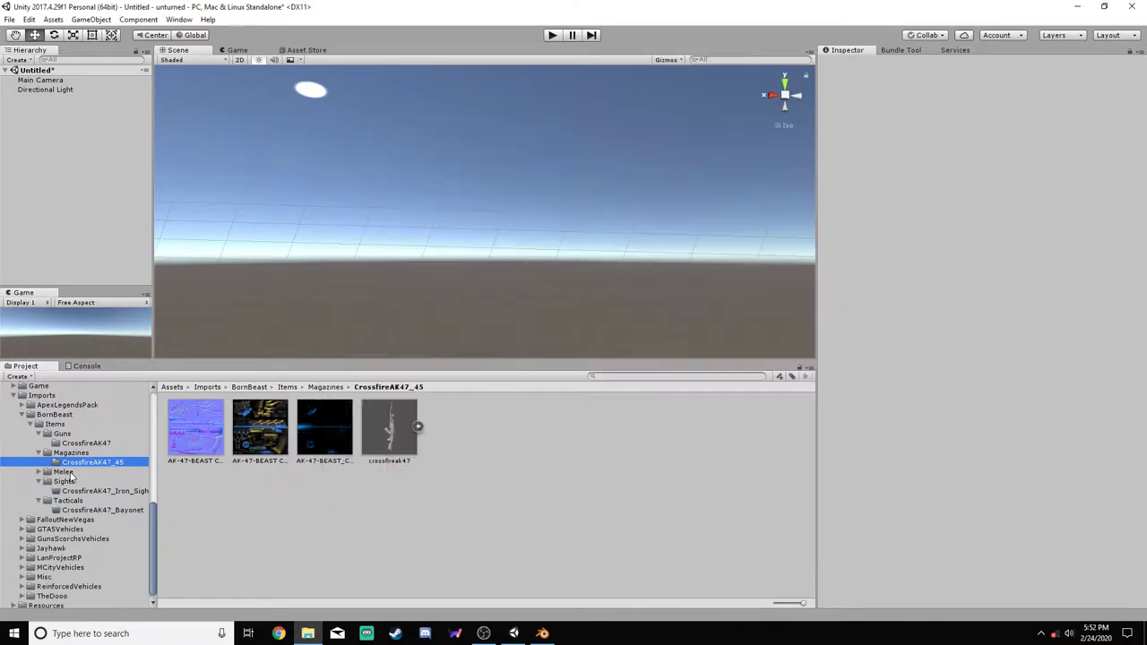
{"action": "left_click", "coordinate": [76, 492]}
{"action": "left_click", "coordinate": [75, 463]}
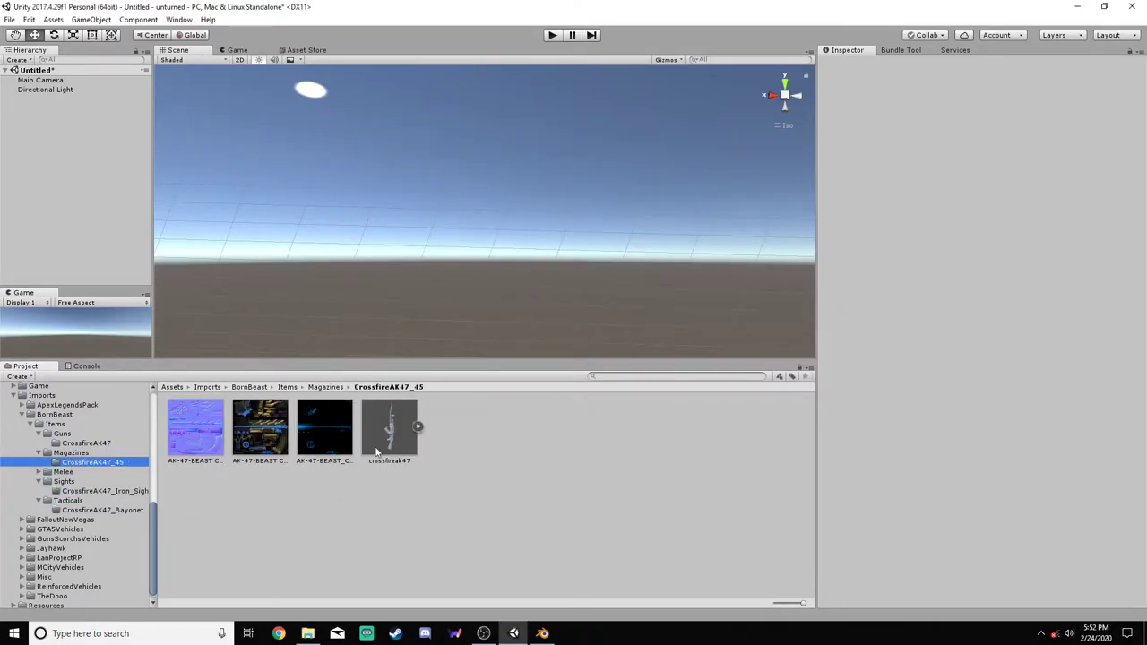
{"action": "left_click", "coordinate": [103, 492]}
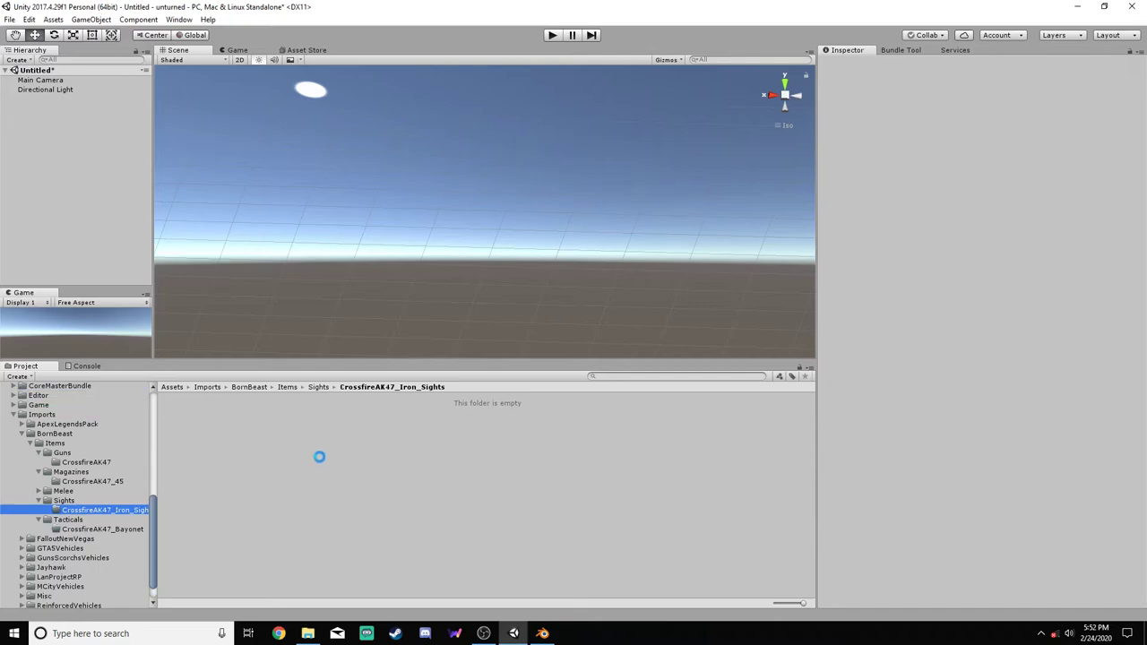
{"action": "left_click", "coordinate": [318, 633]}
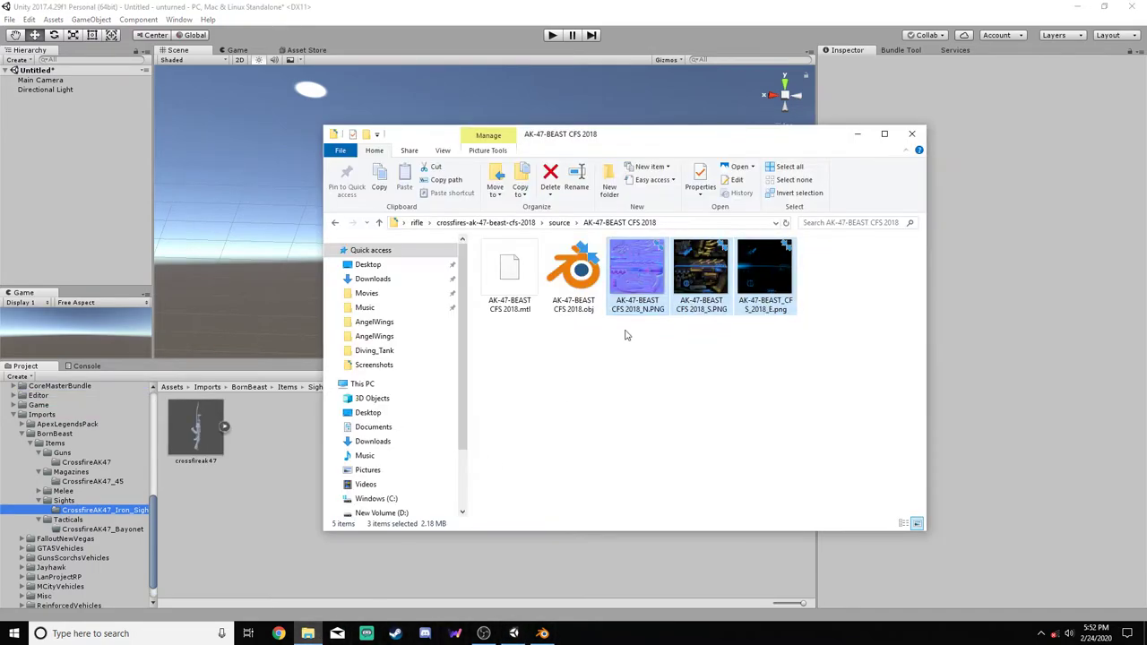
{"action": "left_click_drag", "start_coordinate": [632, 287], "coordinate": [250, 518]}
{"action": "left_click", "coordinate": [103, 529]}
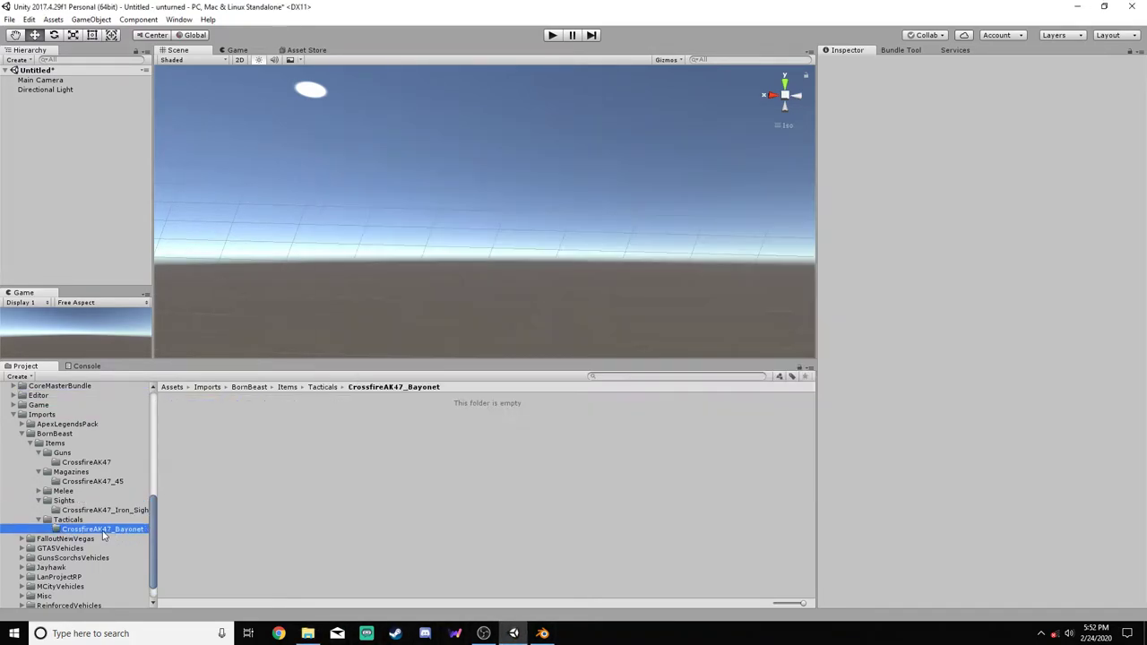
{"action": "left_click", "coordinate": [307, 634]}
{"action": "left_click_drag", "start_coordinate": [665, 295], "coordinate": [242, 439]}
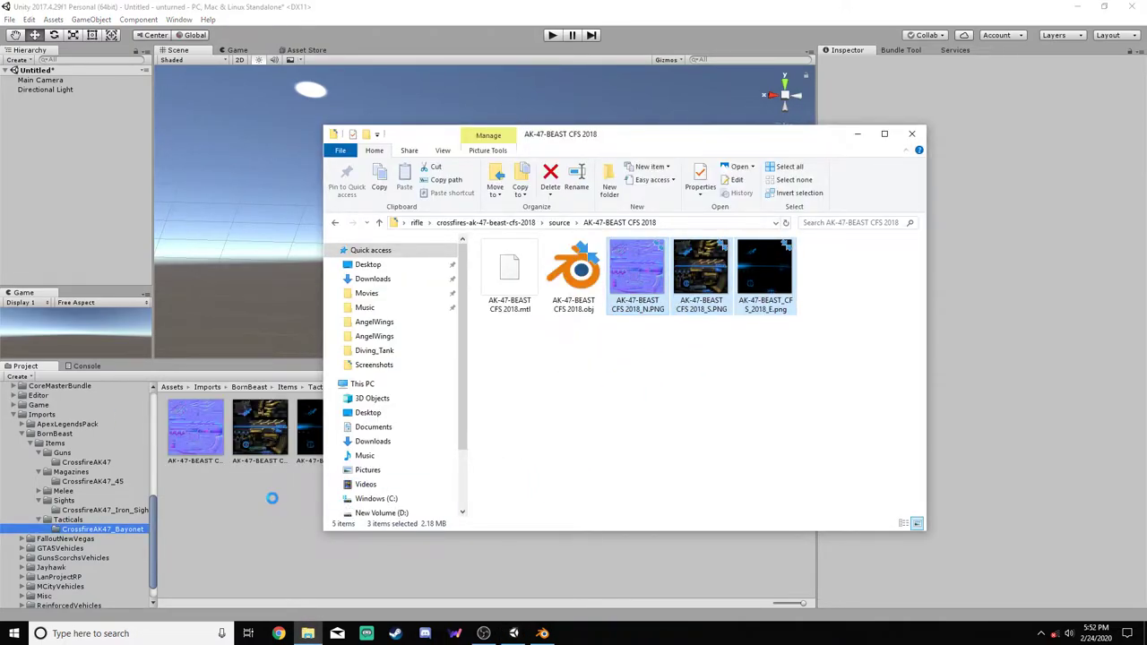
{"action": "left_click", "coordinate": [287, 530]}
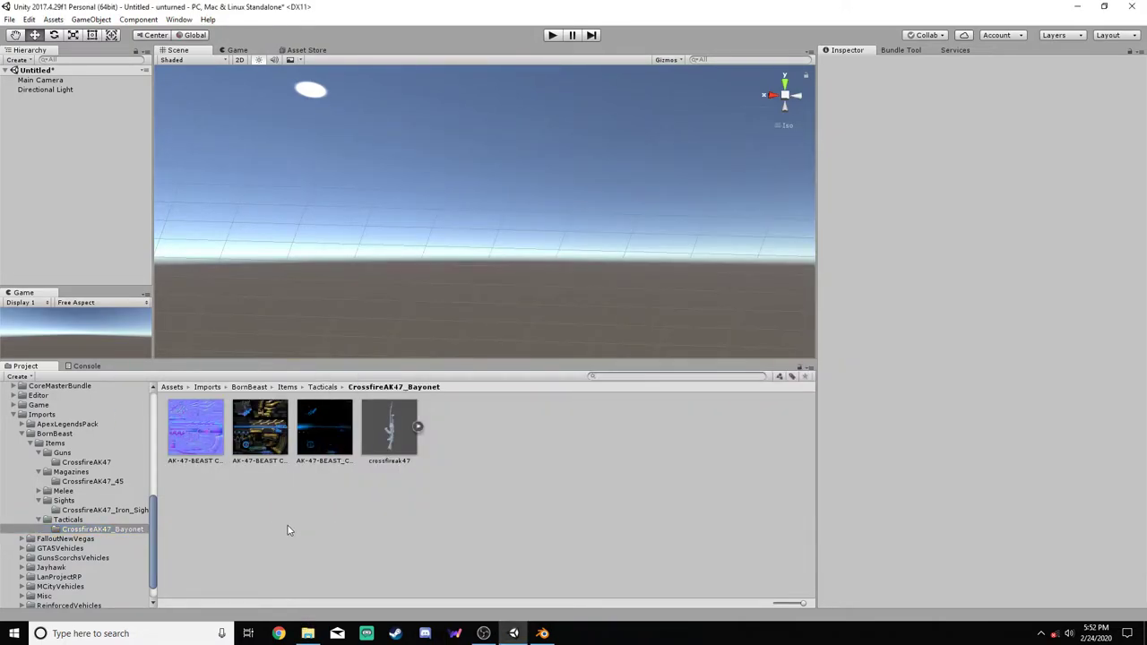
{"action": "left_click", "coordinate": [206, 442]}
Make the first folder's AK-47-BEAST CFS 2018_N texture a Normal map, keeping the E texture Default
{"action": "left_click", "coordinate": [992, 93]}
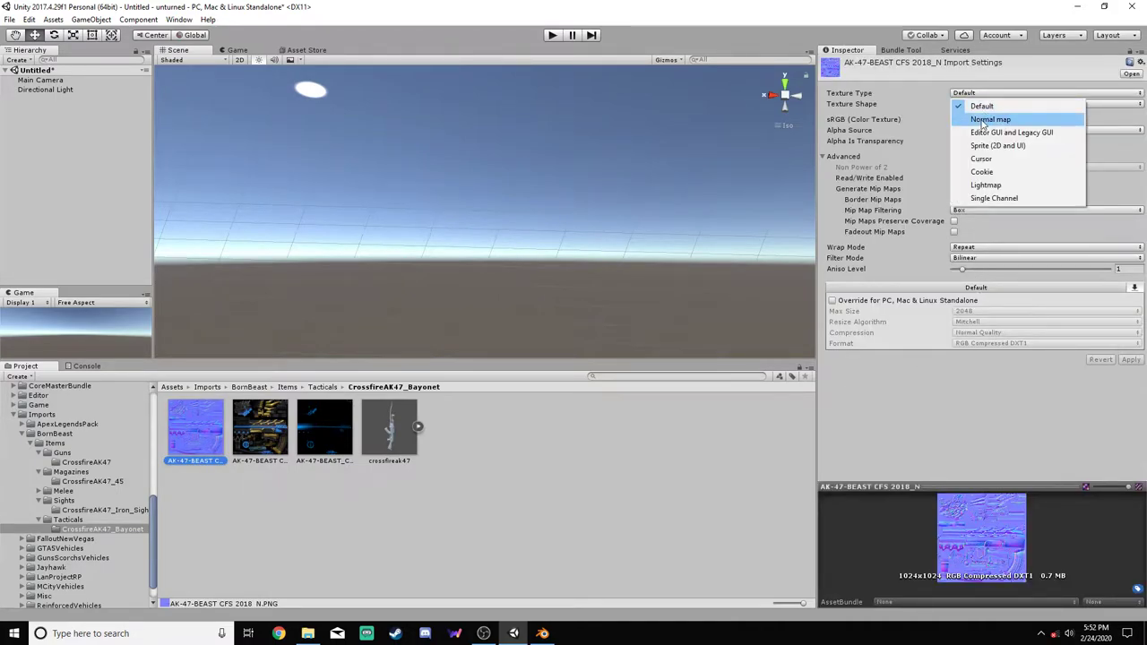
{"action": "left_click", "coordinate": [986, 114]}
{"action": "left_click", "coordinate": [1131, 338]}
{"action": "left_click", "coordinate": [327, 439]}
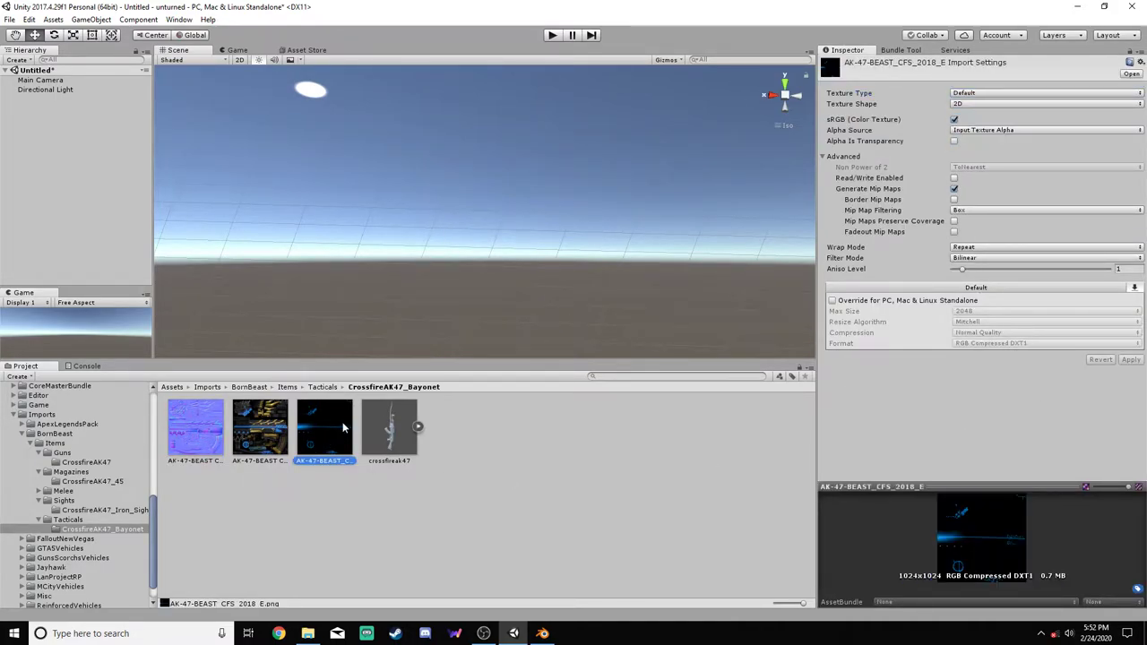
{"action": "left_click", "coordinate": [974, 94]}
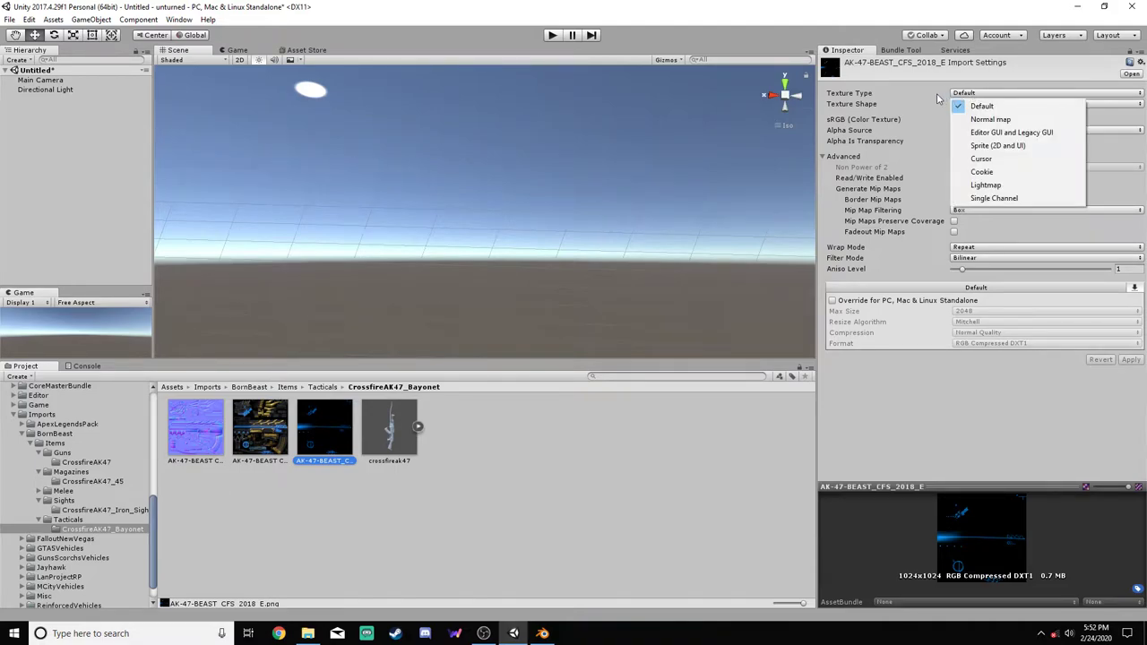
{"action": "left_click", "coordinate": [938, 98]}
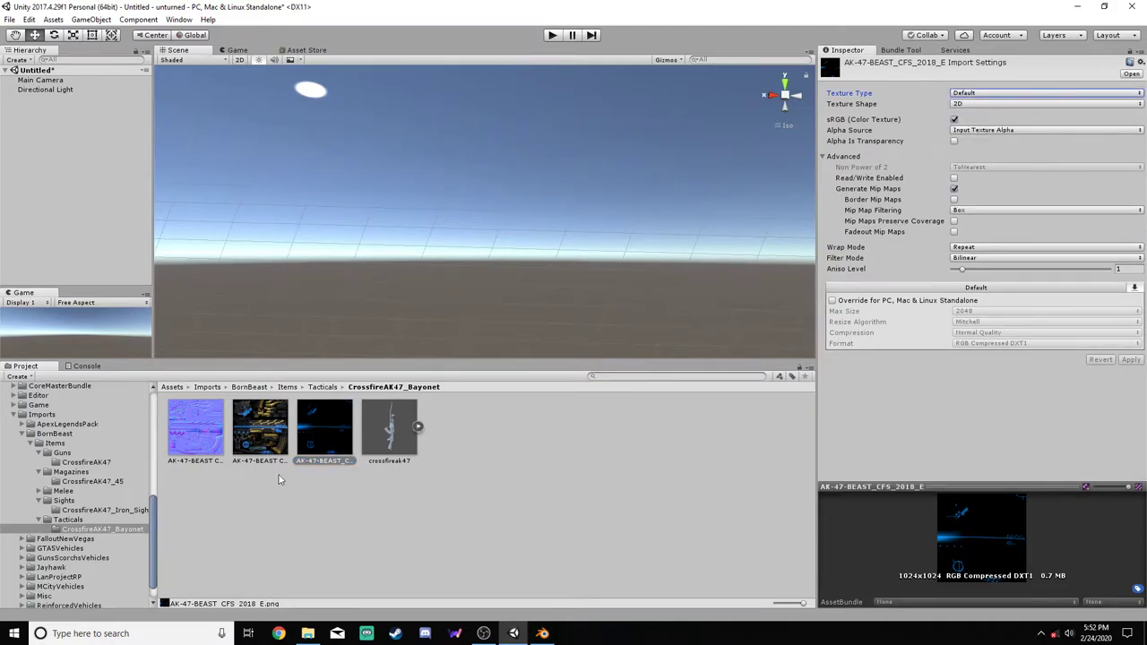
Set the _N texture to Normal map in CrossfireAK47_Iron_Sights and CrossfireAK47_45
{"action": "left_click", "coordinate": [96, 510]}
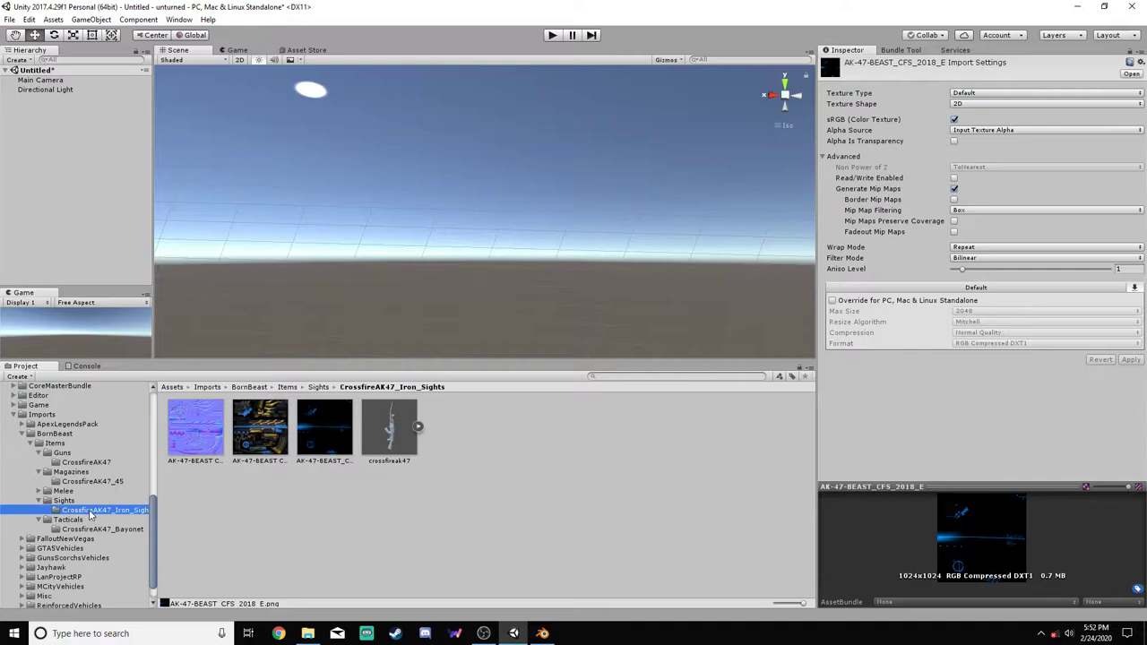
{"action": "left_click", "coordinate": [194, 431]}
{"action": "left_click", "coordinate": [974, 94]}
{"action": "left_click", "coordinate": [986, 119]}
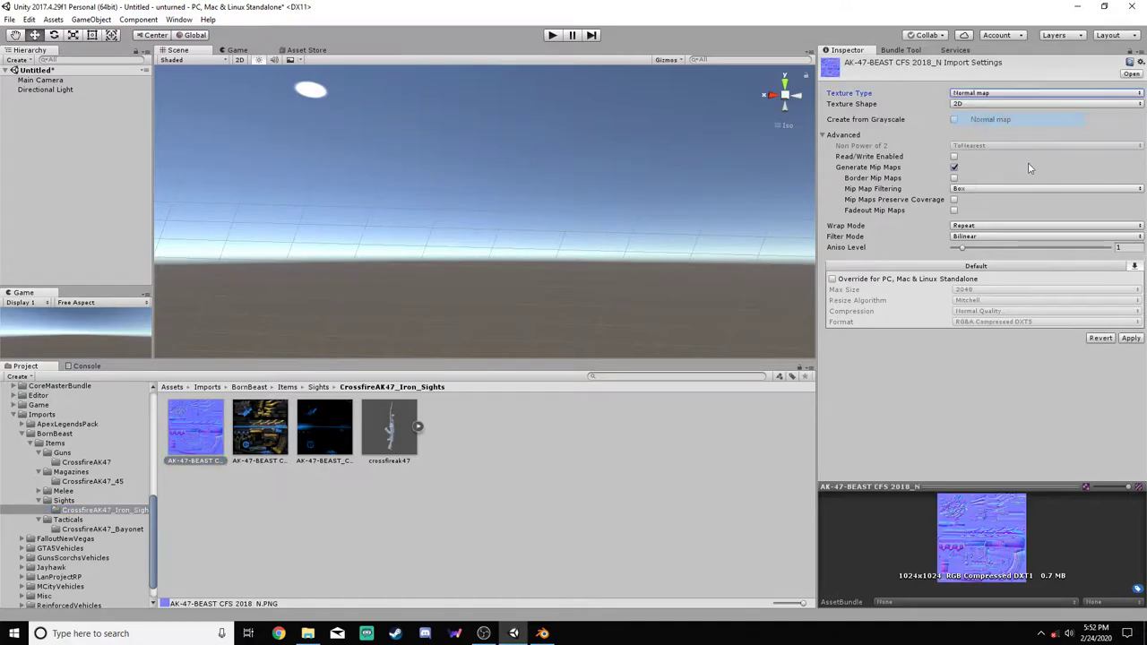
{"action": "left_click", "coordinate": [93, 481]}
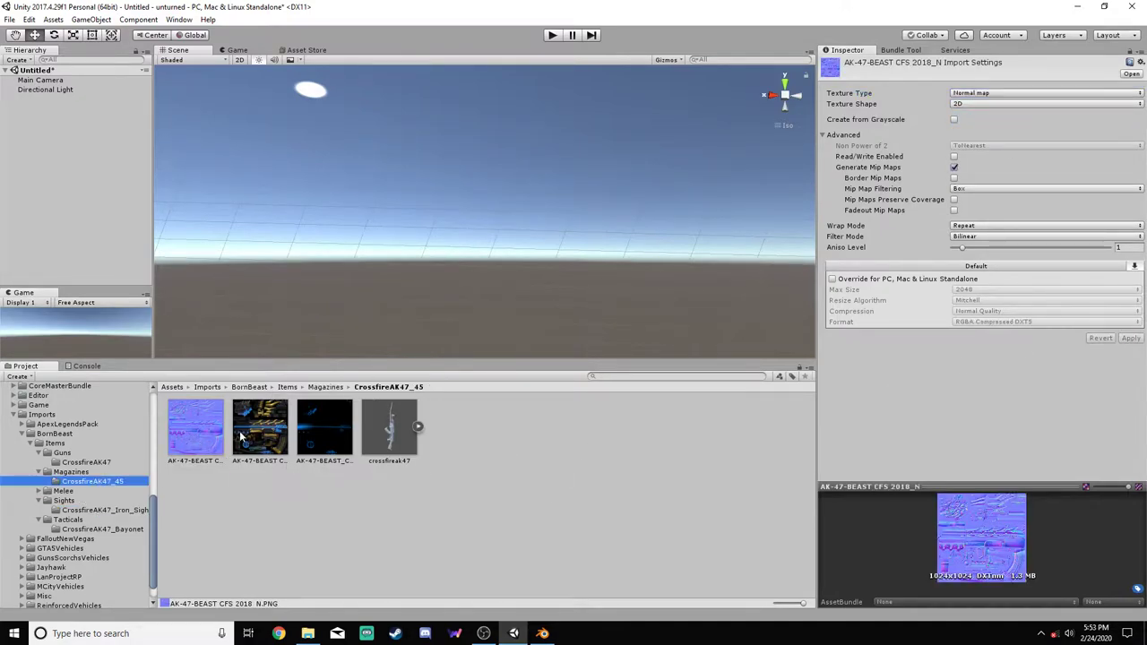
{"action": "left_click", "coordinate": [195, 430]}
{"action": "left_click", "coordinate": [972, 93]}
{"action": "left_click", "coordinate": [984, 115]}
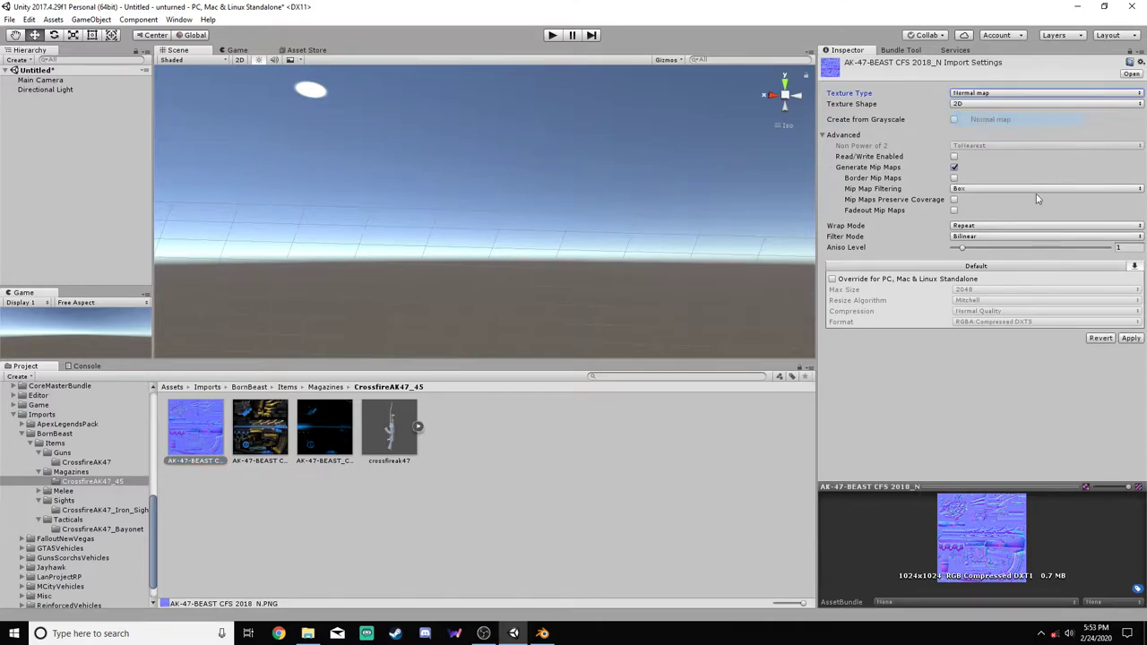
Set the CrossfireAK47 folder's _N texture to Normal map and apply it
{"action": "left_click", "coordinate": [87, 462]}
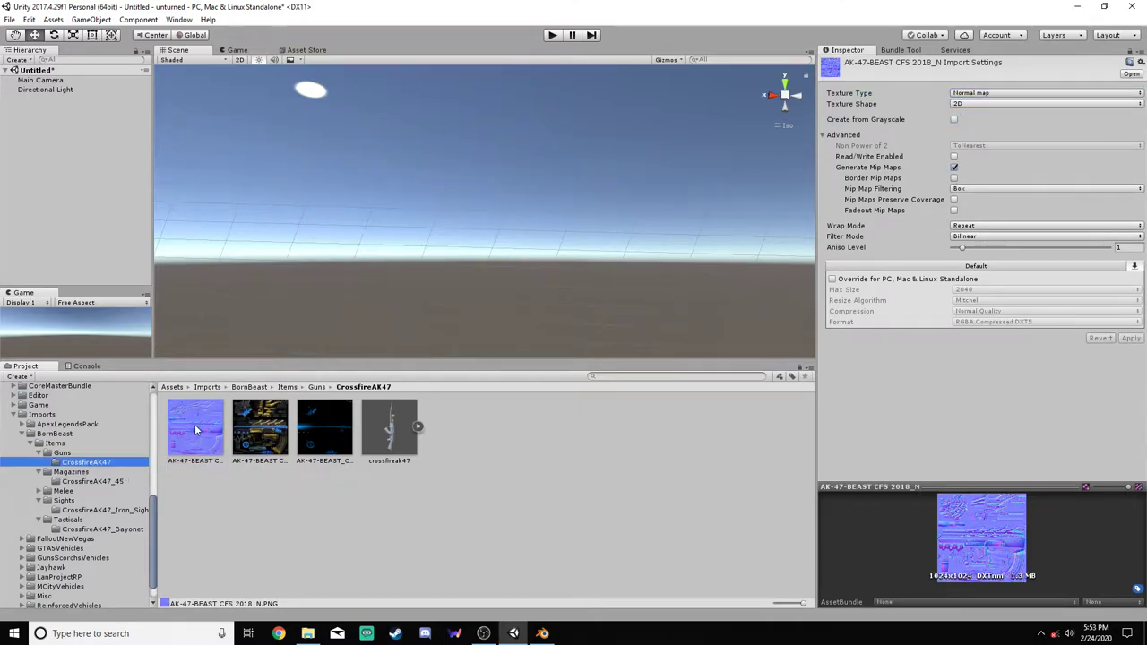
{"action": "left_click", "coordinate": [196, 431]}
{"action": "left_click", "coordinate": [965, 93]}
{"action": "left_click", "coordinate": [987, 119]}
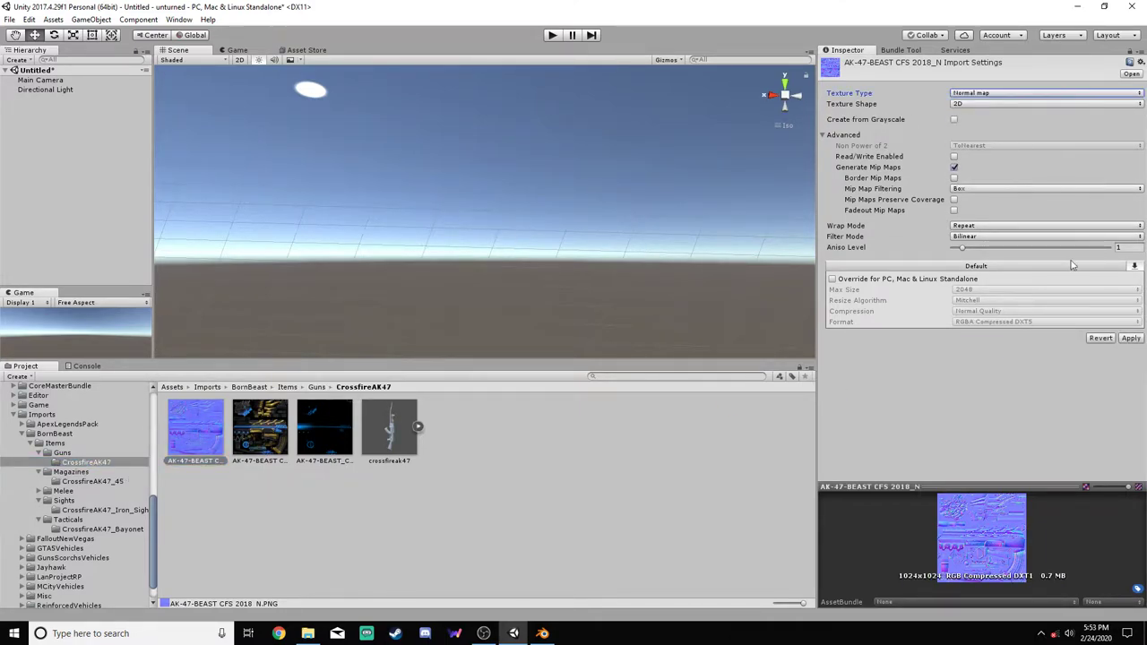
{"action": "left_click", "coordinate": [1131, 338]}
{"action": "left_click", "coordinate": [289, 520]}
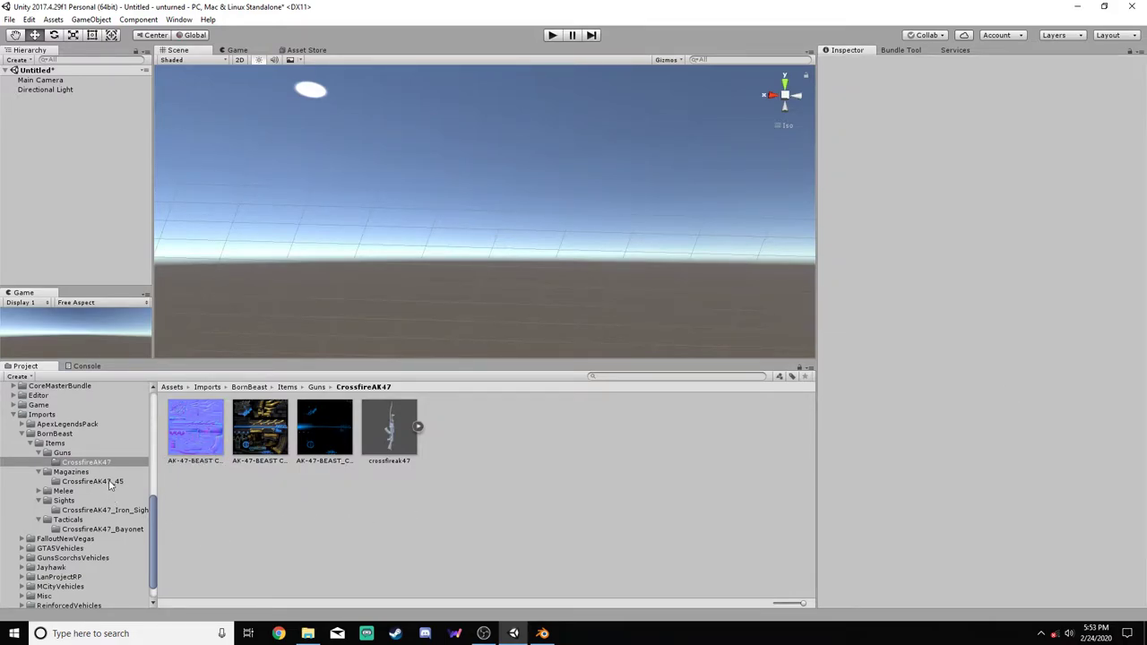
Open the CrossfireAK47 folder and review the crossfireak47 model's import settings
{"action": "left_click", "coordinate": [97, 482]}
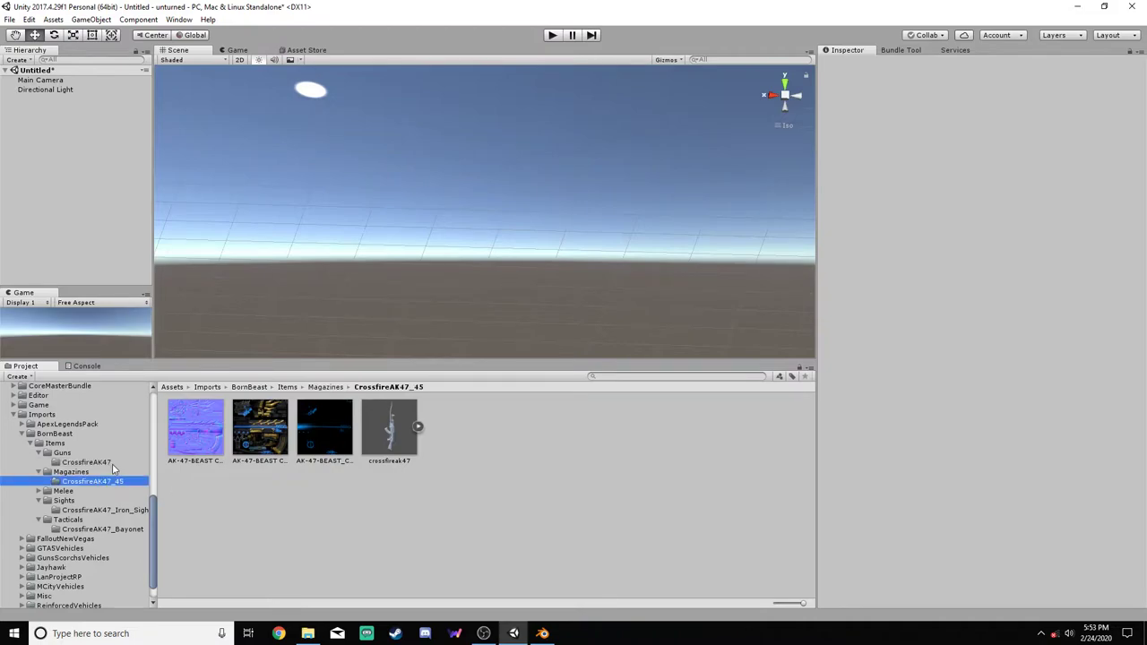
{"action": "left_click", "coordinate": [90, 463]}
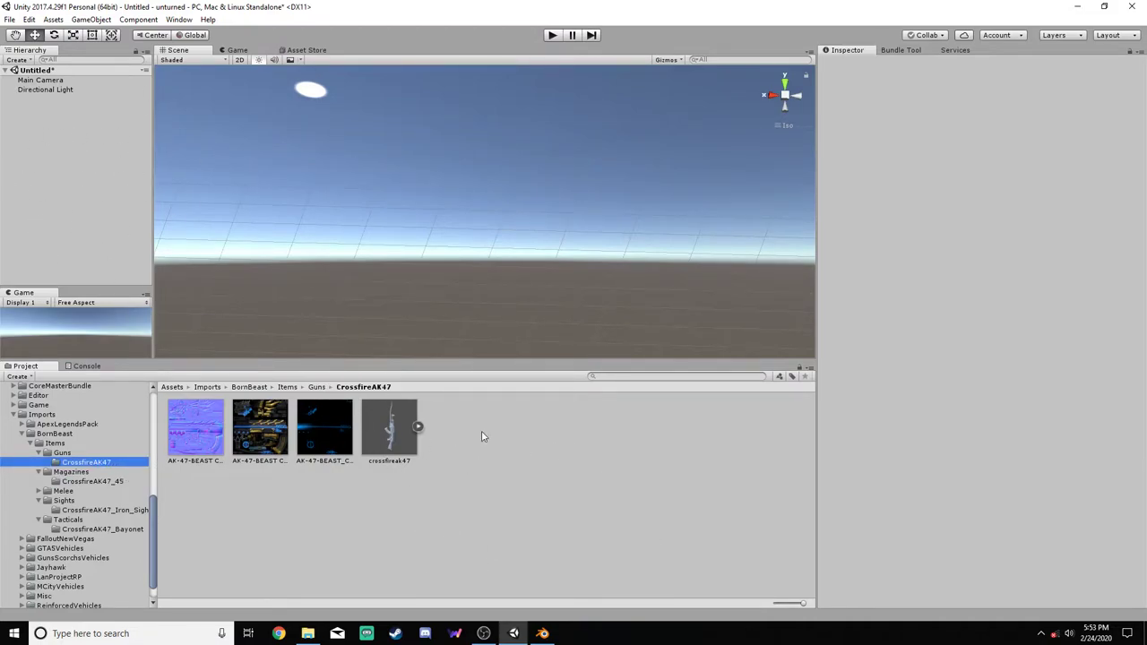
{"action": "left_click", "coordinate": [389, 432]}
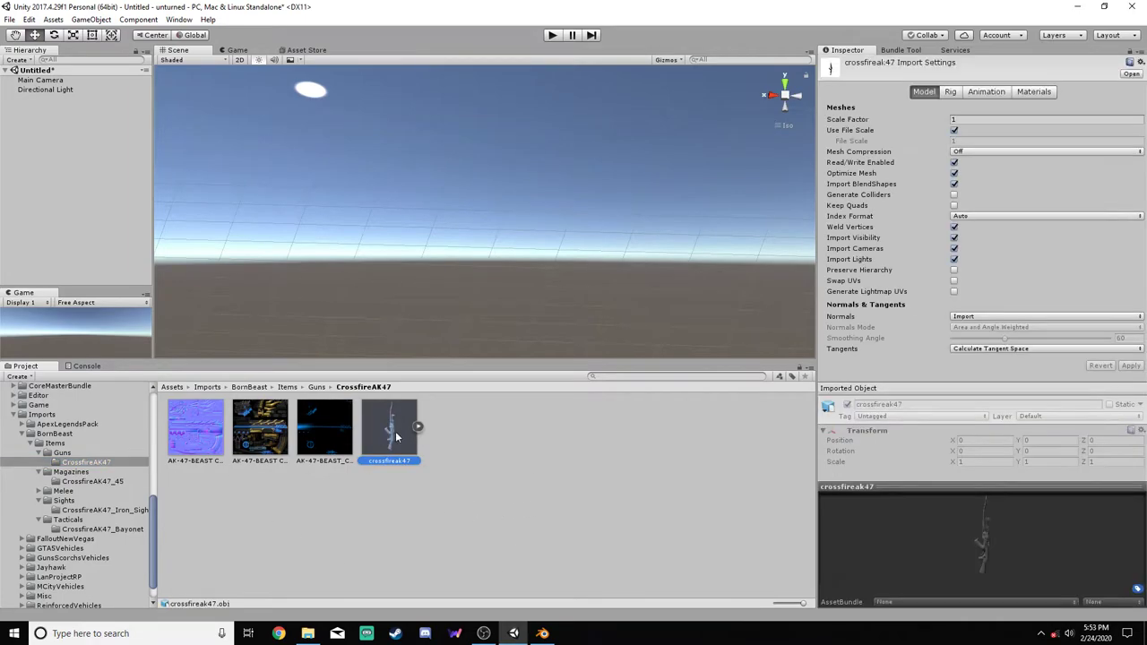
{"action": "left_click", "coordinate": [302, 526]}
Put crossfireak47.obj onto the desktop from File Explorer, then restore Unity
{"action": "left_click", "coordinate": [542, 633]}
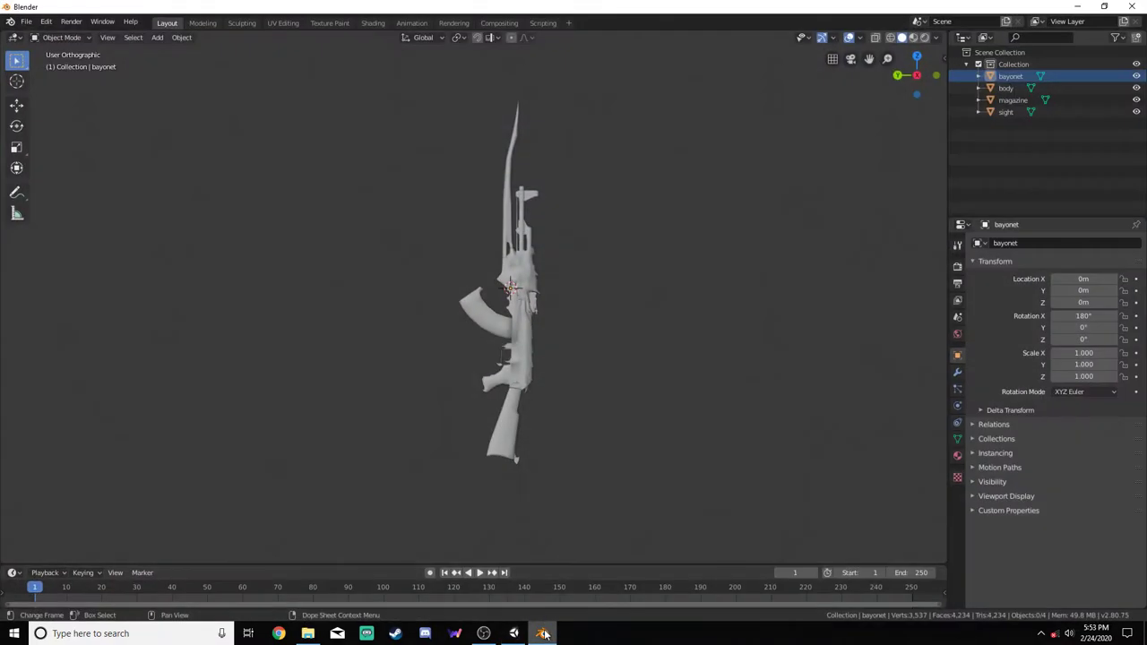
{"action": "left_click", "coordinate": [1075, 11]}
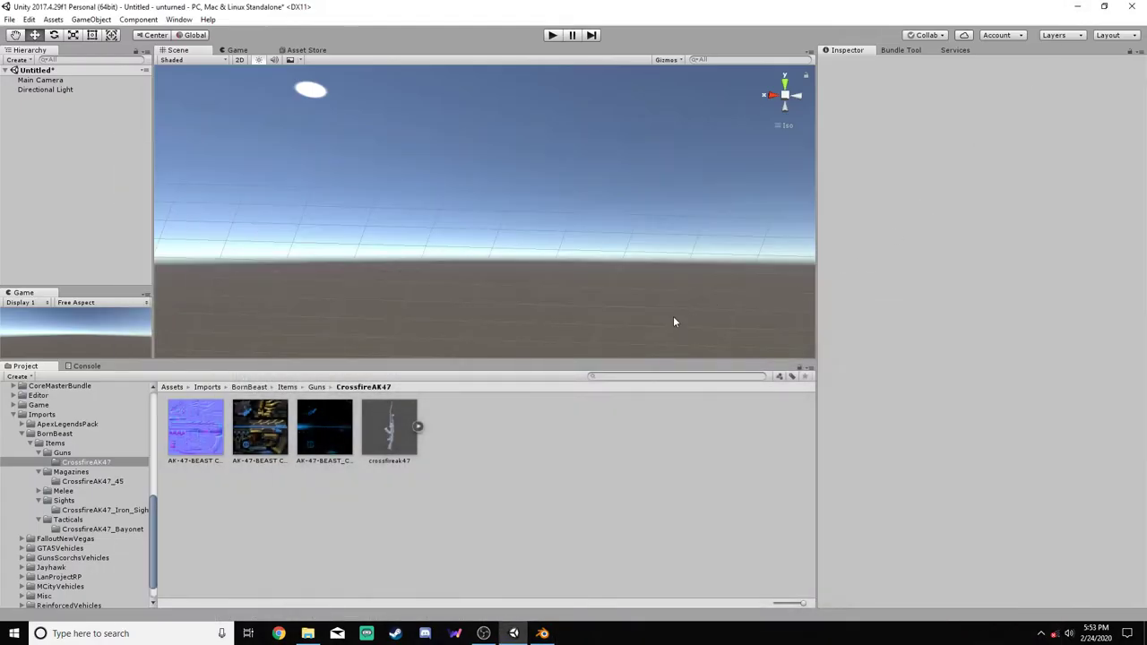
{"action": "left_click", "coordinate": [1076, 7]}
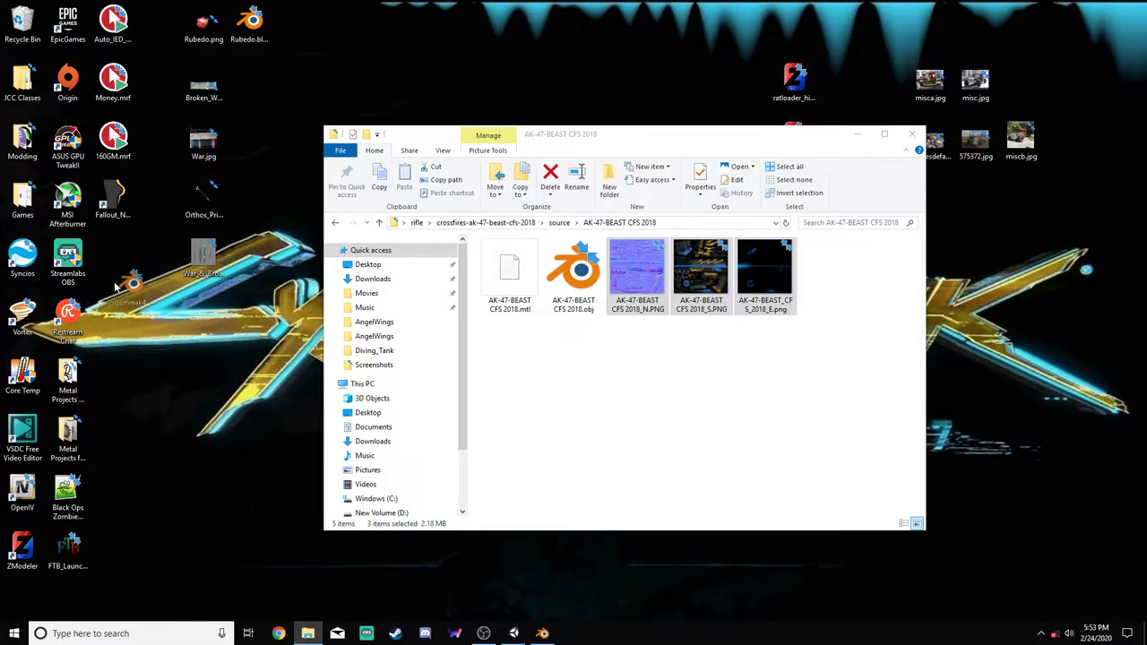
{"action": "left_click_drag", "start_coordinate": [114, 285], "coordinate": [116, 287]}
{"action": "left_click", "coordinate": [529, 350]}
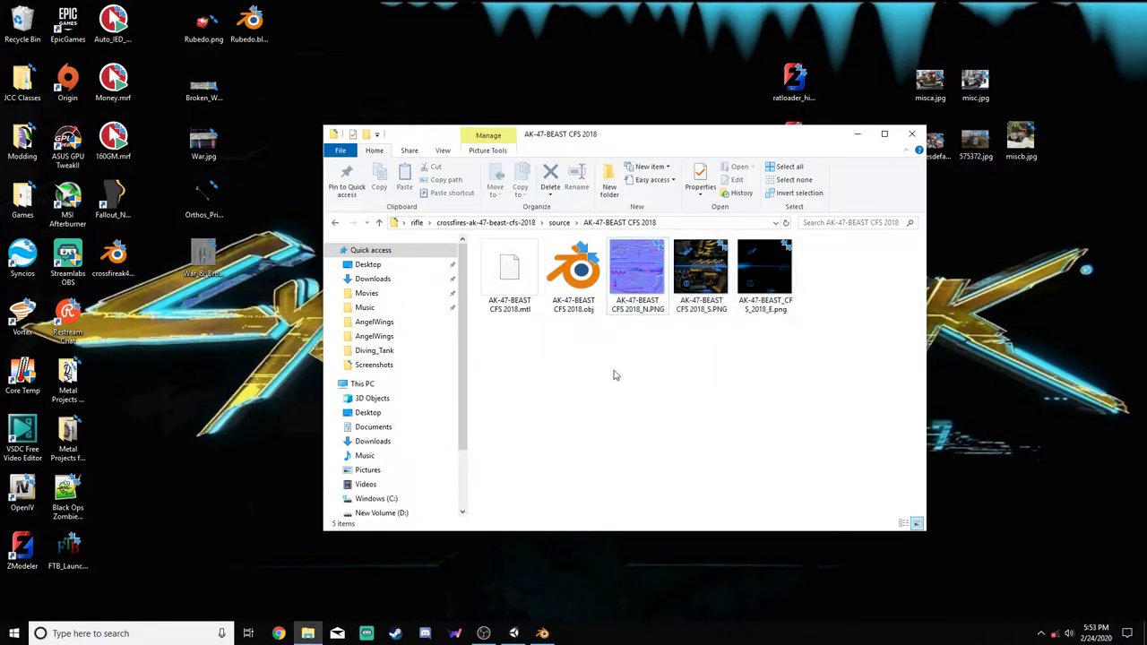
{"action": "left_click", "coordinate": [857, 136]}
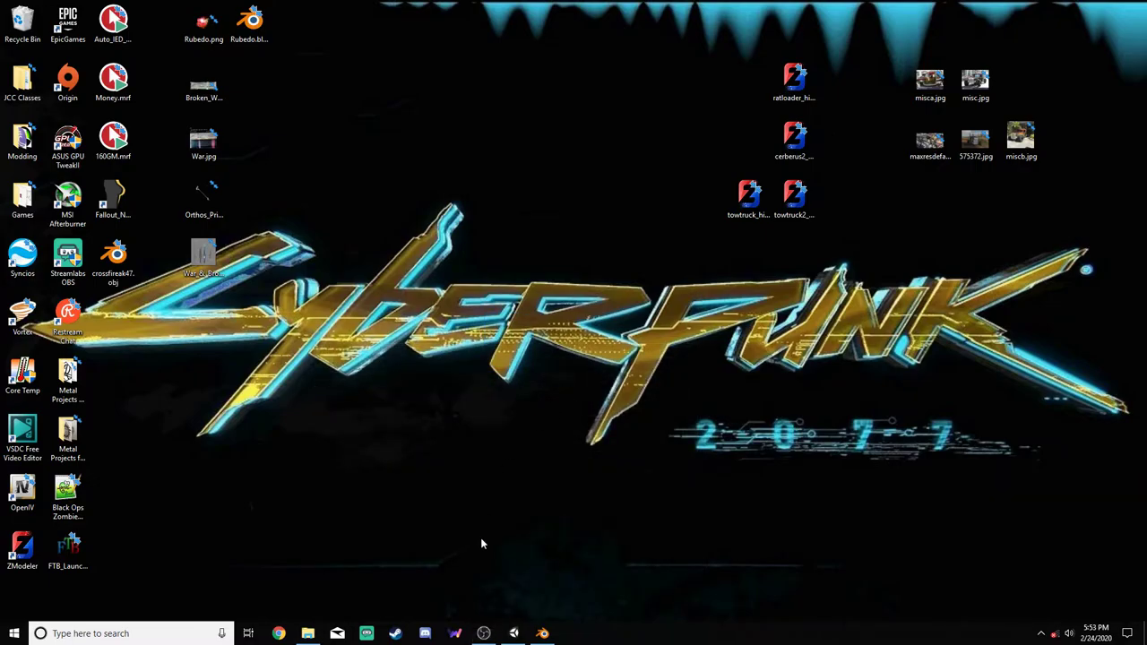
{"action": "left_click", "coordinate": [518, 635]}
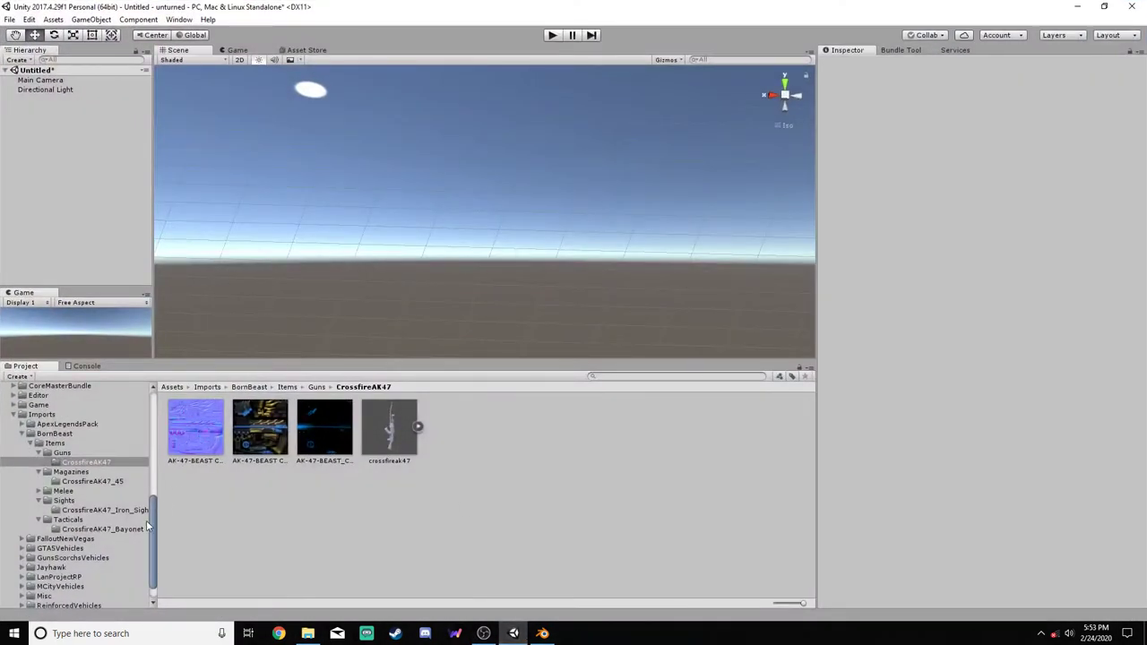
Drag the Completed CrossfireAK47 Item prefab into the scene Hierarchy
{"action": "left_click_drag", "start_coordinate": [148, 527], "coordinate": [168, 423]}
{"action": "left_click", "coordinate": [89, 491]}
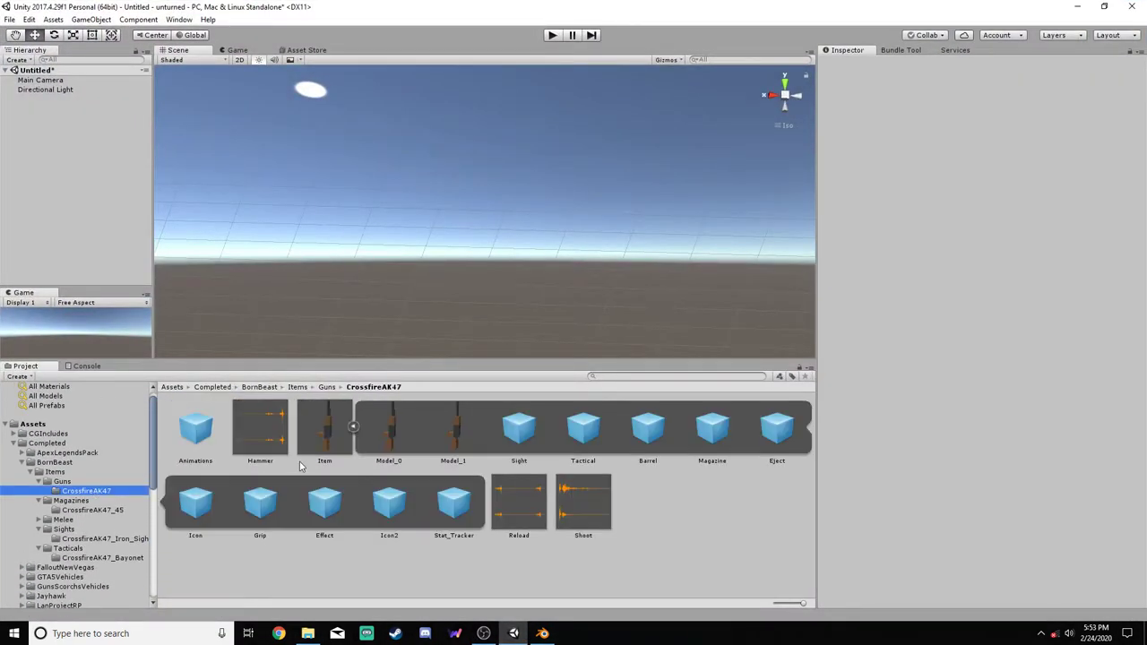
{"action": "left_click", "coordinate": [354, 427]}
{"action": "left_click_drag", "start_coordinate": [325, 428], "coordinate": [106, 184]}
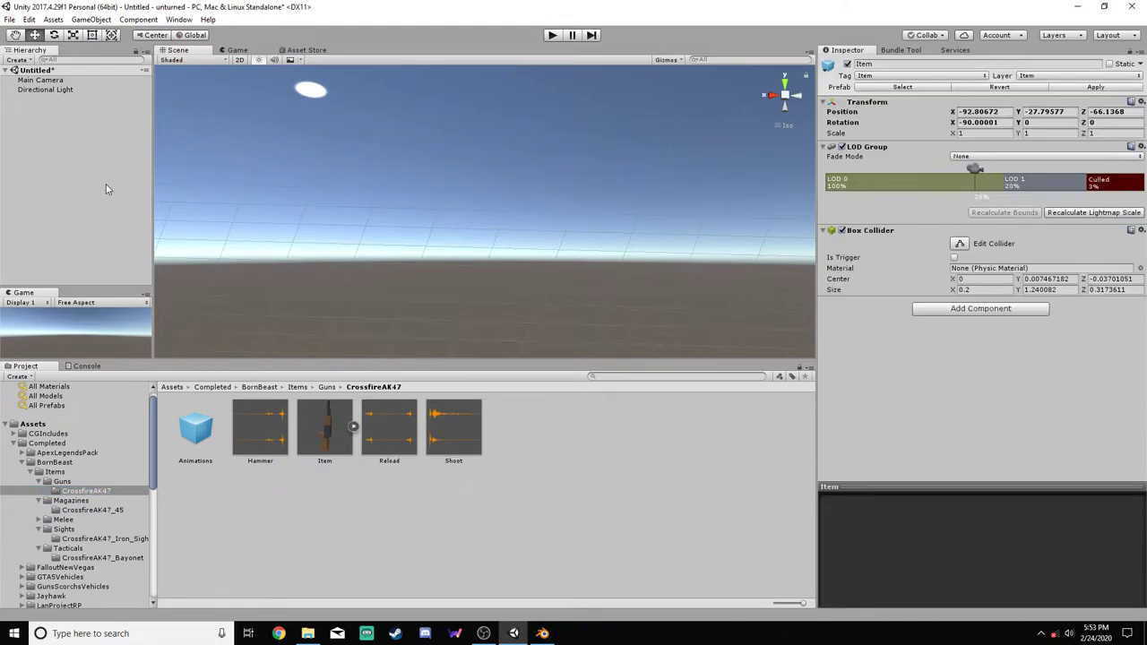
Set the Item's Transform Position to X 0, Y 0, Z 0
{"action": "left_click", "coordinate": [986, 105]}
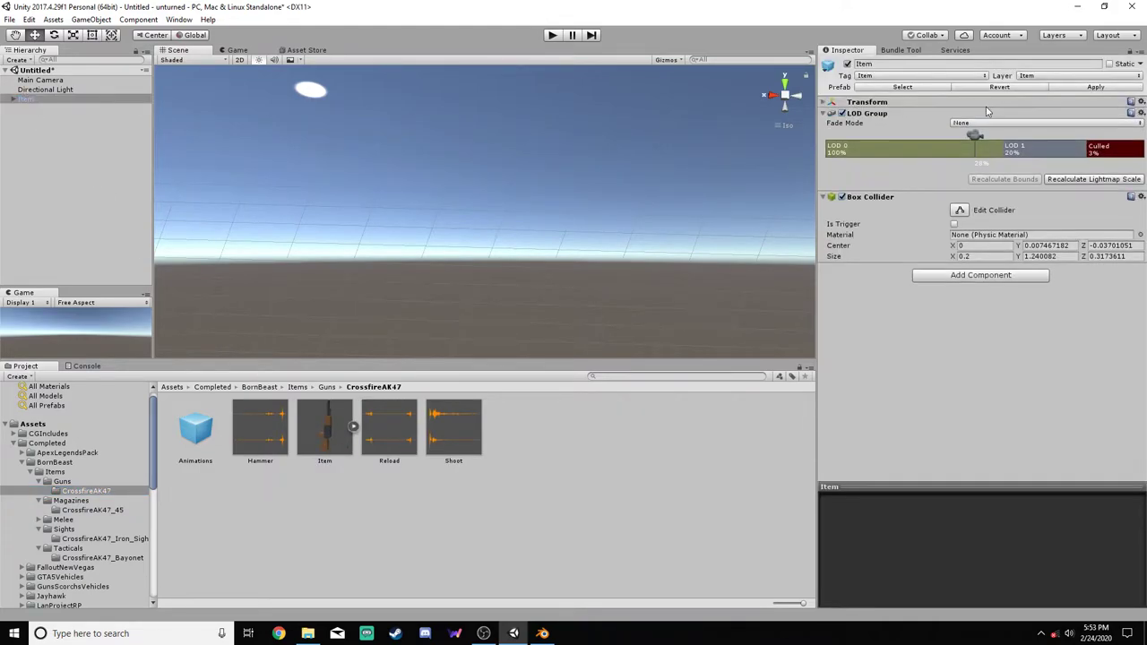
{"action": "left_click", "coordinate": [931, 103]}
{"action": "left_click", "coordinate": [985, 112]}
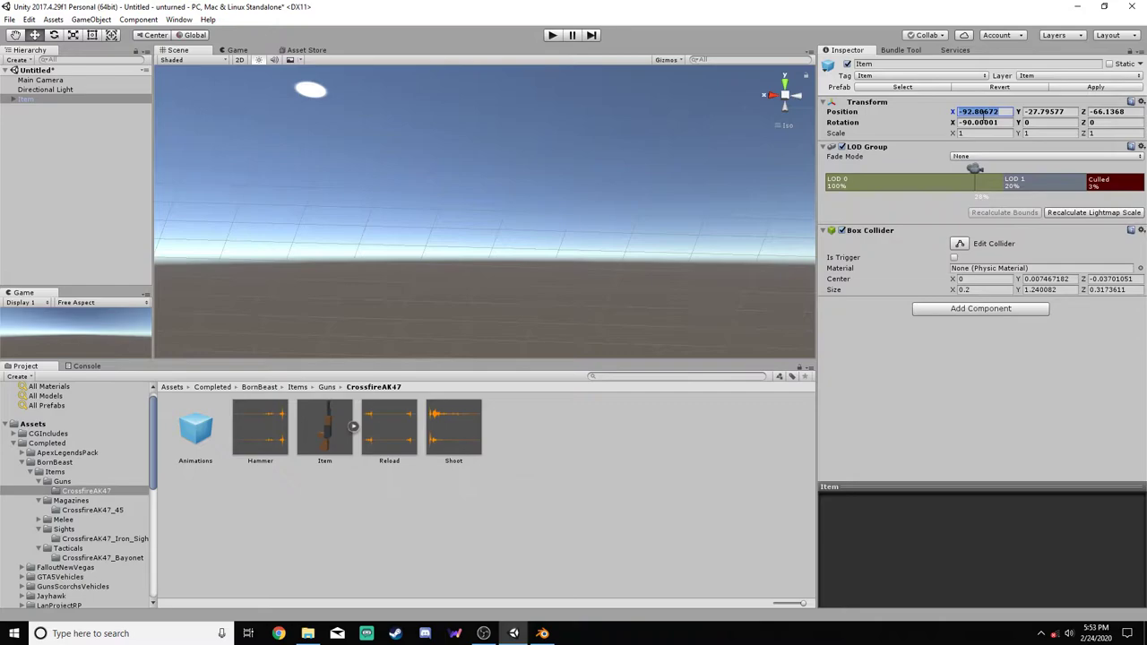
{"action": "type", "text": "0"}
{"action": "left_click", "coordinate": [1039, 111]}
{"action": "type", "text": "0"}
{"action": "left_click", "coordinate": [1114, 111]}
{"action": "type", "text": "0"}
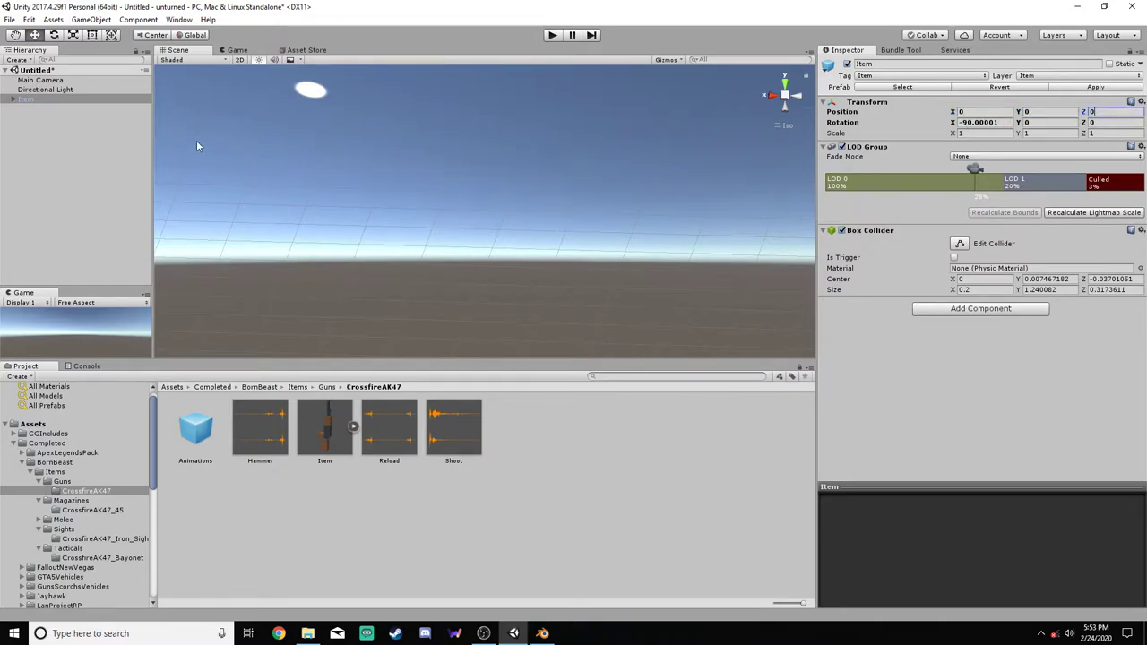
Frame the AK-47 in the Scene view and expand the Item to show its child parts
{"action": "double_click", "coordinate": [51, 102]}
{"action": "middle_click_drag", "start_coordinate": [565, 235], "coordinate": [587, 217]}
{"action": "left_click_drag", "start_coordinate": [587, 217], "coordinate": [632, 214], "text": "alt"}
{"action": "left_click", "coordinate": [755, 240]}
{"action": "left_click", "coordinate": [503, 195]}
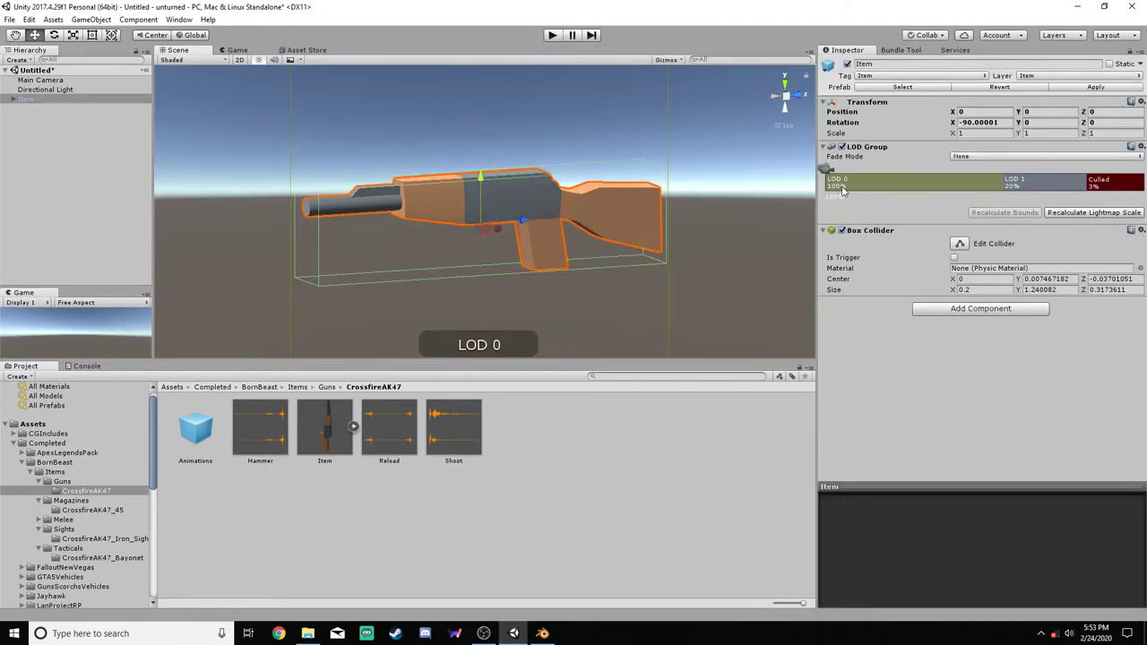
{"action": "left_click", "coordinate": [13, 100]}
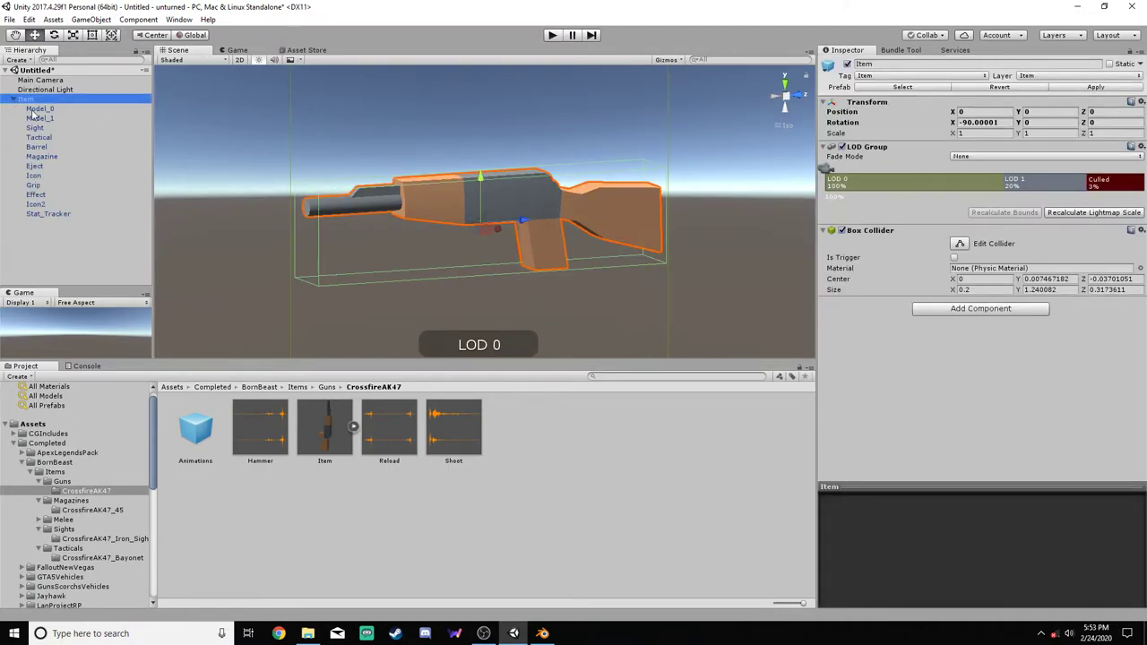
Delete Model_1 from the Item, accepting the prefab instance break
{"action": "left_click", "coordinate": [32, 110]}
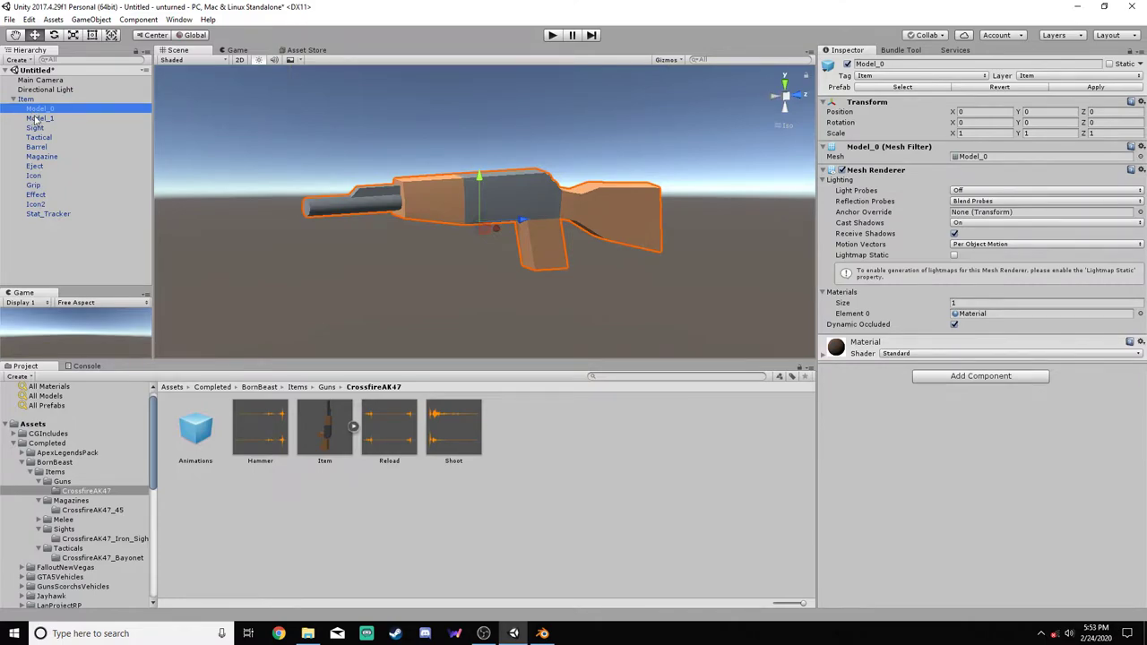
{"action": "left_click", "coordinate": [39, 119]}
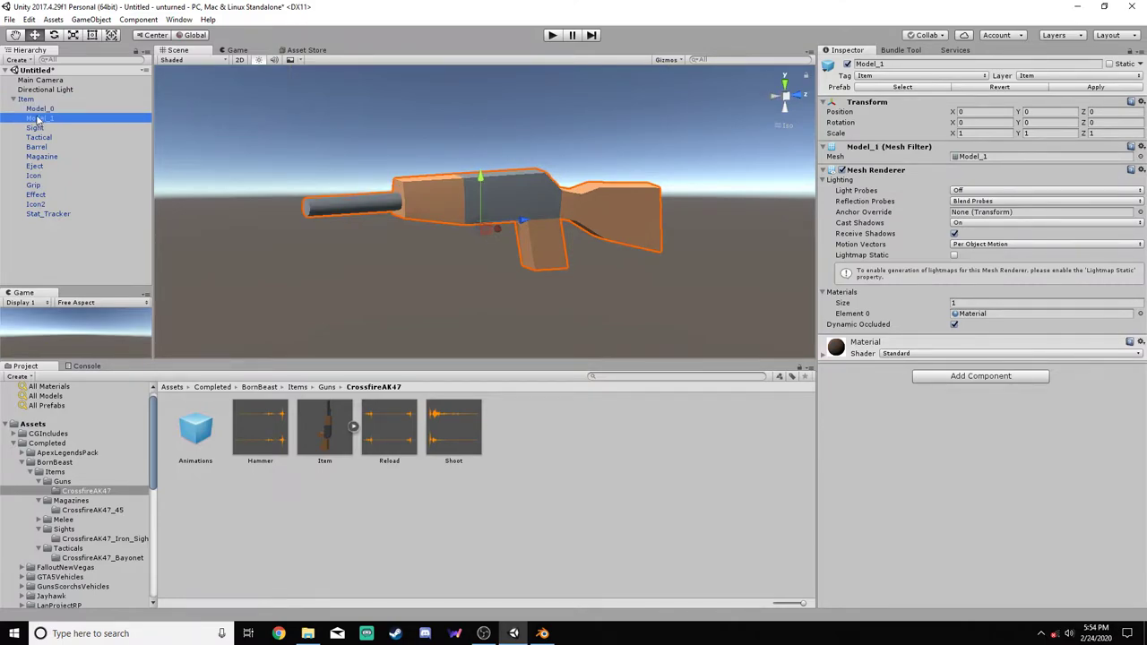
{"action": "right_click", "coordinate": [38, 118]}
{"action": "left_click", "coordinate": [73, 183]}
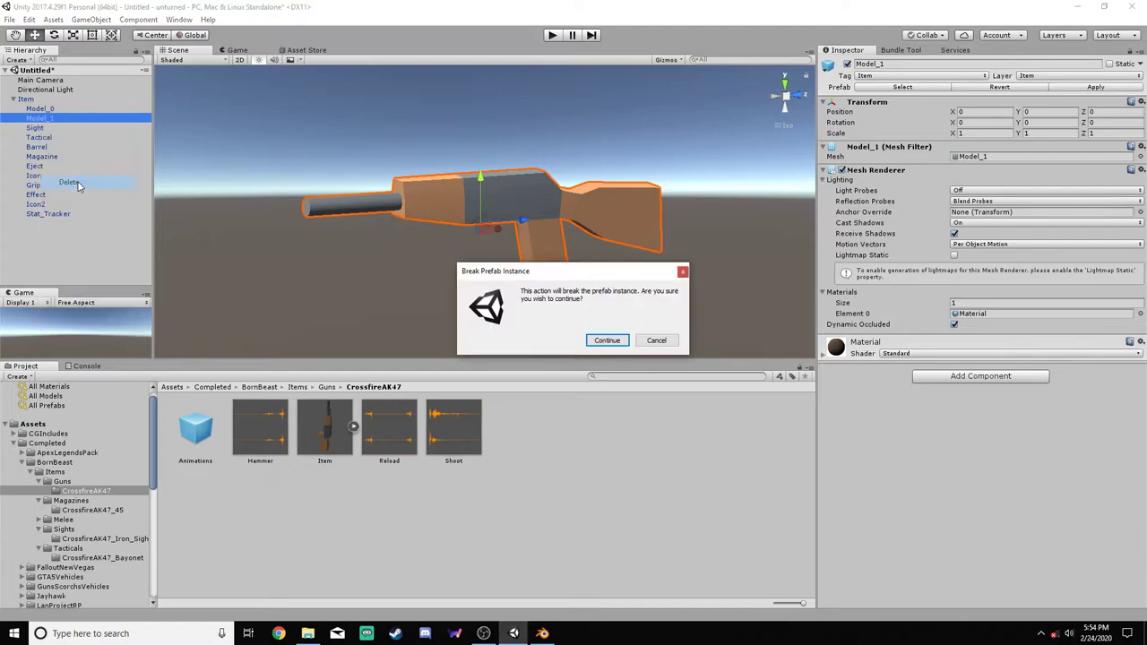
{"action": "left_click", "coordinate": [603, 340]}
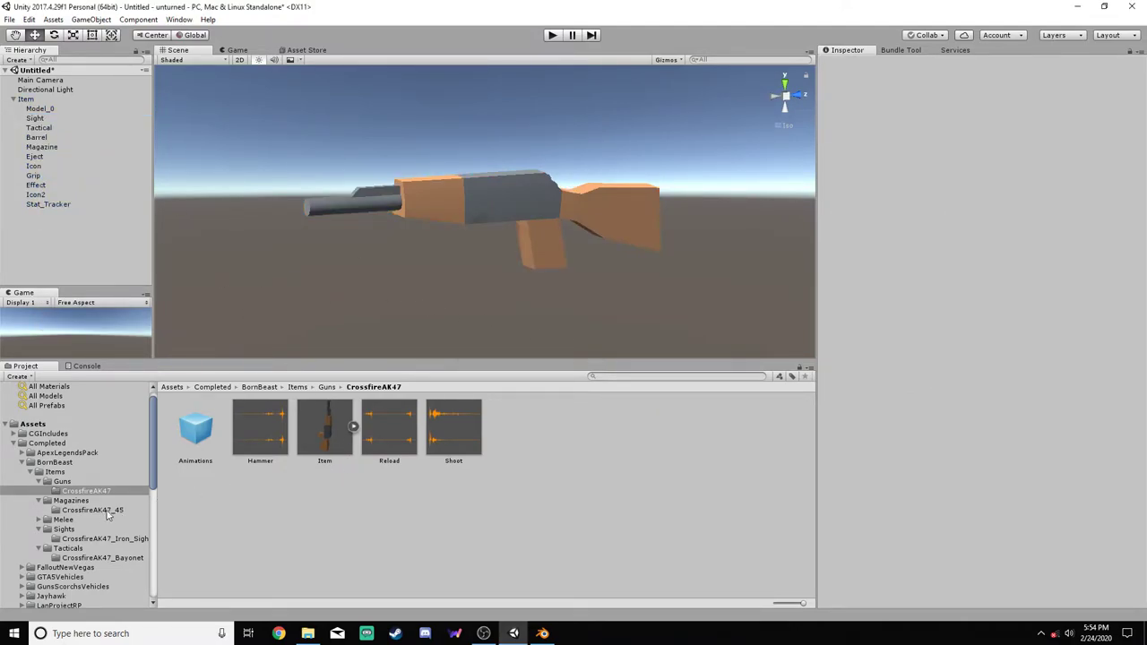
Open the imported CrossfireAK47 folder and expand the crossfireak47 model's parts
{"action": "scroll", "coordinate": [103, 519], "scroll_direction": "down", "scroll_amount": 10}
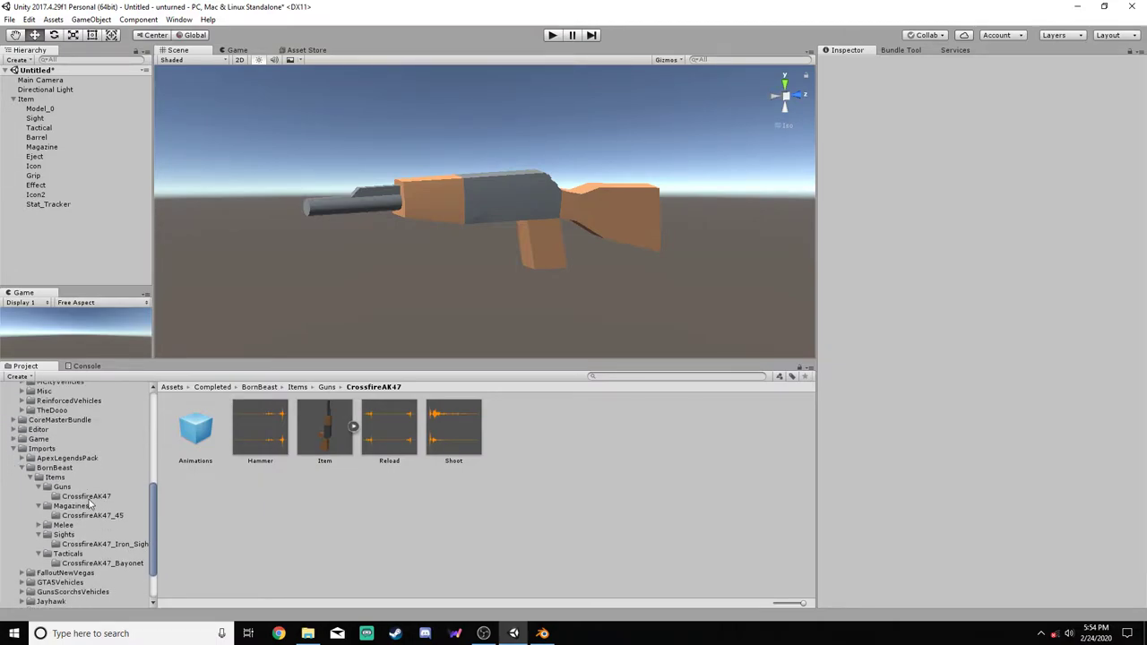
{"action": "left_click", "coordinate": [88, 498]}
{"action": "left_click", "coordinate": [417, 426]}
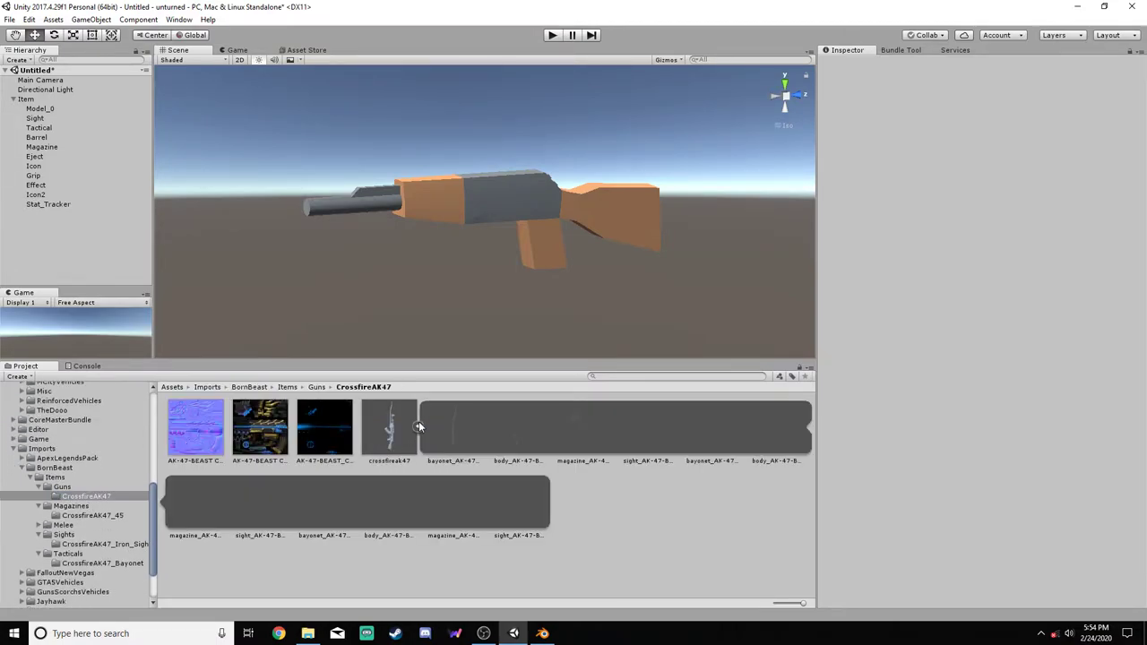
Give Model_0's Mesh Filter the Body_AK-47-BEAST_CFS_2018 mesh, then bring Blender to the front
{"action": "left_click", "coordinate": [42, 108]}
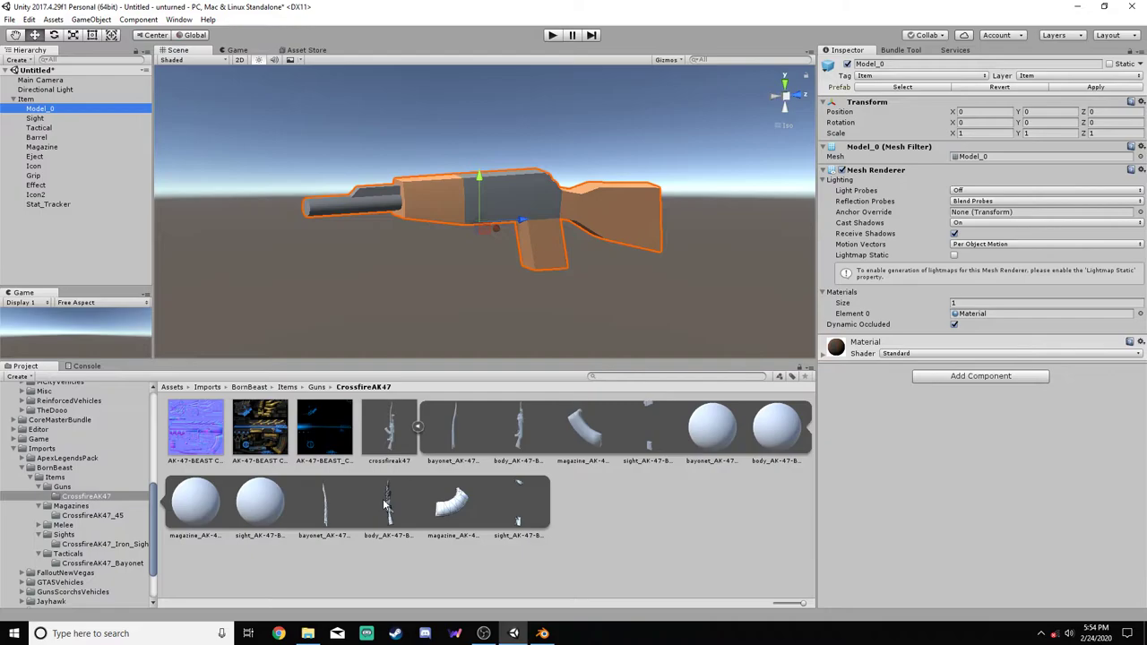
{"action": "left_click_drag", "start_coordinate": [386, 507], "coordinate": [966, 159]}
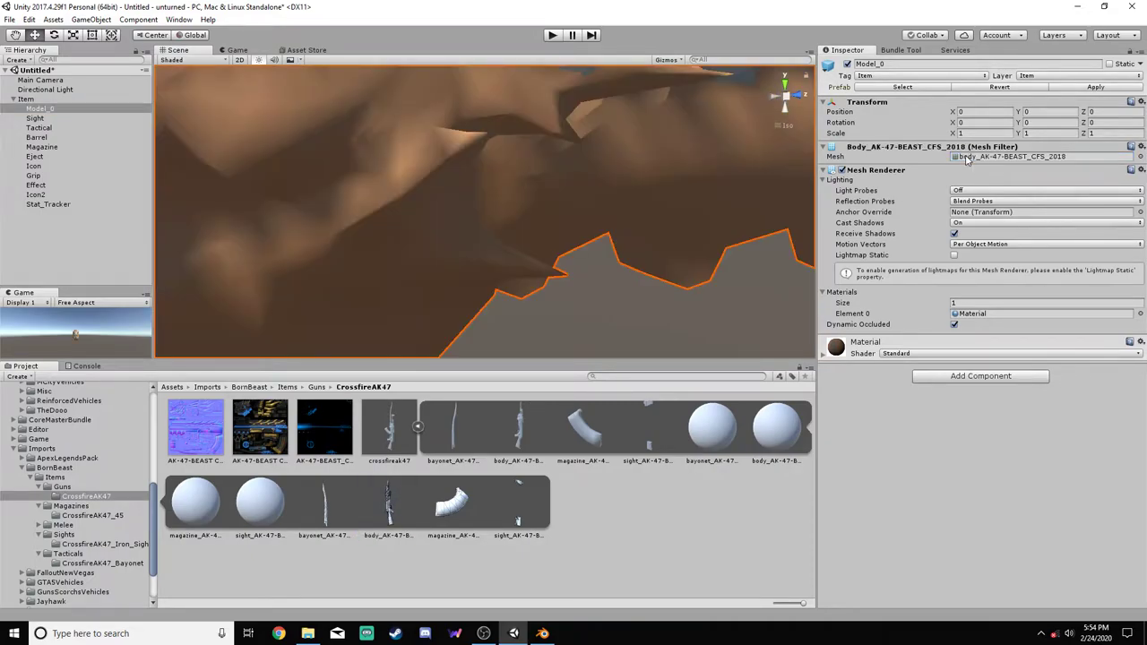
{"action": "scroll", "coordinate": [601, 183], "scroll_direction": "down", "scroll_amount": 10}
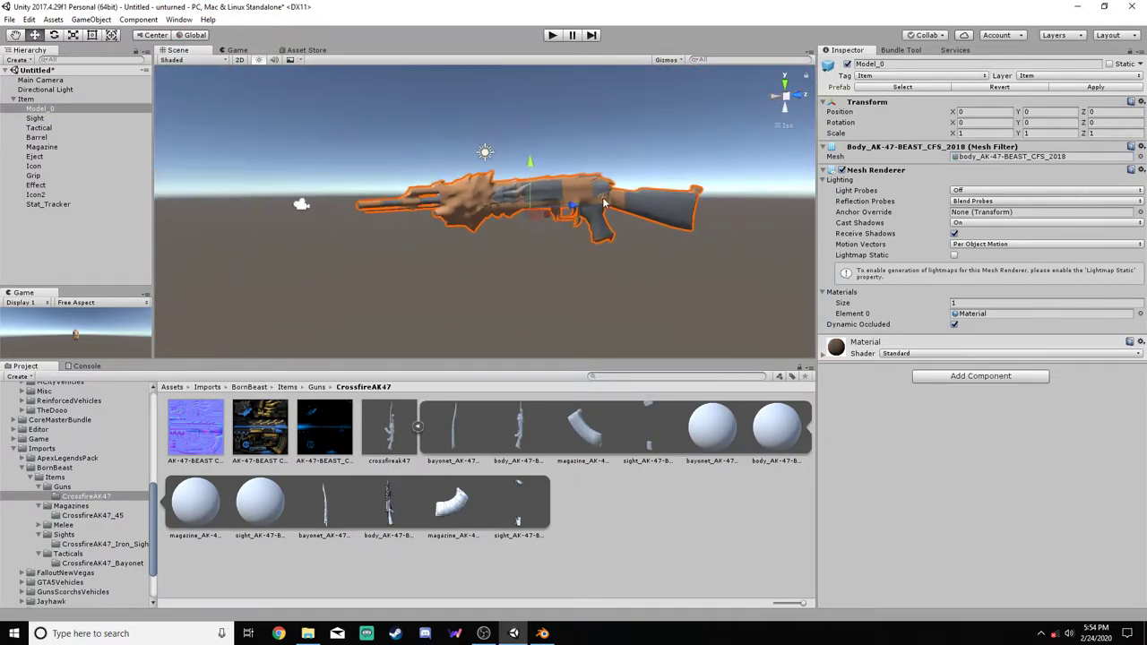
{"action": "scroll", "coordinate": [603, 203], "scroll_direction": "down", "scroll_amount": 2}
{"action": "scroll", "coordinate": [603, 203], "scroll_direction": "up", "scroll_amount": 8}
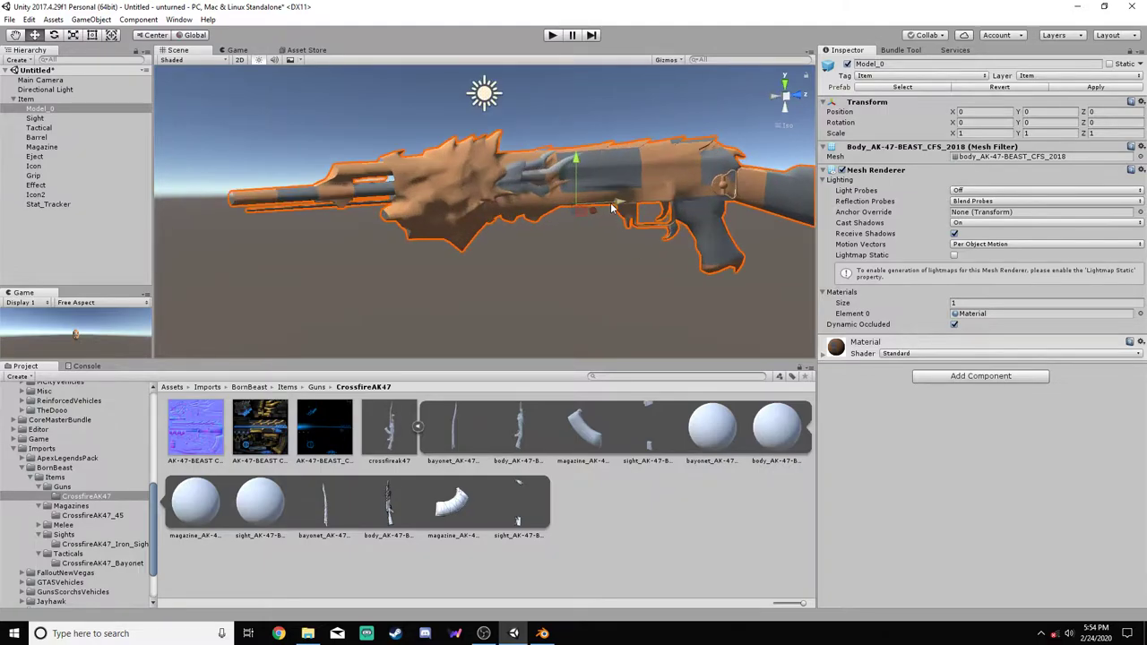
{"action": "left_click", "coordinate": [542, 633]}
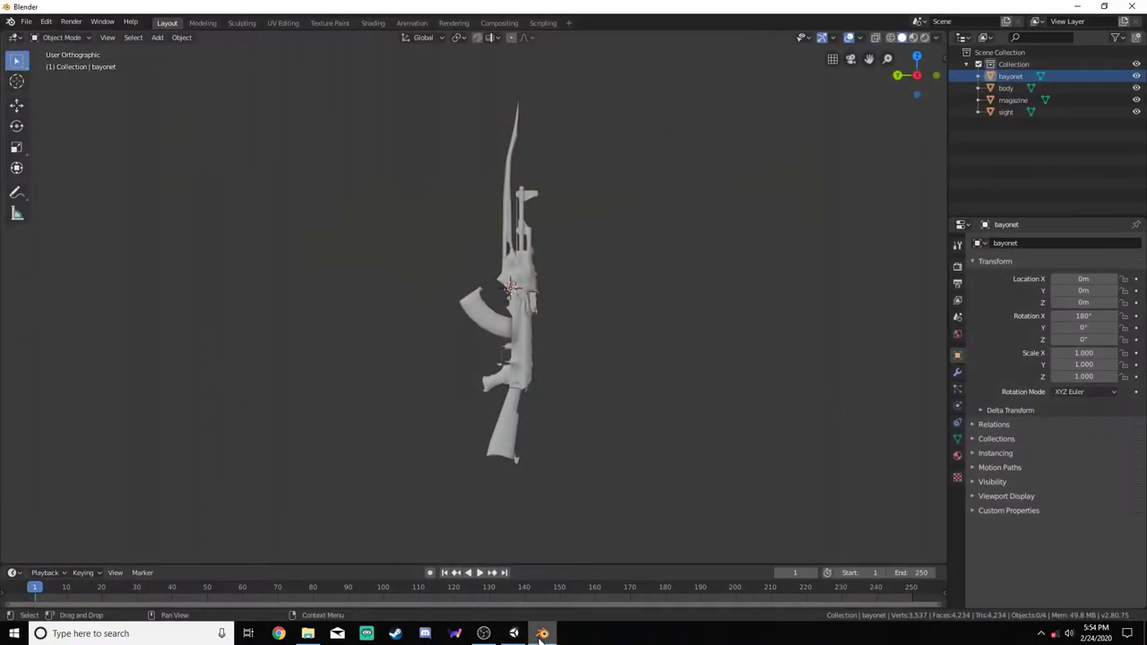
Quit Blender and discard the unsaved rifle scene changes
{"action": "left_click", "coordinate": [1132, 6]}
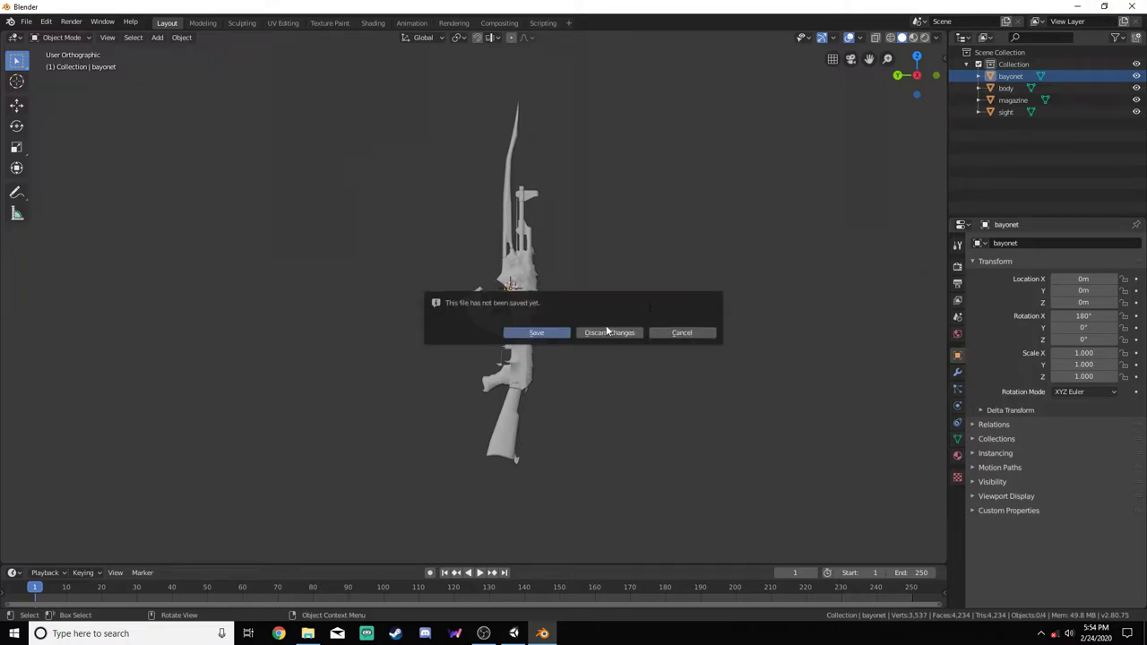
{"action": "left_click", "coordinate": [607, 333]}
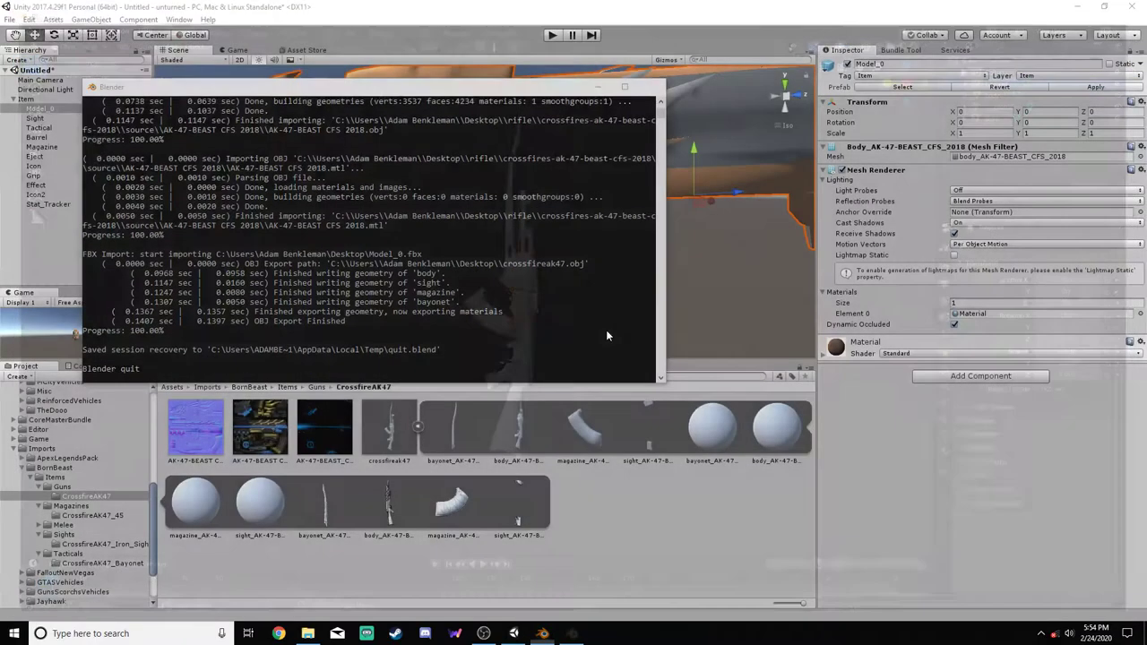
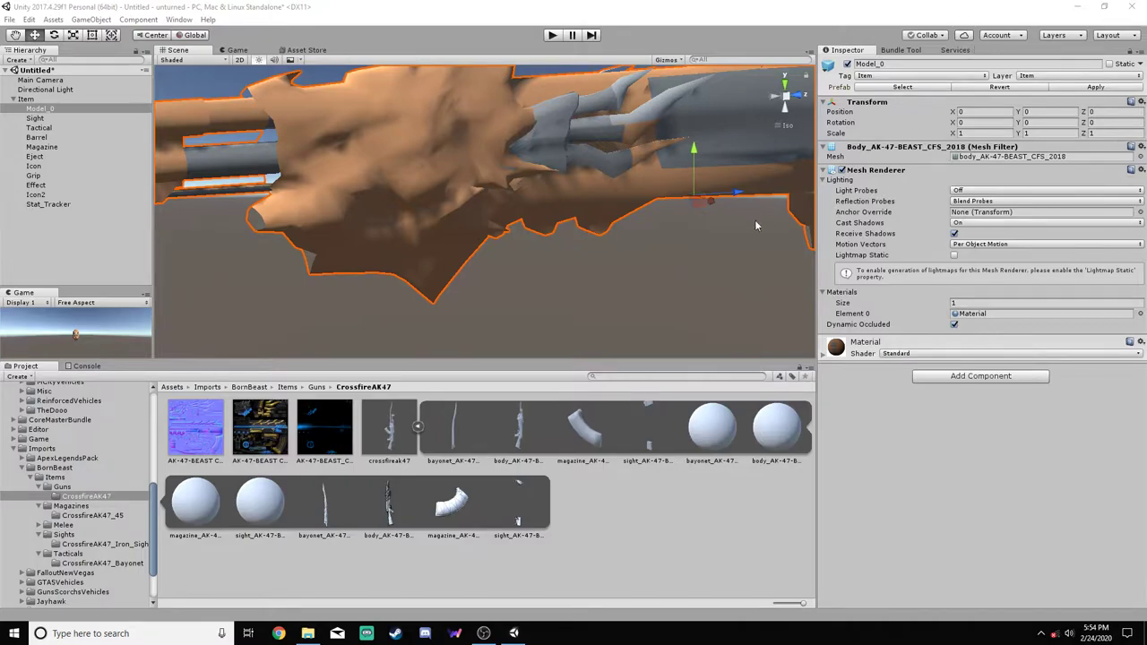
Drag the completed CrossfireAK47 Item prefab into the Hierarchy as a second copy, Item (1)
{"action": "left_click", "coordinate": [417, 428]}
{"action": "scroll", "coordinate": [579, 230], "scroll_direction": "down", "scroll_amount": 8}
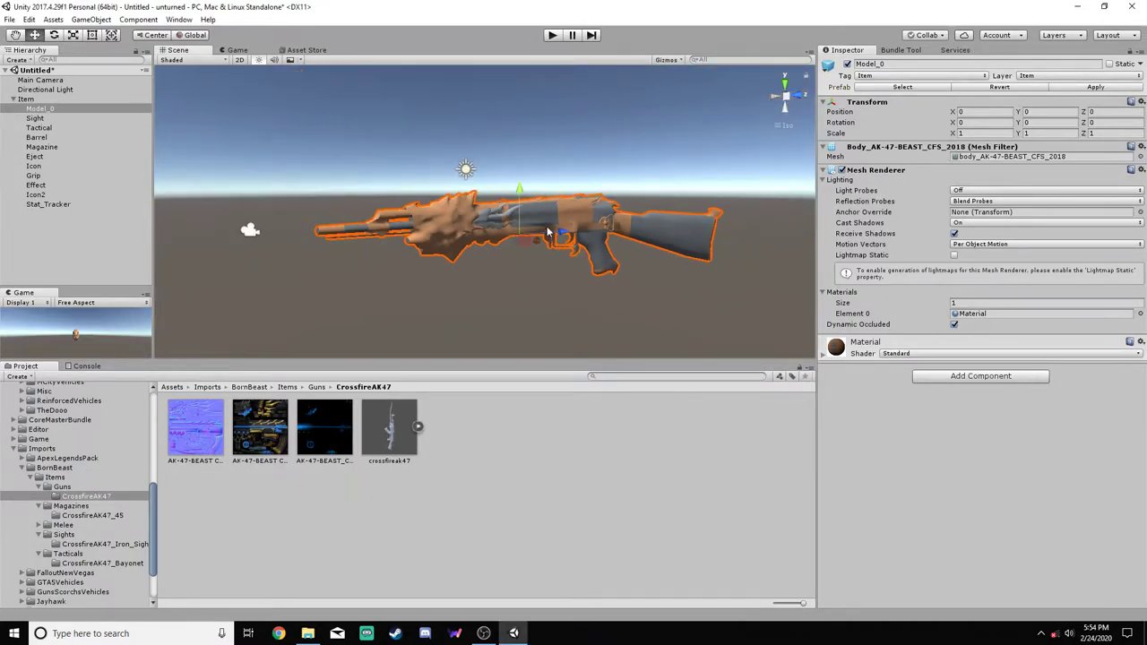
{"action": "scroll", "coordinate": [76, 430], "scroll_direction": "up", "scroll_amount": 5}
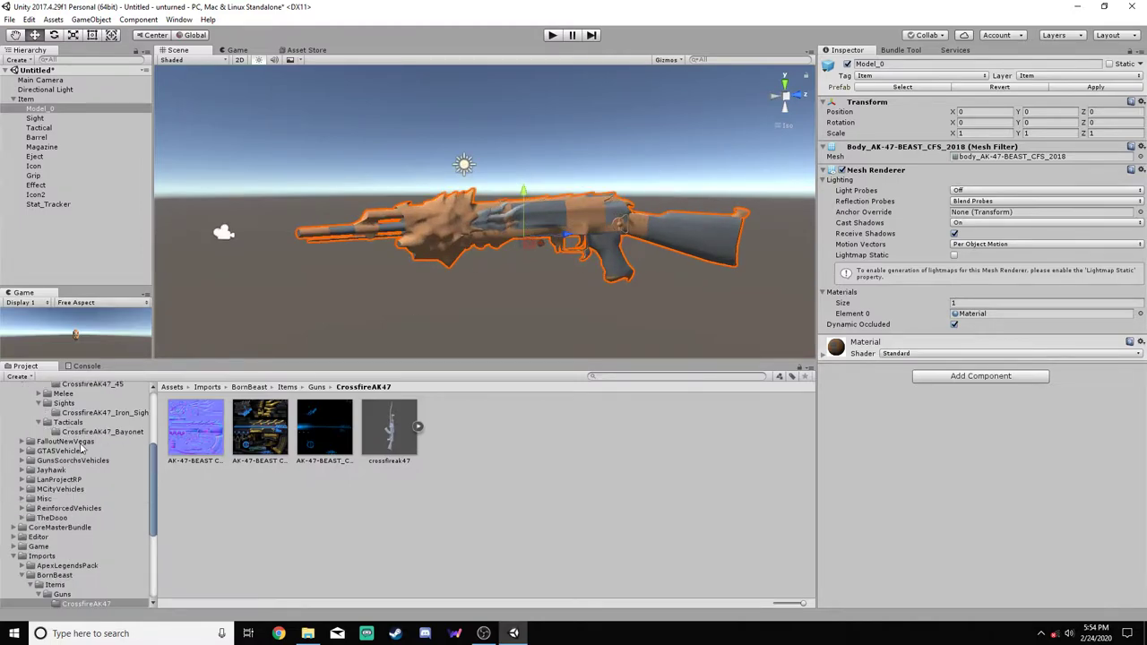
{"action": "left_click", "coordinate": [86, 472]}
{"action": "left_click_drag", "start_coordinate": [322, 428], "coordinate": [63, 257]}
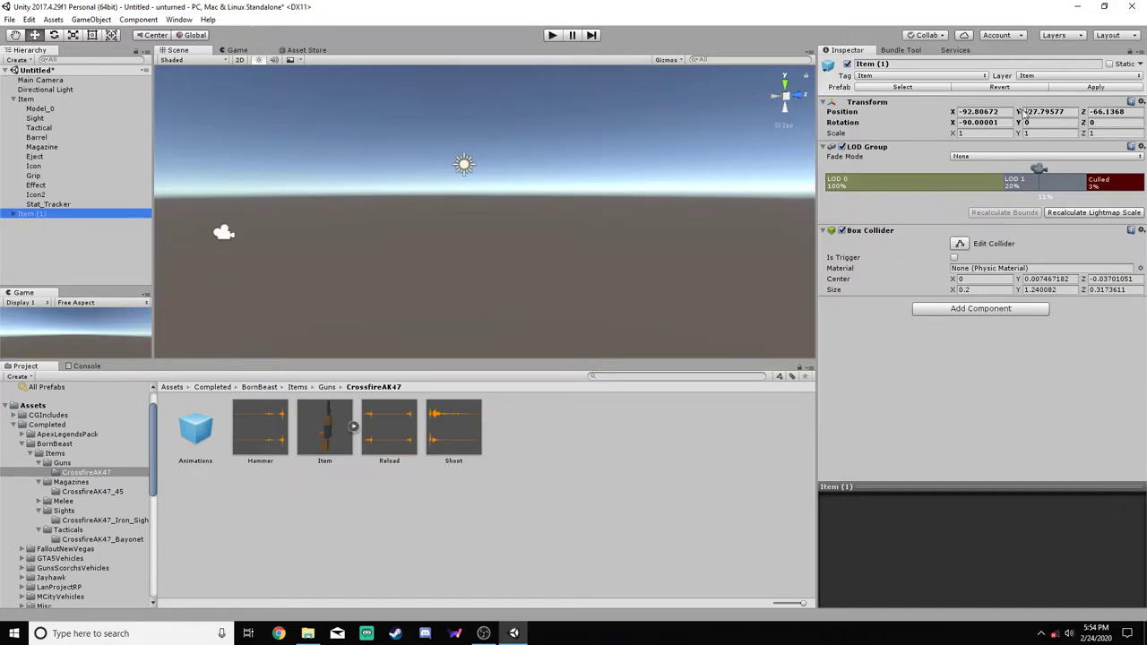
Set Item (1)'s Position to 0, 0, 0
{"action": "left_click", "coordinate": [981, 111]}
{"action": "type", "text": "0"}
{"action": "key", "text": "Tab"}
{"action": "type", "text": "0"}
{"action": "key", "text": "Tab"}
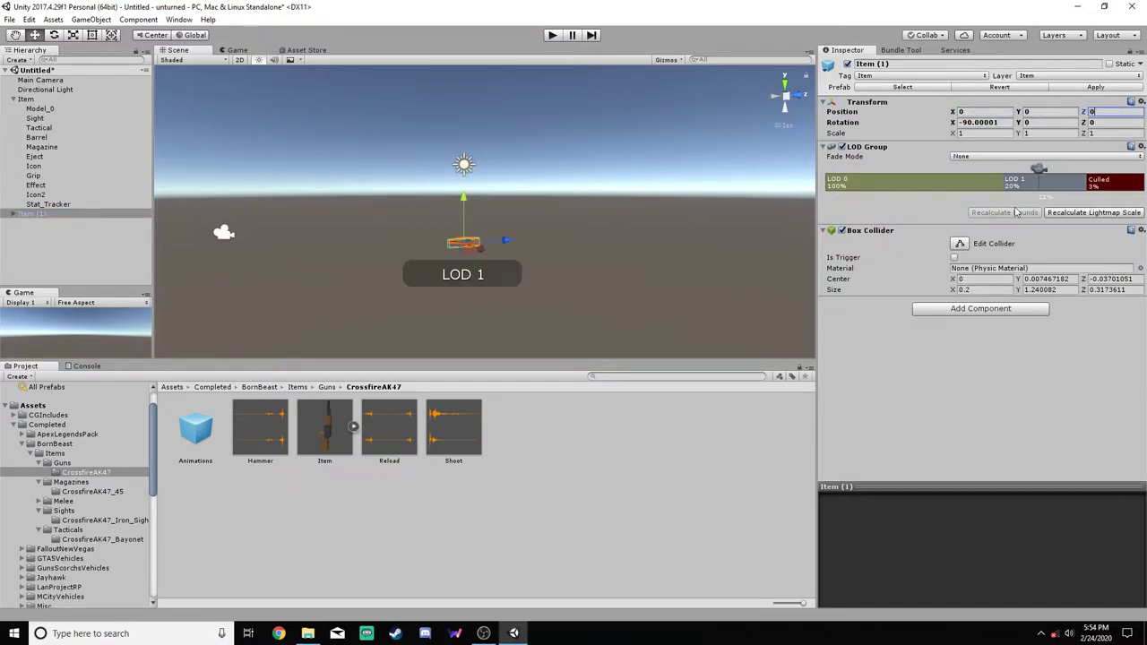
{"action": "type", "text": "0"}
Scale the Model_0 gun body down to about 0.0786 to match the reference gun
{"action": "scroll", "coordinate": [468, 265], "scroll_direction": "up", "scroll_amount": 2}
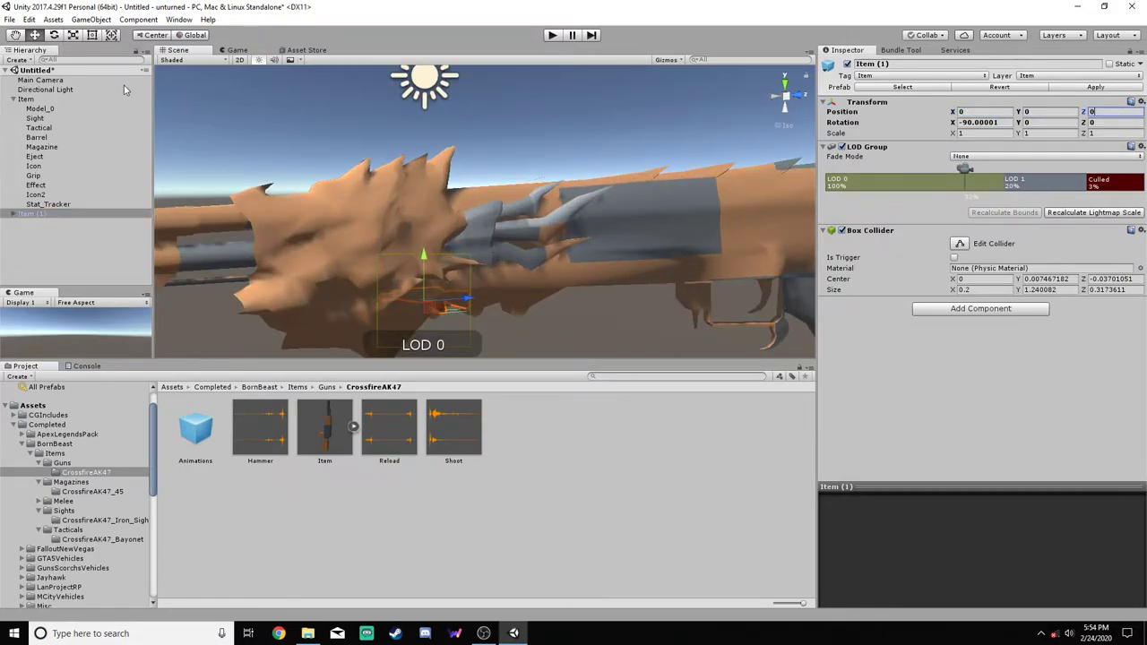
{"action": "left_click", "coordinate": [49, 109]}
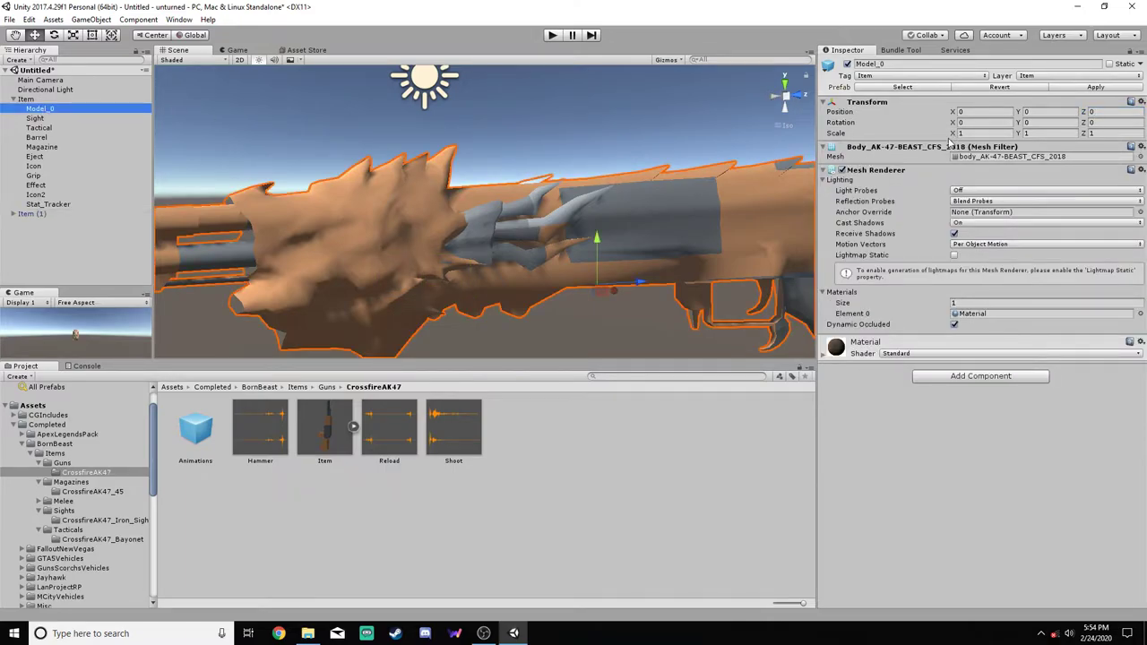
{"action": "left_click", "coordinate": [73, 36]}
{"action": "left_click_drag", "start_coordinate": [600, 283], "coordinate": [612, 349]}
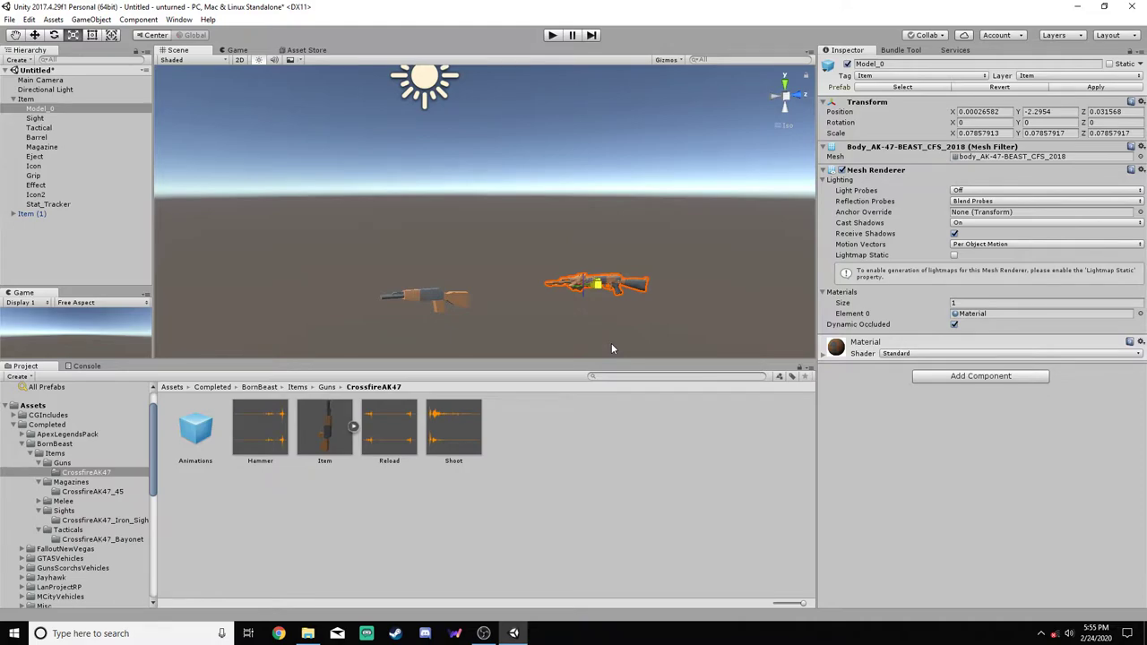
{"action": "left_click_drag", "start_coordinate": [613, 349], "coordinate": [612, 348]}
Delete both Item and Item (1) from the scene
{"action": "right_click", "coordinate": [40, 100]}
{"action": "left_click", "coordinate": [69, 160]}
{"action": "right_click", "coordinate": [43, 100]}
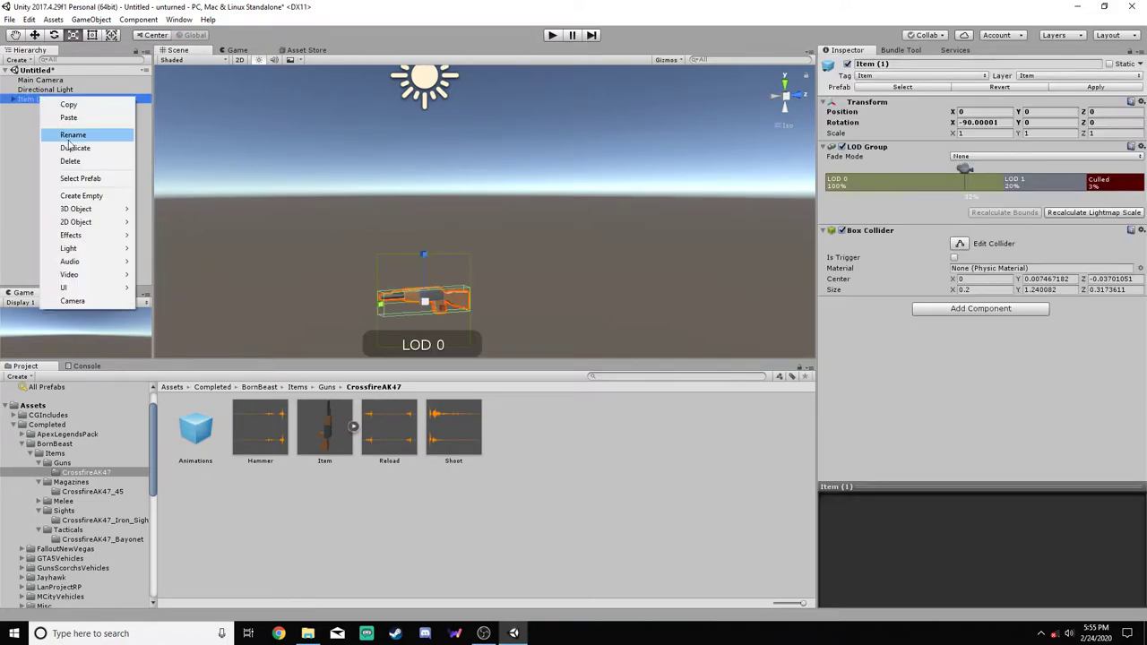
{"action": "left_click", "coordinate": [70, 161]}
Set the Guns CrossfireAK47 model's import Scale Factor to 0.08 and apply
{"action": "left_click_drag", "start_coordinate": [150, 505], "coordinate": [152, 561]}
{"action": "left_click", "coordinate": [100, 492]}
{"action": "left_click", "coordinate": [389, 429]}
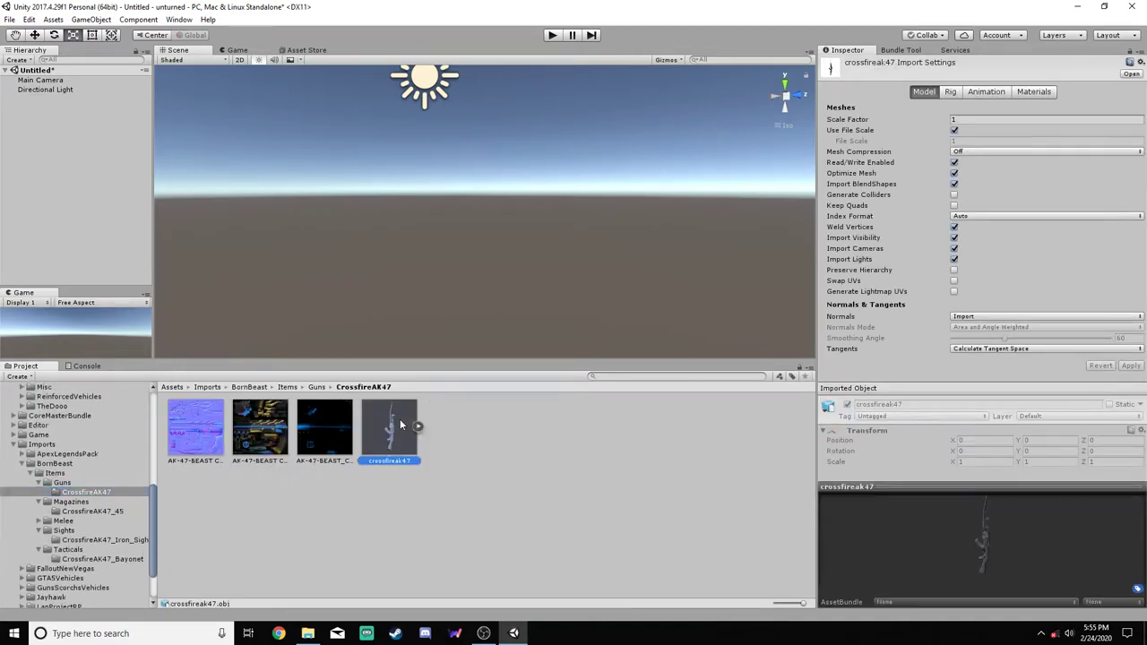
{"action": "left_click", "coordinate": [968, 118]}
{"action": "type", "text": "0."}
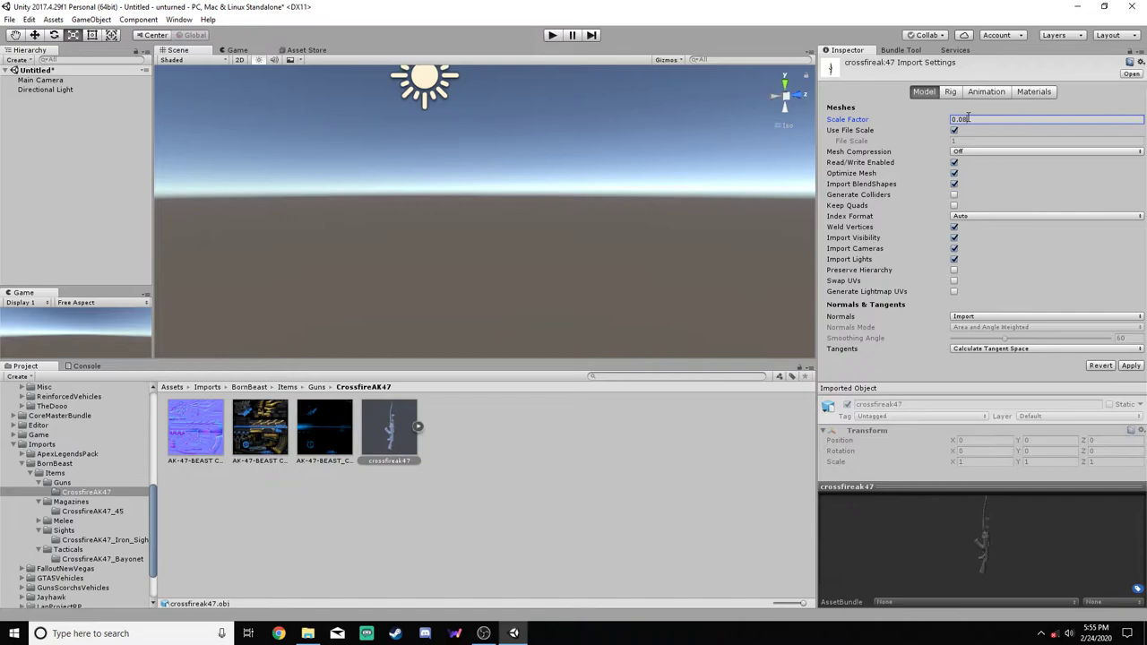
{"action": "type", "text": "08"}
{"action": "left_click", "coordinate": [1131, 365]}
{"action": "left_click", "coordinate": [911, 123]}
Set Scale Factor 0.08 on the CrossfireAK47_45 magazine and Iron_Sights crossfireak47 models
{"action": "left_click", "coordinate": [92, 512]}
{"action": "left_click", "coordinate": [391, 428]}
{"action": "left_click", "coordinate": [957, 120]}
{"action": "type", "text": "0.08"}
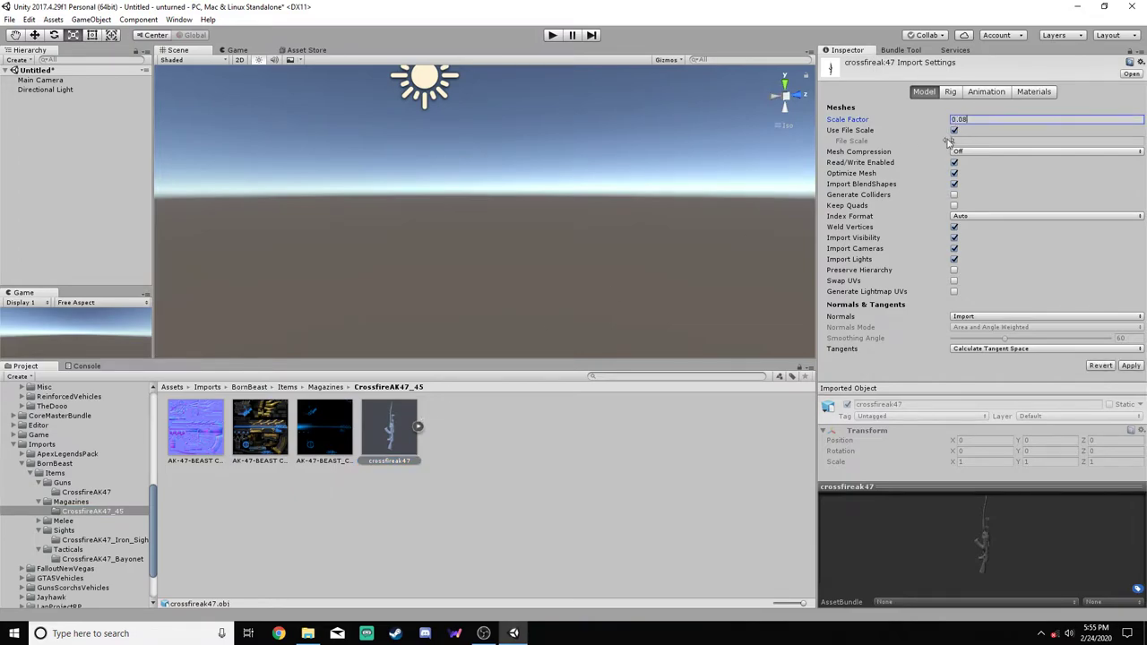
{"action": "left_click", "coordinate": [128, 538]}
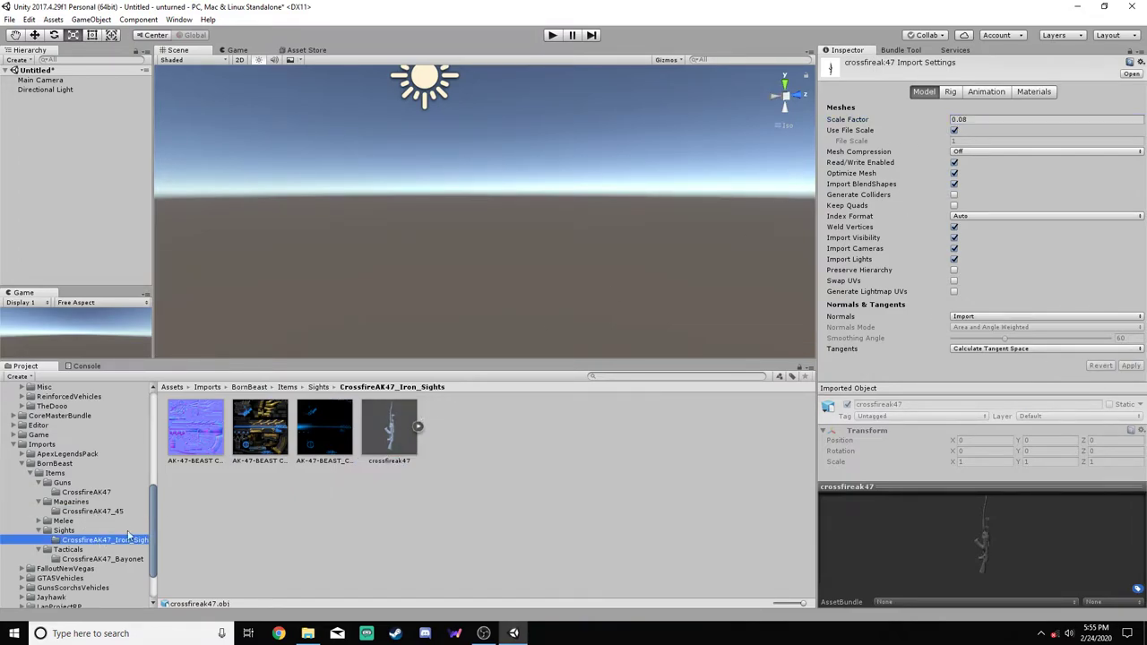
{"action": "left_click", "coordinate": [386, 428]}
{"action": "left_click", "coordinate": [957, 119]}
Set the CrossfireAK47_Bayonet model's Scale Factor to 0.08, apply, and return to the Guns folder
{"action": "type", "text": "0.08"}
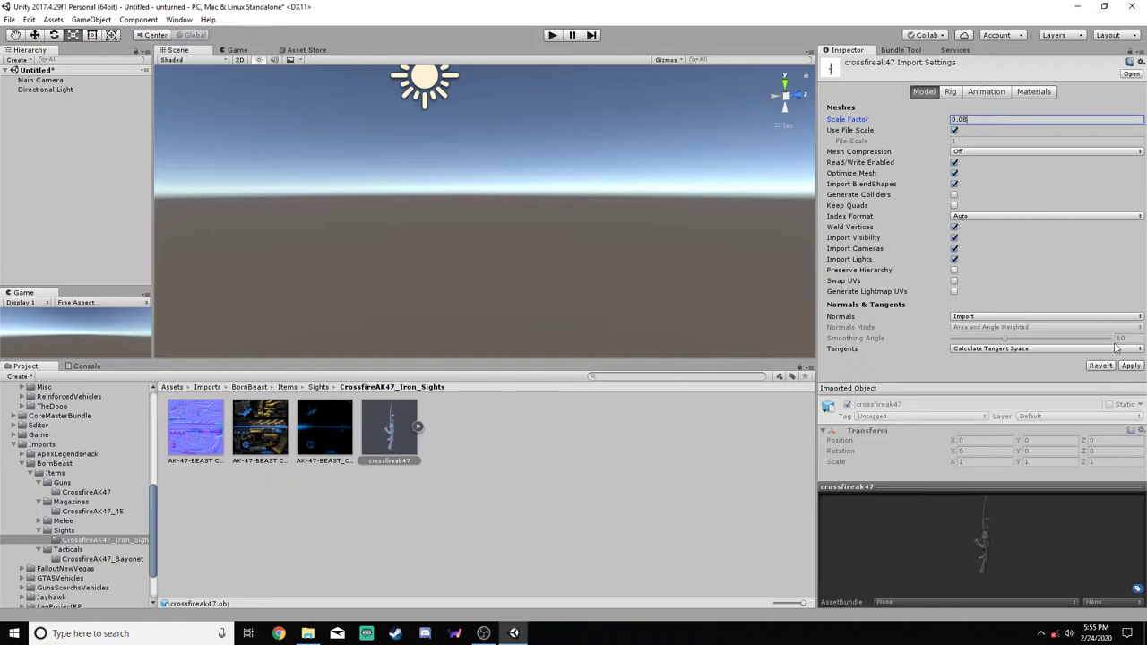
{"action": "left_click", "coordinate": [100, 558]}
{"action": "left_click", "coordinate": [400, 413]}
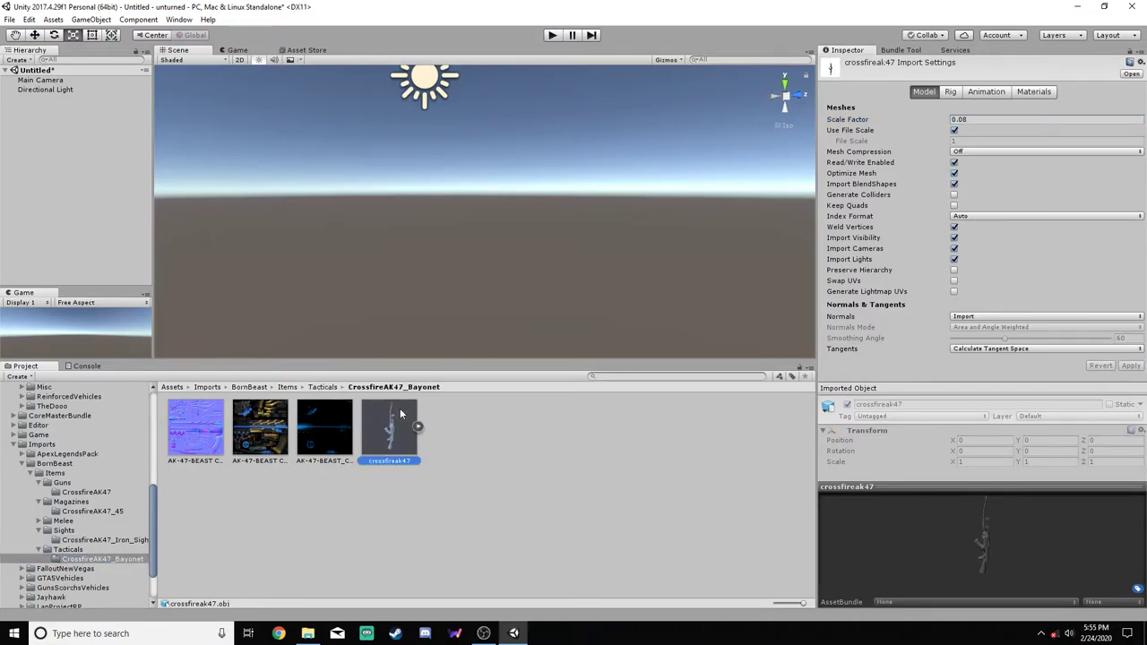
{"action": "left_click", "coordinate": [982, 119]}
{"action": "type", "text": "0.08"}
{"action": "left_click", "coordinate": [1132, 367]}
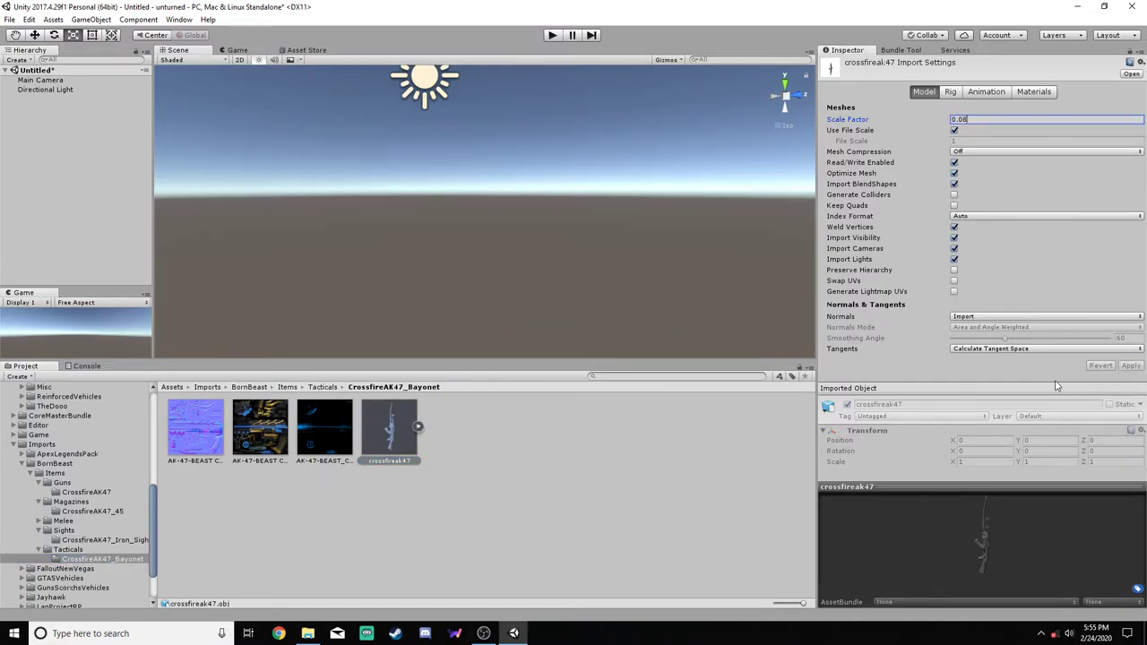
{"action": "left_click", "coordinate": [483, 482]}
{"action": "left_click", "coordinate": [90, 492]}
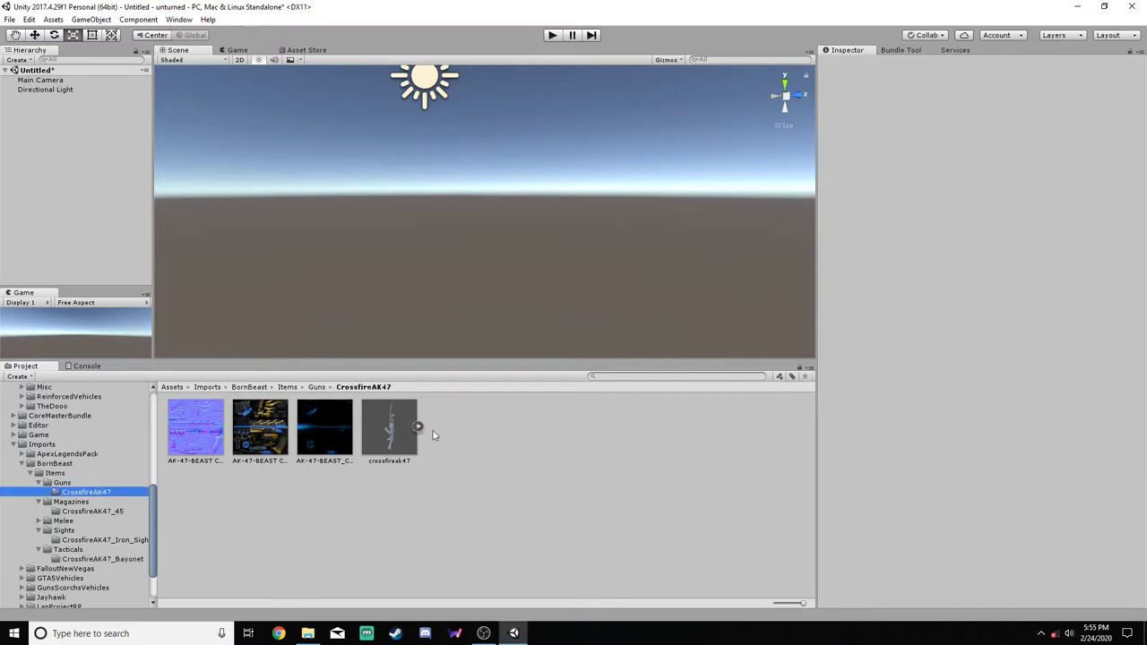
Add a fresh completed CrossfireAK47 Item prefab to the scene at Position 0, 0, 0
{"action": "left_click_drag", "start_coordinate": [378, 433], "coordinate": [44, 204]}
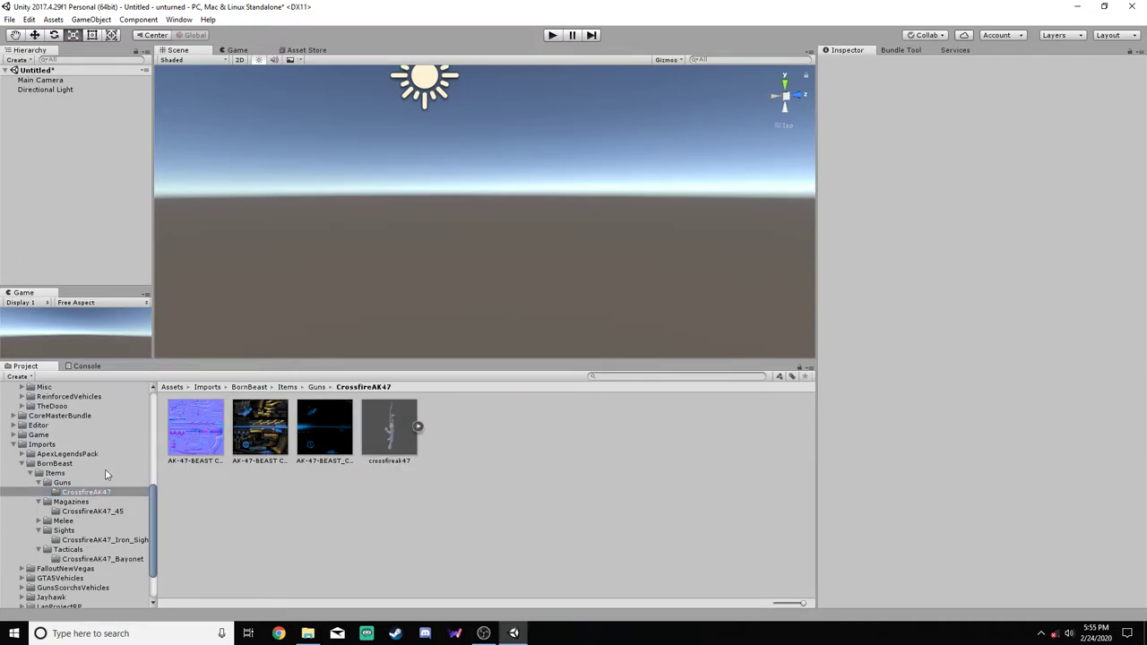
{"action": "scroll", "coordinate": [126, 457], "scroll_direction": "up", "scroll_amount": 5}
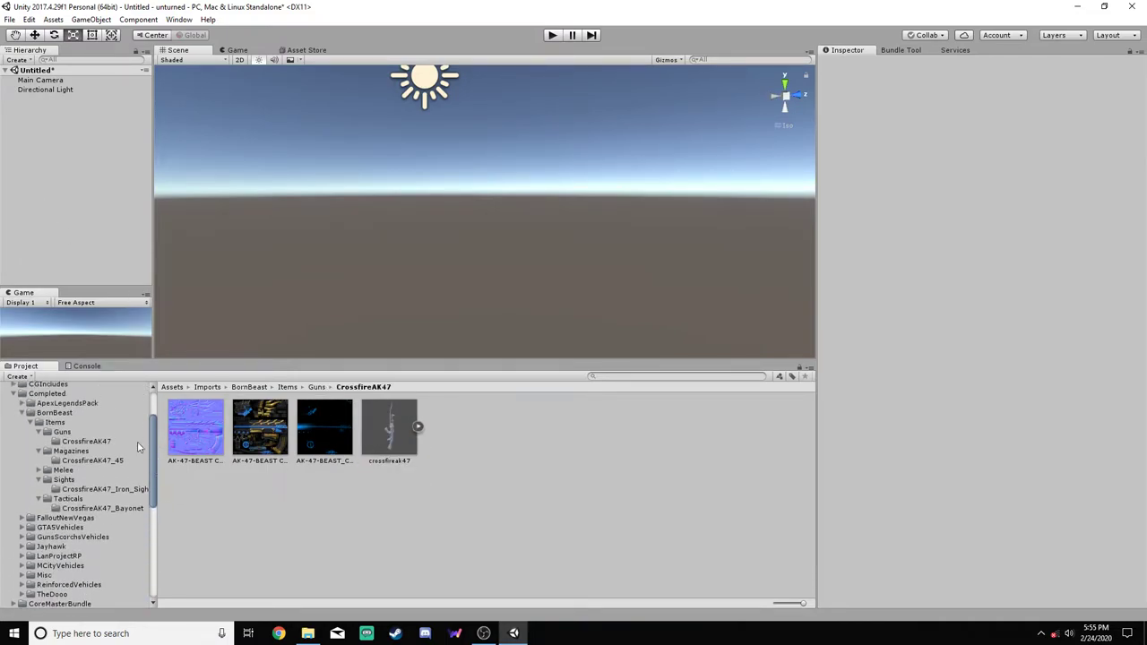
{"action": "left_click", "coordinate": [138, 441]}
{"action": "left_click_drag", "start_coordinate": [320, 429], "coordinate": [19, 98]}
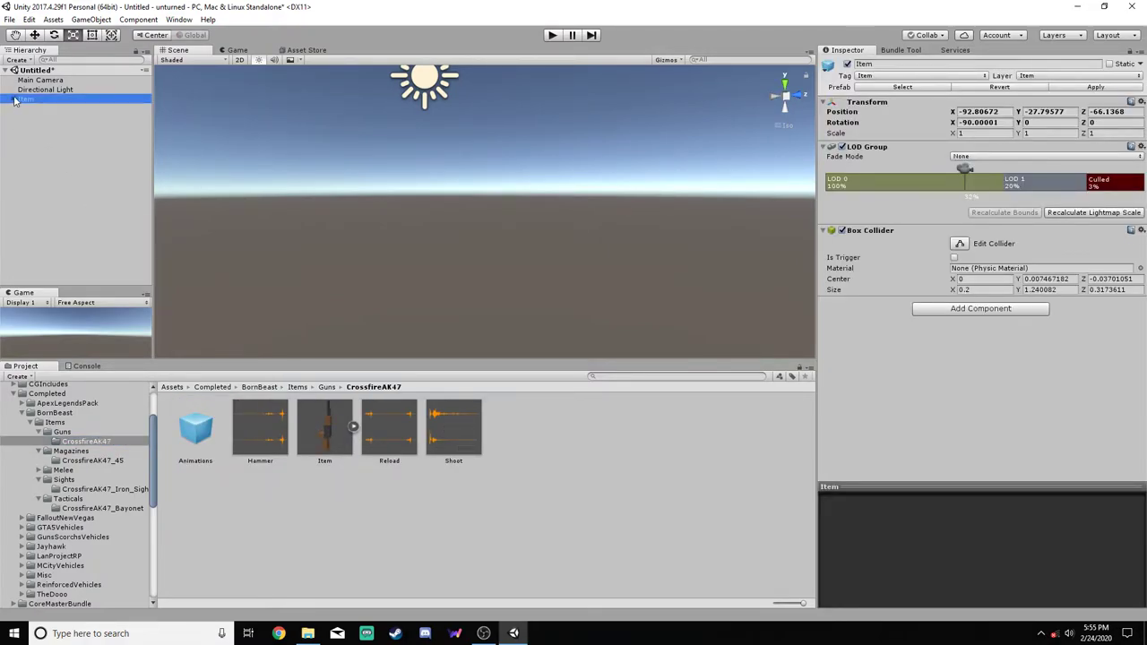
{"action": "left_click", "coordinate": [977, 111]}
{"action": "type", "text": "0"}
{"action": "left_click", "coordinate": [1046, 112]}
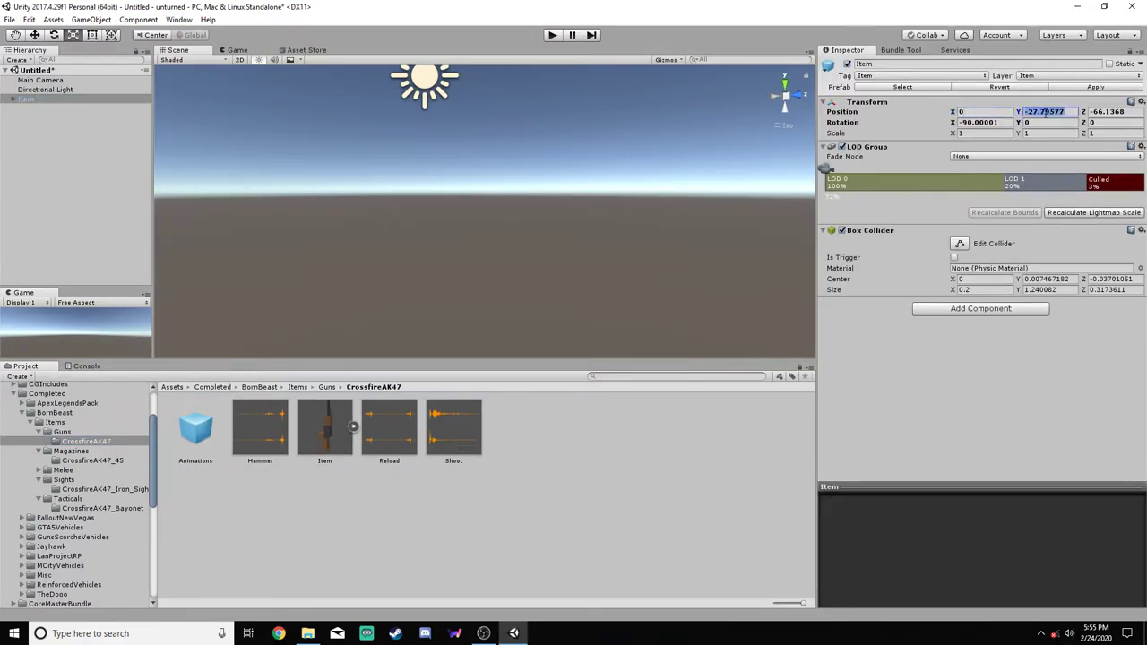
{"action": "type", "text": "0"}
{"action": "key", "text": "Tab"}
{"action": "type", "text": "0"}
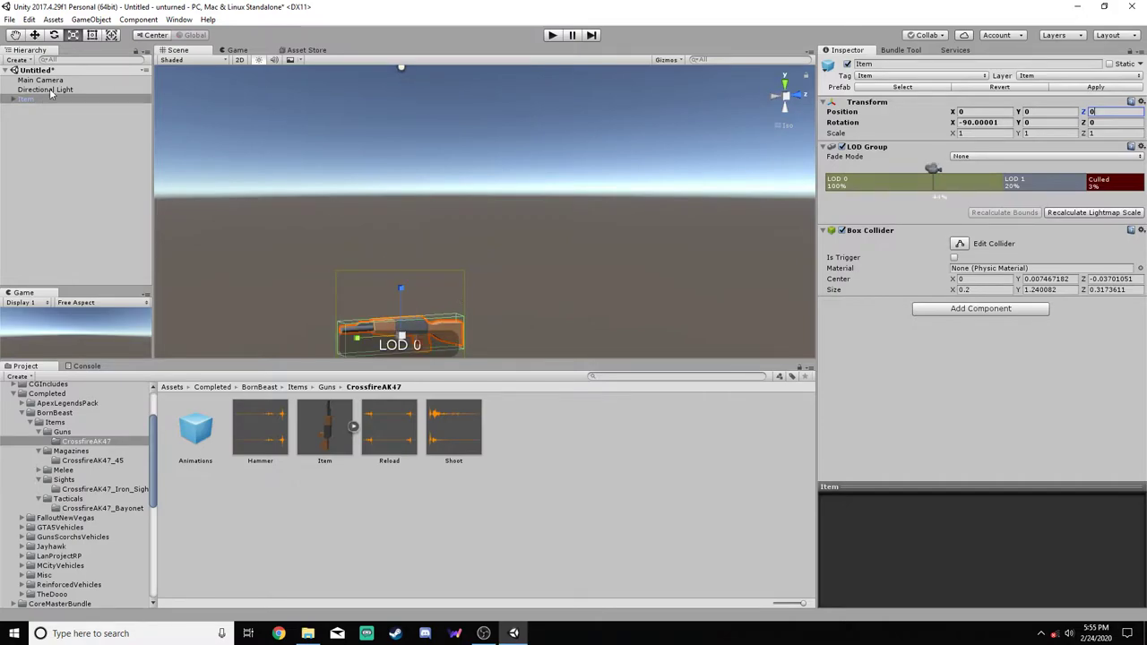
Frame the Item, delete its Model_1 child, and confirm breaking the prefab link
{"action": "double_click", "coordinate": [26, 98]}
{"action": "left_click", "coordinate": [12, 99]}
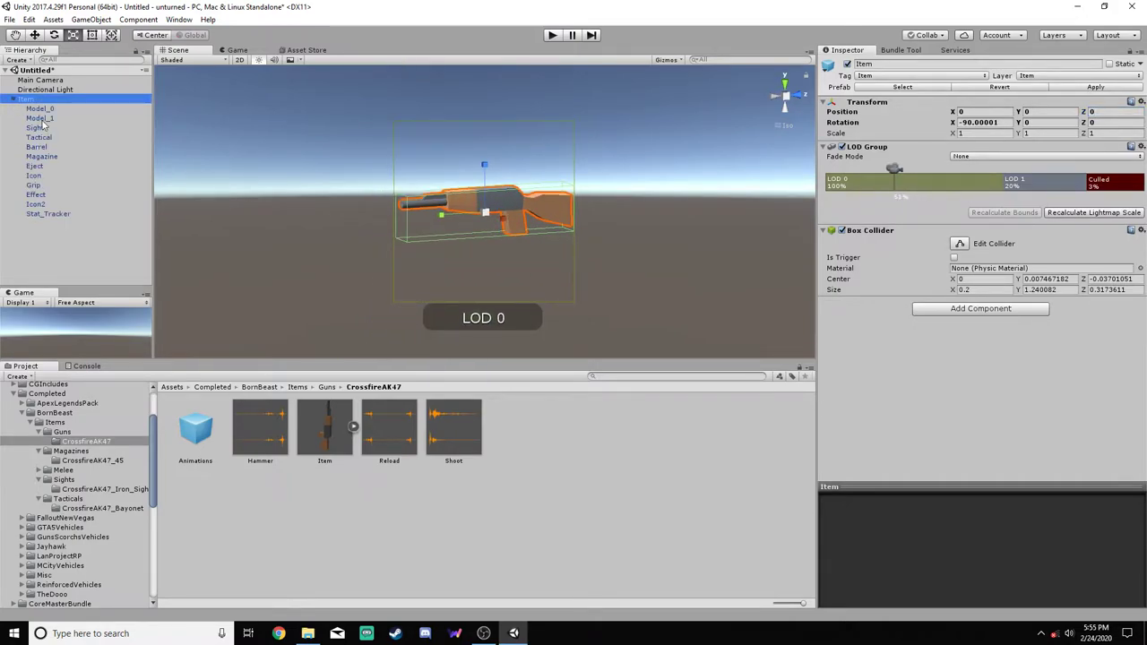
{"action": "right_click", "coordinate": [49, 119]}
{"action": "left_click", "coordinate": [76, 184]}
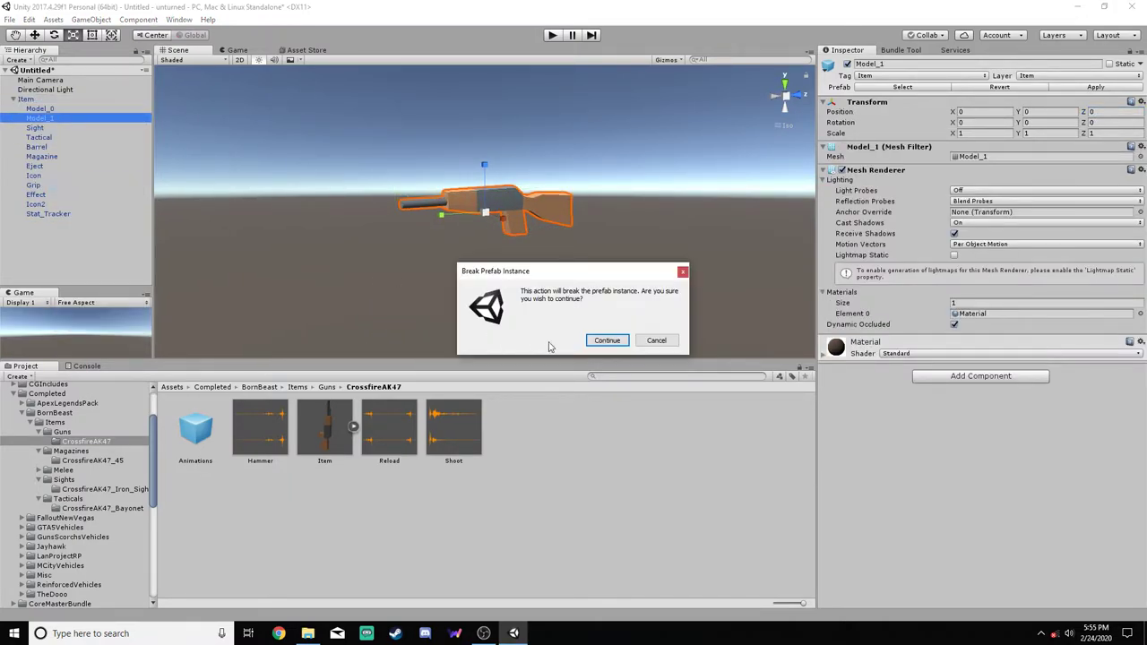
{"action": "left_click", "coordinate": [598, 345]}
{"action": "scroll", "coordinate": [466, 242], "scroll_direction": "up", "scroll_amount": 3}
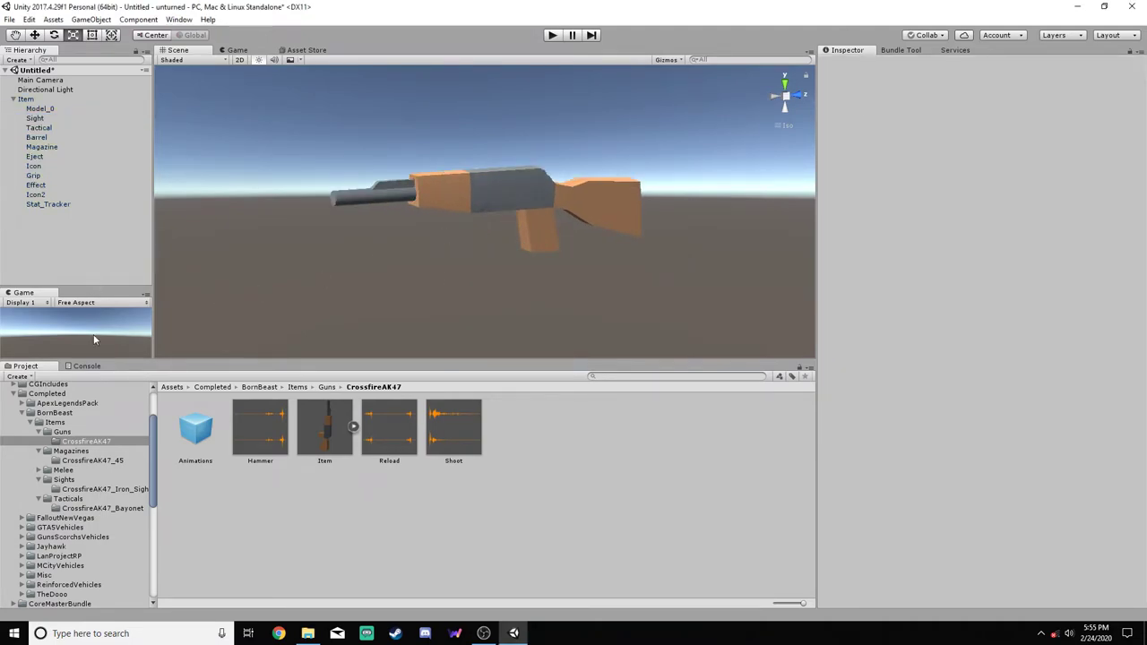
{"action": "scroll", "coordinate": [114, 490], "scroll_direction": "down", "scroll_amount": 8}
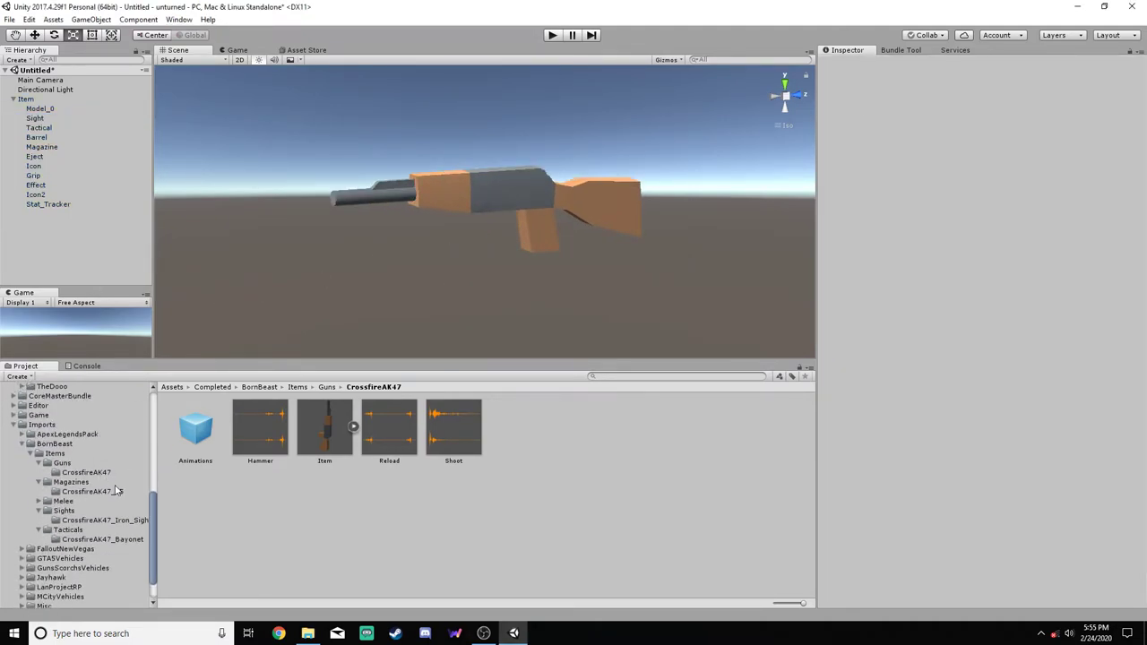
Give Model_0 the body_AK-47-BEAST_CFS_2018 mesh from the imported crossfireak47 model
{"action": "left_click", "coordinate": [105, 473]}
{"action": "left_click", "coordinate": [418, 426]}
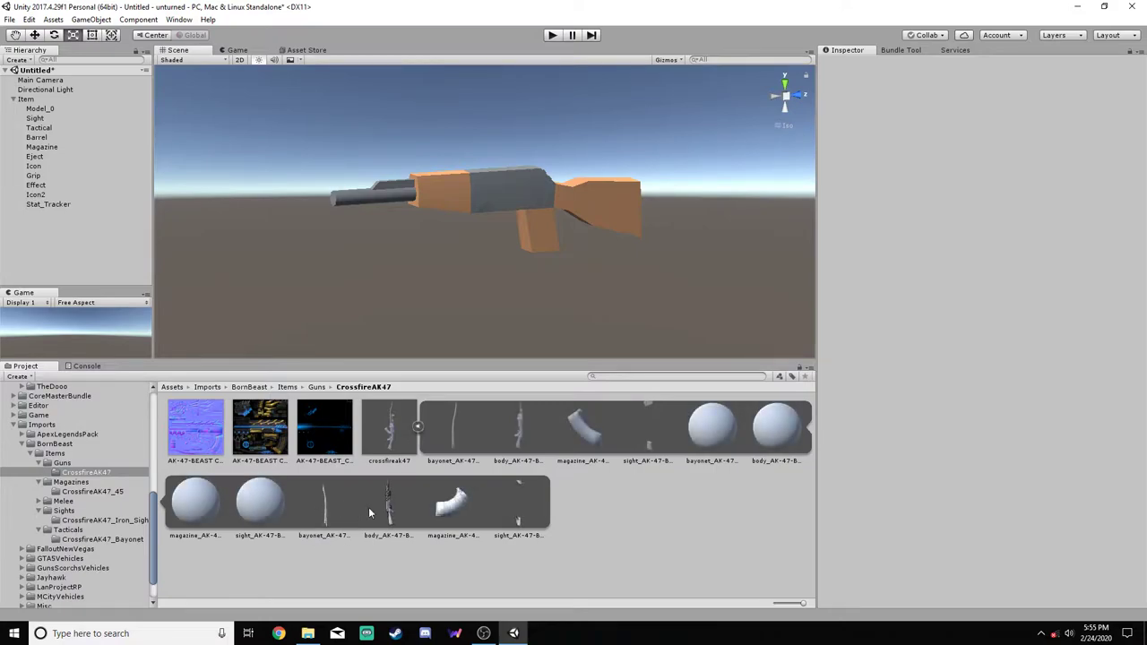
{"action": "left_click", "coordinate": [41, 108]}
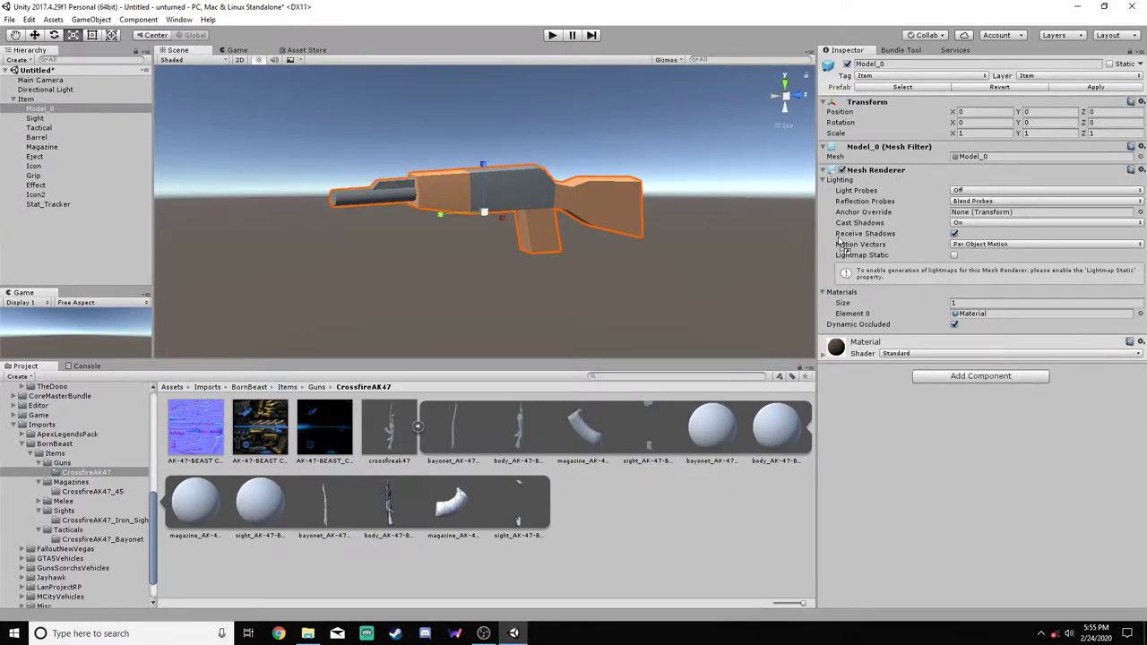
{"action": "left_click_drag", "start_coordinate": [1002, 161], "coordinate": [1001, 161]}
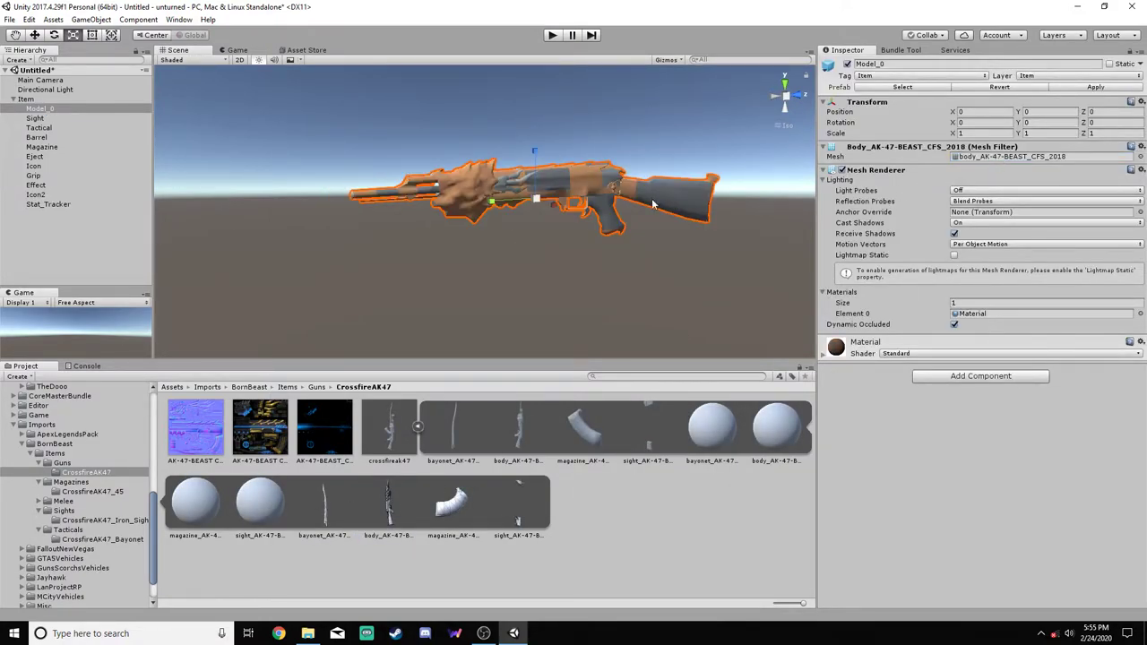
{"action": "scroll", "coordinate": [628, 168], "scroll_direction": "up", "scroll_amount": 2}
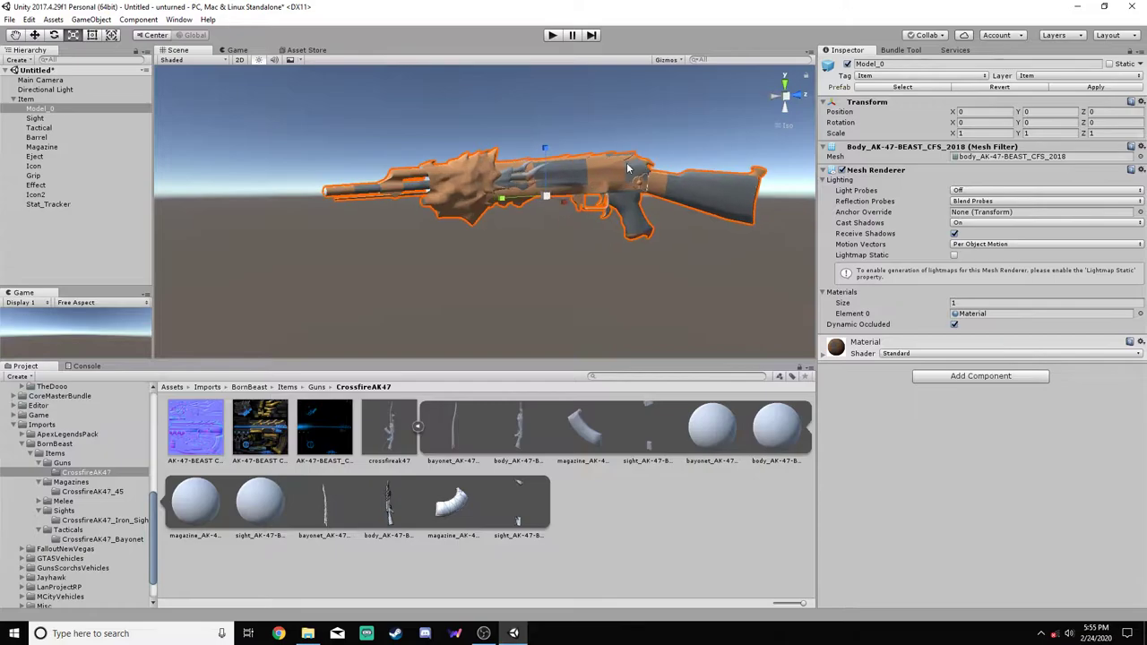
{"action": "left_click", "coordinate": [26, 98]}
{"action": "middle_click_drag", "start_coordinate": [653, 179], "coordinate": [699, 182]}
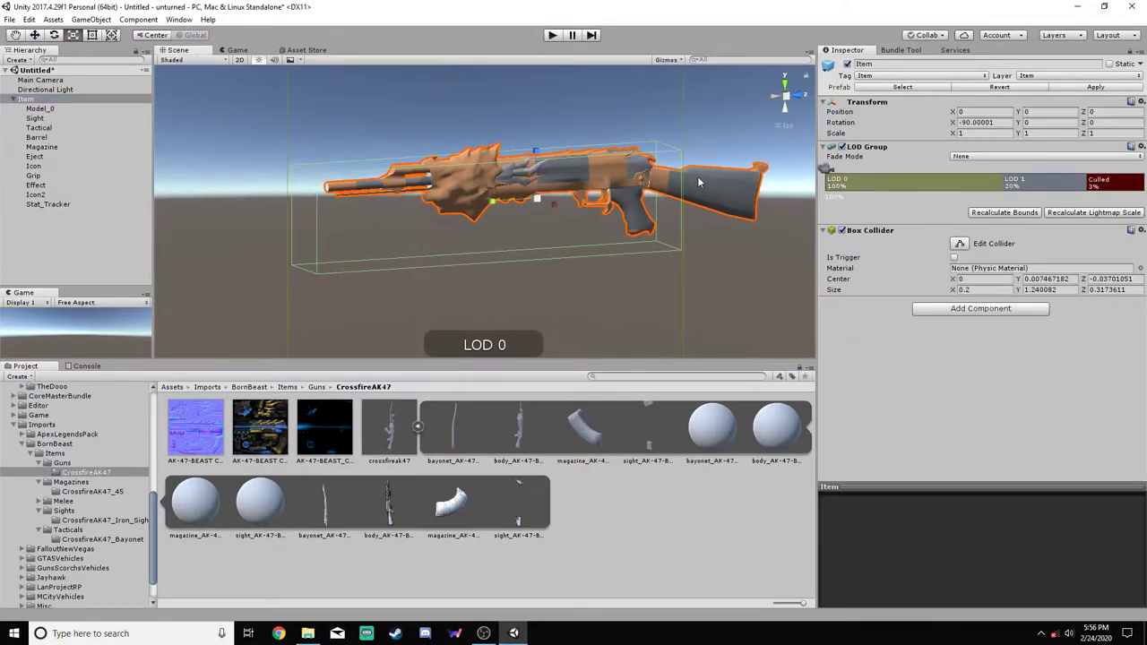
{"action": "left_click", "coordinate": [49, 108]}
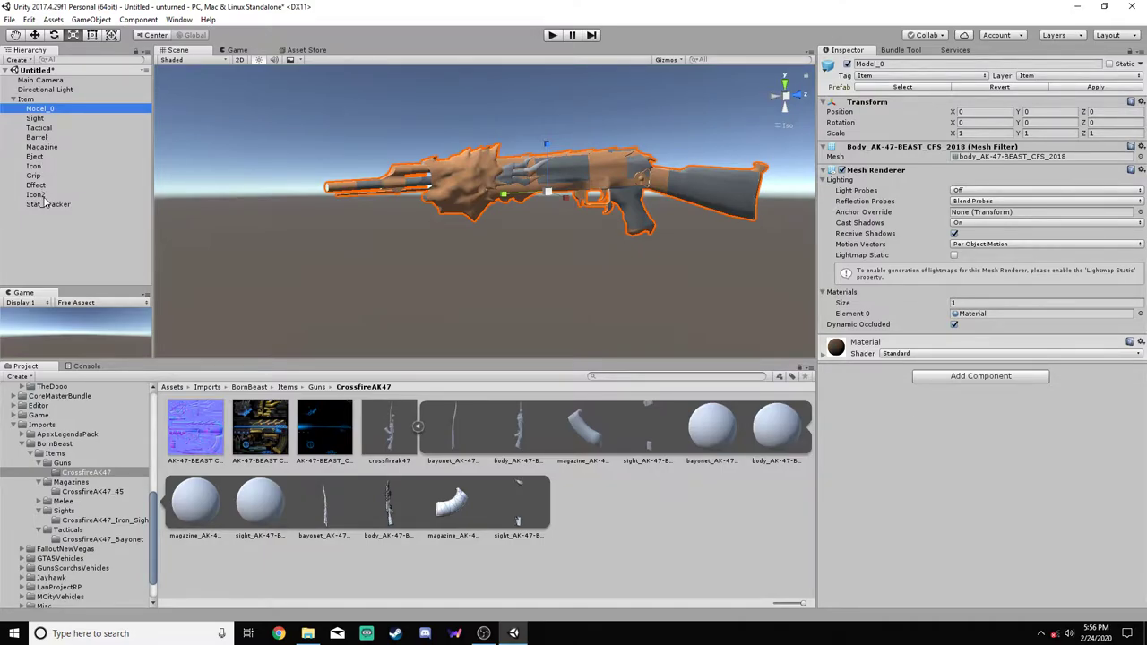
Collapse crossfireak47 and open the Completed Magazines/CrossfireAK47_45 folder
{"action": "left_click", "coordinate": [417, 430]}
{"action": "scroll", "coordinate": [156, 521], "scroll_direction": "up", "scroll_amount": 5}
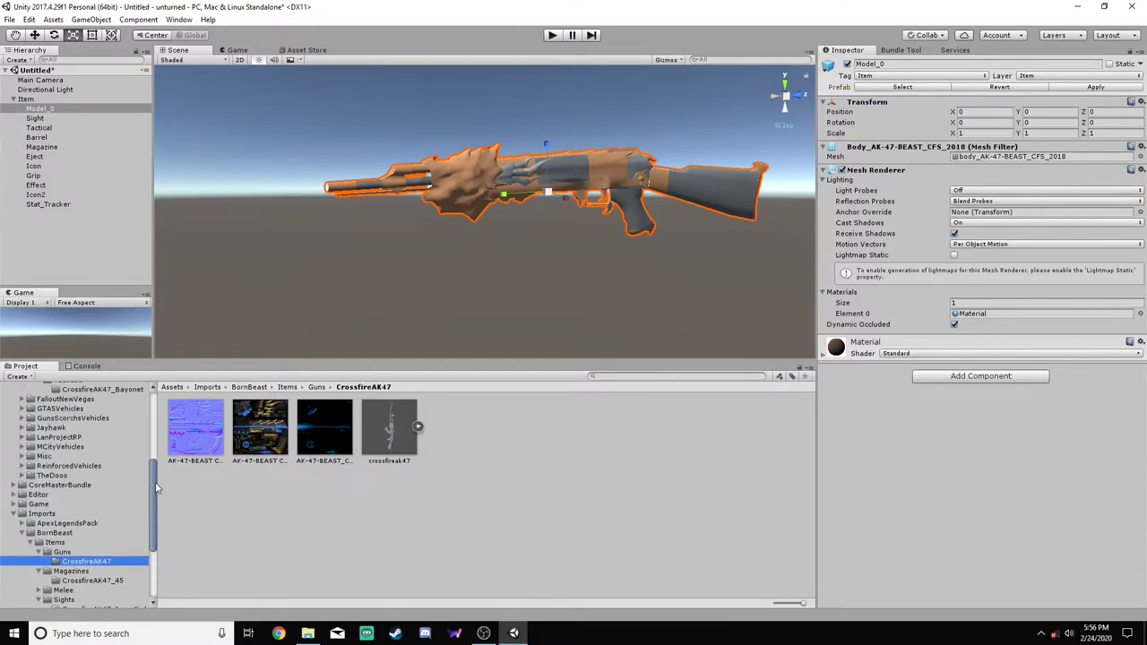
{"action": "scroll", "coordinate": [134, 547], "scroll_direction": "down", "scroll_amount": 4}
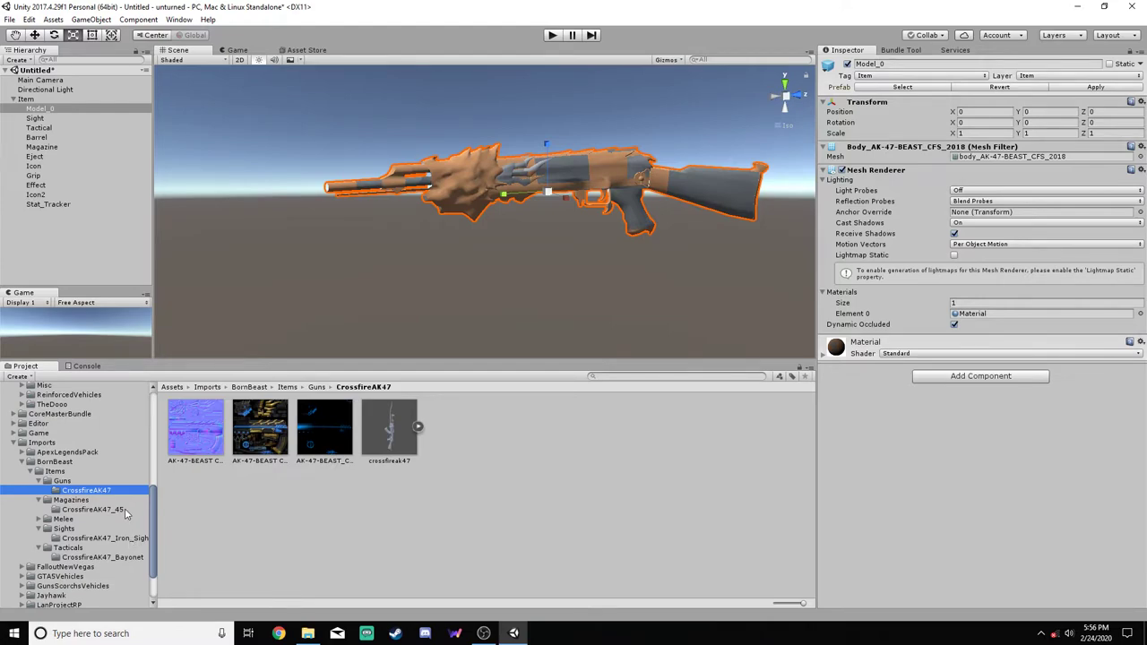
{"action": "scroll", "coordinate": [161, 496], "scroll_direction": "up", "scroll_amount": 5}
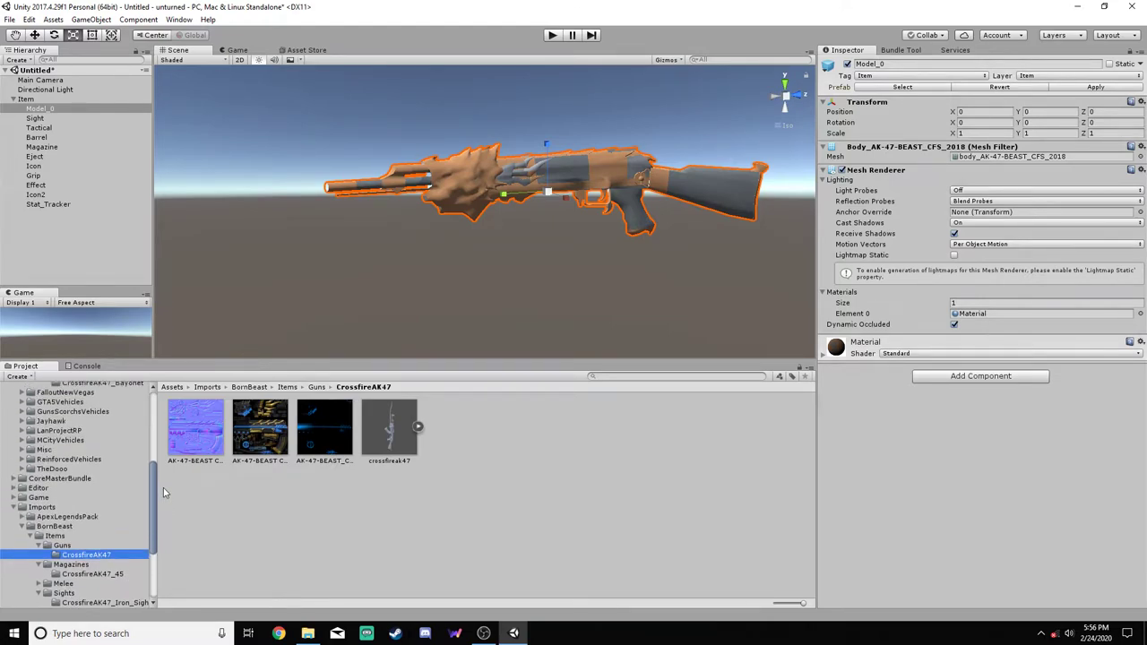
{"action": "scroll", "coordinate": [157, 502], "scroll_direction": "down", "scroll_amount": 5}
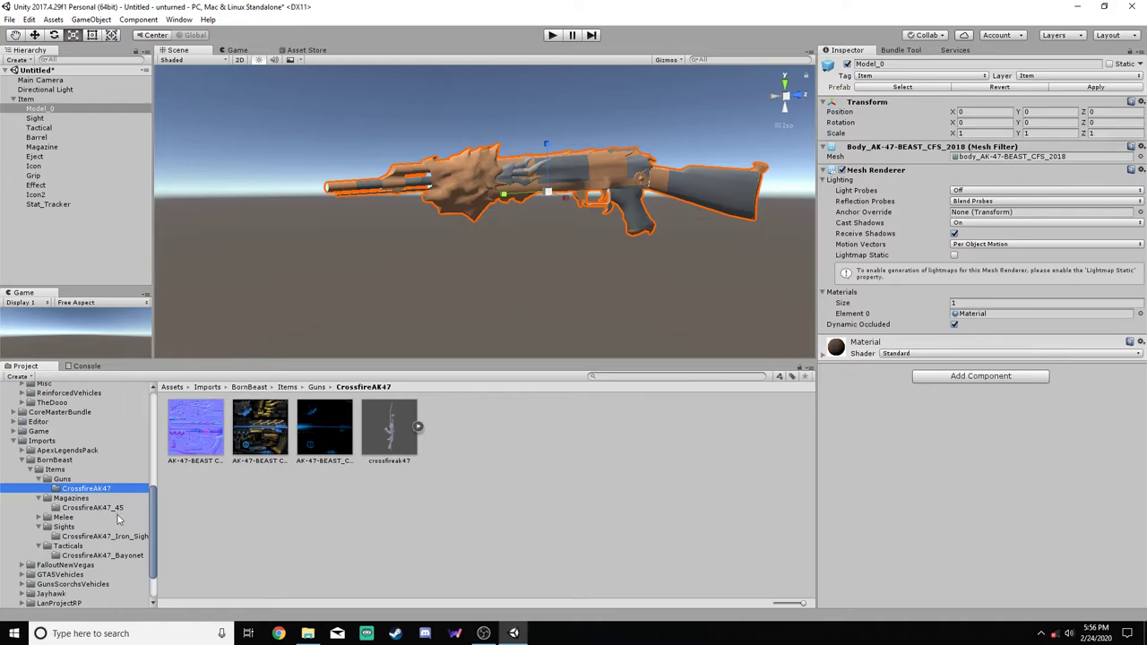
{"action": "scroll", "coordinate": [151, 518], "scroll_direction": "up", "scroll_amount": 8}
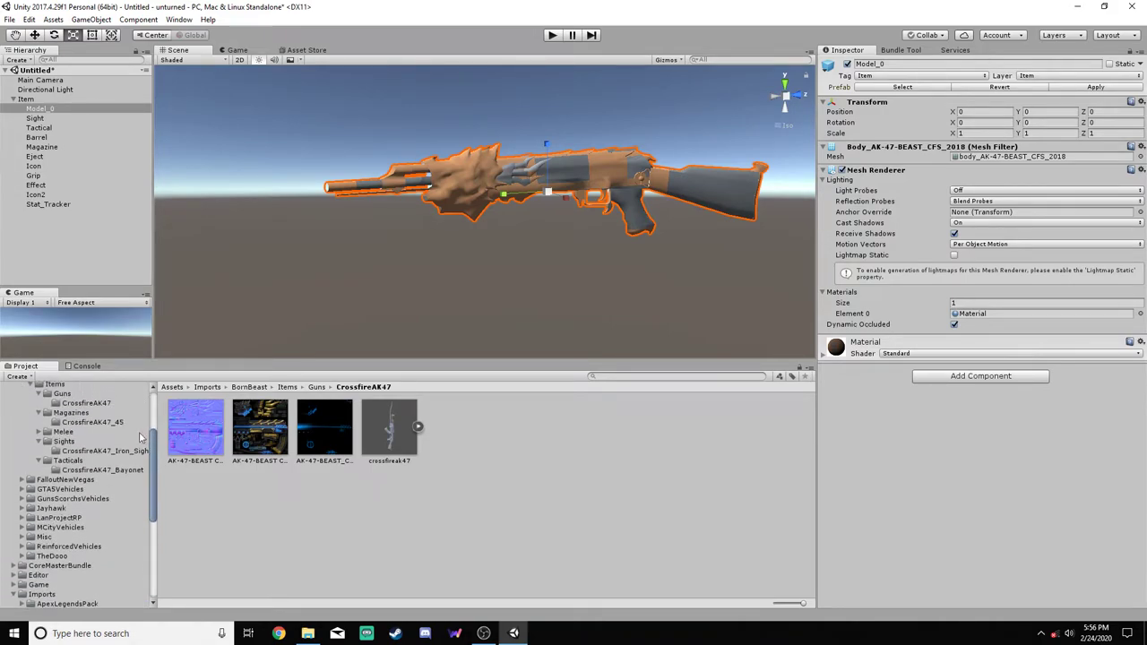
{"action": "left_click", "coordinate": [112, 428]}
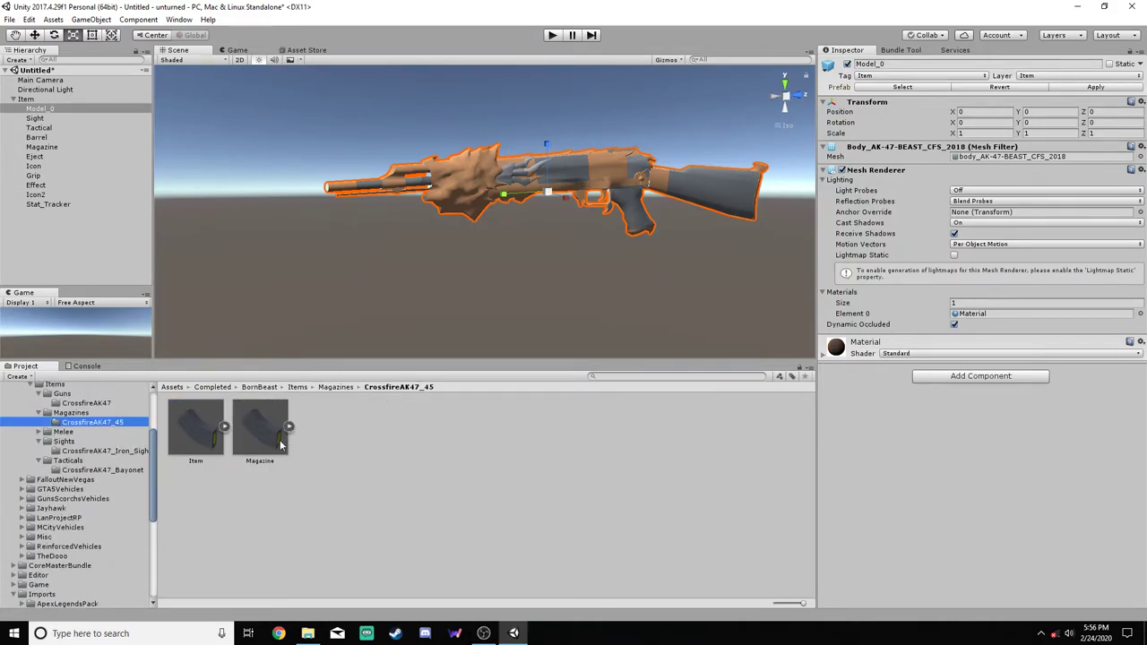
Place the CrossfireAK47_45 Magazine prefab in the scene at Position 0, 0, 0
{"action": "left_click", "coordinate": [289, 428]}
{"action": "left_click", "coordinate": [290, 428]}
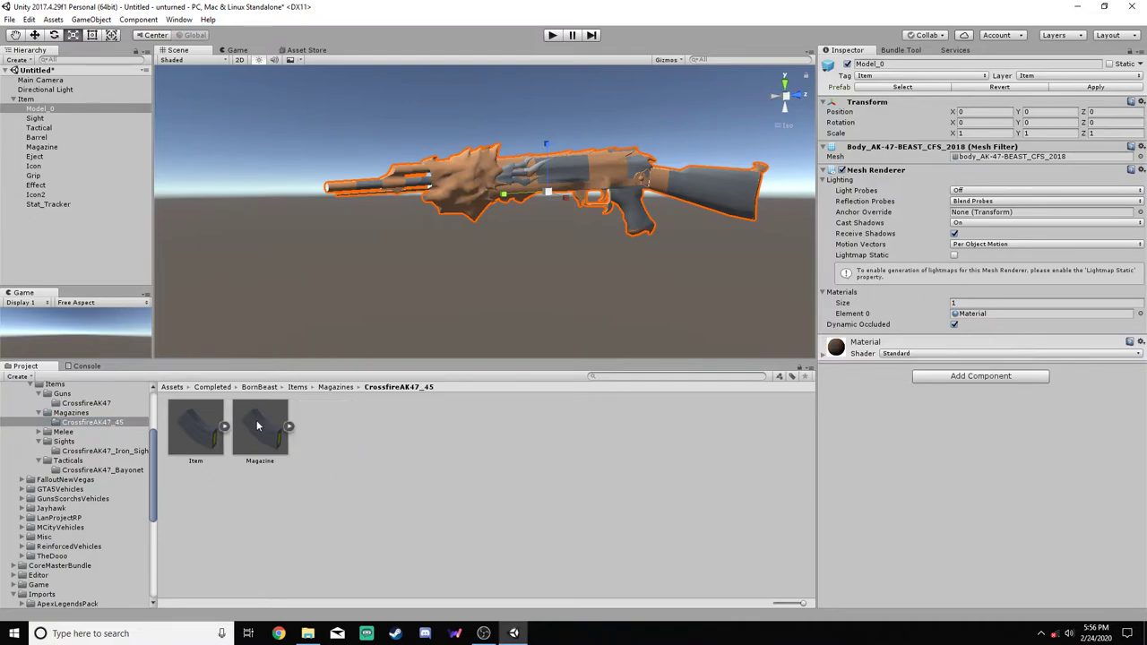
{"action": "left_click", "coordinate": [255, 426]}
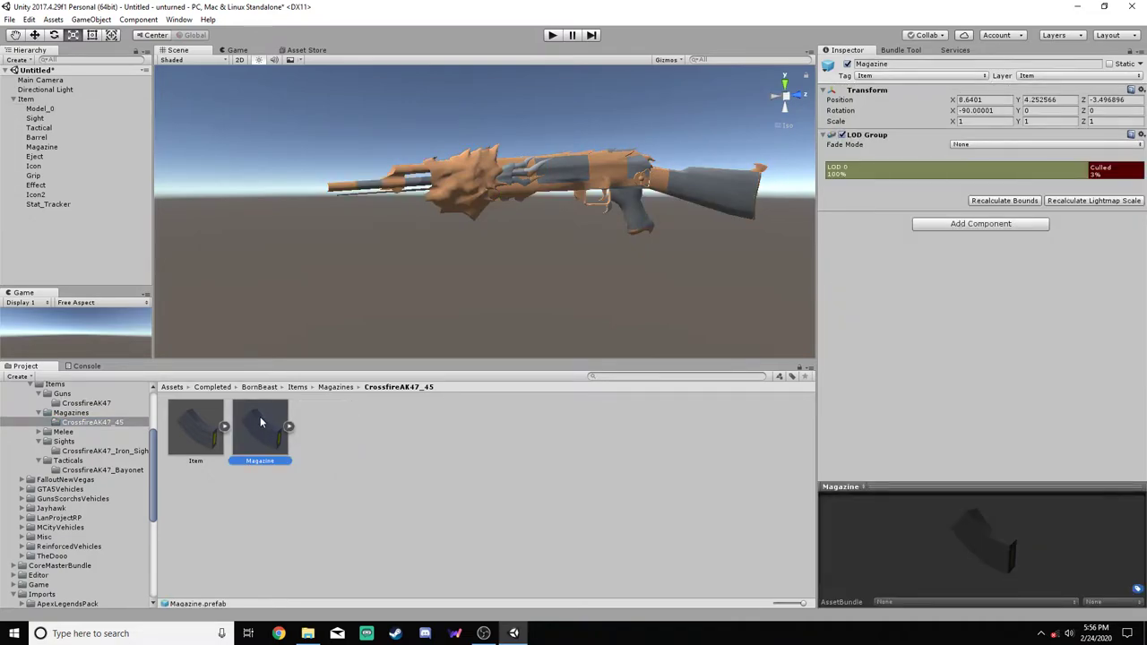
{"action": "left_click_drag", "start_coordinate": [260, 415], "coordinate": [86, 255]}
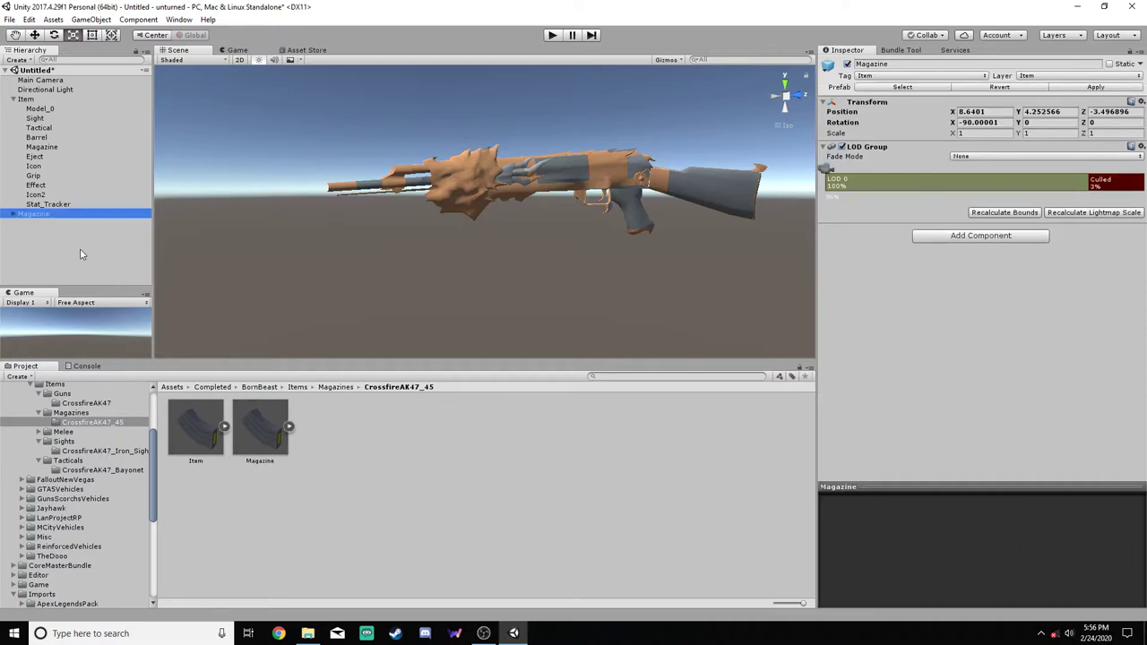
{"action": "left_click", "coordinate": [981, 111]}
{"action": "type", "text": "0"}
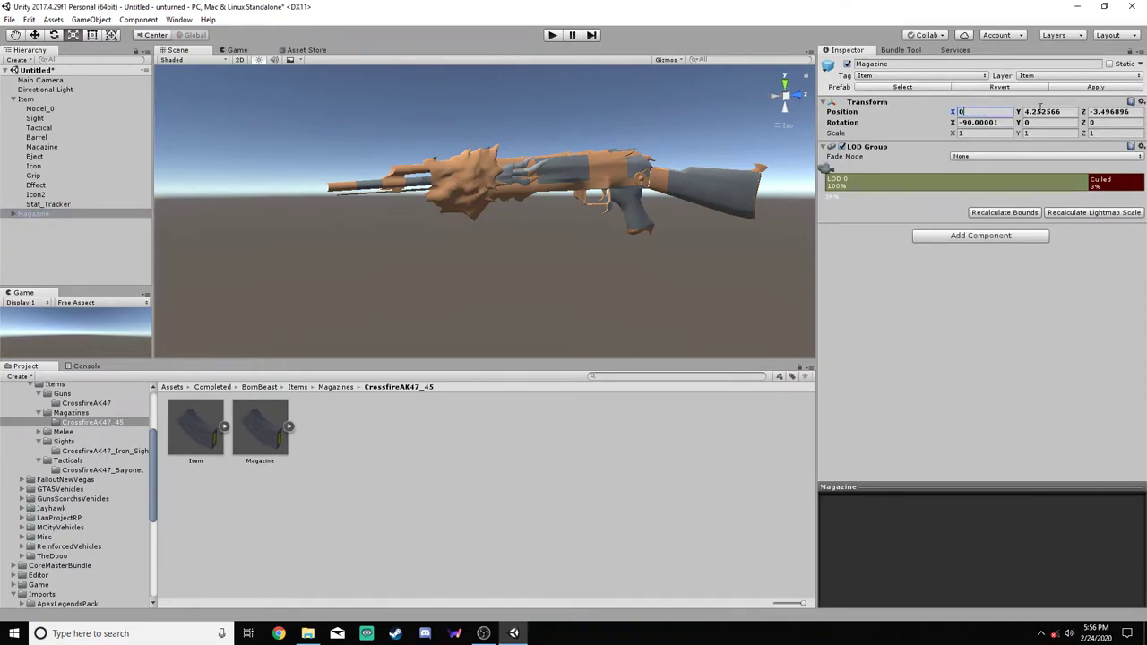
{"action": "key", "text": "Tab"}
{"action": "type", "text": "0"}
{"action": "left_click", "coordinate": [1104, 113]}
{"action": "type", "text": "0"}
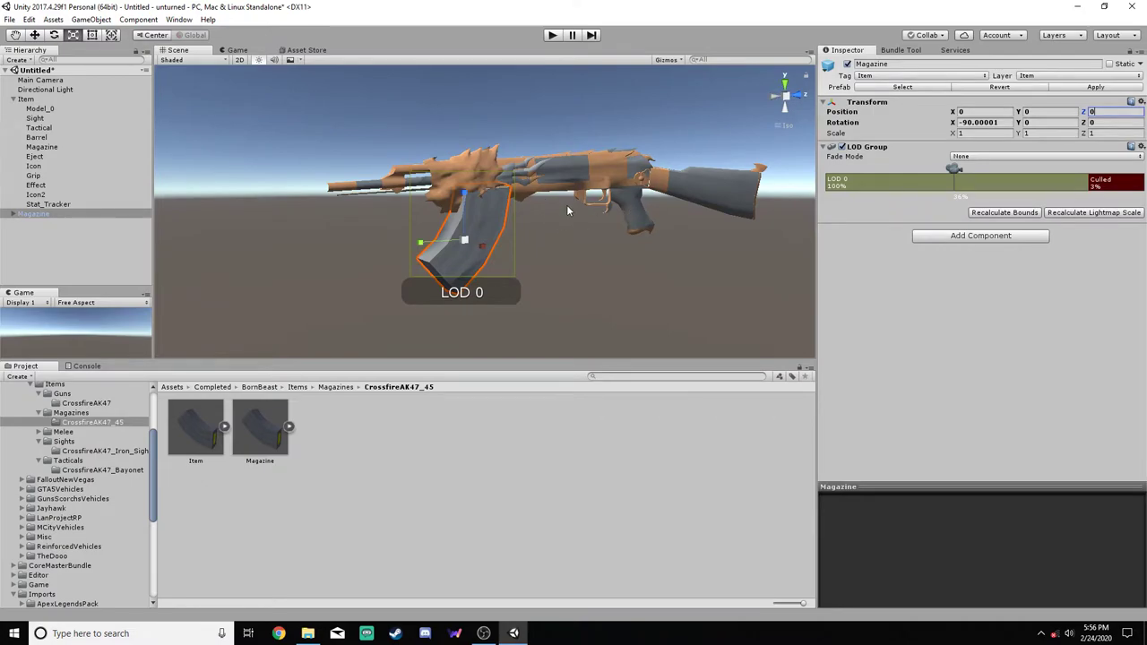
Nest the Magazine prefab under the Item's Magazine hook with Y and Z zeroed
{"action": "left_click_drag", "start_coordinate": [32, 220], "coordinate": [56, 148]}
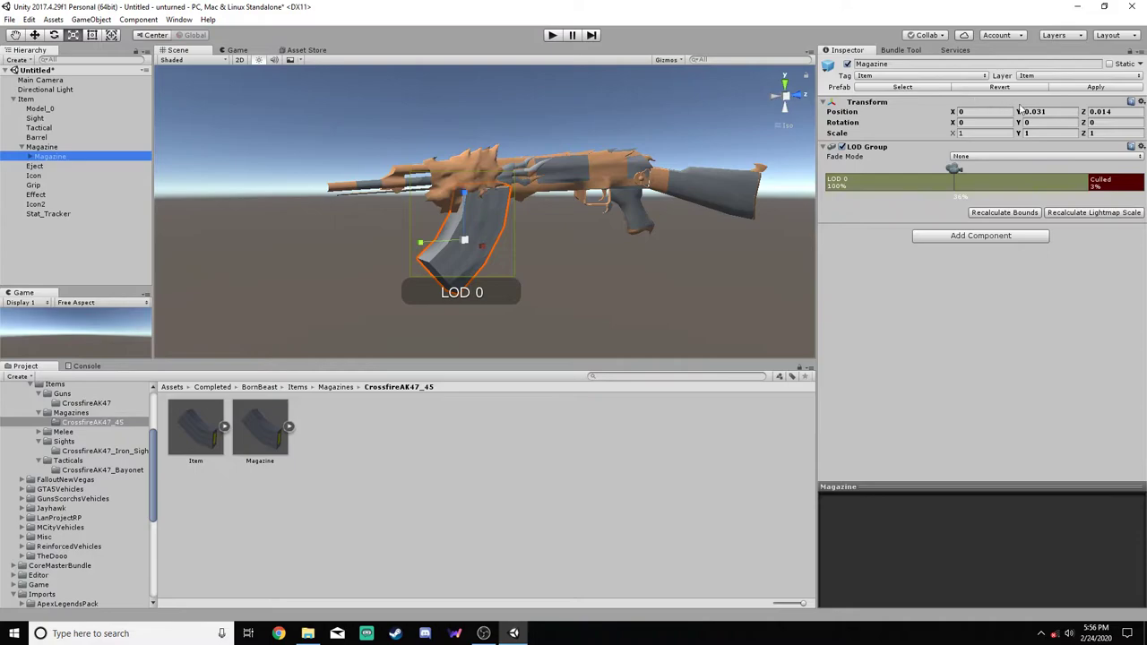
{"action": "left_click", "coordinate": [1048, 109]}
{"action": "type", "text": "0"}
{"action": "left_click", "coordinate": [1124, 111]}
{"action": "type", "text": "0"}
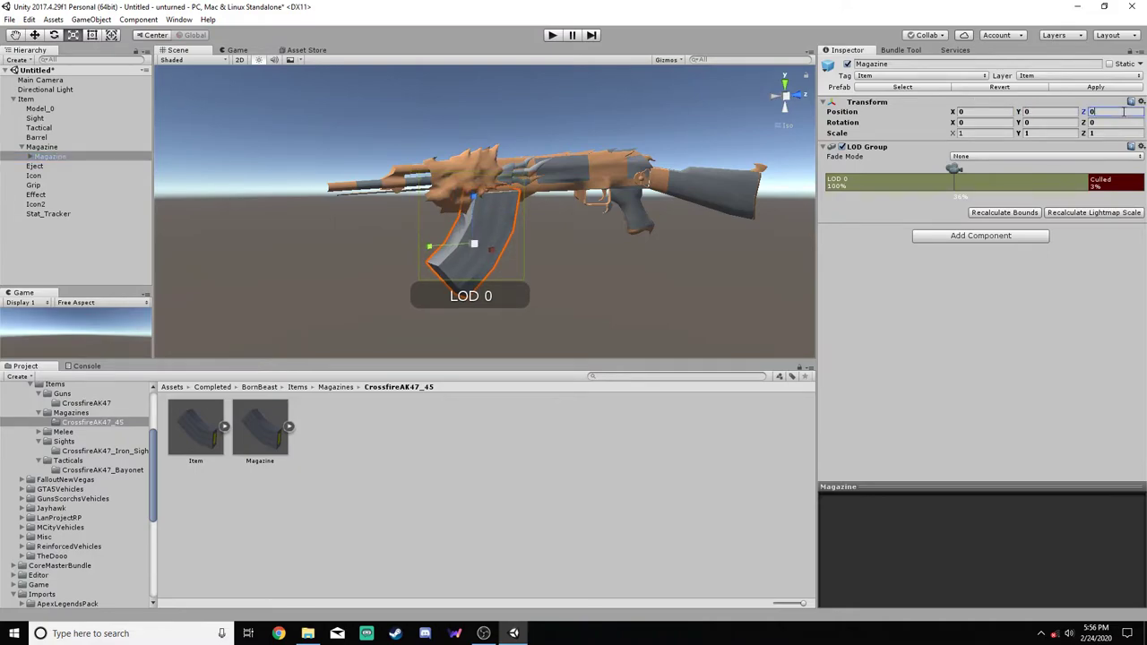
{"action": "left_click_drag", "start_coordinate": [625, 233], "coordinate": [814, 214], "text": "alt"}
{"action": "left_click_drag", "start_coordinate": [941, 215], "coordinate": [645, 188], "text": "alt"}
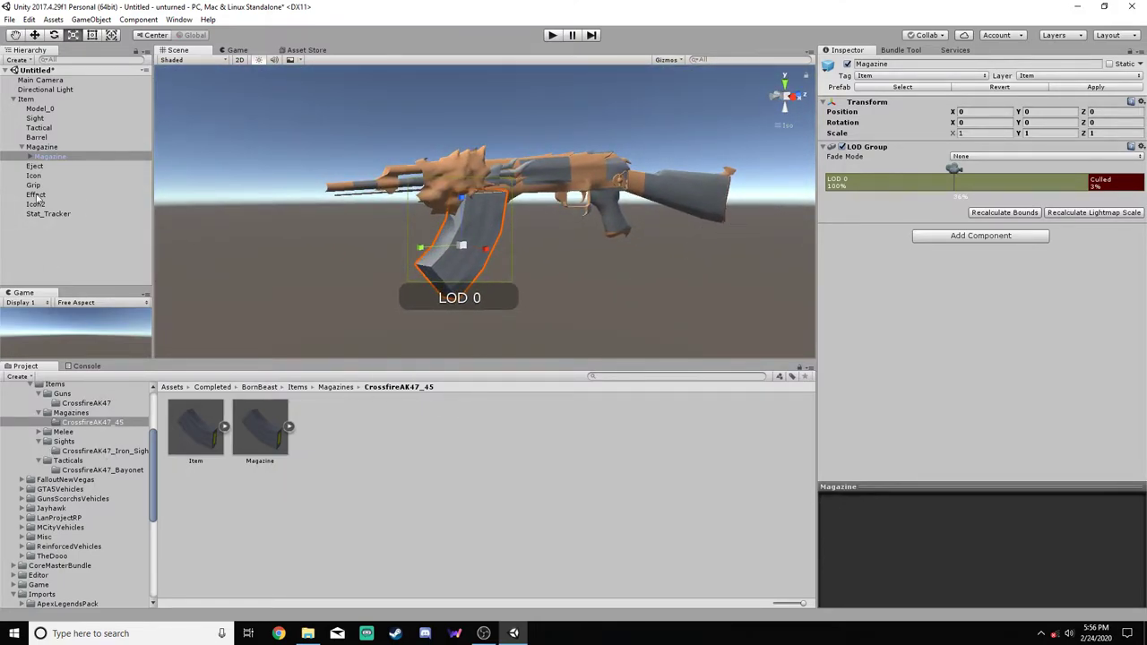
{"action": "left_click", "coordinate": [30, 157]}
Give the magazine's Model_0 the magazine_AK-47-BEAST_CFS_2018.003 mesh from the imported CrossfireAK47_45 folder
{"action": "left_click", "coordinate": [60, 168]}
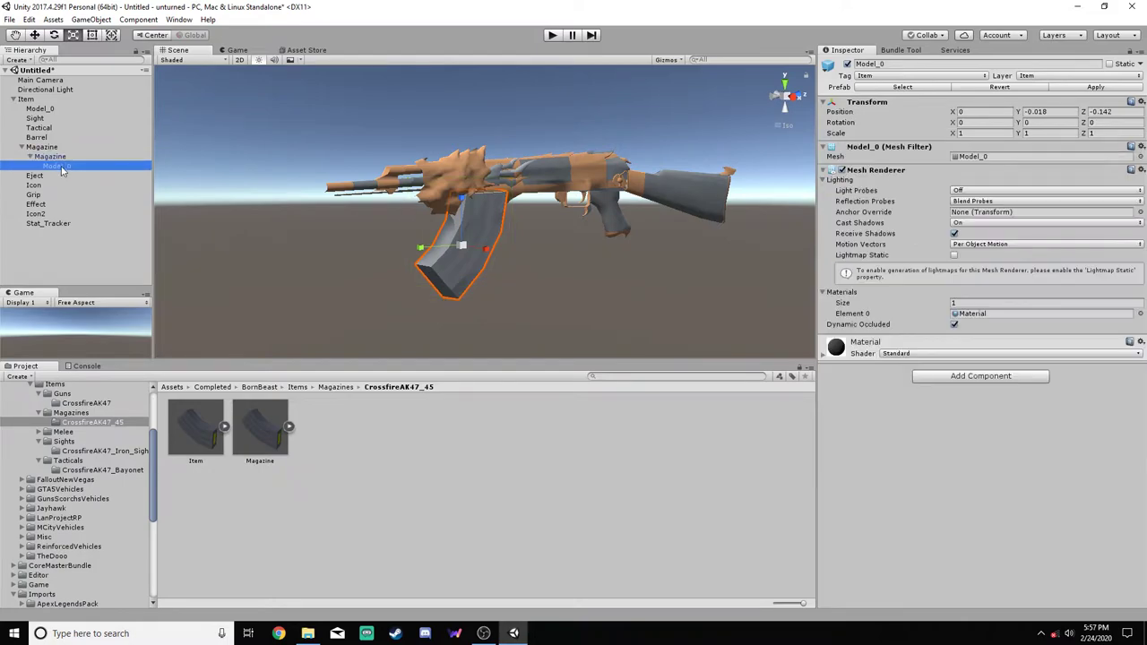
{"action": "left_click_drag", "start_coordinate": [153, 484], "coordinate": [153, 554]}
{"action": "left_click", "coordinate": [113, 482]}
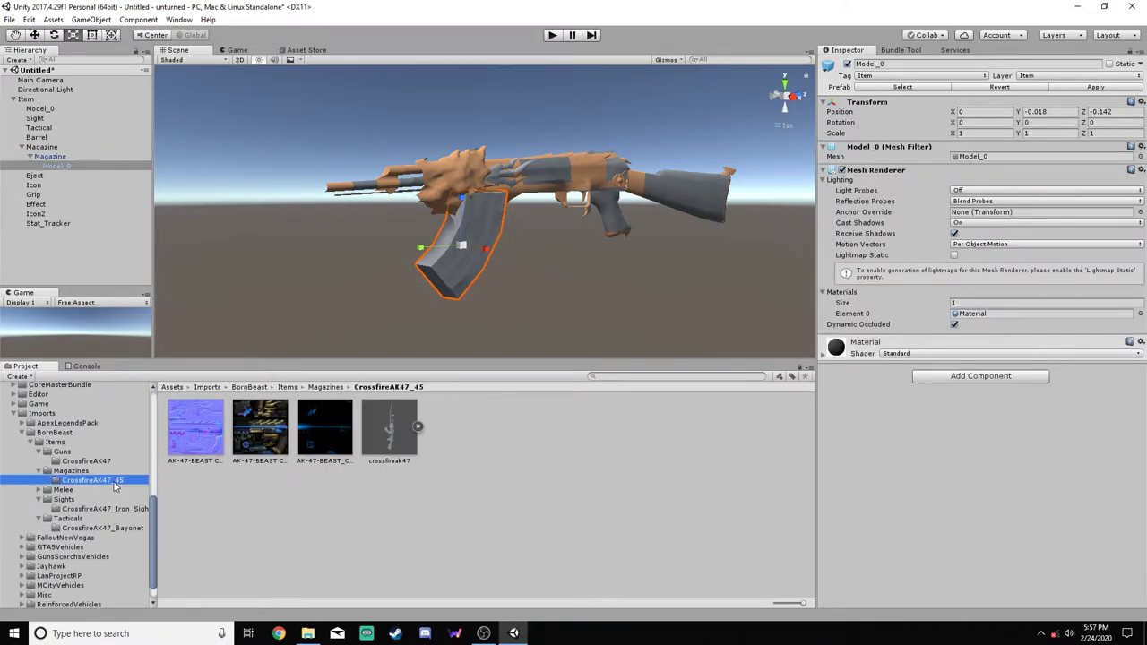
{"action": "left_click", "coordinate": [417, 431]}
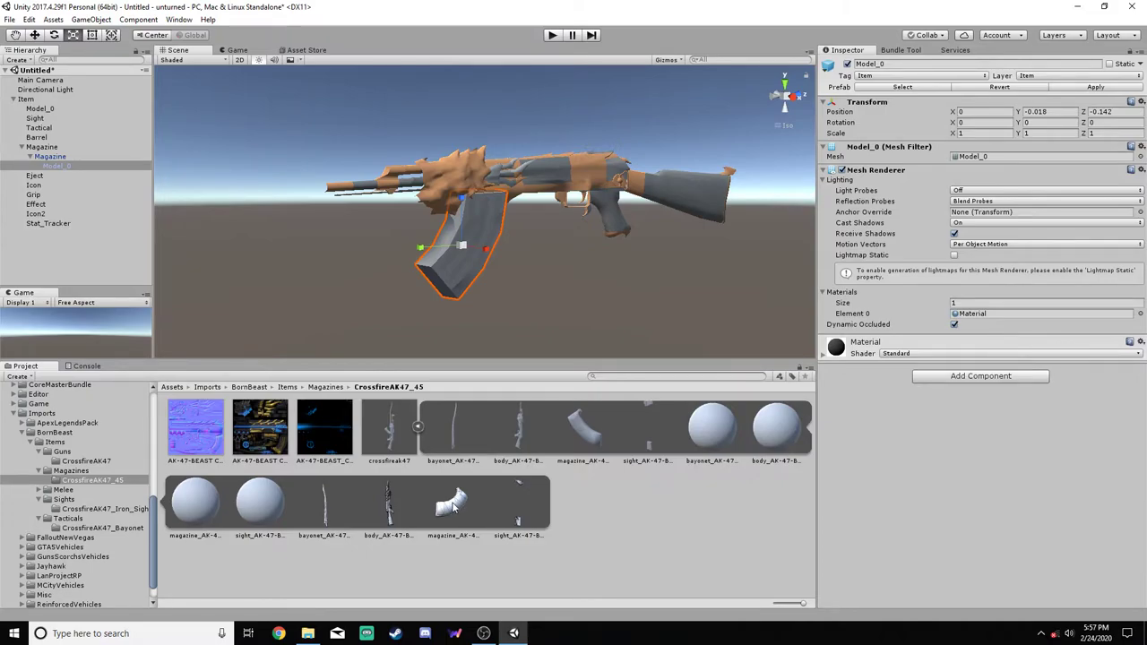
{"action": "left_click_drag", "start_coordinate": [452, 509], "coordinate": [995, 157]}
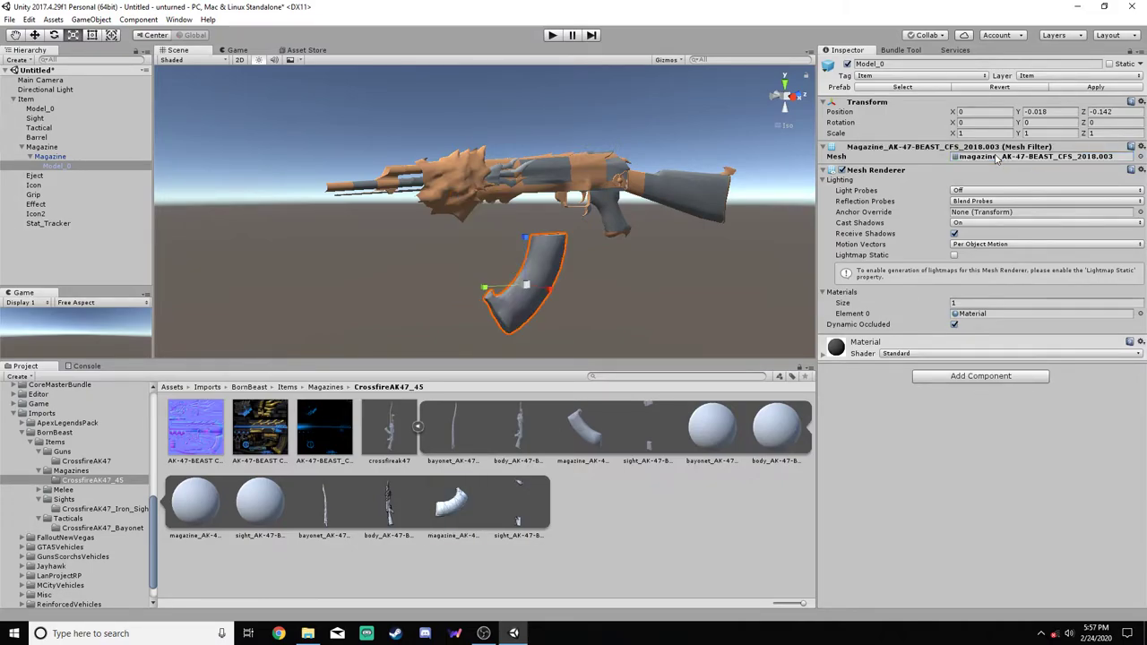
{"action": "left_click_drag", "start_coordinate": [677, 257], "coordinate": [651, 234], "text": "alt"}
Zero the magazine Model_0's Y and Z position so it seats into the rifle
{"action": "left_click", "coordinate": [50, 156]}
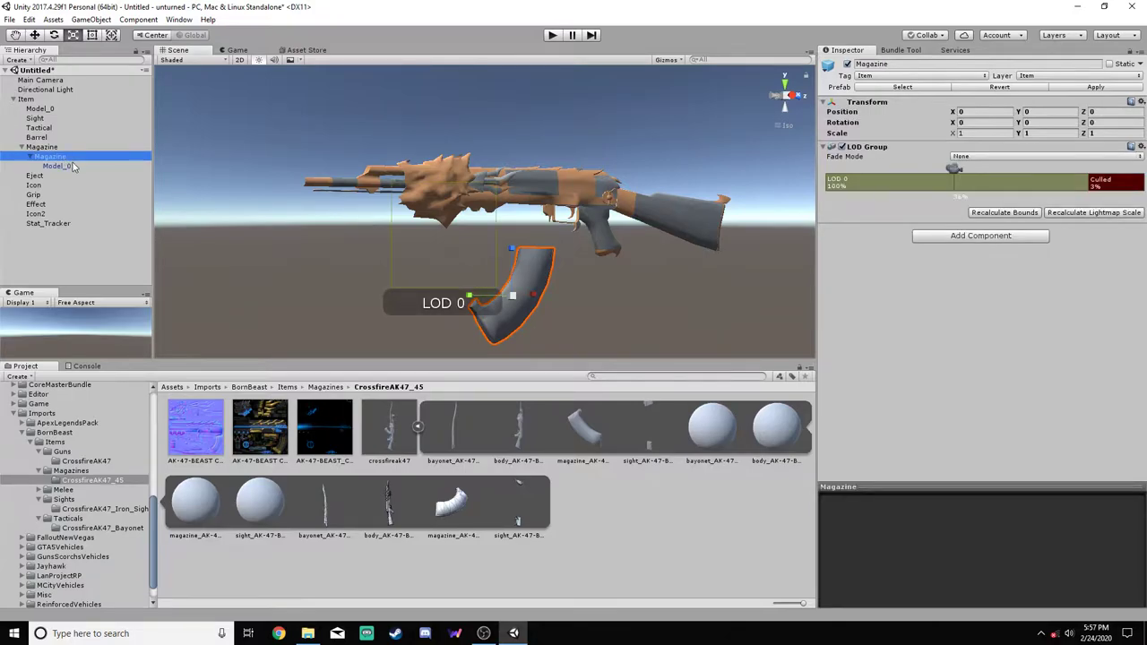
{"action": "left_click", "coordinate": [55, 166]}
{"action": "left_click", "coordinate": [1054, 111]}
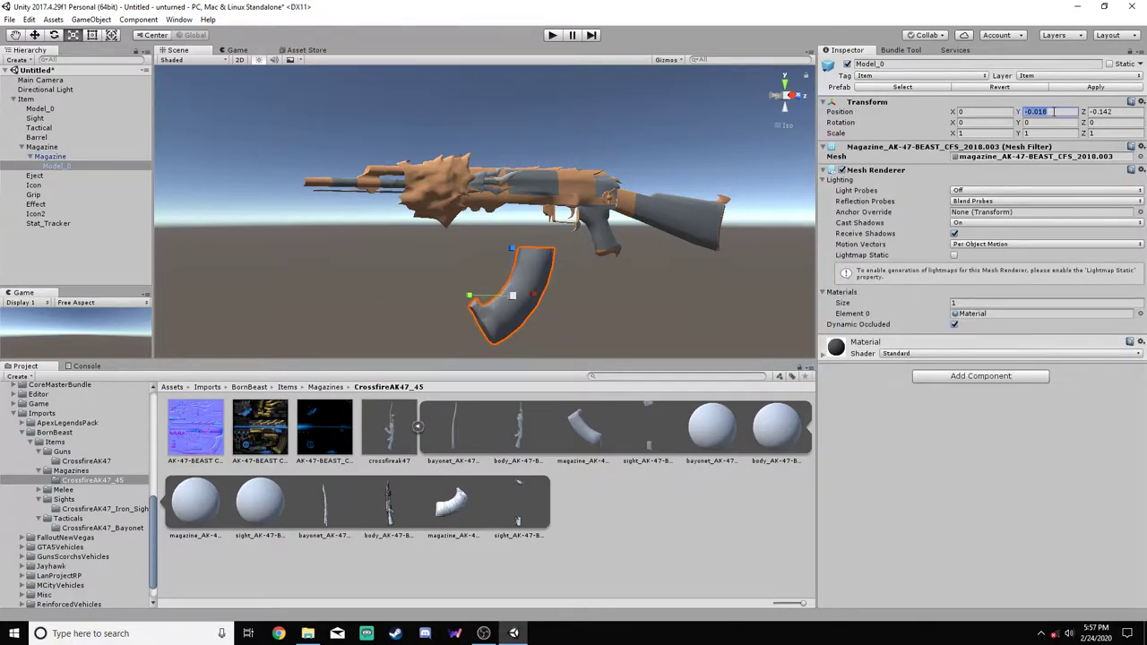
{"action": "type", "text": "0"}
{"action": "left_click", "coordinate": [1111, 111]}
{"action": "type", "text": "0"}
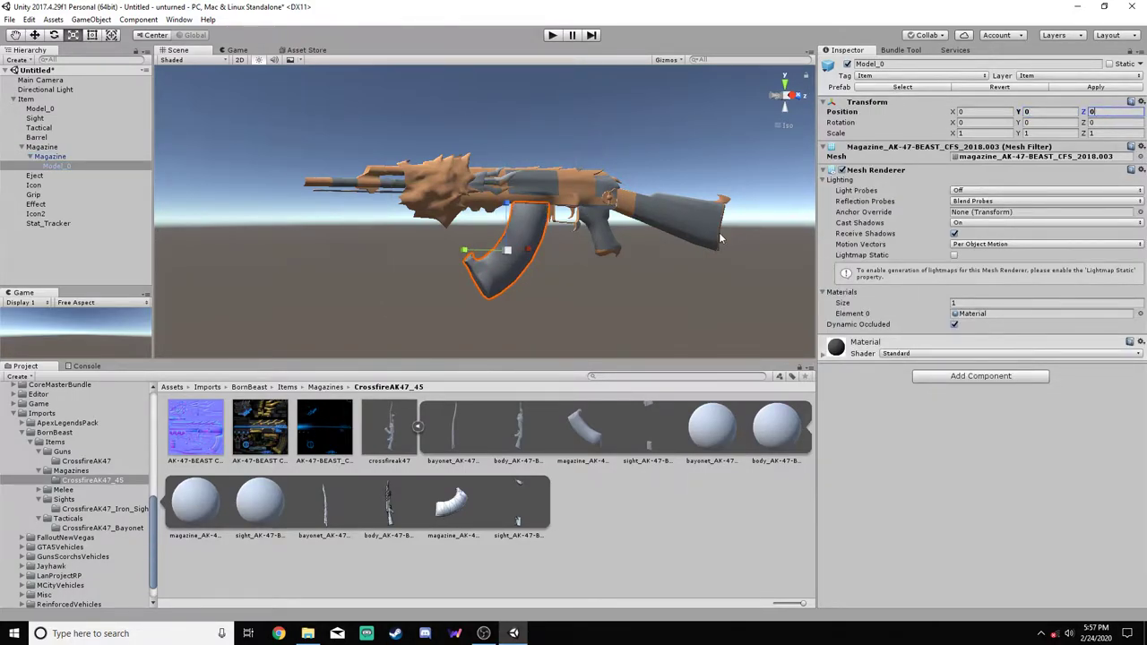
{"action": "left_click_drag", "start_coordinate": [722, 238], "coordinate": [78, 168], "text": "alt"}
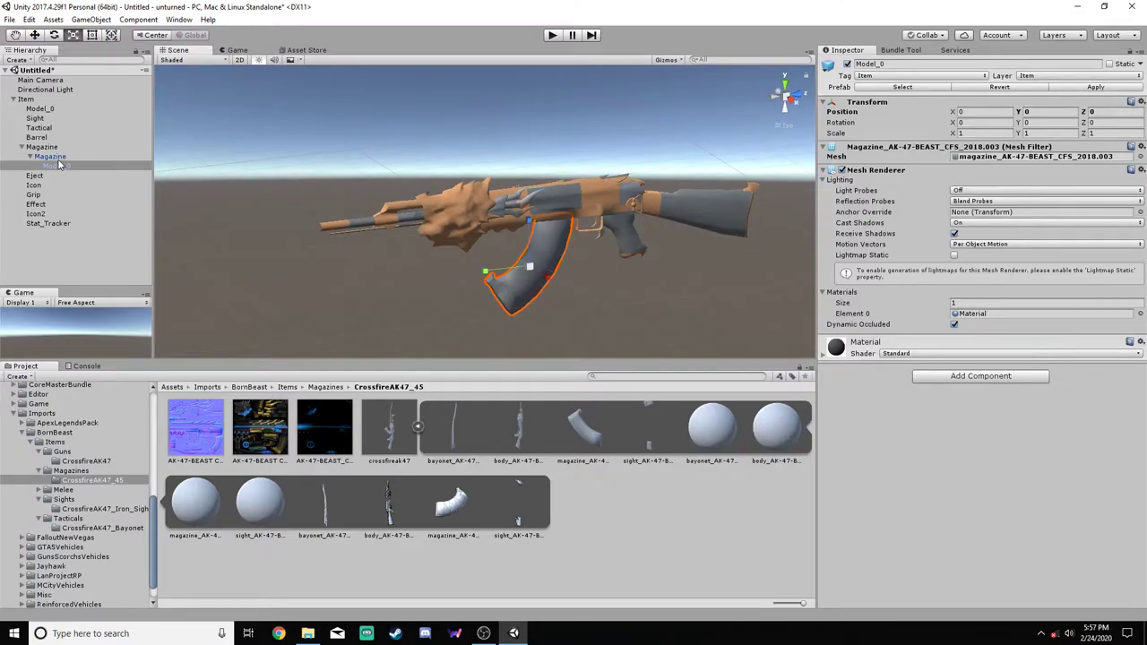
{"action": "left_click", "coordinate": [56, 157]}
{"action": "left_click", "coordinate": [52, 148]}
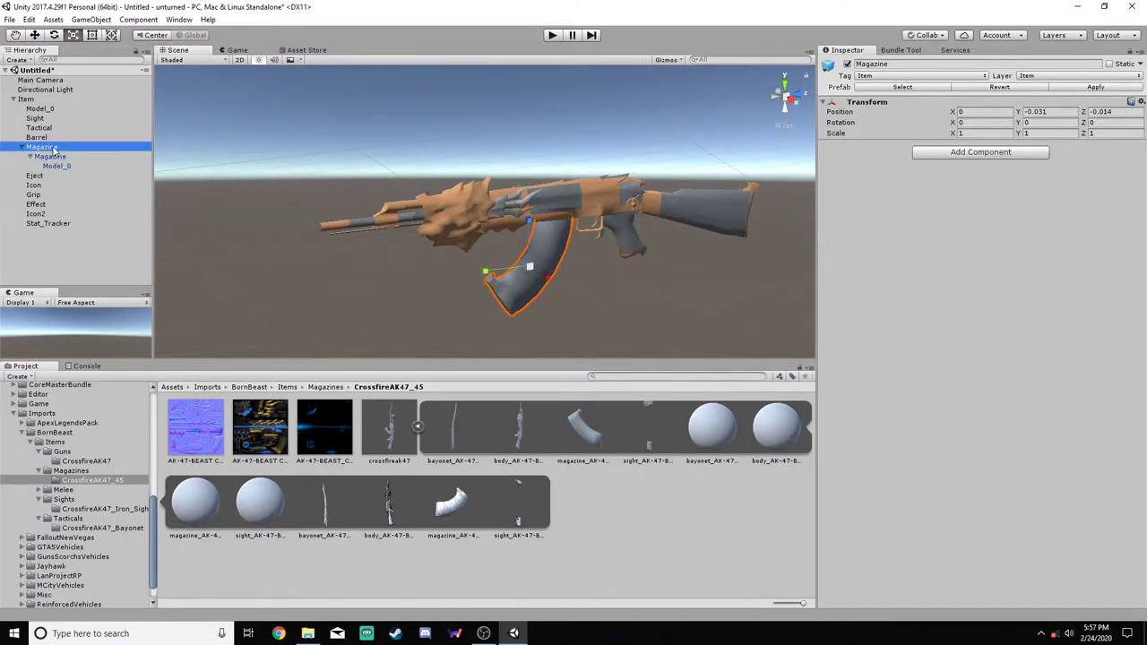
{"action": "left_click_drag", "start_coordinate": [268, 229], "coordinate": [289, 310], "text": "alt"}
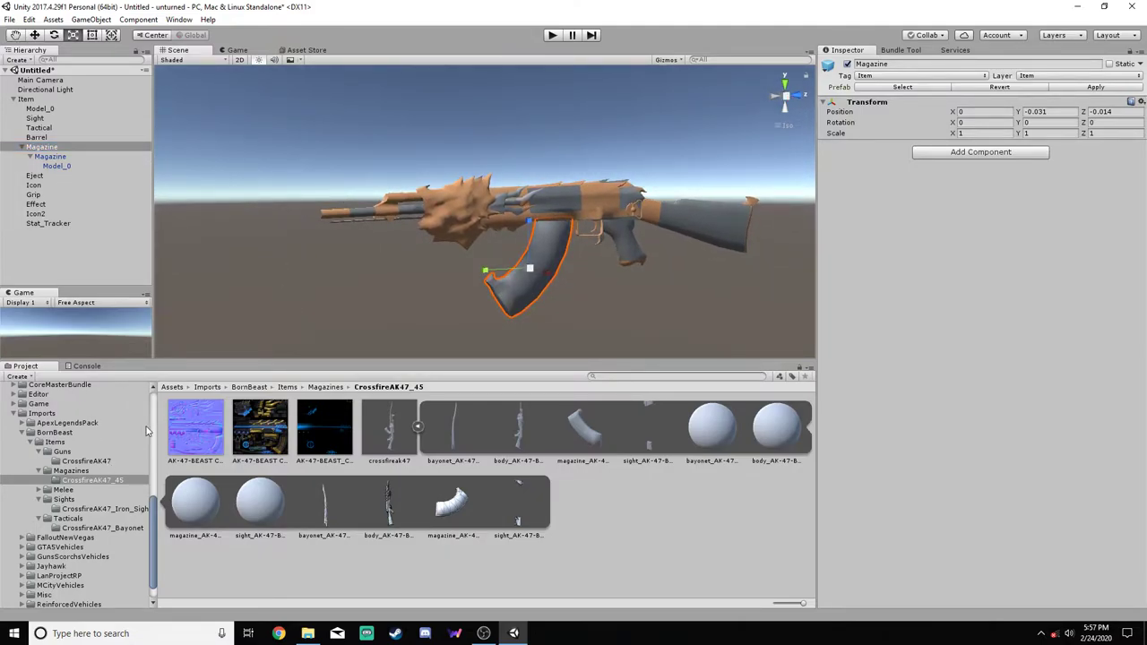
Place the Iron_Sights Sight prefab under the item's Sight hook at Position 0, 0, 0
{"action": "left_click_drag", "start_coordinate": [155, 513], "coordinate": [155, 431]}
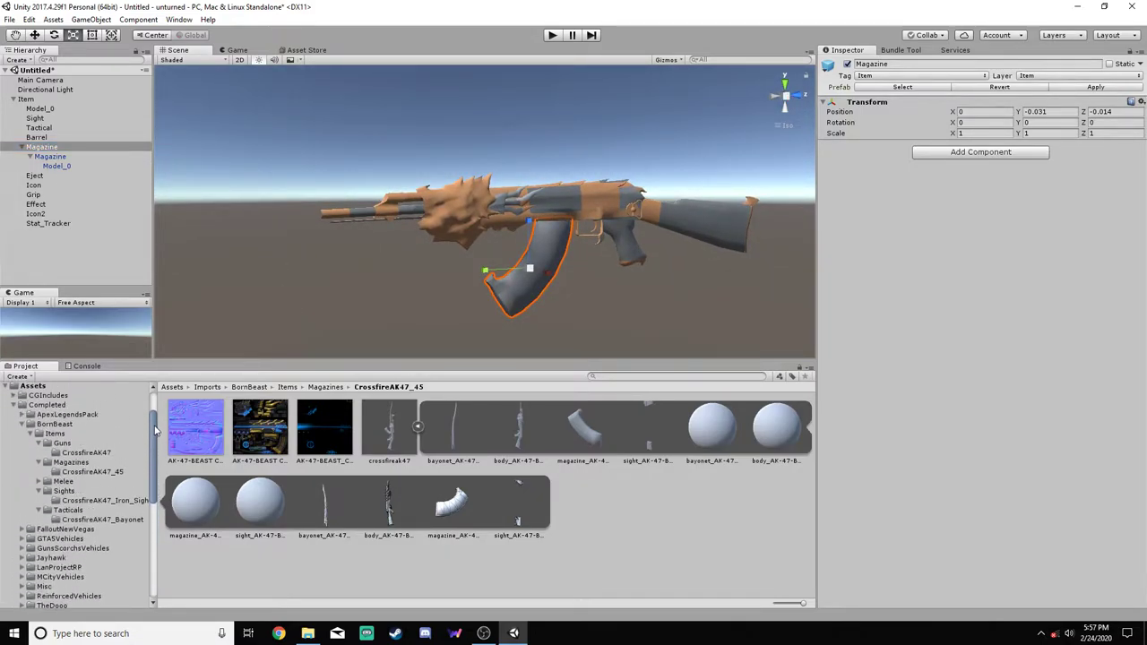
{"action": "left_click", "coordinate": [107, 501]}
{"action": "left_click", "coordinate": [224, 427]}
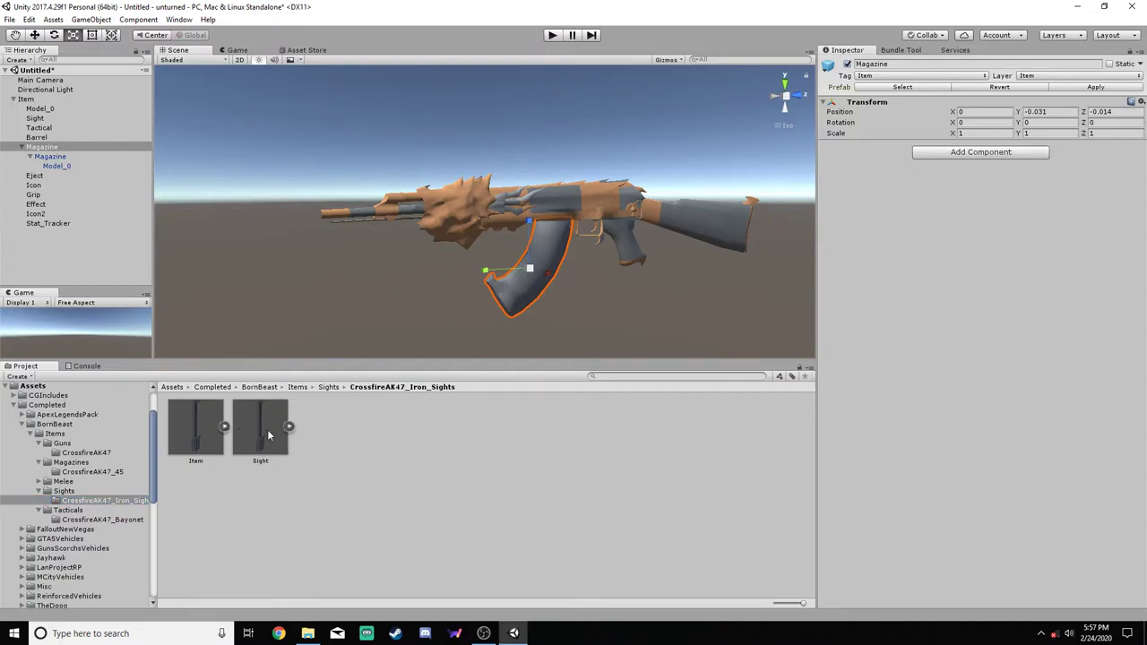
{"action": "left_click_drag", "start_coordinate": [259, 429], "coordinate": [46, 121]}
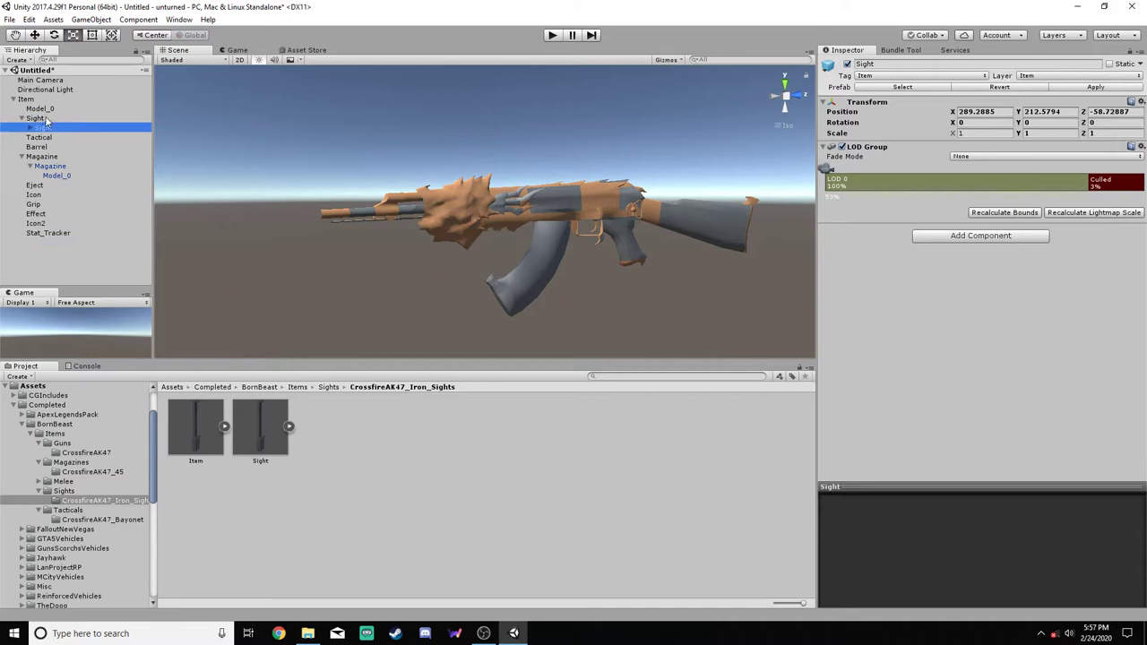
{"action": "left_click", "coordinate": [981, 111]}
{"action": "type", "text": "0"}
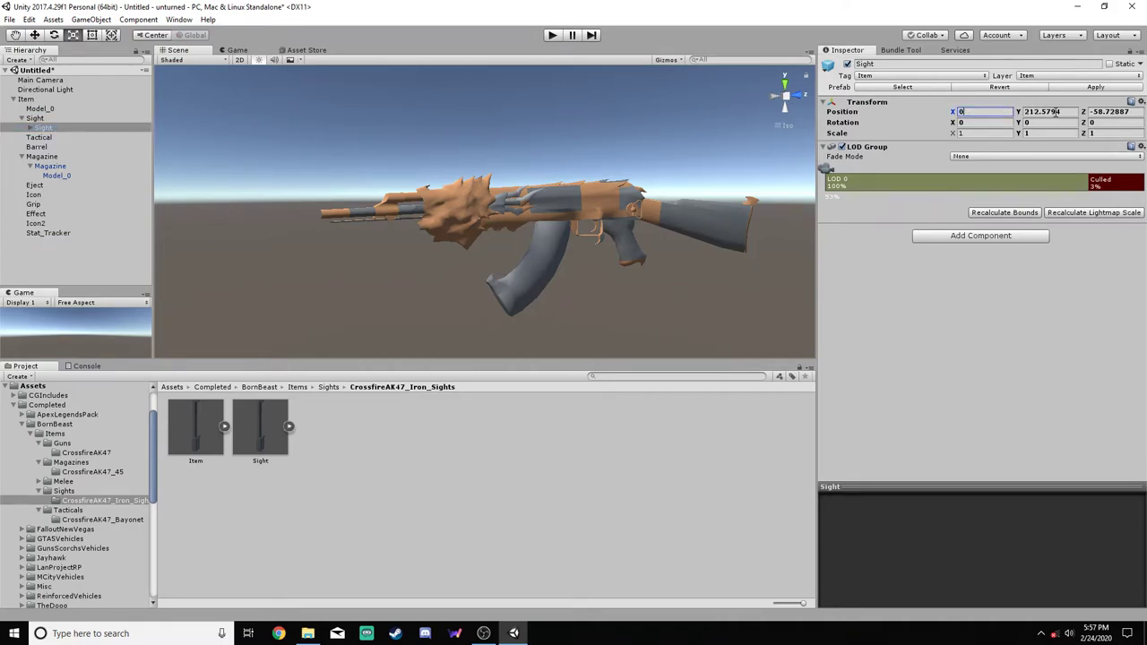
{"action": "left_click", "coordinate": [1056, 111]}
{"action": "type", "text": "0"}
{"action": "left_click", "coordinate": [1116, 111]}
{"action": "type", "text": "0"}
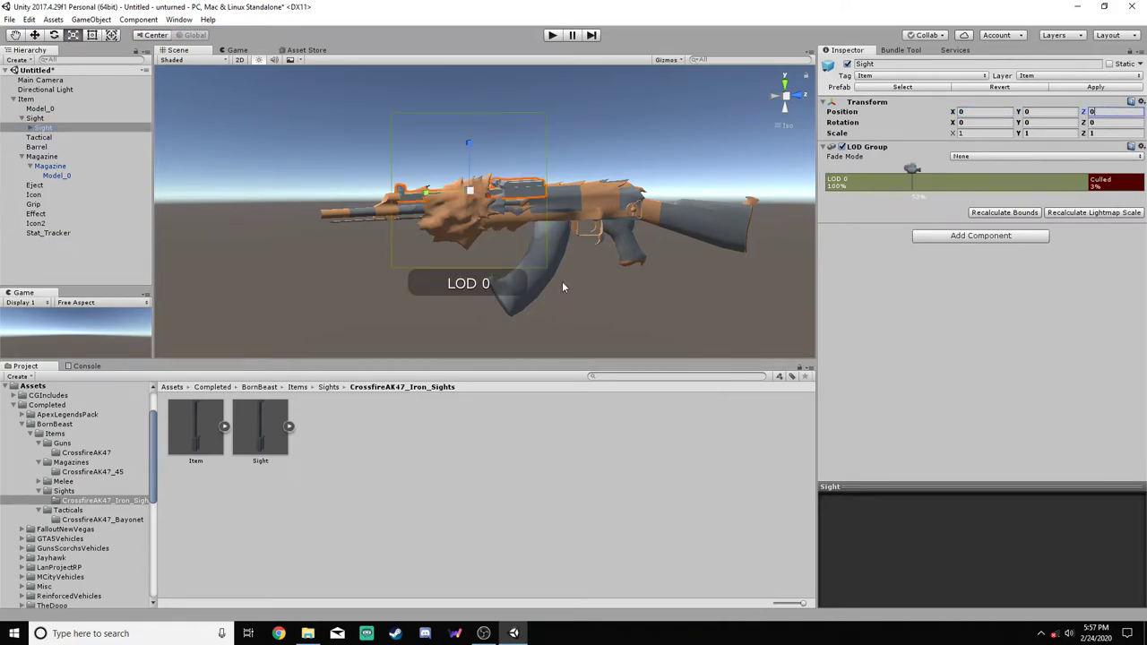
Move the sight's Aim object out of Model_0, then undo that change
{"action": "left_click", "coordinate": [43, 129]}
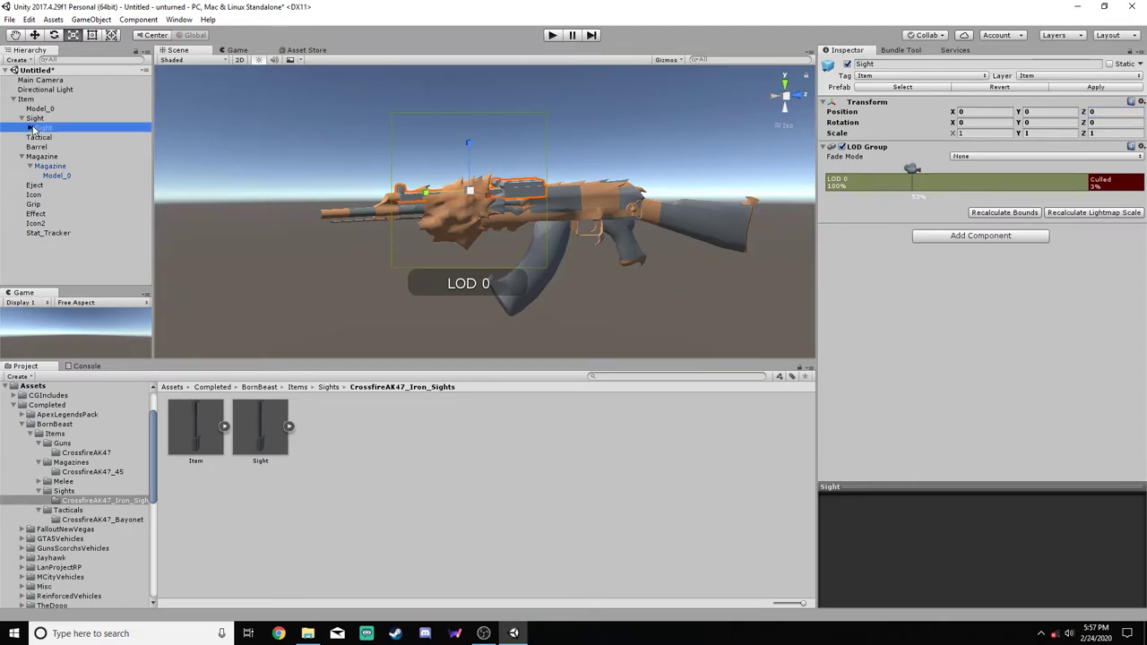
{"action": "left_click", "coordinate": [30, 127]}
{"action": "left_click", "coordinate": [38, 137]}
{"action": "left_click", "coordinate": [60, 147]}
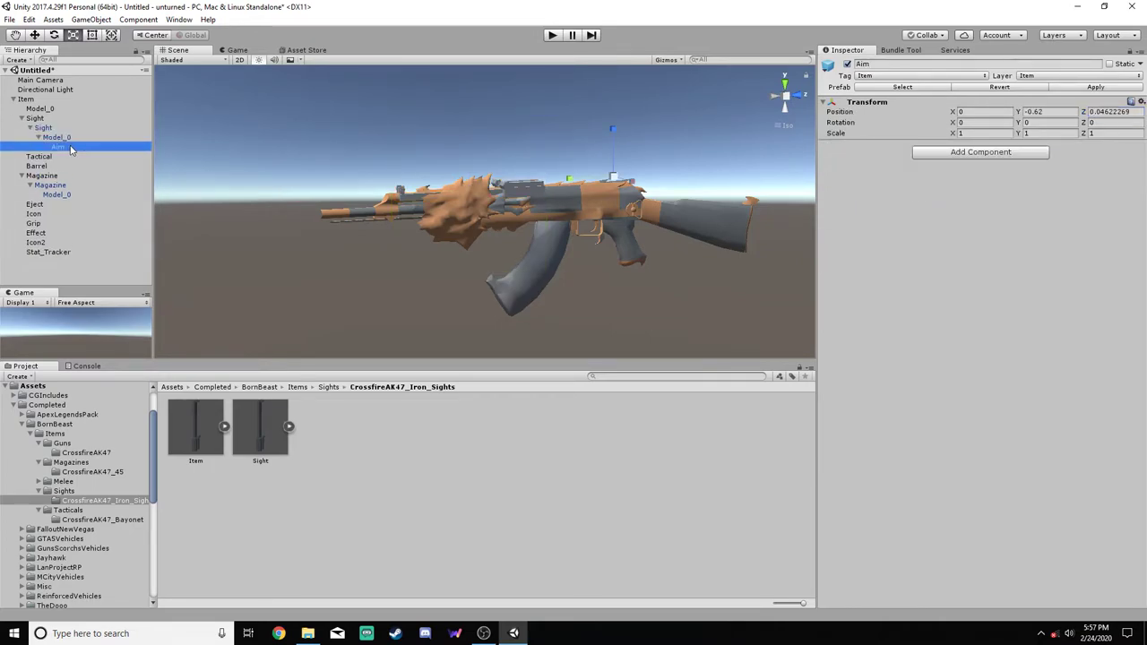
{"action": "left_click_drag", "start_coordinate": [62, 152], "coordinate": [57, 133]}
{"action": "left_click", "coordinate": [607, 344]}
{"action": "left_click", "coordinate": [56, 147]}
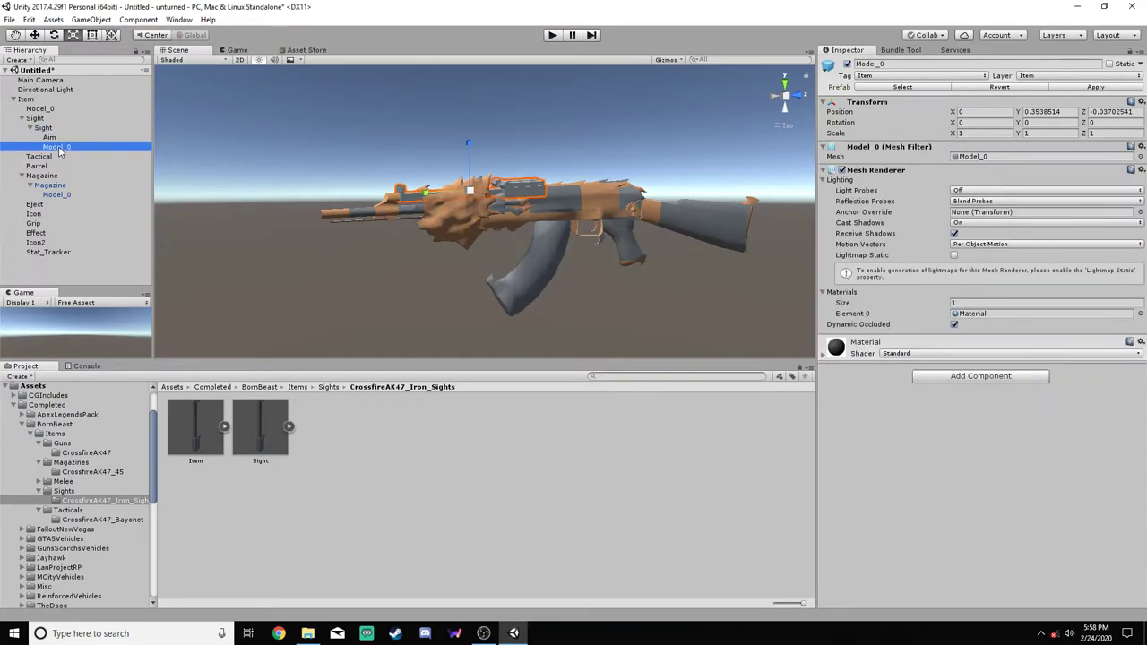
{"action": "right_click", "coordinate": [56, 148]}
{"action": "key", "text": "Escape"}
{"action": "key", "text": "ctrl+z"}
{"action": "key", "text": "ctrl+z"}
{"action": "key", "text": "ctrl+z"}
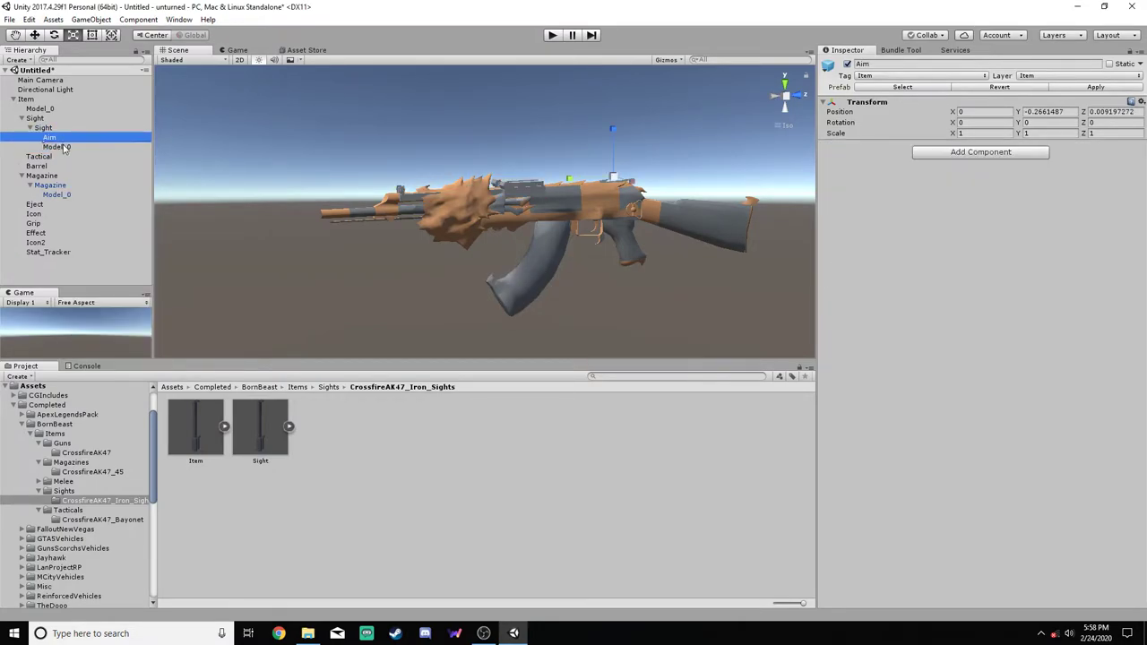
Set the sight Model_0's Y position to 0 and start editing Z
{"action": "left_click", "coordinate": [1059, 112]}
{"action": "type", "text": "0"}
{"action": "left_click", "coordinate": [1111, 112]}
{"action": "type", "text": "0"}
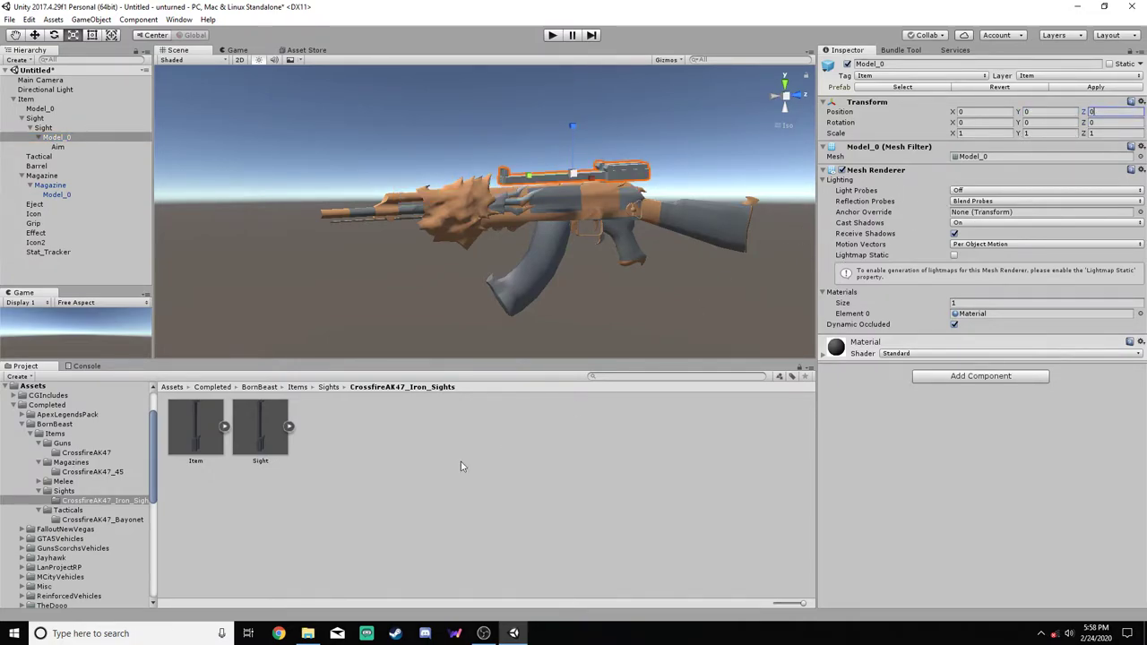
{"action": "scroll", "coordinate": [107, 502], "scroll_direction": "down", "scroll_amount": 6}
Assign the sight_AK-47-BEAST_CFS_2018.002 mesh from crossfireak47 to the sight's Model_0 Mesh Filter
{"action": "left_click", "coordinate": [119, 526]}
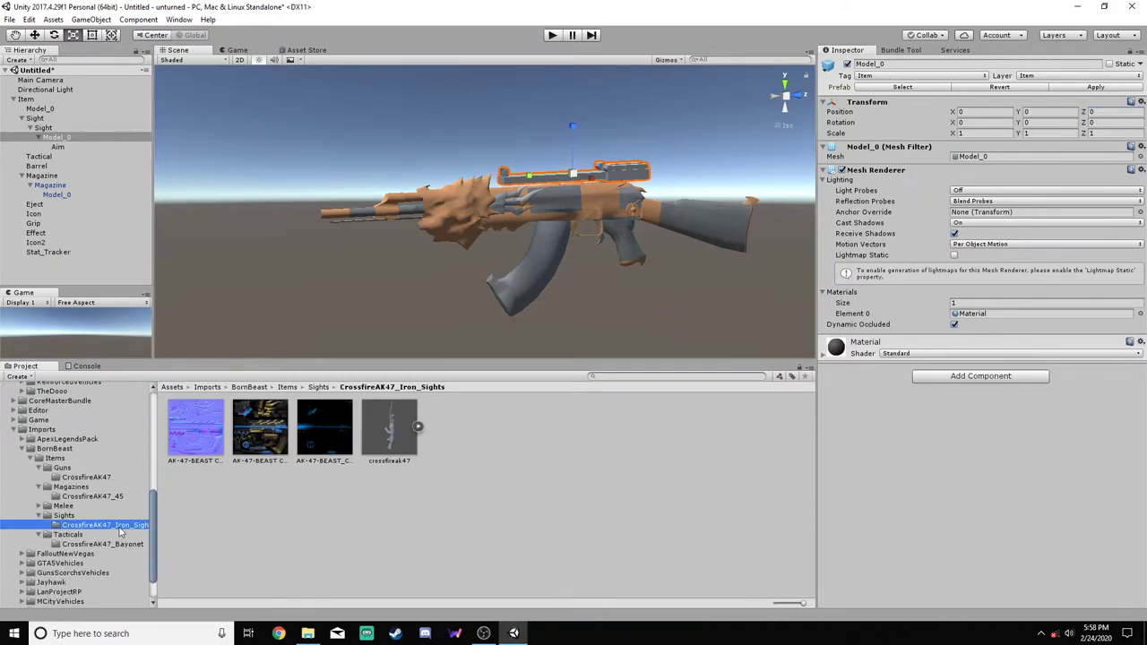
{"action": "left_click", "coordinate": [418, 426]}
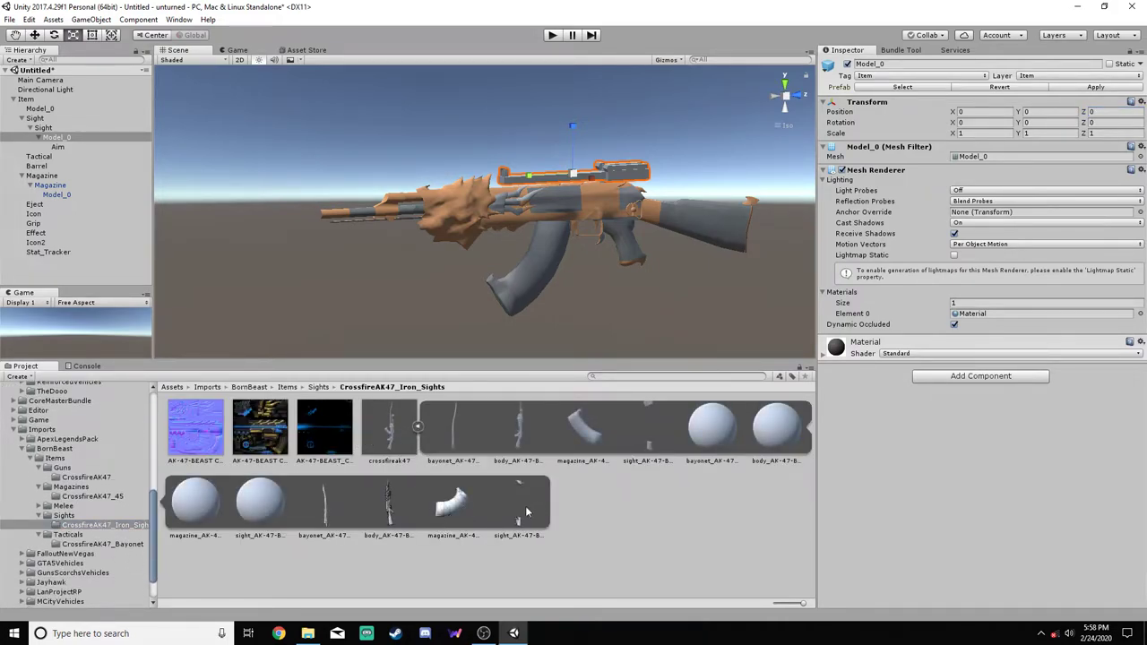
{"action": "left_click_drag", "start_coordinate": [526, 511], "coordinate": [993, 161]}
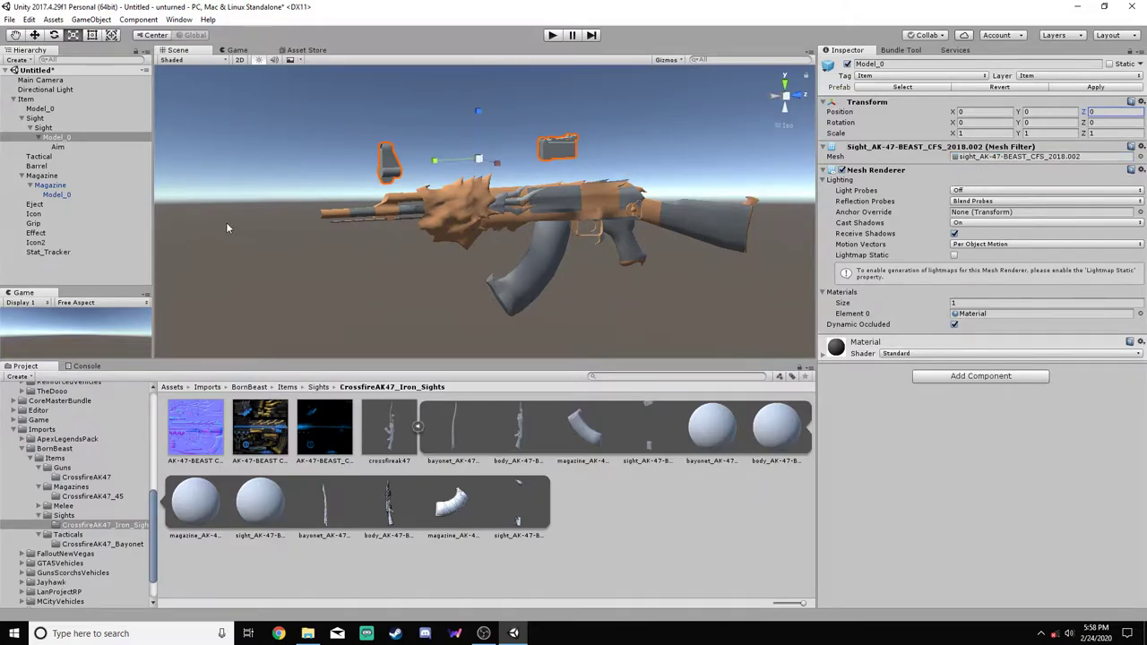
Inspect the Sight hierarchy by selecting Aim, Model_0, and the inner and outer Sight objects
{"action": "left_click", "coordinate": [57, 147]}
{"action": "left_click", "coordinate": [57, 137]}
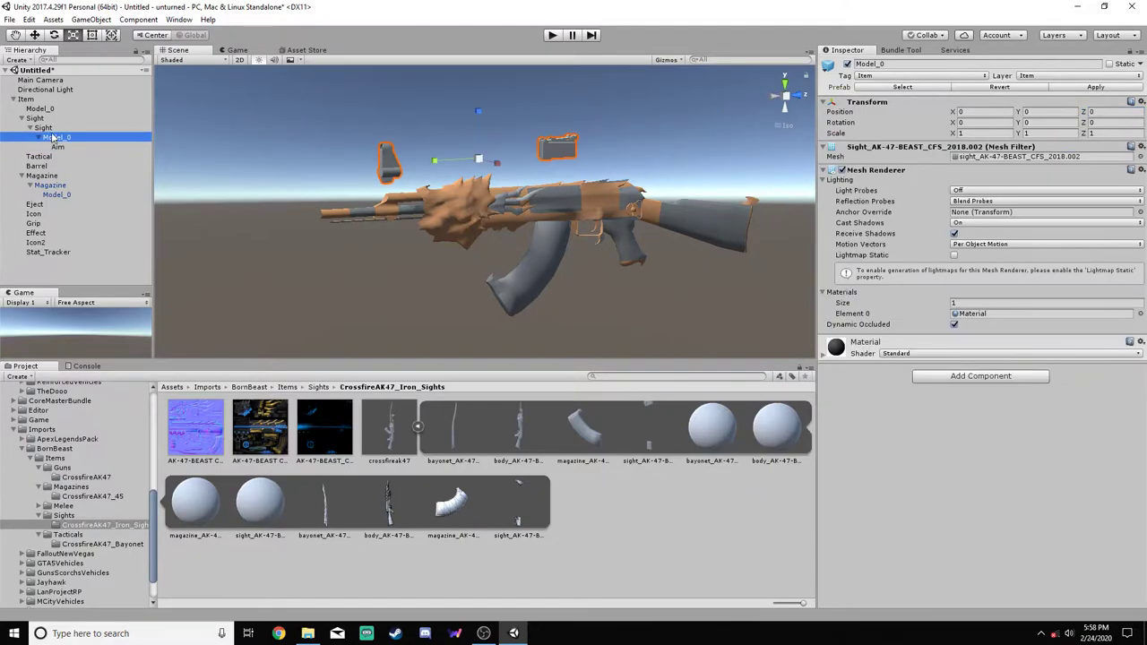
{"action": "left_click", "coordinate": [47, 129]}
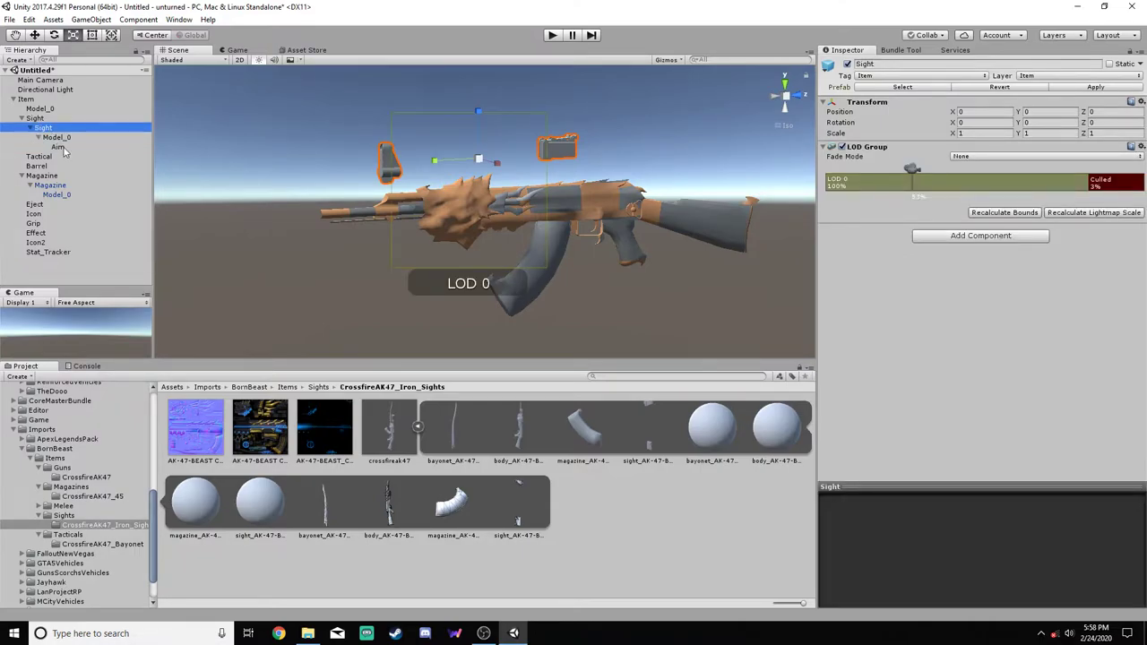
{"action": "left_click", "coordinate": [56, 137]}
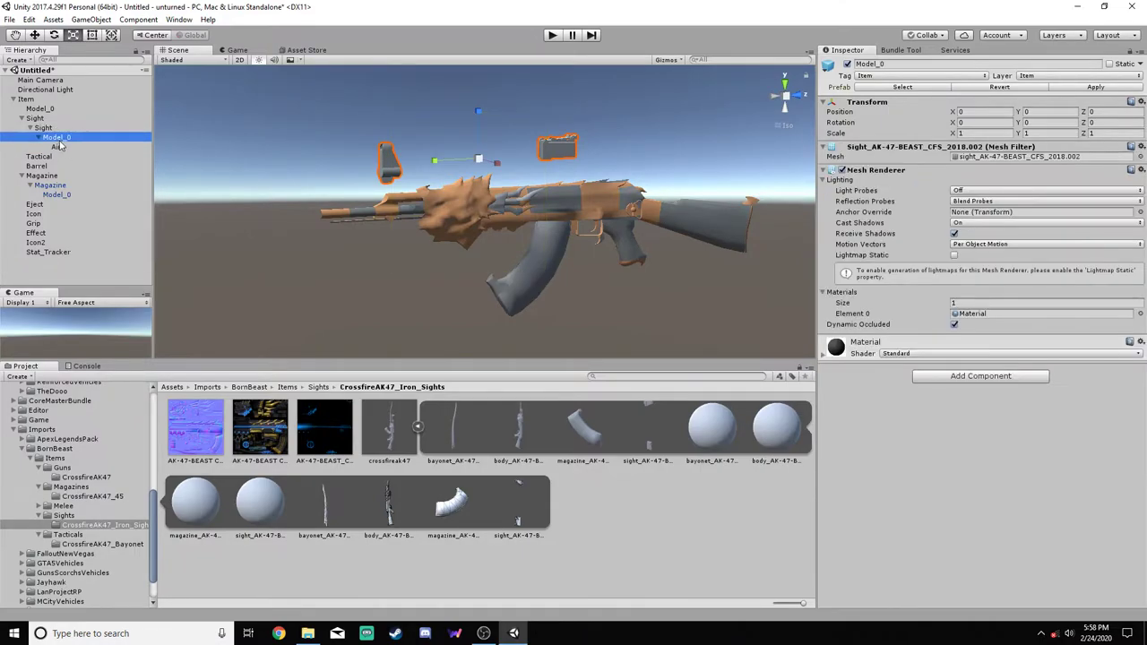
{"action": "left_click", "coordinate": [60, 147]}
{"action": "left_click", "coordinate": [43, 129]}
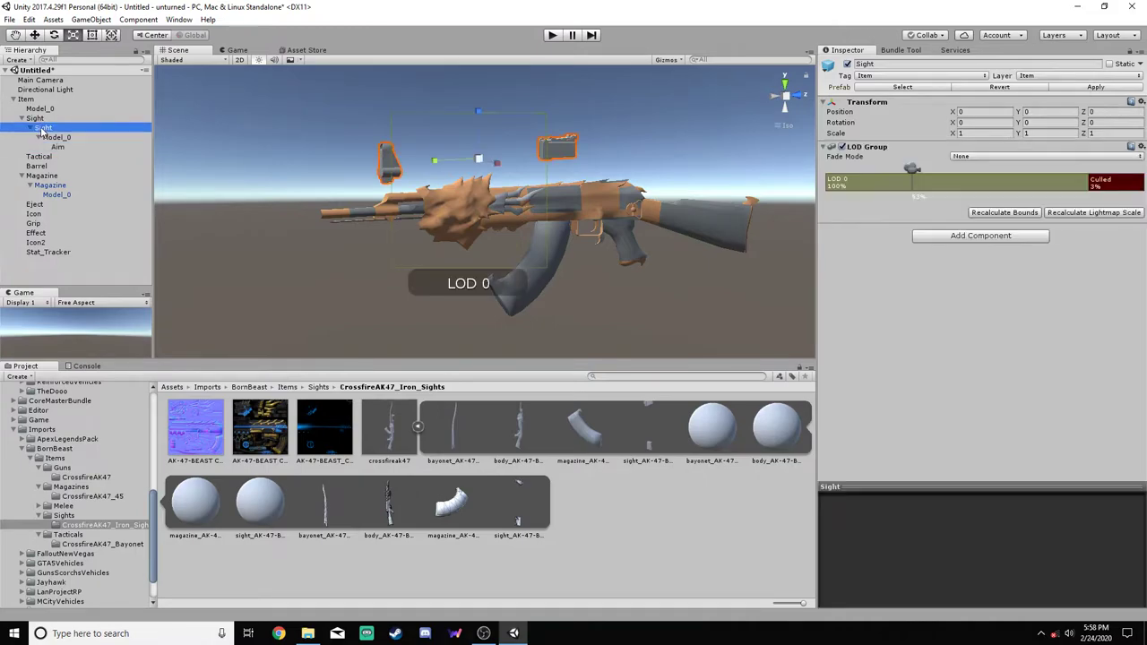
{"action": "left_click", "coordinate": [43, 120]}
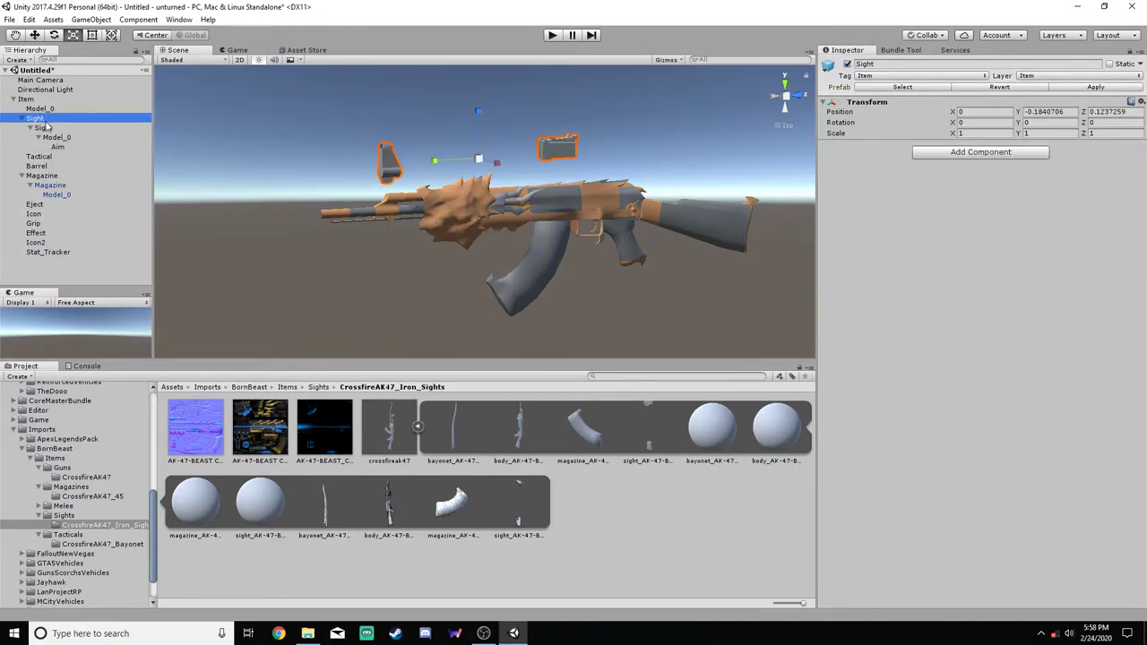
{"action": "left_click", "coordinate": [44, 128]}
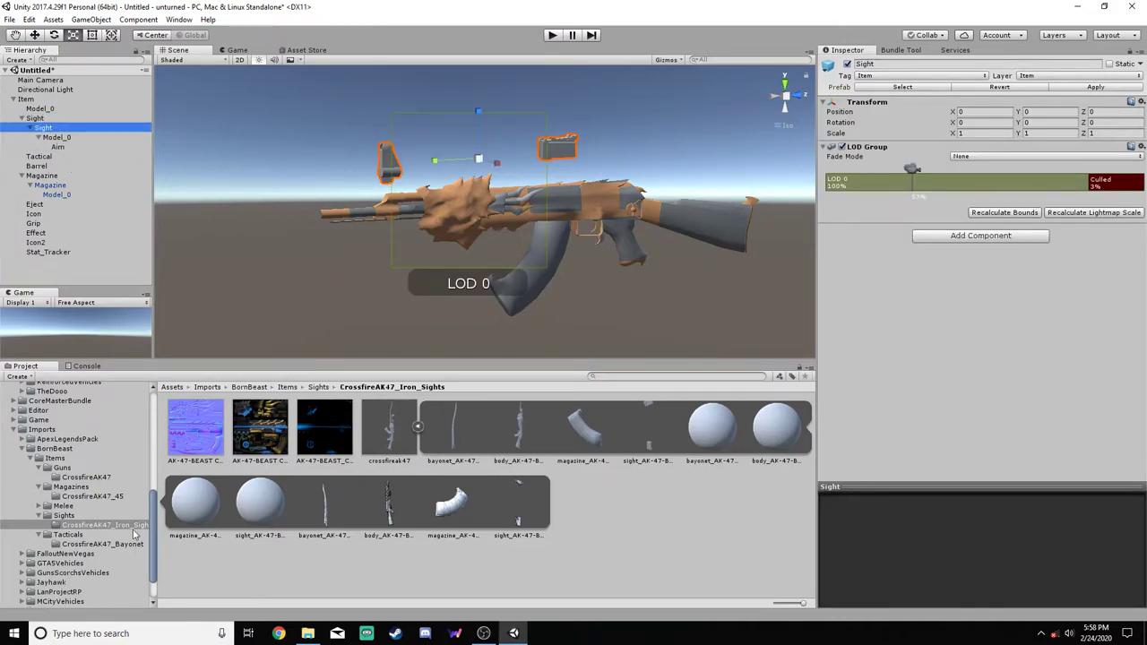
{"action": "left_click_drag", "start_coordinate": [154, 502], "coordinate": [141, 448]}
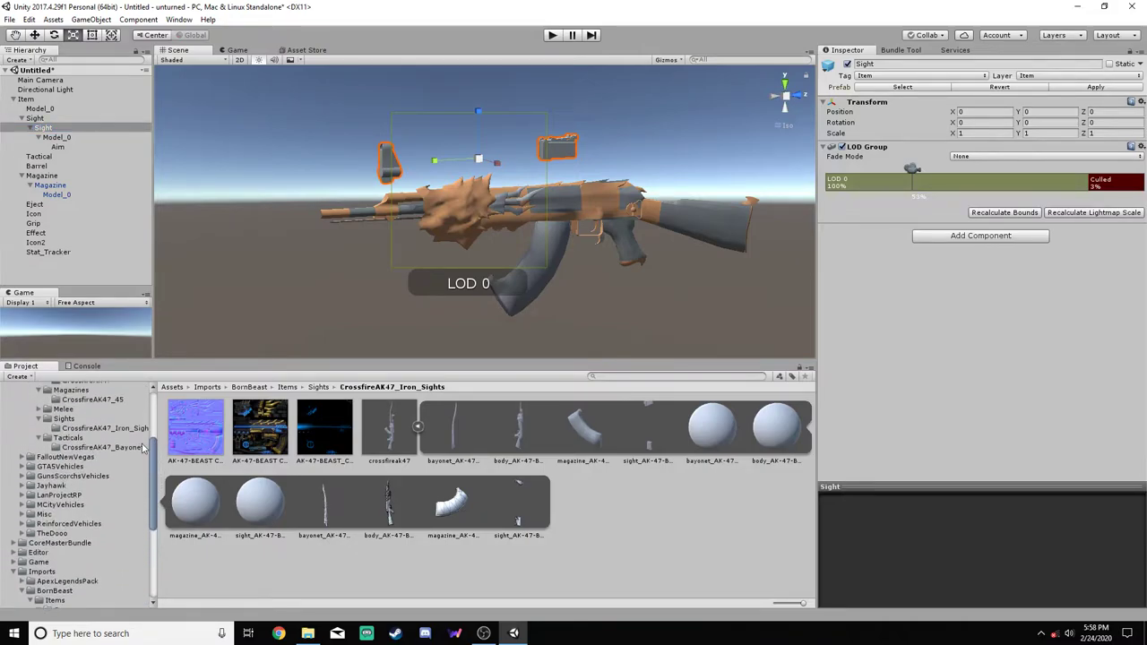
Add the CrossfireAK47_Bayonet Tactical prefab under Tactical and delete its Model_1
{"action": "left_click", "coordinate": [120, 447]}
{"action": "left_click_drag", "start_coordinate": [268, 439], "coordinate": [56, 156]}
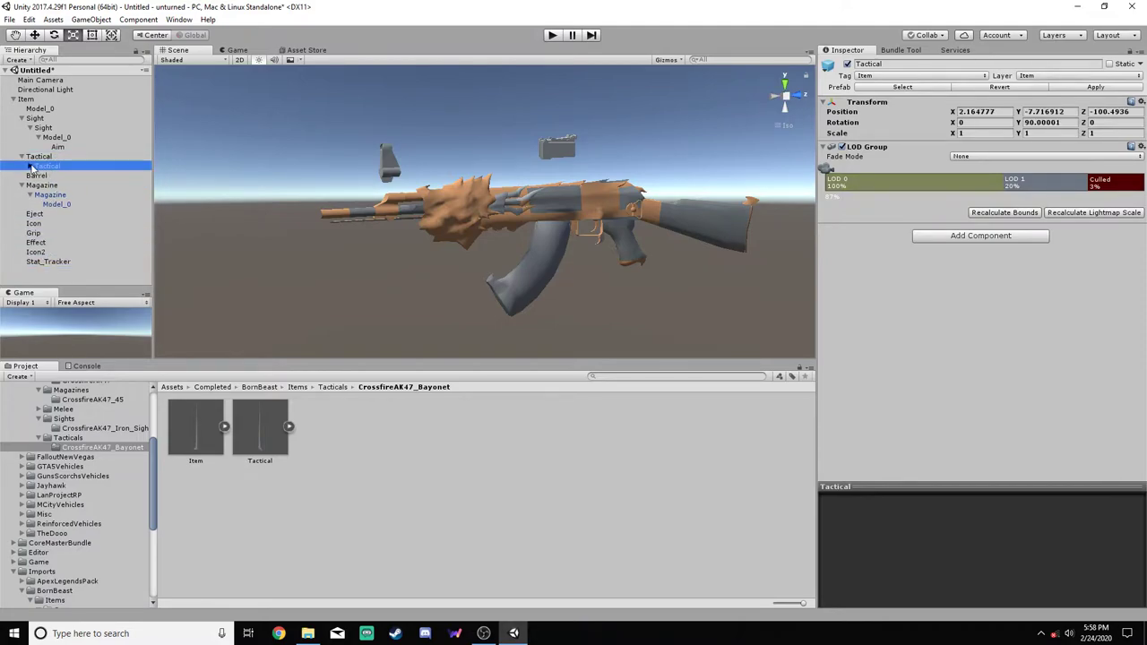
{"action": "left_click", "coordinate": [31, 166]}
{"action": "left_click", "coordinate": [80, 186]}
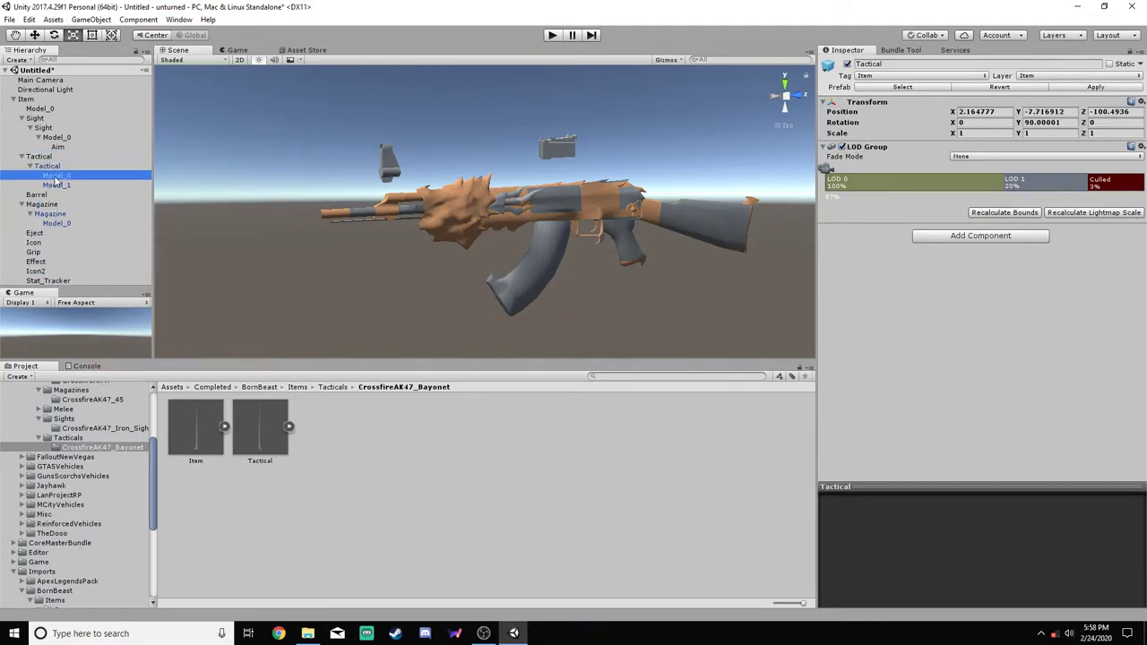
{"action": "right_click", "coordinate": [105, 186]}
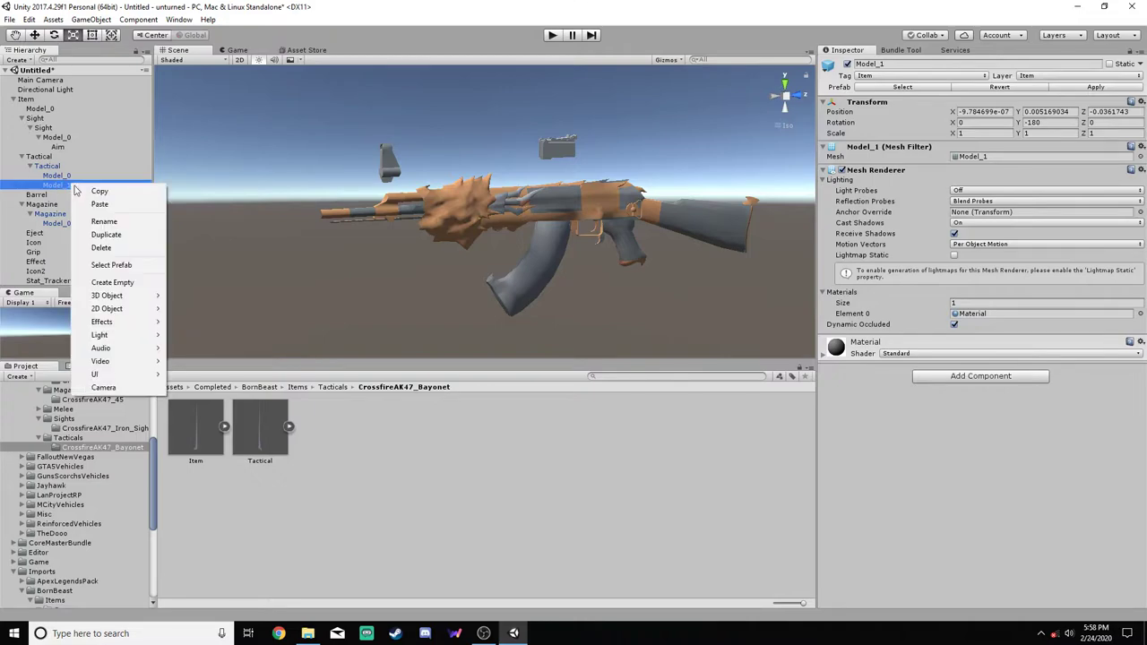
{"action": "left_click", "coordinate": [94, 245]}
{"action": "left_click", "coordinate": [606, 341]}
Set the nested Tactical bayonet's position to 0, 0, 0
{"action": "left_click", "coordinate": [124, 167]}
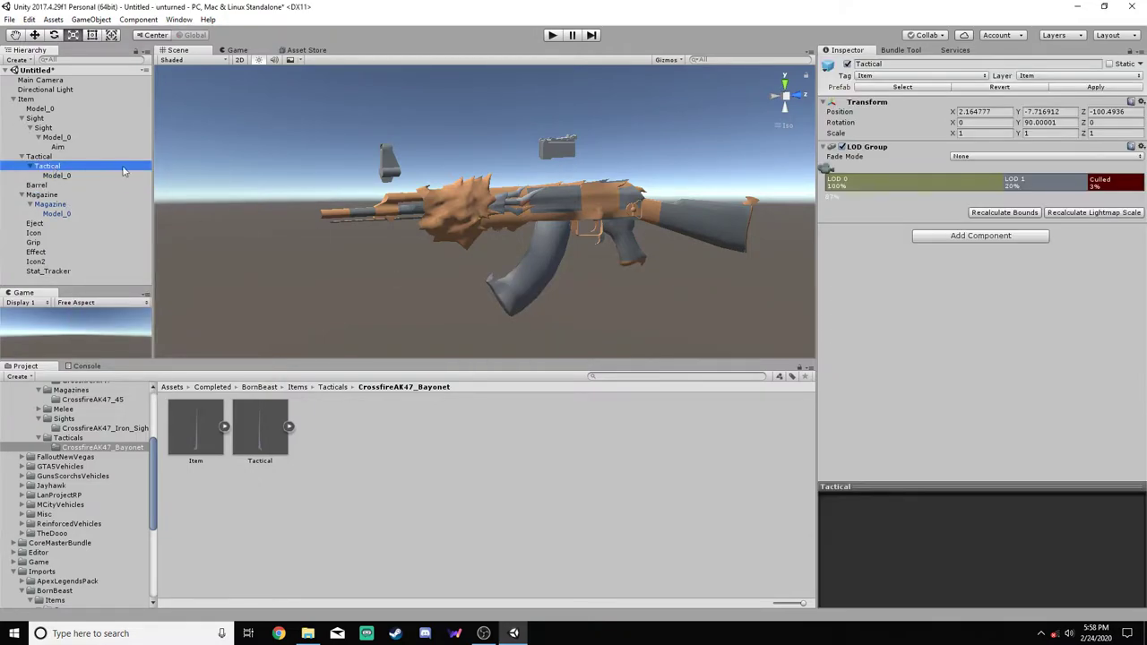
{"action": "left_click", "coordinate": [1002, 112]}
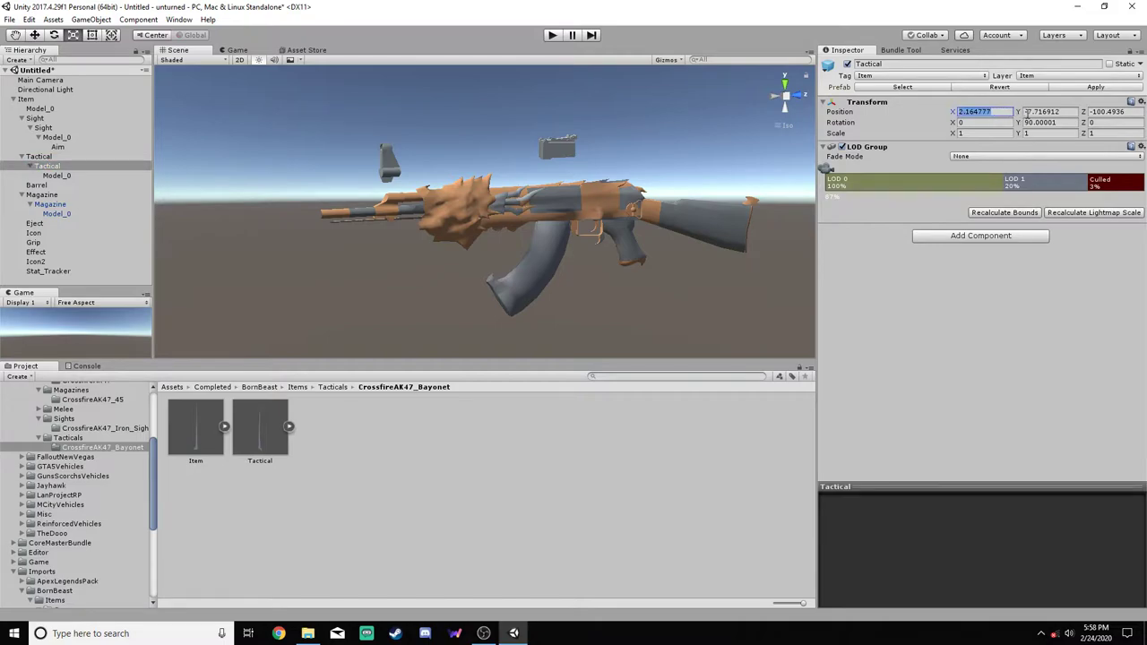
{"action": "type", "text": "0"}
{"action": "left_click", "coordinate": [1027, 111]}
{"action": "type", "text": "0"}
{"action": "left_click", "coordinate": [1112, 111]}
{"action": "type", "text": "0"}
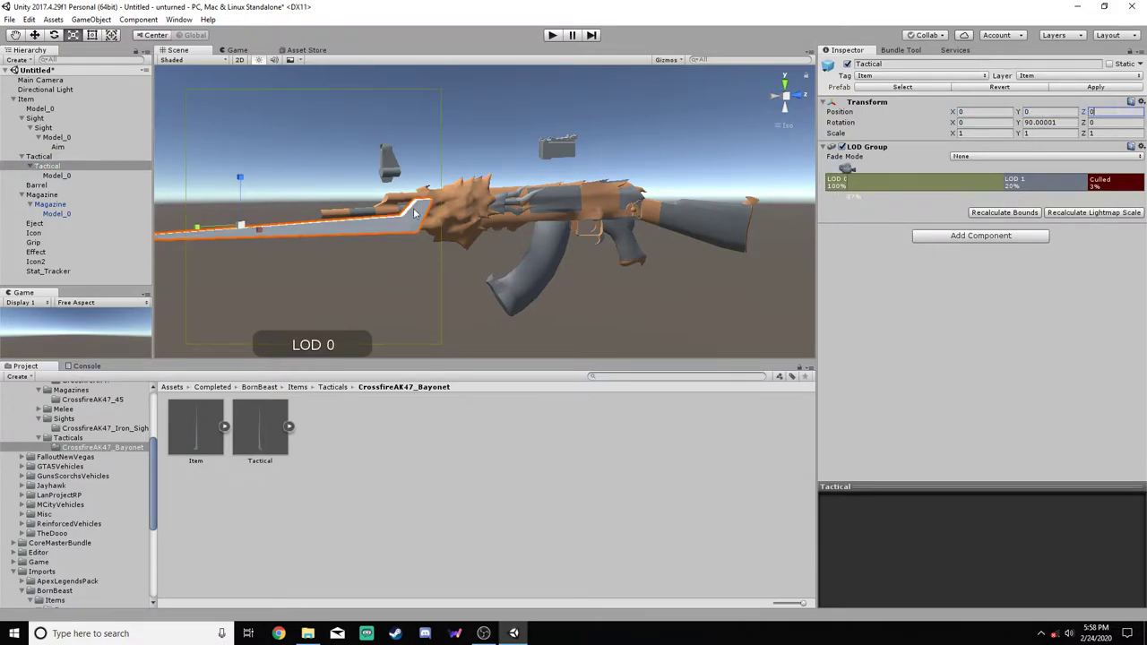
{"action": "left_click", "coordinate": [60, 176]}
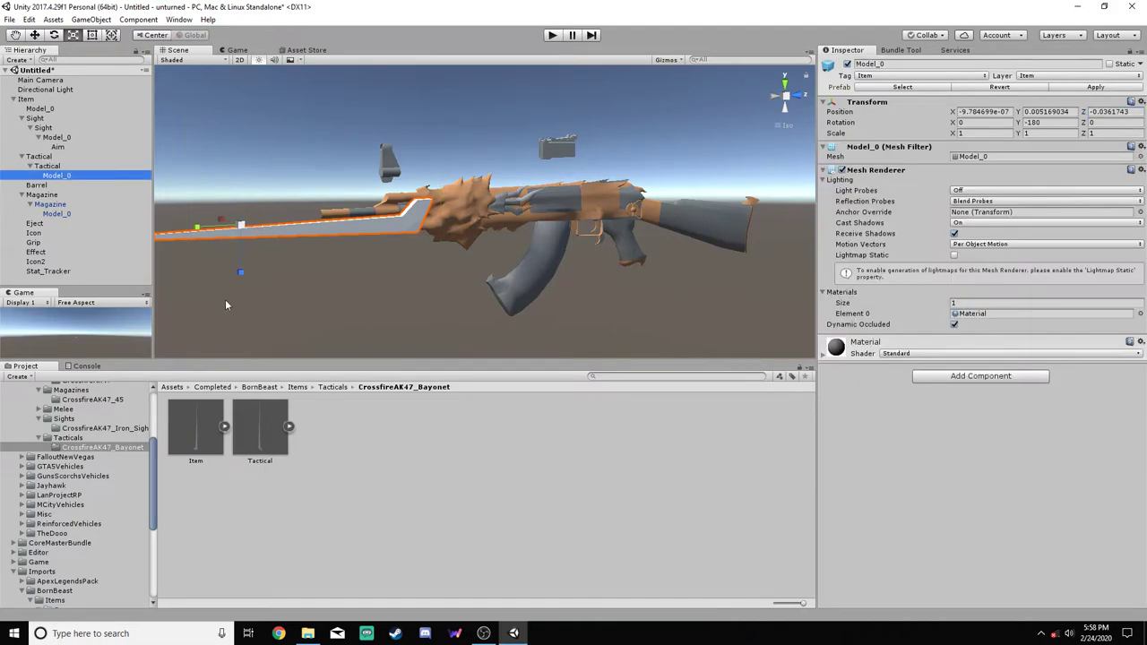
{"action": "left_click_drag", "start_coordinate": [155, 483], "coordinate": [175, 565]}
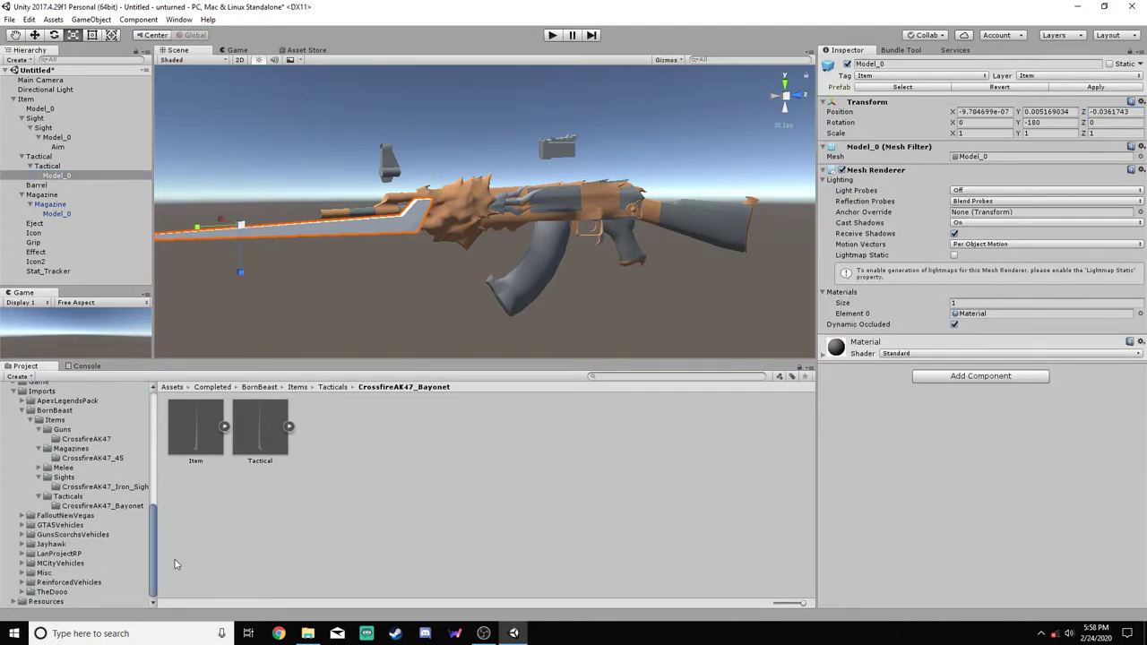
Assign the bayonet_AK-47-BEAST_CFS_2018.004 mesh to the bayonet's Model_0
{"action": "left_click", "coordinate": [120, 507]}
{"action": "left_click", "coordinate": [416, 426]}
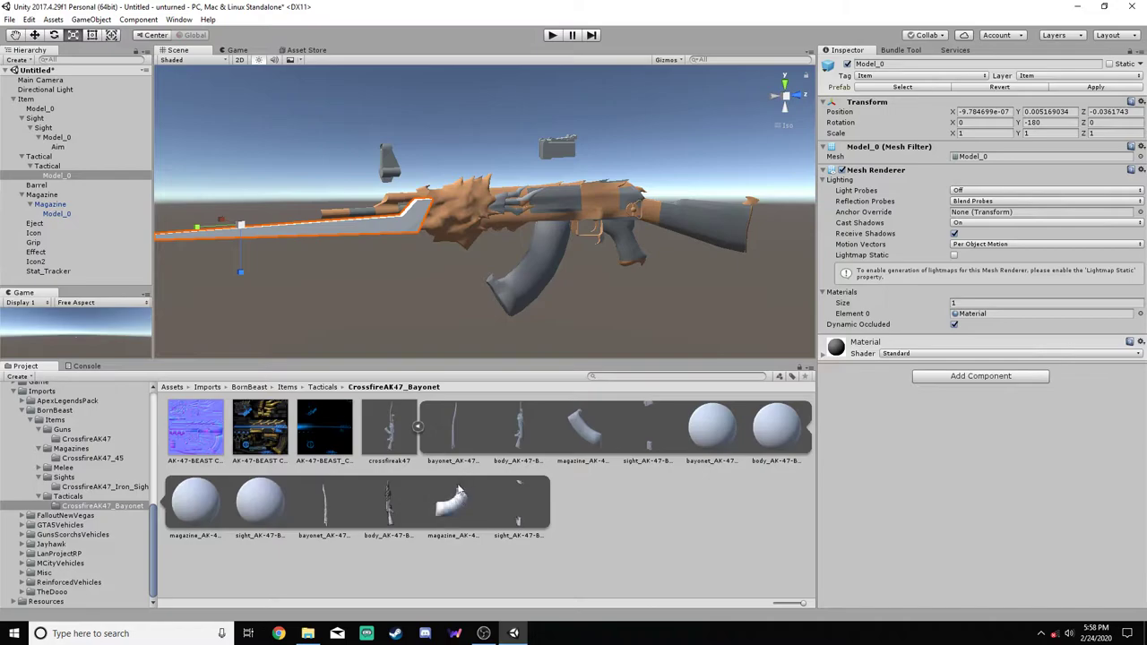
{"action": "left_click_drag", "start_coordinate": [337, 513], "coordinate": [999, 158]}
{"action": "left_click_drag", "start_coordinate": [691, 248], "coordinate": [1019, 134], "text": "alt"}
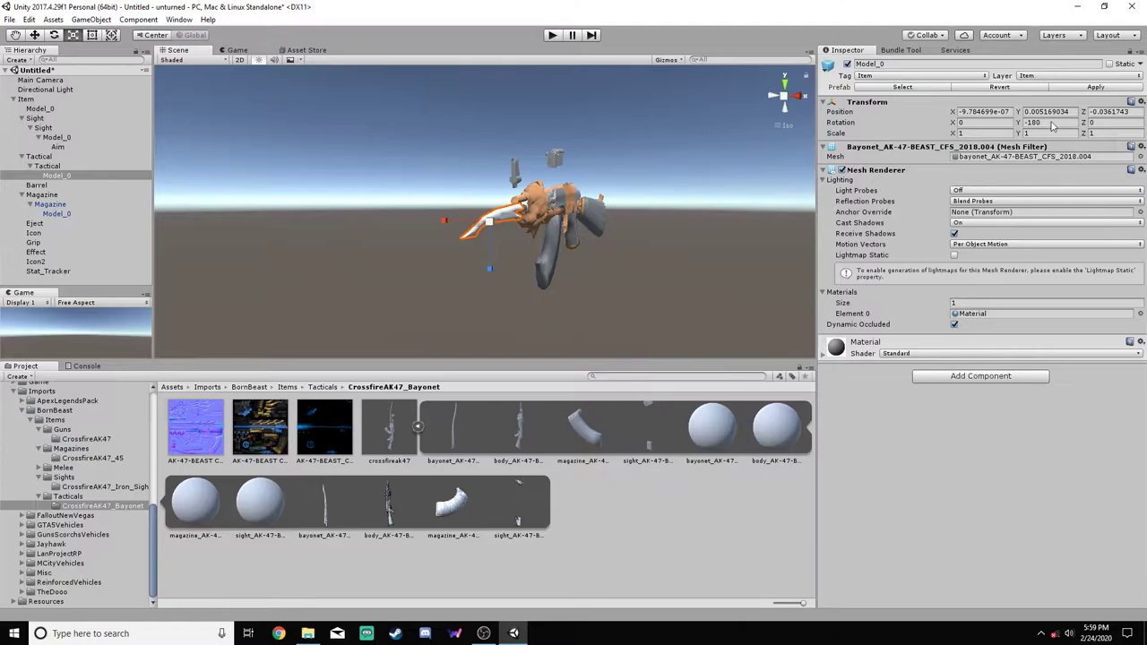
Zero the bayonet model's Y rotation and set its position to 0, 0, 0
{"action": "left_click", "coordinate": [1052, 123]}
{"action": "type", "text": "0"}
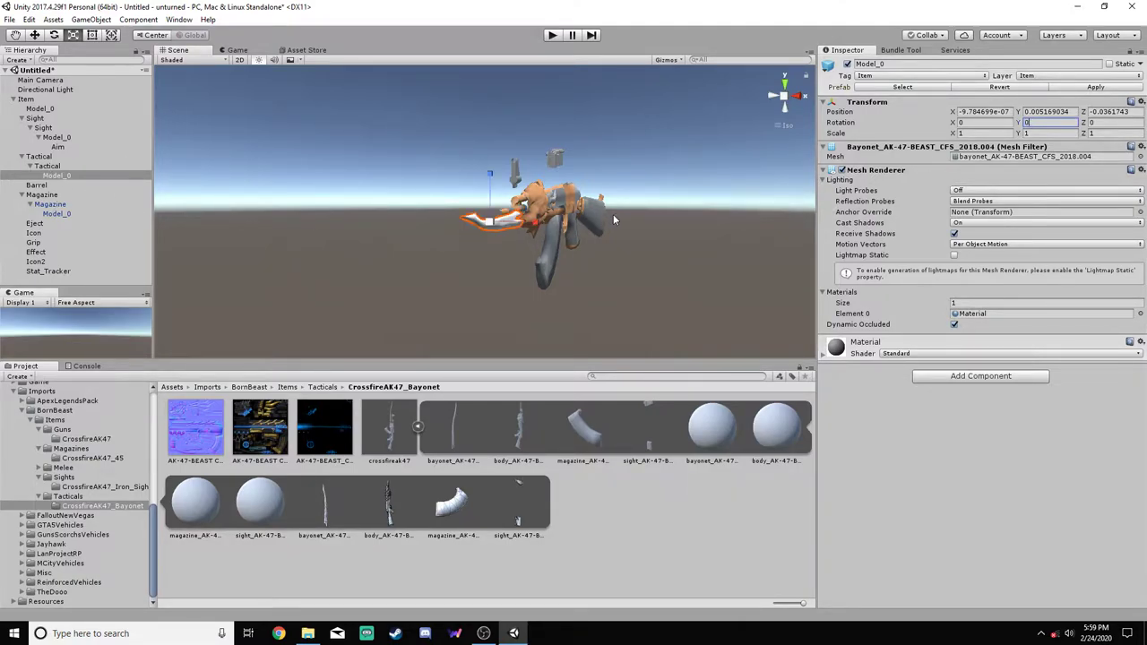
{"action": "left_click_drag", "start_coordinate": [714, 231], "coordinate": [775, 207], "text": "alt"}
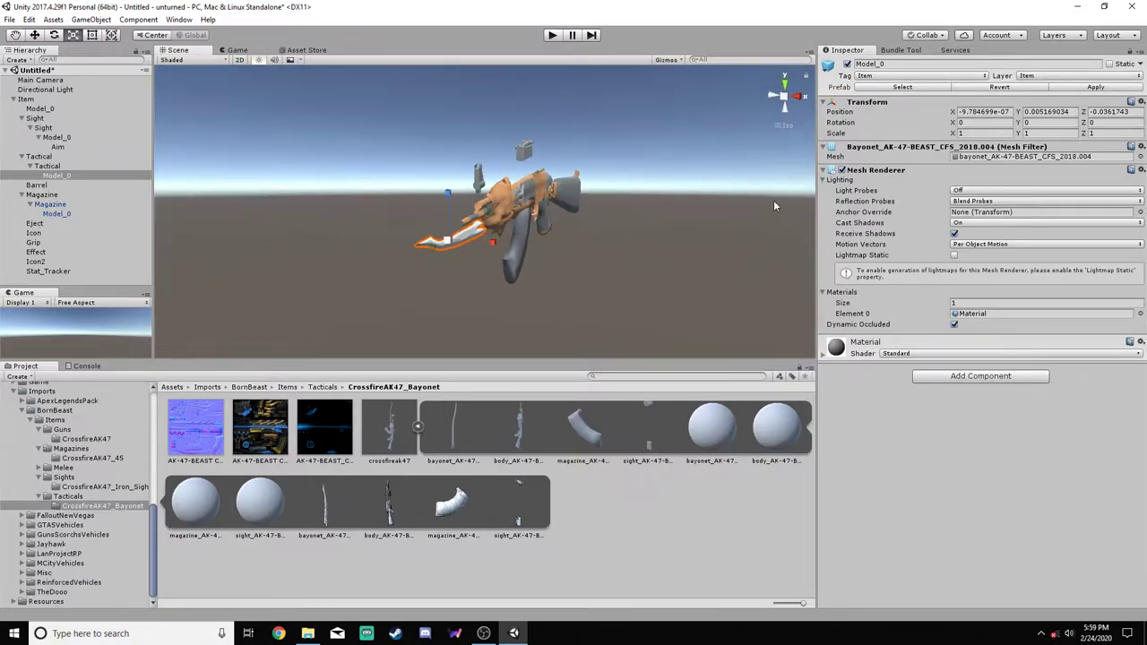
{"action": "left_click", "coordinate": [986, 111]}
{"action": "type", "text": "0"}
{"action": "key", "text": "Tab"}
{"action": "type", "text": "0"}
{"action": "key", "text": "Tab"}
{"action": "type", "text": "0"}
{"action": "key", "text": "Return"}
{"action": "left_click_drag", "start_coordinate": [403, 184], "coordinate": [372, 170], "text": "alt"}
Check the bayonet's fit on the Tactical hook and open the imported CrossfireAK47 gun folder
{"action": "left_click", "coordinate": [64, 168]}
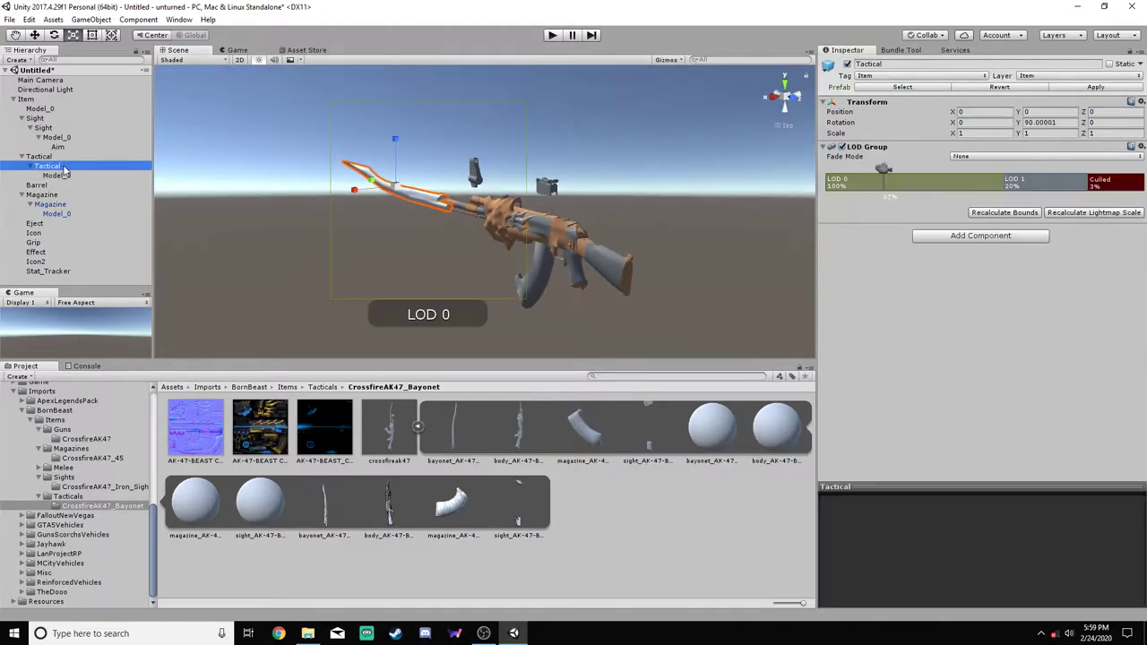
{"action": "left_click", "coordinate": [70, 158]}
{"action": "left_click_drag", "start_coordinate": [405, 240], "coordinate": [466, 238], "text": "alt"}
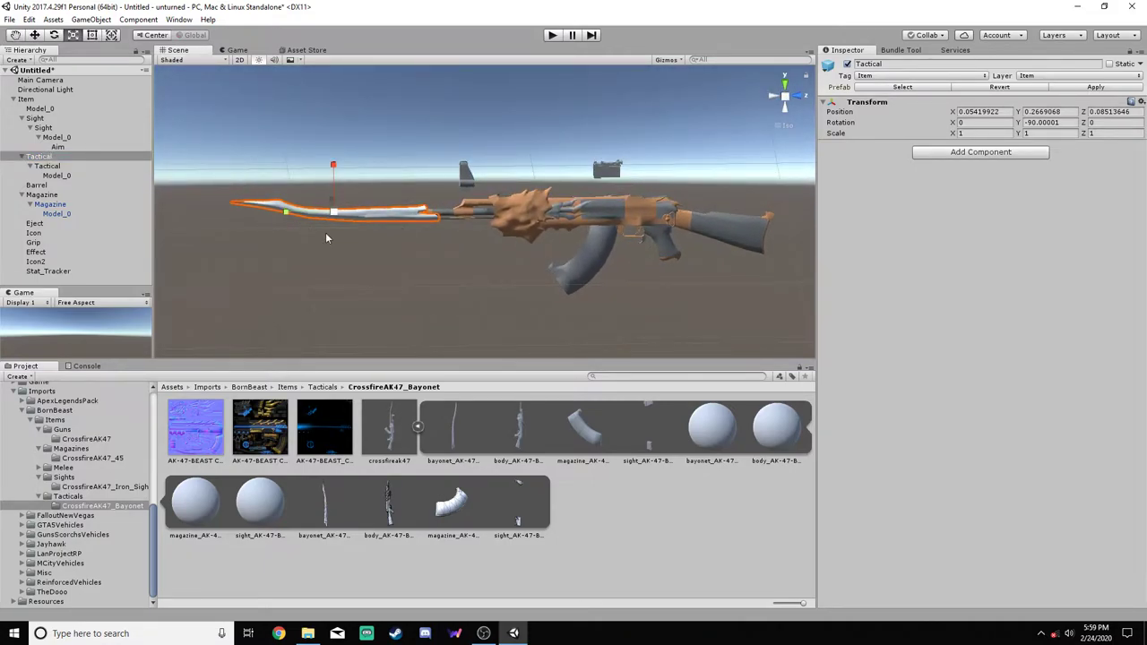
{"action": "mouse_move", "coordinate": [359, 313]}
{"action": "left_mouse_down", "text": "alt"}
{"action": "mouse_move", "coordinate": [395, 318]}
{"action": "mouse_move", "coordinate": [357, 325]}
{"action": "left_mouse_up", "text": "alt"}
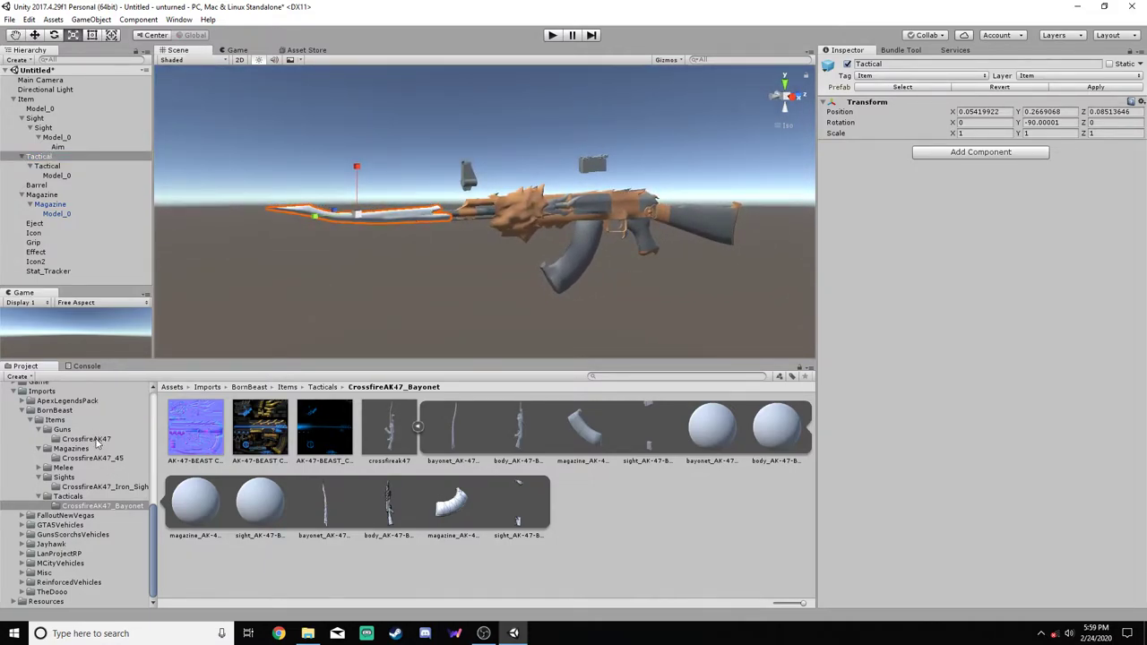
{"action": "left_click", "coordinate": [86, 439]}
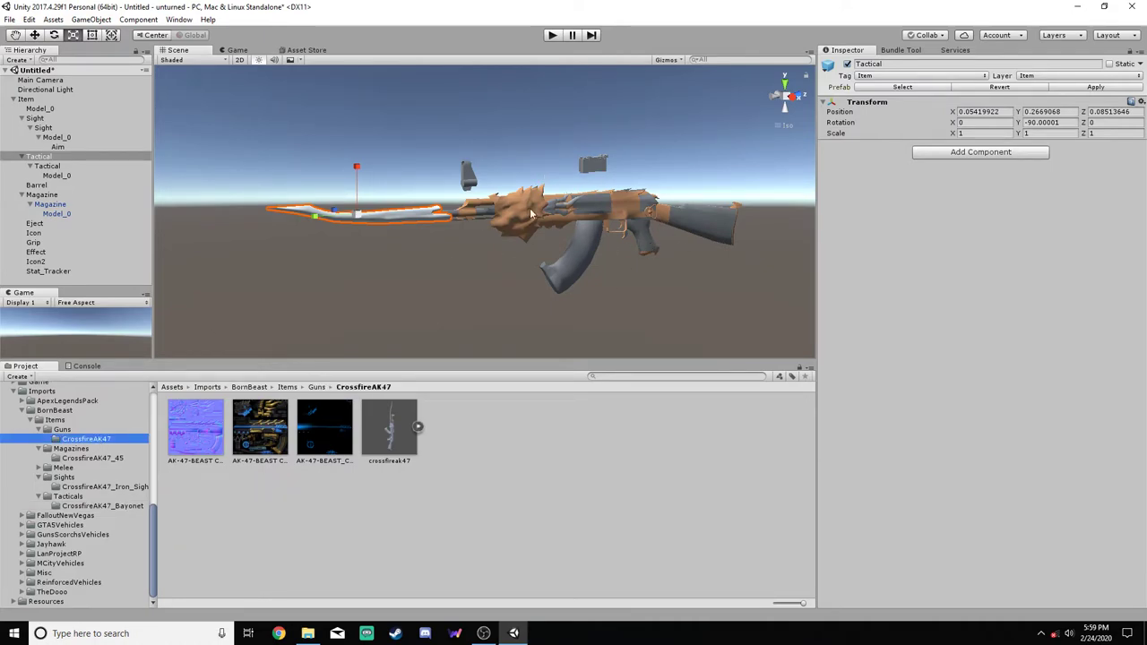
Add the crossfireak47 model asset to the scene as a reference
{"action": "left_click", "coordinate": [417, 428]}
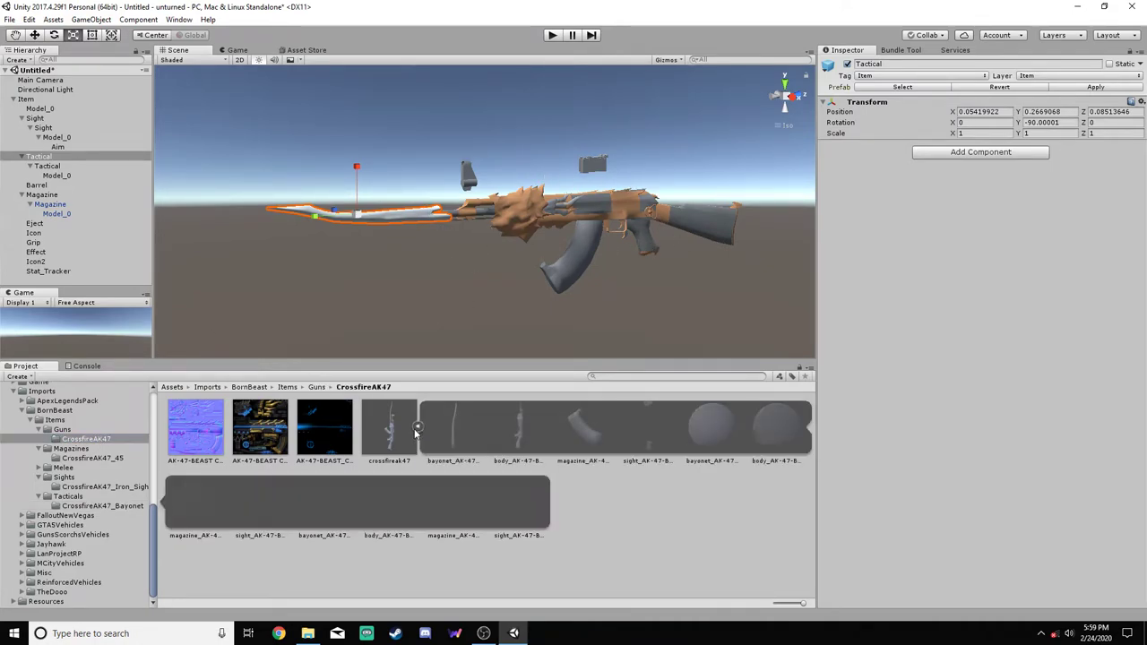
{"action": "left_click", "coordinate": [418, 429]}
{"action": "left_click", "coordinate": [391, 439]}
{"action": "left_click_drag", "start_coordinate": [391, 439], "coordinate": [56, 282]}
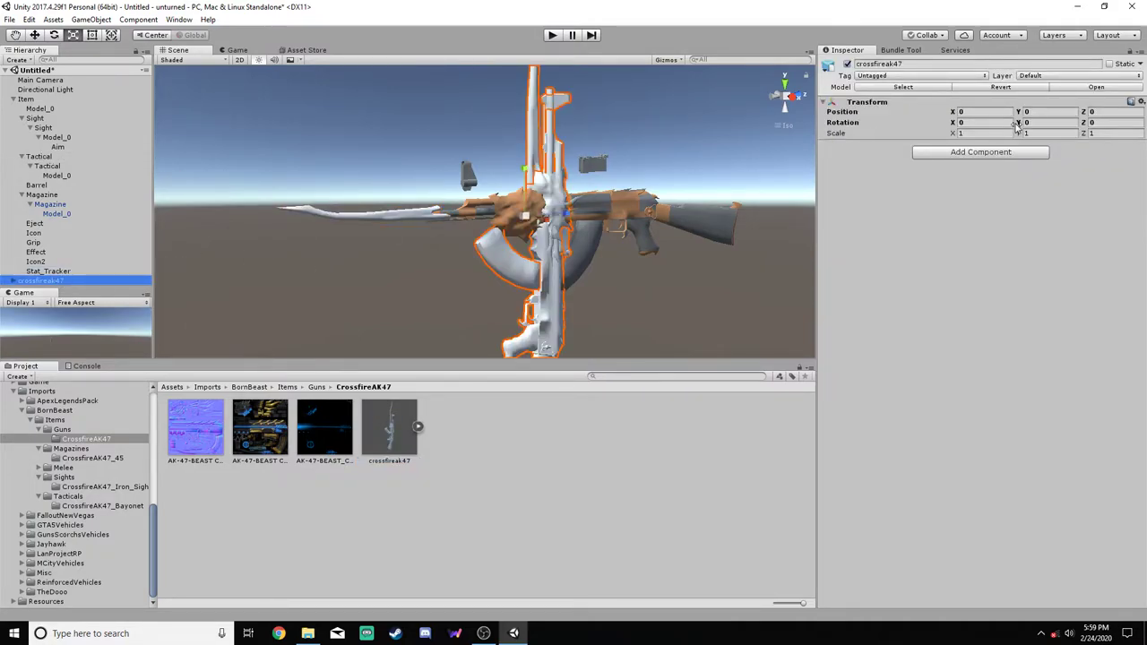
Set the crossfireak47 model's rotation to X -90 and Y 0
{"action": "left_click_drag", "start_coordinate": [1017, 127], "coordinate": [1059, 129]}
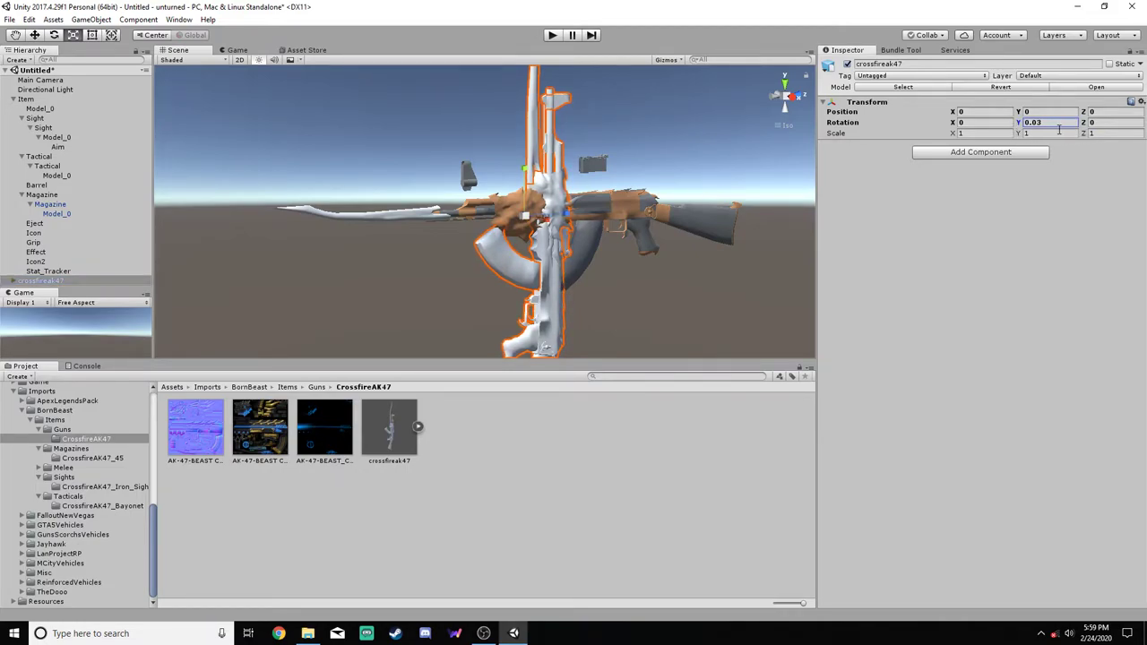
{"action": "left_click", "coordinate": [1057, 125]}
{"action": "type", "text": "0"}
{"action": "left_click_drag", "start_coordinate": [952, 123], "coordinate": [18, 235]}
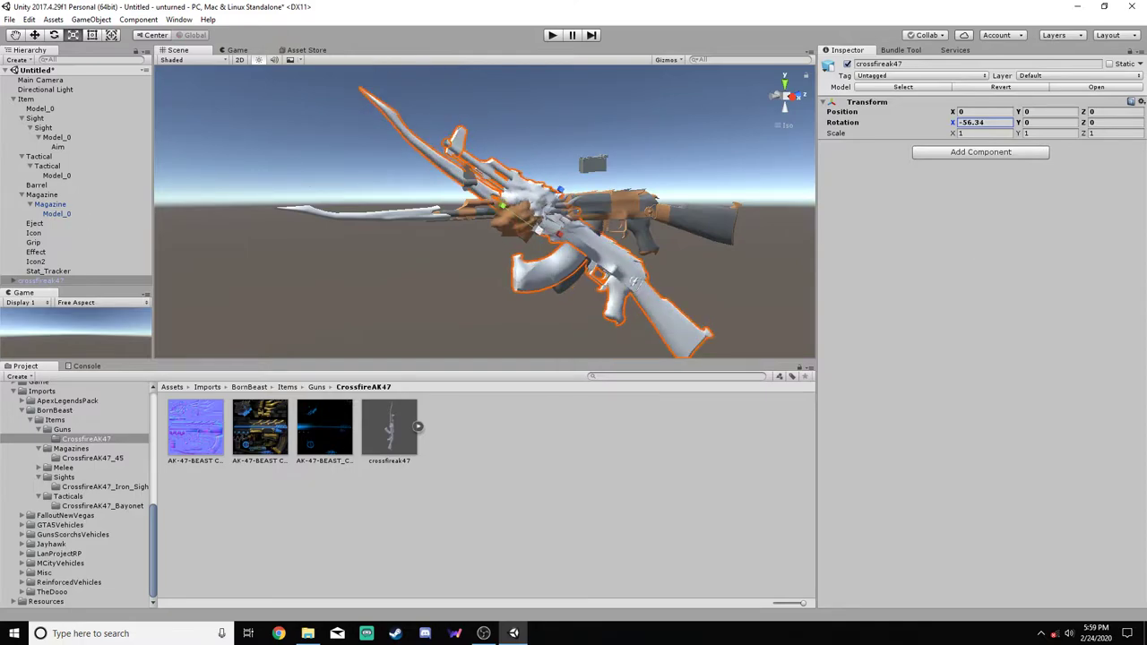
{"action": "left_click", "coordinate": [968, 125]}
{"action": "type", "text": "-90"}
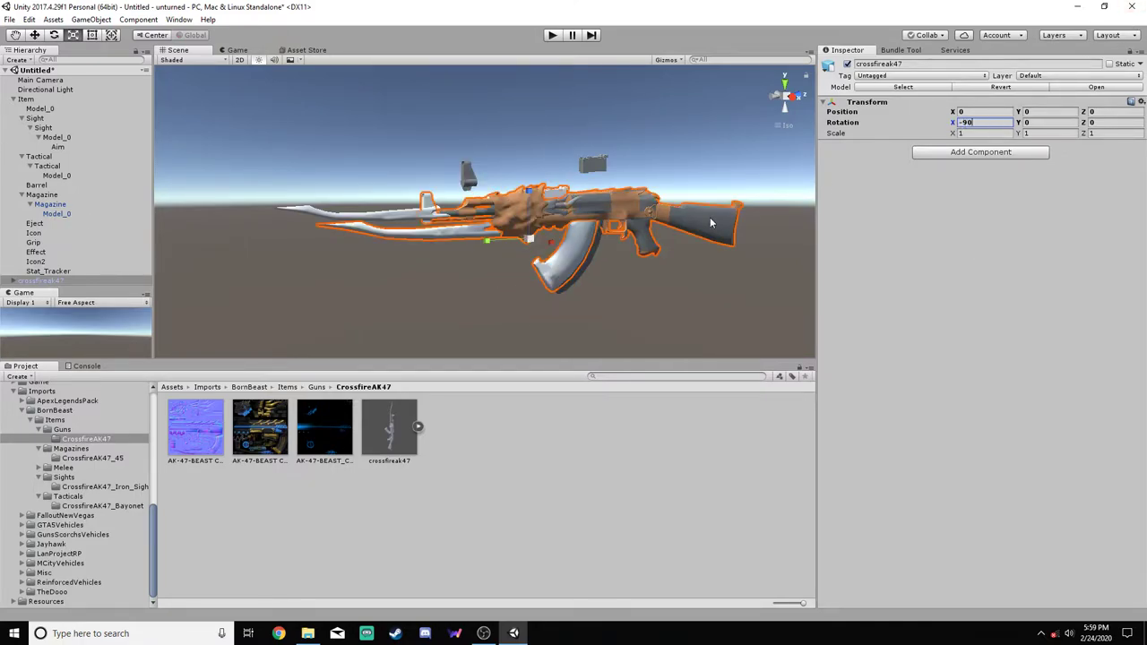
Compare the reference model from the right-side and back views, then select the Item's Model_0
{"action": "left_click_drag", "start_coordinate": [711, 222], "coordinate": [618, 261], "text": "alt"}
{"action": "left_click", "coordinate": [774, 106]}
{"action": "left_click", "coordinate": [776, 105]}
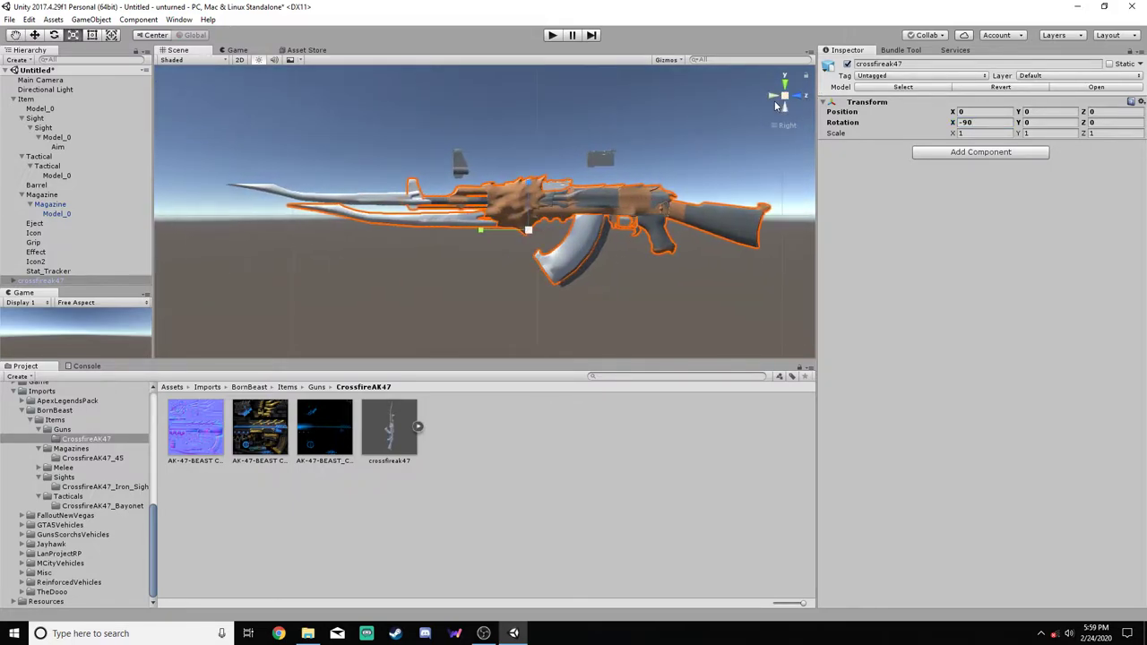
{"action": "left_click", "coordinate": [796, 96]}
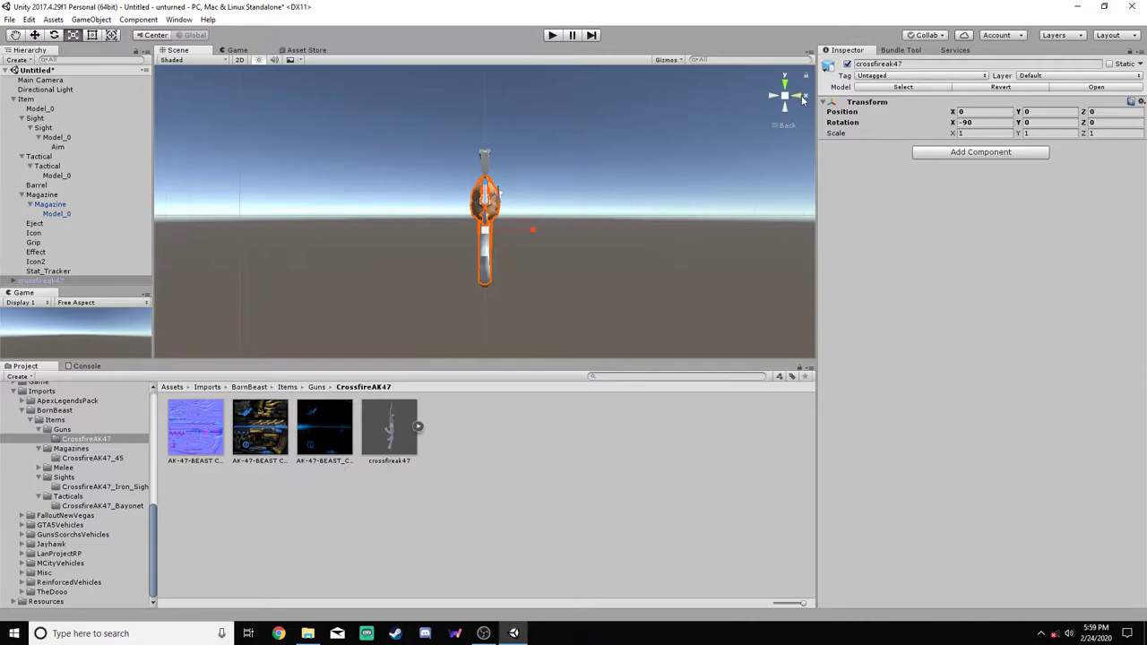
{"action": "left_click", "coordinate": [804, 100]}
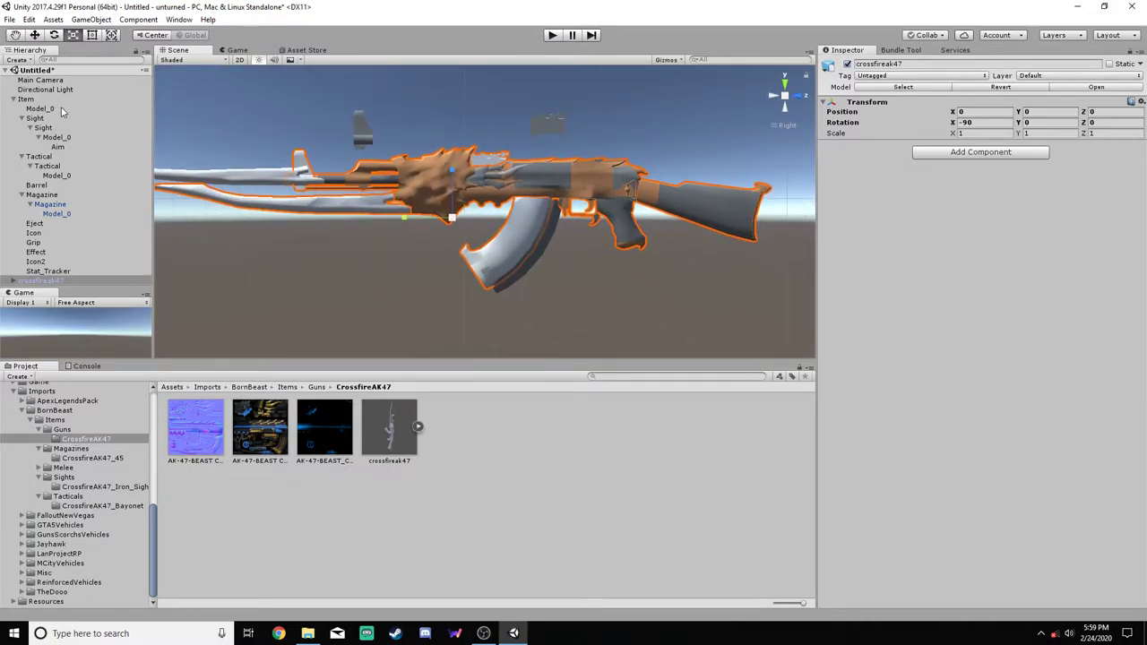
{"action": "scroll", "coordinate": [485, 251], "scroll_direction": "up", "scroll_amount": 3}
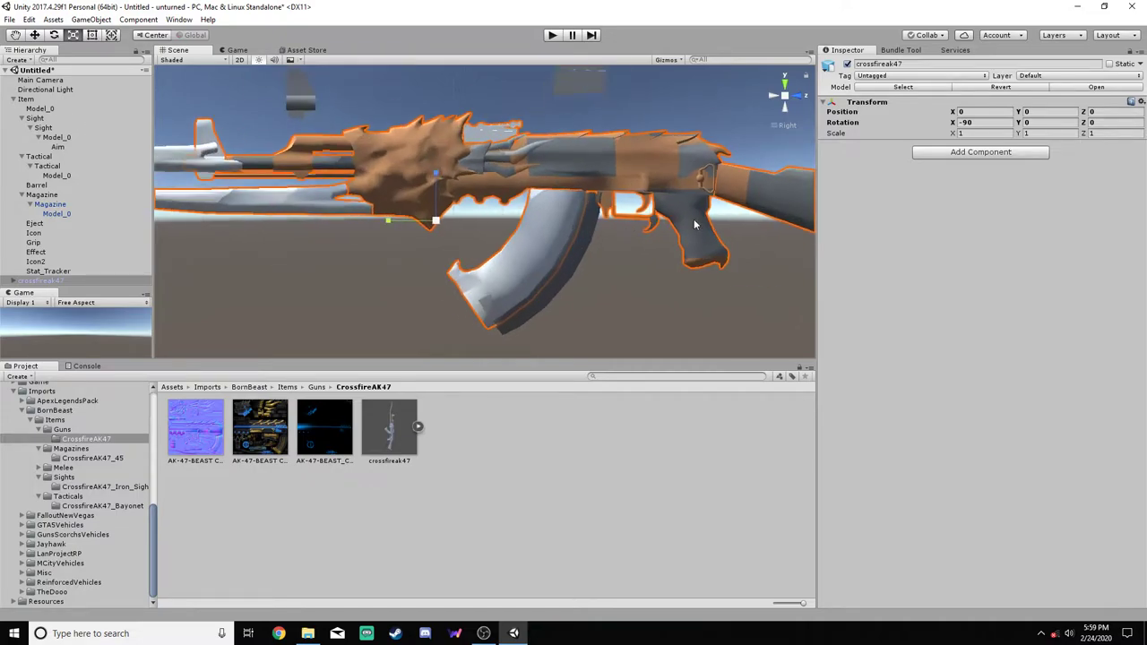
{"action": "scroll", "coordinate": [485, 251], "scroll_direction": "down", "scroll_amount": 3}
{"action": "left_click_drag", "start_coordinate": [485, 251], "coordinate": [698, 226], "text": "alt"}
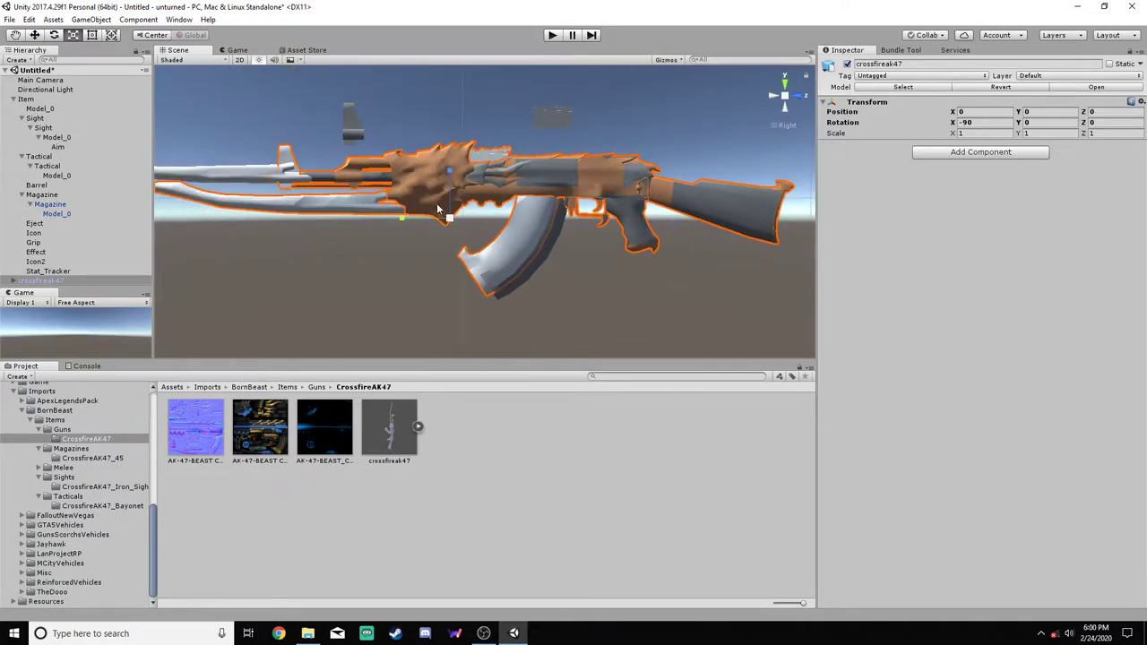
{"action": "left_click", "coordinate": [45, 109]}
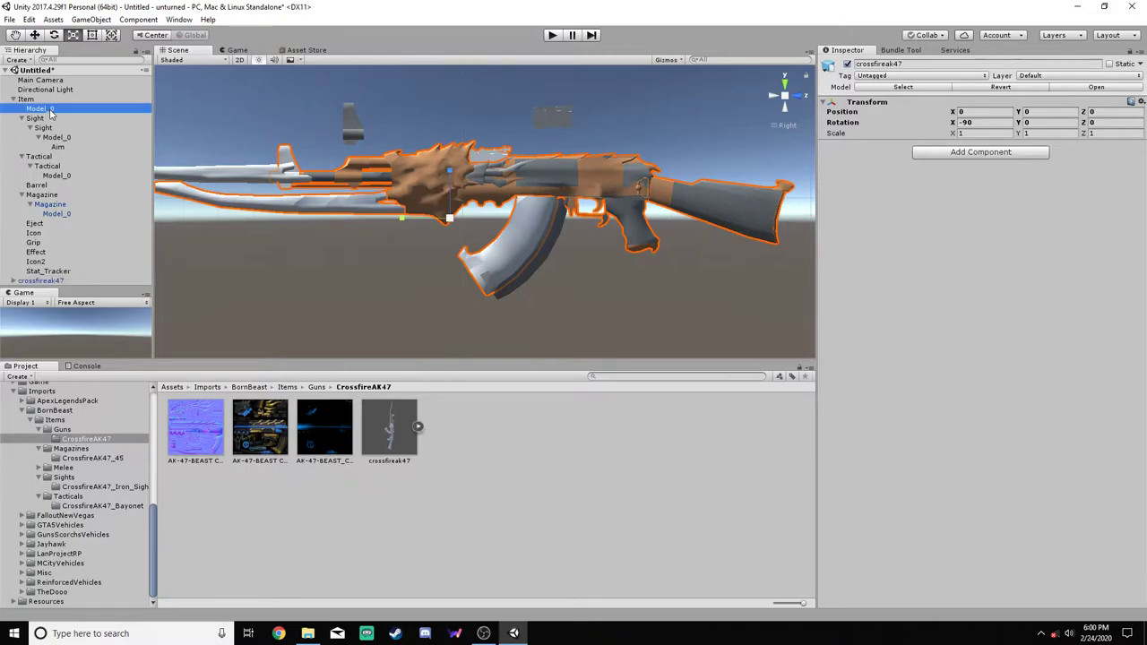
Move the Magazine hook with the Move tool to position 0, 0, -0.0011
{"action": "left_click", "coordinate": [41, 280]}
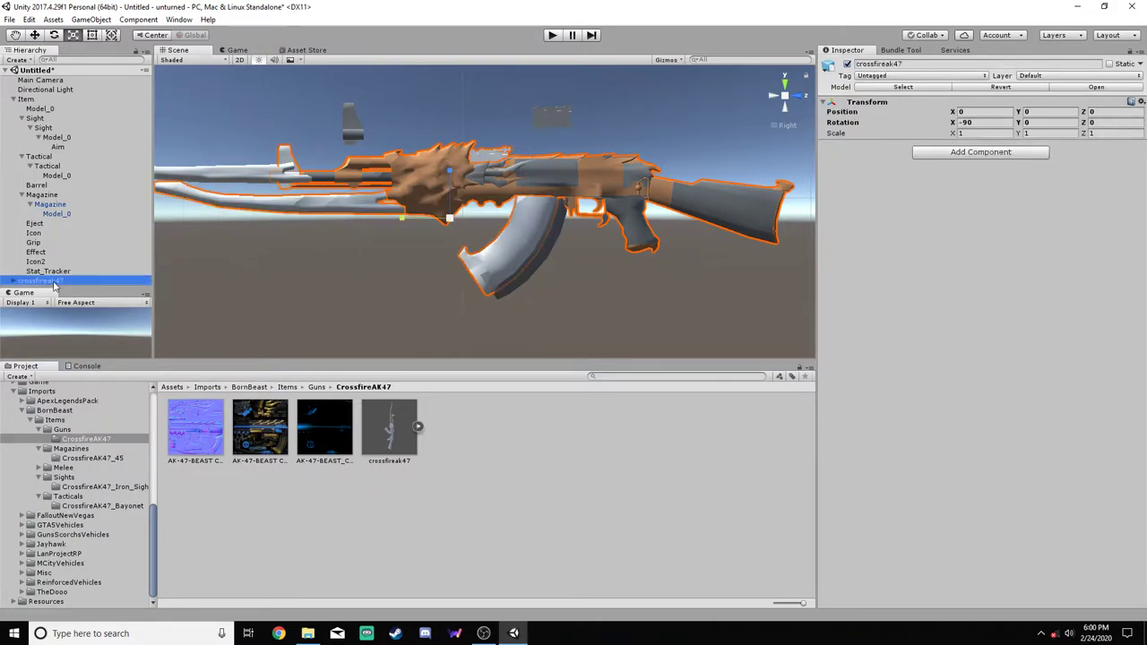
{"action": "left_click", "coordinate": [40, 195]}
{"action": "key", "text": "f"}
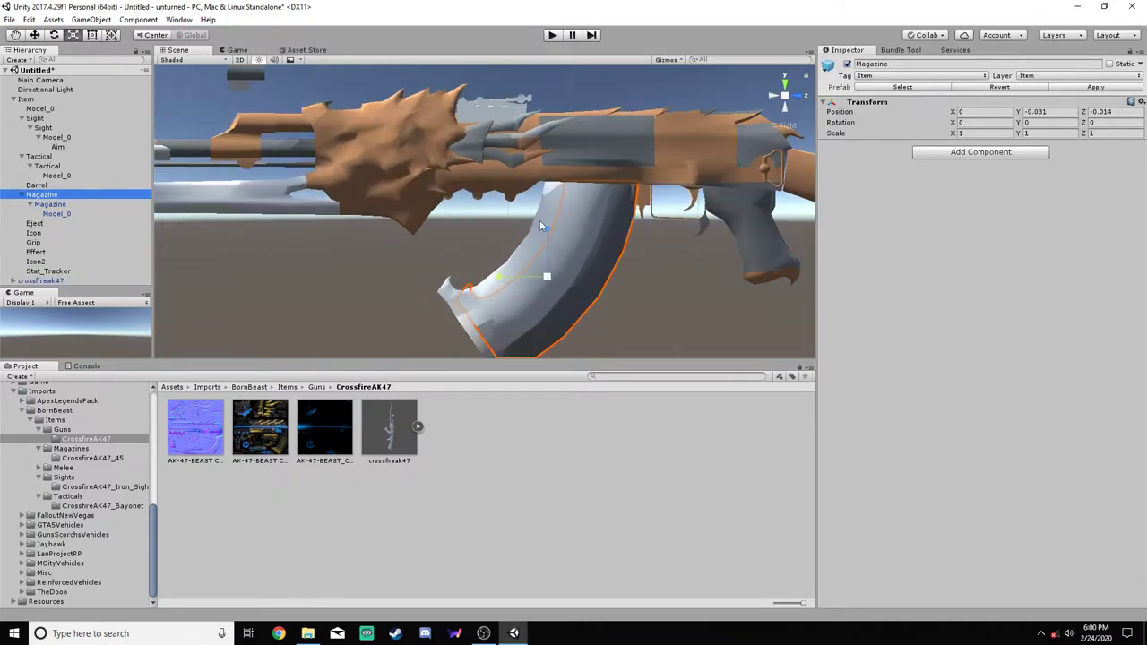
{"action": "left_click", "coordinate": [34, 35]}
{"action": "scroll", "coordinate": [580, 218], "scroll_direction": "up", "scroll_amount": 2}
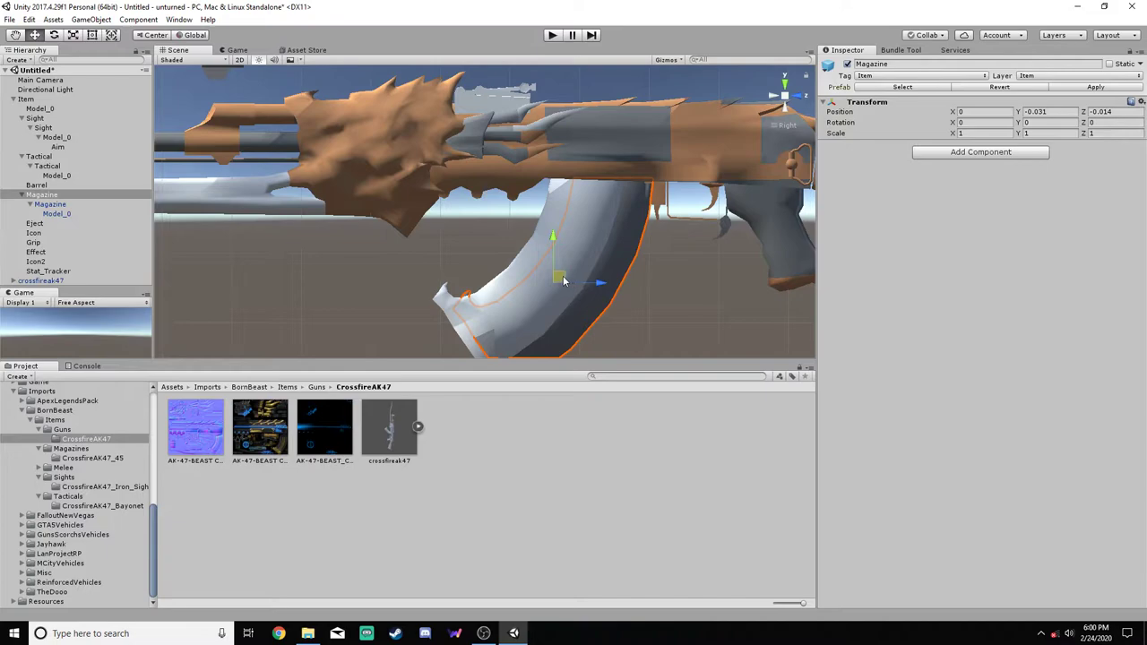
{"action": "left_click_drag", "start_coordinate": [598, 281], "coordinate": [578, 281]}
{"action": "left_click_drag", "start_coordinate": [532, 234], "coordinate": [536, 231]}
Check the magazine's fit in the well from the barrel and right-side views
{"action": "scroll", "coordinate": [632, 202], "scroll_direction": "down", "scroll_amount": 4}
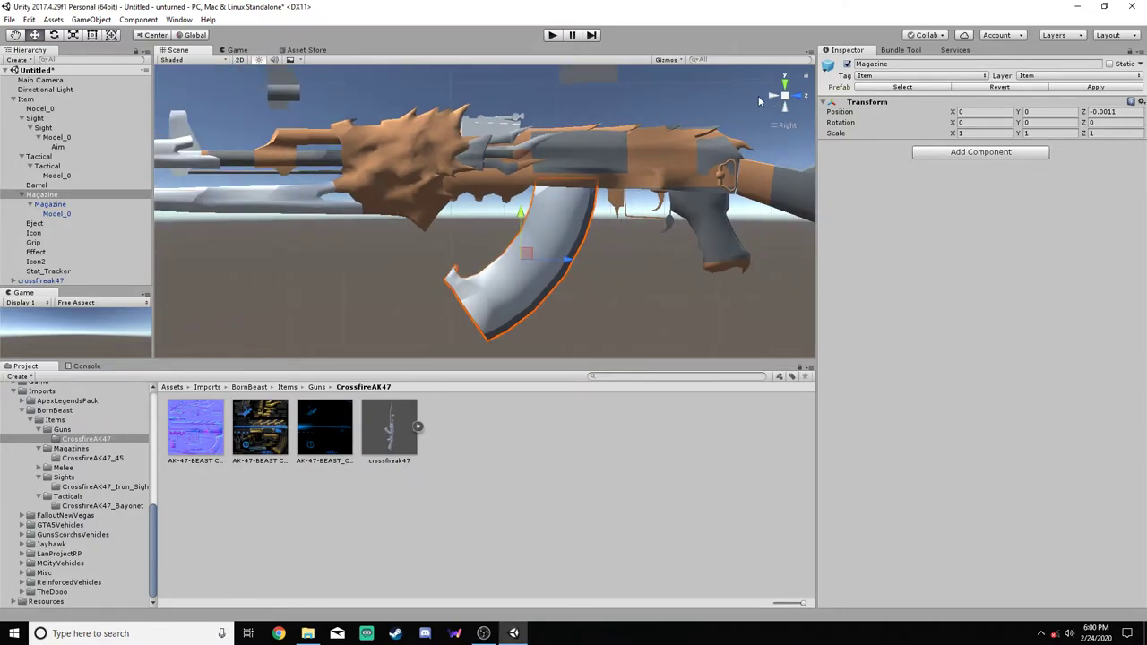
{"action": "left_click", "coordinate": [773, 93]}
{"action": "left_click", "coordinate": [801, 98]}
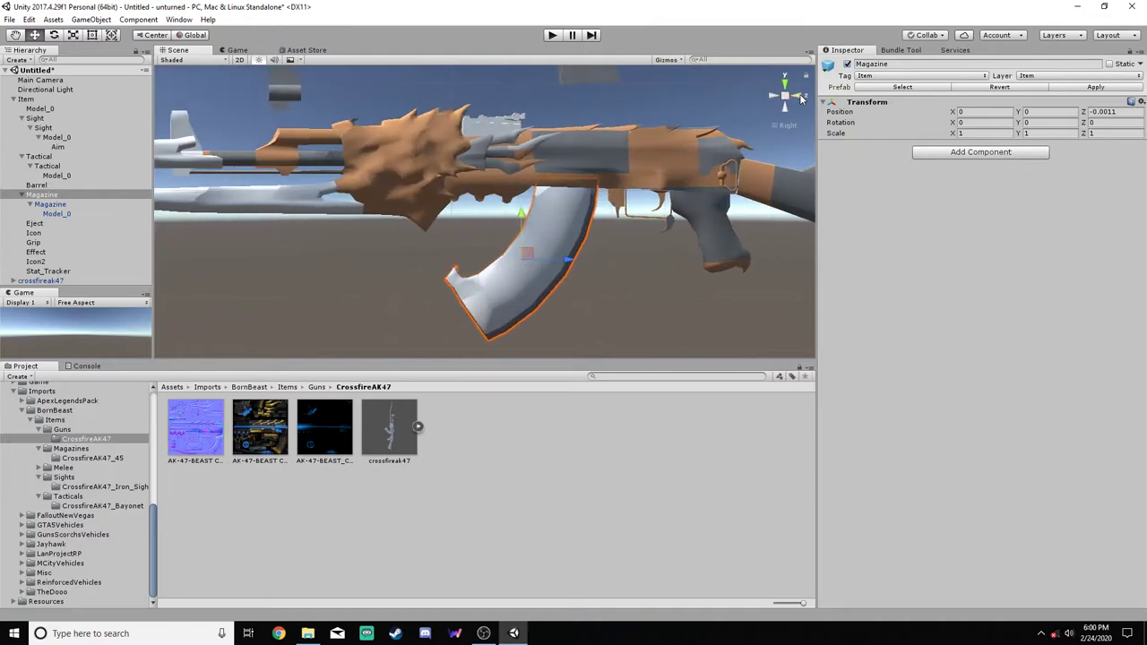
{"action": "left_click", "coordinate": [634, 301]}
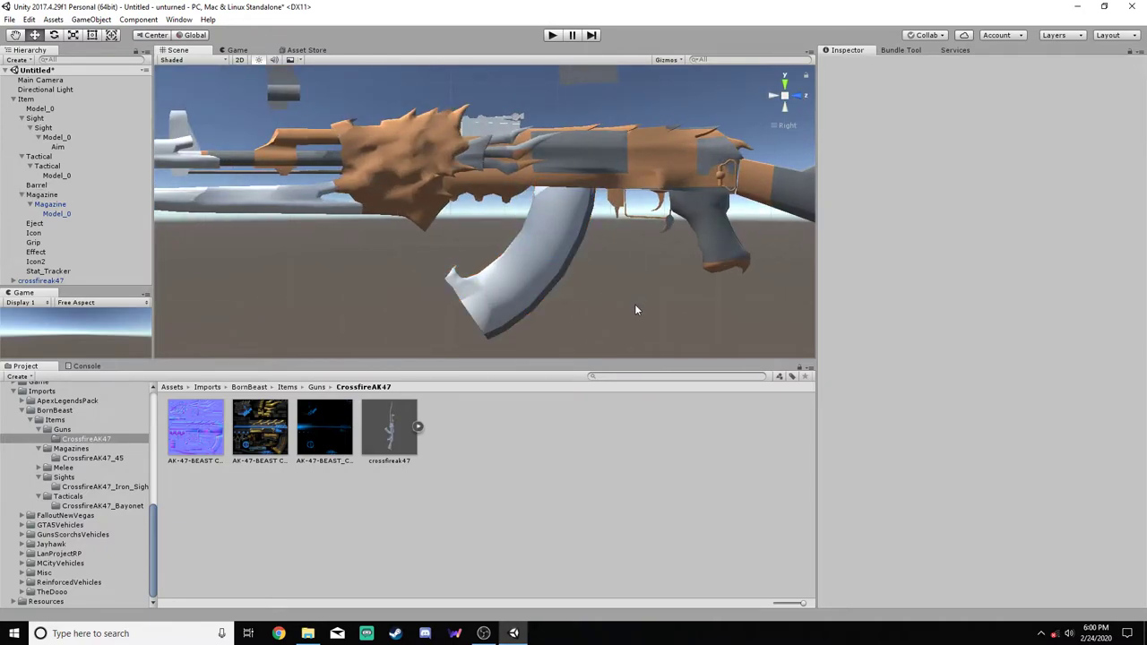
{"action": "left_click", "coordinate": [52, 195]}
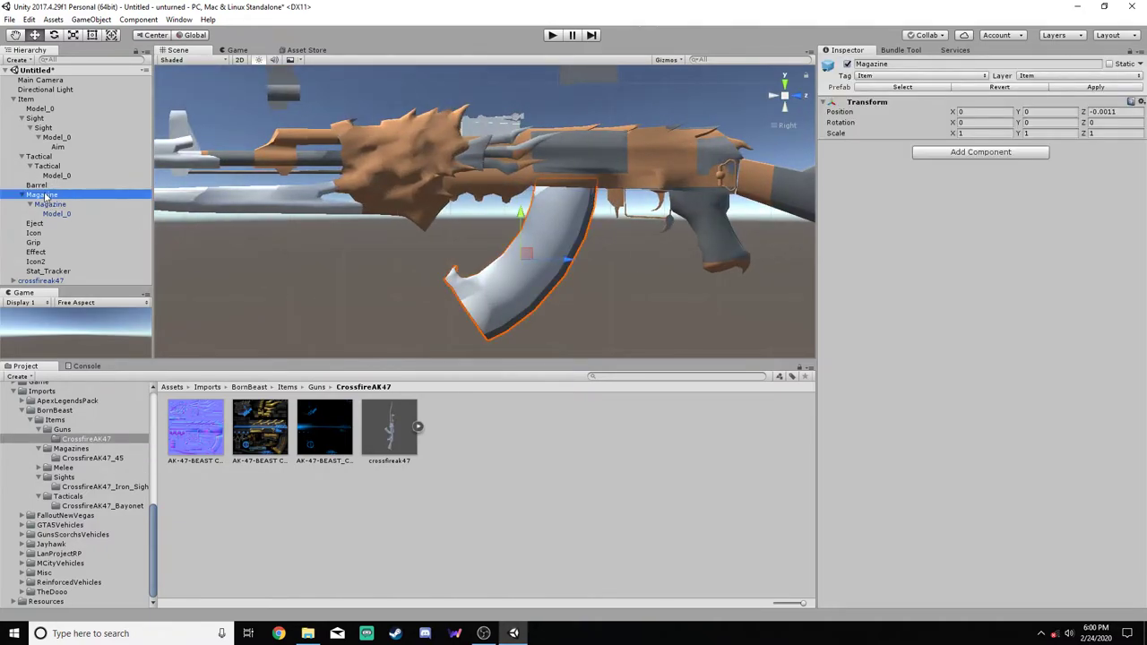
{"action": "left_click", "coordinate": [224, 274]}
Drag the parent Sight hook down toward the AK-47's receiver
{"action": "left_click", "coordinate": [45, 128]}
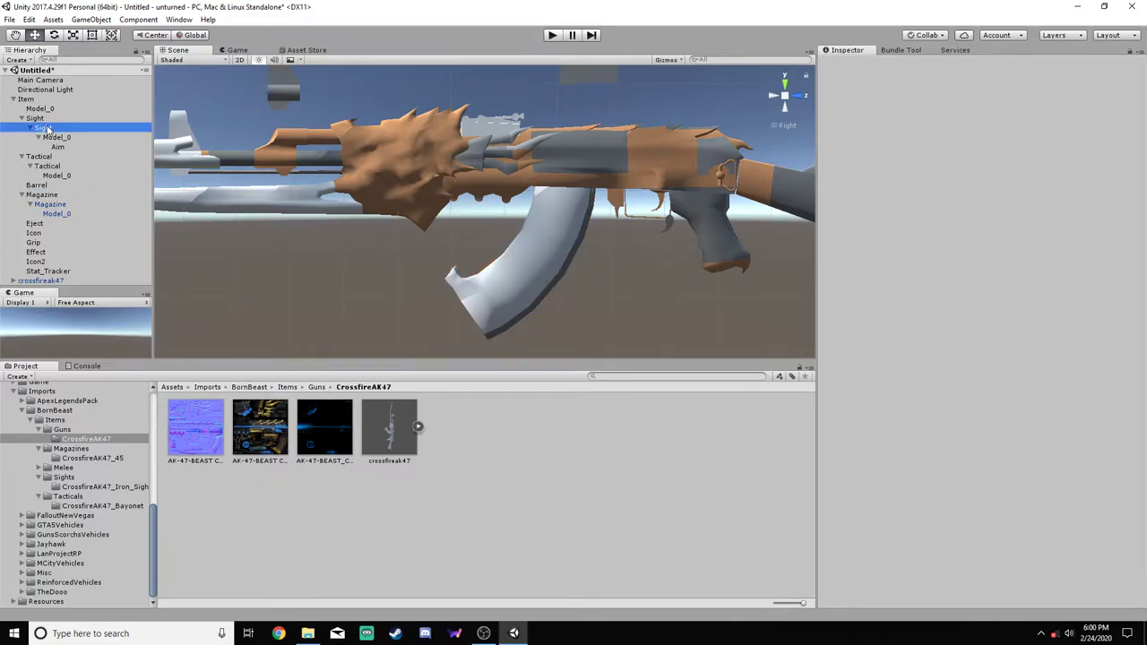
{"action": "left_click", "coordinate": [41, 119]}
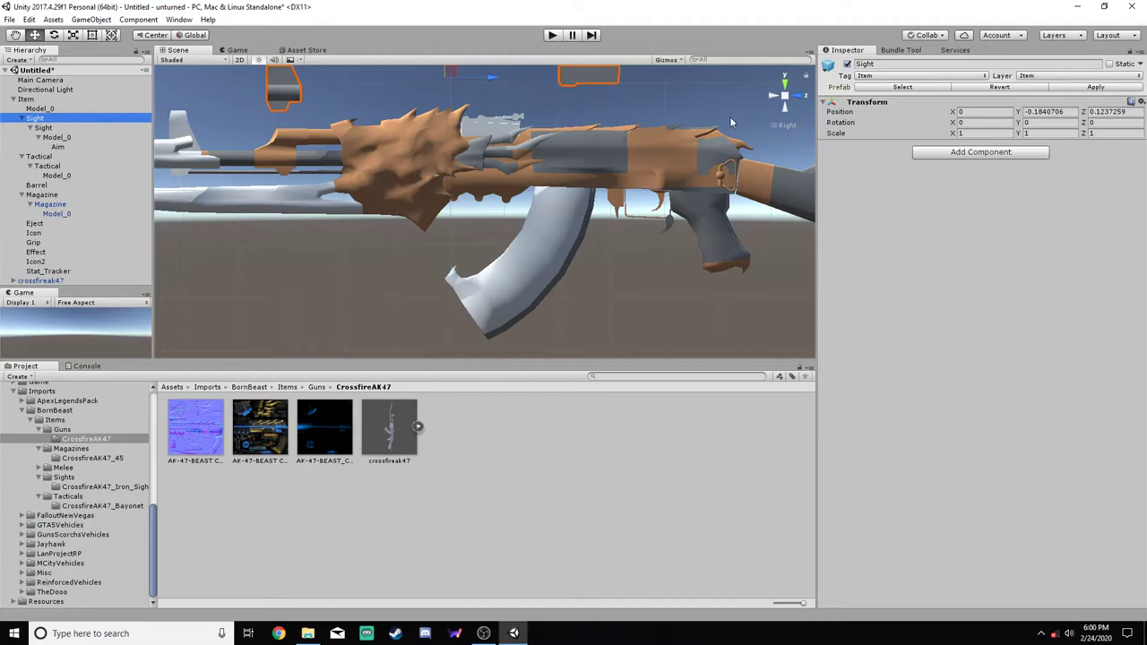
{"action": "scroll", "coordinate": [590, 143], "scroll_direction": "down", "scroll_amount": 3}
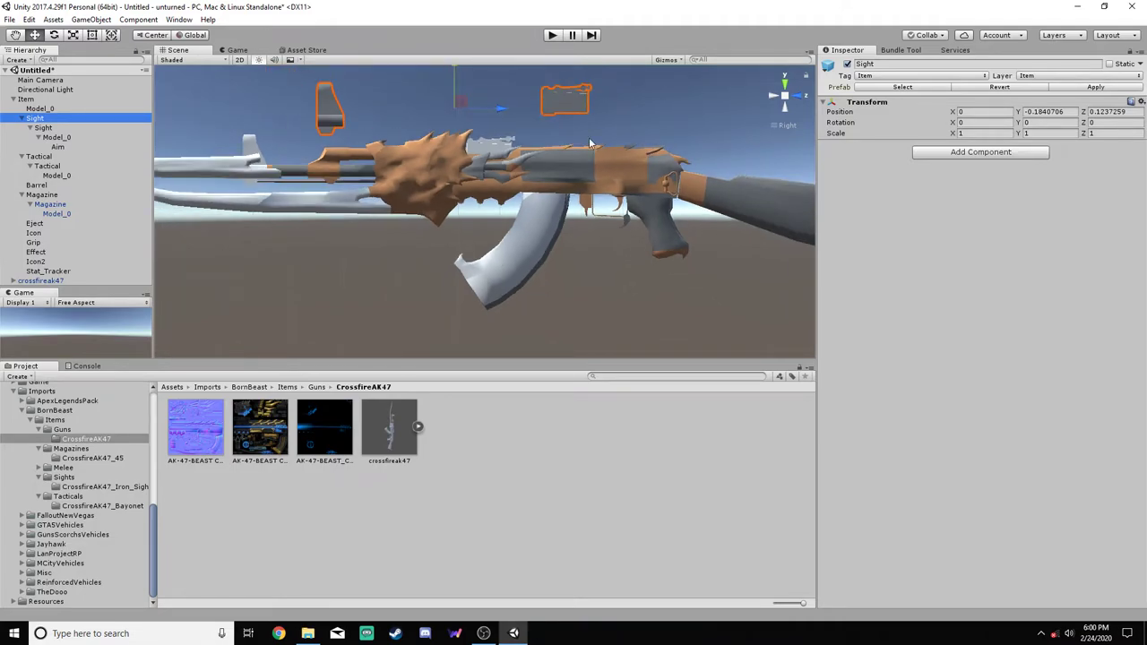
{"action": "left_click", "coordinate": [454, 80]}
{"action": "left_click_drag", "start_coordinate": [454, 70], "coordinate": [394, 143]}
{"action": "left_click_drag", "start_coordinate": [379, 100], "coordinate": [382, 121]}
{"action": "scroll", "coordinate": [531, 123], "scroll_direction": "up", "scroll_amount": 5}
{"action": "scroll", "coordinate": [619, 179], "scroll_direction": "up", "scroll_amount": 5}
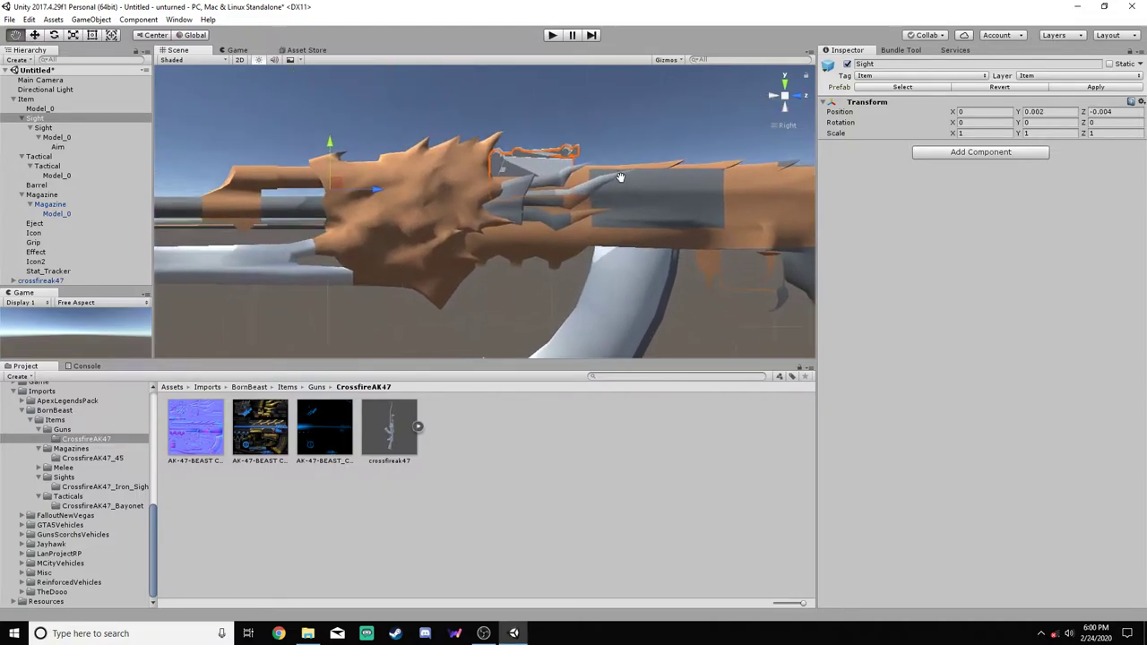
Fine-tune the Sight hook to about Y 0.0004, Z -0.0002 in line with the receiver
{"action": "middle_click_drag", "start_coordinate": [656, 169], "coordinate": [654, 185]}
{"action": "scroll", "coordinate": [654, 185], "scroll_direction": "up", "scroll_amount": 3}
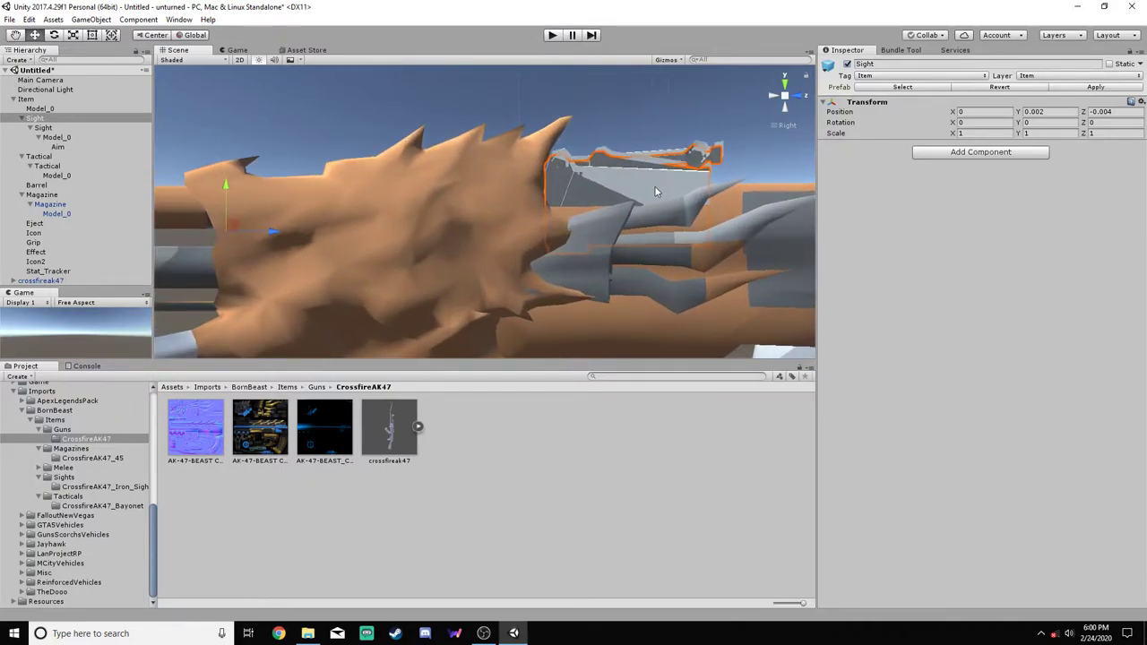
{"action": "scroll", "coordinate": [407, 199], "scroll_direction": "up", "scroll_amount": 3}
{"action": "scroll", "coordinate": [422, 213], "scroll_direction": "up", "scroll_amount": 2}
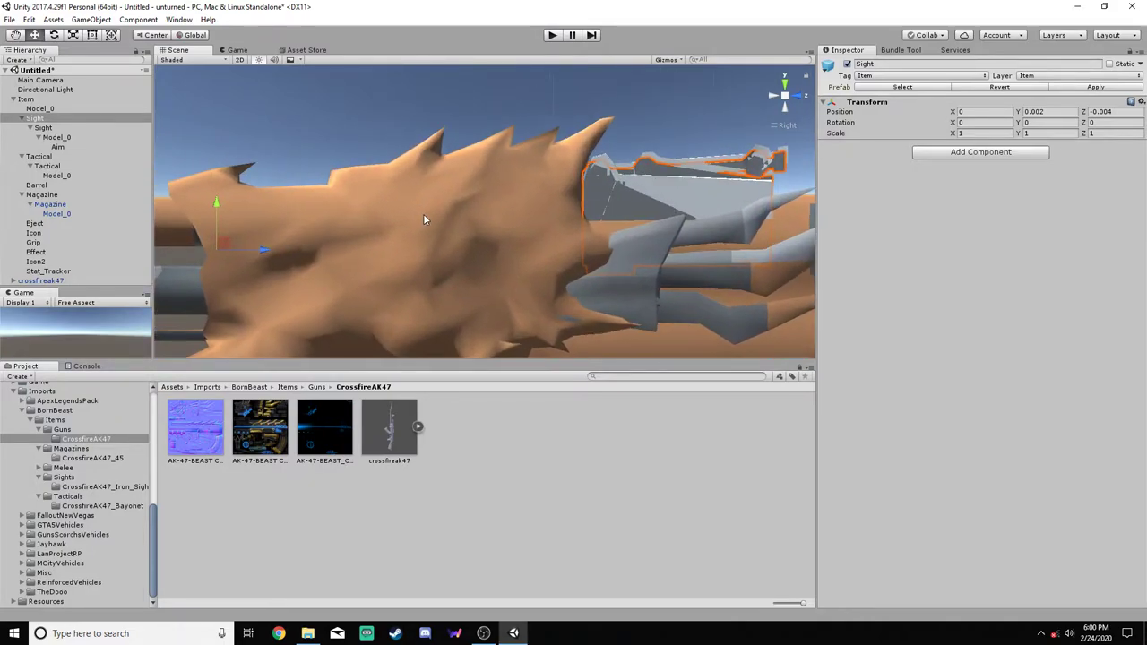
{"action": "scroll", "coordinate": [411, 218], "scroll_direction": "up", "scroll_amount": 2}
{"action": "scroll", "coordinate": [411, 221], "scroll_direction": "up", "scroll_amount": 1}
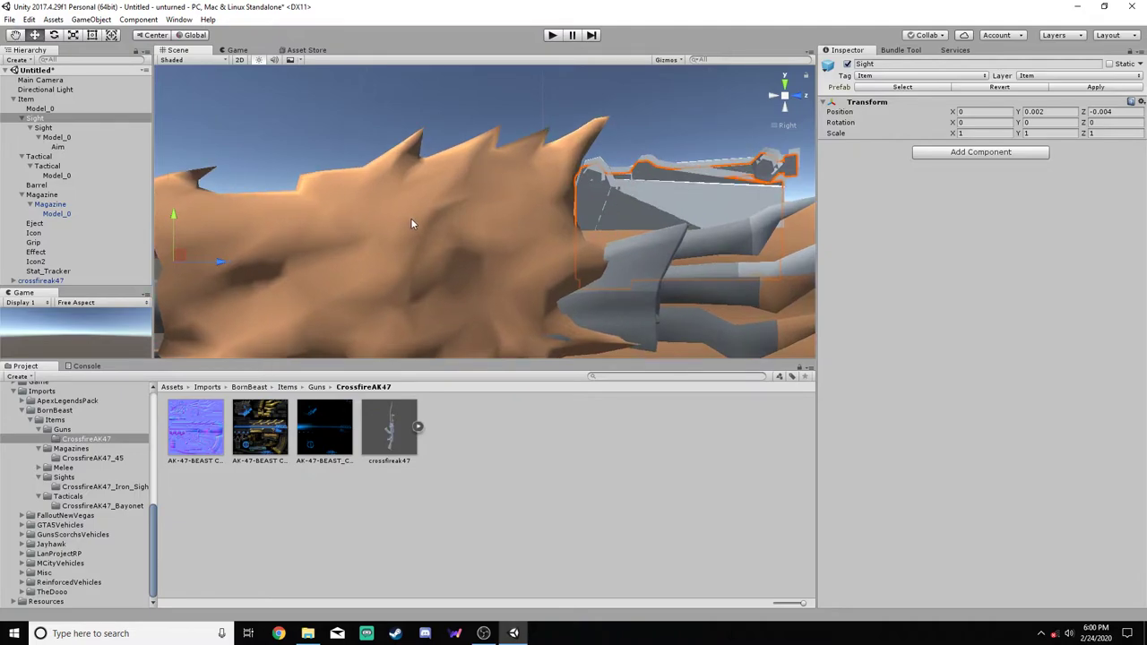
{"action": "left_click_drag", "start_coordinate": [218, 258], "coordinate": [222, 258]}
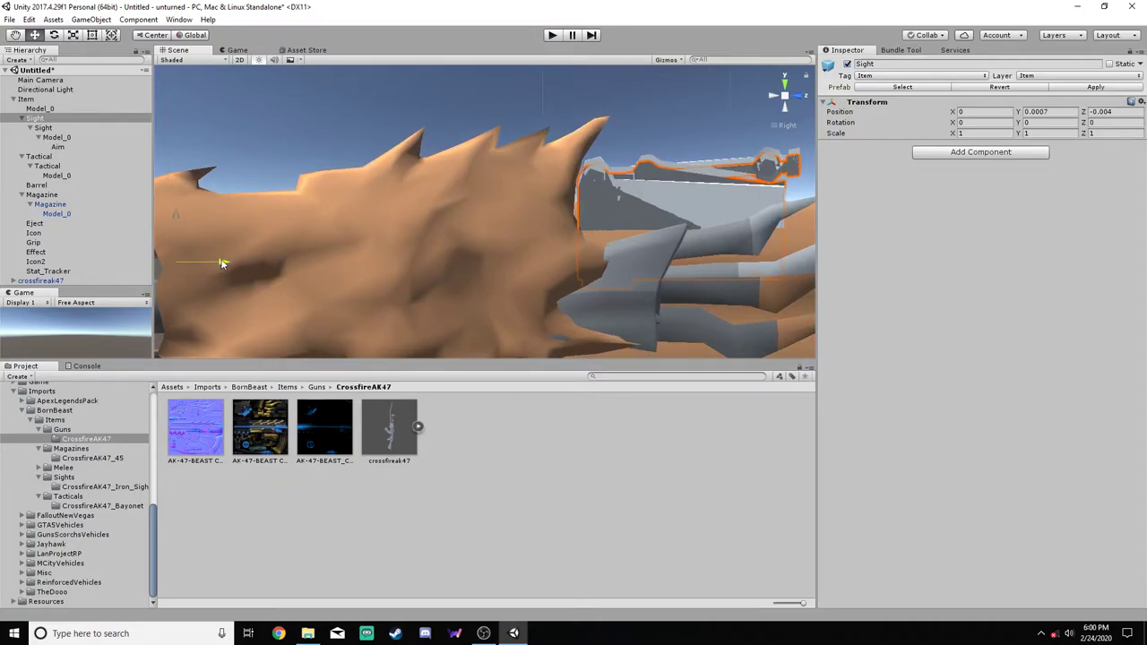
{"action": "left_click_drag", "start_coordinate": [177, 213], "coordinate": [177, 206]}
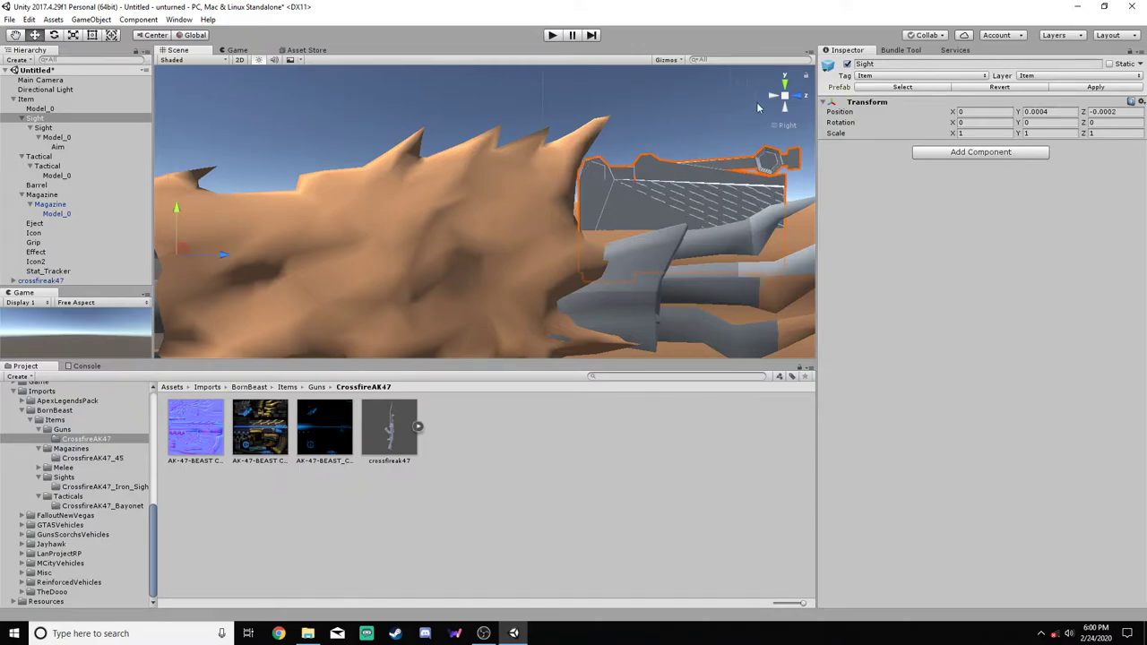
Check the sight's alignment from the front, left and right views
{"action": "left_click", "coordinate": [803, 100]}
{"action": "left_click", "coordinate": [801, 100]}
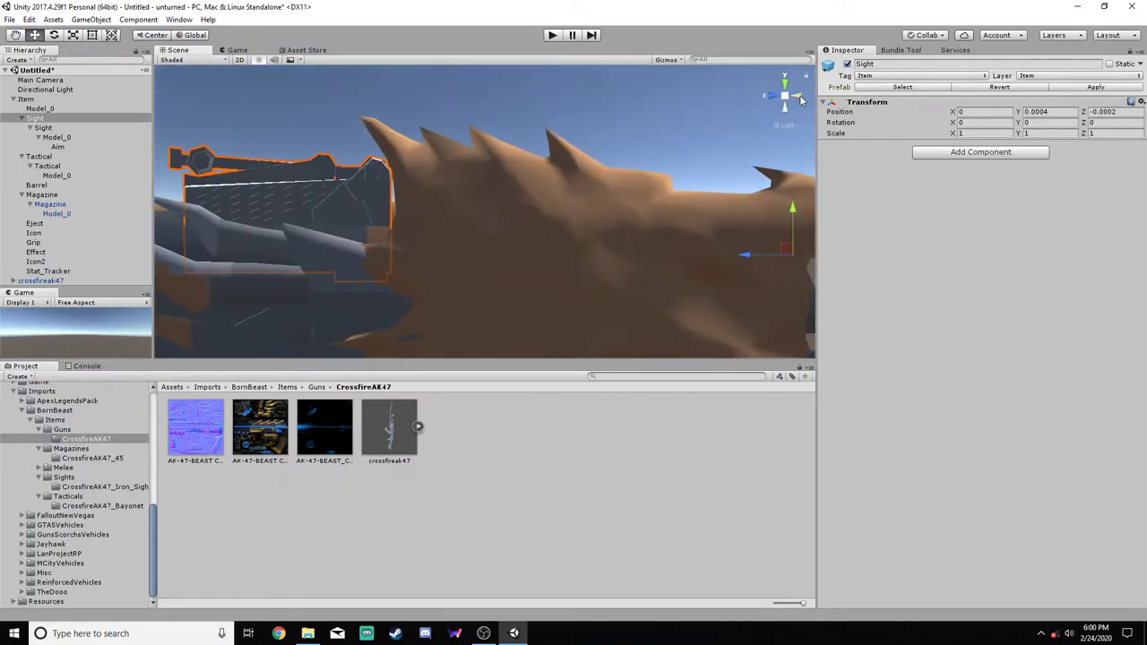
{"action": "left_click", "coordinate": [802, 100]}
{"action": "left_click", "coordinate": [801, 100]}
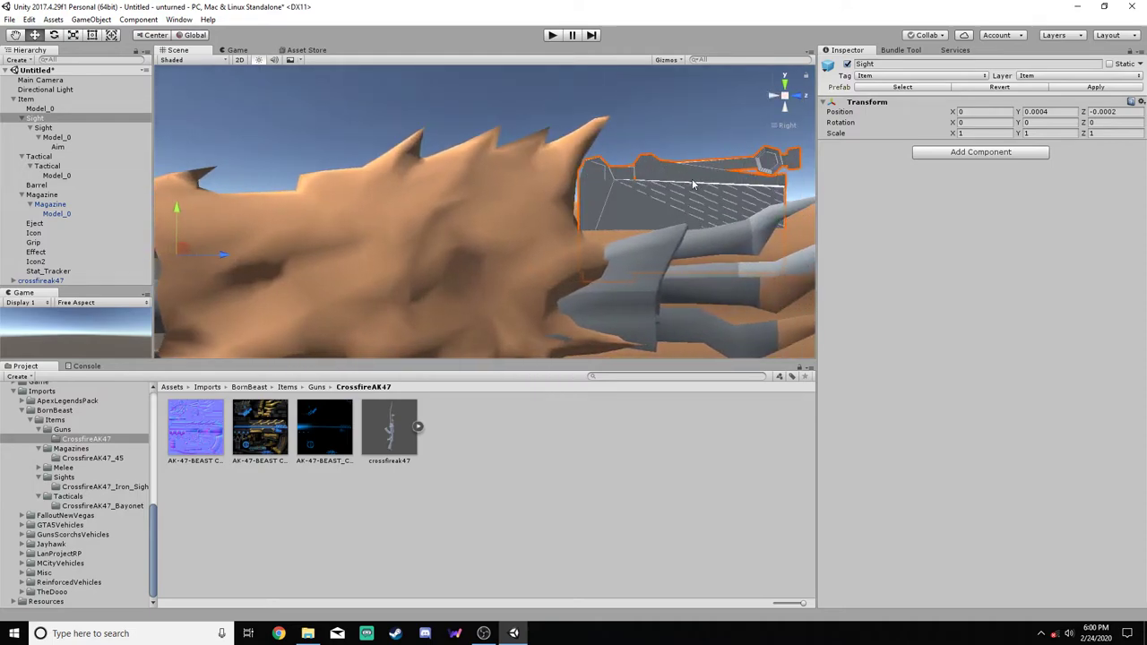
{"action": "scroll", "coordinate": [704, 174], "scroll_direction": "down", "scroll_amount": 5}
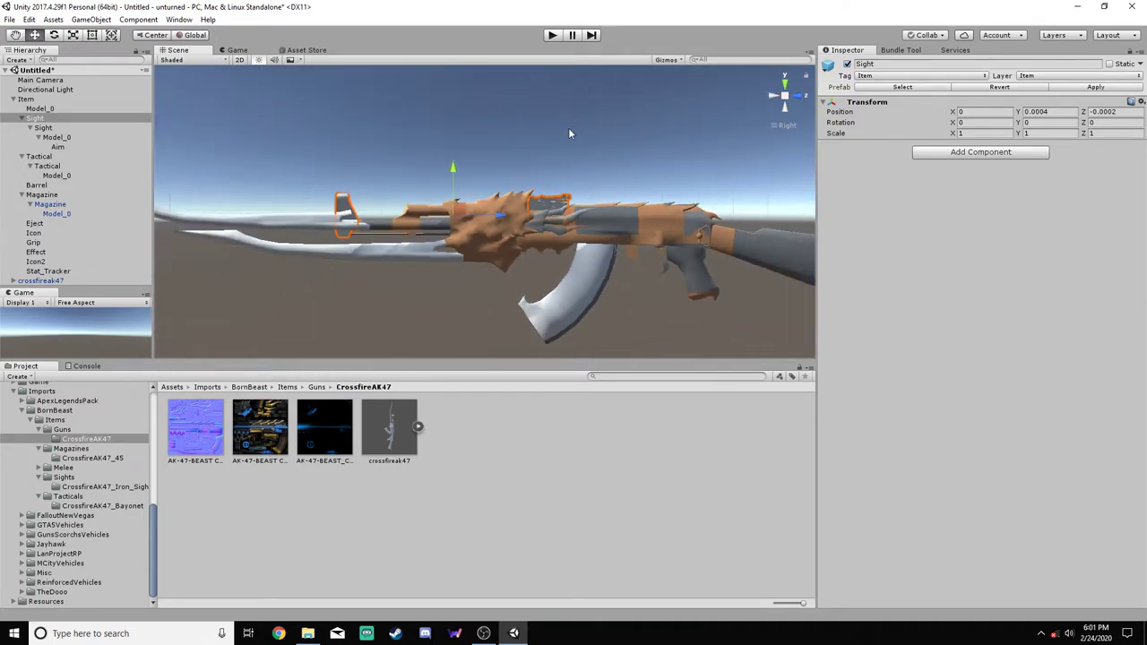
{"action": "left_click", "coordinate": [601, 157]}
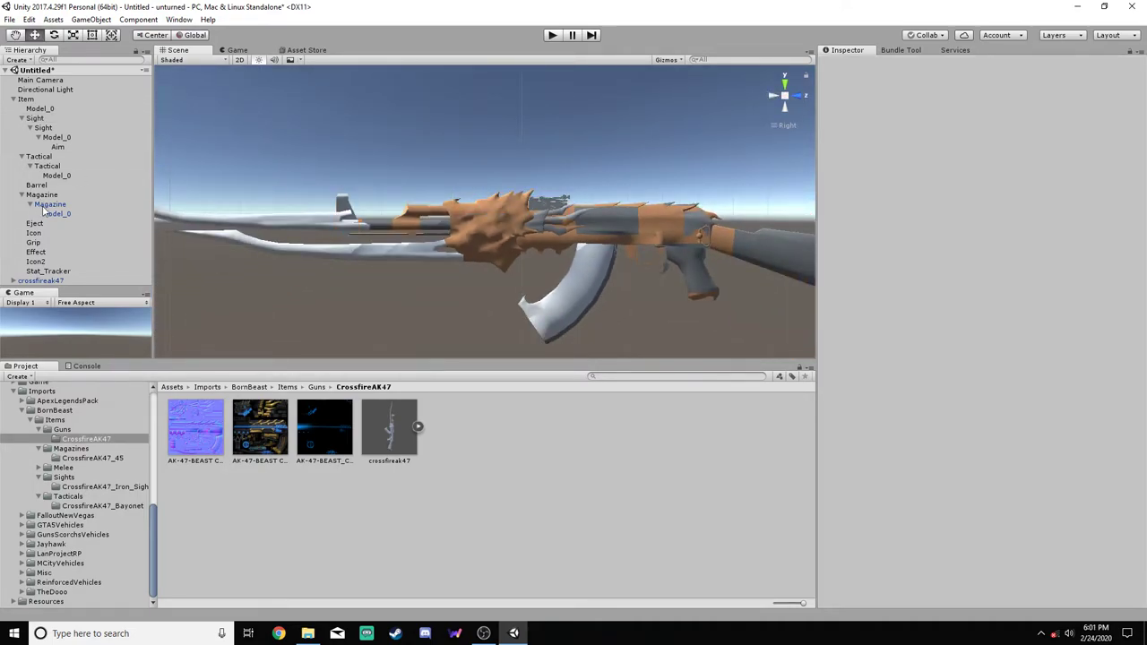
Move the Tactical bayonet hook down and back until it sits under the barrel
{"action": "left_click", "coordinate": [39, 157]}
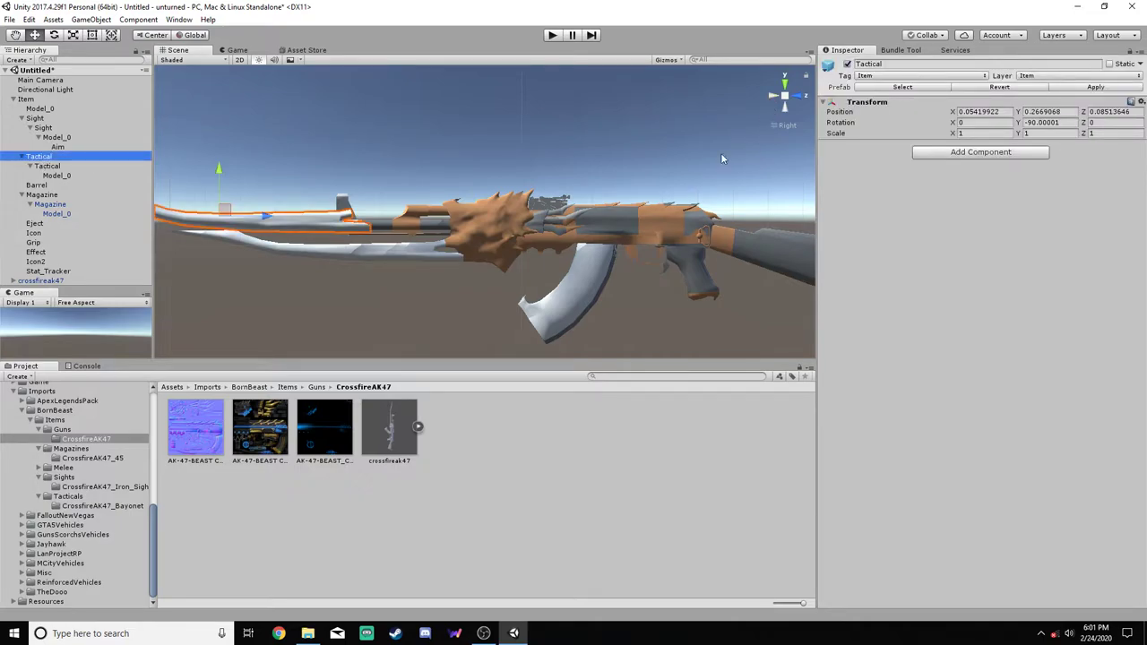
{"action": "left_click_drag", "start_coordinate": [224, 210], "coordinate": [317, 242]}
{"action": "scroll", "coordinate": [415, 281], "scroll_direction": "up", "scroll_amount": 10}
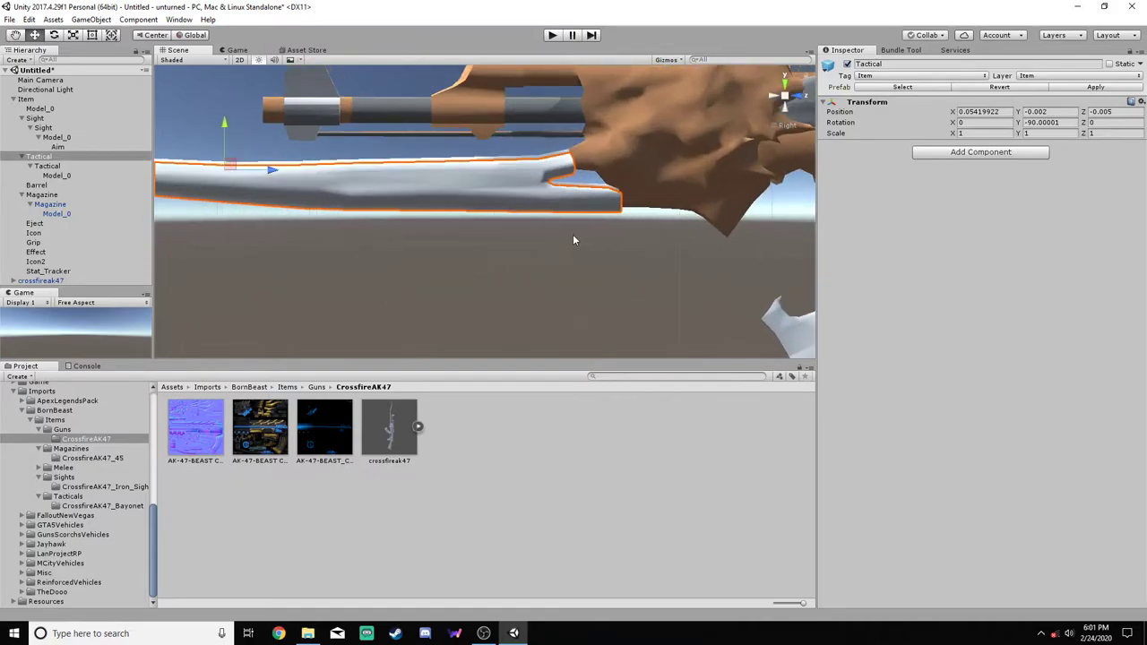
{"action": "middle_click_drag", "start_coordinate": [159, 116], "coordinate": [355, 201]}
{"action": "left_click_drag", "start_coordinate": [216, 170], "coordinate": [228, 172]}
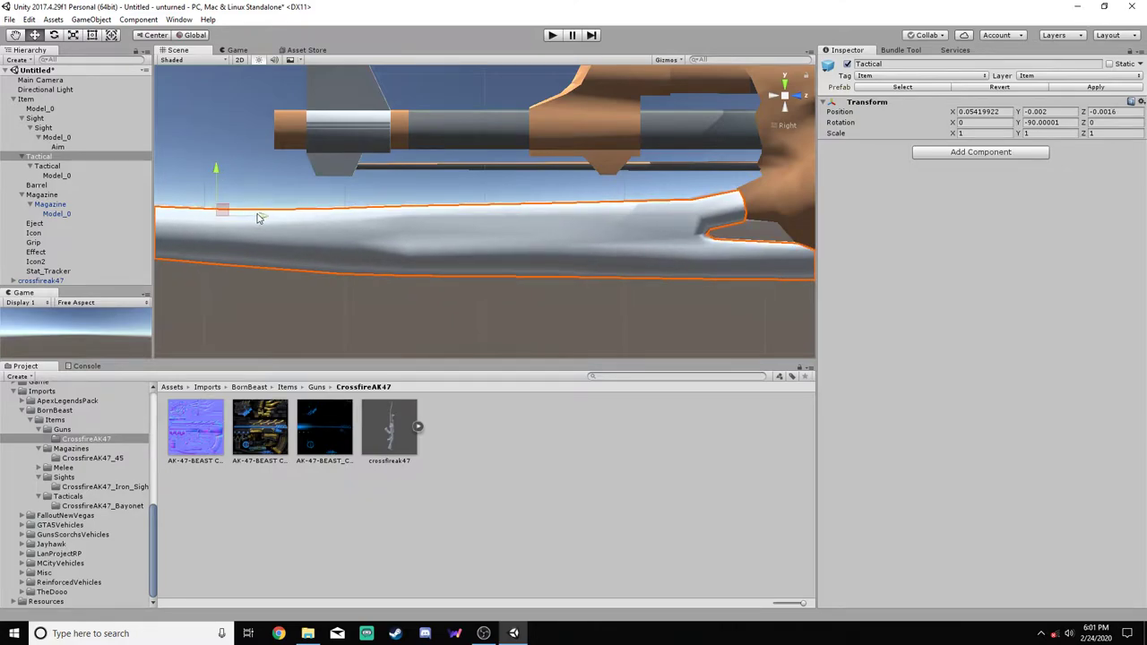
{"action": "left_click_drag", "start_coordinate": [259, 217], "coordinate": [259, 218]}
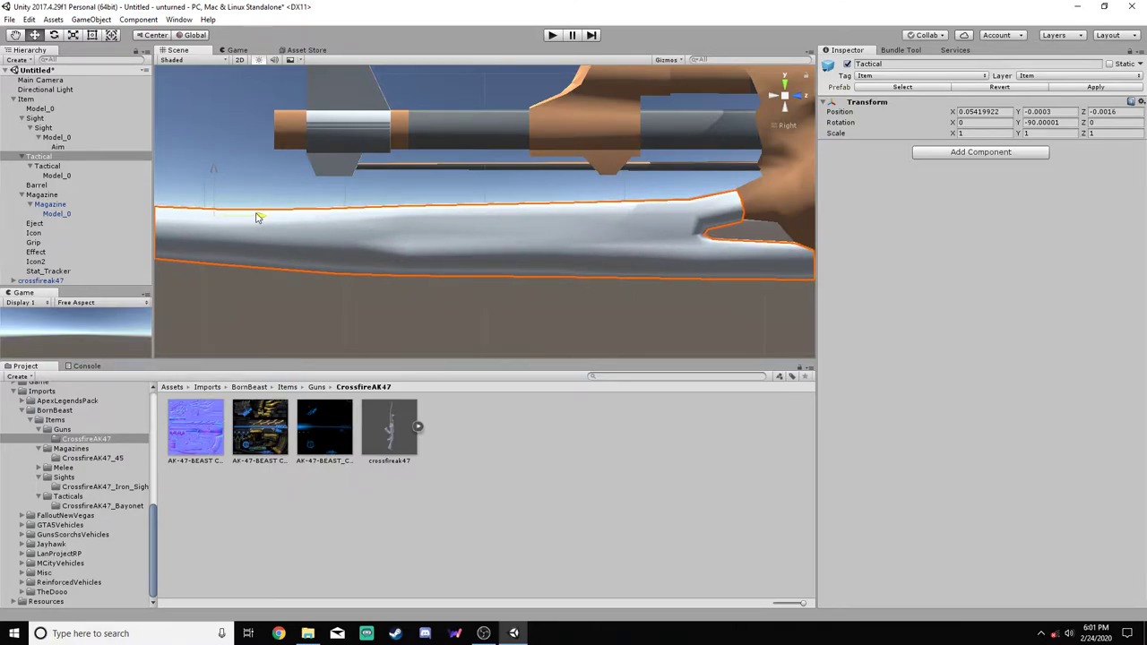
{"action": "left_click_drag", "start_coordinate": [217, 169], "coordinate": [216, 167]}
Centre the bayonet from the Back view and set its X position to 0
{"action": "left_click", "coordinate": [772, 96]}
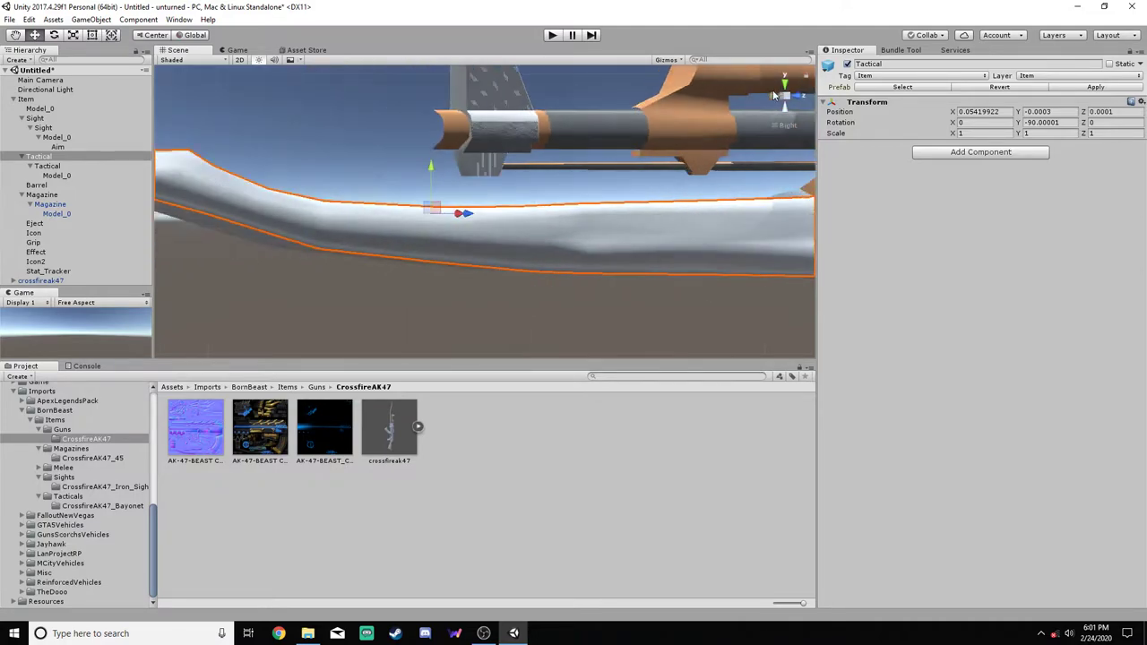
{"action": "left_click_drag", "start_coordinate": [792, 215], "coordinate": [723, 215]}
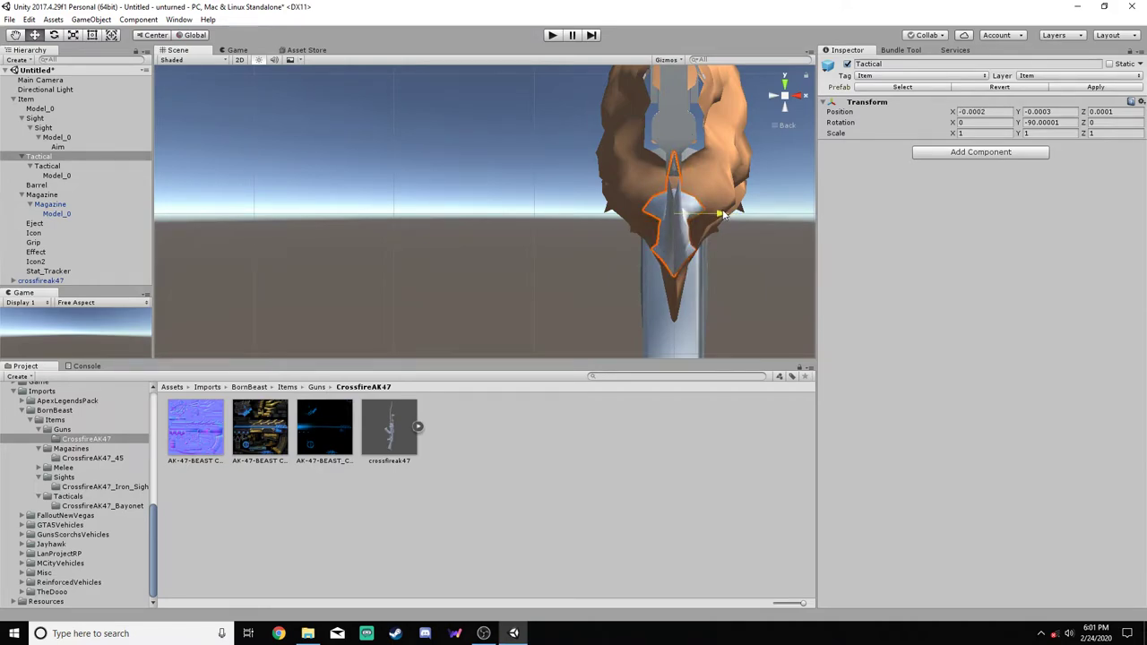
{"action": "left_click", "coordinate": [987, 114]}
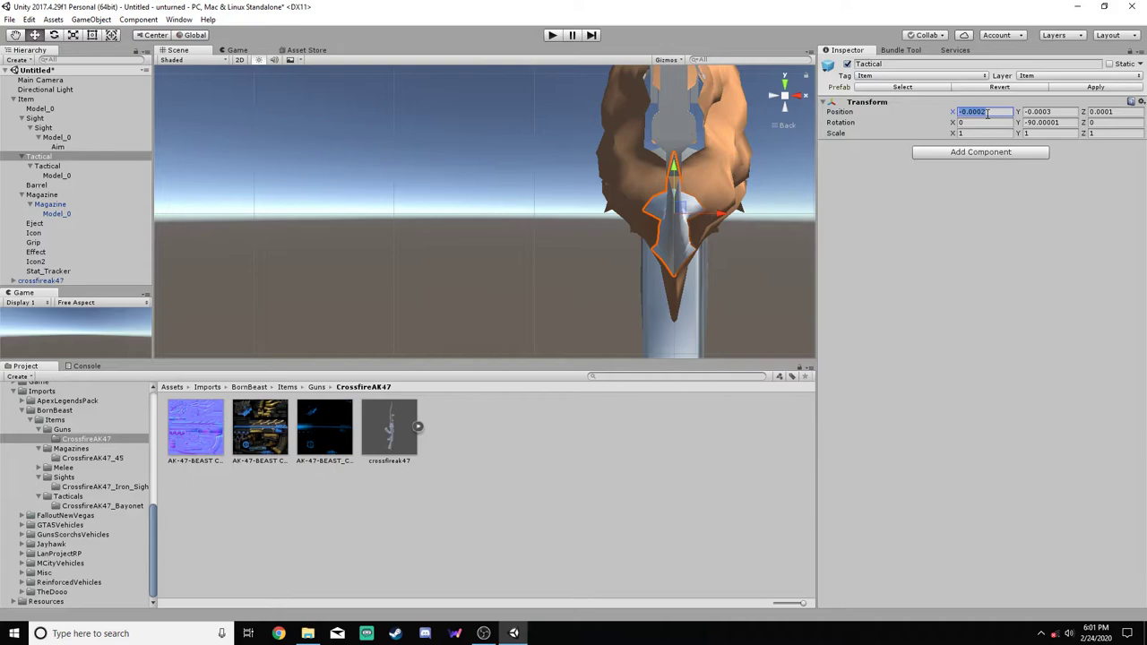
{"action": "type", "text": "0"}
Orbit around the rifle to inspect the bayonet's fit beneath the barrel
{"action": "left_click_drag", "start_coordinate": [785, 256], "coordinate": [450, 230], "text": "alt"}
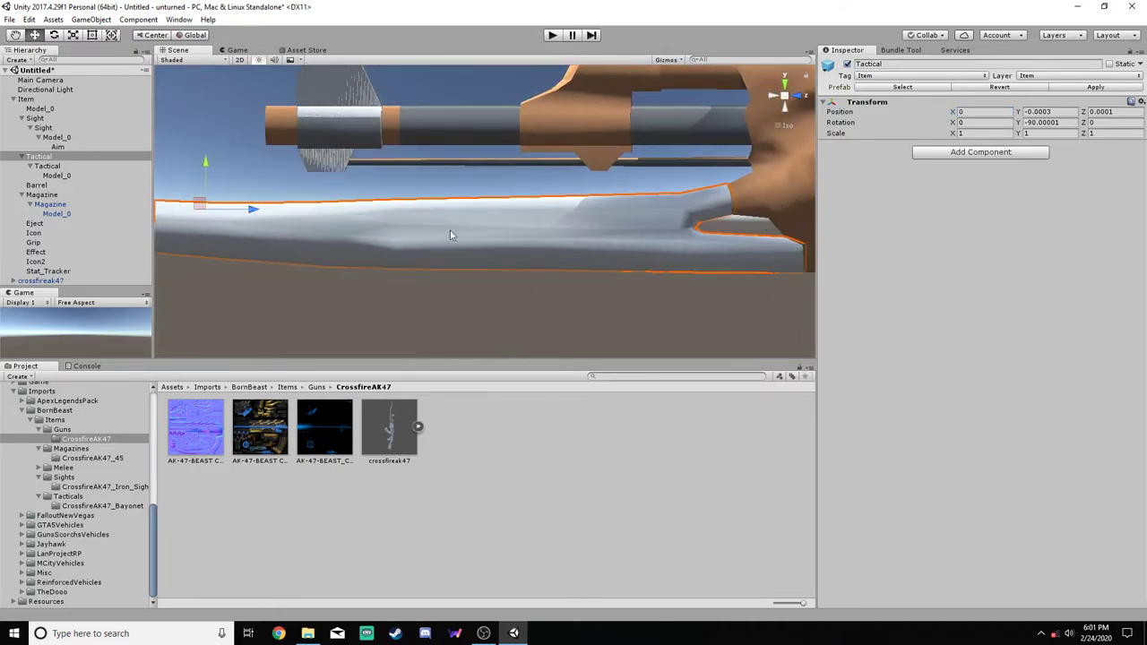
{"action": "scroll", "coordinate": [452, 231], "scroll_direction": "down", "scroll_amount": 8}
{"action": "scroll", "coordinate": [627, 211], "scroll_direction": "up", "scroll_amount": 10}
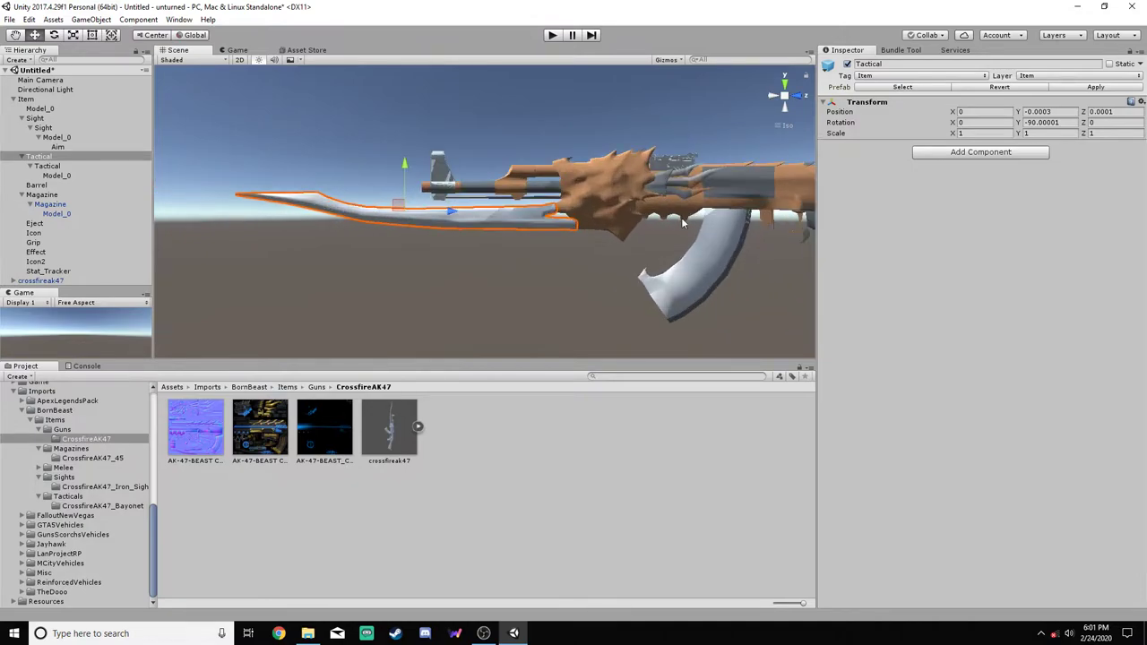
{"action": "left_click_drag", "start_coordinate": [586, 231], "coordinate": [296, 174], "text": "alt"}
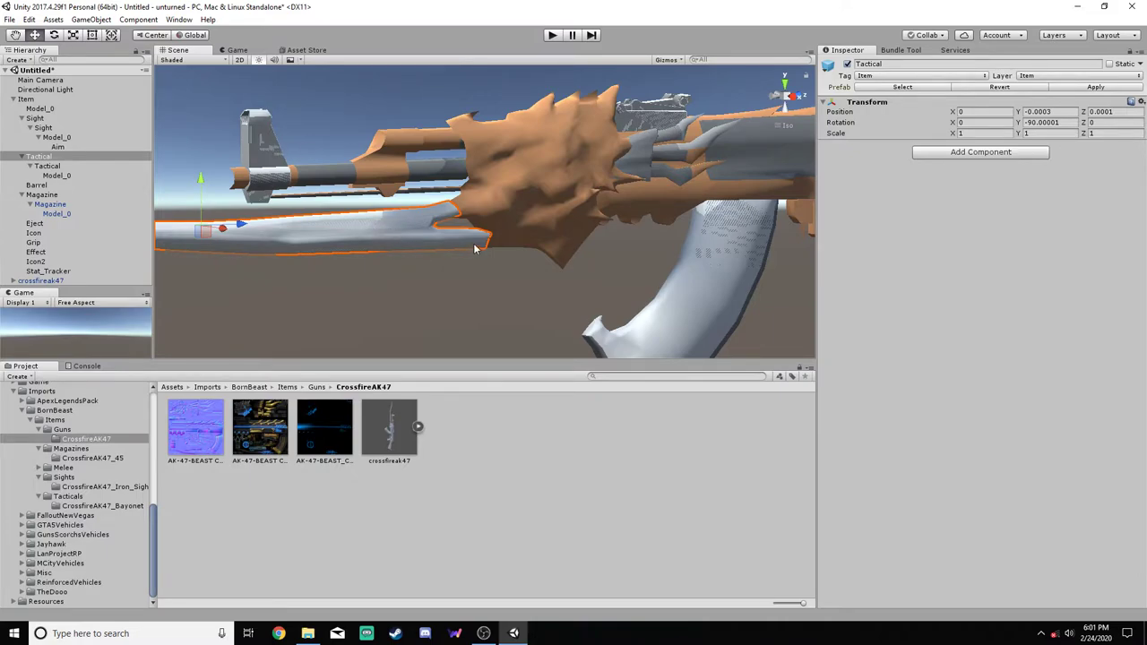
{"action": "scroll", "coordinate": [629, 240], "scroll_direction": "down", "scroll_amount": 8}
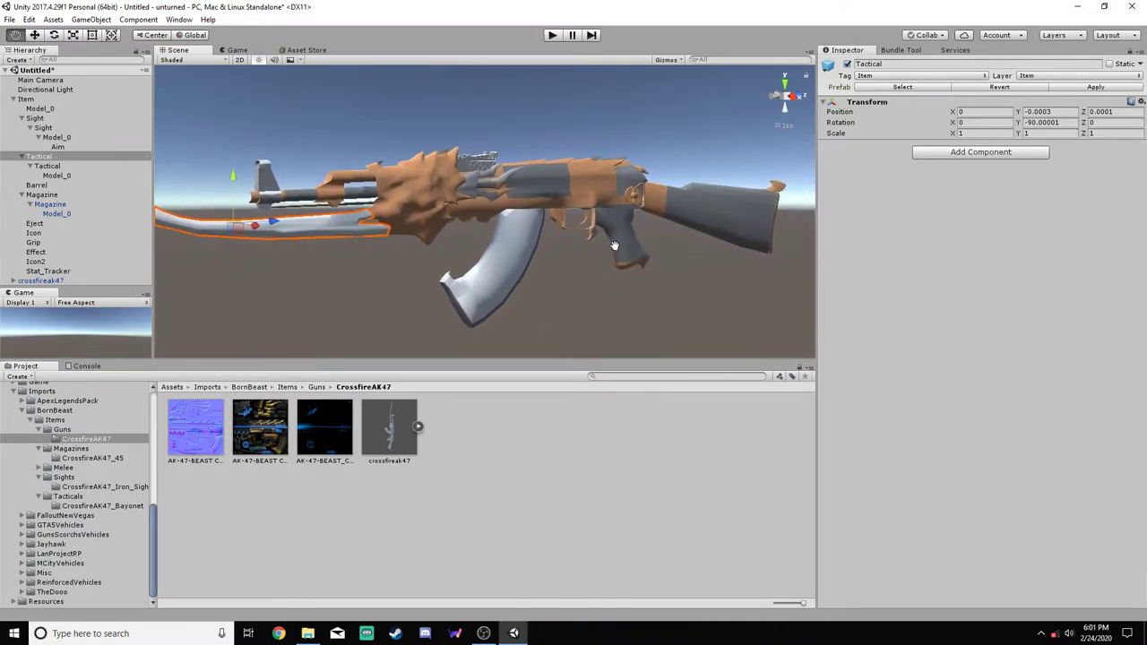
{"action": "left_click_drag", "start_coordinate": [678, 251], "coordinate": [521, 228], "text": "alt"}
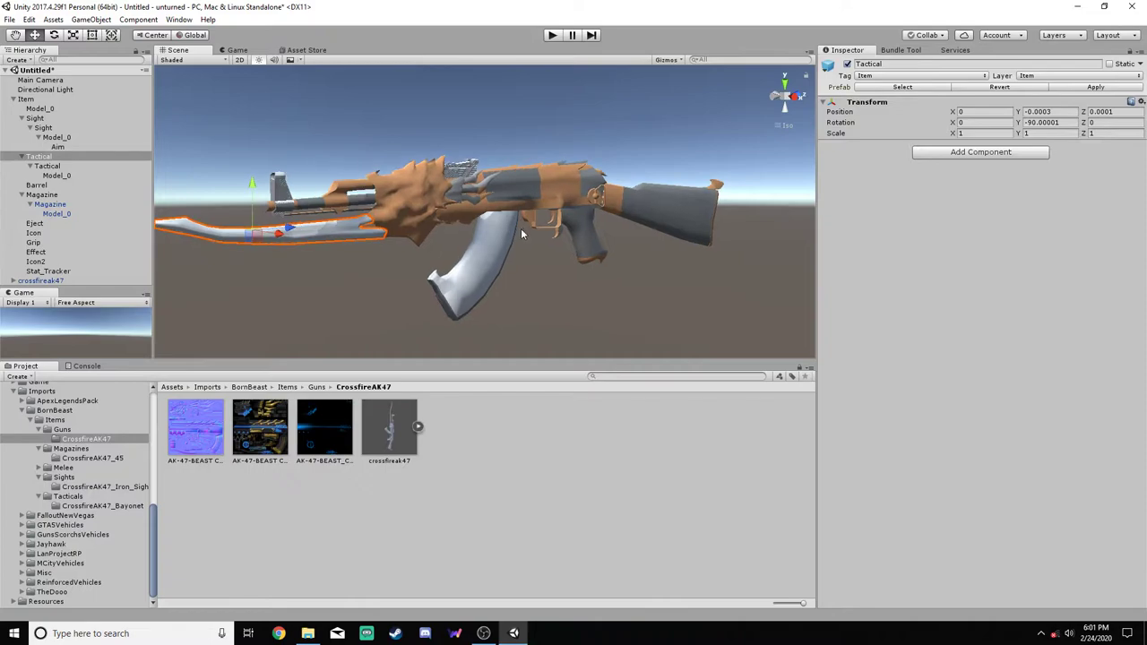
{"action": "left_click_drag", "start_coordinate": [427, 227], "coordinate": [488, 211], "text": "alt"}
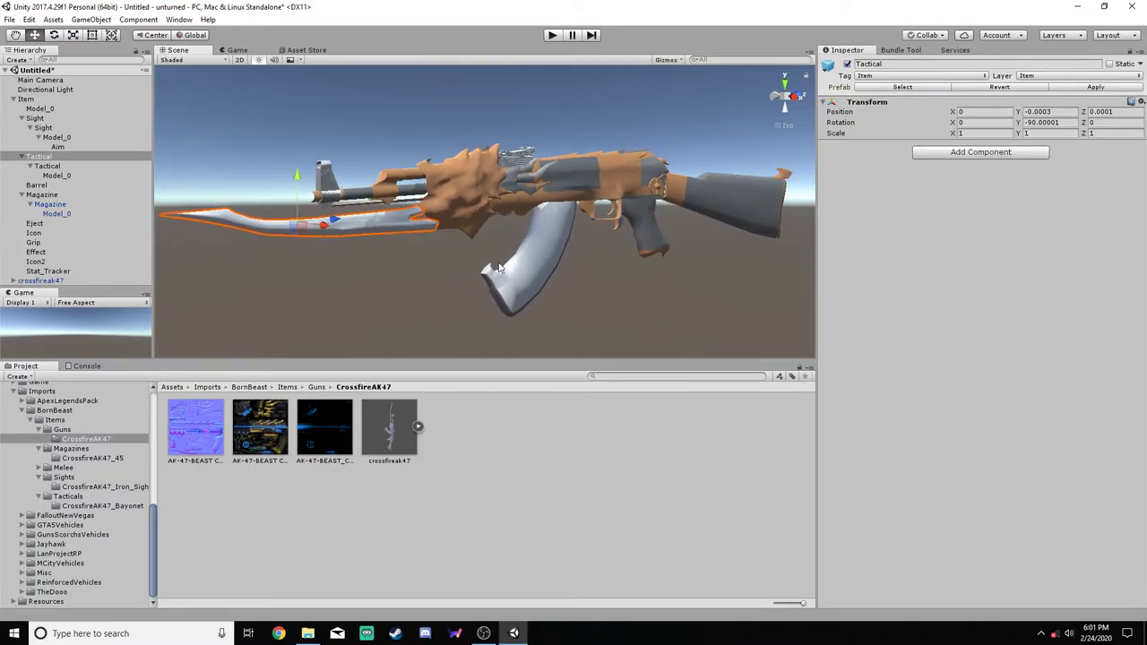
{"action": "left_click", "coordinate": [429, 328]}
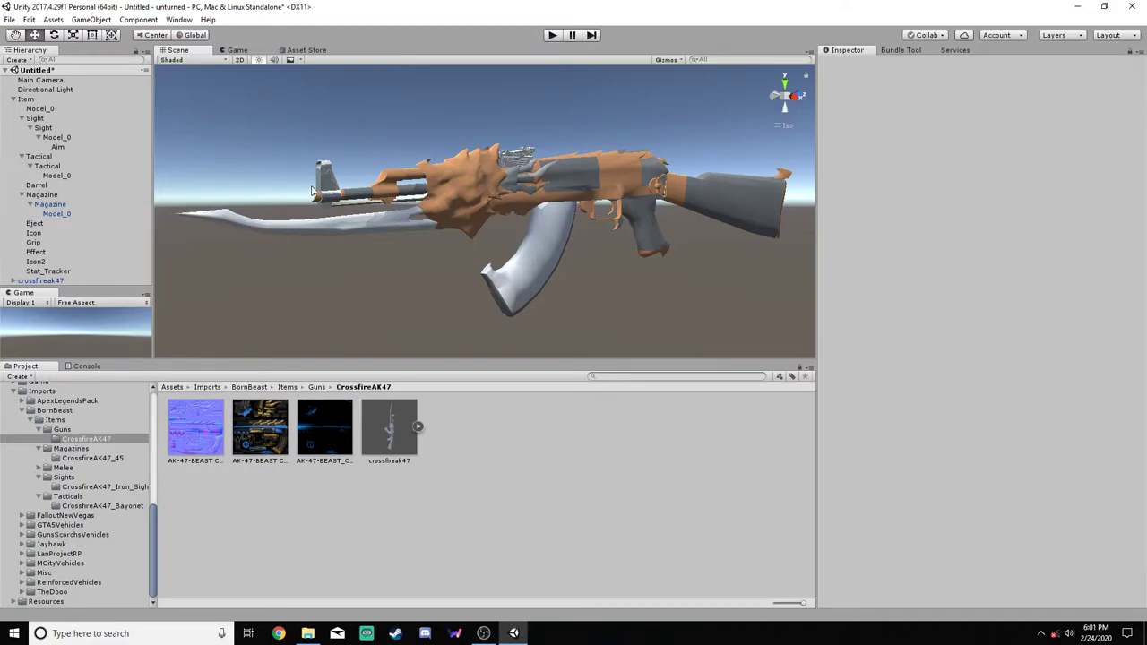
Zoom the Scene view and select the crossfireak47 reference model in the Hierarchy
{"action": "scroll", "coordinate": [314, 191], "scroll_direction": "up", "scroll_amount": 3}
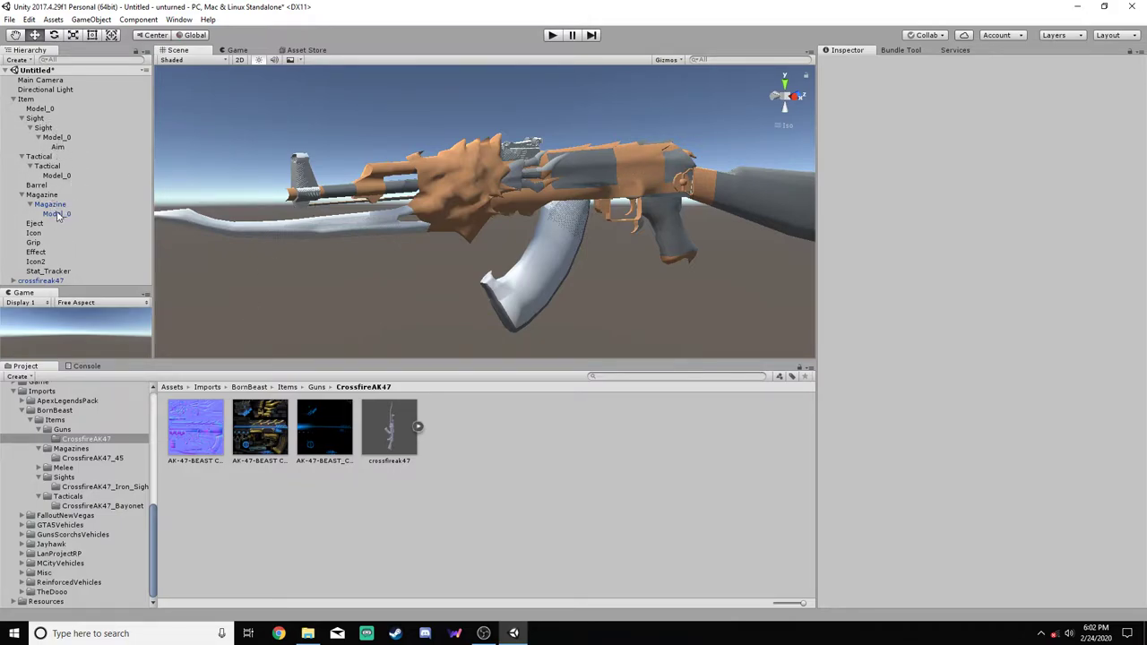
{"action": "left_click", "coordinate": [45, 282]}
Delete crossfireak47, then re-add it with X rotation -90 for comparison
{"action": "right_click", "coordinate": [46, 283]}
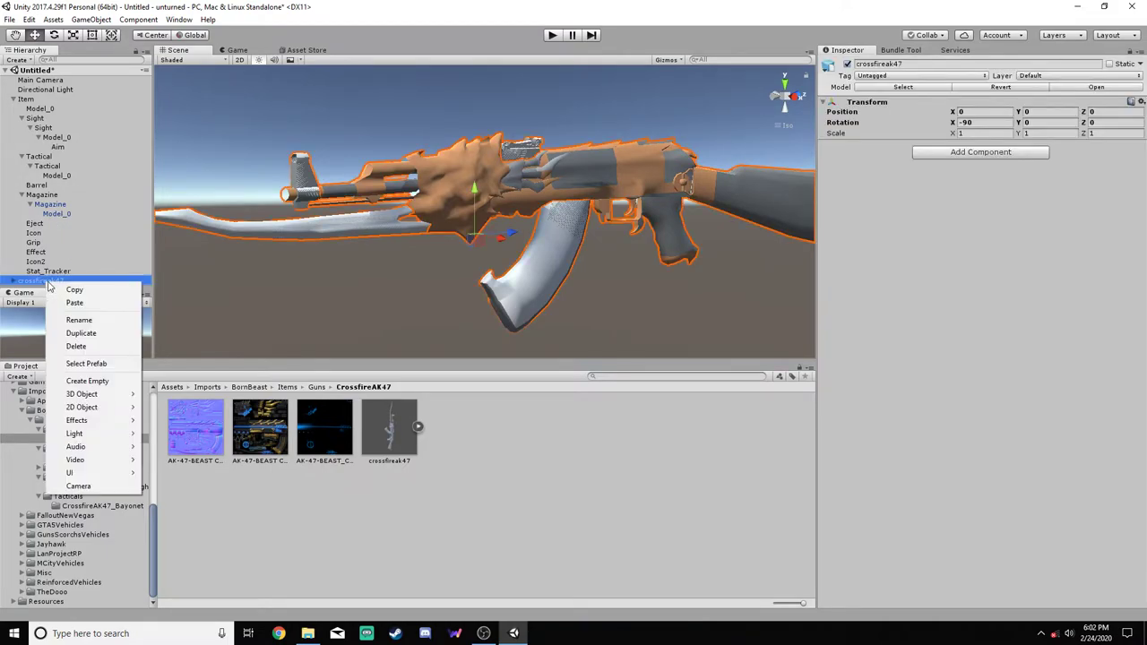
{"action": "left_click", "coordinate": [88, 342]}
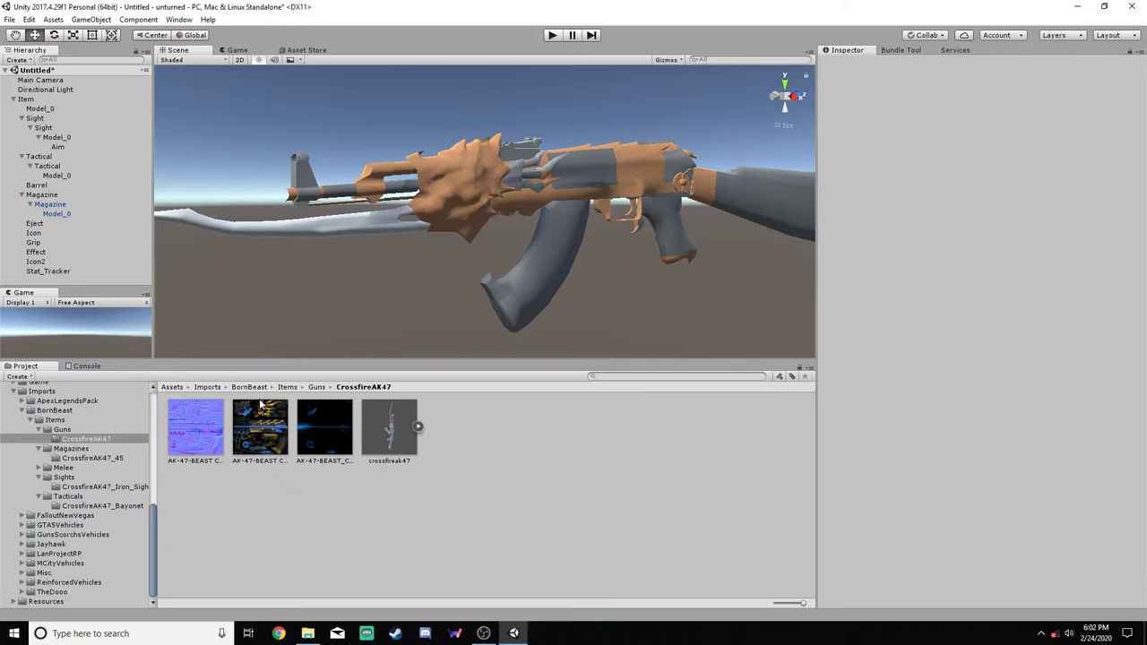
{"action": "left_click_drag", "start_coordinate": [249, 358], "coordinate": [54, 280]}
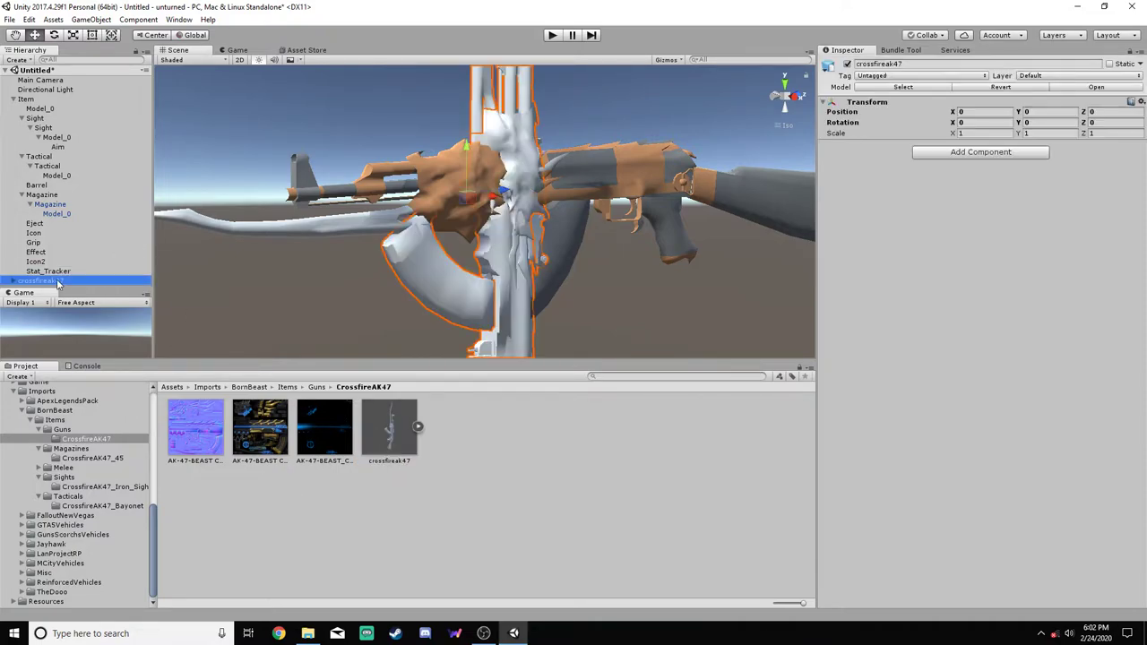
{"action": "left_click", "coordinate": [994, 123]}
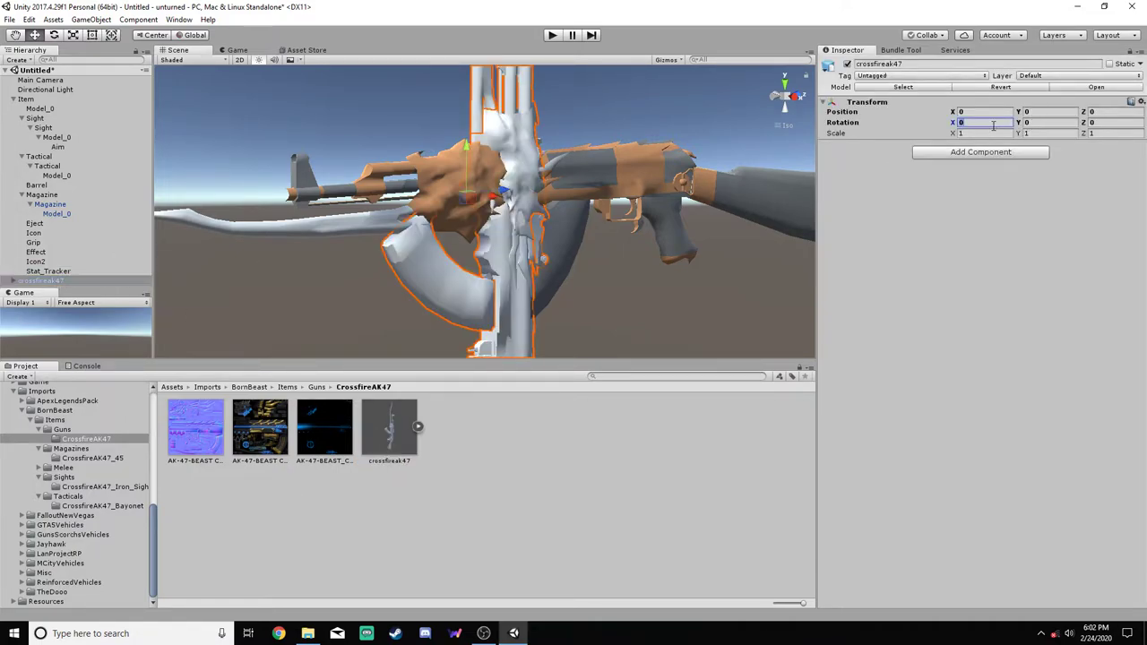
{"action": "type", "text": "-90"}
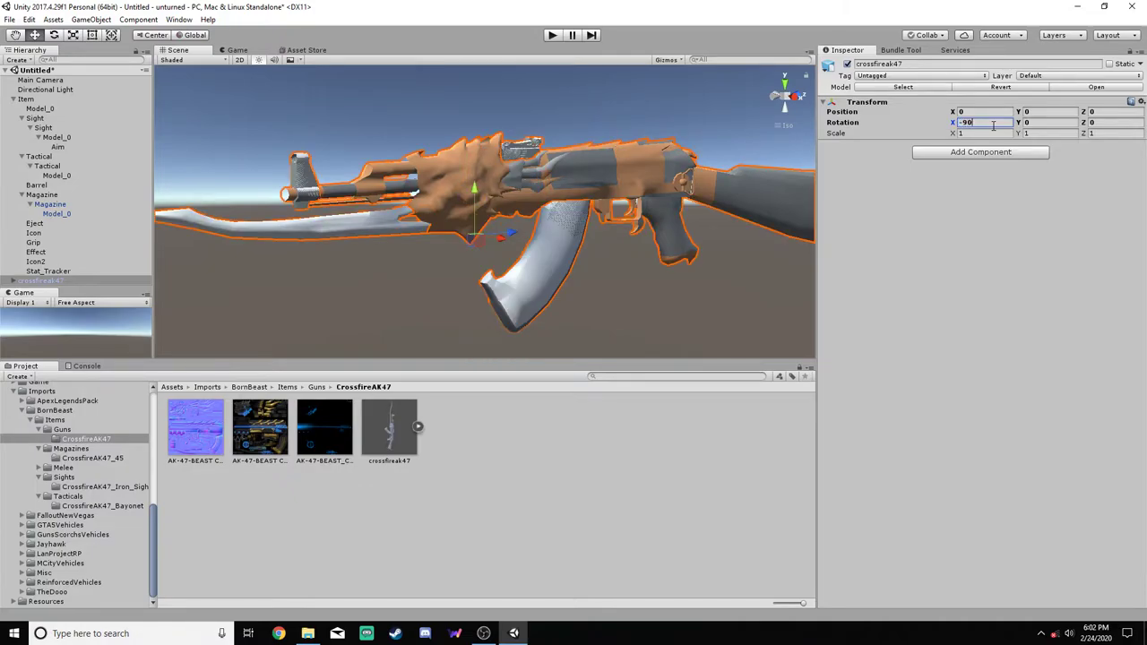
{"action": "left_click", "coordinate": [689, 304]}
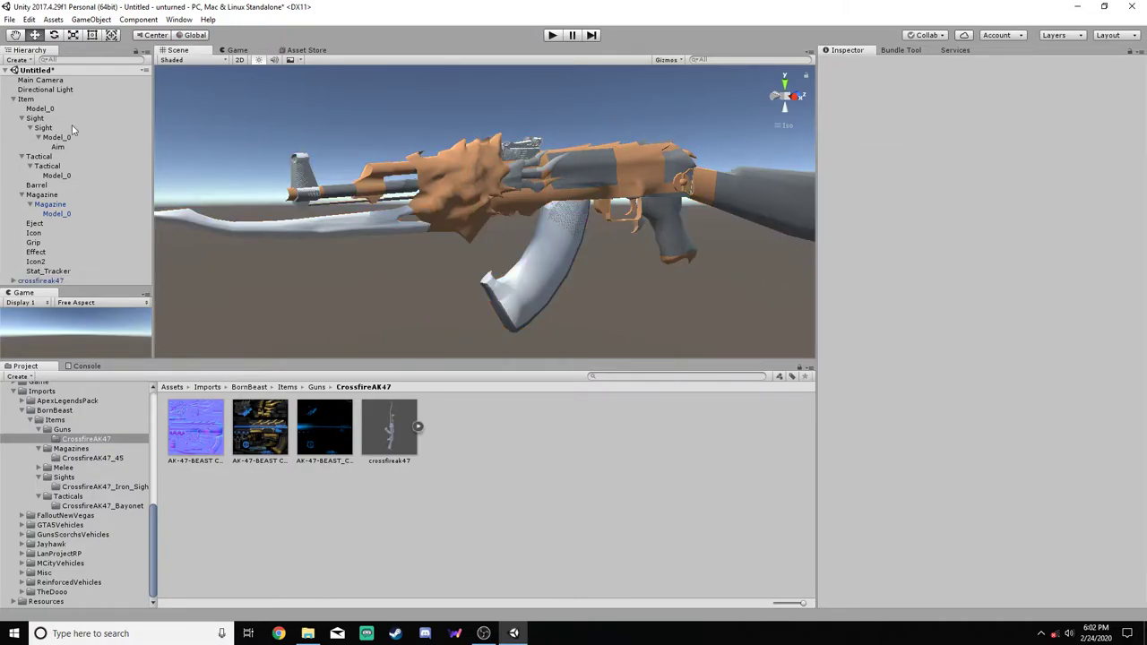
Undo an accidental shift of the rifle body Model_0 and delete the crossfireak47 reference again
{"action": "left_click", "coordinate": [43, 109]}
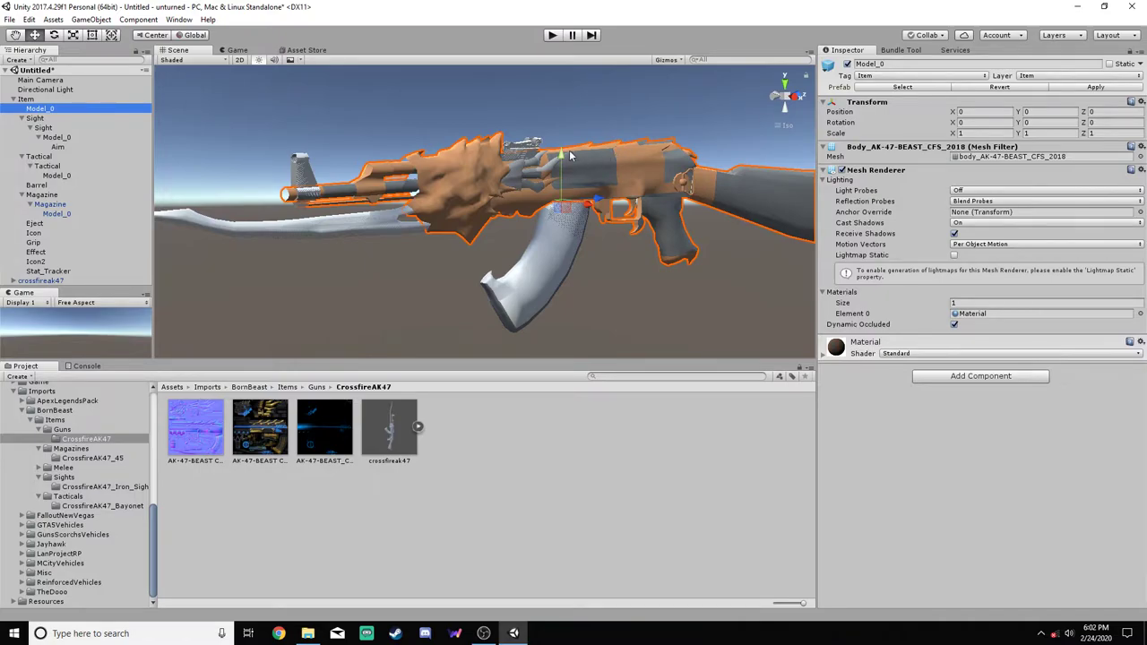
{"action": "left_click_drag", "start_coordinate": [563, 156], "coordinate": [562, 159]}
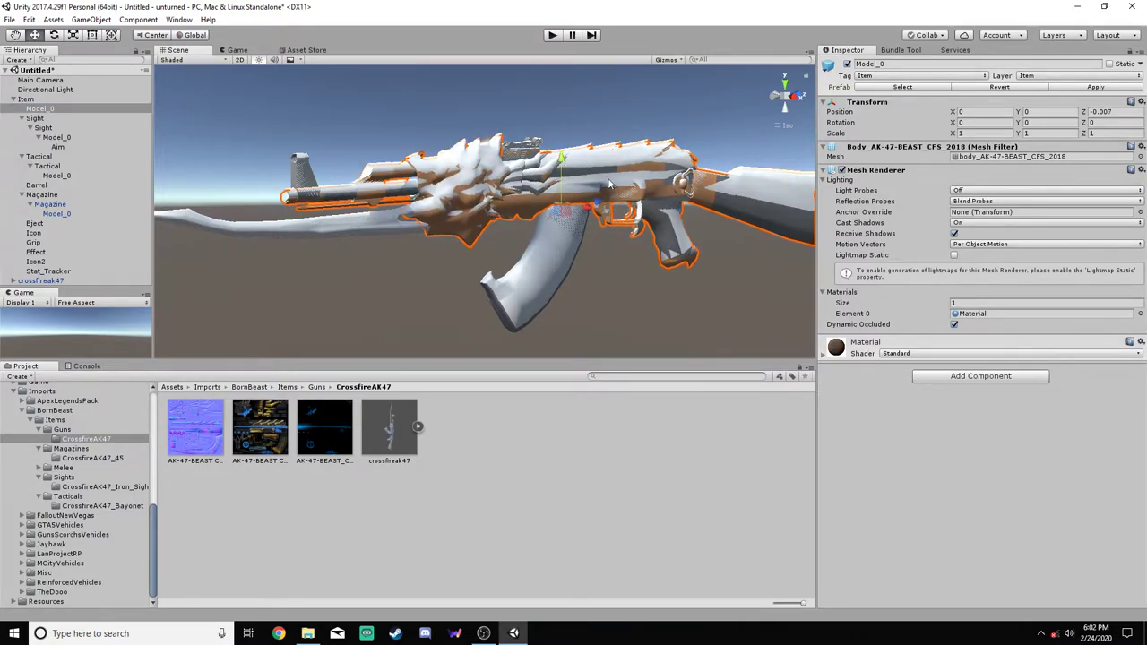
{"action": "key", "text": "ctrl+z"}
{"action": "left_click", "coordinate": [730, 276]}
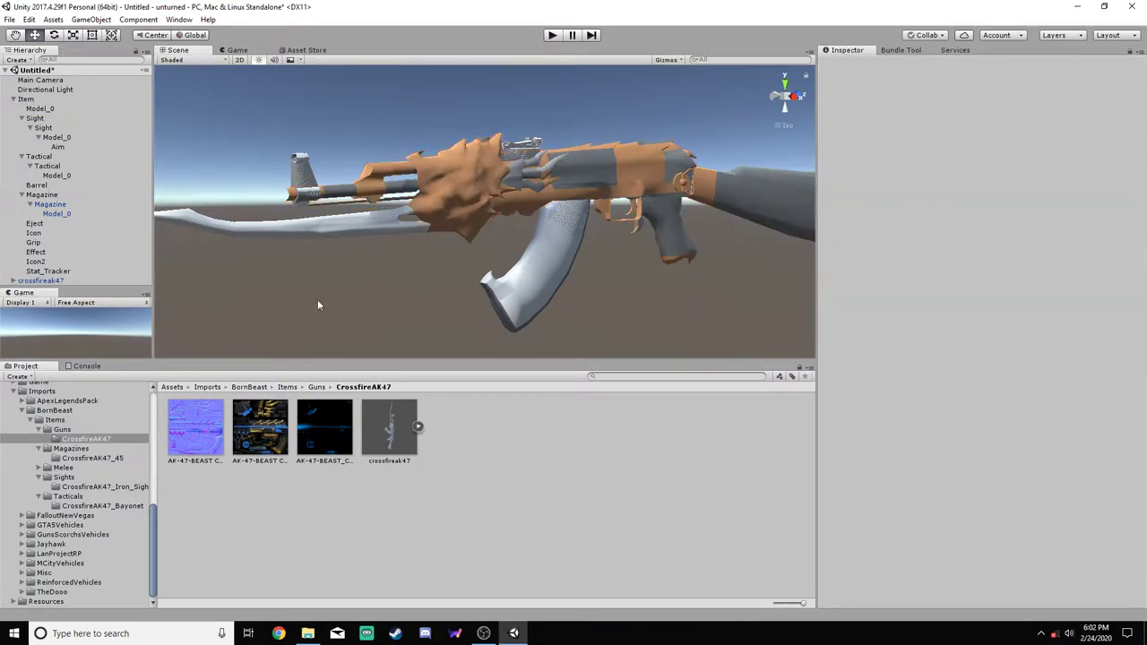
{"action": "right_click", "coordinate": [57, 280]}
{"action": "left_click", "coordinate": [85, 346]}
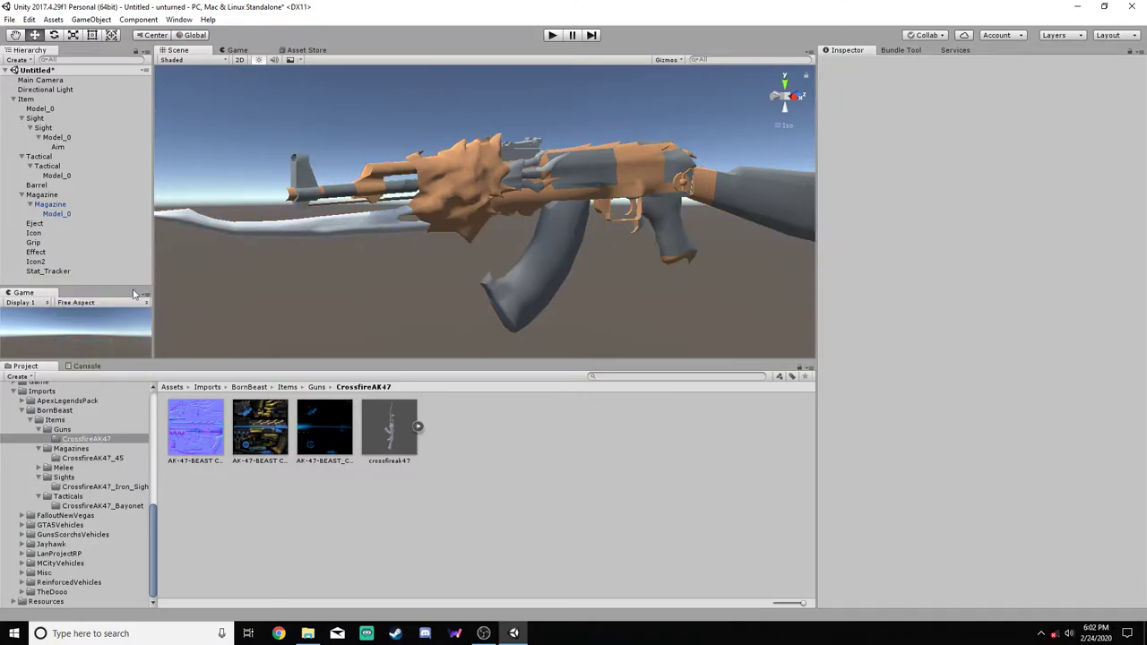
{"action": "left_click_drag", "start_coordinate": [162, 224], "coordinate": [516, 248], "text": "alt"}
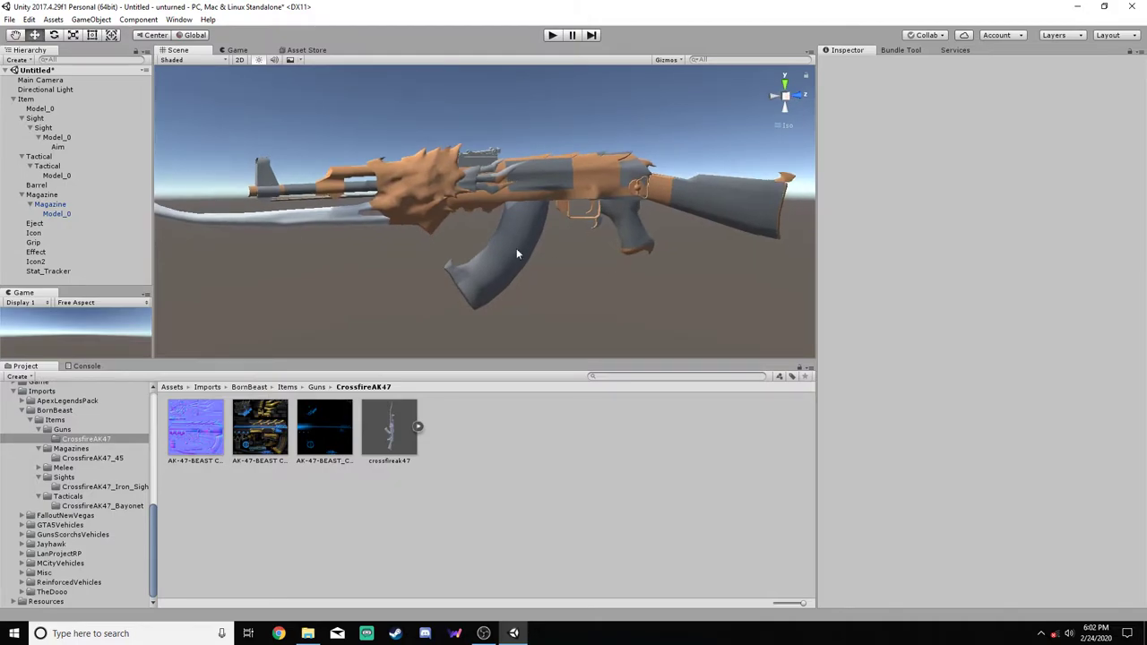
Apply the blue-and-gold AK-47-BEAST CFS 2018_S texture to Model_0 and open the new Materials folder
{"action": "left_click", "coordinate": [40, 109]}
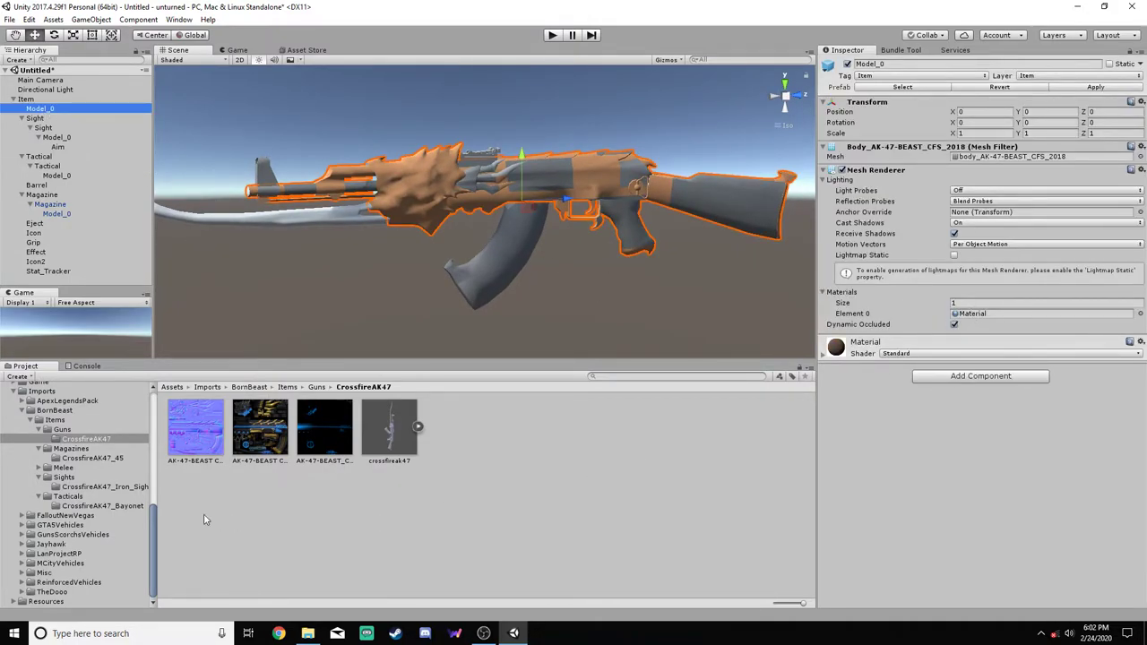
{"action": "left_click", "coordinate": [97, 458]}
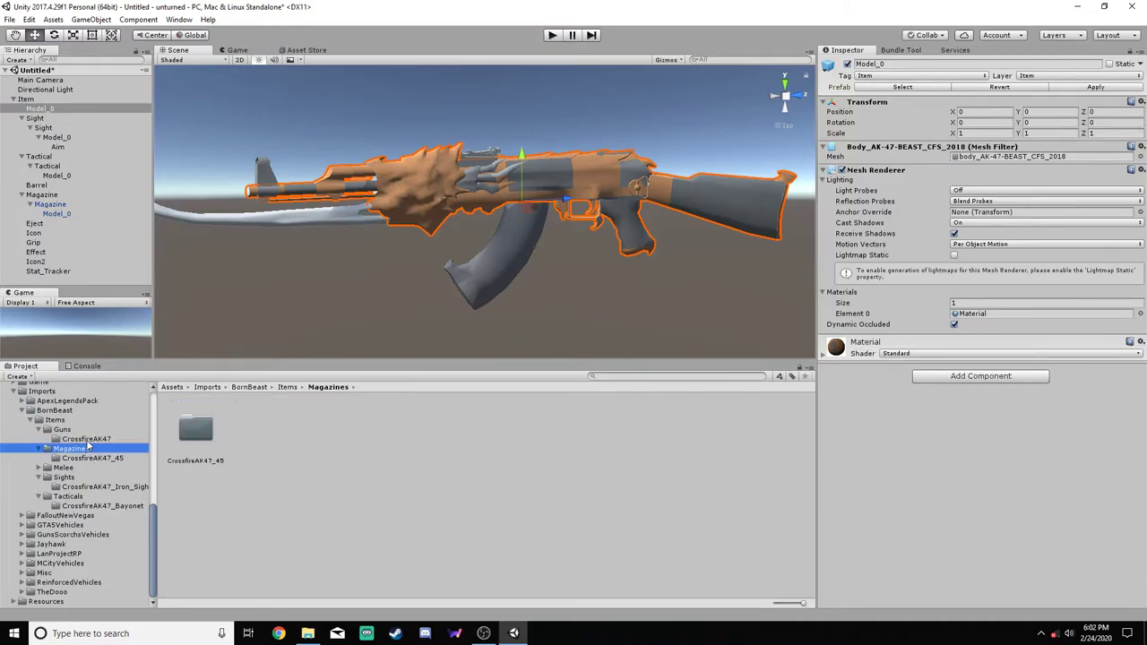
{"action": "left_click", "coordinate": [106, 440]}
{"action": "scroll", "coordinate": [156, 538], "scroll_direction": "up", "scroll_amount": 2}
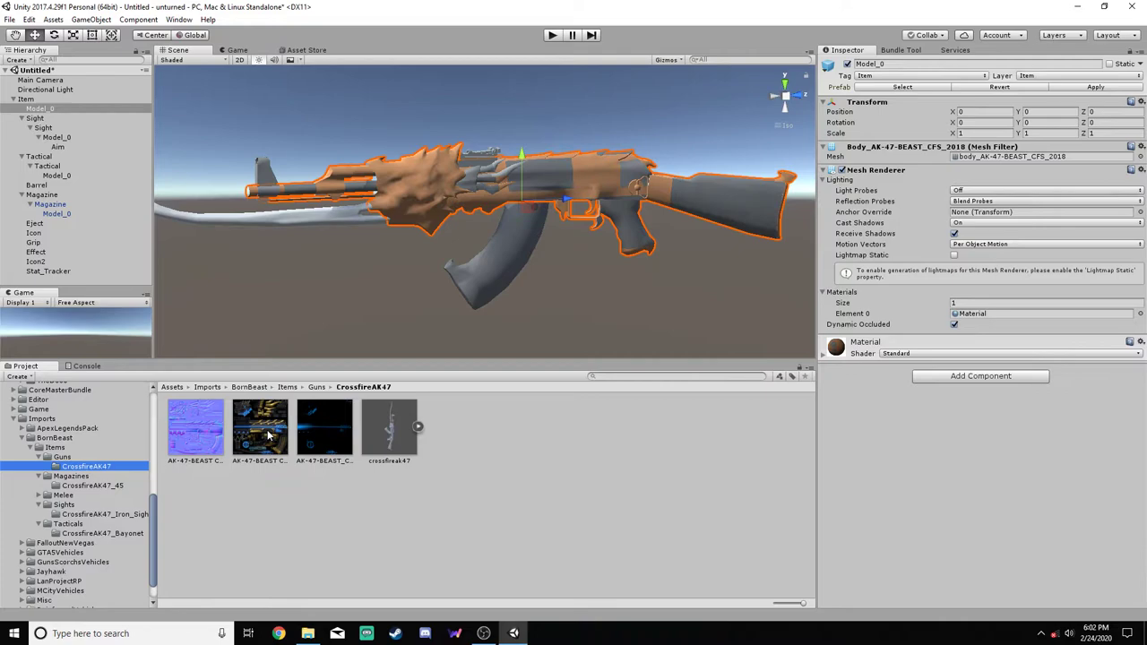
{"action": "left_click_drag", "start_coordinate": [267, 435], "coordinate": [57, 111]}
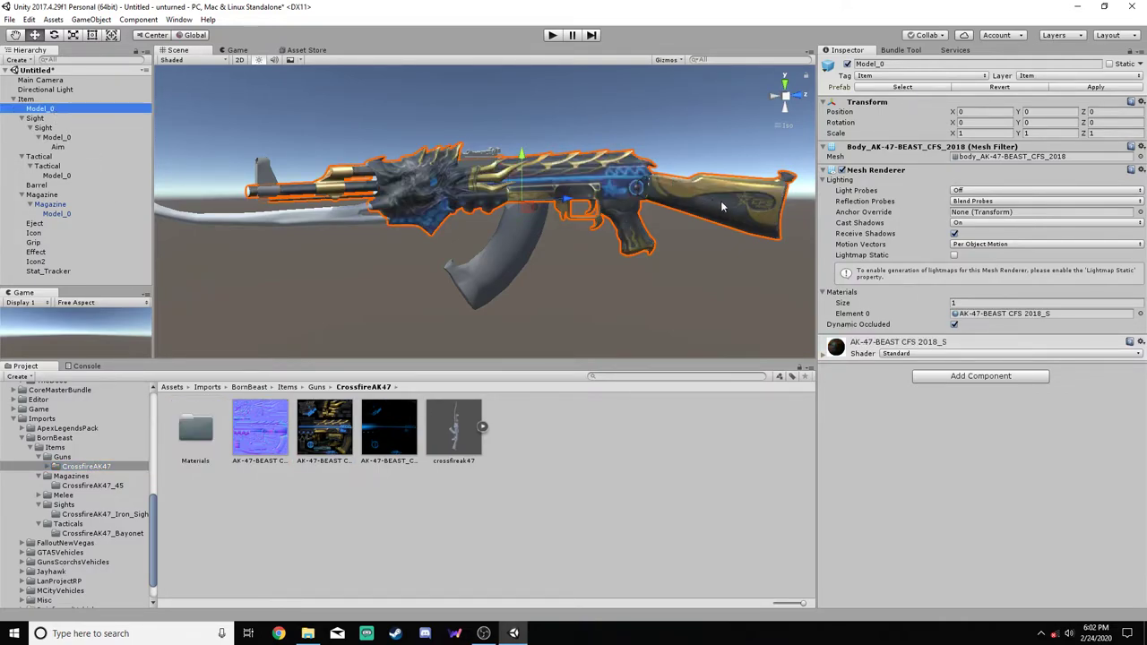
{"action": "double_click", "coordinate": [196, 430]}
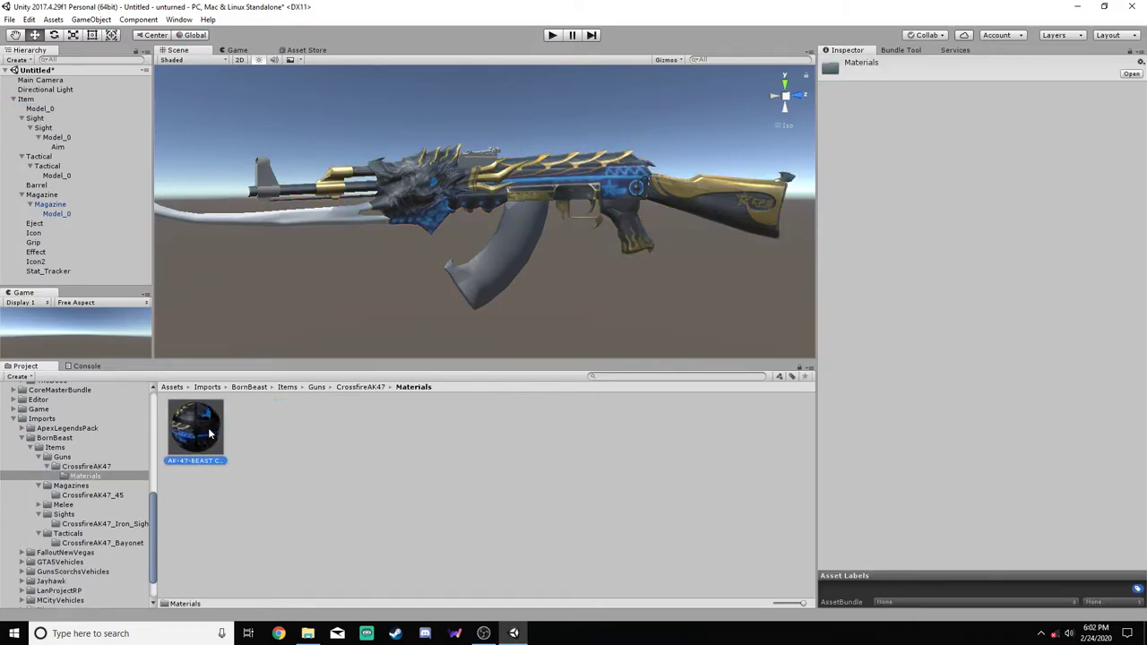
Enable emission and set the AK-47-BEAST CFS 2018_S material's rendering mode to Fade
{"action": "left_click", "coordinate": [196, 428]}
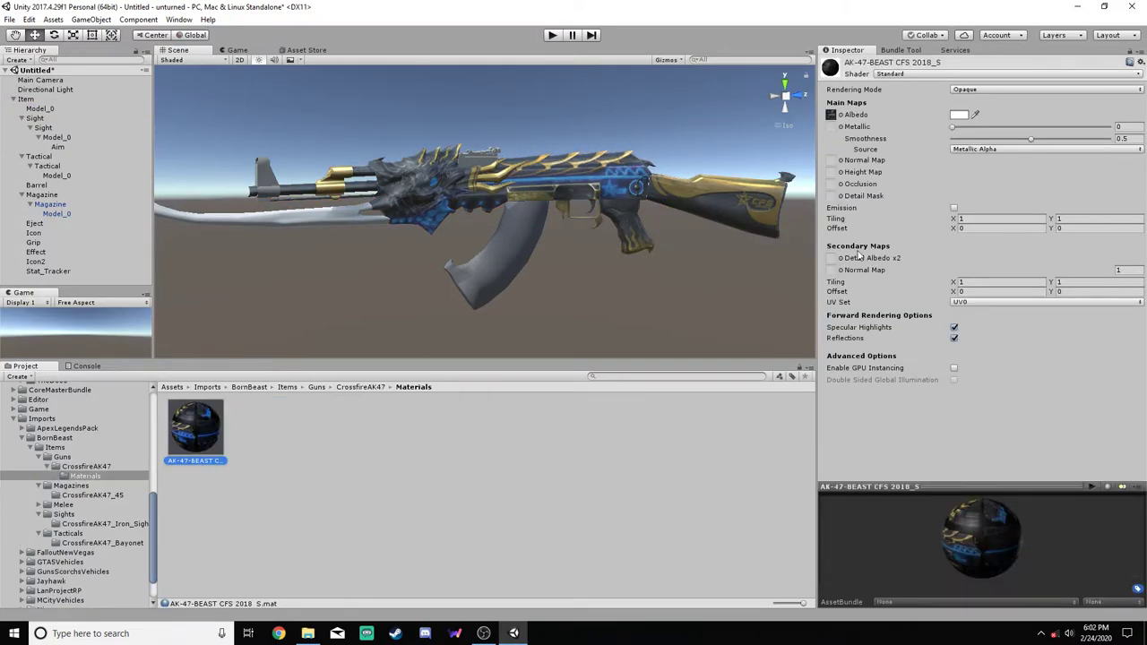
{"action": "left_click", "coordinate": [954, 208]}
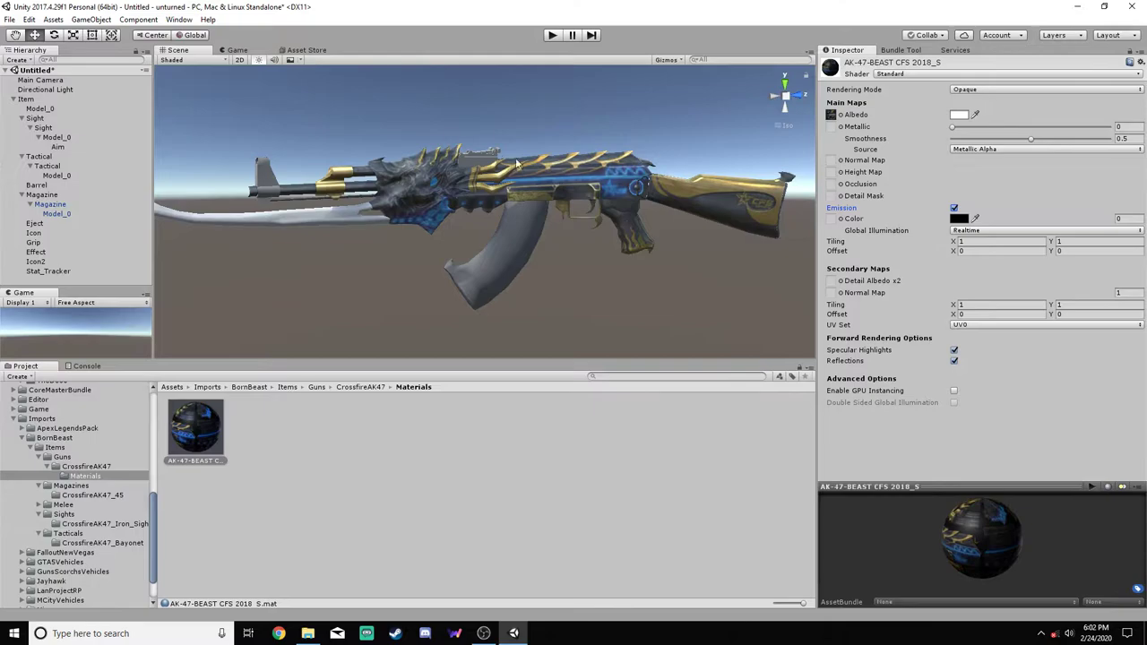
{"action": "scroll", "coordinate": [517, 163], "scroll_direction": "up", "scroll_amount": 3}
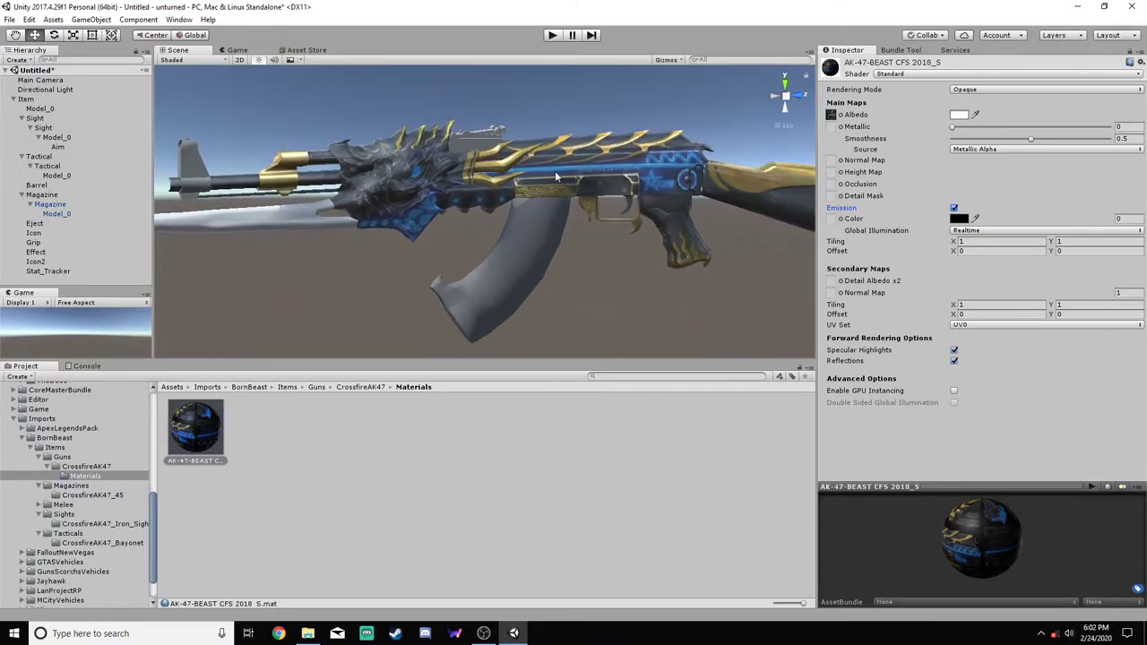
{"action": "left_click", "coordinate": [993, 89]}
{"action": "left_click", "coordinate": [990, 143]}
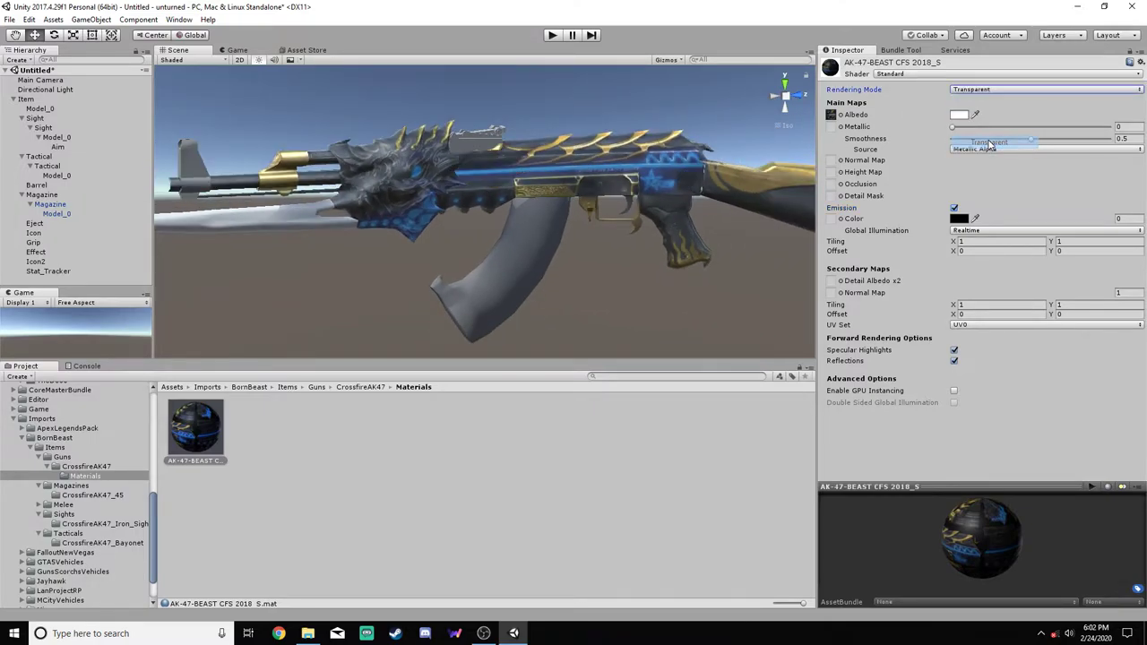
{"action": "left_click", "coordinate": [999, 89]}
{"action": "left_click", "coordinate": [990, 131]}
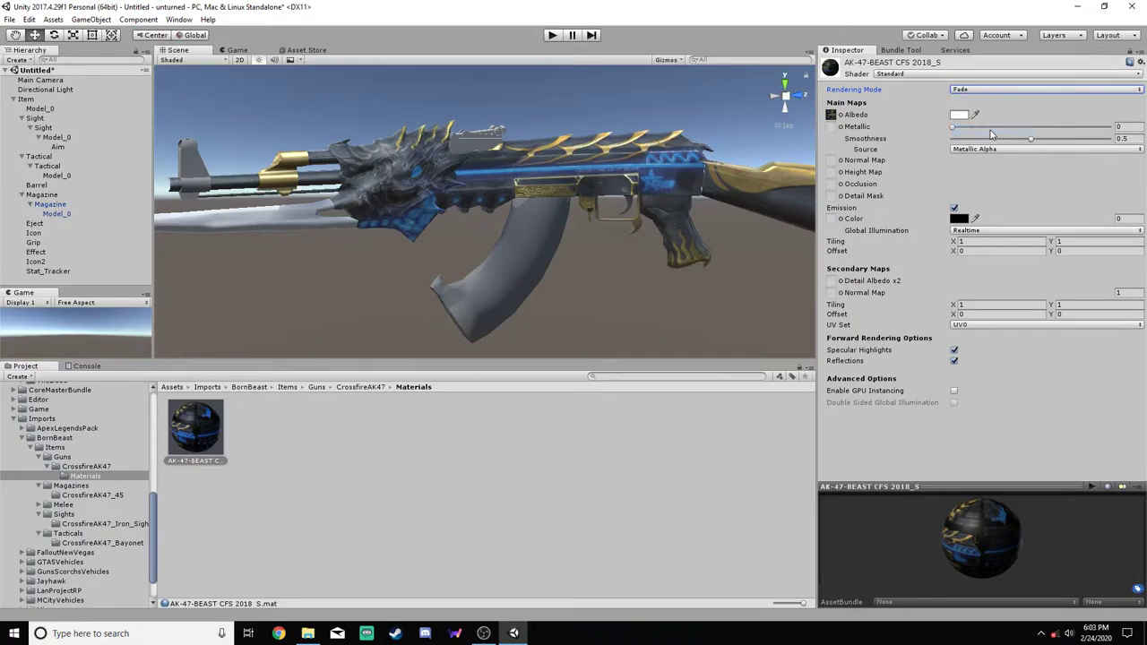
{"action": "left_click", "coordinate": [993, 90]}
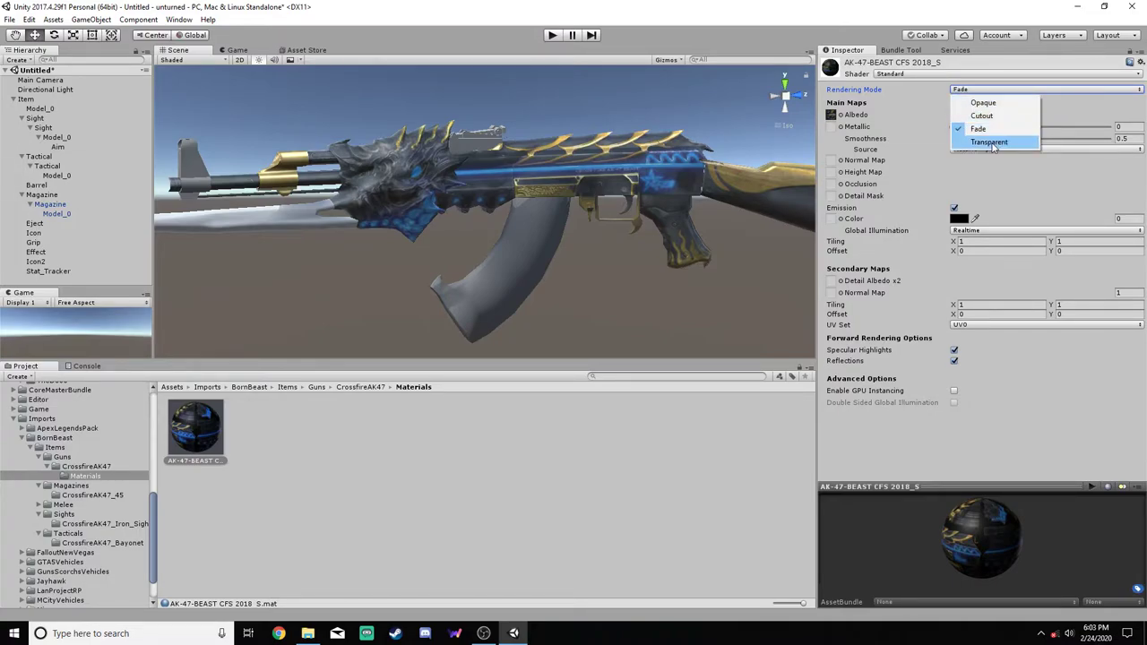
{"action": "left_click", "coordinate": [994, 135]}
{"action": "left_click", "coordinate": [999, 74]}
{"action": "left_click", "coordinate": [1079, 99]}
{"action": "left_click", "coordinate": [999, 89]}
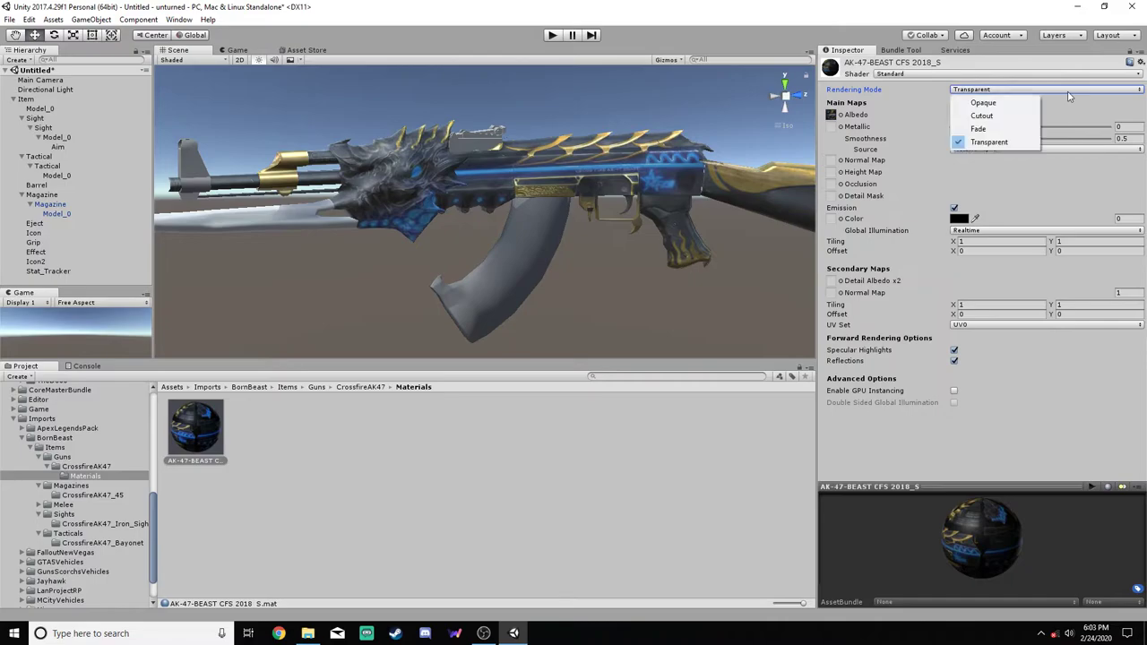
{"action": "left_click", "coordinate": [991, 130]}
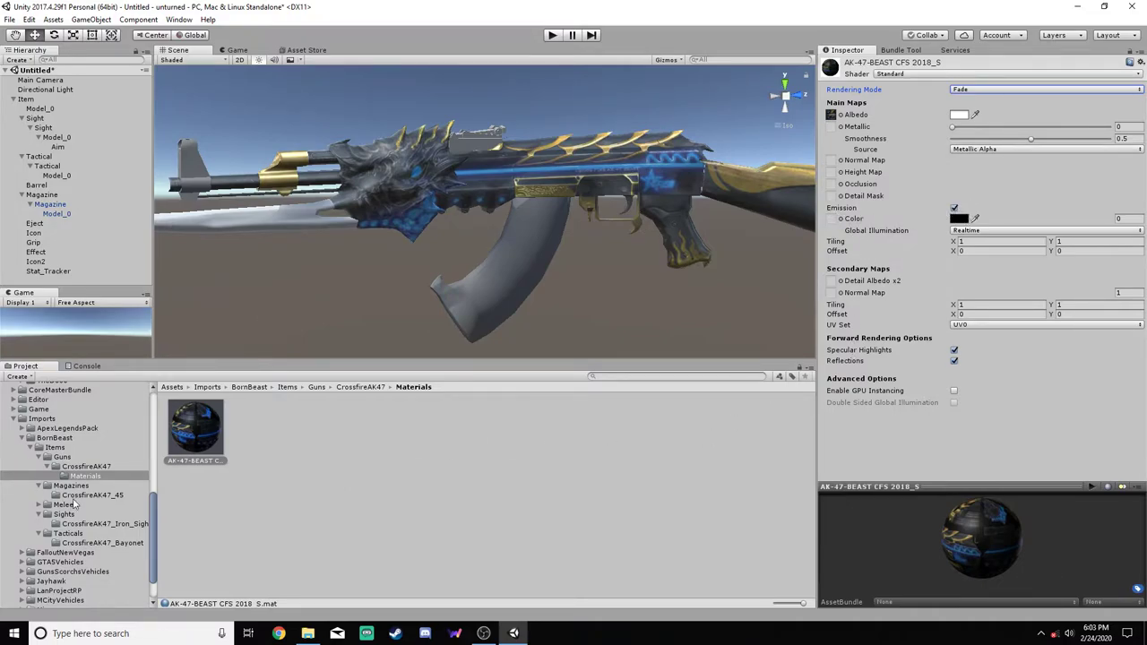
Assign the normal map and the blue glowing emission texture to the material
{"action": "left_click", "coordinate": [89, 467]}
{"action": "mouse_move", "coordinate": [252, 440]}
{"action": "left_mouse_down"}
{"action": "mouse_move", "coordinate": [896, 125]}
{"action": "mouse_move", "coordinate": [838, 184]}
{"action": "mouse_move", "coordinate": [835, 163]}
{"action": "left_mouse_up"}
{"action": "left_click_drag", "start_coordinate": [386, 434], "coordinate": [835, 222]}
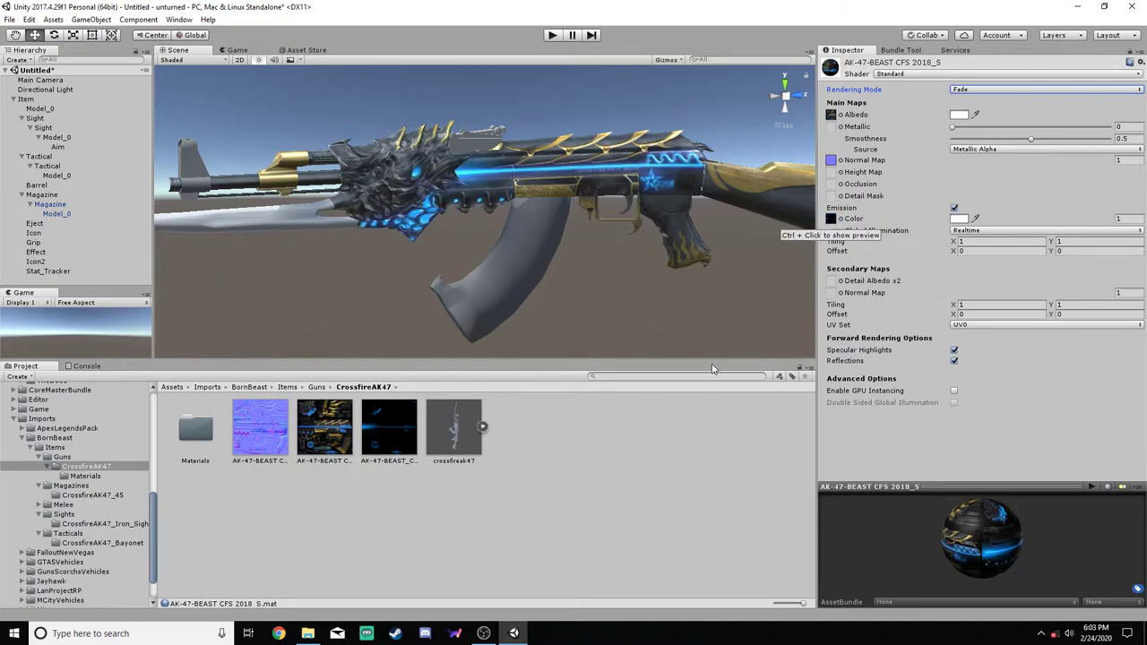
{"action": "left_click_drag", "start_coordinate": [690, 345], "coordinate": [647, 295], "text": "alt"}
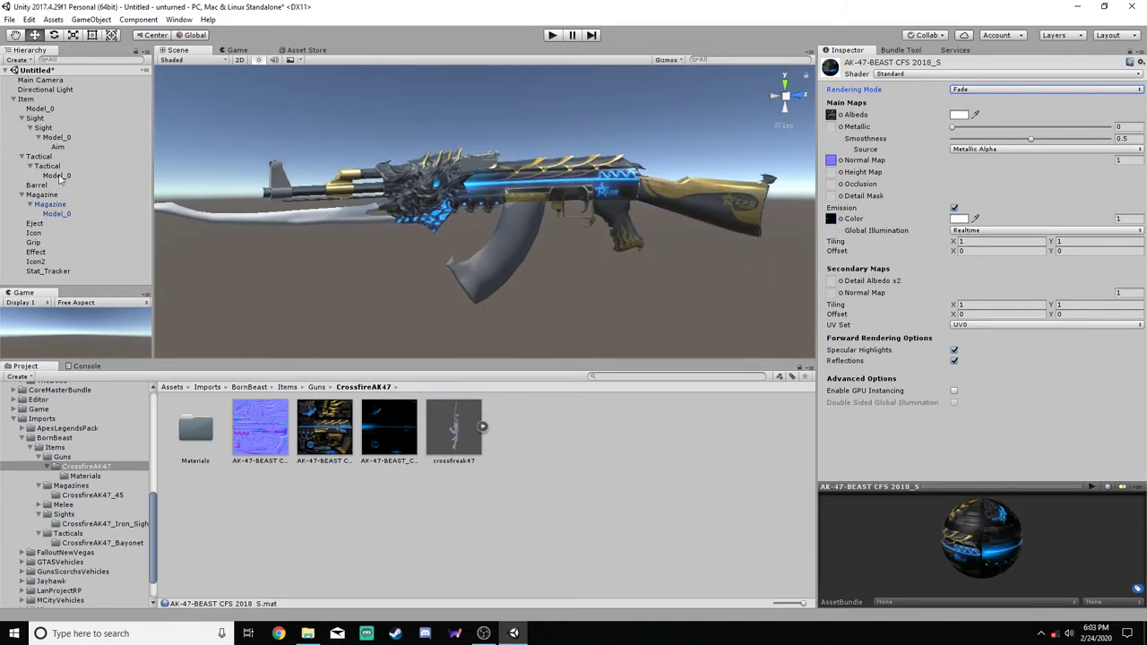
Copy the Materials folder into the CrossfireAK47_45 folder
{"action": "left_click", "coordinate": [197, 432]}
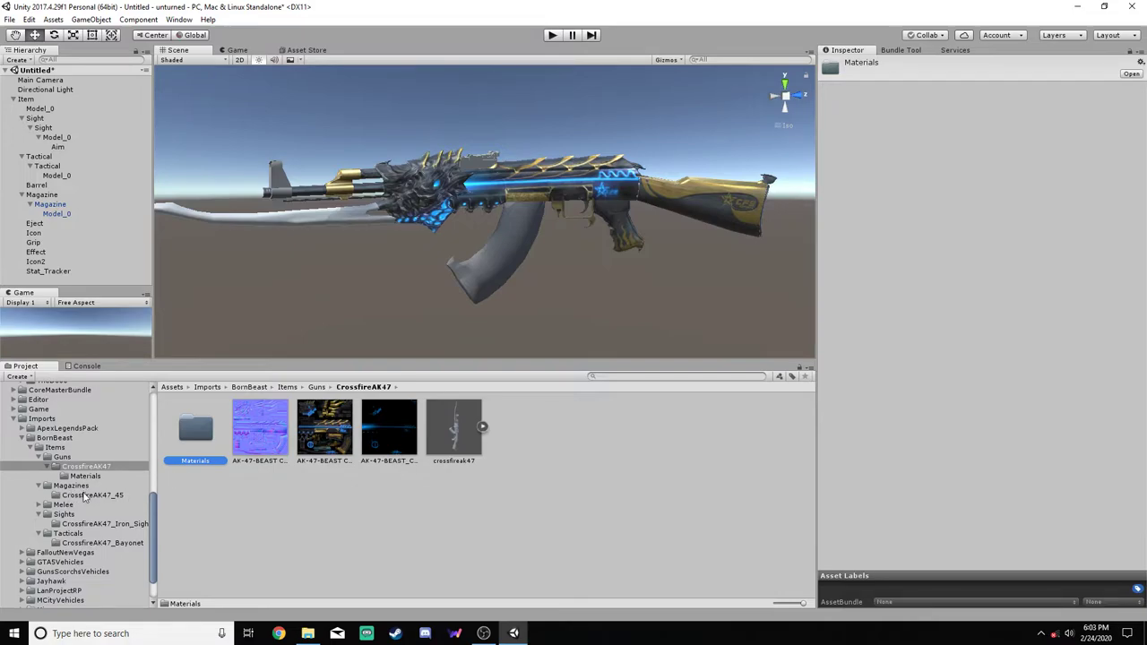
{"action": "left_click", "coordinate": [79, 496]}
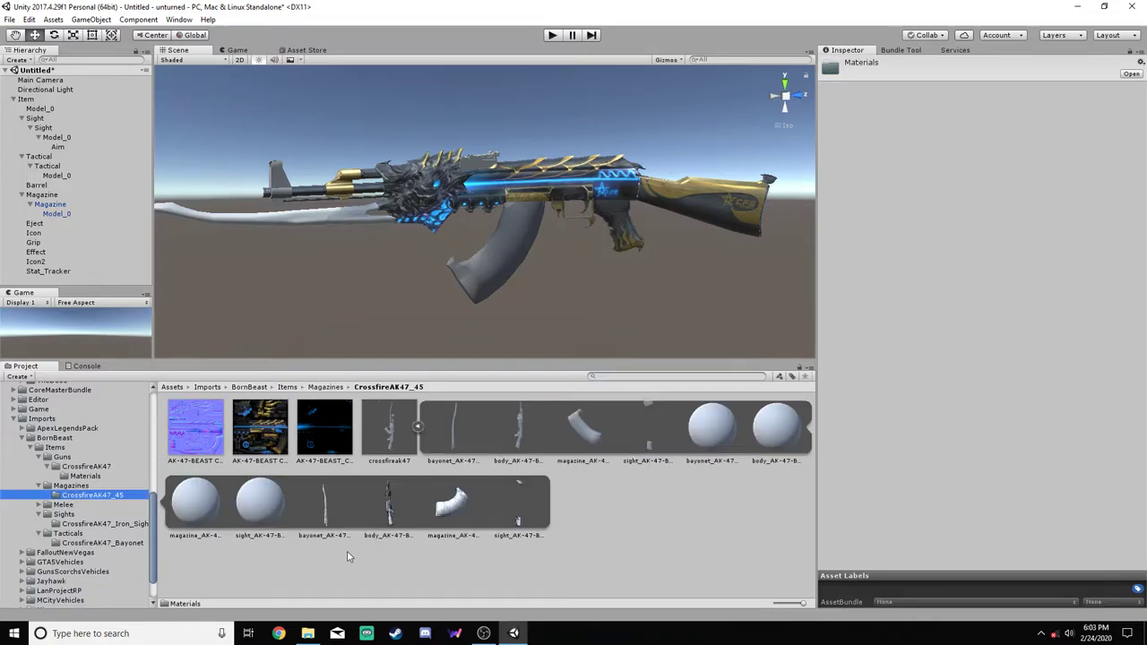
{"action": "left_click", "coordinate": [418, 428]}
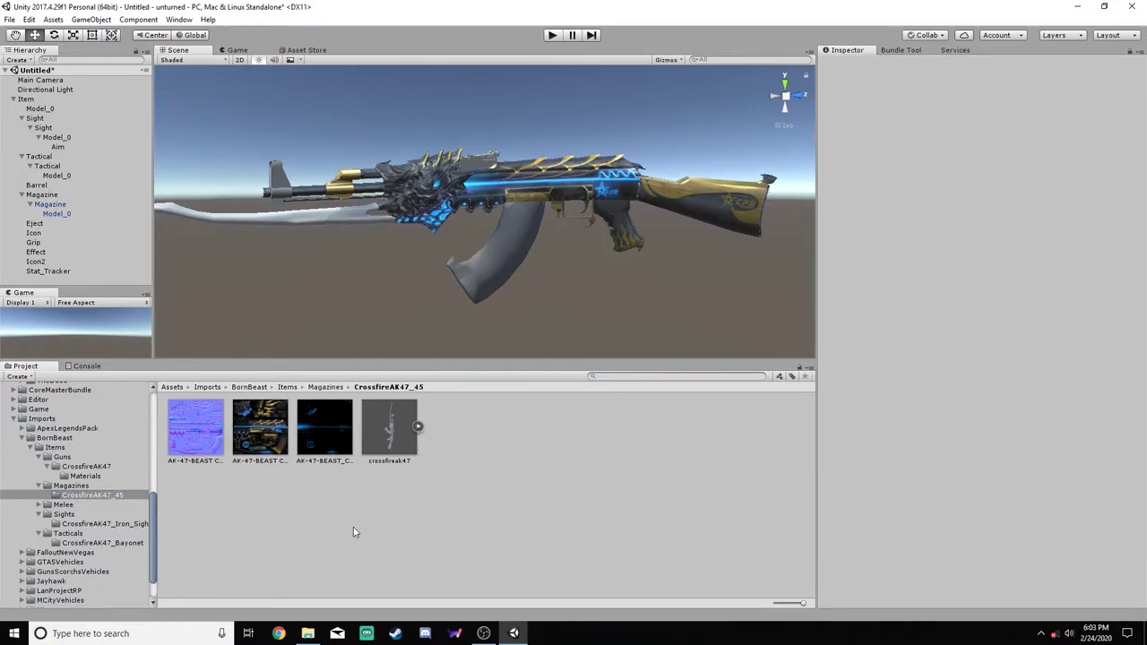
{"action": "right_click", "coordinate": [334, 515]}
{"action": "left_click", "coordinate": [266, 509]}
{"action": "left_click", "coordinate": [71, 467]}
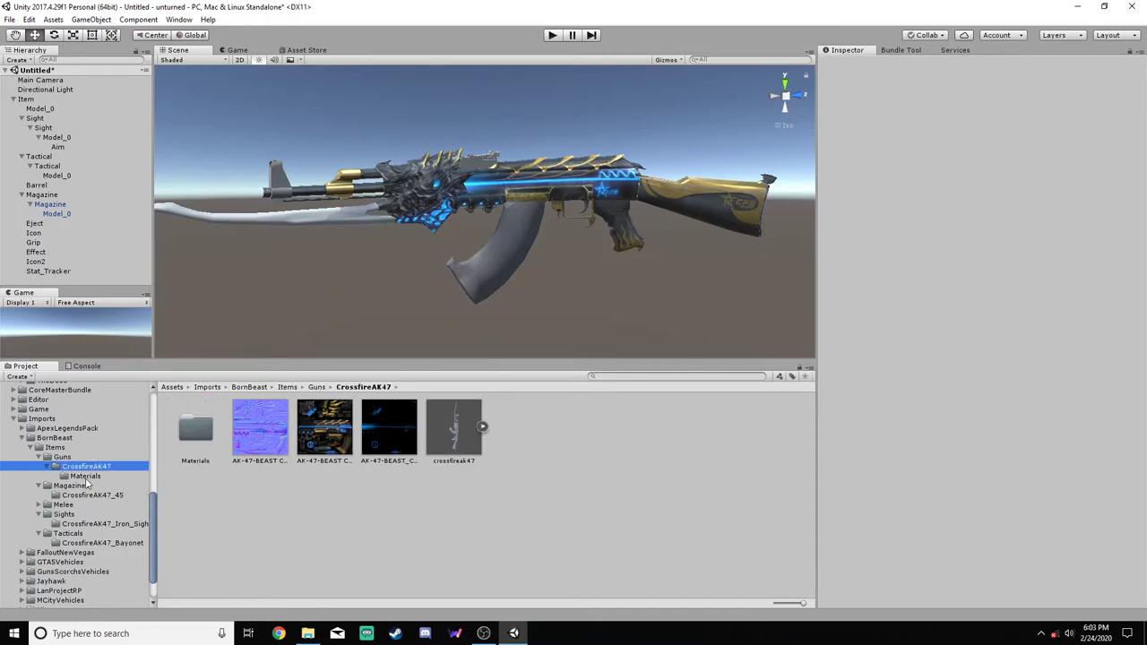
{"action": "left_click", "coordinate": [195, 434]}
{"action": "left_click_drag", "start_coordinate": [195, 434], "coordinate": [96, 500]}
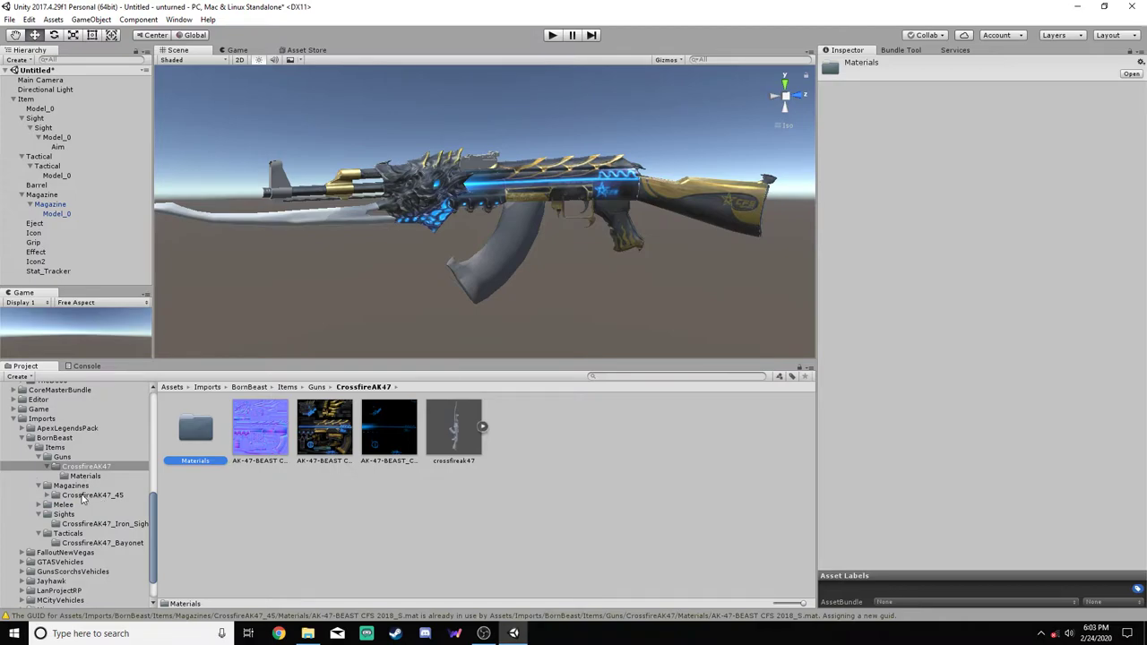
{"action": "left_click", "coordinate": [47, 495]}
{"action": "left_click", "coordinate": [85, 504]}
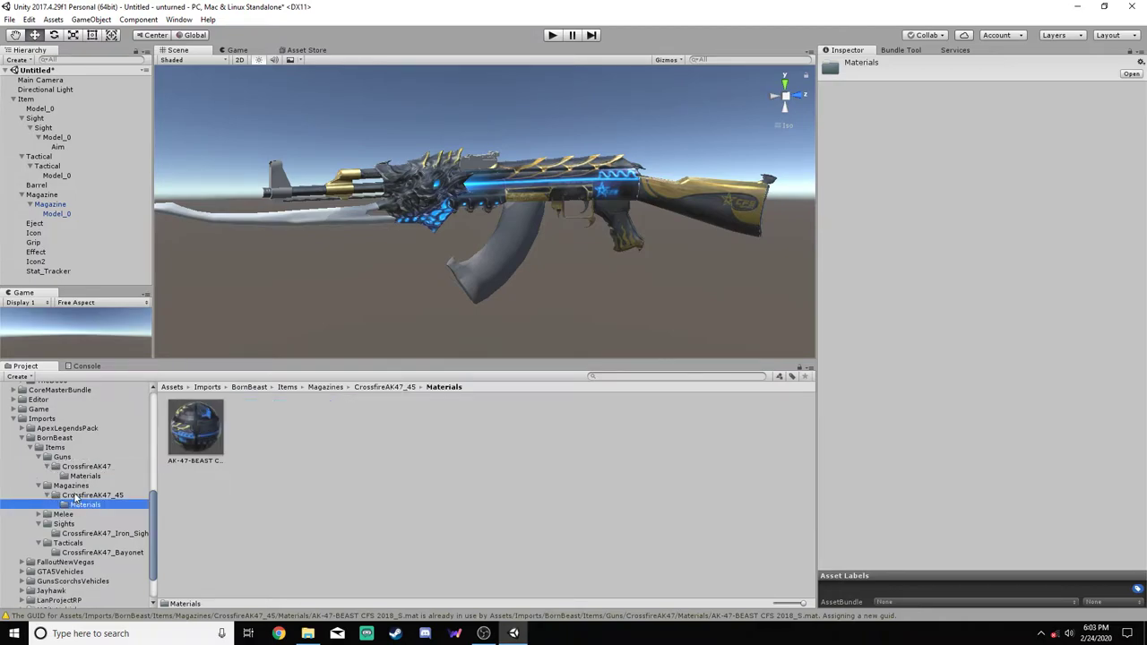
Apply the copied AK-47-BEAST material to the magazine's Model_0 Mesh Renderer
{"action": "left_click", "coordinate": [60, 214]}
{"action": "left_click_drag", "start_coordinate": [201, 433], "coordinate": [974, 319]}
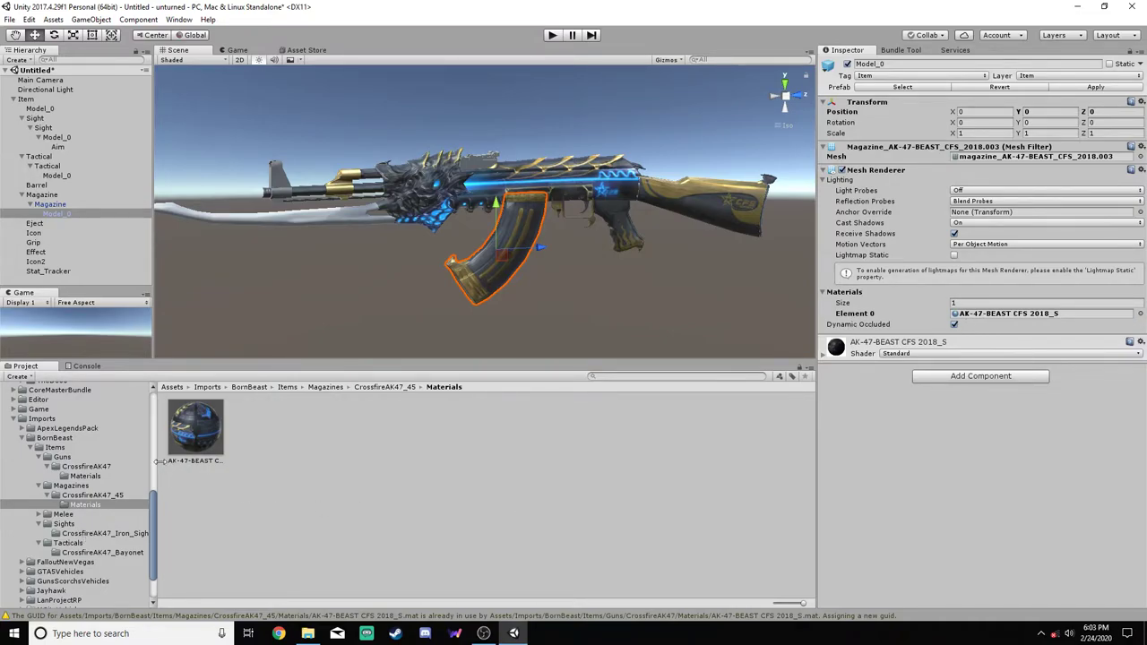
{"action": "left_click", "coordinate": [387, 388]}
{"action": "left_click", "coordinate": [197, 448]}
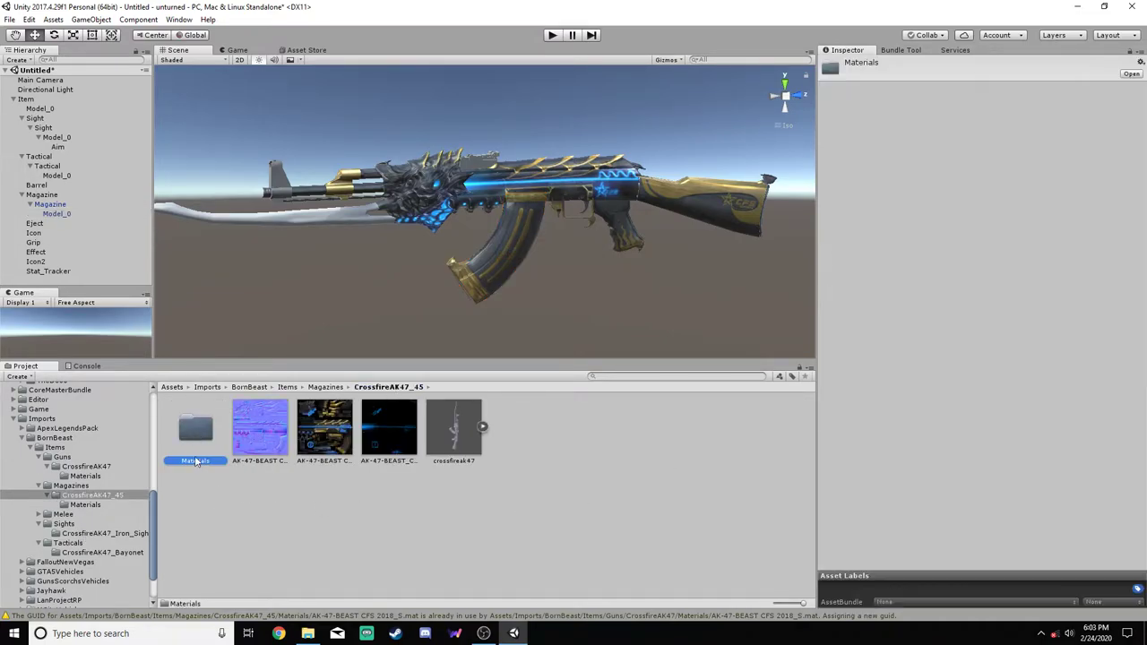
Copy the Materials folder into CrossfireAK47_Iron_Sights and CrossfireAK47_Bayonet
{"action": "left_click_drag", "start_coordinate": [117, 533], "coordinate": [119, 532]}
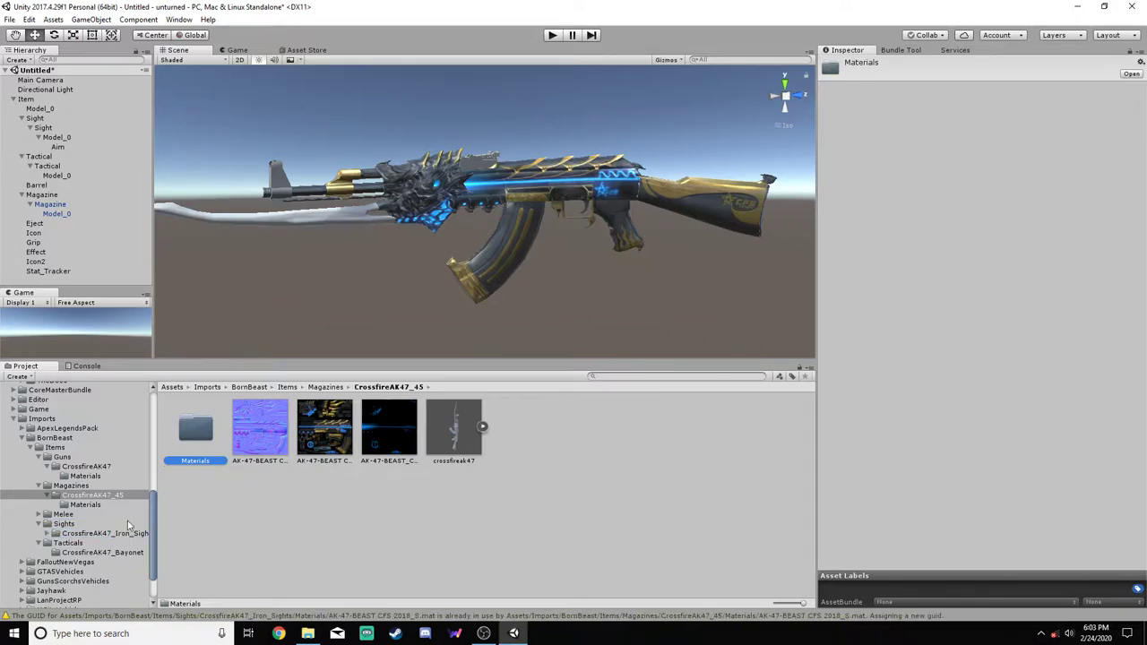
{"action": "left_click_drag", "start_coordinate": [198, 441], "coordinate": [75, 554]}
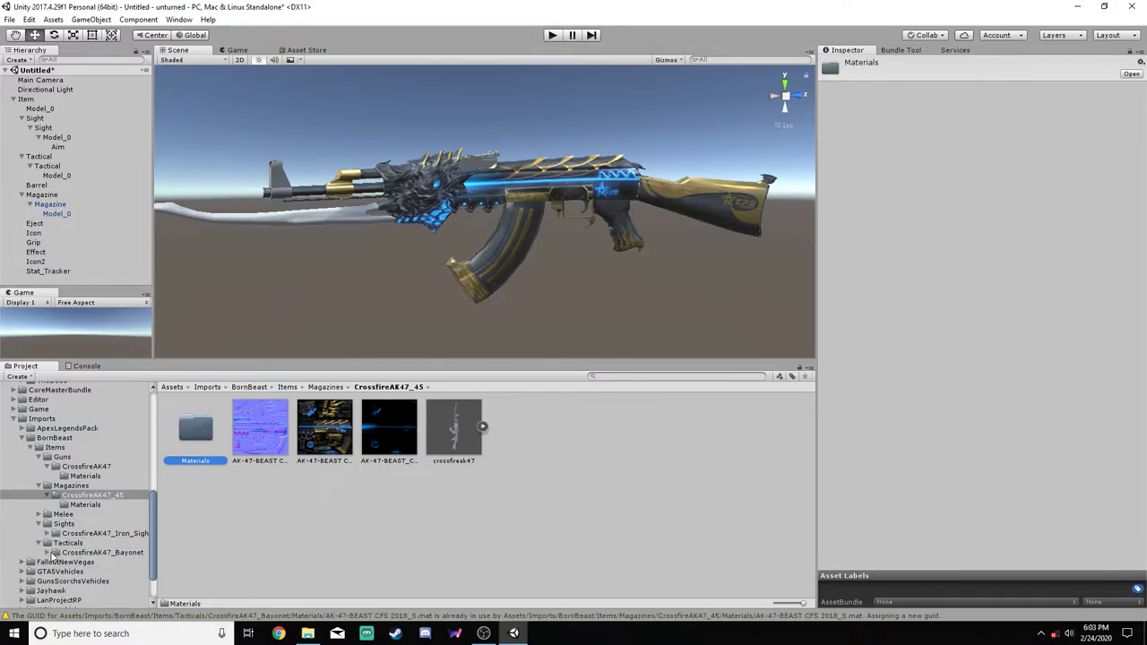
{"action": "left_click", "coordinate": [51, 553]}
{"action": "left_click", "coordinate": [47, 533]}
{"action": "left_click", "coordinate": [47, 561]}
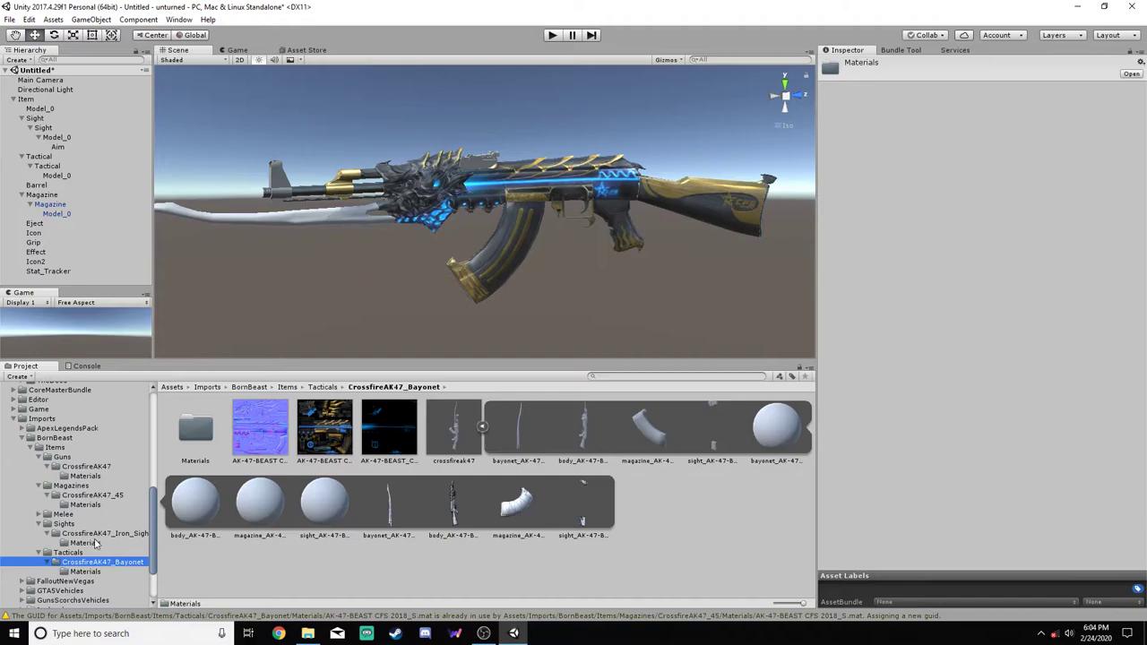
Apply each copied material to the iron sight and bayonet Model_0 objects
{"action": "left_click", "coordinate": [90, 543]}
{"action": "left_click", "coordinate": [99, 534]}
{"action": "left_click", "coordinate": [482, 427]}
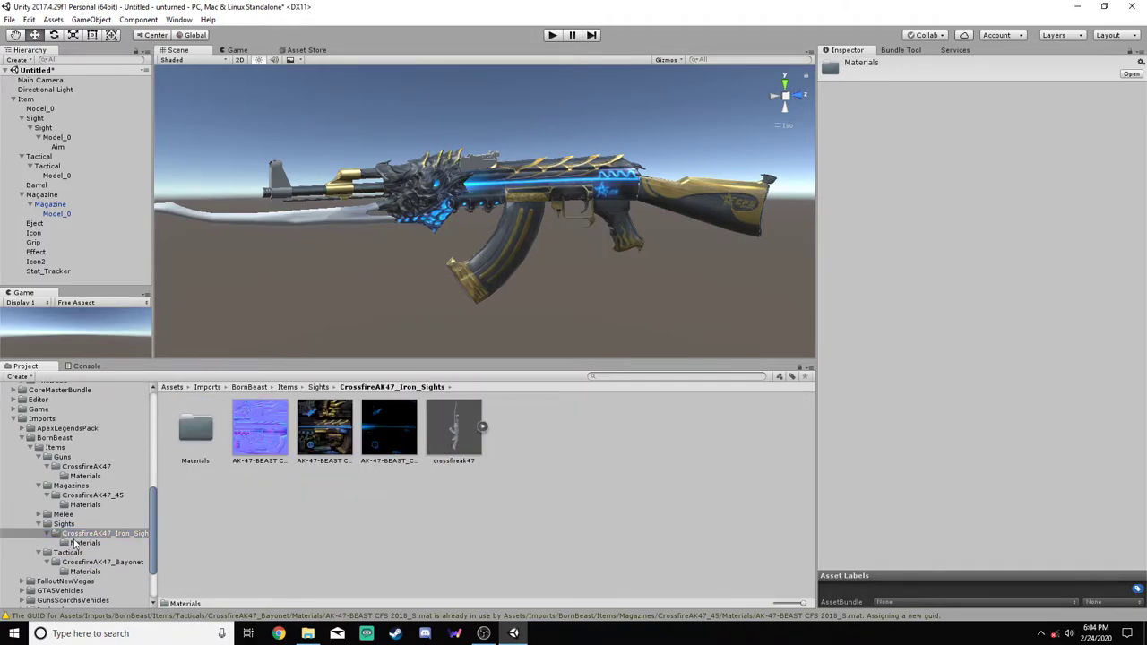
{"action": "left_click", "coordinate": [94, 562]}
{"action": "left_click", "coordinate": [483, 427]}
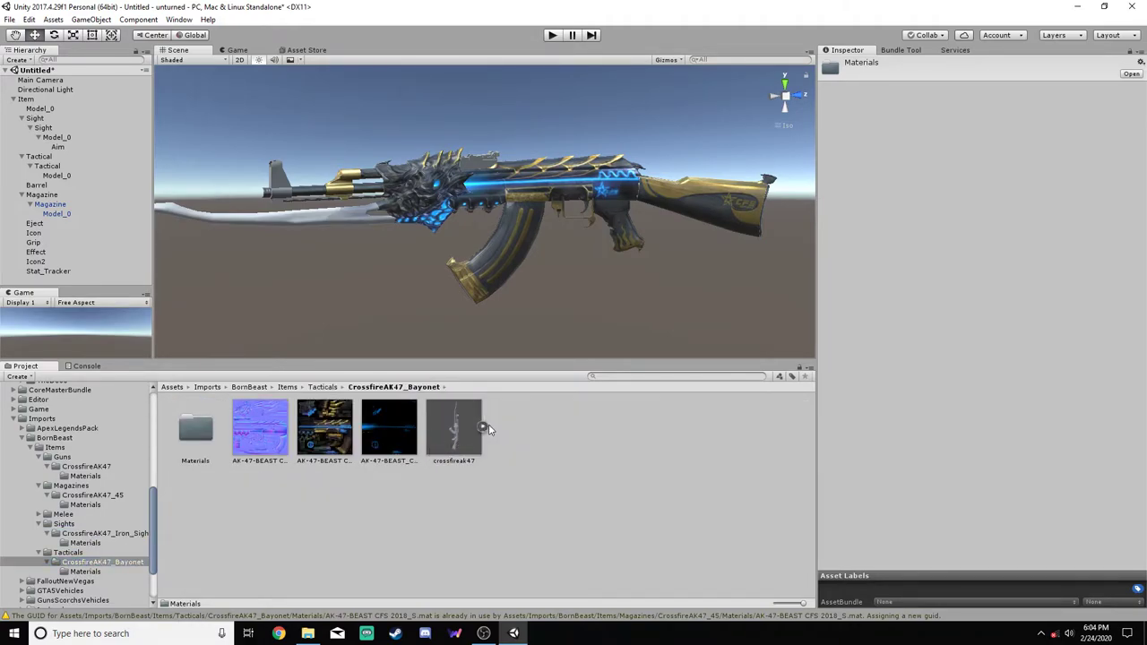
{"action": "left_click", "coordinate": [86, 543]}
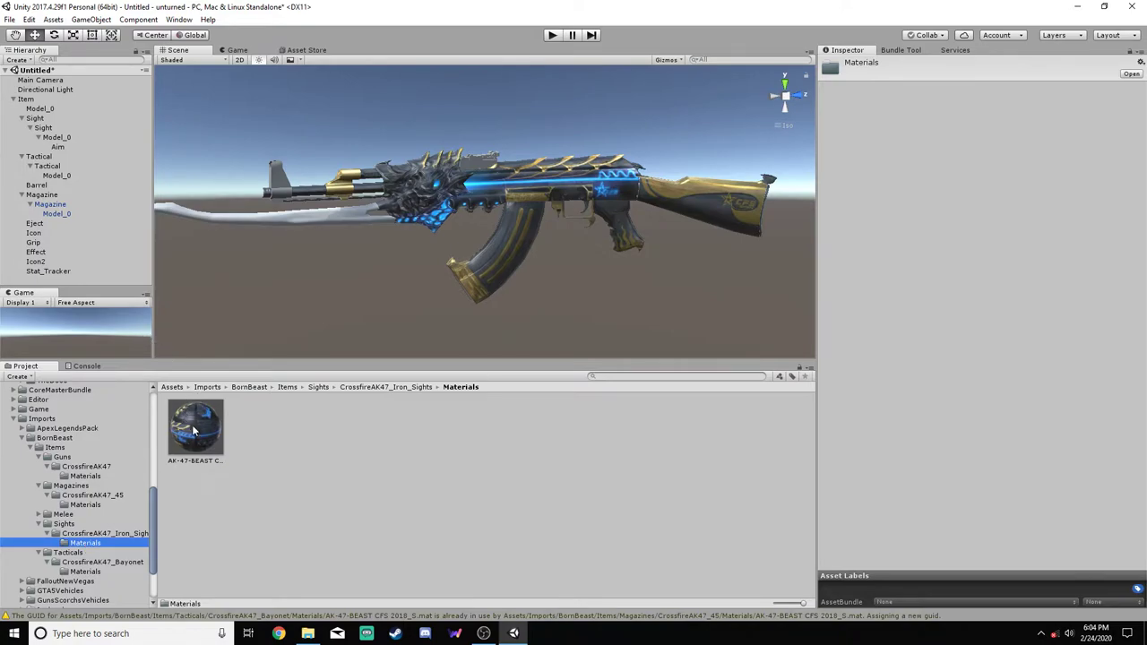
{"action": "left_click_drag", "start_coordinate": [192, 431], "coordinate": [67, 141]}
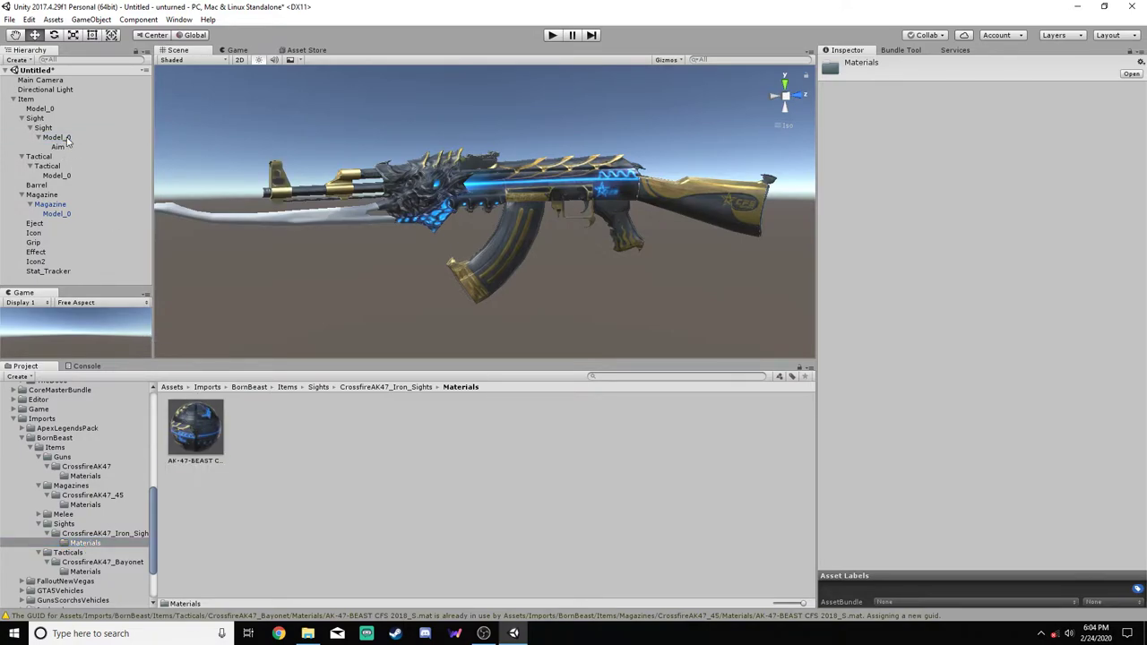
{"action": "left_click", "coordinate": [85, 571]}
{"action": "left_click_drag", "start_coordinate": [195, 430], "coordinate": [63, 181]}
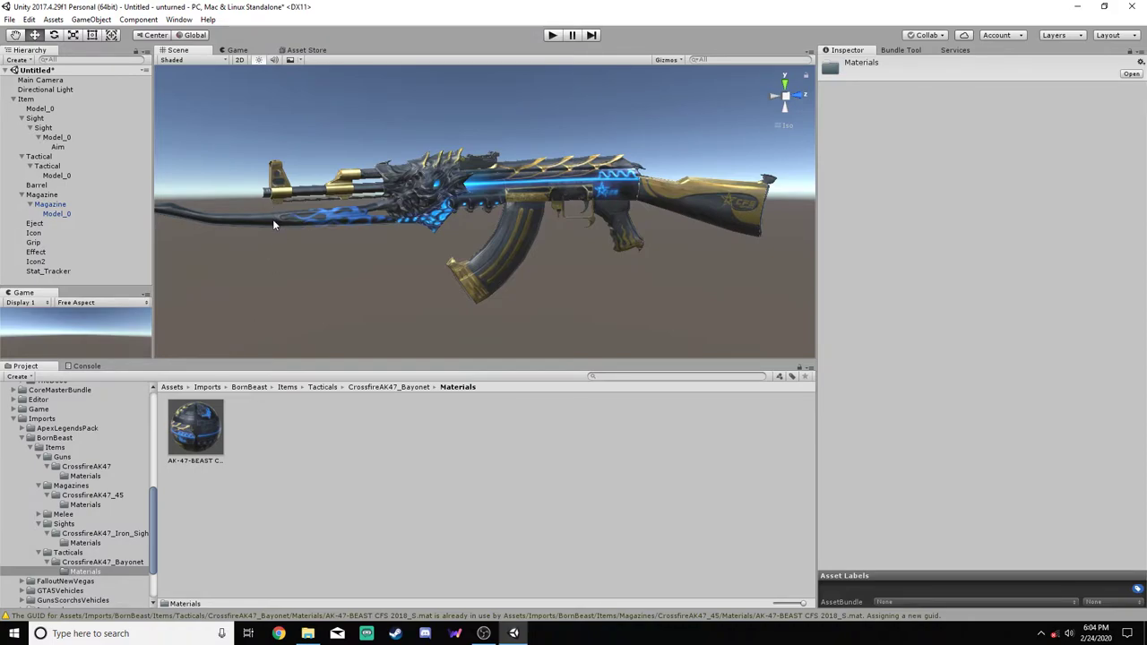
Orbit and zoom around the fully textured rifle, including a rear three-quarter view
{"action": "left_click_drag", "start_coordinate": [568, 252], "coordinate": [472, 261], "text": "alt"}
{"action": "left_click_drag", "start_coordinate": [551, 277], "coordinate": [547, 188], "text": "alt"}
{"action": "scroll", "coordinate": [562, 175], "scroll_direction": "up", "scroll_amount": 6}
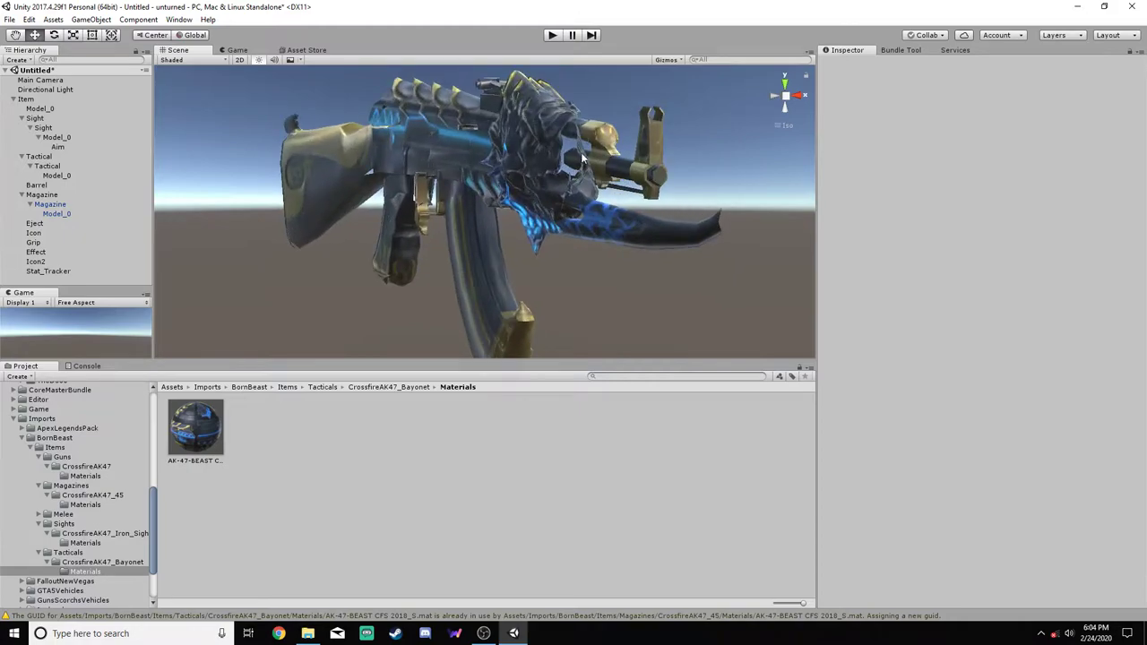
{"action": "left_click_drag", "start_coordinate": [647, 184], "coordinate": [528, 192], "text": "alt"}
{"action": "scroll", "coordinate": [529, 193], "scroll_direction": "up", "scroll_amount": 3}
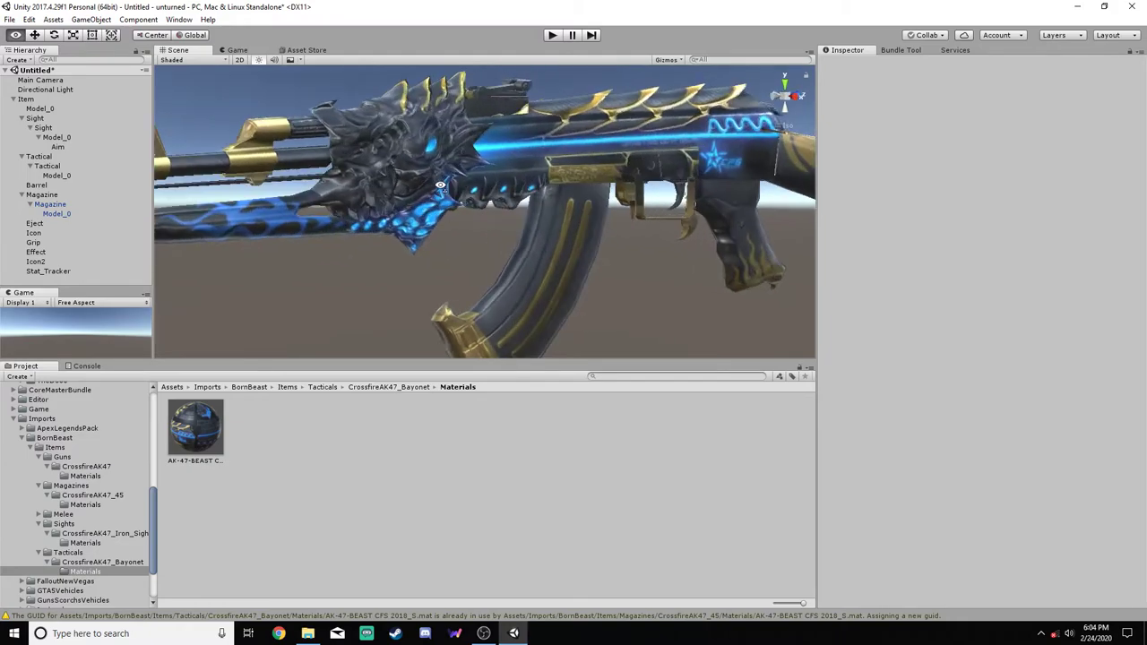
{"action": "scroll", "coordinate": [411, 205], "scroll_direction": "down", "scroll_amount": 2}
{"action": "scroll", "coordinate": [422, 208], "scroll_direction": "down", "scroll_amount": 2}
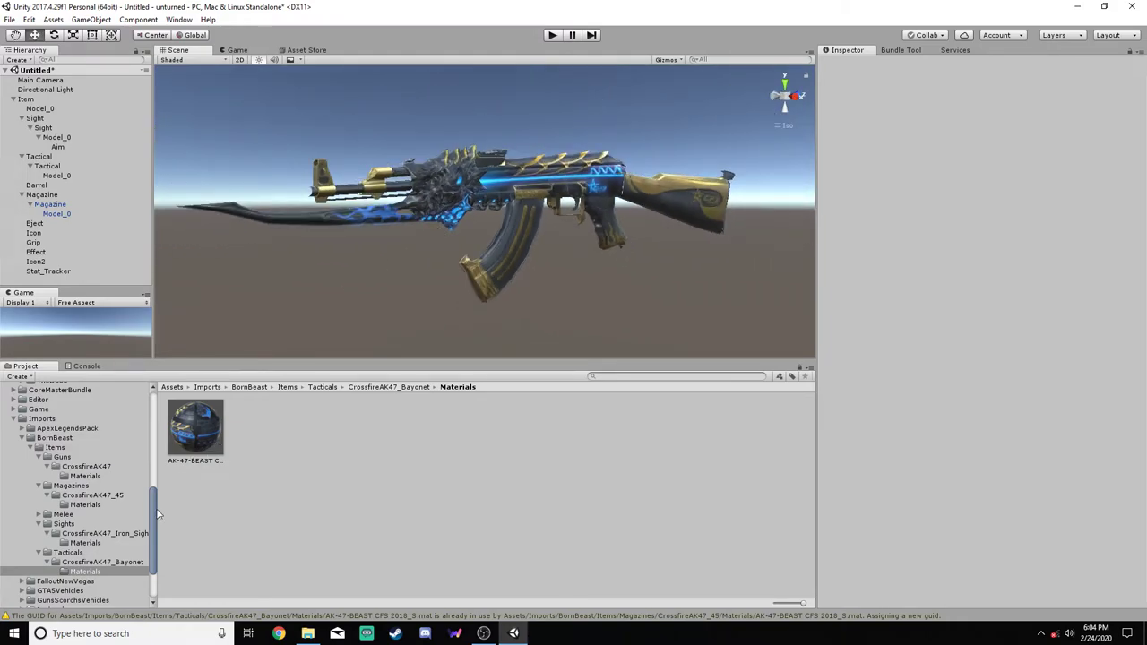
Select the AK-47-BEAST material in the Iron_Sights Materials folder to view its settings
{"action": "left_click", "coordinate": [195, 429]}
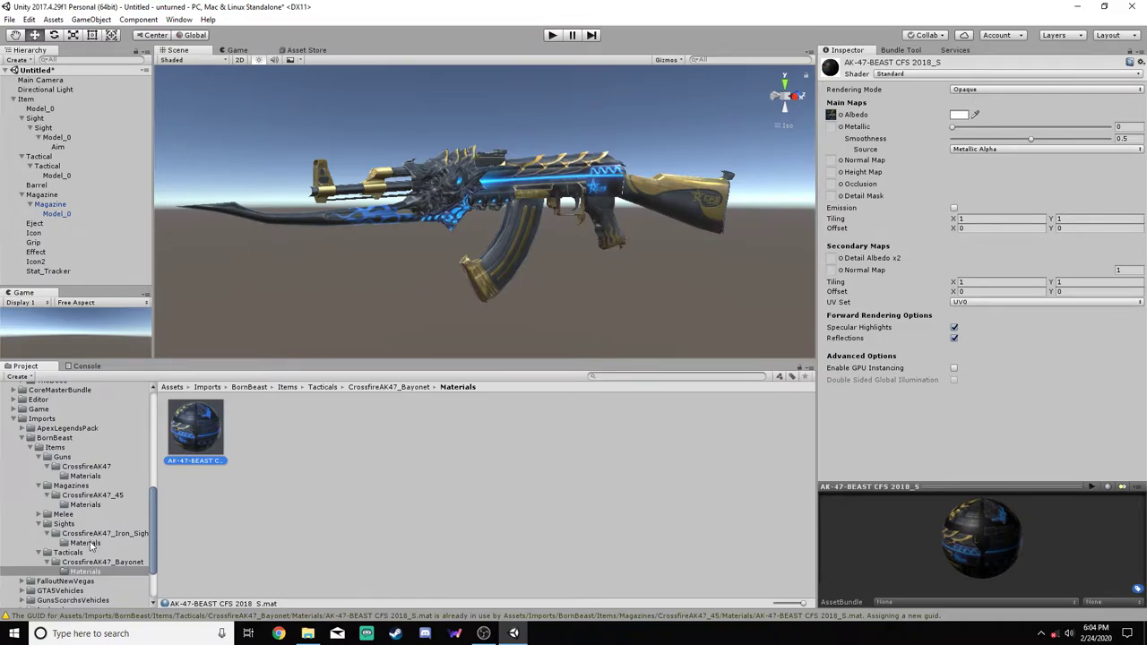
{"action": "left_click", "coordinate": [86, 543]}
{"action": "left_click", "coordinate": [185, 458]}
Switch the original AK-47-BEAST CFS 2018_S material's rendering mode to Opaque
{"action": "left_click", "coordinate": [85, 476]}
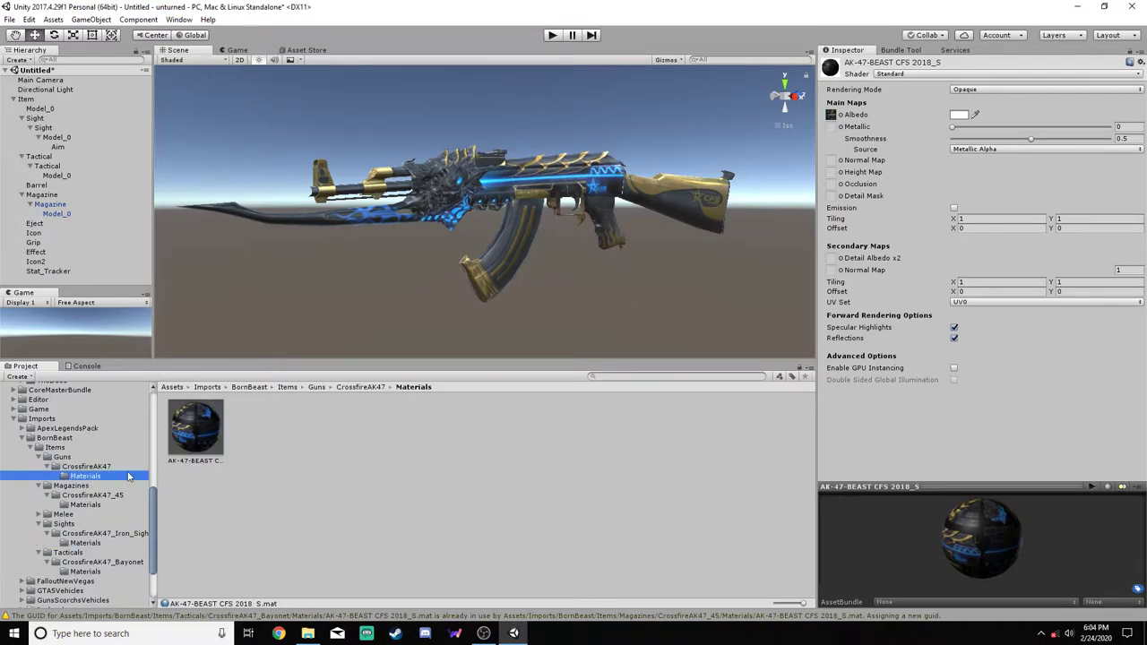
{"action": "left_click", "coordinate": [203, 443]}
{"action": "left_click", "coordinate": [964, 91]}
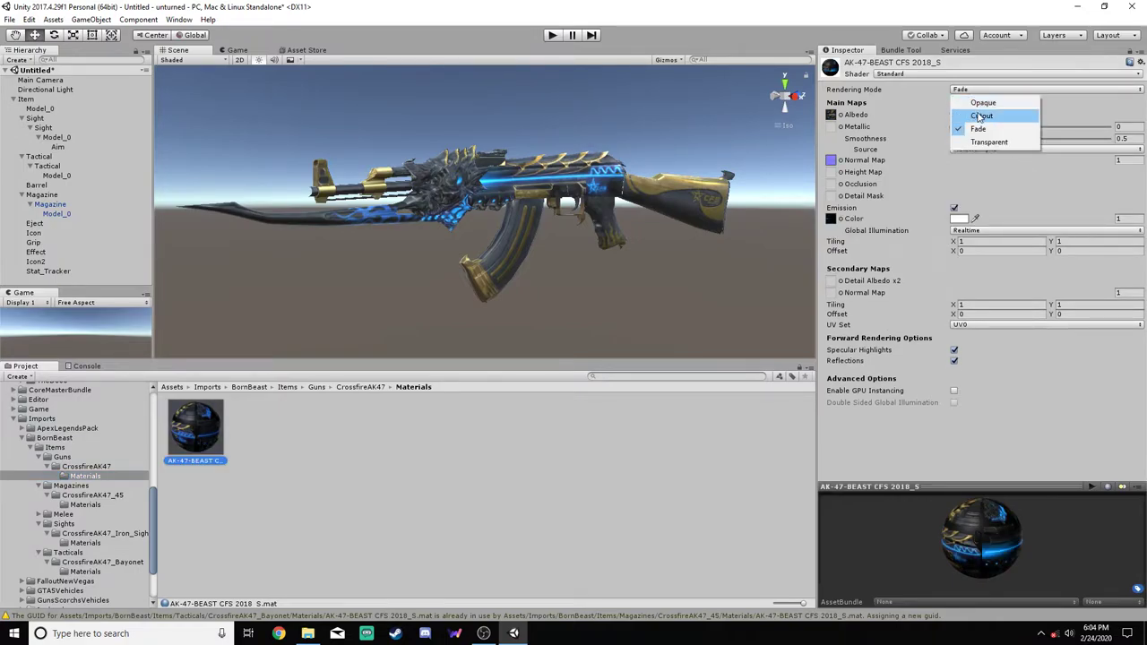
{"action": "left_click", "coordinate": [982, 104]}
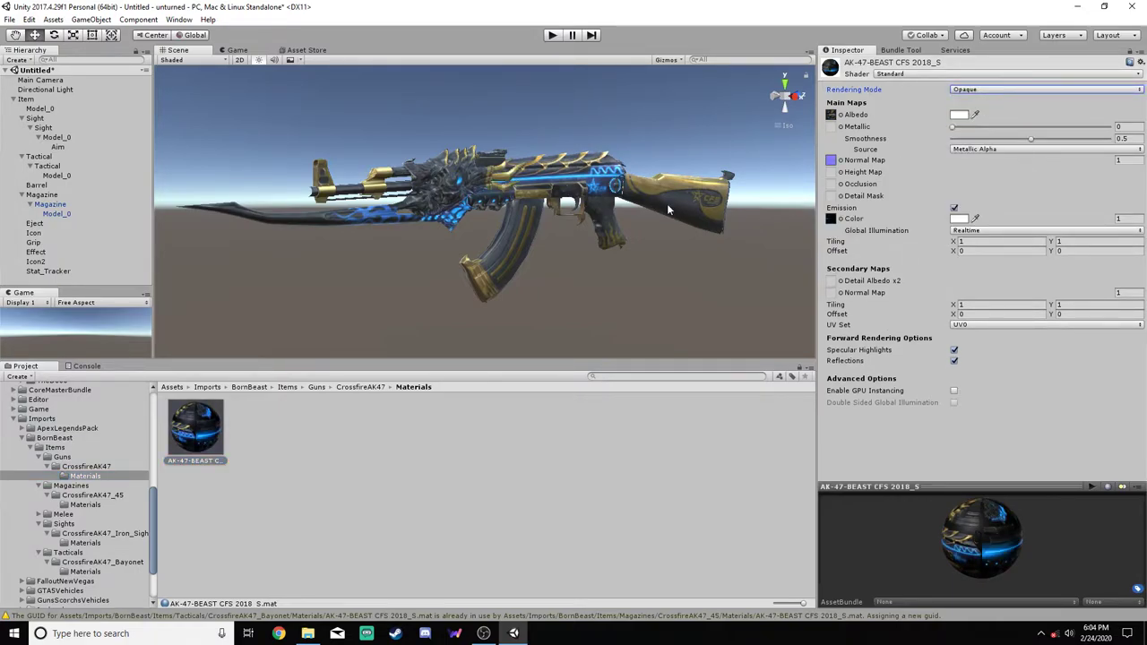
Orbit around the assembled gun to inspect it end-on and from the side
{"action": "left_click_drag", "start_coordinate": [666, 204], "coordinate": [788, 200], "text": "alt"}
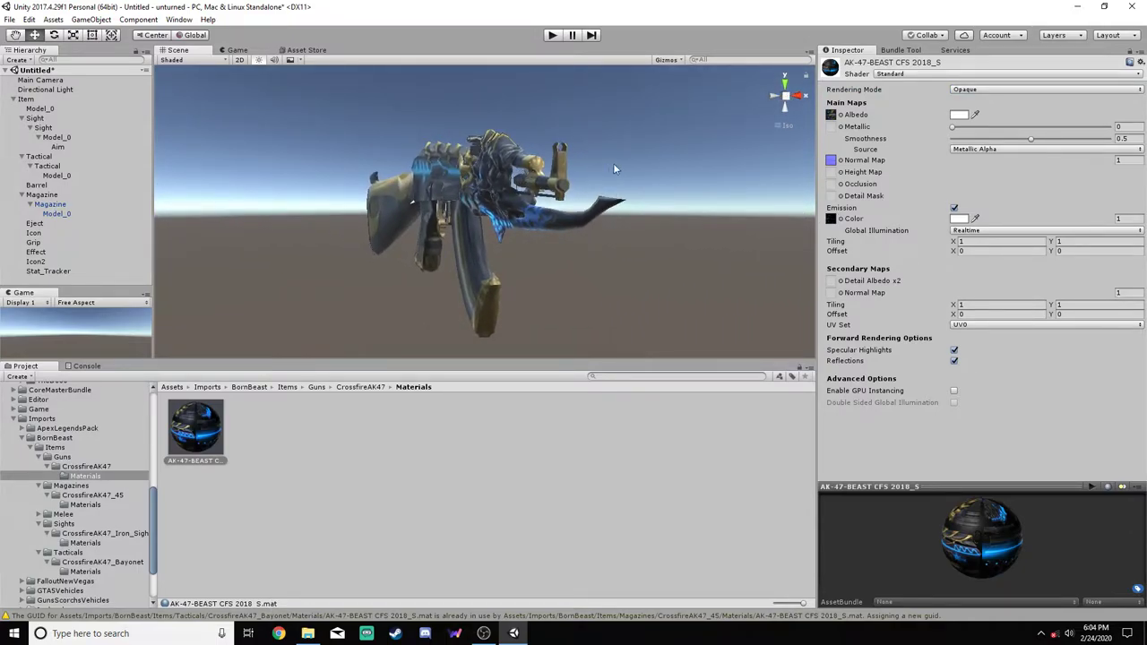
{"action": "left_click_drag", "start_coordinate": [615, 168], "coordinate": [295, 182], "text": "alt"}
{"action": "left_click_drag", "start_coordinate": [481, 187], "coordinate": [506, 212], "text": "alt"}
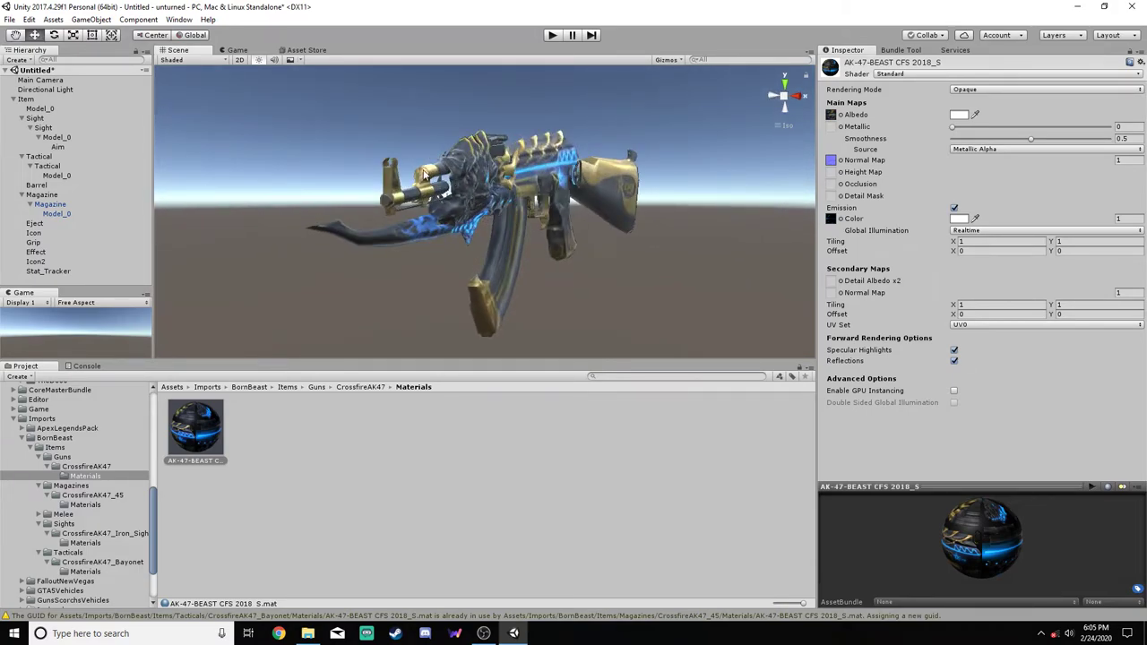
{"action": "left_click_drag", "start_coordinate": [484, 186], "coordinate": [399, 212], "text": "alt"}
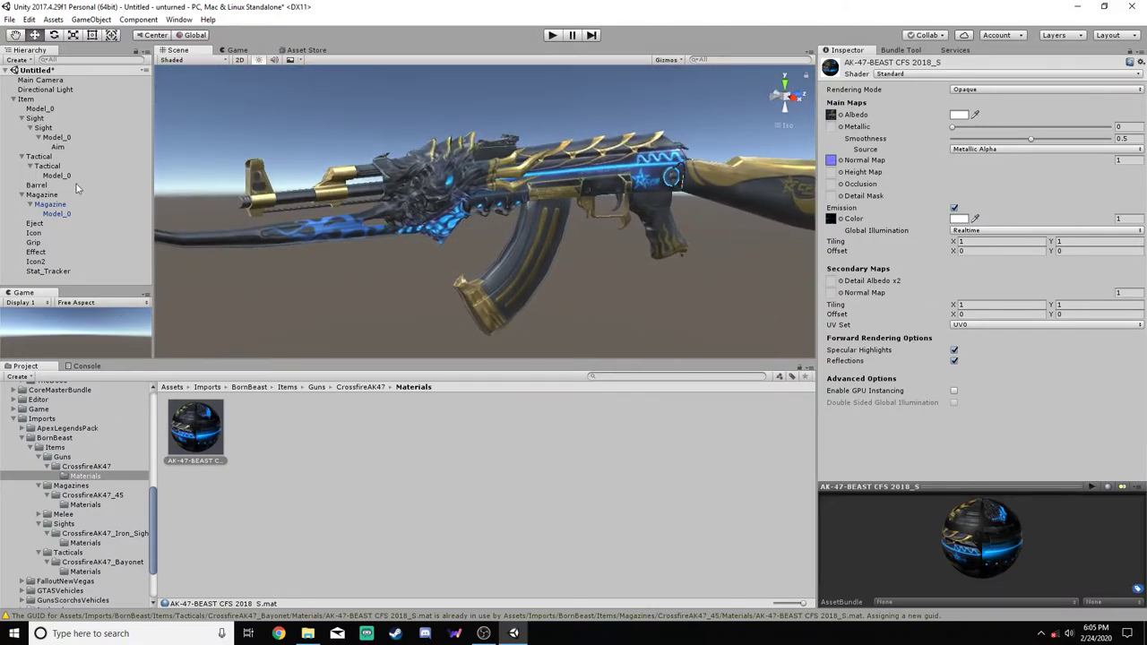
Move Sight, Tactical and Magazine out of Item to the scene root and collapse them
{"action": "left_click", "coordinate": [45, 129]}
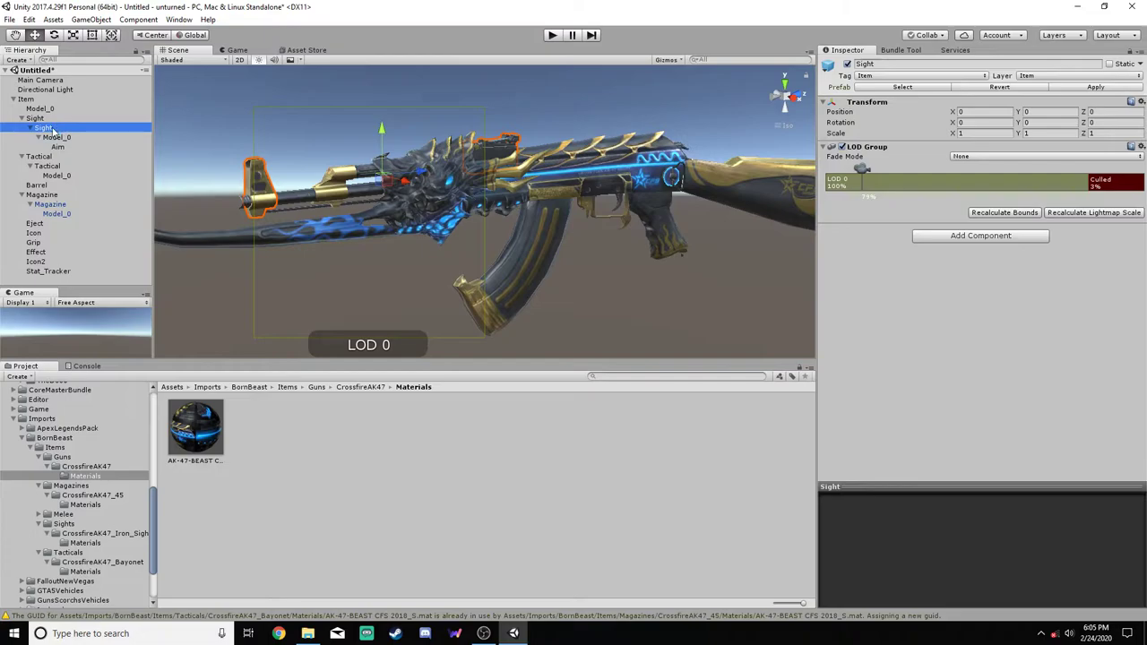
{"action": "left_click_drag", "start_coordinate": [51, 132], "coordinate": [57, 100]}
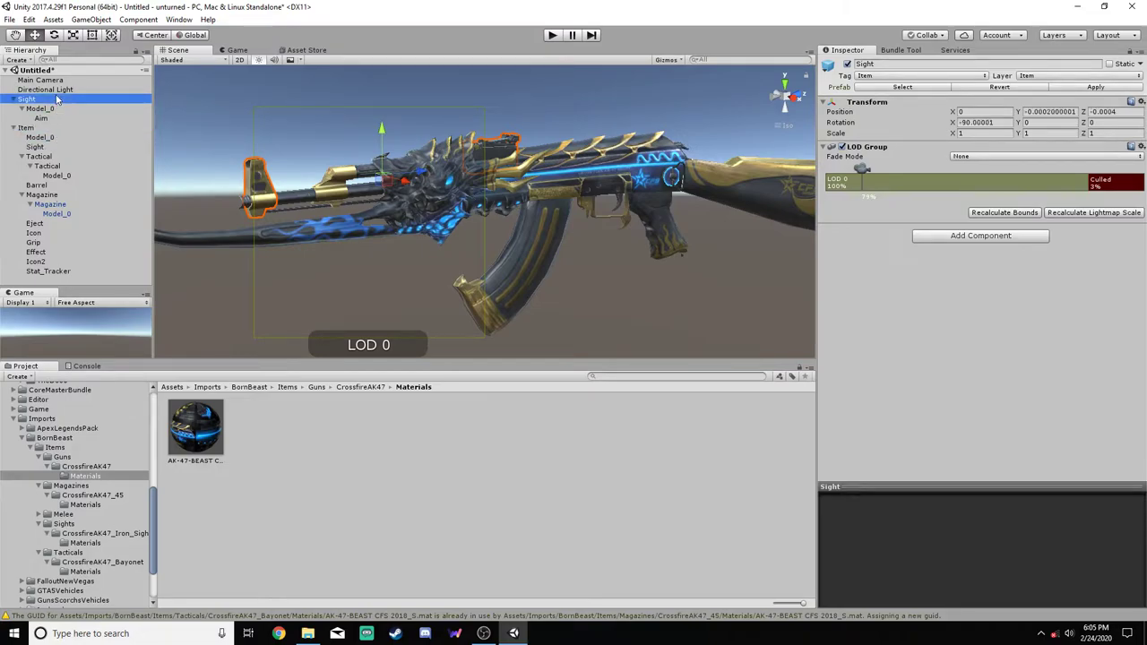
{"action": "left_click", "coordinate": [14, 99]}
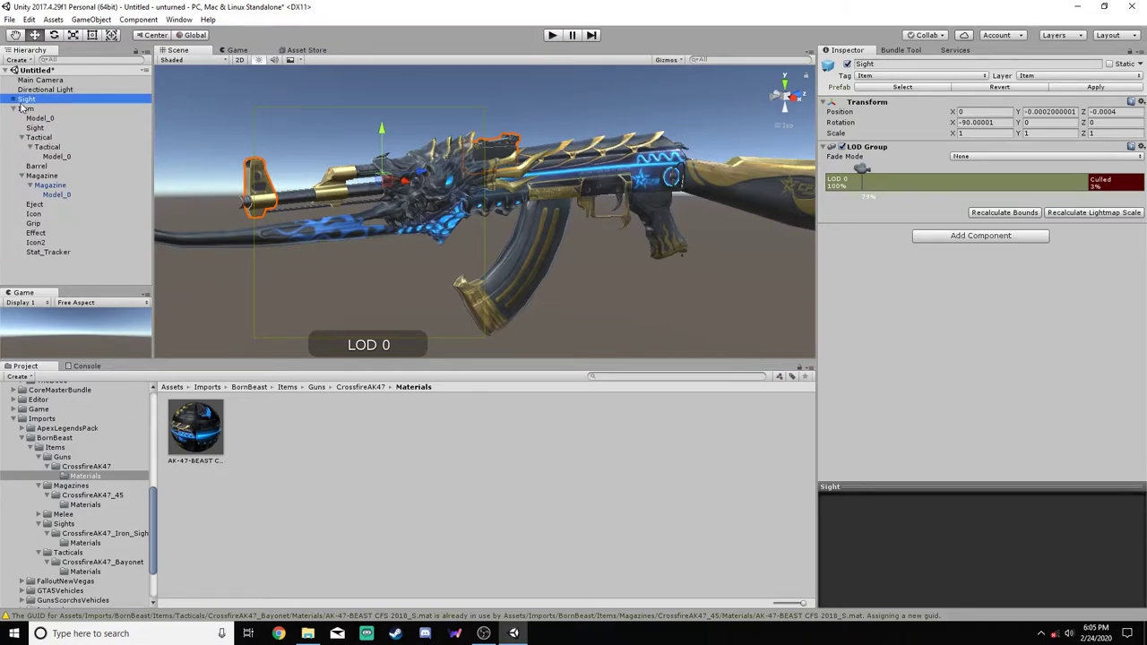
{"action": "left_click_drag", "start_coordinate": [49, 148], "coordinate": [39, 105]}
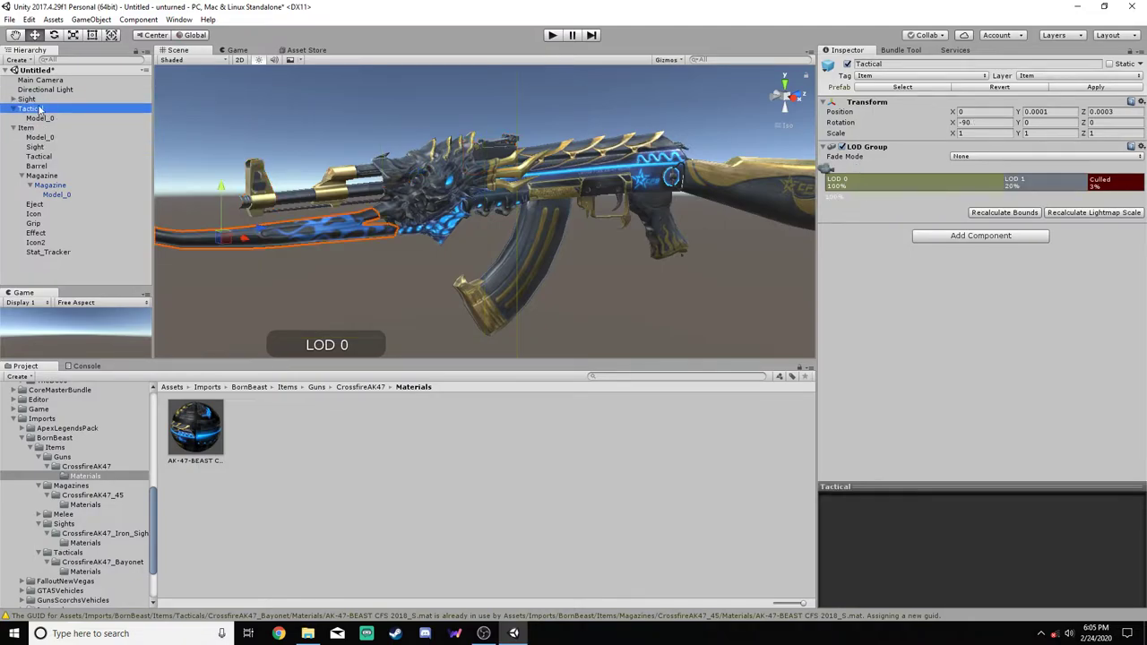
{"action": "key", "text": "Left"}
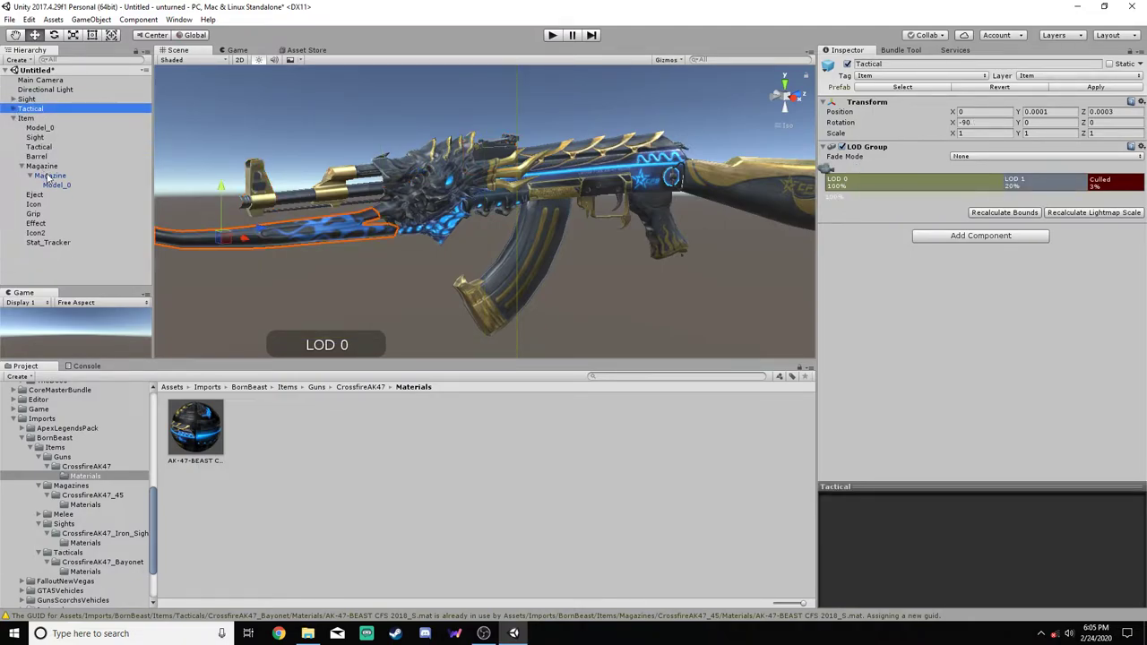
{"action": "left_click_drag", "start_coordinate": [49, 177], "coordinate": [37, 117]}
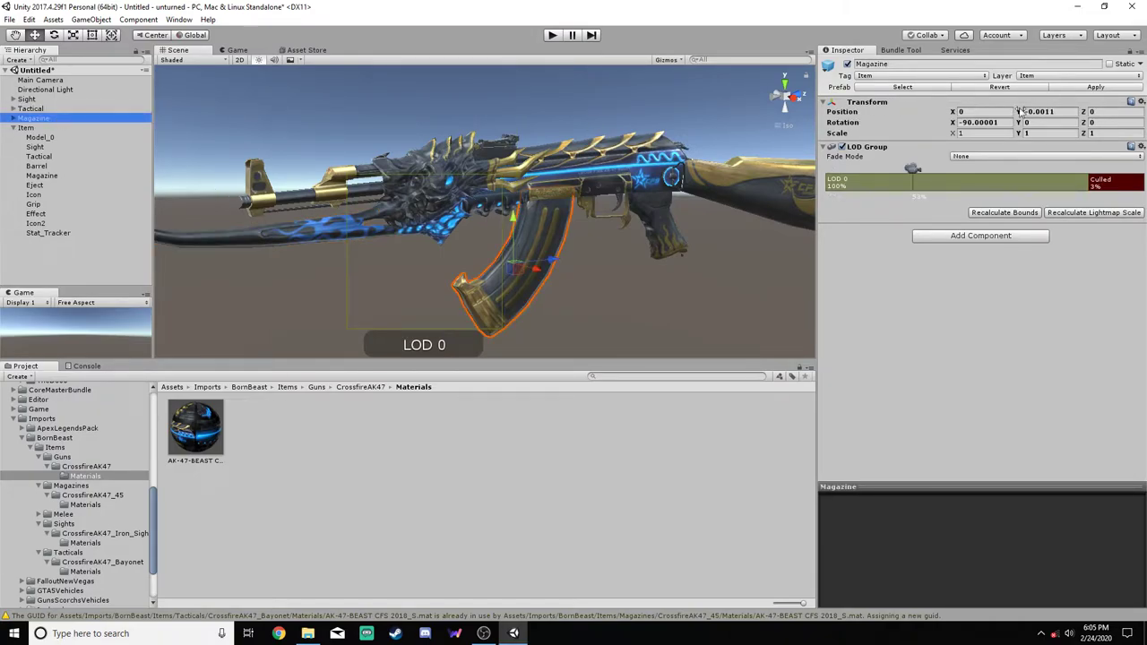
Select the root Sight and Tactical objects, then the Sight and Barrel hooks inside Item
{"action": "left_click", "coordinate": [38, 99]}
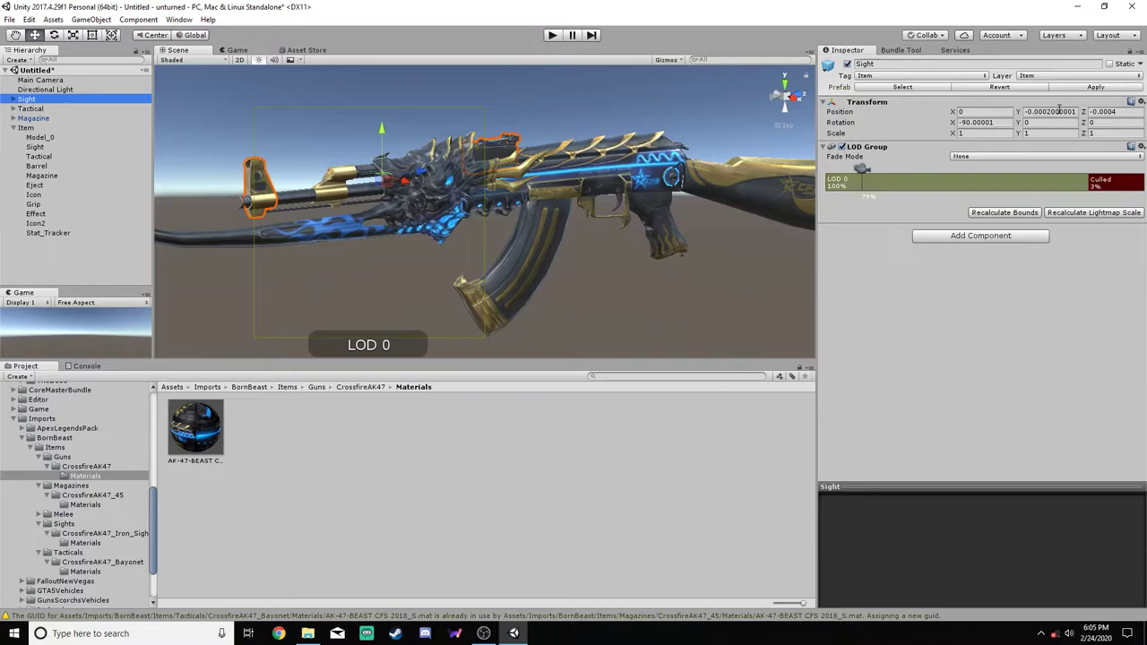
{"action": "left_click", "coordinate": [52, 109]}
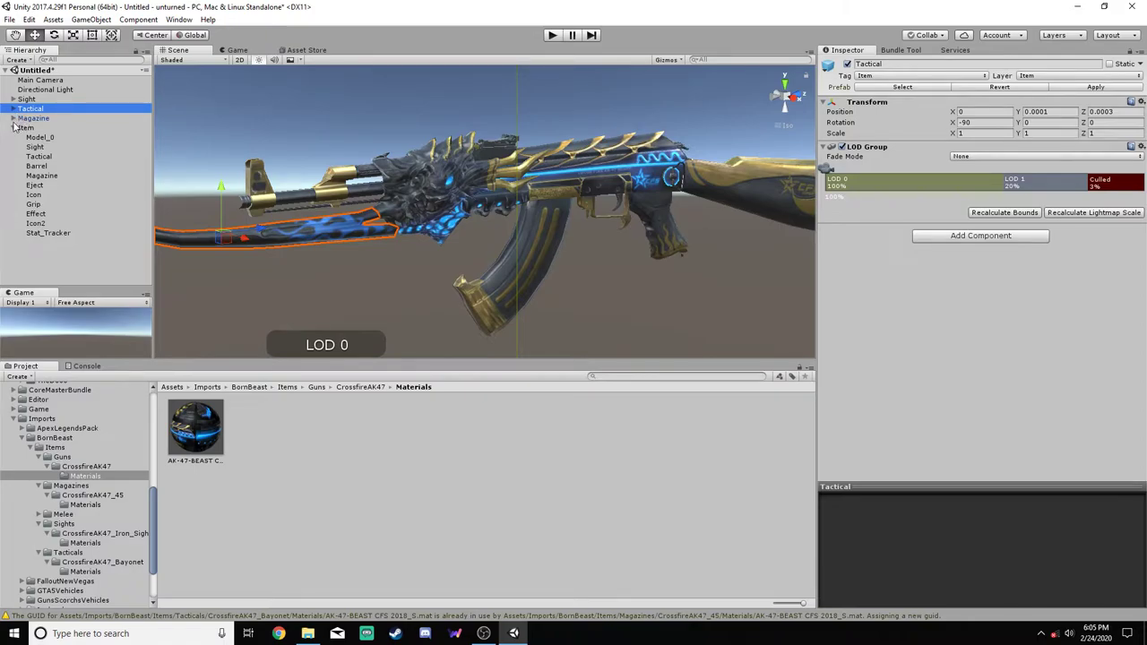
{"action": "left_click", "coordinate": [37, 137]}
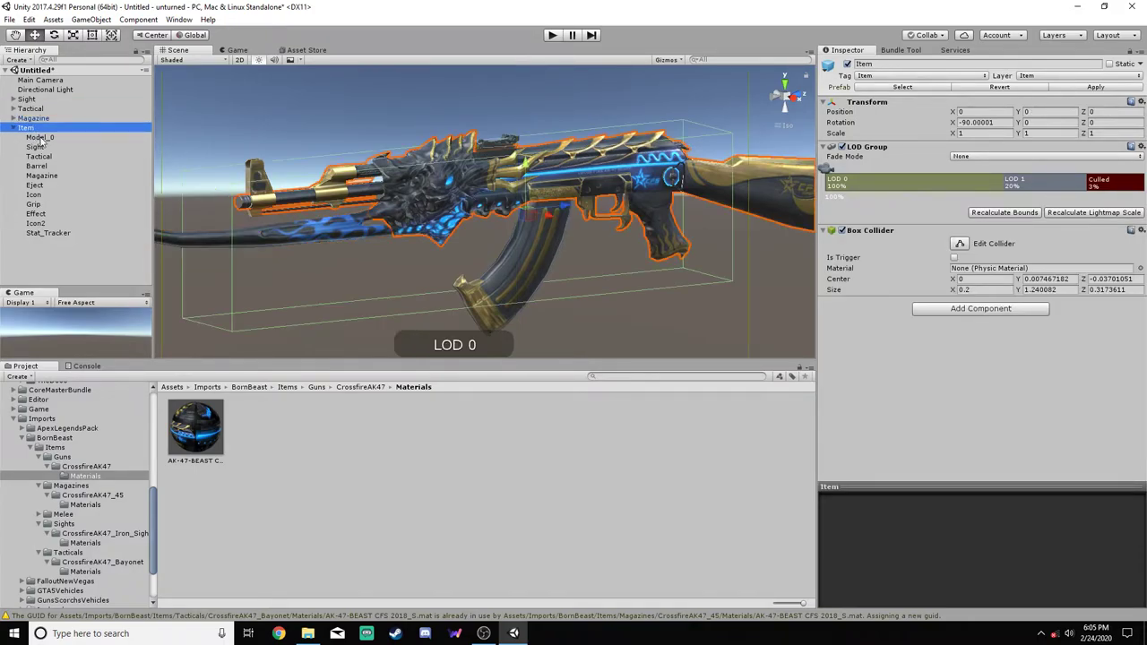
{"action": "left_click", "coordinate": [43, 147]}
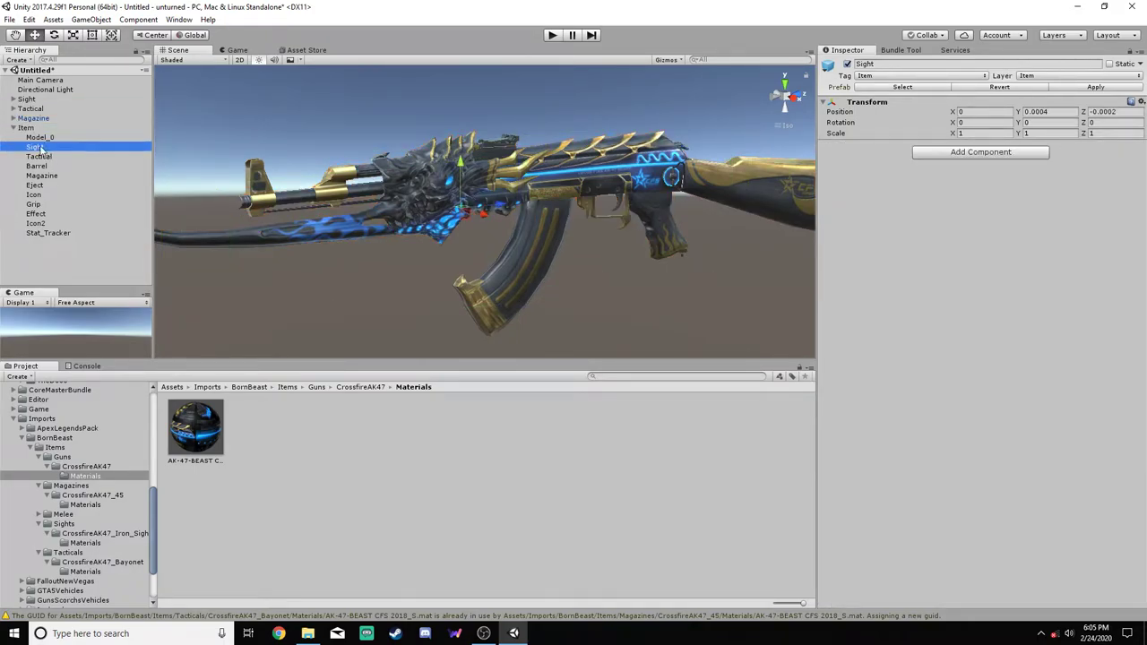
{"action": "left_click", "coordinate": [49, 158]}
{"action": "left_click", "coordinate": [50, 167]}
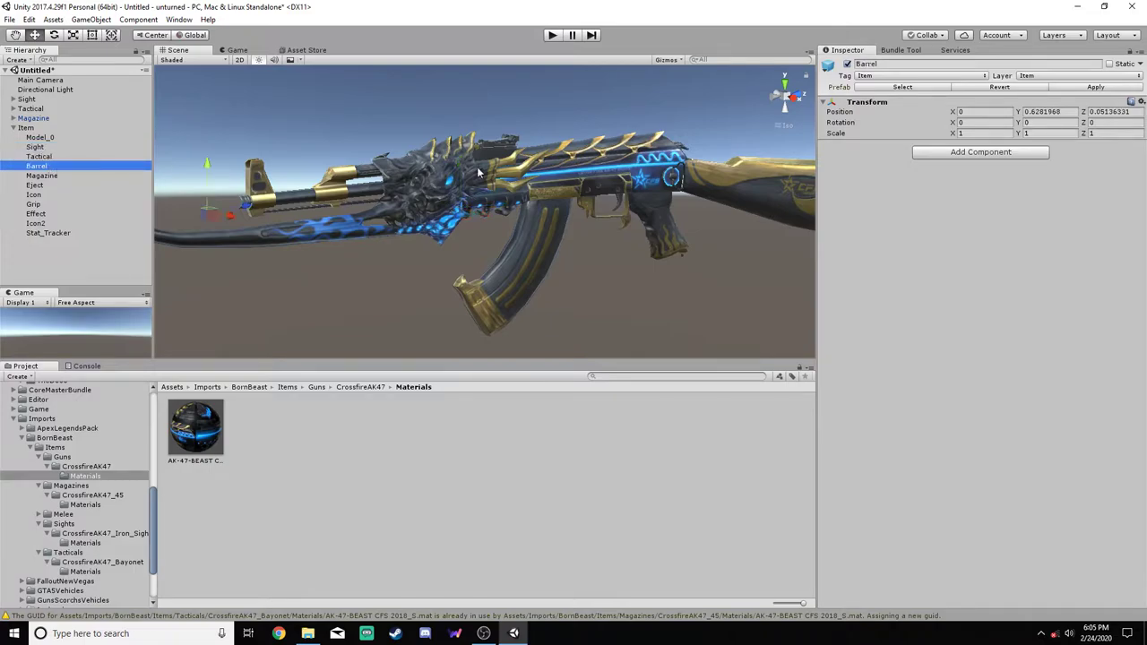
From the right-side view, move the Barrel hook onto the muzzle tip at Y 0.5503, Z 0.06
{"action": "left_click", "coordinate": [795, 98]}
{"action": "scroll", "coordinate": [511, 125], "scroll_direction": "up", "scroll_amount": 5}
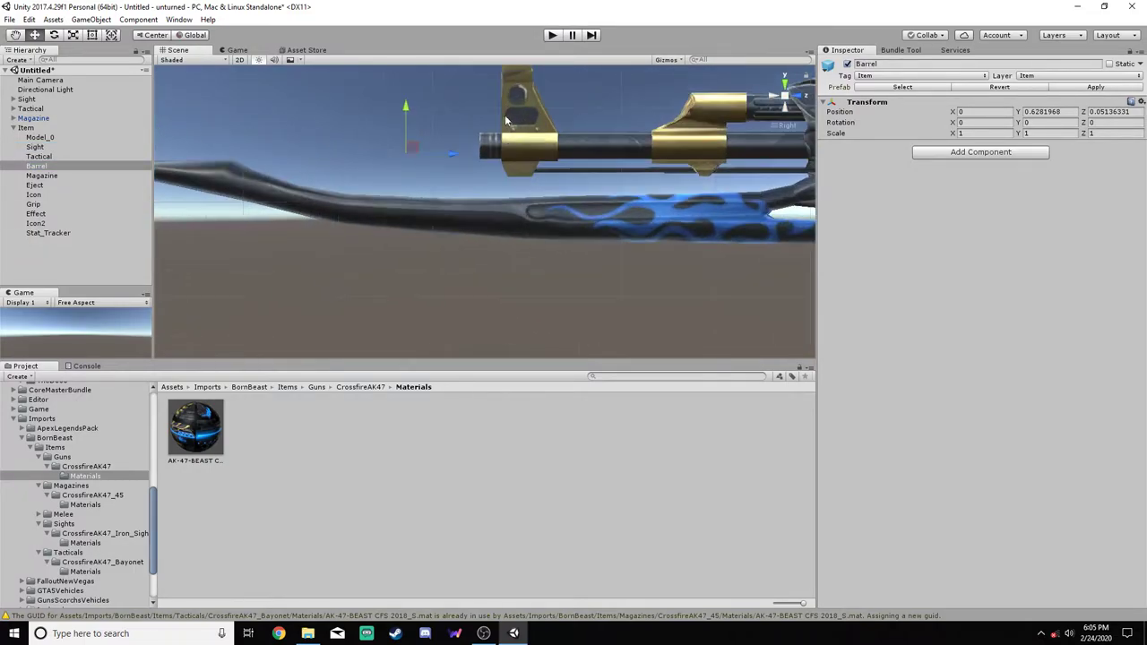
{"action": "scroll", "coordinate": [507, 121], "scroll_direction": "up", "scroll_amount": 5}
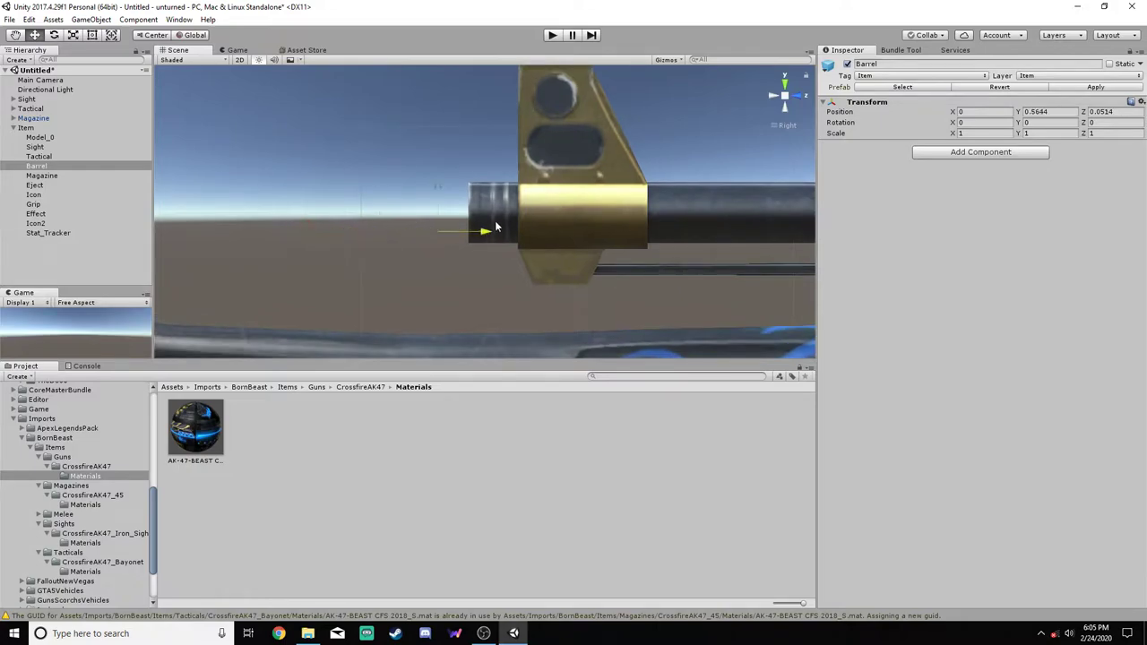
{"action": "scroll", "coordinate": [518, 232], "scroll_direction": "up", "scroll_amount": 5}
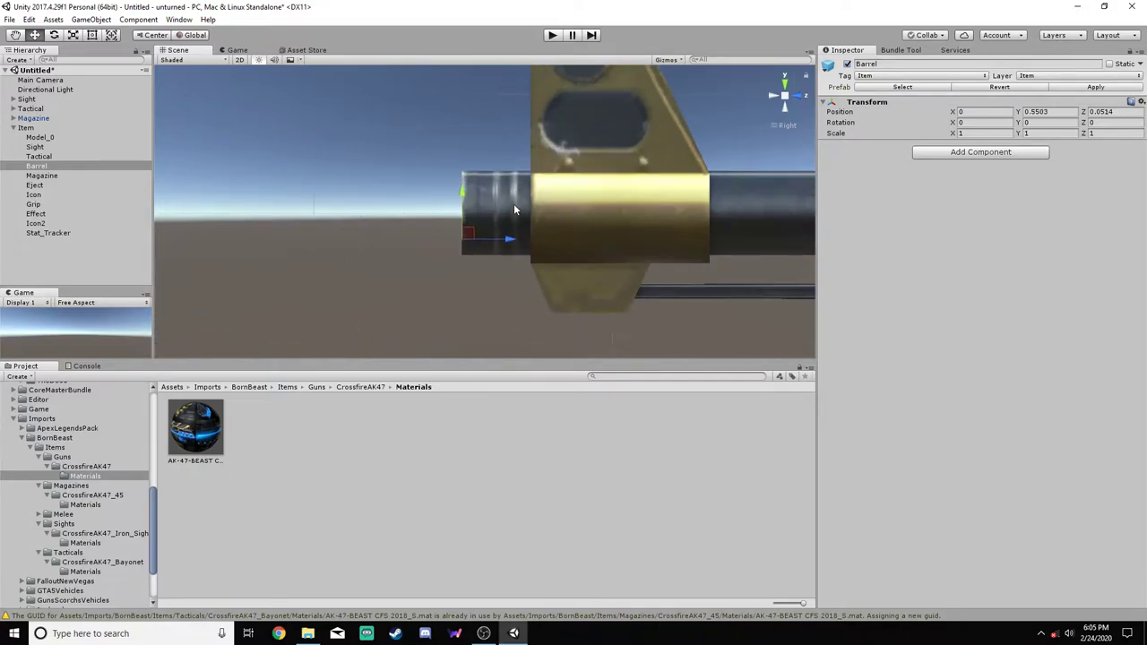
{"action": "left_click_drag", "start_coordinate": [449, 180], "coordinate": [448, 178]}
{"action": "scroll", "coordinate": [479, 179], "scroll_direction": "up", "scroll_amount": 2}
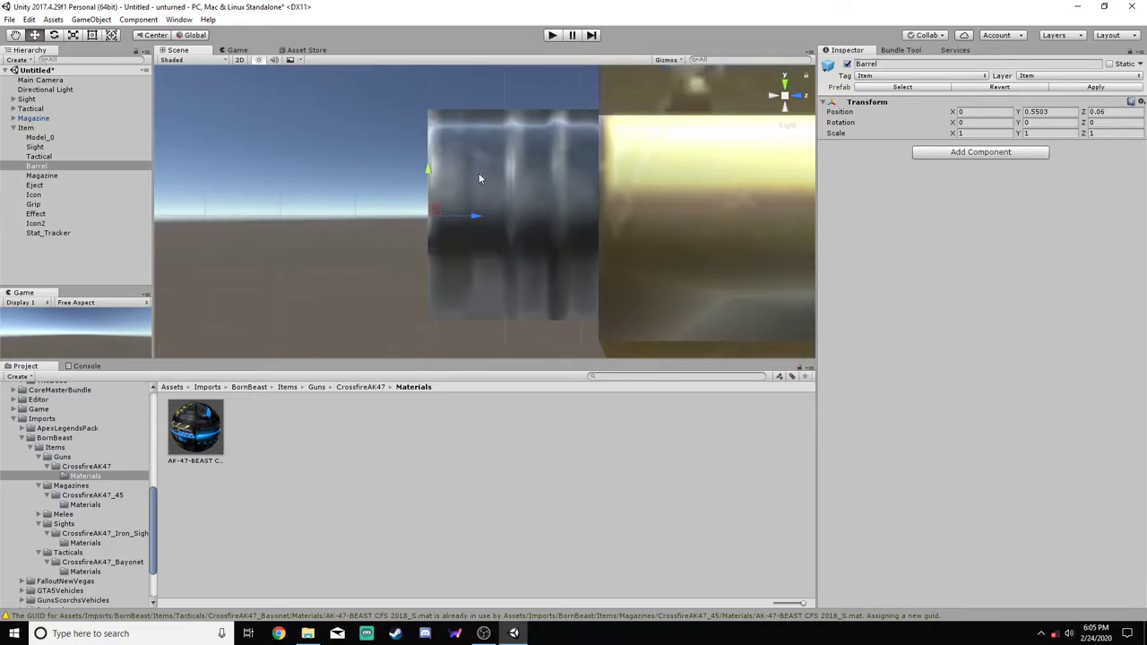
Verify the Barrel hook's muzzle placement from the back and right-side views
{"action": "left_click", "coordinate": [773, 95]}
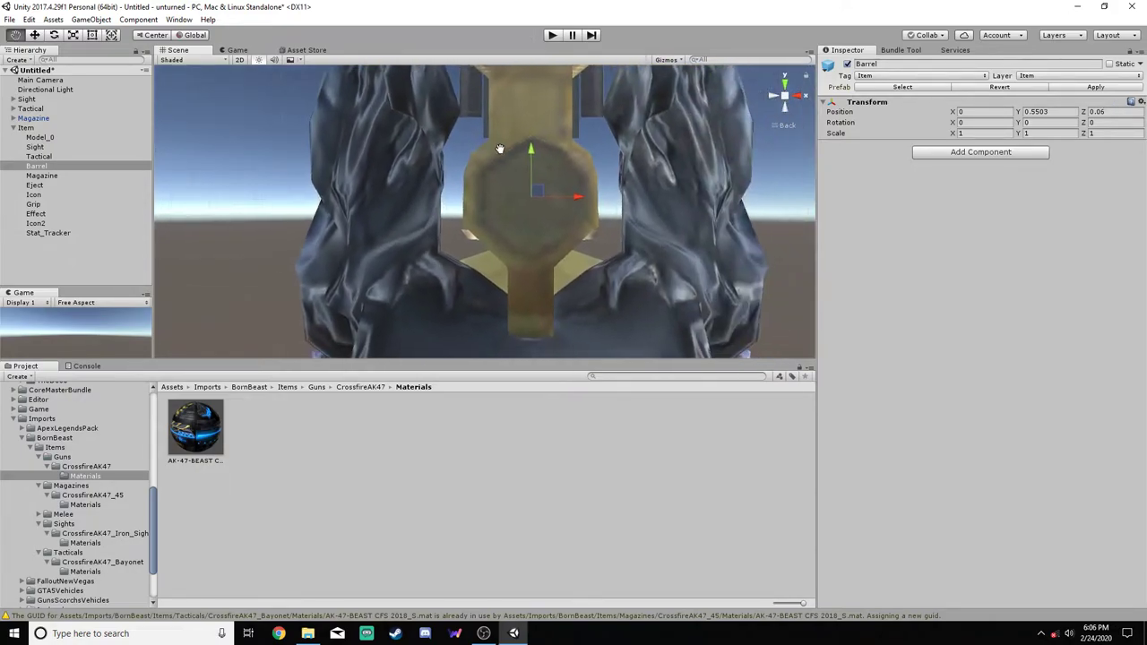
{"action": "scroll", "coordinate": [583, 155], "scroll_direction": "down", "scroll_amount": 5}
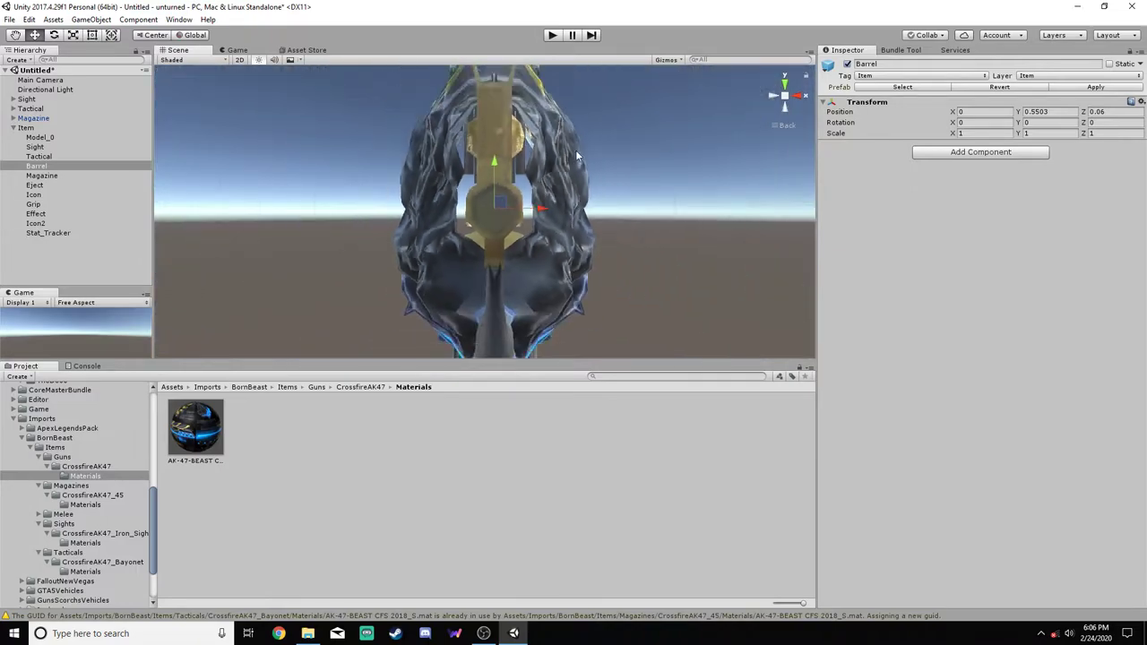
{"action": "scroll", "coordinate": [589, 147], "scroll_direction": "up", "scroll_amount": 5}
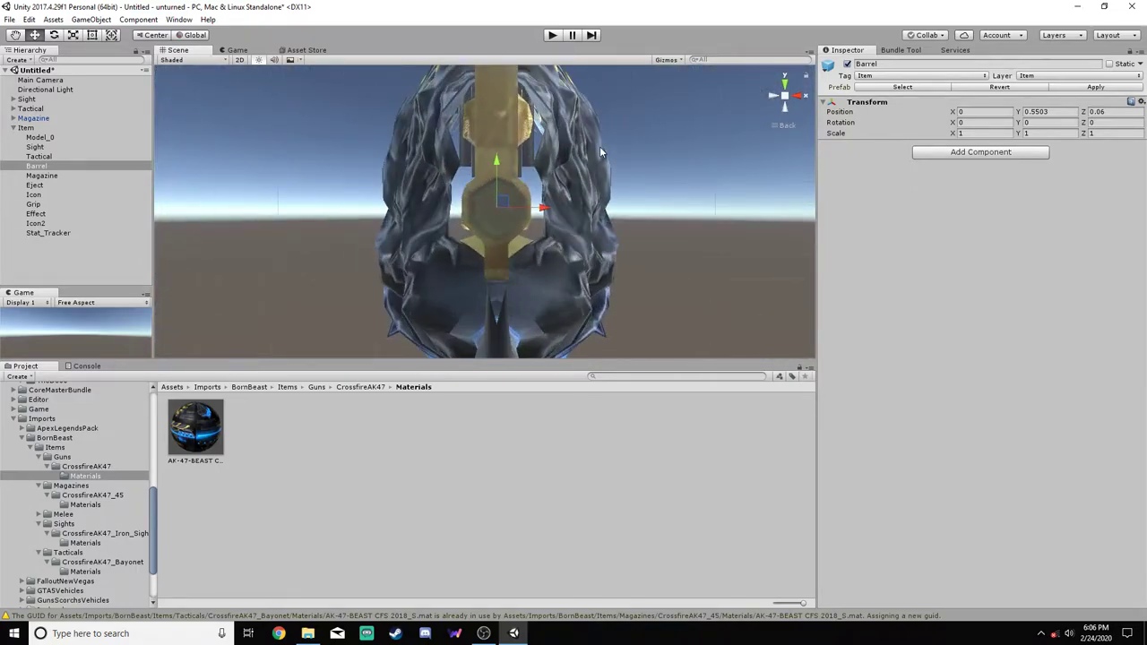
{"action": "scroll", "coordinate": [607, 147], "scroll_direction": "down", "scroll_amount": 2}
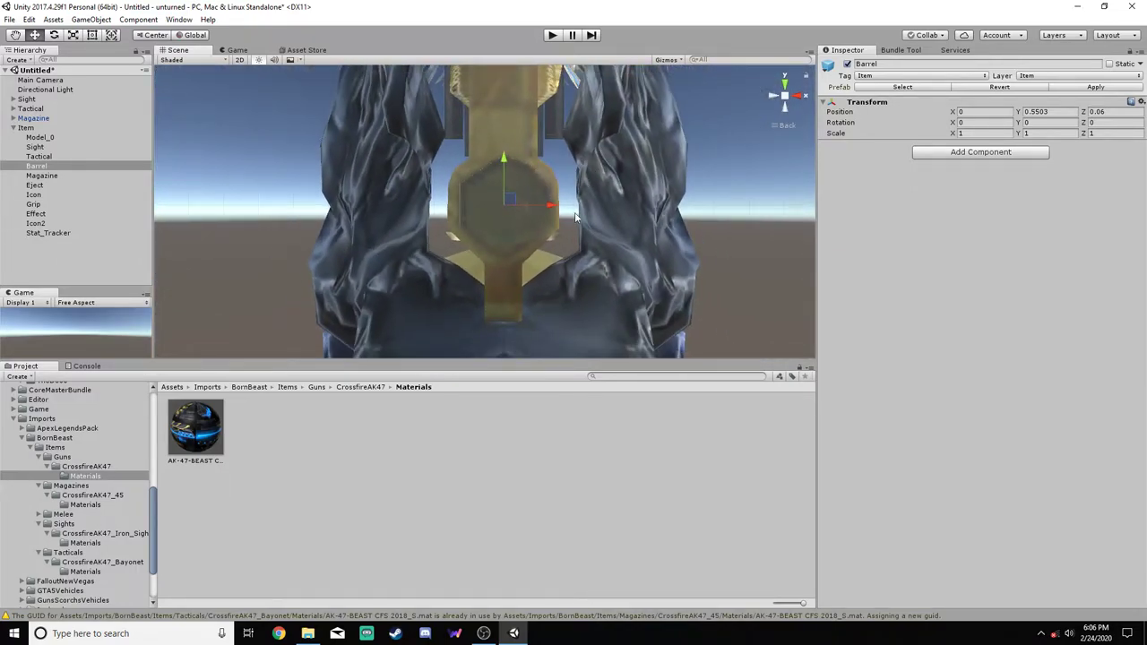
{"action": "left_click", "coordinate": [803, 101]}
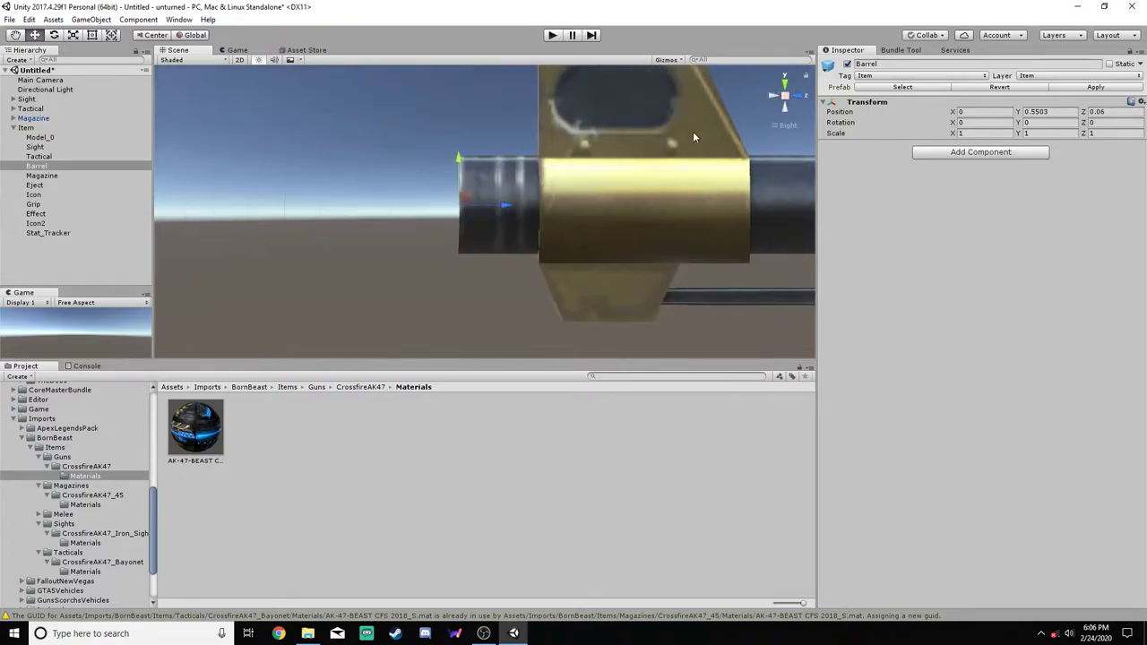
{"action": "scroll", "coordinate": [574, 154], "scroll_direction": "down", "scroll_amount": 3}
{"action": "scroll", "coordinate": [581, 148], "scroll_direction": "down", "scroll_amount": 8}
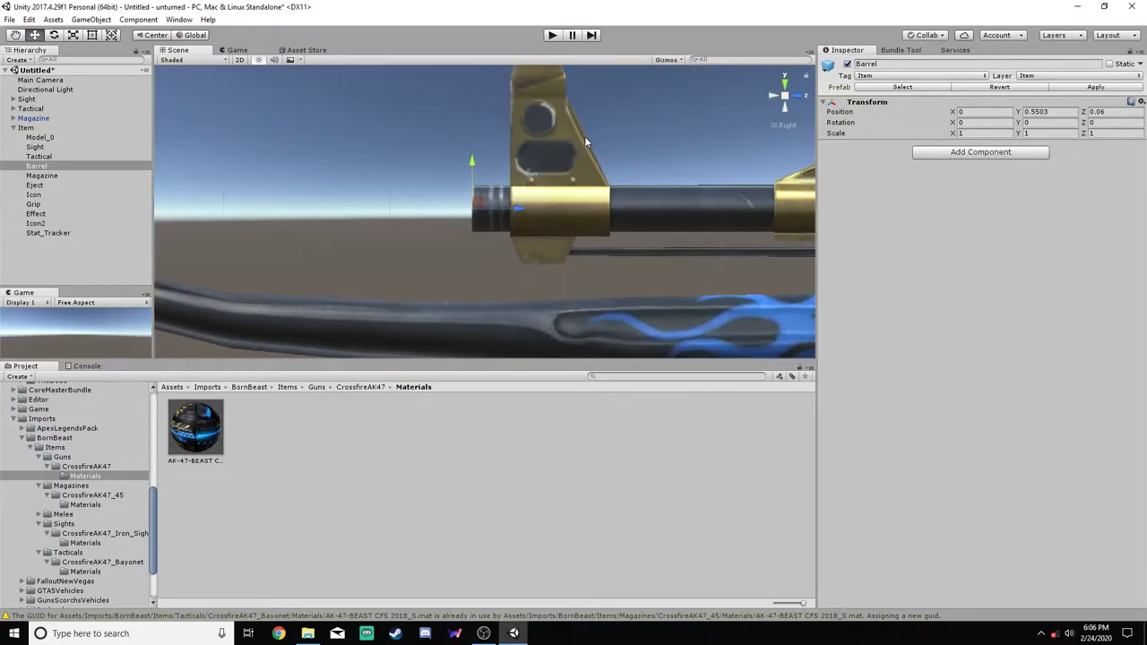
{"action": "scroll", "coordinate": [590, 134], "scroll_direction": "up", "scroll_amount": 4}
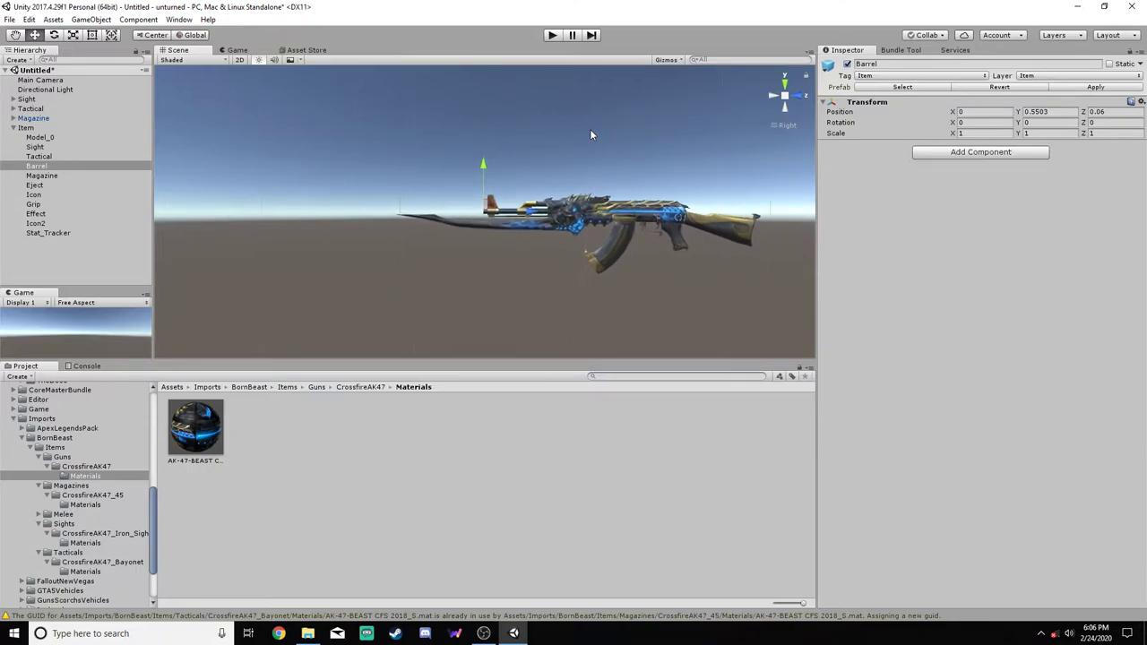
{"action": "scroll", "coordinate": [596, 144], "scroll_direction": "down", "scroll_amount": 5}
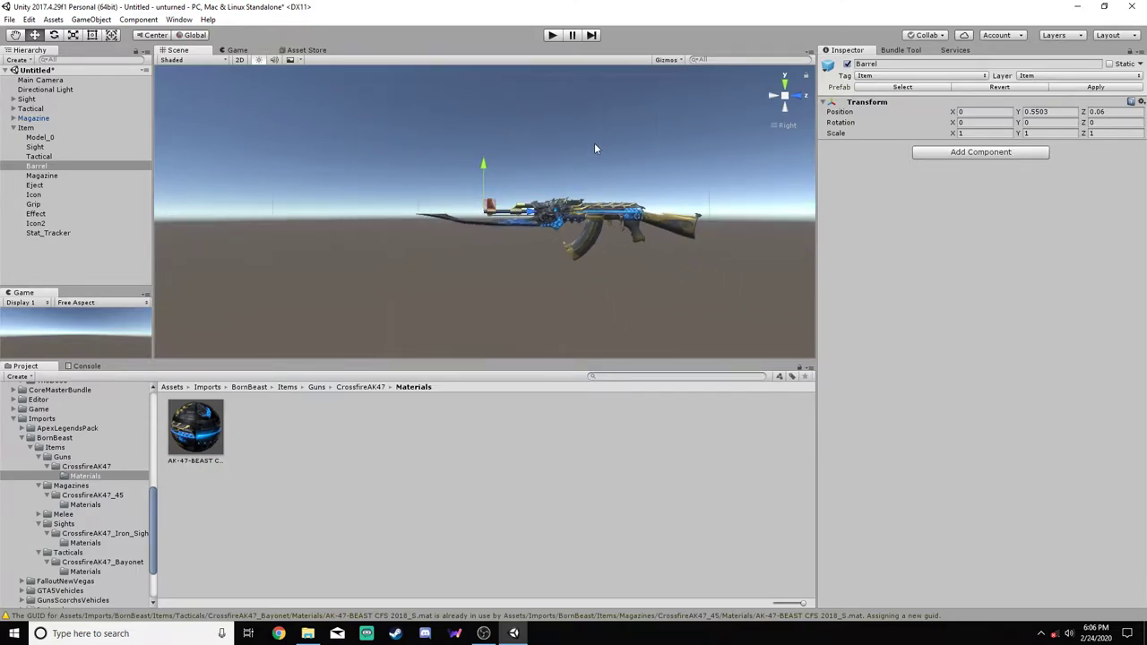
{"action": "scroll", "coordinate": [596, 145], "scroll_direction": "up", "scroll_amount": 10}
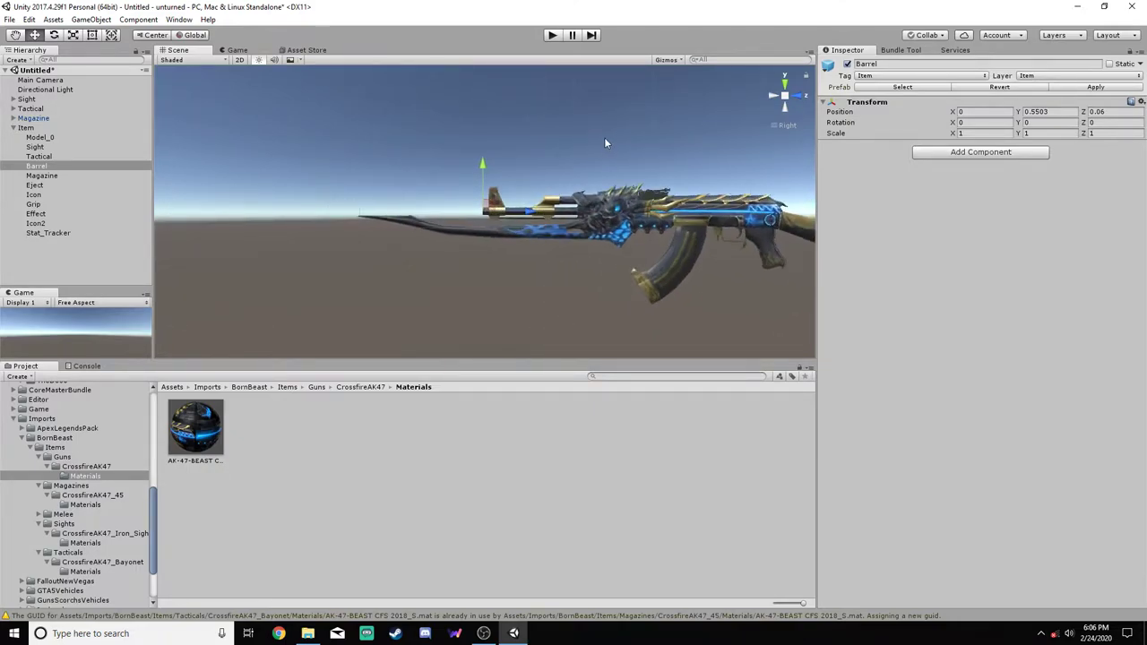
{"action": "scroll", "coordinate": [618, 145], "scroll_direction": "up", "scroll_amount": 3}
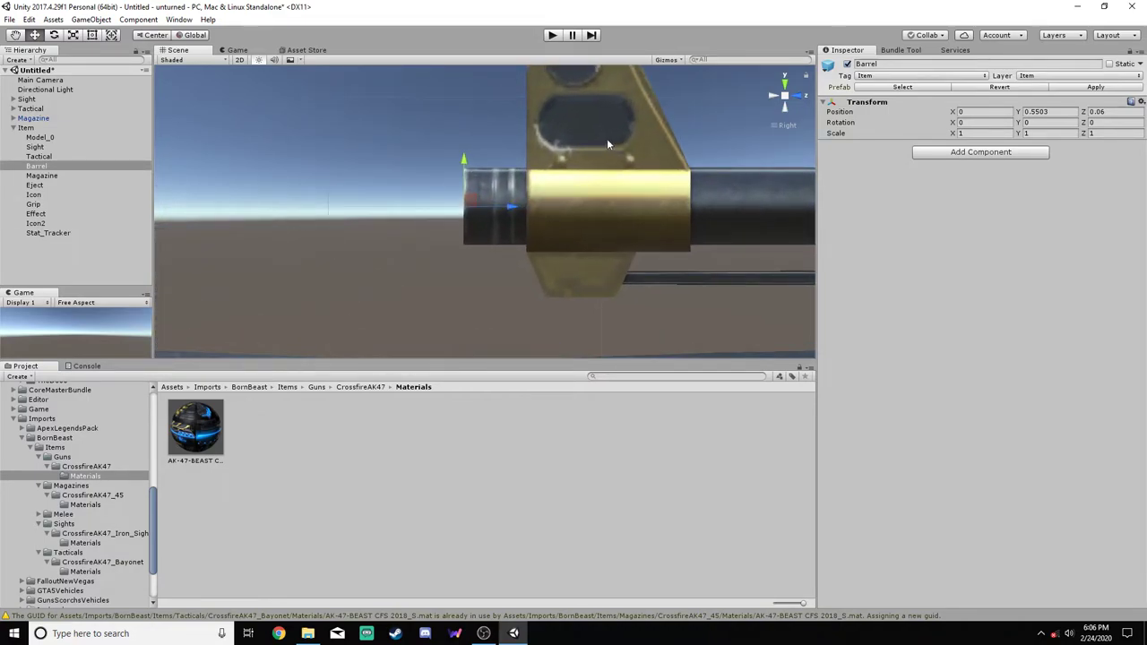
{"action": "scroll", "coordinate": [538, 134], "scroll_direction": "up", "scroll_amount": 4}
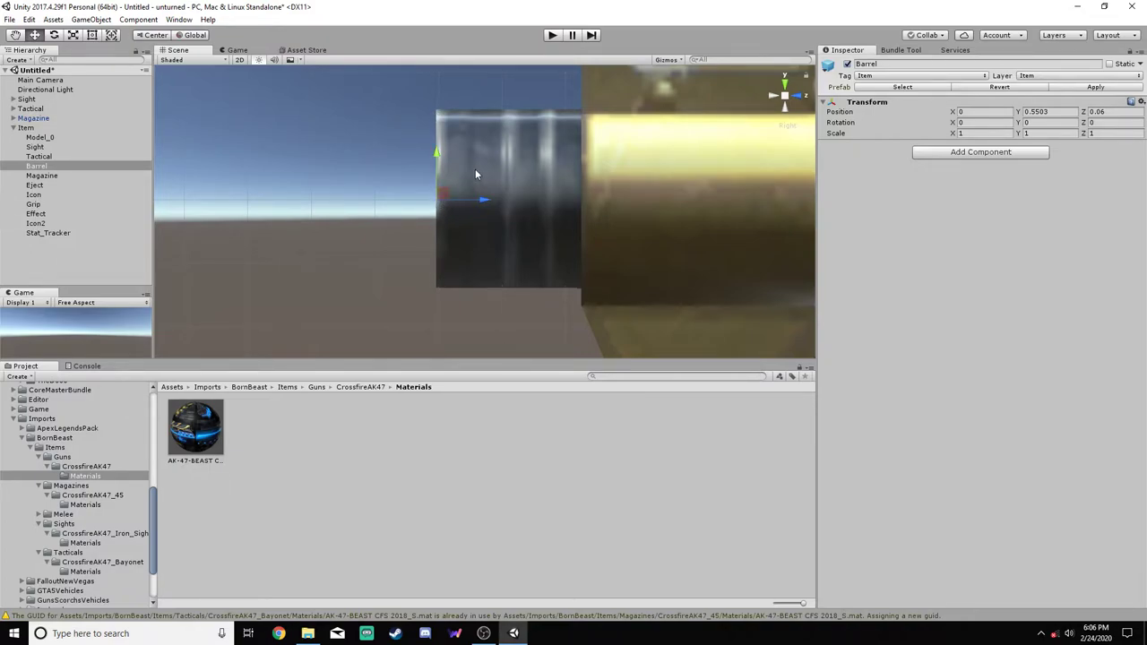
{"action": "scroll", "coordinate": [475, 168], "scroll_direction": "down", "scroll_amount": 10}
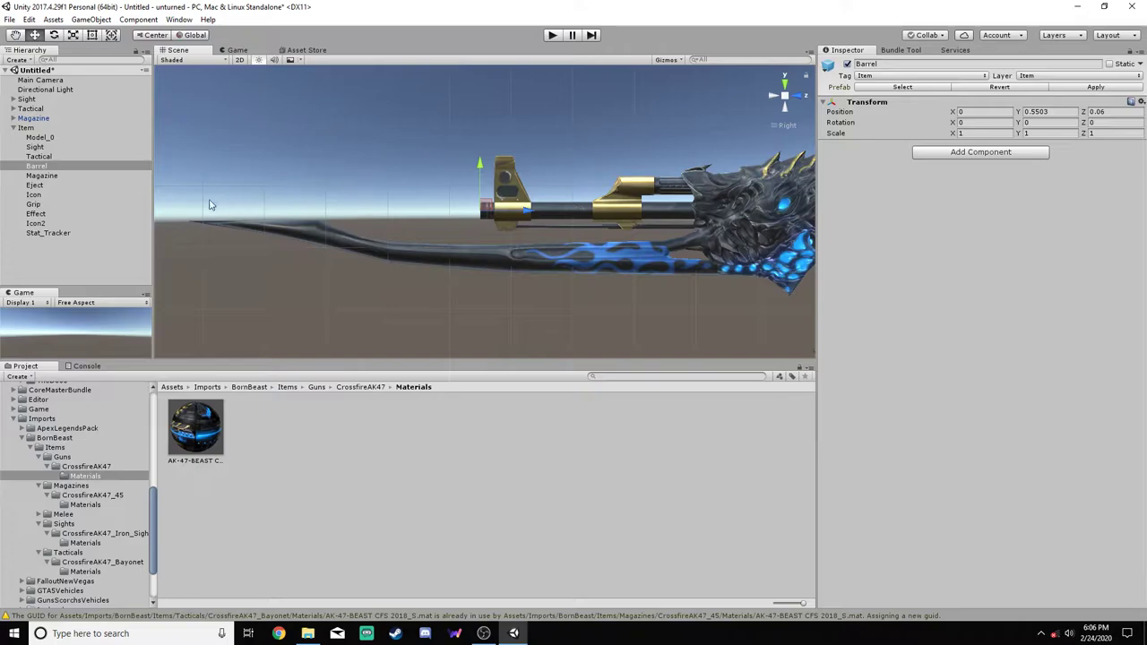
{"action": "left_click", "coordinate": [36, 185]}
Frame the Eject hook and orbit around the dragon-head muzzle, receiver and stock
{"action": "key", "text": "f"}
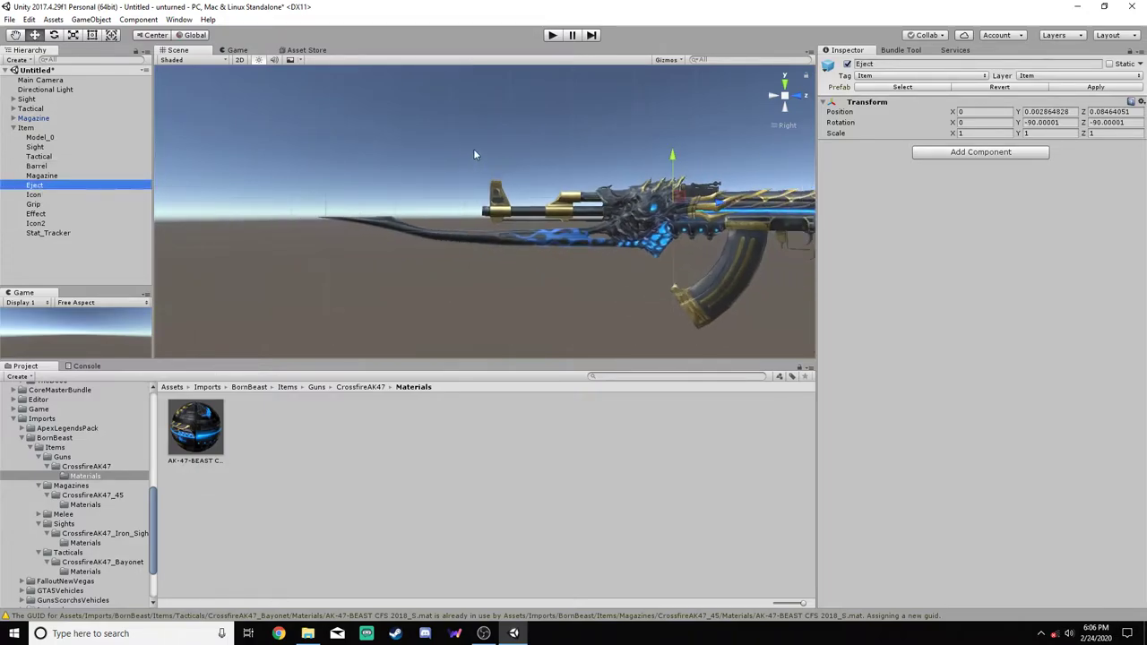
{"action": "left_click_drag", "start_coordinate": [553, 193], "coordinate": [396, 170], "text": "alt"}
{"action": "scroll", "coordinate": [714, 271], "scroll_direction": "up", "scroll_amount": 6}
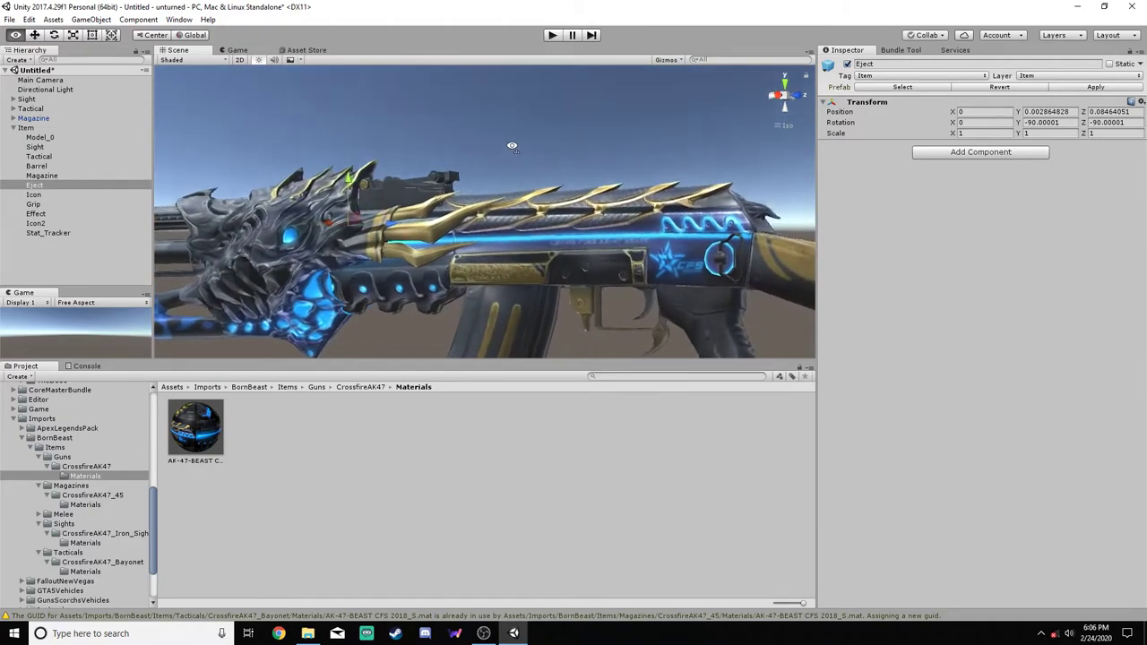
{"action": "left_click_drag", "start_coordinate": [714, 271], "coordinate": [184, 206], "text": "alt"}
{"action": "left_click_drag", "start_coordinate": [592, 199], "coordinate": [446, 243], "text": "alt"}
{"action": "middle_click_drag", "start_coordinate": [446, 243], "coordinate": [389, 217]}
{"action": "left_click_drag", "start_coordinate": [389, 217], "coordinate": [649, 173], "text": "alt"}
{"action": "left_click_drag", "start_coordinate": [465, 198], "coordinate": [789, 111]}
Move the Eject hook along the gun onto the receiver using top and side views
{"action": "left_click", "coordinate": [783, 85]}
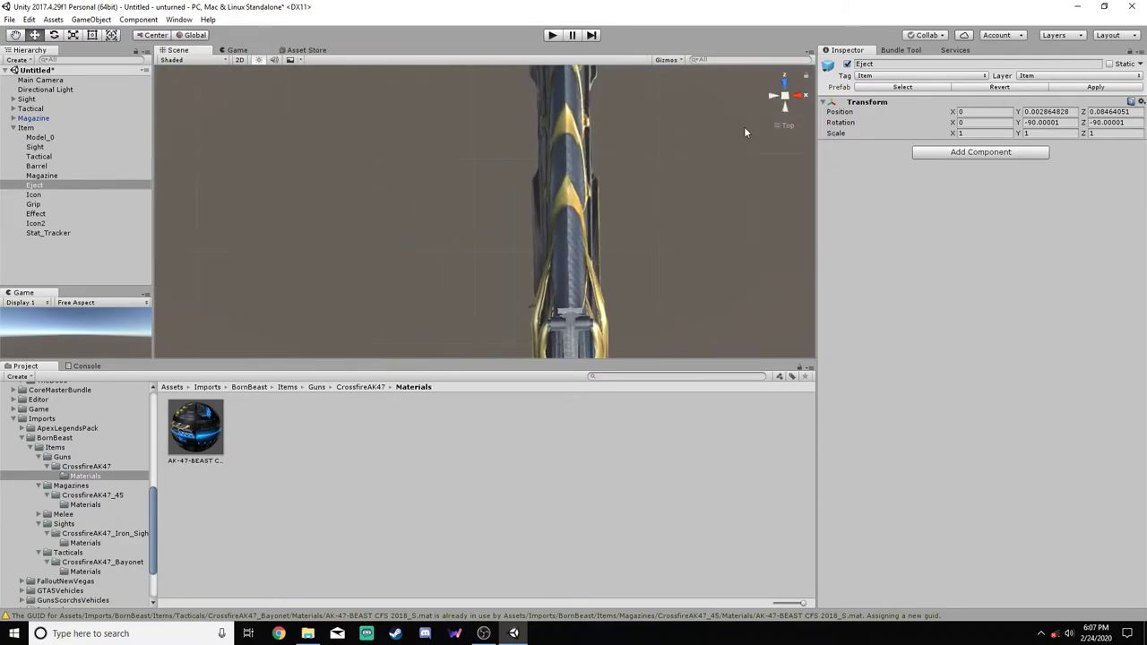
{"action": "left_click_drag", "start_coordinate": [507, 237], "coordinate": [507, 164]}
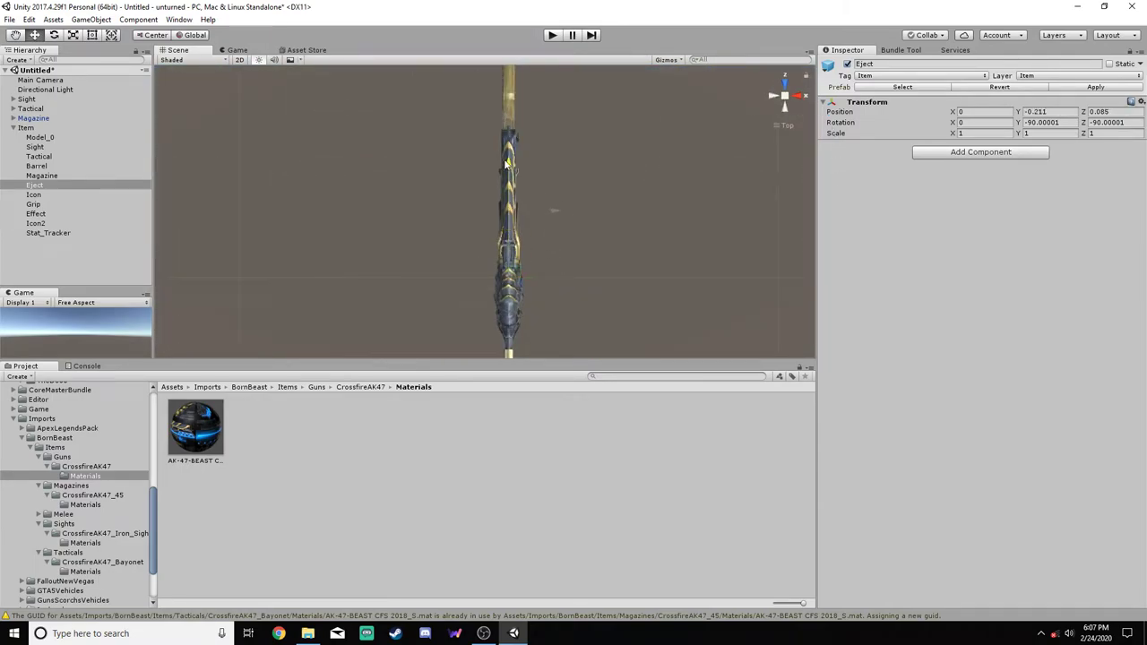
{"action": "scroll", "coordinate": [534, 150], "scroll_direction": "up", "scroll_amount": 8}
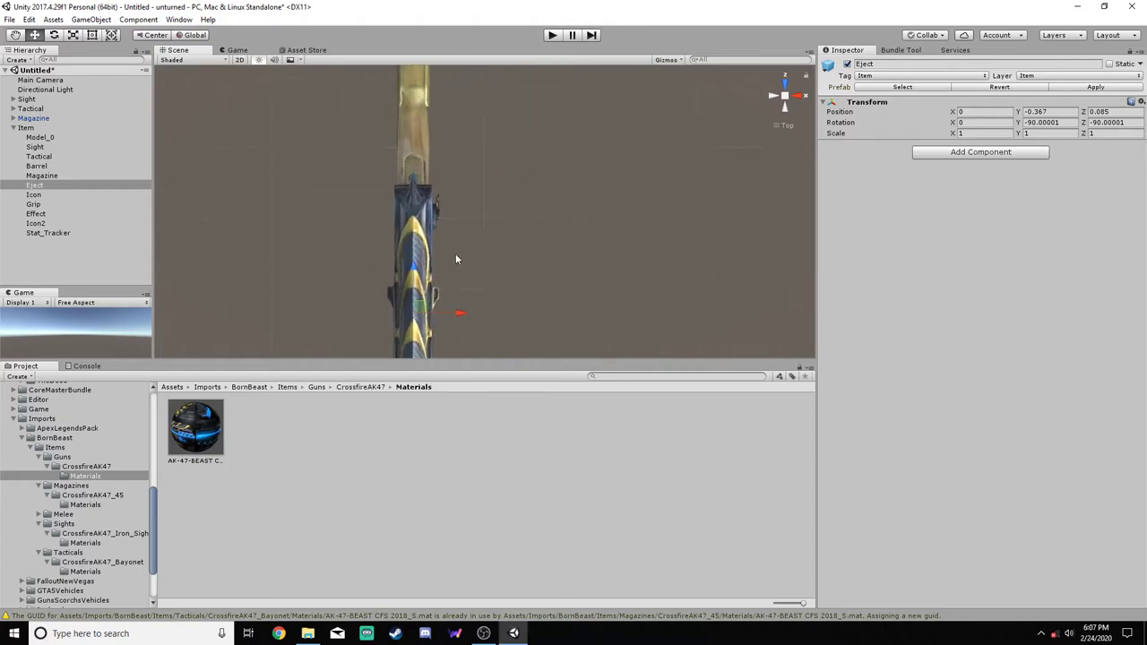
{"action": "middle_click_drag", "start_coordinate": [481, 196], "coordinate": [548, 149]}
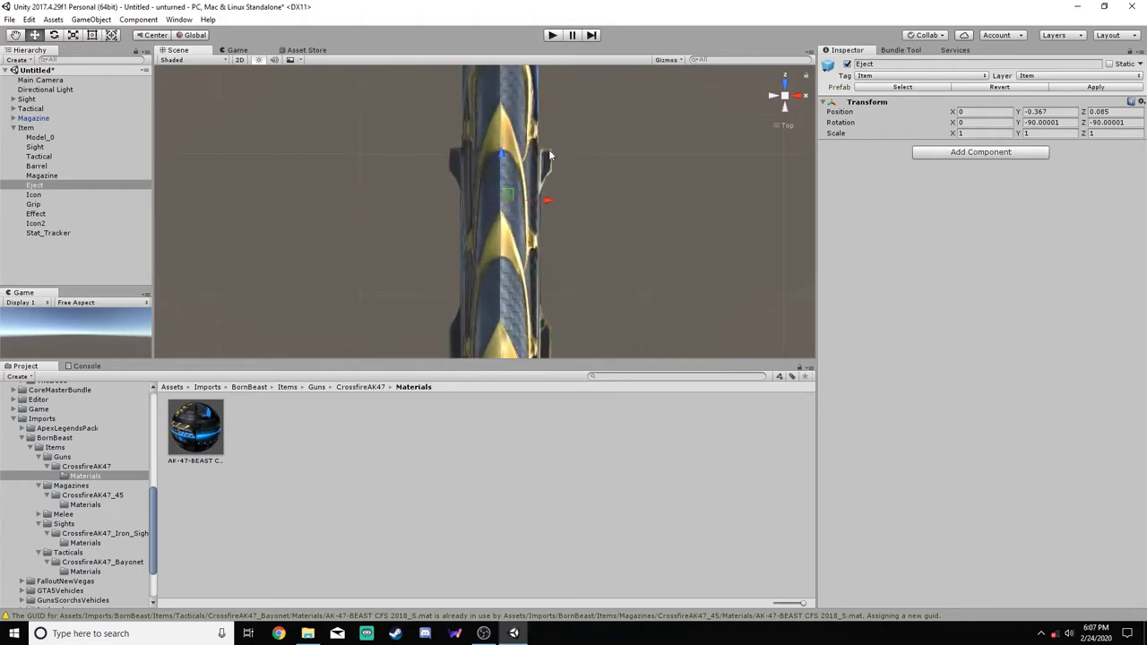
{"action": "left_click", "coordinate": [772, 97]}
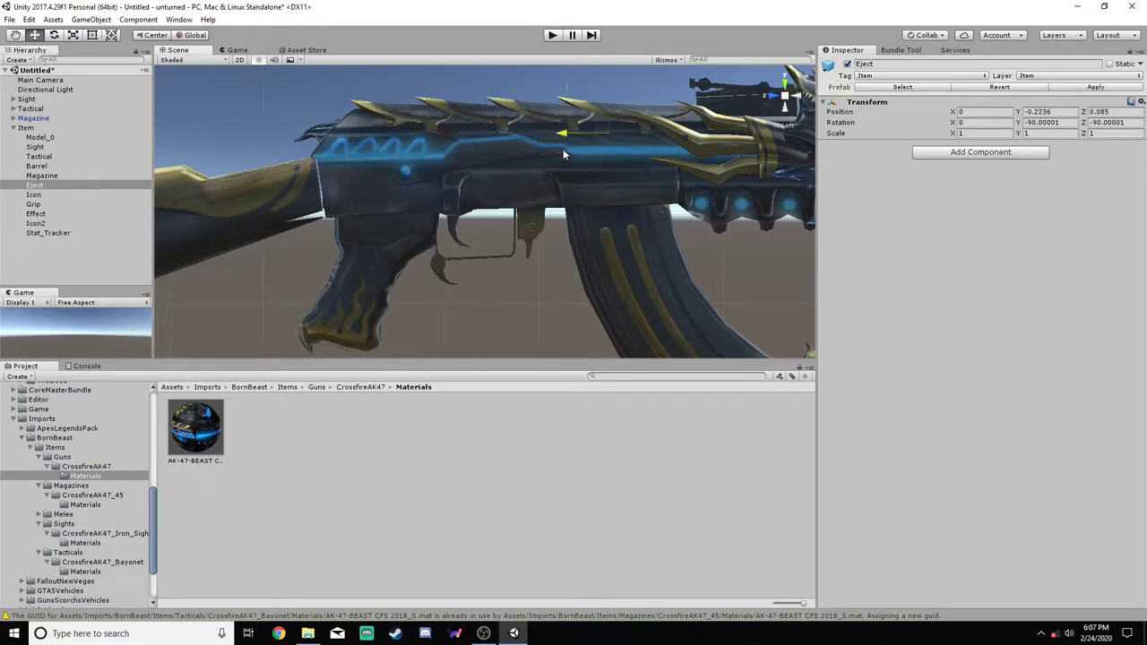
{"action": "left_click_drag", "start_coordinate": [618, 125], "coordinate": [578, 197]}
{"action": "mouse_move", "coordinate": [615, 142]}
{"action": "left_mouse_down"}
{"action": "mouse_move", "coordinate": [621, 93]}
{"action": "mouse_move", "coordinate": [617, 123]}
{"action": "left_mouse_up"}
Fine-tune the Eject hook sideways to -0.0299, -0.2151, 0.0478 and check it from several angles
{"action": "left_click", "coordinate": [784, 88]}
{"action": "scroll", "coordinate": [613, 152], "scroll_direction": "up", "scroll_amount": 4}
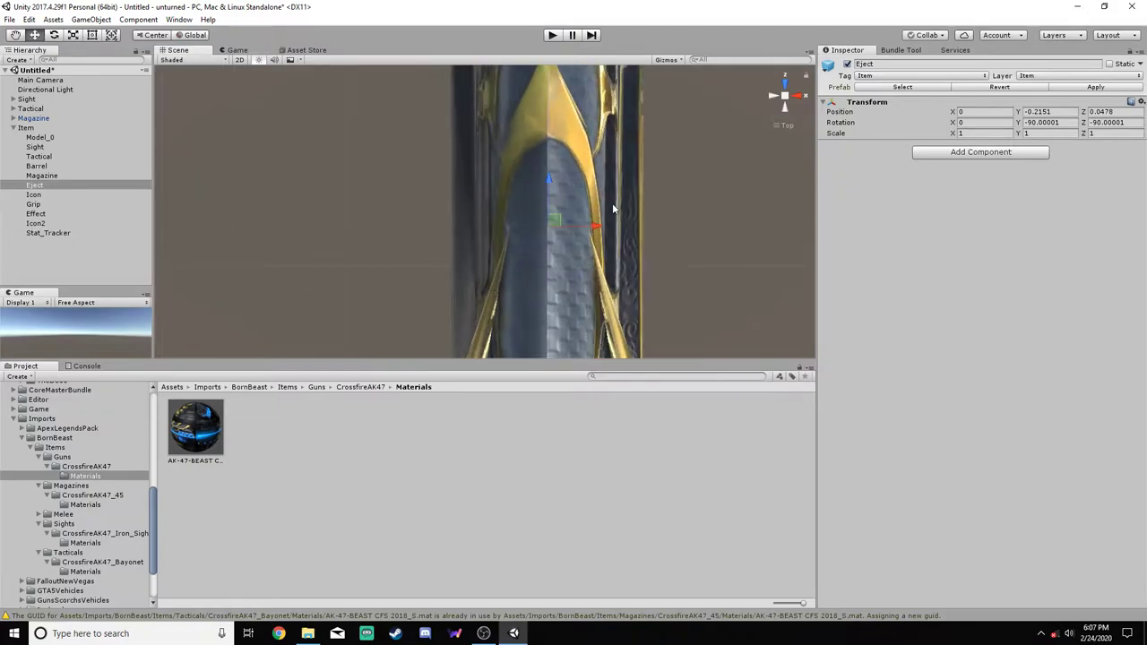
{"action": "left_click_drag", "start_coordinate": [601, 231], "coordinate": [571, 232]}
{"action": "left_click_drag", "start_coordinate": [777, 97], "coordinate": [755, 125]}
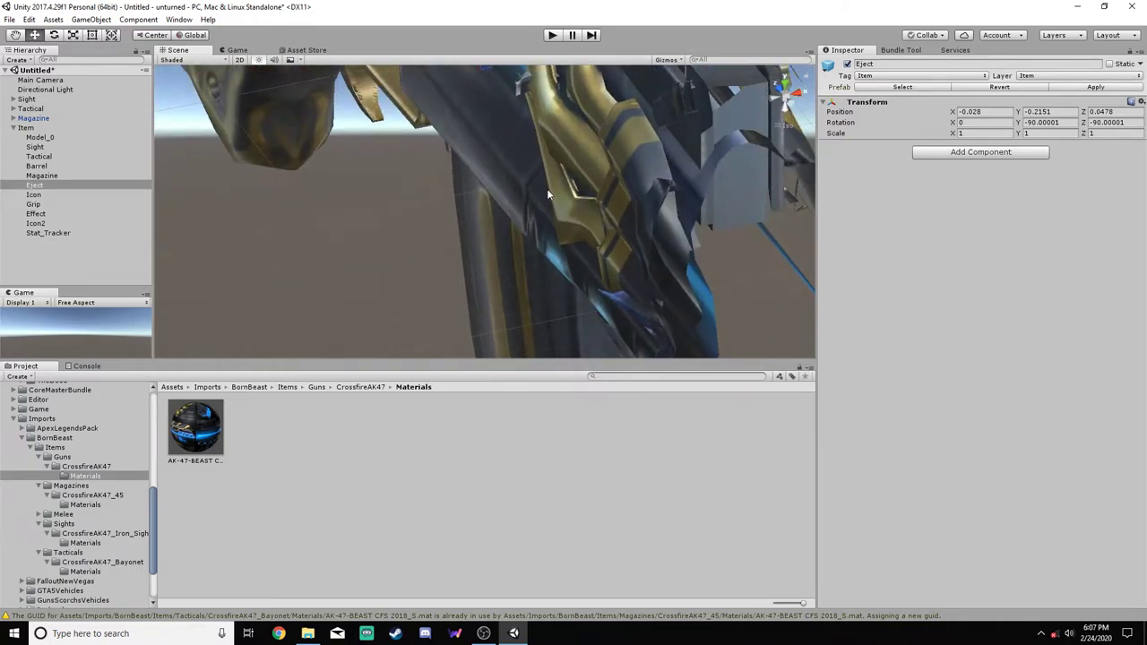
{"action": "left_click_drag", "start_coordinate": [547, 194], "coordinate": [573, 133], "text": "alt"}
{"action": "left_click_drag", "start_coordinate": [558, 122], "coordinate": [859, 249]}
{"action": "scroll", "coordinate": [638, 262], "scroll_direction": "down", "scroll_amount": 5}
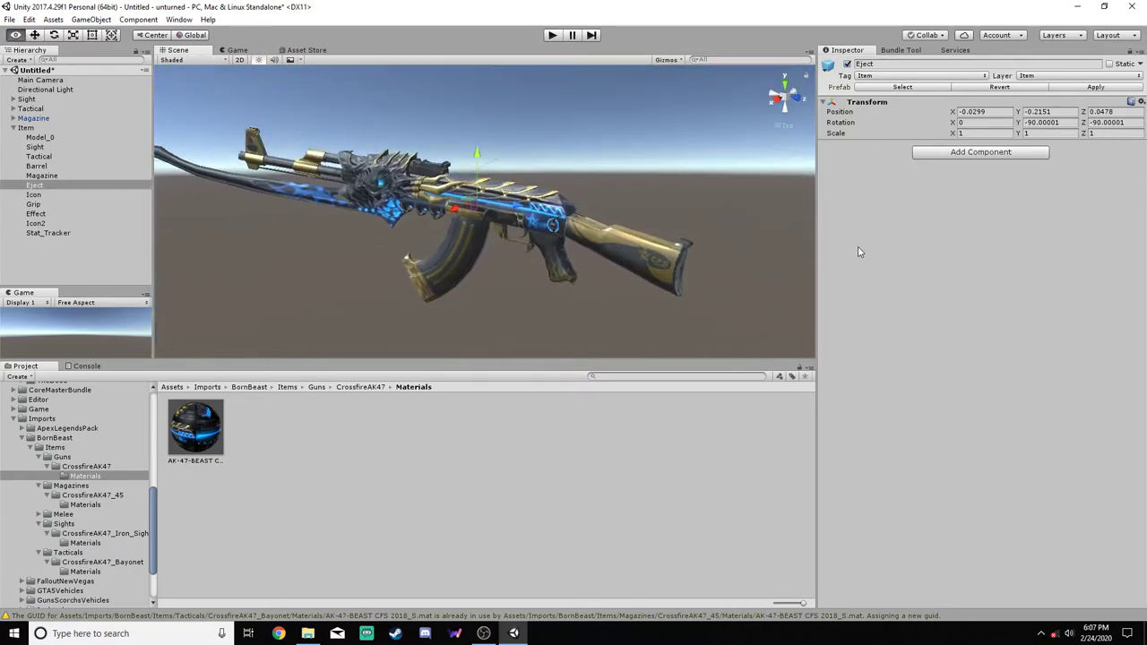
Add a Camera component with Orthographic projection to the Icon hook
{"action": "left_click", "coordinate": [37, 197]}
{"action": "left_click", "coordinate": [986, 153]}
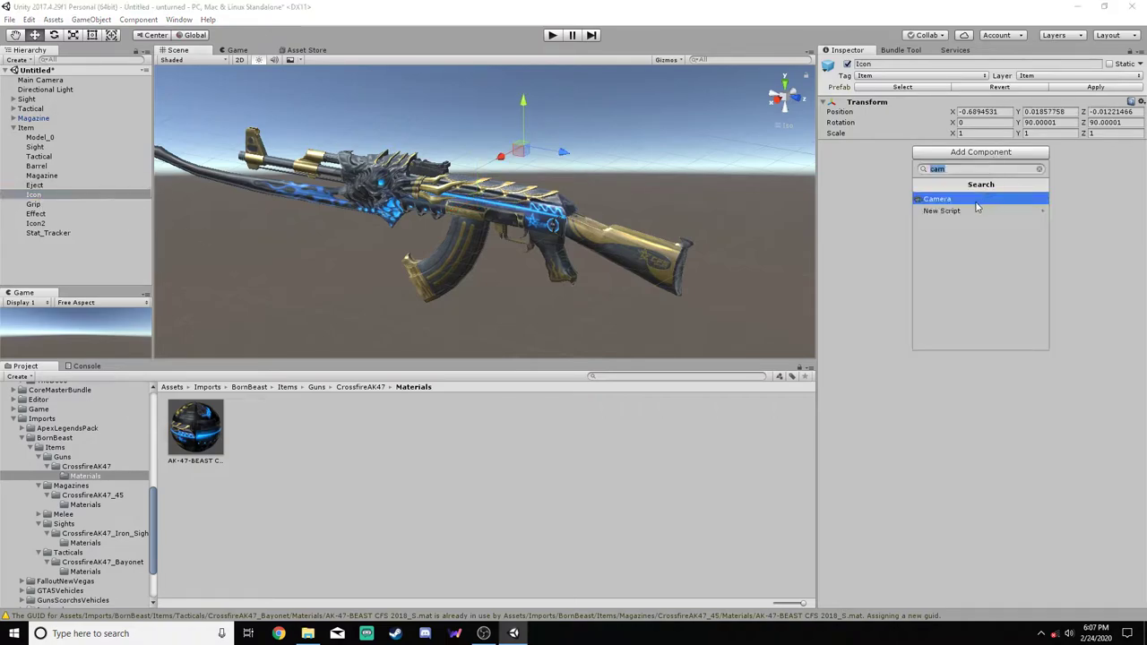
{"action": "left_click", "coordinate": [953, 202]}
{"action": "left_click", "coordinate": [978, 194]}
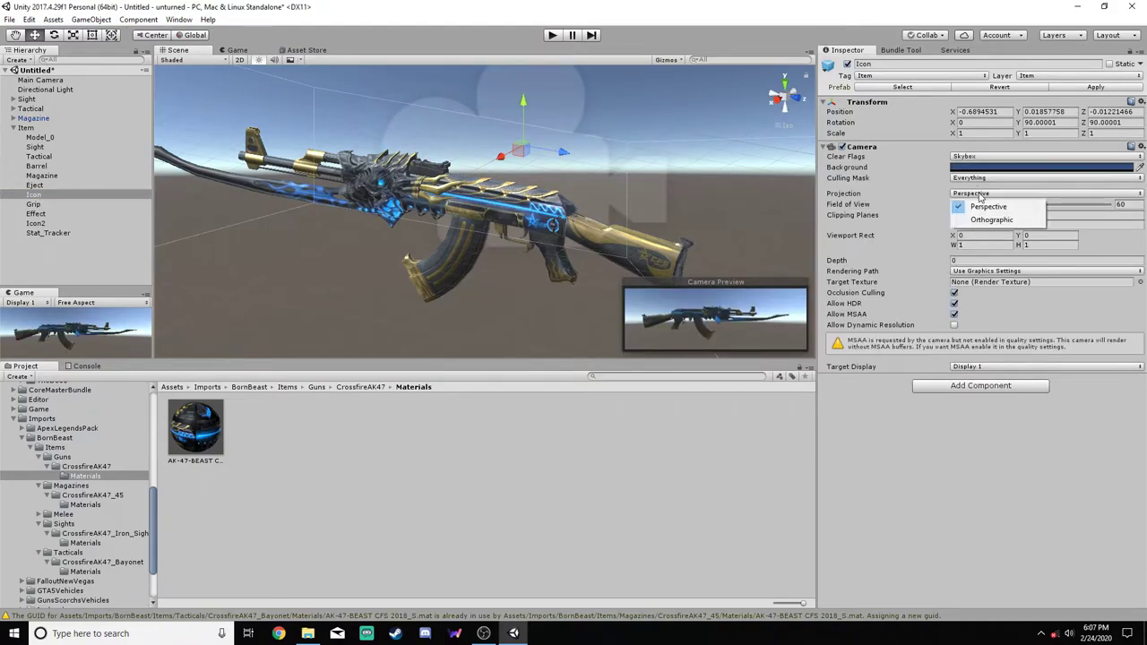
{"action": "left_click", "coordinate": [975, 219]}
Set the Icon camera's Size to 0.5 and move it along X to frame the rifle
{"action": "left_click_drag", "start_coordinate": [938, 206], "coordinate": [848, 213]}
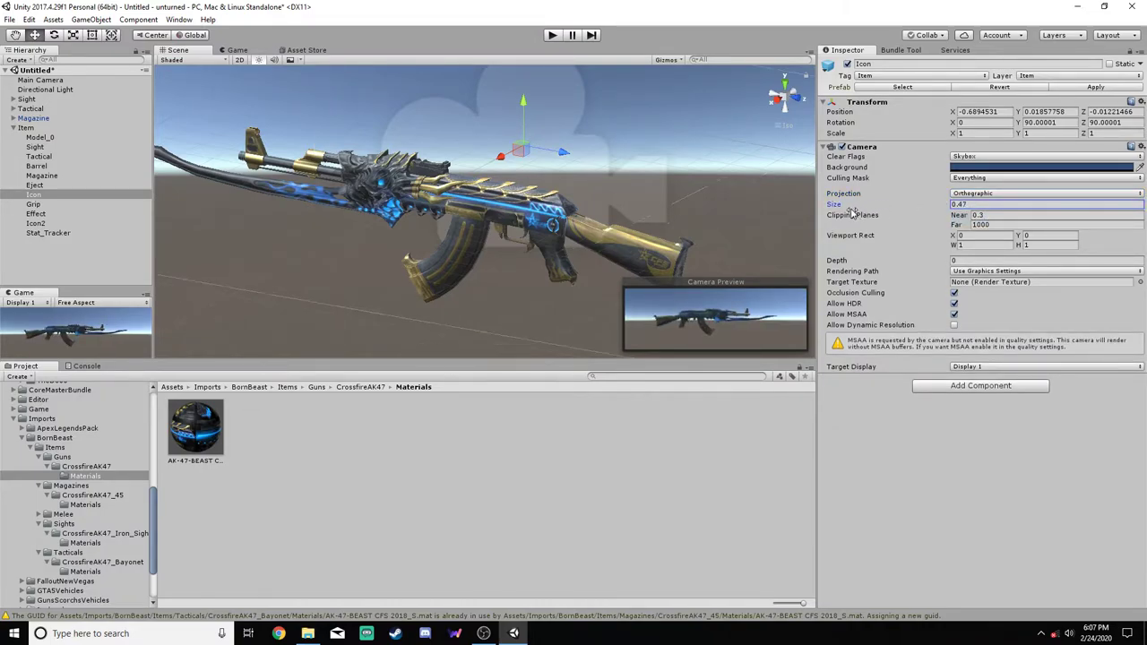
{"action": "left_click", "coordinate": [800, 98]}
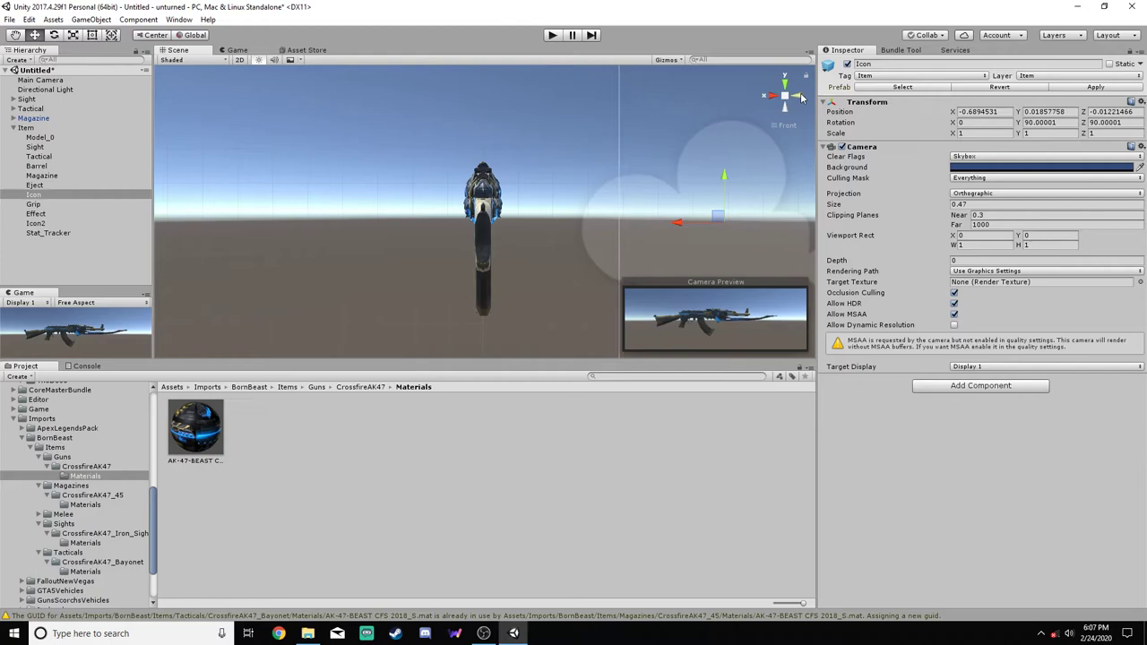
{"action": "scroll", "coordinate": [576, 197], "scroll_direction": "down", "scroll_amount": 2}
{"action": "left_click_drag", "start_coordinate": [561, 219], "coordinate": [524, 230]}
{"action": "scroll", "coordinate": [546, 246], "scroll_direction": "up", "scroll_amount": 3}
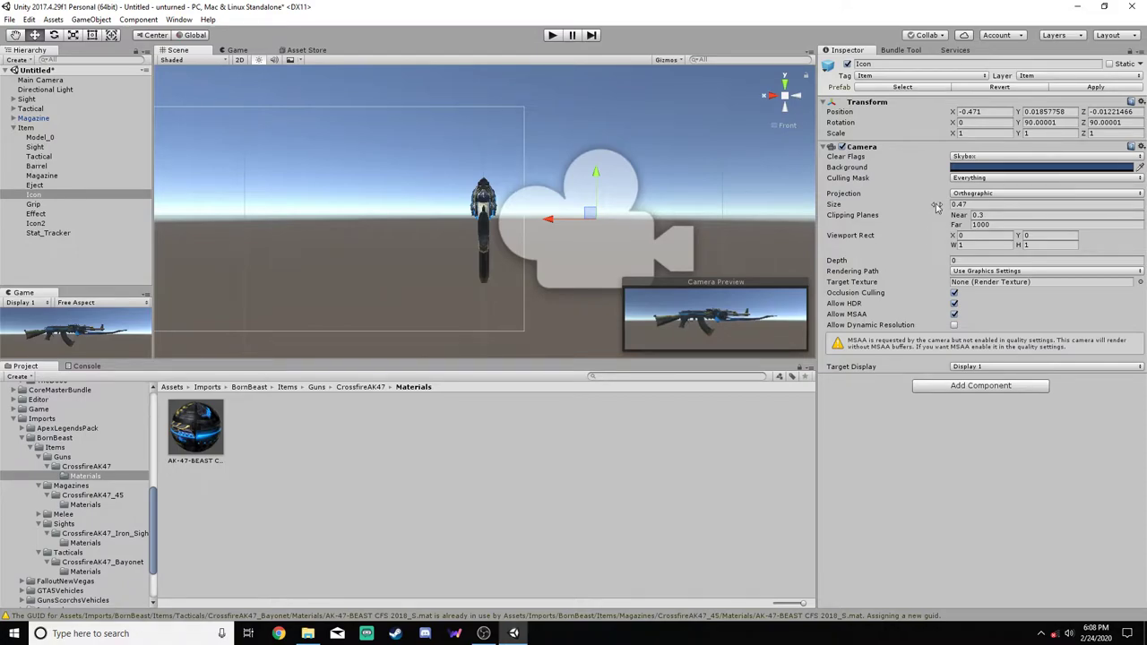
{"action": "left_click_drag", "start_coordinate": [937, 207], "coordinate": [939, 206]}
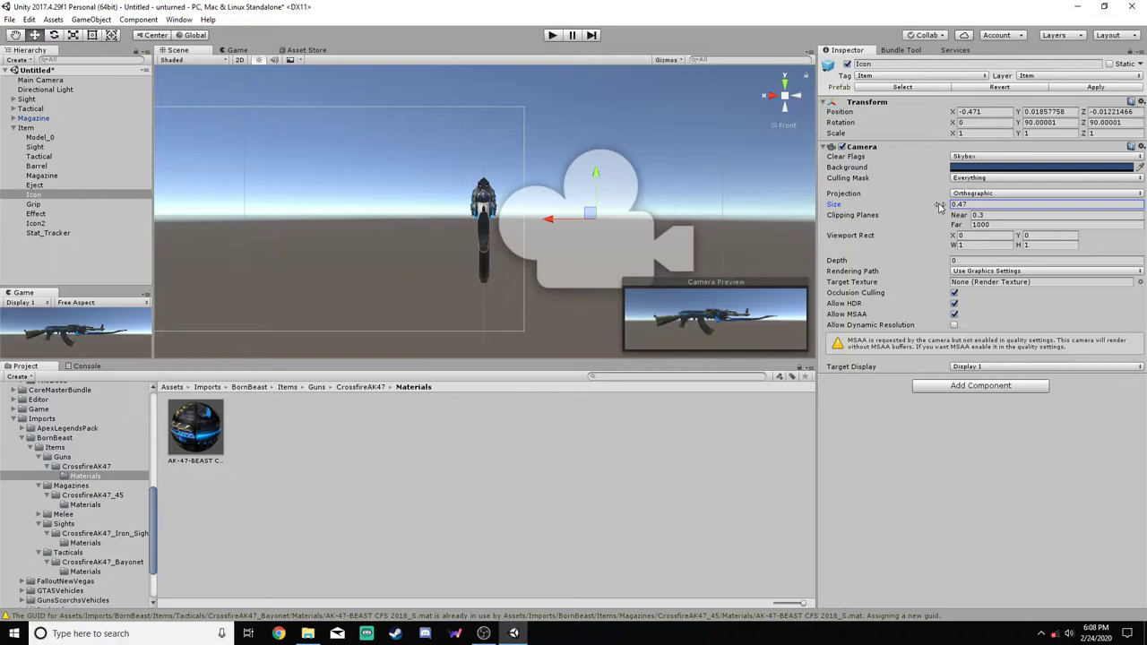
{"action": "left_click", "coordinate": [969, 206]}
{"action": "type", "text": "0.5"}
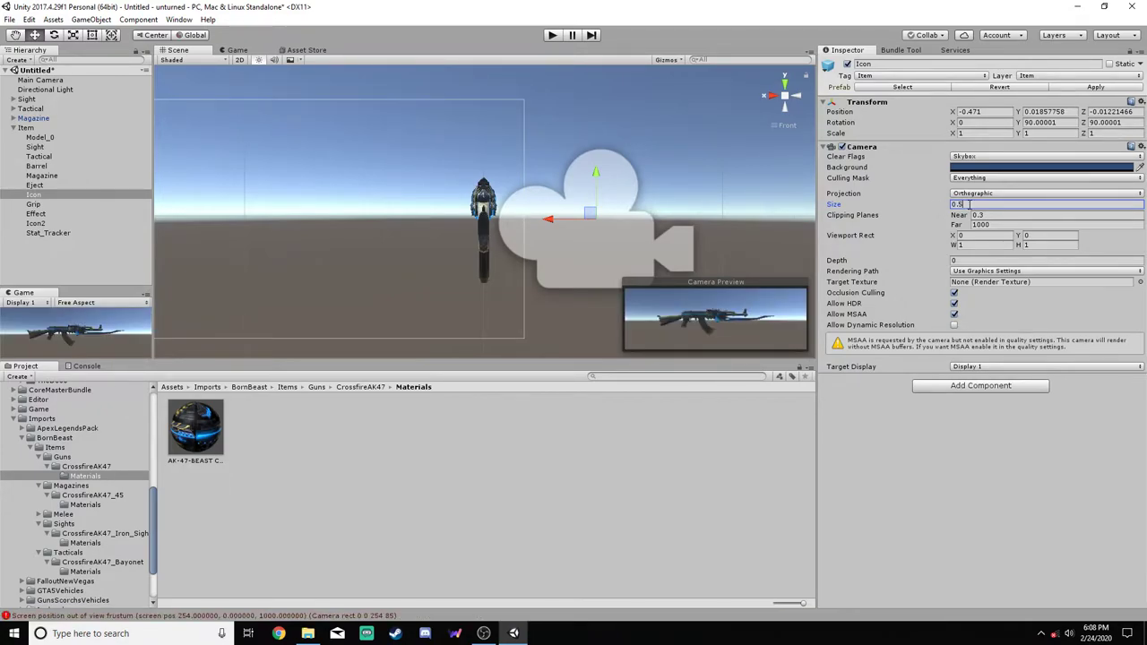
{"action": "key", "text": "BackSpace"}
{"action": "type", "text": "6"}
{"action": "key", "text": "BackSpace"}
{"action": "type", "text": "5"}
Remove the temporary Camera from the Icon hook and copy Icon's Transform
{"action": "right_click", "coordinate": [892, 146]}
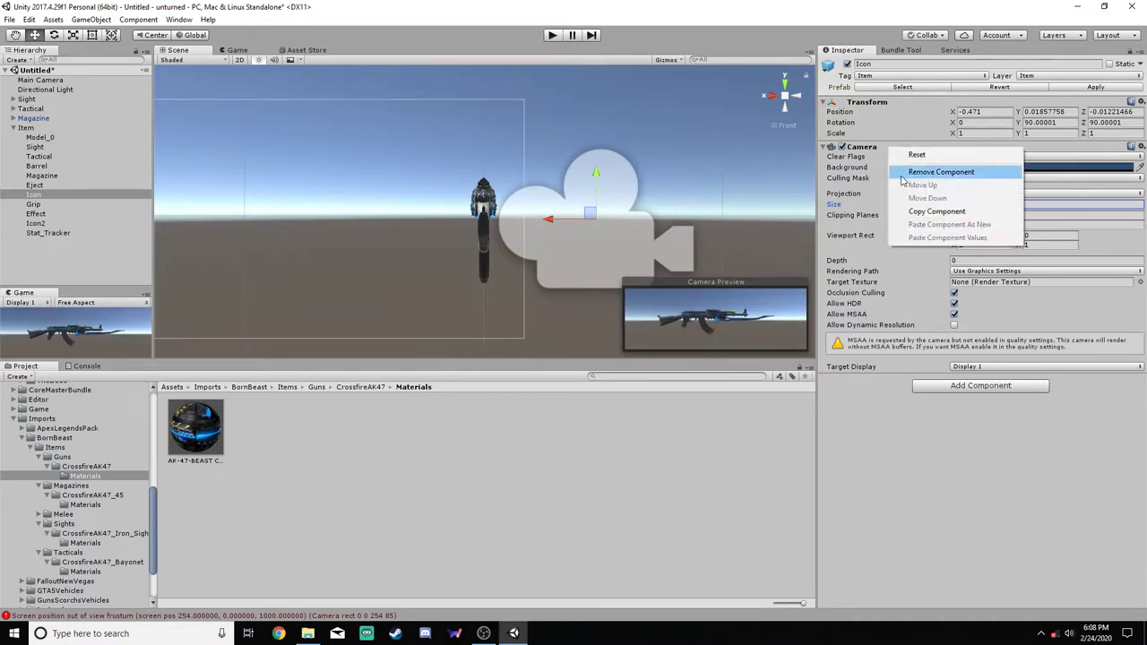
{"action": "left_click", "coordinate": [914, 170]}
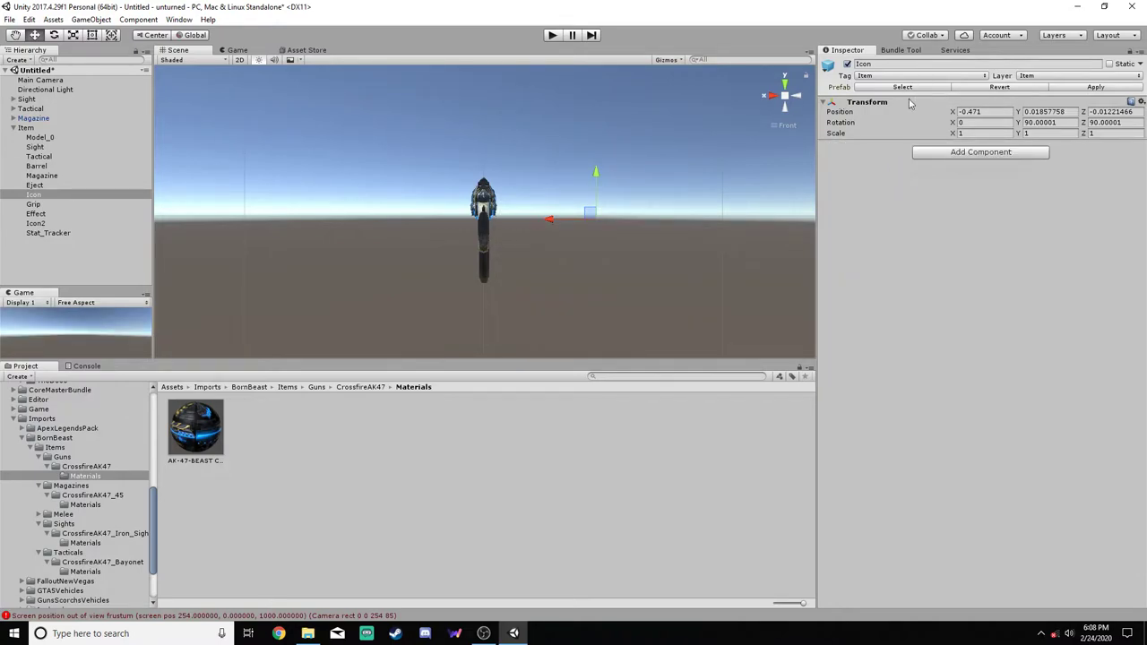
{"action": "right_click", "coordinate": [911, 102]}
{"action": "left_click", "coordinate": [945, 150]}
Paste Icon's transform into Icon2: position -0.471, 0.0186, -0.0122, rotation 0, 90, 90
{"action": "left_click", "coordinate": [52, 224]}
{"action": "right_click", "coordinate": [903, 108]}
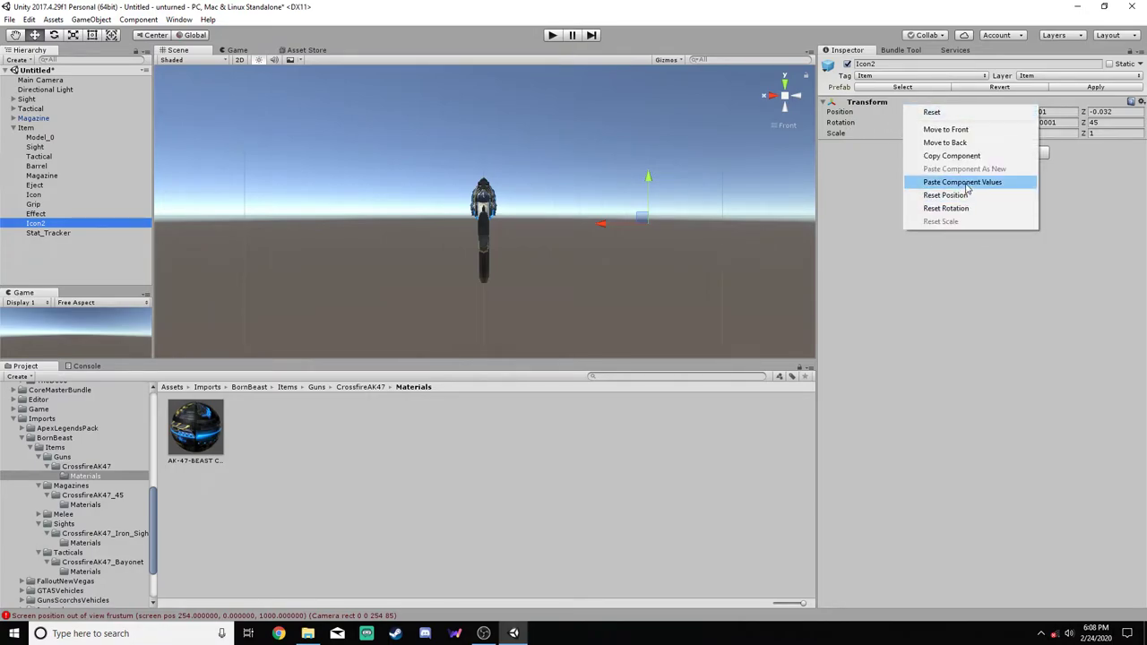
{"action": "left_click", "coordinate": [966, 183]}
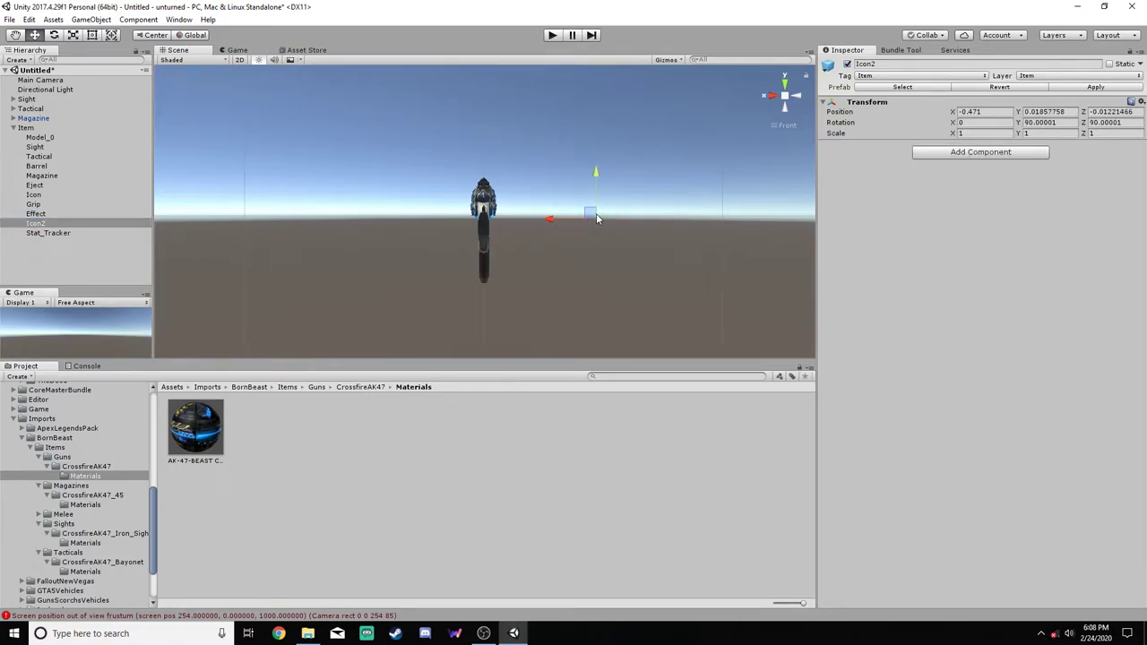
{"action": "left_click", "coordinate": [36, 205]}
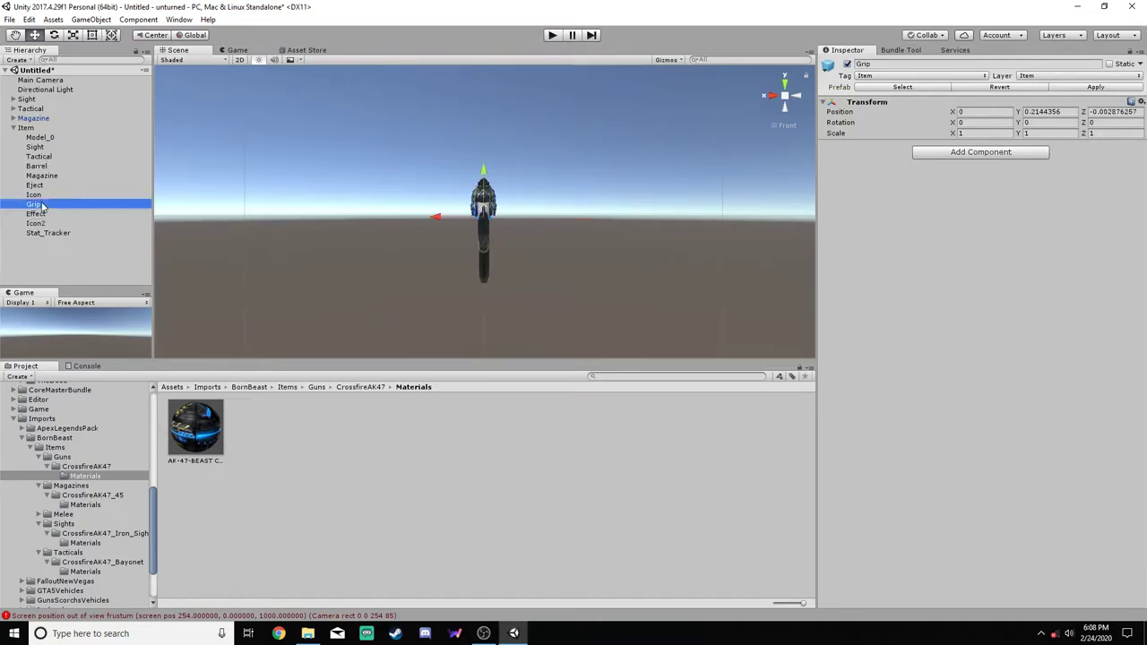
From the Right side view, move the Grip hook down and forward under the rifle to 0, 0.1652, -0.0448
{"action": "left_click", "coordinate": [769, 96]}
{"action": "scroll", "coordinate": [417, 226], "scroll_direction": "up", "scroll_amount": 6}
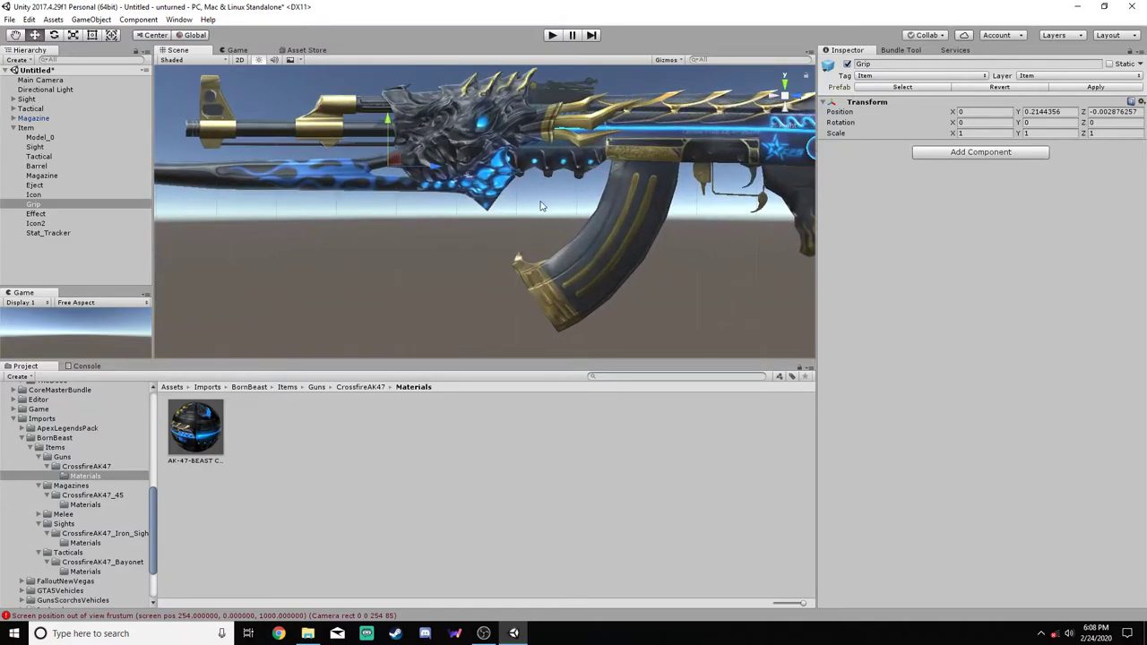
{"action": "left_click_drag", "start_coordinate": [541, 206], "coordinate": [601, 240], "text": "alt"}
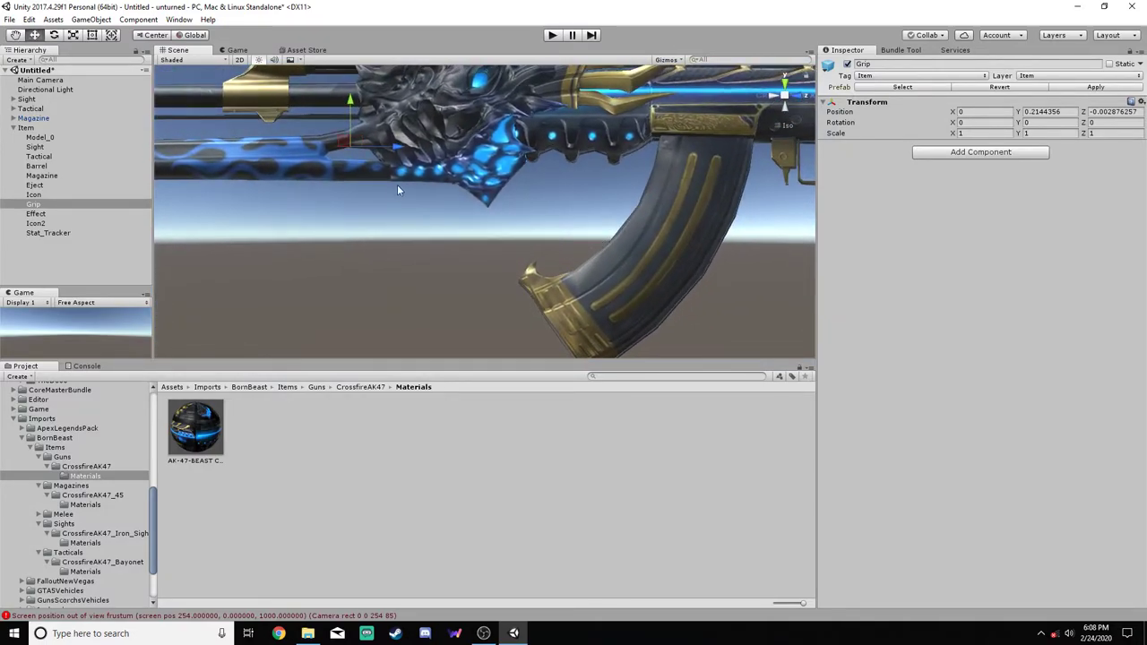
{"action": "left_click", "coordinate": [773, 101]}
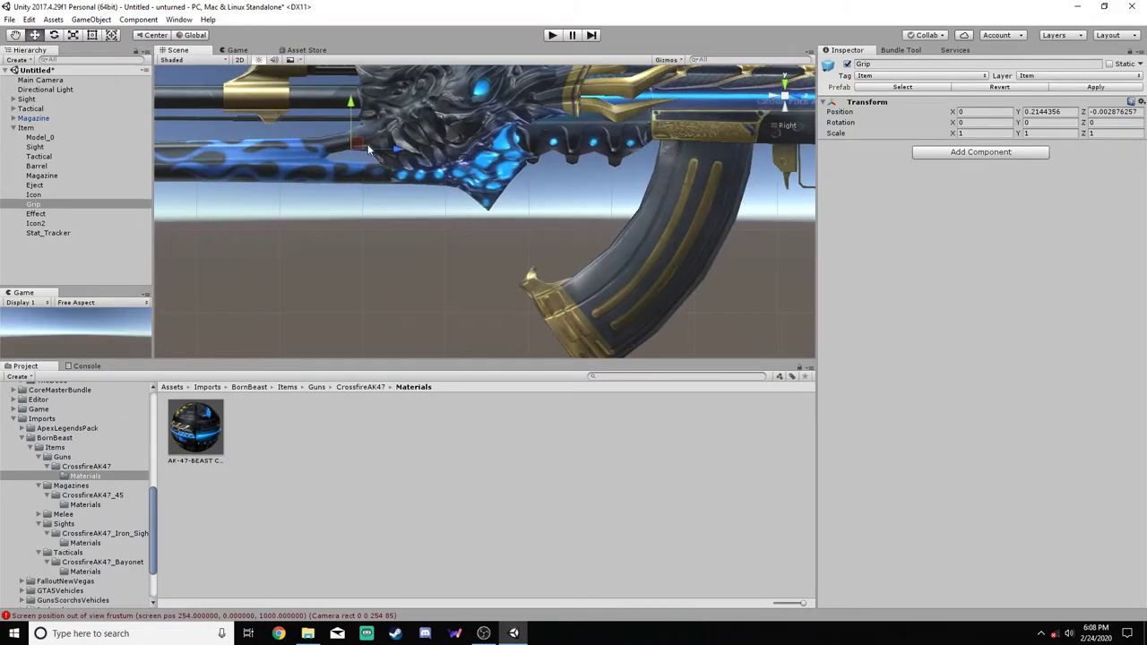
{"action": "left_click_drag", "start_coordinate": [356, 145], "coordinate": [444, 186]}
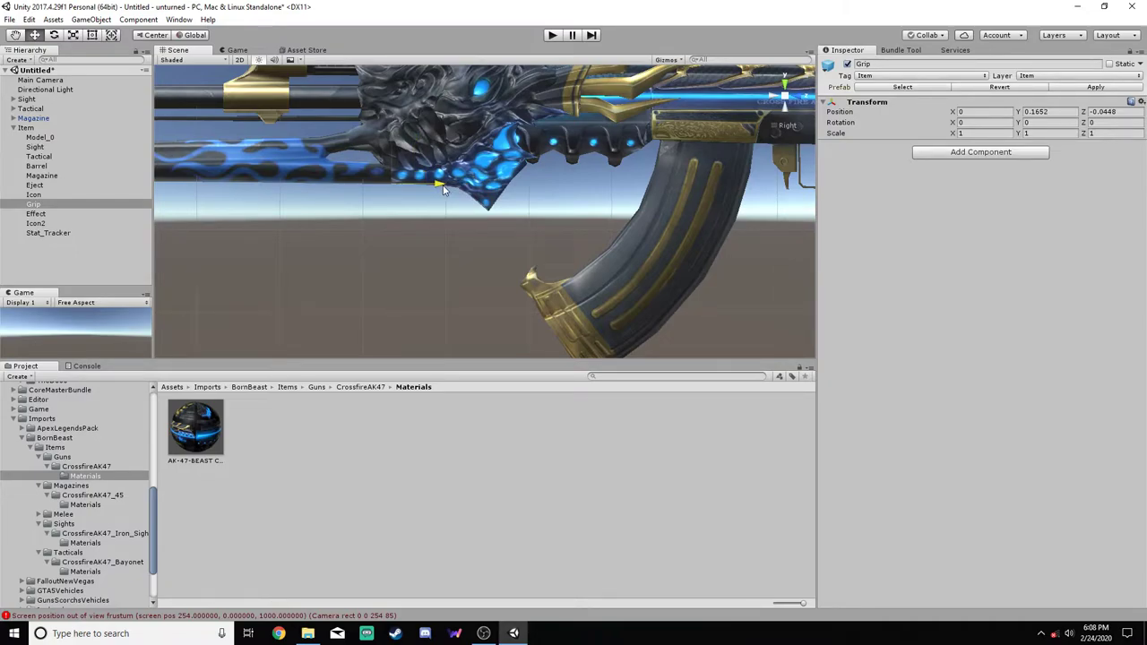
{"action": "left_click_drag", "start_coordinate": [443, 185], "coordinate": [444, 187]}
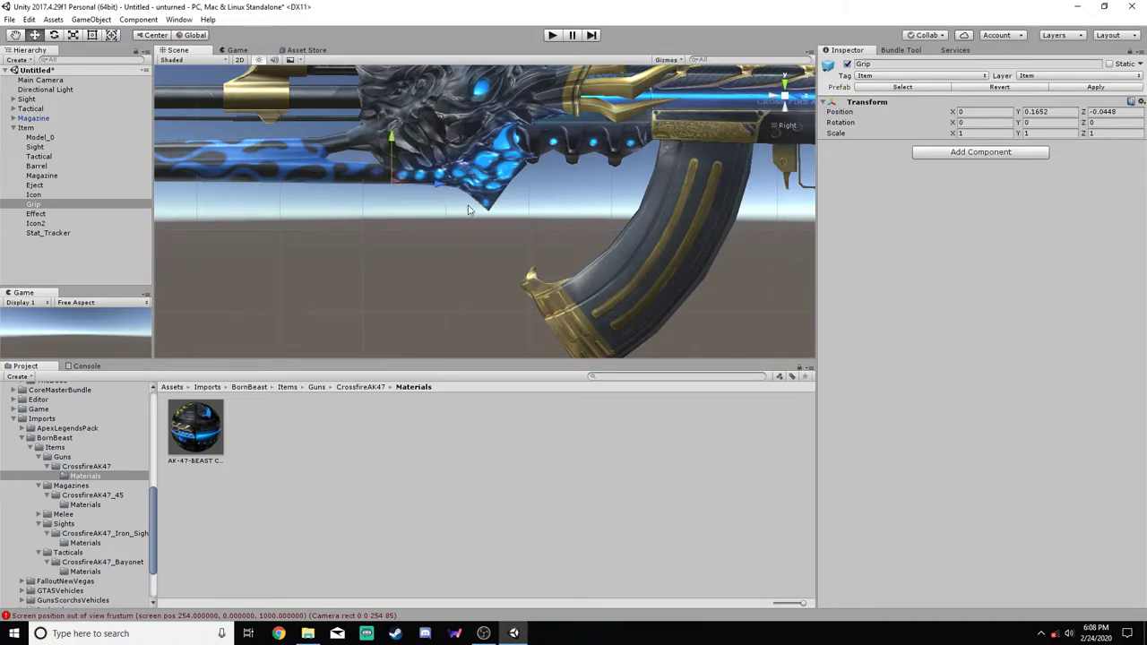
{"action": "left_click", "coordinate": [780, 103]}
{"action": "left_click", "coordinate": [793, 101]}
{"action": "left_click", "coordinate": [456, 269]}
Frame the Effect hook and drag it up to the barrel's height near the muzzle
{"action": "left_click", "coordinate": [36, 214]}
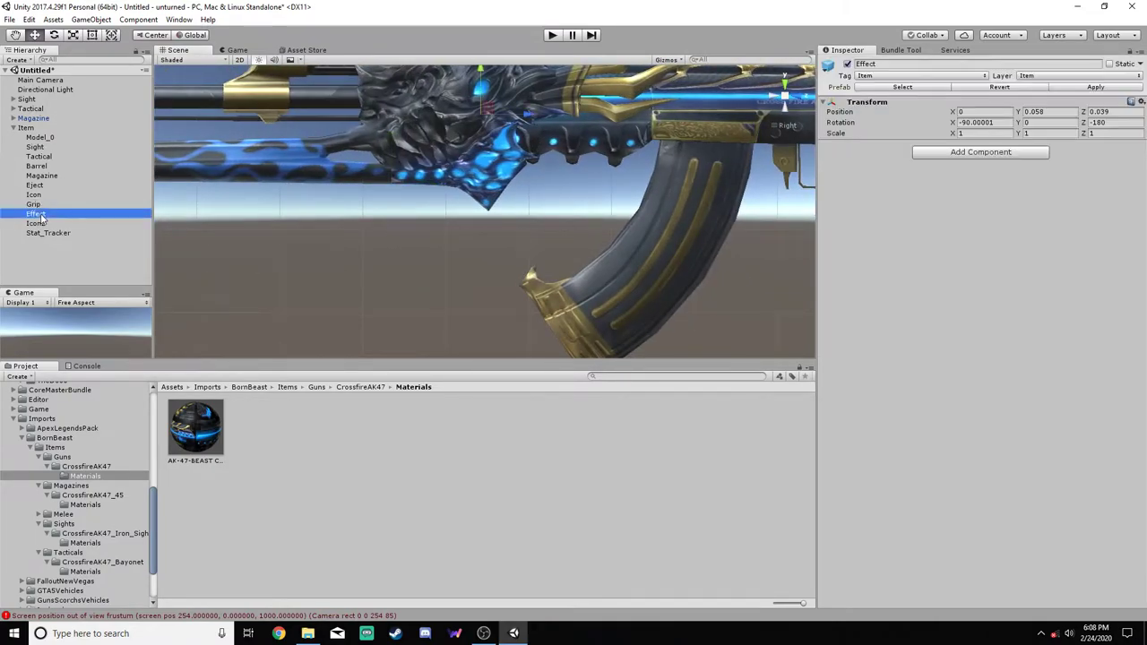
{"action": "key", "text": "f"}
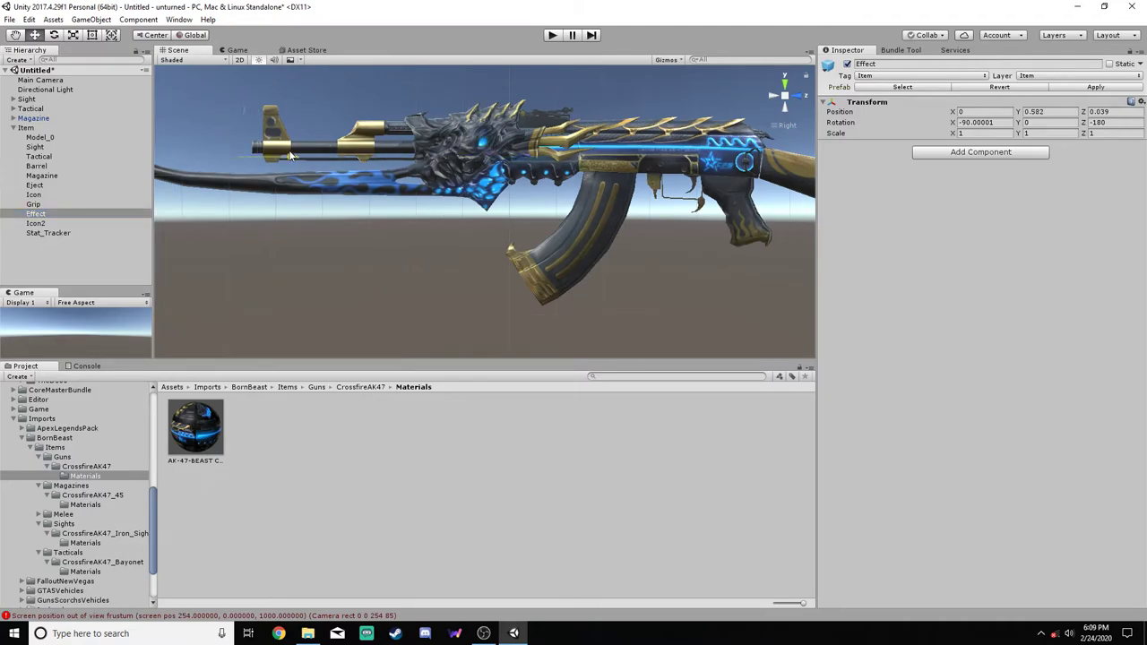
{"action": "left_click_drag", "start_coordinate": [295, 157], "coordinate": [306, 126]}
{"action": "scroll", "coordinate": [306, 127], "scroll_direction": "up", "scroll_amount": 4}
{"action": "scroll", "coordinate": [427, 176], "scroll_direction": "up", "scroll_amount": 8}
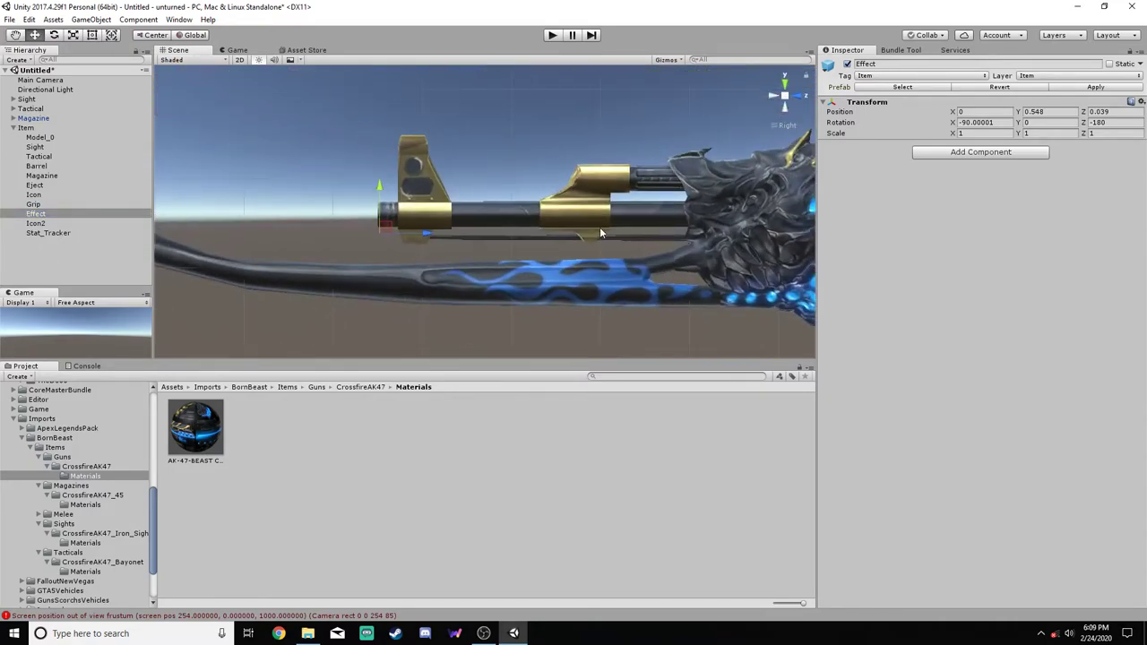
{"action": "left_click_drag", "start_coordinate": [428, 176], "coordinate": [429, 133]}
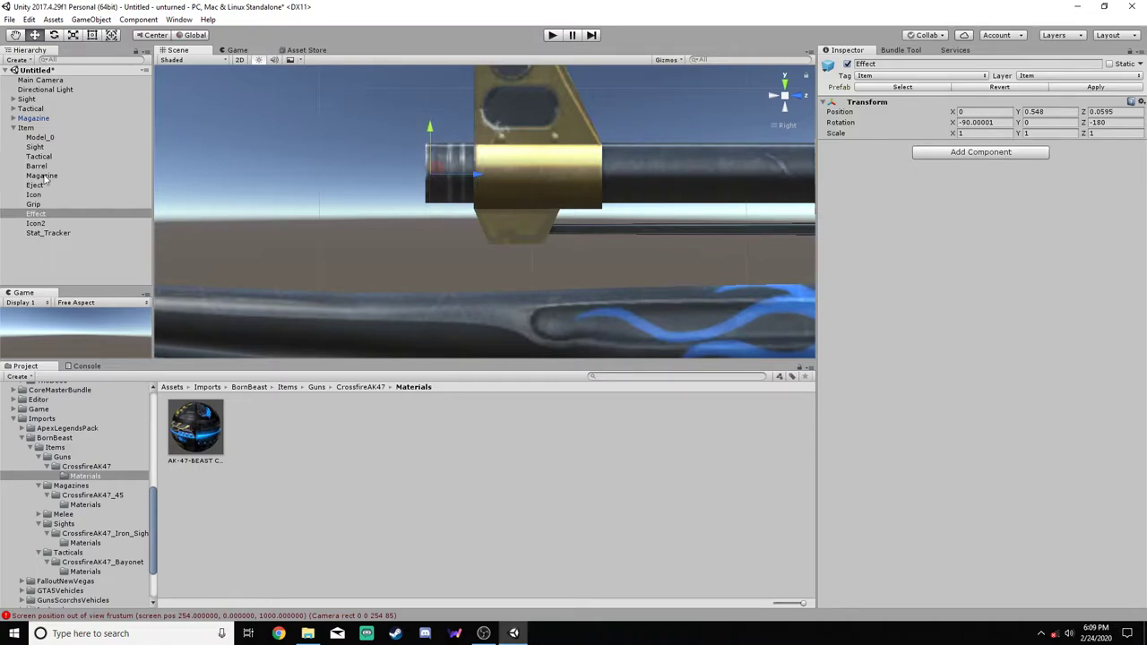
Copy the Barrel hook's Y position into the Effect hook, setting Y to 0.5503
{"action": "left_click", "coordinate": [76, 168]}
{"action": "right_click", "coordinate": [918, 101]}
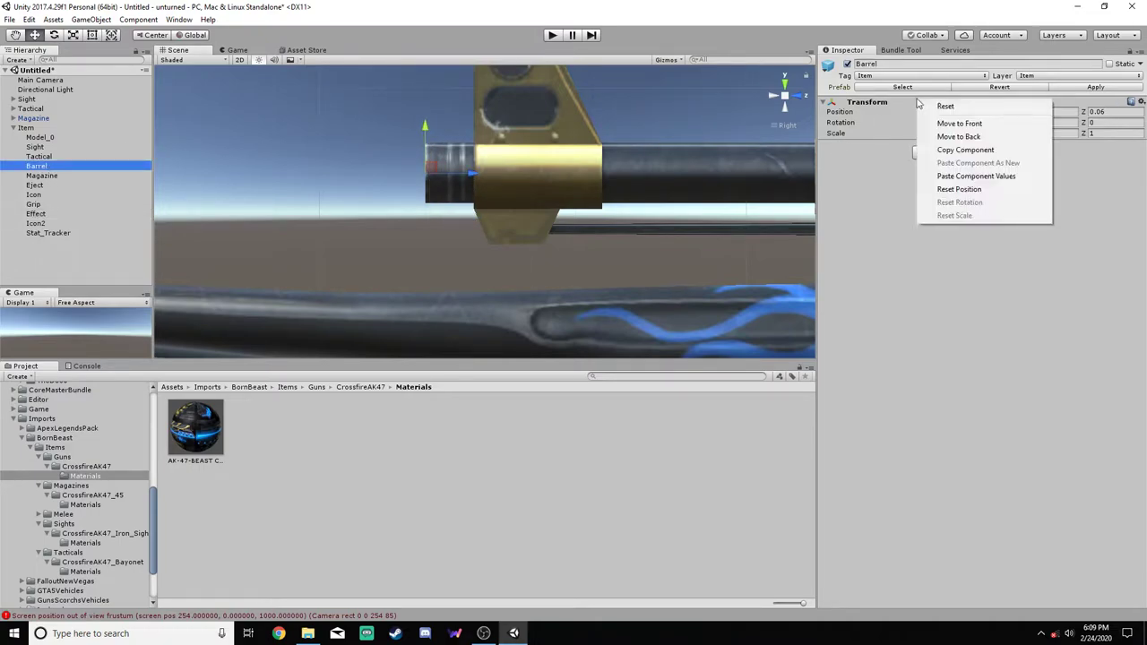
{"action": "left_click", "coordinate": [964, 152]}
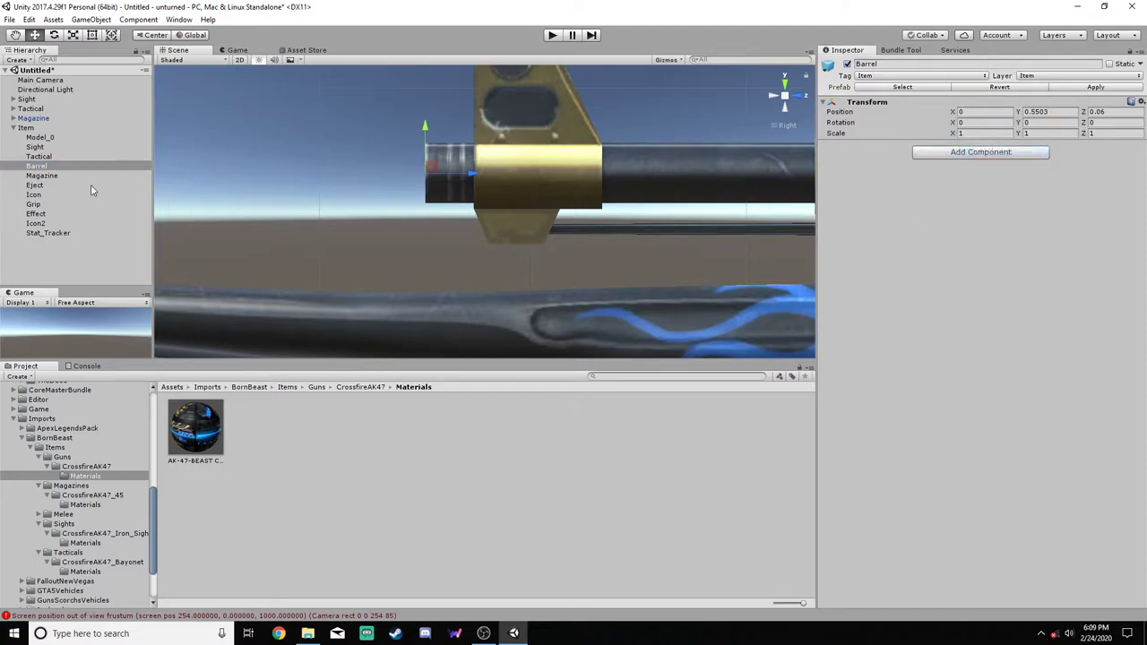
{"action": "left_click", "coordinate": [39, 185]}
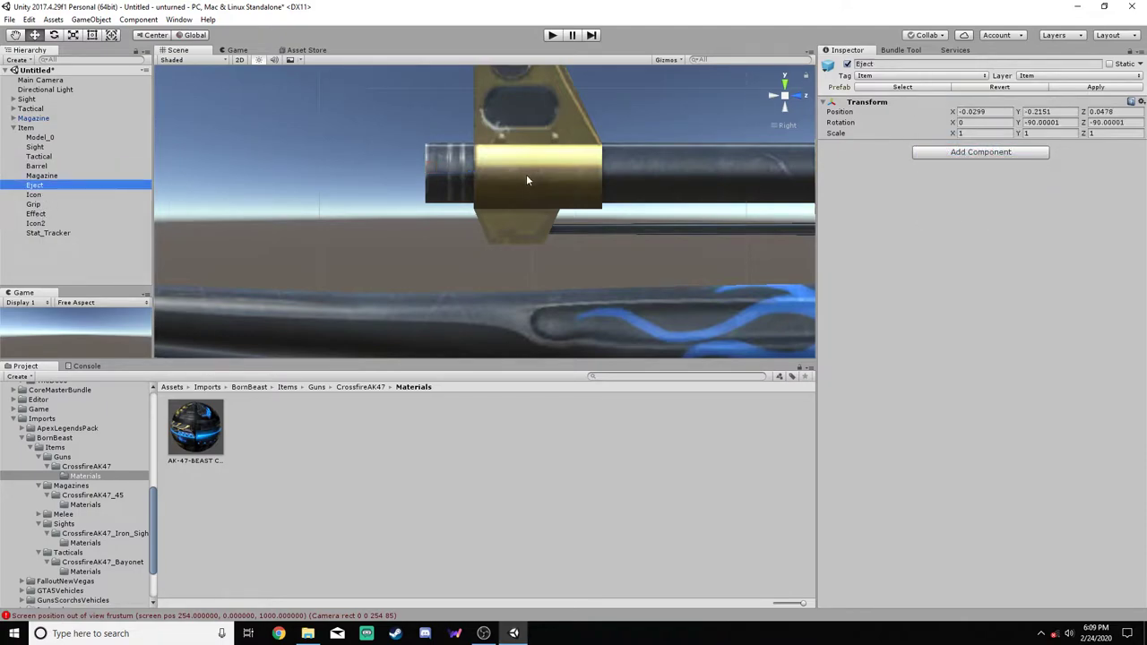
{"action": "left_click", "coordinate": [35, 214]}
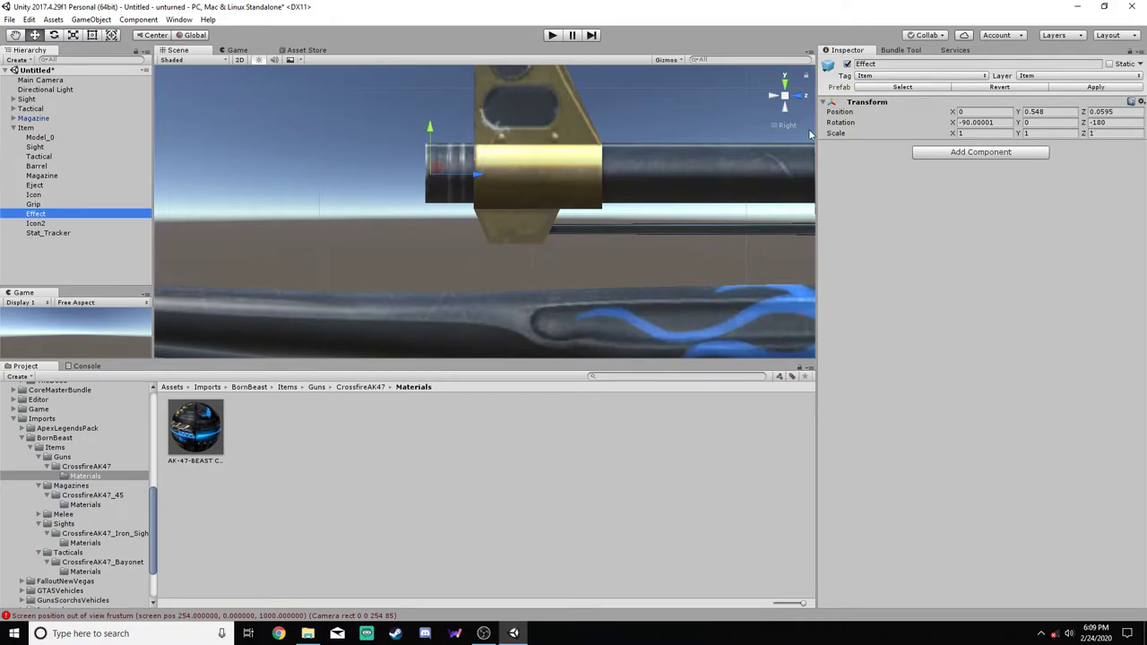
{"action": "left_click", "coordinate": [47, 168]}
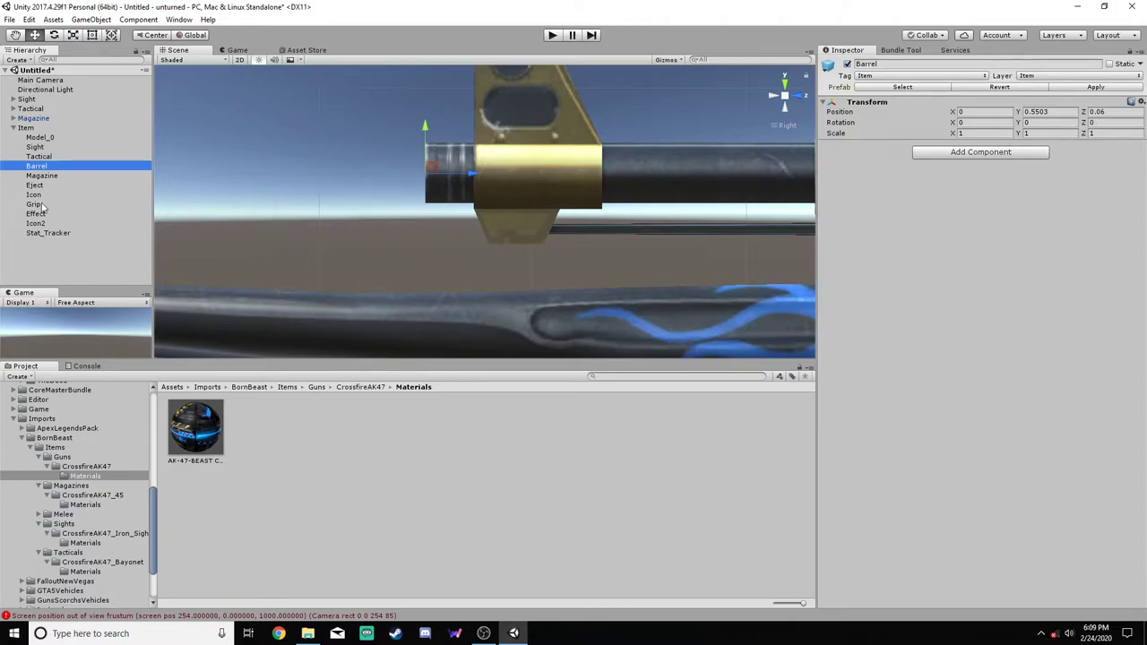
{"action": "left_click", "coordinate": [1063, 112]}
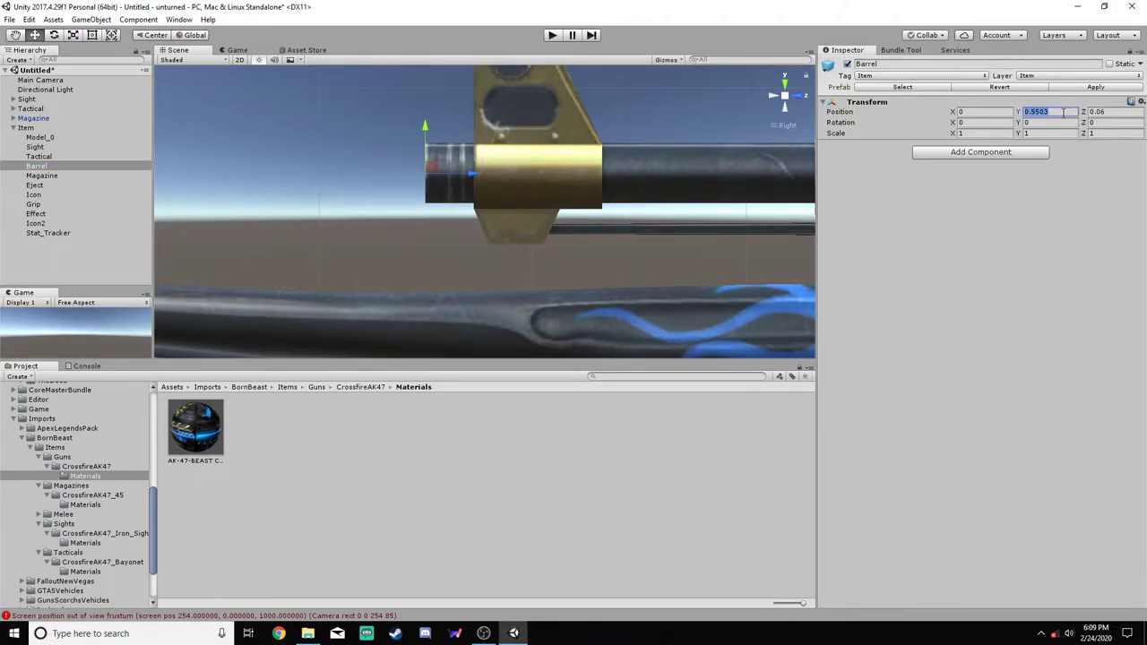
{"action": "left_click", "coordinate": [40, 214]}
{"action": "left_click", "coordinate": [1060, 110]}
{"action": "key", "text": "ctrl+v"}
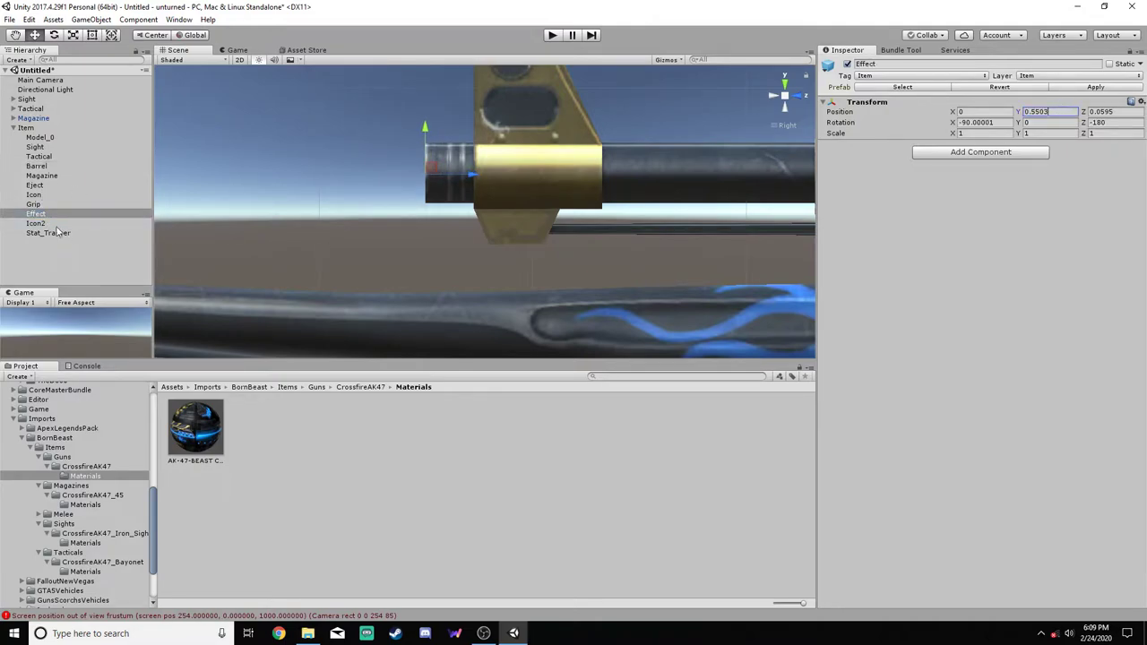
Copy Barrel's Z position into the Effect hook, setting Z to 0.06
{"action": "left_click", "coordinate": [38, 166]}
{"action": "left_click", "coordinate": [1112, 112]}
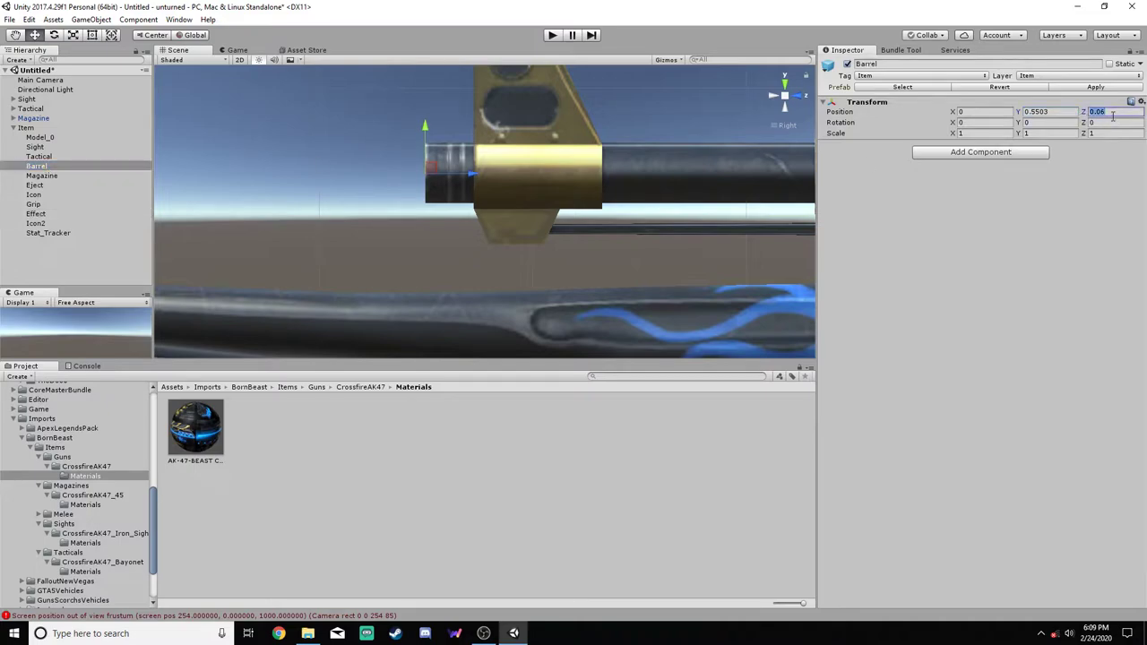
{"action": "left_click", "coordinate": [35, 214]}
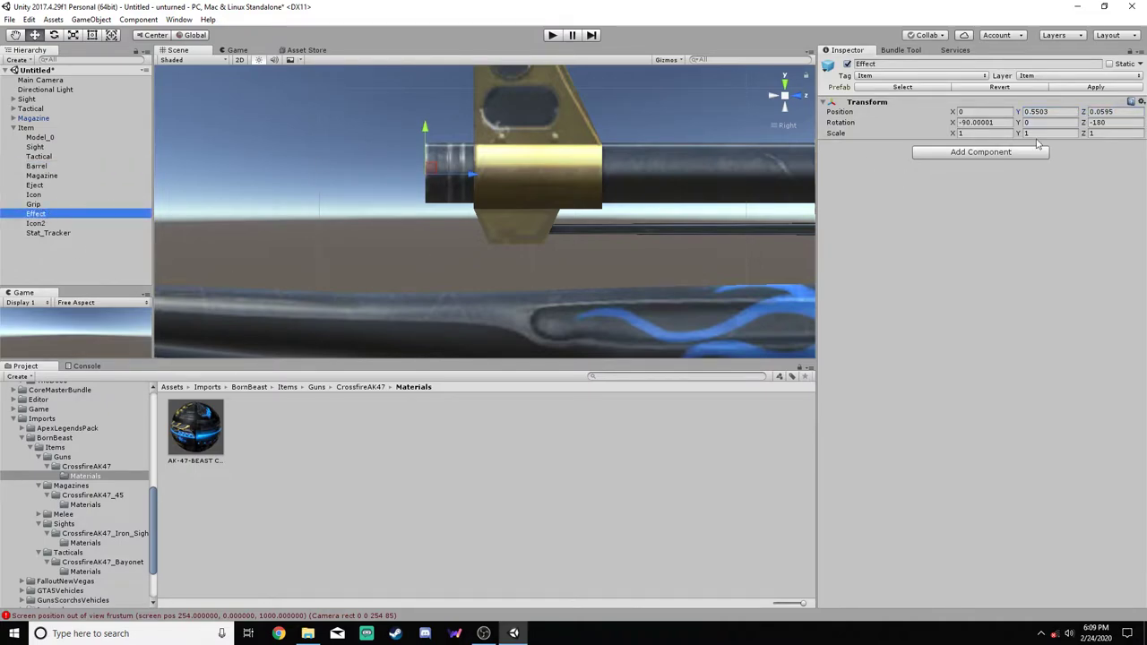
{"action": "left_click", "coordinate": [1107, 112]}
{"action": "key", "text": "ctrl+v"}
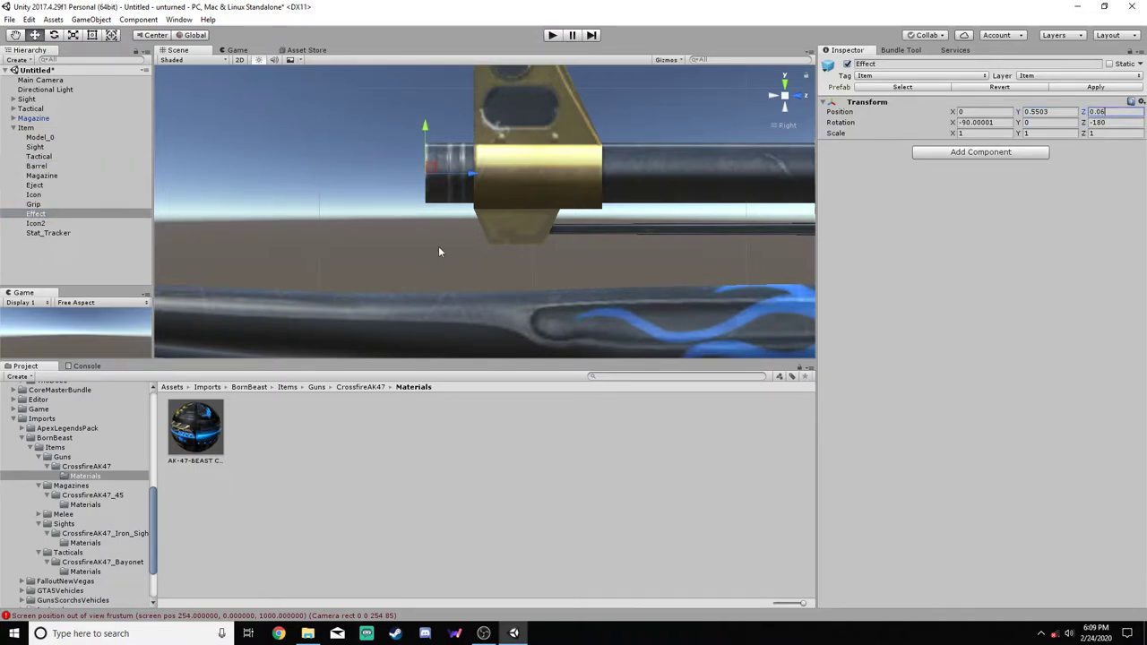
{"action": "left_click", "coordinate": [40, 225]}
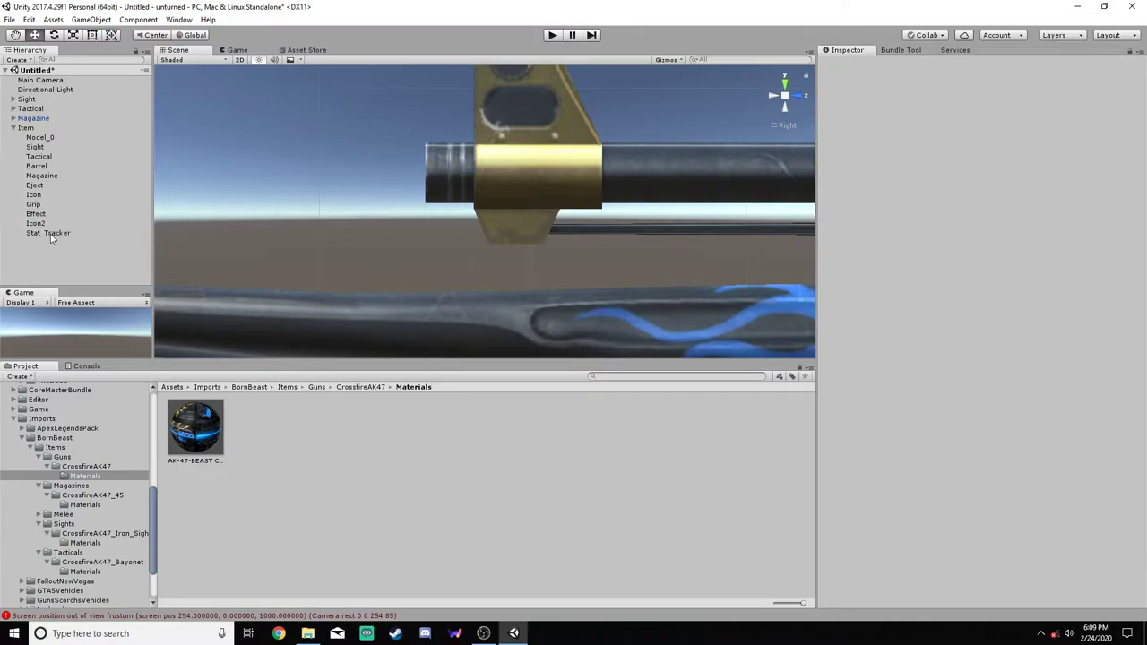
Move the Stat_Tracker hook onto the rifle's receiver
{"action": "left_click", "coordinate": [52, 236]}
{"action": "scroll", "coordinate": [473, 216], "scroll_direction": "down", "scroll_amount": 5}
{"action": "right_click_drag", "start_coordinate": [416, 163], "coordinate": [441, 254]}
{"action": "scroll", "coordinate": [441, 255], "scroll_direction": "up", "scroll_amount": 8}
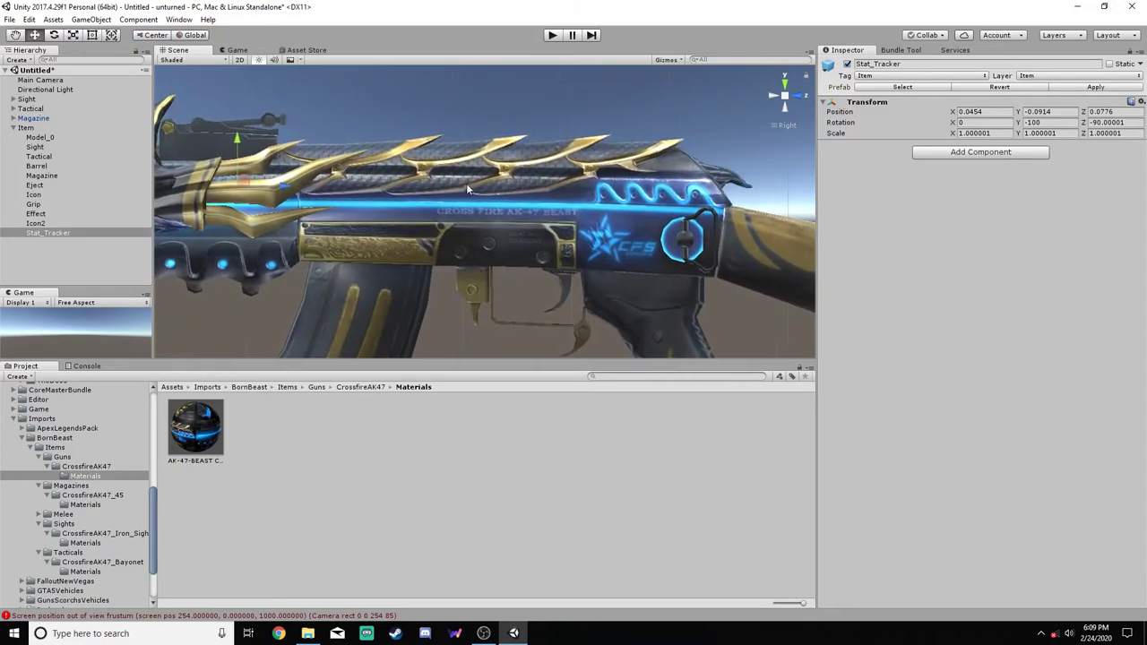
{"action": "scroll", "coordinate": [466, 188], "scroll_direction": "up", "scroll_amount": 2}
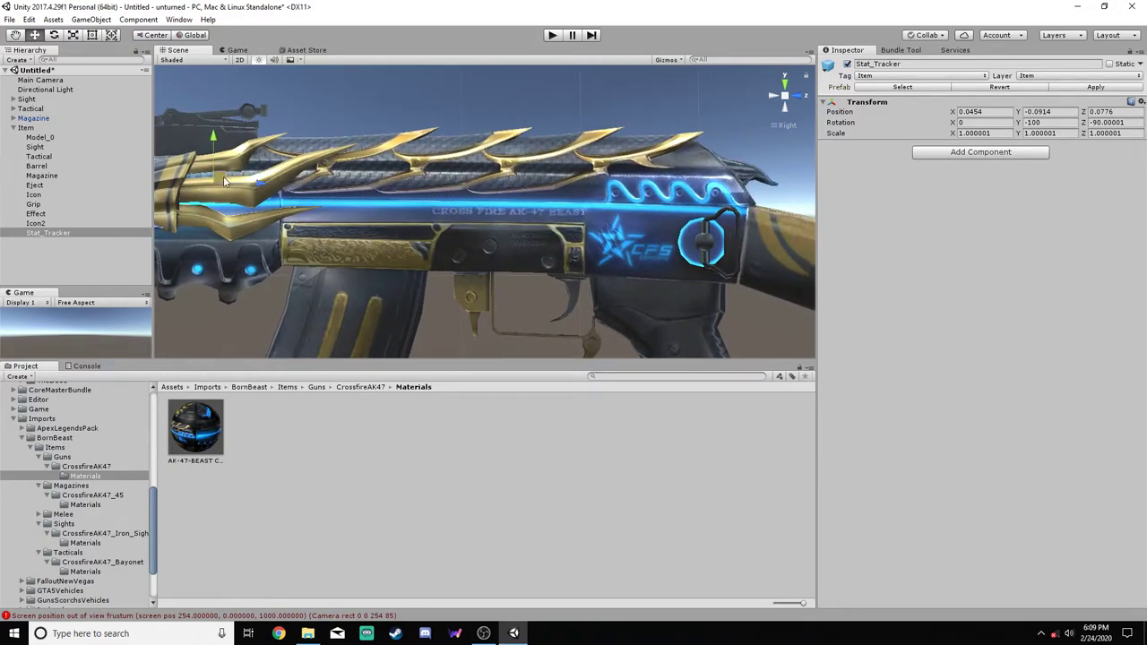
{"action": "left_click_drag", "start_coordinate": [225, 178], "coordinate": [659, 253]}
{"action": "right_click_drag", "start_coordinate": [659, 254], "coordinate": [540, 174]}
{"action": "left_click_drag", "start_coordinate": [381, 182], "coordinate": [318, 179]}
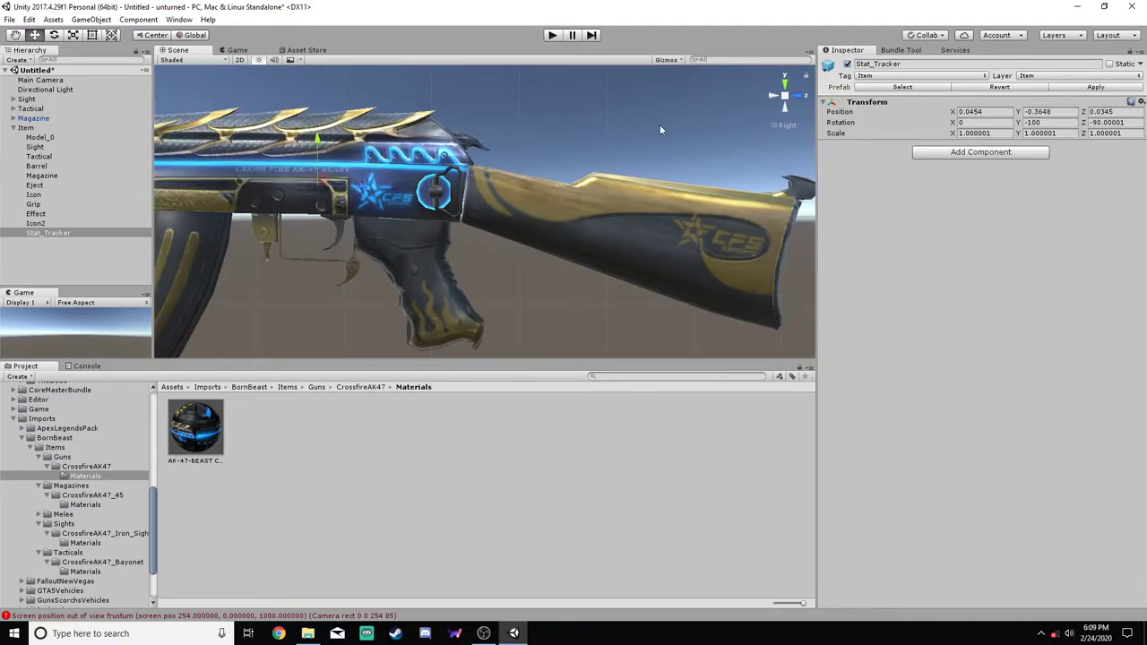
Nudge Stat_Tracker against the receiver and rotate it to -0.023, -260, 89.996
{"action": "left_click", "coordinate": [800, 99]}
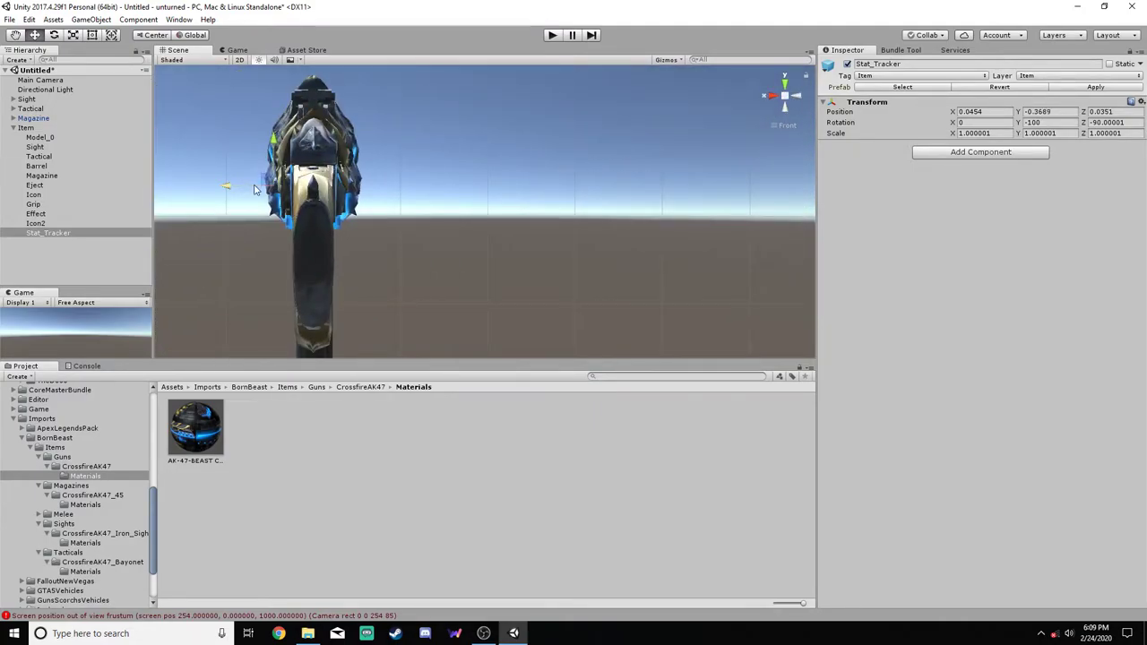
{"action": "right_click_drag", "start_coordinate": [456, 174], "coordinate": [544, 239]}
{"action": "left_click_drag", "start_coordinate": [324, 163], "coordinate": [315, 165]}
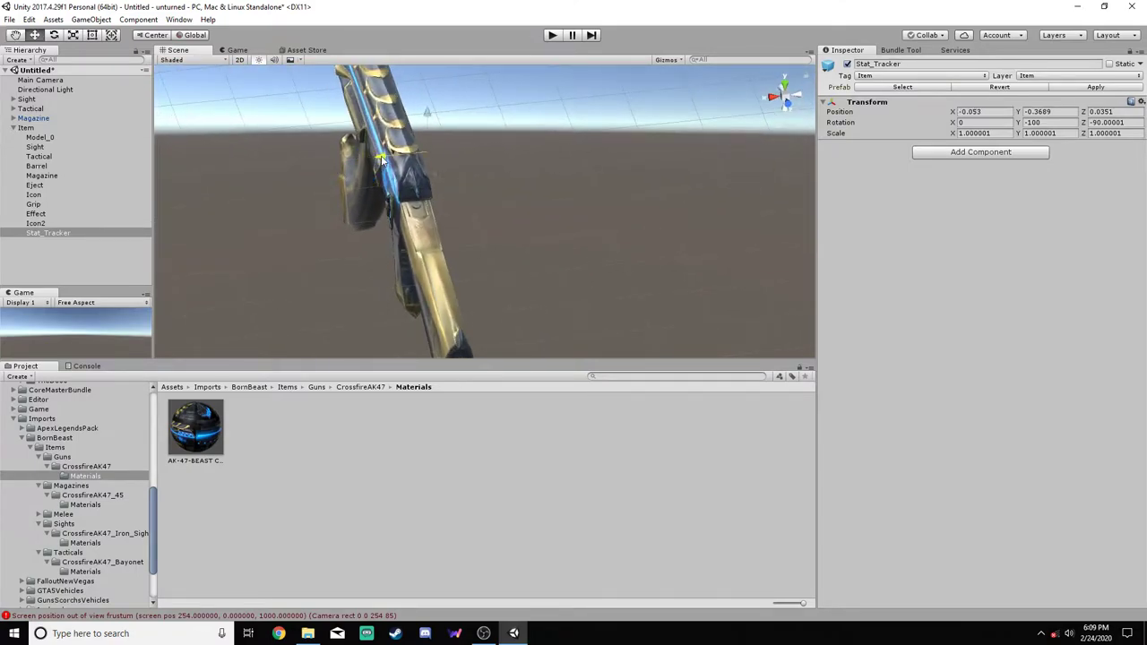
{"action": "right_click_drag", "start_coordinate": [315, 165], "coordinate": [208, 62]}
{"action": "left_click", "coordinate": [54, 35]}
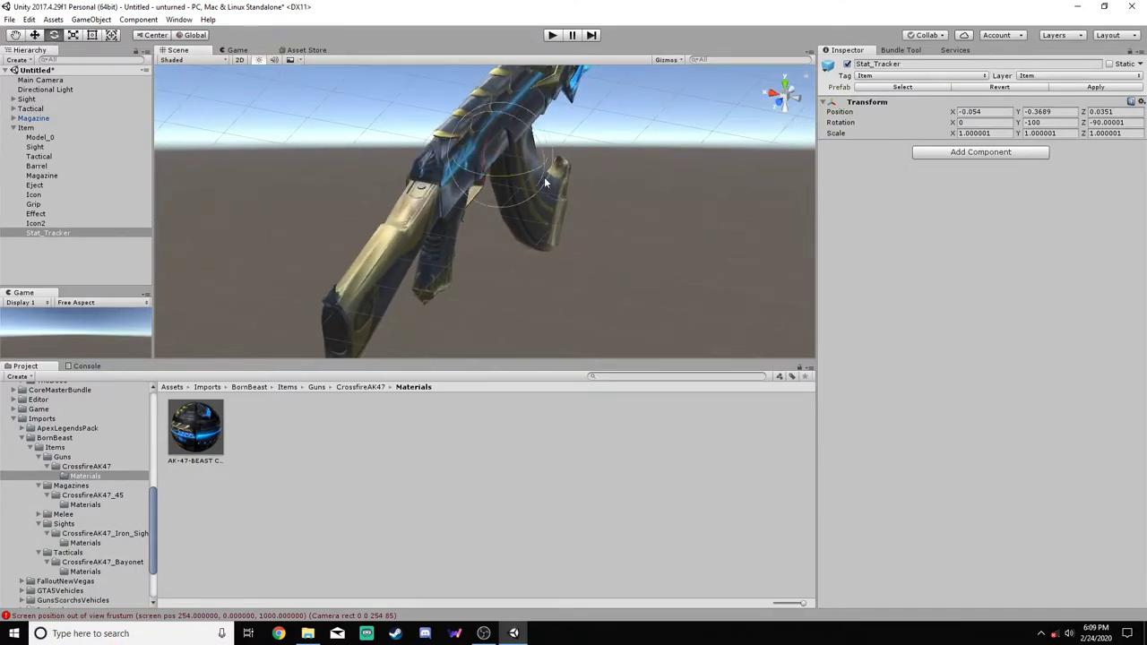
{"action": "left_click_drag", "start_coordinate": [529, 179], "coordinate": [799, 177]}
{"action": "left_click", "coordinate": [34, 35]}
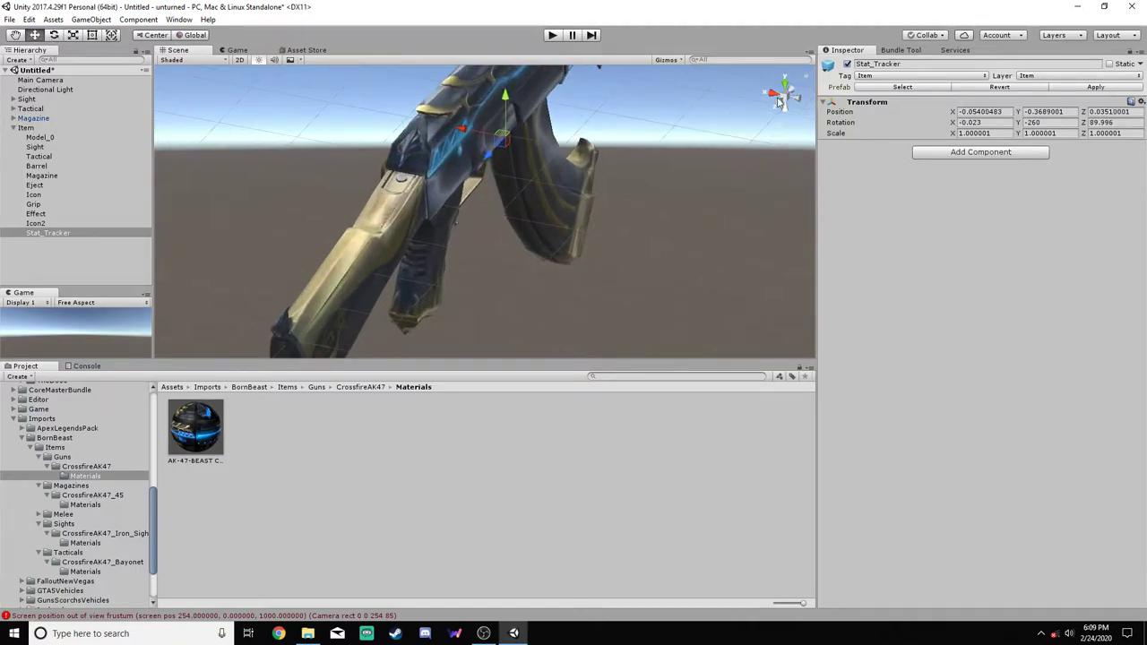
Raise Stat_Tracker slightly and shift it along X to -0.0306, -0.334, 0.0241
{"action": "left_click", "coordinate": [779, 105]}
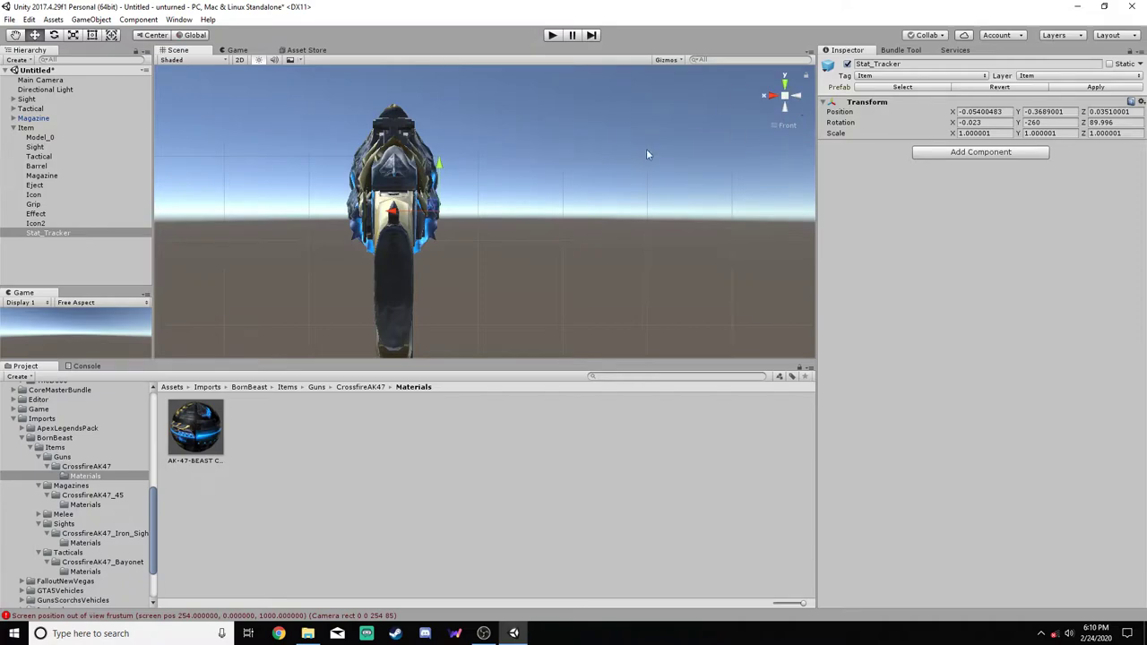
{"action": "left_click", "coordinate": [794, 97]}
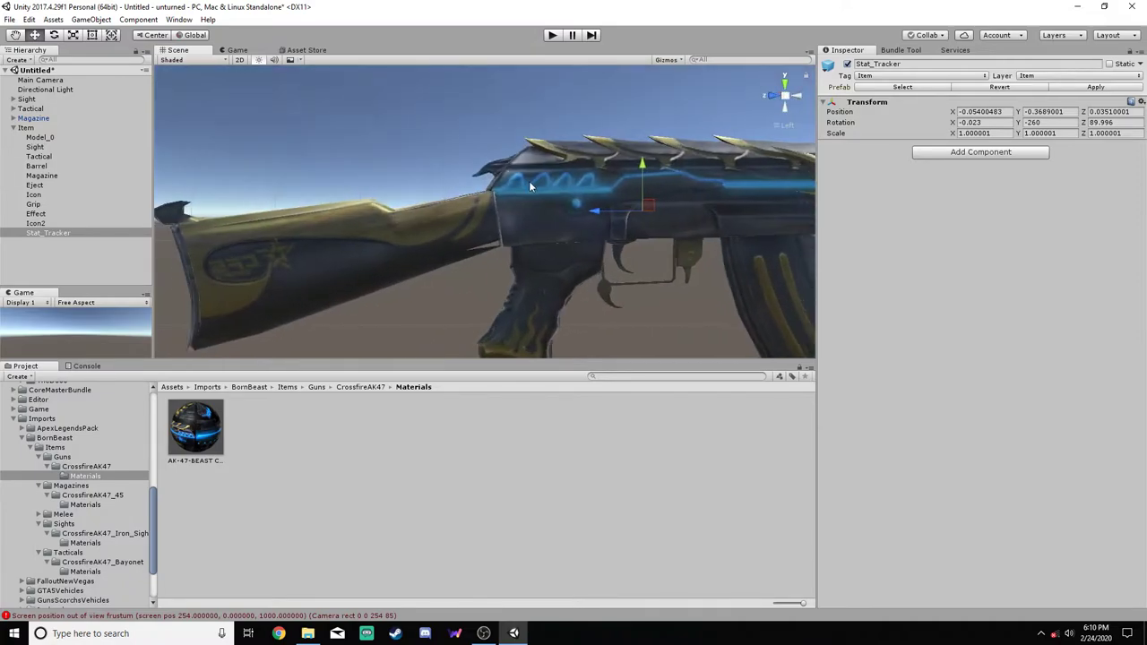
{"action": "scroll", "coordinate": [529, 181], "scroll_direction": "up", "scroll_amount": 3}
{"action": "scroll", "coordinate": [454, 192], "scroll_direction": "up", "scroll_amount": 3}
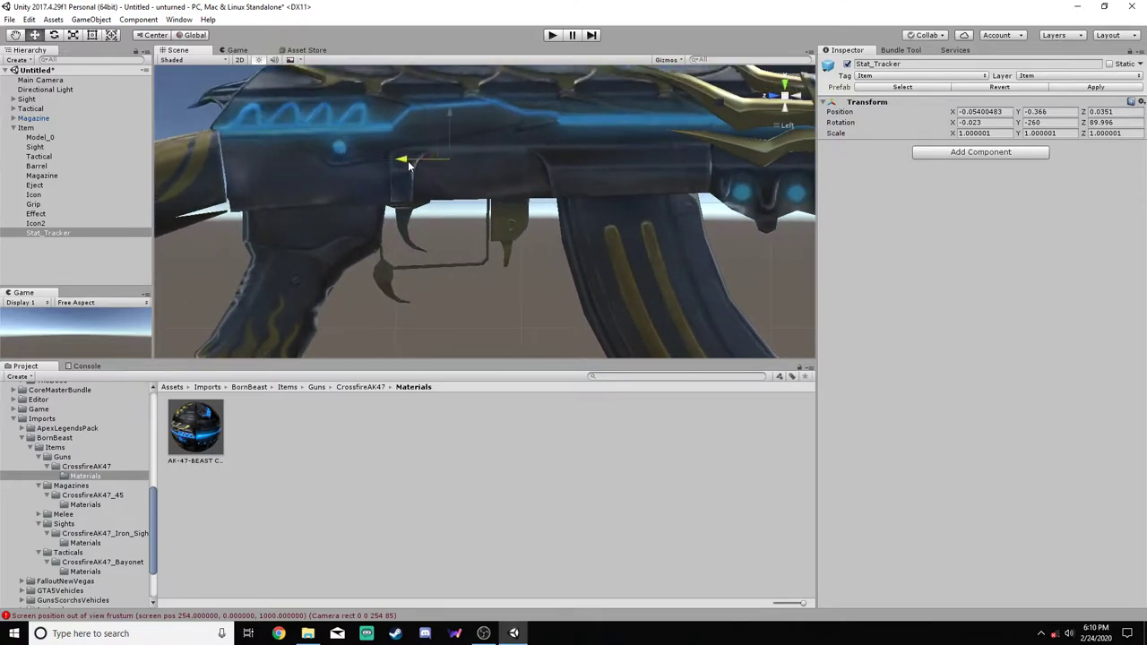
{"action": "left_click_drag", "start_coordinate": [434, 134], "coordinate": [475, 125]}
{"action": "left_click", "coordinate": [780, 110]}
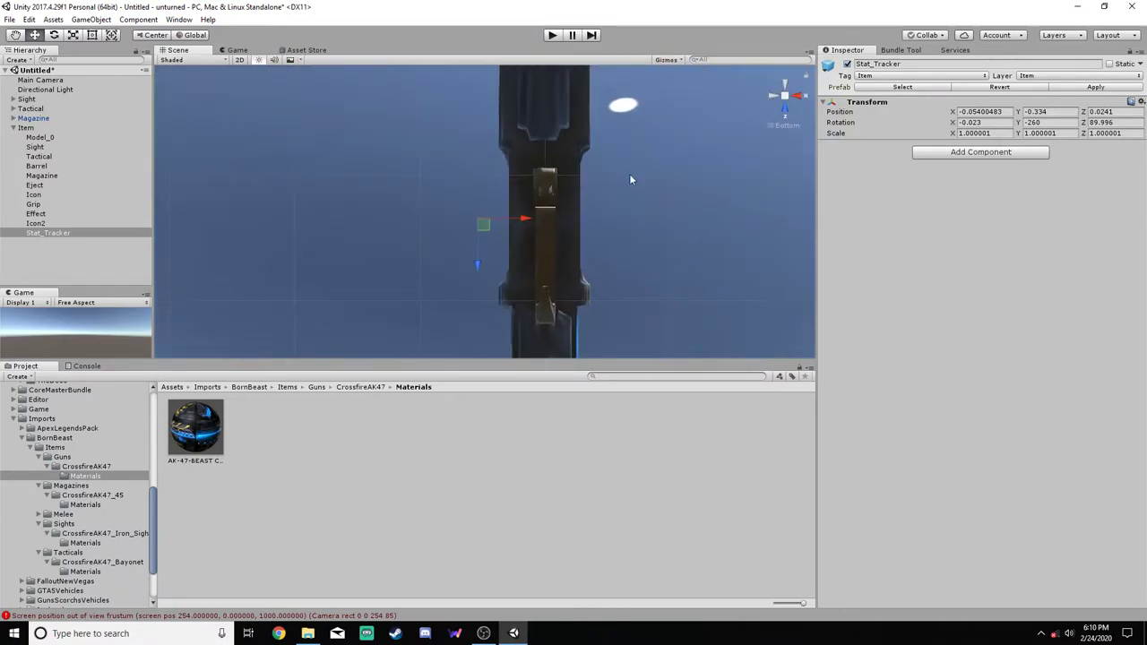
{"action": "mouse_move", "coordinate": [523, 222]}
{"action": "left_mouse_down"}
{"action": "mouse_move", "coordinate": [574, 221]}
{"action": "mouse_move", "coordinate": [545, 220]}
{"action": "left_mouse_up"}
Orbit around the rifle to check the hook's placement, then select Model_0
{"action": "left_click_drag", "start_coordinate": [624, 161], "coordinate": [993, 428], "text": "alt"}
{"action": "scroll", "coordinate": [723, 257], "scroll_direction": "down", "scroll_amount": 6}
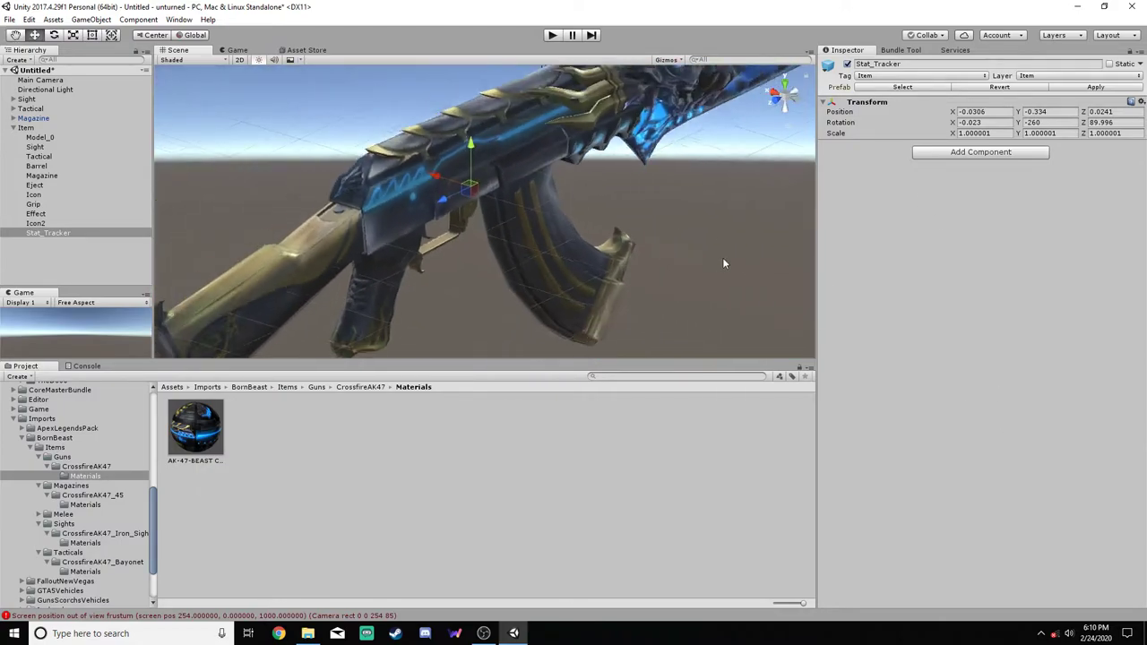
{"action": "left_click_drag", "start_coordinate": [700, 236], "coordinate": [484, 240], "text": "alt"}
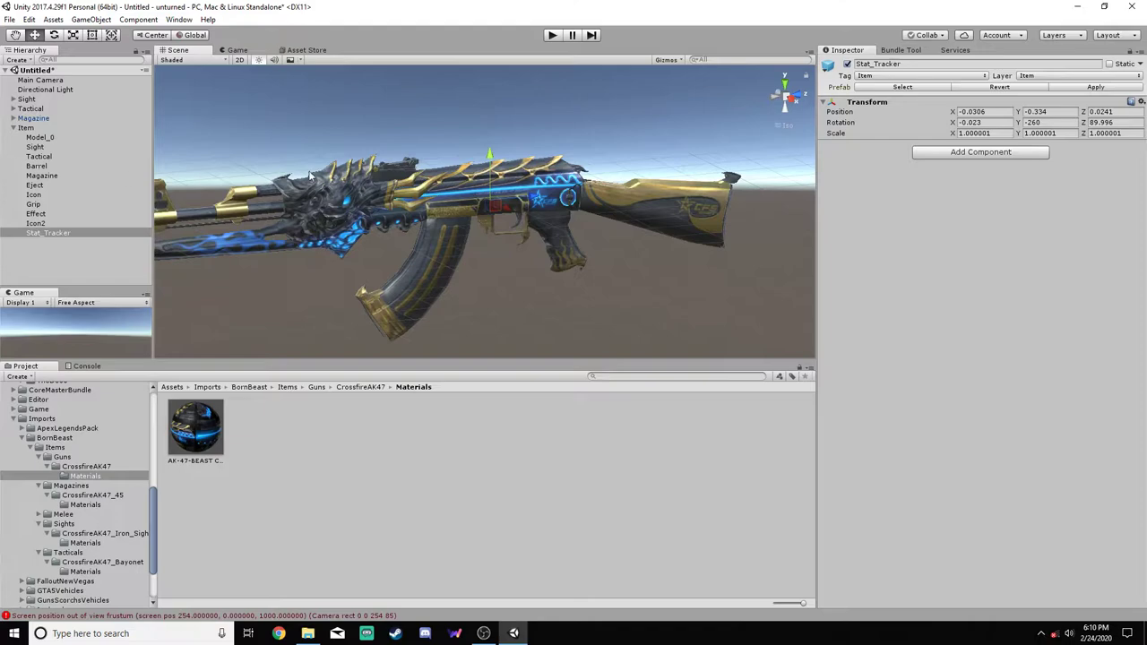
{"action": "left_click_drag", "start_coordinate": [308, 175], "coordinate": [215, 249], "text": "alt"}
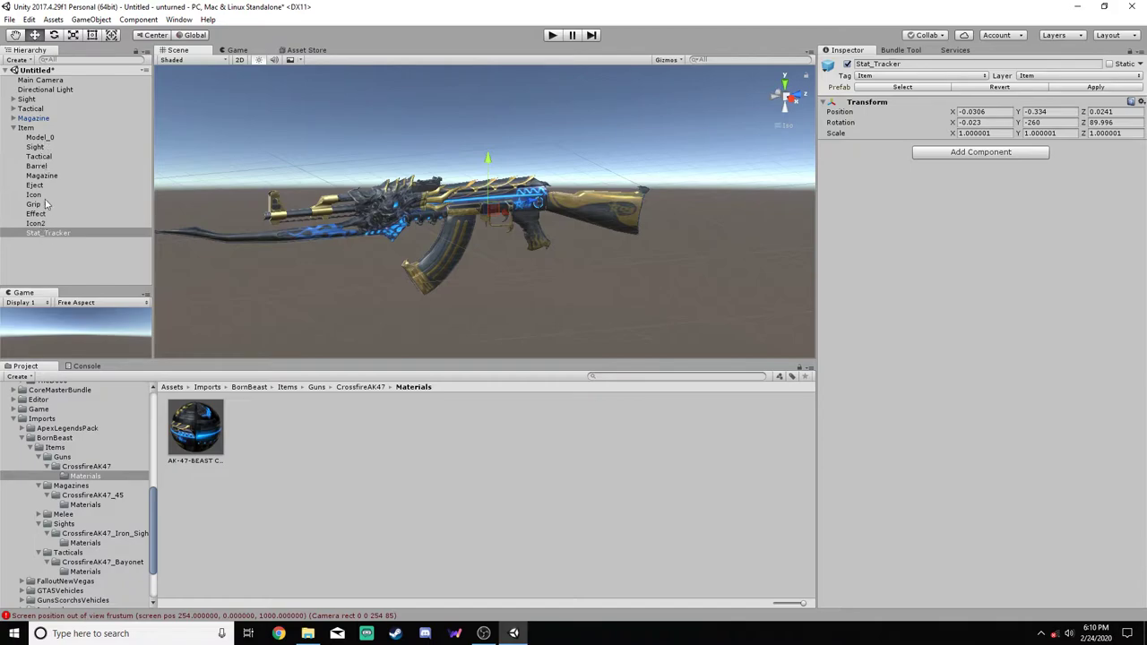
{"action": "left_click", "coordinate": [43, 139]}
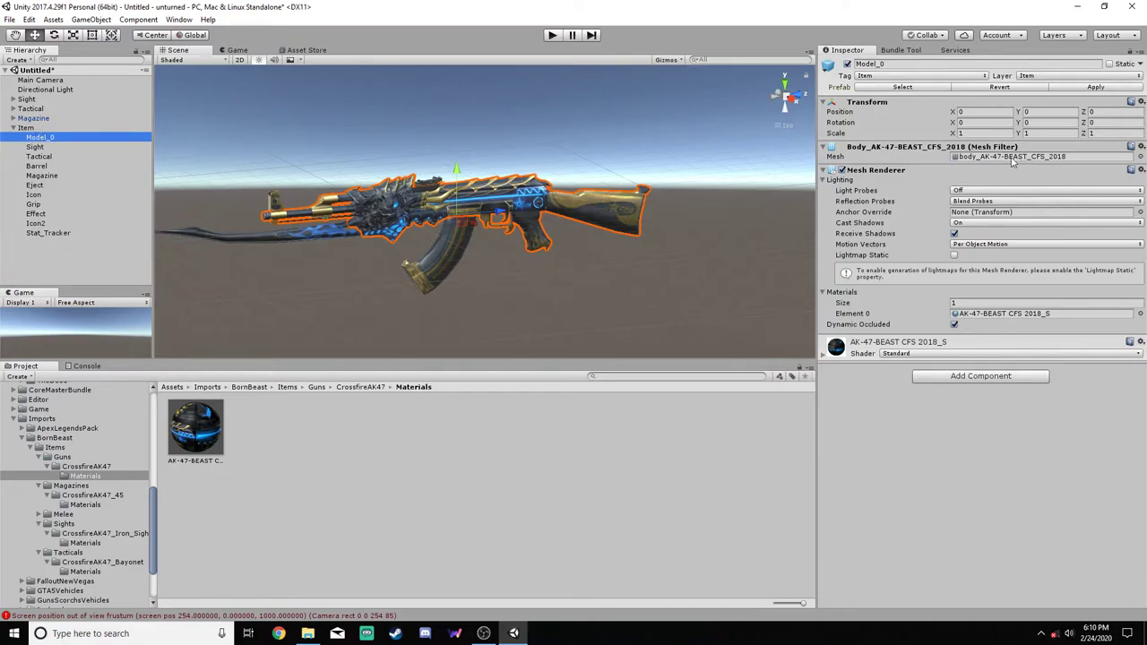
Check the model's light probe options and leave light probes turned off
{"action": "left_click", "coordinate": [966, 192]}
{"action": "left_click", "coordinate": [967, 192]}
{"action": "left_click", "coordinate": [966, 191]}
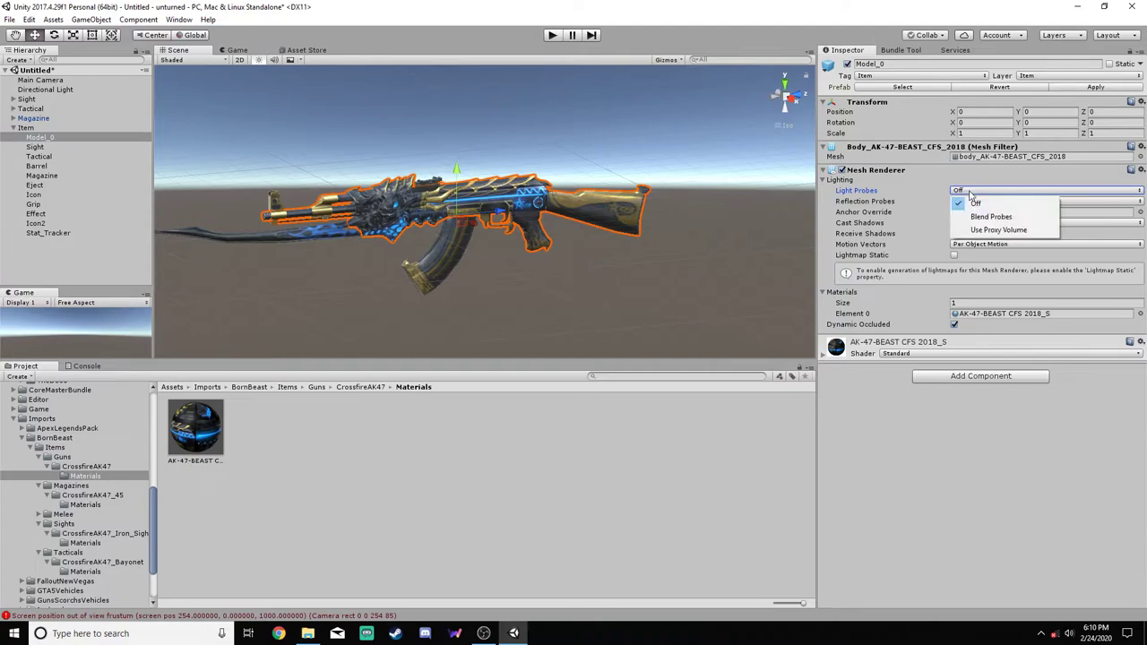
{"action": "left_click", "coordinate": [970, 203]}
Delete the Item's LOD 1 and extend LOD 0 so only the last 3% is culled
{"action": "left_click", "coordinate": [32, 128]}
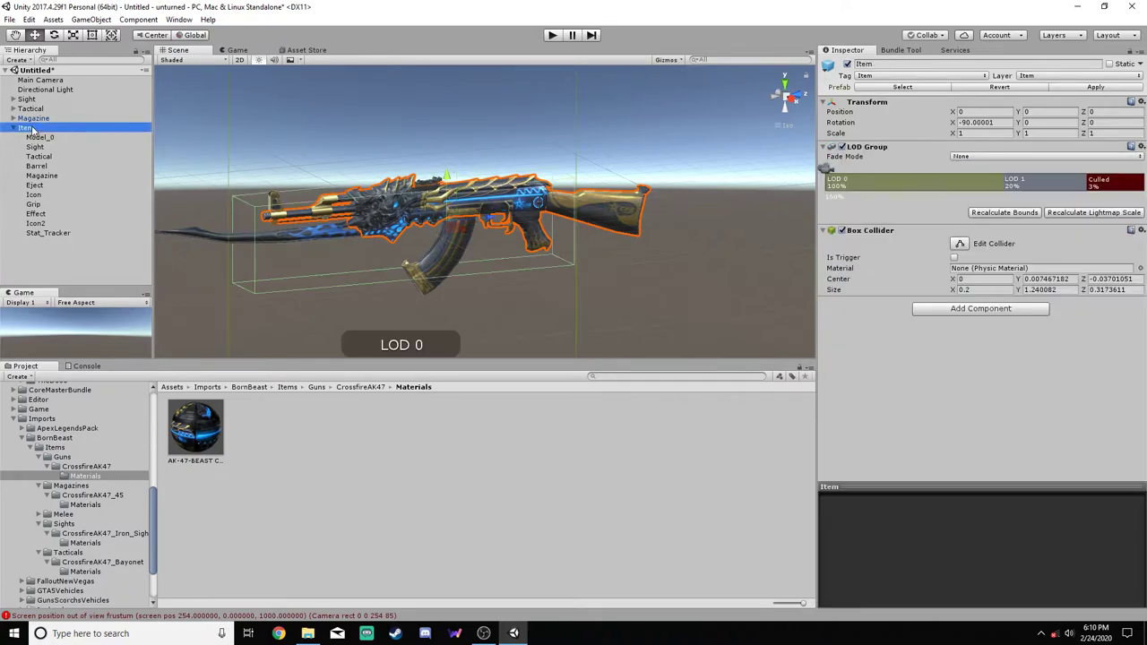
{"action": "left_click", "coordinate": [1018, 182]}
{"action": "right_click", "coordinate": [1031, 186]}
{"action": "left_click", "coordinate": [1045, 206]}
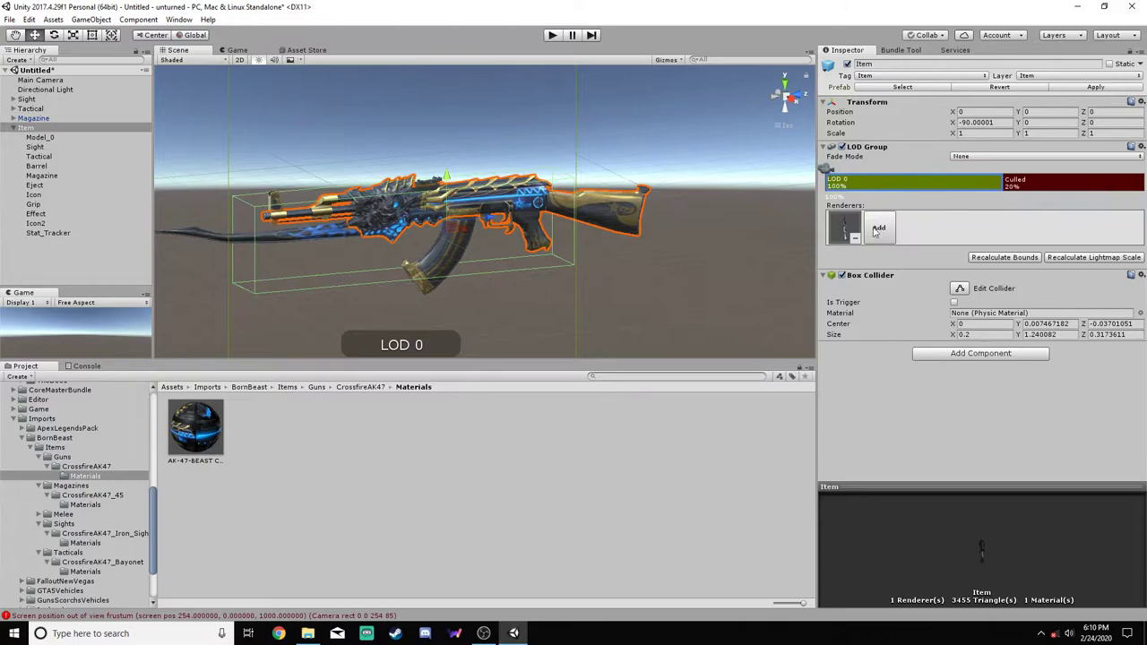
{"action": "left_click_drag", "start_coordinate": [1013, 188], "coordinate": [868, 174]}
Assign Model_0 as the LOD 0 renderer and recalculate the lightmap scale
{"action": "left_click", "coordinate": [849, 236]}
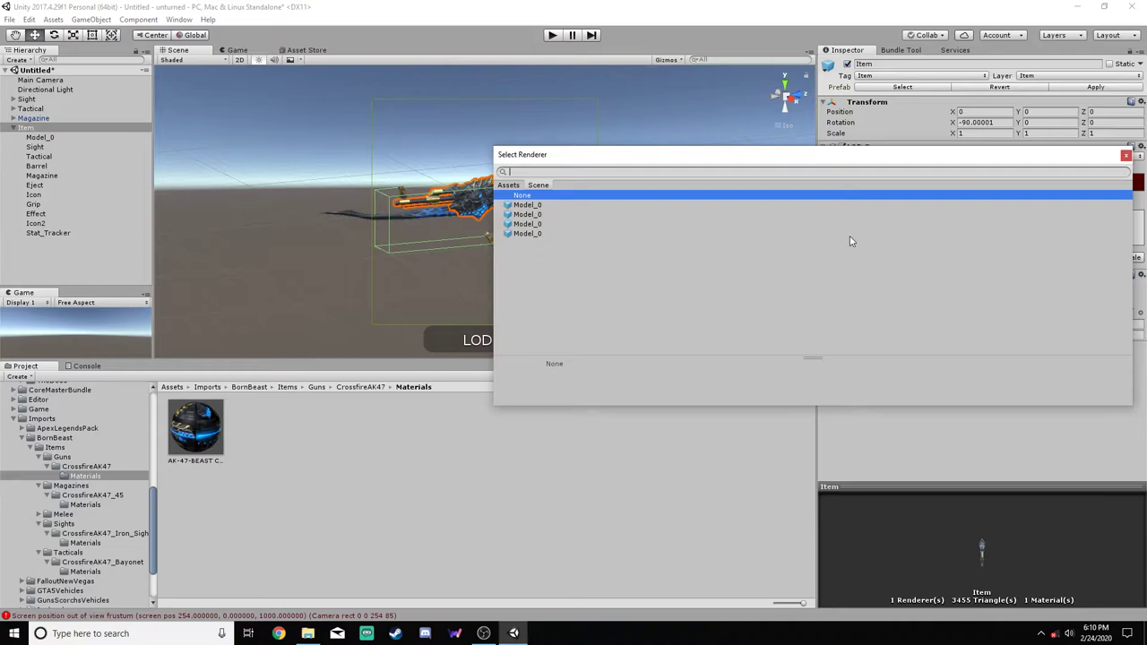
{"action": "double_click", "coordinate": [544, 215]}
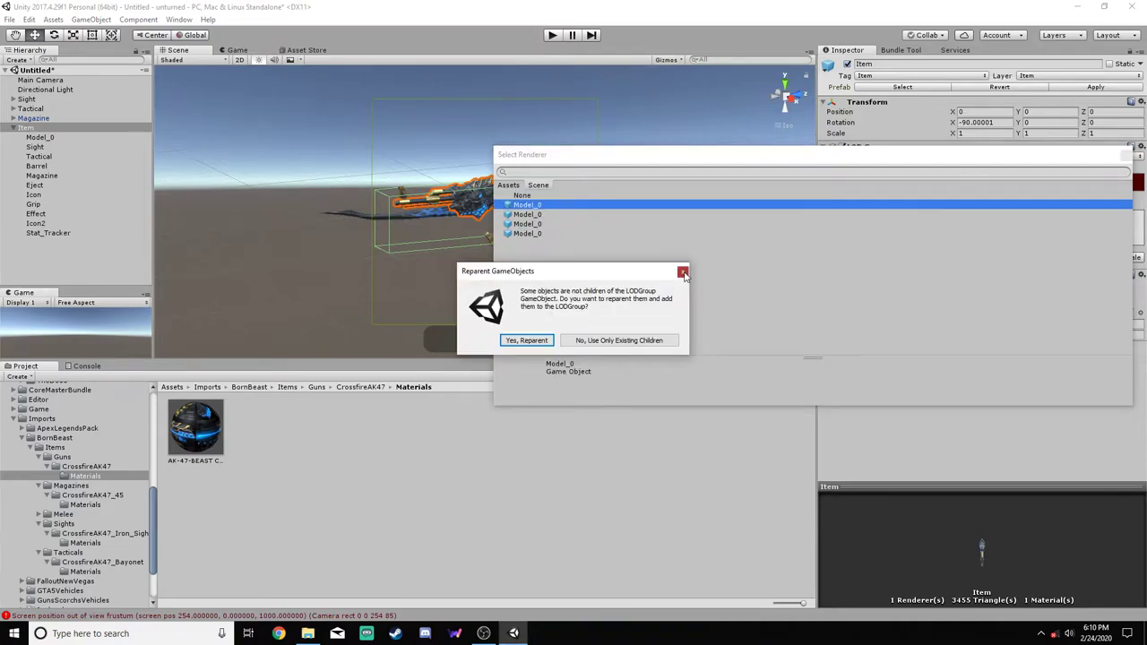
{"action": "left_click", "coordinate": [683, 269]}
{"action": "left_click", "coordinate": [882, 226]}
{"action": "double_click", "coordinate": [539, 213]}
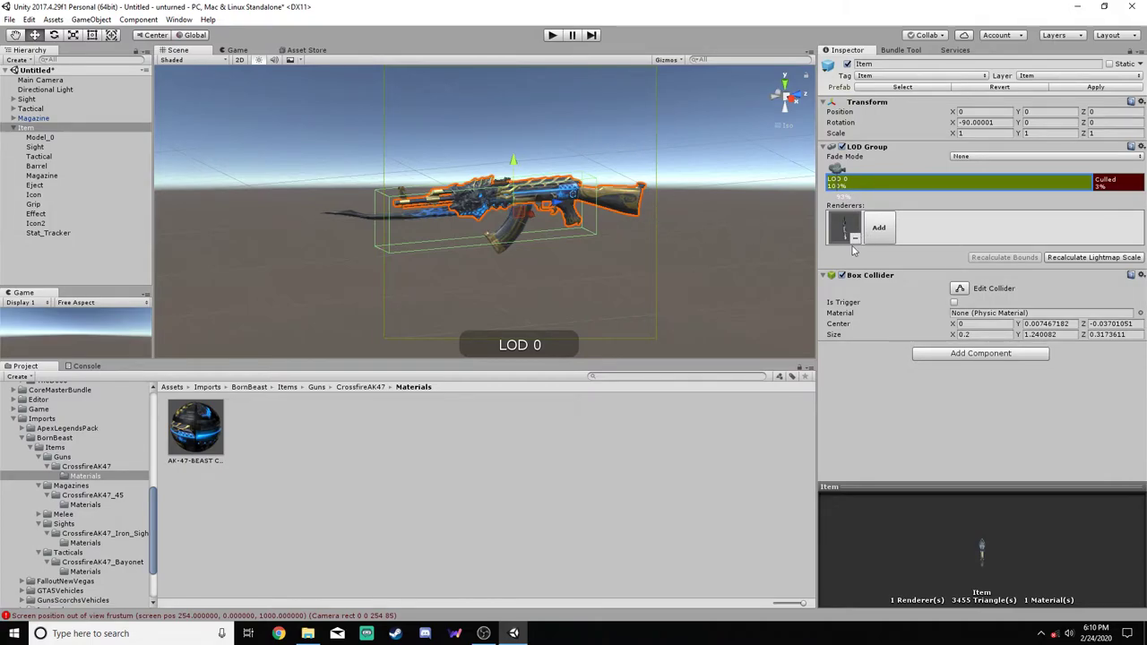
{"action": "left_click", "coordinate": [851, 237]}
{"action": "left_click", "coordinate": [541, 215]}
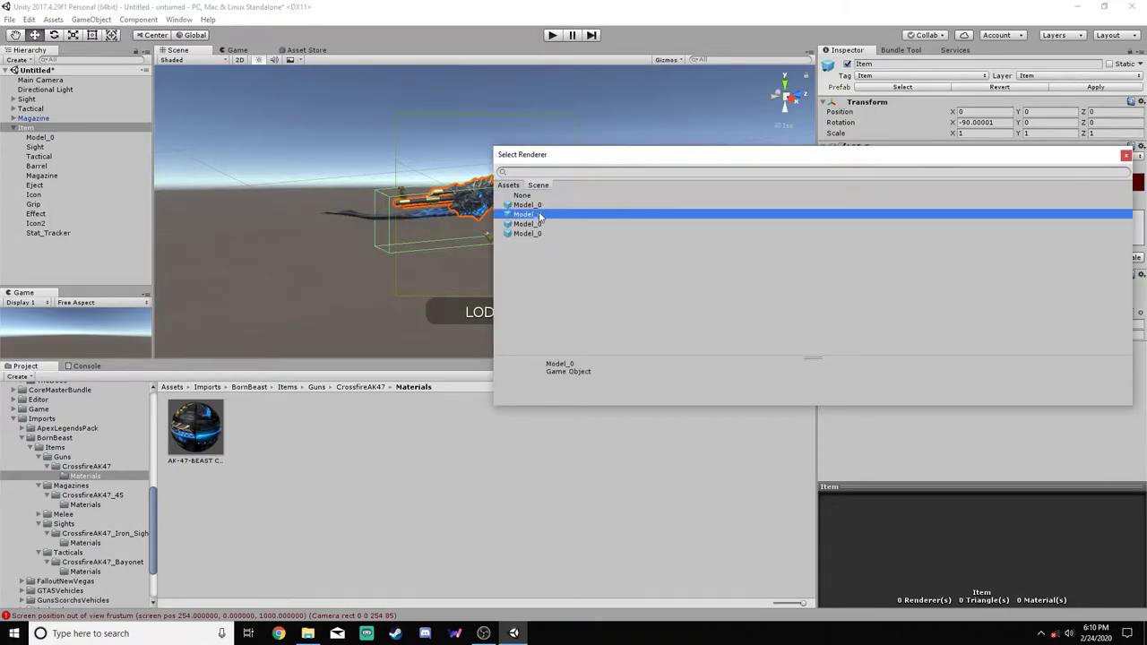
{"action": "double_click", "coordinate": [541, 215]}
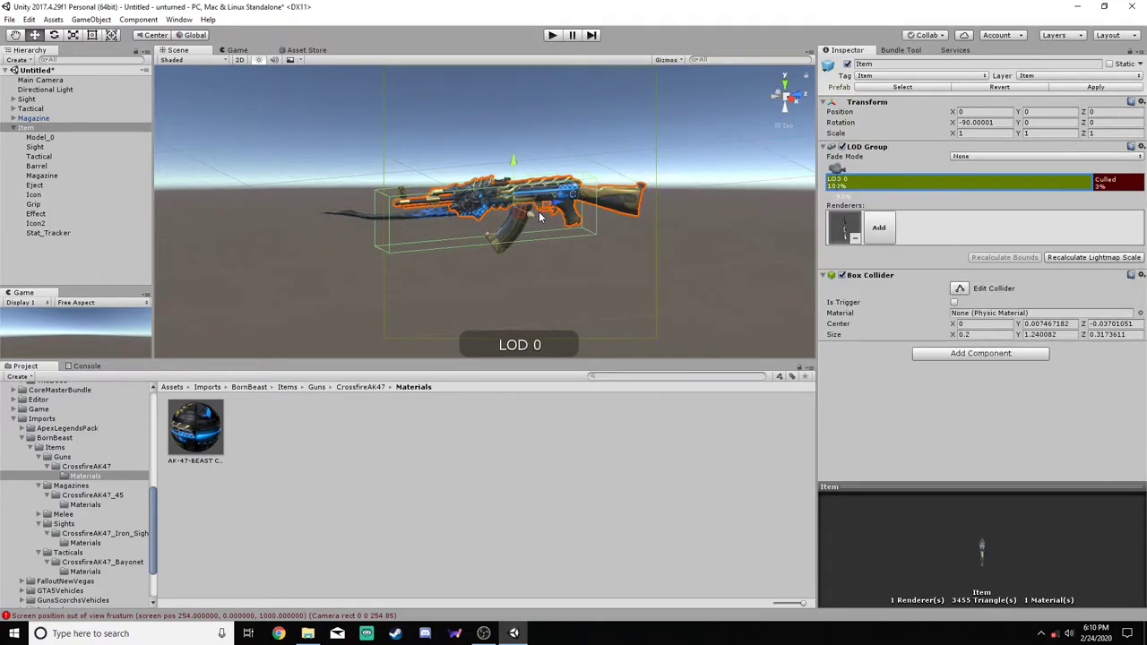
{"action": "left_click", "coordinate": [1074, 258]}
In Right view, stretch the box collider over the stock, rifle top and bayonet blade
{"action": "left_click", "coordinate": [793, 101]}
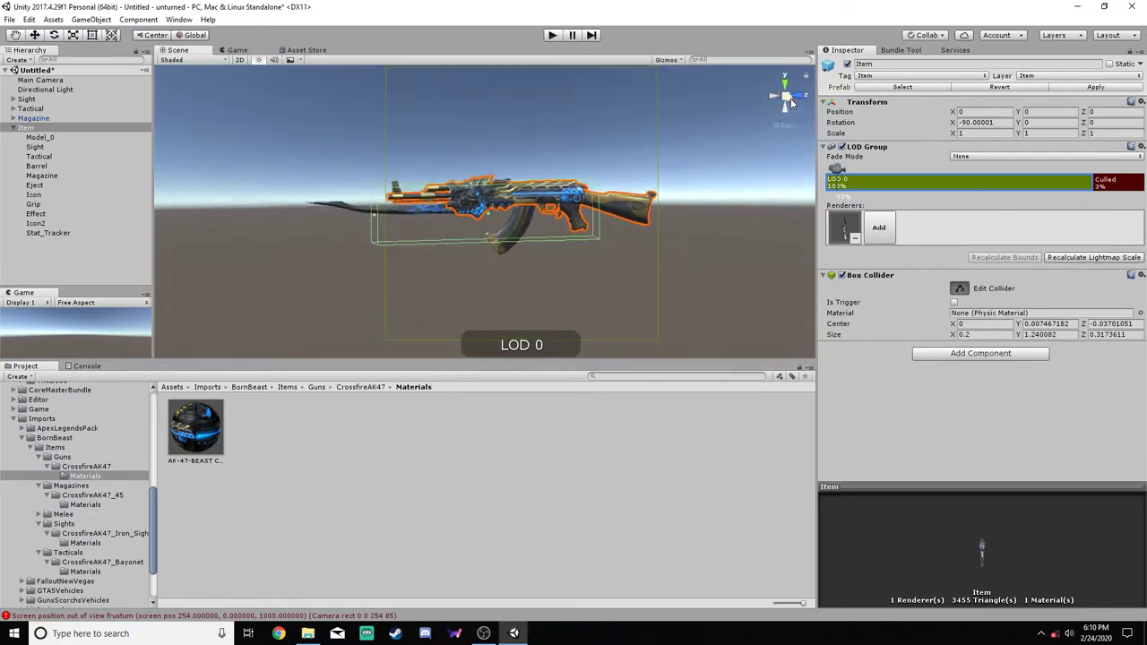
{"action": "scroll", "coordinate": [670, 214], "scroll_direction": "up", "scroll_amount": 3}
{"action": "left_click_drag", "start_coordinate": [674, 215], "coordinate": [776, 233]}
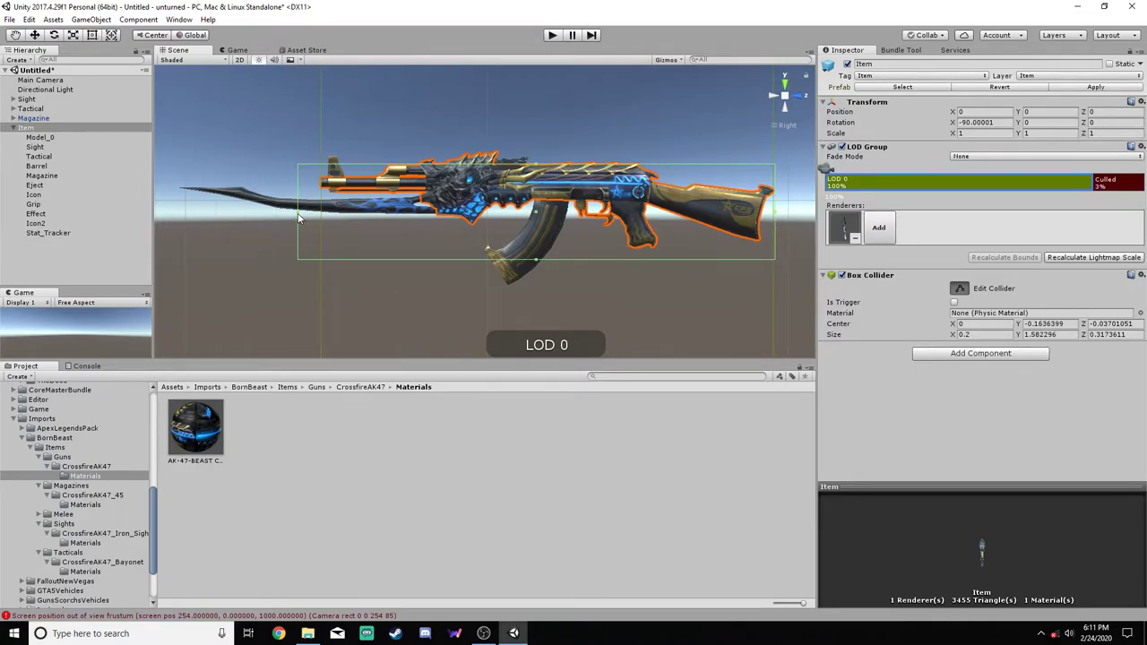
{"action": "left_click_drag", "start_coordinate": [300, 218], "coordinate": [320, 221]}
{"action": "left_click_drag", "start_coordinate": [548, 169], "coordinate": [549, 149]}
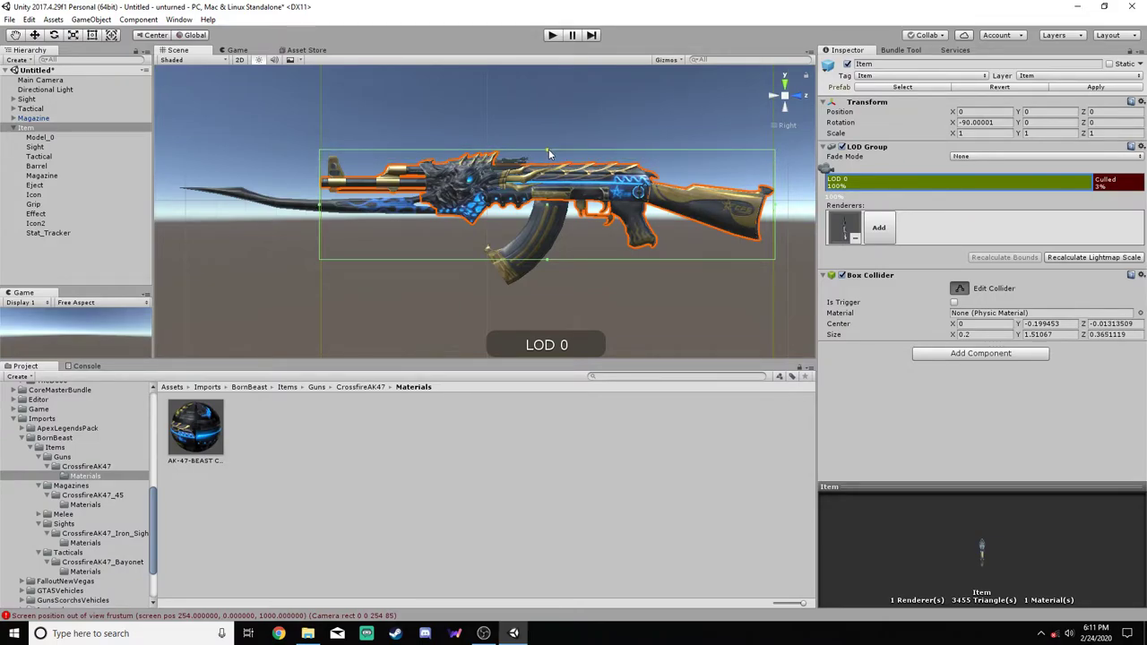
{"action": "left_click_drag", "start_coordinate": [317, 209], "coordinate": [180, 208]}
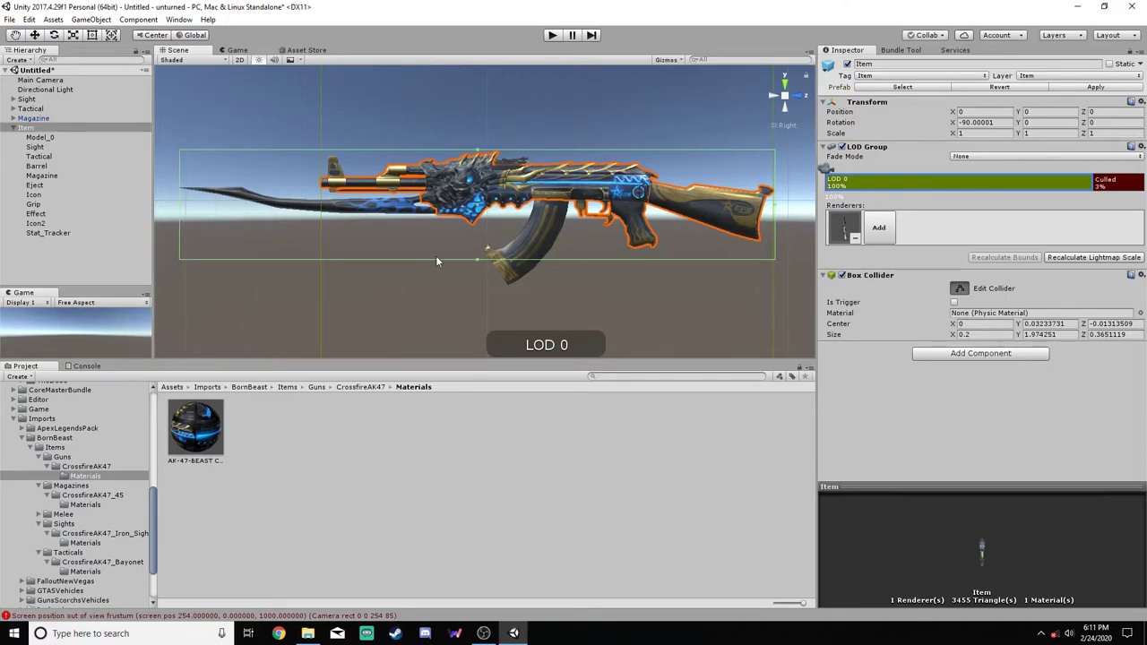
With Edit Collider on, lower the collider's bottom to enclose the magazine
{"action": "left_click", "coordinate": [477, 264]}
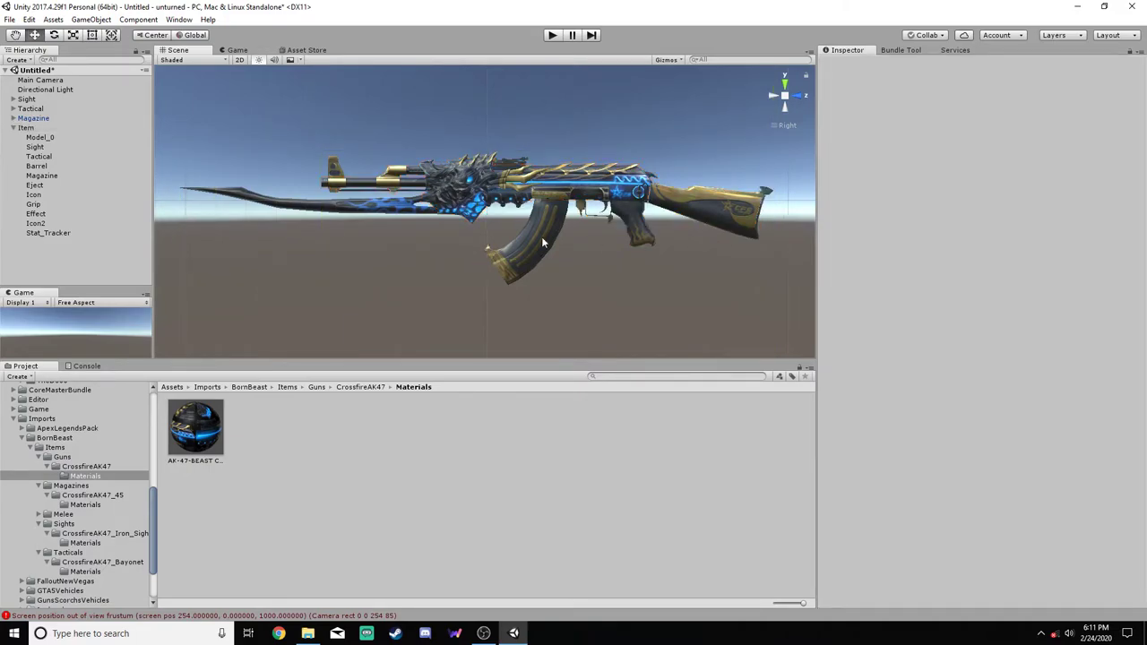
{"action": "left_click", "coordinate": [27, 127]}
{"action": "left_click", "coordinate": [959, 244]}
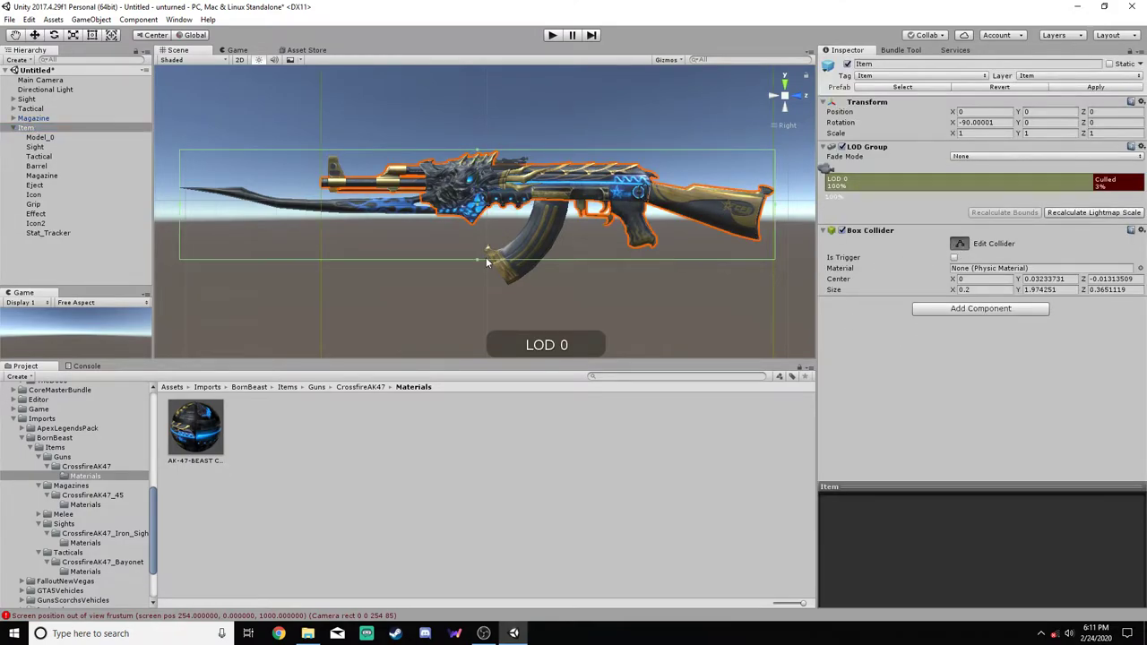
{"action": "left_click_drag", "start_coordinate": [479, 259], "coordinate": [477, 285]}
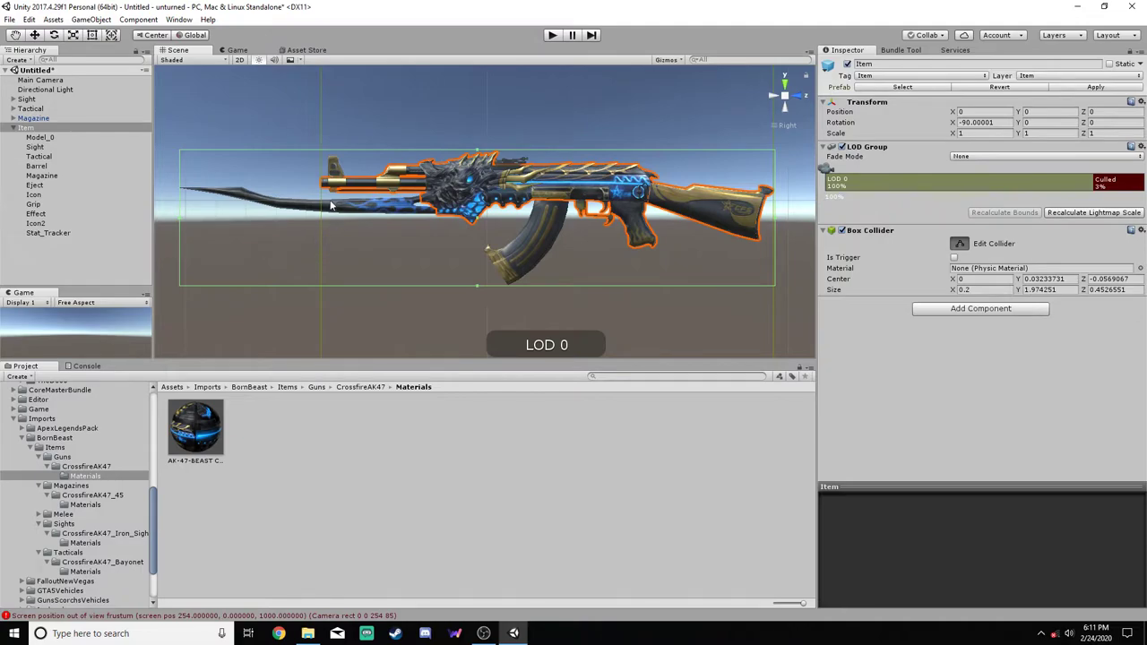
{"action": "left_click", "coordinate": [768, 101]}
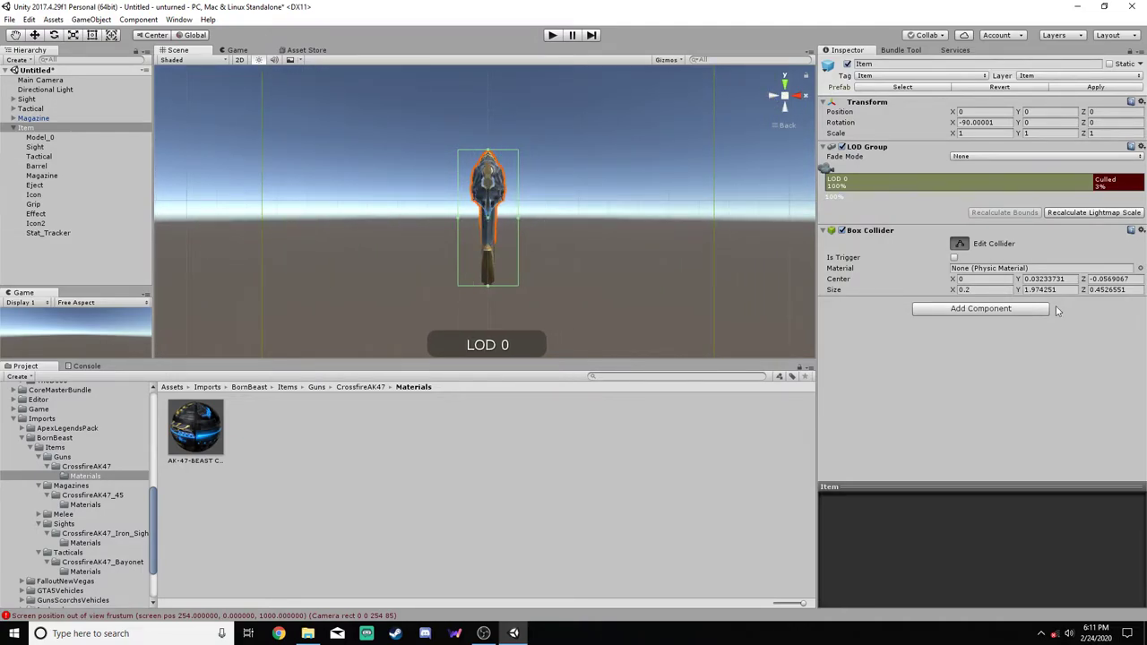
{"action": "left_click", "coordinate": [799, 96]}
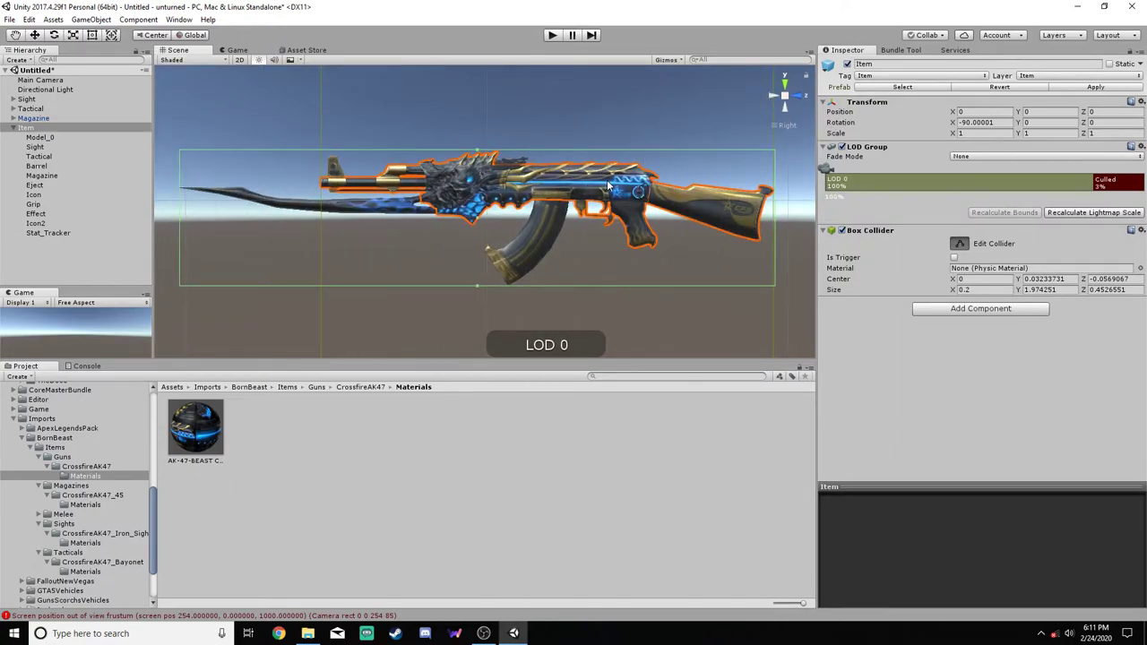
{"action": "key", "text": "w"}
{"action": "left_click", "coordinate": [45, 138]}
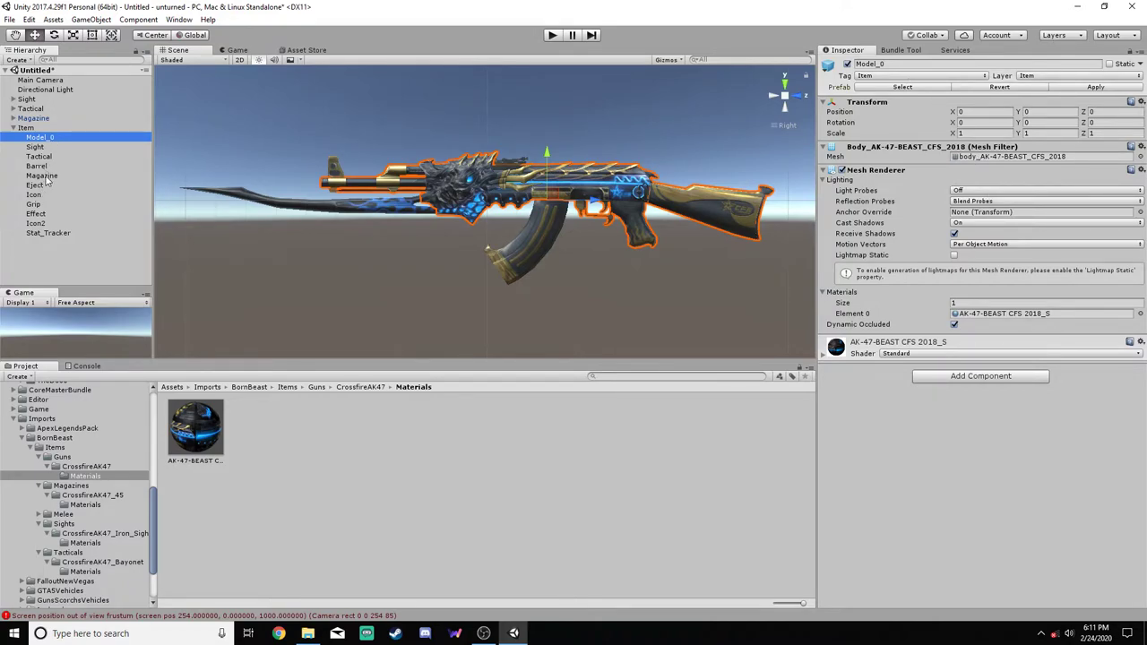
Delete the old Item prefab from the Completed CrossfireAK47 folder
{"action": "left_click", "coordinate": [15, 128]}
{"action": "left_click_drag", "start_coordinate": [154, 491], "coordinate": [158, 411]}
{"action": "left_click", "coordinate": [104, 459]}
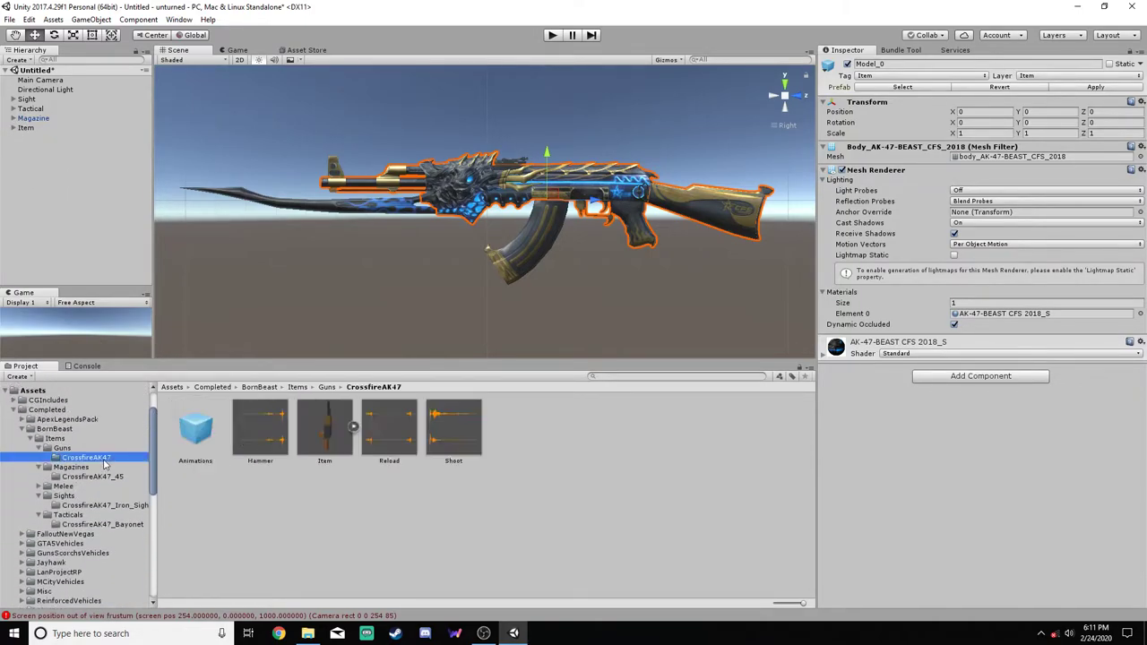
{"action": "right_click", "coordinate": [325, 435]}
{"action": "left_click", "coordinate": [368, 234]}
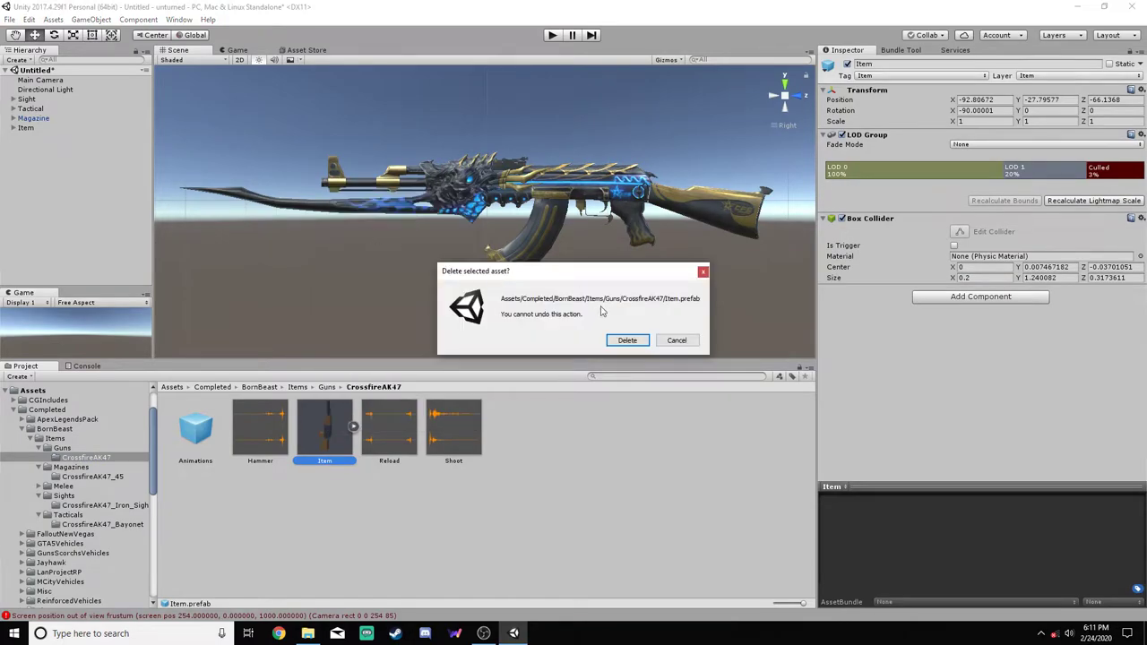
{"action": "left_click", "coordinate": [640, 343]}
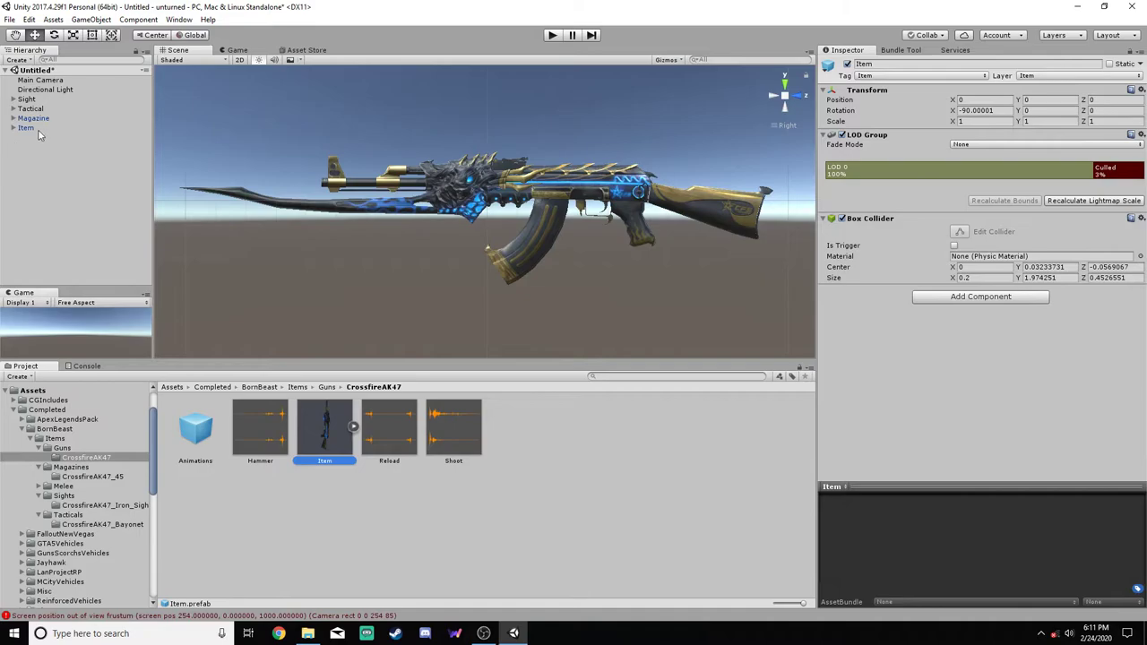
Delete the Item object from the scene
{"action": "left_click", "coordinate": [36, 128]}
{"action": "right_click", "coordinate": [36, 128]}
{"action": "left_click", "coordinate": [67, 190]}
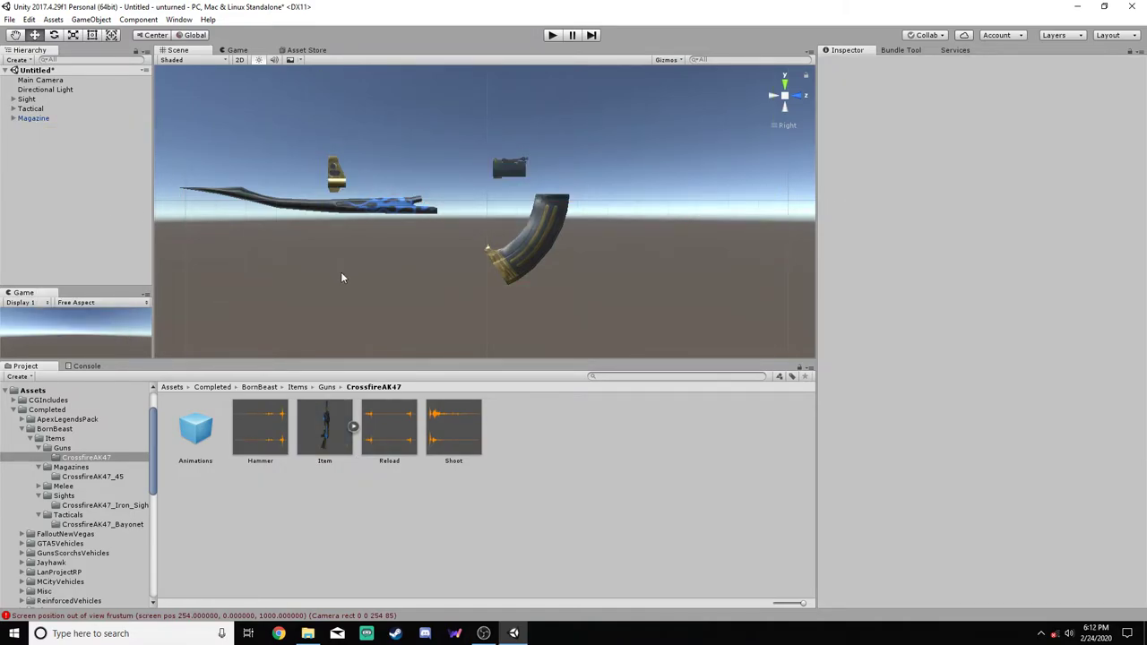
{"action": "left_click", "coordinate": [40, 129]}
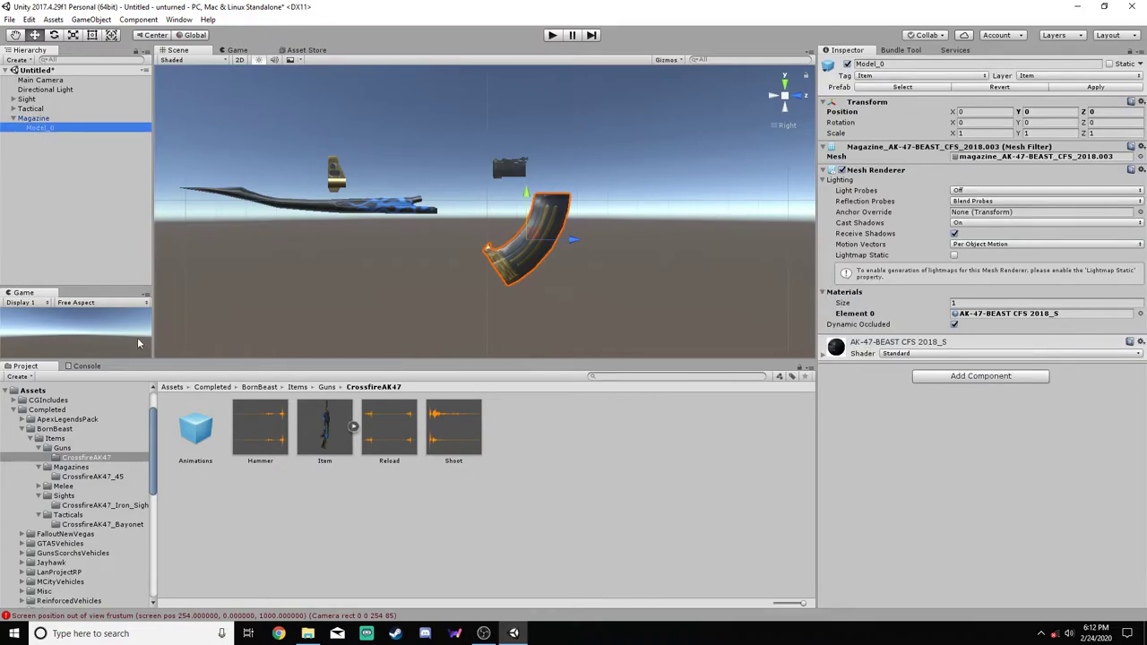
Replace the old Magazine prefab in CrossfireAK47_45 with the scene's Magazine as a new prefab
{"action": "left_click", "coordinate": [108, 476]}
{"action": "right_click", "coordinate": [262, 429]}
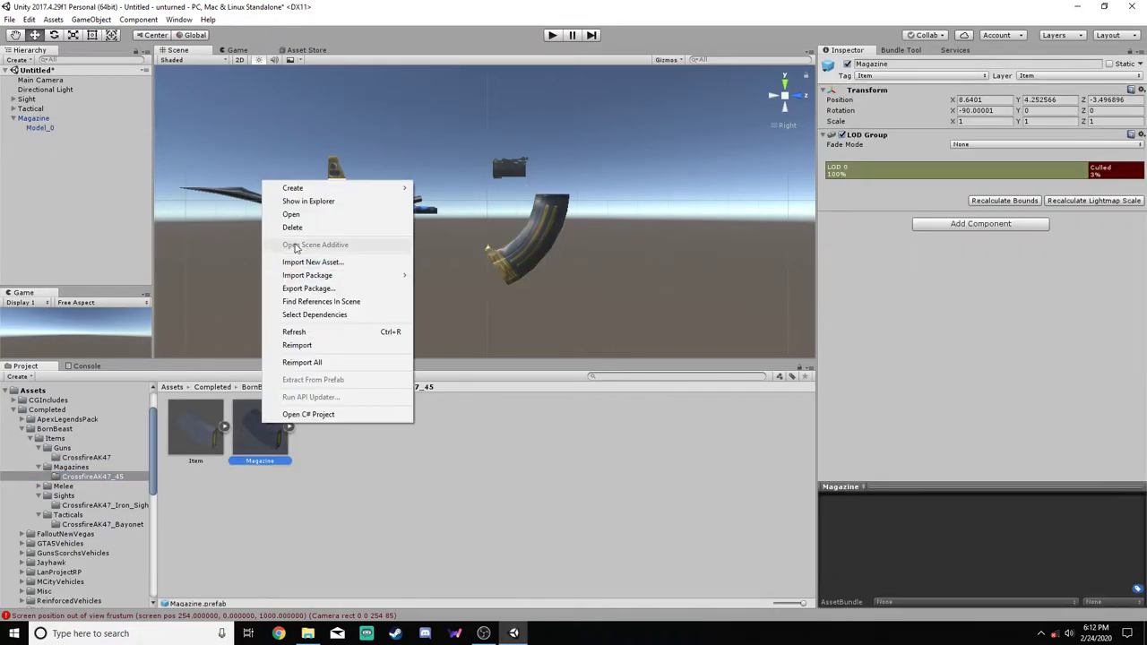
{"action": "left_click", "coordinate": [333, 225]}
{"action": "left_click", "coordinate": [636, 338]}
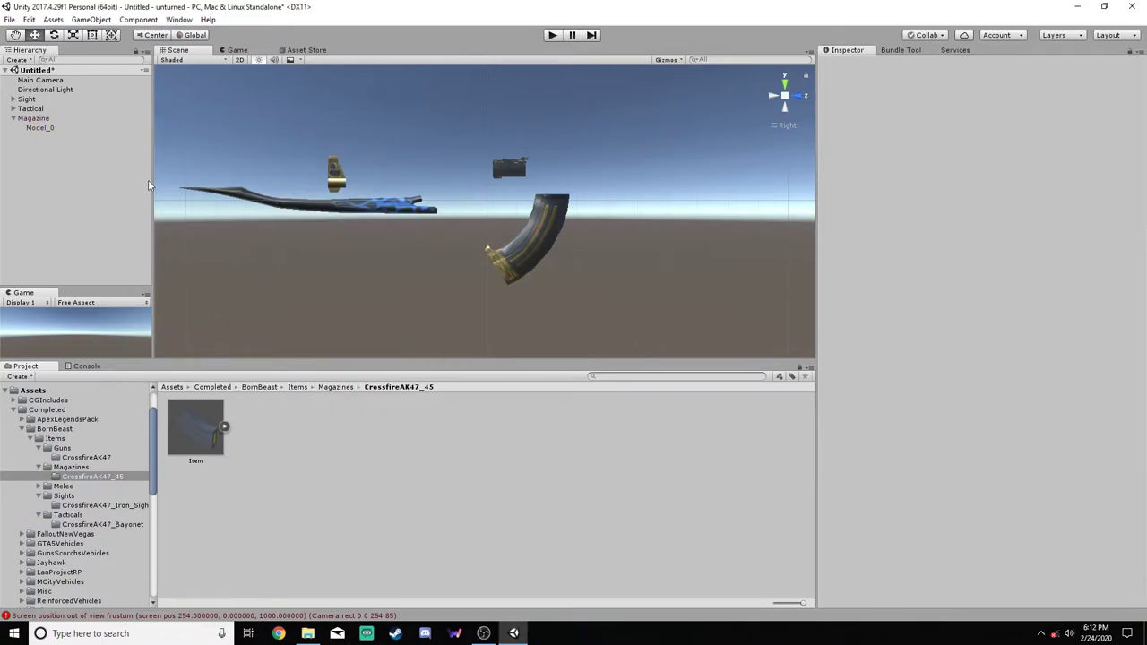
{"action": "left_click", "coordinate": [39, 118]}
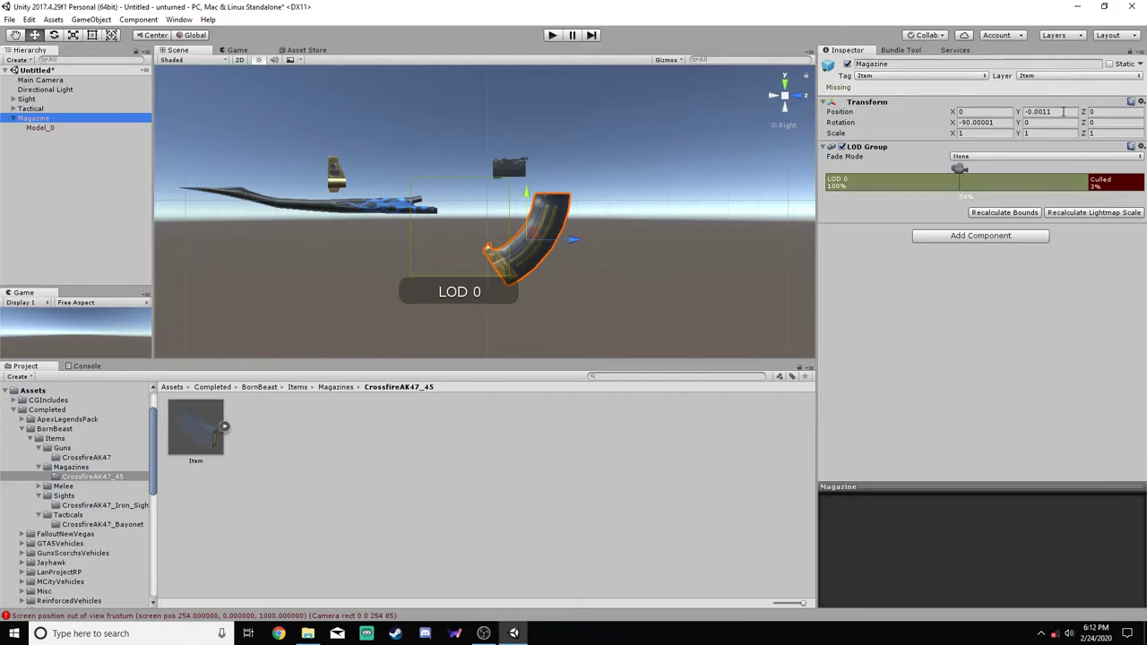
{"action": "left_click", "coordinate": [1064, 111]}
{"action": "left_click", "coordinate": [477, 434]}
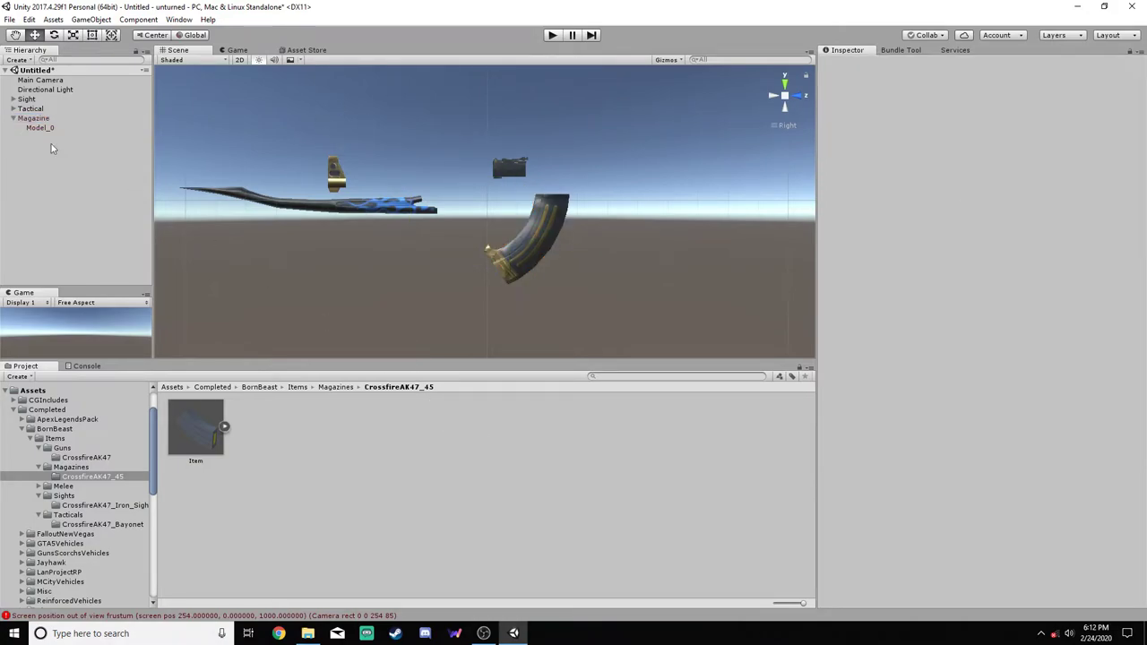
{"action": "left_click", "coordinate": [36, 118]}
{"action": "left_click_drag", "start_coordinate": [132, 249], "coordinate": [323, 473]}
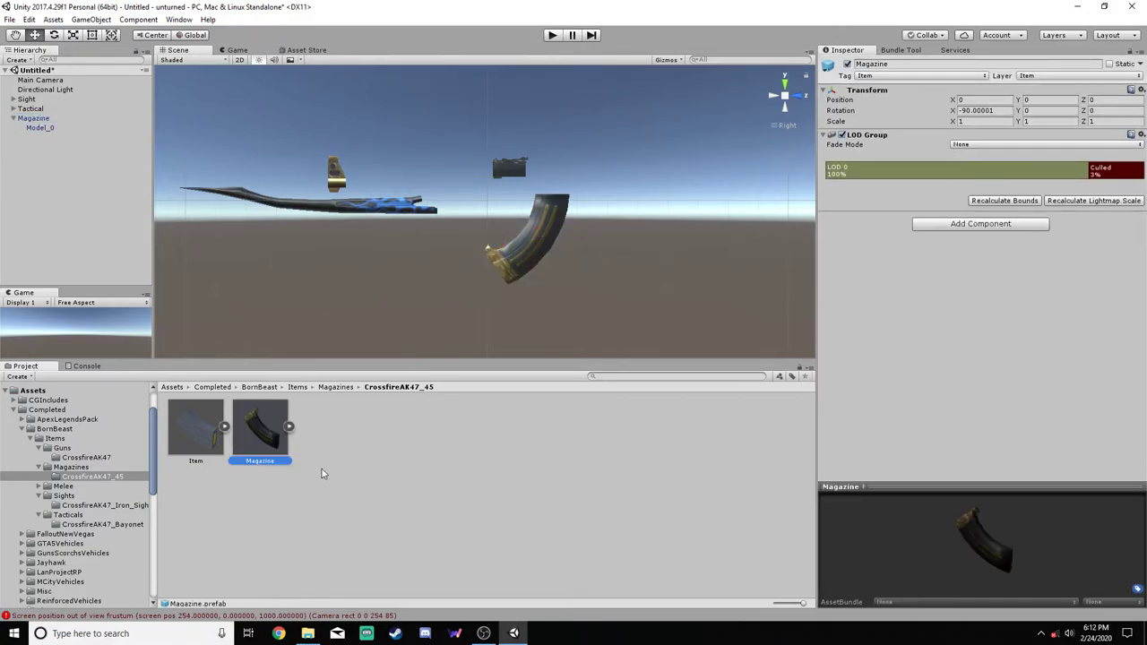
Remove the Magazine object from the scene
{"action": "left_click", "coordinate": [36, 119]}
{"action": "right_click", "coordinate": [36, 119]}
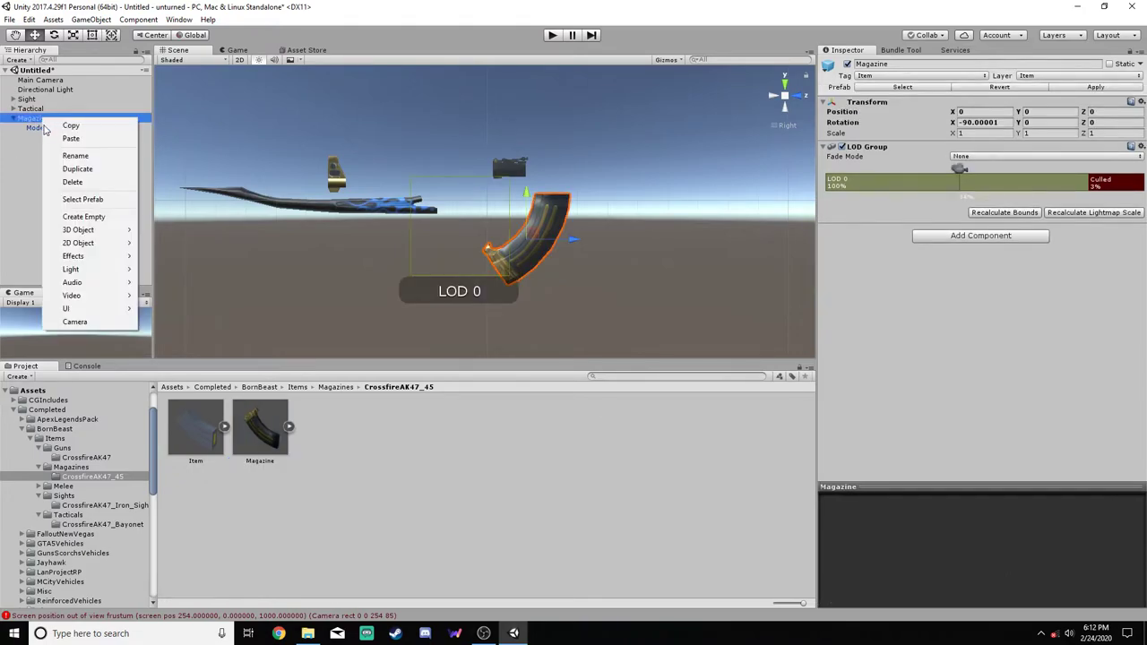
{"action": "left_click", "coordinate": [70, 184]}
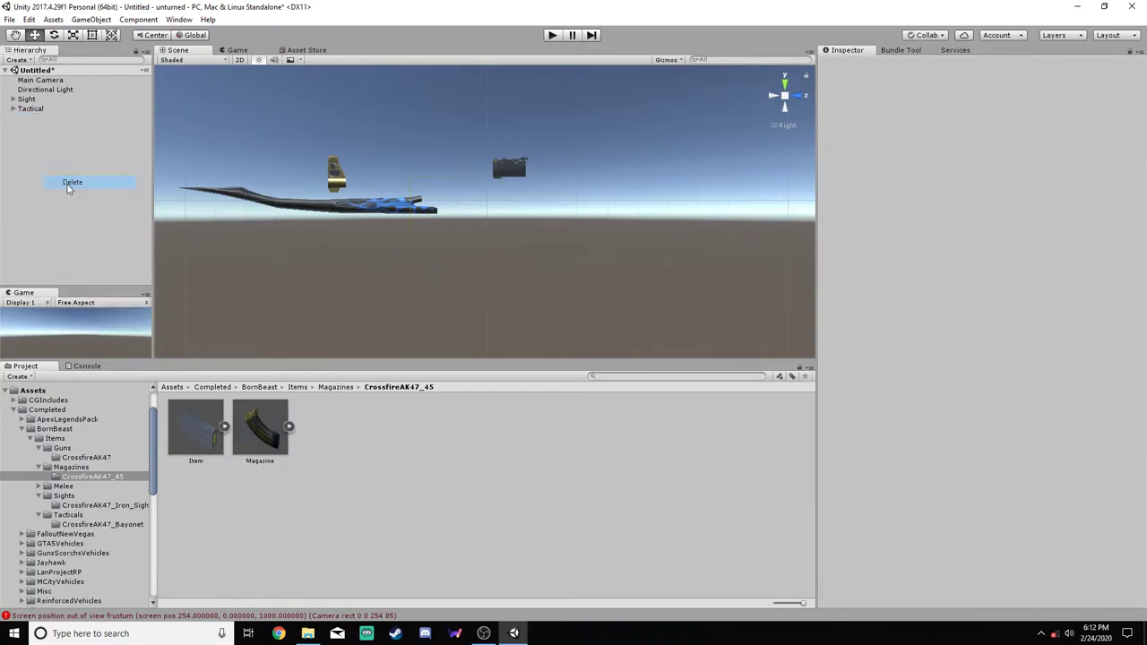
{"action": "left_click", "coordinate": [14, 109]}
{"action": "left_click", "coordinate": [14, 109]}
Delete the old Tactical prefab from the CrossfireAK47_Bayonet folder
{"action": "left_click", "coordinate": [82, 526]}
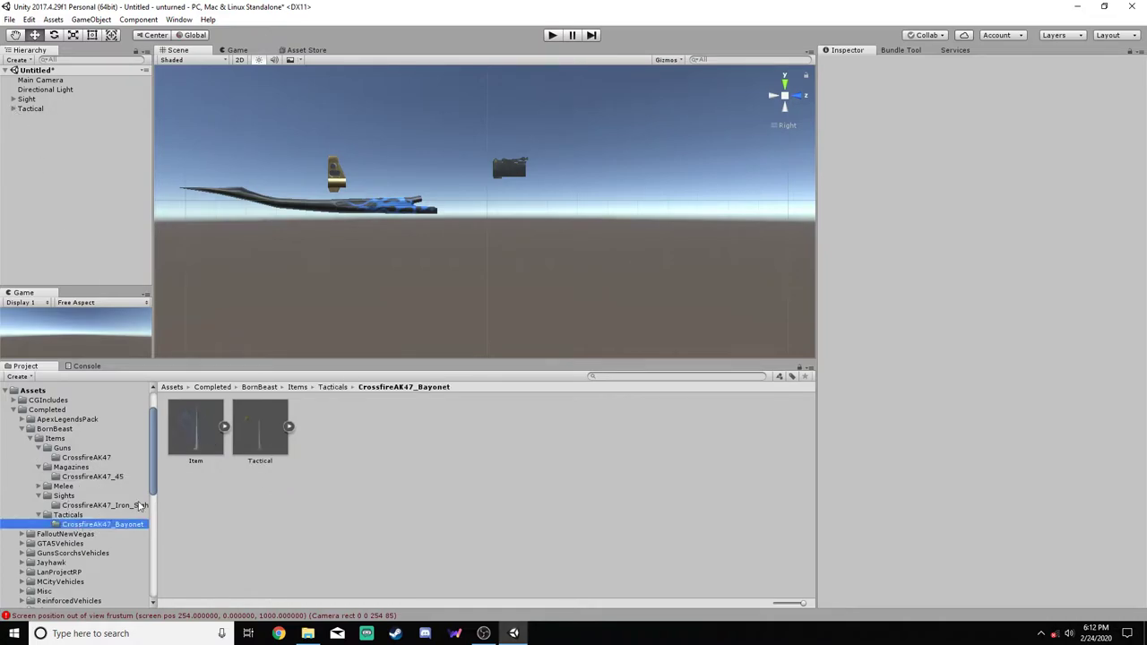
{"action": "left_click", "coordinate": [289, 429]}
{"action": "left_click", "coordinate": [290, 427]}
{"action": "right_click", "coordinate": [265, 427]}
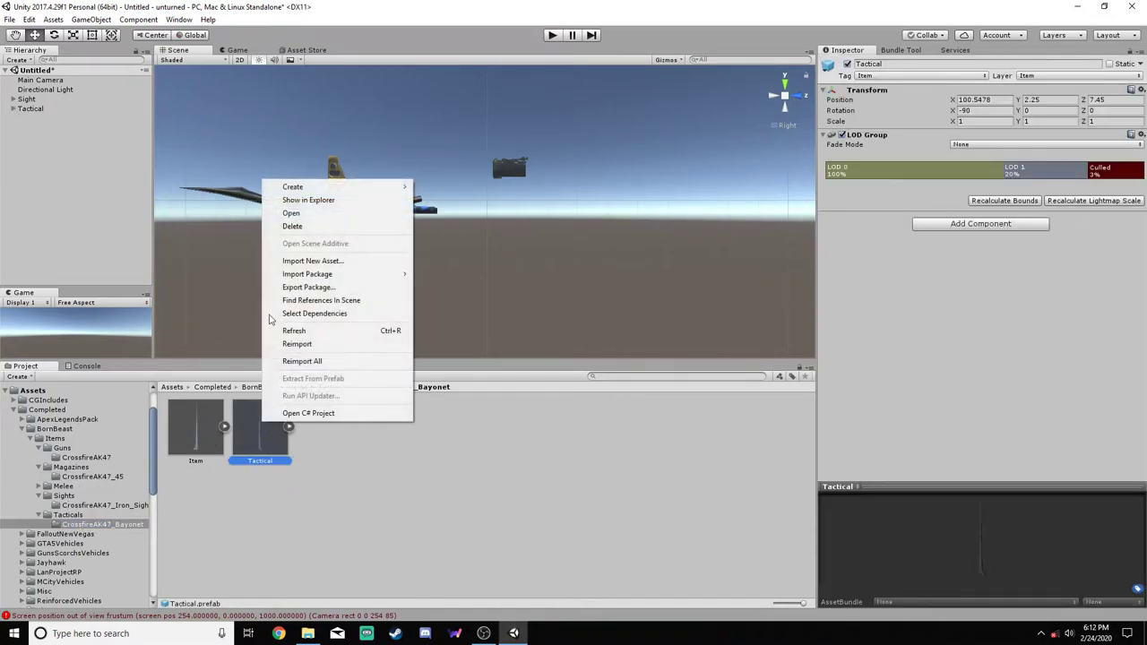
{"action": "left_click", "coordinate": [300, 226]}
{"action": "left_click", "coordinate": [649, 340]}
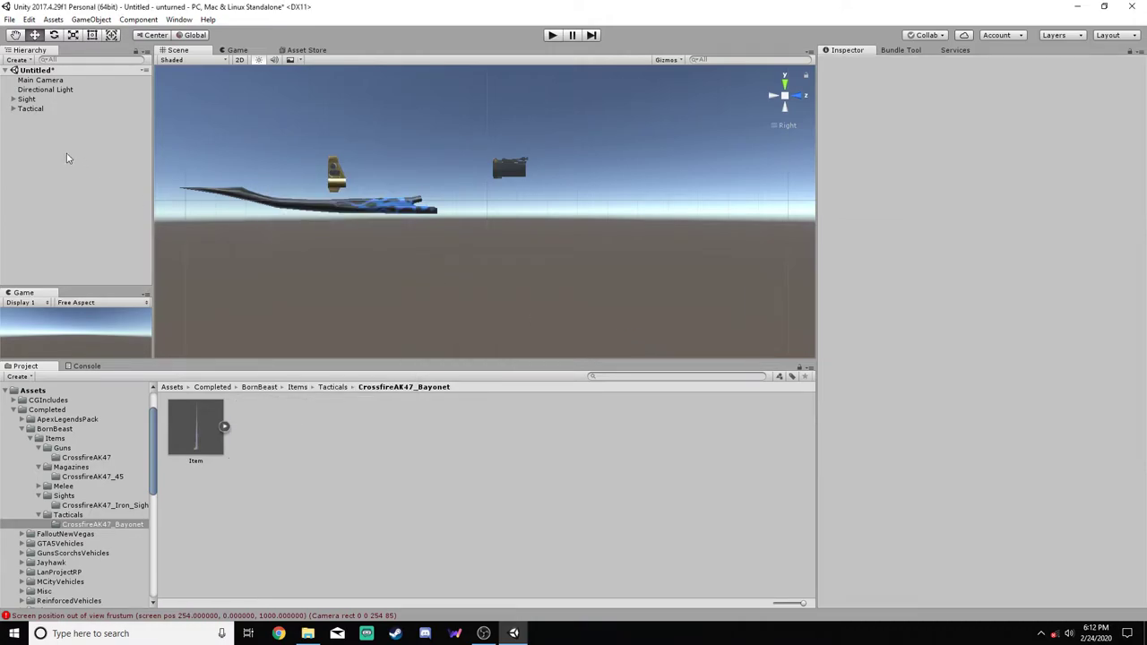
{"action": "left_click", "coordinate": [31, 110]}
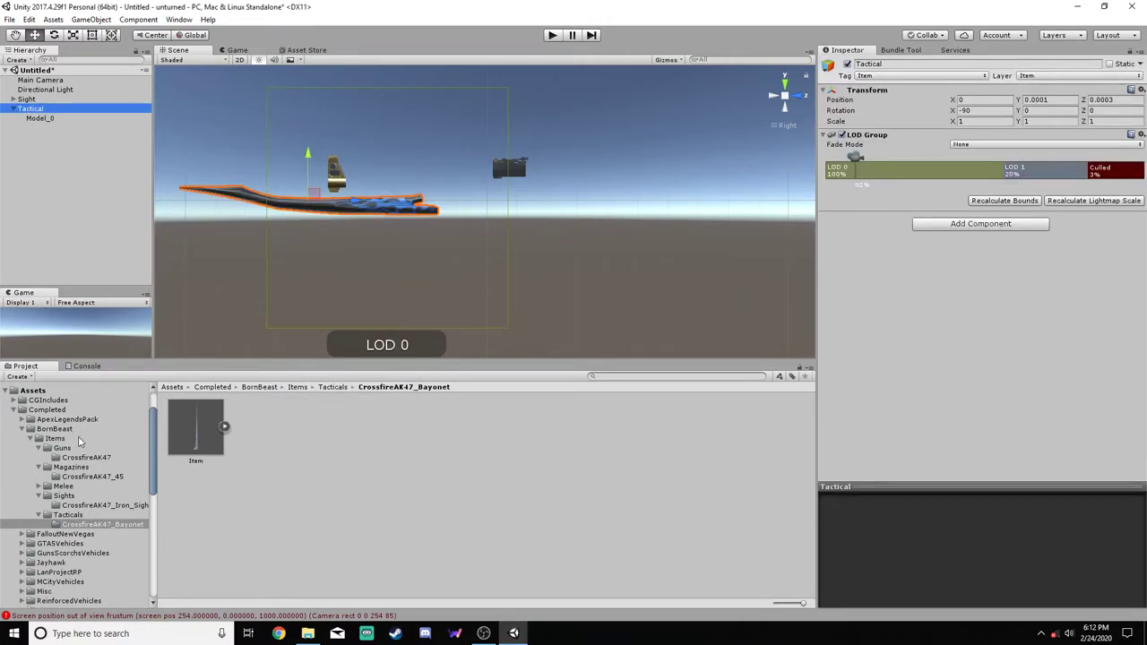
Place the Magazine prefab from CrossfireAK47_45 back into the scene
{"action": "left_click", "coordinate": [105, 487]}
{"action": "left_click", "coordinate": [102, 477]}
{"action": "left_click_drag", "start_coordinate": [97, 234], "coordinate": [94, 230]}
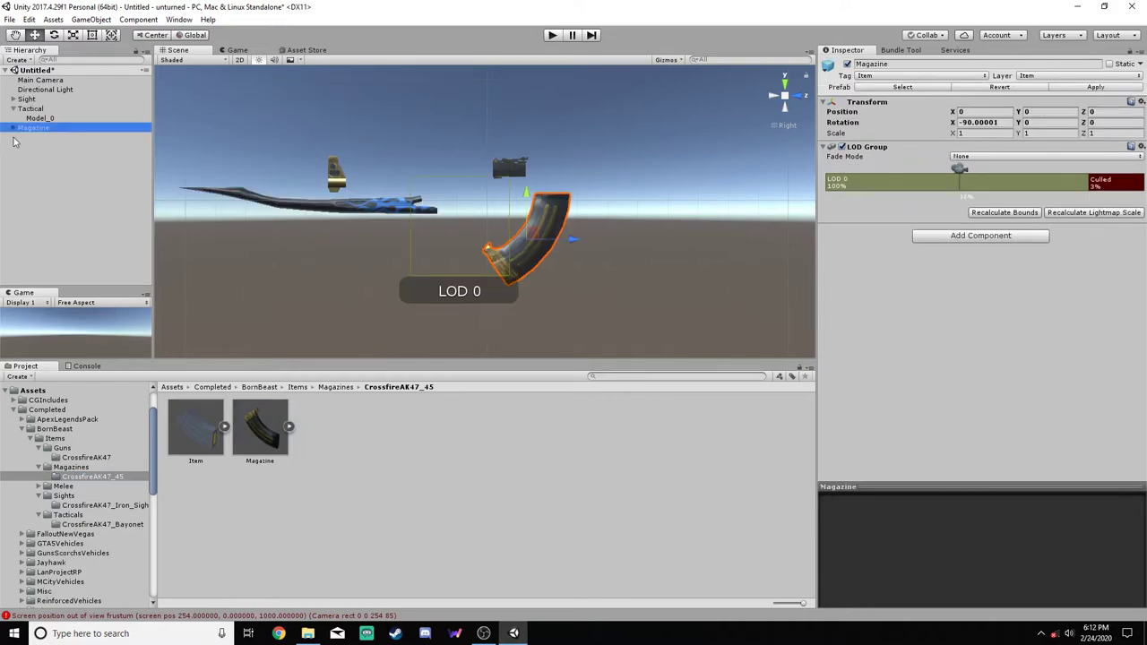
{"action": "left_click", "coordinate": [13, 128]}
{"action": "left_click", "coordinate": [38, 137]}
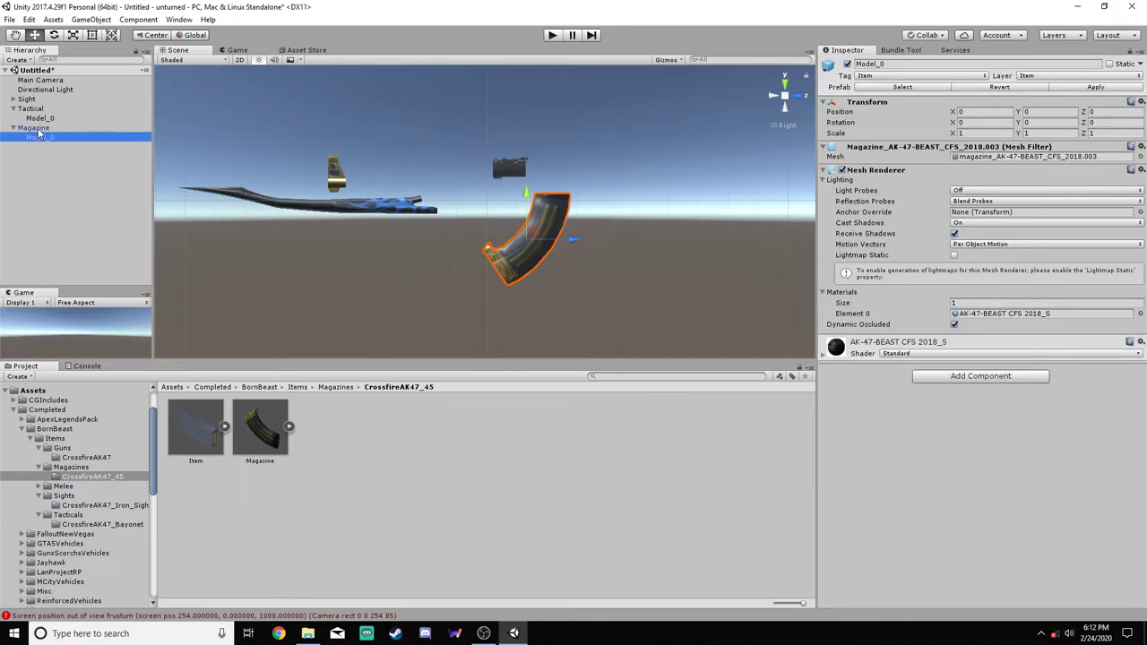
Assign the magazine's Model_0 as its LOD 0 renderer
{"action": "left_click", "coordinate": [34, 128]}
{"action": "left_click", "coordinate": [993, 185]}
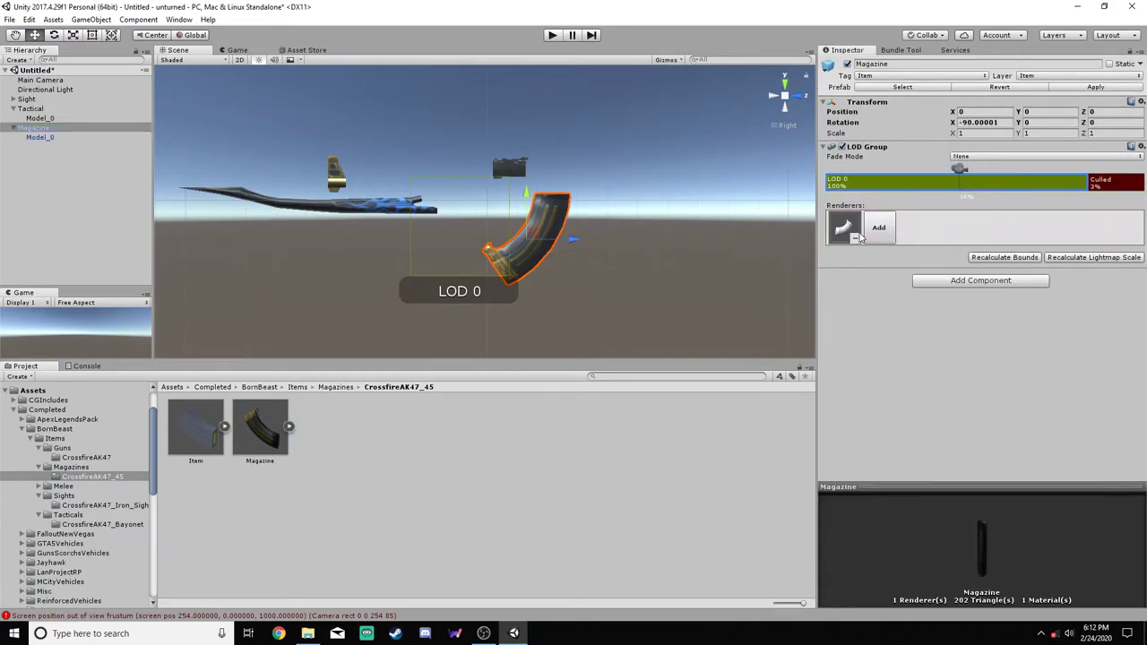
{"action": "left_click", "coordinate": [857, 236]}
{"action": "left_click", "coordinate": [535, 222]}
{"action": "key", "text": "Return"}
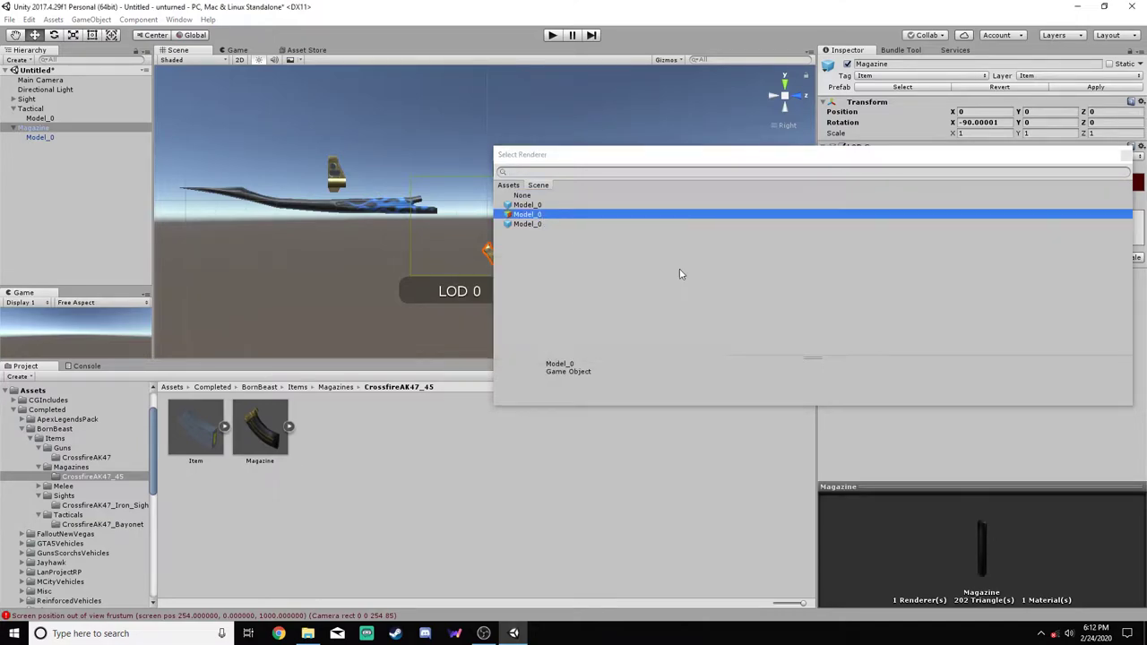
{"action": "left_click", "coordinate": [874, 235]}
{"action": "left_click", "coordinate": [543, 224]}
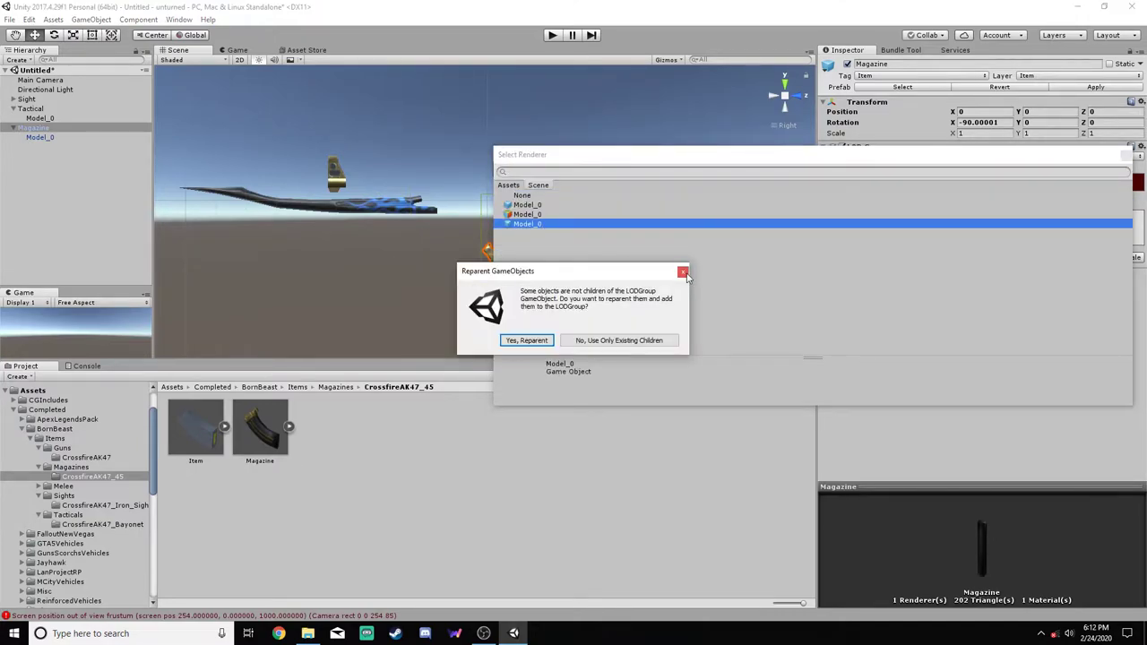
{"action": "key", "text": "Return"}
{"action": "left_click", "coordinate": [874, 233]}
{"action": "double_click", "coordinate": [545, 205]}
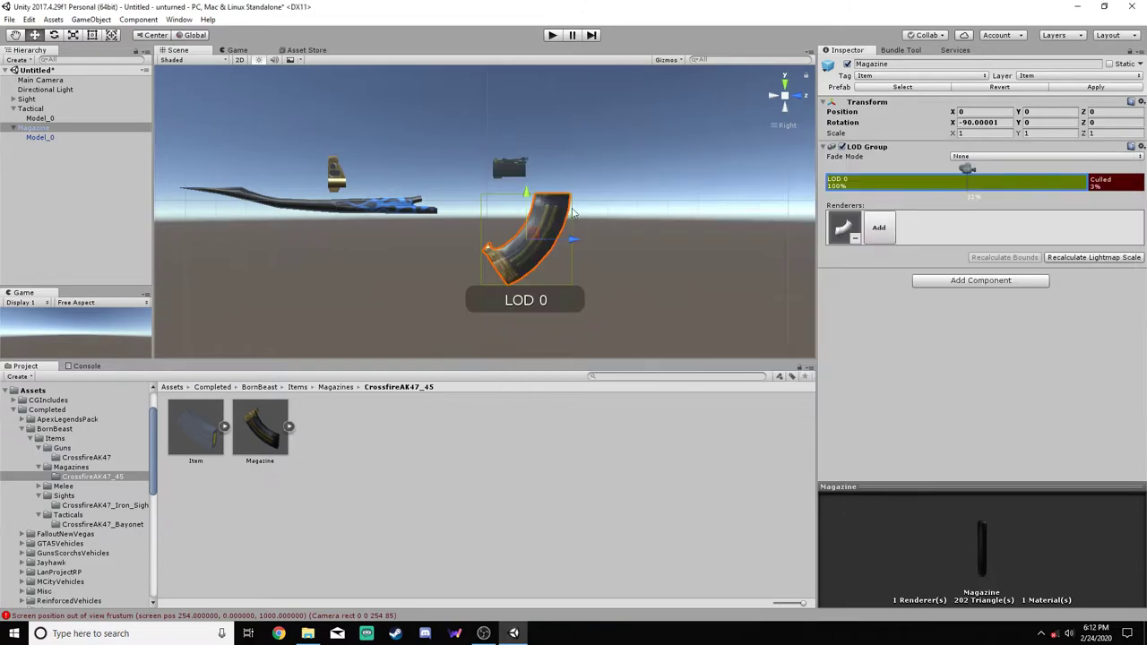
Replace the old Magazine prefab with the updated Magazine and remove it from the scene
{"action": "left_click", "coordinate": [1100, 259]}
{"action": "left_click", "coordinate": [271, 409]}
{"action": "right_click", "coordinate": [272, 409]}
{"action": "left_click", "coordinate": [296, 210]}
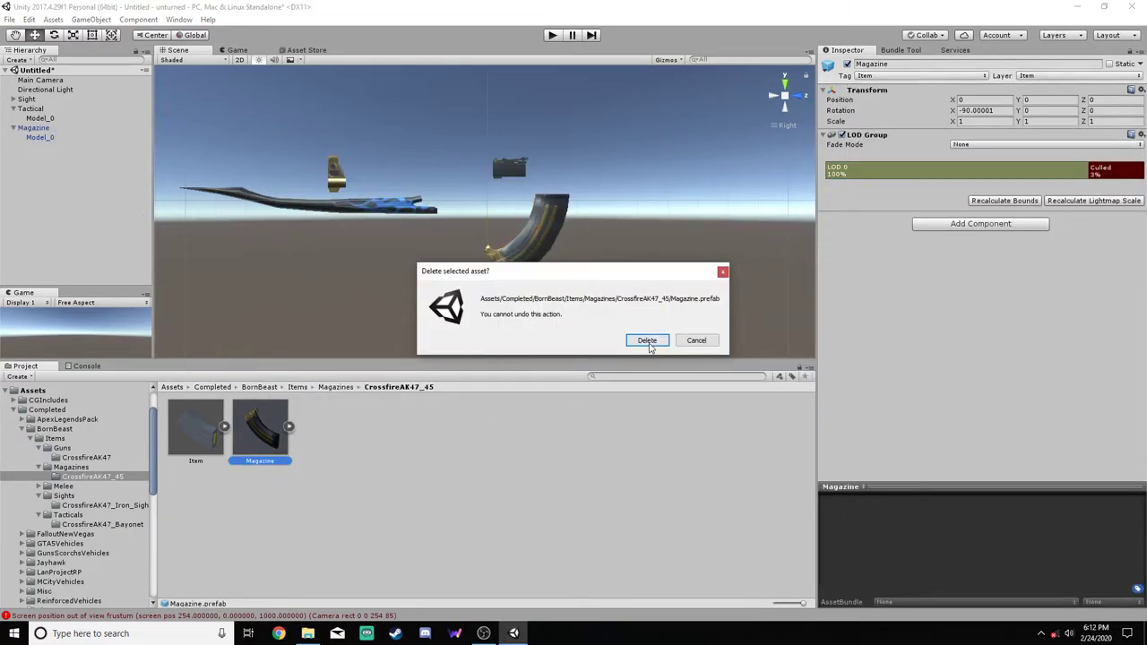
{"action": "left_click", "coordinate": [648, 343]}
{"action": "left_click_drag", "start_coordinate": [48, 133], "coordinate": [275, 448]}
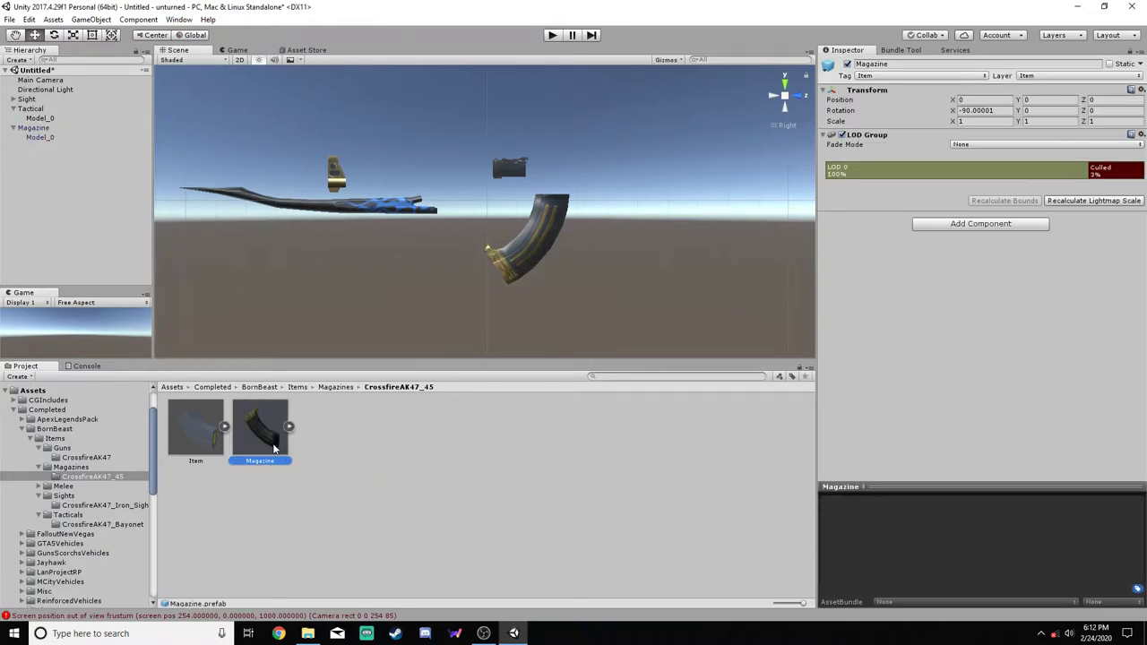
{"action": "right_click", "coordinate": [28, 132]}
{"action": "left_click", "coordinate": [84, 191]}
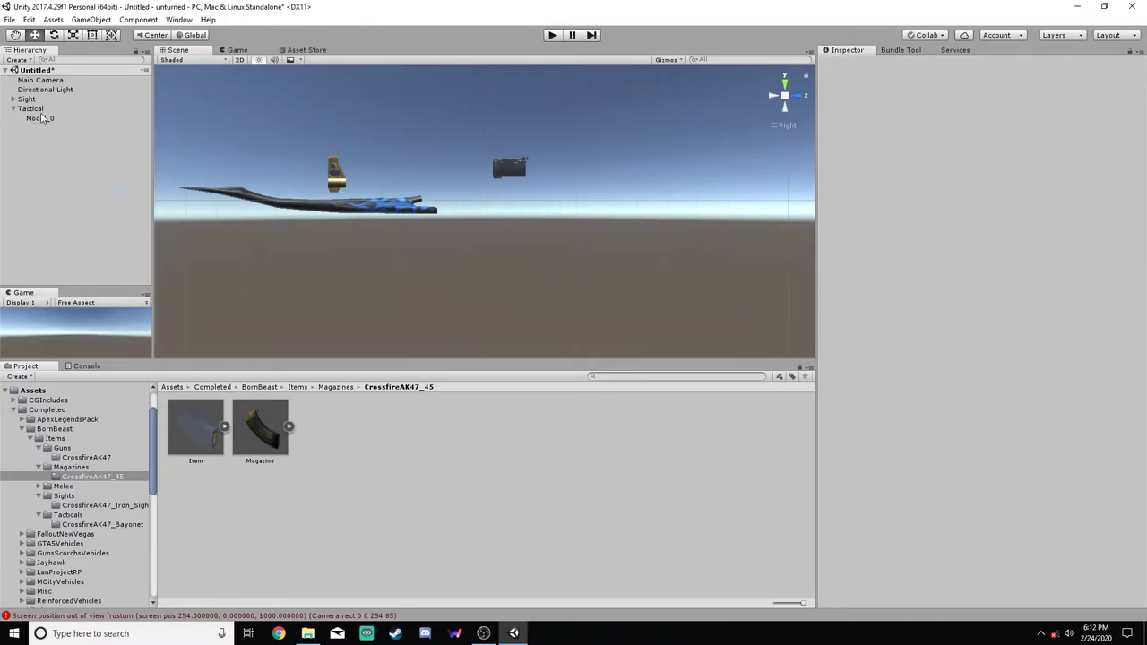
Delete Tactical's LOD 1 and widen LOD 0 so only 3% is culled
{"action": "left_click", "coordinate": [31, 108]}
{"action": "left_click", "coordinate": [61, 128]}
{"action": "left_click", "coordinate": [61, 119]}
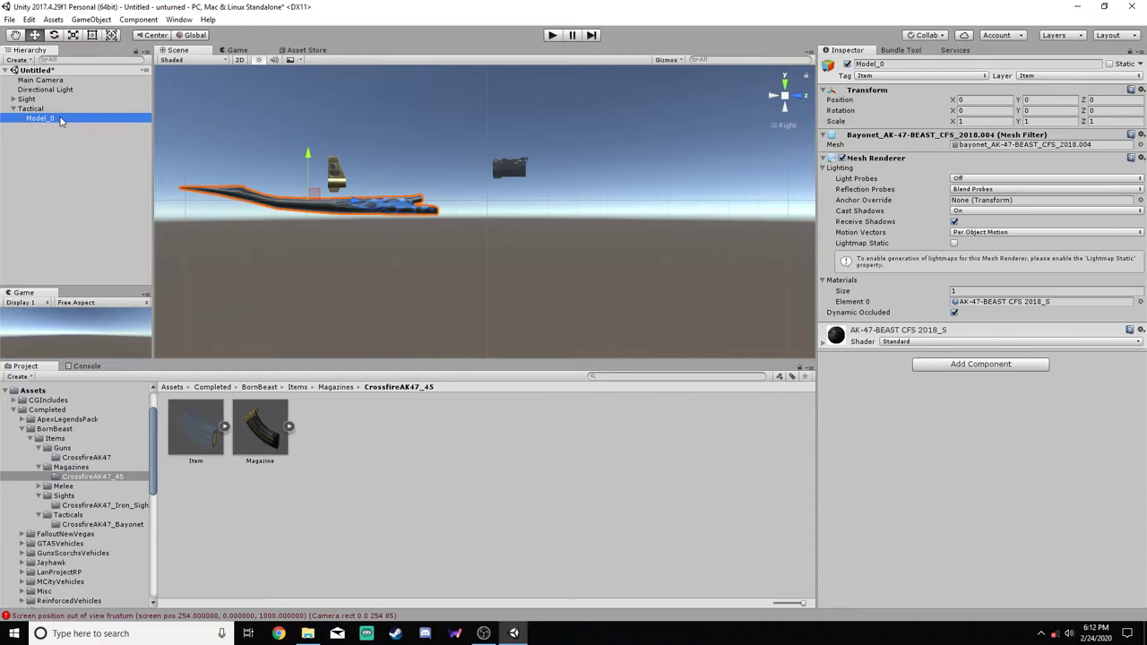
{"action": "left_click", "coordinate": [40, 108]}
{"action": "right_click", "coordinate": [1031, 171]}
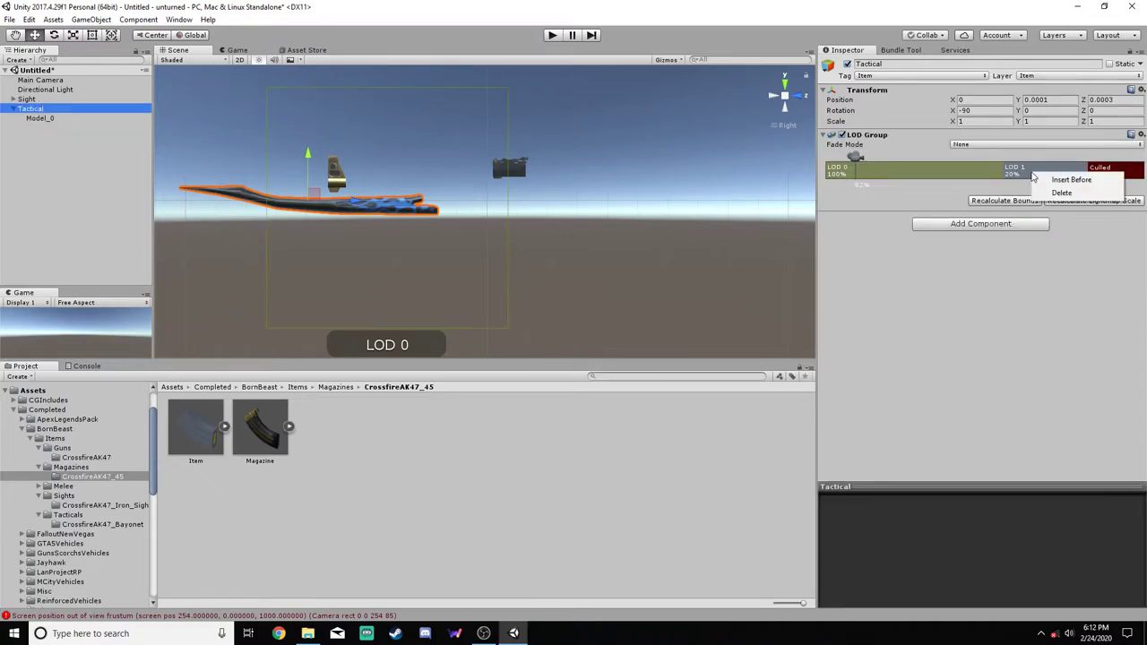
{"action": "left_click", "coordinate": [1050, 192]}
{"action": "left_click", "coordinate": [623, 340]}
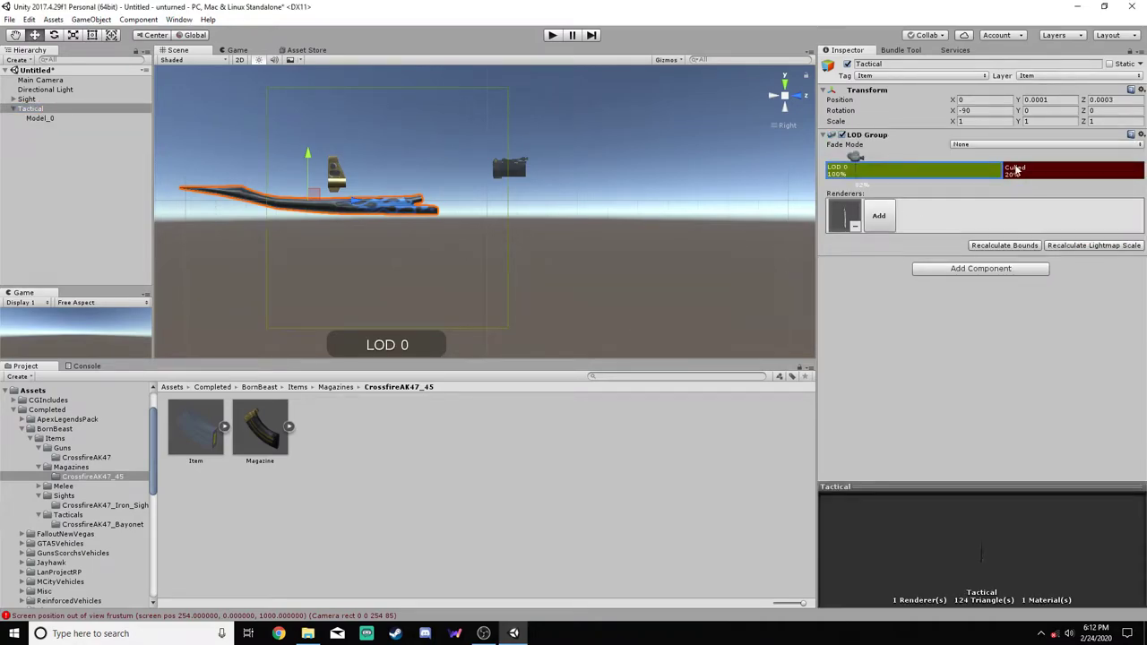
{"action": "left_click_drag", "start_coordinate": [1000, 171], "coordinate": [1090, 170]}
Assign Model_0 as Tactical's LOD 0 renderer and save it as a prefab in CrossfireAK47_Bayonet
{"action": "left_click", "coordinate": [879, 215]}
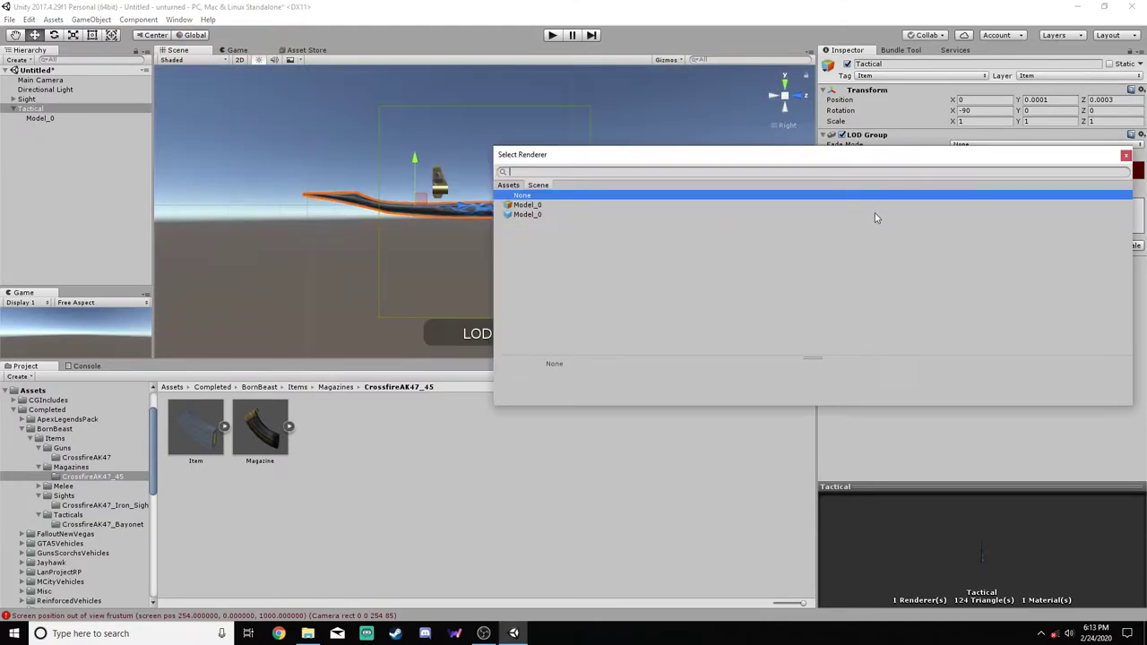
{"action": "left_click", "coordinate": [538, 216]}
{"action": "left_click", "coordinate": [683, 271]}
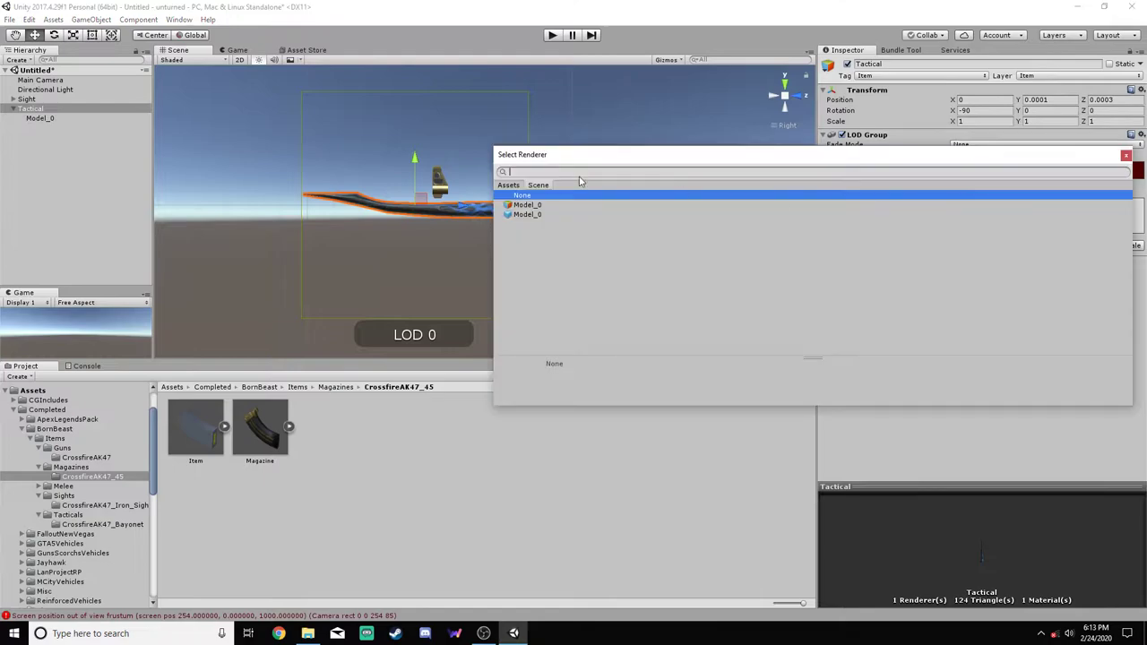
{"action": "double_click", "coordinate": [628, 215]}
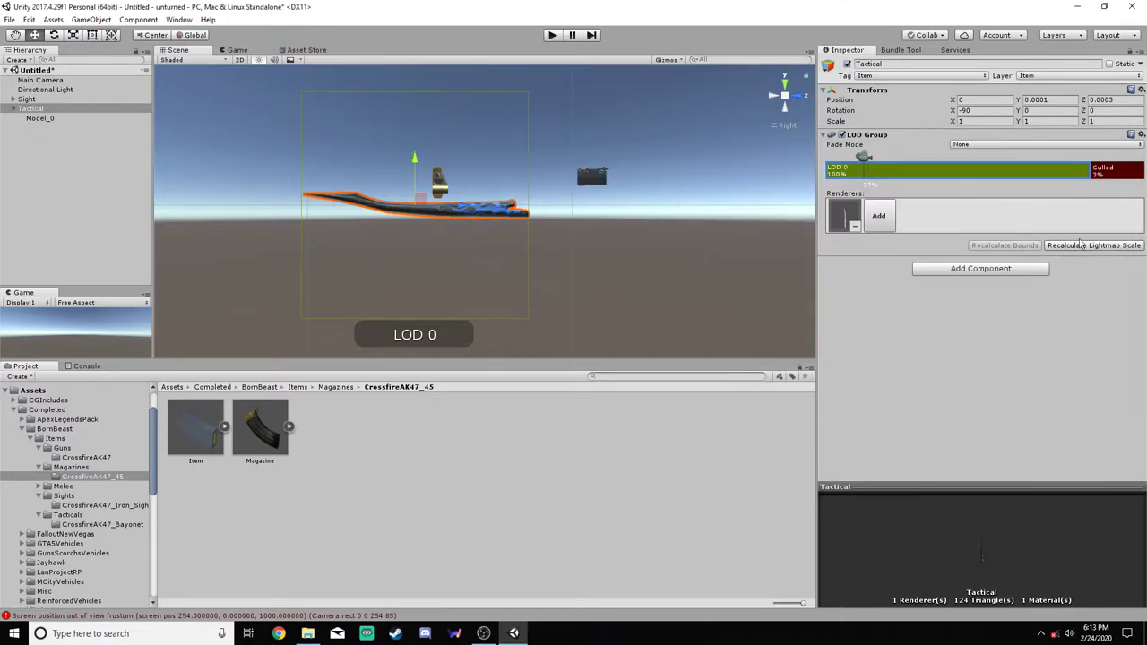
{"action": "left_click", "coordinate": [1080, 246]}
{"action": "left_click", "coordinate": [99, 525]}
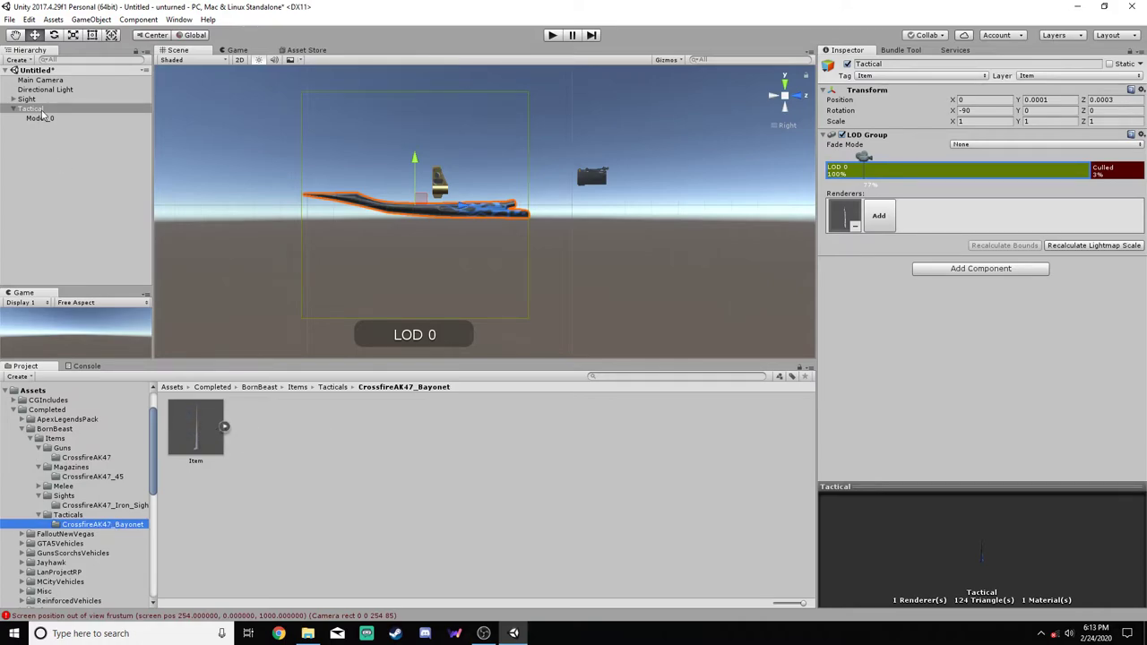
{"action": "left_click_drag", "start_coordinate": [40, 113], "coordinate": [275, 427]}
Remove Tactical from the scene and add a Camera component to the Sight's Aim point
{"action": "right_click", "coordinate": [36, 109]}
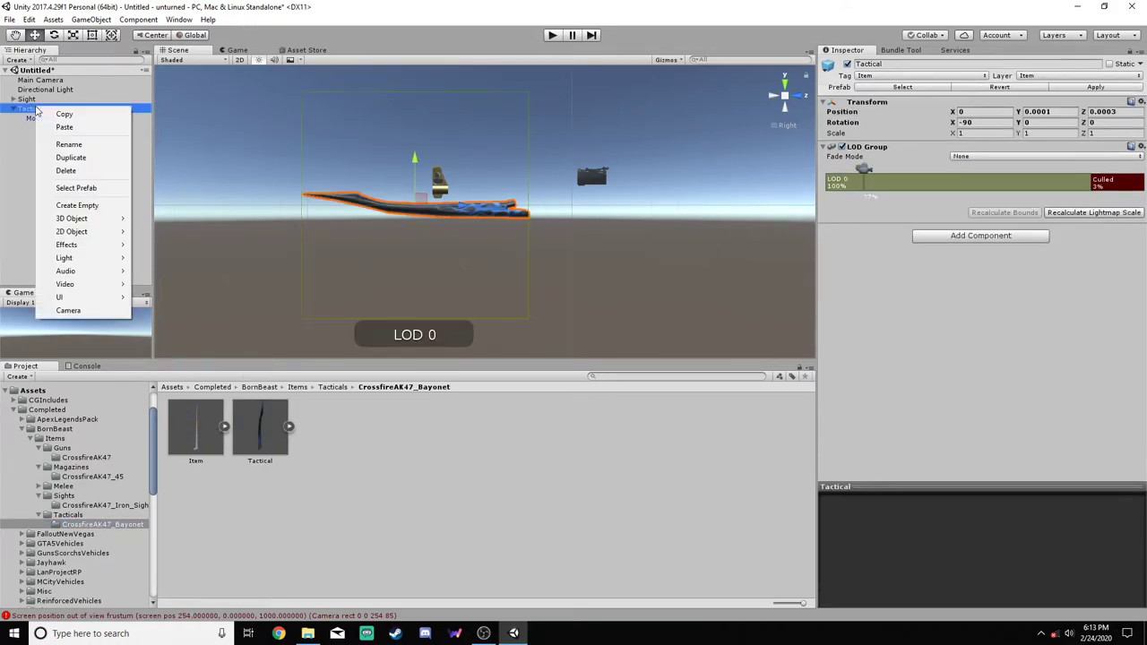
{"action": "left_click", "coordinate": [76, 173]}
{"action": "left_click", "coordinate": [9, 101]}
{"action": "left_click", "coordinate": [9, 100]}
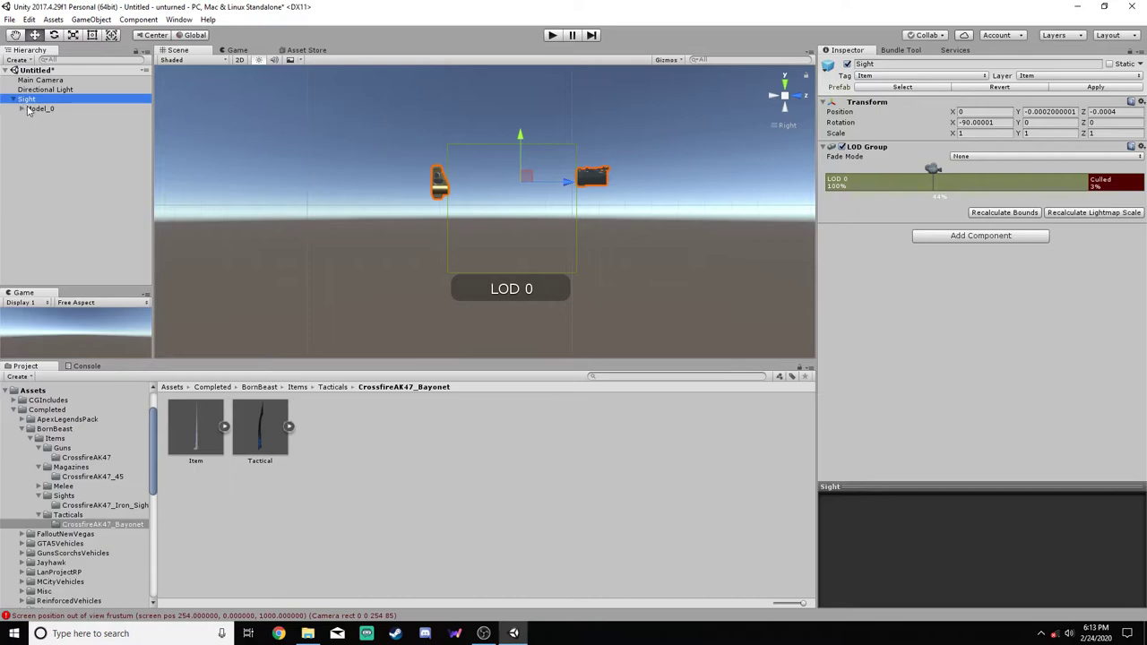
{"action": "left_click", "coordinate": [23, 109]}
{"action": "left_click", "coordinate": [42, 117]}
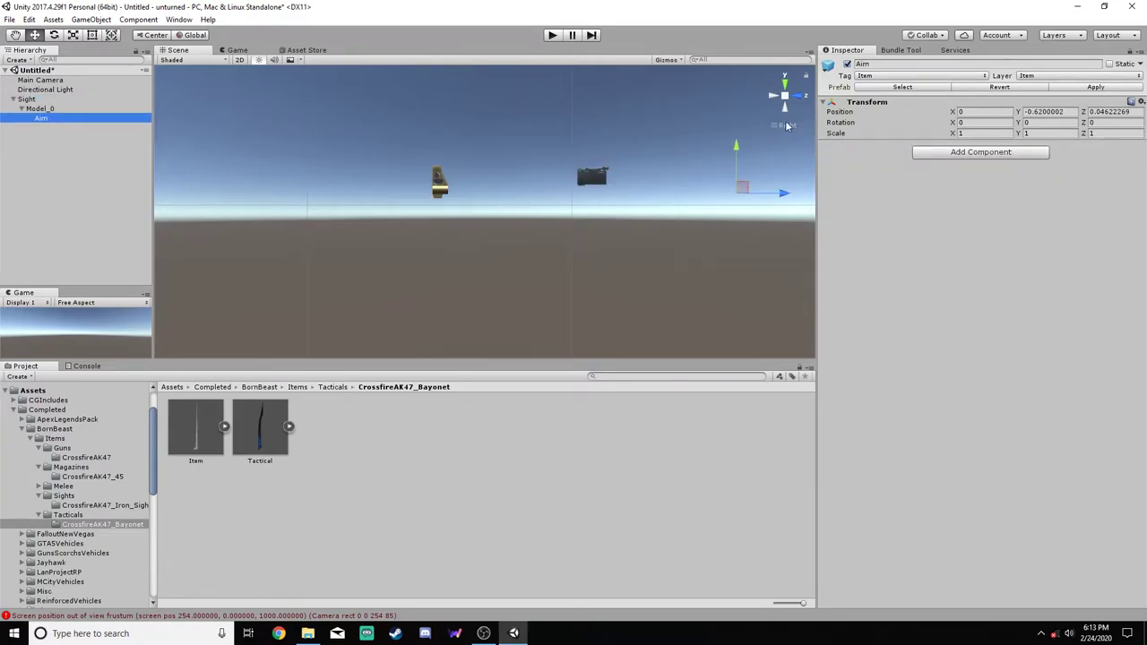
{"action": "left_click", "coordinate": [964, 153]}
{"action": "left_click", "coordinate": [950, 201]}
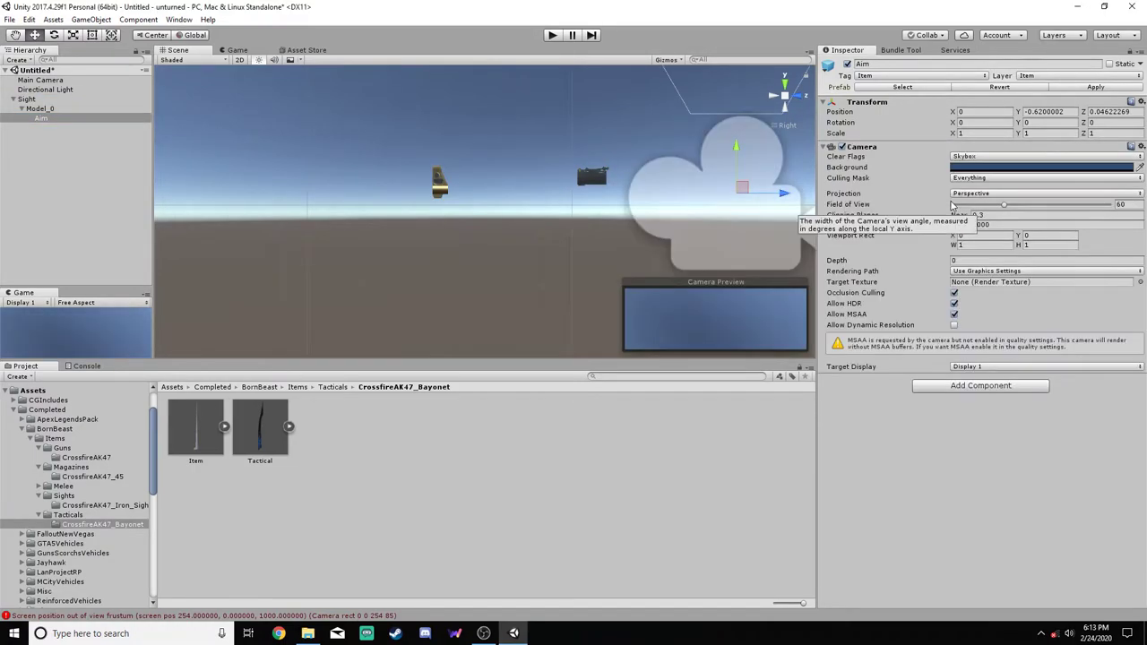
Rotate the Aim camera to X -90, Y 180
{"action": "scroll", "coordinate": [539, 184], "scroll_direction": "down", "scroll_amount": 2}
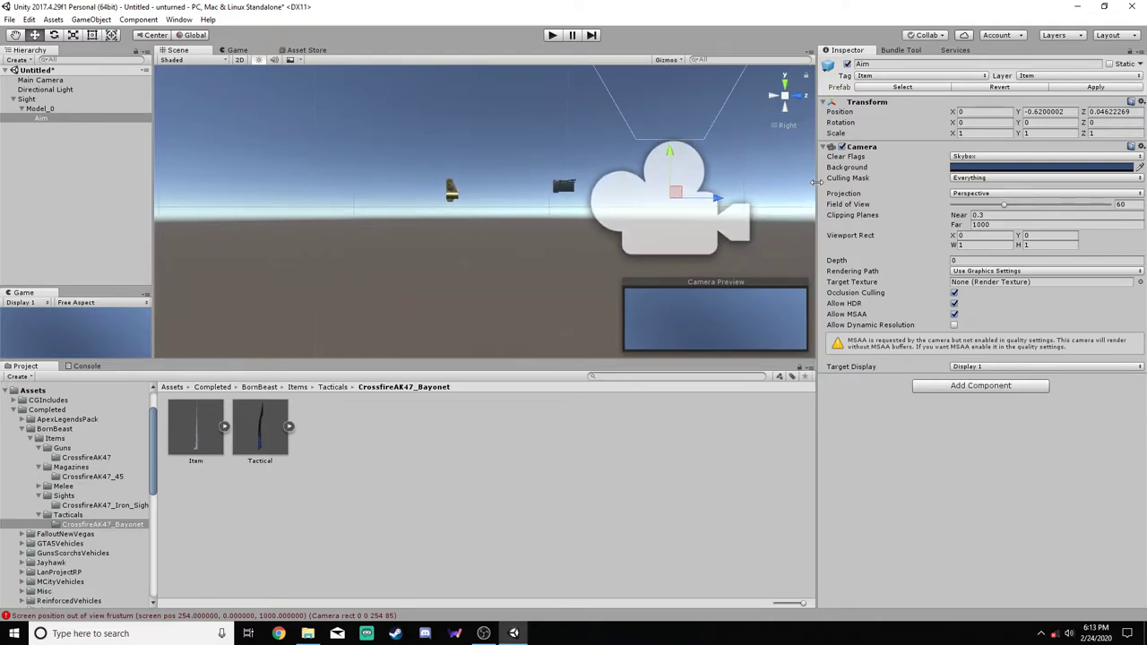
{"action": "left_click", "coordinate": [53, 35]}
{"action": "left_click_drag", "start_coordinate": [704, 237], "coordinate": [710, 190]}
{"action": "left_click", "coordinate": [991, 121]}
{"action": "type", "text": "-90"}
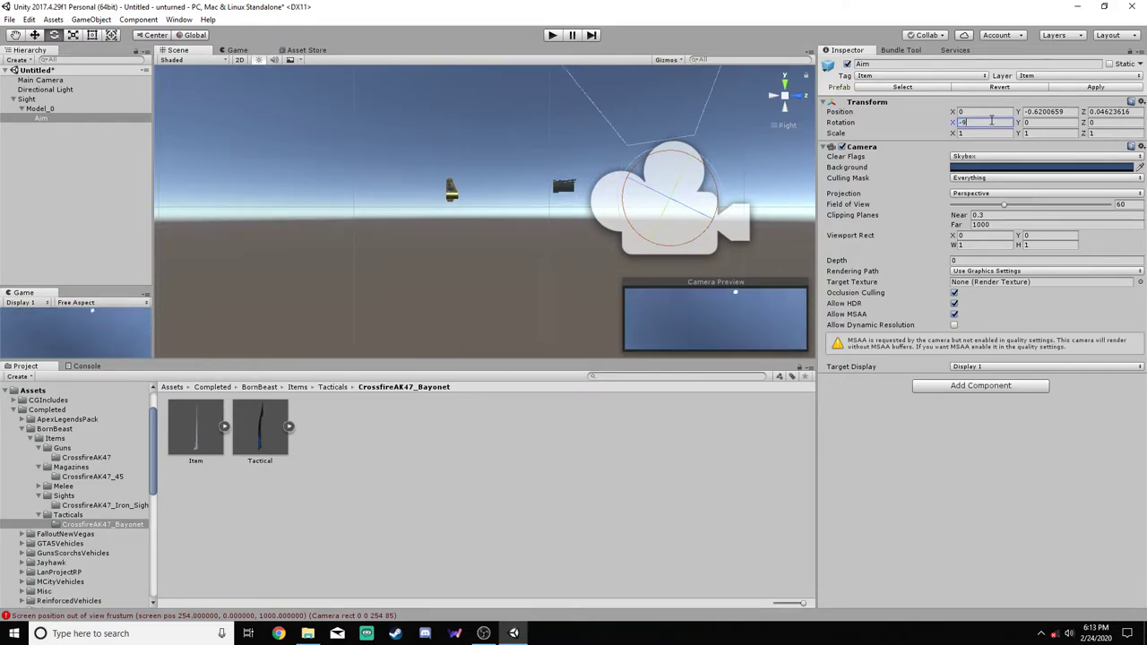
{"action": "left_click", "coordinate": [1029, 123]}
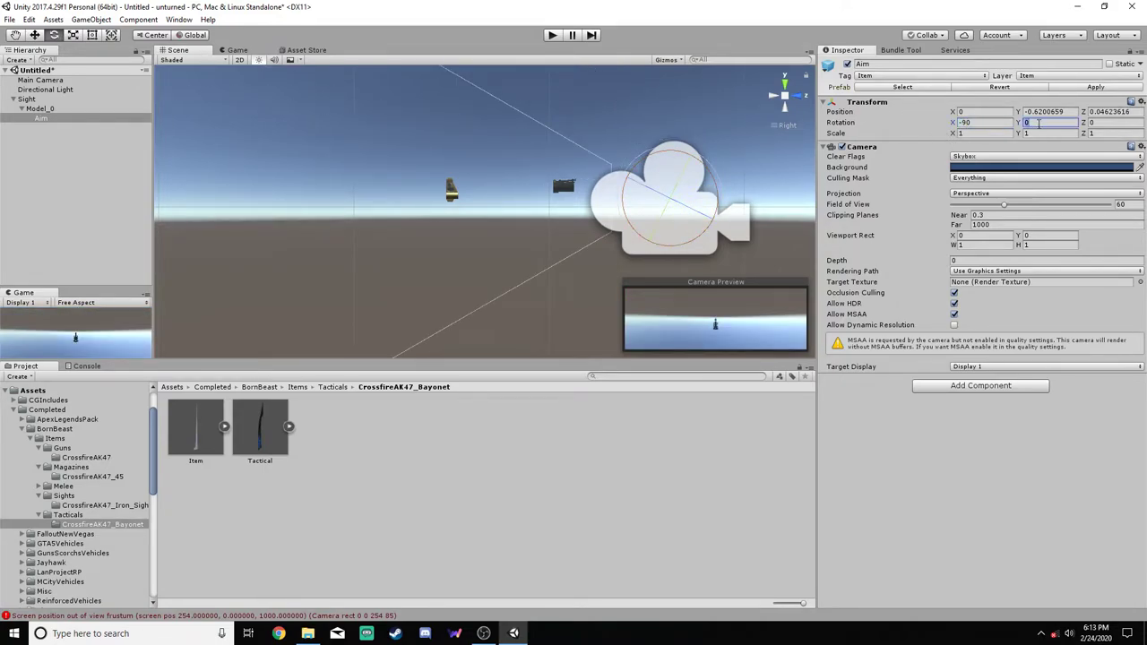
{"action": "type", "text": "180"}
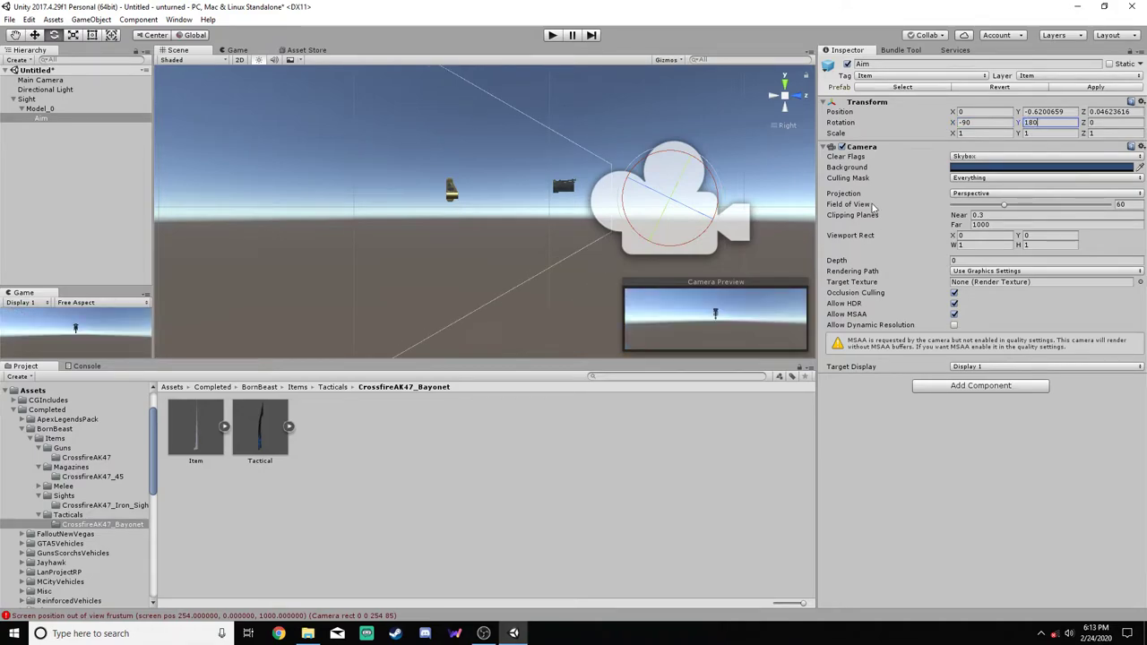
{"action": "right_click_drag", "start_coordinate": [561, 160], "coordinate": [556, 235]}
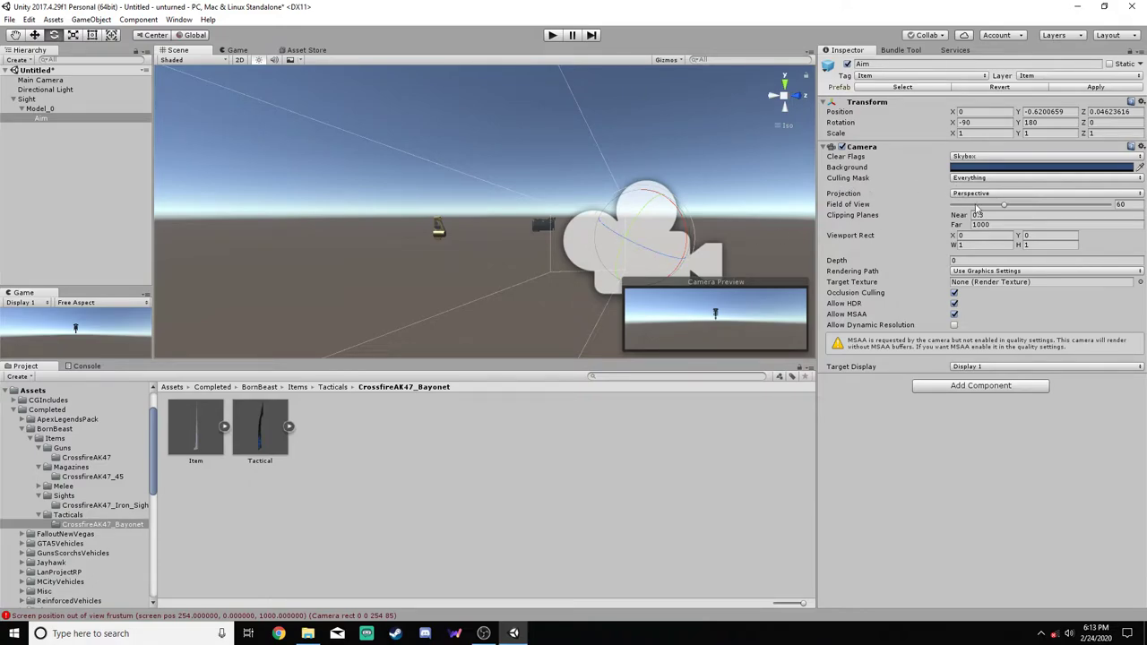
Switch the Aim camera to Orthographic projection with size 0.12
{"action": "left_click", "coordinate": [980, 194]}
{"action": "left_click", "coordinate": [972, 206]}
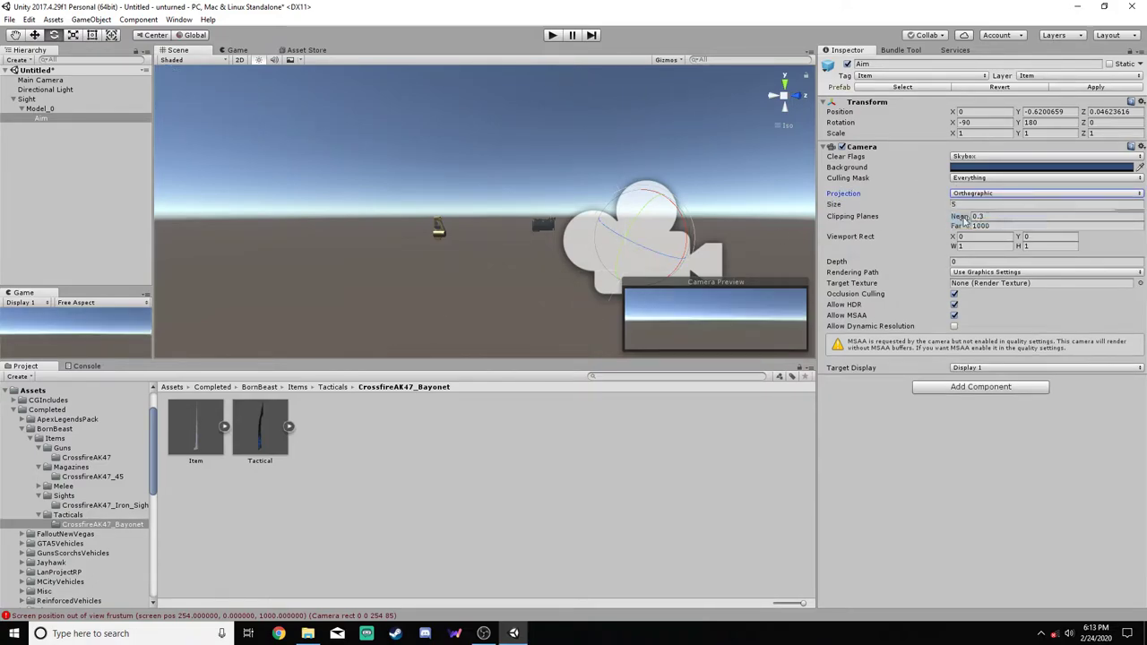
{"action": "left_click", "coordinate": [942, 205]}
{"action": "left_click_drag", "start_coordinate": [942, 205], "coordinate": [841, 206]}
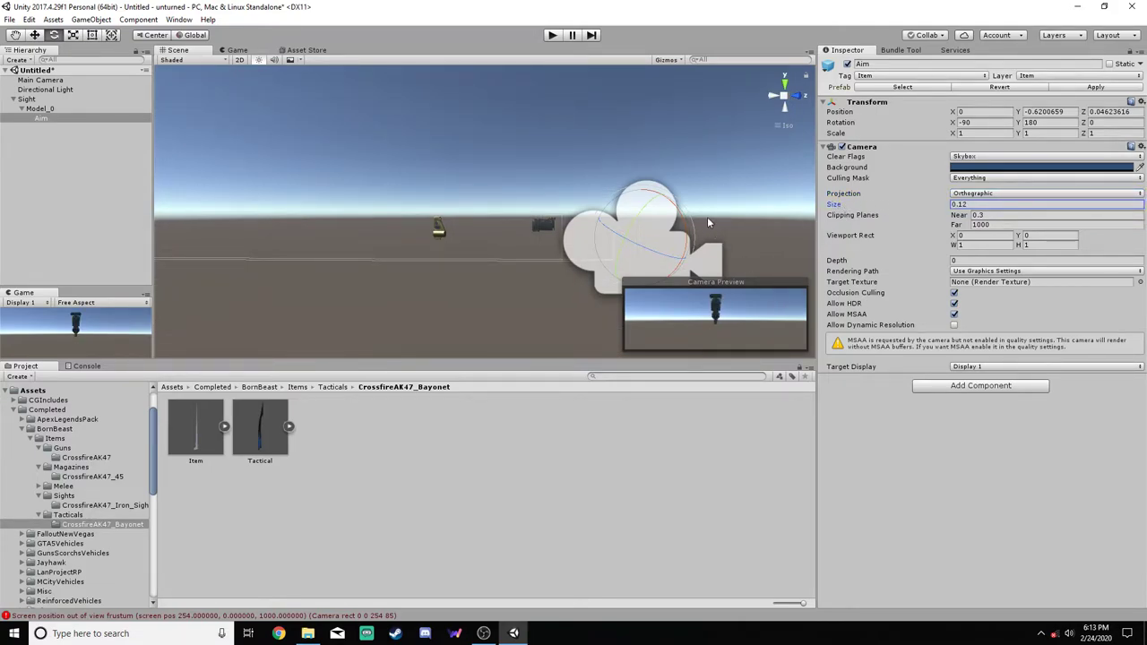
{"action": "left_click_drag", "start_coordinate": [707, 221], "coordinate": [785, 160], "text": "alt"}
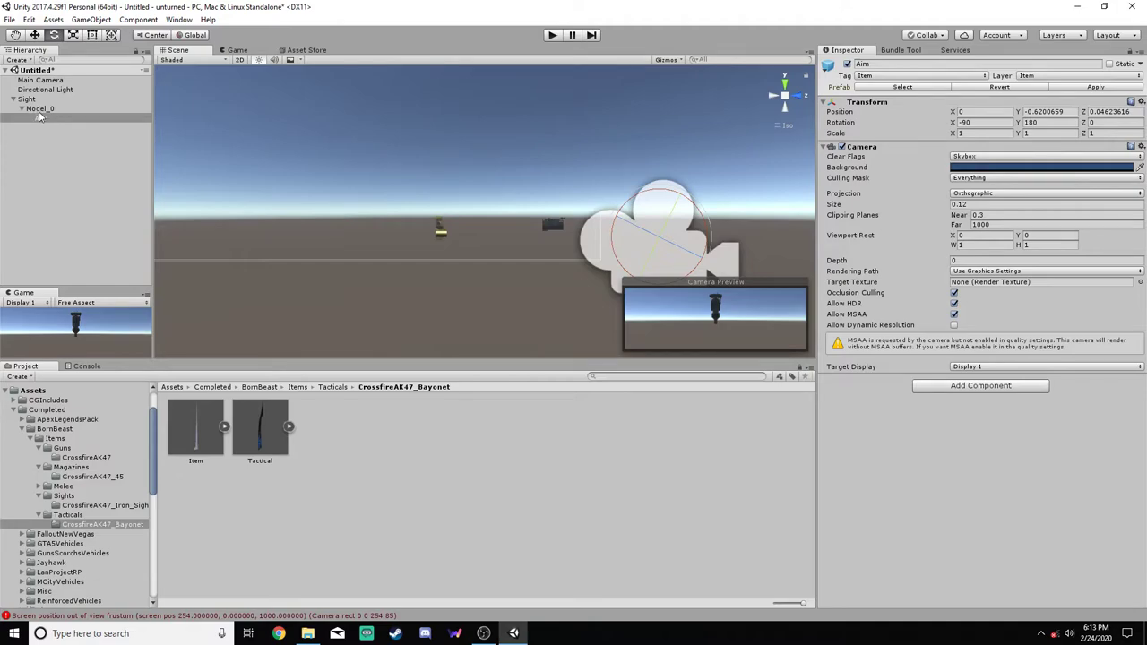
Move the Aim camera to Y -0.601, Z 0.156 in front of the sight
{"action": "left_click", "coordinate": [35, 35]}
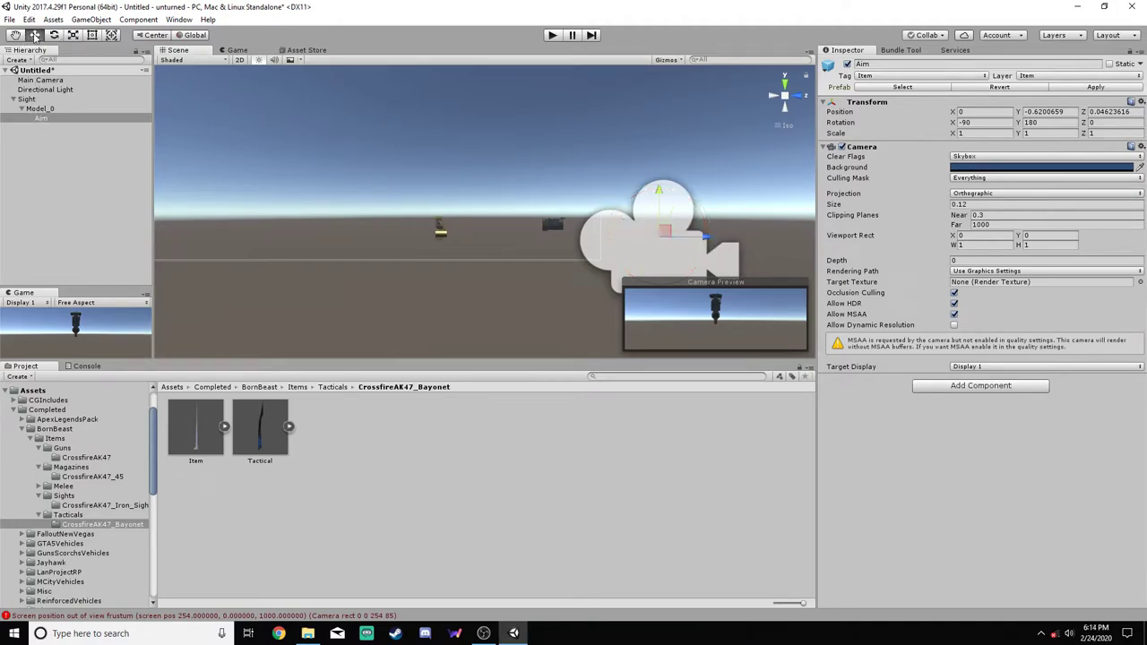
{"action": "left_click", "coordinate": [770, 104]}
{"action": "left_click", "coordinate": [803, 100]}
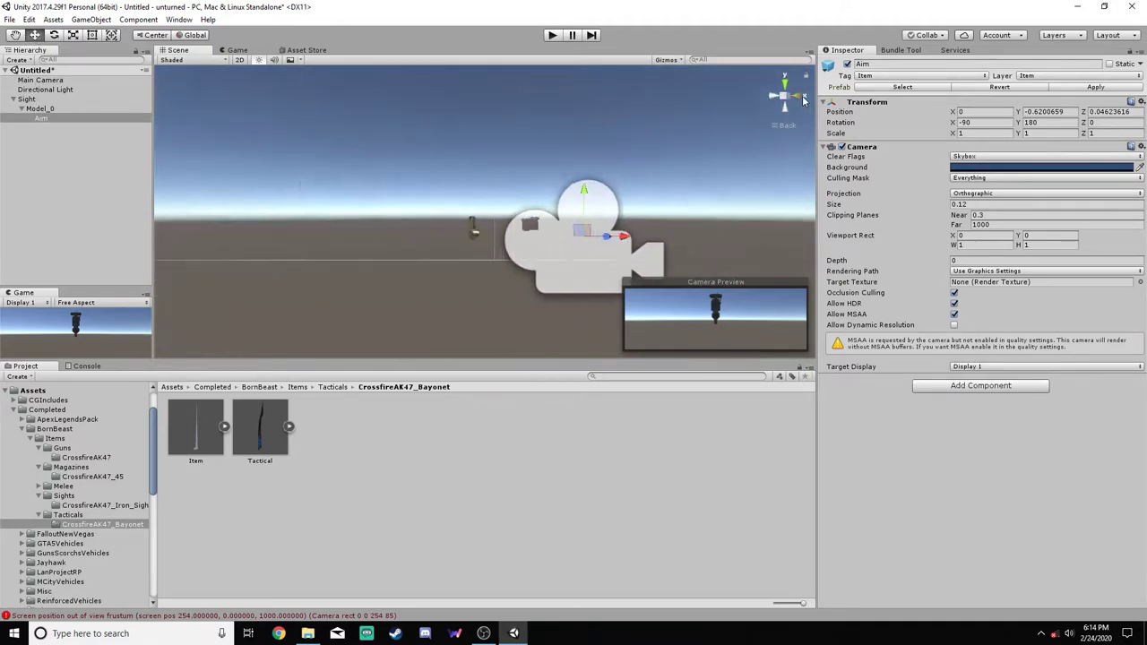
{"action": "left_click", "coordinate": [803, 99]}
{"action": "mouse_move", "coordinate": [753, 243]}
{"action": "left_mouse_down"}
{"action": "mouse_move", "coordinate": [721, 242]}
{"action": "mouse_move", "coordinate": [749, 242]}
{"action": "left_mouse_up"}
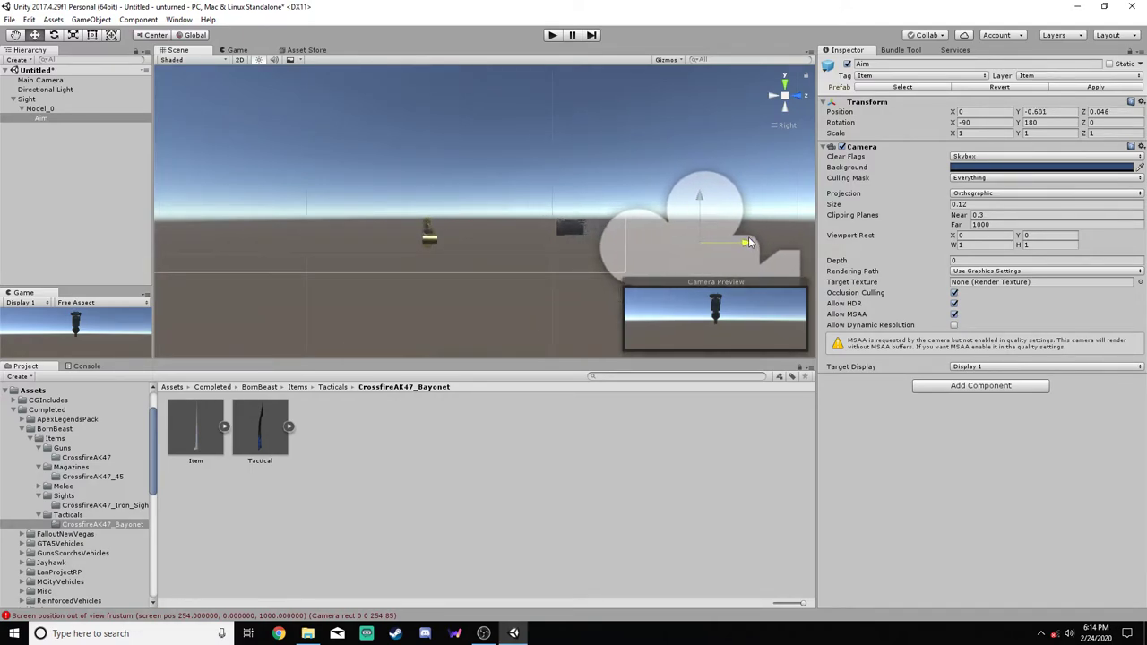
{"action": "left_click_drag", "start_coordinate": [700, 203], "coordinate": [699, 176]}
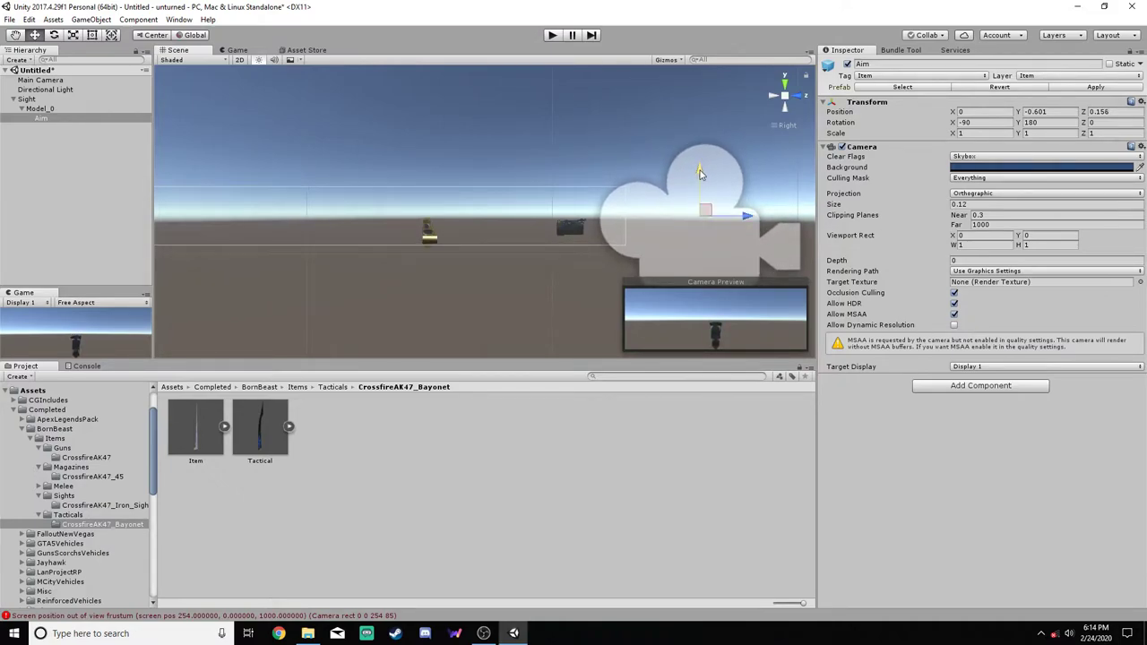
{"action": "left_click", "coordinate": [802, 104]}
{"action": "scroll", "coordinate": [441, 229], "scroll_direction": "up", "scroll_amount": 5}
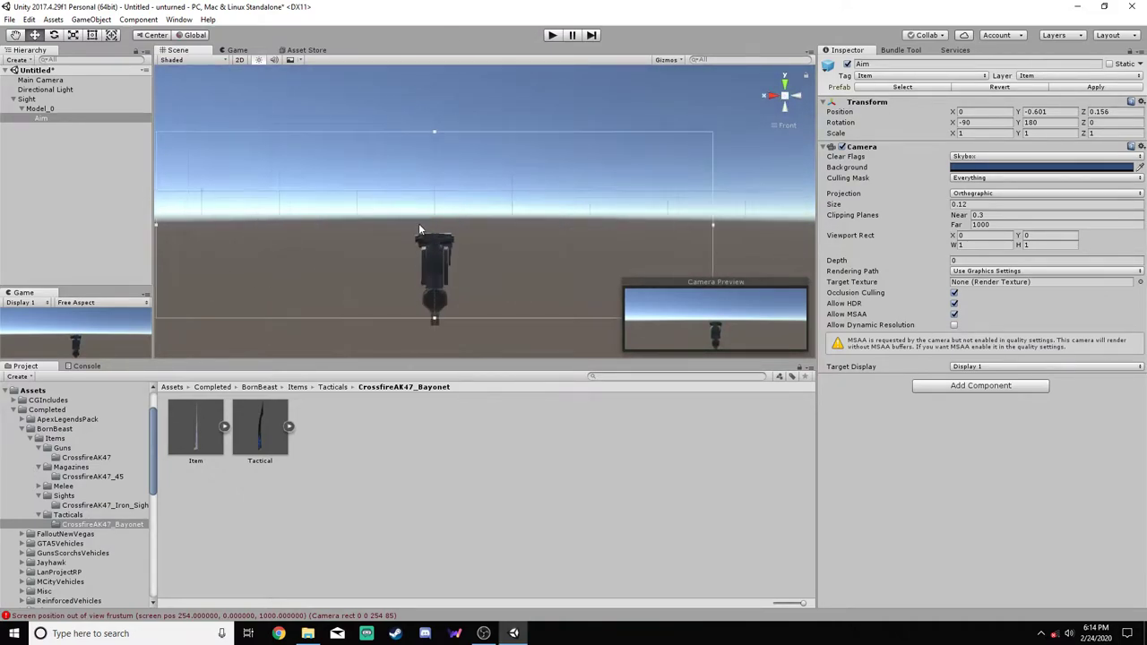
{"action": "scroll", "coordinate": [436, 241], "scroll_direction": "down", "scroll_amount": 5}
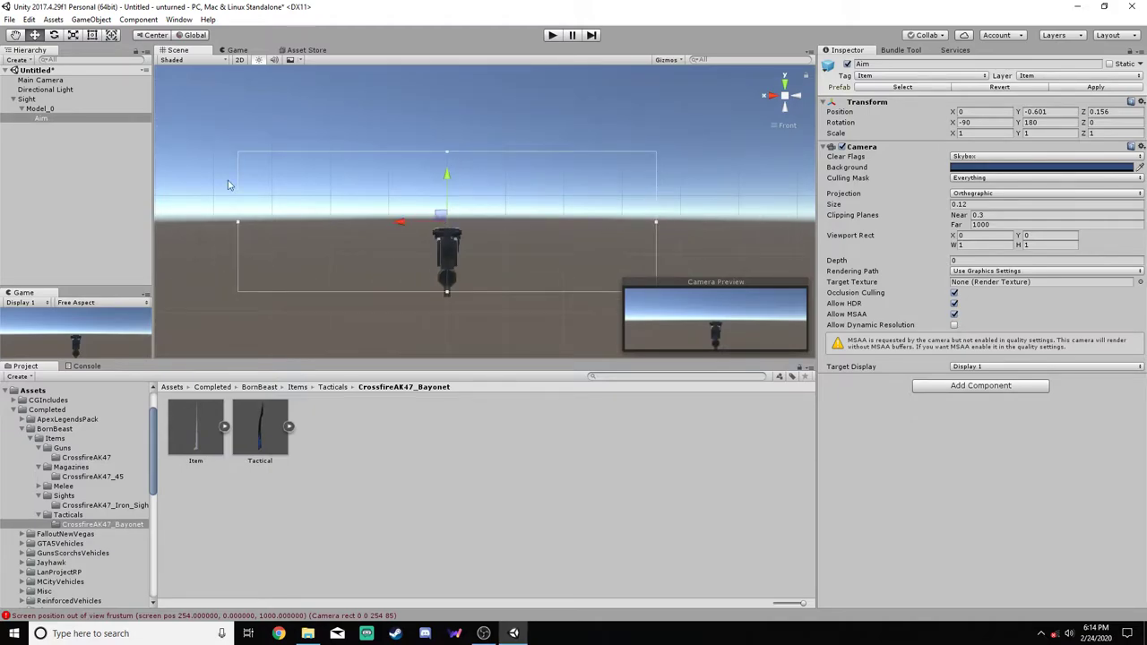
Frame the Aim camera to check its placement, then open the CrossfireAK47 gun folder
{"action": "left_click", "coordinate": [40, 120]}
{"action": "key", "text": "f"}
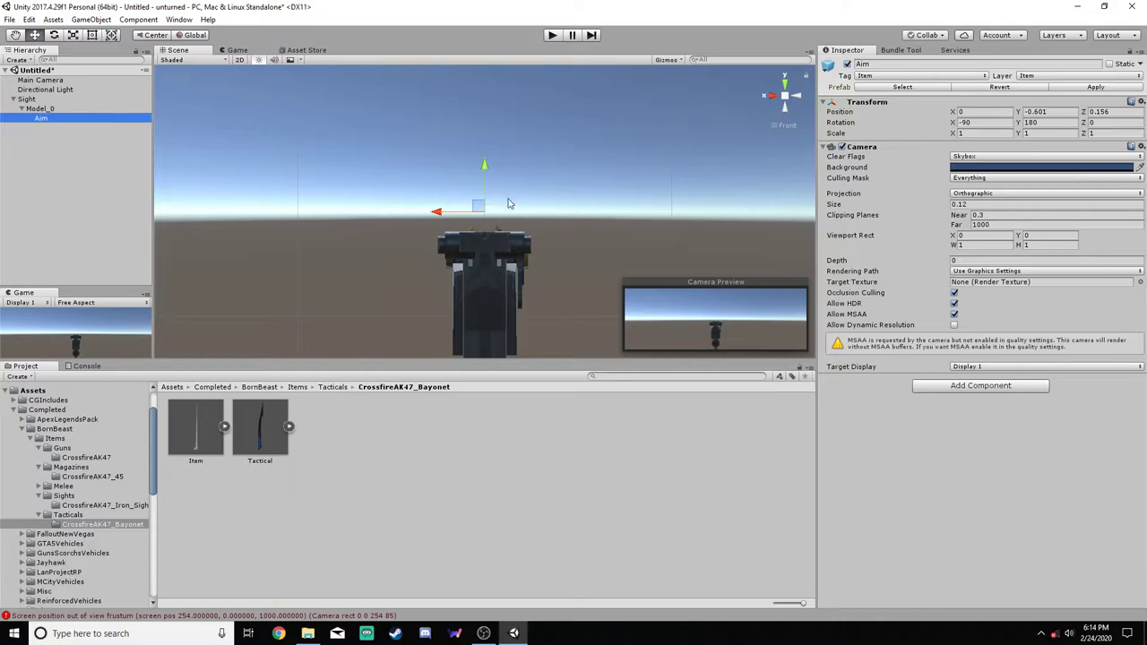
{"action": "scroll", "coordinate": [508, 206], "scroll_direction": "up", "scroll_amount": 1}
{"action": "left_click_drag", "start_coordinate": [507, 217], "coordinate": [546, 169], "text": "alt"}
{"action": "left_click_drag", "start_coordinate": [545, 169], "coordinate": [546, 175], "text": "alt"}
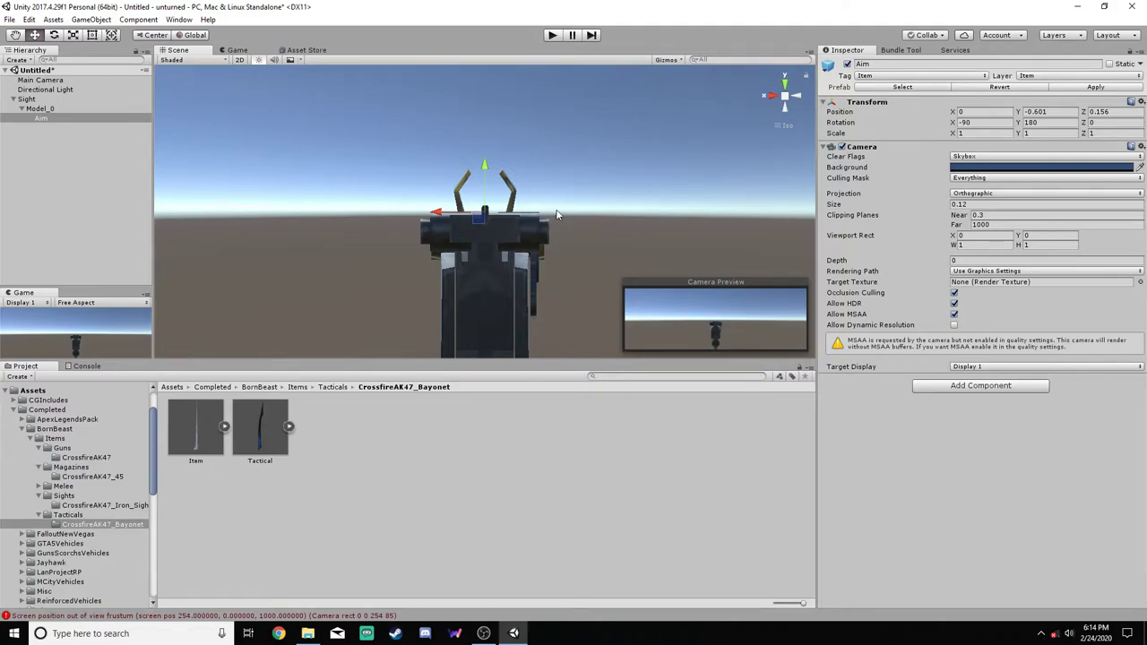
{"action": "mouse_move", "coordinate": [560, 215]}
{"action": "left_mouse_down", "text": "alt"}
{"action": "mouse_move", "coordinate": [558, 198]}
{"action": "mouse_move", "coordinate": [601, 194]}
{"action": "mouse_move", "coordinate": [580, 223]}
{"action": "left_mouse_up", "text": "alt"}
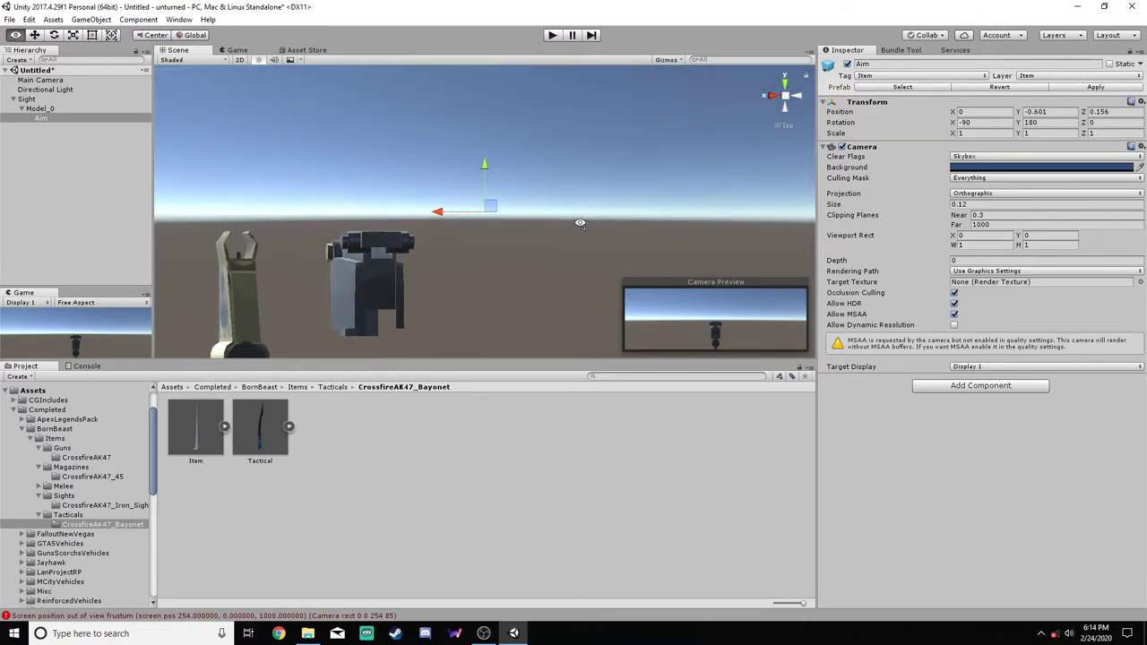
{"action": "left_click", "coordinate": [115, 458]}
{"action": "left_click_drag", "start_coordinate": [325, 429], "coordinate": [81, 217]}
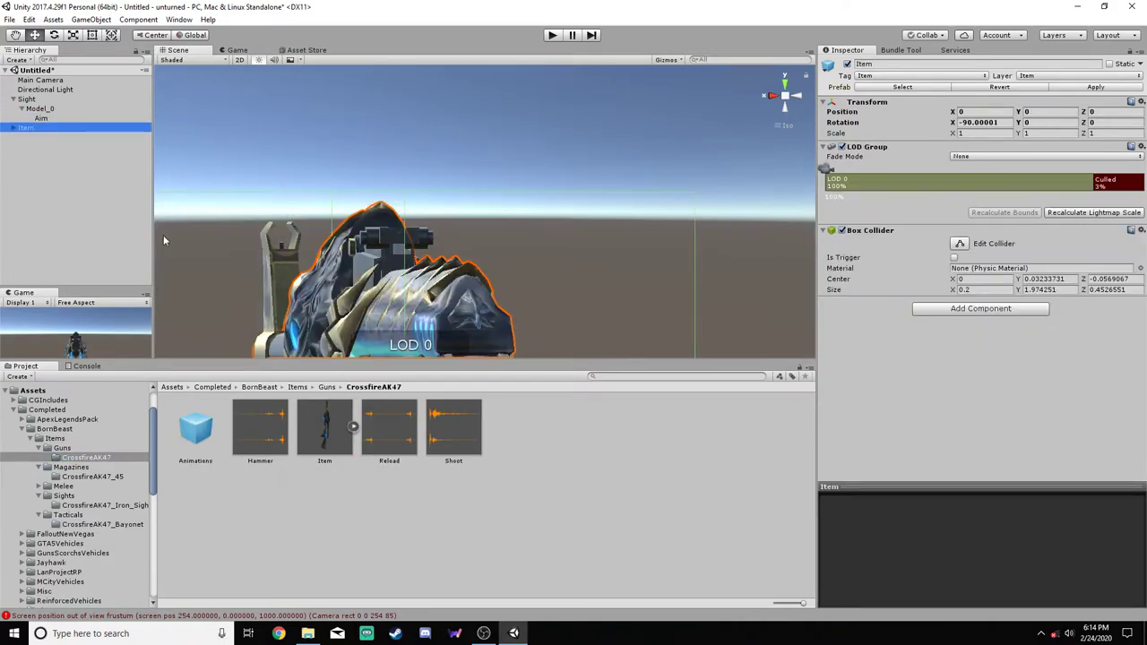
{"action": "key", "text": "f"}
{"action": "left_click_drag", "start_coordinate": [453, 211], "coordinate": [583, 209], "text": "alt"}
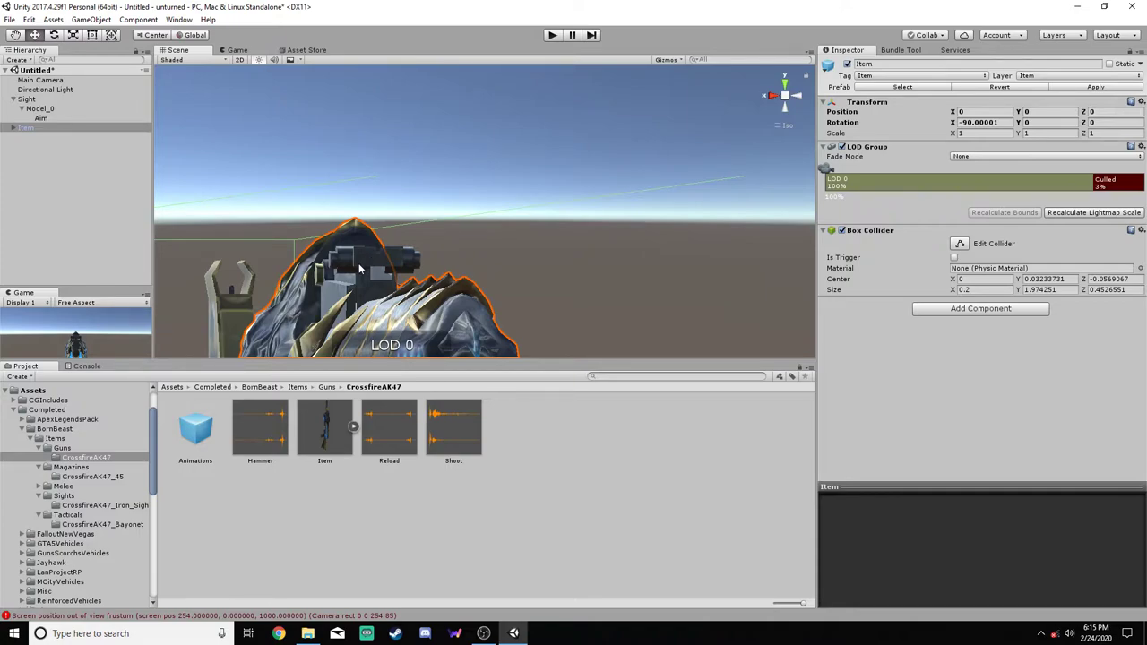
{"action": "right_click", "coordinate": [42, 127]}
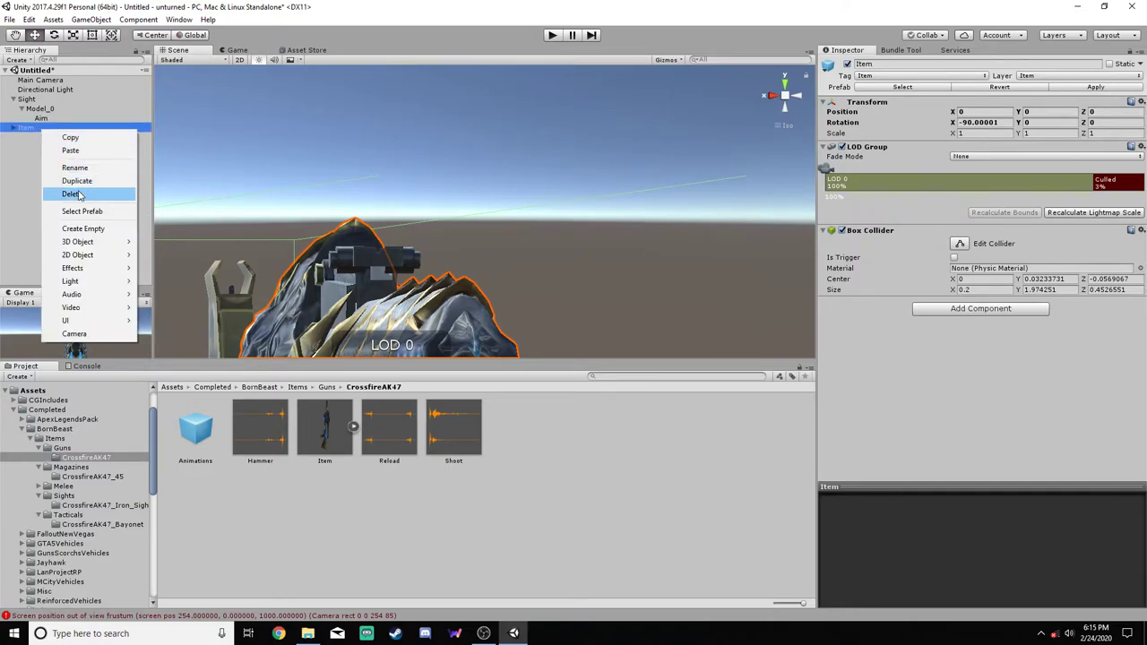
{"action": "left_click", "coordinate": [72, 193]}
{"action": "left_click_drag", "start_coordinate": [313, 244], "coordinate": [444, 236], "text": "alt"}
{"action": "left_click", "coordinate": [774, 95]}
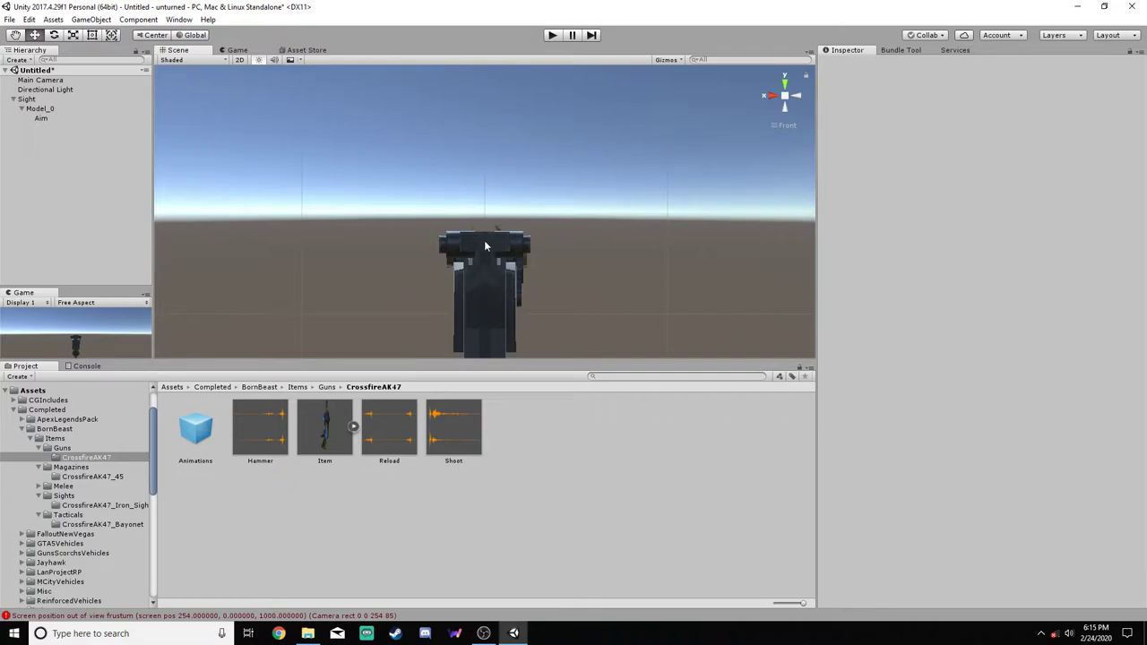
Select the Aim camera under Model_0 and nudge it slightly lower from the front view
{"action": "scroll", "coordinate": [488, 240], "scroll_direction": "up", "scroll_amount": 4}
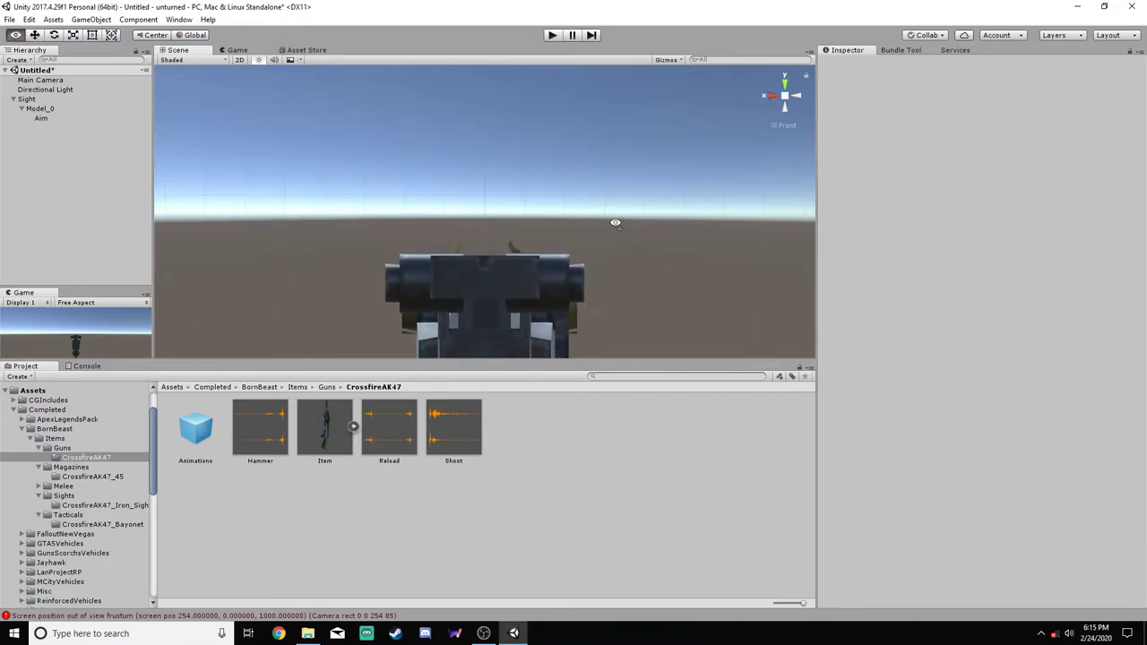
{"action": "left_click_drag", "start_coordinate": [575, 242], "coordinate": [618, 227], "text": "alt"}
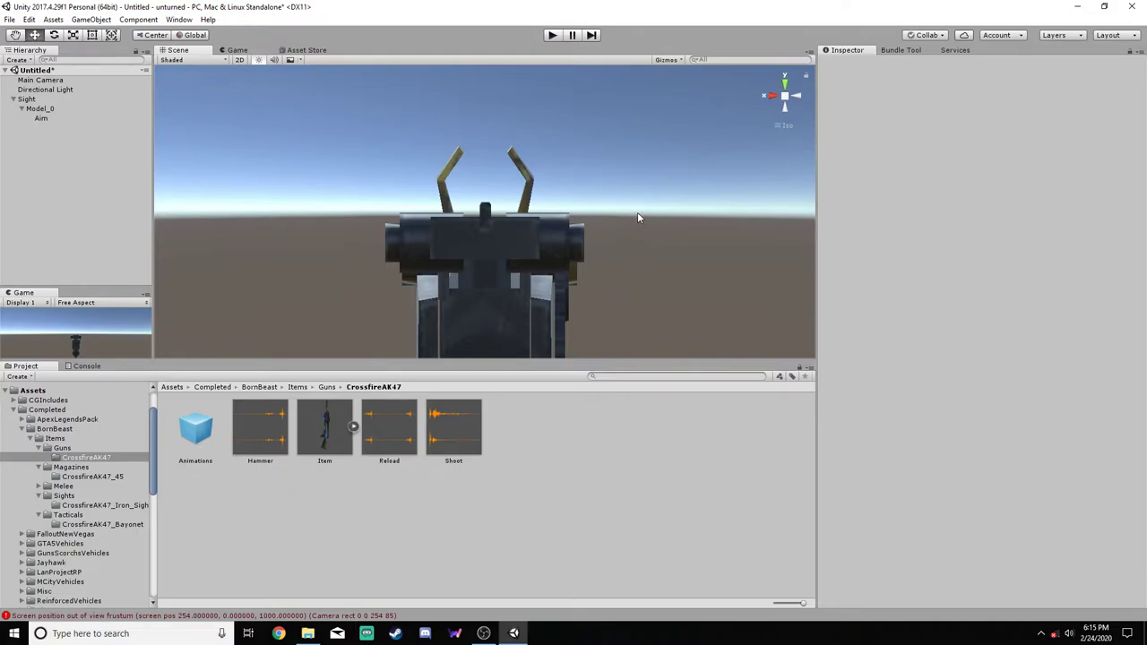
{"action": "right_click_drag", "start_coordinate": [666, 194], "coordinate": [715, 156]}
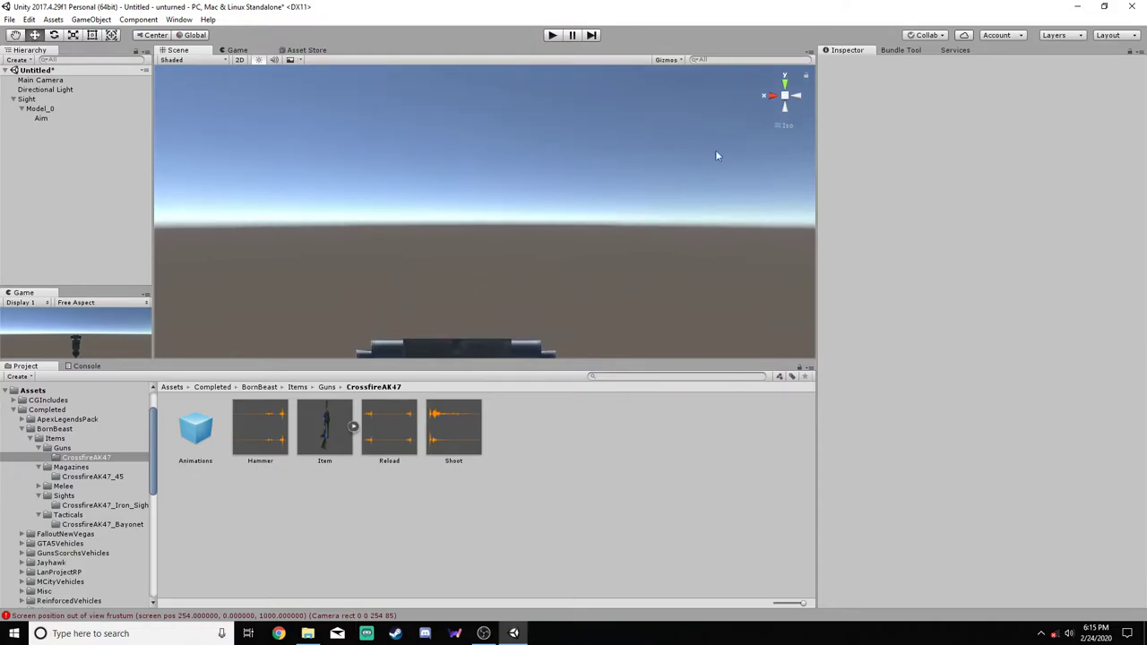
{"action": "left_click", "coordinate": [767, 98]}
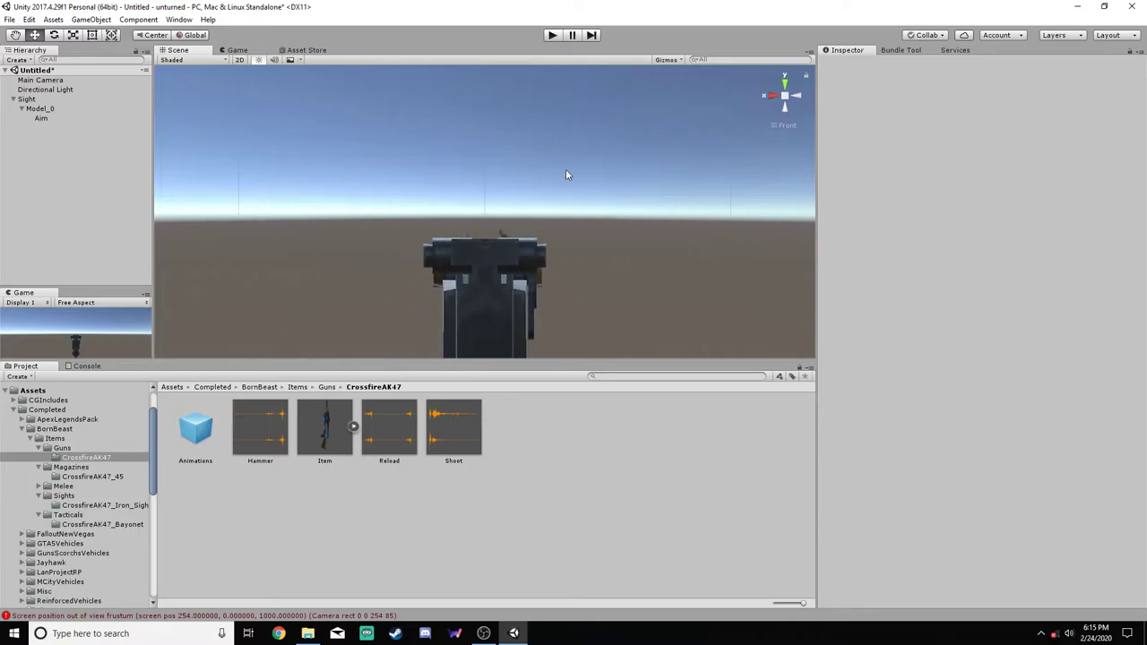
{"action": "left_click", "coordinate": [40, 109]}
{"action": "left_click", "coordinate": [41, 118]}
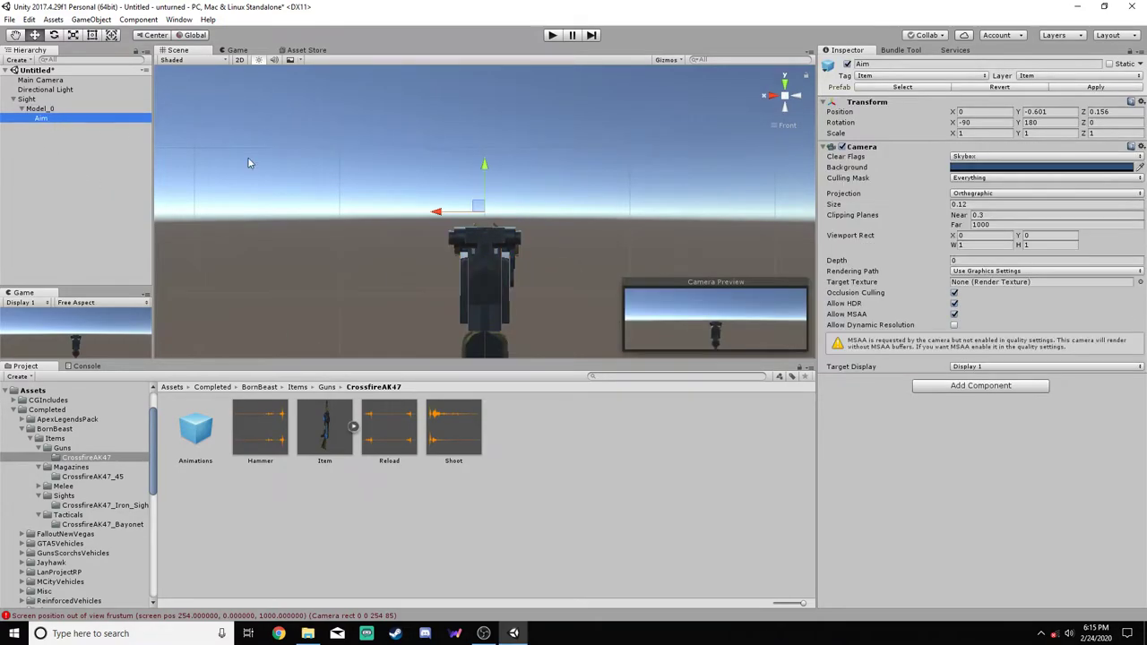
{"action": "scroll", "coordinate": [506, 233], "scroll_direction": "up", "scroll_amount": 3}
{"action": "left_click_drag", "start_coordinate": [485, 165], "coordinate": [486, 208]}
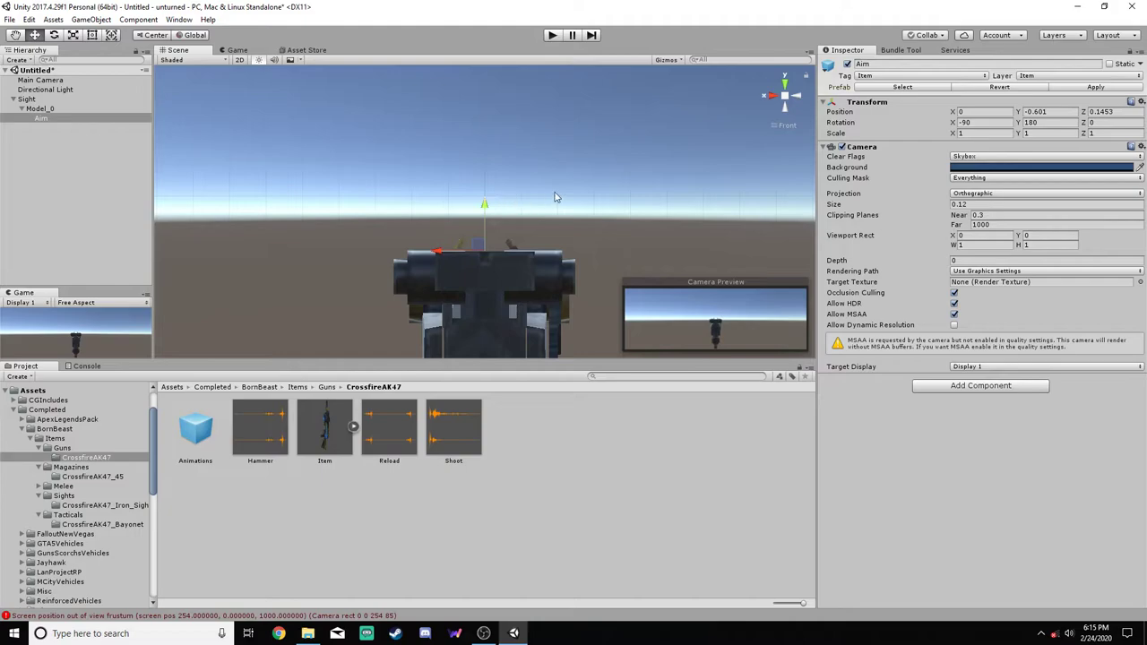
Check the Aim camera's position behind the rear sight from the right-side view
{"action": "left_click_drag", "start_coordinate": [553, 187], "coordinate": [758, 113], "text": "alt"}
{"action": "left_click", "coordinate": [773, 108]}
{"action": "scroll", "coordinate": [694, 167], "scroll_direction": "down", "scroll_amount": 3}
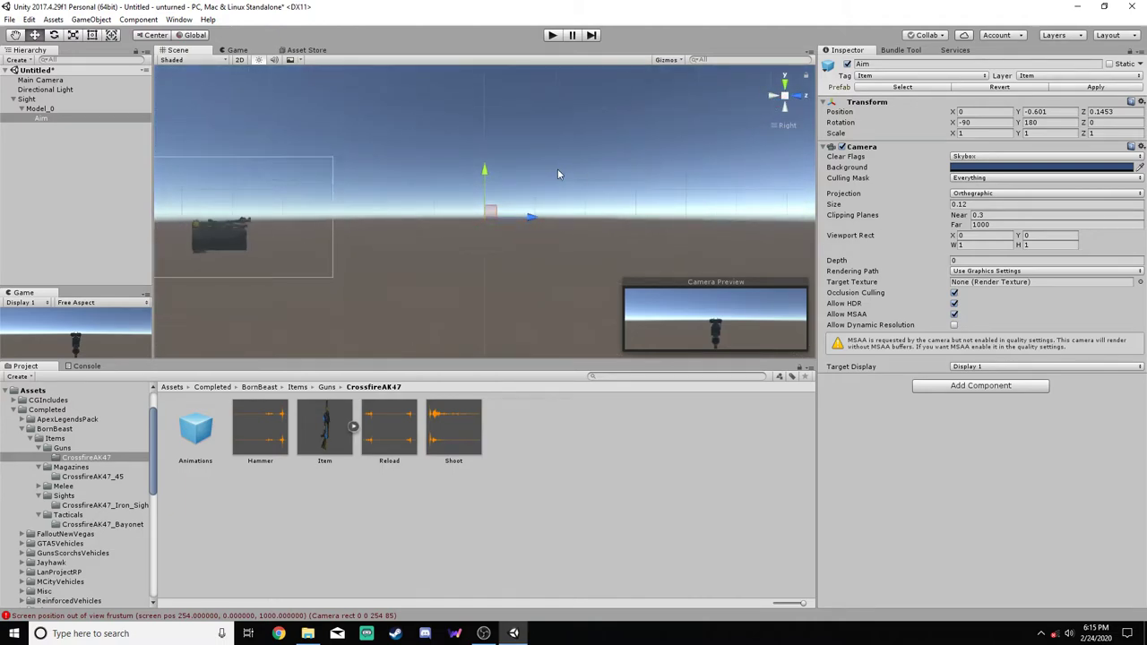
{"action": "middle_click_drag", "start_coordinate": [556, 167], "coordinate": [709, 174]}
{"action": "scroll", "coordinate": [713, 173], "scroll_direction": "up", "scroll_amount": 2}
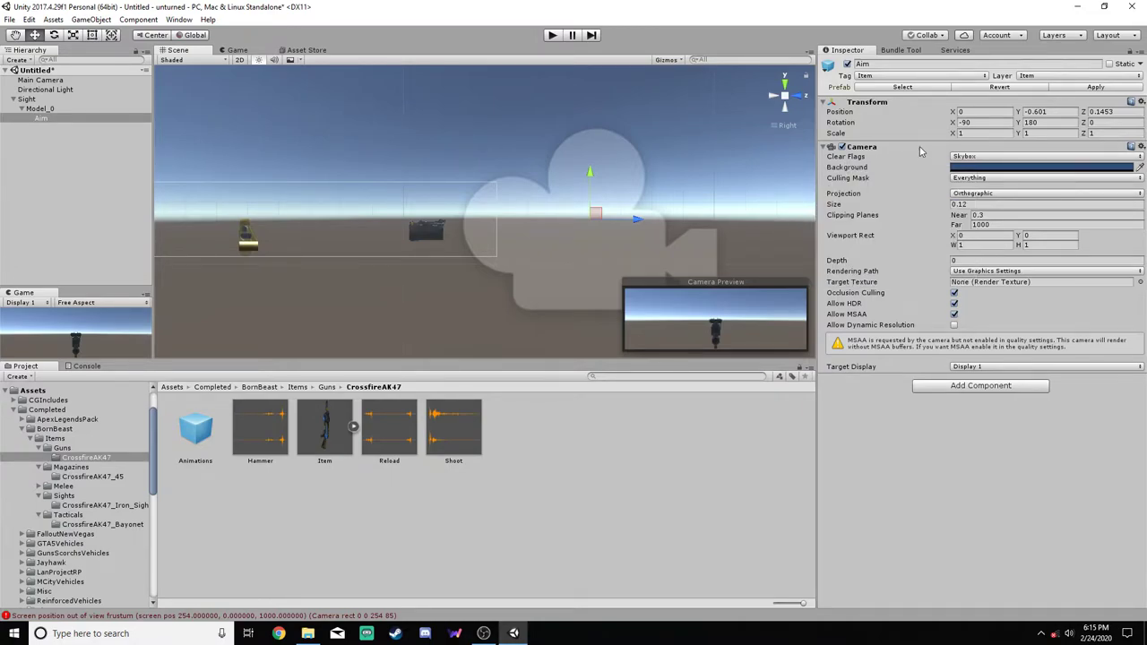
Set the Aim object's X and Y rotation to 0
{"action": "left_click", "coordinate": [988, 123]}
{"action": "type", "text": "0"}
{"action": "key", "text": "Tab"}
{"action": "type", "text": "0"}
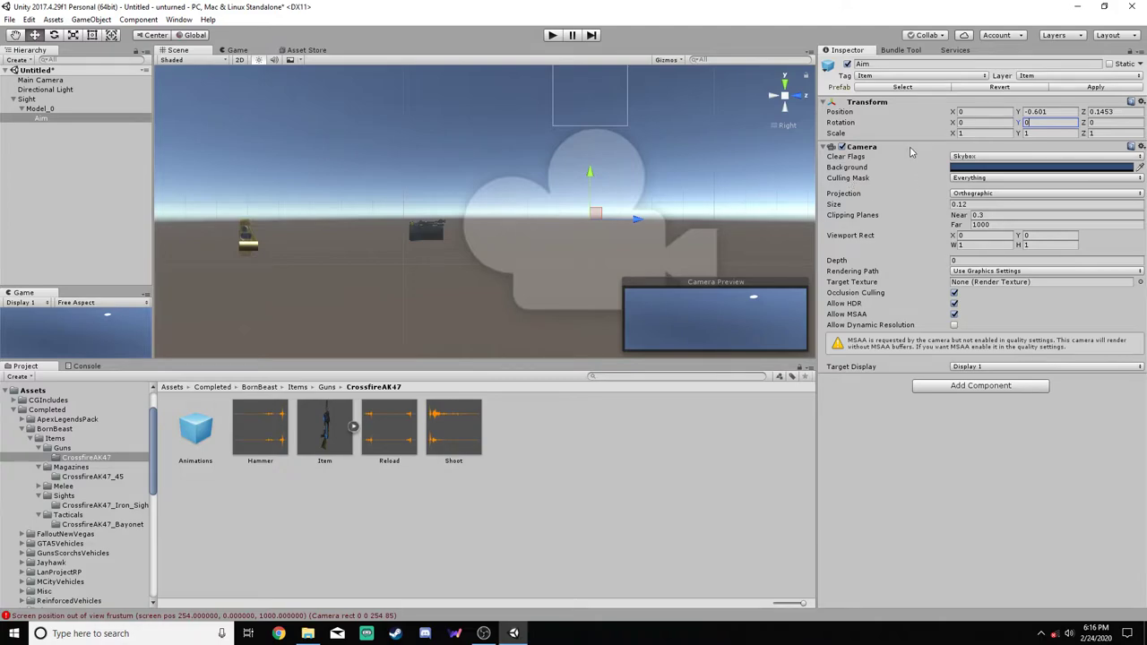
Remove Aim's Camera component and nudge it to Y -0.551, Z 0.145
{"action": "right_click", "coordinate": [910, 146]}
{"action": "left_click", "coordinate": [941, 190]}
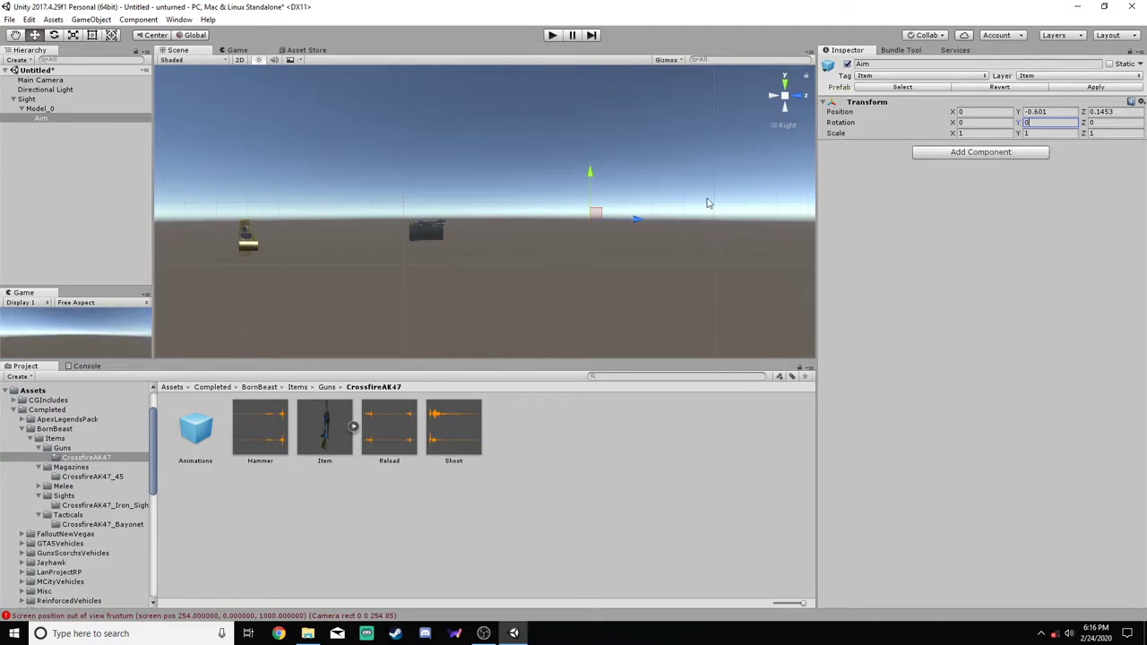
{"action": "left_click_drag", "start_coordinate": [635, 220], "coordinate": [626, 218]}
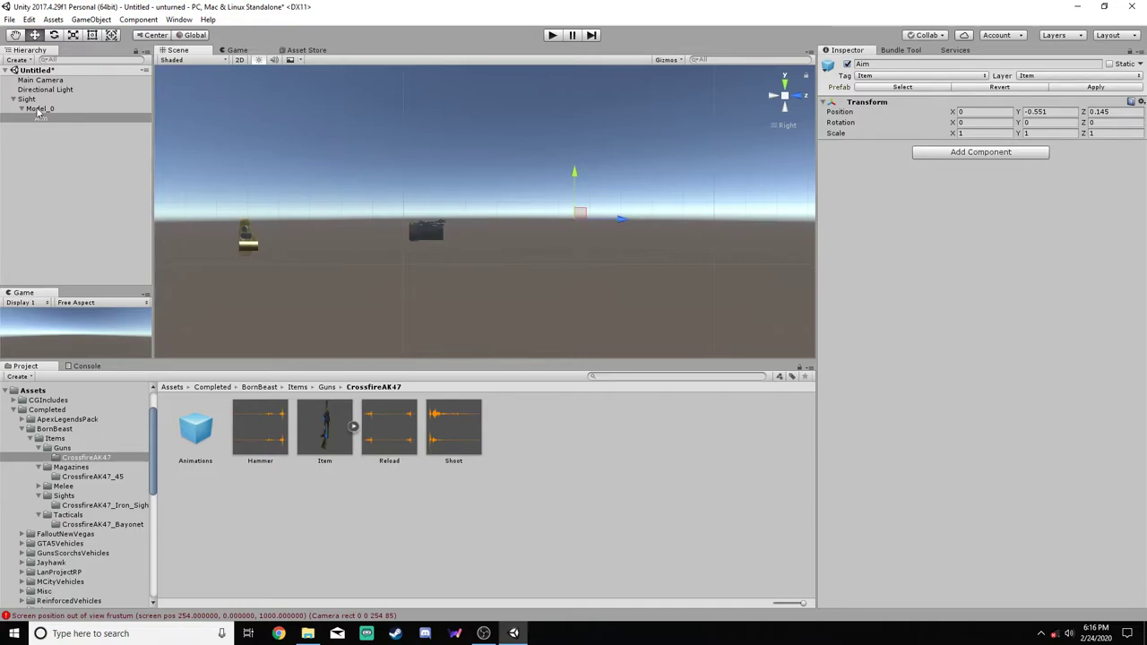
{"action": "left_click", "coordinate": [40, 110]}
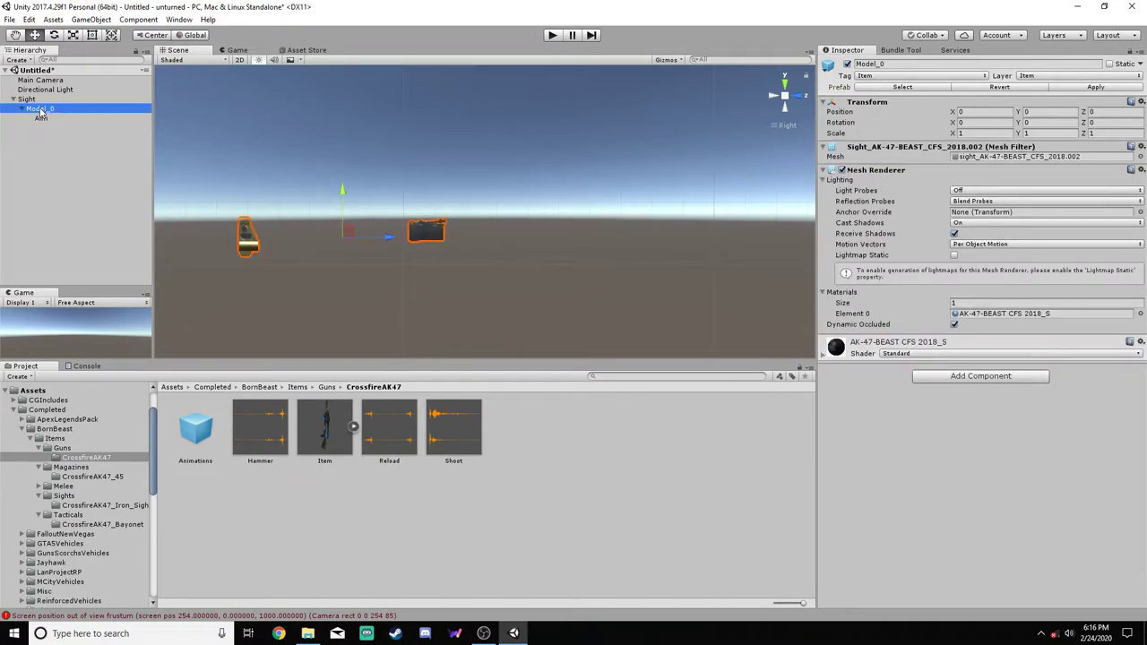
Assign Model_0 as the Sight's LOD 0 renderer
{"action": "left_click", "coordinate": [39, 101]}
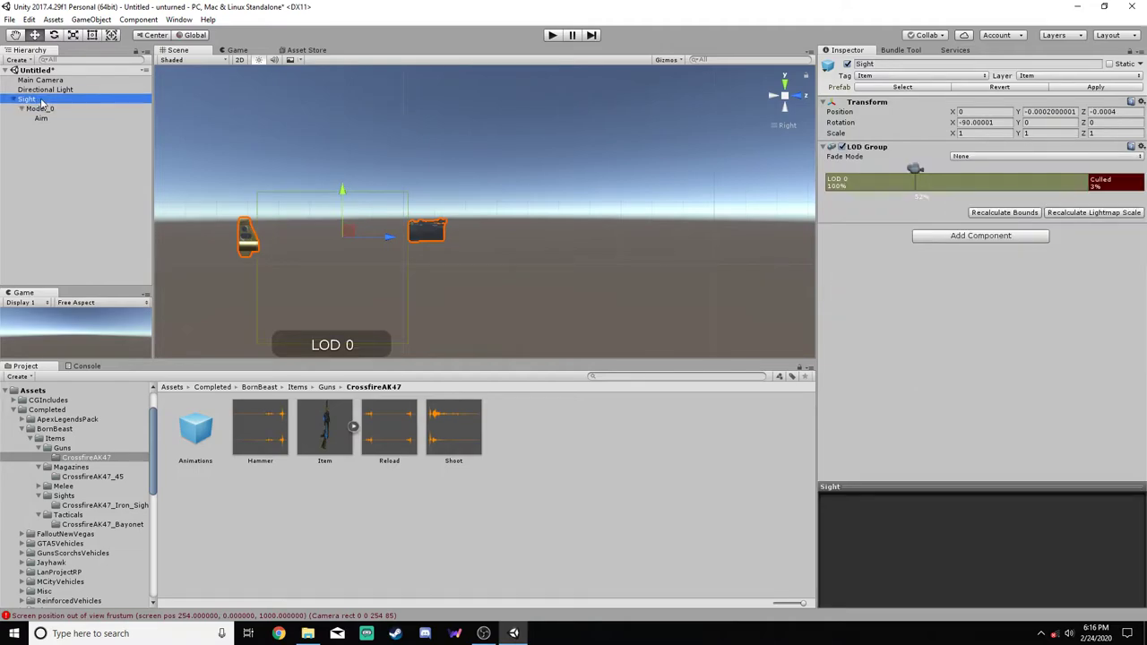
{"action": "left_click", "coordinate": [1073, 187]}
{"action": "left_click", "coordinate": [879, 228]}
{"action": "double_click", "coordinate": [540, 206]}
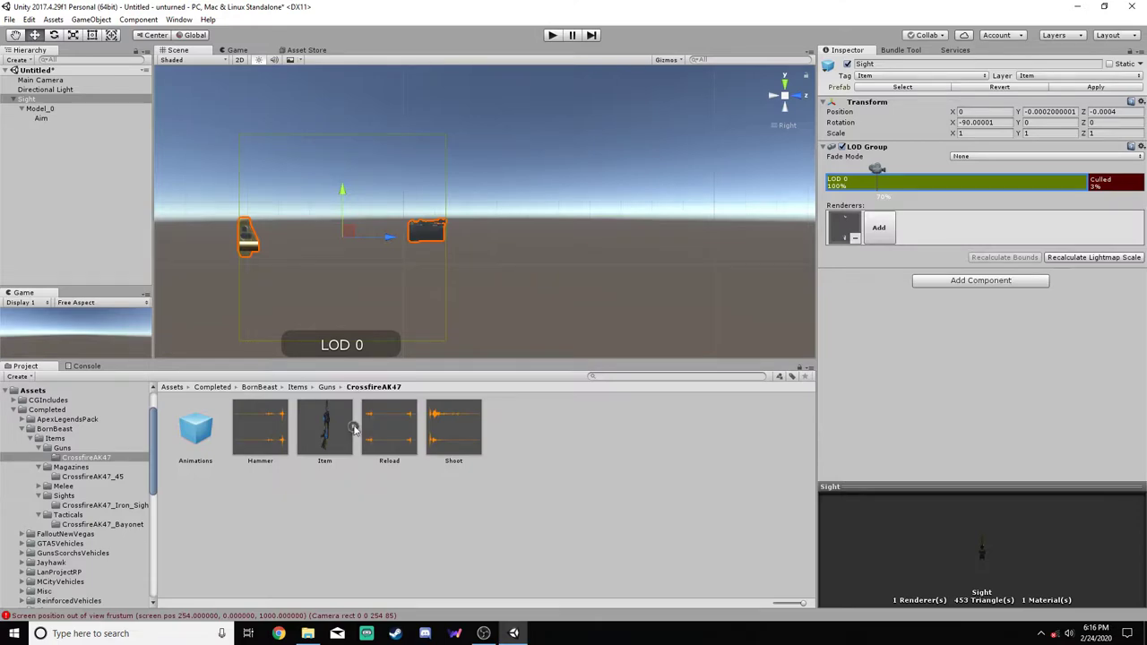
Replace the old Sight prefab in CrossfireAK47_Iron_Sights with the scene's Sight, then delete it from the scene
{"action": "left_click", "coordinate": [115, 509]}
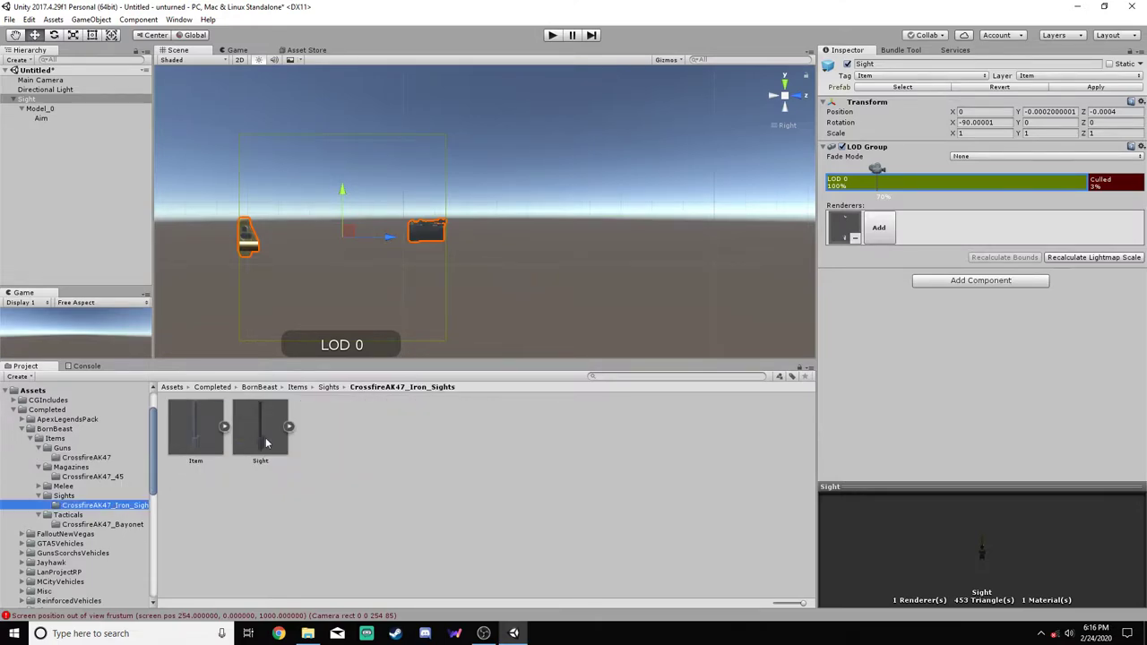
{"action": "right_click", "coordinate": [265, 431]}
{"action": "left_click", "coordinate": [332, 238]}
{"action": "left_click", "coordinate": [644, 341]}
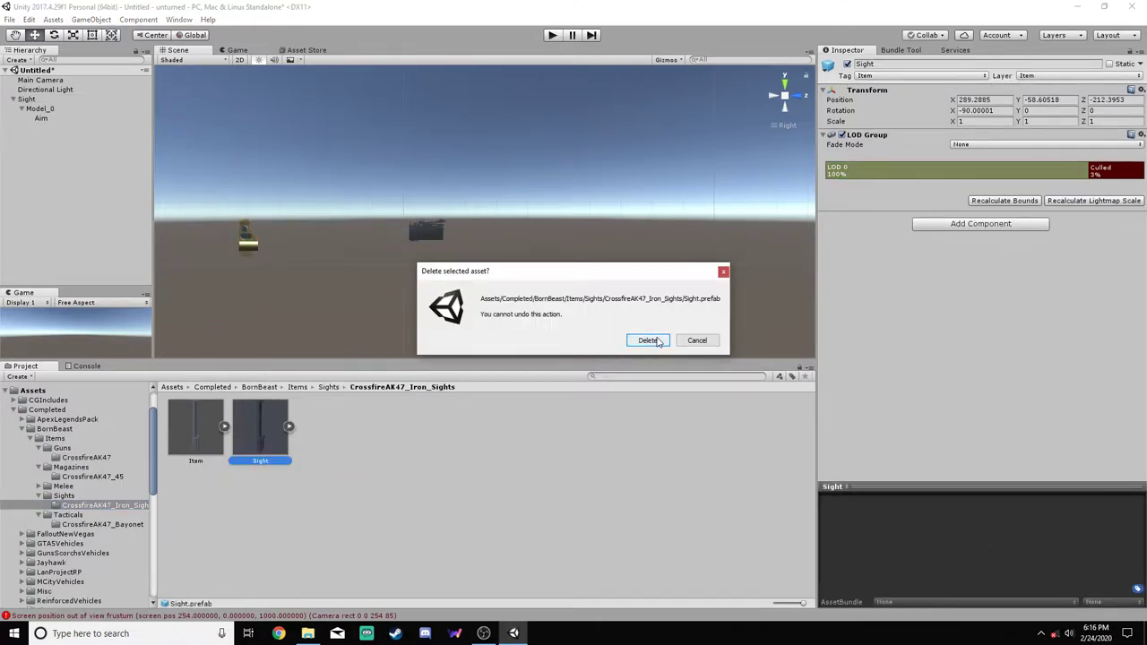
{"action": "left_click_drag", "start_coordinate": [37, 100], "coordinate": [357, 438]}
{"action": "left_click", "coordinate": [27, 100]}
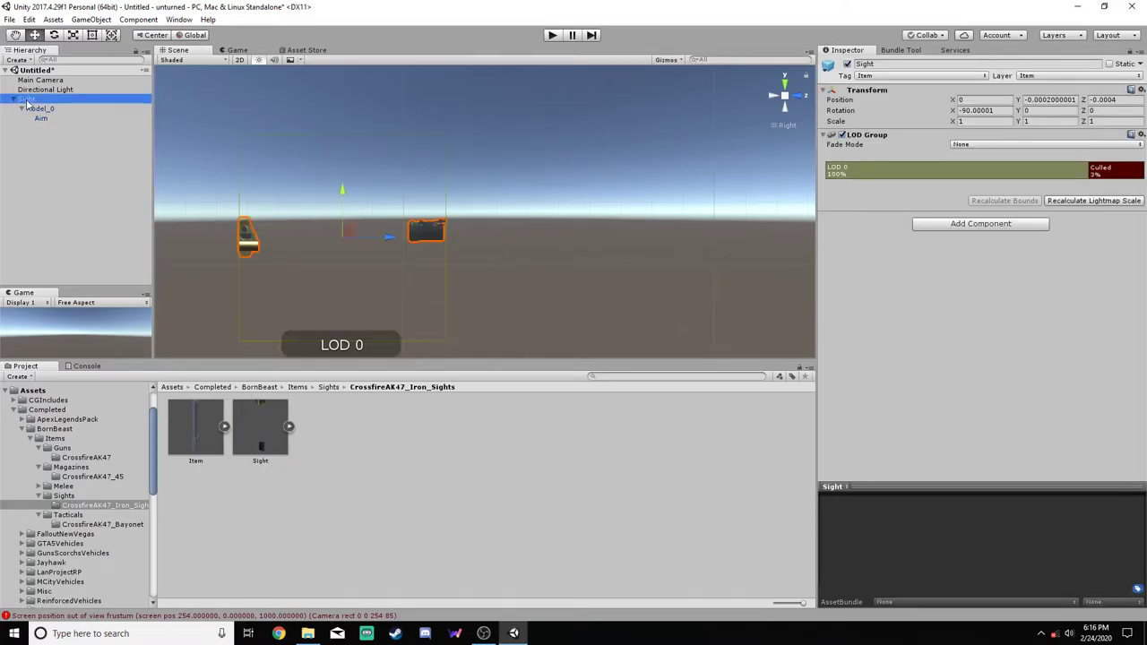
{"action": "right_click", "coordinate": [27, 99]}
{"action": "left_click", "coordinate": [72, 166]}
Place the Item prefab in the scene and give its Model_0 the crossfireak47 sight mesh
{"action": "left_click_drag", "start_coordinate": [196, 426], "coordinate": [54, 126]}
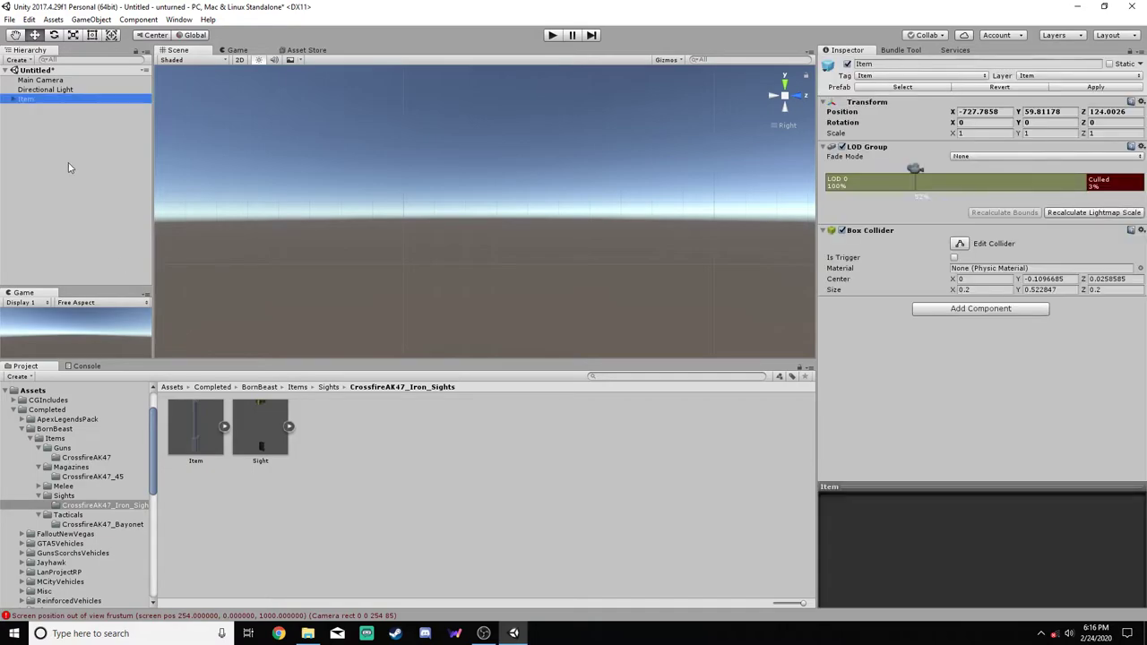
{"action": "left_click", "coordinate": [13, 99]}
{"action": "left_click", "coordinate": [43, 109]}
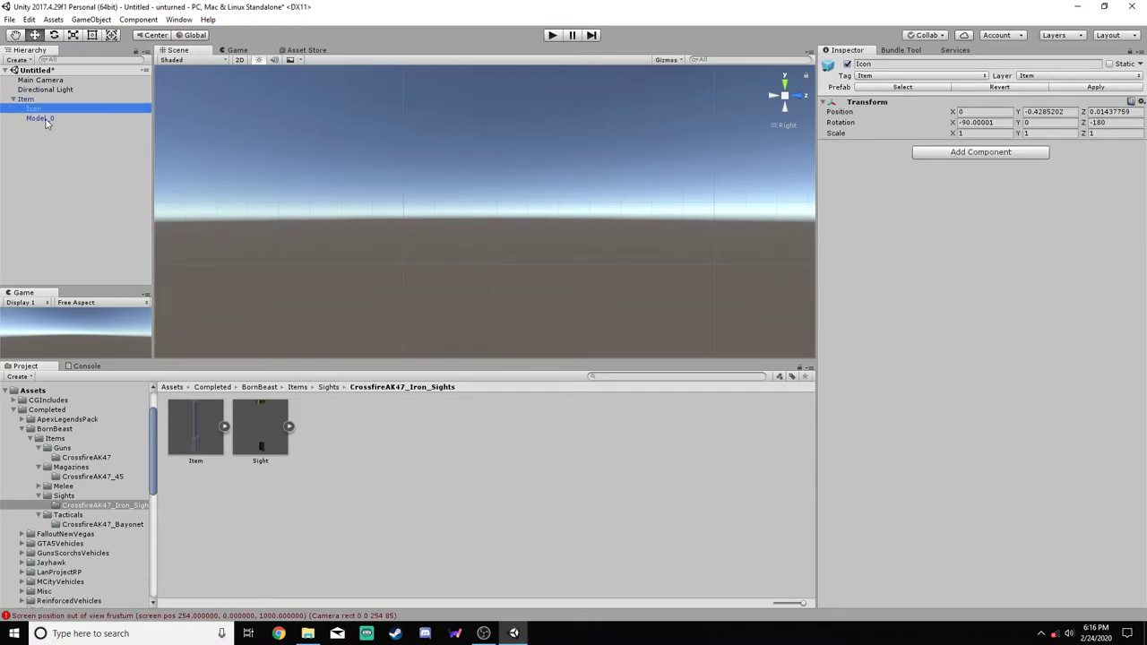
{"action": "left_click", "coordinate": [40, 119]}
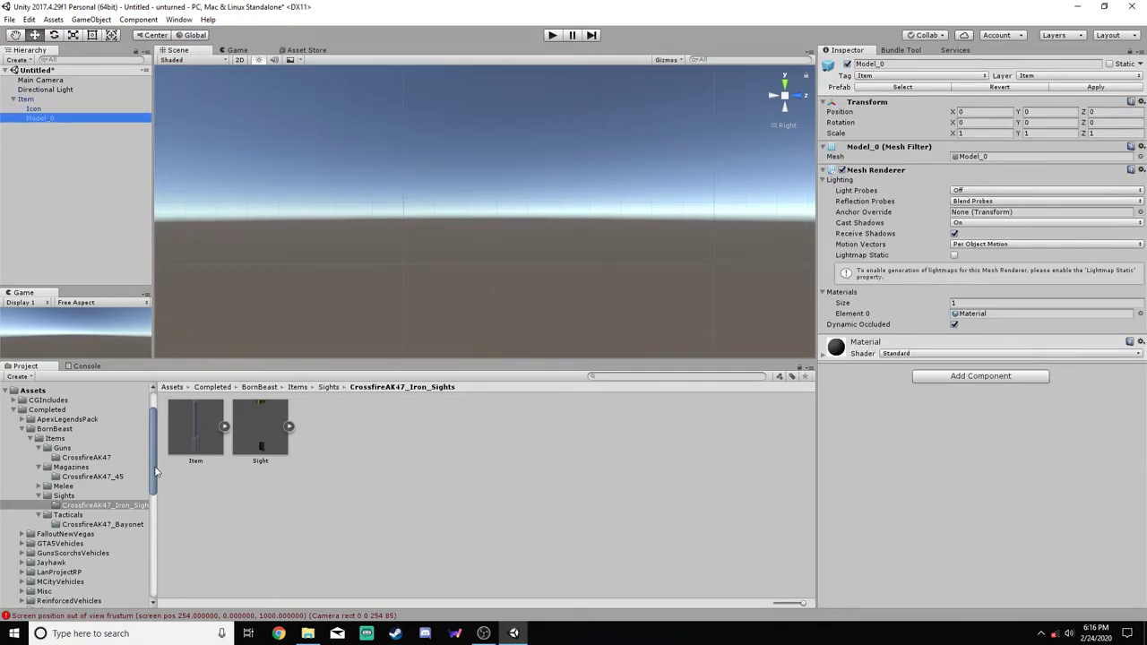
{"action": "left_click", "coordinate": [155, 473]}
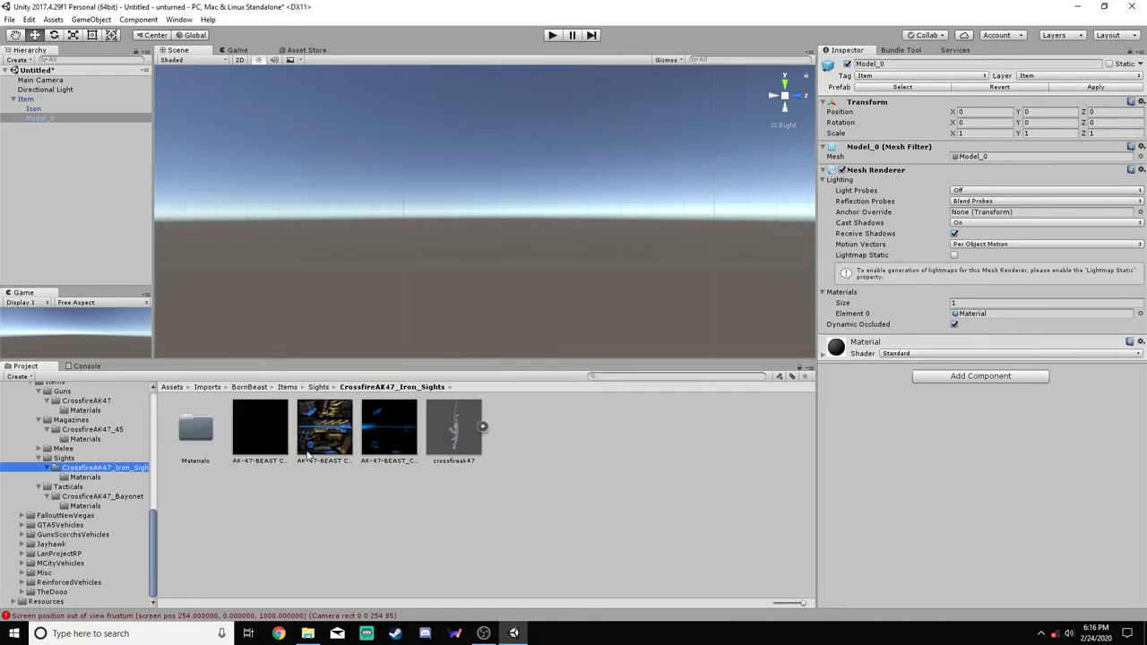
{"action": "left_click", "coordinate": [483, 427]}
{"action": "left_click", "coordinate": [584, 502]}
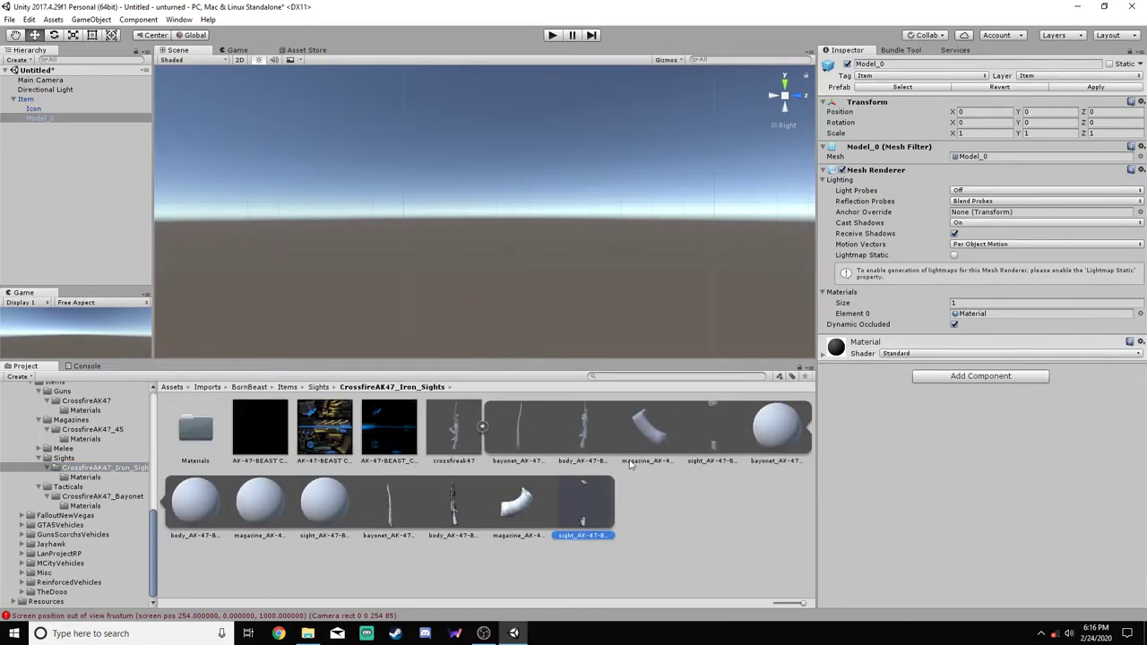
{"action": "left_click_drag", "start_coordinate": [630, 463], "coordinate": [981, 161]}
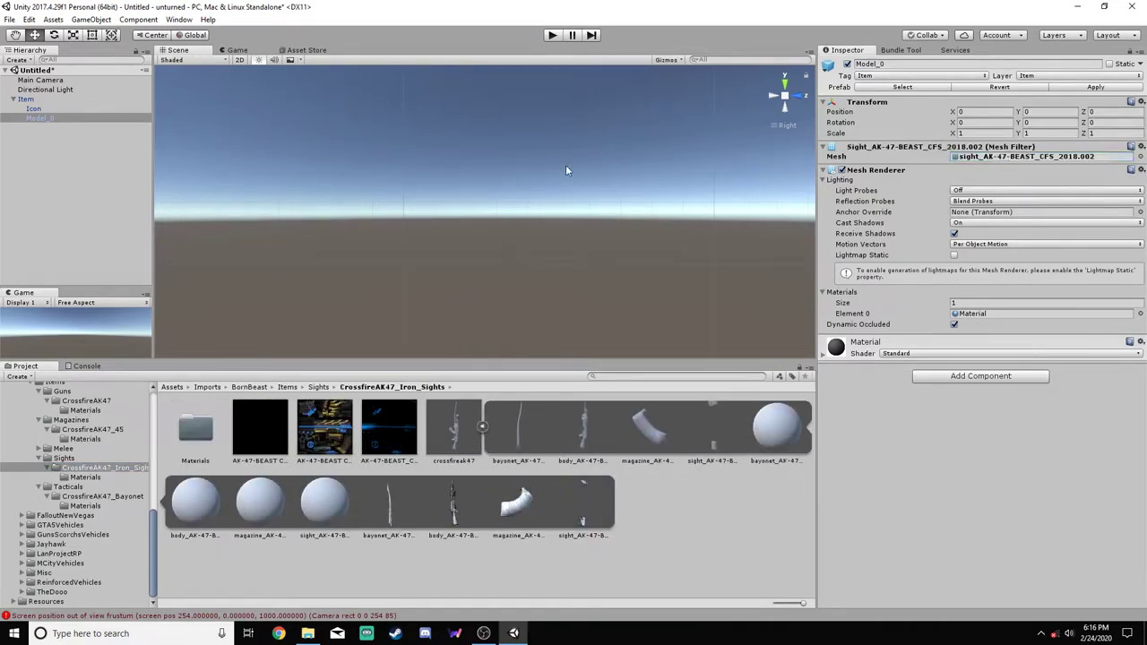
Set the Item's position to 0, 0, 0
{"action": "left_click", "coordinate": [52, 100]}
{"action": "left_click", "coordinate": [1011, 111]}
{"action": "type", "text": "0"}
{"action": "key", "text": "Tab"}
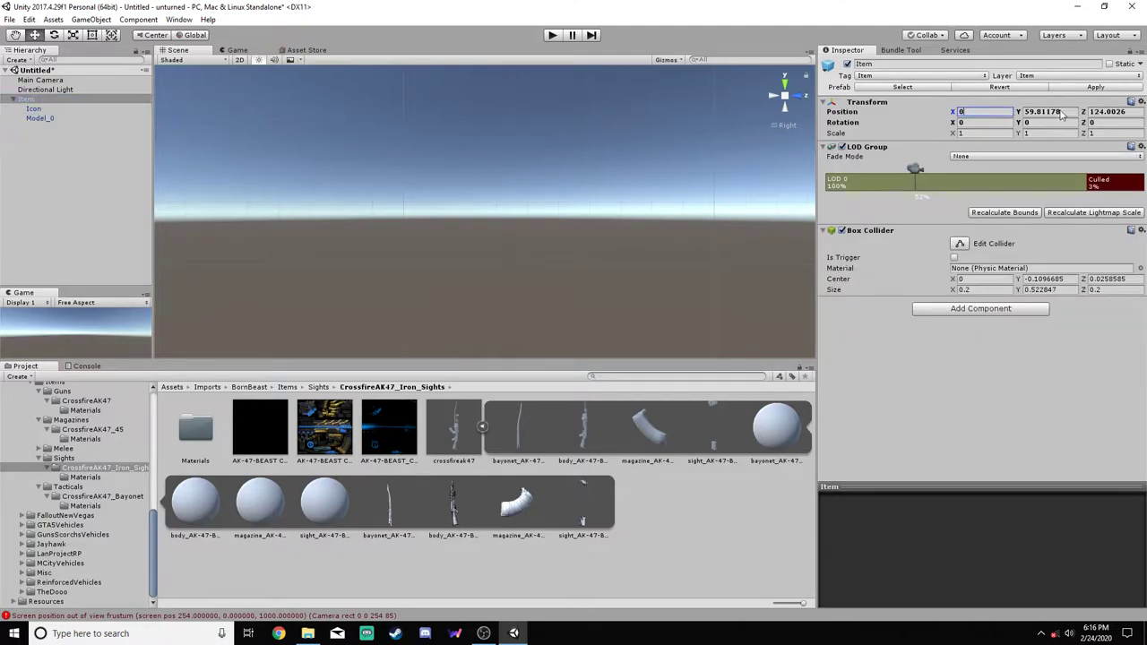
{"action": "type", "text": "0"}
{"action": "key", "text": "Tab"}
{"action": "type", "text": "0"}
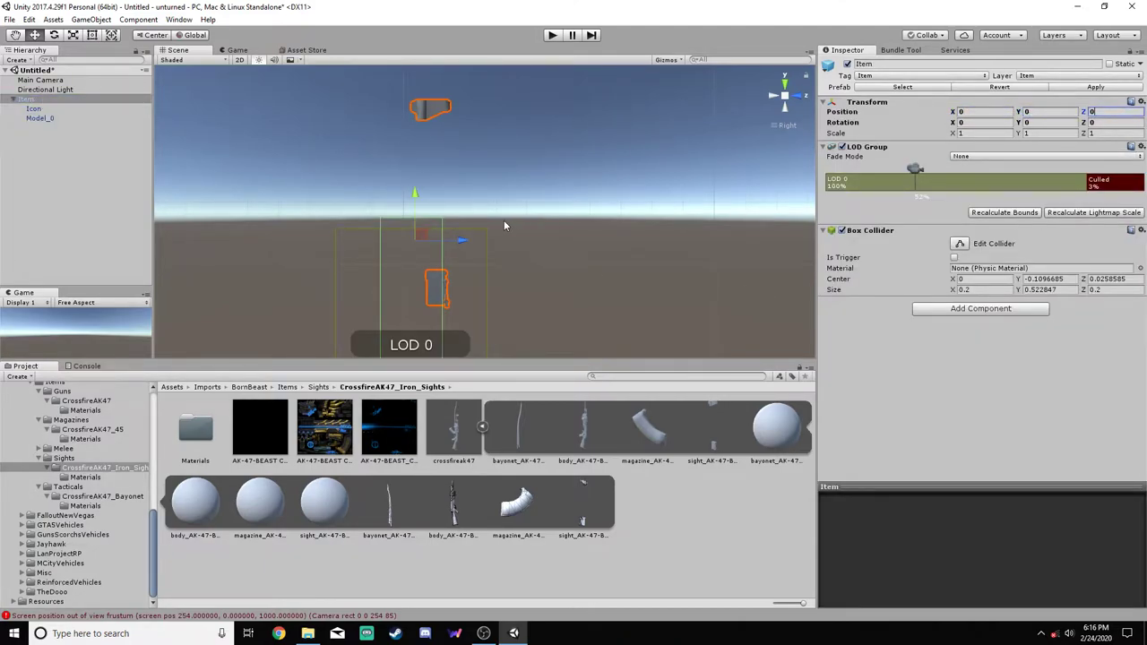
Add a Camera component to the Icon object
{"action": "left_click", "coordinate": [33, 109]}
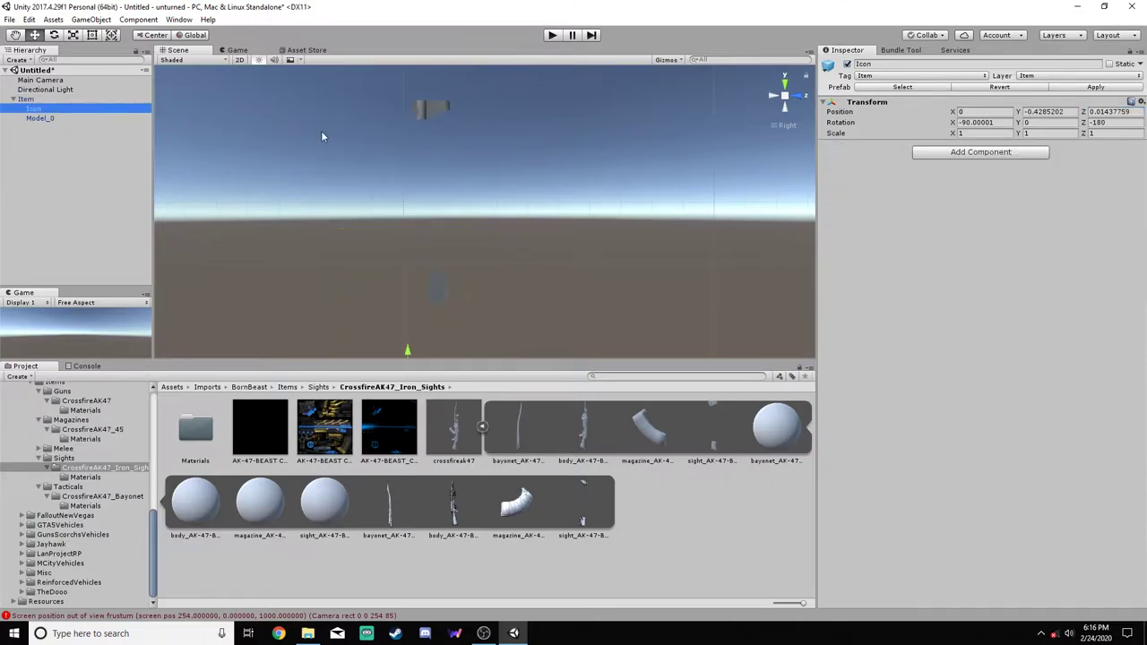
{"action": "left_click", "coordinate": [981, 151]}
{"action": "left_click", "coordinate": [953, 199]}
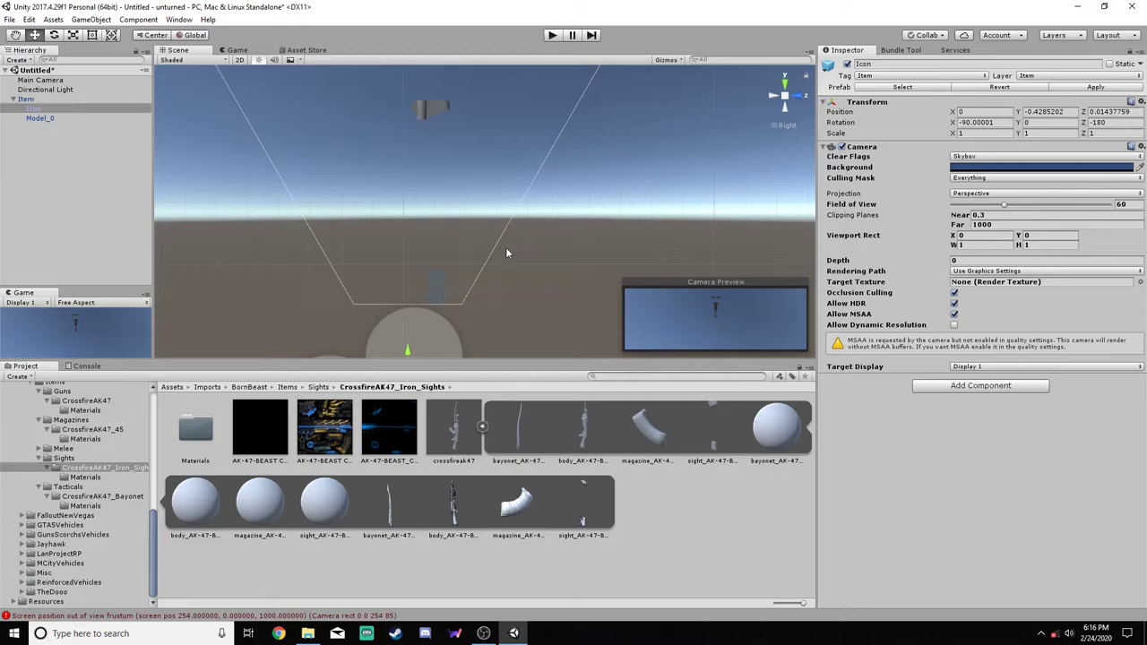
Apply the AK-47-BEAST CFS 2018_S material to Model_0's Element 0
{"action": "left_click", "coordinate": [39, 118]}
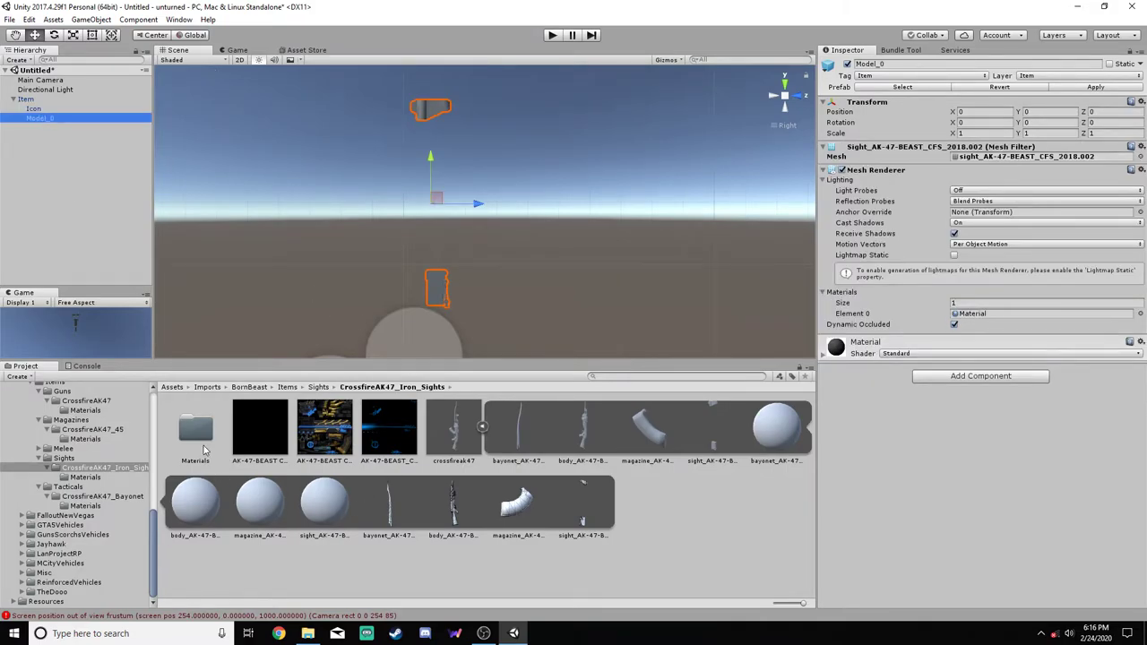
{"action": "left_click", "coordinate": [127, 477]}
{"action": "left_click_drag", "start_coordinate": [209, 434], "coordinate": [986, 315]}
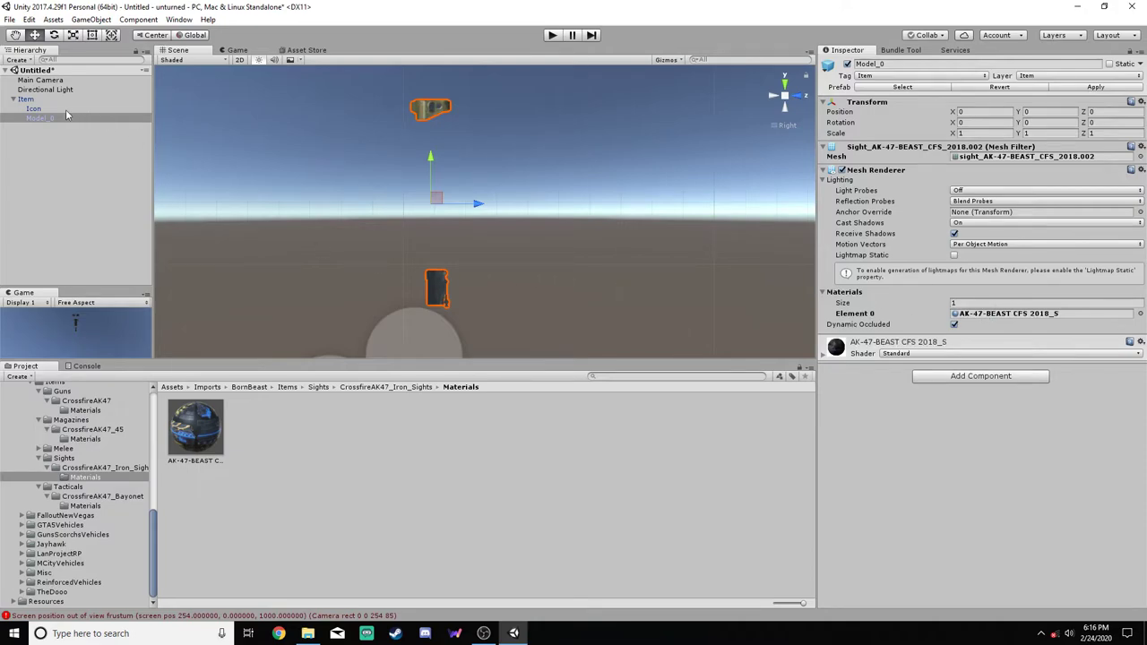
{"action": "left_click", "coordinate": [35, 109]}
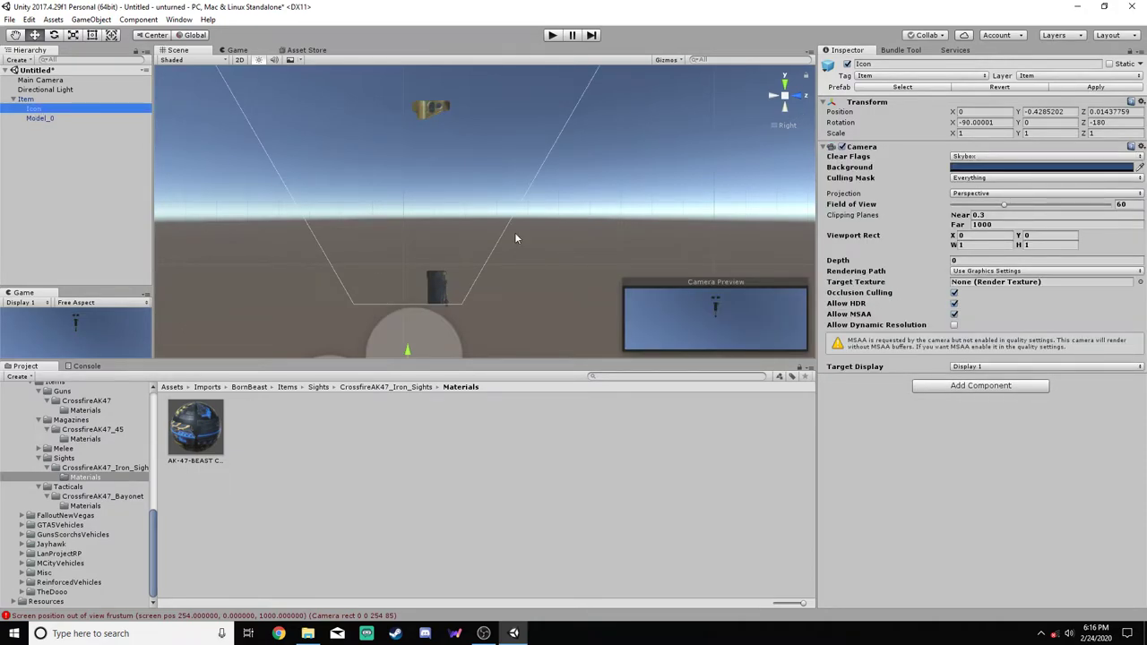
Position the Icon camera near the sight and switch it to orthographic projection
{"action": "left_click_drag", "start_coordinate": [407, 350], "coordinate": [408, 358]}
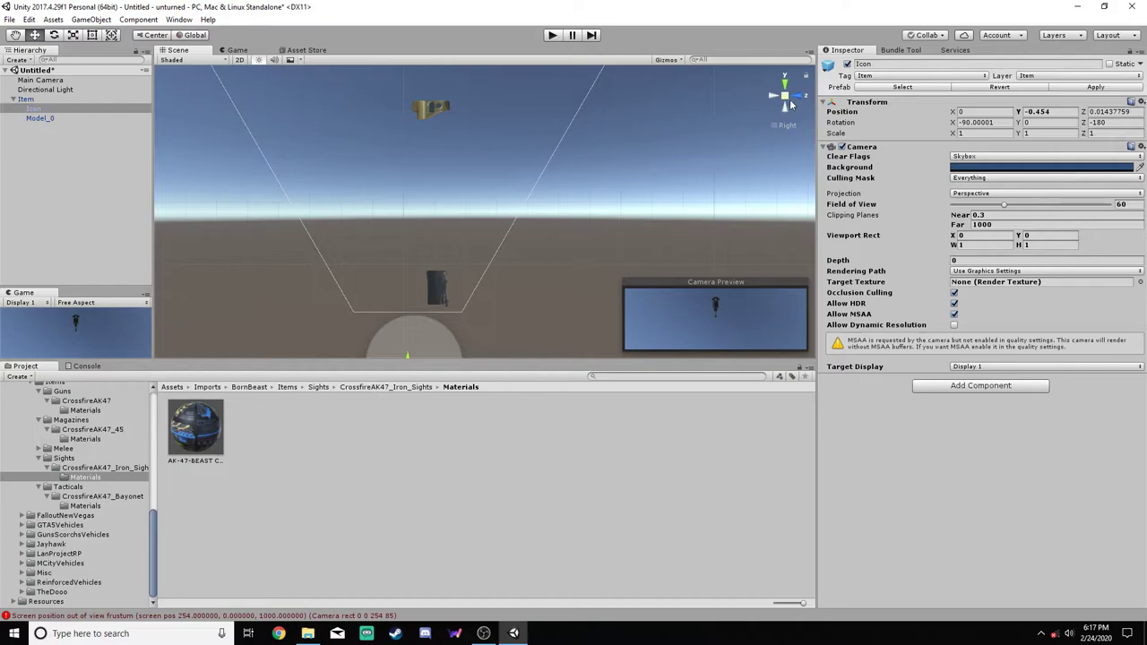
{"action": "key", "text": "f"}
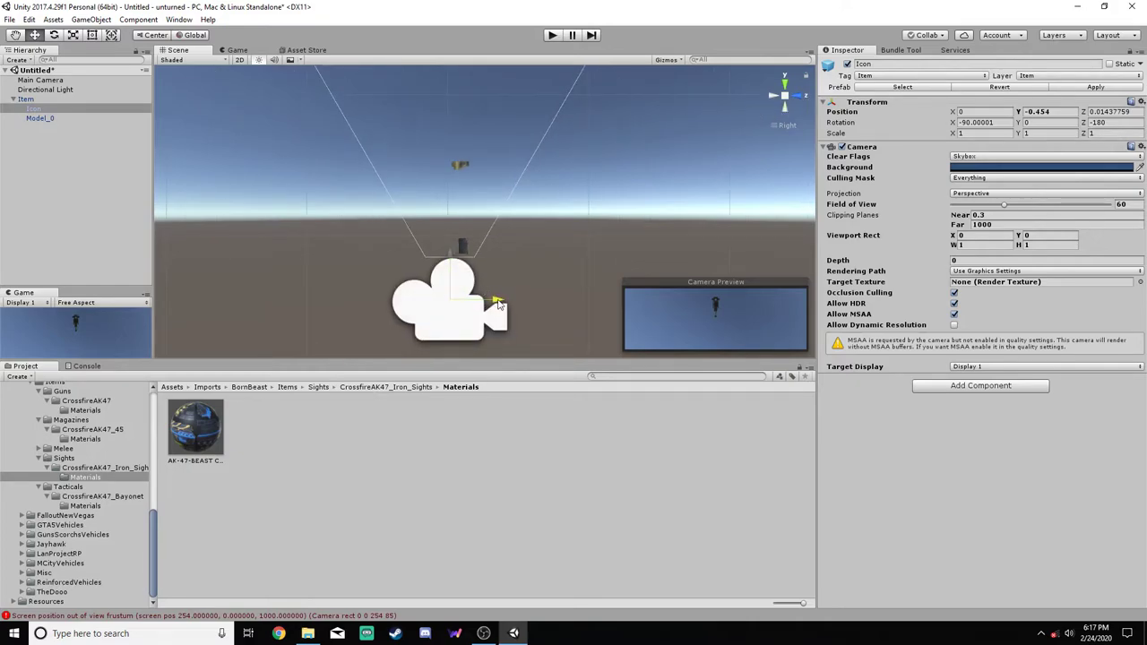
{"action": "left_click_drag", "start_coordinate": [498, 305], "coordinate": [511, 306]}
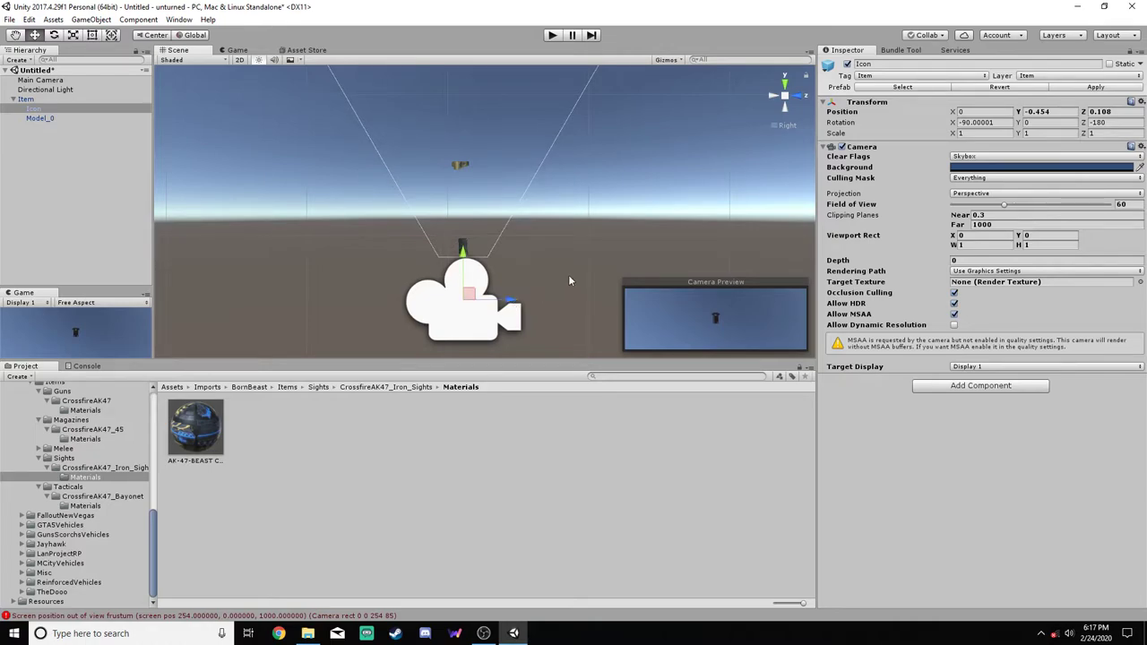
{"action": "left_click", "coordinate": [975, 195]}
{"action": "left_click", "coordinate": [976, 223]}
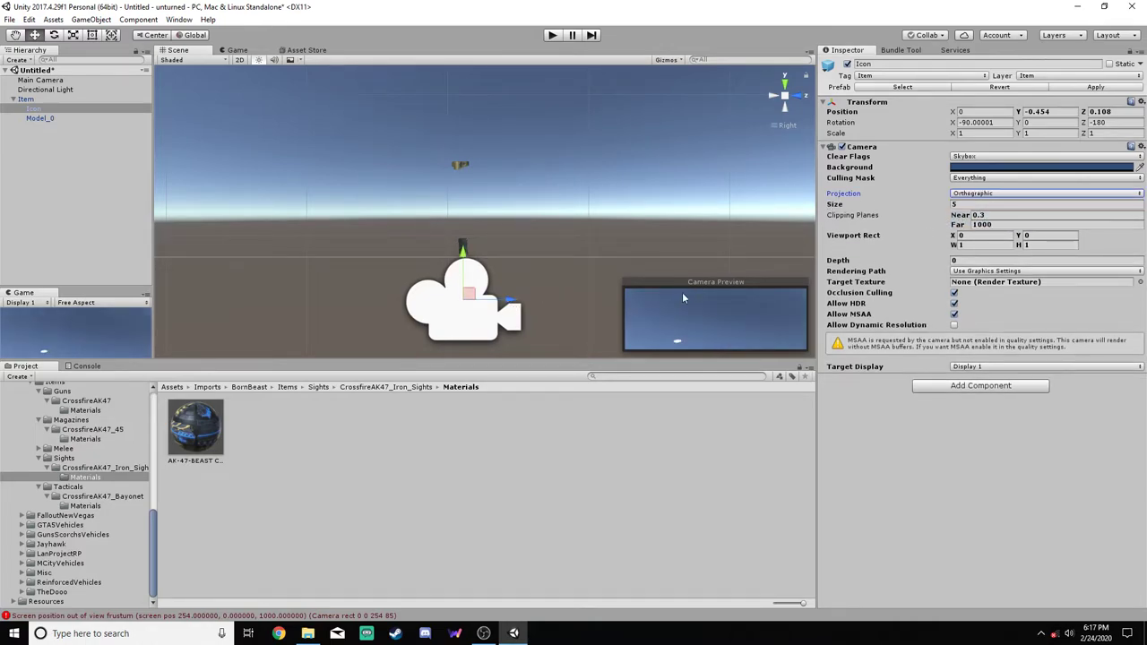
{"action": "left_click_drag", "start_coordinate": [462, 252], "coordinate": [464, 259]}
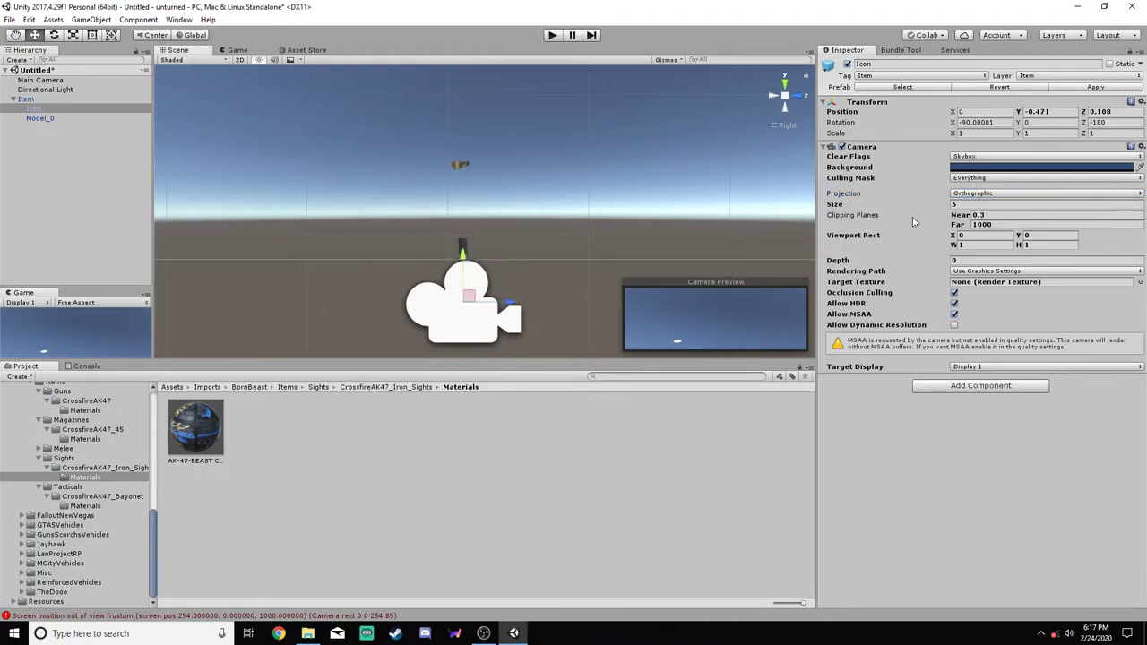
Try an orthographic size of 0.14 and nudge the icon camera along Z
{"action": "left_click", "coordinate": [955, 205]}
{"action": "type", "text": "0.28"}
{"action": "key", "text": "BackSpace"}
{"action": "key", "text": "BackSpace"}
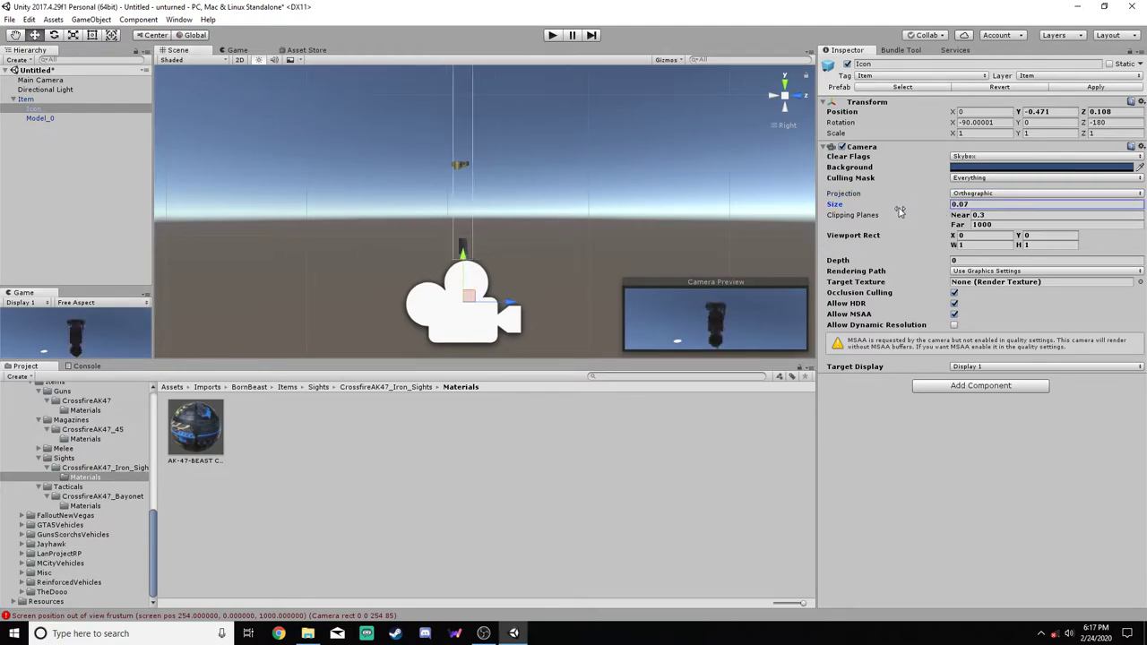
{"action": "type", "text": "14"}
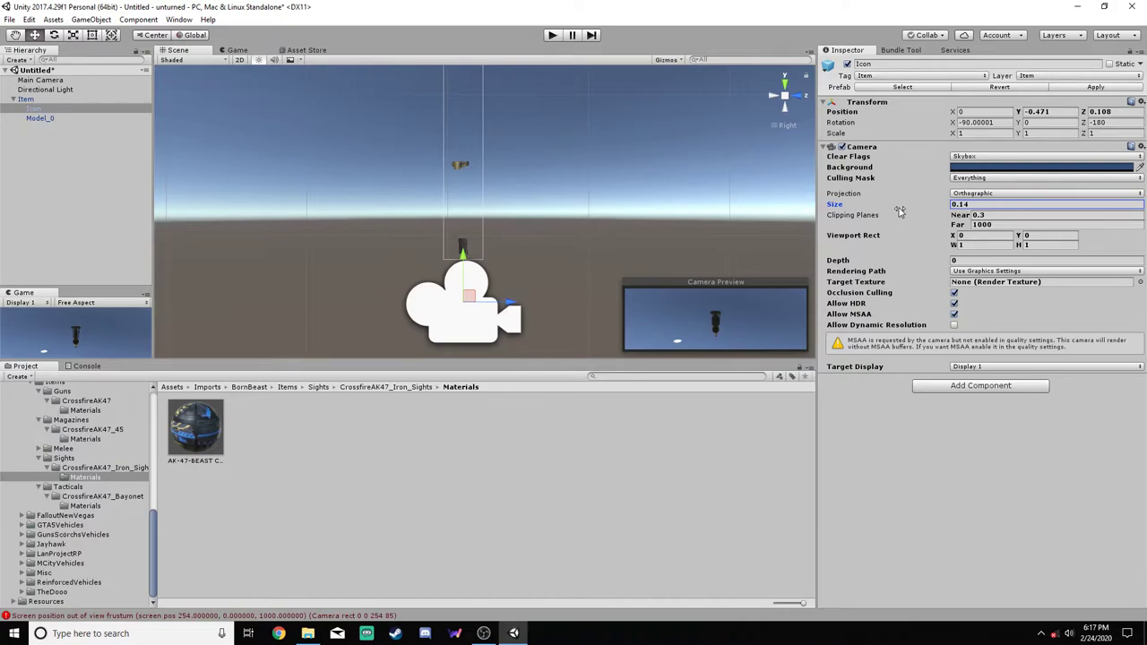
{"action": "left_click_drag", "start_coordinate": [511, 304], "coordinate": [509, 305]}
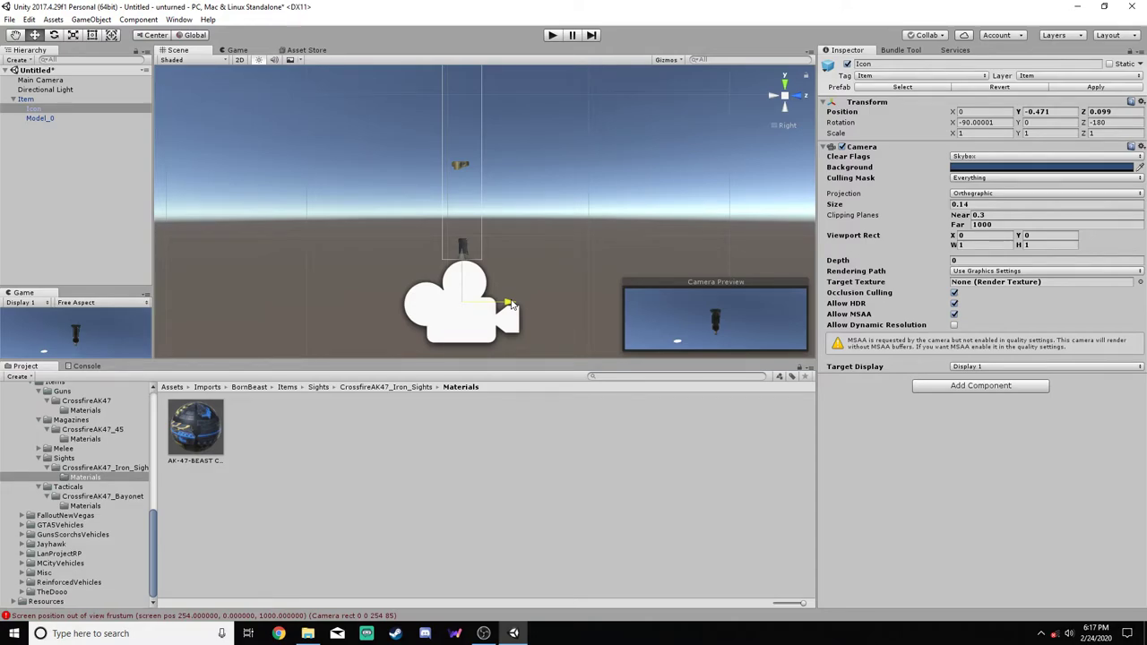
{"action": "left_click_drag", "start_coordinate": [509, 305], "coordinate": [510, 304]}
Change the size to .15, then remove the Camera component from Icon
{"action": "left_click", "coordinate": [972, 203]}
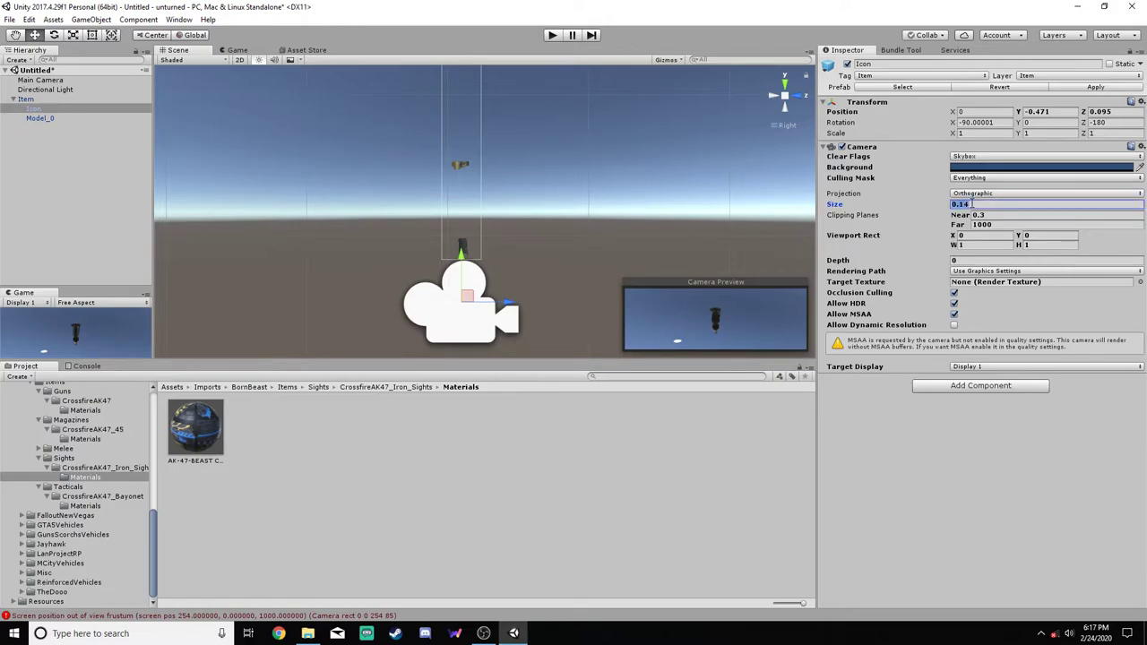
{"action": "type", "text": ".2"}
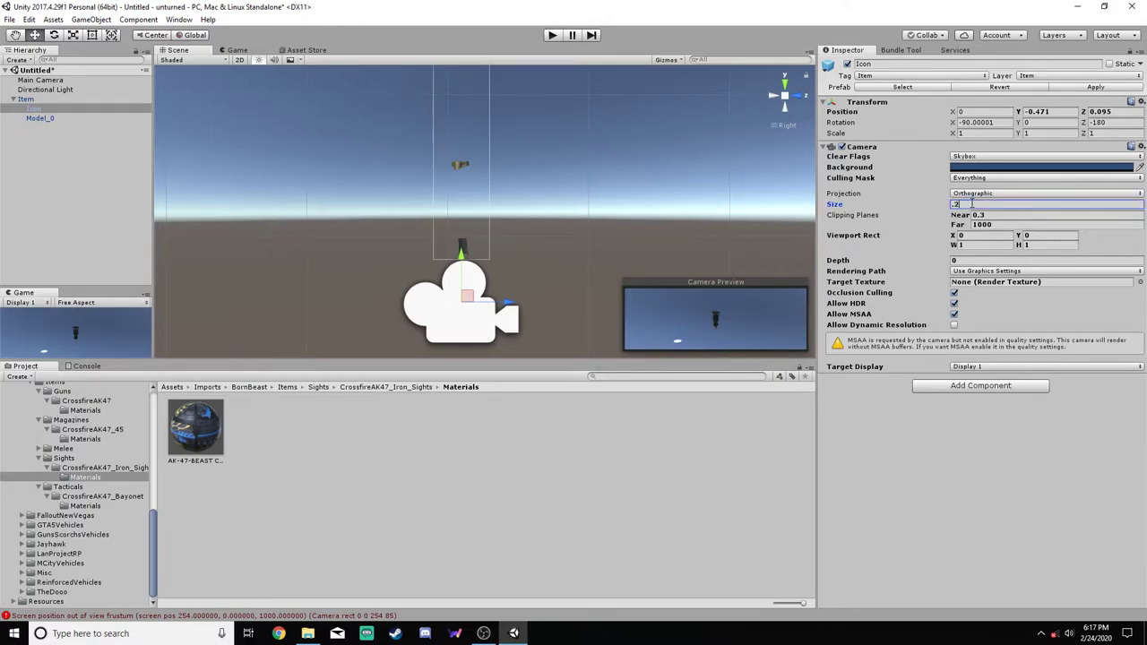
{"action": "key", "text": "BackSpace"}
{"action": "type", "text": "15"}
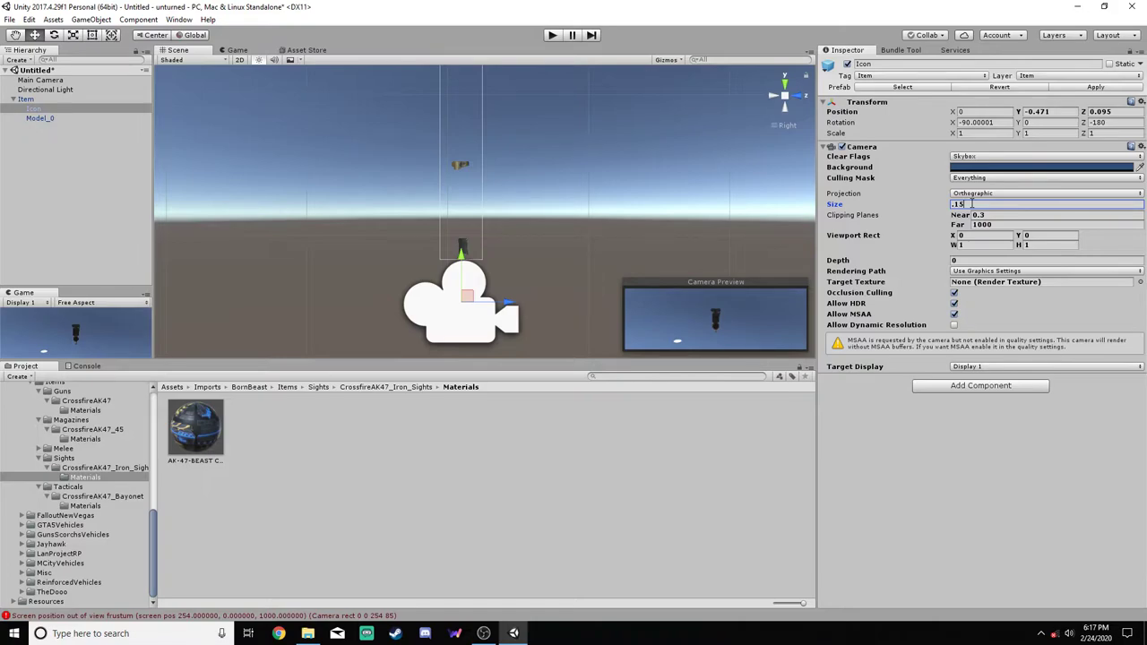
{"action": "right_click", "coordinate": [933, 147]}
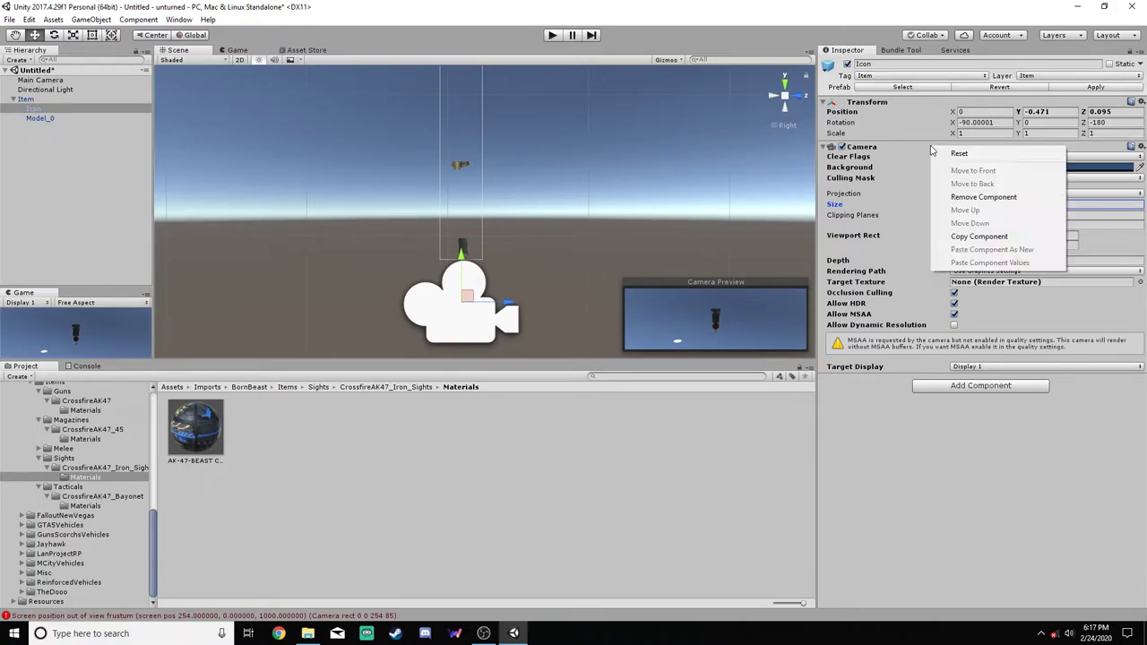
{"action": "left_click", "coordinate": [990, 198]}
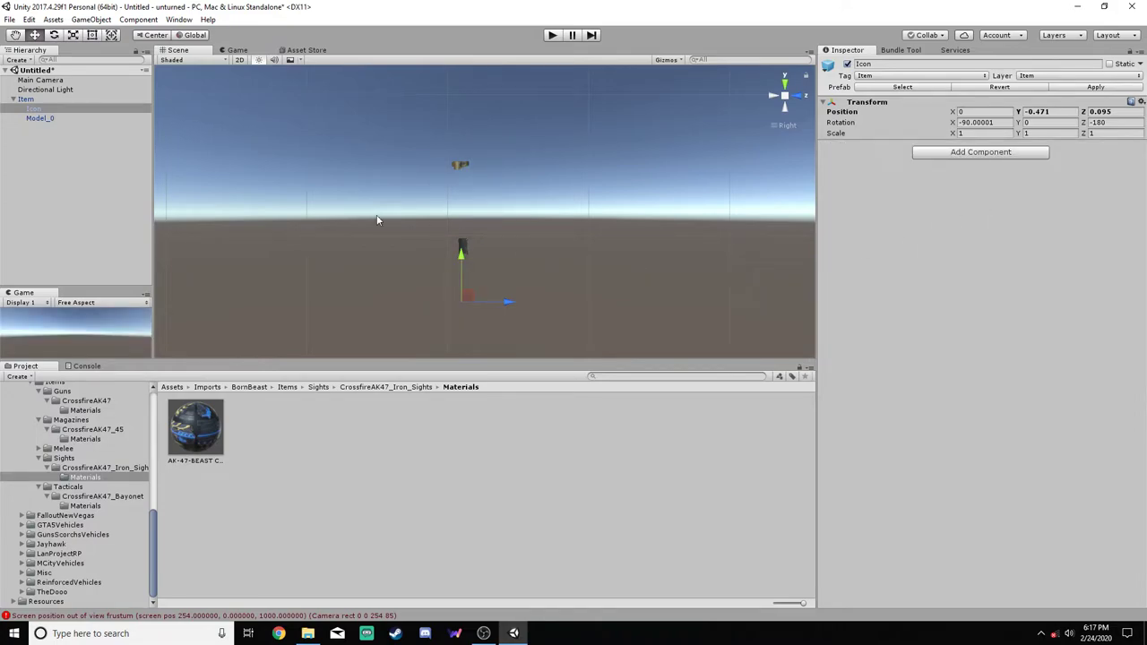
Assign Model_0 as the Item's LOD 0 renderer
{"action": "left_click", "coordinate": [40, 119]}
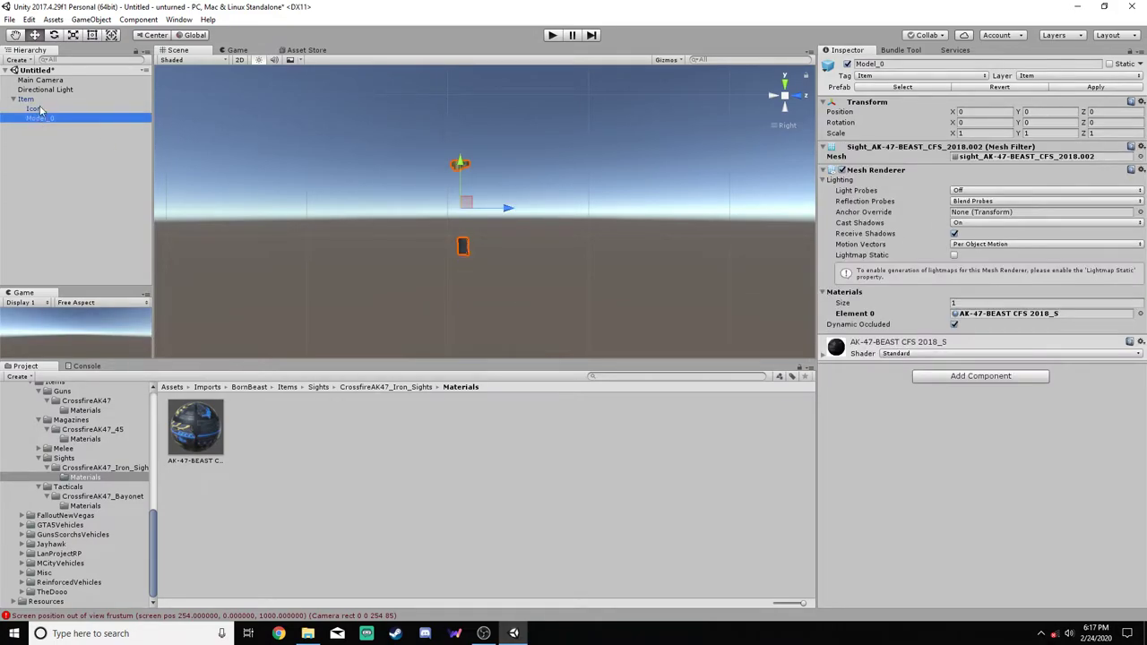
{"action": "left_click", "coordinate": [27, 99]}
{"action": "left_click", "coordinate": [1036, 184]}
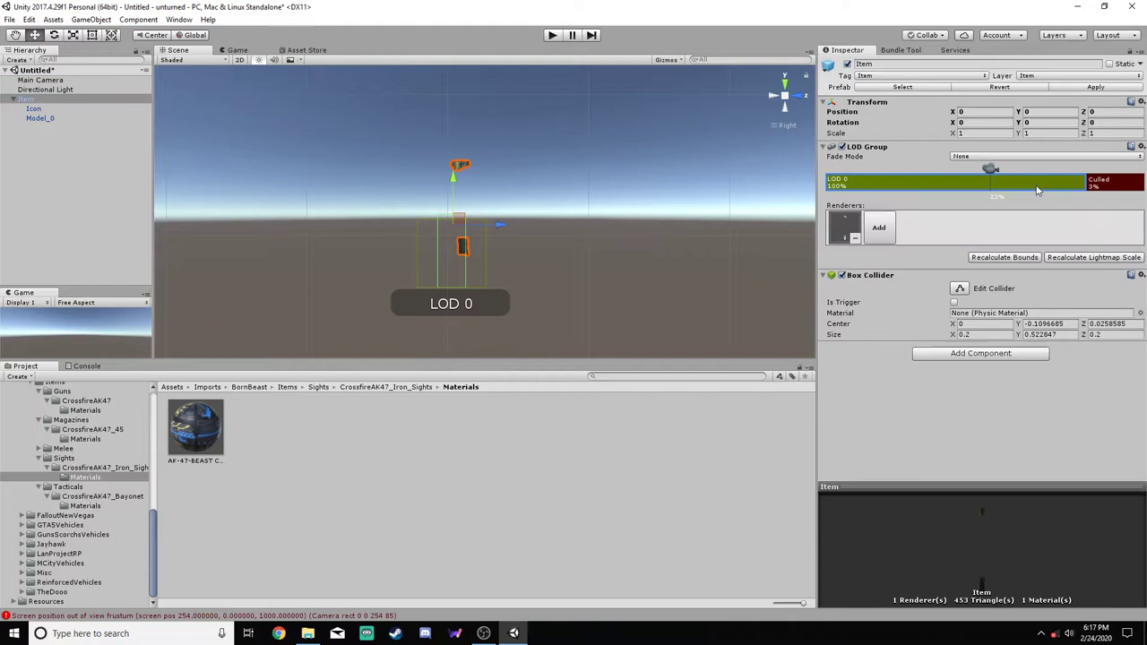
{"action": "left_click", "coordinate": [879, 228]}
{"action": "double_click", "coordinate": [533, 208]}
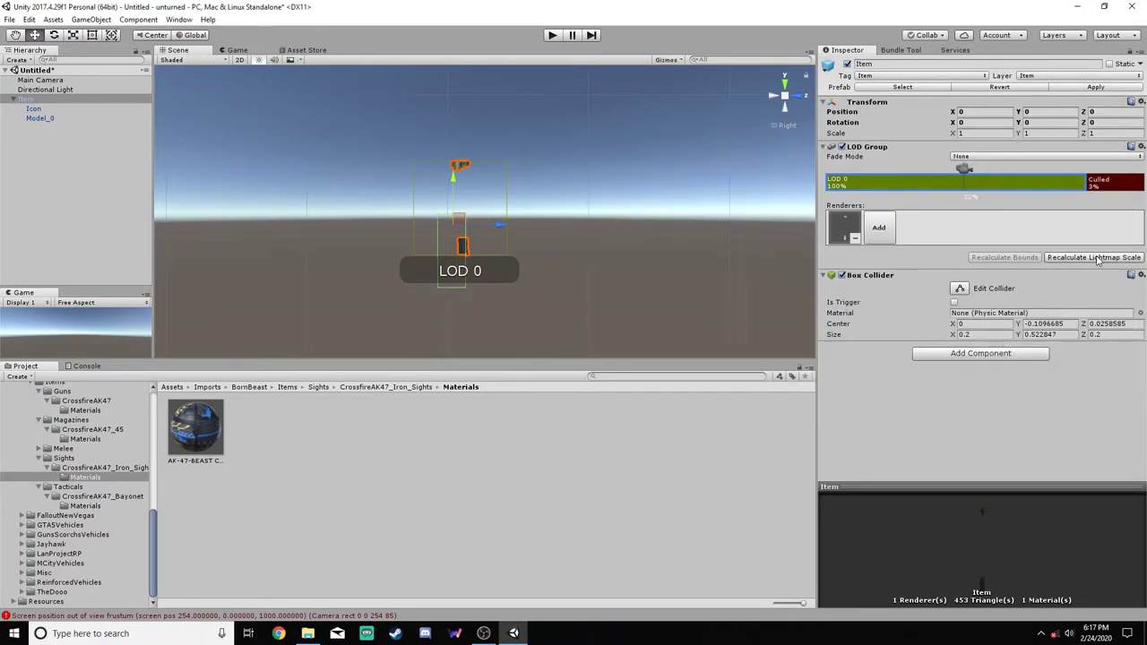
Drag the box collider handles to fit around the sight in side and top views
{"action": "left_click", "coordinate": [959, 288]}
{"action": "scroll", "coordinate": [450, 282], "scroll_direction": "up", "scroll_amount": 3}
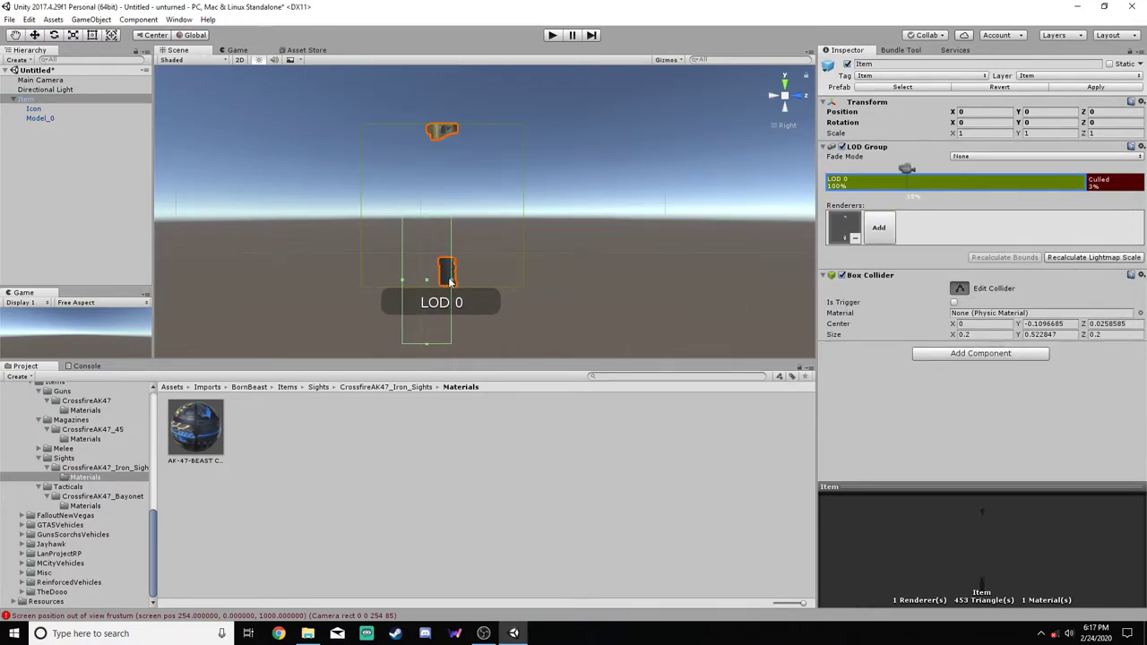
{"action": "left_click_drag", "start_coordinate": [451, 283], "coordinate": [425, 281]}
{"action": "left_click_drag", "start_coordinate": [441, 218], "coordinate": [440, 129]}
{"action": "left_click_drag", "start_coordinate": [457, 239], "coordinate": [428, 238]}
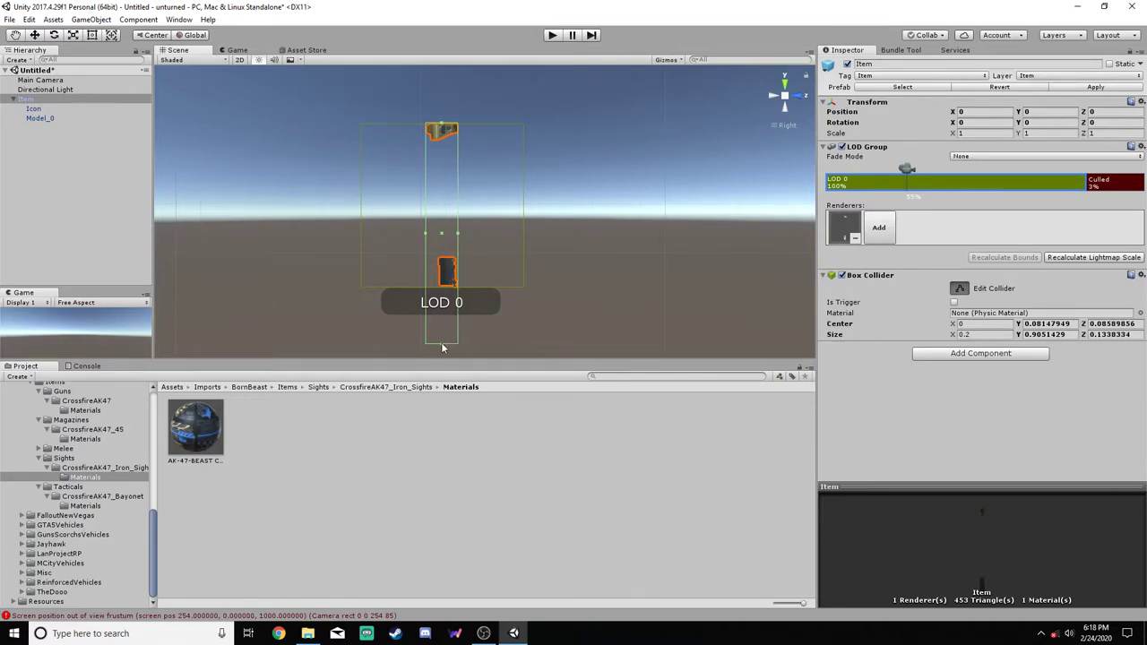
{"action": "left_click_drag", "start_coordinate": [442, 348], "coordinate": [445, 290]}
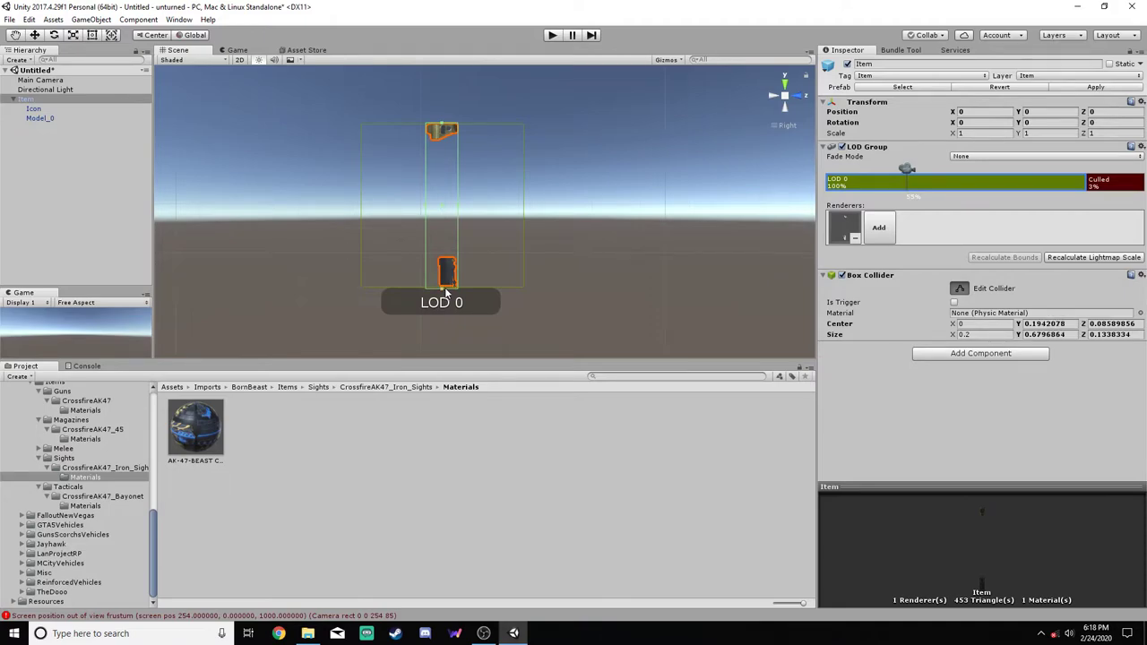
{"action": "left_click", "coordinate": [786, 83]}
{"action": "scroll", "coordinate": [527, 270], "scroll_direction": "up", "scroll_amount": 4}
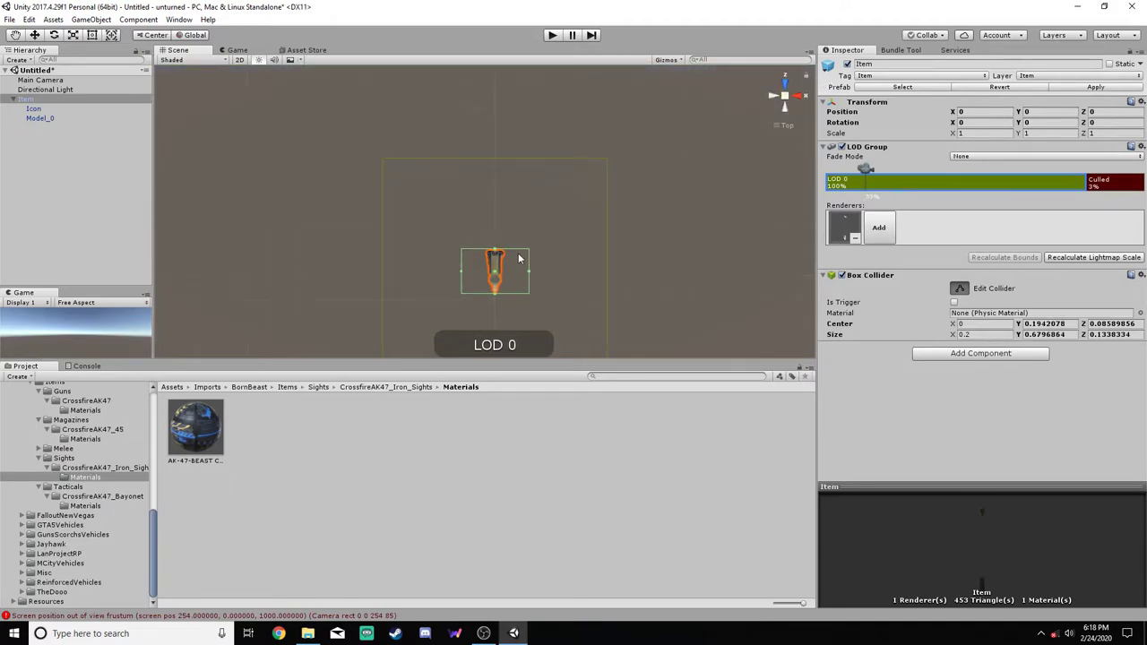
{"action": "key", "text": "f"}
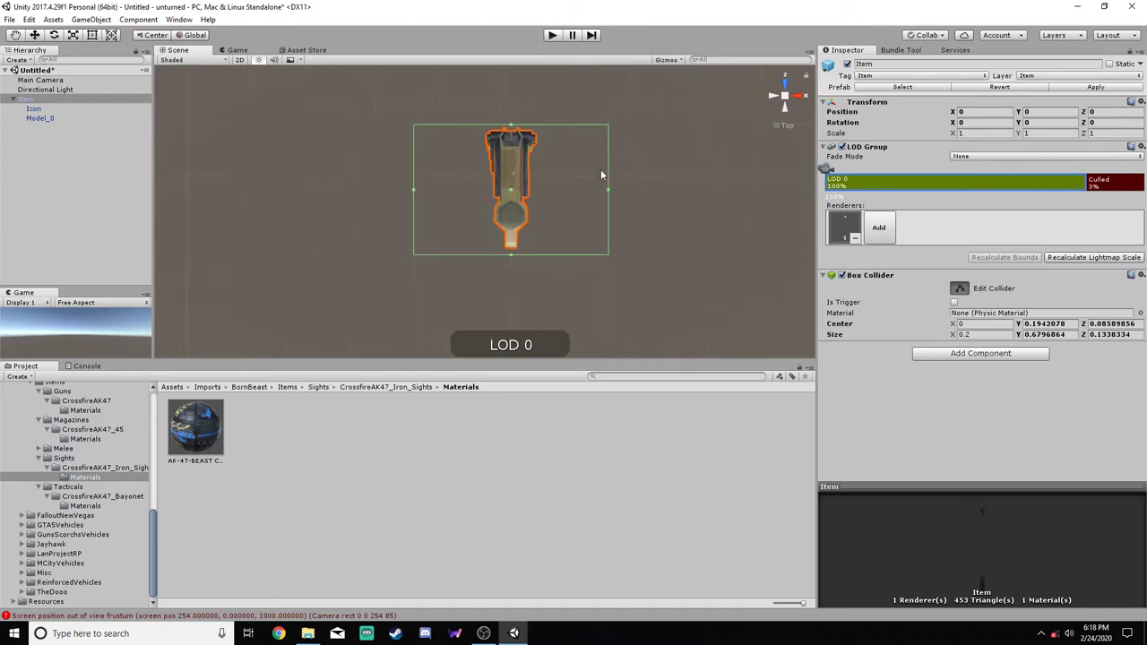
{"action": "left_click_drag", "start_coordinate": [510, 261], "coordinate": [512, 248]}
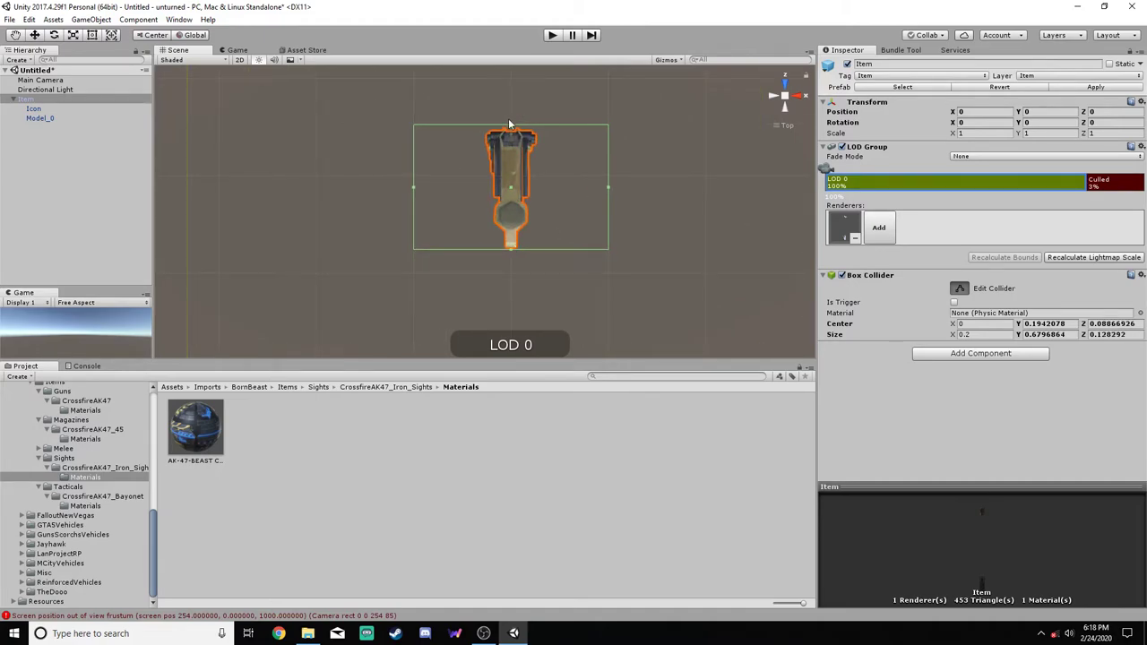
{"action": "left_click_drag", "start_coordinate": [510, 129], "coordinate": [512, 131]}
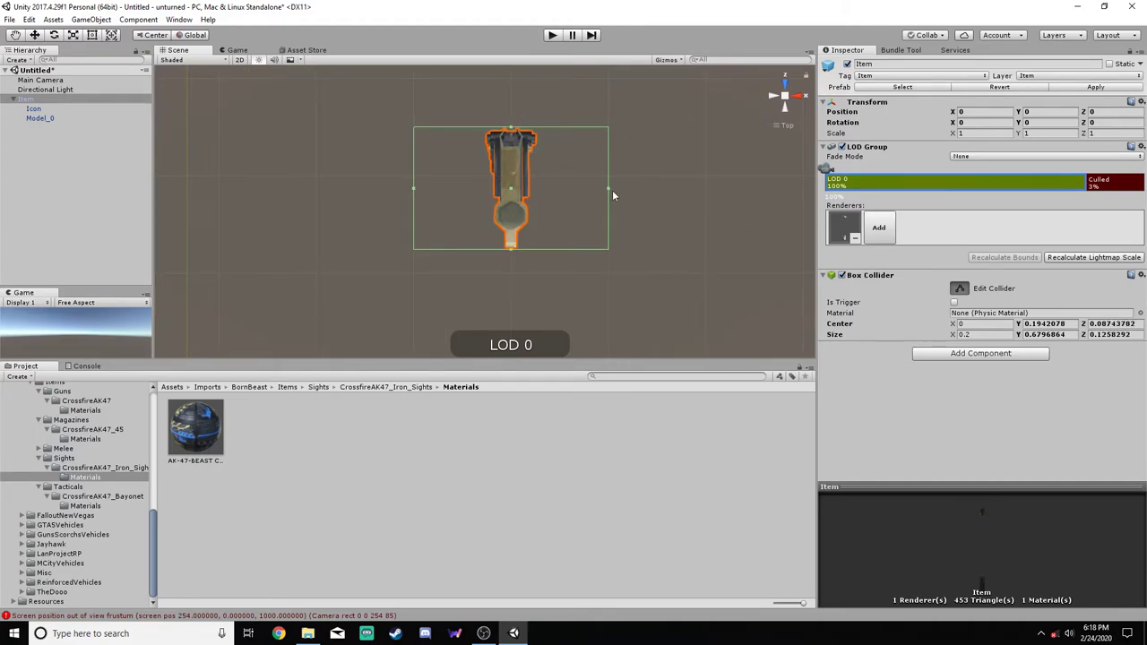
{"action": "left_click_drag", "start_coordinate": [607, 189], "coordinate": [537, 191]}
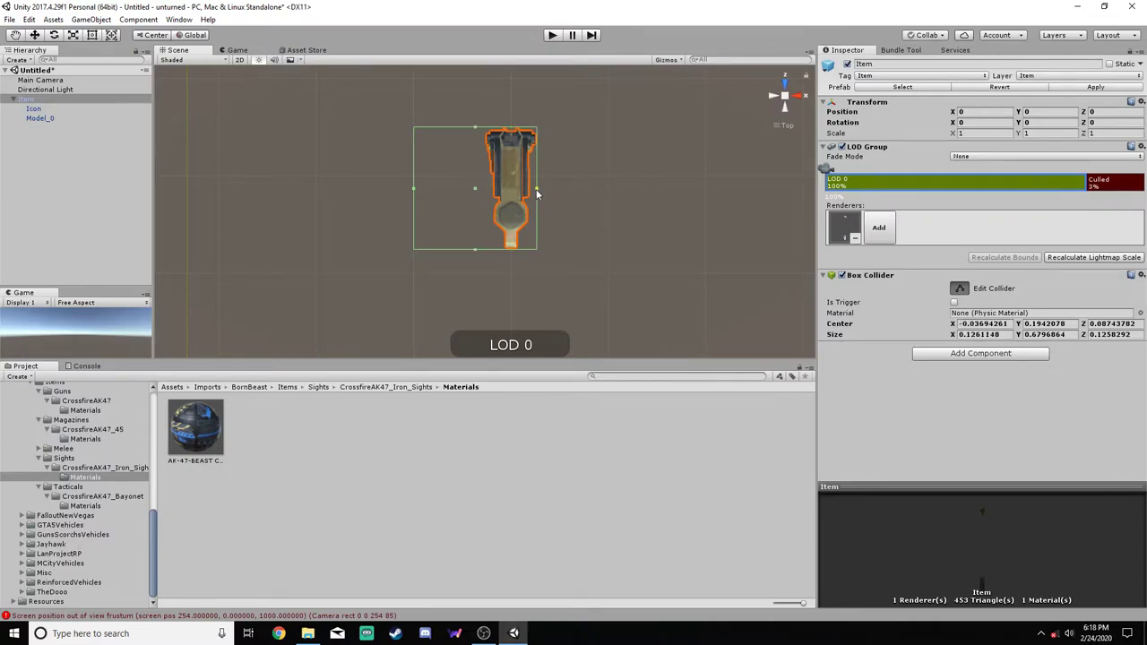
{"action": "left_click_drag", "start_coordinate": [419, 194], "coordinate": [486, 194]}
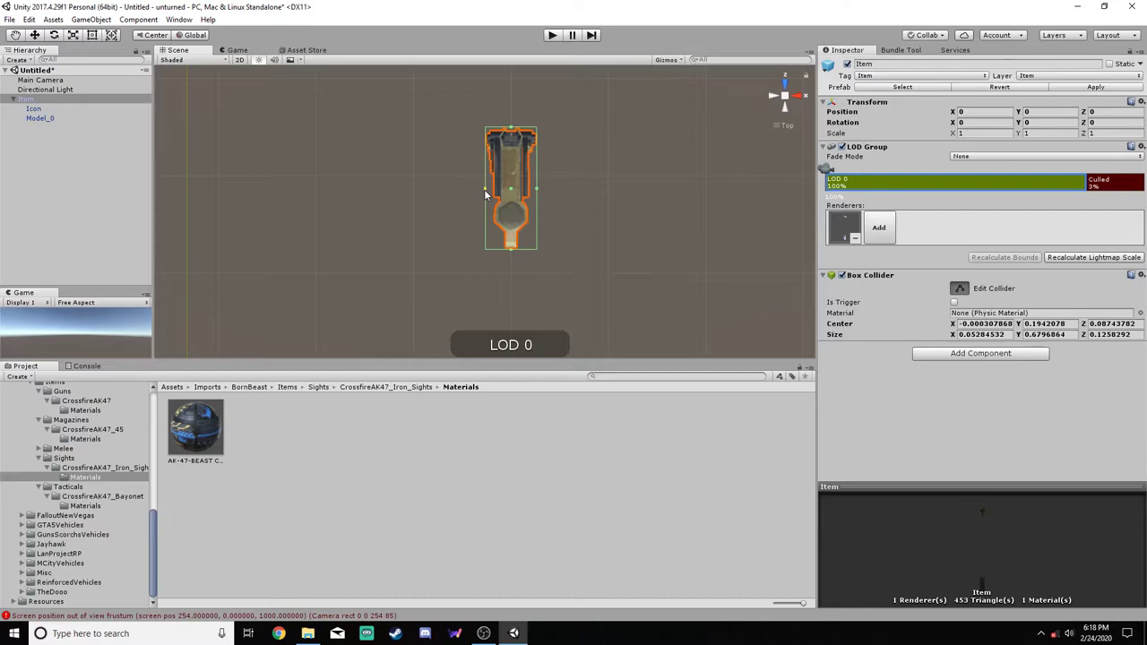
Refine the collider's top and bottom edges, checking from side, top and perspective views
{"action": "left_click", "coordinate": [804, 95]}
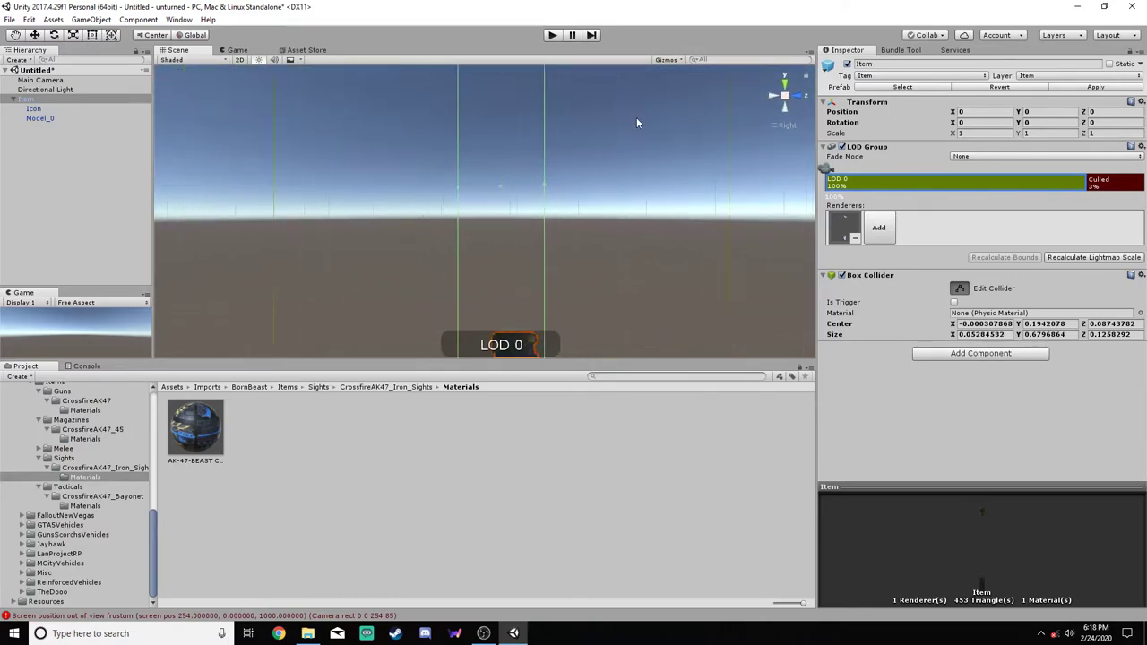
{"action": "middle_click_drag", "start_coordinate": [621, 176], "coordinate": [646, 45]}
{"action": "scroll", "coordinate": [667, 194], "scroll_direction": "up", "scroll_amount": 3}
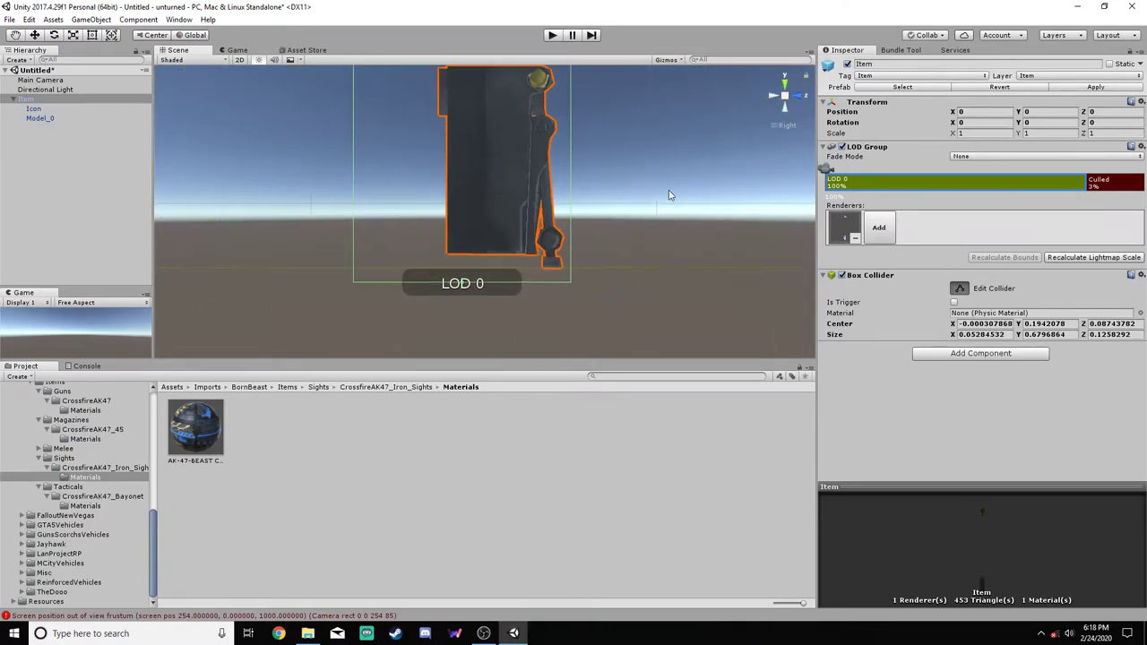
{"action": "left_click_drag", "start_coordinate": [464, 286], "coordinate": [466, 276]}
{"action": "middle_click_drag", "start_coordinate": [466, 276], "coordinate": [637, 339]}
{"action": "scroll", "coordinate": [638, 339], "scroll_direction": "down", "scroll_amount": 5}
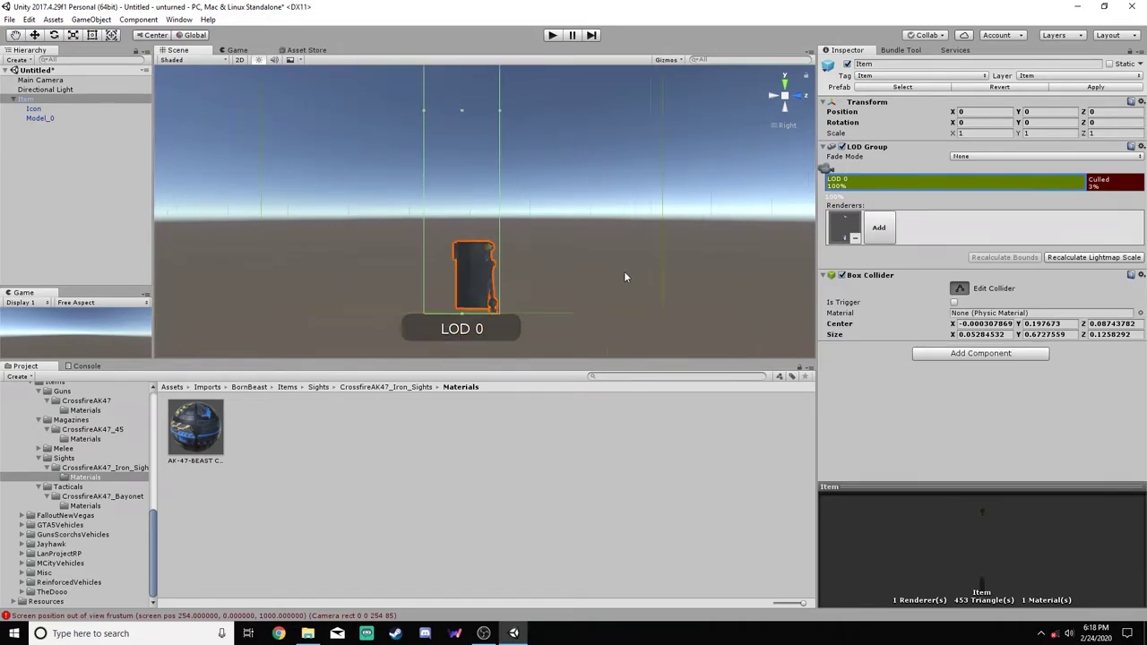
{"action": "scroll", "coordinate": [725, 301], "scroll_direction": "up", "scroll_amount": 3}
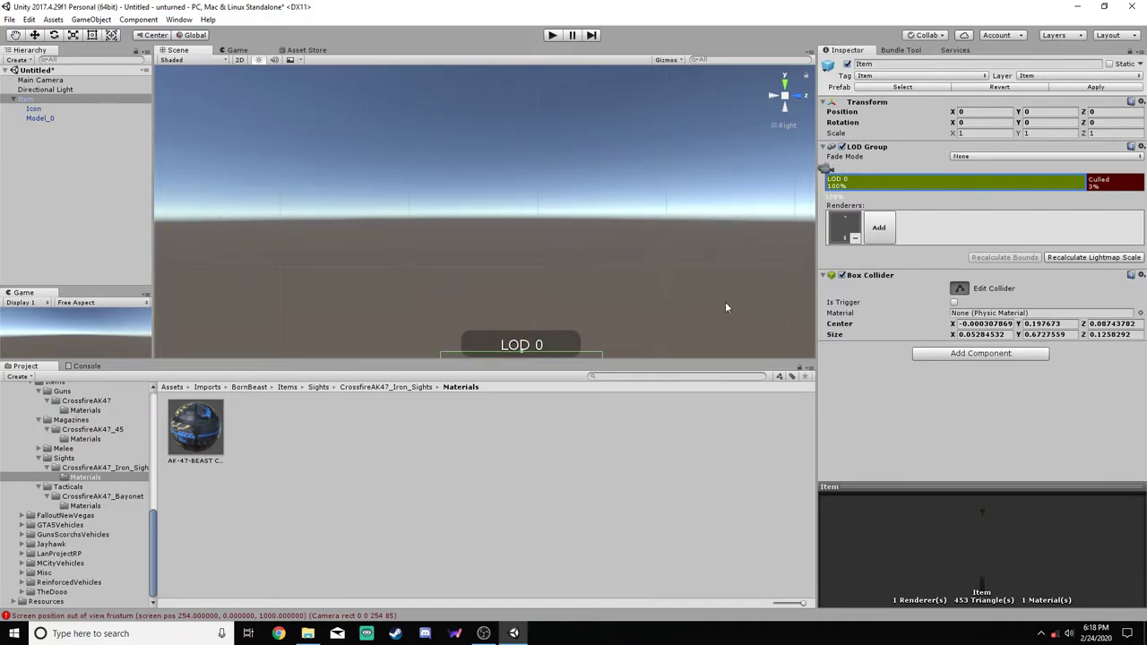
{"action": "middle_click_drag", "start_coordinate": [725, 301], "coordinate": [690, 105]}
{"action": "scroll", "coordinate": [534, 138], "scroll_direction": "up", "scroll_amount": 2}
{"action": "left_click_drag", "start_coordinate": [513, 130], "coordinate": [513, 139]}
{"action": "scroll", "coordinate": [581, 144], "scroll_direction": "down", "scroll_amount": 2}
{"action": "mouse_move", "coordinate": [581, 144]}
{"action": "middle_mouse_down"}
{"action": "mouse_move", "coordinate": [579, 225]}
{"action": "mouse_move", "coordinate": [604, 176]}
{"action": "mouse_move", "coordinate": [552, 248]}
{"action": "middle_mouse_up"}
{"action": "scroll", "coordinate": [564, 237], "scroll_direction": "up", "scroll_amount": 1}
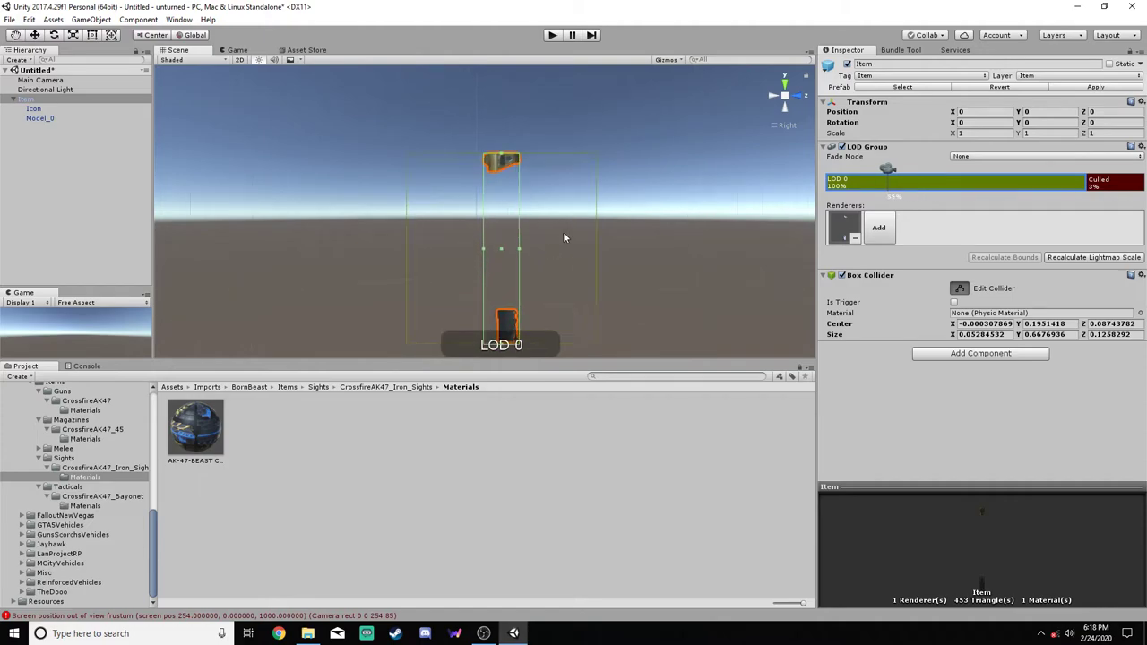
{"action": "left_click", "coordinate": [780, 82]}
{"action": "scroll", "coordinate": [548, 219], "scroll_direction": "up", "scroll_amount": 4}
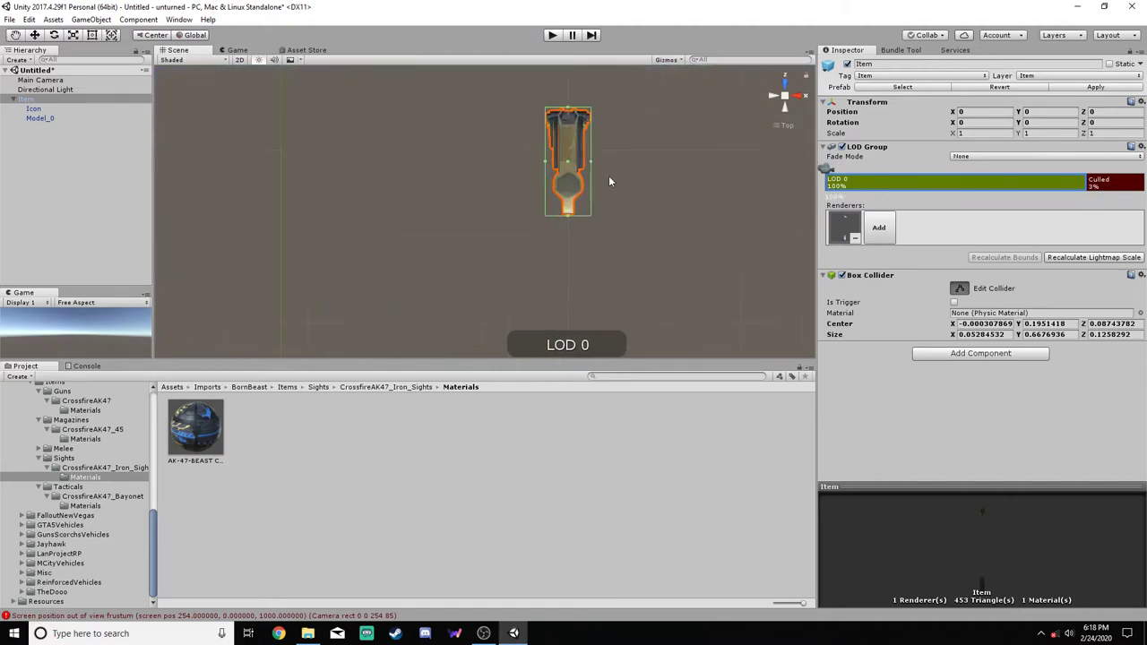
{"action": "scroll", "coordinate": [744, 179], "scroll_direction": "up", "scroll_amount": 3}
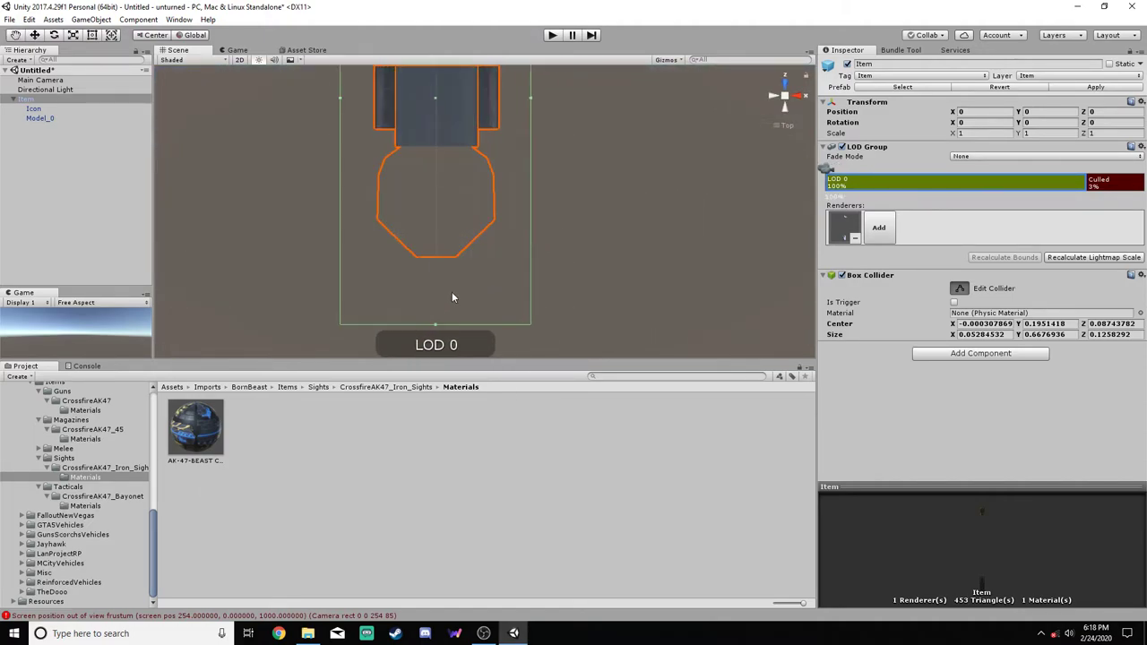
{"action": "scroll", "coordinate": [450, 293], "scroll_direction": "down", "scroll_amount": 1}
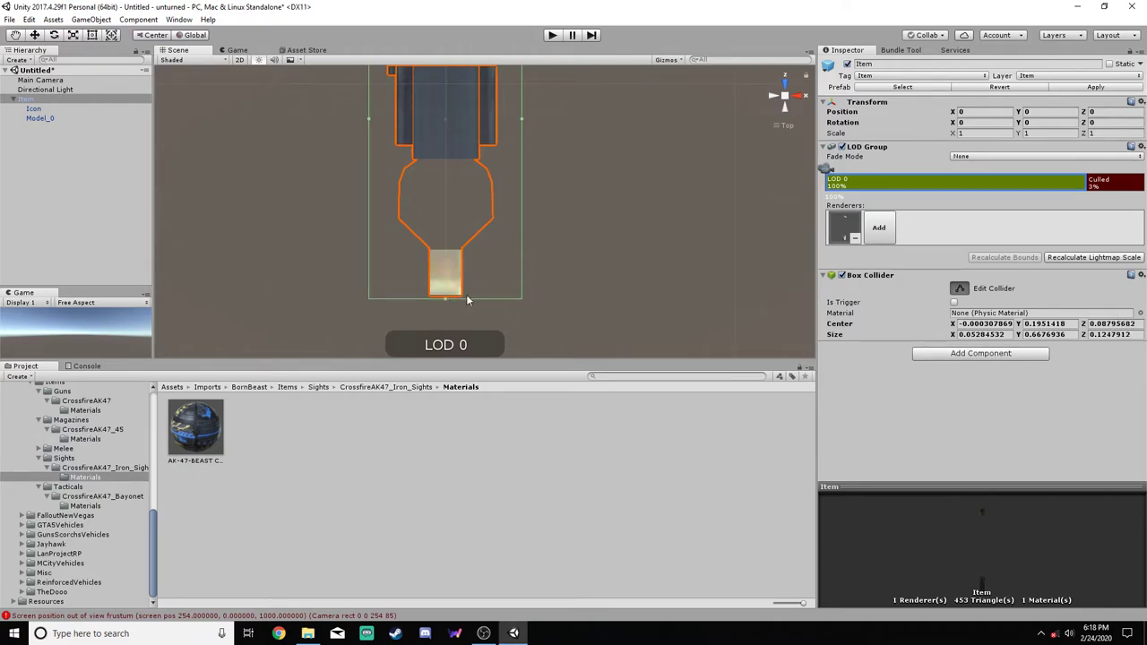
{"action": "left_click", "coordinate": [620, 274]}
{"action": "left_click_drag", "start_coordinate": [620, 274], "coordinate": [489, 179], "text": "alt"}
Set the Item's box collider Size X to 0.2 and Z to .21
{"action": "left_click", "coordinate": [27, 98]}
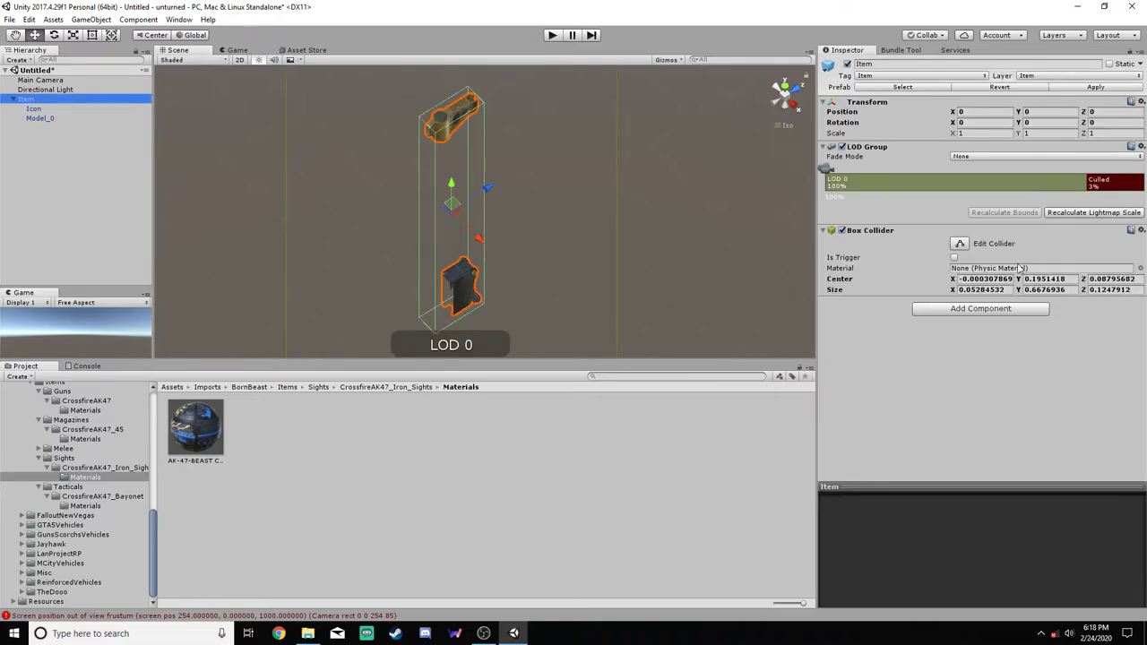
{"action": "left_click", "coordinate": [960, 245]}
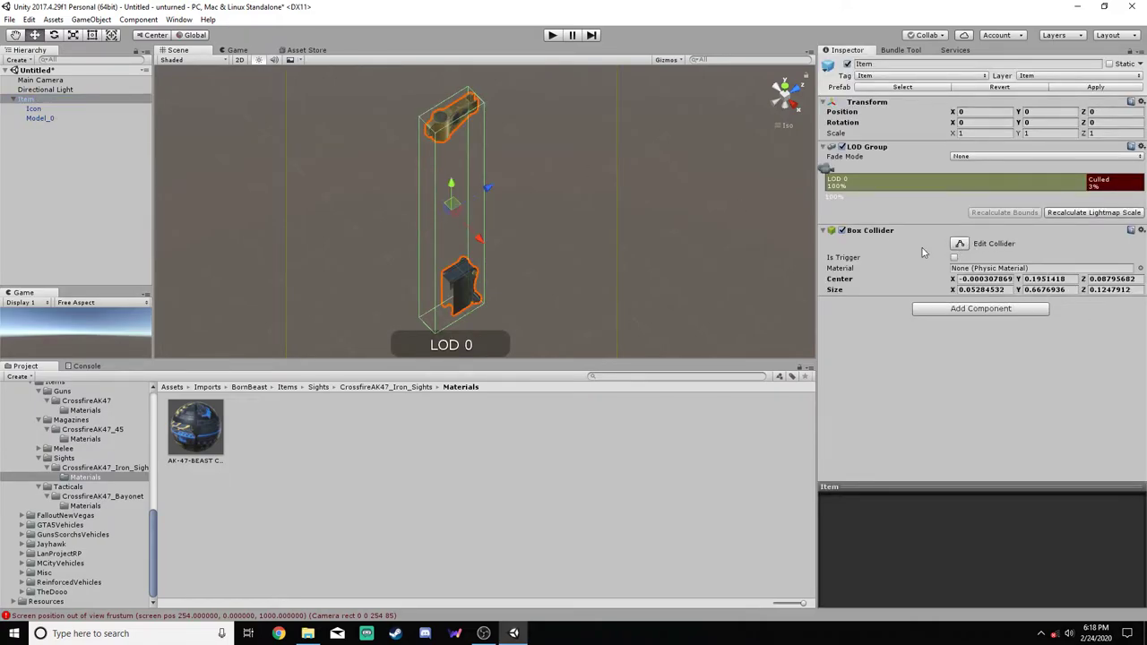
{"action": "left_click", "coordinate": [998, 289]}
{"action": "type", "text": "0"}
{"action": "type", "text": ".2"}
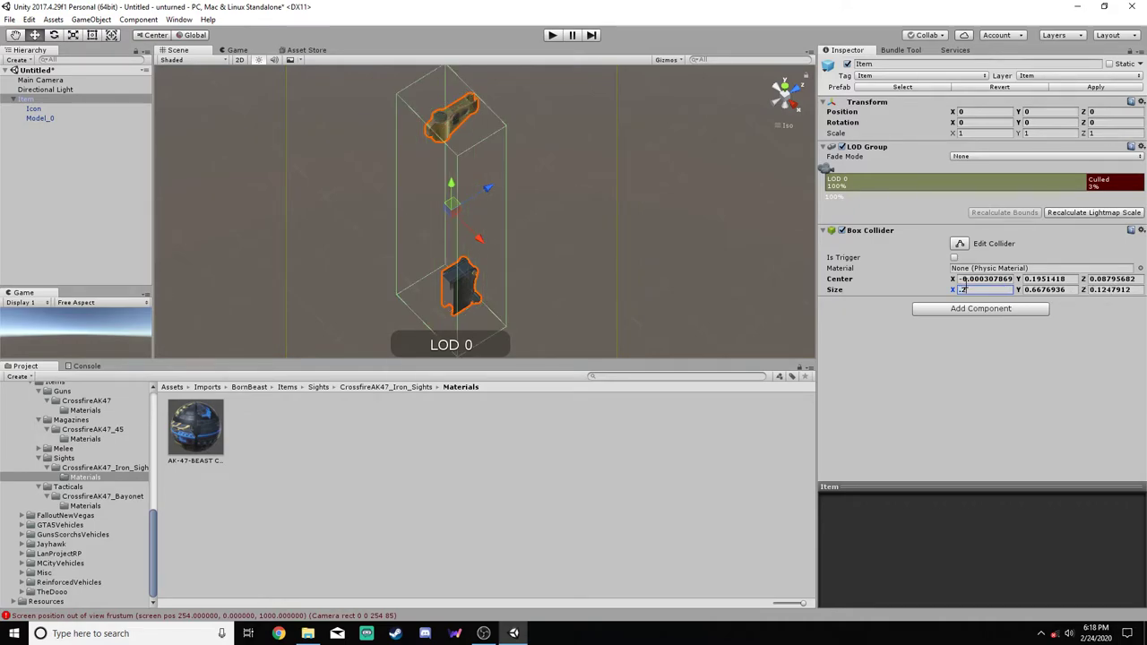
{"action": "left_click", "coordinate": [1112, 290]}
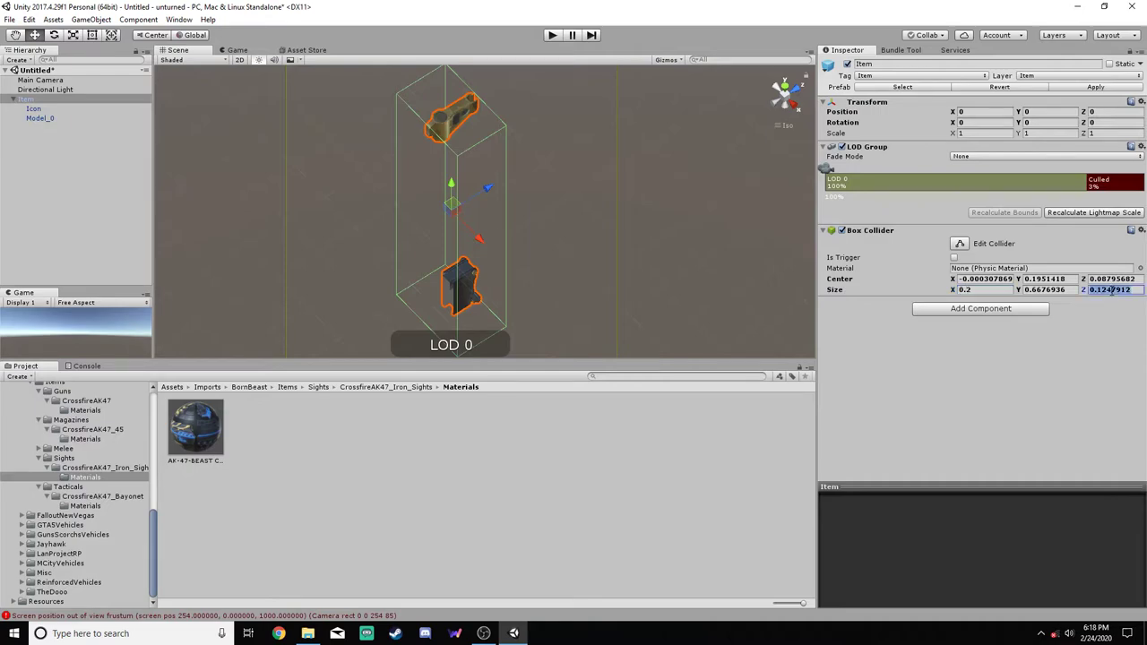
{"action": "type", "text": ".21"}
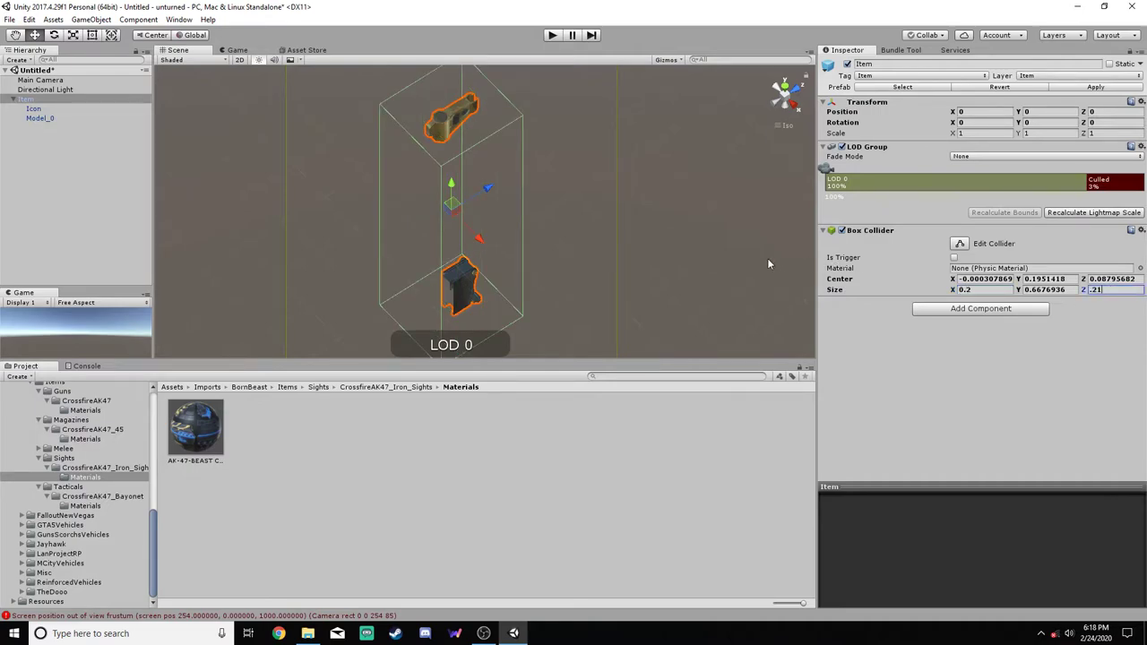
{"action": "middle_click_drag", "start_coordinate": [768, 263], "coordinate": [735, 242]}
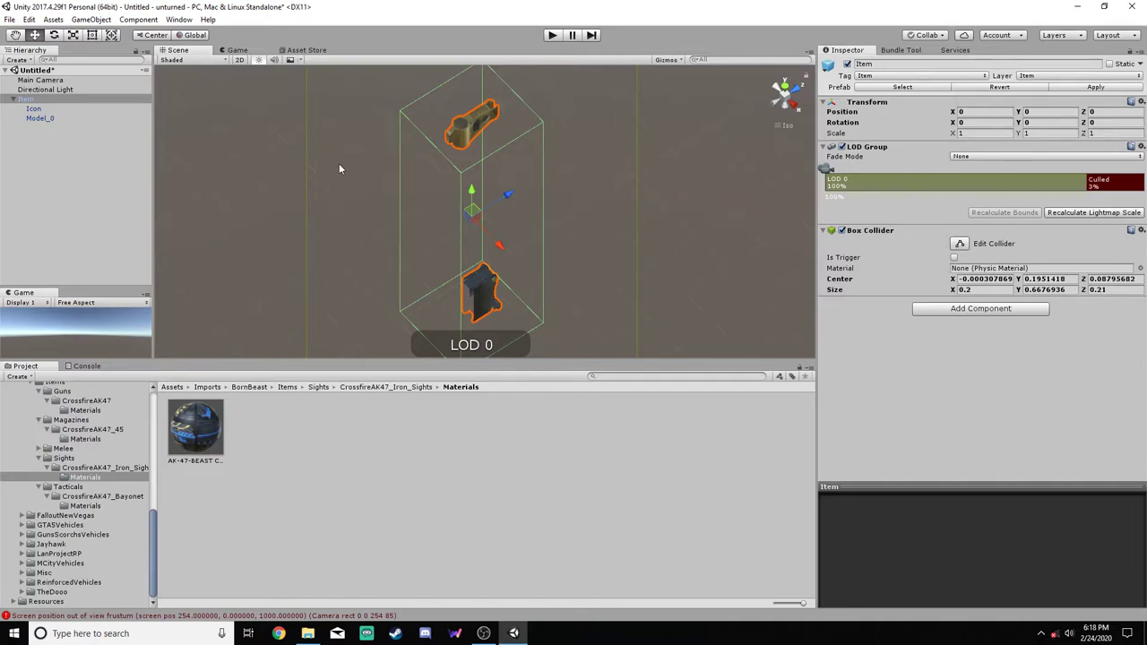
{"action": "left_click_drag", "start_coordinate": [152, 520], "coordinate": [152, 435]}
Delete the old iron sights Item prefab and save the scene's Item in its place
{"action": "left_click", "coordinate": [131, 450]}
{"action": "left_click", "coordinate": [199, 428]}
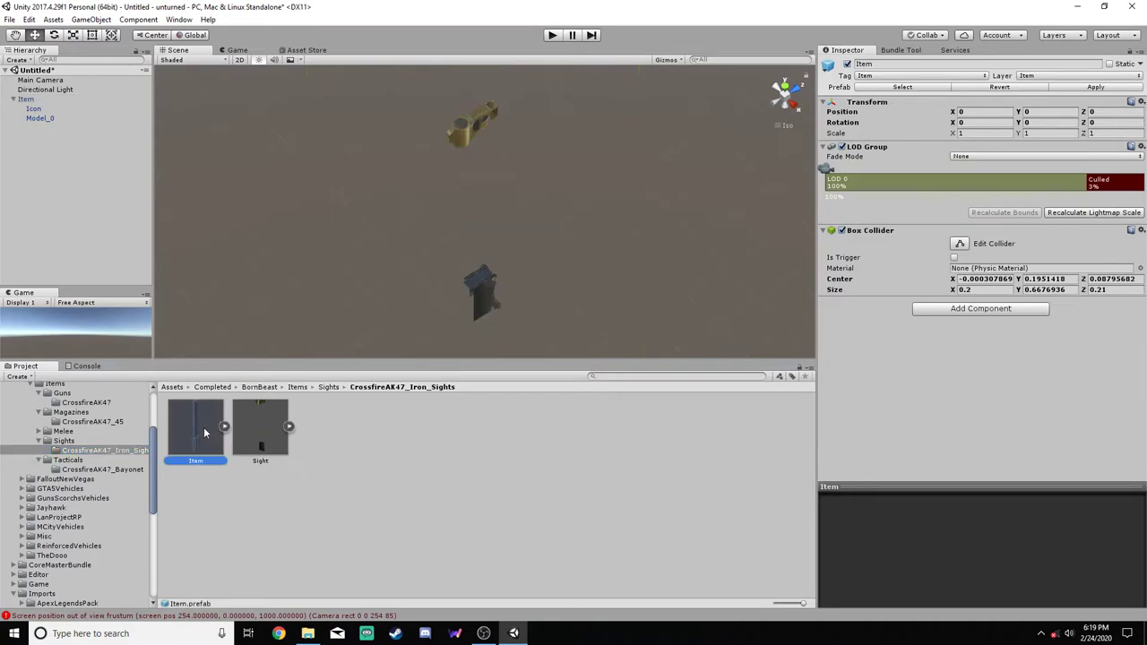
{"action": "right_click", "coordinate": [203, 426]}
{"action": "left_click", "coordinate": [238, 234]}
{"action": "left_click", "coordinate": [647, 341]}
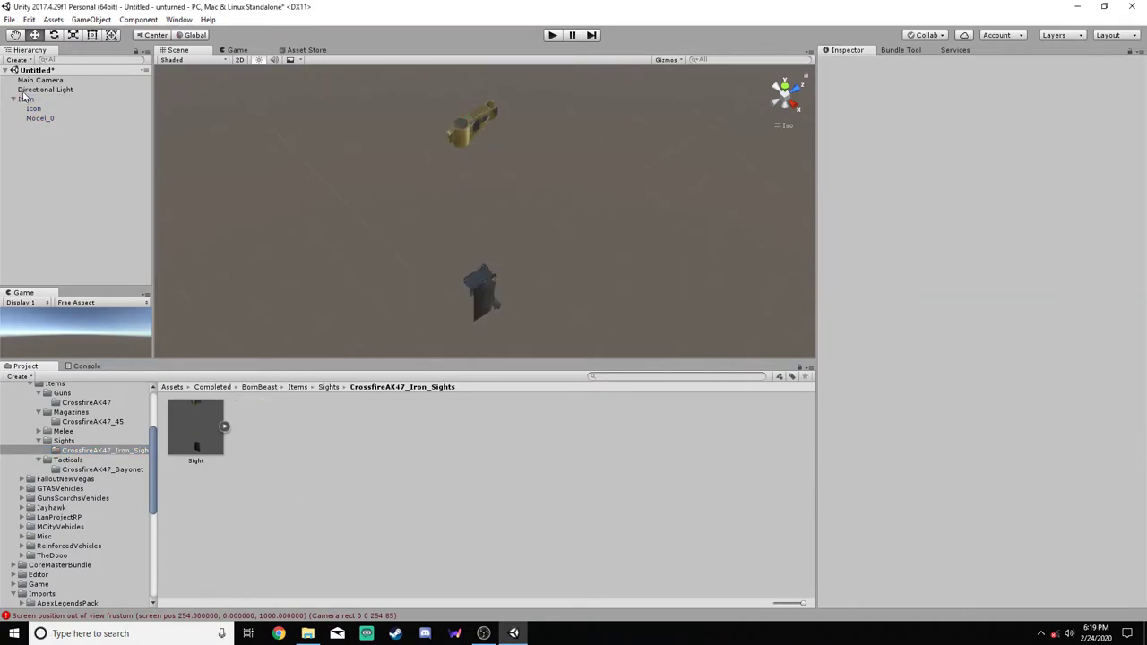
{"action": "left_click_drag", "start_coordinate": [26, 99], "coordinate": [356, 497]}
Remove the Item from the scene and bring in the CrossfireAK47_45 magazine's Item prefab
{"action": "left_click", "coordinate": [360, 500]}
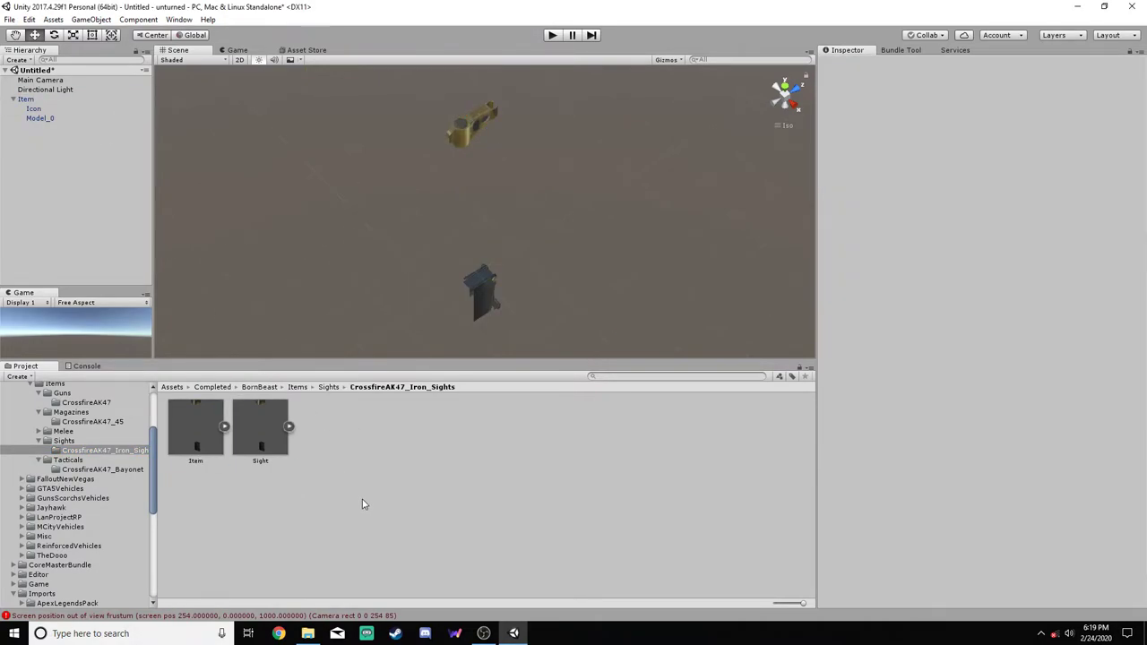
{"action": "right_click", "coordinate": [47, 103]}
{"action": "left_click", "coordinate": [90, 168]}
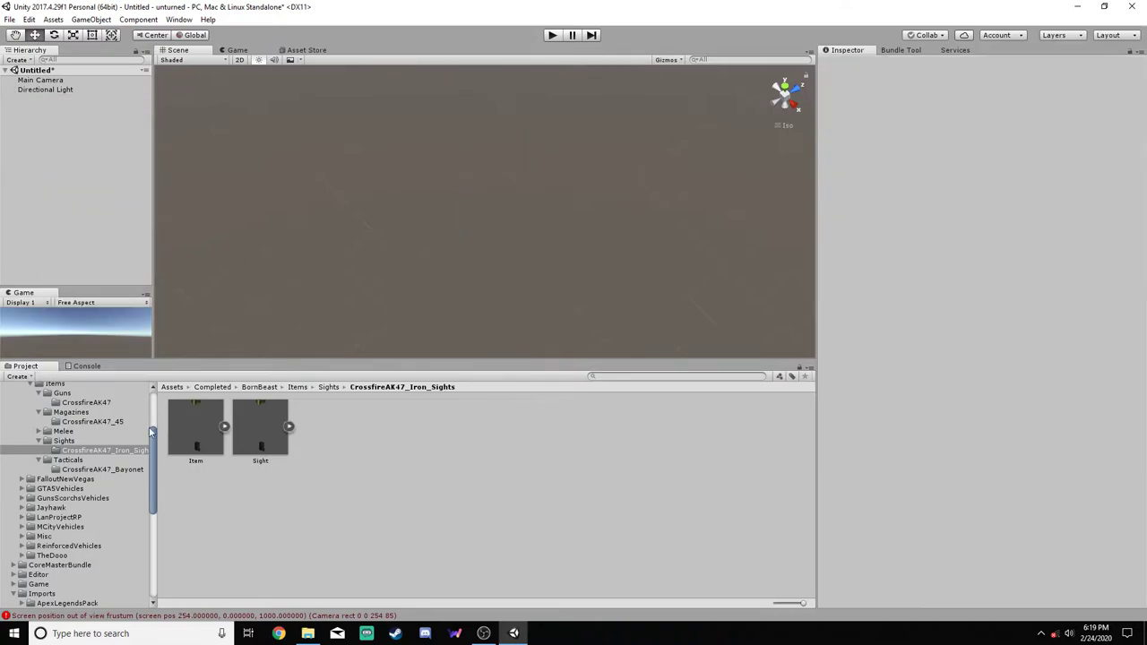
{"action": "left_click", "coordinate": [93, 422]}
{"action": "left_click_drag", "start_coordinate": [199, 430], "coordinate": [23, 102]}
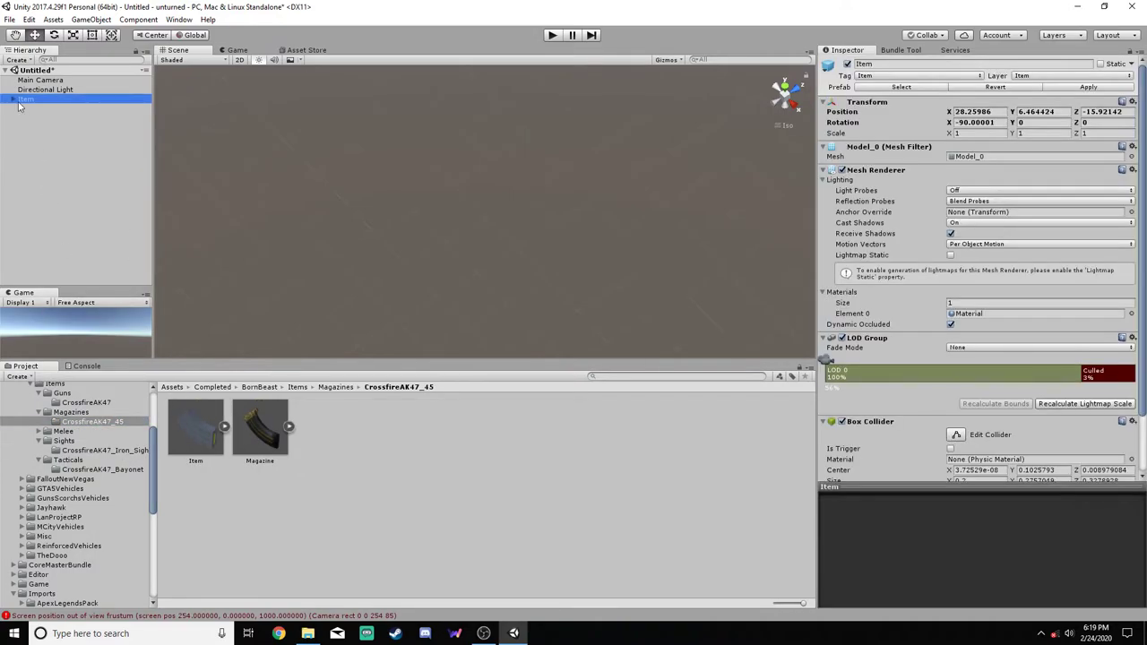
Assign the magazine_AK-47-BEAST_CFS_2018.003 mesh to the magazine Item's Mesh Filter
{"action": "left_click", "coordinate": [27, 109]}
{"action": "left_click", "coordinate": [34, 99]}
{"action": "left_click_drag", "start_coordinate": [156, 499], "coordinate": [158, 562]}
{"action": "left_click", "coordinate": [108, 473]}
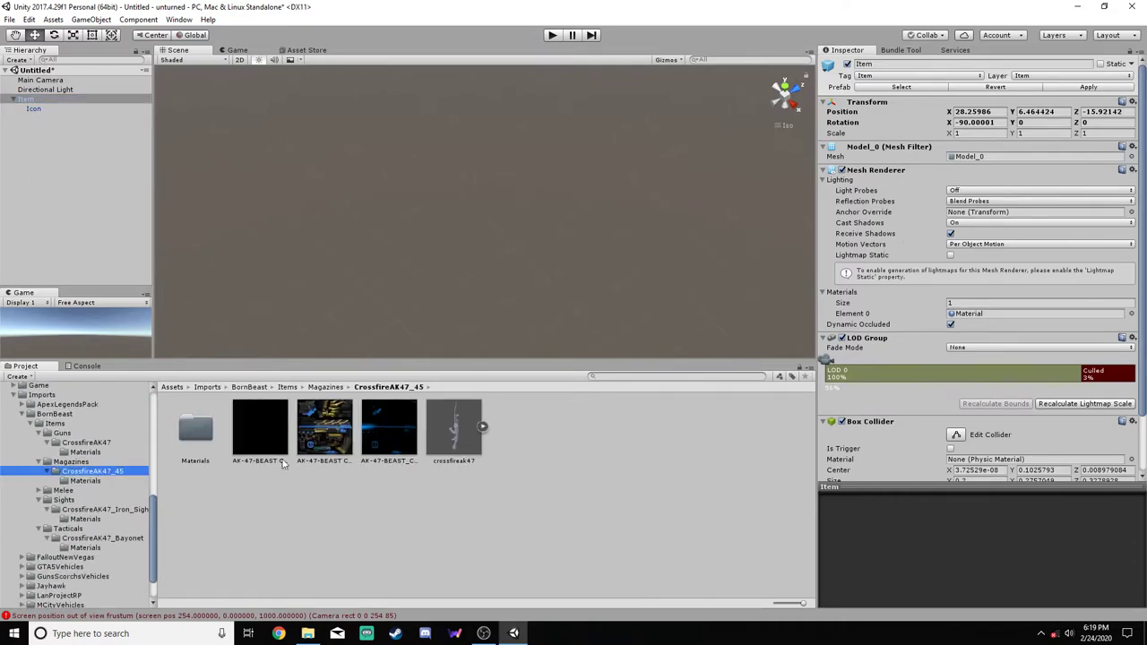
{"action": "left_click", "coordinate": [482, 428]}
{"action": "left_click_drag", "start_coordinate": [517, 504], "coordinate": [990, 158]}
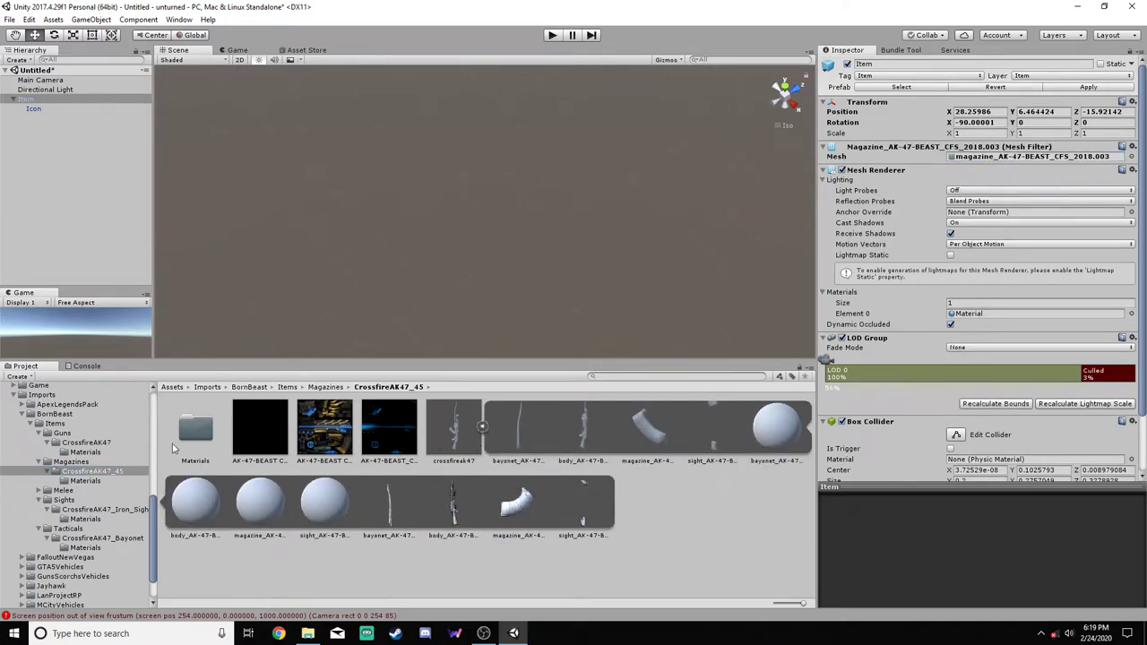
Apply the AK-47-BEAST CFS 2018_S material to the Item's Element 0
{"action": "double_click", "coordinate": [179, 439]}
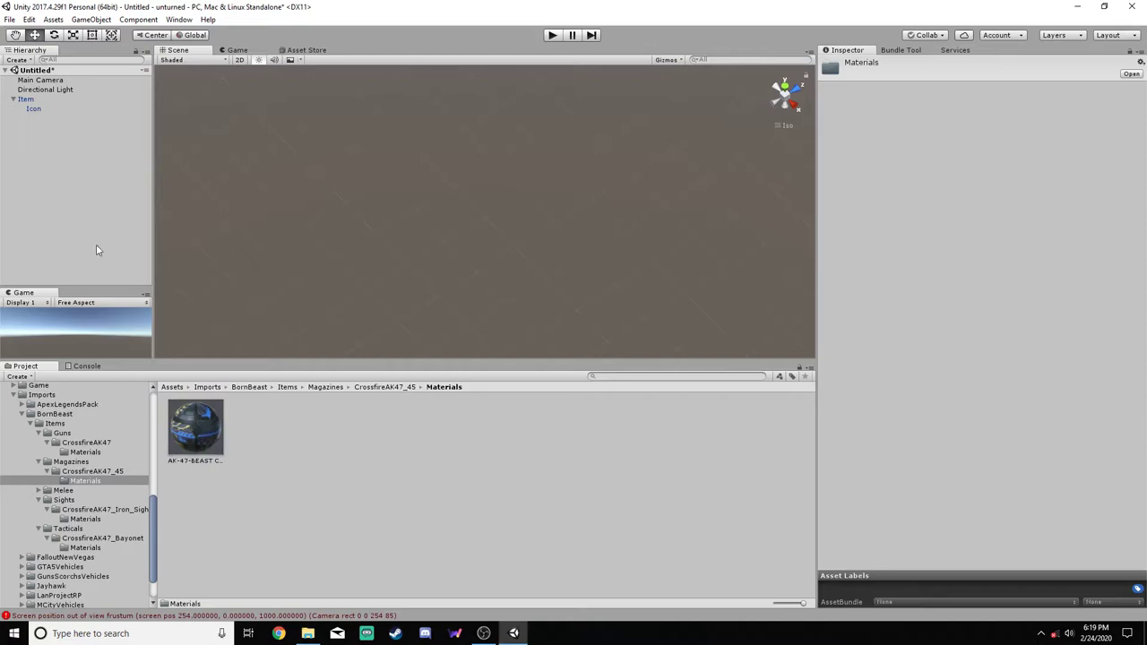
{"action": "left_click", "coordinate": [35, 99]}
{"action": "left_click_drag", "start_coordinate": [194, 428], "coordinate": [969, 318]}
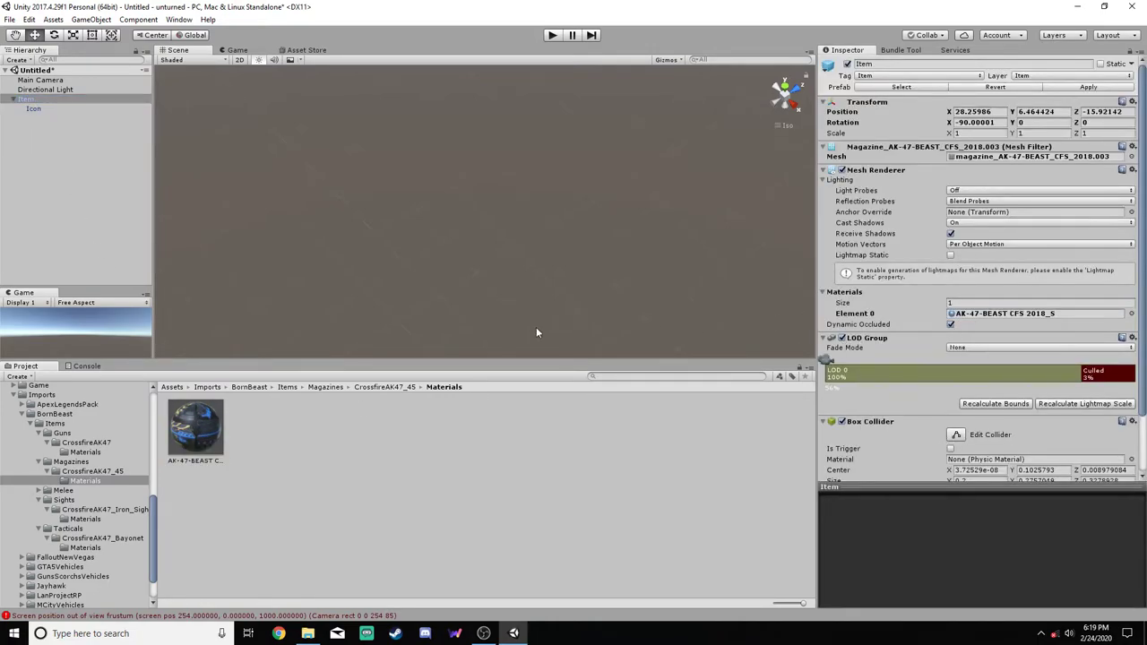
Move the magazine Item to position 0, 0, 0
{"action": "left_click", "coordinate": [39, 111]}
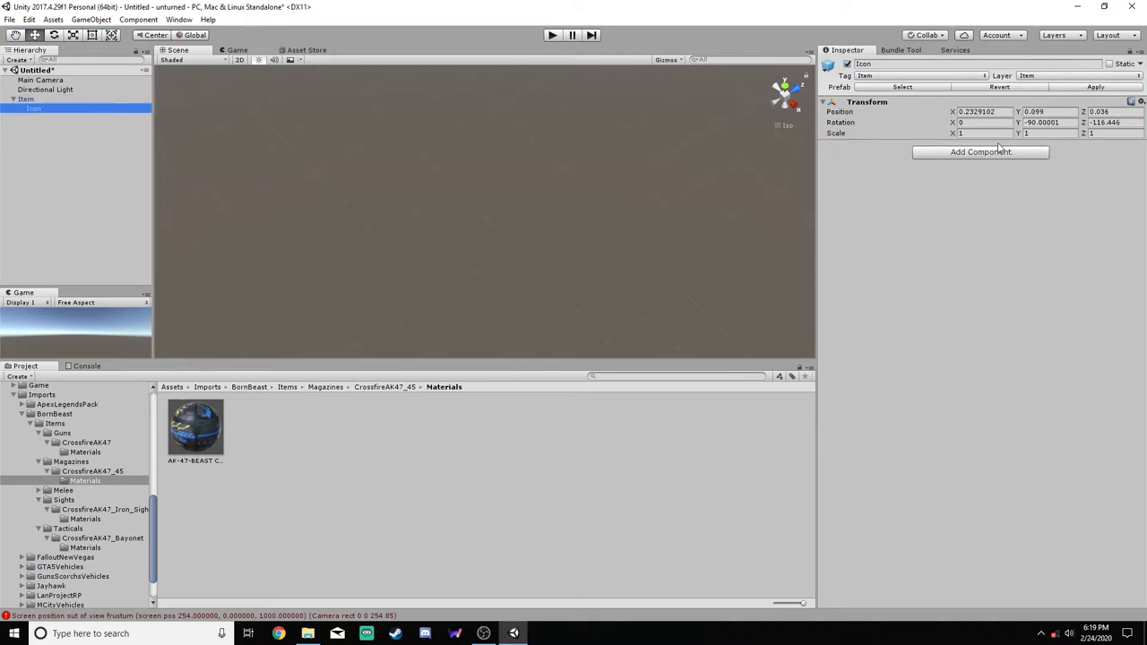
{"action": "left_click", "coordinate": [27, 98]}
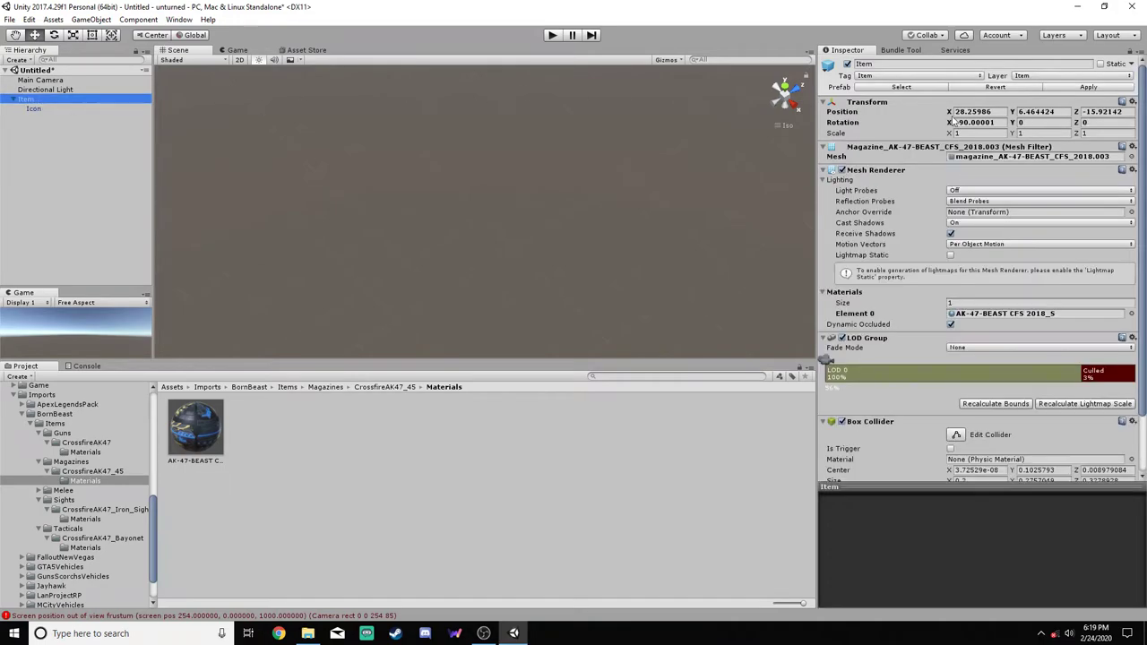
{"action": "left_click", "coordinate": [1002, 112]}
{"action": "type", "text": "0"}
{"action": "left_click", "coordinate": [1064, 111]}
{"action": "type", "text": "0"}
{"action": "left_click", "coordinate": [1106, 111]}
{"action": "type", "text": "0"}
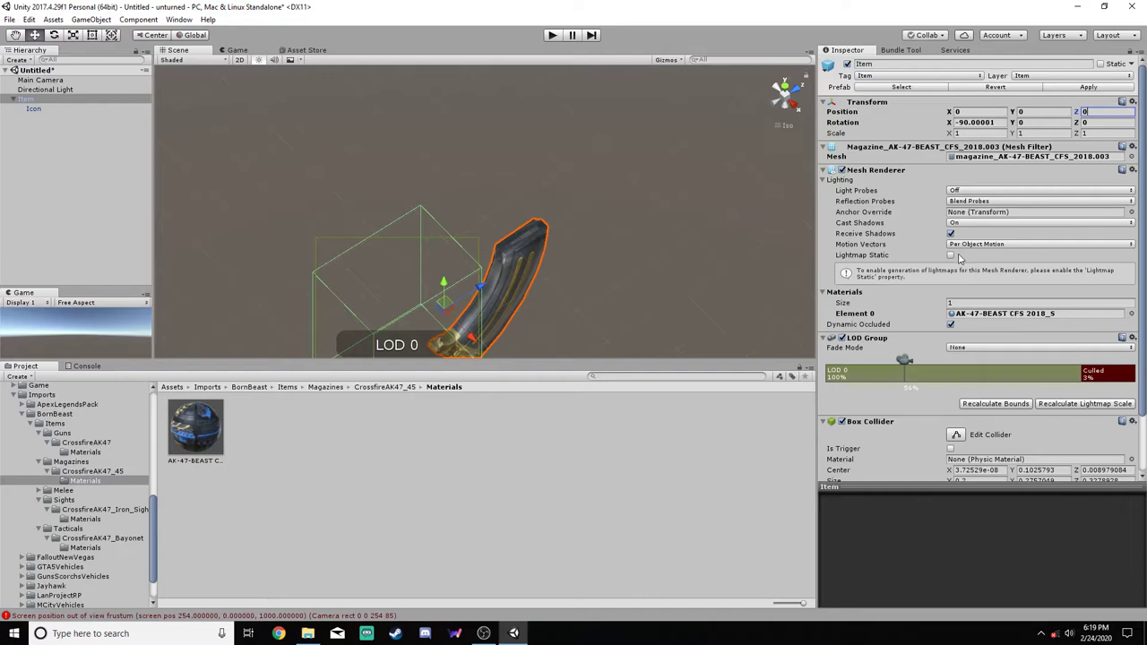
{"action": "left_click_drag", "start_coordinate": [628, 179], "coordinate": [654, 230], "text": "alt"}
{"action": "scroll", "coordinate": [659, 231], "scroll_direction": "up", "scroll_amount": 5}
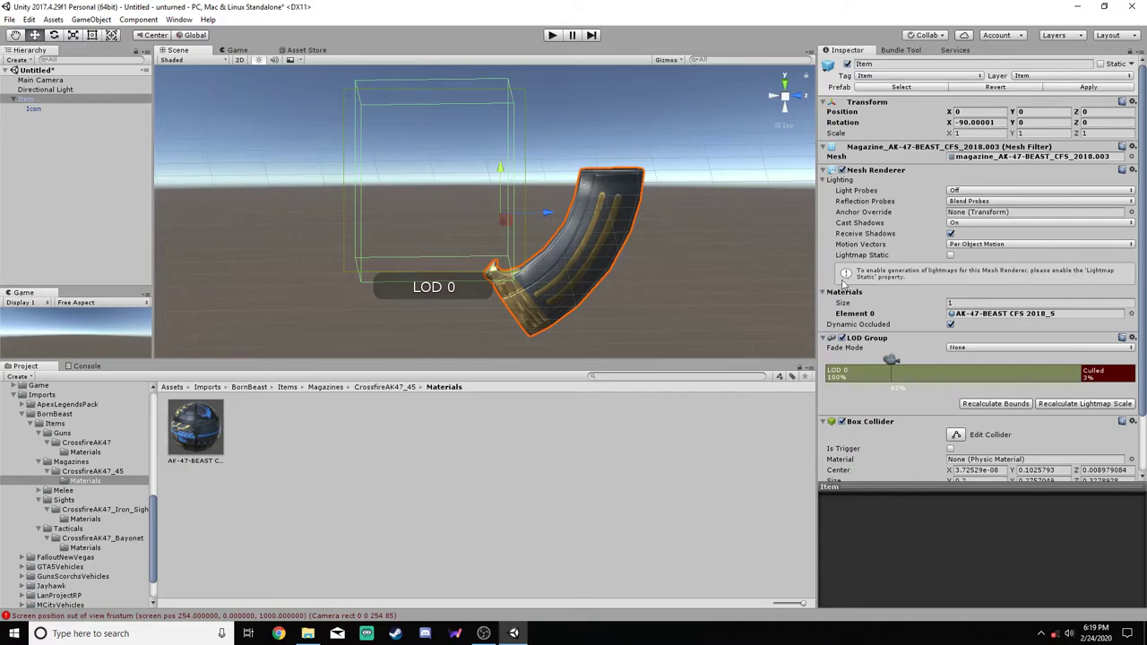
Add the Item's renderer to LOD 0 and recalculate the lightmap scale
{"action": "left_click", "coordinate": [1015, 383]}
{"action": "left_click", "coordinate": [878, 421]}
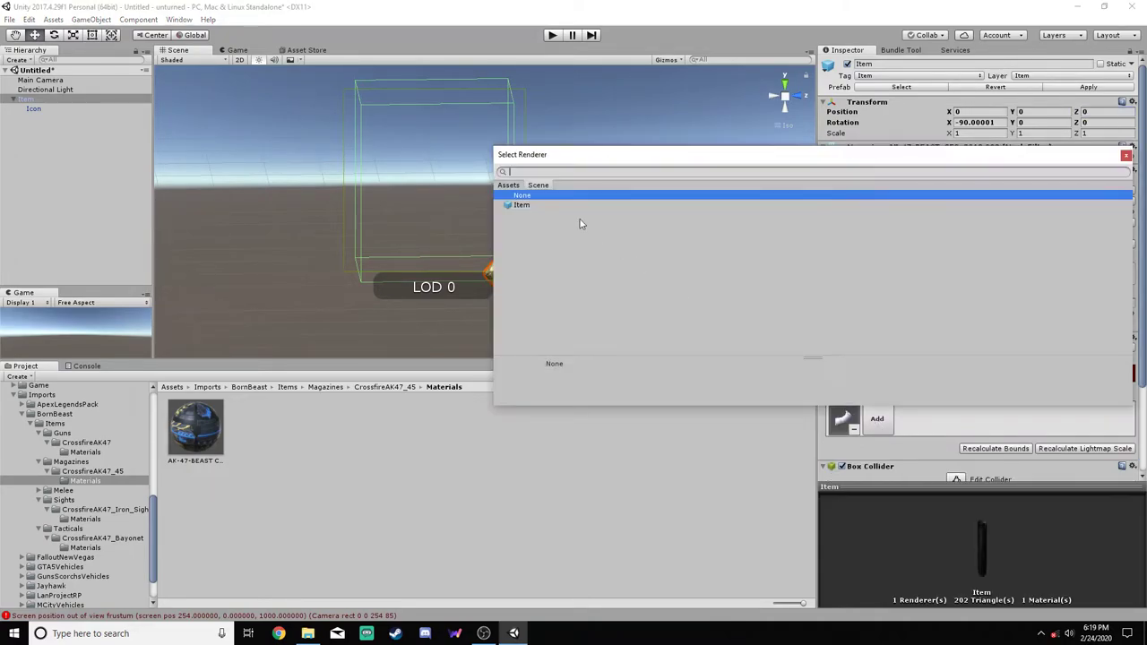
{"action": "double_click", "coordinate": [525, 206]}
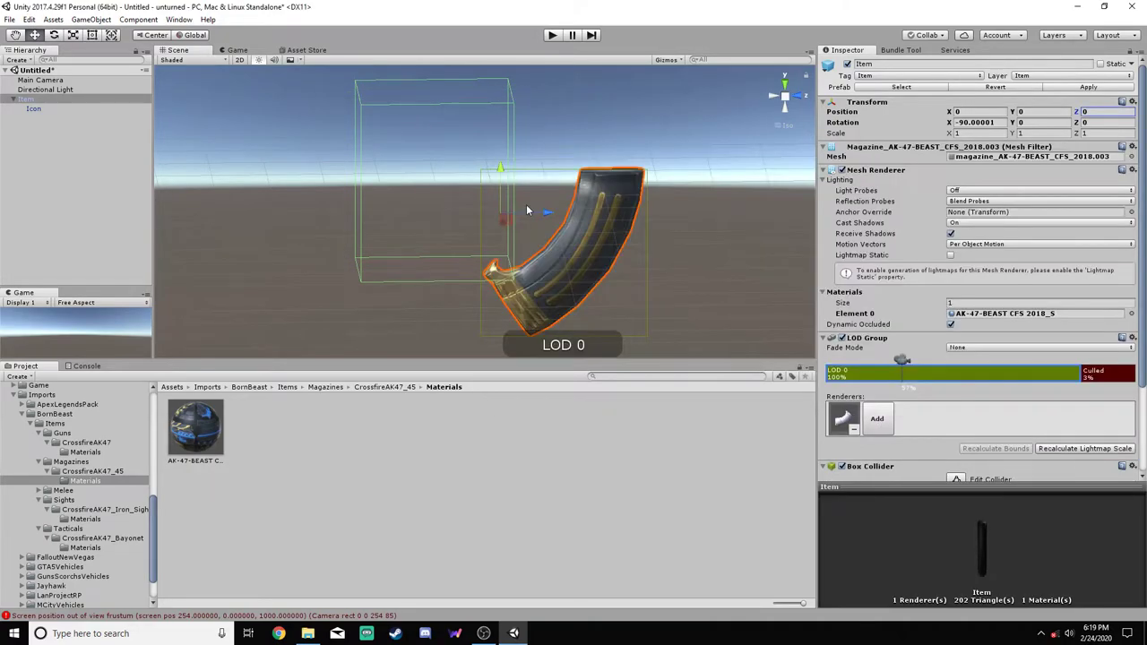
{"action": "left_click", "coordinate": [1087, 451]}
Drag the box collider's left, right, top and bottom faces to the magazine in side view
{"action": "scroll", "coordinate": [1142, 215], "scroll_direction": "down", "scroll_amount": 4}
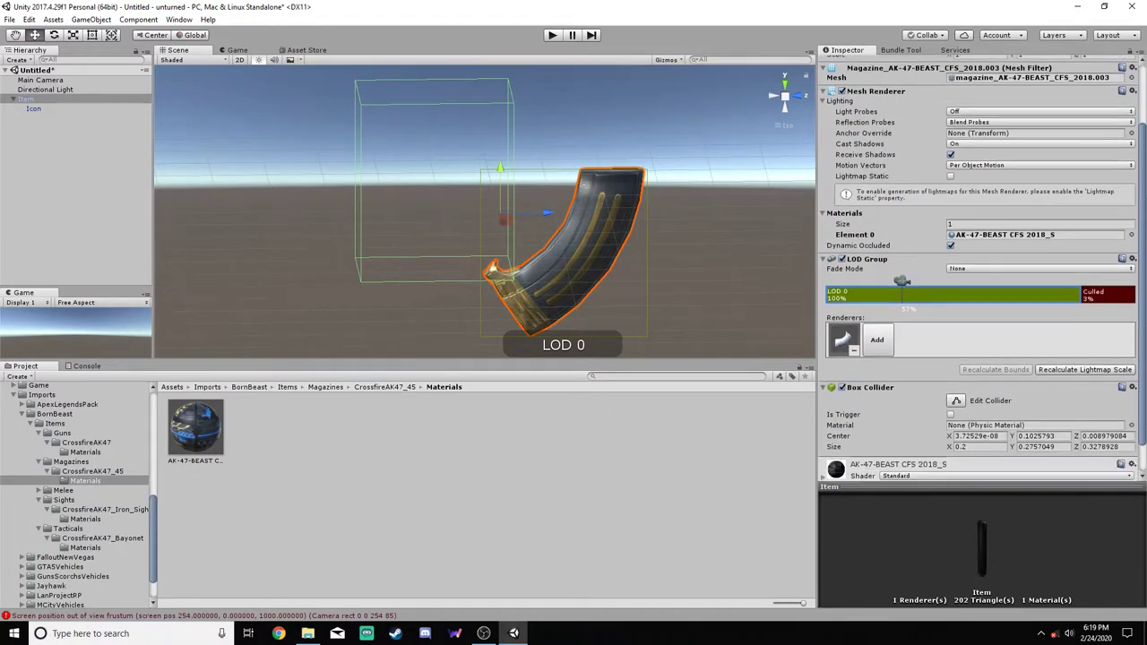
{"action": "scroll", "coordinate": [1142, 215], "scroll_direction": "down", "scroll_amount": 2}
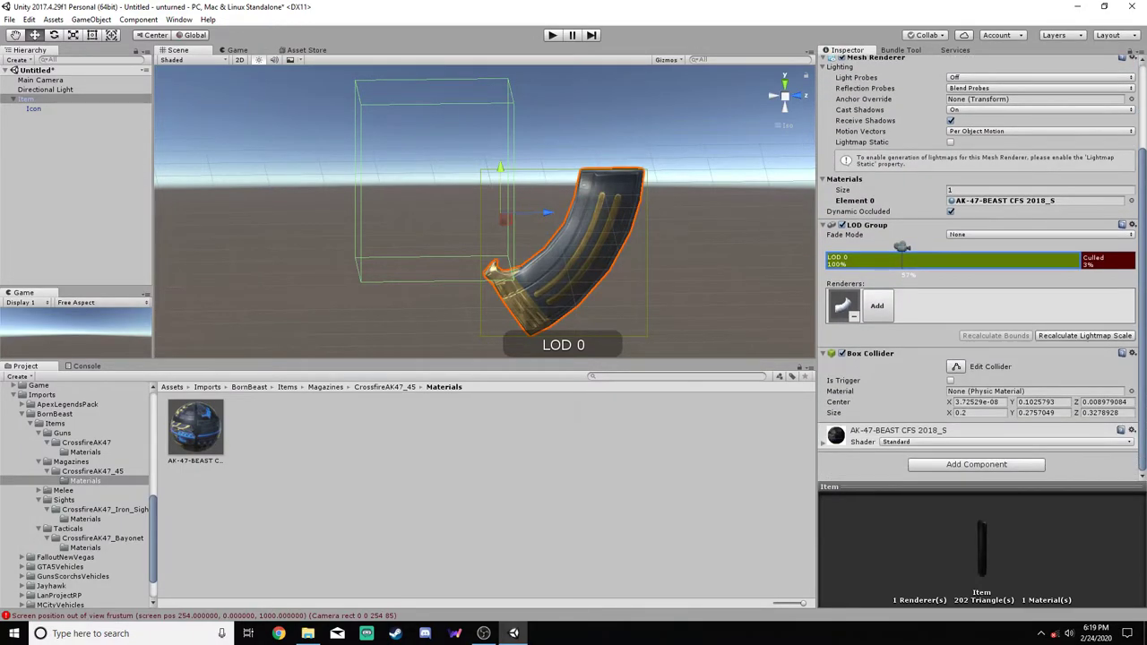
{"action": "left_click", "coordinate": [801, 99]}
{"action": "left_click", "coordinate": [804, 100]}
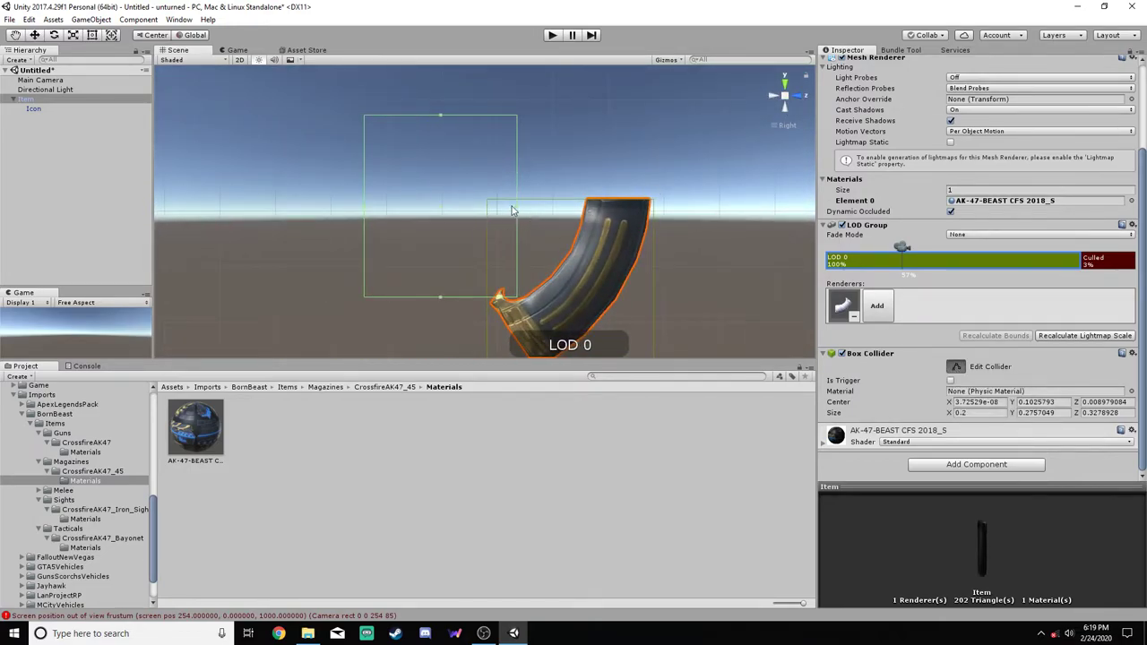
{"action": "left_click_drag", "start_coordinate": [513, 210], "coordinate": [652, 228]}
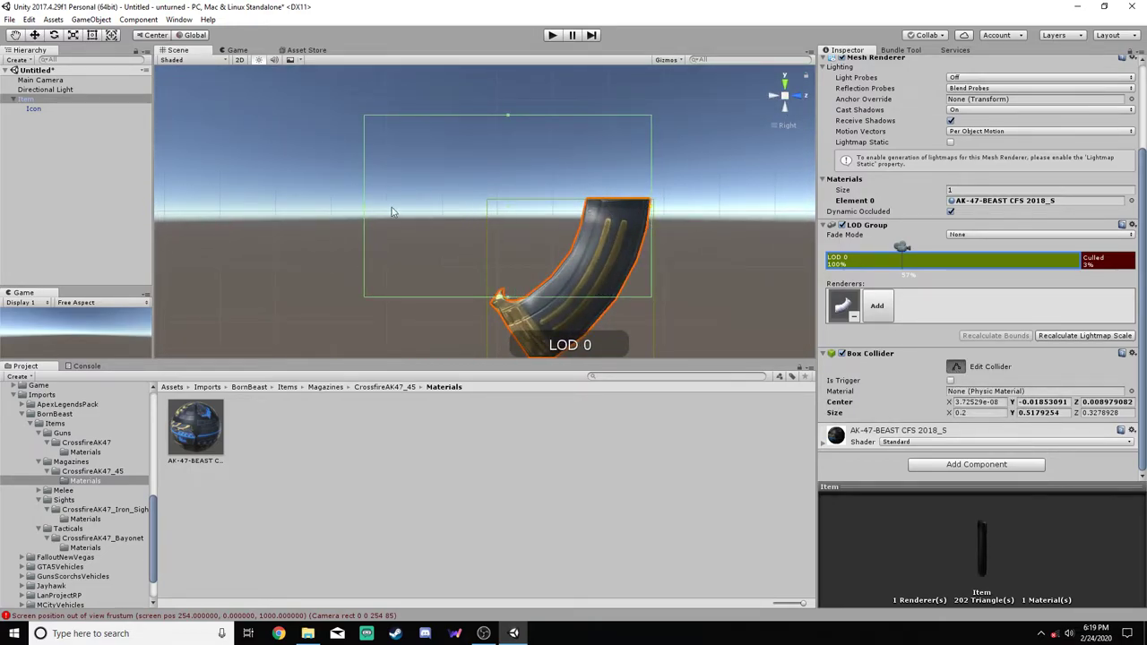
{"action": "left_click_drag", "start_coordinate": [365, 206], "coordinate": [493, 206]}
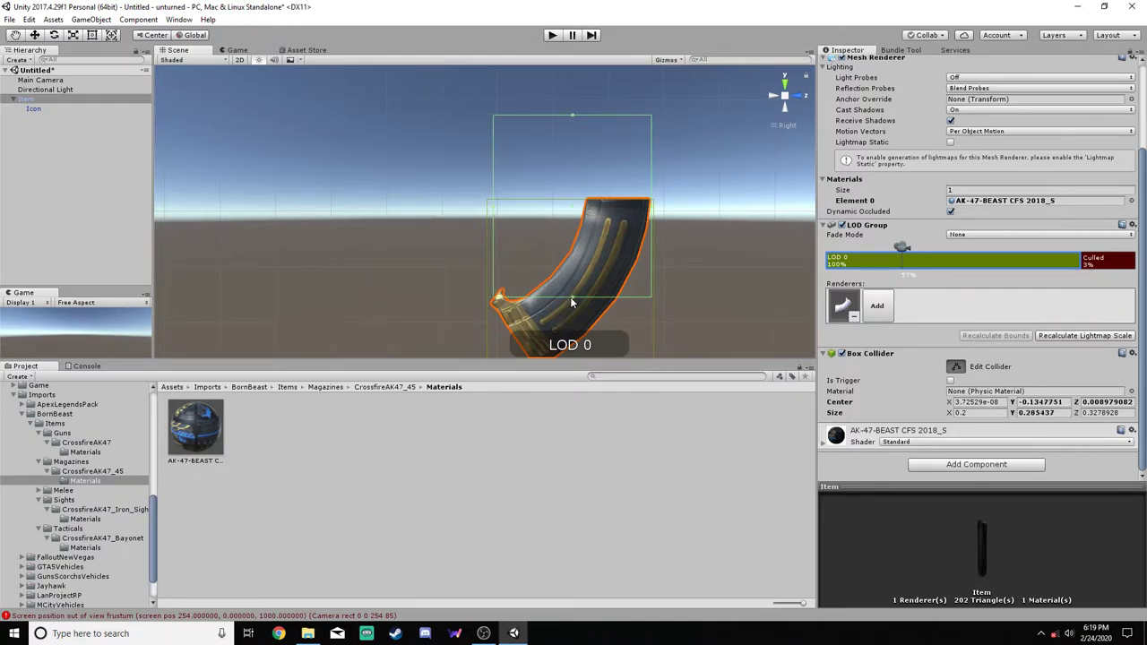
{"action": "left_click_drag", "start_coordinate": [572, 303], "coordinate": [573, 356]}
{"action": "left_click_drag", "start_coordinate": [573, 115], "coordinate": [580, 199]}
Refine the collider's bottom and left edges, reaching 0.2 × 0.291764 × 0.305895
{"action": "scroll", "coordinate": [615, 213], "scroll_direction": "down", "scroll_amount": 2}
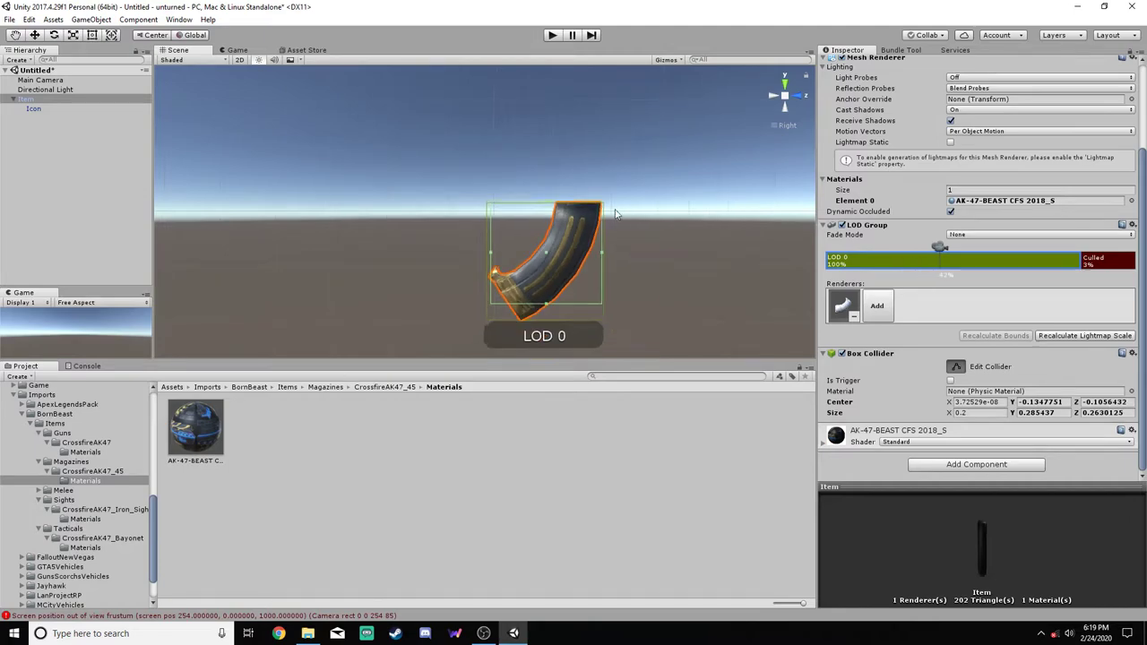
{"action": "scroll", "coordinate": [615, 213], "scroll_direction": "up", "scroll_amount": 3}
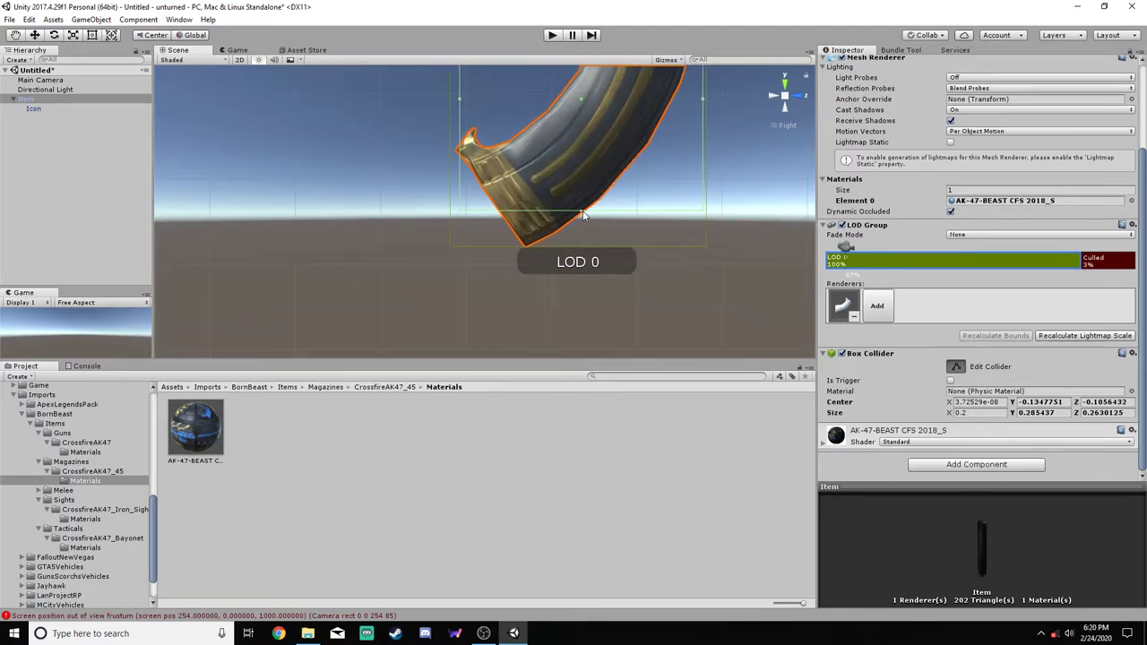
{"action": "left_click_drag", "start_coordinate": [583, 215], "coordinate": [581, 252]}
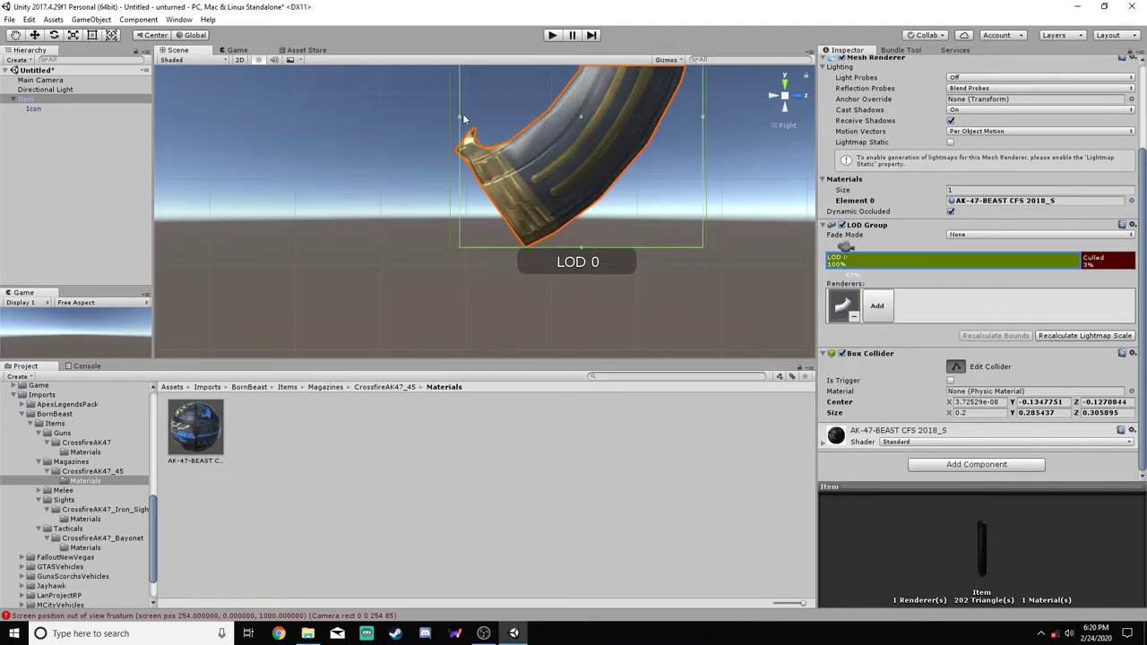
{"action": "left_click_drag", "start_coordinate": [458, 121], "coordinate": [454, 120]}
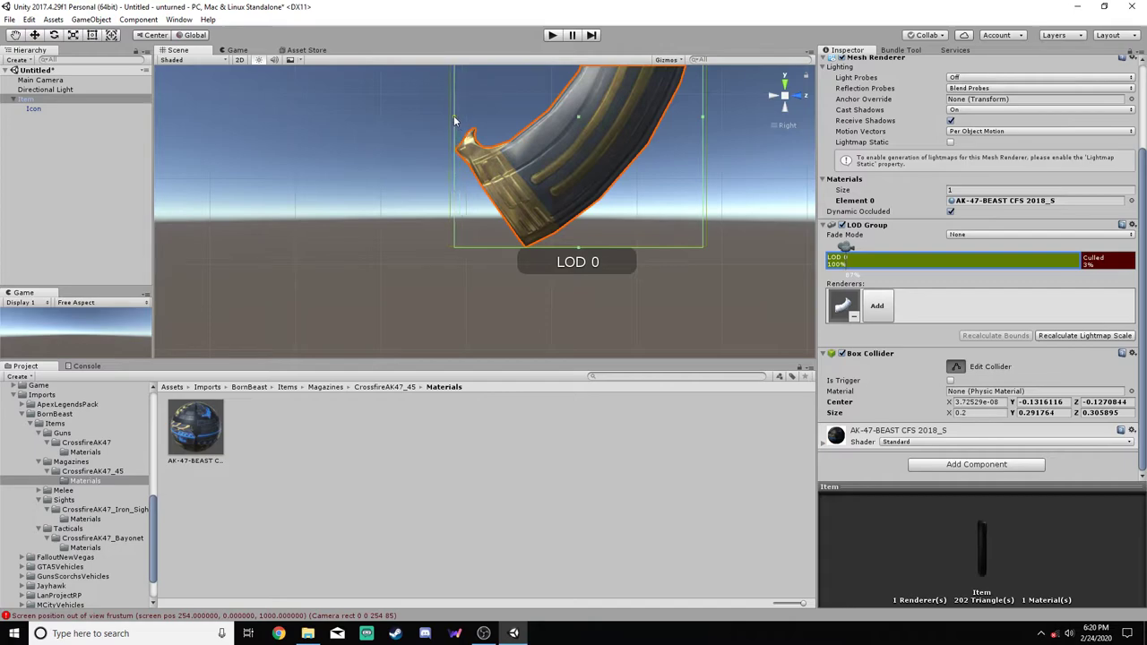
{"action": "left_click", "coordinate": [773, 95]}
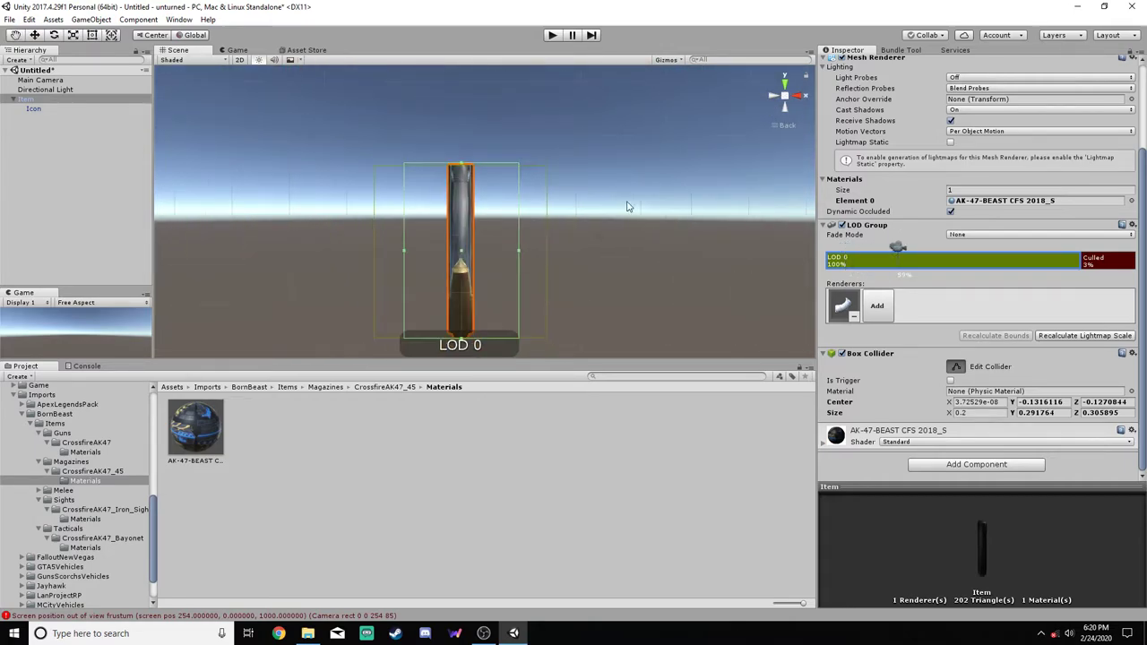
{"action": "left_click_drag", "start_coordinate": [628, 206], "coordinate": [954, 380], "text": "alt"}
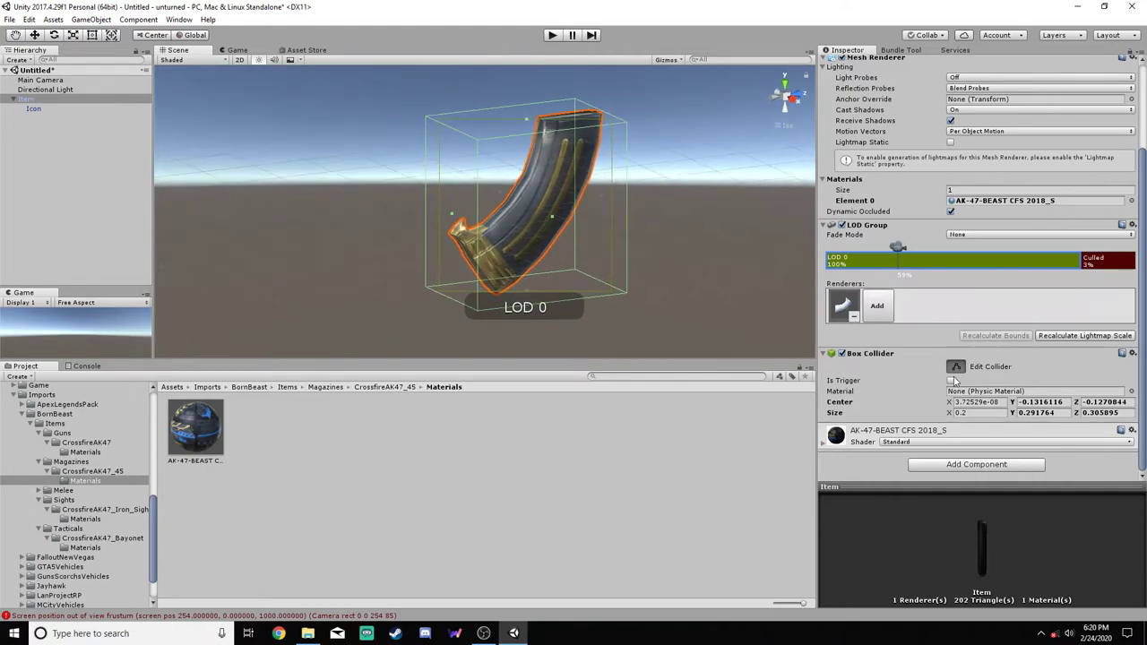
{"action": "key", "text": "w"}
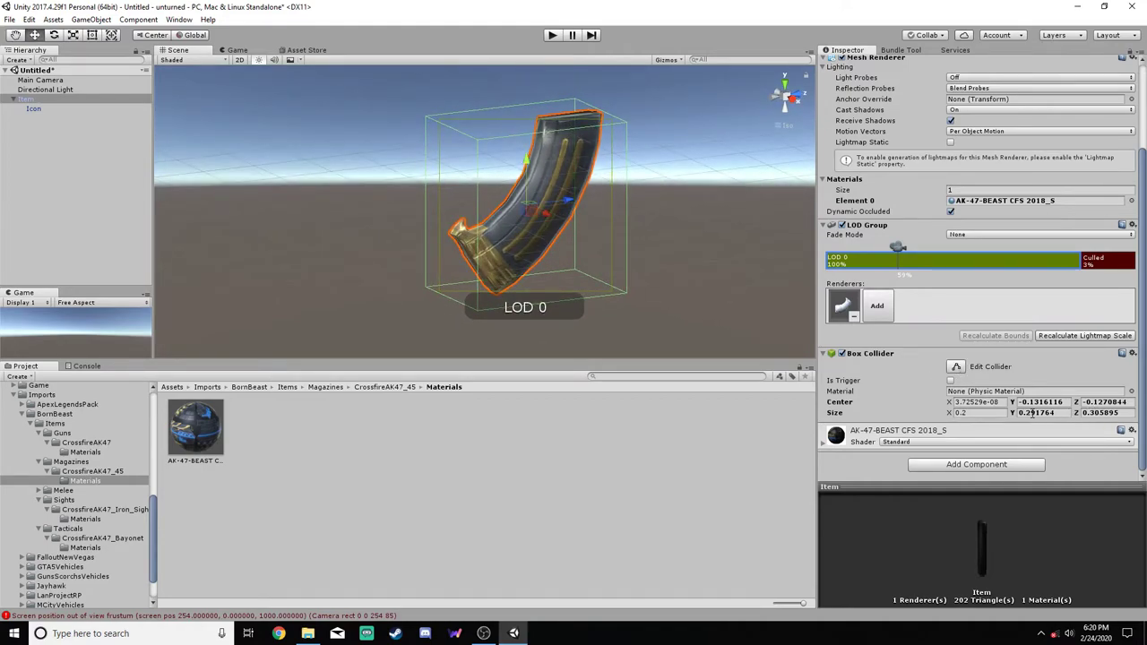
{"action": "left_click_drag", "start_coordinate": [640, 226], "coordinate": [441, 194], "text": "alt"}
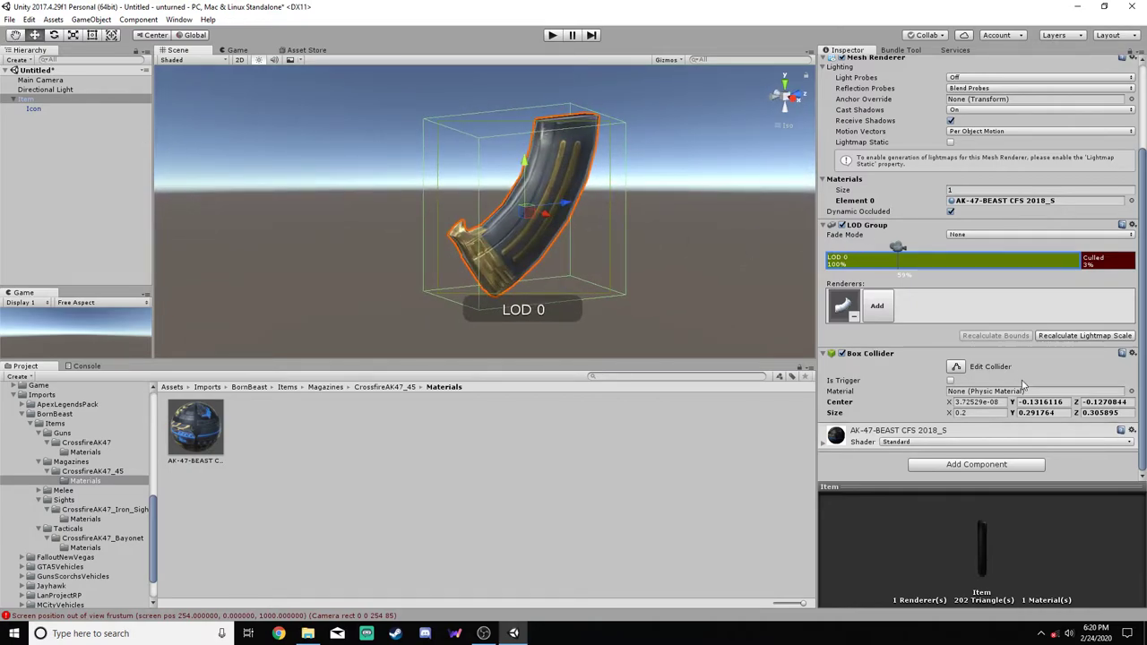
Add an orthographic Camera component to the magazine's Icon object
{"action": "left_click", "coordinate": [45, 109]}
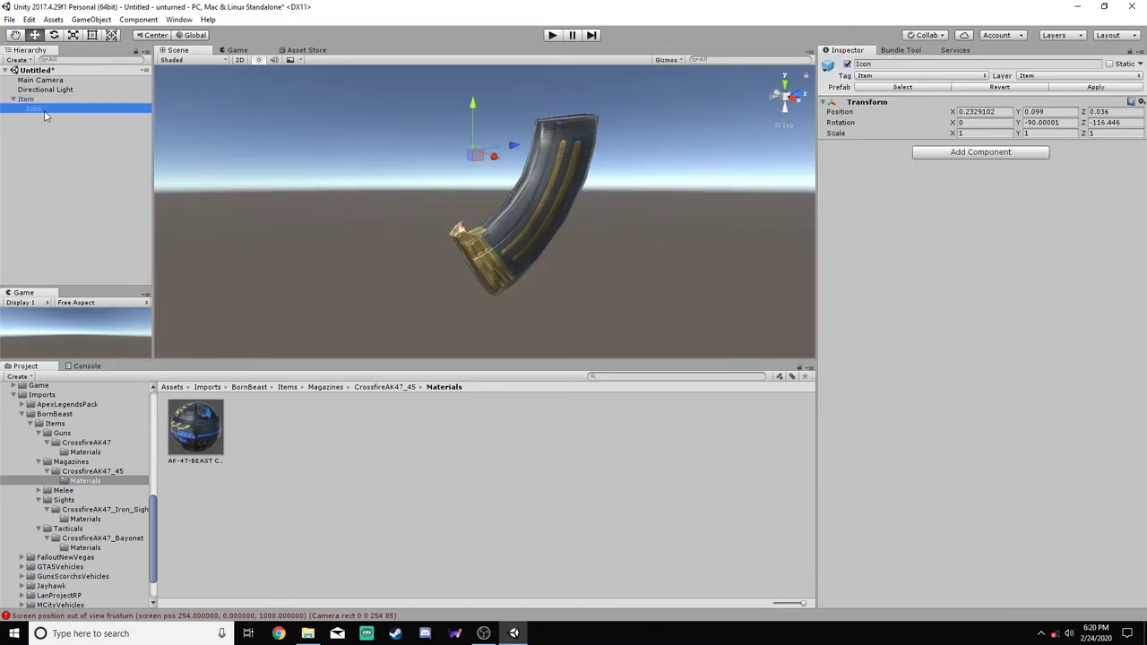
{"action": "left_click", "coordinate": [944, 154]}
{"action": "type", "text": "camera"}
{"action": "left_click", "coordinate": [950, 194]}
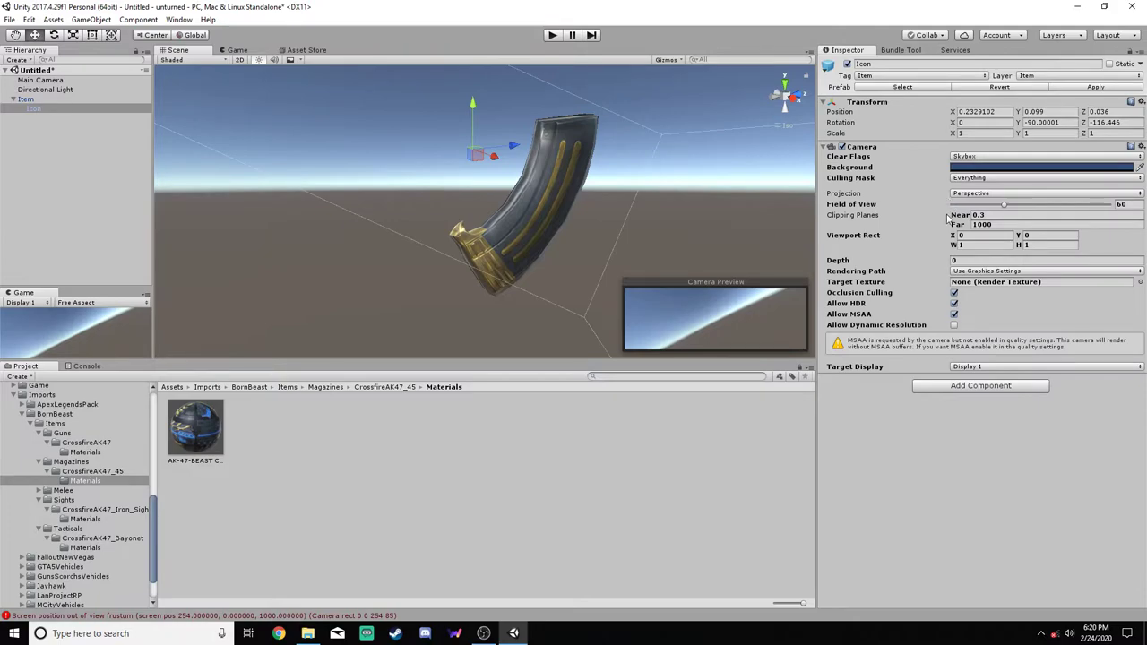
{"action": "left_click", "coordinate": [986, 193]}
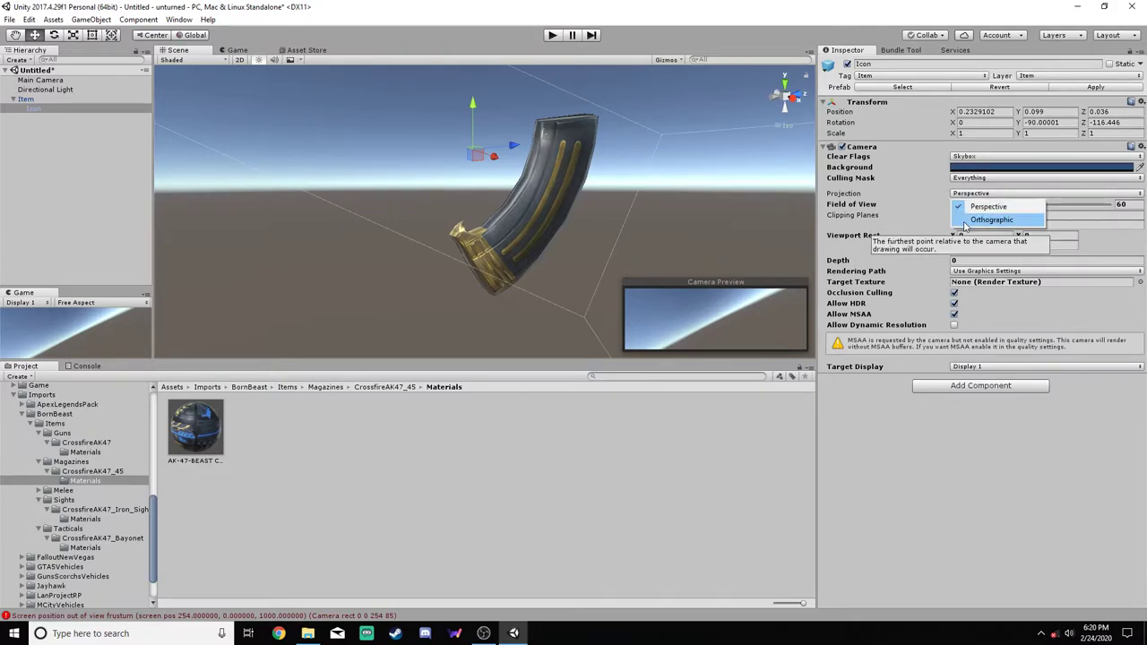
{"action": "left_click", "coordinate": [982, 219]}
Move and tilt the icon camera to frame the magazine, rotation Z -123.2
{"action": "left_click", "coordinate": [797, 97]}
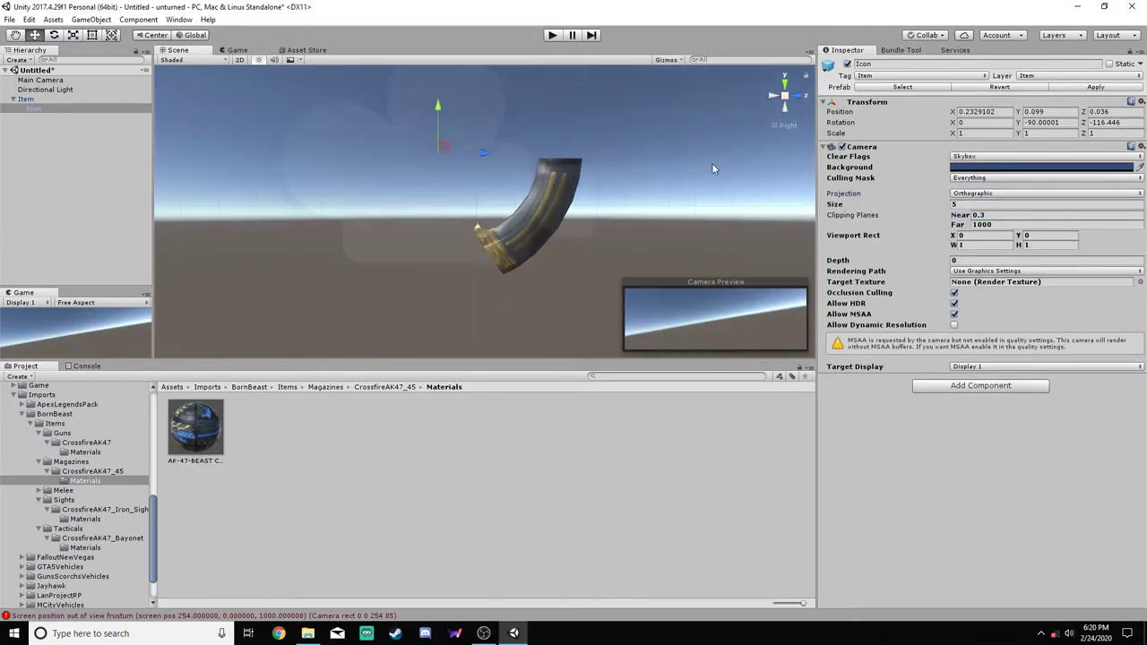
{"action": "left_click", "coordinate": [797, 95]}
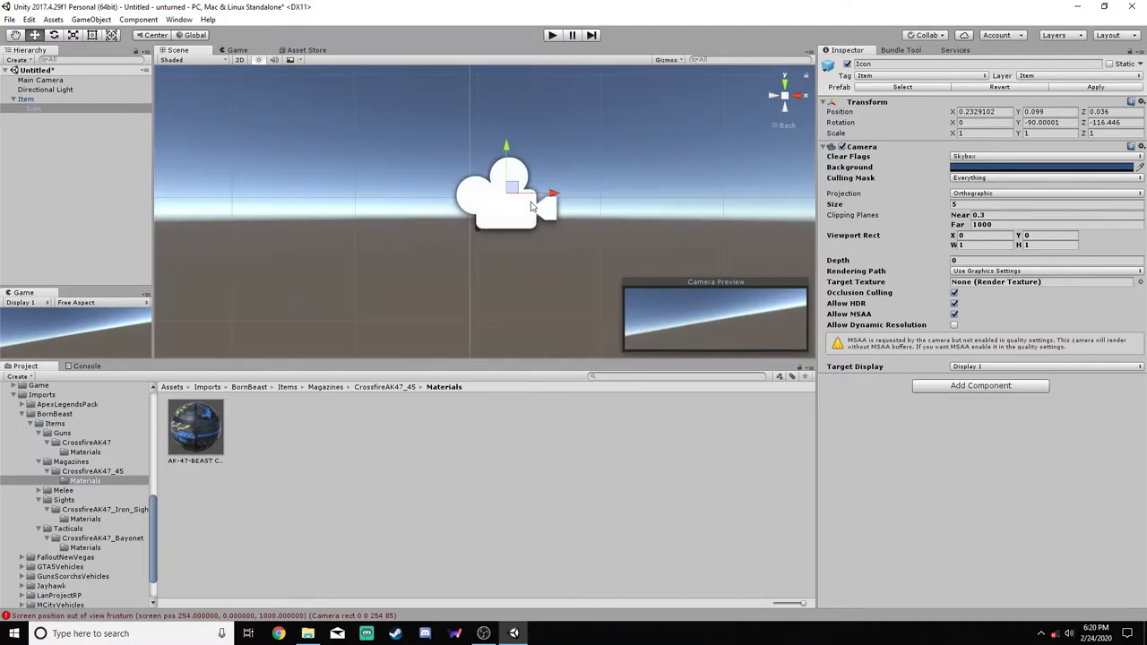
{"action": "left_click_drag", "start_coordinate": [544, 201], "coordinate": [573, 202]}
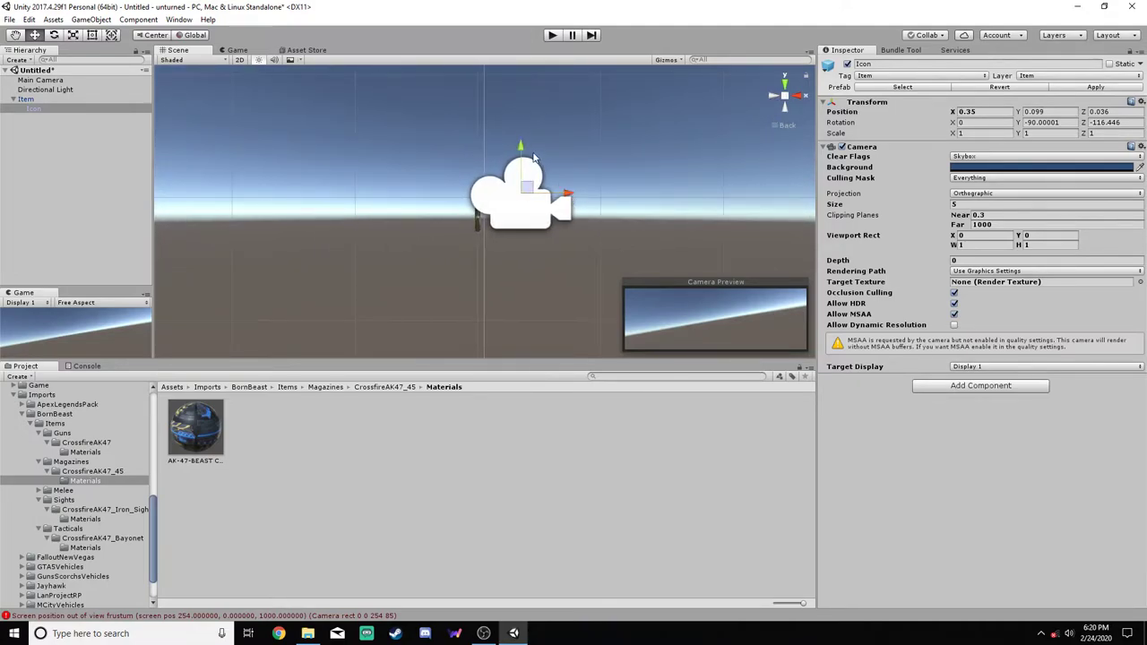
{"action": "left_click_drag", "start_coordinate": [527, 164], "coordinate": [579, 168]}
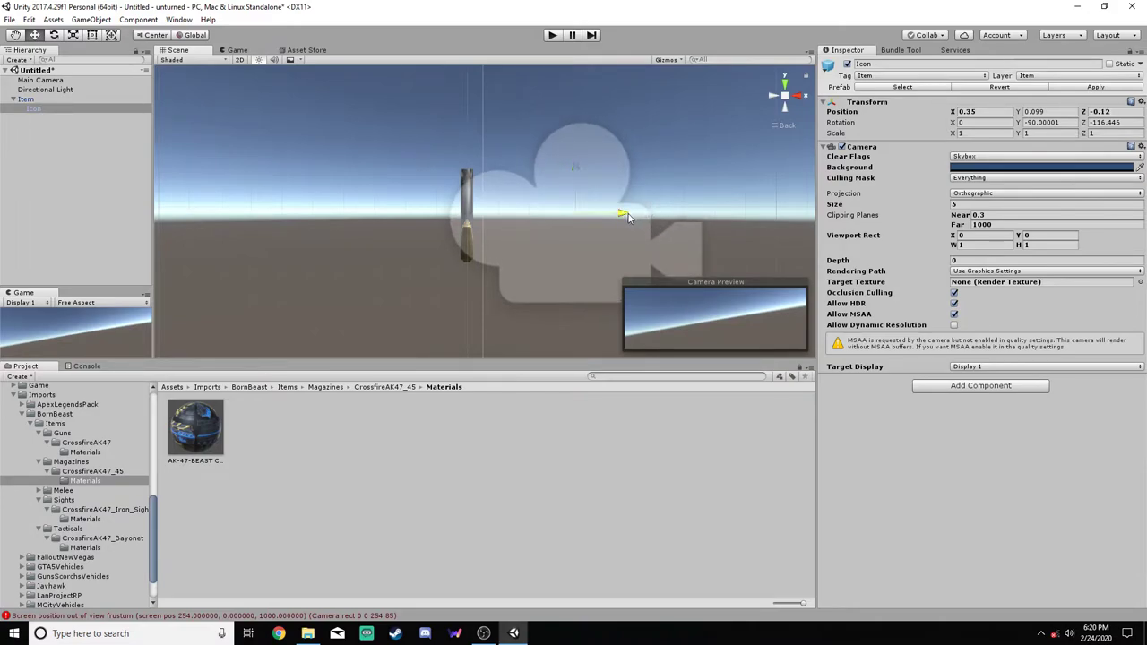
{"action": "left_click_drag", "start_coordinate": [622, 213], "coordinate": [626, 218]}
{"action": "left_click_drag", "start_coordinate": [941, 212], "coordinate": [905, 214]}
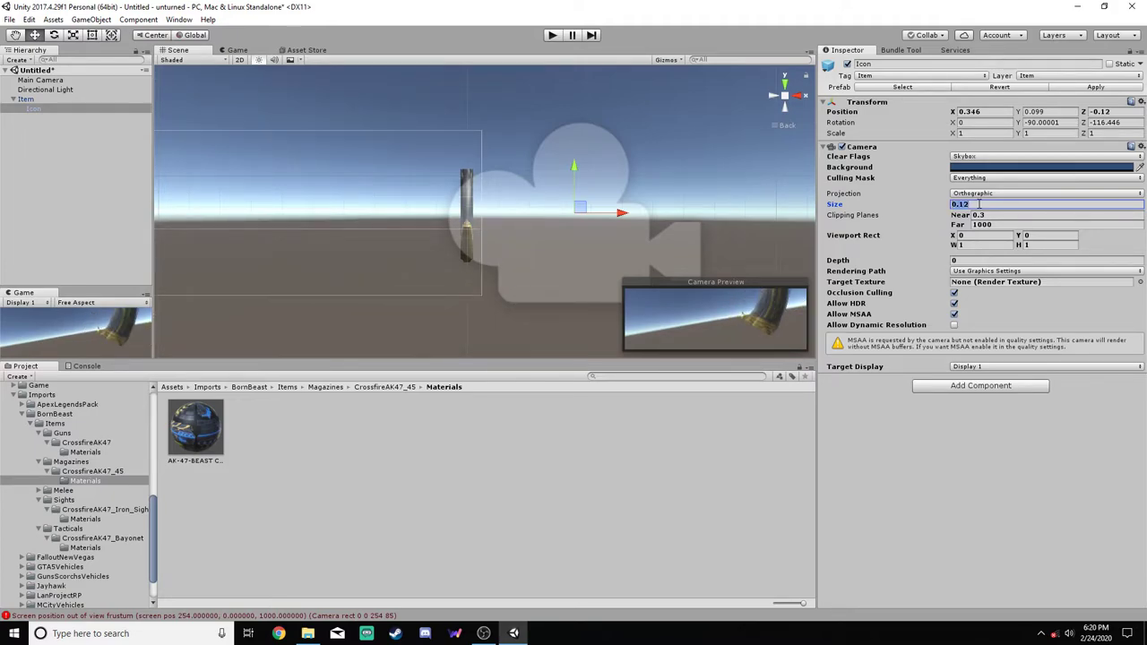
{"action": "type", "text": ".2"}
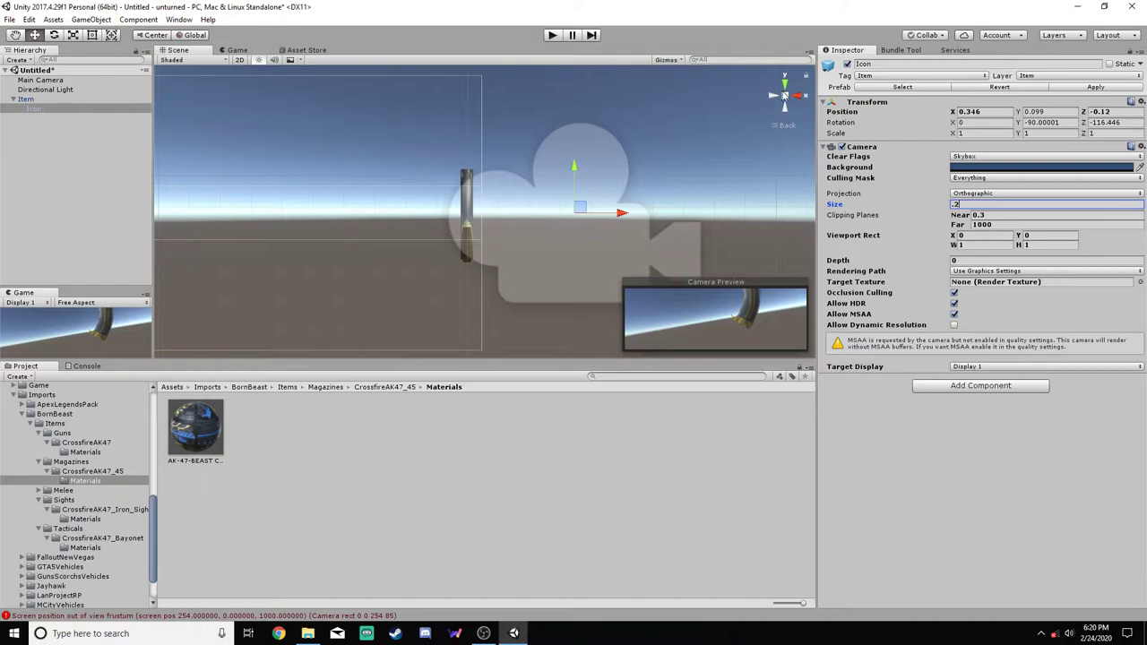
{"action": "left_click", "coordinate": [803, 95]}
{"action": "left_click_drag", "start_coordinate": [494, 215], "coordinate": [570, 222]}
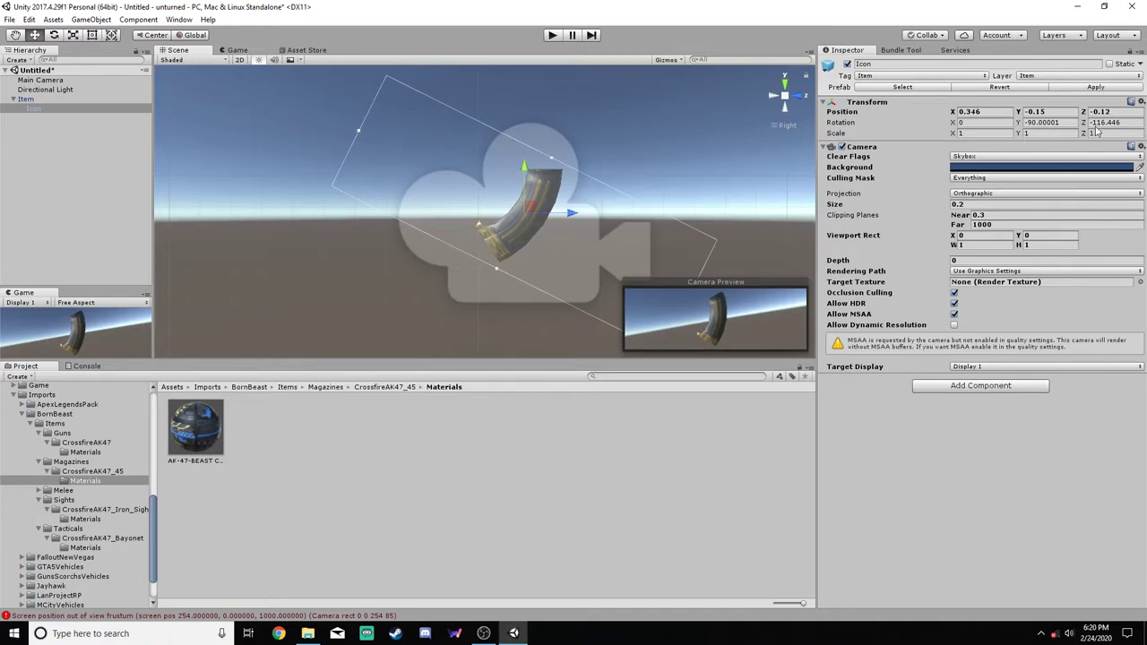
{"action": "left_click_drag", "start_coordinate": [1086, 125], "coordinate": [1030, 128]}
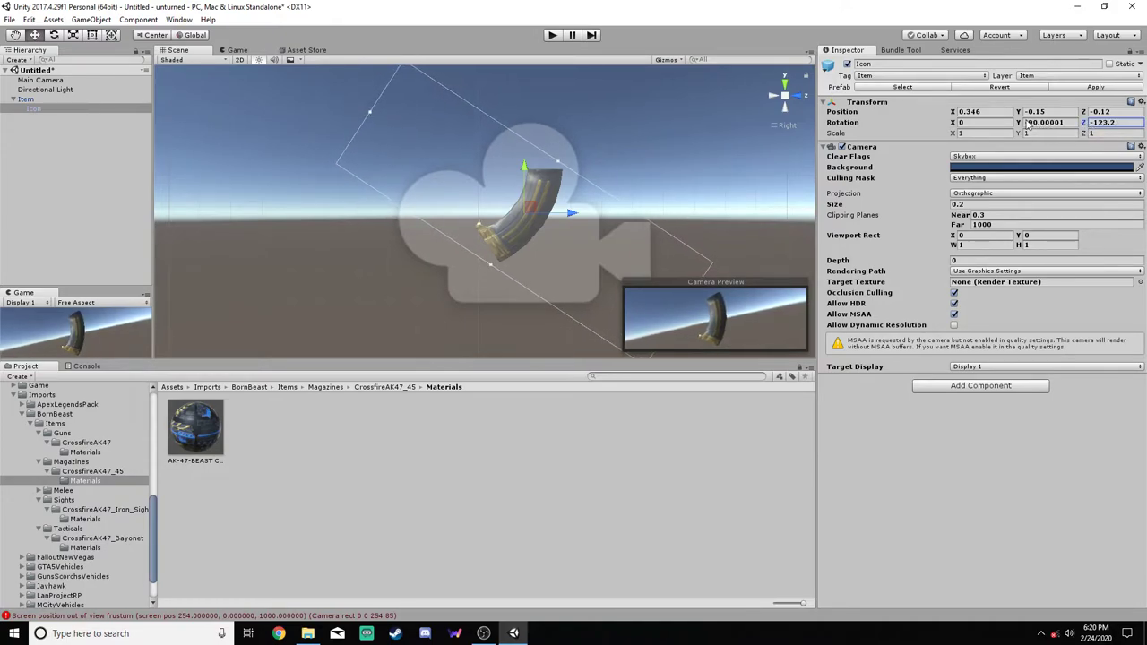
Set the icon camera's Size to 0.35
{"action": "left_click", "coordinate": [975, 205]}
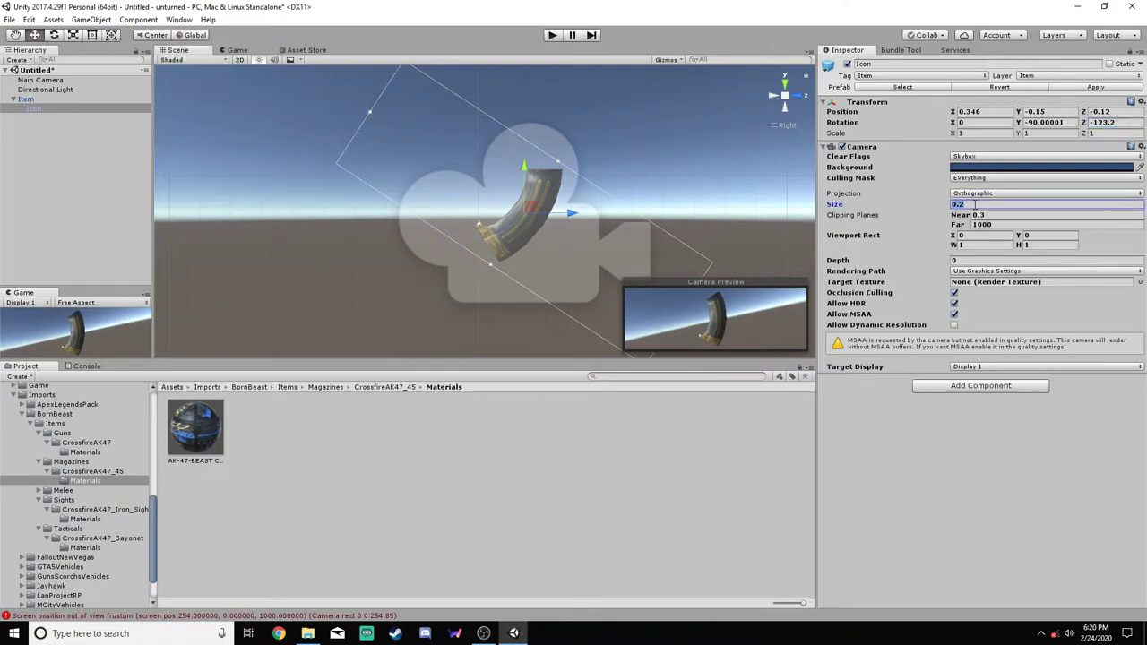
{"action": "type", "text": ".4"}
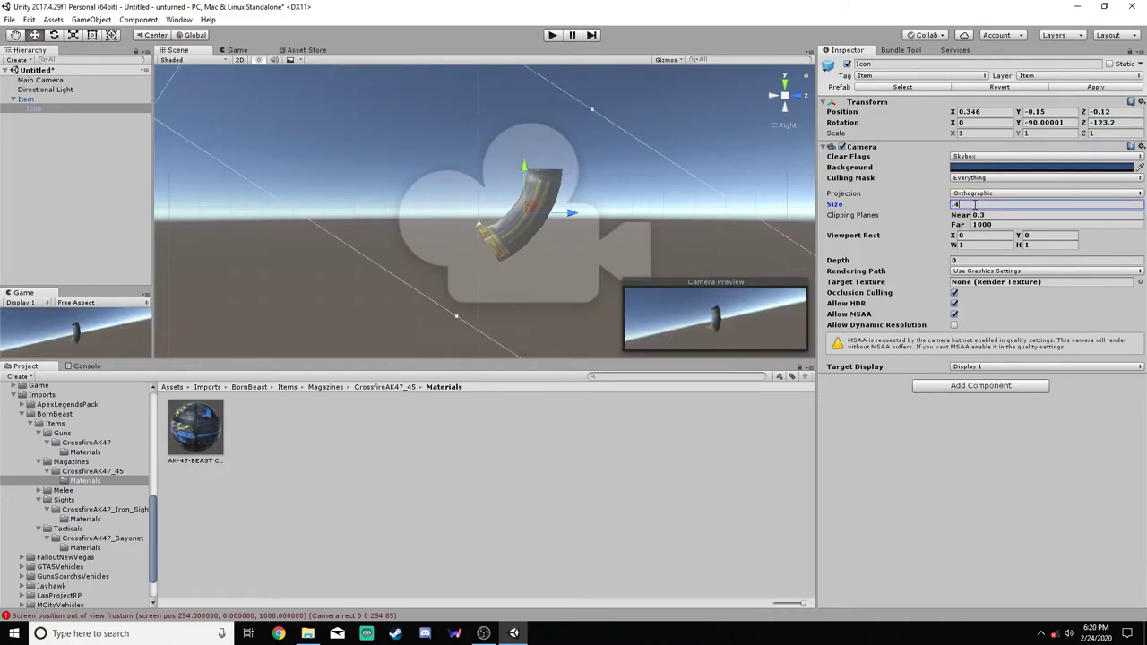
{"action": "key", "text": "BackSpace"}
{"action": "type", "text": "35"}
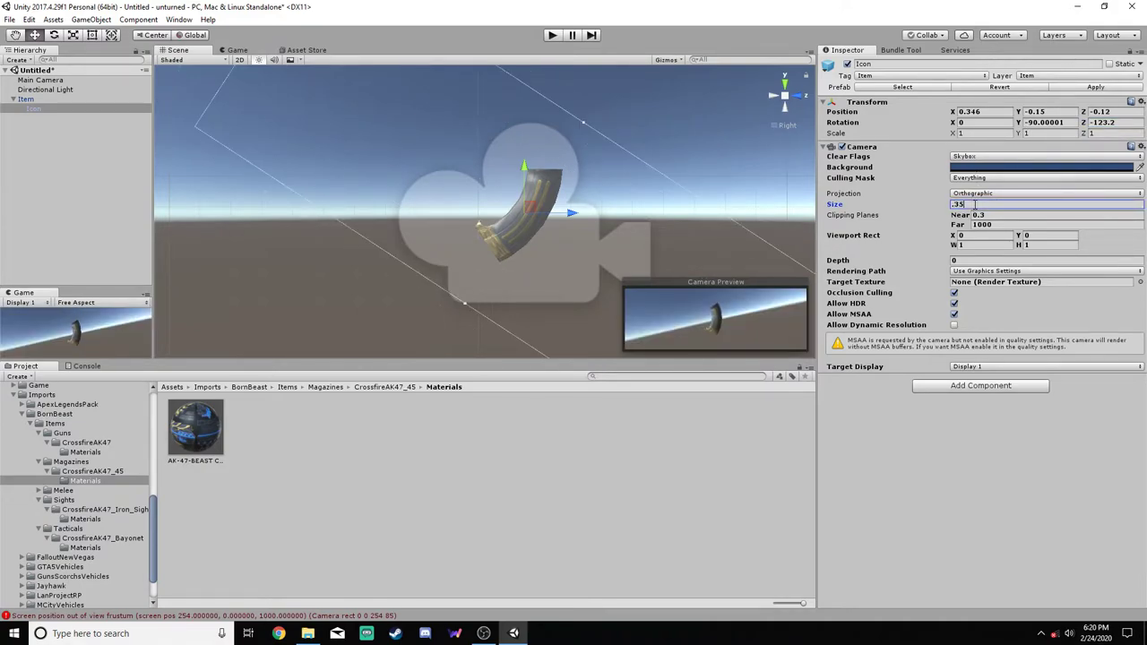
{"action": "key", "text": "BackSpace"}
{"action": "type", "text": "5"}
{"action": "key", "text": "Return"}
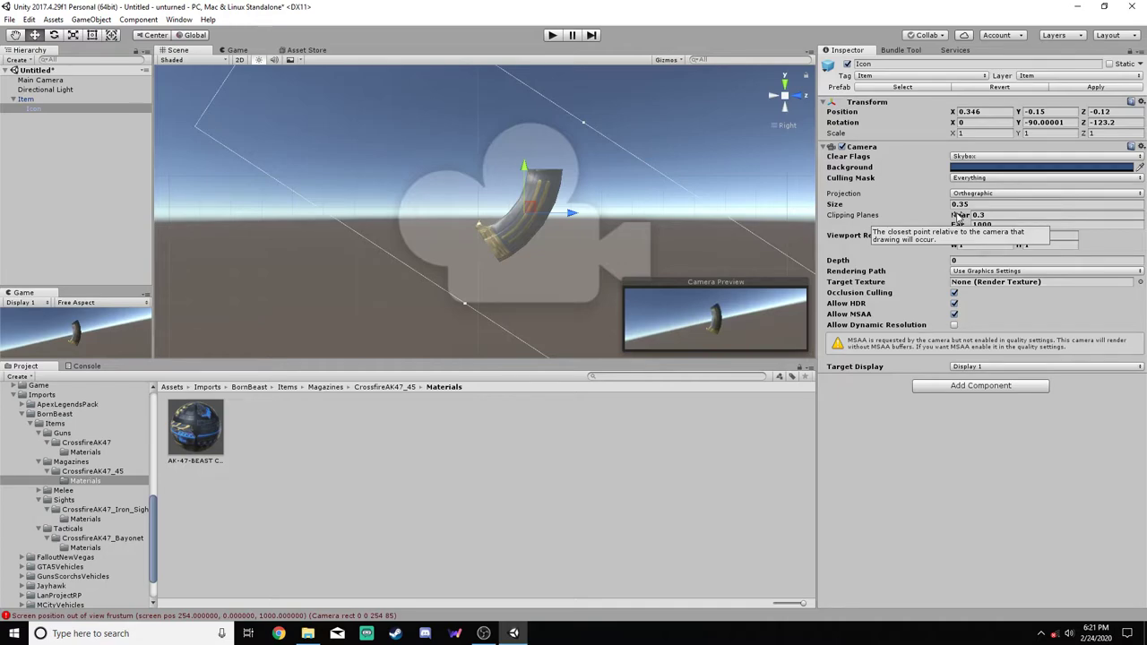
Remove the Camera component from the Icon object
{"action": "right_click", "coordinate": [932, 148]}
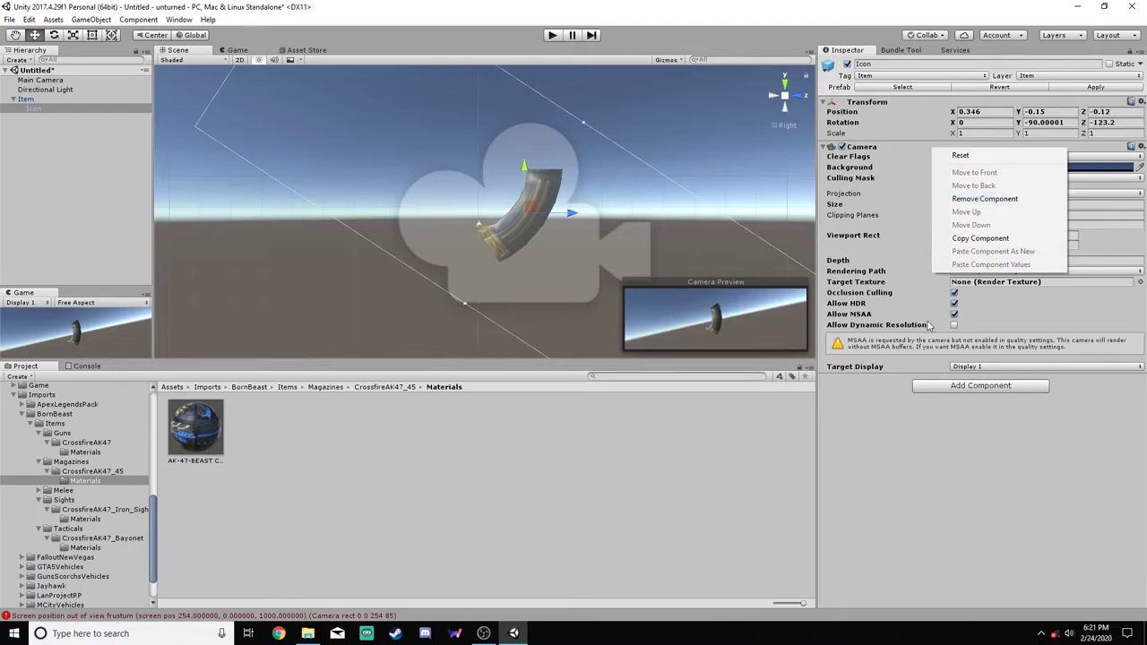
{"action": "key", "text": "Escape"}
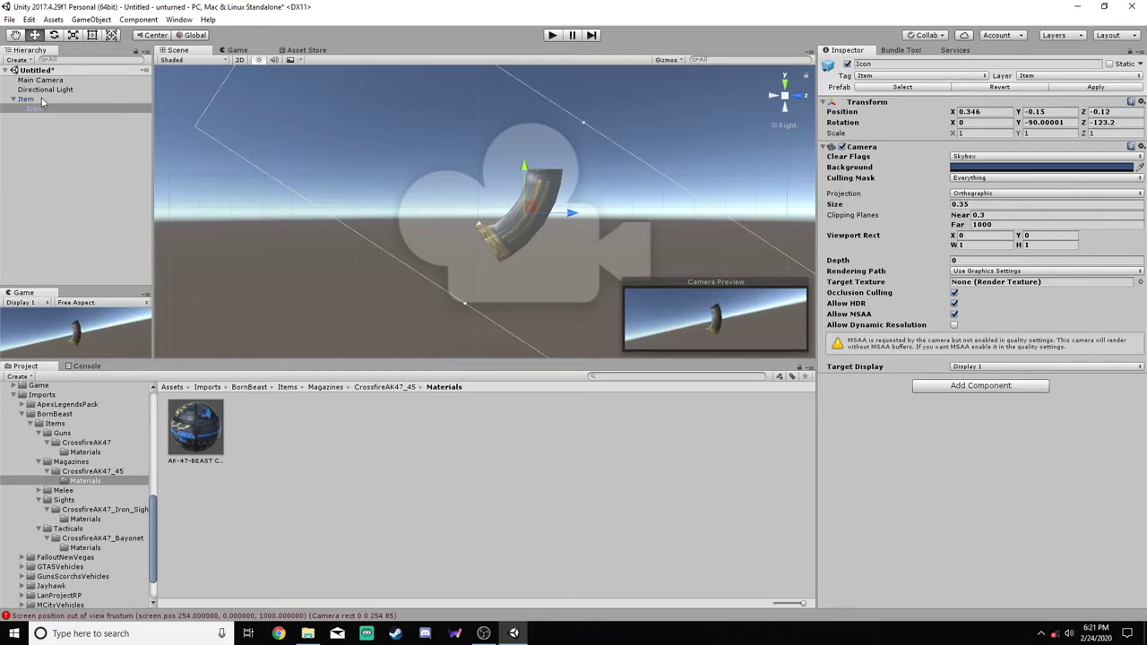
{"action": "right_click", "coordinate": [882, 147]}
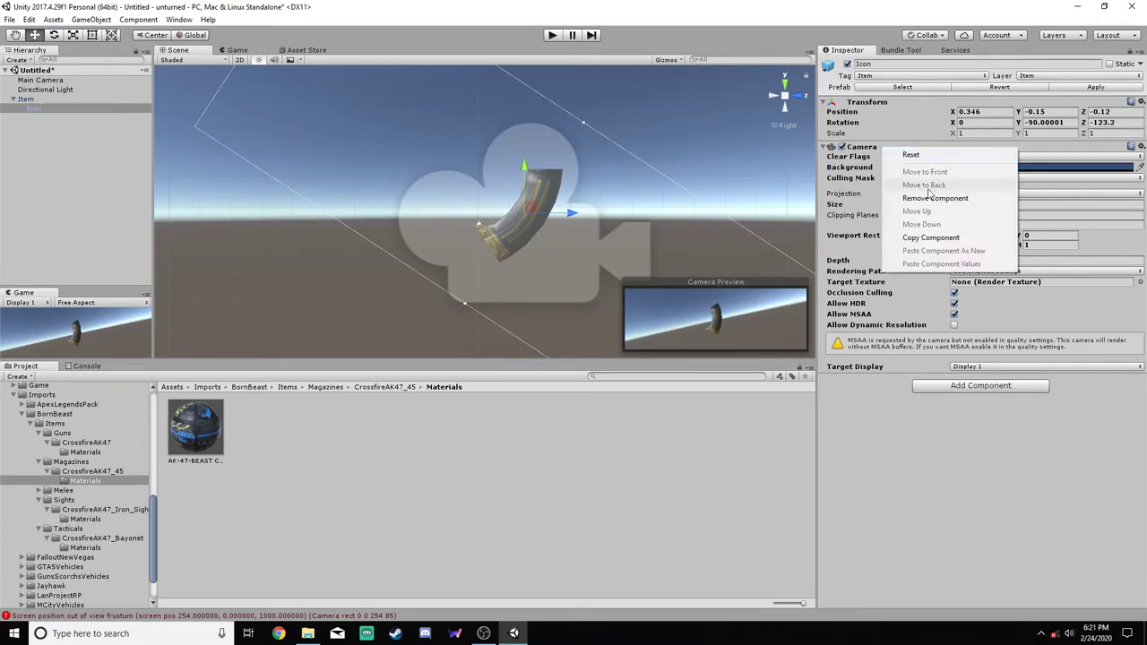
{"action": "left_click", "coordinate": [933, 199]}
Delete the old Item prefab from the CrossfireAK47_45 folder
{"action": "left_click", "coordinate": [27, 100]}
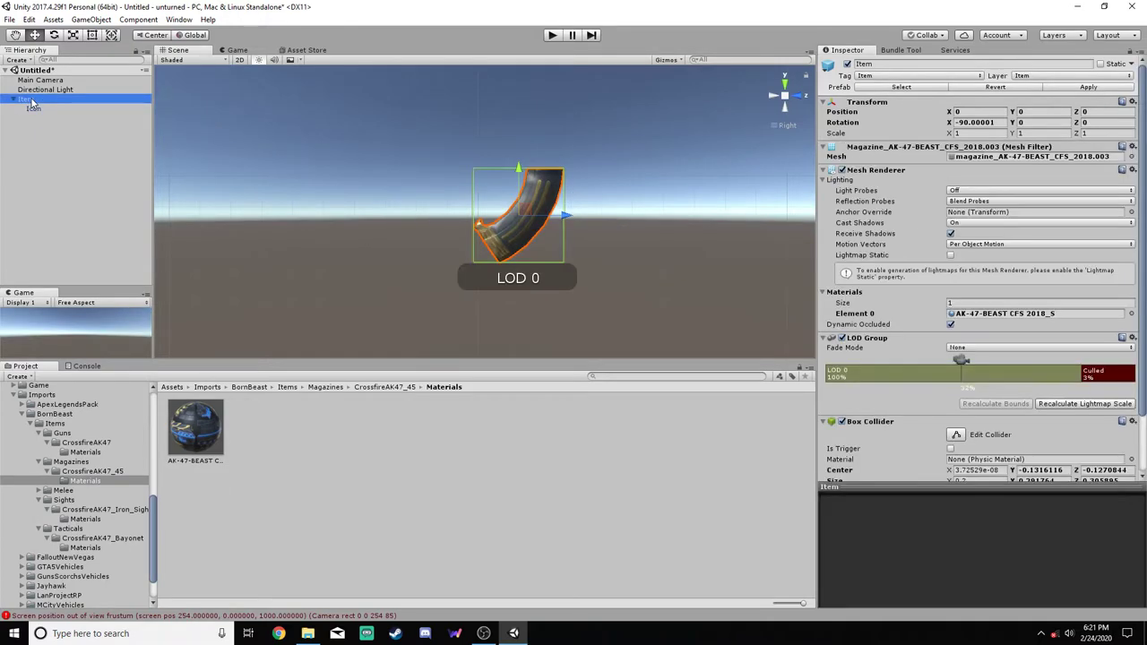
{"action": "left_click", "coordinate": [544, 284]}
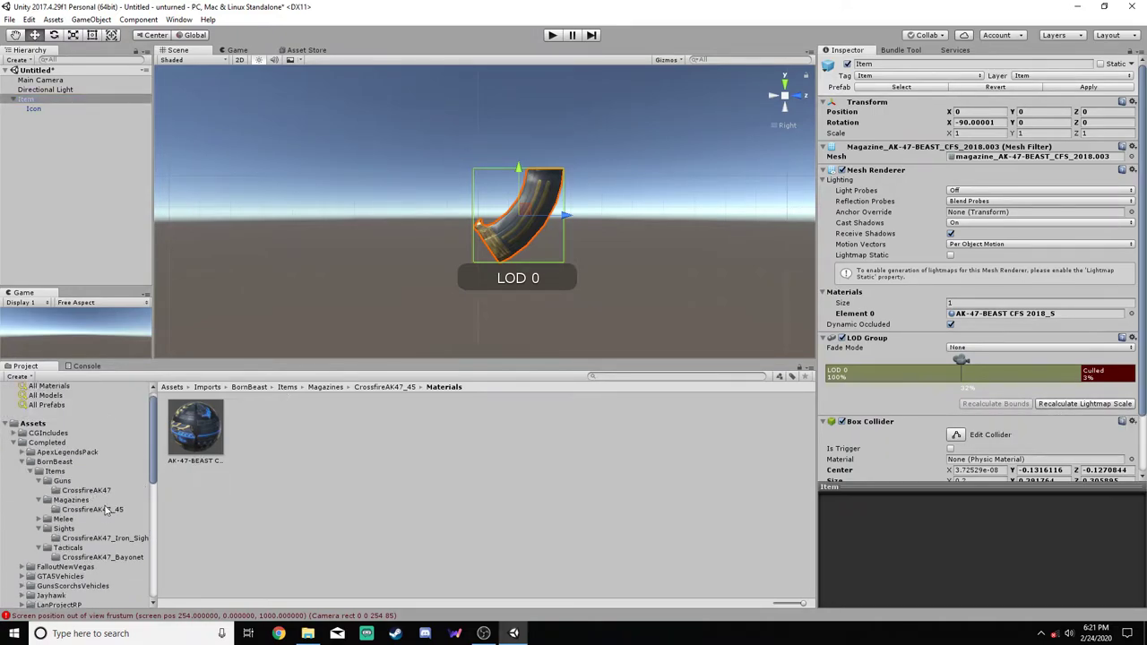
{"action": "left_click", "coordinate": [116, 510]}
{"action": "right_click", "coordinate": [201, 429]}
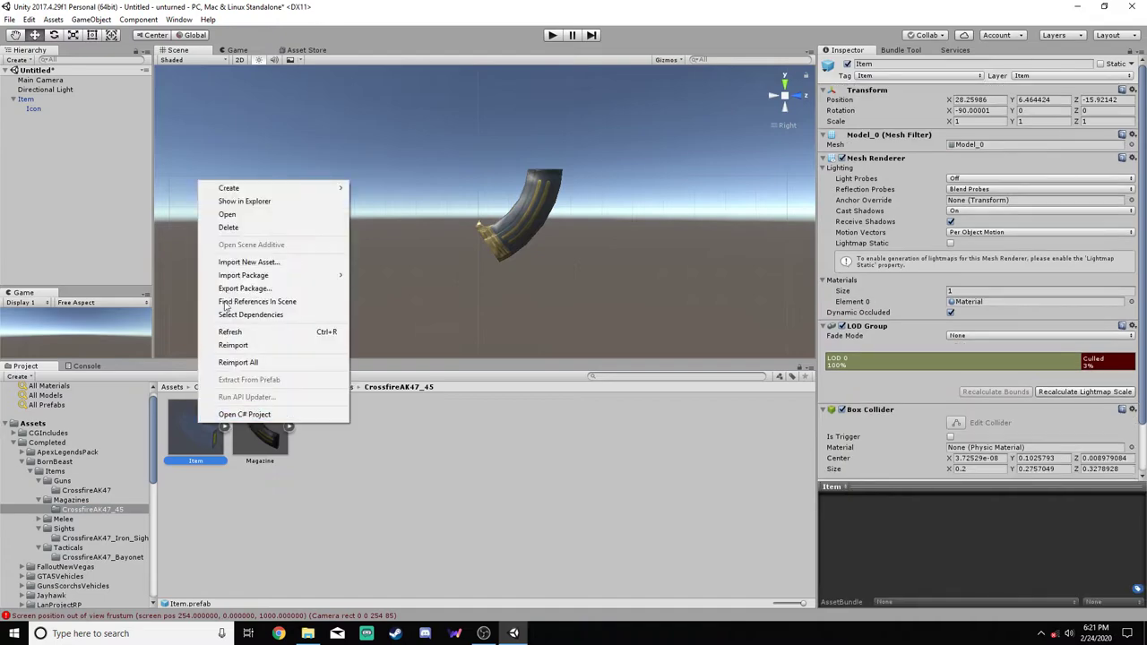
{"action": "left_click", "coordinate": [235, 229]}
{"action": "left_click", "coordinate": [640, 340]}
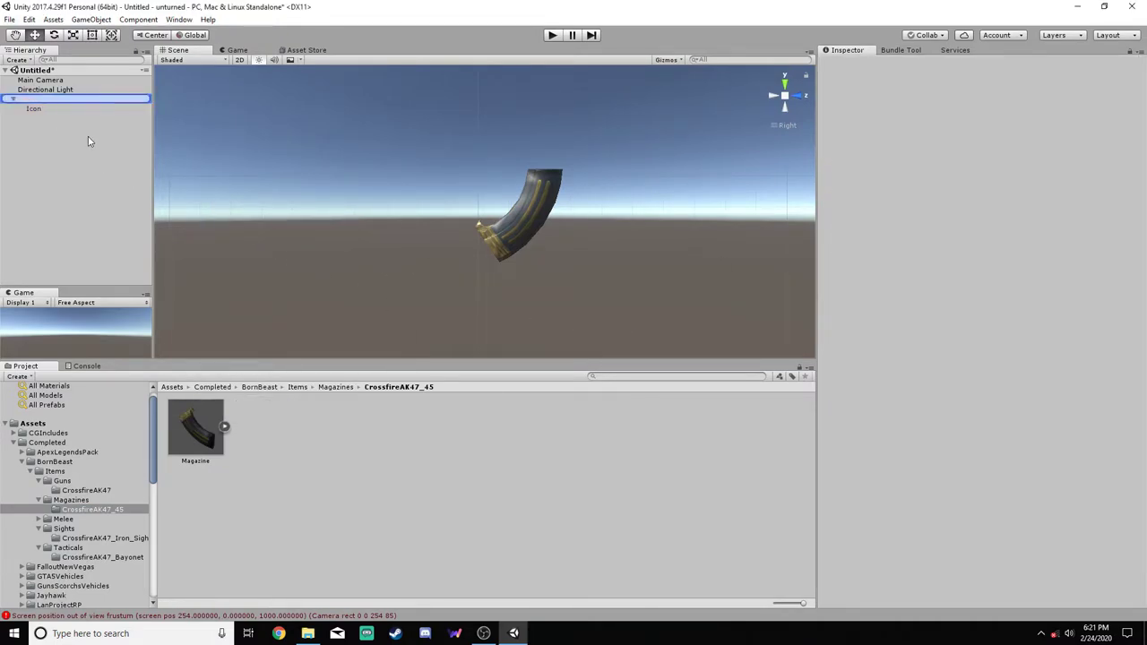
Add an orthographic camera back to Icon with Size 0.35
{"action": "left_click", "coordinate": [33, 109]}
{"action": "left_click", "coordinate": [980, 151]}
{"action": "type", "text": "cam"}
{"action": "left_click", "coordinate": [968, 197]}
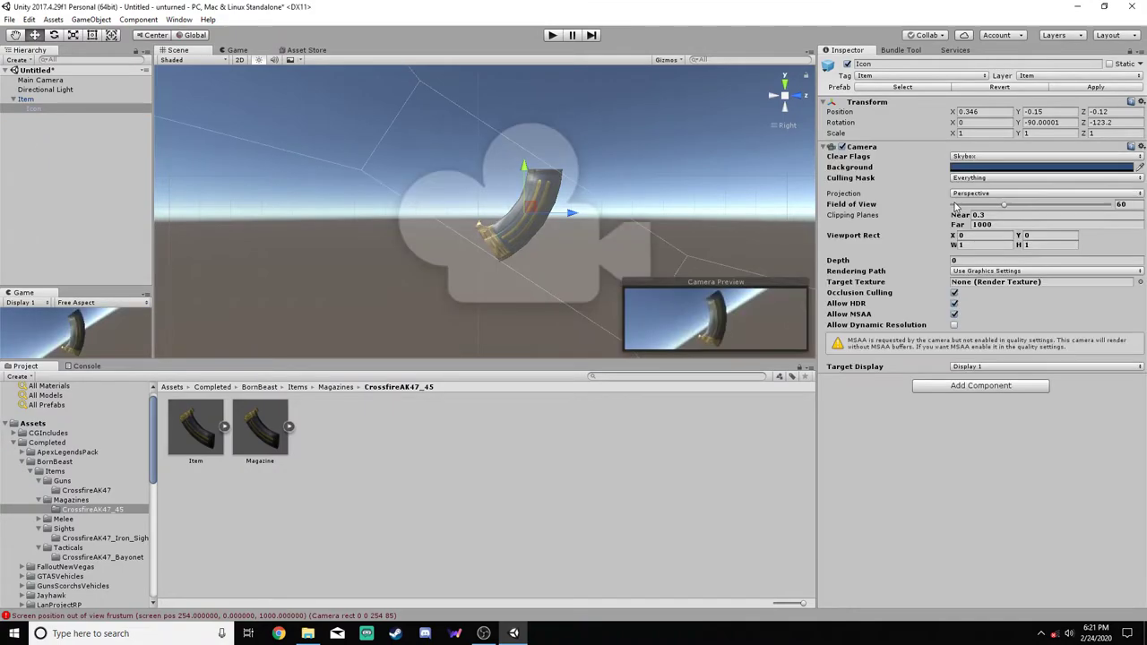
{"action": "left_click", "coordinate": [978, 194]}
{"action": "left_click", "coordinate": [977, 220]}
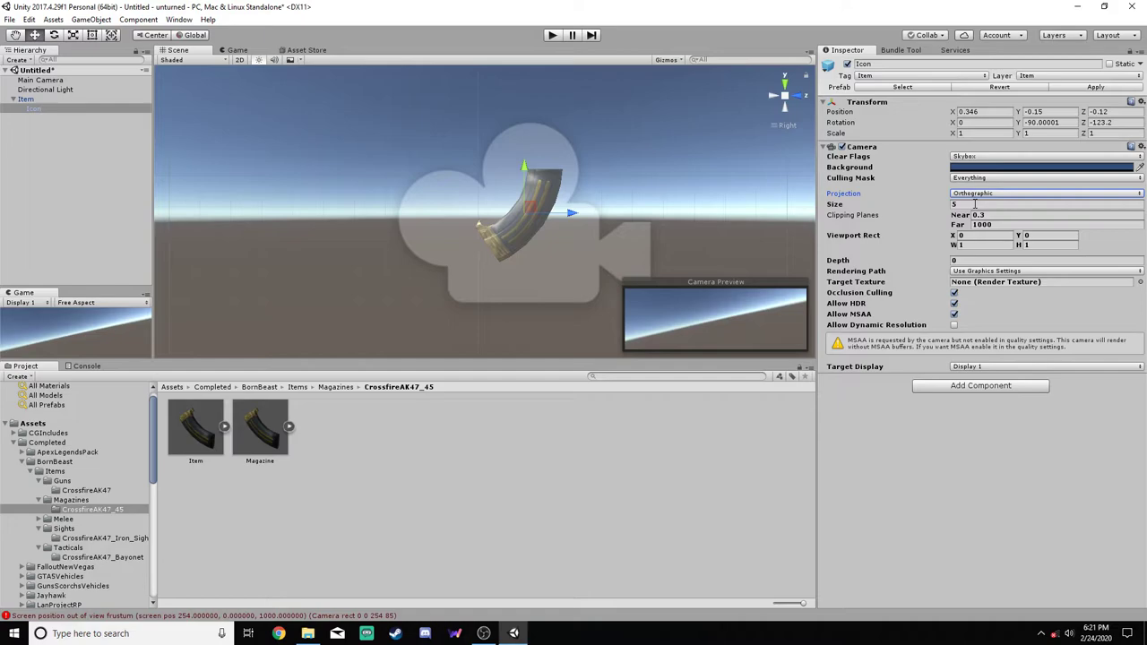
{"action": "left_click", "coordinate": [975, 203]}
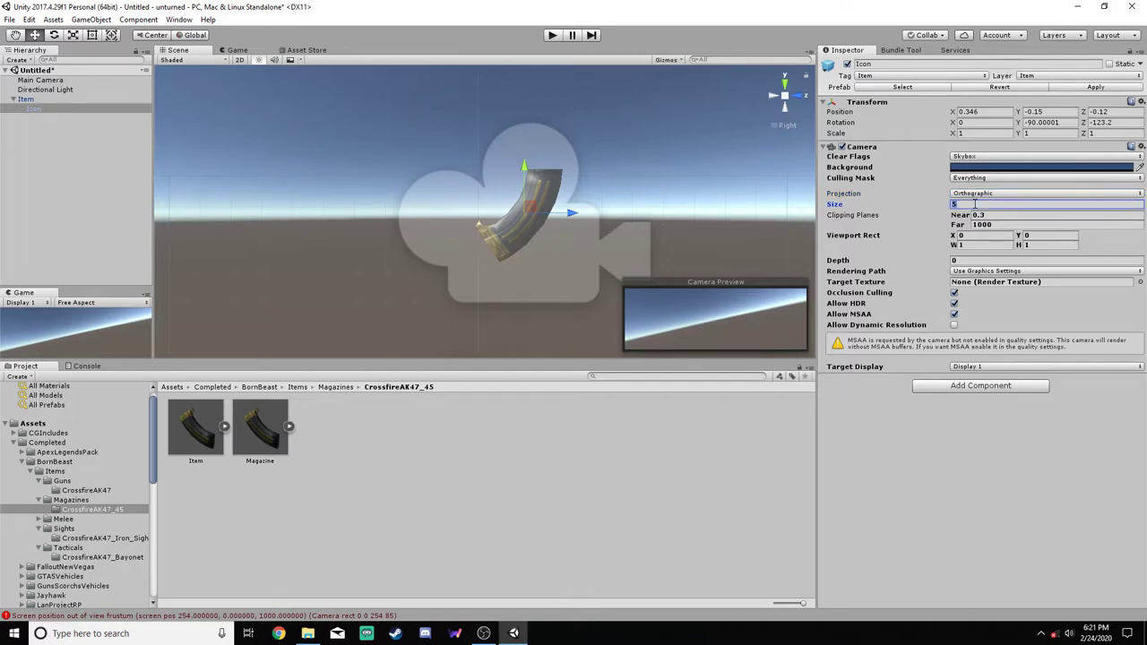
{"action": "type", "text": "0.35"}
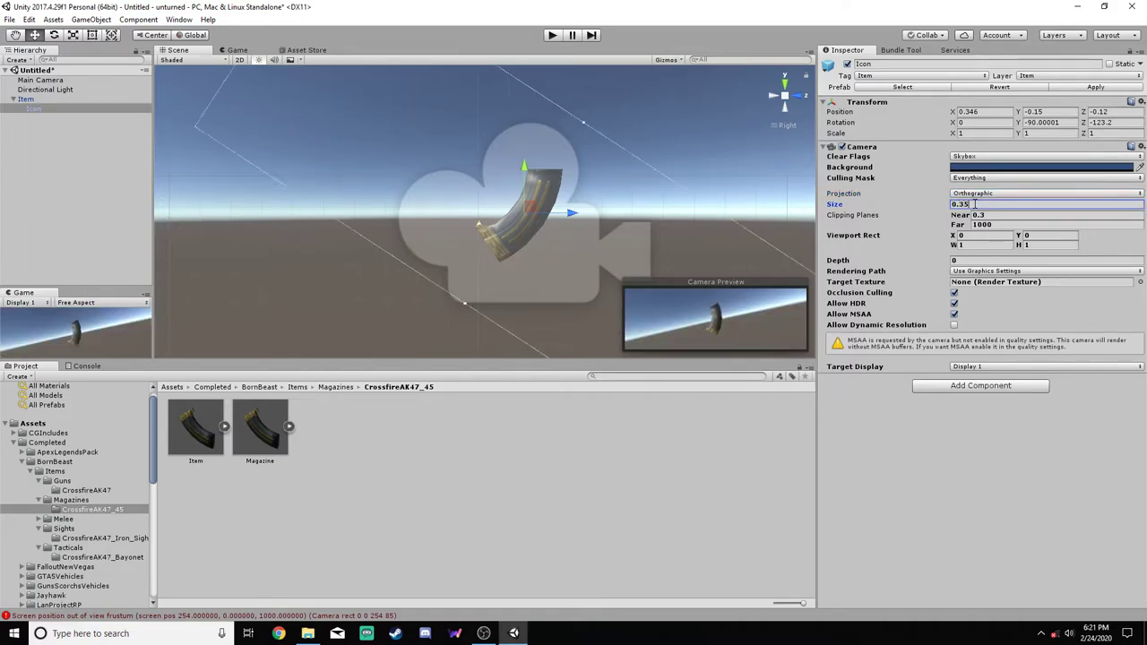
{"action": "left_click", "coordinate": [925, 435]}
Place the iron sight Item prefab and give its Icon an orthographic camera, Size 0.15
{"action": "scroll", "coordinate": [154, 472], "scroll_direction": "down", "scroll_amount": 3}
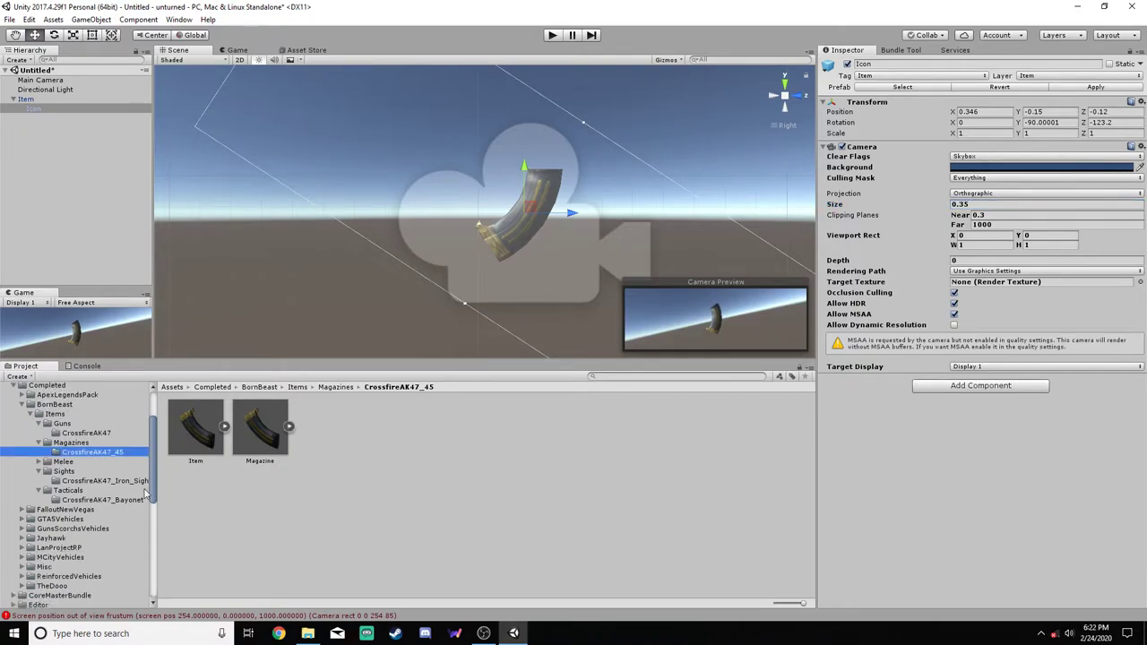
{"action": "left_click", "coordinate": [105, 481]}
{"action": "left_click_drag", "start_coordinate": [212, 434], "coordinate": [40, 126]}
{"action": "left_click", "coordinate": [36, 128]}
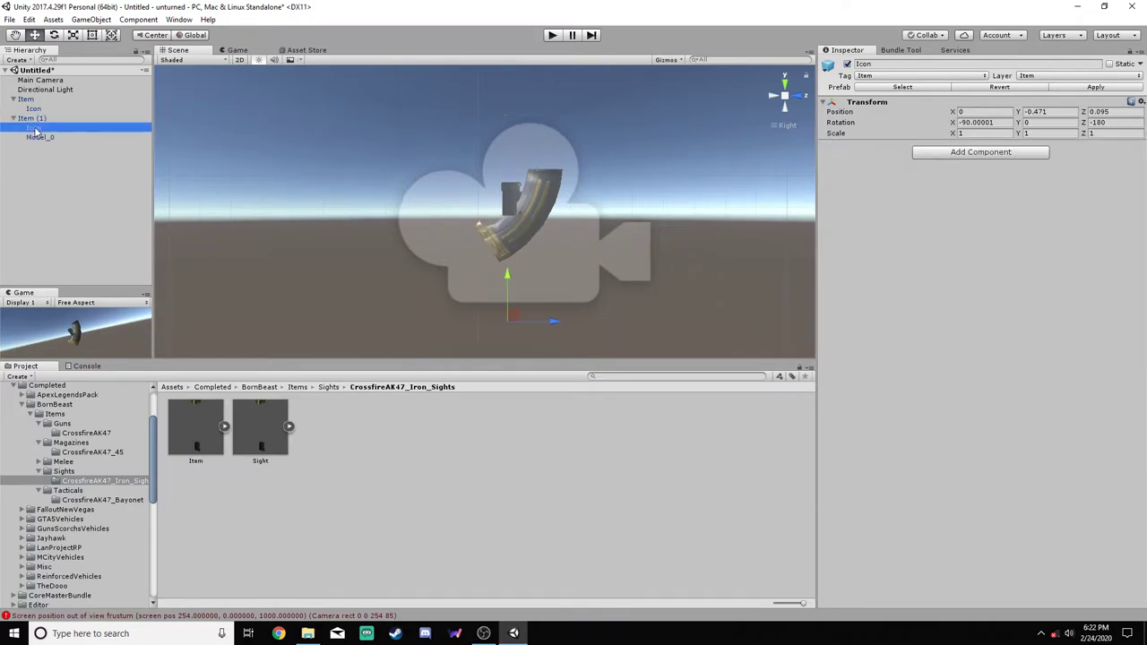
{"action": "left_click", "coordinate": [981, 154]}
{"action": "left_click", "coordinate": [964, 193]}
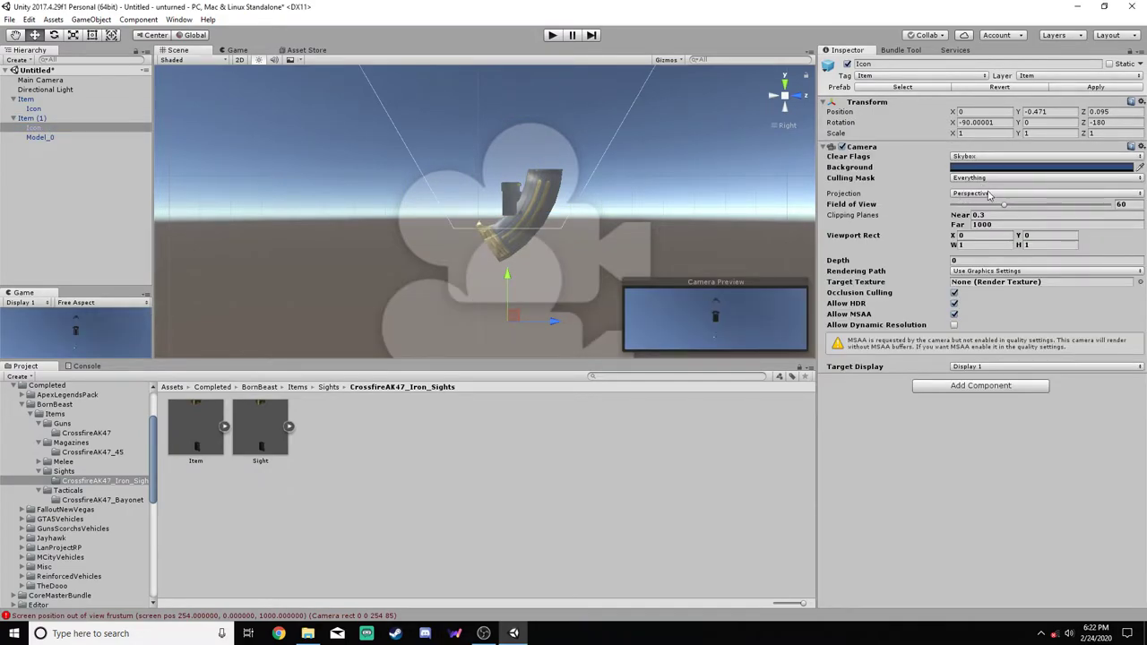
{"action": "left_click", "coordinate": [961, 194]}
{"action": "left_click", "coordinate": [973, 221]}
{"action": "left_click", "coordinate": [972, 204]}
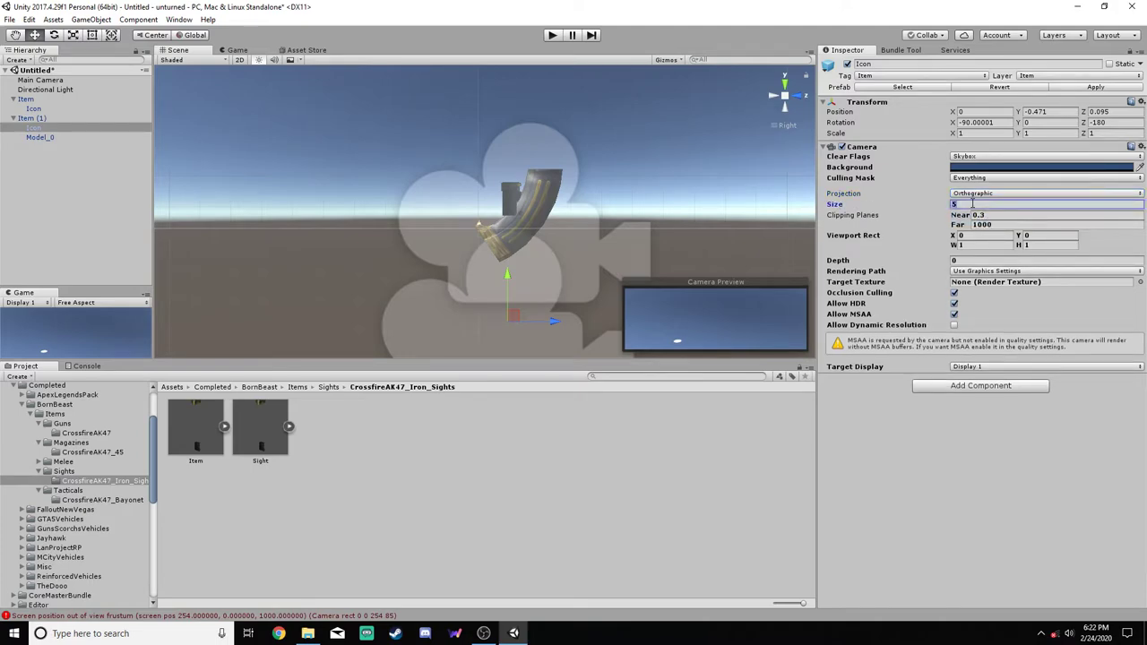
{"action": "type", "text": "0.15"}
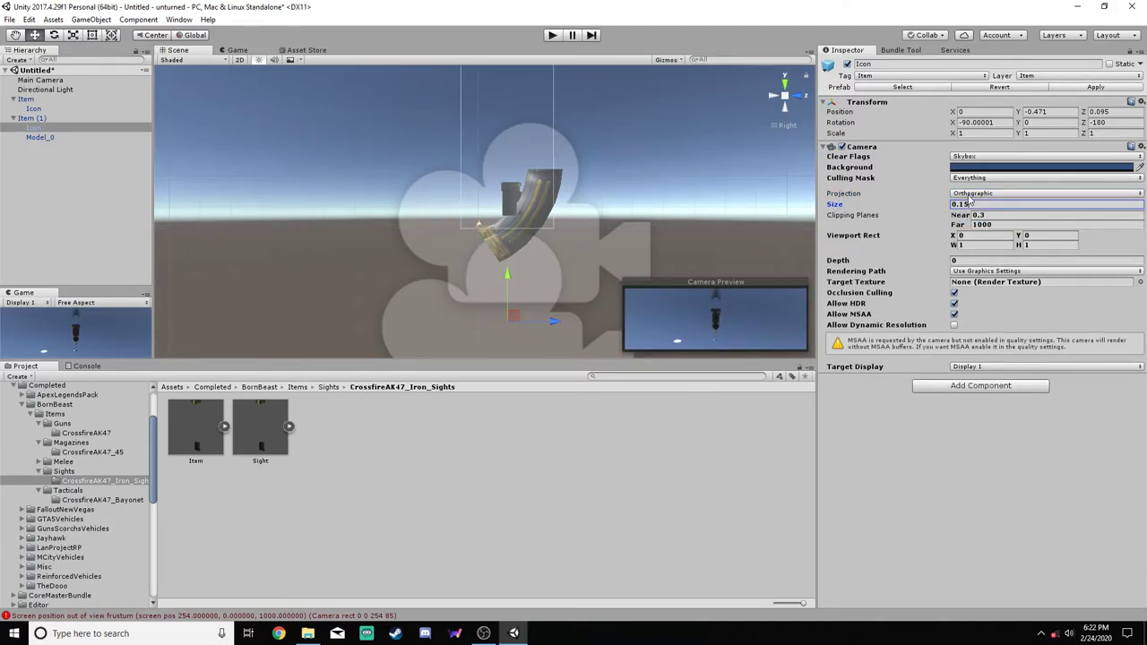
Change the iron sight's icon camera Size to 0.2
{"action": "left_click", "coordinate": [972, 193]}
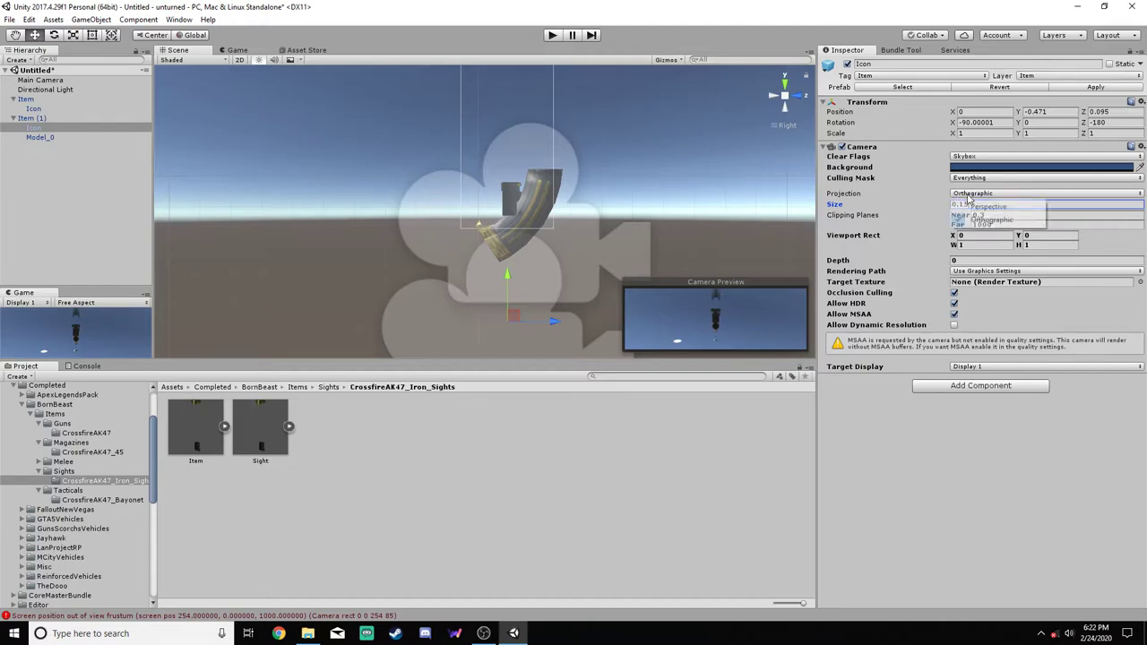
{"action": "left_click", "coordinate": [1063, 215]}
{"action": "left_click", "coordinate": [1060, 205]}
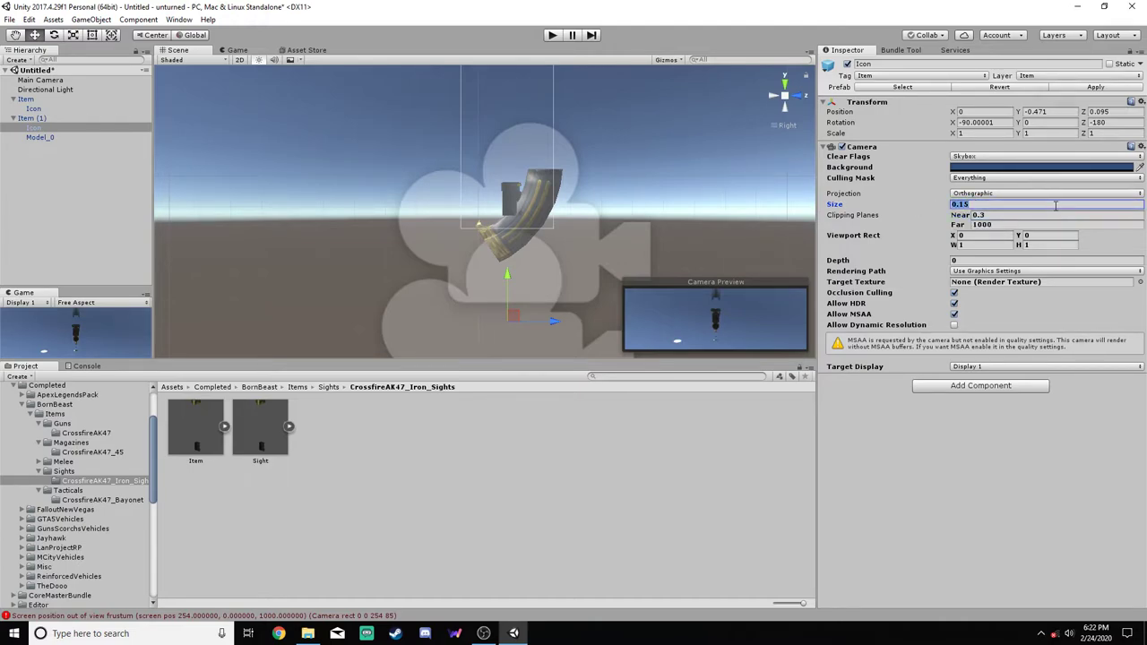
{"action": "left_click", "coordinate": [1047, 206]}
{"action": "key", "text": "BackSpace"}
{"action": "key", "text": "BackSpace"}
{"action": "type", "text": "2"}
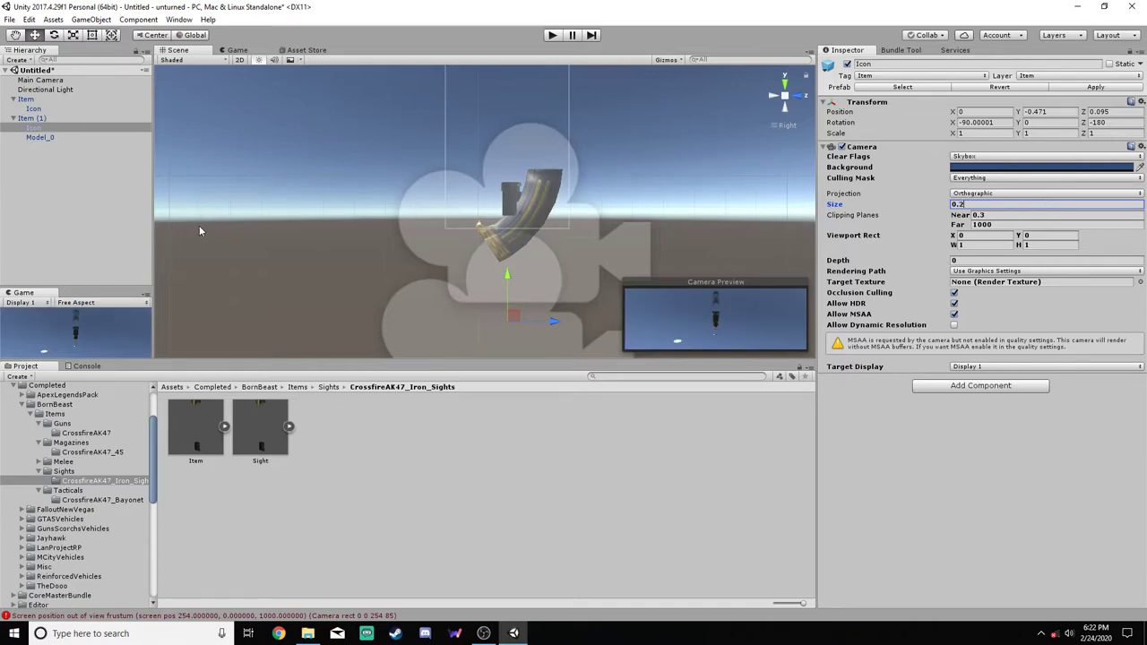
Disable the magazine Item and set the sight's icon camera Size back to 0.15
{"action": "left_click", "coordinate": [25, 99]}
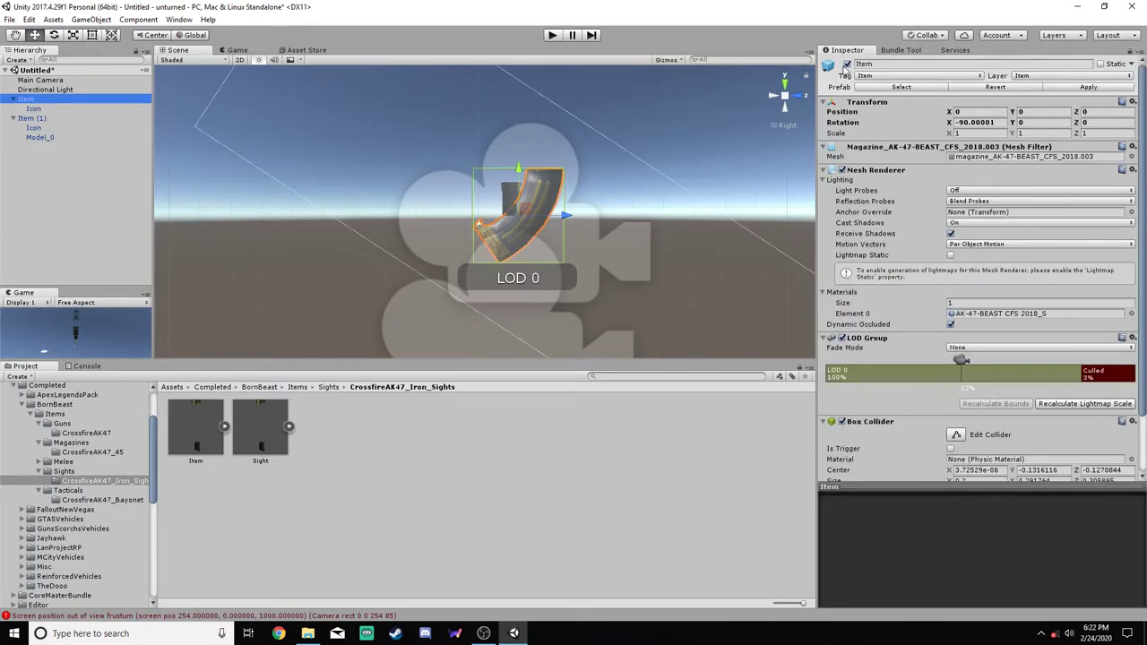
{"action": "left_click", "coordinate": [846, 65]}
{"action": "left_click", "coordinate": [32, 117]}
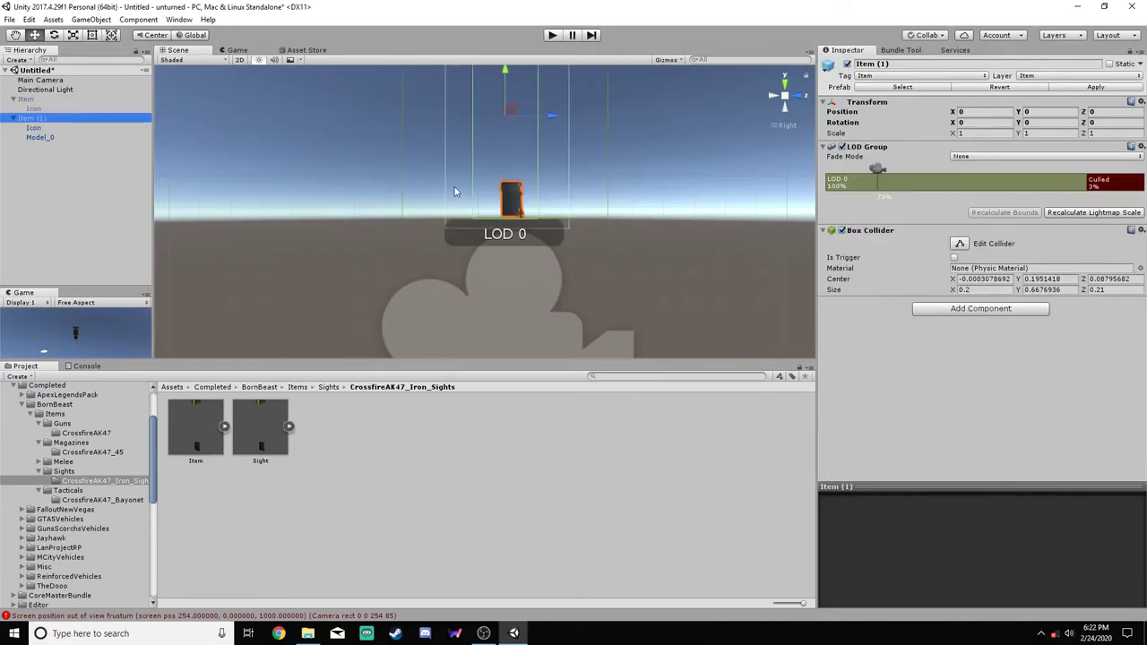
{"action": "left_click", "coordinate": [40, 128]}
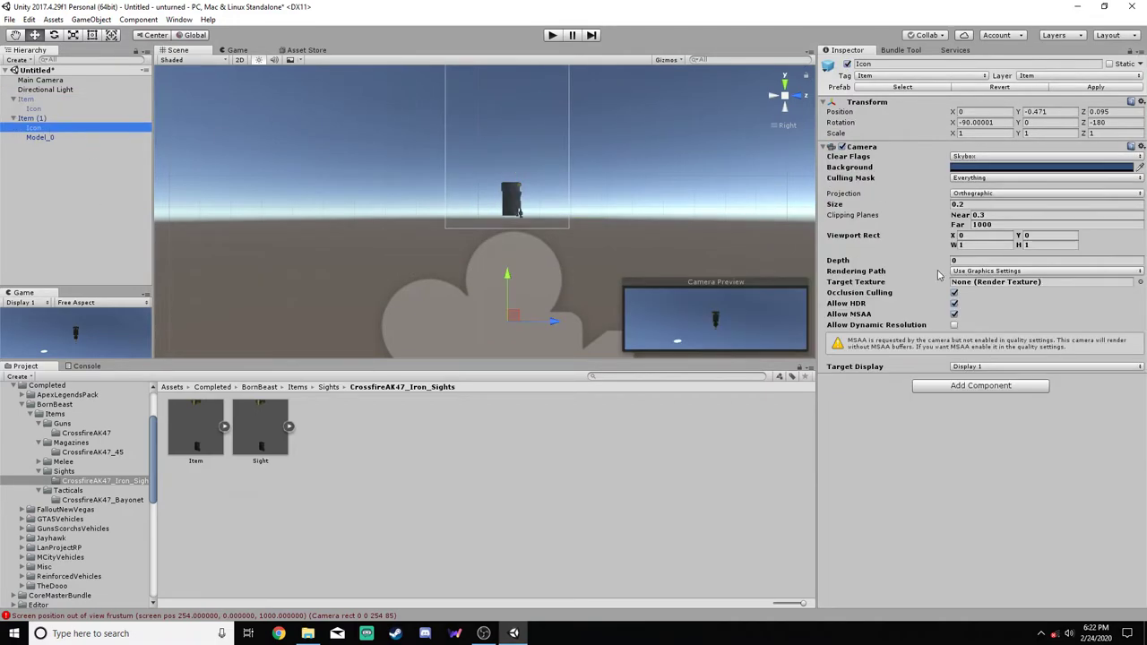
{"action": "left_click", "coordinate": [977, 203]}
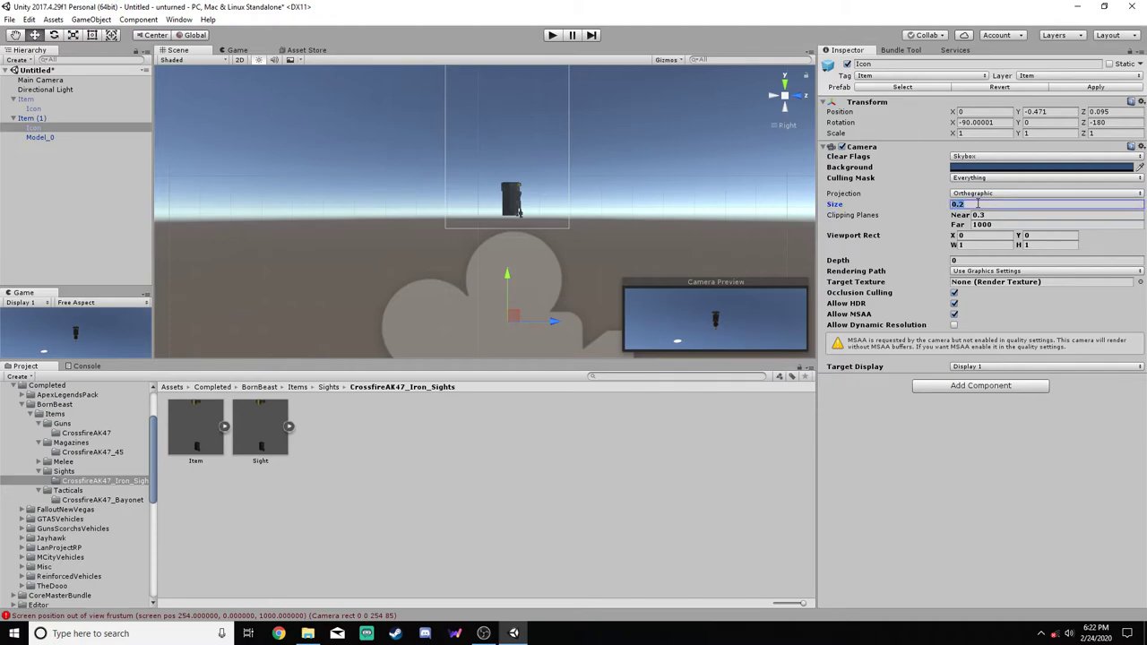
{"action": "type", "text": "0.15"}
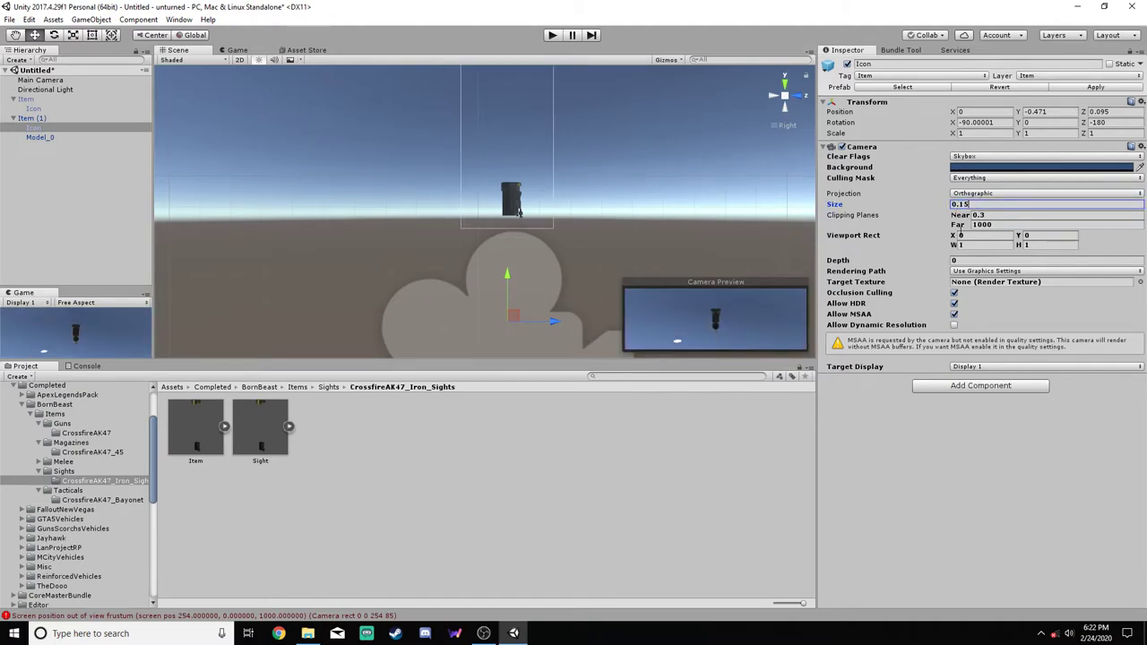
{"action": "left_click", "coordinate": [44, 192]}
{"action": "left_click", "coordinate": [33, 118]}
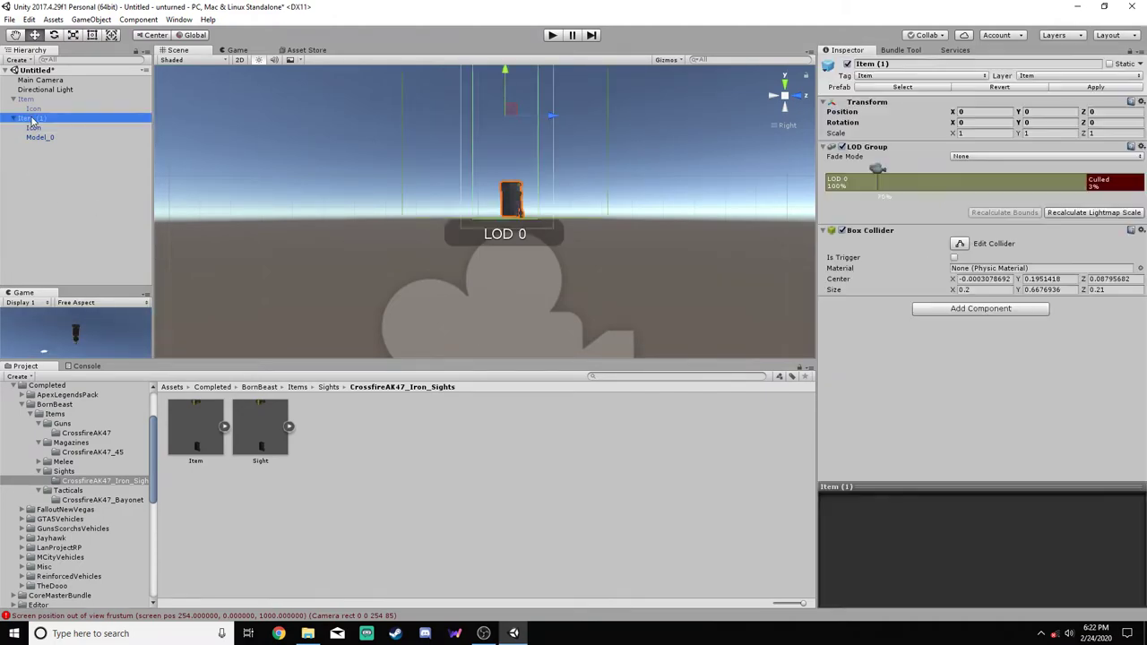
{"action": "left_click", "coordinate": [35, 189]}
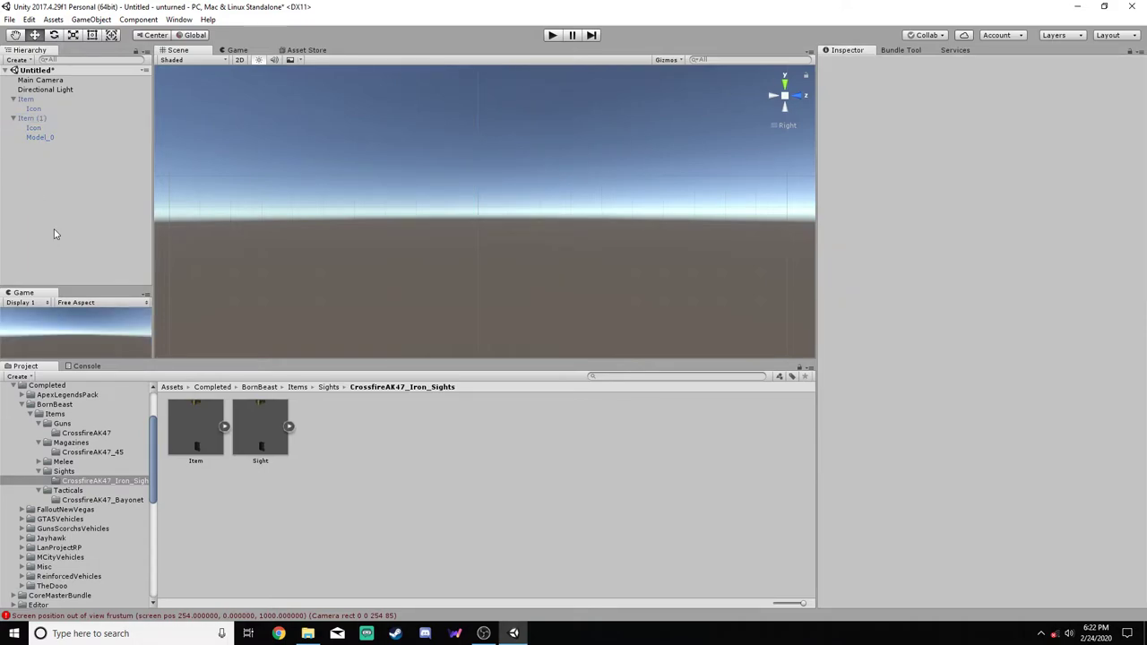
Add the bayonet Item prefab to the scene and rename it Item
{"action": "left_click", "coordinate": [100, 499]}
{"action": "left_click_drag", "start_coordinate": [197, 430], "coordinate": [22, 187]}
{"action": "left_click", "coordinate": [13, 147]}
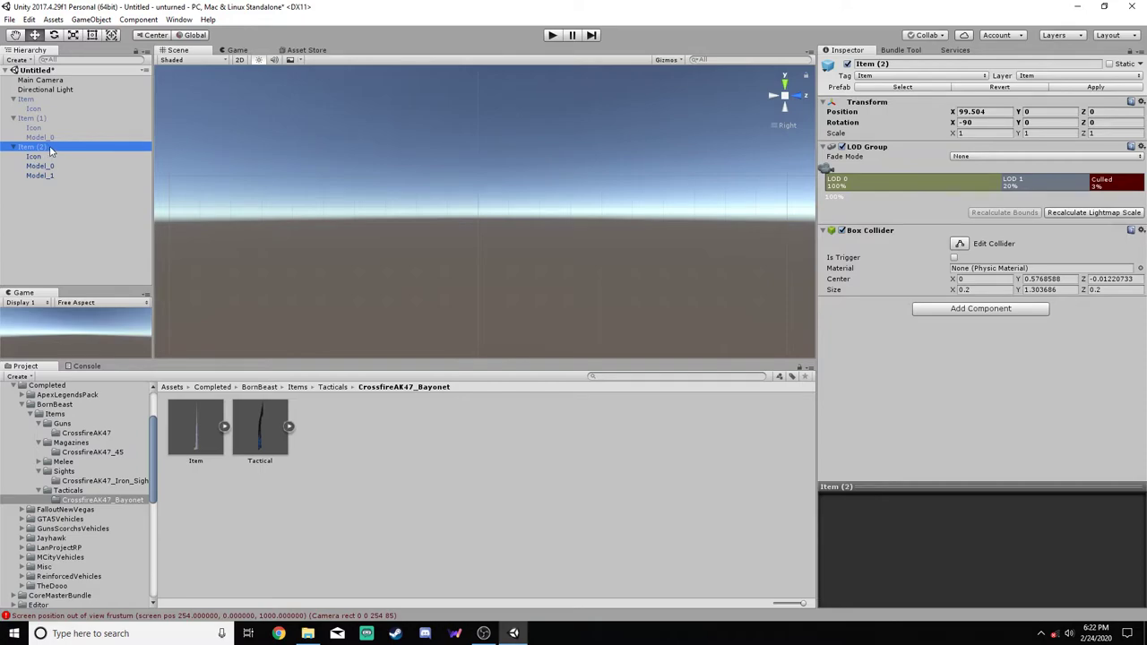
{"action": "left_click", "coordinate": [48, 147]}
{"action": "left_click_drag", "start_coordinate": [51, 147], "coordinate": [35, 148]}
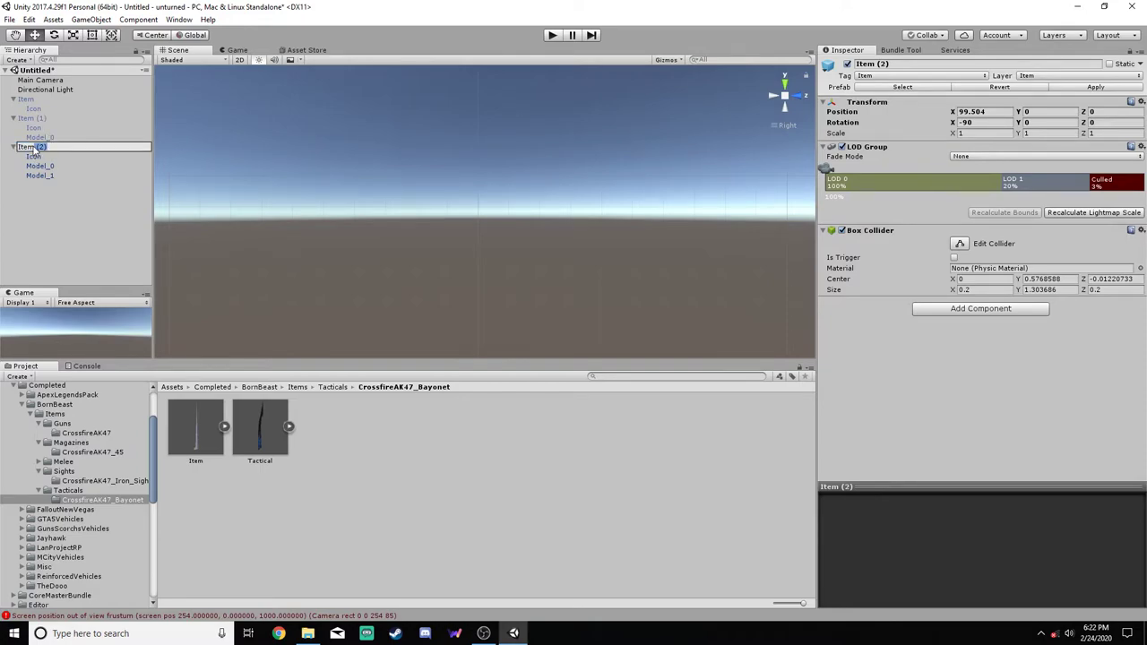
{"action": "key", "text": "BackSpace"}
Delete the bayonet's Model_1, breaking the prefab instance
{"action": "left_click", "coordinate": [40, 157]}
{"action": "right_click", "coordinate": [50, 176]}
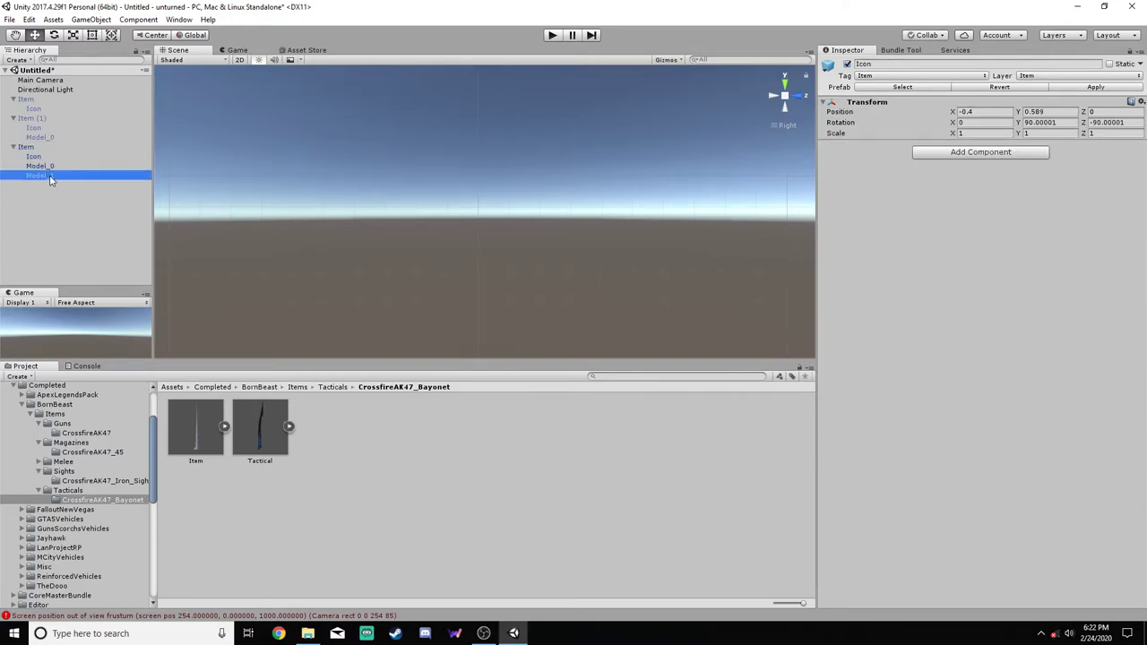
{"action": "left_click", "coordinate": [80, 240]}
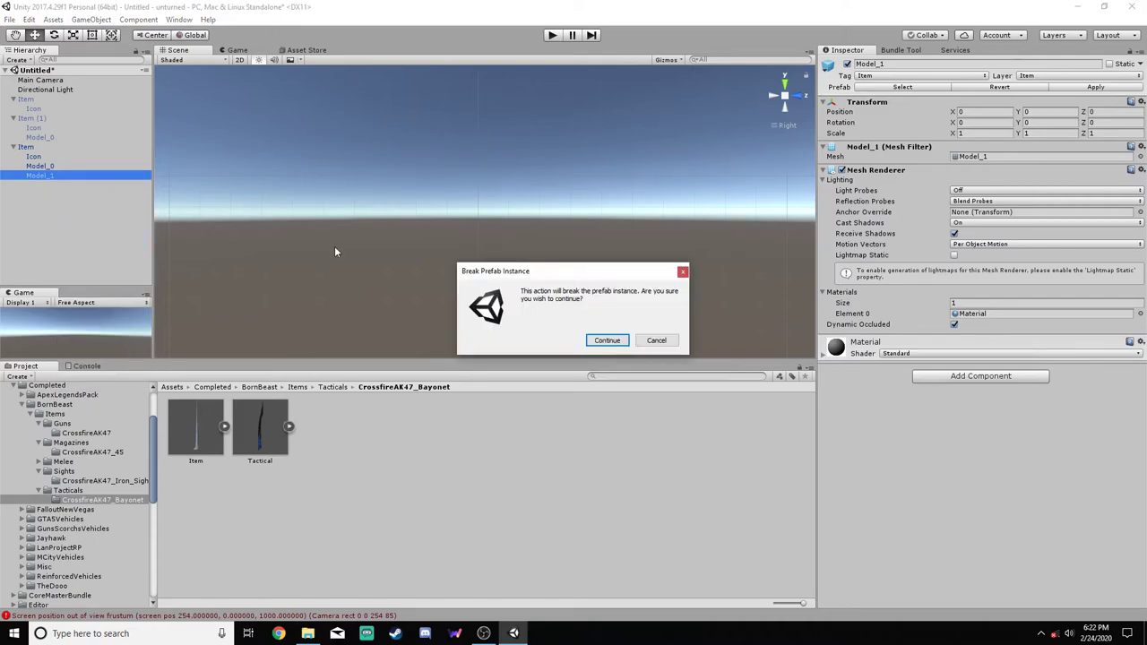
{"action": "left_click", "coordinate": [604, 344]}
Set the bayonet Item's Position X from 99.504 to 0
{"action": "left_click", "coordinate": [26, 147]}
{"action": "left_click", "coordinate": [995, 111]}
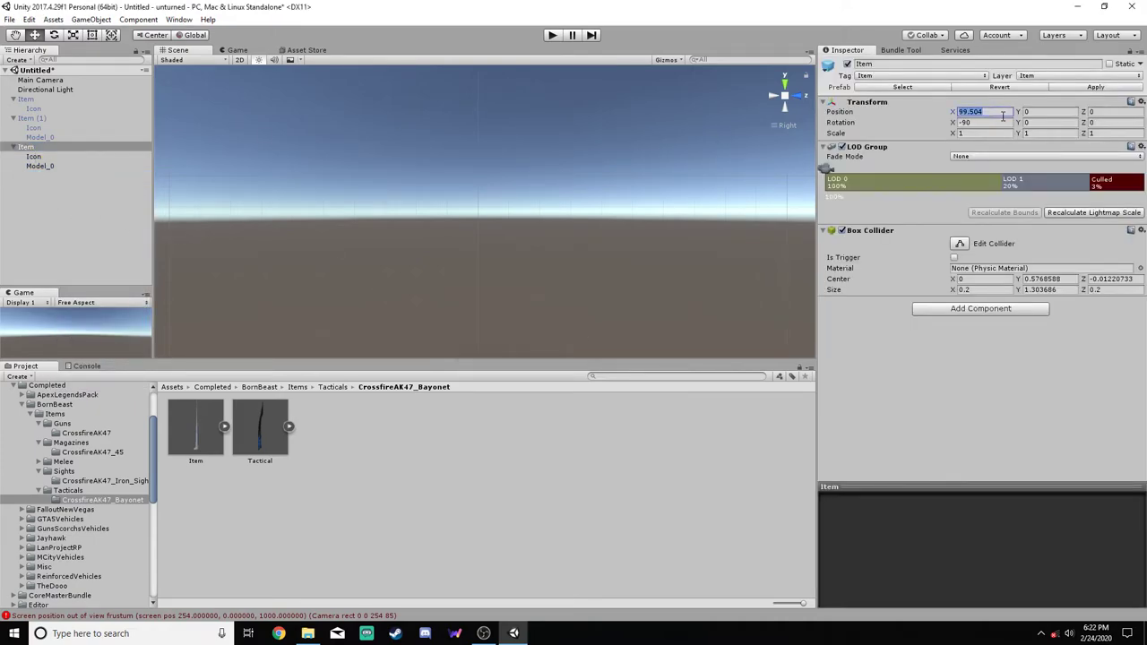
{"action": "left_click", "coordinate": [1001, 111]}
{"action": "key", "text": "ctrl+a"}
{"action": "type", "text": "0"}
{"action": "left_click", "coordinate": [115, 225]}
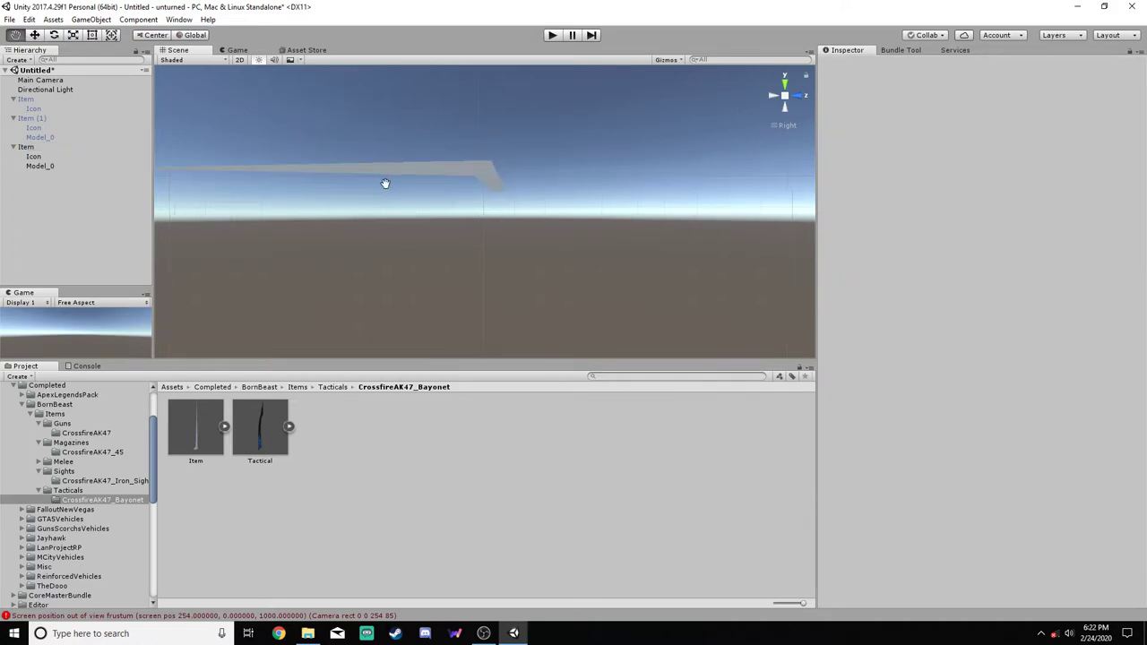
{"action": "middle_click_drag", "start_coordinate": [384, 182], "coordinate": [536, 202]}
Remove the LOD 1 level and set the culled boundary to 3%
{"action": "left_click", "coordinate": [37, 147]}
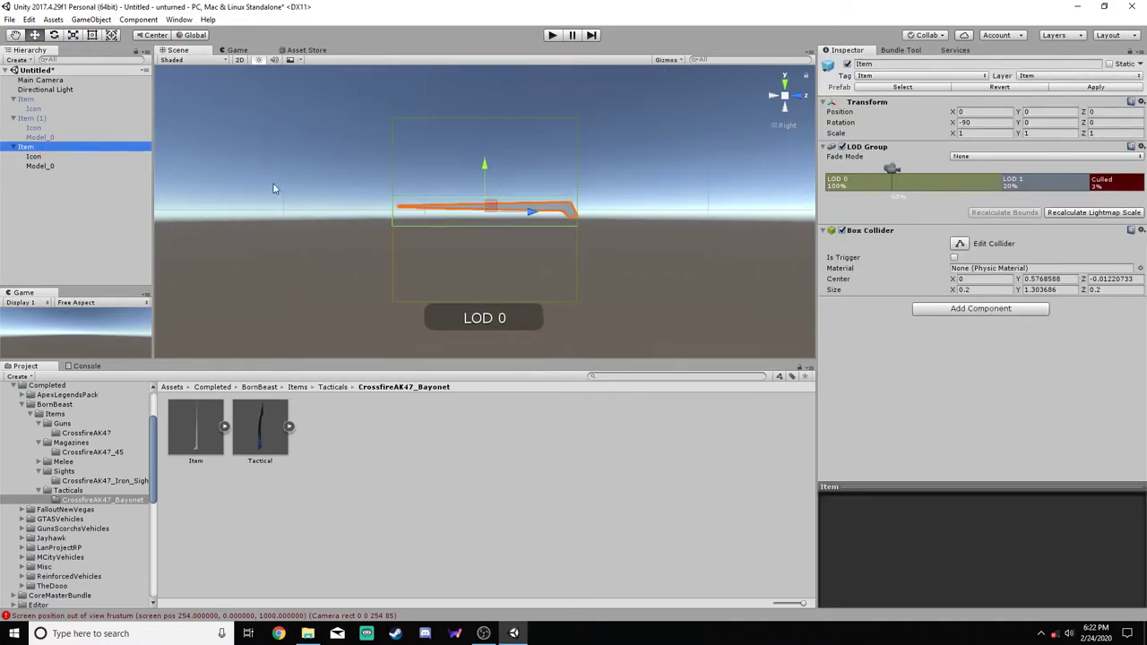
{"action": "scroll", "coordinate": [538, 205], "scroll_direction": "up", "scroll_amount": 1}
{"action": "right_click", "coordinate": [1009, 192]}
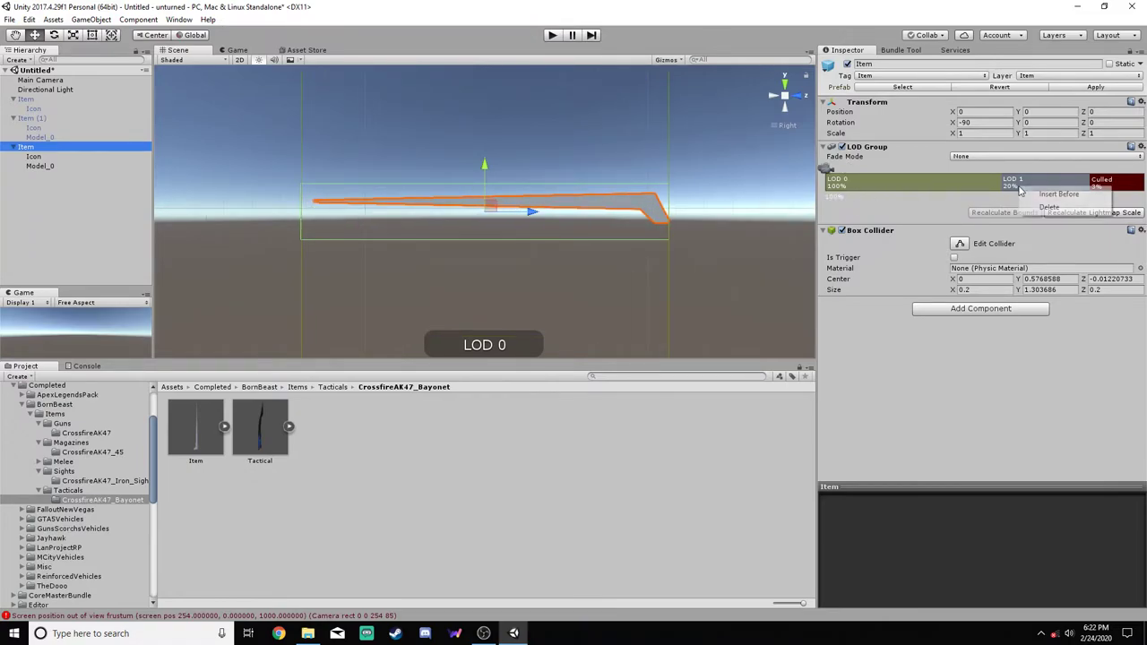
{"action": "left_click", "coordinate": [1044, 213]}
{"action": "left_click", "coordinate": [602, 341]}
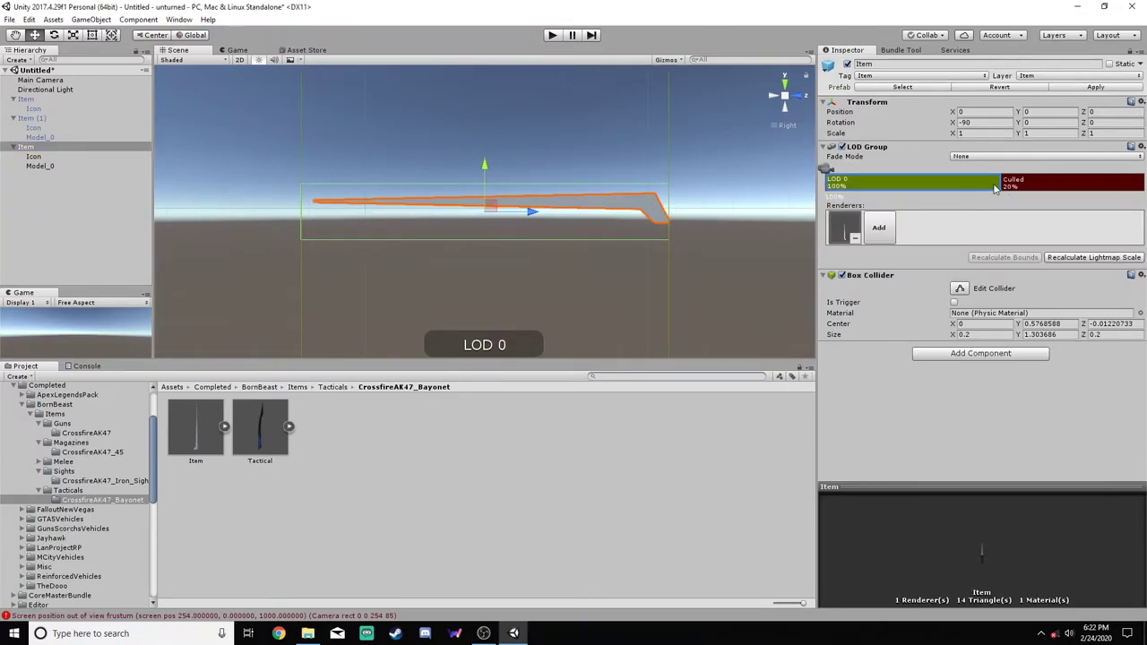
{"action": "mouse_move", "coordinate": [995, 186]}
{"action": "left_mouse_down"}
{"action": "mouse_move", "coordinate": [1087, 170]}
{"action": "mouse_move", "coordinate": [875, 170]}
{"action": "left_mouse_up"}
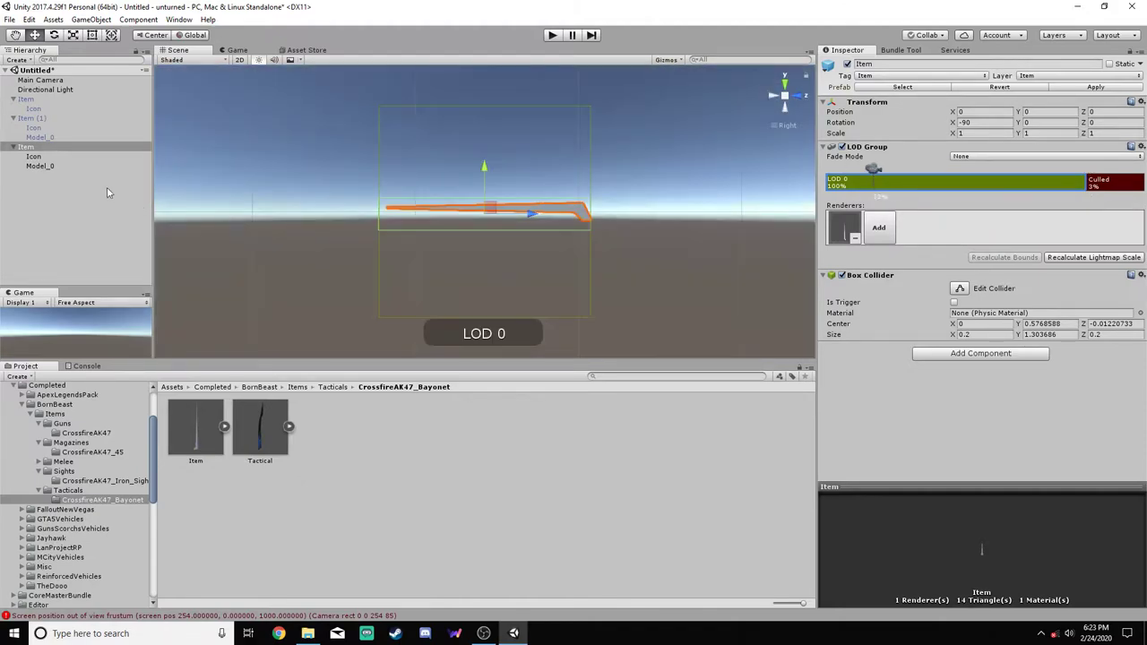
{"action": "left_click", "coordinate": [44, 167]}
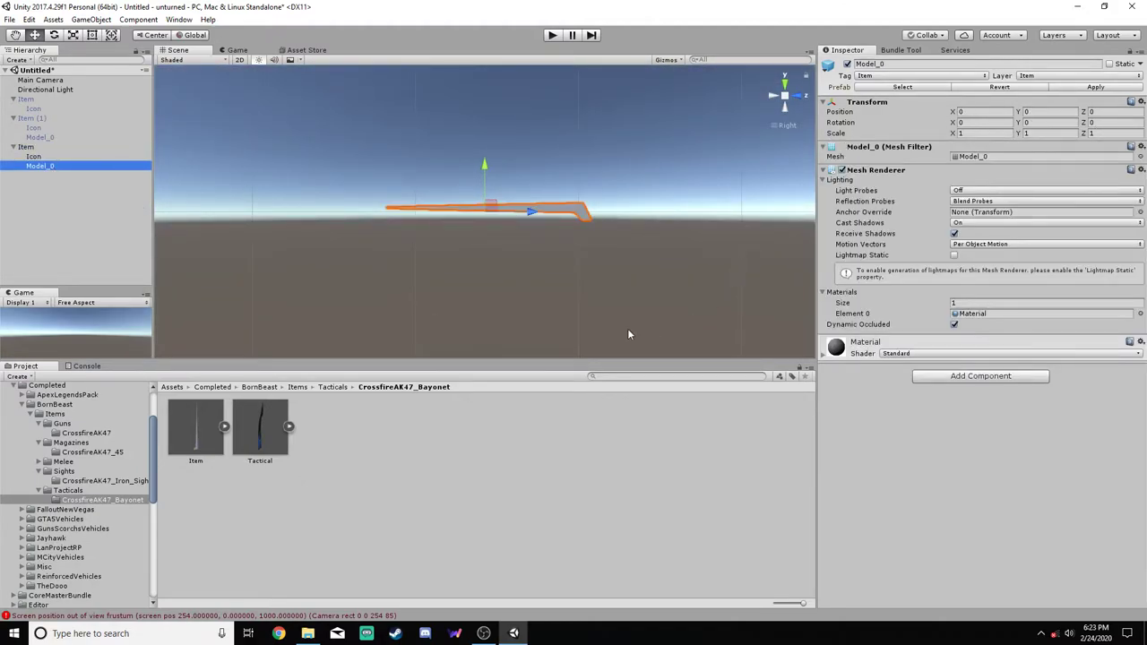
Give Model_0 the bayonet_AK-47-BEAST_CFS_2018.004 mesh and AK-47-BEAST CFS 2018_S material
{"action": "left_click_drag", "start_coordinate": [154, 480], "coordinate": [154, 558]}
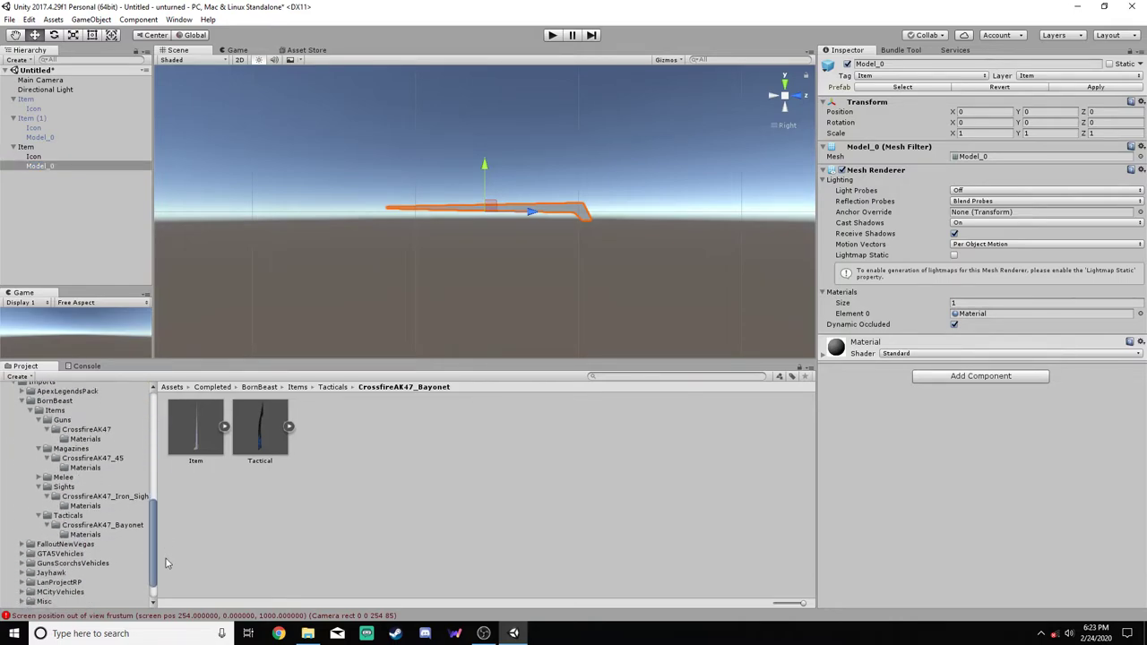
{"action": "left_click", "coordinate": [116, 525]}
{"action": "left_click", "coordinate": [482, 428]}
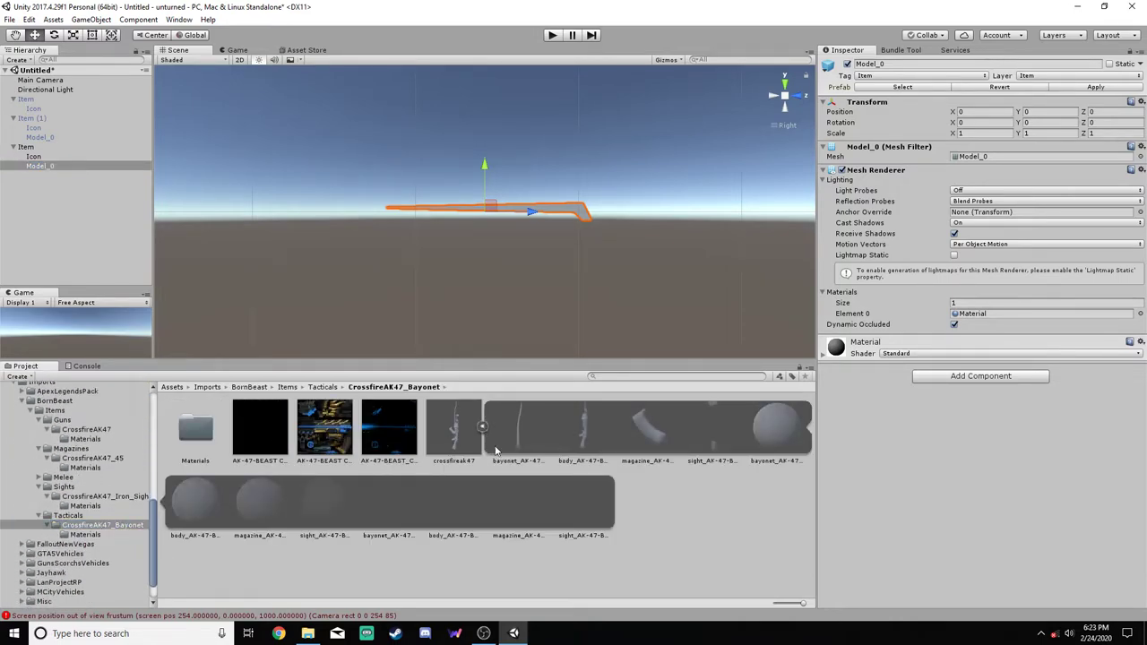
{"action": "left_click_drag", "start_coordinate": [849, 247], "coordinate": [993, 161]}
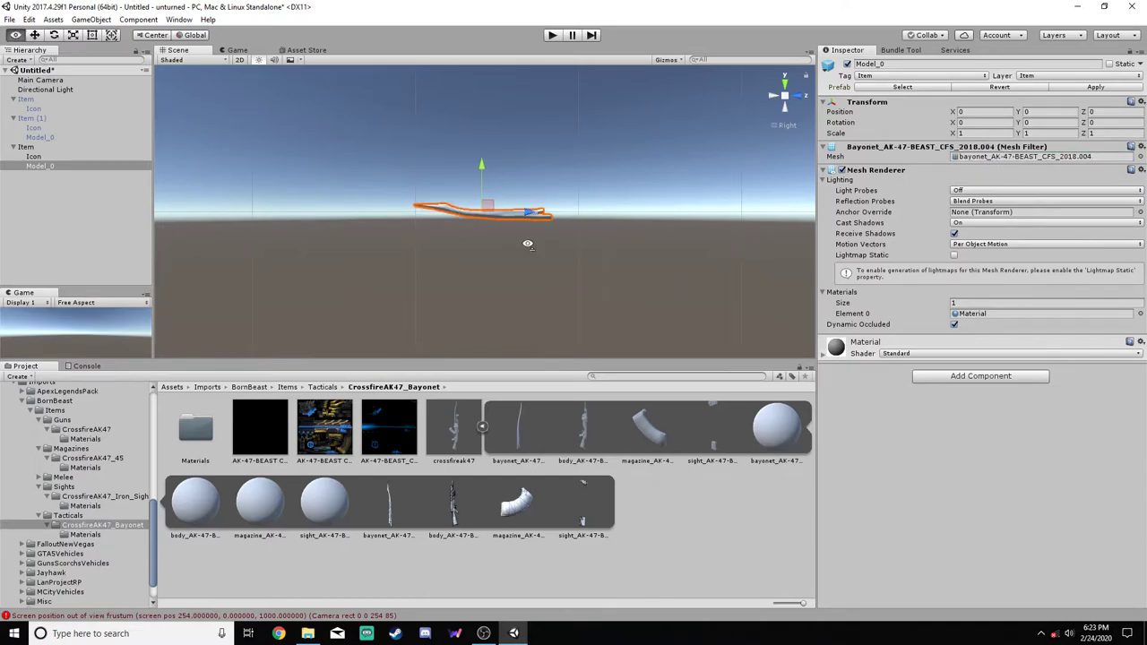
{"action": "left_click_drag", "start_coordinate": [528, 243], "coordinate": [504, 258], "text": "alt"}
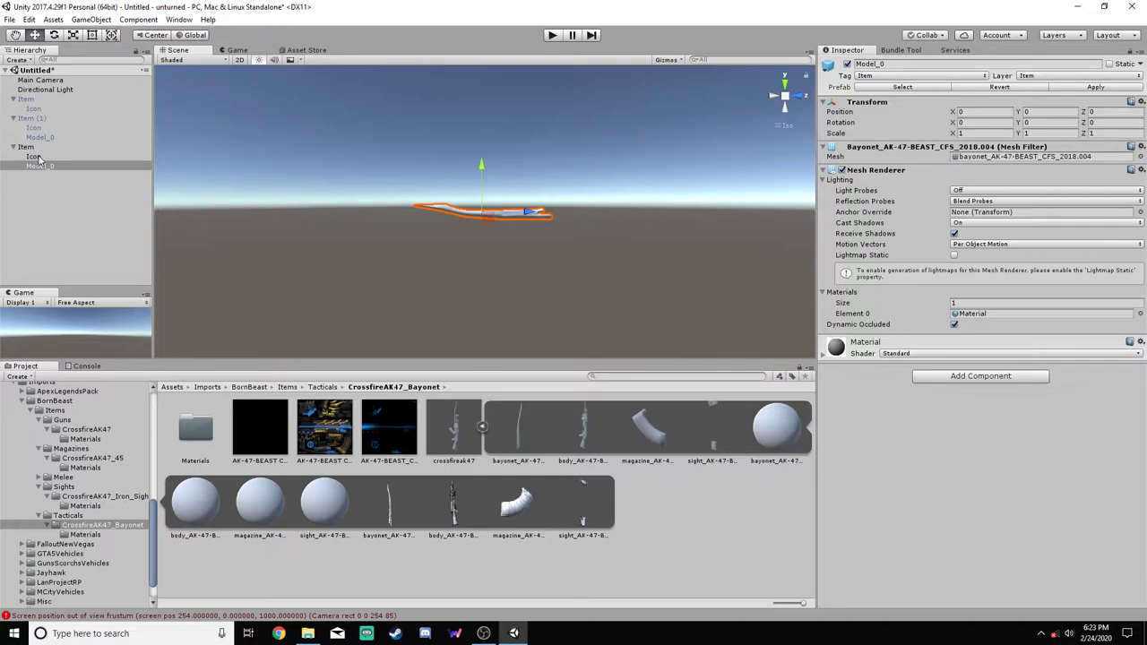
{"action": "left_click", "coordinate": [97, 535]}
{"action": "left_click_drag", "start_coordinate": [206, 442], "coordinate": [995, 315]}
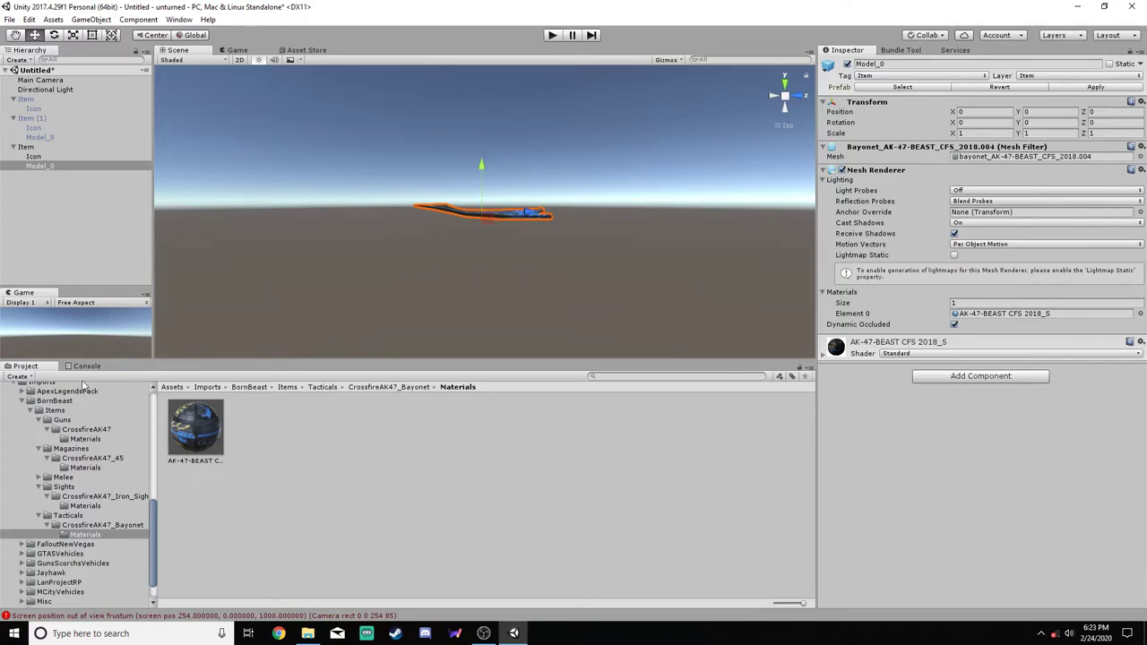
Assign Model_0 as the LOD 0 renderer of the bayonet Item
{"action": "left_click", "coordinate": [27, 148]}
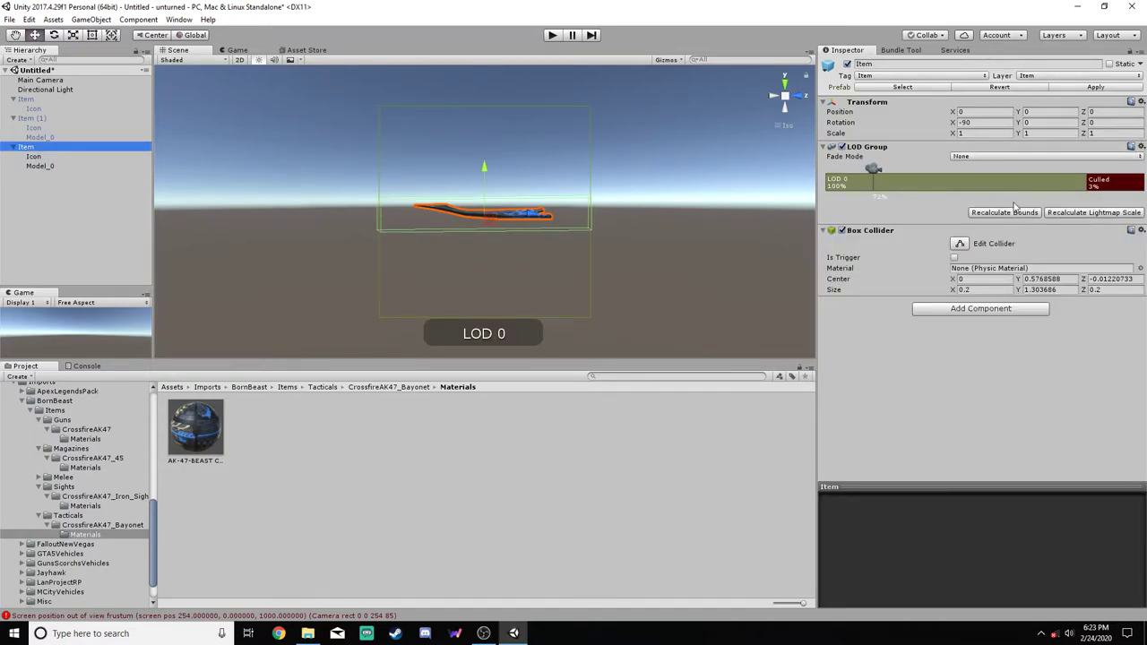
{"action": "left_click", "coordinate": [992, 186]}
{"action": "left_click", "coordinate": [902, 235]}
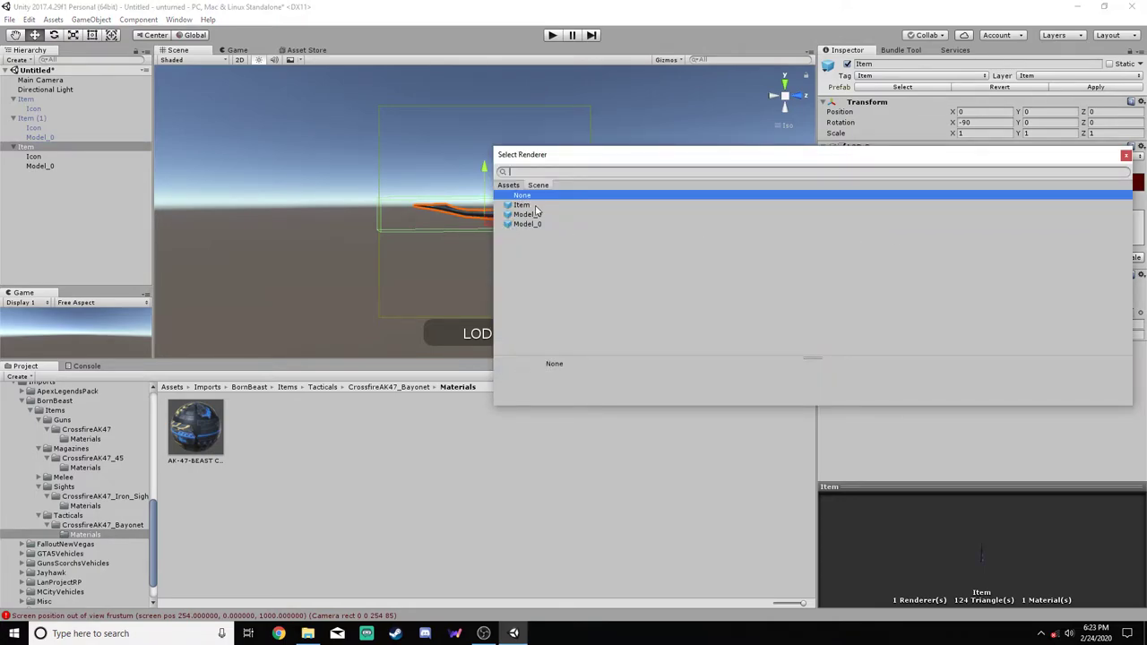
{"action": "double_click", "coordinate": [536, 216]}
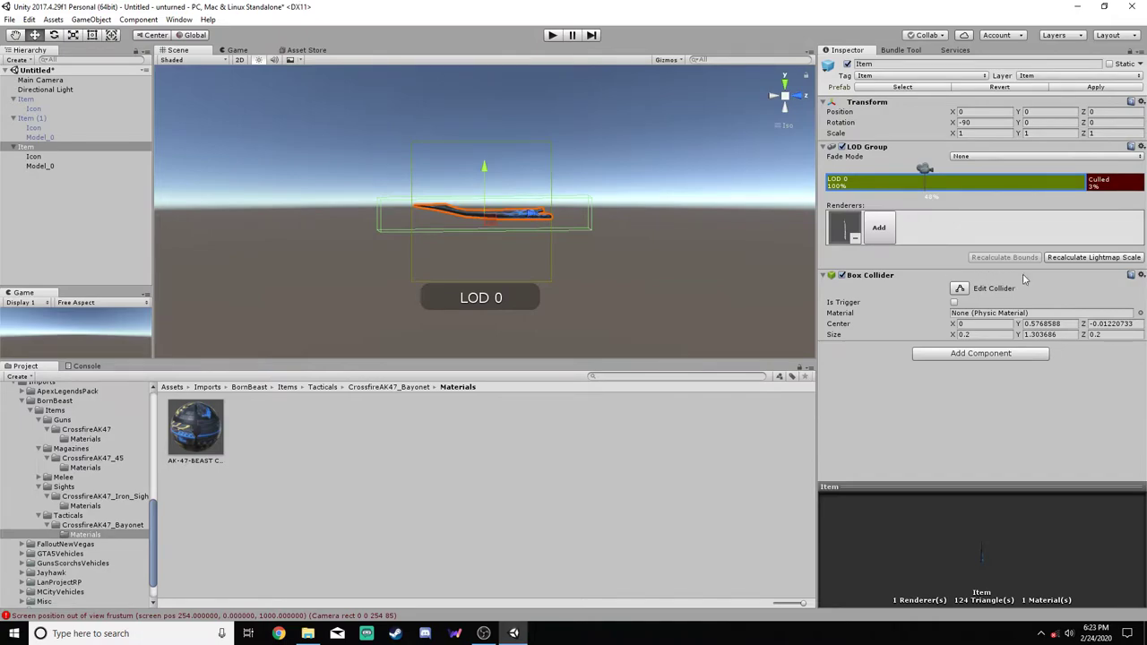
Drag the box collider's ends, top and bottom in to fit the bayonet blade
{"action": "left_click", "coordinate": [959, 288]}
{"action": "scroll", "coordinate": [547, 192], "scroll_direction": "up", "scroll_amount": 3}
{"action": "left_click", "coordinate": [776, 102]}
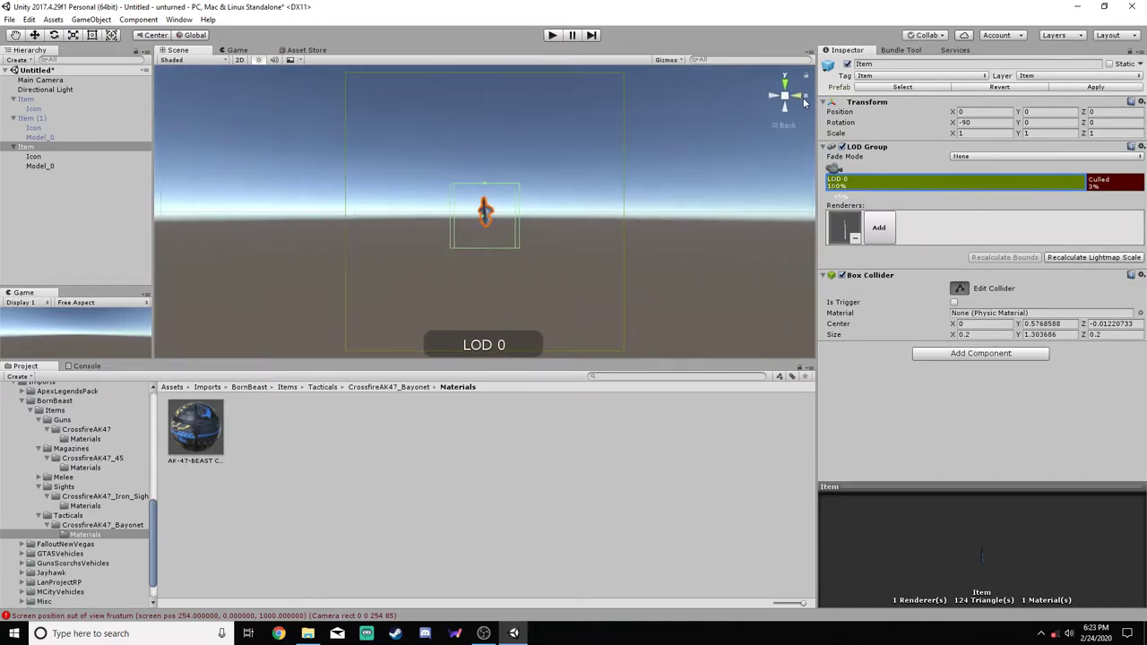
{"action": "left_click", "coordinate": [792, 95]}
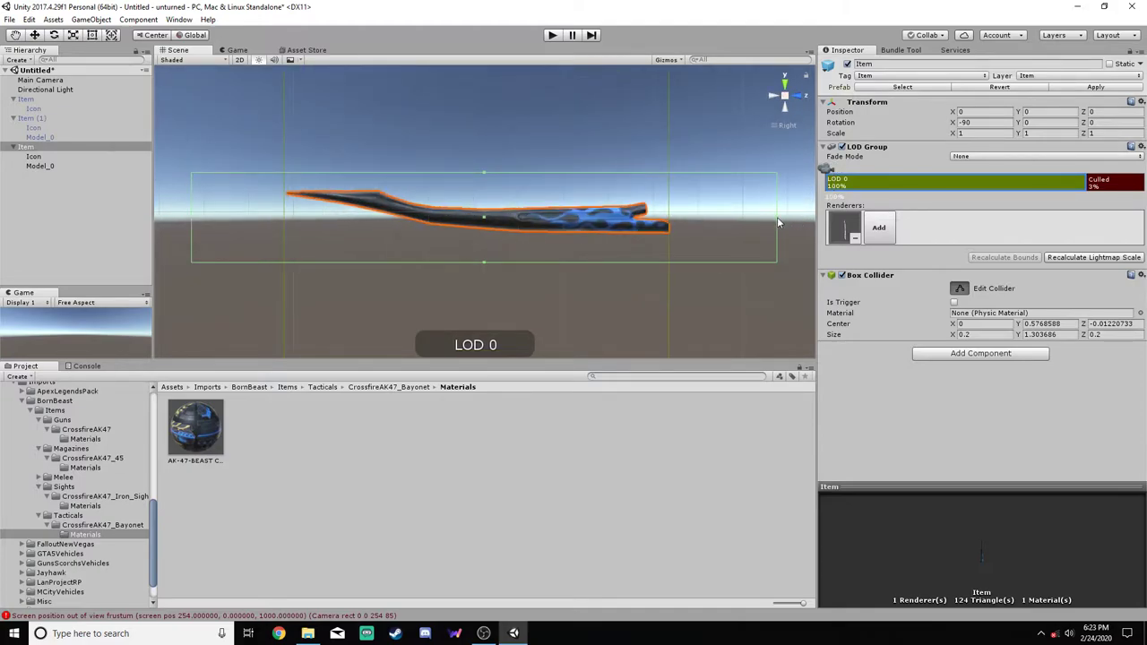
{"action": "left_click_drag", "start_coordinate": [777, 217], "coordinate": [670, 232]}
{"action": "left_click_drag", "start_coordinate": [192, 220], "coordinate": [284, 227]}
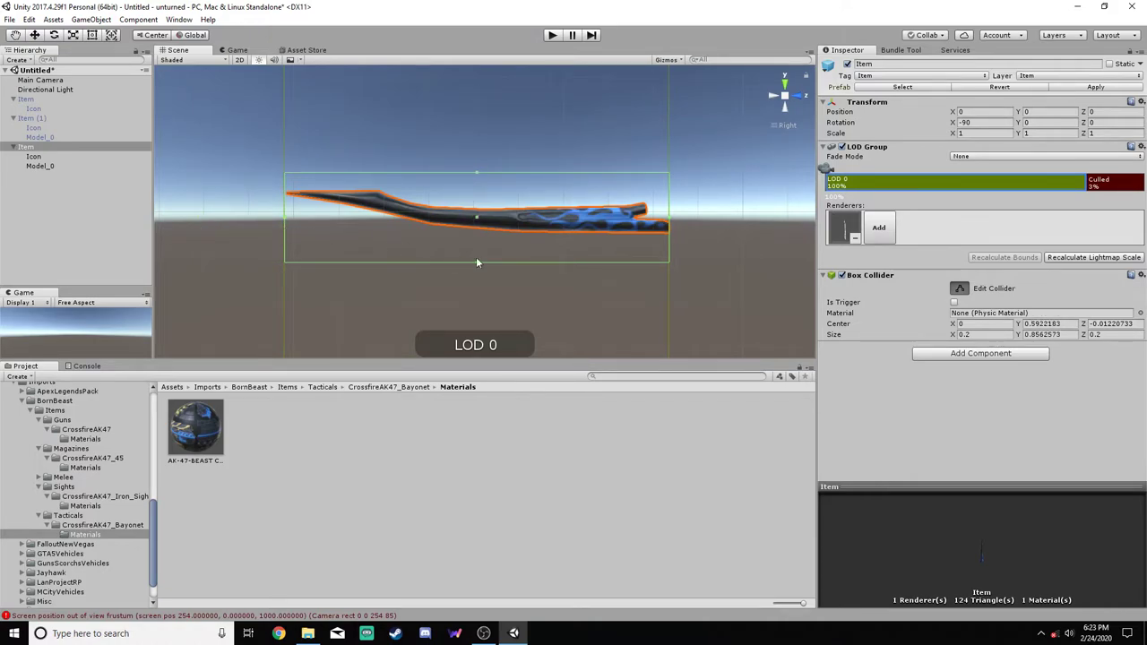
{"action": "left_click", "coordinate": [959, 288]}
{"action": "mouse_move", "coordinate": [640, 248]}
{"action": "left_mouse_down", "text": "alt"}
{"action": "mouse_move", "coordinate": [618, 247]}
{"action": "mouse_move", "coordinate": [688, 229]}
{"action": "mouse_move", "coordinate": [660, 248]}
{"action": "left_mouse_up", "text": "alt"}
{"action": "left_click", "coordinate": [960, 289]}
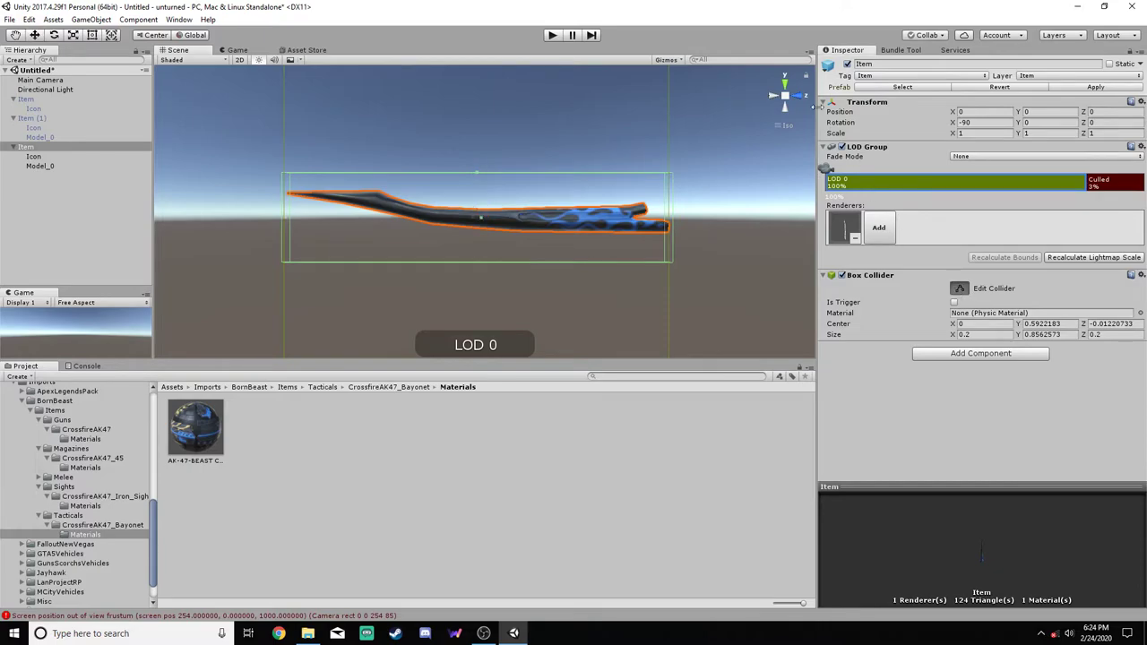
{"action": "left_click", "coordinate": [786, 105]}
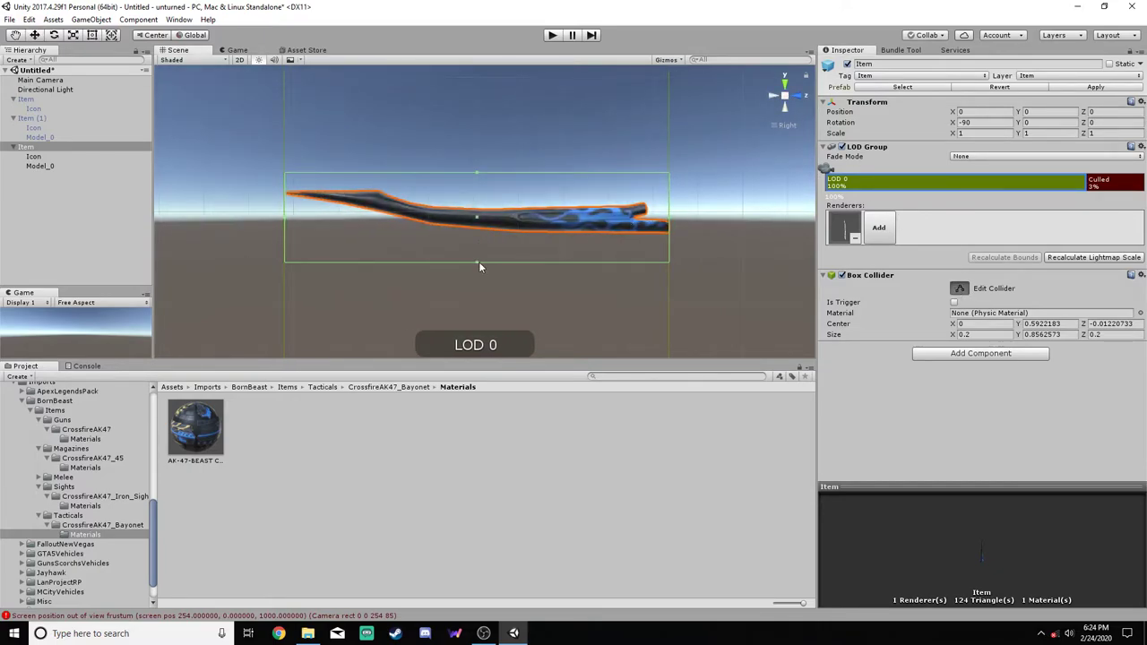
{"action": "left_click_drag", "start_coordinate": [479, 263], "coordinate": [488, 232]}
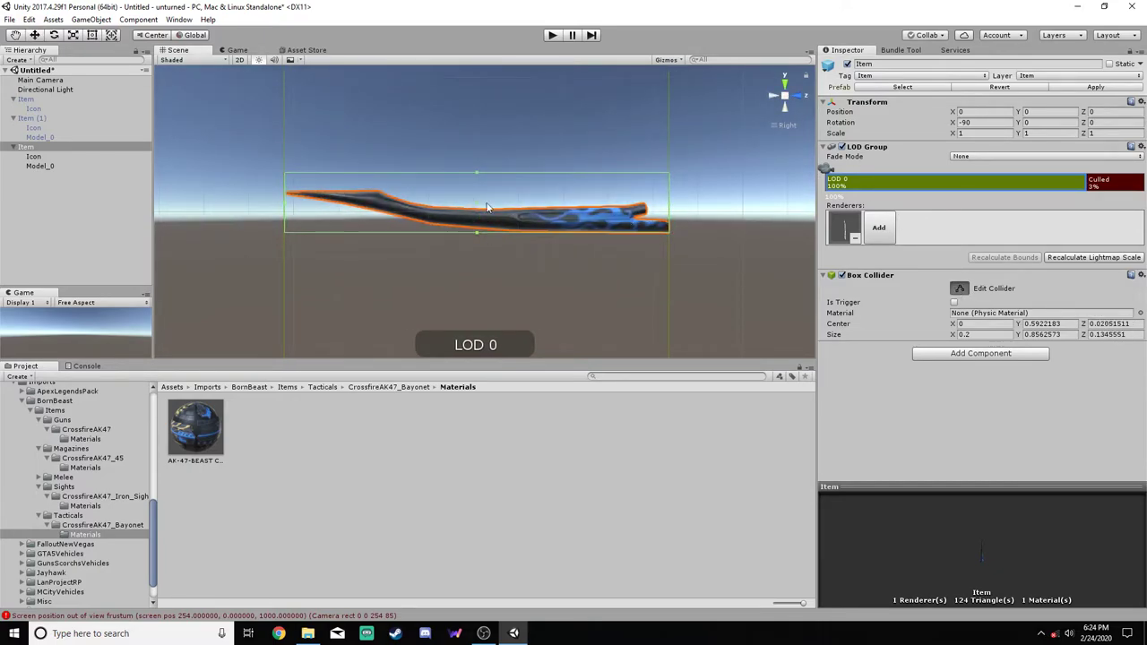
{"action": "left_click_drag", "start_coordinate": [478, 172], "coordinate": [481, 191]}
Set the box collider's Size Z to 0.2
{"action": "left_click", "coordinate": [1090, 335]}
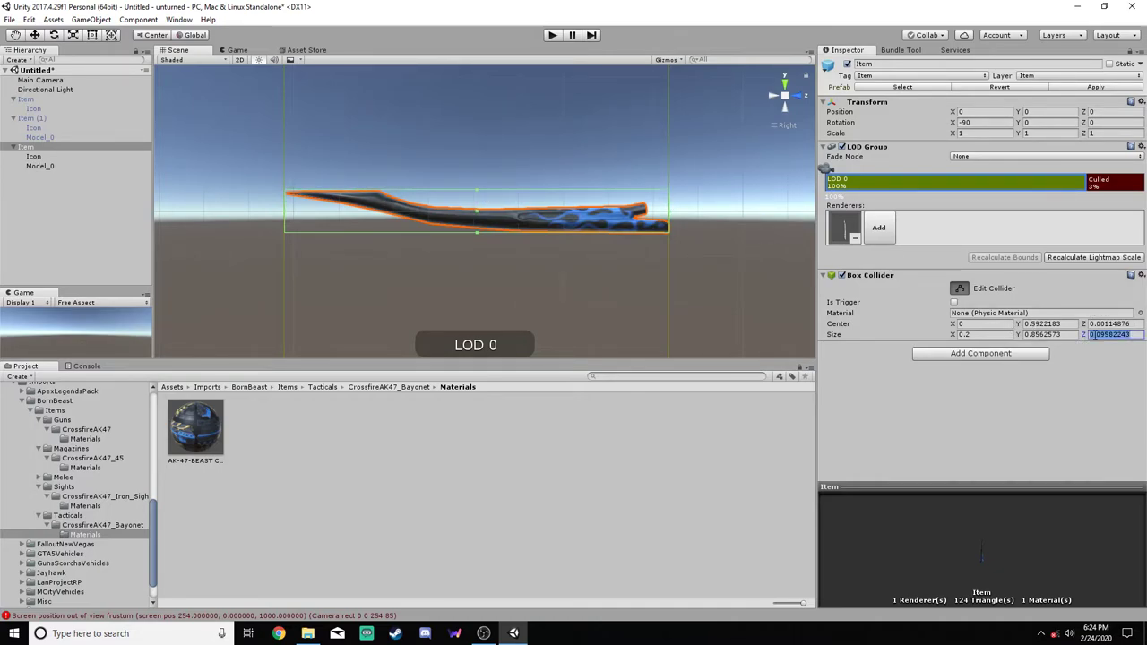
{"action": "type", "text": "0.2"}
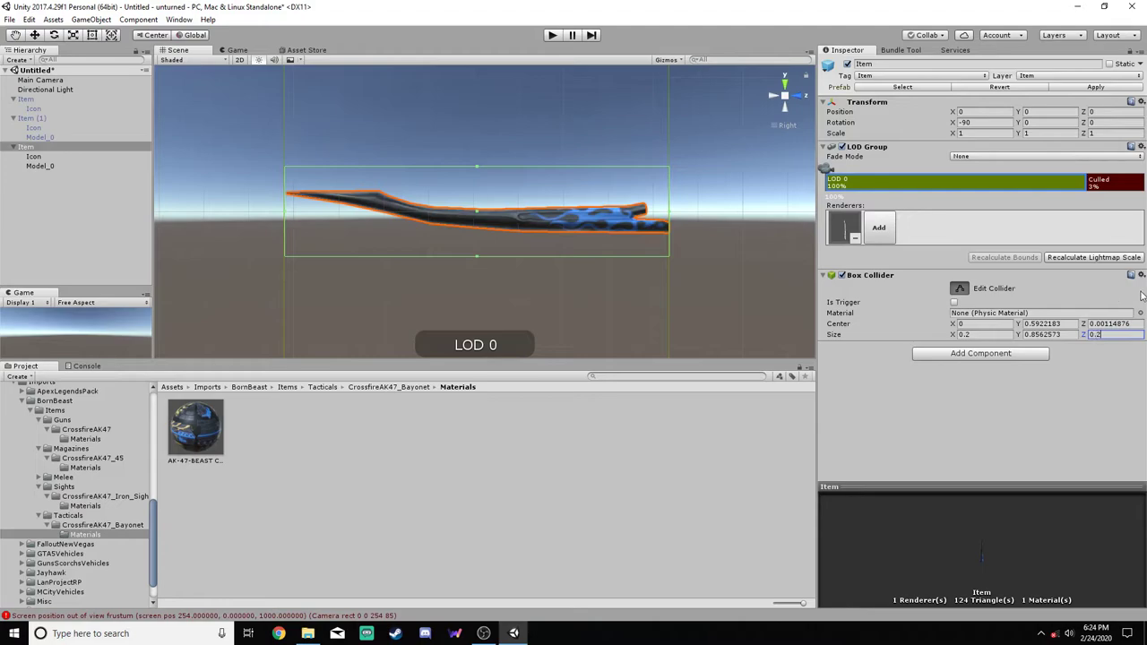
{"action": "type", "text": "w"}
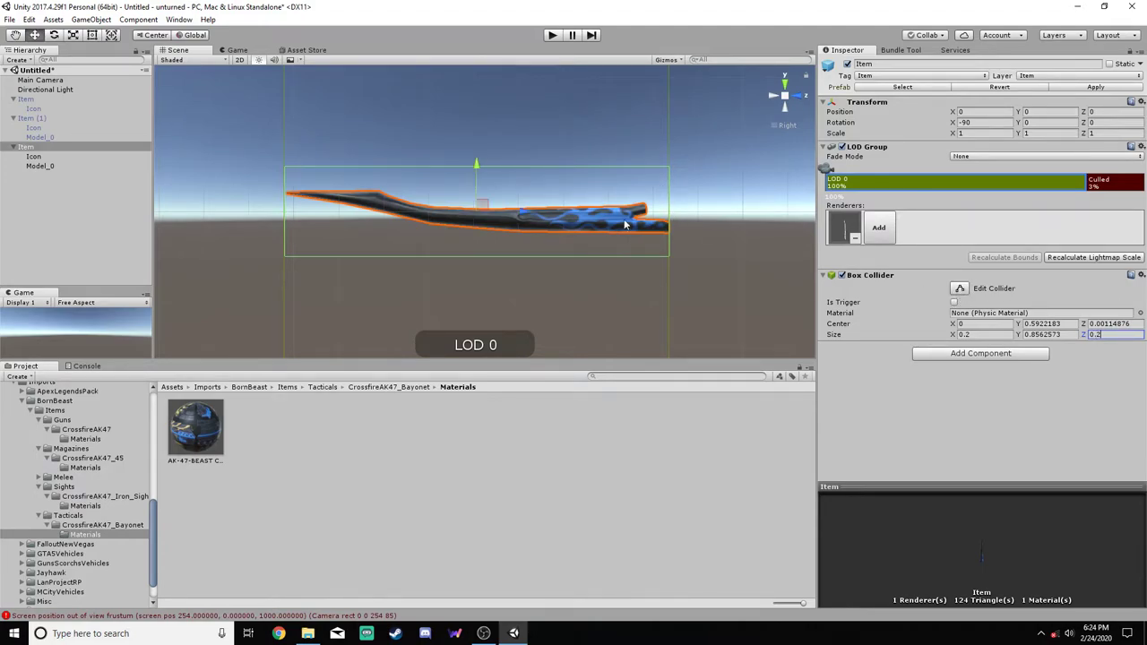
{"action": "left_click", "coordinate": [803, 95]}
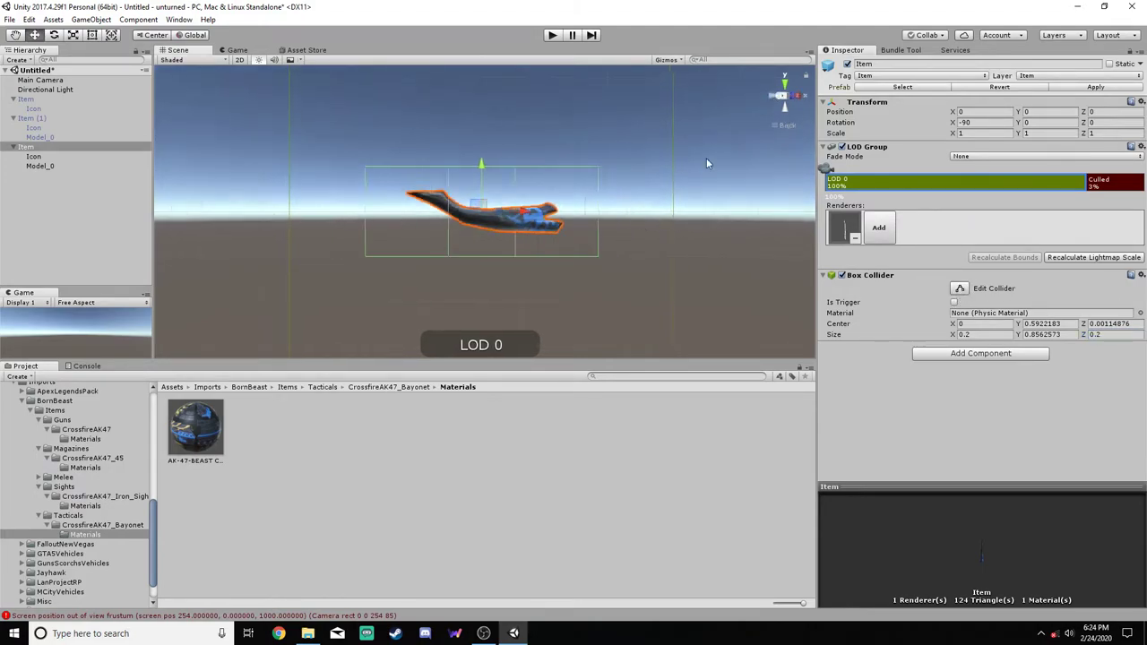
{"action": "scroll", "coordinate": [678, 143], "scroll_direction": "up", "scroll_amount": 3}
{"action": "left_click", "coordinate": [785, 100]}
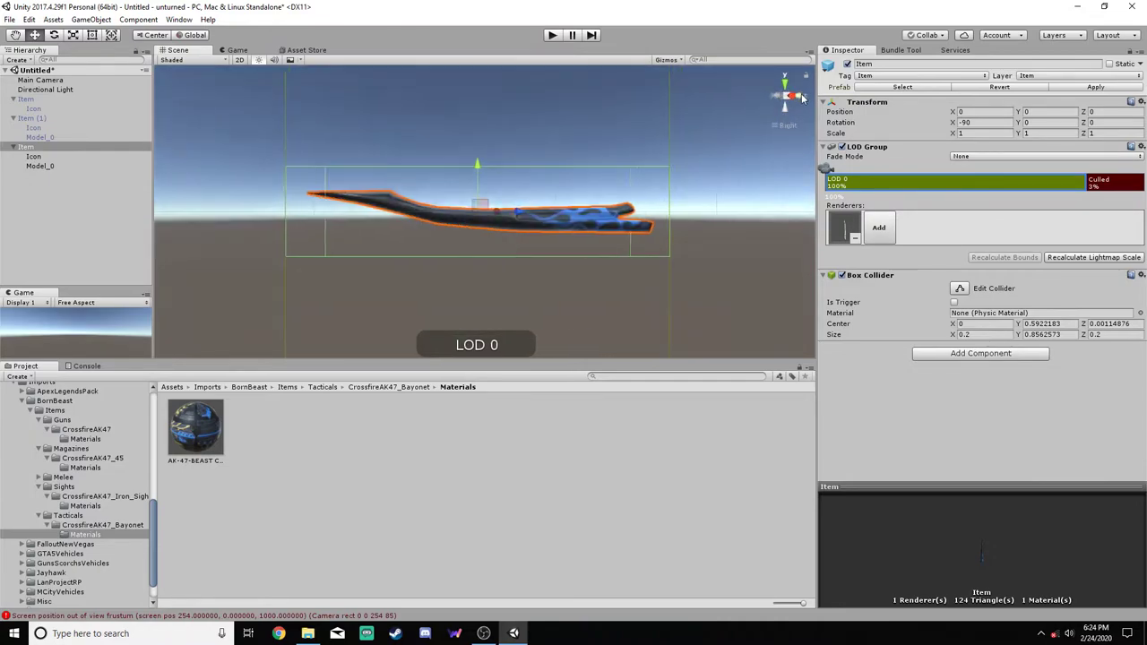
{"action": "left_click", "coordinate": [33, 157]}
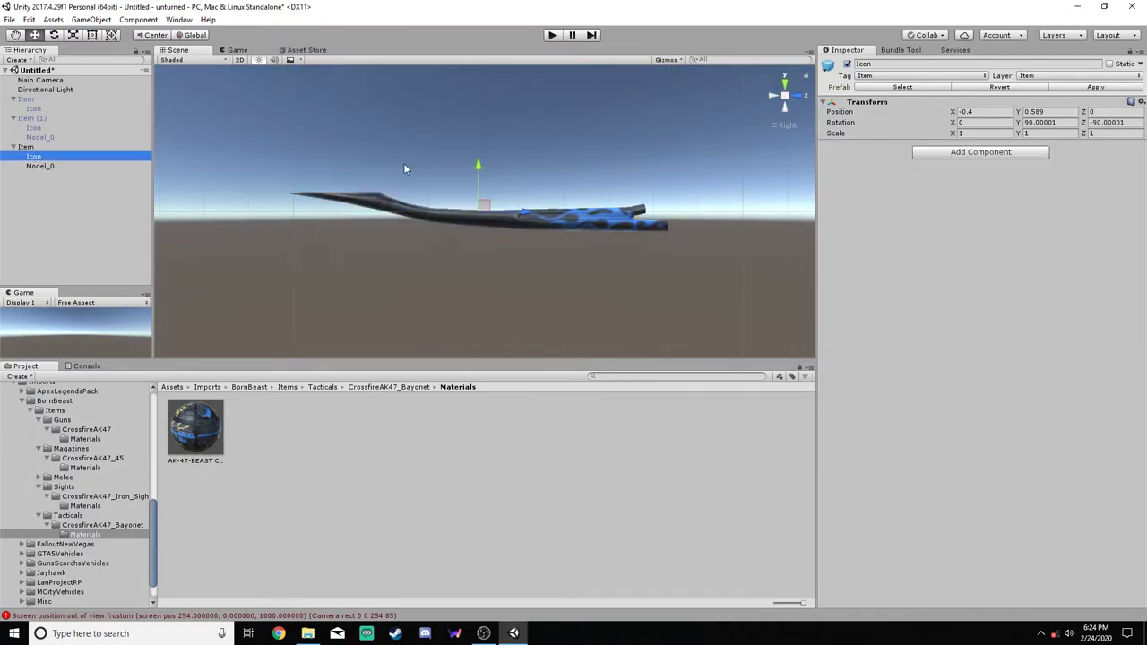
Add an orthographic Camera component to Icon and adjust its size
{"action": "left_click", "coordinate": [981, 146]}
{"action": "type", "text": "camera"}
{"action": "left_click", "coordinate": [956, 199]}
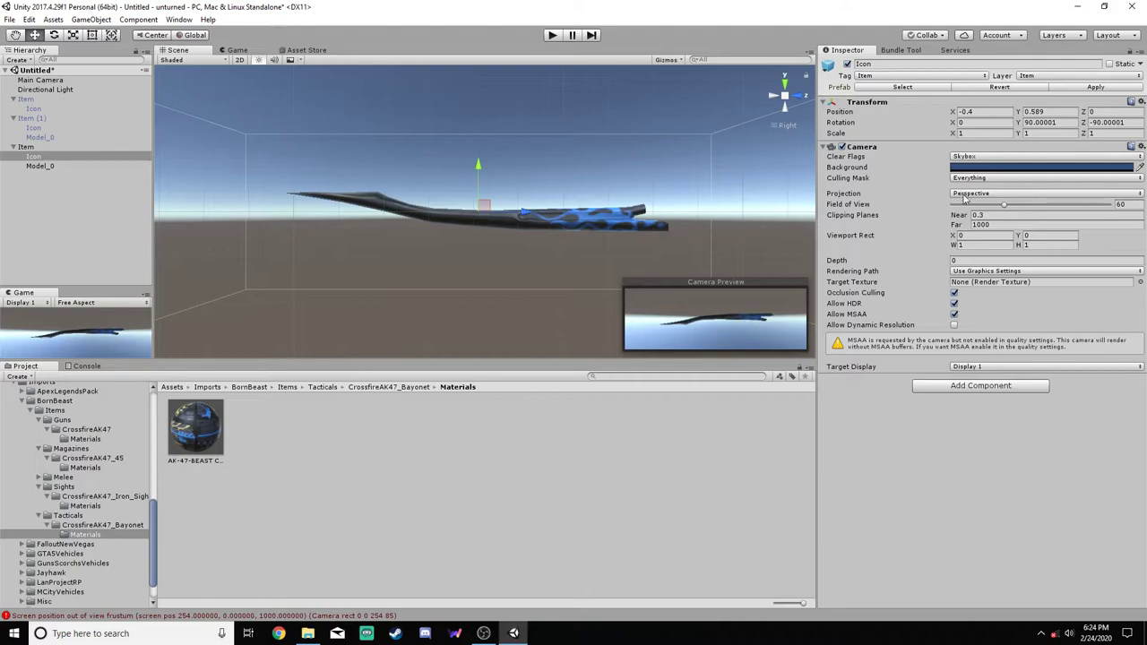
{"action": "left_click", "coordinate": [977, 193]}
{"action": "left_click", "coordinate": [981, 220]}
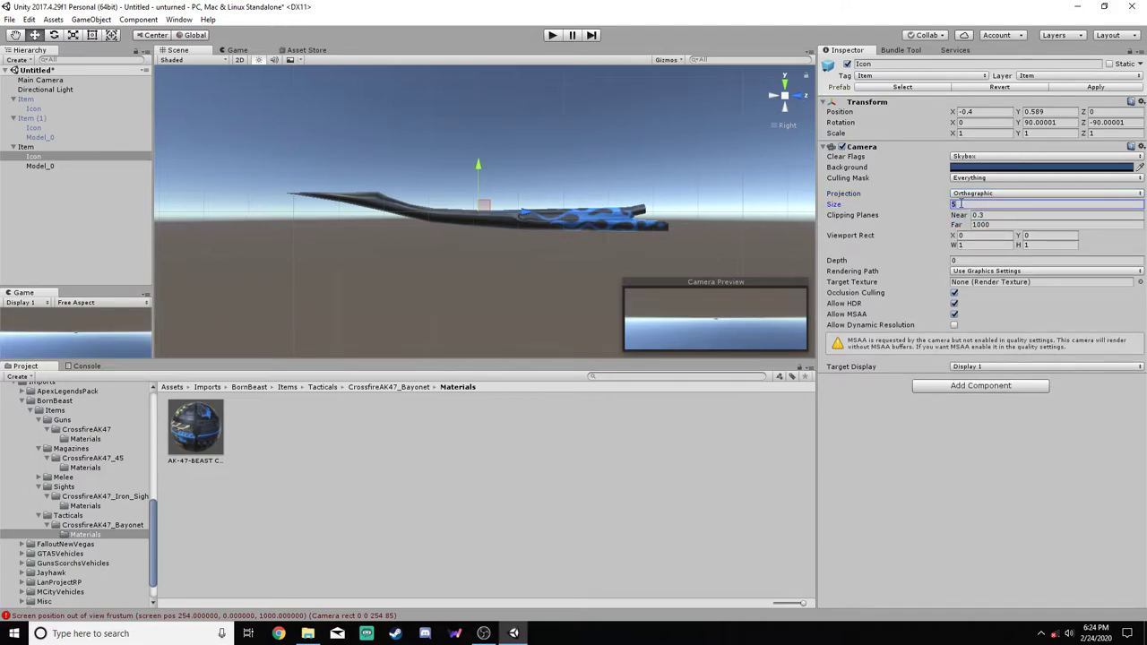
{"action": "mouse_move", "coordinate": [946, 211]}
{"action": "left_mouse_down"}
{"action": "mouse_move", "coordinate": [874, 215]}
{"action": "mouse_move", "coordinate": [932, 218]}
{"action": "left_mouse_up"}
{"action": "type", "text": "0.2"}
{"action": "key", "text": "BackSpace"}
{"action": "type", "text": "5f"}
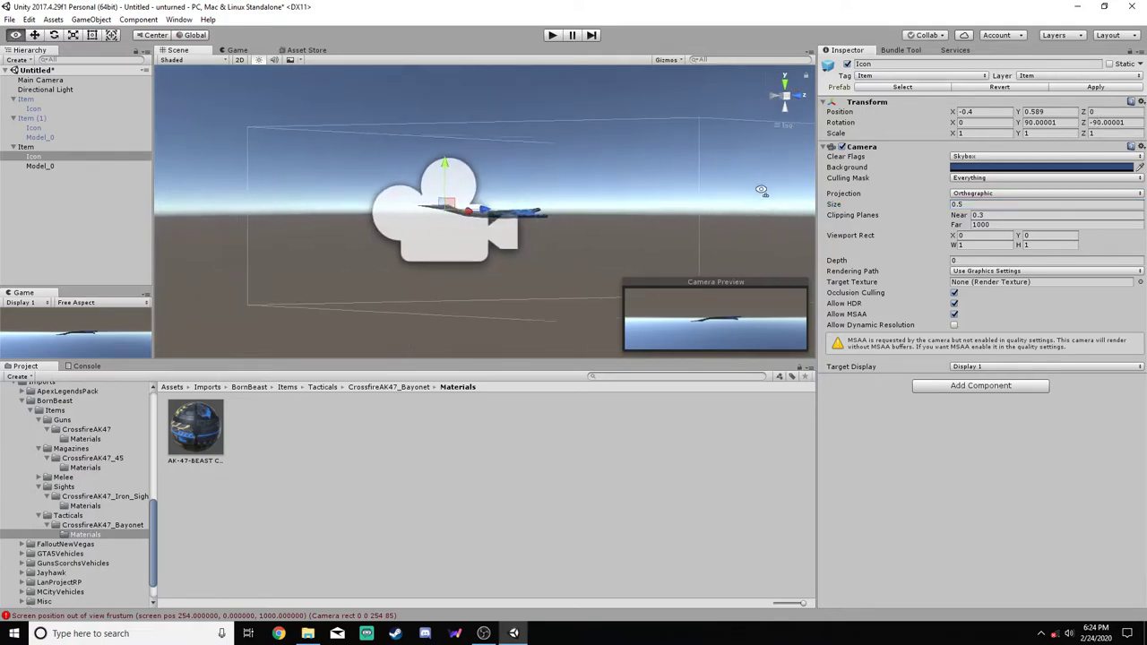
Shift the Icon camera slightly along X and rotate it around Z toward -270
{"action": "left_click", "coordinate": [774, 96]}
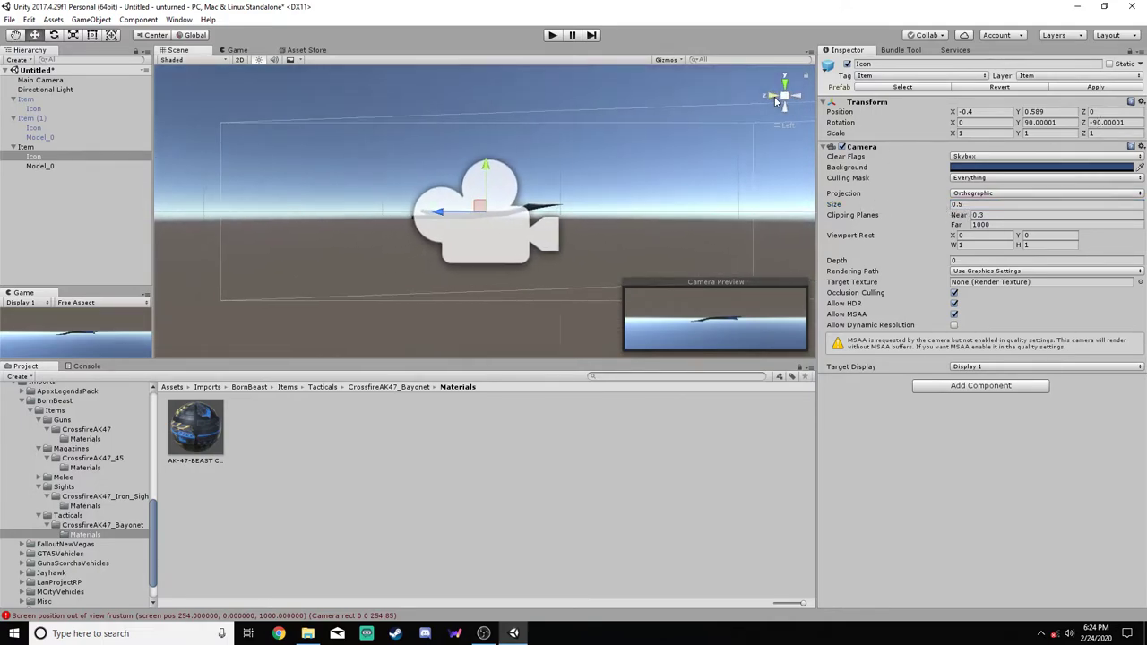
{"action": "left_click", "coordinate": [800, 98]}
{"action": "left_click_drag", "start_coordinate": [460, 217], "coordinate": [433, 219]}
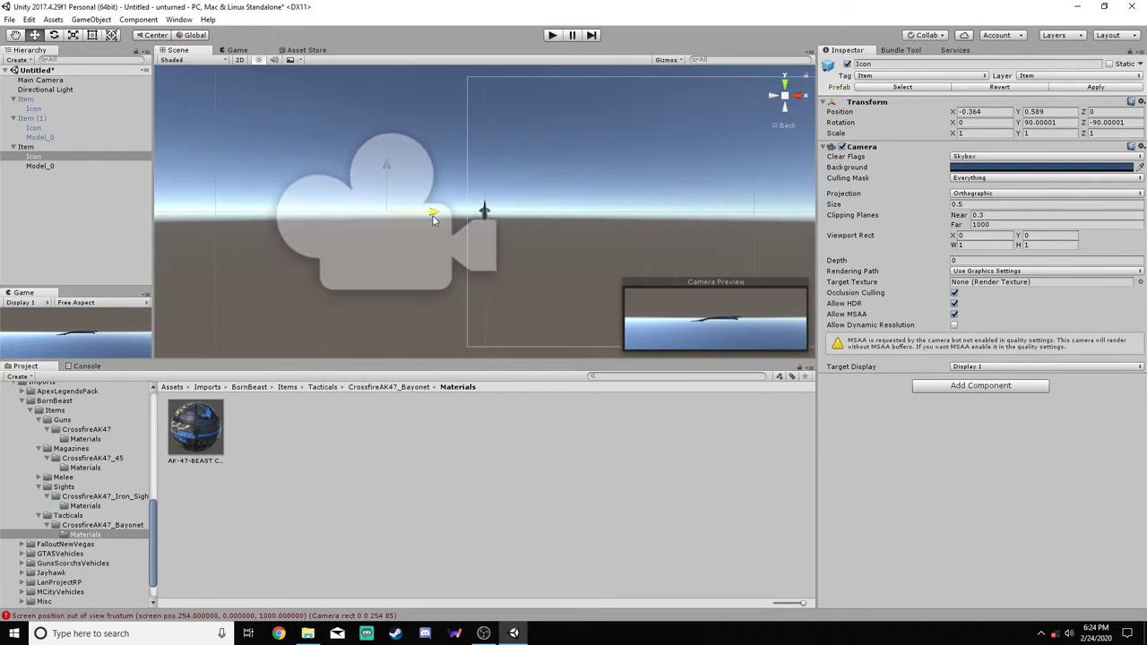
{"action": "left_click", "coordinate": [54, 35]}
{"action": "left_click_drag", "start_coordinate": [484, 170], "coordinate": [664, 233], "text": "alt"}
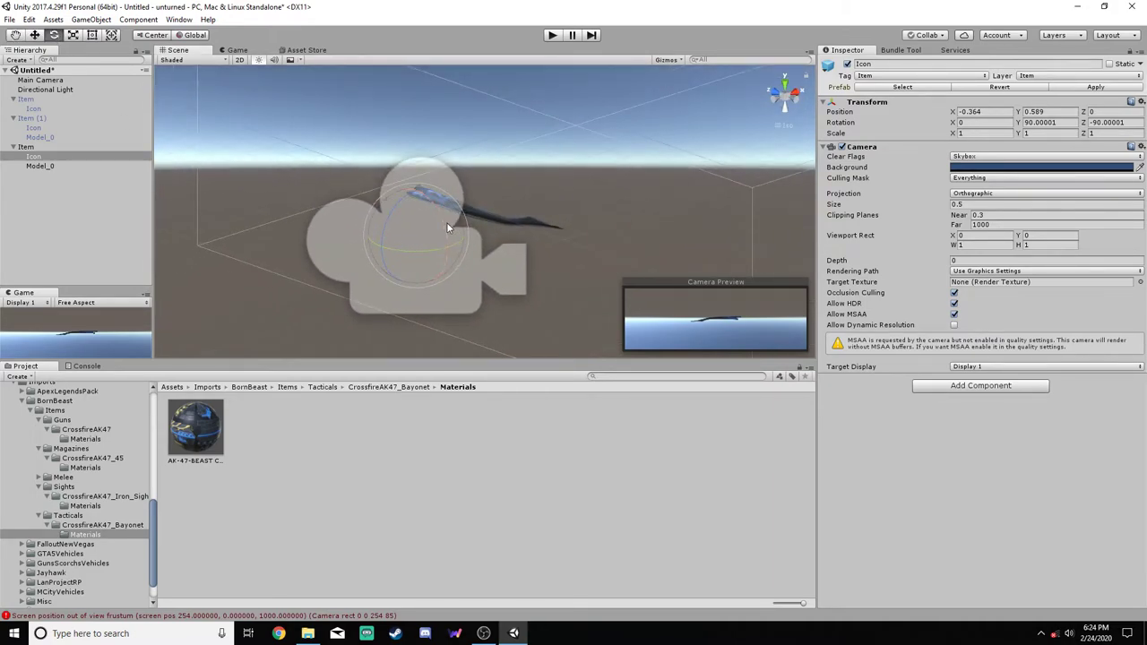
{"action": "left_click_drag", "start_coordinate": [448, 228], "coordinate": [847, 328]}
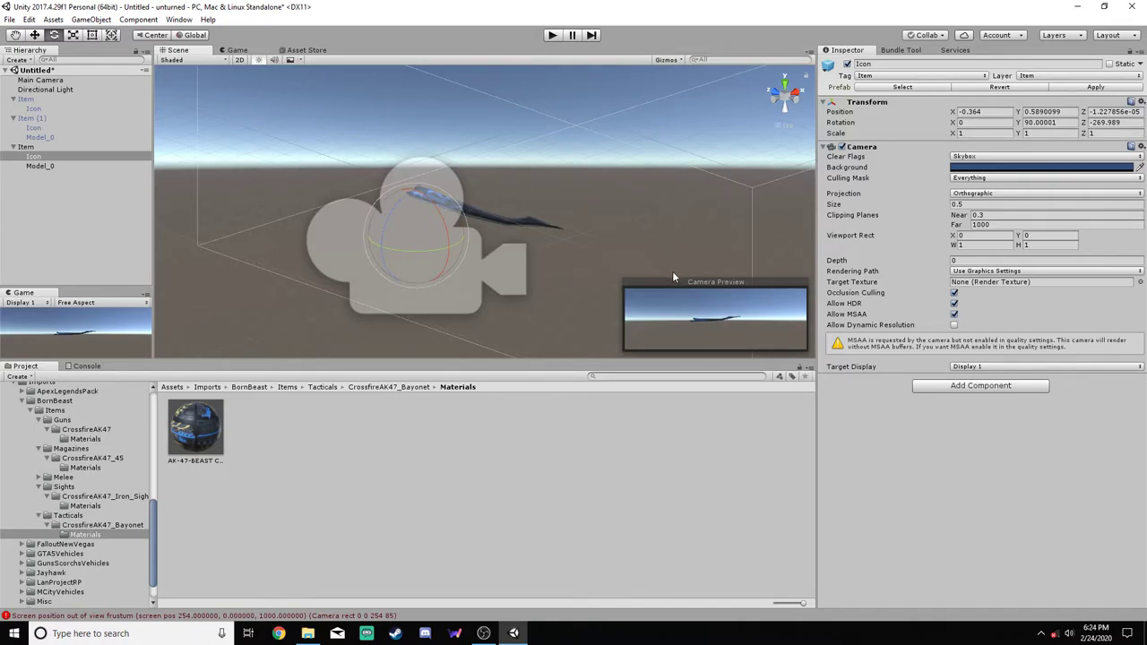
Lower the Icon camera's orthographic size from 0.5 to 0.3
{"action": "left_click", "coordinate": [790, 100]}
{"action": "scroll", "coordinate": [653, 217], "scroll_direction": "up", "scroll_amount": 5}
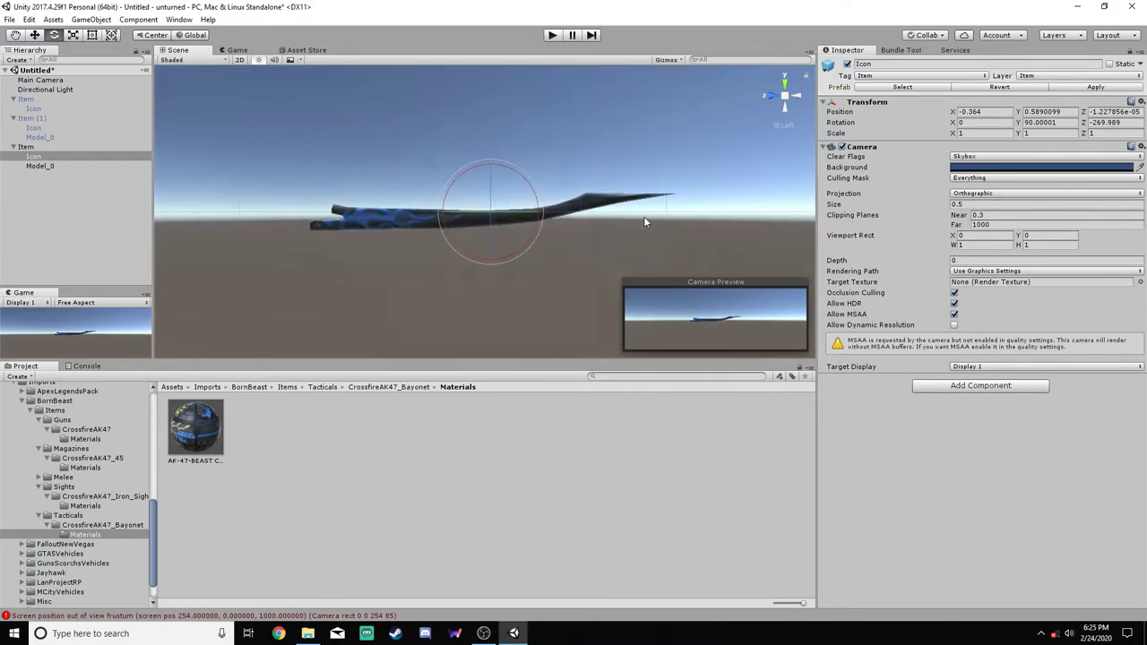
{"action": "left_click", "coordinate": [956, 205]}
{"action": "type", "text": "0.5"}
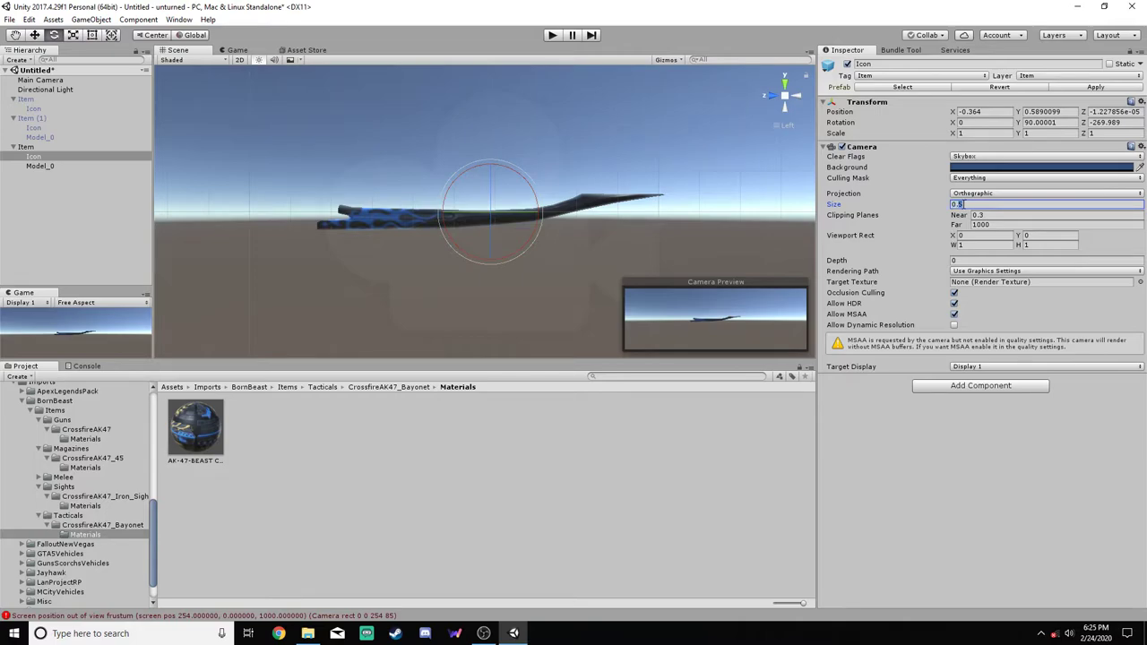
{"action": "key", "text": "BackSpace"}
{"action": "type", "text": "4"}
{"action": "key", "text": "BackSpace"}
{"action": "type", "text": "3"}
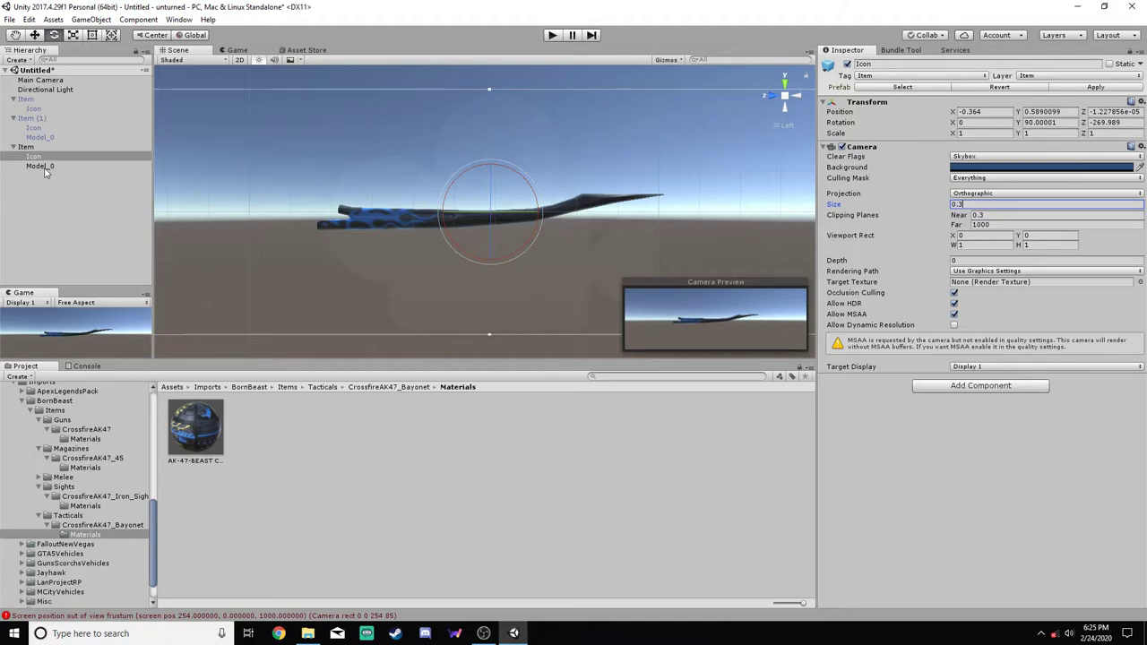
{"action": "right_click", "coordinate": [896, 148]}
Remove Icon's Camera and replace the old Item prefab in CrossfireAK47_Bayonet with the bayonet Item
{"action": "left_click", "coordinate": [899, 197]}
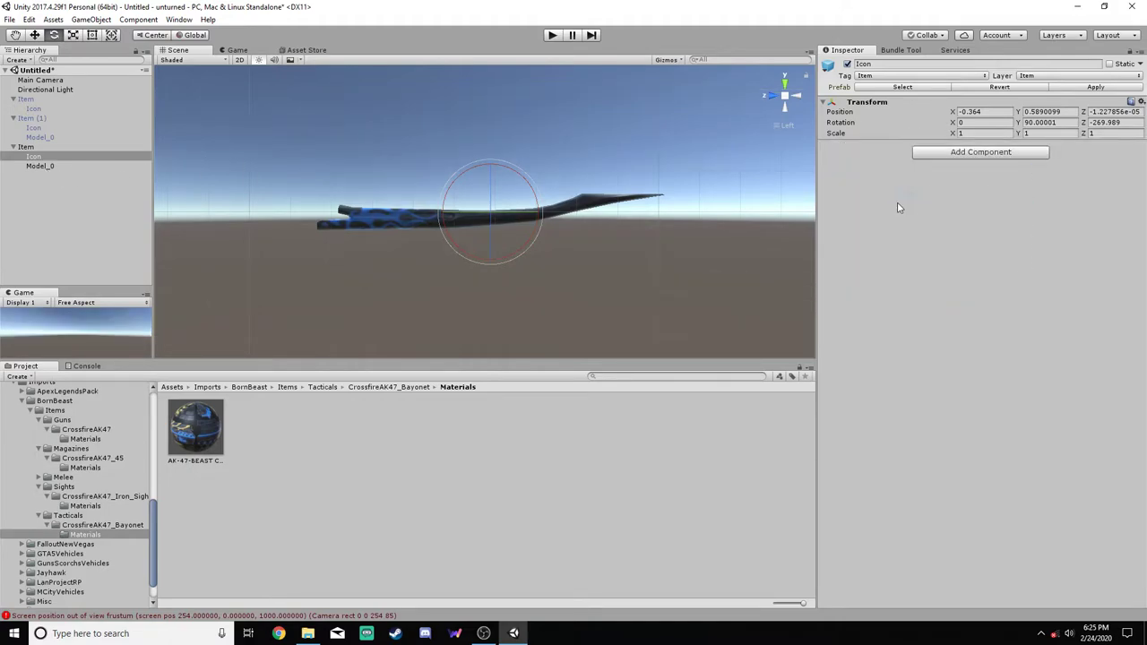
{"action": "left_click", "coordinate": [36, 147]}
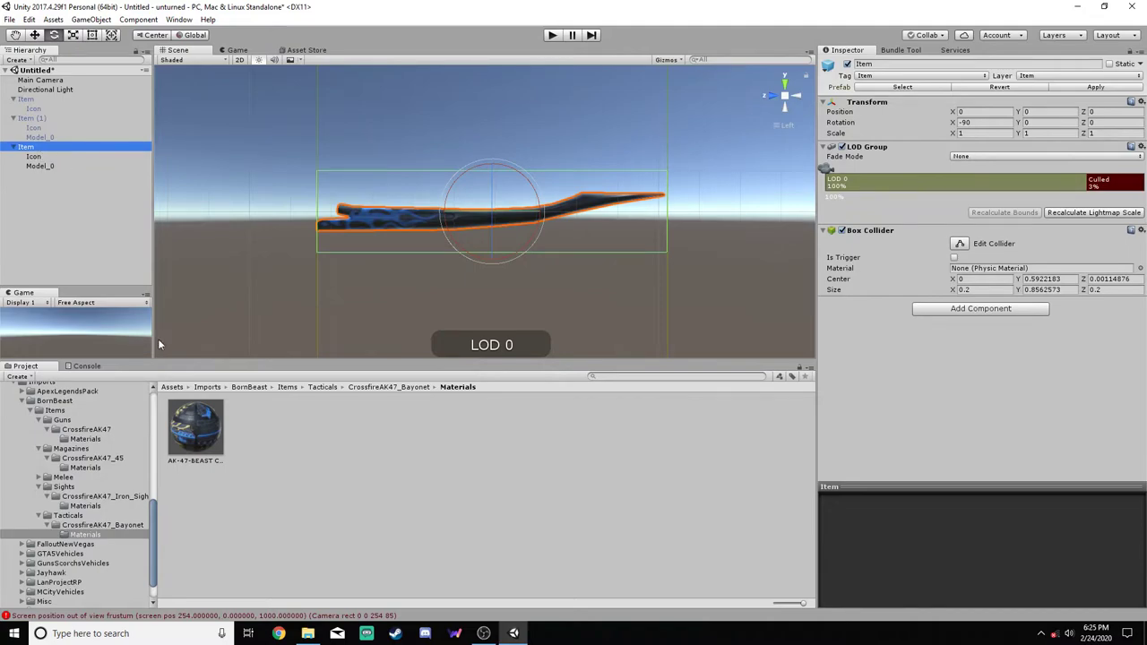
{"action": "scroll", "coordinate": [88, 452], "scroll_direction": "up", "scroll_amount": 5}
{"action": "left_click", "coordinate": [102, 436]}
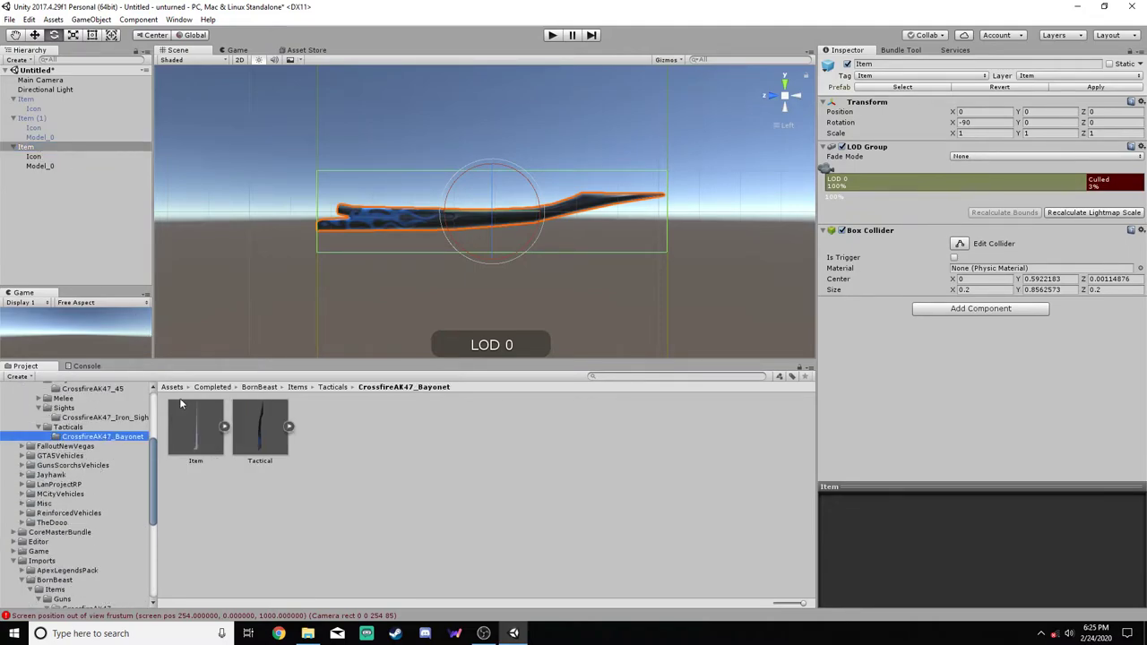
{"action": "left_click", "coordinate": [185, 428]}
{"action": "right_click", "coordinate": [185, 426]}
{"action": "left_click", "coordinate": [215, 236]}
{"action": "left_click", "coordinate": [647, 338]}
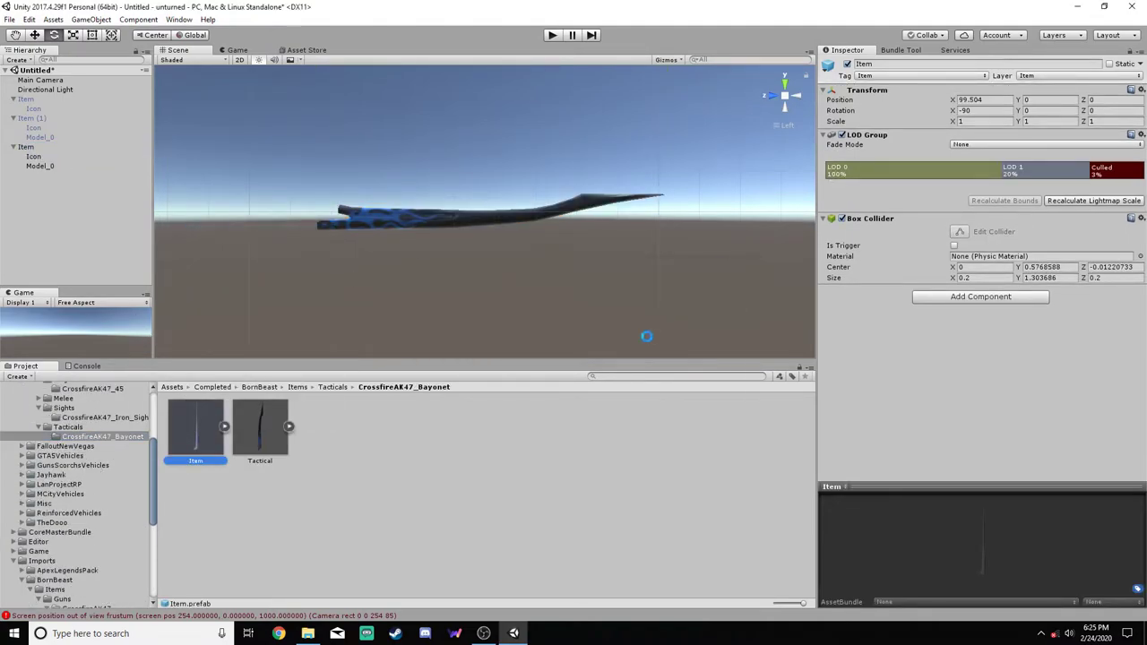
{"action": "left_click_drag", "start_coordinate": [17, 147], "coordinate": [305, 453]}
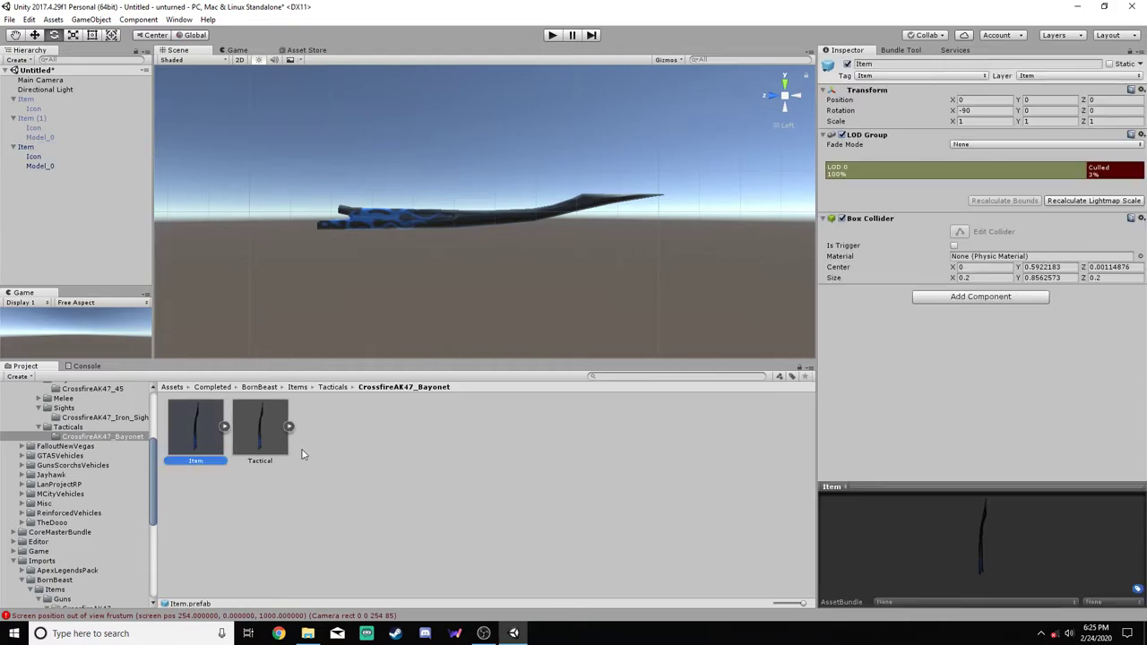
Give Icon an orthographic Camera with Size 0.3
{"action": "left_click", "coordinate": [35, 157]}
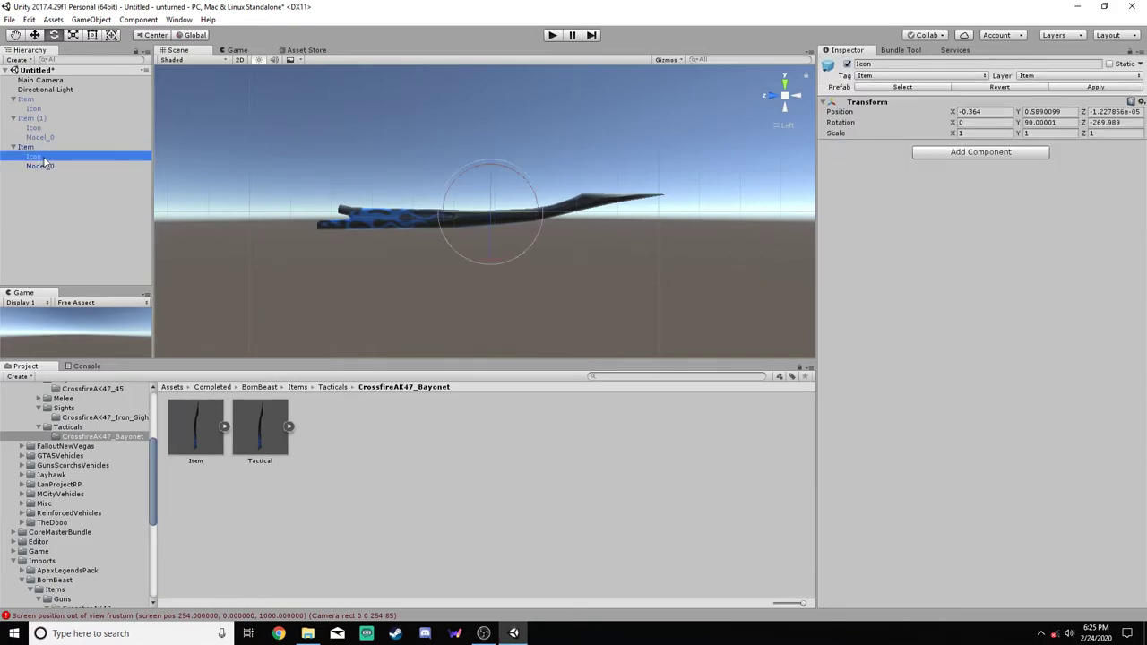
{"action": "left_click", "coordinate": [959, 152]}
{"action": "type", "text": "camera"}
{"action": "left_click", "coordinate": [950, 187]}
{"action": "left_click", "coordinate": [973, 194]}
{"action": "left_click", "coordinate": [971, 213]}
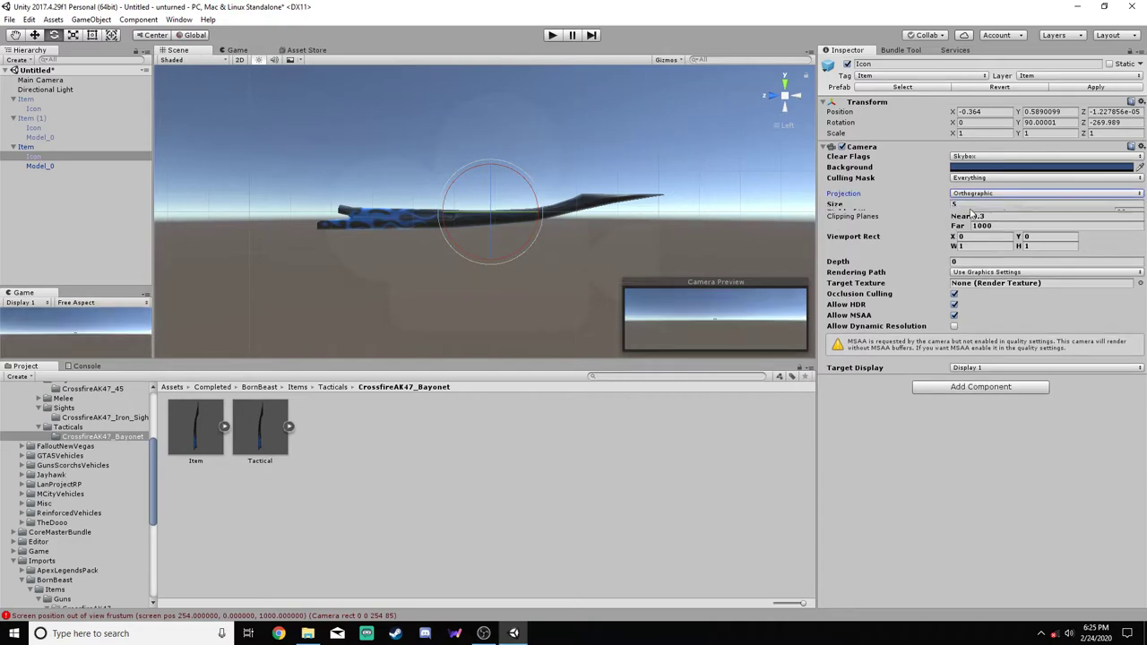
{"action": "left_click", "coordinate": [971, 205]}
{"action": "type", "text": "0.3"}
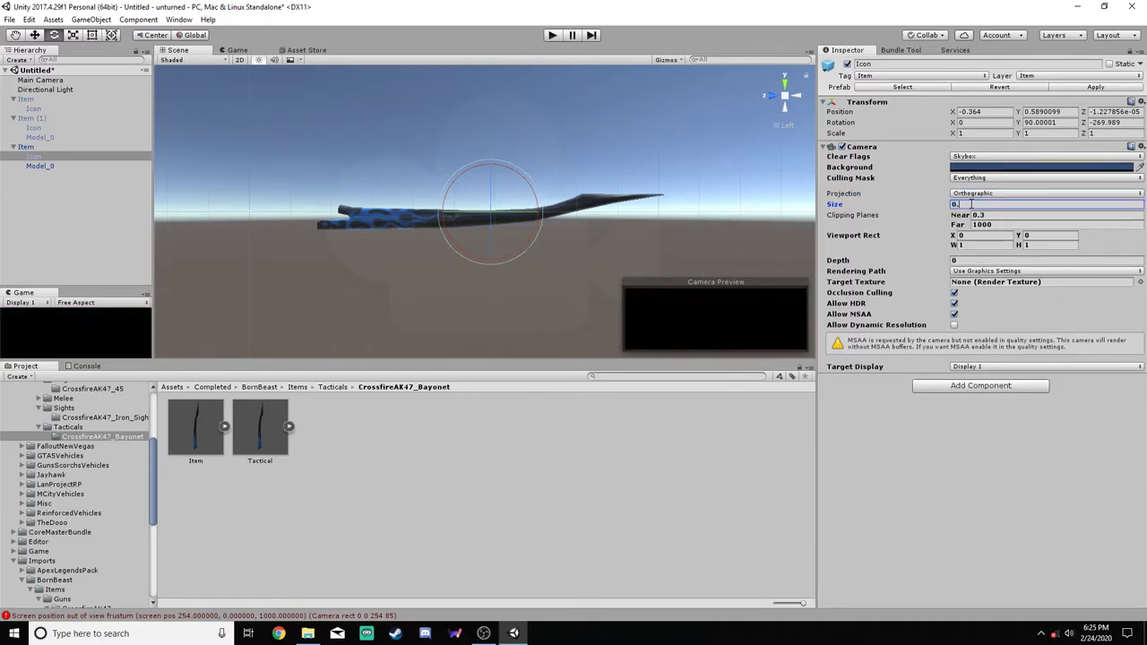
Deactivate the Item to hide the bayonet, then confirm the Icon camera Size is 0.3
{"action": "left_click", "coordinate": [48, 174]}
{"action": "left_click", "coordinate": [29, 147]}
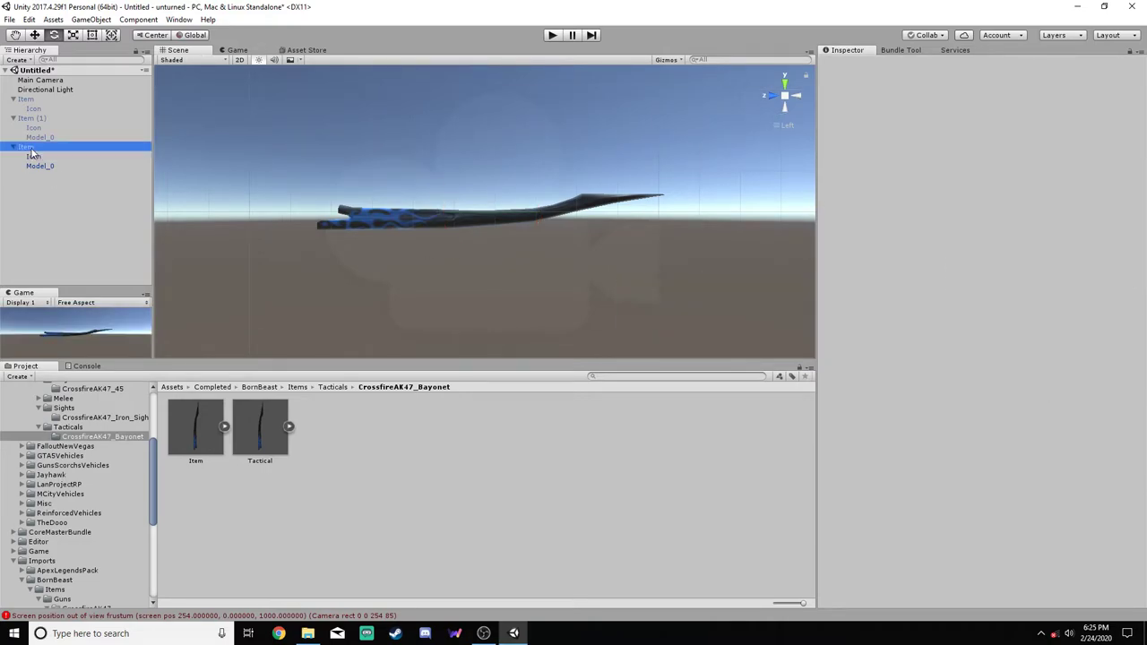
{"action": "left_click", "coordinate": [847, 64]}
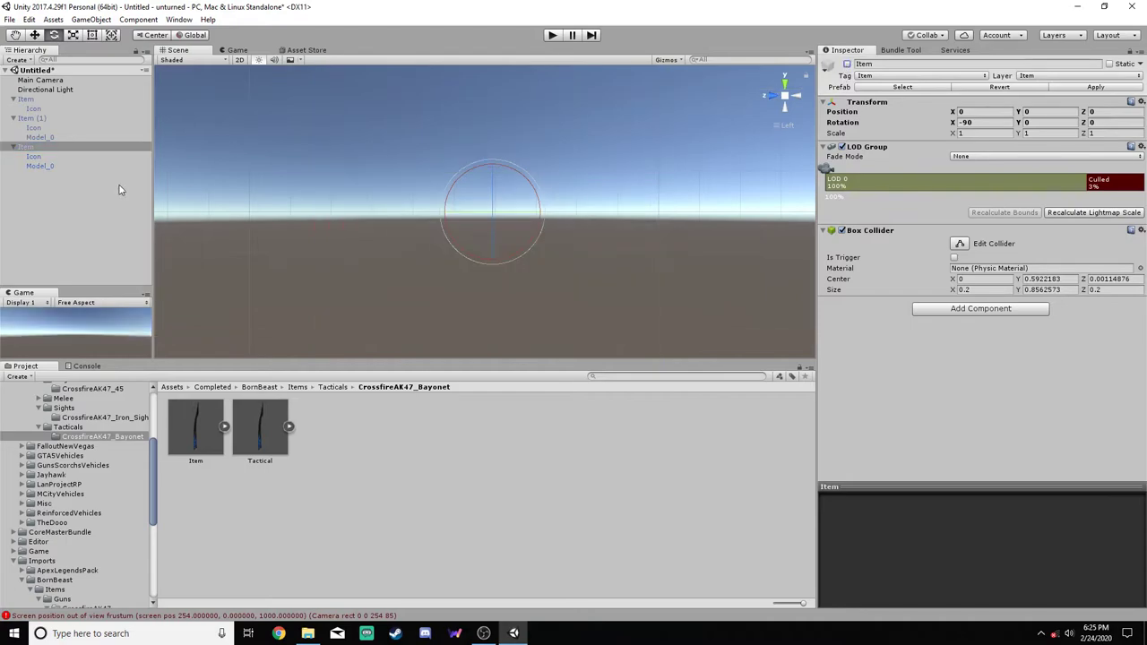
{"action": "left_click", "coordinate": [44, 158]}
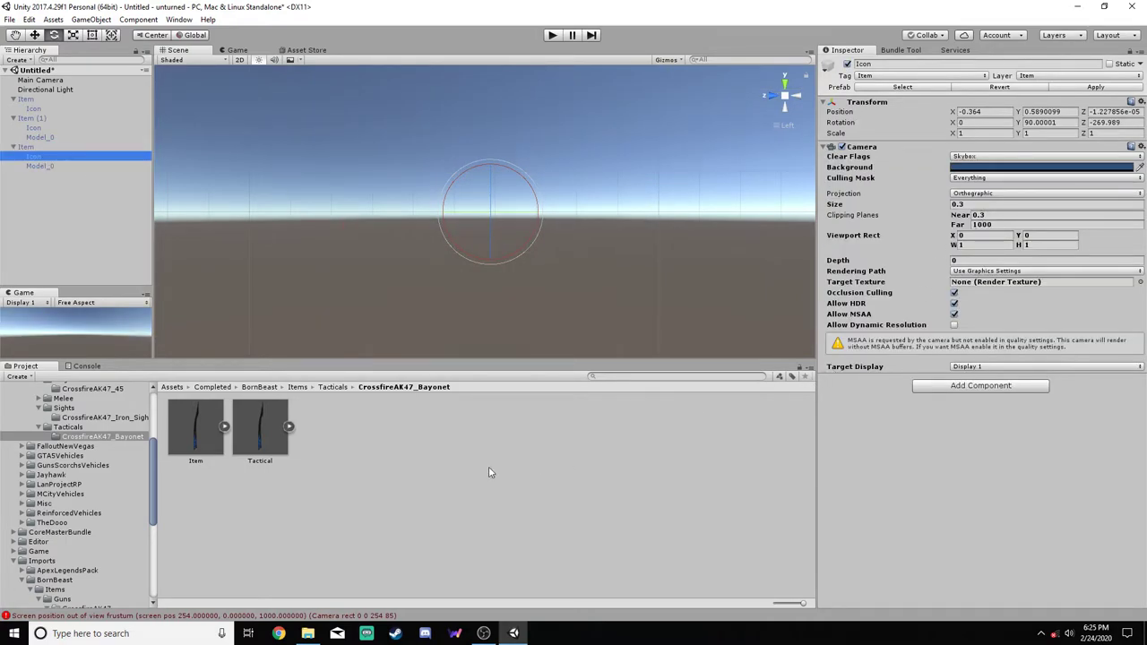
{"action": "left_click", "coordinate": [970, 205]}
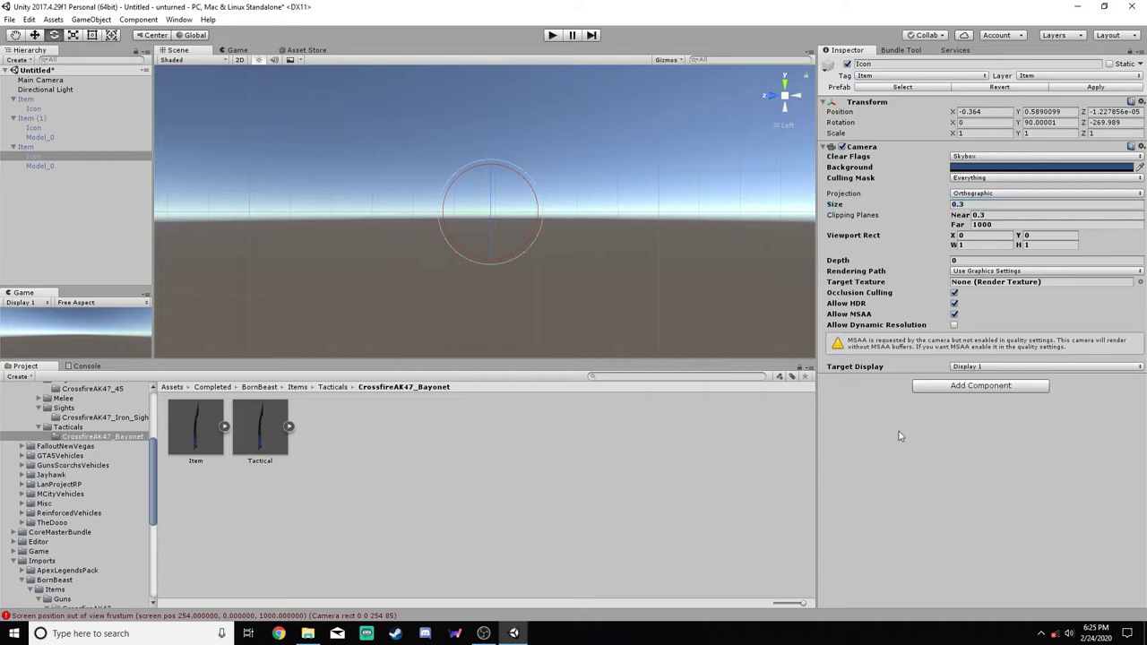
{"action": "left_click", "coordinate": [534, 483]}
{"action": "scroll", "coordinate": [111, 458], "scroll_direction": "up", "scroll_amount": 5}
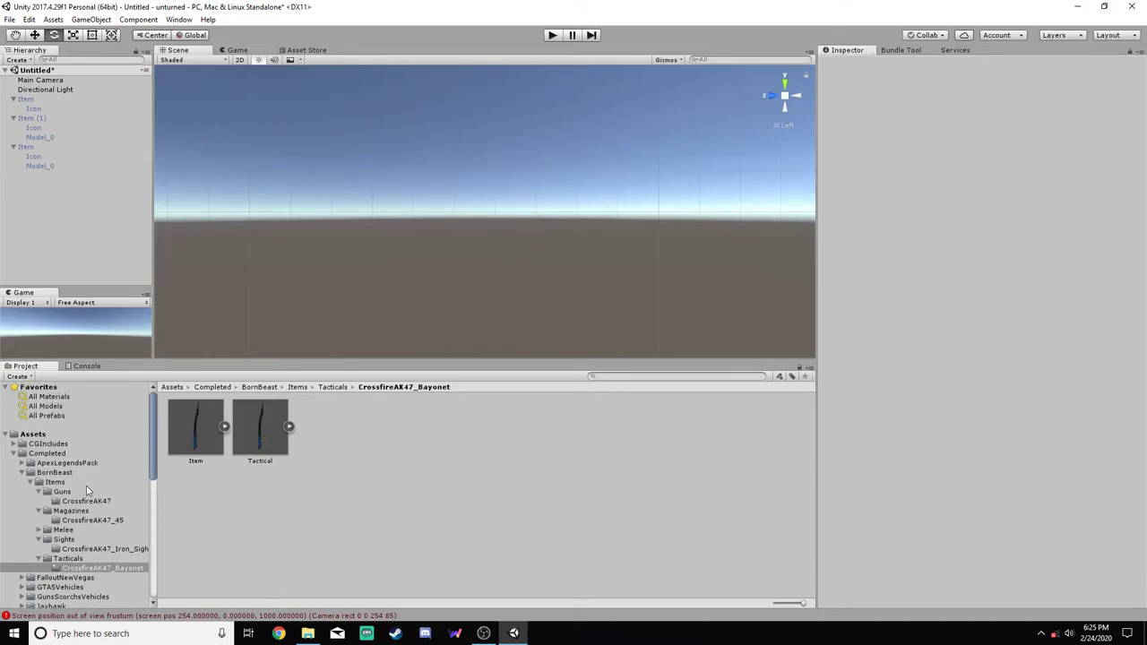
Open Guns > CrossfireAK47 and play the Hammer, Reload and Shoot sound previews
{"action": "scroll", "coordinate": [87, 485], "scroll_direction": "down", "scroll_amount": 2}
{"action": "left_click", "coordinate": [60, 456]}
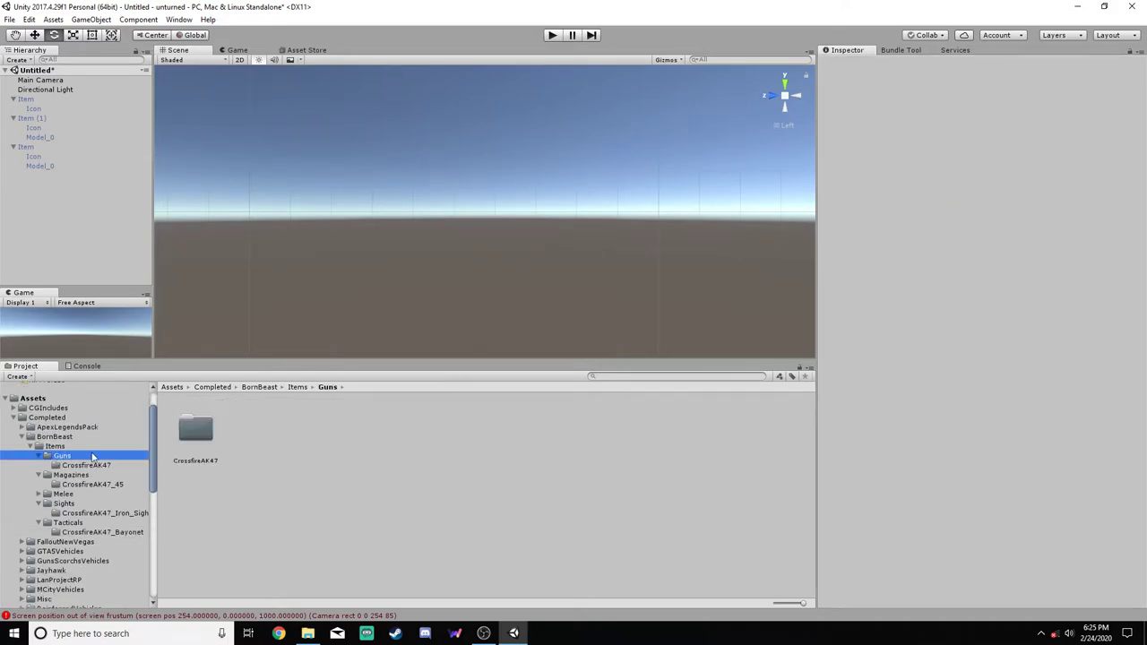
{"action": "left_click", "coordinate": [86, 465]}
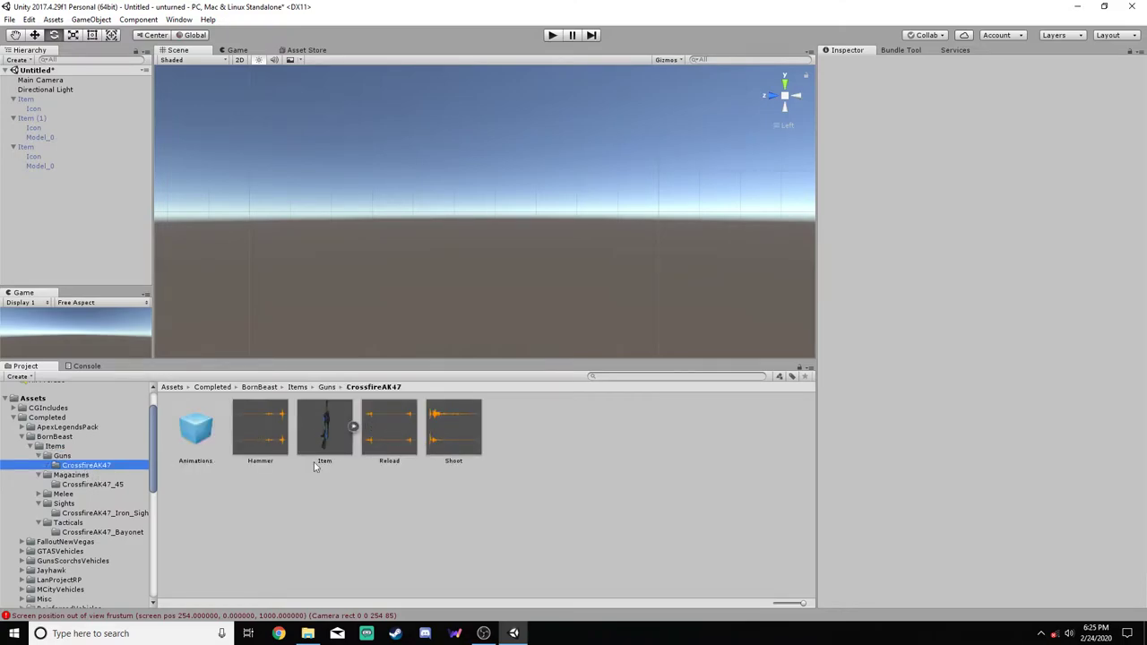
{"action": "left_click", "coordinate": [298, 438]}
{"action": "left_click", "coordinate": [1136, 487]}
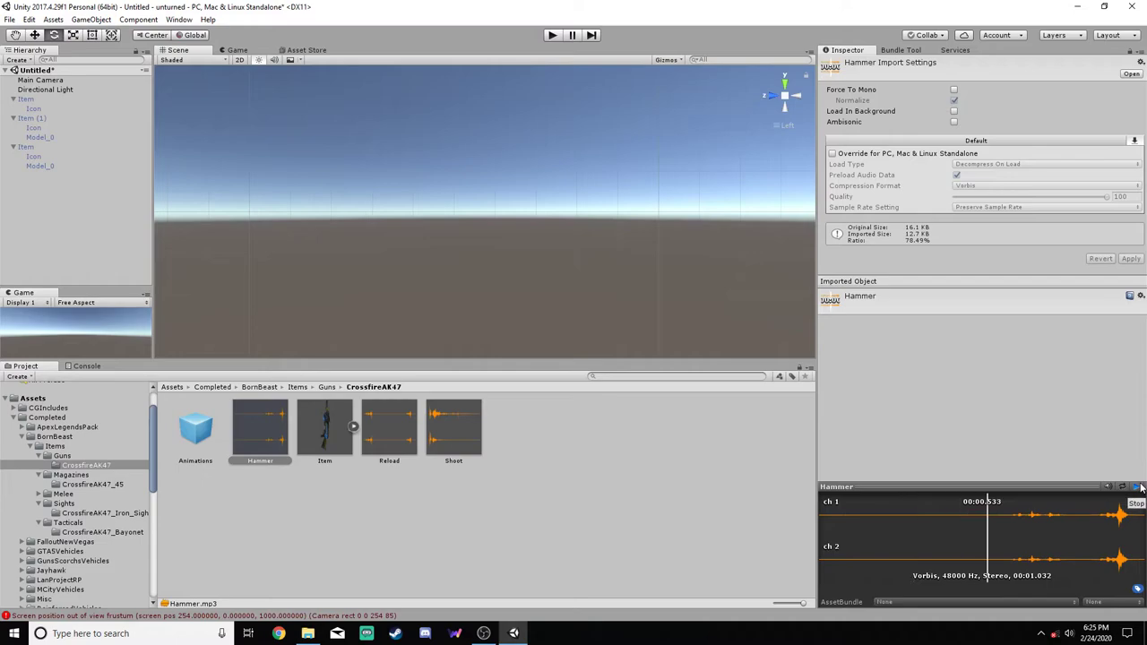
{"action": "left_click", "coordinate": [388, 442]}
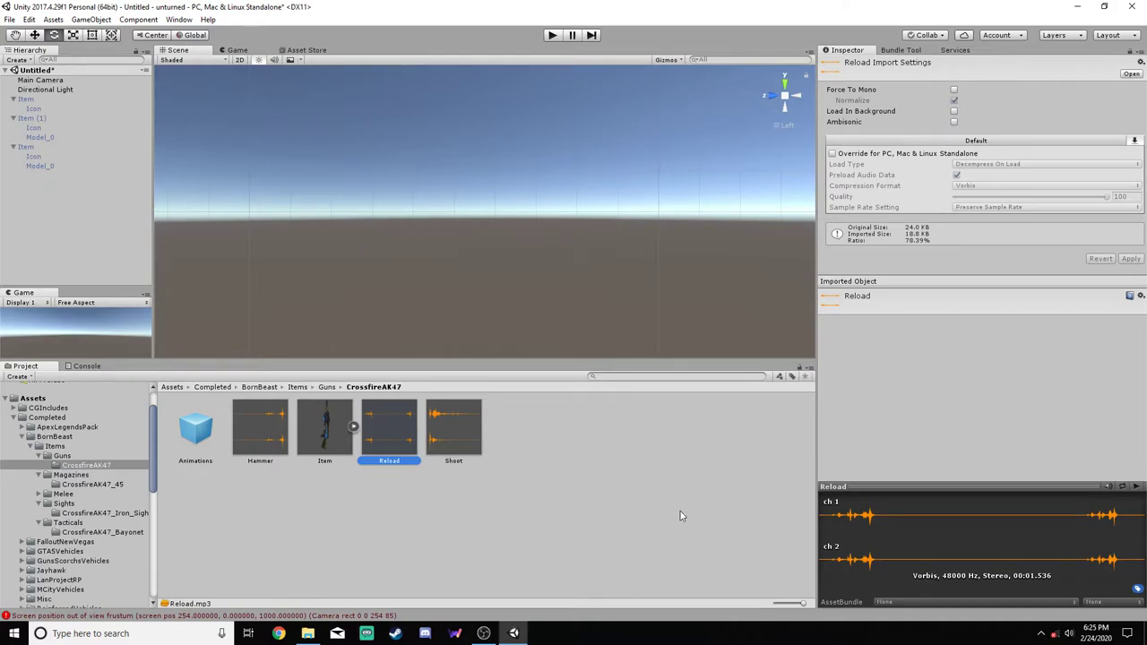
{"action": "left_click", "coordinate": [1135, 488]}
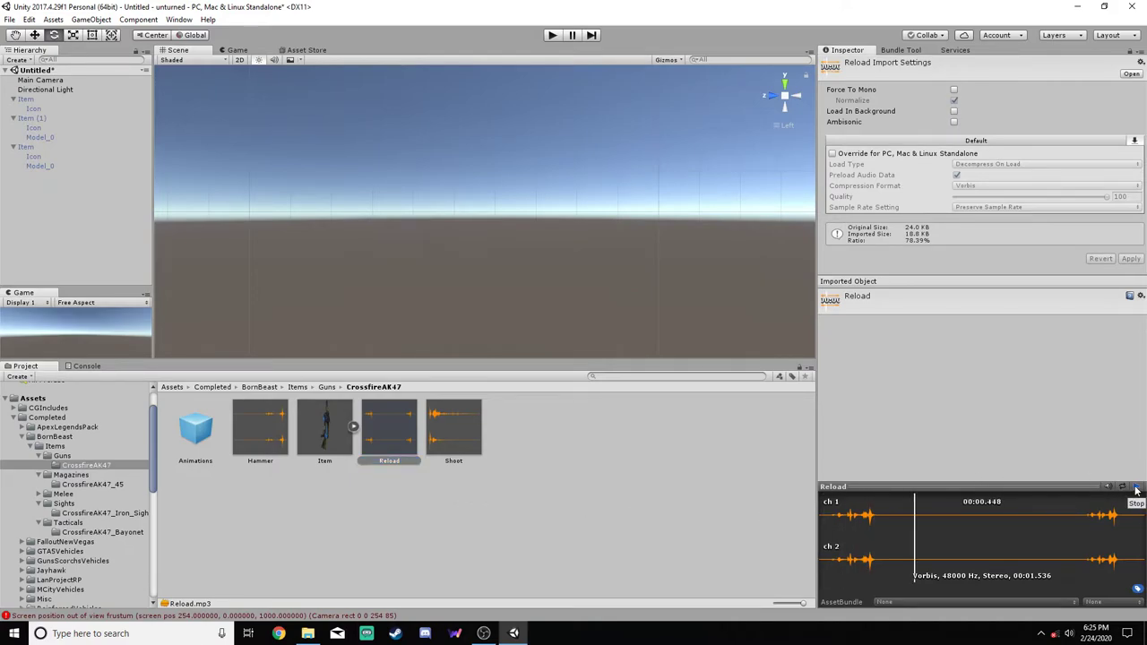
{"action": "left_click", "coordinate": [455, 432]}
{"action": "left_click", "coordinate": [1137, 488]}
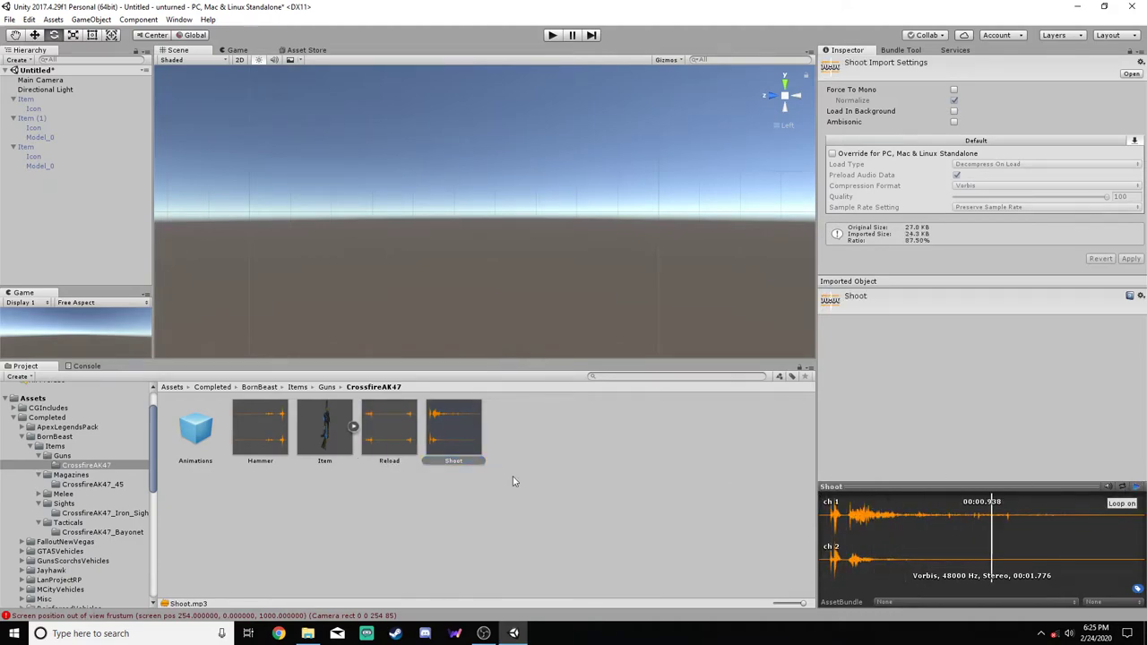
Click through the Reload, Shoot, Hammer clips and Animations again to inspect them
{"action": "left_click", "coordinate": [356, 526]}
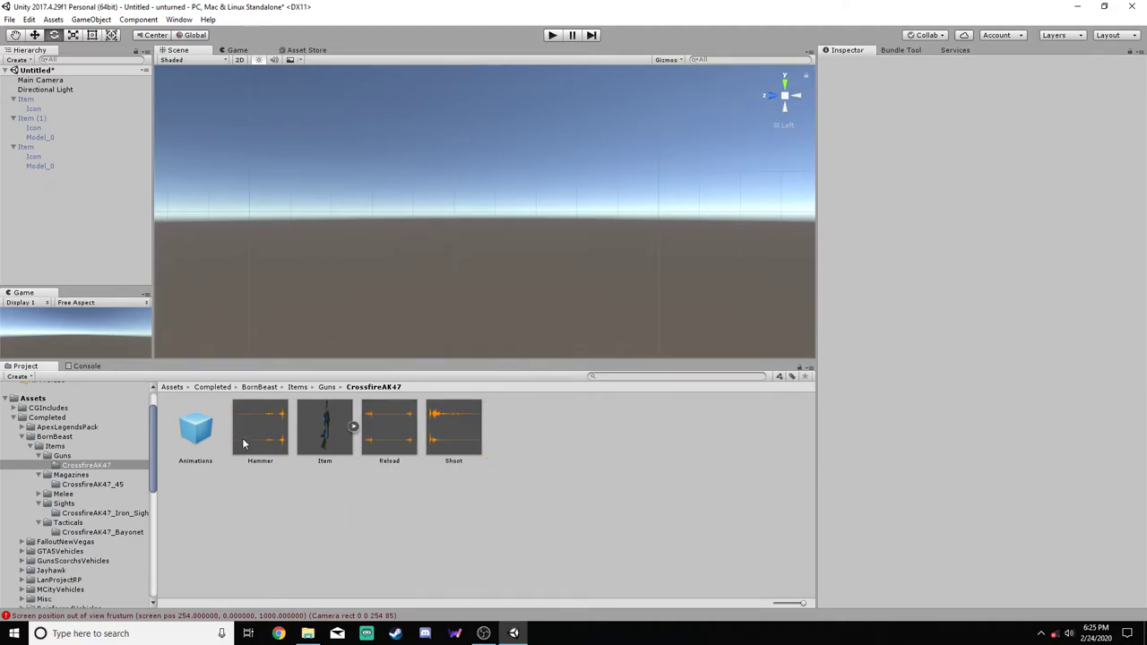
{"action": "left_click", "coordinate": [396, 430]}
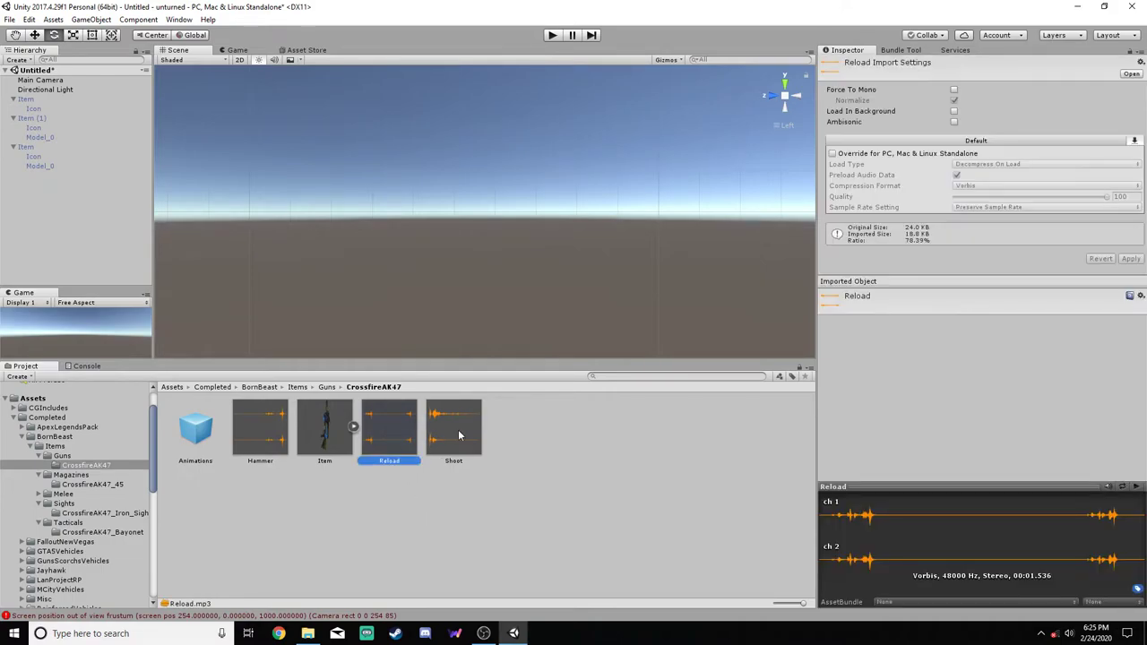
{"action": "left_click", "coordinate": [457, 429]}
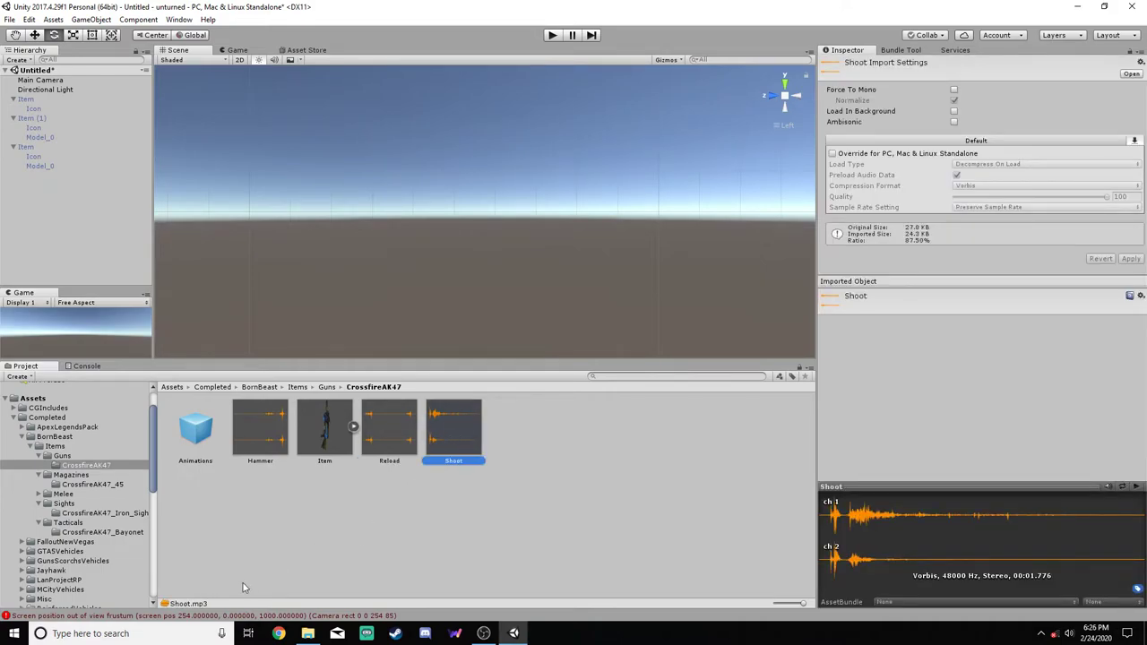
{"action": "left_click", "coordinate": [390, 437]}
{"action": "left_click", "coordinate": [256, 434]}
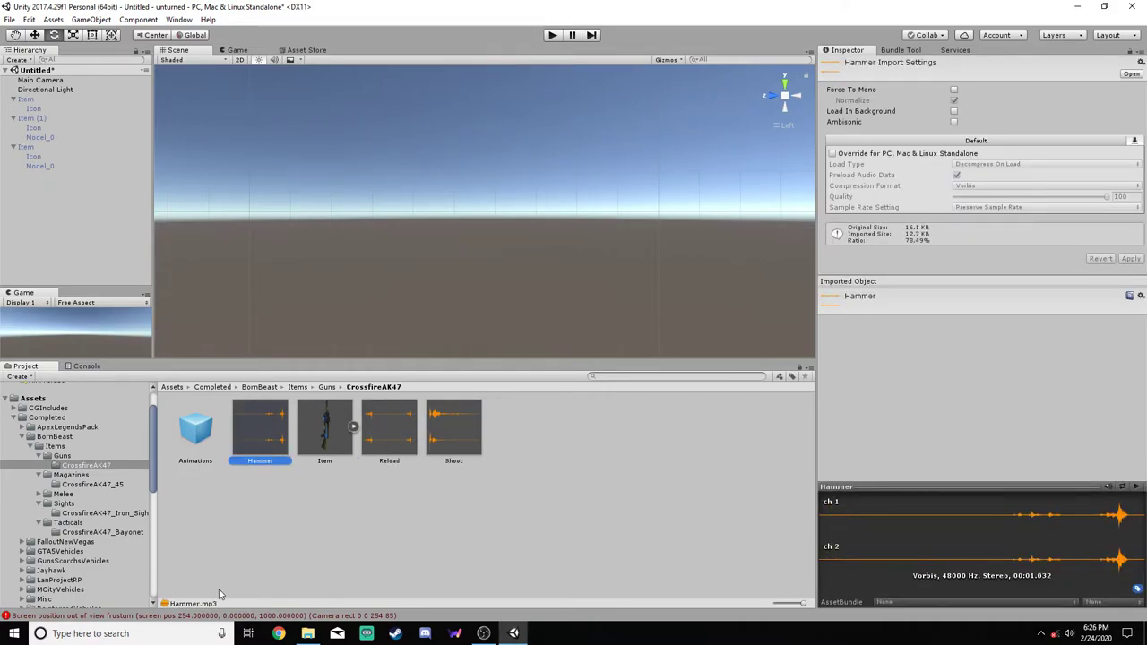
{"action": "left_click", "coordinate": [466, 516]}
{"action": "left_click", "coordinate": [195, 434]}
{"action": "left_click", "coordinate": [274, 434]}
{"action": "left_click", "coordinate": [364, 527]}
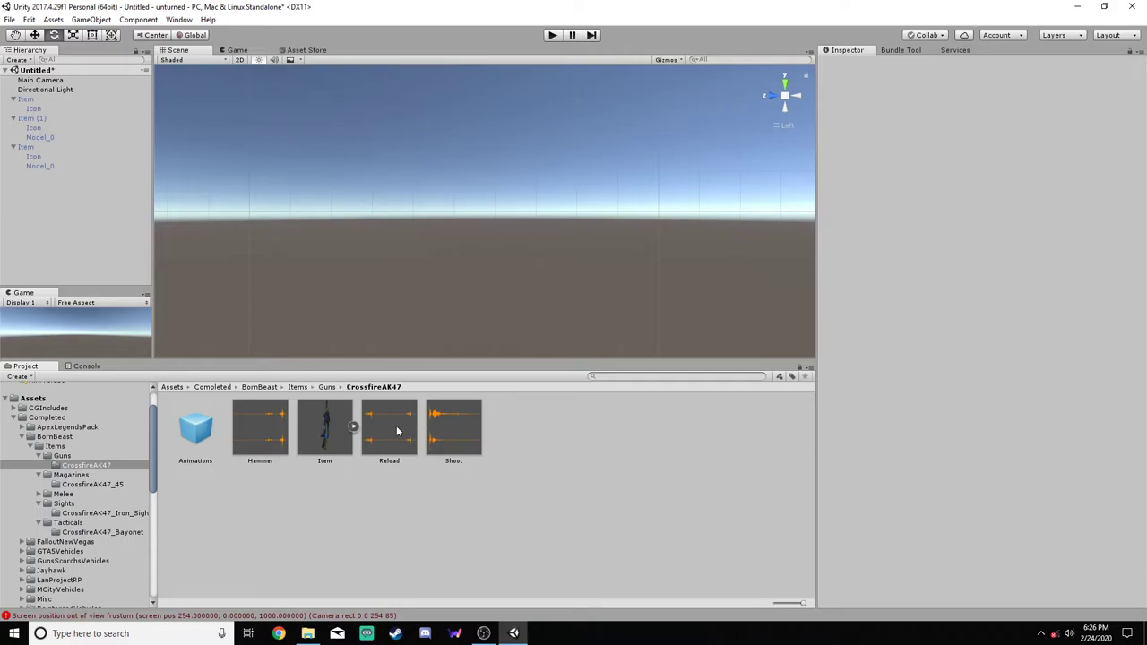
{"action": "left_click", "coordinate": [461, 424]}
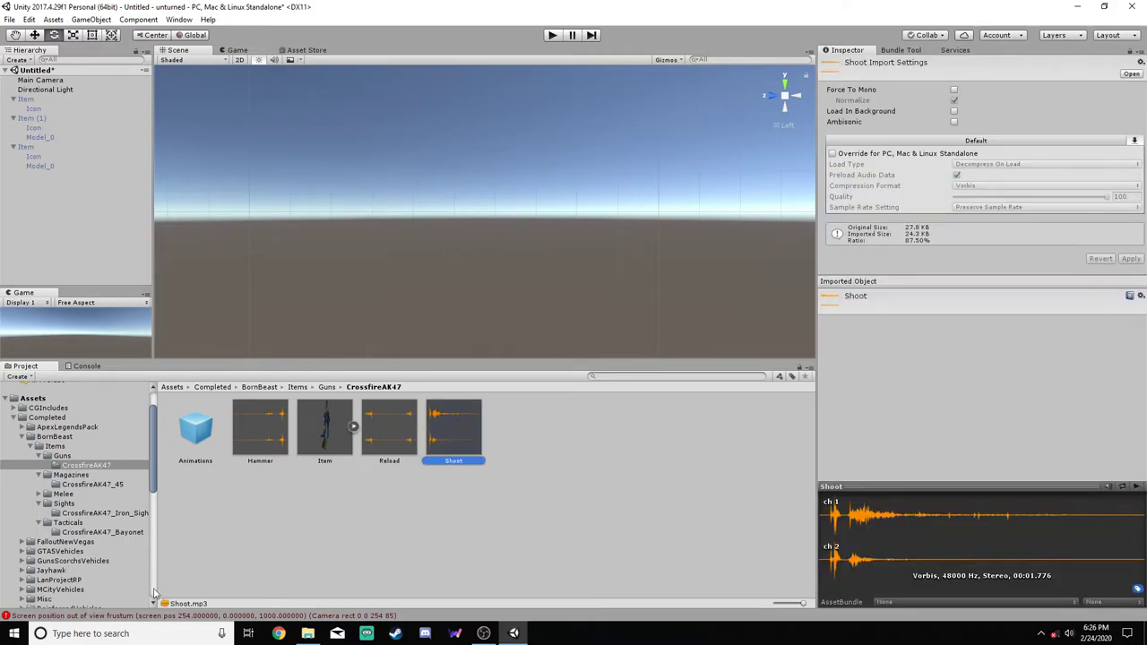
{"action": "left_click", "coordinate": [393, 537]}
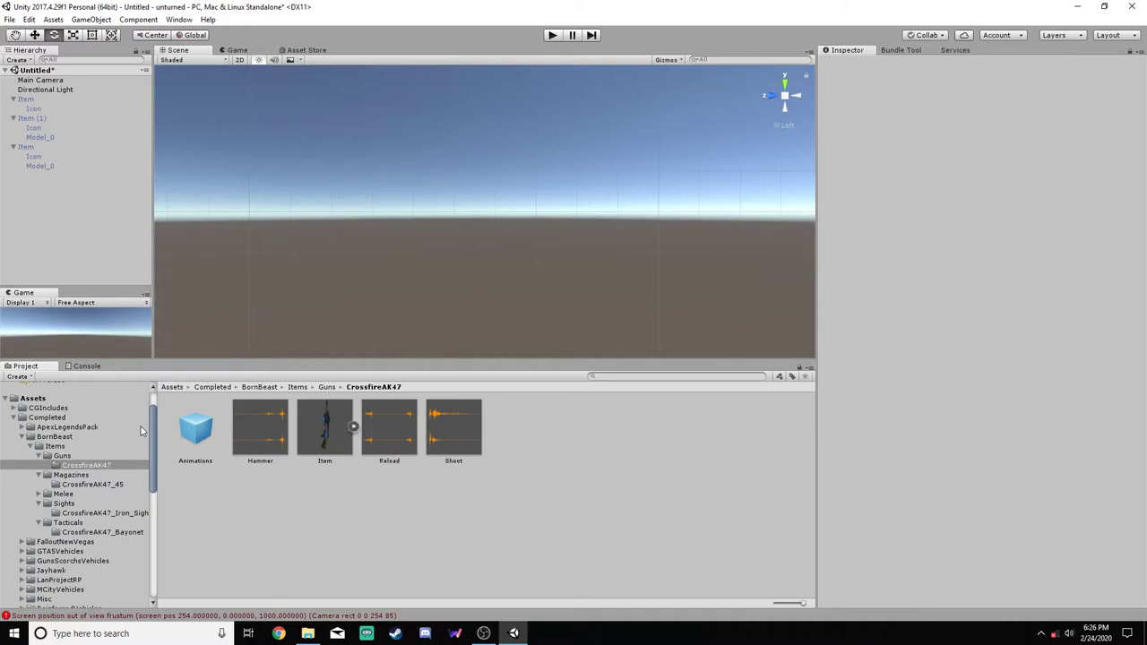
Build the CrossfireAK47 gun bundle and save it to the Desktop
{"action": "left_click", "coordinate": [86, 457]}
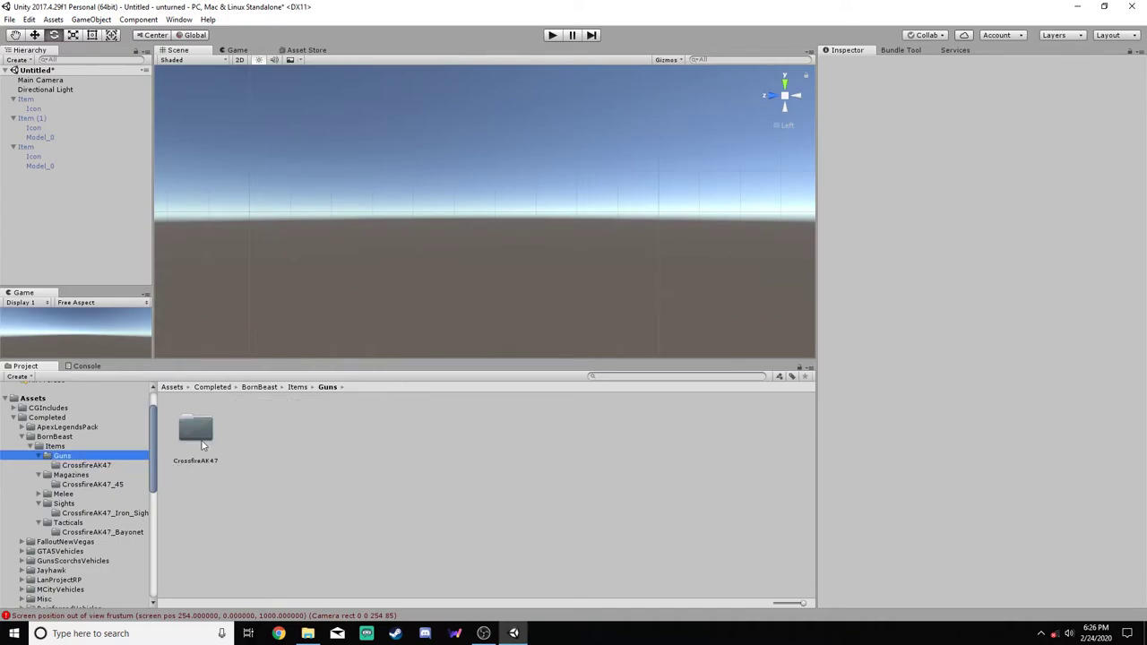
{"action": "left_click", "coordinate": [93, 484]}
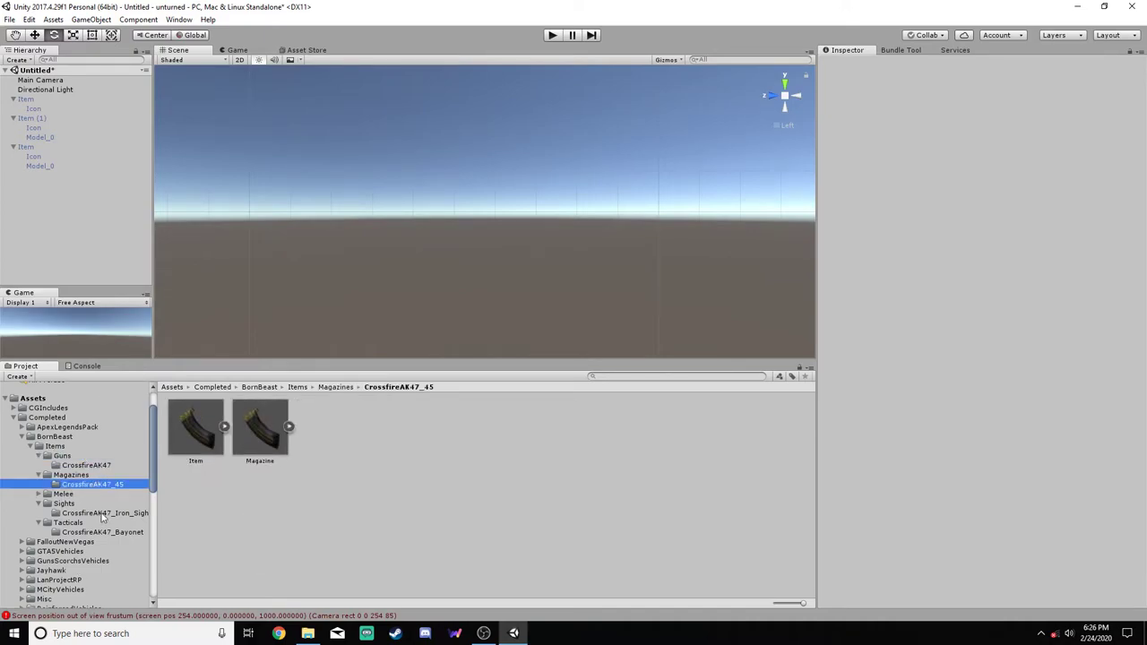
{"action": "left_click", "coordinate": [103, 513]}
{"action": "left_click", "coordinate": [115, 532]}
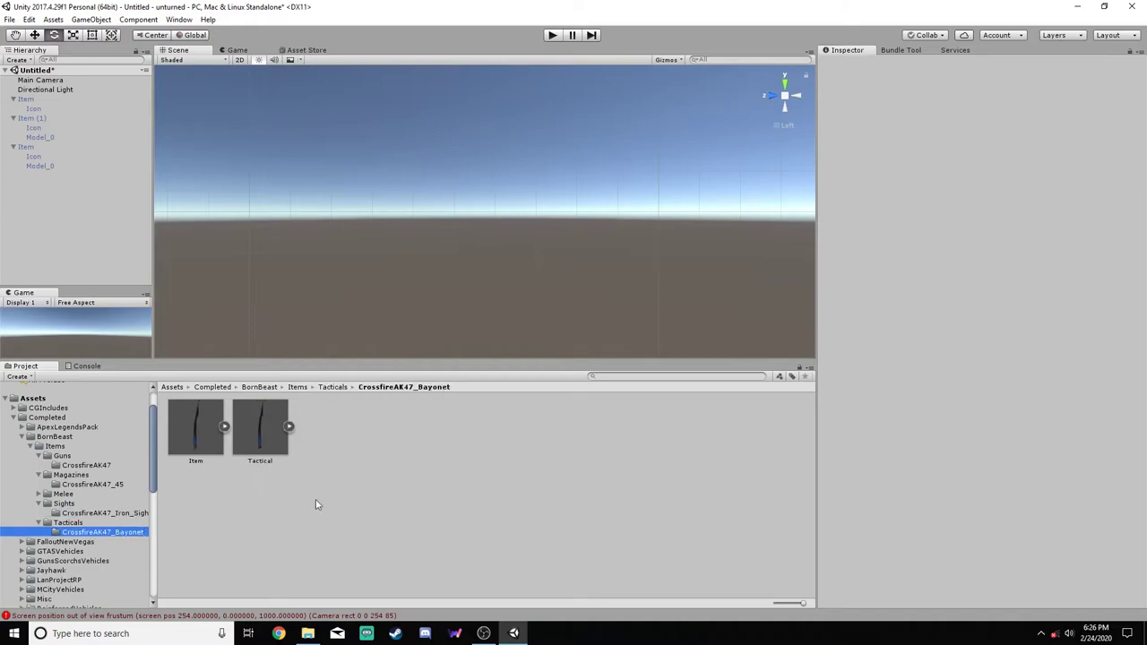
{"action": "left_click", "coordinate": [65, 457]}
{"action": "left_click", "coordinate": [196, 430]}
{"action": "left_click", "coordinate": [905, 51]}
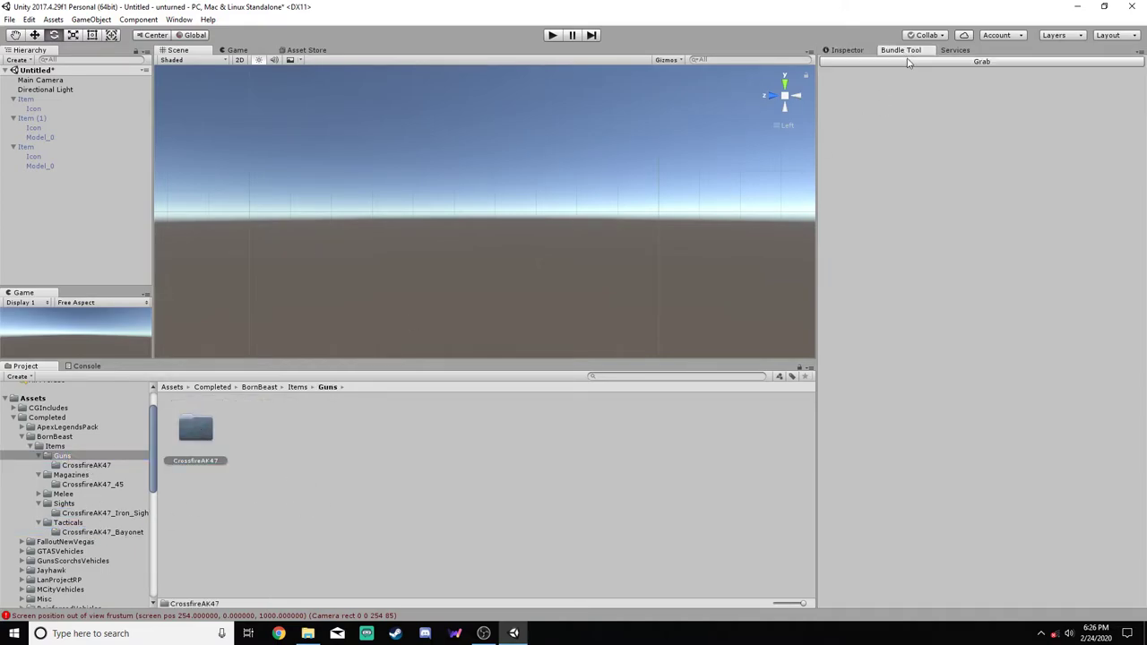
{"action": "left_click", "coordinate": [900, 231]}
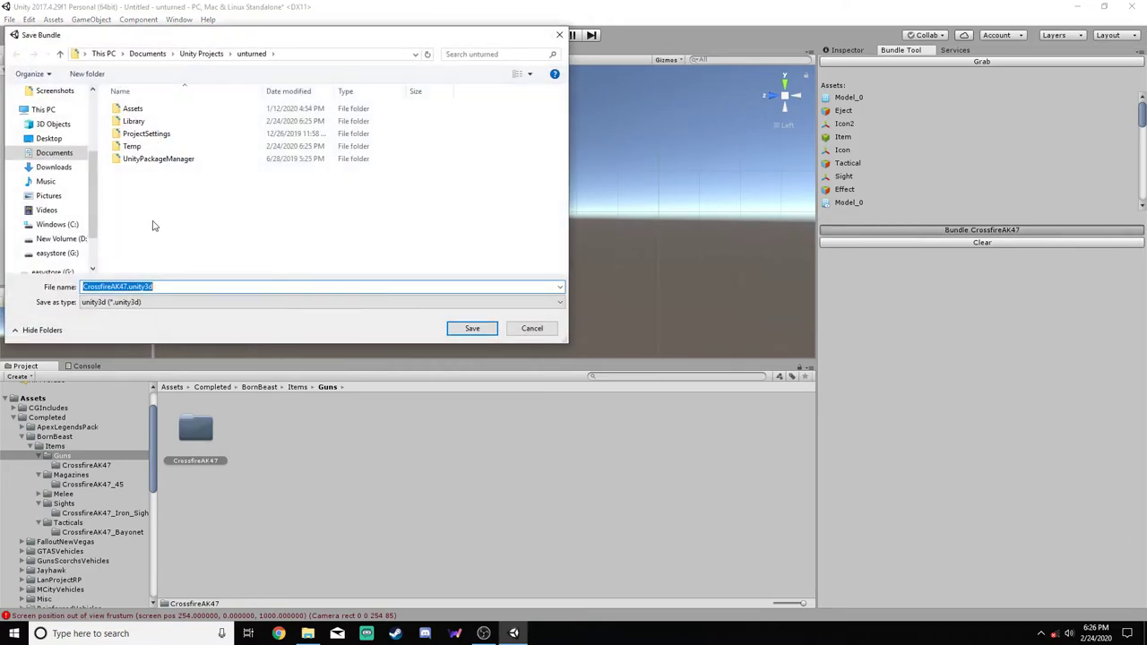
{"action": "left_click", "coordinate": [50, 138]}
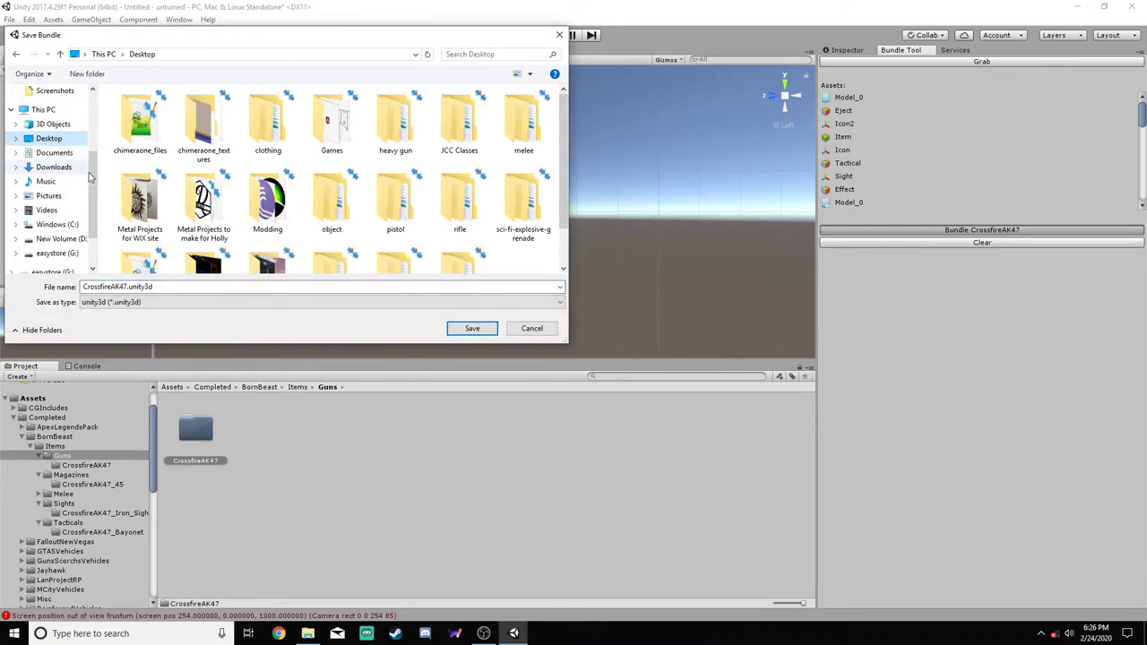
{"action": "left_click", "coordinate": [463, 328]}
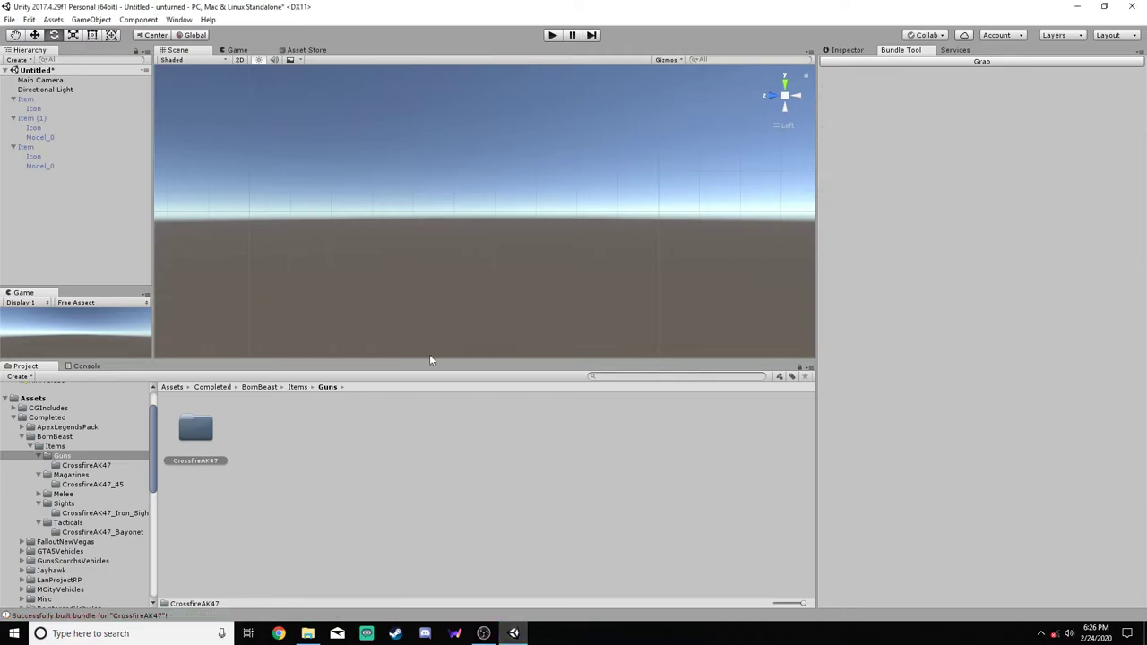
Grab and build the CrossfireAK47_45 magazine bundle
{"action": "left_click", "coordinate": [71, 475]}
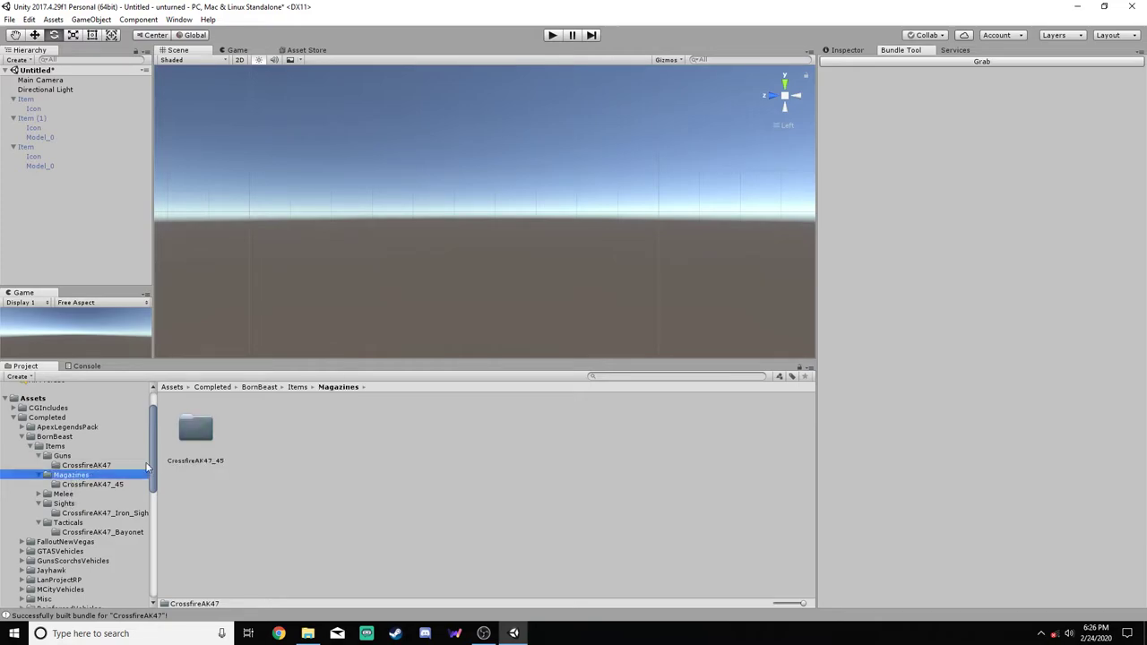
{"action": "left_click", "coordinate": [195, 431]}
{"action": "right_click", "coordinate": [195, 434]}
{"action": "left_click", "coordinate": [344, 458]}
{"action": "left_click", "coordinate": [211, 434]}
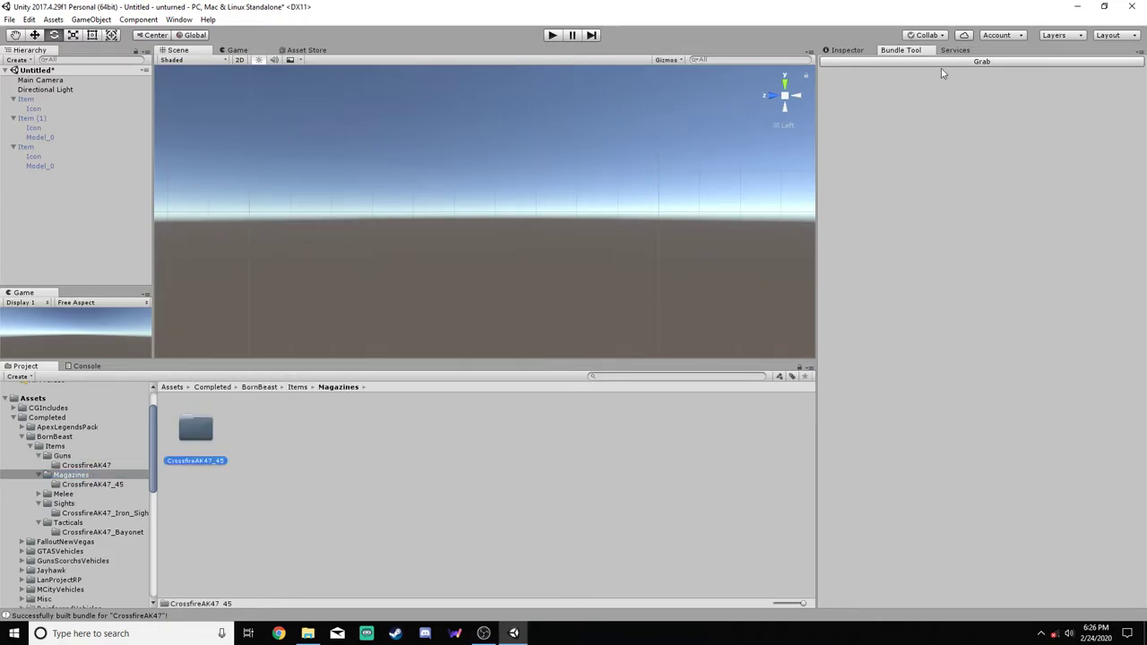
{"action": "left_click", "coordinate": [942, 64]}
{"action": "left_click", "coordinate": [954, 230]}
{"action": "left_click", "coordinate": [490, 331]}
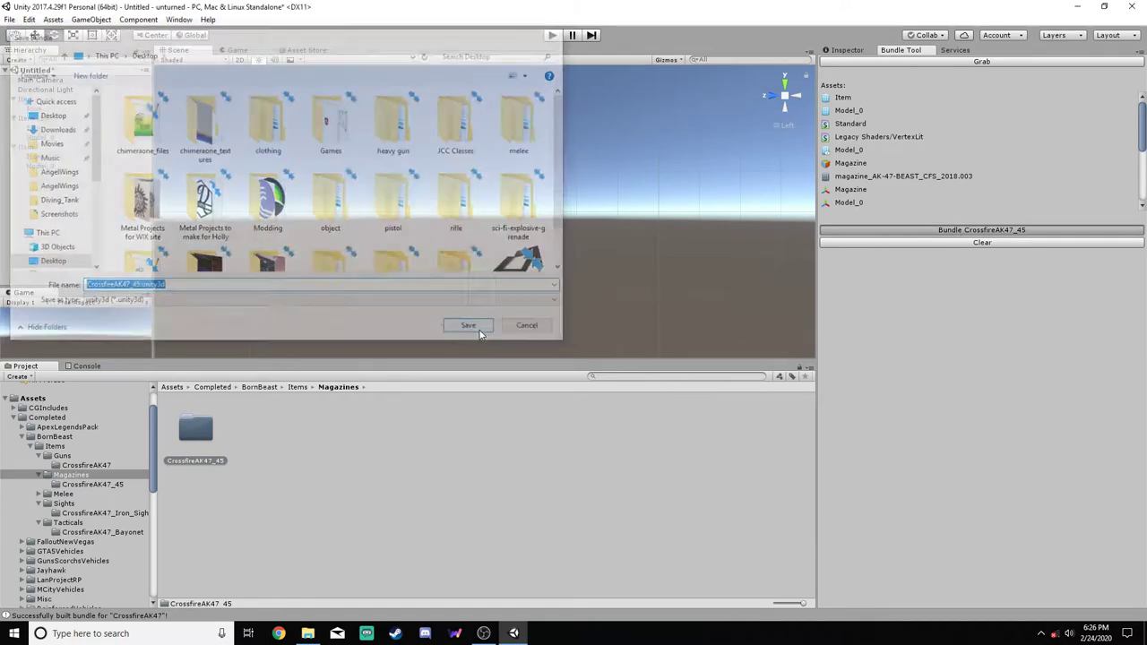
Grab and build the CrossfireAK47_Iron_Sights sight bundle
{"action": "left_click", "coordinate": [84, 512]}
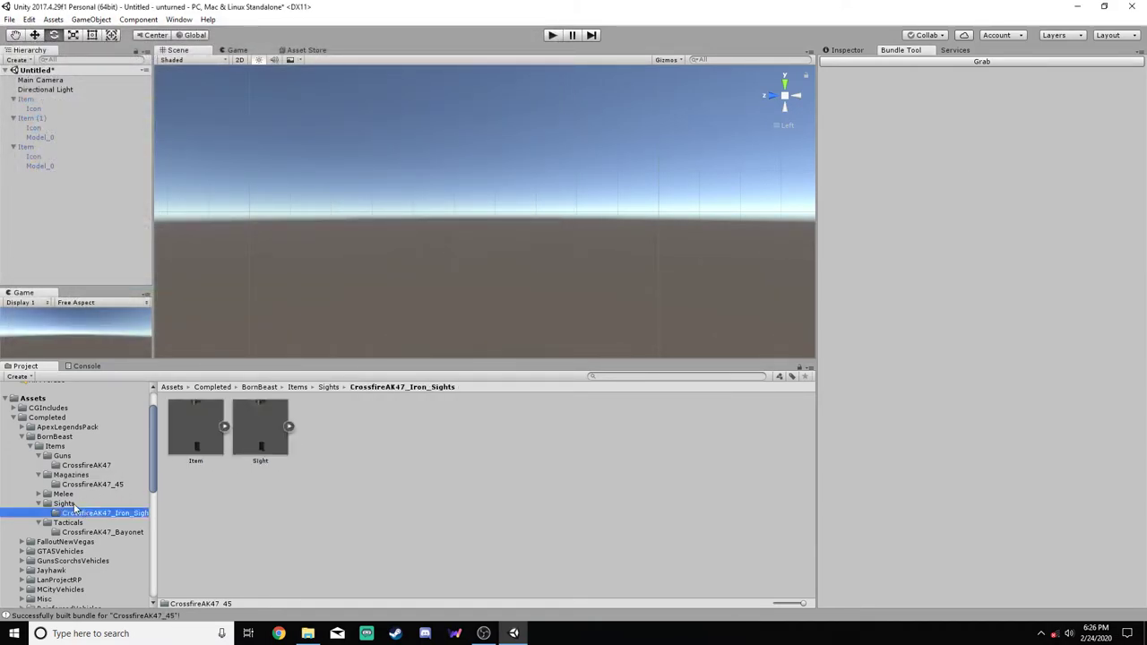
{"action": "left_click", "coordinate": [64, 503]}
{"action": "left_click", "coordinate": [196, 430]}
{"action": "left_click", "coordinate": [939, 63]}
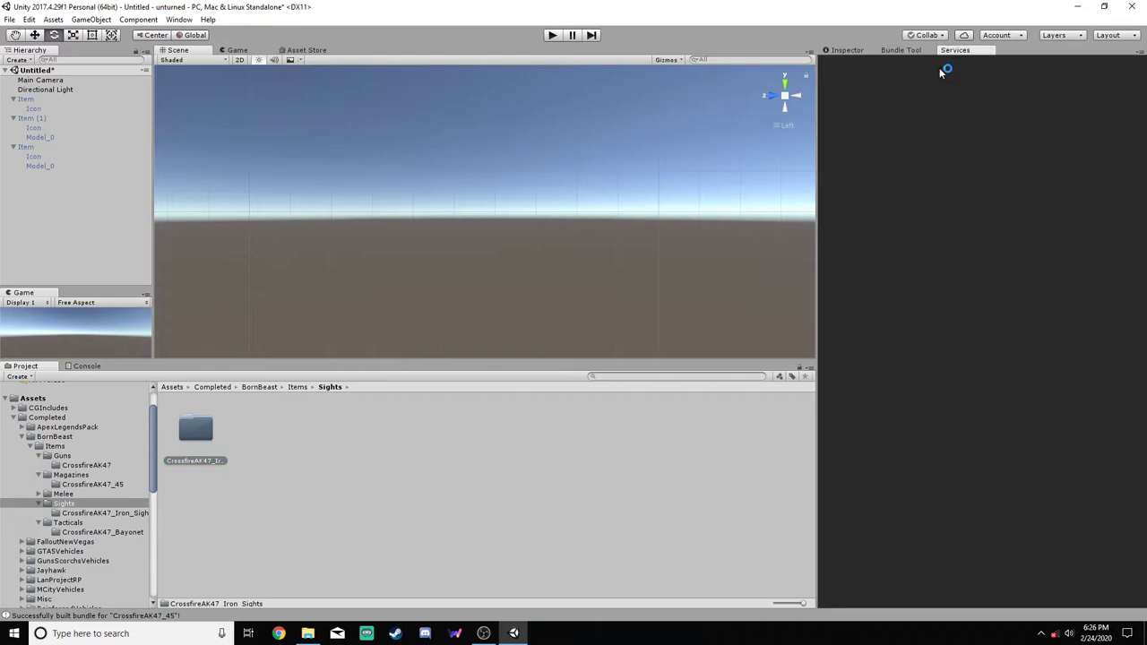
{"action": "left_click", "coordinate": [982, 231]}
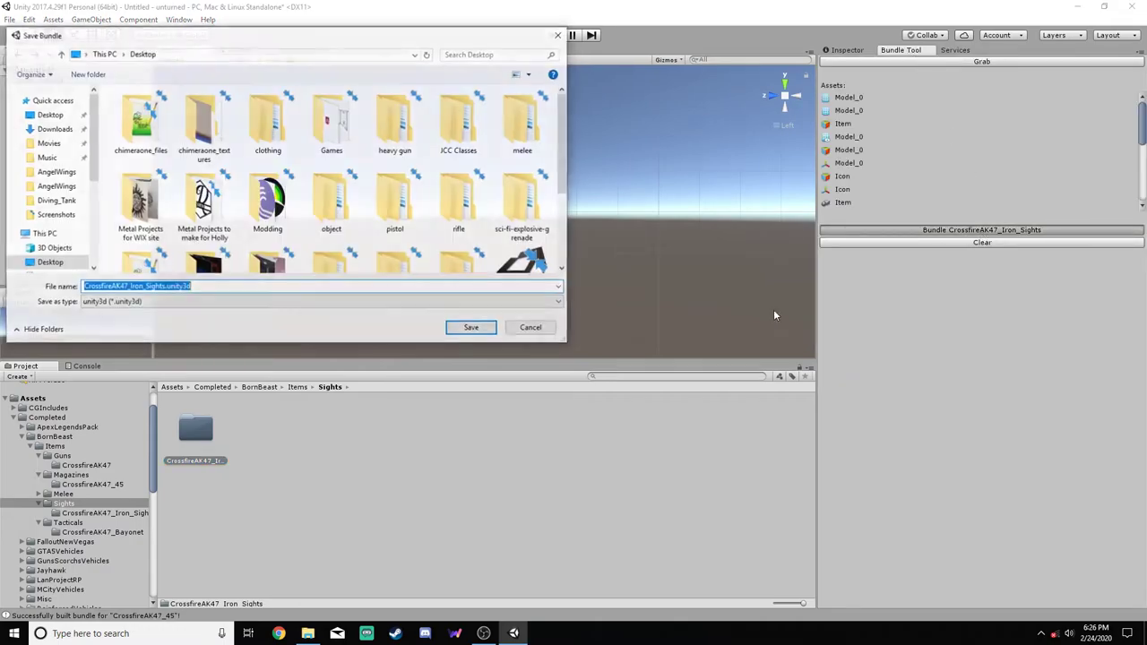
{"action": "left_click", "coordinate": [469, 328]}
Grab and build the CrossfireAK47_Bayonet tactical bundle
{"action": "left_click", "coordinate": [79, 524]}
{"action": "left_click", "coordinate": [195, 431]}
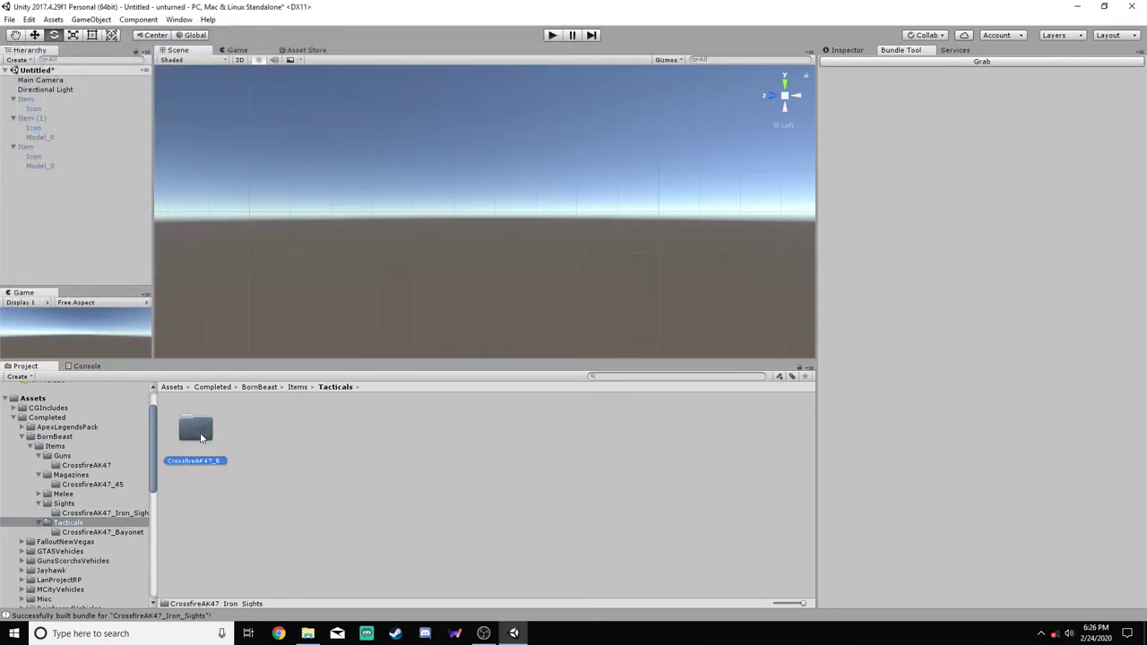
{"action": "left_click", "coordinate": [898, 62]}
{"action": "left_click", "coordinate": [959, 230]}
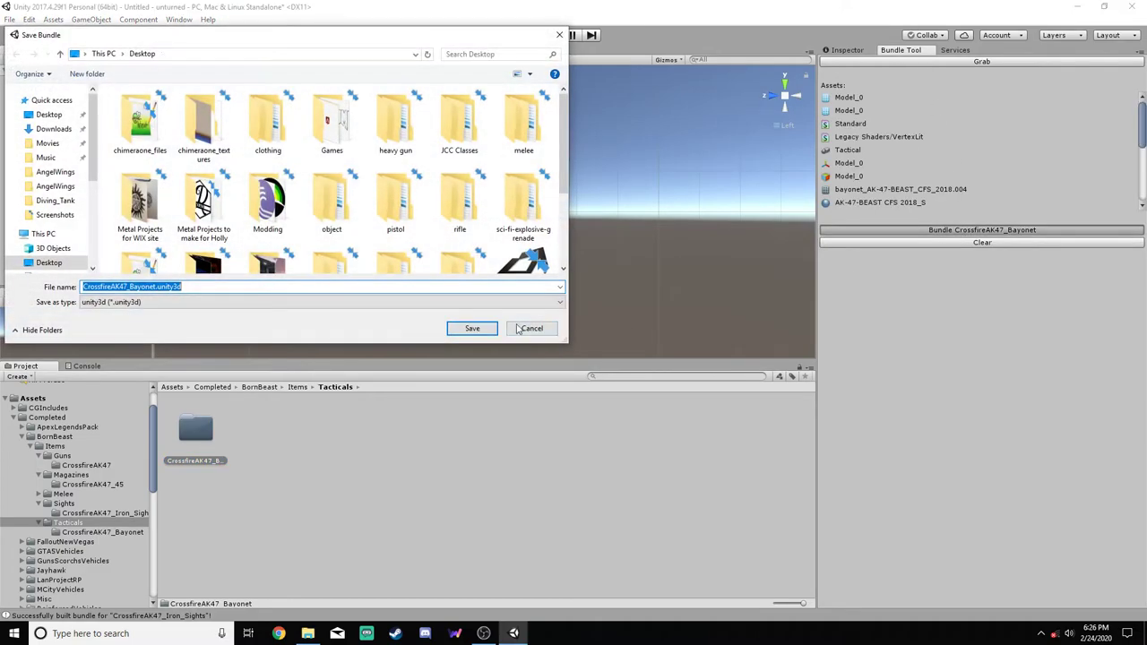
{"action": "left_click", "coordinate": [466, 328]}
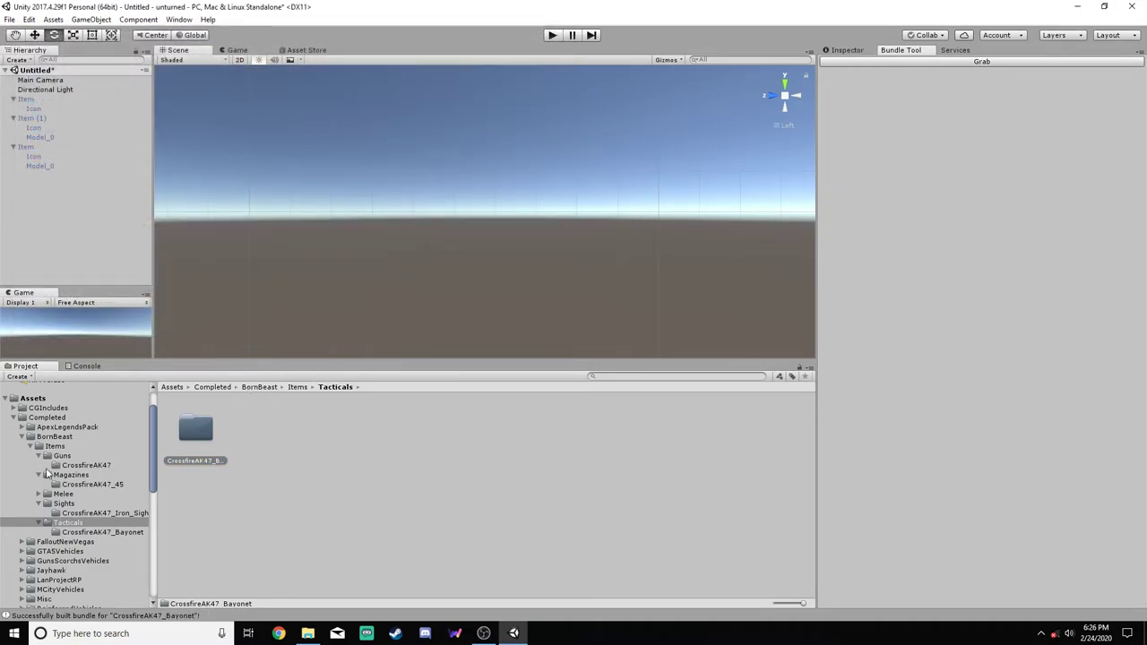
{"action": "left_click", "coordinate": [39, 455]}
{"action": "left_click", "coordinate": [38, 465]}
Collapse the Completed and Imports folder trees back to the top-level Assets folders
{"action": "left_click", "coordinate": [39, 484]}
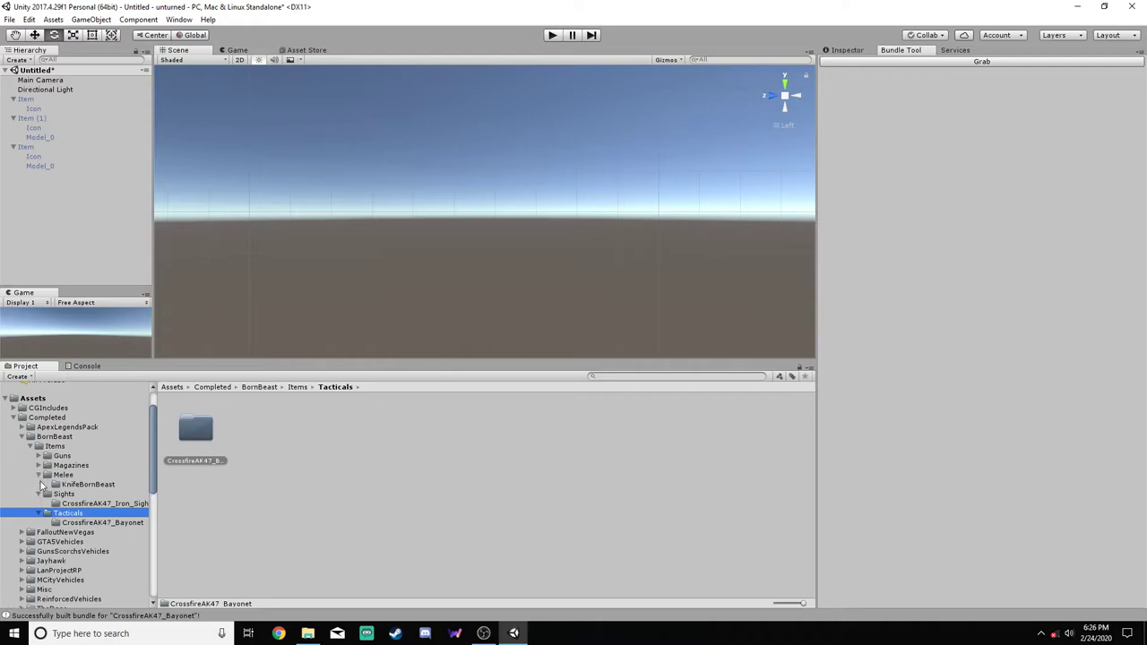
{"action": "left_click", "coordinate": [39, 494]}
{"action": "left_click", "coordinate": [31, 445]}
{"action": "left_click", "coordinate": [22, 437]}
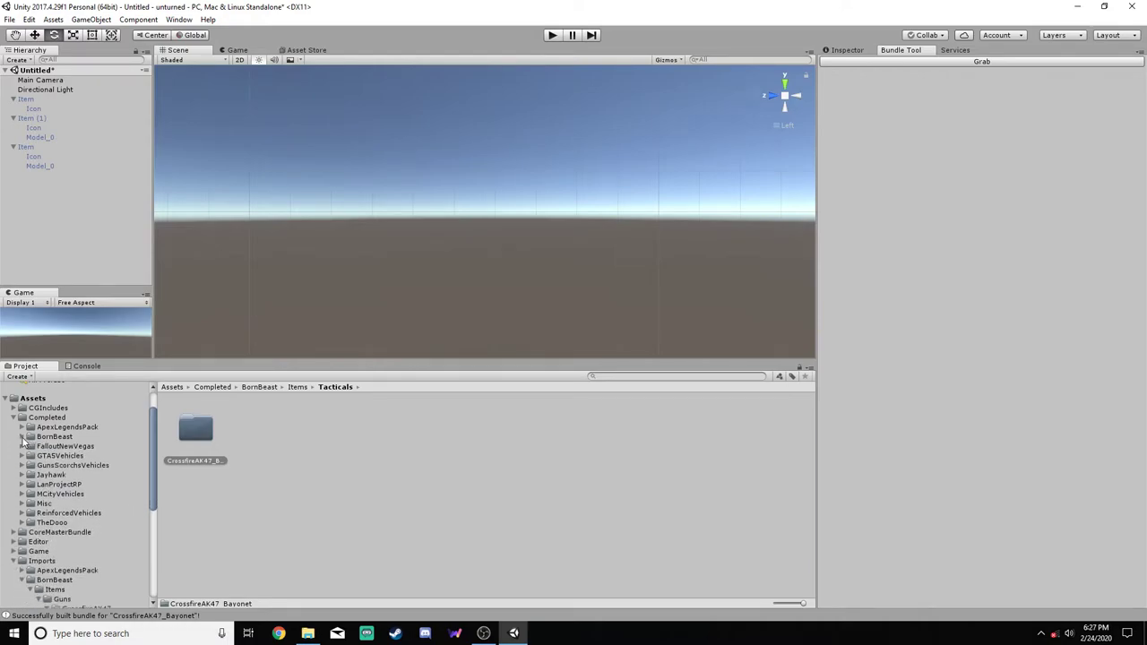
{"action": "left_click", "coordinate": [12, 417]}
{"action": "left_click", "coordinate": [46, 504]}
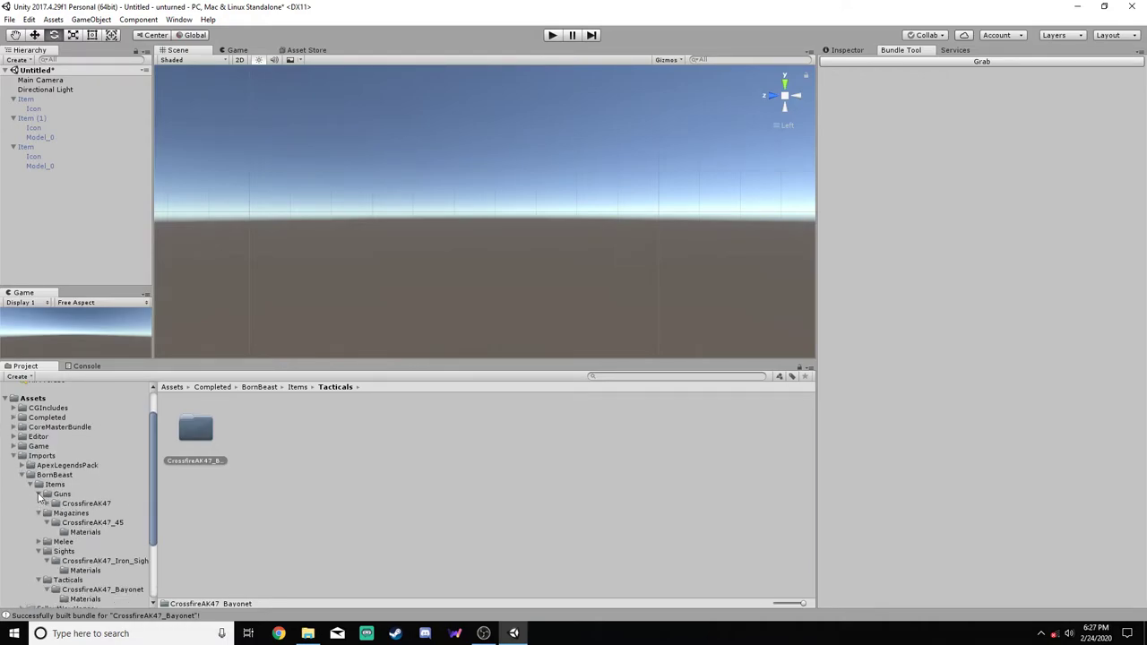
{"action": "left_click", "coordinate": [38, 493]}
{"action": "left_click", "coordinate": [47, 512]}
{"action": "left_click", "coordinate": [39, 504]}
{"action": "left_click", "coordinate": [47, 532]}
{"action": "left_click", "coordinate": [38, 523]}
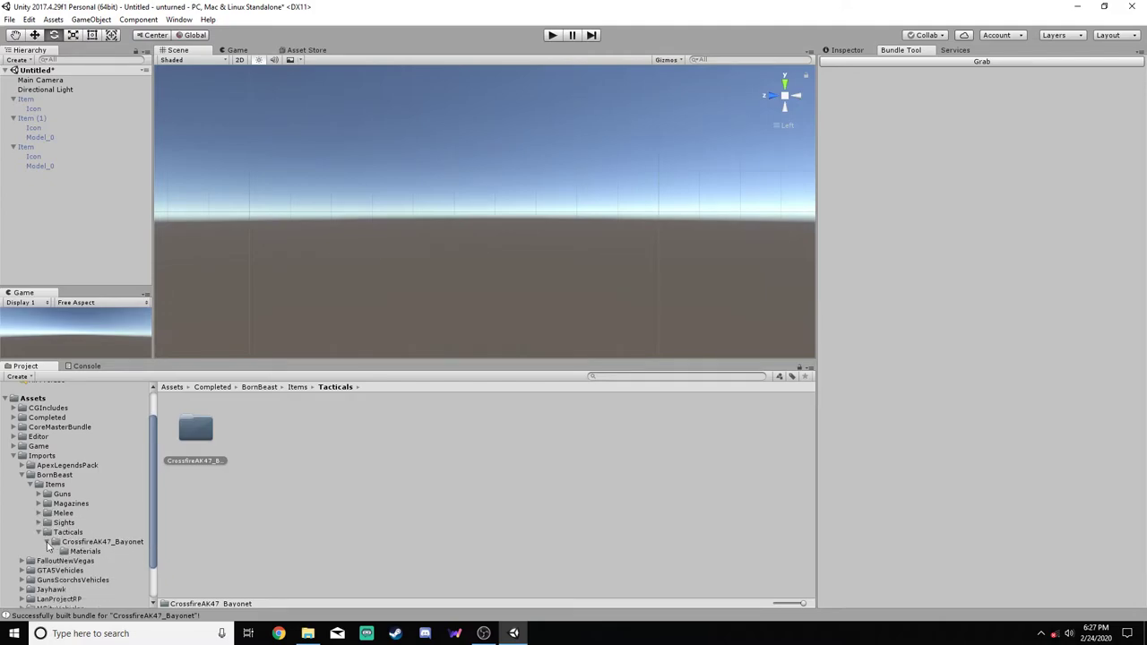
{"action": "left_click", "coordinate": [38, 532]}
{"action": "left_click", "coordinate": [29, 484]}
{"action": "left_click", "coordinate": [22, 491]}
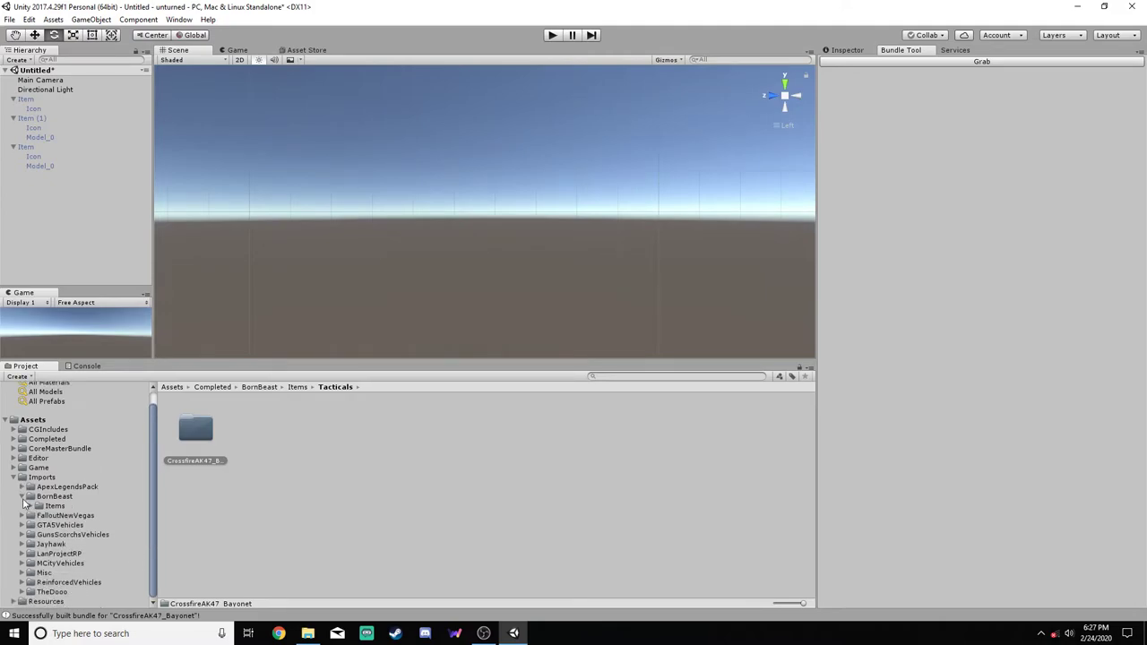
{"action": "left_click", "coordinate": [12, 491]}
{"action": "left_click", "coordinate": [33, 435]}
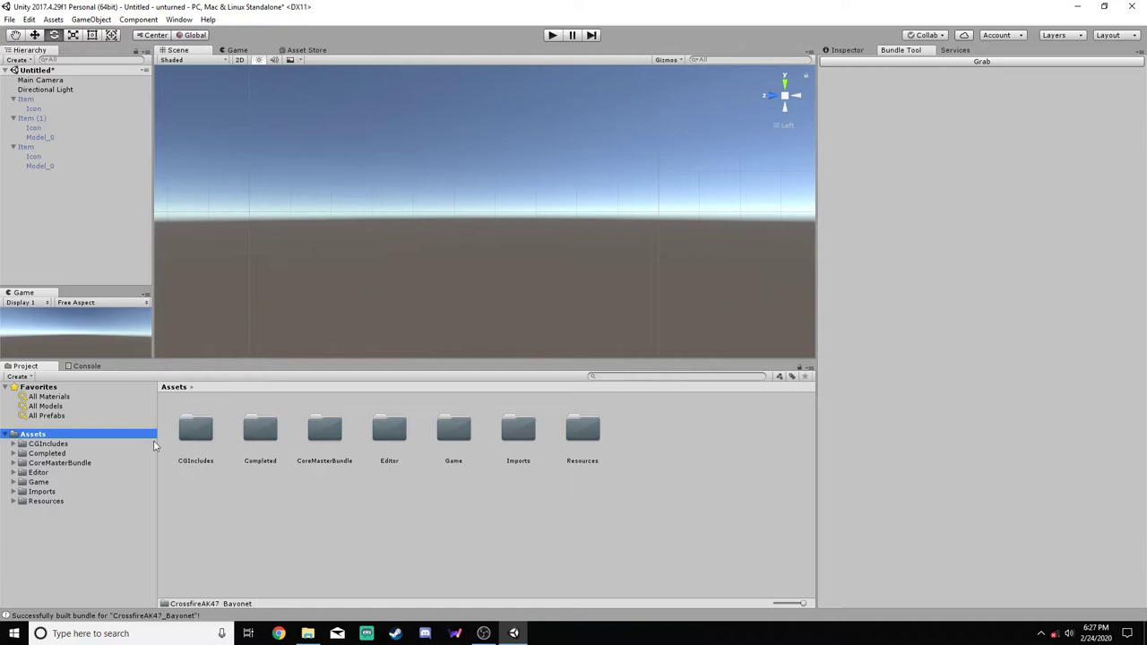
Minimize the Unity editor to show the desktop
{"action": "left_click", "coordinate": [1078, 6]}
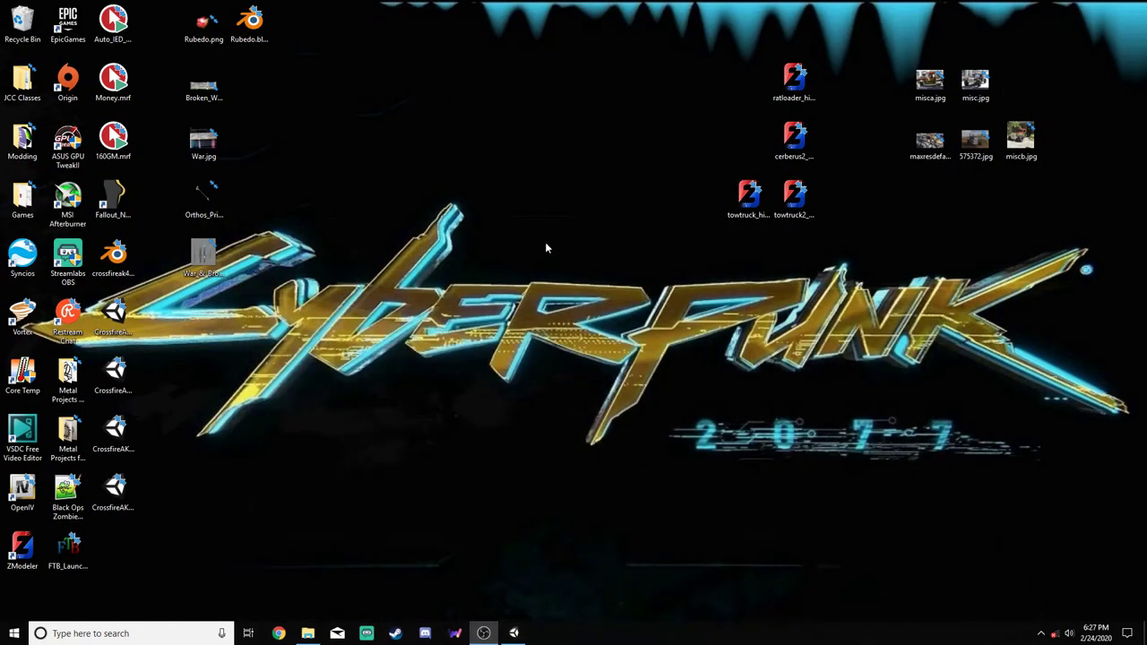
{"action": "left_click", "coordinate": [514, 632]}
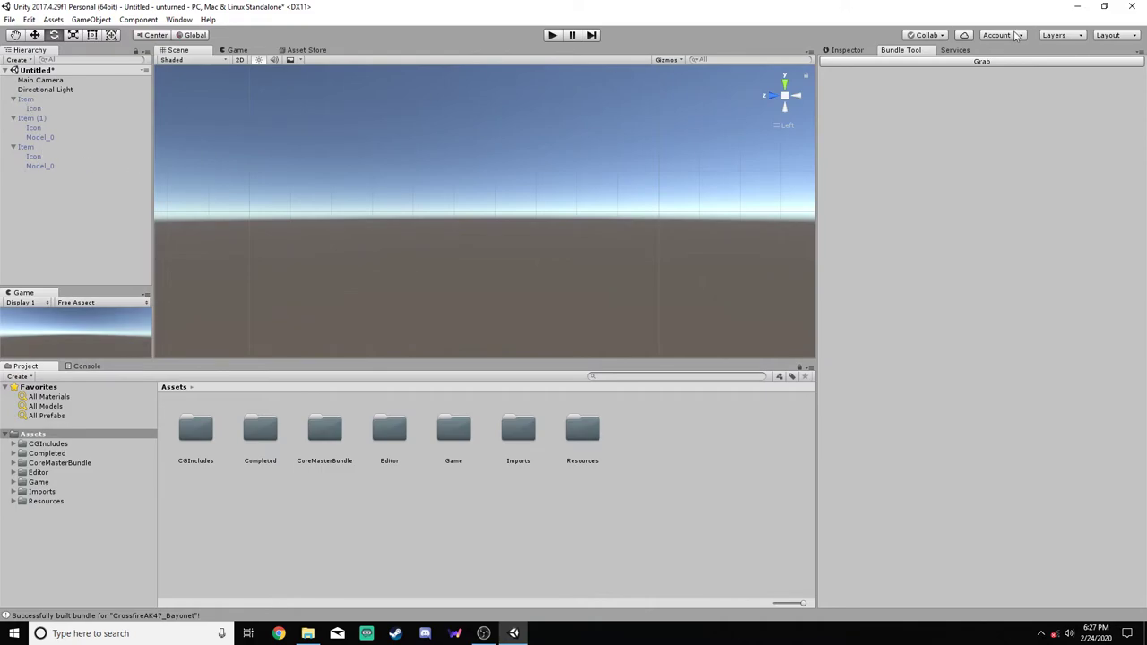
{"action": "left_click", "coordinate": [1079, 6]}
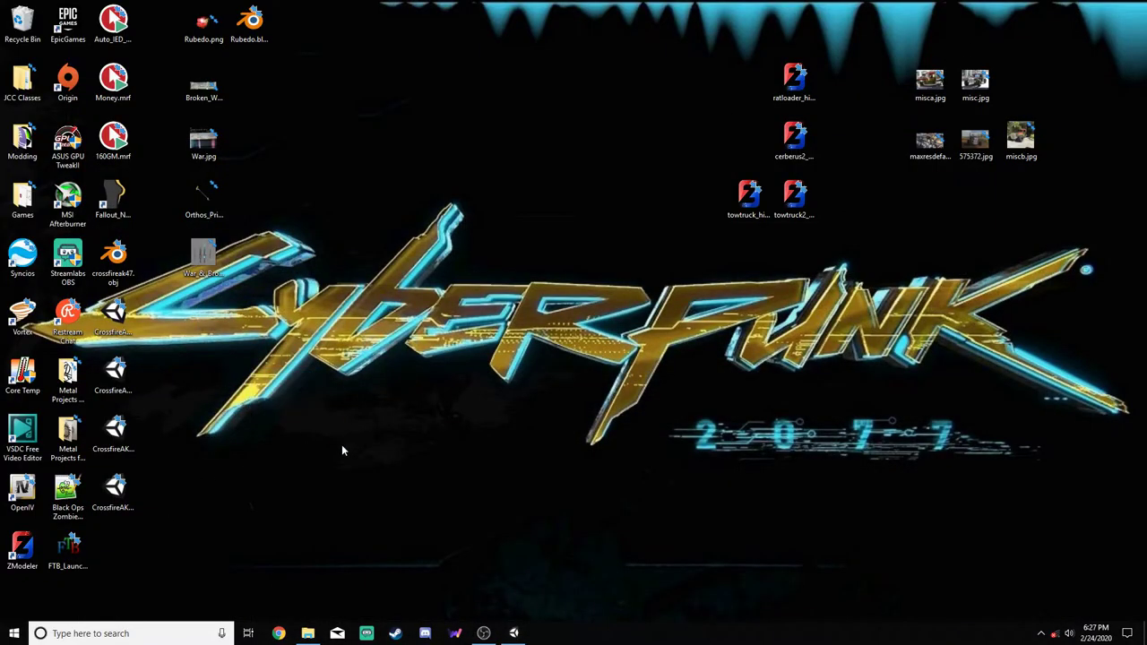
Copy the AK-47-BEAST obj file and its three PNG texture files
{"action": "left_click", "coordinate": [309, 634]}
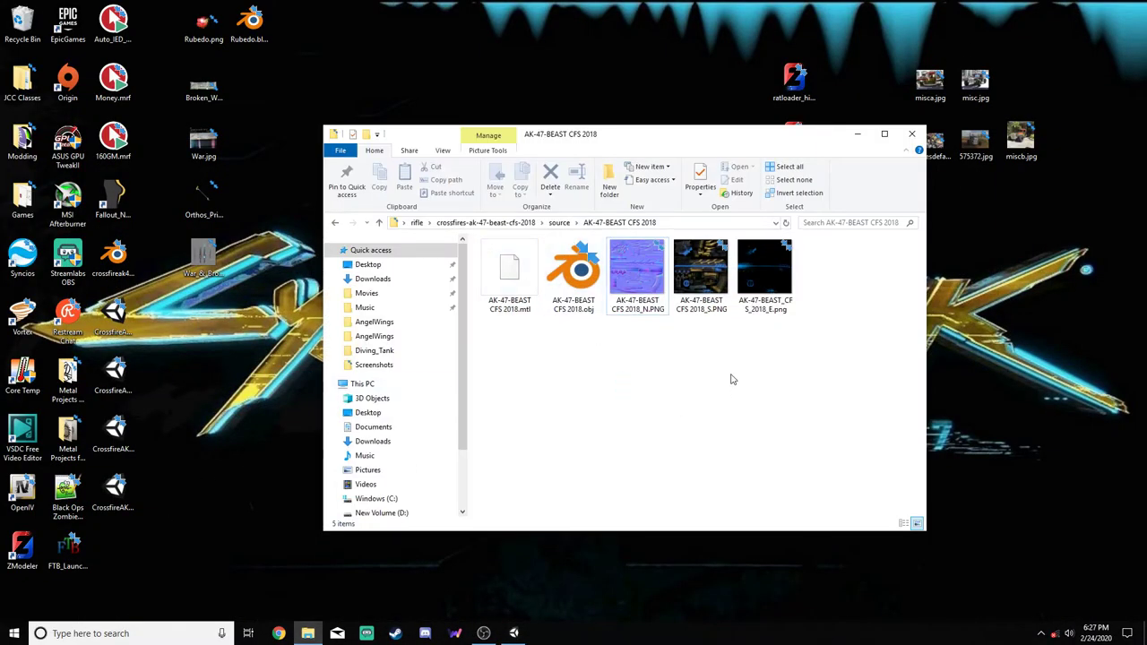
{"action": "left_click_drag", "start_coordinate": [804, 352], "coordinate": [581, 267]}
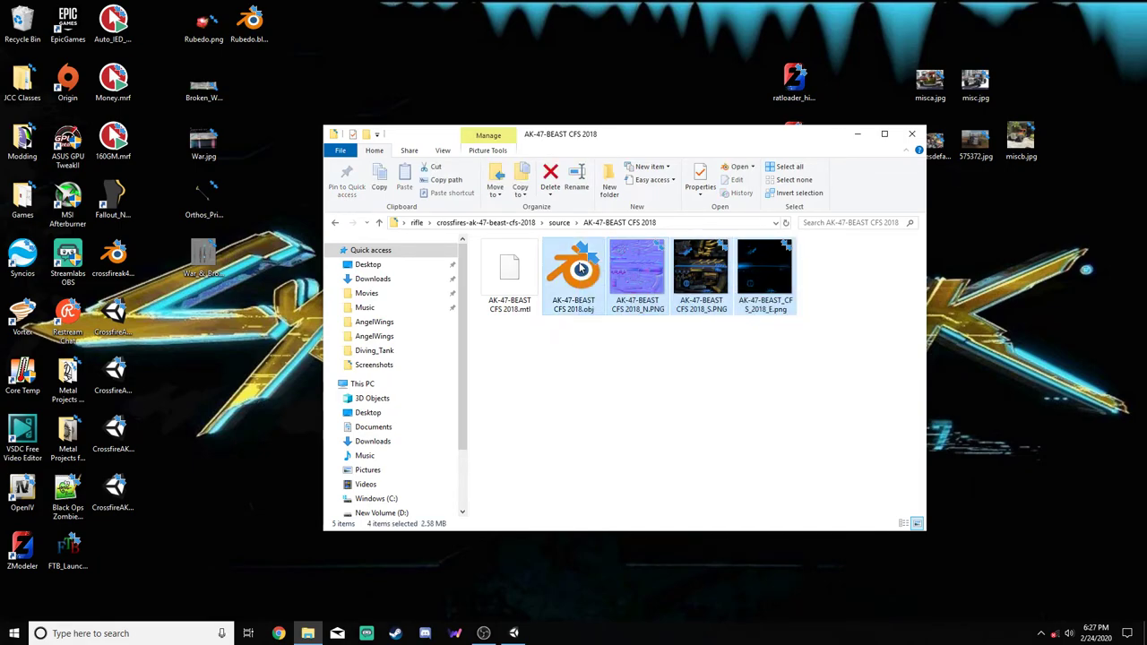
{"action": "key", "text": "ctrl+c"}
Browse to D:\Program Files (x86)\3D Models\UnturnedImports\BornBeast\Items
{"action": "left_click", "coordinate": [382, 512]}
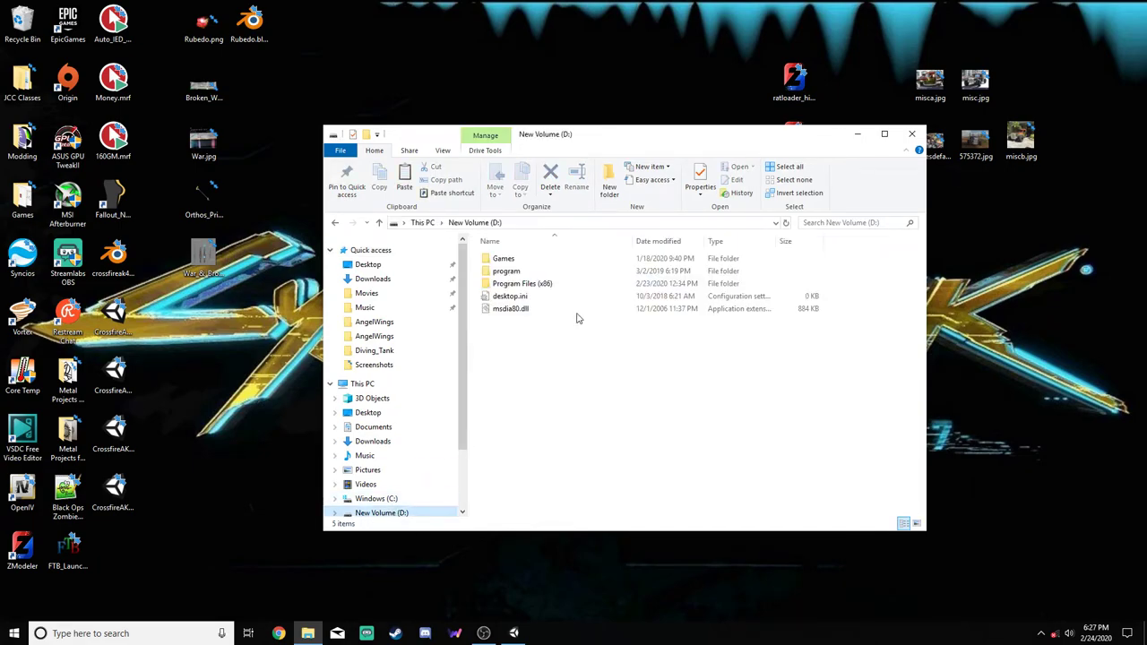
{"action": "double_click", "coordinate": [563, 283]}
{"action": "double_click", "coordinate": [511, 258]}
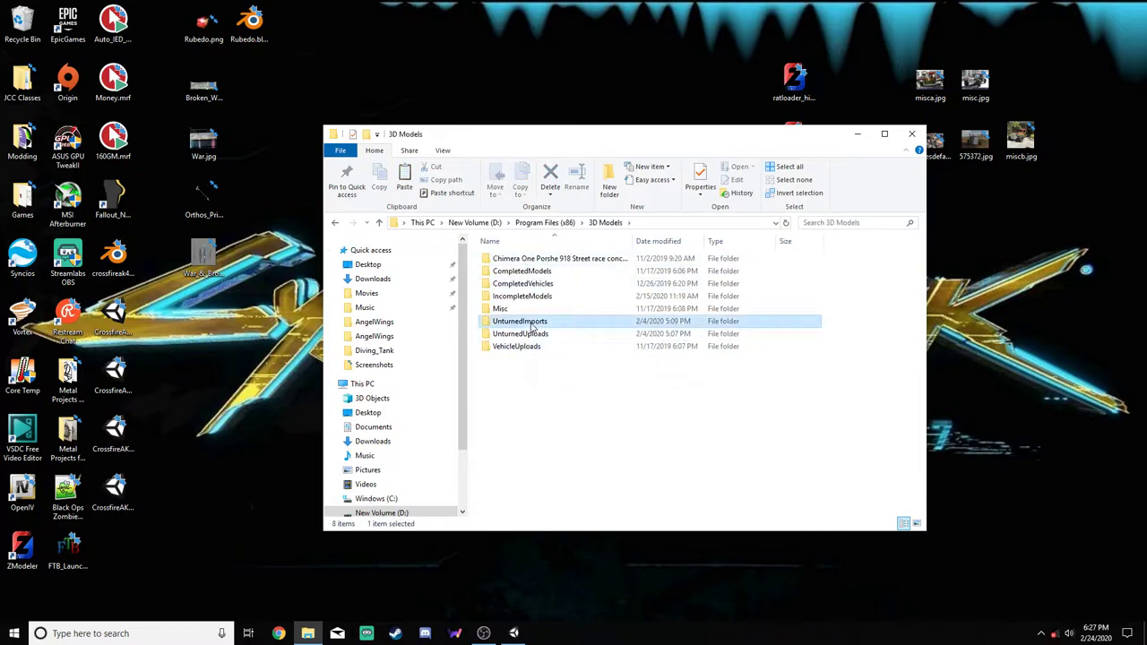
{"action": "double_click", "coordinate": [519, 321]}
{"action": "double_click", "coordinate": [508, 271]}
{"action": "double_click", "coordinate": [515, 260]}
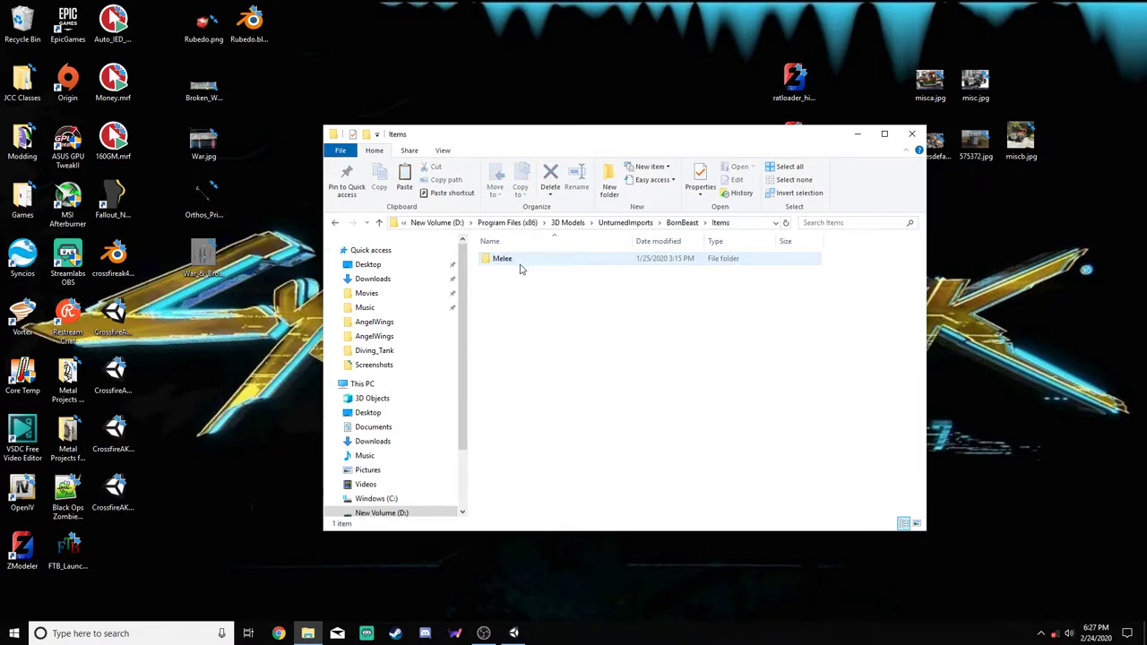
Create a Guns folder in Items, after checking the existing Melee folder
{"action": "key", "text": "ctrl+shift+n"}
{"action": "type", "text": "Guns"}
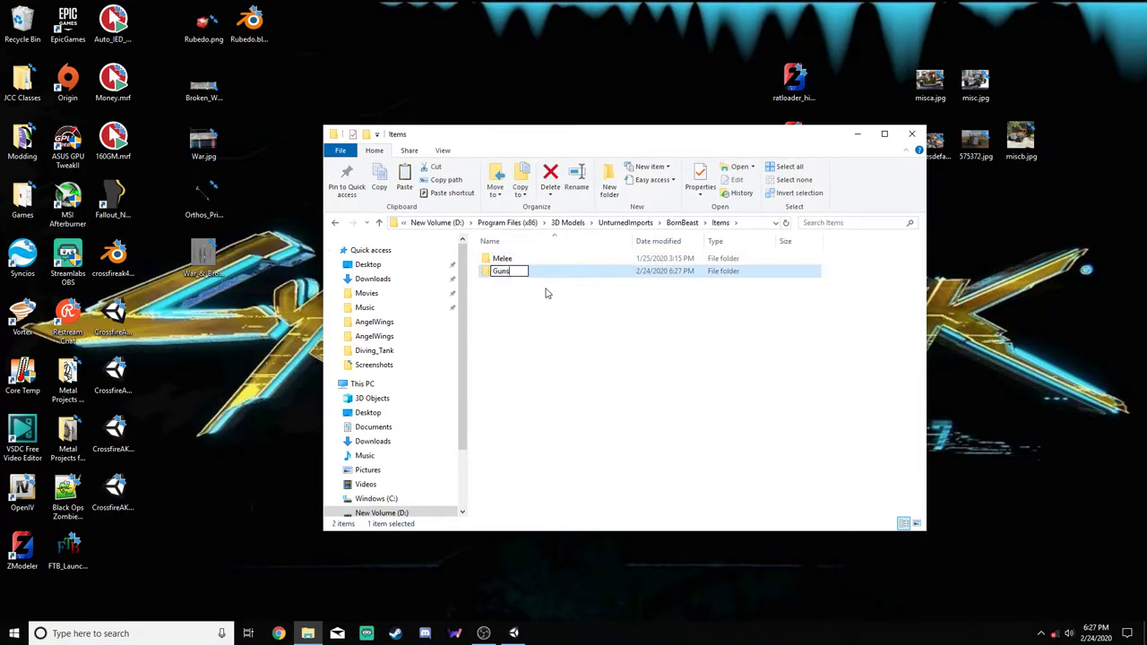
{"action": "key", "text": "Return"}
{"action": "double_click", "coordinate": [520, 271]}
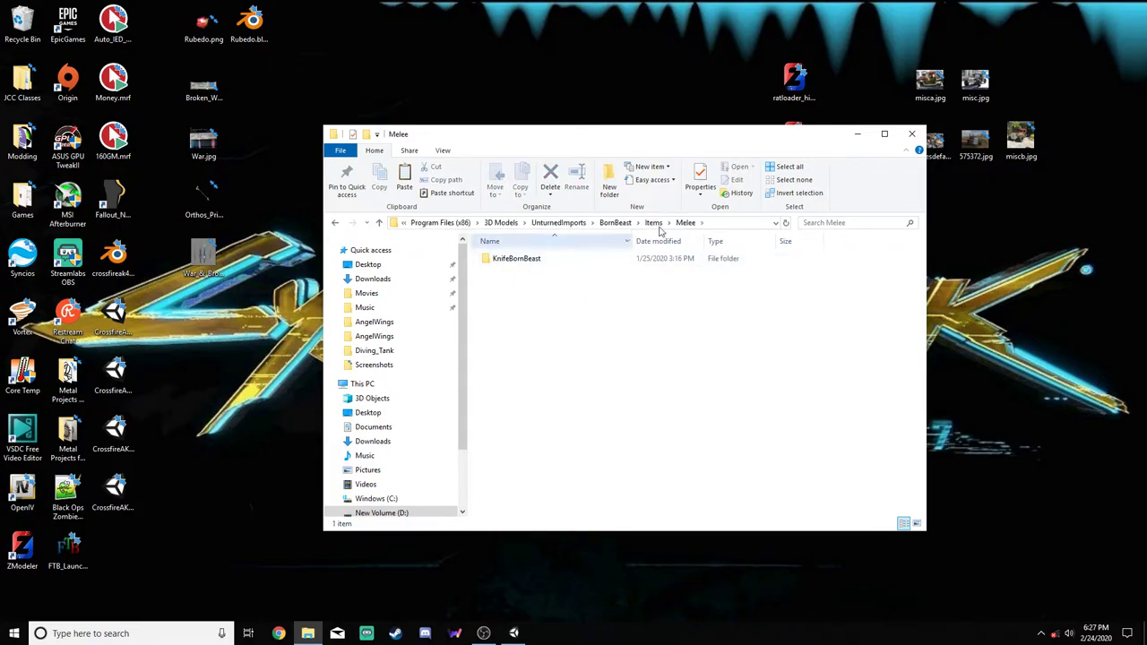
{"action": "left_click", "coordinate": [660, 223]}
{"action": "left_click", "coordinate": [538, 328]}
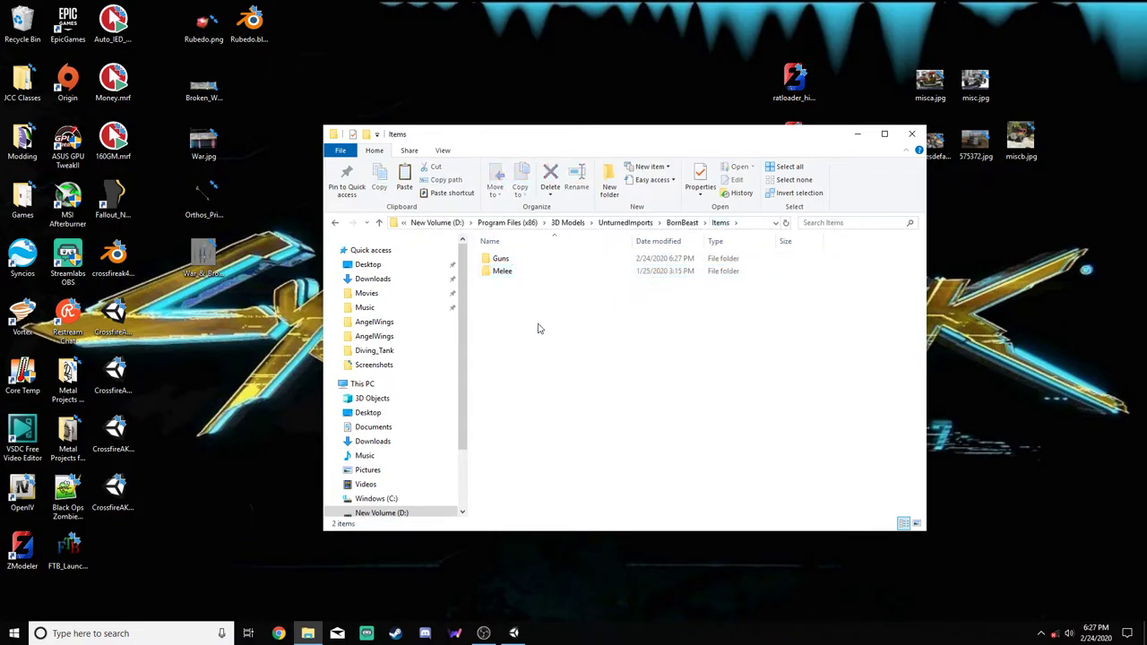
Add Magazines and Tacticals folders to Items and start a new Sights folder
{"action": "key", "text": "ctrl+shift+n"}
{"action": "type", "text": "Magazines"}
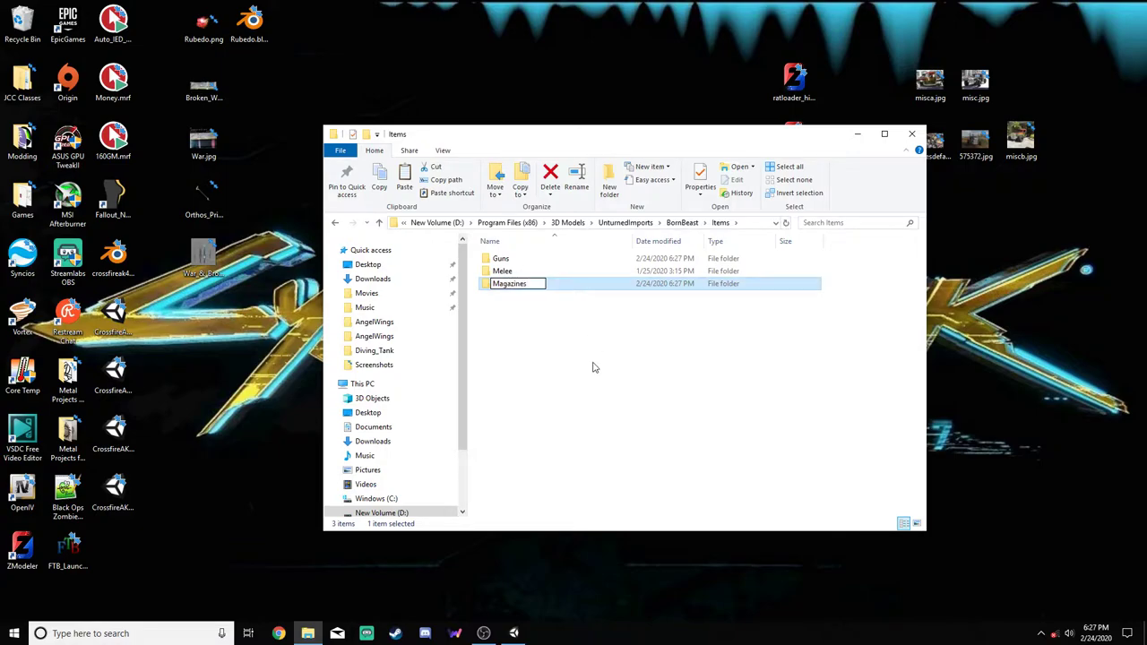
{"action": "key", "text": "Return"}
{"action": "key", "text": "ctrl+shift+n"}
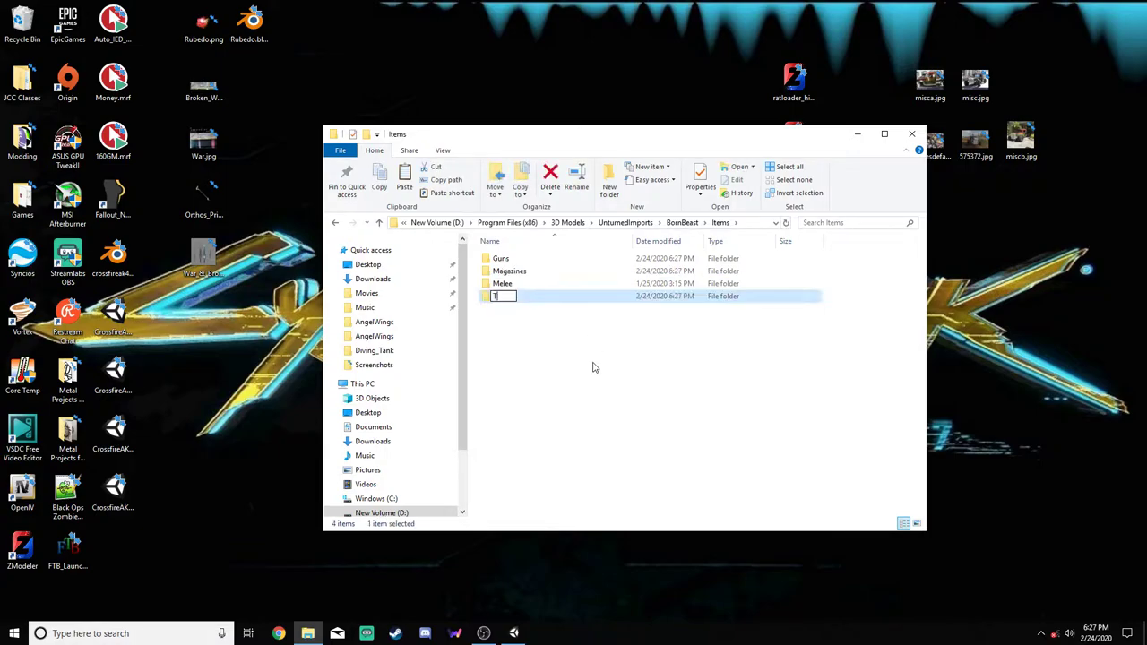
{"action": "type", "text": "Tac"}
{"action": "key", "text": "BackSpace"}
{"action": "key", "text": "BackSpace"}
{"action": "type", "text": "ticals"}
{"action": "right_click", "coordinate": [594, 365]}
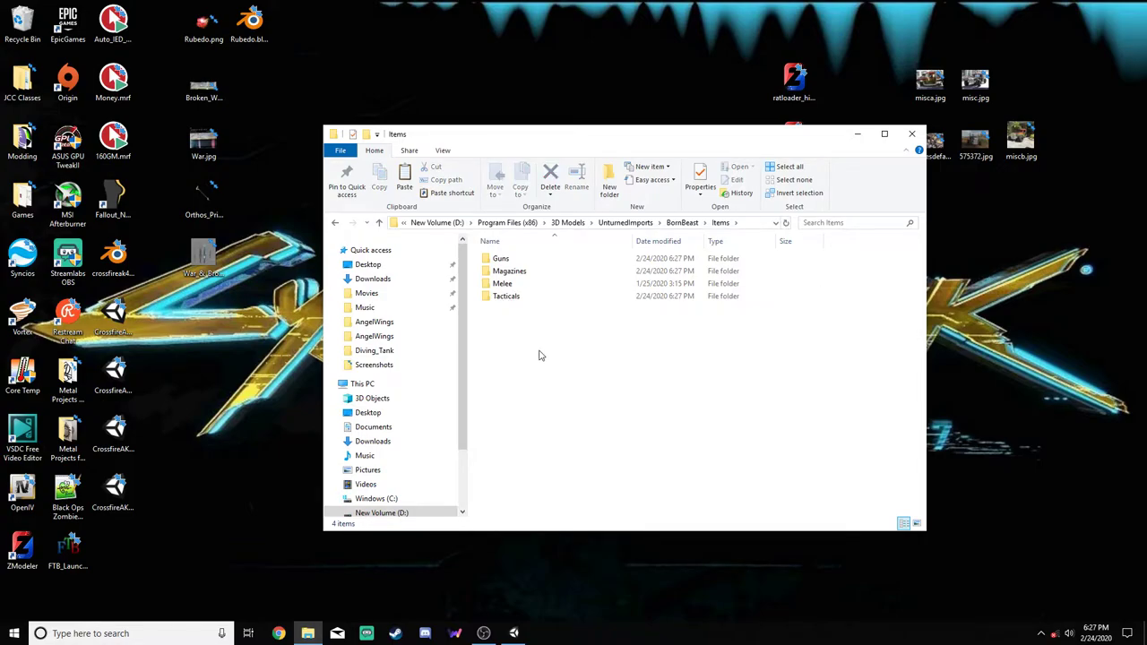
{"action": "key", "text": "ctrl+shift+n"}
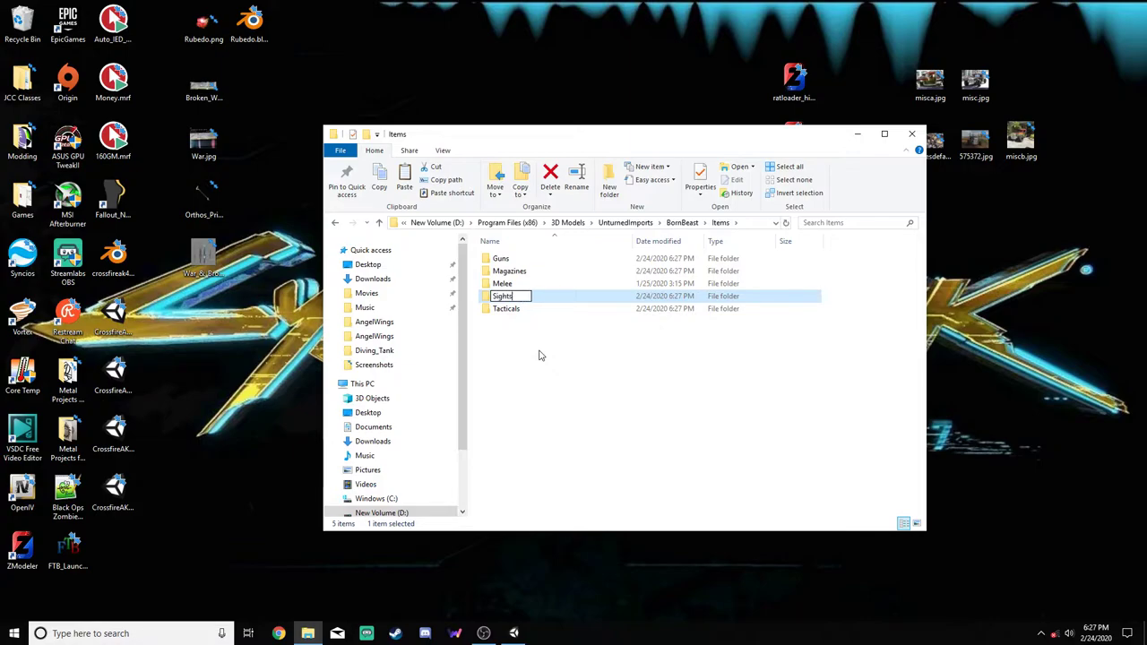
Finish the Sights folder and create a CrossfireAK47 folder inside Guns
{"action": "left_click", "coordinate": [540, 355]}
{"action": "double_click", "coordinate": [509, 259]}
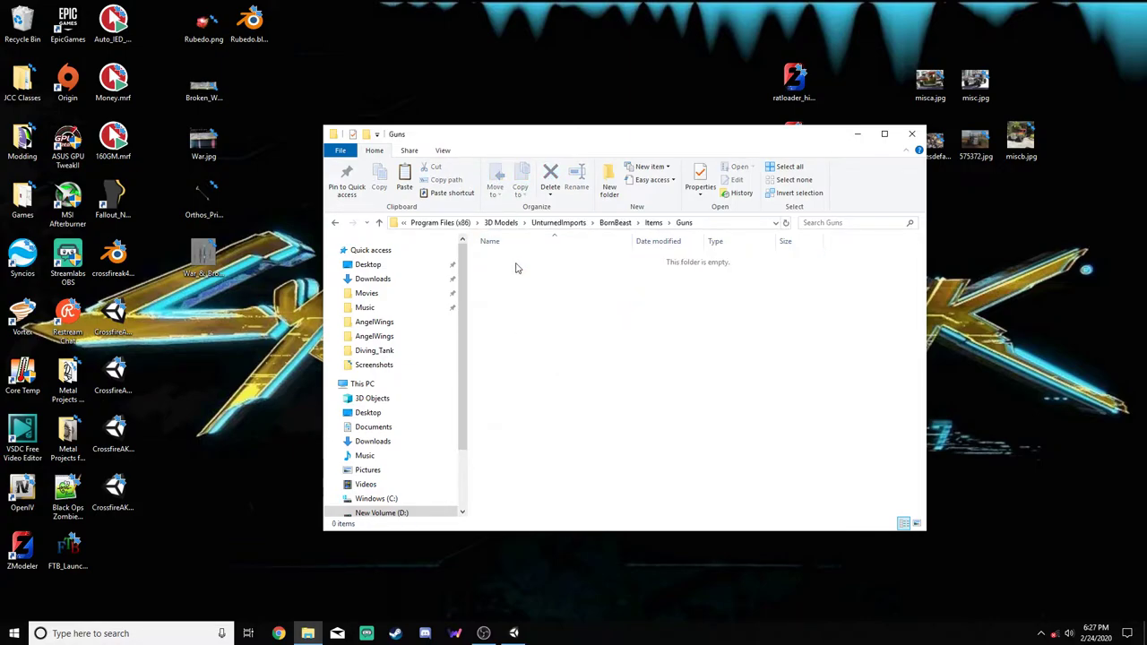
{"action": "key", "text": "ctrl+shift+n"}
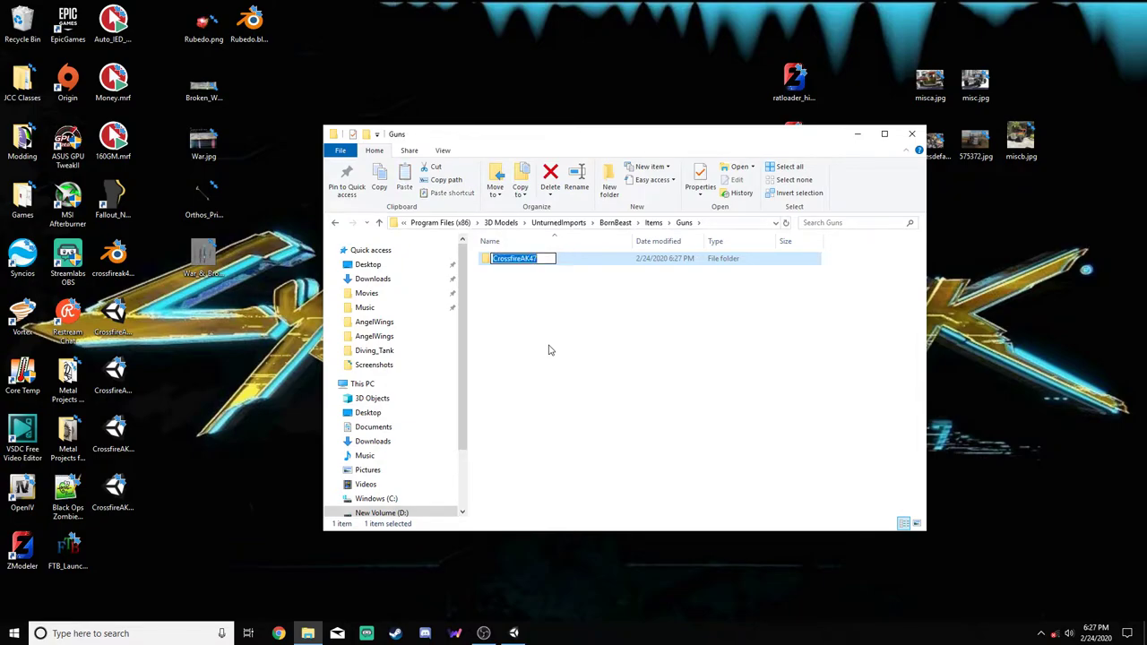
{"action": "left_click", "coordinate": [600, 335]}
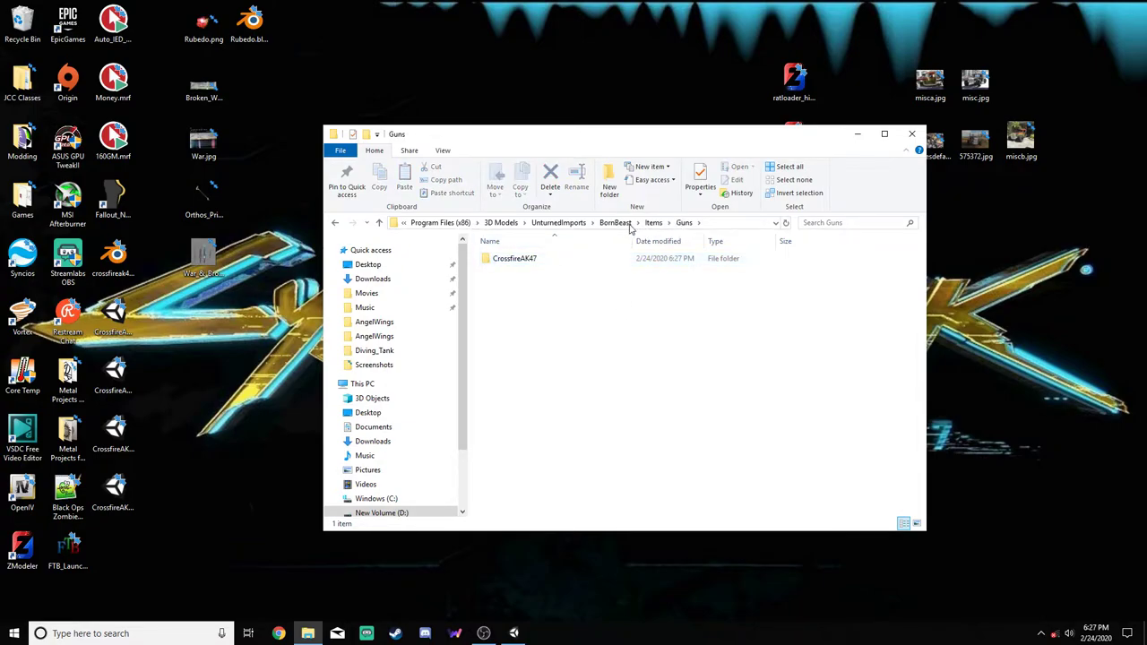
{"action": "left_click", "coordinate": [654, 224]}
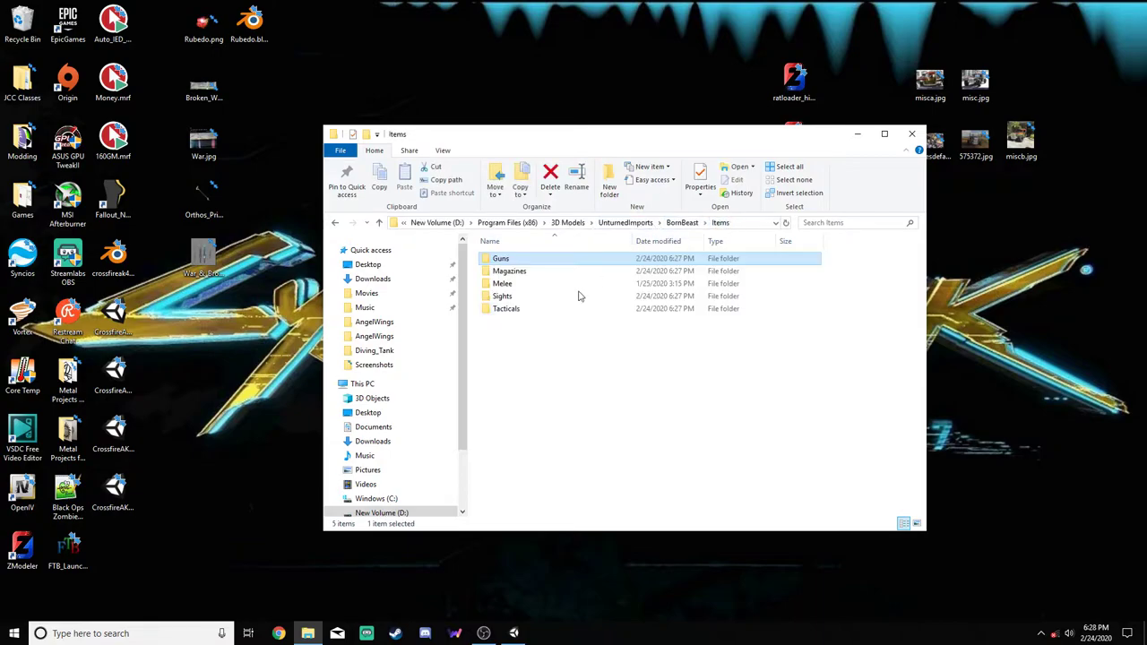
Create CrossfireAK47_45 in Magazines and CrossfireAK47_Iron_Sights in Sights
{"action": "double_click", "coordinate": [525, 271]}
{"action": "key", "text": "ctrl+shift+n"}
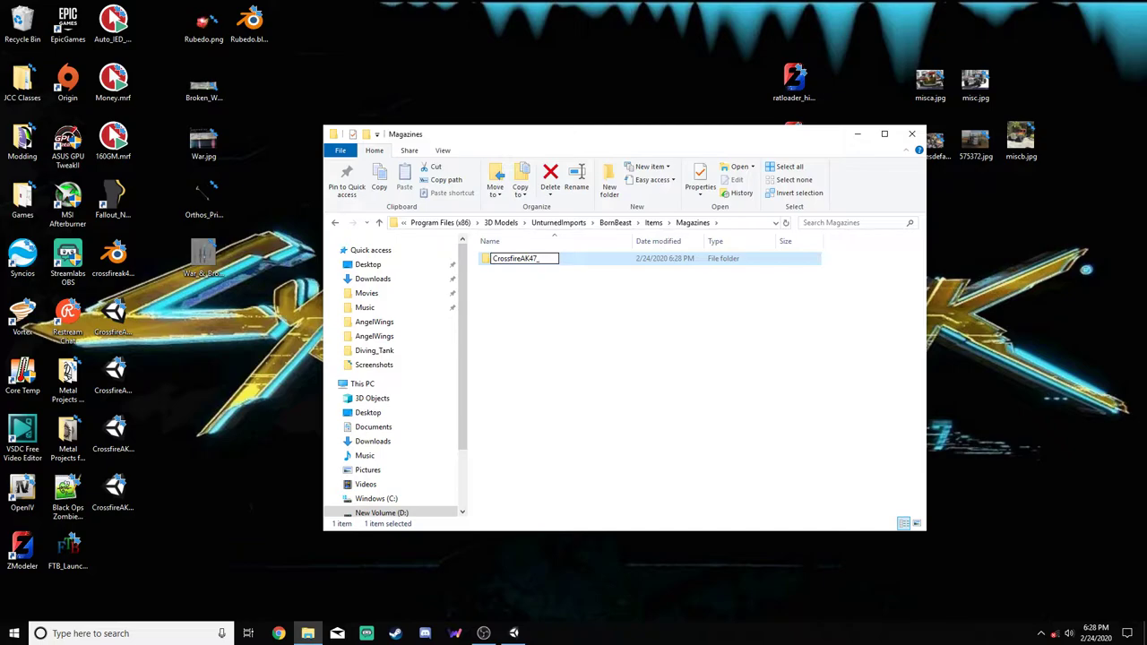
{"action": "type", "text": "CrossfireAK47_45"}
{"action": "left_click", "coordinate": [573, 333]}
{"action": "left_click", "coordinate": [653, 223]}
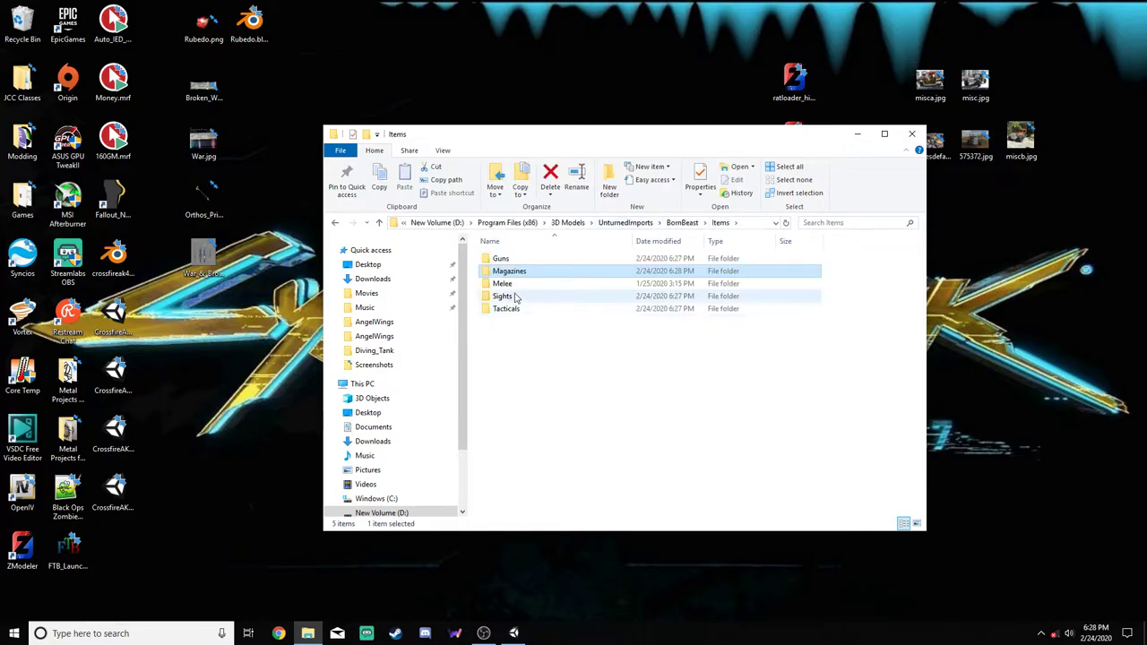
{"action": "double_click", "coordinate": [548, 301]}
{"action": "key", "text": "ctrl+shift+n"}
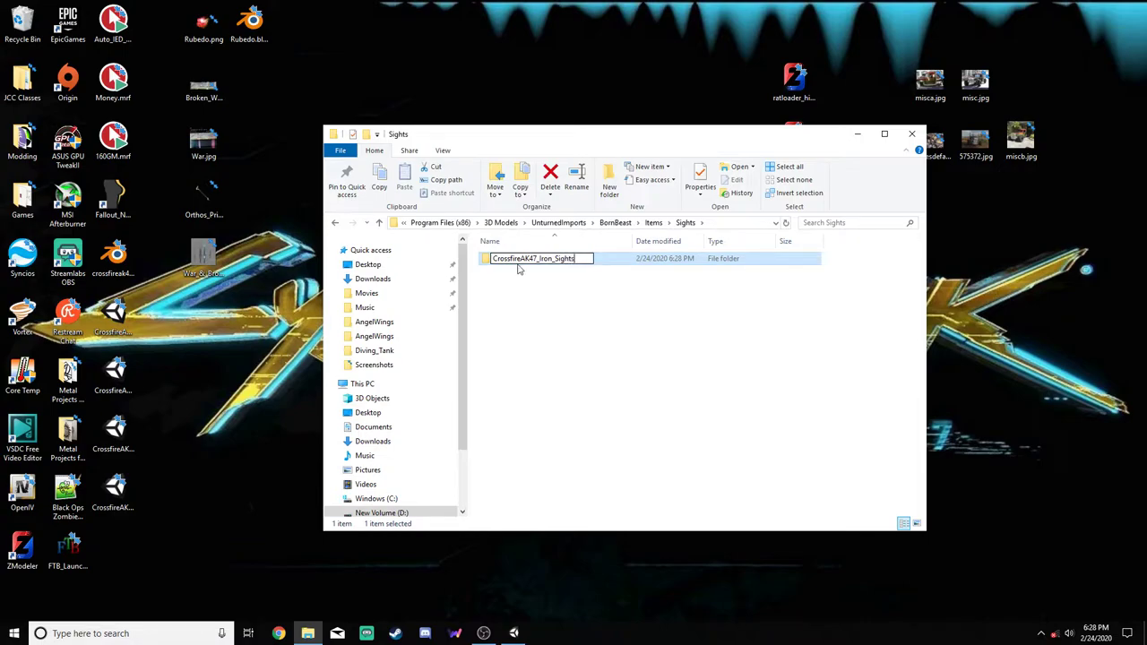
{"action": "key", "text": "Return"}
{"action": "key", "text": "BackSpace"}
Create a CrossfireAK47_Bayonet folder in Tacticals
{"action": "double_click", "coordinate": [566, 310]}
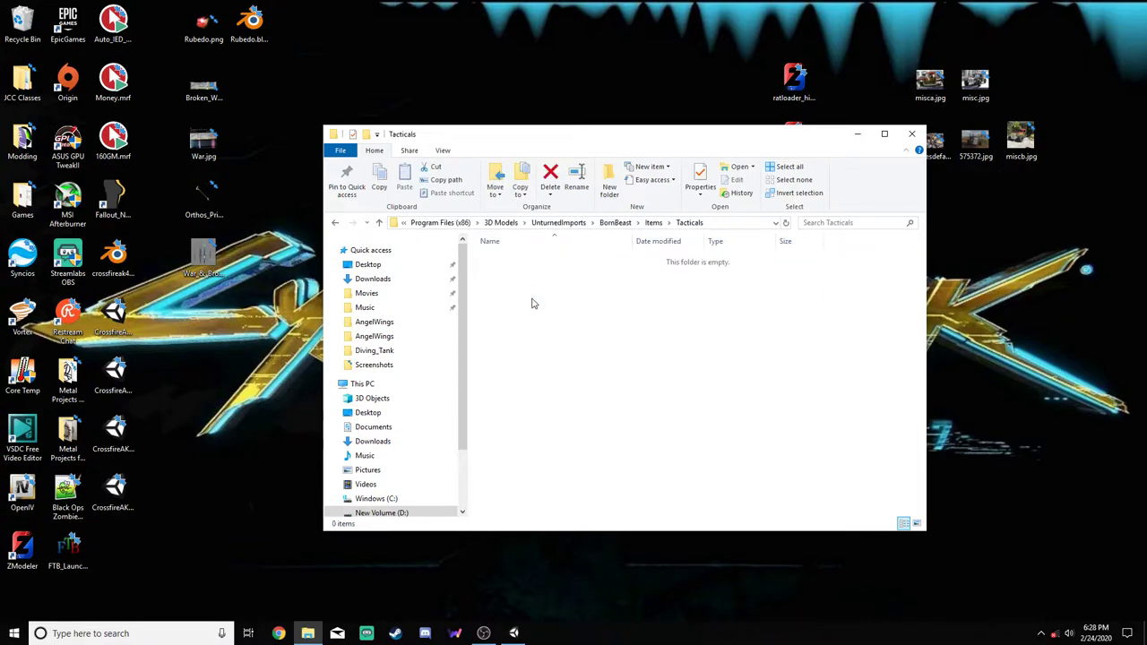
{"action": "key", "text": "ctrl+shift+n"}
{"action": "type", "text": "CrossfireAK47"}
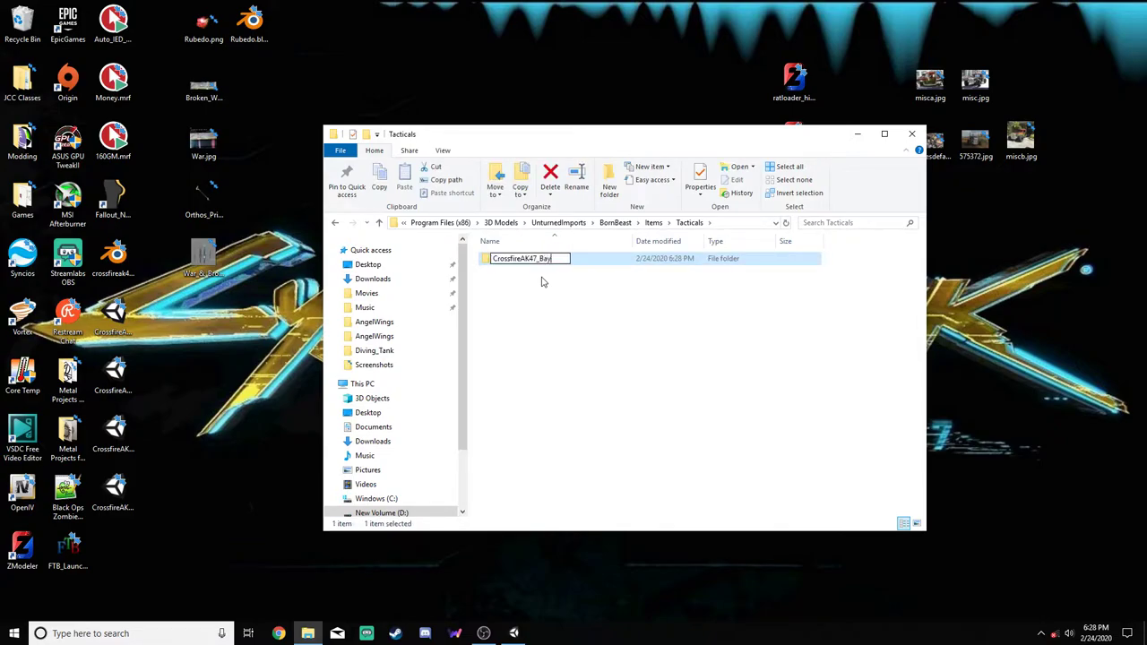
{"action": "left_click", "coordinate": [603, 280]}
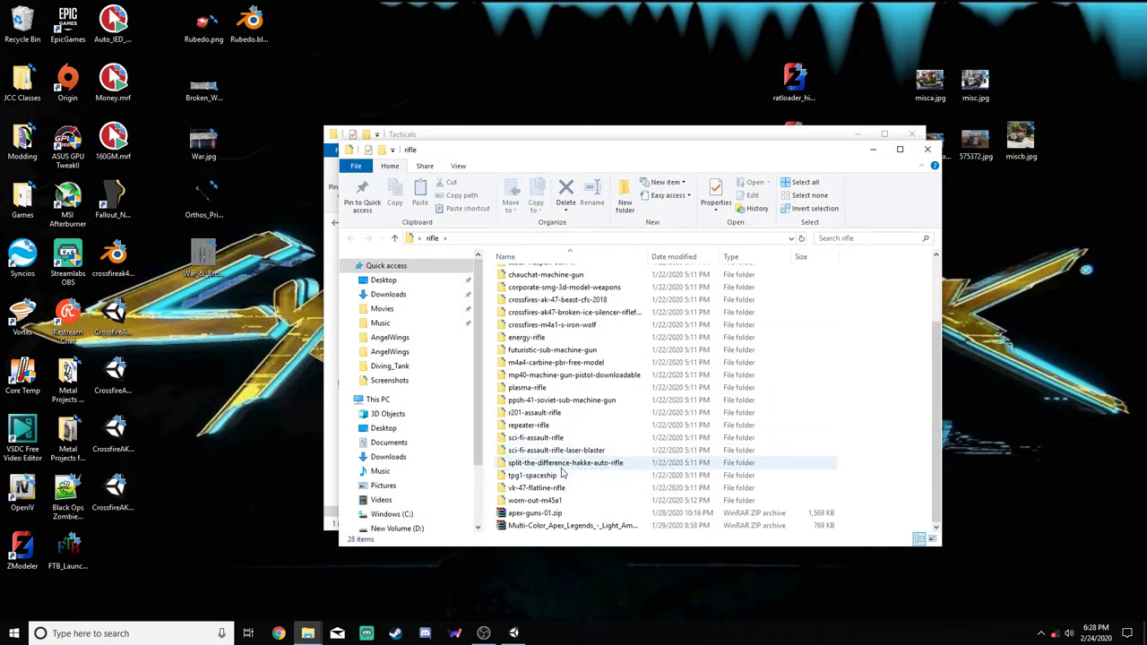
Select the four model and texture files in crossfires-ak-47-beast-cfs-2018\source, then close that window
{"action": "scroll", "coordinate": [572, 435], "scroll_direction": "down", "scroll_amount": 1}
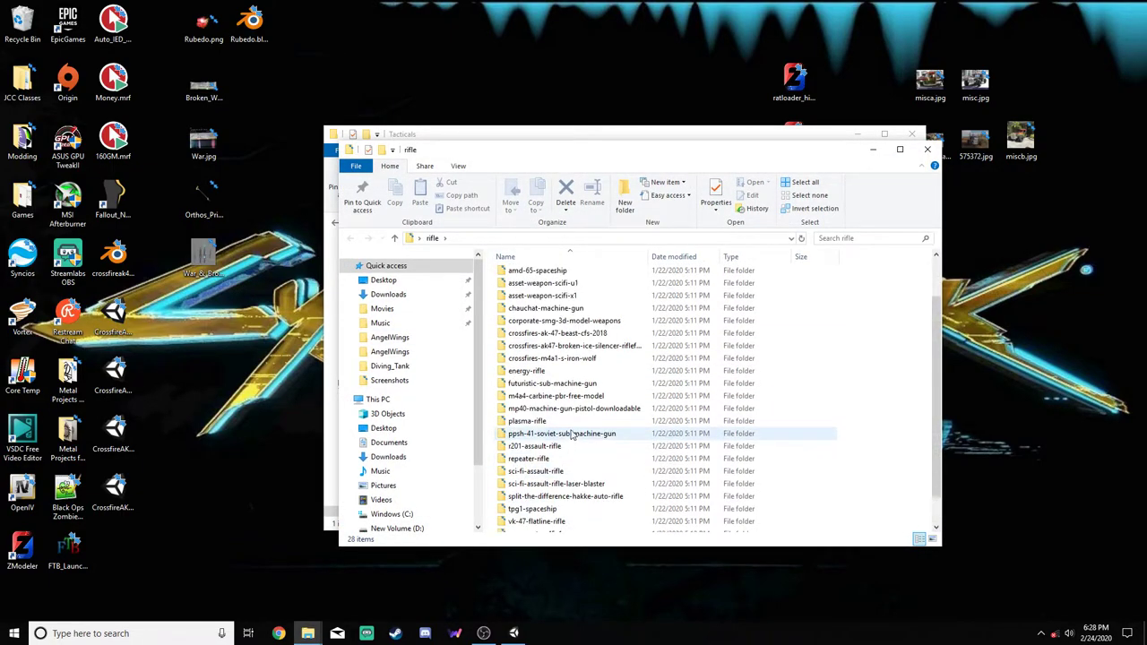
{"action": "double_click", "coordinate": [578, 337]}
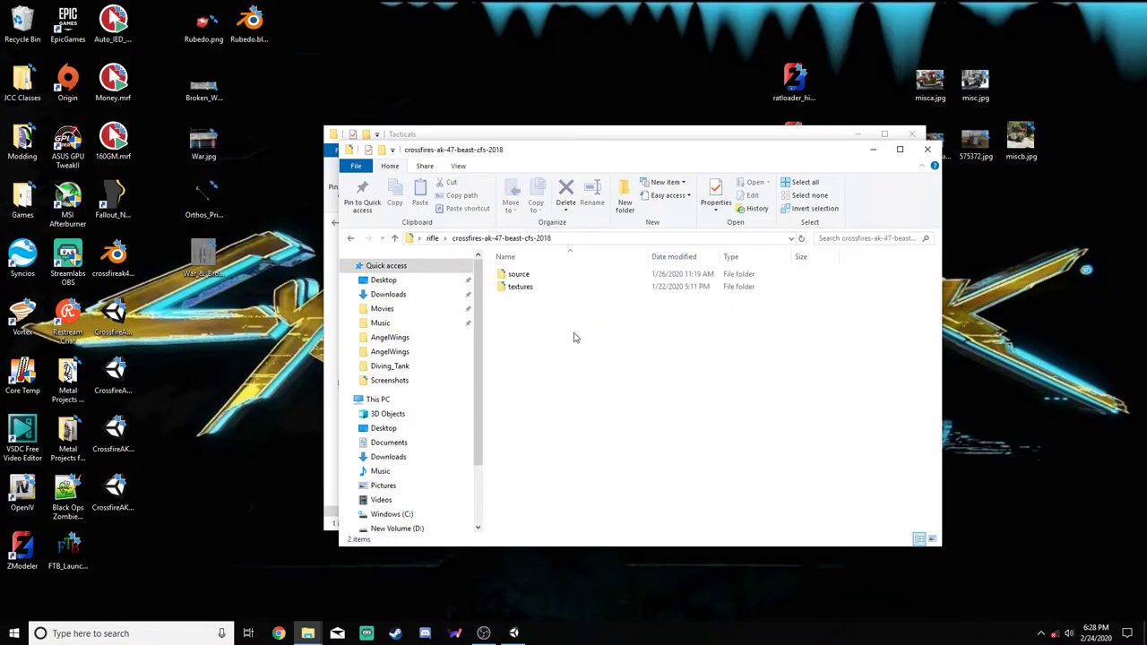
{"action": "double_click", "coordinate": [537, 283]}
{"action": "double_click", "coordinate": [560, 280]}
{"action": "left_click_drag", "start_coordinate": [803, 361], "coordinate": [587, 305]}
{"action": "key", "text": "ctrl+w"}
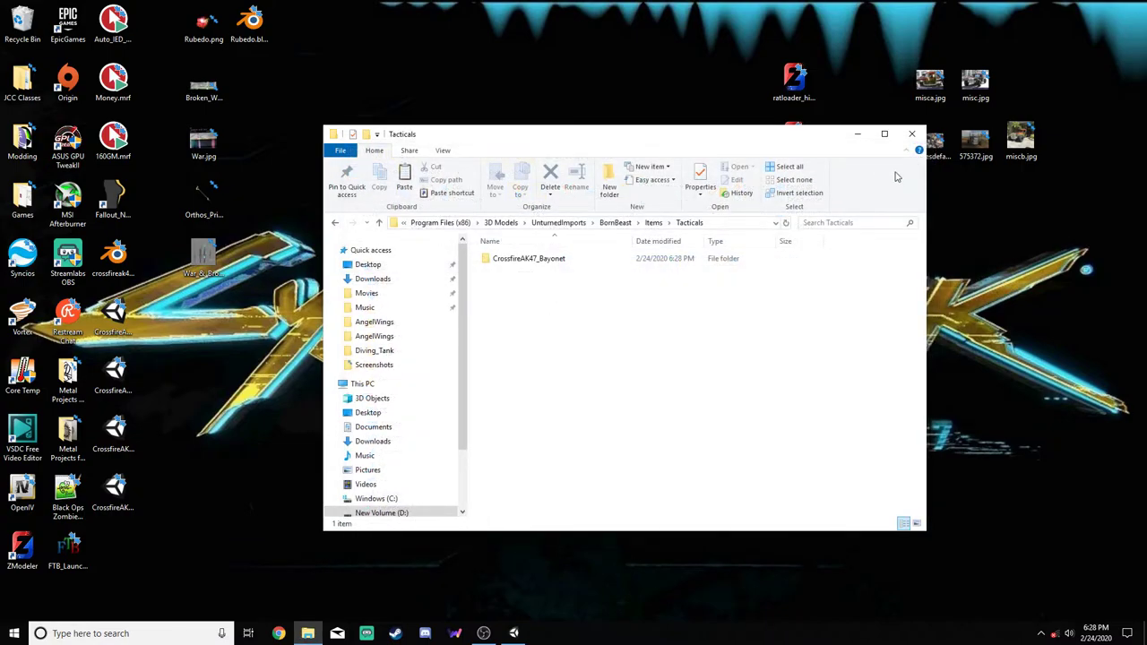
Paste the four files into Items, then move the Guns copies into CrossfireAK47
{"action": "left_click", "coordinate": [655, 223]}
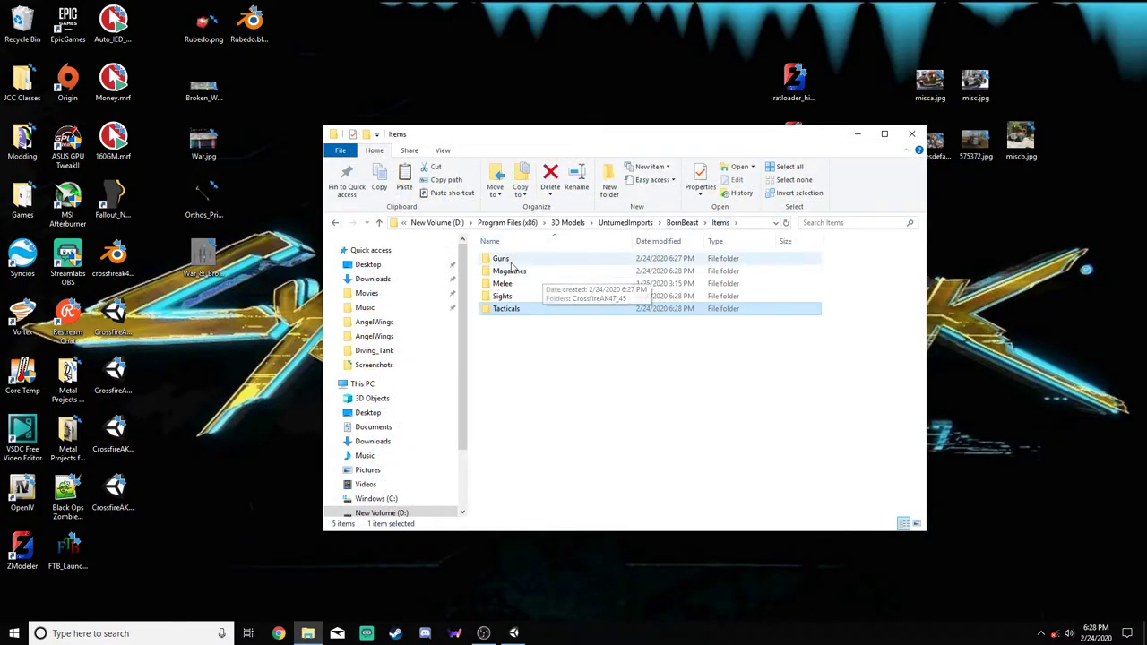
{"action": "key", "text": "ctrl+v"}
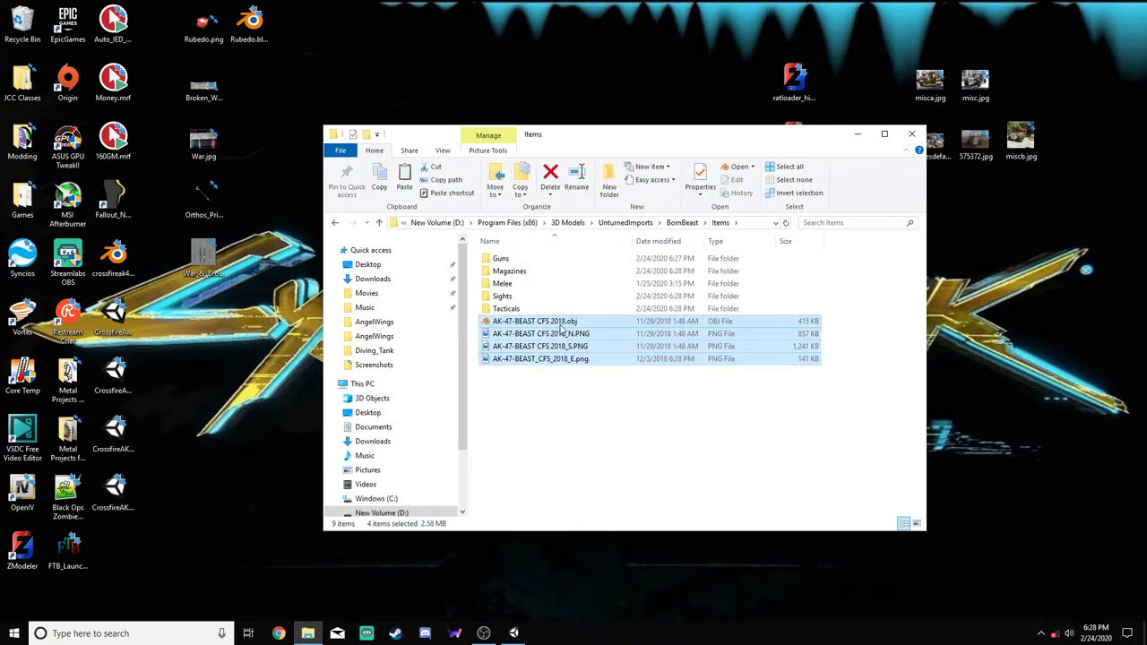
{"action": "left_click_drag", "start_coordinate": [562, 328], "coordinate": [522, 260]}
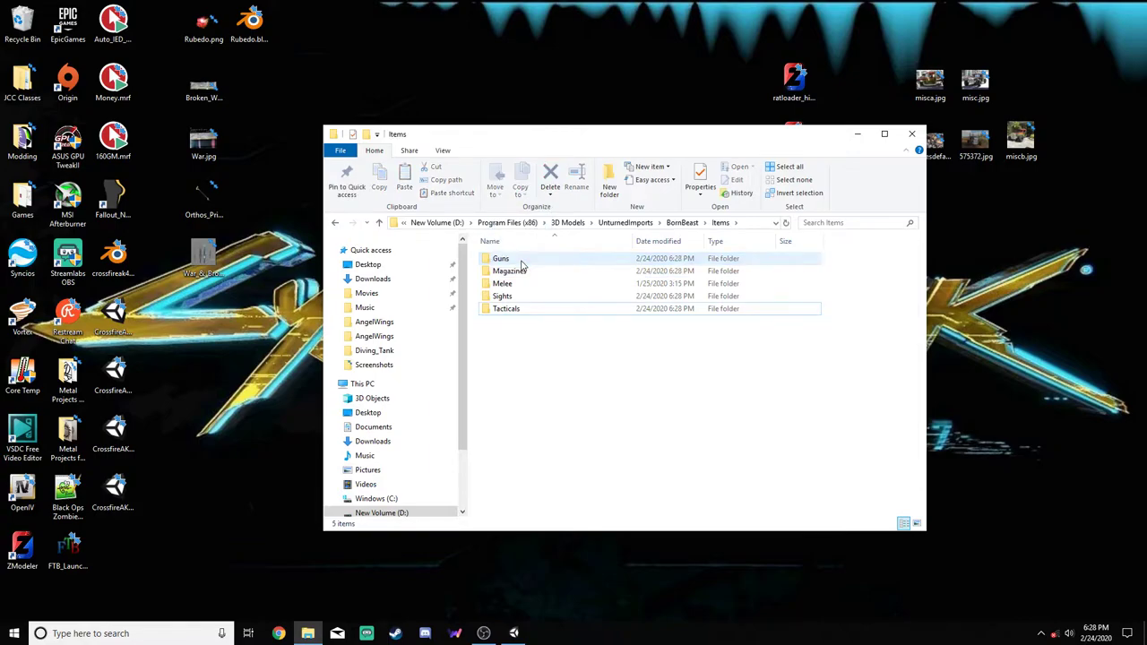
{"action": "double_click", "coordinate": [523, 261]}
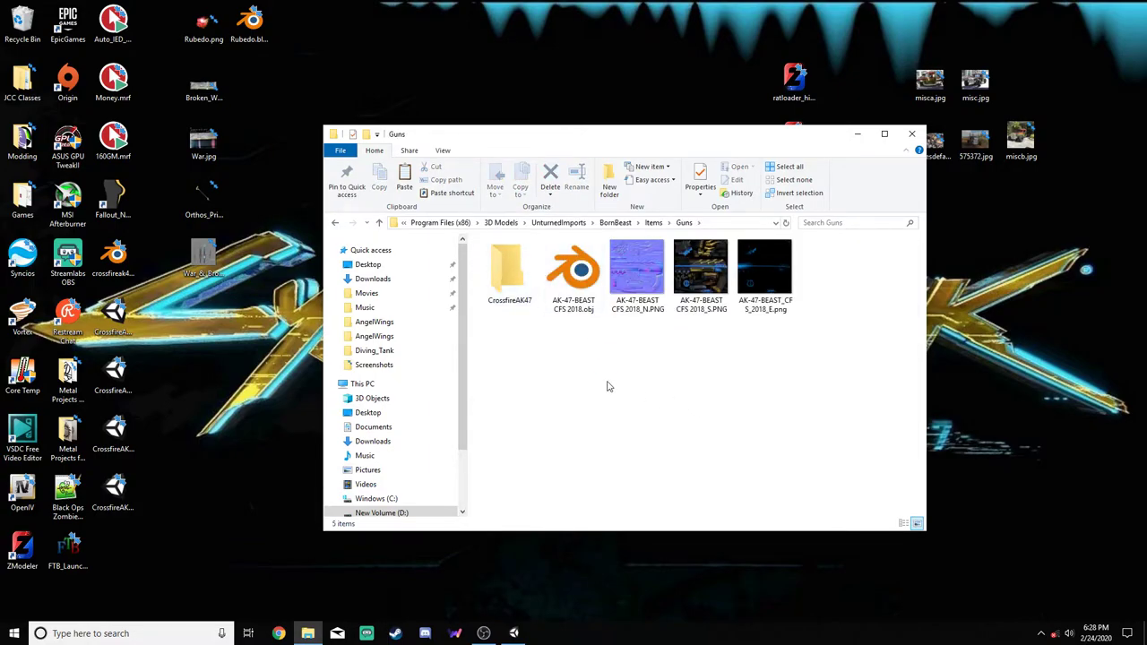
{"action": "left_click_drag", "start_coordinate": [771, 332], "coordinate": [552, 242]}
{"action": "left_click_drag", "start_coordinate": [574, 269], "coordinate": [530, 272]}
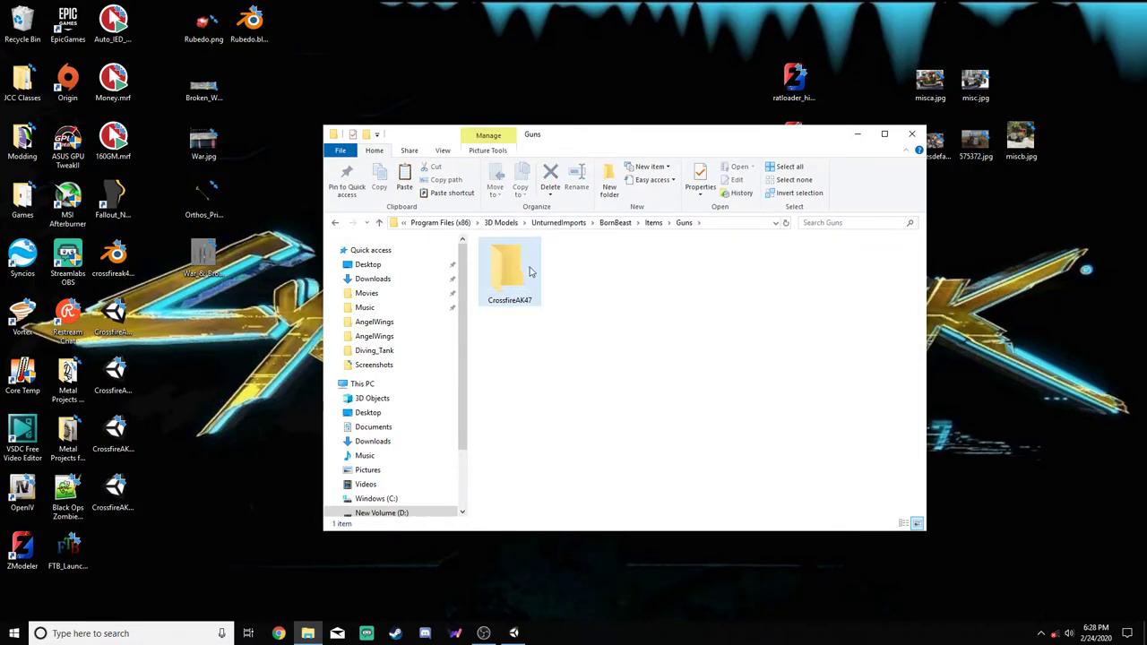
{"action": "left_click", "coordinate": [653, 222]}
Move the copies in Magazines, Sights and Tacticals into their Crossfire folders, then return to BornBeast
{"action": "double_click", "coordinate": [502, 273]}
{"action": "left_click_drag", "start_coordinate": [807, 324], "coordinate": [507, 268]}
{"action": "left_click", "coordinate": [654, 223]}
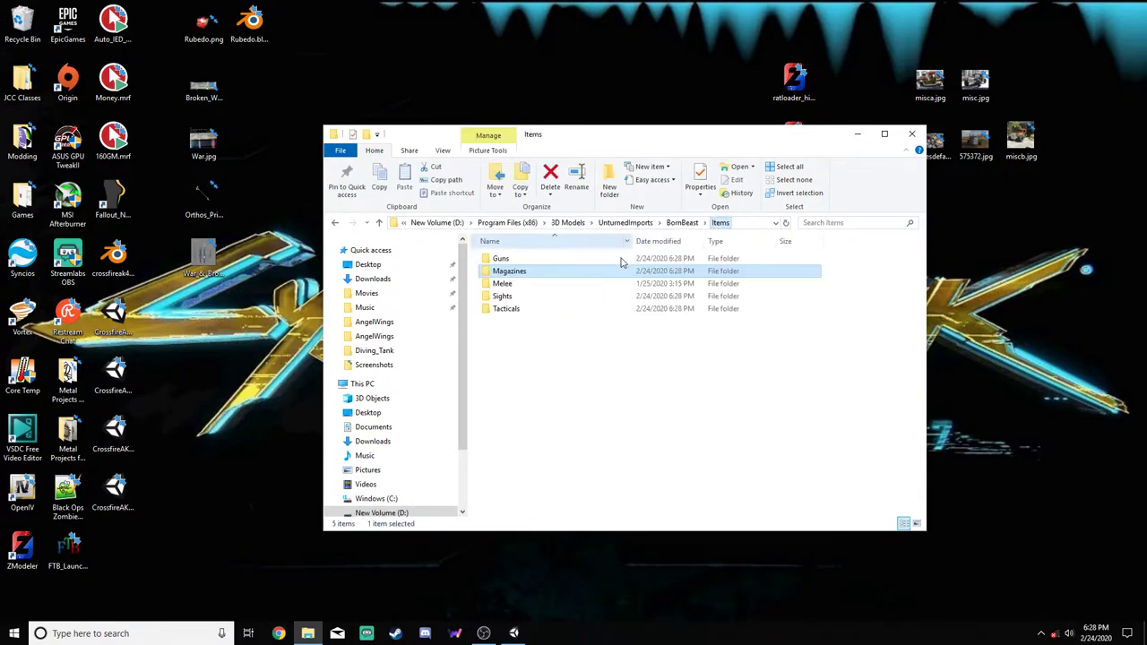
{"action": "double_click", "coordinate": [502, 296]}
{"action": "left_click_drag", "start_coordinate": [786, 333], "coordinate": [513, 274]}
{"action": "left_click", "coordinate": [653, 223]}
{"action": "double_click", "coordinate": [502, 311]}
{"action": "left_click_drag", "start_coordinate": [786, 320], "coordinate": [564, 279]}
{"action": "left_click_drag", "start_coordinate": [578, 269], "coordinate": [508, 273]}
{"action": "left_click", "coordinate": [616, 223]}
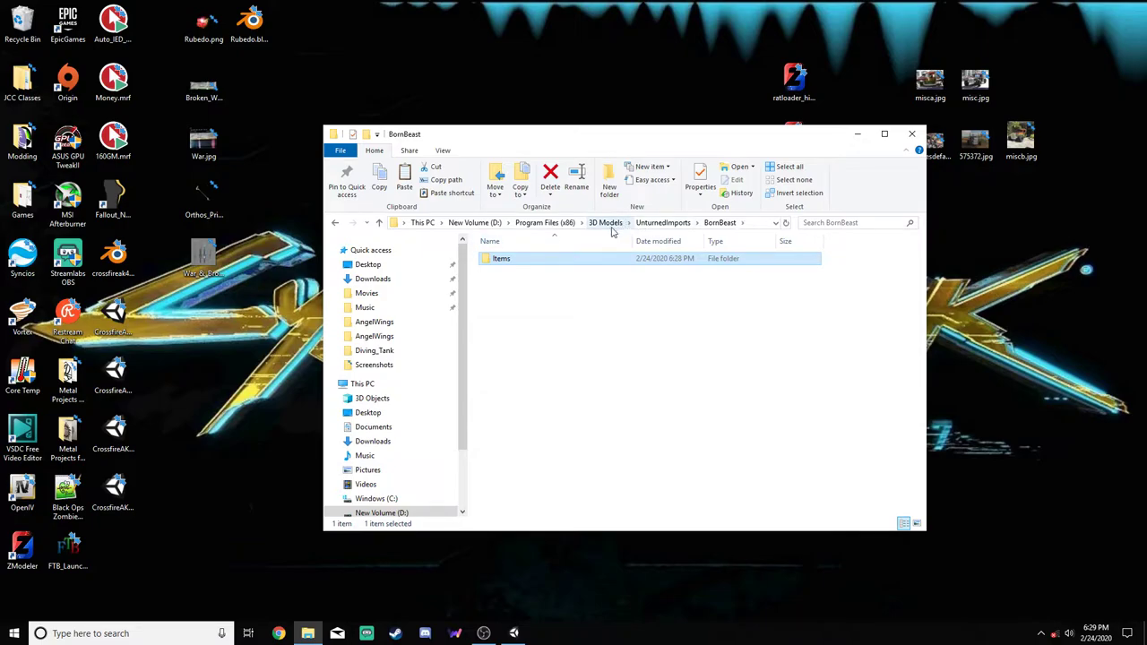
Navigate to 3D Models\UnturnedUploads\BornBeast\BornBeast\BornBeast\Items
{"action": "left_click", "coordinate": [655, 222]}
{"action": "left_click", "coordinate": [605, 222]}
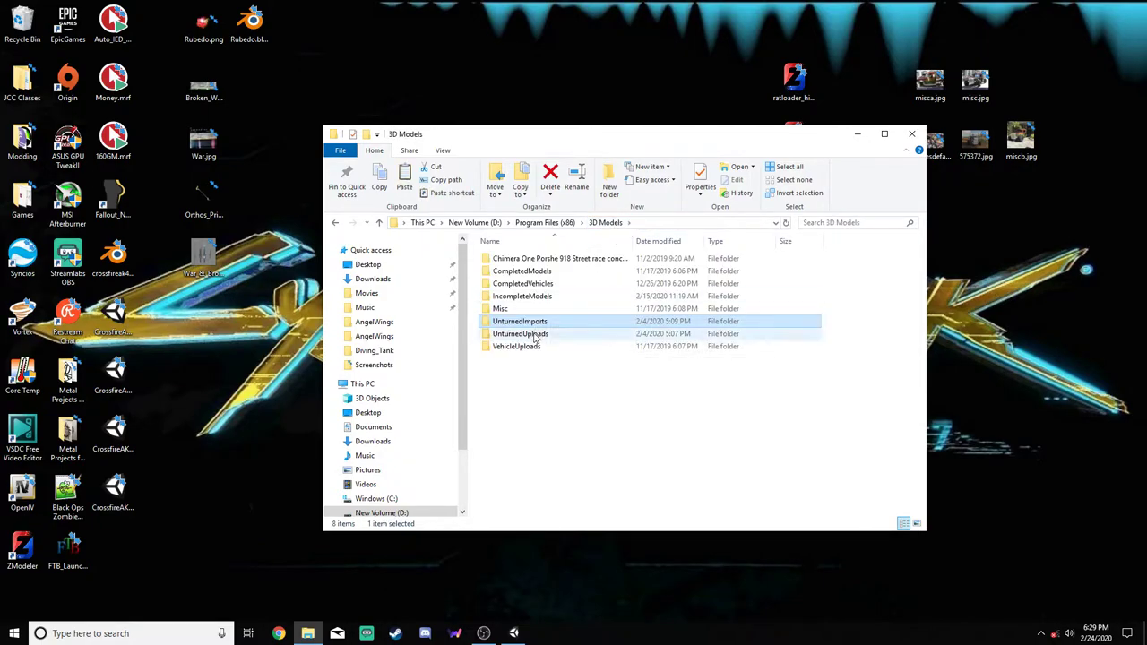
{"action": "double_click", "coordinate": [555, 335]}
{"action": "double_click", "coordinate": [526, 260]}
{"action": "double_click", "coordinate": [527, 260]}
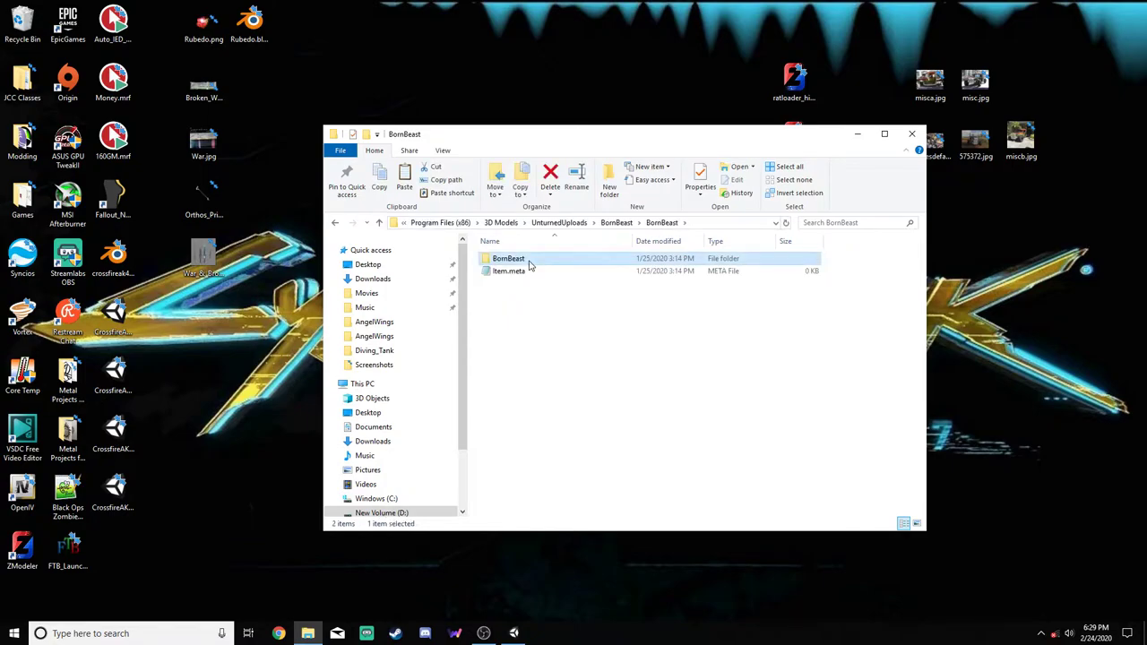
{"action": "double_click", "coordinate": [527, 260]}
{"action": "double_click", "coordinate": [528, 261]}
Create Guns, Magazines, Tacticals and Sights folders in the UnturnedUploads Items folder
{"action": "key", "text": "ctrl+shift+n"}
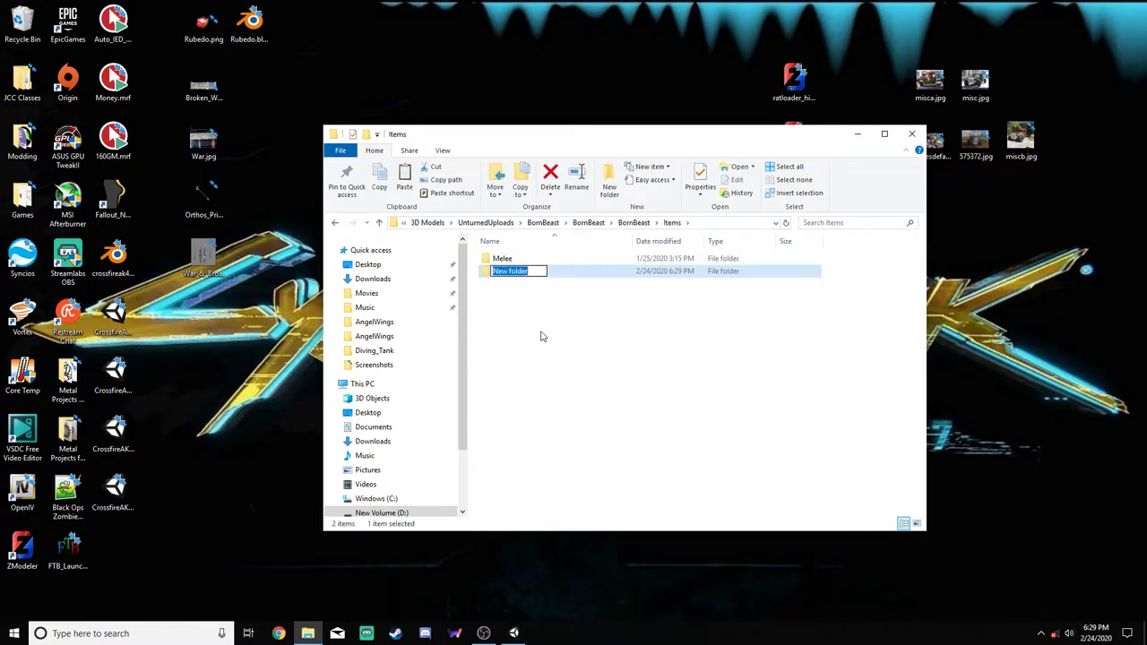
{"action": "key", "text": "Return"}
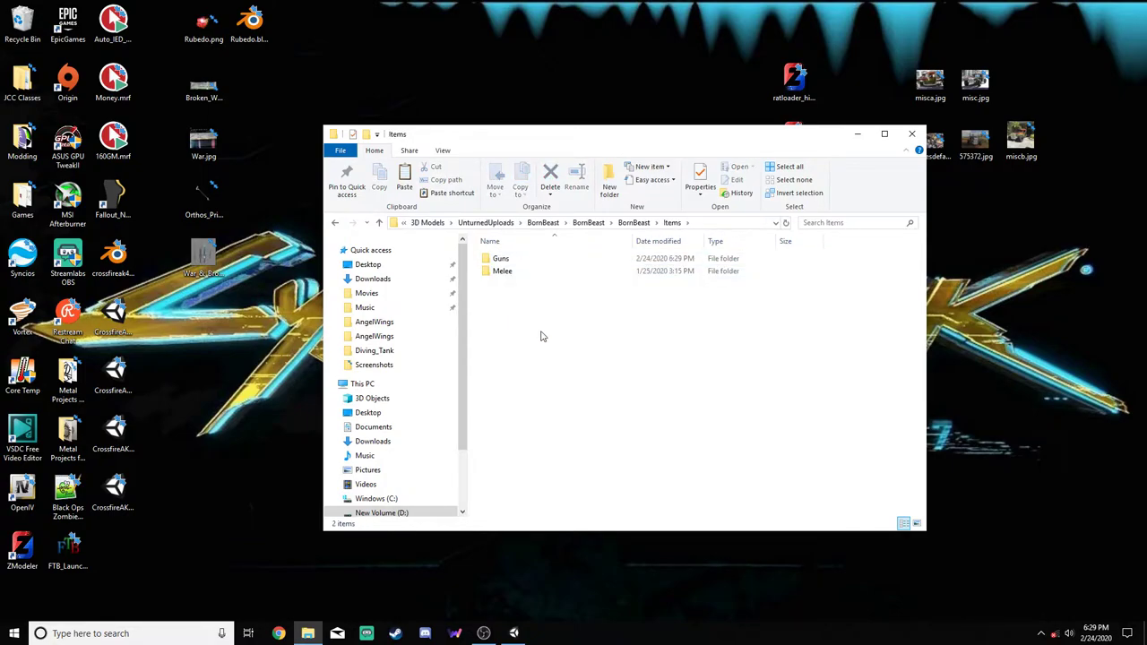
{"action": "key", "text": "ctrl+shift+n"}
{"action": "type", "text": "Magazines"}
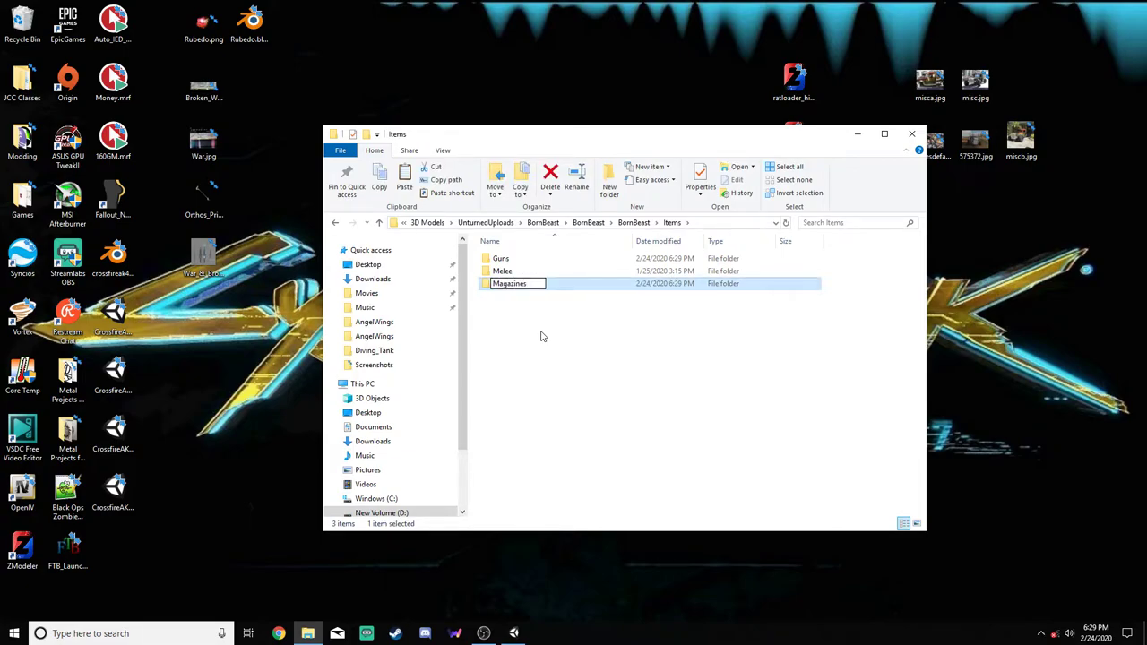
{"action": "key", "text": "Return"}
{"action": "key", "text": "ctrl+shift+n"}
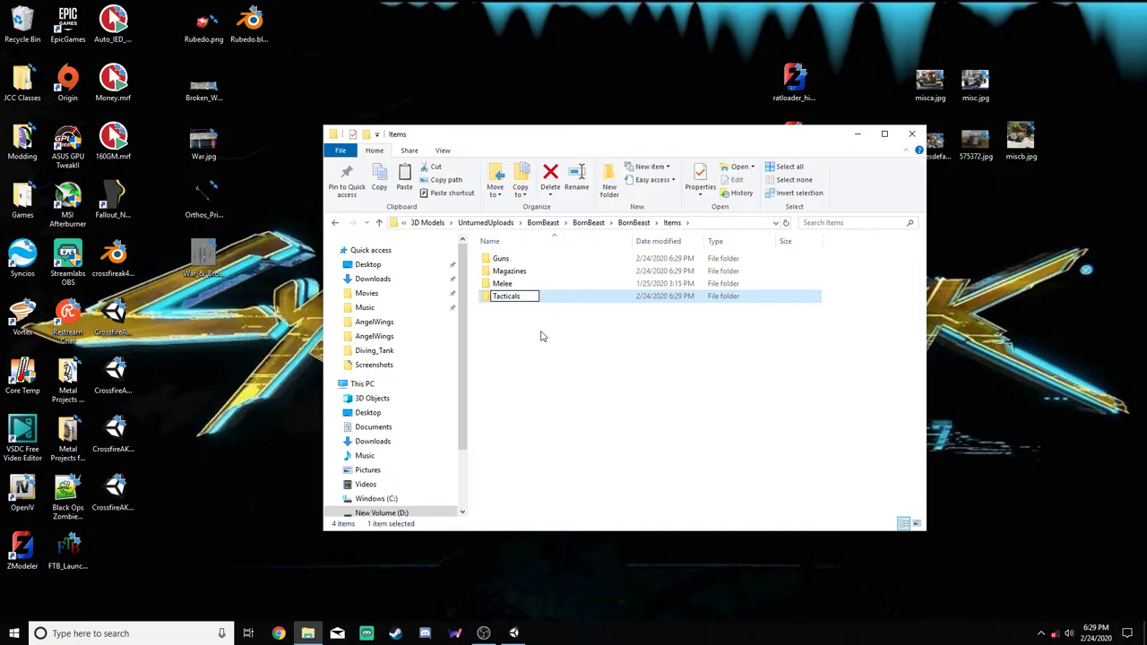
{"action": "left_click", "coordinate": [540, 336]}
{"action": "key", "text": "ctrl+shift+n"}
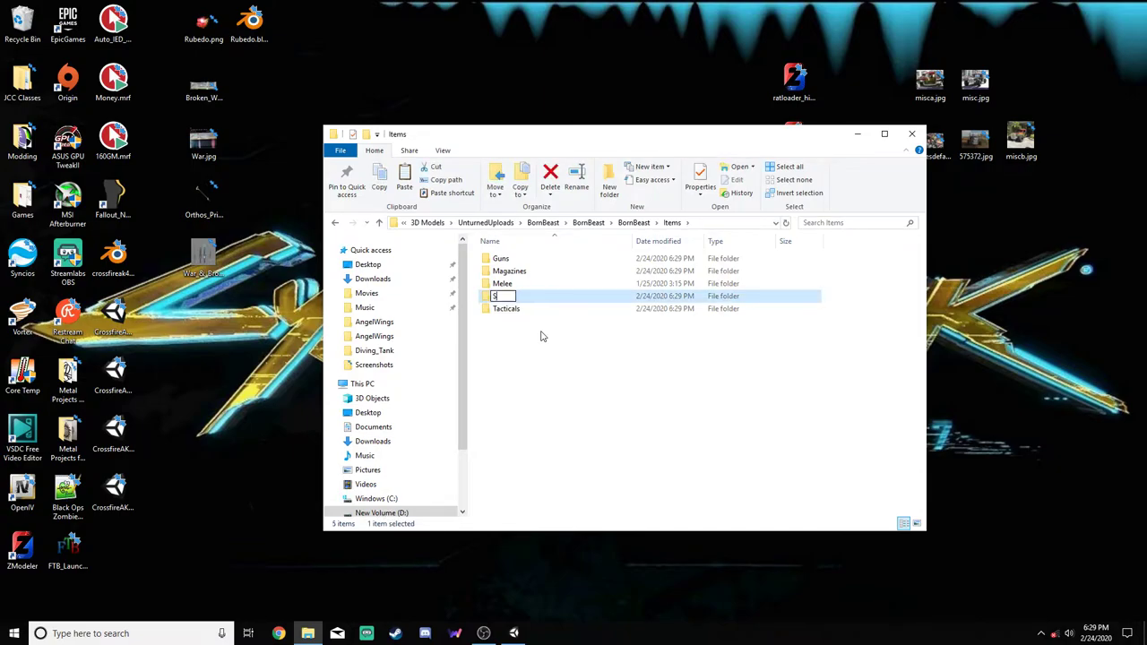
{"action": "left_click", "coordinate": [502, 259]}
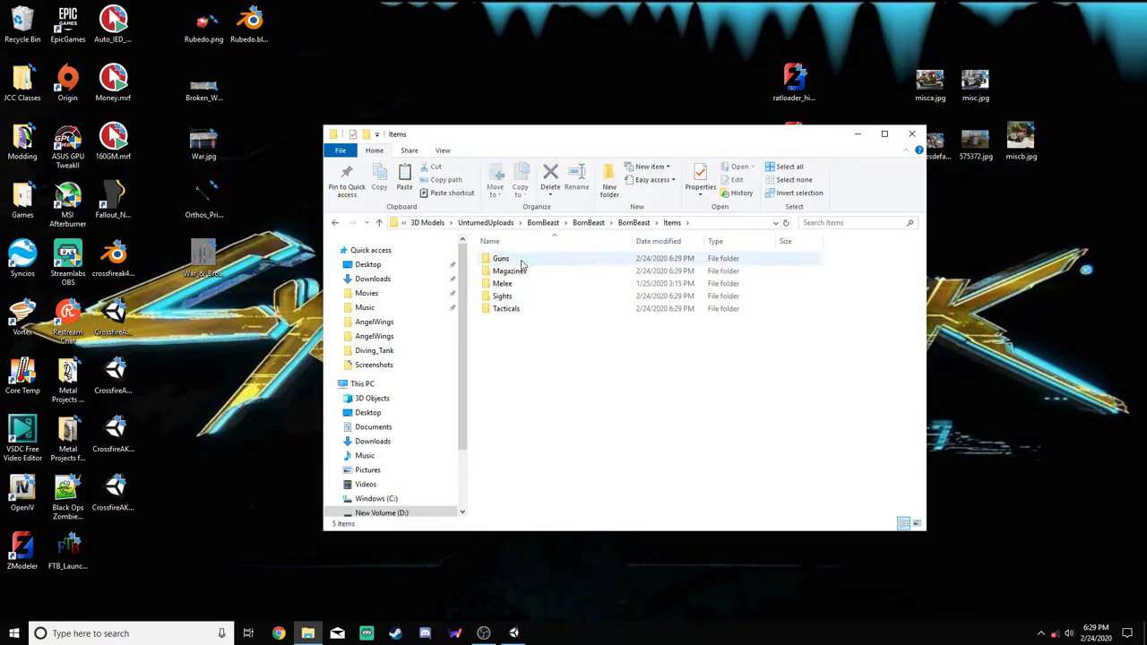
{"action": "double_click", "coordinate": [502, 259]}
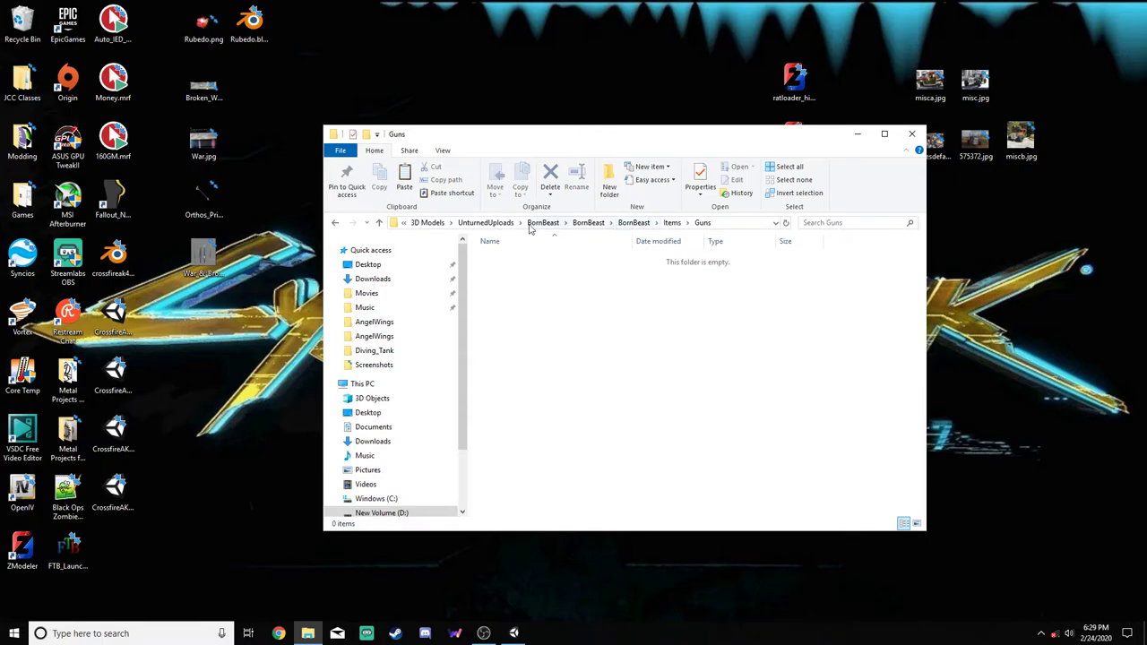
Open the 3D Models UnturnedImports folder in a second window
{"action": "left_click", "coordinate": [428, 223]}
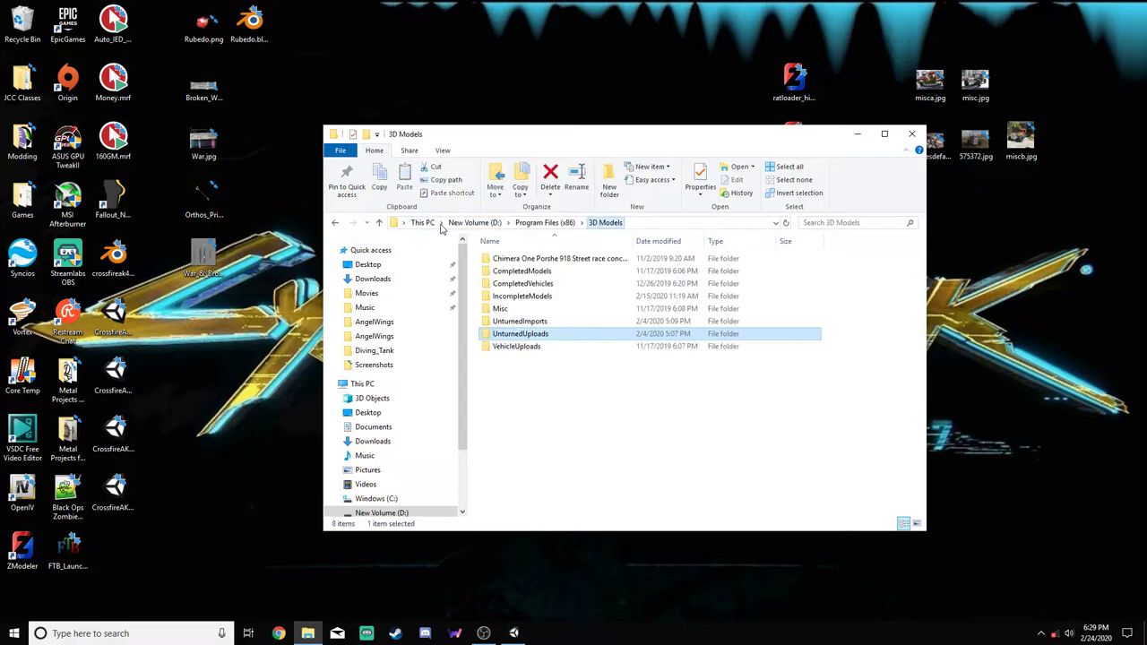
{"action": "left_click", "coordinate": [538, 322]}
{"action": "right_click", "coordinate": [541, 321]}
{"action": "left_click", "coordinate": [586, 314]}
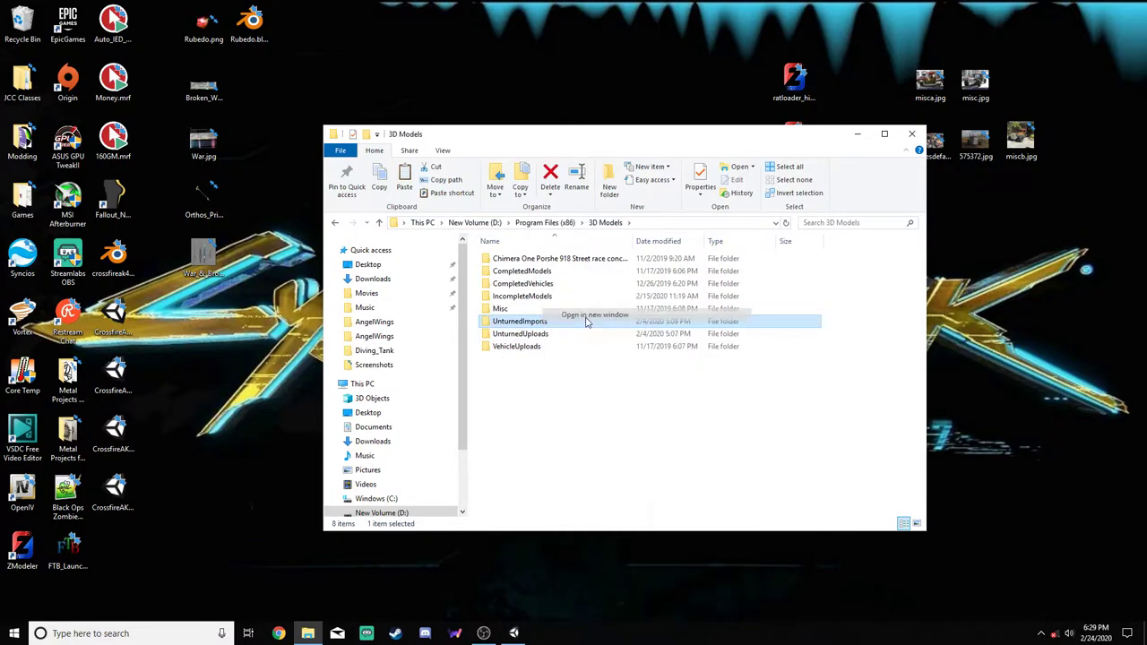
{"action": "left_click", "coordinate": [563, 132]}
Return the first window to the UnturnedUploads Items folder and bring UnturnedImports forward
{"action": "double_click", "coordinate": [542, 333]}
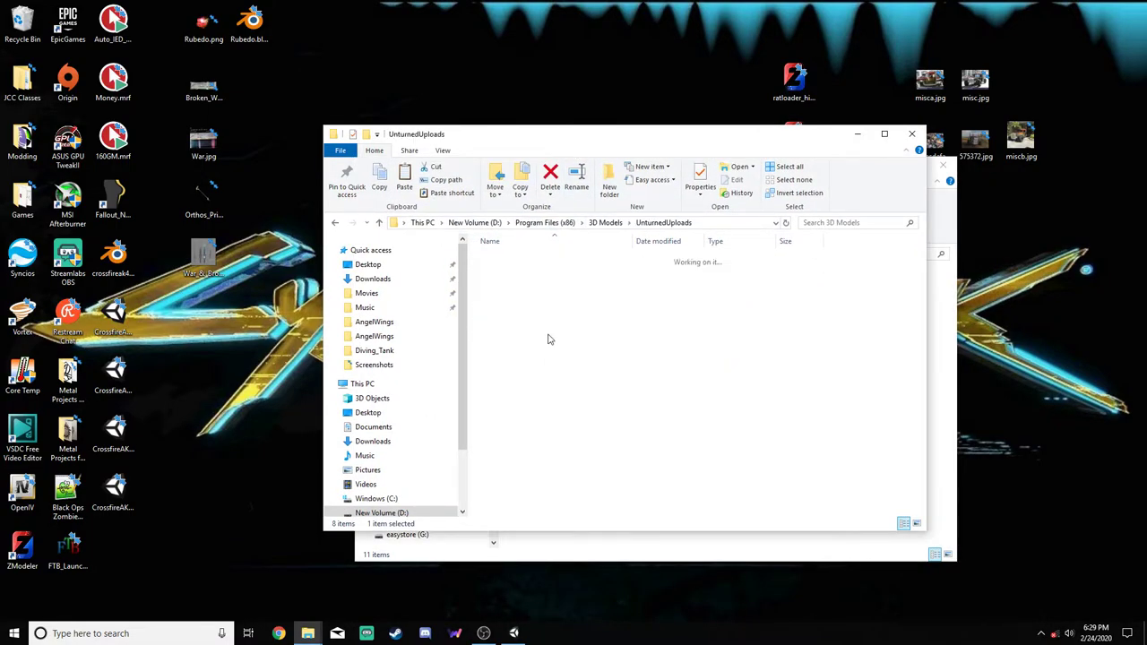
{"action": "key", "text": "alt+Left"}
{"action": "key", "text": "alt+Left"}
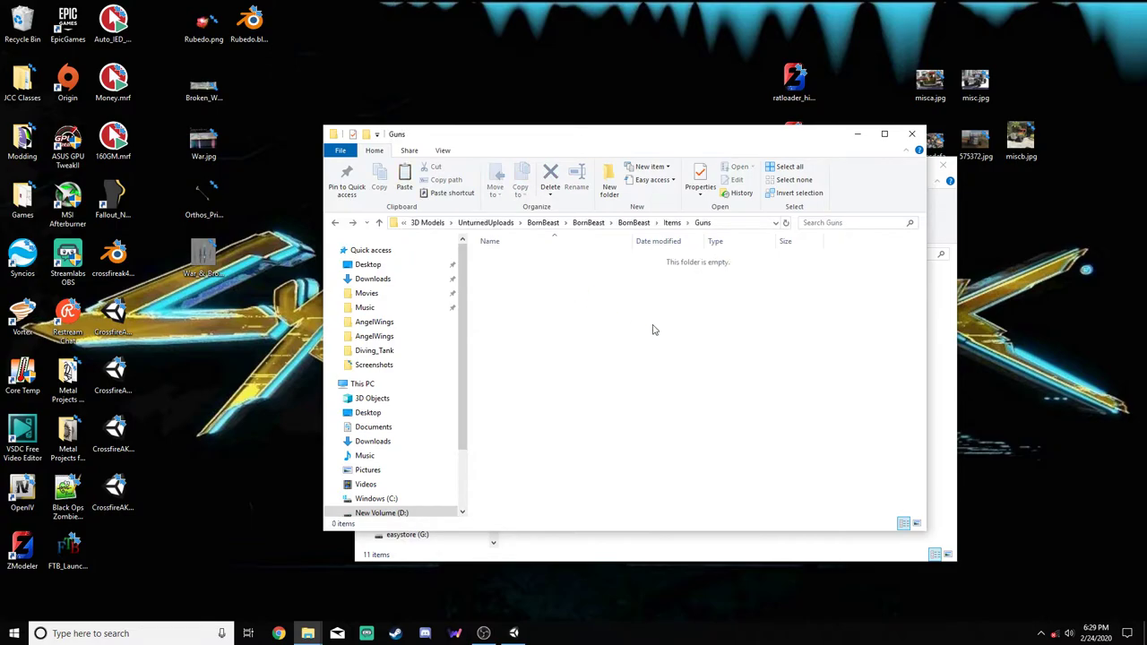
{"action": "left_click", "coordinate": [672, 223]}
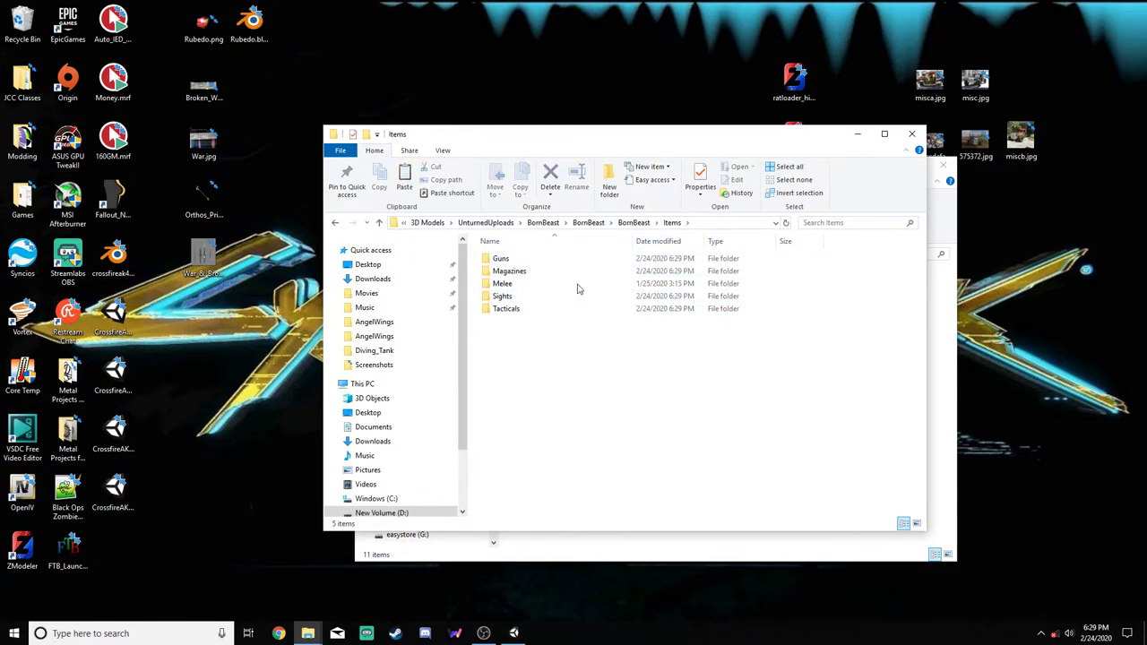
{"action": "left_click", "coordinate": [848, 553]}
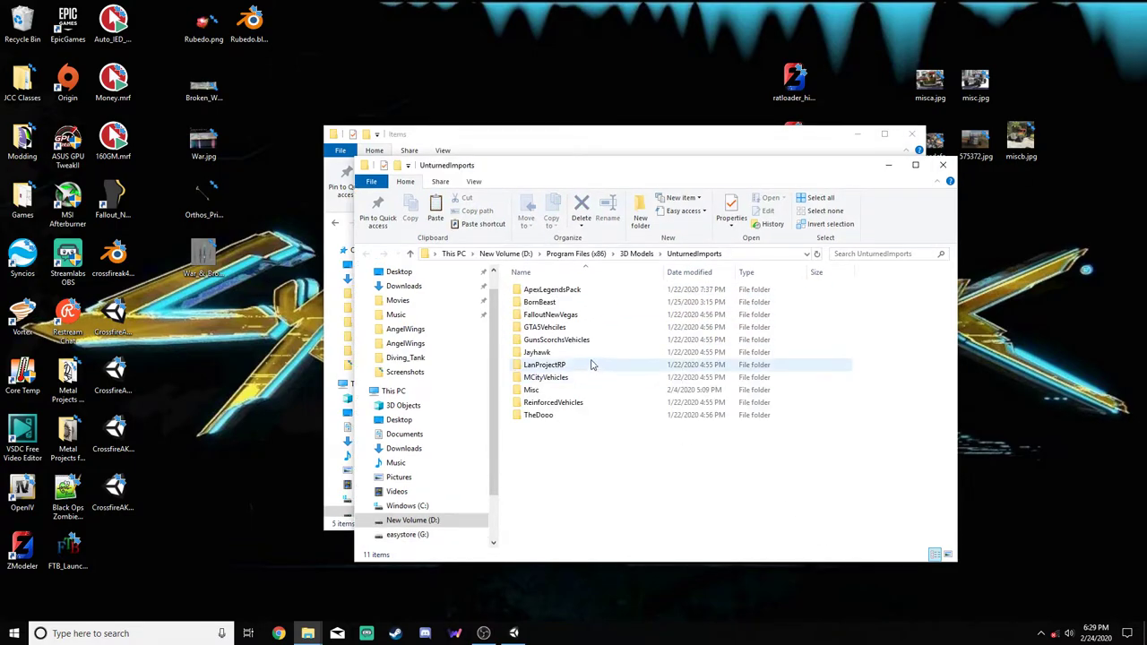
In UnturnedImports' BornBeast\Items, select the four new category folders, leaving Melee out
{"action": "double_click", "coordinate": [561, 303]}
{"action": "double_click", "coordinate": [546, 291]}
{"action": "left_click_drag", "start_coordinate": [573, 367], "coordinate": [544, 293]}
{"action": "left_click", "coordinate": [579, 315], "text": "ctrl"}
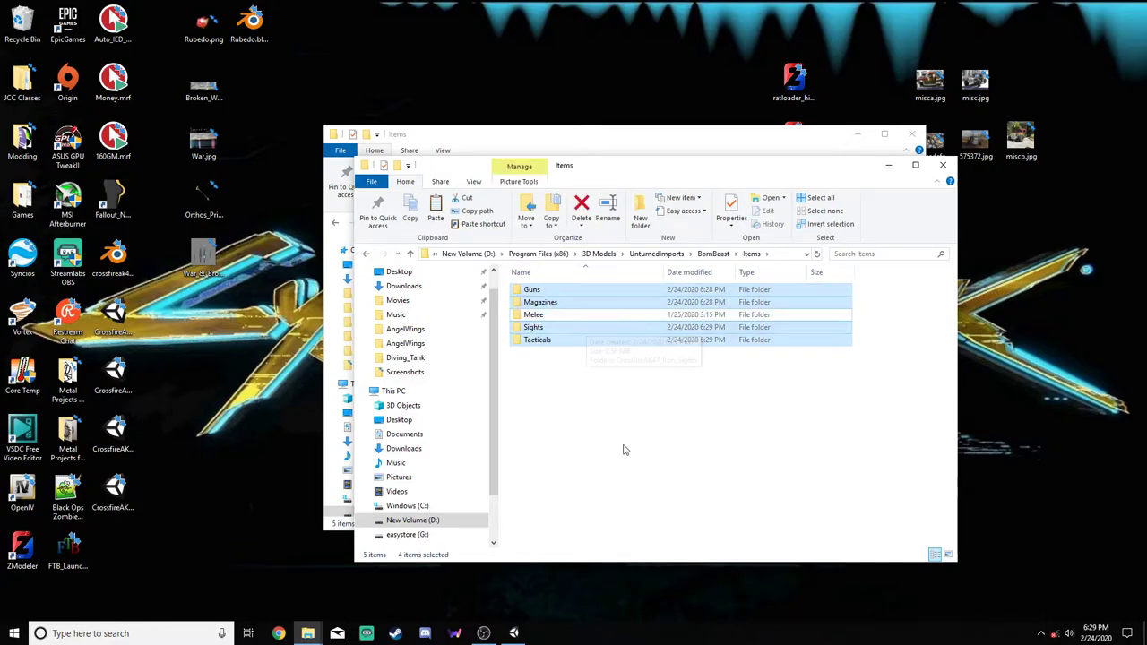
{"action": "left_click", "coordinate": [639, 139]}
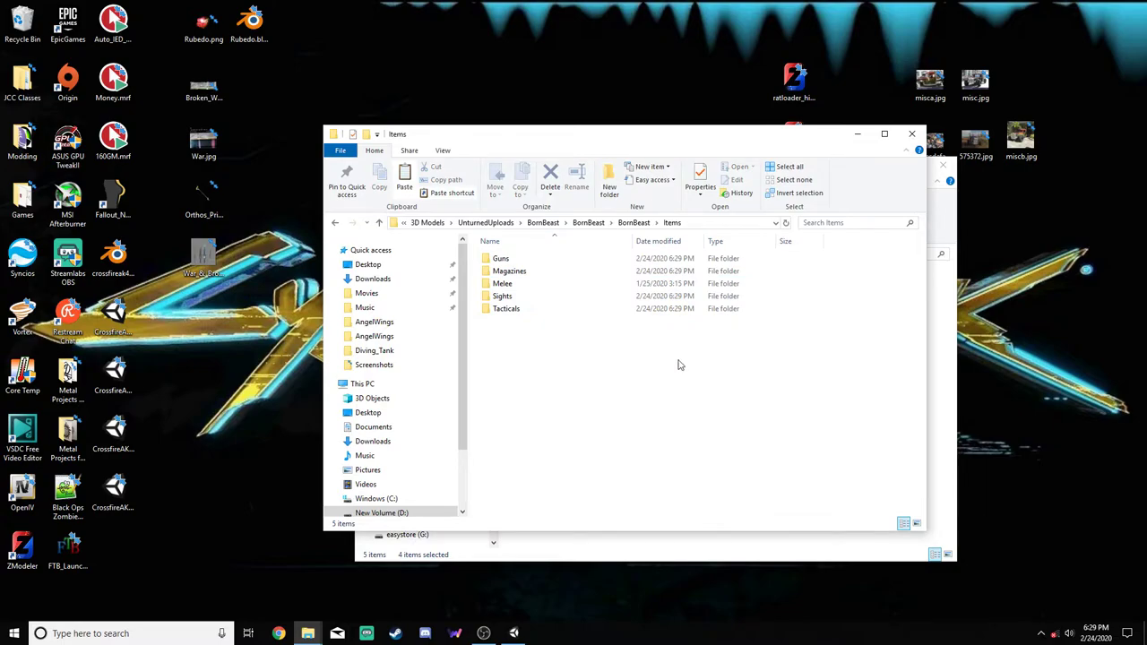
{"action": "left_click", "coordinate": [592, 358]}
Swap the CrossfireAK47 gun folder's obj and PNG files for CrossfireAK47.unity3d
{"action": "double_click", "coordinate": [537, 262]}
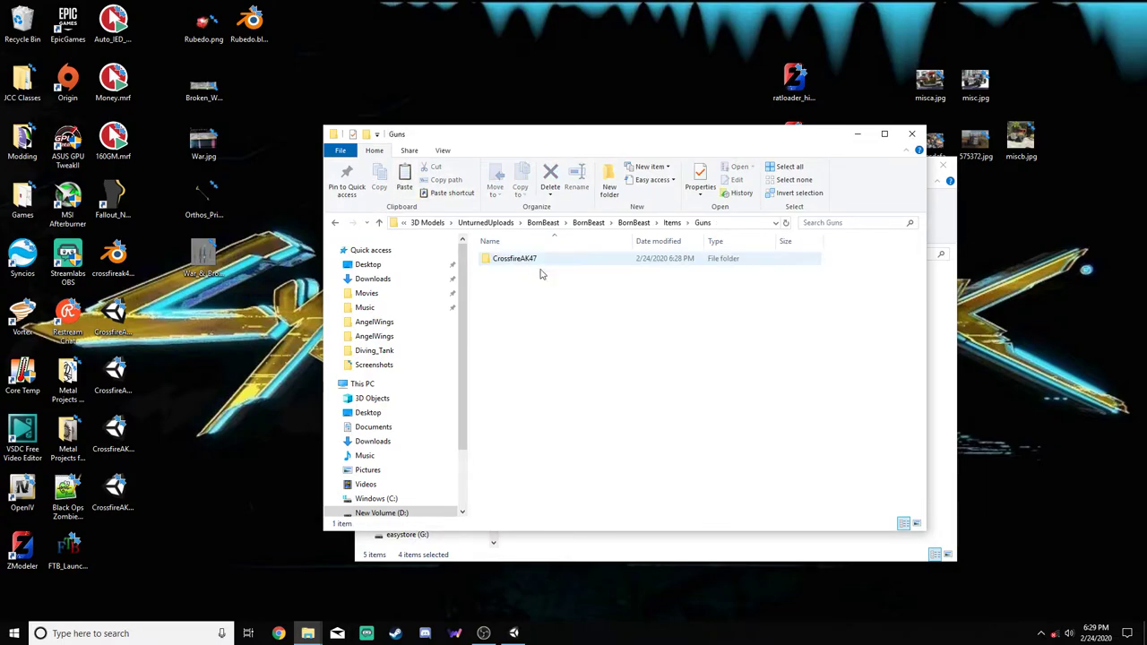
{"action": "double_click", "coordinate": [537, 265]}
{"action": "left_click_drag", "start_coordinate": [738, 353], "coordinate": [517, 280]}
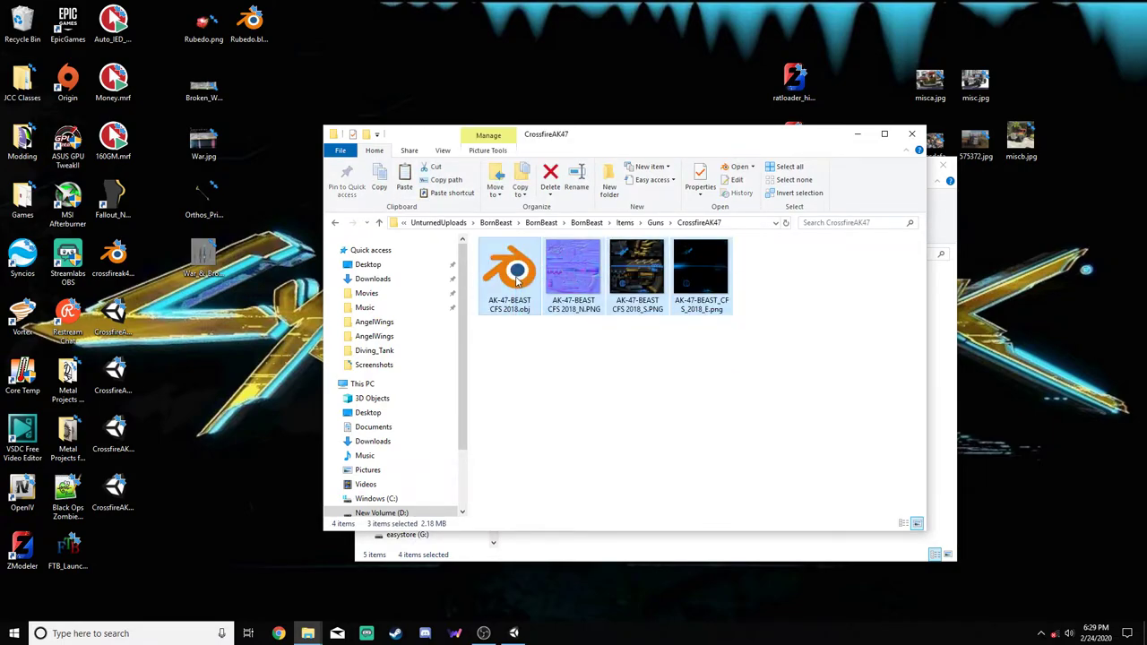
{"action": "key", "text": "Delete"}
{"action": "left_click", "coordinate": [623, 333]}
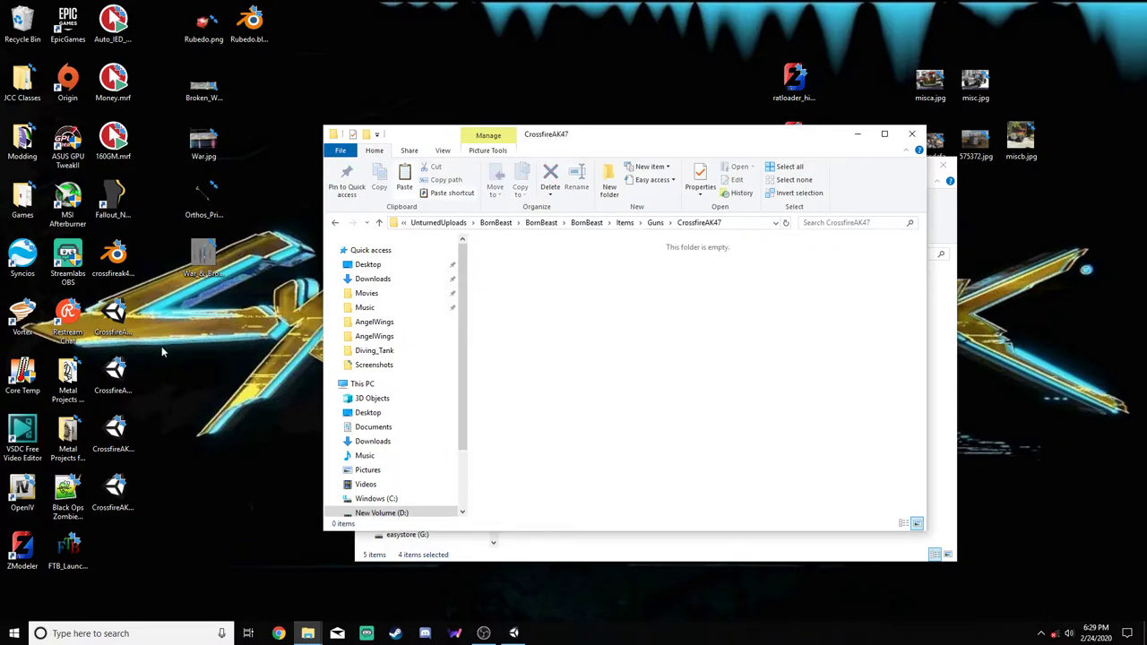
{"action": "left_click_drag", "start_coordinate": [124, 316], "coordinate": [605, 337]}
{"action": "left_click", "coordinate": [622, 344]}
{"action": "left_click", "coordinate": [111, 318]}
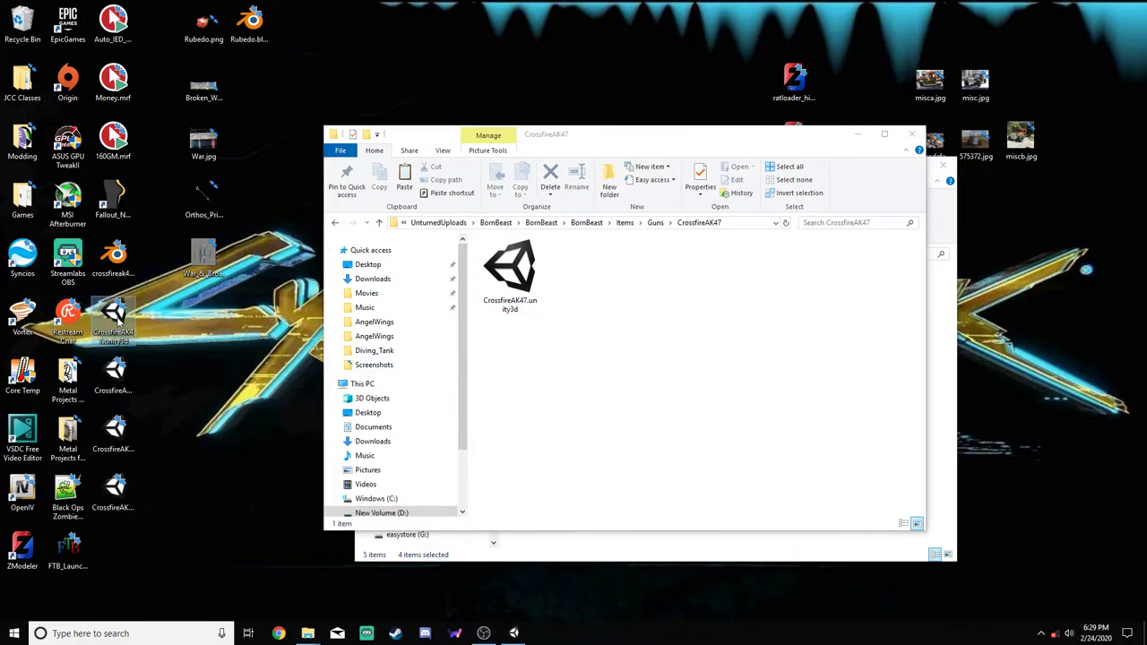
{"action": "left_click", "coordinate": [653, 223]}
{"action": "left_click", "coordinate": [672, 222]}
Put CrossfireAK47_45.unity3d in the magazine folder and delete its OBJ and PNG files
{"action": "double_click", "coordinate": [498, 273]}
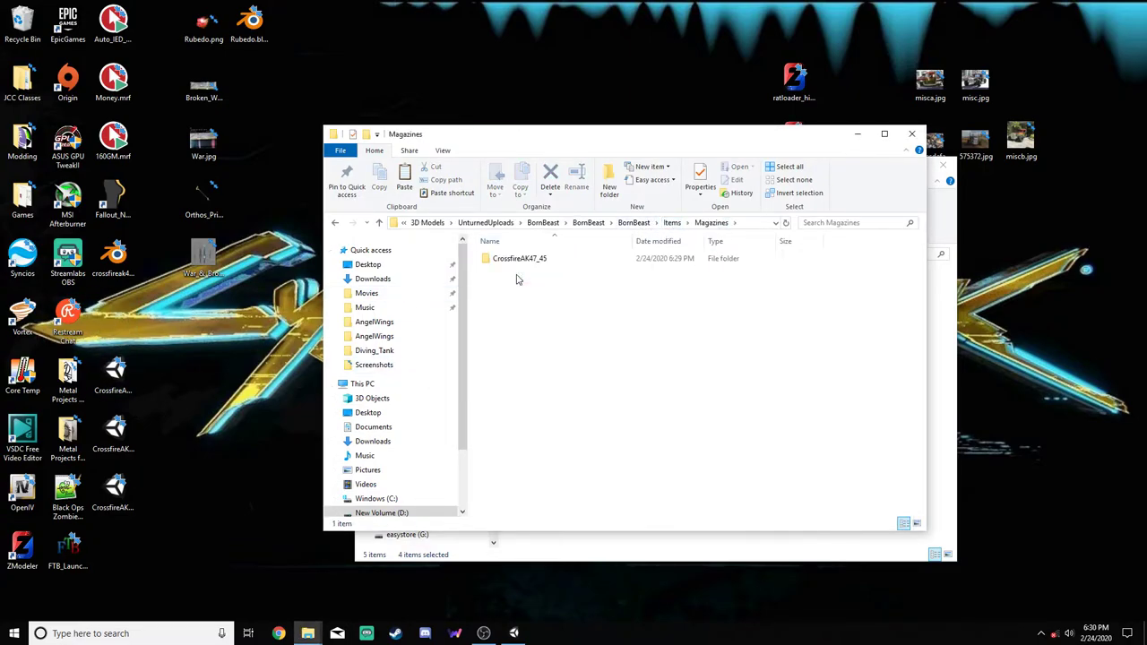
{"action": "double_click", "coordinate": [516, 258]}
{"action": "left_click_drag", "start_coordinate": [112, 376], "coordinate": [676, 402]}
{"action": "left_click_drag", "start_coordinate": [731, 352], "coordinate": [484, 244]}
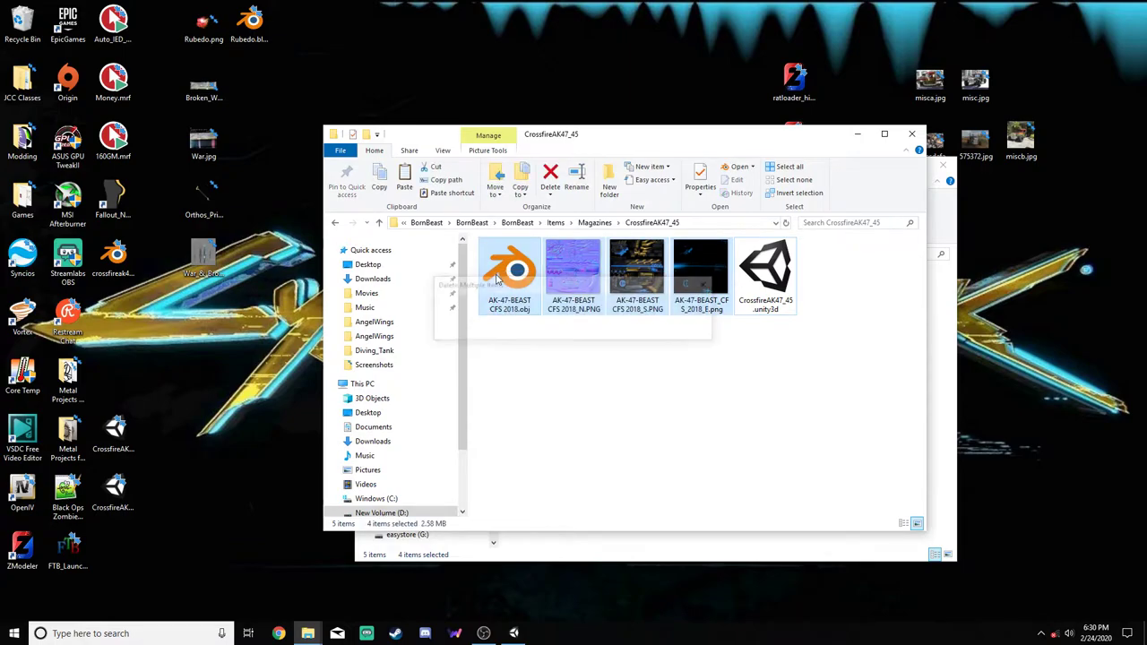
{"action": "key", "text": "Delete"}
{"action": "left_click", "coordinate": [594, 222]}
{"action": "left_click", "coordinate": [632, 222]}
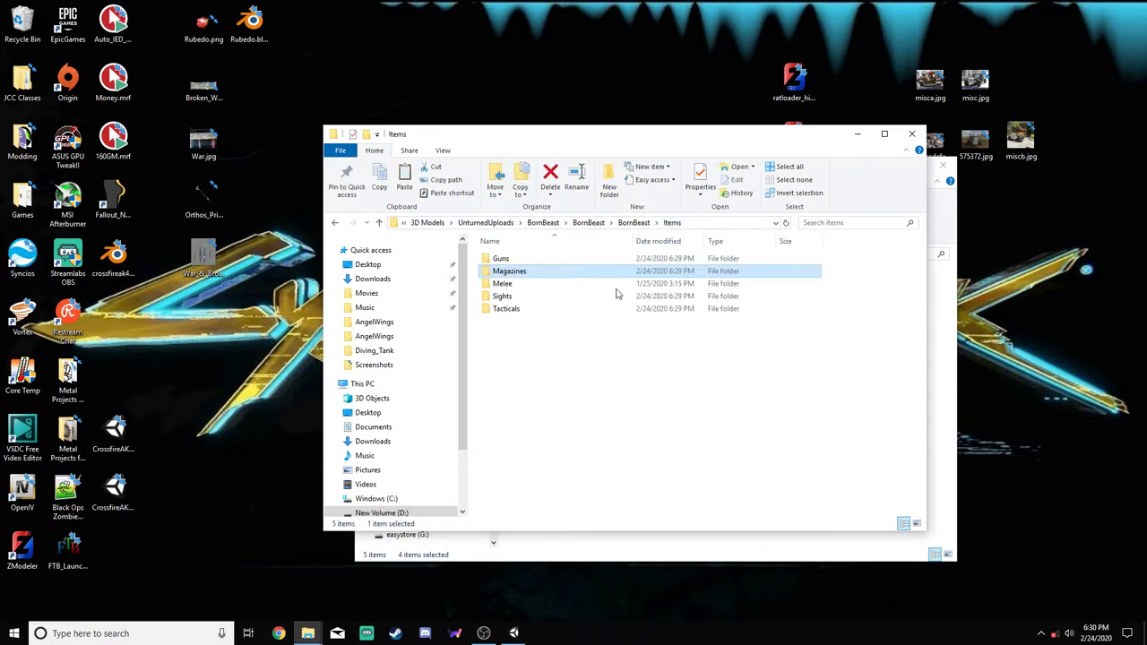
Delete the four model and texture files from CrossfireAK47_Iron_Sights
{"action": "double_click", "coordinate": [502, 296]}
{"action": "double_click", "coordinate": [508, 259]}
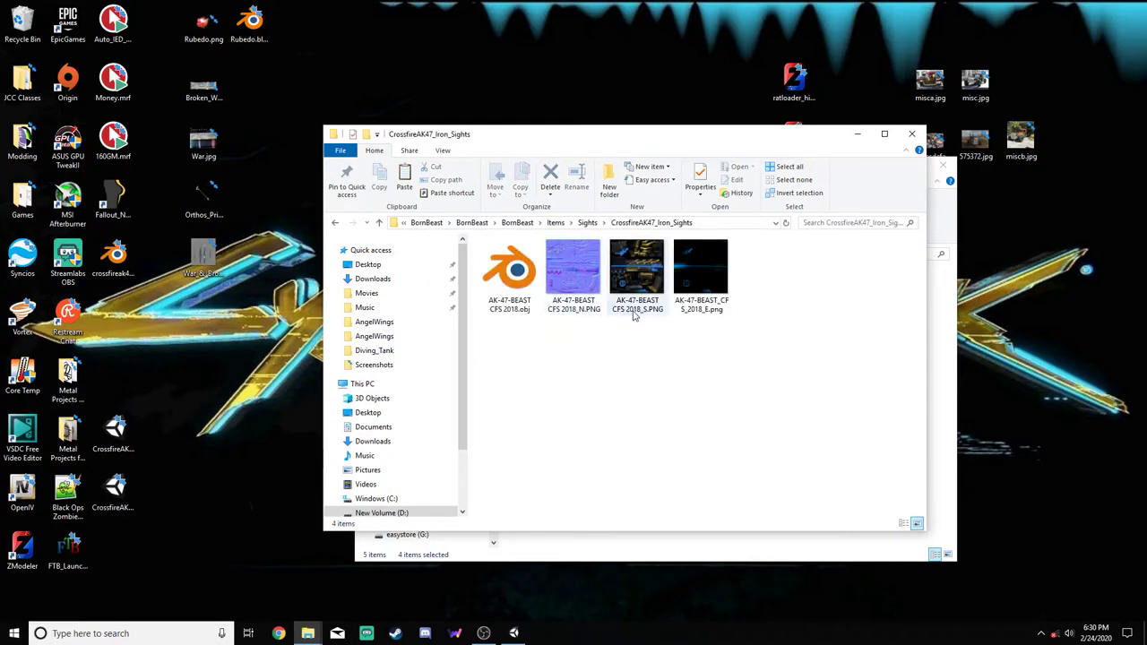
{"action": "left_click_drag", "start_coordinate": [737, 326], "coordinate": [506, 261]}
{"action": "key", "text": "Delete"}
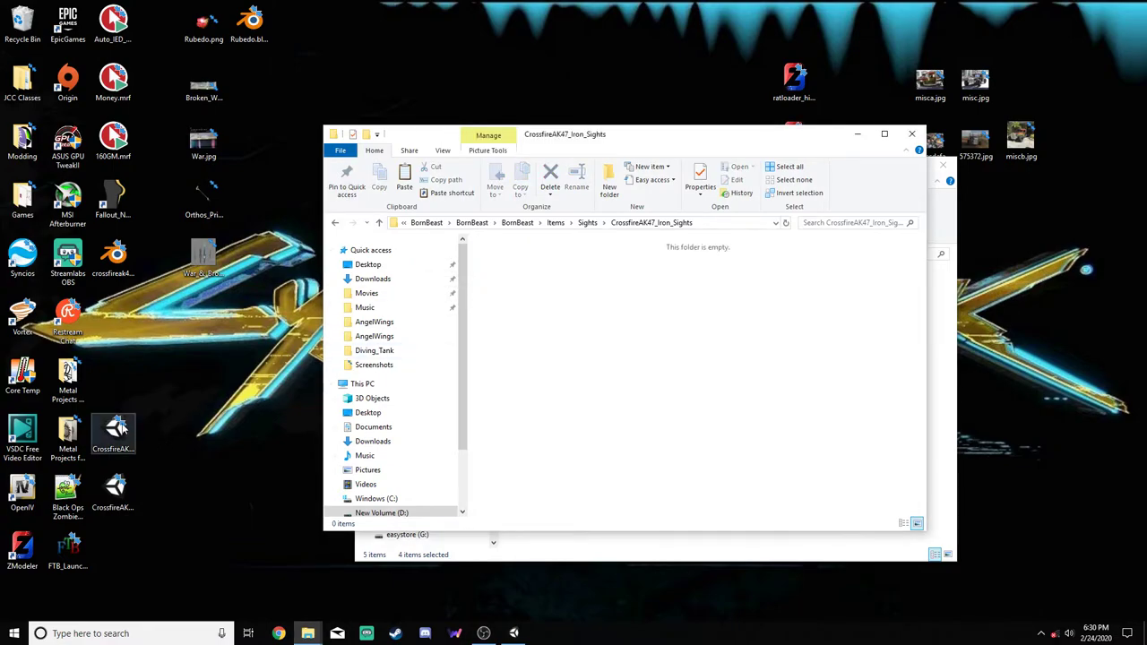
{"action": "left_click", "coordinate": [556, 222]}
Select the bayonet folder's model and texture files, then reopen the CrossfireAK47 gun folder
{"action": "double_click", "coordinate": [528, 269]}
{"action": "double_click", "coordinate": [527, 262]}
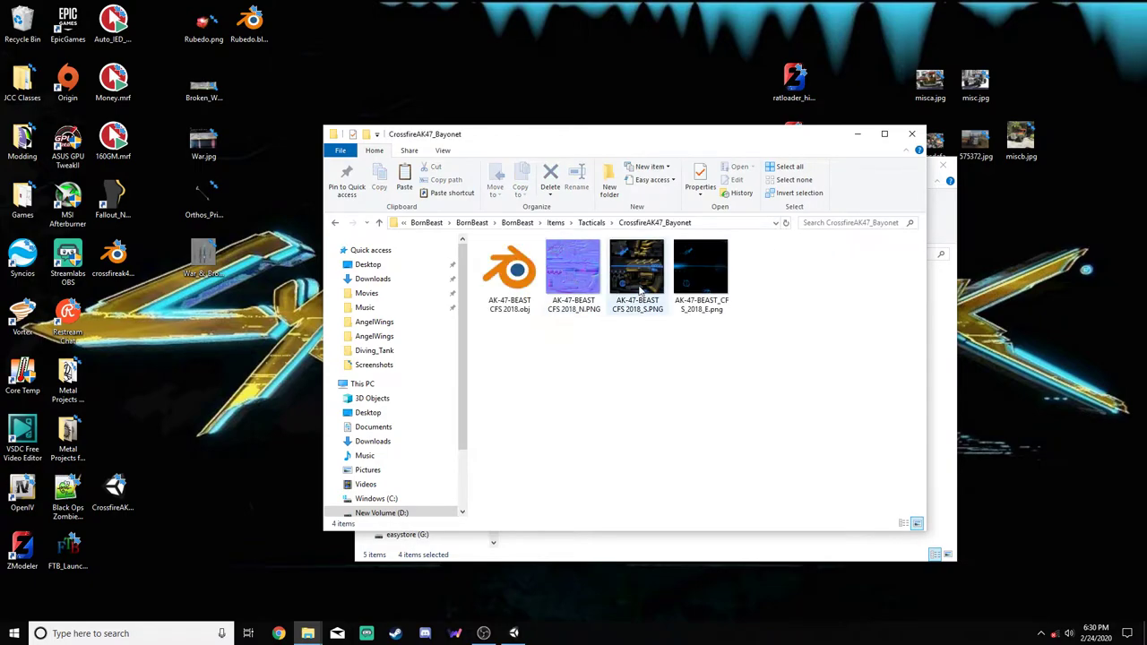
{"action": "left_click_drag", "start_coordinate": [776, 339], "coordinate": [115, 493]}
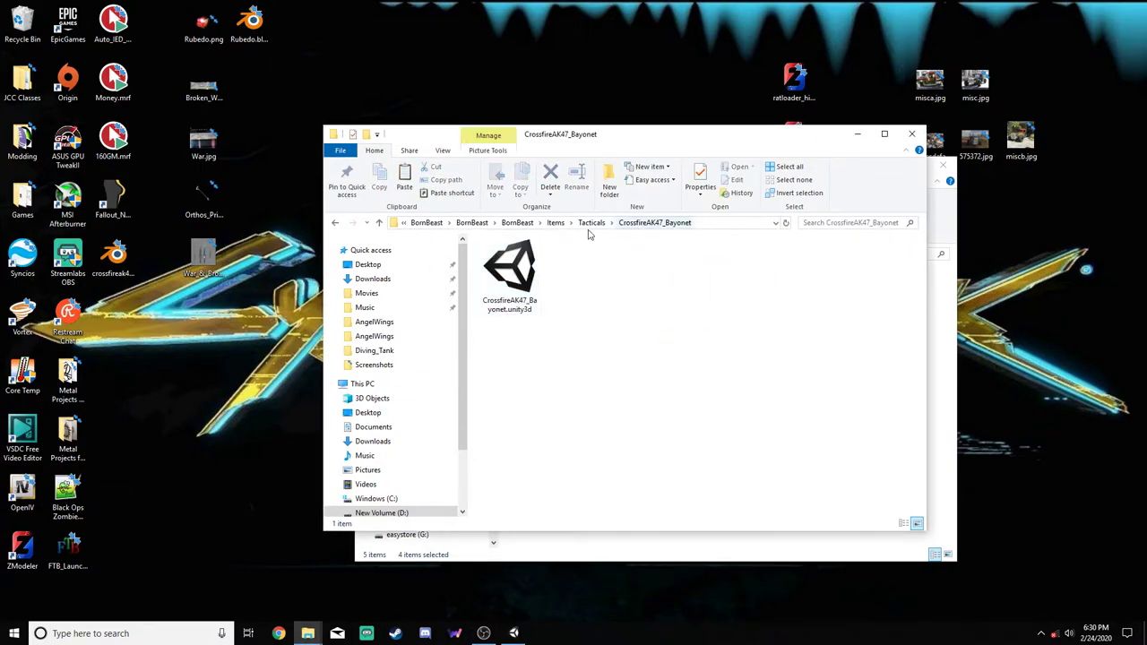
{"action": "left_click", "coordinate": [556, 222]}
{"action": "double_click", "coordinate": [529, 256]}
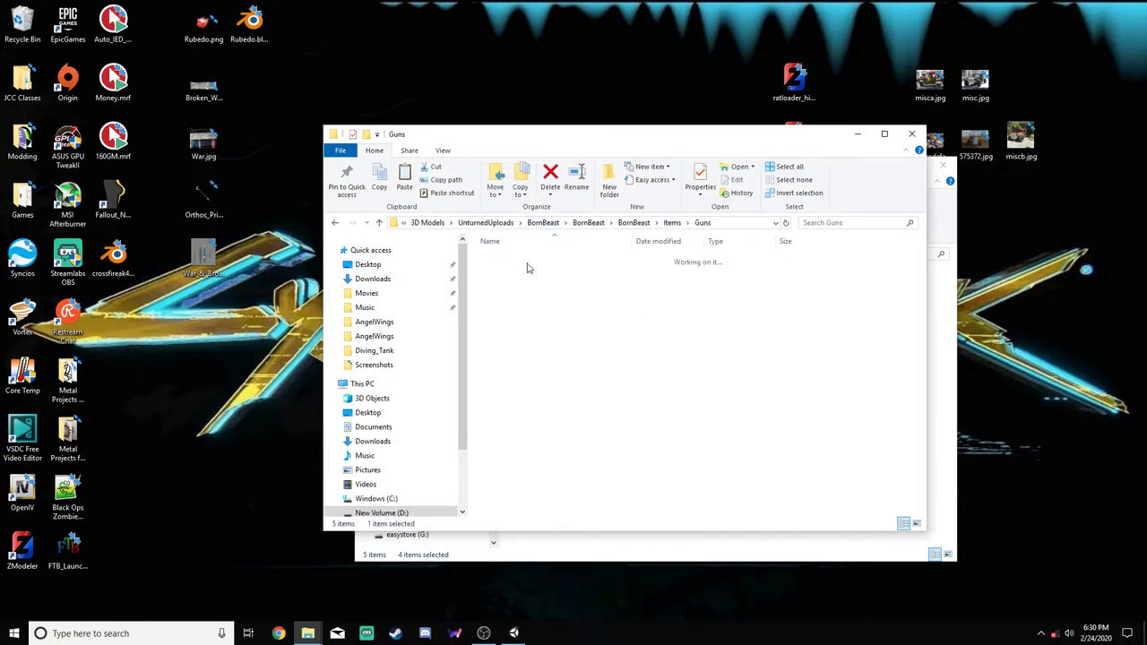
{"action": "double_click", "coordinate": [530, 258]}
Open Unturned's Bundles folder and snap it beside the CrossfireAK47 folder
{"action": "left_click", "coordinate": [948, 295]}
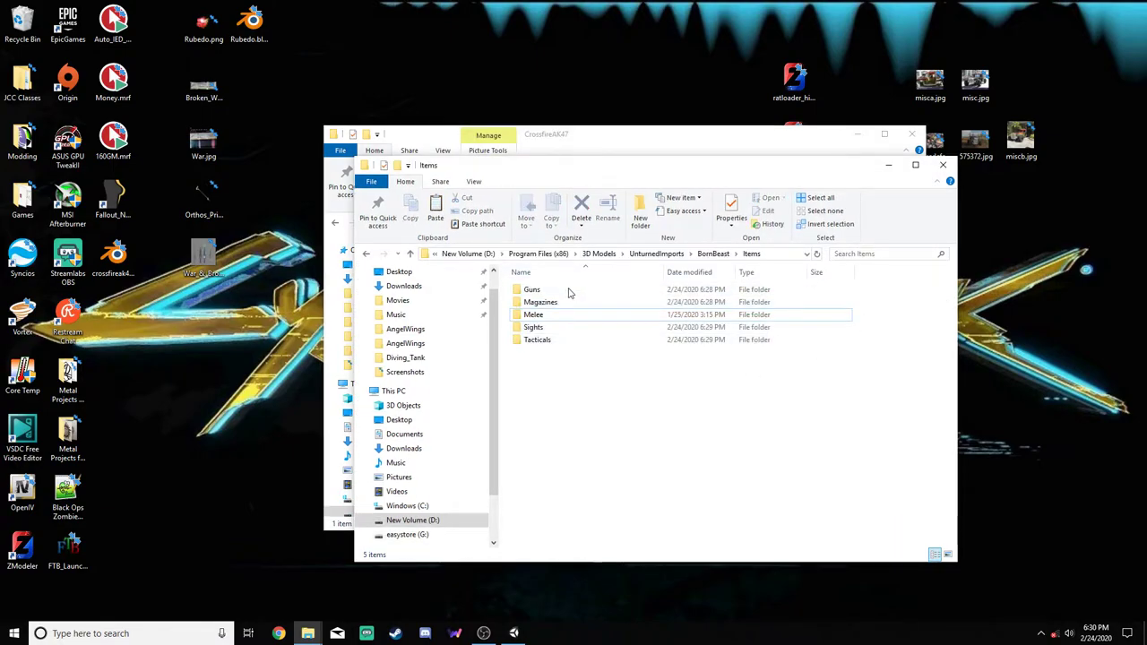
{"action": "left_click", "coordinate": [426, 525]}
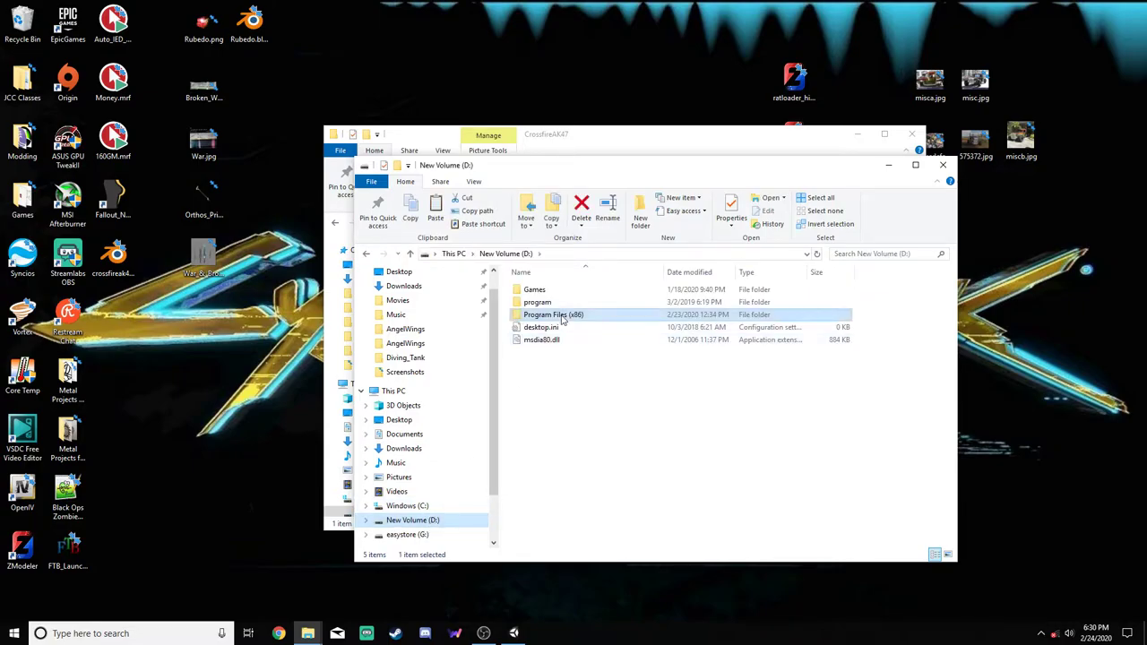
{"action": "left_click", "coordinate": [13, 633]}
{"action": "left_click", "coordinate": [501, 548]}
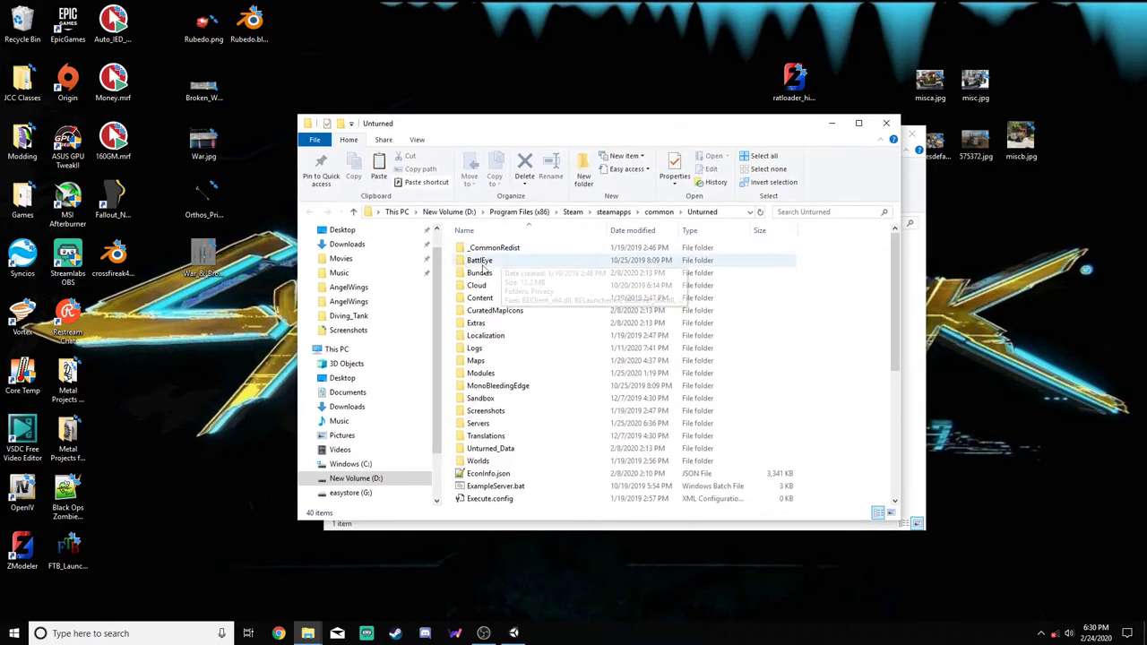
{"action": "double_click", "coordinate": [479, 272]}
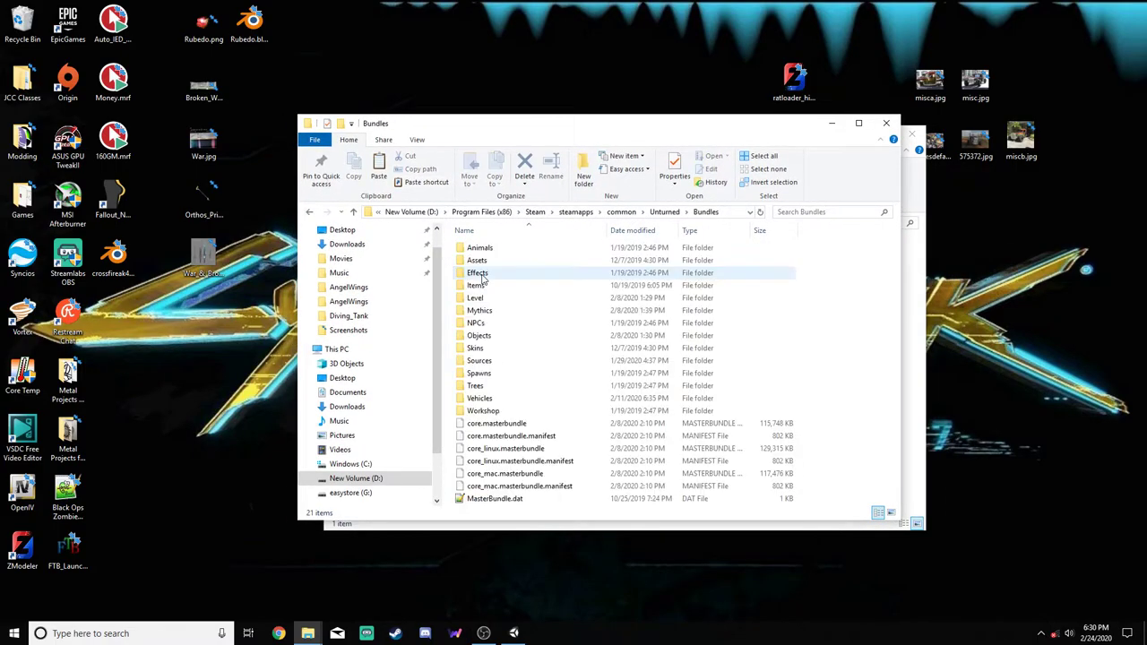
{"action": "left_click_drag", "start_coordinate": [525, 130], "coordinate": [1146, 132]}
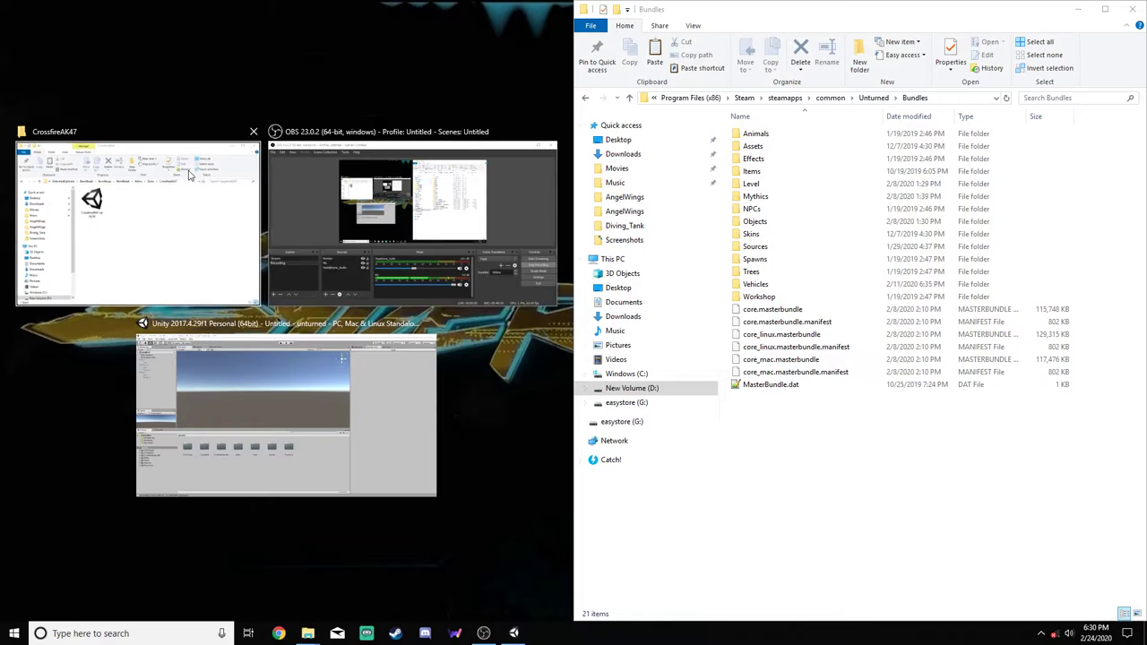
{"action": "left_click", "coordinate": [218, 197]}
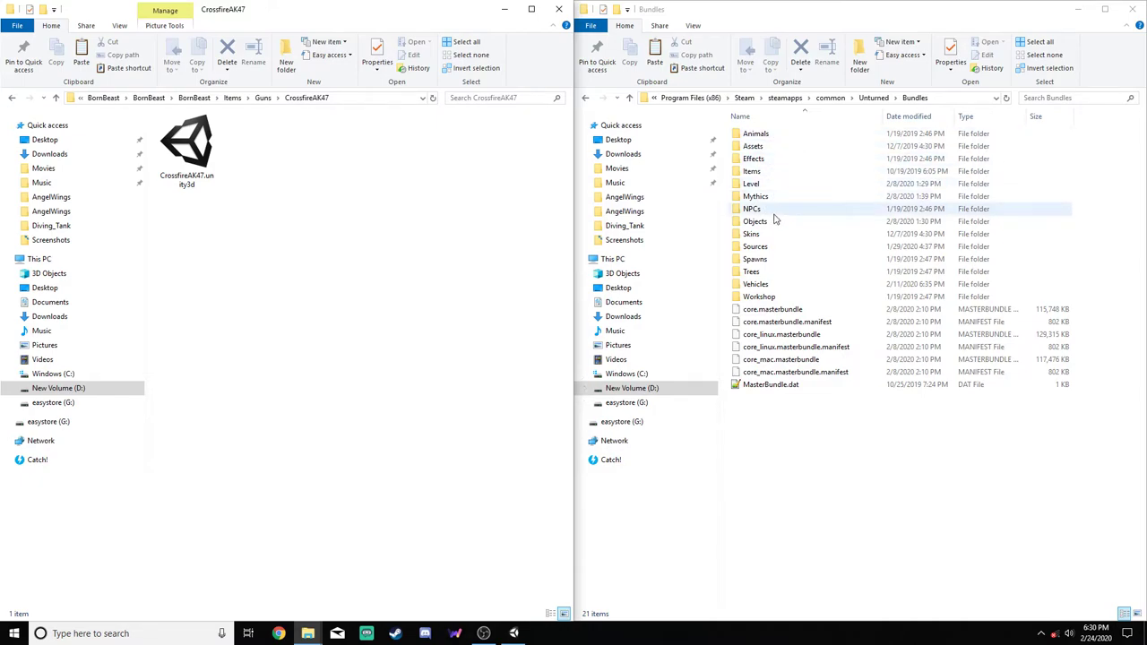
Browse to Bundles\Items\Guns\Zubeknakov in the game files
{"action": "double_click", "coordinate": [764, 173]}
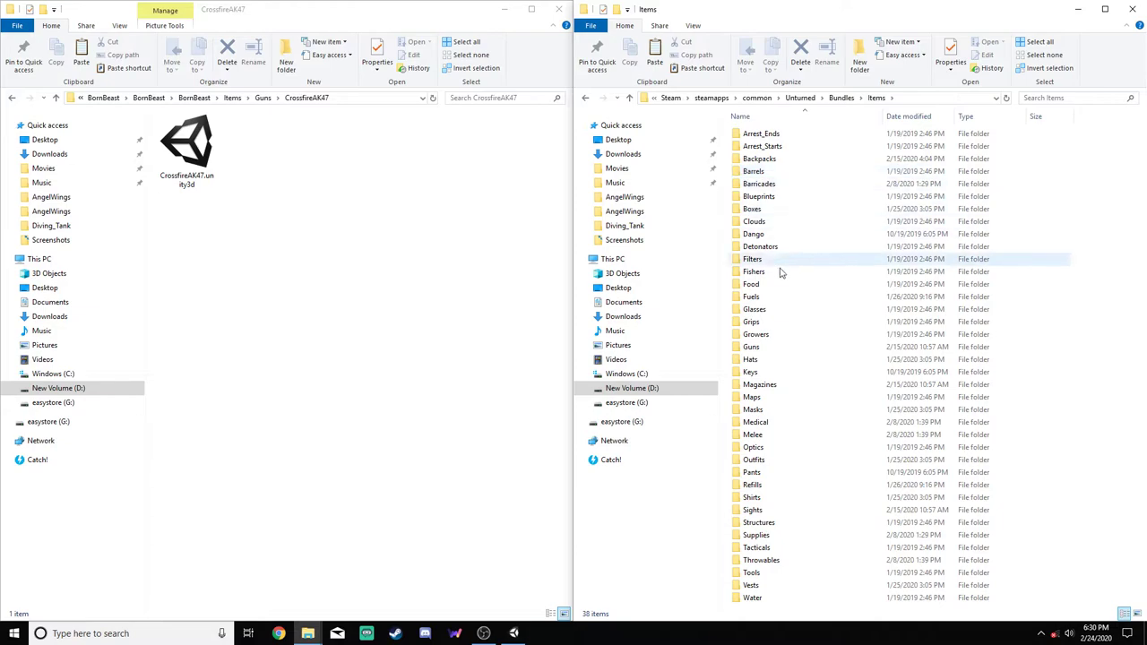
{"action": "left_click", "coordinate": [763, 349]}
{"action": "double_click", "coordinate": [763, 352]}
{"action": "scroll", "coordinate": [806, 332], "scroll_direction": "down", "scroll_amount": 9}
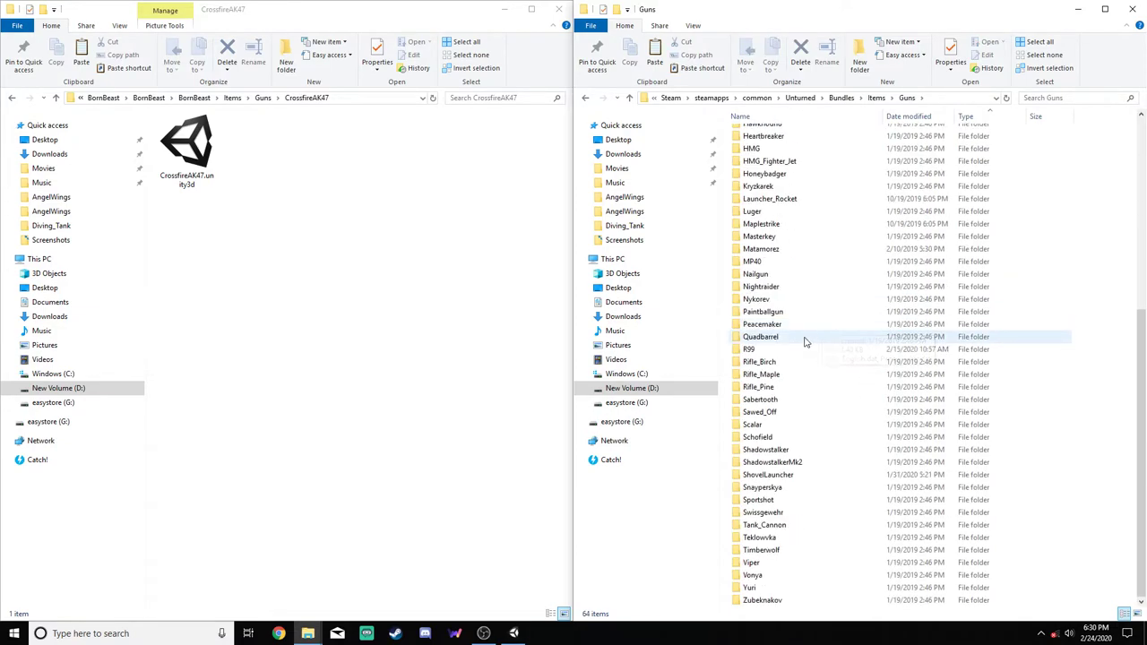
{"action": "double_click", "coordinate": [762, 600]}
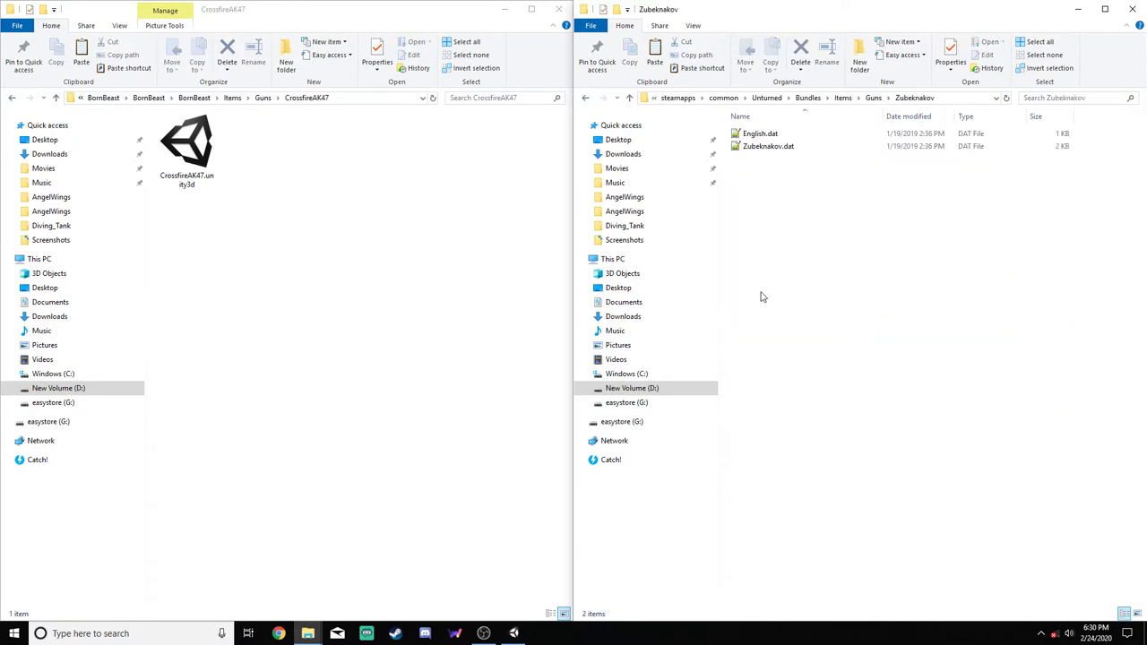
Copy English.dat and Zubeknakov.dat over, renaming the copy to CrossfireAK47.dat
{"action": "left_click_drag", "start_coordinate": [778, 164], "coordinate": [320, 266]}
{"action": "left_click", "coordinate": [331, 175]}
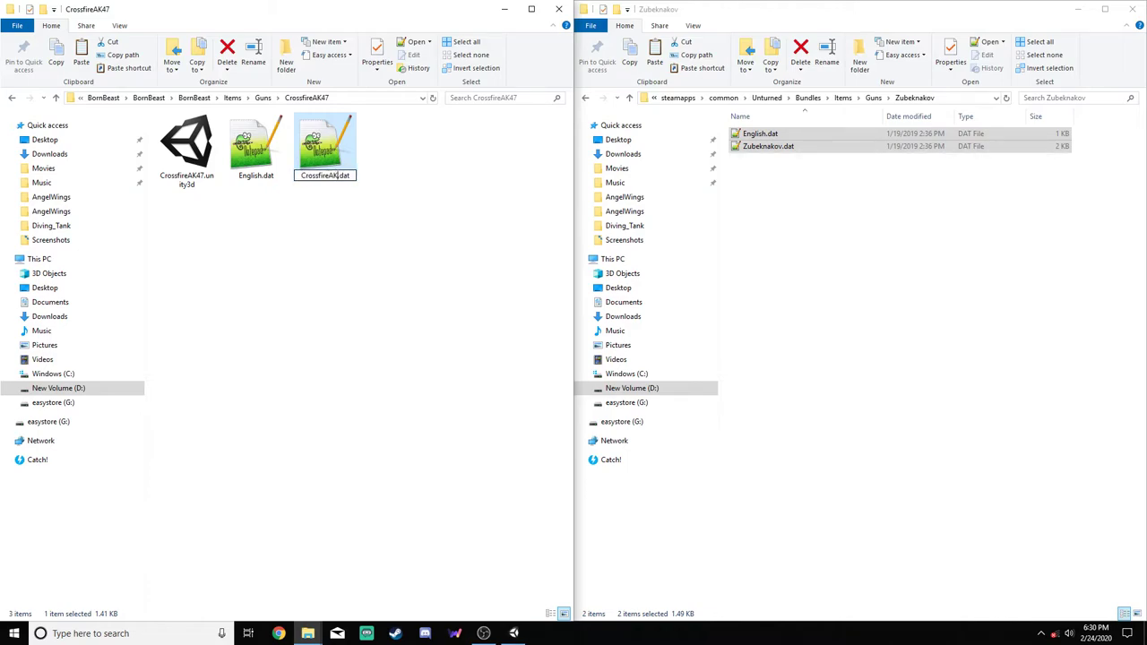
{"action": "left_click", "coordinate": [341, 244]}
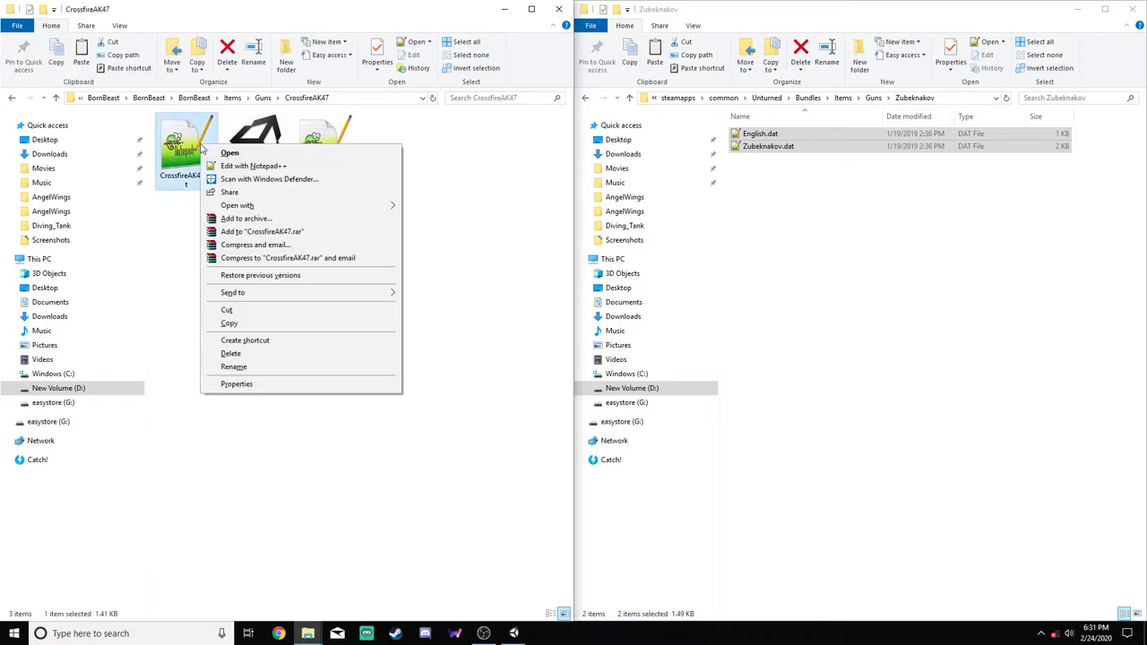
{"action": "left_click", "coordinate": [255, 166]}
{"action": "left_click_drag", "start_coordinate": [441, 277], "coordinate": [292, 289]}
{"action": "key", "text": "Delete"}
{"action": "key", "text": "Delete"}
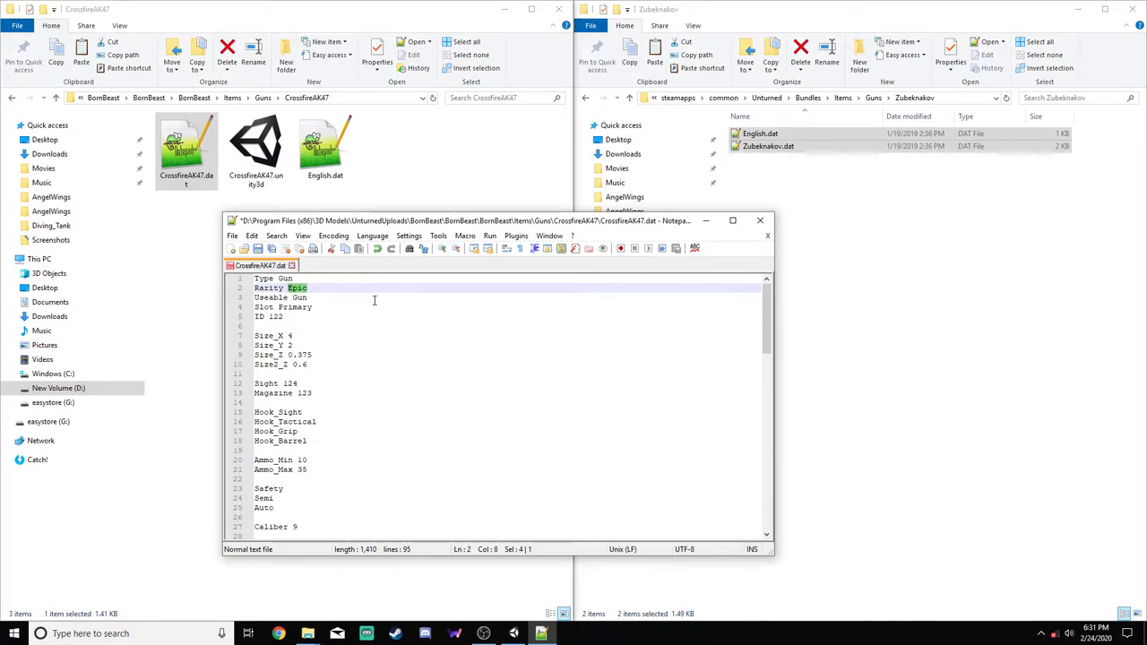
{"action": "mouse_move", "coordinate": [518, 635]}
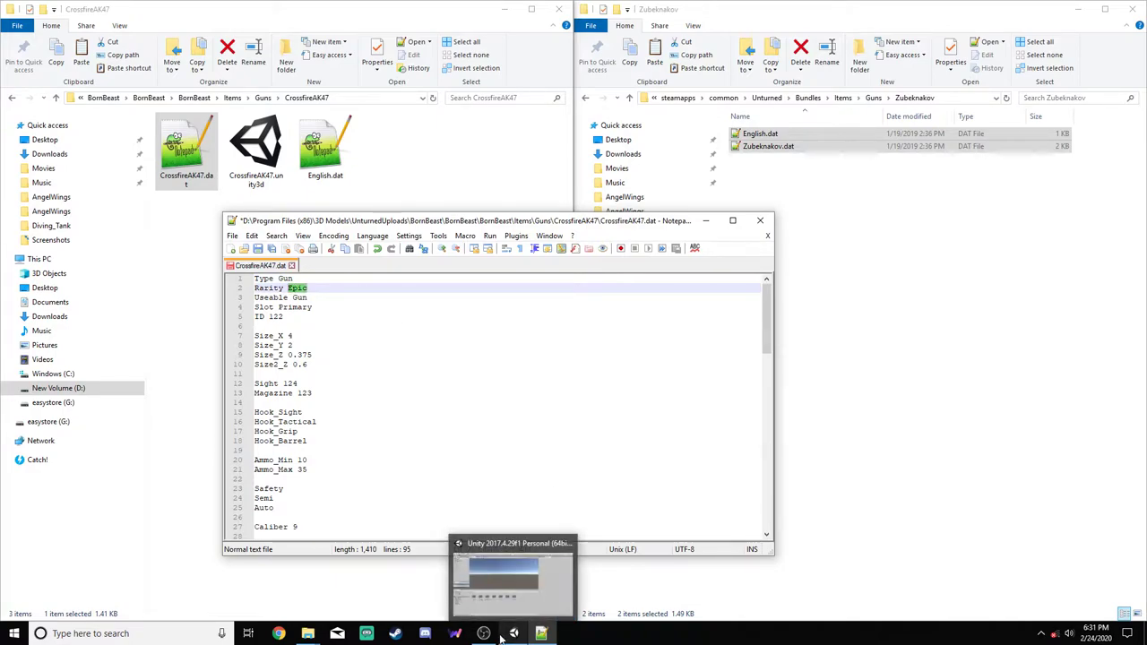
In Unity, place the Item prefab from Completed/BornBeast/Items/Guns/CrossfireAK47 into the scene
{"action": "left_click", "coordinate": [508, 595]}
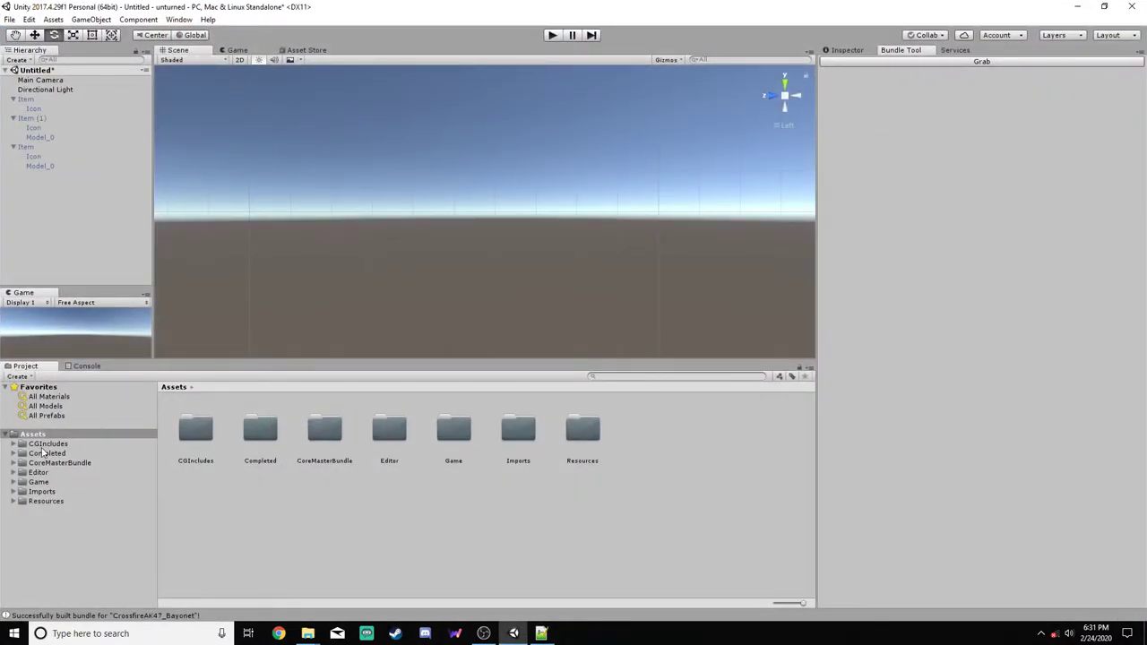
{"action": "left_click", "coordinate": [40, 453]}
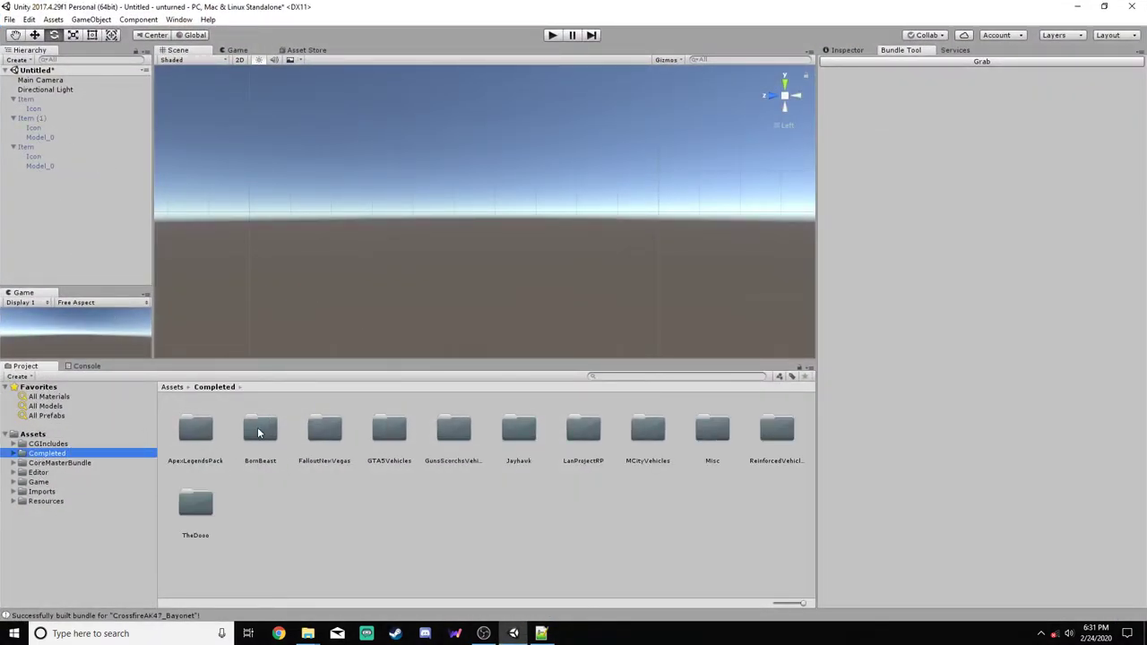
{"action": "double_click", "coordinate": [258, 431]}
{"action": "double_click", "coordinate": [195, 430]}
{"action": "double_click", "coordinate": [195, 430]}
{"action": "double_click", "coordinate": [195, 430]}
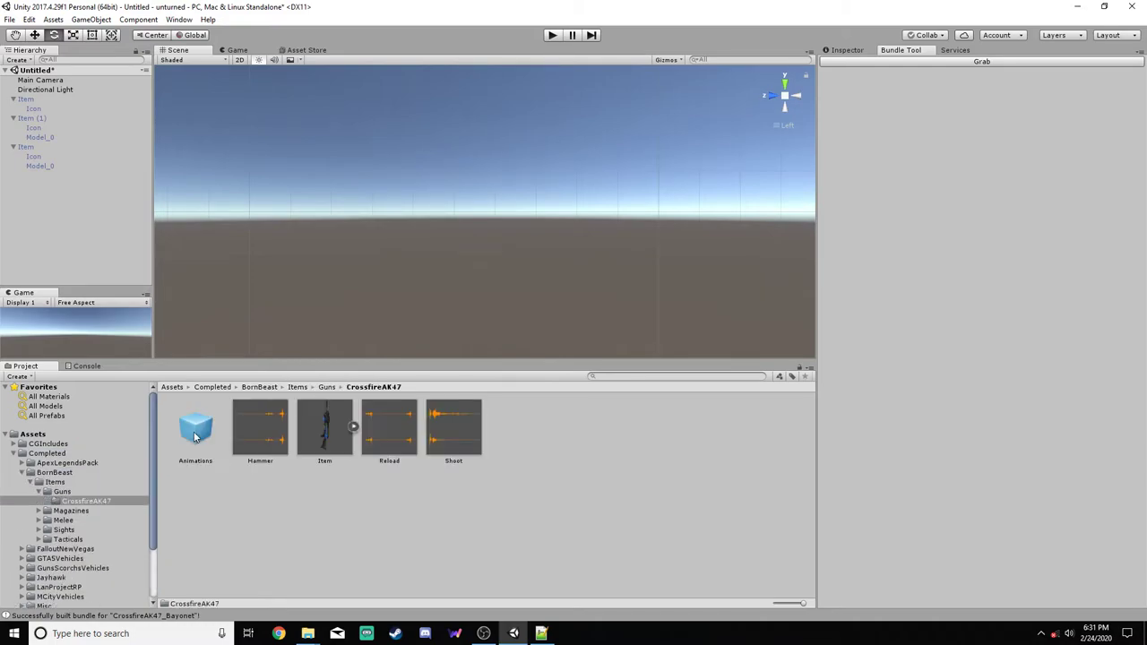
{"action": "left_click_drag", "start_coordinate": [333, 427], "coordinate": [92, 227]}
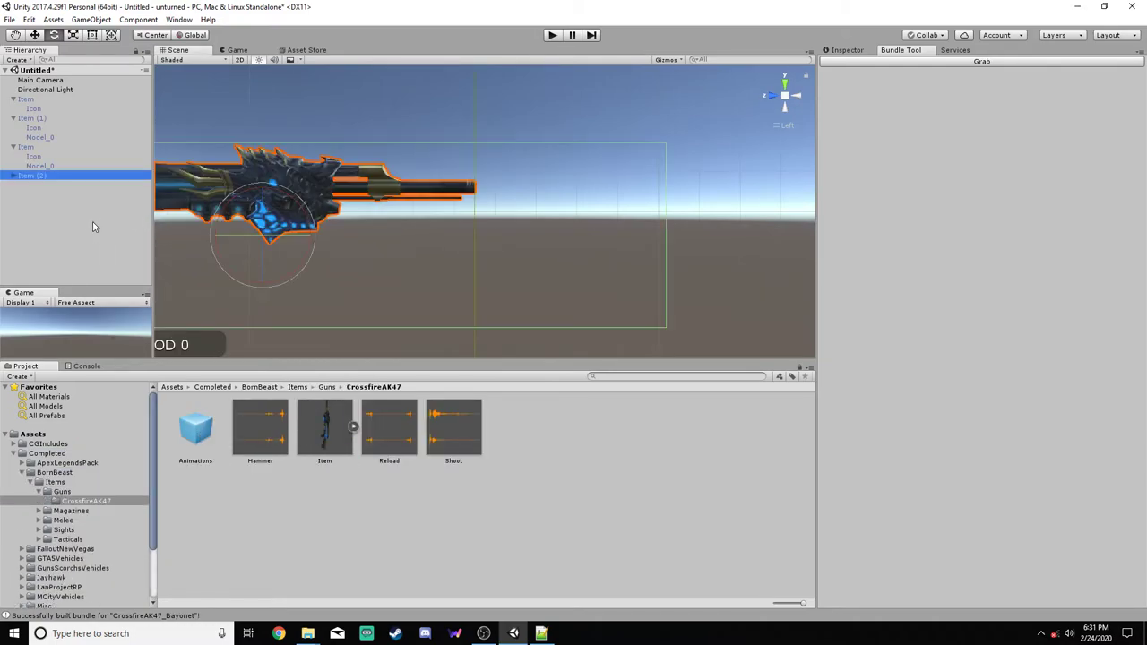
Inspect the gun in the Scene view, then change the .dat rarity from Epic to Mythical
{"action": "middle_click_drag", "start_coordinate": [398, 204], "coordinate": [442, 206]}
{"action": "left_click_drag", "start_coordinate": [443, 206], "coordinate": [952, 280], "text": "alt"}
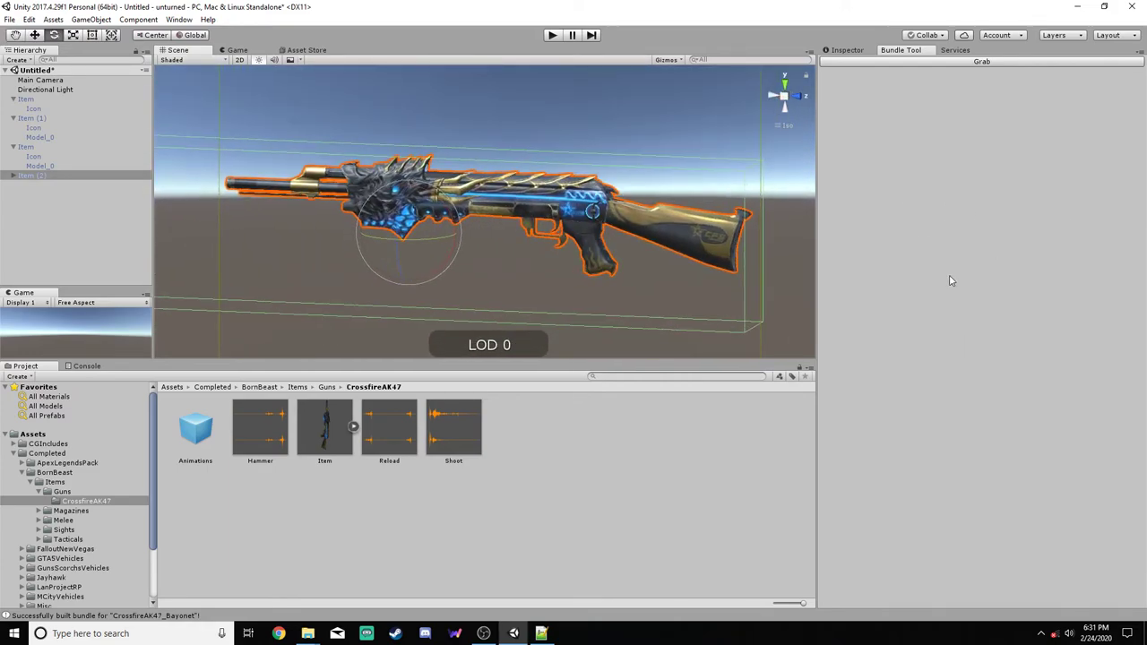
{"action": "left_click", "coordinate": [1077, 6]}
{"action": "type", "text": "Mythical"}
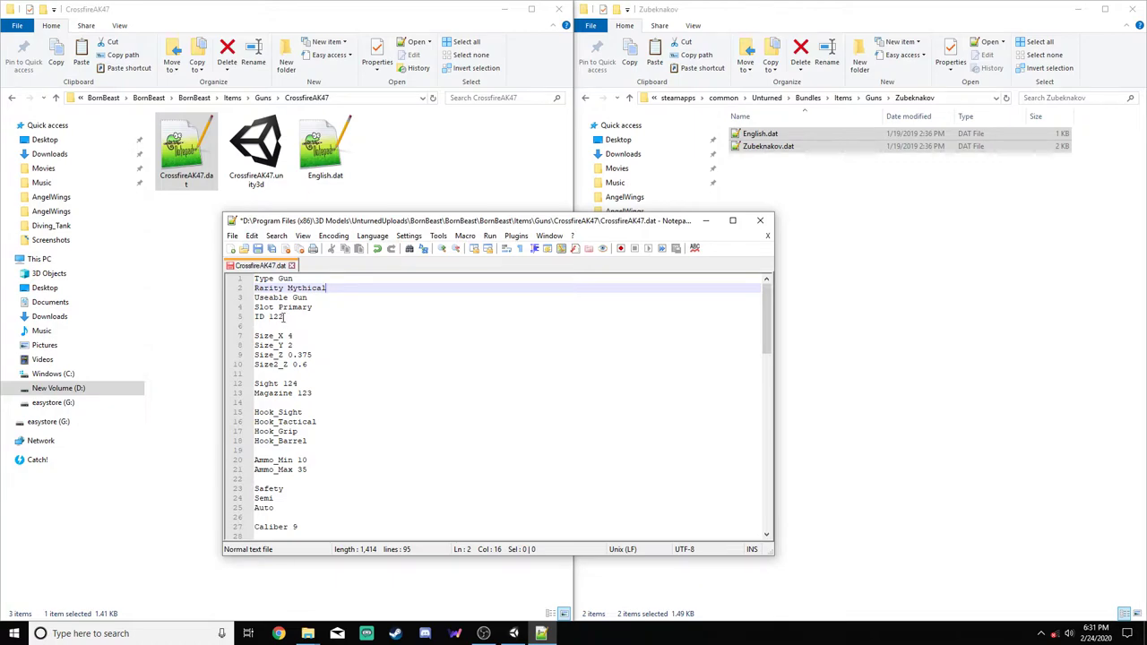
Change the ID from 122 to 15245 and Size_Z from 0.375 to 0.6, saving after each
{"action": "left_click_drag", "start_coordinate": [284, 317], "coordinate": [274, 316]}
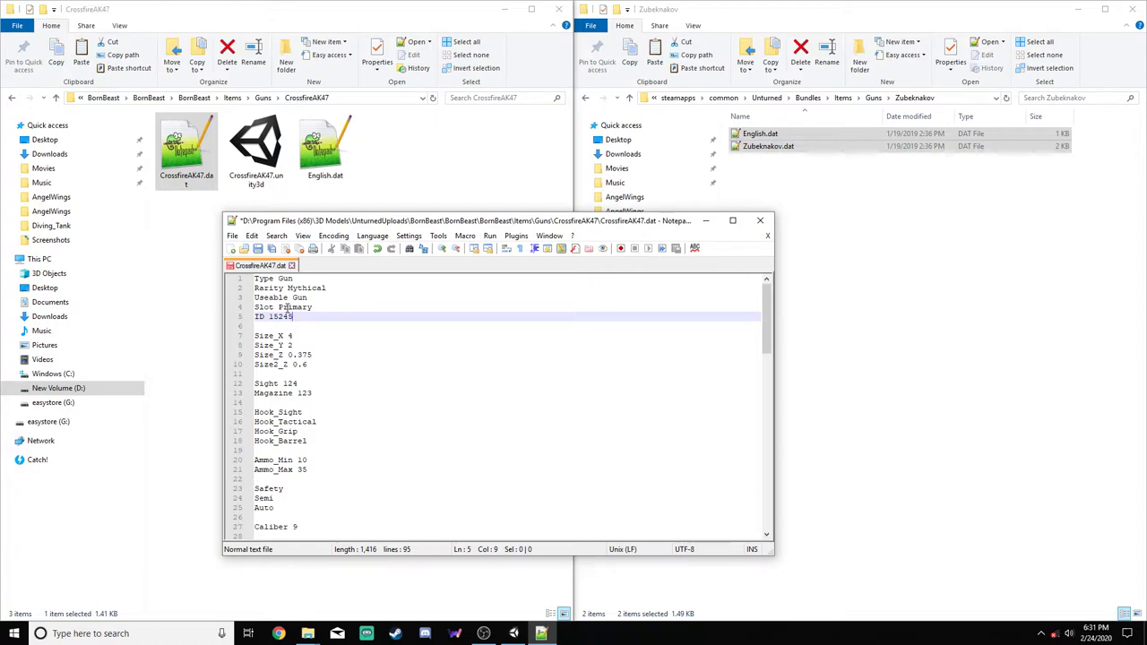
{"action": "left_click", "coordinate": [260, 252]}
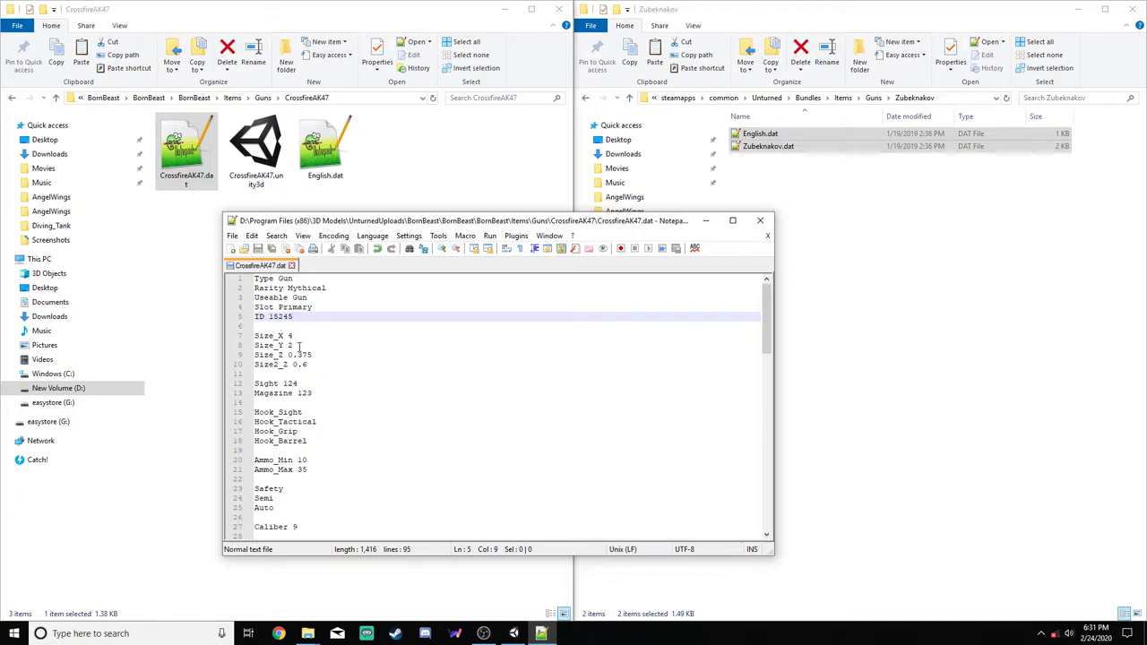
{"action": "left_click_drag", "start_coordinate": [312, 355], "coordinate": [302, 355]}
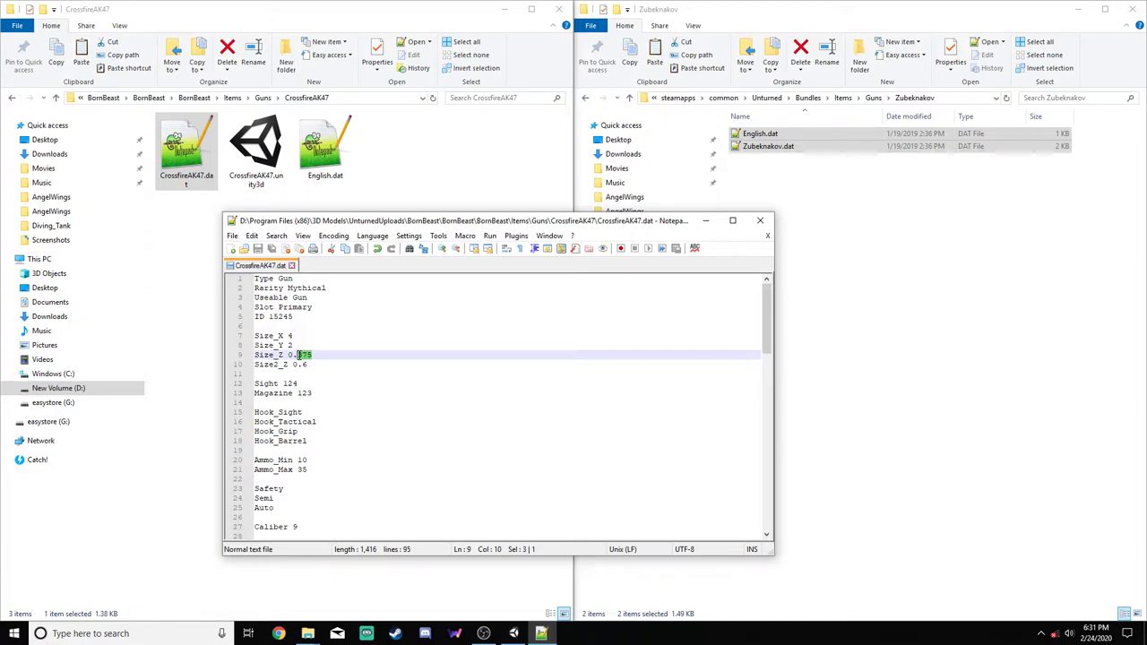
{"action": "type", "text": "6"}
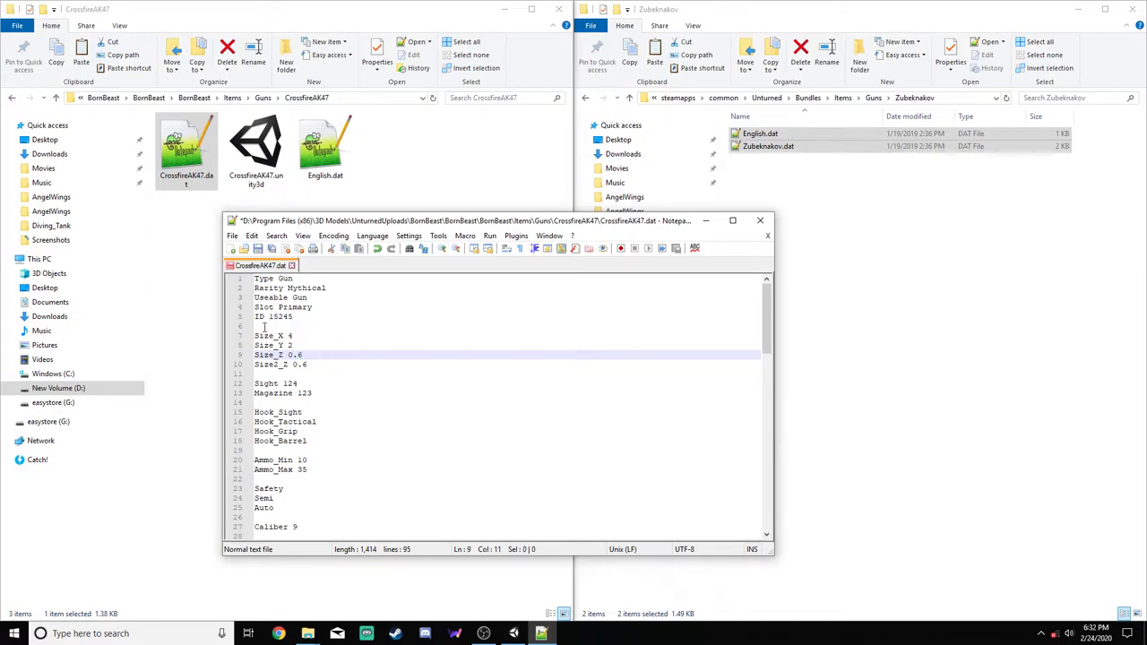
{"action": "left_click", "coordinate": [259, 251]}
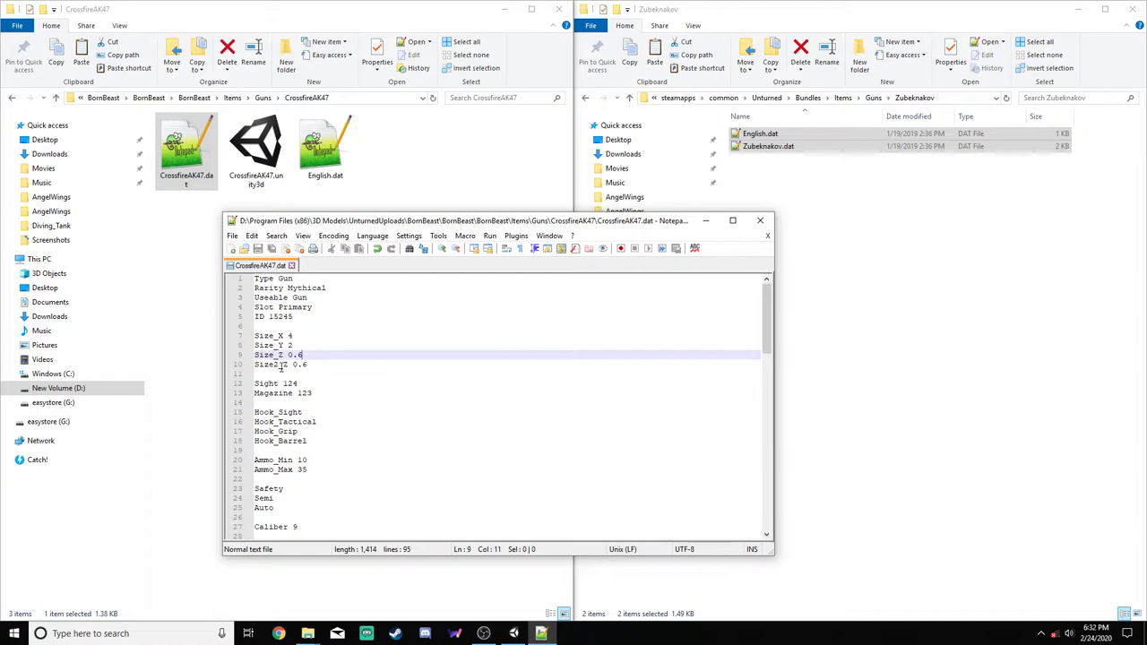
Check the Size_Z and Size2_Z lines and place the cursor on the Sight 124 line
{"action": "left_click", "coordinate": [315, 364]}
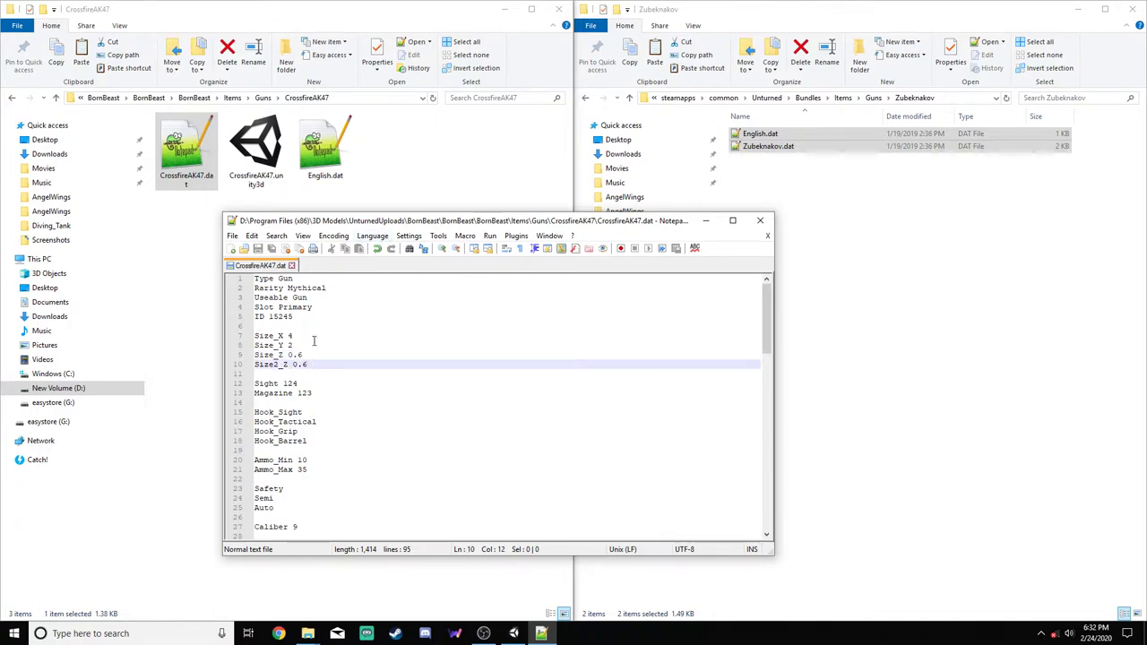
{"action": "left_click_drag", "start_coordinate": [304, 355], "coordinate": [254, 364]}
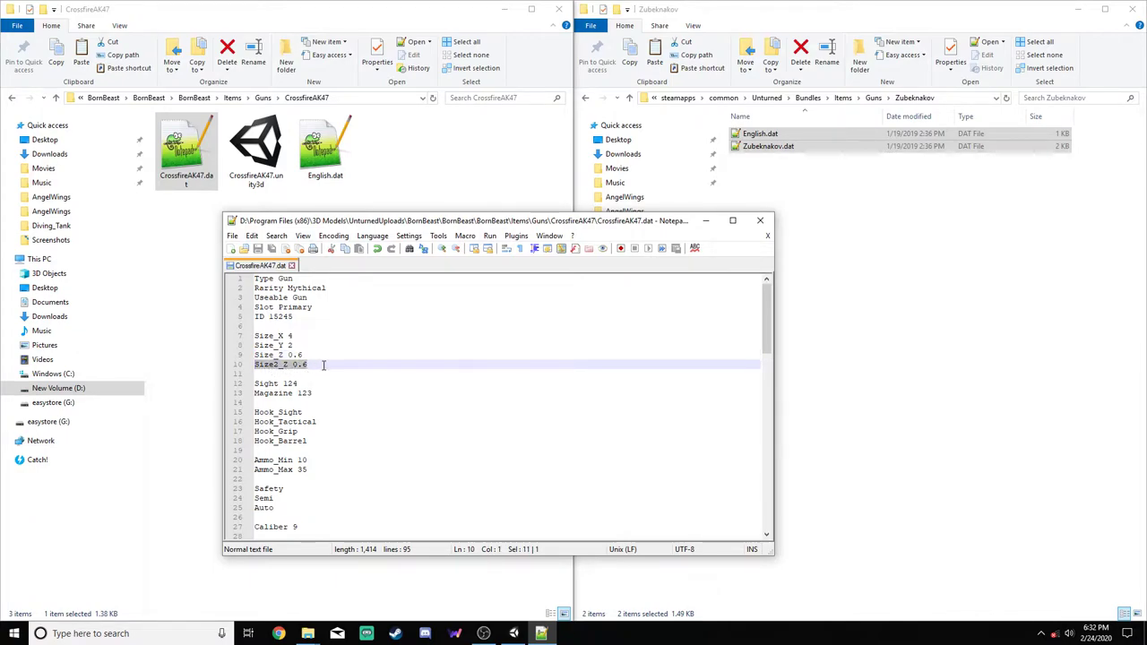
{"action": "left_click", "coordinate": [323, 365]}
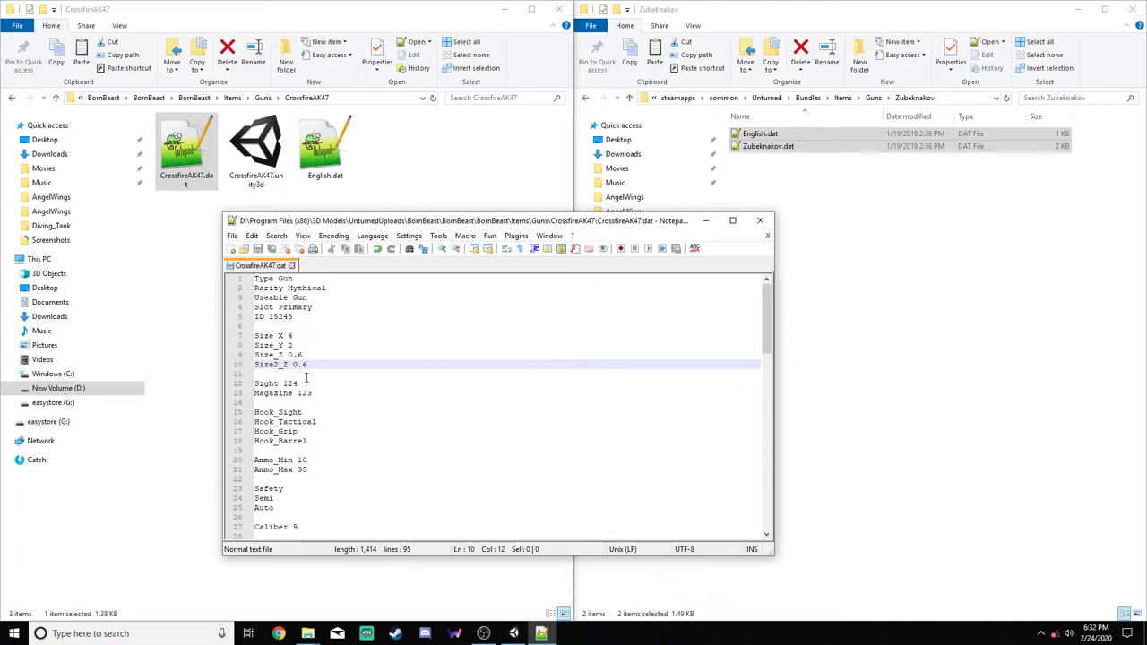
{"action": "left_click", "coordinate": [298, 383]}
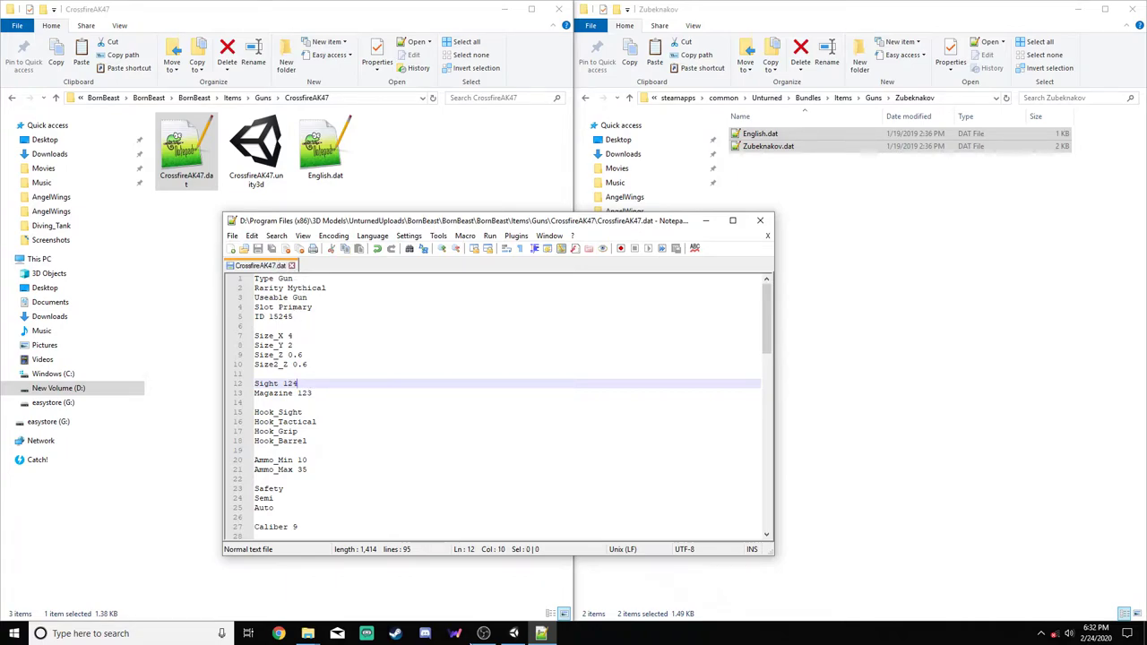
Navigate from the CrossfireAK47 folder to UnturnedUploads\Misc\Items, peeking into Medical
{"action": "left_click", "coordinate": [272, 573]}
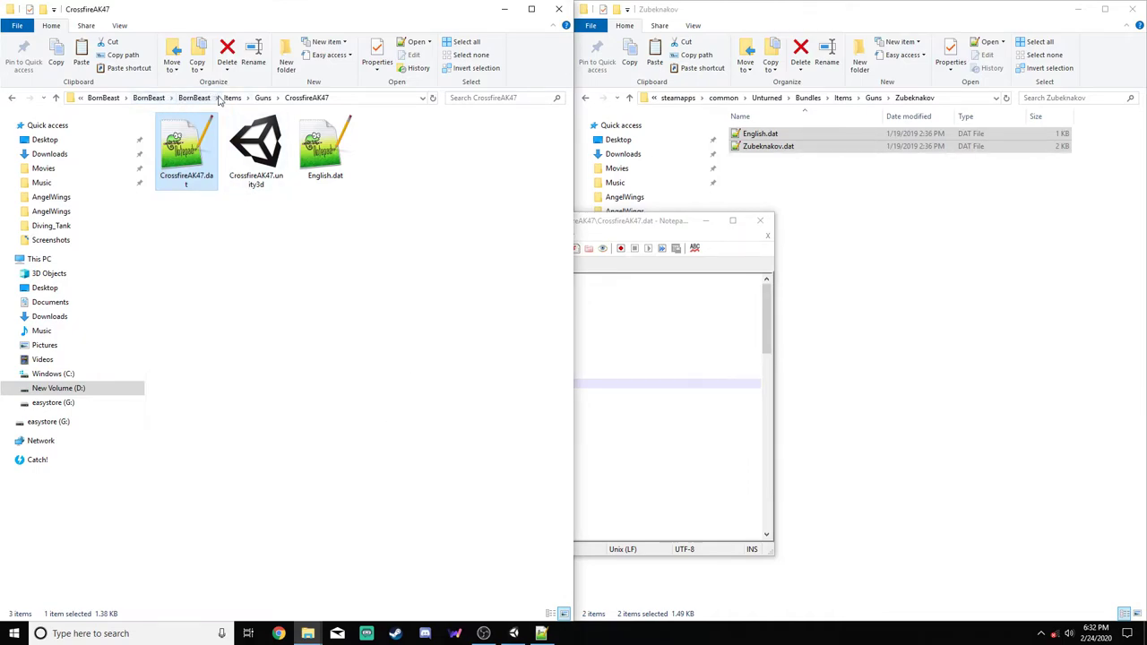
{"action": "left_click", "coordinate": [114, 99]}
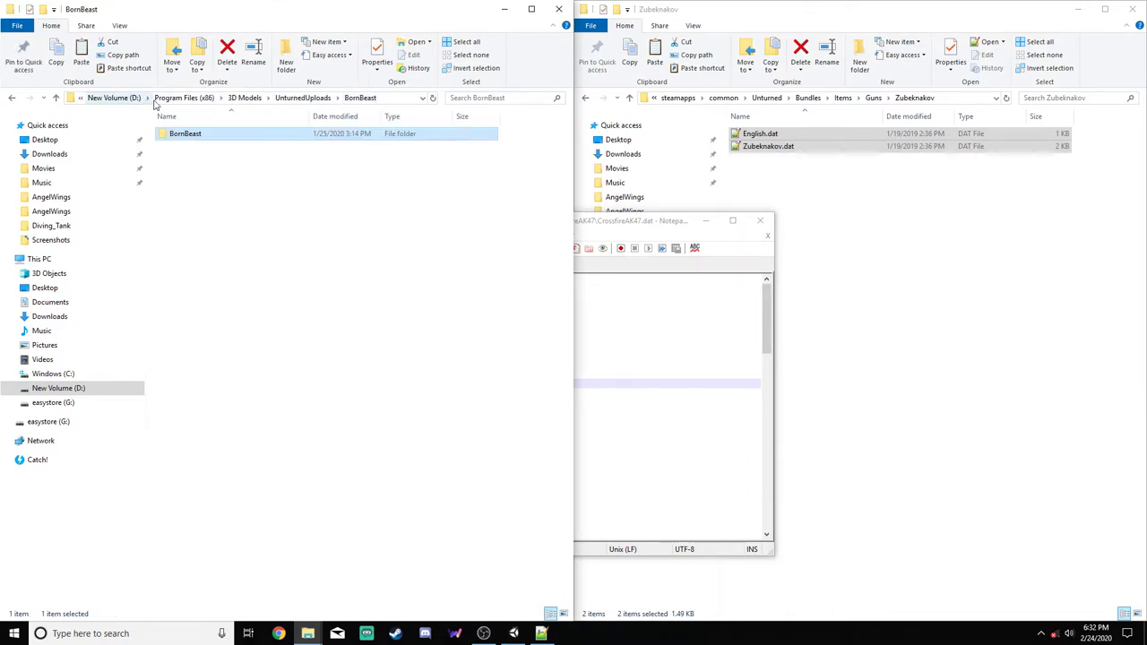
{"action": "left_click", "coordinate": [298, 97]}
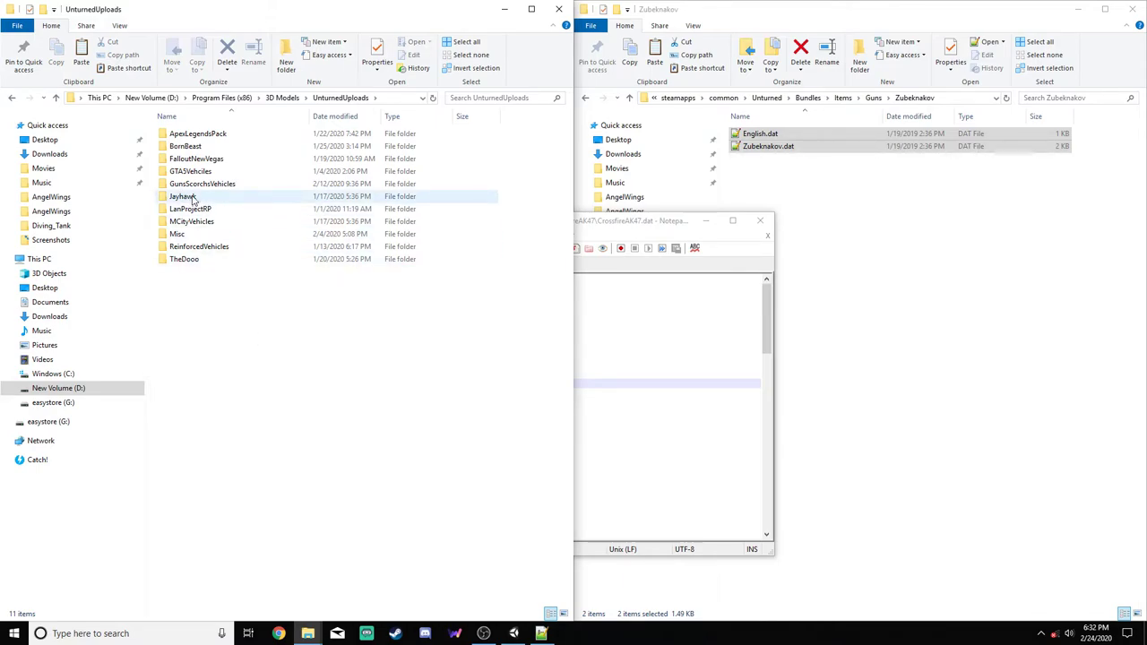
{"action": "double_click", "coordinate": [189, 231]}
{"action": "left_click", "coordinate": [283, 101]}
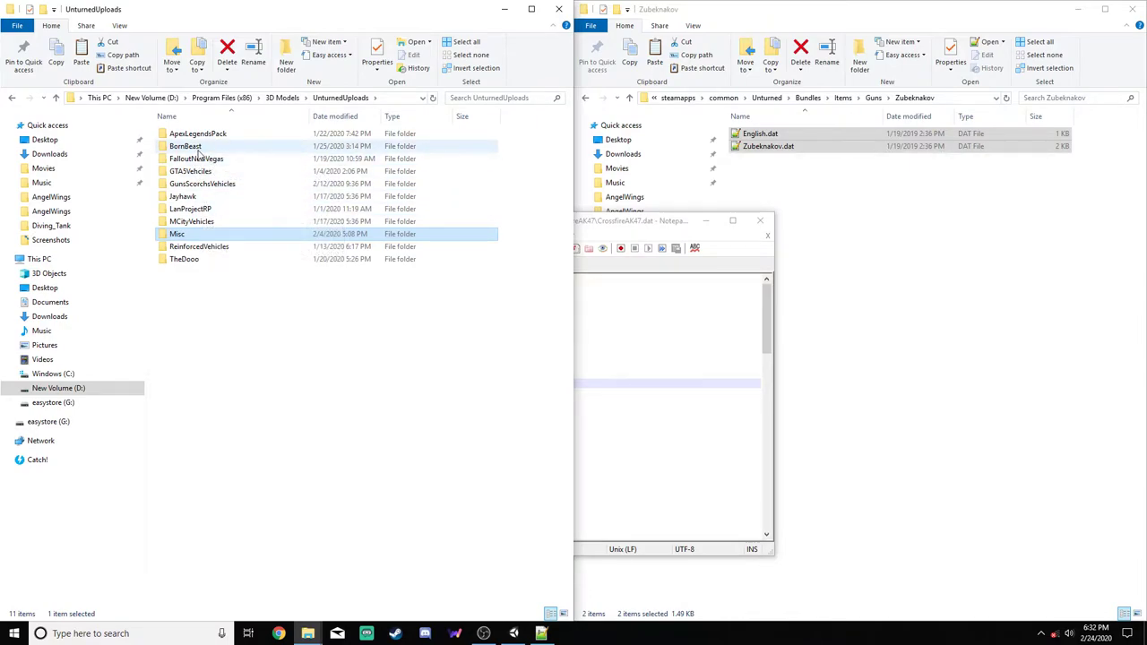
{"action": "double_click", "coordinate": [192, 235]}
{"action": "double_click", "coordinate": [192, 134]}
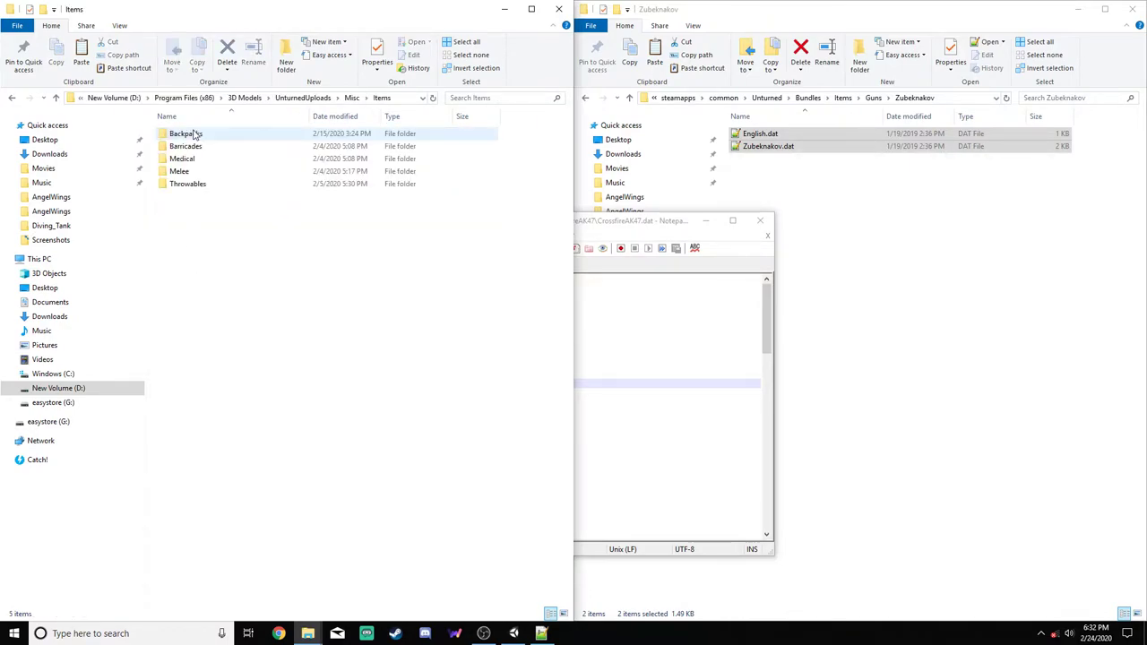
{"action": "double_click", "coordinate": [196, 158]}
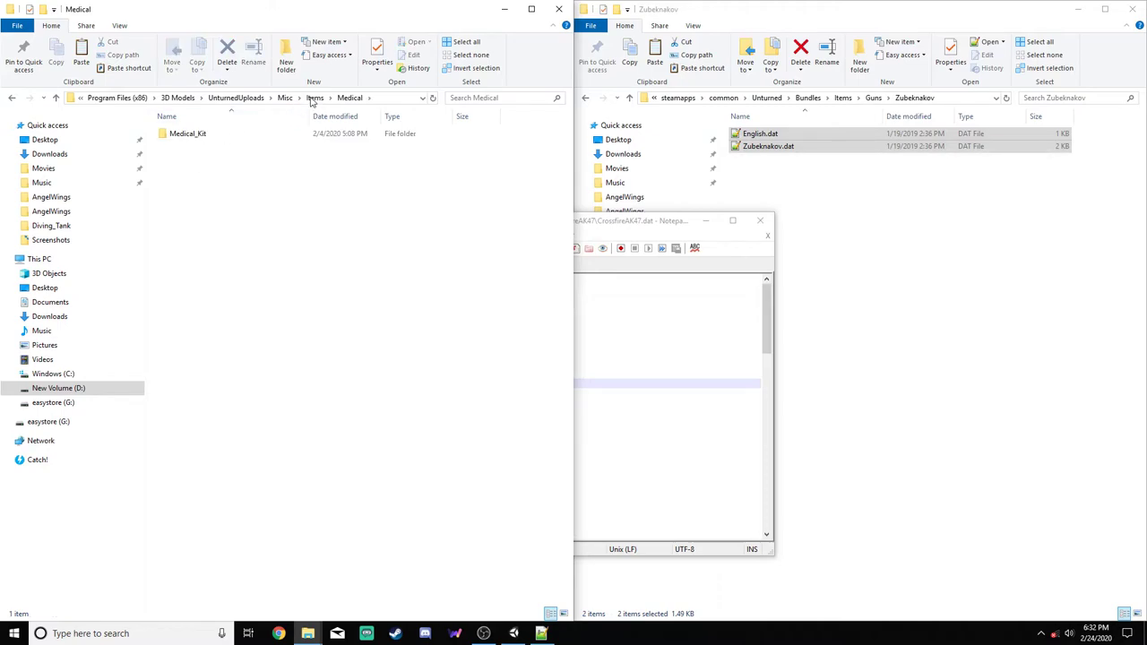
{"action": "left_click", "coordinate": [313, 99]}
View the FlashPumpkin, PumpkinGrenade and PumpkinFlare .dat files in the Throwables folder
{"action": "double_click", "coordinate": [212, 185]}
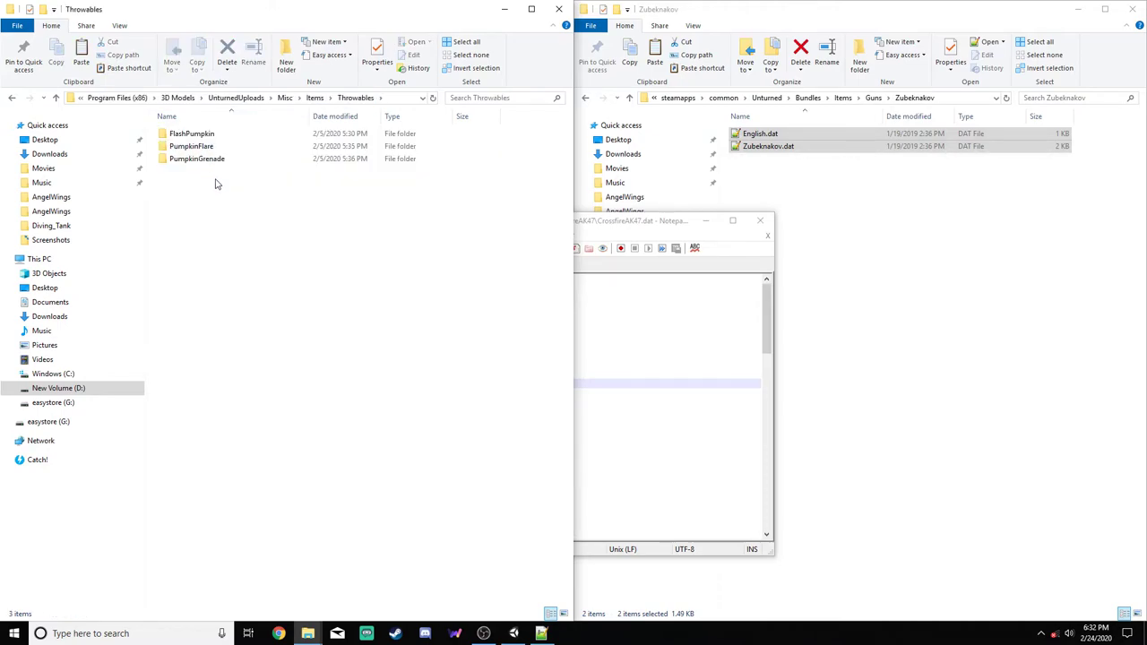
{"action": "double_click", "coordinate": [219, 134]}
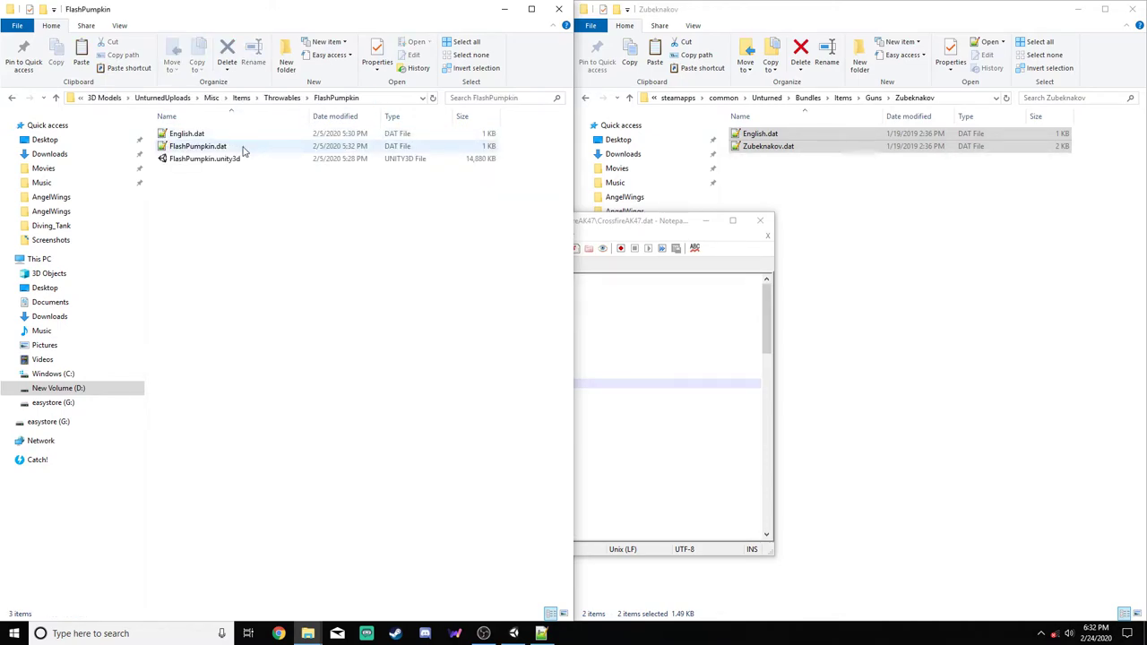
{"action": "double_click", "coordinate": [240, 149]}
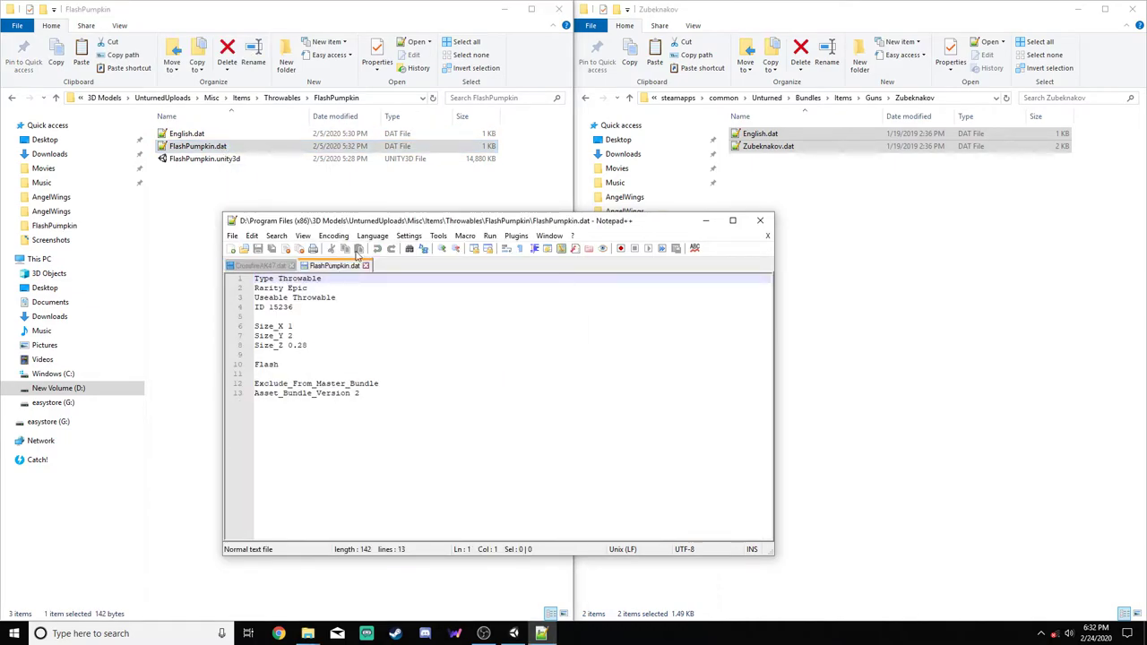
{"action": "left_click", "coordinate": [367, 265]}
{"action": "left_click", "coordinate": [760, 220]}
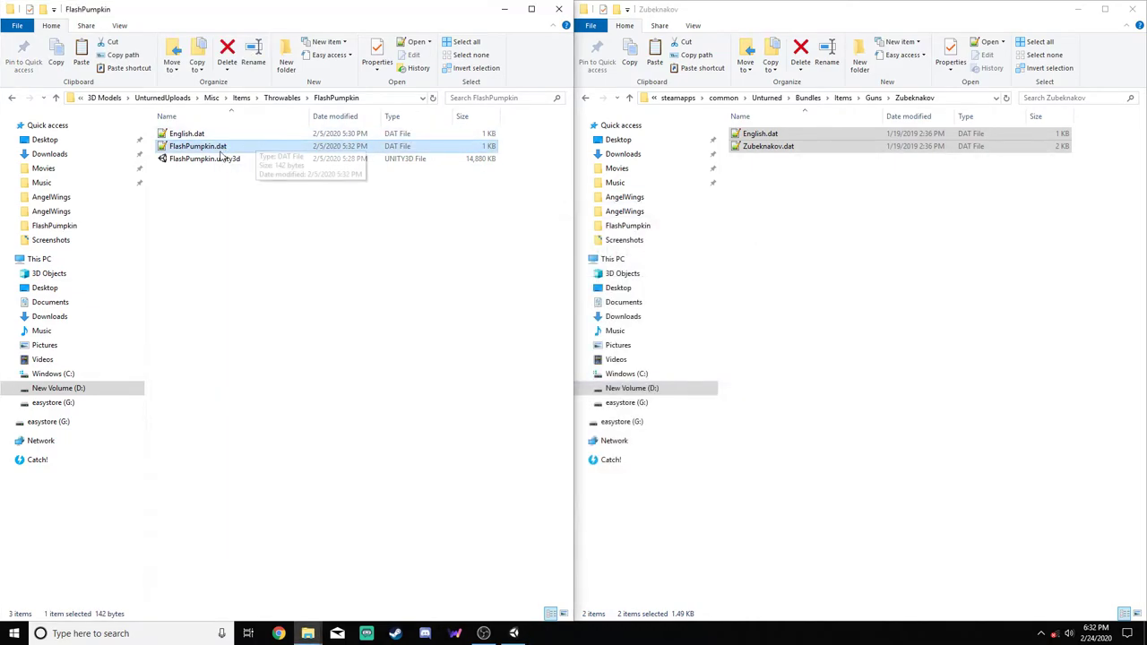
{"action": "left_click", "coordinate": [282, 98]}
{"action": "double_click", "coordinate": [203, 146]}
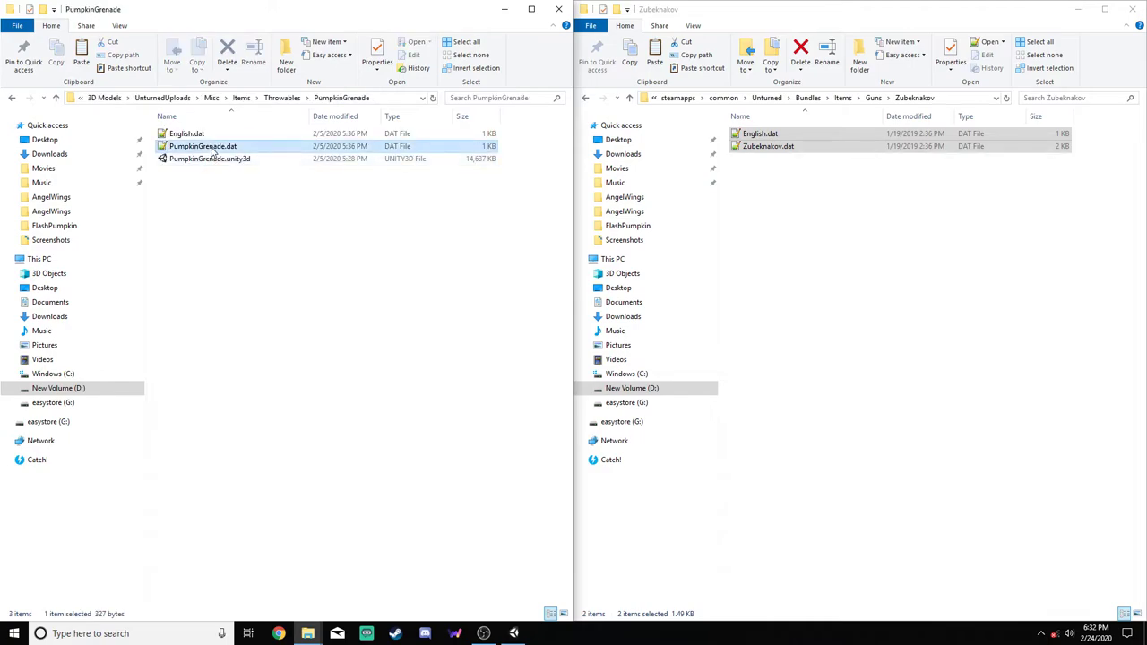
{"action": "double_click", "coordinate": [203, 146]}
{"action": "left_click", "coordinate": [376, 266]}
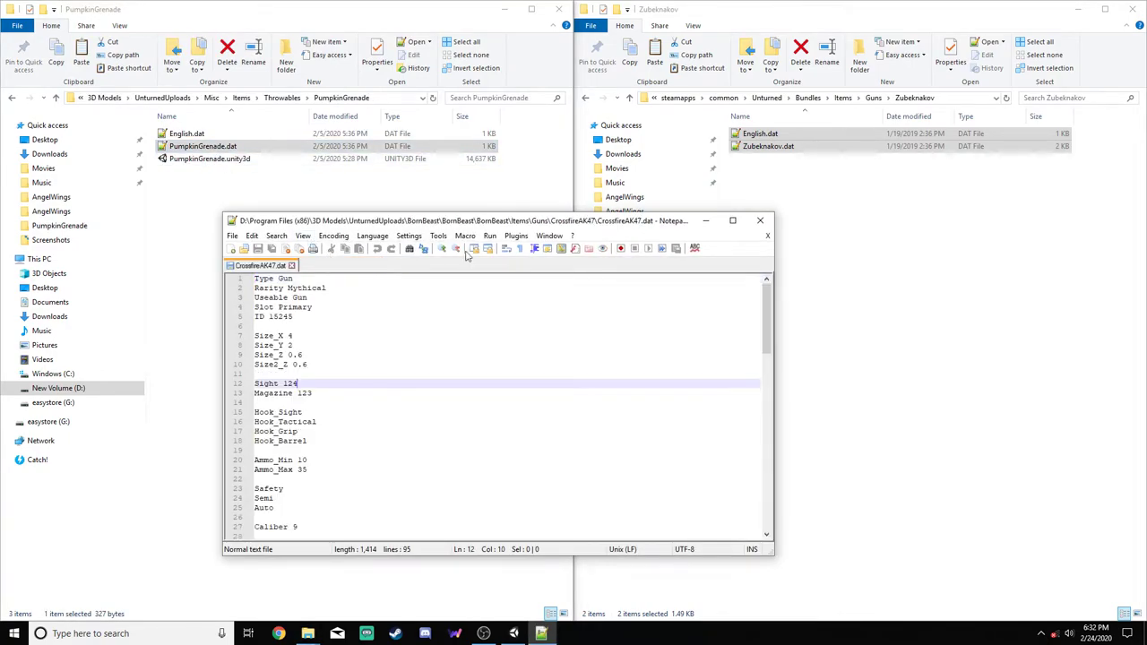
{"action": "left_click", "coordinate": [768, 224]}
{"action": "left_click", "coordinate": [281, 97]}
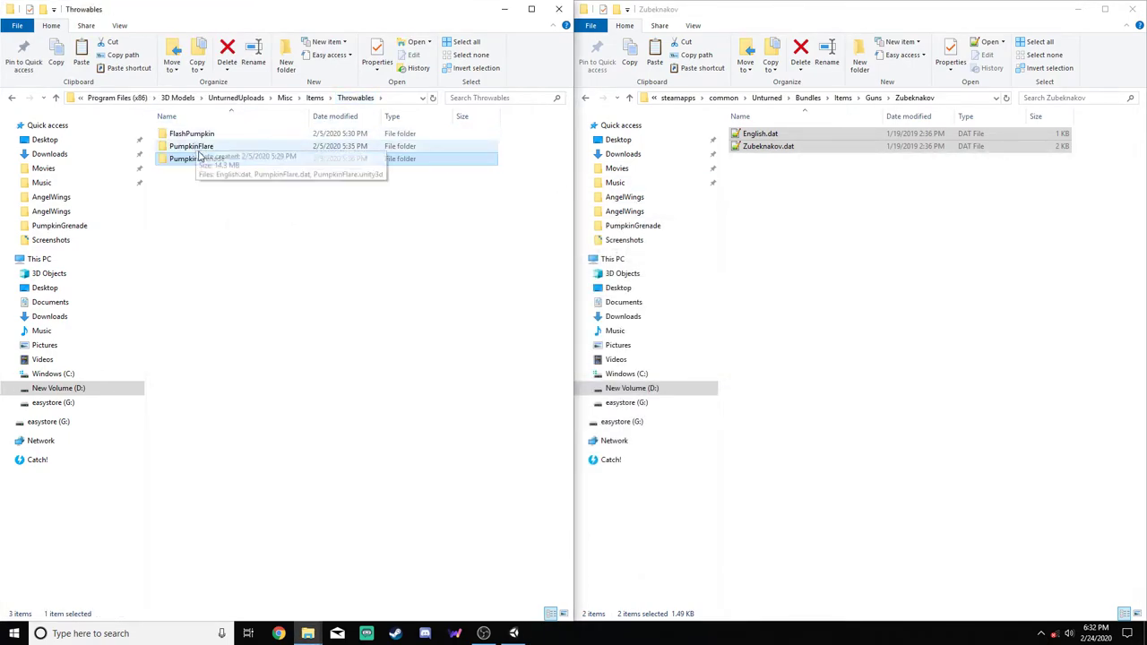
{"action": "double_click", "coordinate": [199, 146]}
{"action": "double_click", "coordinate": [219, 146]}
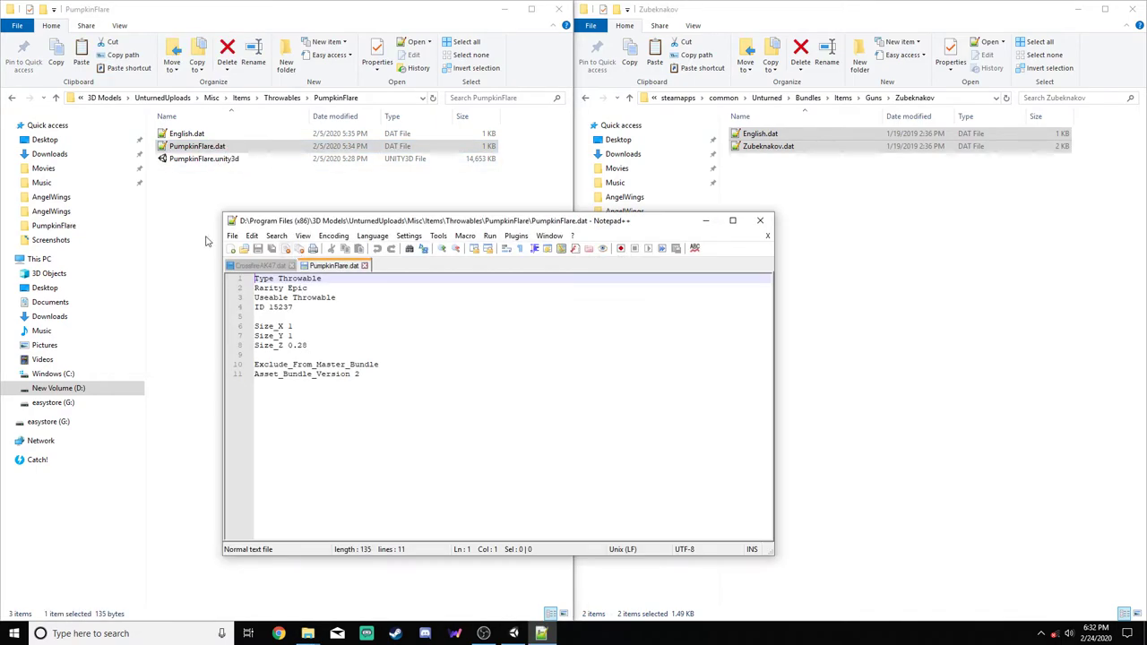
View Medical_Kit.dat, then close the Medical_Kit, PumpkinFlare and CrossfireAK47 tabs and Notepad++
{"action": "left_click", "coordinate": [207, 240]}
{"action": "left_click", "coordinate": [282, 98]}
{"action": "left_click", "coordinate": [314, 98]}
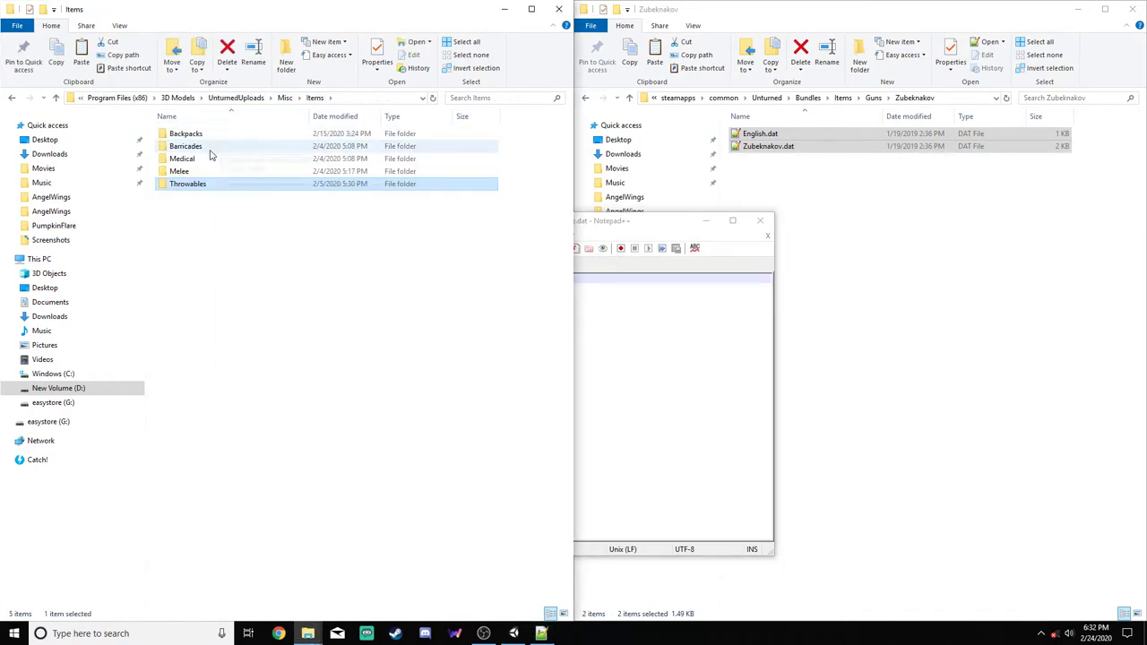
{"action": "double_click", "coordinate": [201, 158]}
{"action": "double_click", "coordinate": [189, 134]}
{"action": "double_click", "coordinate": [193, 146]}
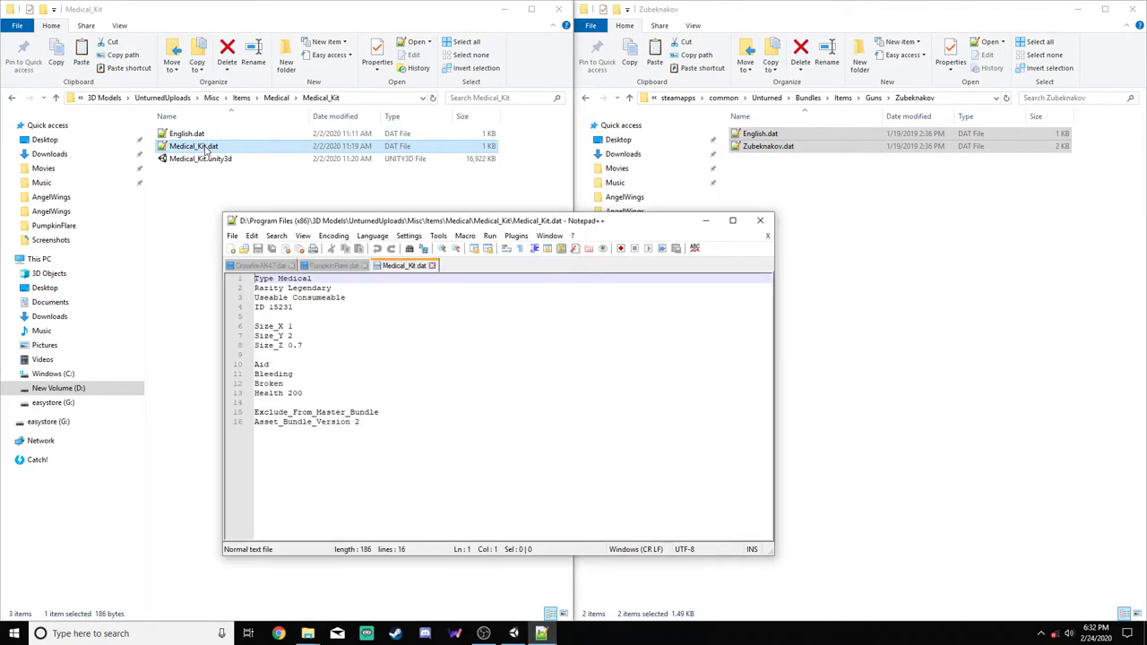
{"action": "left_click", "coordinate": [432, 266]}
{"action": "left_click", "coordinate": [365, 266]}
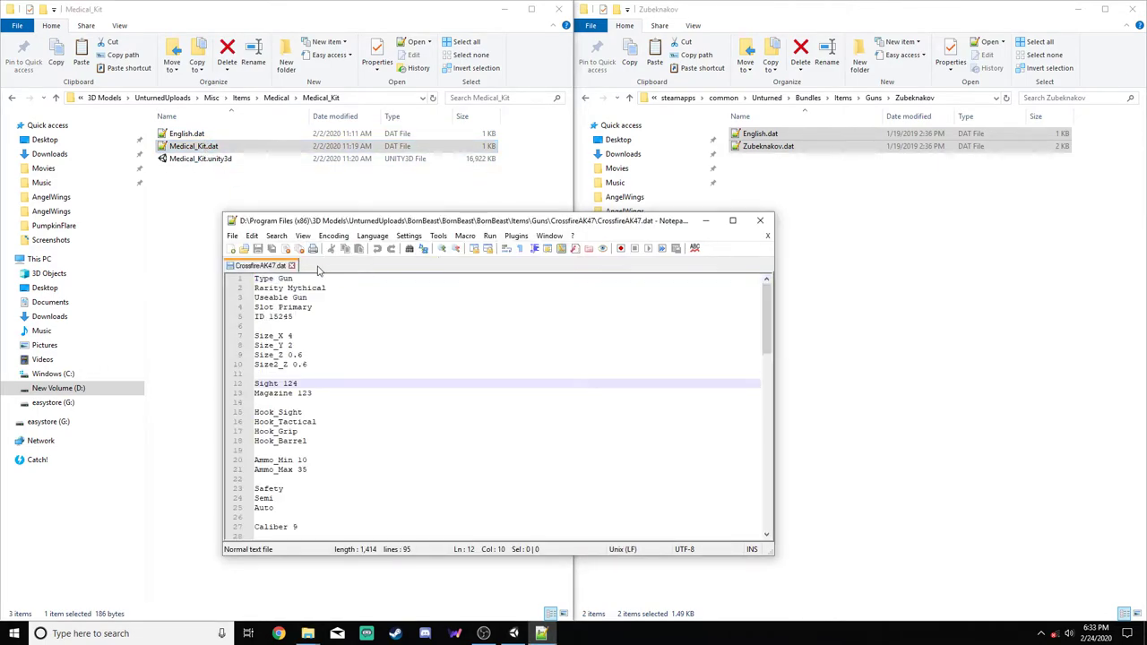
{"action": "left_click", "coordinate": [291, 266]}
{"action": "left_click", "coordinate": [760, 221]}
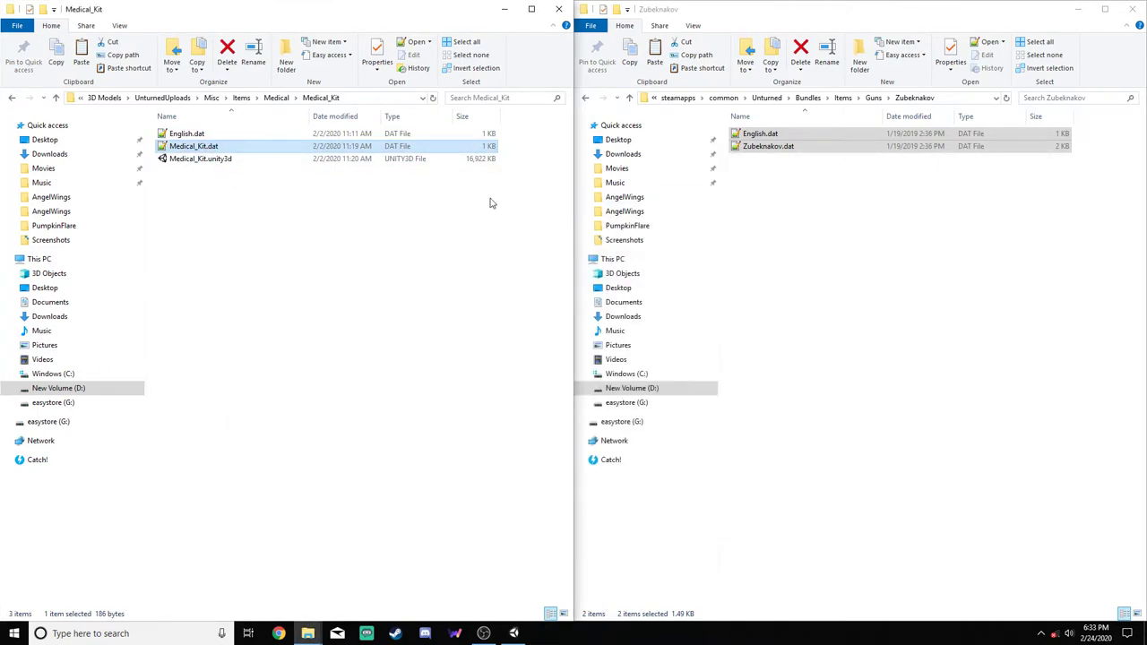
Glance at Barricades, then view AngelWings.dat in Backpacks and close Notepad++
{"action": "key", "text": "alt+Up"}
{"action": "key", "text": "alt+Up"}
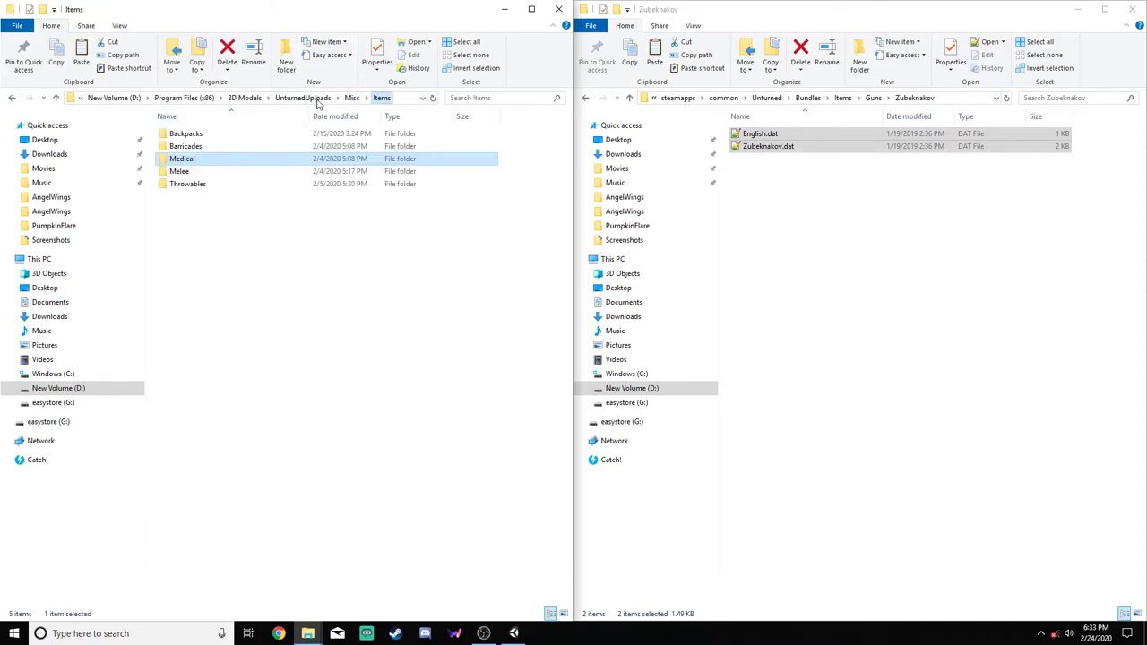
{"action": "double_click", "coordinate": [210, 149]}
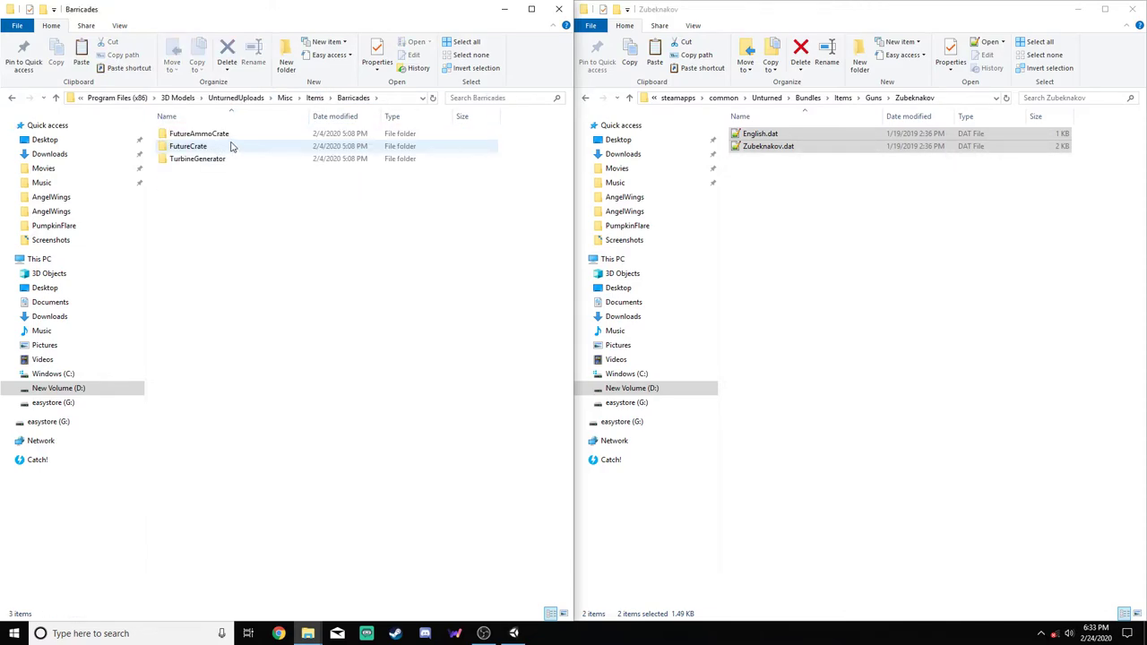
{"action": "key", "text": "alt+Up"}
{"action": "double_click", "coordinate": [224, 135]}
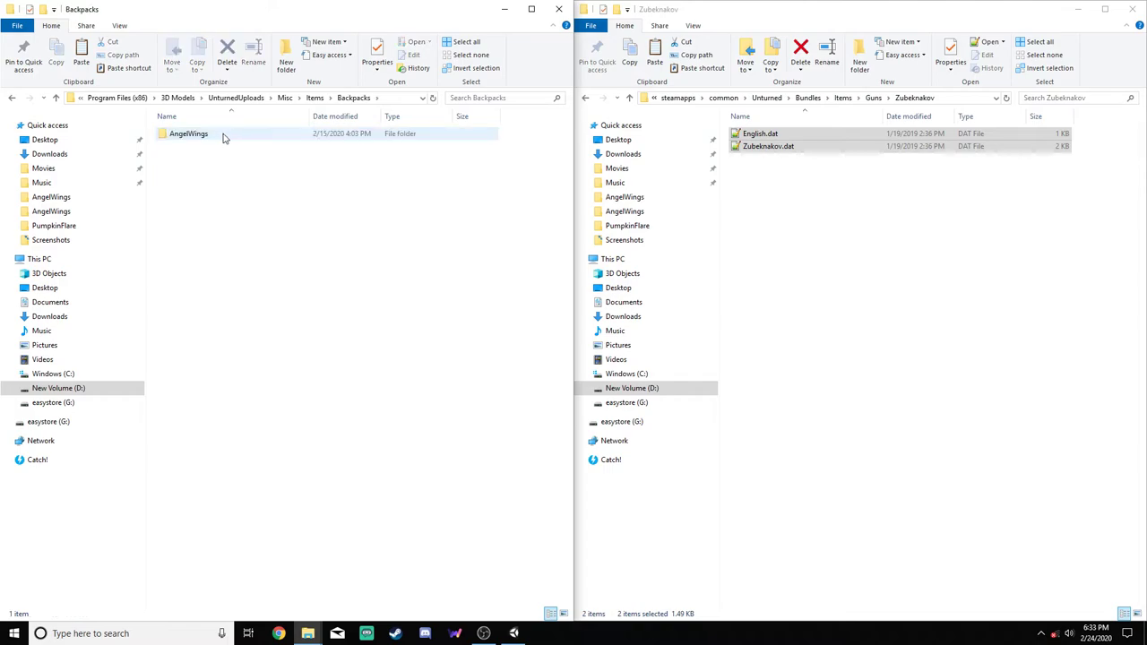
{"action": "double_click", "coordinate": [230, 137]}
{"action": "double_click", "coordinate": [225, 133]}
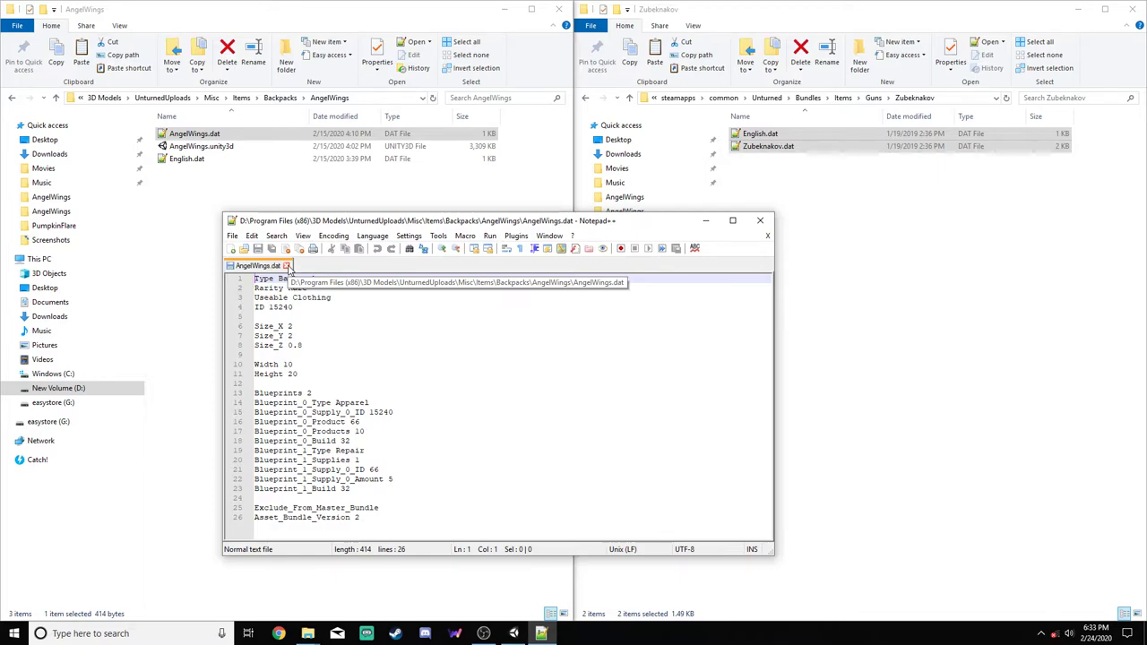
{"action": "left_click", "coordinate": [287, 266]}
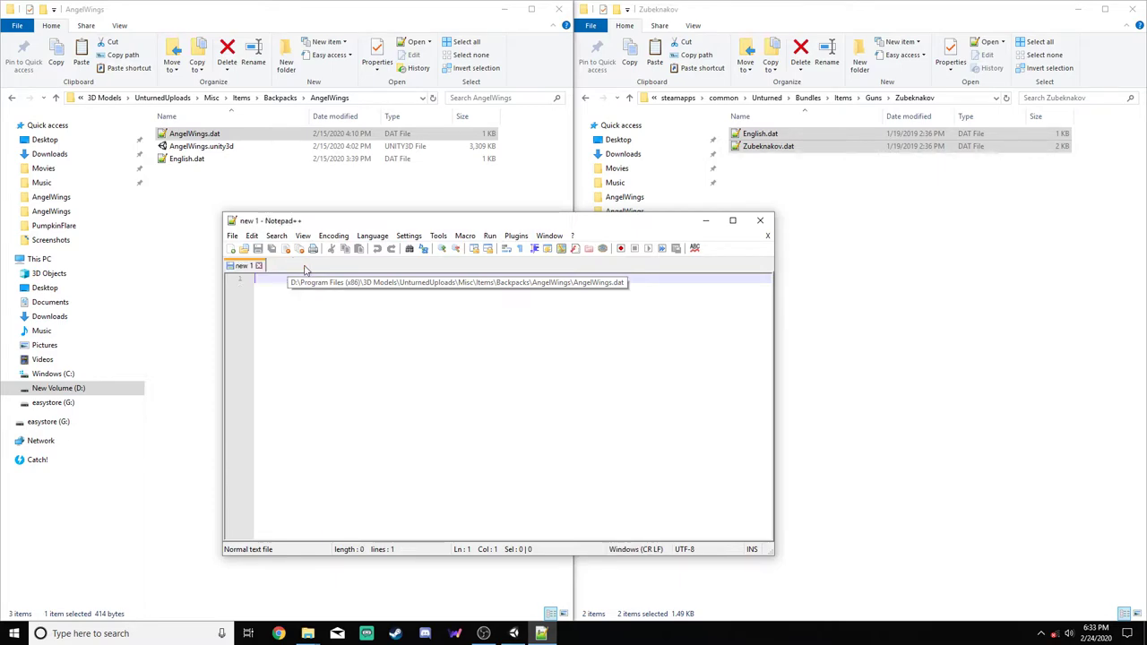
{"action": "left_click", "coordinate": [760, 220]}
Review Medical_Kit.dat again, close it, and return to the Items folder
{"action": "left_click", "coordinate": [281, 97]}
{"action": "left_click", "coordinate": [314, 98]}
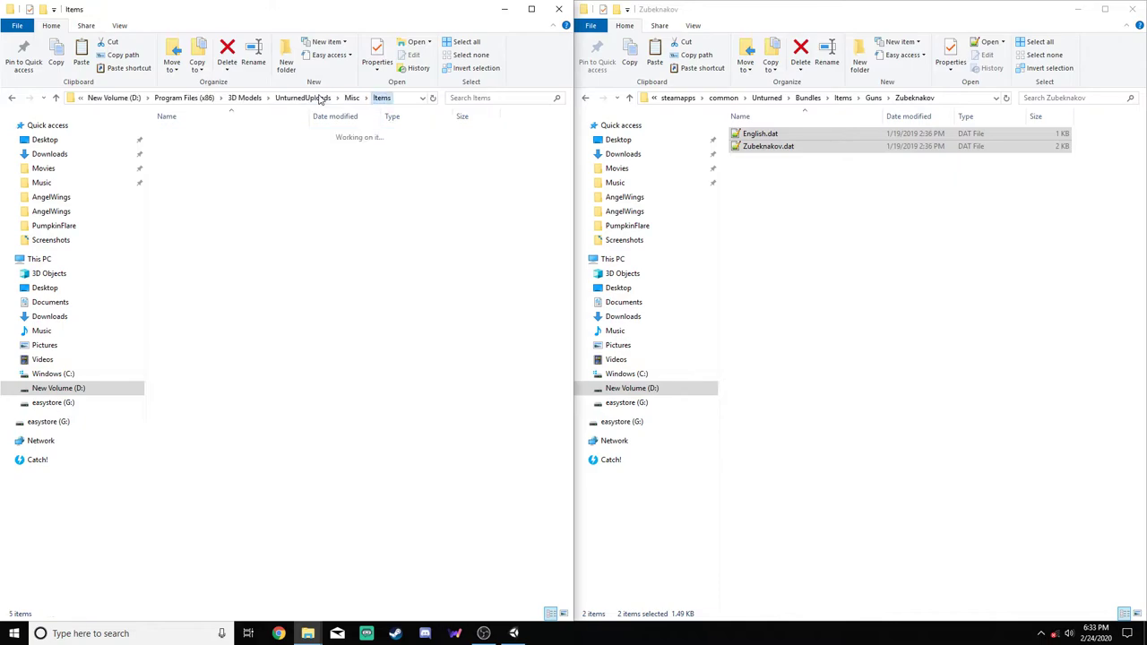
{"action": "double_click", "coordinate": [192, 162]}
{"action": "double_click", "coordinate": [193, 134]}
{"action": "double_click", "coordinate": [188, 146]}
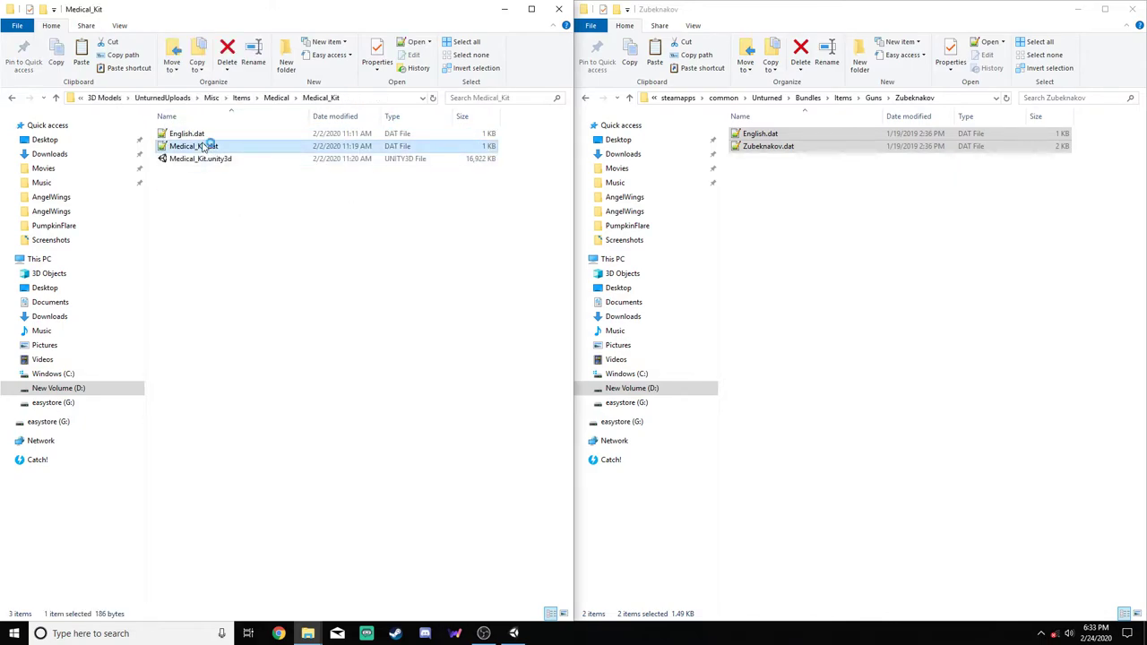
{"action": "left_click", "coordinate": [285, 266]}
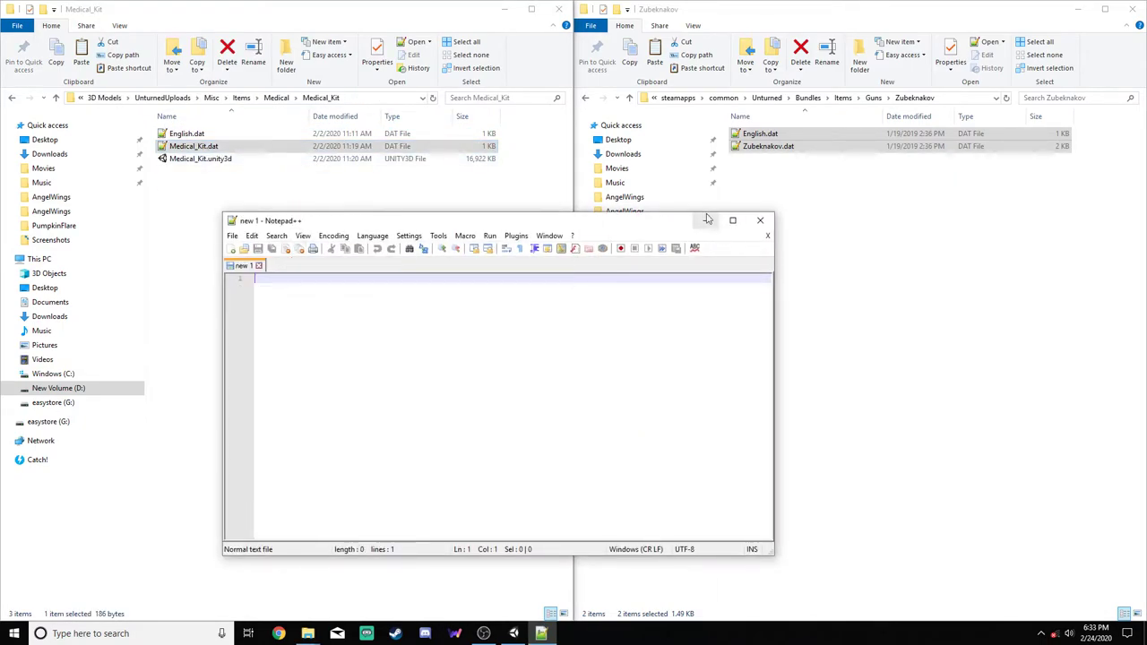
{"action": "left_click", "coordinate": [760, 219]}
{"action": "left_click", "coordinate": [278, 98]}
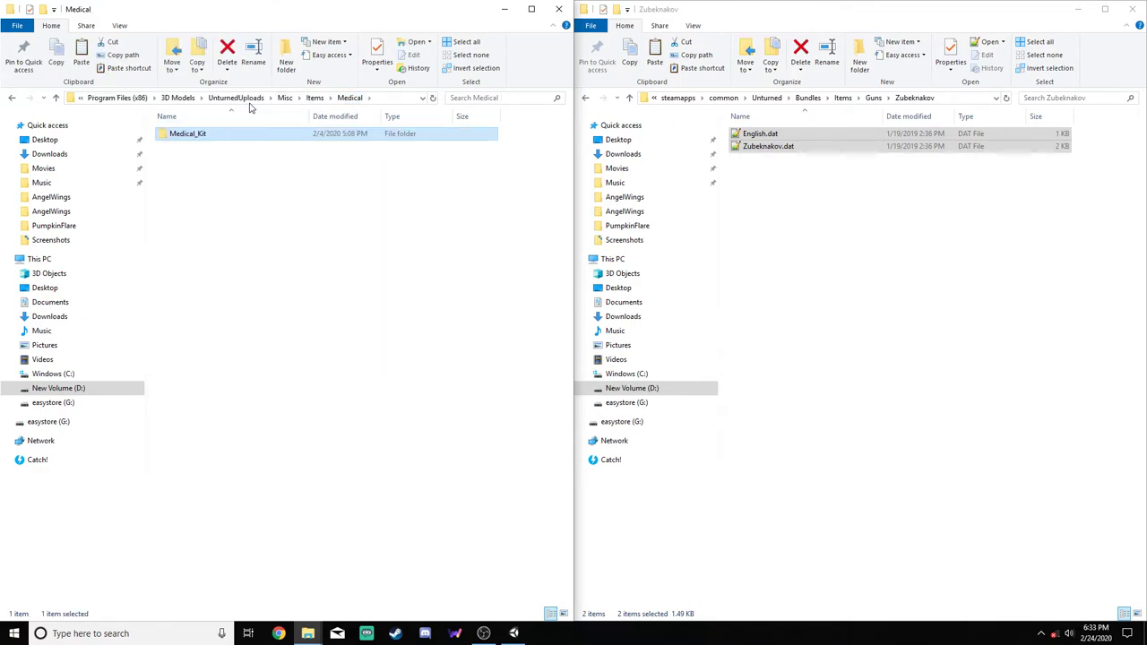
{"action": "left_click", "coordinate": [314, 97]}
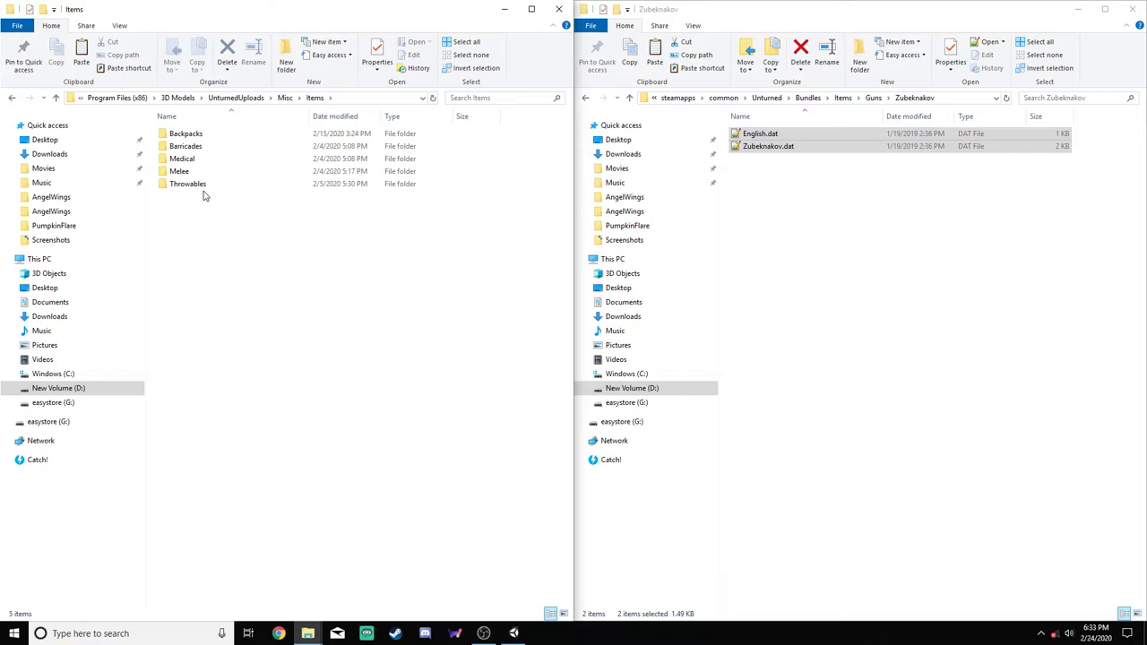
Open the Melee folder and view ForgeAxe.dat in Notepad++
{"action": "double_click", "coordinate": [210, 172]}
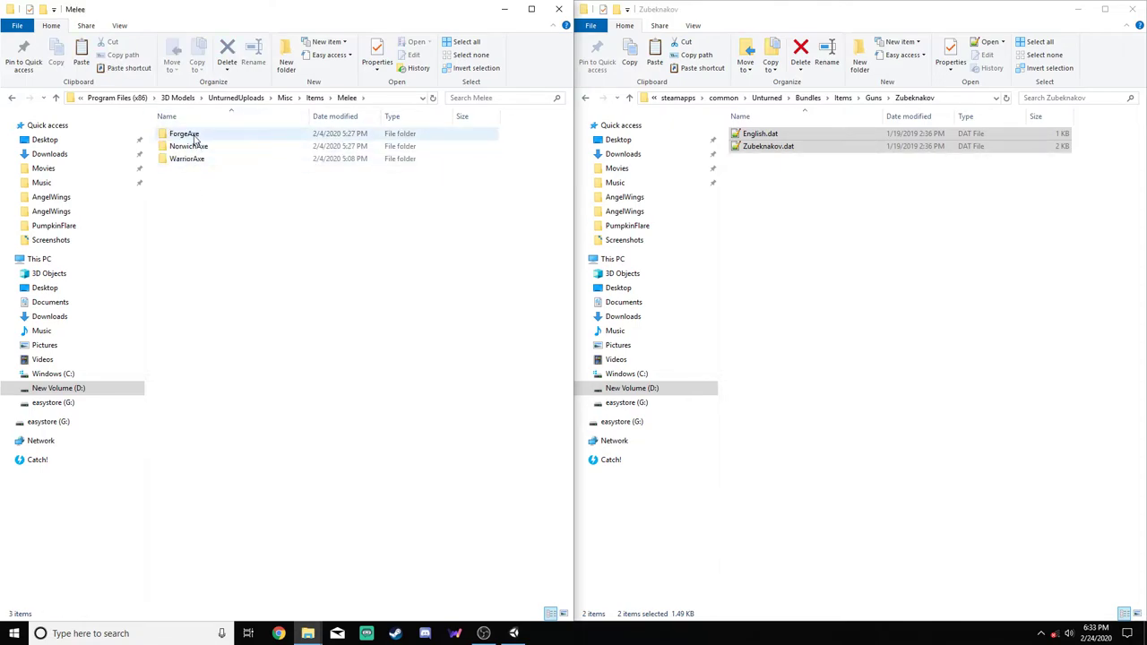
{"action": "double_click", "coordinate": [186, 135]}
{"action": "double_click", "coordinate": [201, 146]}
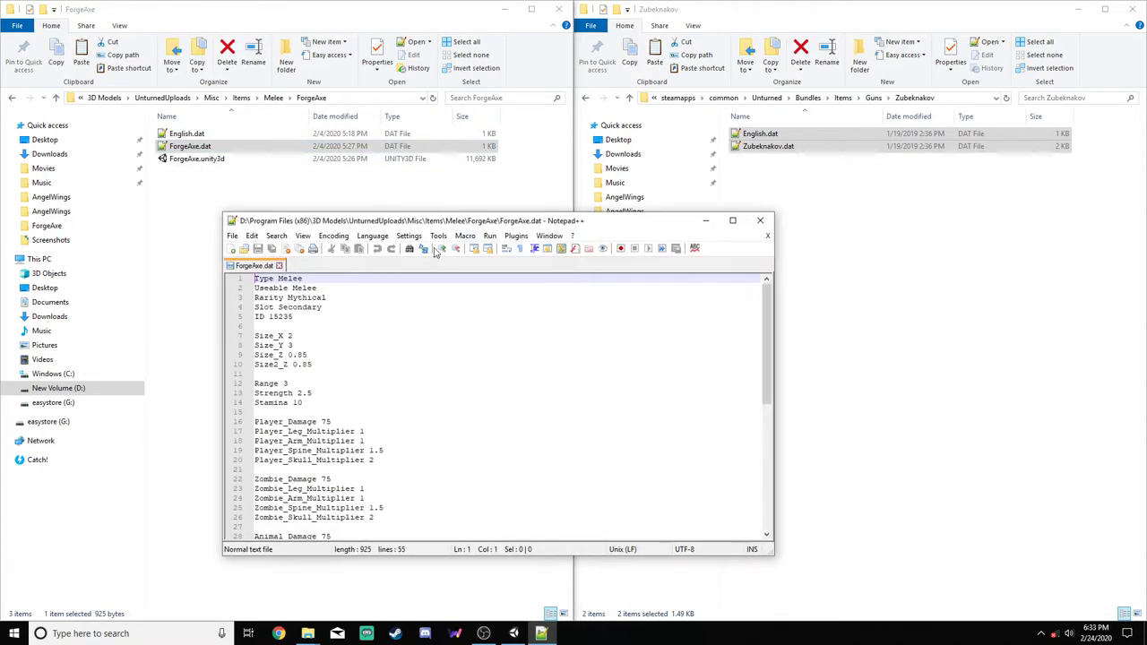
{"action": "left_click", "coordinate": [278, 265]}
{"action": "left_click", "coordinate": [760, 221]}
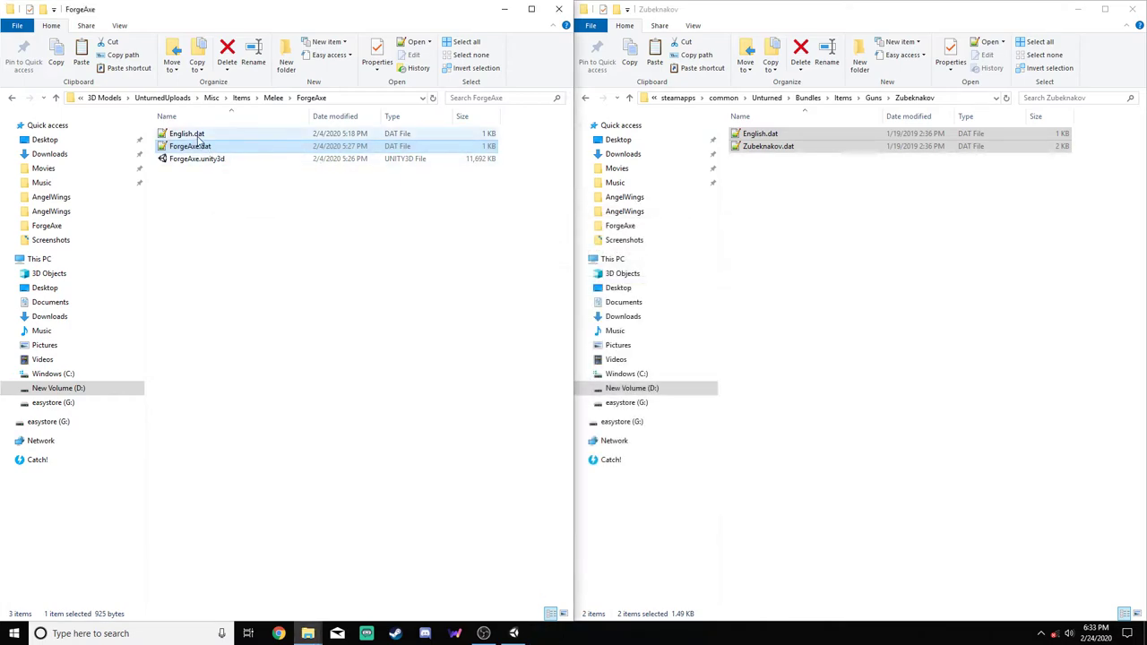
{"action": "left_click", "coordinate": [274, 97]}
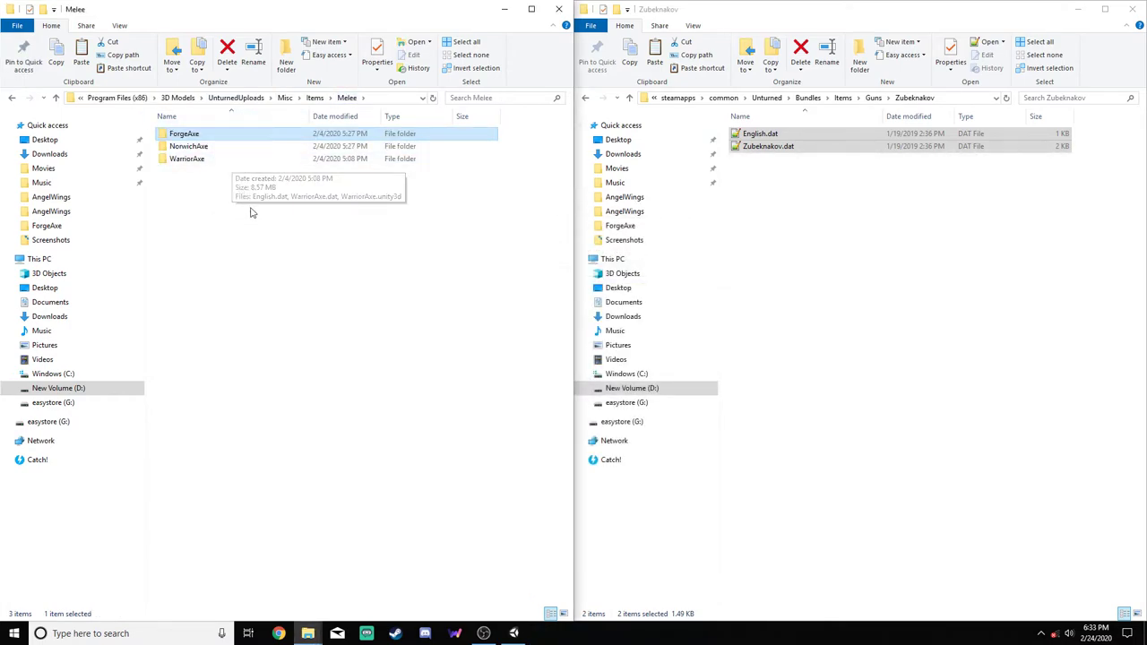
View the NorwichAxe.dat and WarriorAxe.dat files, closing Notepad++ after each
{"action": "left_click", "coordinate": [204, 148]}
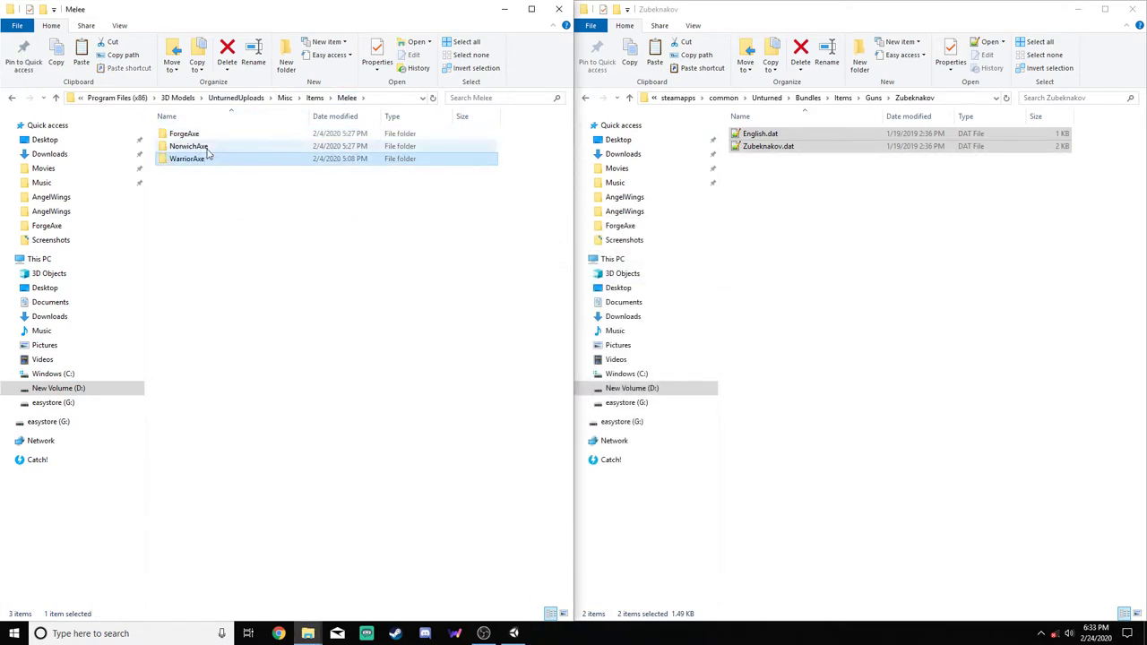
{"action": "double_click", "coordinate": [205, 148]}
{"action": "double_click", "coordinate": [202, 146]}
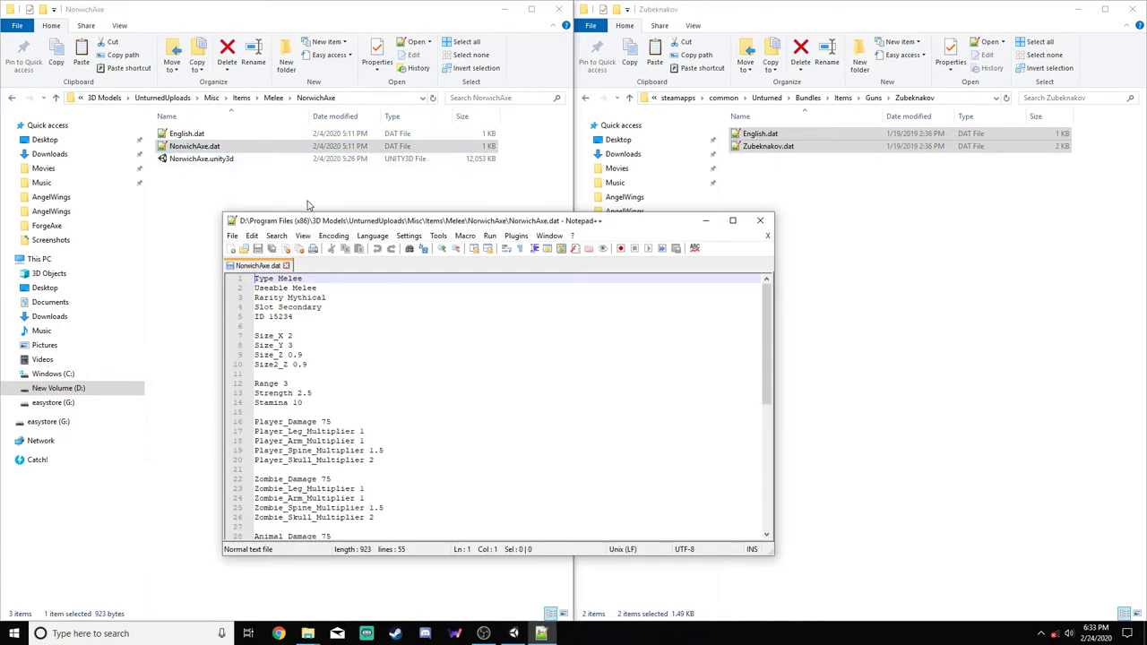
{"action": "left_click", "coordinate": [299, 250]}
{"action": "left_click", "coordinate": [760, 219]}
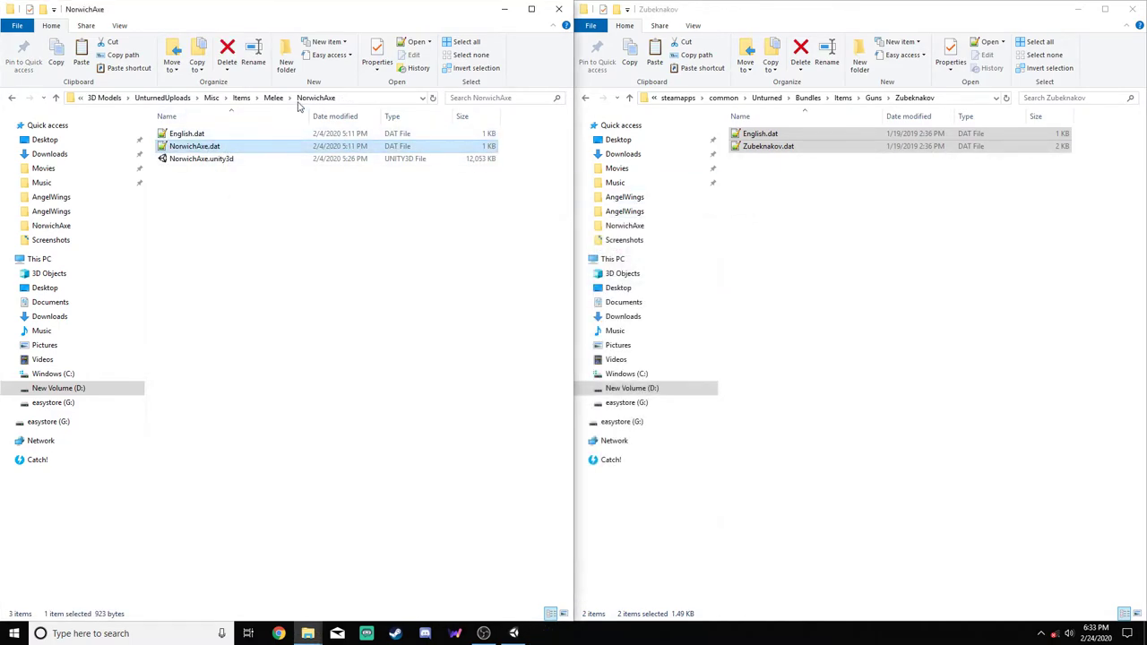
{"action": "left_click", "coordinate": [275, 97]}
{"action": "double_click", "coordinate": [217, 159]}
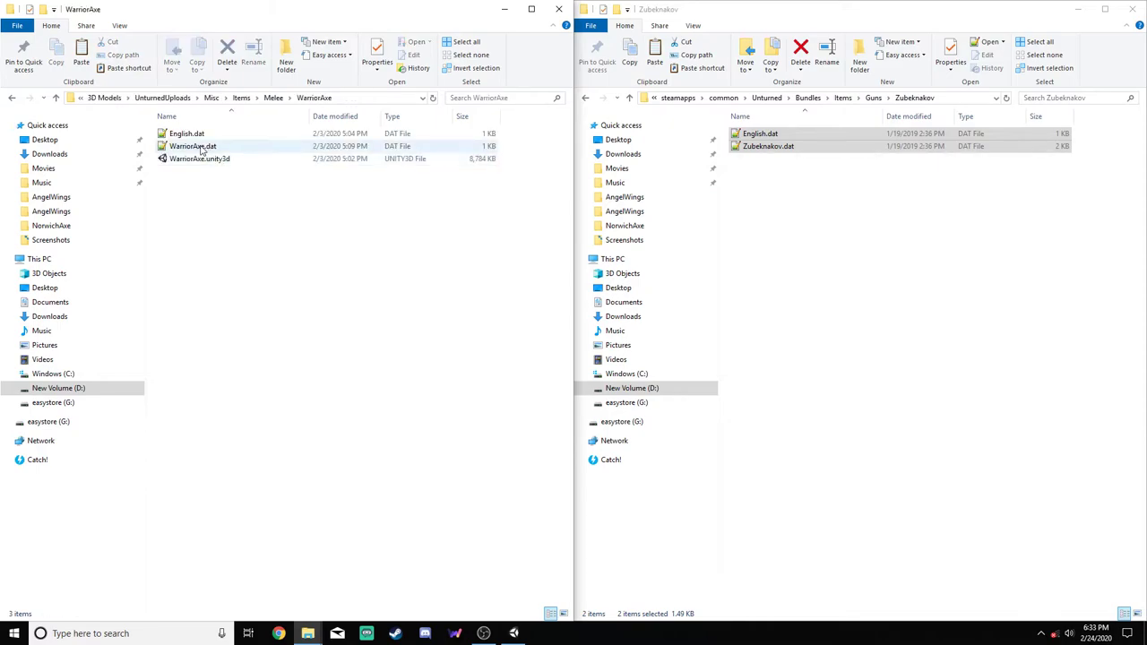
{"action": "left_click", "coordinate": [195, 146]}
{"action": "left_click", "coordinate": [284, 265]}
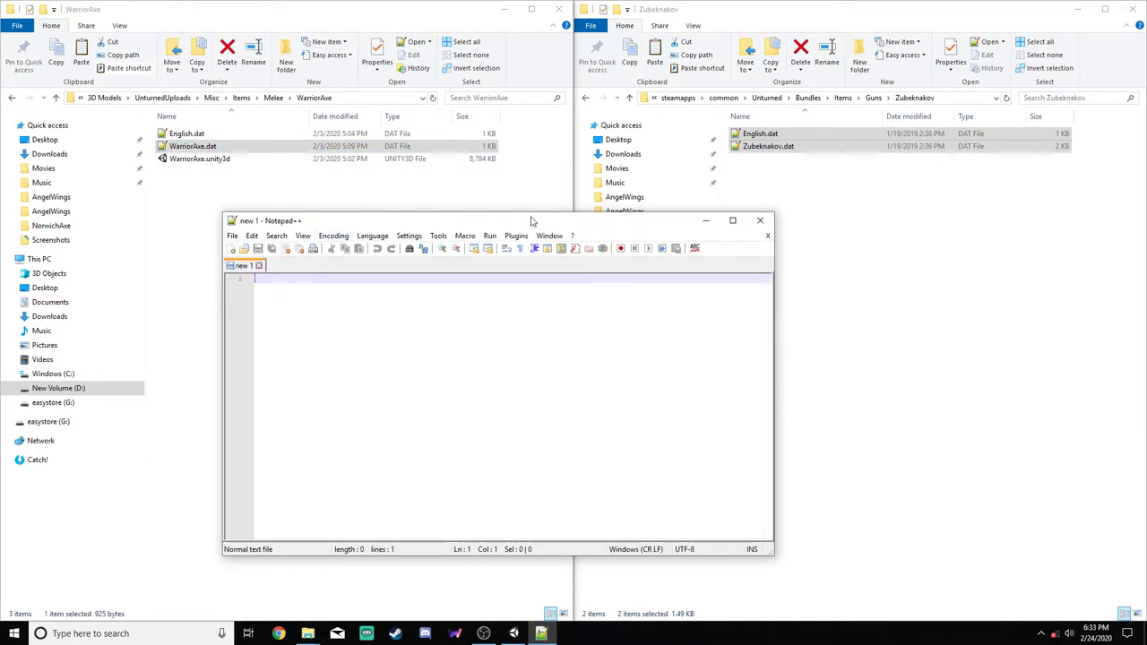
{"action": "left_click", "coordinate": [760, 221]}
Go up through Items, briefly checking Barricades, to the UnturnedUploads folder
{"action": "left_click", "coordinate": [244, 98]}
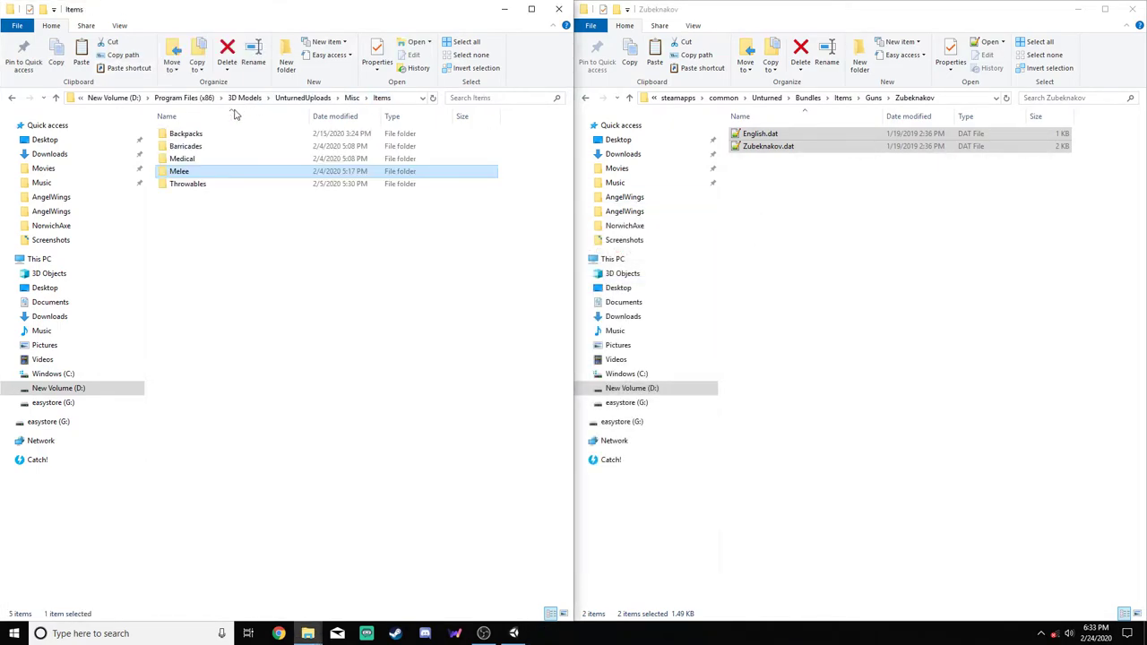
{"action": "double_click", "coordinate": [216, 148]}
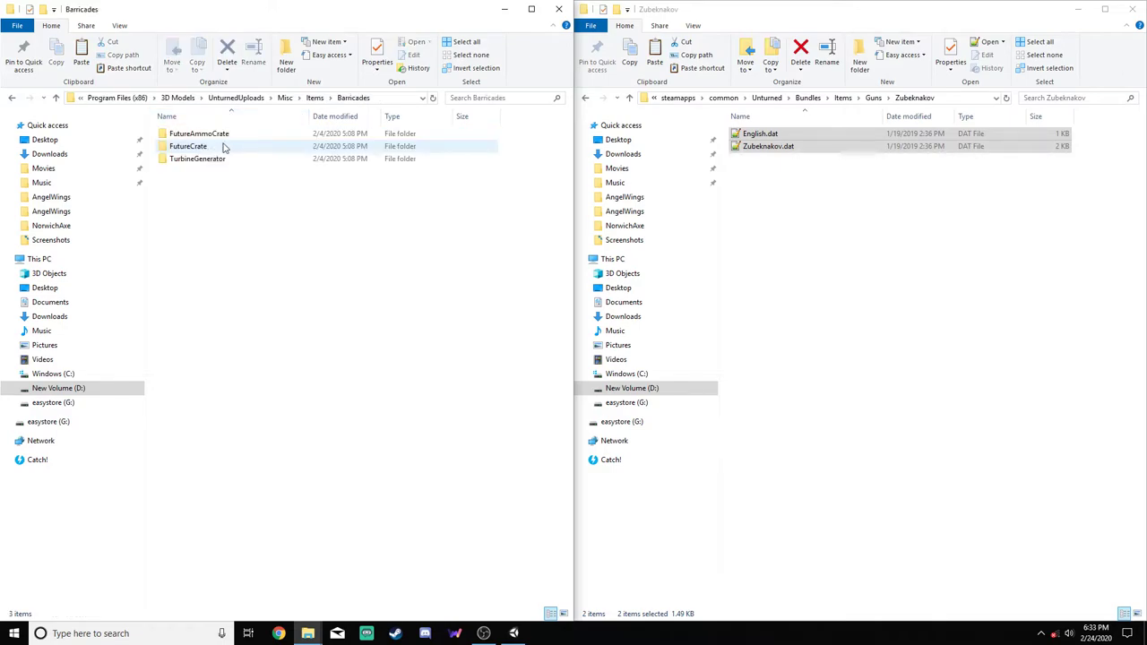
{"action": "left_click", "coordinate": [314, 97]}
{"action": "left_click", "coordinate": [285, 97]}
{"action": "left_click", "coordinate": [302, 98]}
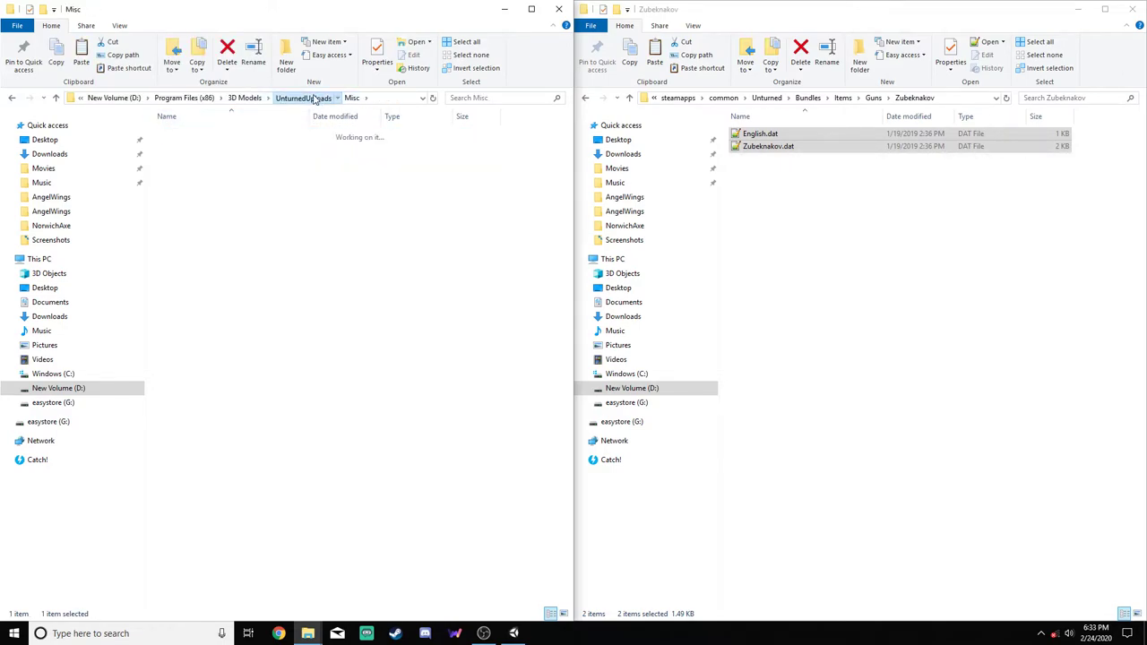
Open Bed.dat from FalloutNewVegas\Items\Barricades\Bed
{"action": "double_click", "coordinate": [190, 159]}
{"action": "double_click", "coordinate": [195, 134]}
{"action": "double_click", "coordinate": [195, 137]}
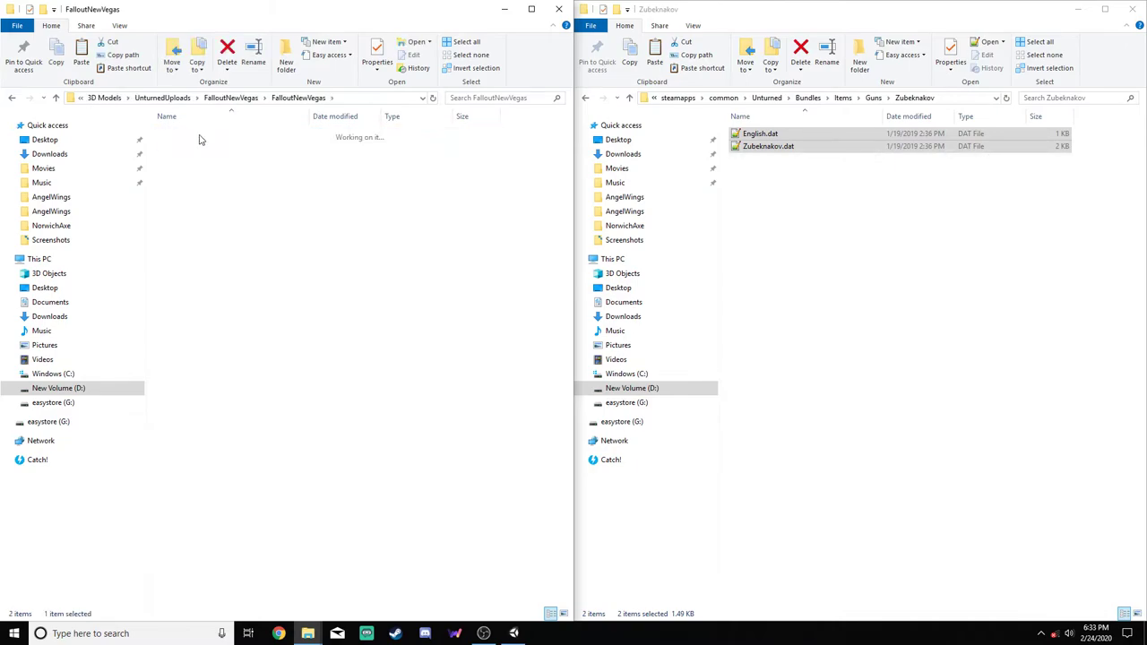
{"action": "double_click", "coordinate": [184, 134]}
{"action": "double_click", "coordinate": [192, 134]}
{"action": "double_click", "coordinate": [192, 134]}
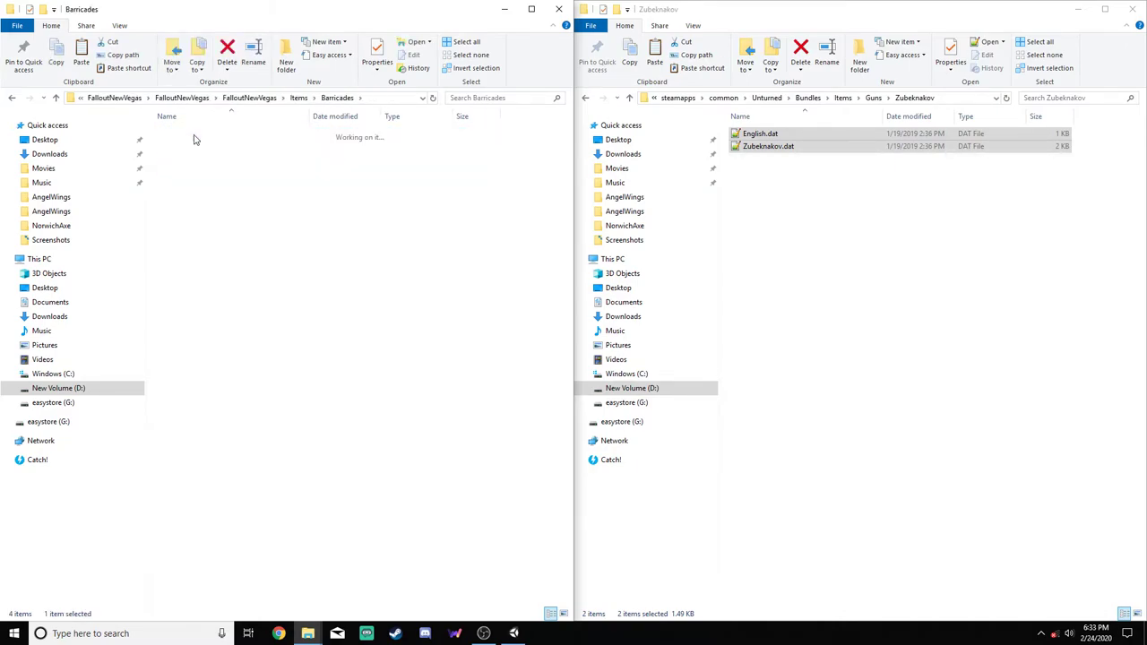
{"action": "double_click", "coordinate": [197, 134]}
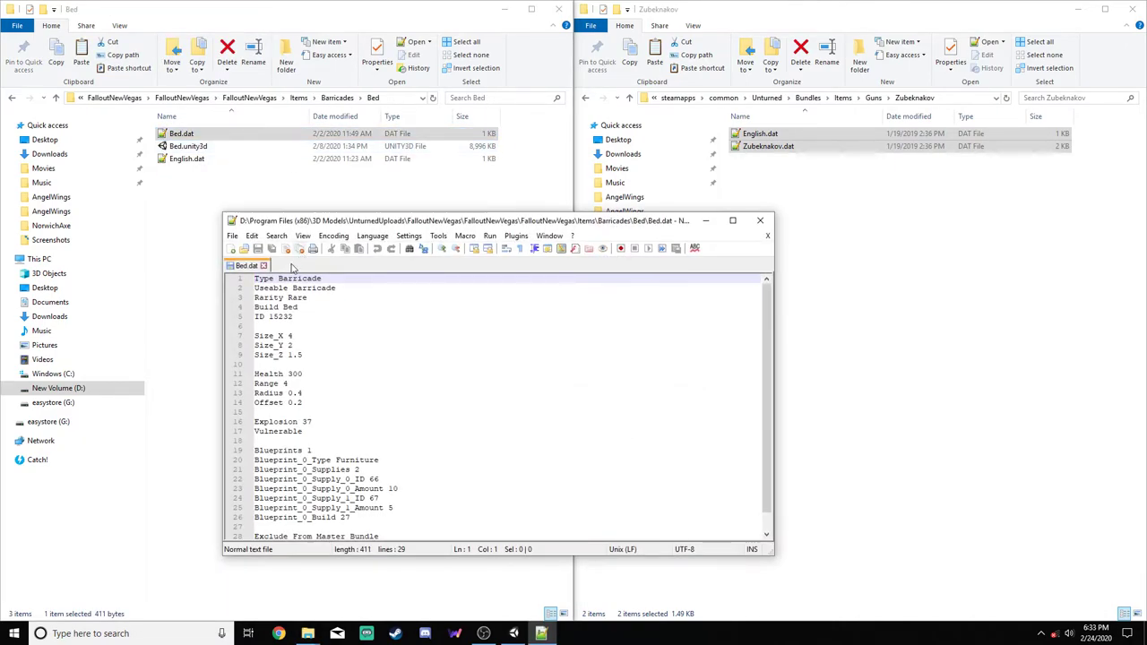
Close Bed.dat and Notepad++ and return to the FalloutNewVegas Items folder
{"action": "left_click", "coordinate": [264, 265]}
{"action": "left_click", "coordinate": [733, 220]}
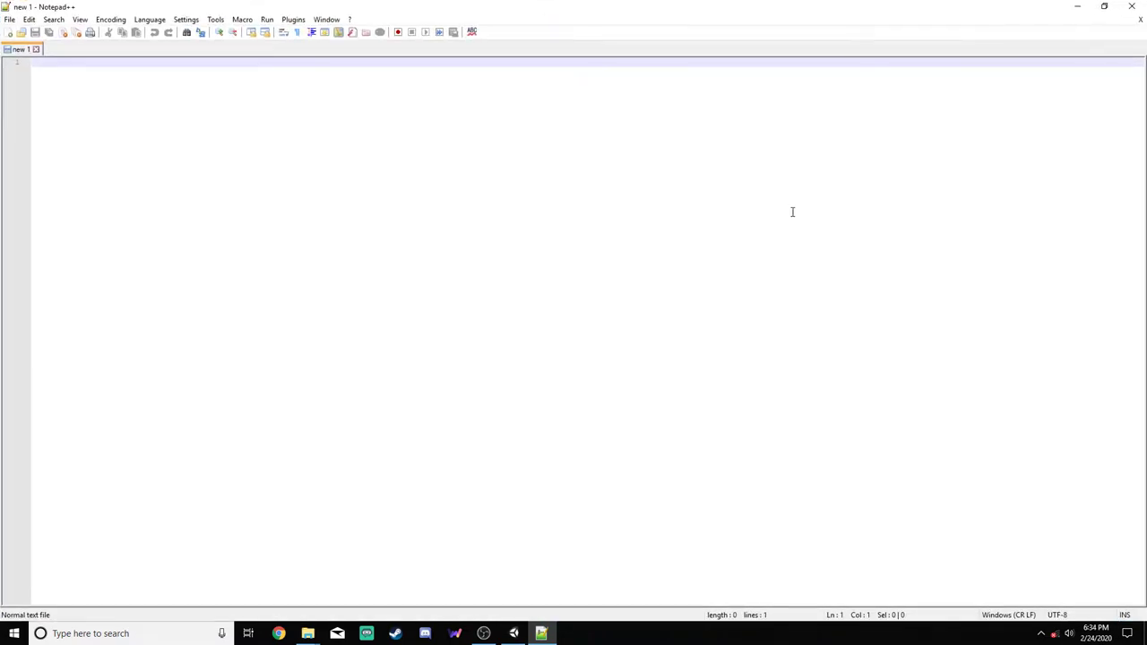
{"action": "left_click", "coordinate": [1105, 7]}
{"action": "left_click", "coordinate": [760, 220]}
{"action": "left_click", "coordinate": [343, 98]}
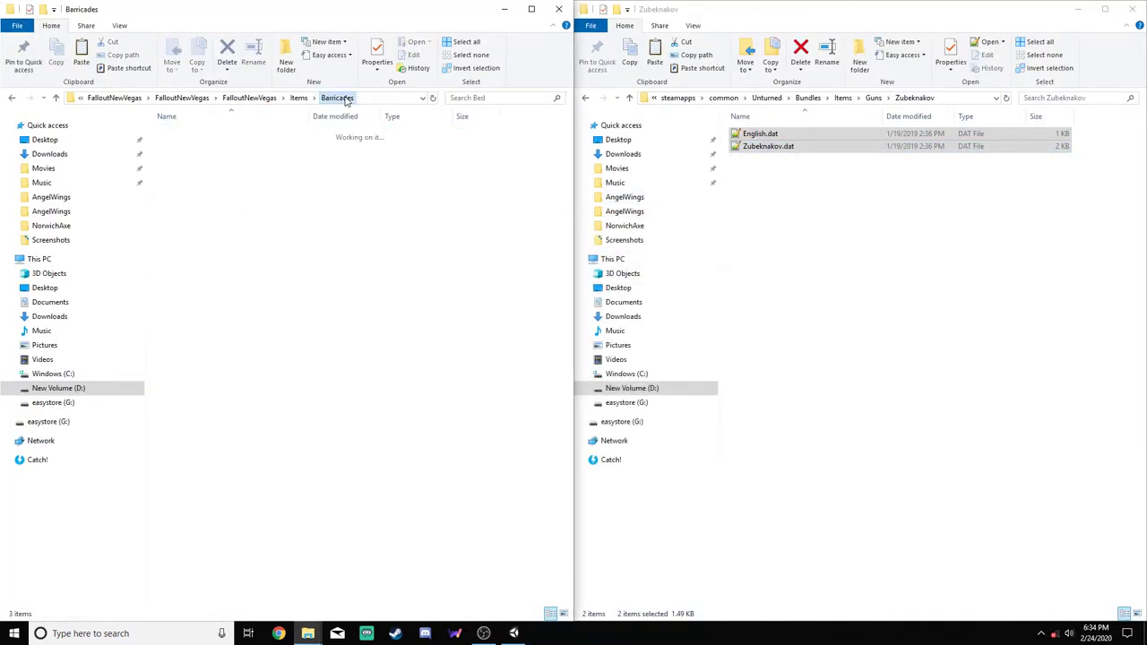
{"action": "left_click", "coordinate": [300, 99]}
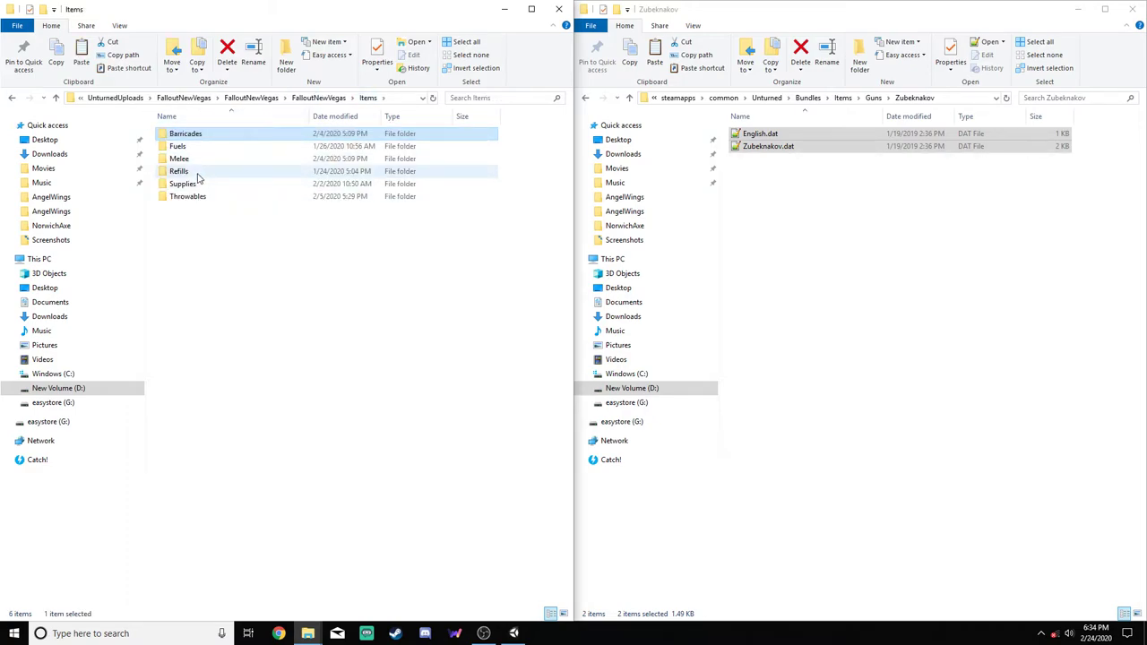
Peek into Refills and Throwables, then check Platinum_Chip.dat's ID in Supplies
{"action": "double_click", "coordinate": [215, 170]}
{"action": "left_click", "coordinate": [301, 99]}
{"action": "double_click", "coordinate": [188, 197]}
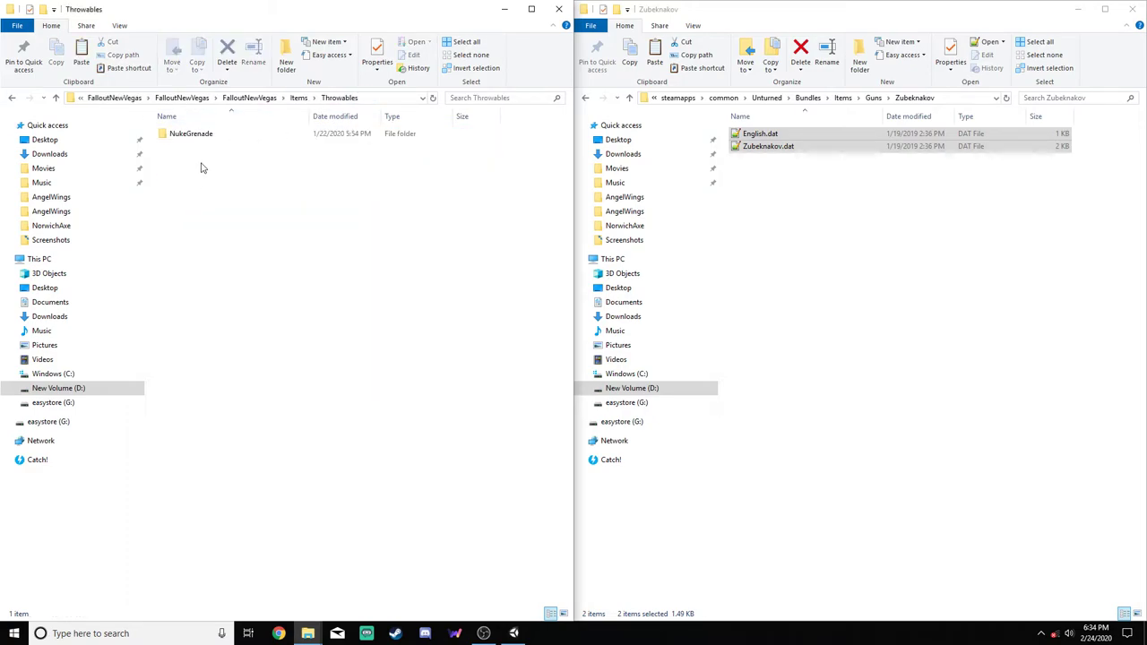
{"action": "left_click", "coordinate": [302, 98]}
{"action": "double_click", "coordinate": [215, 182]}
{"action": "double_click", "coordinate": [205, 133]}
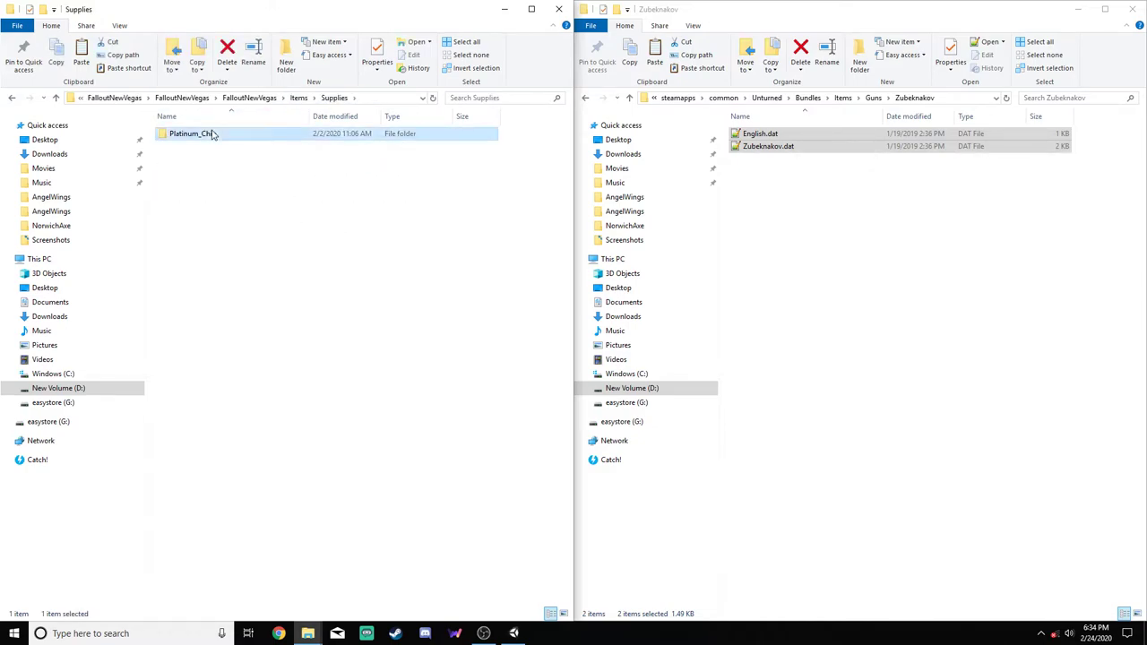
{"action": "left_click", "coordinate": [208, 147]}
{"action": "double_click", "coordinate": [208, 149]}
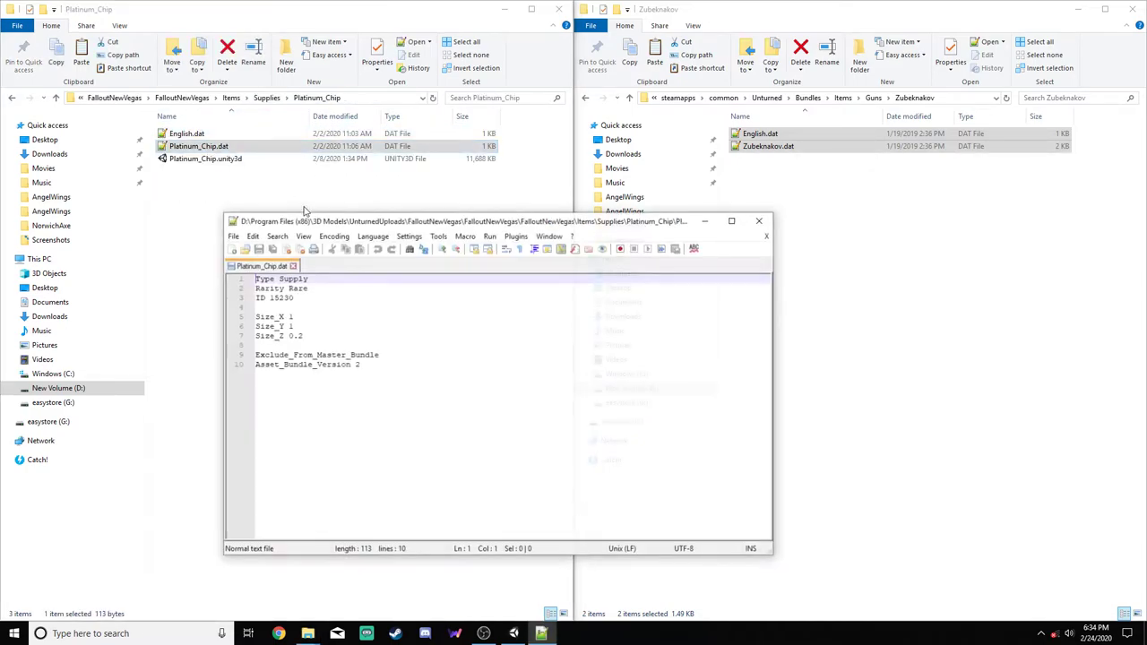
{"action": "left_click", "coordinate": [293, 266]}
{"action": "left_click", "coordinate": [760, 219]}
{"action": "left_click", "coordinate": [323, 218]}
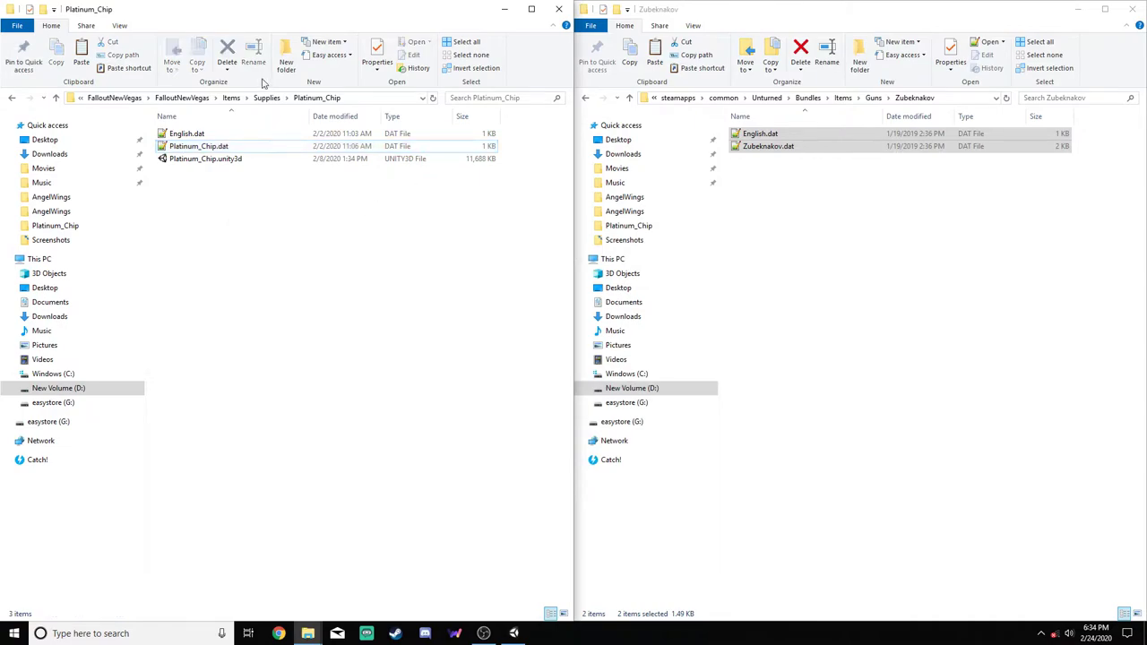
Go back up to UnturnedUploads and open Misc\Items
{"action": "left_click", "coordinate": [266, 98]}
{"action": "key", "text": "alt+Up"}
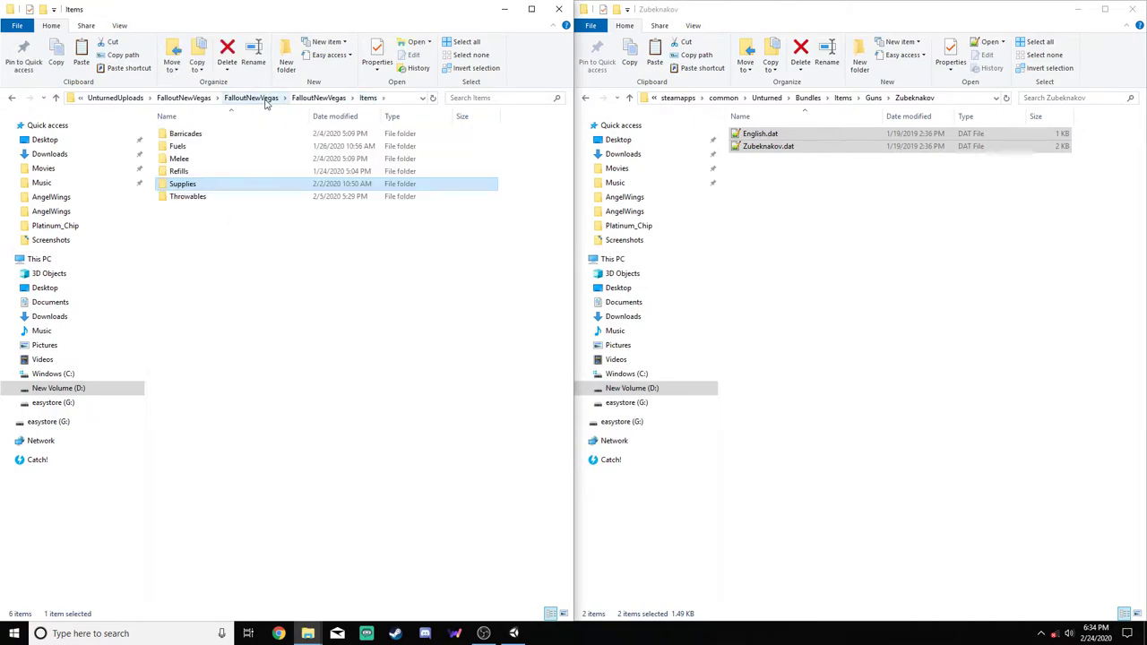
{"action": "left_click", "coordinate": [320, 99]}
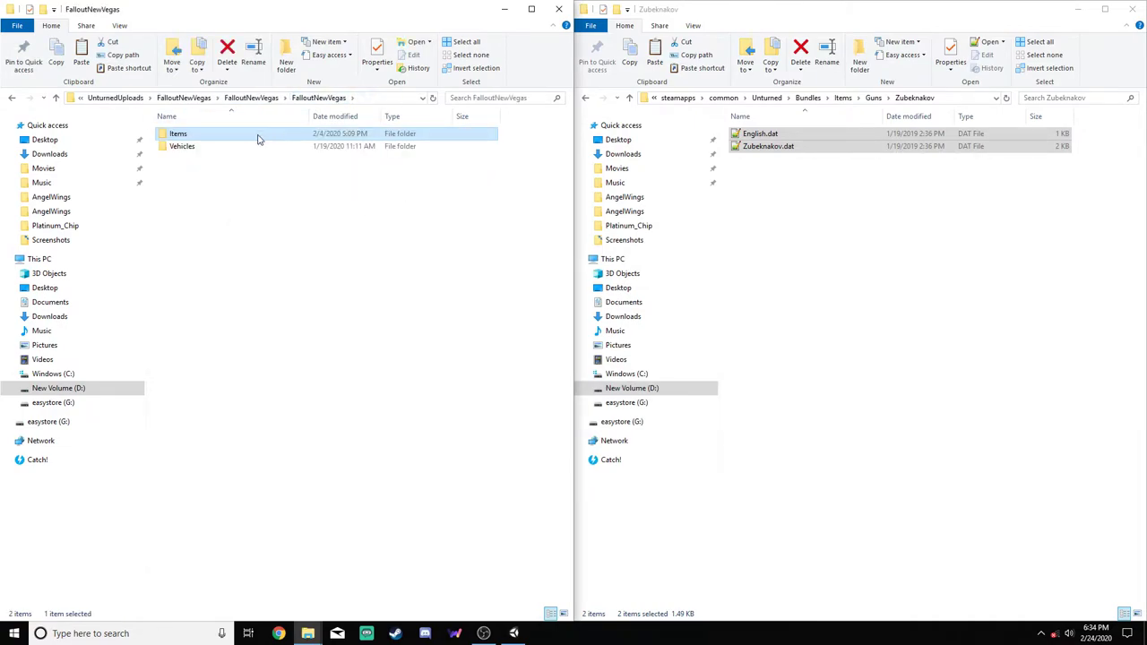
{"action": "left_click", "coordinate": [251, 98]}
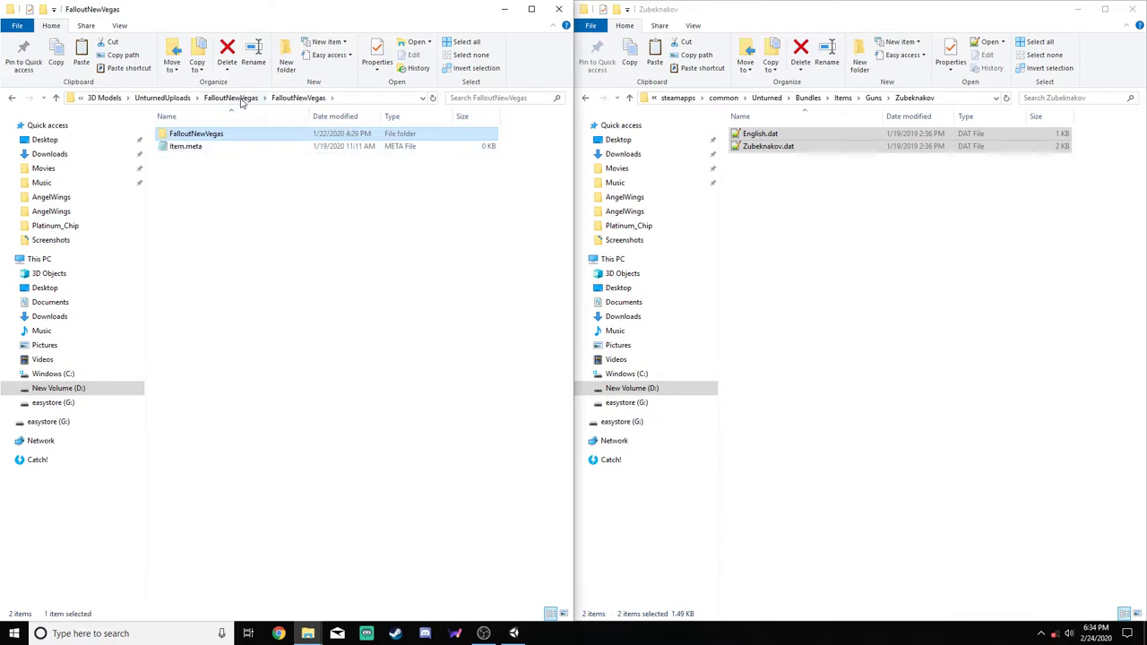
{"action": "left_click", "coordinate": [218, 99]}
{"action": "double_click", "coordinate": [177, 234]}
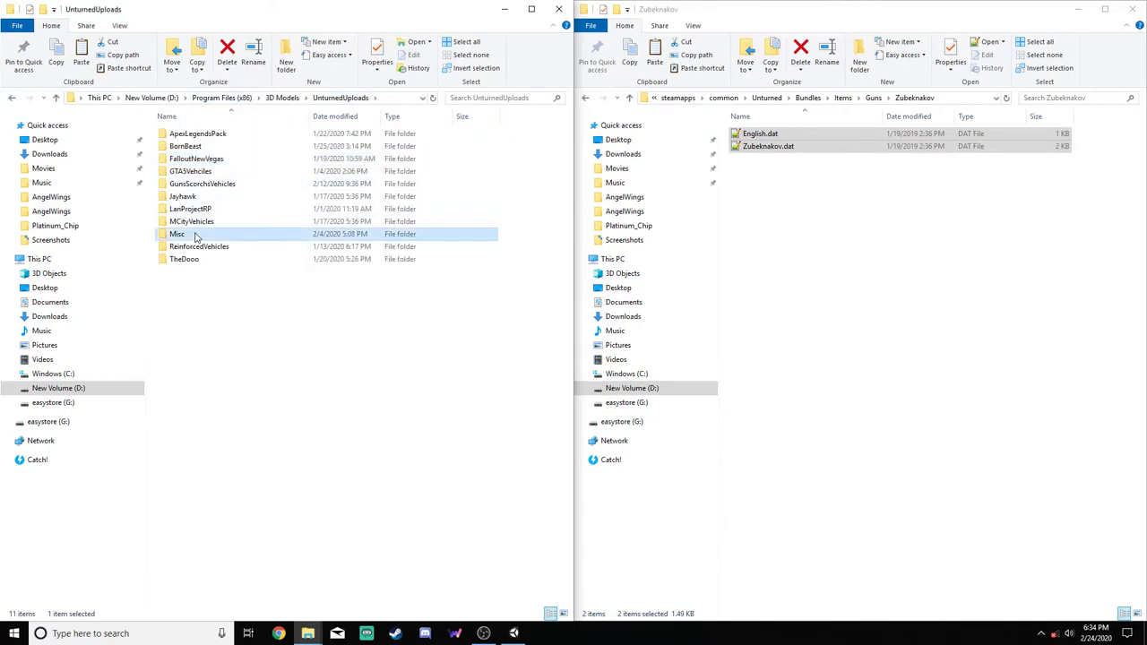
{"action": "double_click", "coordinate": [184, 134]}
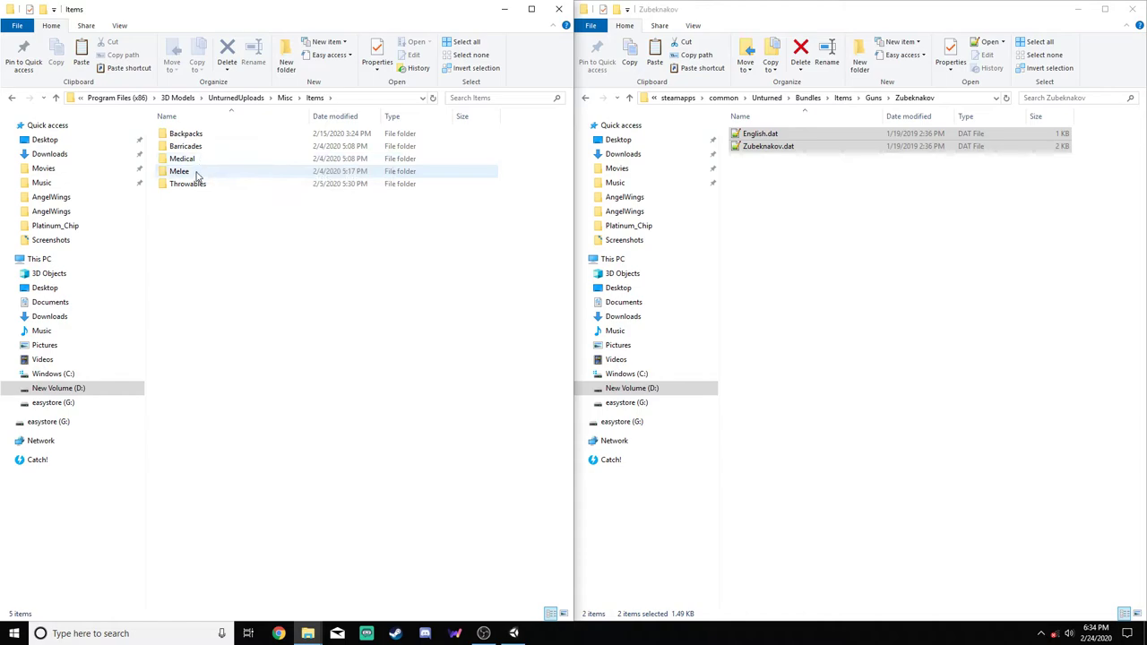
Open AngelWings.dat from the Misc\Items\Backpacks\AngelWings folder
{"action": "double_click", "coordinate": [196, 173]}
{"action": "left_click", "coordinate": [315, 97]}
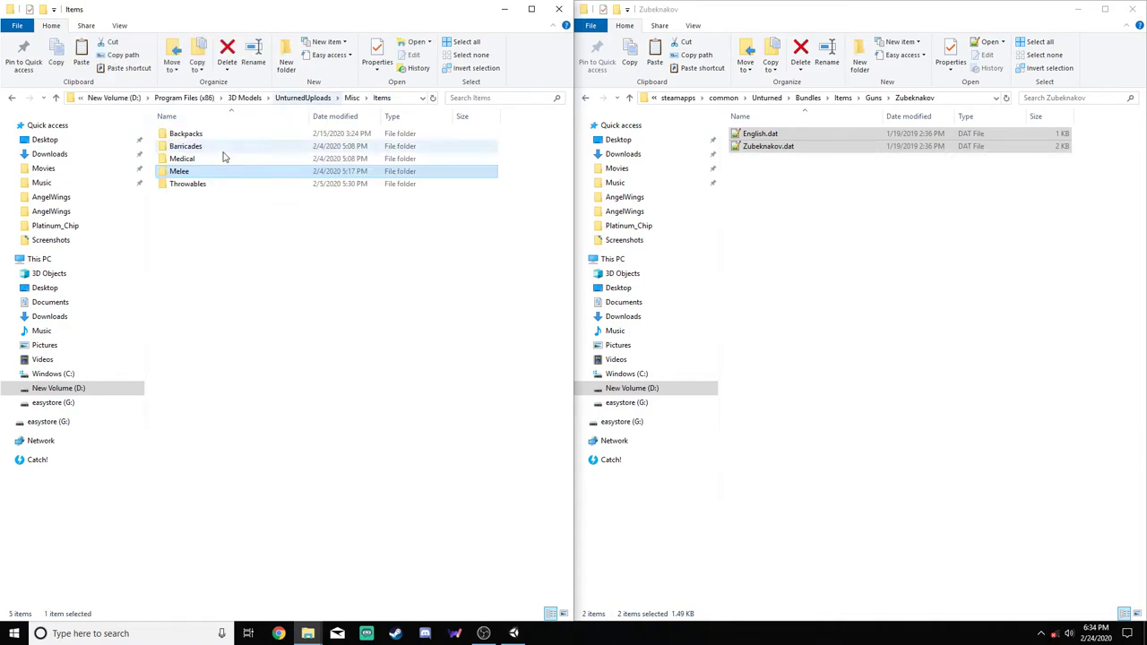
{"action": "double_click", "coordinate": [200, 133]}
{"action": "double_click", "coordinate": [233, 134]}
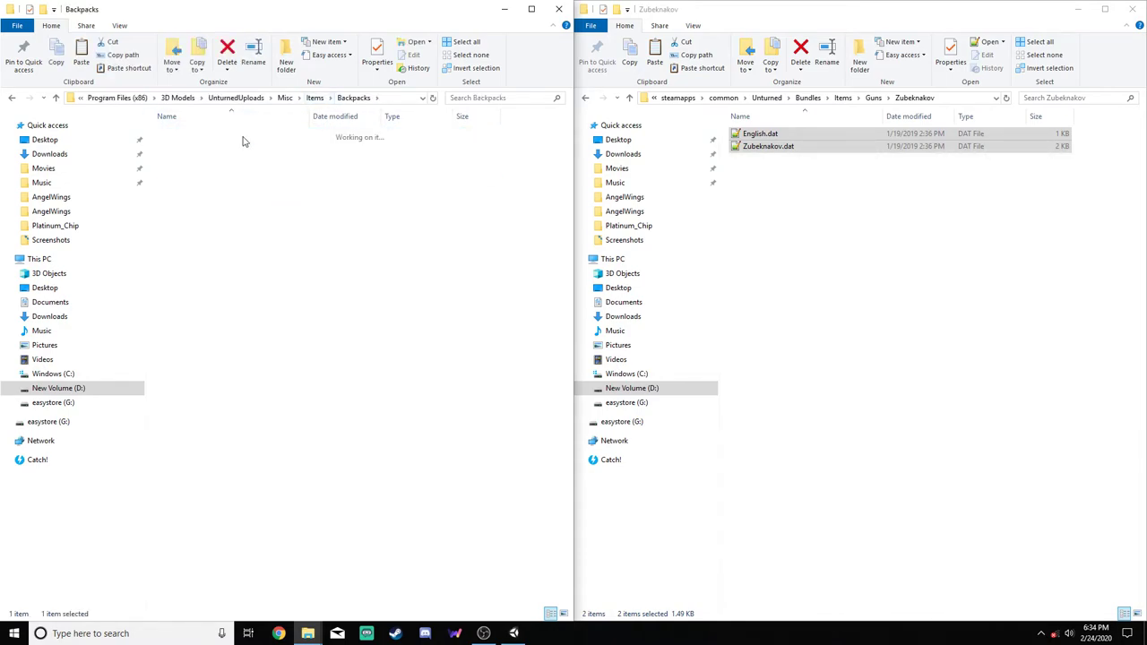
{"action": "double_click", "coordinate": [206, 134]}
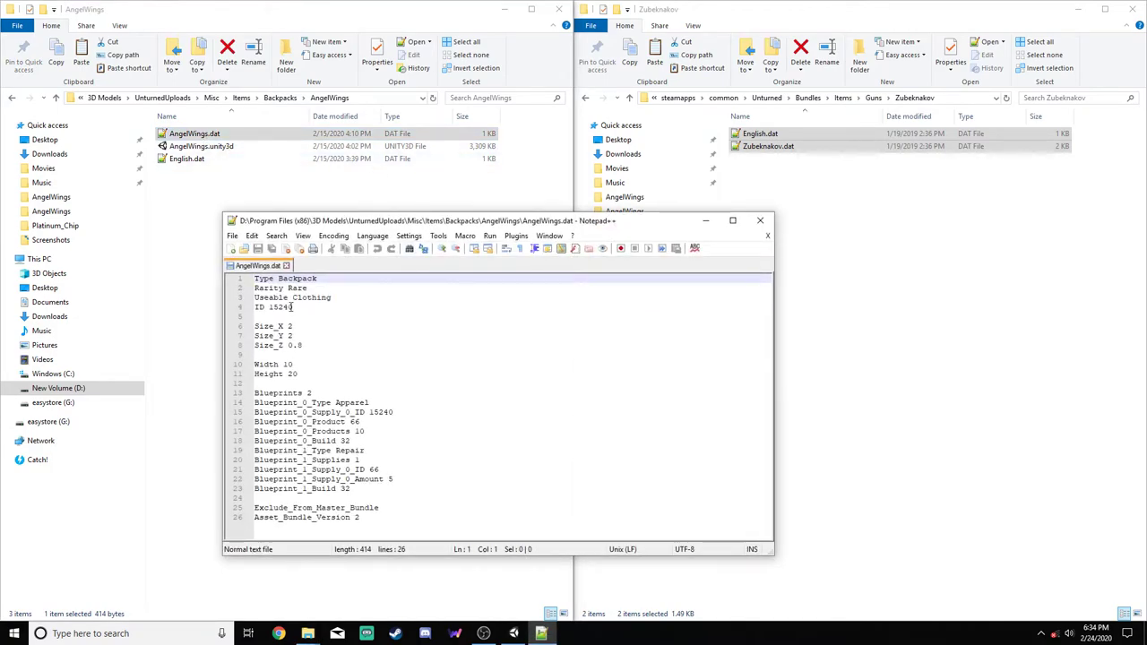
Change the ID from 15240 to 15239, save with Ctrl+S, and close Notepad++
{"action": "left_click", "coordinate": [295, 306]}
{"action": "left_click_drag", "start_coordinate": [295, 306], "coordinate": [283, 307]}
{"action": "type", "text": "39"}
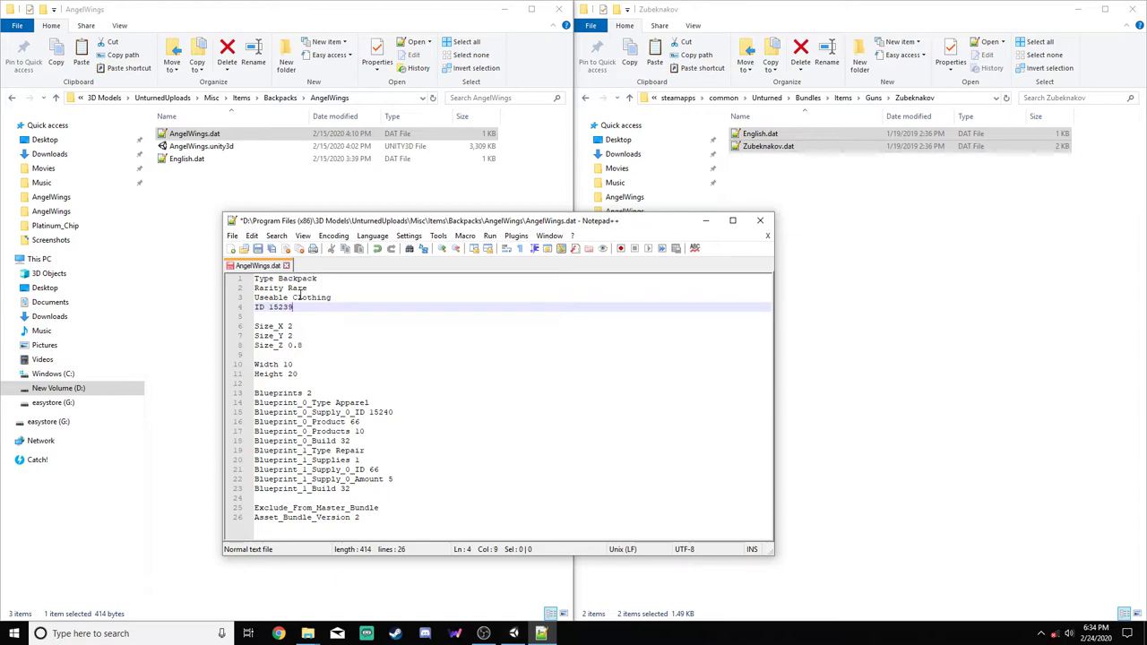
{"action": "key", "text": "ctrl+s"}
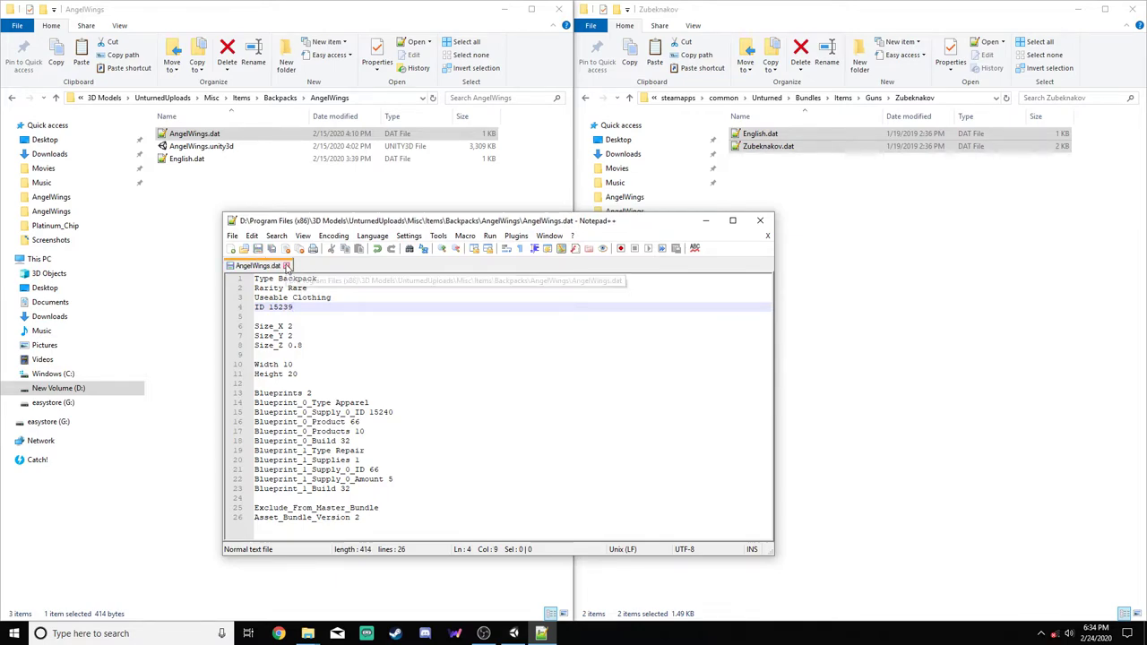
{"action": "left_click", "coordinate": [287, 266]}
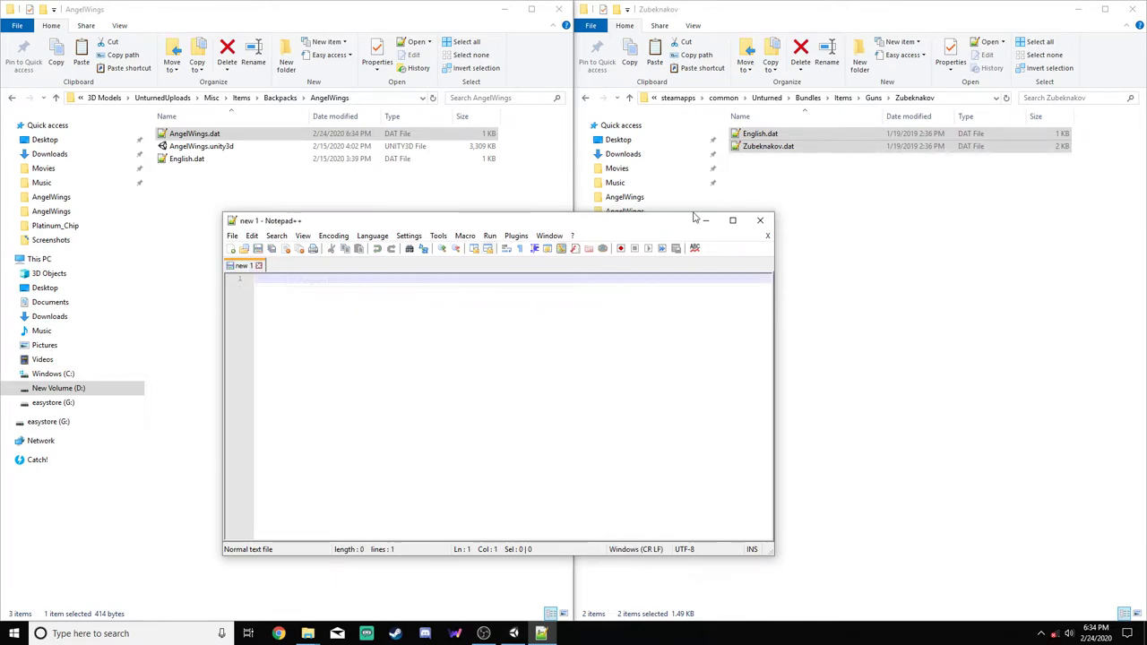
{"action": "left_click", "coordinate": [760, 220]}
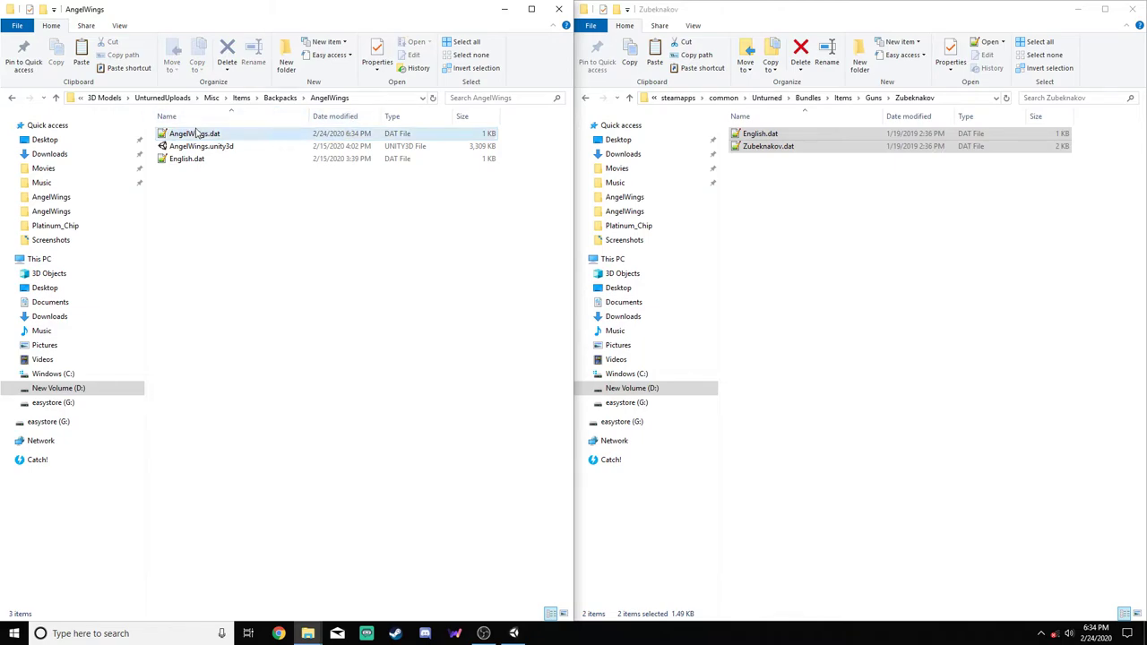
Navigate from UnturnedUploads through BornBeast > Items > Guns to CrossfireAK47 and open CrossfireAK47.dat
{"action": "left_click", "coordinate": [164, 98]}
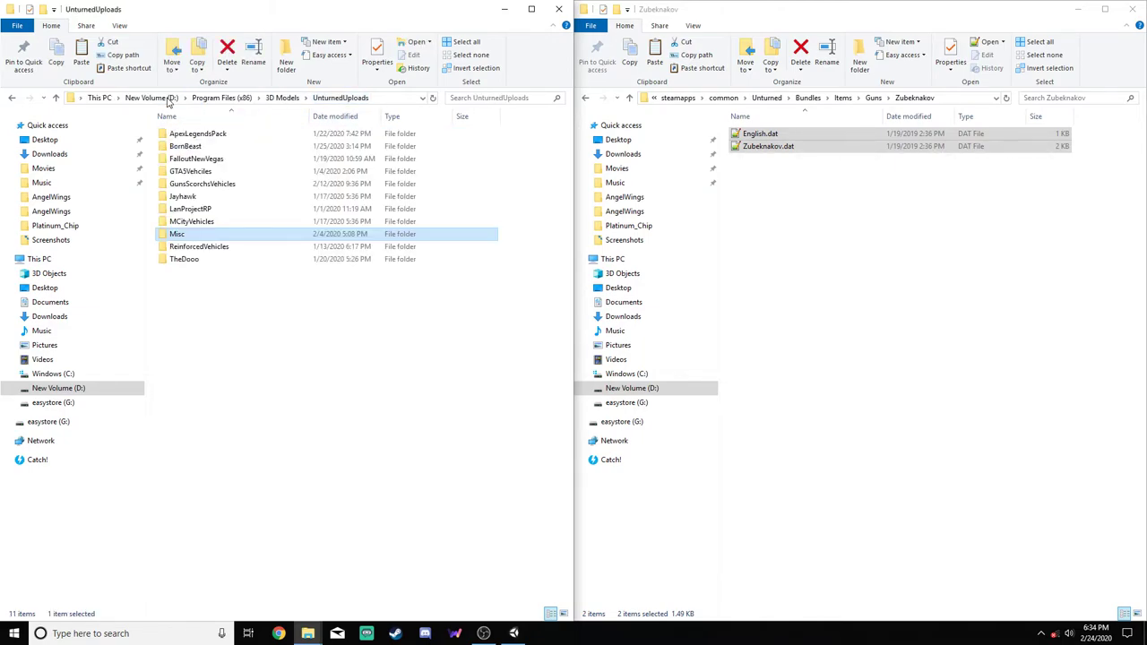
{"action": "double_click", "coordinate": [198, 237]}
{"action": "left_click", "coordinate": [291, 98]}
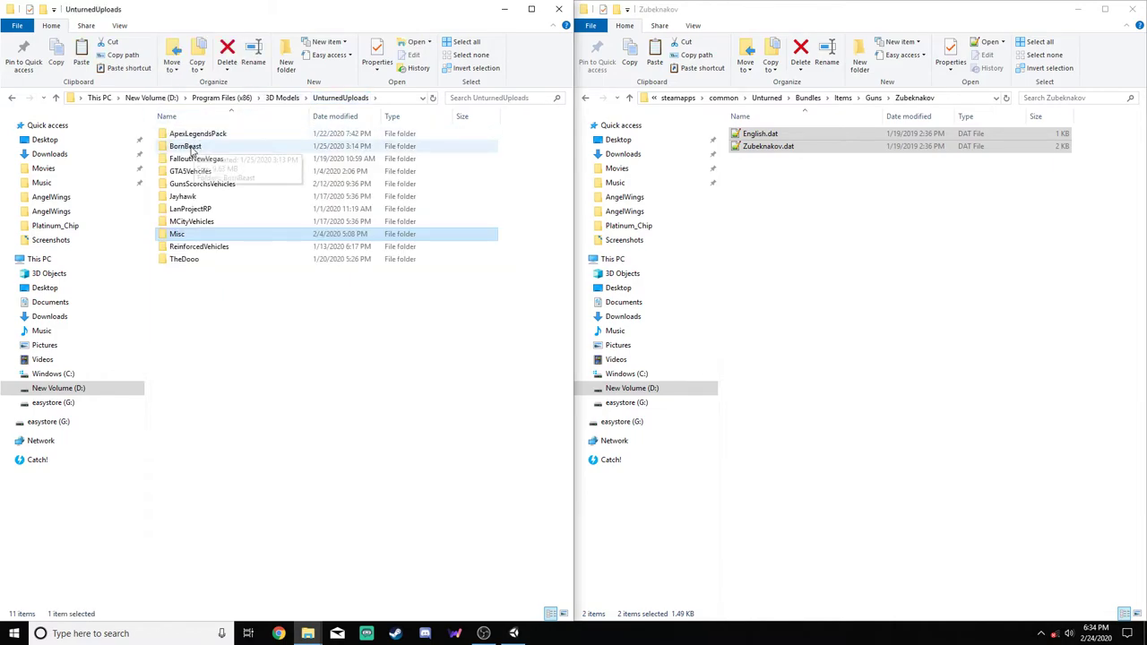
{"action": "double_click", "coordinate": [195, 146]}
{"action": "double_click", "coordinate": [203, 136]}
{"action": "double_click", "coordinate": [204, 136]}
{"action": "double_click", "coordinate": [204, 136]}
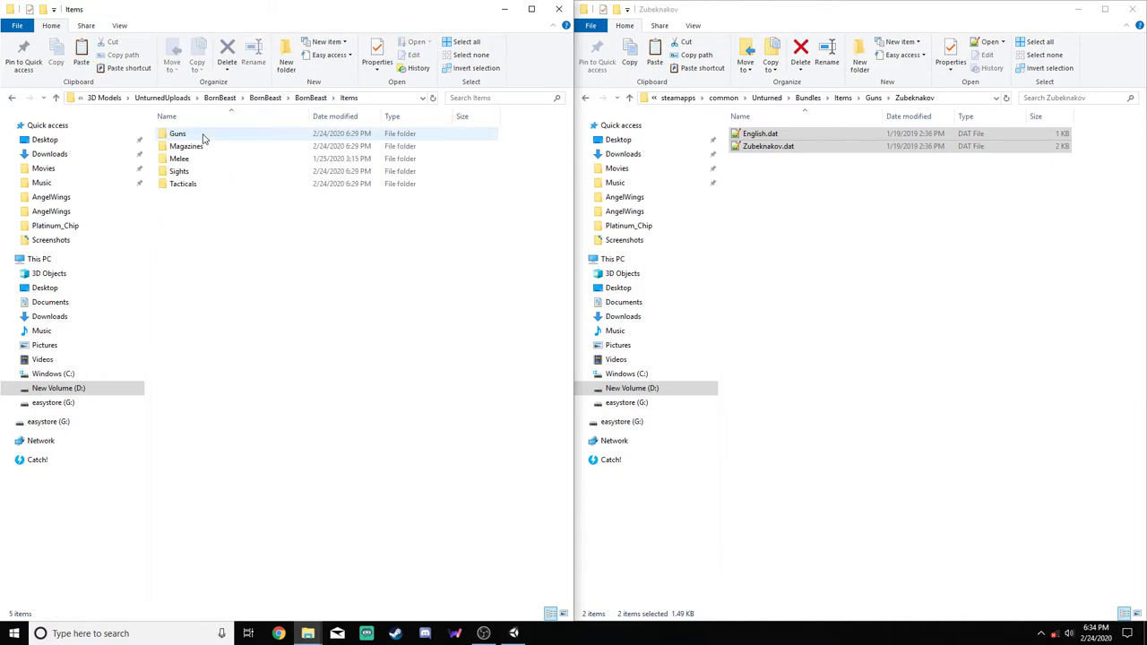
{"action": "double_click", "coordinate": [204, 136]}
{"action": "double_click", "coordinate": [203, 139]}
{"action": "double_click", "coordinate": [187, 148]}
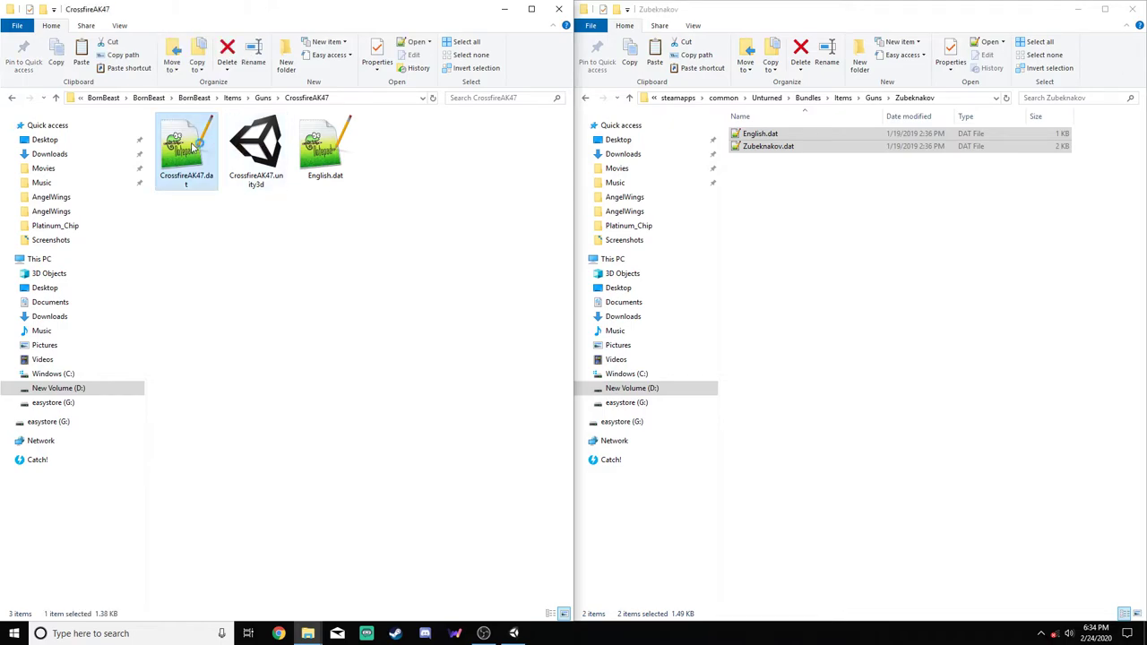
Change the gun ID from 15245 to 15241 and save
{"action": "left_click_drag", "start_coordinate": [296, 316], "coordinate": [291, 317]}
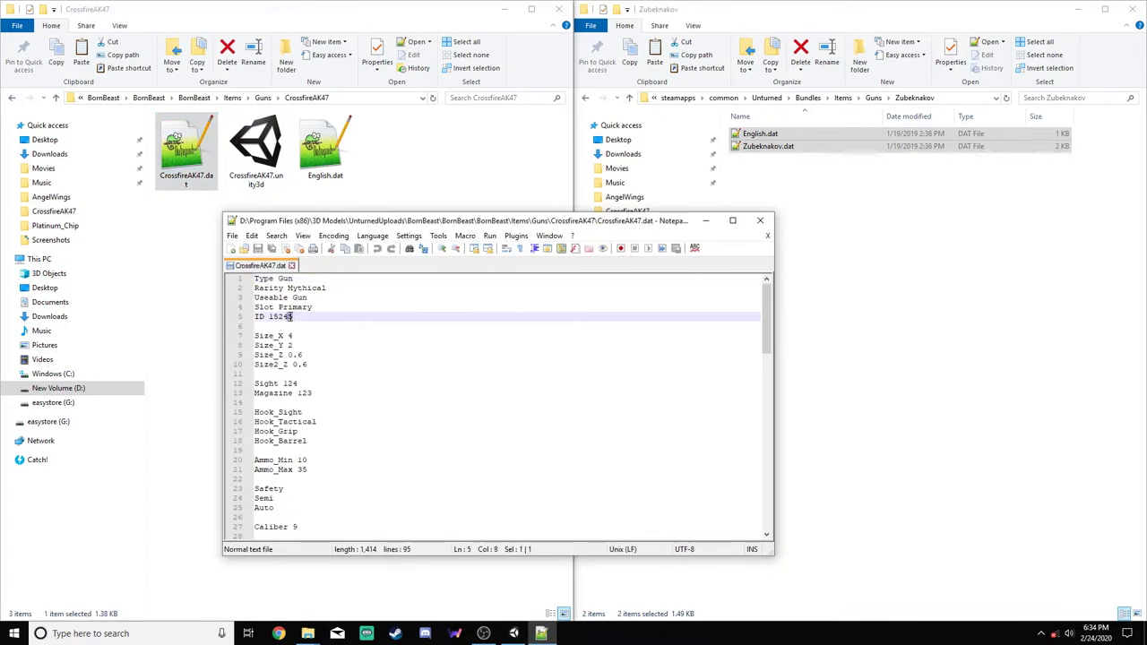
{"action": "type", "text": "1"}
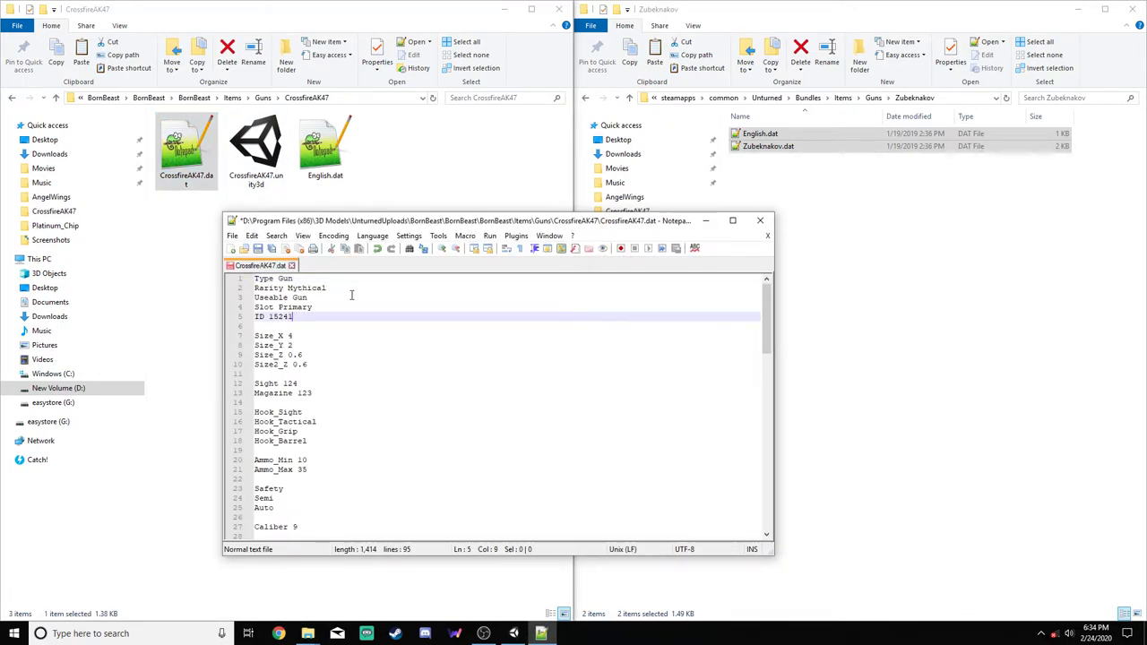
{"action": "left_click", "coordinate": [265, 250]}
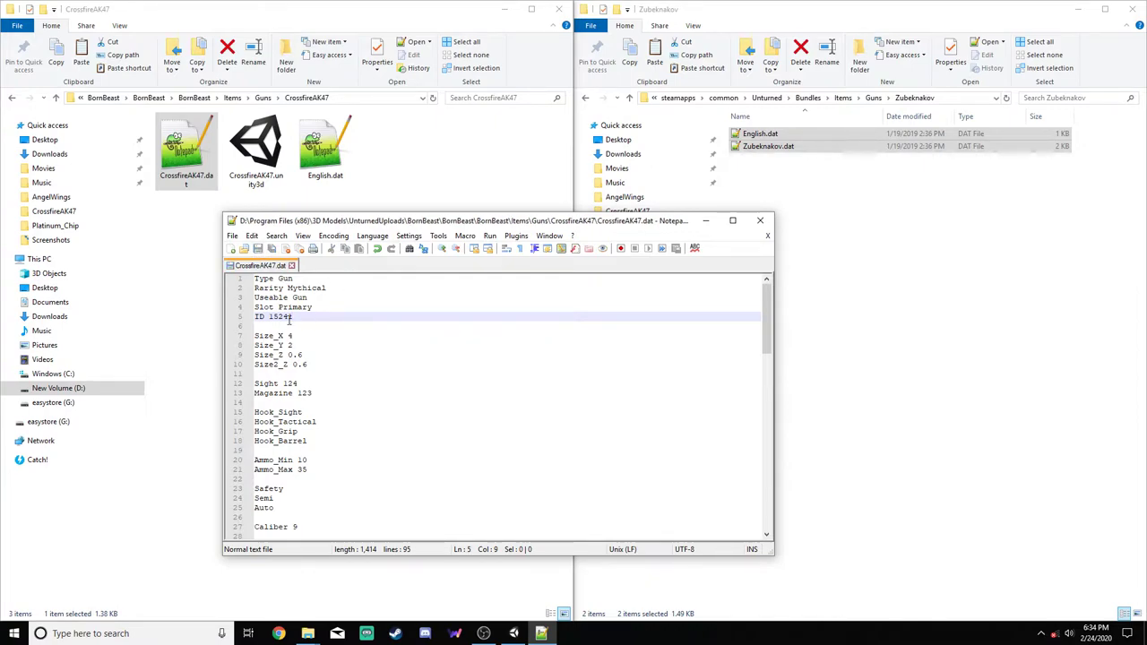
Change the Caliber value from 9 to 15 and save
{"action": "scroll", "coordinate": [300, 316], "scroll_direction": "down", "scroll_amount": 5}
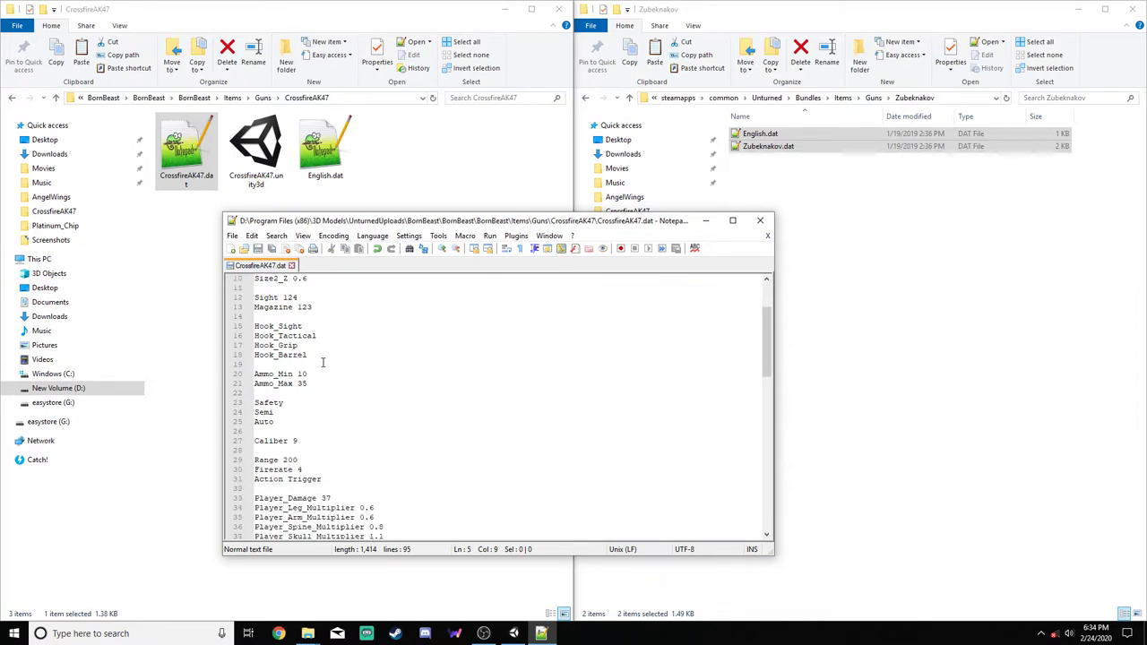
{"action": "double_click", "coordinate": [295, 383]}
{"action": "type", "text": "15240"}
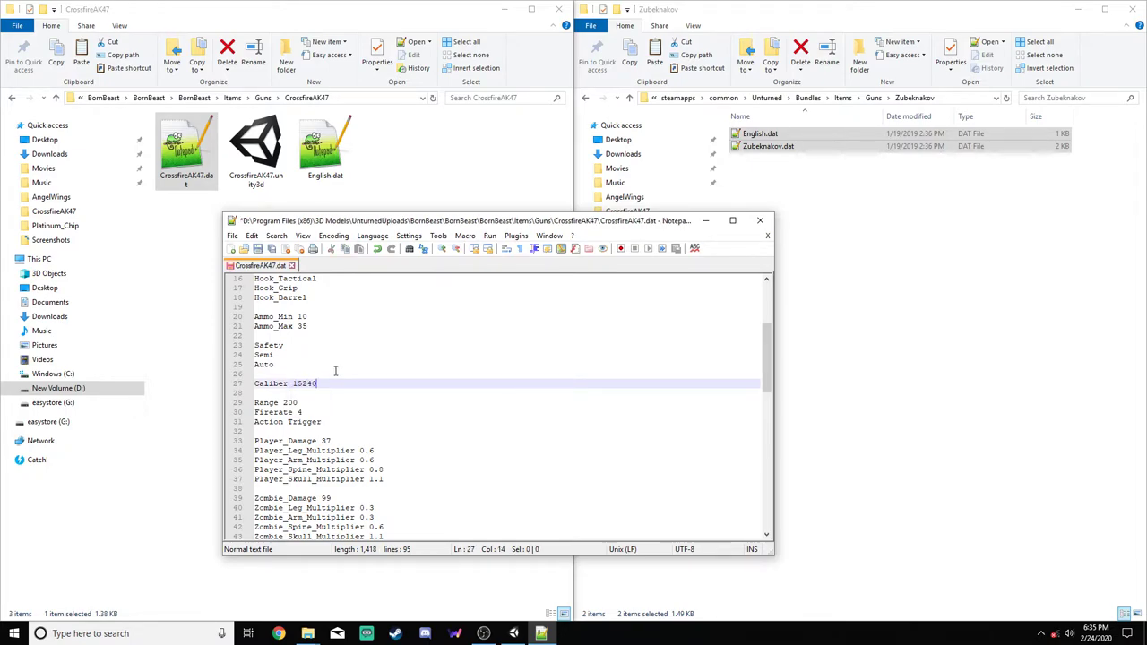
{"action": "left_click", "coordinate": [257, 249]}
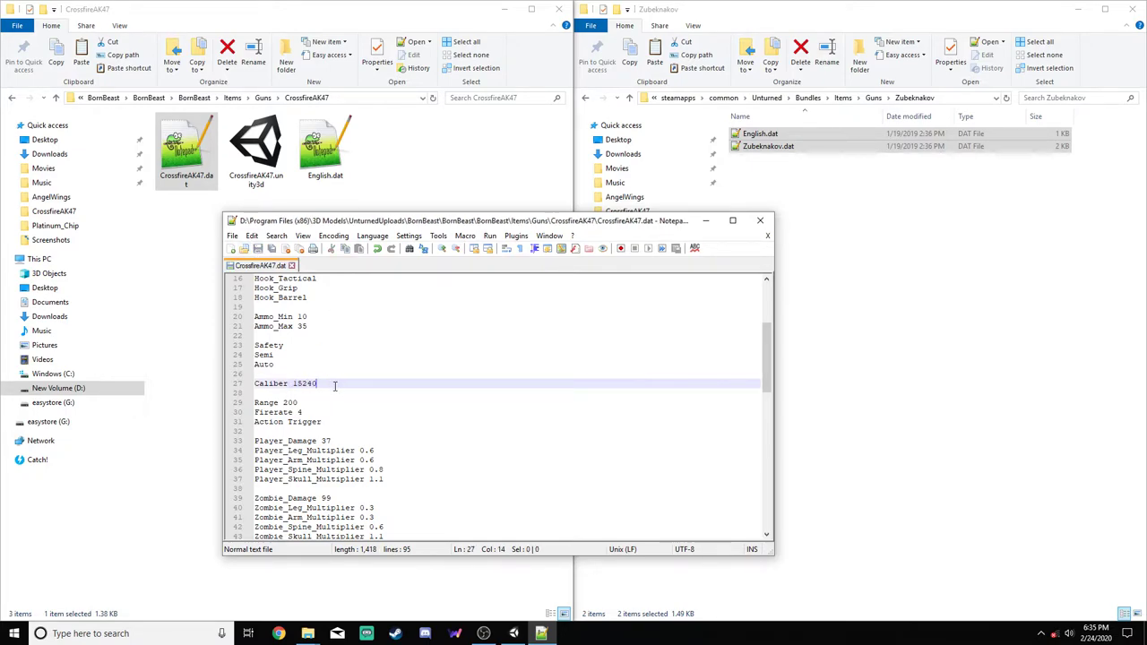
Set Ammo_Min 44 and Ammo_Max 45, add Bursts 3 below Semi, save, and return to CrossfireAK47 folder
{"action": "scroll", "coordinate": [334, 386], "scroll_direction": "up", "scroll_amount": 5}
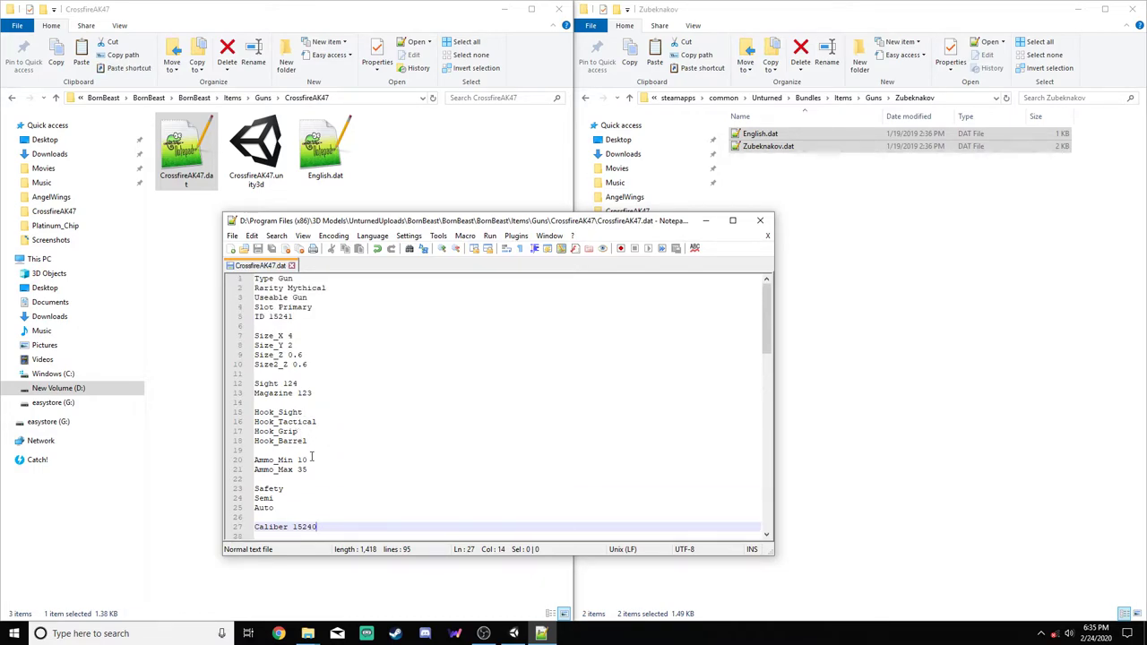
{"action": "left_click_drag", "start_coordinate": [308, 460], "coordinate": [302, 459]}
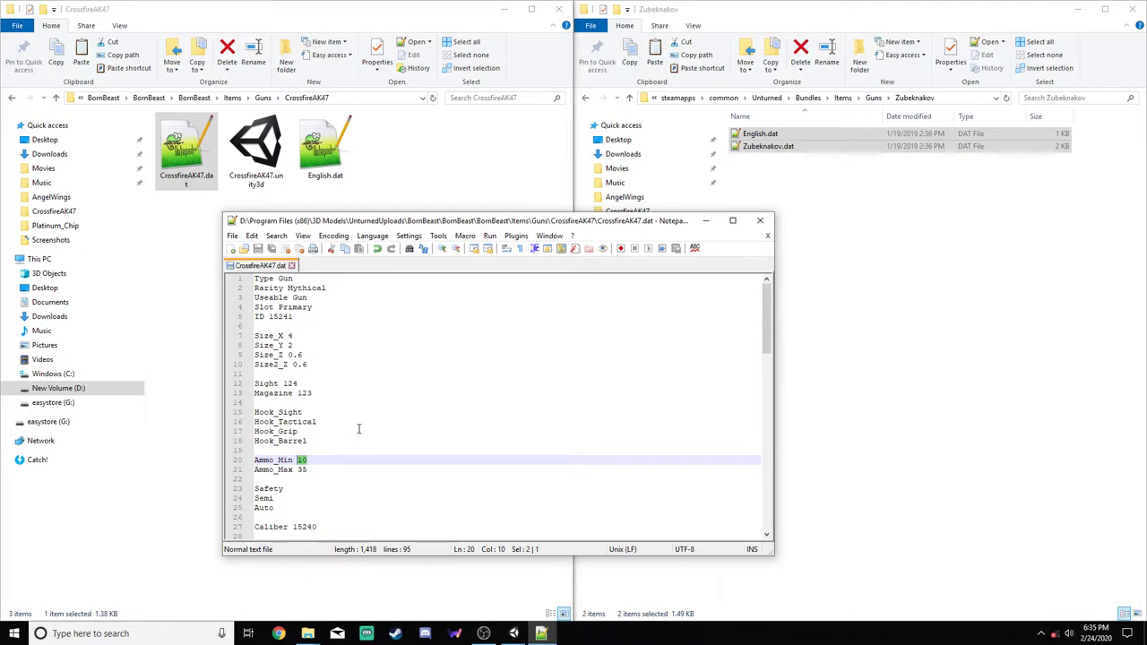
{"action": "type", "text": "44"}
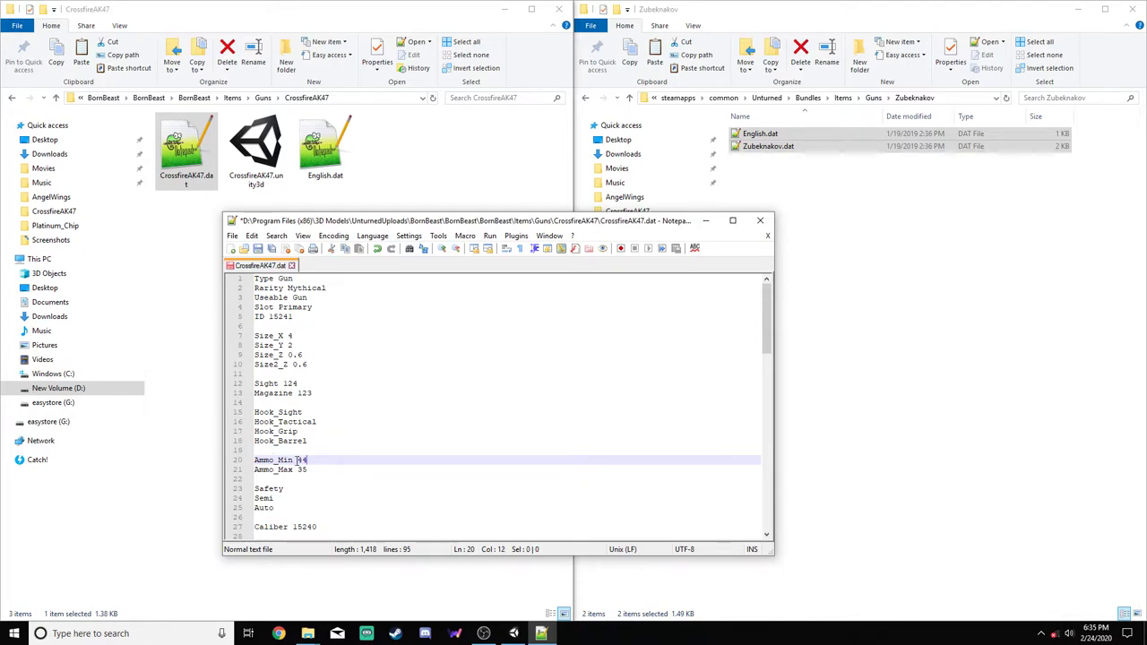
{"action": "left_click", "coordinate": [298, 469]}
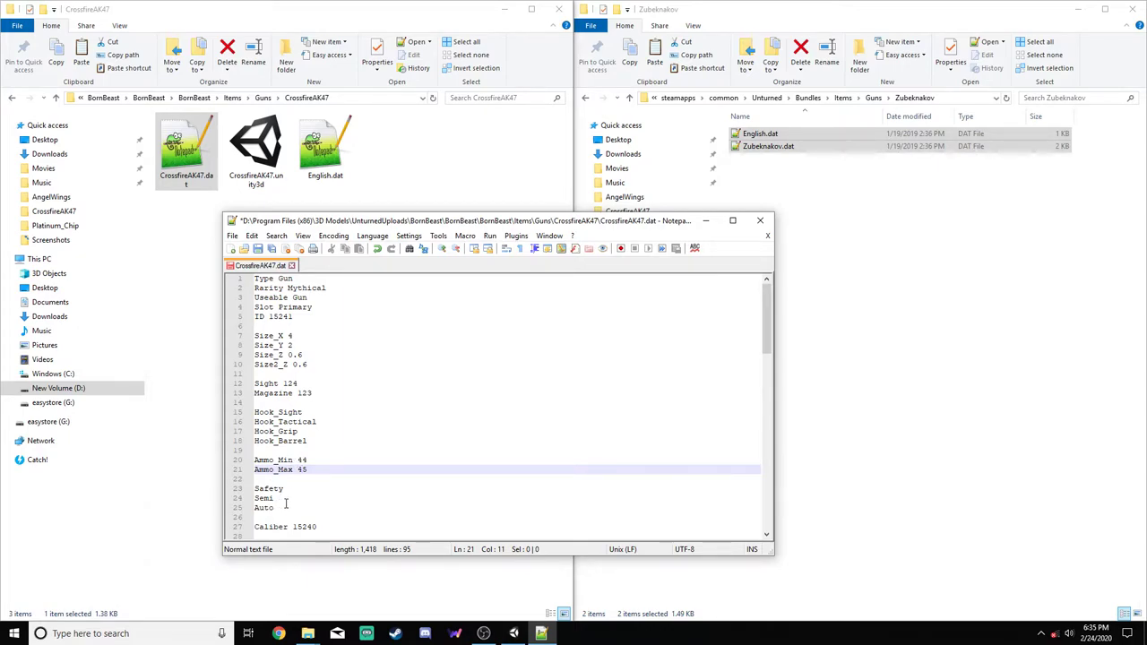
{"action": "left_click", "coordinate": [283, 498]}
{"action": "key", "text": "Return"}
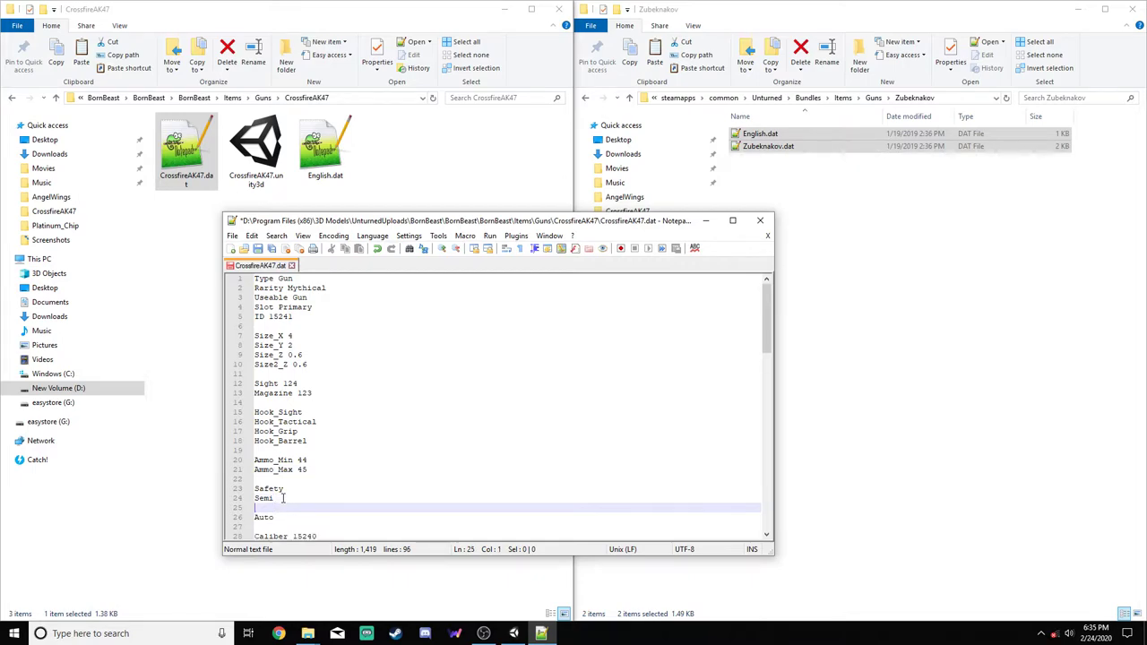
{"action": "type", "text": "Bursts 3"}
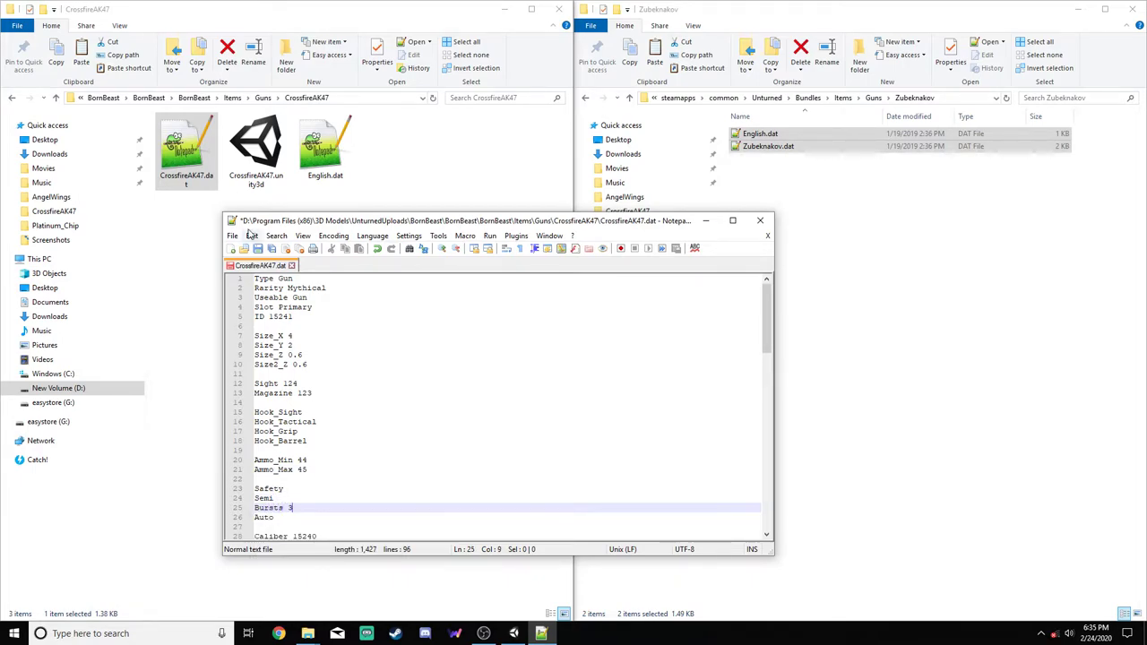
{"action": "left_click", "coordinate": [257, 249]}
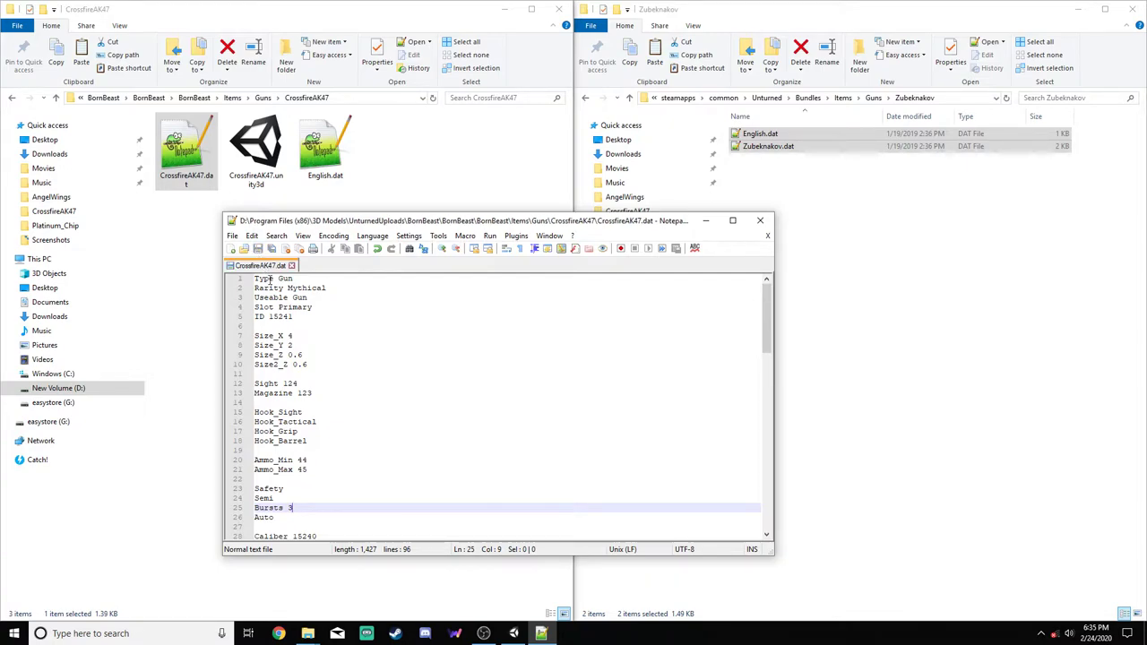
{"action": "left_click", "coordinate": [308, 633]}
{"action": "left_click", "coordinate": [273, 578]}
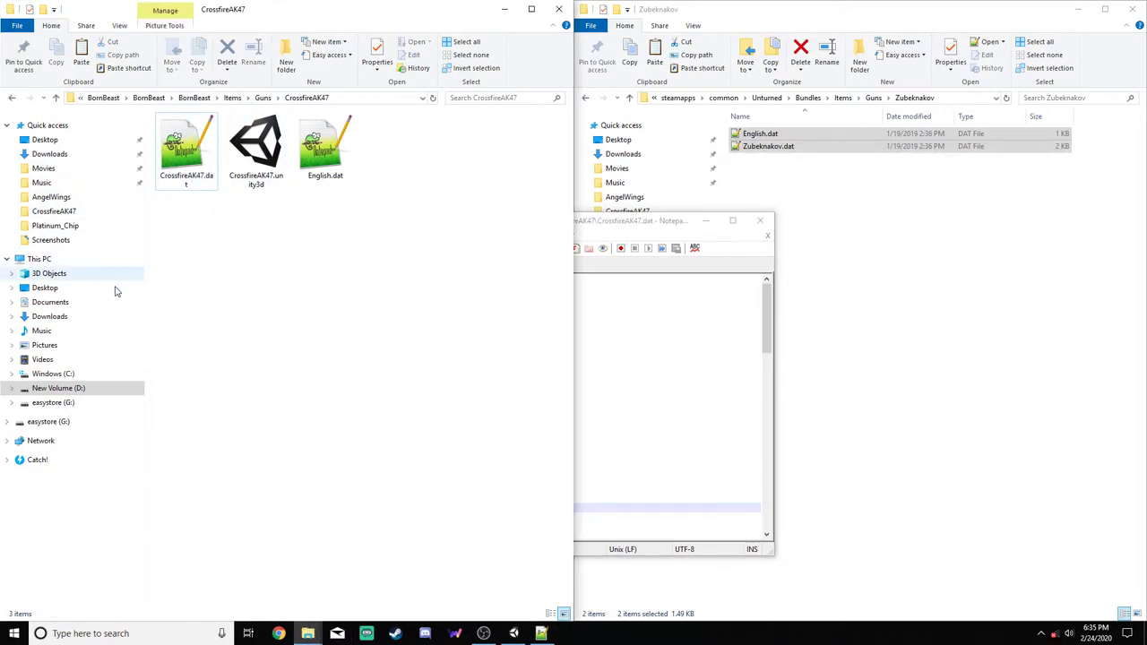
Open New Volume (D:) in a new window and go to Program Files (x86)\3D Models\UnturnedUploads
{"action": "right_click", "coordinate": [116, 98]}
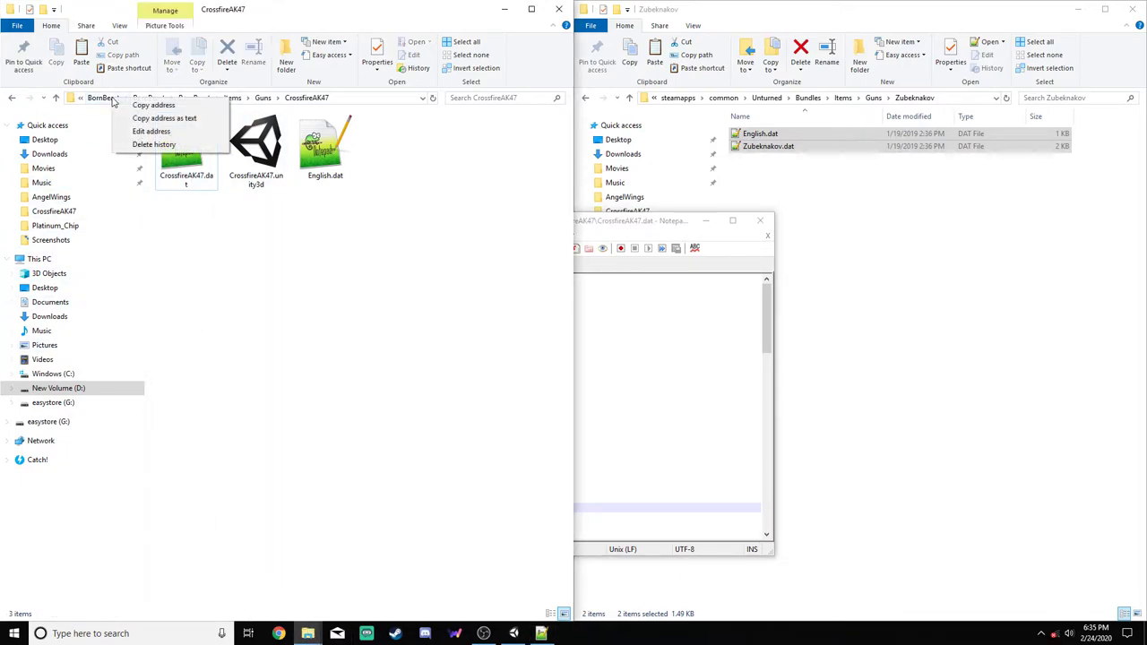
{"action": "left_click", "coordinate": [270, 291]}
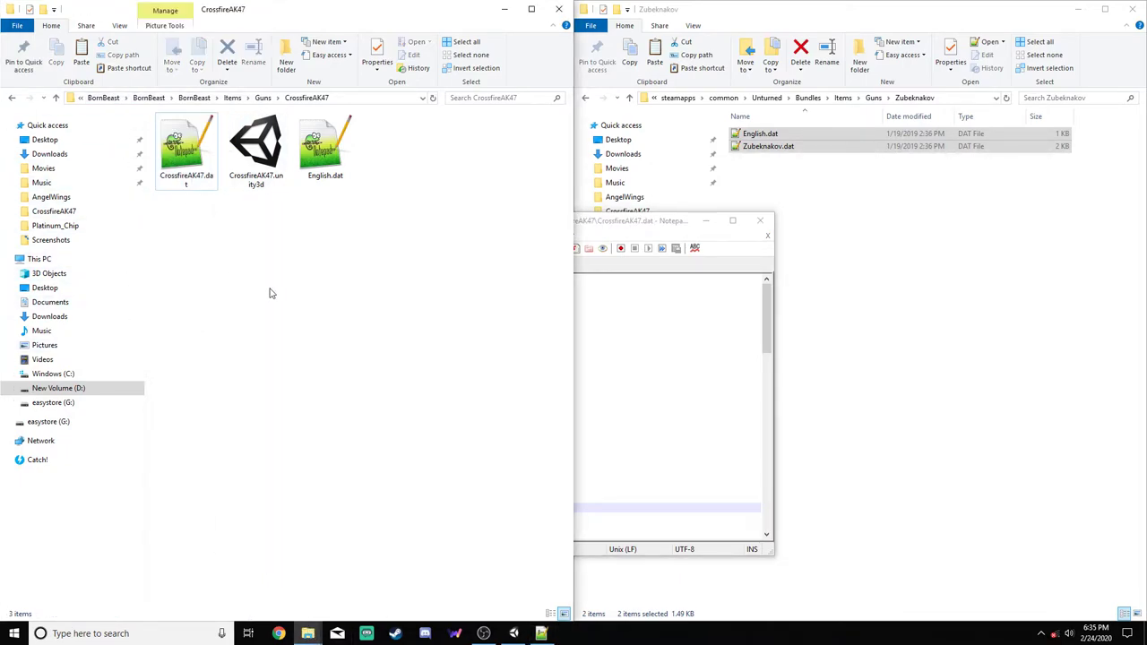
{"action": "right_click", "coordinate": [80, 391]}
{"action": "left_click", "coordinate": [134, 147]}
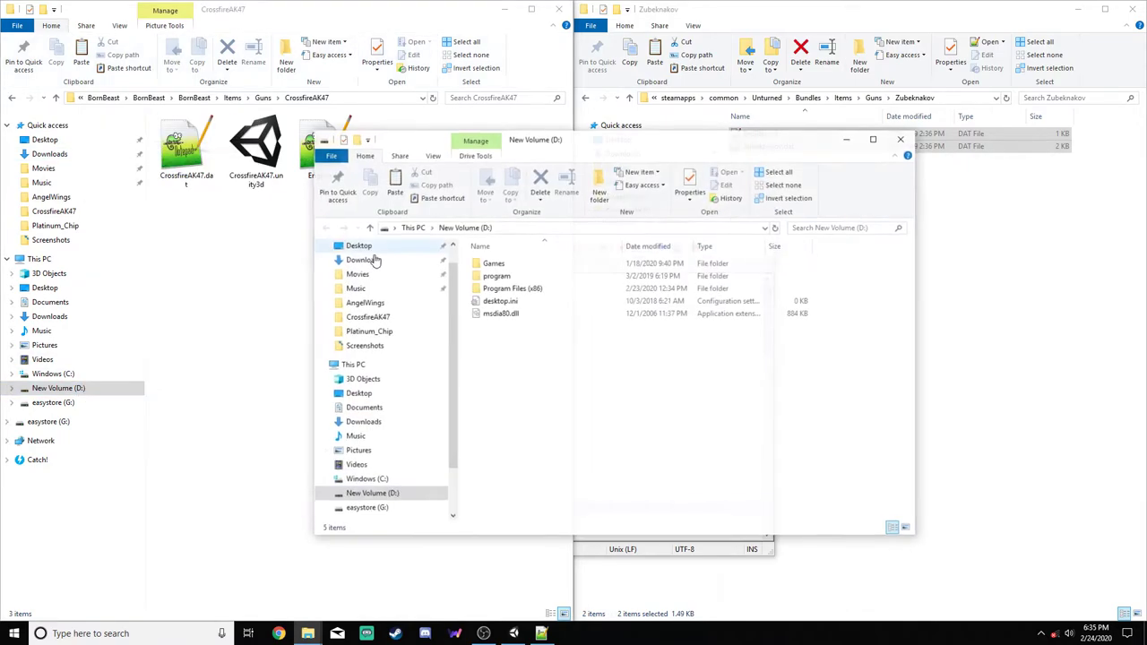
{"action": "double_click", "coordinate": [507, 289]}
{"action": "double_click", "coordinate": [506, 262]}
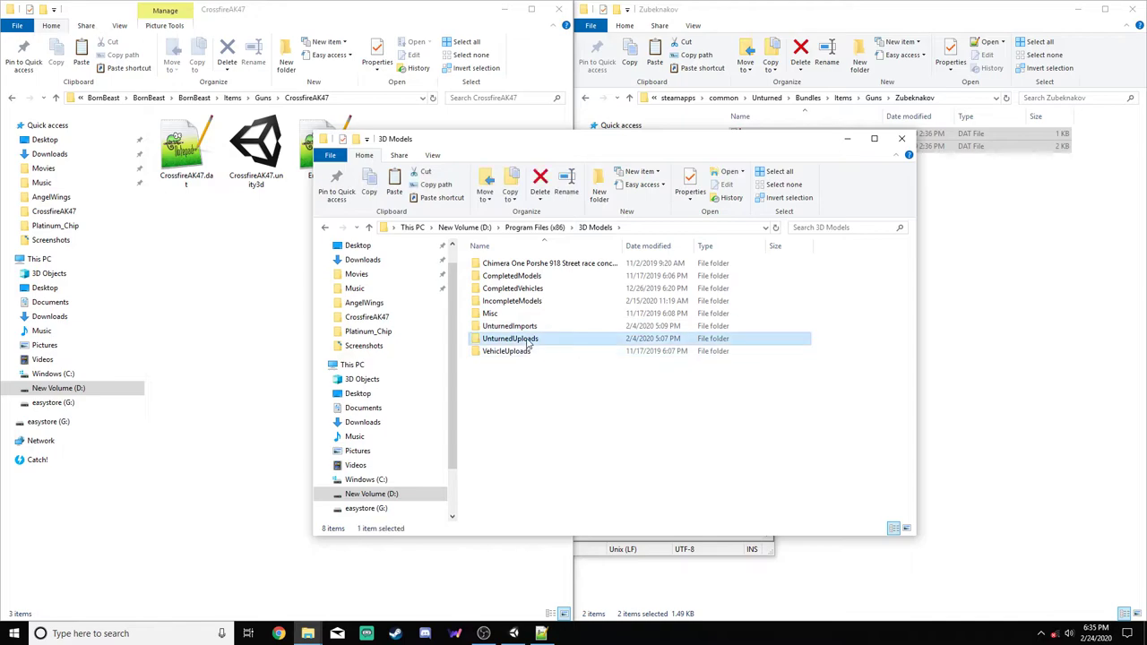
{"action": "double_click", "coordinate": [502, 339]}
Go through ApexLegendsPack > Items > Guns > Alternator, view Alternator.dat, then close it
{"action": "left_click", "coordinate": [520, 263]}
{"action": "double_click", "coordinate": [519, 263]}
{"action": "double_click", "coordinate": [520, 263]}
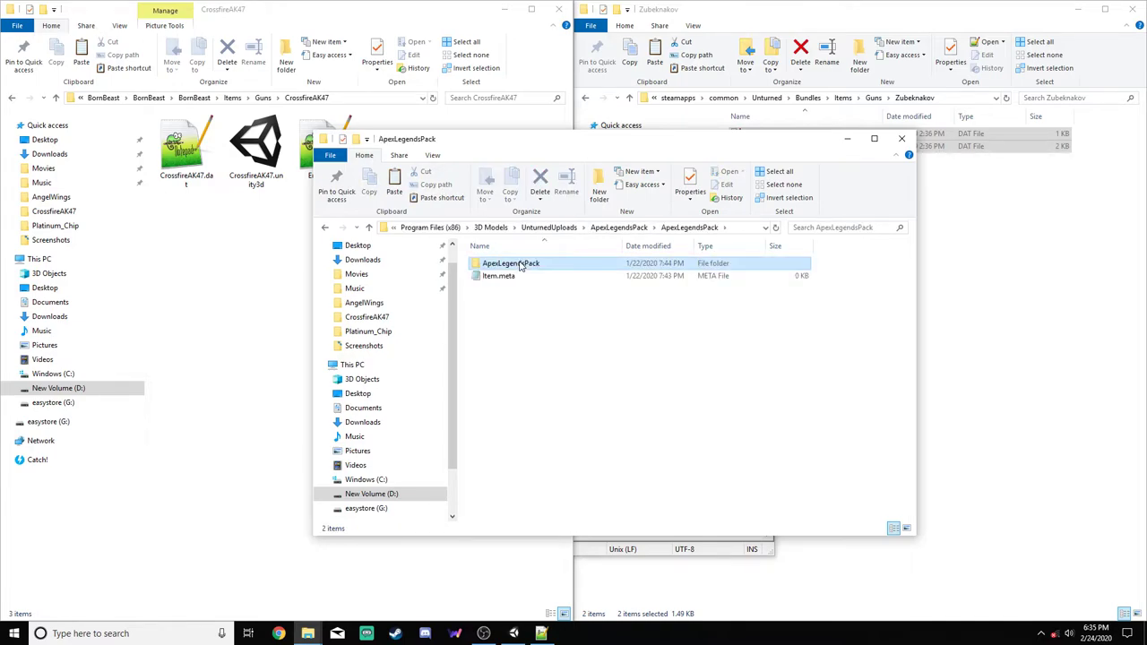
{"action": "double_click", "coordinate": [520, 264]}
{"action": "double_click", "coordinate": [520, 263]}
{"action": "double_click", "coordinate": [519, 265]}
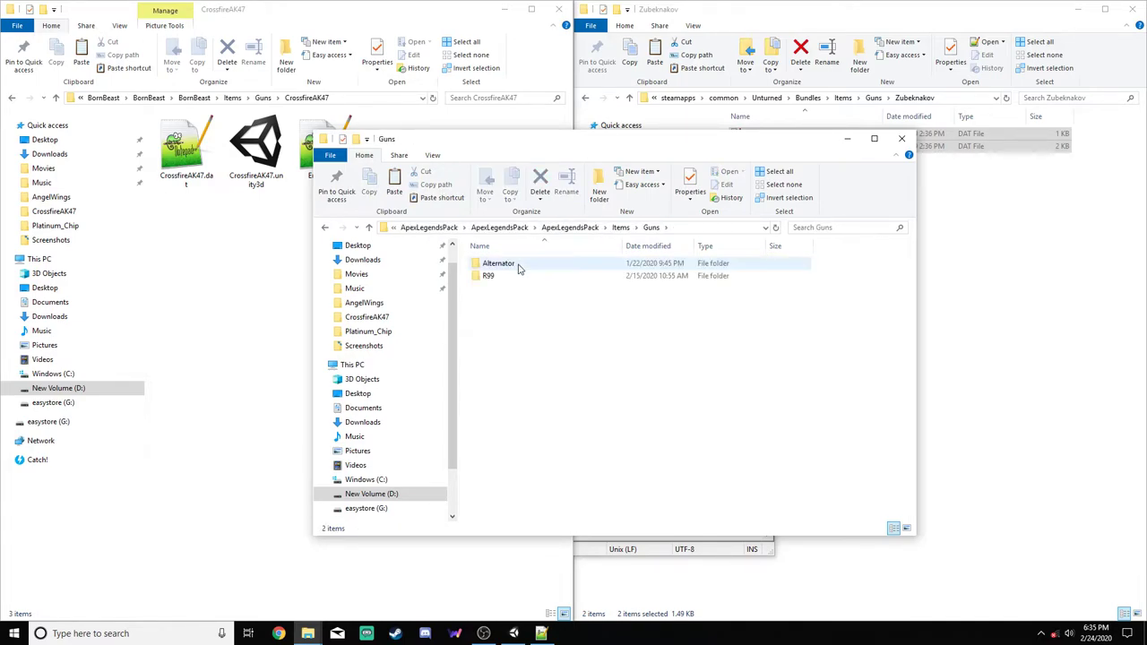
{"action": "double_click", "coordinate": [498, 263]}
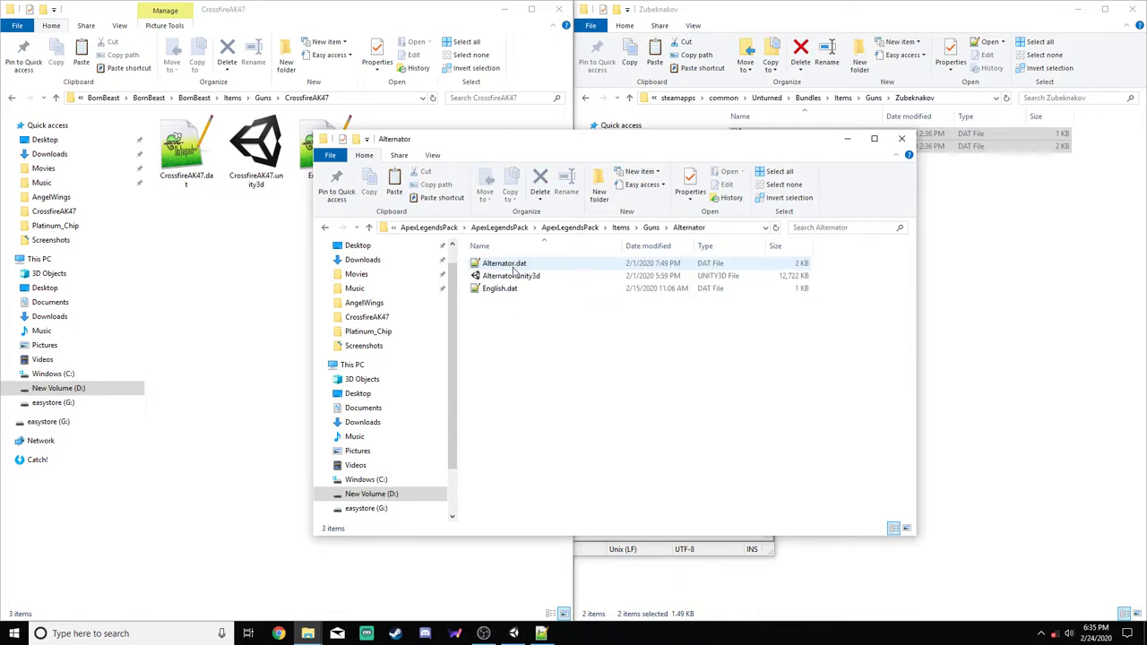
{"action": "double_click", "coordinate": [512, 264]}
{"action": "scroll", "coordinate": [356, 403], "scroll_direction": "down", "scroll_amount": 1}
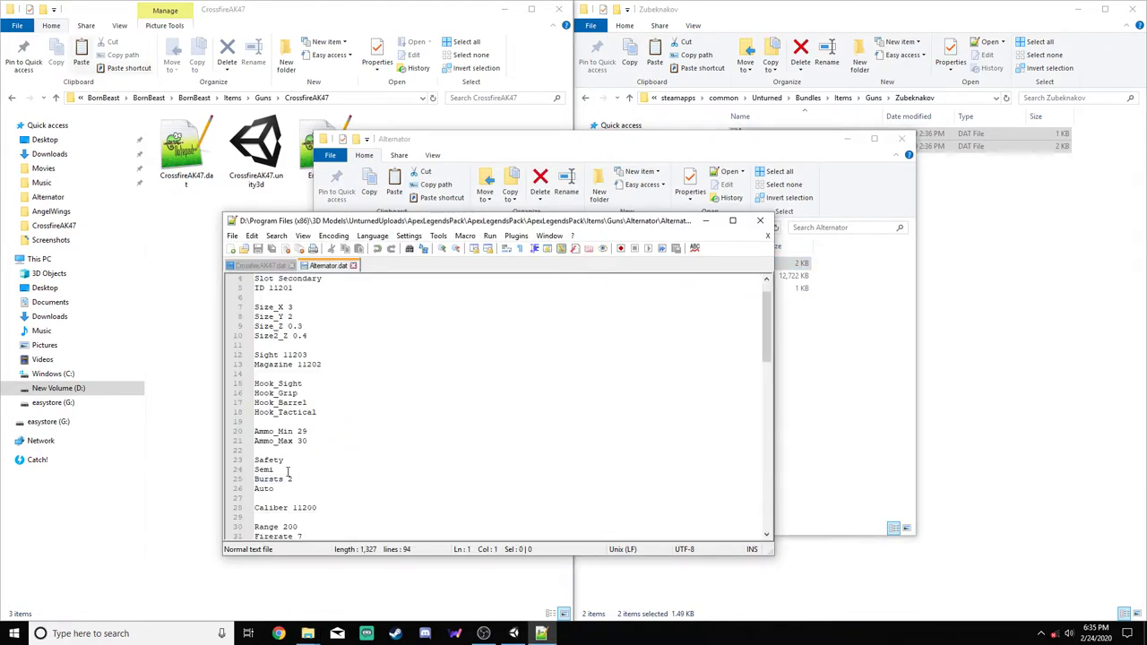
{"action": "left_click", "coordinate": [352, 265]}
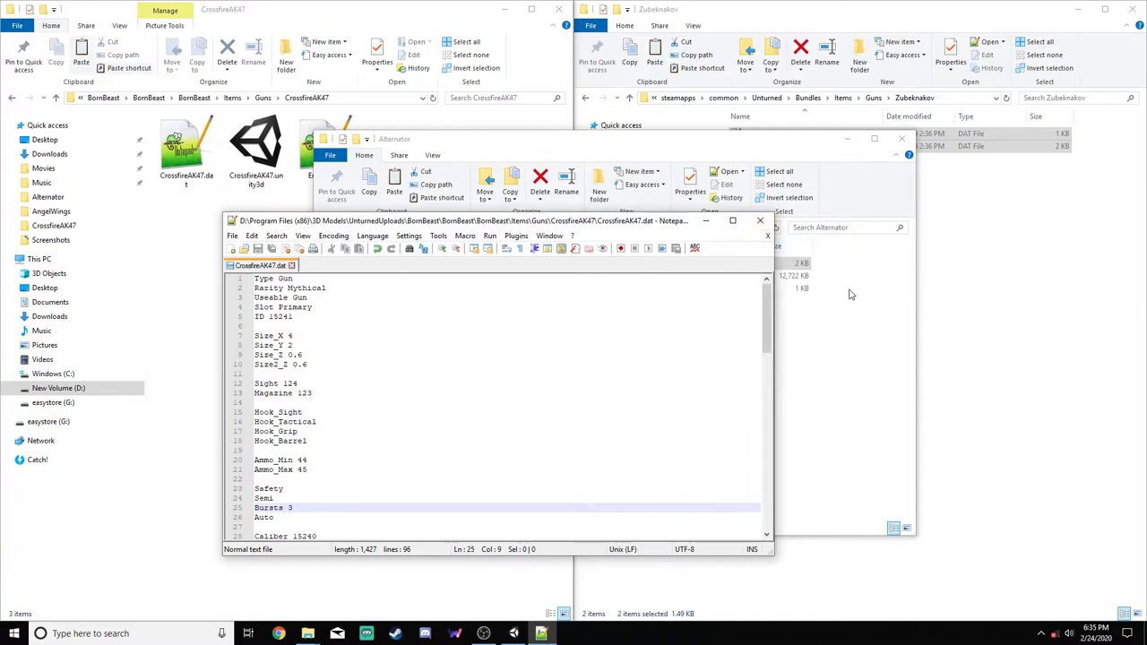
Close the Alternator folder window and add a Tactical line below Magazine in CrossfireAK47.dat
{"action": "left_click", "coordinate": [896, 155]}
{"action": "left_click", "coordinate": [902, 139]}
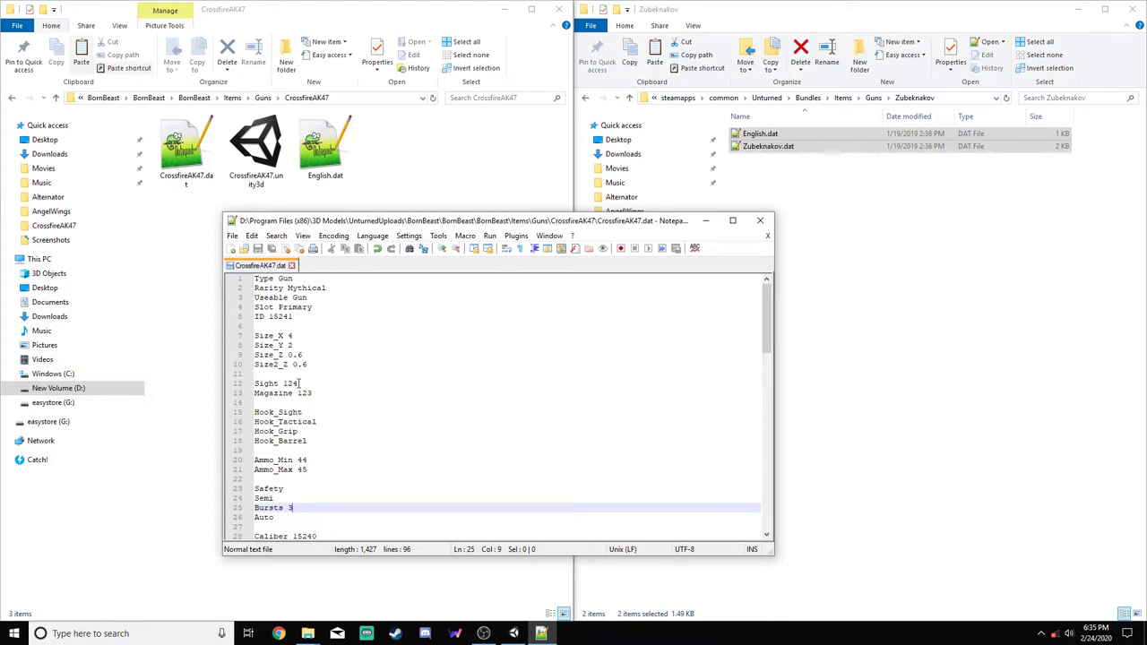
{"action": "left_click", "coordinate": [299, 382]}
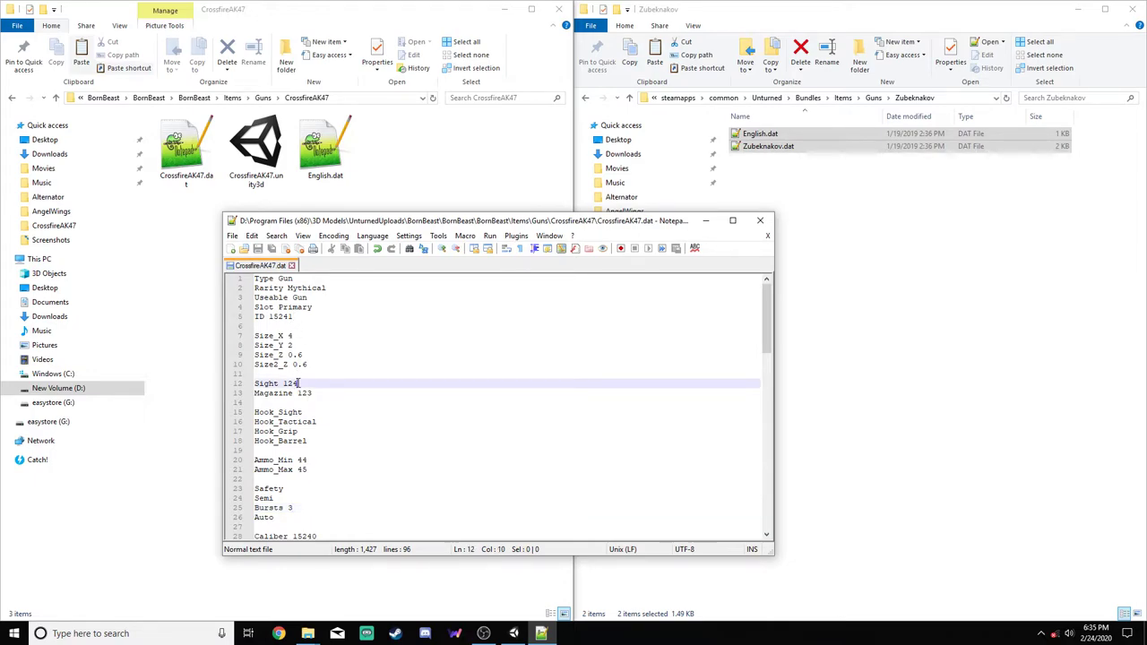
{"action": "left_click", "coordinate": [315, 393]}
{"action": "key", "text": "Return"}
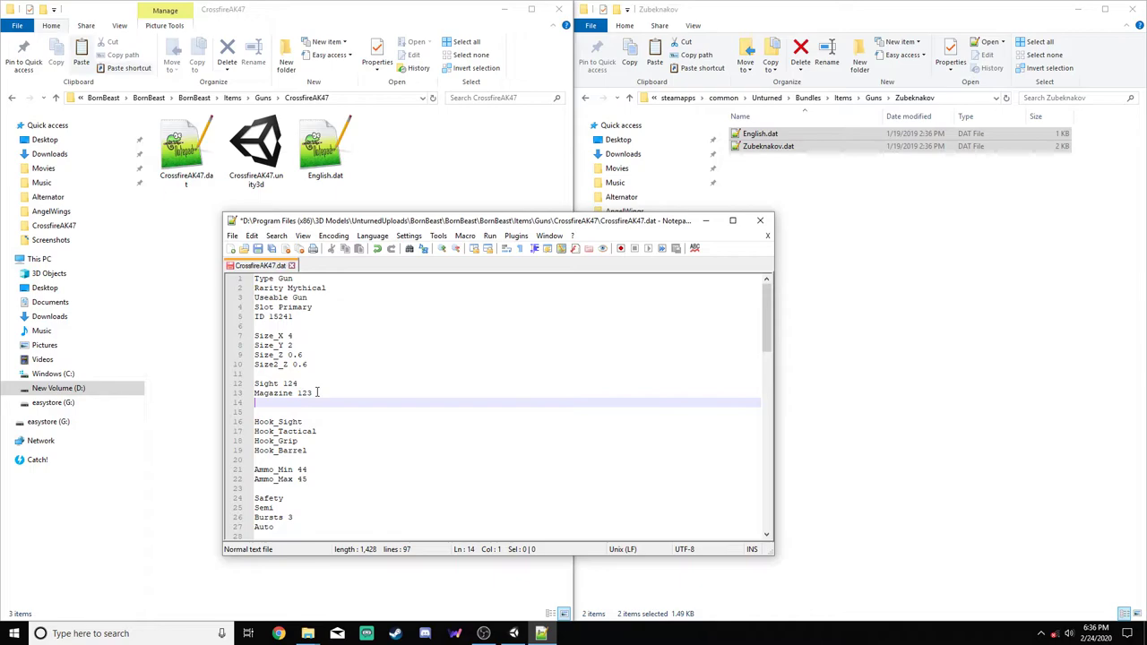
{"action": "type", "text": "Tactical"}
Set the attachment IDs to Magazine 15242, Sight 15243 and Tactical 15244
{"action": "left_click_drag", "start_coordinate": [299, 383], "coordinate": [292, 384]}
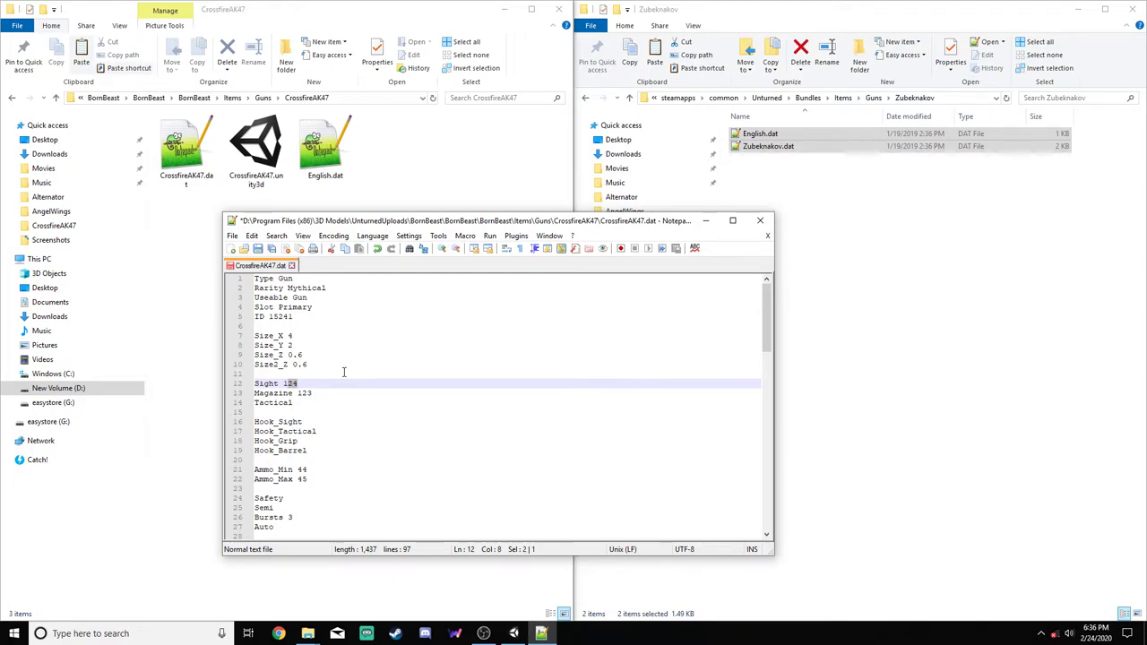
{"action": "mouse_move", "coordinate": [314, 393]}
{"action": "left_mouse_down"}
{"action": "mouse_move", "coordinate": [255, 397]}
{"action": "mouse_move", "coordinate": [300, 380]}
{"action": "mouse_move", "coordinate": [326, 388]}
{"action": "mouse_move", "coordinate": [287, 375]}
{"action": "mouse_move", "coordinate": [305, 390]}
{"action": "left_mouse_up"}
{"action": "type", "text": "5242"}
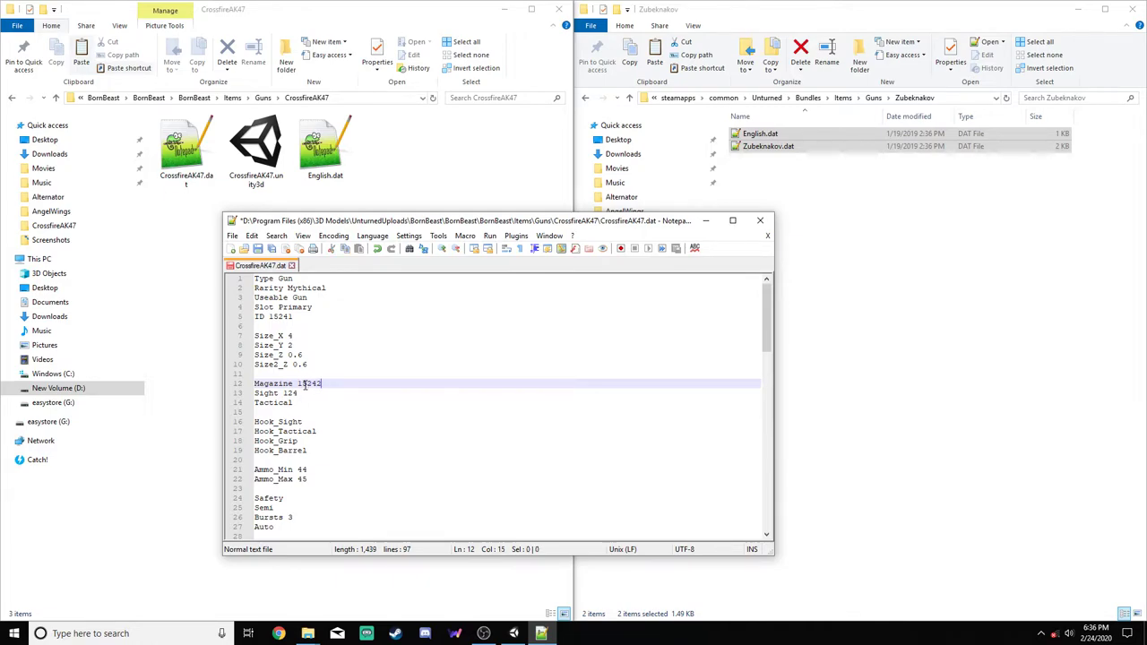
{"action": "left_click_drag", "start_coordinate": [297, 393], "coordinate": [292, 394]}
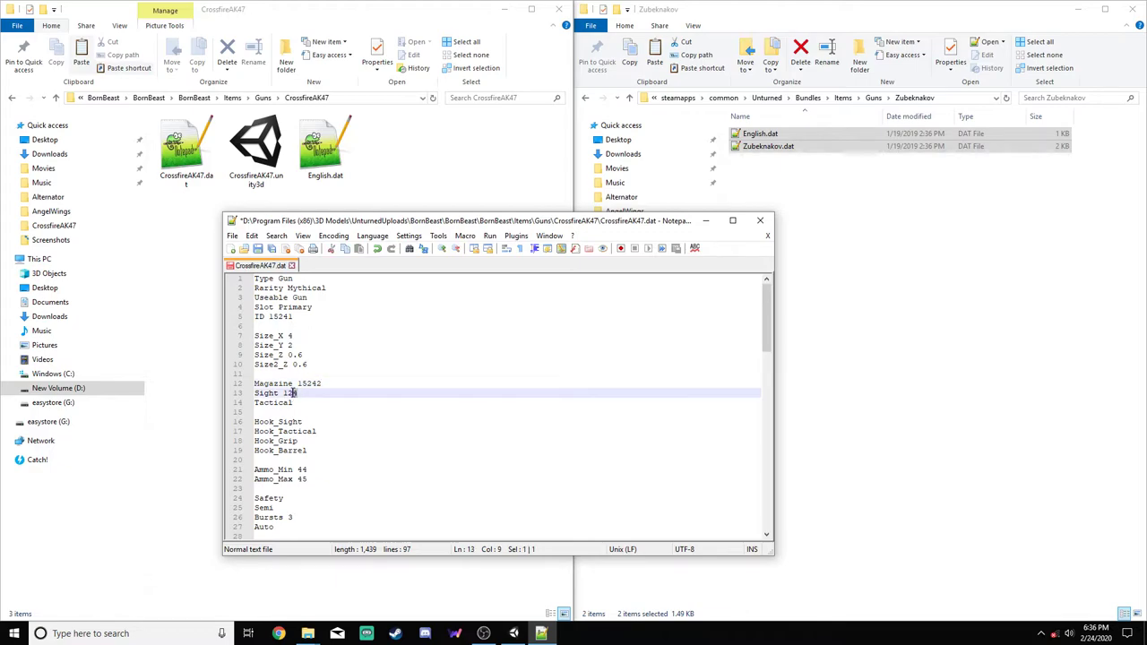
{"action": "type", "text": "5243"}
{"action": "left_click", "coordinate": [316, 402]}
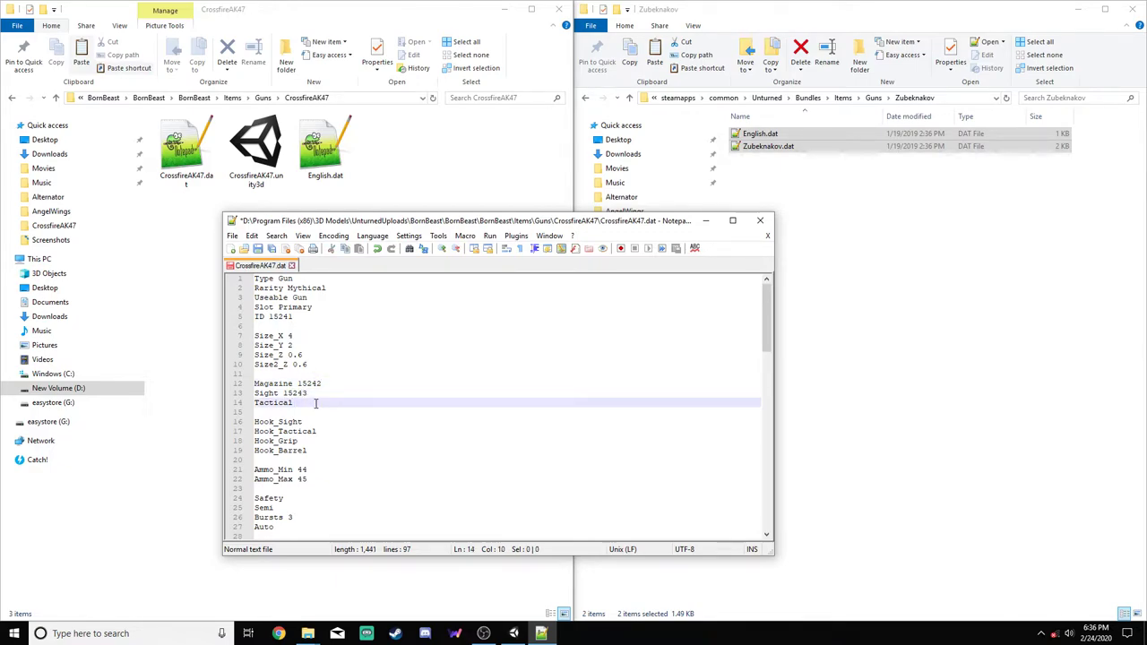
{"action": "type", "text": "15244"}
{"action": "scroll", "coordinate": [324, 452], "scroll_direction": "down", "scroll_amount": 5}
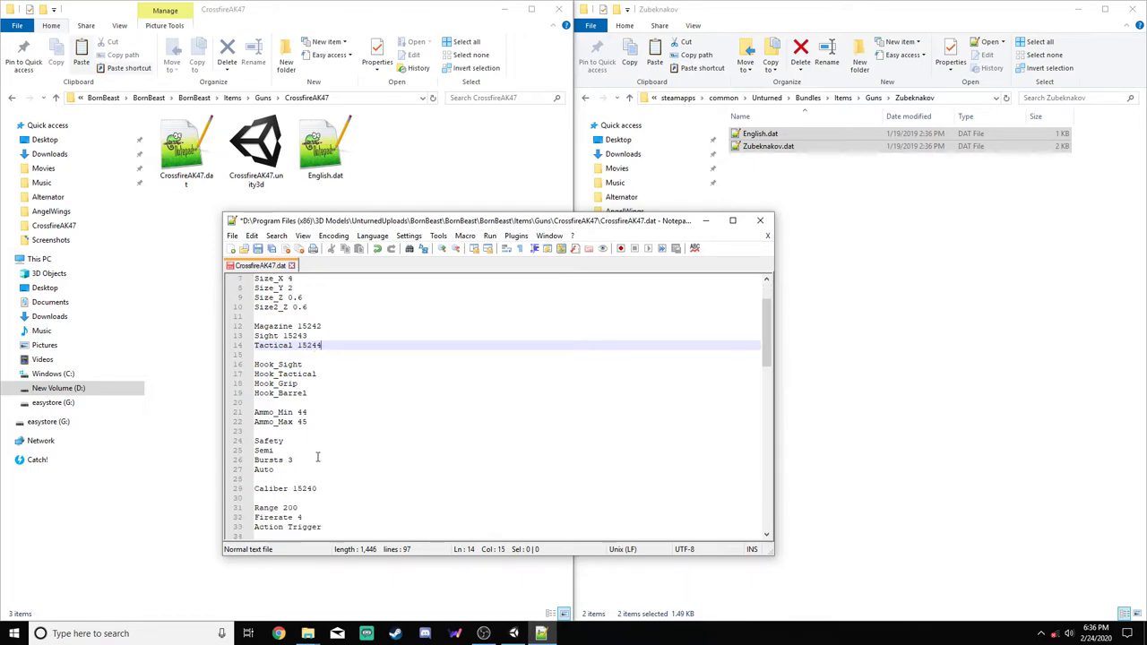
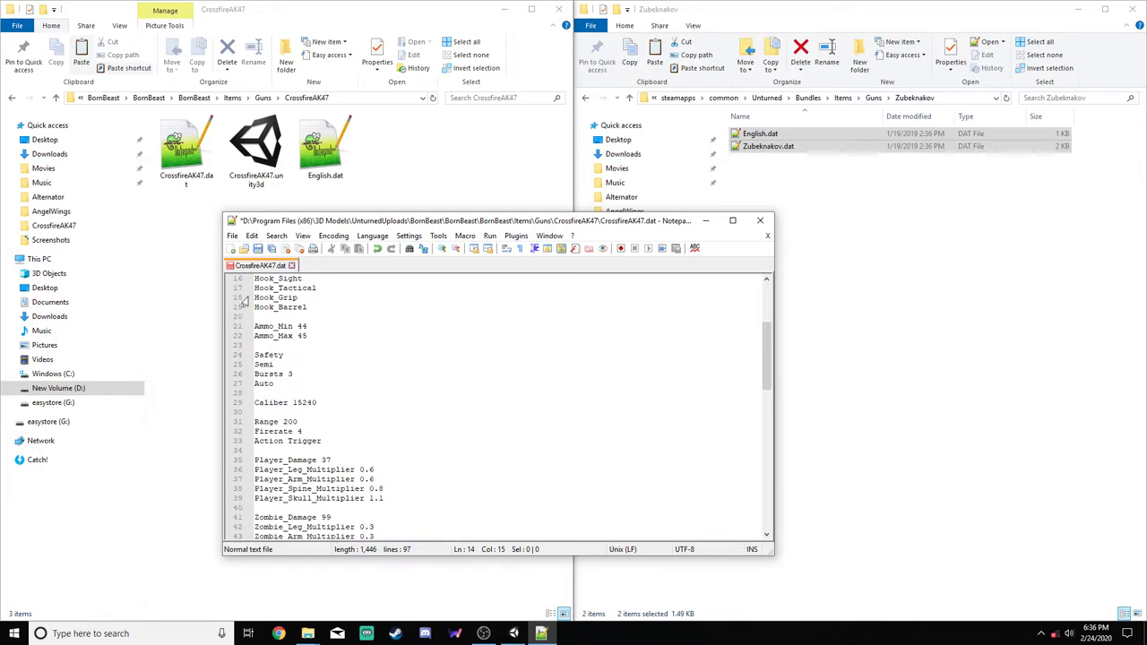
Open a new File Explorer window and browse D: to Program Files (x86) > 3D Models > UnturnedUploads
{"action": "left_click", "coordinate": [309, 634]}
{"action": "left_click_drag", "start_coordinate": [309, 634], "coordinate": [300, 576]}
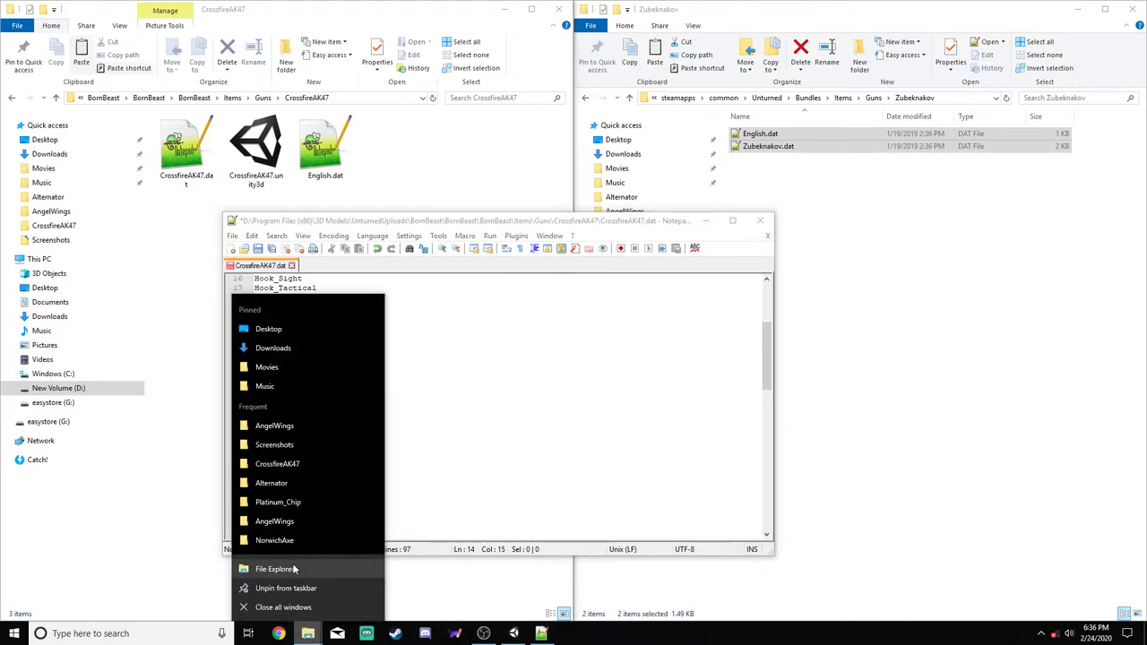
{"action": "left_click", "coordinate": [293, 567]}
{"action": "scroll", "coordinate": [401, 462], "scroll_direction": "down", "scroll_amount": 2}
{"action": "left_click", "coordinate": [387, 452]}
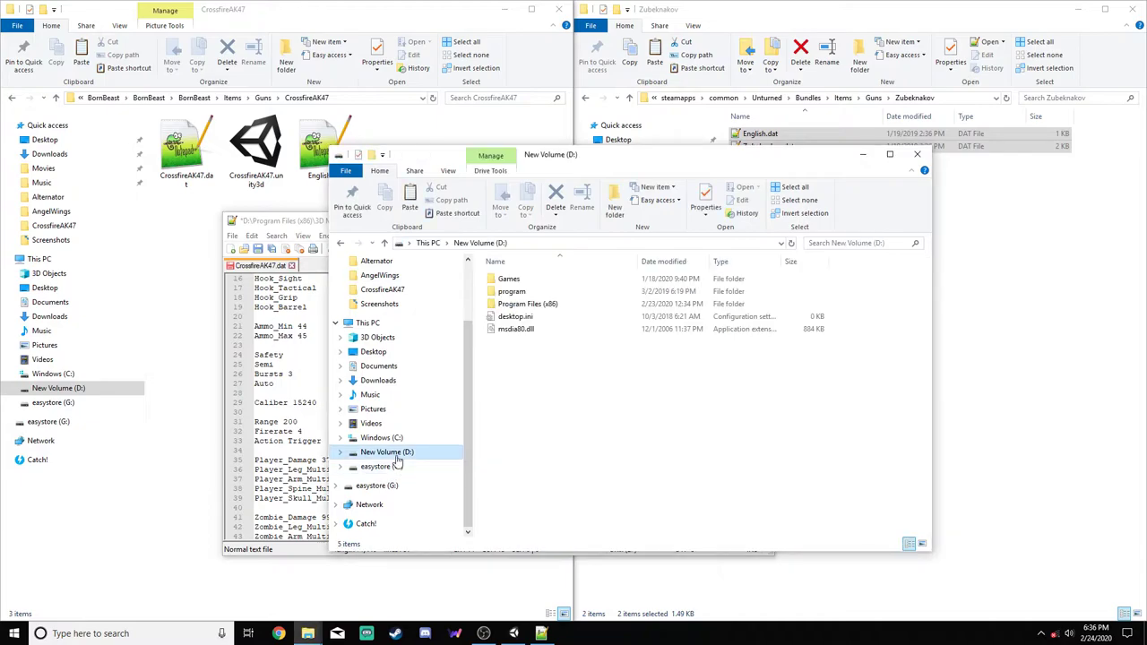
{"action": "double_click", "coordinate": [533, 314]}
{"action": "double_click", "coordinate": [525, 279]}
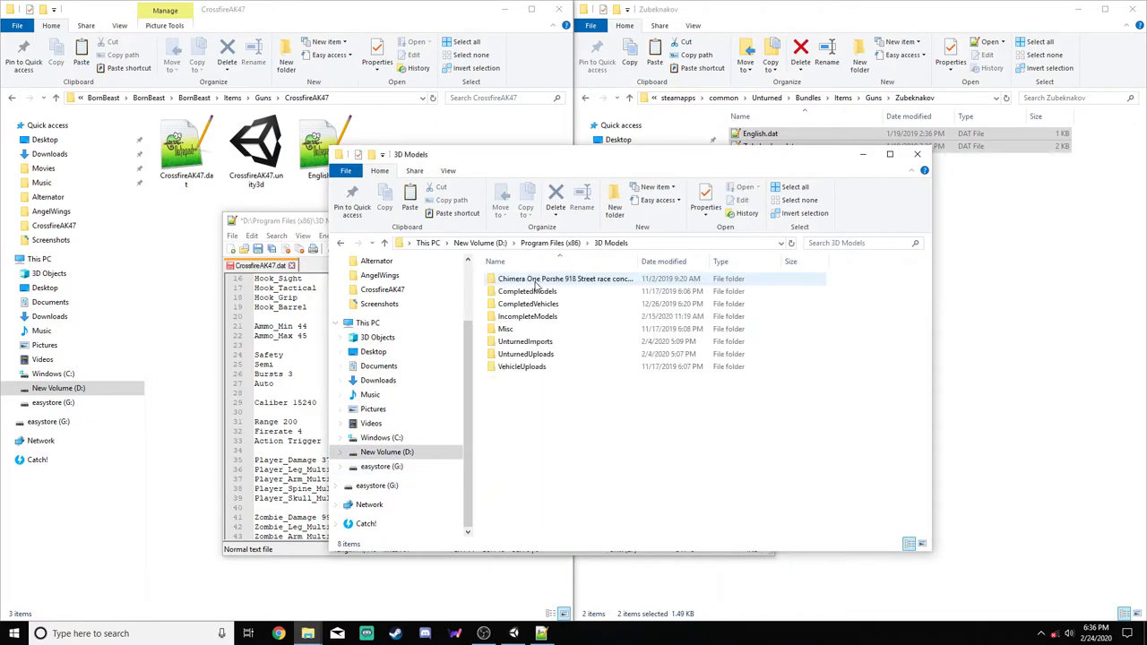
{"action": "double_click", "coordinate": [536, 354]}
{"action": "left_click", "coordinate": [529, 280]}
Go through ApexLegendsPack > Items > Guns > Alternator and open Alternator.dat for reference
{"action": "double_click", "coordinate": [528, 281]}
{"action": "double_click", "coordinate": [527, 280]}
{"action": "double_click", "coordinate": [518, 280]}
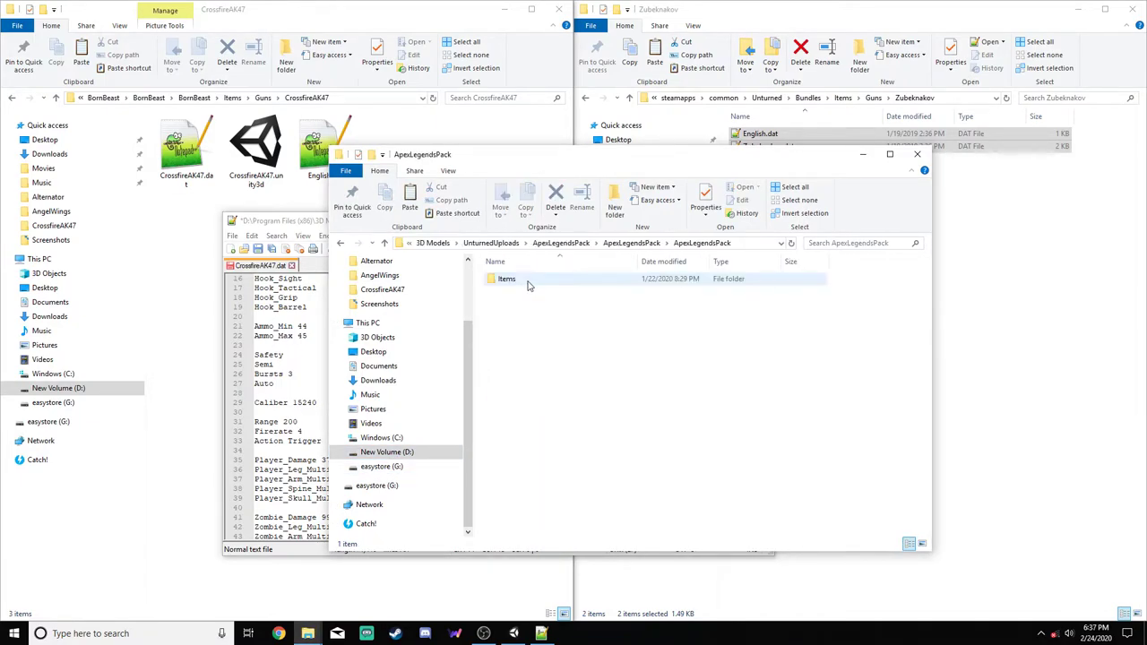
{"action": "double_click", "coordinate": [506, 279]}
{"action": "double_click", "coordinate": [524, 279]}
{"action": "double_click", "coordinate": [515, 279]}
{"action": "double_click", "coordinate": [520, 279]}
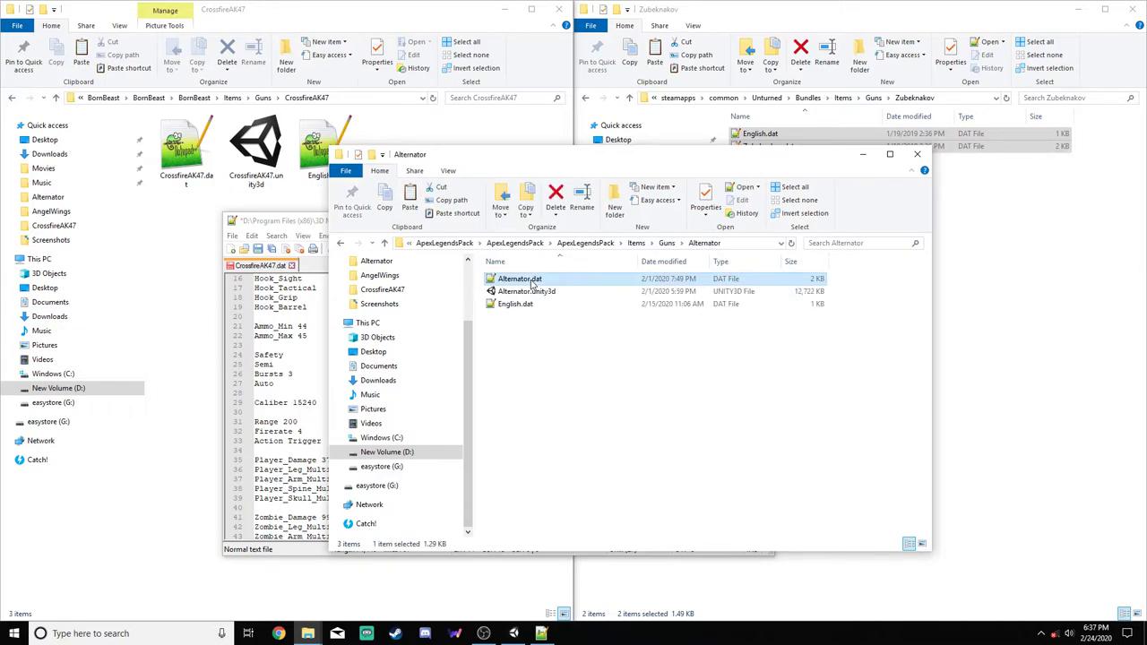
Open R99.dat from the R99 gun folder, closing the R99 English.dat opened by mistake
{"action": "left_click", "coordinate": [667, 242]}
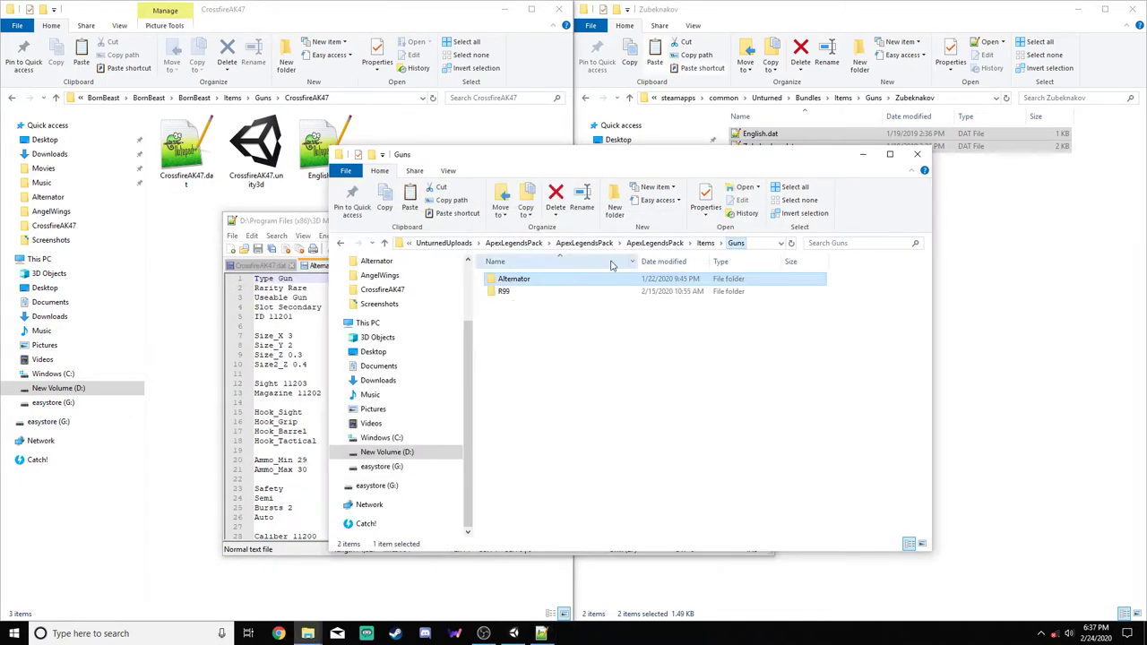
{"action": "double_click", "coordinate": [525, 292]}
{"action": "double_click", "coordinate": [524, 278]}
{"action": "left_click", "coordinate": [408, 265]}
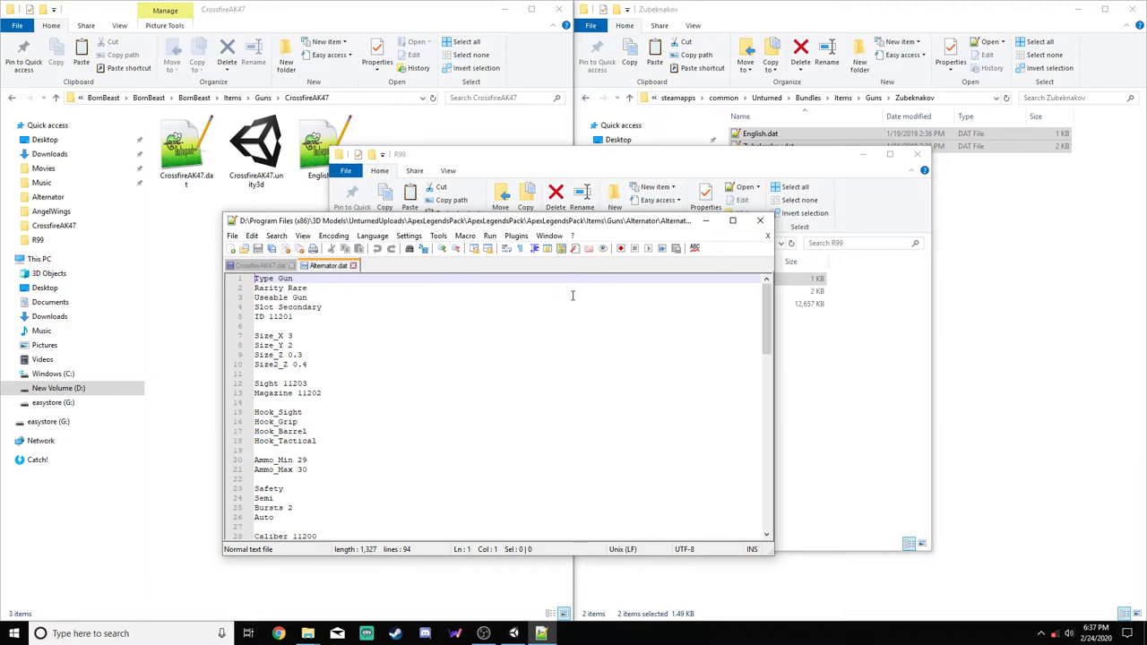
{"action": "key", "text": "alt+Tab"}
{"action": "double_click", "coordinate": [580, 293]}
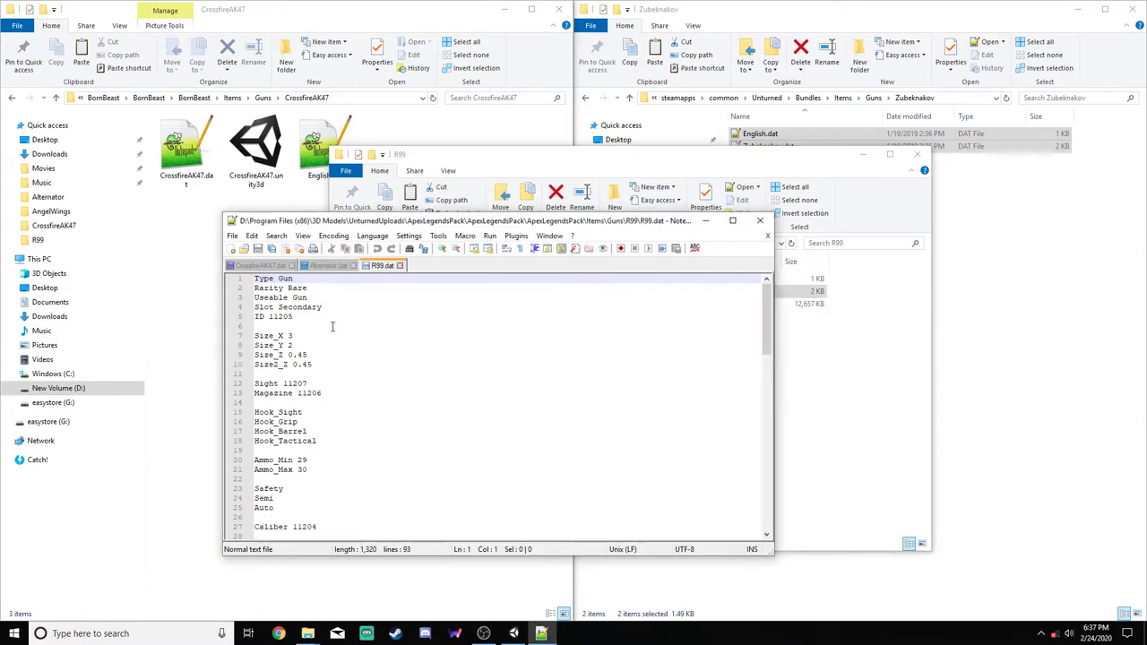
Look through R99.dat and Alternator.dat, then close both reference files
{"action": "scroll", "coordinate": [341, 350], "scroll_direction": "down", "scroll_amount": 4}
{"action": "key", "text": "ctrl+Tab"}
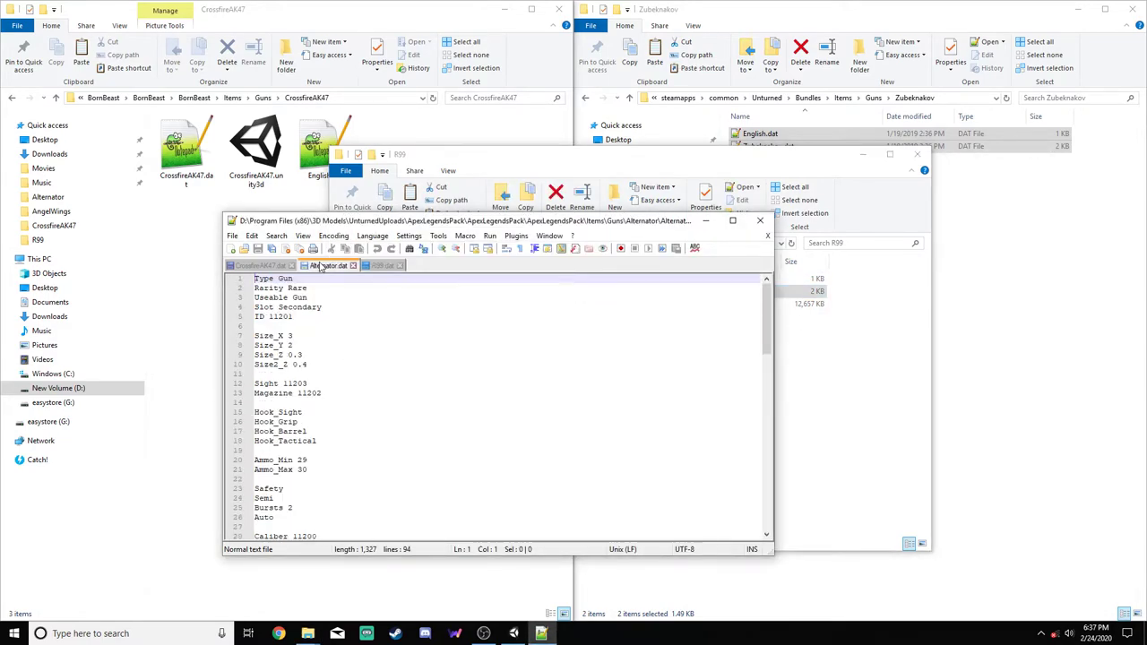
{"action": "scroll", "coordinate": [354, 399], "scroll_direction": "down", "scroll_amount": 4}
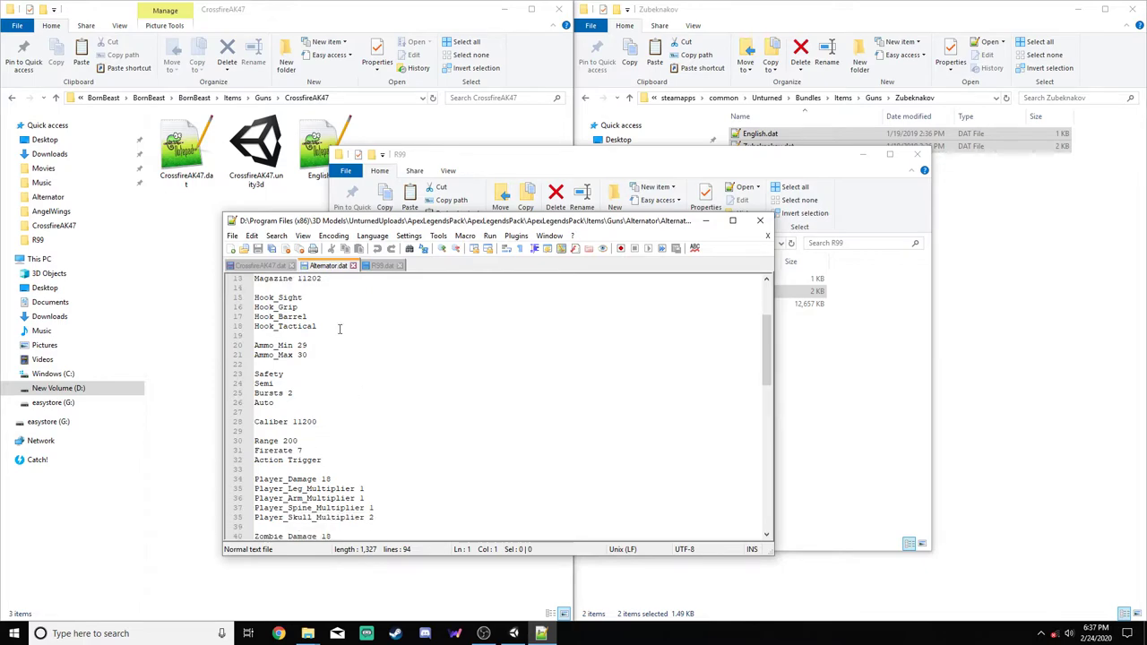
{"action": "left_click", "coordinate": [353, 265]}
{"action": "left_click", "coordinate": [339, 265]}
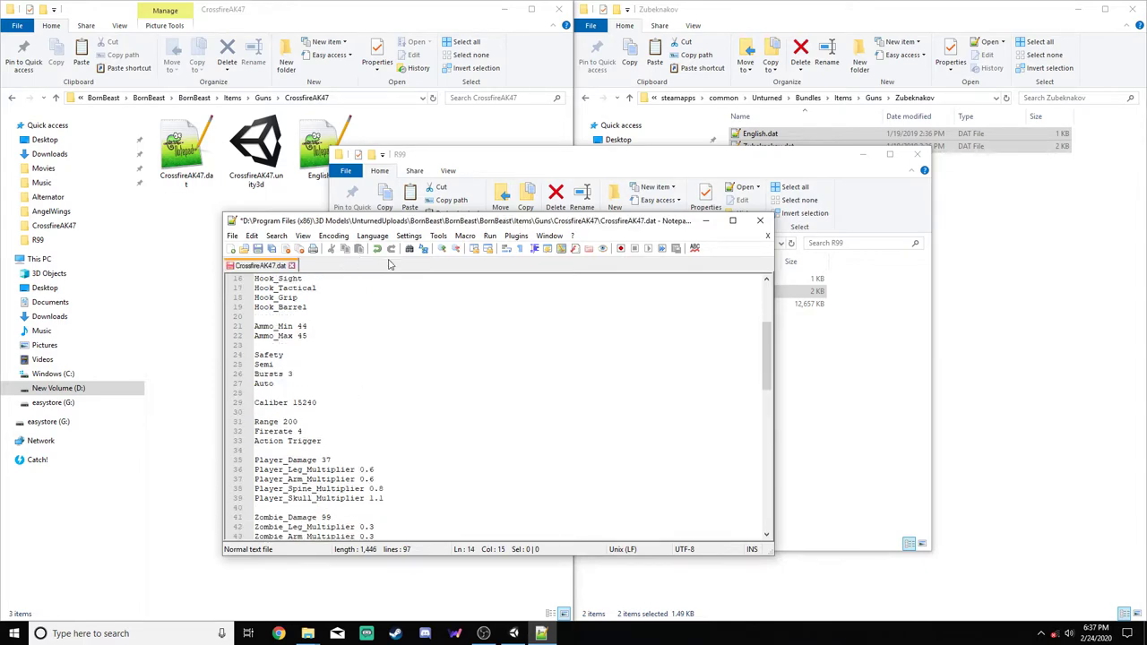
Close the R99 folder window and scroll CrossfireAK47.dat down to the Durability line
{"action": "left_click", "coordinate": [833, 446]}
{"action": "left_click", "coordinate": [917, 154]}
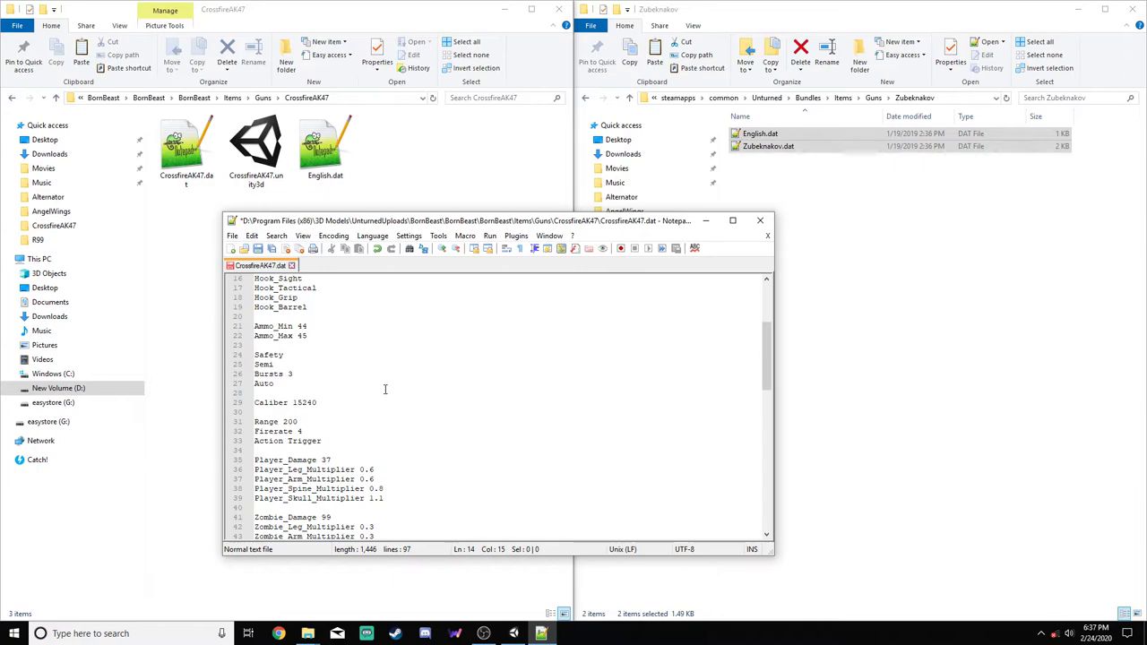
{"action": "left_click", "coordinate": [305, 431]}
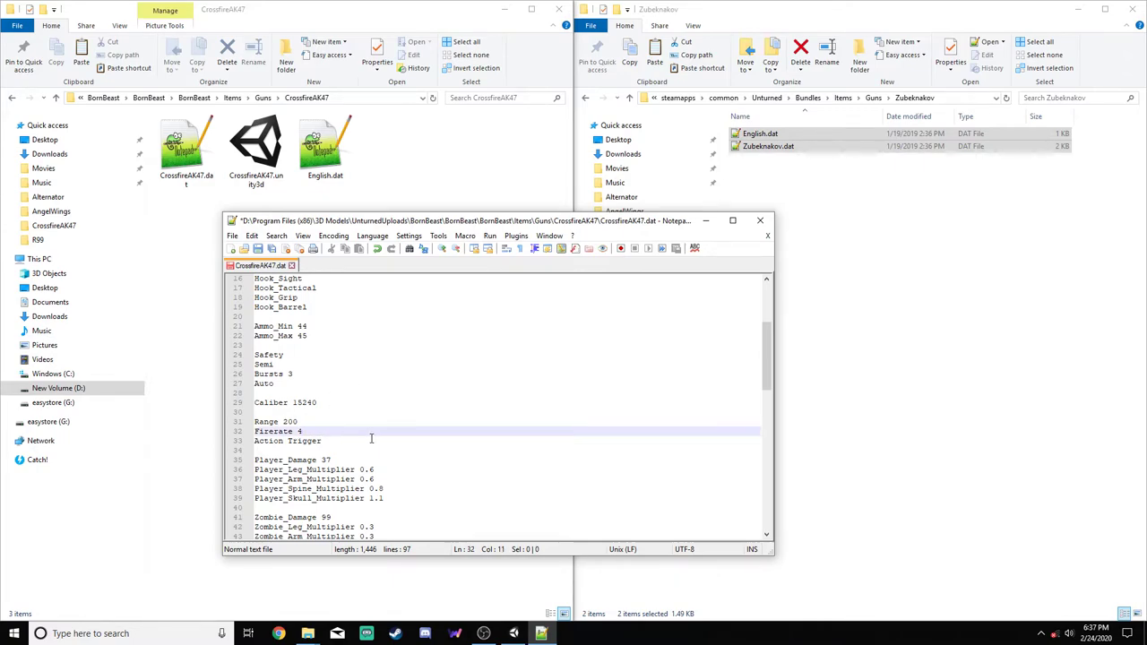
{"action": "scroll", "coordinate": [348, 431], "scroll_direction": "down", "scroll_amount": 1}
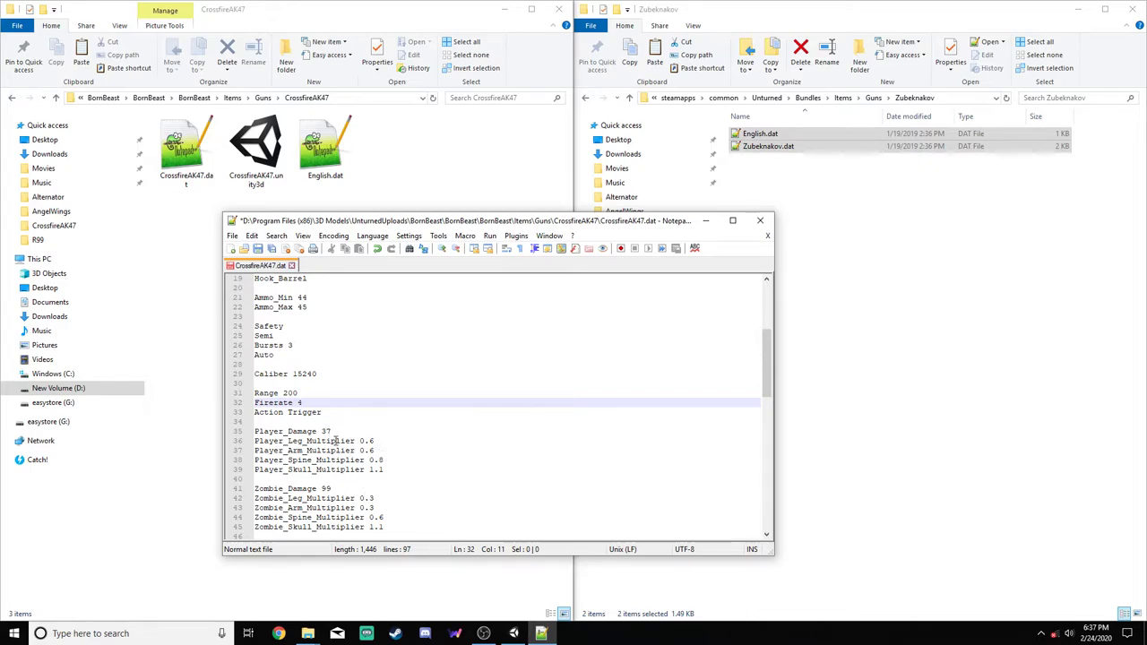
{"action": "scroll", "coordinate": [337, 441], "scroll_direction": "down", "scroll_amount": 1}
{"action": "scroll", "coordinate": [345, 466], "scroll_direction": "down", "scroll_amount": 3}
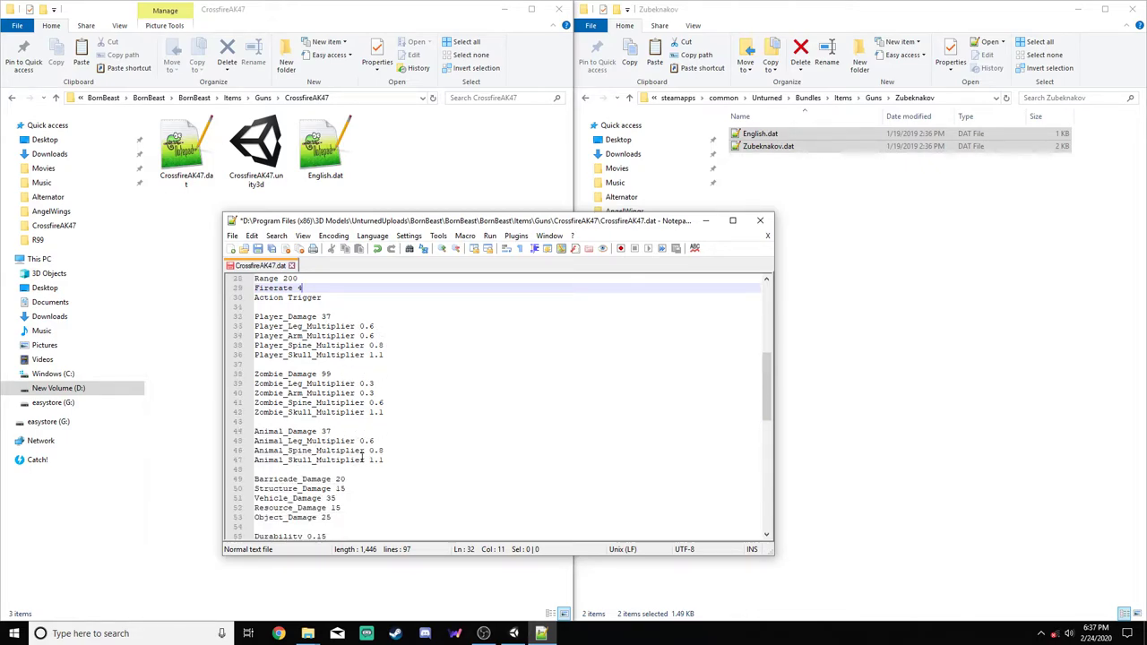
{"action": "scroll", "coordinate": [363, 457], "scroll_direction": "up", "scroll_amount": 1}
{"action": "scroll", "coordinate": [365, 457], "scroll_direction": "down", "scroll_amount": 8}
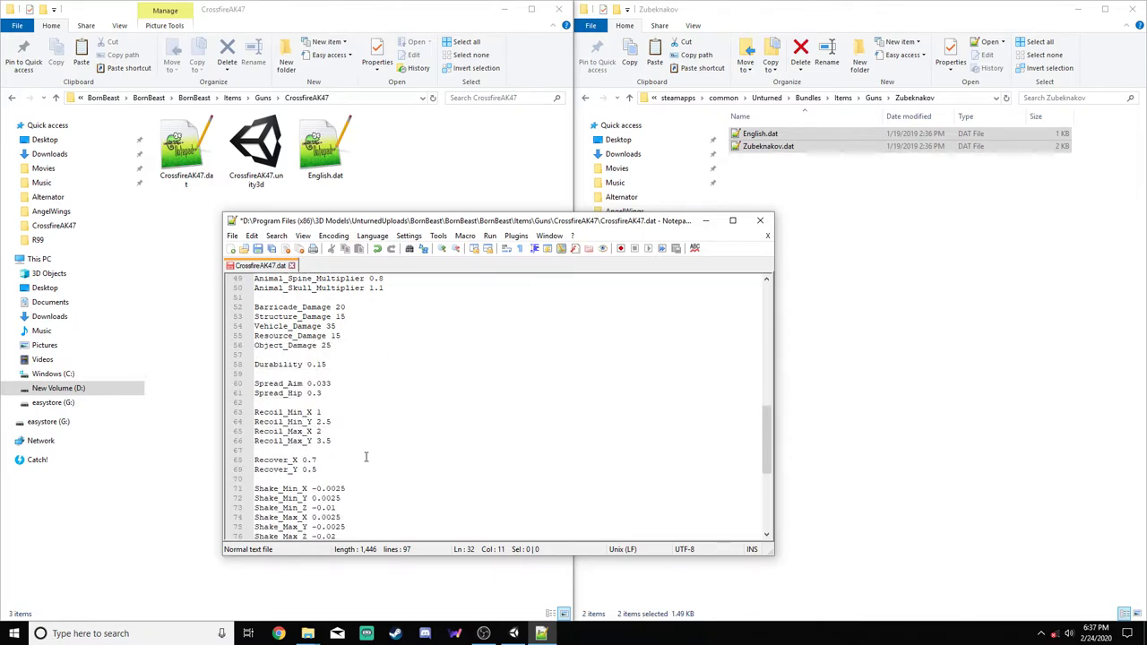
{"action": "scroll", "coordinate": [365, 457], "scroll_direction": "down", "scroll_amount": 1}
Change Durability from 0.15 to 0.1 and save CrossfireAK47.dat
{"action": "left_click_drag", "start_coordinate": [324, 335], "coordinate": [319, 336]}
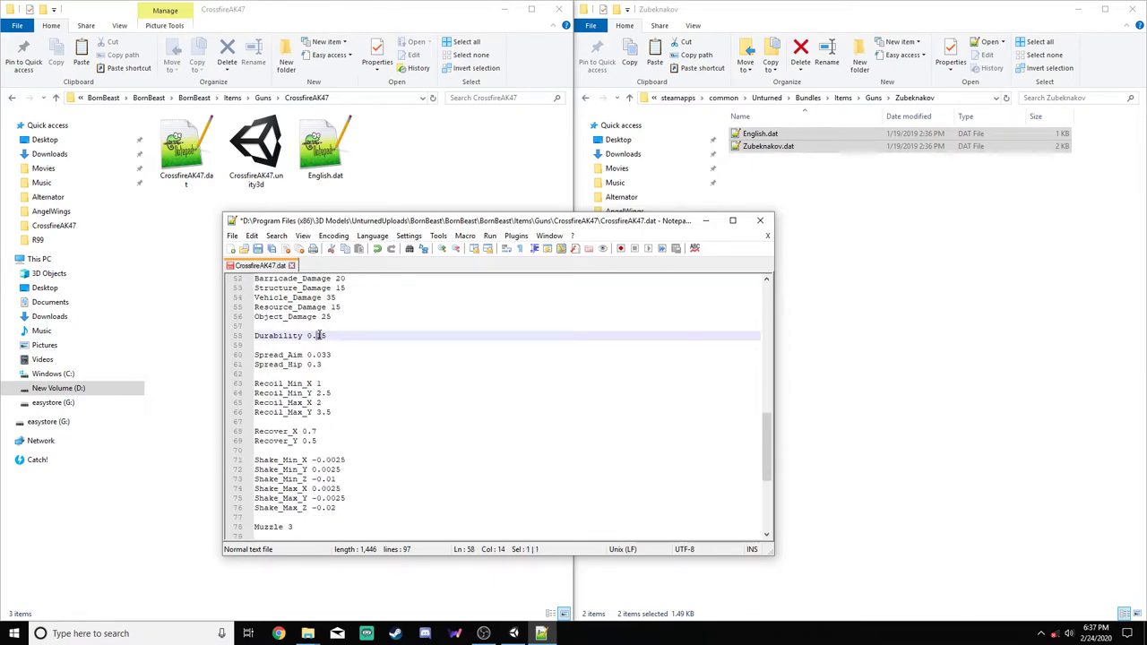
{"action": "key", "text": "BackSpace"}
{"action": "key", "text": "ctrl+s"}
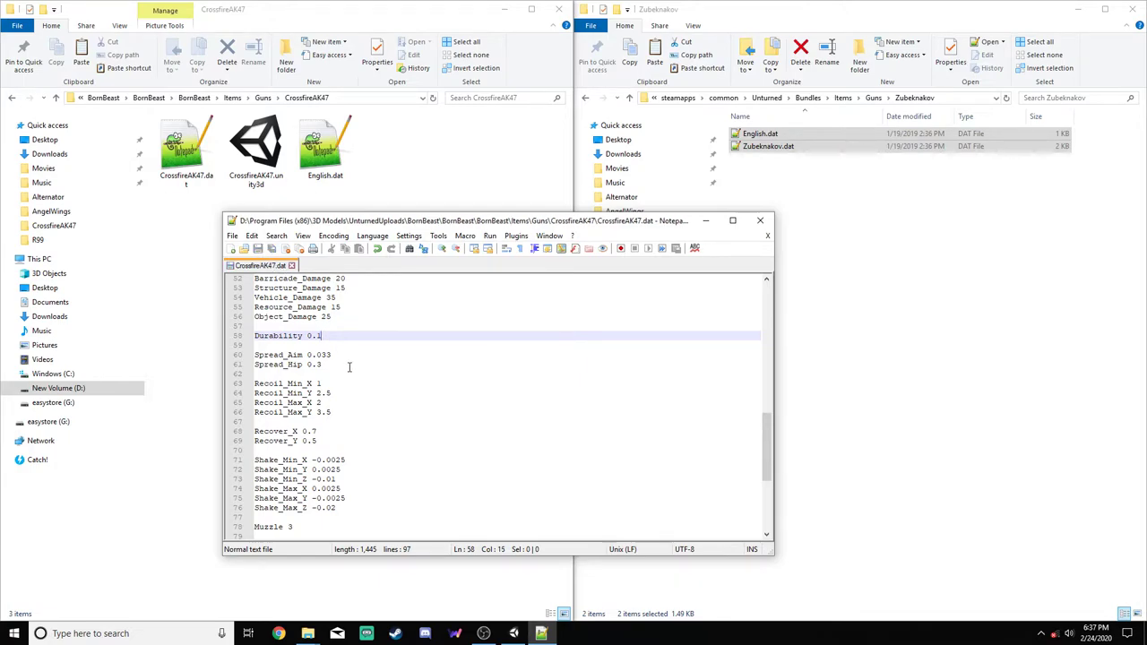
{"action": "scroll", "coordinate": [336, 397], "scroll_direction": "down", "scroll_amount": 1}
{"action": "scroll", "coordinate": [339, 400], "scroll_direction": "down", "scroll_amount": 6}
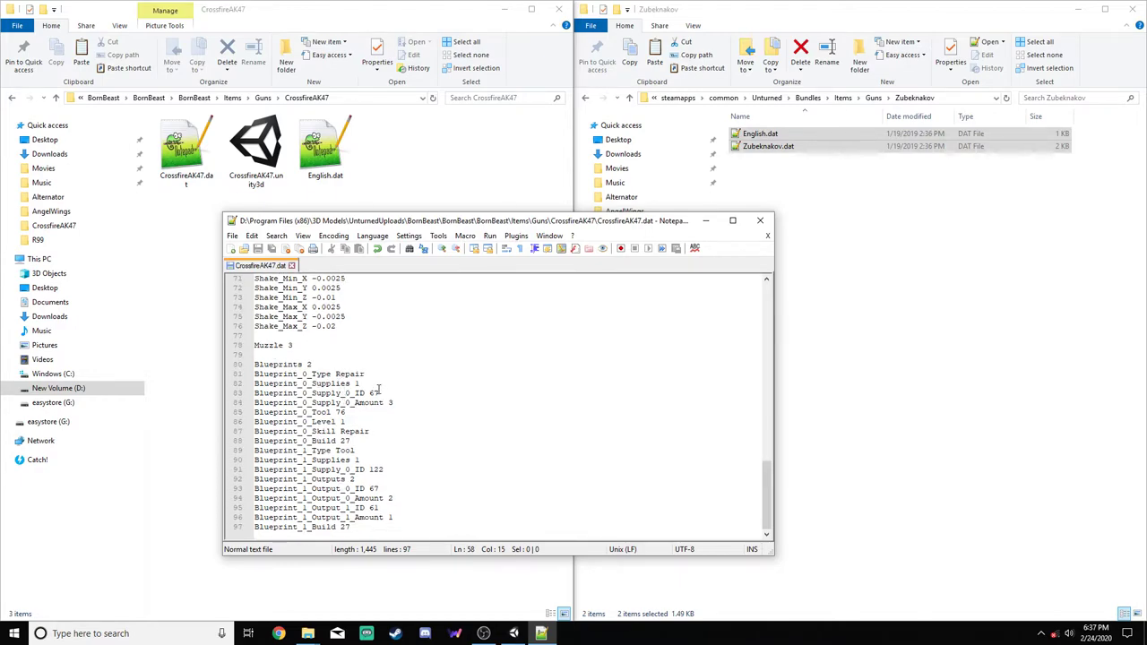
Change the repair blueprint's supply amount from 3 to 5
{"action": "left_click", "coordinate": [393, 403]}
{"action": "key", "text": "shift+Left"}
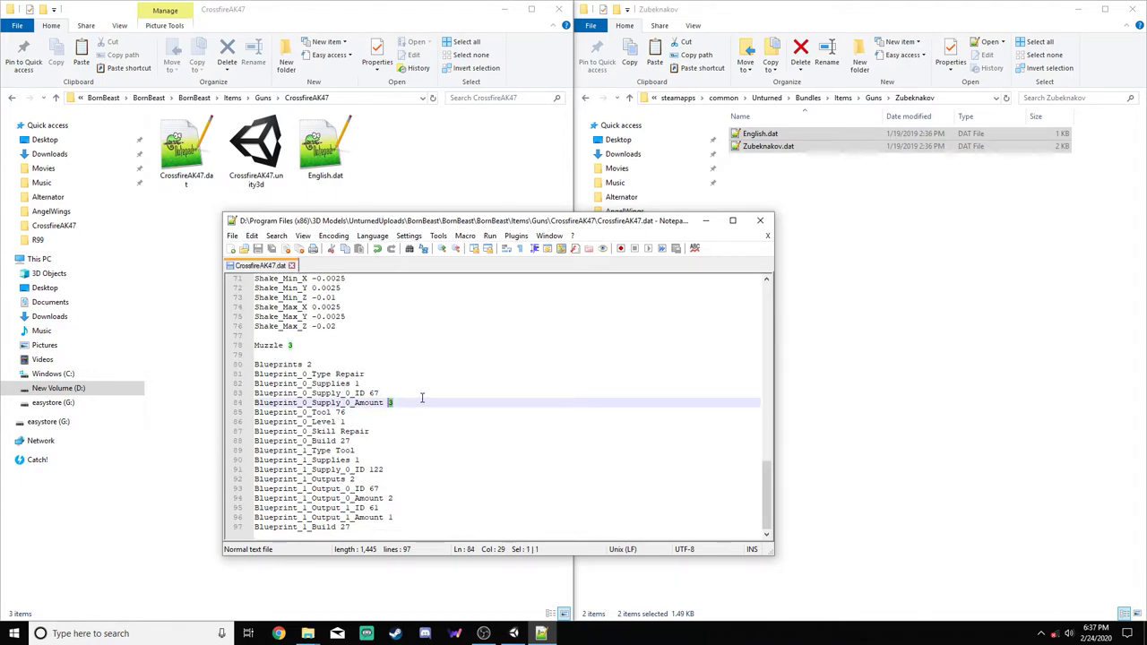
{"action": "type", "text": "5"}
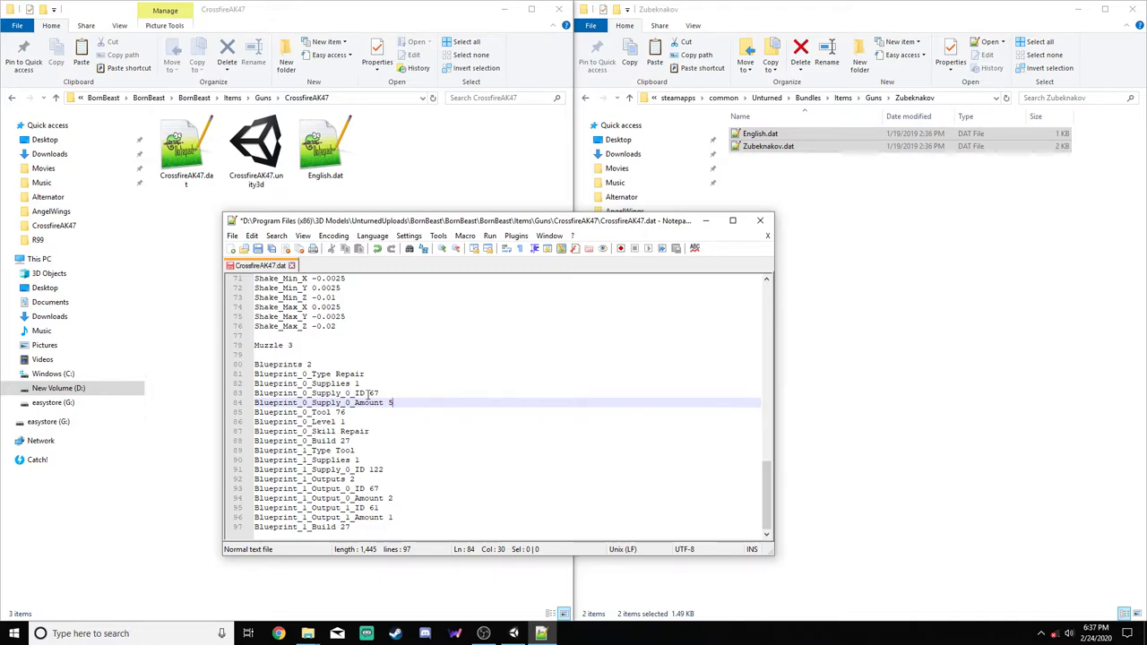
{"action": "double_click", "coordinate": [373, 393]}
{"action": "left_click_drag", "start_coordinate": [337, 412], "coordinate": [343, 412]}
{"action": "double_click", "coordinate": [357, 374]}
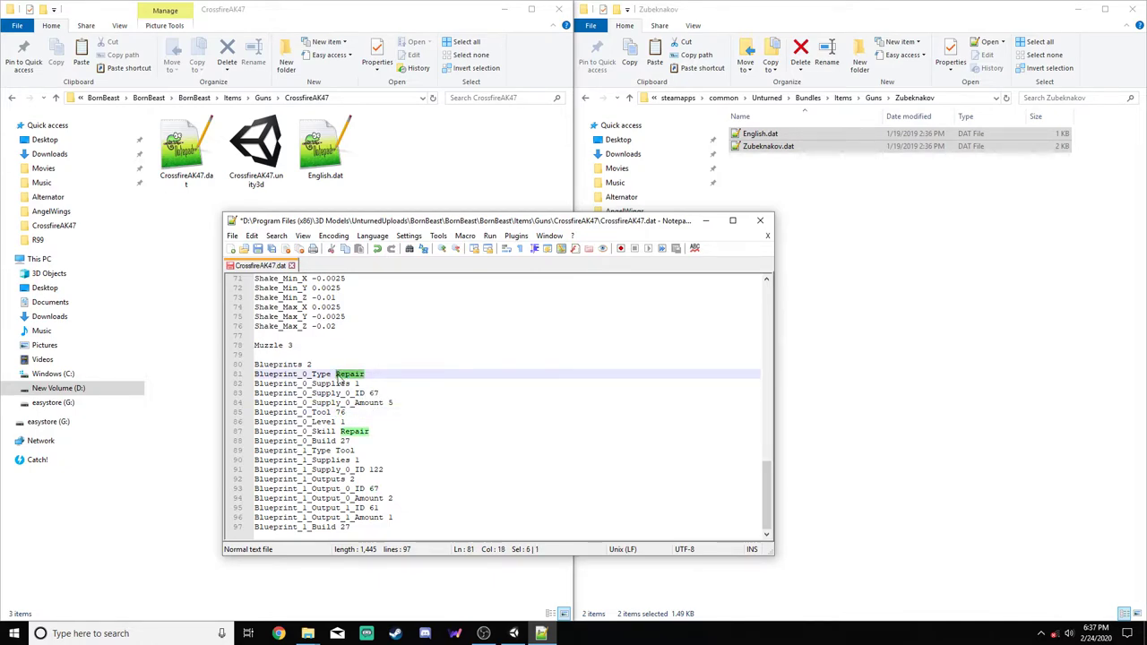
Replace the end of supply ID 122 with 5241 and set the output amount to 5
{"action": "left_click", "coordinate": [392, 423]}
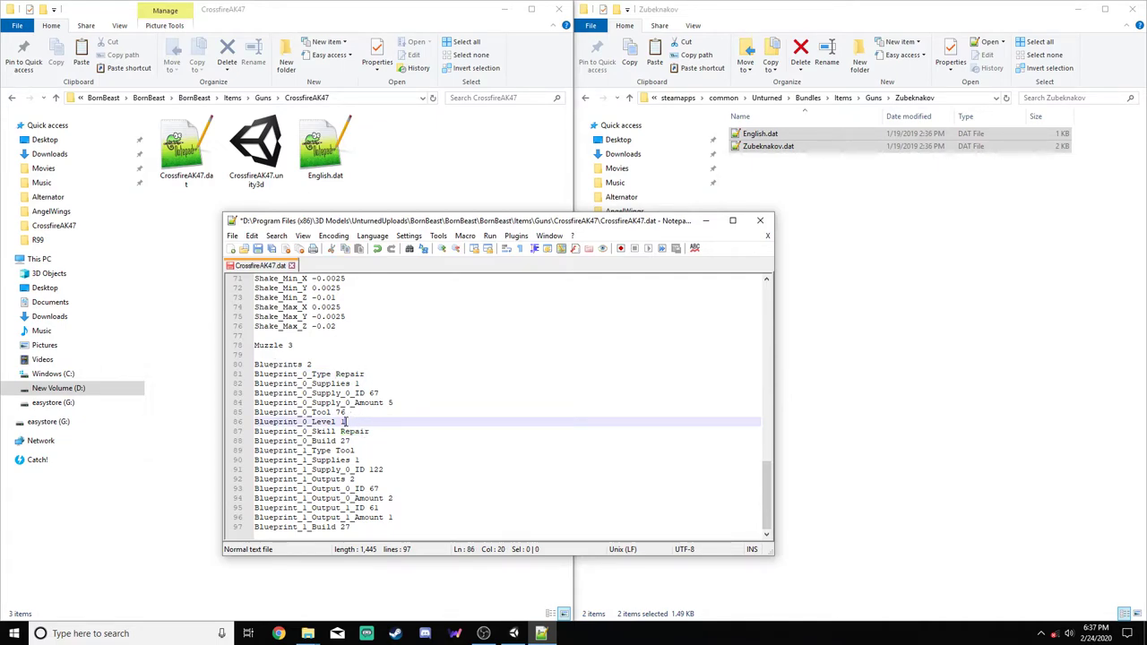
{"action": "left_click_drag", "start_coordinate": [347, 421], "coordinate": [339, 422]}
{"action": "left_click", "coordinate": [375, 446]}
{"action": "left_click_drag", "start_coordinate": [385, 469], "coordinate": [374, 469]}
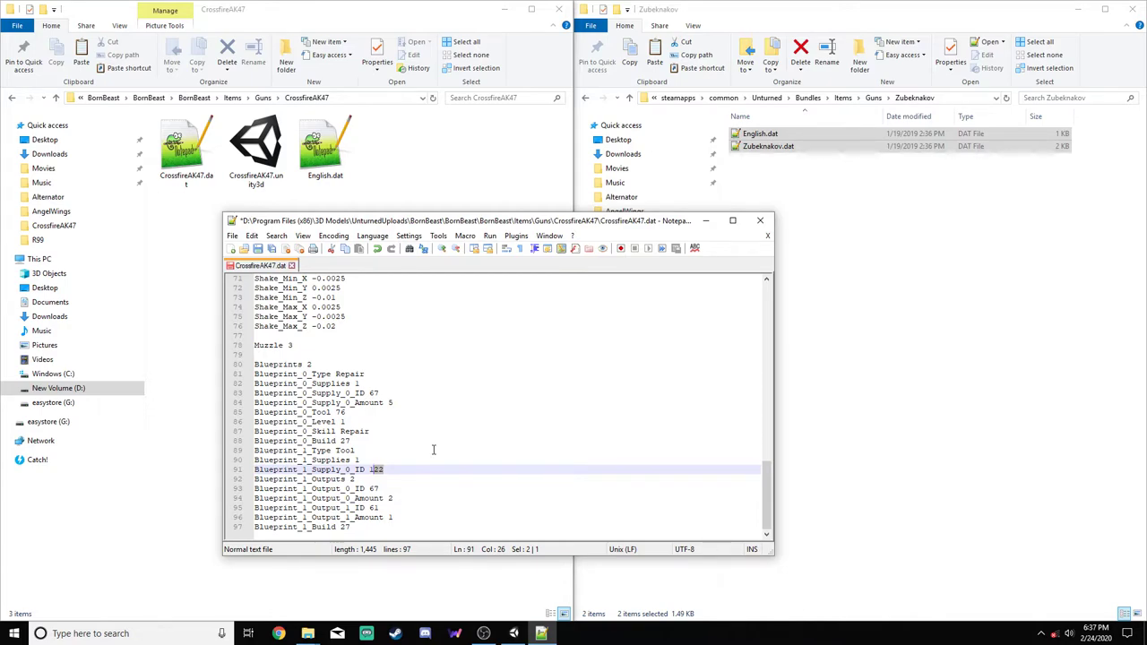
{"action": "type", "text": "5241"}
{"action": "double_click", "coordinate": [391, 498]}
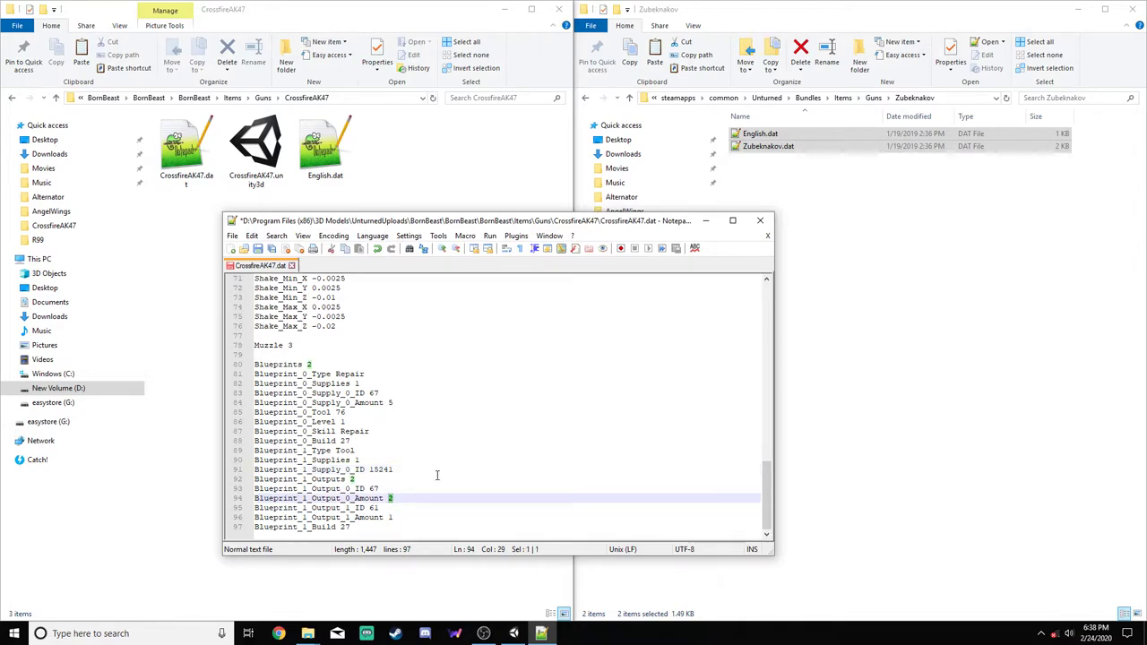
{"action": "type", "text": "5"}
Delete the second output's ID and amount lines and save the blueprint edits
{"action": "left_click_drag", "start_coordinate": [393, 518], "coordinate": [401, 507]}
{"action": "key", "text": "BackSpace"}
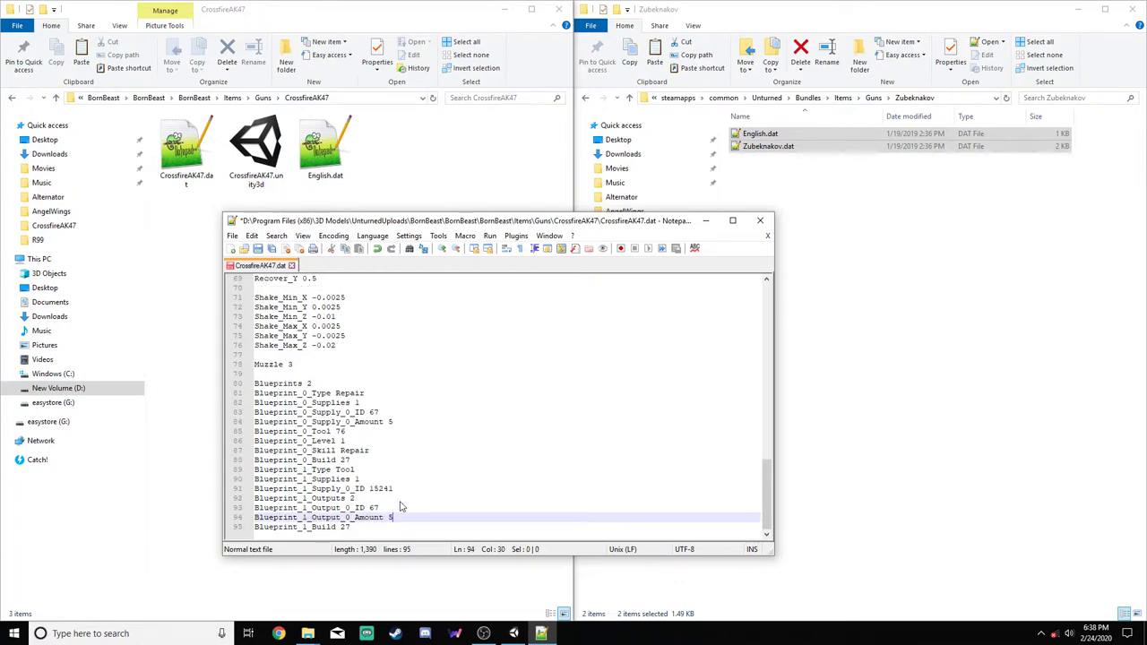
{"action": "left_click", "coordinate": [407, 495]}
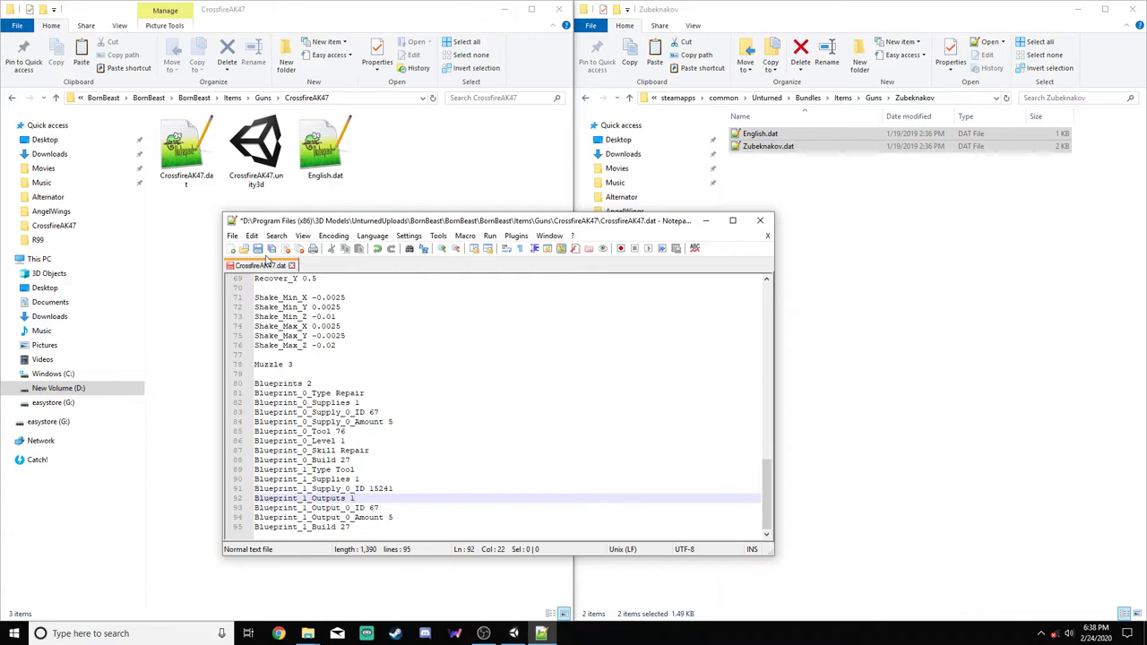
{"action": "key", "text": "ctrl+s"}
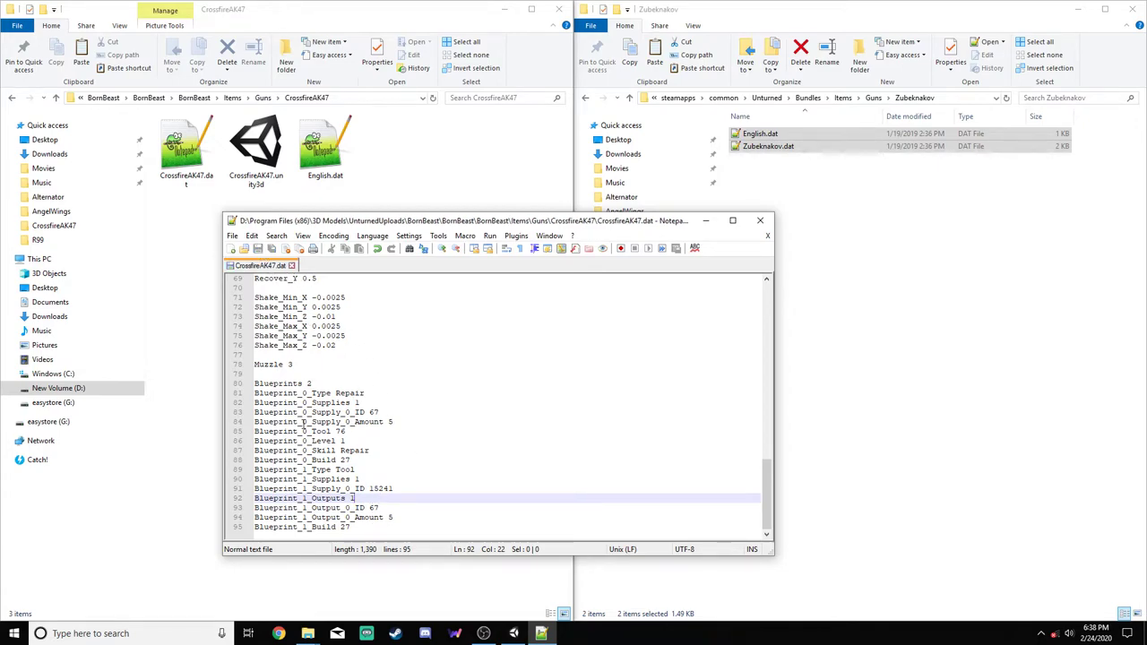
Add blank lines after the final Blueprint_1_Build 27 line
{"action": "left_click", "coordinate": [305, 451]}
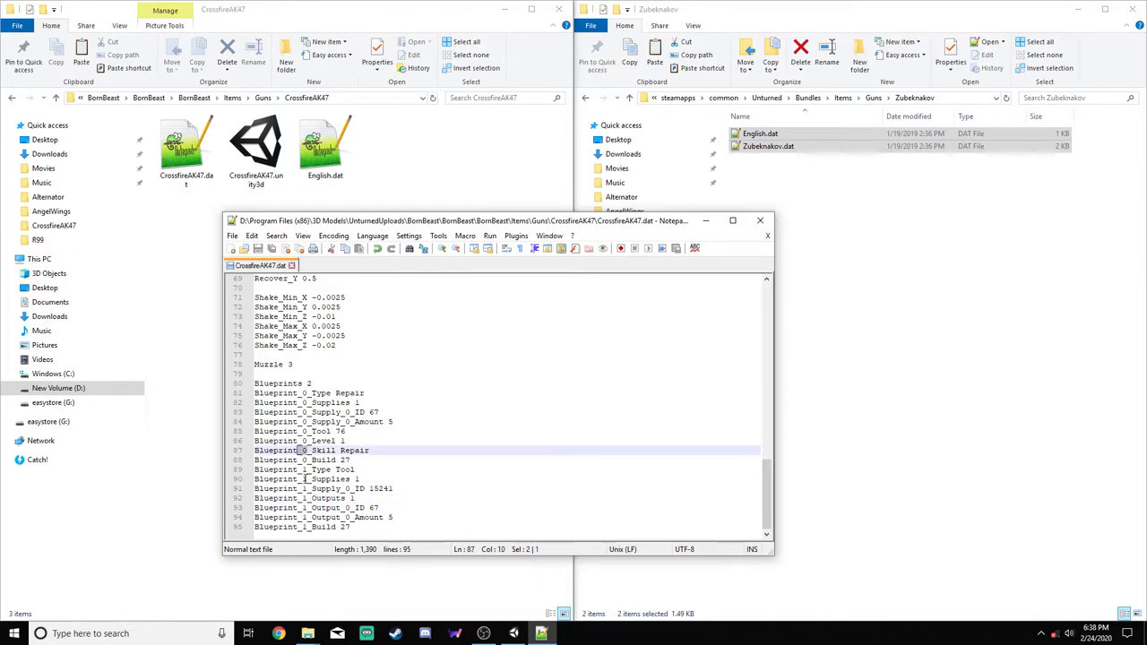
{"action": "left_click", "coordinate": [306, 479]}
{"action": "left_click", "coordinate": [434, 385]}
{"action": "scroll", "coordinate": [433, 390], "scroll_direction": "up", "scroll_amount": 5}
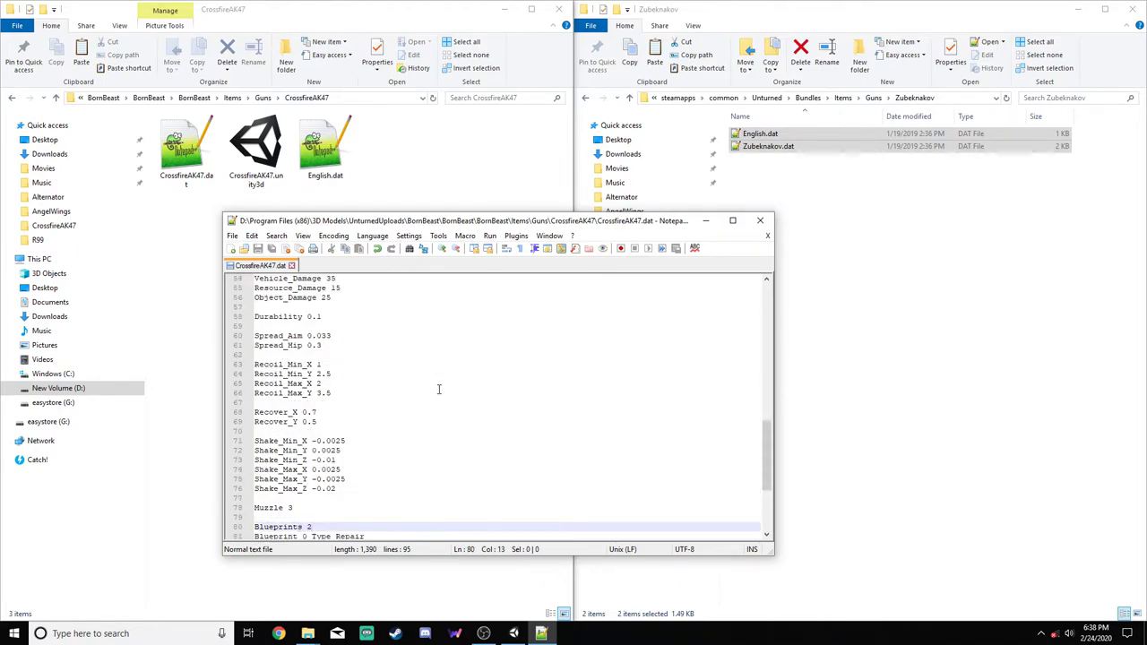
{"action": "scroll", "coordinate": [440, 389], "scroll_direction": "down", "scroll_amount": 5}
{"action": "left_click", "coordinate": [431, 518]}
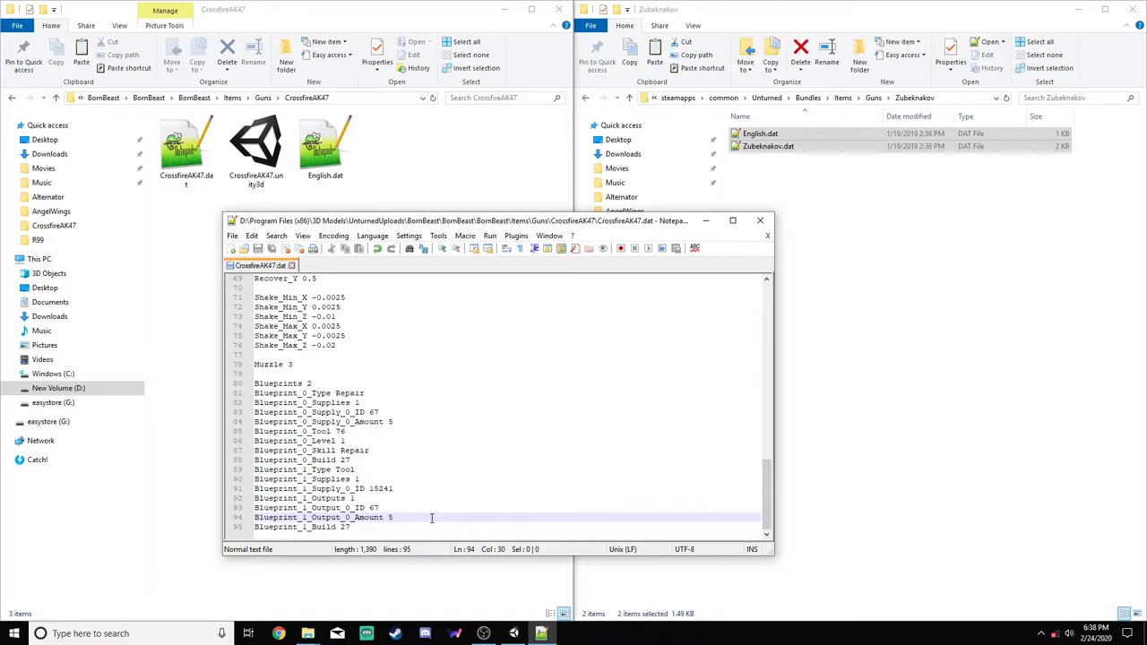
{"action": "key", "text": "Down"}
{"action": "key", "text": "End"}
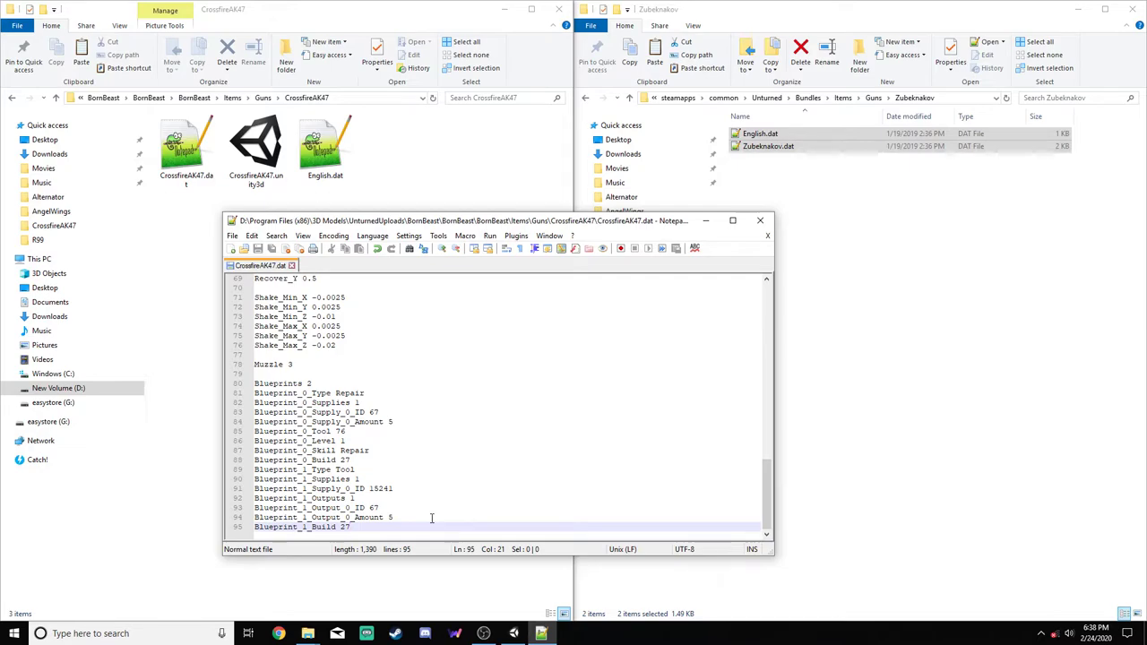
{"action": "key", "text": "Return"}
{"action": "key", "text": "Return"}
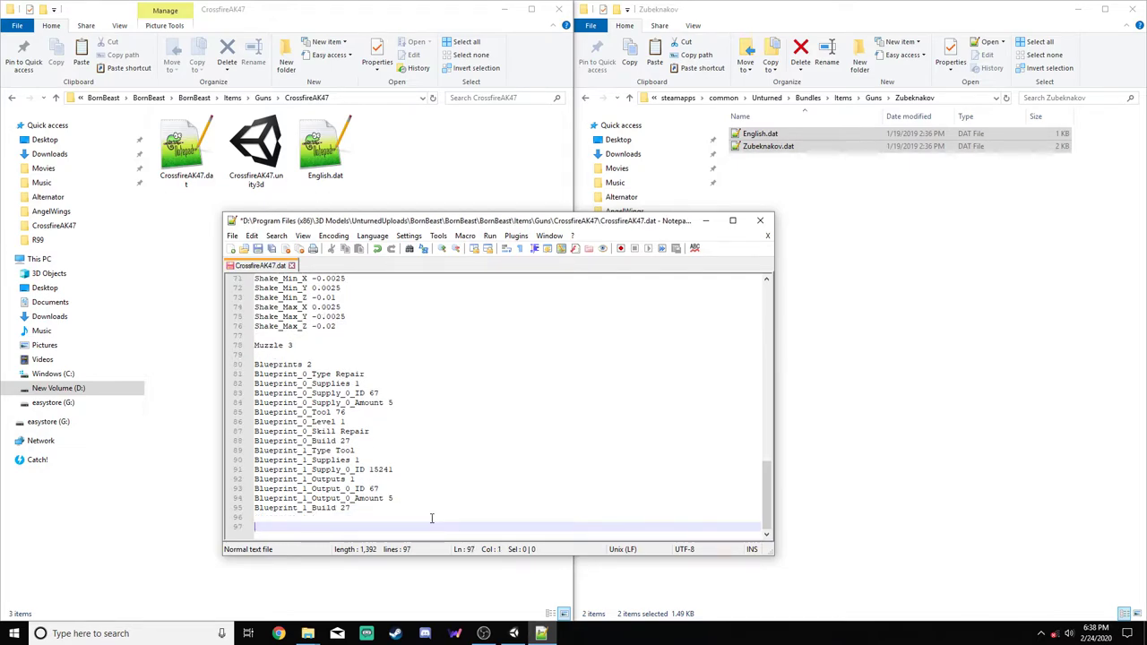
Append Exclude_From_Master_Bundle and Asset_Bundle_Version 2 lines and save CrossfireAK47.dat
{"action": "type", "text": "Excluid"}
{"action": "key", "text": "BackSpace"}
{"action": "type", "text": "_Fro"}
{"action": "type", "text": "m "}
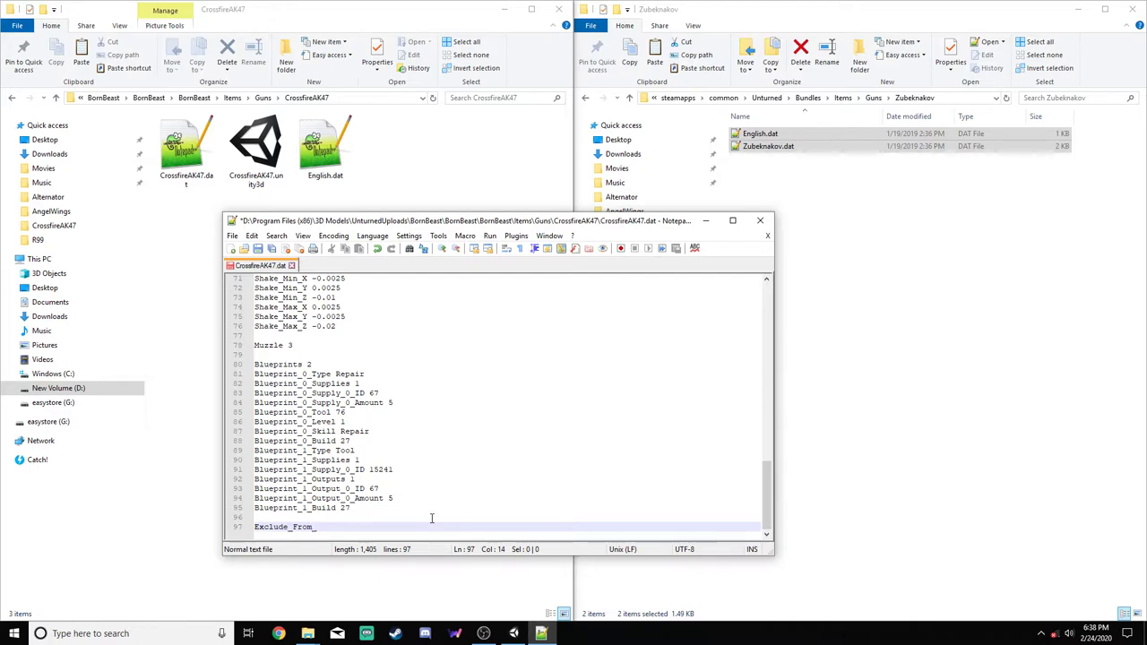
{"action": "type", "text": "Master_Bundle"}
{"action": "key", "text": "Return"}
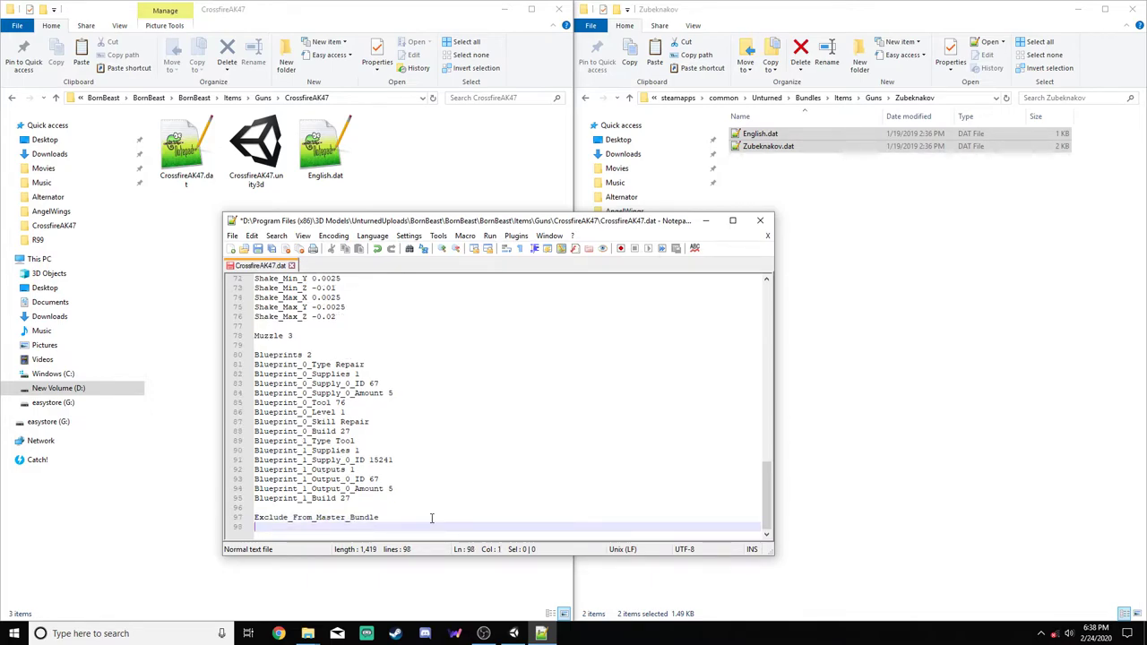
{"action": "type", "text": "Asset_Bundle"}
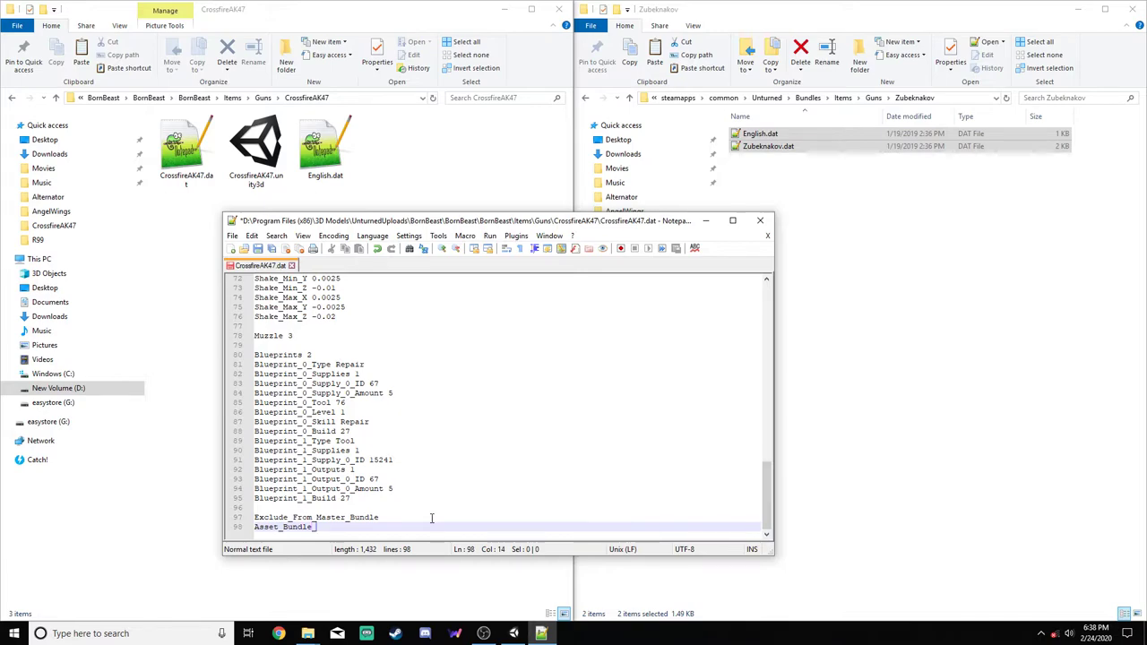
{"action": "type", "text": "_Version 2"}
{"action": "key", "text": "ctrl+s"}
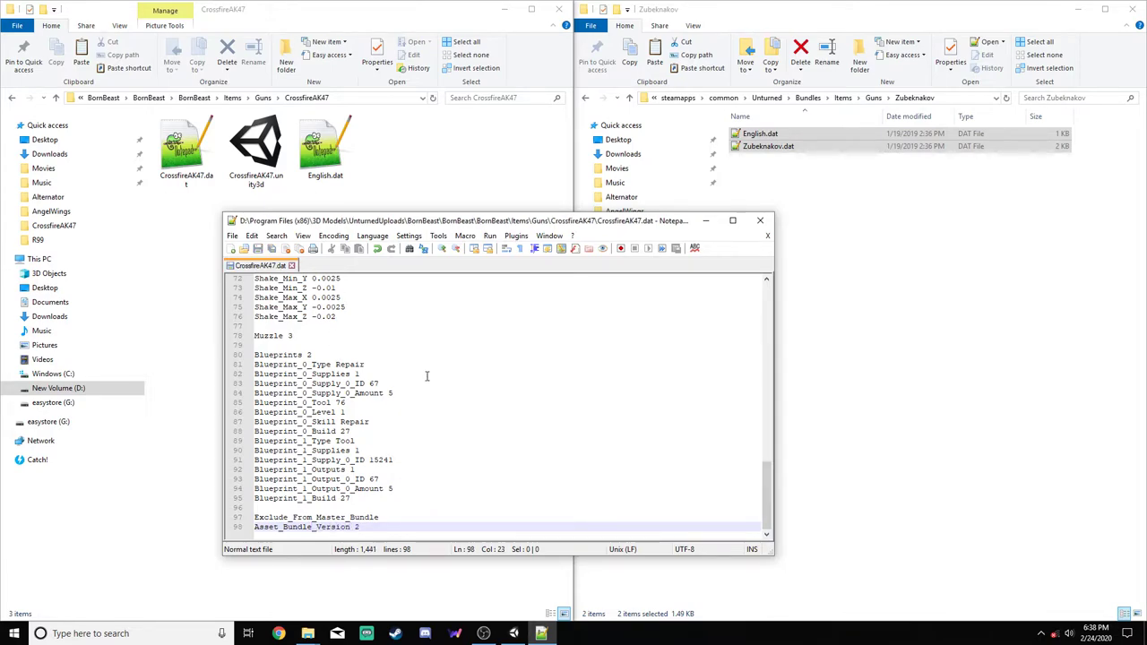
Review the two added lines, then close CrossfireAK47.dat and Notepad++
{"action": "scroll", "coordinate": [427, 375], "scroll_direction": "up", "scroll_amount": 15}
{"action": "scroll", "coordinate": [430, 376], "scroll_direction": "down", "scroll_amount": 15}
{"action": "left_click_drag", "start_coordinate": [384, 527], "coordinate": [382, 518]}
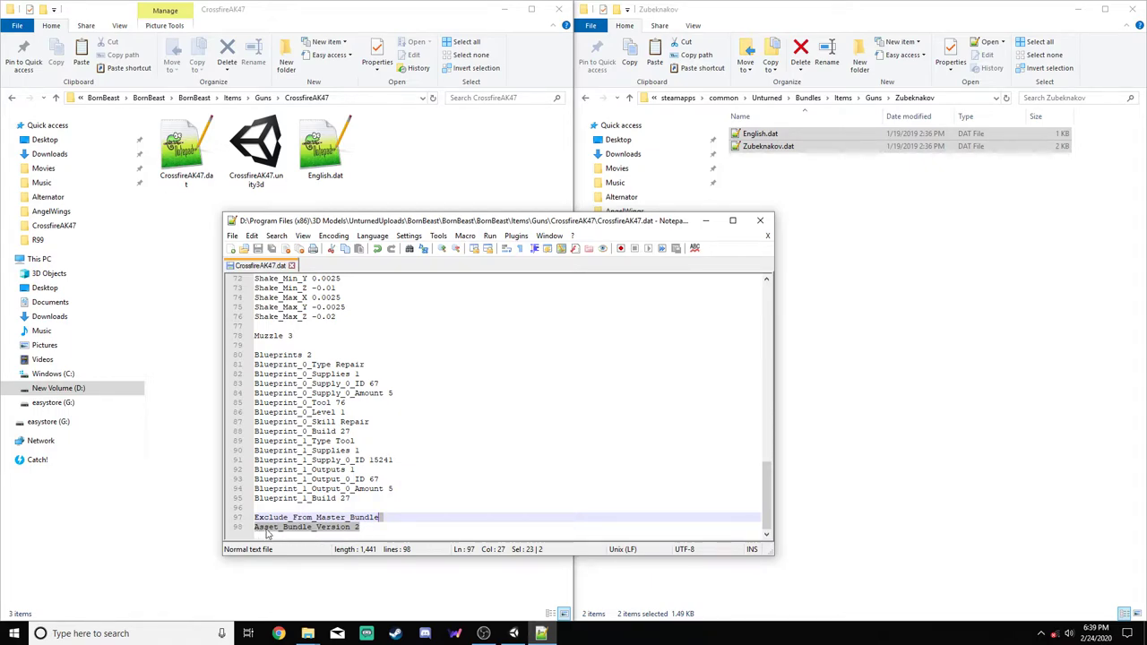
{"action": "mouse_move", "coordinate": [525, 635]}
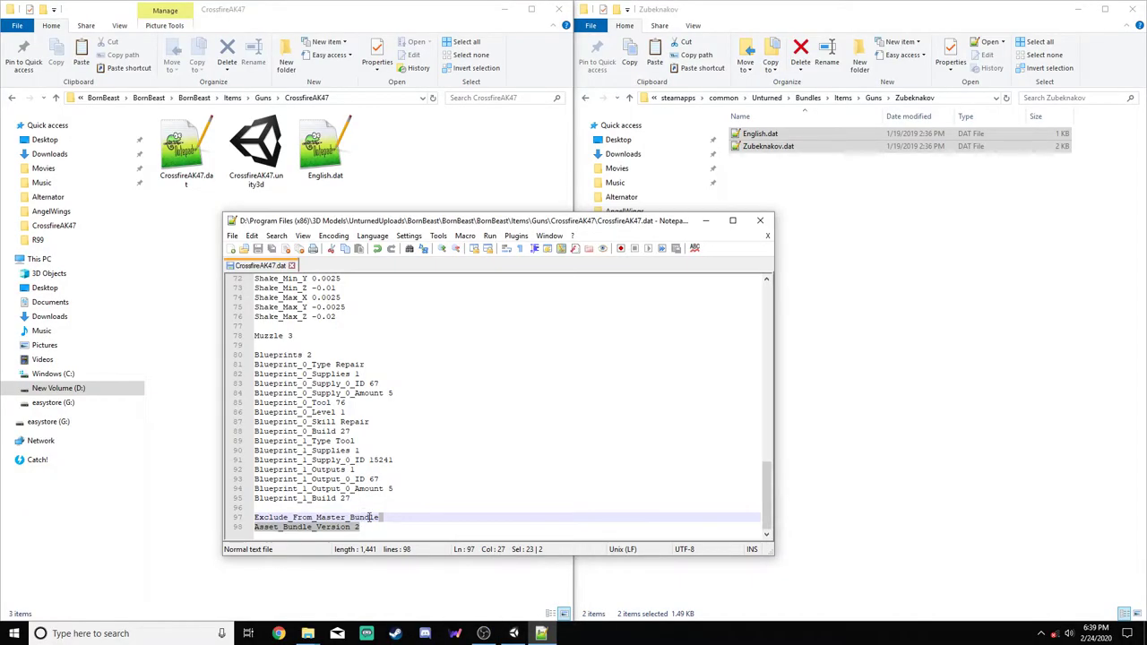
{"action": "double_click", "coordinate": [356, 527]}
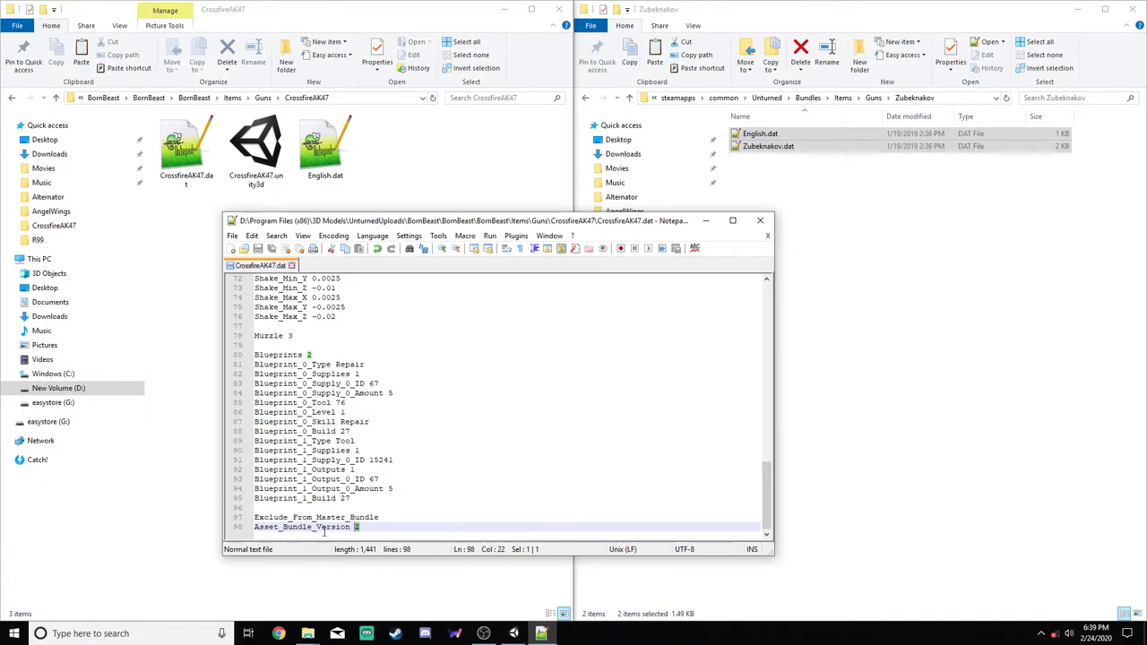
{"action": "left_click", "coordinate": [363, 532]}
{"action": "scroll", "coordinate": [422, 466], "scroll_direction": "up", "scroll_amount": 5}
{"action": "scroll", "coordinate": [421, 470], "scroll_direction": "down", "scroll_amount": 5}
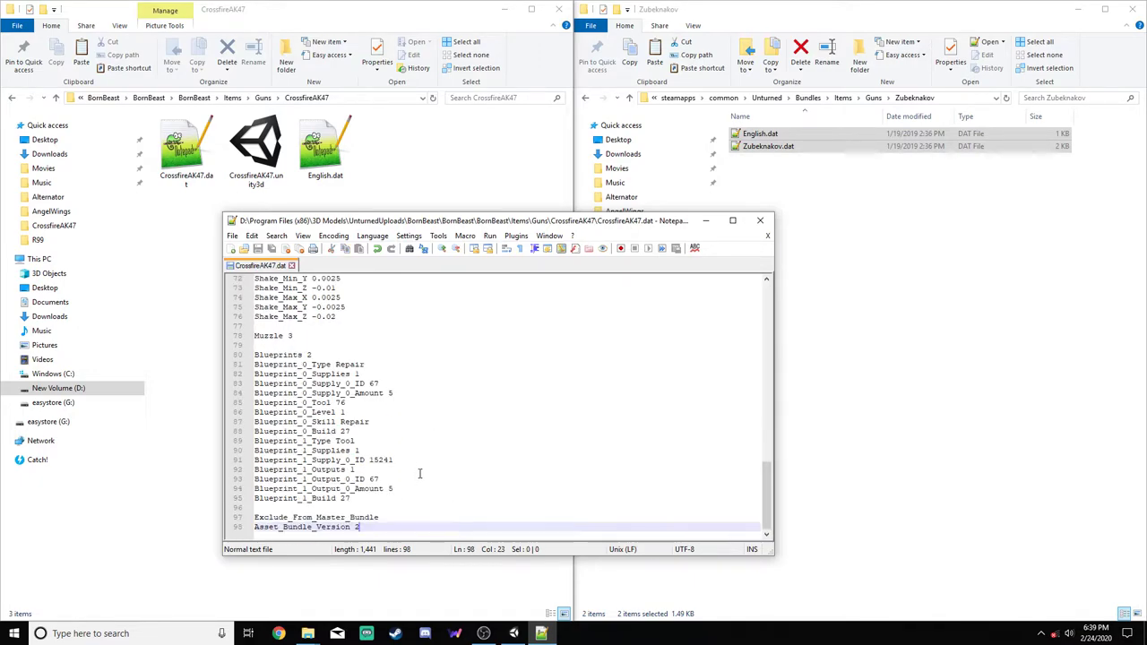
{"action": "scroll", "coordinate": [421, 464], "scroll_direction": "up", "scroll_amount": 7}
{"action": "scroll", "coordinate": [421, 464], "scroll_direction": "up", "scroll_amount": 15}
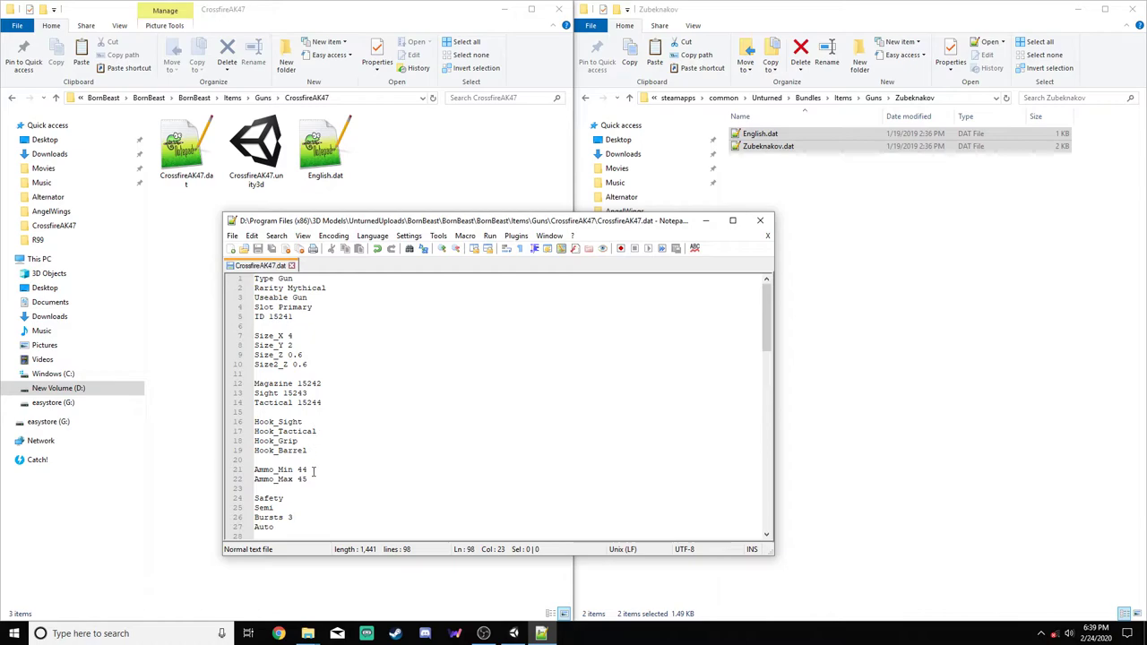
{"action": "left_click", "coordinate": [292, 266]}
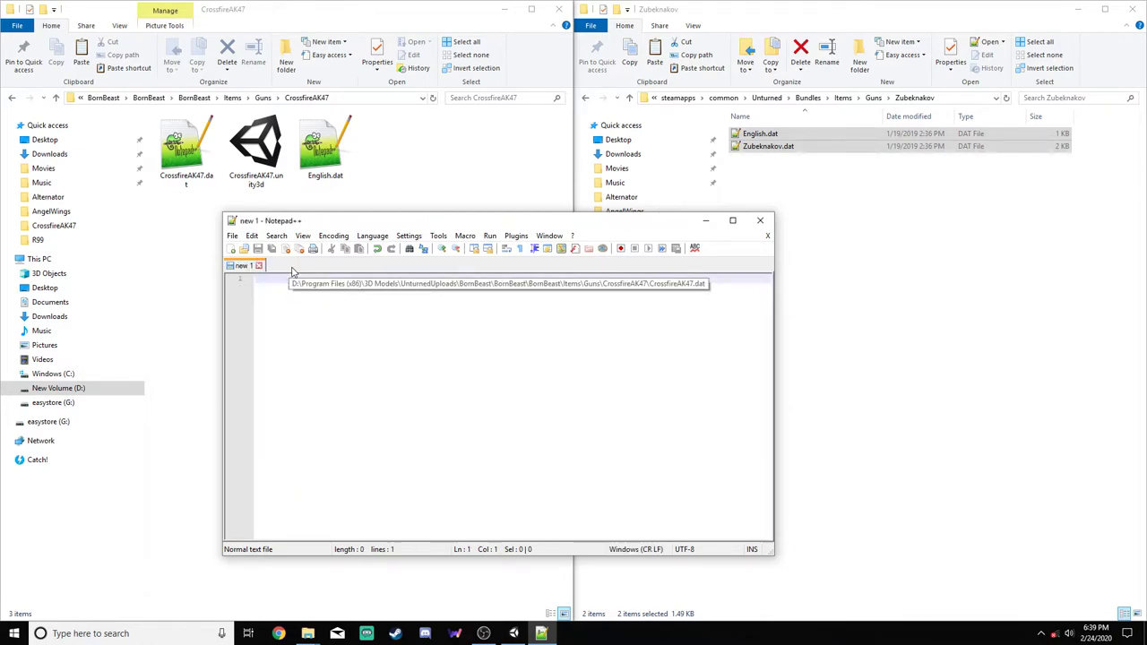
{"action": "left_click", "coordinate": [760, 220]}
In English.dat, rename the item to Crossfire's AK-47 and start the description with 'Crossfire AK-47 rifle'
{"action": "double_click", "coordinate": [325, 146]}
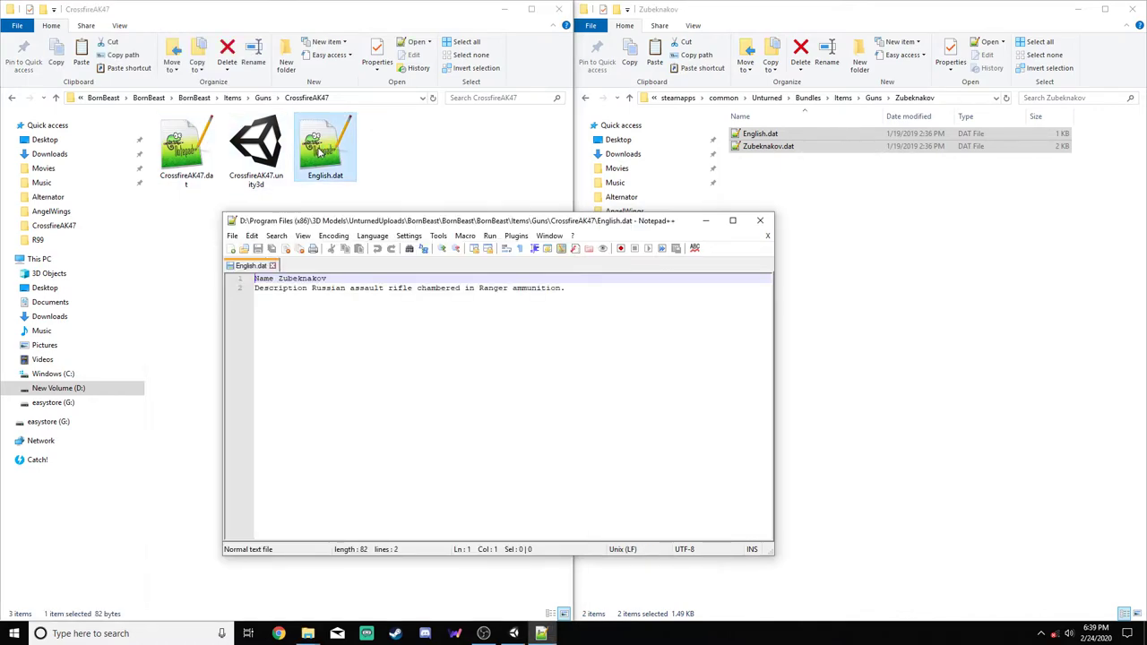
{"action": "left_click_drag", "start_coordinate": [327, 279], "coordinate": [280, 280]}
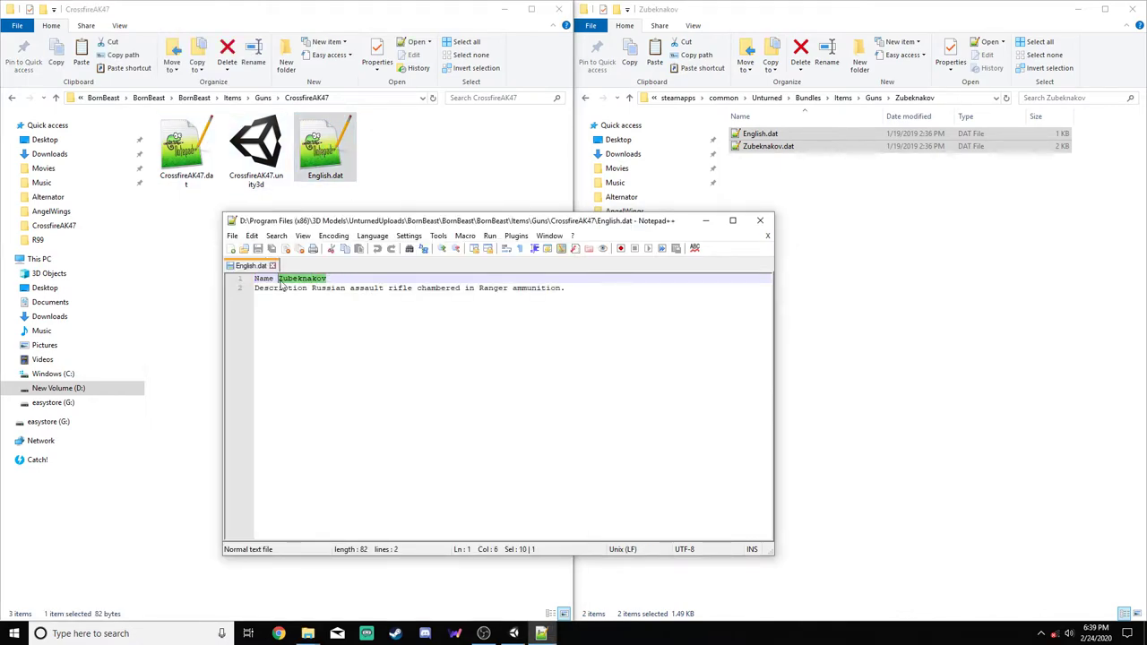
{"action": "type", "text": "Cross"}
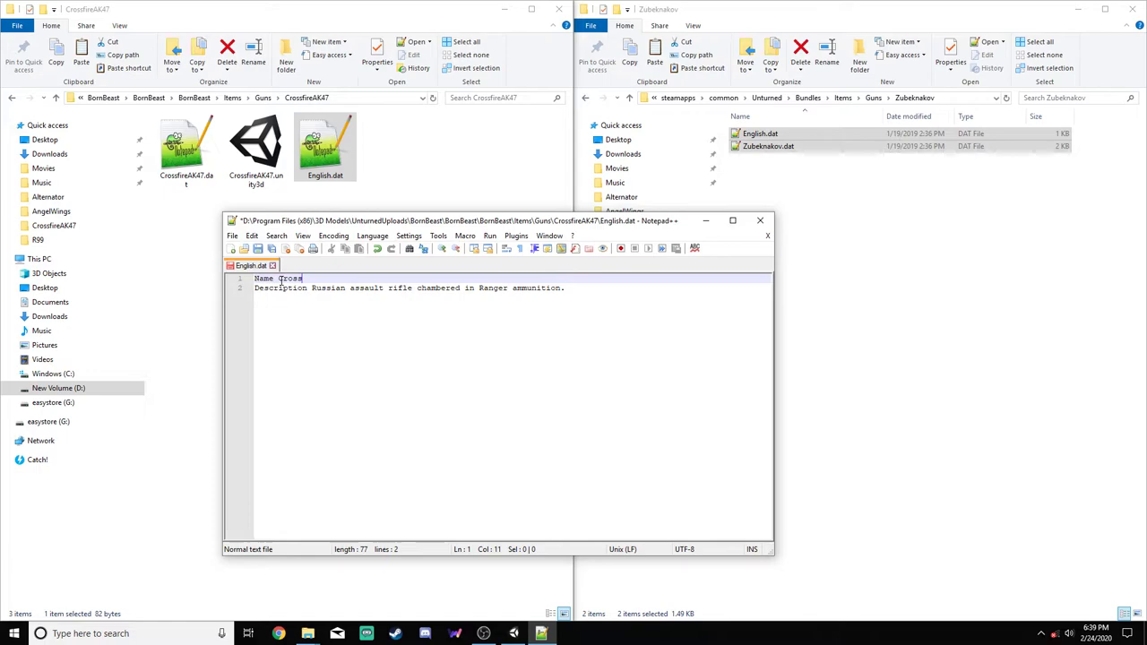
{"action": "type", "text": "fire's AK-47"}
{"action": "left_click_drag", "start_coordinate": [312, 289], "coordinate": [344, 297]}
{"action": "type", "text": "Crossfire"}
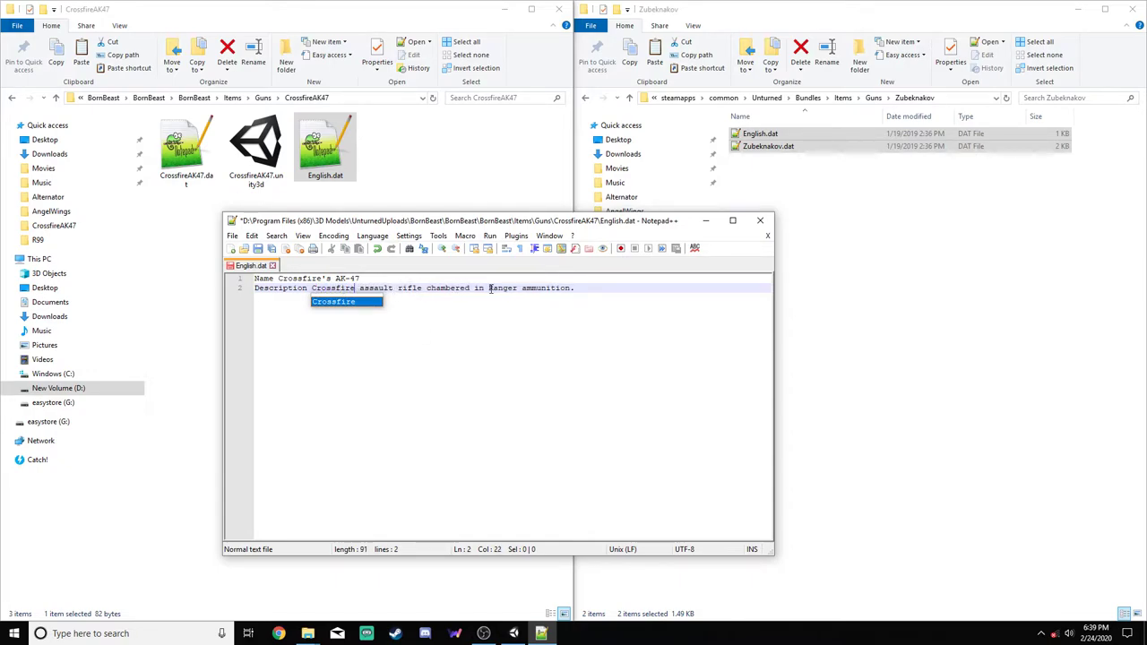
{"action": "left_click_drag", "start_coordinate": [359, 288], "coordinate": [419, 289]}
{"action": "type", "text": "AK-47"}
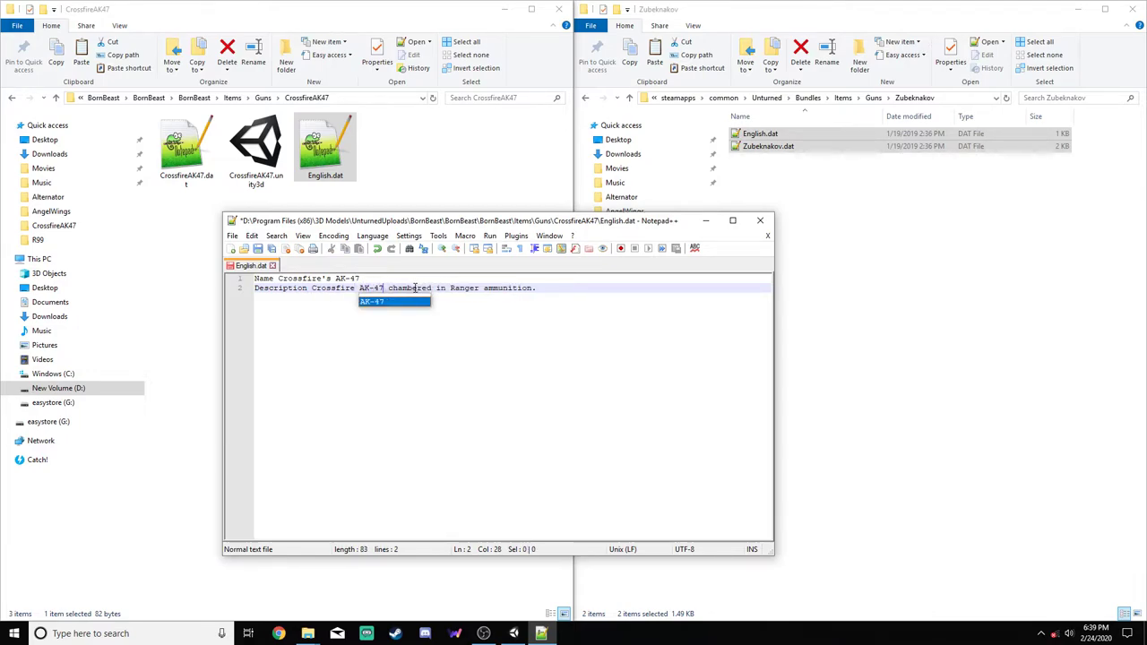
{"action": "type", "text": " rifle"}
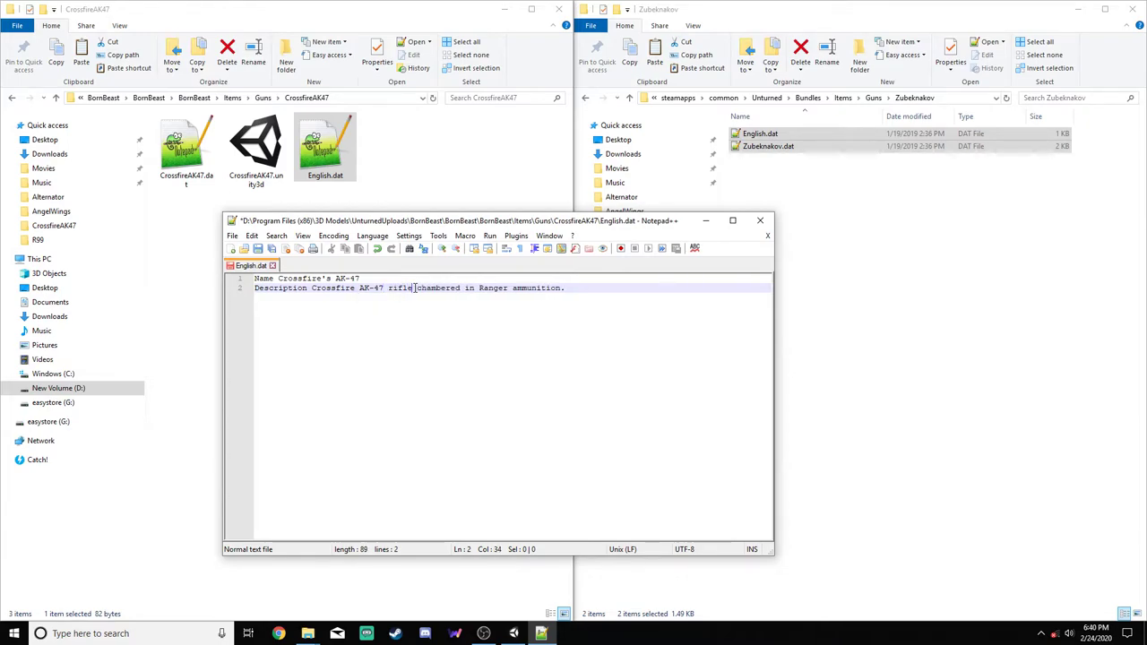
Replace 'Ranger ammunition' in the description with 'CrossfireAK47 magazines'
{"action": "left_click_drag", "start_coordinate": [480, 288], "coordinate": [507, 289]}
{"action": "left_click", "coordinate": [560, 288]}
{"action": "left_click_drag", "start_coordinate": [561, 288], "coordinate": [478, 289]}
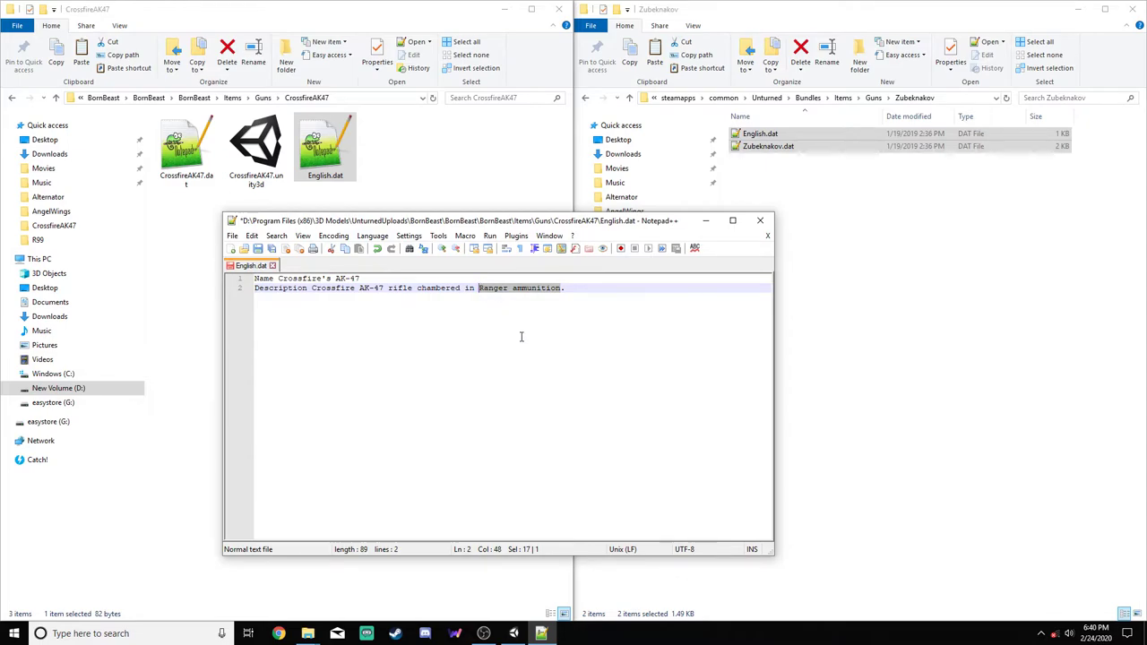
{"action": "type", "text": "magazi"}
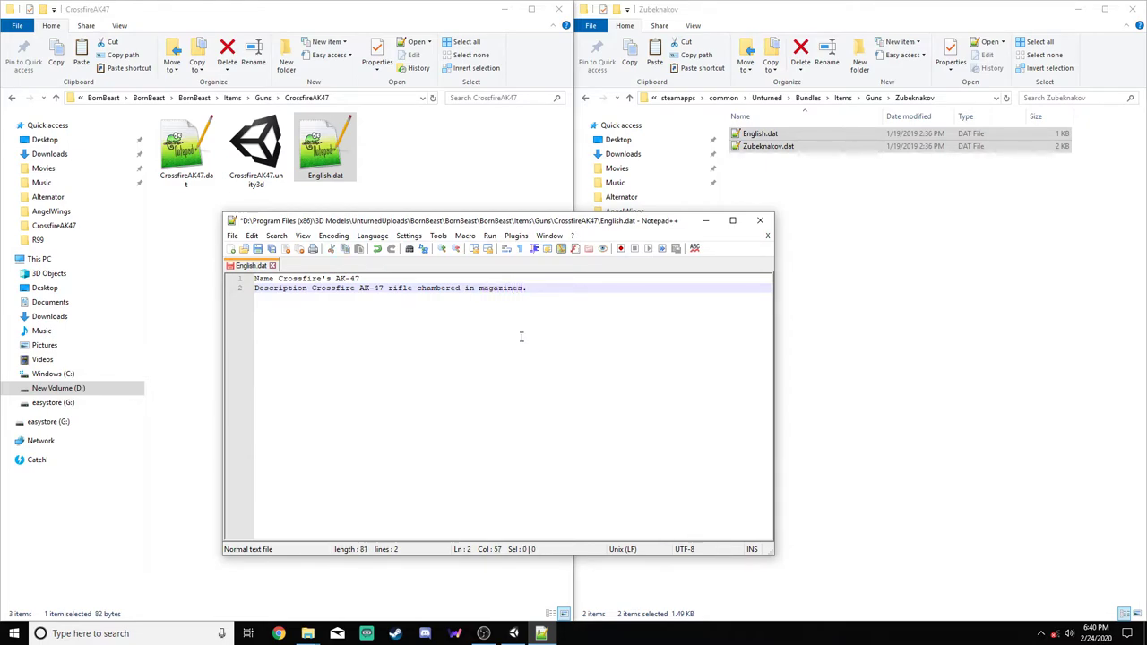
{"action": "type", "text": "nes"}
{"action": "key", "text": "Left"}
{"action": "key", "text": "Left"}
{"action": "key", "text": "Left"}
{"action": "key", "text": "Left"}
{"action": "key", "text": "Left"}
{"action": "key", "text": "Left"}
{"action": "key", "text": "Left"}
{"action": "key", "text": "Left"}
{"action": "type", "text": "Cros"}
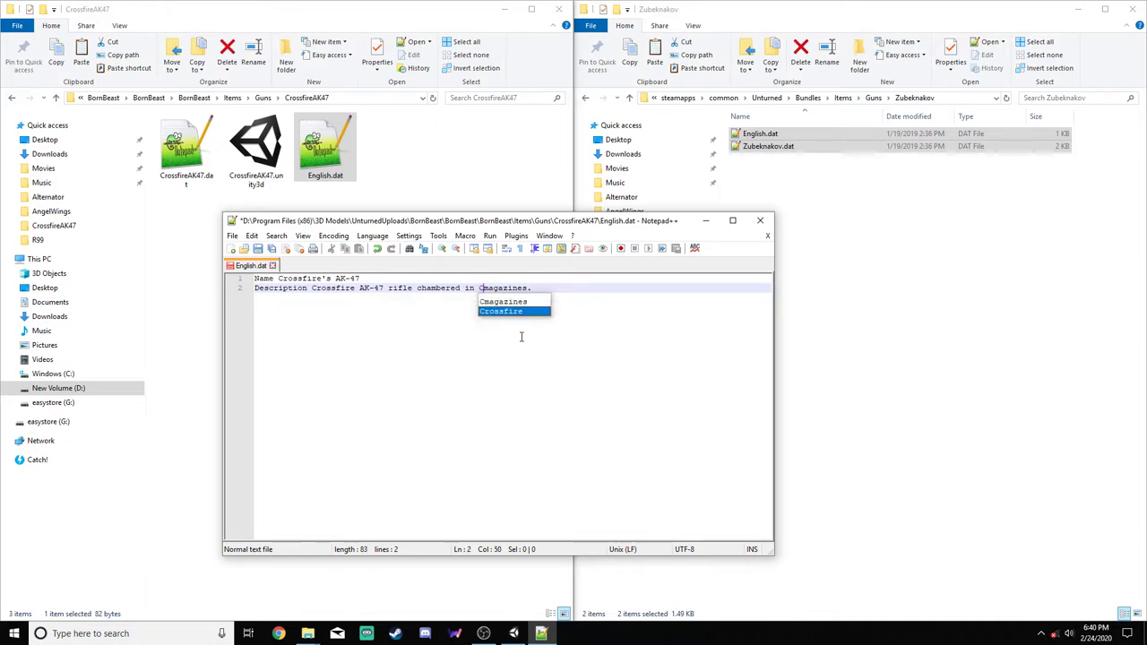
{"action": "type", "text": "sfireAK47"}
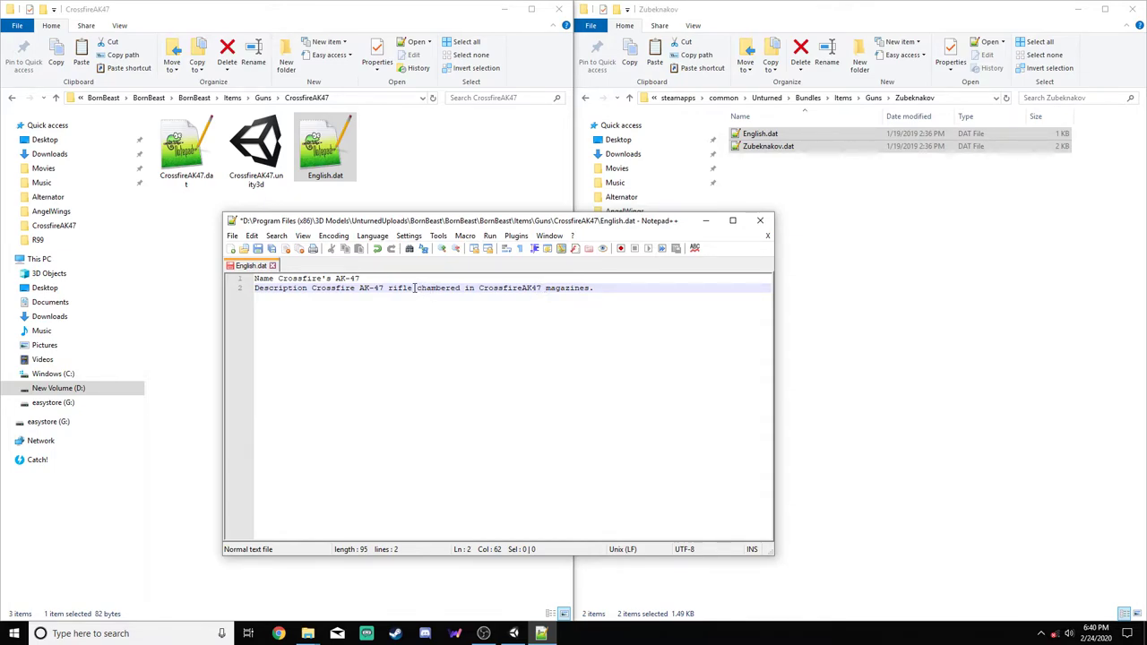
Delete the 'chambered in CrossfireAK47 magazines' phrase so the description reads 'Crossfire AK-47 rifle.'
{"action": "left_click_drag", "start_coordinate": [414, 288], "coordinate": [592, 289]}
{"action": "key", "text": "BackSpace"}
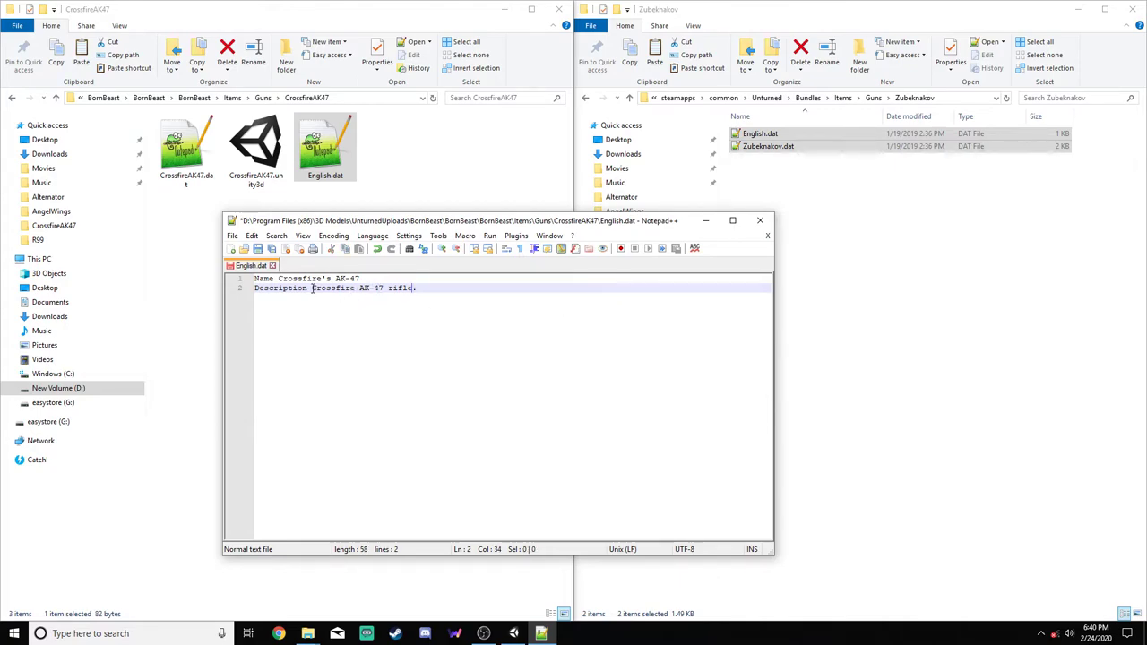
{"action": "left_click_drag", "start_coordinate": [312, 288], "coordinate": [382, 289]}
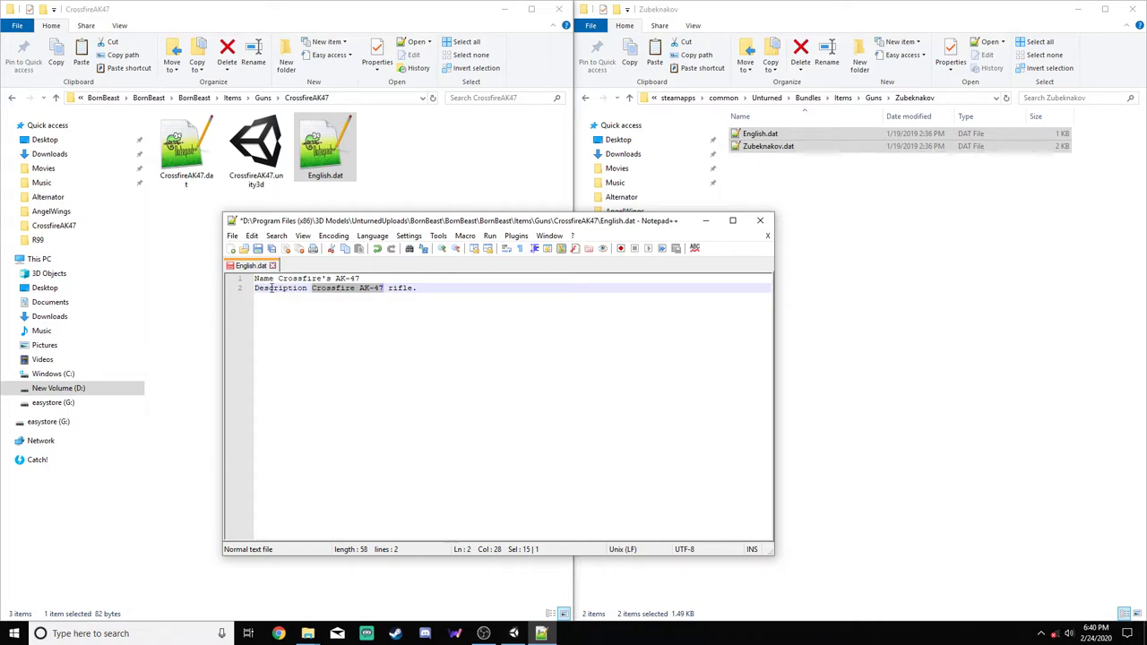
{"action": "left_click", "coordinate": [313, 289]}
Wrap 'Crossfire AK-47' in <color=rare></color> tags, then save and close English.dat
{"action": "type", "text": "<color"}
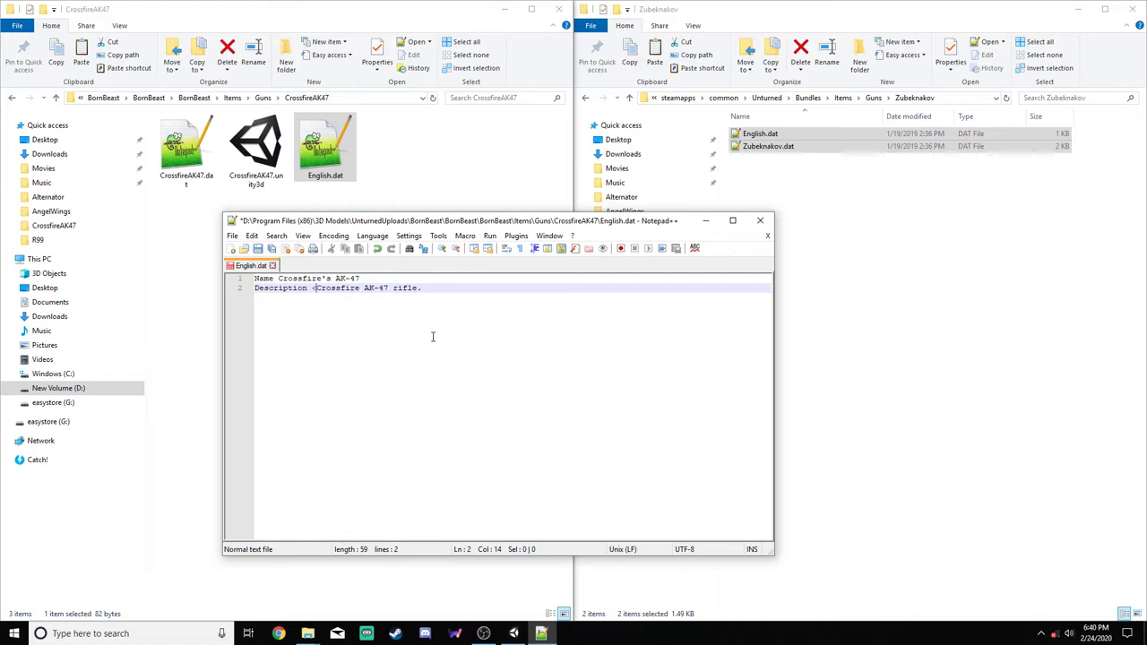
{"action": "type", "text": "=rare"}
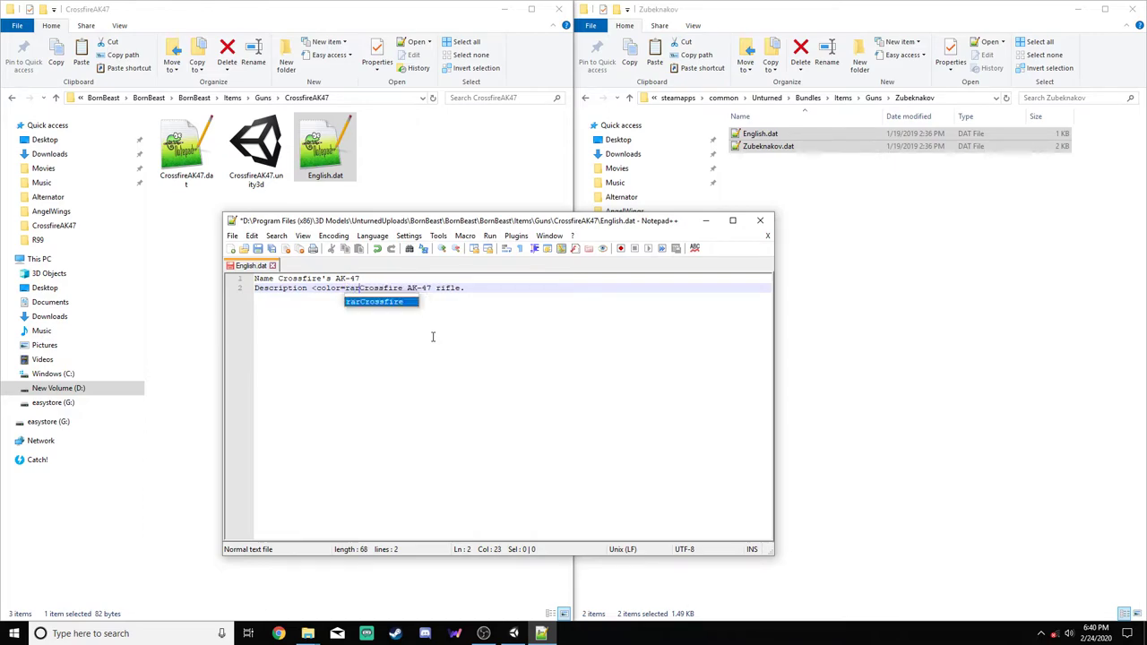
{"action": "type", "text": ">Crossfire AK-47"}
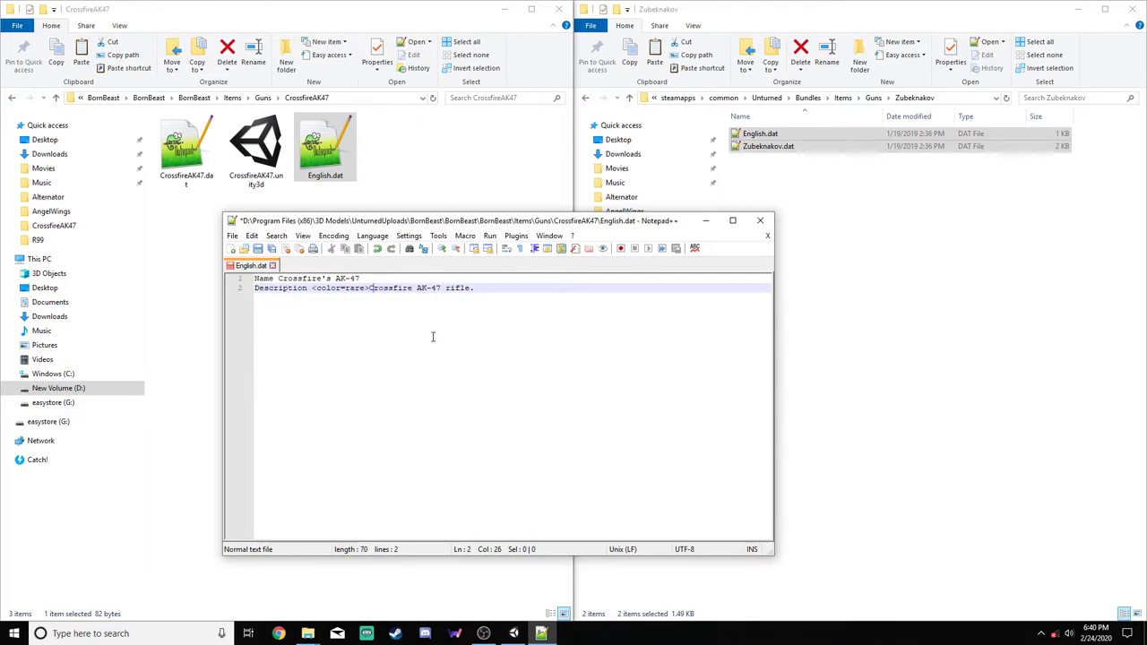
{"action": "type", "text": "</color>"}
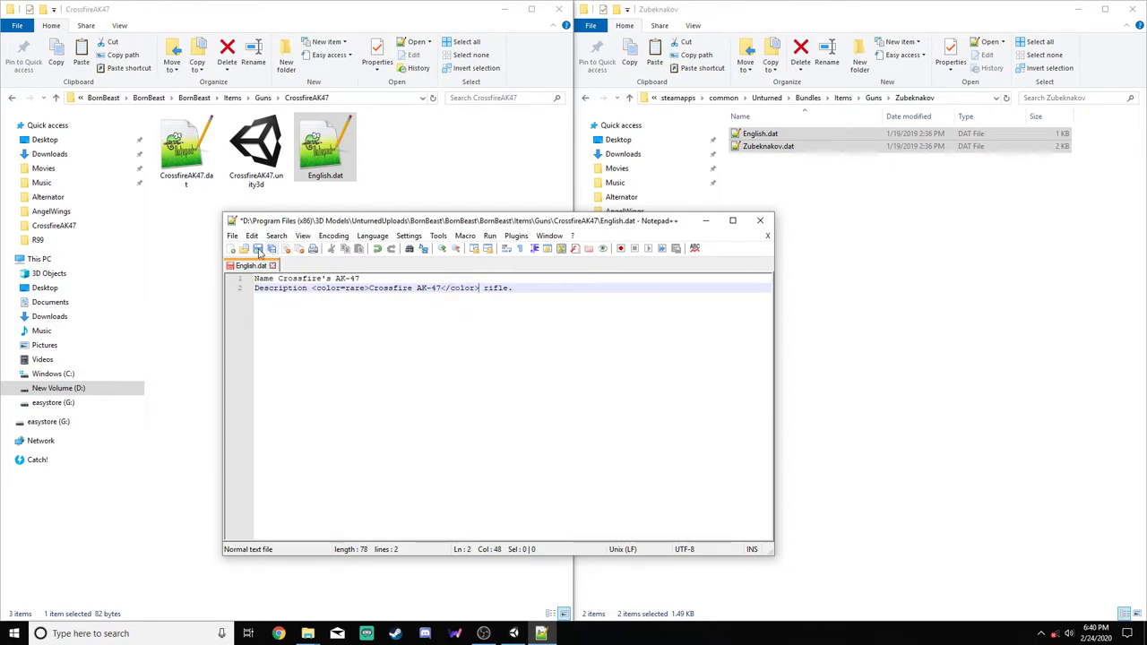
{"action": "left_click", "coordinate": [258, 249]}
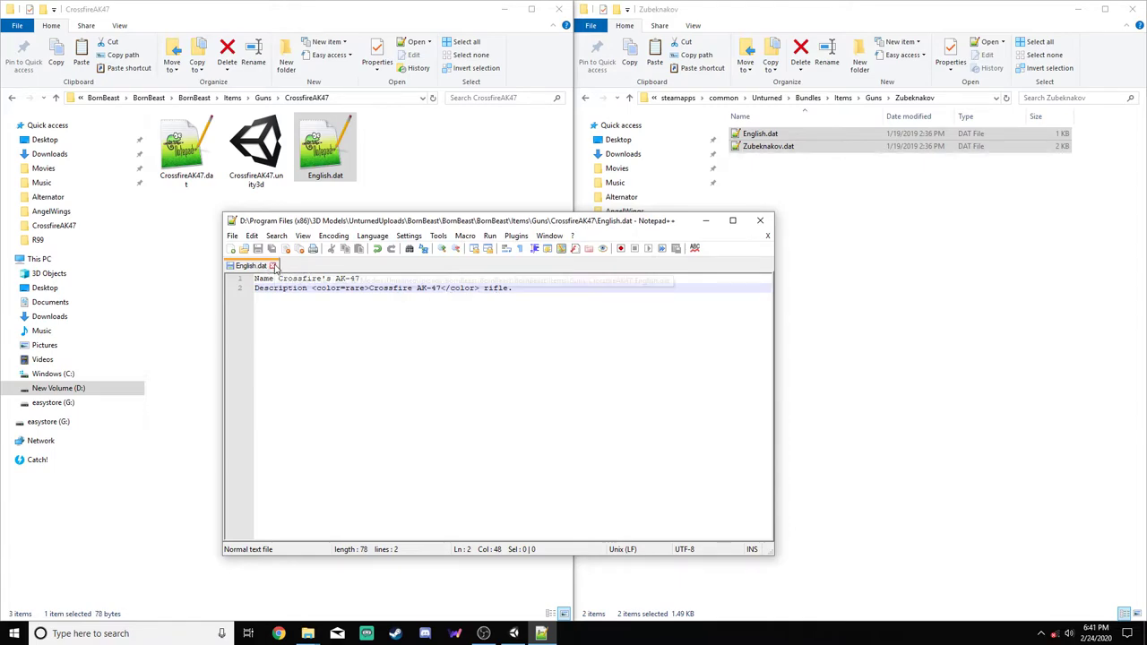
{"action": "left_click", "coordinate": [272, 265]}
{"action": "left_click", "coordinate": [760, 219]}
Change CrossfireAK47.dat's rarity from Mythical to Rare, save, and close Notepad++
{"action": "double_click", "coordinate": [204, 156]}
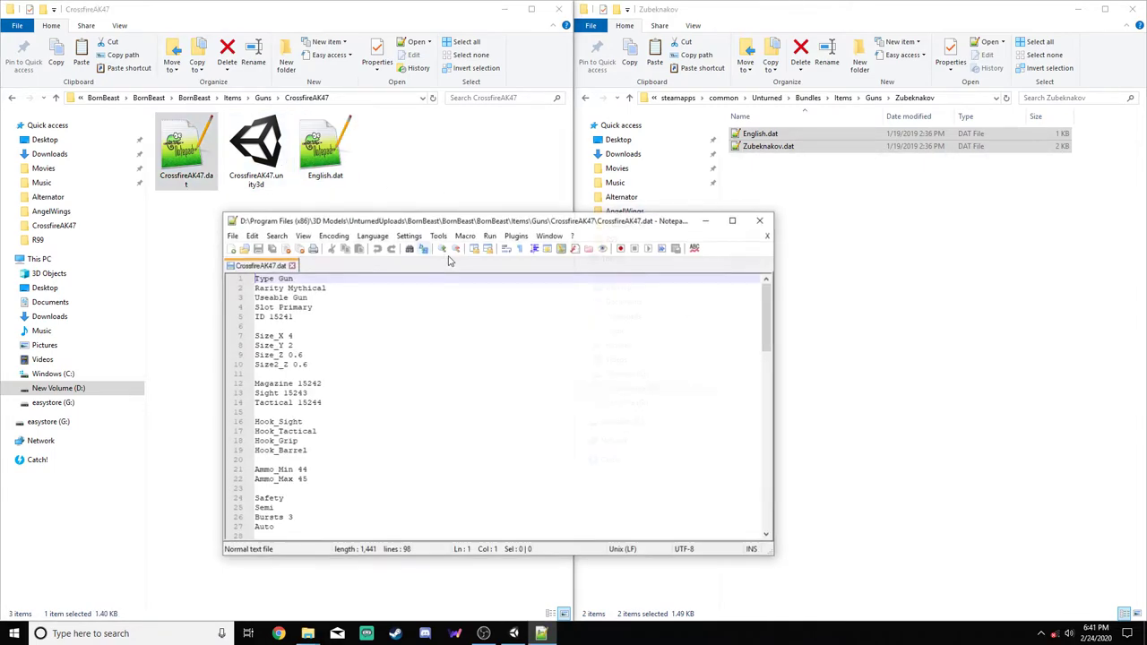
{"action": "double_click", "coordinate": [288, 288]}
{"action": "type", "text": "Rare"}
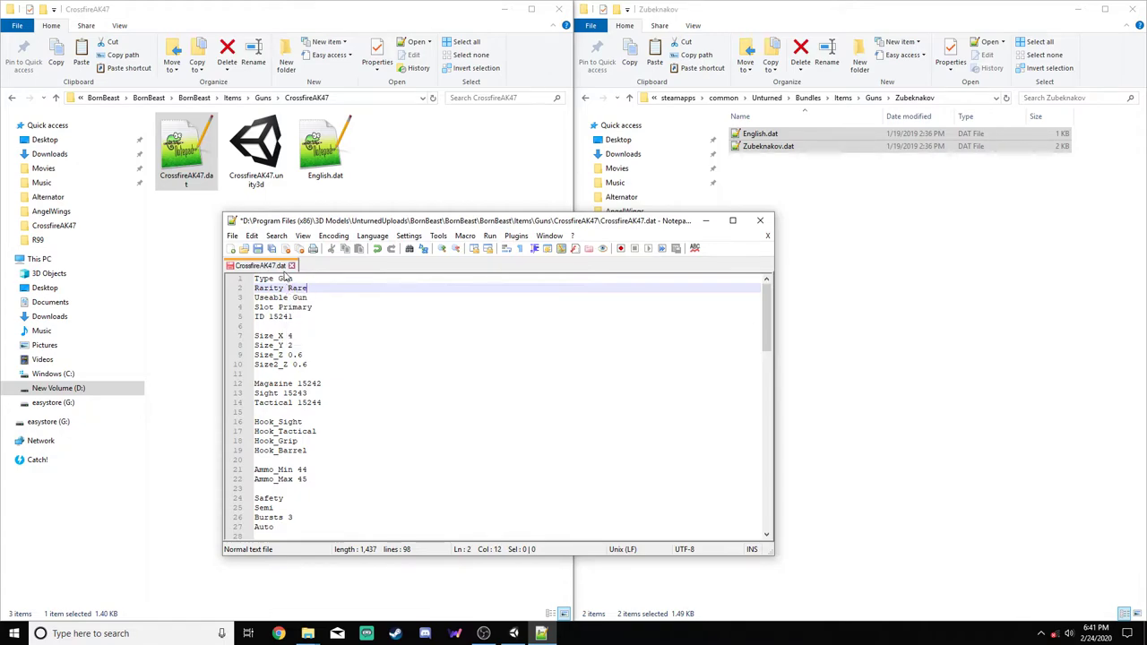
{"action": "key", "text": "ctrl+s"}
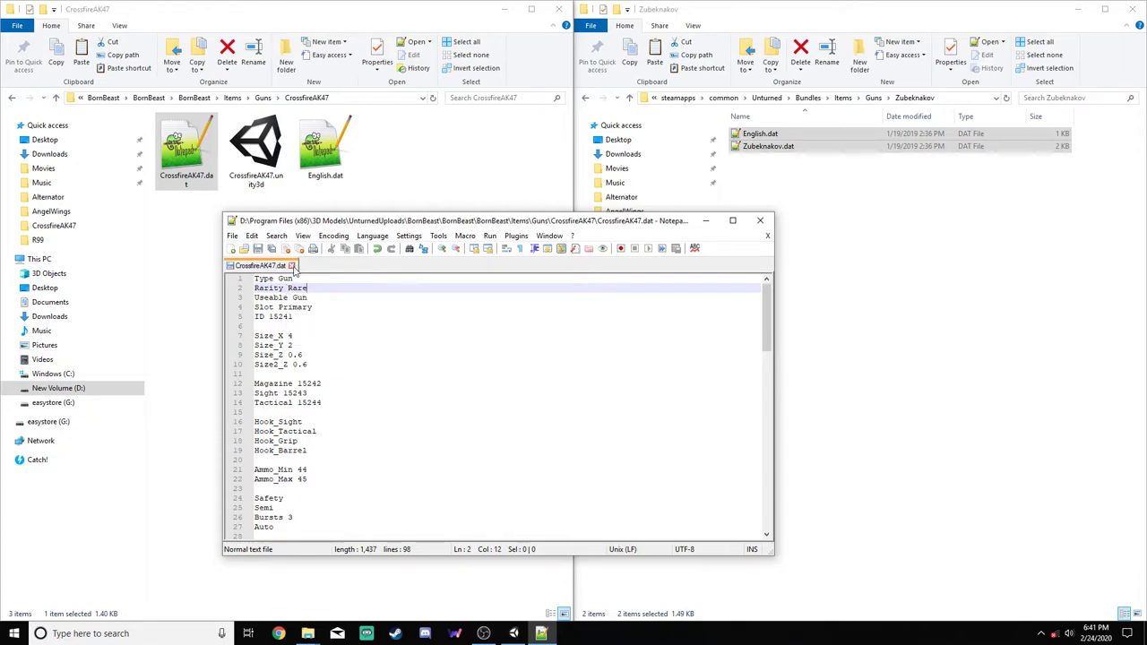
{"action": "left_click", "coordinate": [291, 265]}
{"action": "left_click", "coordinate": [760, 219]}
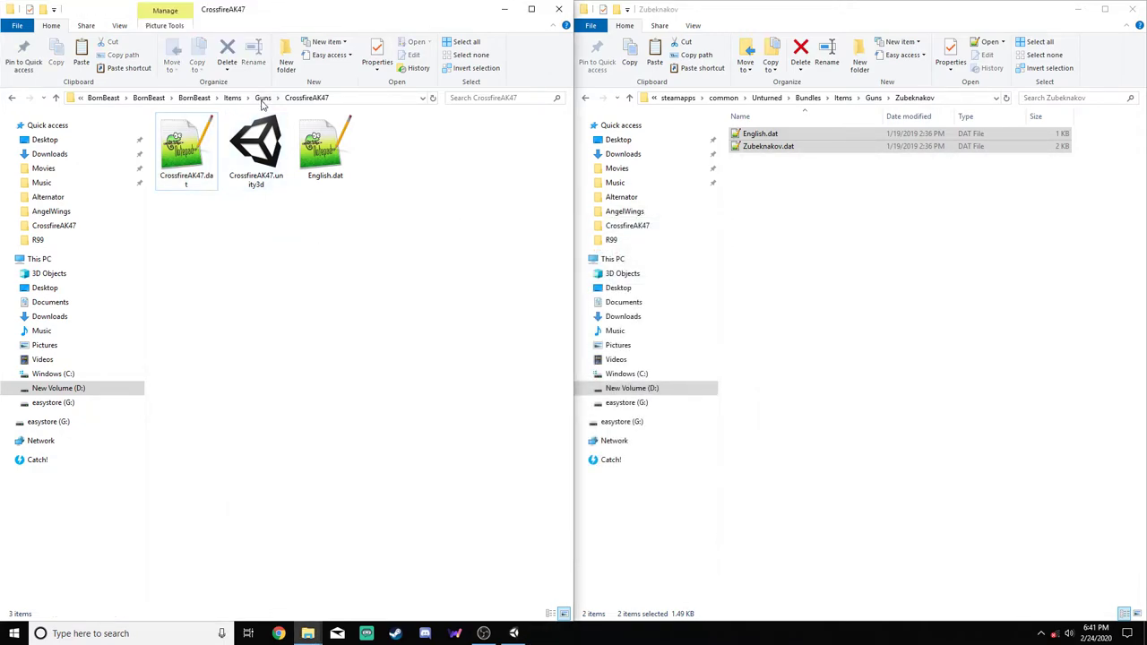
In the left pane, navigate to Items > Magazines > CrossfireAK47_45
{"action": "left_click", "coordinate": [264, 98]}
{"action": "left_click", "coordinate": [300, 98]}
{"action": "double_click", "coordinate": [195, 148]}
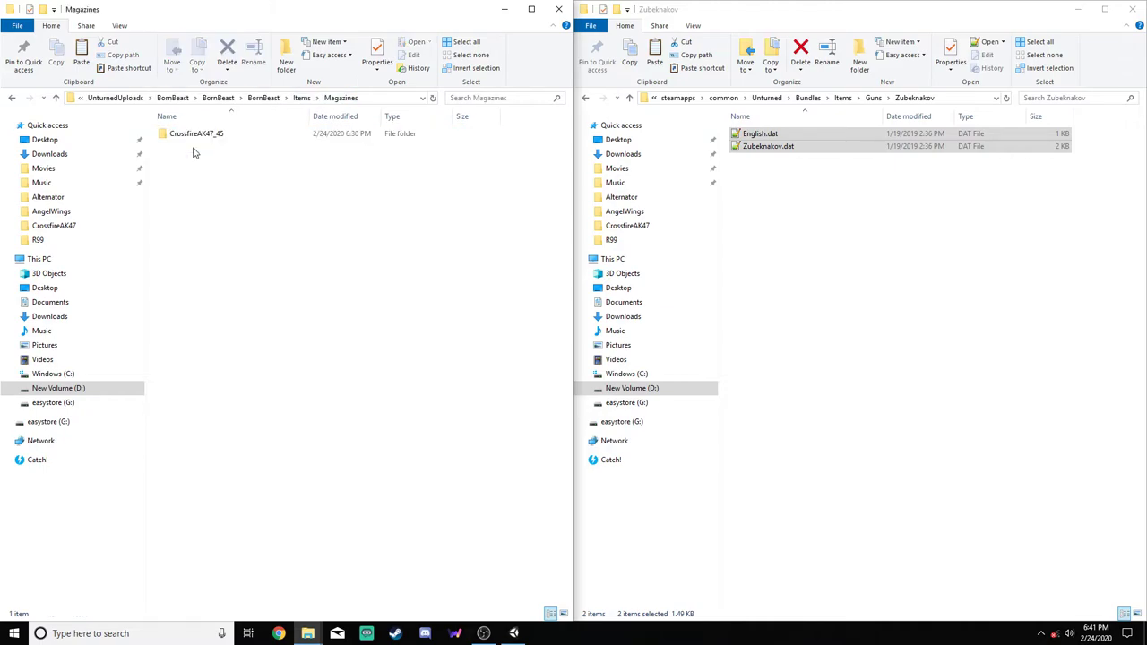
{"action": "double_click", "coordinate": [207, 135]}
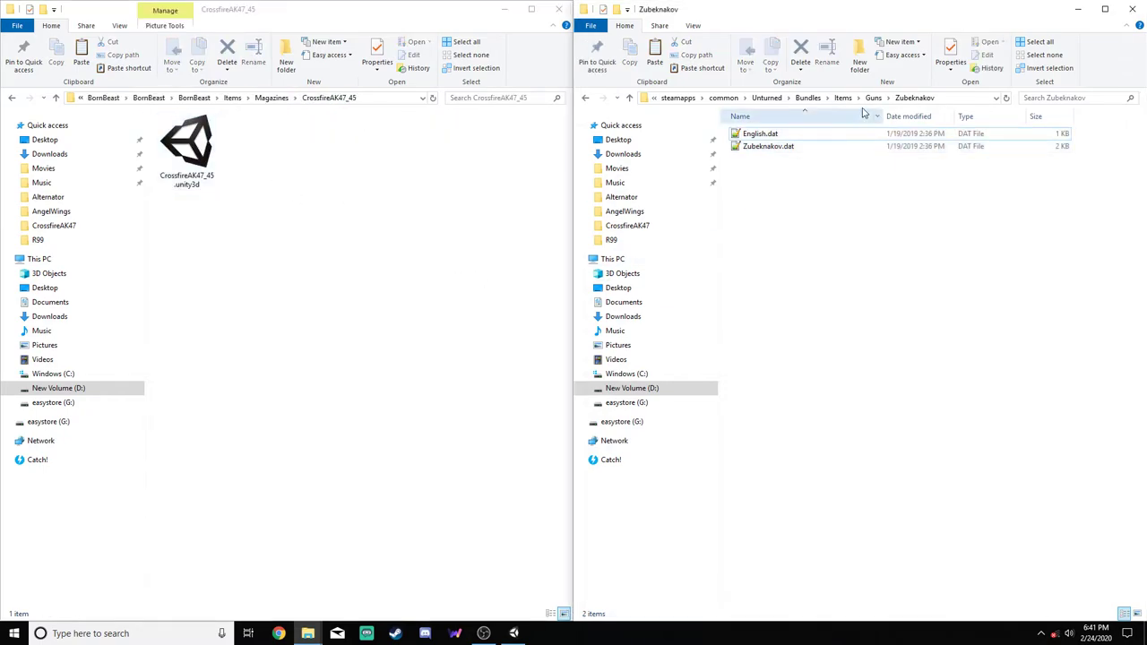
Copy English.dat and Ranger_35.dat from the game's Ranger_35 magazine folder into CrossfireAK47_45
{"action": "left_click", "coordinate": [873, 98]}
{"action": "left_click", "coordinate": [903, 97]}
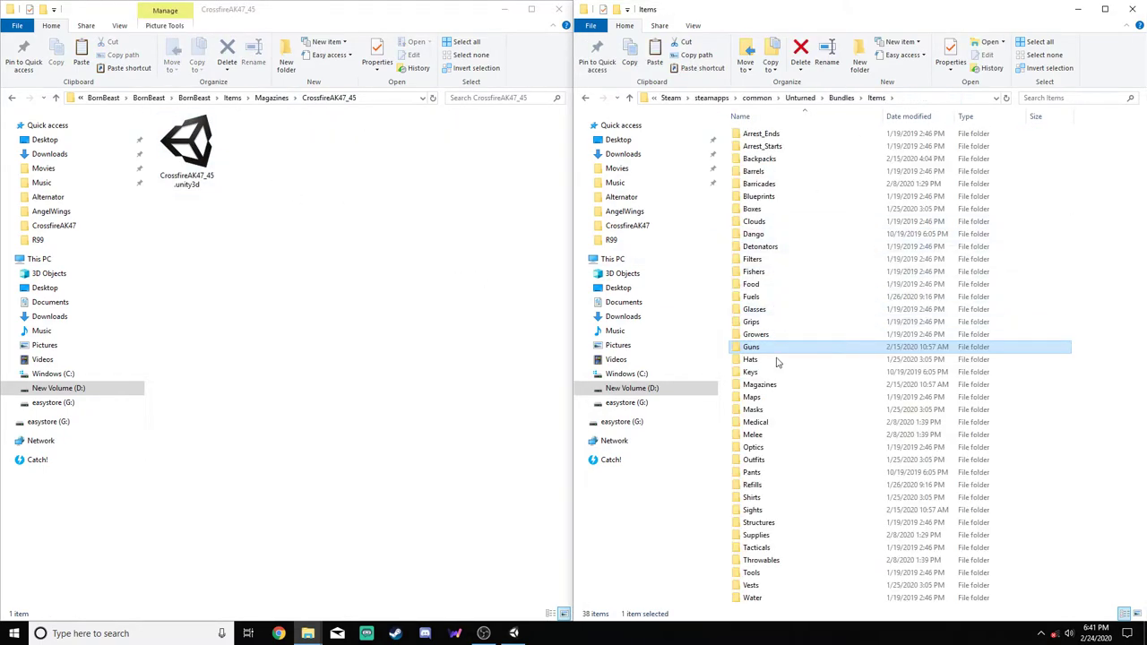
{"action": "double_click", "coordinate": [771, 385]}
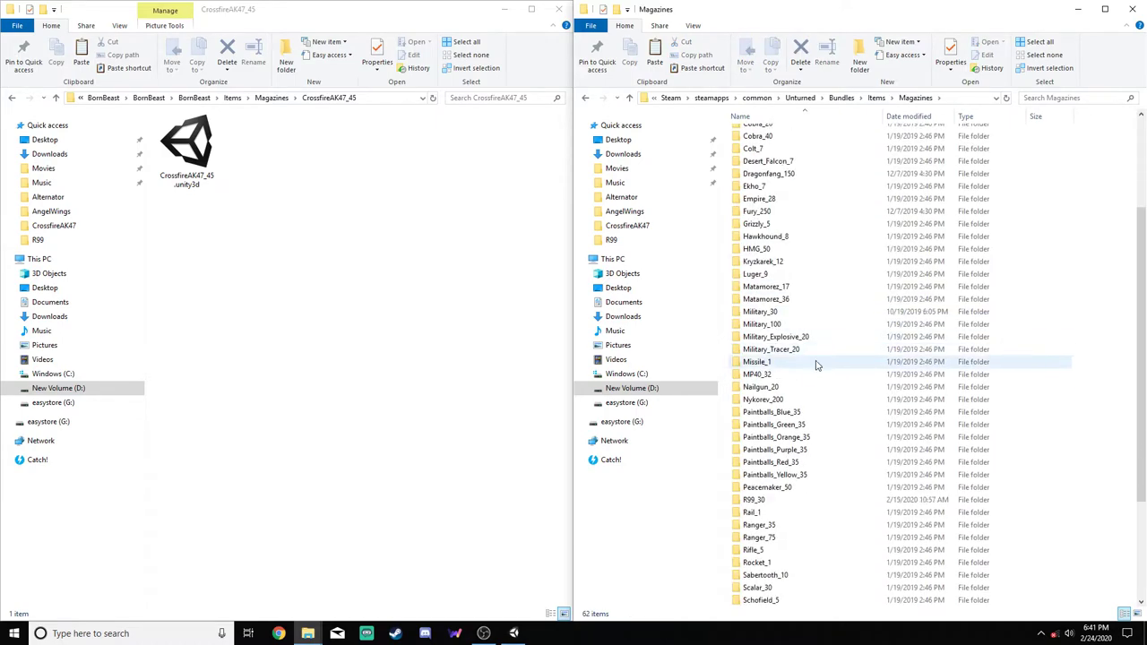
{"action": "scroll", "coordinate": [807, 371], "scroll_direction": "down", "scroll_amount": 8}
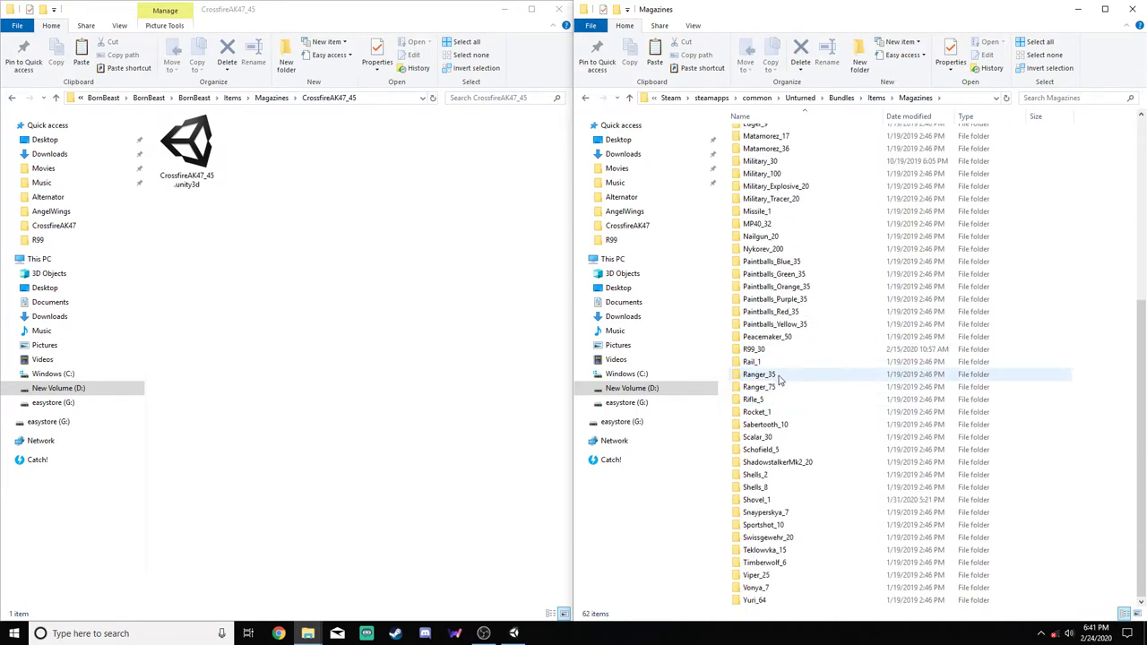
{"action": "double_click", "coordinate": [773, 377]}
{"action": "left_click_drag", "start_coordinate": [789, 148], "coordinate": [772, 131]}
{"action": "left_click_drag", "start_coordinate": [762, 135], "coordinate": [421, 193]}
Rename the copied Ranger_35.dat to CrossfireAK47_45.dat
{"action": "left_click", "coordinate": [327, 151]}
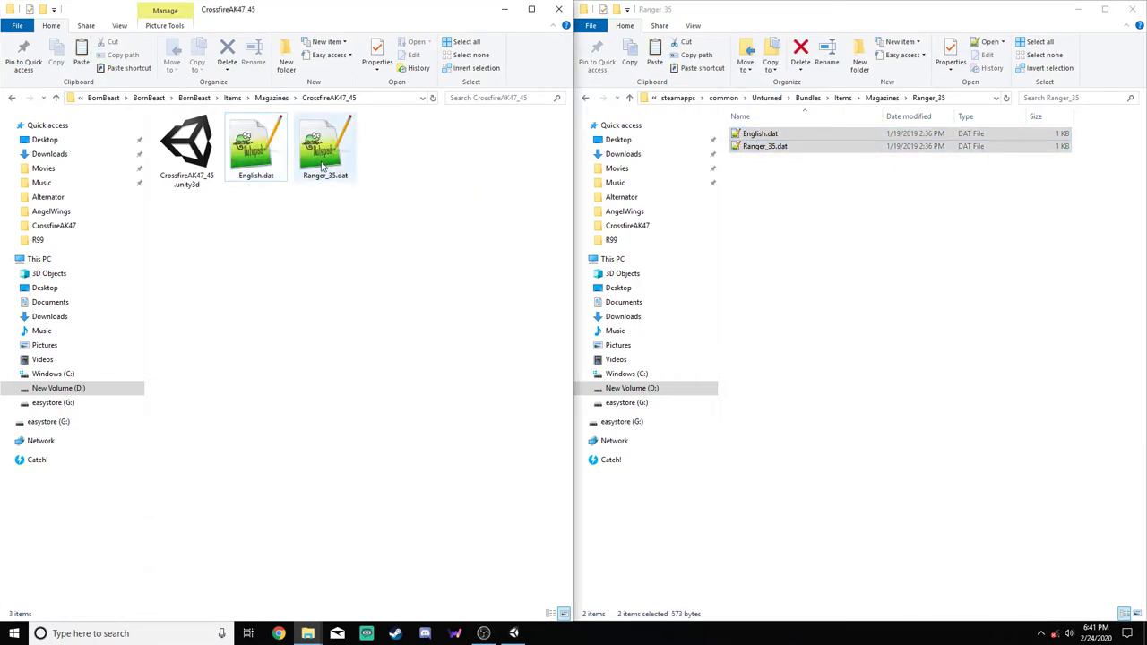
{"action": "left_click", "coordinate": [329, 176]}
{"action": "type", "text": "Crossfire"}
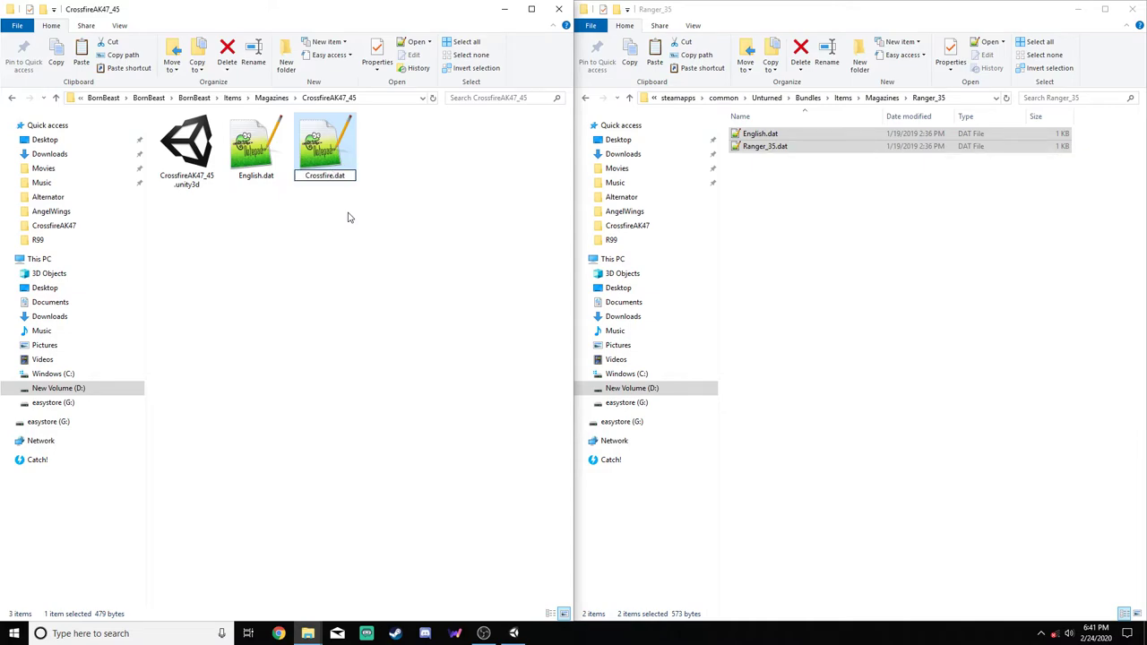
{"action": "type", "text": "AK47_"}
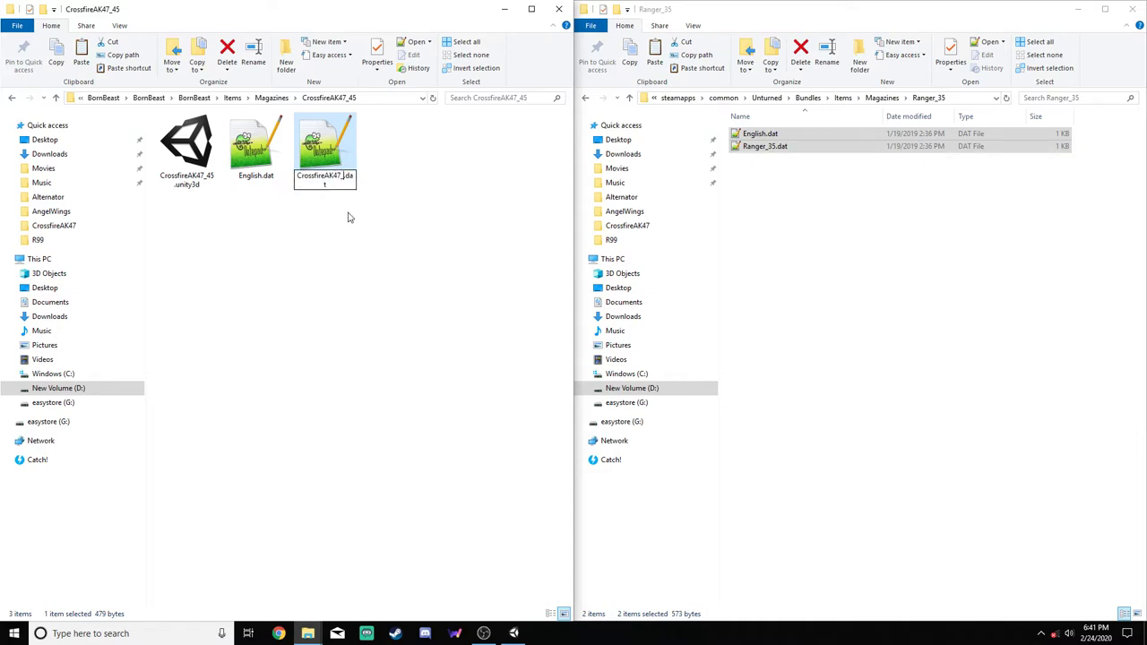
{"action": "type", "text": "45"}
{"action": "left_click", "coordinate": [358, 188]}
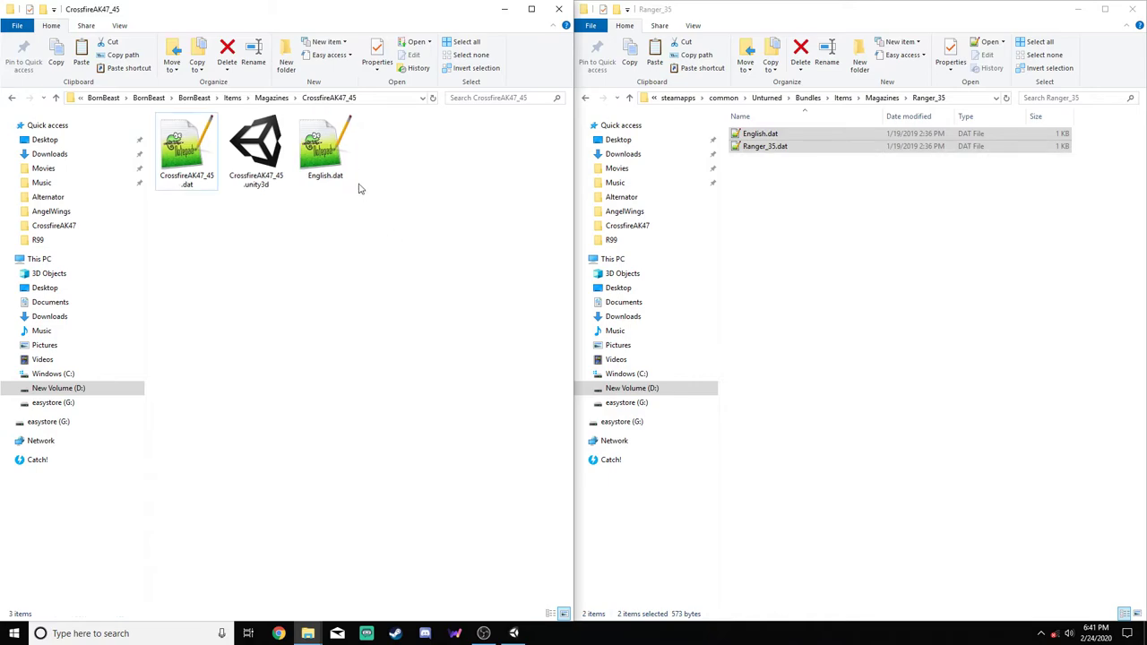
Open CrossfireAK47_45.dat with Notepad++ and delete its GUID line
{"action": "right_click", "coordinate": [192, 161]}
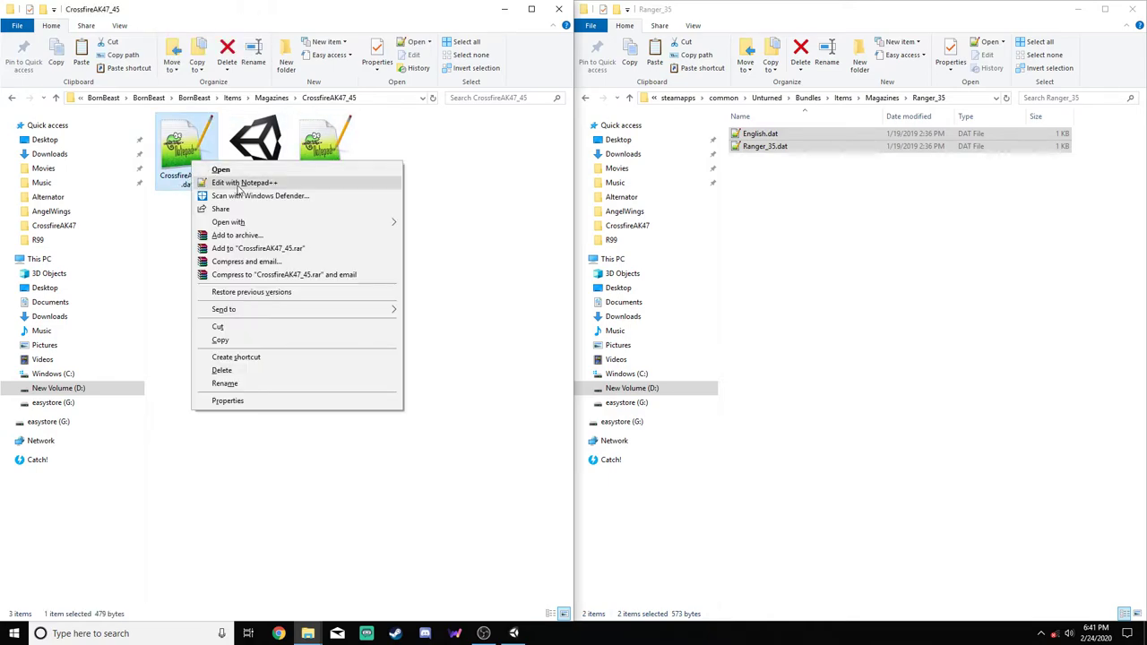
{"action": "left_click", "coordinate": [242, 183]}
{"action": "left_click_drag", "start_coordinate": [432, 278], "coordinate": [255, 278]}
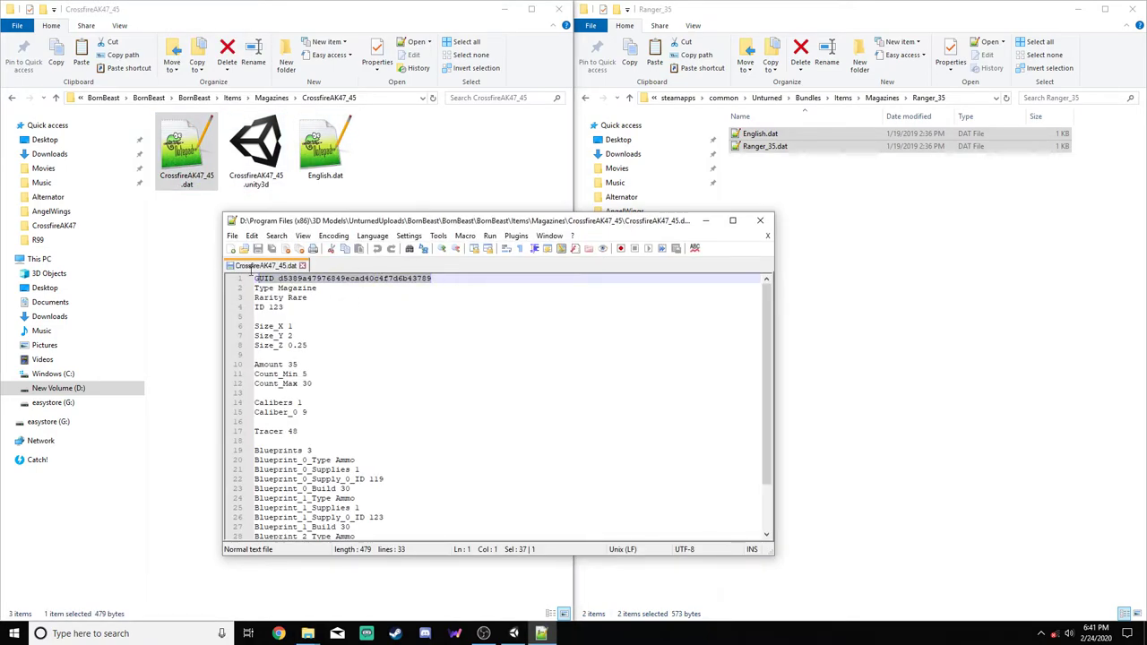
{"action": "key", "text": "Delete"}
{"action": "key", "text": "Delete"}
Change the magazine ID from 123 to 15242
{"action": "left_click", "coordinate": [312, 289]}
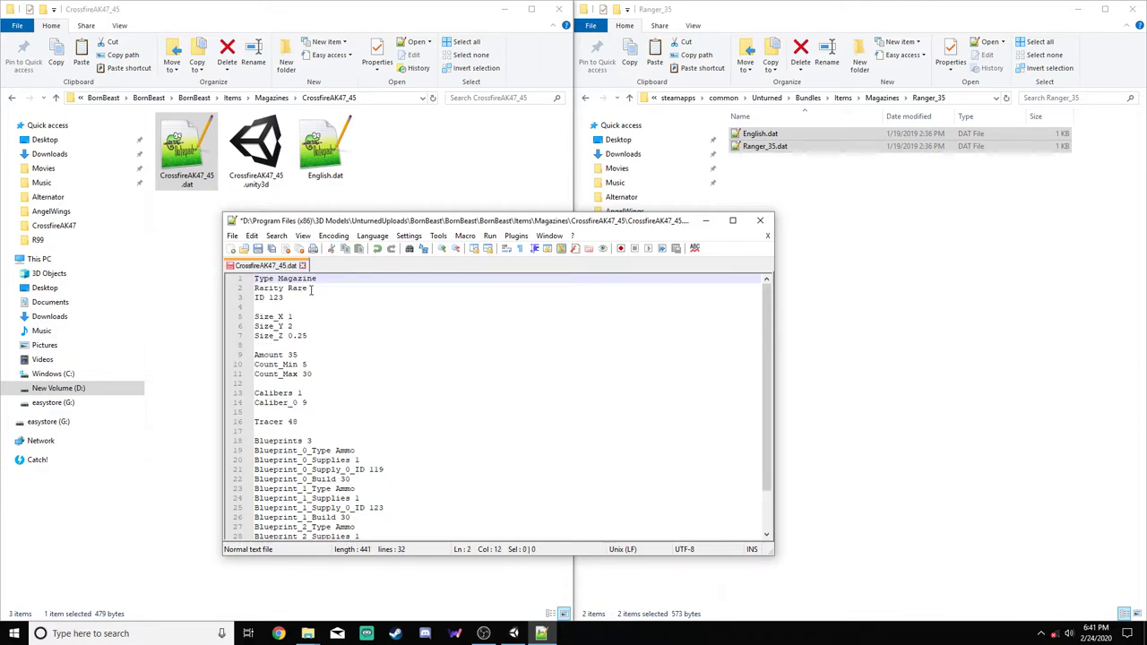
{"action": "left_click", "coordinate": [300, 298]}
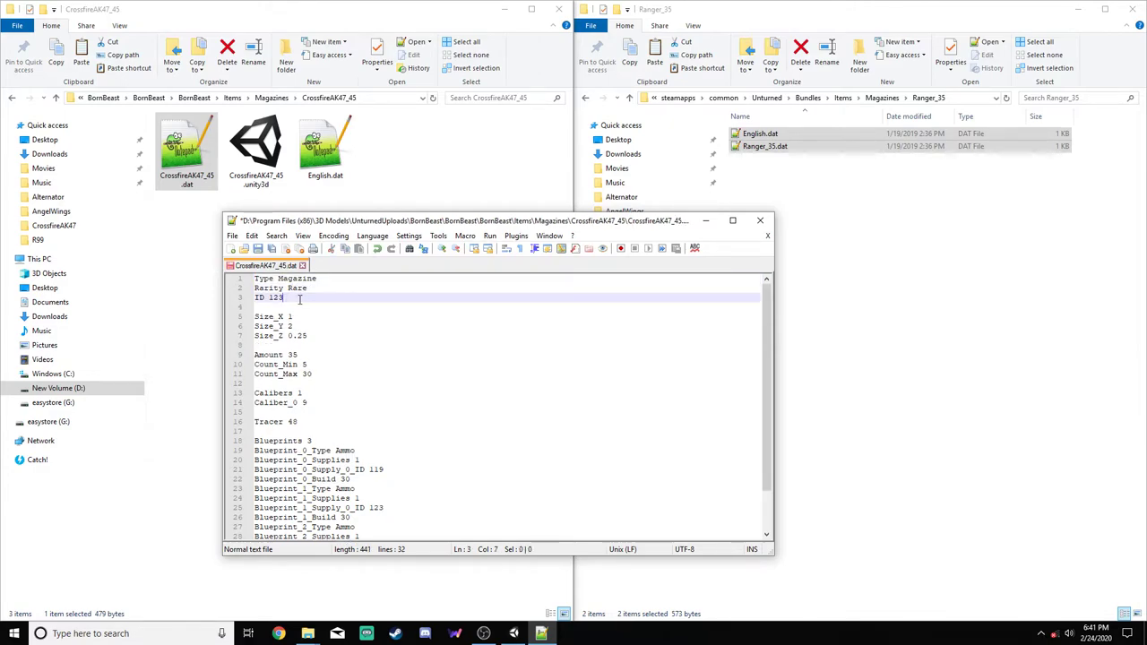
{"action": "key", "text": "BackSpace"}
{"action": "key", "text": "BackSpace"}
{"action": "type", "text": "5242"}
Delete the gun object Item (2) from the Unity Hierarchy
{"action": "left_click", "coordinate": [513, 633]}
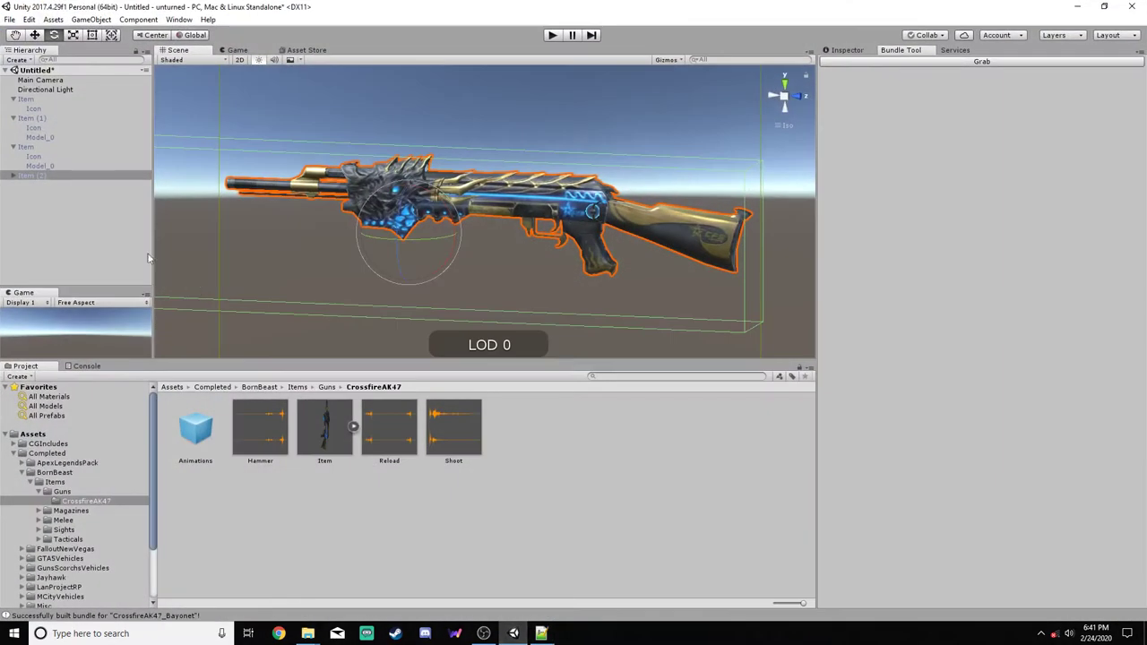
{"action": "left_click", "coordinate": [35, 118]}
{"action": "left_click", "coordinate": [40, 127]}
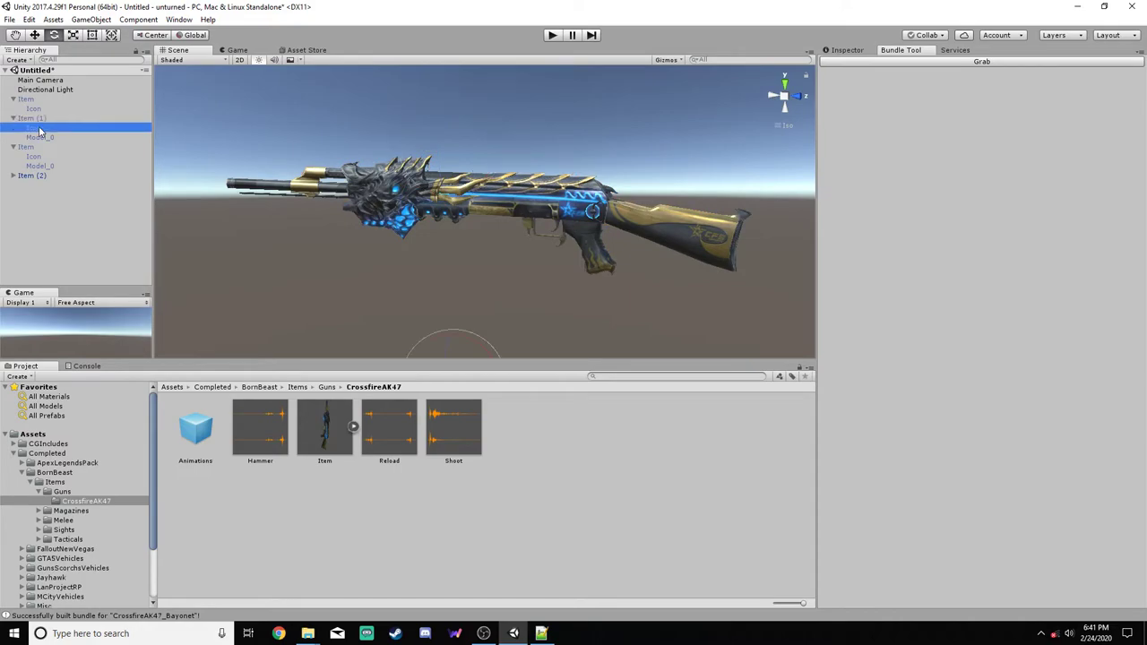
{"action": "left_click", "coordinate": [32, 175]}
{"action": "right_click", "coordinate": [33, 175]}
{"action": "left_click", "coordinate": [54, 236]}
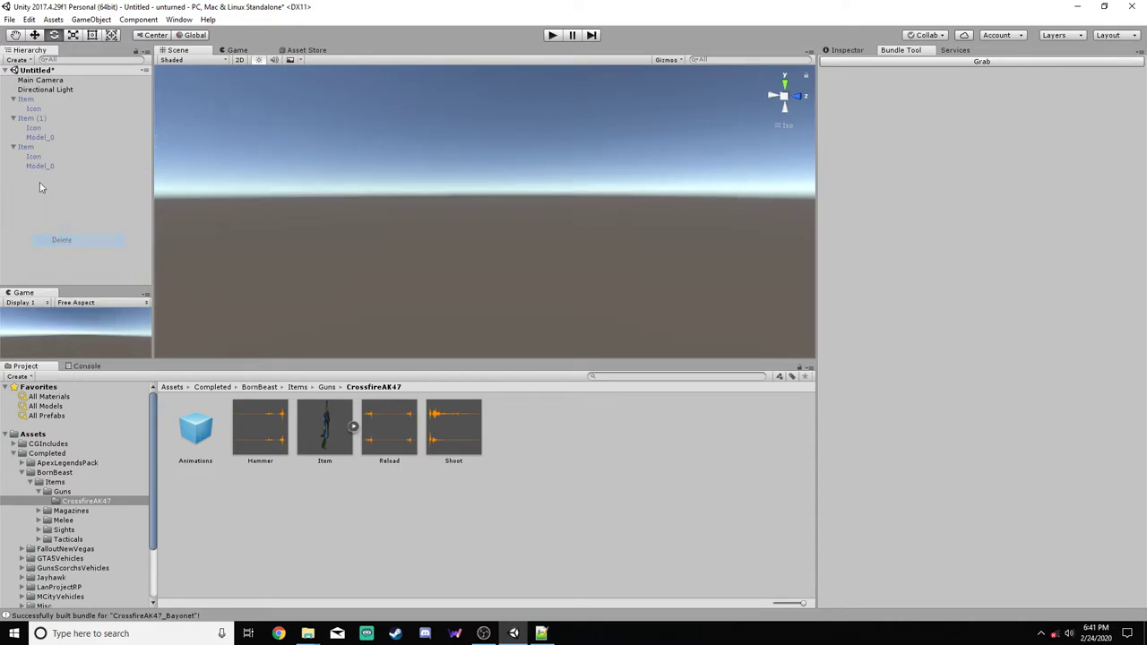
Tick the first Item's active checkbox so the magazine model appears in the scene
{"action": "left_click", "coordinate": [126, 146]}
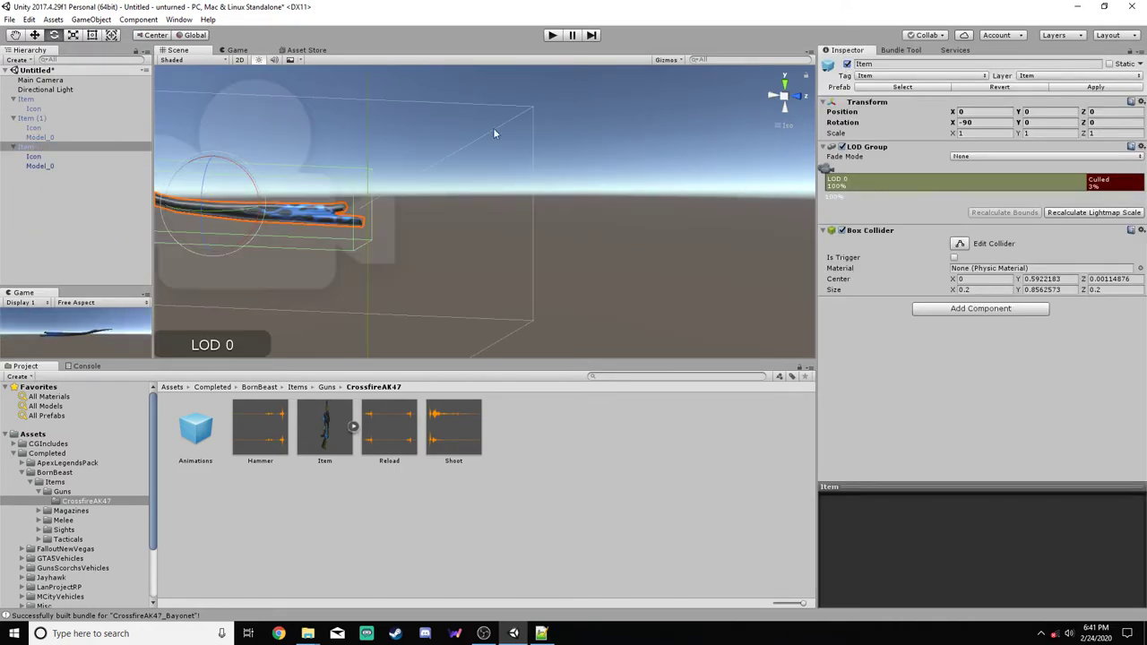
{"action": "left_click", "coordinate": [33, 117]}
{"action": "left_click", "coordinate": [847, 64]}
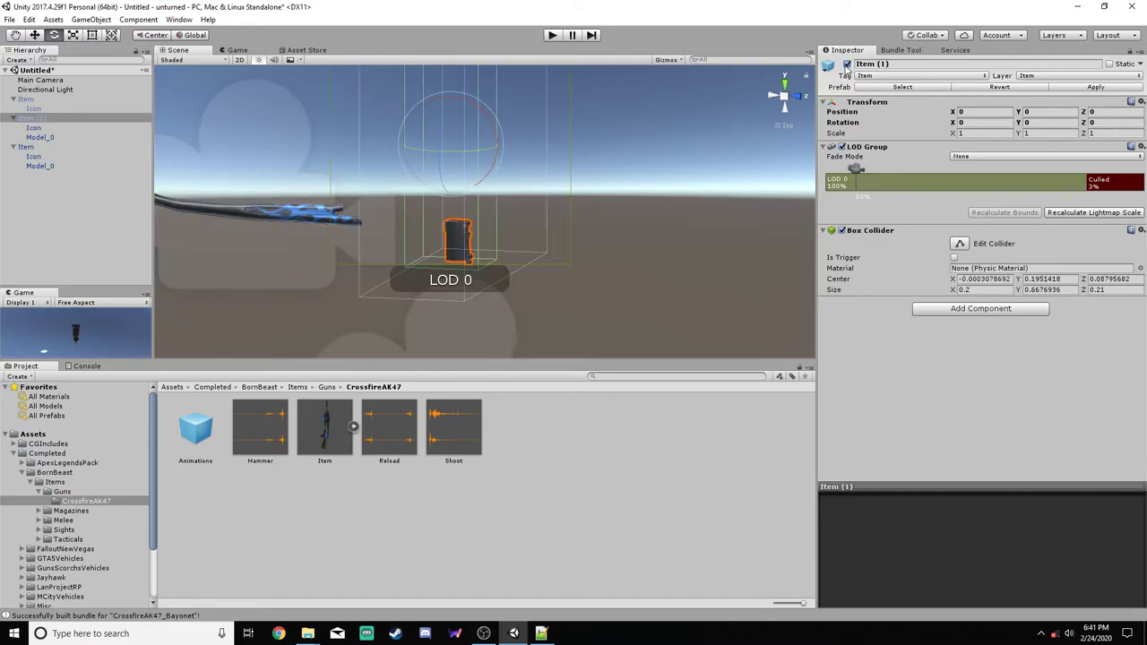
{"action": "left_click", "coordinate": [27, 99]}
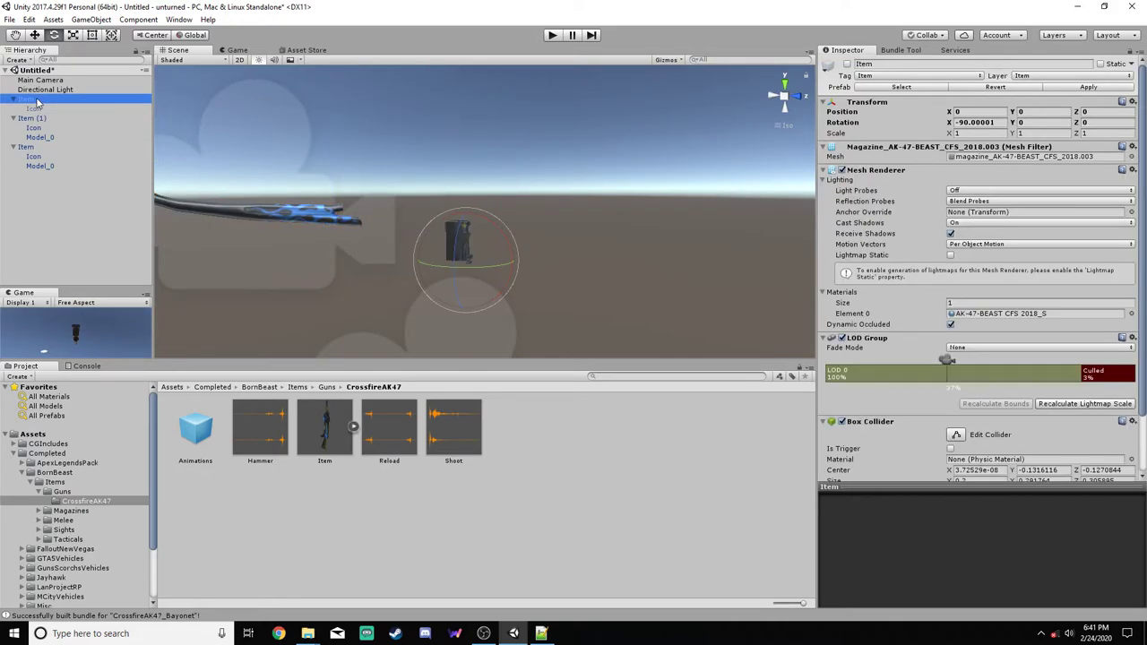
{"action": "left_click", "coordinate": [847, 64]}
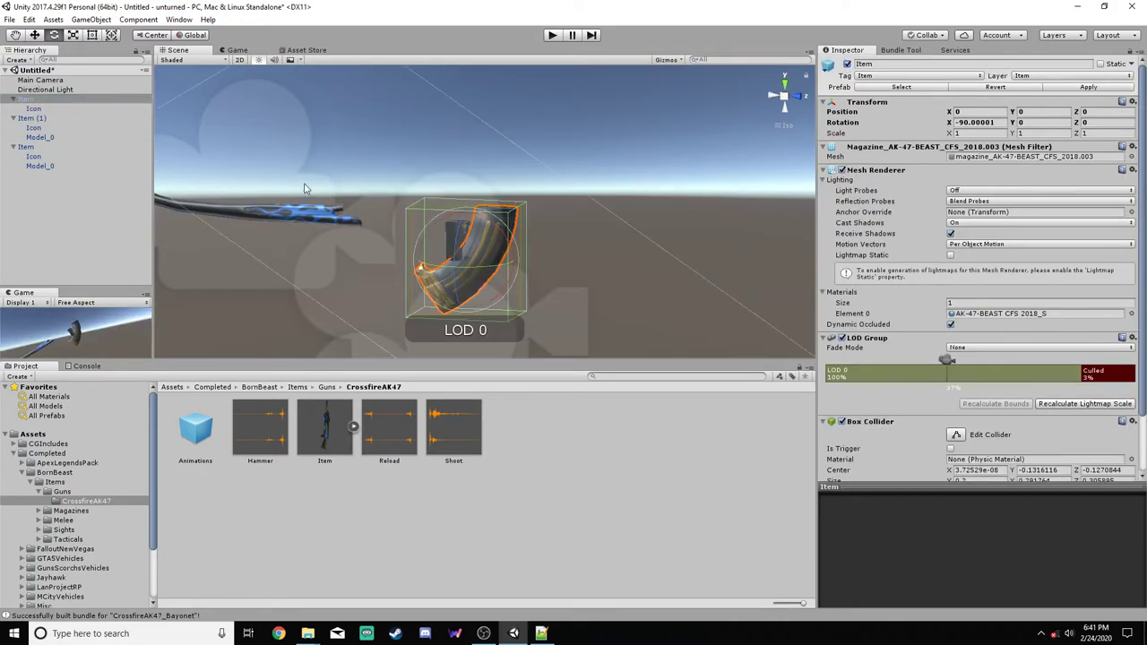
{"action": "left_click", "coordinate": [36, 109]}
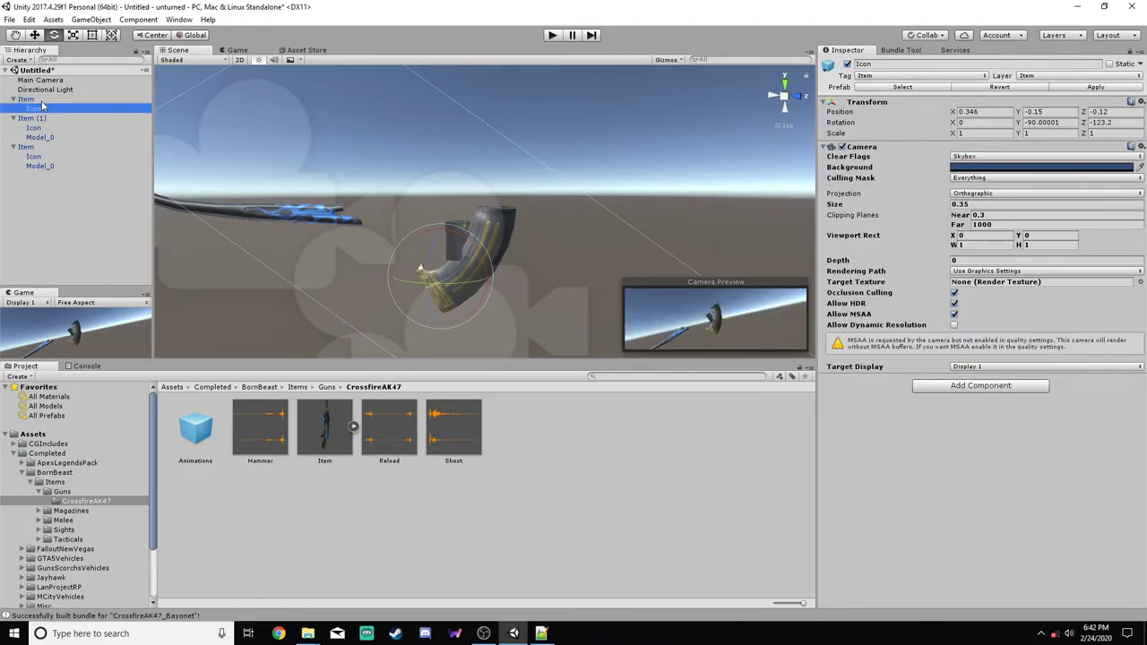
{"action": "left_click", "coordinate": [41, 100]}
In CrossfireAK47_45.dat, set Size_Z to 3 and change Caliber_0 to 15240
{"action": "left_click", "coordinate": [541, 634]}
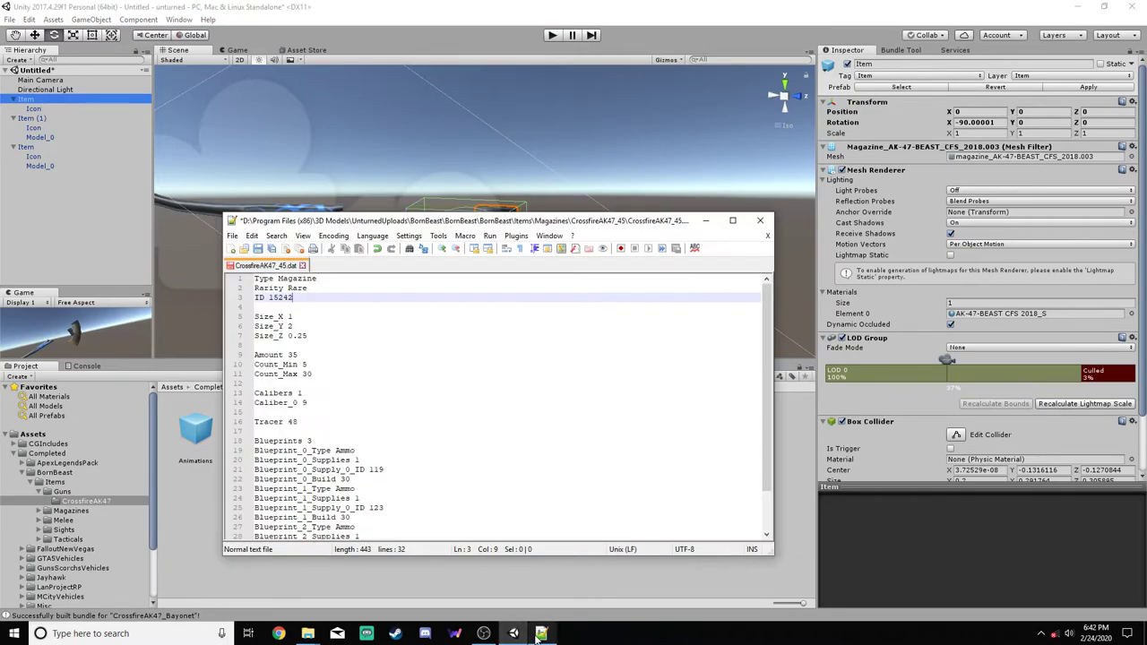
{"action": "left_click", "coordinate": [368, 334]}
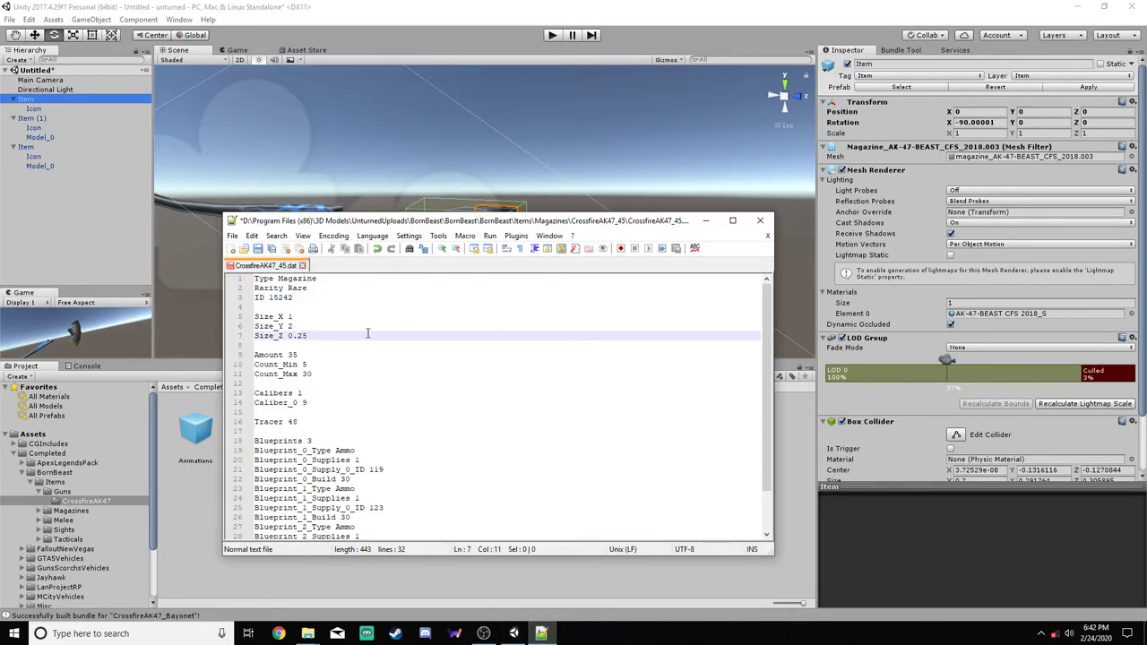
{"action": "type", "text": "3"}
{"action": "left_click", "coordinate": [293, 358]}
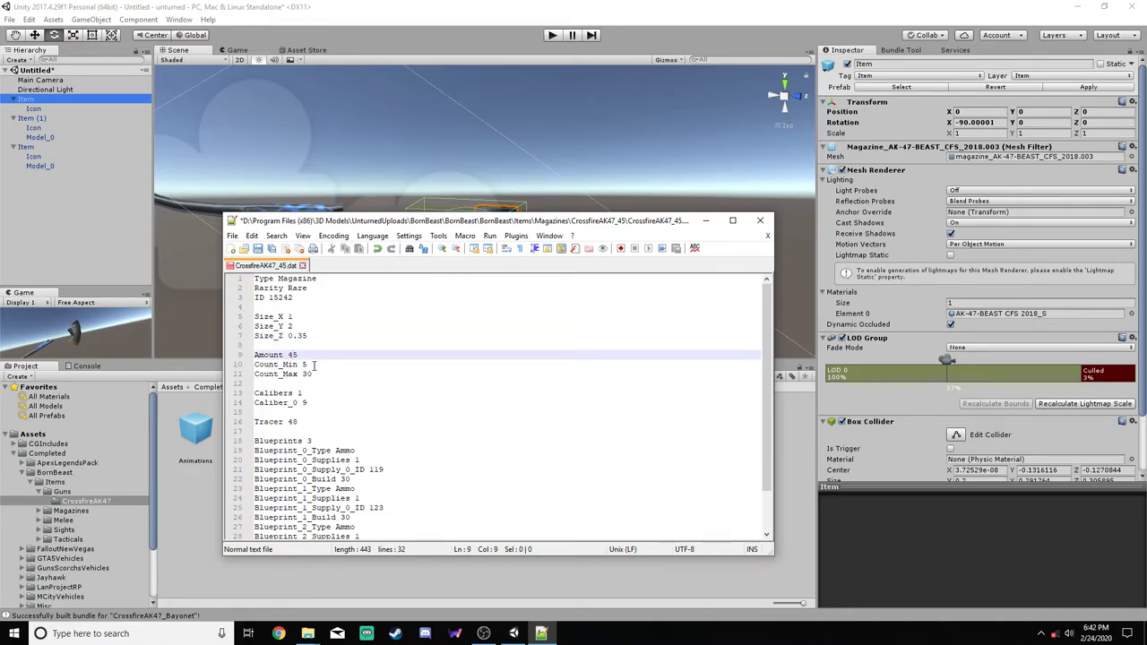
{"action": "left_click", "coordinate": [313, 364]}
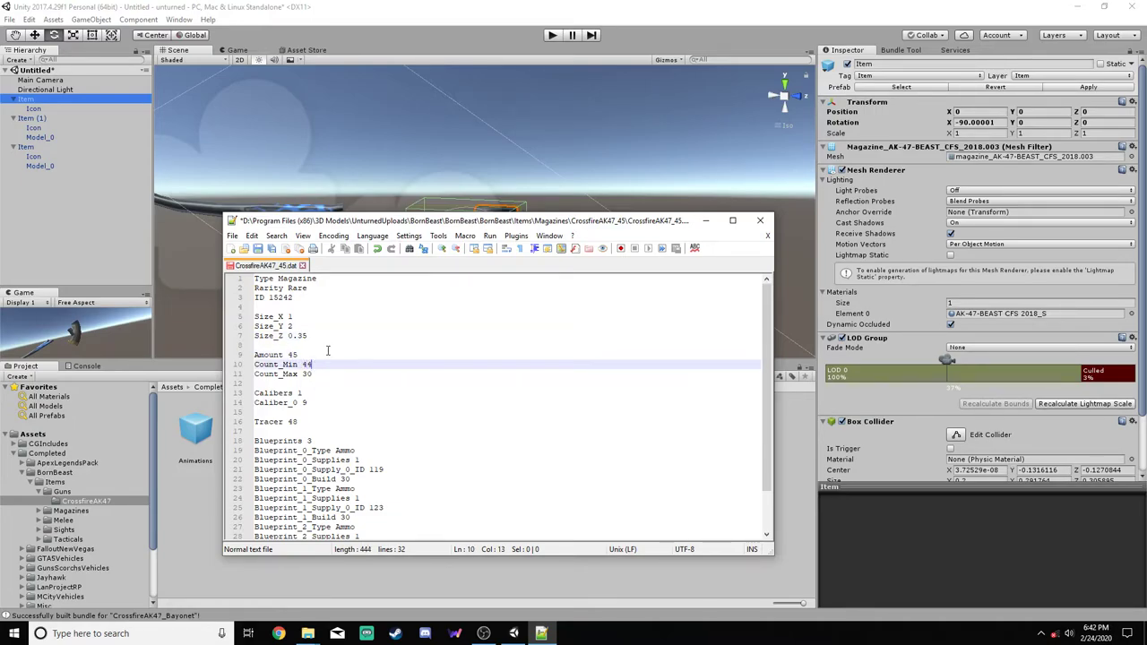
{"action": "left_click", "coordinate": [326, 374]}
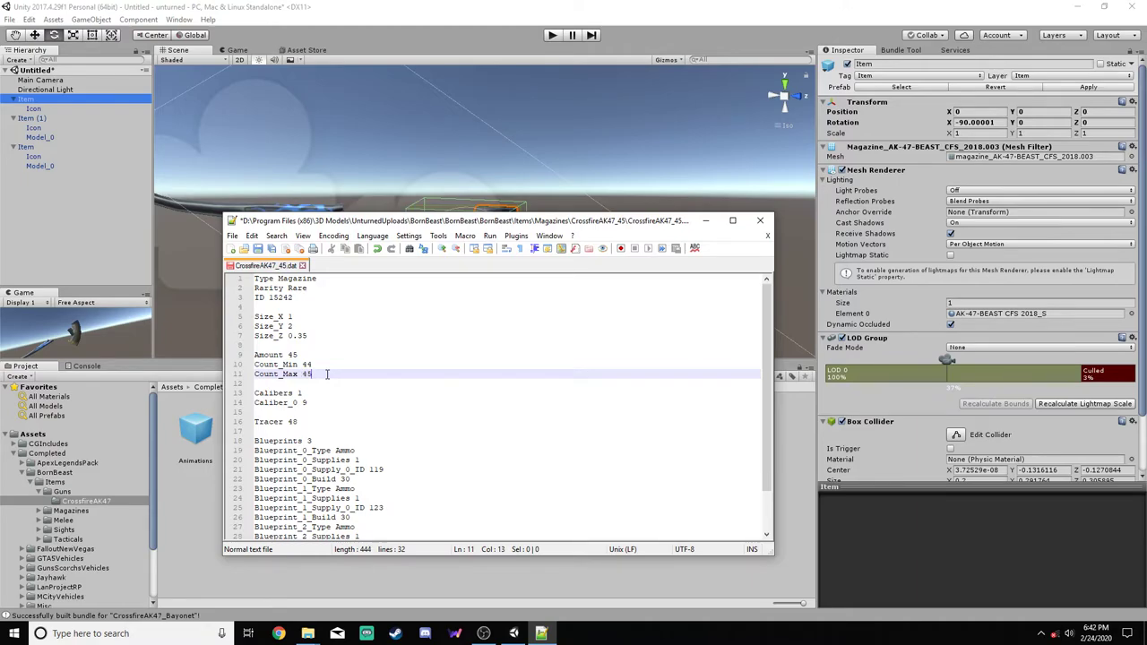
{"action": "left_click", "coordinate": [303, 393]}
{"action": "left_click", "coordinate": [318, 402]}
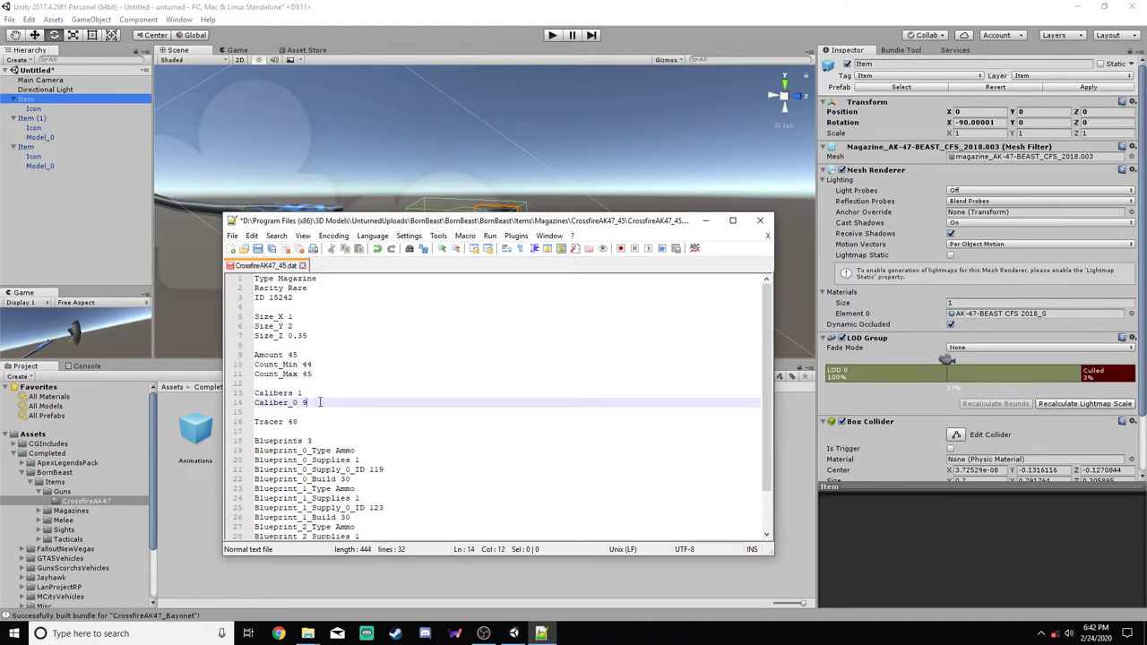
{"action": "key", "text": "BackSpace"}
{"action": "type", "text": "15240"}
Make Blueprint_0 consume supply 15240 and build 45, and set Blueprints to 1
{"action": "scroll", "coordinate": [302, 420], "scroll_direction": "down", "scroll_amount": 2}
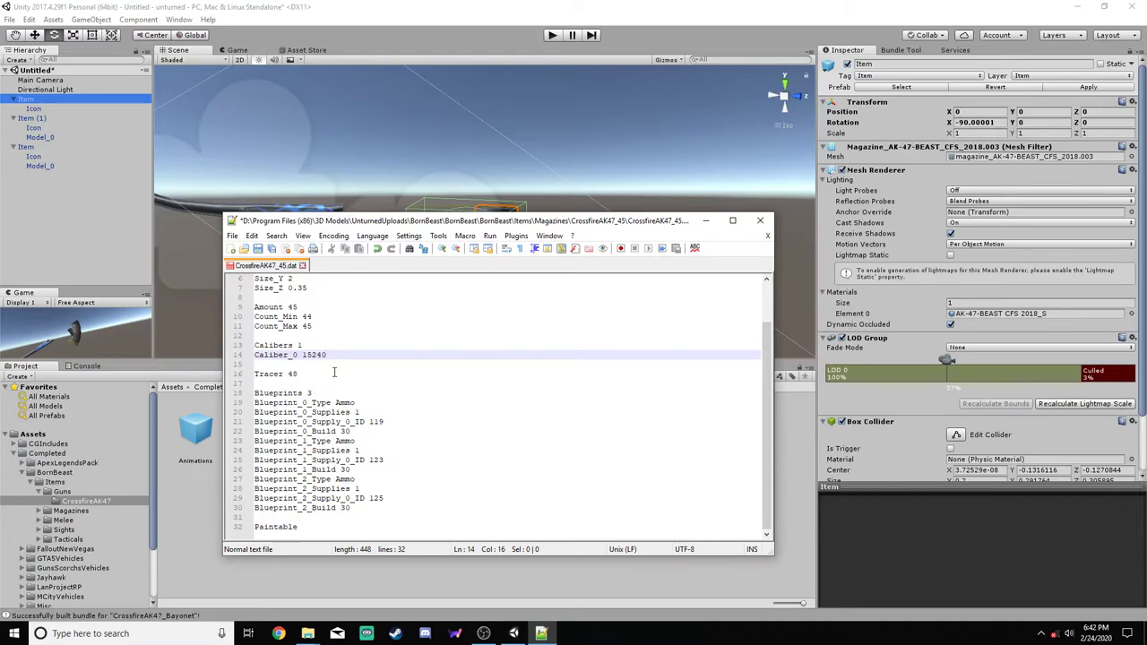
{"action": "left_click", "coordinate": [391, 422]}
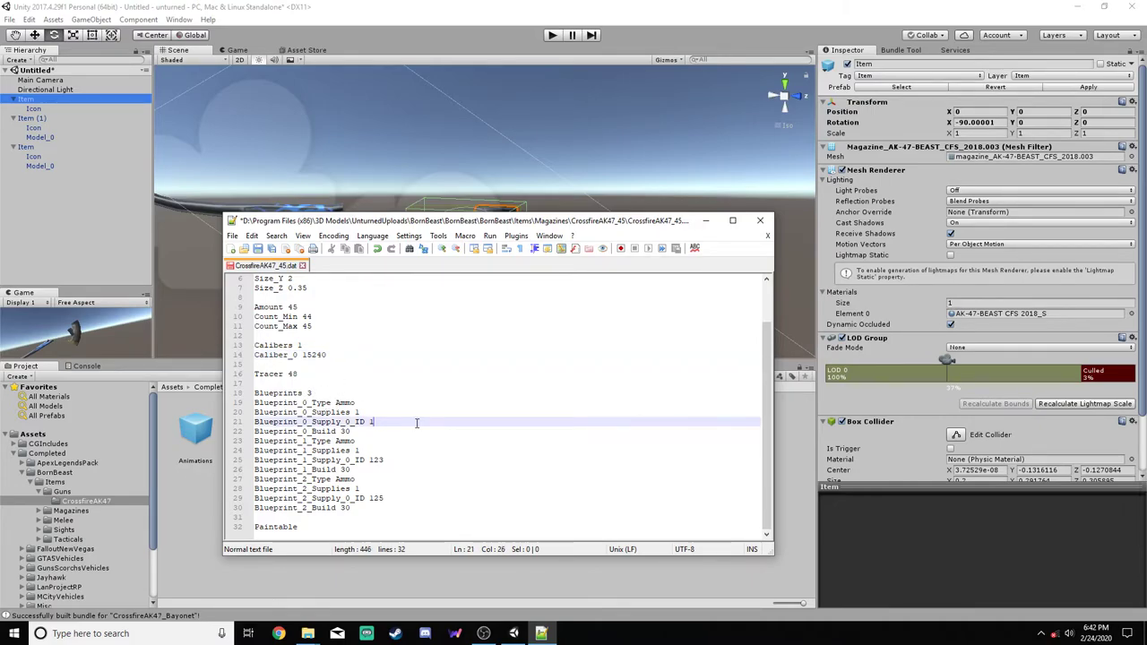
{"action": "type", "text": "5240"}
{"action": "left_click", "coordinate": [354, 432]}
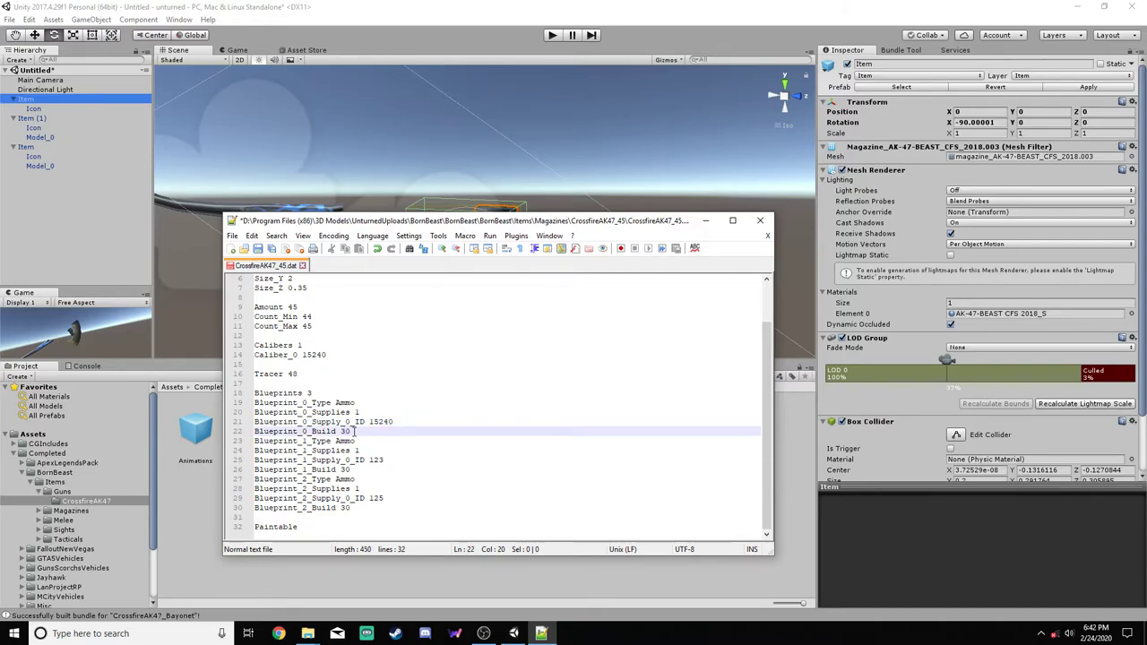
{"action": "key", "text": "Delete"}
{"action": "left_click", "coordinate": [311, 392]}
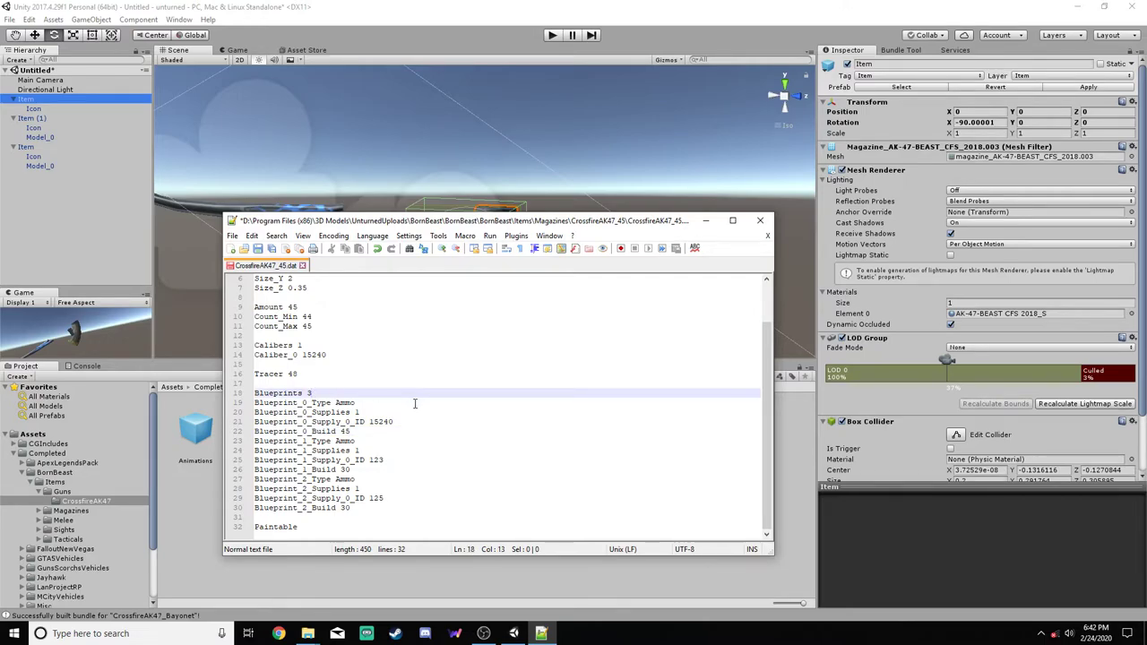
{"action": "key", "text": "BackSpace"}
{"action": "type", "text": "1"}
Delete the Blueprint_1 and Blueprint_2 recipe lines
{"action": "left_click", "coordinate": [397, 421]}
{"action": "left_click_drag", "start_coordinate": [383, 459], "coordinate": [369, 498]}
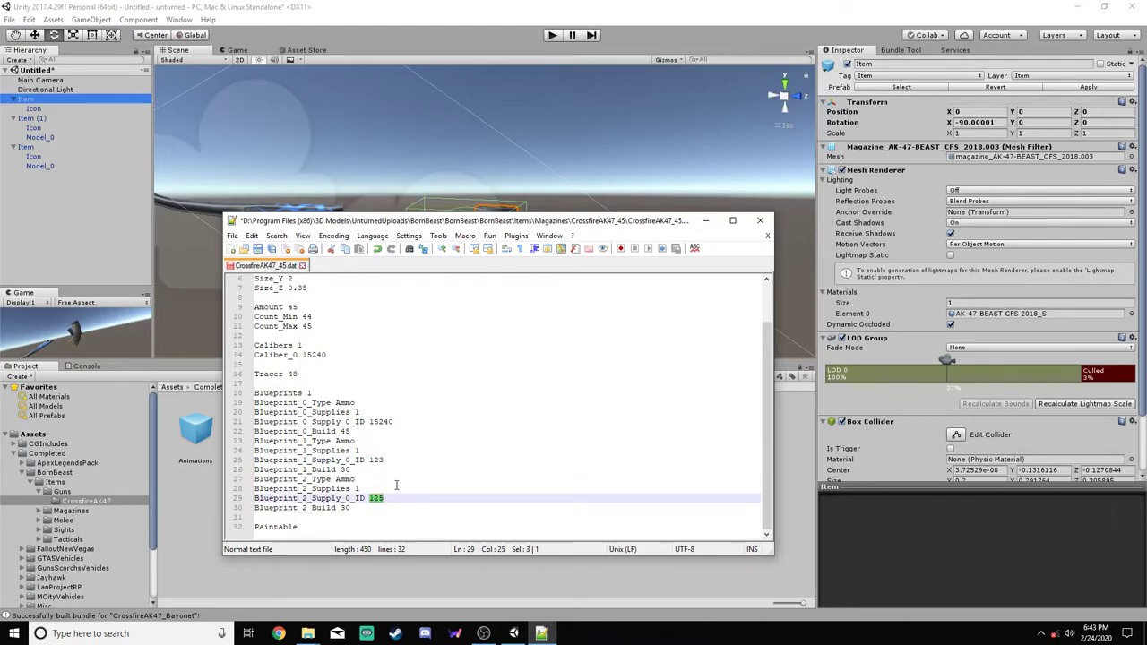
{"action": "left_click", "coordinate": [429, 485]}
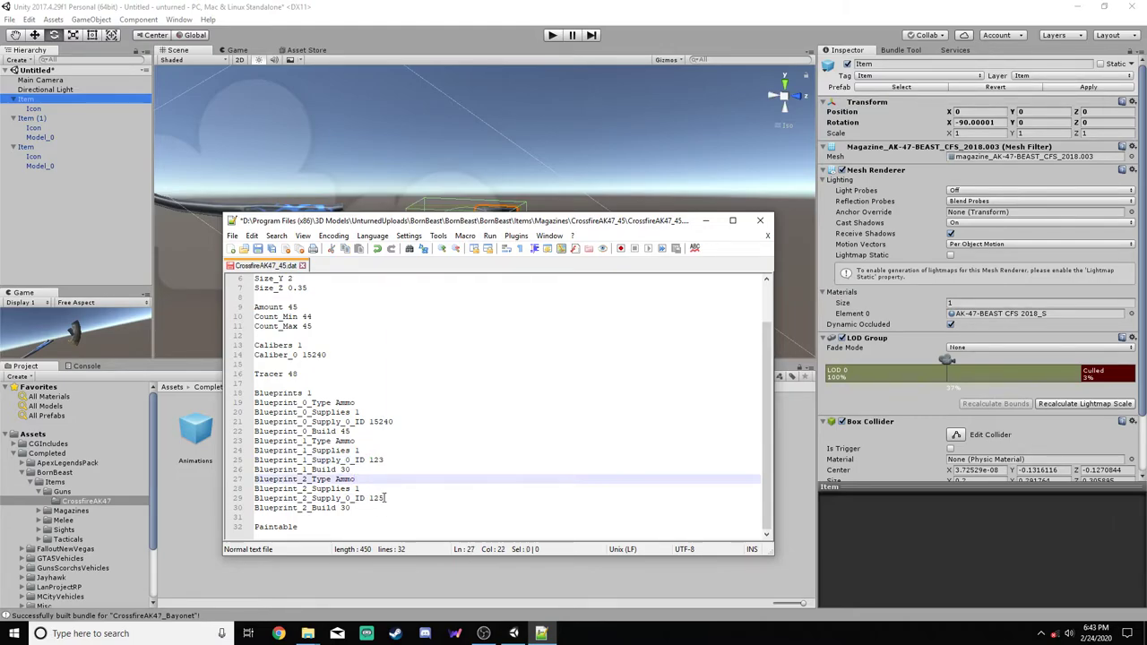
{"action": "left_click_drag", "start_coordinate": [385, 497], "coordinate": [373, 498]}
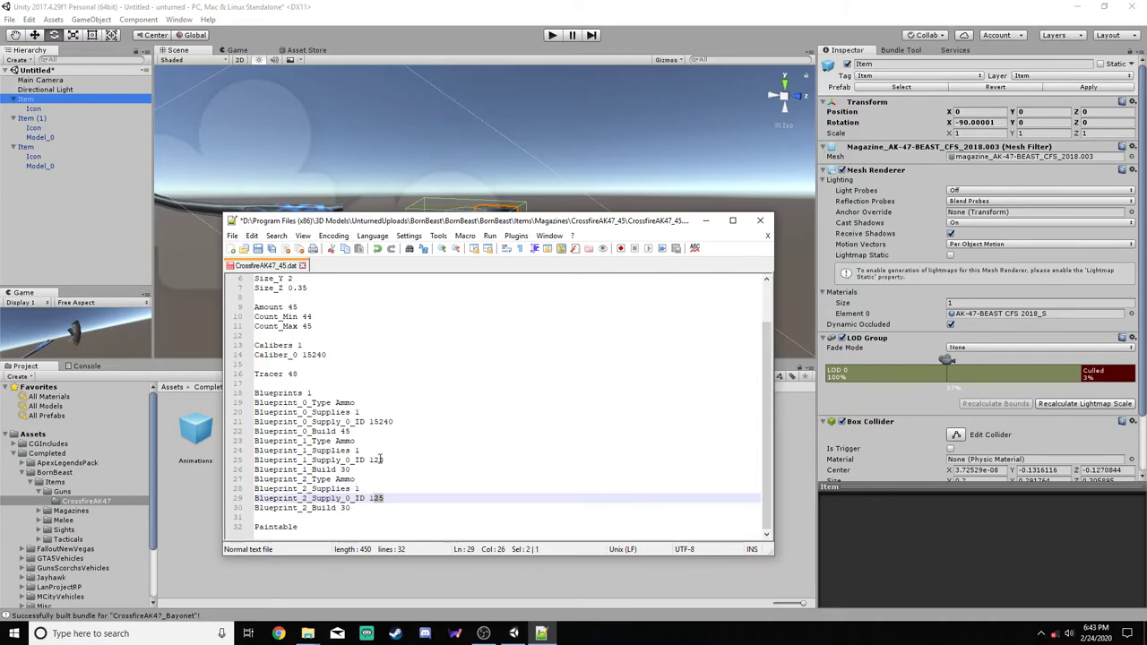
{"action": "left_click_drag", "start_coordinate": [363, 509], "coordinate": [351, 432]}
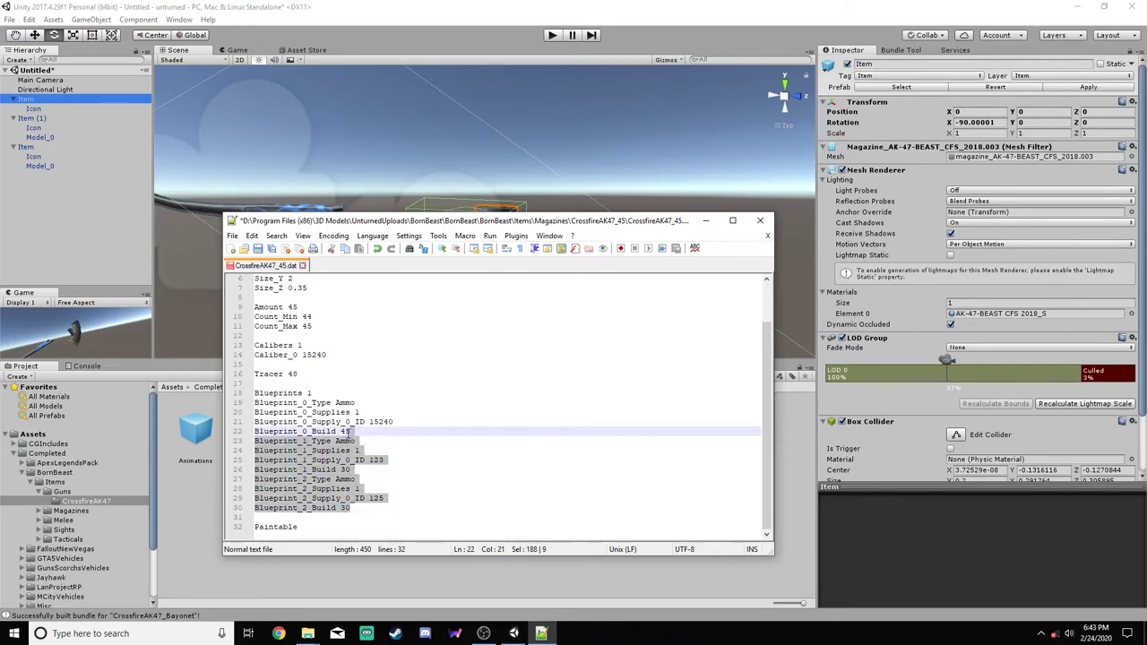
{"action": "key", "text": "Delete"}
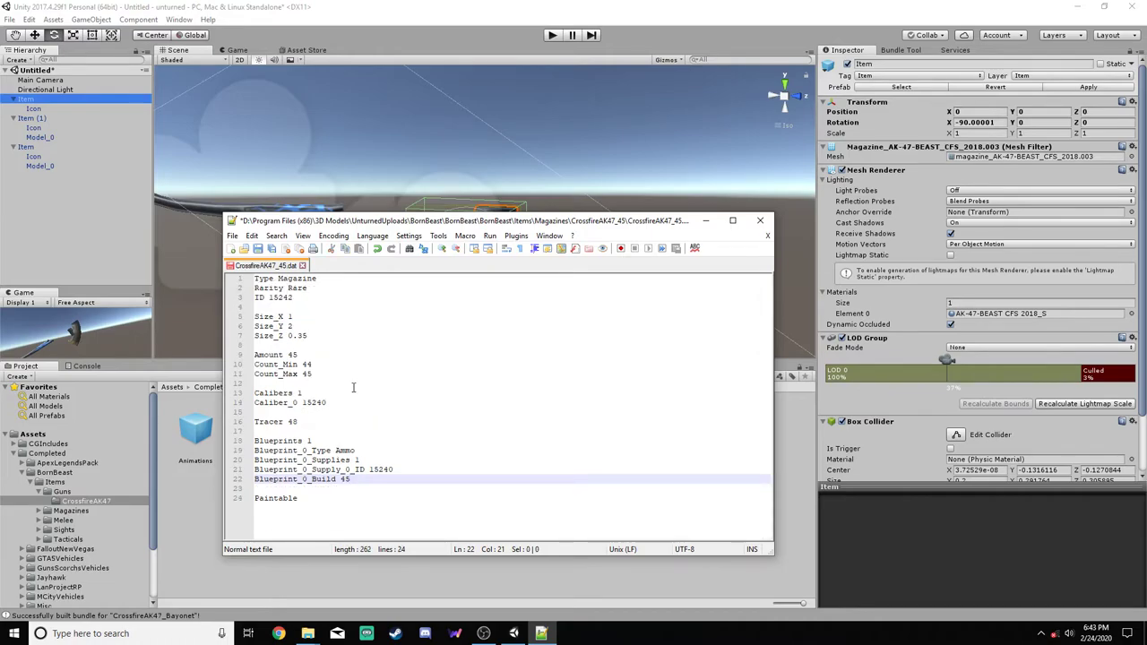
Add Exclude_From_Master_Bundle and Asset_Bundle_Version 2 below Paintable, then save
{"action": "left_click", "coordinate": [314, 497]}
{"action": "key", "text": "Return"}
{"action": "key", "text": "Return"}
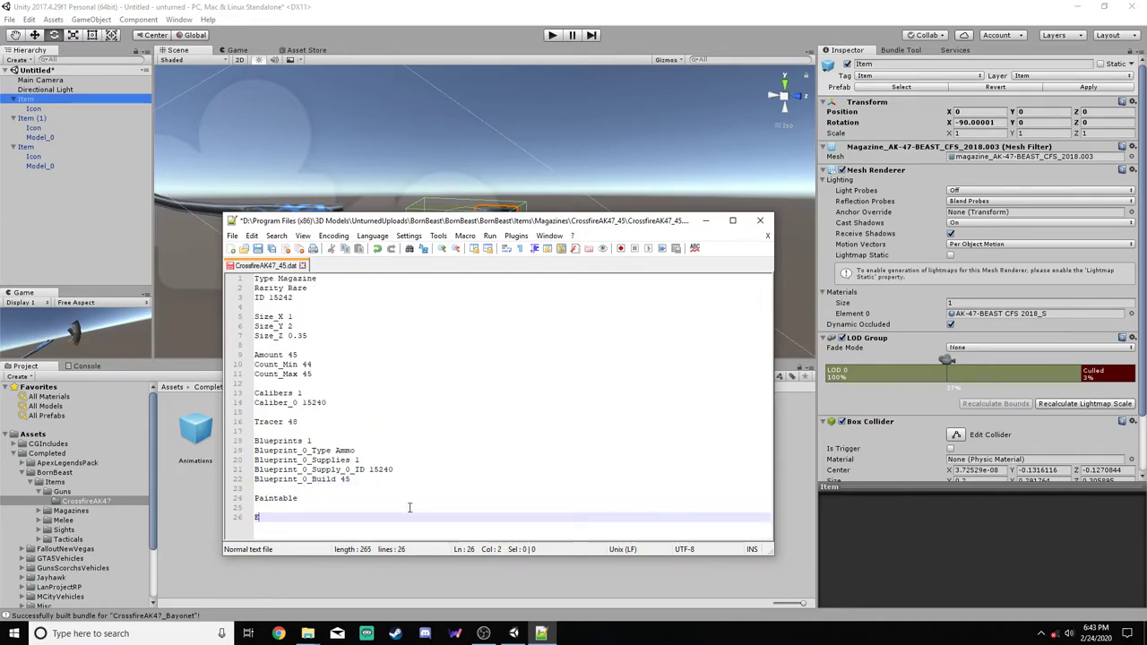
{"action": "type", "text": "Exclude_From_Master_Bundle"}
{"action": "key", "text": "Return"}
{"action": "type", "text": "As"}
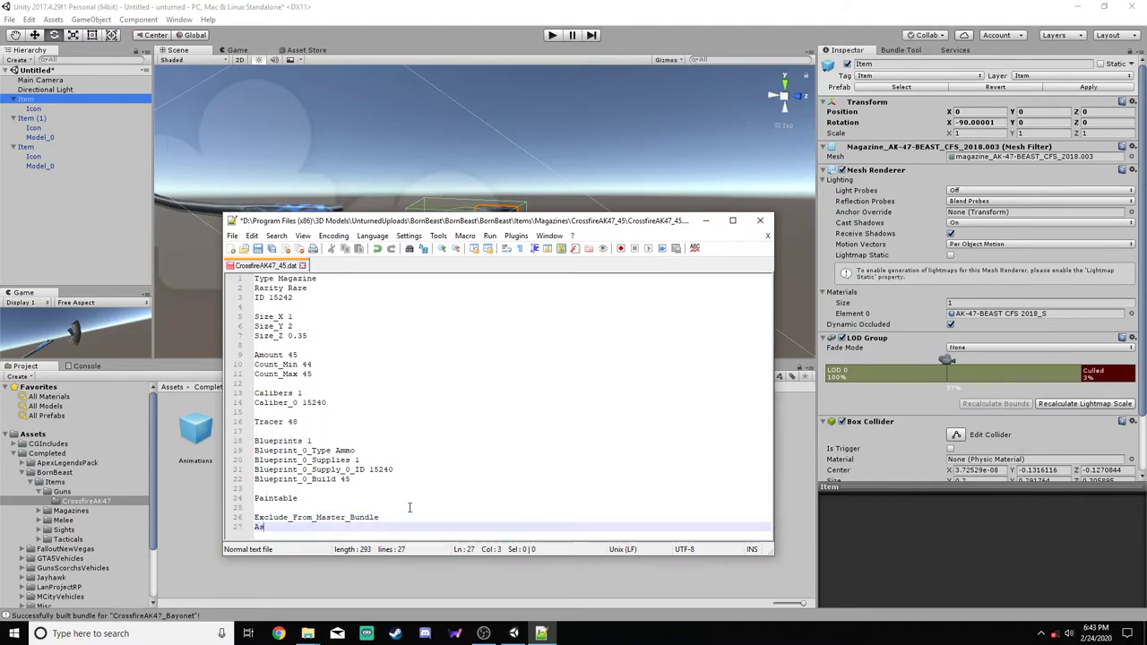
{"action": "type", "text": "set_Bundle_Version 2"}
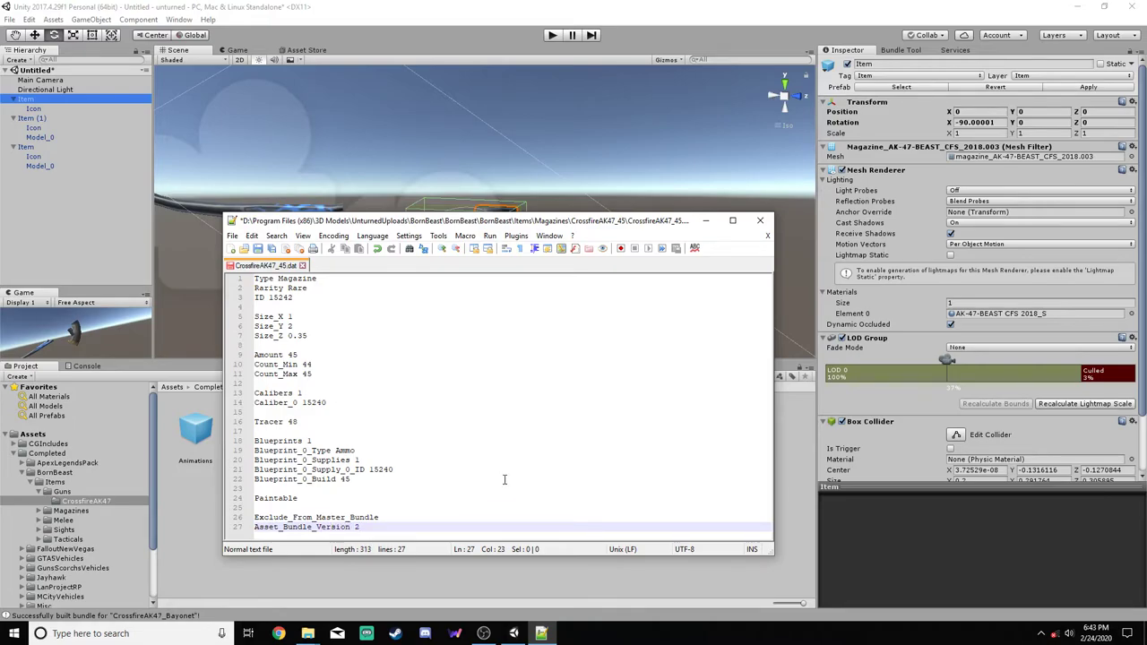
{"action": "key", "text": "ctrl+s"}
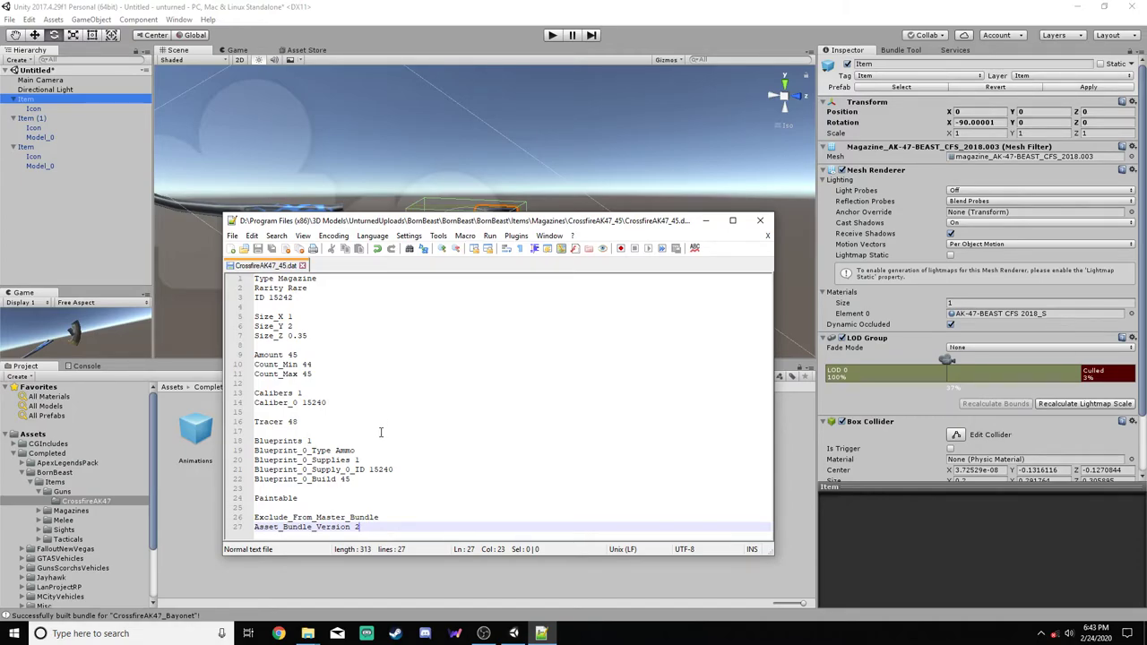
Change the blueprint supply ID from 15240 to 15242, save, and switch to the rifle folder
{"action": "left_click", "coordinate": [432, 471]}
{"action": "key", "text": "BackSpace"}
{"action": "type", "text": "2"}
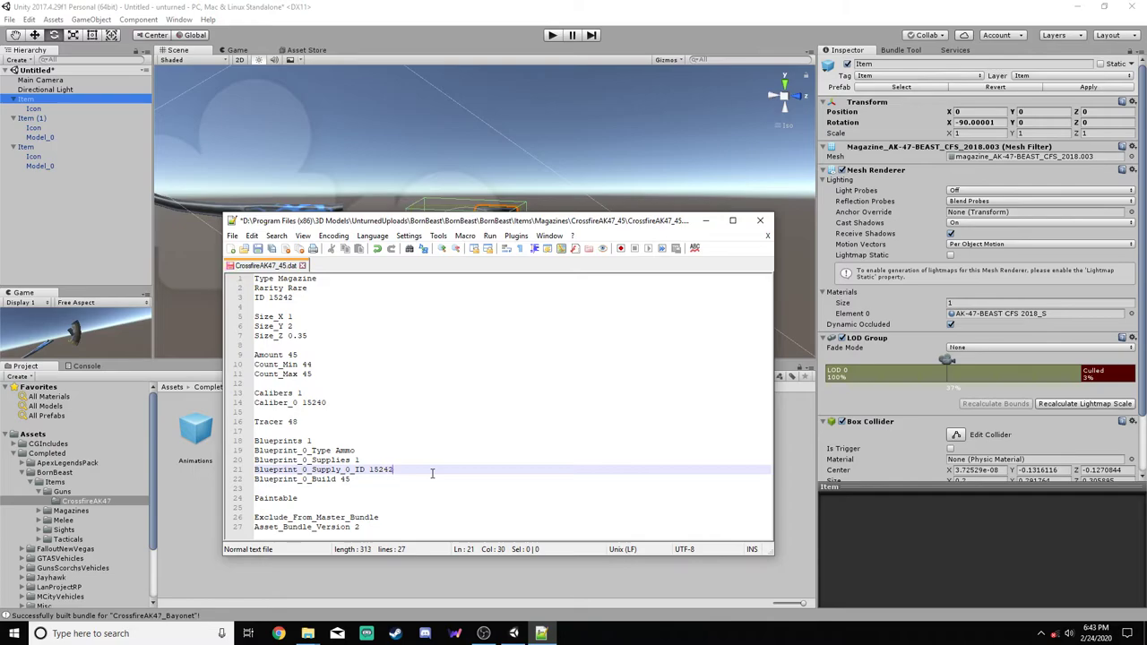
{"action": "left_click", "coordinate": [271, 249]}
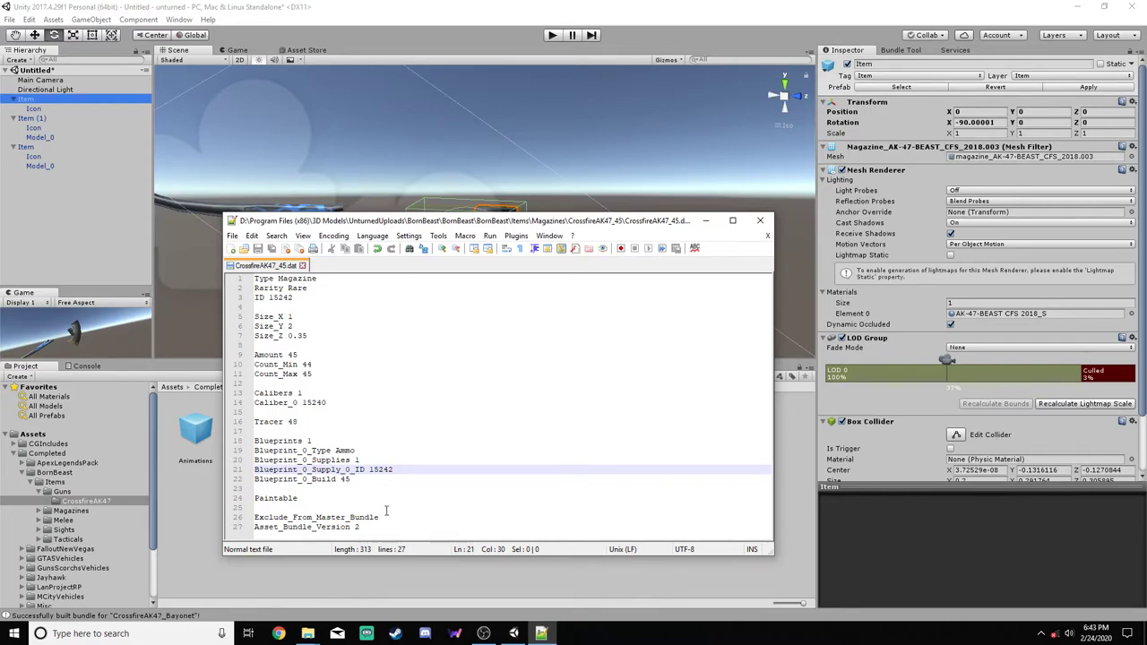
{"action": "left_click", "coordinate": [308, 634]}
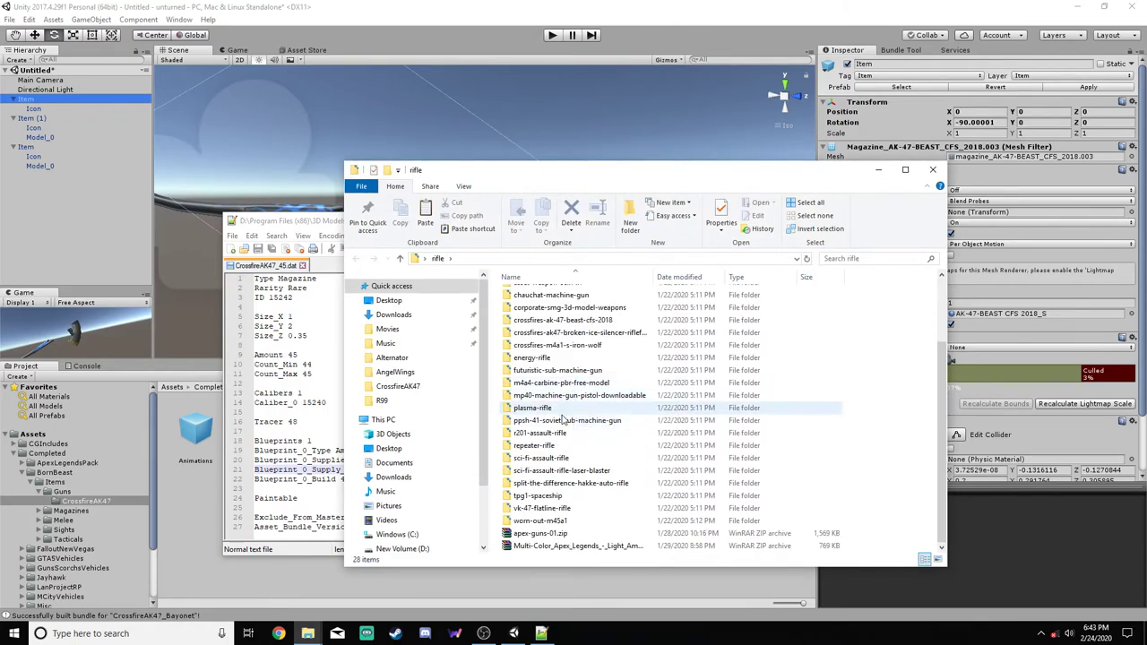
Inspect the crossfires-ak-47-beast-cfs-2018 and broken-ice silencer AK47 folders, then return to CrossfireAK47_45.dat
{"action": "left_click", "coordinate": [564, 321]}
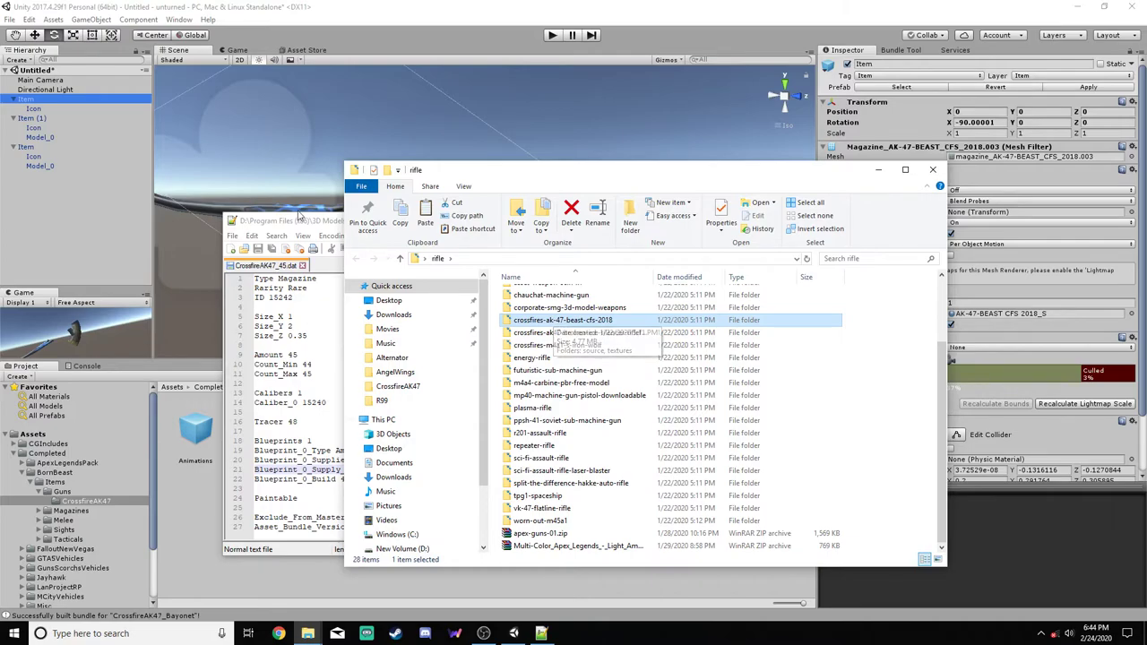
{"action": "left_click", "coordinate": [608, 334]}
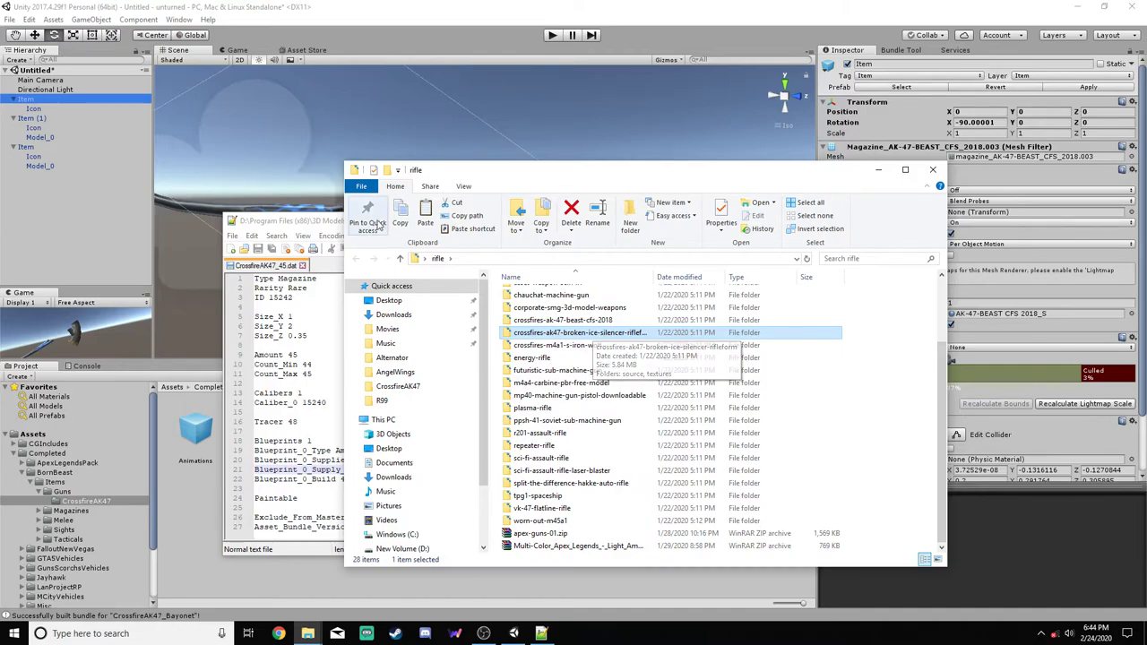
{"action": "left_click", "coordinate": [286, 220]}
{"action": "left_click", "coordinate": [311, 440]}
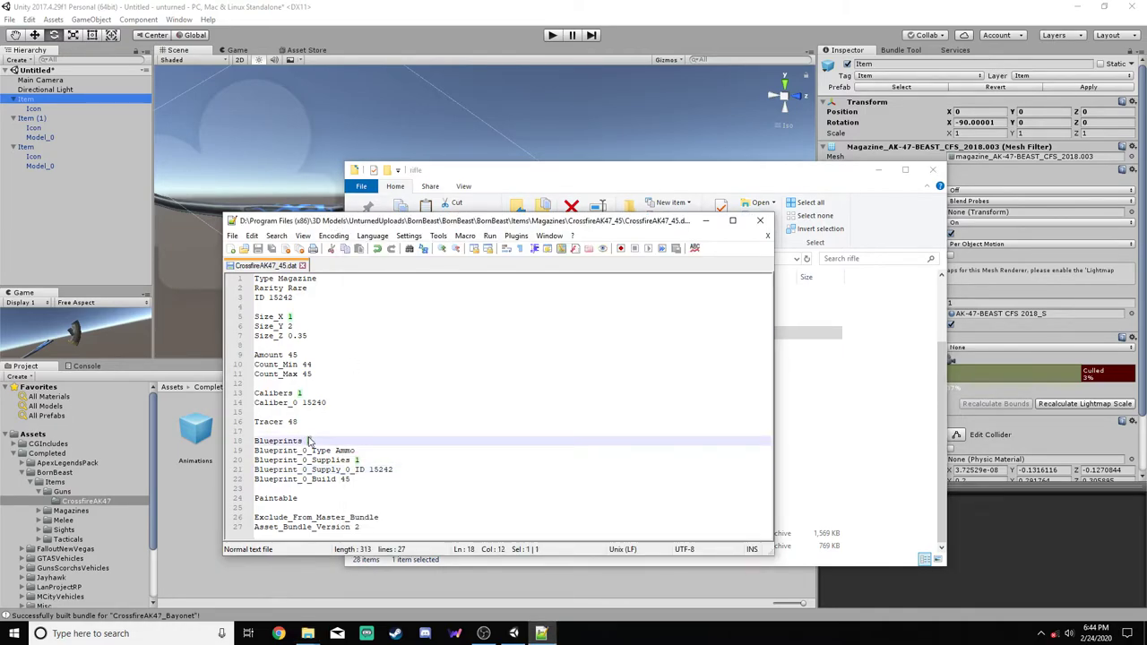
Set Blueprints to 2 and start typing Blueprint_1 lines, then discard the half-written lines
{"action": "key", "text": "BackSpace"}
{"action": "type", "text": "2"}
{"action": "left_click", "coordinate": [375, 479]}
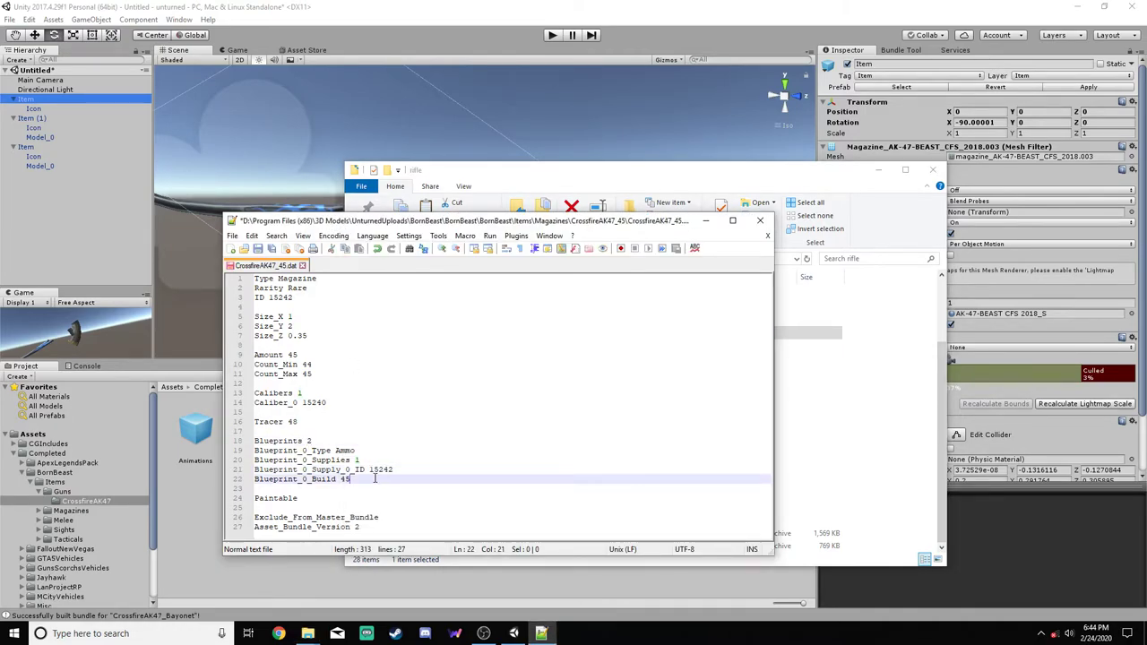
{"action": "key", "text": "Return"}
{"action": "type", "text": "Blue"}
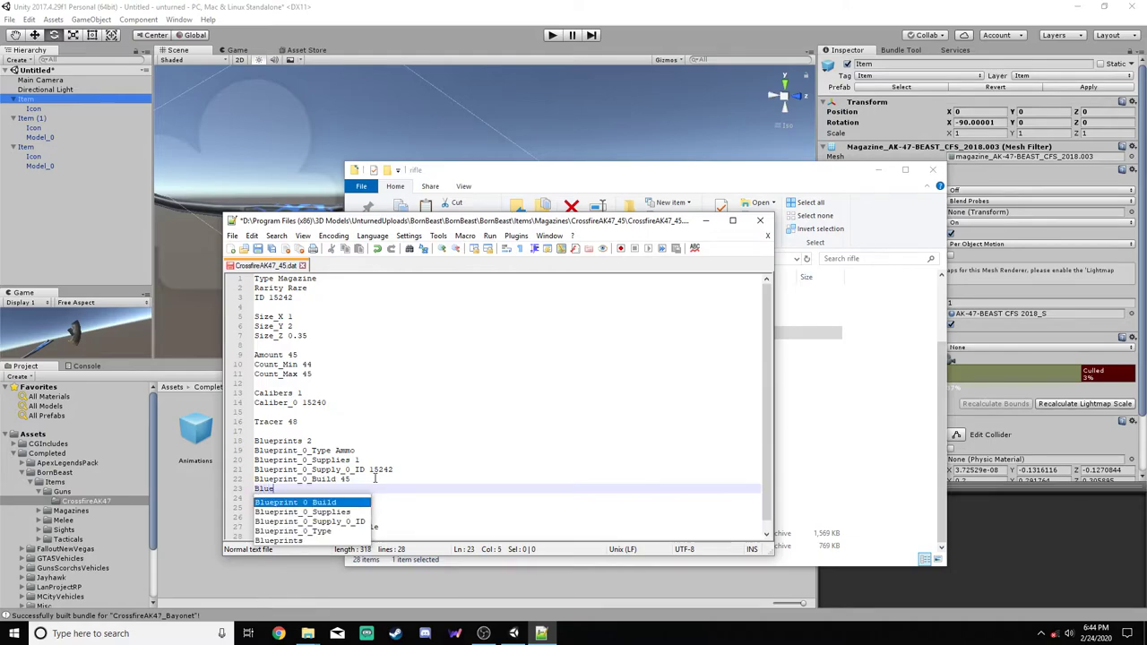
{"action": "key", "text": "Return"}
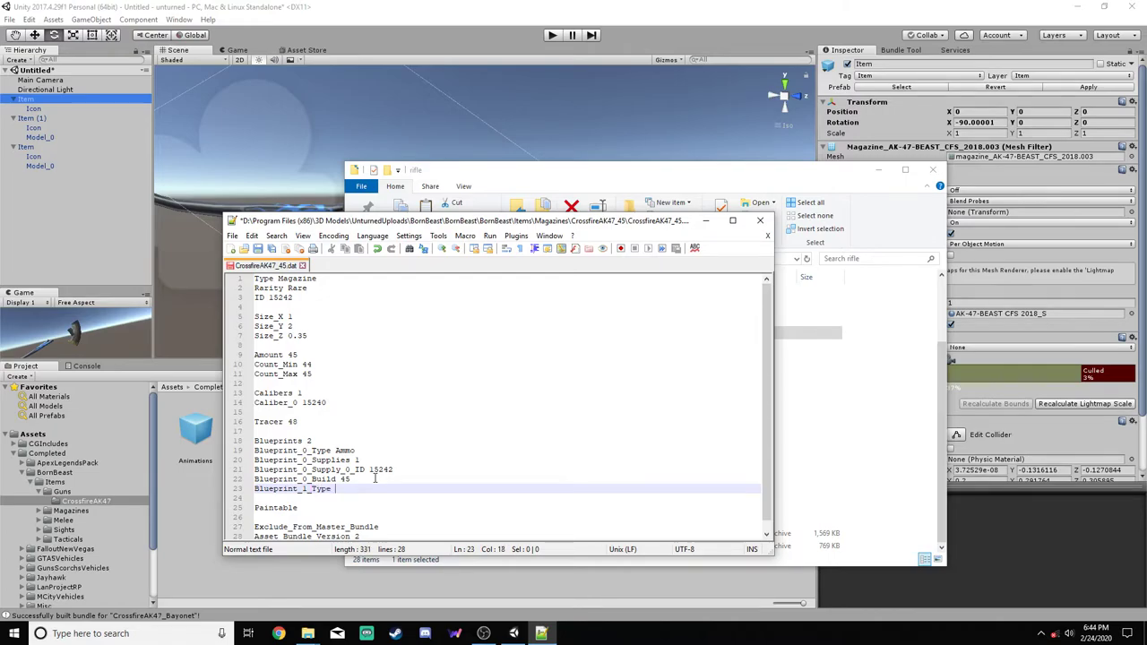
{"action": "type", "text": "Ammo"}
{"action": "key", "text": "Return"}
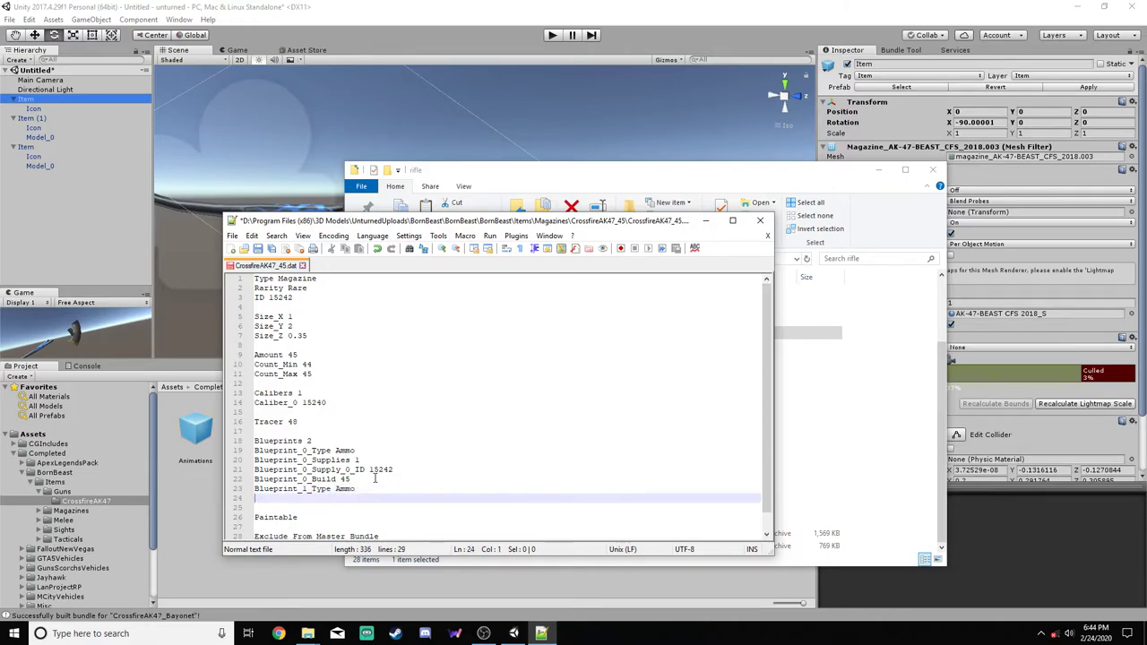
{"action": "type", "text": "Bl"}
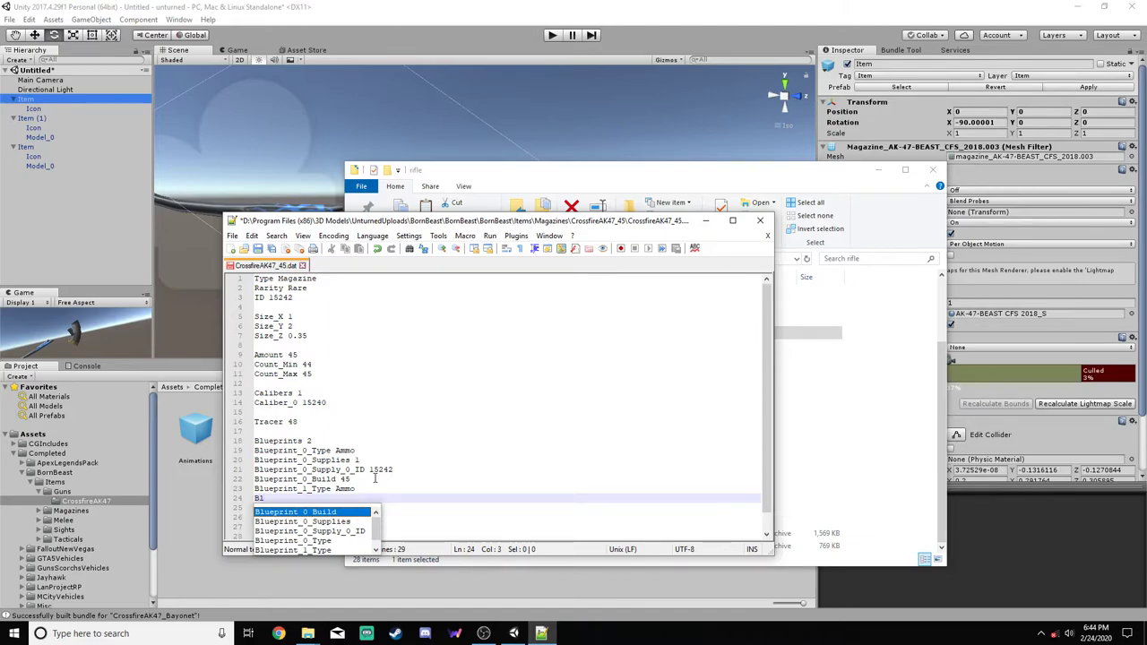
{"action": "type", "text": "ueprint_0_Bui1"}
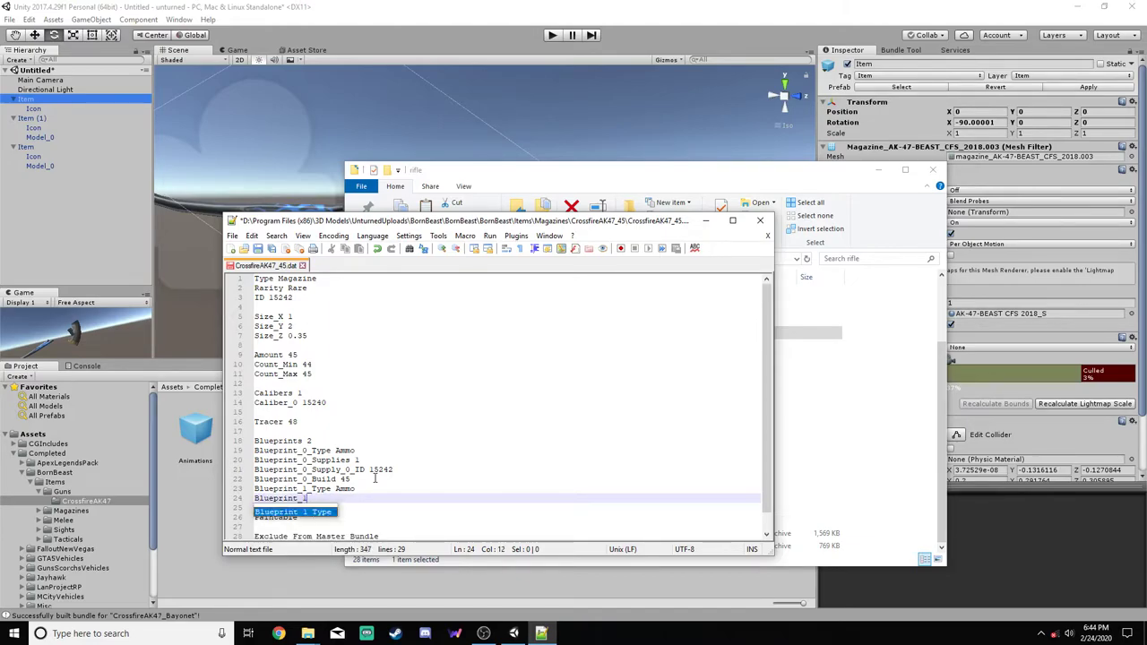
{"action": "type", "text": "_S"}
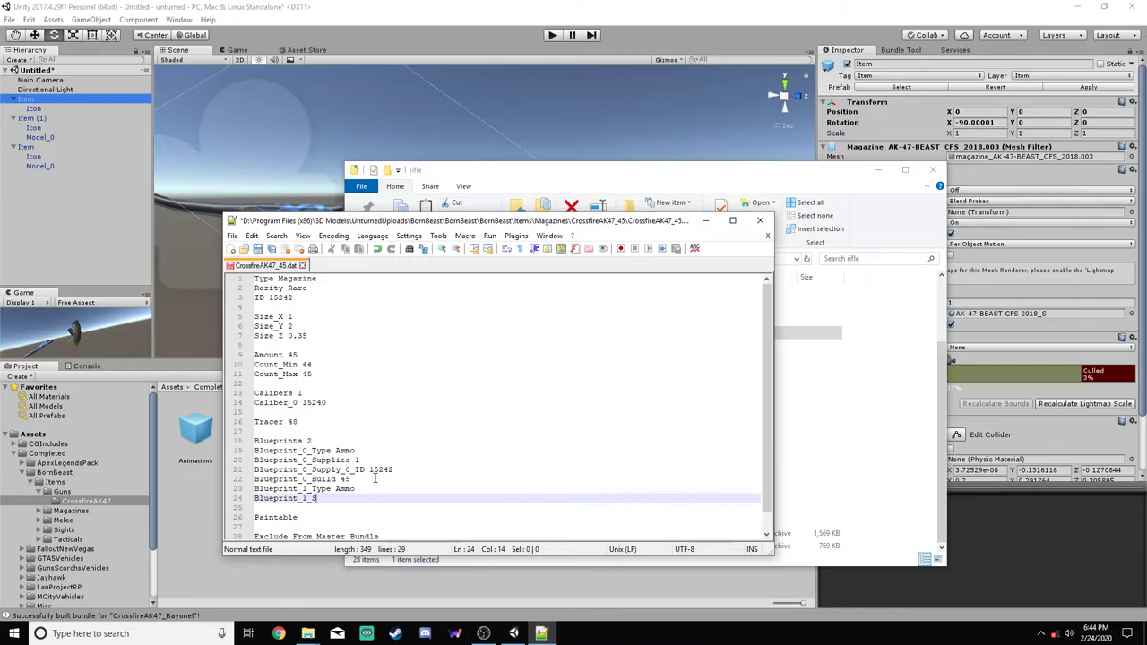
{"action": "type", "text": "upplies"}
{"action": "key", "text": "BackSpace"}
{"action": "key", "text": "Return"}
{"action": "type", "text": "Blueprint_0_Build"}
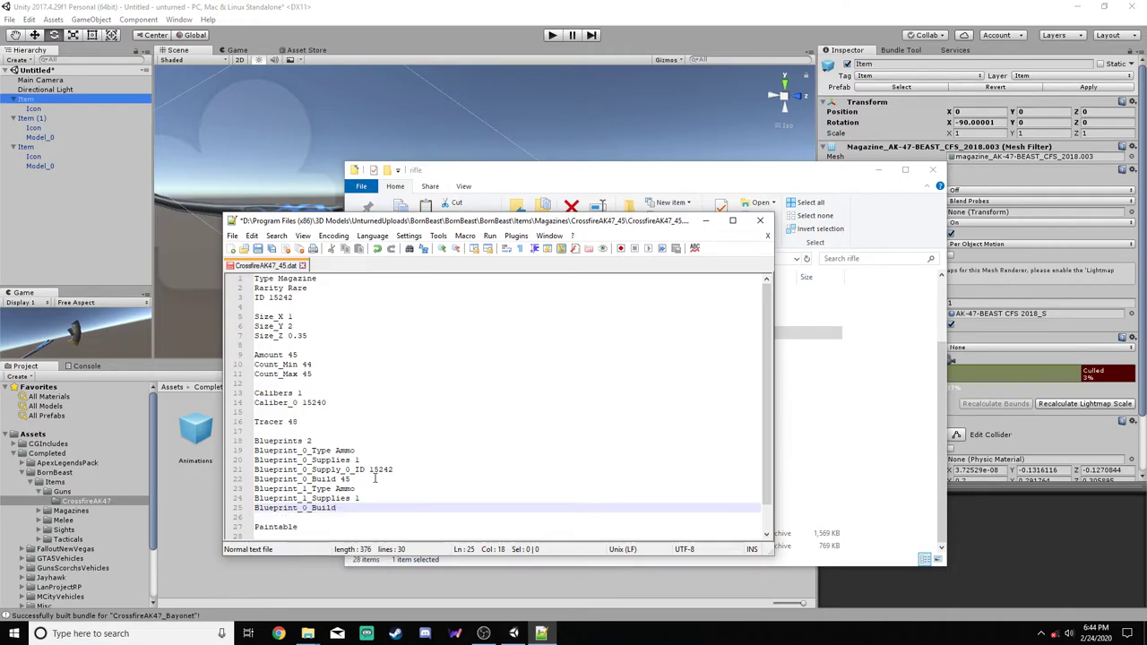
{"action": "key", "text": "BackSpace"}
{"action": "key", "text": "BackSpace"}
{"action": "key", "text": "BackSpace"}
{"action": "key", "text": "BackSpace"}
{"action": "key", "text": "BackSpace"}
{"action": "key", "text": "BackSpace"}
{"action": "key", "text": "BackSpace"}
{"action": "type", "text": "1"}
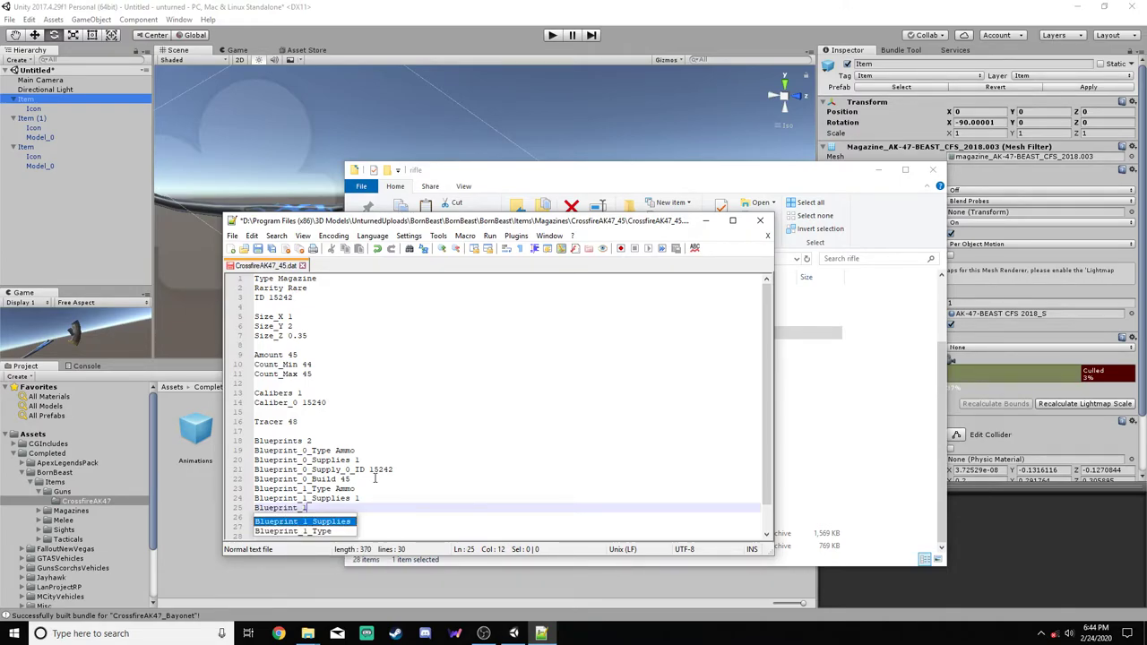
{"action": "type", "text": "_Supply"}
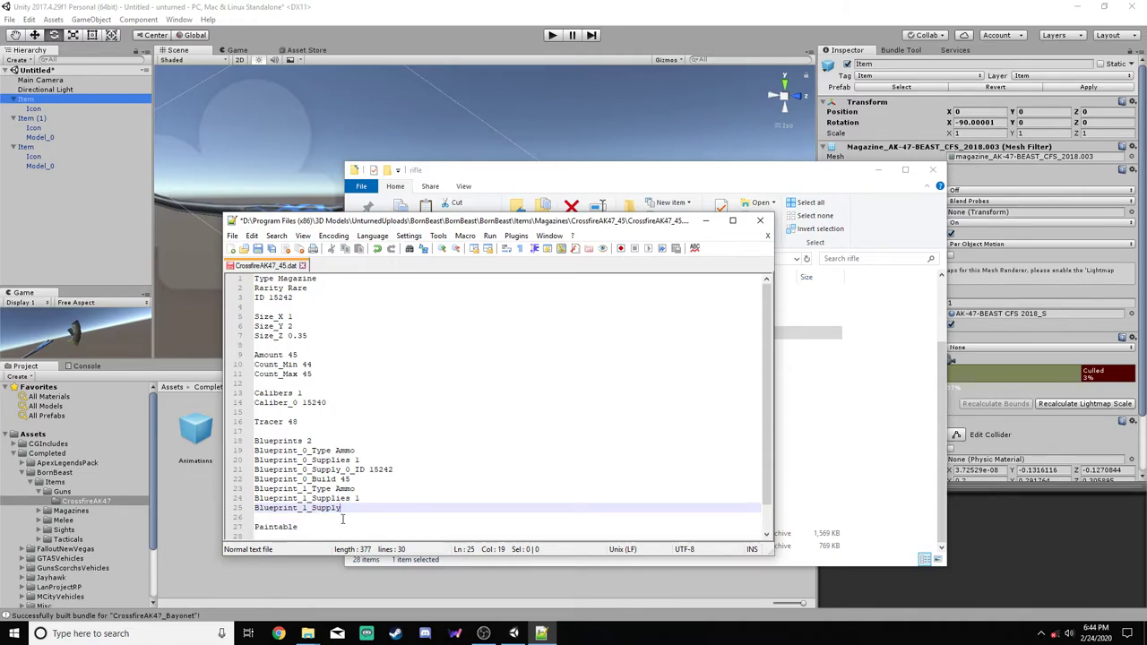
{"action": "left_click_drag", "start_coordinate": [342, 519], "coordinate": [331, 442]}
{"action": "key", "text": "BackSpace"}
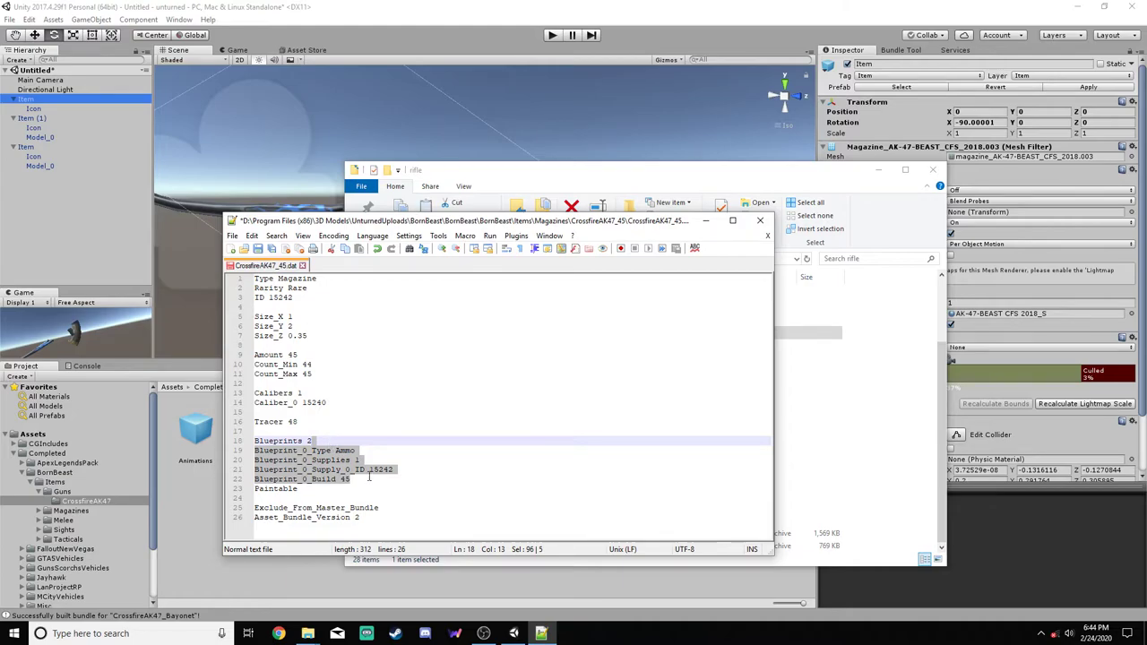
Duplicate the Blueprint_0 recipe lines and renumber the copies to Blueprint_1
{"action": "key", "text": "ctrl+c"}
{"action": "left_click", "coordinate": [368, 479]}
{"action": "key", "text": "ctrl+v"}
{"action": "left_click", "coordinate": [306, 488]}
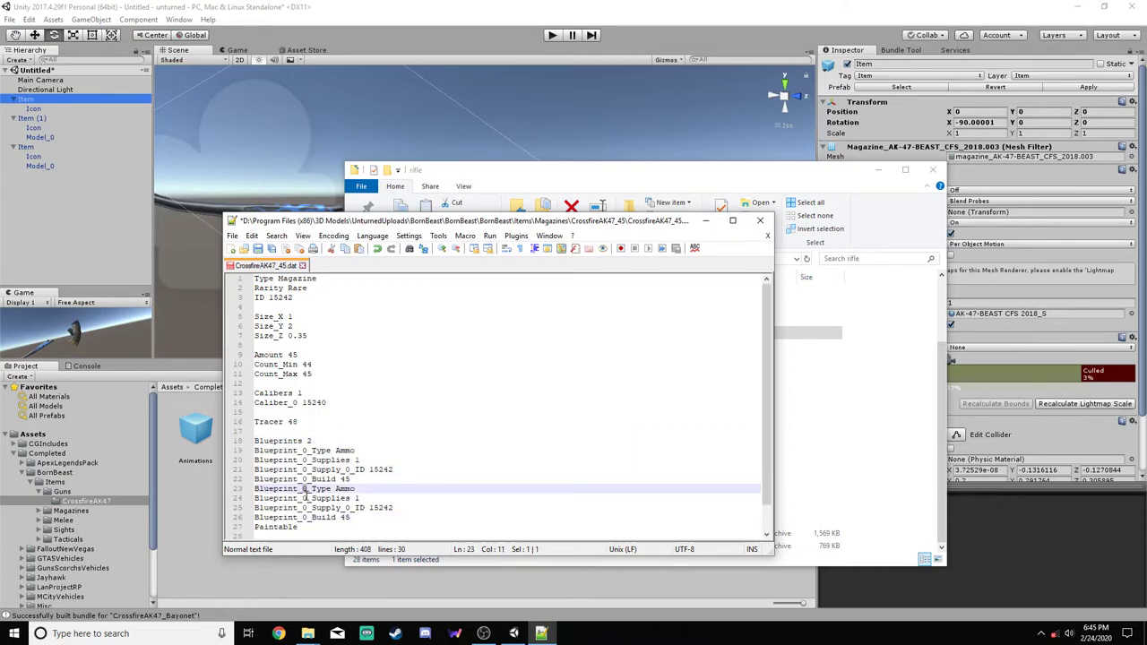
{"action": "key", "text": "BackSpace"}
{"action": "type", "text": "1"}
{"action": "left_click", "coordinate": [349, 498]}
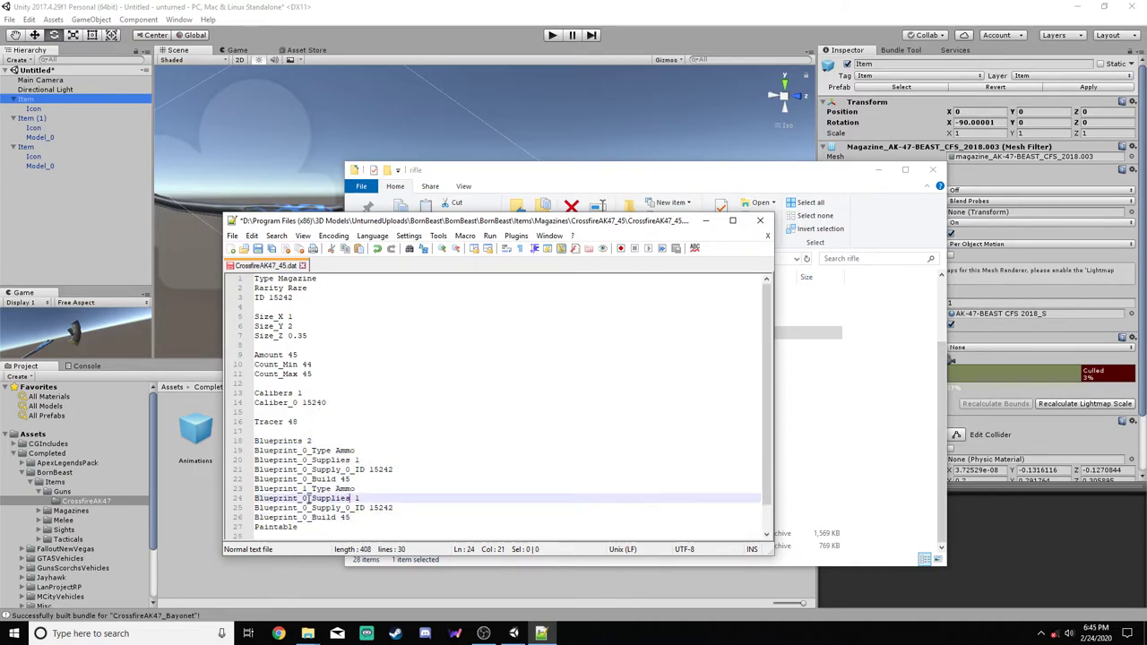
{"action": "left_click", "coordinate": [310, 498]}
{"action": "key", "text": "BackSpace"}
{"action": "type", "text": "1"}
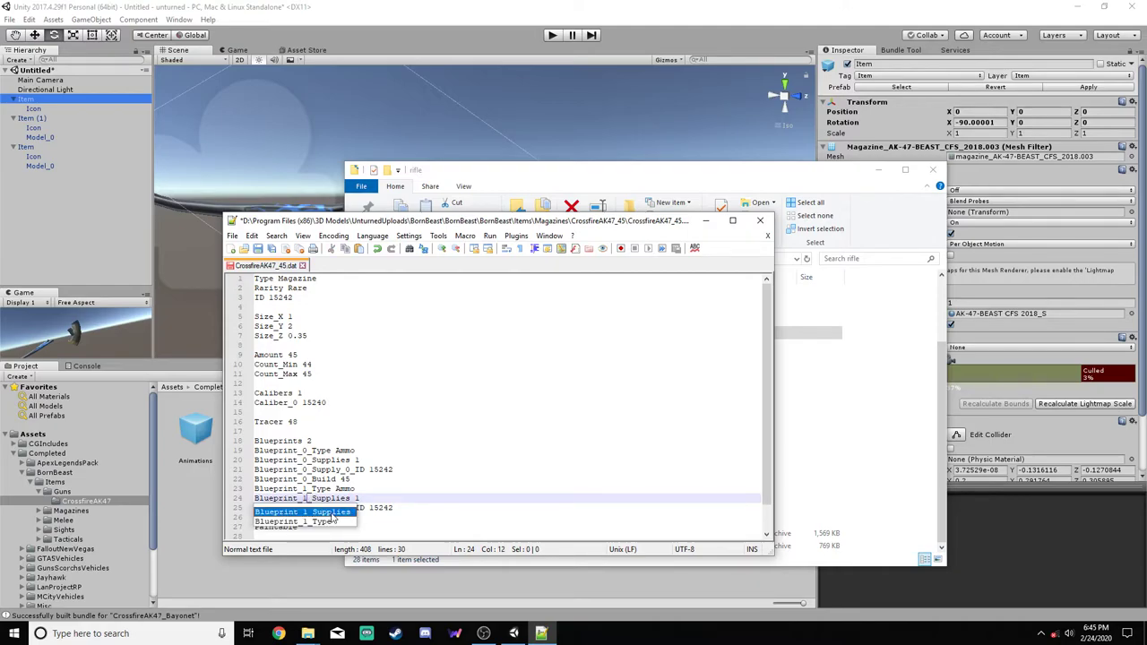
{"action": "left_click", "coordinate": [305, 507]}
{"action": "key", "text": "BackSpace"}
{"action": "type", "text": "1"}
{"action": "left_click", "coordinate": [312, 526]}
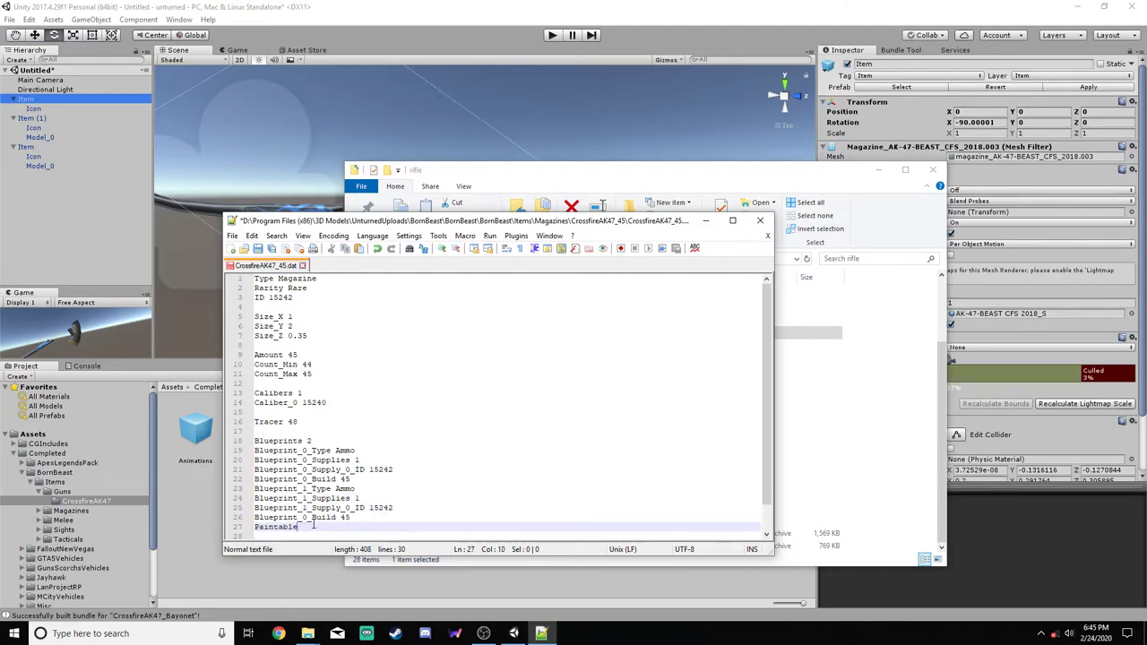
{"action": "left_click", "coordinate": [305, 517]}
{"action": "double_click", "coordinate": [302, 517]}
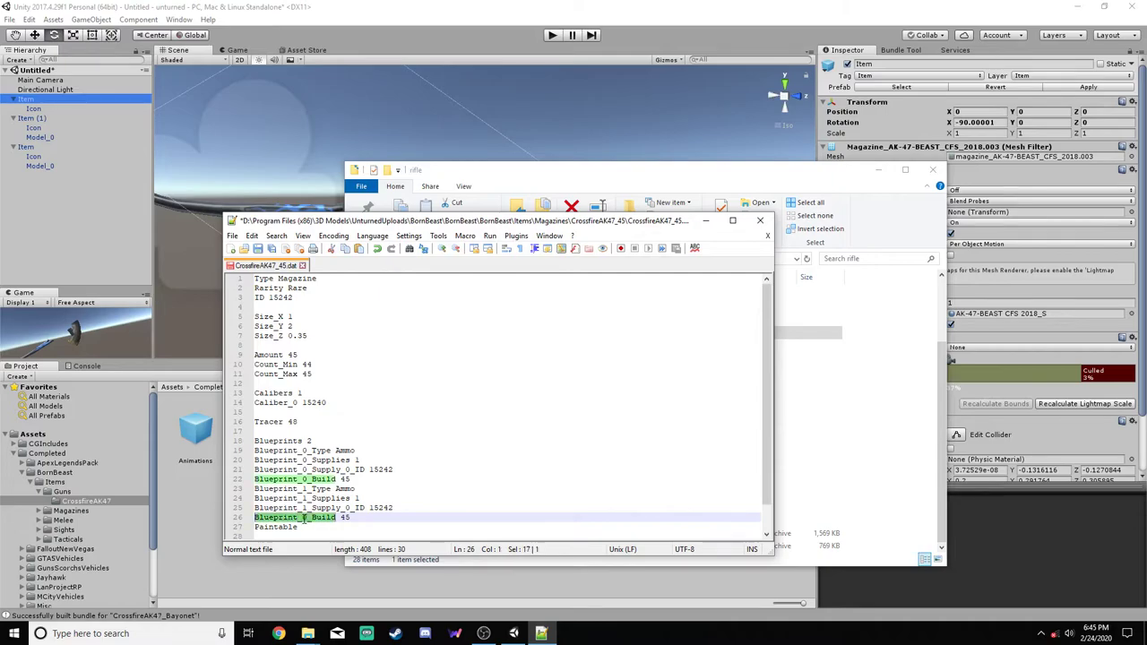
{"action": "left_click", "coordinate": [308, 517]}
{"action": "key", "text": "BackSpace"}
{"action": "type", "text": "1"}
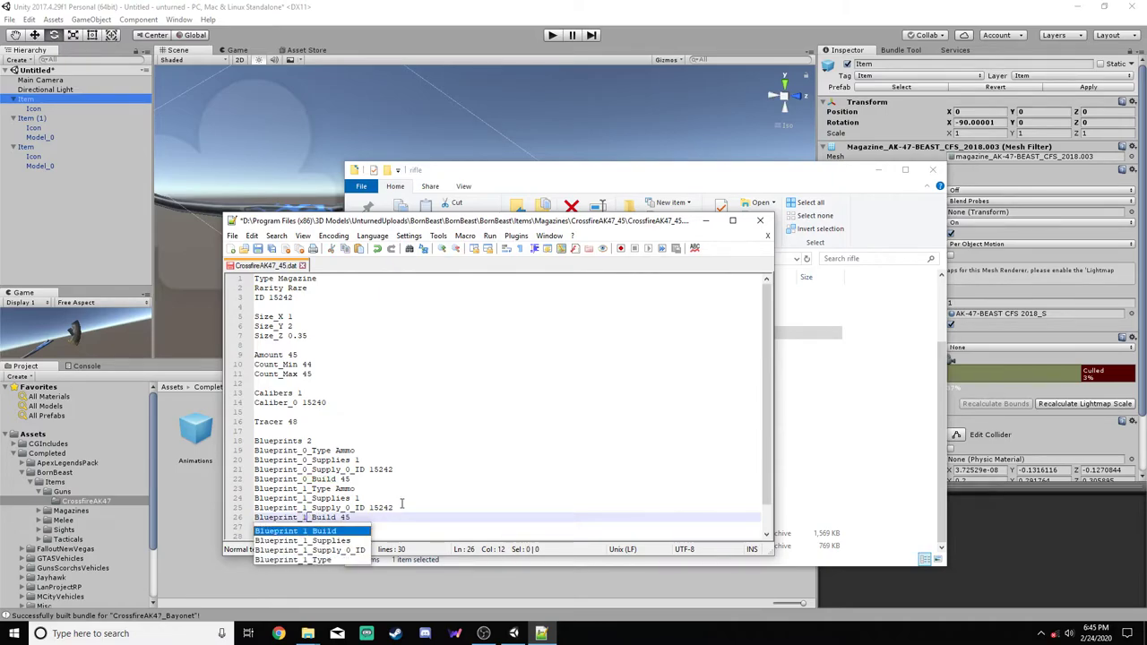
Change the Blueprint_1 supply ID on line 25 from 15242 to 15245
{"action": "left_click", "coordinate": [402, 506]}
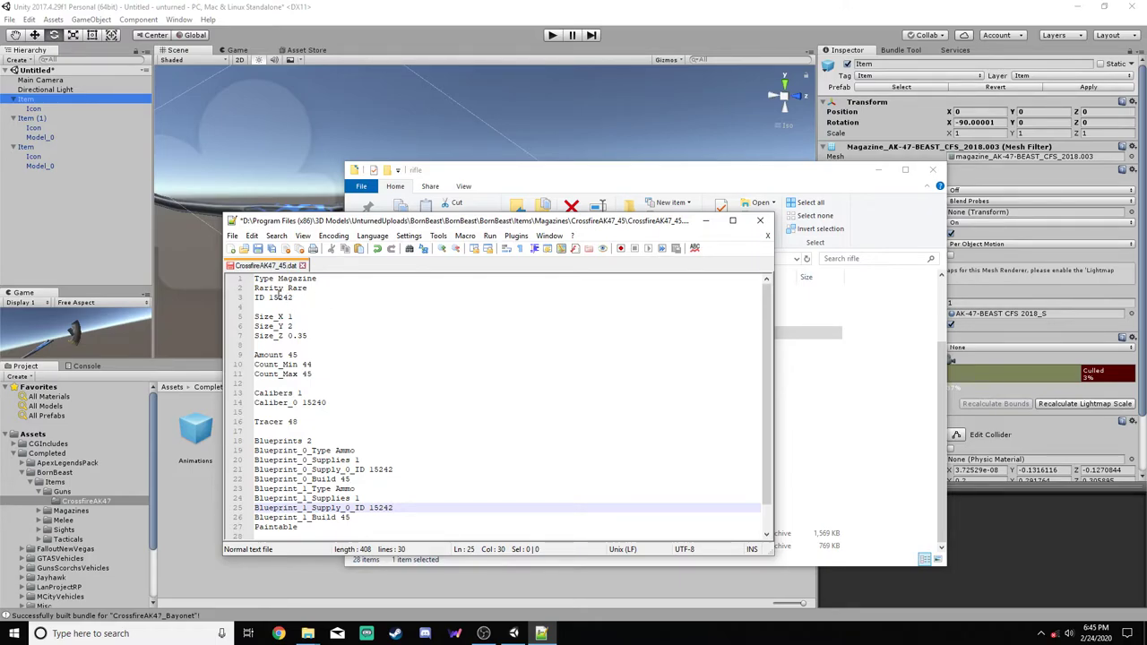
{"action": "double_click", "coordinate": [277, 297]}
{"action": "left_click", "coordinate": [431, 505]}
{"action": "left_click_drag", "start_coordinate": [397, 517], "coordinate": [243, 448]}
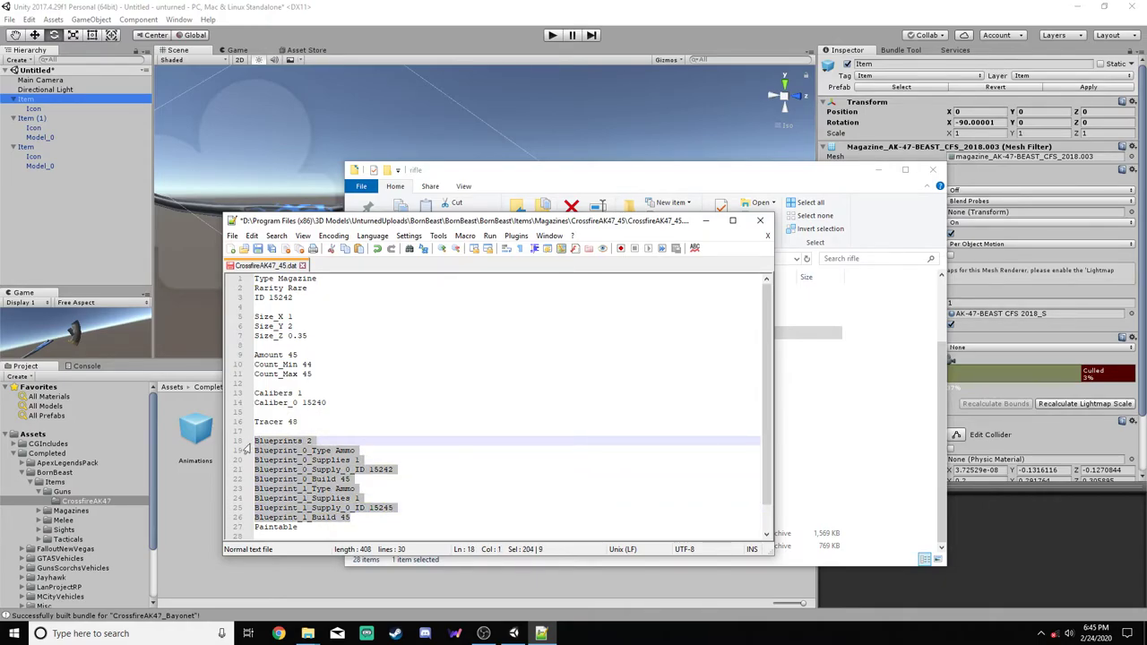
{"action": "left_click", "coordinate": [396, 508]}
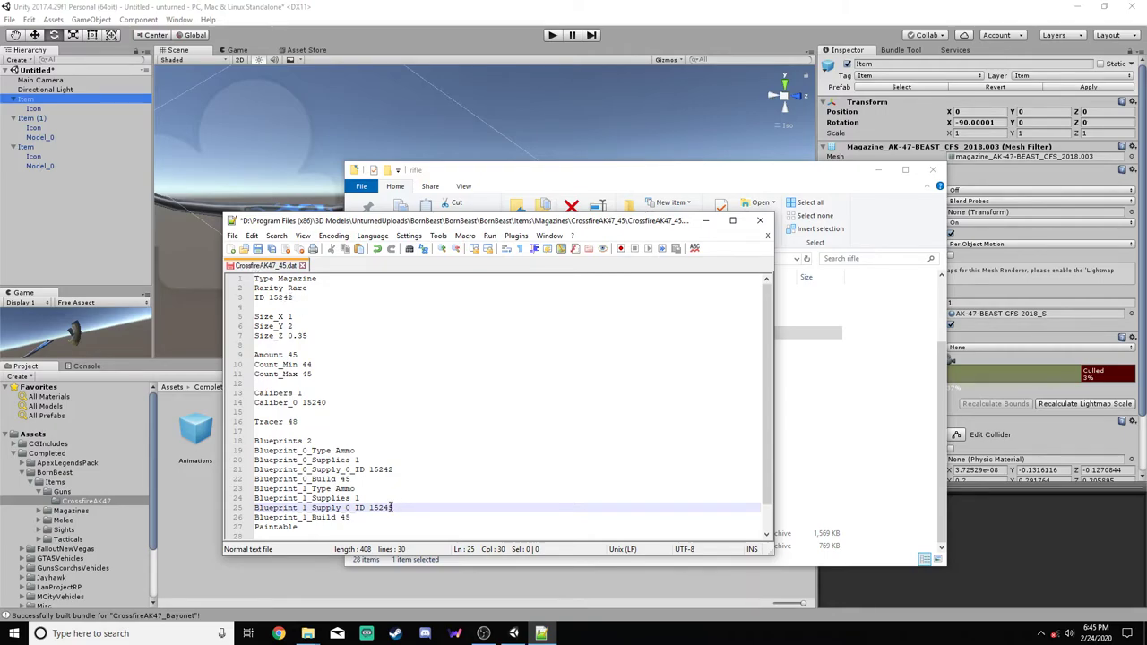
{"action": "key", "text": "BackSpace"}
{"action": "type", "text": "5"}
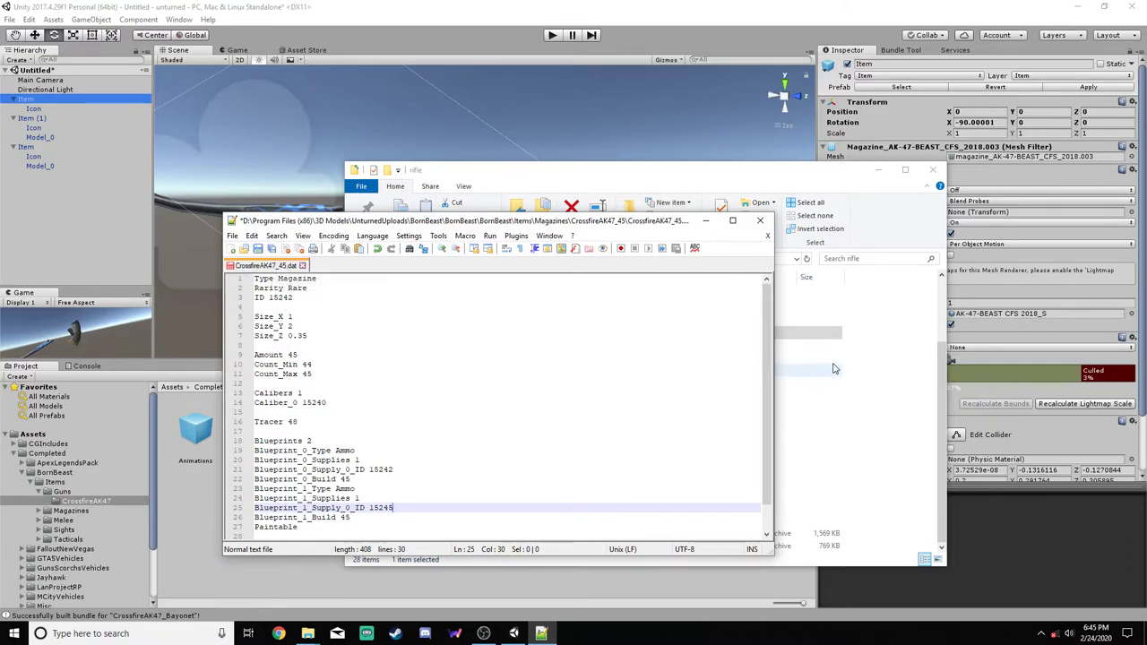
Click through the crossfires-ak-47-beast-cfs-2018 and broken-ice silencer folders in the rifle folder
{"action": "left_click", "coordinate": [307, 634]}
{"action": "left_click", "coordinate": [568, 321]}
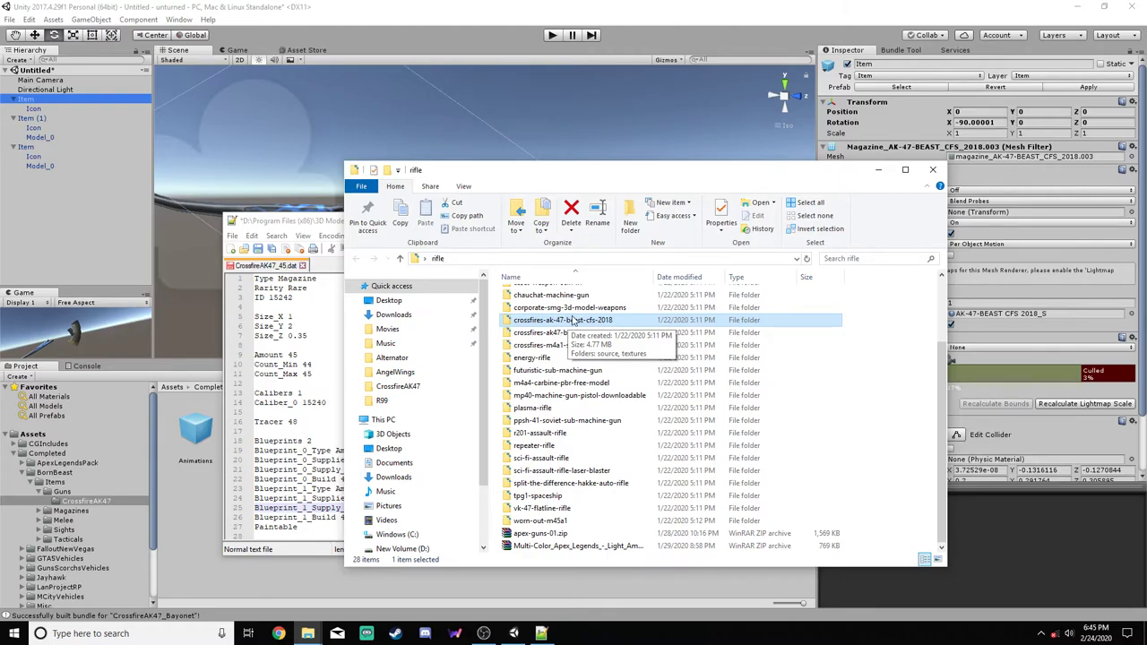
{"action": "left_click", "coordinate": [619, 333]}
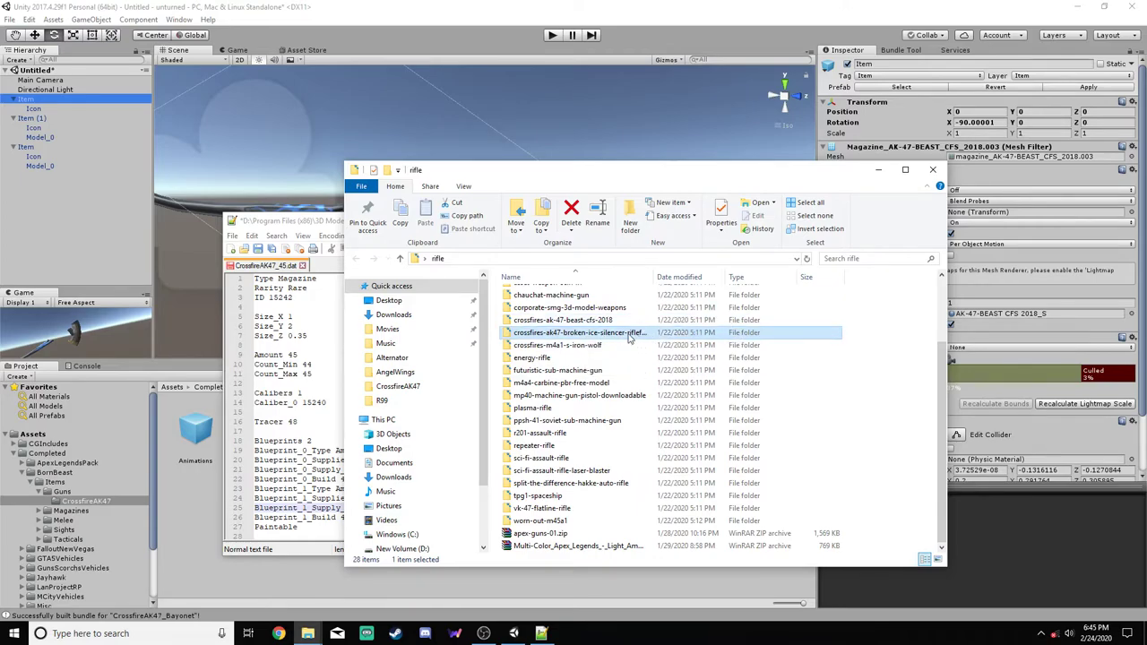
{"action": "left_click", "coordinate": [570, 321]}
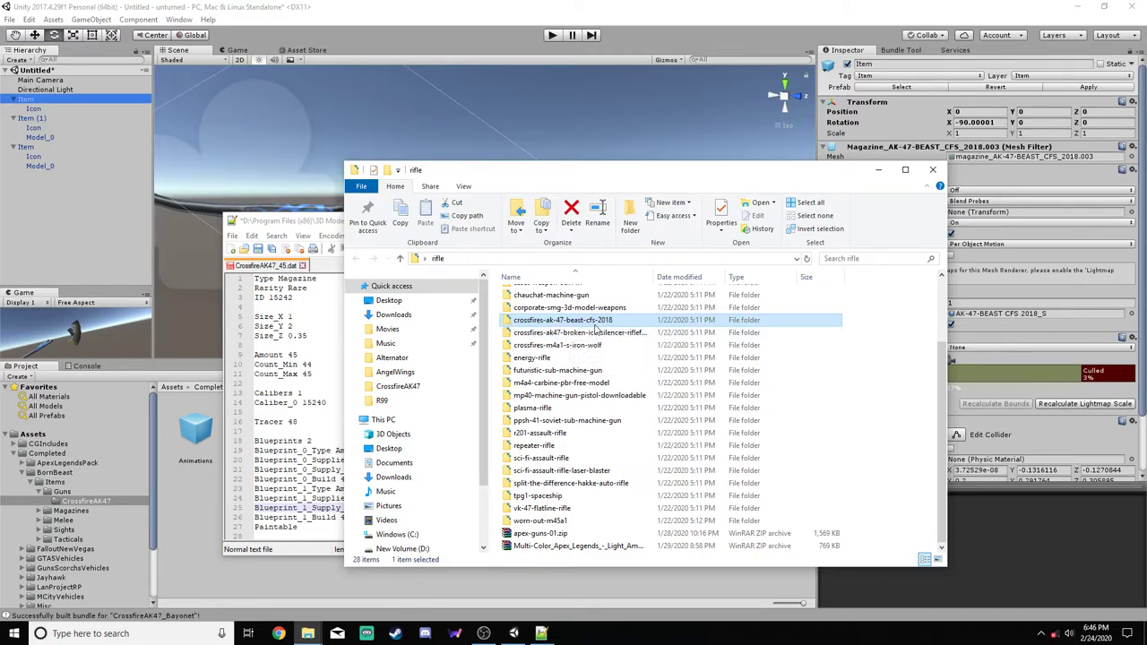
{"action": "left_click", "coordinate": [593, 333]}
{"action": "left_click", "coordinate": [592, 332]}
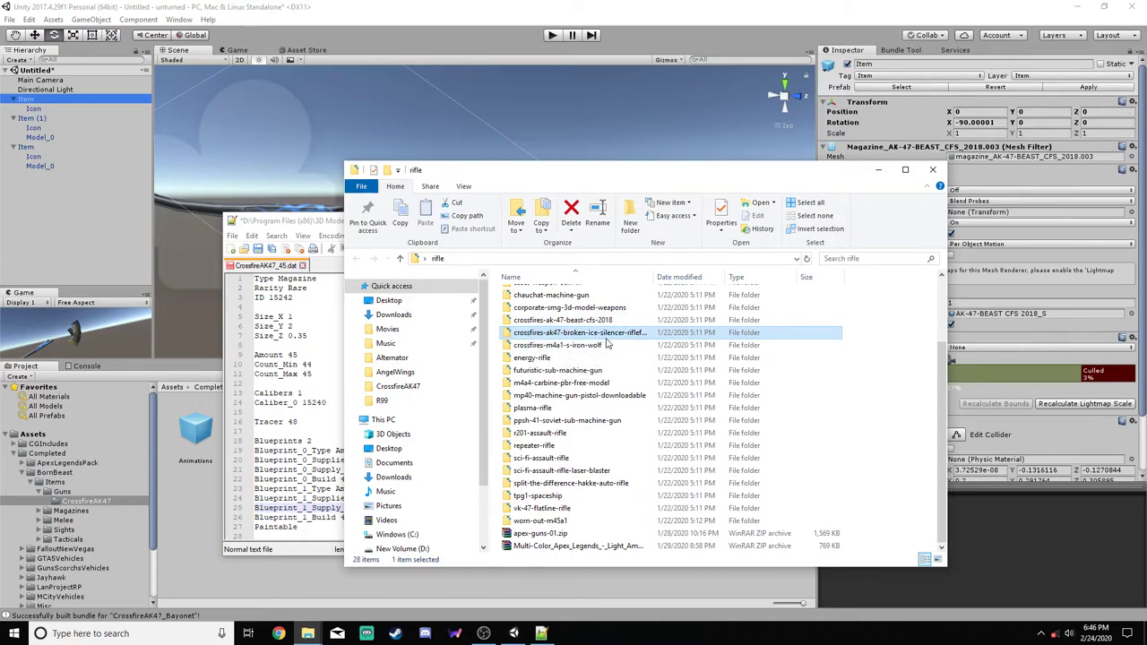
{"action": "left_click", "coordinate": [587, 320]}
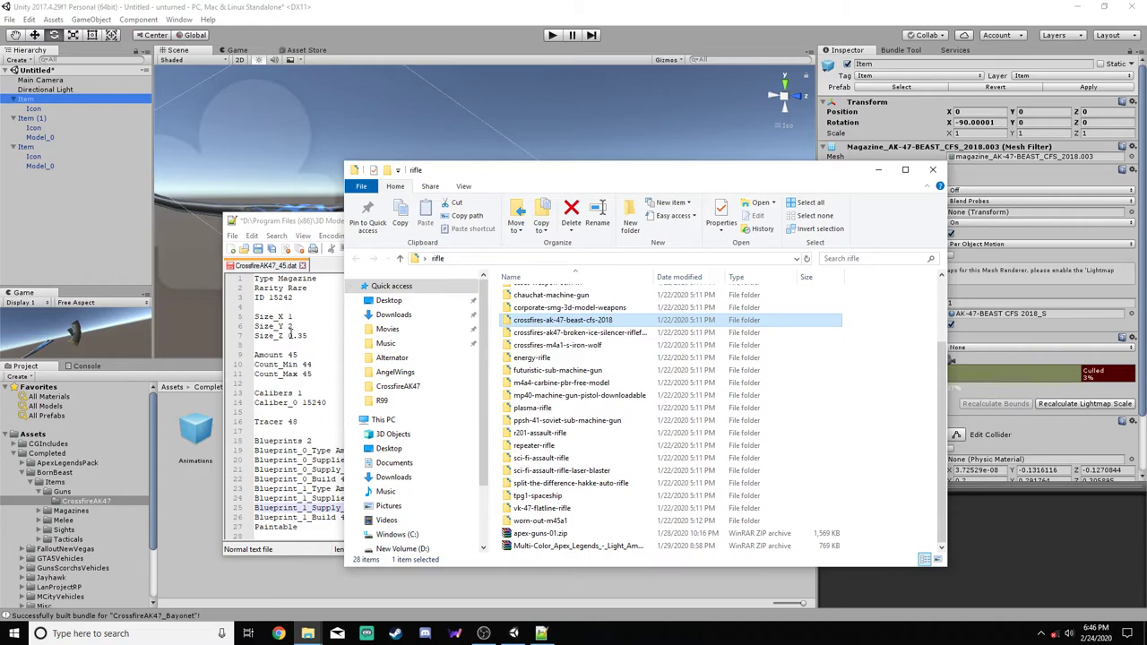
{"action": "left_click", "coordinate": [593, 332]}
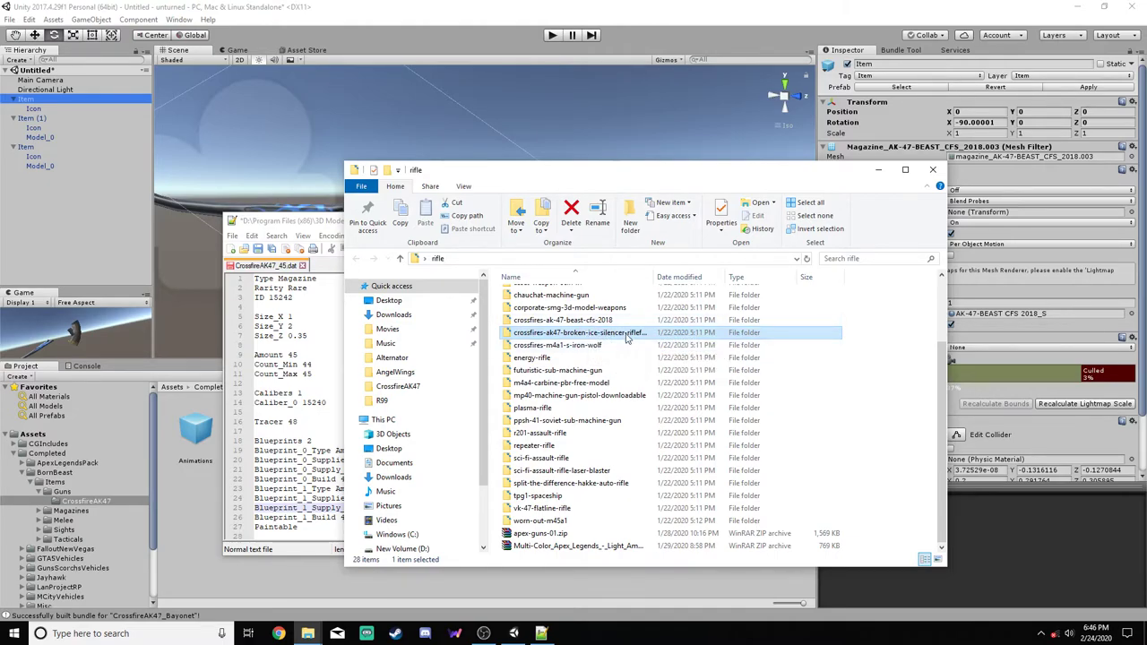
{"action": "double_click", "coordinate": [322, 401]}
{"action": "left_click", "coordinate": [568, 332]}
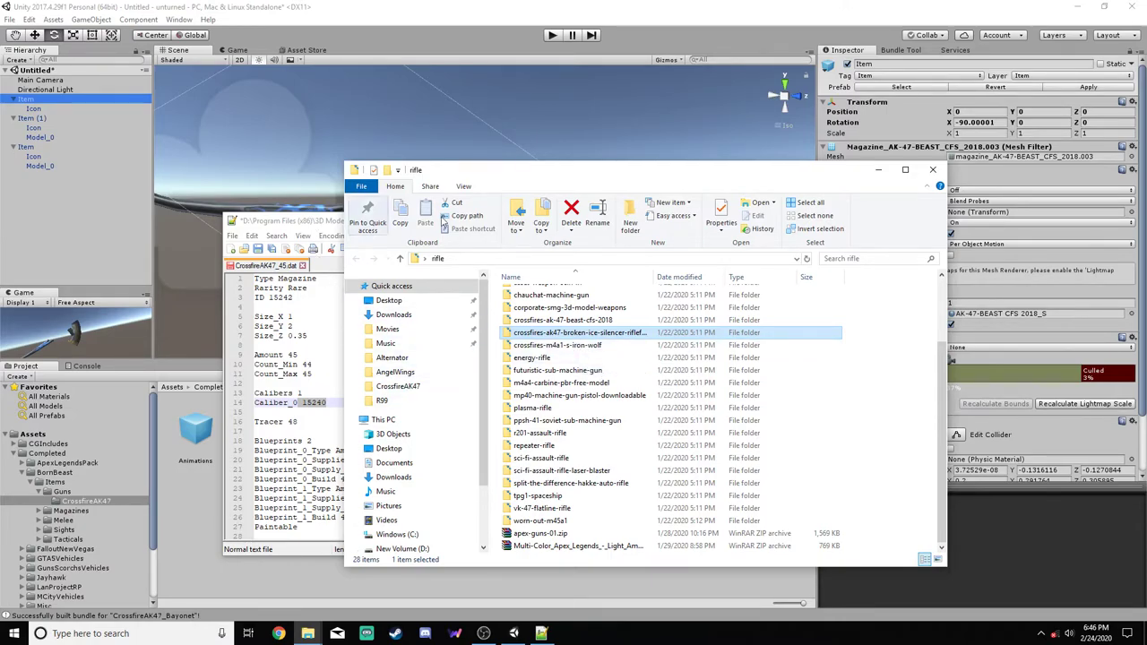
Close the rifle folder window and save CrossfireAK47_45.dat
{"action": "left_click", "coordinate": [932, 170]}
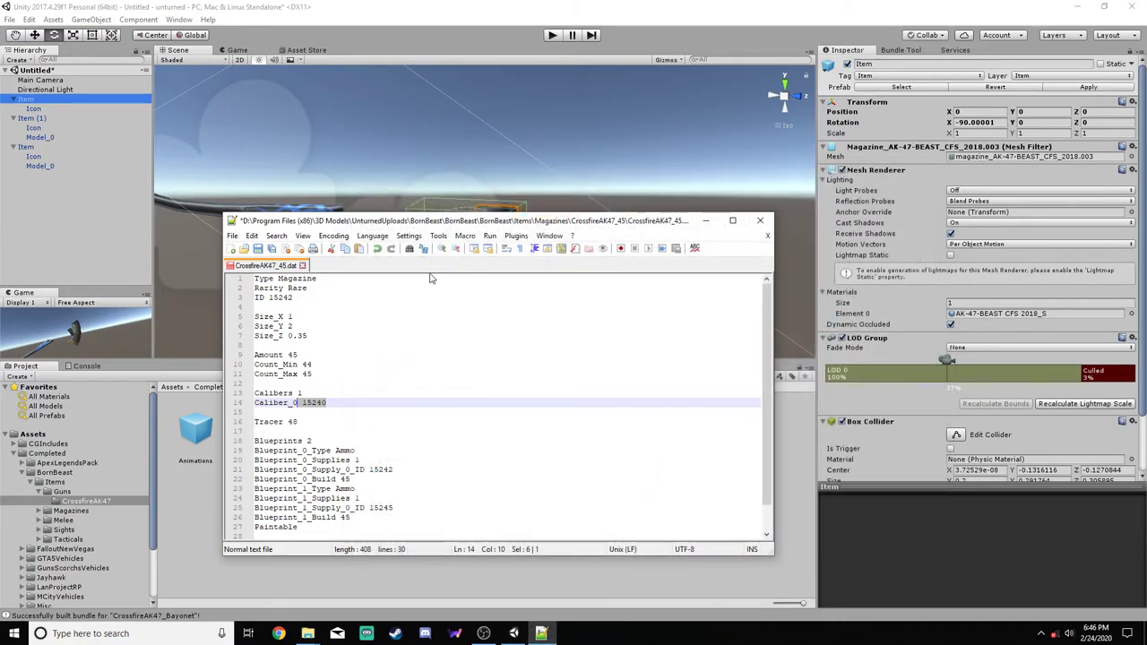
{"action": "left_click", "coordinate": [374, 376]}
{"action": "left_click", "coordinate": [370, 399]}
{"action": "scroll", "coordinate": [424, 438], "scroll_direction": "down", "scroll_amount": 1}
{"action": "scroll", "coordinate": [424, 438], "scroll_direction": "up", "scroll_amount": 1}
{"action": "left_click", "coordinate": [271, 249]}
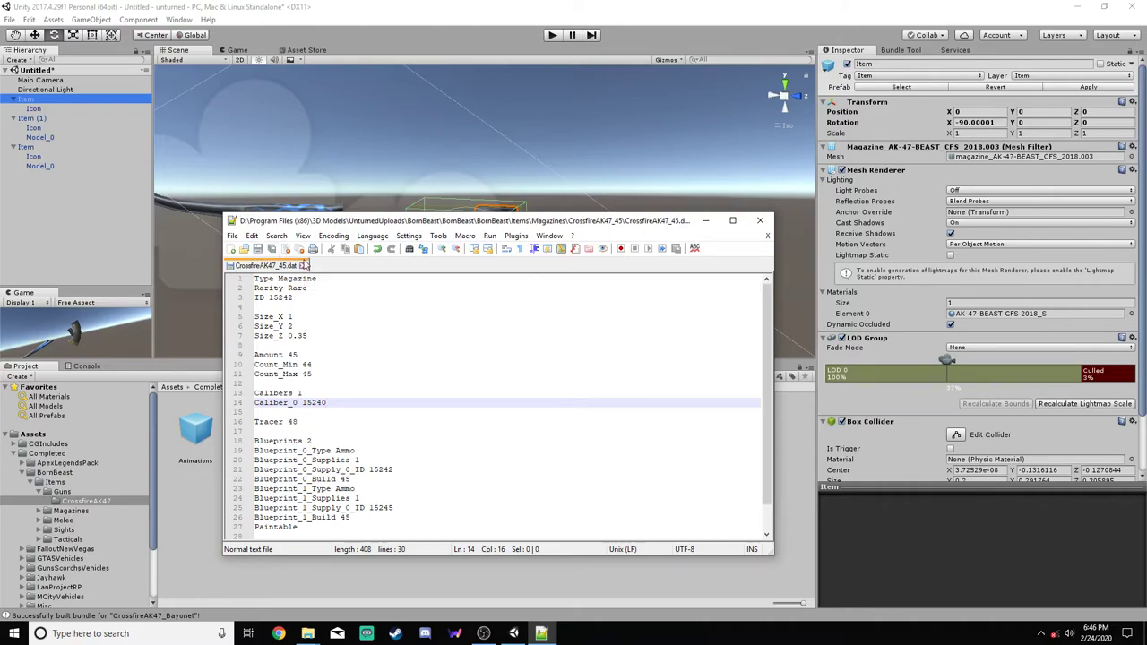
Delete the Blueprint_1 recipe lines, close the file and Notepad++, and minimize Unity
{"action": "scroll", "coordinate": [415, 470], "scroll_direction": "down", "scroll_amount": 1}
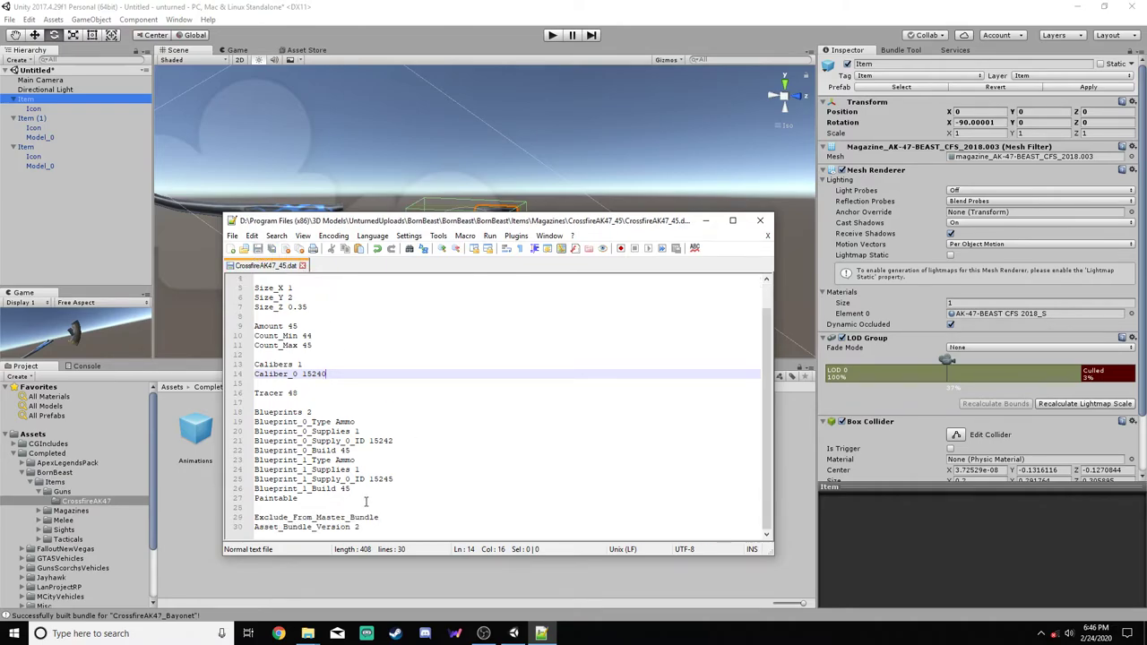
{"action": "left_click_drag", "start_coordinate": [366, 491], "coordinate": [401, 448]}
{"action": "key", "text": "Delete"}
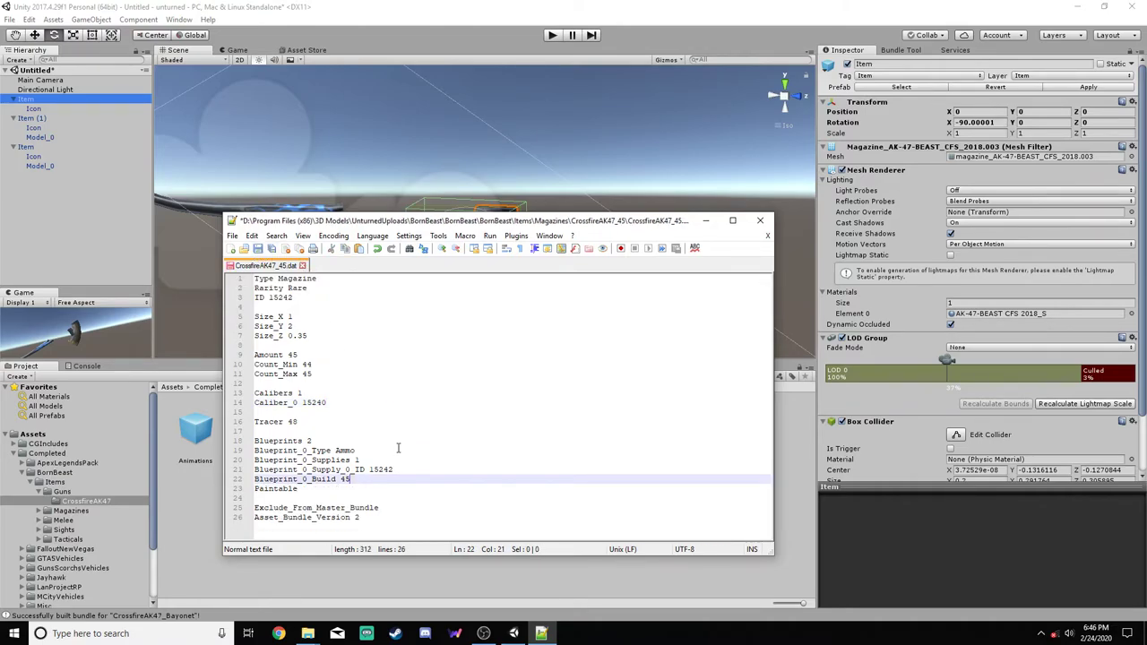
{"action": "key", "text": "Return"}
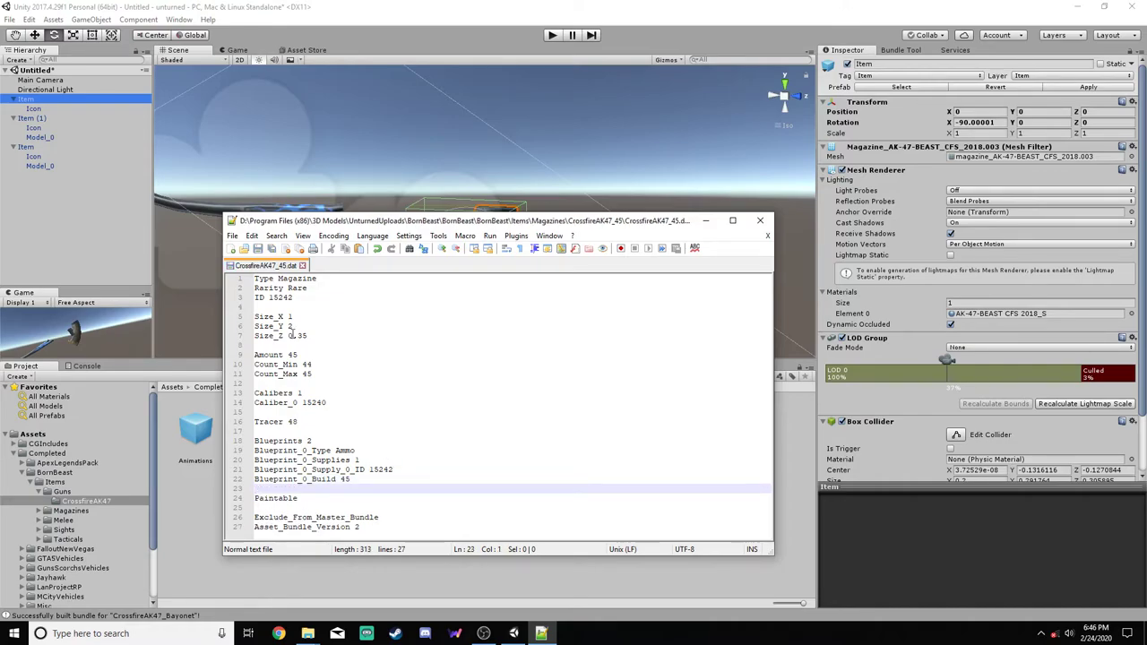
{"action": "left_click", "coordinate": [302, 266]}
{"action": "left_click", "coordinate": [760, 220]}
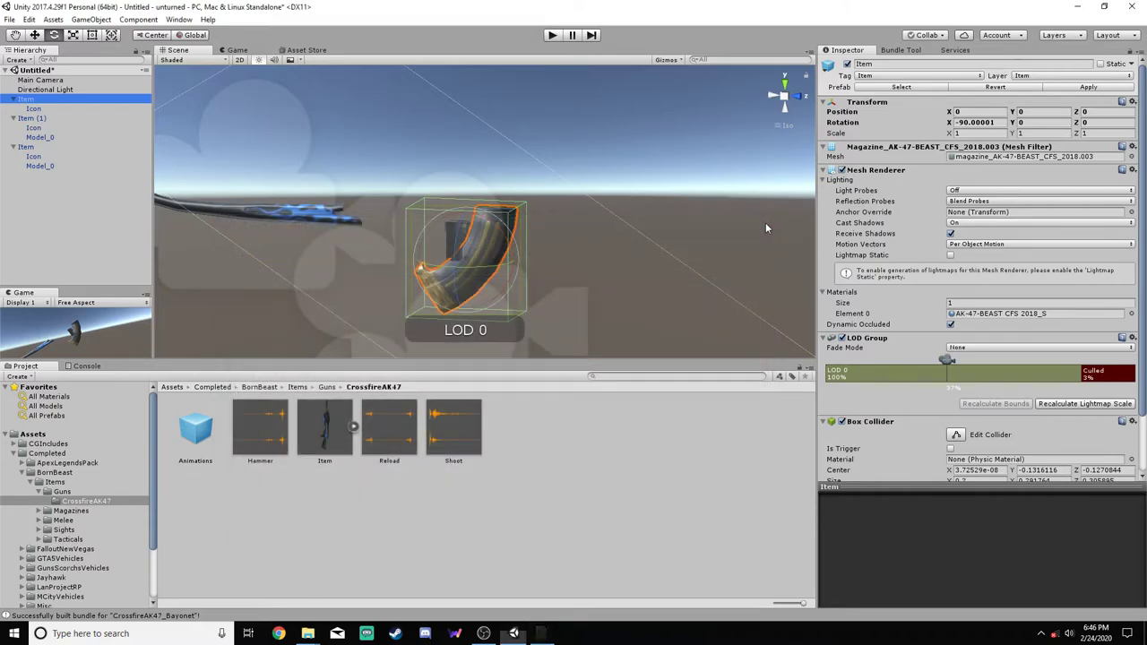
{"action": "left_click", "coordinate": [1076, 6]}
Open the magazine's English.dat and rename the item to 'Crossfire AK-47 Magazine'
{"action": "left_click", "coordinate": [287, 114]}
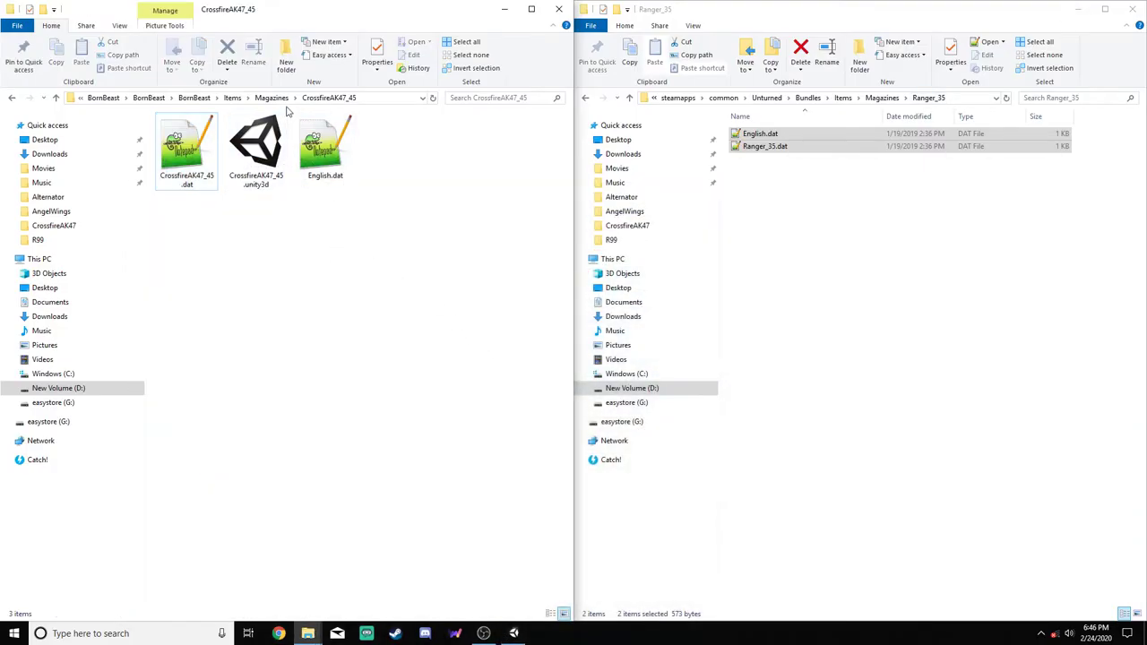
{"action": "double_click", "coordinate": [312, 150]}
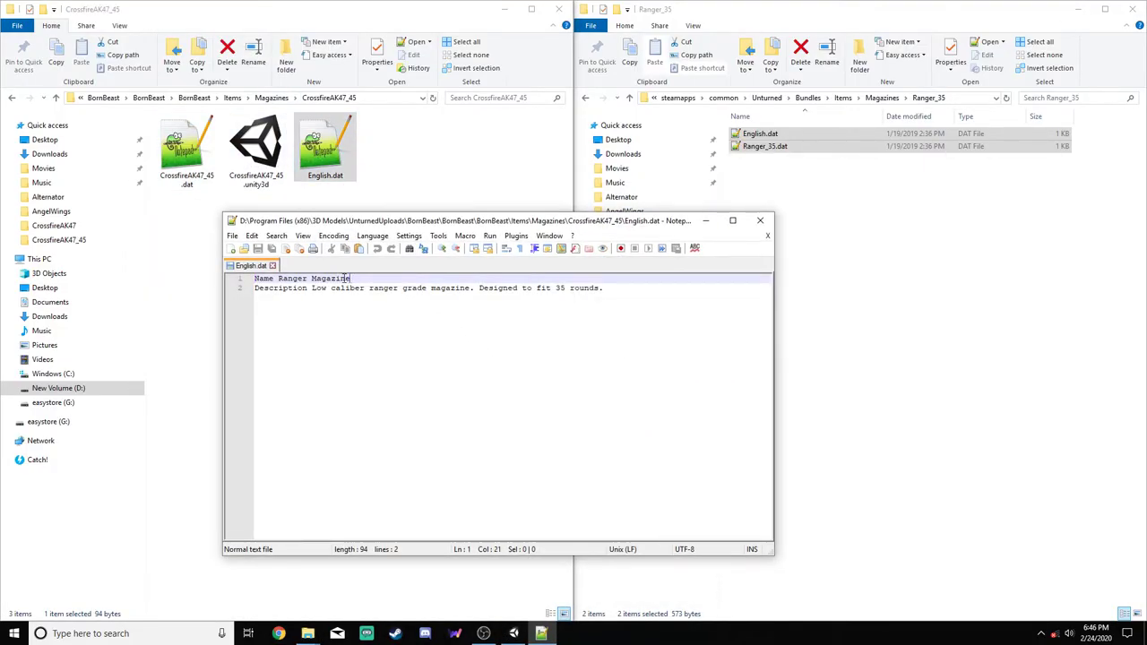
{"action": "left_click_drag", "start_coordinate": [351, 279], "coordinate": [277, 279]}
{"action": "type", "text": "Cr"}
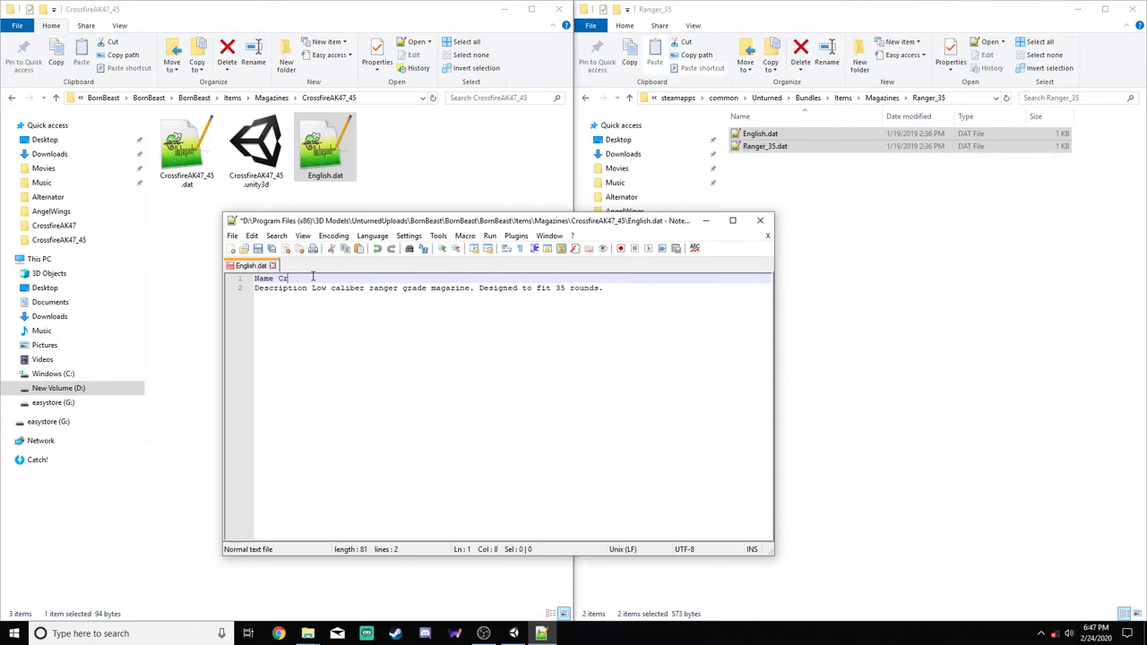
{"action": "type", "text": "ossfire AK-47 Magazine"}
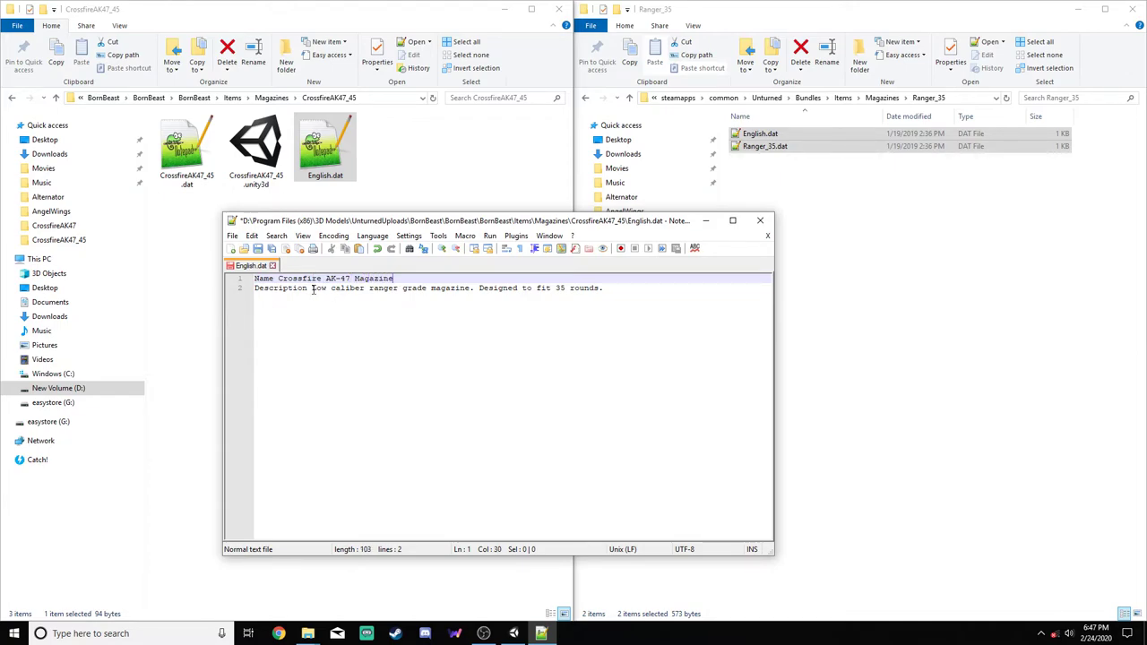
Rewrite the description to mention 45 rounds and the Crossfire AK-47 Magazine
{"action": "left_click_drag", "start_coordinate": [313, 288], "coordinate": [469, 291]}
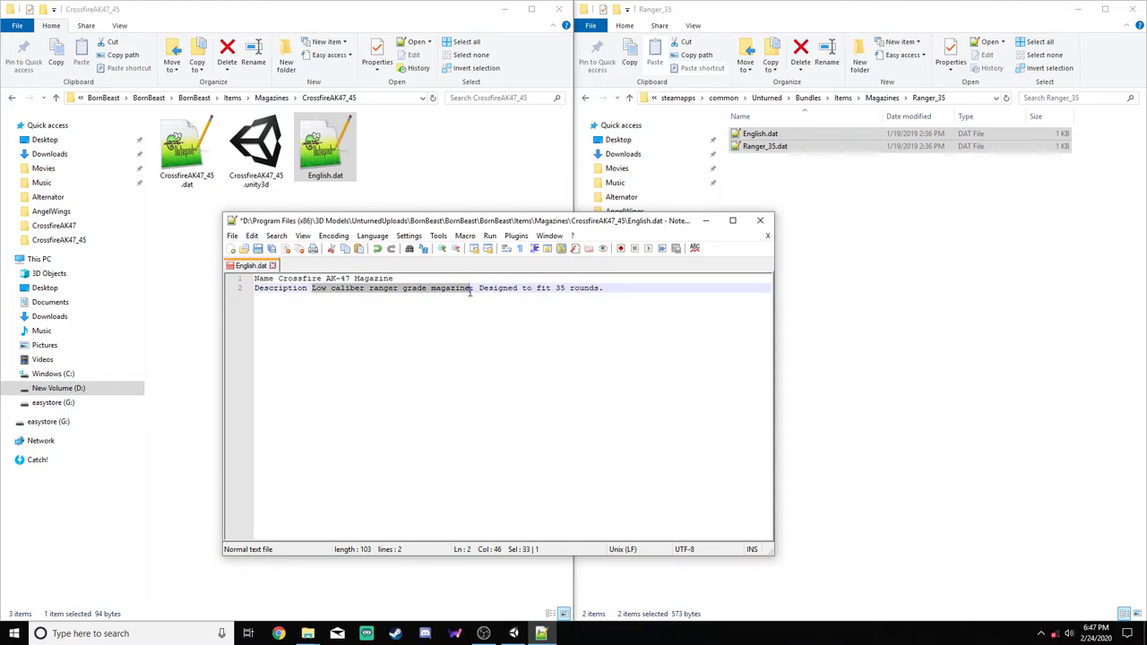
{"action": "key", "text": "Delete"}
{"action": "key", "text": "Delete"}
{"action": "key", "text": "Delete"}
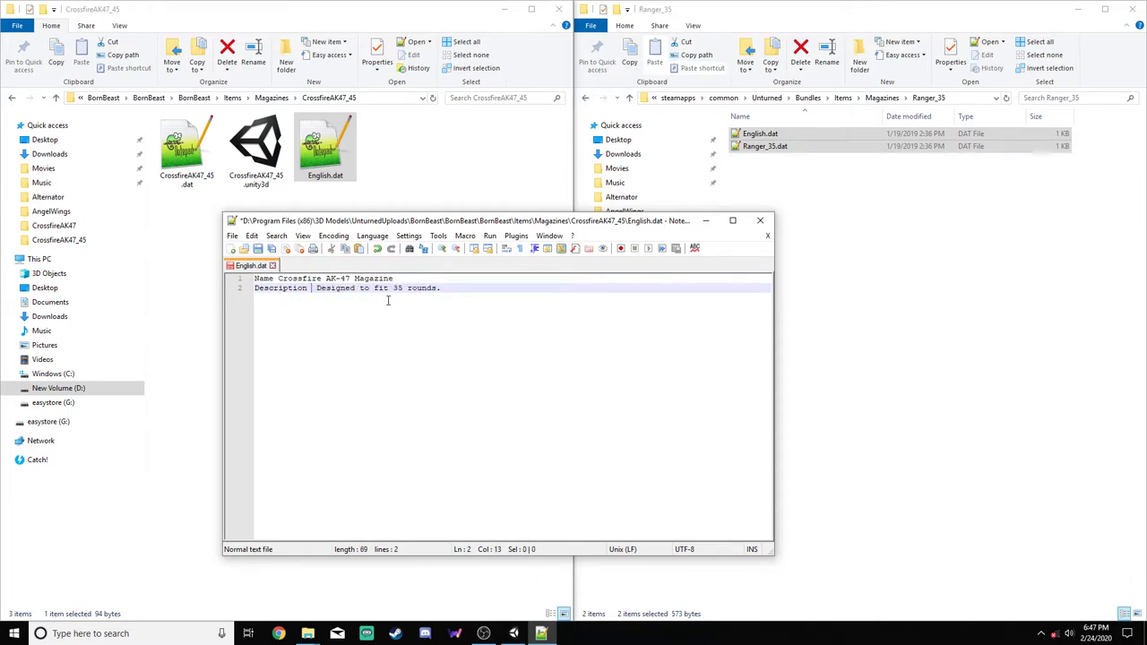
{"action": "left_click", "coordinate": [392, 288]}
{"action": "left_click_drag", "start_coordinate": [392, 288], "coordinate": [388, 288]}
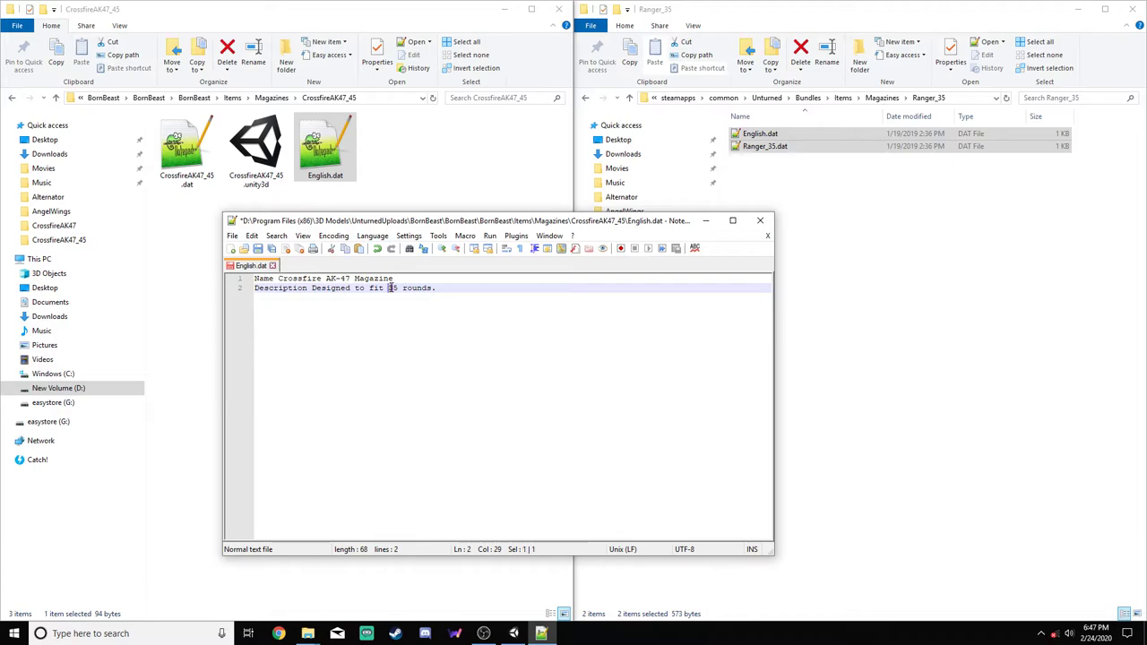
{"action": "type", "text": "4"}
{"action": "type", "text": "Cross"}
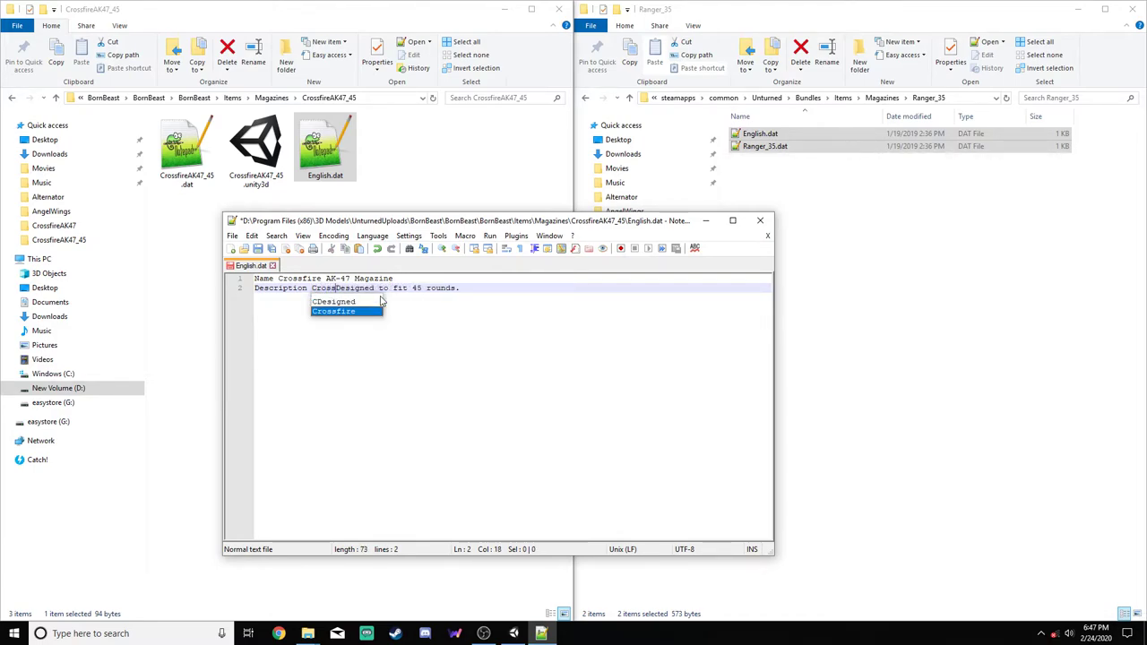
{"action": "type", "text": "fire"}
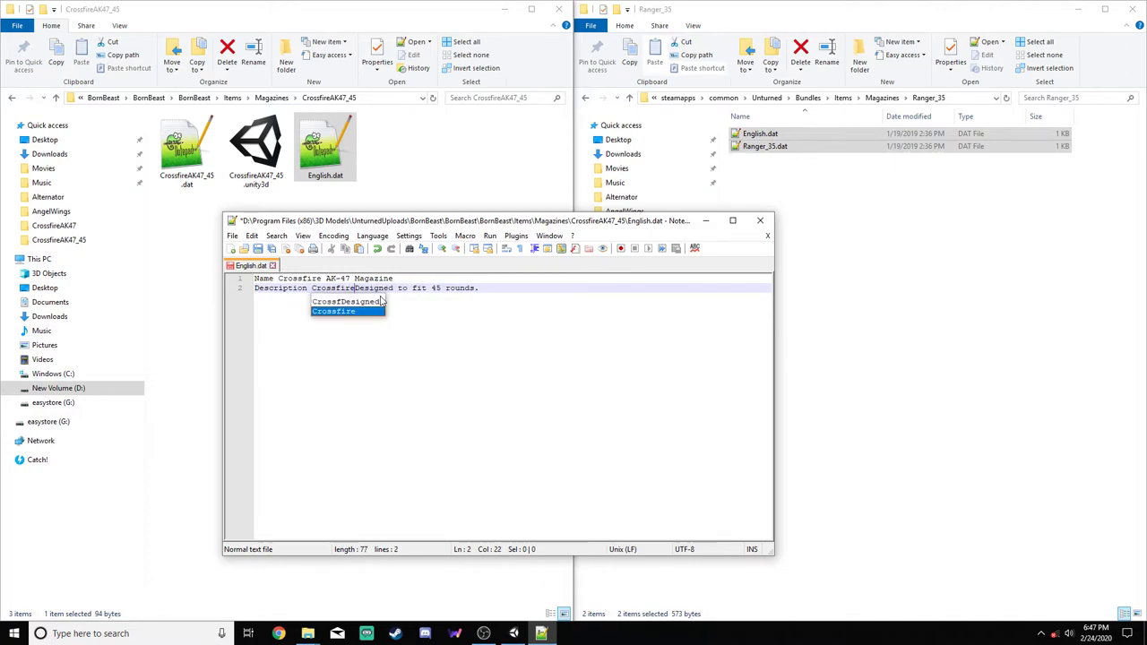
{"action": "type", "text": " A"}
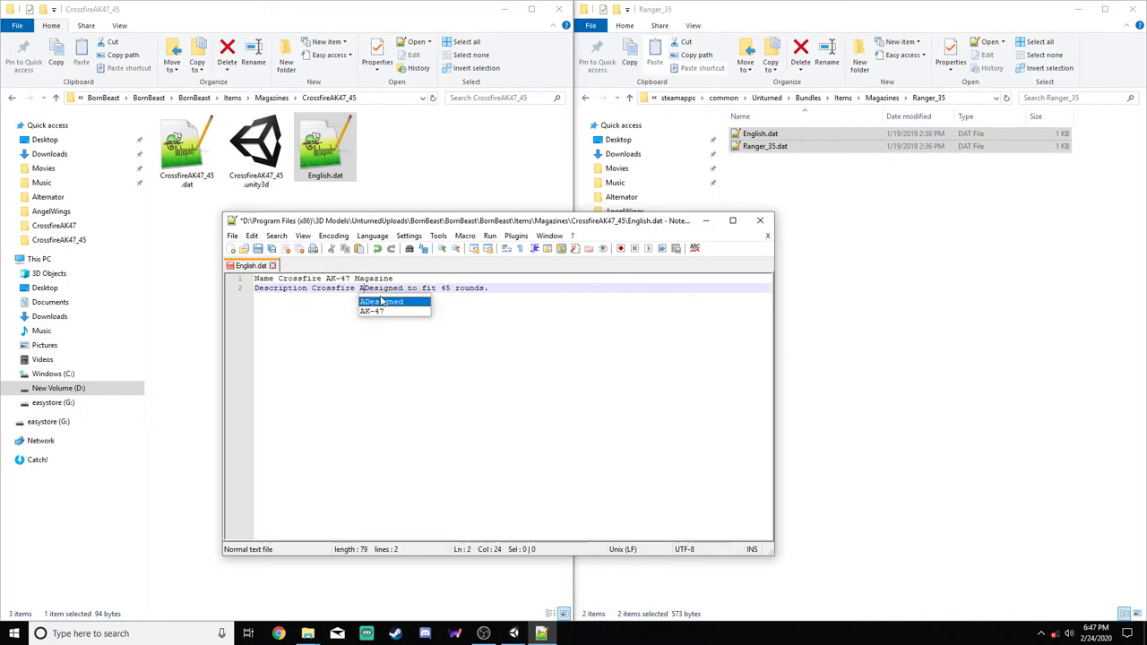
{"action": "type", "text": "K"}
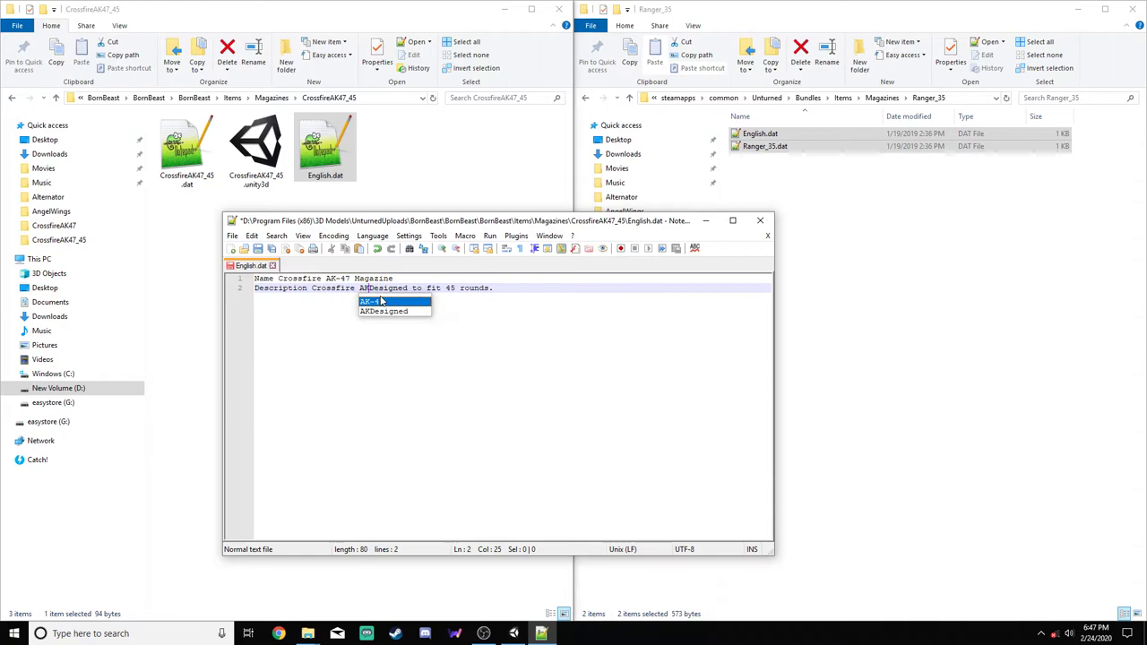
{"action": "type", "text": "-47 Magazine"}
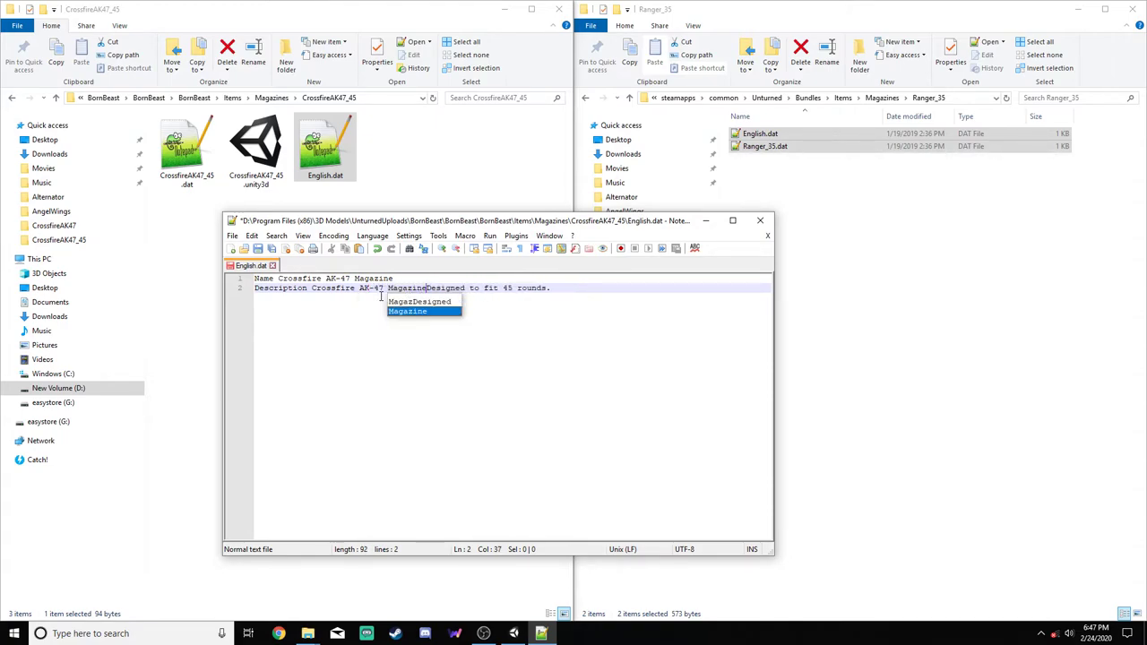
{"action": "type", "text": "."}
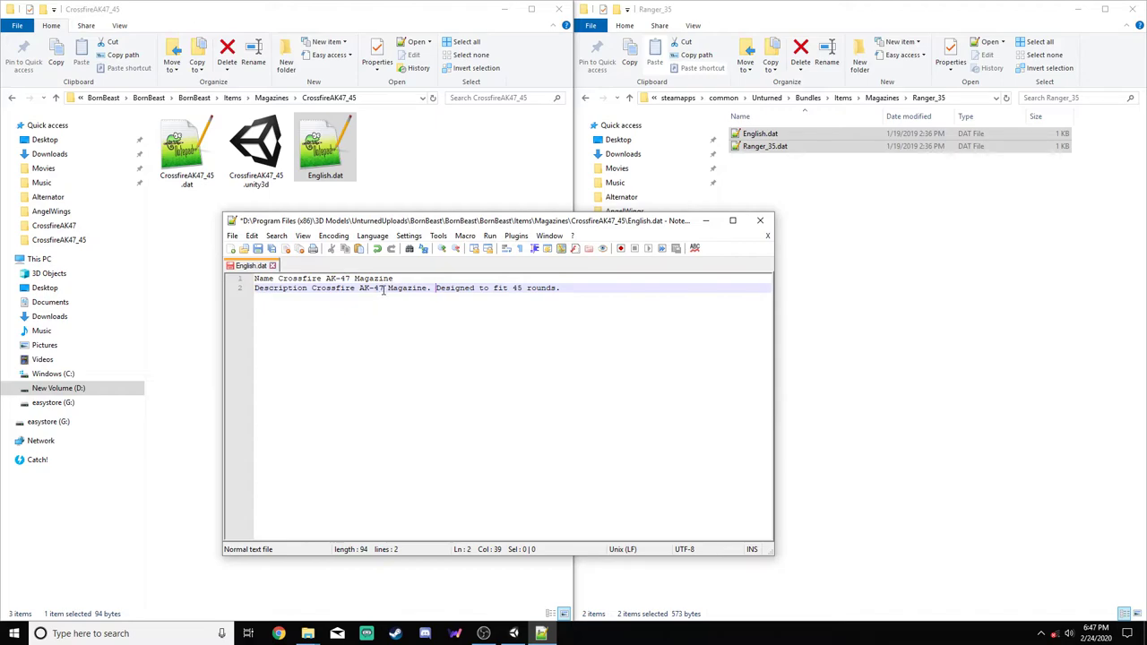
Wrap 'Crossfire AK-47' in the description in <color=rare></color> tags and save
{"action": "left_click", "coordinate": [312, 288]}
{"action": "type", "text": "</colo"}
{"action": "key", "text": "BackSpace"}
{"action": "key", "text": "BackSpace"}
{"action": "key", "text": "BackSpace"}
{"action": "key", "text": "BackSpace"}
{"action": "key", "text": "BackSpace"}
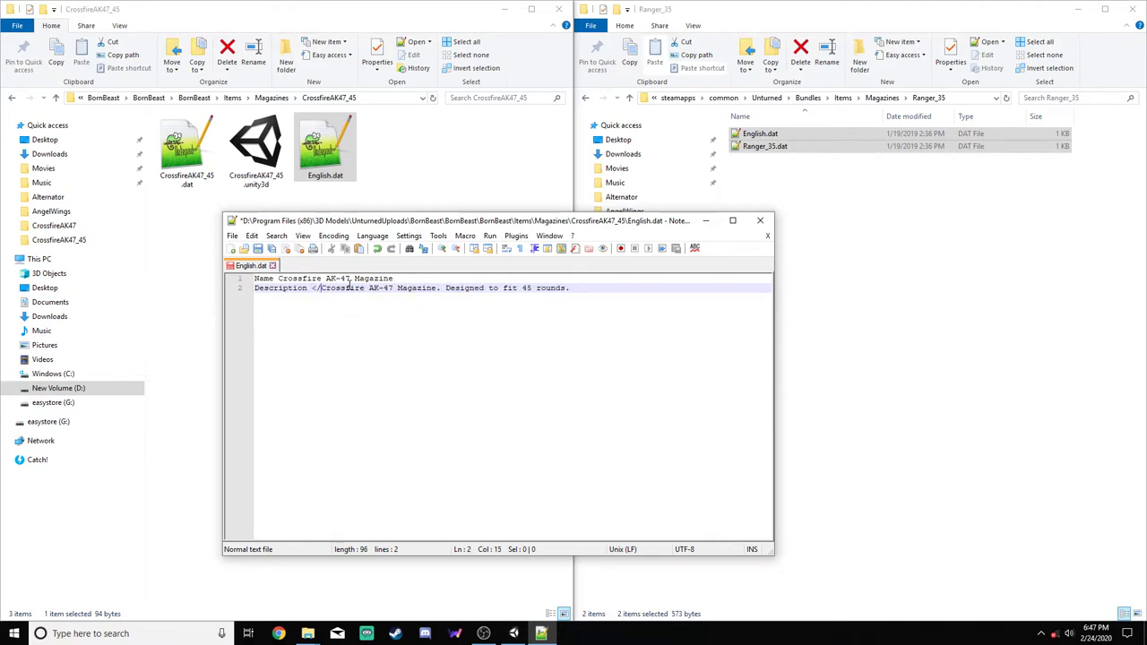
{"action": "type", "text": "color="}
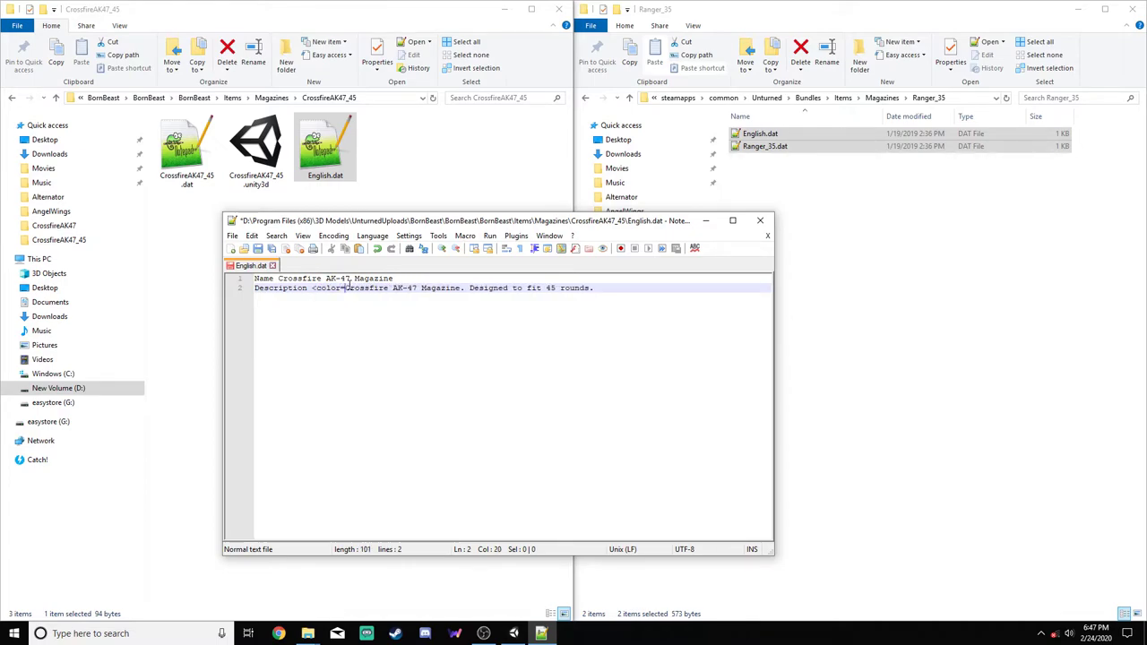
{"action": "type", "text": "rare"}
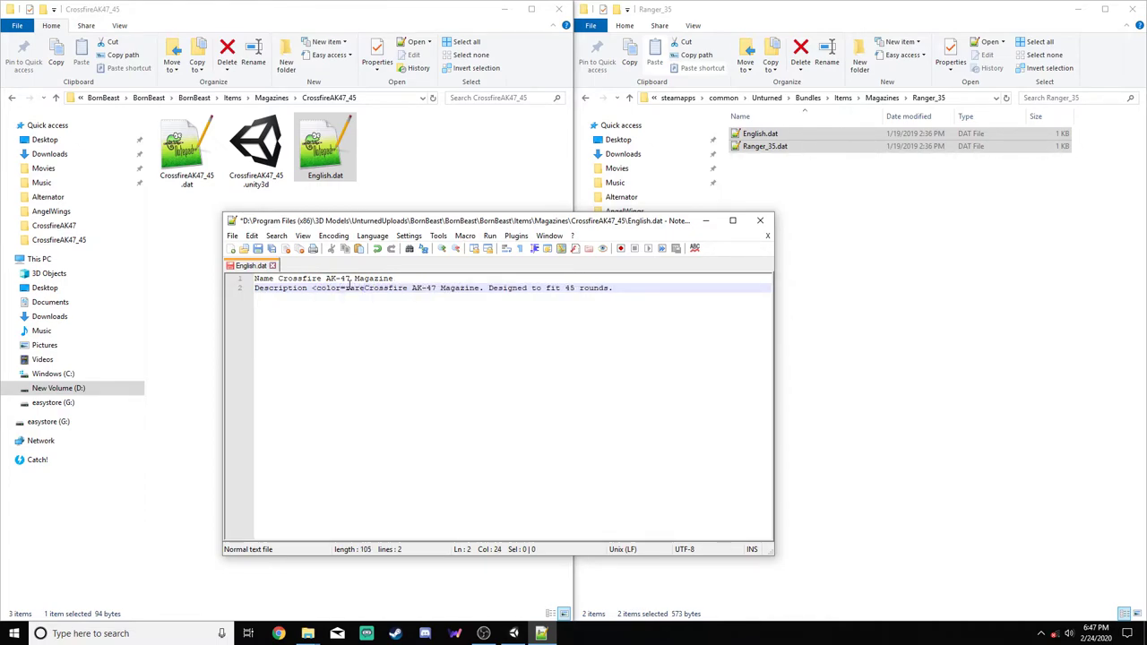
{"action": "type", "text": ">"}
{"action": "key", "text": "Right"}
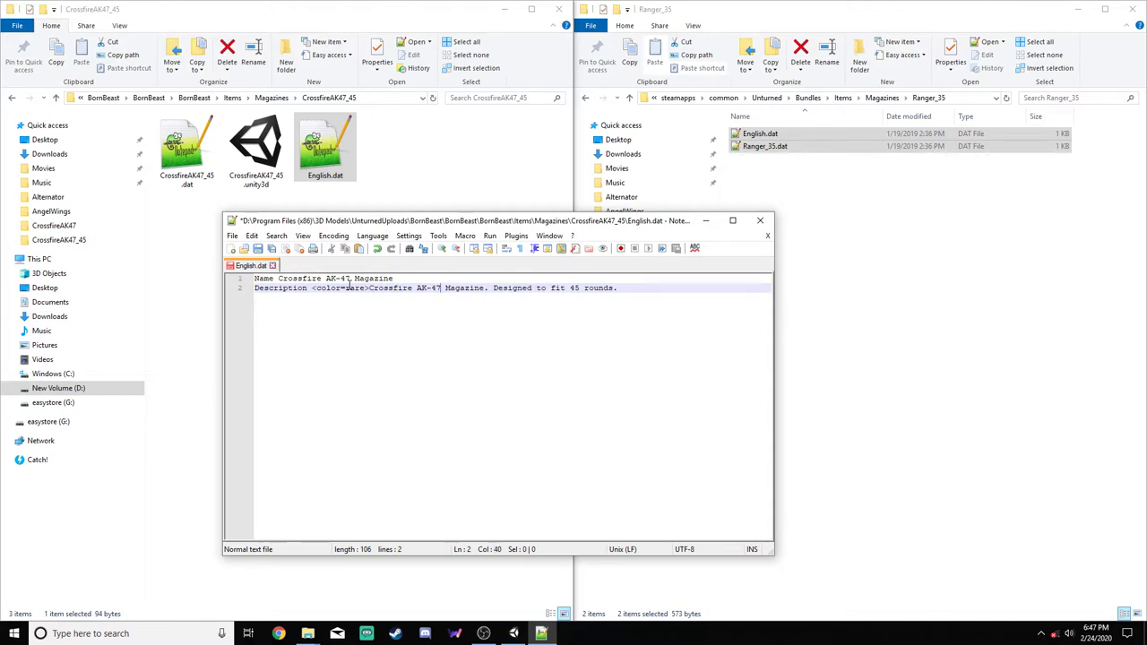
{"action": "type", "text": "</color"}
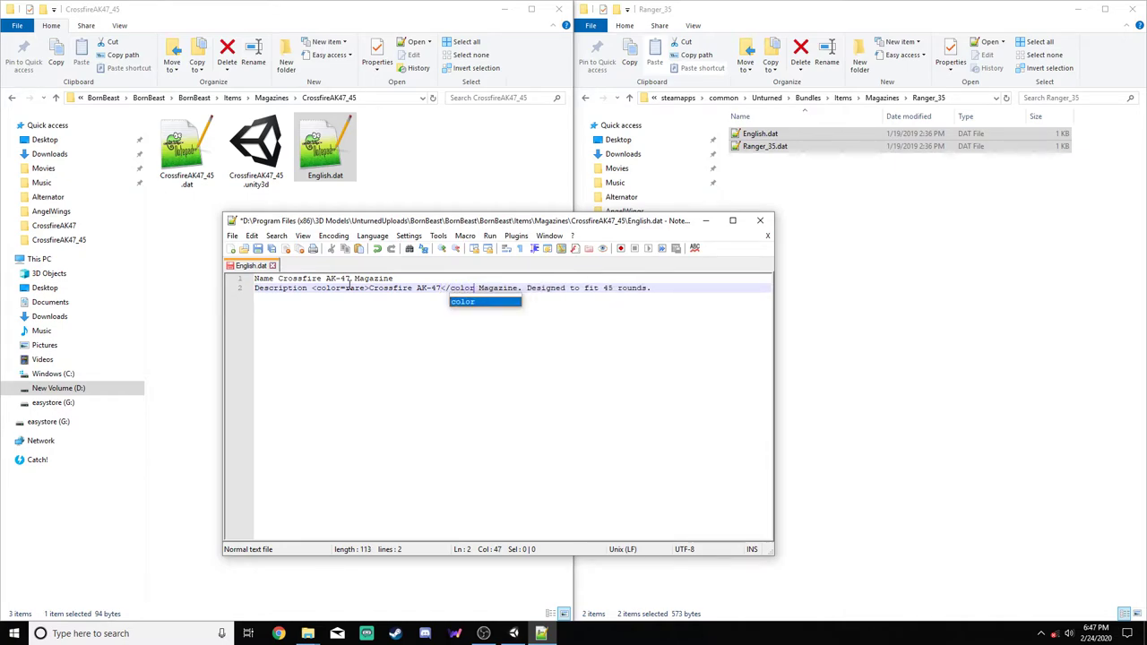
{"action": "type", "text": ">"}
{"action": "key", "text": "ctrl+s"}
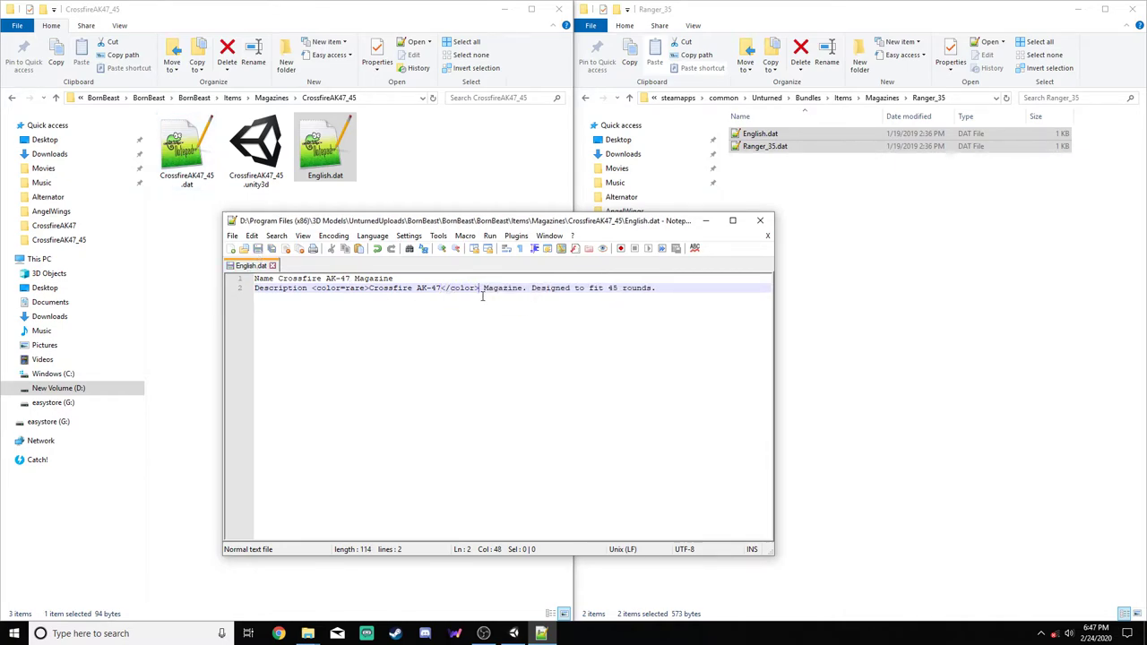
Lowercase 'magazine', wrap 45 in rare colour tags, then save and close English.dat
{"action": "key", "text": "Right"}
{"action": "key", "text": "Right"}
{"action": "key", "text": "BackSpace"}
{"action": "type", "text": "m"}
{"action": "key", "text": "End"}
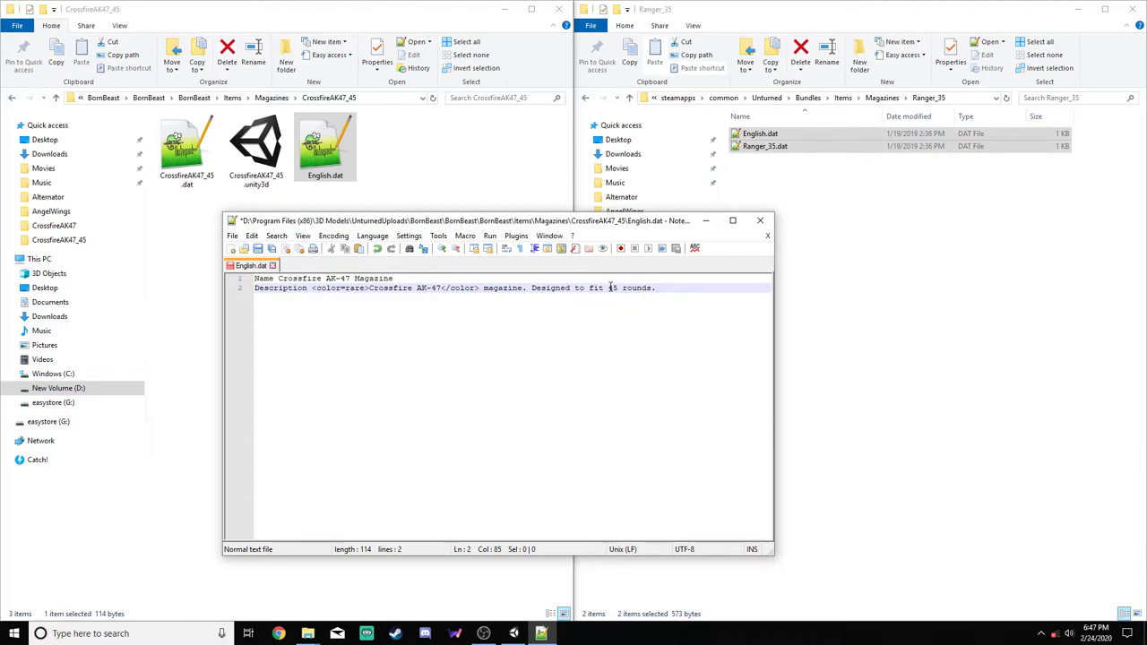
{"action": "left_click", "coordinate": [610, 287]}
{"action": "type", "text": "<color"}
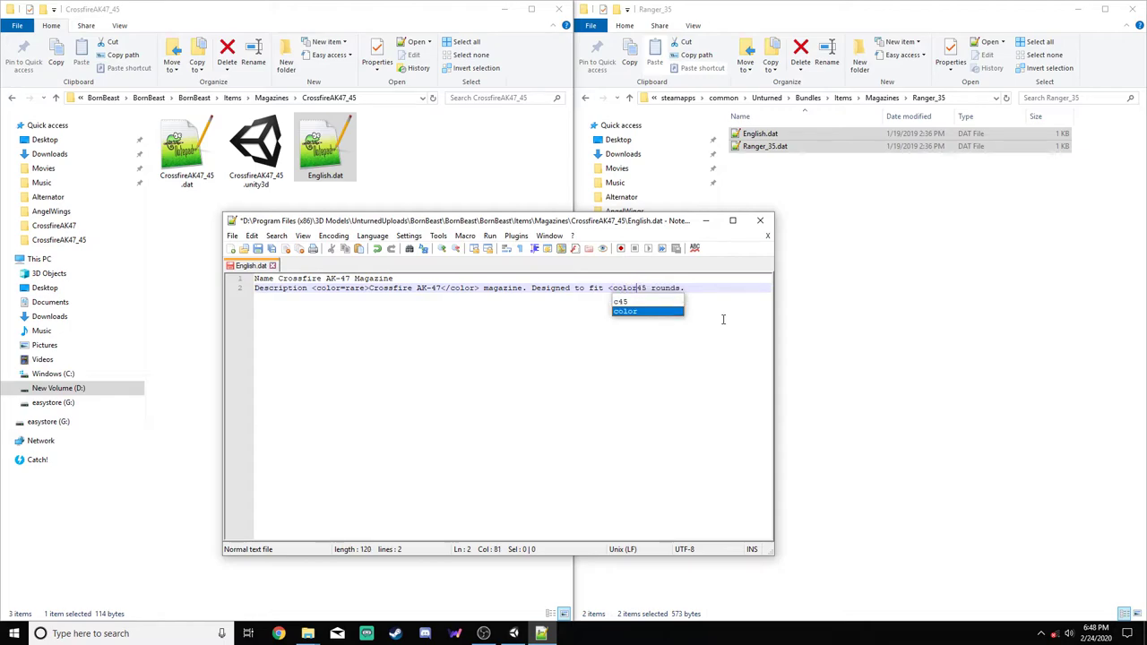
{"action": "type", "text": "=rare"}
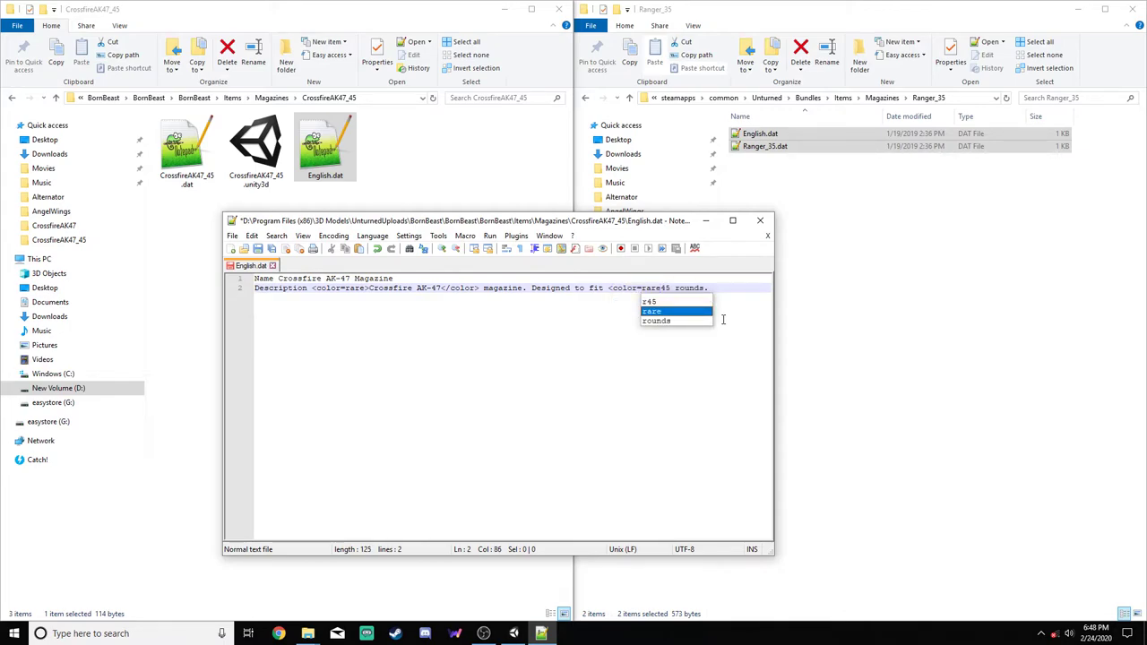
{"action": "type", "text": ">45</color>"}
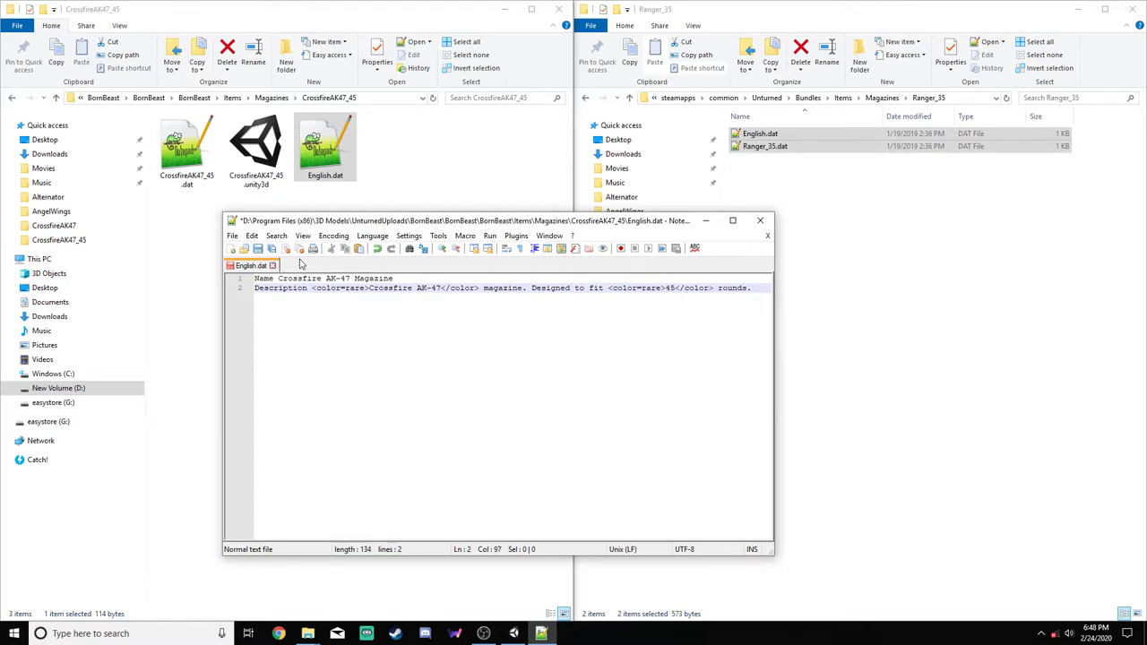
{"action": "left_click", "coordinate": [257, 248]}
{"action": "left_click", "coordinate": [272, 265]}
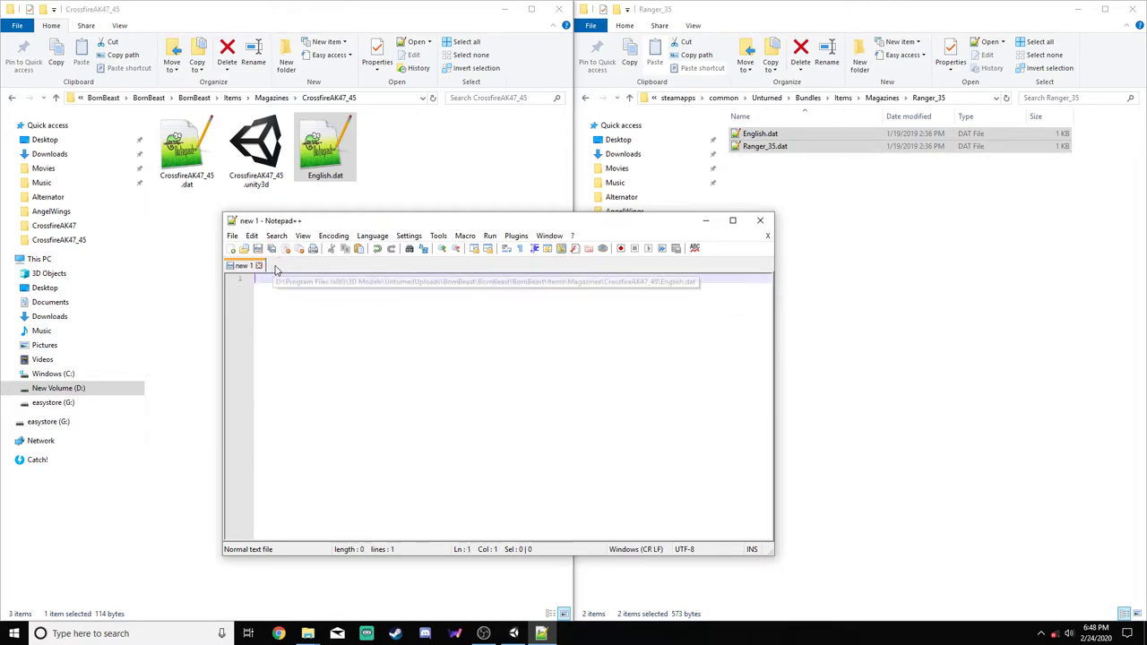
Close Notepad++ and open the mod's Sights > CrossfireAK47_Iron_Sights folder
{"action": "left_click", "coordinate": [763, 224]}
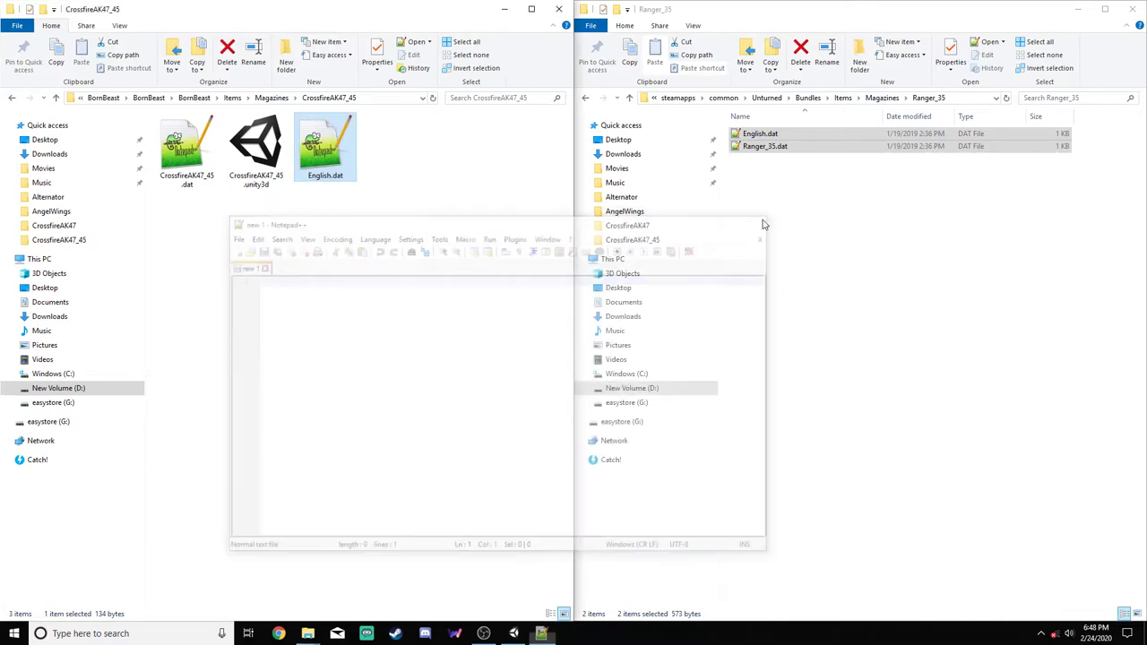
{"action": "left_click", "coordinate": [400, 251]}
{"action": "left_click", "coordinate": [689, 195]}
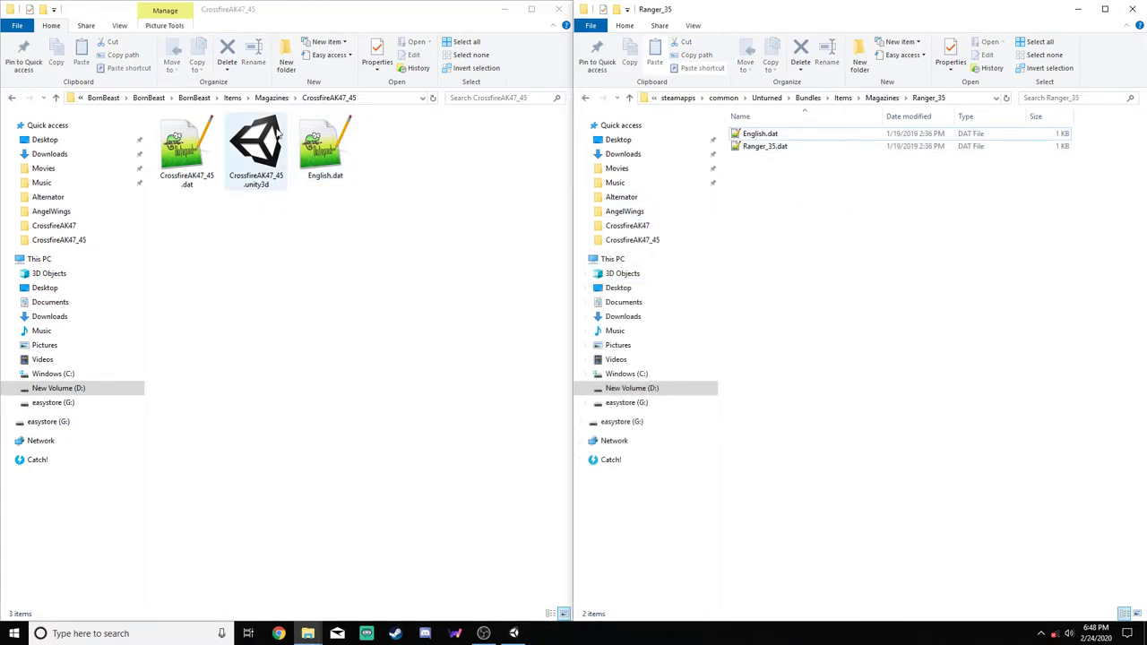
{"action": "left_click", "coordinate": [232, 98]}
{"action": "left_click", "coordinate": [194, 171]}
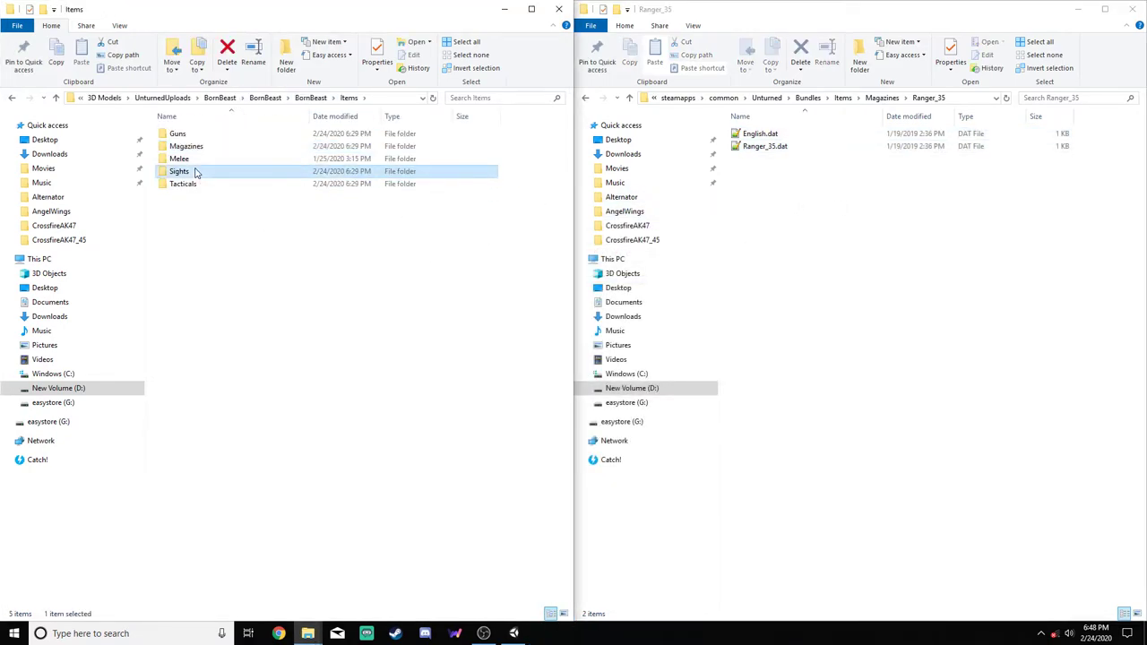
{"action": "double_click", "coordinate": [197, 173]}
{"action": "double_click", "coordinate": [195, 137]}
Copy both .dat files from the game's Sights > Zubeknakov_Iron_Sights folder into CrossfireAK47_Iron_Sights
{"action": "left_click", "coordinate": [915, 248]}
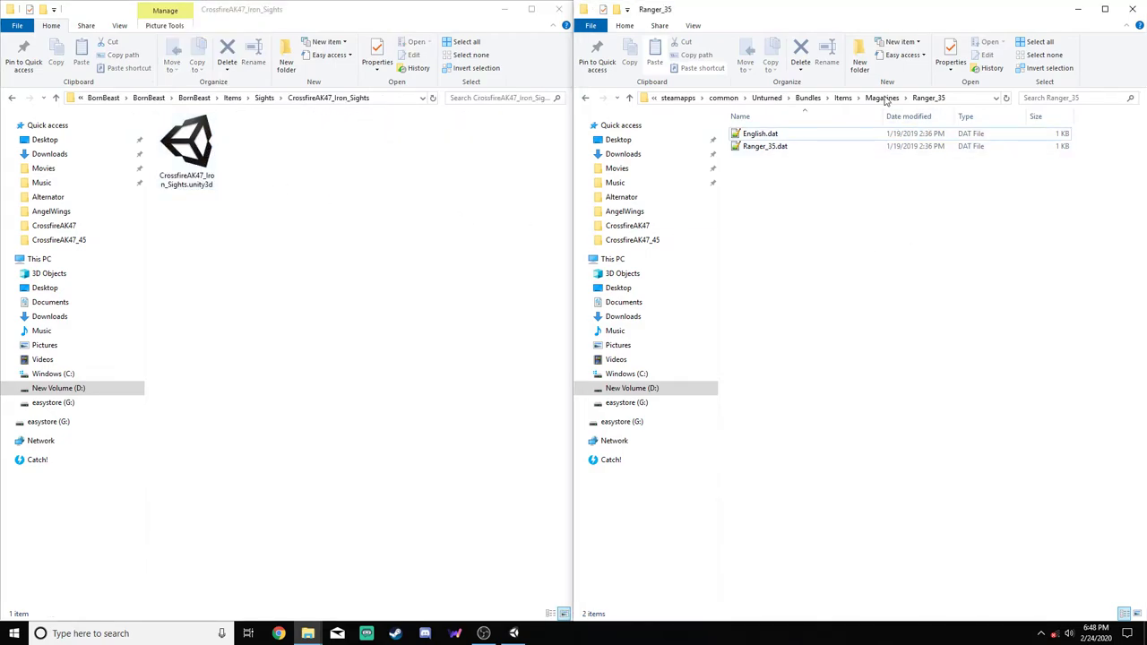
{"action": "left_click", "coordinate": [884, 98]}
{"action": "left_click", "coordinate": [881, 99]}
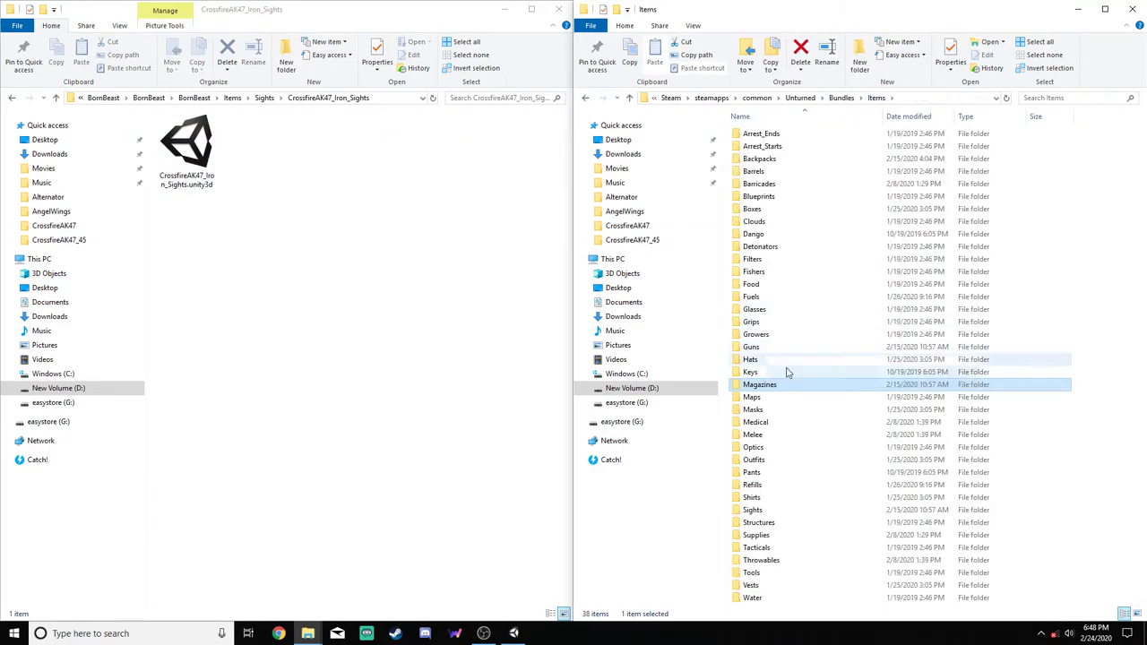
{"action": "double_click", "coordinate": [753, 510]}
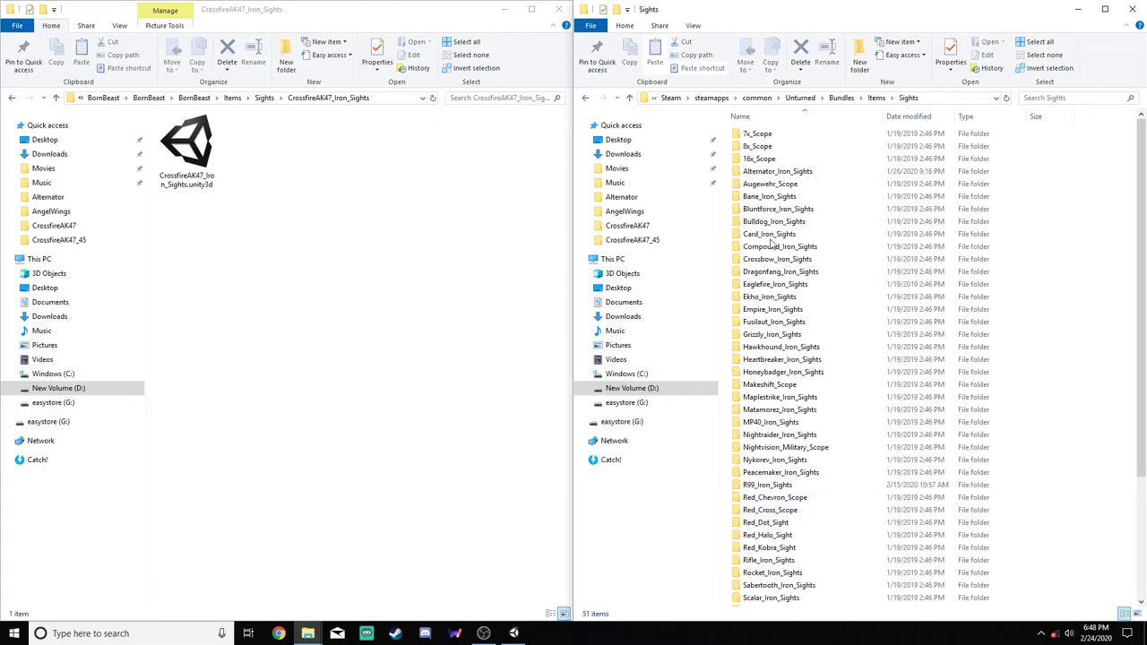
{"action": "scroll", "coordinate": [794, 269], "scroll_direction": "down", "scroll_amount": 4}
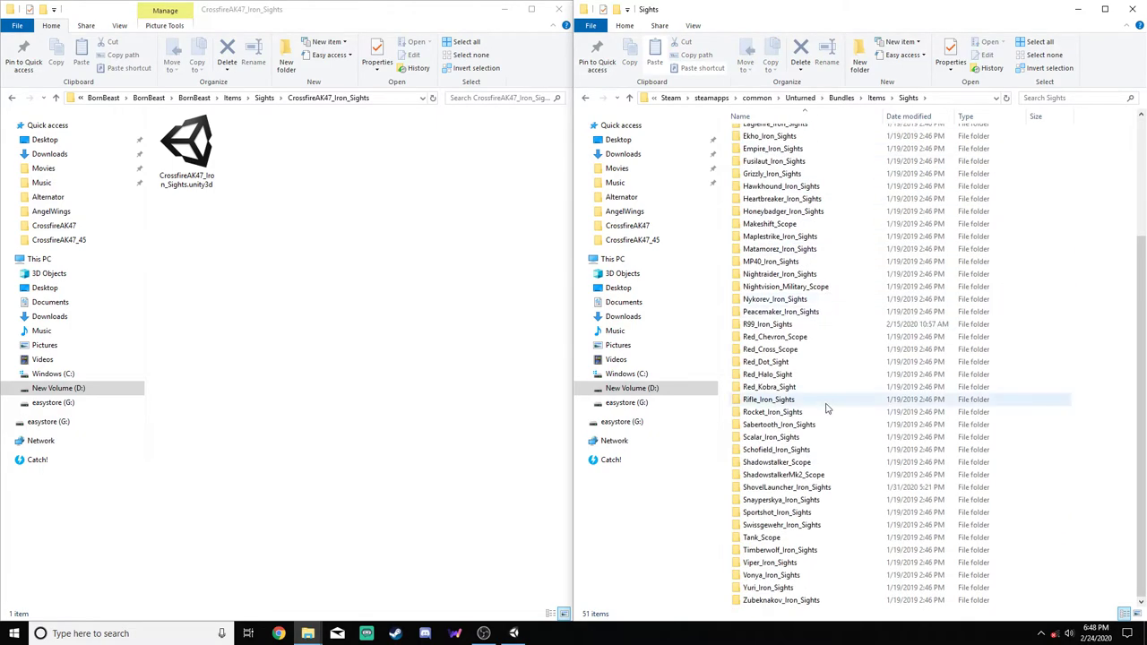
{"action": "double_click", "coordinate": [779, 600]}
{"action": "left_click_drag", "start_coordinate": [763, 219], "coordinate": [371, 182]}
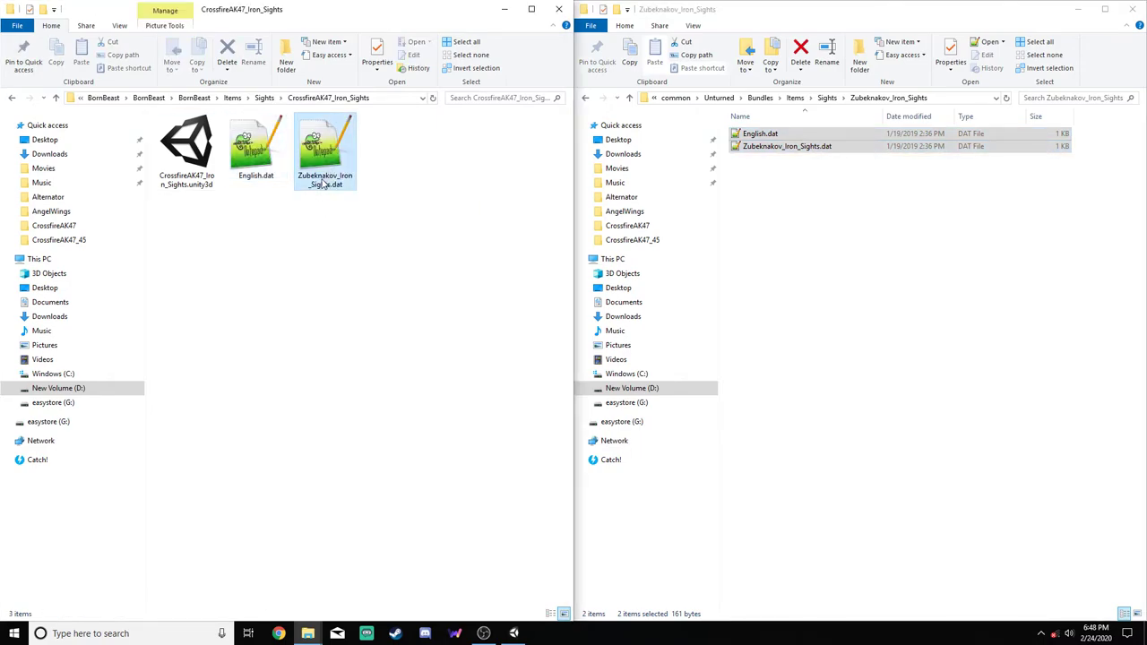
Rename the copied Zubeknakov_Iron_Sights.dat to CrossfireAK47_Iron_Sights.dat
{"action": "left_click", "coordinate": [324, 183]}
{"action": "left_click_drag", "start_coordinate": [337, 177], "coordinate": [296, 176]}
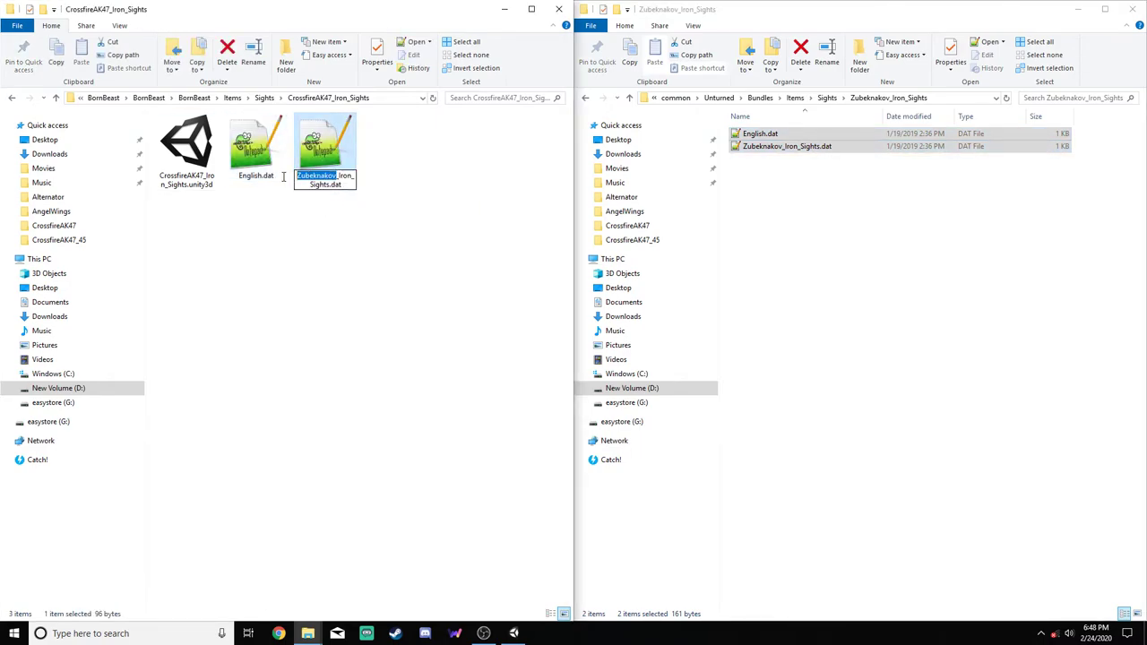
{"action": "type", "text": "Cross"}
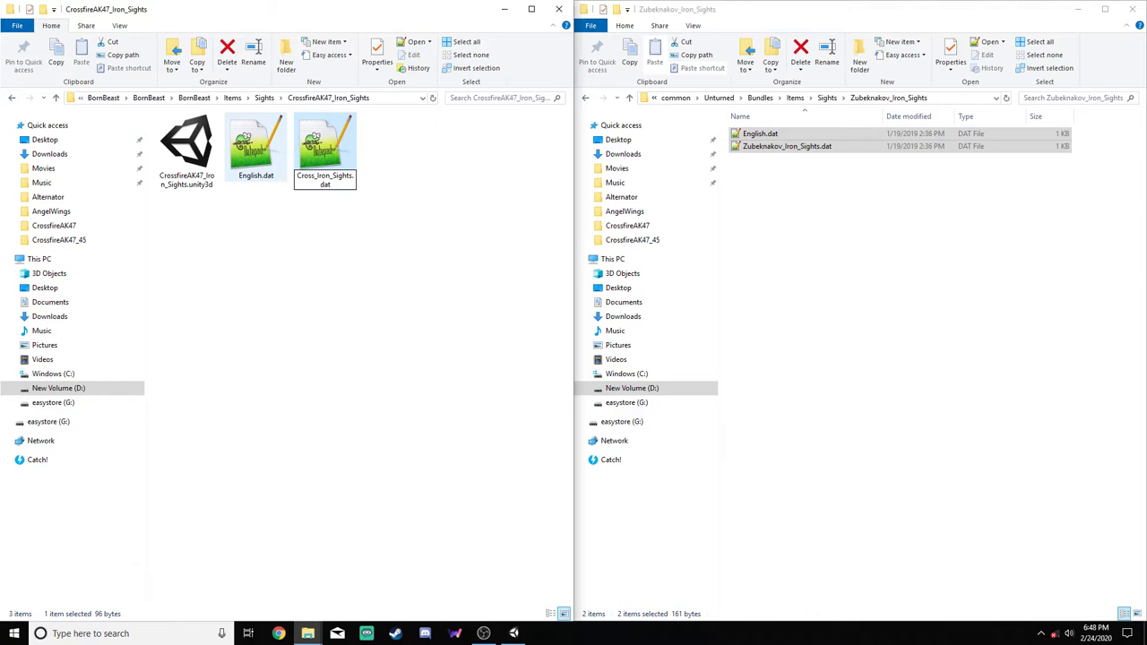
{"action": "type", "text": "fireAK47"}
{"action": "type", "text": "47"}
{"action": "key", "text": "Return"}
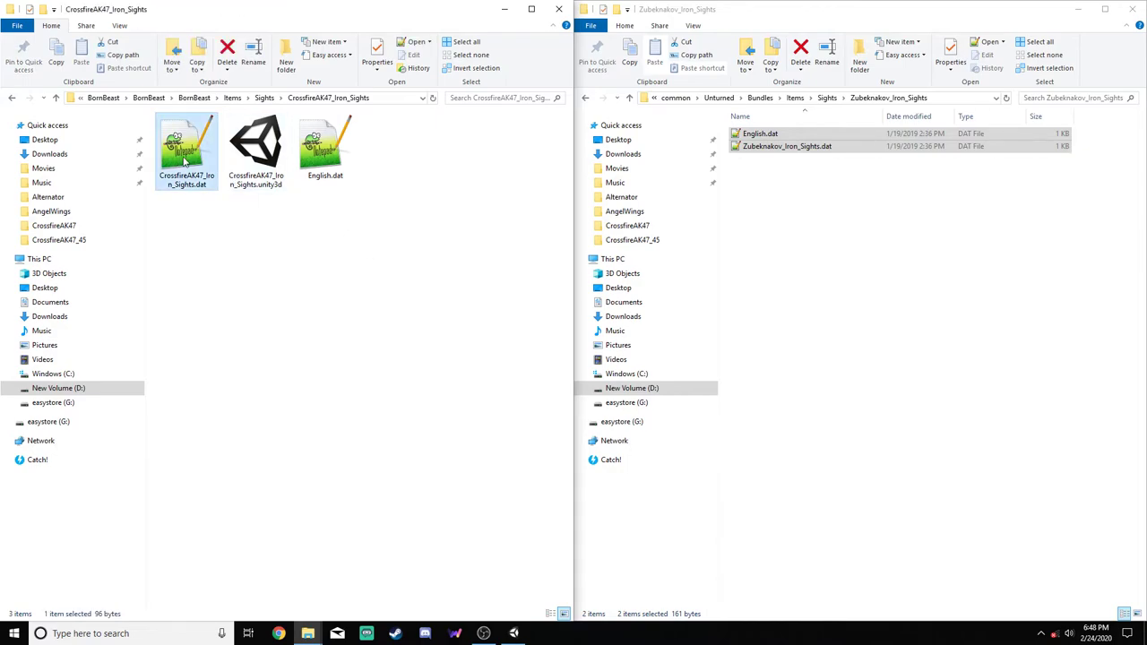
In CrossfireAK47_Iron_Sights.dat, delete the GUID line, set ID 15243 and Size_Z 0.15
{"action": "double_click", "coordinate": [185, 160]}
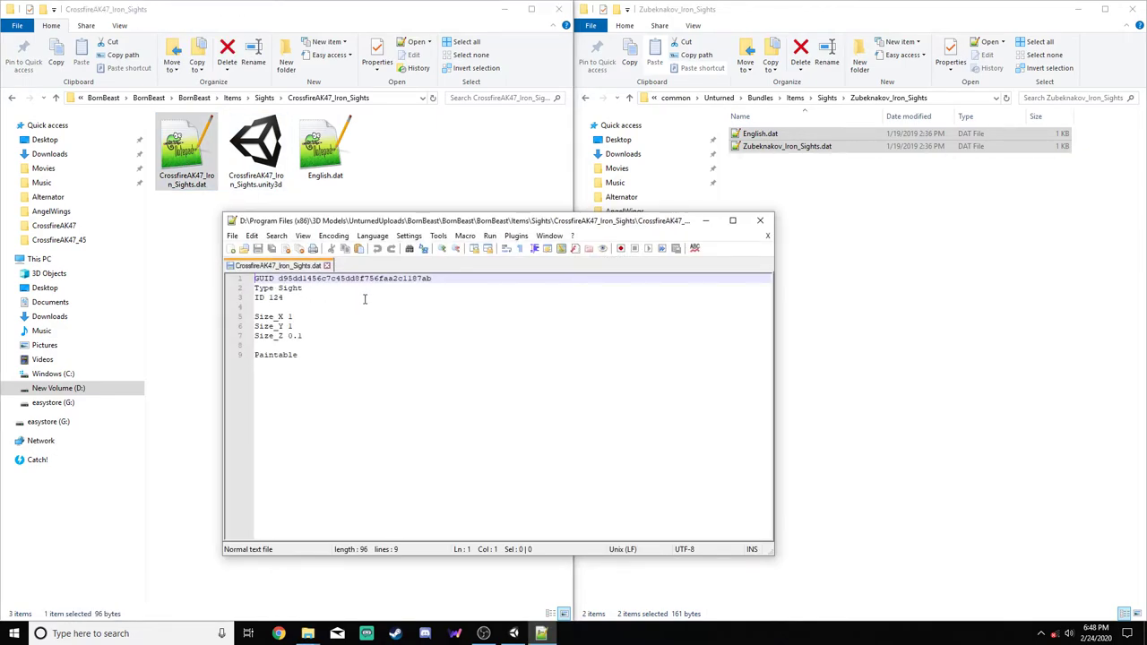
{"action": "key", "text": "shift+Down"}
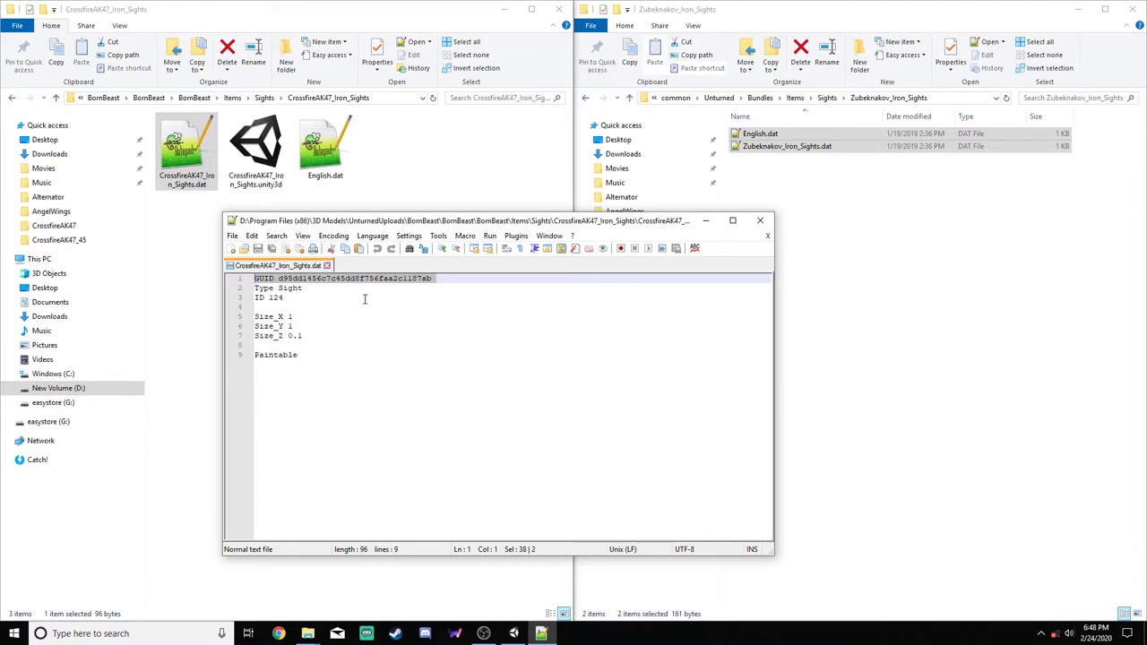
{"action": "key", "text": "Delete"}
{"action": "left_click", "coordinate": [296, 288]}
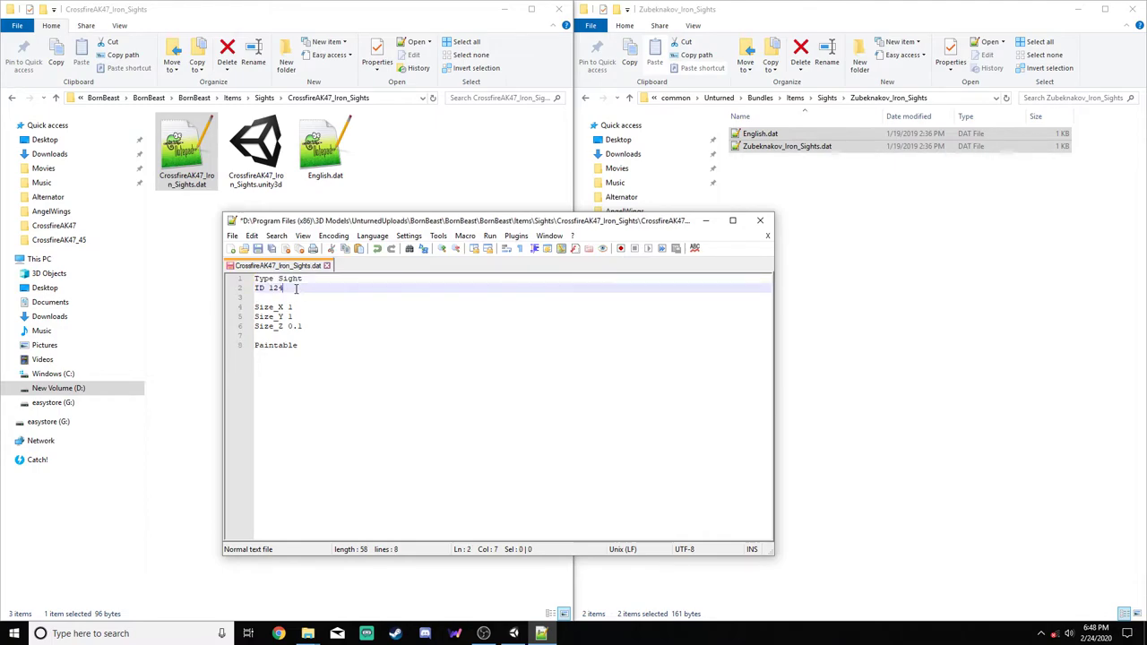
{"action": "key", "text": "BackSpace"}
{"action": "key", "text": "BackSpace"}
{"action": "type", "text": "5243"}
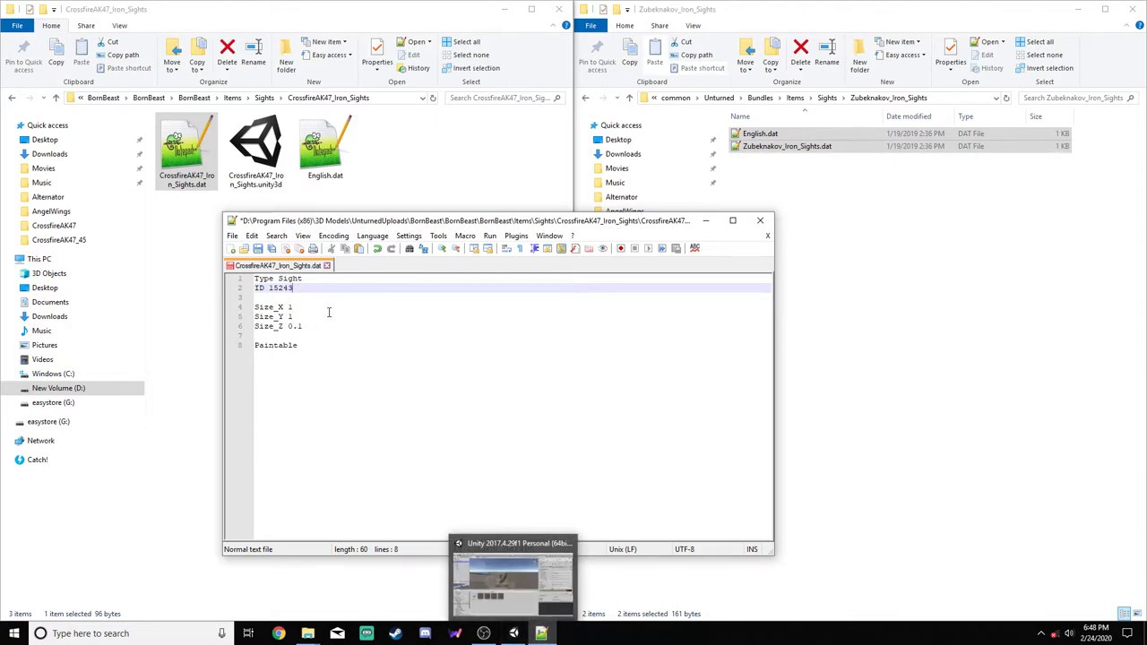
{"action": "left_click", "coordinate": [316, 326]}
{"action": "type", "text": "54"}
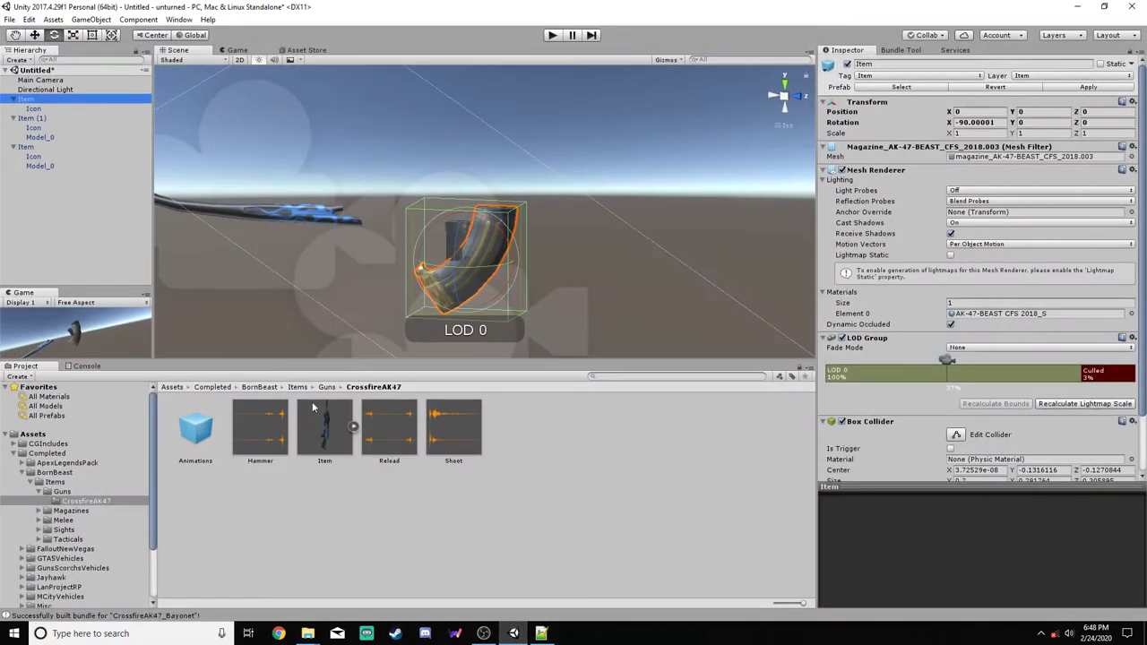
Delete the extra Item copy in Unity's Hierarchy, check Item (1)'s Icon camera, and return to the .dat
{"action": "right_click", "coordinate": [38, 99]}
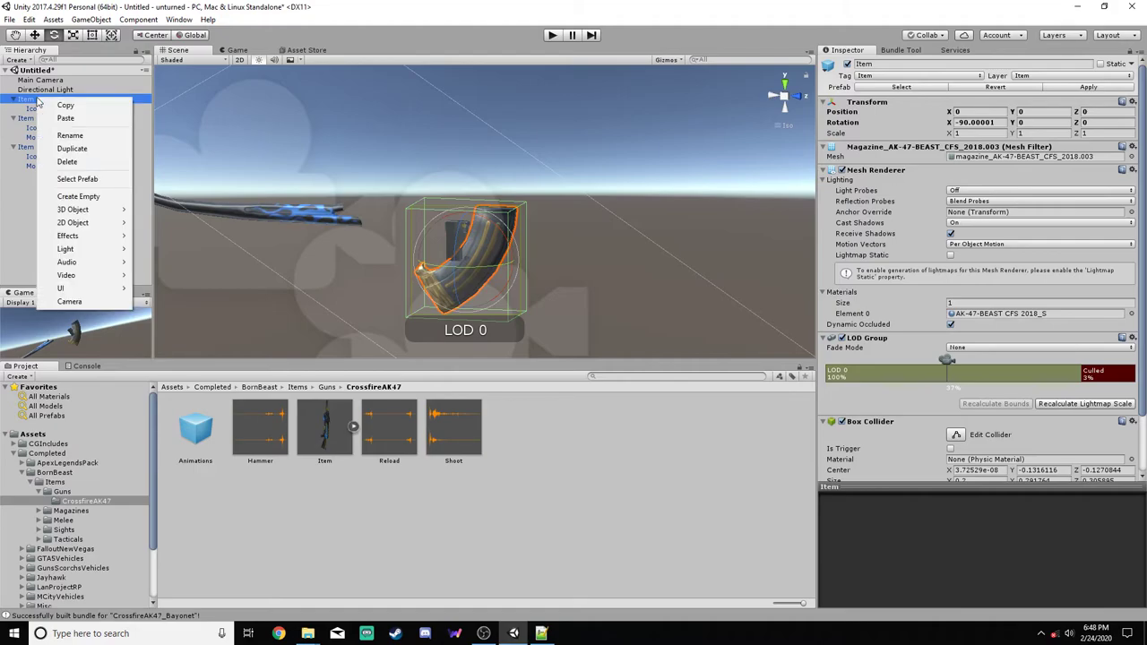
{"action": "left_click", "coordinate": [68, 161]}
{"action": "left_click", "coordinate": [46, 100]}
{"action": "left_click", "coordinate": [42, 110]}
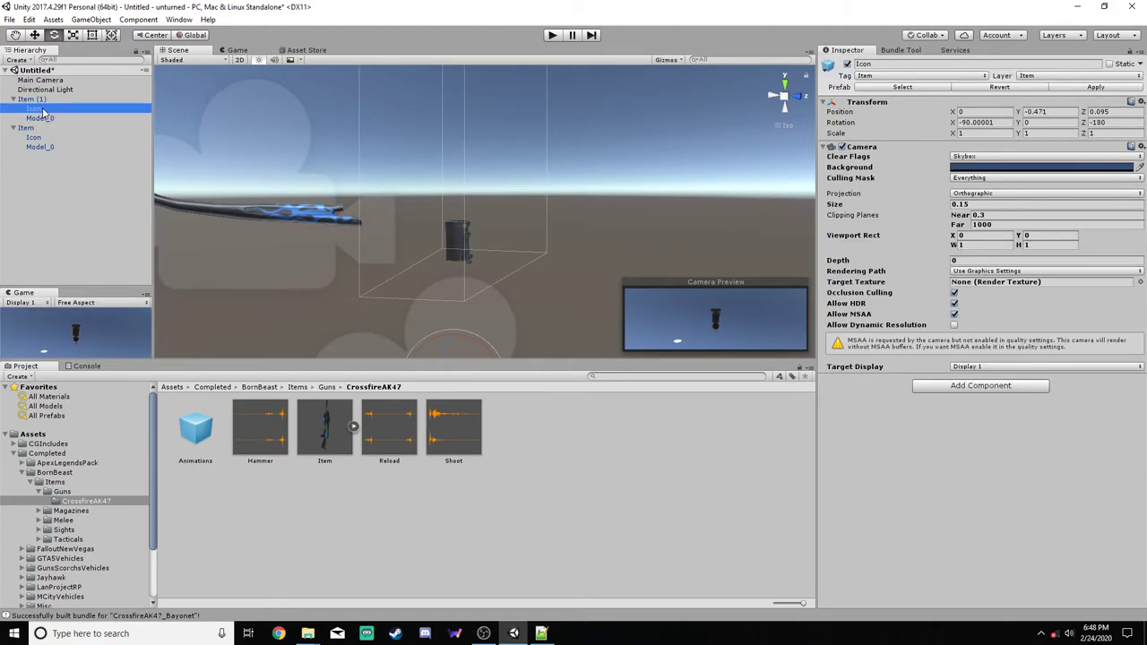
{"action": "left_click", "coordinate": [542, 633]}
Insert 'Rarity Rare' as line 2 below Type Sight and save
{"action": "left_click", "coordinate": [304, 288]}
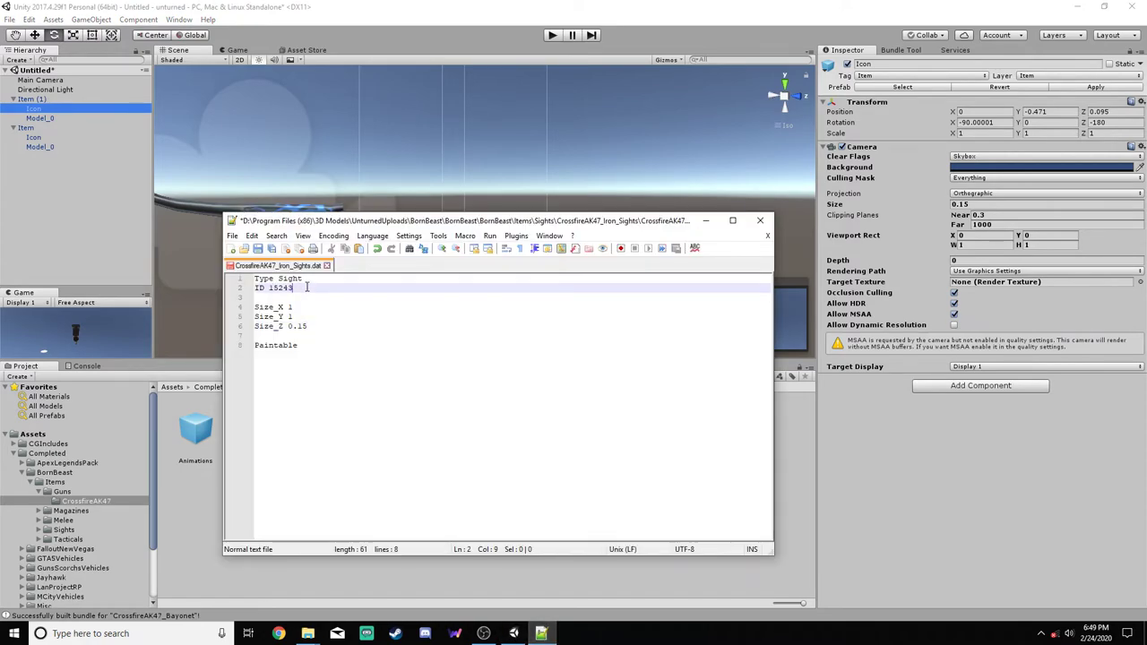
{"action": "key", "text": "Home"}
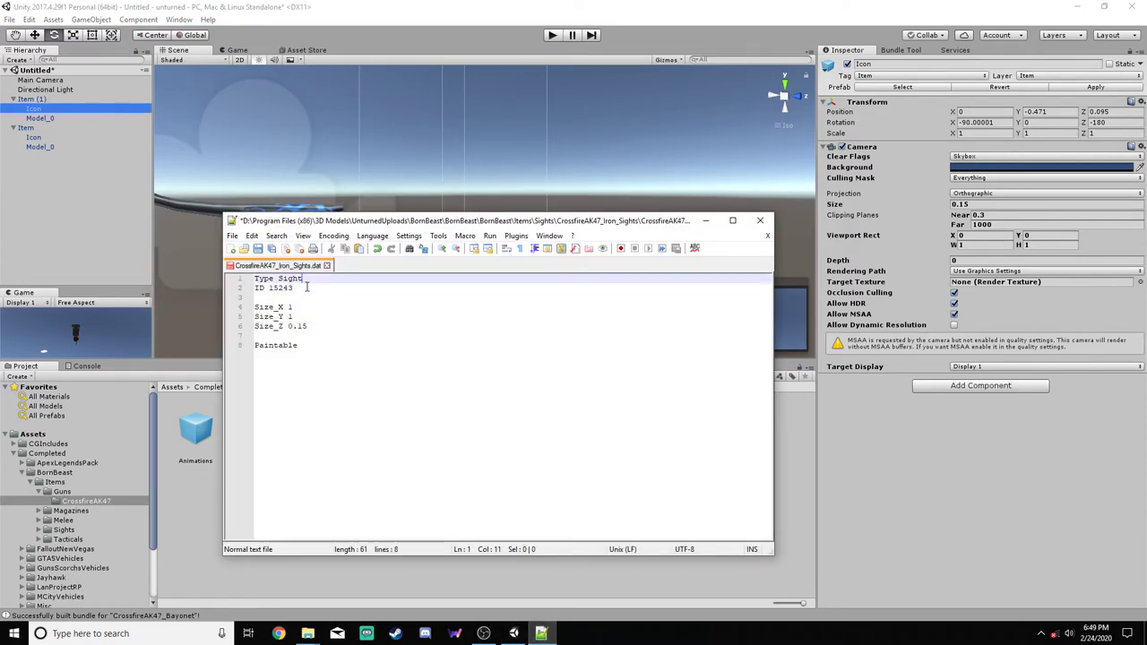
{"action": "key", "text": "Return"}
{"action": "key", "text": "Up"}
{"action": "type", "text": "Rarit"}
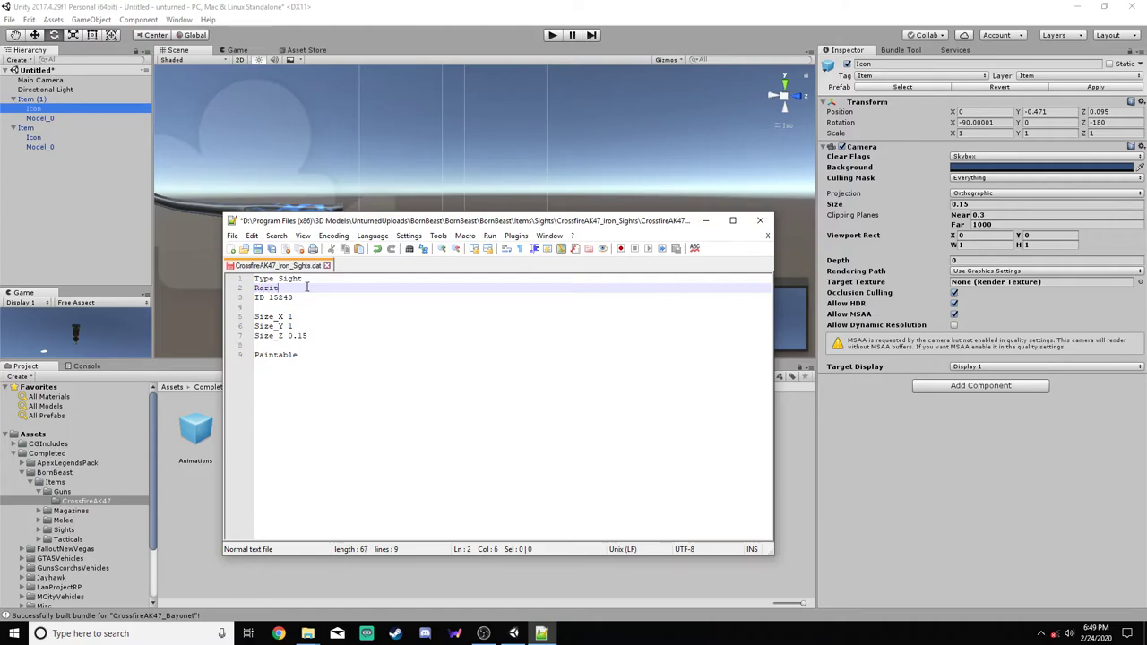
{"action": "type", "text": "y Rare"}
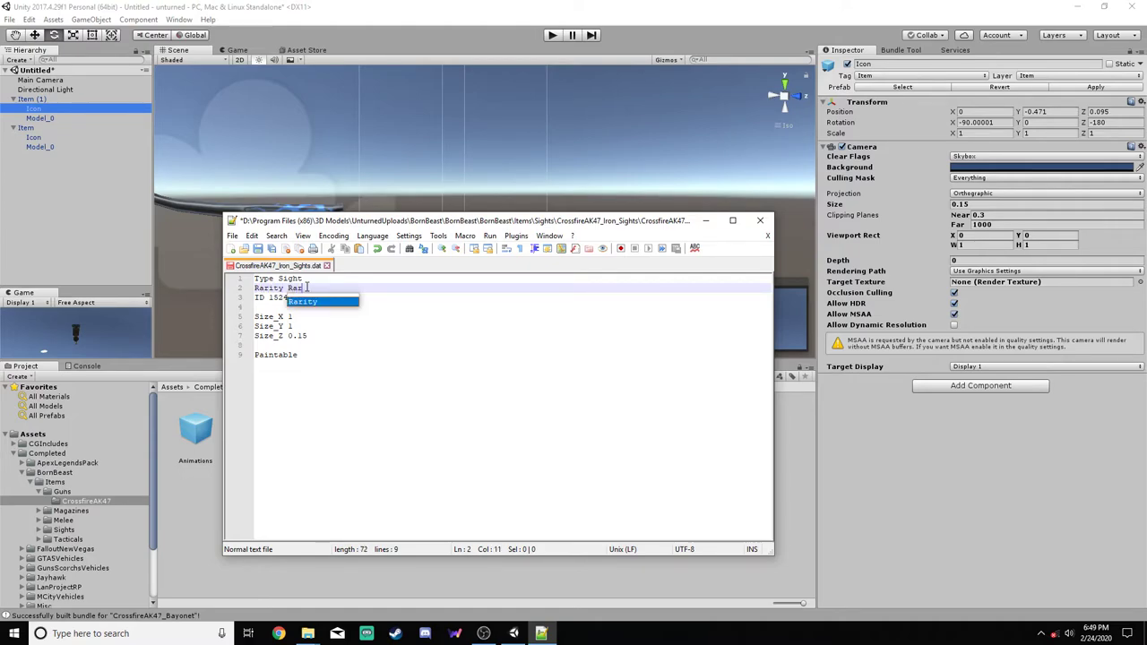
{"action": "left_click", "coordinate": [258, 248]}
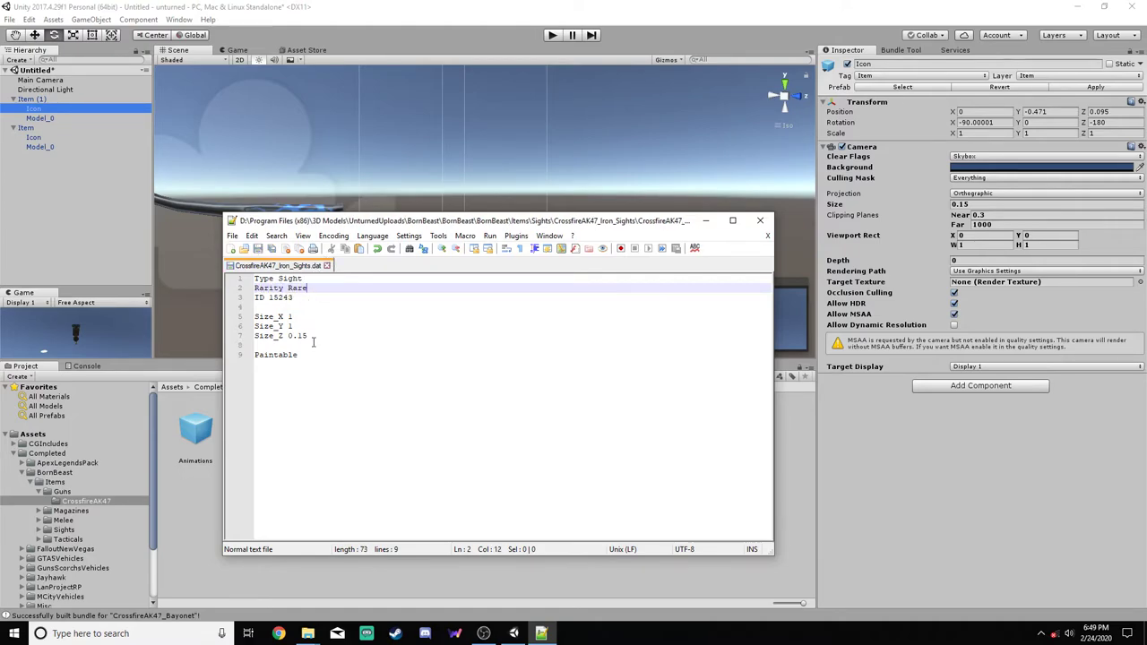
Append Exclude_From_Master_Bundle and Asset_Bundle_Version 2 after Paintable, save, and close Notepad++
{"action": "left_click", "coordinate": [334, 358]}
{"action": "key", "text": "Return"}
{"action": "key", "text": "Return"}
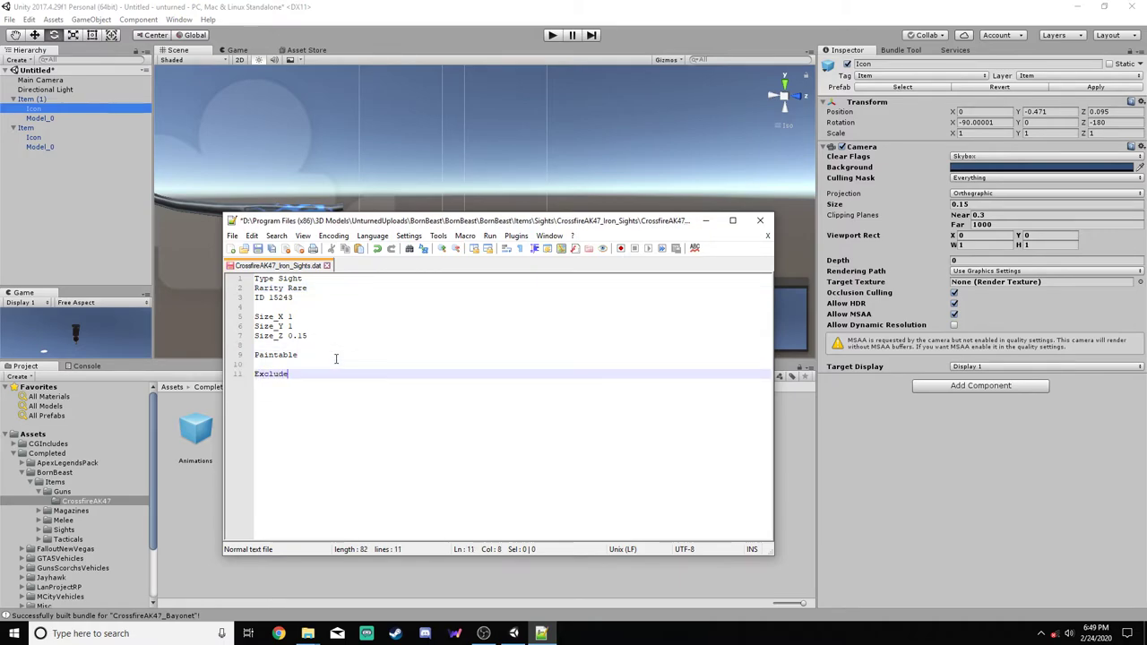
{"action": "type", "text": "Exclude_From_Master_Bundle"}
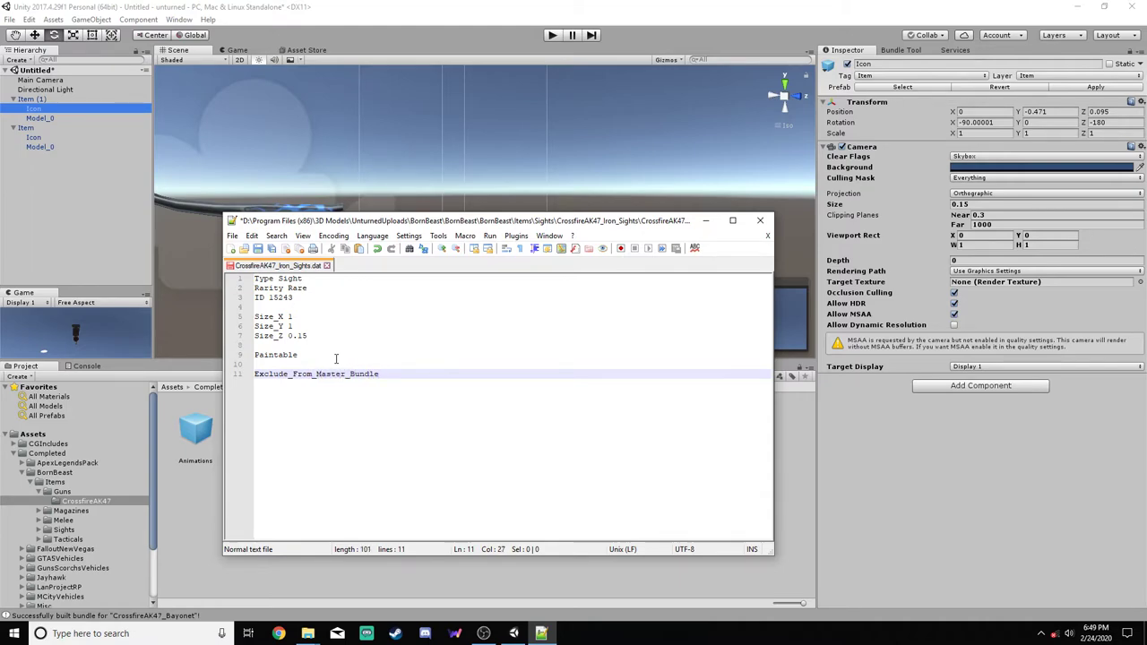
{"action": "key", "text": "Return"}
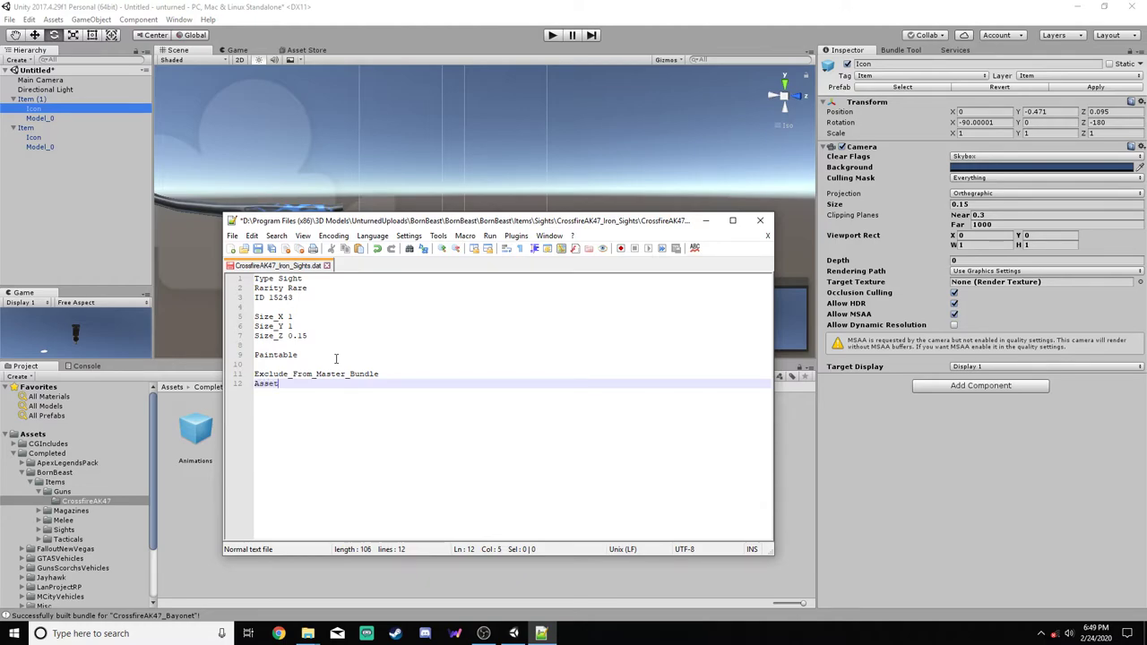
{"action": "type", "text": "Asset_Bundle_Version 2"}
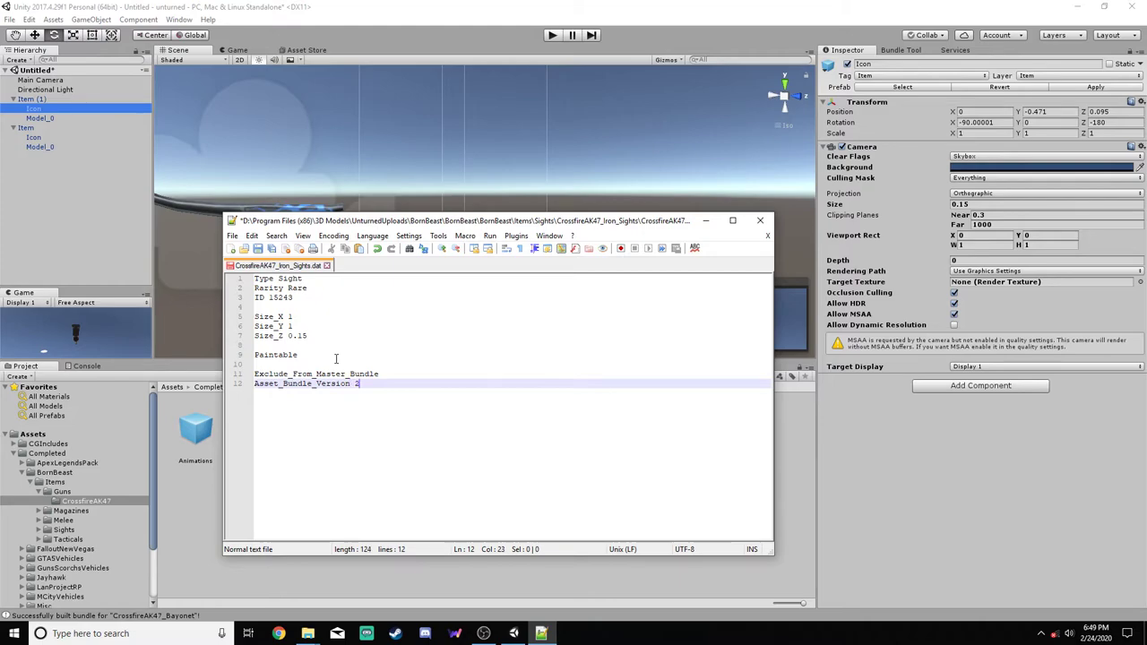
{"action": "key", "text": "ctrl+s"}
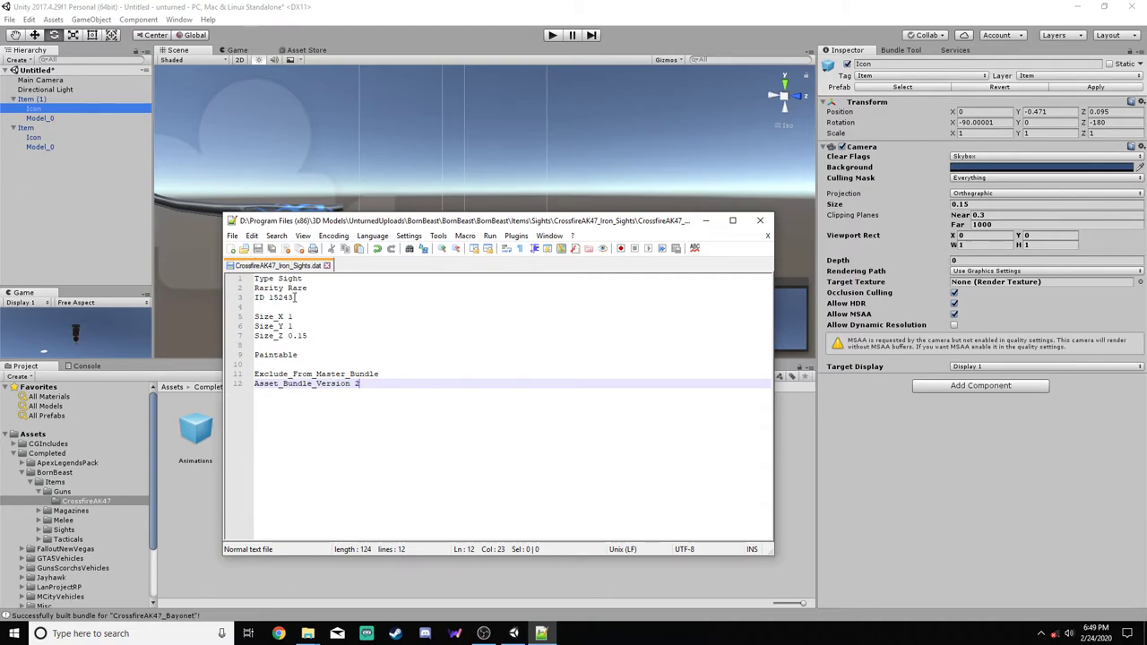
{"action": "left_click", "coordinate": [327, 265]}
{"action": "left_click", "coordinate": [760, 220]}
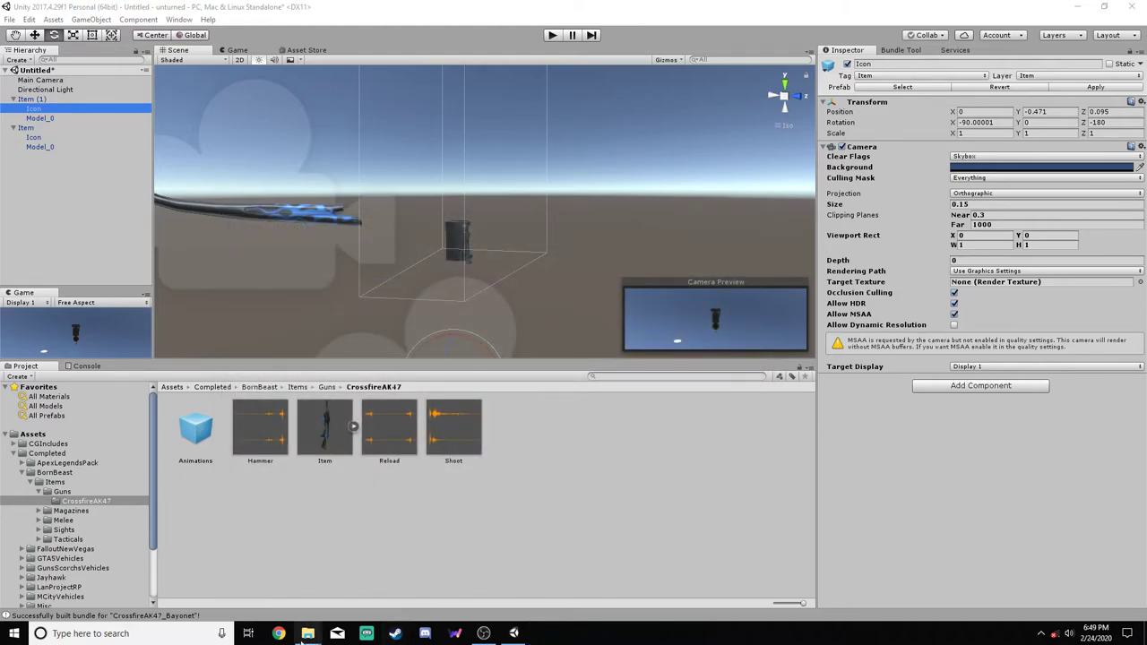
Change the name in the iron sights' English.dat to 'Crossfire AK-47 Iron Sights'
{"action": "left_click", "coordinate": [1077, 7]}
{"action": "double_click", "coordinate": [325, 148]}
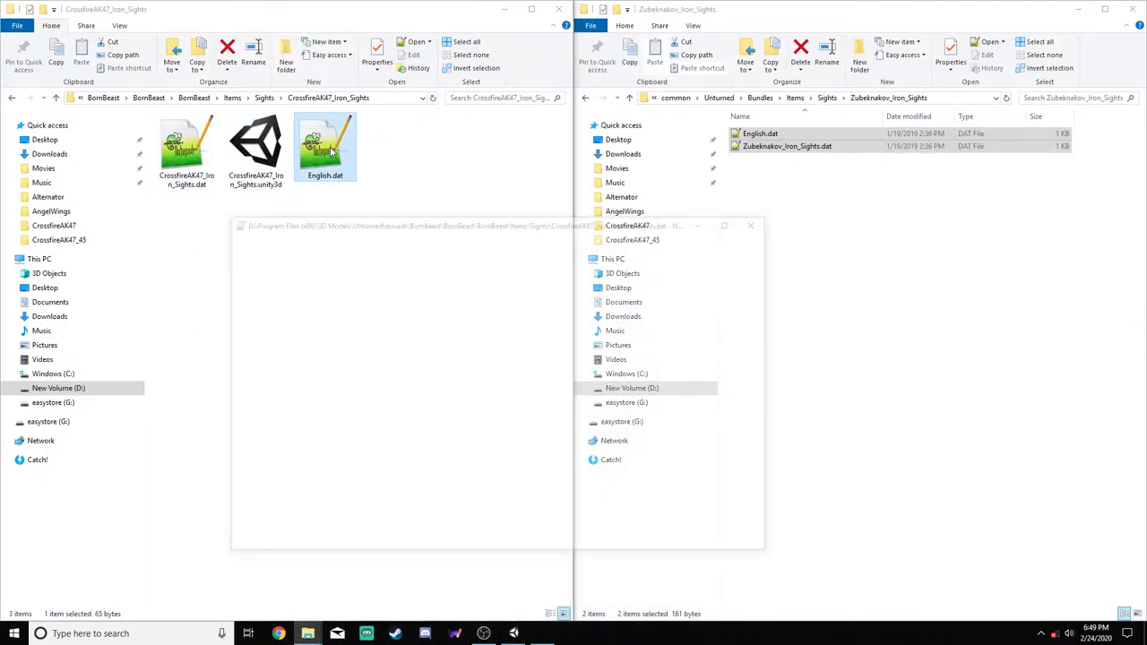
{"action": "left_click_drag", "start_coordinate": [279, 279], "coordinate": [326, 280]}
{"action": "type", "text": "Crs Iron Sights"}
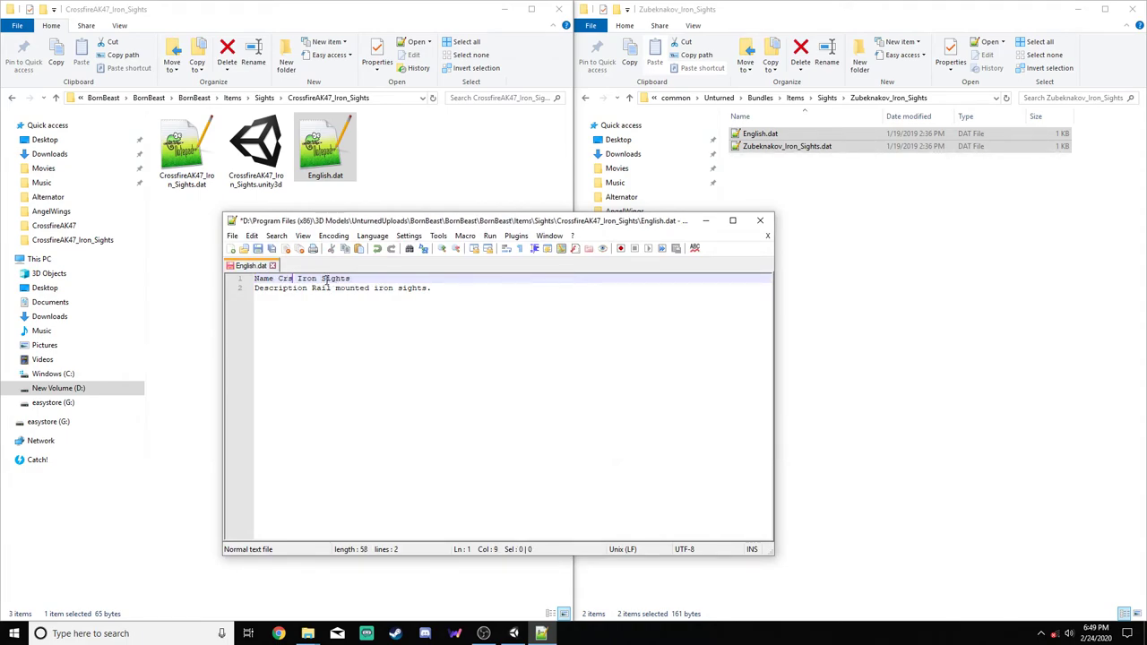
{"action": "type", "text": "sfire AK-47"}
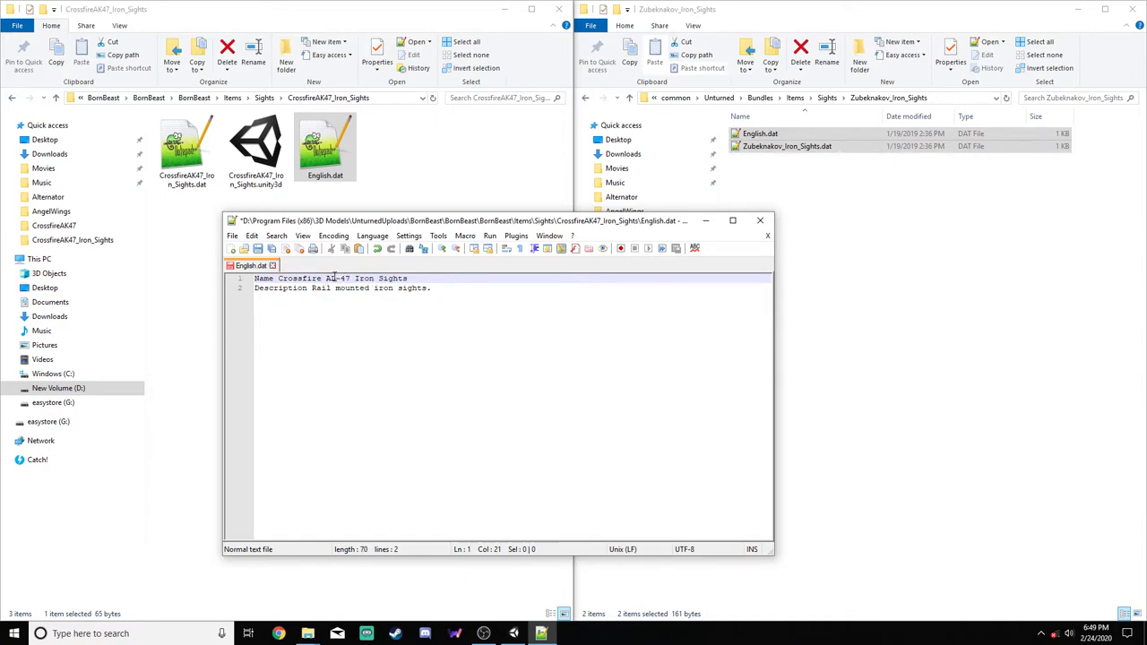
{"action": "left_click", "coordinate": [342, 279]}
{"action": "key", "text": "BackSpace"}
{"action": "type", "text": "K"}
{"action": "left_click", "coordinate": [435, 302]}
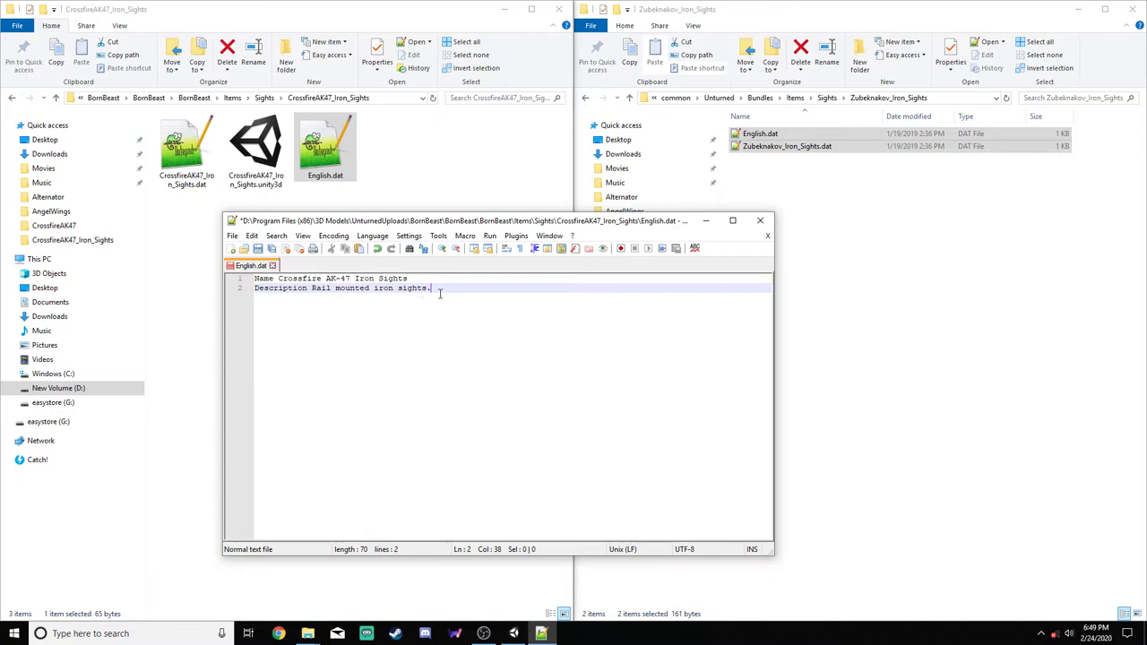
Save and close English.dat, then browse to the mod's Items > Tacticals folder
{"action": "left_click", "coordinate": [257, 248]}
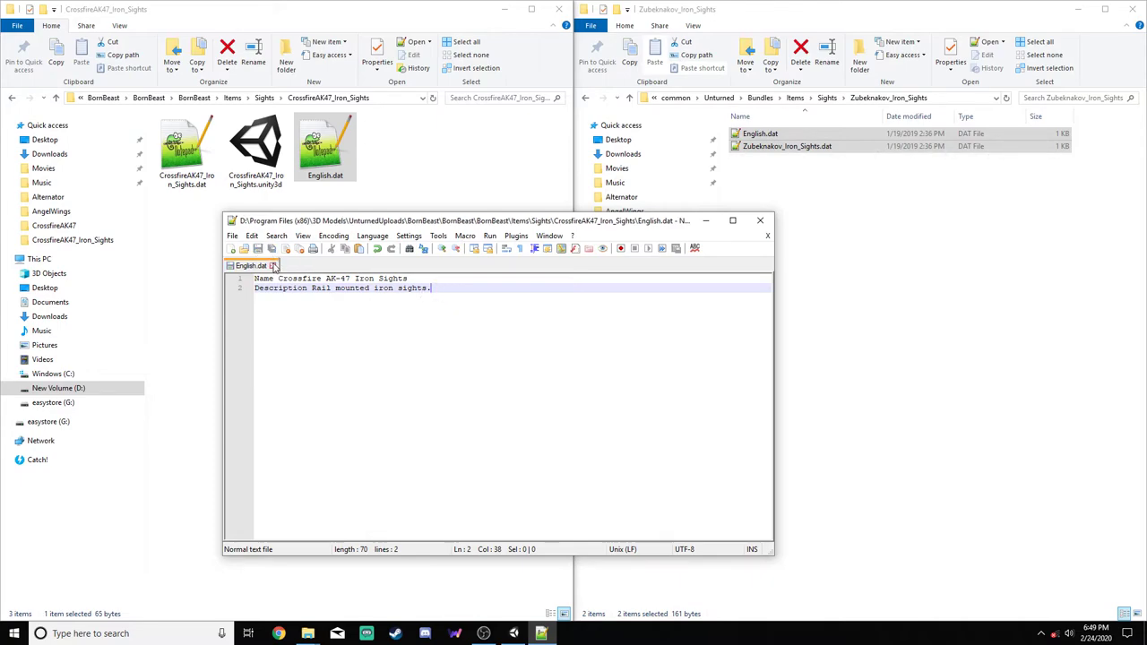
{"action": "left_click", "coordinate": [272, 266]}
{"action": "left_click", "coordinate": [760, 220]}
{"action": "left_click", "coordinate": [186, 147]}
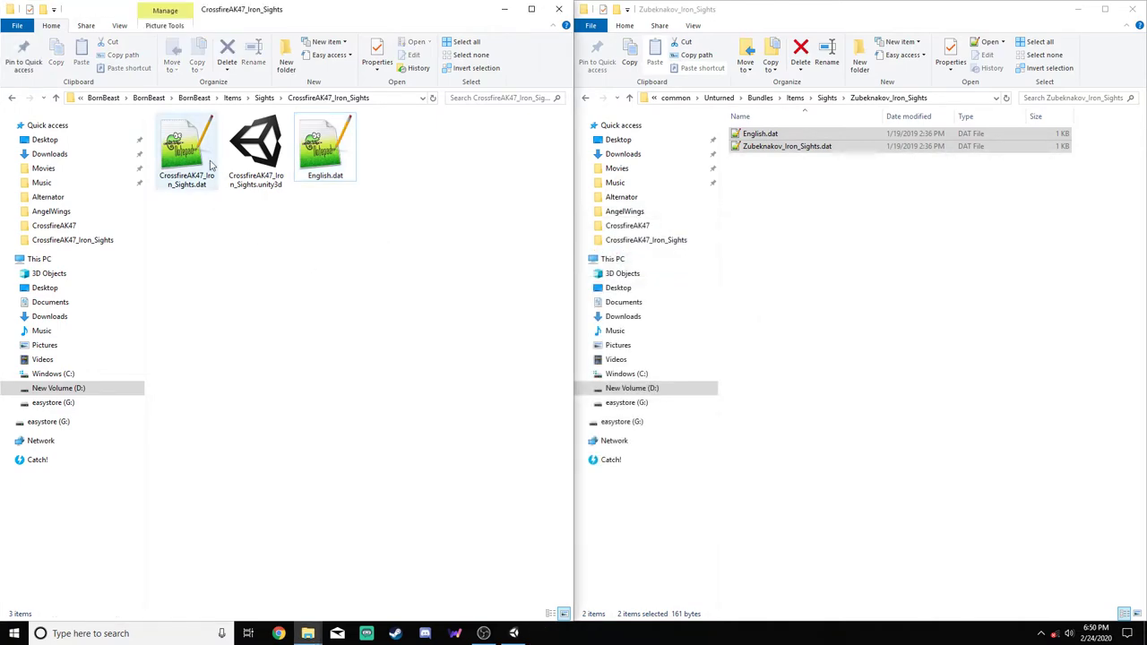
{"action": "left_click", "coordinate": [232, 98]}
{"action": "double_click", "coordinate": [184, 184]}
Copy both .dat files from the game's Tacticals > Bayonet folder into CrossfireAK47_Bayonet
{"action": "double_click", "coordinate": [193, 134]}
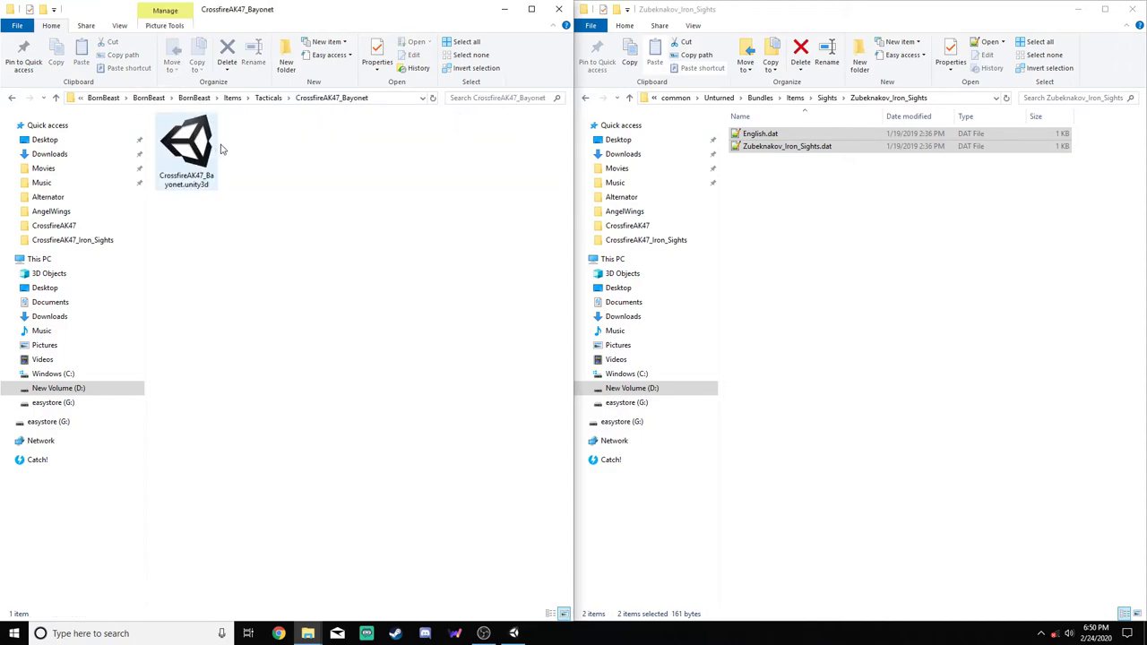
{"action": "left_click", "coordinate": [793, 222]}
{"action": "left_click", "coordinate": [795, 97]}
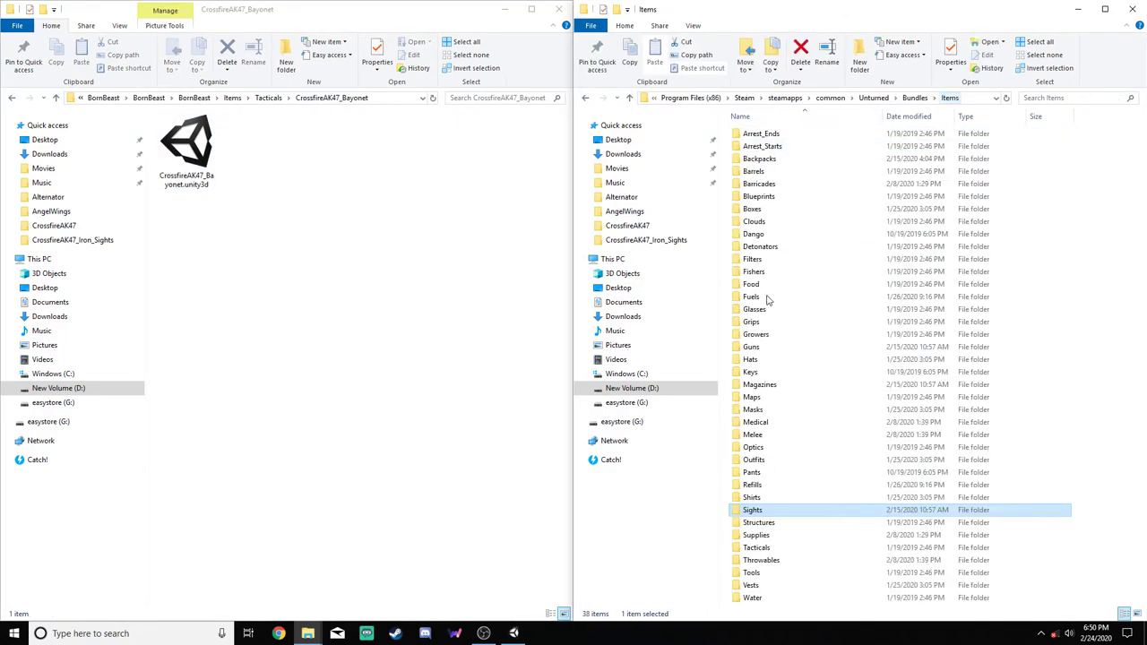
{"action": "double_click", "coordinate": [758, 548]}
{"action": "double_click", "coordinate": [776, 147]}
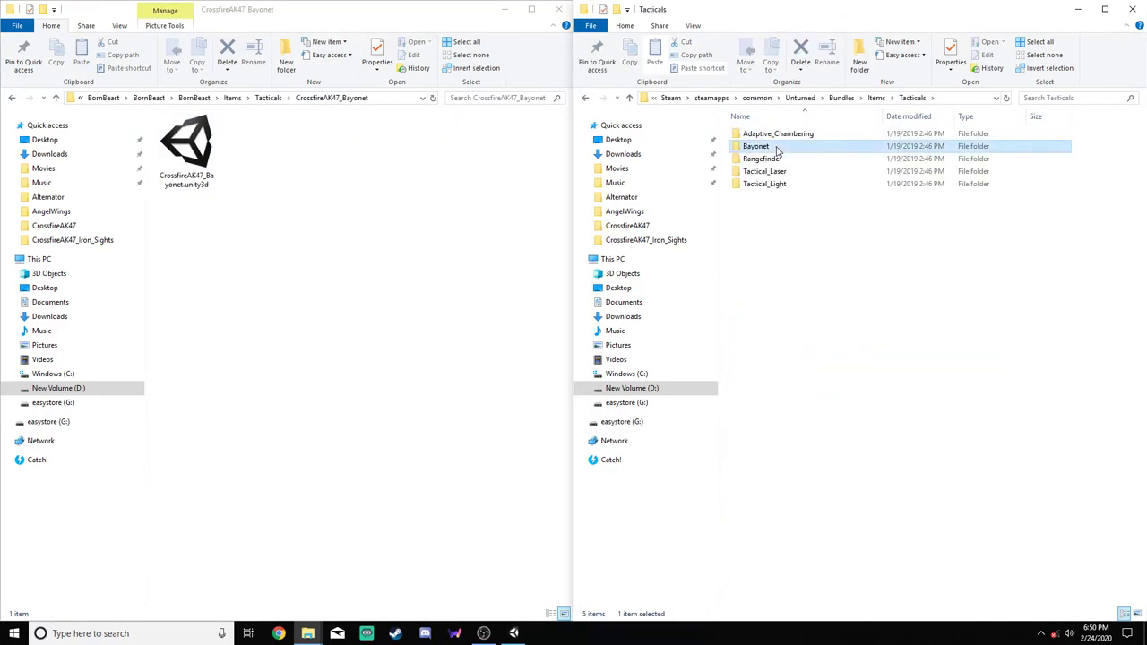
{"action": "left_click_drag", "start_coordinate": [781, 165], "coordinate": [314, 215]}
Rename Bayonet.dat to CrossfireAK47_Bayonet.dat, leaving the bundle's name unchanged
{"action": "left_click", "coordinate": [172, 178]}
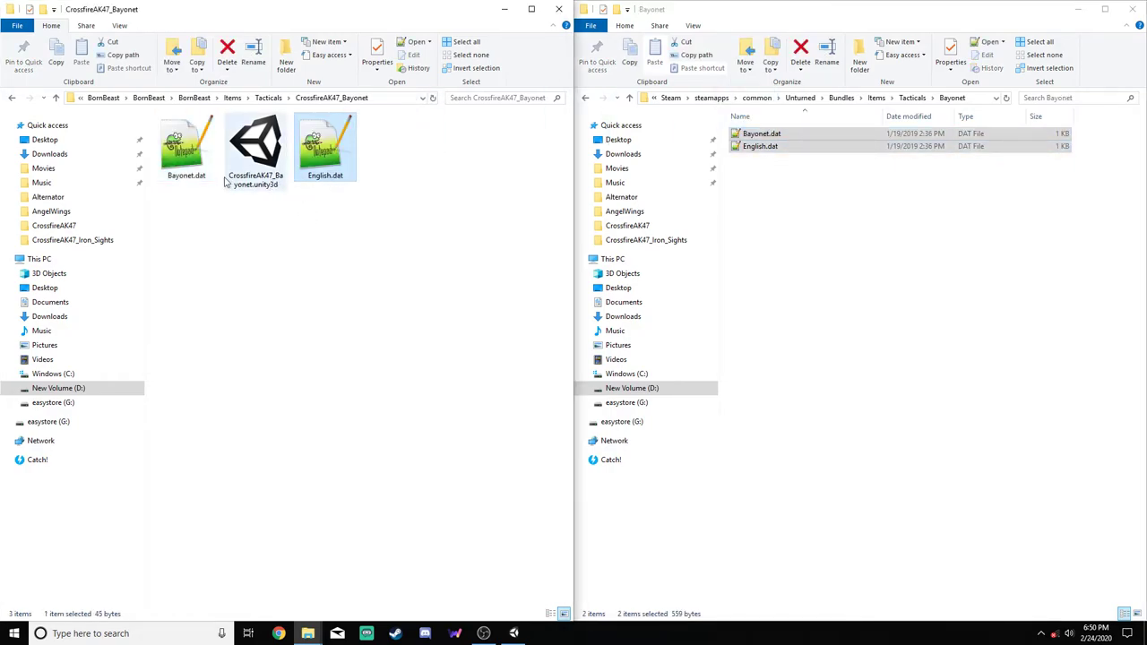
{"action": "left_click", "coordinate": [183, 175]}
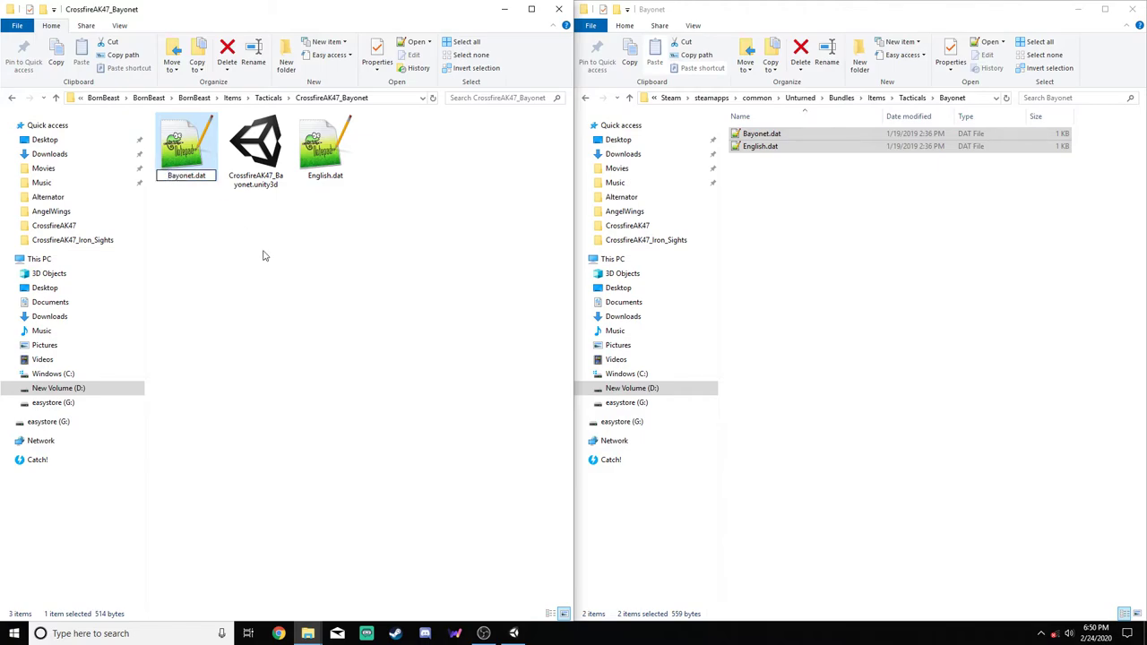
{"action": "type", "text": "Crossfire"}
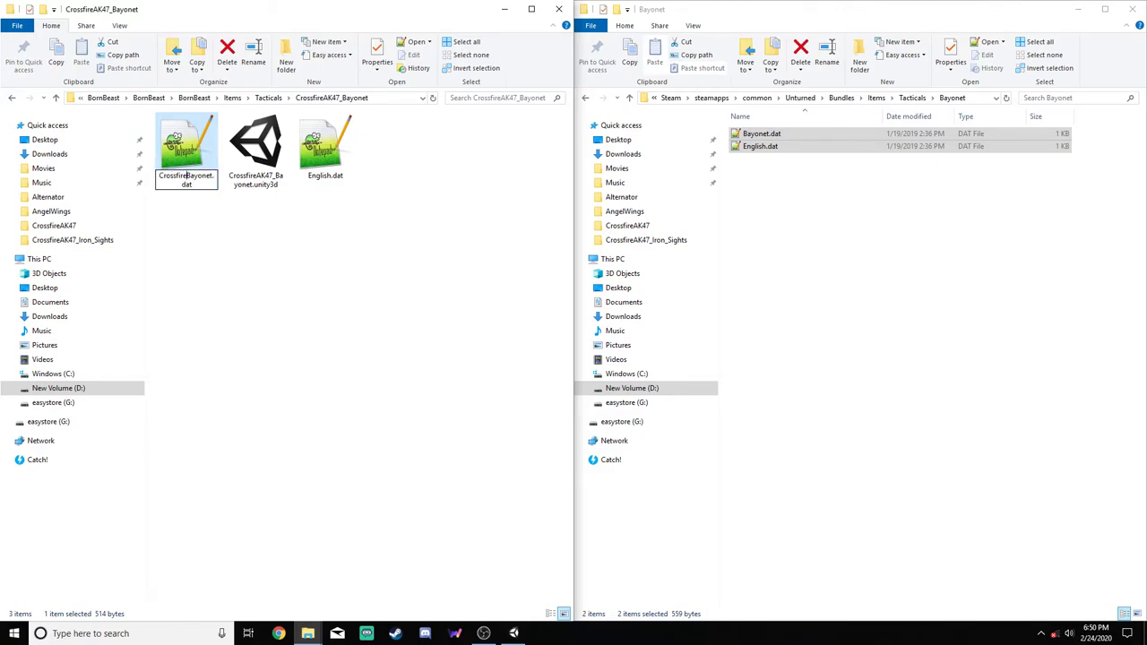
{"action": "type", "text": "AK47_"}
{"action": "left_click", "coordinate": [255, 147]}
{"action": "left_click", "coordinate": [260, 180]}
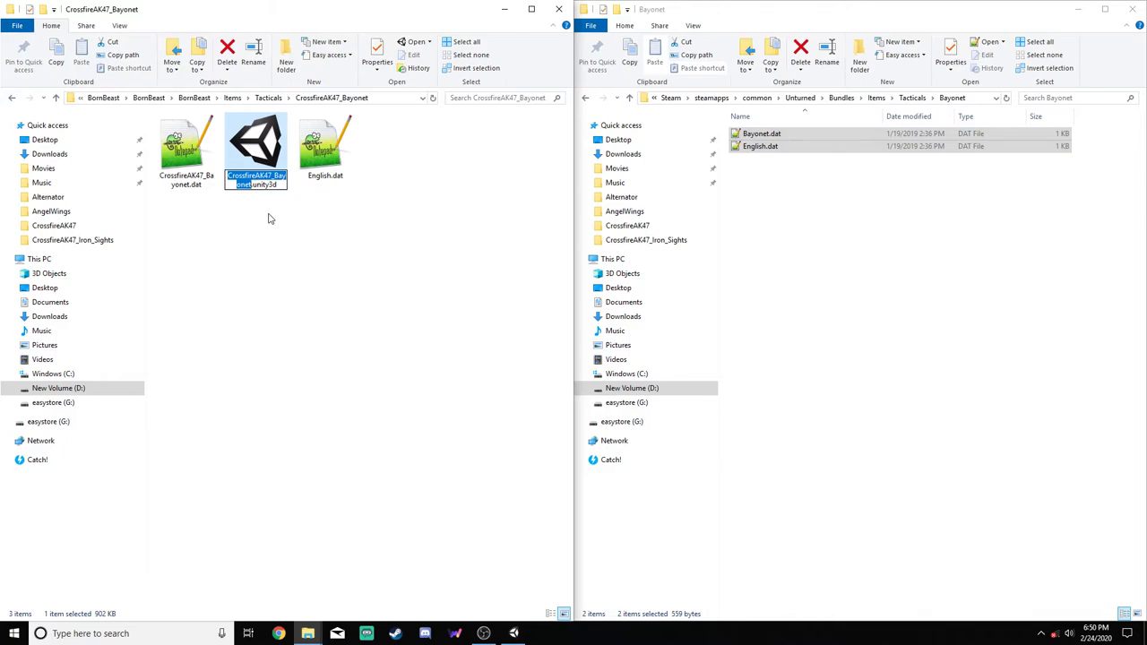
{"action": "key", "text": "Escape"}
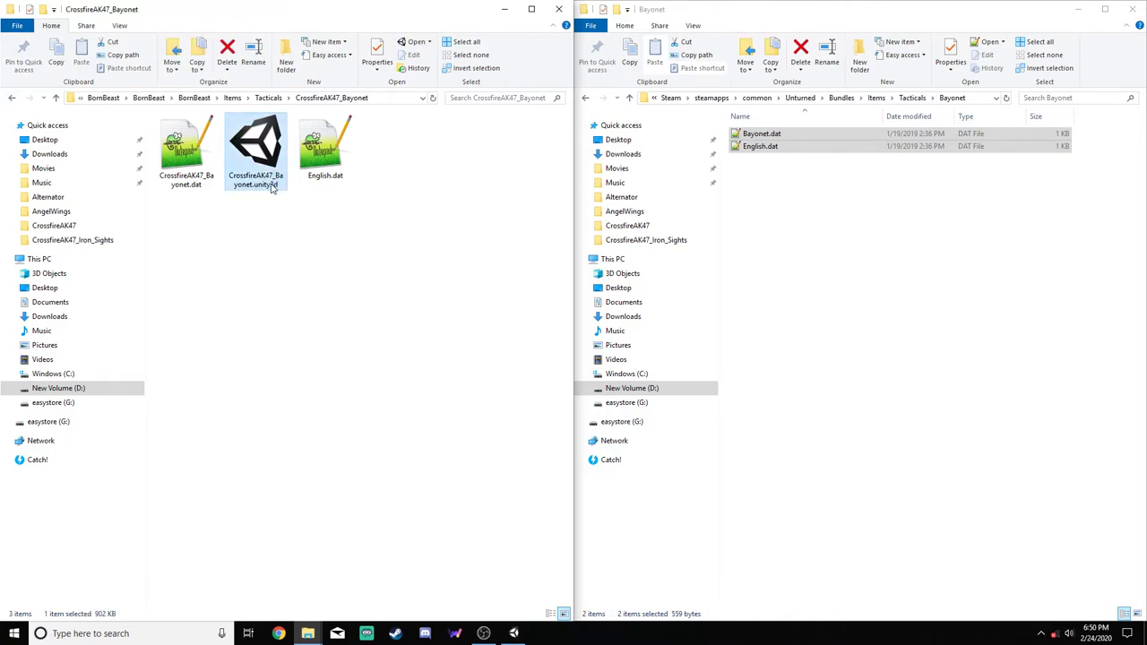
{"action": "left_click", "coordinate": [248, 181]}
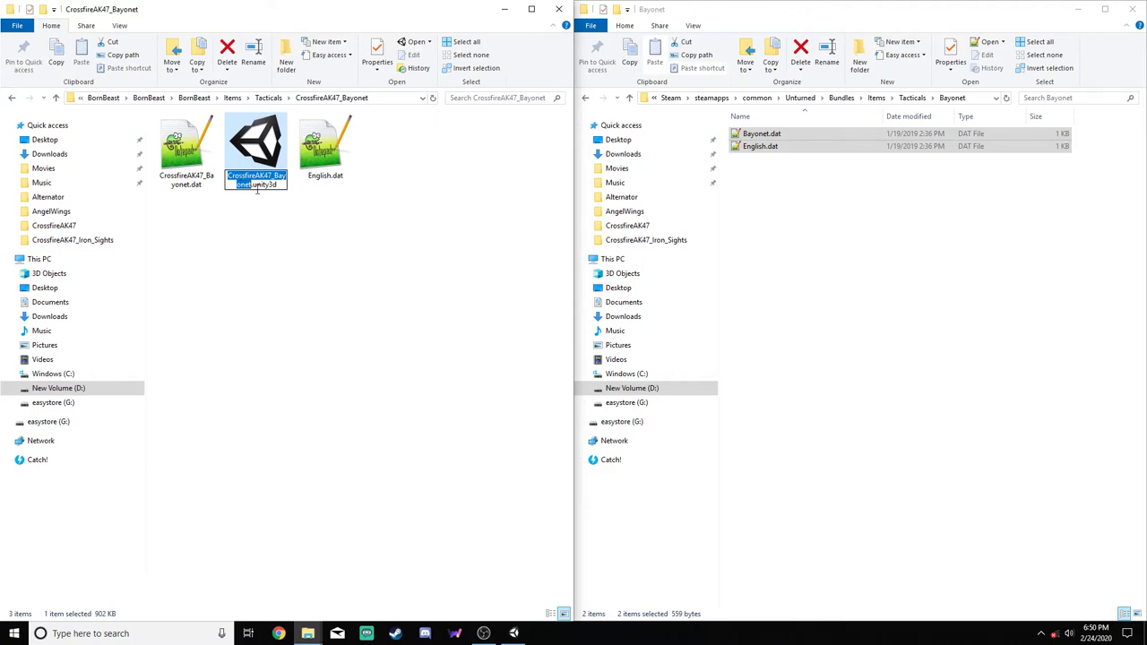
{"action": "key", "text": "Return"}
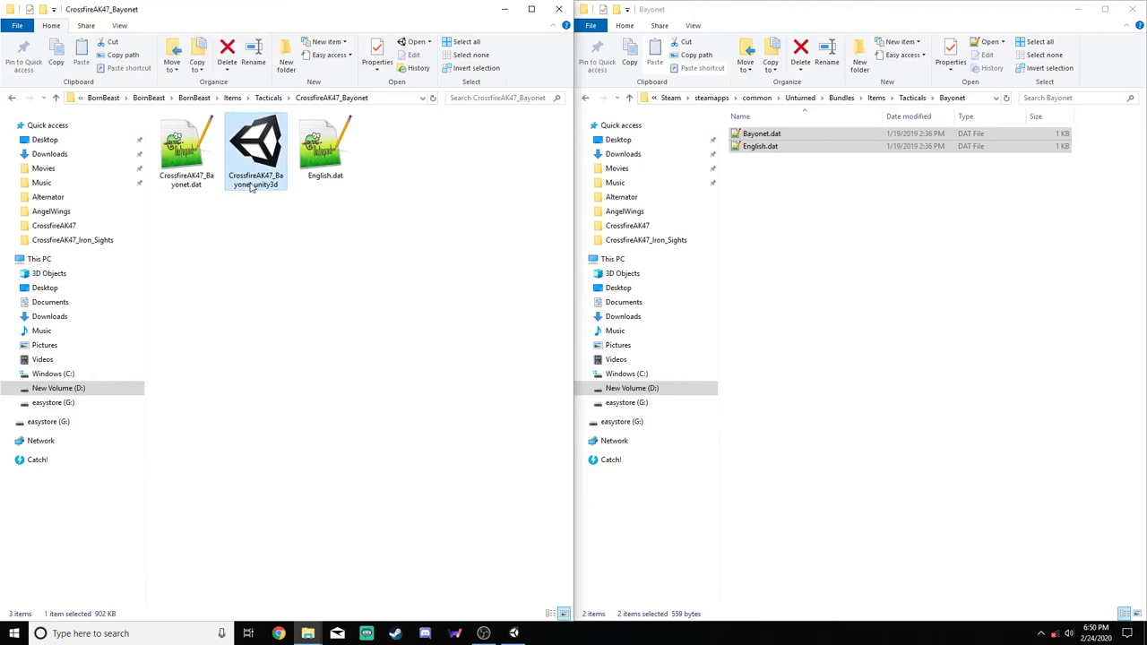
{"action": "left_click", "coordinate": [296, 218]}
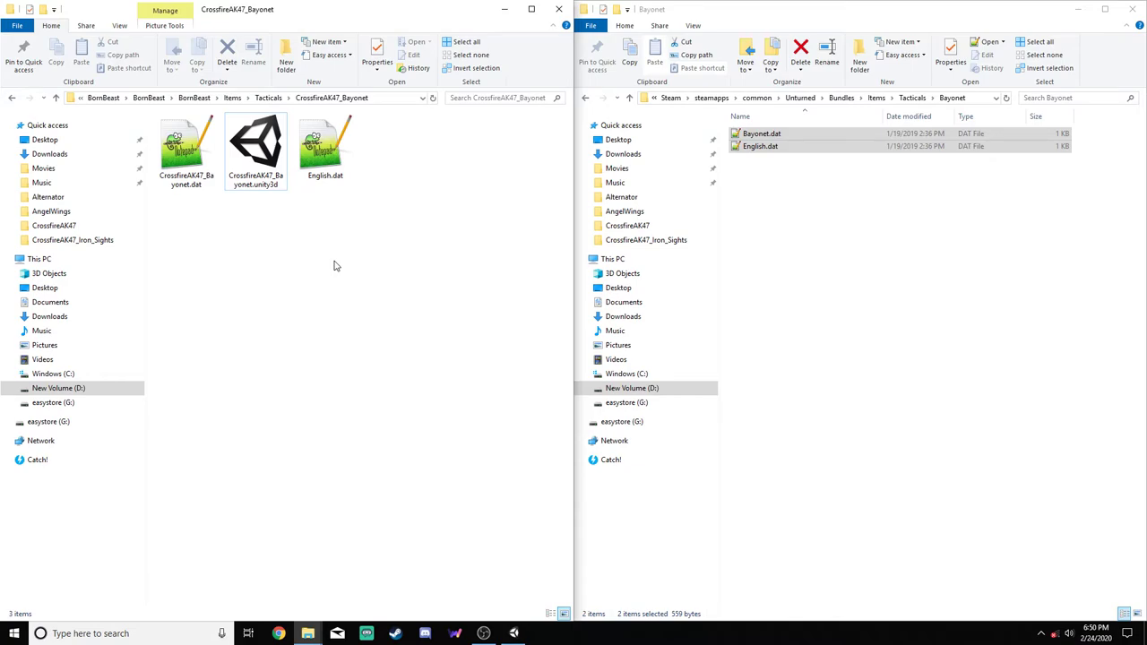
Open CrossfireAK47_Bayonet.dat, replace the GUID line with Type Tactical, and change the ID to 15243
{"action": "left_click", "coordinate": [184, 173]}
{"action": "double_click", "coordinate": [192, 151]}
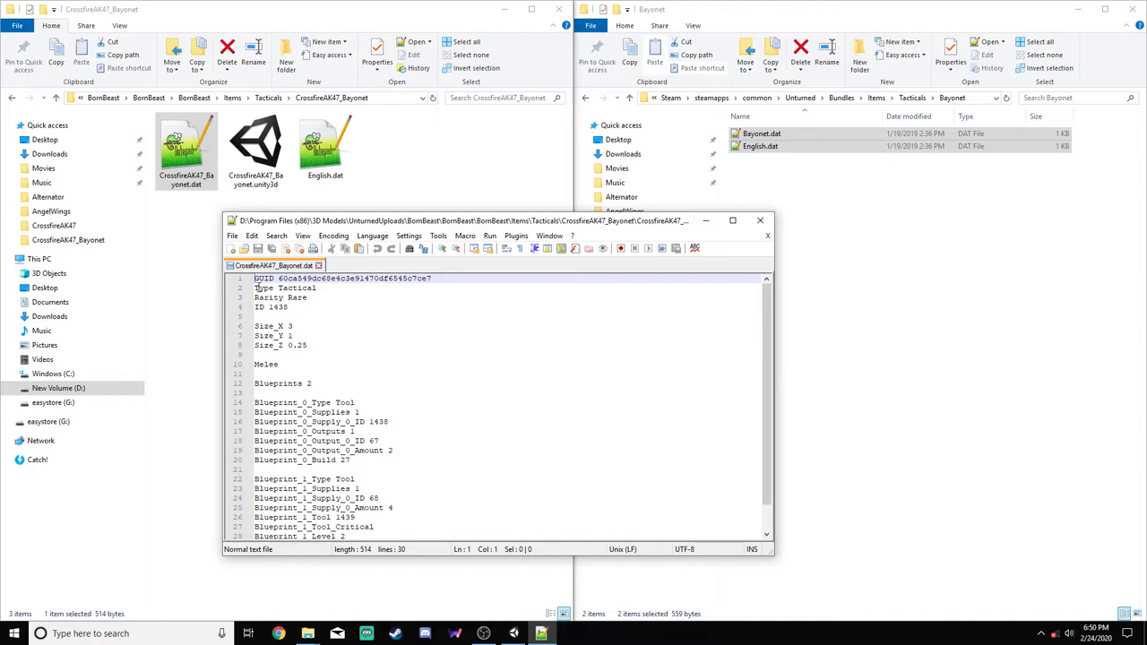
{"action": "left_click_drag", "start_coordinate": [260, 288], "coordinate": [254, 279]}
{"action": "type", "text": "Type Tactical"}
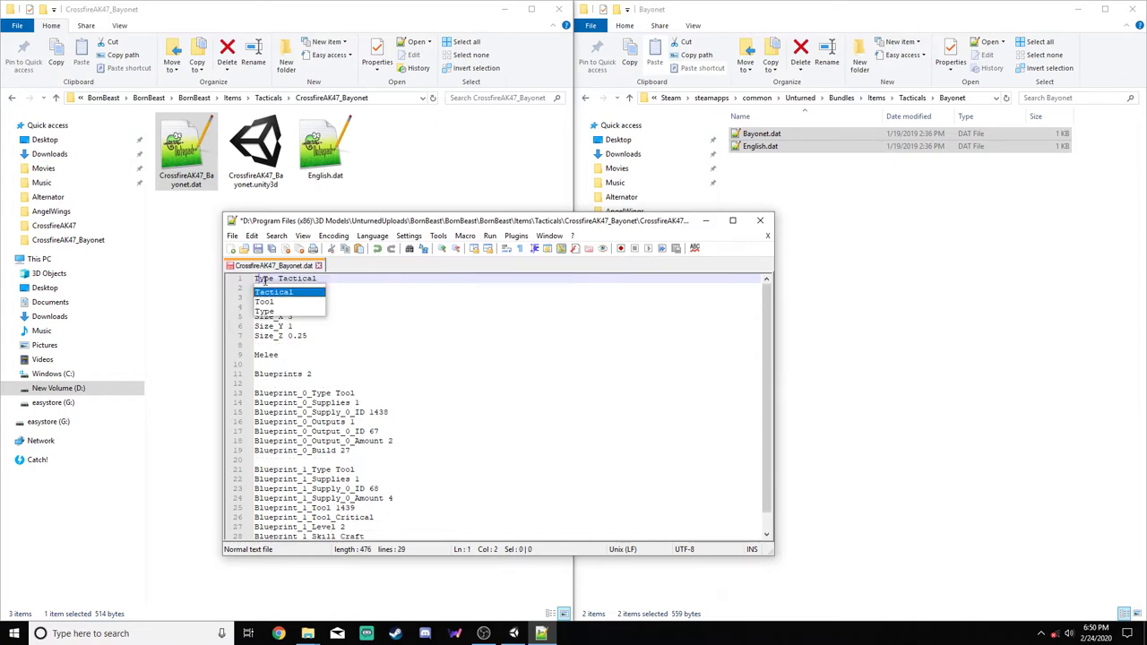
{"action": "left_click", "coordinate": [356, 278]}
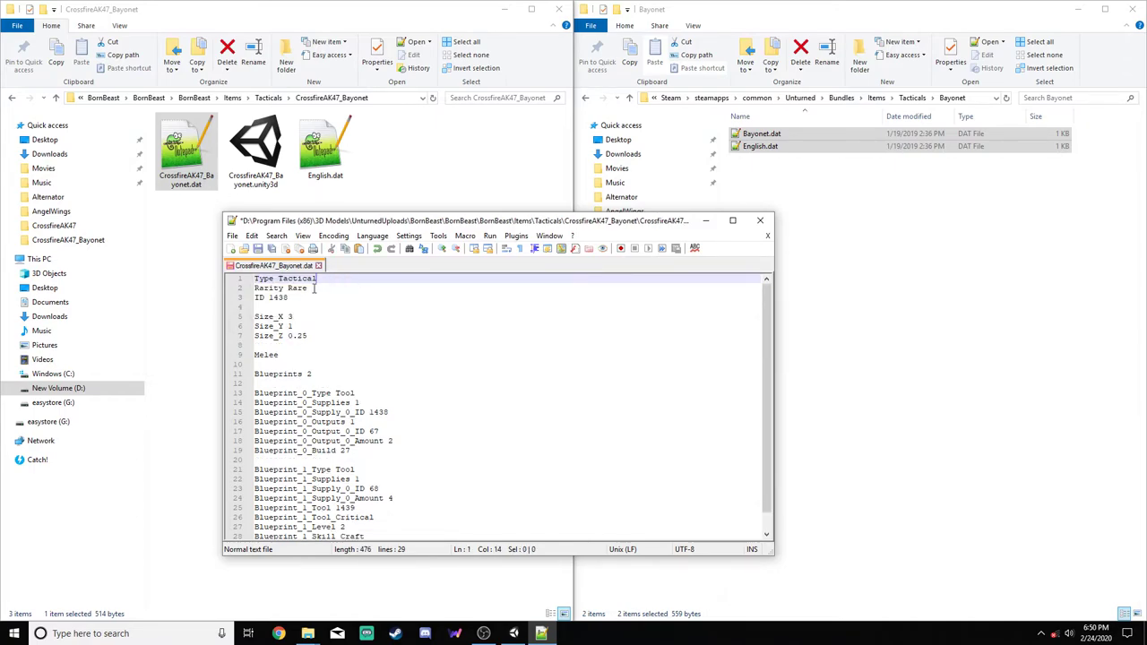
{"action": "left_click", "coordinate": [314, 288]}
{"action": "left_click", "coordinate": [293, 299]}
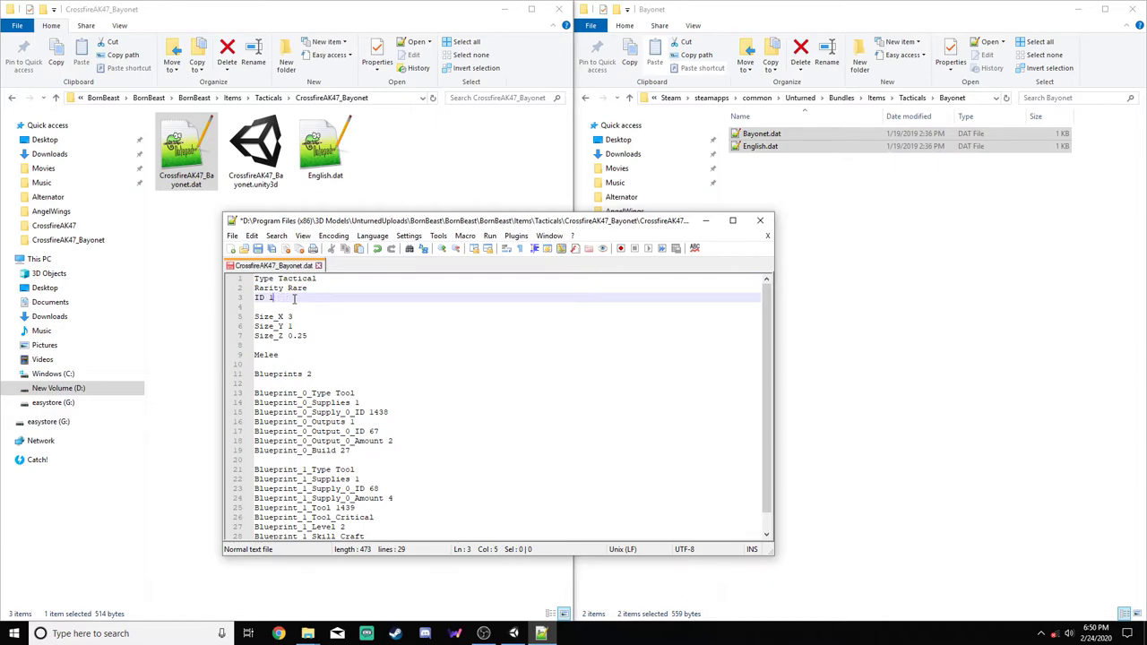
{"action": "type", "text": "5243"}
Delete both Item (1) and Item from the Unity Hierarchy
{"action": "left_click", "coordinate": [513, 634]}
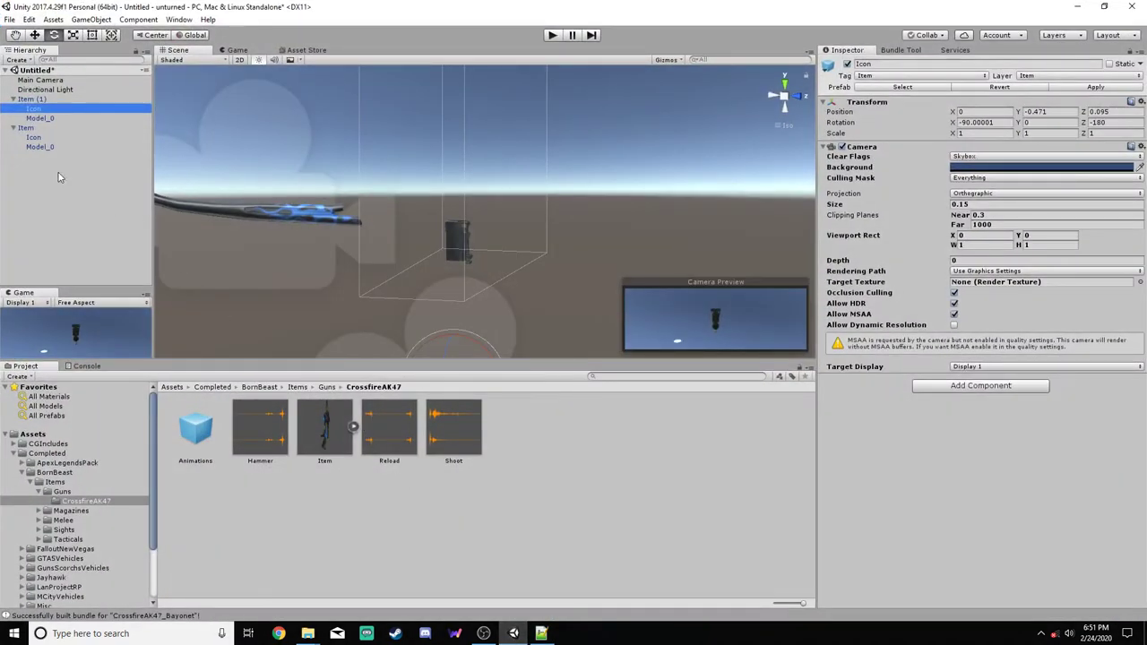
{"action": "right_click", "coordinate": [32, 99]}
{"action": "left_click", "coordinate": [54, 158]}
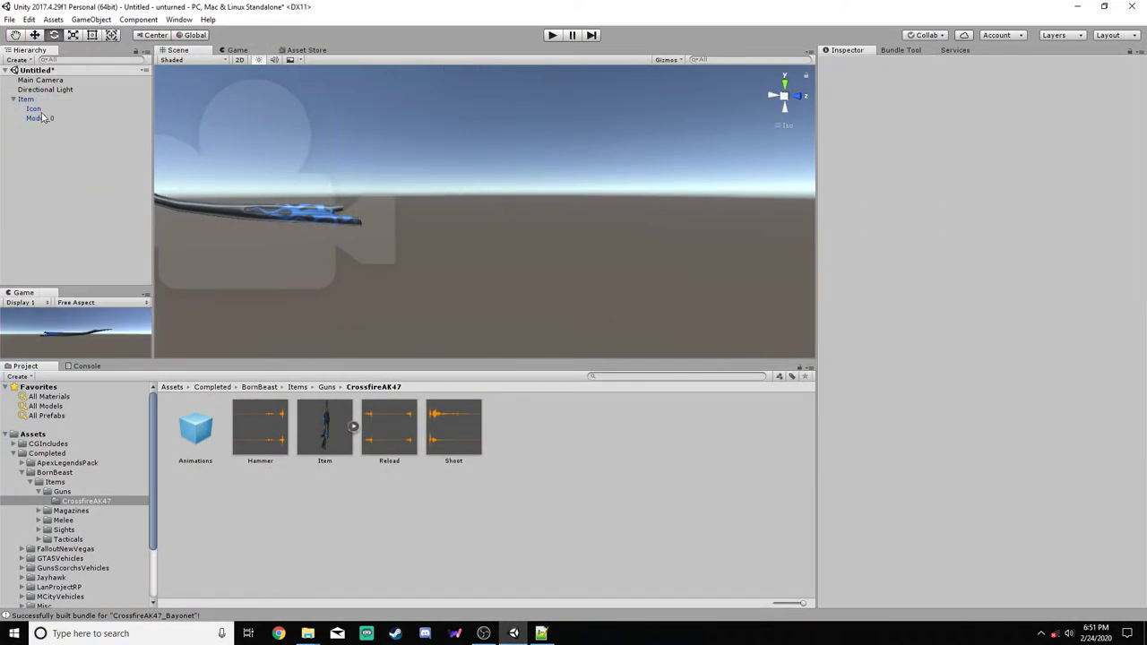
{"action": "left_click", "coordinate": [38, 109]}
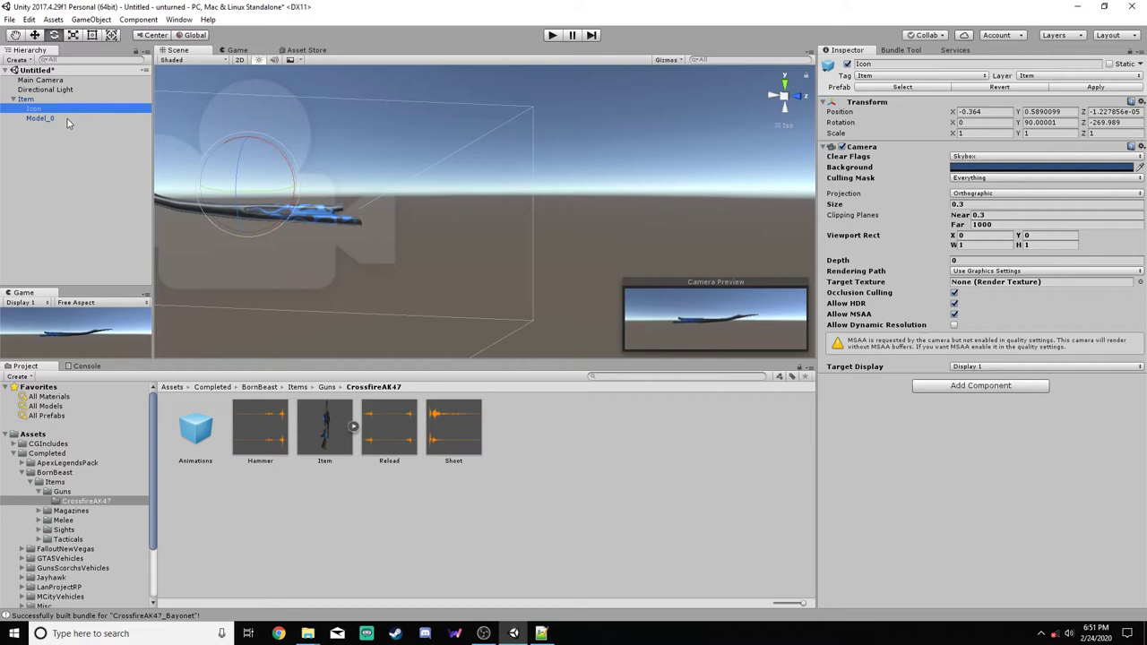
{"action": "right_click", "coordinate": [36, 99]}
{"action": "left_click", "coordinate": [54, 160]}
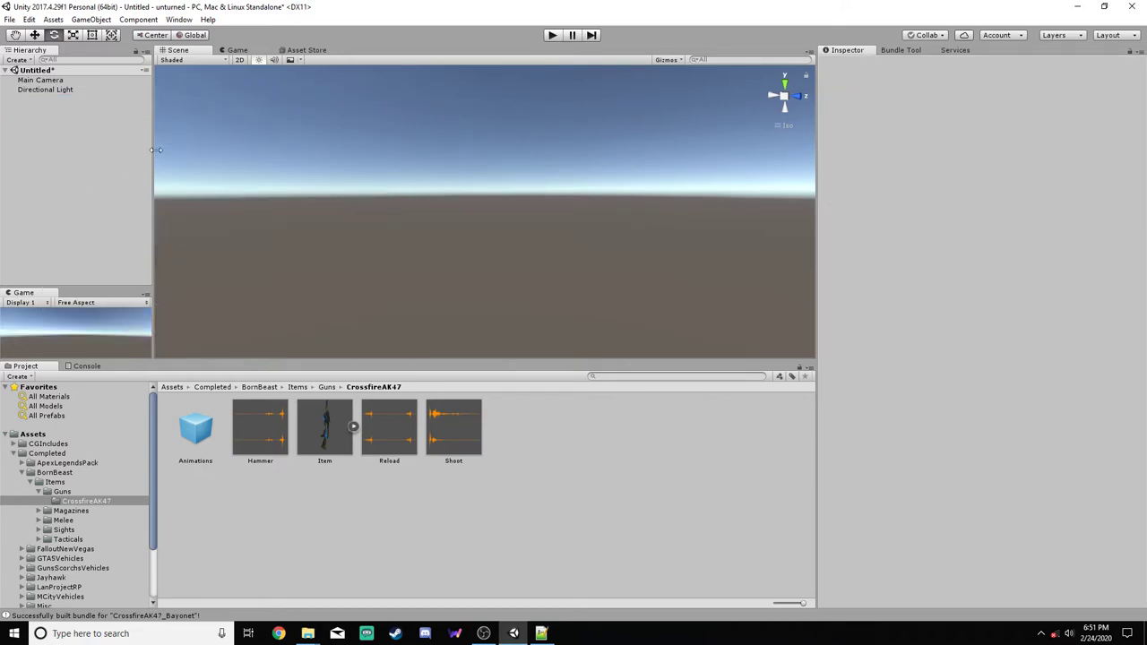
Collapse the Project folder tree and close Unity with Don't Save
{"action": "left_click", "coordinate": [37, 492]}
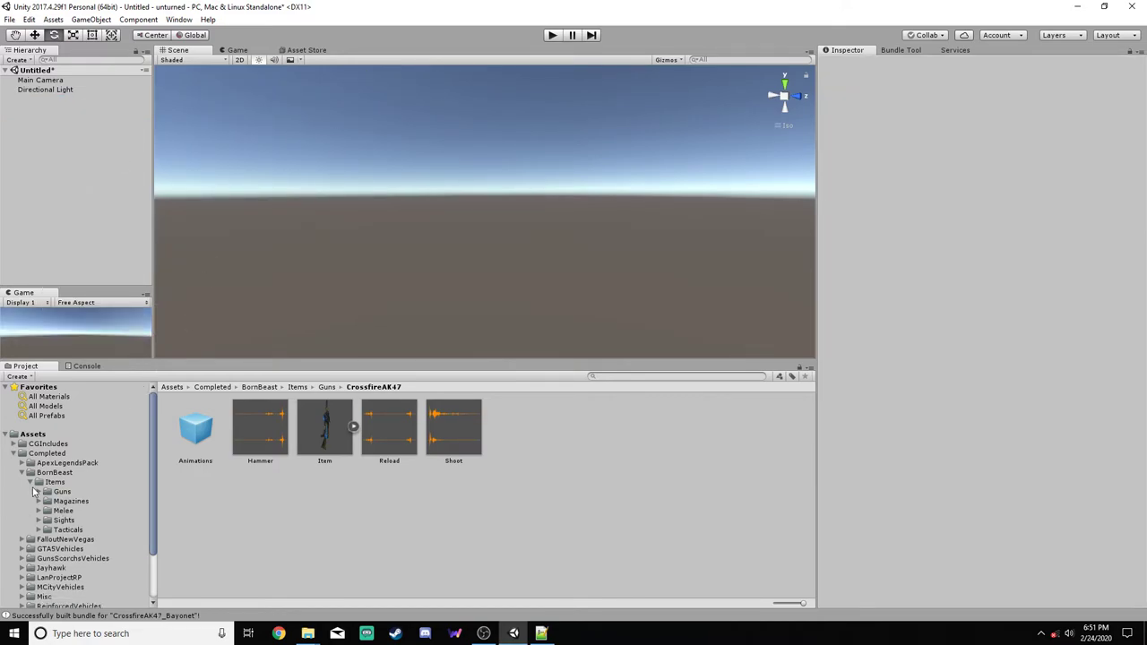
{"action": "left_click", "coordinate": [34, 482]}
{"action": "left_click", "coordinate": [29, 481]}
{"action": "left_click", "coordinate": [21, 473]}
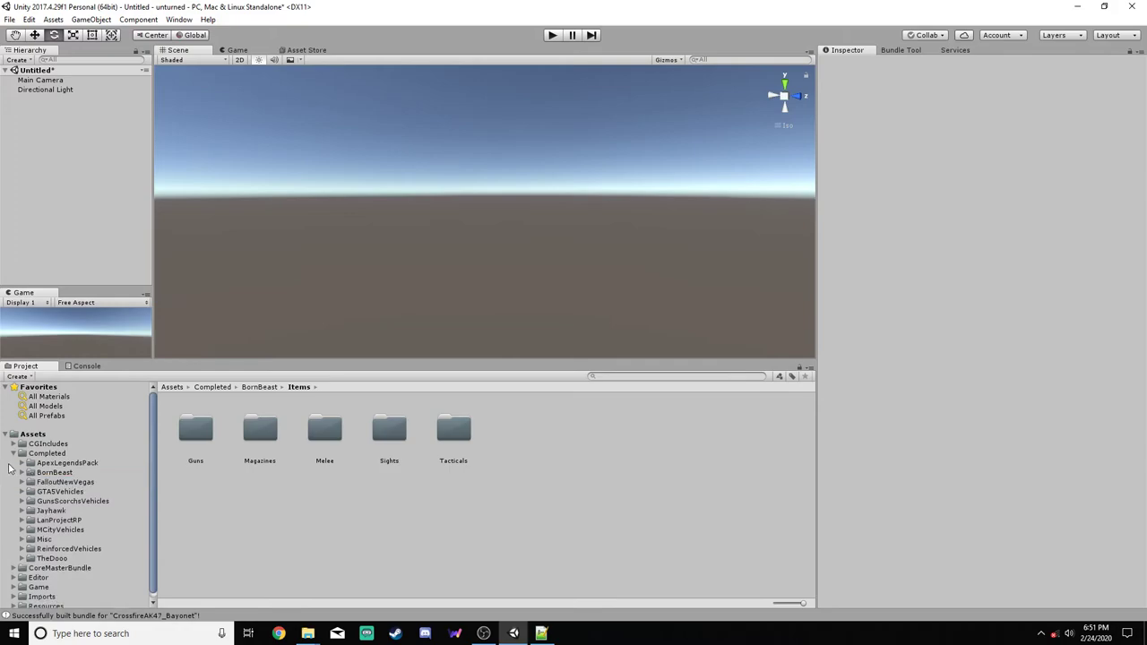
{"action": "left_click", "coordinate": [13, 454]}
{"action": "left_click", "coordinate": [32, 434]}
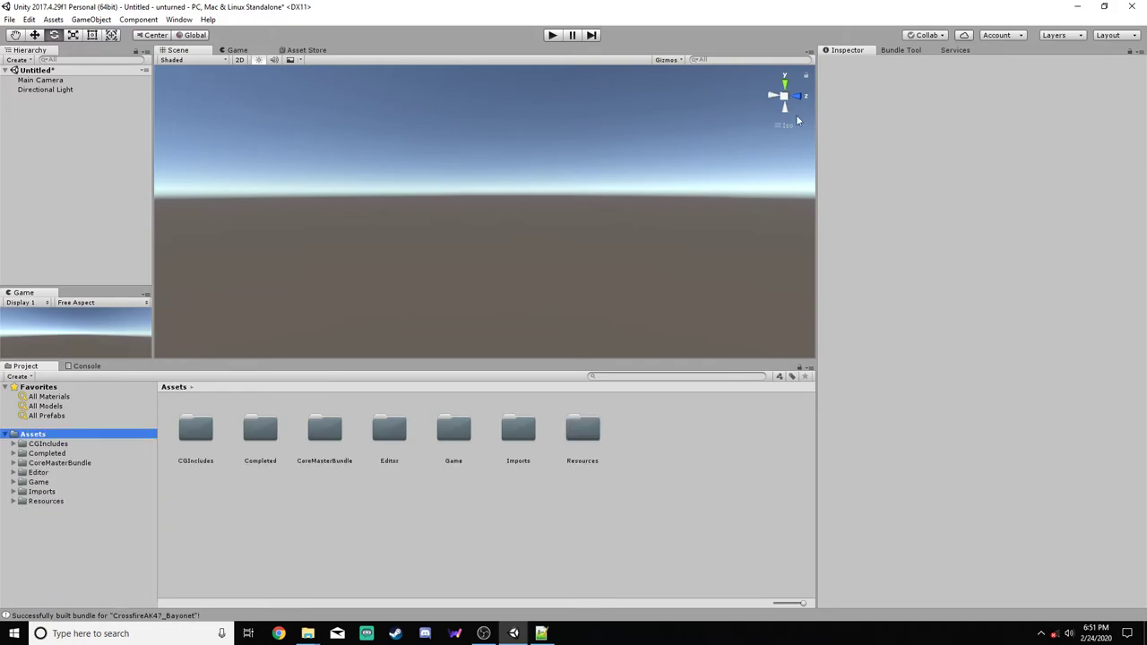
{"action": "left_click", "coordinate": [1132, 8]}
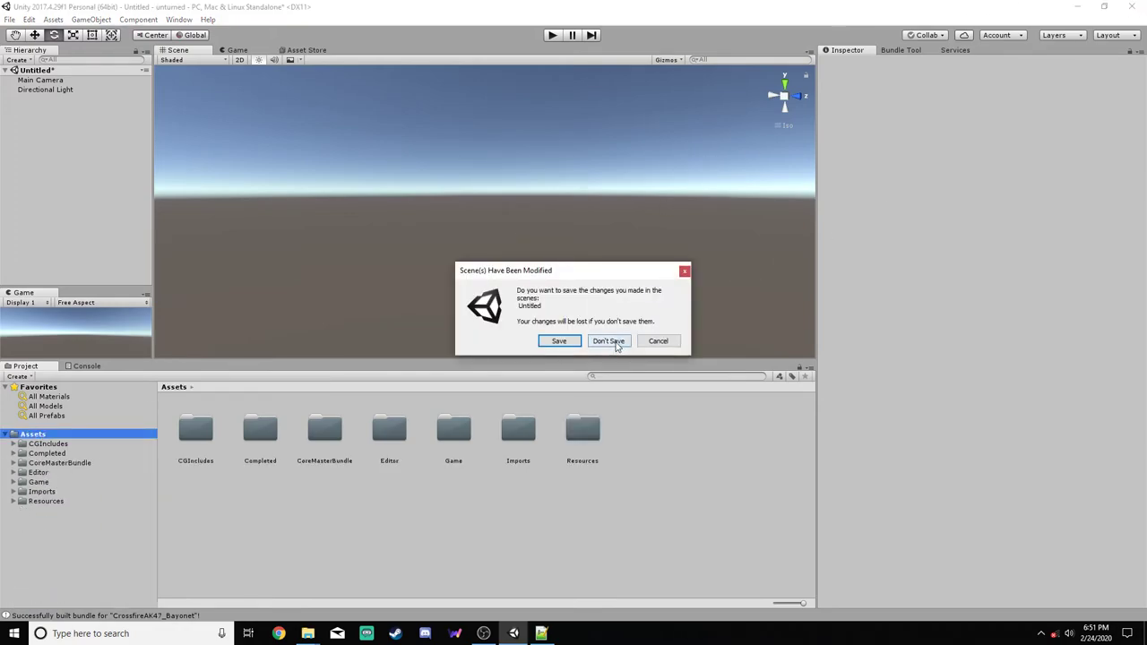
{"action": "left_click", "coordinate": [615, 342]}
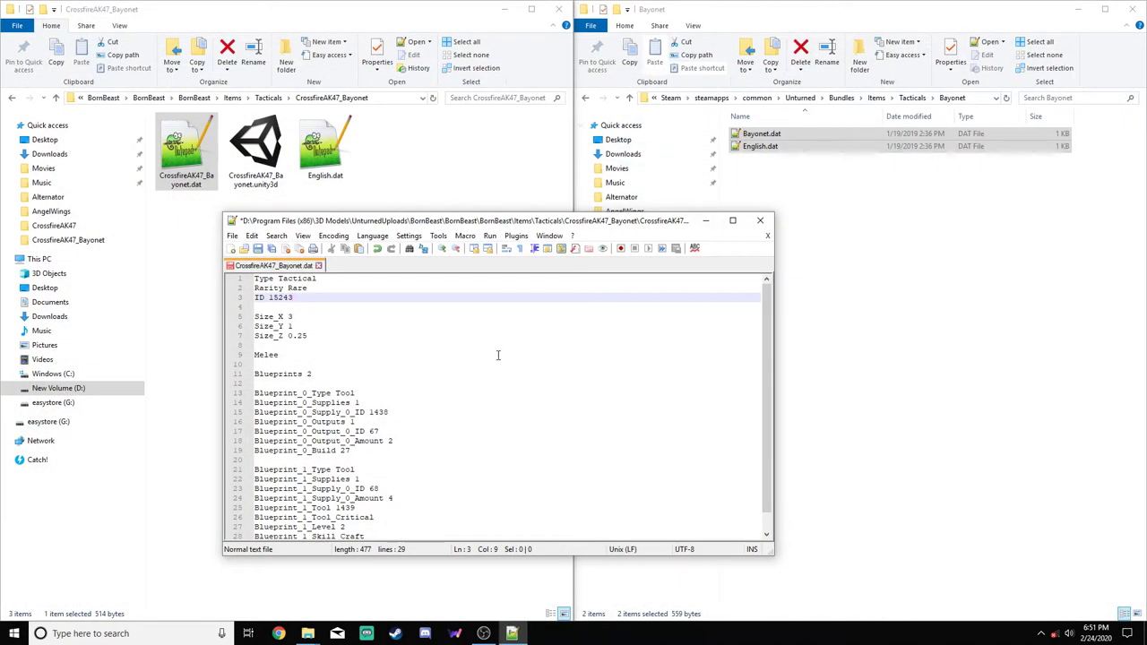
Set Size_Z to 0.3 and remove the blank line between the two blueprints
{"action": "left_click", "coordinate": [310, 338]}
{"action": "key", "text": "BackSpace"}
{"action": "key", "text": "BackSpace"}
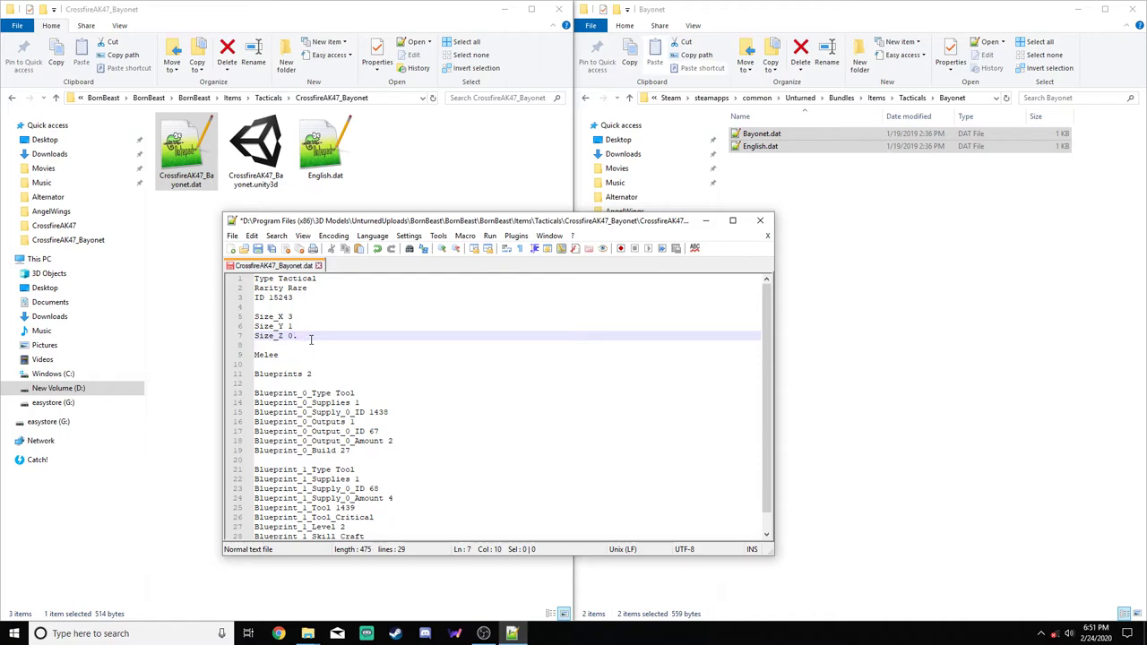
{"action": "type", "text": "3"}
{"action": "left_click", "coordinate": [301, 356]}
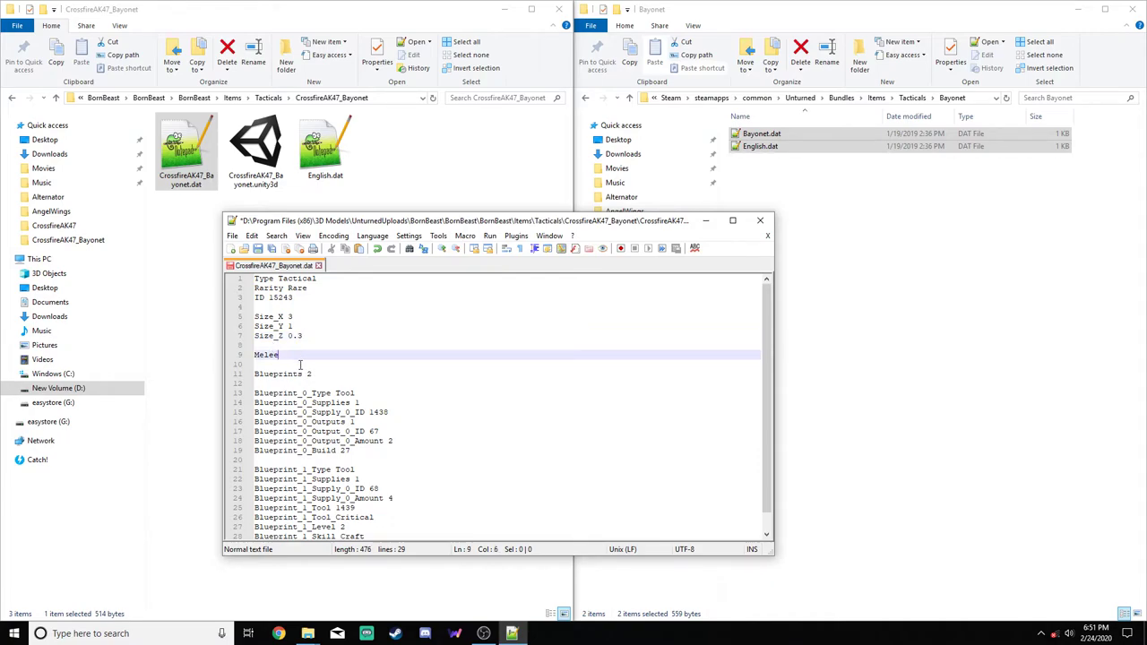
{"action": "scroll", "coordinate": [385, 368], "scroll_direction": "down", "scroll_amount": 1}
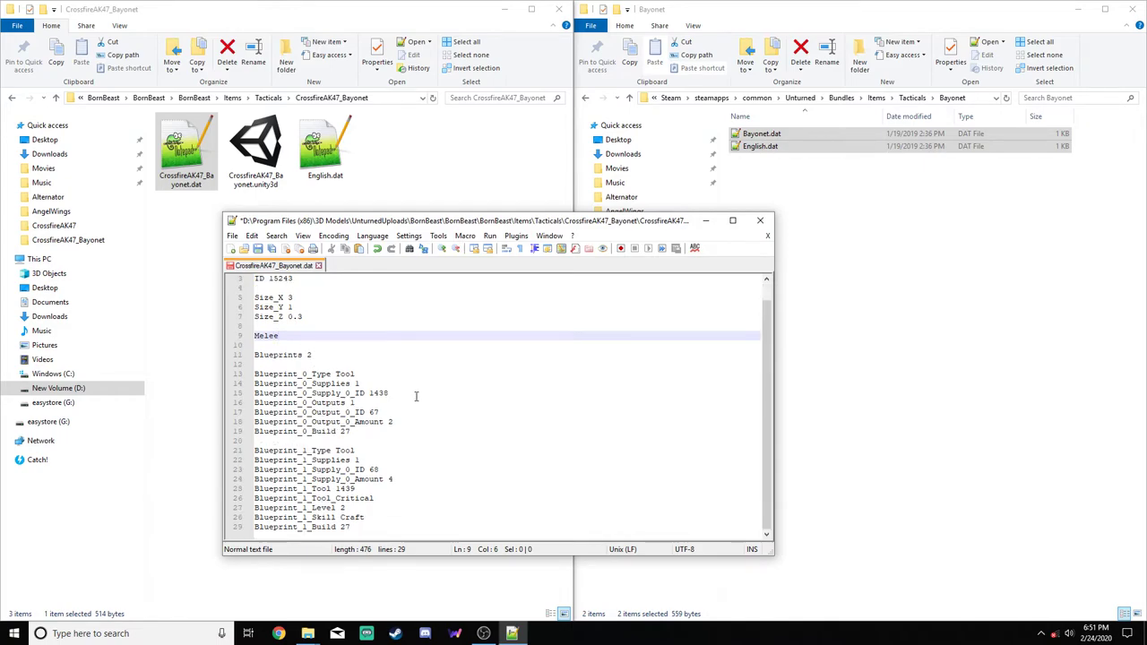
{"action": "left_click", "coordinate": [340, 445]}
{"action": "key", "text": "BackSpace"}
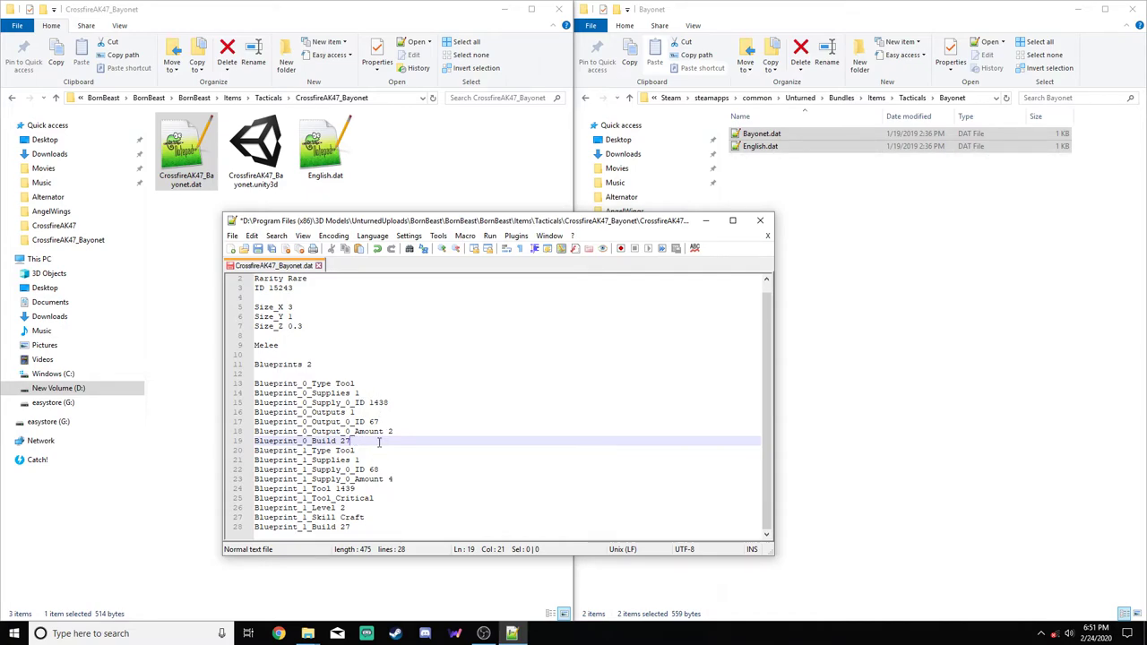
Set the first blueprint's supply ID to 15243, its output amount to 3, and Blueprints to 1
{"action": "left_click", "coordinate": [402, 404]}
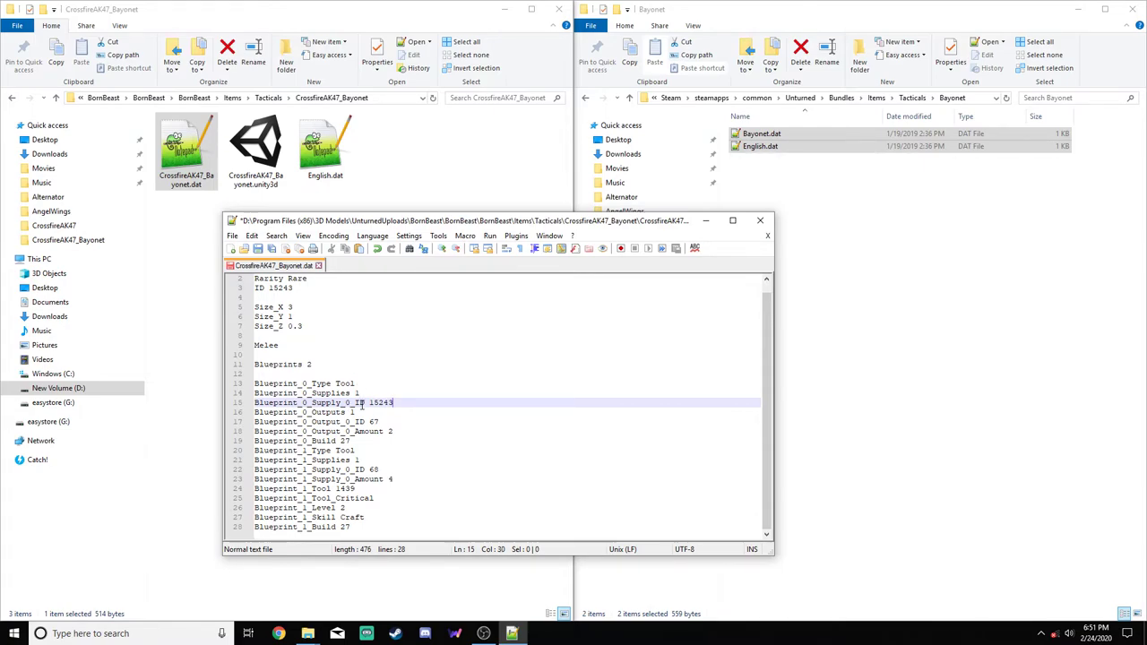
{"action": "left_click", "coordinate": [397, 431]}
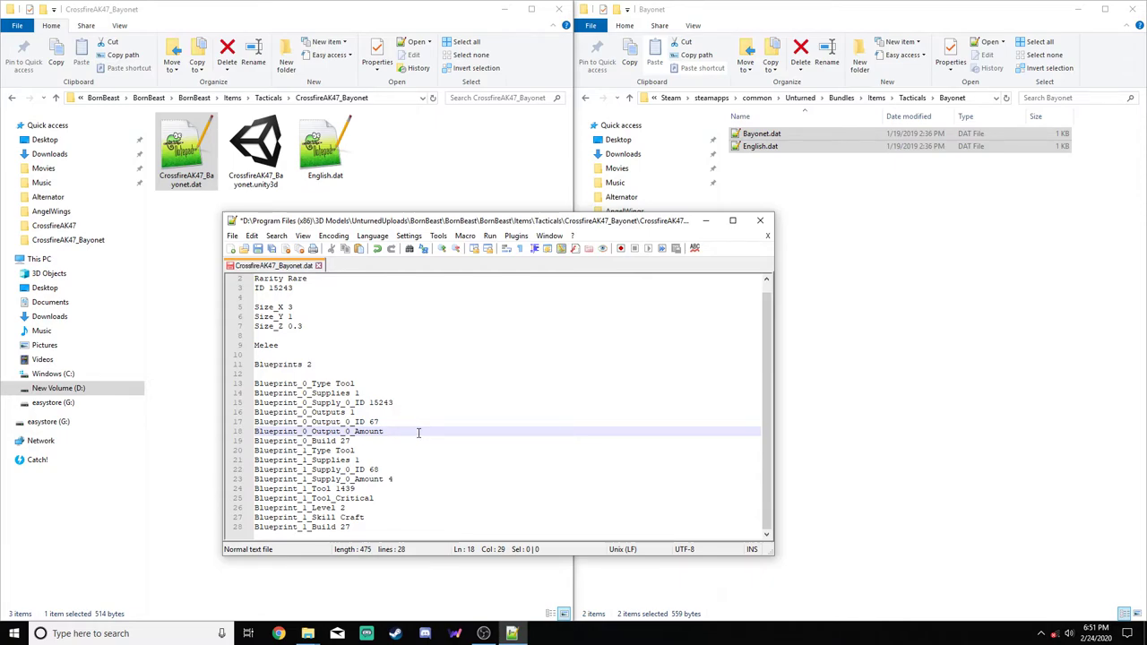
{"action": "type", "text": "5"}
{"action": "key", "text": "BackSpace"}
{"action": "type", "text": "3"}
{"action": "left_click", "coordinate": [314, 364]}
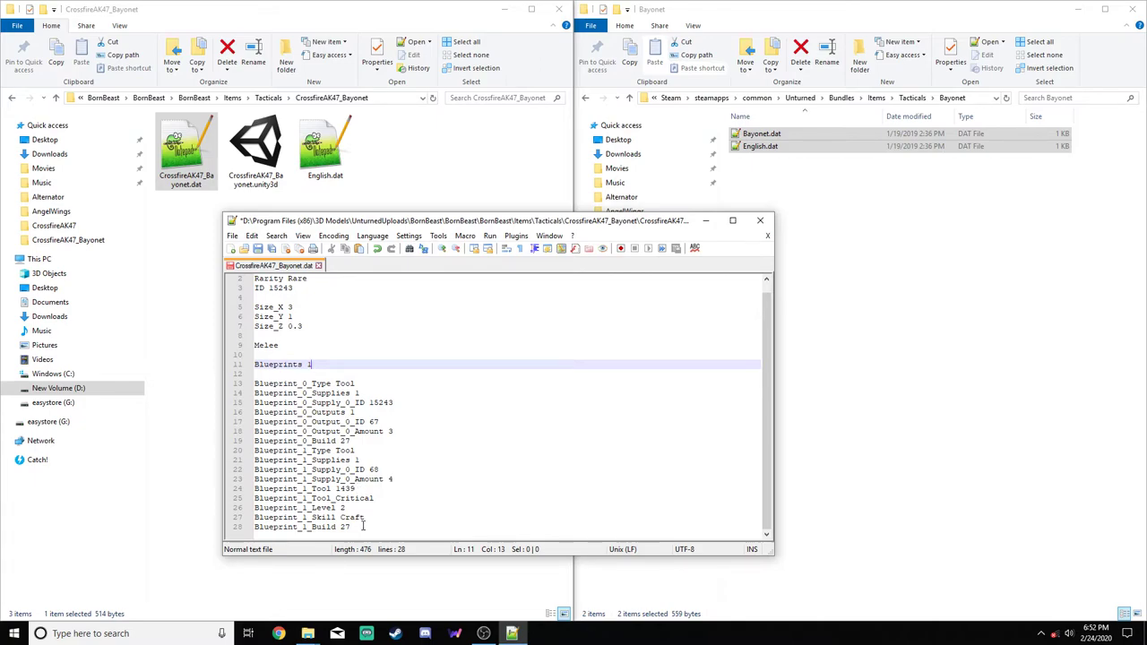
Remove the second blueprint, append Exclude_From_Master_Bundle and Asset_Bundle_Version 2, and save
{"action": "left_click_drag", "start_coordinate": [363, 526], "coordinate": [401, 442]}
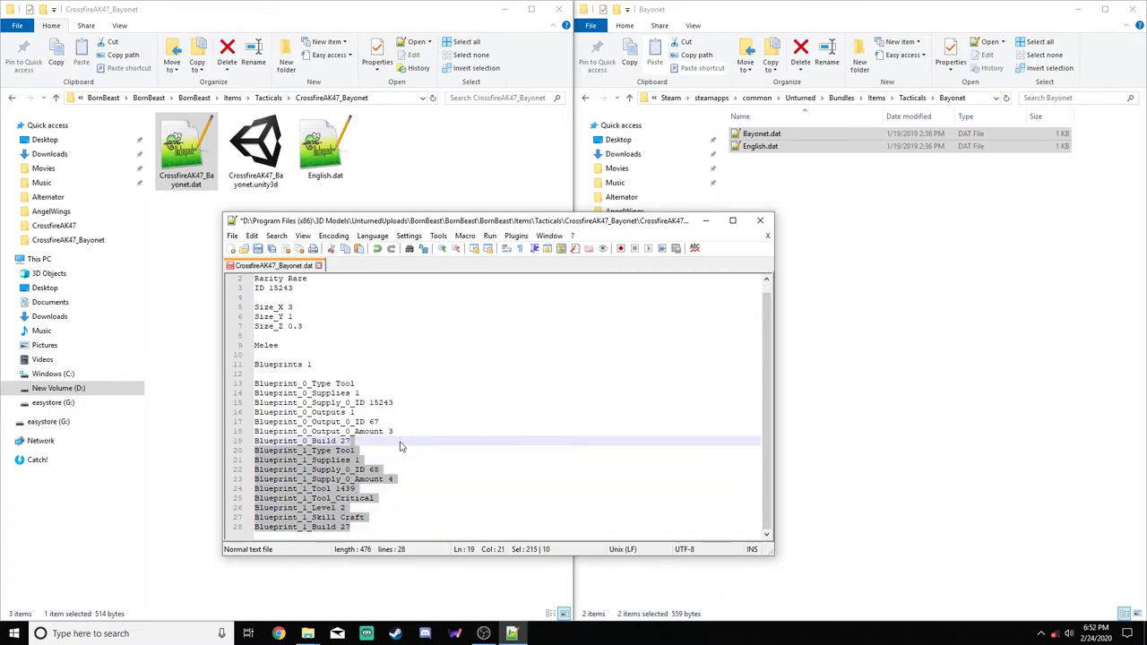
{"action": "key", "text": "BackSpace"}
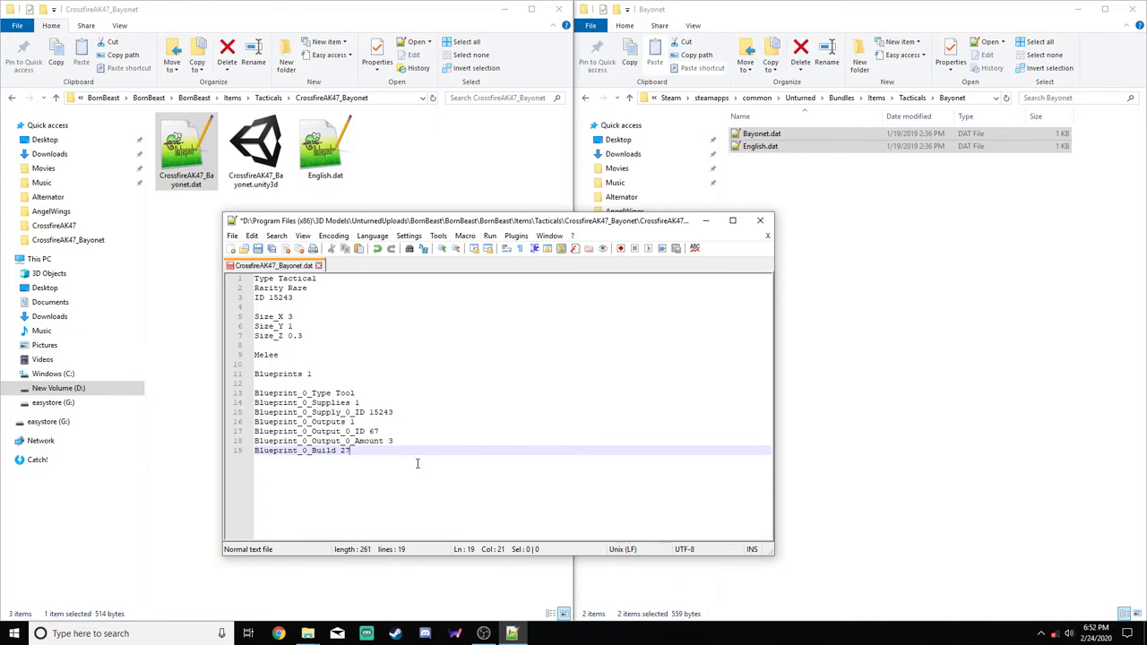
{"action": "key", "text": "Return"}
{"action": "key", "text": "Return"}
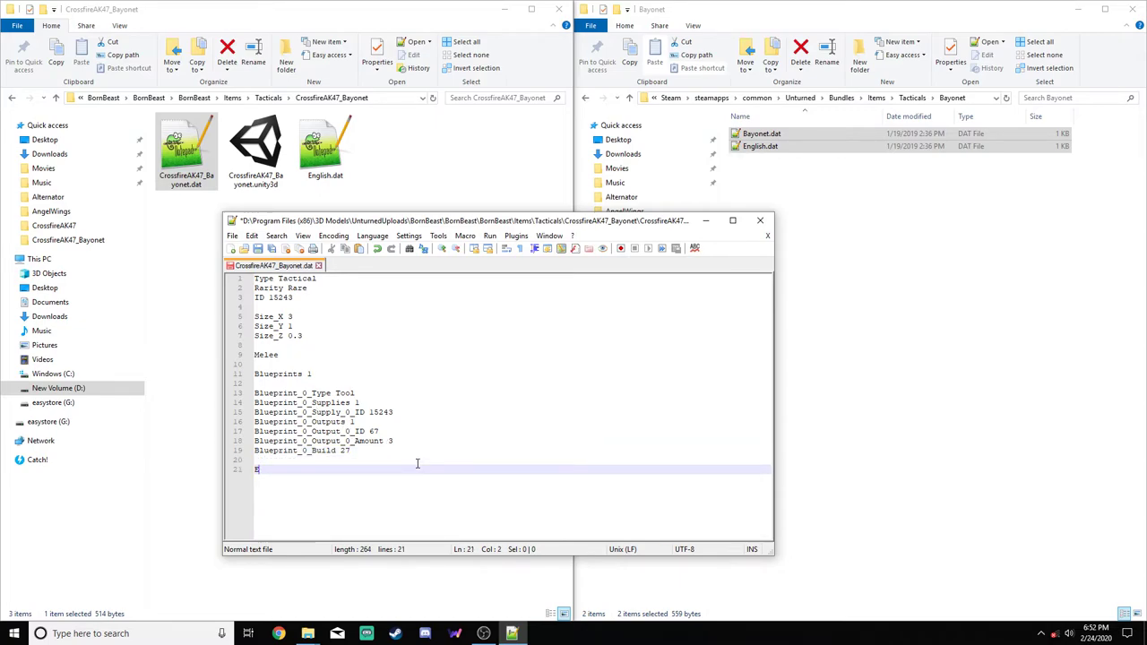
{"action": "type", "text": "Exclude_From_Master"}
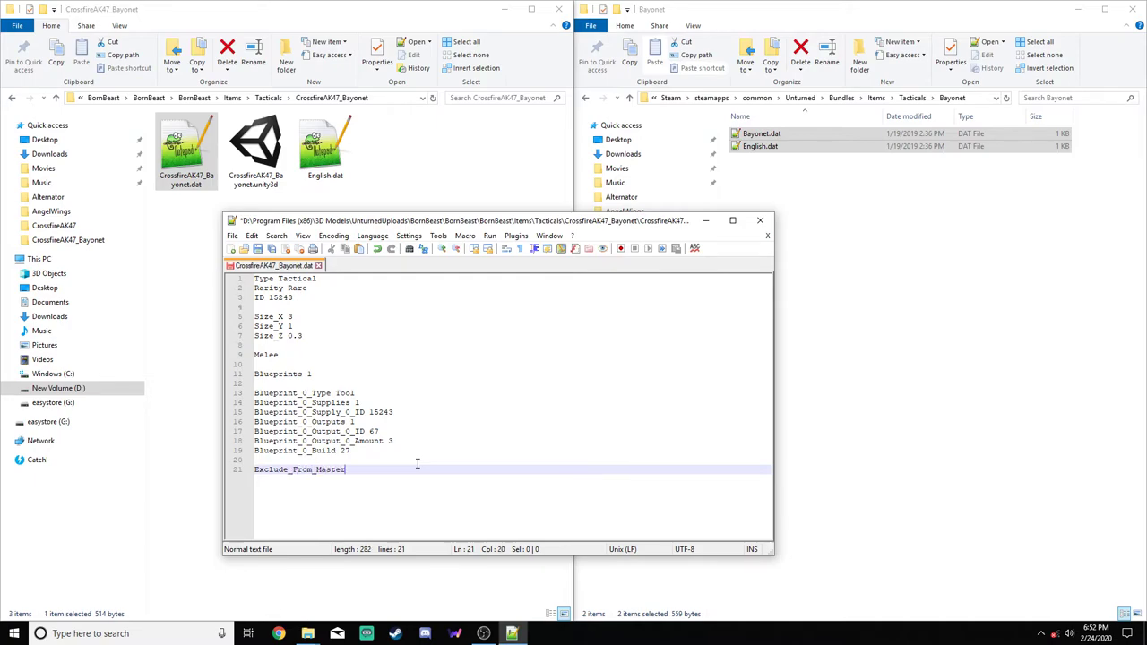
{"action": "type", "text": "_Bundle"}
{"action": "key", "text": "Return"}
{"action": "type", "text": "Asset_"}
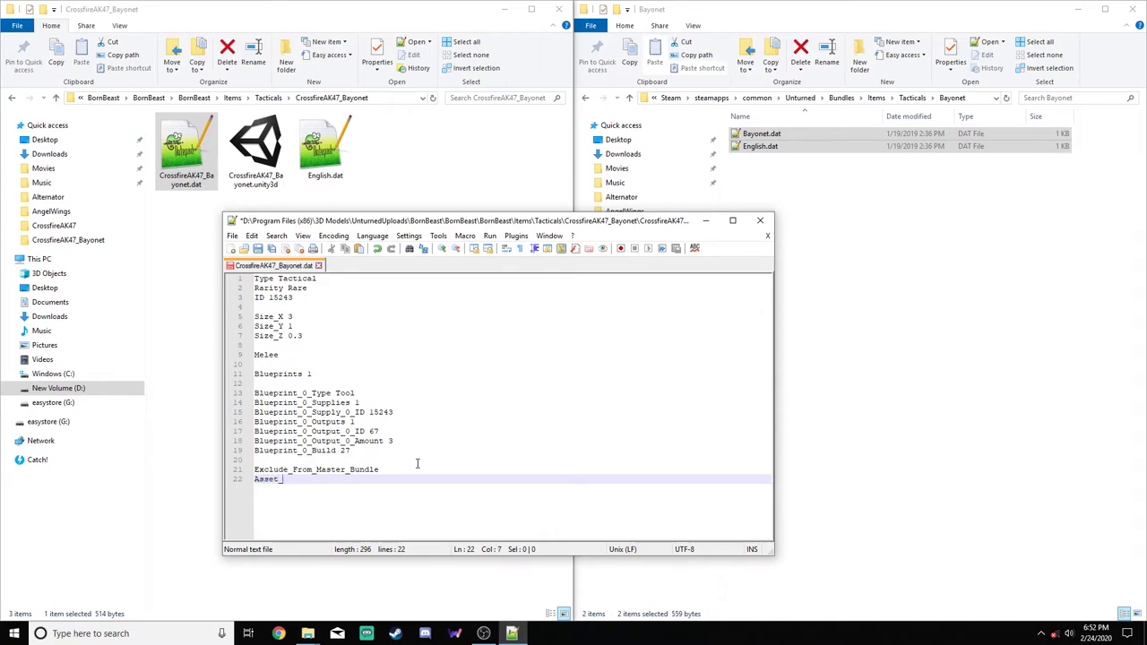
{"action": "type", "text": "Bundle_Version 2"}
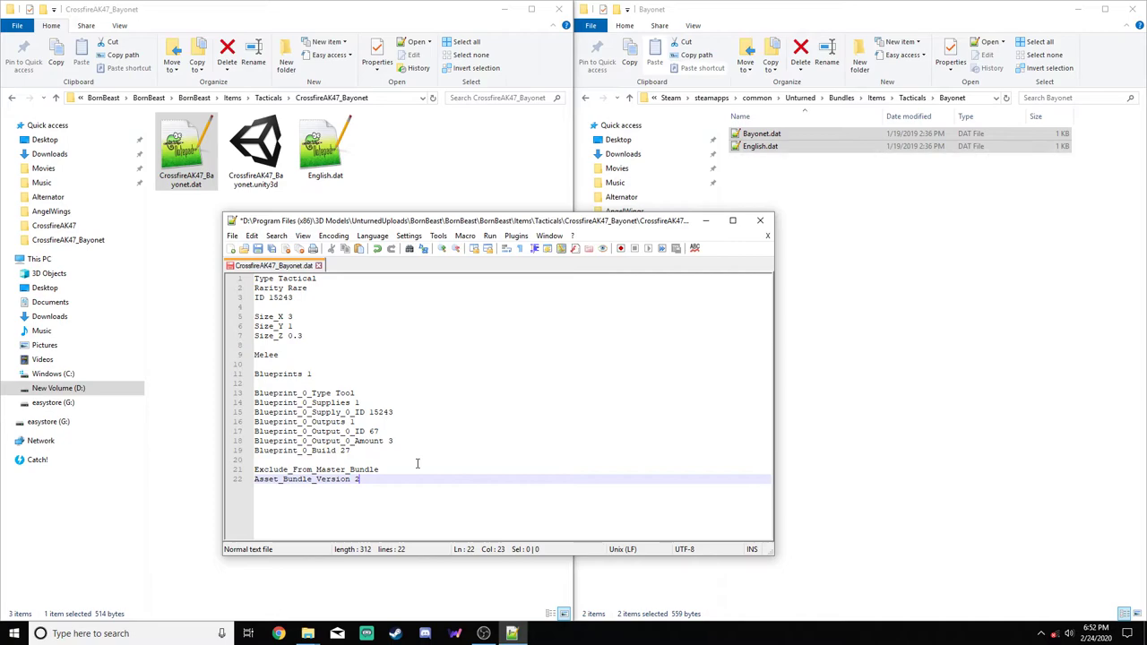
{"action": "key", "text": "ctrl+s"}
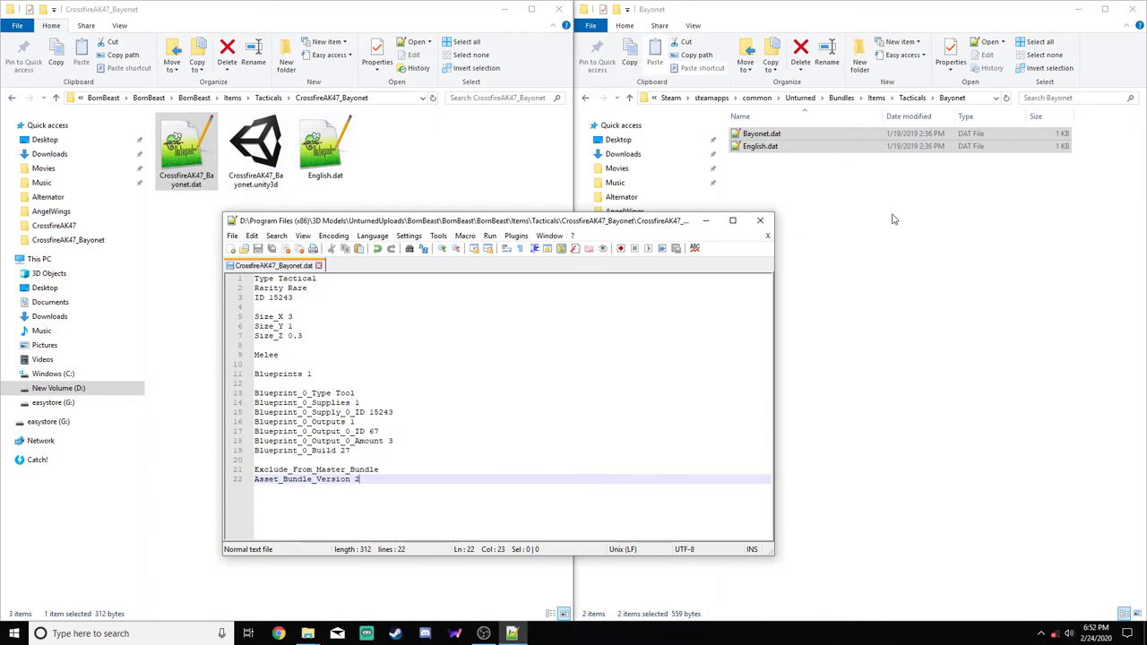
Open the stock Bayonet.dat as a reference tab, then return to CrossfireAK47_Bayonet.dat
{"action": "double_click", "coordinate": [789, 134]}
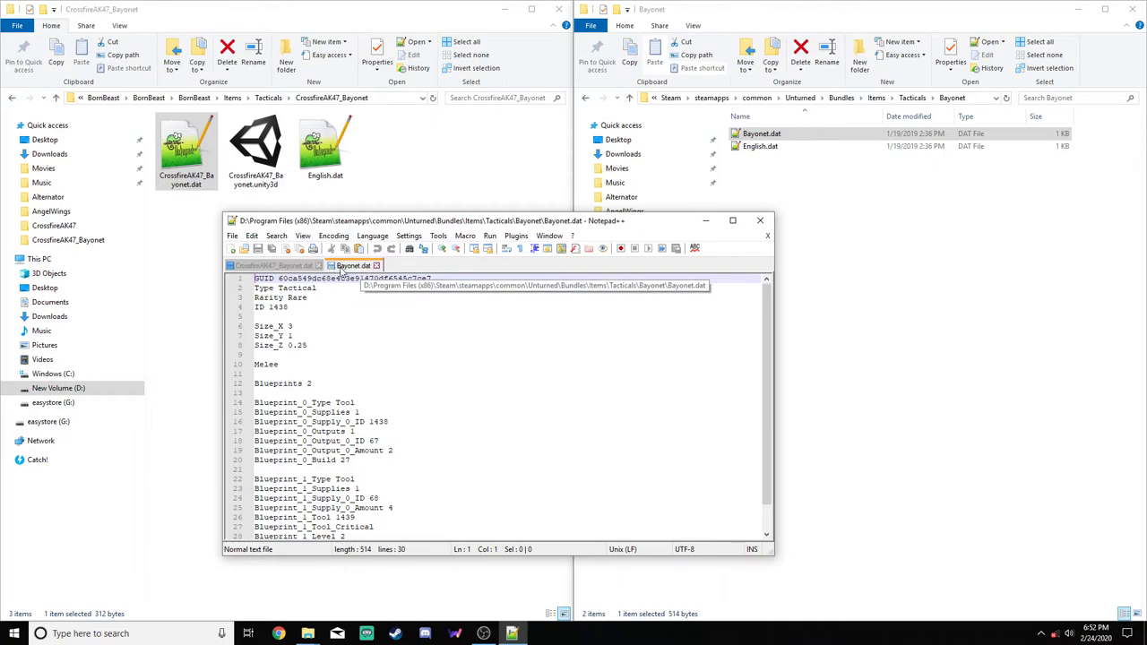
{"action": "left_click_drag", "start_coordinate": [333, 226], "coordinate": [434, 188]}
{"action": "left_click", "coordinate": [426, 268]}
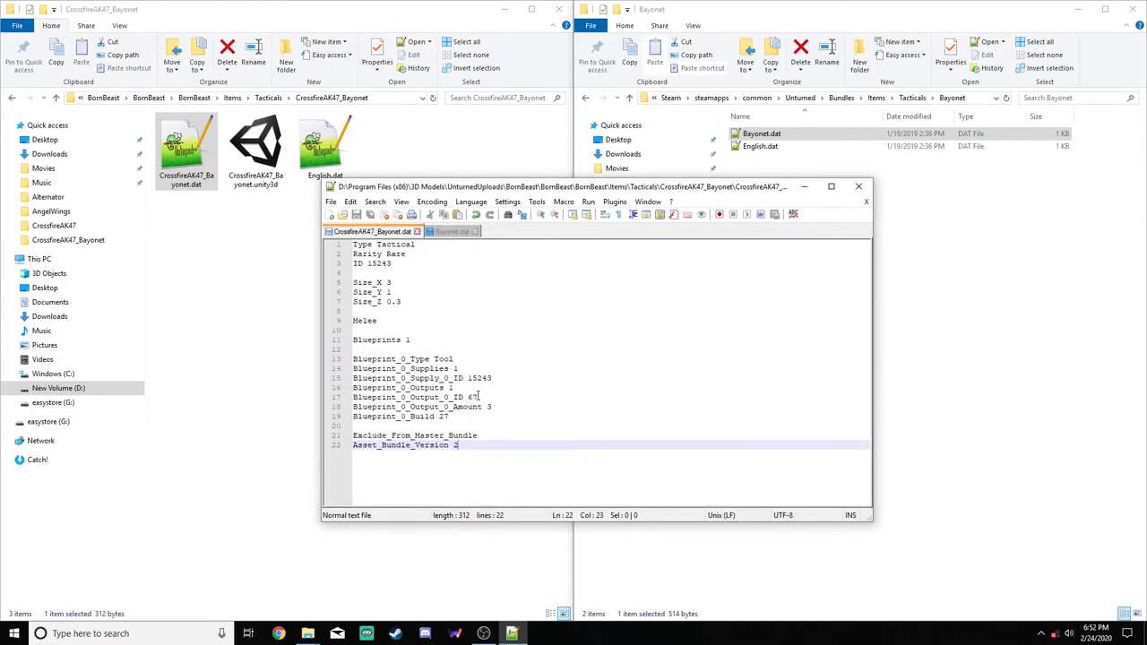
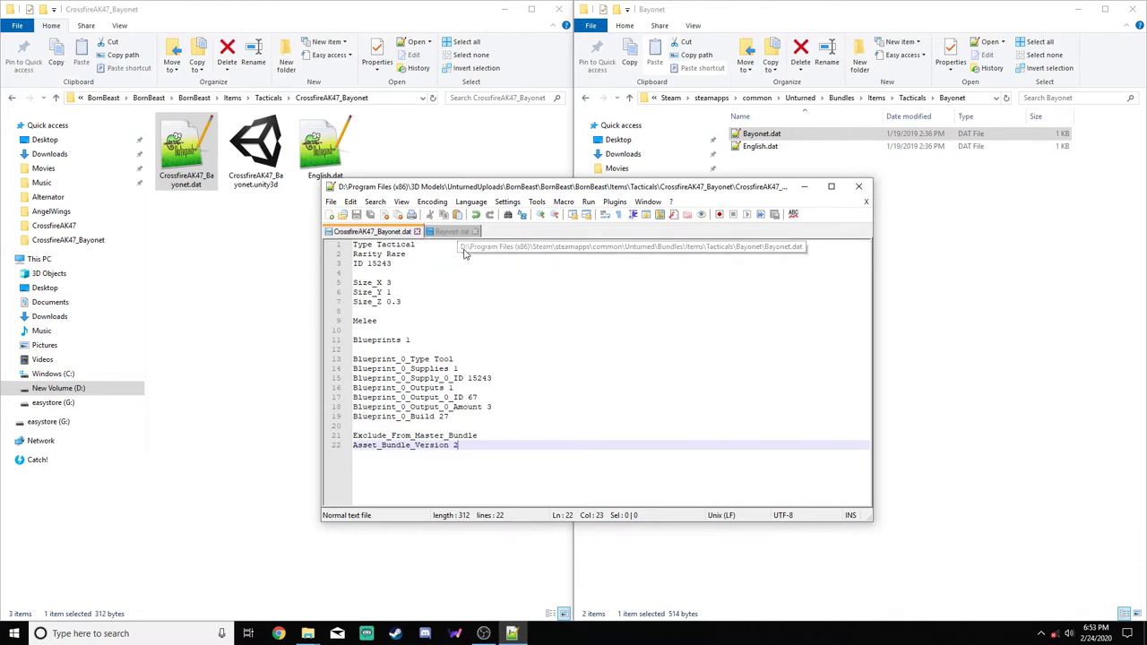
Compare the mod's bayonet file against the stock Bayonet.dat, then close Bayonet.dat
{"action": "left_click", "coordinate": [448, 233]}
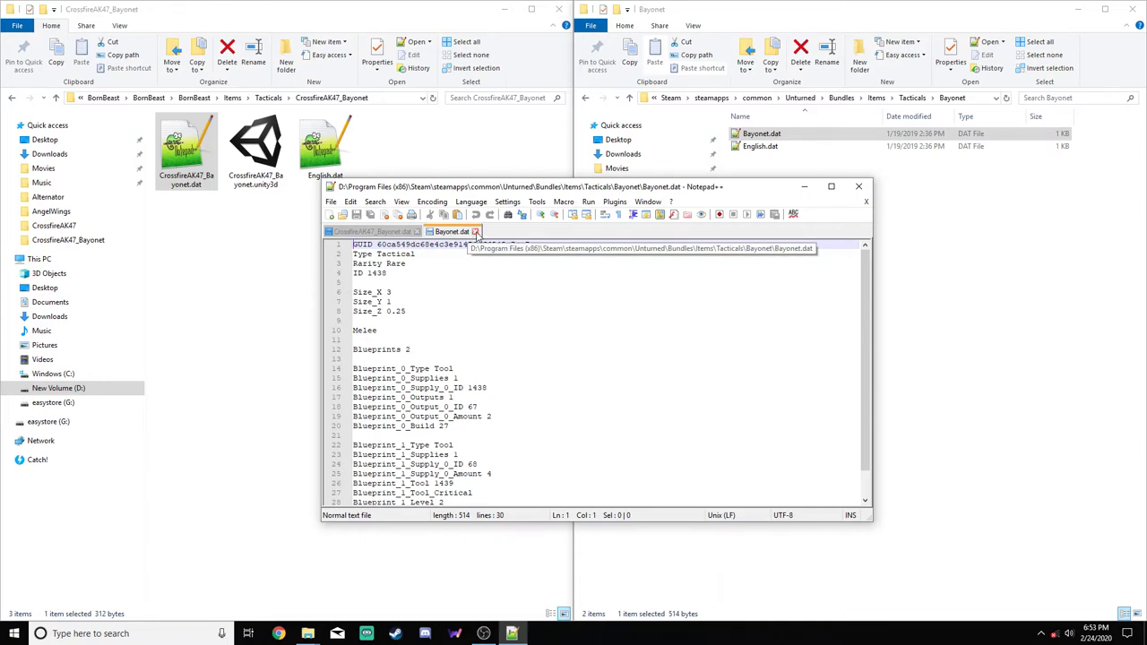
{"action": "key", "text": "ctrl+Tab"}
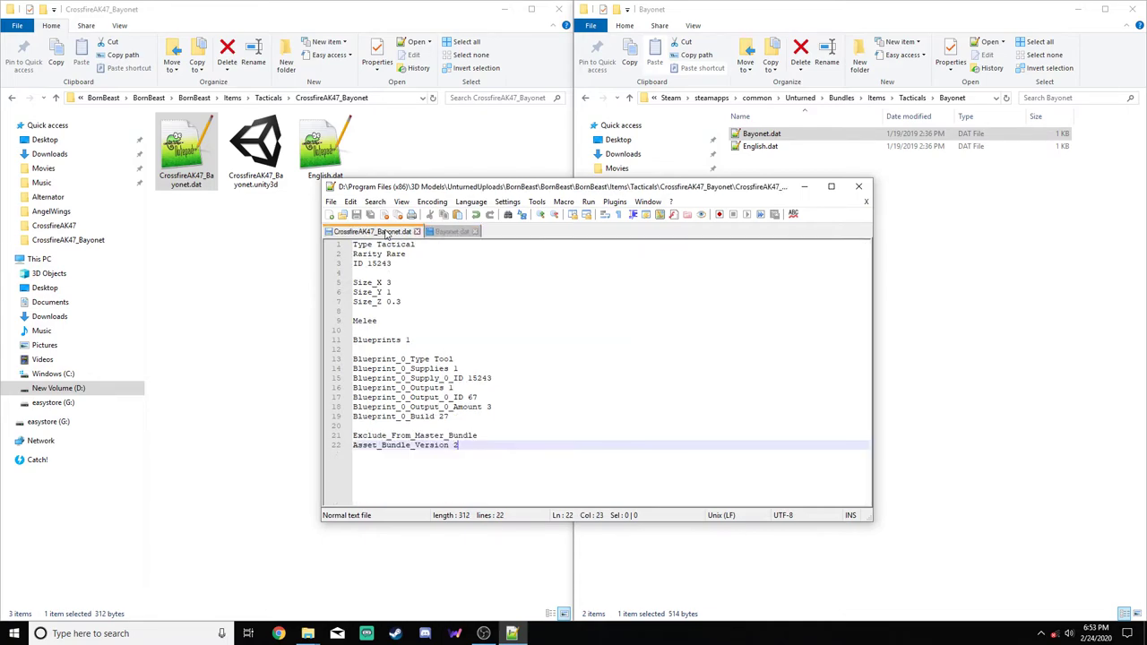
{"action": "left_click", "coordinate": [475, 232]}
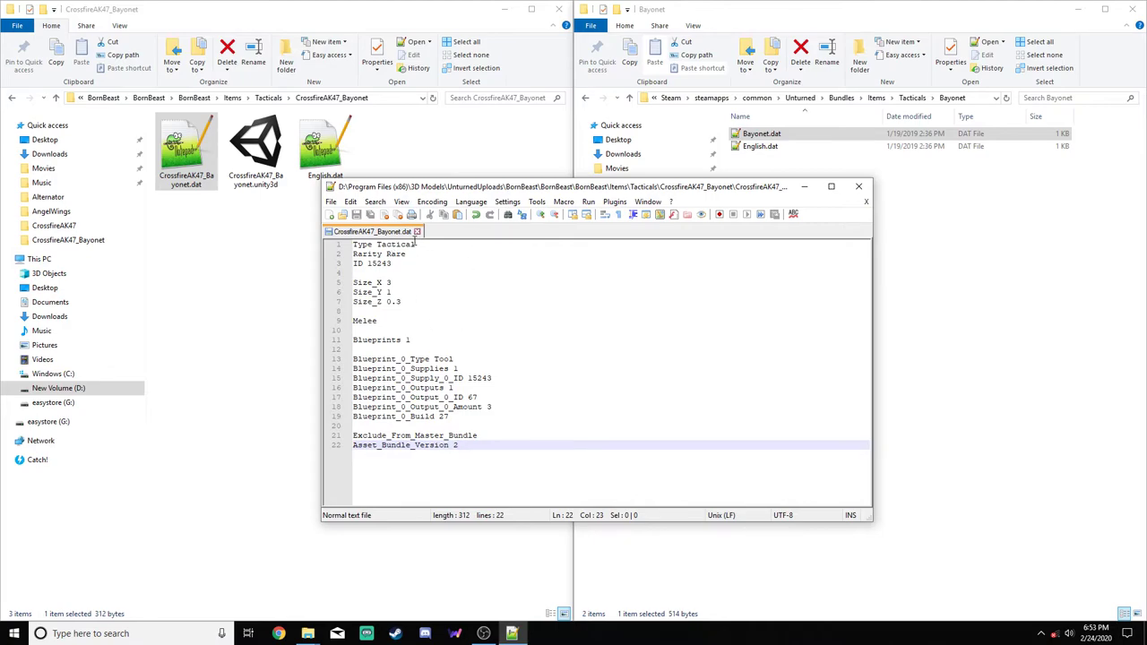
Review the bayonet file's ID 15243 and closing lines, then close it and Notepad++
{"action": "left_click_drag", "start_coordinate": [391, 264], "coordinate": [380, 265]}
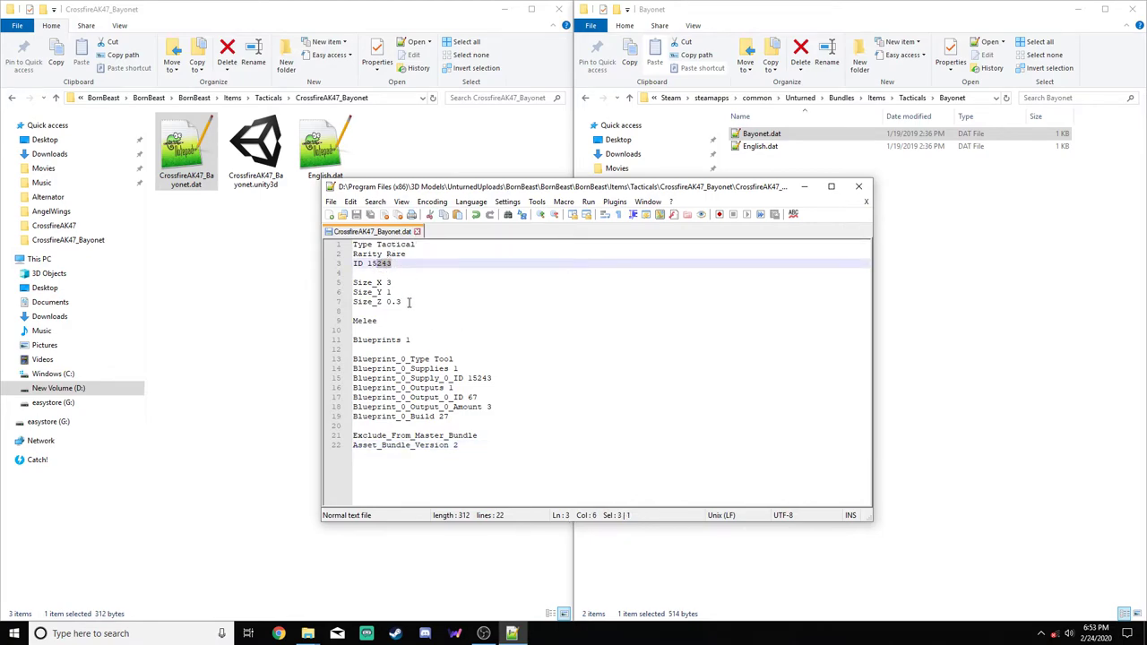
{"action": "left_click", "coordinate": [409, 302]}
{"action": "left_click", "coordinate": [437, 284]}
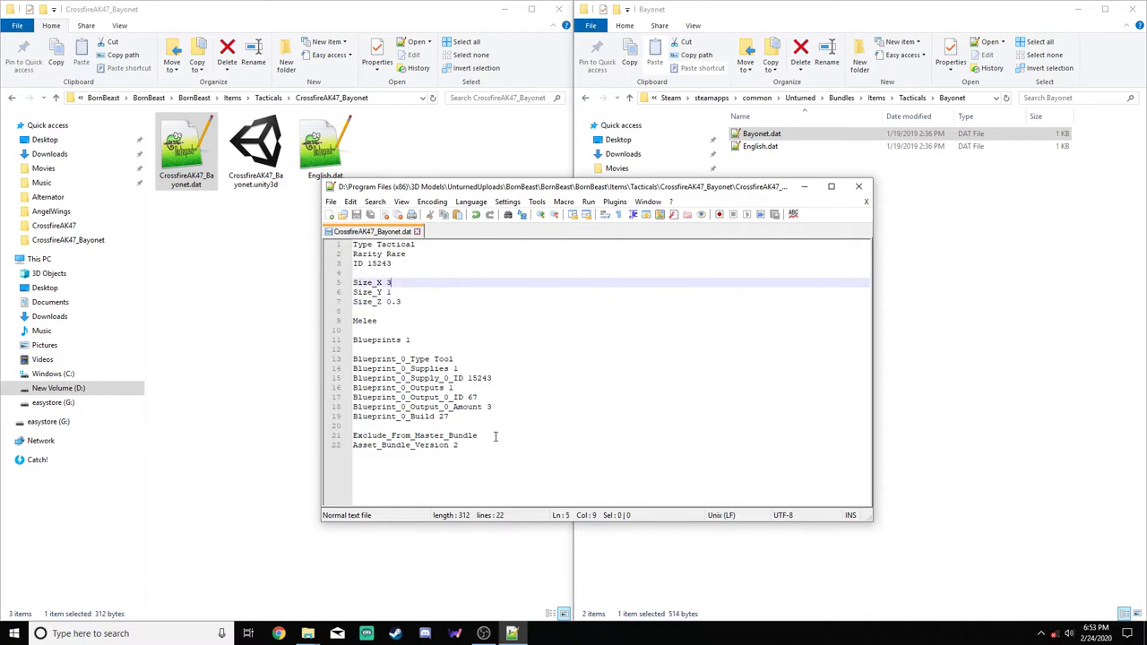
{"action": "left_click_drag", "start_coordinate": [499, 458], "coordinate": [385, 435]}
{"action": "left_click", "coordinate": [500, 417]}
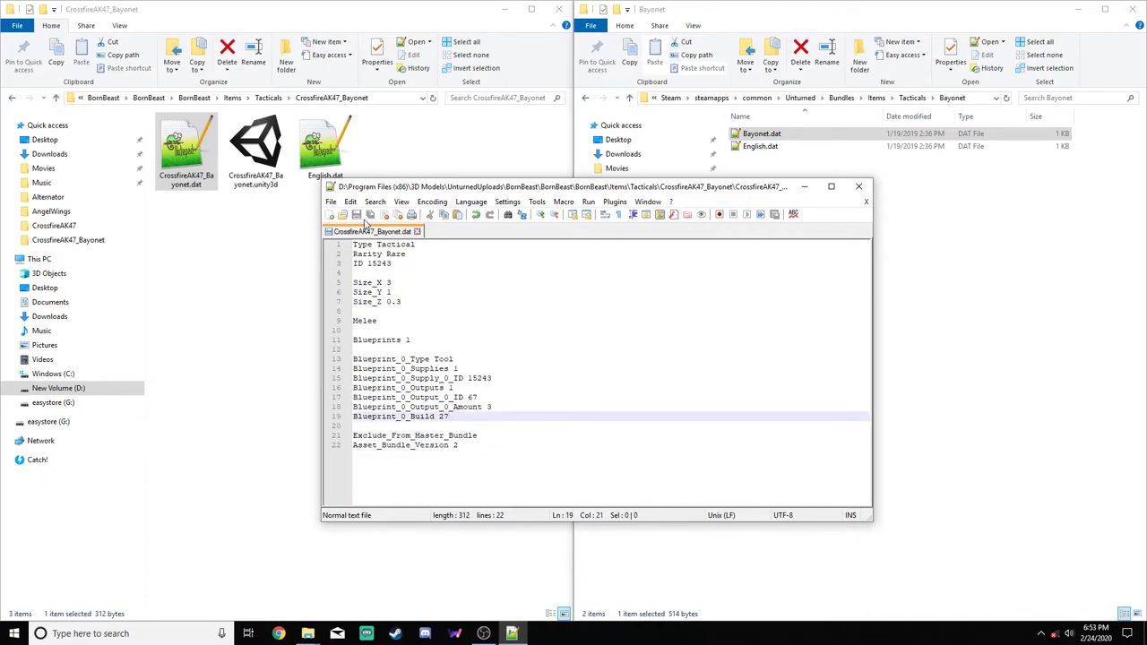
{"action": "left_click", "coordinate": [417, 231]}
{"action": "left_click", "coordinate": [859, 187]}
Change the Name in English.dat to CrossfireAK-47_Bayonet
{"action": "left_click", "coordinate": [320, 161]}
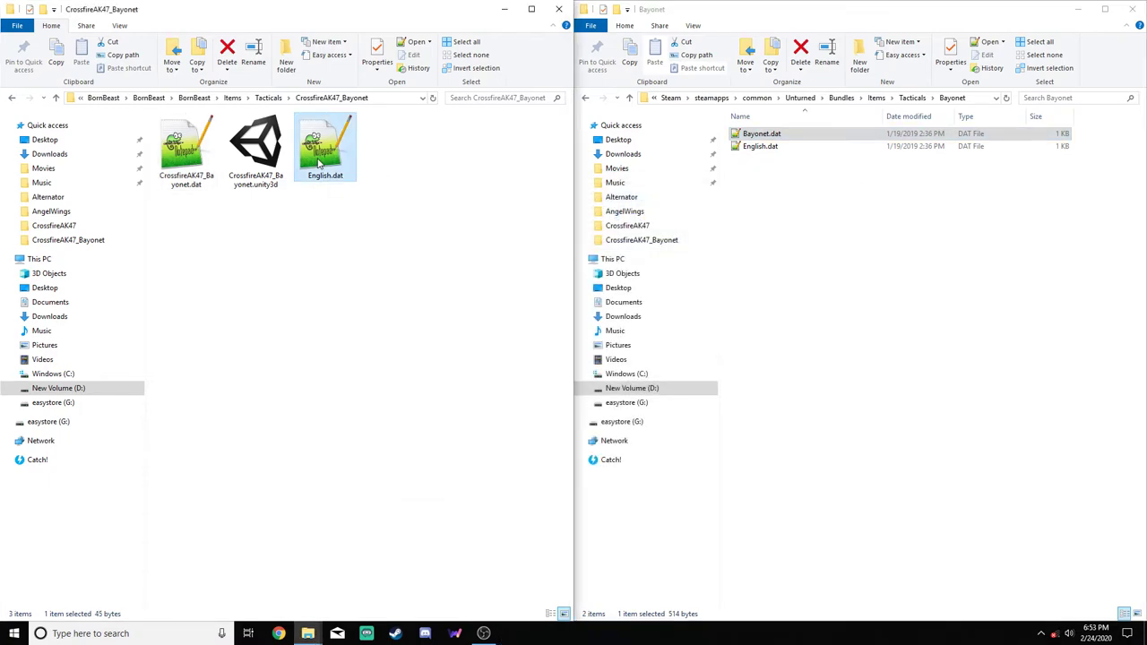
{"action": "double_click", "coordinate": [320, 161]}
{"action": "left_click_drag", "start_coordinate": [411, 245], "coordinate": [378, 245]}
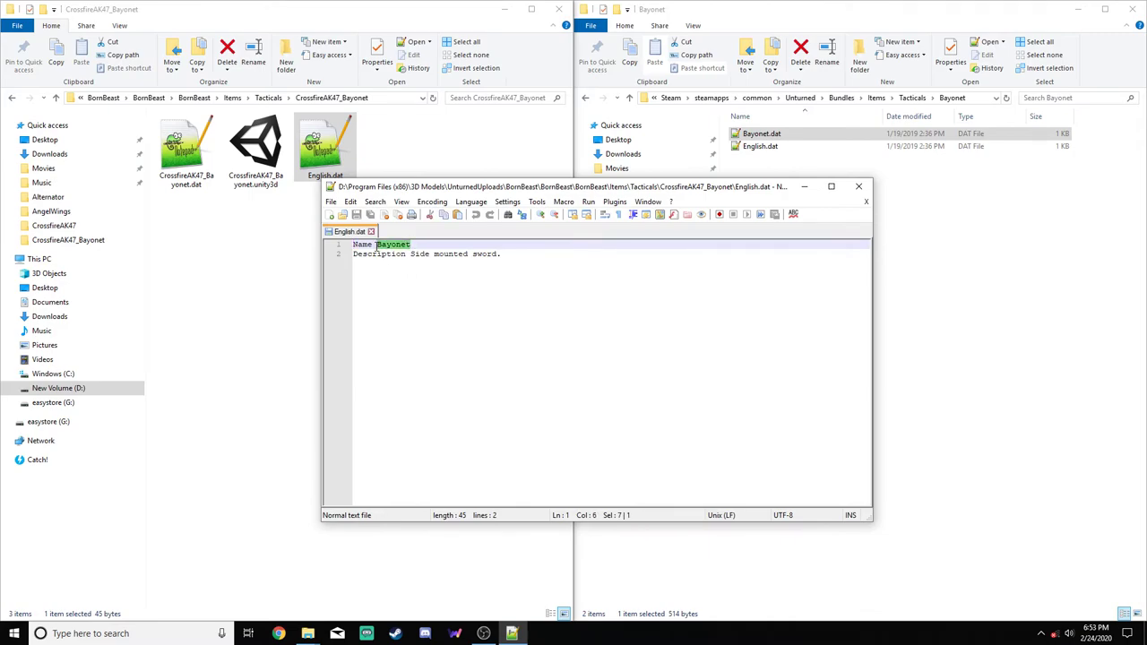
{"action": "left_click", "coordinate": [373, 245]}
{"action": "type", "text": "CrossfireAK47_Bayonet"}
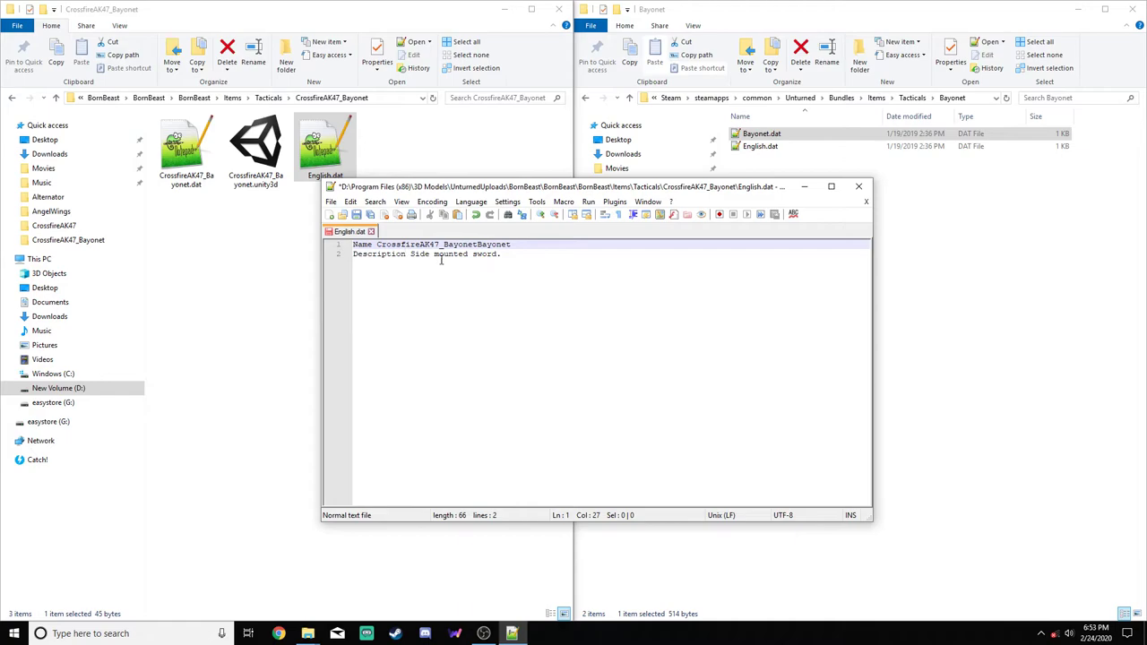
{"action": "key", "text": "BackSpace"}
{"action": "key", "text": "BackSpace"}
{"action": "key", "text": "BackSpace"}
{"action": "key", "text": "BackSpace"}
{"action": "key", "text": "BackSpace"}
{"action": "key", "text": "BackSpace"}
{"action": "key", "text": "BackSpace"}
{"action": "type", "text": "-"}
Save English.dat and close Notepad++, returning to the game's Bayonet folder
{"action": "left_click", "coordinate": [356, 215]}
{"action": "left_click", "coordinate": [372, 232]}
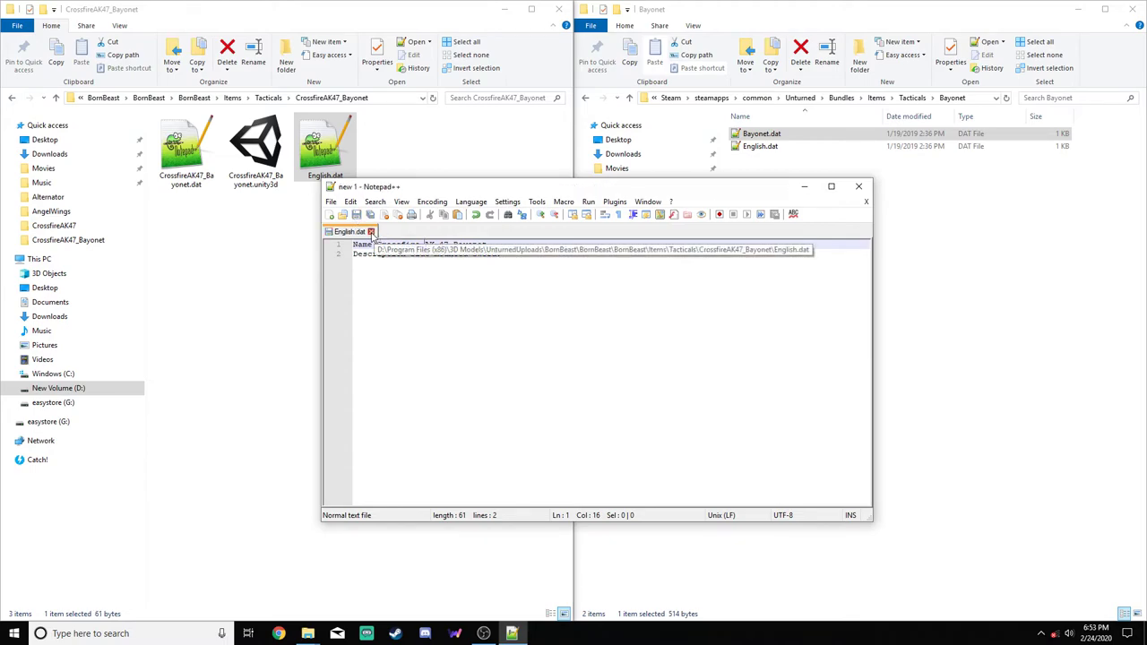
{"action": "left_click", "coordinate": [861, 186]}
{"action": "left_click", "coordinate": [894, 213]}
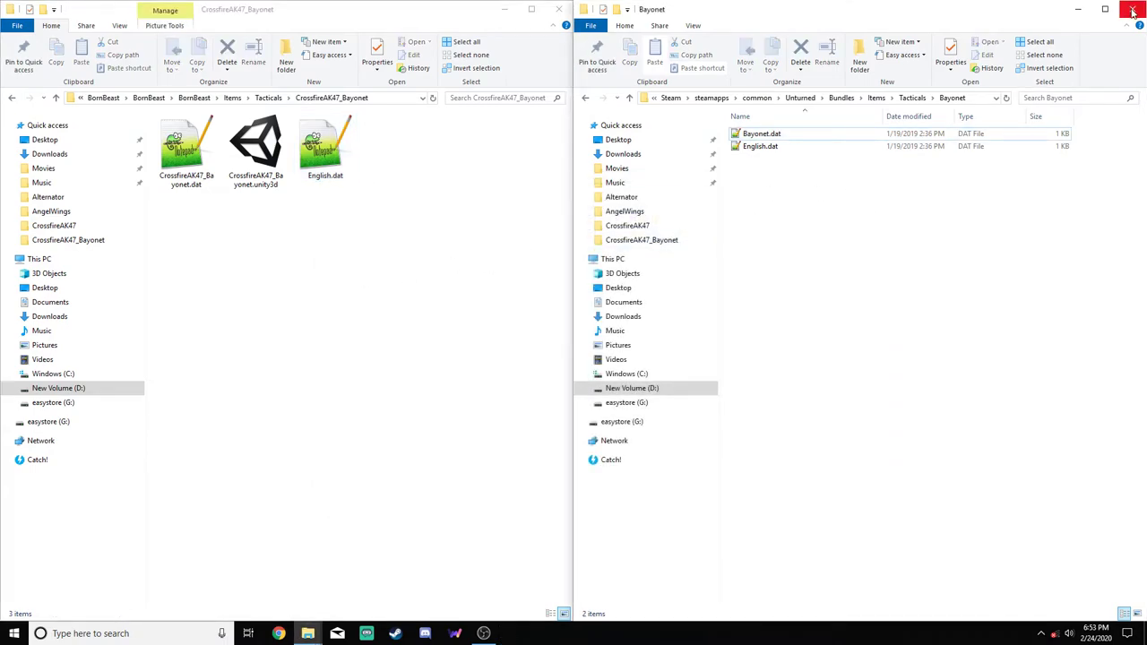
Move the game window to Bundles and open the mod's Melee KnifeBornBeast.dat file
{"action": "left_click", "coordinate": [841, 98]}
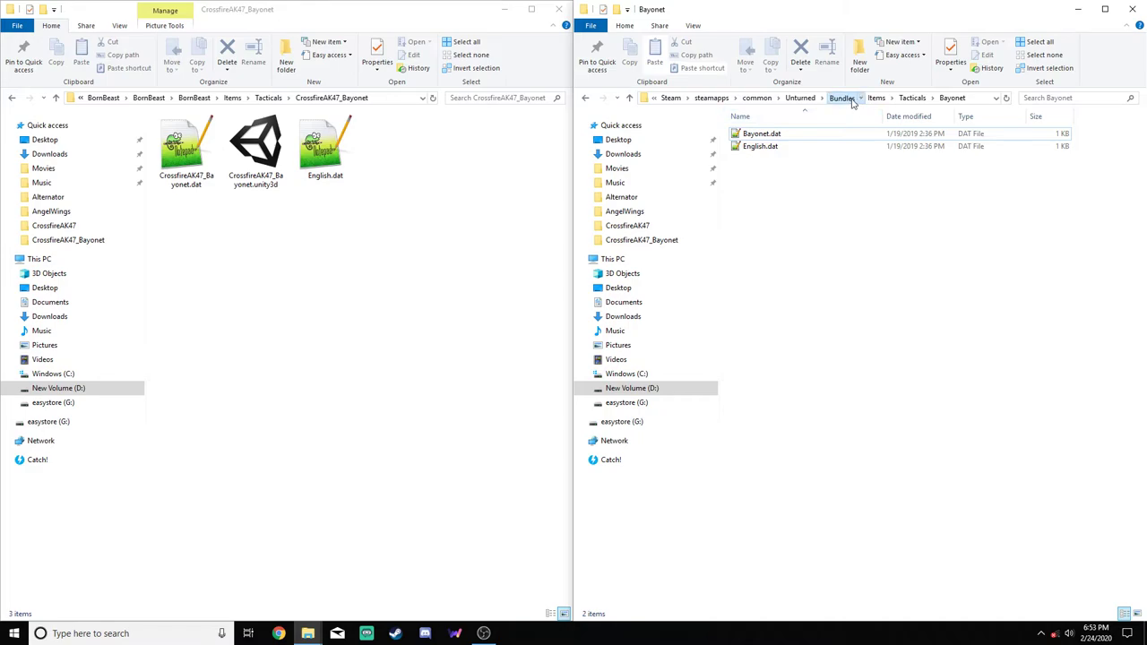
{"action": "left_click", "coordinate": [845, 463]}
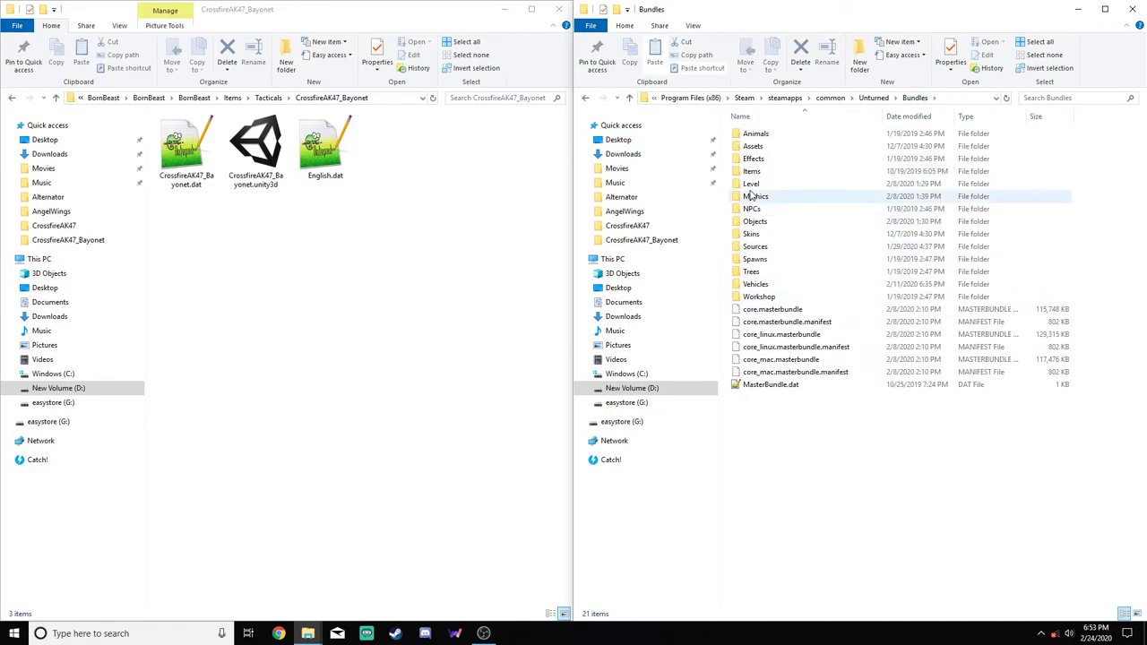
{"action": "left_click", "coordinate": [293, 266]}
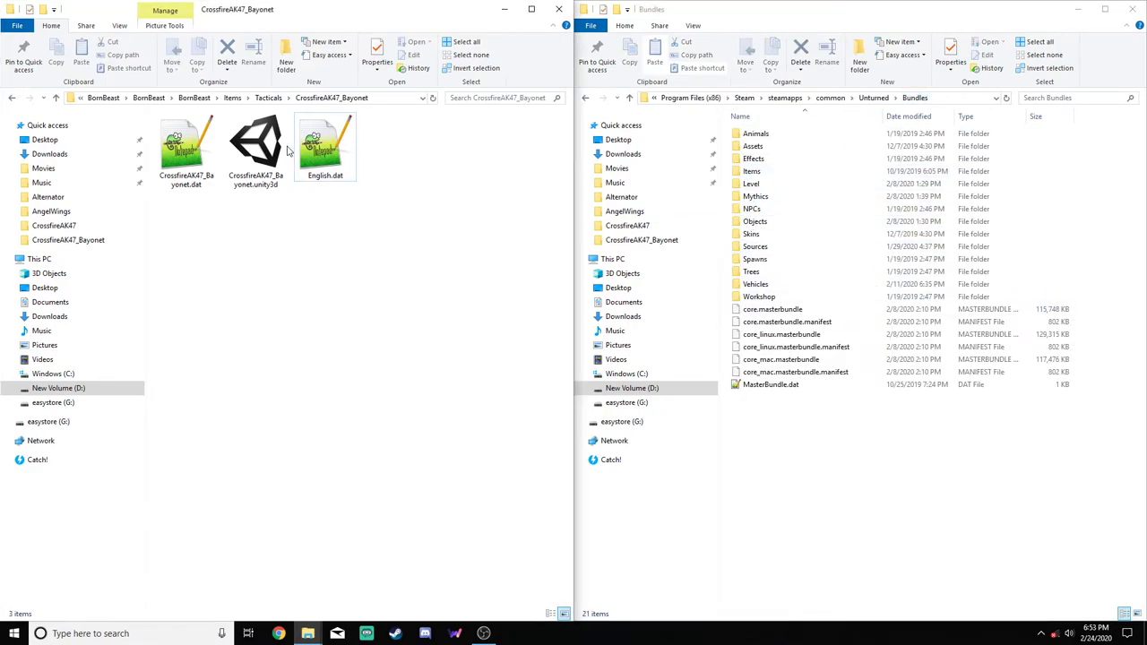
{"action": "left_click", "coordinate": [268, 98]}
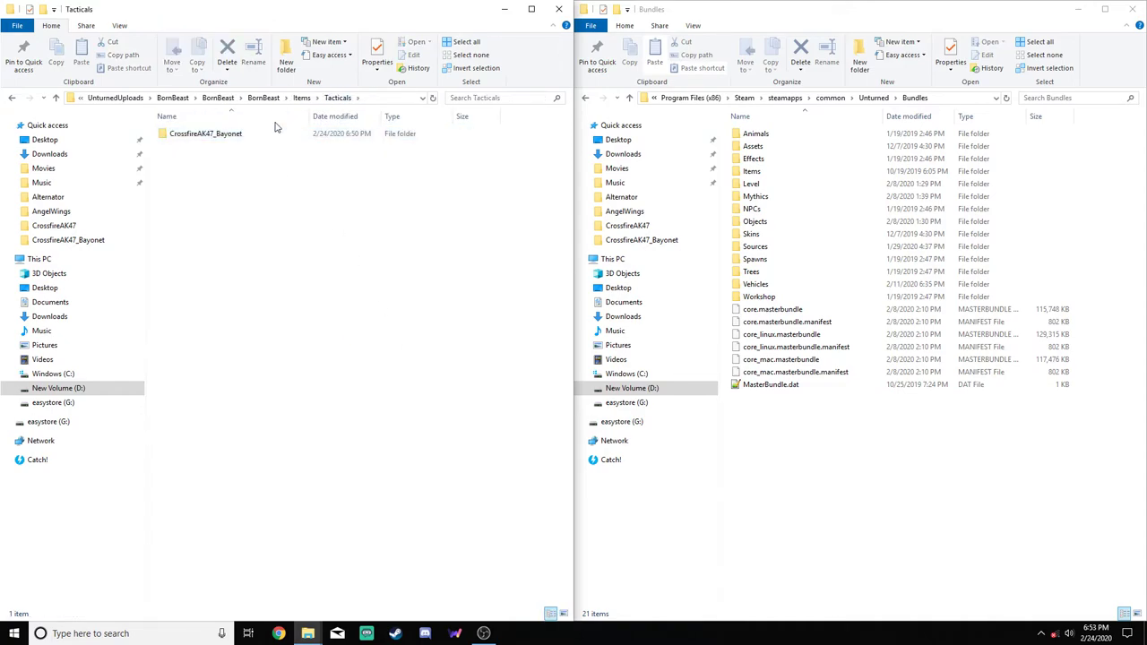
{"action": "left_click", "coordinate": [301, 98]}
{"action": "left_click_drag", "start_coordinate": [256, 281], "coordinate": [323, 333]}
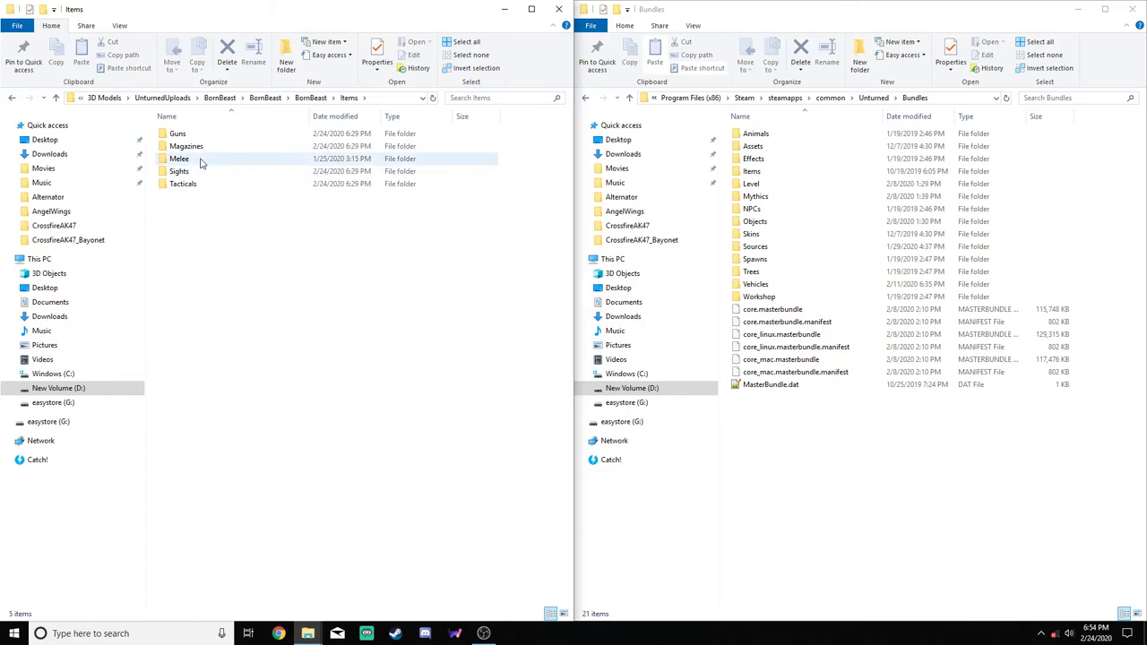
{"action": "double_click", "coordinate": [201, 160]}
{"action": "double_click", "coordinate": [190, 136]}
{"action": "double_click", "coordinate": [202, 148]}
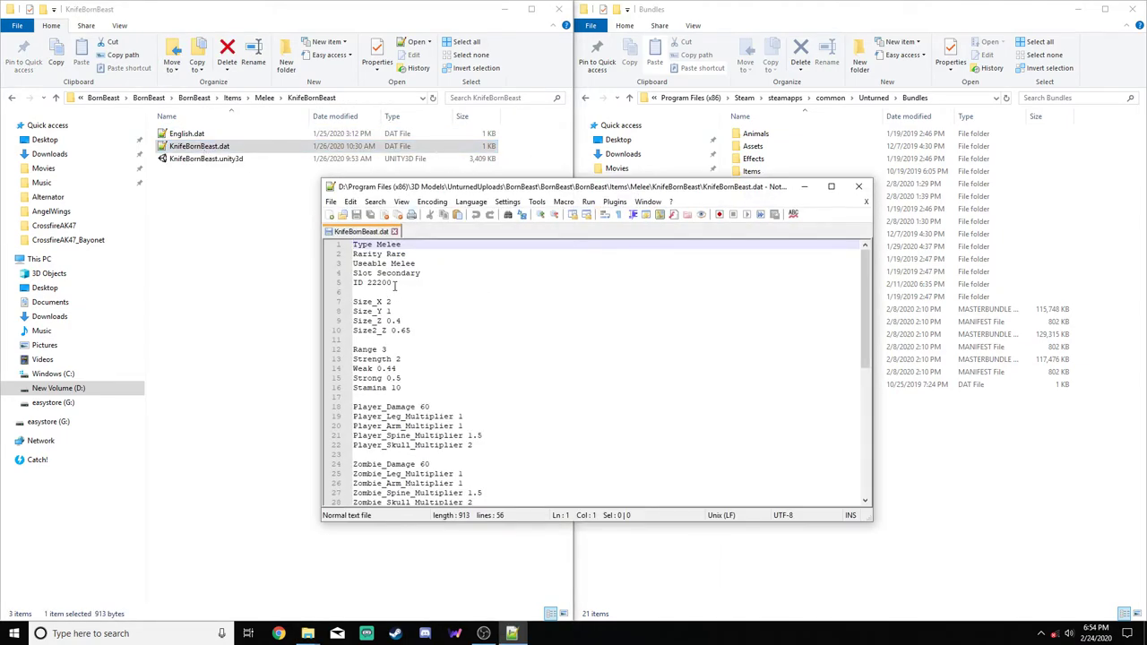
Check the knife's ID 22200 in KnifeBornBeast.dat, then close it and Notepad++
{"action": "left_click", "coordinate": [395, 284]}
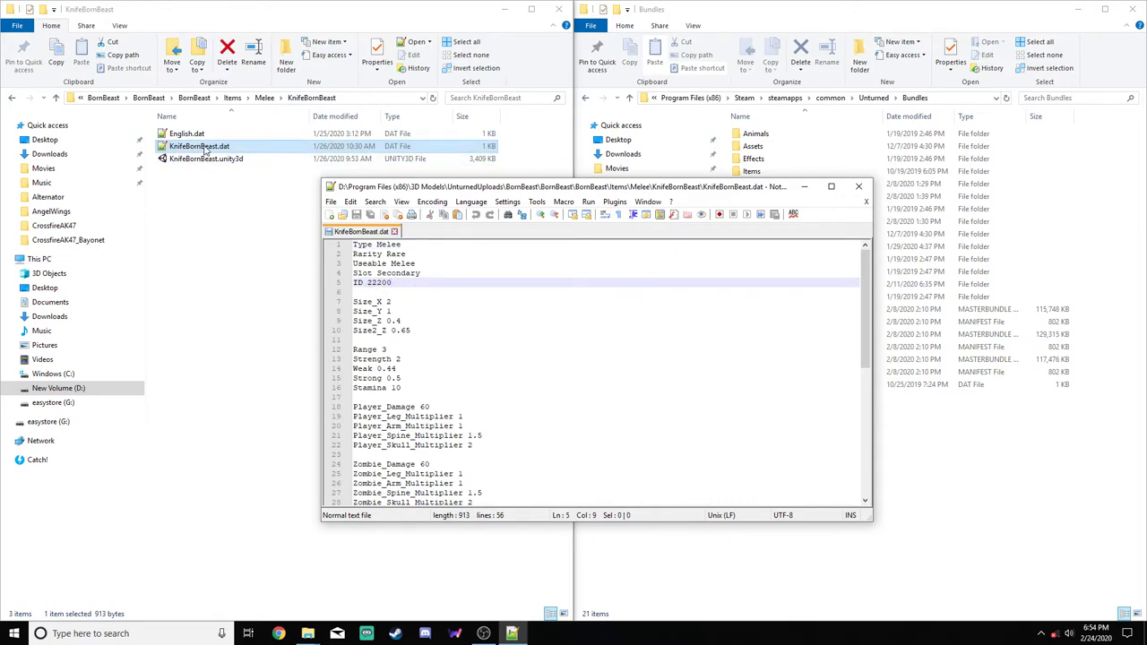
{"action": "left_click_drag", "start_coordinate": [367, 282], "coordinate": [371, 282]}
{"action": "left_click", "coordinate": [399, 285]}
{"action": "left_click_drag", "start_coordinate": [367, 283], "coordinate": [388, 283]}
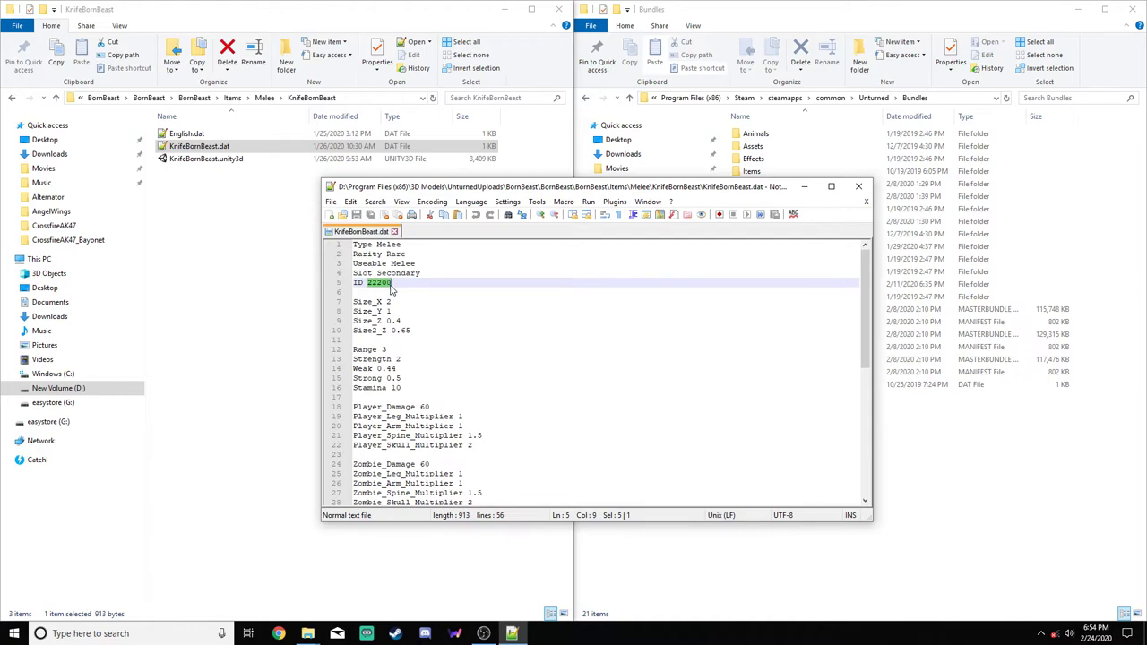
{"action": "left_click", "coordinate": [393, 232]}
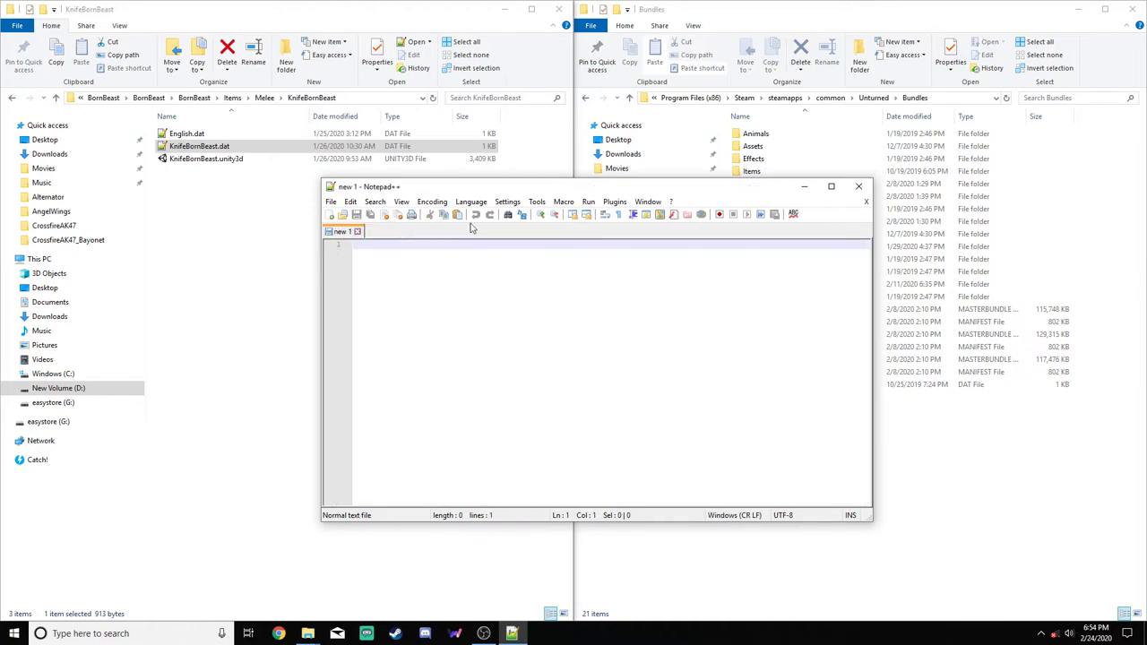
{"action": "left_click", "coordinate": [859, 186]}
Open CrossfireAK47.dat and the CrossfireAK47_45 magazine .dat in Notepad++
{"action": "left_click", "coordinate": [266, 98]}
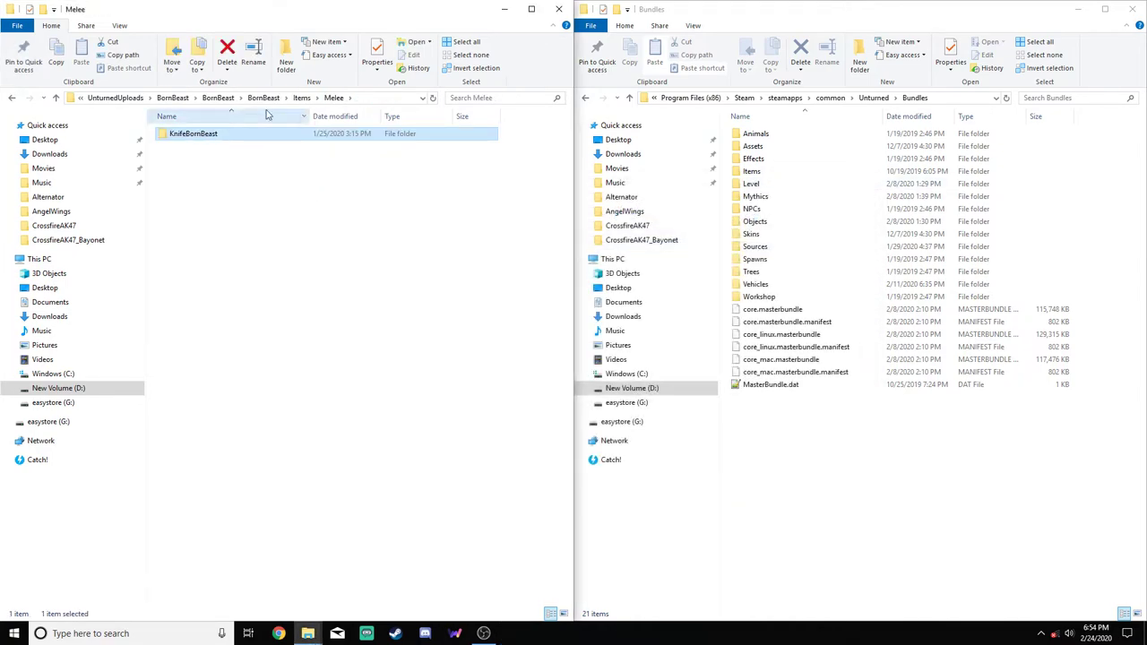
{"action": "left_click", "coordinate": [346, 97]}
{"action": "double_click", "coordinate": [190, 135]}
{"action": "double_click", "coordinate": [191, 134]}
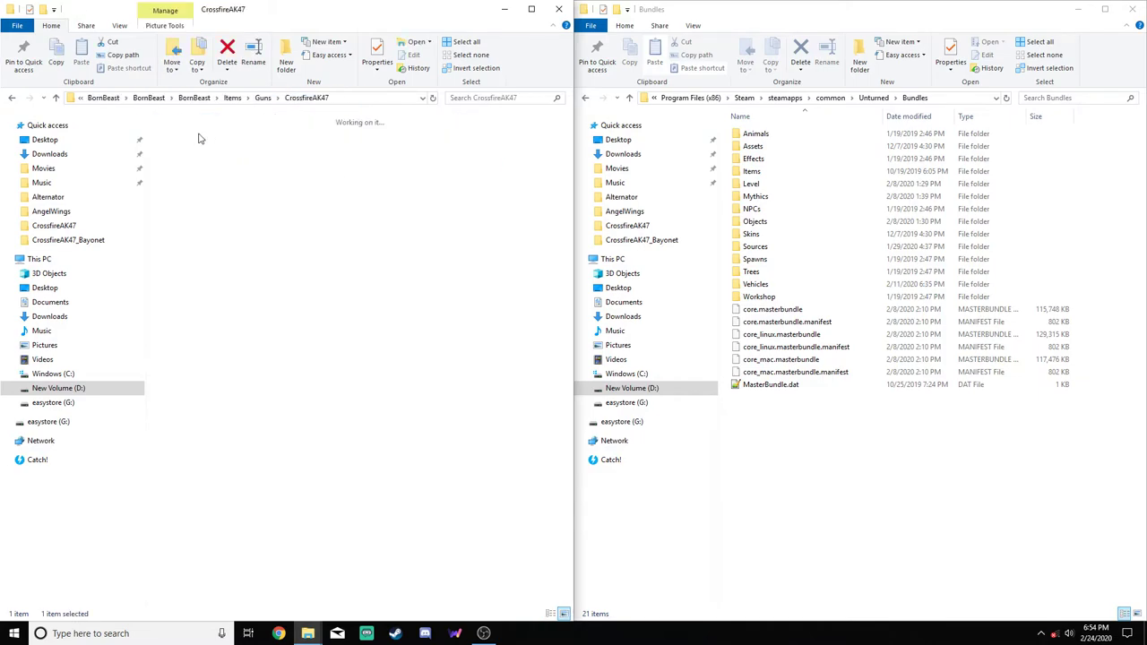
{"action": "double_click", "coordinate": [186, 147]}
{"action": "left_click", "coordinate": [262, 98]}
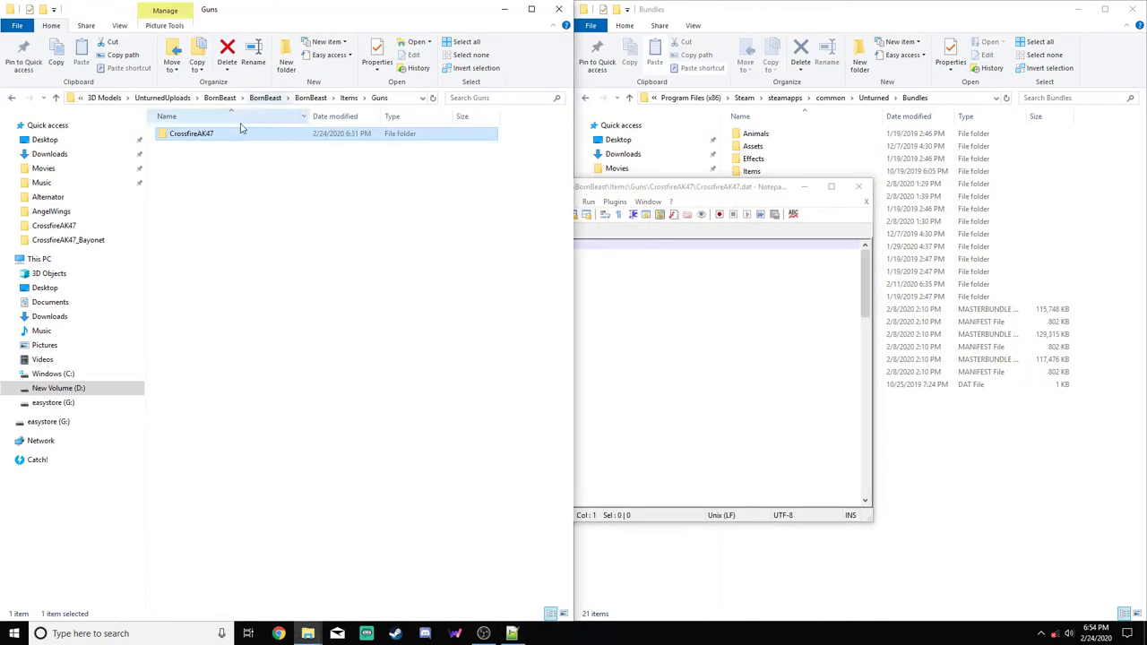
{"action": "left_click", "coordinate": [307, 98]}
{"action": "left_click", "coordinate": [191, 148]}
{"action": "double_click", "coordinate": [191, 148]}
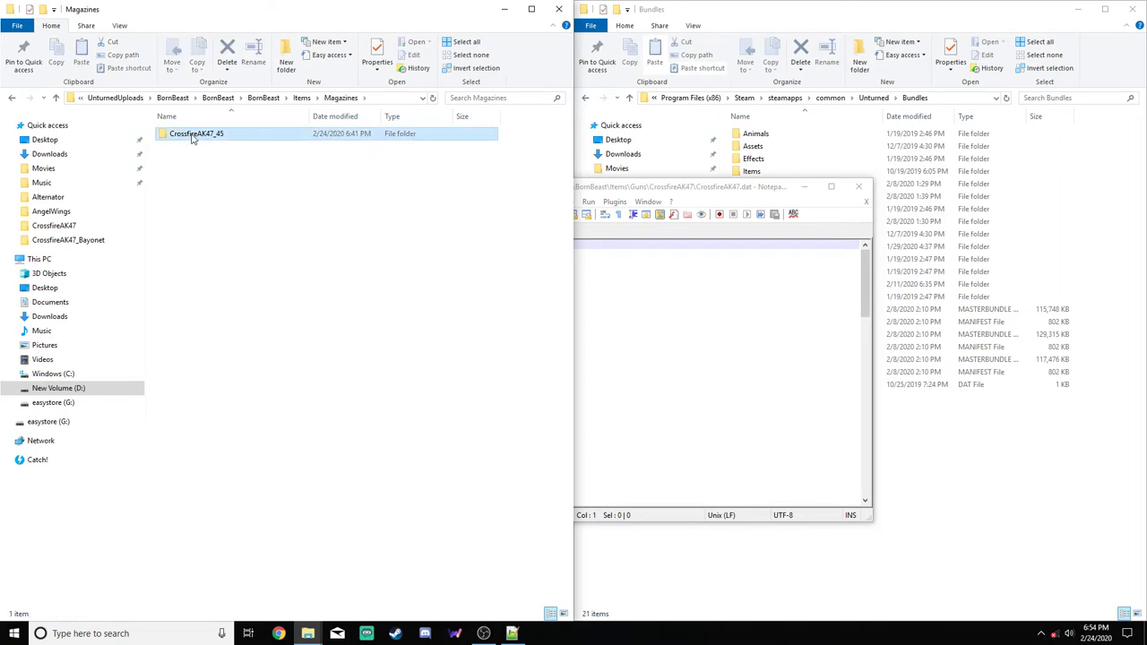
{"action": "double_click", "coordinate": [190, 135]}
{"action": "double_click", "coordinate": [186, 152]}
Open the CrossfireAK47_Iron_Sights and CrossfireAK47_Bayonet .dat files in Notepad++
{"action": "left_click", "coordinate": [266, 98]}
{"action": "left_click", "coordinate": [190, 171]}
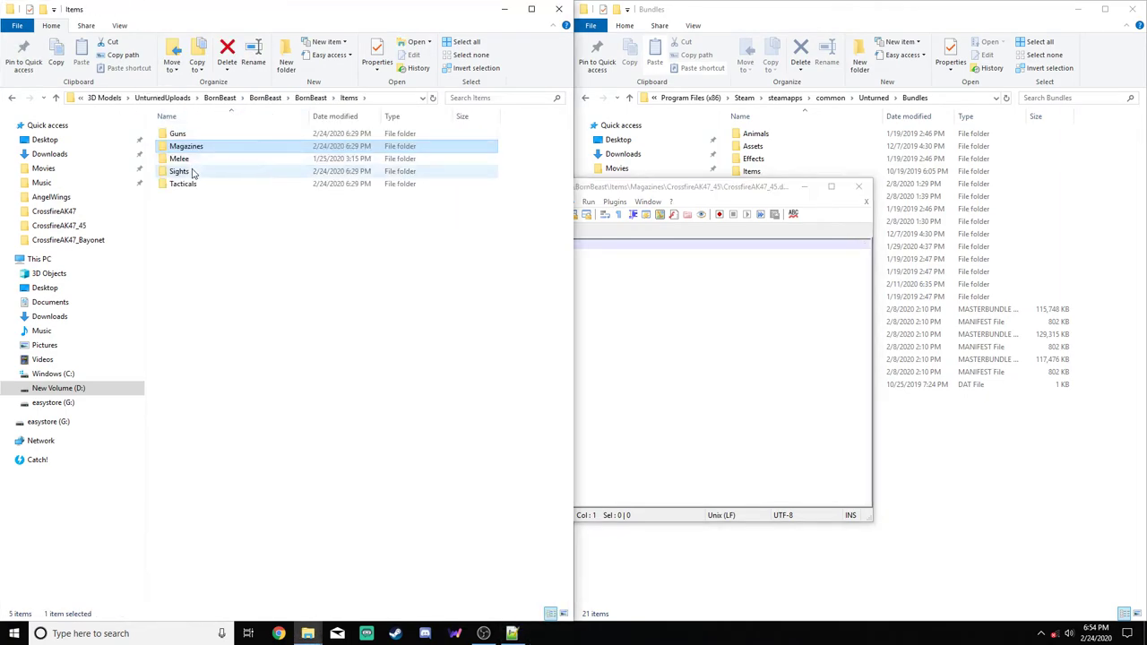
{"action": "double_click", "coordinate": [191, 171]}
{"action": "double_click", "coordinate": [193, 136]}
{"action": "left_click", "coordinate": [190, 151]}
{"action": "double_click", "coordinate": [191, 150]}
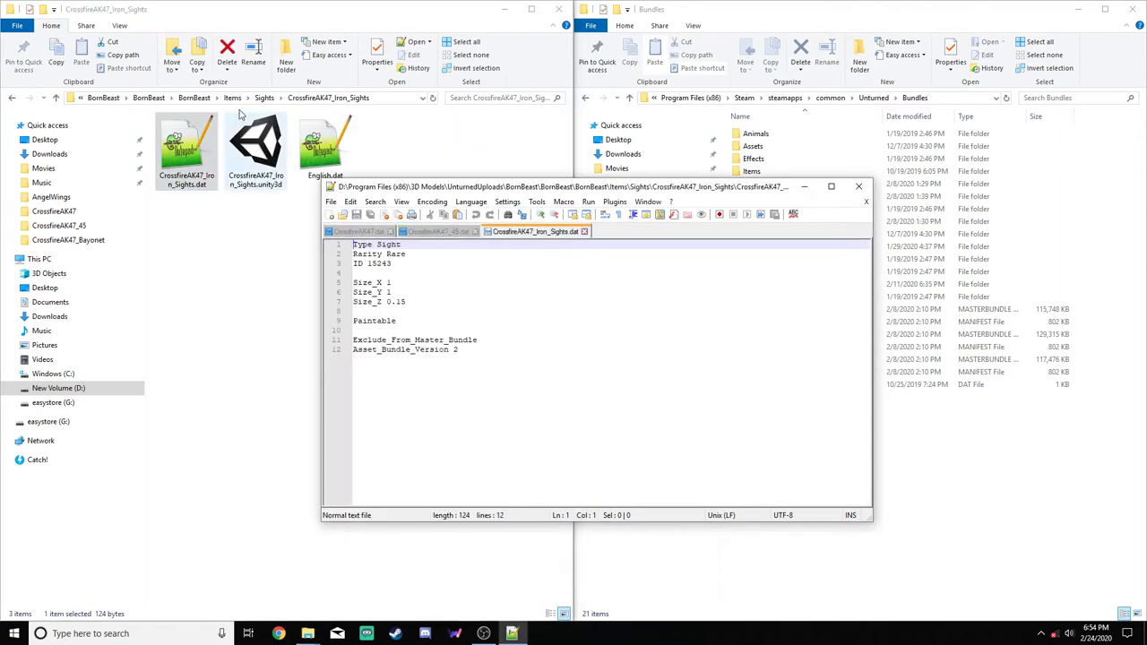
{"action": "left_click", "coordinate": [233, 98]}
{"action": "left_click", "coordinate": [193, 184]}
{"action": "double_click", "coordinate": [193, 184]}
{"action": "left_click", "coordinate": [193, 136]}
{"action": "double_click", "coordinate": [194, 136]}
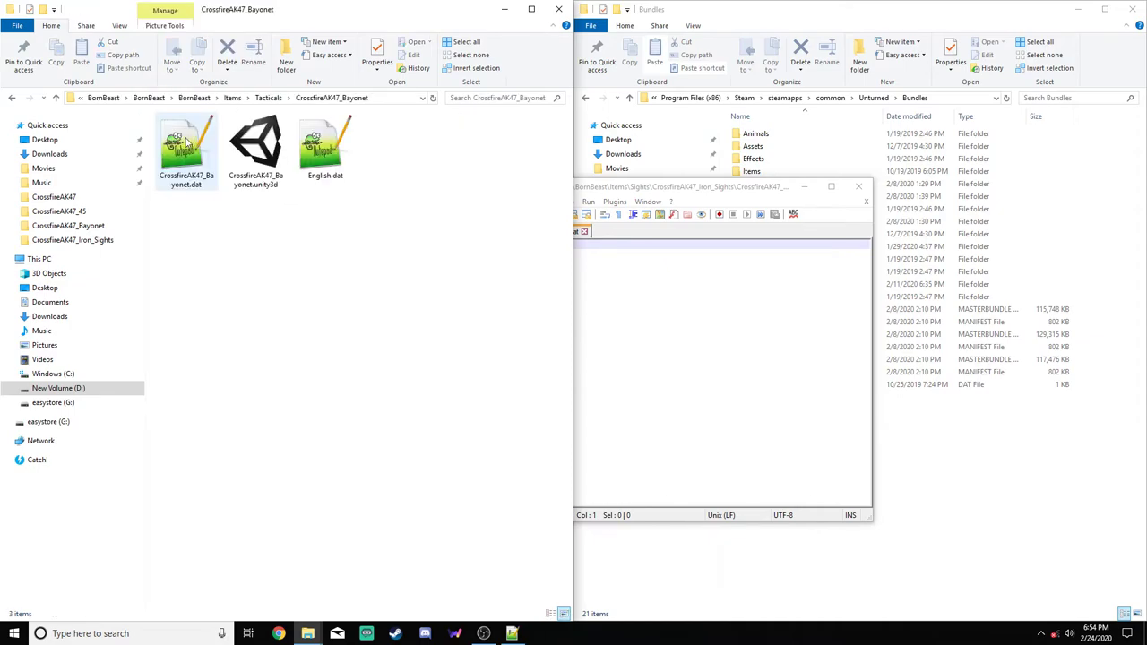
{"action": "double_click", "coordinate": [187, 148]}
Replace the gun's ID and Caliber values with 22200 in CrossfireAK47.dat
{"action": "left_click", "coordinate": [359, 231]}
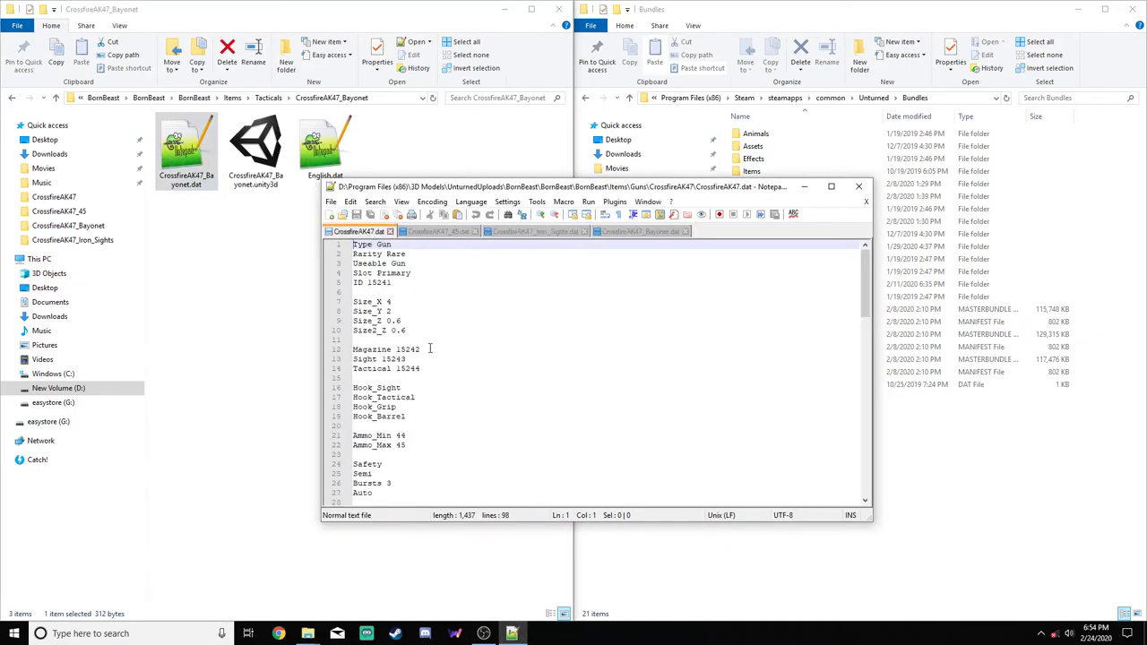
{"action": "double_click", "coordinate": [396, 282]}
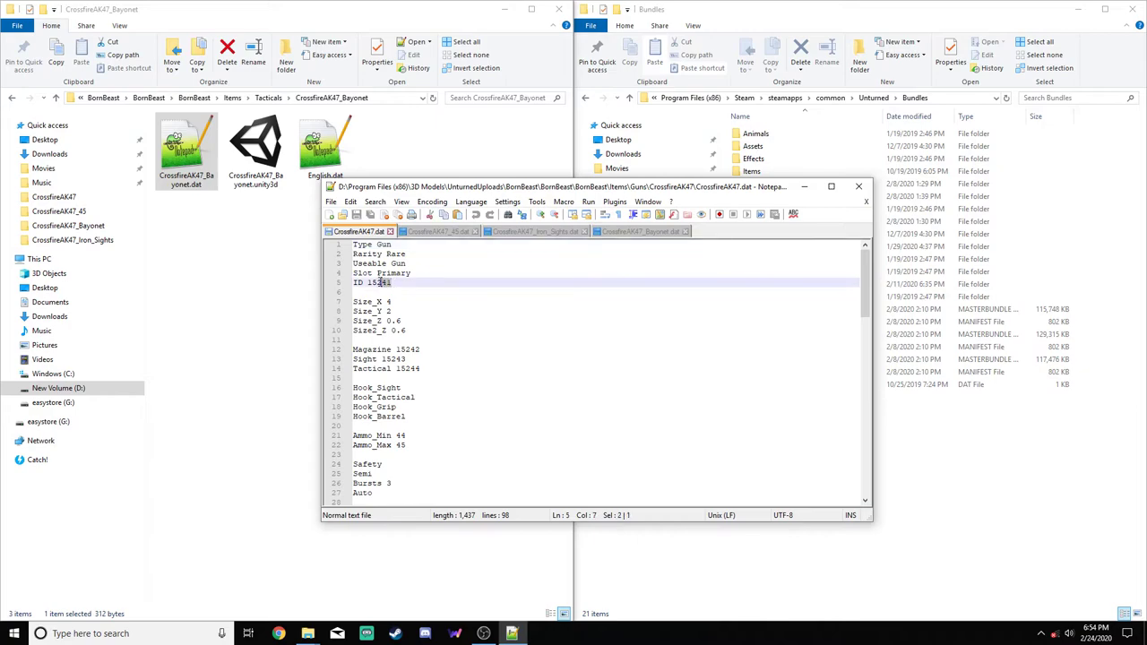
{"action": "type", "text": "22200"}
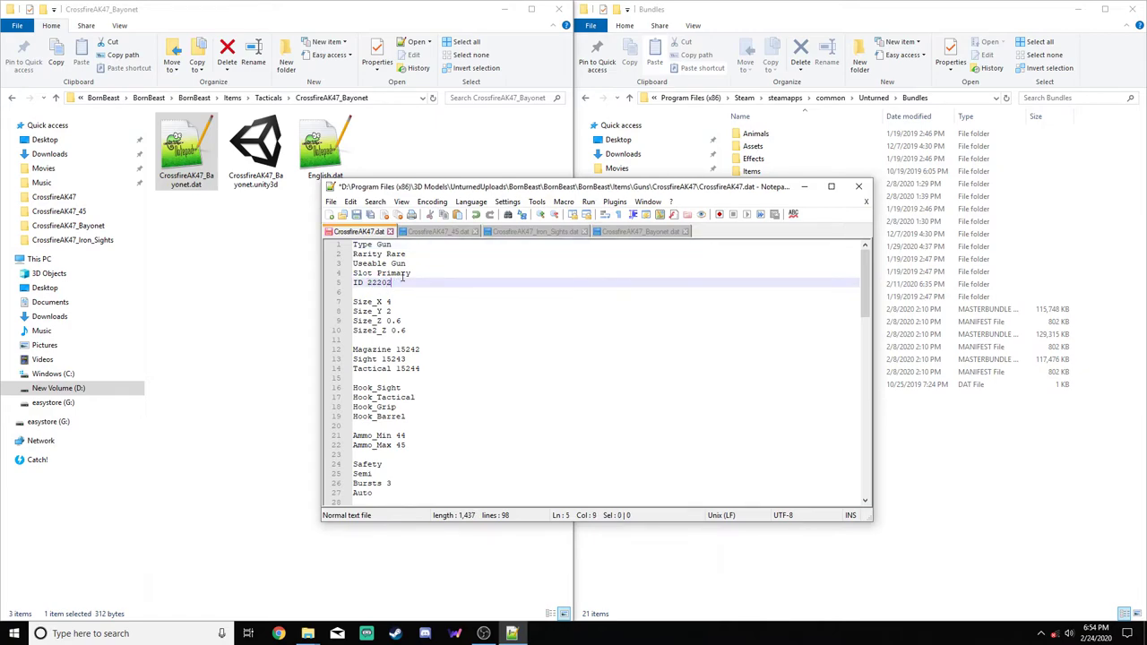
{"action": "scroll", "coordinate": [409, 435], "scroll_direction": "down", "scroll_amount": 1}
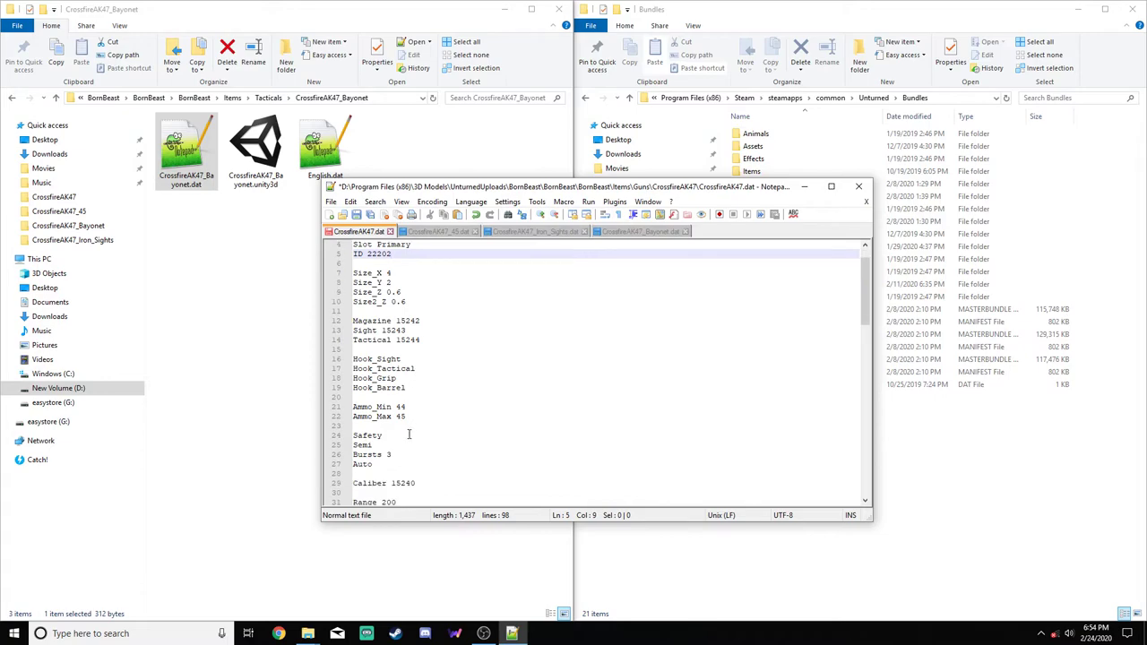
{"action": "double_click", "coordinate": [405, 484]}
{"action": "type", "text": "22200"}
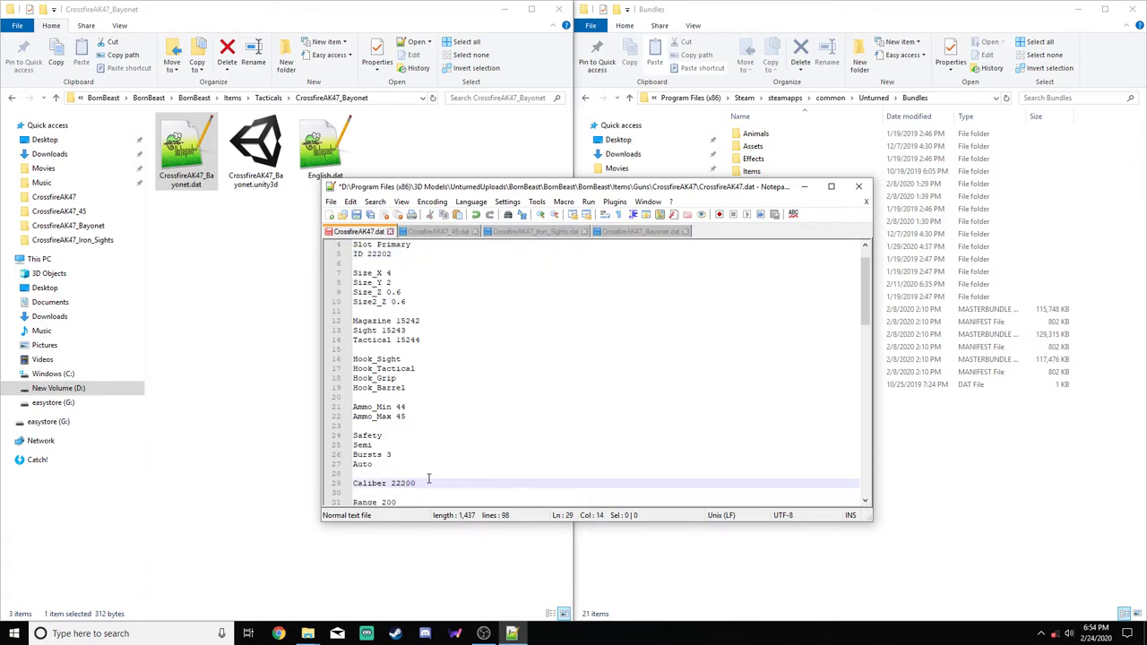
{"action": "scroll", "coordinate": [412, 341], "scroll_direction": "up", "scroll_amount": 1}
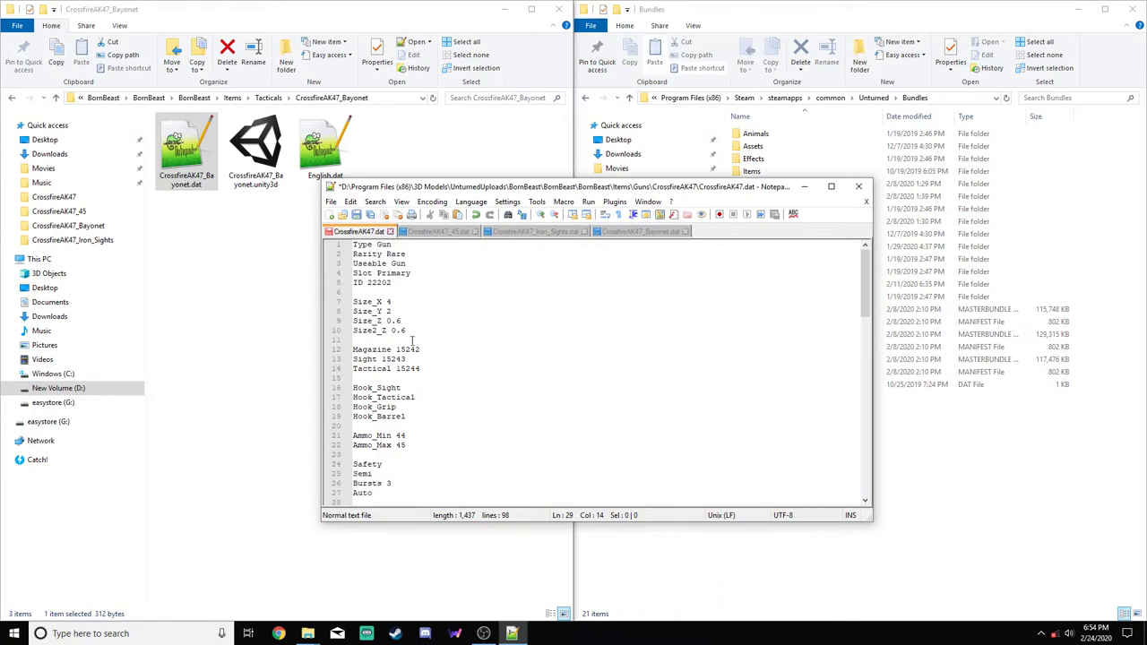
Set the gun's Magazine 22203, Sight 22204 and Tactical 22205, and save it
{"action": "left_click_drag", "start_coordinate": [420, 349], "coordinate": [397, 351]}
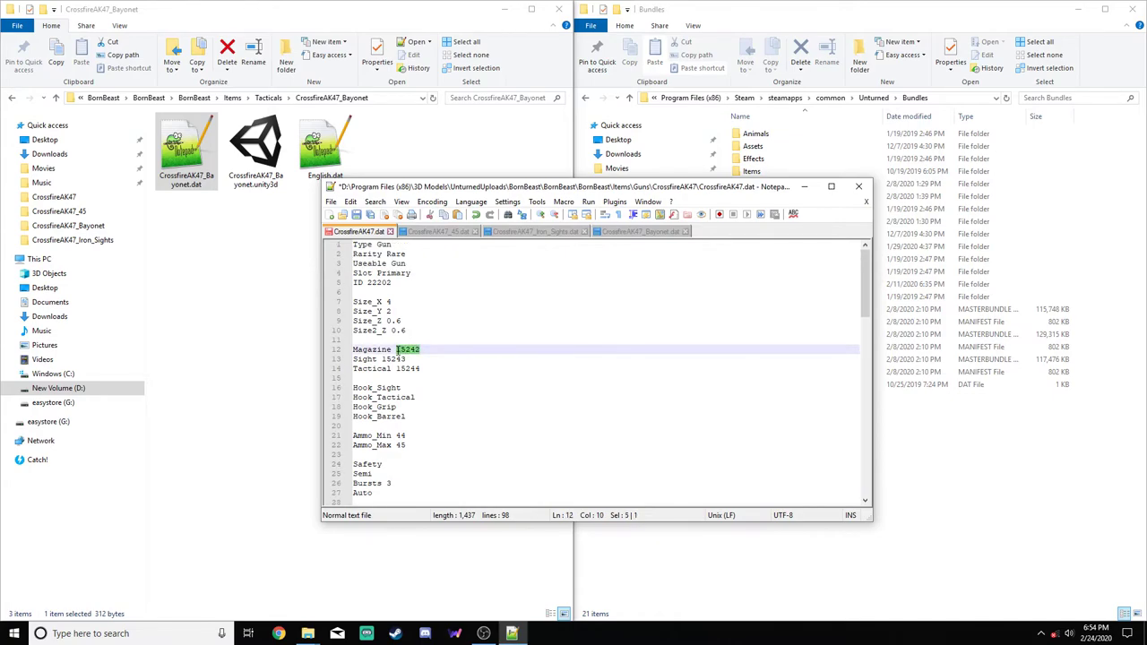
{"action": "type", "text": "22200"}
{"action": "double_click", "coordinate": [393, 358]}
{"action": "type", "text": "22200"}
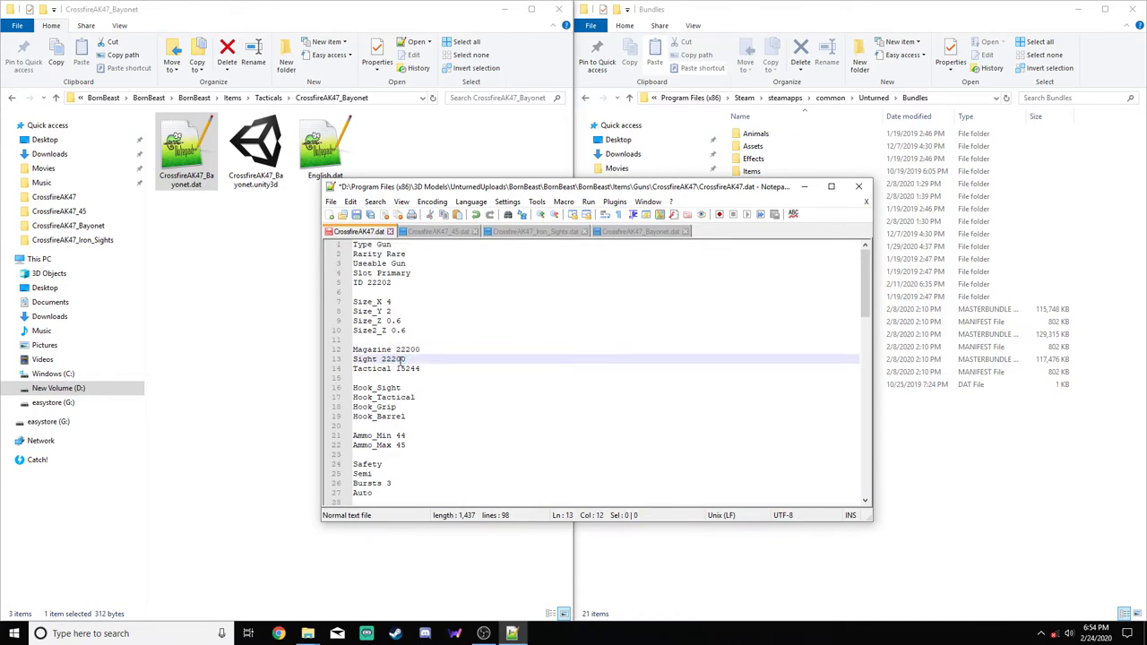
{"action": "left_click", "coordinate": [421, 368]}
{"action": "left_click_drag", "start_coordinate": [422, 369], "coordinate": [396, 369]}
{"action": "type", "text": "22200"}
{"action": "left_click", "coordinate": [445, 345]}
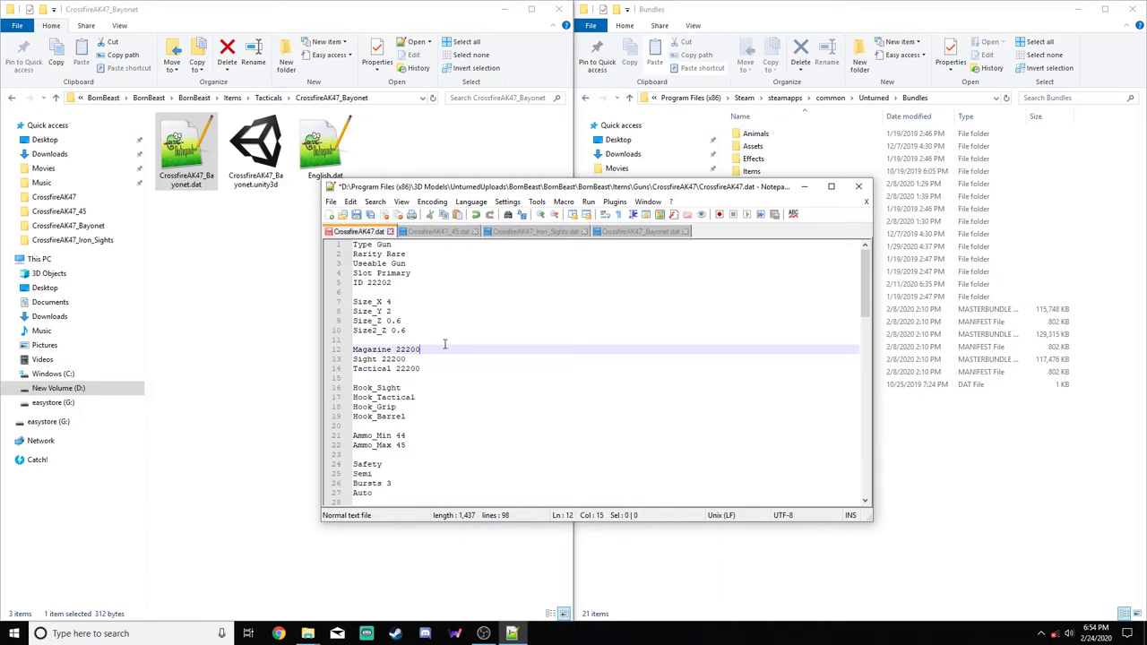
{"action": "key", "text": "Down"}
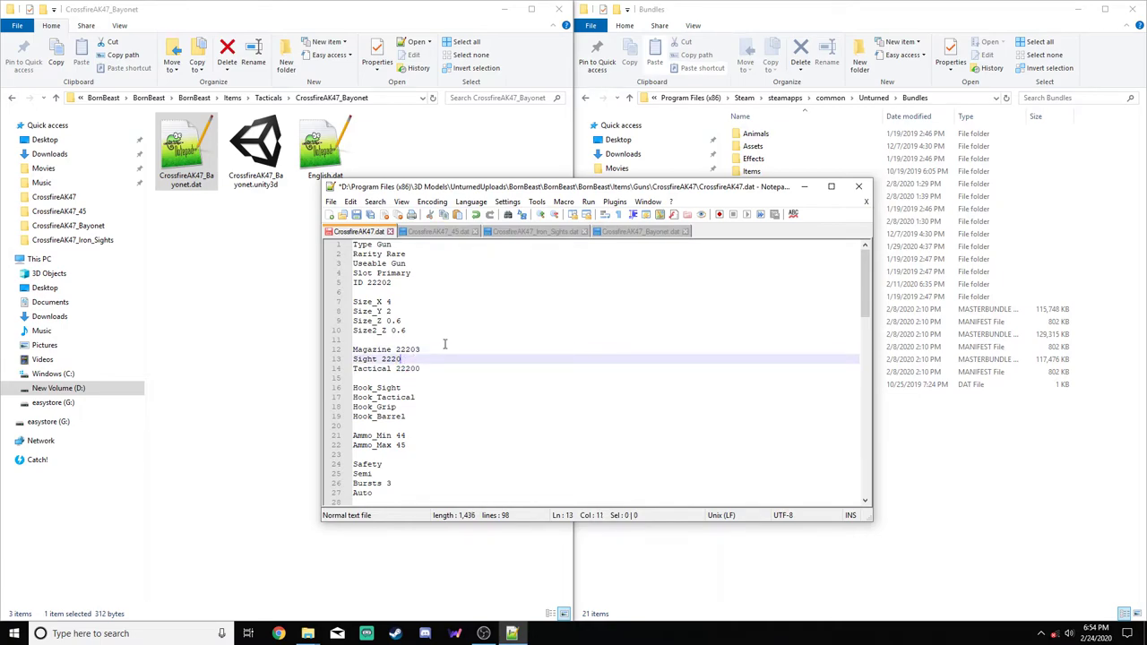
{"action": "key", "text": "Down"}
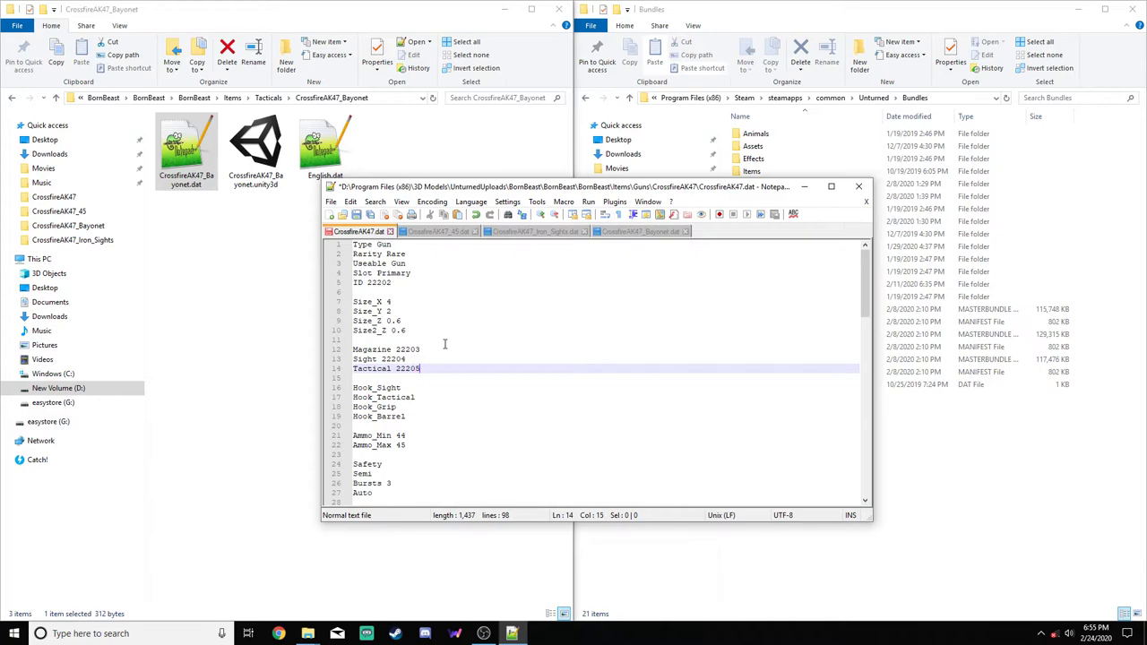
{"action": "left_click", "coordinate": [357, 217]}
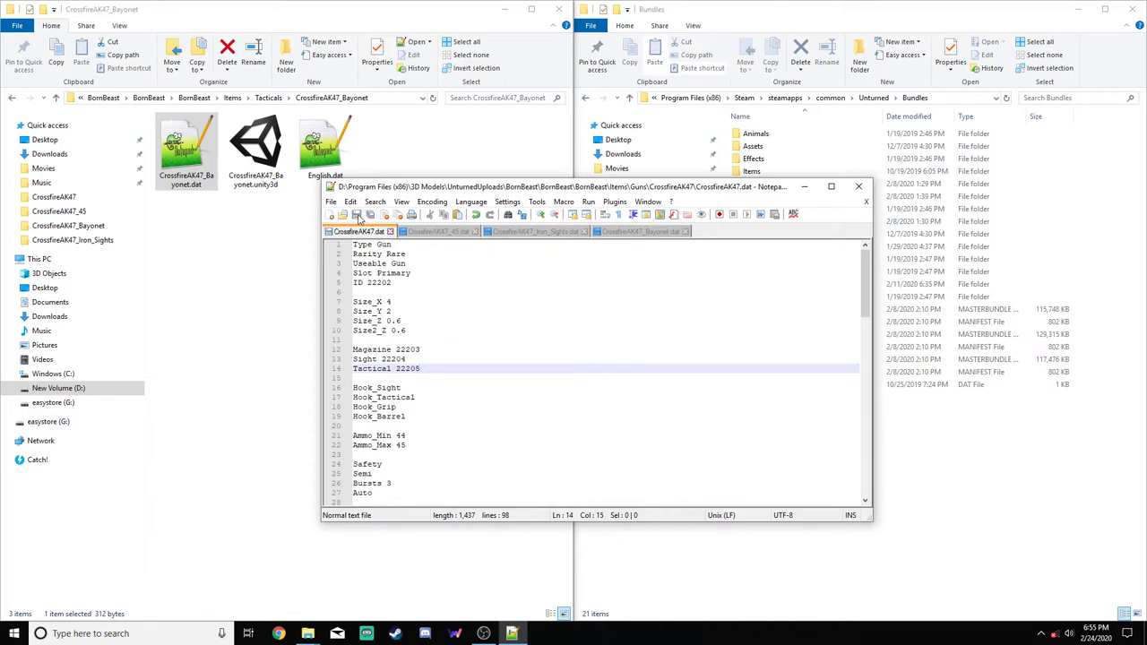
{"action": "left_click", "coordinate": [441, 232]}
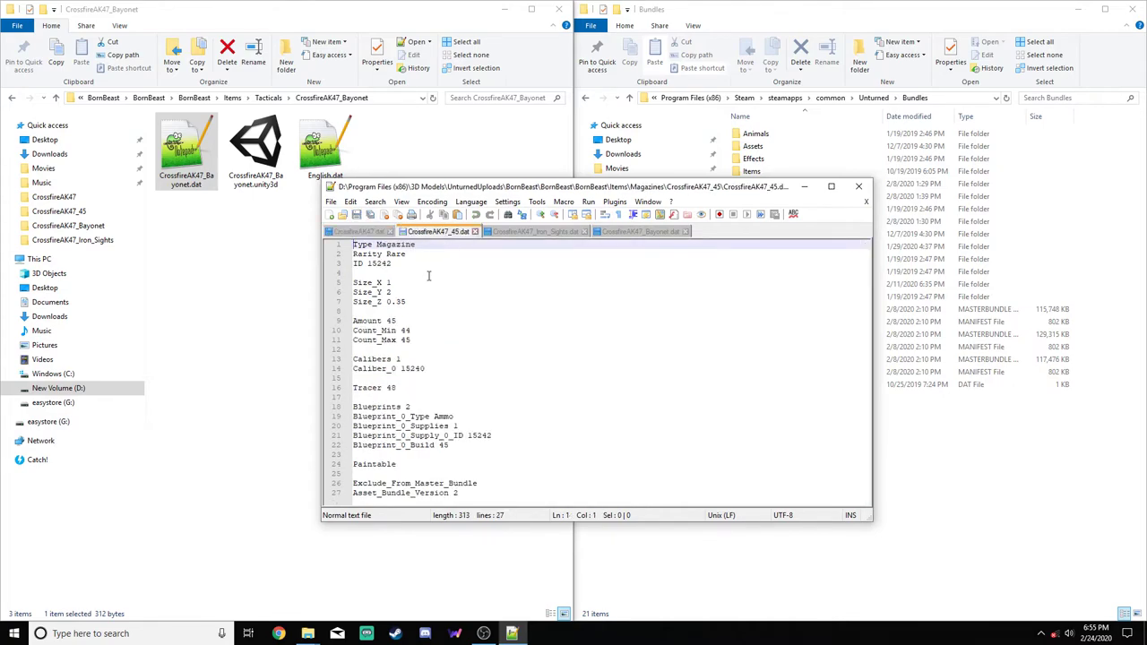
Set the magazine's ID and blueprint supply ID to 22203 and edit Caliber_0
{"action": "left_click_drag", "start_coordinate": [392, 263], "coordinate": [366, 263]}
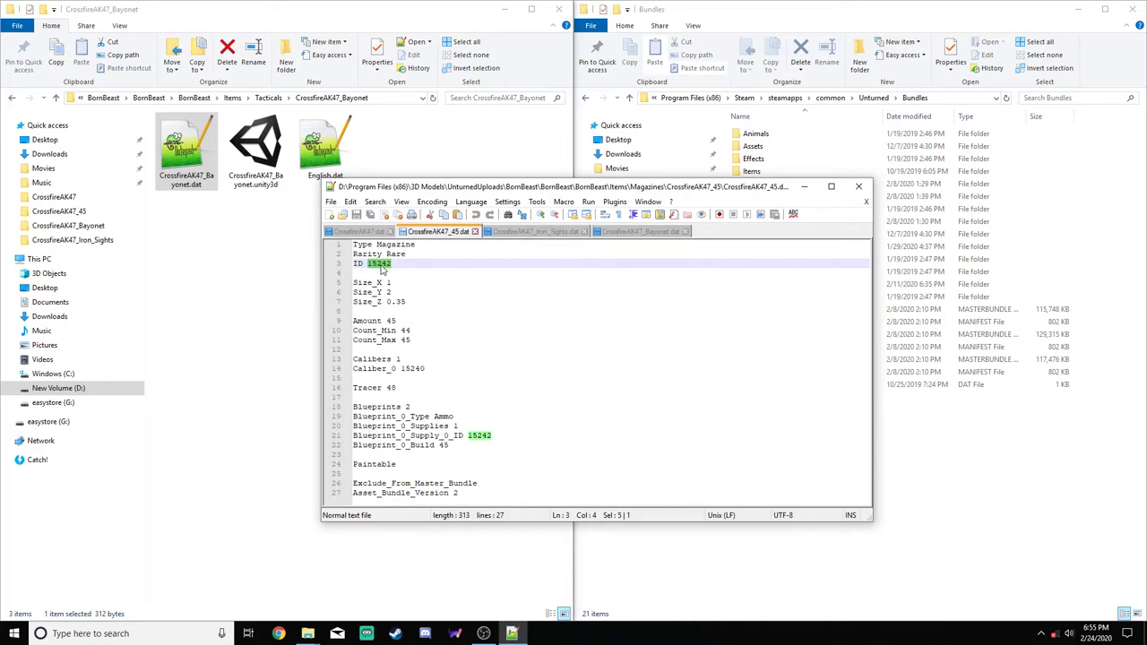
{"action": "type", "text": "15242"}
{"action": "left_click", "coordinate": [370, 233]}
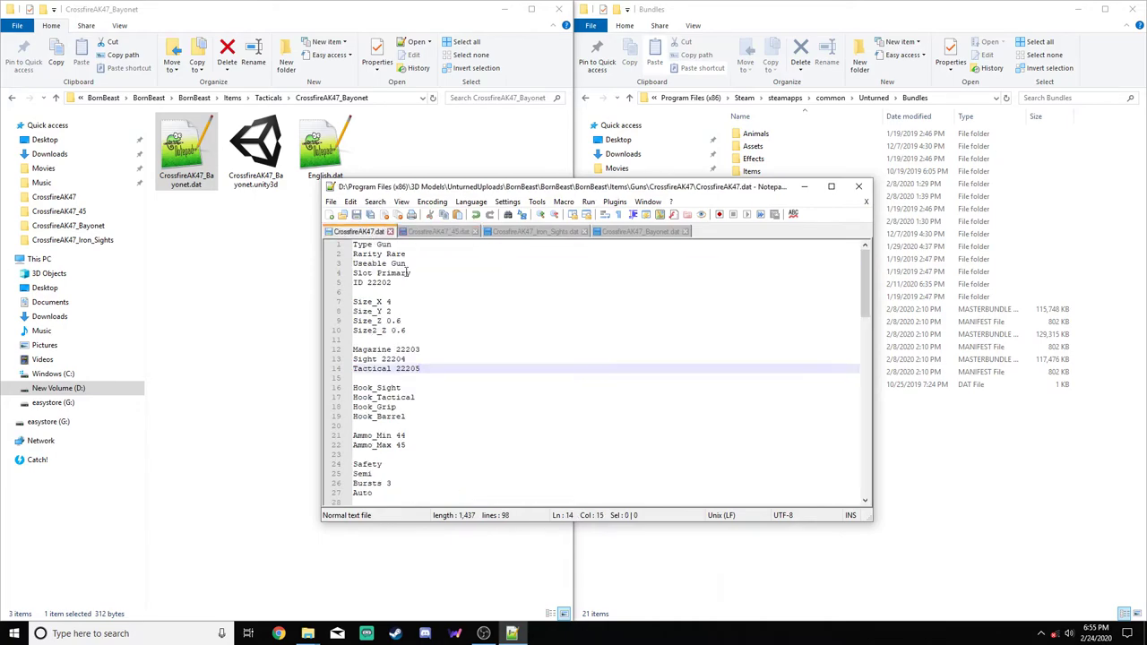
{"action": "left_click_drag", "start_coordinate": [422, 349], "coordinate": [396, 349]}
{"action": "key", "text": "ctrl+c"}
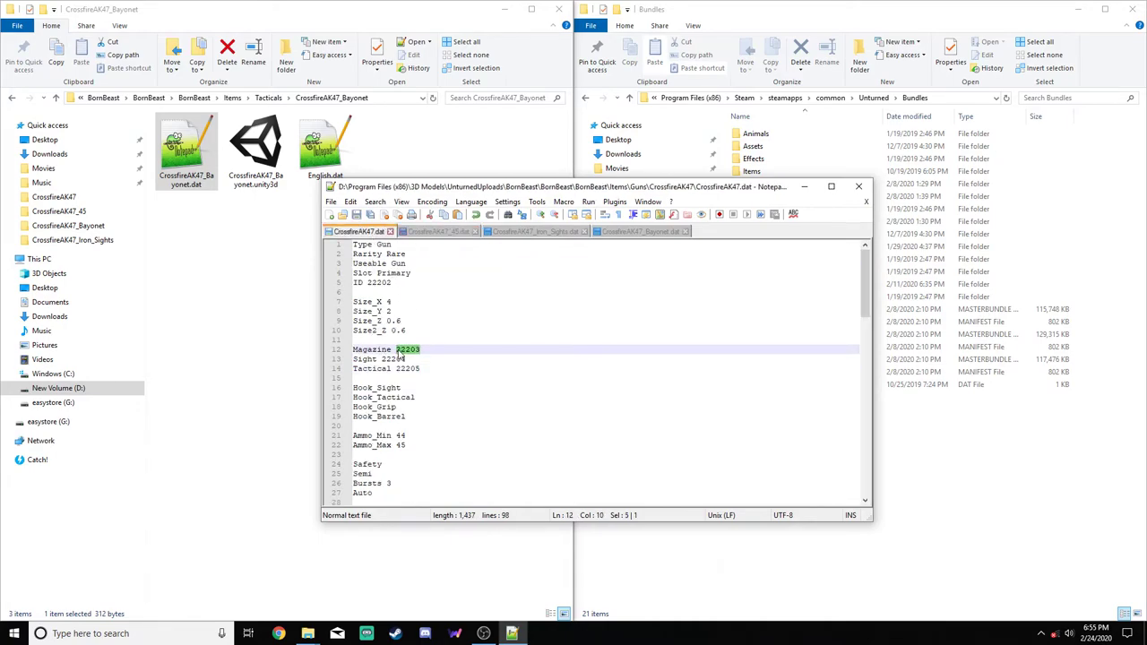
{"action": "left_click", "coordinate": [439, 233]}
{"action": "left_click_drag", "start_coordinate": [391, 264], "coordinate": [367, 263]}
{"action": "key", "text": "ctrl+v"}
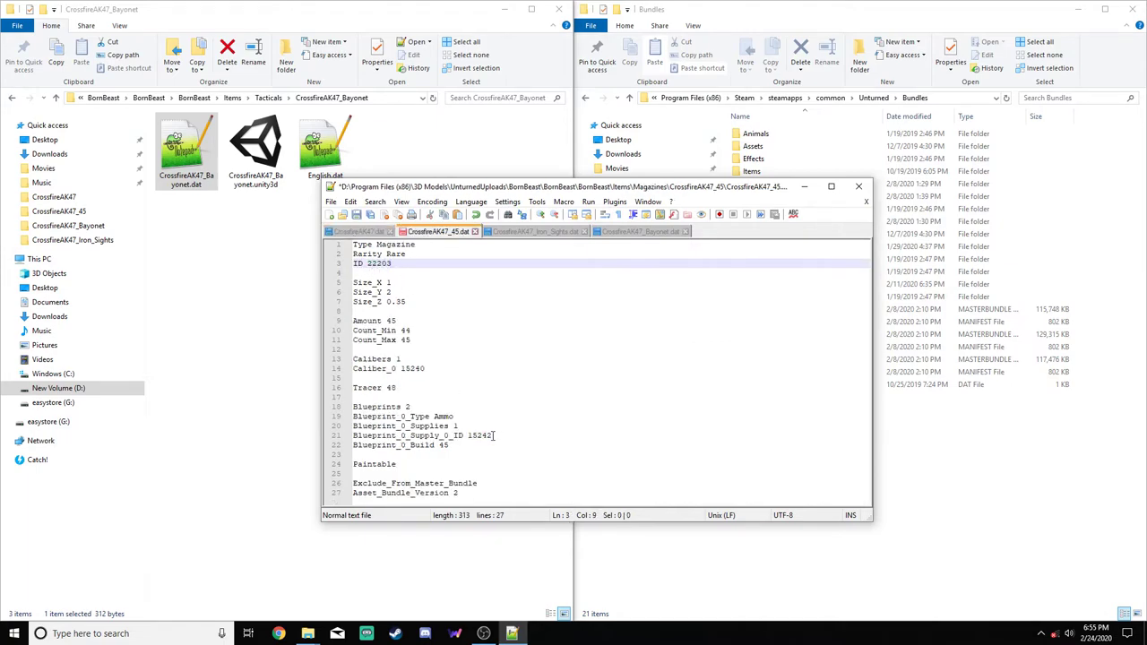
{"action": "left_click_drag", "start_coordinate": [493, 436], "coordinate": [467, 436]}
{"action": "key", "text": "ctrl+v"}
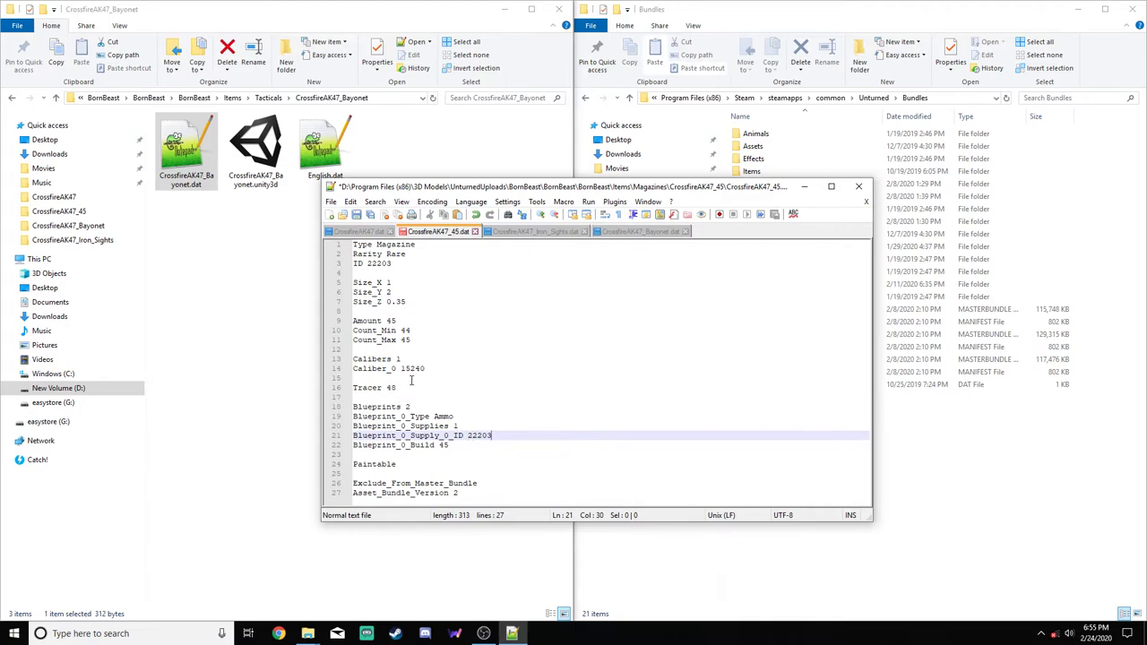
{"action": "left_click_drag", "start_coordinate": [427, 368], "coordinate": [401, 369]}
{"action": "key", "text": "ctrl+v"}
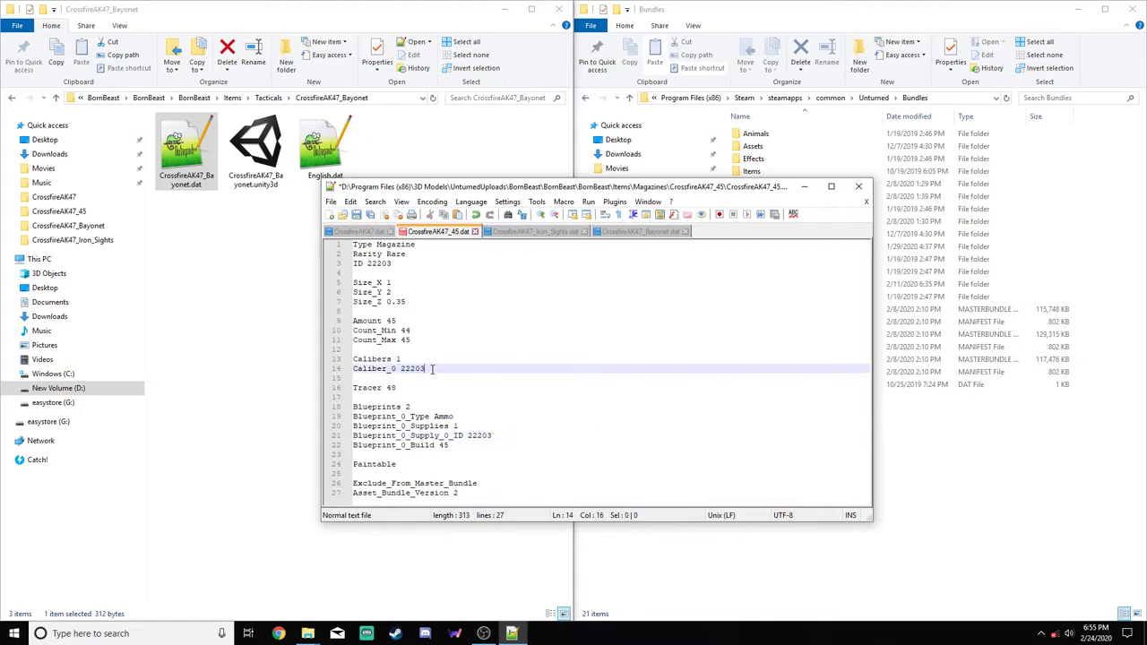
Finish Caliber_0 as 22201, set the gun's Blueprint_1 supply ID to 22203, and save
{"action": "type", "text": "1"}
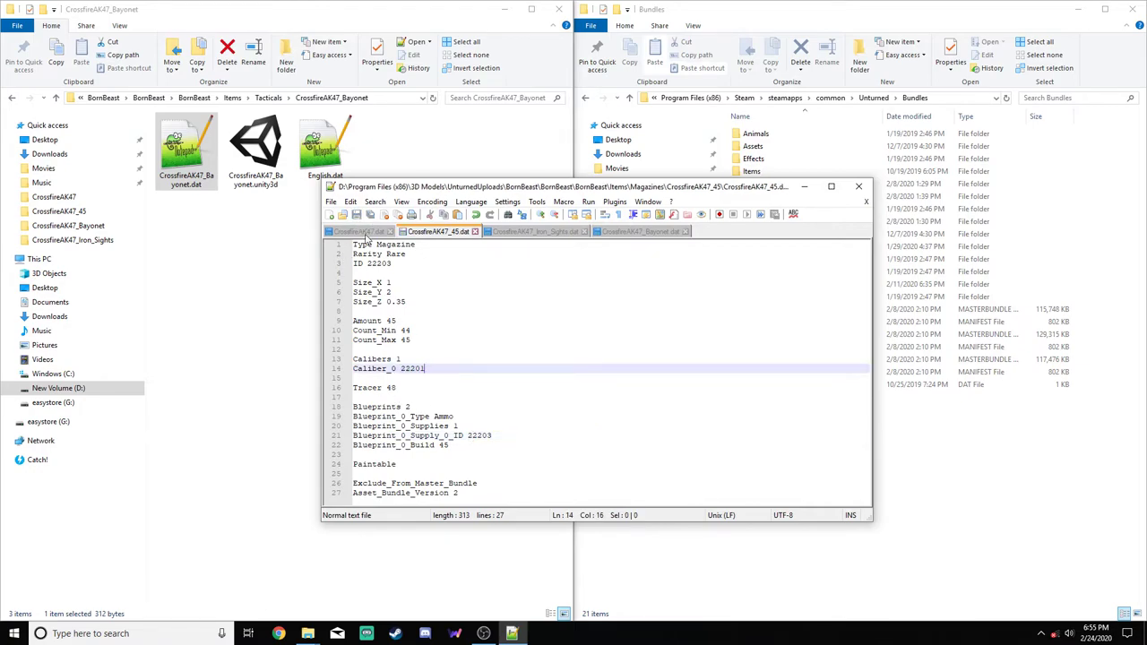
{"action": "left_click", "coordinate": [359, 231]}
{"action": "scroll", "coordinate": [502, 411], "scroll_direction": "down", "scroll_amount": 20}
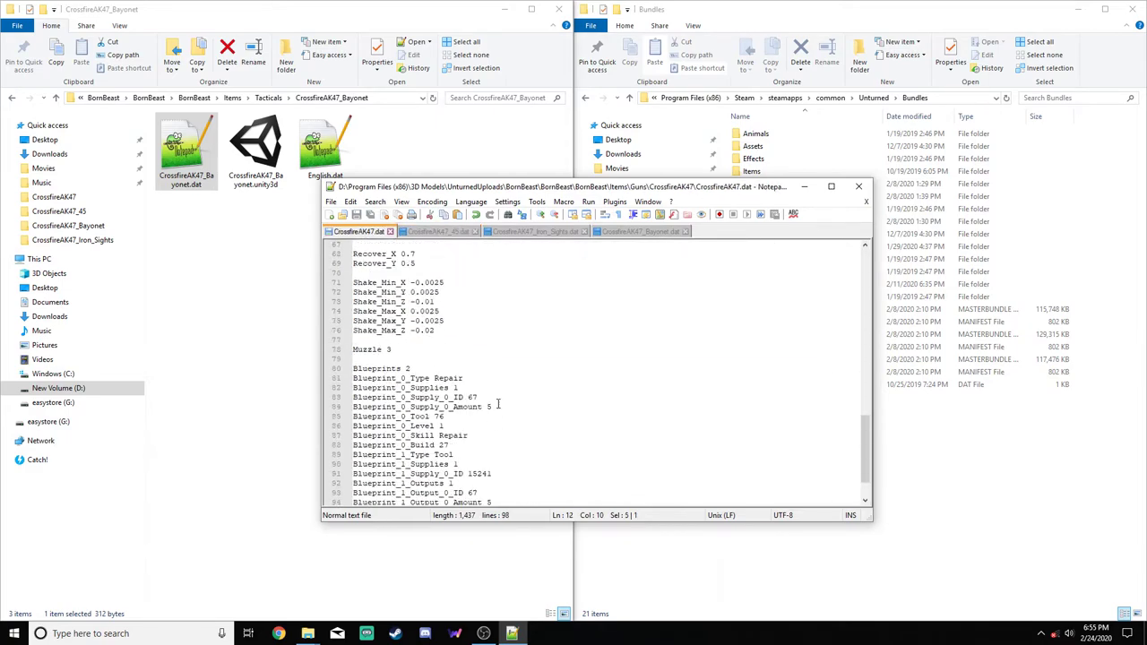
{"action": "double_click", "coordinate": [481, 426]}
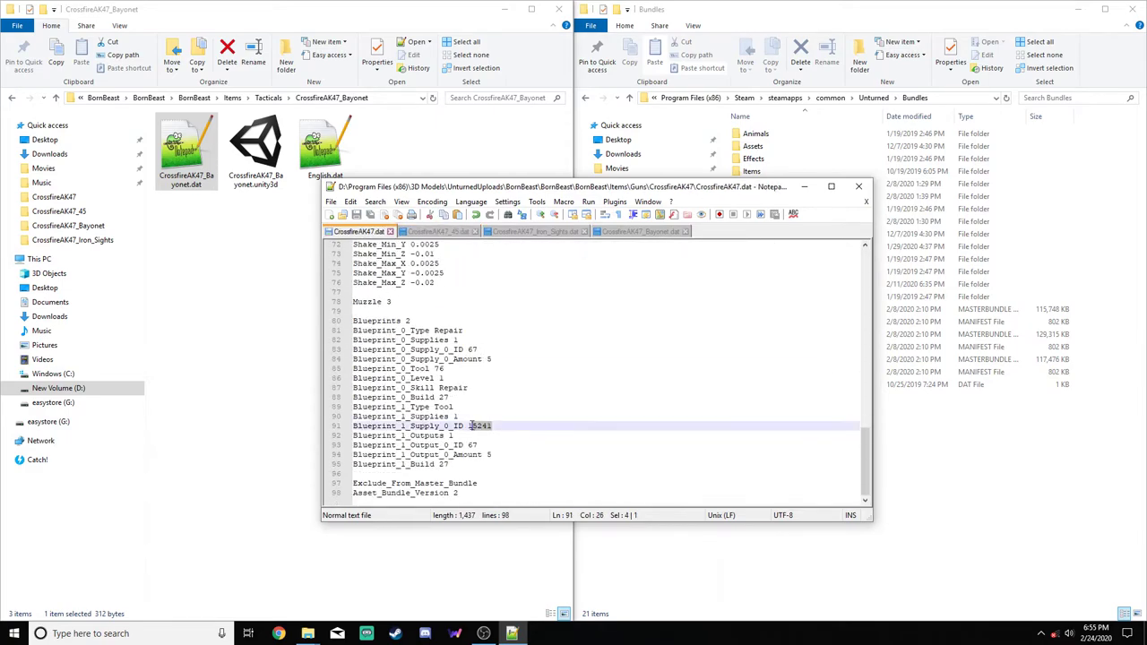
{"action": "type", "text": "22203"}
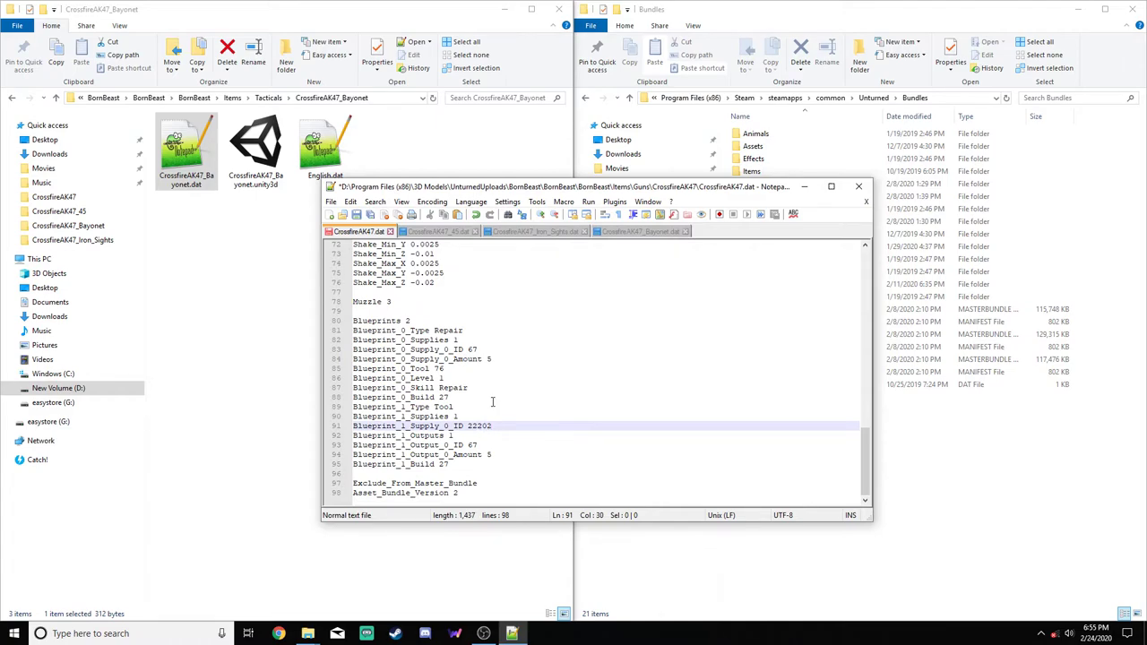
{"action": "key", "text": "ctrl+s"}
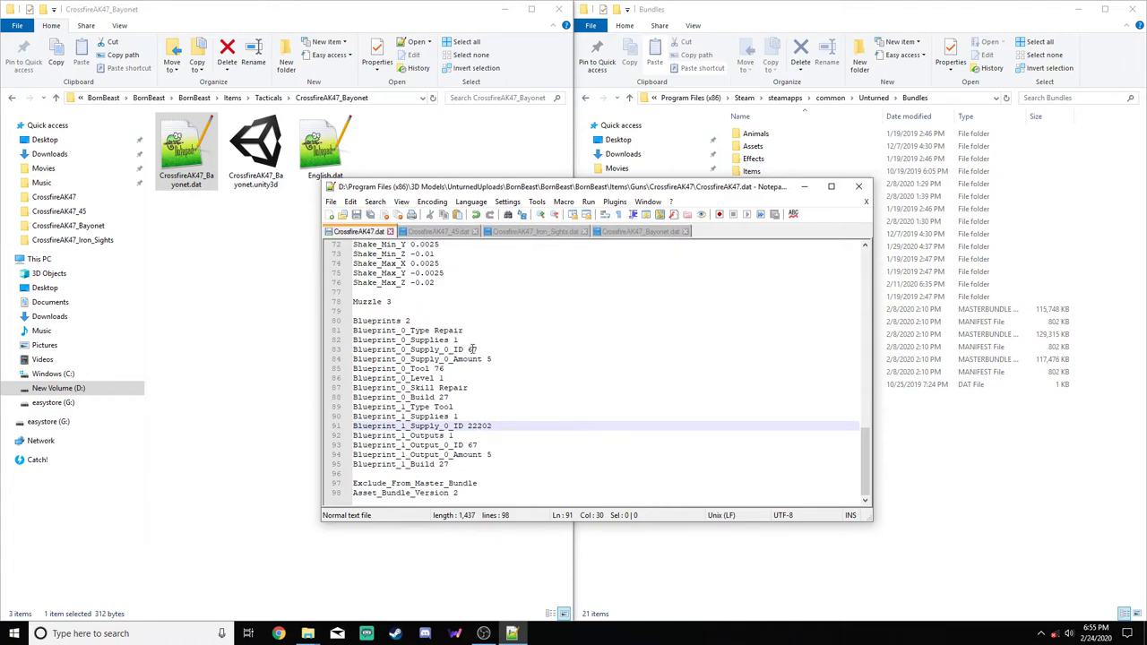
{"action": "scroll", "coordinate": [477, 333], "scroll_direction": "up", "scroll_amount": 20}
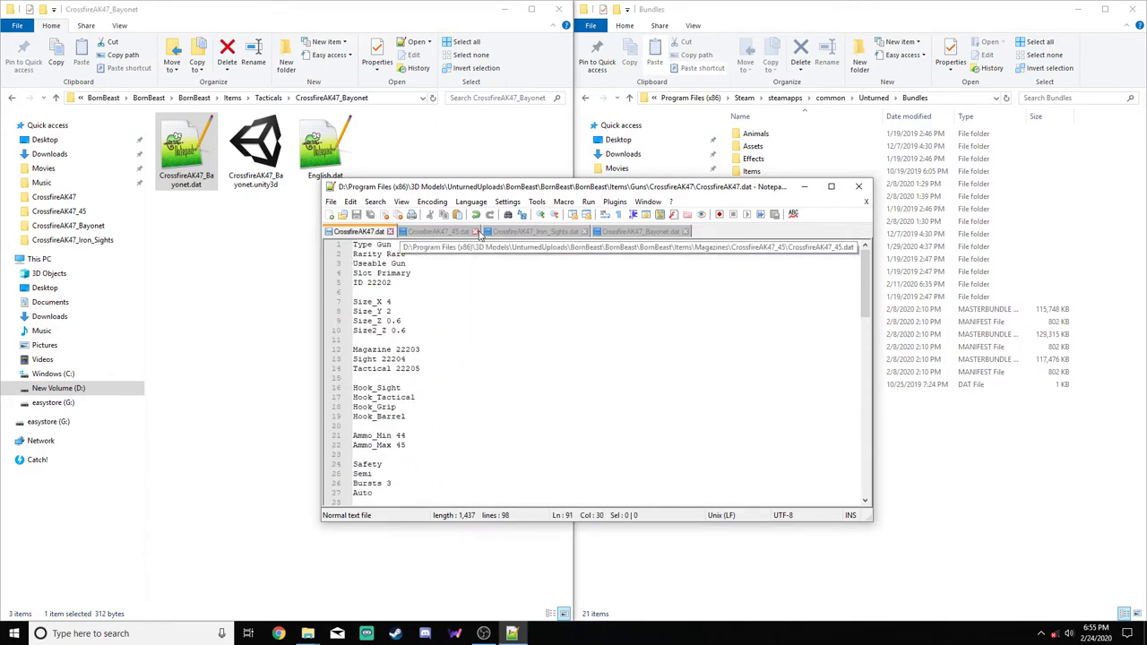
Close the gun and magazine files, then set the iron sights ID to 22204 and save
{"action": "left_click", "coordinate": [448, 233]}
{"action": "left_click", "coordinate": [378, 233]}
{"action": "left_click", "coordinate": [390, 231]}
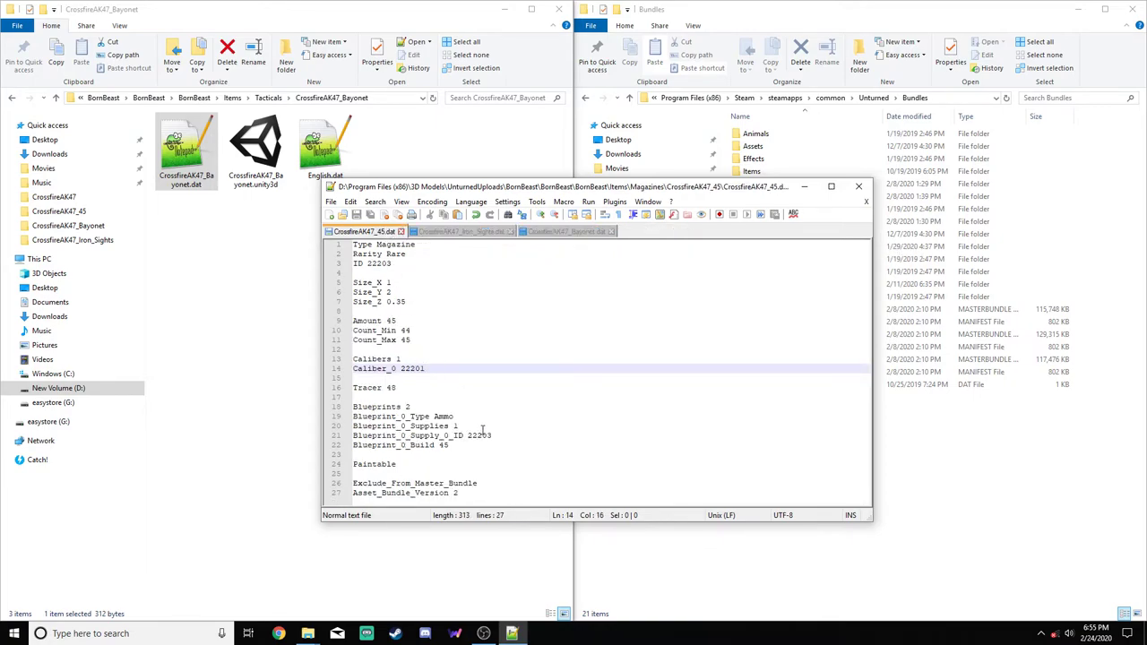
{"action": "left_click", "coordinate": [401, 231]}
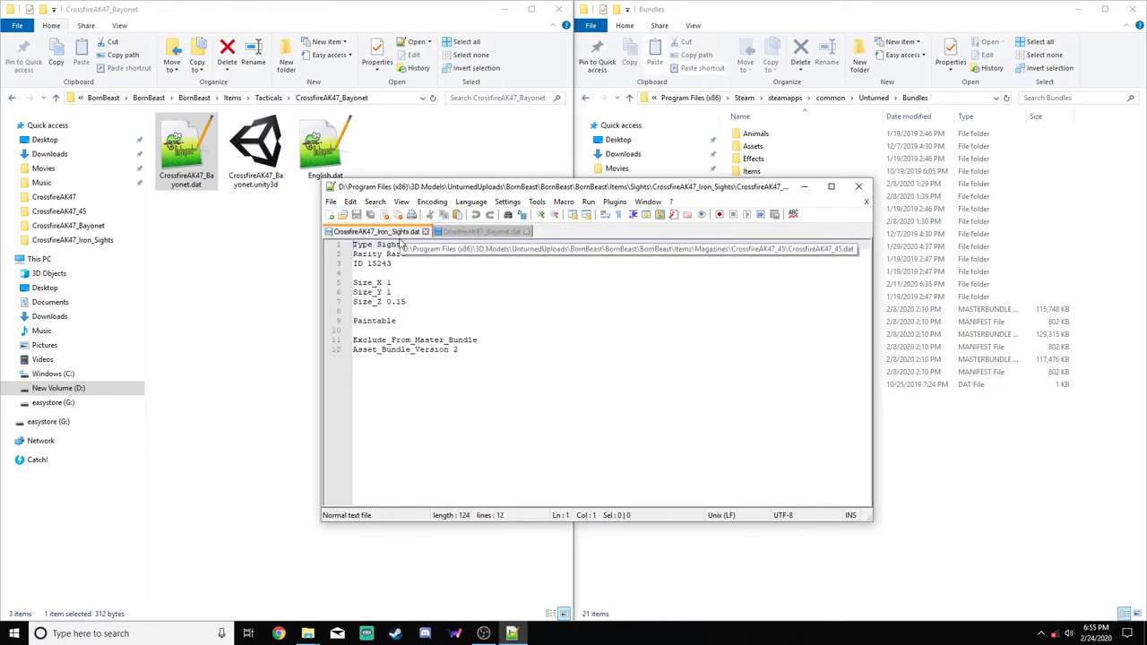
{"action": "left_click_drag", "start_coordinate": [391, 263], "coordinate": [367, 263]}
{"action": "type", "text": "22200"}
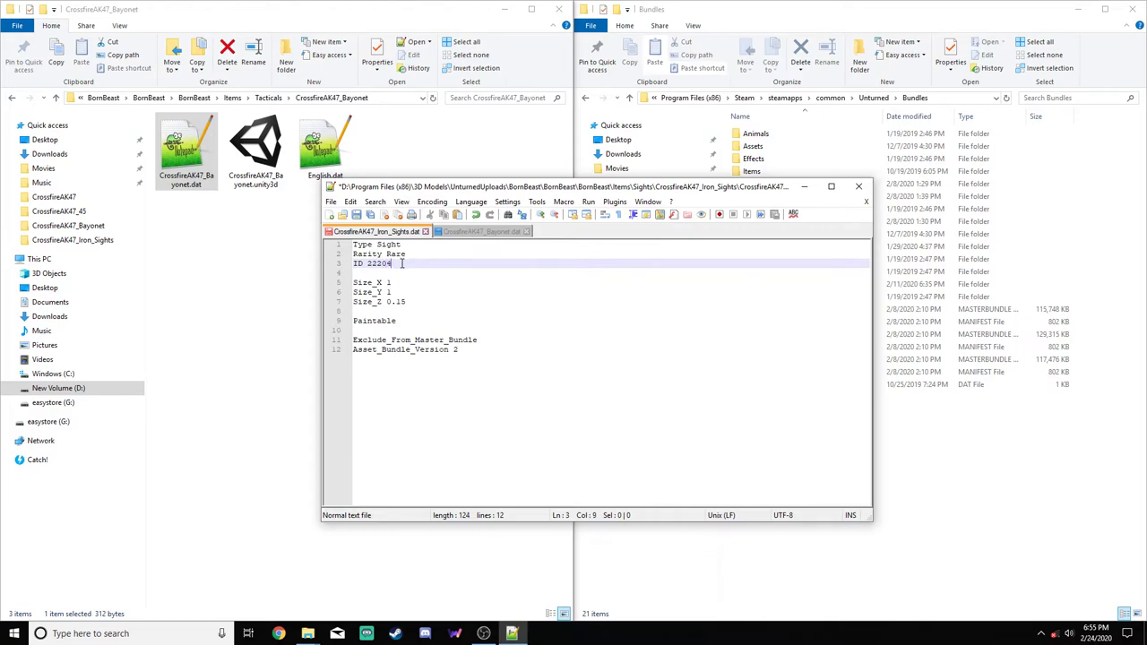
{"action": "left_click", "coordinate": [356, 215]}
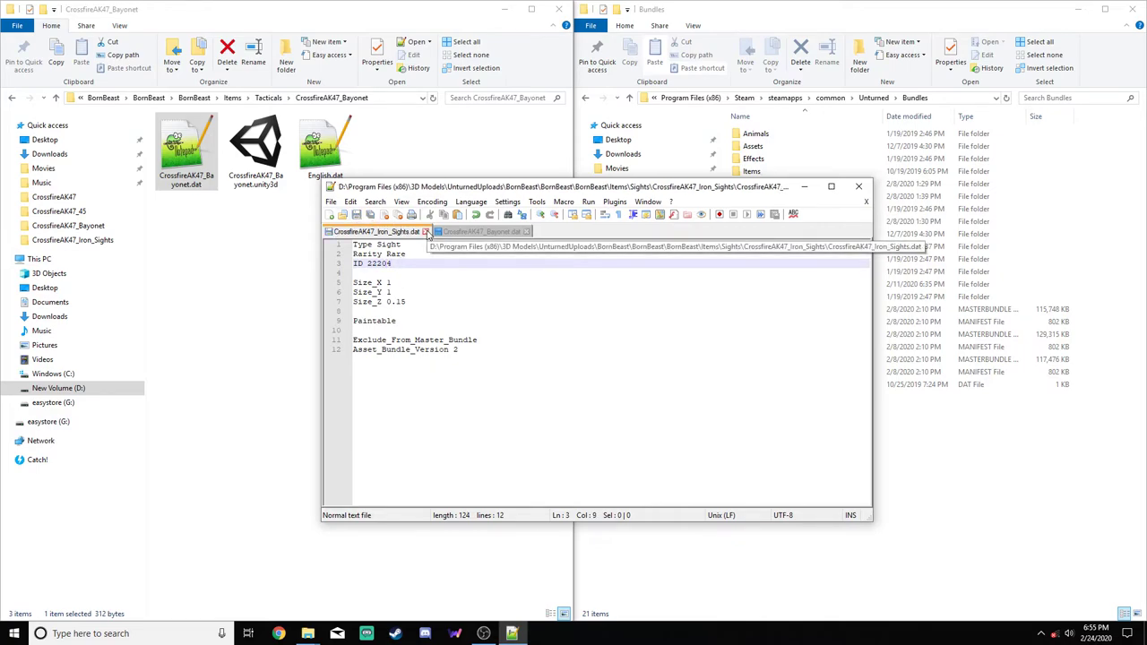
{"action": "left_click", "coordinate": [425, 231]}
Set the bayonet's ID and blueprint supply ID to 22205, save, and close Notepad++
{"action": "double_click", "coordinate": [381, 264]}
{"action": "type", "text": "22203"}
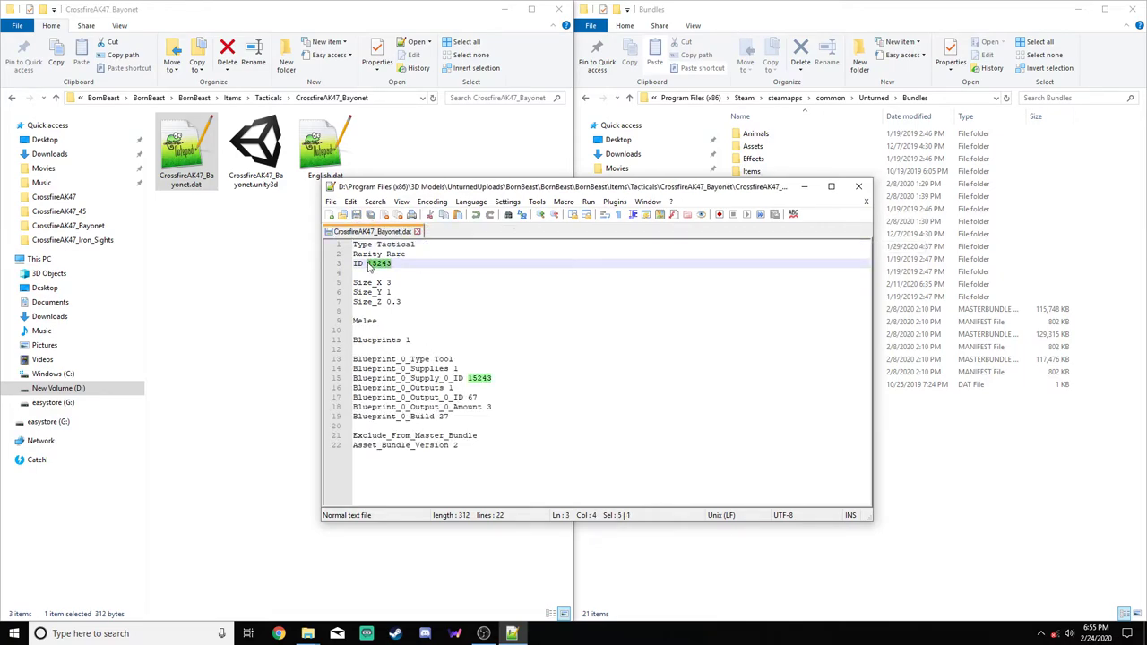
{"action": "double_click", "coordinate": [480, 378]}
{"action": "type", "text": "22203"}
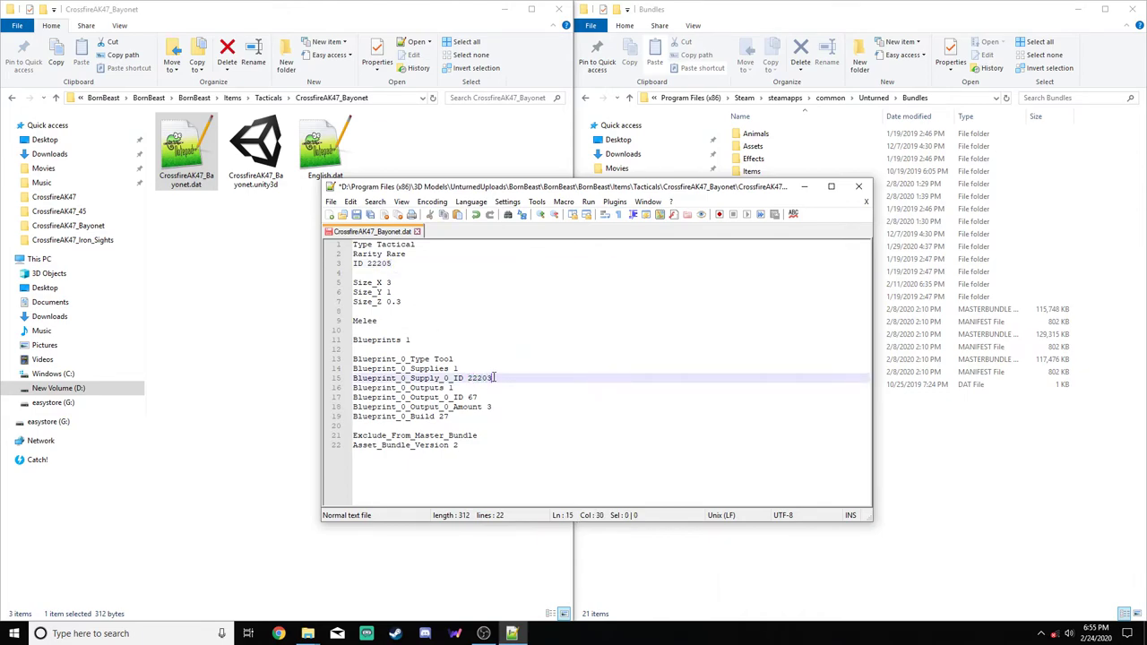
{"action": "left_click", "coordinate": [356, 215]}
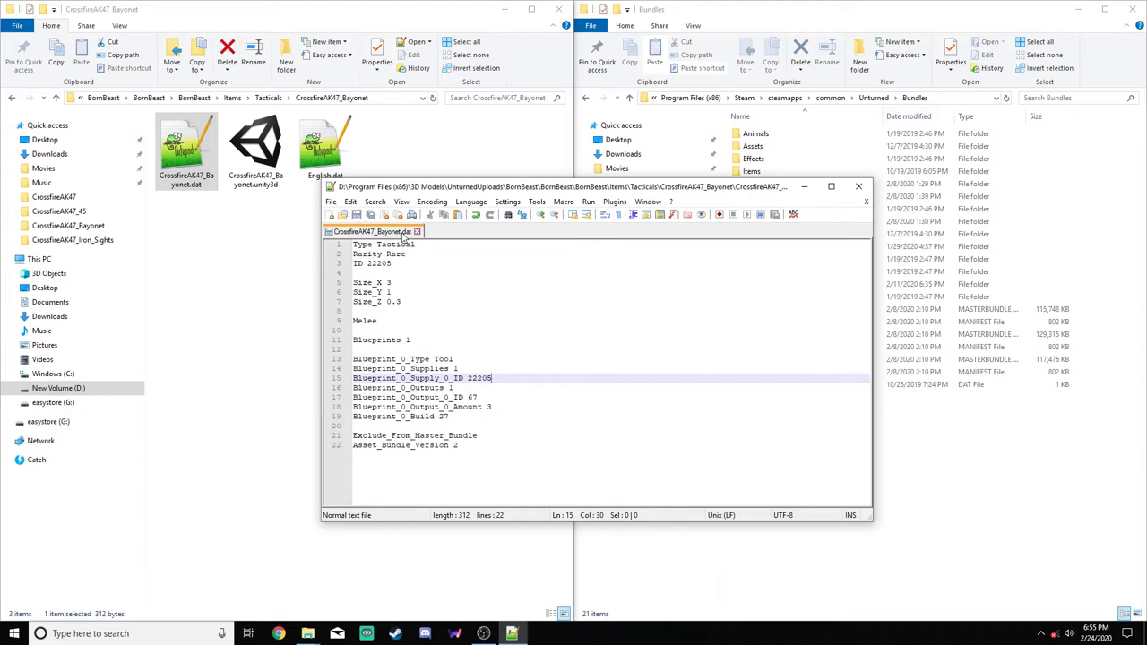
{"action": "left_click", "coordinate": [417, 231]}
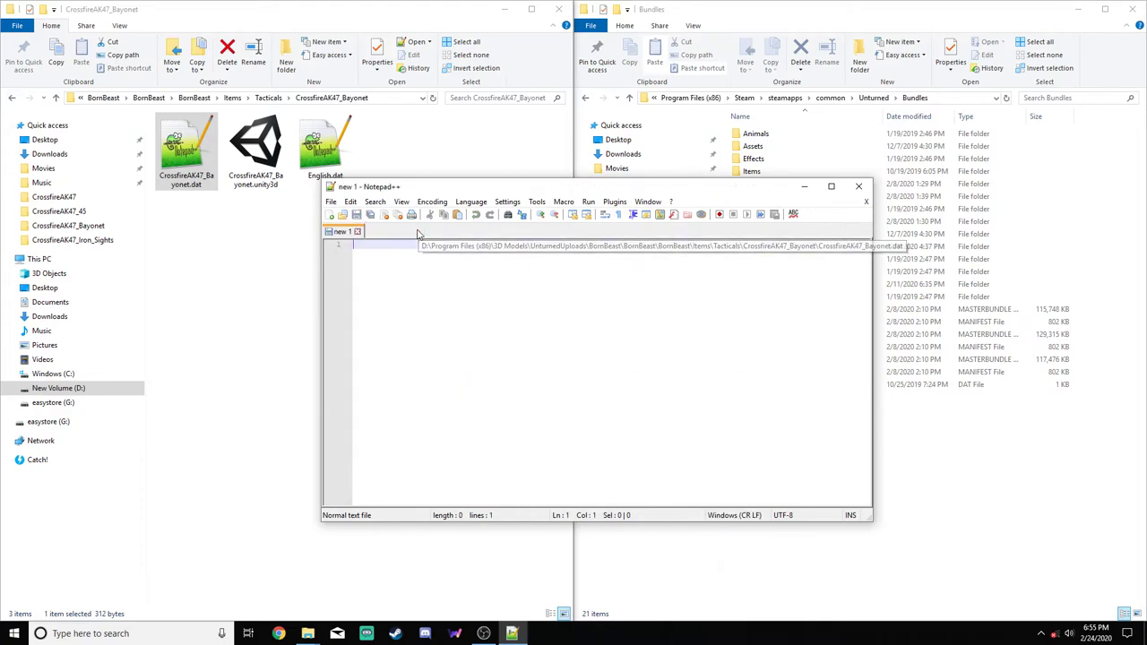
{"action": "left_click", "coordinate": [858, 186]}
Go up to the BornBeast folder and select its Items folder for copying
{"action": "left_click", "coordinate": [227, 299]}
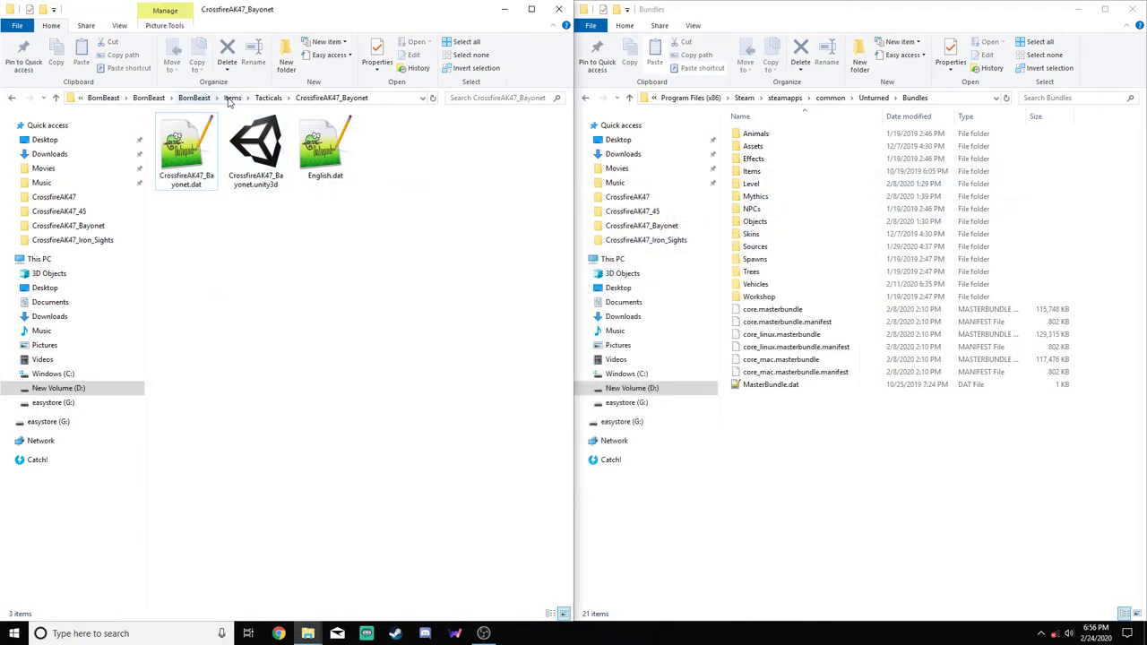
{"action": "left_click", "coordinate": [232, 98]}
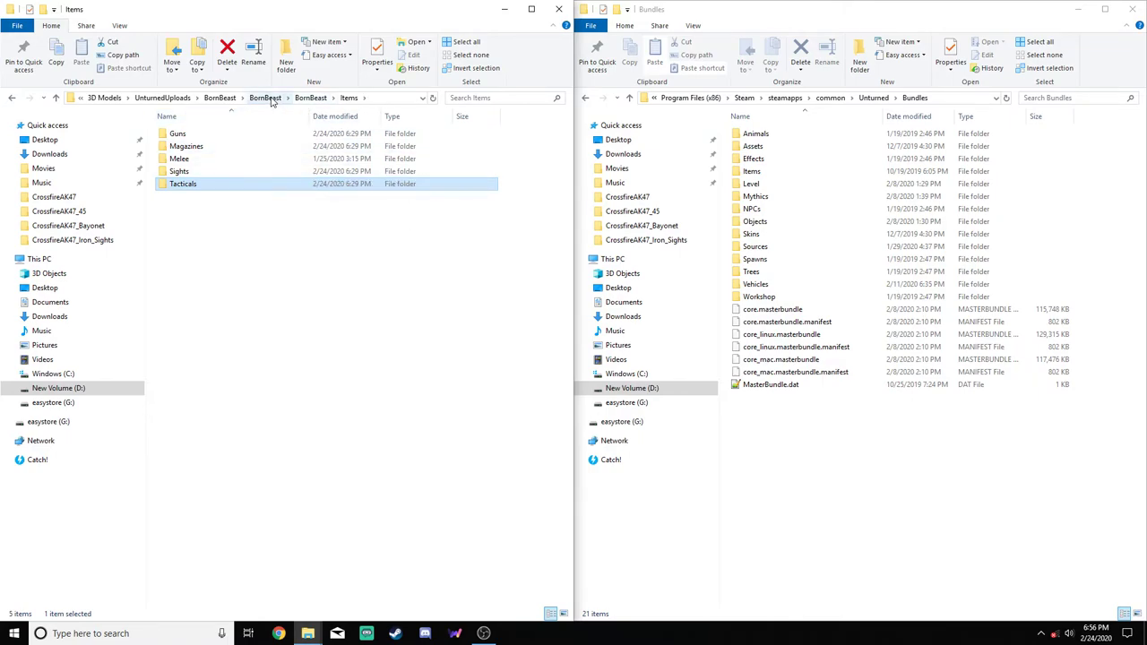
{"action": "left_click", "coordinate": [309, 98]}
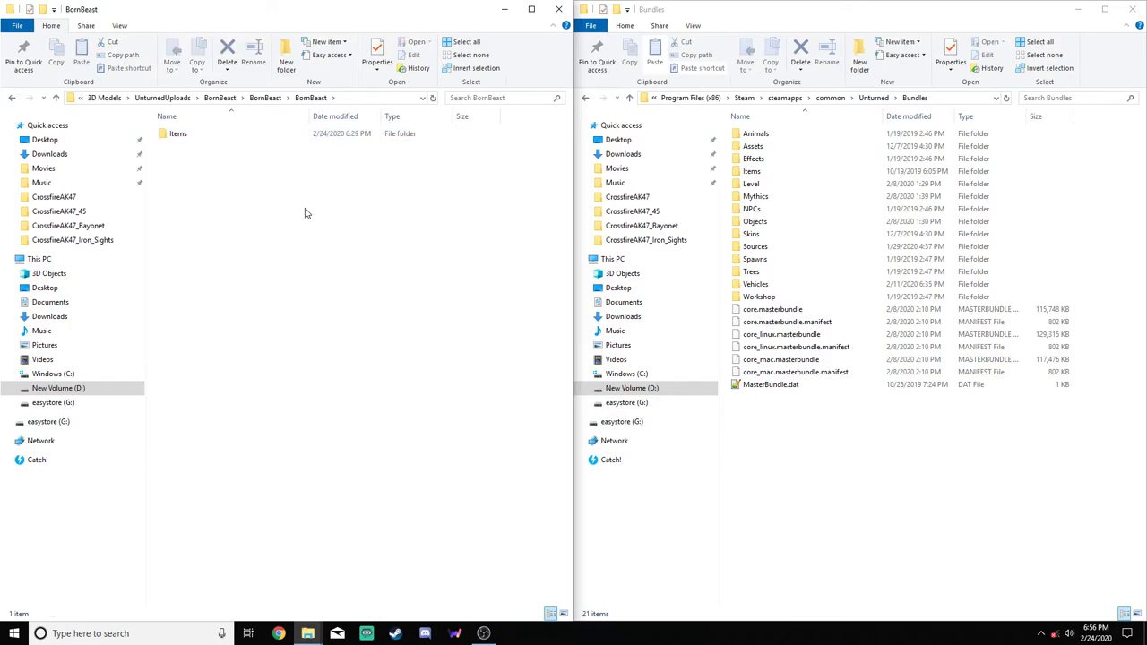
{"action": "left_click", "coordinate": [265, 135]}
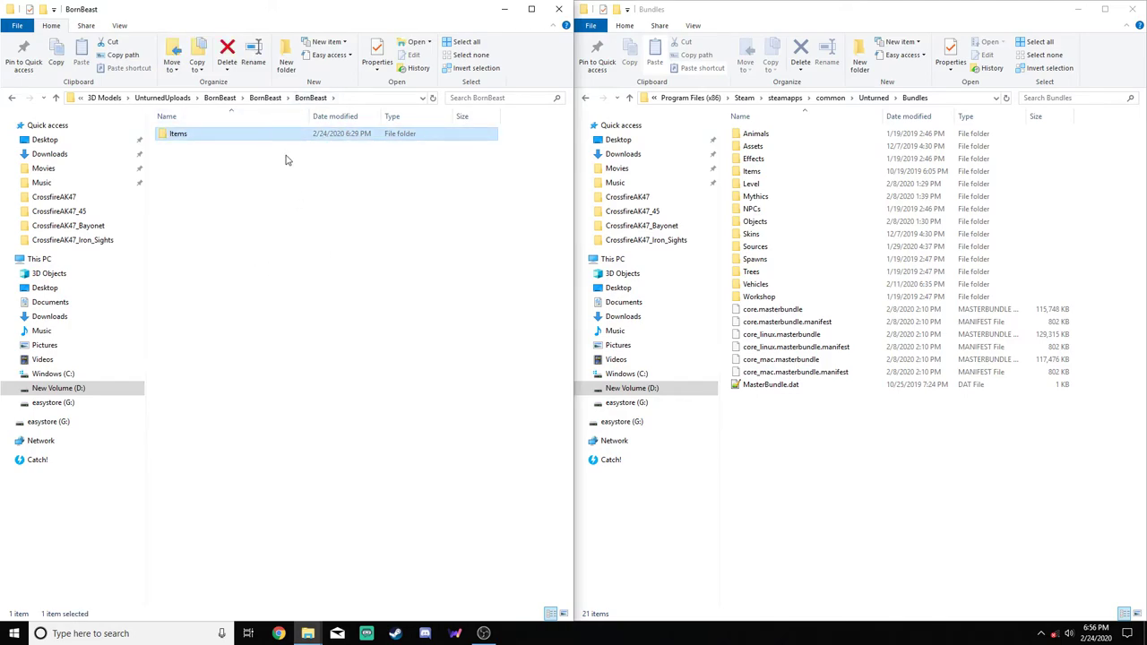
{"action": "double_click", "coordinate": [278, 137]}
{"action": "left_click", "coordinate": [312, 97]}
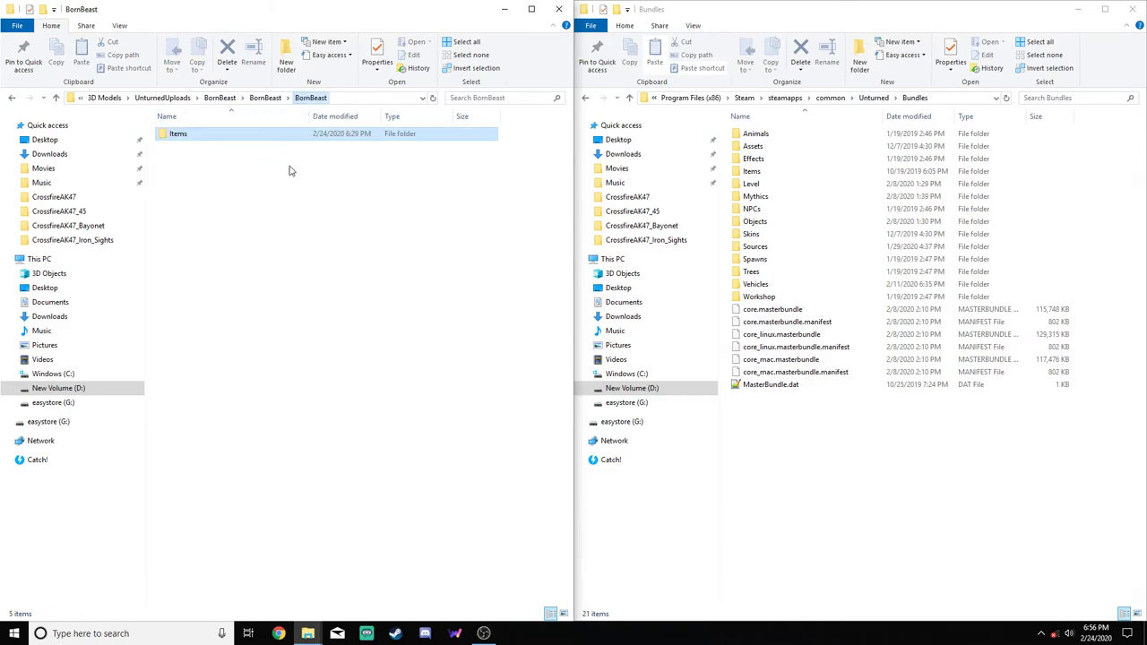
Paste the Items folder into Unturned's Bundles, replacing the existing files
{"action": "left_click", "coordinate": [902, 475]}
{"action": "key", "text": "ctrl+v"}
{"action": "left_click", "coordinate": [527, 222]}
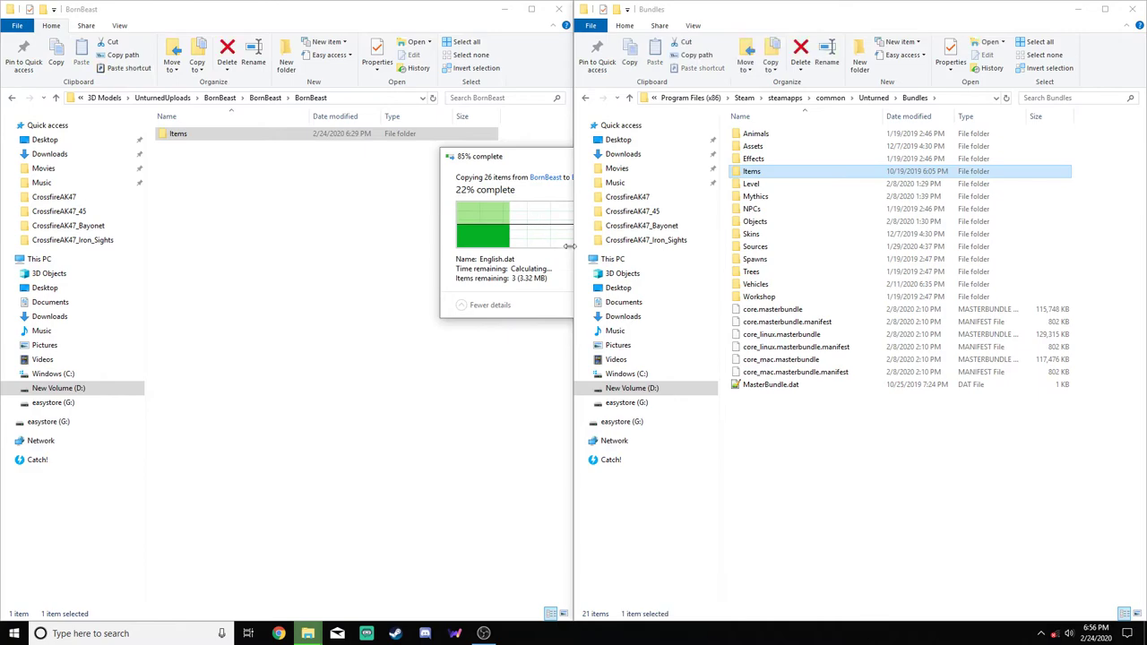
{"action": "left_click", "coordinate": [924, 448]}
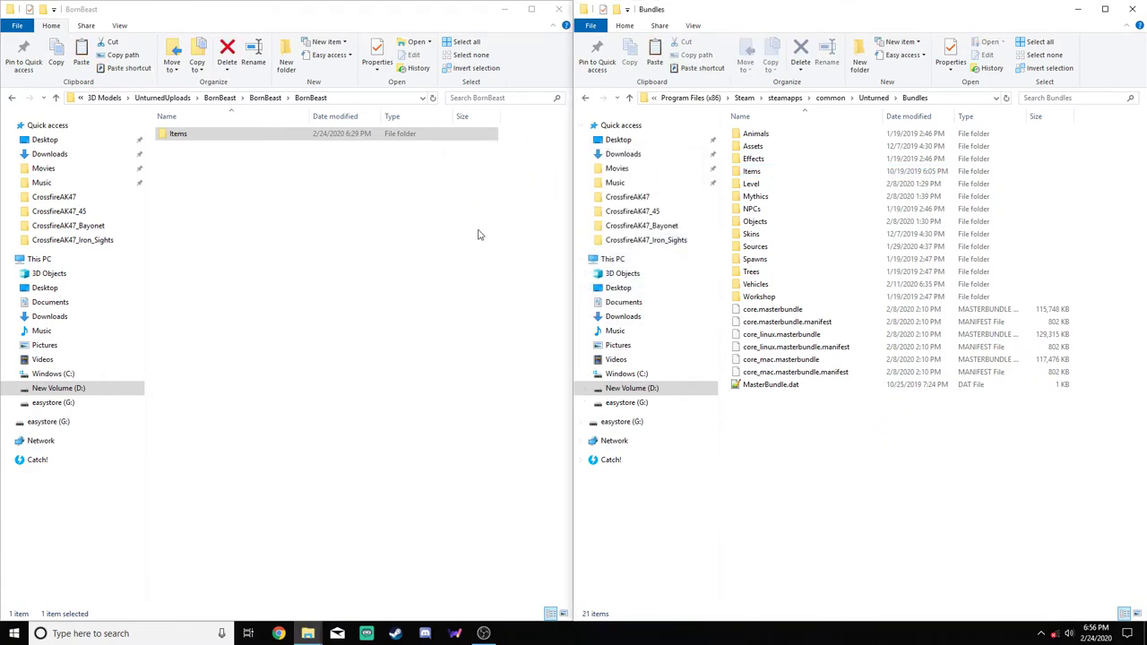
{"action": "left_click", "coordinate": [410, 232]}
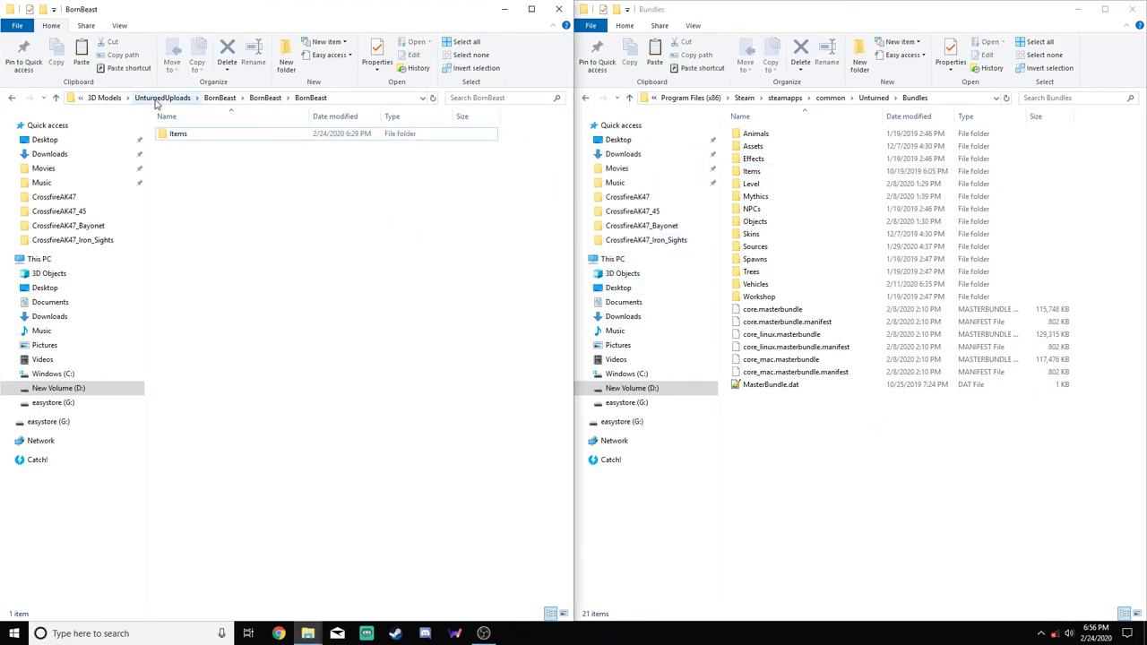
Close the BornBeast window, minimize Bundles, and locate Unturned.exe in the game's install folder
{"action": "left_click", "coordinate": [558, 11]}
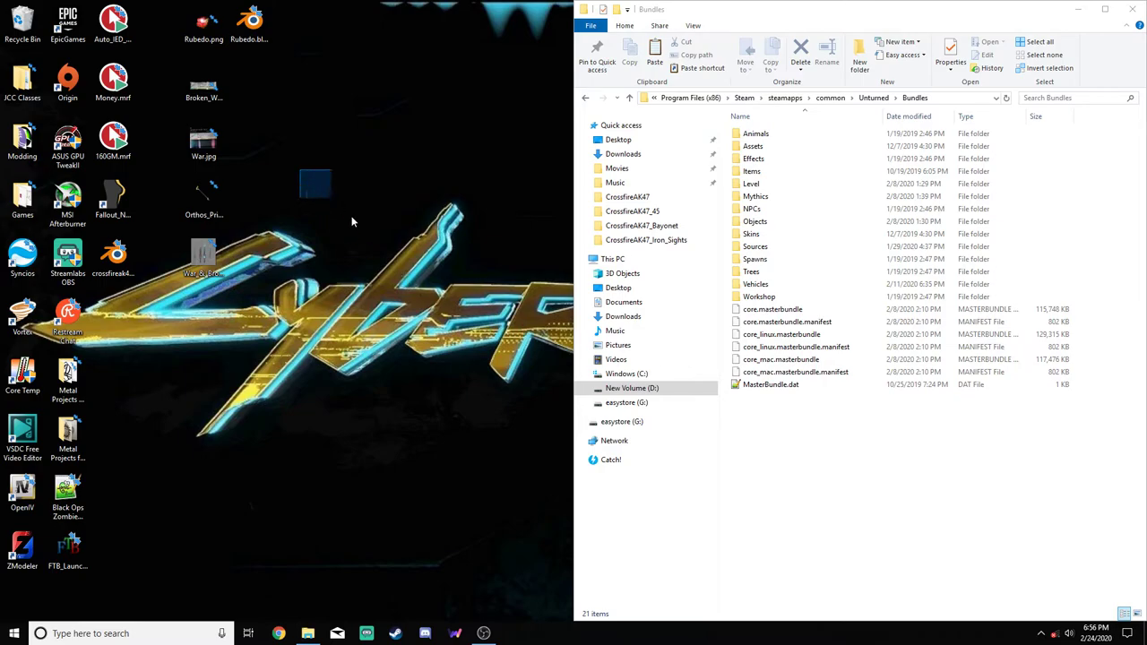
{"action": "left_click", "coordinate": [1075, 11]}
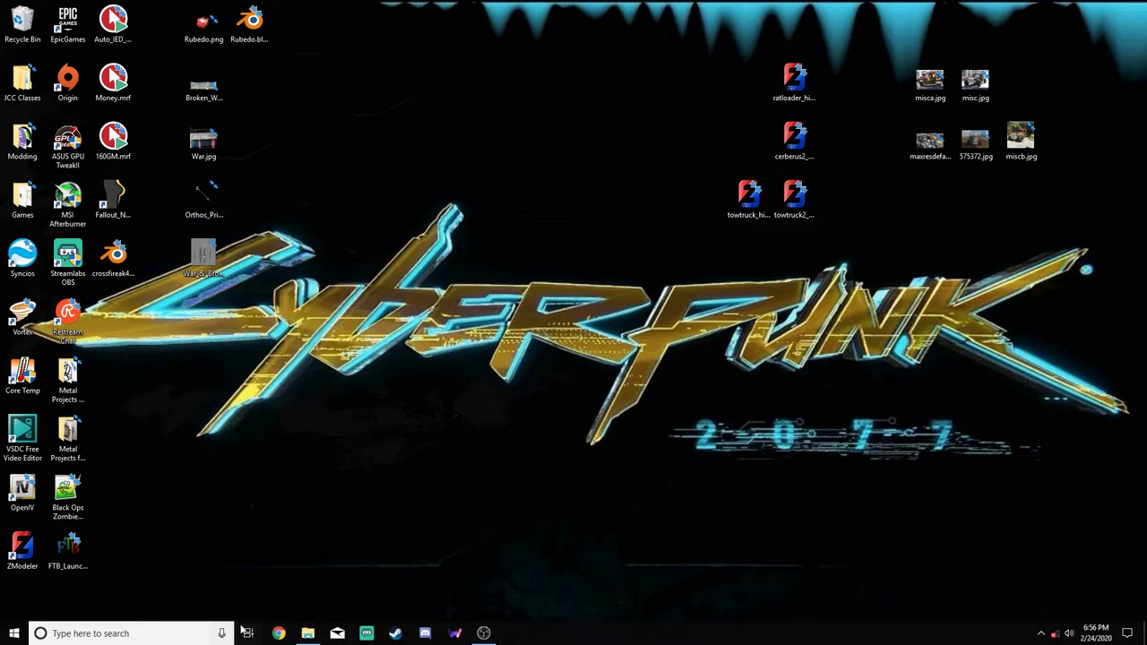
{"action": "left_click", "coordinate": [14, 633]}
{"action": "left_click", "coordinate": [411, 558]}
{"action": "scroll", "coordinate": [540, 502], "scroll_direction": "down", "scroll_amount": 5}
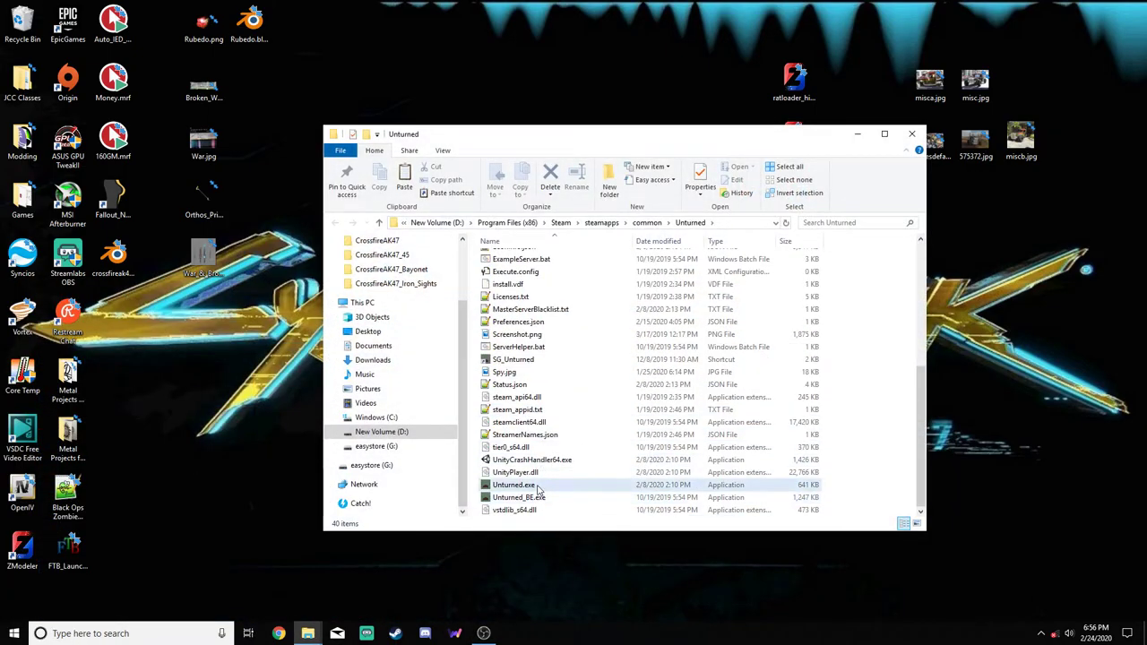
{"action": "left_click", "coordinate": [540, 485]}
Close the Unturned folder window and let the game load to its main menu
{"action": "left_click", "coordinate": [913, 136]}
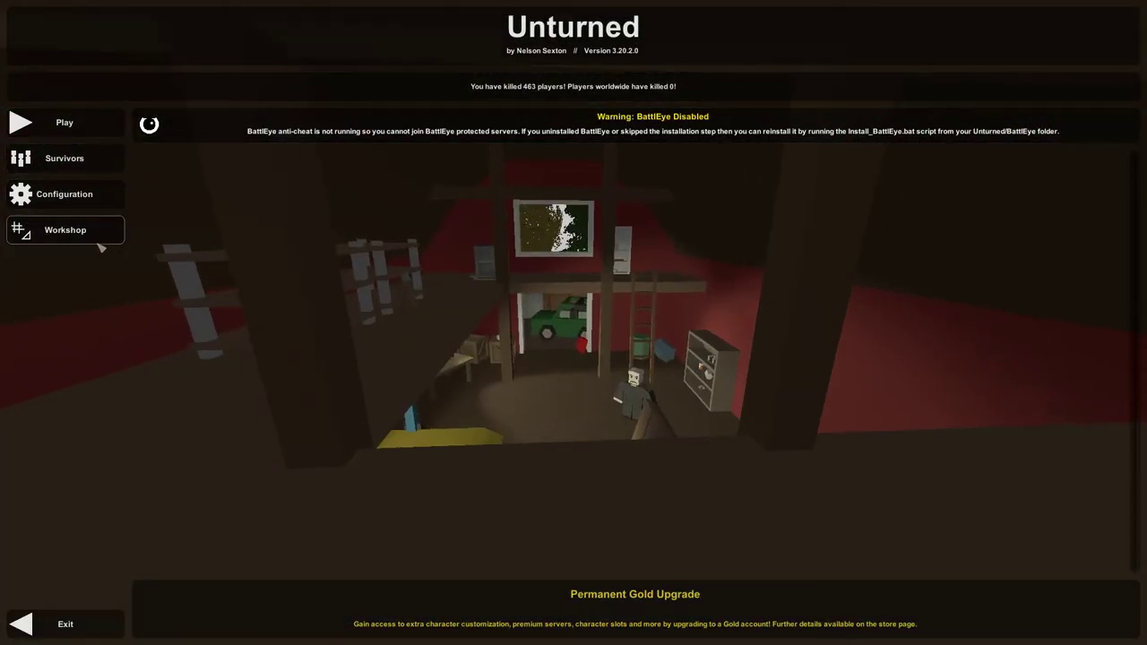
Open Unturned's Workshop error logs showing CrossfireAK47_45.dat is missing its blueprint type
{"action": "left_click", "coordinate": [64, 227]}
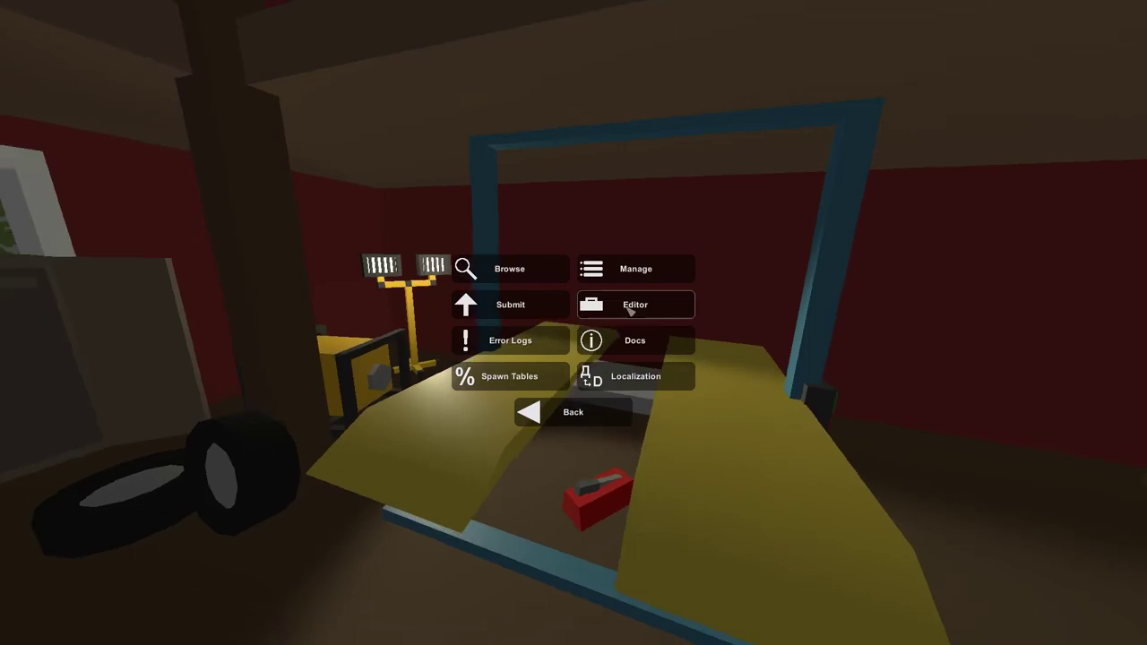
{"action": "left_click", "coordinate": [510, 341]}
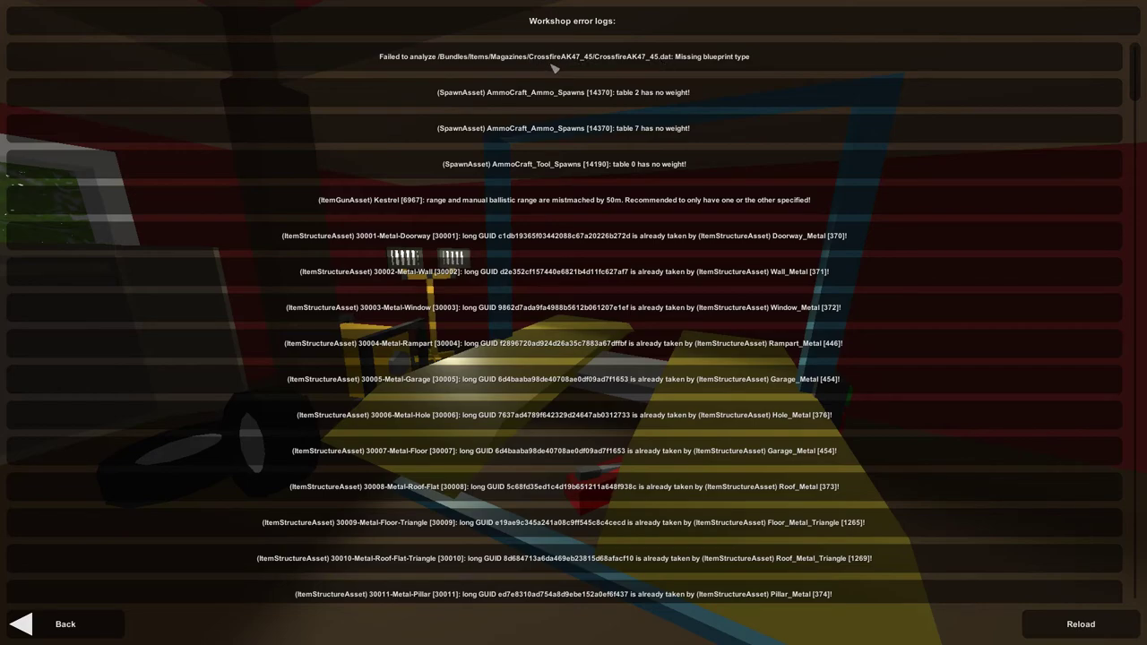
{"action": "key", "text": "super"}
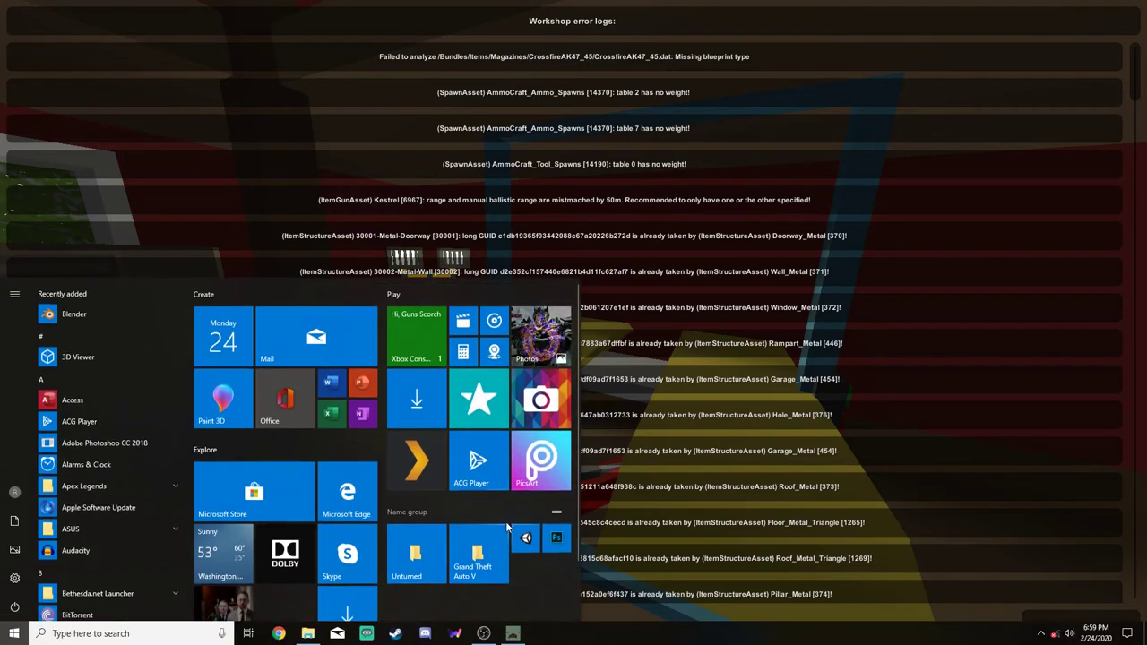
Open a new File Explorer window snapped to the left half of the screen
{"action": "left_click", "coordinate": [325, 636]}
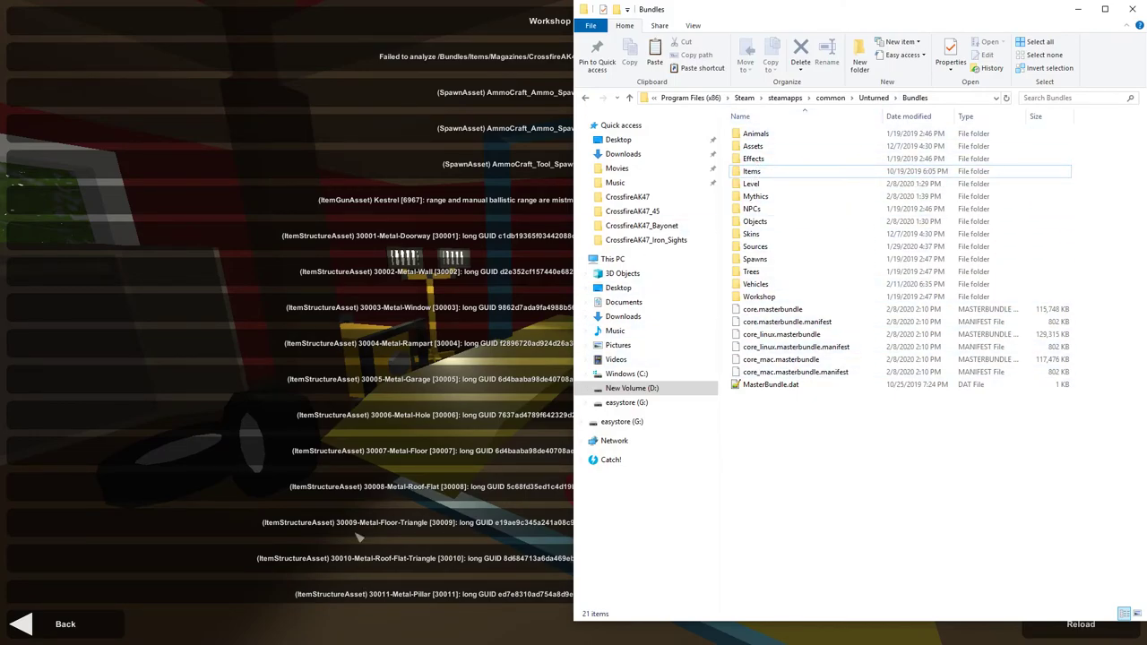
{"action": "key", "text": "super"}
{"action": "right_click", "coordinate": [307, 633]}
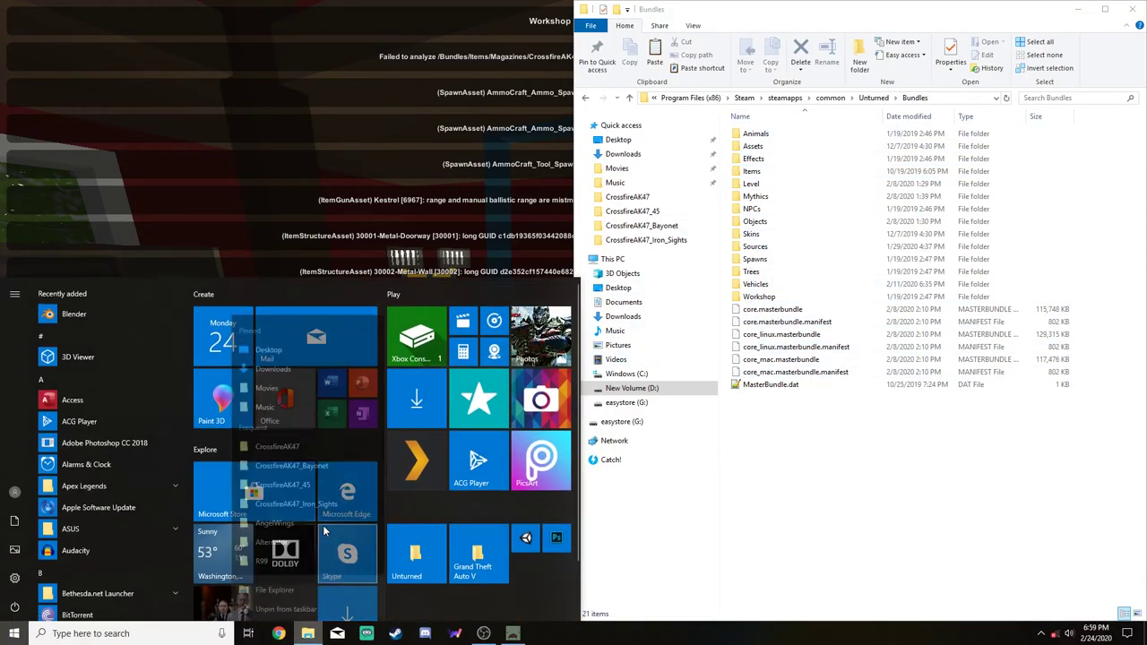
{"action": "left_click", "coordinate": [303, 574]}
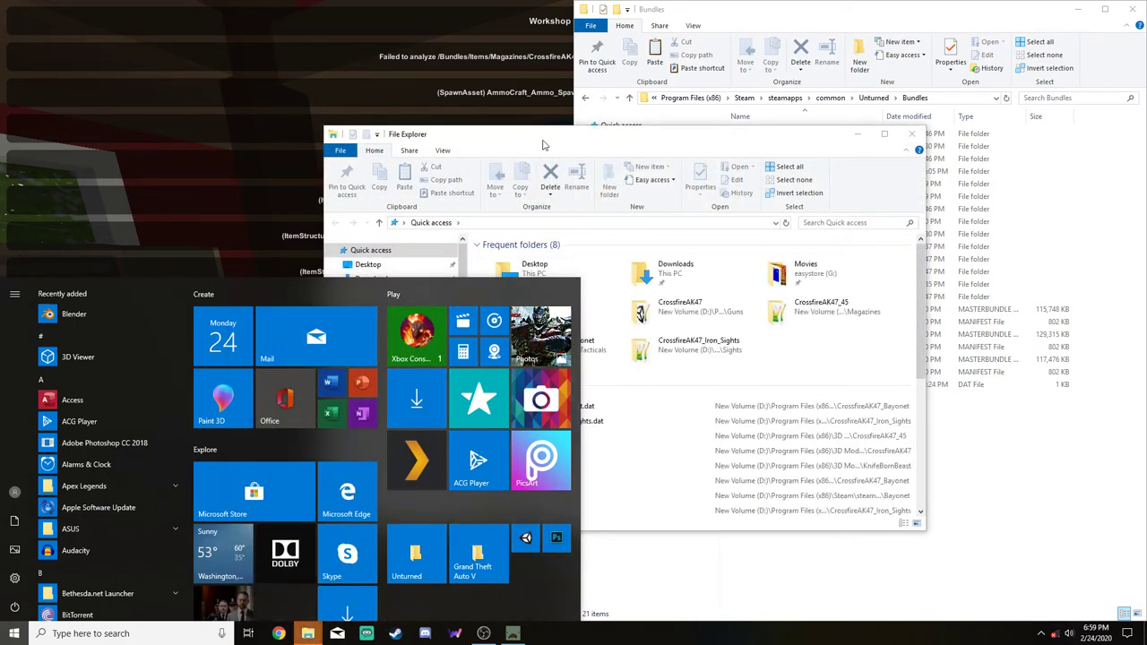
{"action": "left_click_drag", "start_coordinate": [555, 86], "coordinate": [6, 98]}
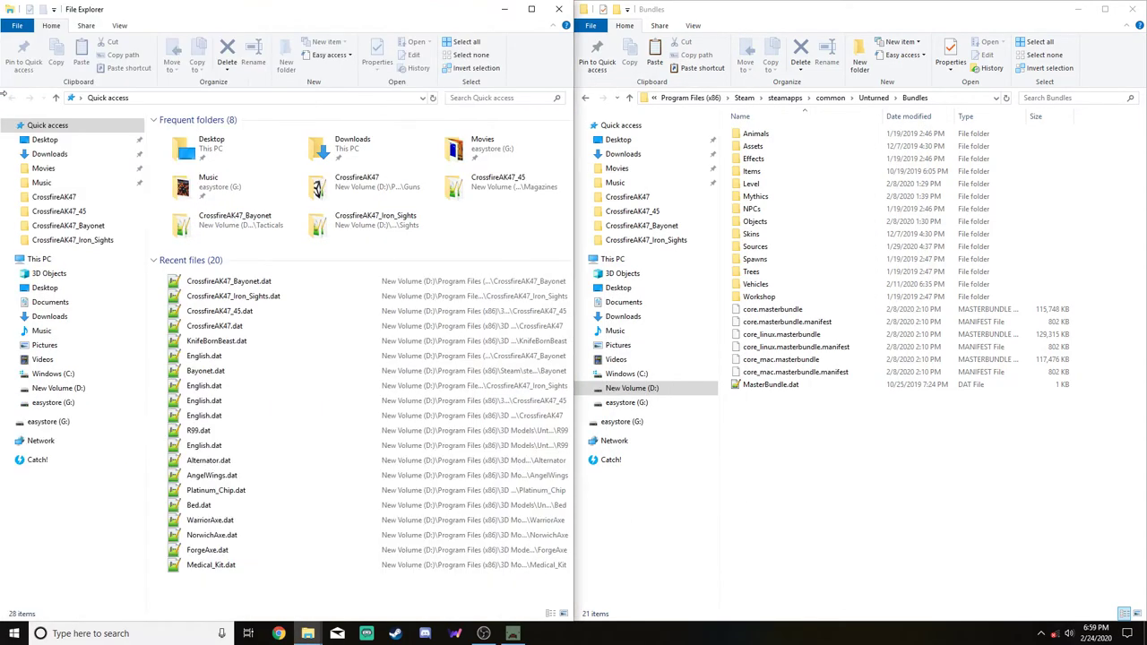
Open CrossfireAK47_45.dat from the CrossfireAK47_45 Quick access folder in the text editor
{"action": "left_click", "coordinate": [58, 211]}
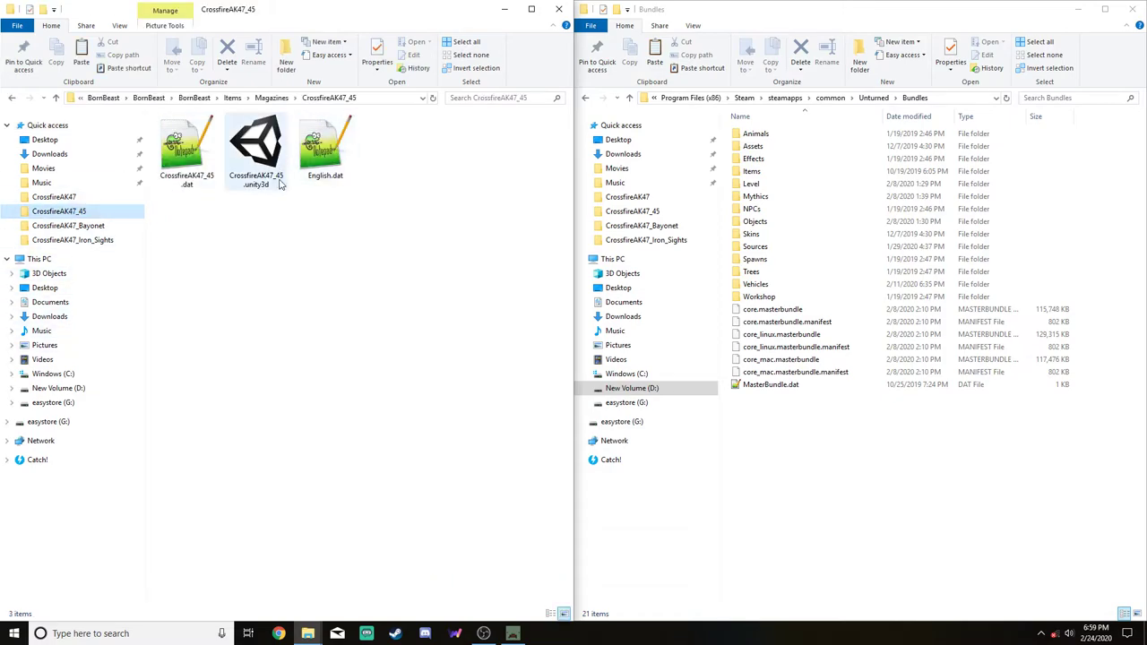
{"action": "left_click", "coordinate": [194, 154]}
{"action": "double_click", "coordinate": [194, 154]}
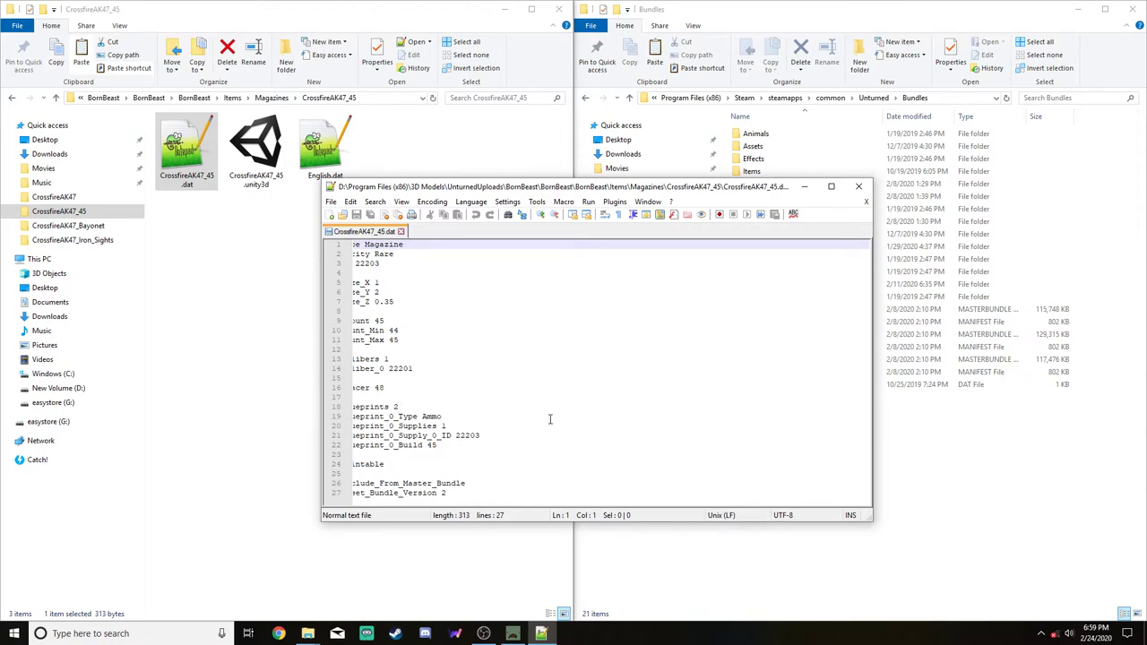
Change the Blueprints count on line 18 from 2 to 1
{"action": "left_click", "coordinate": [432, 284]}
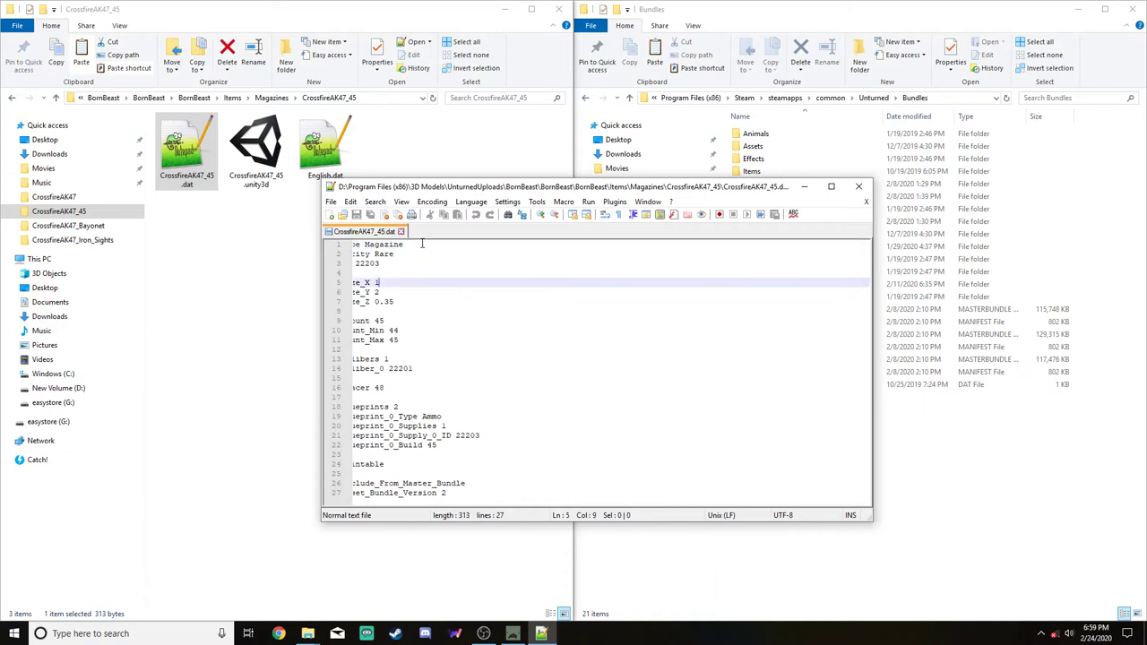
{"action": "key", "text": "Up"}
{"action": "key", "text": "Up"}
{"action": "key", "text": "Up"}
{"action": "key", "text": "Home"}
{"action": "key", "text": "End"}
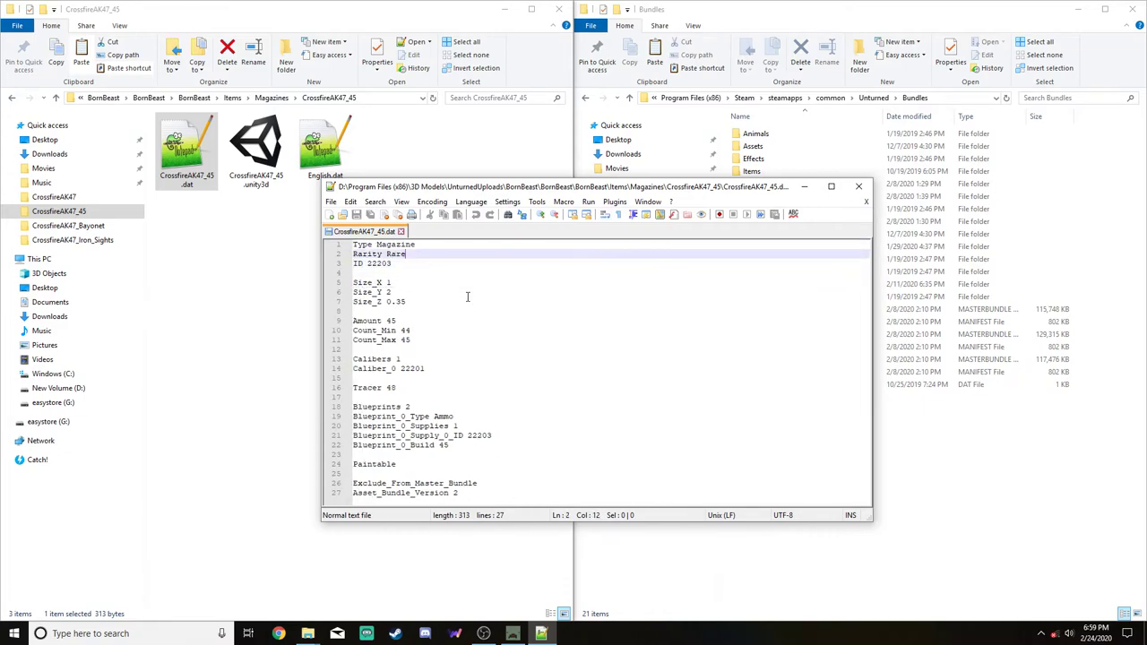
{"action": "left_click", "coordinate": [410, 406]}
{"action": "key", "text": "BackSpace"}
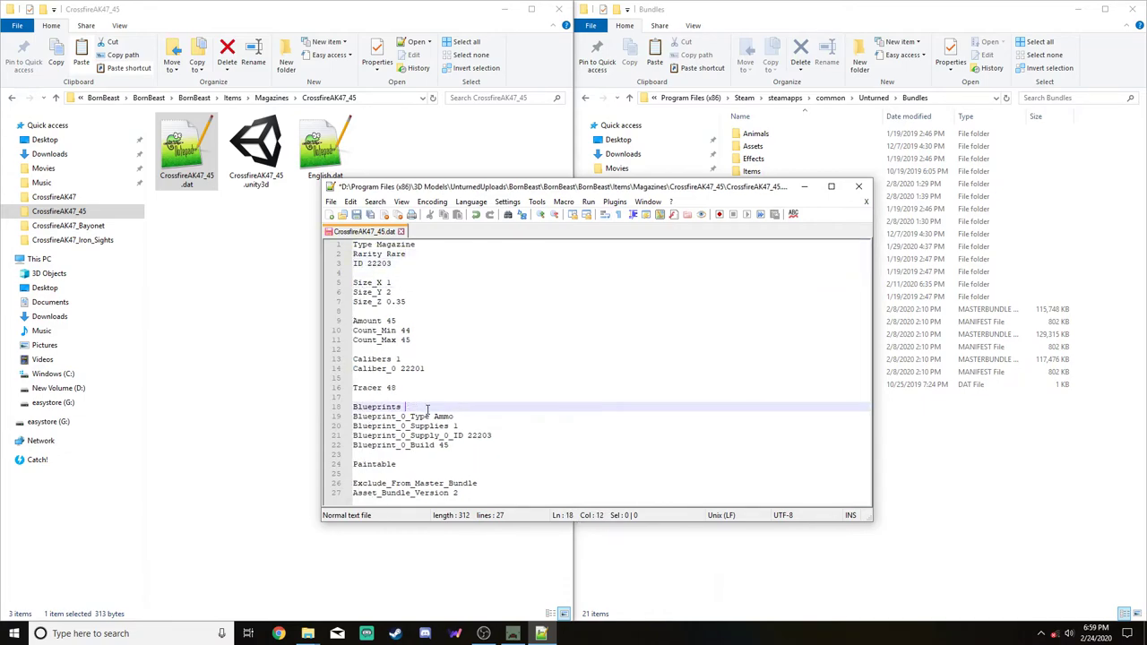
{"action": "type", "text": "1"}
Save CrossfireAK47_45.dat and close Notepad++
{"action": "left_click", "coordinate": [358, 216]}
{"action": "left_click", "coordinate": [401, 233]}
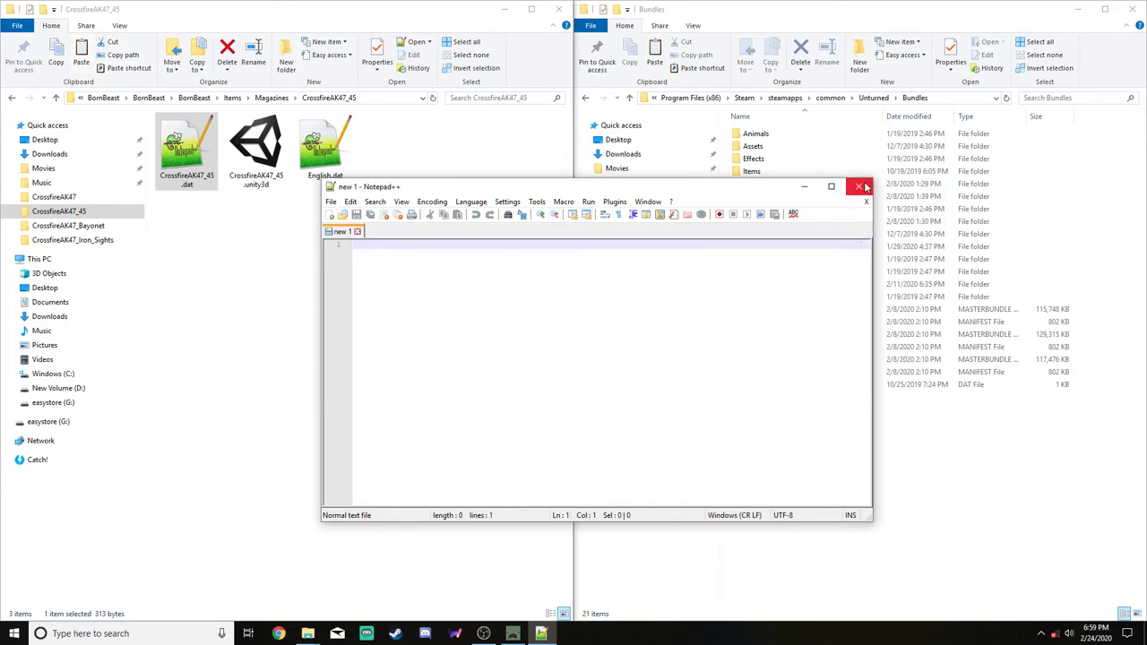
{"action": "left_click", "coordinate": [858, 186]}
Copy the BornBeast Items folder into Bundles, replacing existing files, and minimize both Explorer windows
{"action": "left_click", "coordinate": [193, 97]}
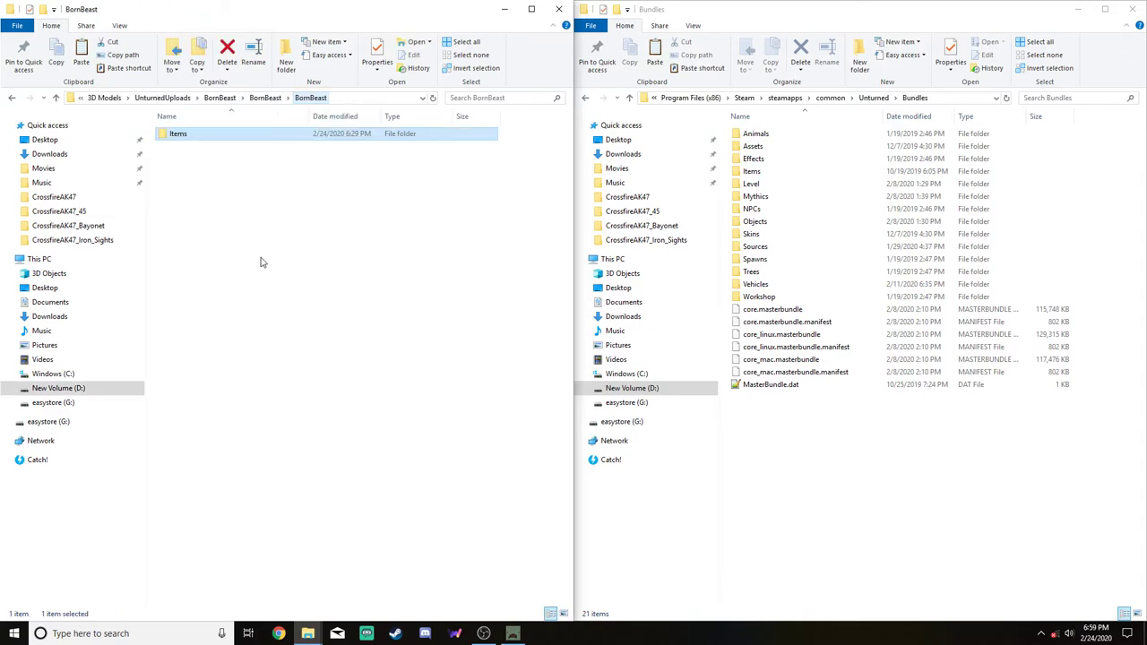
{"action": "left_click_drag", "start_coordinate": [211, 141], "coordinate": [916, 445]}
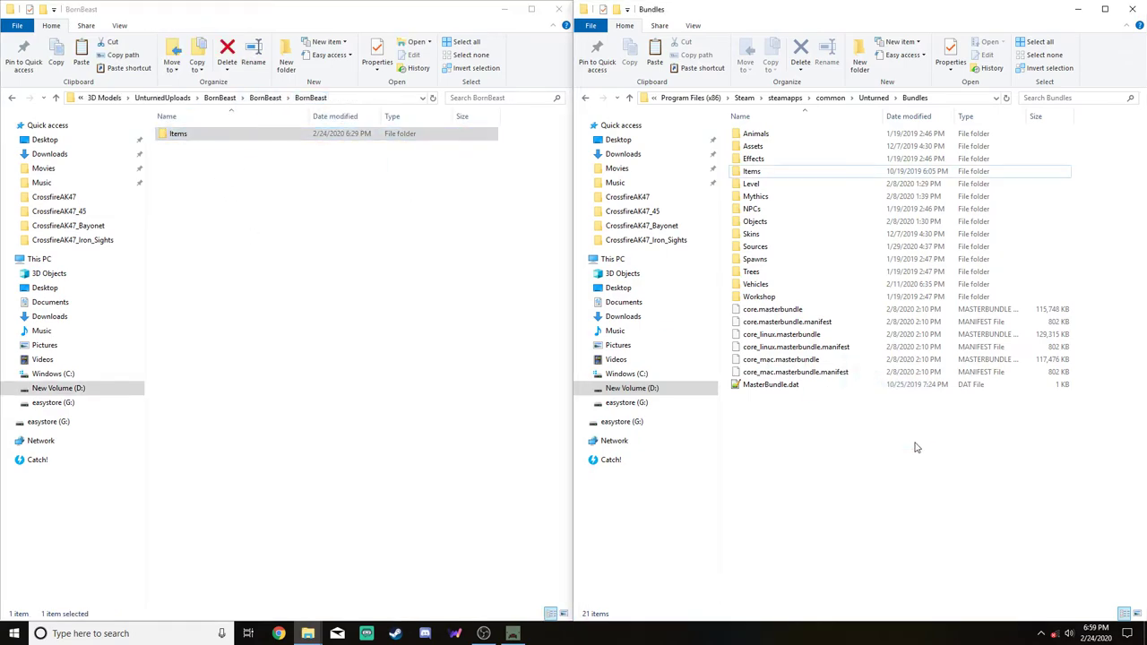
{"action": "left_click", "coordinate": [561, 221]}
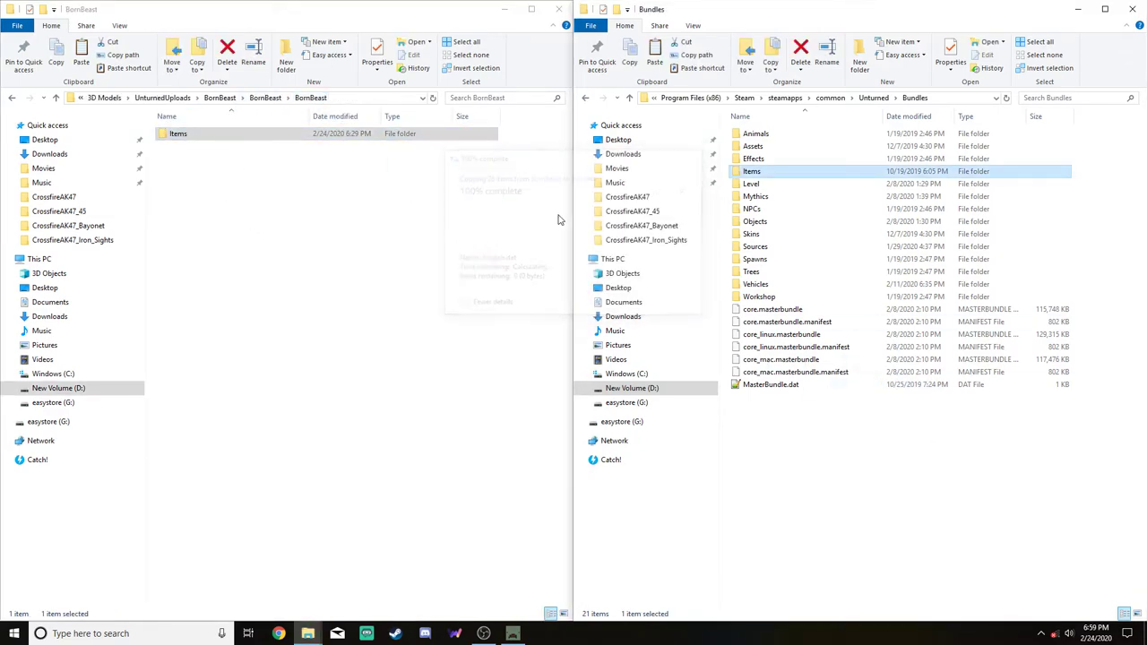
{"action": "left_click", "coordinate": [448, 262]}
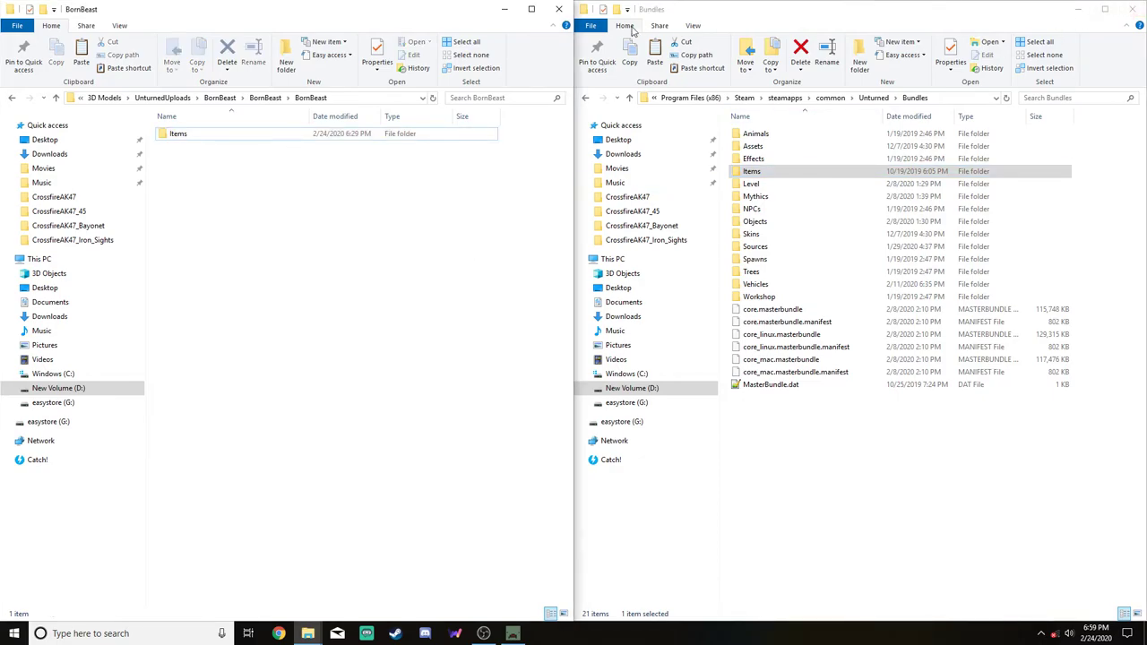
{"action": "left_click", "coordinate": [505, 9]}
{"action": "left_click", "coordinate": [1079, 9]}
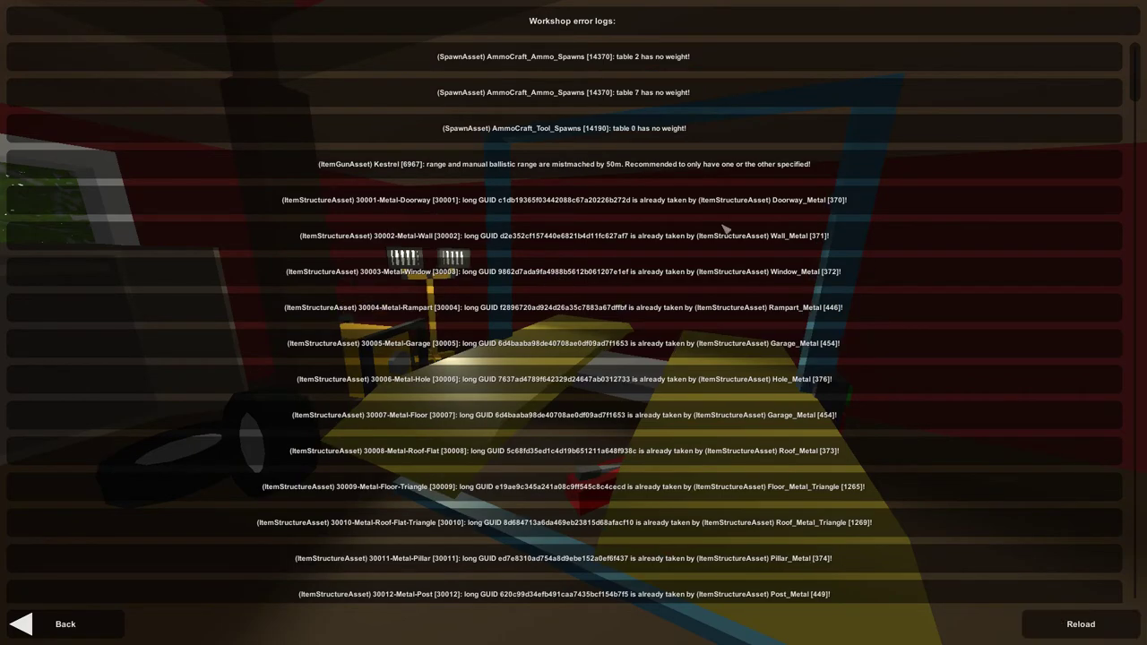
Launch an offline singleplayer game on the PEI map with Allow Cheatcodes ticked
{"action": "left_click", "coordinate": [80, 620]}
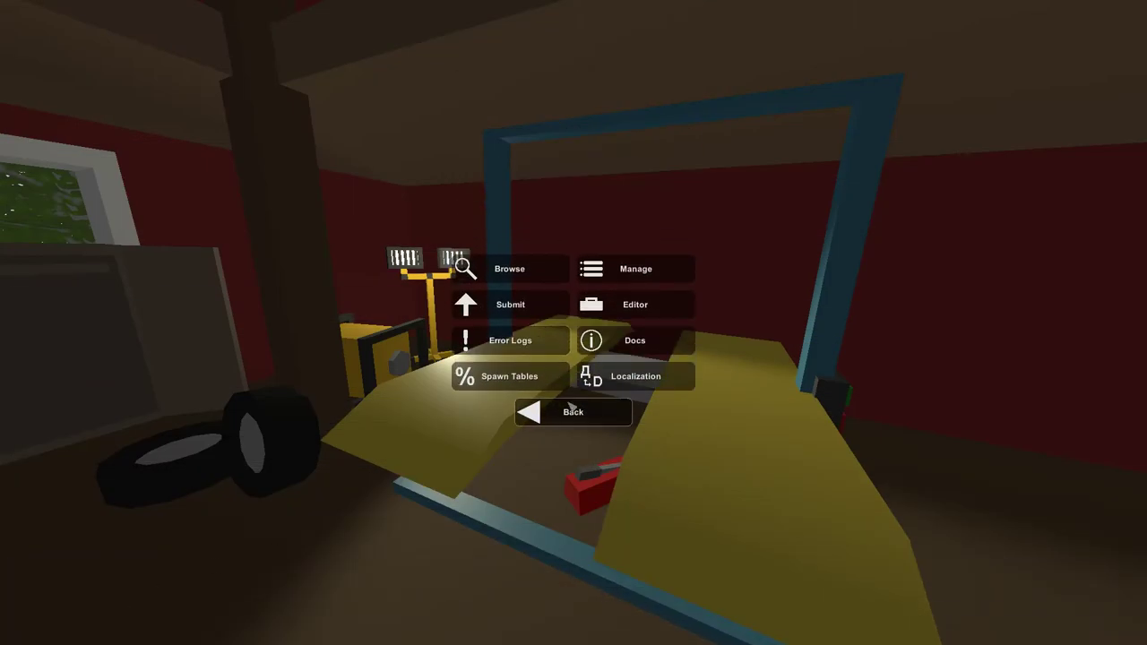
{"action": "left_click", "coordinate": [573, 412]}
{"action": "left_click", "coordinate": [62, 120]}
{"action": "left_click", "coordinate": [572, 250]}
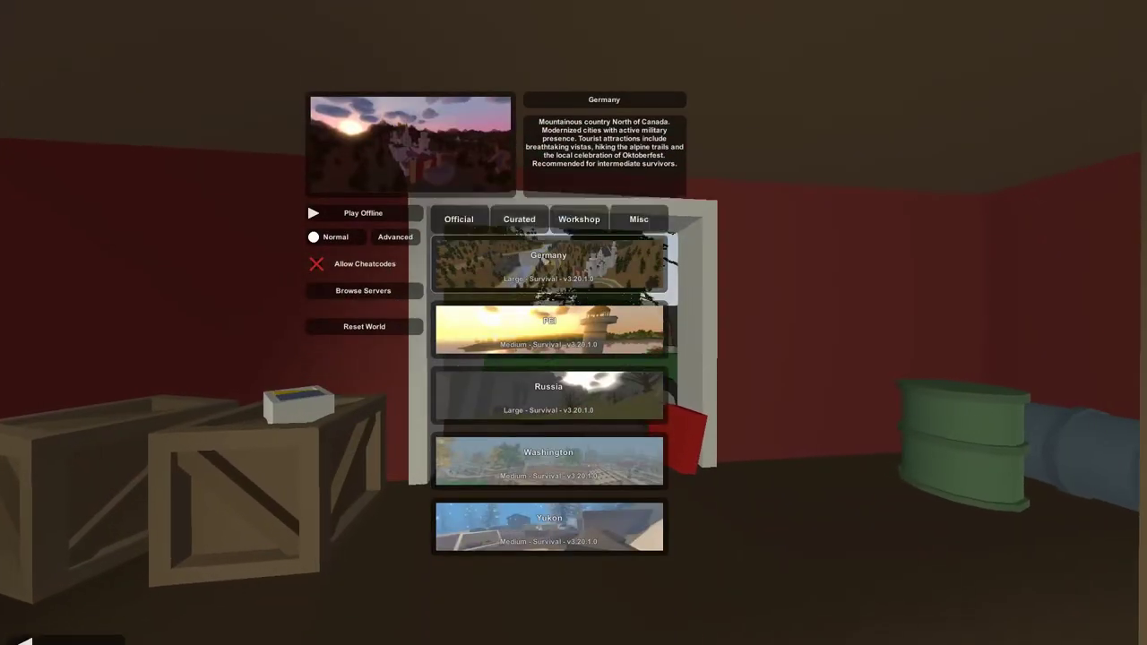
{"action": "left_click", "coordinate": [330, 239]}
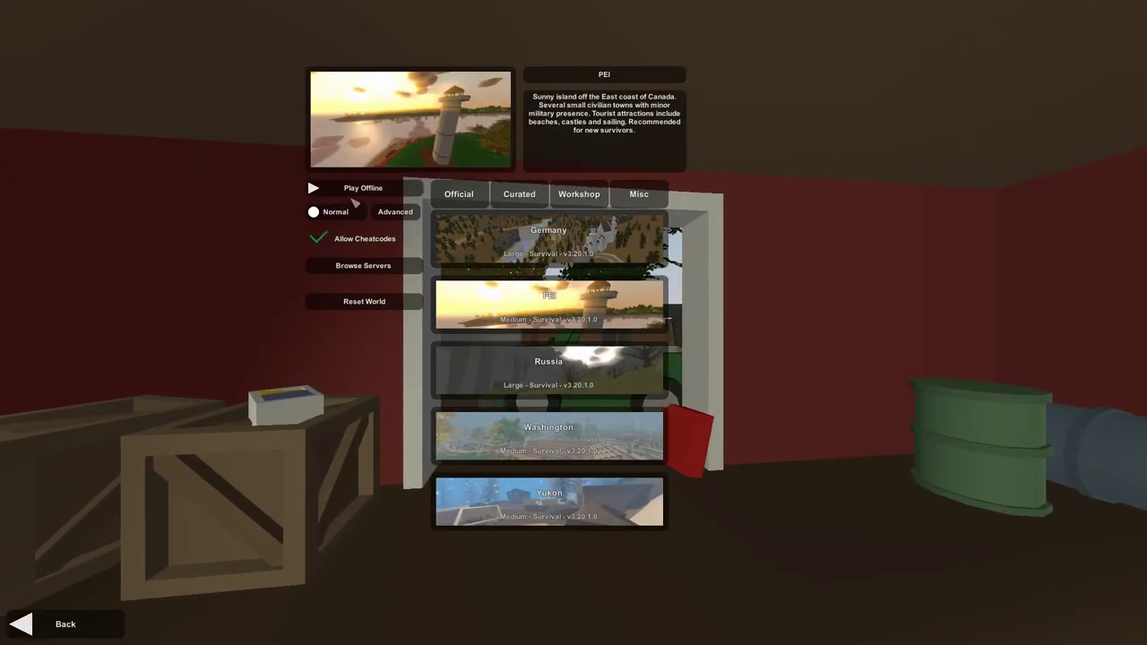
{"action": "left_click", "coordinate": [356, 190]}
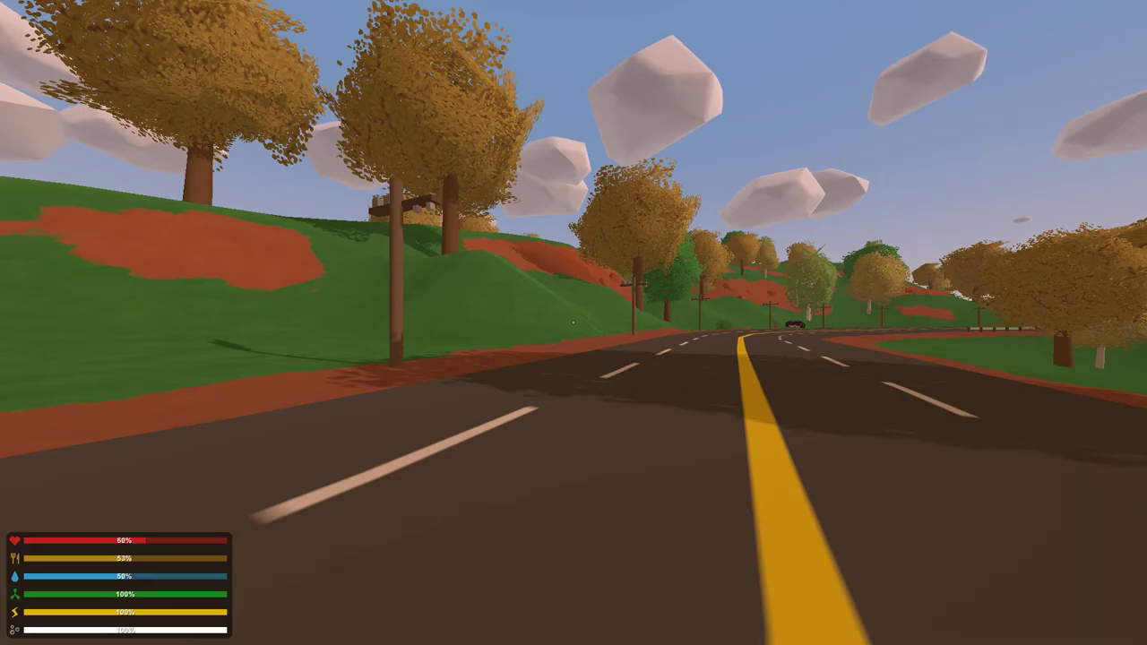
Spawn the Crossfire AK-47 with the chat command /give 22202
{"action": "key", "text": "w"}
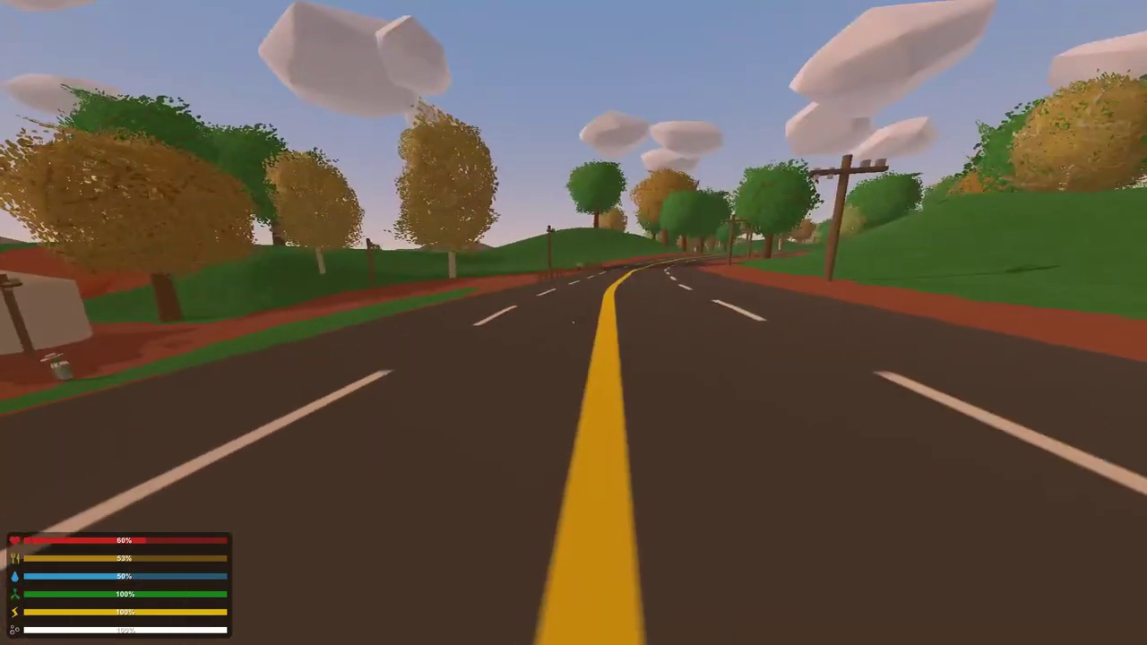
{"action": "key", "text": "j"}
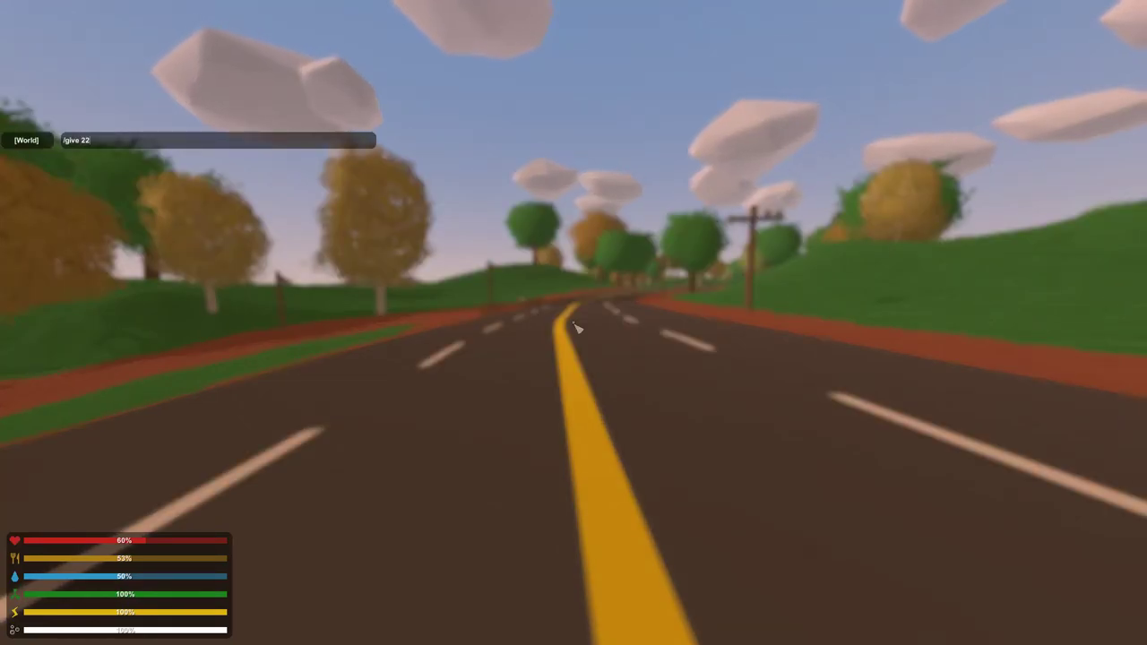
{"action": "key", "text": "Return"}
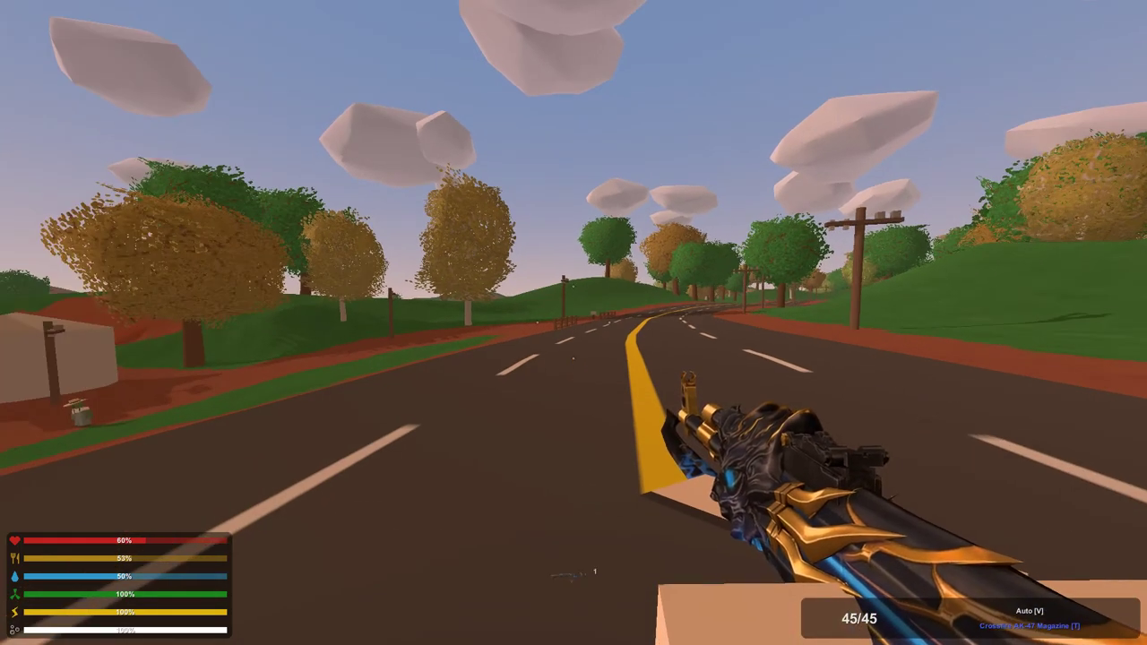
Aim down the AK-47's sights while walking the road, then switch to third-person view
{"action": "right_click_drag", "start_coordinate": [574, 323], "coordinate": [574, 323]}
{"action": "key", "text": "w"}
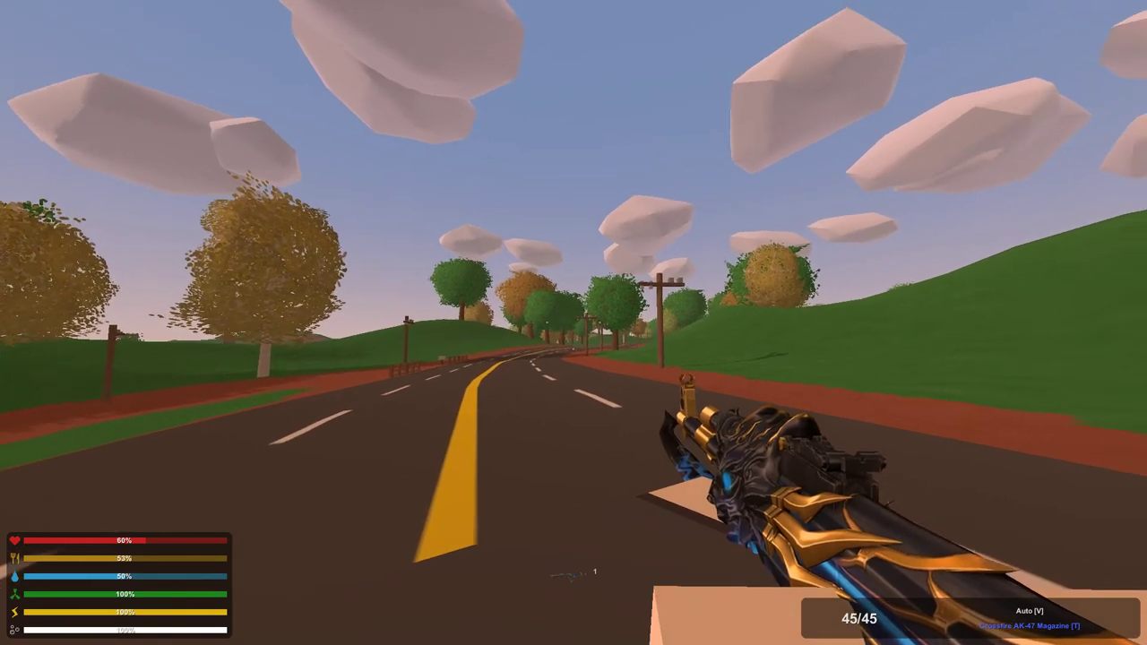
{"action": "key", "text": "w"}
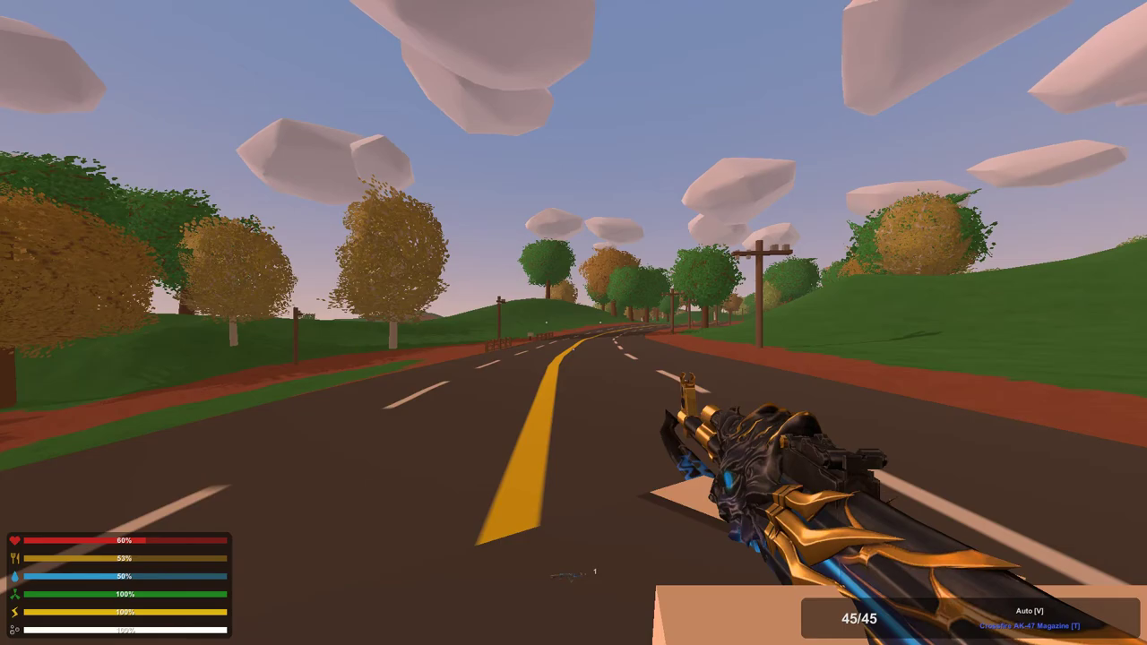
{"action": "key", "text": "KP_Enter"}
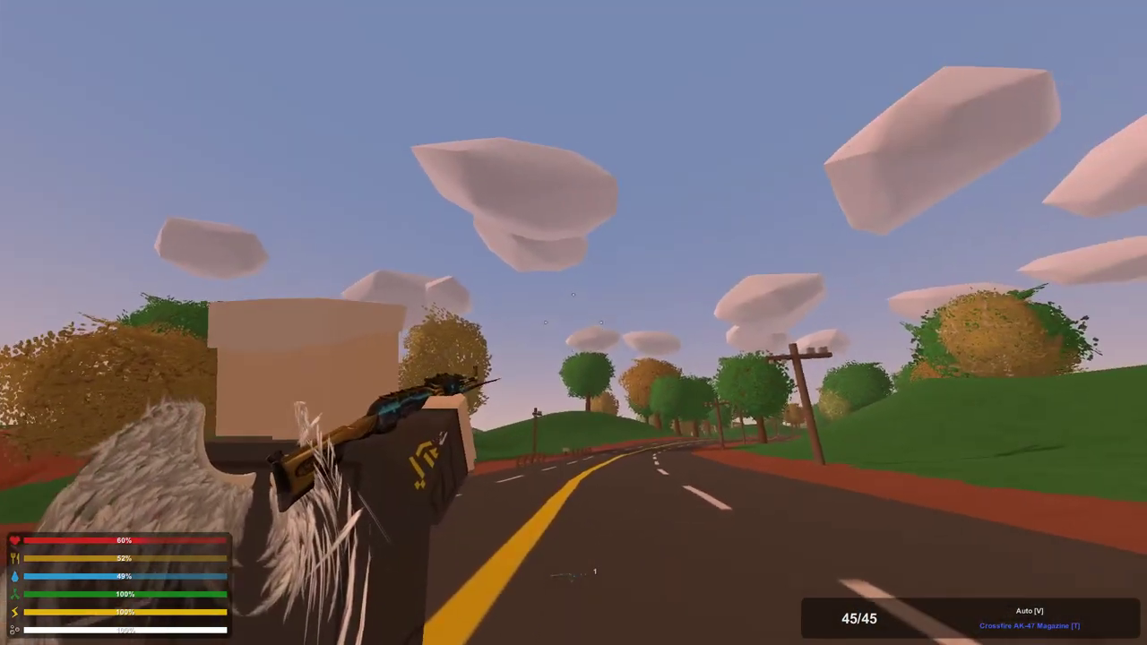
Unequip the Angel Wings backpack from the inventory
{"action": "key", "text": "g"}
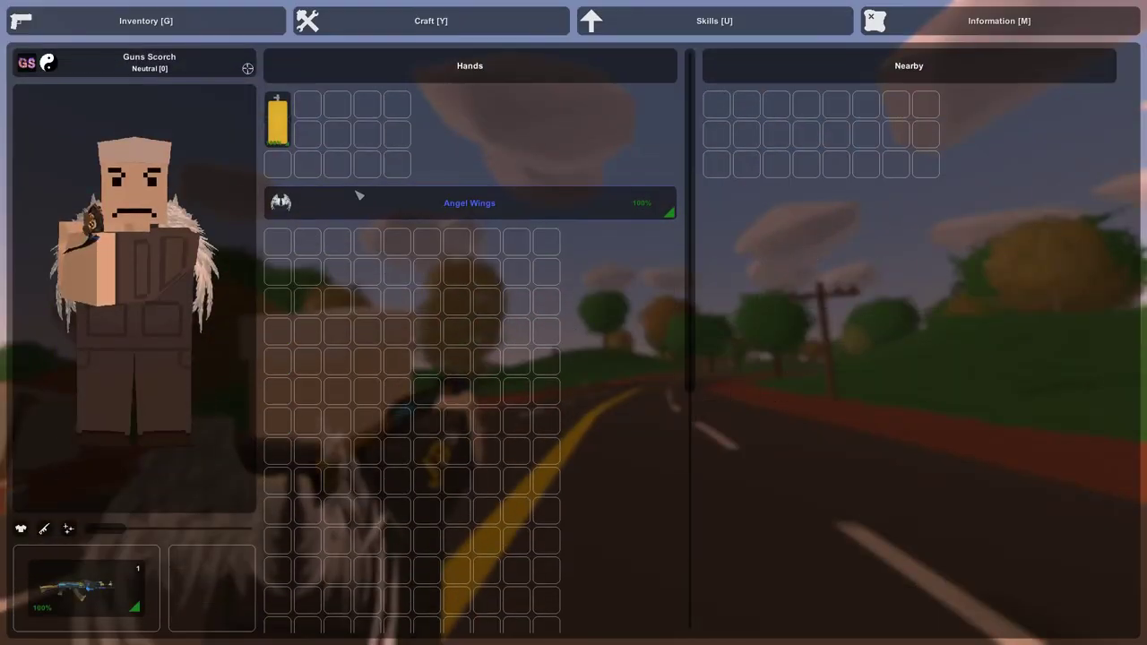
{"action": "double_click", "coordinate": [425, 205]}
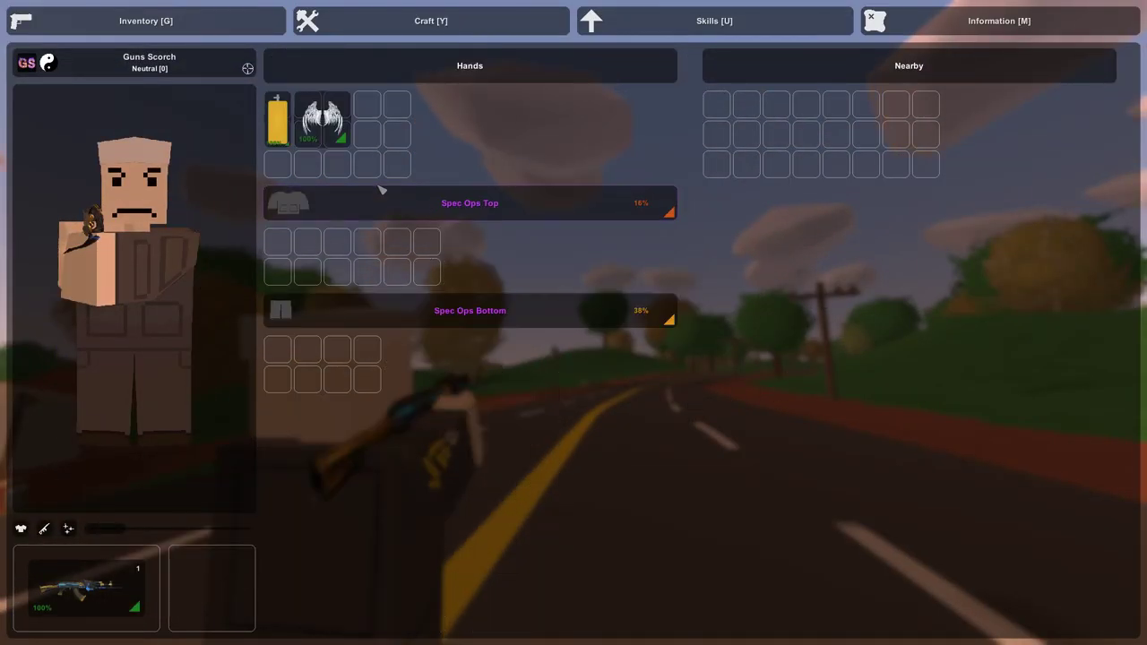
{"action": "key", "text": "g"}
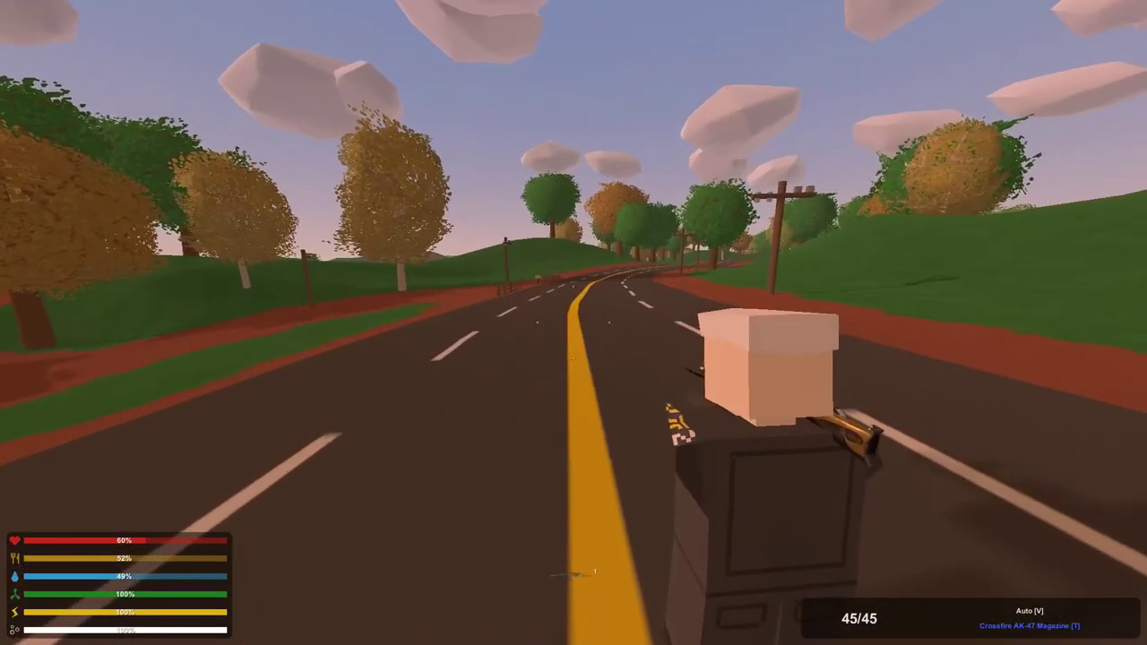
View the Crossfire AK-47's item details, then close the inventory
{"action": "key", "text": "g"}
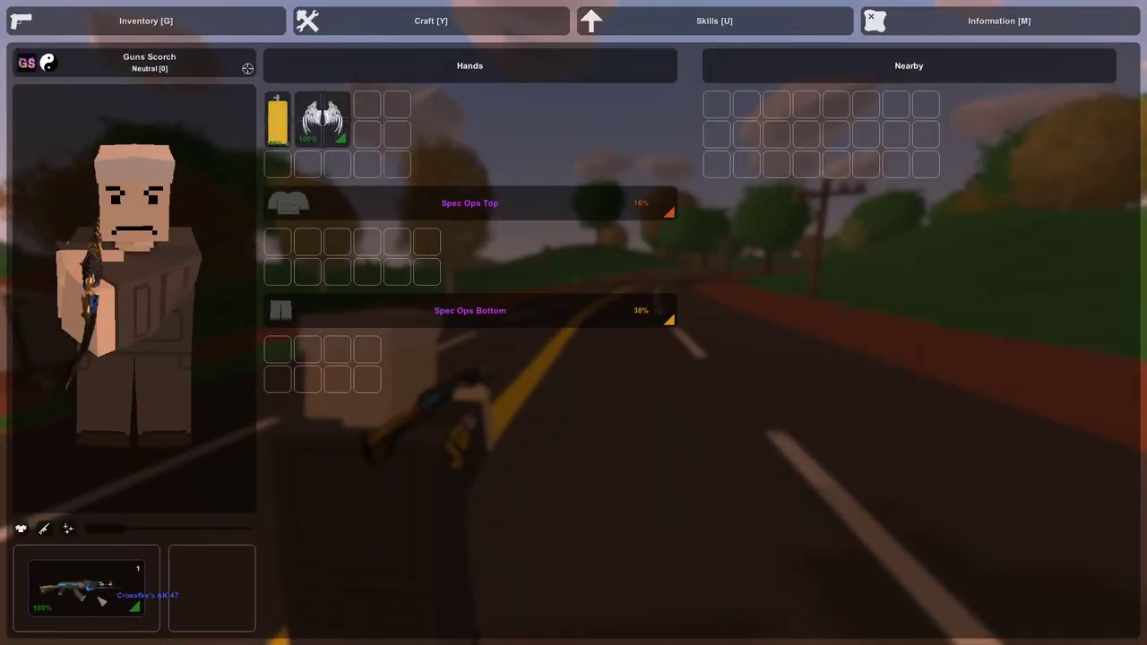
{"action": "left_click", "coordinate": [101, 595]}
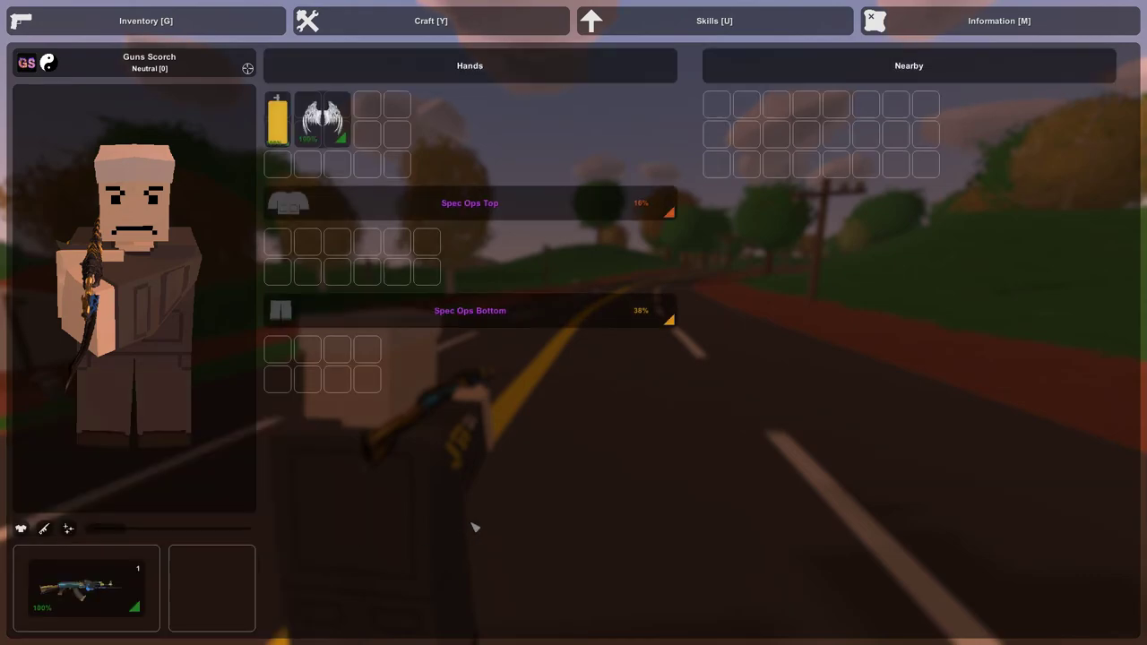
{"action": "key", "text": "g"}
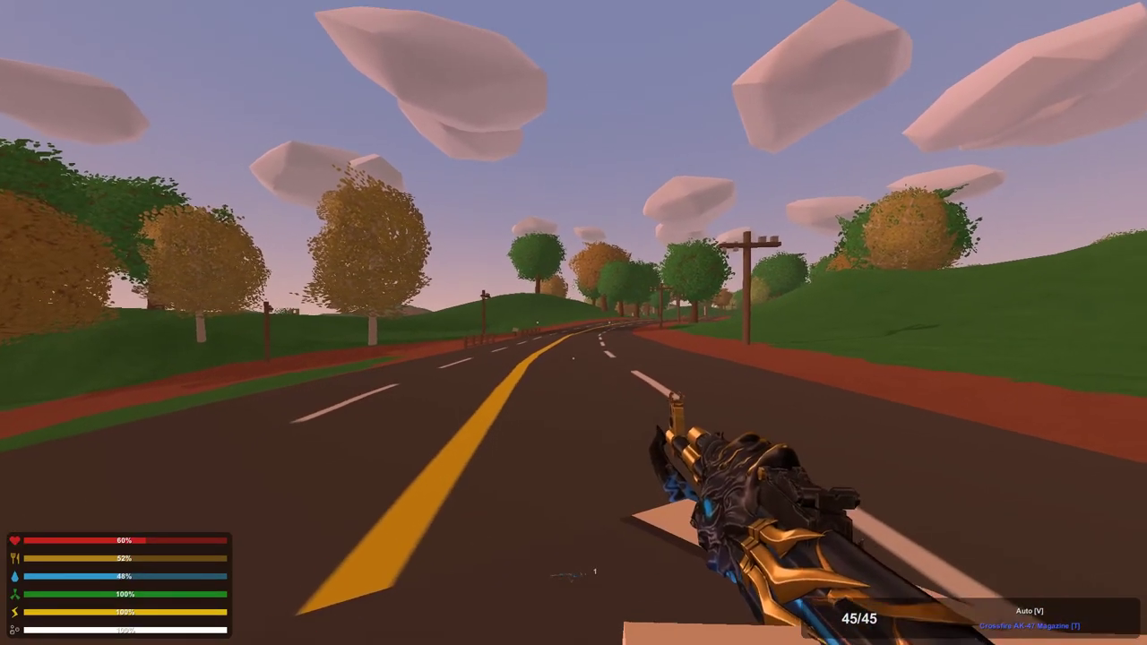
Aim the rifle and inspect its attachments in the customisation view
{"action": "right_click", "coordinate": [573, 322]}
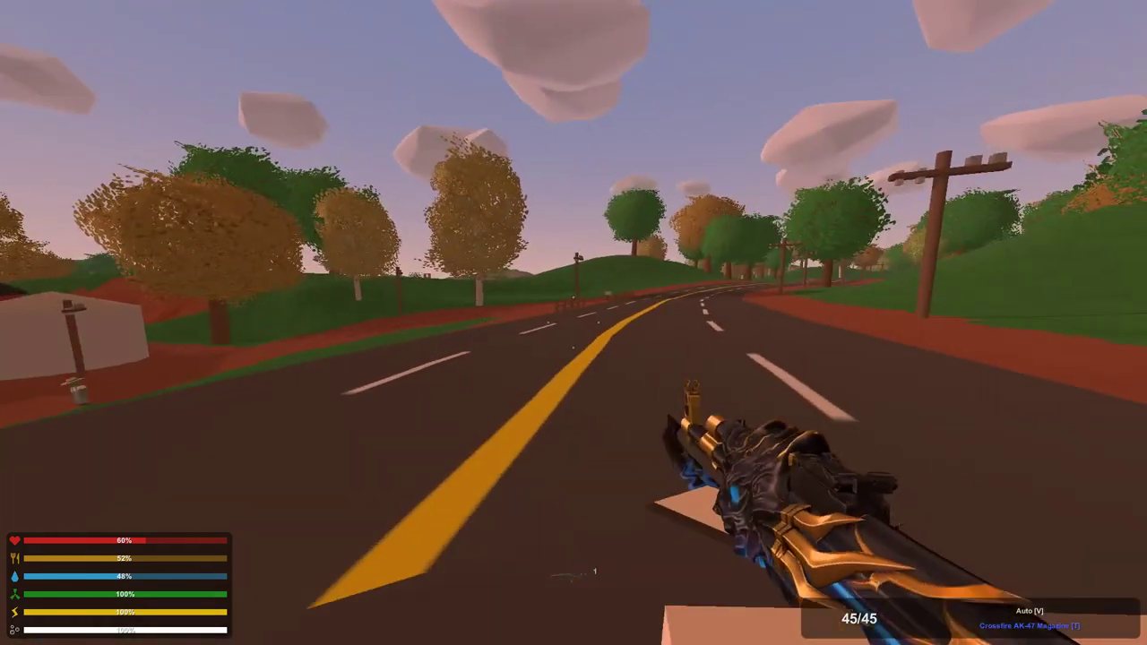
{"action": "key", "text": "t"}
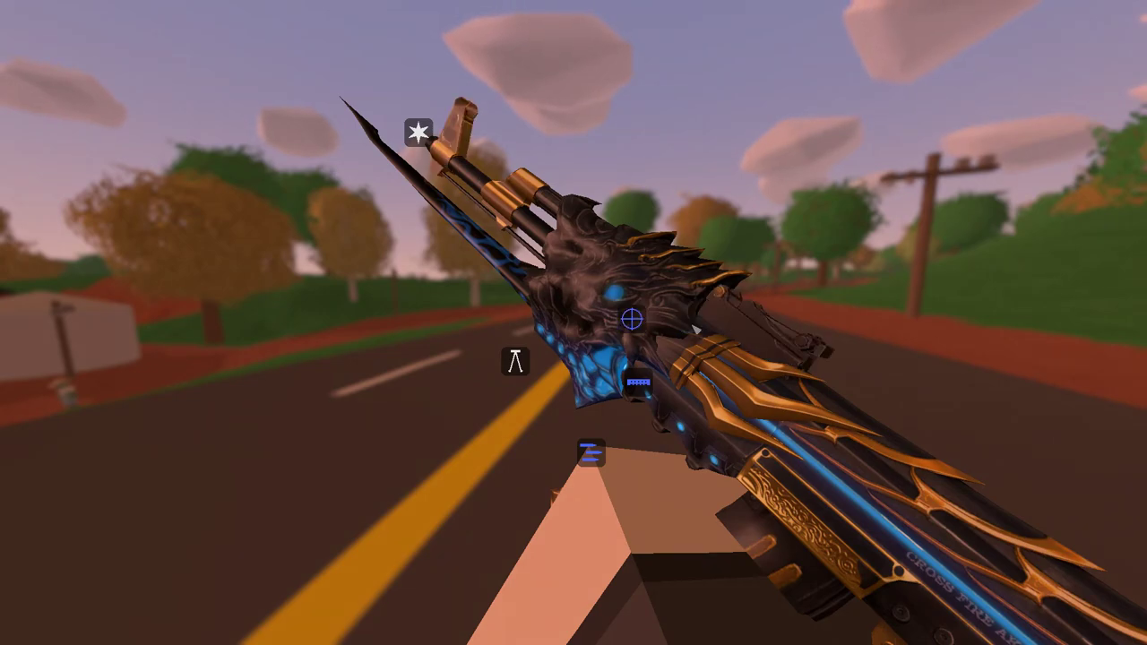
{"action": "key", "text": "t"}
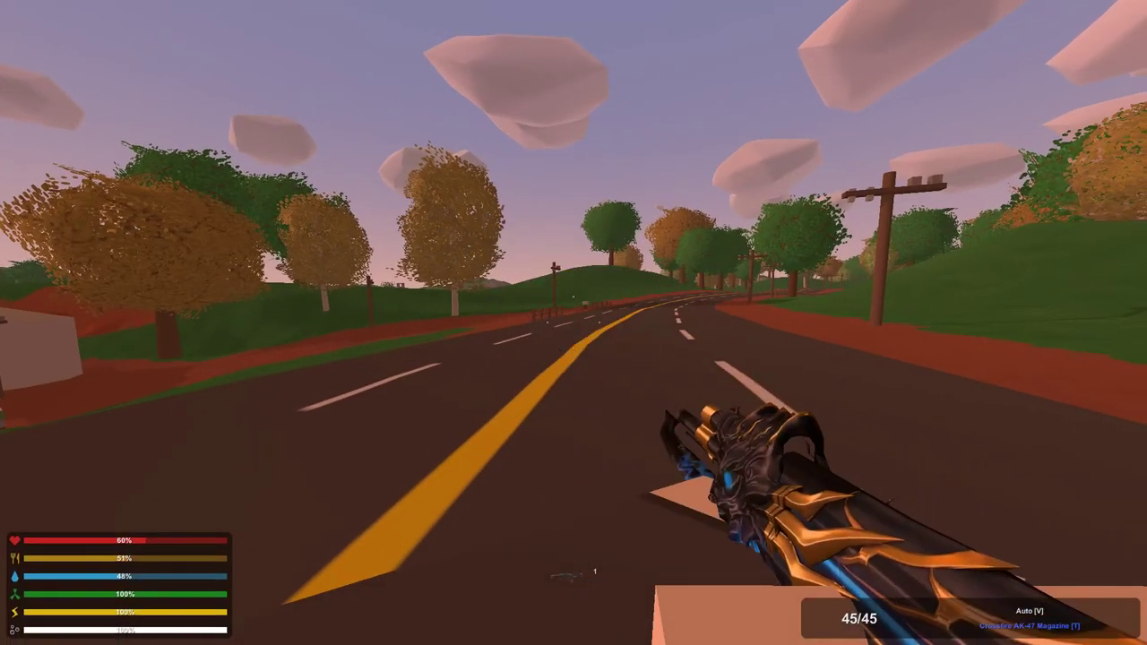
Test the iron sights by aiming down them while walking along the road
{"action": "right_click", "coordinate": [573, 322]}
{"action": "right_click", "coordinate": [574, 323]}
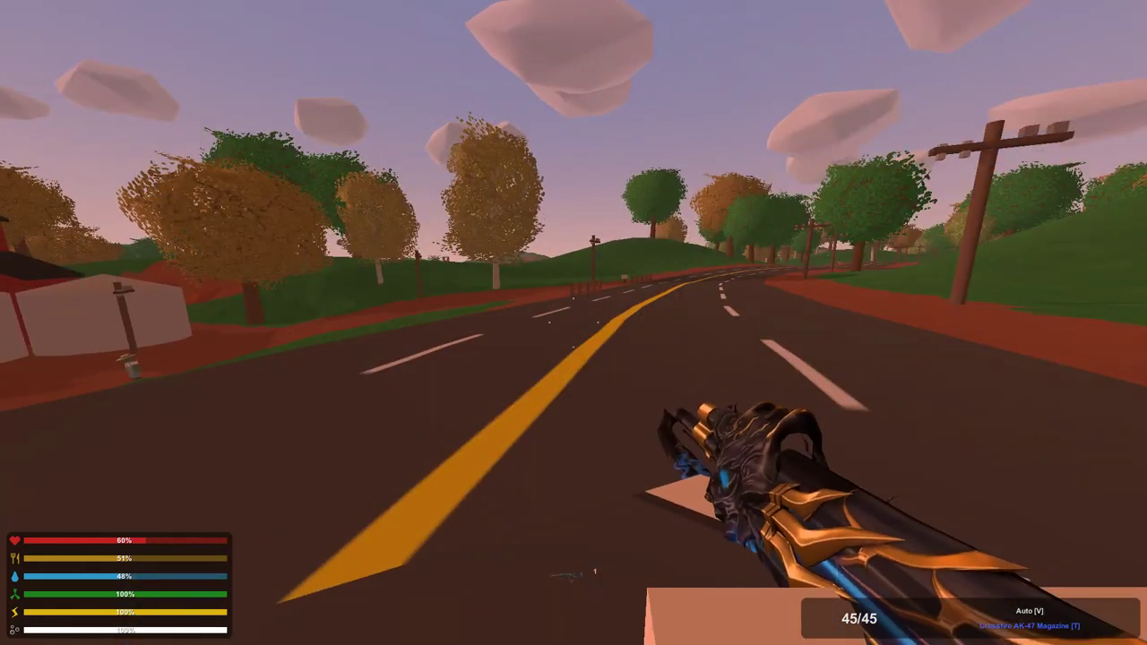
{"action": "right_click", "coordinate": [574, 323]}
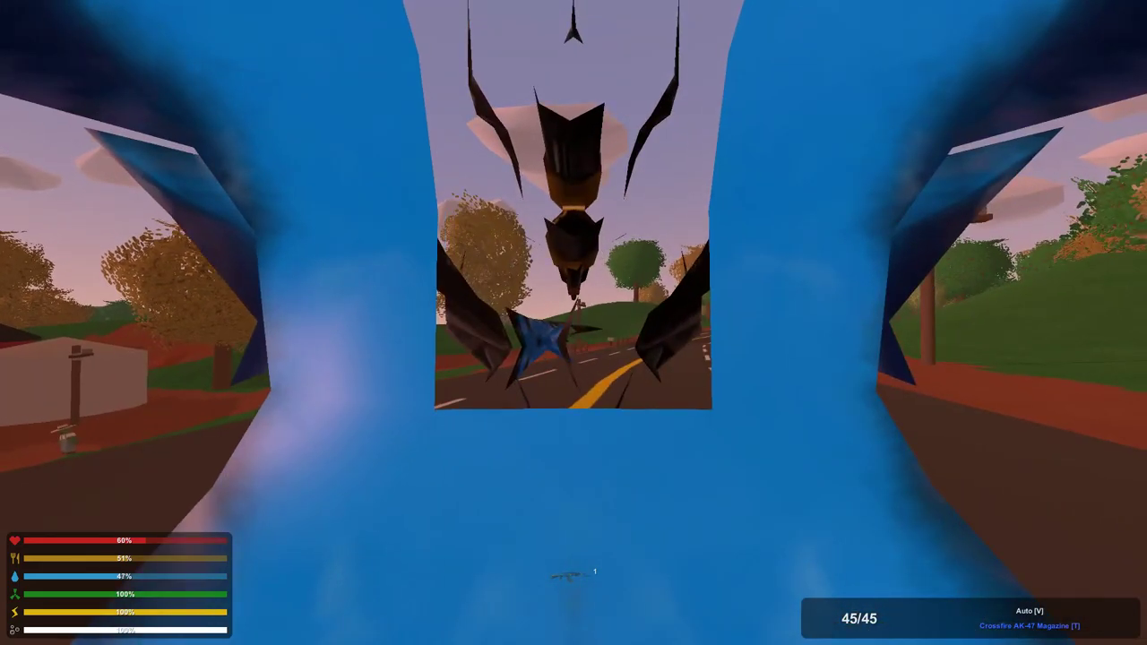
{"action": "key", "text": "w"}
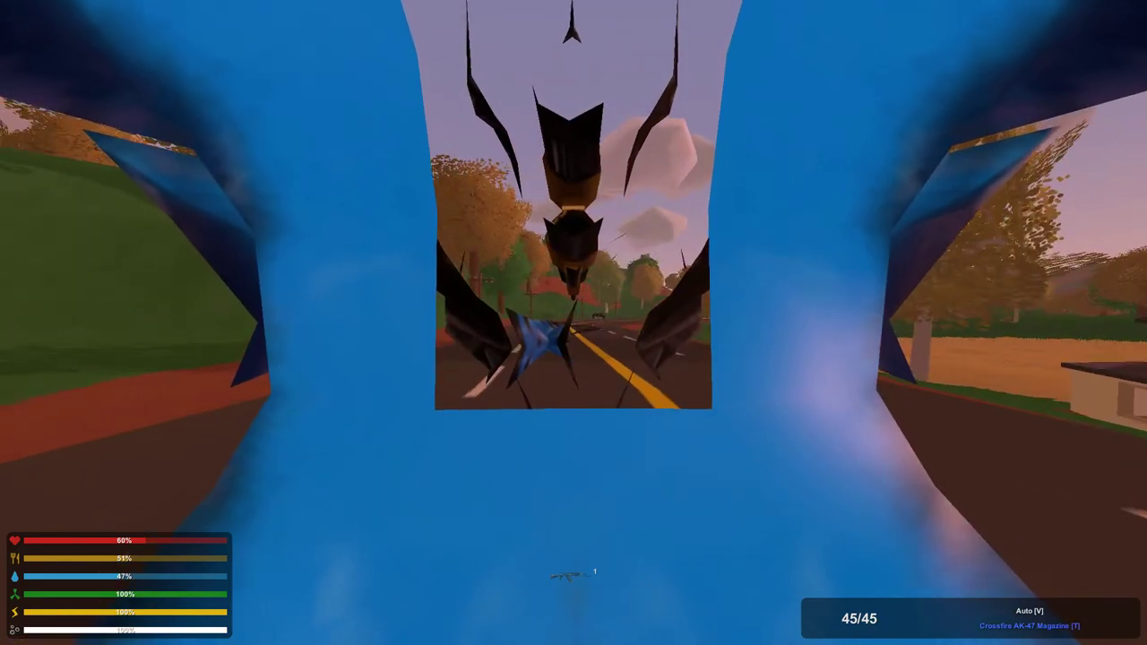
{"action": "key", "text": "w"}
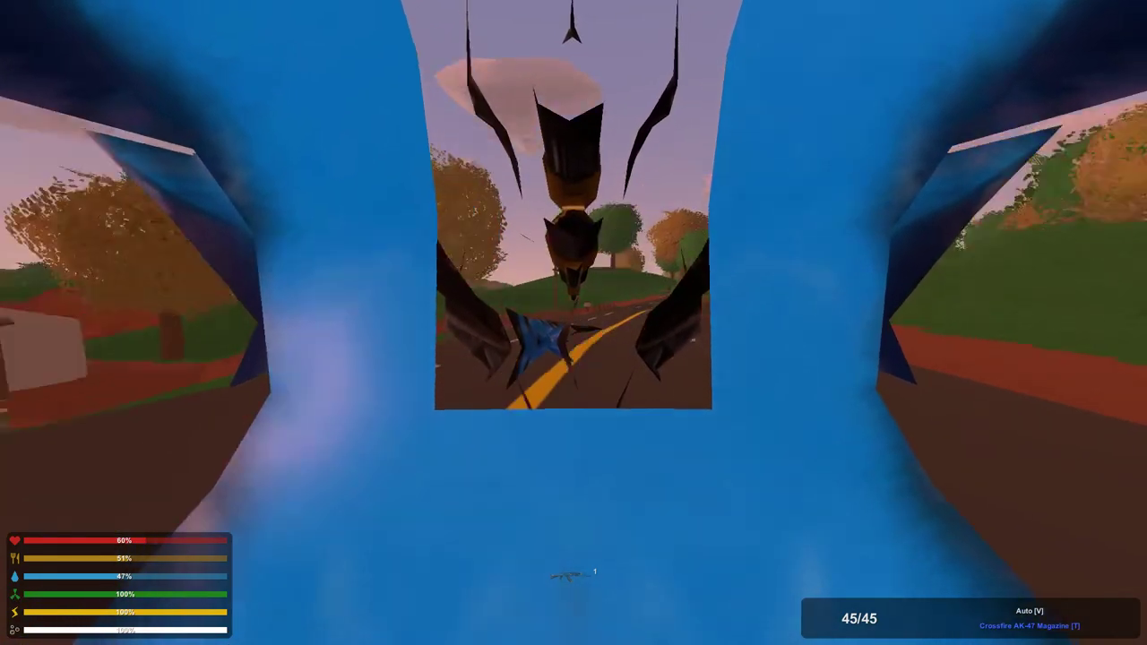
{"action": "right_click", "coordinate": [573, 323]}
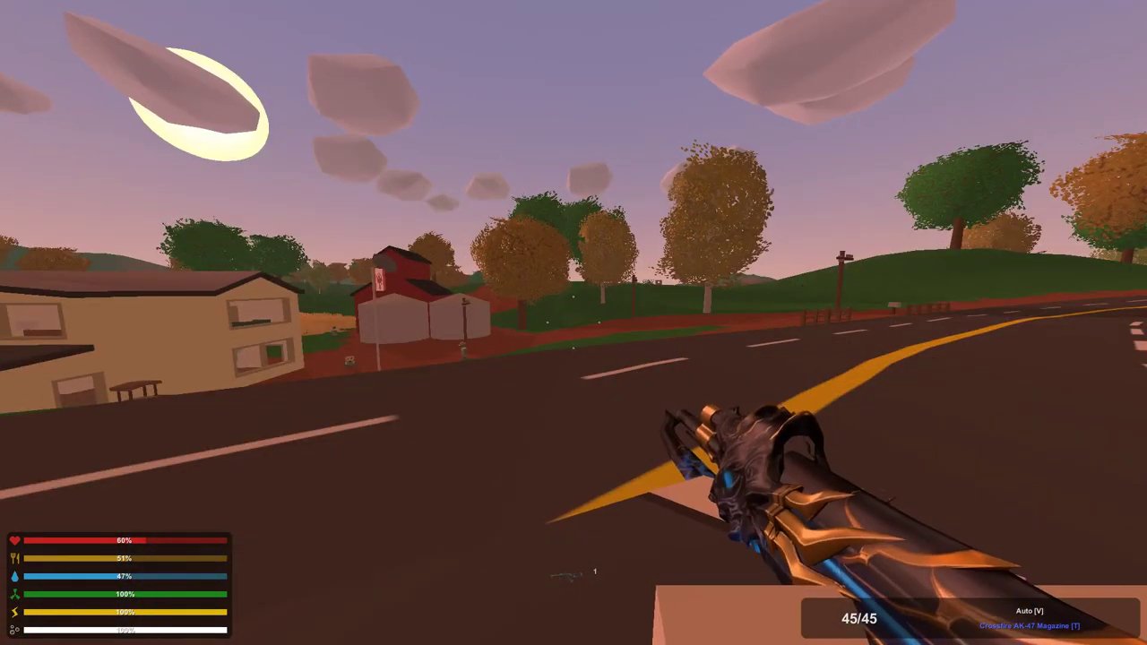
{"action": "key", "text": "f"}
{"action": "key", "text": "f"}
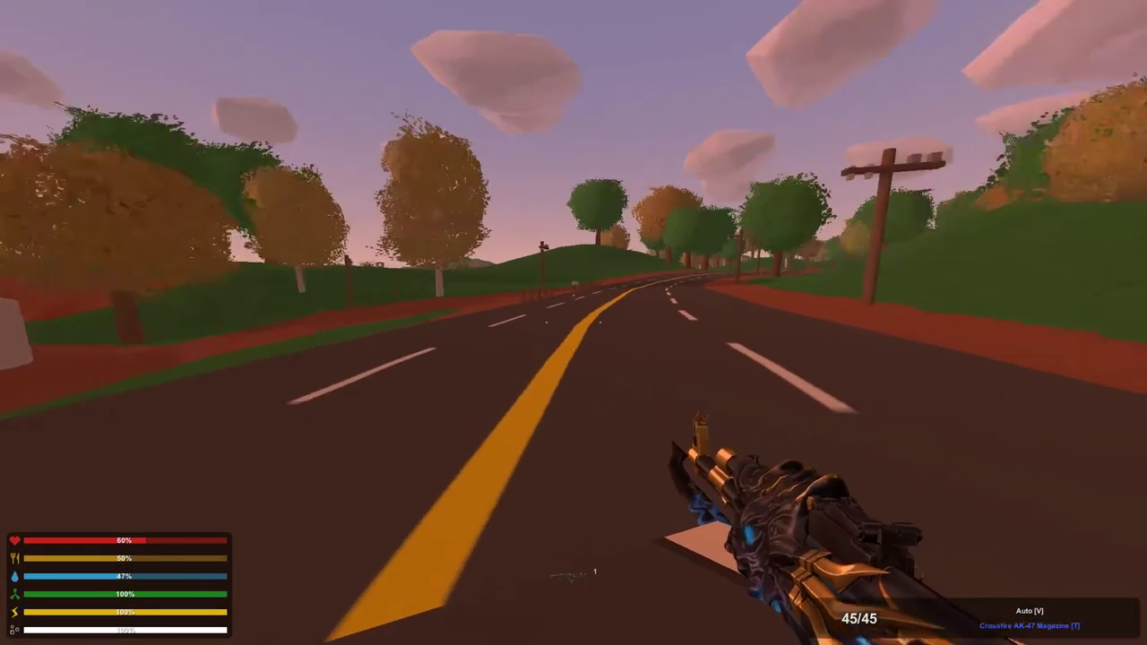
{"action": "right_click", "coordinate": [574, 323]}
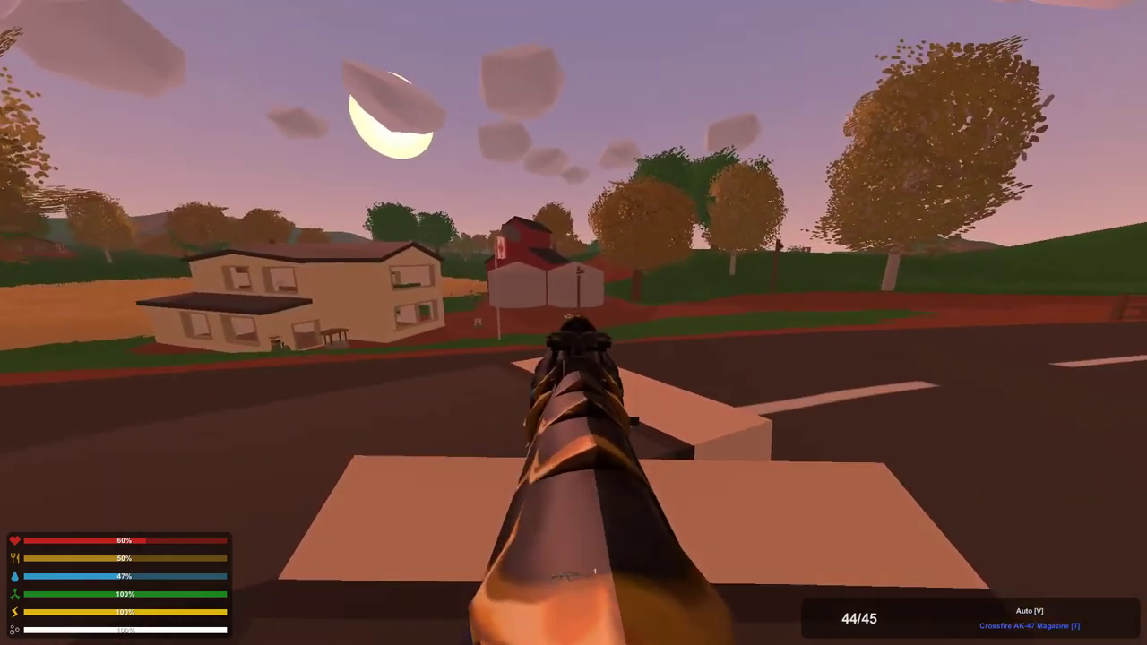
Empty the magazine at the zombie by the houses, killing it for +3 experience
{"action": "left_click", "coordinate": [574, 322]}
{"action": "left_click", "coordinate": [573, 322]}
{"action": "left_click", "coordinate": [573, 323]}
{"action": "left_click", "coordinate": [573, 322]}
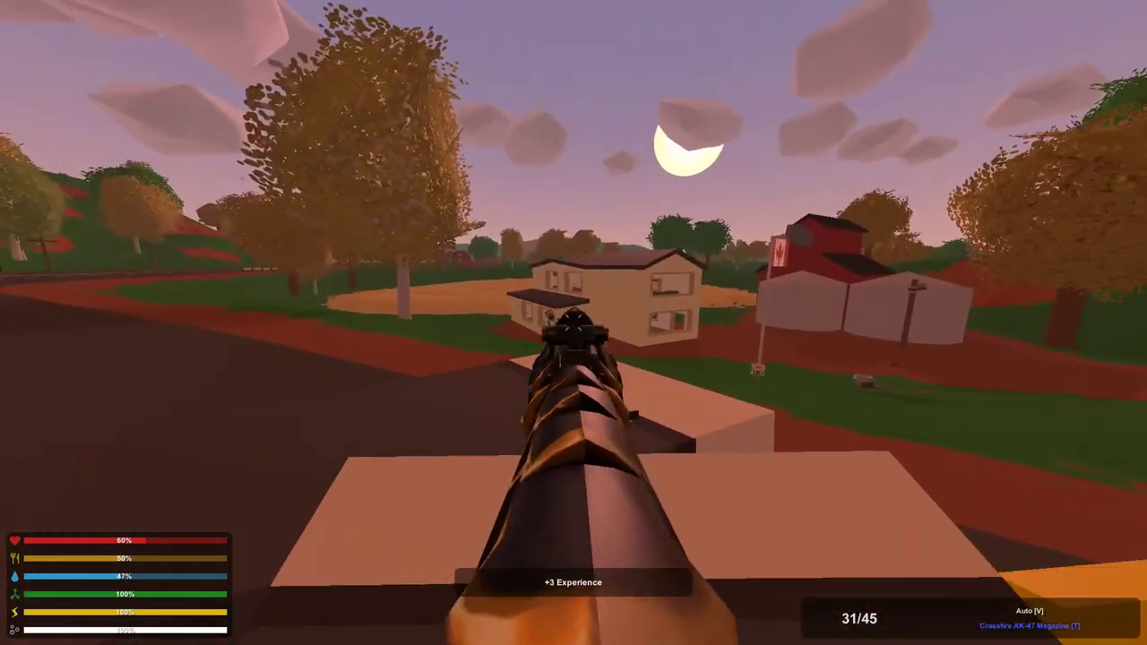
{"action": "left_click", "coordinate": [573, 323]}
{"action": "right_click", "coordinate": [574, 323]}
{"action": "left_click", "coordinate": [574, 323]}
{"action": "left_click", "coordinate": [573, 323]}
{"action": "left_click", "coordinate": [574, 323]}
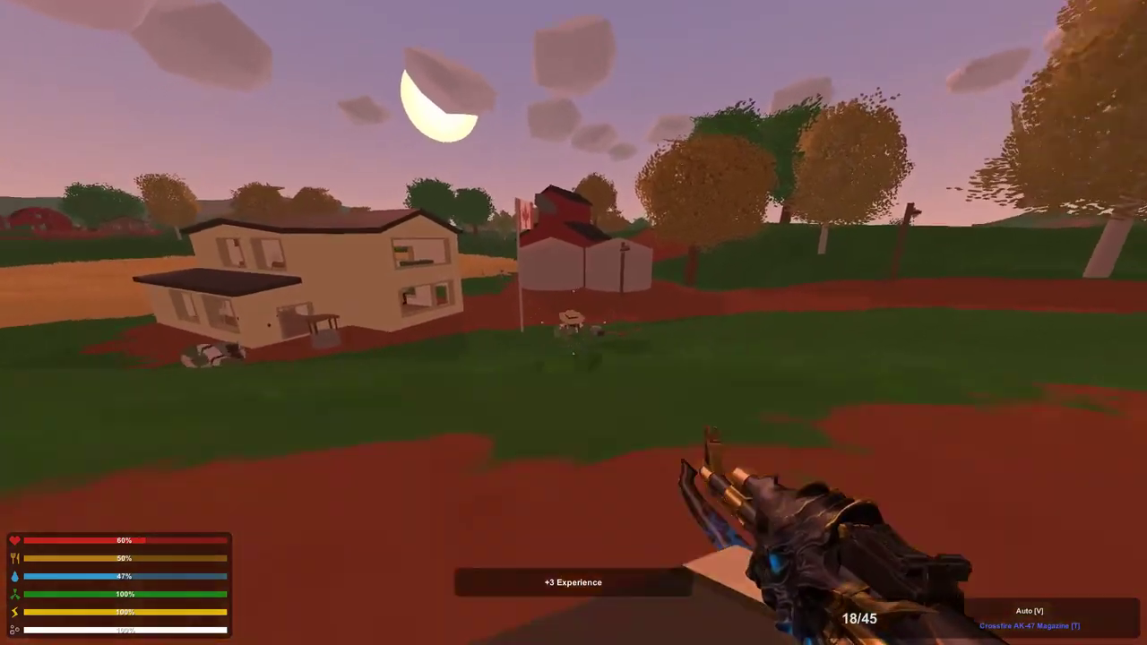
{"action": "left_click", "coordinate": [574, 322]}
{"action": "left_click", "coordinate": [574, 322]}
{"action": "left_click", "coordinate": [573, 322]}
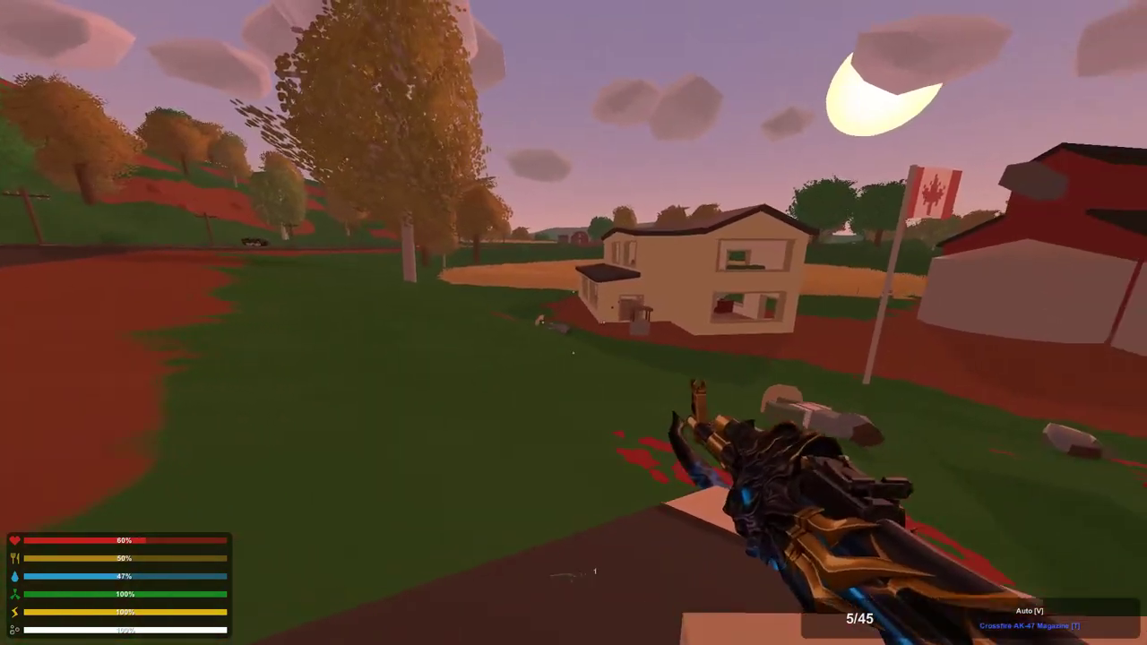
{"action": "right_click", "coordinate": [574, 322]}
{"action": "left_click", "coordinate": [574, 323]}
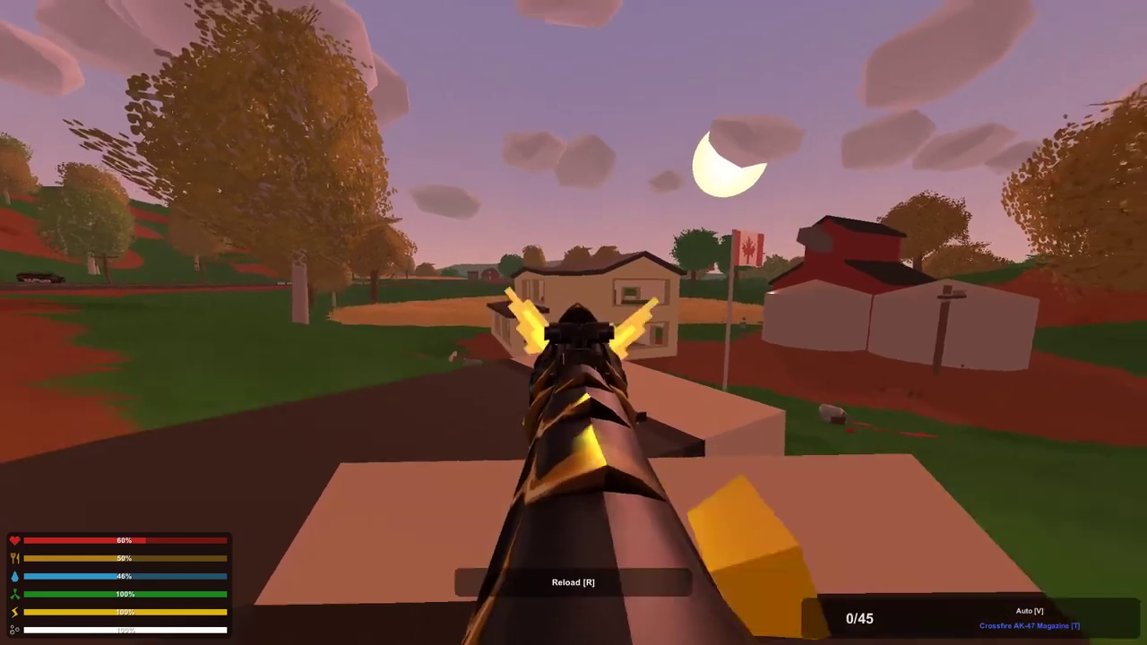
Lower the rifle and check its attachment view
{"action": "right_click", "coordinate": [573, 323]}
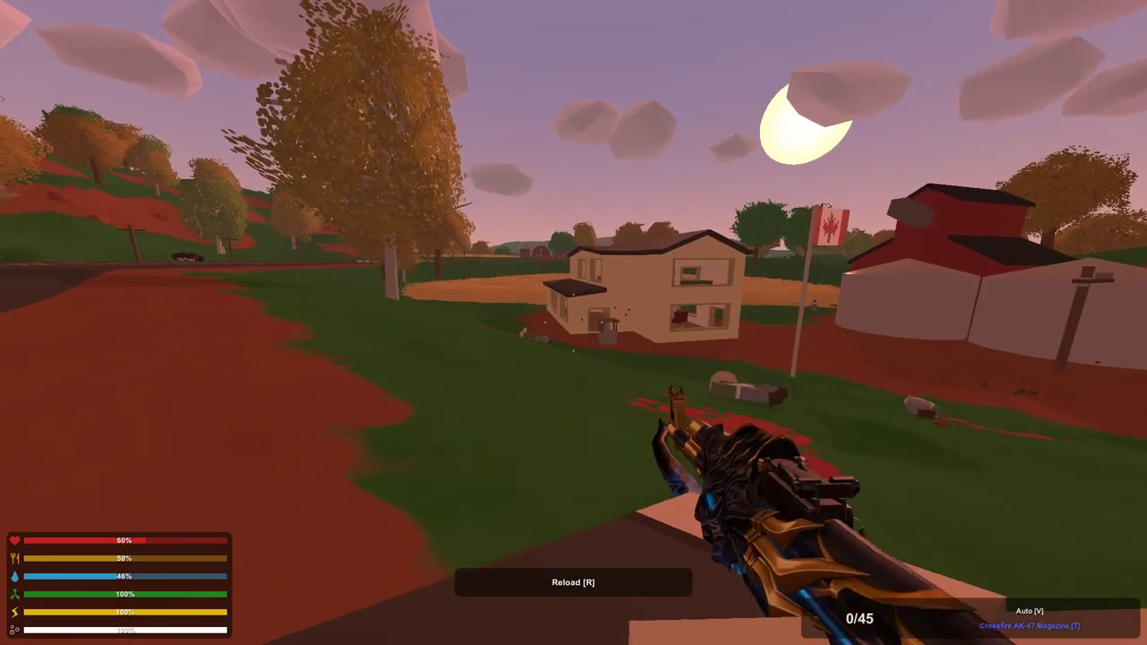
{"action": "key", "text": "t"}
{"action": "key", "text": "t"}
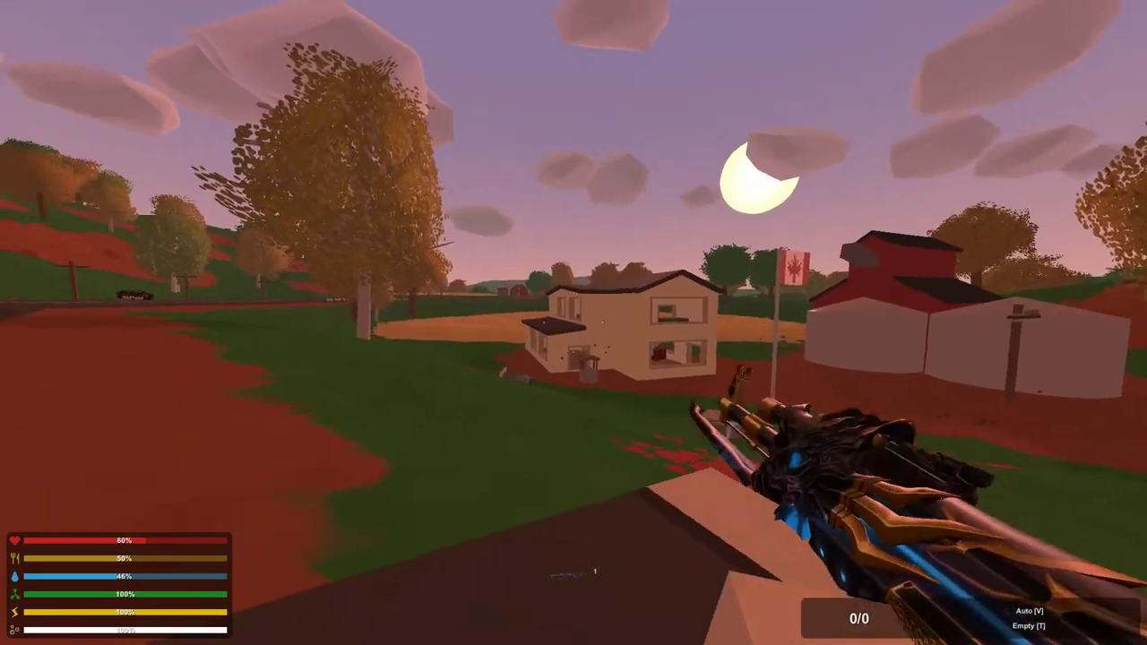
Drop the empty Crossfire AK-47 Magazine from the inventory
{"action": "key", "text": "t"}
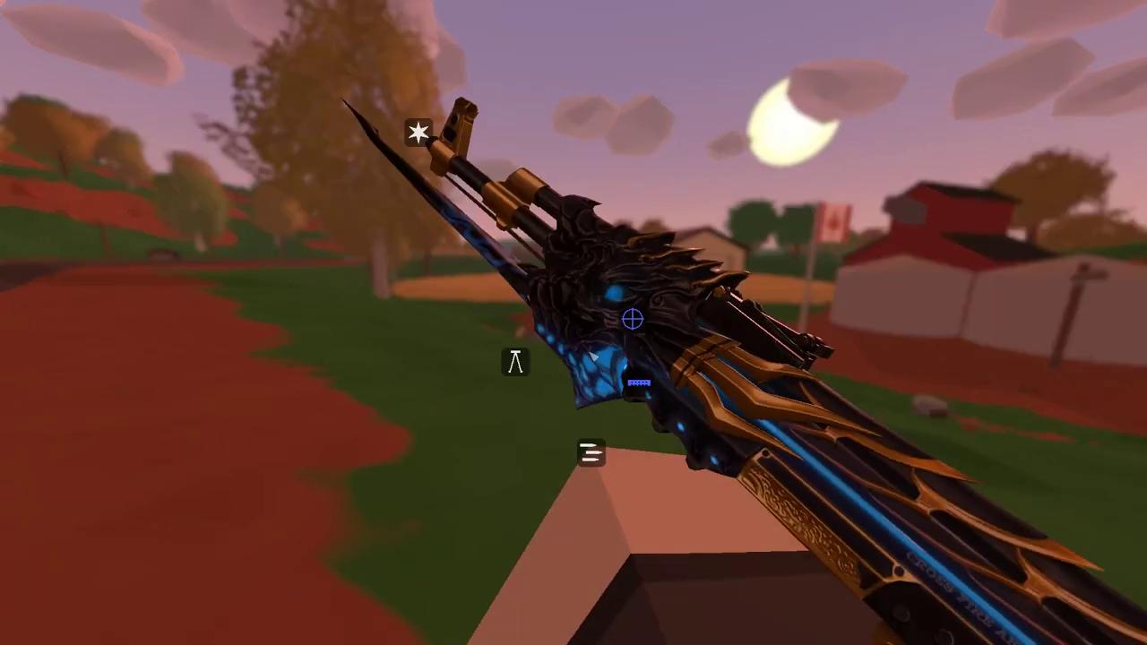
{"action": "key", "text": "t"}
{"action": "key", "text": "g"}
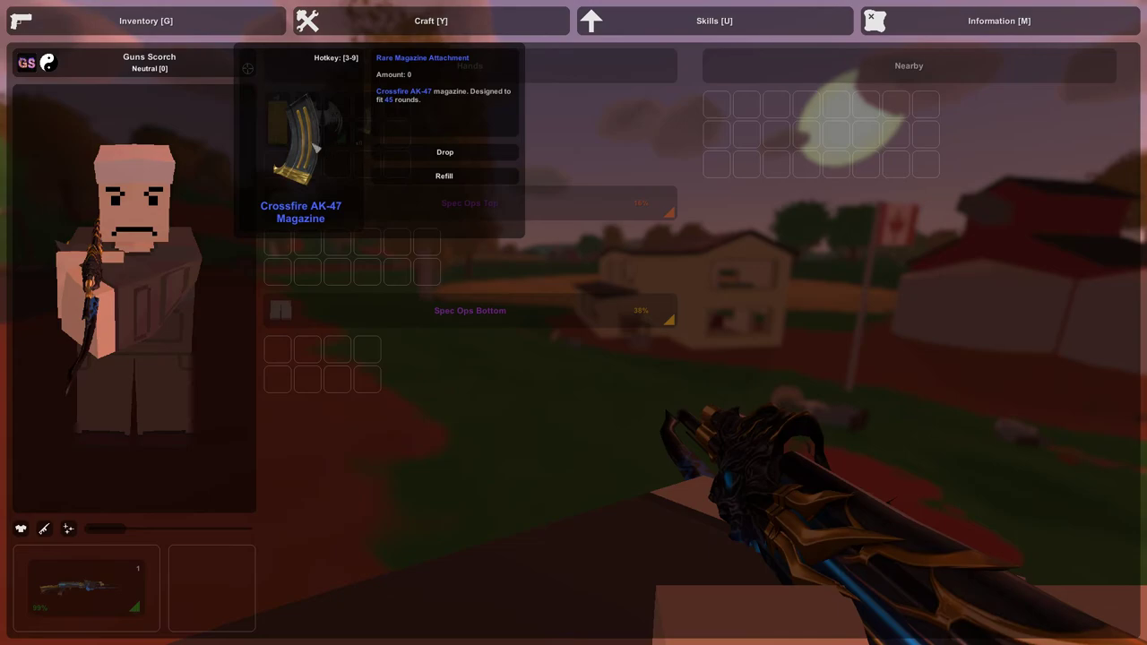
{"action": "left_click", "coordinate": [336, 121]}
{"action": "key", "text": "g"}
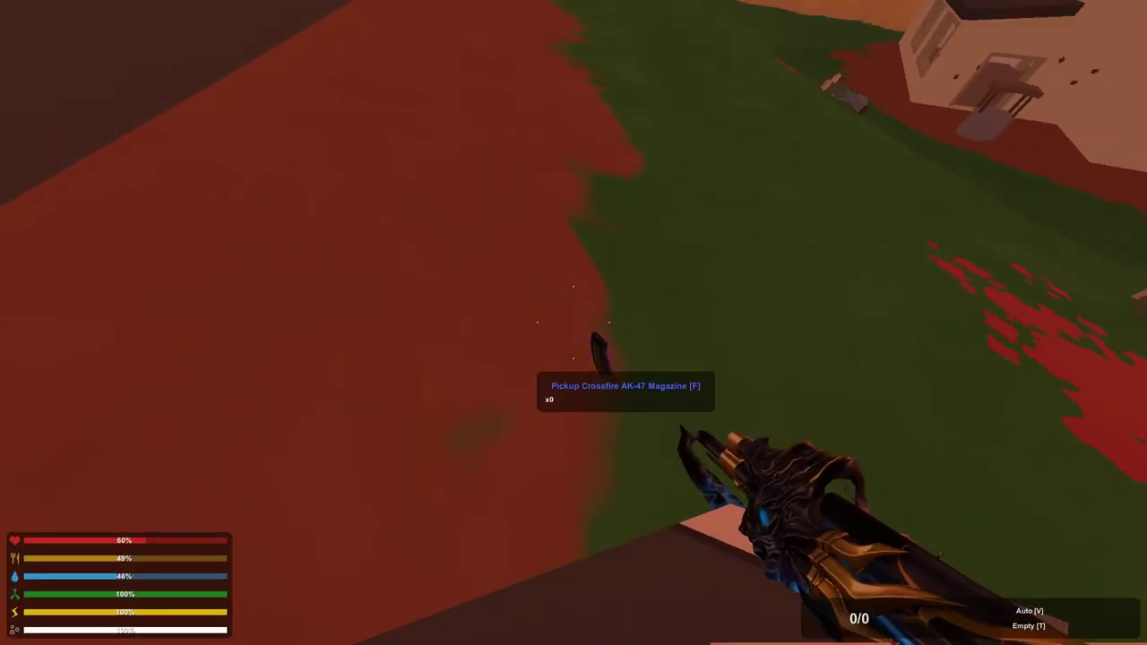
Drop the rifle from the primary slot, then walk over and pick it back up
{"action": "key", "text": "g"}
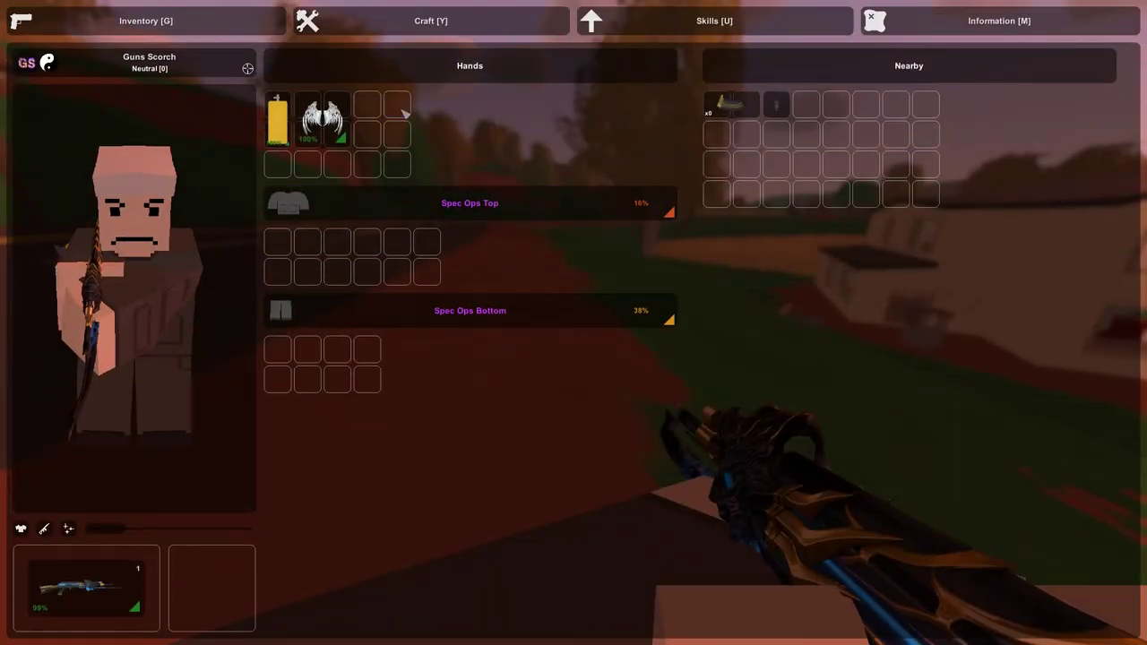
{"action": "key", "text": "g"}
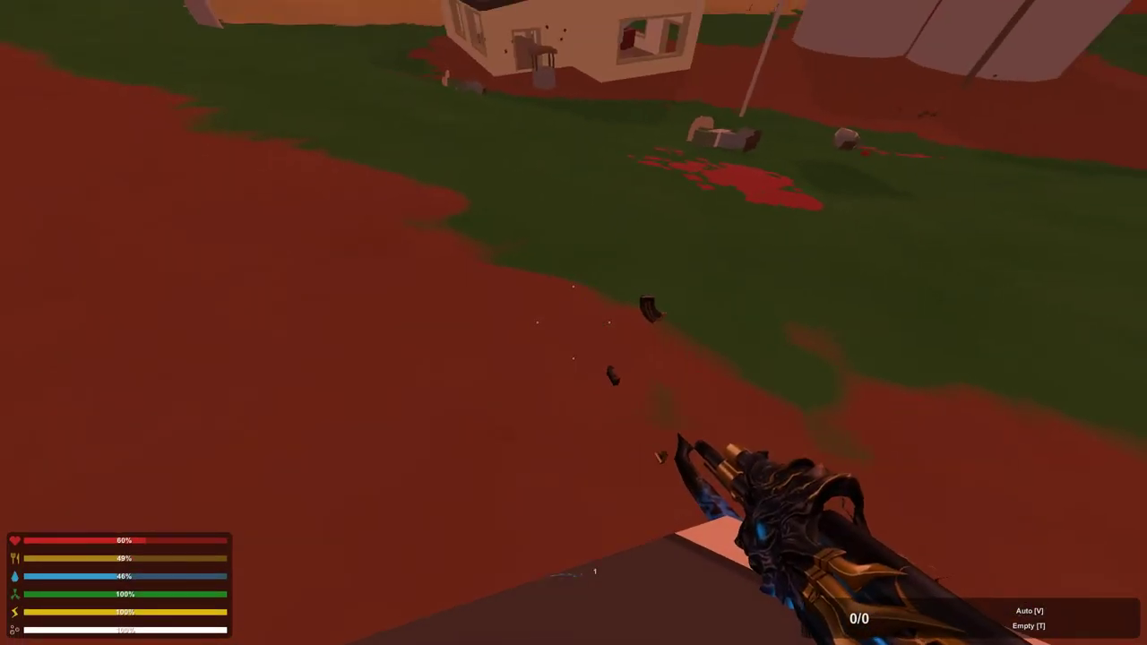
{"action": "key", "text": "g"}
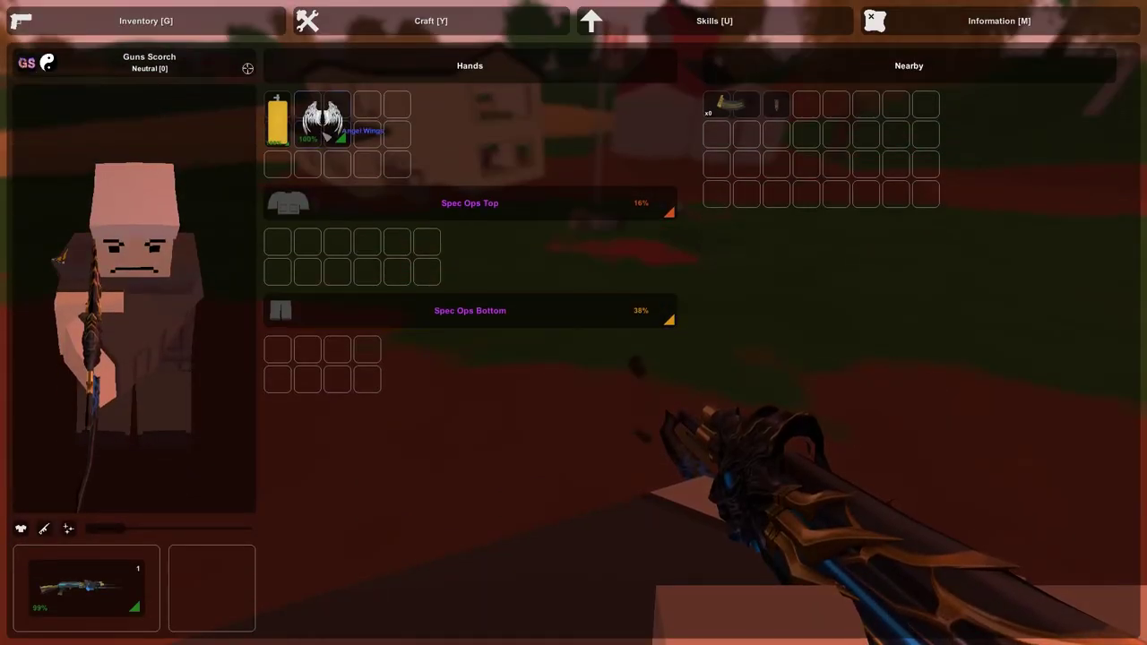
{"action": "left_click_drag", "start_coordinate": [114, 589], "coordinate": [807, 134]}
{"action": "key", "text": "g"}
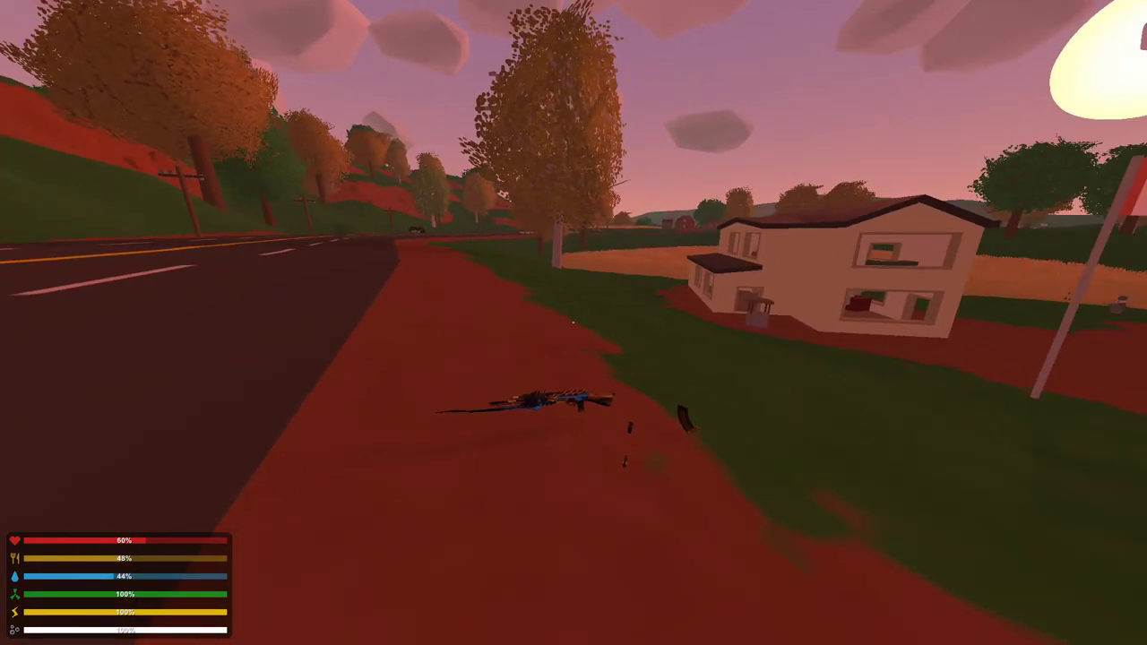
{"action": "key", "text": "w"}
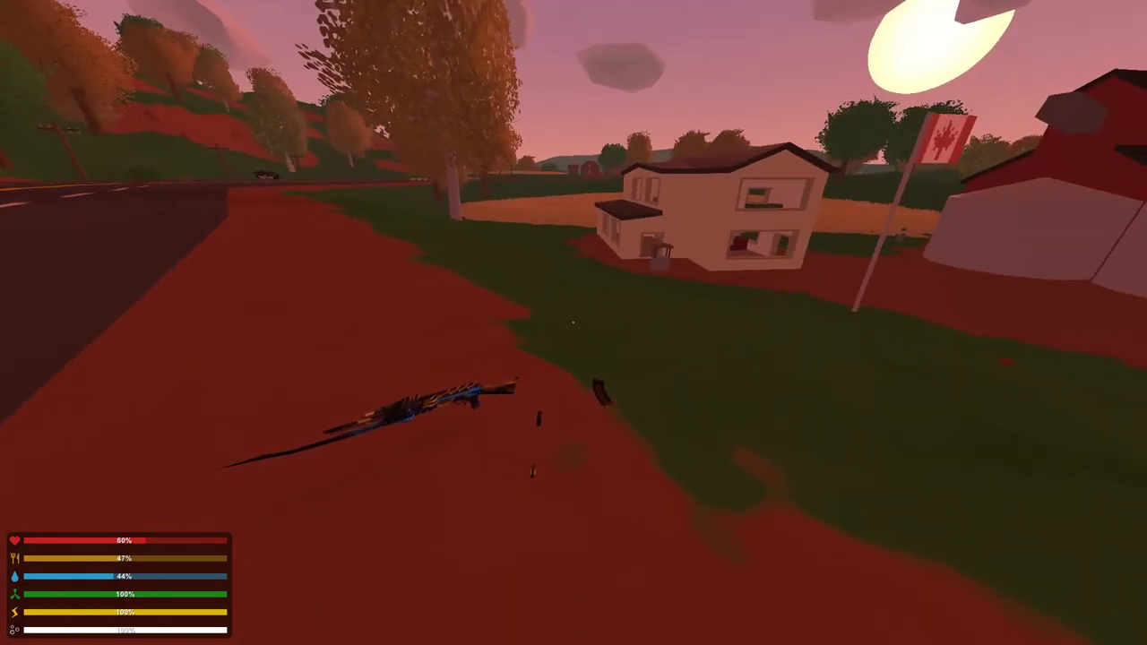
{"action": "key", "text": "w"}
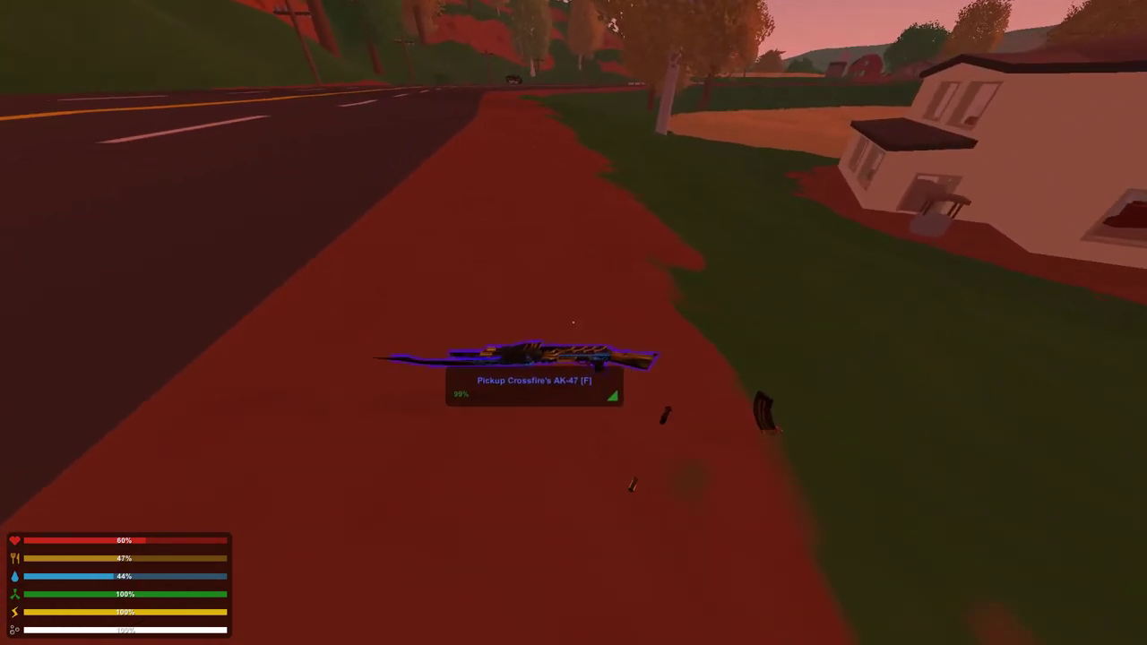
{"action": "key", "text": "f"}
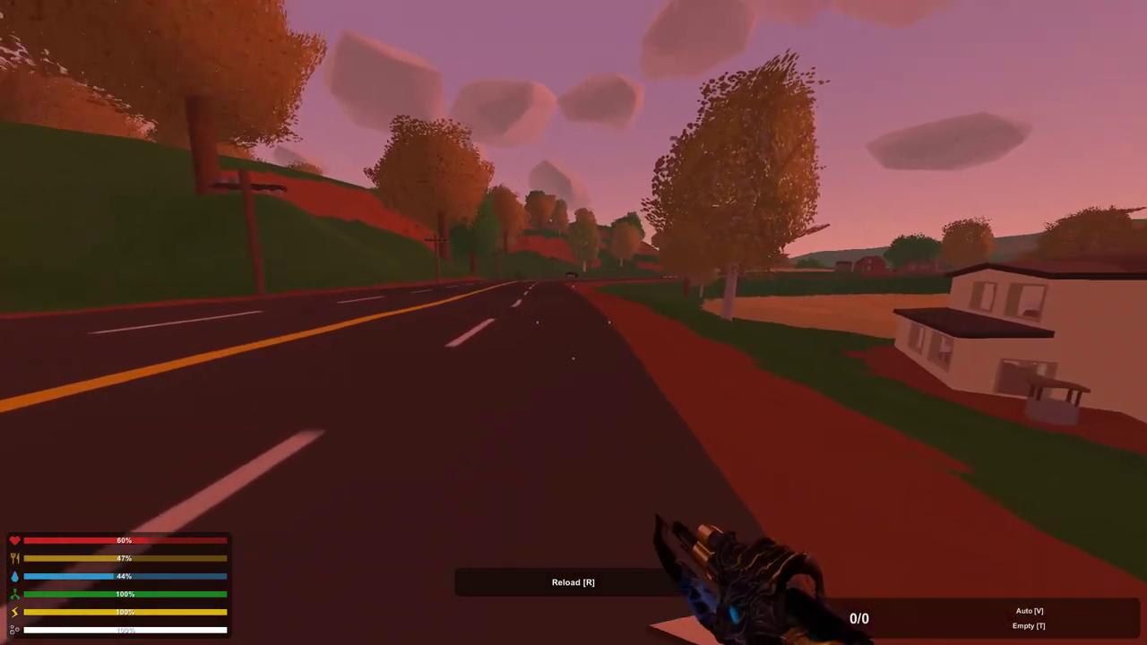
Spawn the Camp Axe with /give 12 and drop it from the inventory
{"action": "type", "text": "j"}
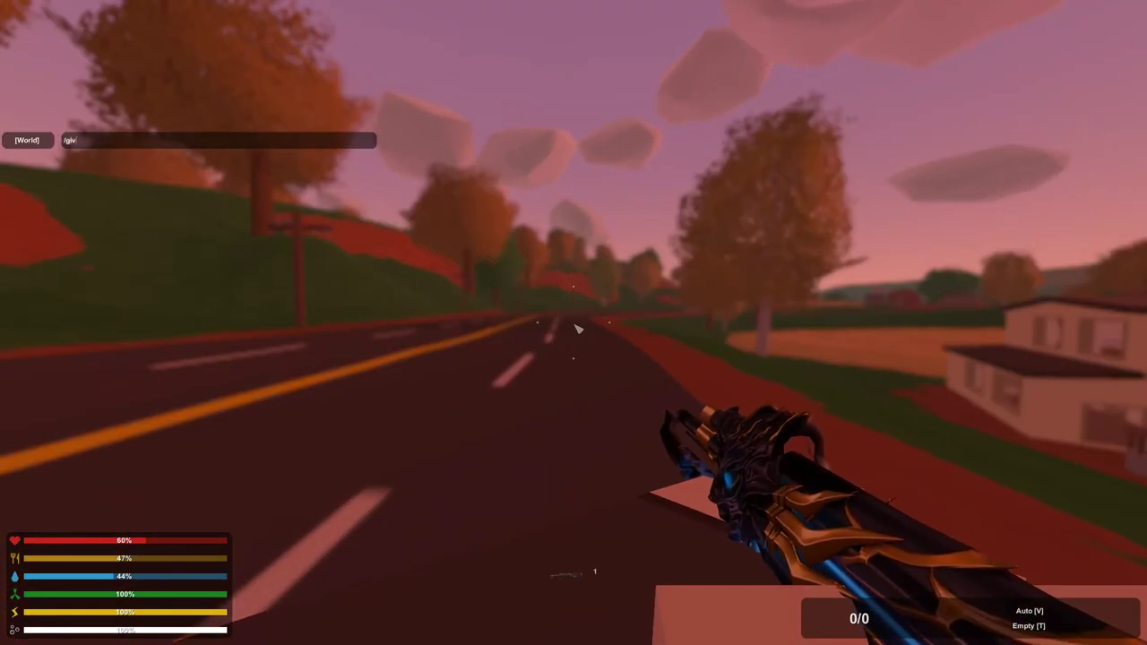
{"action": "type", "text": "/give 12"}
{"action": "key", "text": "Return"}
{"action": "key", "text": "t"}
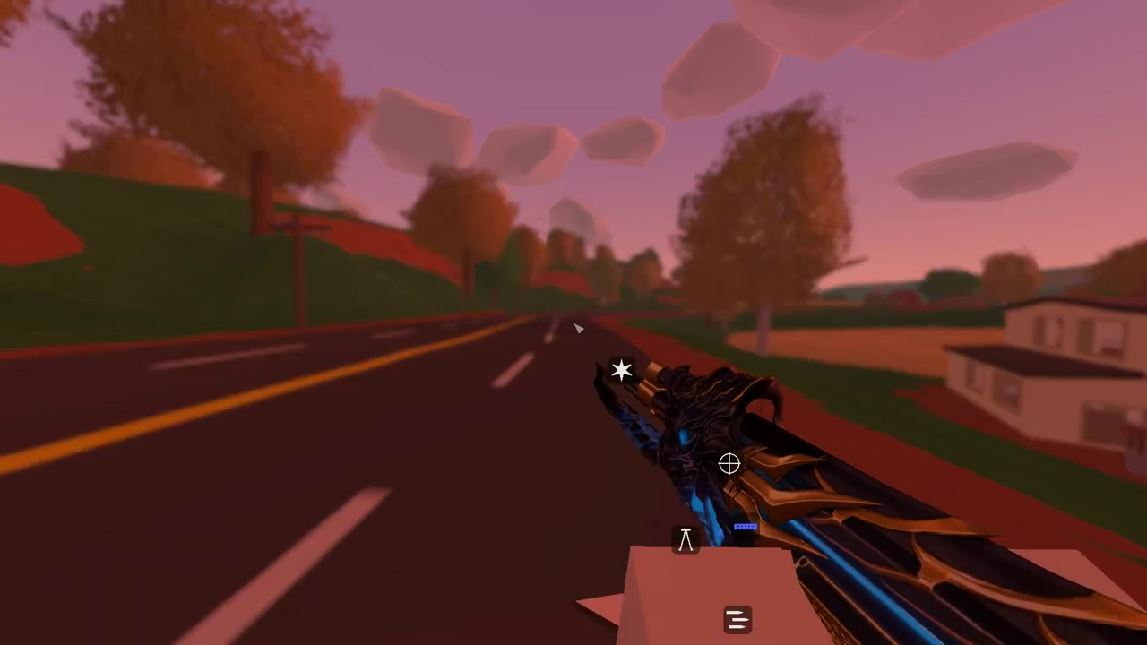
{"action": "key", "text": "g"}
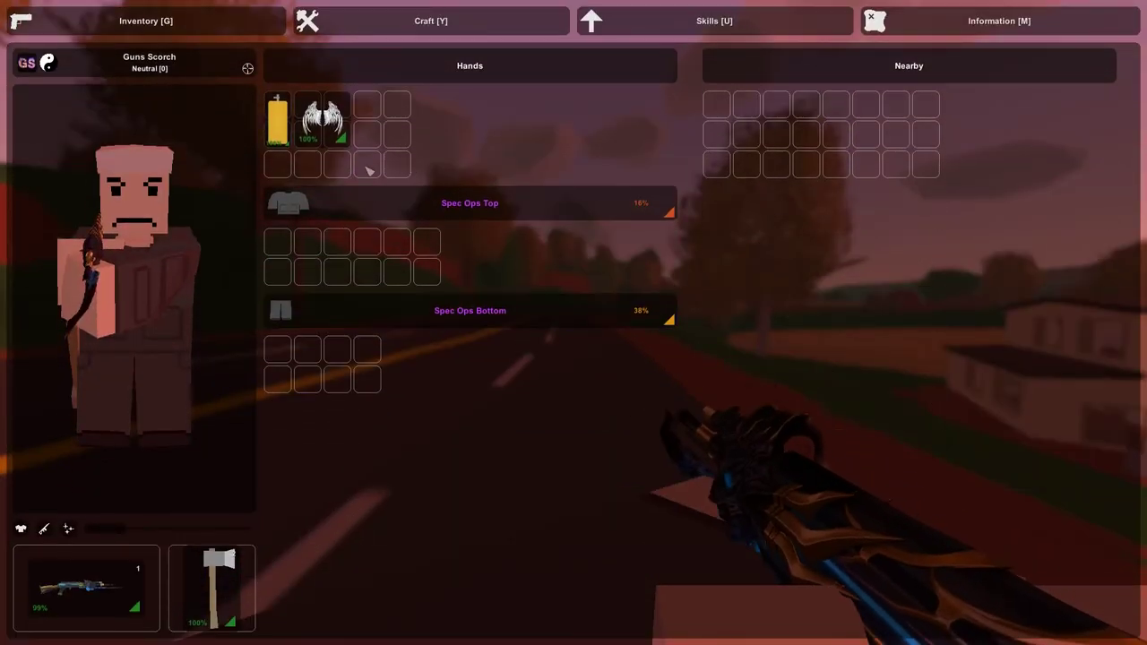
{"action": "left_click", "coordinate": [214, 582], "text": "ctrl"}
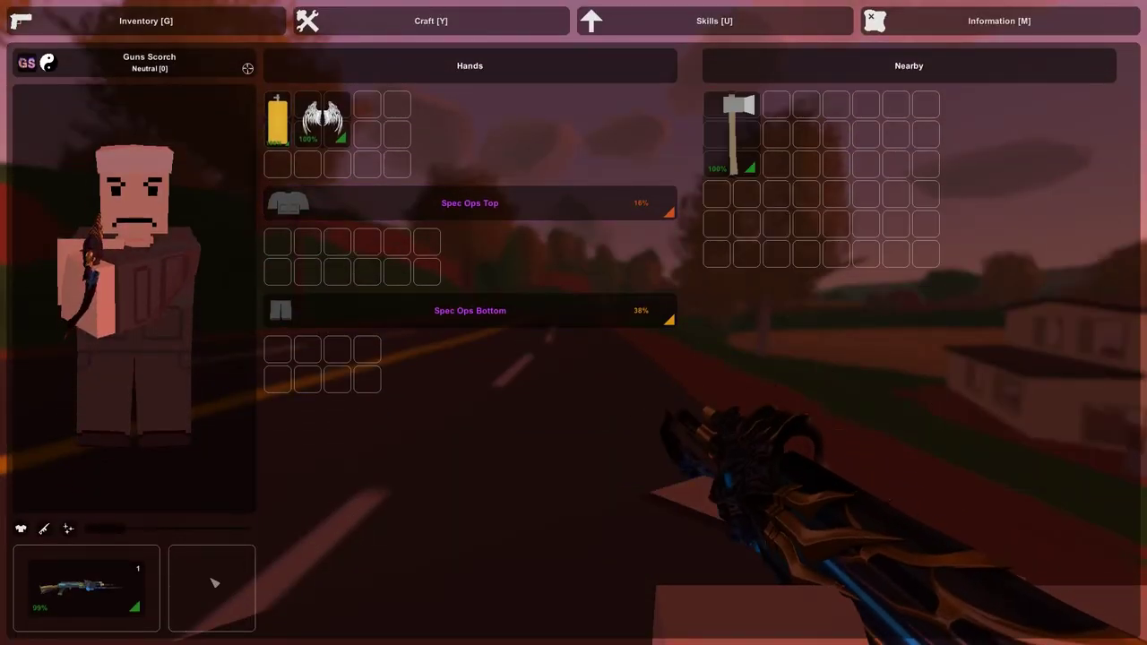
{"action": "key", "text": "g"}
Spawn item 21 with /give 21 and mount the 8x Scope on the rifle
{"action": "key", "text": "j"}
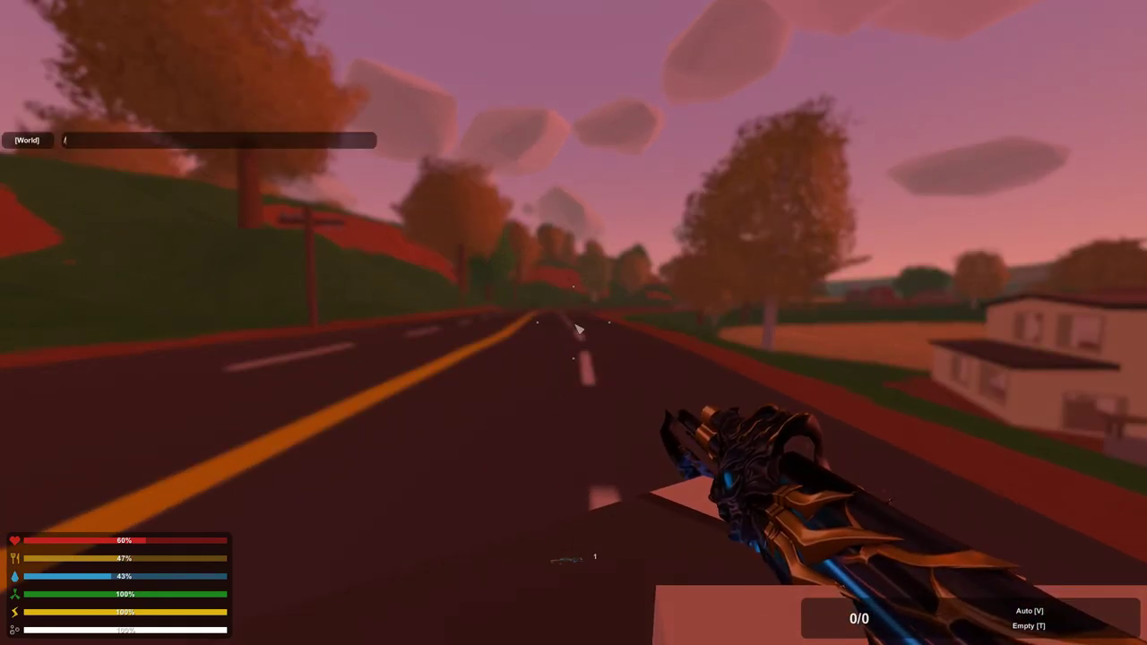
{"action": "type", "text": "/give 21"}
{"action": "key", "text": "Return"}
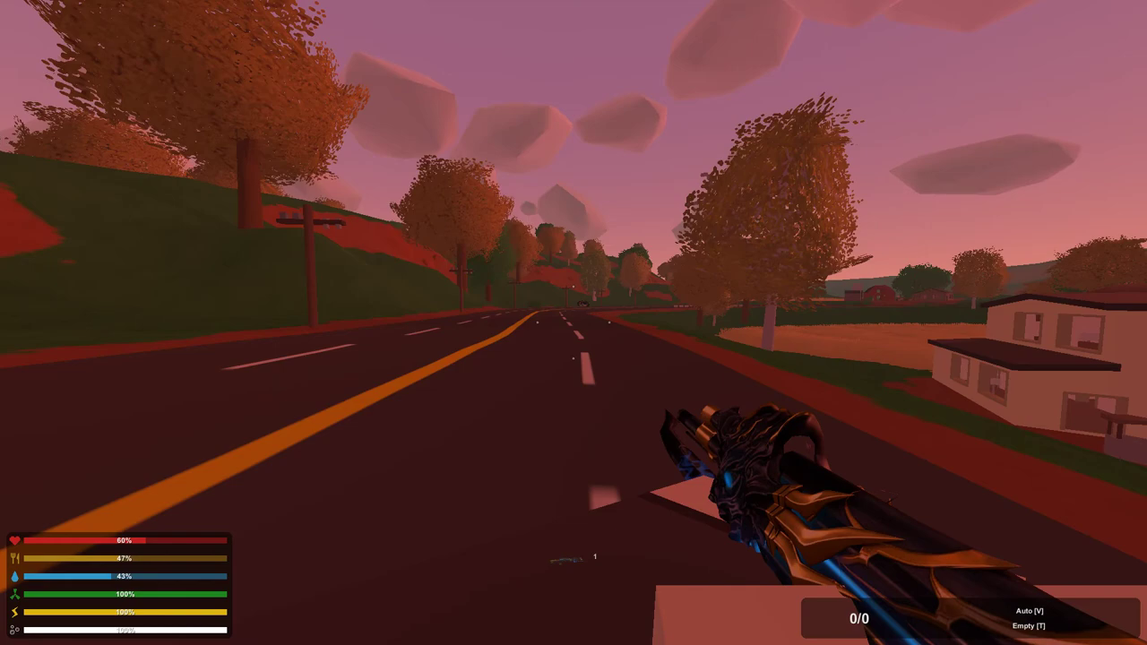
{"action": "key", "text": "f"}
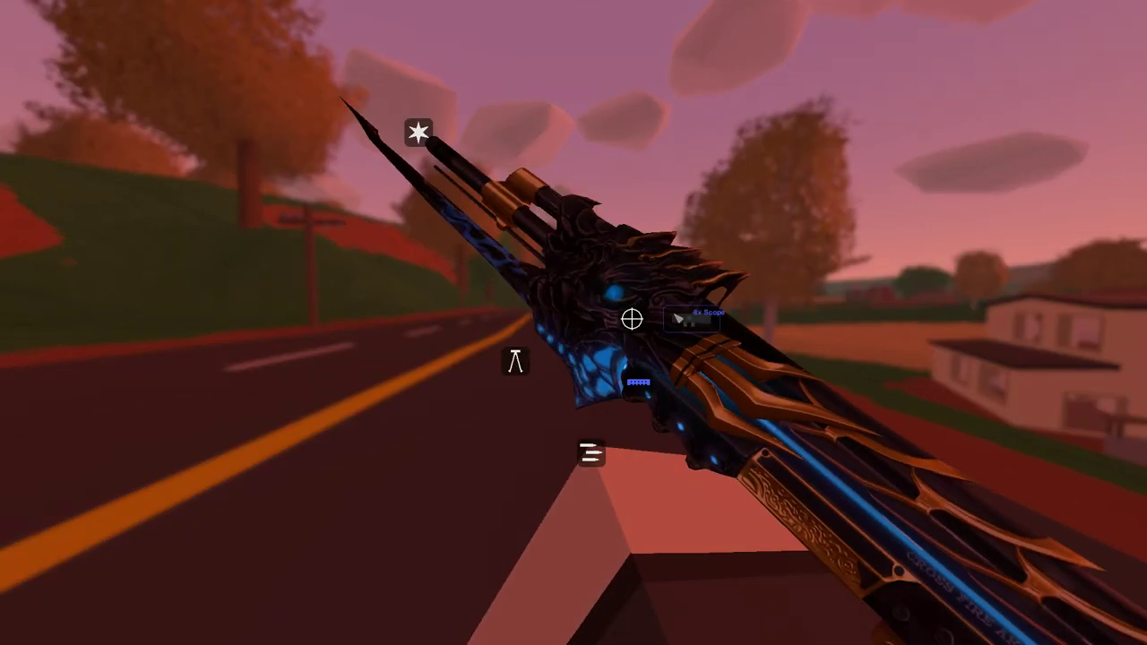
{"action": "left_click", "coordinate": [678, 317]}
{"action": "key", "text": "f"}
Aim through the 8x Scope several times to test it
{"action": "right_click", "coordinate": [573, 323]}
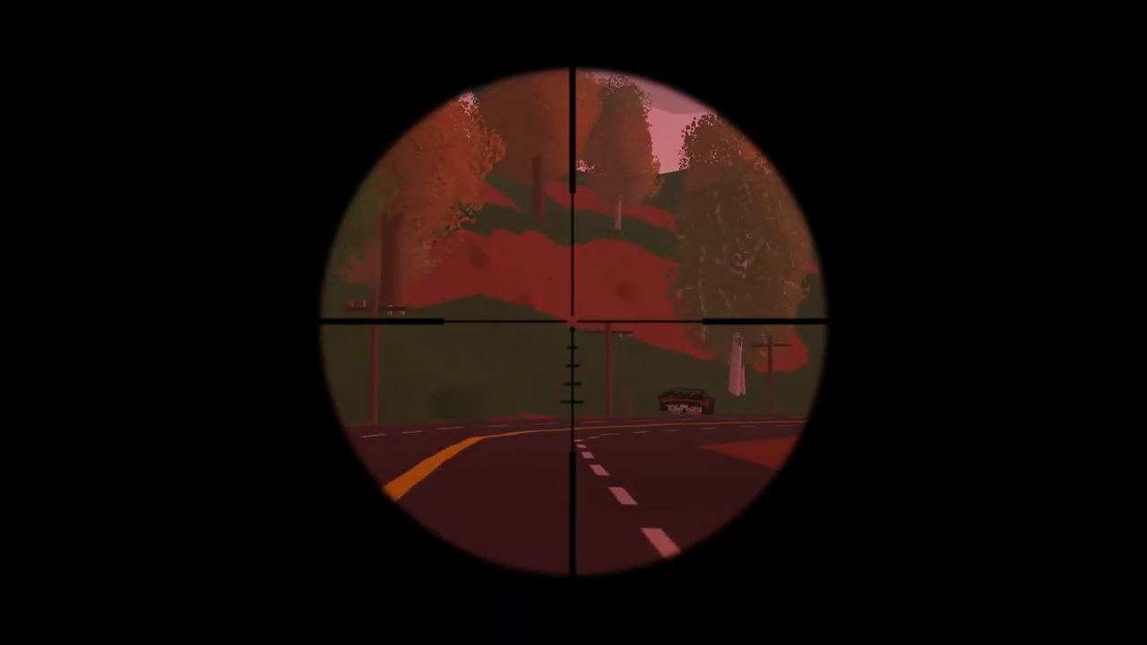
{"action": "right_click", "coordinate": [573, 322]}
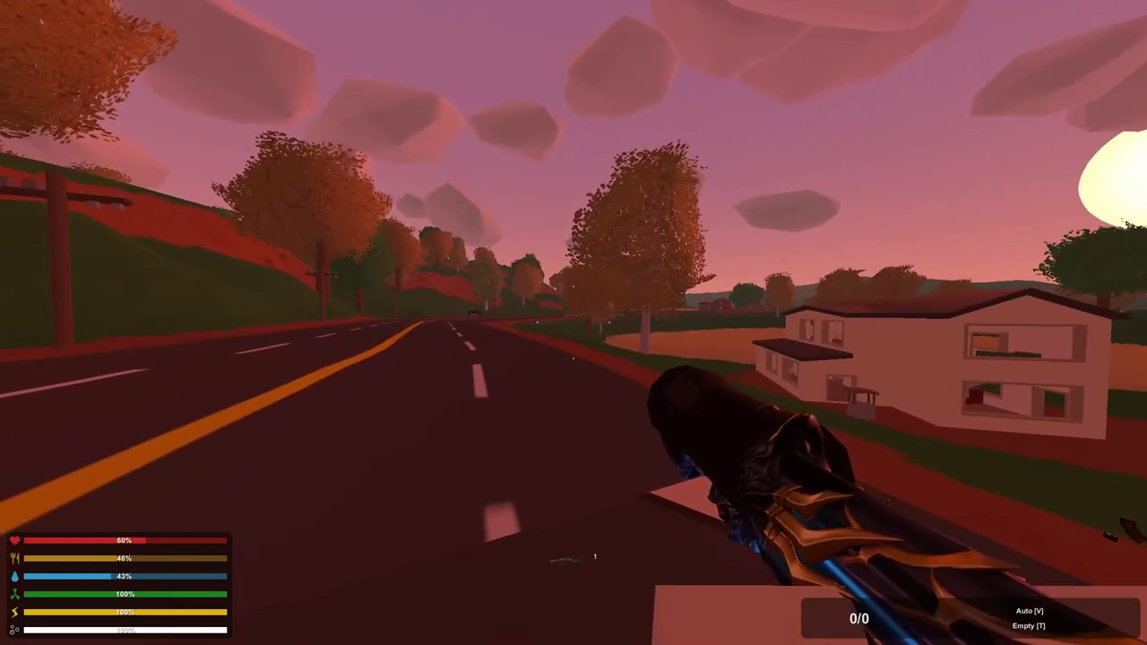
{"action": "right_click", "coordinate": [574, 322]}
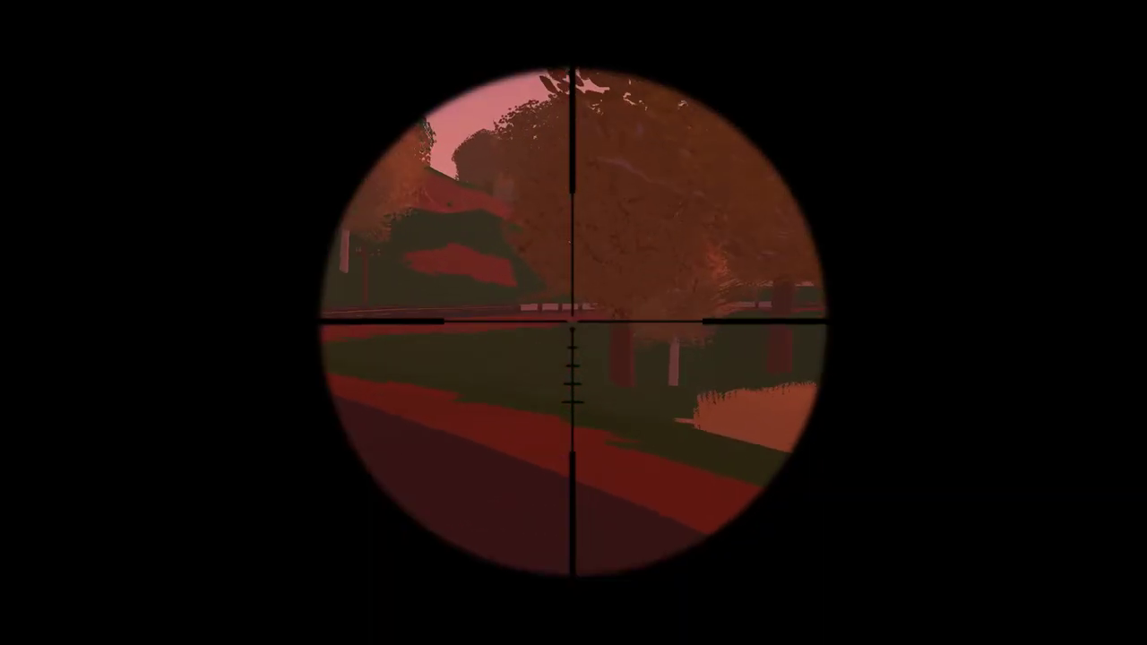
{"action": "right_click", "coordinate": [574, 323]}
{"action": "right_click", "coordinate": [573, 323]}
{"action": "right_click", "coordinate": [573, 322]}
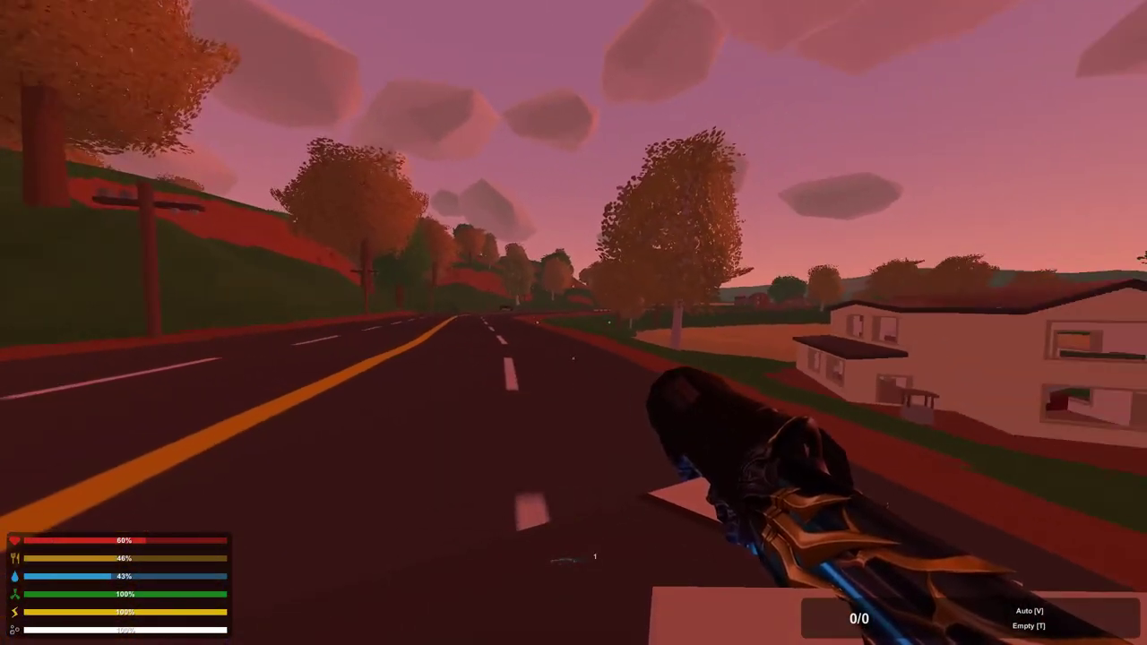
{"action": "right_click", "coordinate": [573, 323]}
{"action": "right_click", "coordinate": [573, 322]}
Swap the 8x Scope for the larger black scope, remove it, and open the inventory
{"action": "key", "text": "f"}
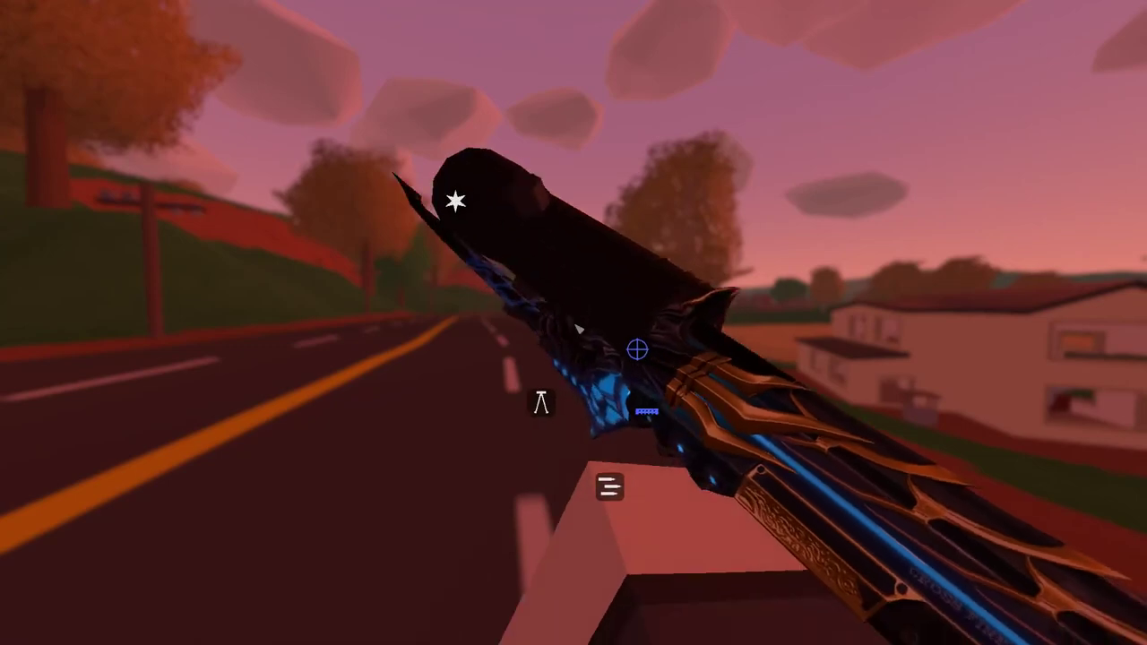
{"action": "left_click", "coordinate": [632, 320]}
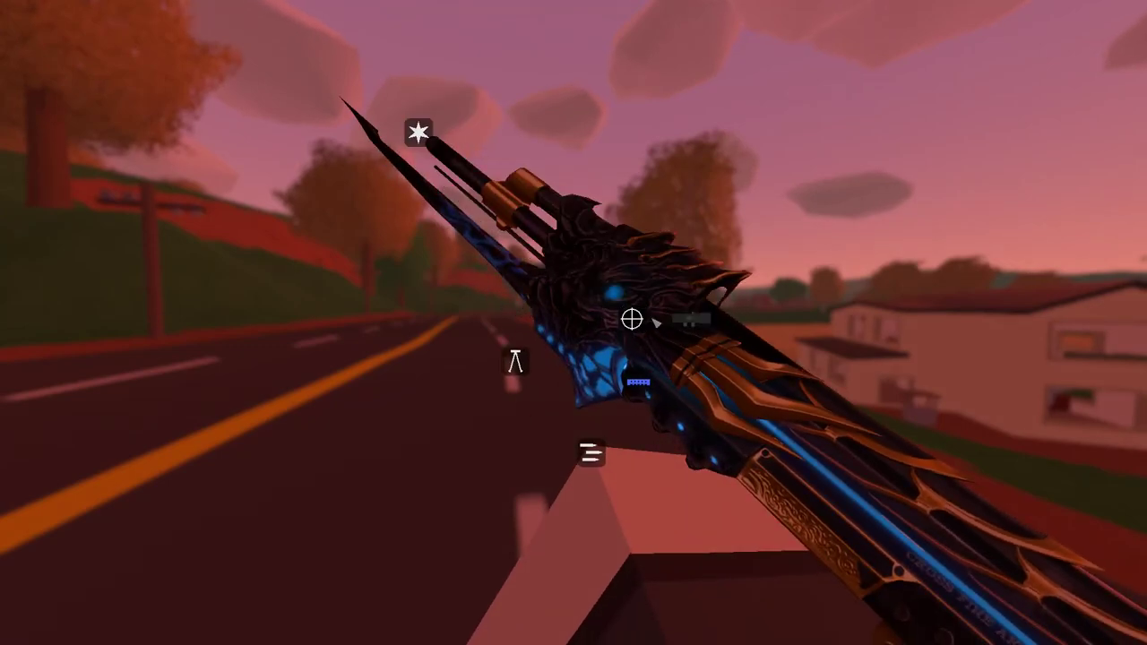
{"action": "left_click", "coordinate": [683, 319]}
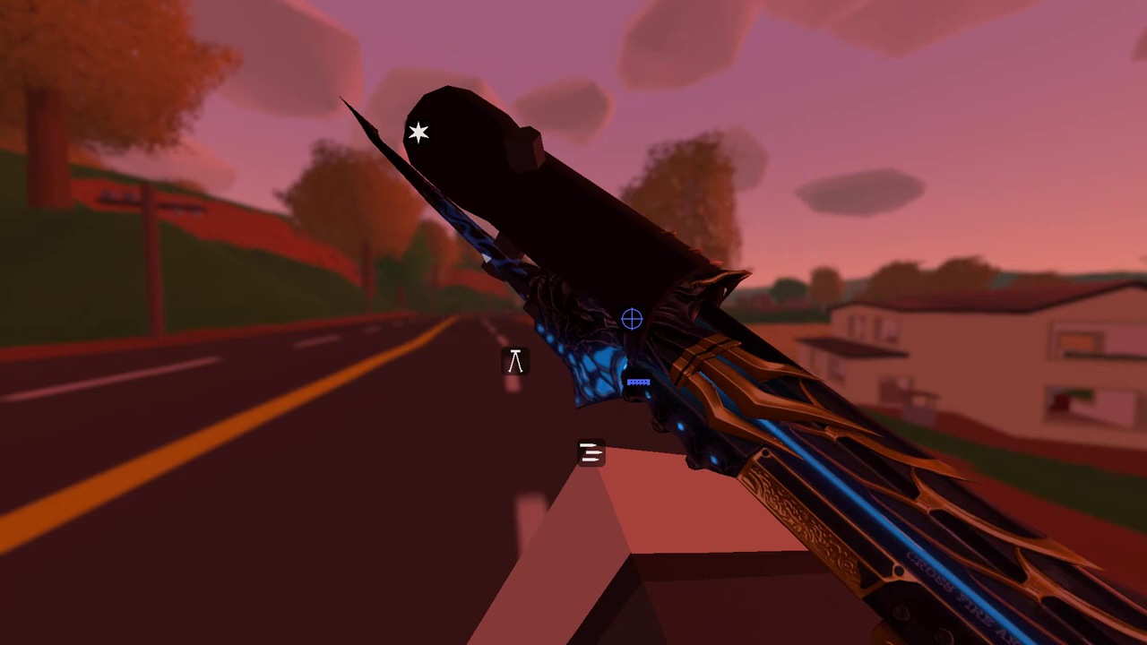
{"action": "left_click", "coordinate": [632, 320]}
{"action": "key", "text": "g"}
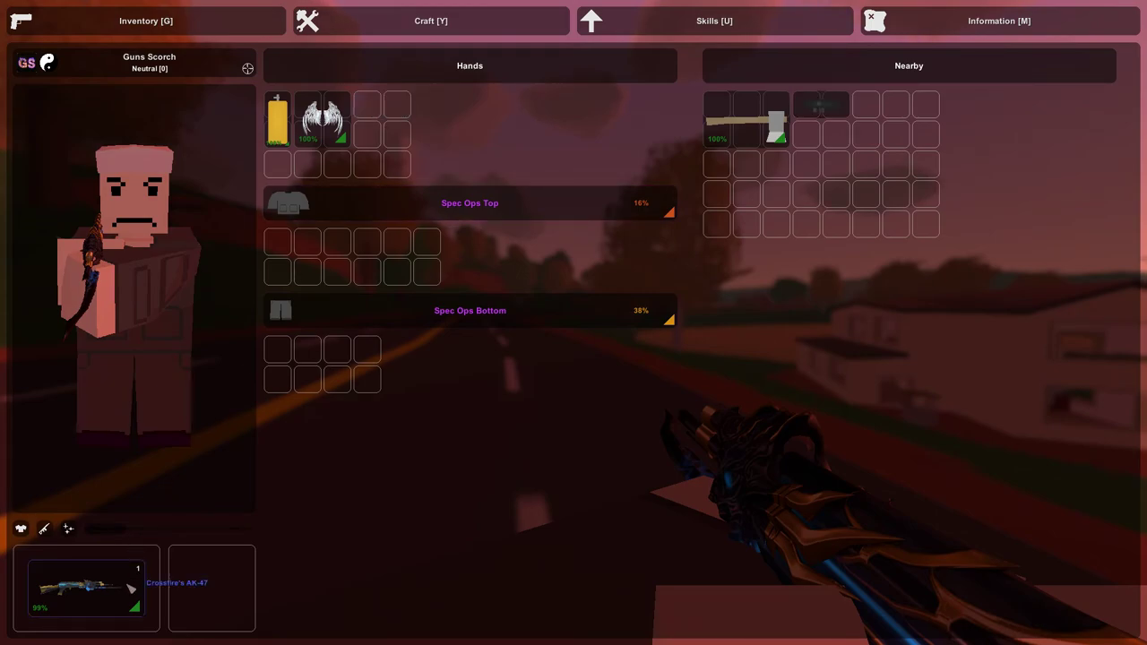
Drop the Crossfire AK-47 and the wings item, then unequip the Angel Wings backpack
{"action": "left_click", "coordinate": [131, 589]}
{"action": "left_click", "coordinate": [298, 123]}
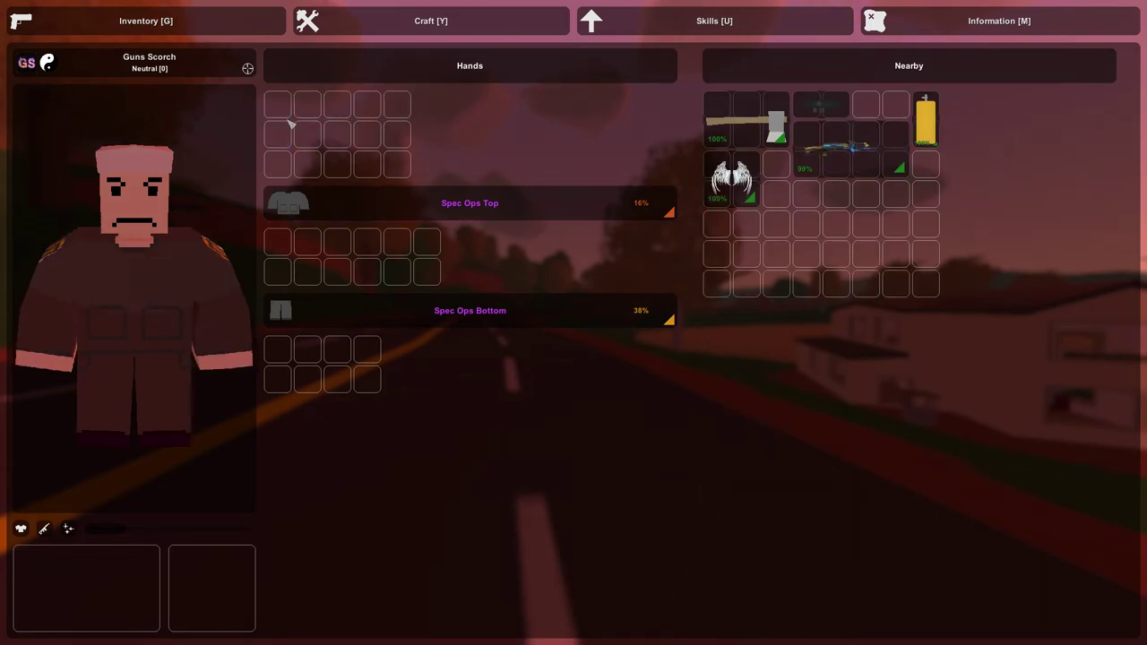
{"action": "key", "text": "g"}
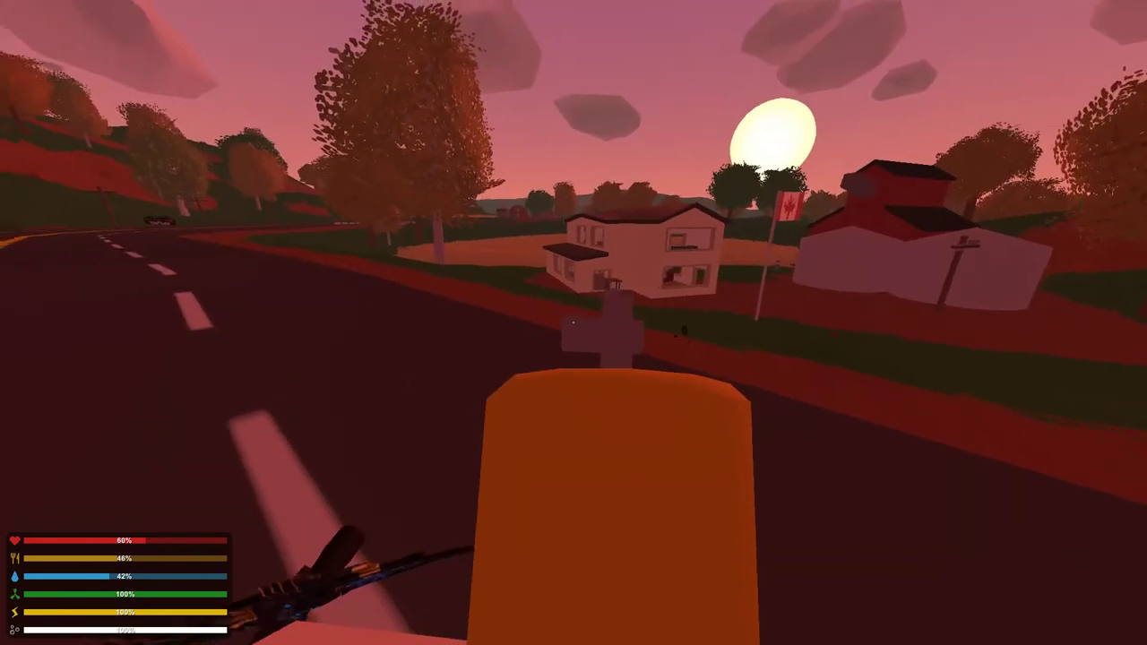
{"action": "key", "text": "g"}
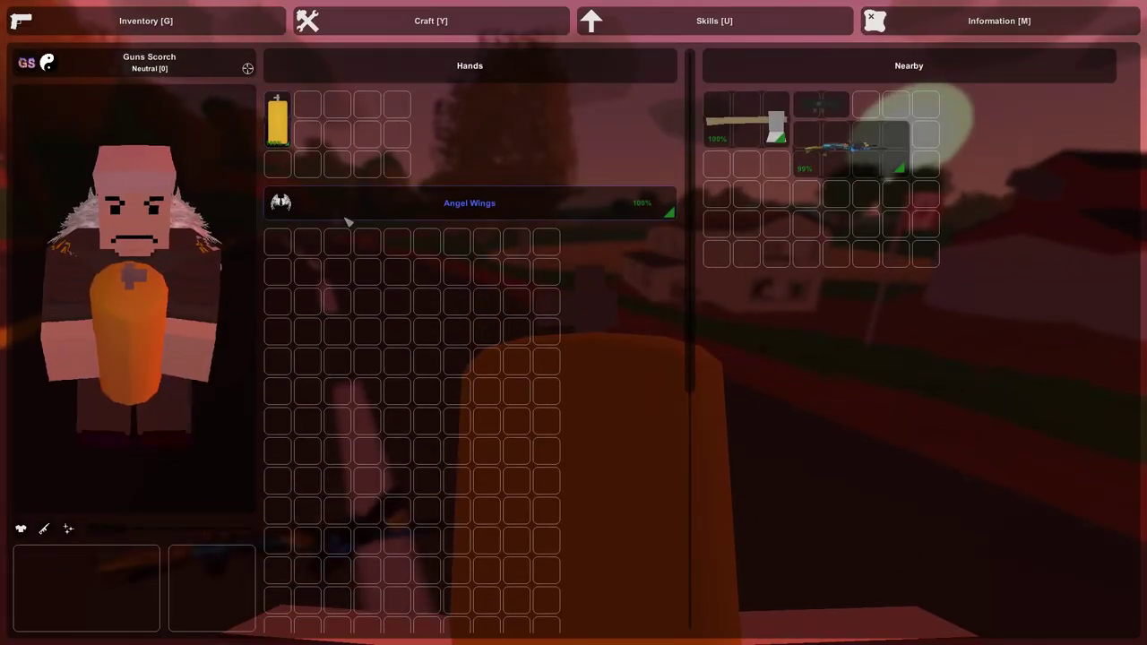
{"action": "left_click_drag", "start_coordinate": [348, 219], "coordinate": [323, 135]}
Dequip the yellow tank, return to the world and pause the game
{"action": "left_click", "coordinate": [277, 116]}
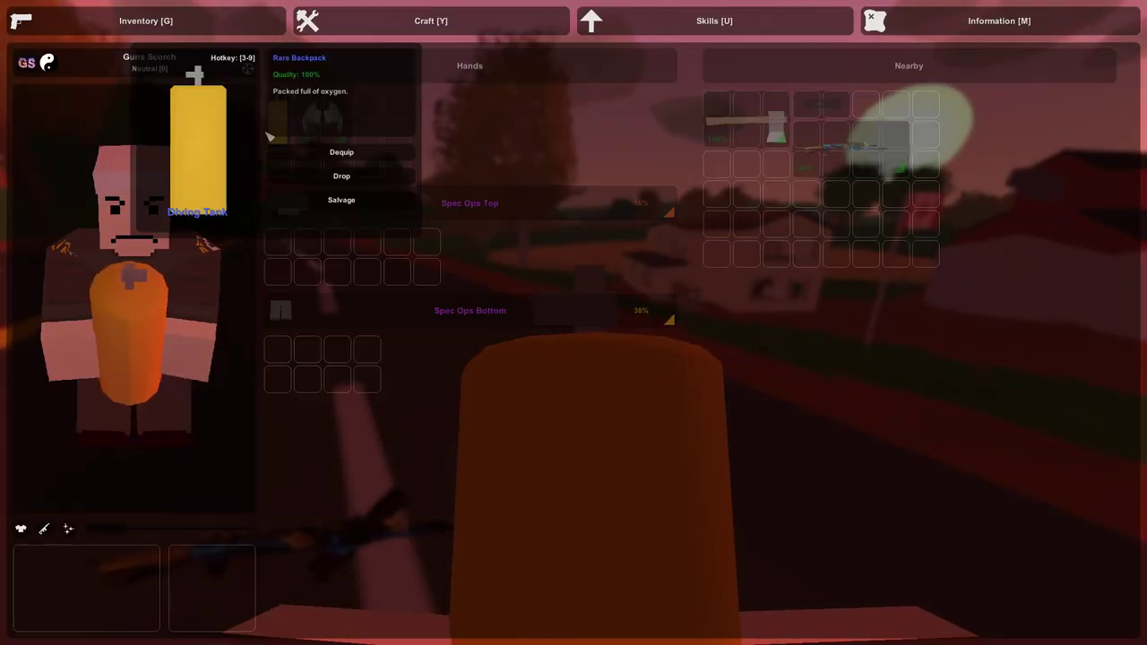
{"action": "left_click", "coordinate": [340, 149]}
{"action": "key", "text": "g"}
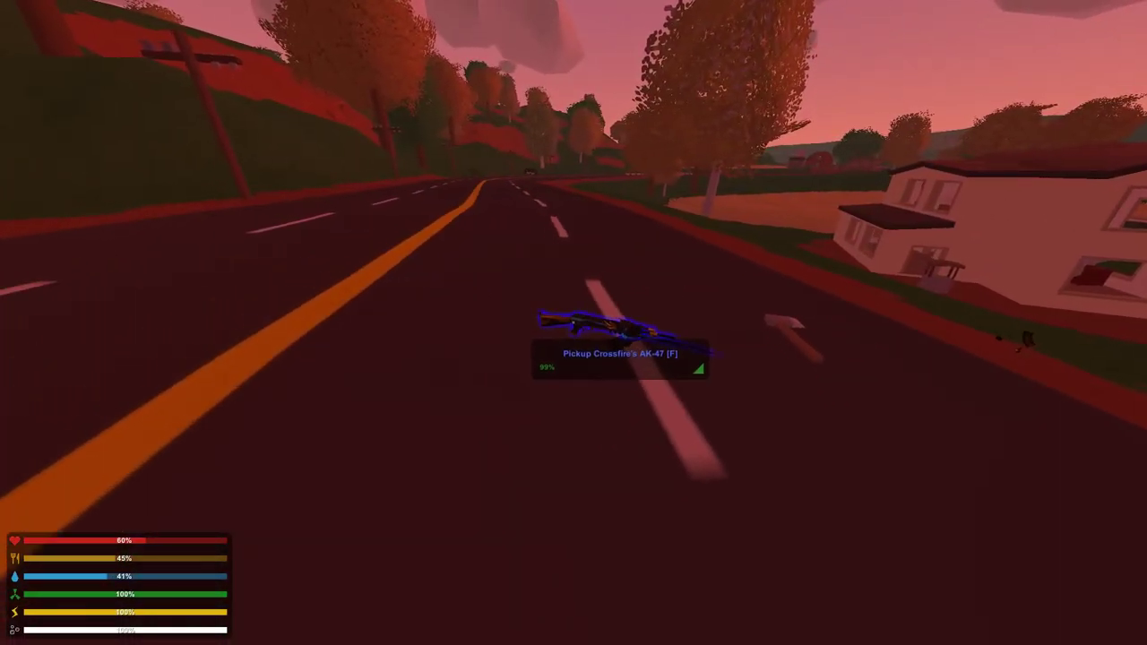
{"action": "key", "text": "Escape"}
Launch Unity Hub by searching 'unity' in the Start menu
{"action": "key", "text": "super"}
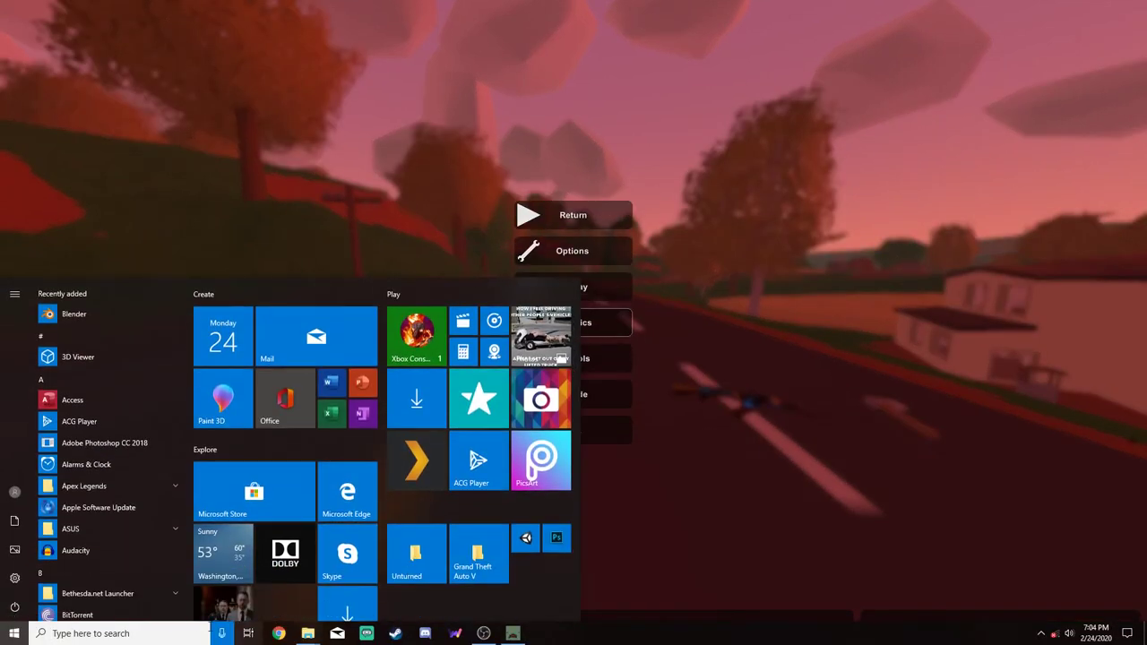
{"action": "type", "text": "unity"}
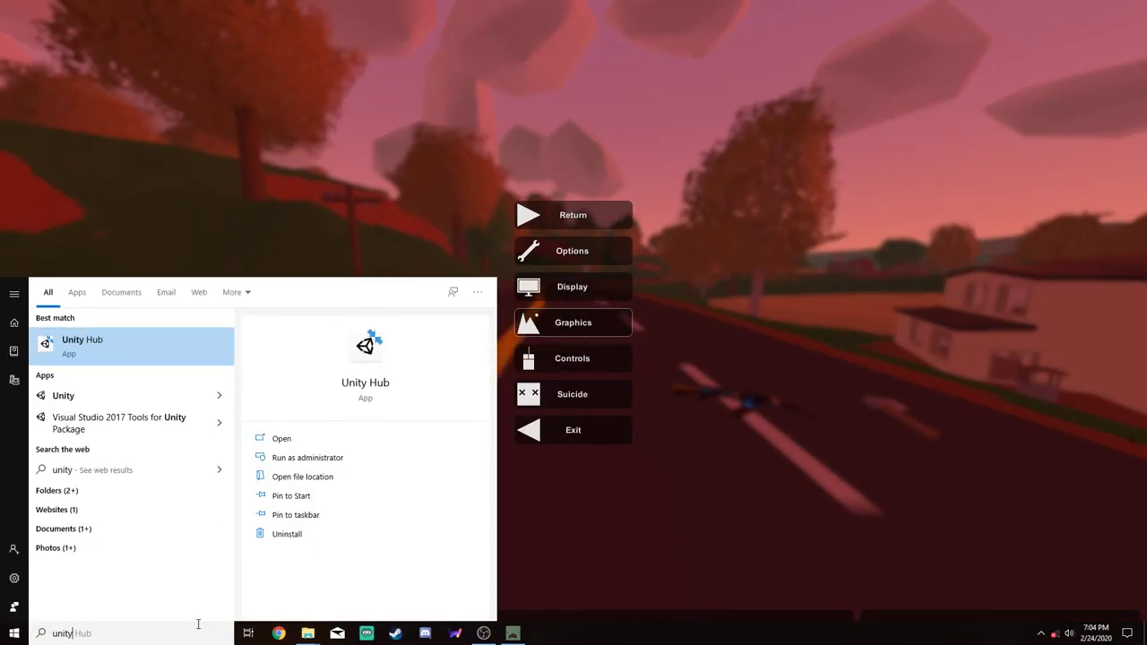
{"action": "key", "text": "Return"}
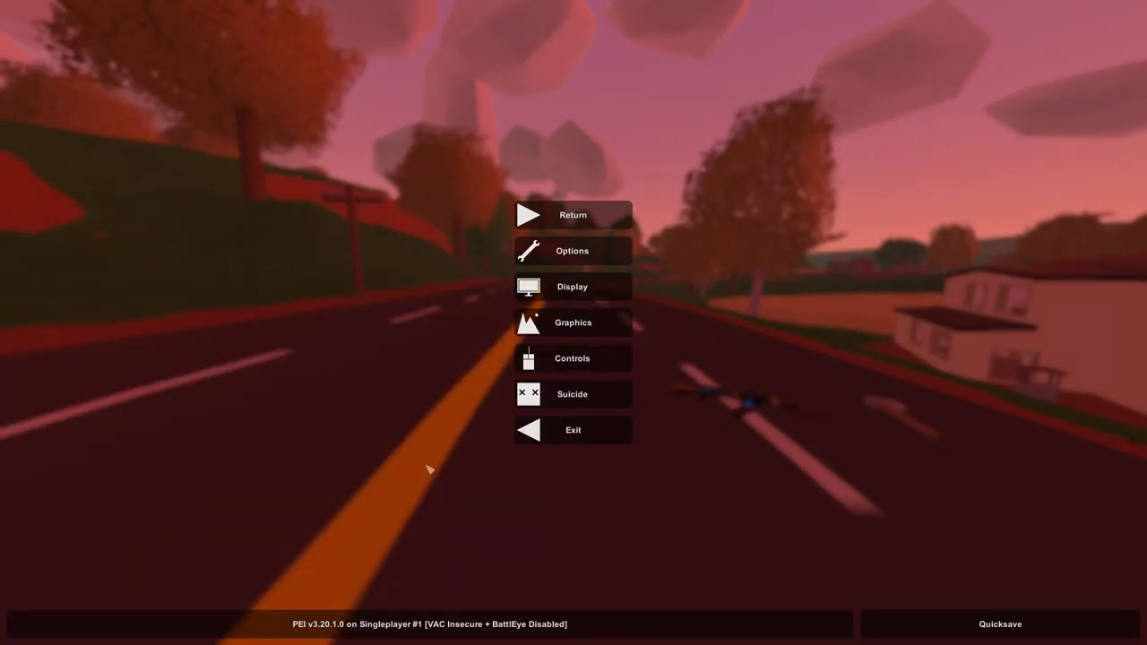
Switch from the full-screen game to the Unity editor showing the unturned project
{"action": "key", "text": "alt+Tab"}
{"action": "key", "text": "alt+Tab"}
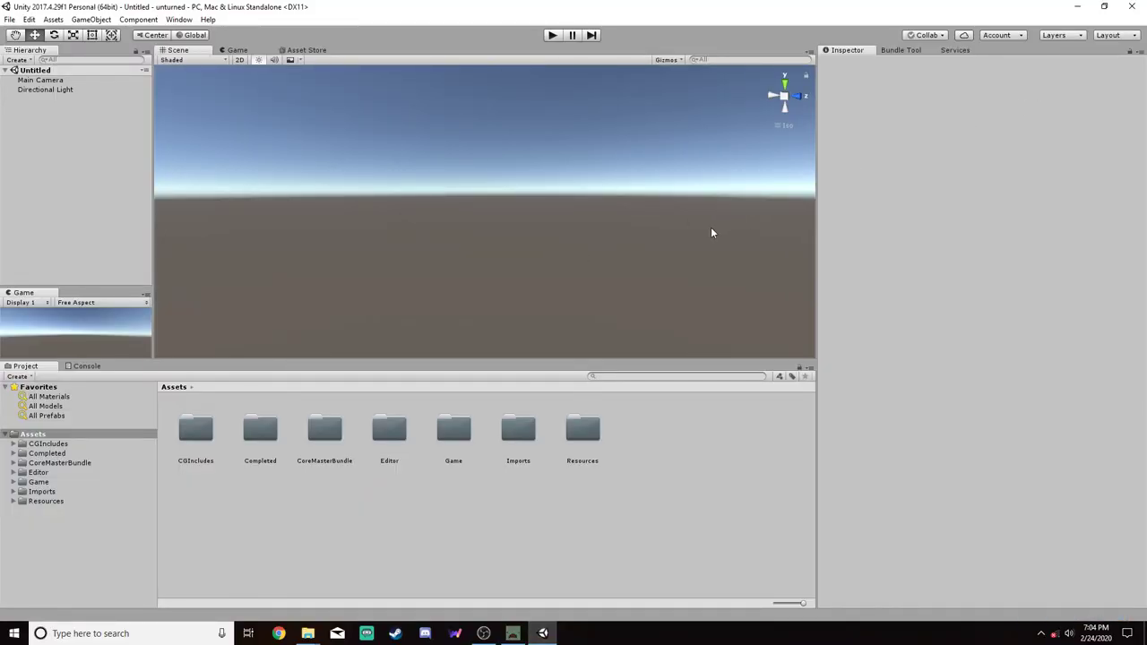
Place the Item prefab from Completed/BornBeast/Items/Guns/CrossfireAK47 into the scene and frame it
{"action": "left_click", "coordinate": [14, 453]}
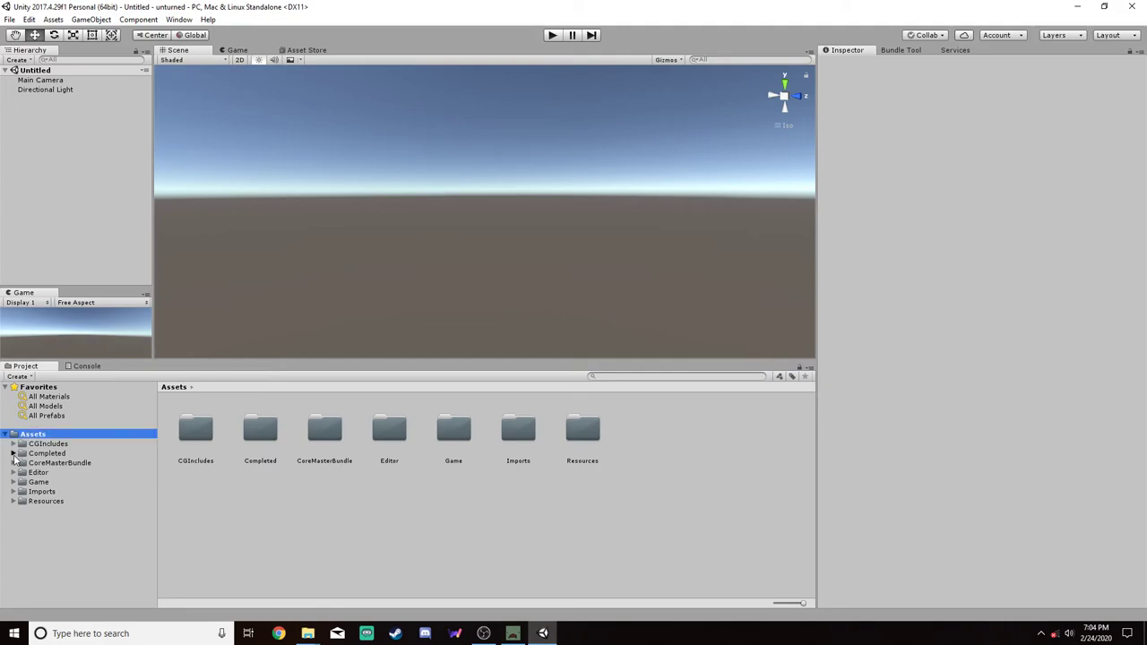
{"action": "left_click", "coordinate": [21, 472]}
{"action": "left_click", "coordinate": [31, 483]}
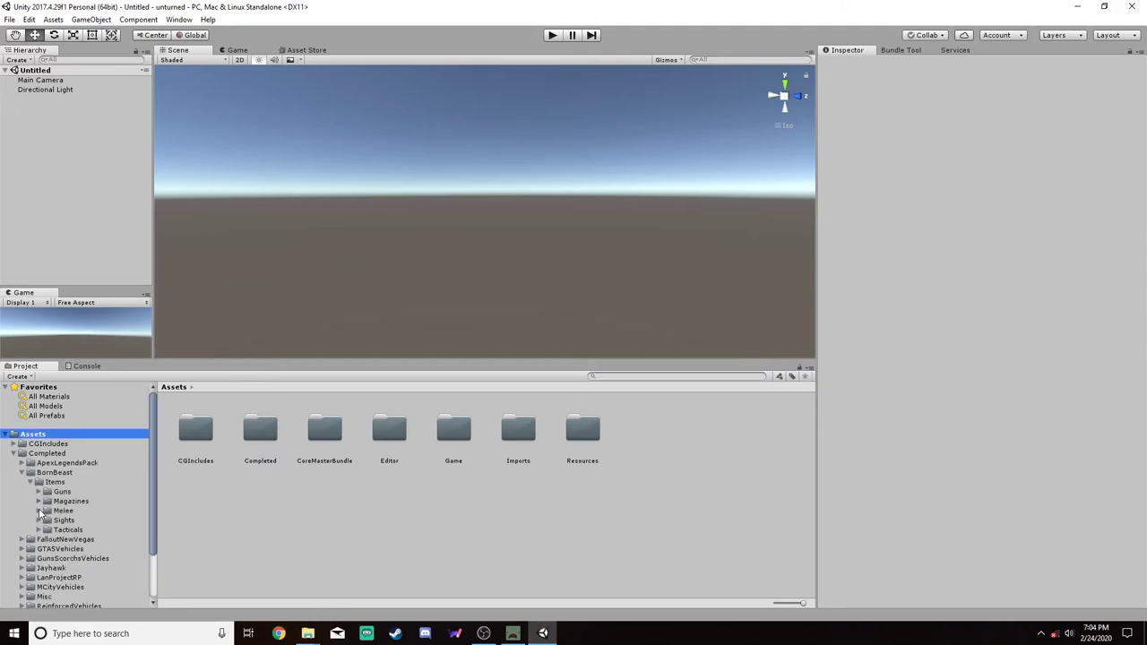
{"action": "left_click", "coordinate": [37, 520]}
{"action": "left_click", "coordinate": [38, 492]}
{"action": "left_click", "coordinate": [86, 501]}
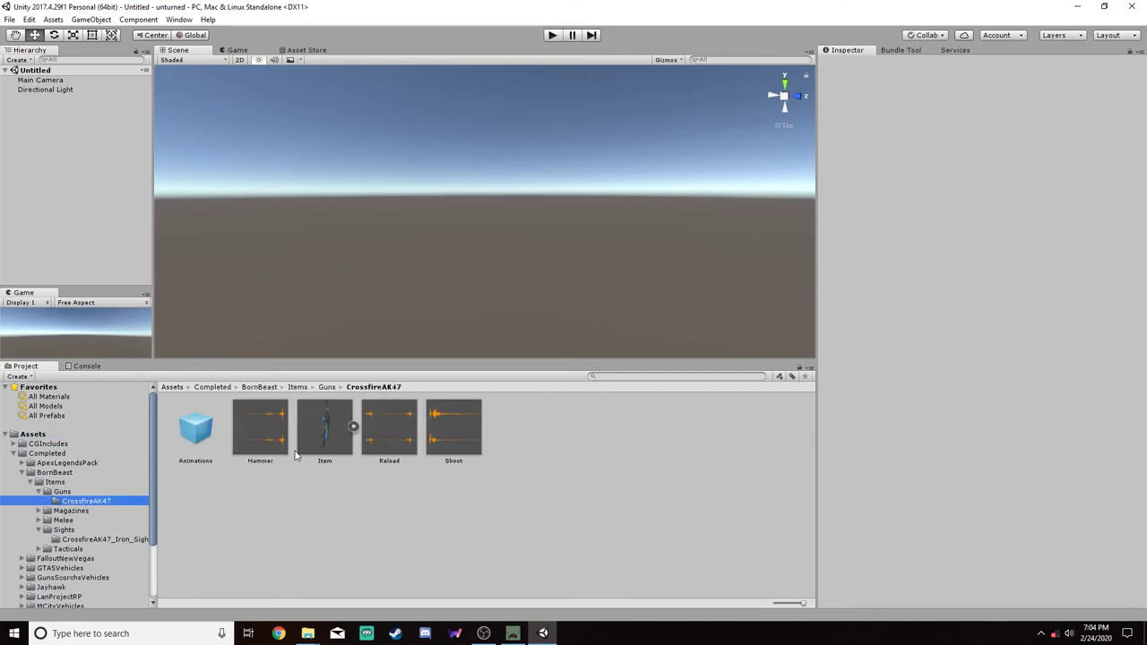
{"action": "left_click_drag", "start_coordinate": [325, 428], "coordinate": [75, 199]}
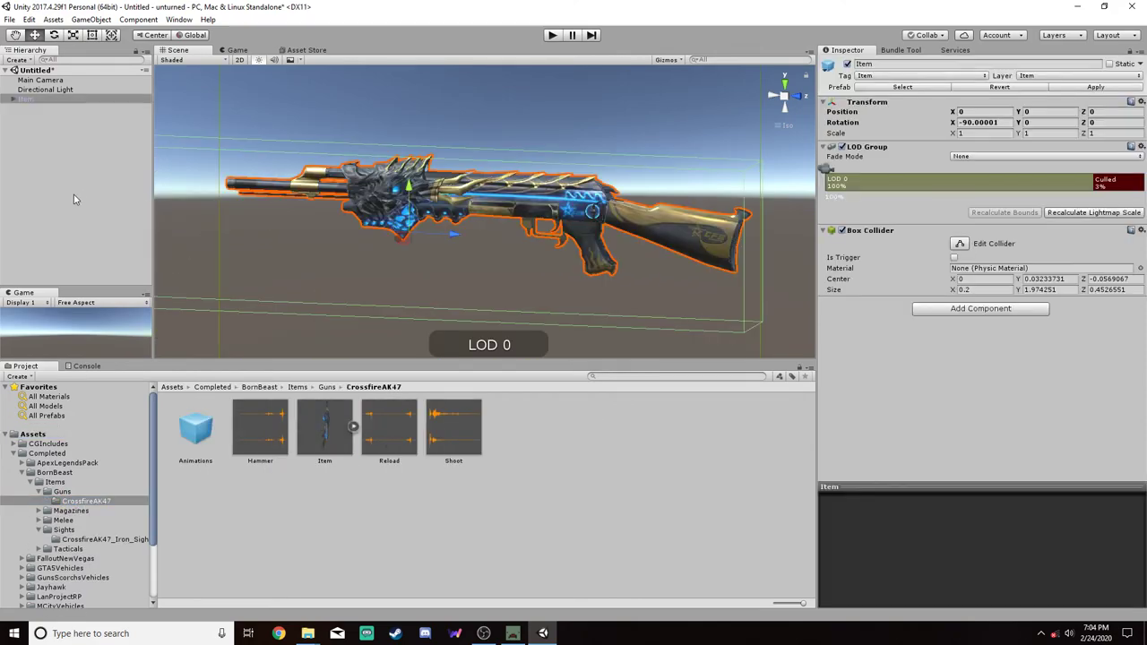
{"action": "double_click", "coordinate": [83, 99]}
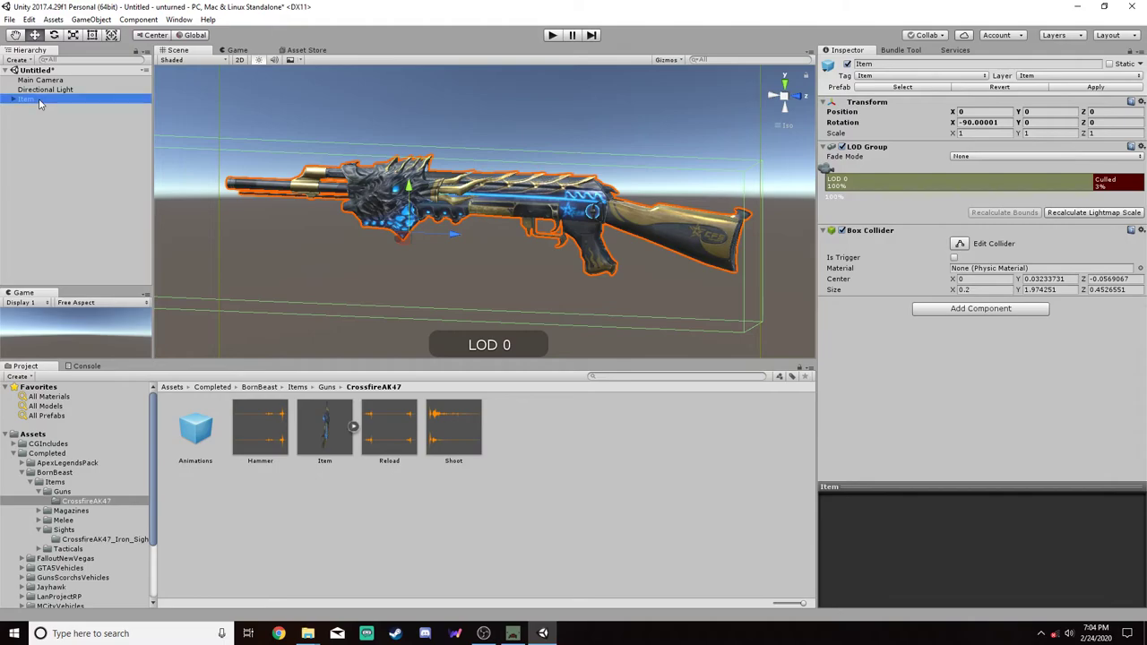
{"action": "scroll", "coordinate": [563, 215], "scroll_direction": "up", "scroll_amount": 5}
{"action": "left_click_drag", "start_coordinate": [562, 216], "coordinate": [579, 312], "text": "alt"}
Open Sights > CrossfireAK47_Iron_Sights and select its Sight prefab
{"action": "left_click", "coordinate": [66, 530]}
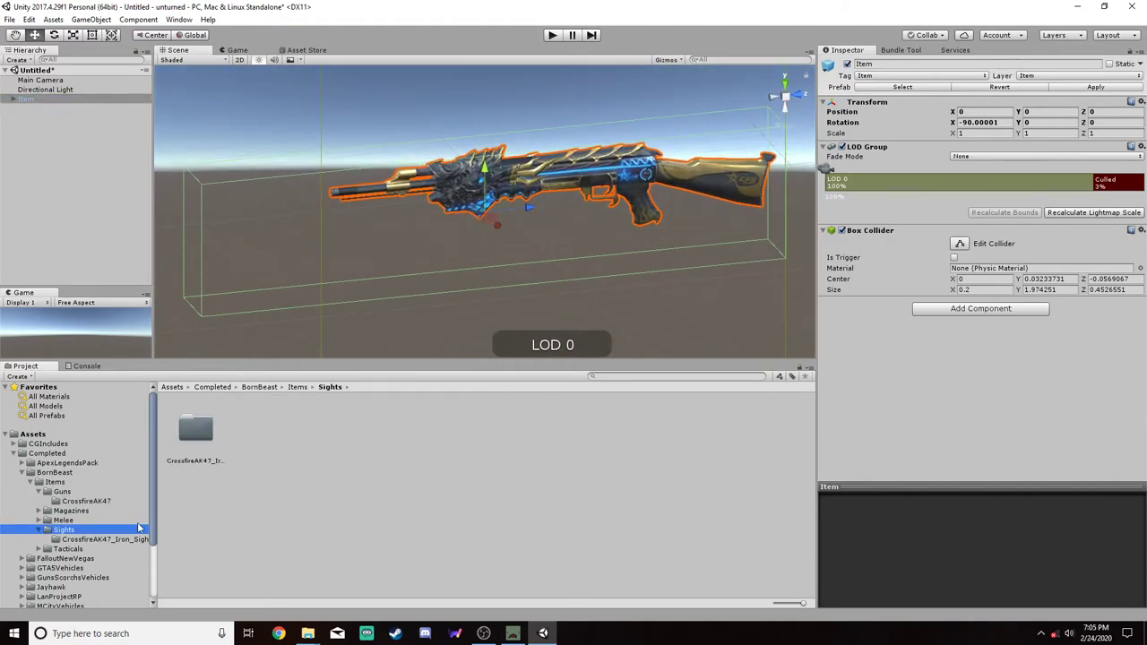
{"action": "left_click", "coordinate": [103, 539]}
{"action": "left_click", "coordinate": [261, 430]}
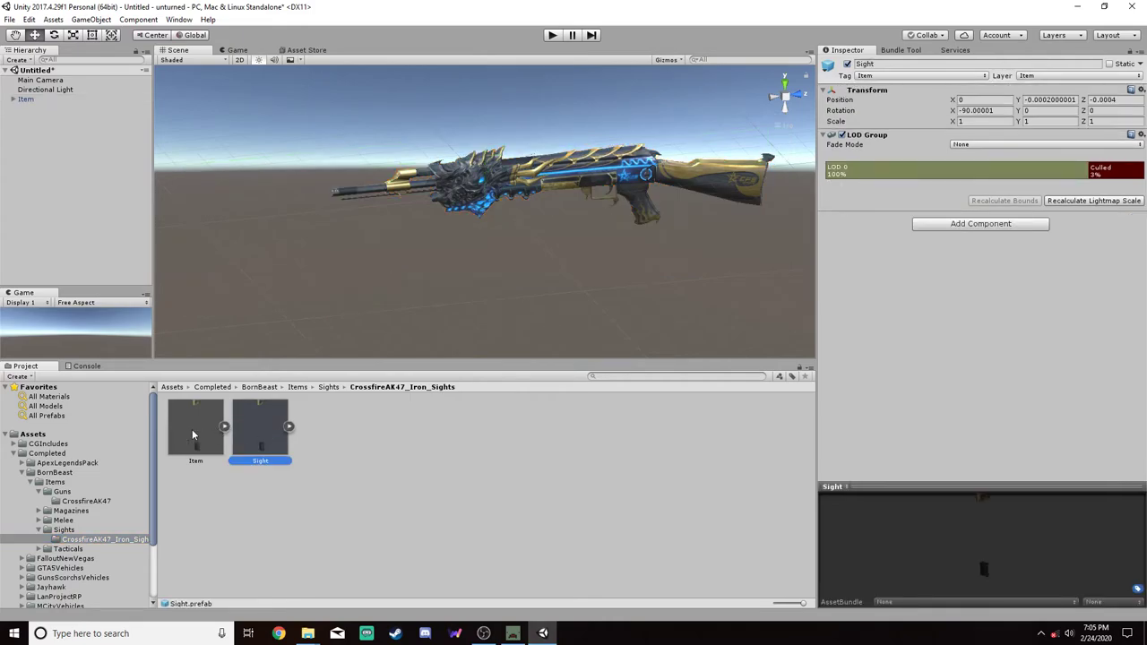
Add the Sight prefab to the scene, nest it under Item's Sight slot, then return it to root
{"action": "left_click", "coordinate": [191, 429]}
{"action": "left_click", "coordinate": [261, 430]}
{"action": "left_click_drag", "start_coordinate": [260, 431], "coordinate": [89, 194]}
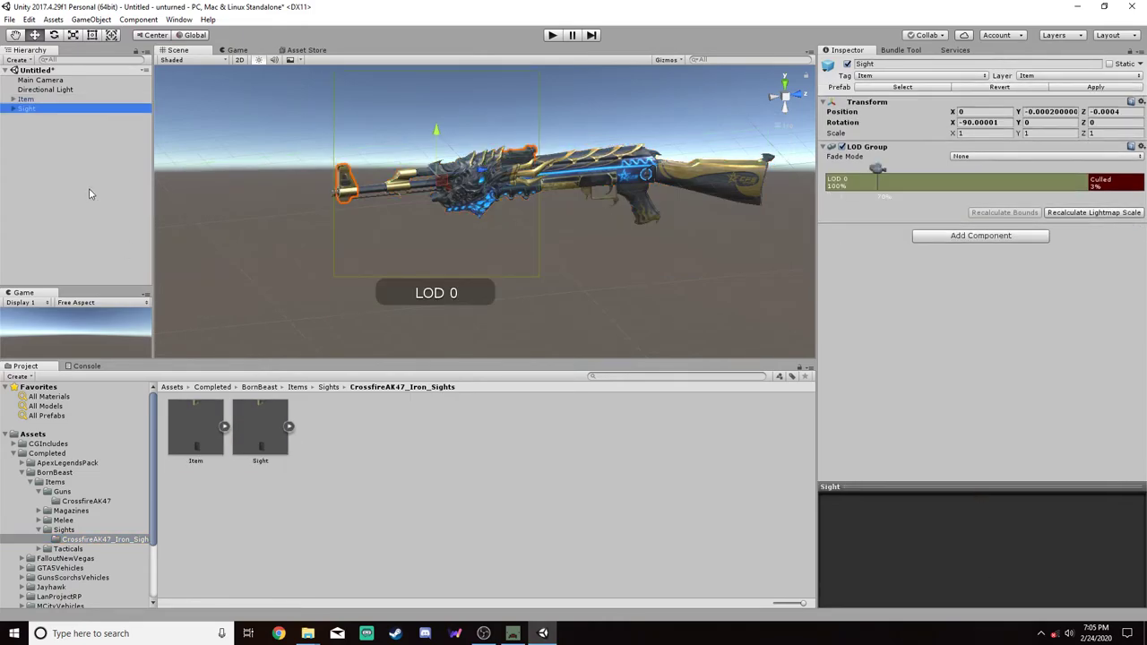
{"action": "left_click", "coordinate": [13, 108]}
{"action": "left_click", "coordinate": [14, 98]}
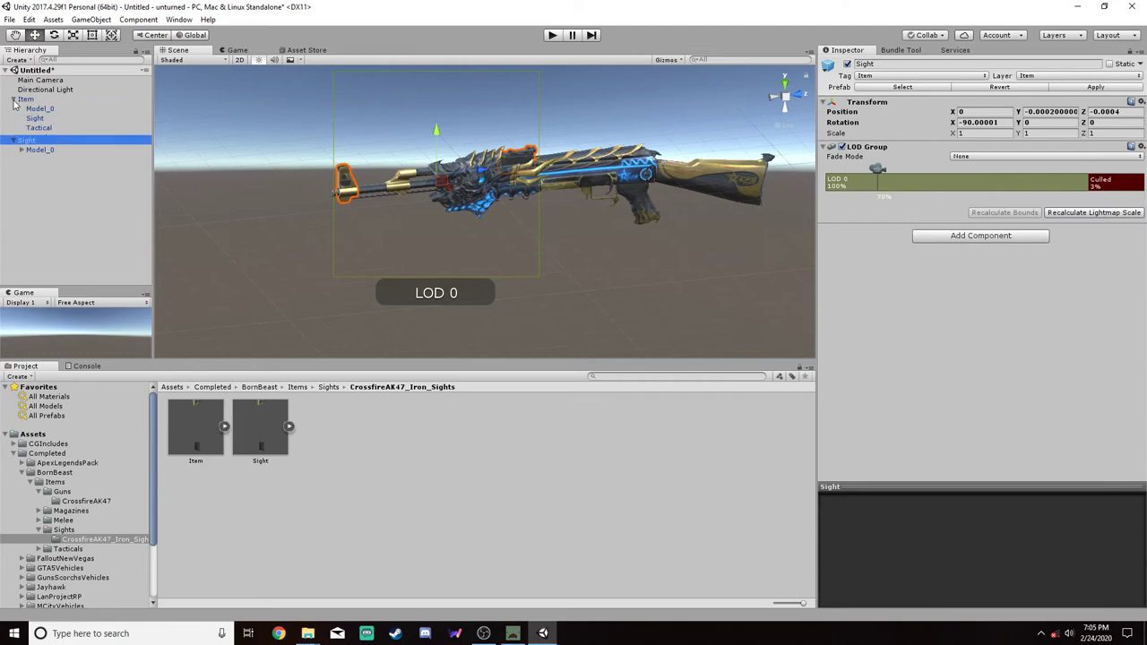
{"action": "left_click_drag", "start_coordinate": [30, 215], "coordinate": [34, 119]}
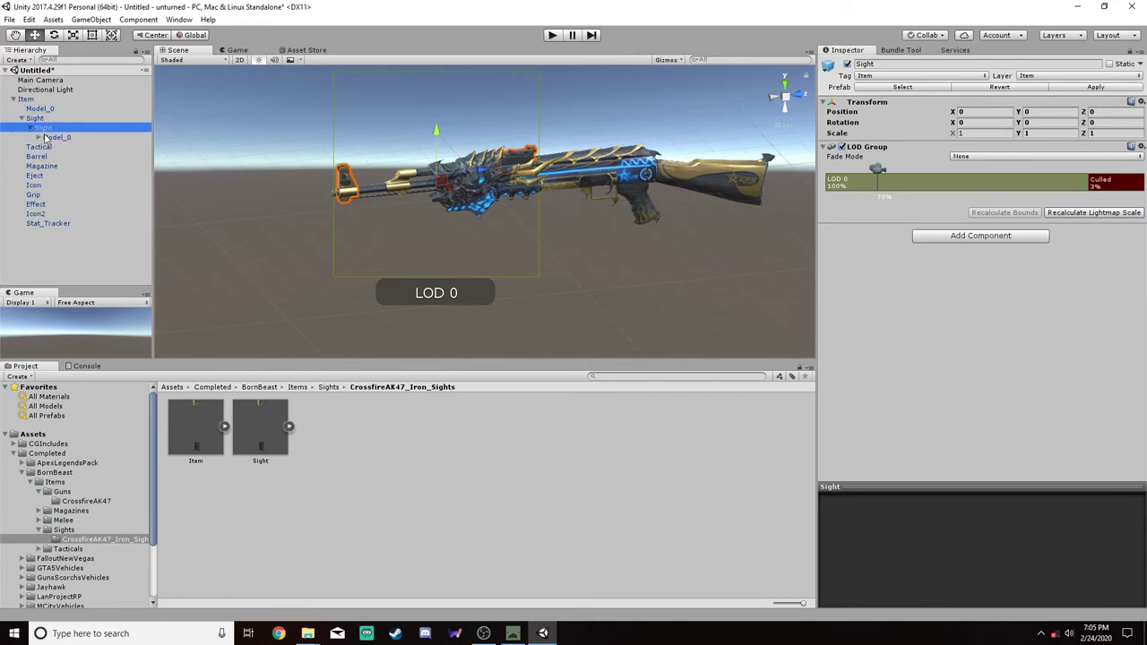
{"action": "left_click_drag", "start_coordinate": [45, 135], "coordinate": [44, 248]}
Break the Sight prefab instance so its Model_0 mesh moves to the hierarchy root
{"action": "left_click", "coordinate": [41, 223]}
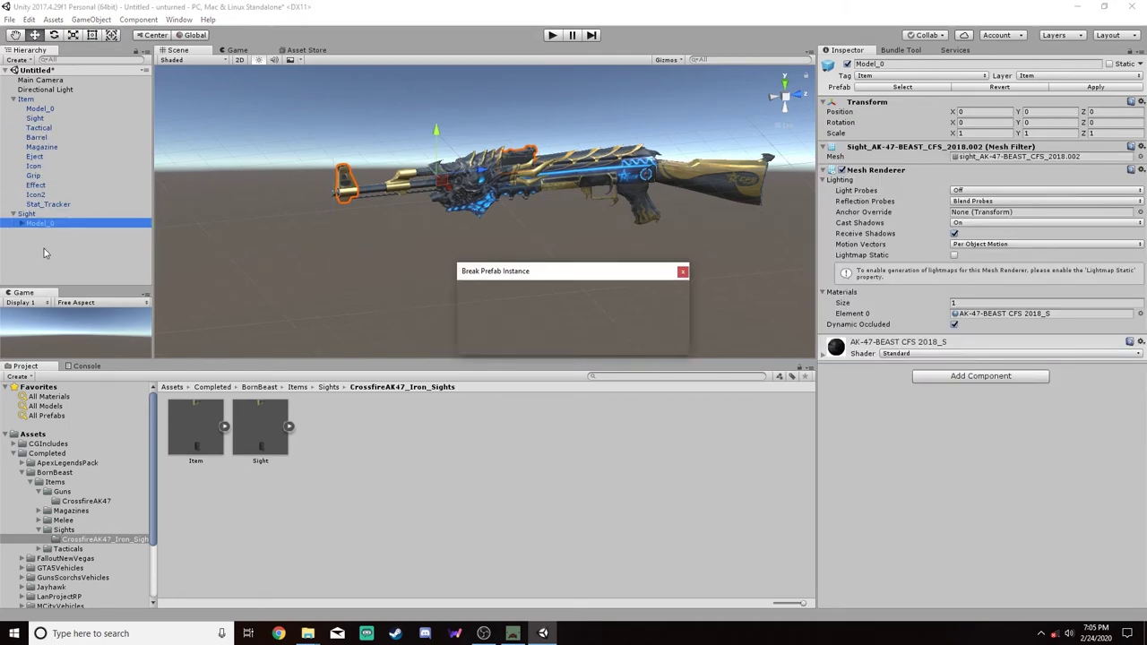
{"action": "left_click", "coordinate": [606, 338]}
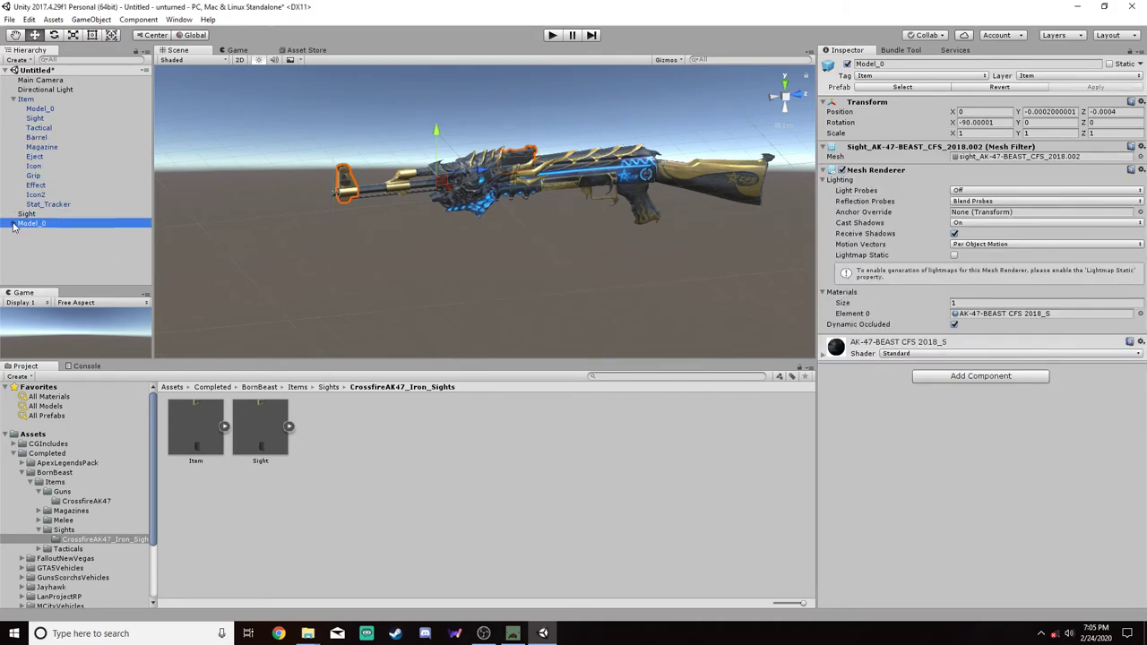
{"action": "left_click", "coordinate": [28, 215]}
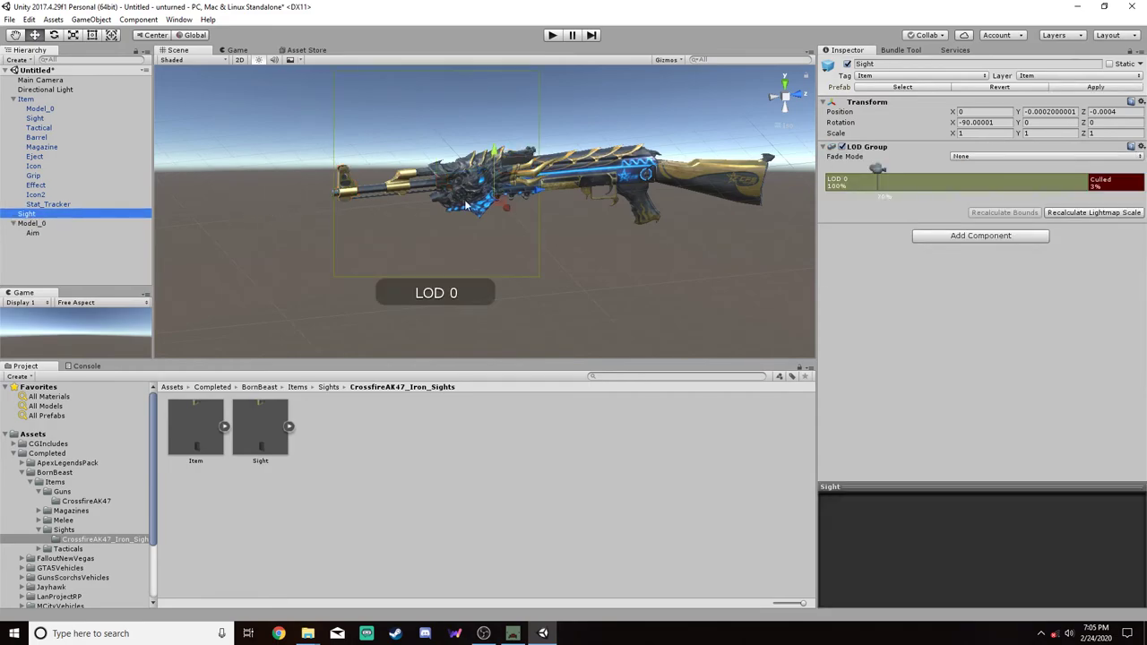
{"action": "scroll", "coordinate": [466, 206], "scroll_direction": "up", "scroll_amount": 4}
{"action": "left_click_drag", "start_coordinate": [776, 103], "coordinate": [594, 168], "text": "alt"}
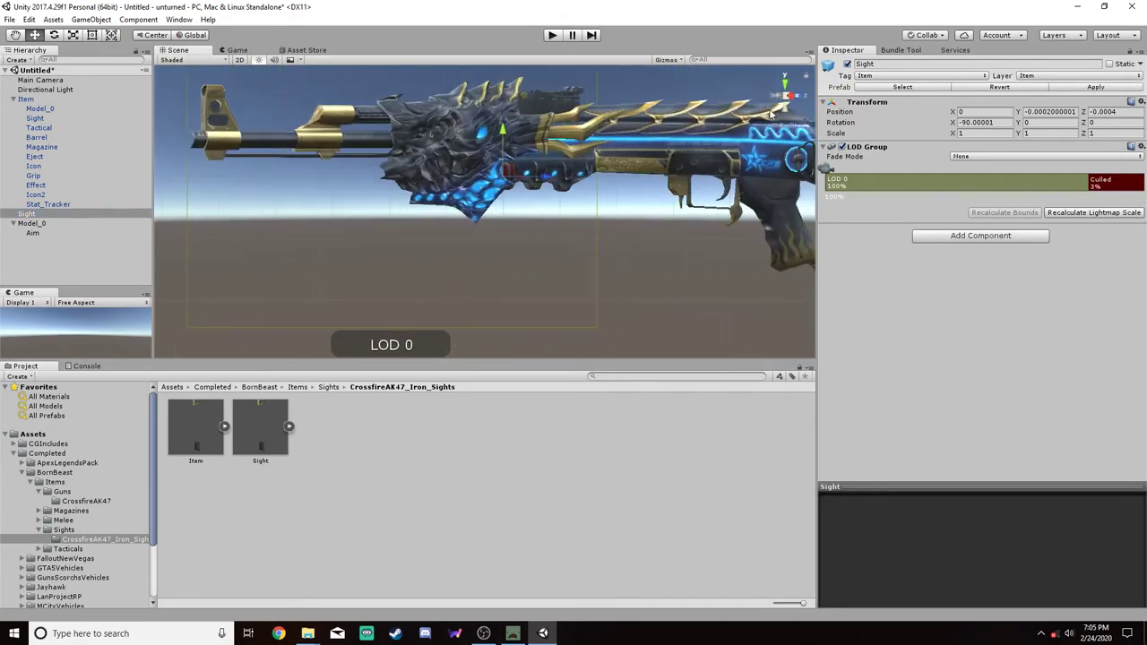
{"action": "scroll", "coordinate": [594, 169], "scroll_direction": "up", "scroll_amount": 3}
{"action": "scroll", "coordinate": [595, 168], "scroll_direction": "up", "scroll_amount": 2}
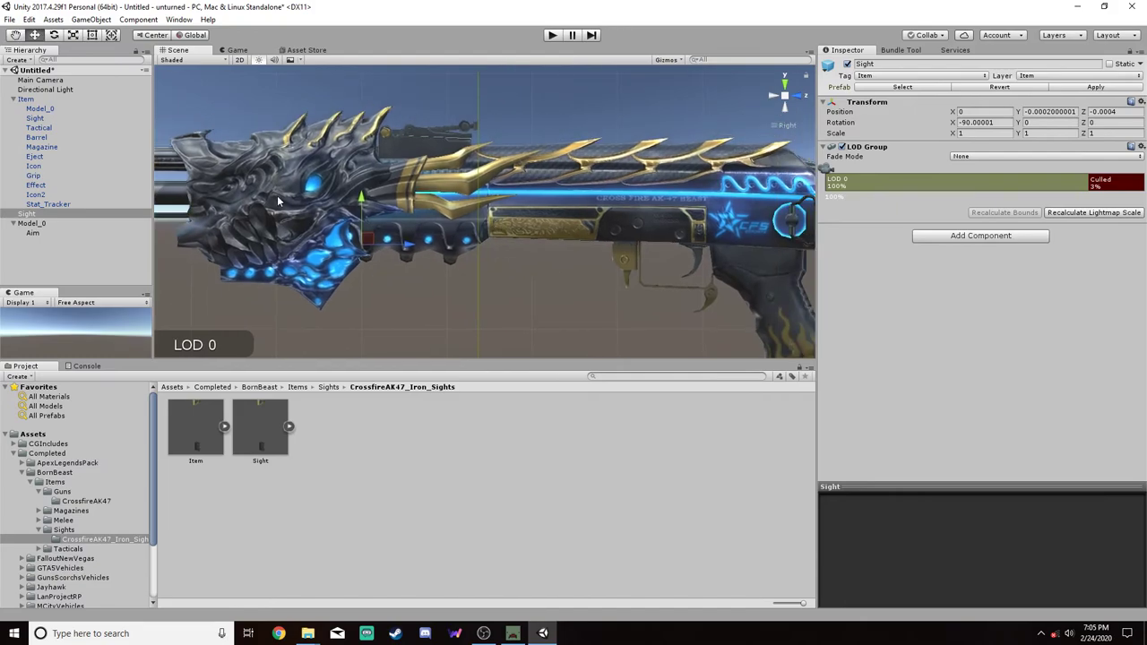
Hide the rifle's Model_0 body and drag the Sight up and forward
{"action": "left_click", "coordinate": [38, 108]}
{"action": "key", "text": "alt+shift+a"}
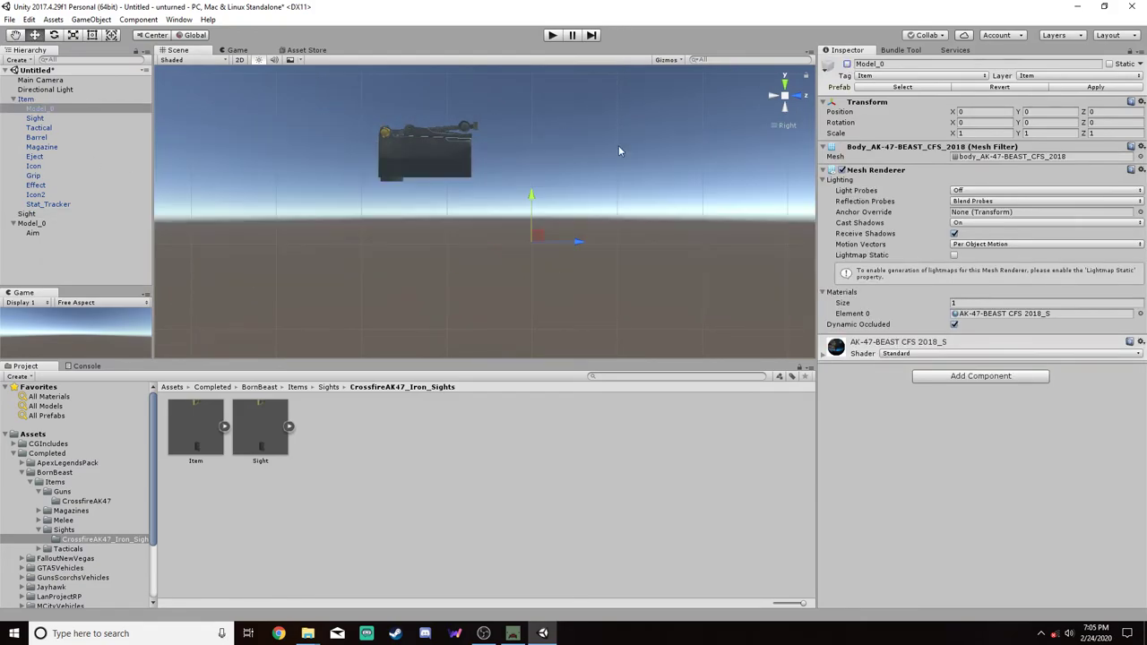
{"action": "left_click", "coordinate": [30, 213]}
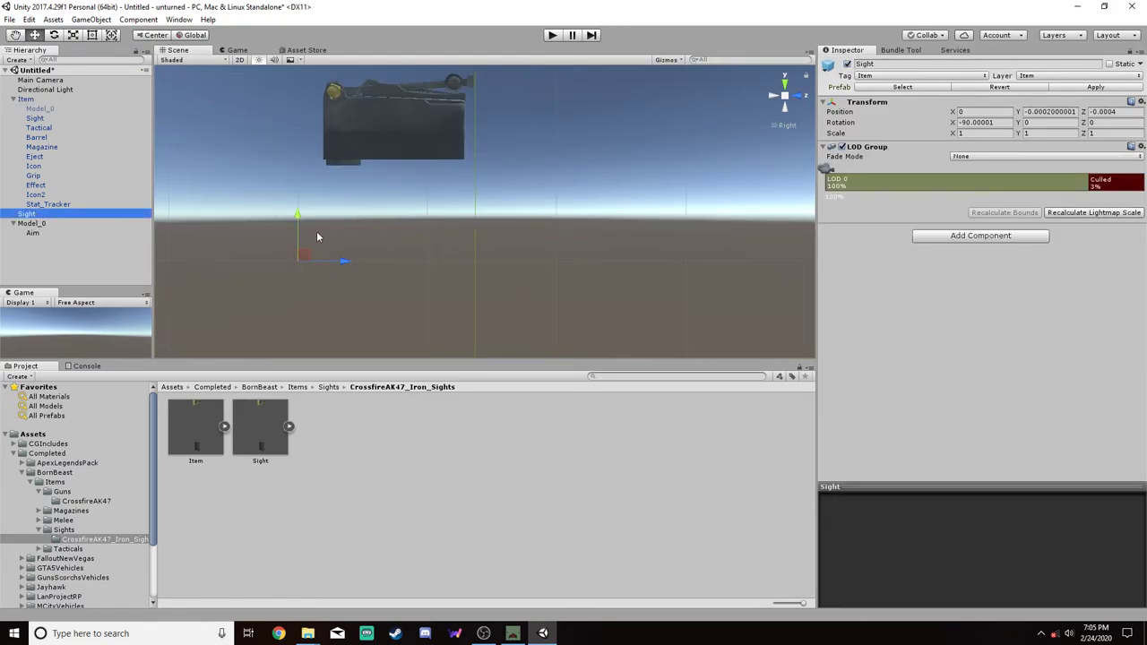
{"action": "left_click_drag", "start_coordinate": [309, 257], "coordinate": [468, 104]}
{"action": "middle_click_drag", "start_coordinate": [469, 104], "coordinate": [553, 248]}
{"action": "left_click_drag", "start_coordinate": [553, 248], "coordinate": [543, 234]}
Nudge the Sight forward until it sits at Y 0.07877, Z 0.12848
{"action": "scroll", "coordinate": [543, 234], "scroll_direction": "up", "scroll_amount": 5}
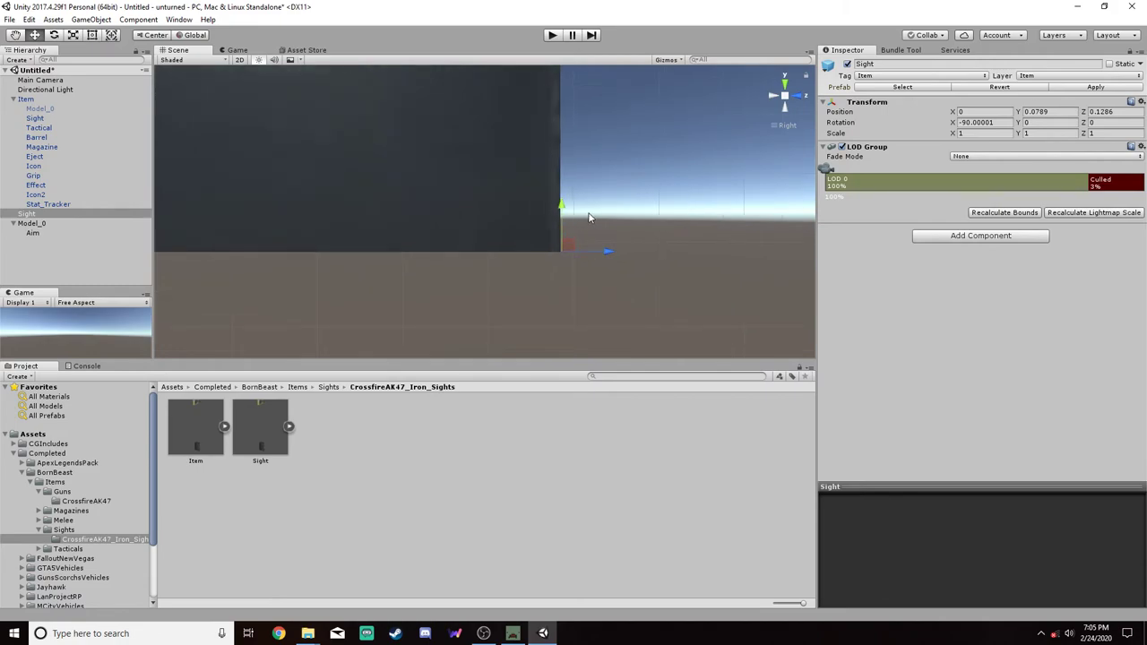
{"action": "scroll", "coordinate": [669, 246], "scroll_direction": "down", "scroll_amount": 3}
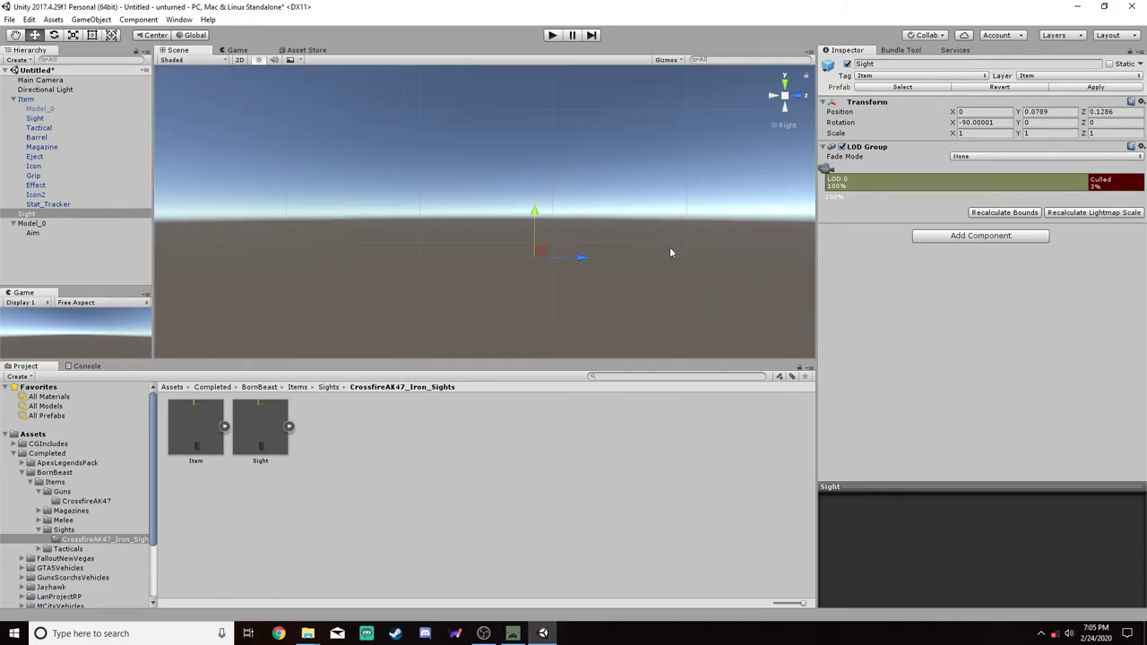
{"action": "scroll", "coordinate": [681, 251], "scroll_direction": "down", "scroll_amount": 4}
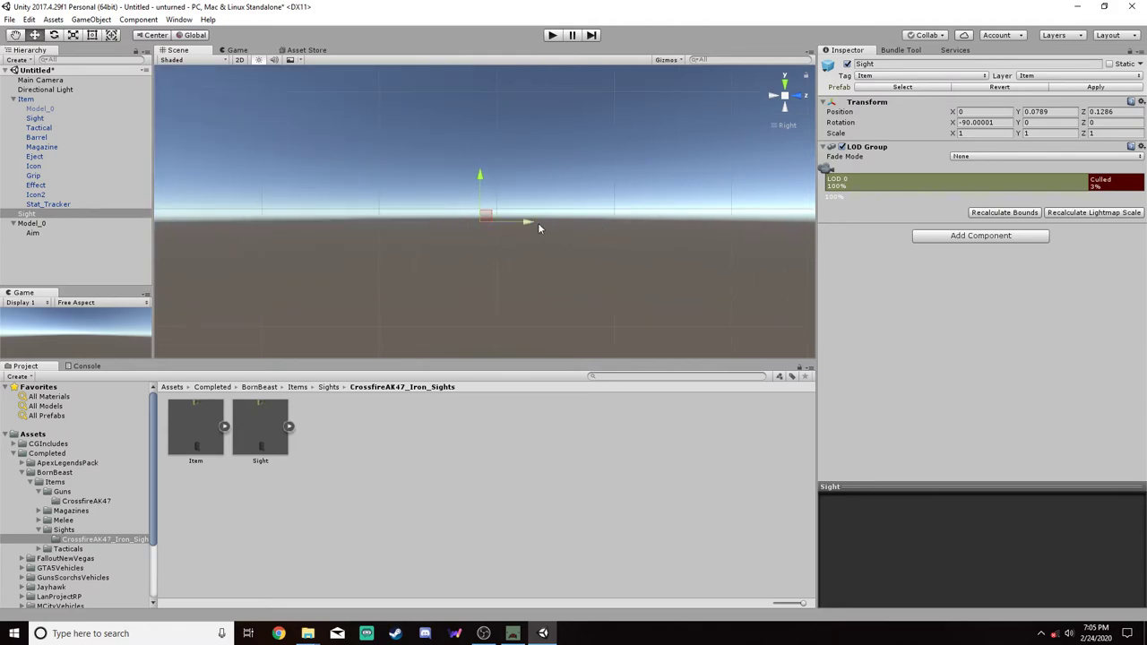
{"action": "scroll", "coordinate": [484, 251], "scroll_direction": "down", "scroll_amount": 2}
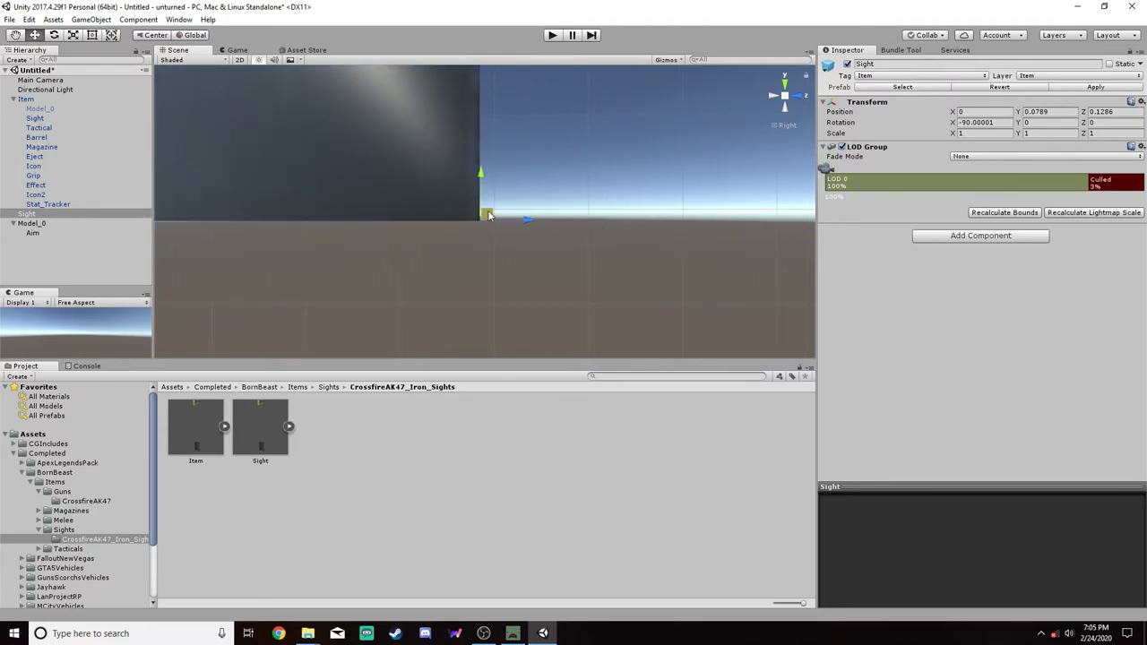
{"action": "left_click_drag", "start_coordinate": [532, 223], "coordinate": [528, 221]}
{"action": "left_click_drag", "start_coordinate": [480, 177], "coordinate": [479, 177]}
Frame the Sight and check its placement from the front and an angled view
{"action": "left_click", "coordinate": [34, 223]}
{"action": "left_click", "coordinate": [28, 214]}
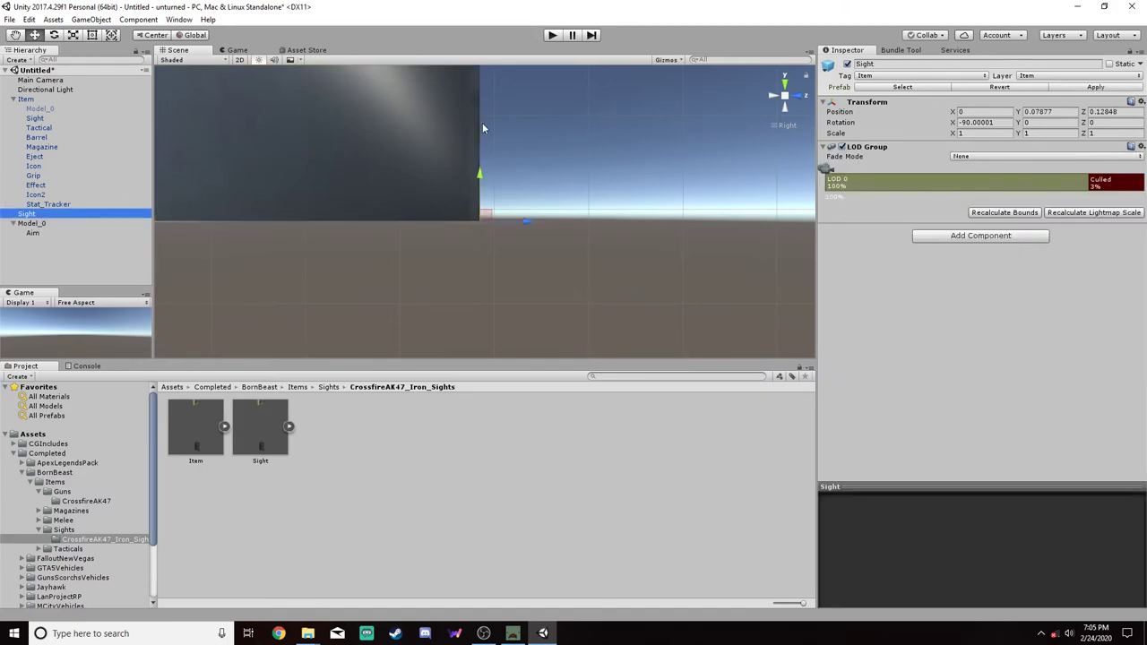
{"action": "left_click", "coordinate": [796, 97]}
{"action": "key", "text": "f"}
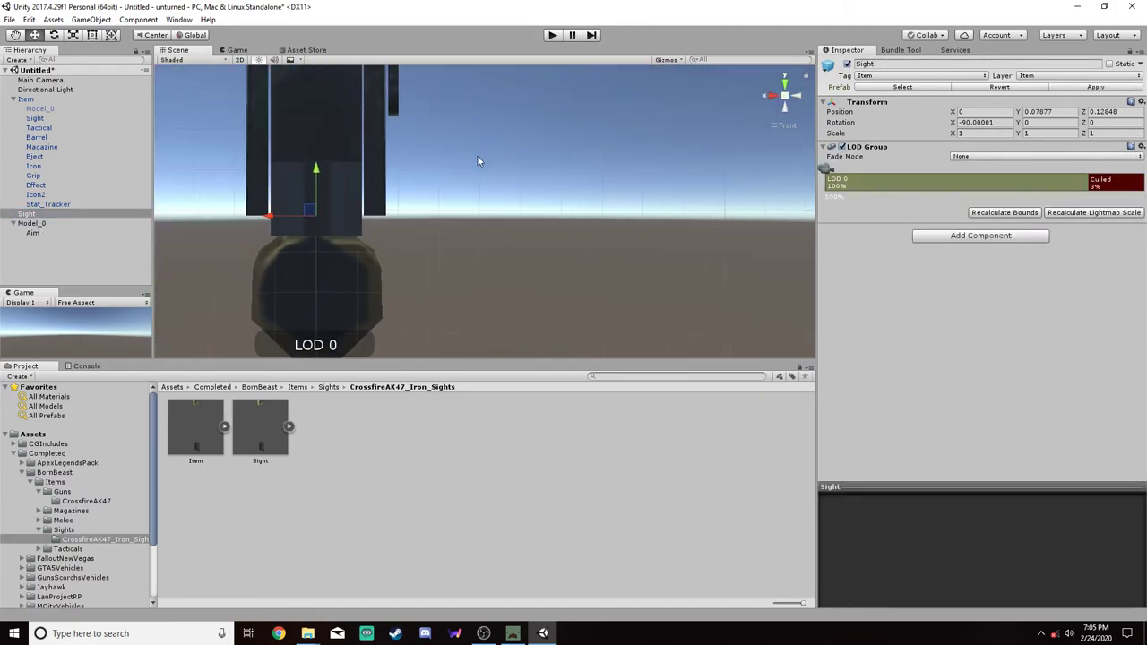
{"action": "left_click_drag", "start_coordinate": [552, 233], "coordinate": [717, 287], "text": "alt"}
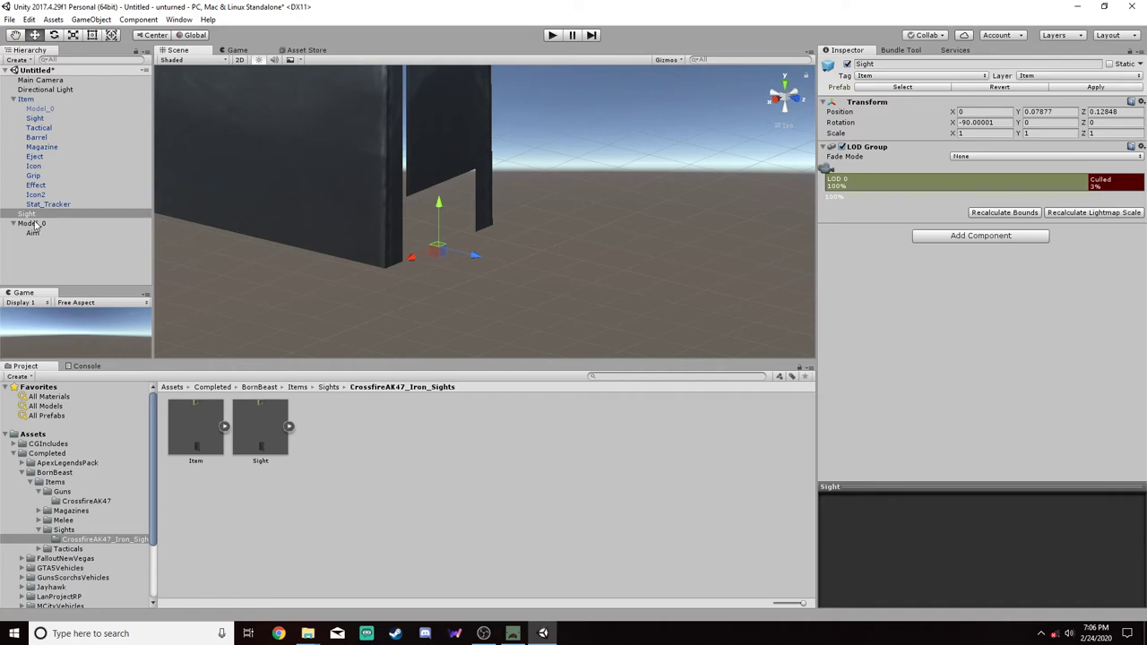
Reparent the sight's Model_0 under the root Sight object and frame both pieces
{"action": "left_click", "coordinate": [34, 223]}
{"action": "left_click_drag", "start_coordinate": [41, 224], "coordinate": [27, 214]}
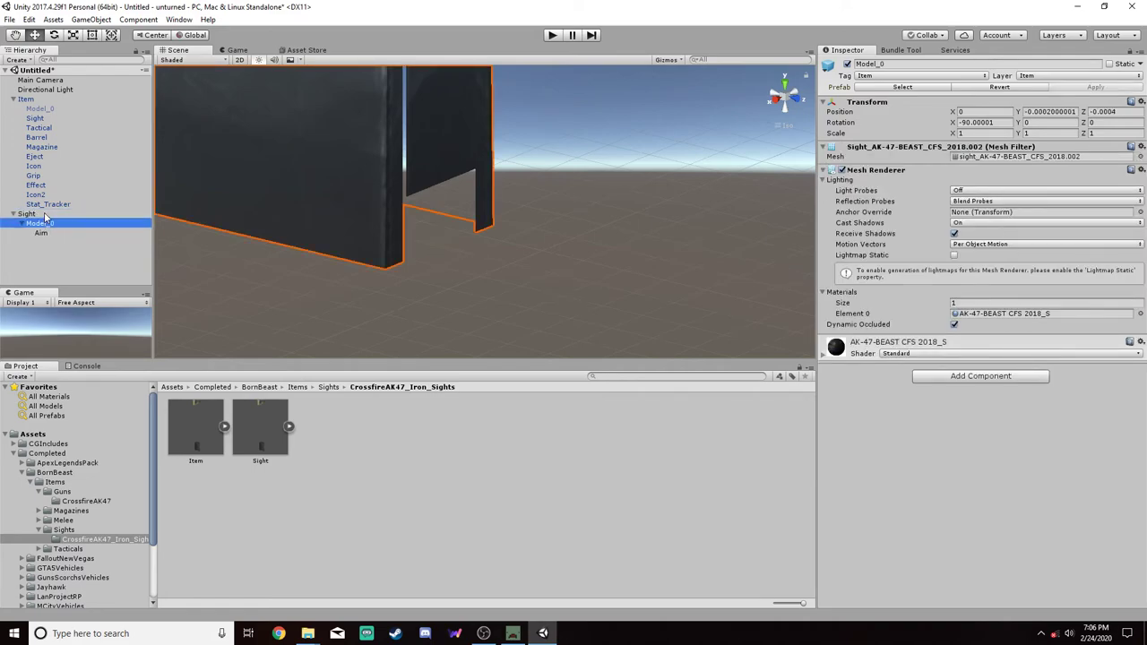
{"action": "left_click", "coordinate": [27, 214]}
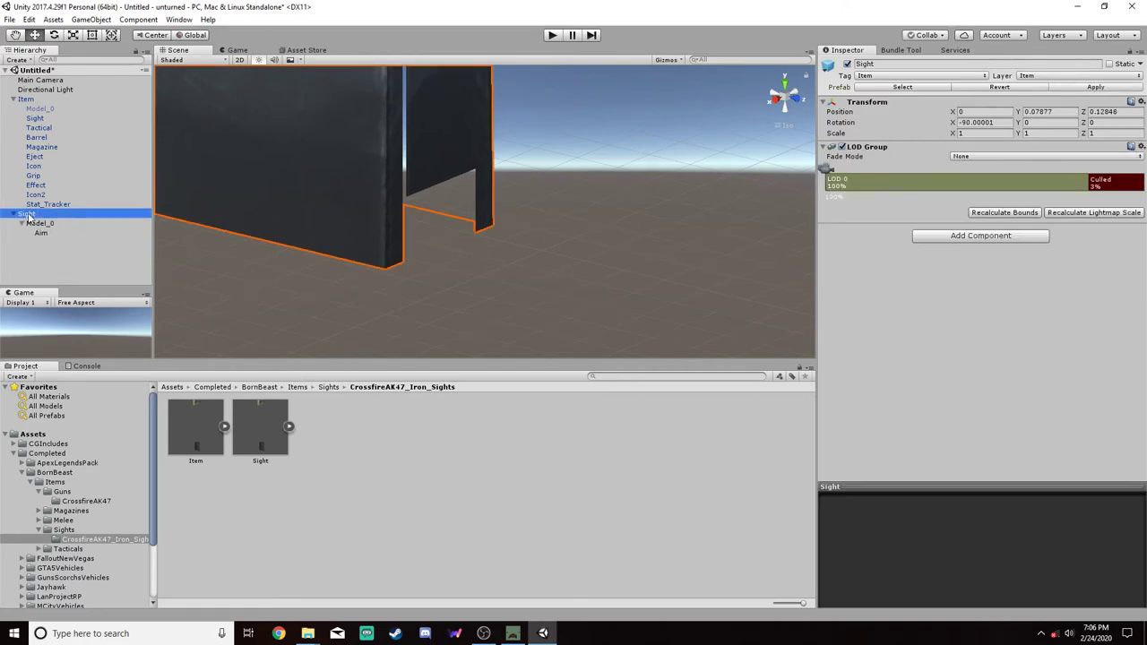
{"action": "key", "text": "f"}
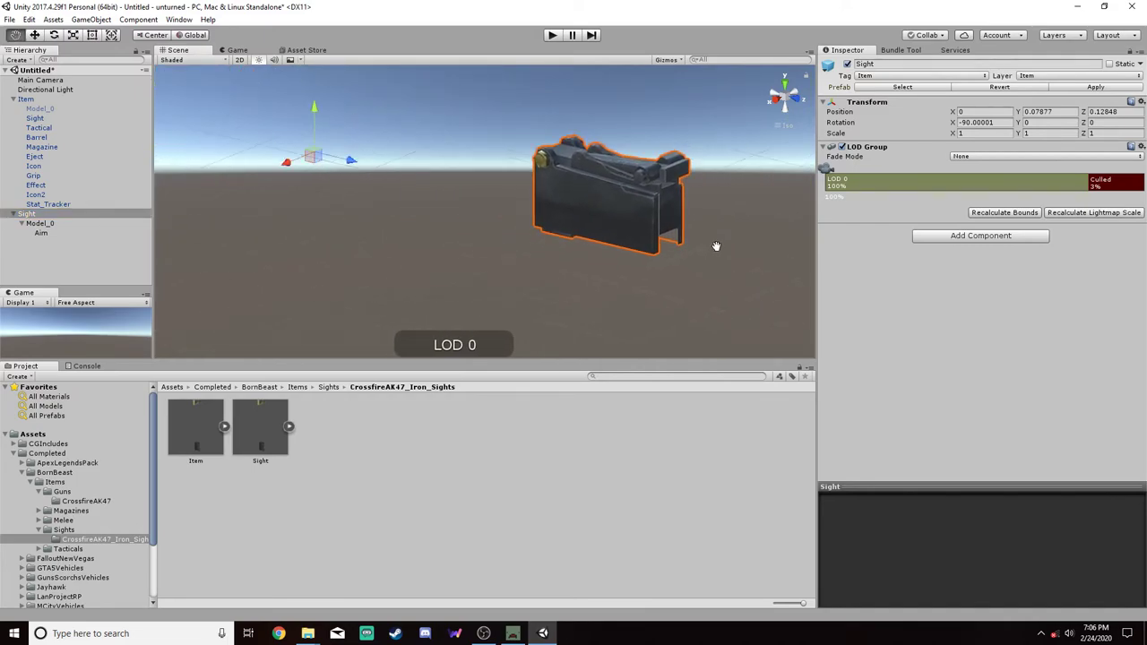
{"action": "key", "text": "Down"}
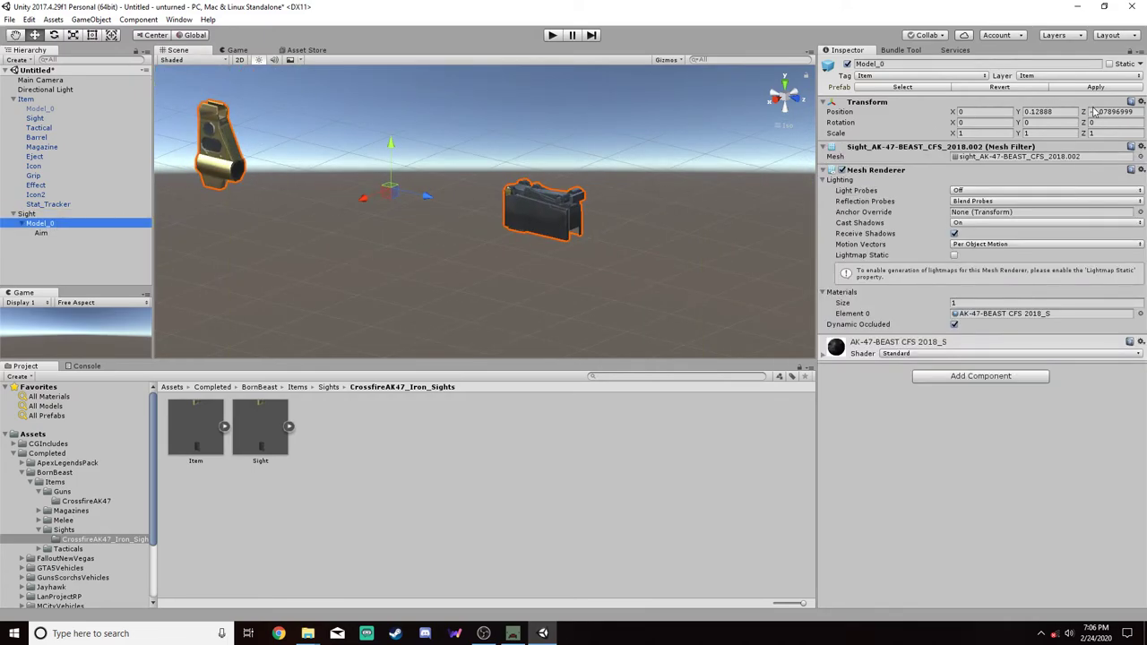
{"action": "left_click", "coordinate": [28, 214]}
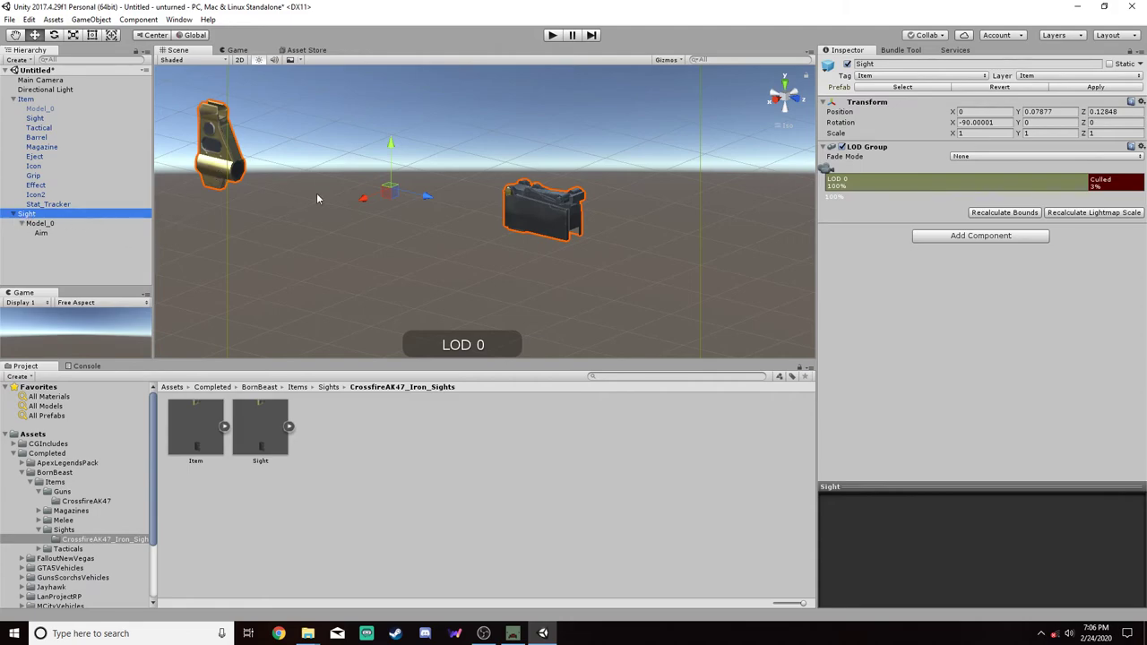
Check the Sight's Position Y and drag the root Sight into Item
{"action": "left_click", "coordinate": [1062, 112]}
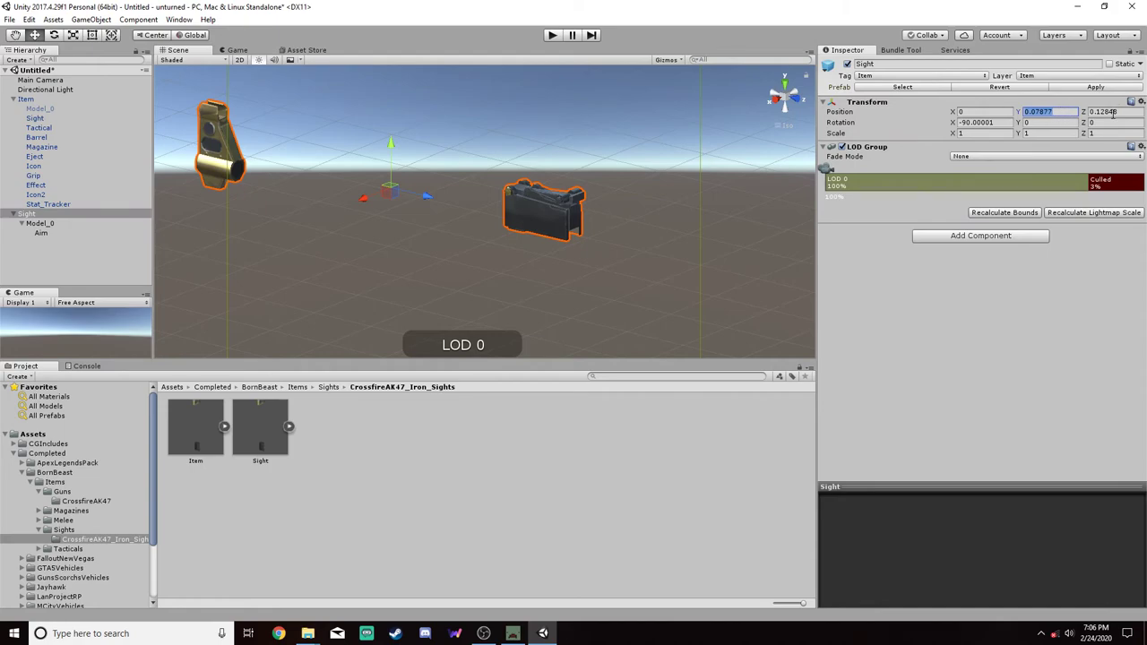
{"action": "left_click", "coordinate": [39, 223]}
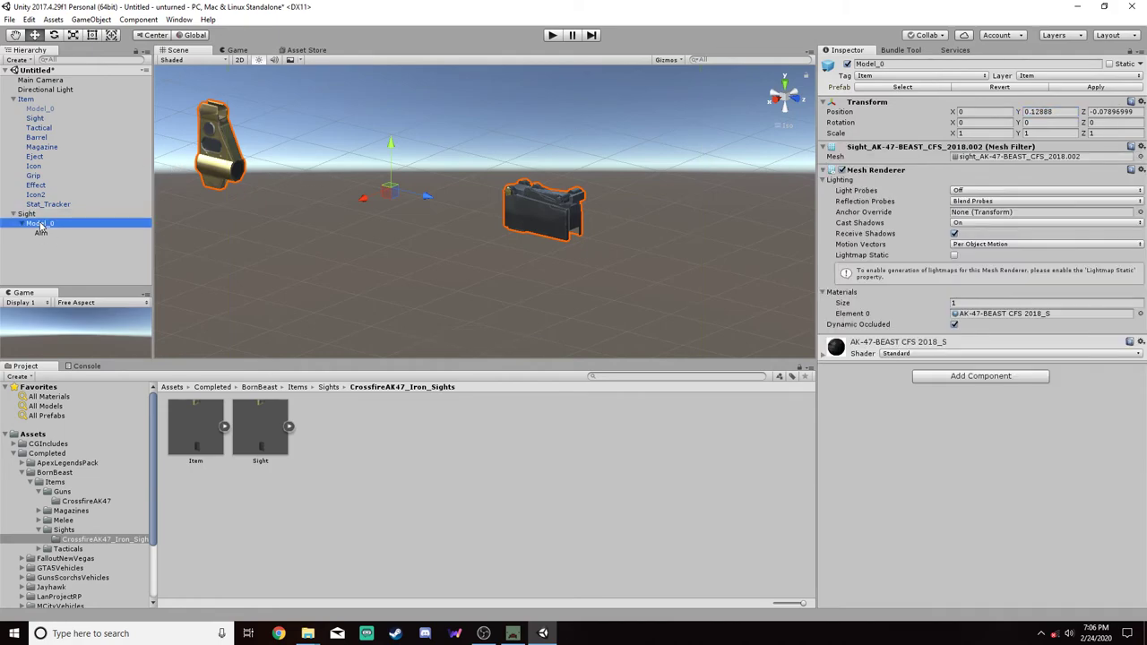
{"action": "left_click", "coordinate": [45, 216]}
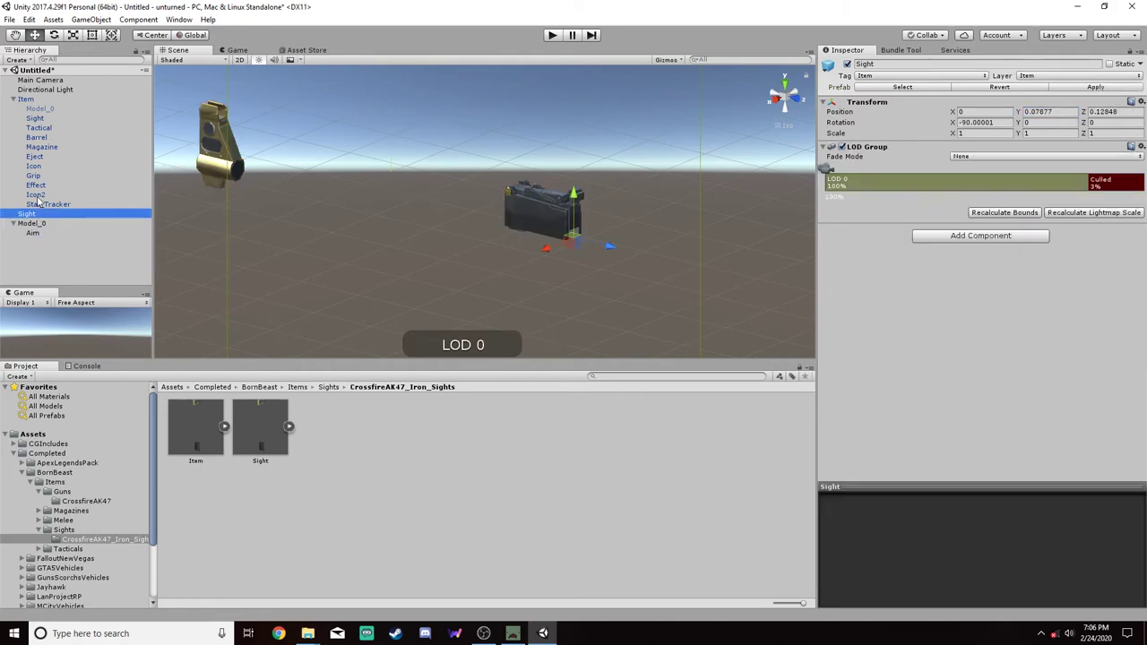
{"action": "left_click", "coordinate": [36, 118]}
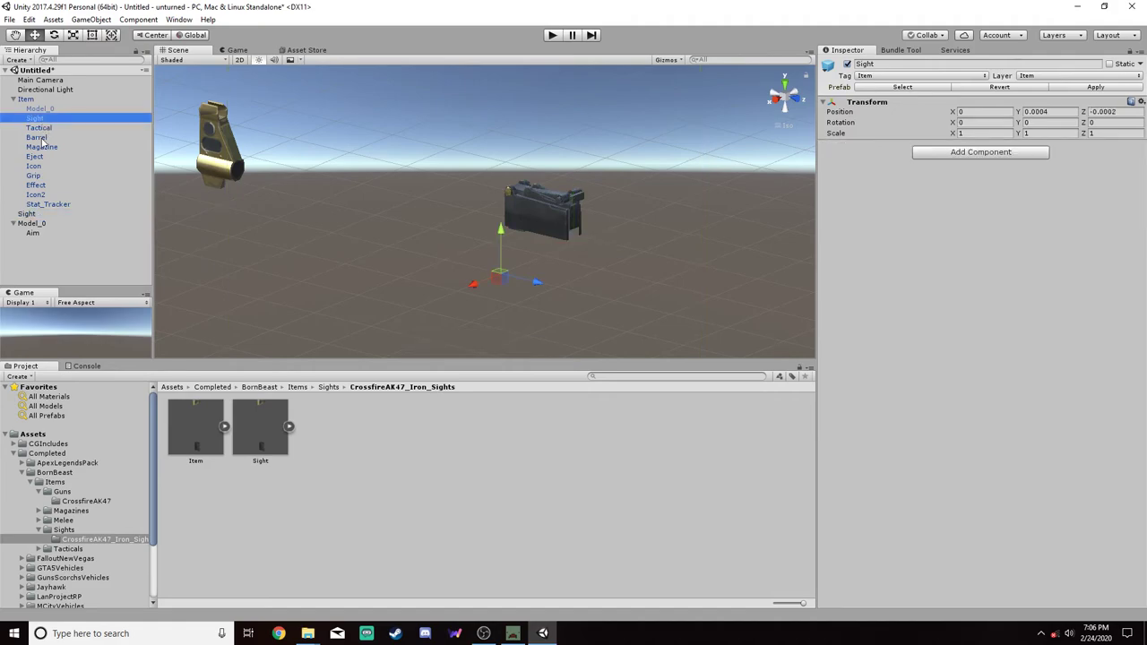
{"action": "left_click_drag", "start_coordinate": [33, 215], "coordinate": [47, 105]}
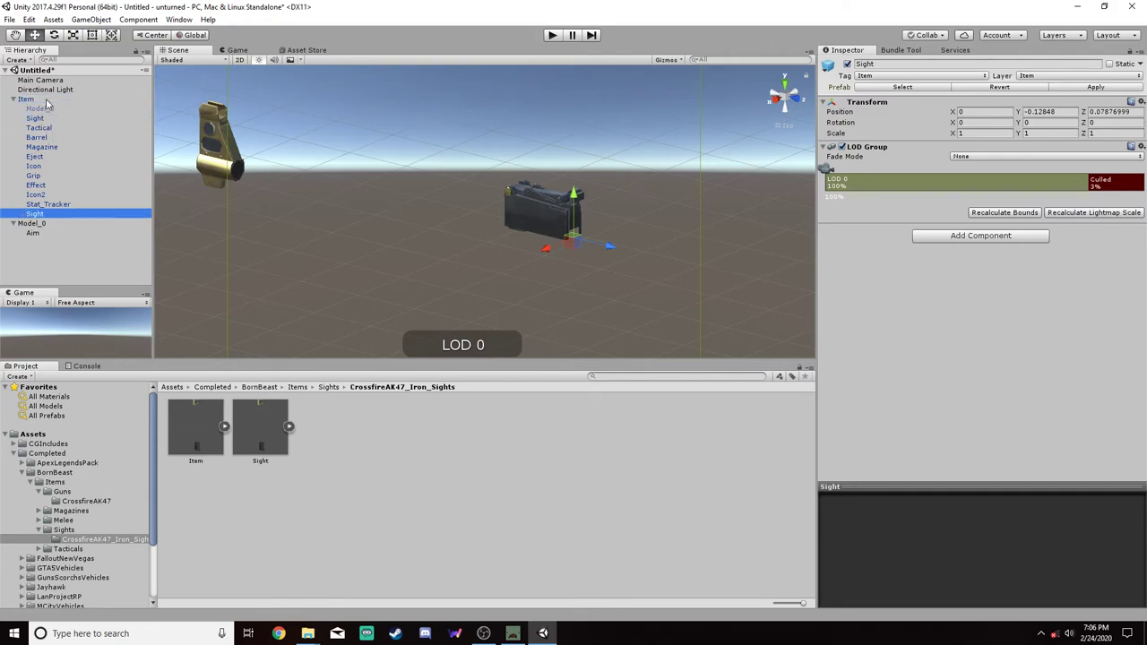
Copy the Sight's Transform and paste its component values onto Item's Sight slot
{"action": "left_click", "coordinate": [1061, 111]}
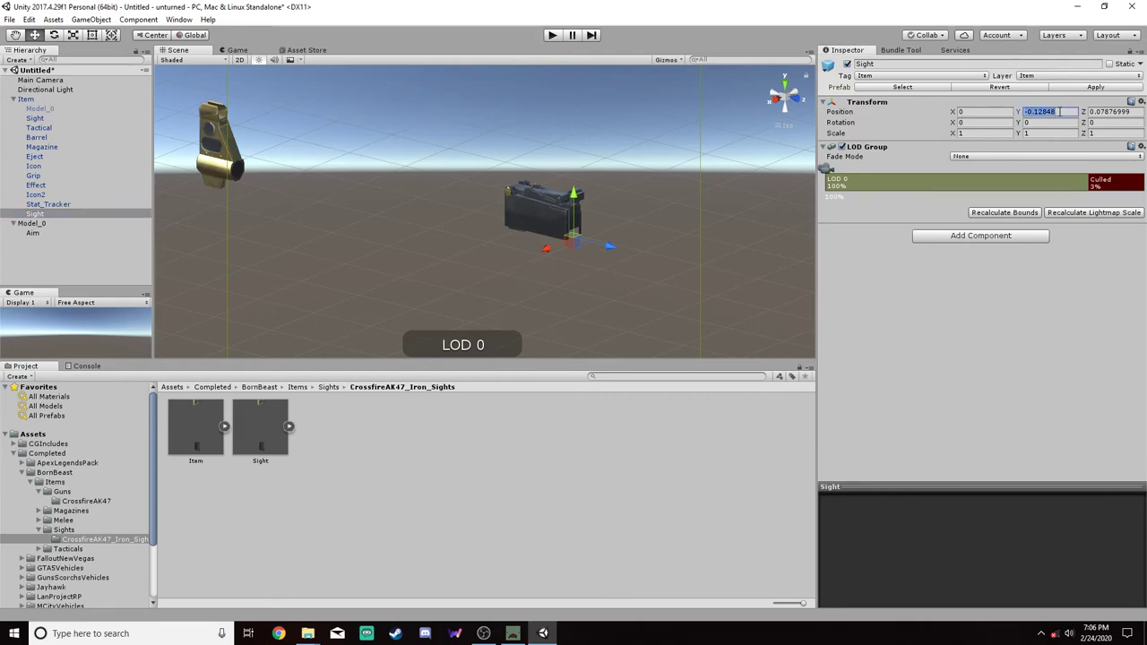
{"action": "right_click", "coordinate": [1052, 108]}
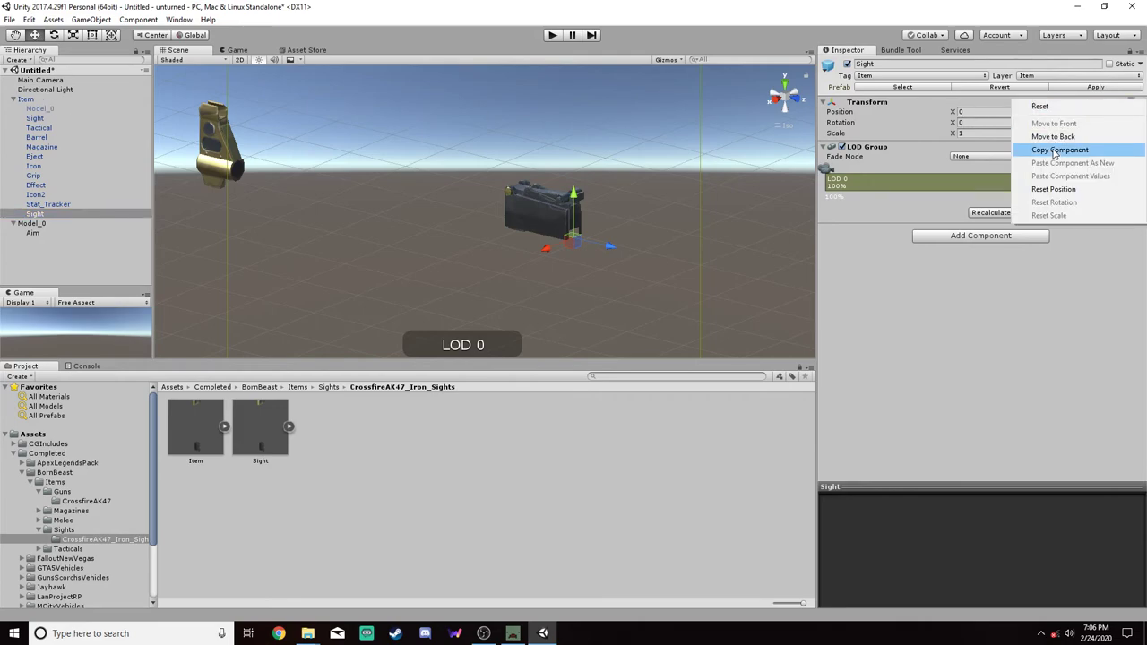
{"action": "left_click", "coordinate": [1032, 146]}
{"action": "left_click", "coordinate": [38, 119]}
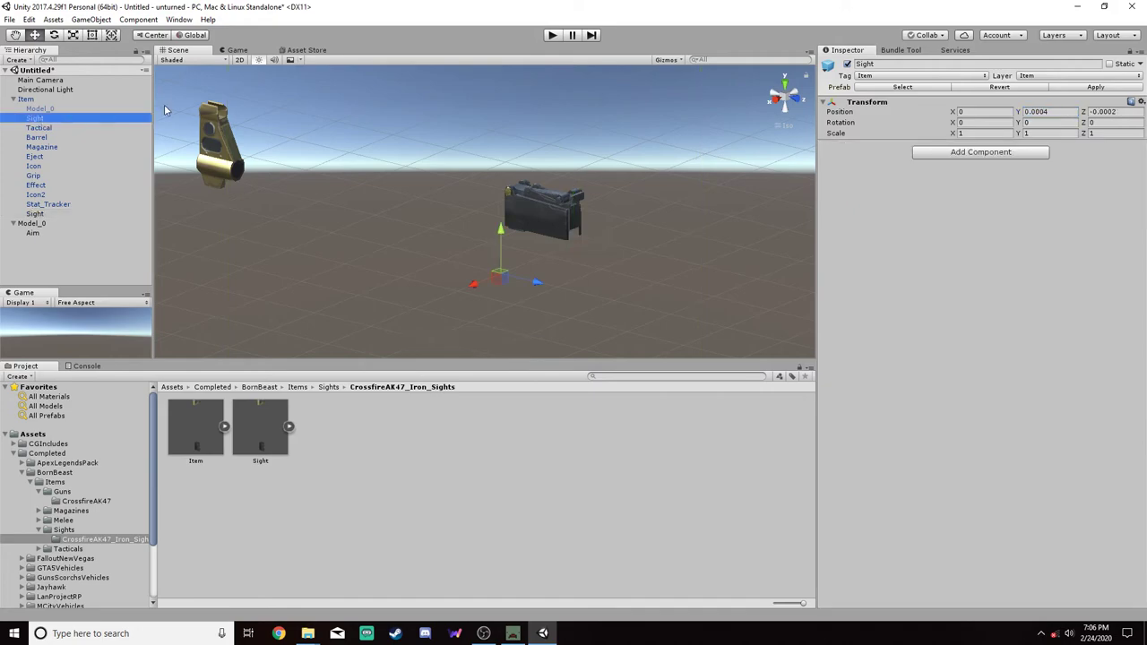
{"action": "right_click", "coordinate": [968, 102]}
{"action": "left_click", "coordinate": [1027, 189]}
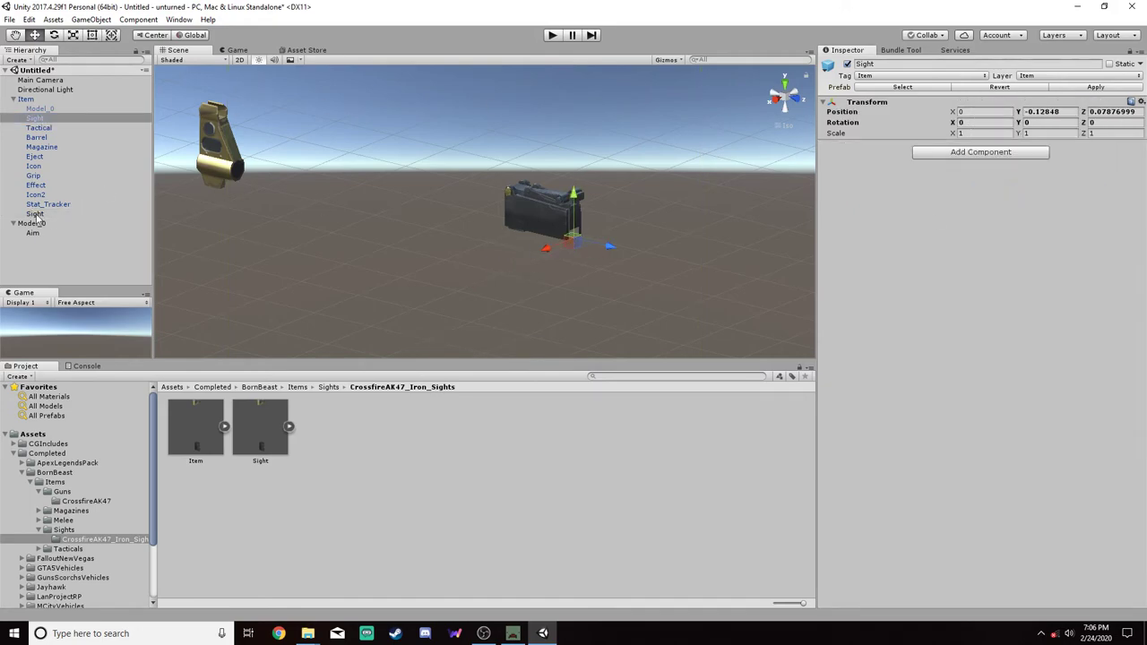
Verify the pasted position with undo and redo, then nest the sight under Item > Sight
{"action": "left_click_drag", "start_coordinate": [39, 222], "coordinate": [39, 222]}
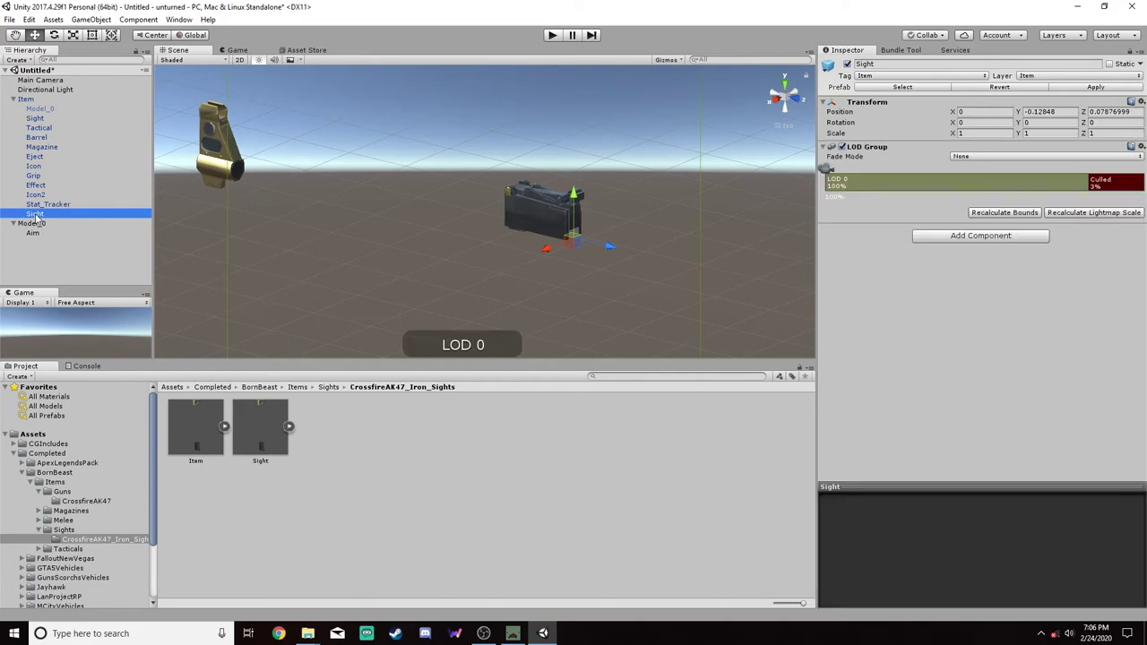
{"action": "left_click", "coordinate": [37, 119]}
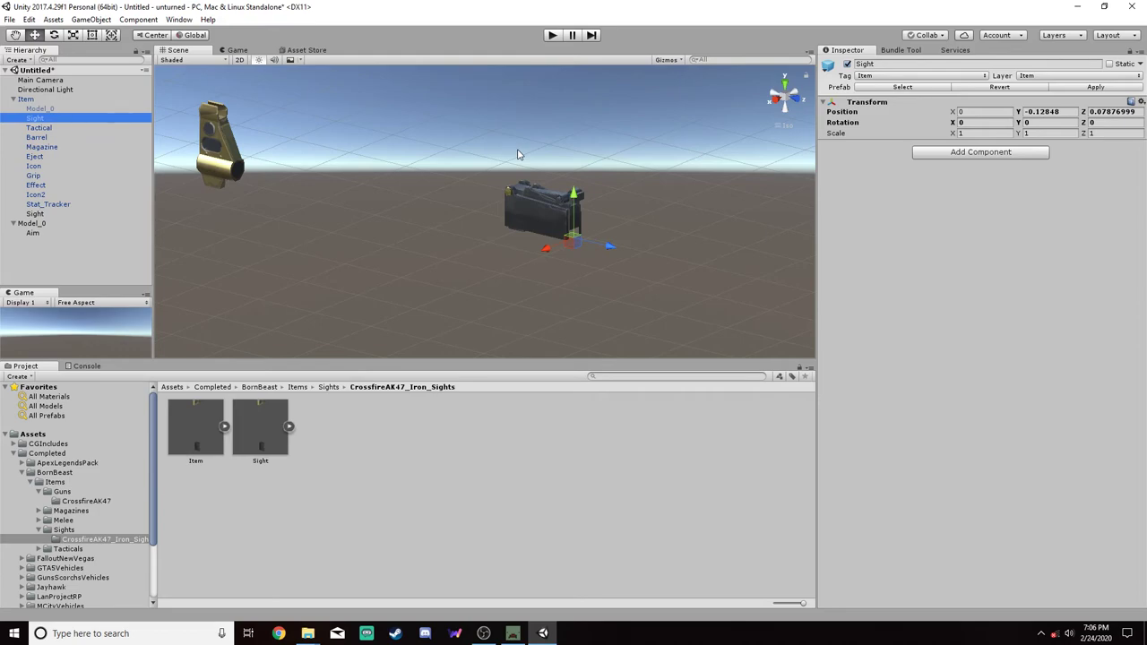
{"action": "key", "text": "ctrl+z"}
{"action": "key", "text": "ctrl+z"}
{"action": "key", "text": "ctrl+z"}
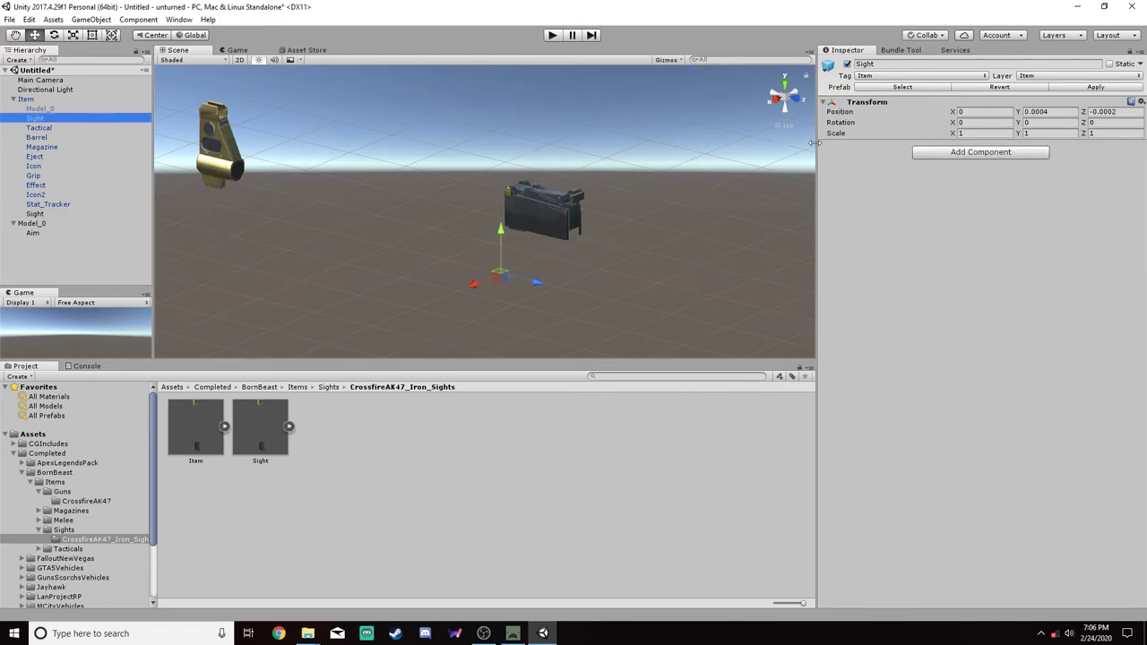
{"action": "key", "text": "ctrl+z"}
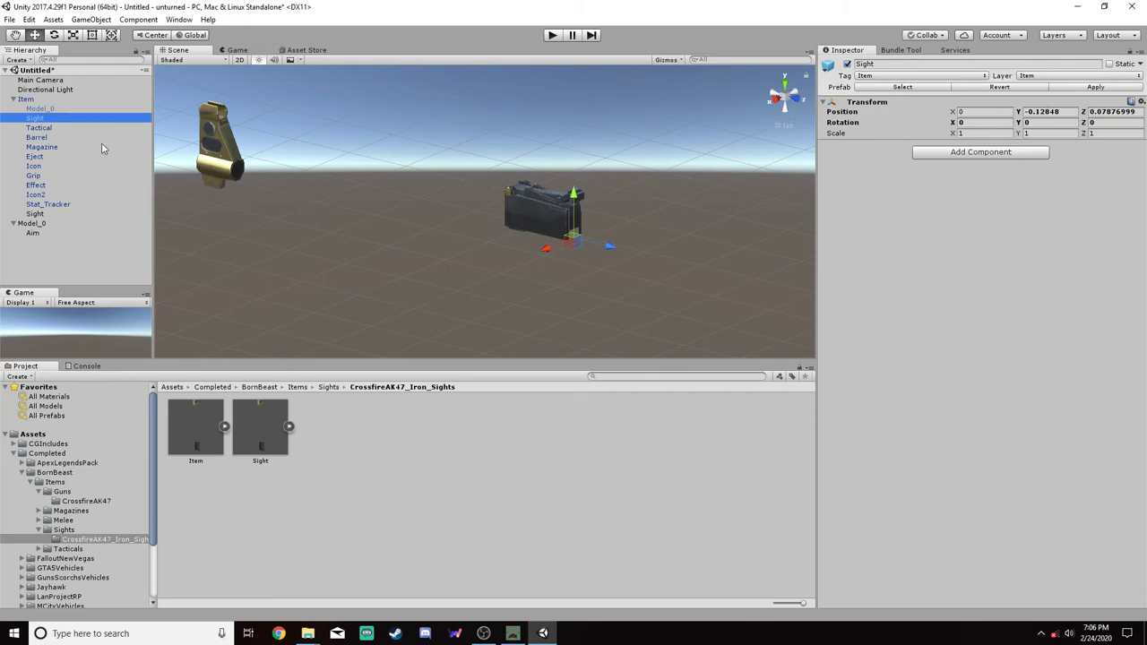
{"action": "left_click", "coordinate": [46, 214]}
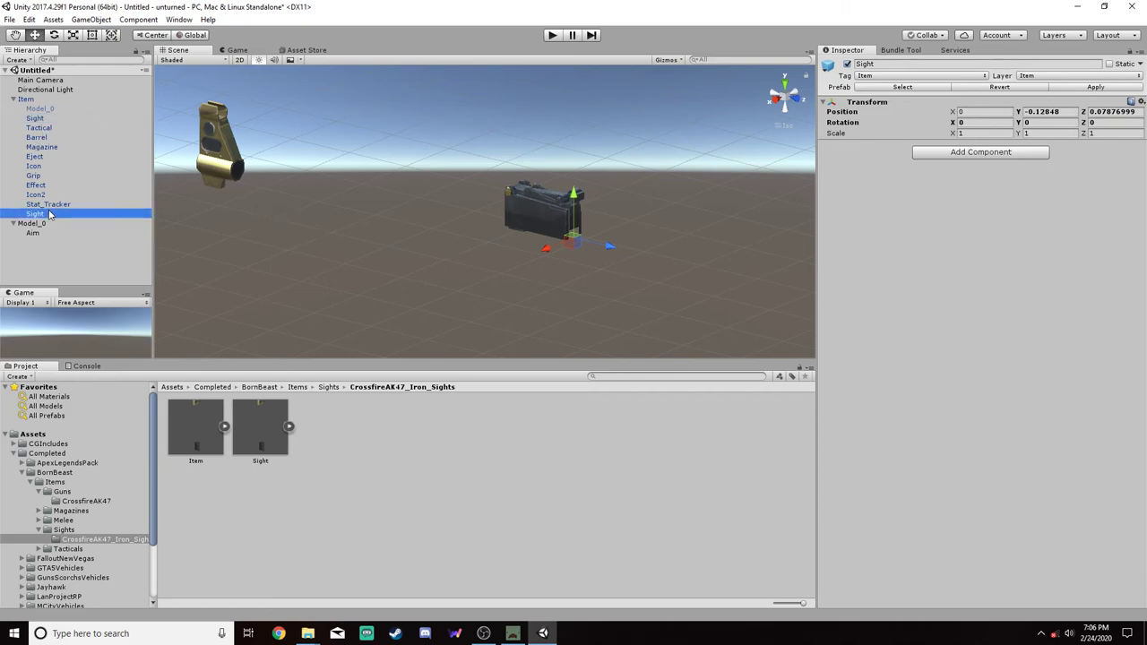
{"action": "left_click", "coordinate": [47, 215]}
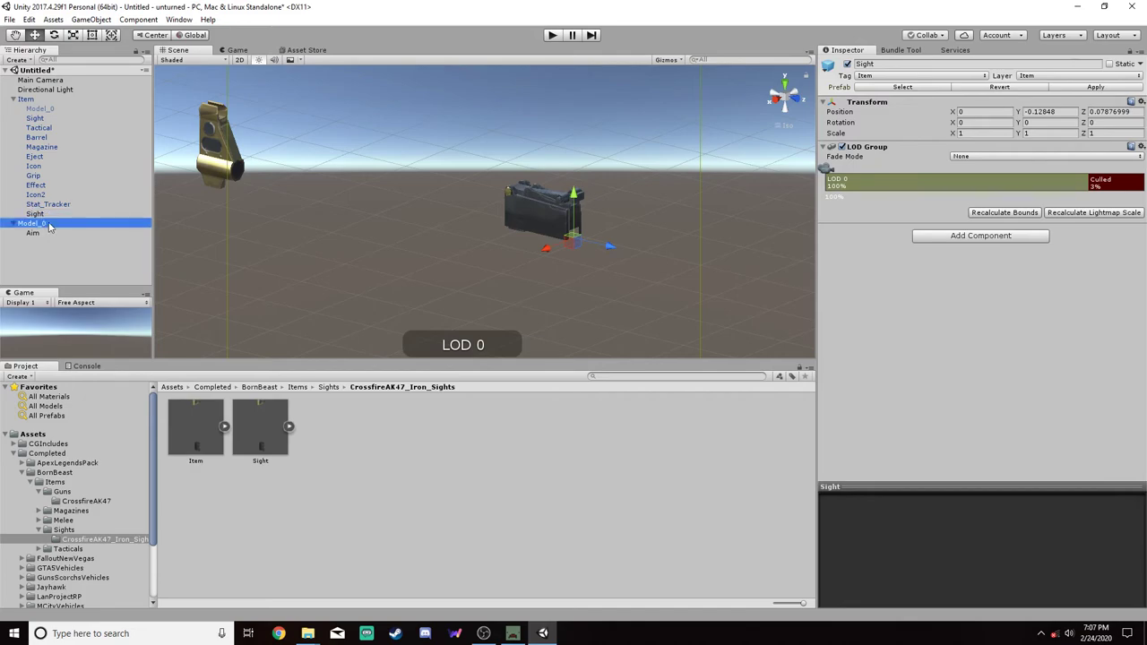
{"action": "left_click_drag", "start_coordinate": [54, 223], "coordinate": [56, 119]}
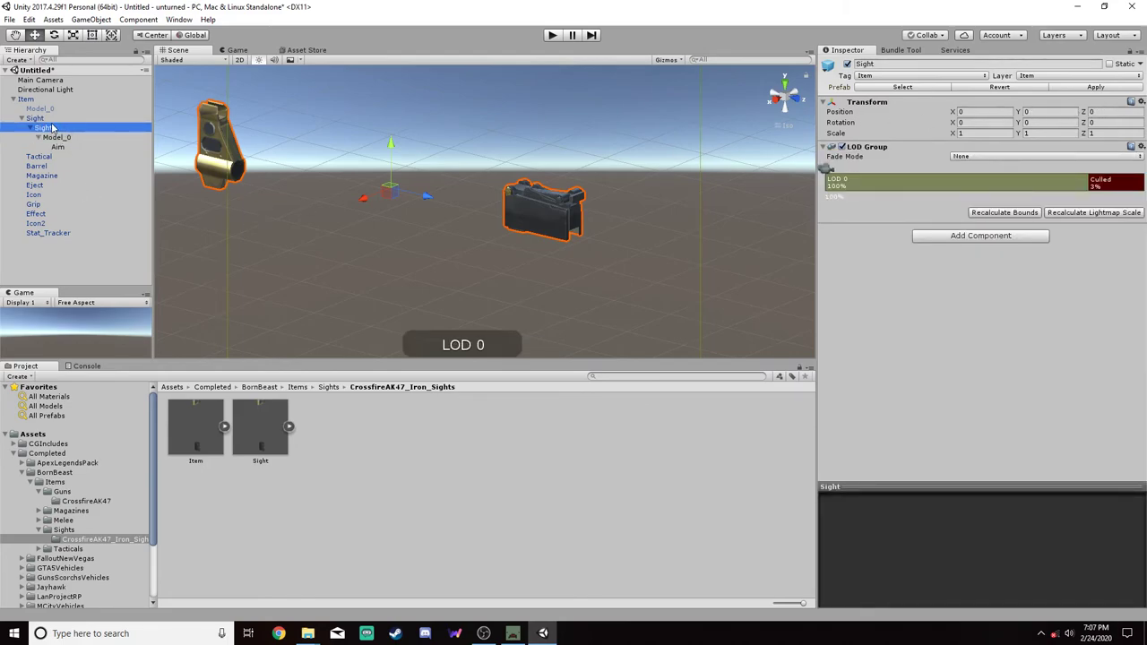
Move the sight back to the root and reactivate the AK-47's Model_0 body
{"action": "left_click_drag", "start_coordinate": [68, 247], "coordinate": [54, 251]}
{"action": "left_click", "coordinate": [76, 264]}
{"action": "left_click", "coordinate": [40, 108]}
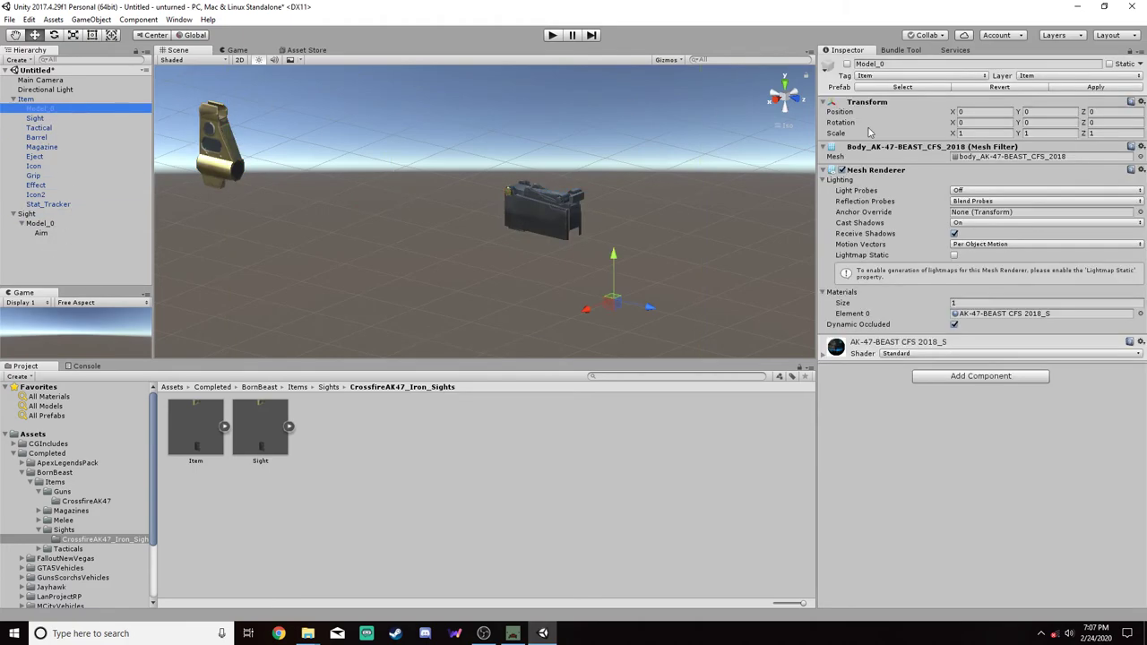
{"action": "left_click", "coordinate": [847, 64]}
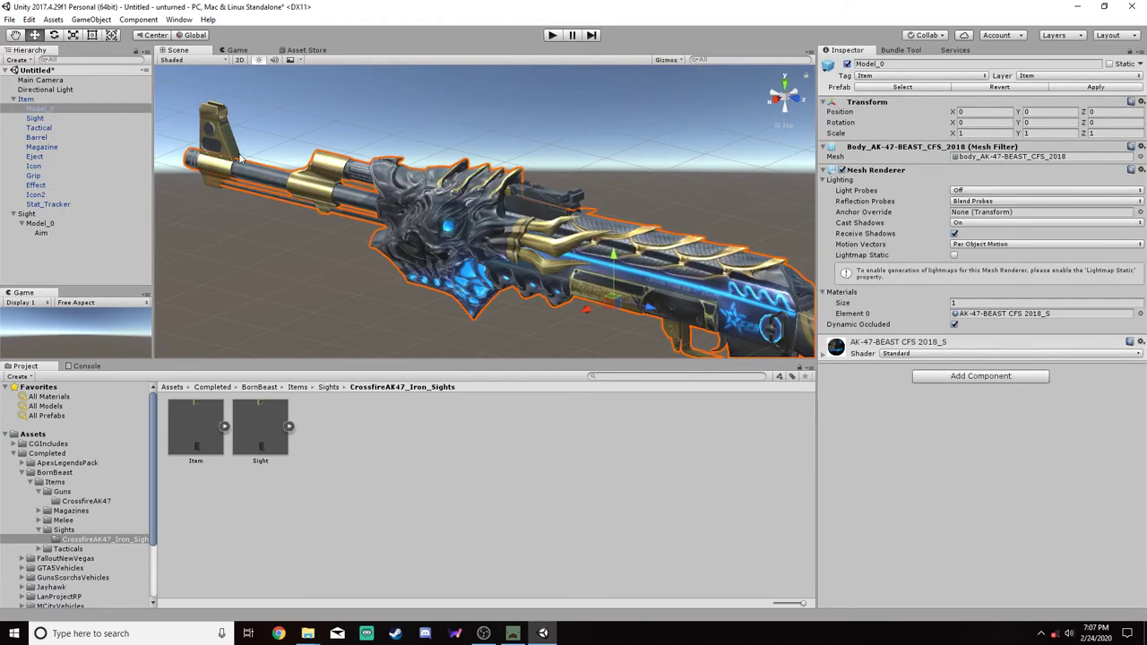
Delete the old Sight prefab and remove the standalone Sight from the scene
{"action": "right_click", "coordinate": [256, 421]}
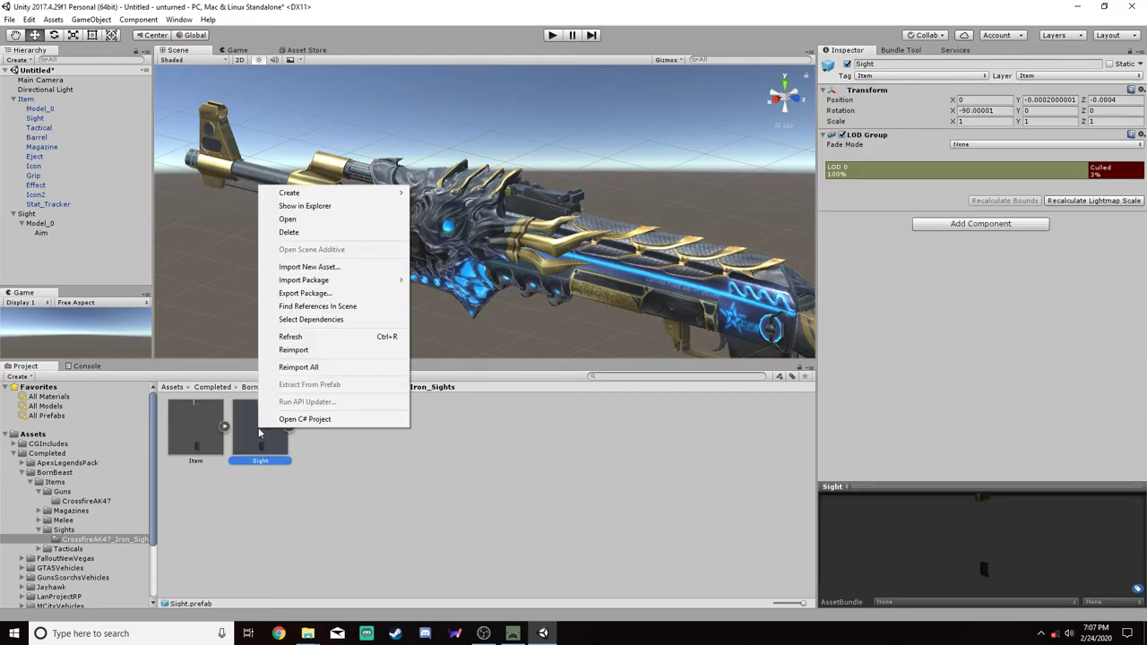
{"action": "left_click", "coordinate": [295, 233]}
{"action": "left_click", "coordinate": [646, 341]}
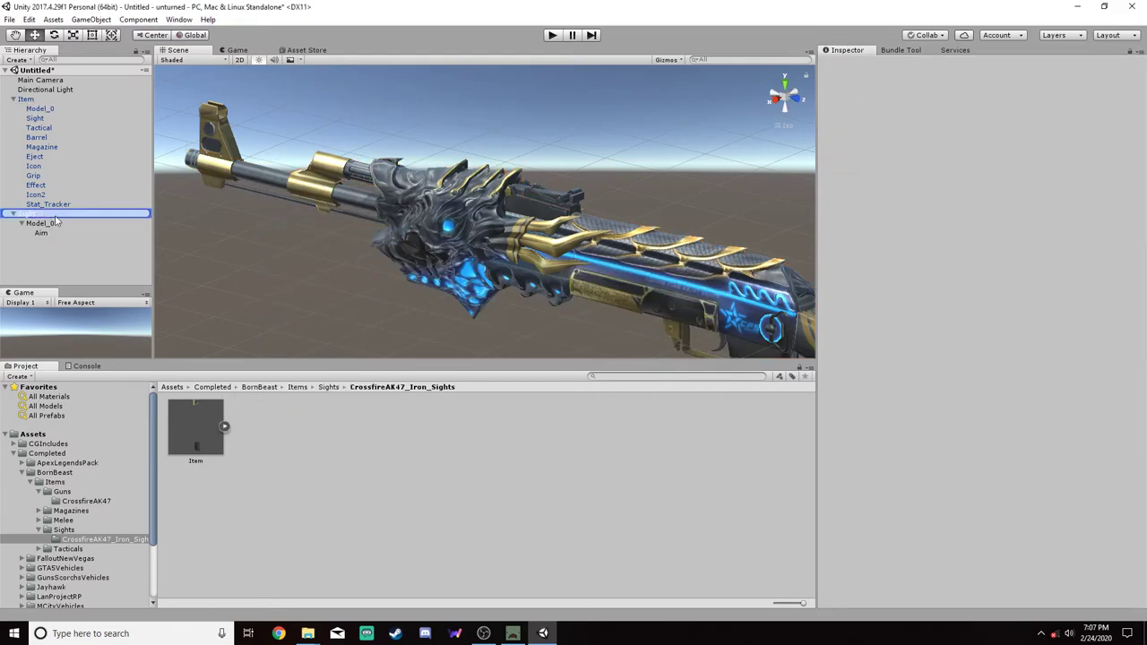
{"action": "right_click", "coordinate": [38, 215]}
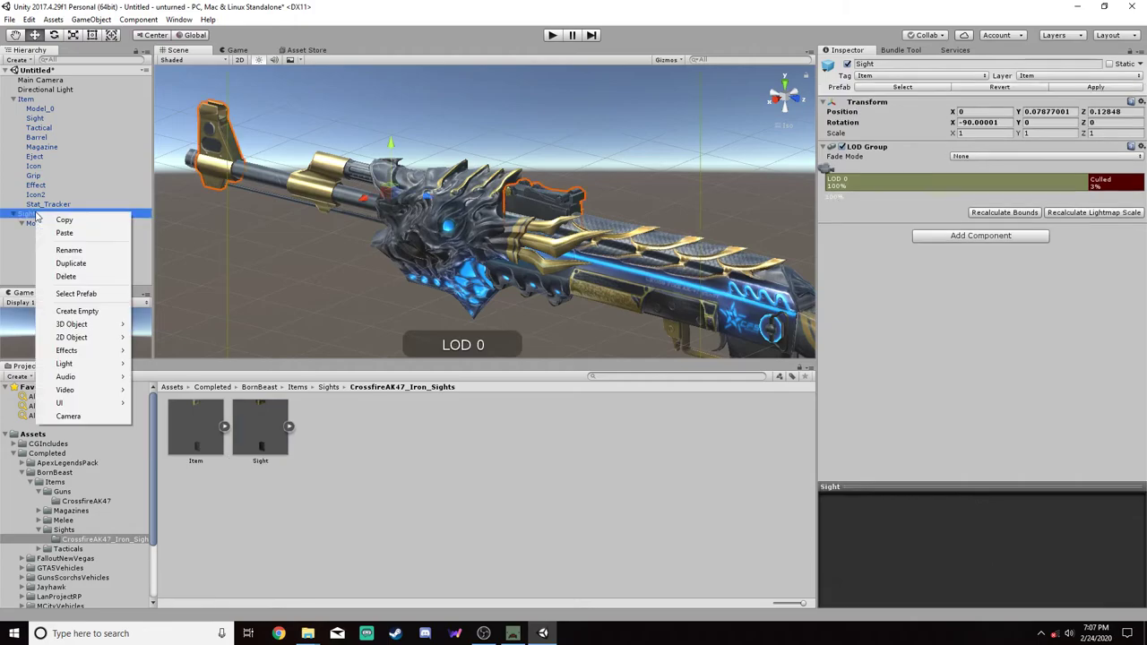
{"action": "left_click", "coordinate": [113, 270]}
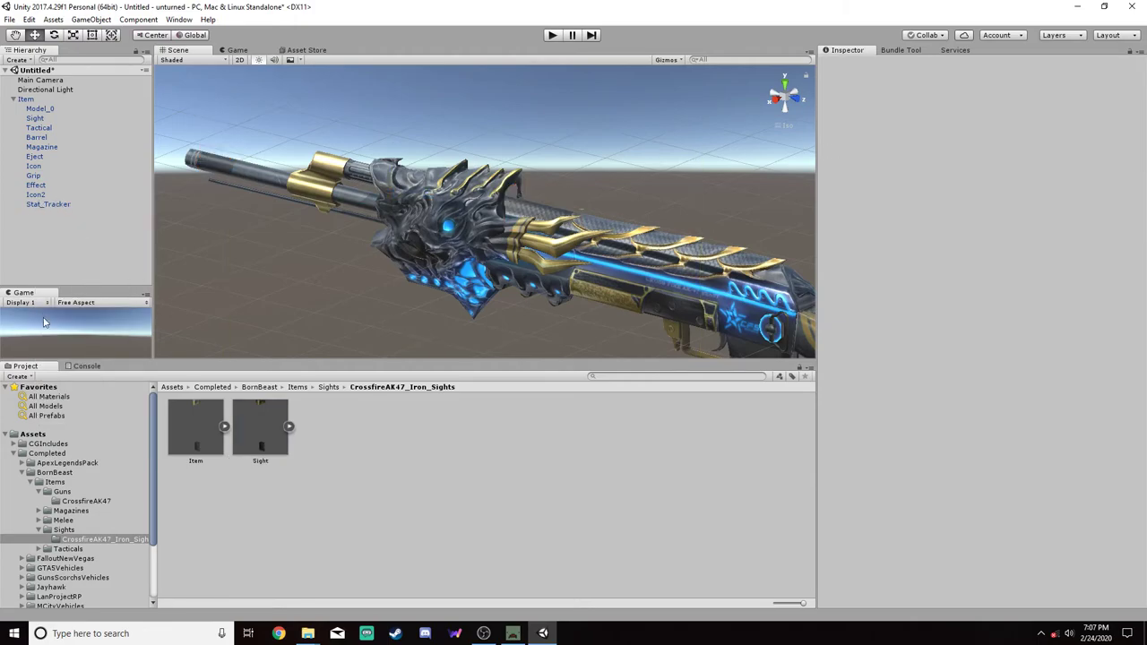
Delete the old Item prefab in the CrossfireAK47 guns folder
{"action": "left_click", "coordinate": [75, 501]}
{"action": "right_click", "coordinate": [326, 429]}
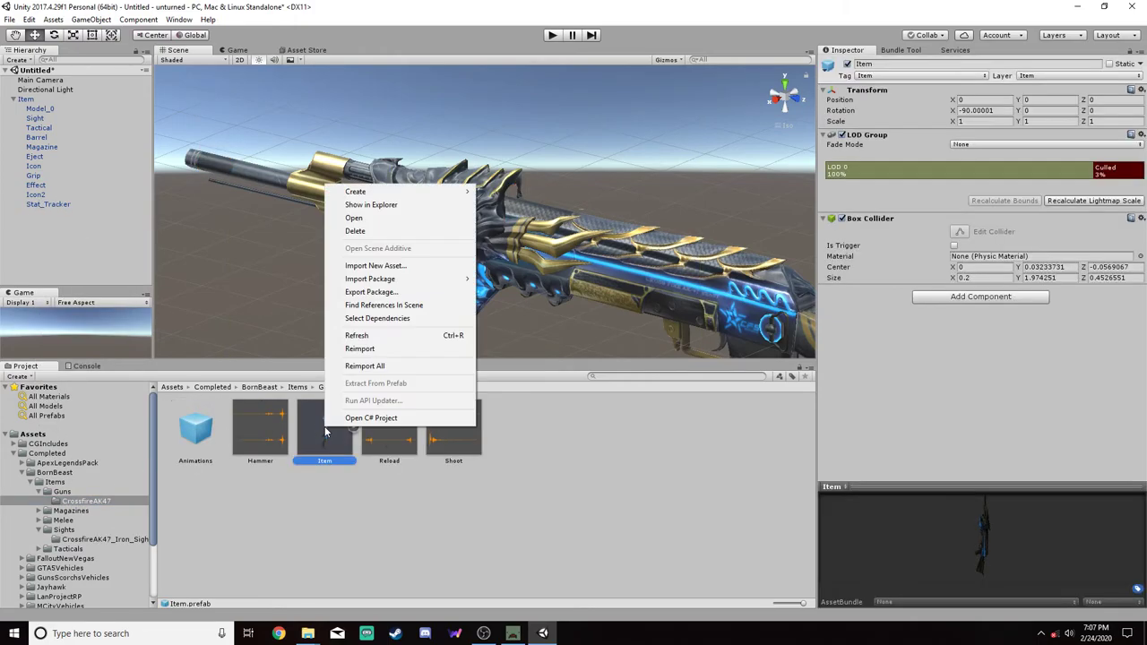
{"action": "left_click", "coordinate": [361, 232]}
{"action": "left_click", "coordinate": [627, 341]}
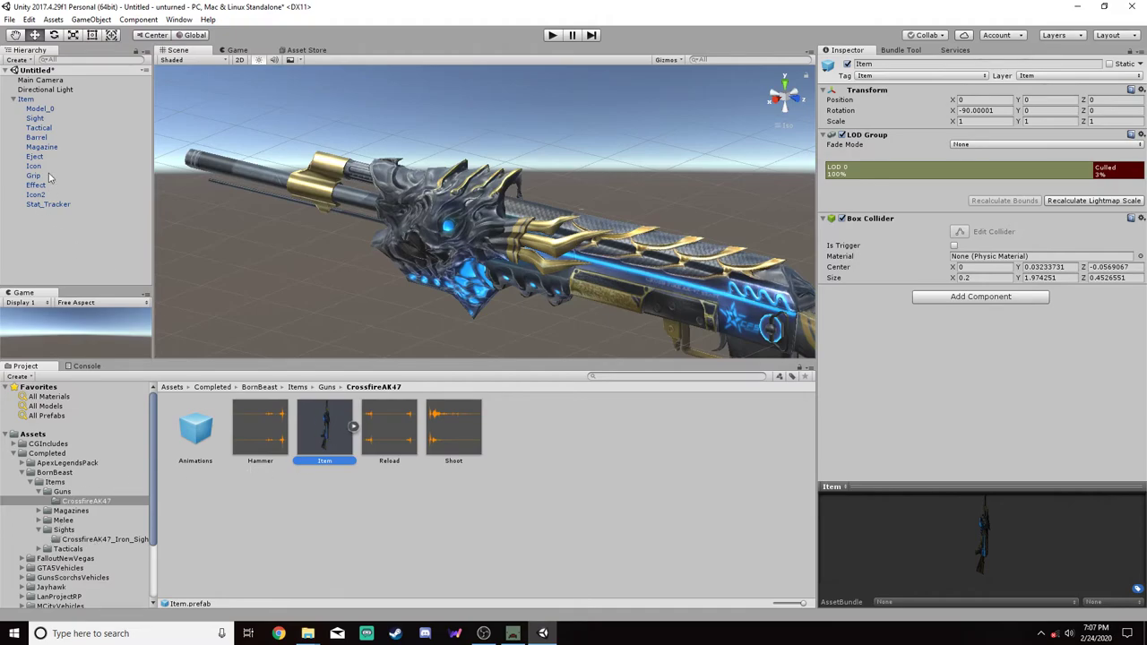
Select the Tactical point under Item and move it onto the gold barrel part
{"action": "left_click", "coordinate": [40, 129]}
{"action": "left_click_drag", "start_coordinate": [381, 293], "coordinate": [470, 265], "text": "alt"}
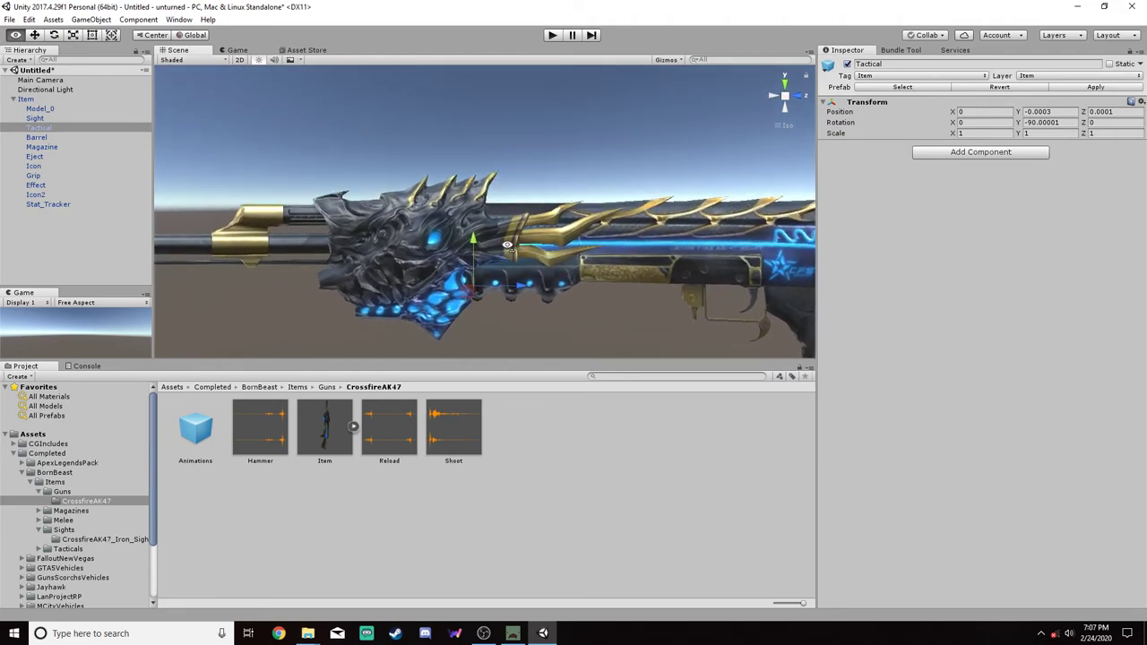
{"action": "left_click", "coordinate": [799, 99]}
{"action": "left_click", "coordinate": [798, 99]}
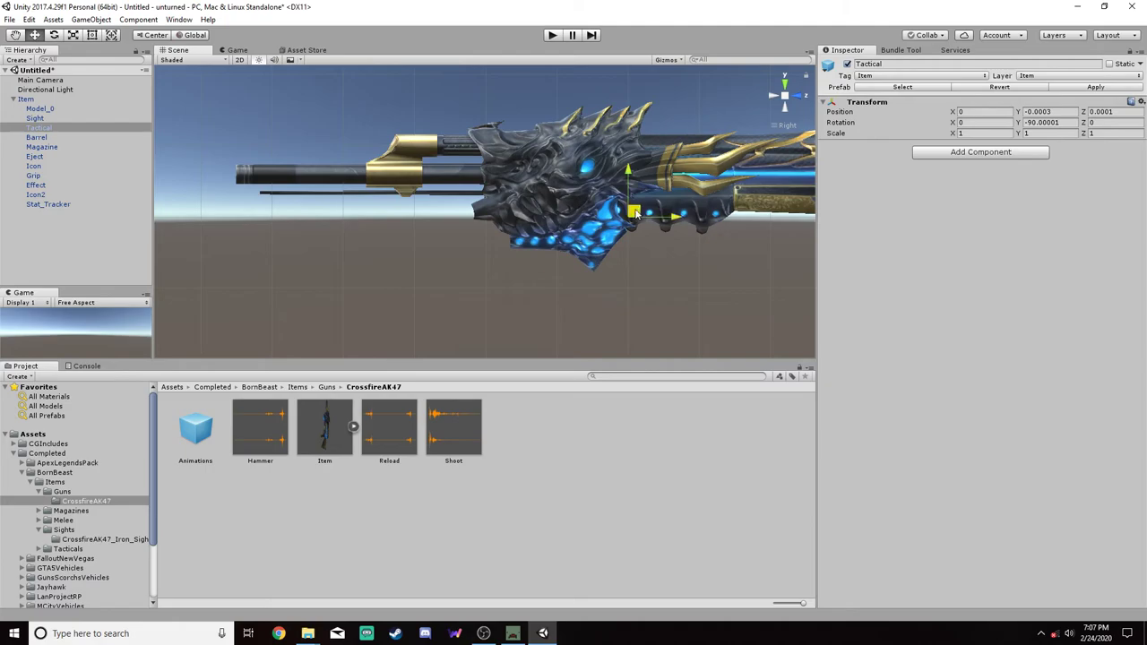
{"action": "left_click_drag", "start_coordinate": [640, 215], "coordinate": [480, 197]}
{"action": "scroll", "coordinate": [475, 195], "scroll_direction": "up", "scroll_amount": 10}
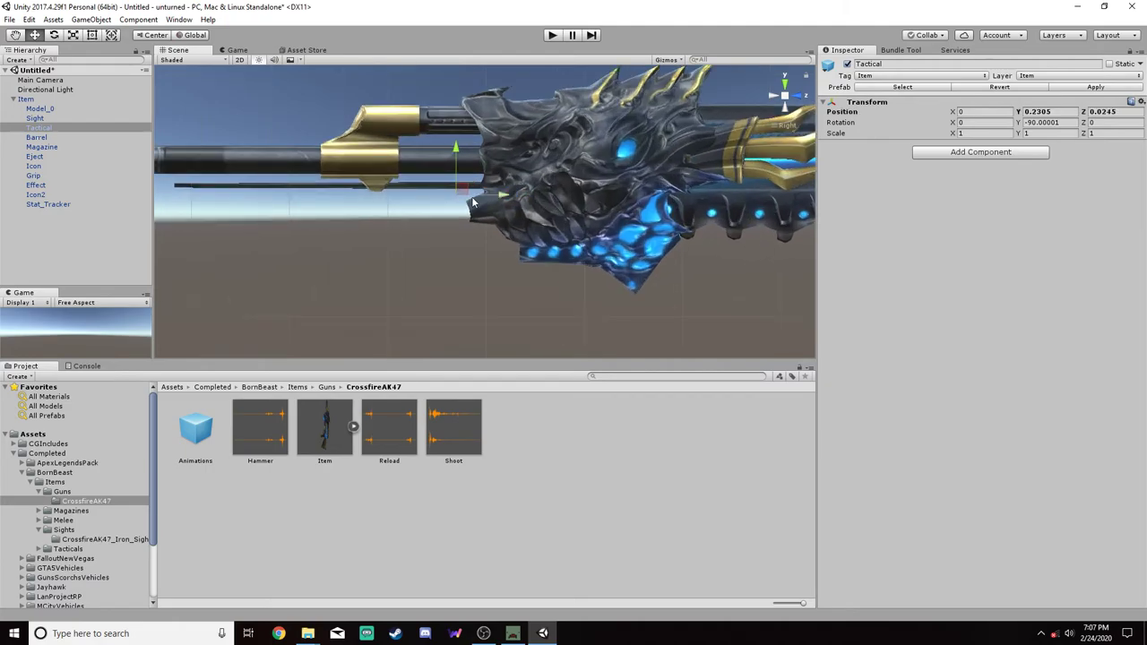
{"action": "left_click_drag", "start_coordinate": [463, 236], "coordinate": [368, 264]}
{"action": "scroll", "coordinate": [368, 265], "scroll_direction": "down", "scroll_amount": 8}
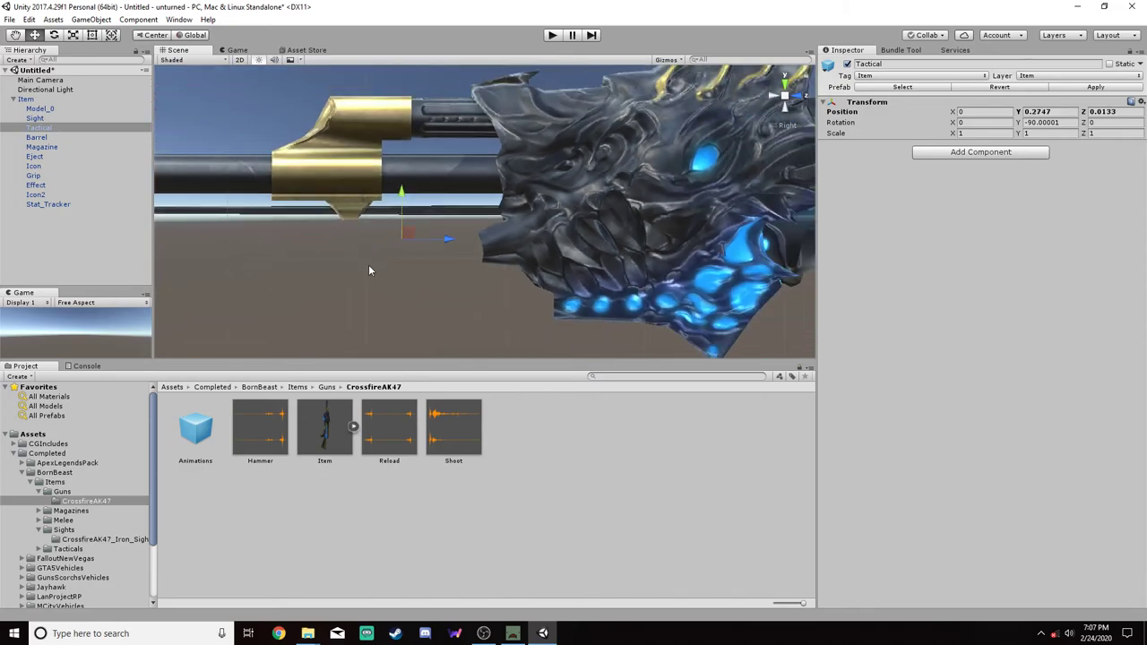
{"action": "left_click_drag", "start_coordinate": [417, 236], "coordinate": [609, 256], "text": "alt"}
Refine the Tactical point under the barrel in Right view to Y 0.31197, Z 0.02743
{"action": "scroll", "coordinate": [661, 255], "scroll_direction": "up", "scroll_amount": 4}
{"action": "left_click", "coordinate": [792, 96]}
{"action": "scroll", "coordinate": [490, 239], "scroll_direction": "up", "scroll_amount": 6}
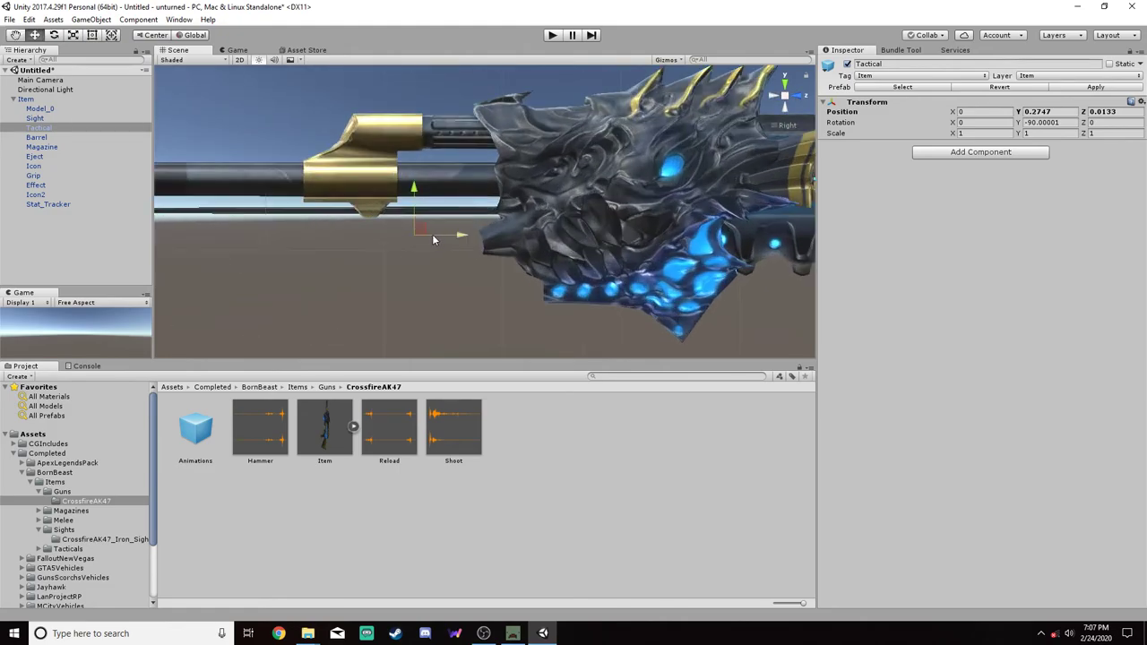
{"action": "left_click_drag", "start_coordinate": [501, 242], "coordinate": [394, 208]}
{"action": "left_click", "coordinate": [784, 107]}
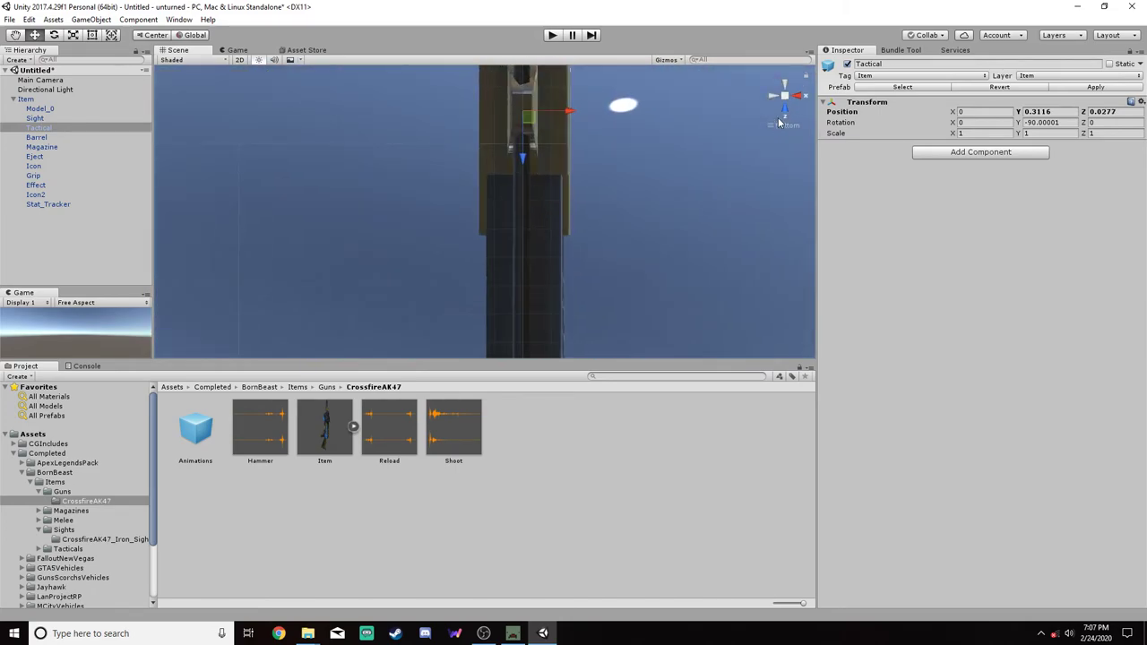
{"action": "left_click", "coordinate": [797, 100]}
{"action": "scroll", "coordinate": [477, 250], "scroll_direction": "up", "scroll_amount": 8}
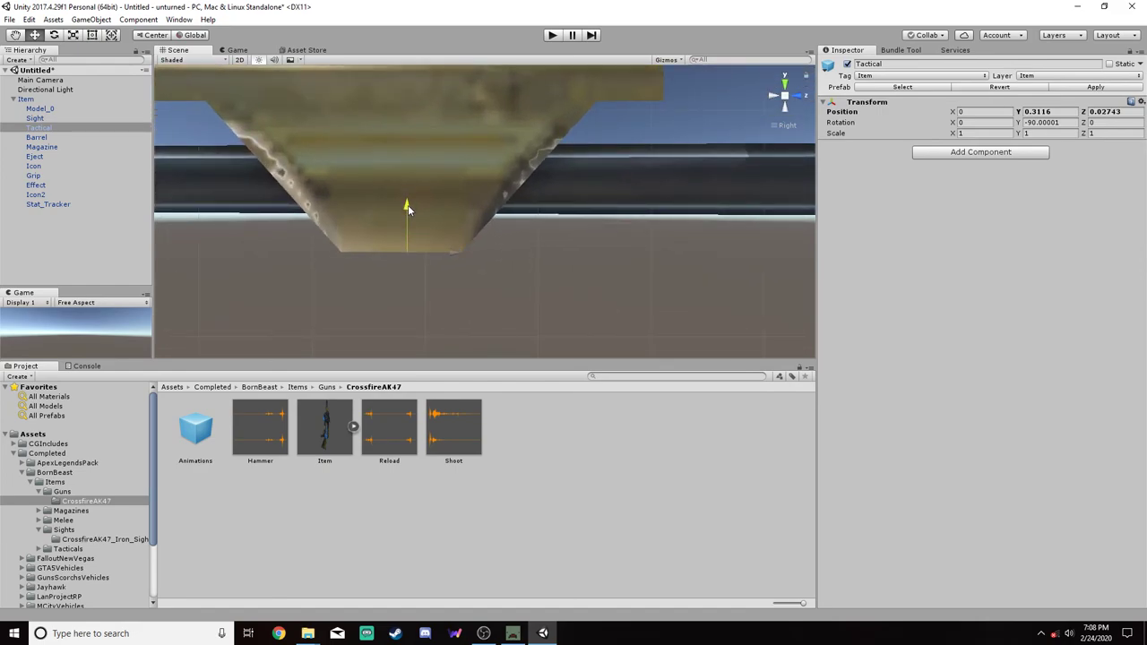
{"action": "left_click_drag", "start_coordinate": [451, 251], "coordinate": [448, 251]}
{"action": "scroll", "coordinate": [448, 251], "scroll_direction": "down", "scroll_amount": 8}
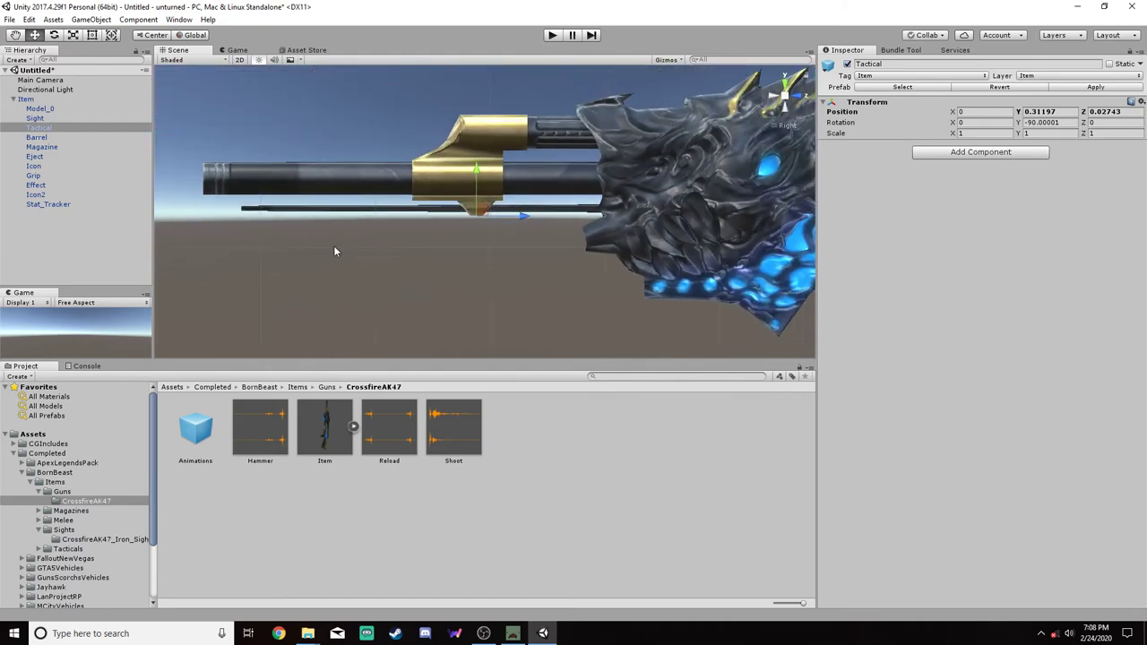
Copy the Tactical point's Transform component values
{"action": "right_click", "coordinate": [951, 106]}
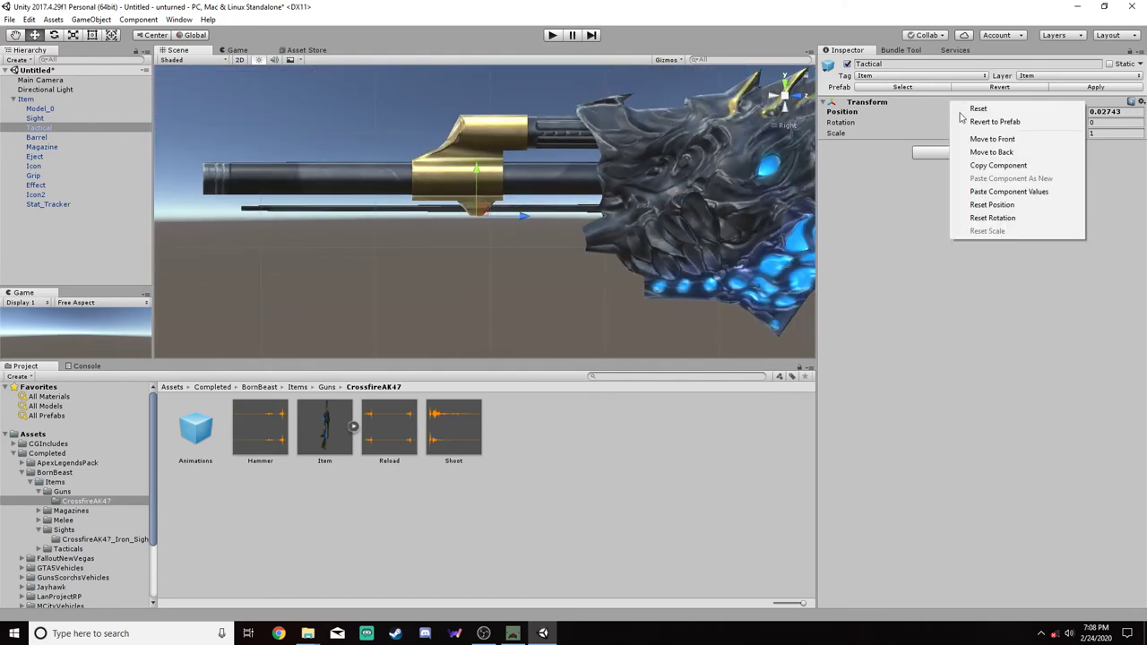
{"action": "left_click", "coordinate": [986, 164]}
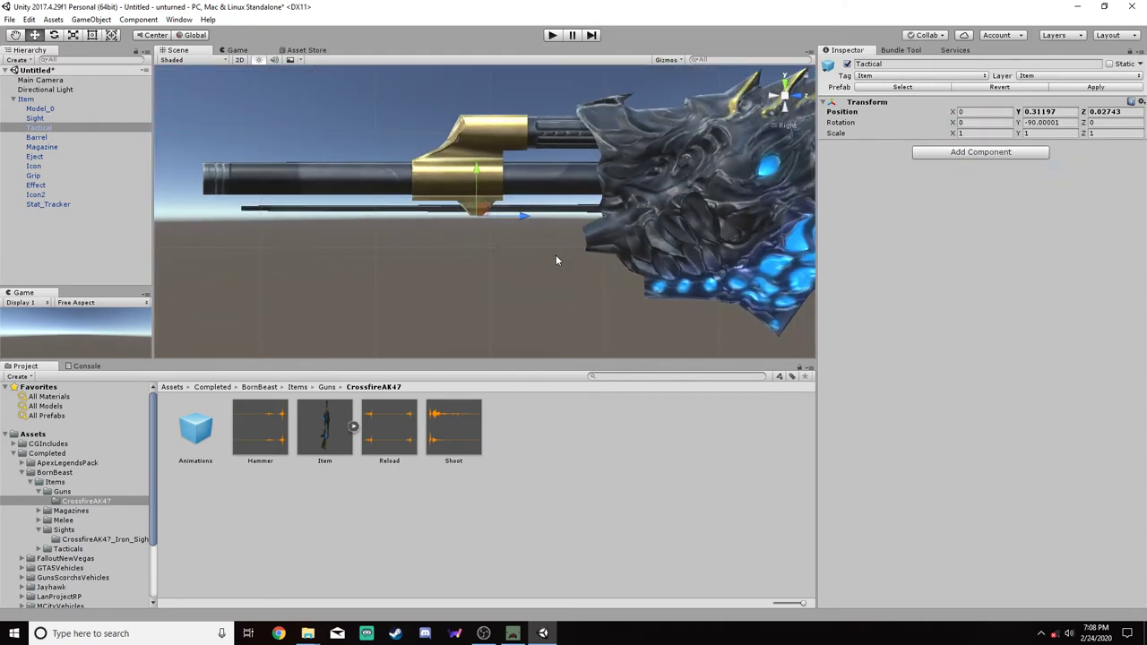
{"action": "left_click_drag", "start_coordinate": [556, 260], "coordinate": [395, 320], "text": "alt"}
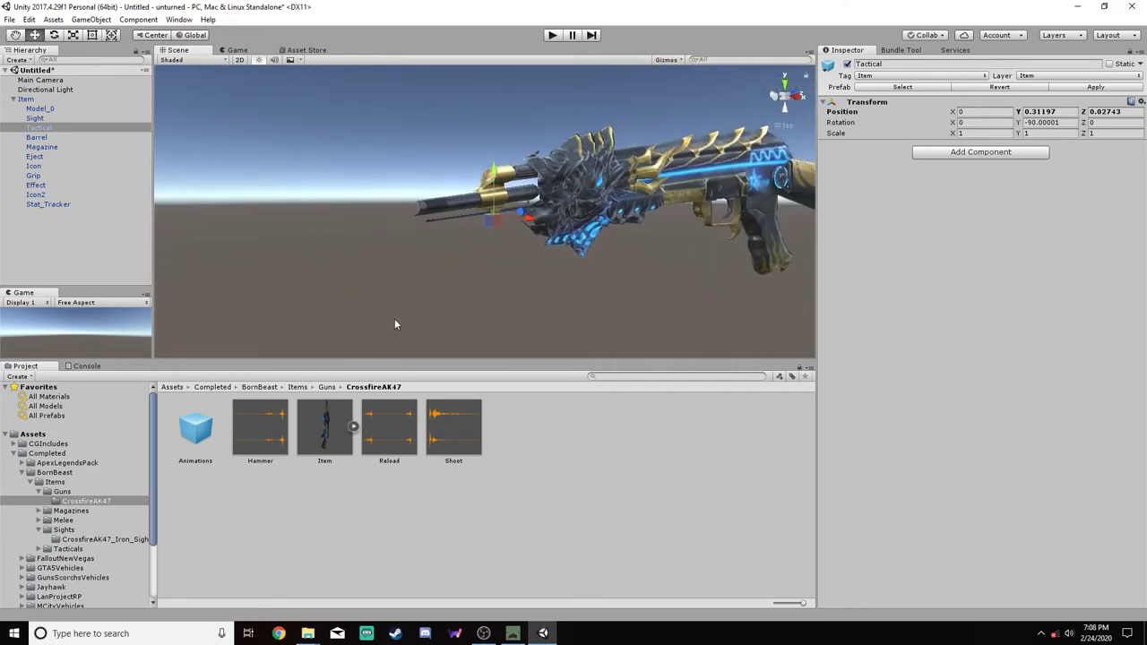
Add the Tactical prefab from CrossfireAK47_Bayonet to the scene and select its Model_0 child
{"action": "left_click", "coordinate": [39, 550]}
{"action": "left_click", "coordinate": [99, 558]}
{"action": "left_click_drag", "start_coordinate": [256, 431], "coordinate": [79, 243]}
{"action": "left_click", "coordinate": [14, 215]}
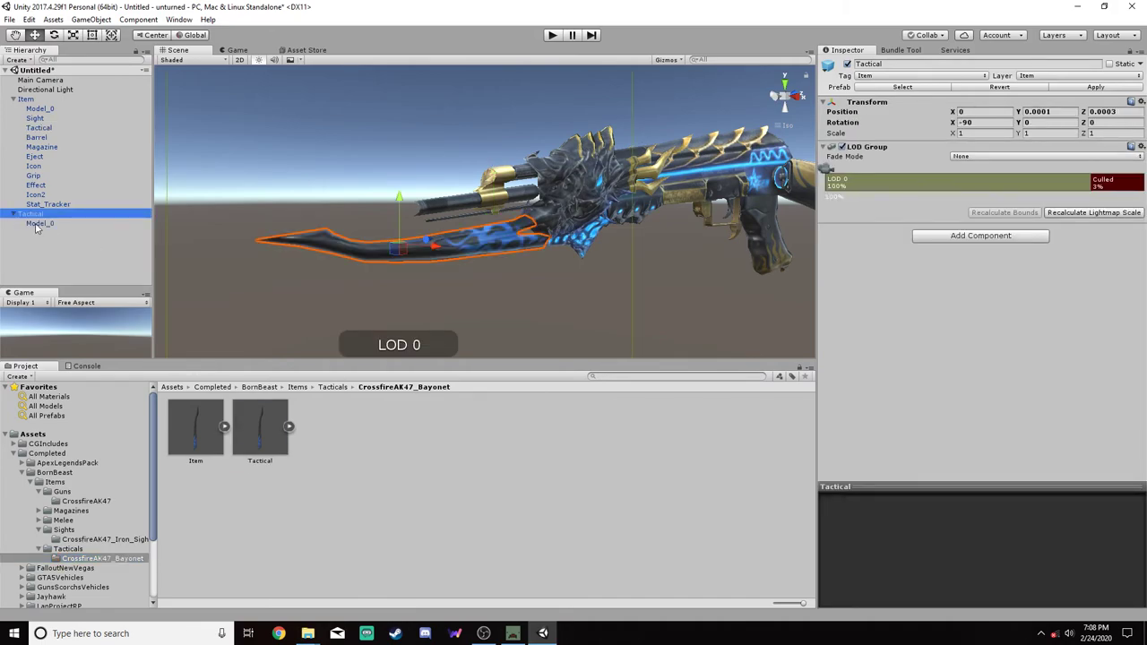
{"action": "left_click", "coordinate": [39, 223]}
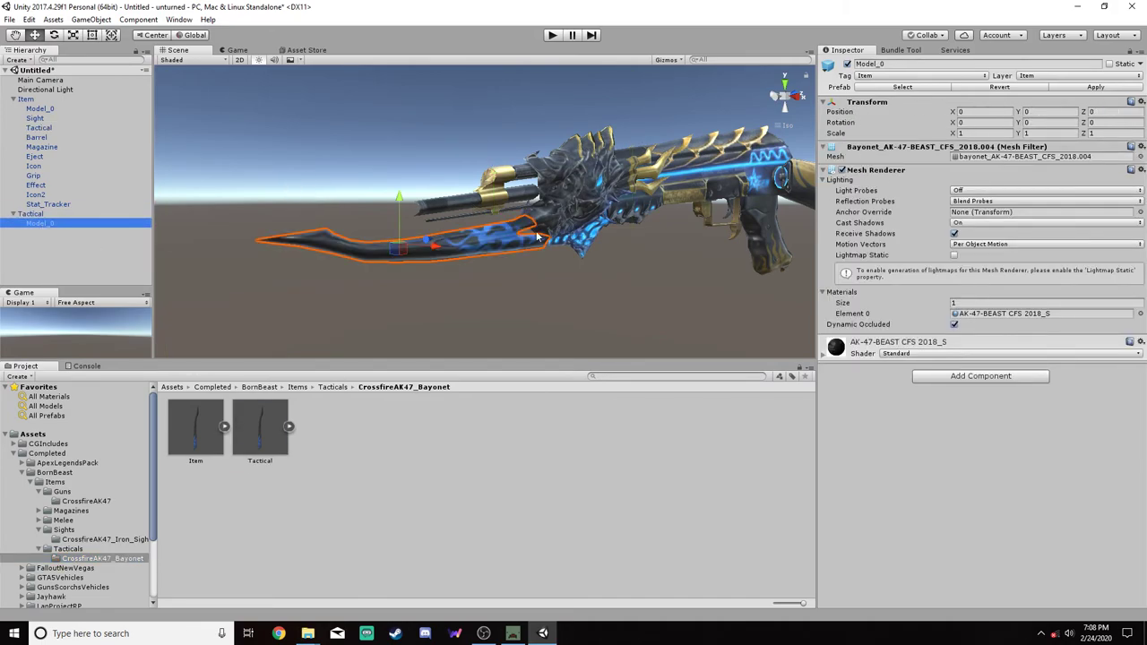
Switch to the Rotate tool and break the bayonet's prefab instance
{"action": "left_click_drag", "start_coordinate": [538, 237], "coordinate": [634, 260], "text": "alt"}
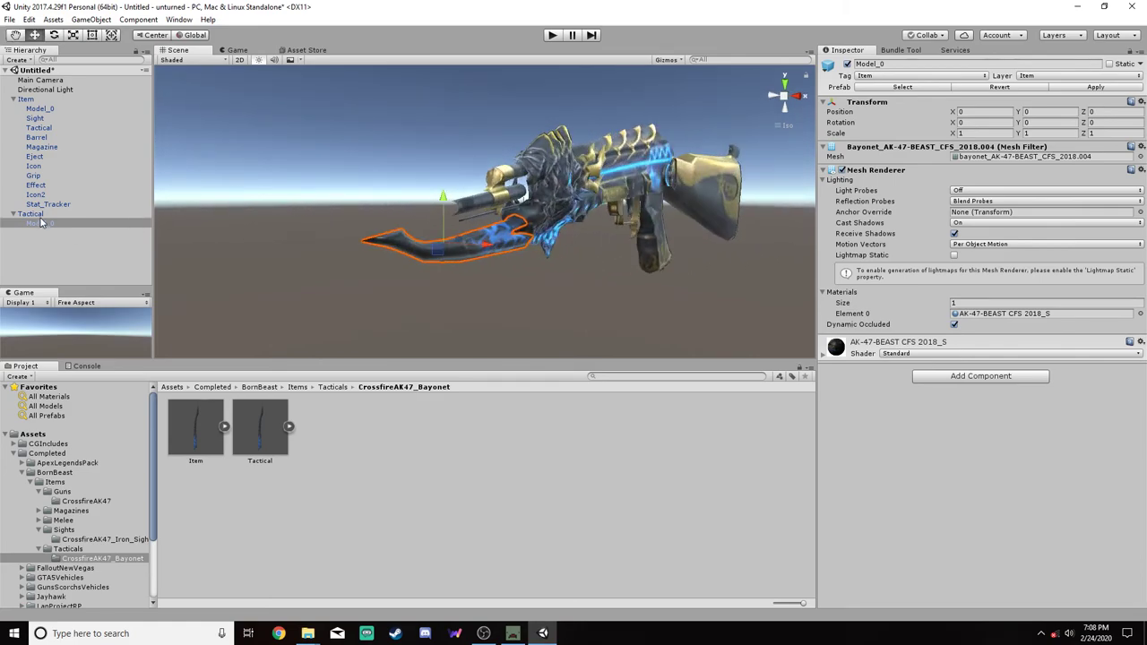
{"action": "left_click", "coordinate": [55, 36]}
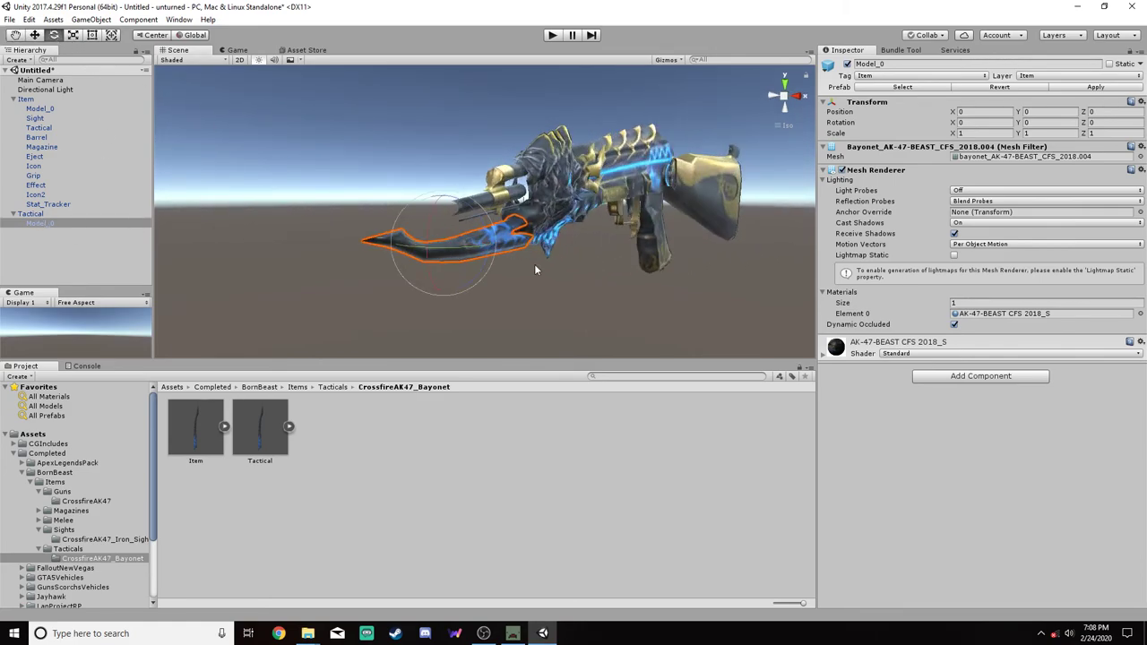
{"action": "left_click_drag", "start_coordinate": [535, 269], "coordinate": [512, 277], "text": "alt"}
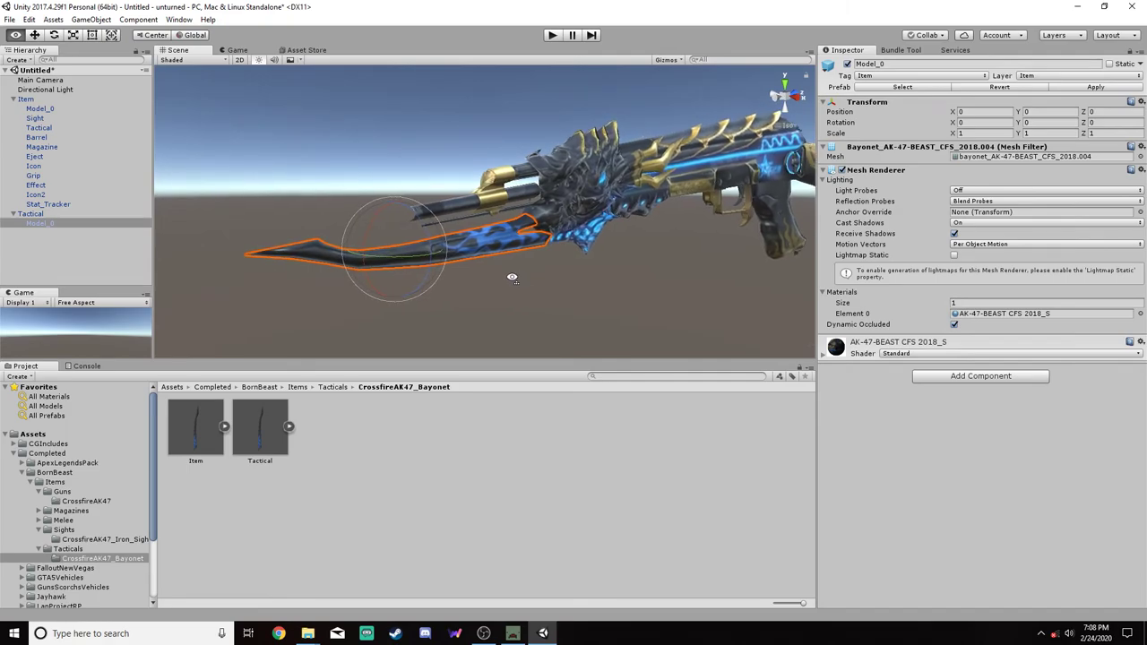
{"action": "left_click", "coordinate": [31, 224]}
{"action": "left_click", "coordinate": [605, 340]}
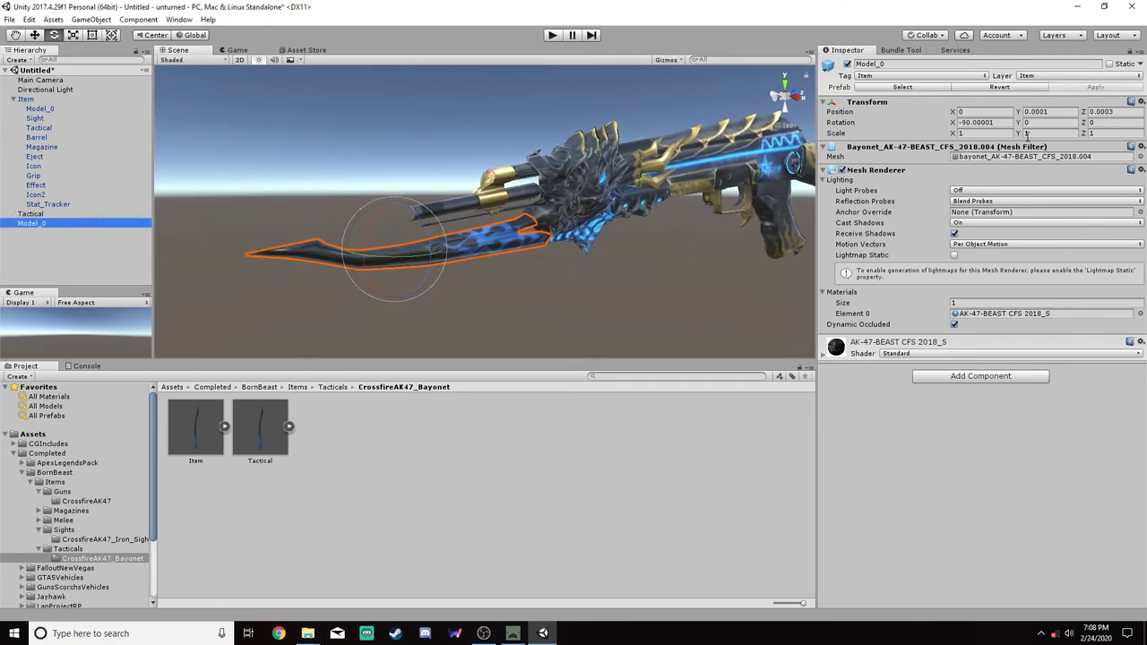
Set the bayonet's X rotation to 90 and angle the blade along the barrel's underside
{"action": "left_click", "coordinate": [995, 123]}
{"action": "type", "text": "0-"}
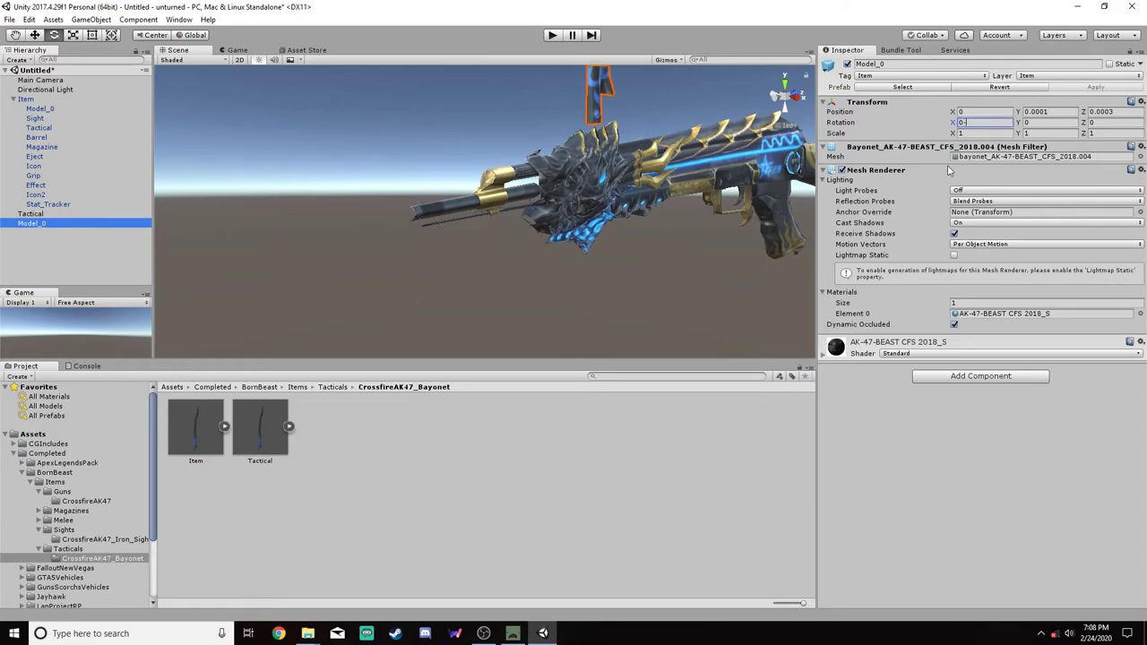
{"action": "type", "text": "90"}
{"action": "left_click_drag", "start_coordinate": [581, 271], "coordinate": [615, 283]}
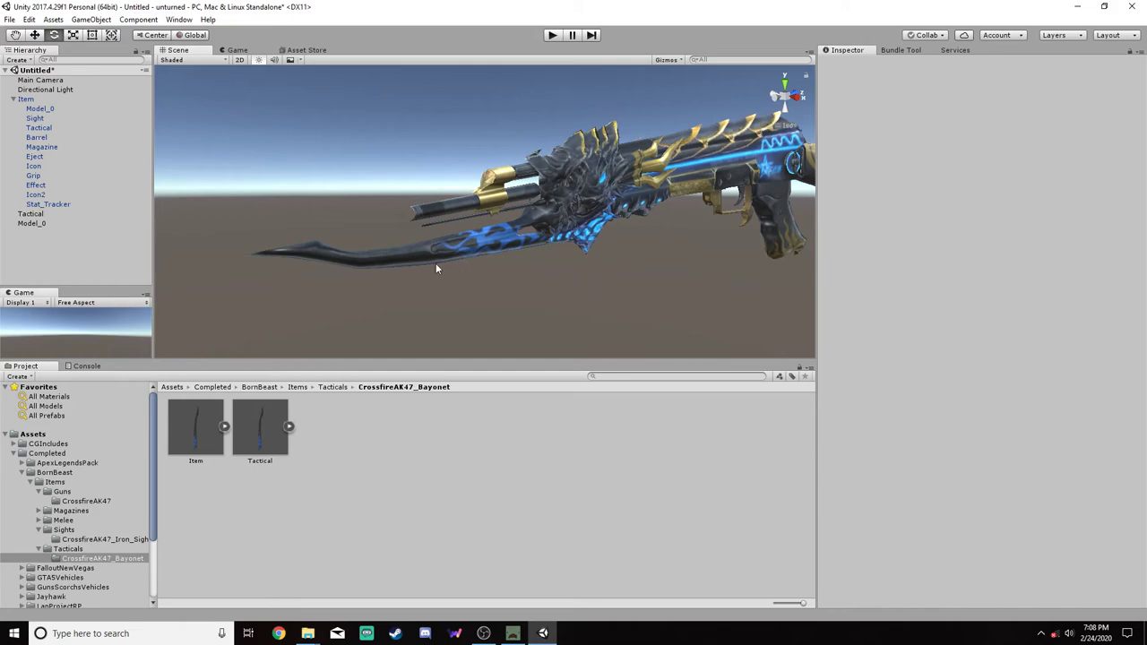
{"action": "left_click", "coordinate": [380, 253]}
{"action": "left_click_drag", "start_coordinate": [380, 253], "coordinate": [620, 354], "text": "alt"}
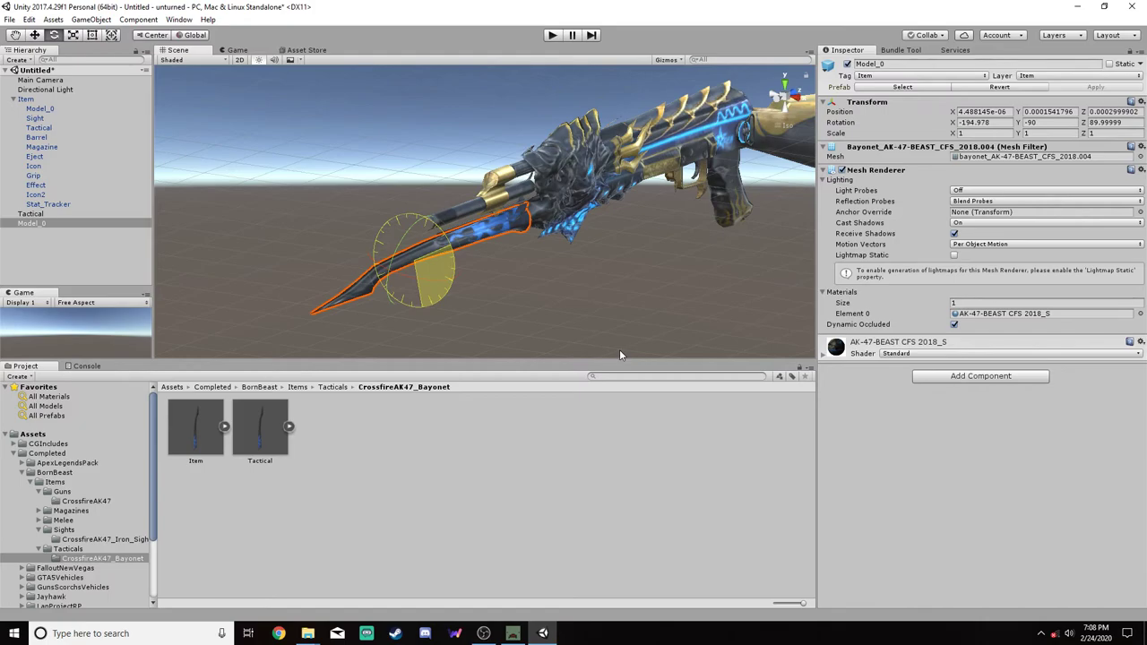
{"action": "left_click_drag", "start_coordinate": [620, 354], "coordinate": [619, 354]}
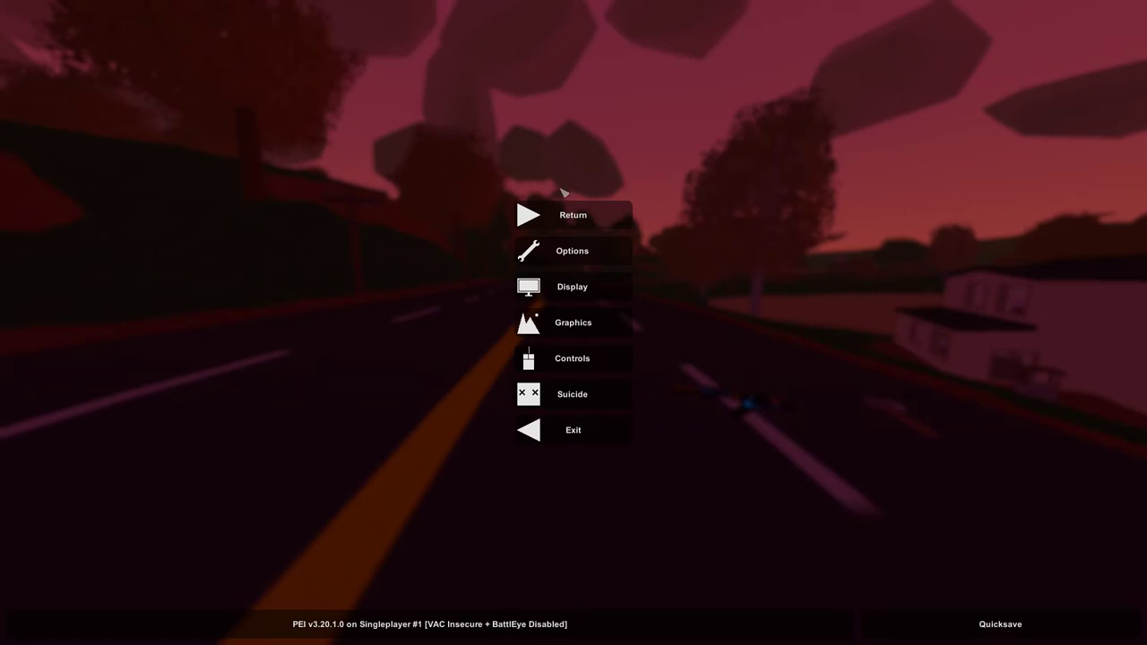
Resume Unturned, equip the gold-and-blue Crossfire rifle and drop it onto the road from the inventory
{"action": "left_click", "coordinate": [565, 215]}
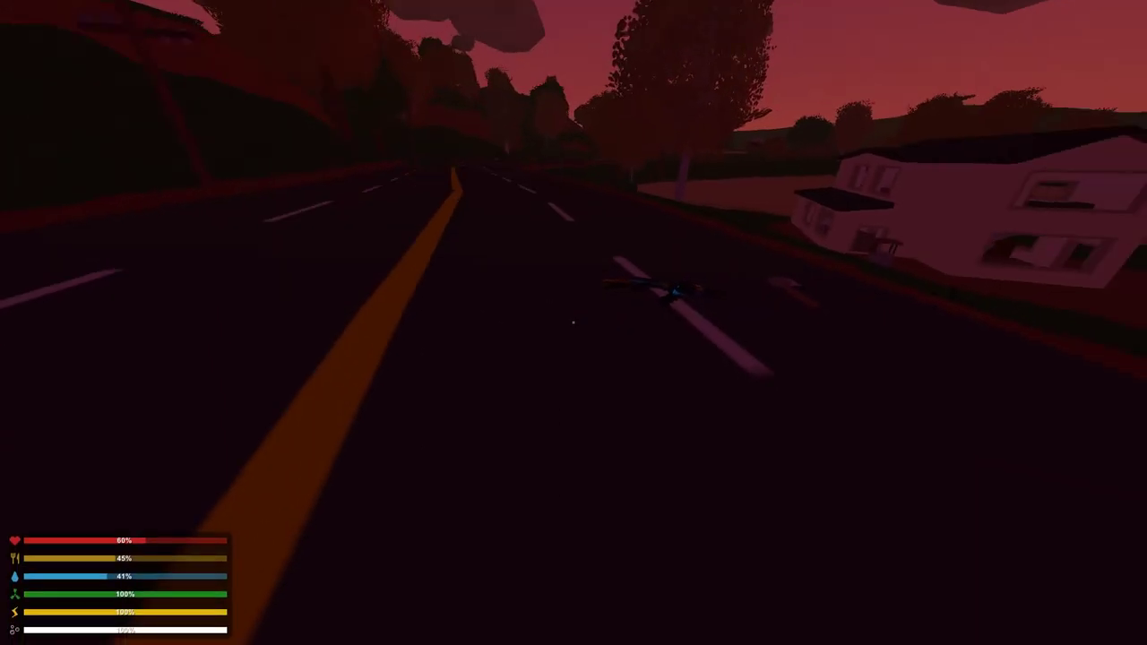
{"action": "key", "text": "1"}
{"action": "key", "text": "2"}
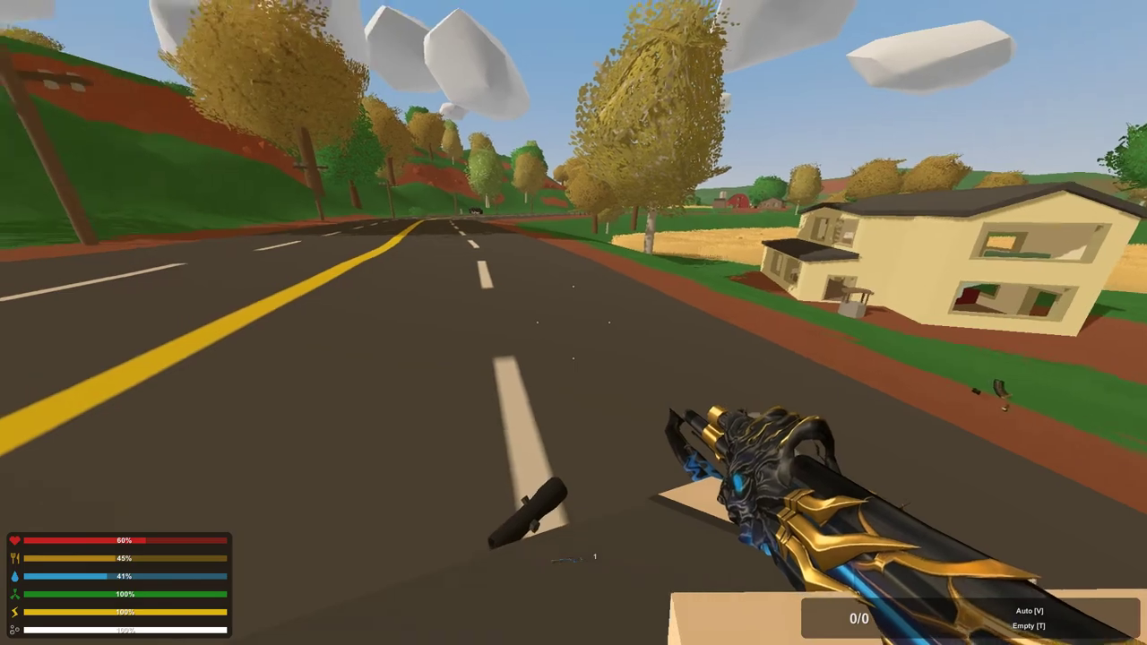
{"action": "key", "text": "g"}
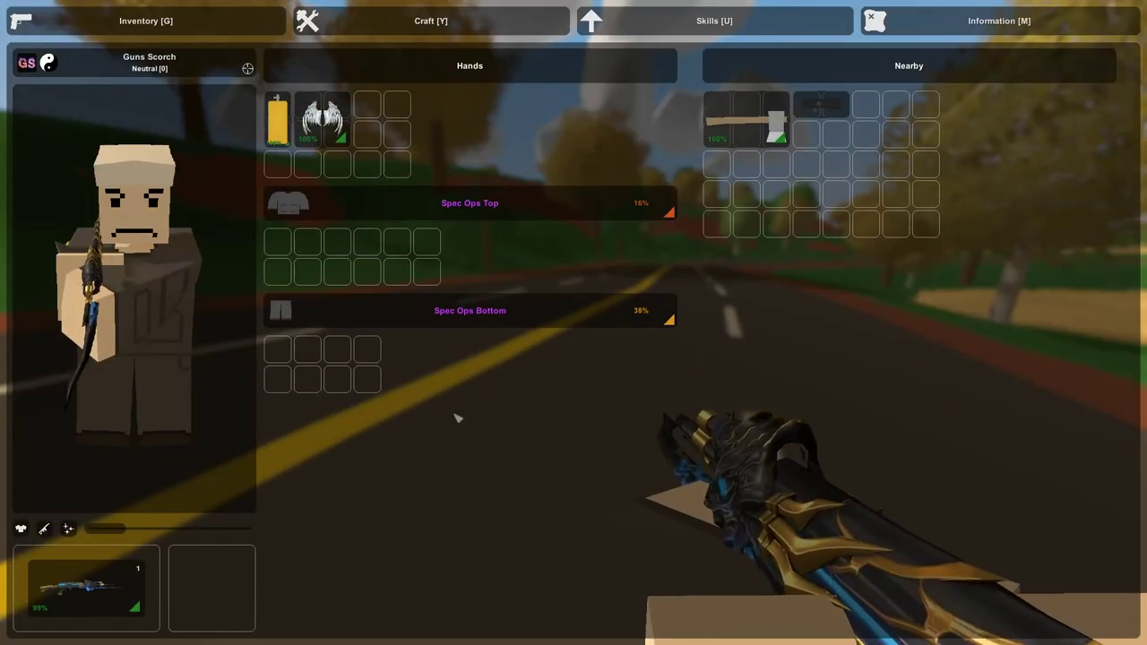
{"action": "left_click_drag", "start_coordinate": [128, 584], "coordinate": [457, 415]}
{"action": "key", "text": "g"}
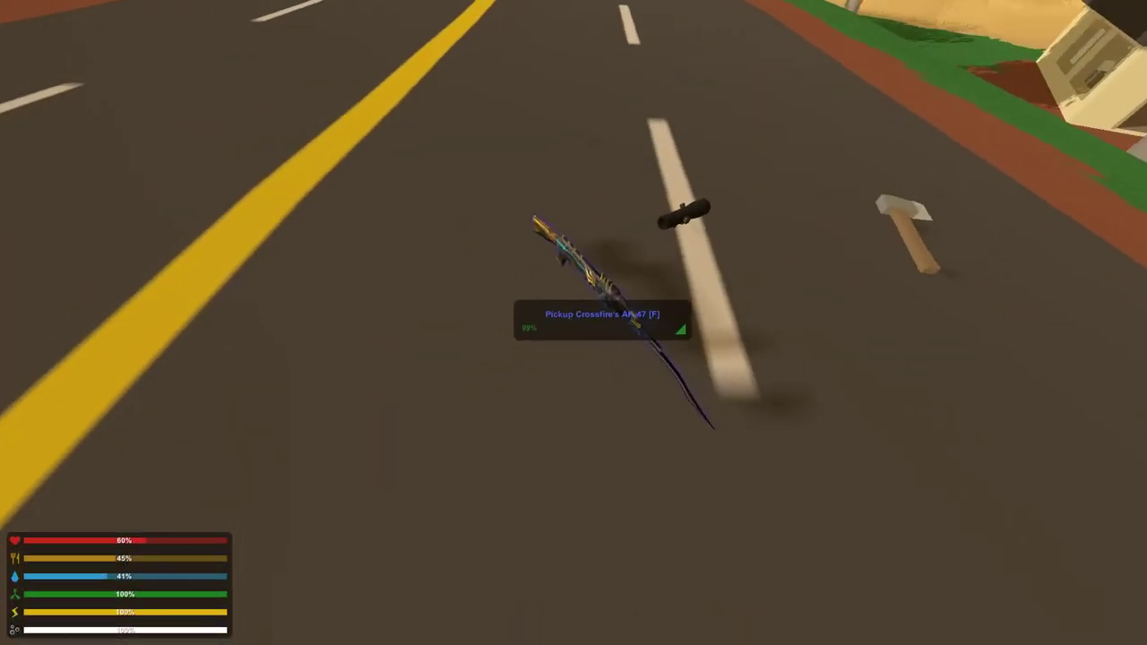
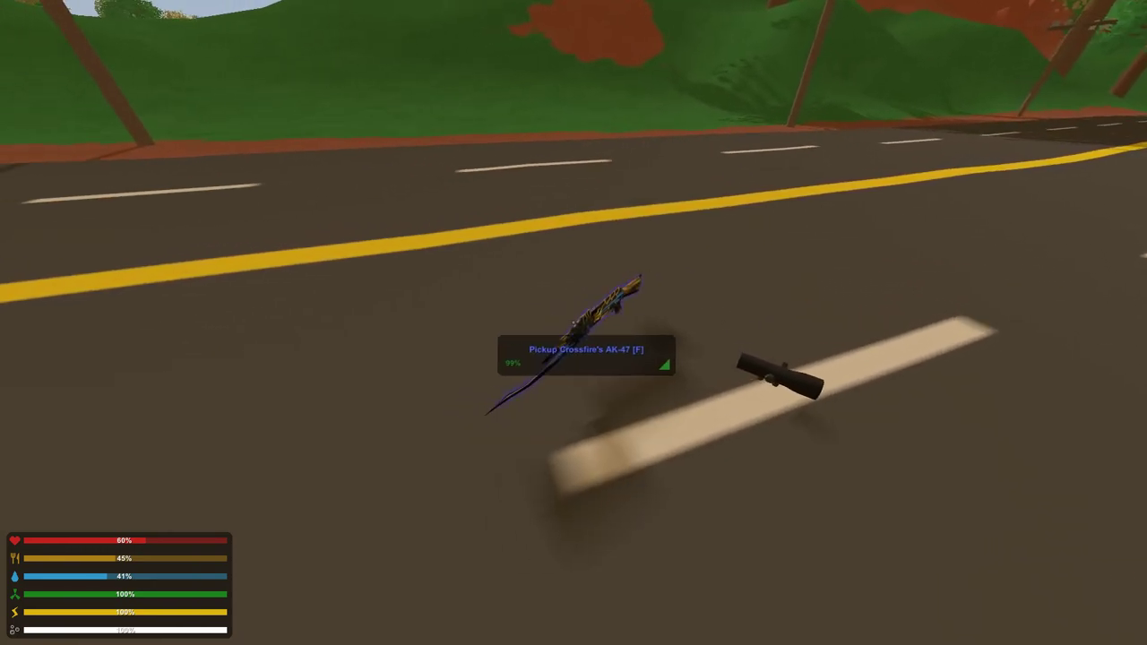
Switch from the Unturned test session back to the Unity editor
{"action": "key", "text": "alt+Tab"}
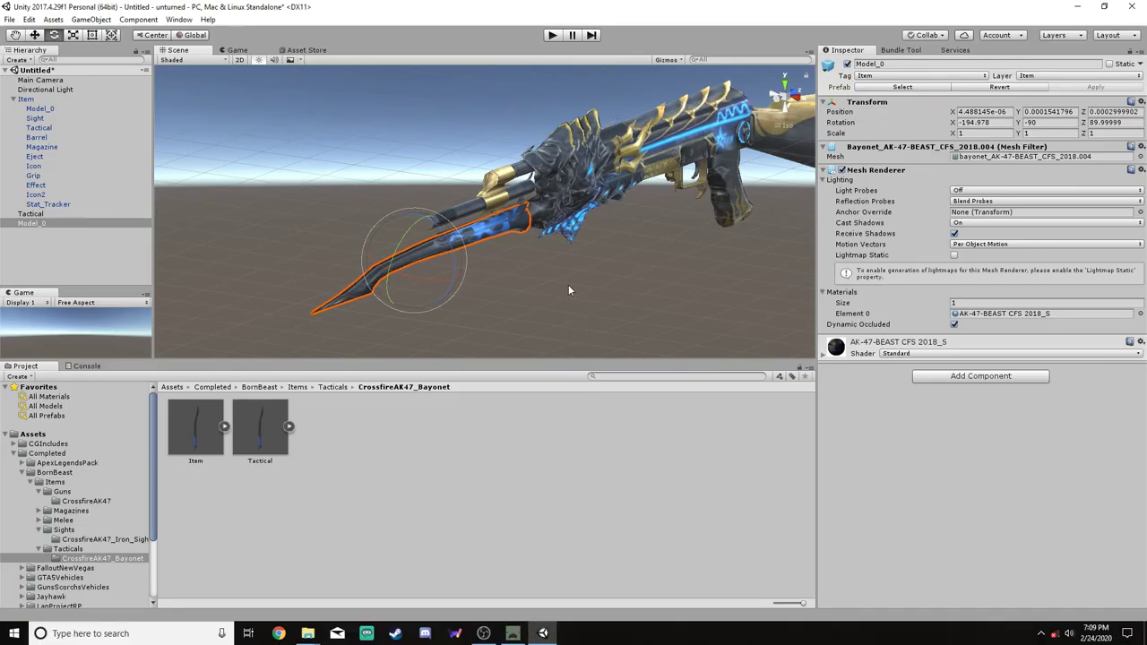
Rotate the bayonet's Model_0 to X 0, Y 90, Z -90 so the blade follows the barrel
{"action": "left_click_drag", "start_coordinate": [568, 284], "coordinate": [601, 271], "text": "alt"}
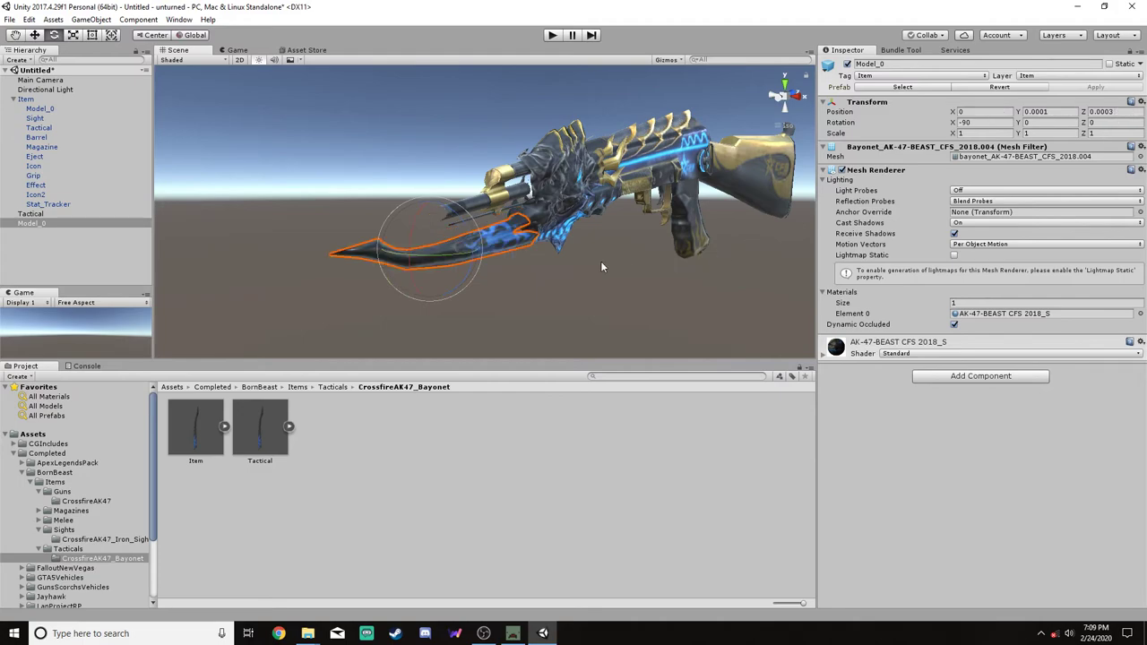
{"action": "left_click_drag", "start_coordinate": [601, 261], "coordinate": [730, 285], "text": "alt"}
{"action": "left_click", "coordinate": [1002, 123]}
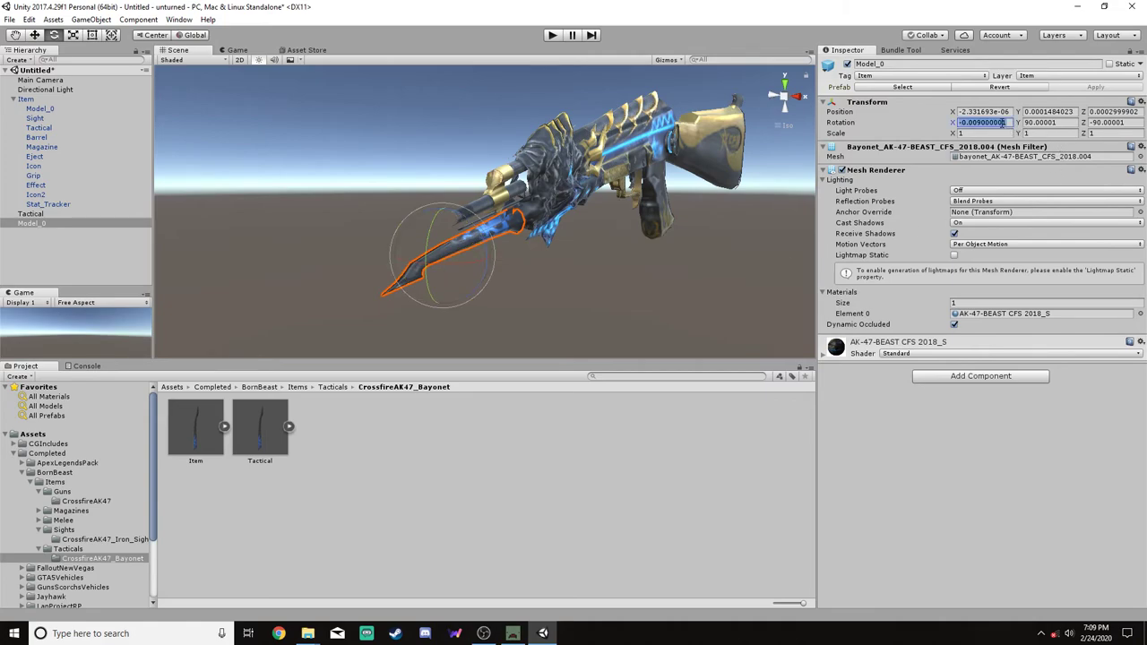
{"action": "type", "text": "0"}
{"action": "left_click", "coordinate": [1040, 124]}
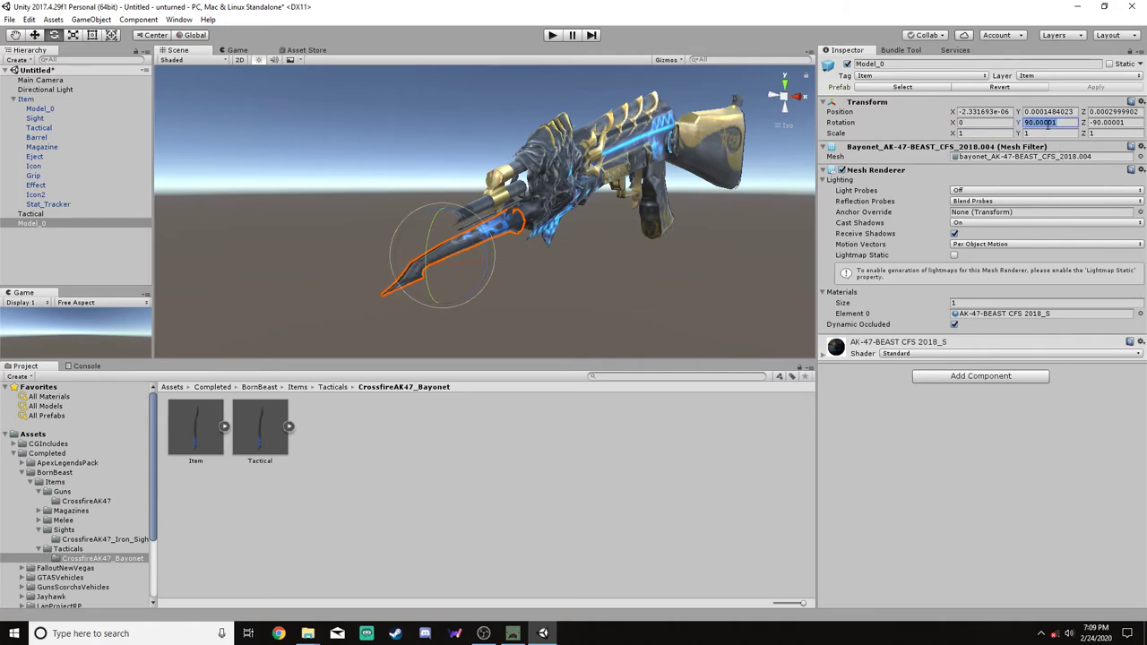
{"action": "type", "text": "90"}
{"action": "left_click", "coordinate": [1102, 123]}
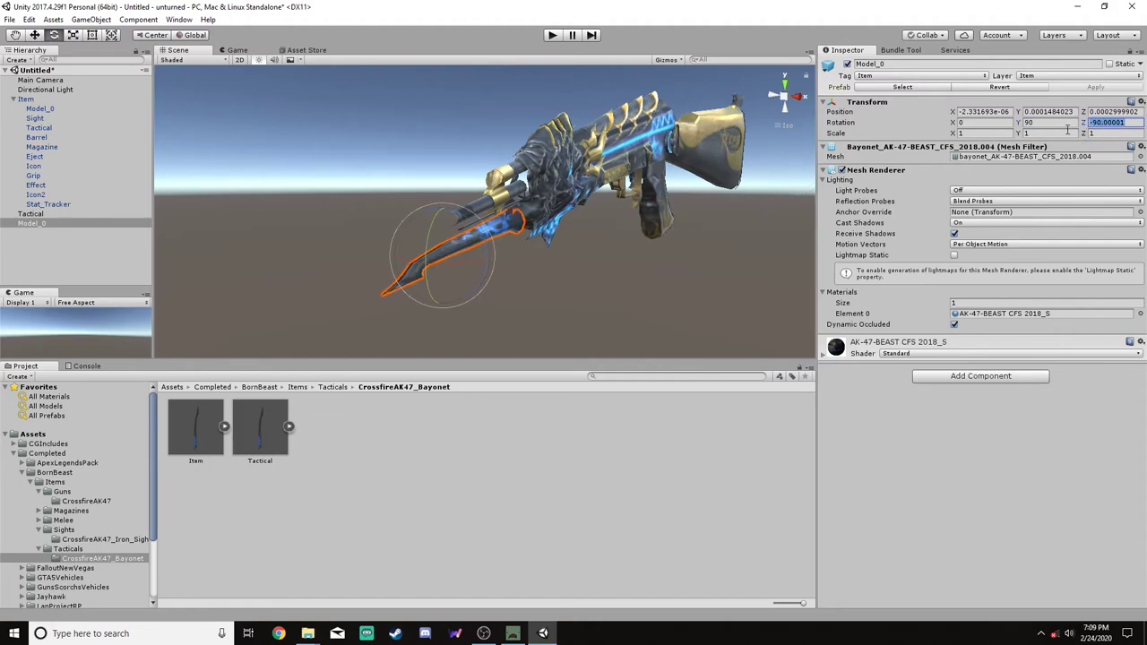
{"action": "type", "text": "-90"}
{"action": "key", "text": "Return"}
{"action": "left_click", "coordinate": [191, 256]}
{"action": "left_click", "coordinate": [32, 214]}
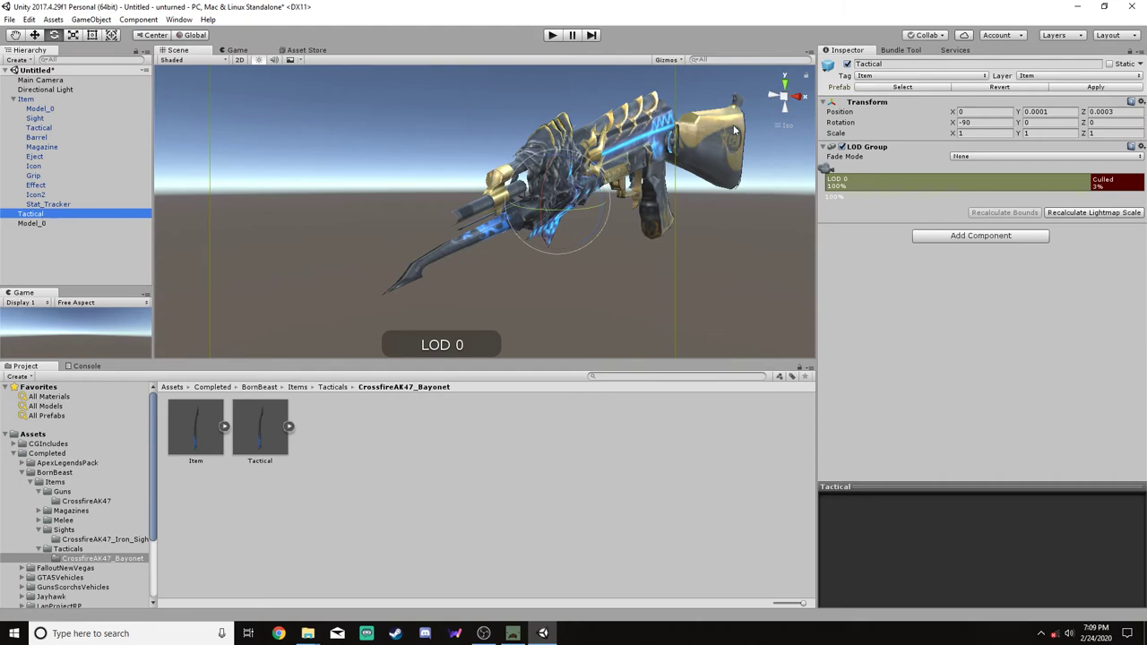
Paste the copied transform values onto Tactical and move it back to the hierarchy root
{"action": "left_click", "coordinate": [797, 97]}
{"action": "left_click", "coordinate": [42, 215]}
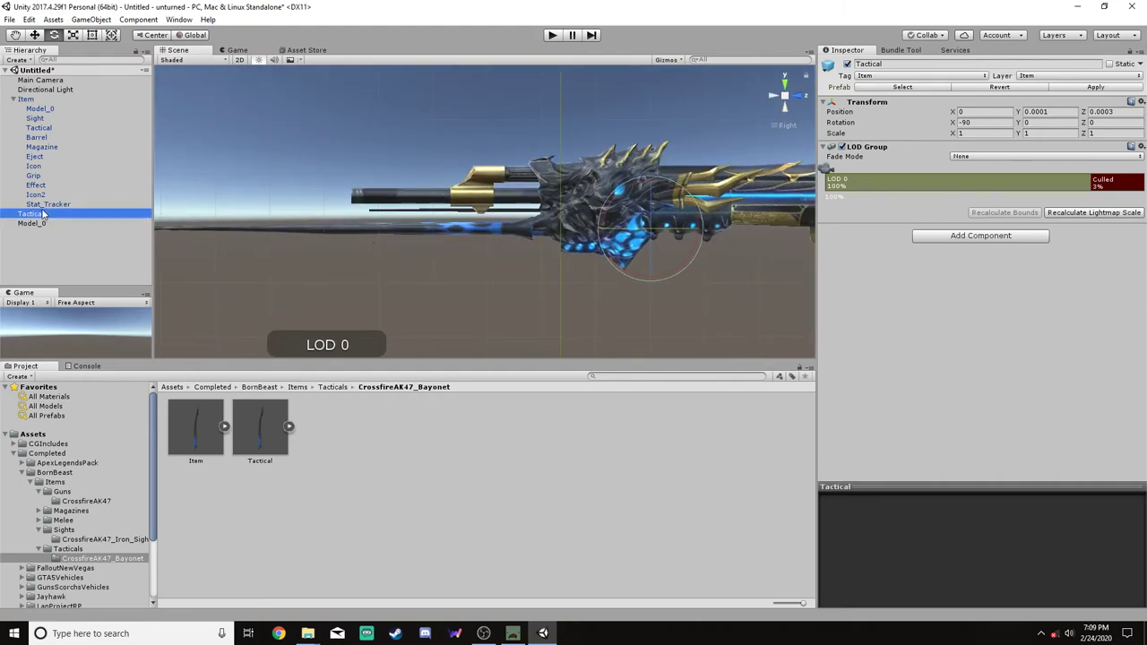
{"action": "left_click_drag", "start_coordinate": [42, 215], "coordinate": [45, 209]}
{"action": "right_click", "coordinate": [984, 103]}
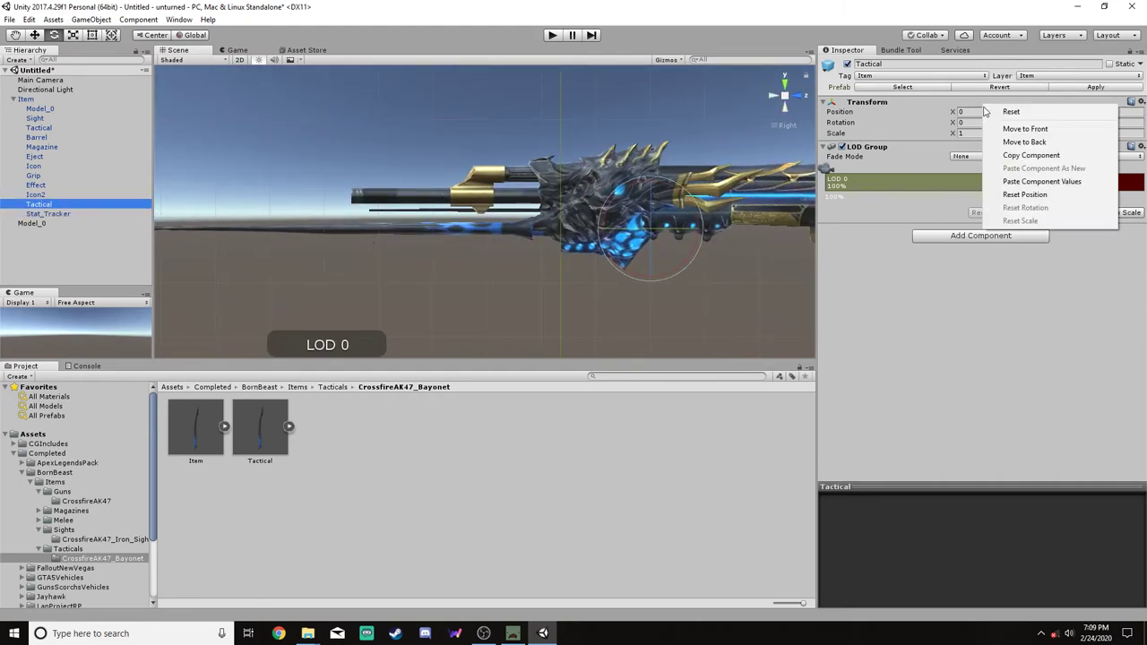
{"action": "left_click", "coordinate": [1039, 181]}
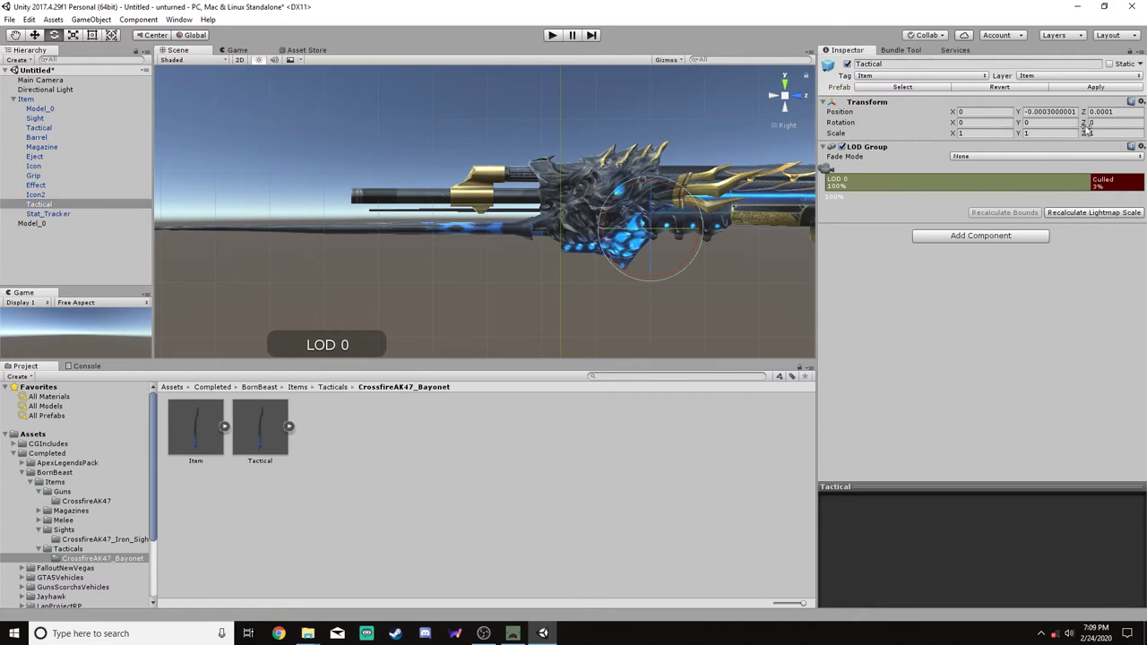
{"action": "right_click", "coordinate": [965, 103]}
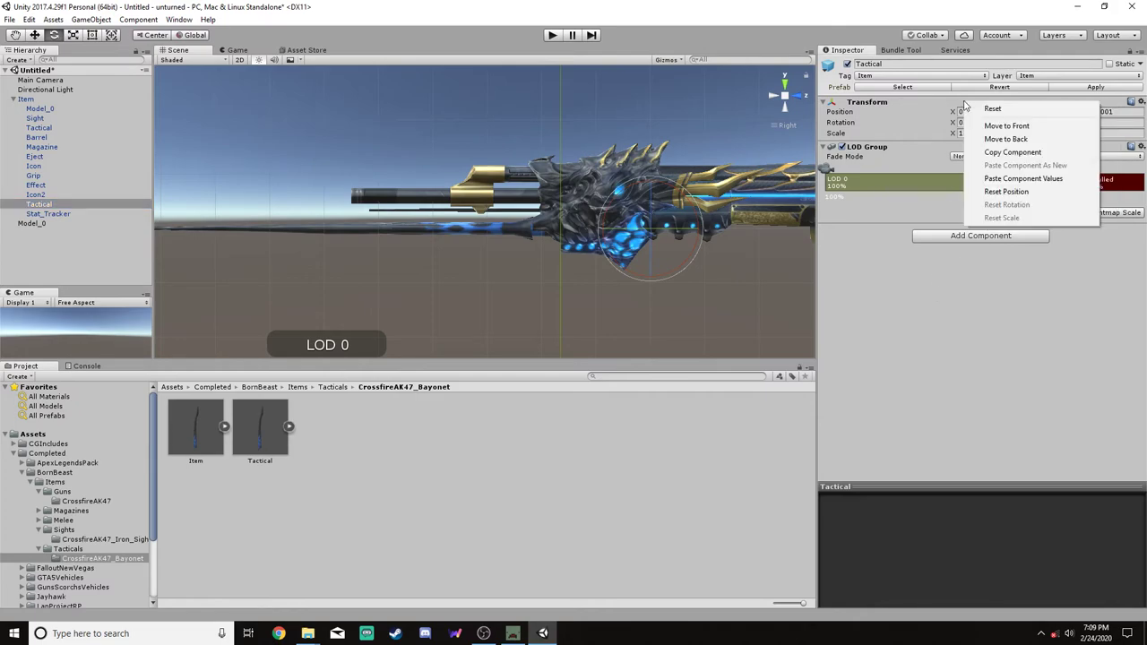
{"action": "left_click", "coordinate": [1031, 178]}
{"action": "mouse_move", "coordinate": [39, 204]}
{"action": "left_mouse_down"}
{"action": "mouse_move", "coordinate": [27, 246]}
{"action": "mouse_move", "coordinate": [46, 224]}
{"action": "left_mouse_up"}
Place a second Tactical prefab instance, Tactical (1), in the scene
{"action": "left_click", "coordinate": [41, 215]}
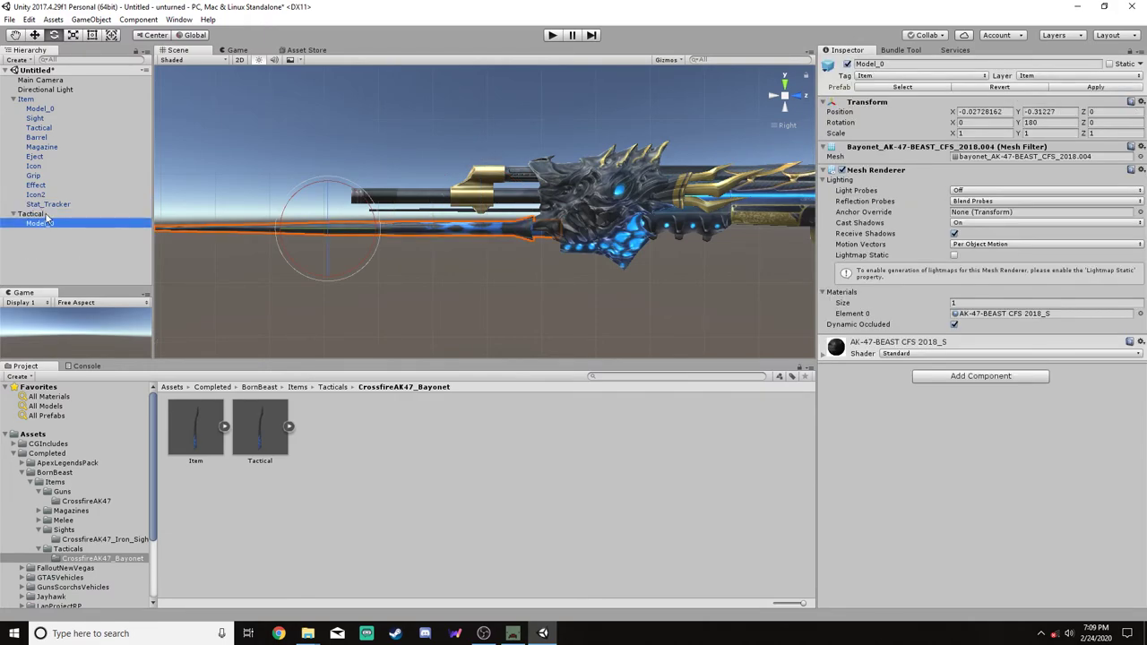
{"action": "left_click", "coordinate": [32, 215]}
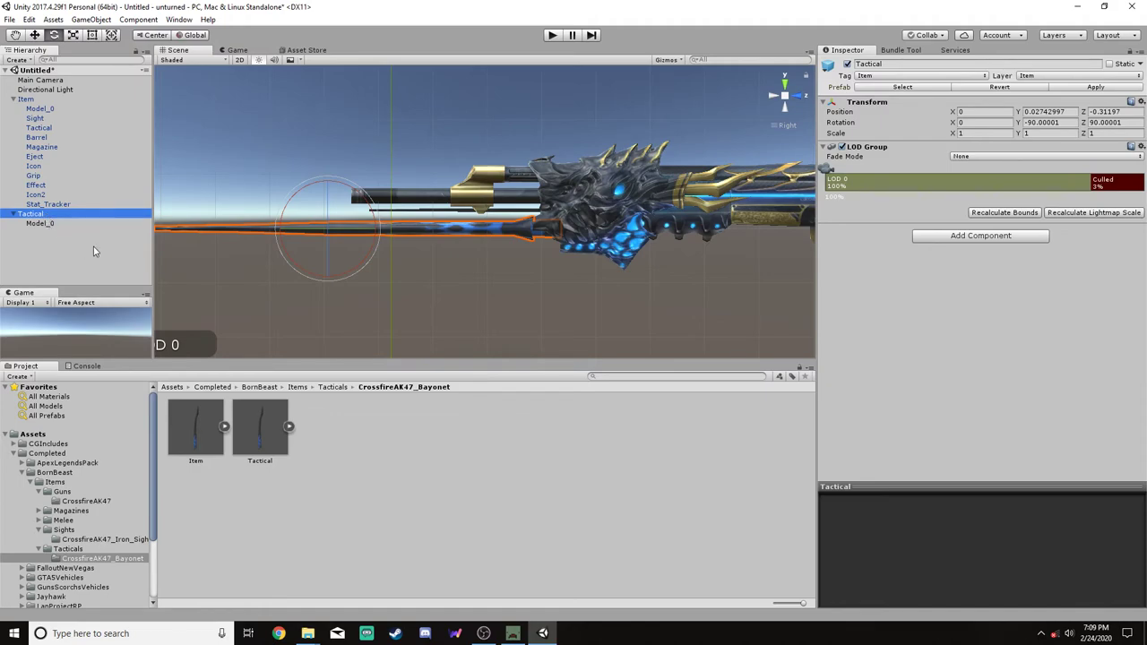
{"action": "left_click_drag", "start_coordinate": [268, 269], "coordinate": [380, 333], "text": "alt"}
{"action": "left_click_drag", "start_coordinate": [256, 444], "coordinate": [26, 236]}
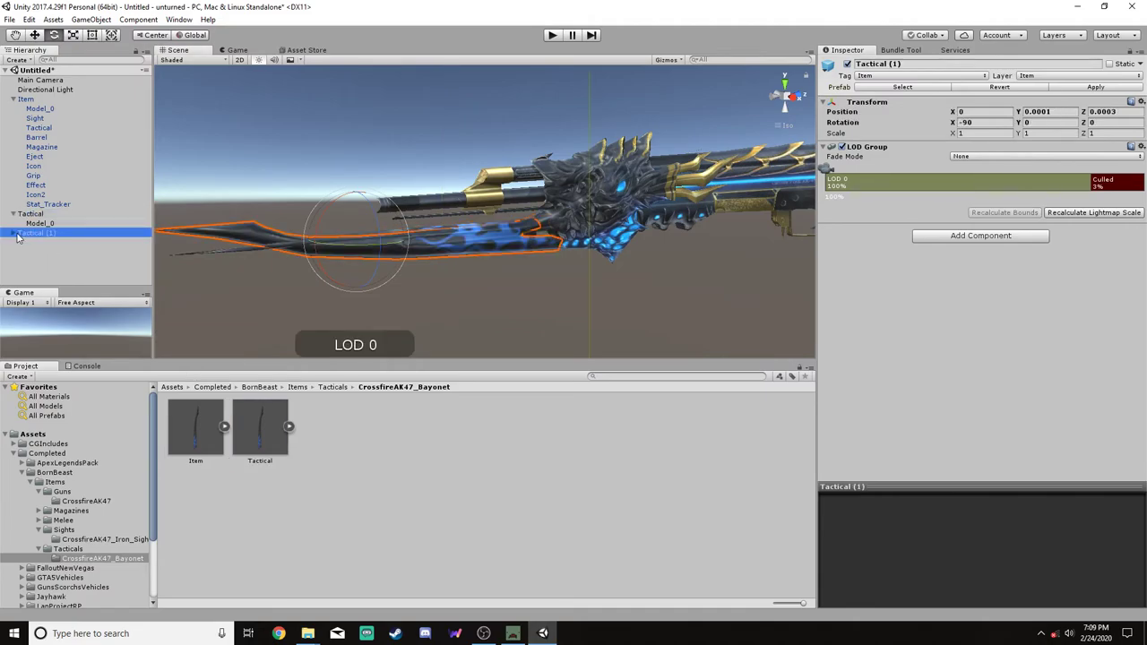
Delete the duplicate Tactical (1) from the hierarchy
{"action": "left_click", "coordinate": [15, 234]}
{"action": "left_click", "coordinate": [40, 244]}
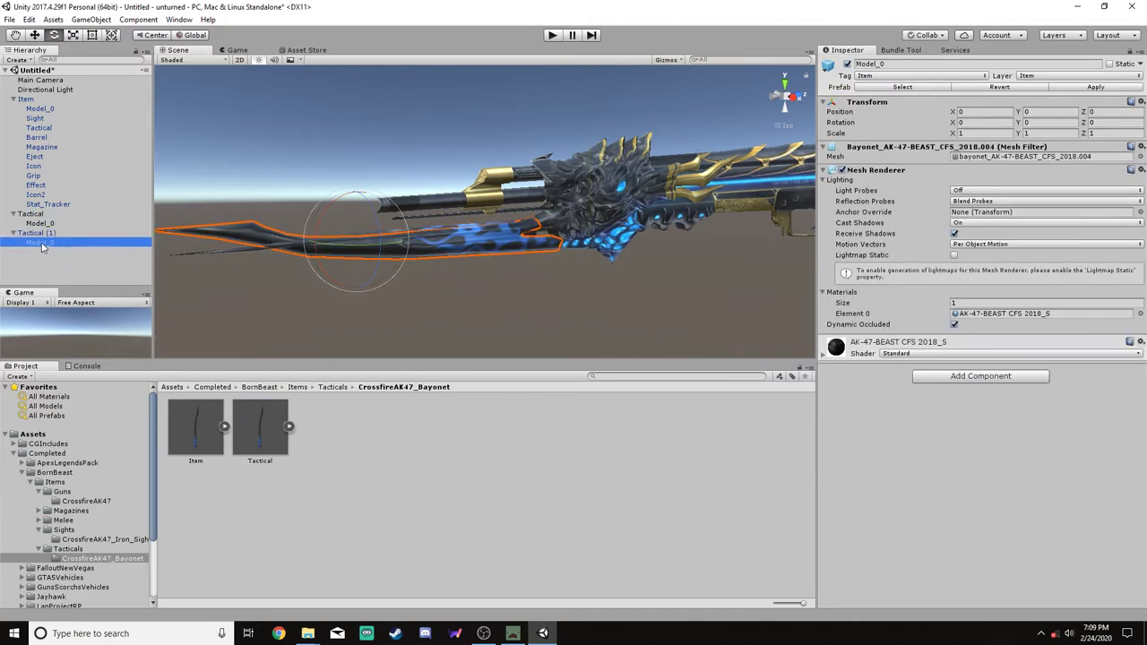
{"action": "left_click", "coordinate": [43, 235]}
{"action": "right_click", "coordinate": [43, 237]}
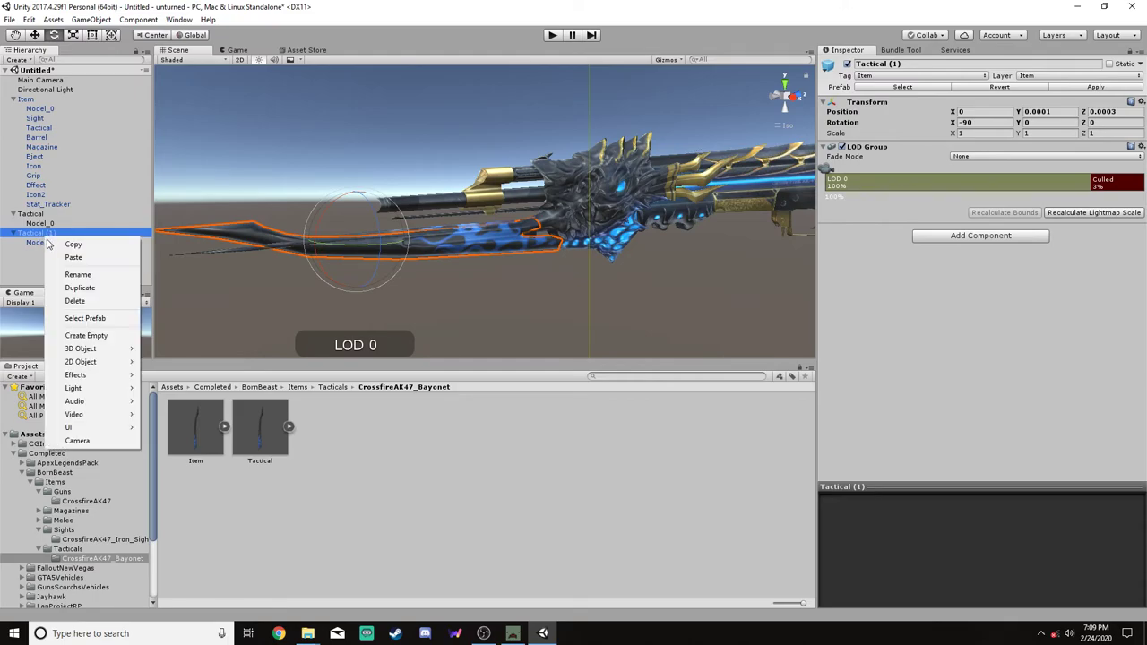
{"action": "left_click", "coordinate": [89, 303]}
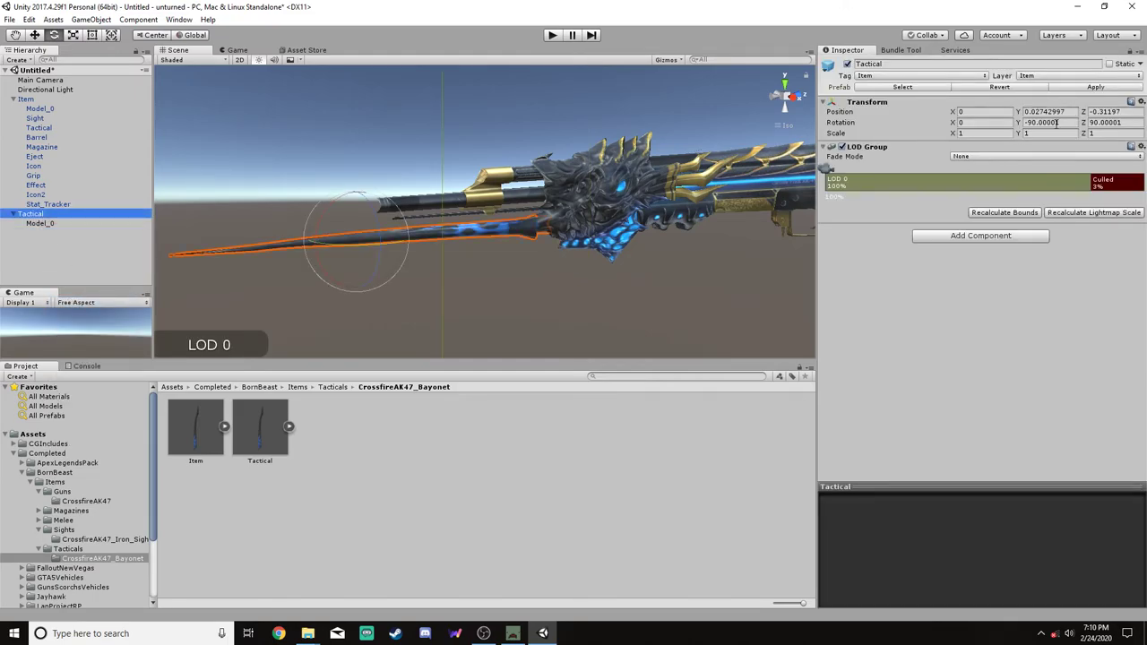
Set Tactical's rotation to X -90, Y 0, Z 0
{"action": "left_click", "coordinate": [993, 123]}
{"action": "type", "text": "-90"}
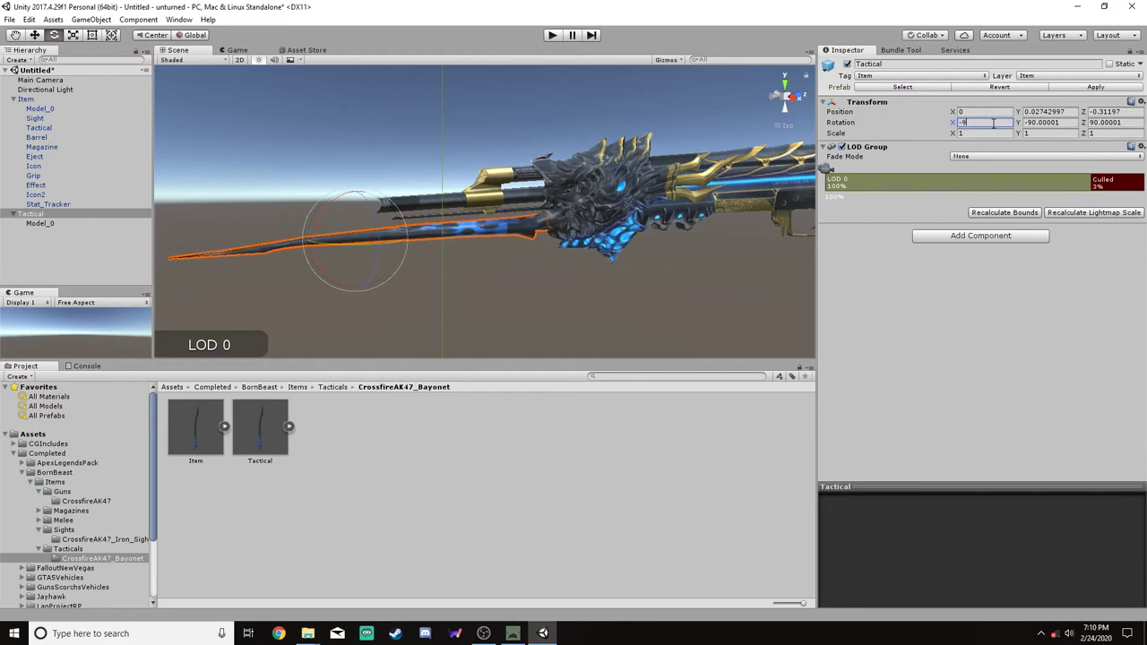
{"action": "left_click", "coordinate": [1056, 123]}
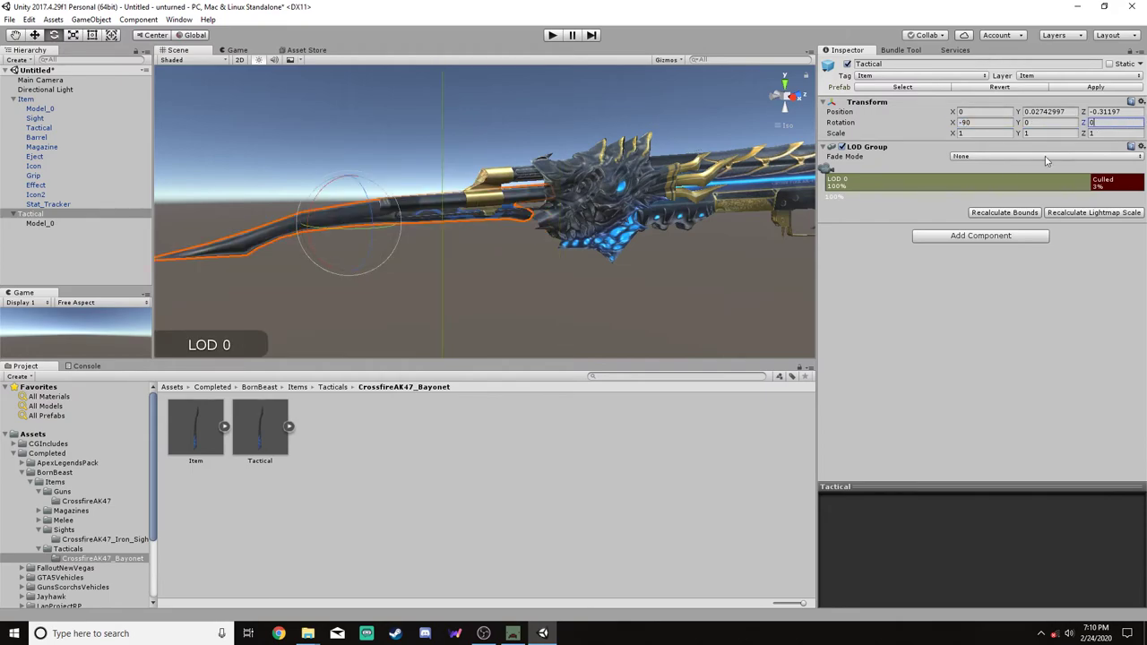
{"action": "key", "text": "f"}
{"action": "left_click_drag", "start_coordinate": [776, 245], "coordinate": [568, 263], "text": "alt"}
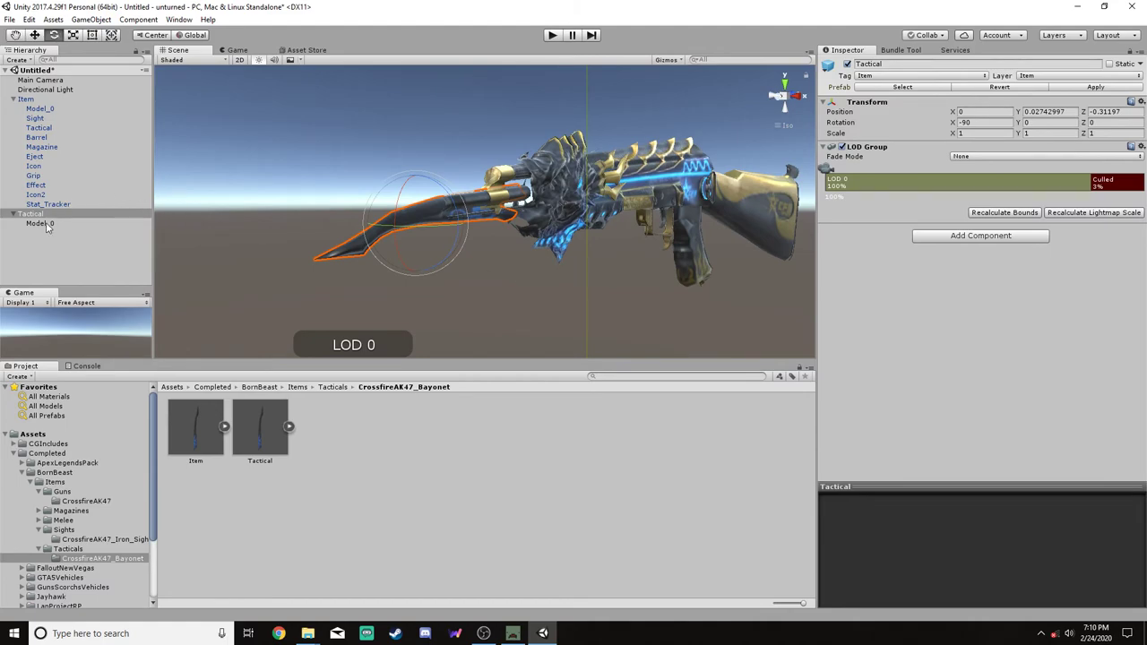
Set Tactical's Model_0 Y rotation to 90 so the blade sits under the barrel
{"action": "left_click", "coordinate": [86, 224]}
{"action": "left_click", "coordinate": [1029, 123]}
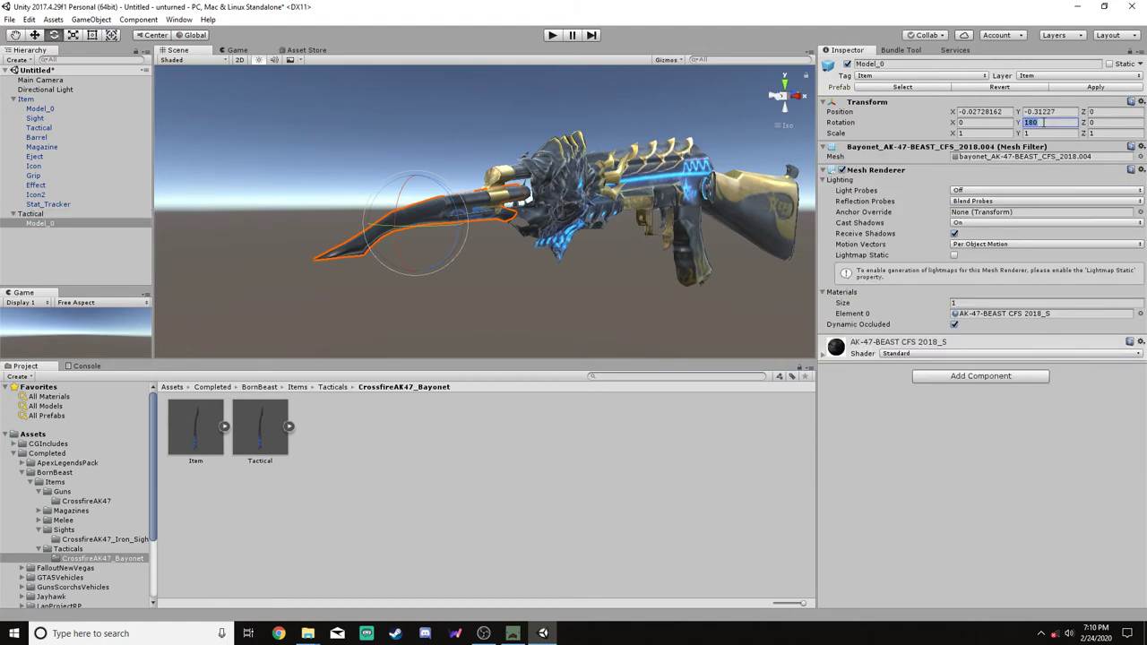
{"action": "type", "text": "0"}
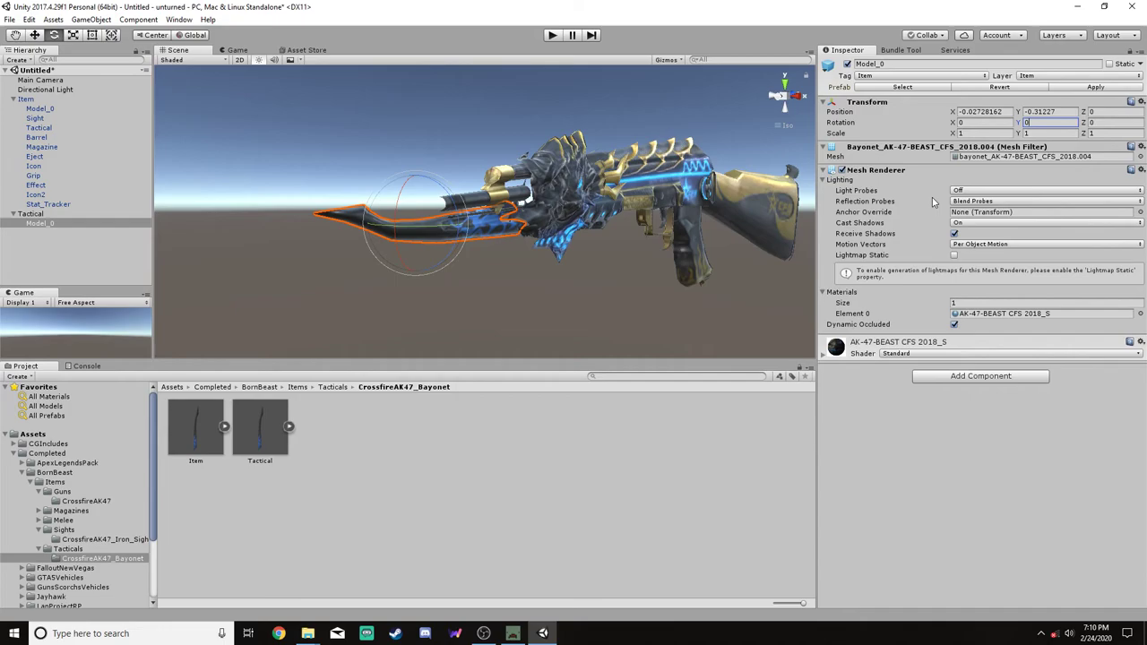
{"action": "type", "text": "90"}
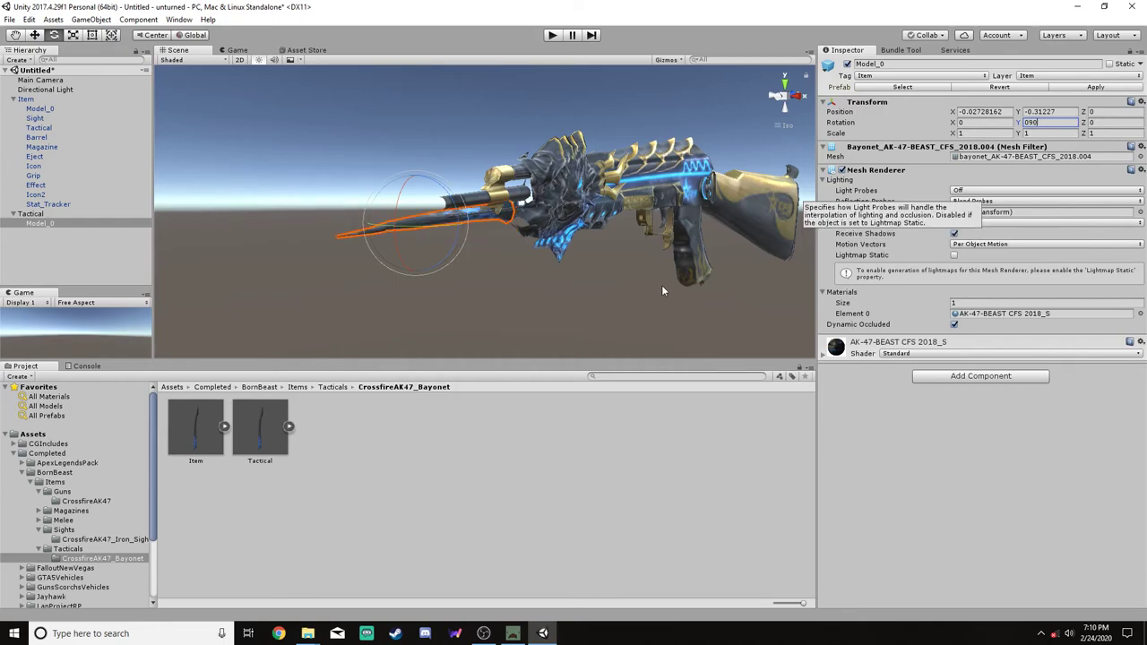
{"action": "left_click_drag", "start_coordinate": [663, 290], "coordinate": [620, 320], "text": "alt"}
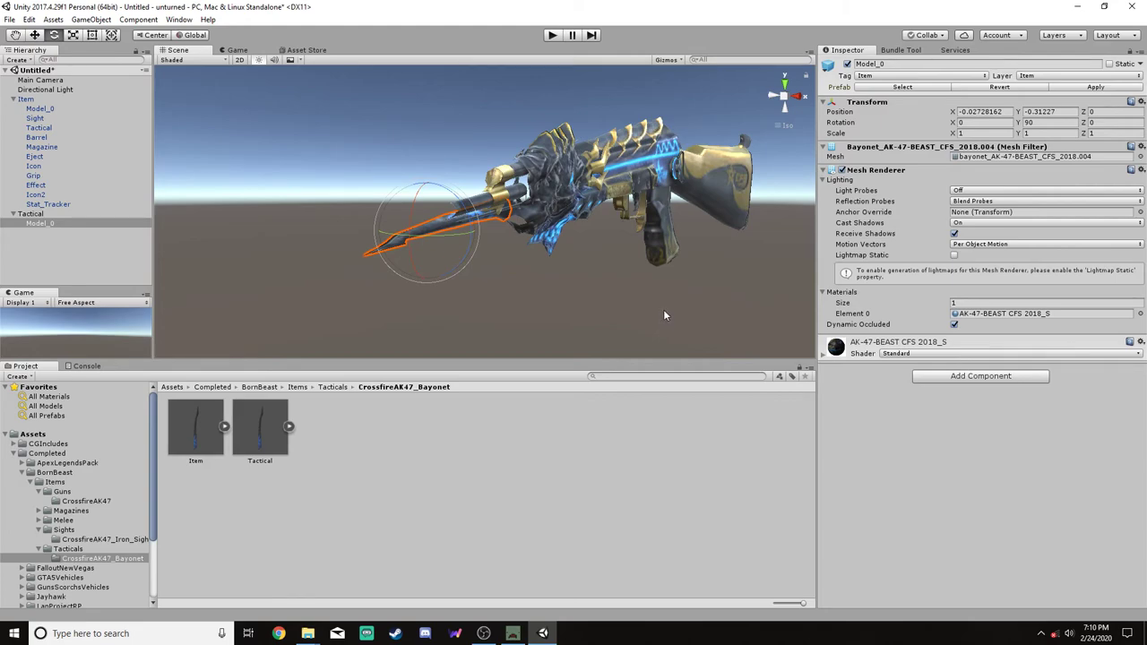
{"action": "left_click", "coordinate": [647, 317]}
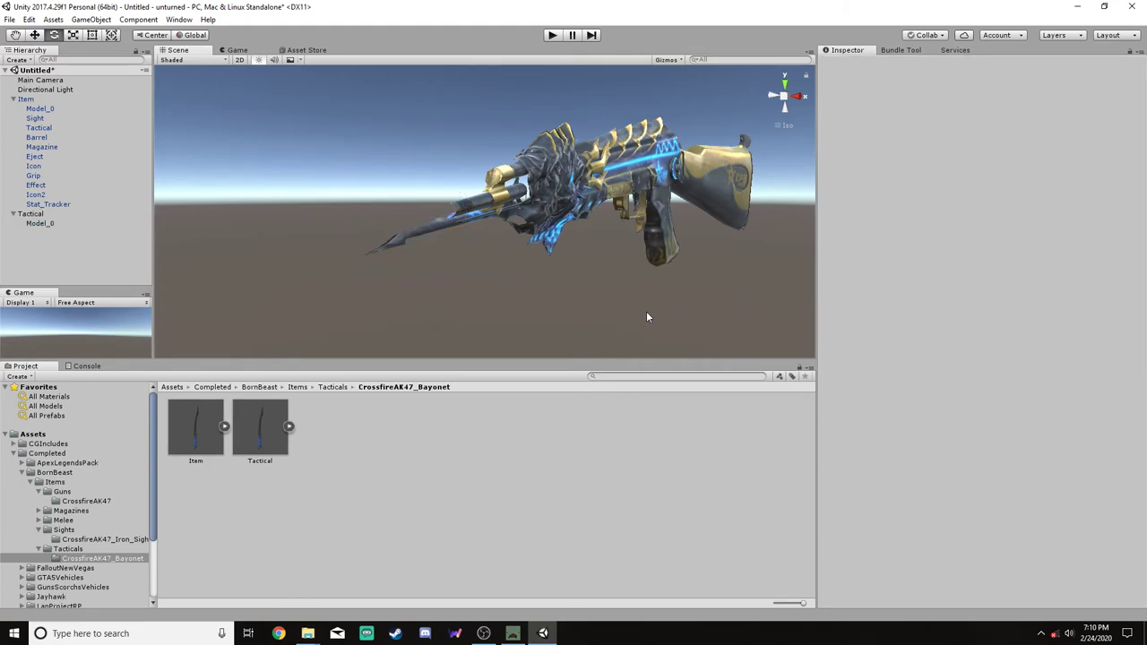
Delete the old Tactical prefab asset from the bayonet folder
{"action": "left_click", "coordinate": [41, 215]}
{"action": "right_click", "coordinate": [256, 413]}
{"action": "left_click", "coordinate": [391, 223]}
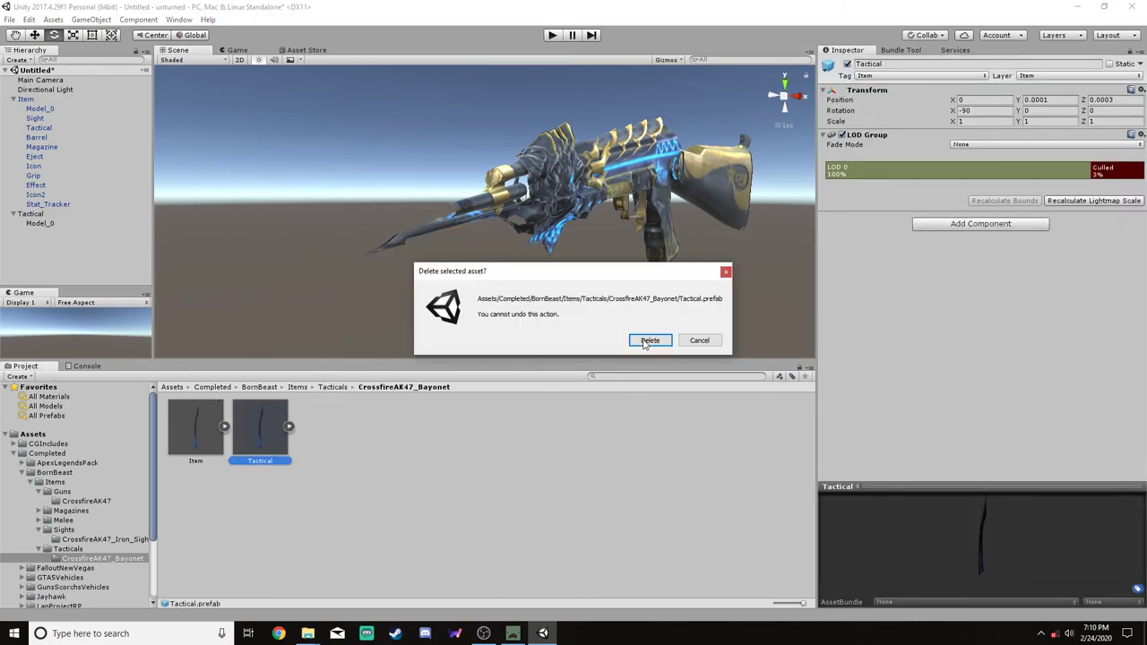
{"action": "left_click", "coordinate": [650, 341]}
Add Model_0 as Tactical's LOD 0 renderer, declining the reparent prompt
{"action": "left_click", "coordinate": [98, 215]}
{"action": "left_click", "coordinate": [1028, 176]}
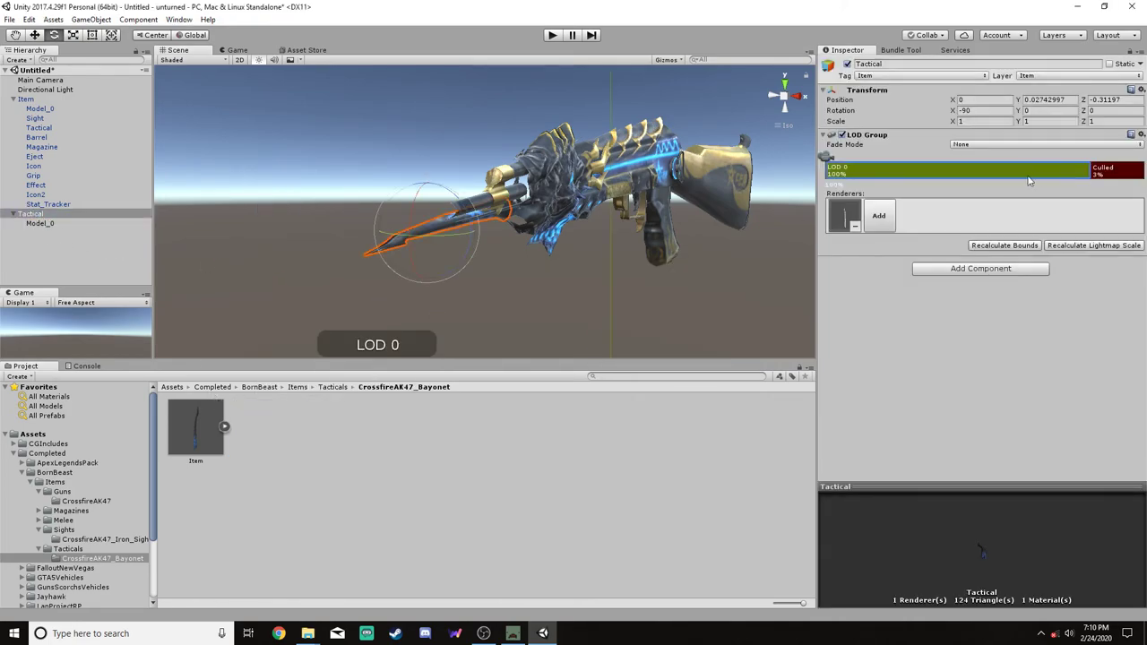
{"action": "left_click", "coordinate": [878, 215]}
{"action": "double_click", "coordinate": [538, 215]}
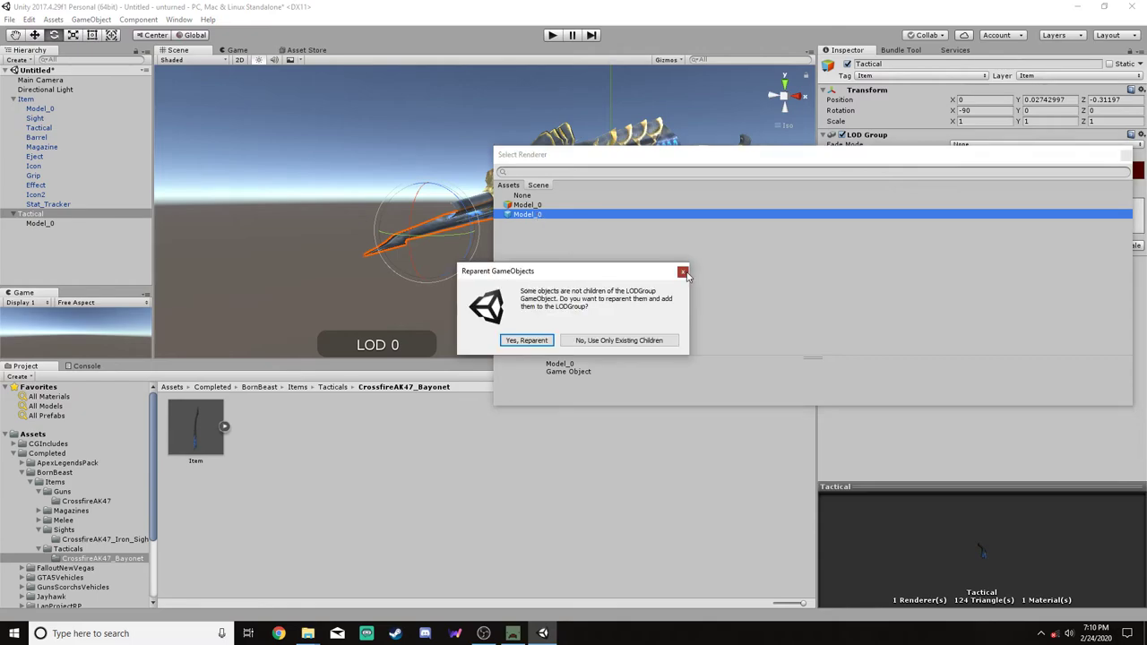
{"action": "left_click", "coordinate": [683, 272]}
{"action": "double_click", "coordinate": [540, 206]}
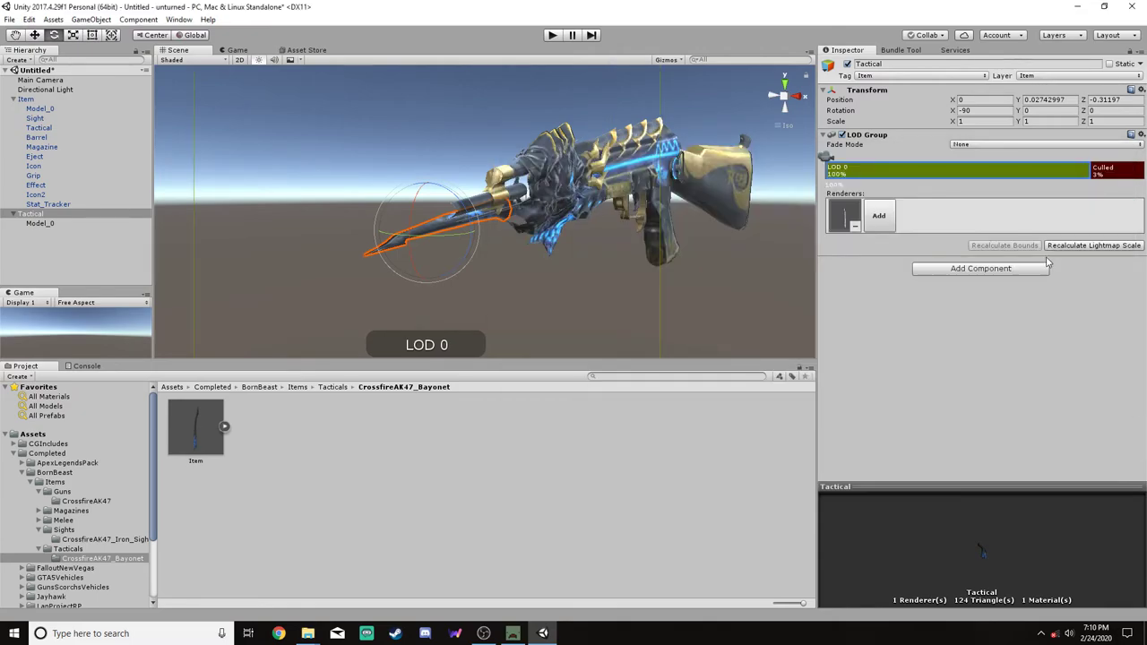
Save Tactical as a new prefab in CrossfireAK47_Bayonet and delete it from the scene
{"action": "left_click_drag", "start_coordinate": [257, 388], "coordinate": [325, 394]}
{"action": "right_click", "coordinate": [32, 214]}
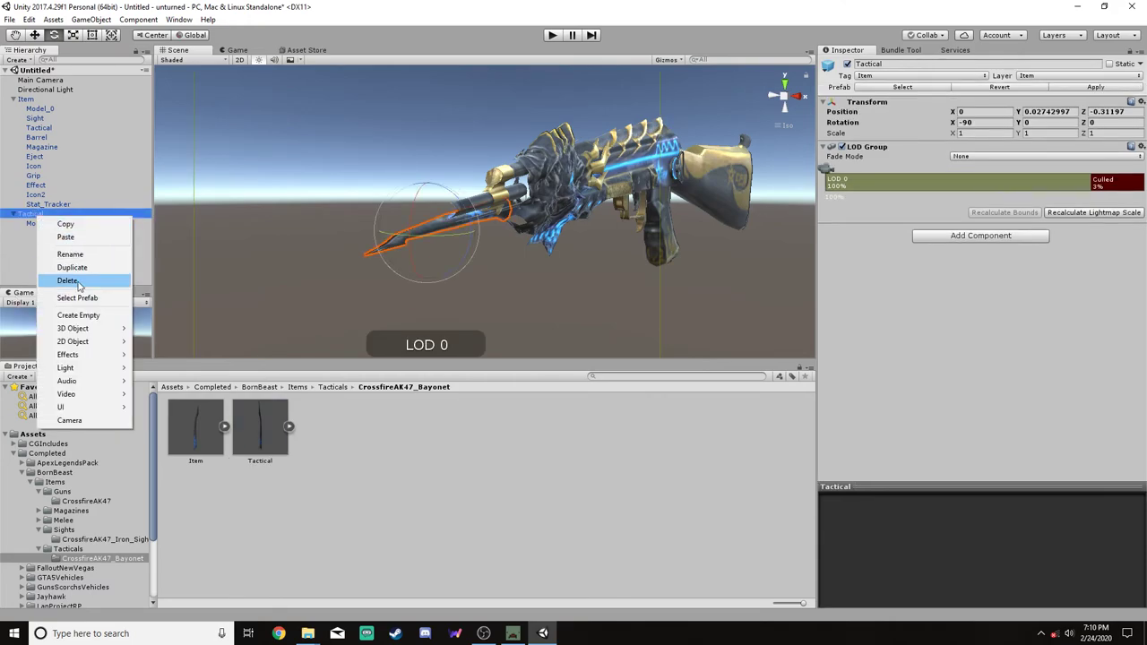
{"action": "left_click", "coordinate": [79, 282]}
{"action": "left_click", "coordinate": [36, 99]}
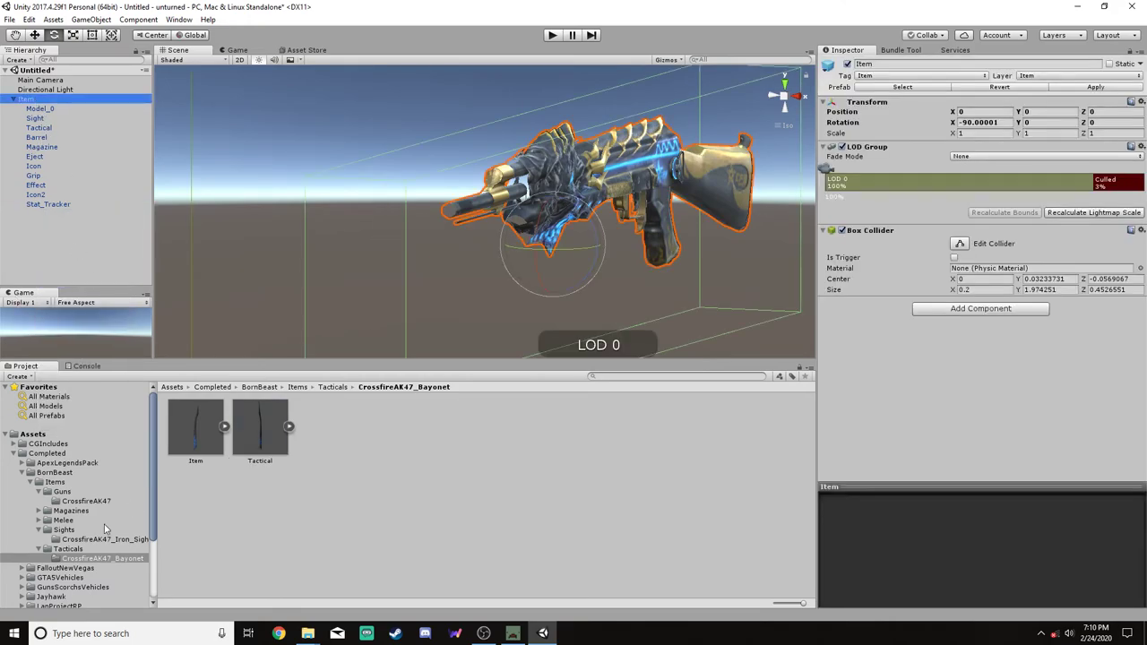
Replace the CrossfireAK47 folder's Item prefab with the scene's Item object
{"action": "left_click", "coordinate": [71, 510]}
{"action": "left_click", "coordinate": [86, 501]}
{"action": "right_click", "coordinate": [345, 446]}
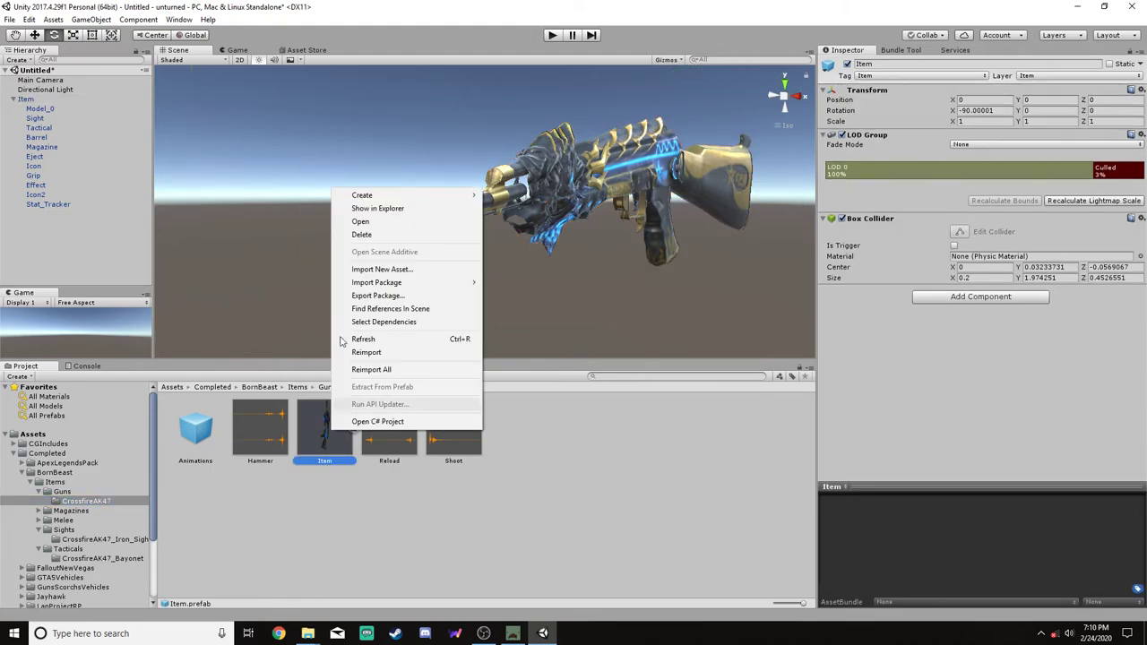
{"action": "left_click", "coordinate": [345, 236]}
{"action": "left_click", "coordinate": [625, 338]}
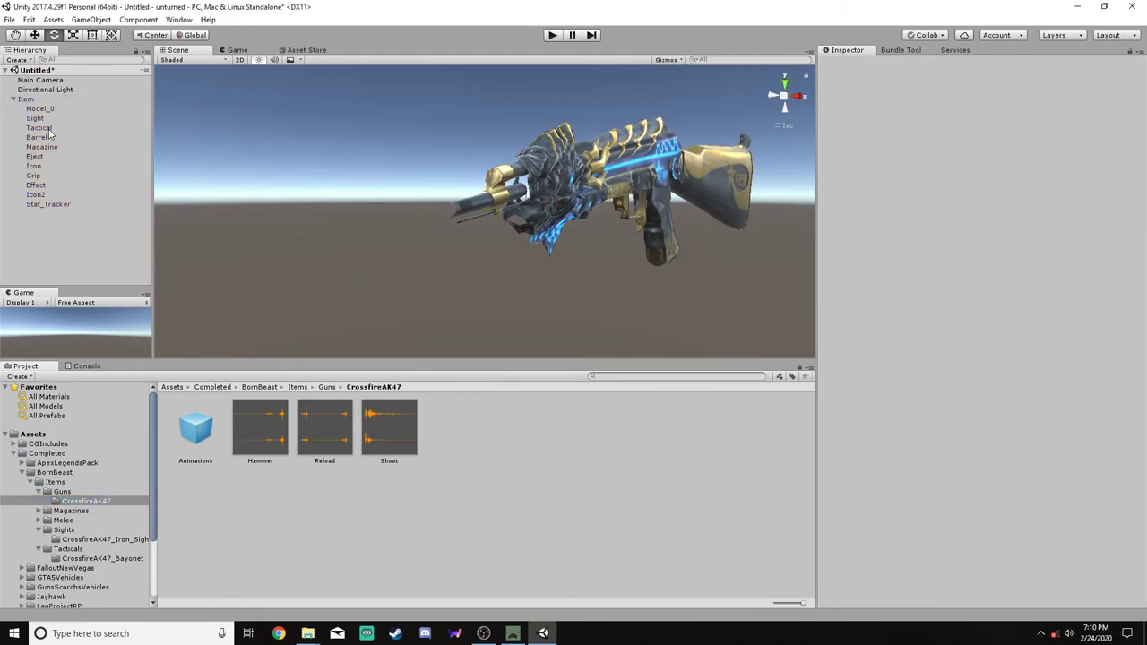
{"action": "left_click_drag", "start_coordinate": [440, 358], "coordinate": [462, 434]}
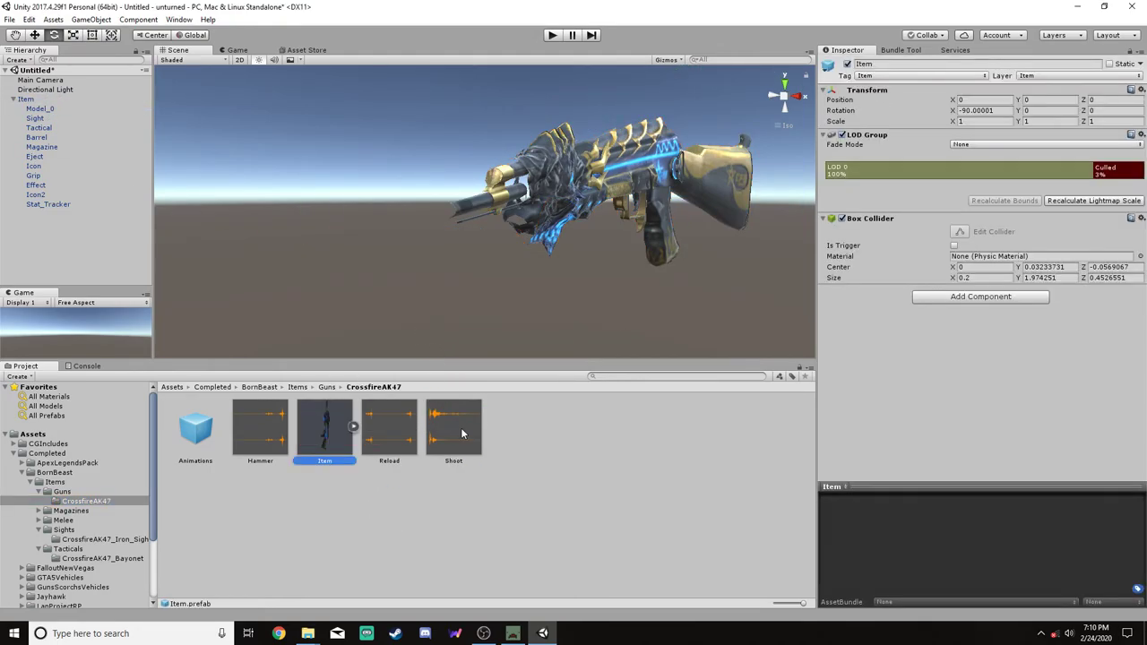
Collapse Guns and Tacticals and open the CrossfireAK47_Iron_Sights folder
{"action": "left_click", "coordinate": [39, 492]}
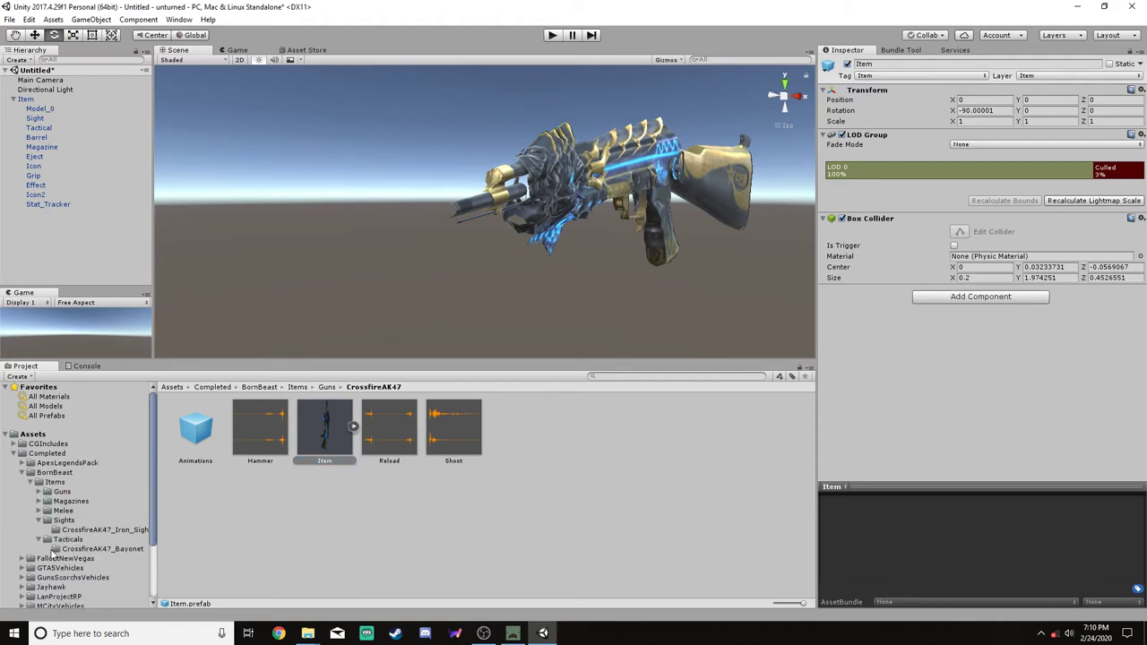
{"action": "left_click", "coordinate": [38, 539]}
{"action": "left_click", "coordinate": [75, 530]}
Inspect the Sight prefab's LOD 0 renderers and its Model_0 child
{"action": "left_click", "coordinate": [258, 431]}
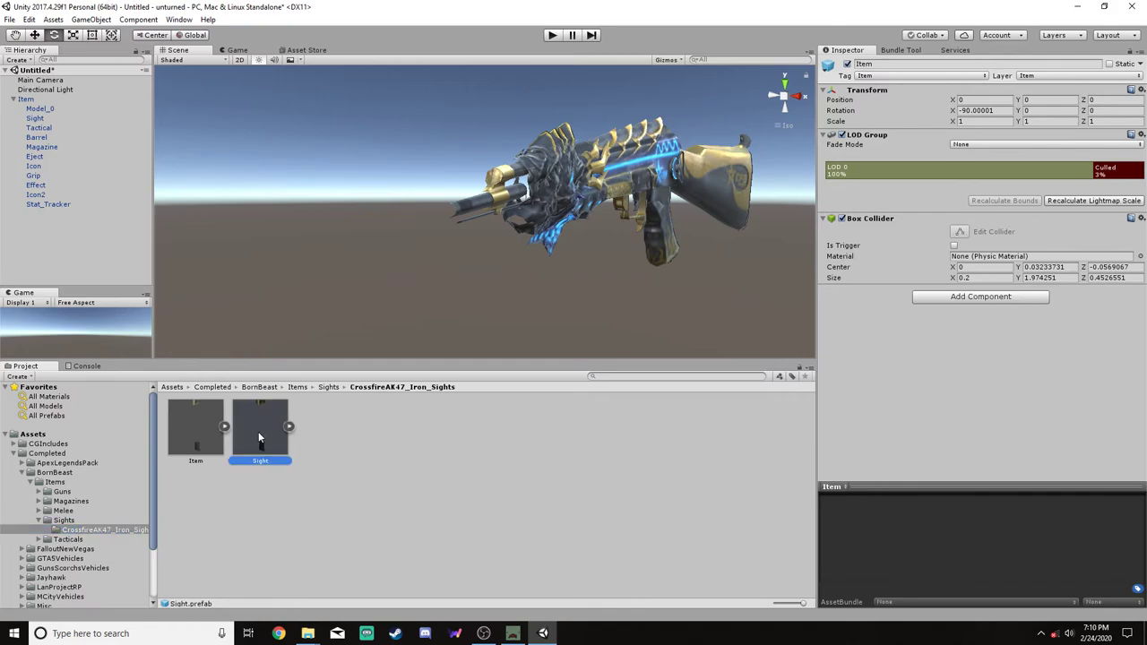
{"action": "left_click", "coordinate": [887, 175]}
{"action": "left_click", "coordinate": [853, 217]}
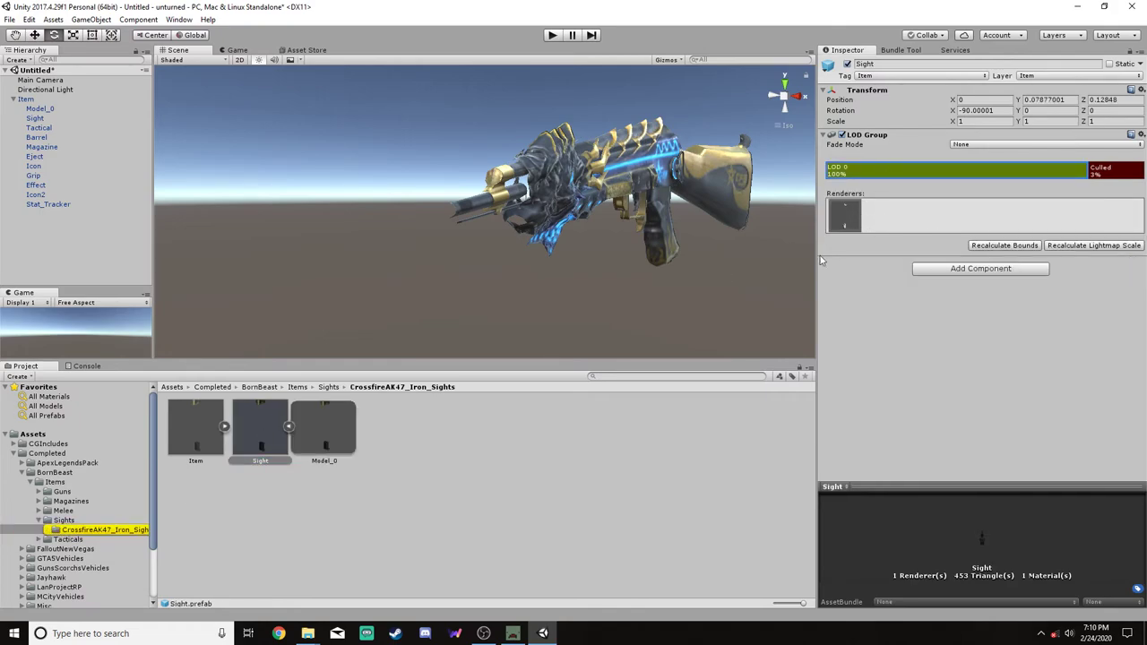
{"action": "left_click", "coordinate": [289, 429]}
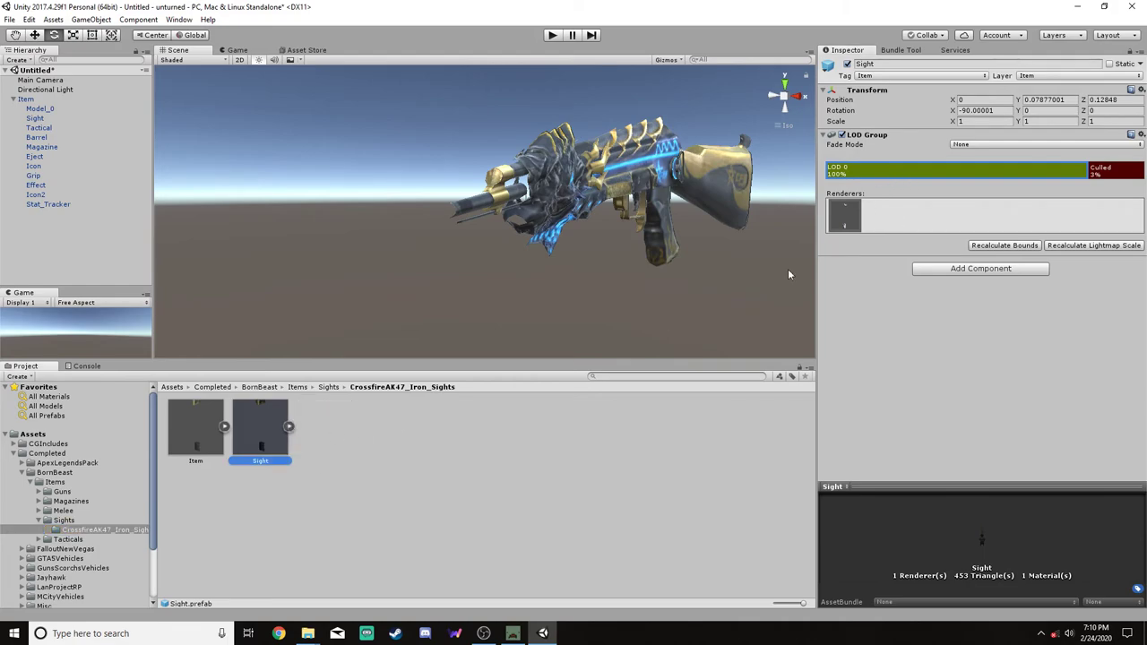
Place Sight in the scene, assign Model_0 as its LOD 0 renderer, and request deleting Sight.prefab
{"action": "left_click_drag", "start_coordinate": [261, 433], "coordinate": [75, 244]}
{"action": "left_click", "coordinate": [16, 214]}
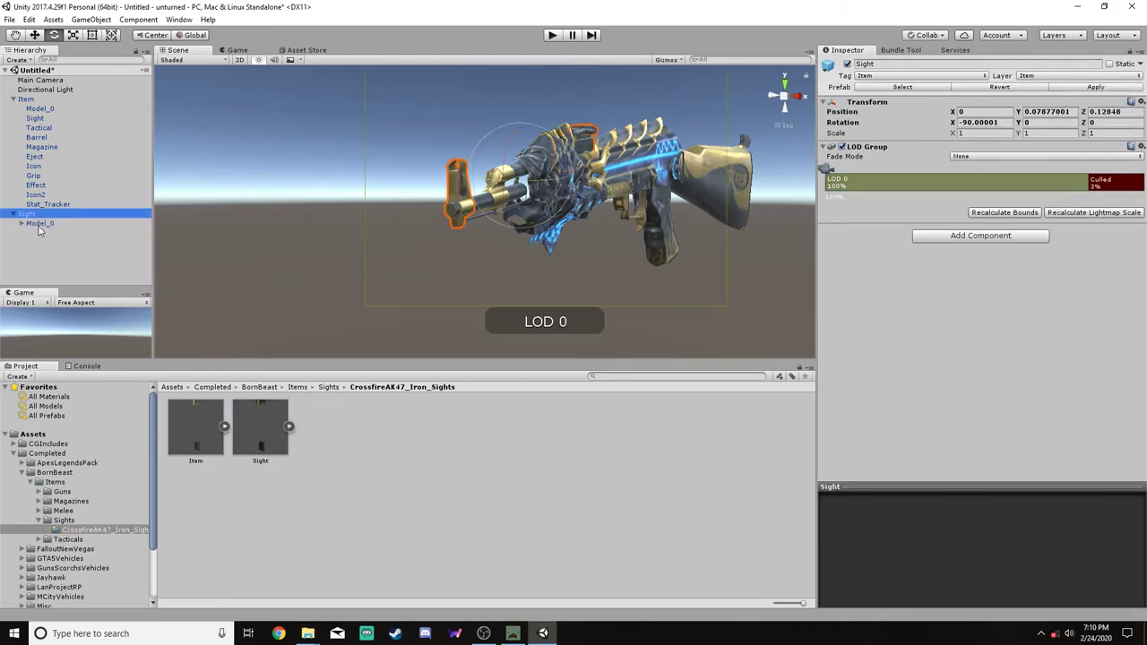
{"action": "left_click", "coordinate": [41, 223]}
{"action": "left_click", "coordinate": [27, 214]}
{"action": "left_click", "coordinate": [949, 182]}
{"action": "left_click", "coordinate": [865, 230]}
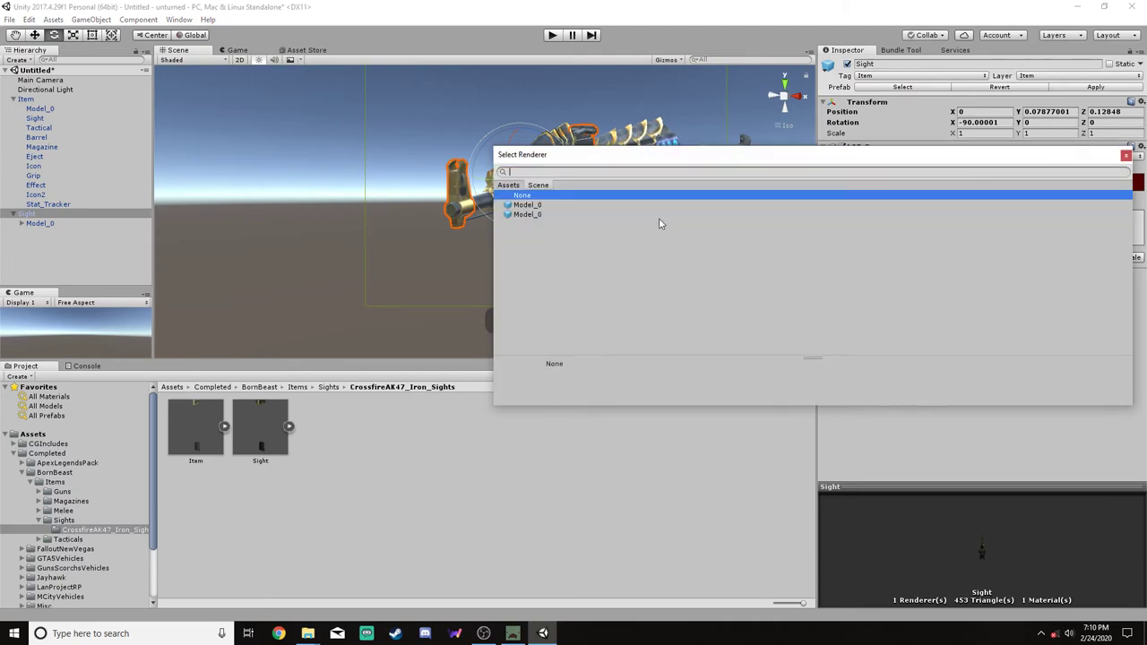
{"action": "double_click", "coordinate": [530, 205]}
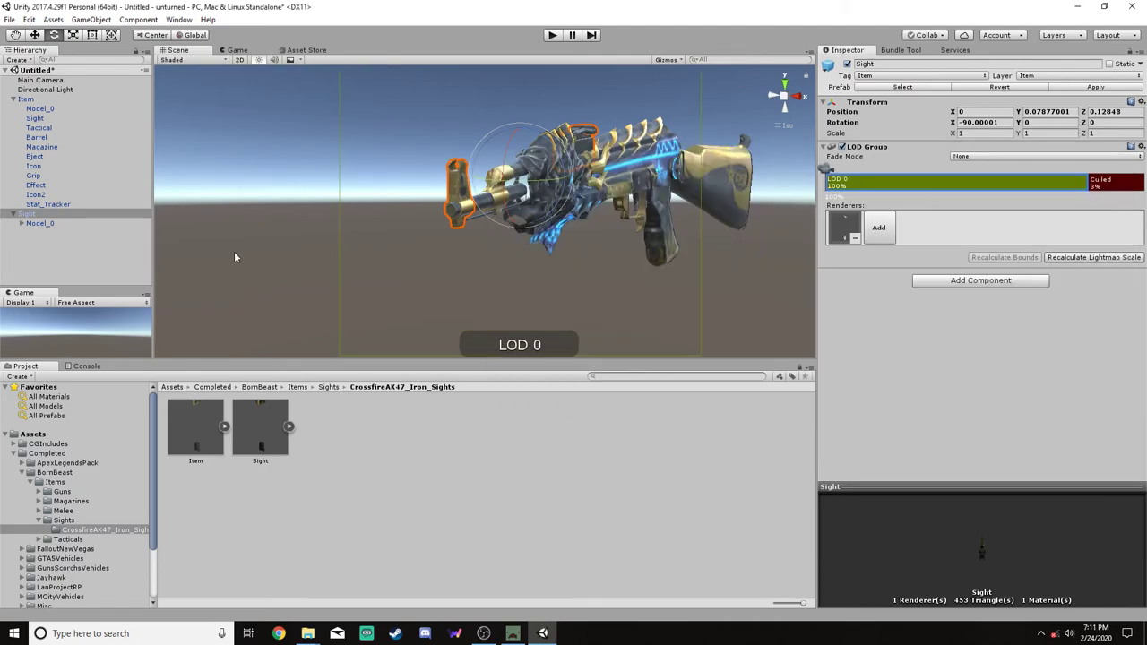
{"action": "right_click", "coordinate": [274, 403]}
Confirm deletion of the old Sight prefab and check the LOD 0 renderers
{"action": "left_click", "coordinate": [293, 213]}
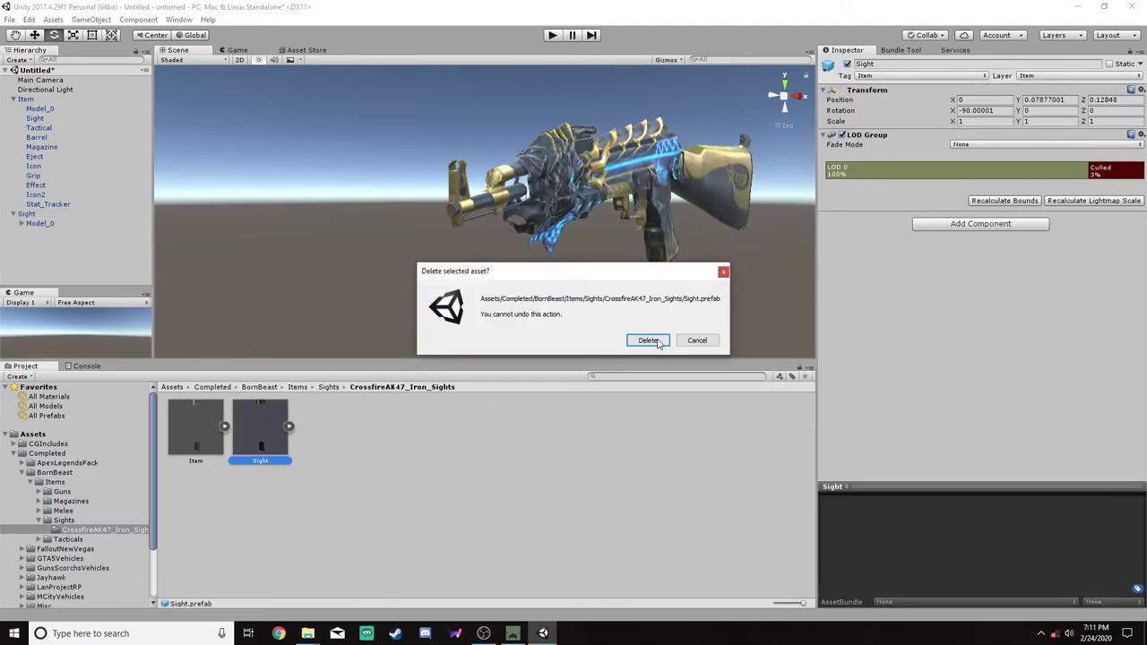
{"action": "left_click", "coordinate": [649, 340]}
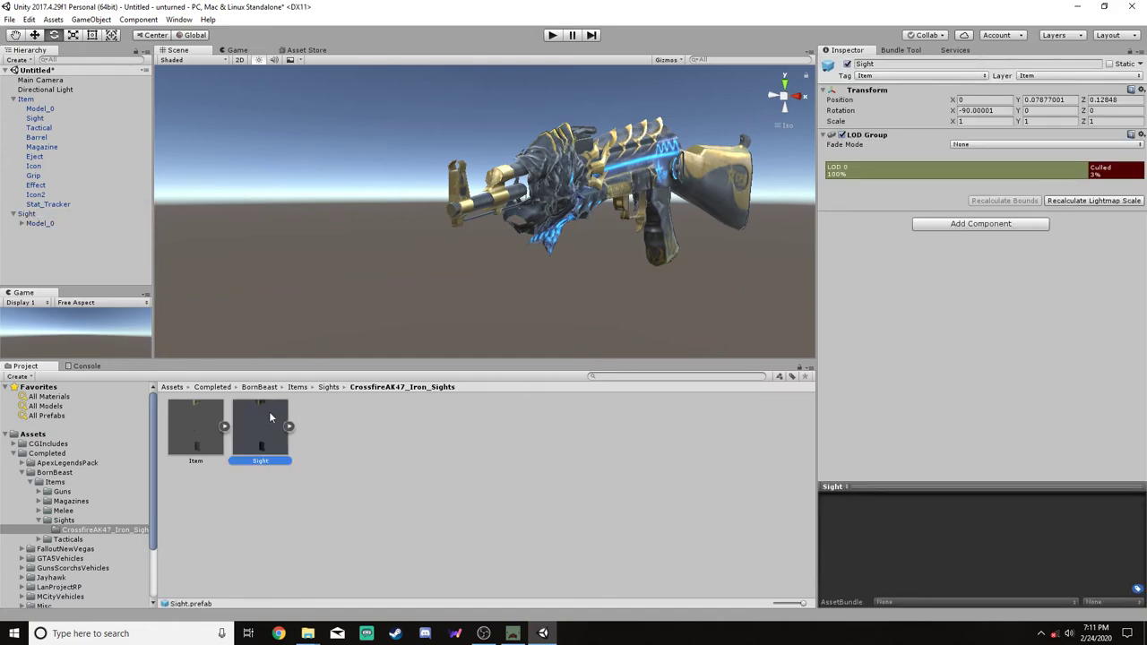
{"action": "left_click", "coordinate": [851, 172]}
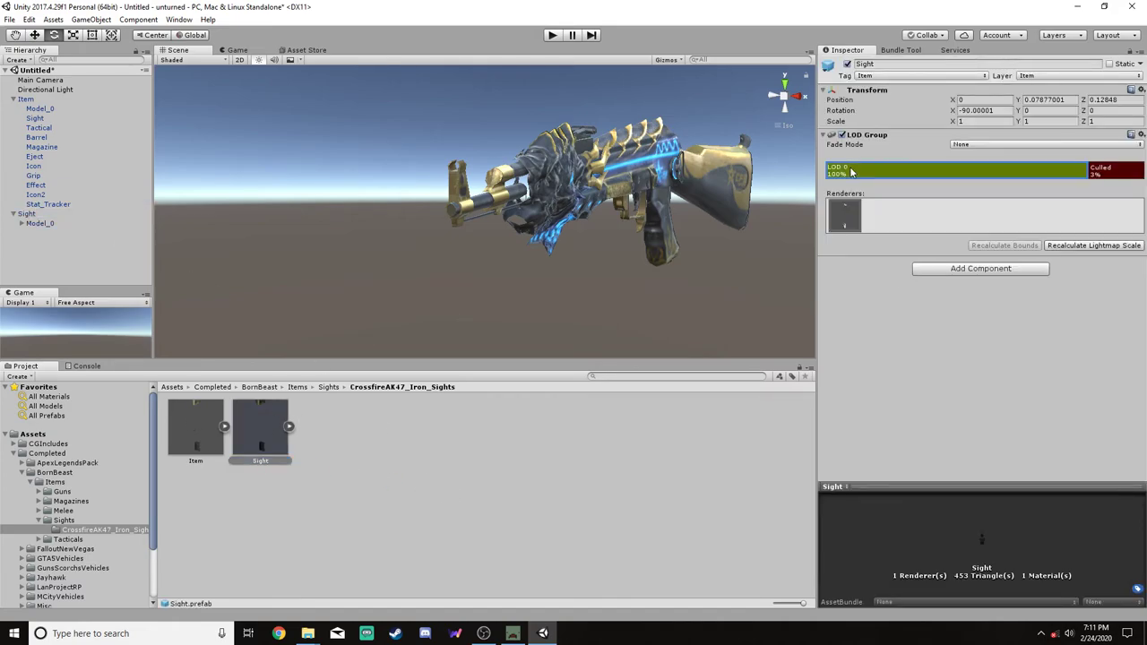
Delete Item and Sight from the scene, then collapse Sights and open the Guns folder
{"action": "left_click", "coordinate": [26, 98]}
{"action": "right_click", "coordinate": [40, 98]}
{"action": "left_click", "coordinate": [71, 162]}
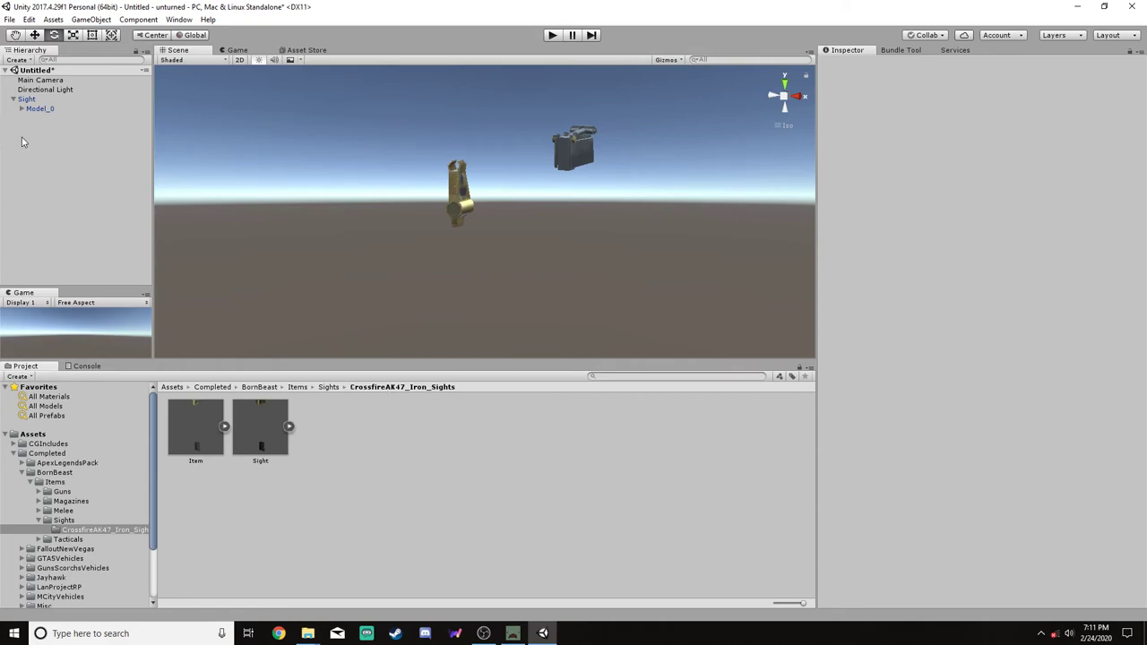
{"action": "right_click", "coordinate": [27, 101]}
{"action": "left_click", "coordinate": [72, 162]}
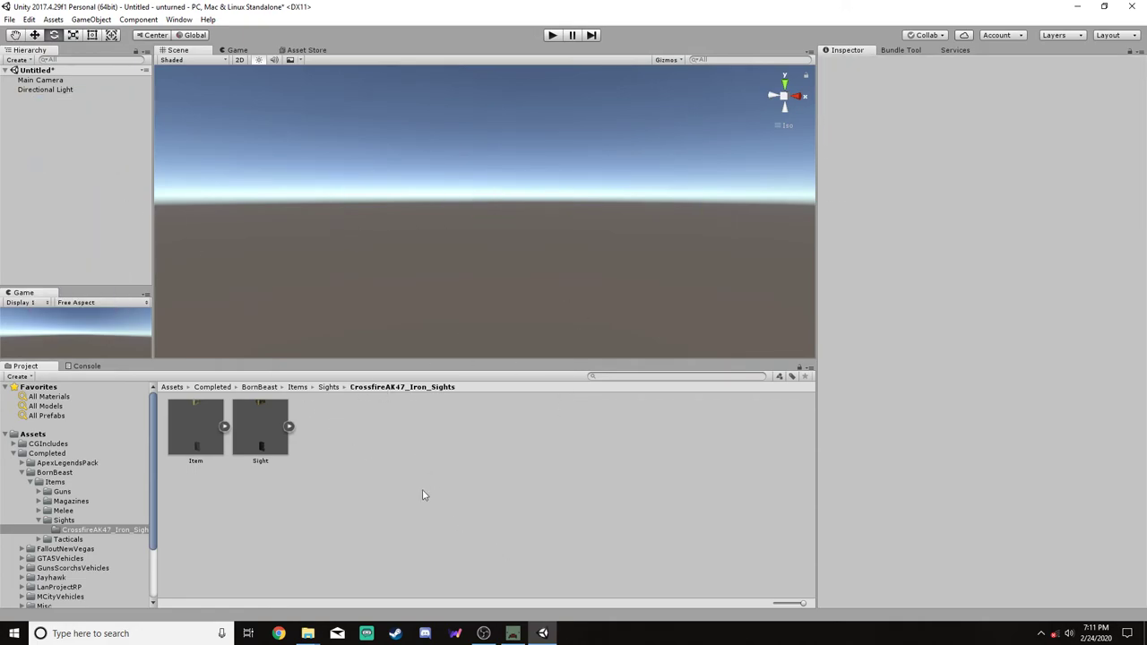
{"action": "left_click", "coordinate": [39, 520]}
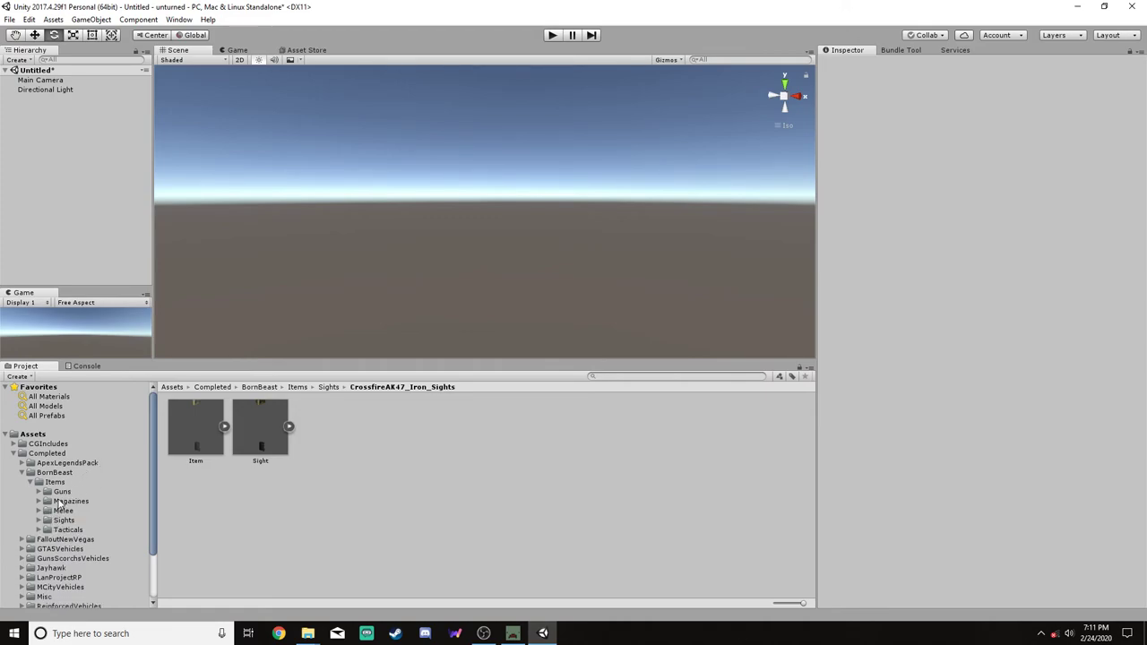
{"action": "left_click", "coordinate": [62, 492]}
Build the CrossfireAK47.unity3d bundle with the Bundle Tool and save it to the Desktop
{"action": "left_click", "coordinate": [196, 430]}
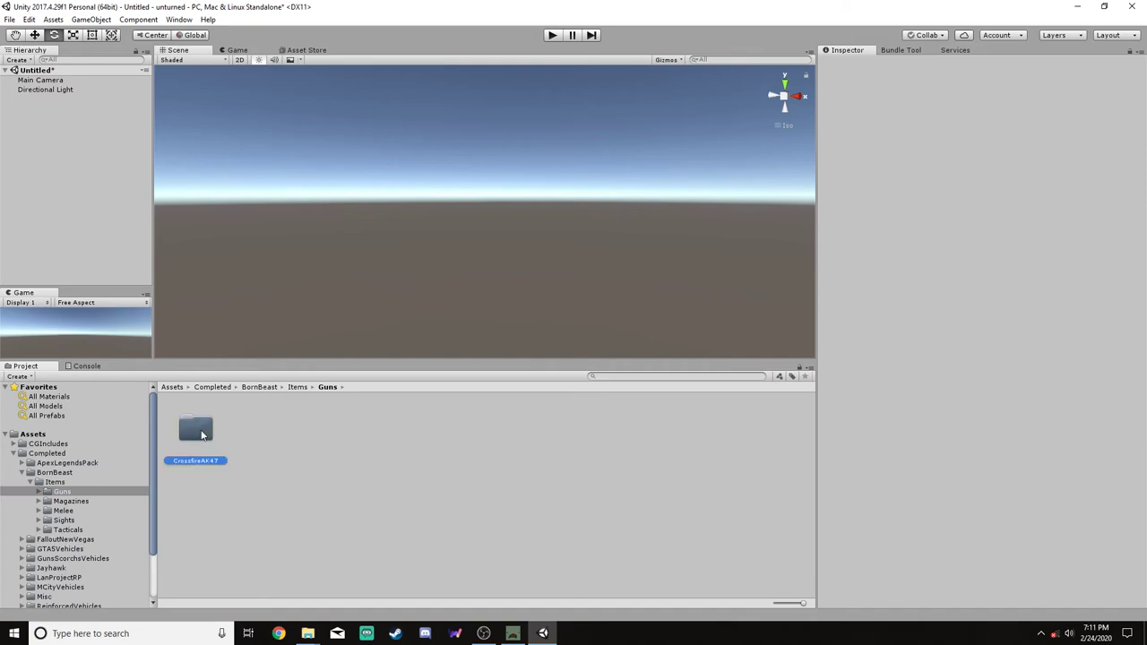
{"action": "left_click", "coordinate": [901, 50]}
{"action": "left_click", "coordinate": [952, 61]}
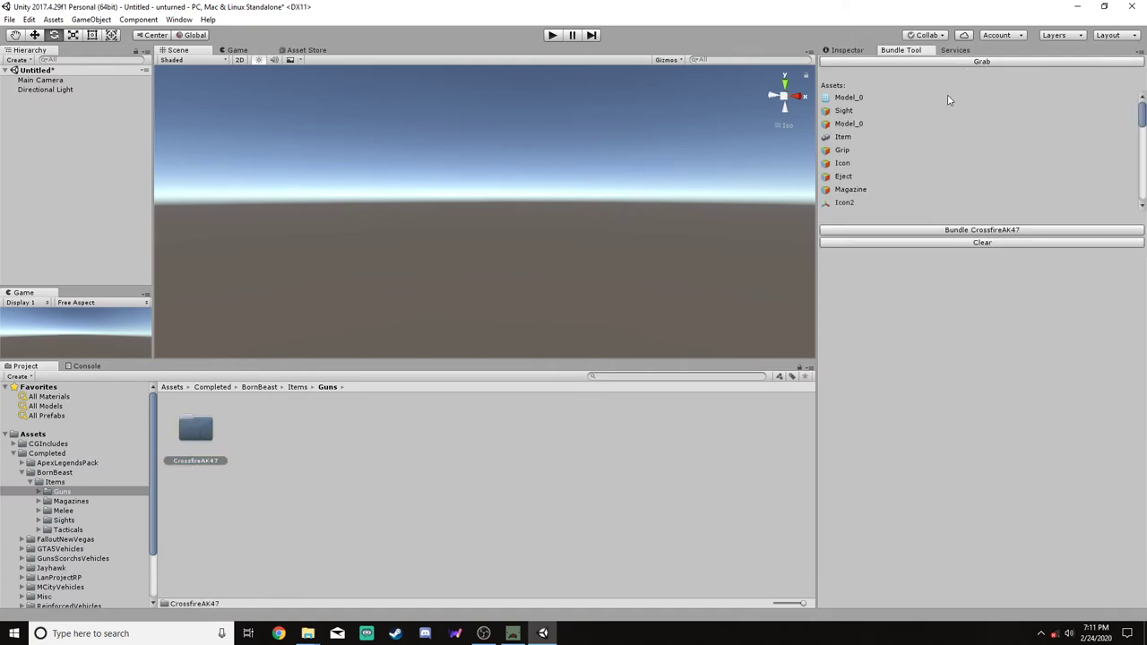
{"action": "left_click", "coordinate": [950, 229]}
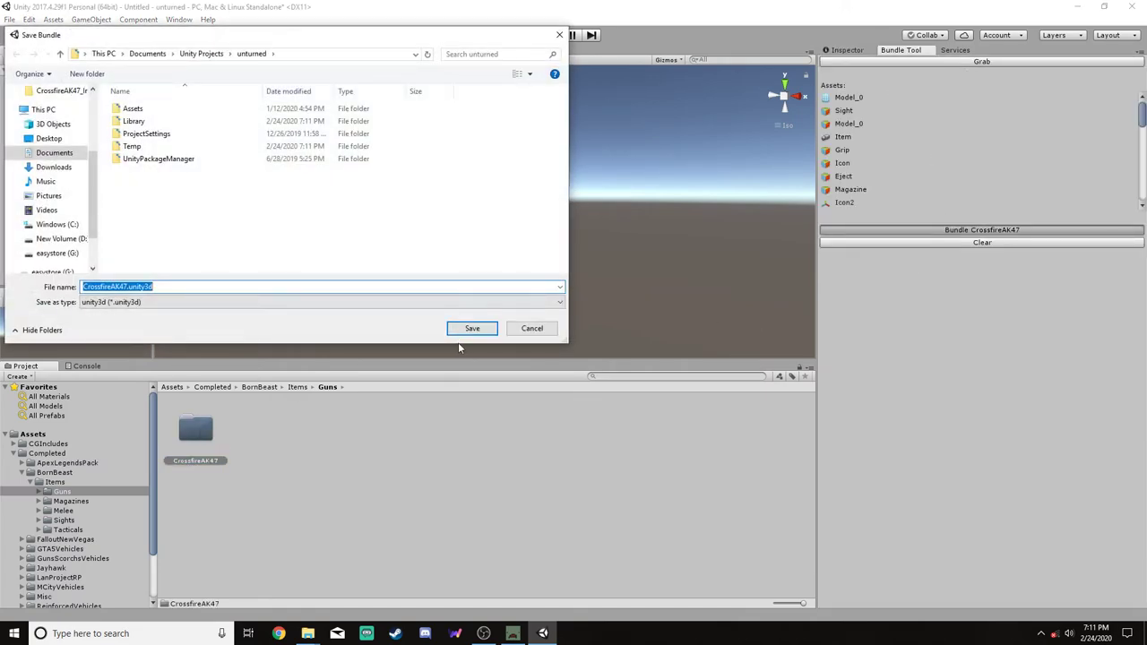
{"action": "left_click", "coordinate": [49, 138]}
{"action": "left_click", "coordinate": [472, 328]}
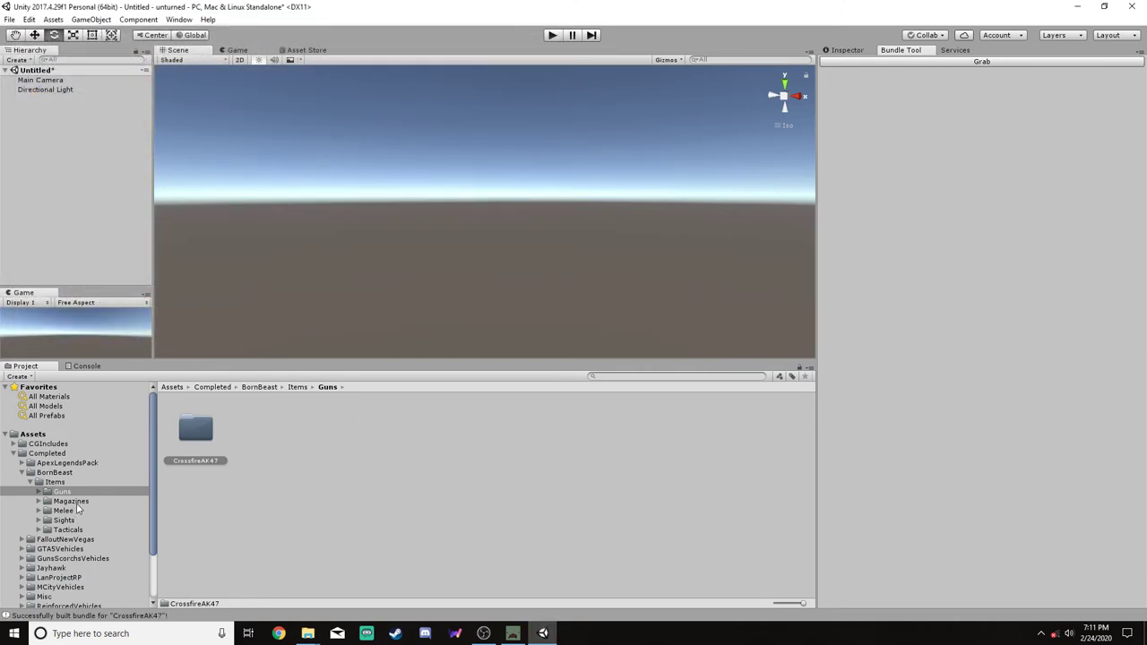
Build and save the CrossfireAK47_Iron_Sights bundle
{"action": "left_click", "coordinate": [75, 520]}
{"action": "left_click", "coordinate": [186, 427]}
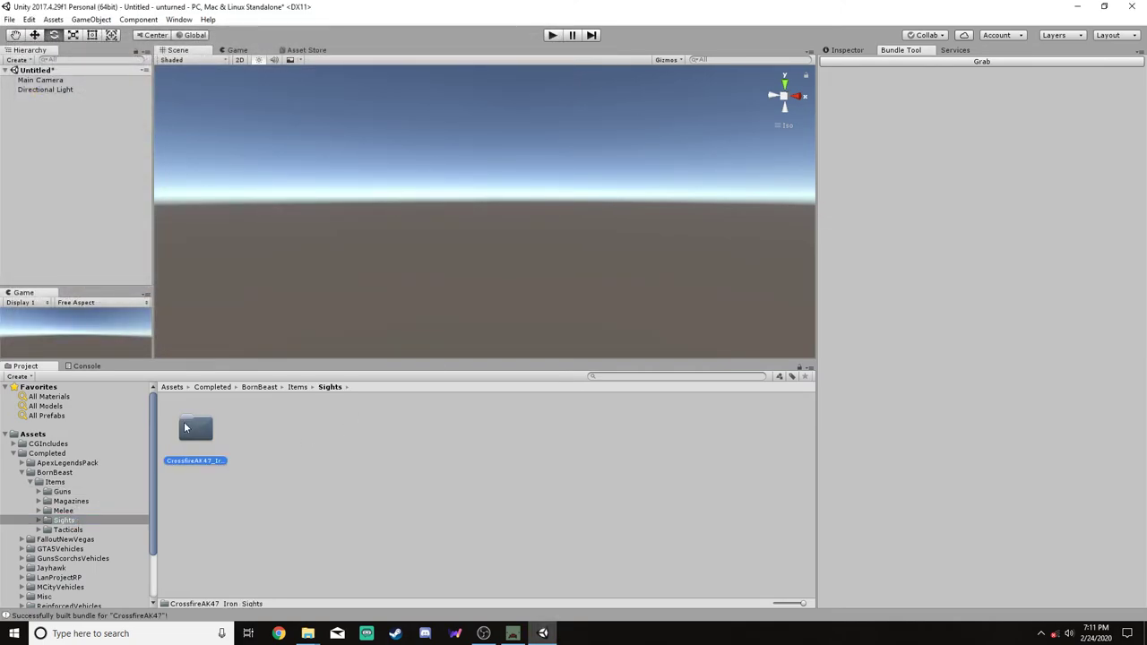
{"action": "left_click", "coordinate": [989, 63]}
{"action": "left_click", "coordinate": [977, 230]}
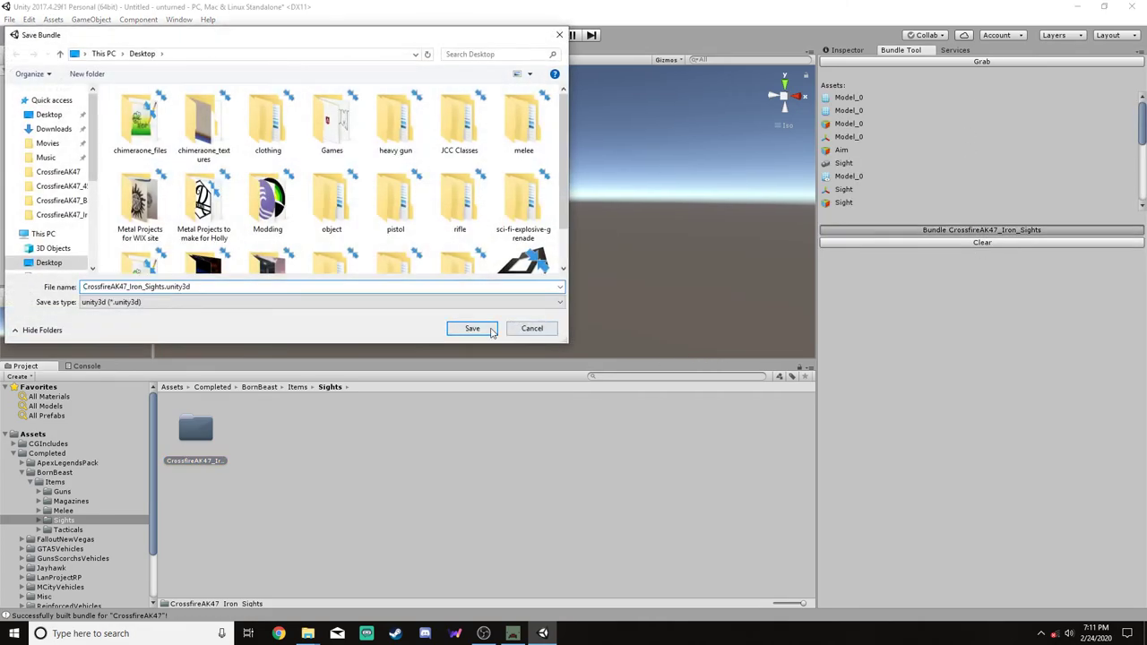
{"action": "left_click", "coordinate": [491, 329]}
Build and save the CrossfireAK47_Bayonet bundle, then minimize Unity to return to Unturned
{"action": "left_click", "coordinate": [67, 529]}
{"action": "left_click", "coordinate": [195, 430]}
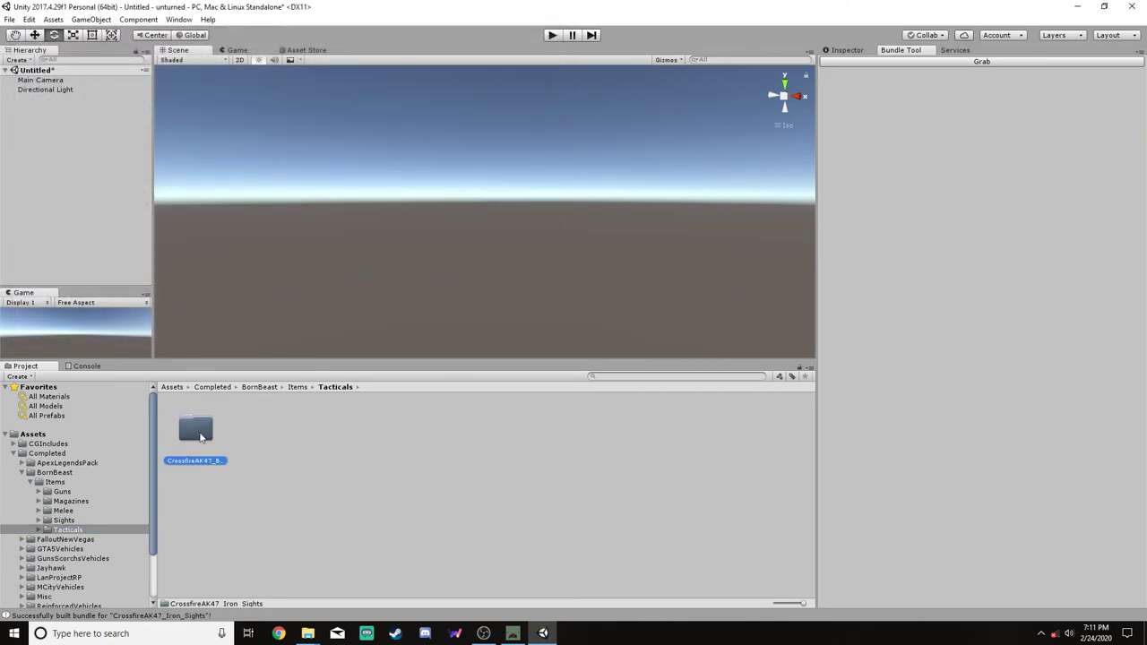
{"action": "left_click", "coordinate": [922, 62]}
{"action": "left_click", "coordinate": [949, 230]}
{"action": "left_click", "coordinate": [473, 332]}
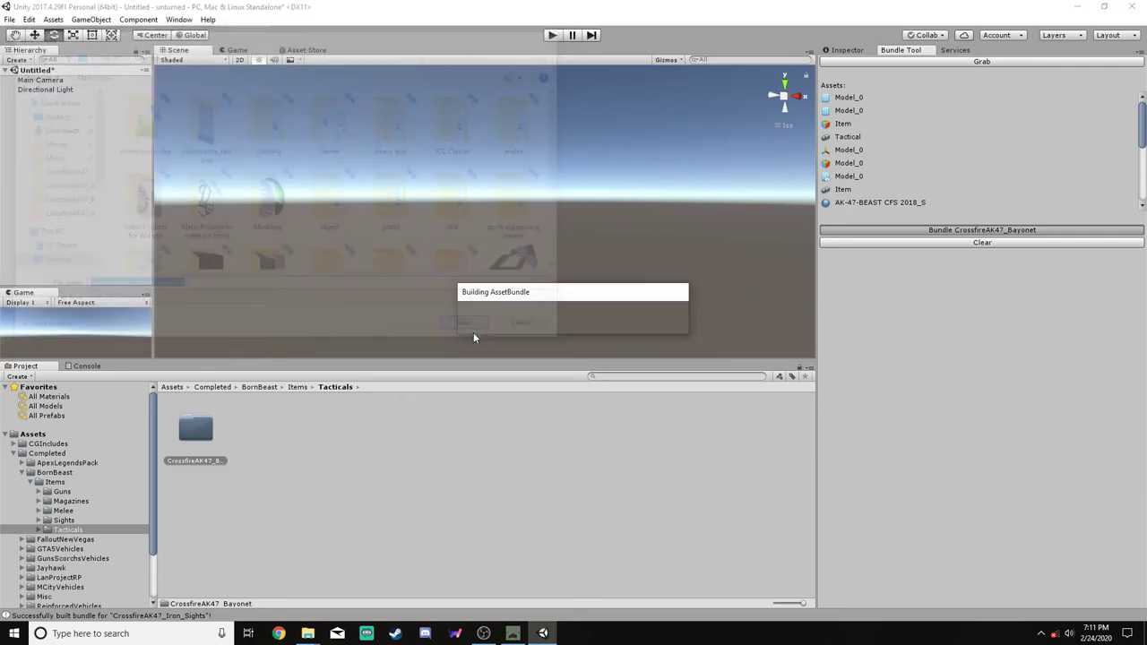
{"action": "left_click", "coordinate": [1074, 7]}
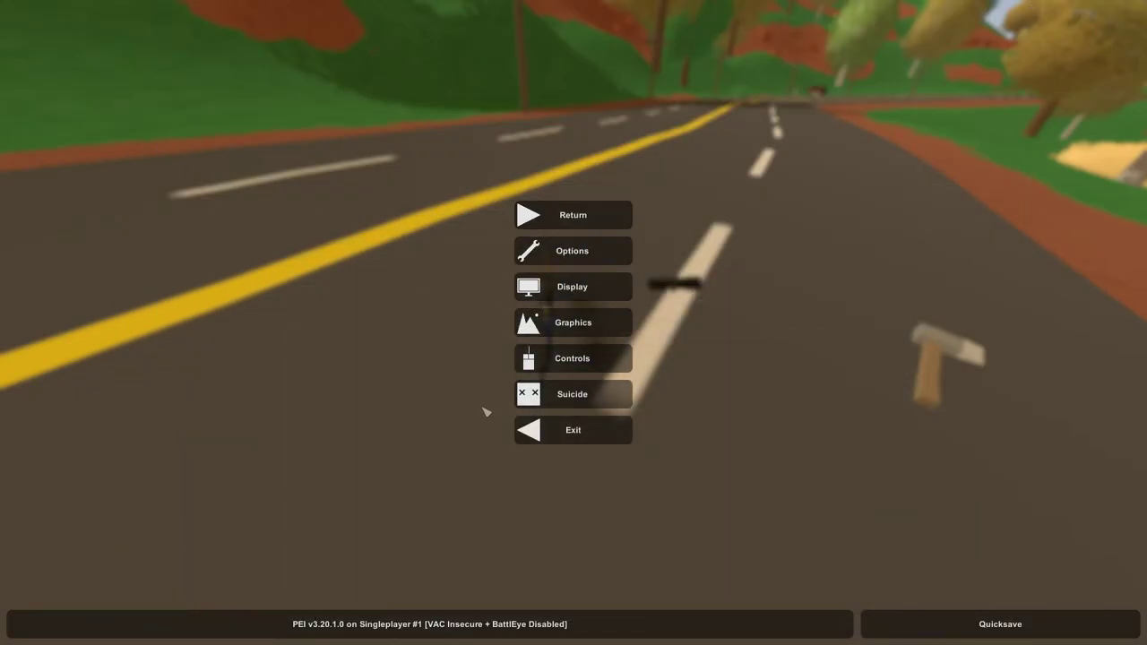
Show the desktop and bring the BornBeast folder window to the screen centre
{"action": "key", "text": "super+d"}
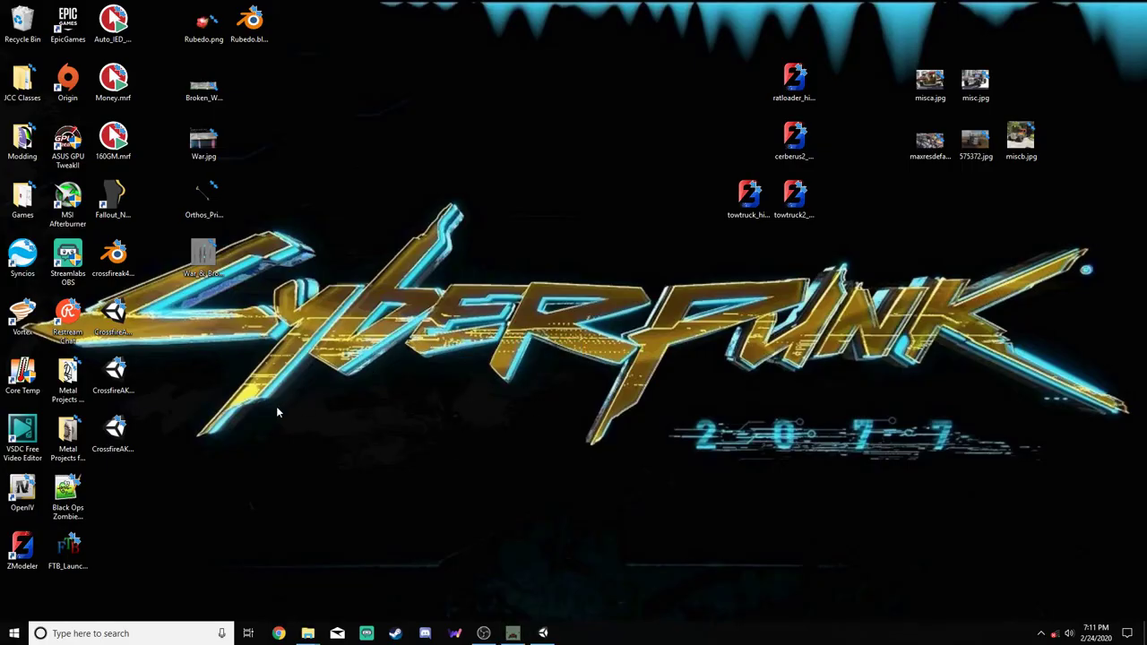
{"action": "mouse_move", "coordinate": [308, 633]}
{"action": "mouse_move", "coordinate": [266, 572]}
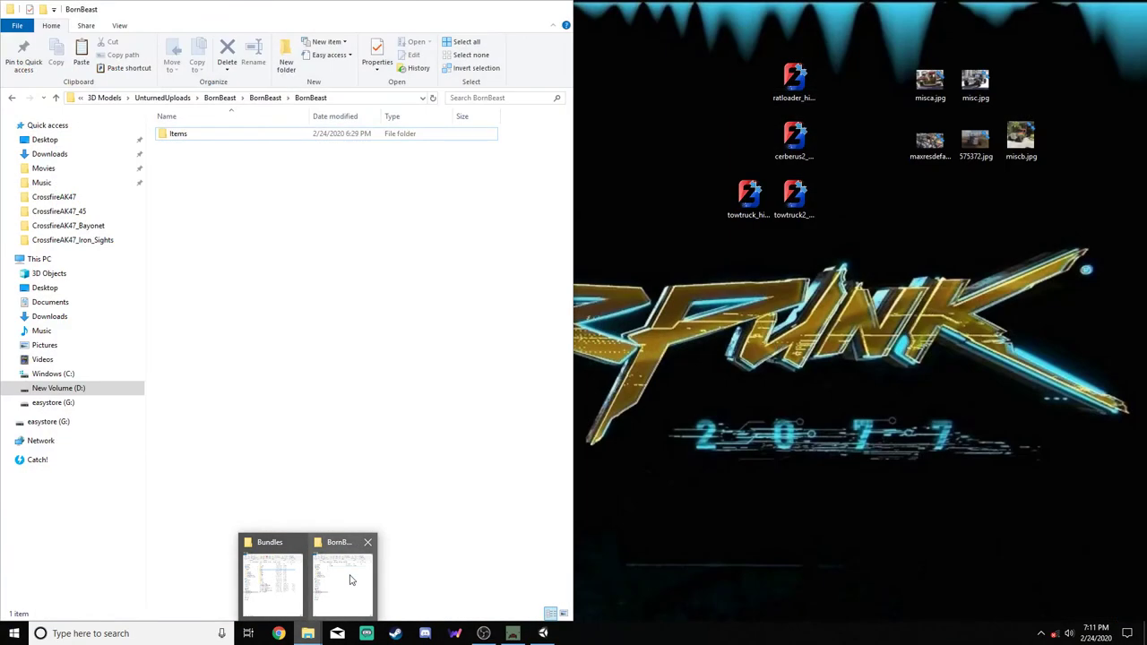
{"action": "left_click", "coordinate": [351, 579]}
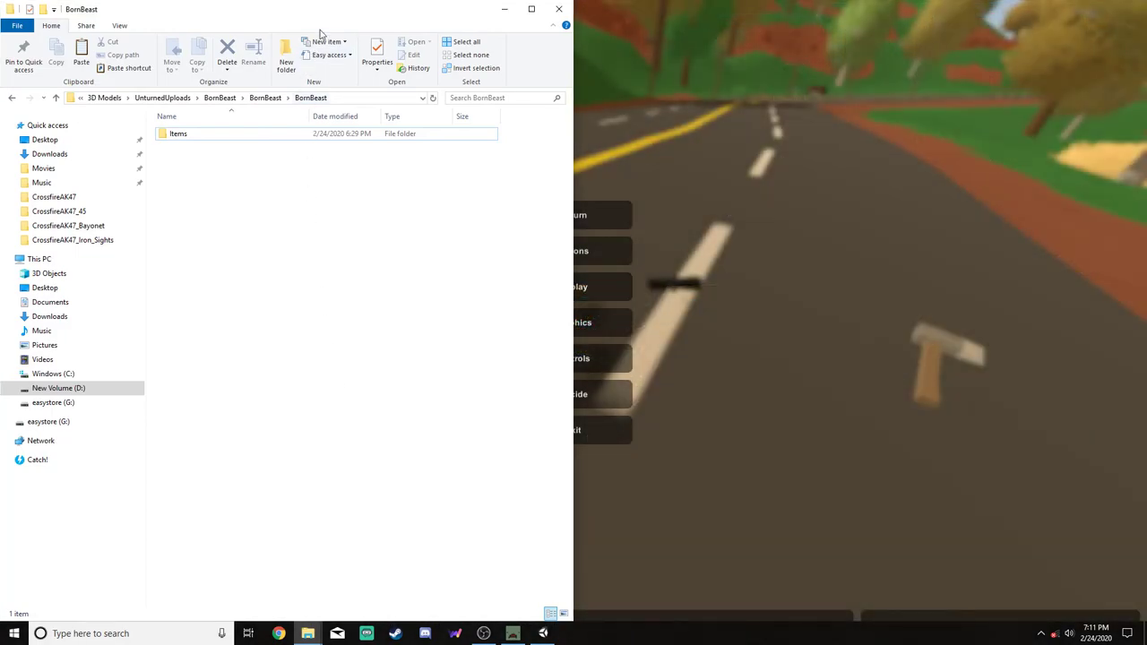
{"action": "left_click_drag", "start_coordinate": [327, 13], "coordinate": [529, 18]}
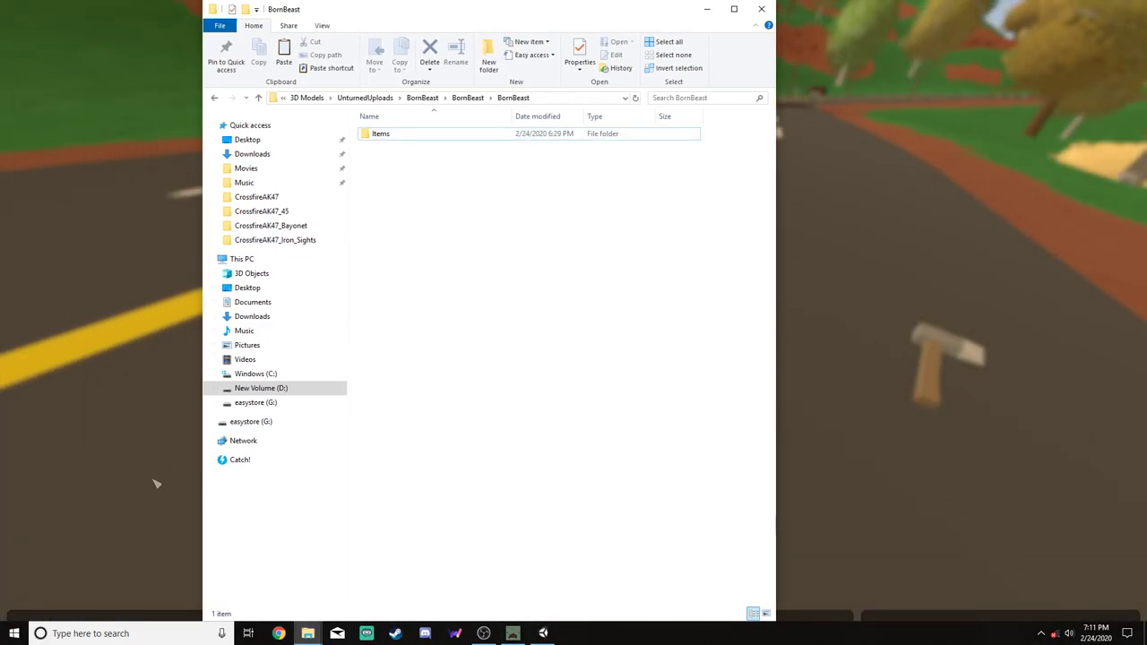
Select the three new CrossfireAK files on the desktop
{"action": "key", "text": "super+d"}
{"action": "left_click_drag", "start_coordinate": [167, 468], "coordinate": [101, 301]}
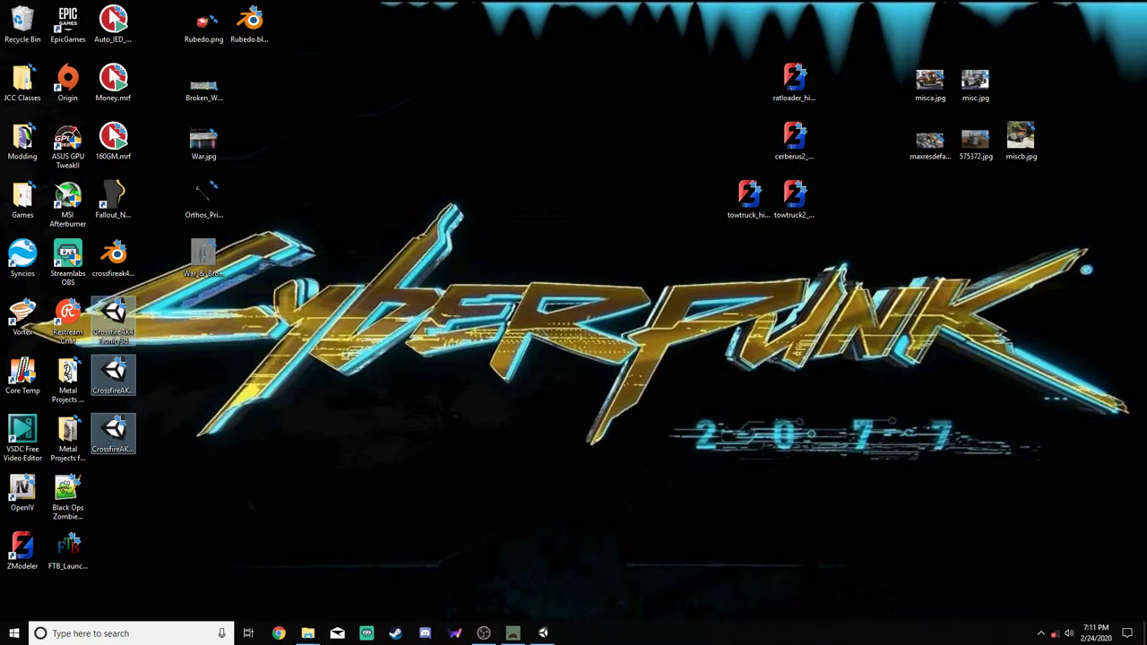
{"action": "key", "text": "Delete"}
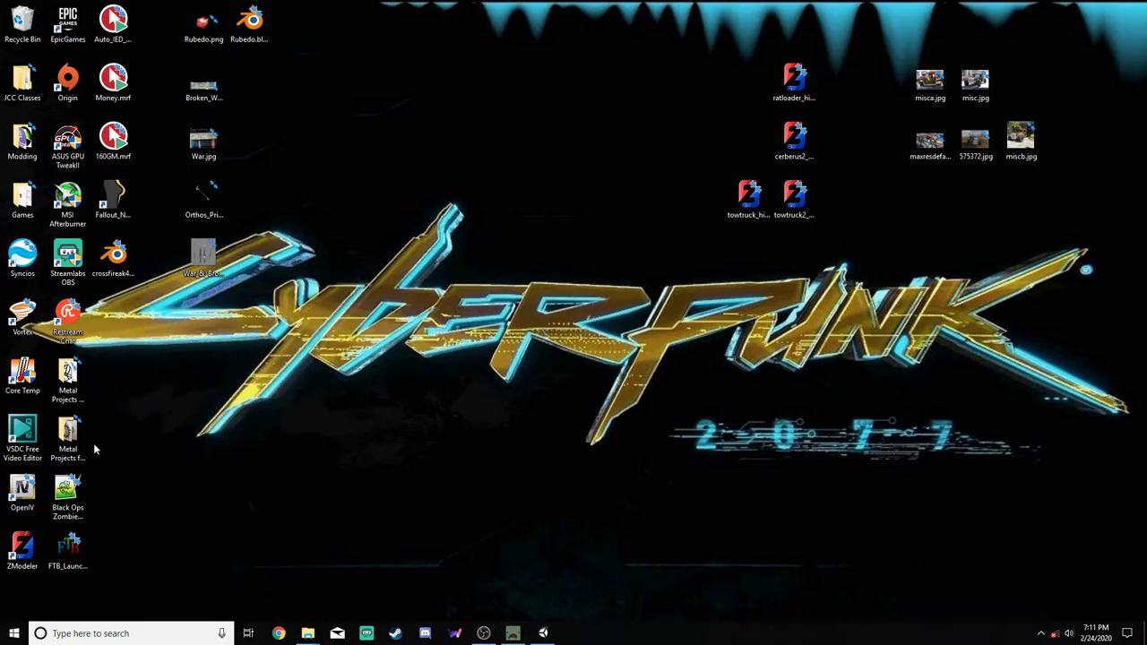
Open BornBeast's Items\Guns\CrossfireAK47 folder
{"action": "mouse_move", "coordinate": [307, 634]}
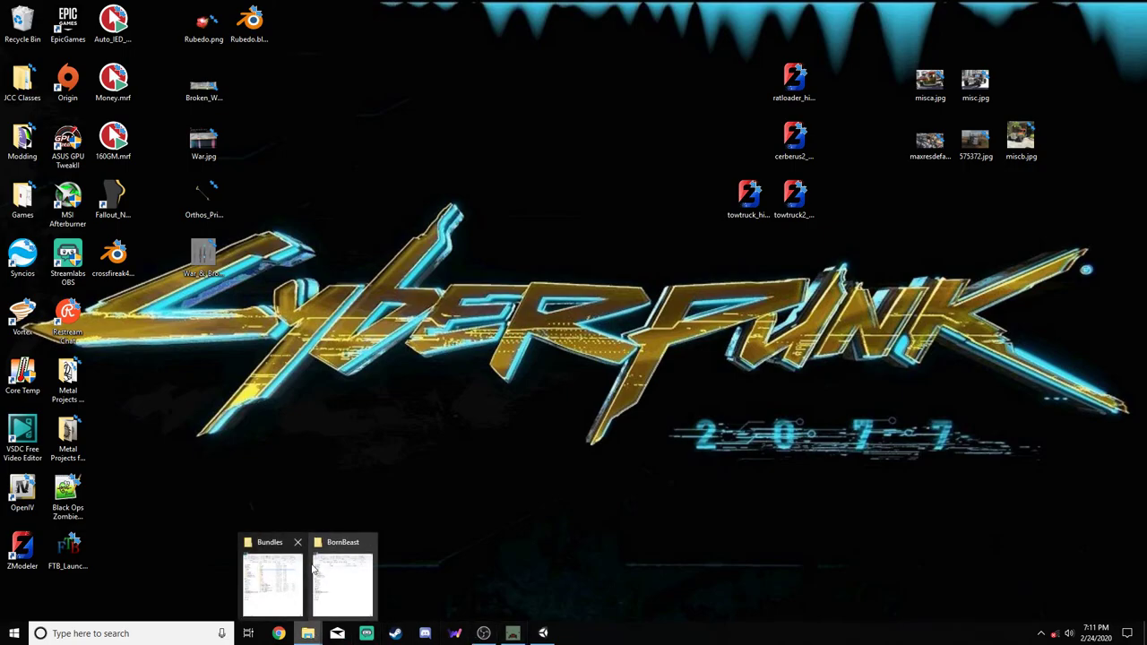
{"action": "left_click", "coordinate": [341, 574]}
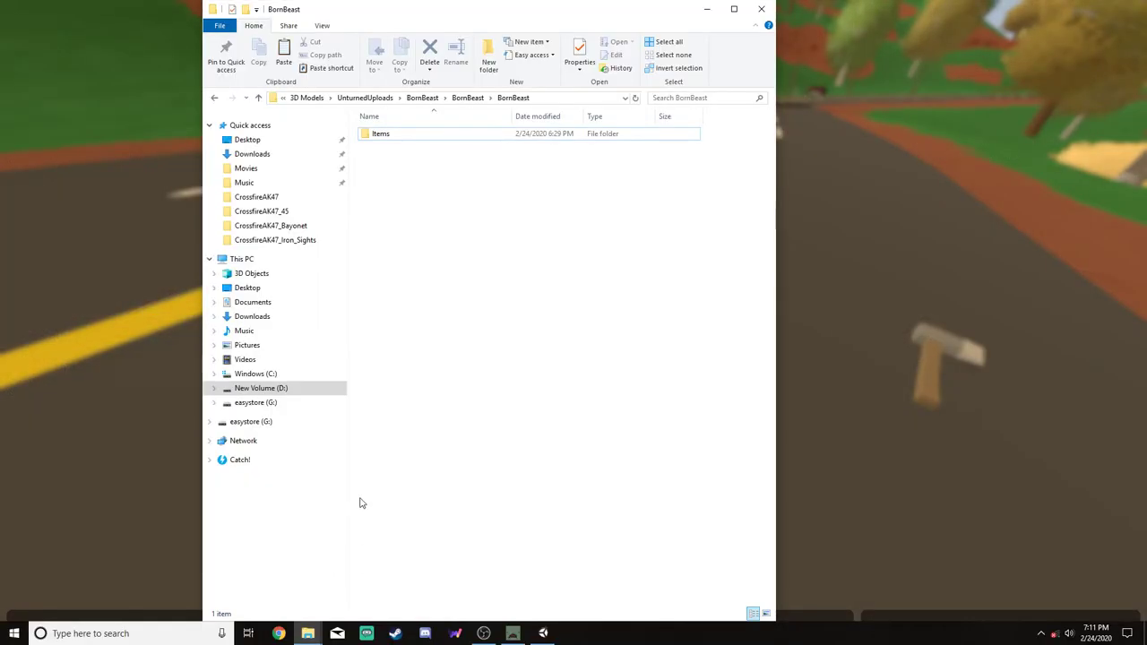
{"action": "double_click", "coordinate": [415, 134]}
{"action": "double_click", "coordinate": [395, 135]}
{"action": "double_click", "coordinate": [392, 137]}
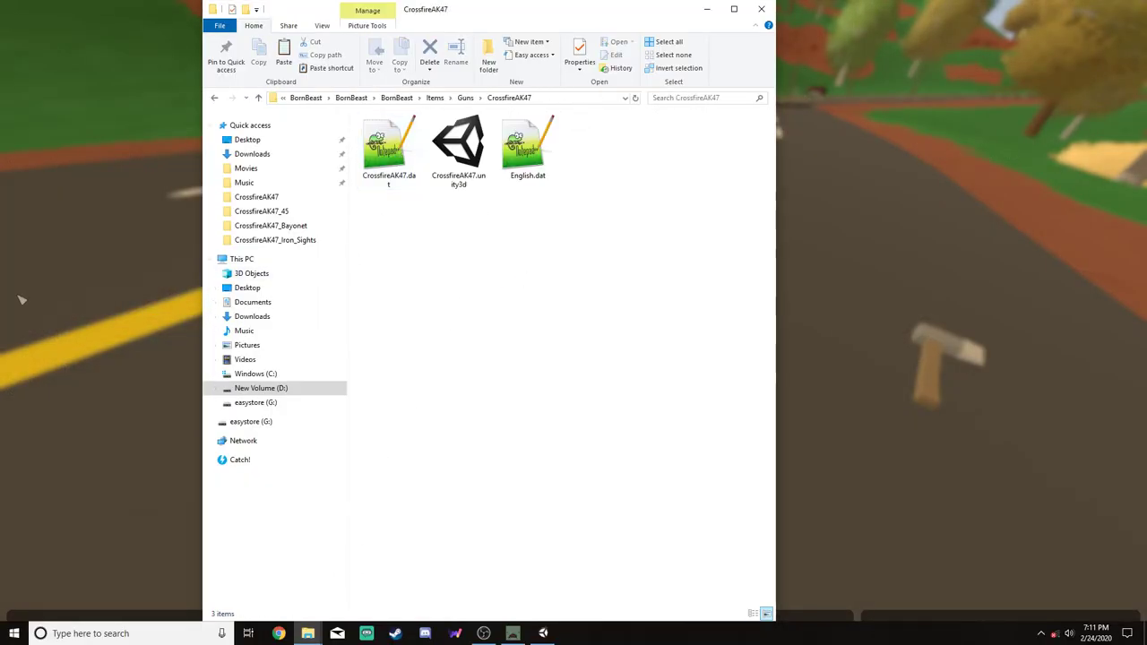
Move the new CrossfireAK47.unity3d in, replacing the old bundle, and refresh the listing
{"action": "left_click_drag", "start_coordinate": [1146, 296], "coordinate": [576, 295]}
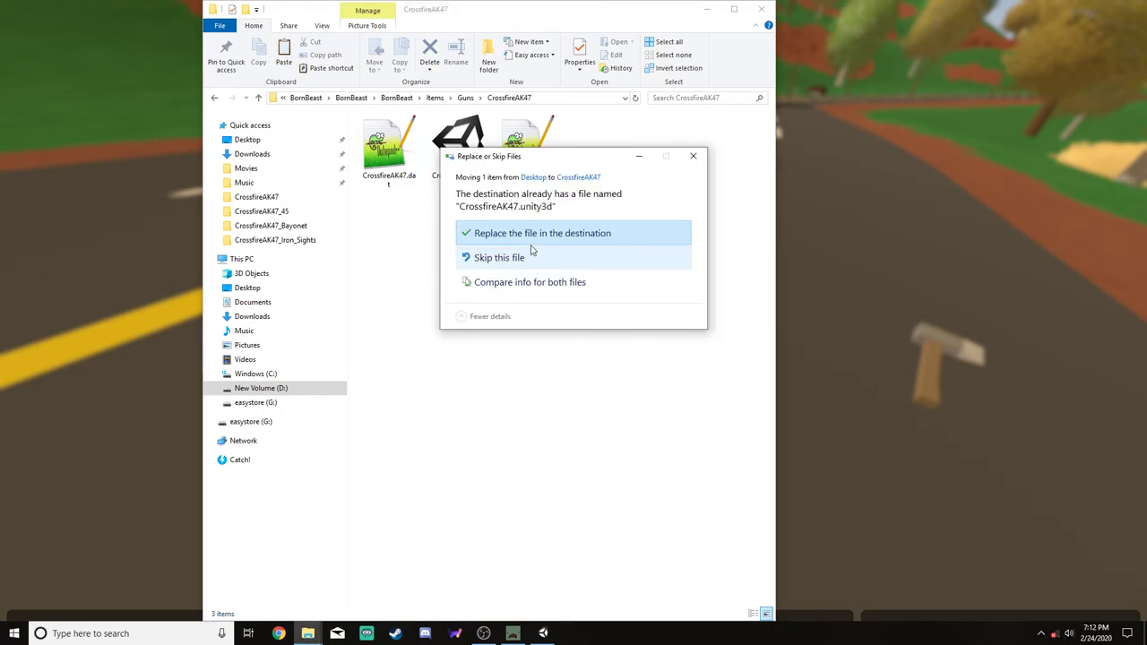
{"action": "left_click", "coordinate": [531, 235]}
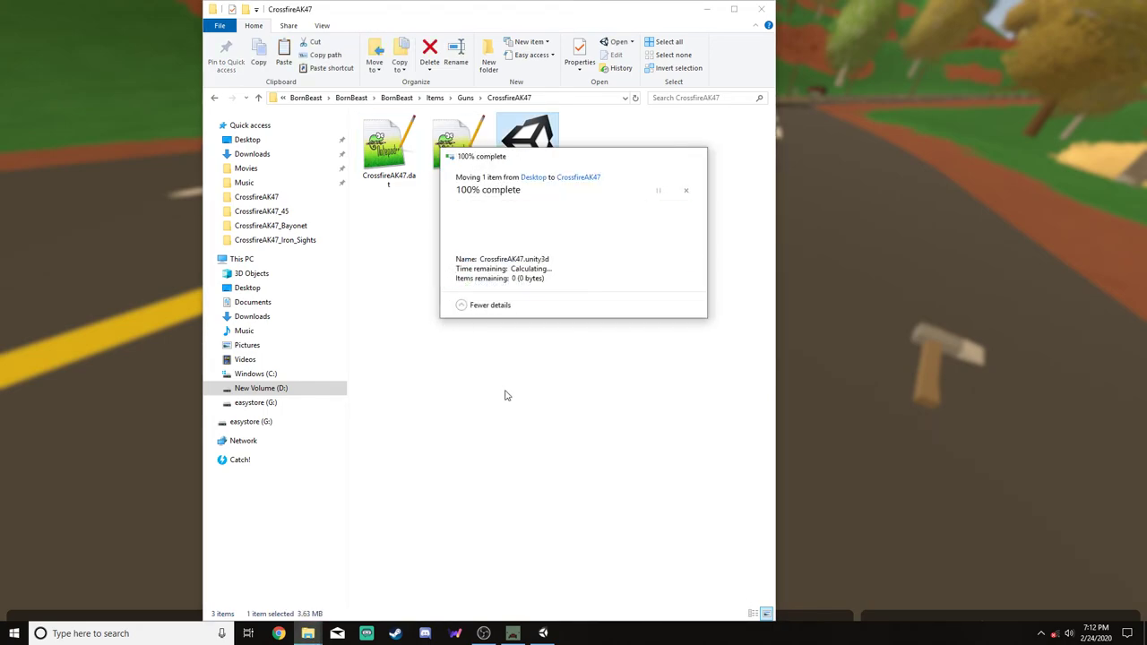
{"action": "right_click", "coordinate": [513, 326]}
{"action": "left_click", "coordinate": [543, 379]}
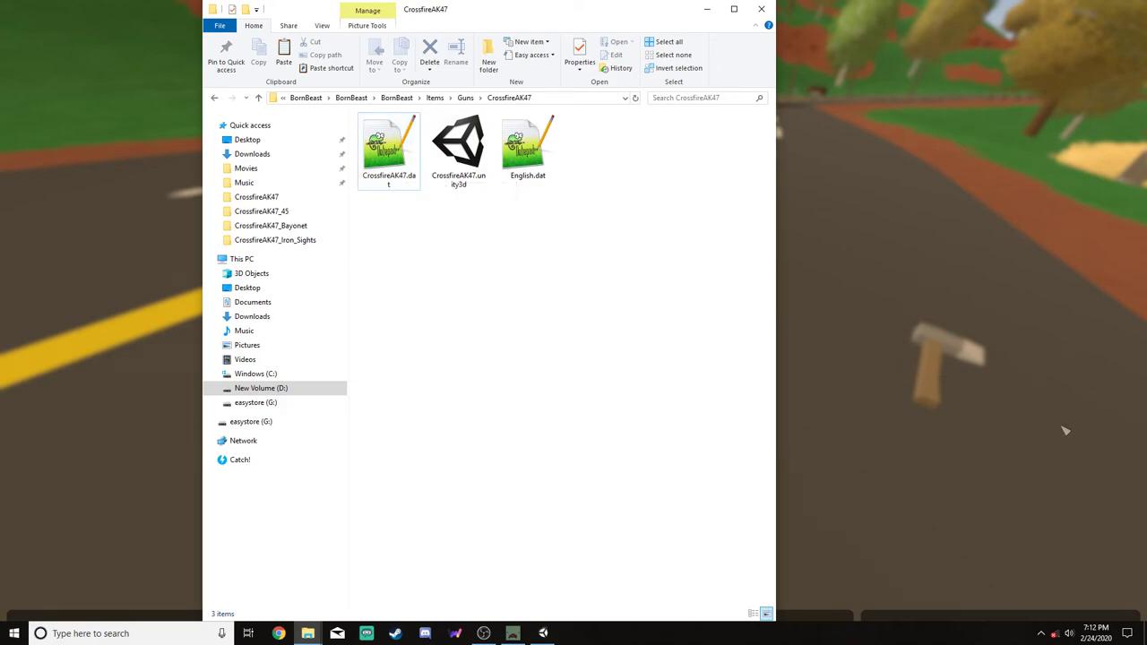
Open the installed Bundles\Items\Guns\CrossfireAK47 folder in the game's File Explorer window
{"action": "left_click", "coordinate": [307, 632]}
{"action": "left_click", "coordinate": [287, 583]}
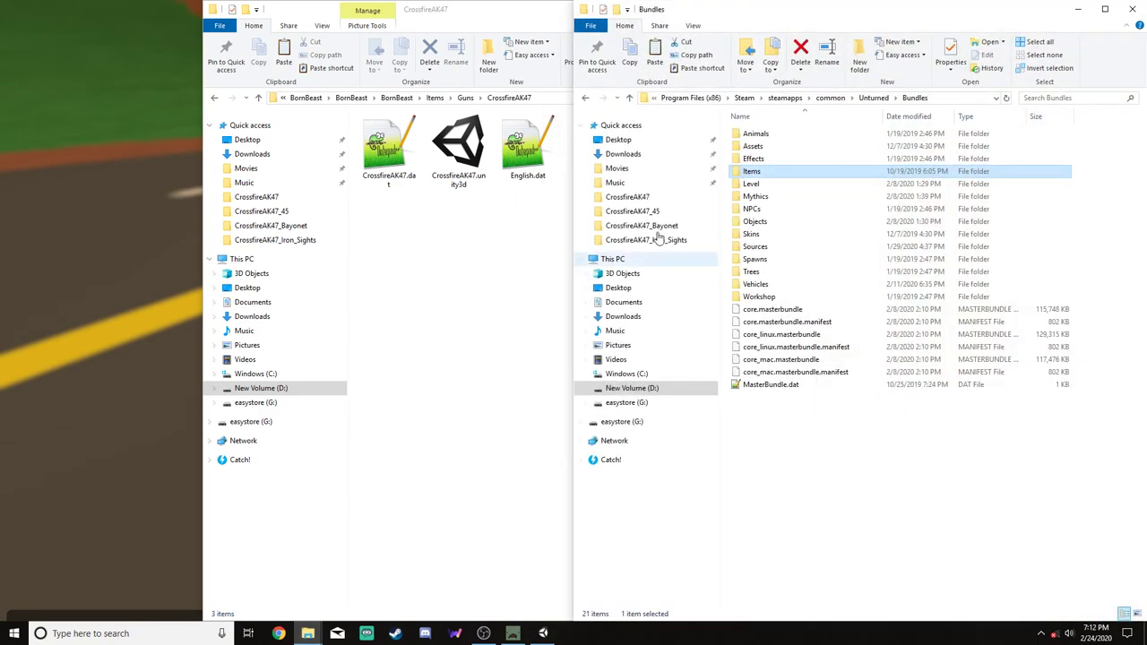
{"action": "double_click", "coordinate": [751, 185]}
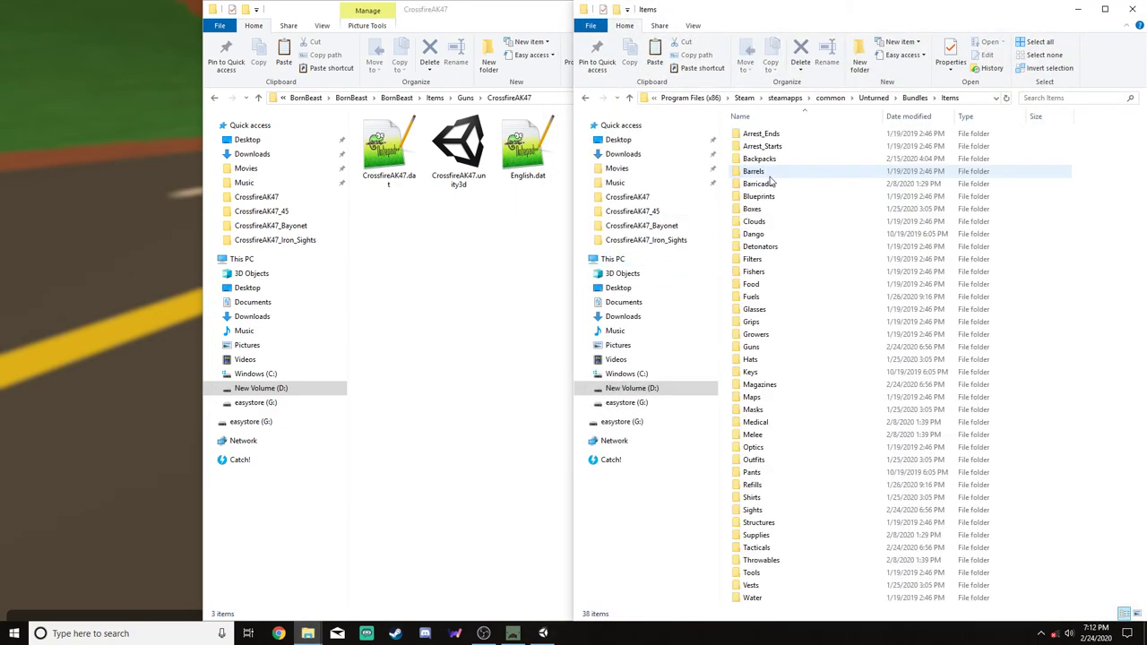
{"action": "double_click", "coordinate": [762, 347]}
{"action": "scroll", "coordinate": [811, 260], "scroll_direction": "down", "scroll_amount": 8}
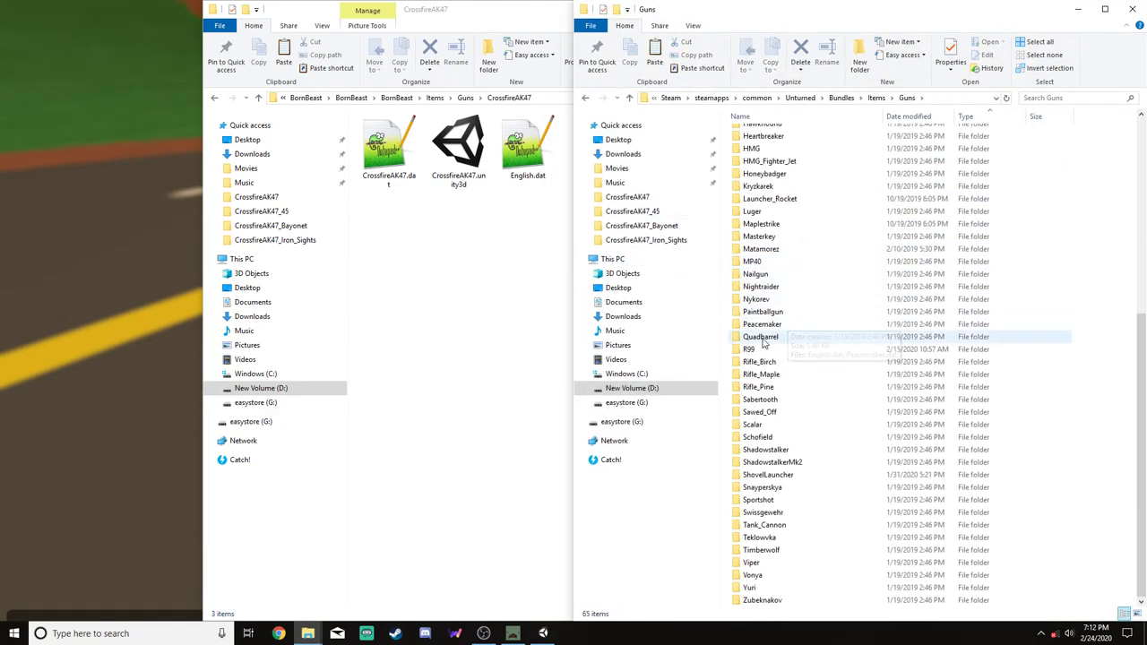
{"action": "scroll", "coordinate": [802, 448], "scroll_direction": "up", "scroll_amount": 4}
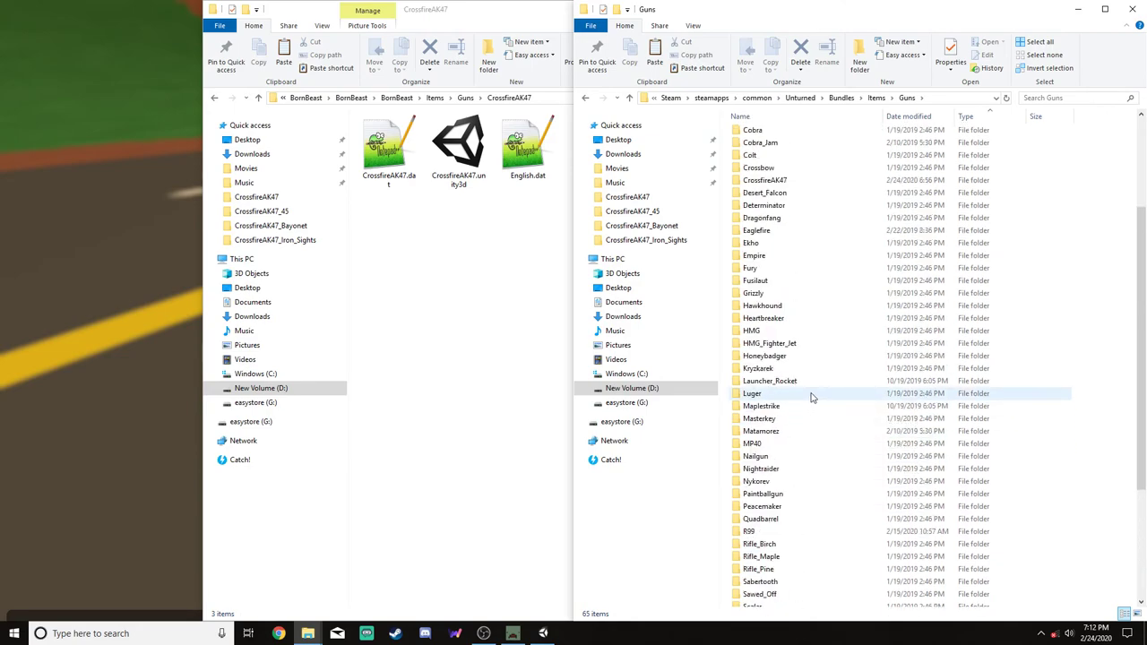
{"action": "scroll", "coordinate": [811, 395], "scroll_direction": "up", "scroll_amount": 5}
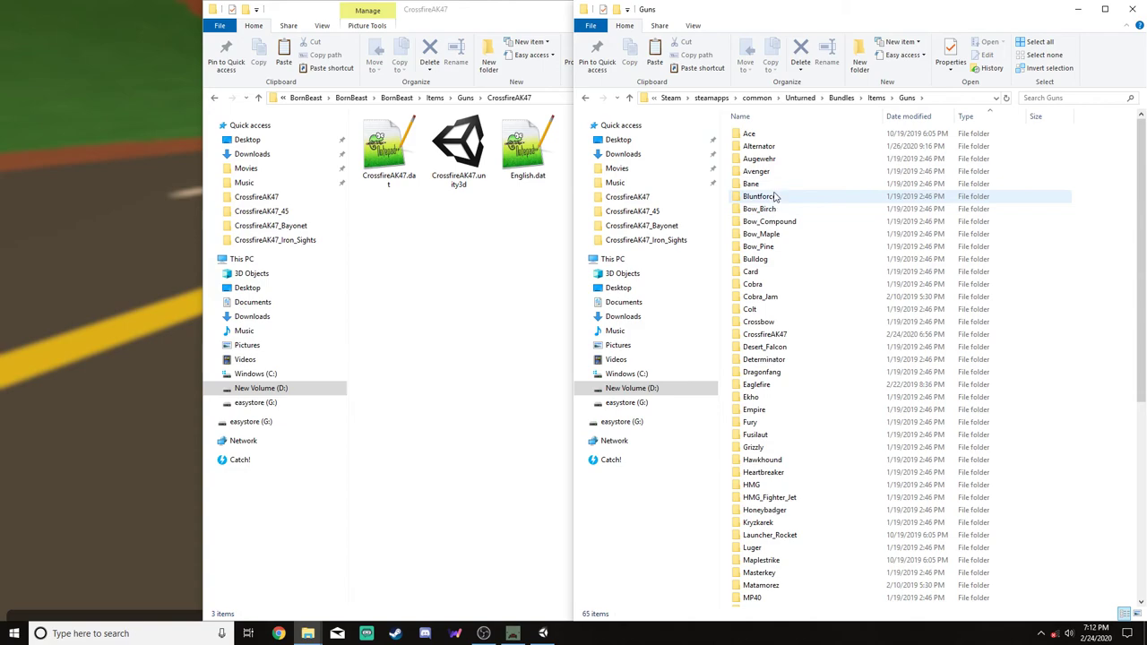
{"action": "double_click", "coordinate": [804, 333]}
Open the installed and upload-copy CrossfireAK47.dat files in Notepad++ in turn to compare them
{"action": "left_click", "coordinate": [782, 134]}
{"action": "double_click", "coordinate": [781, 134]}
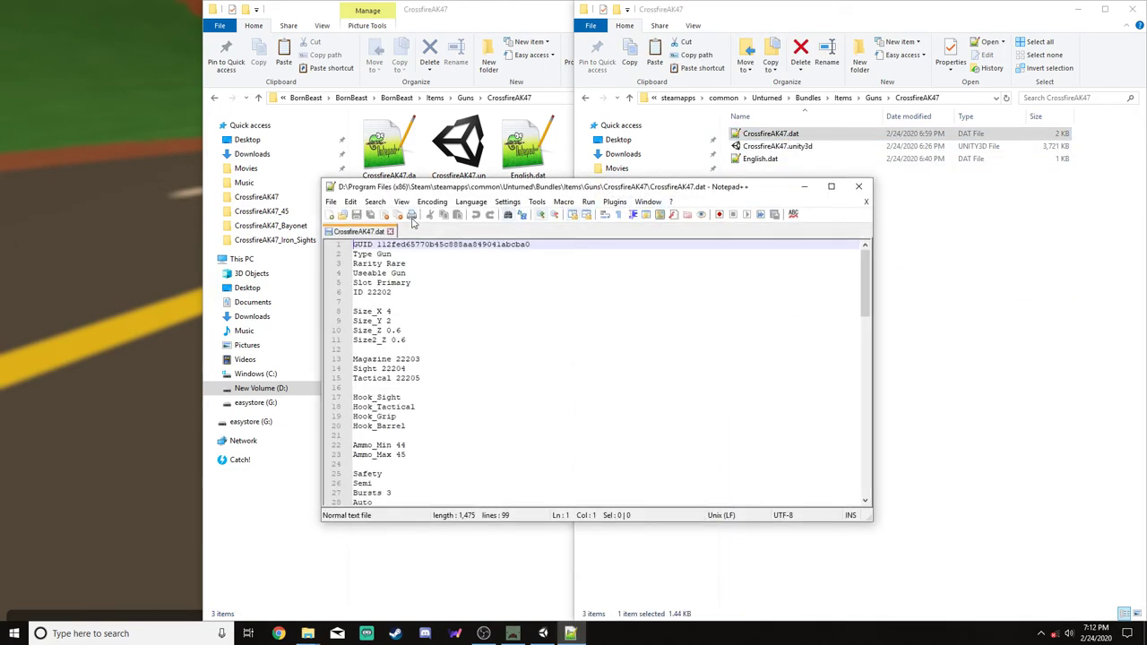
{"action": "left_click", "coordinate": [391, 232]}
{"action": "left_click", "coordinate": [858, 186]}
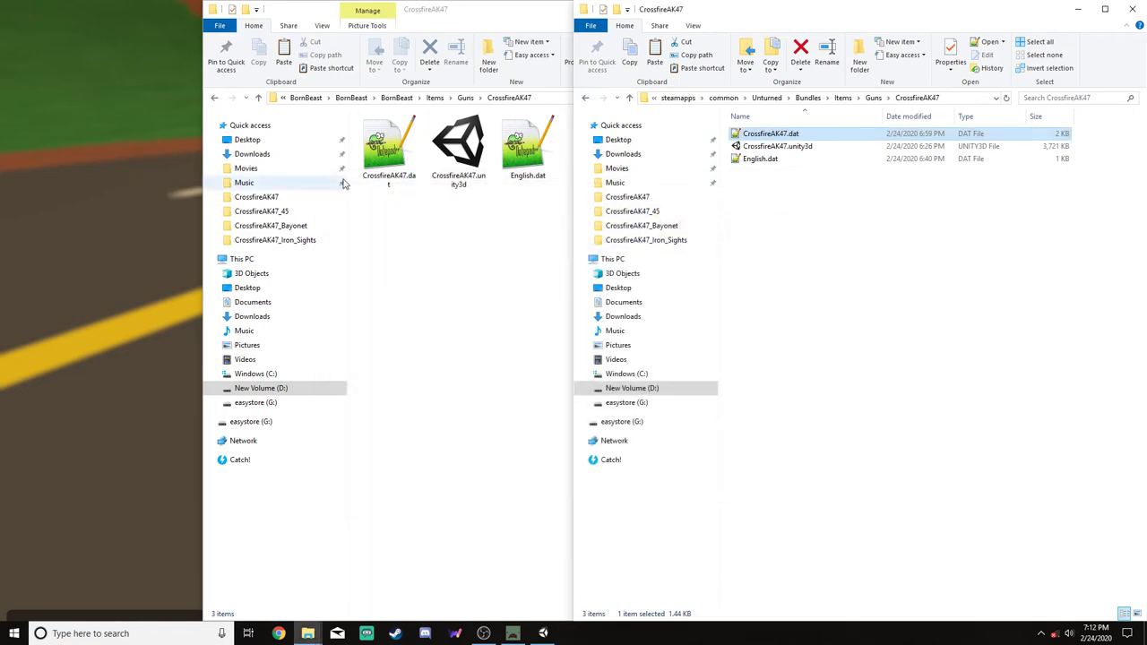
{"action": "left_click", "coordinate": [387, 151]}
{"action": "double_click", "coordinate": [365, 163]}
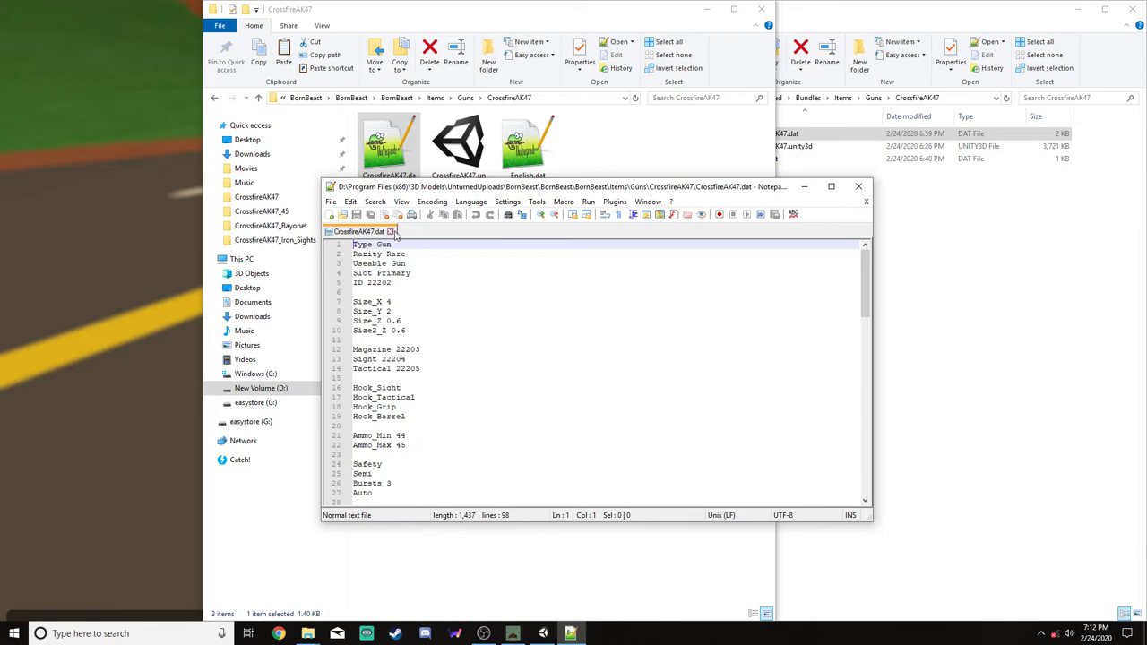
{"action": "left_click", "coordinate": [391, 232]}
{"action": "left_click", "coordinate": [859, 186]}
Replace the old bundle in Items\Sights\CrossfireAK47_Iron_Sights with the new iron sights bundle
{"action": "left_click_drag", "start_coordinate": [773, 224], "coordinate": [578, 212]}
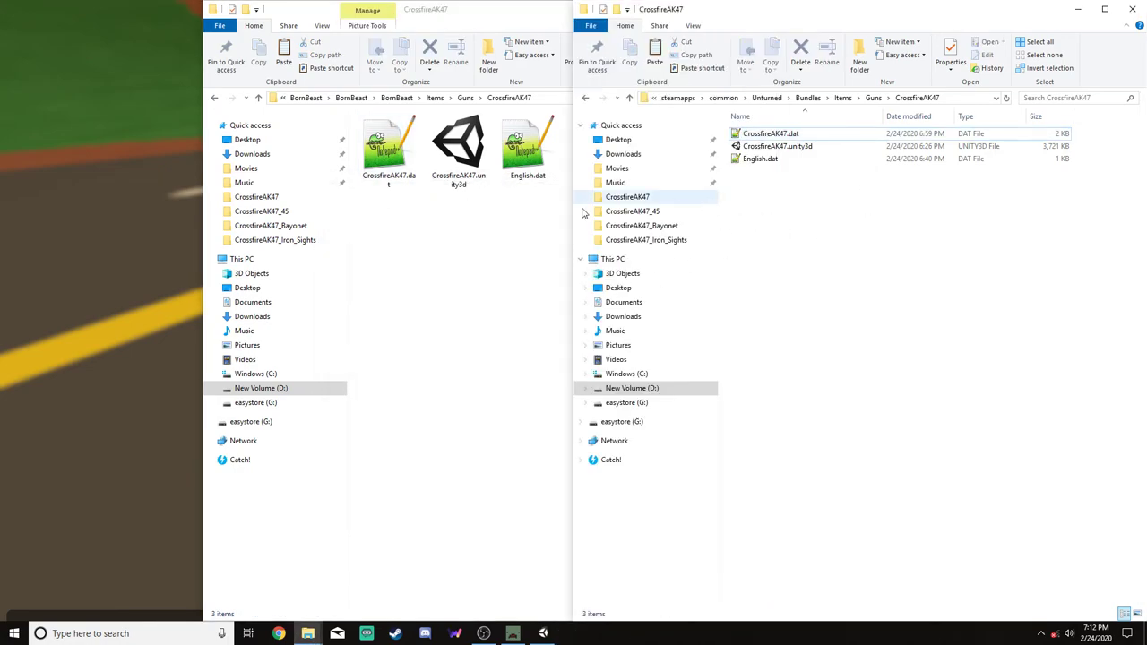
{"action": "left_click", "coordinate": [538, 215]}
{"action": "left_click", "coordinate": [435, 97]}
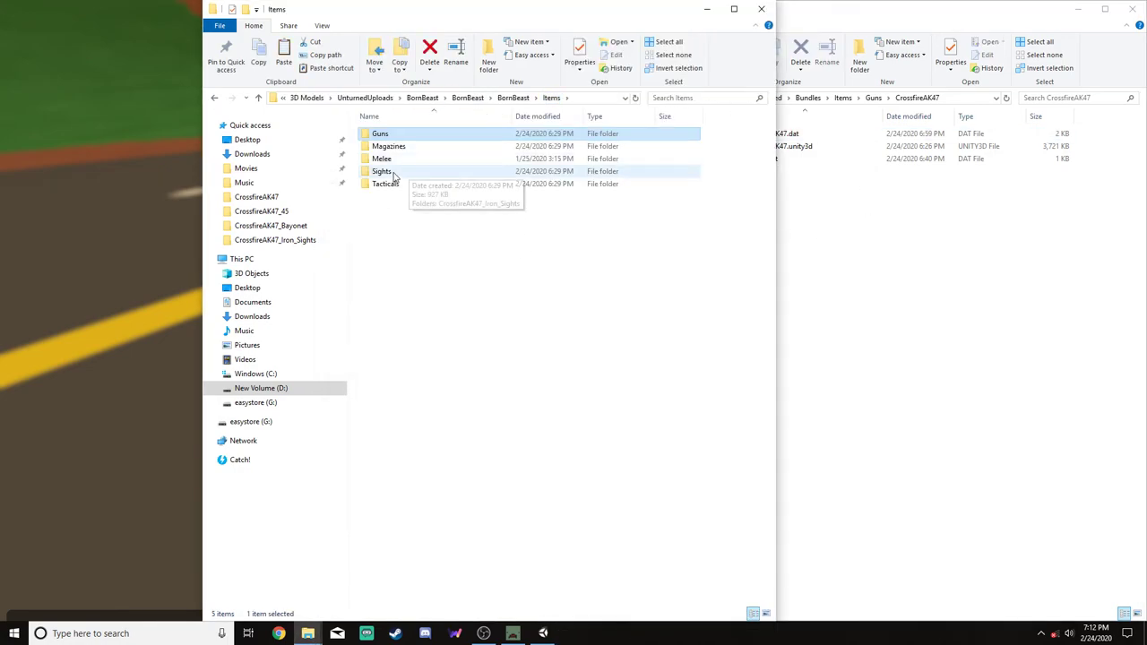
{"action": "double_click", "coordinate": [383, 171]}
{"action": "double_click", "coordinate": [414, 134]}
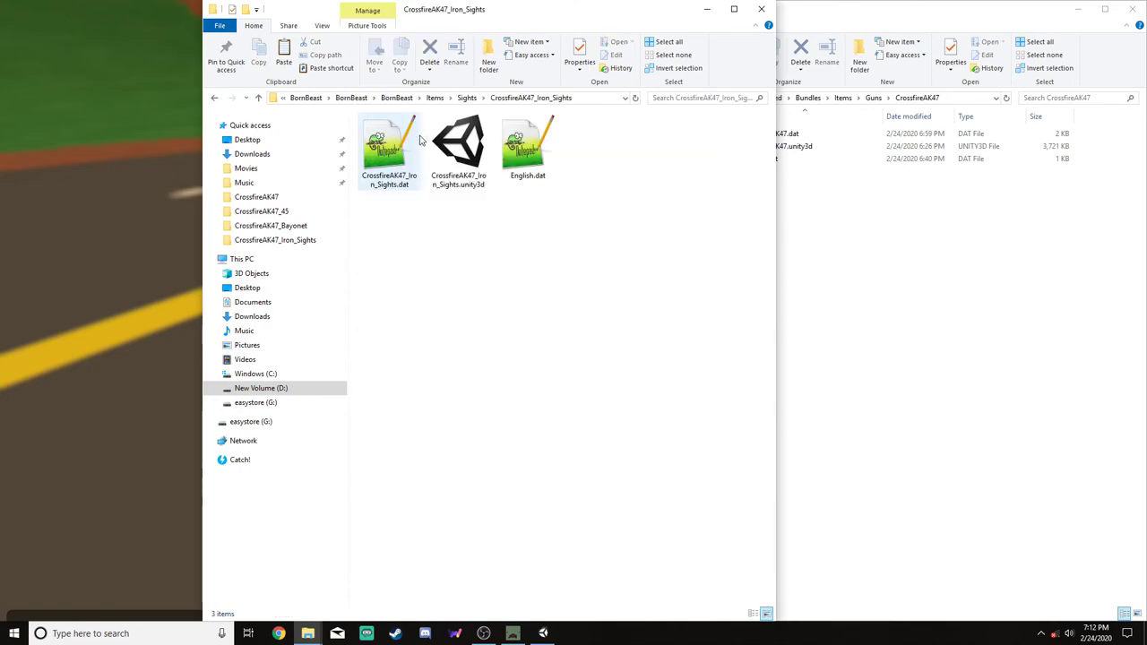
{"action": "left_click_drag", "start_coordinate": [404, 337], "coordinate": [546, 292]}
{"action": "left_click", "coordinate": [512, 229]}
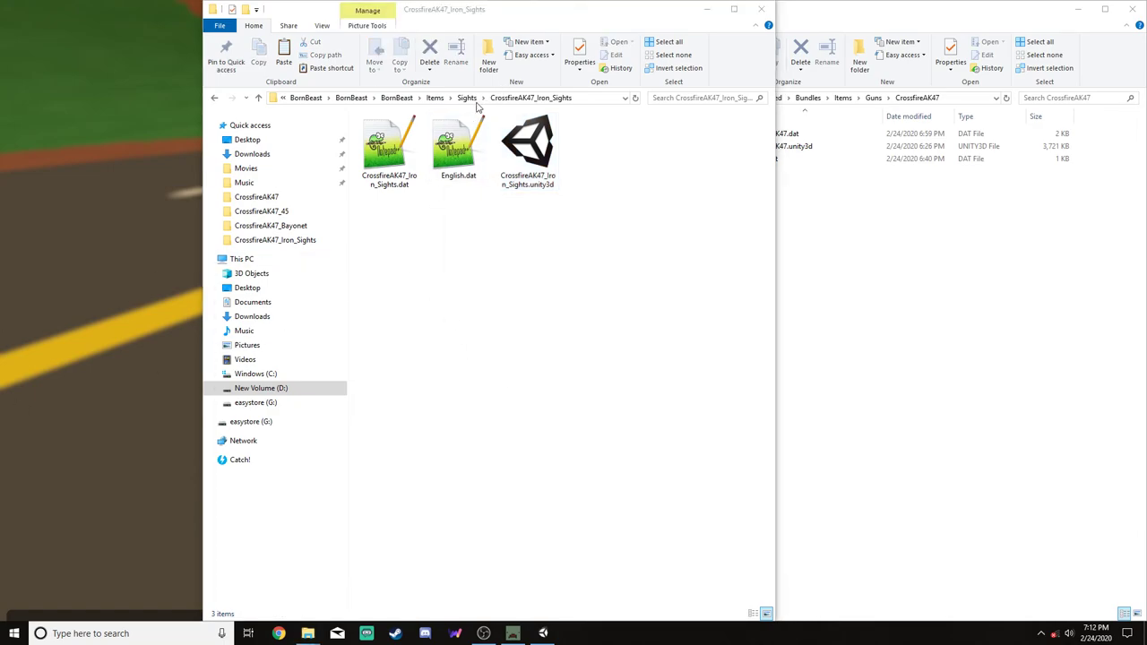
Move the new bayonet bundle into Tacticals\CrossfireAK47_Bayonet, replacing the existing one
{"action": "left_click", "coordinate": [434, 97]}
{"action": "double_click", "coordinate": [397, 182]}
{"action": "left_click", "coordinate": [404, 136]}
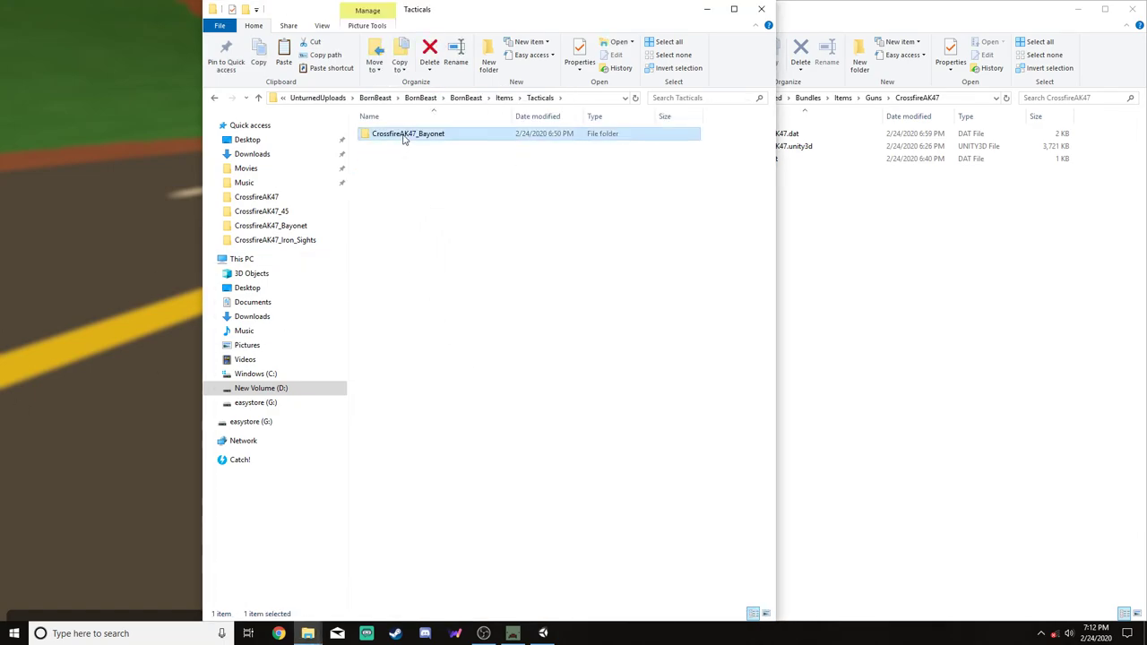
{"action": "double_click", "coordinate": [403, 137]}
{"action": "left_click_drag", "start_coordinate": [458, 148], "coordinate": [637, 352]}
{"action": "left_click", "coordinate": [525, 231]}
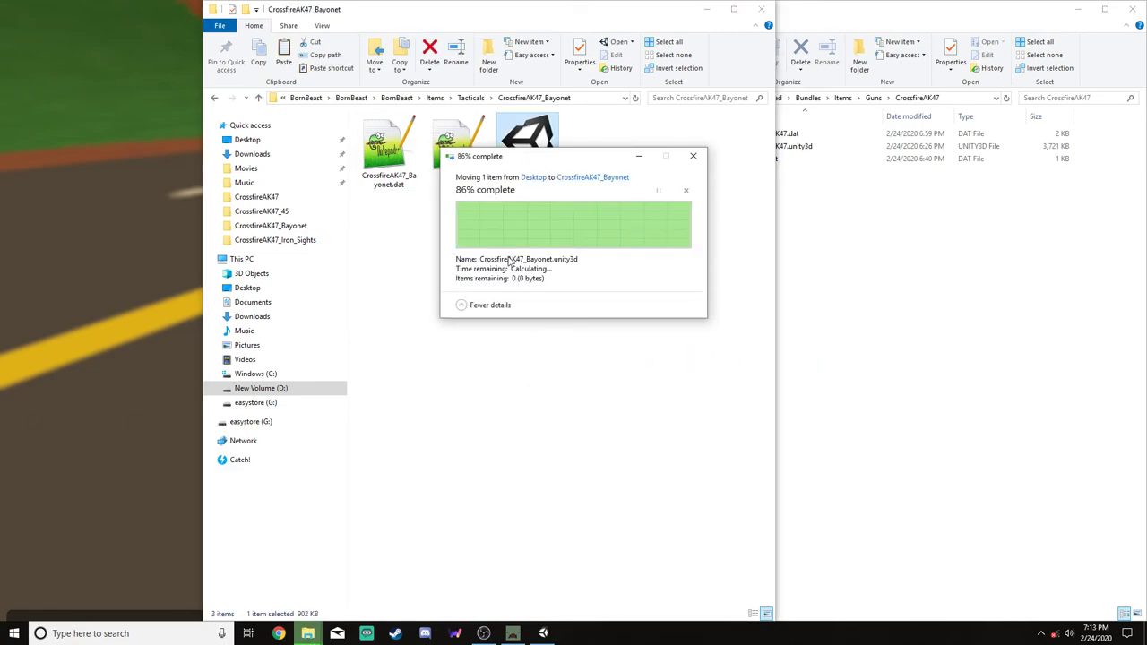
{"action": "left_click", "coordinate": [807, 177]}
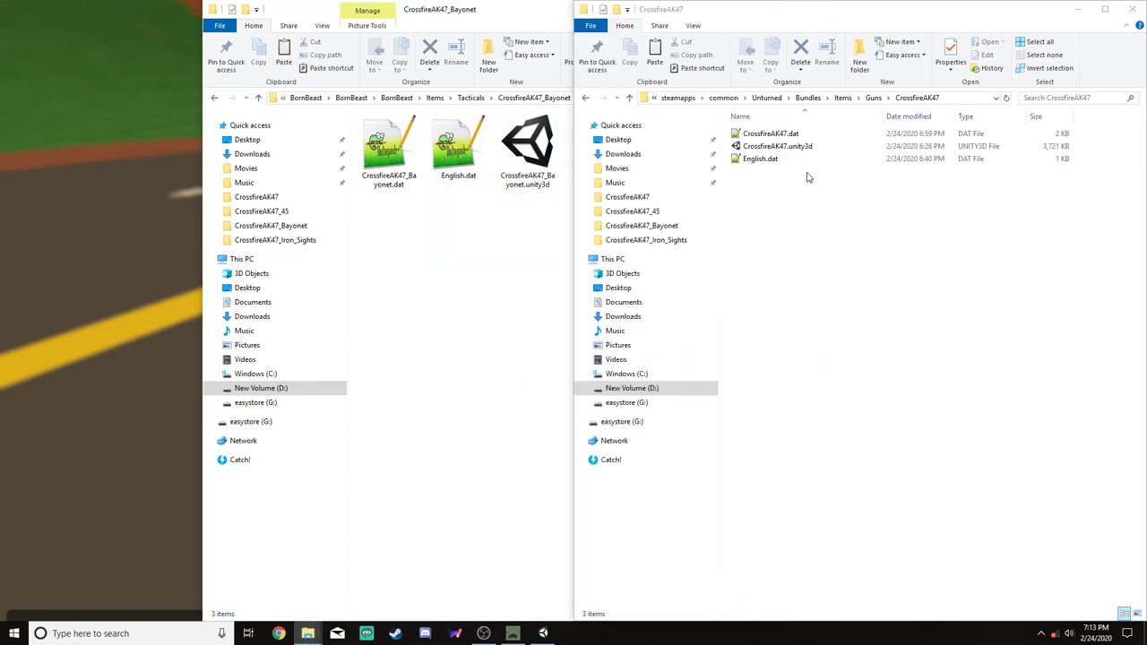
{"action": "left_click", "coordinate": [478, 245]}
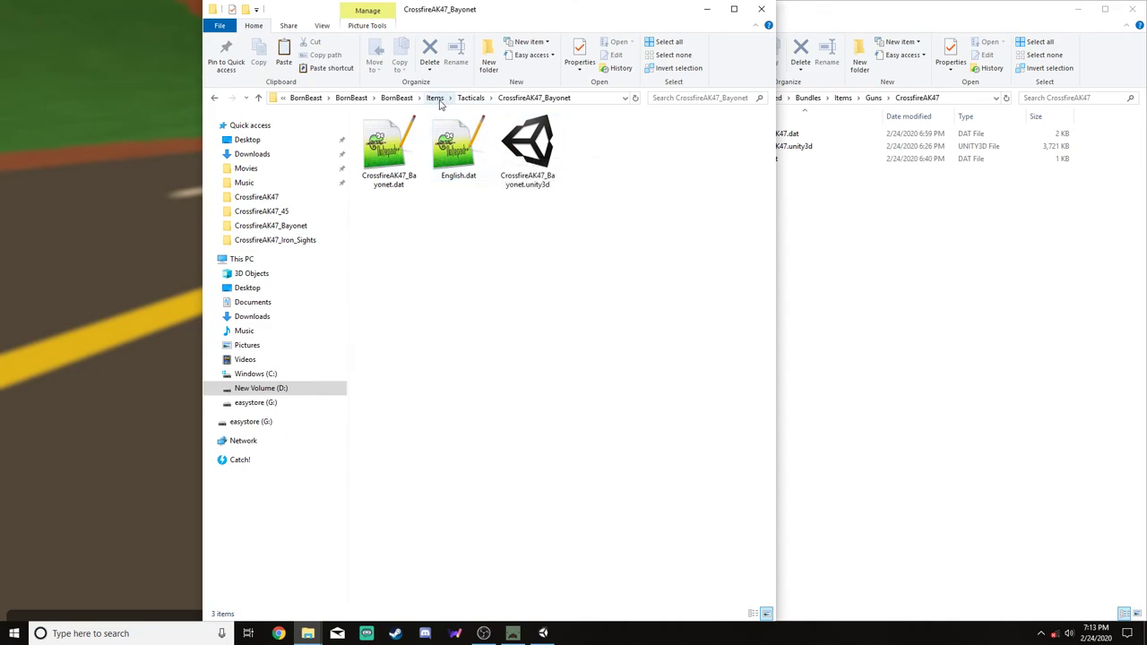
{"action": "left_click", "coordinate": [403, 174]}
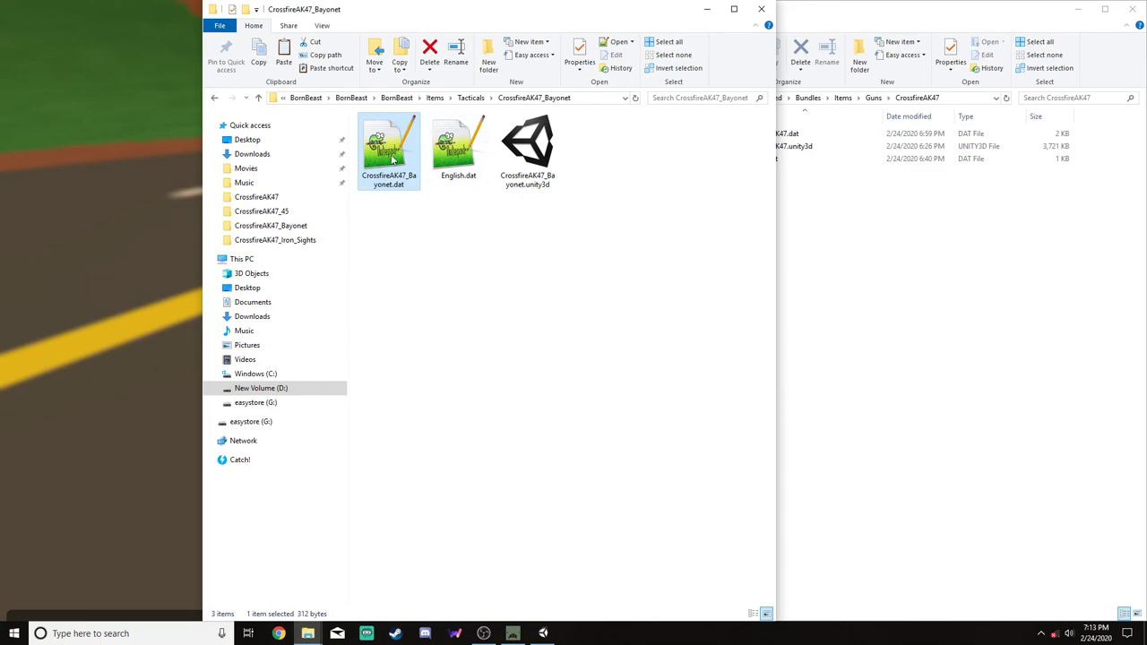
Paste the BornBeast Items folder into Unturned's Bundles folder, replacing existing files
{"action": "left_click", "coordinate": [435, 98]}
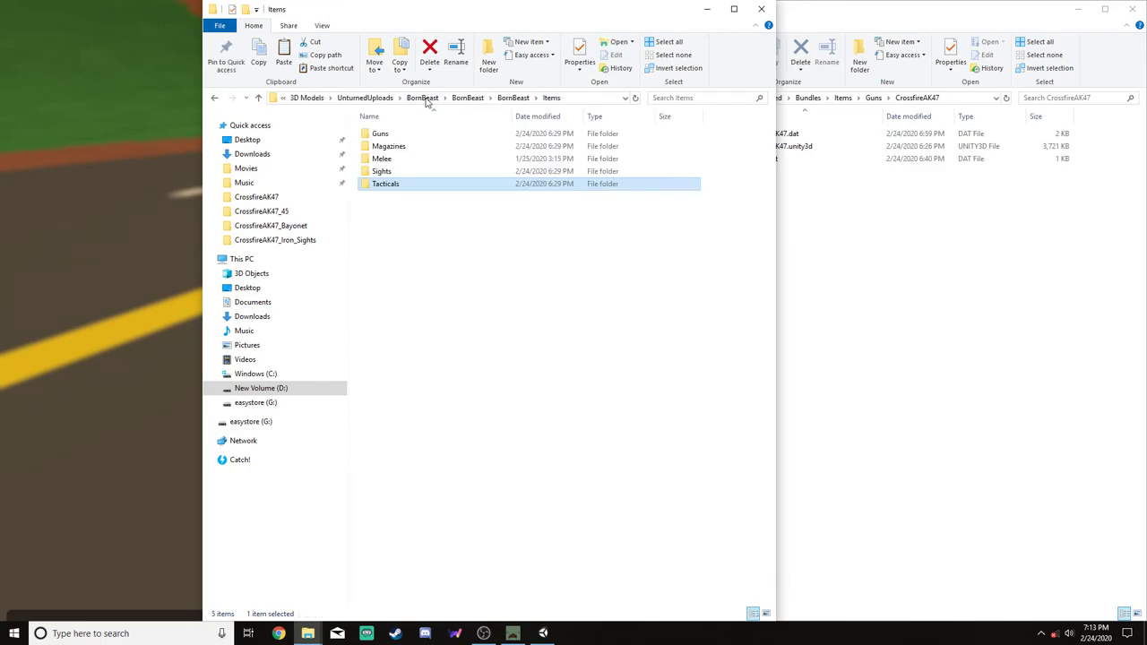
{"action": "left_click", "coordinate": [512, 98]}
{"action": "left_click", "coordinate": [422, 135]}
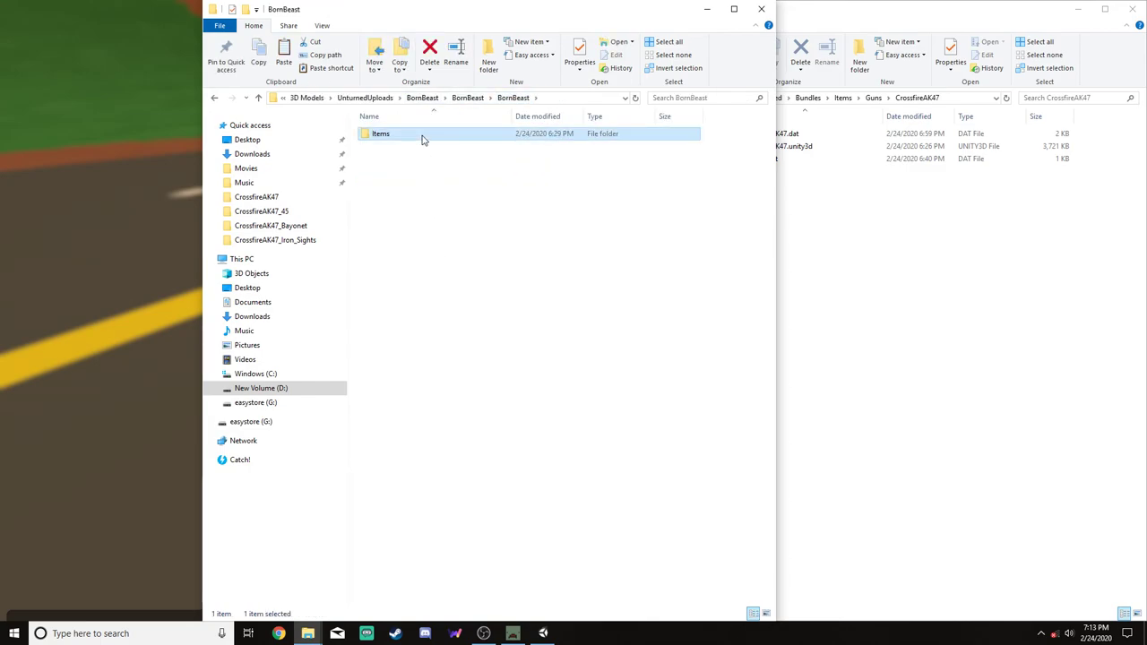
{"action": "left_click", "coordinate": [907, 168]}
{"action": "left_click", "coordinate": [812, 98]}
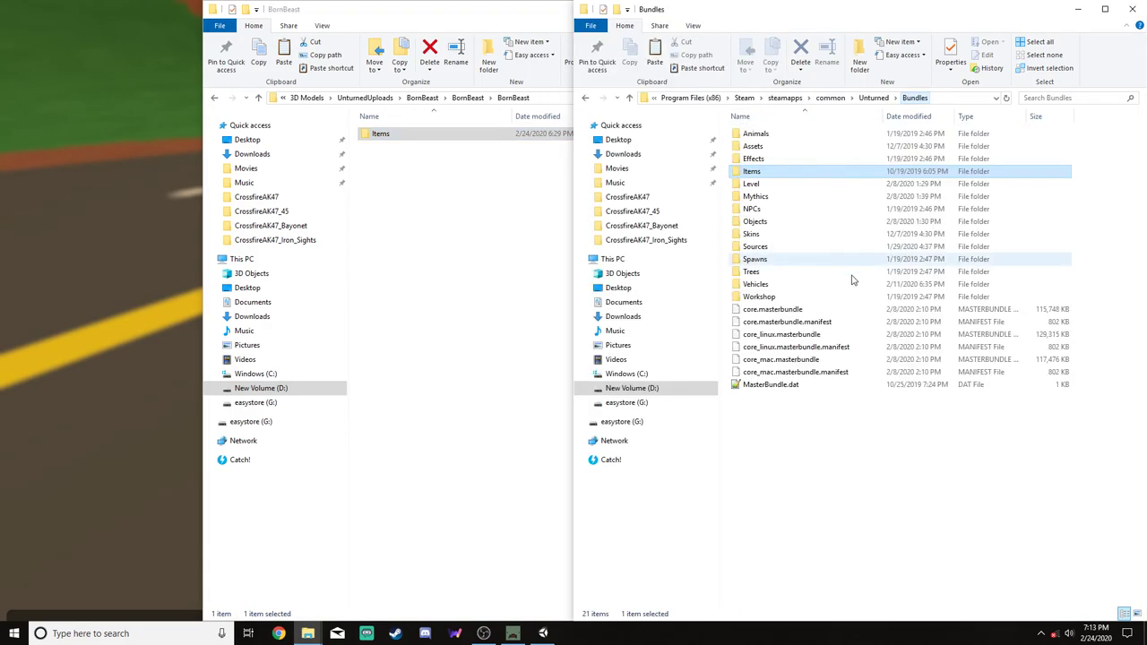
{"action": "key", "text": "ctrl+v"}
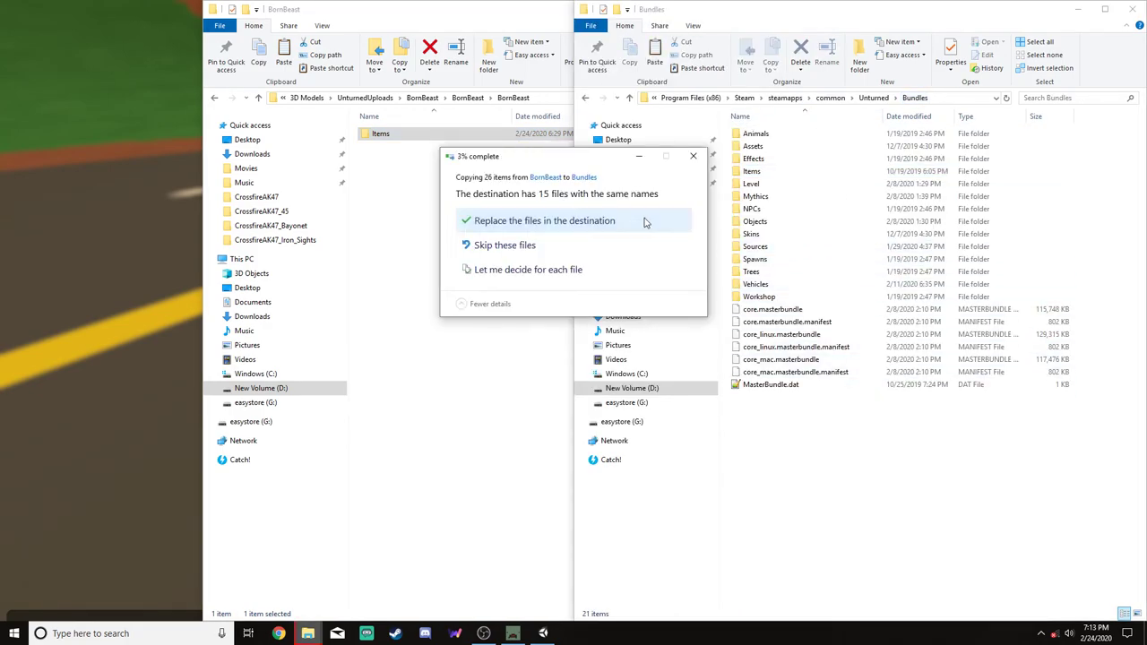
{"action": "left_click", "coordinate": [646, 223]}
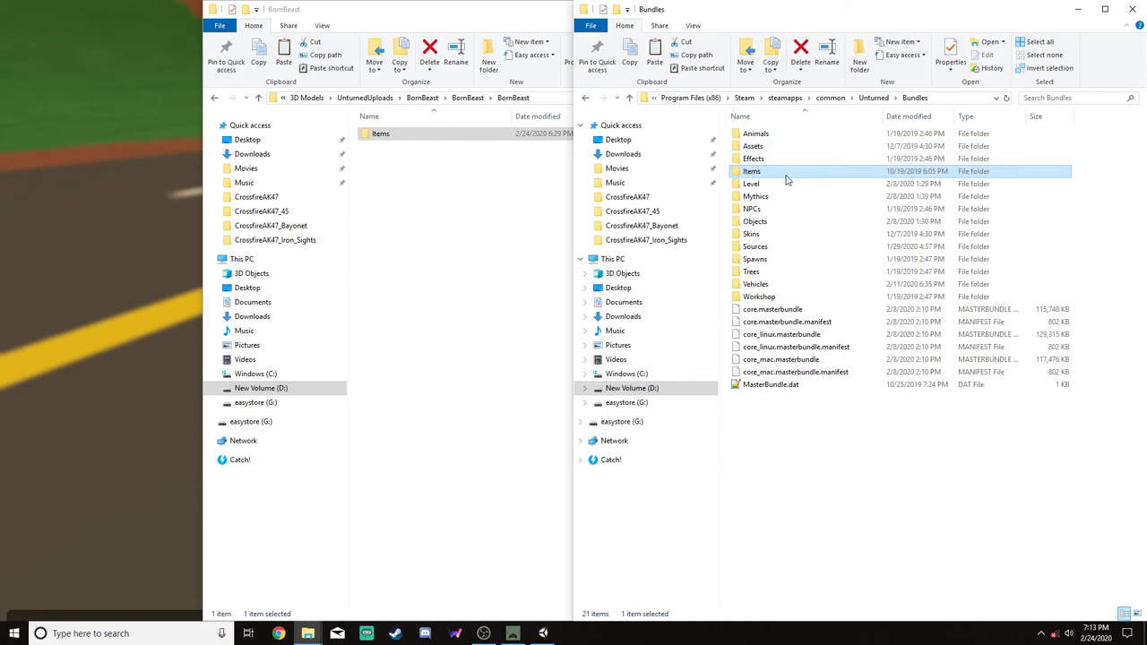
Cancel the repeated paste of 26 items and minimize the BornBeast folder window
{"action": "left_click", "coordinate": [866, 460]}
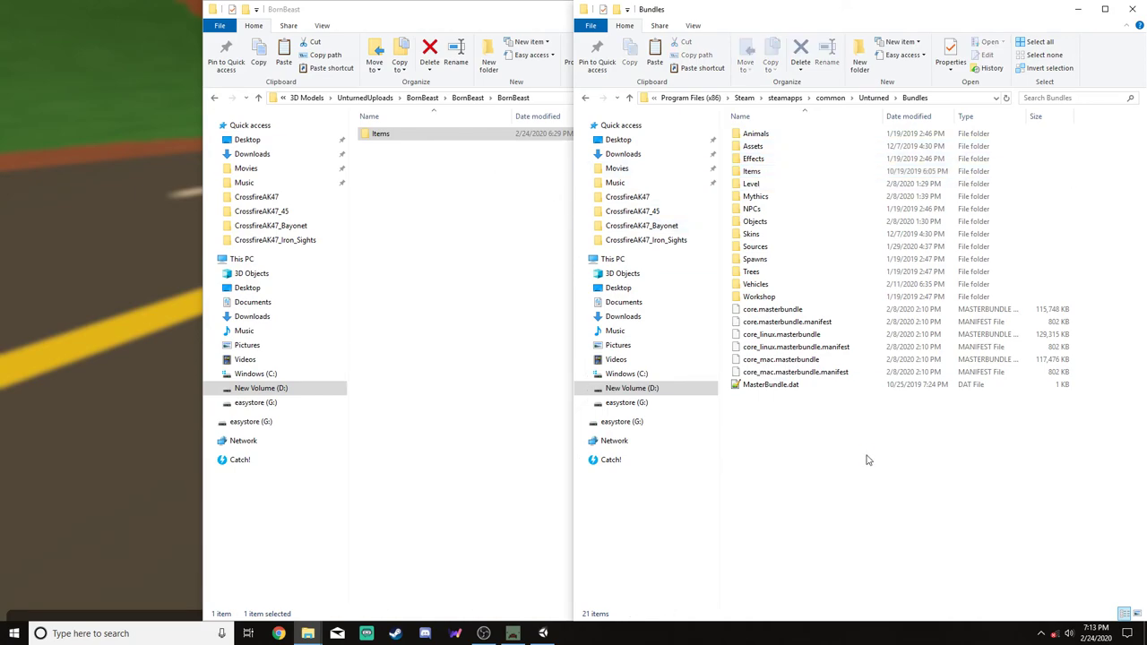
{"action": "key", "text": "ctrl+v"}
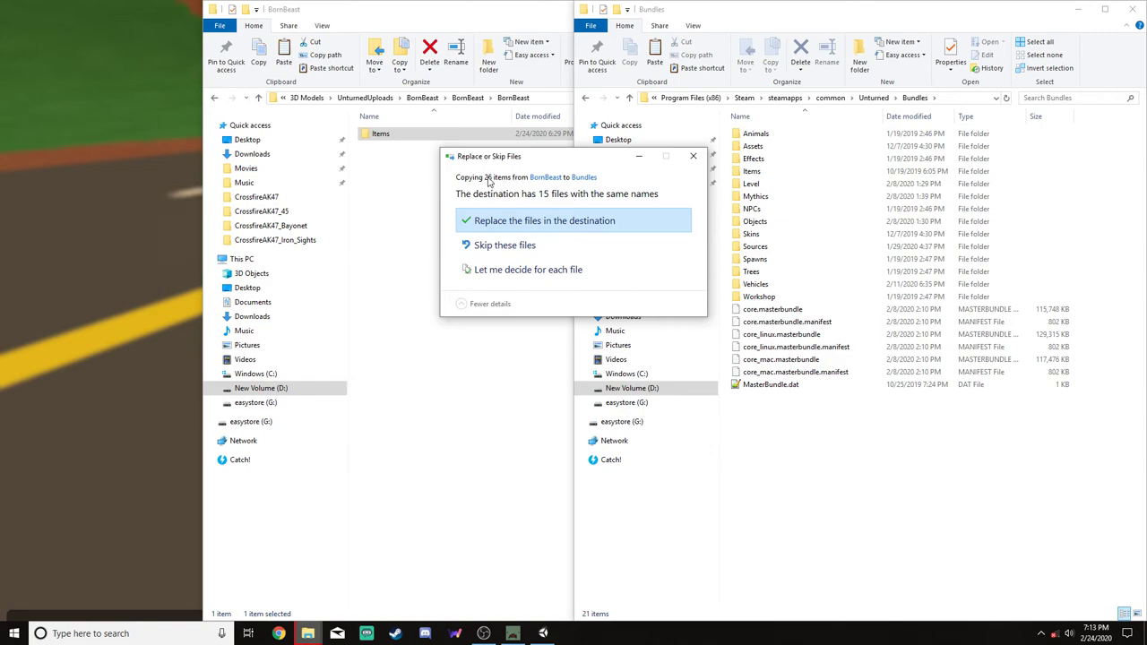
{"action": "left_click", "coordinate": [693, 157]}
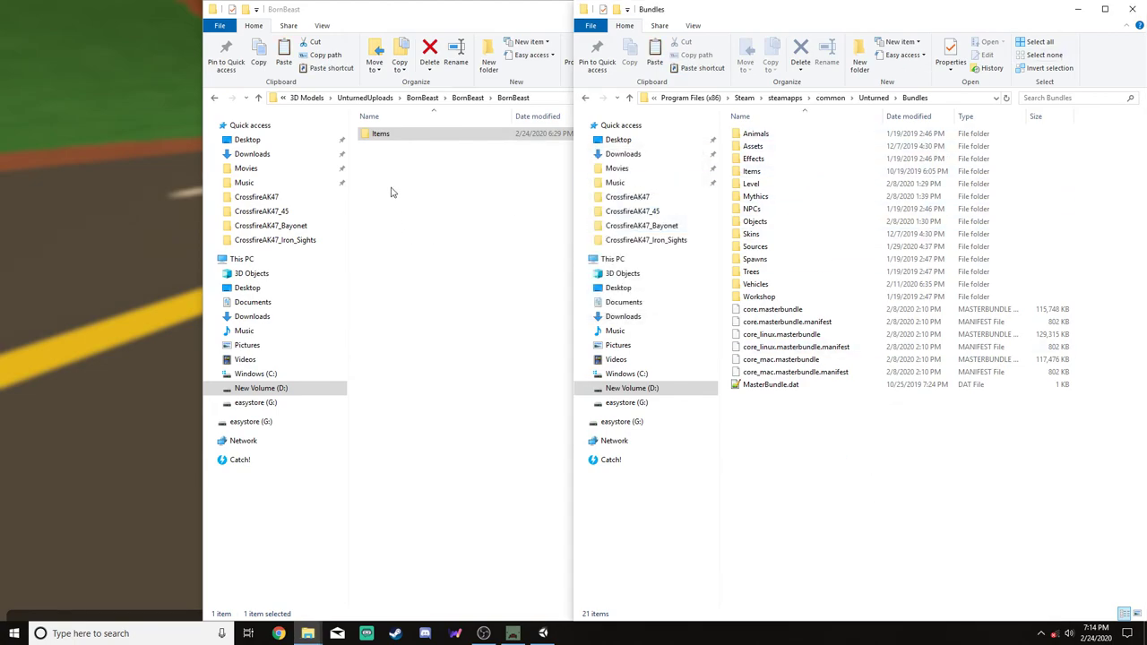
{"action": "left_click_drag", "start_coordinate": [367, 10], "coordinate": [1, 20]}
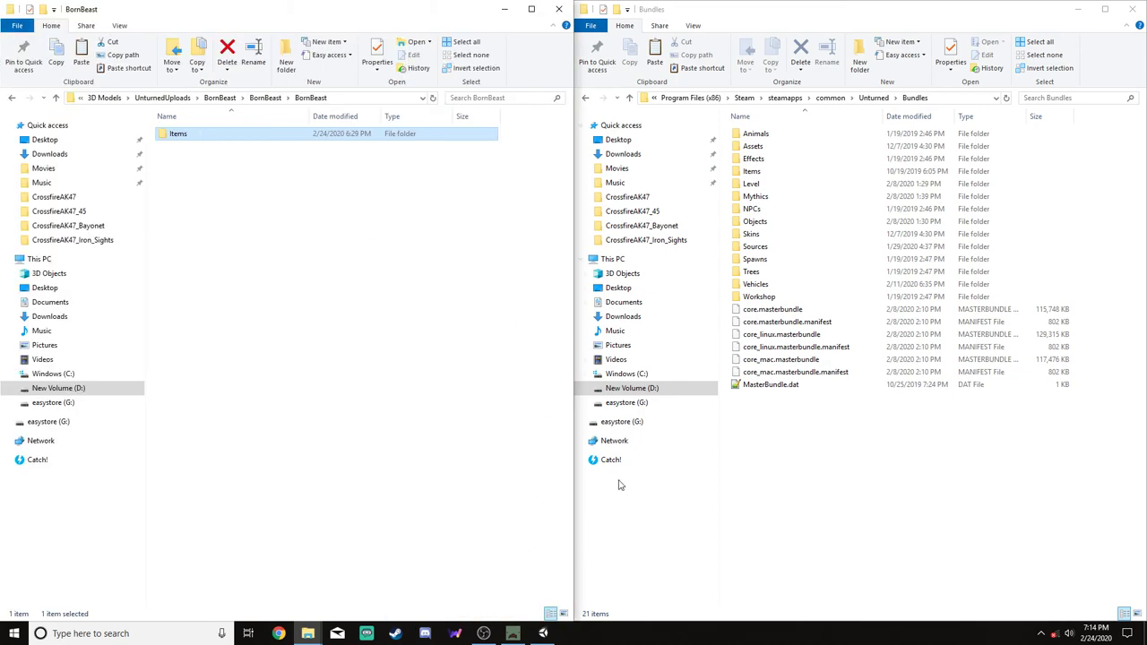
{"action": "left_click", "coordinate": [505, 9]}
Minimize the Bundles window and return from the pause menu into the world beside the farmhouse
{"action": "left_click", "coordinate": [1079, 9]}
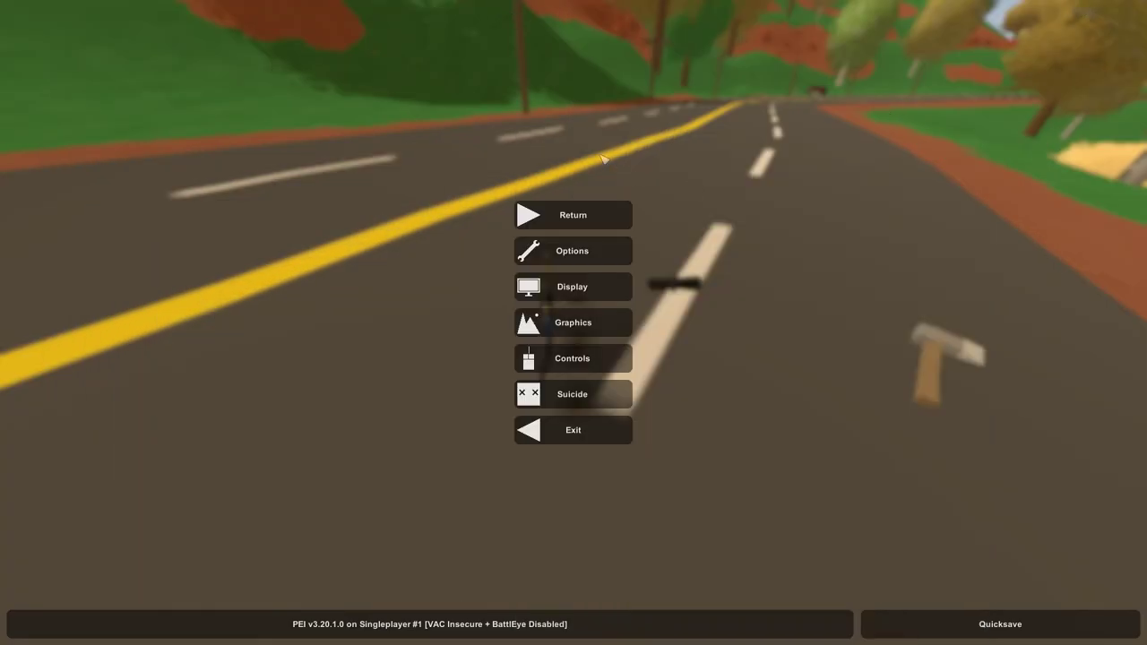
{"action": "left_click", "coordinate": [585, 215]}
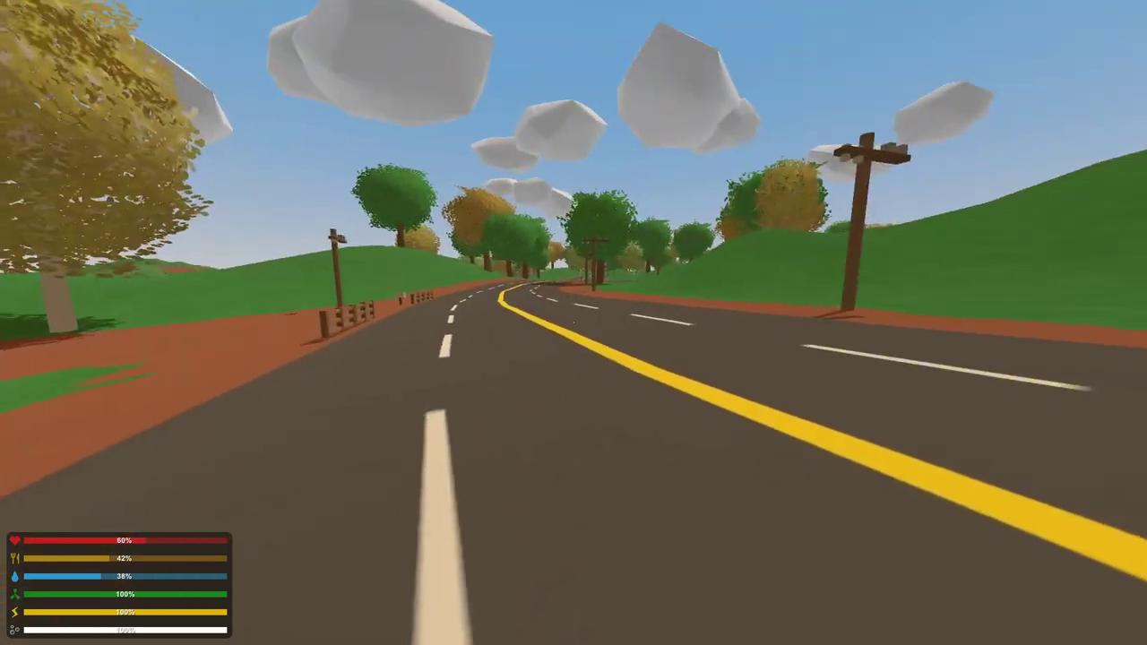
{"action": "key", "text": "w"}
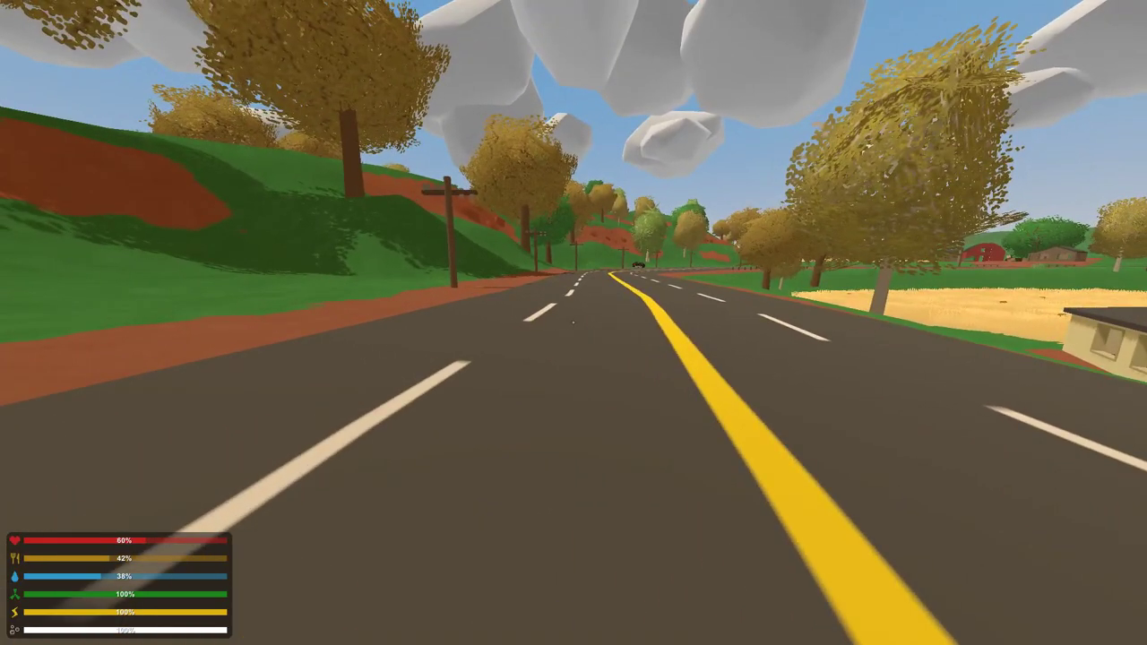
Spawn the Crossfire AK-47 with the j/ chat command, fit a scope and aim through it
{"action": "type", "text": "j/"}
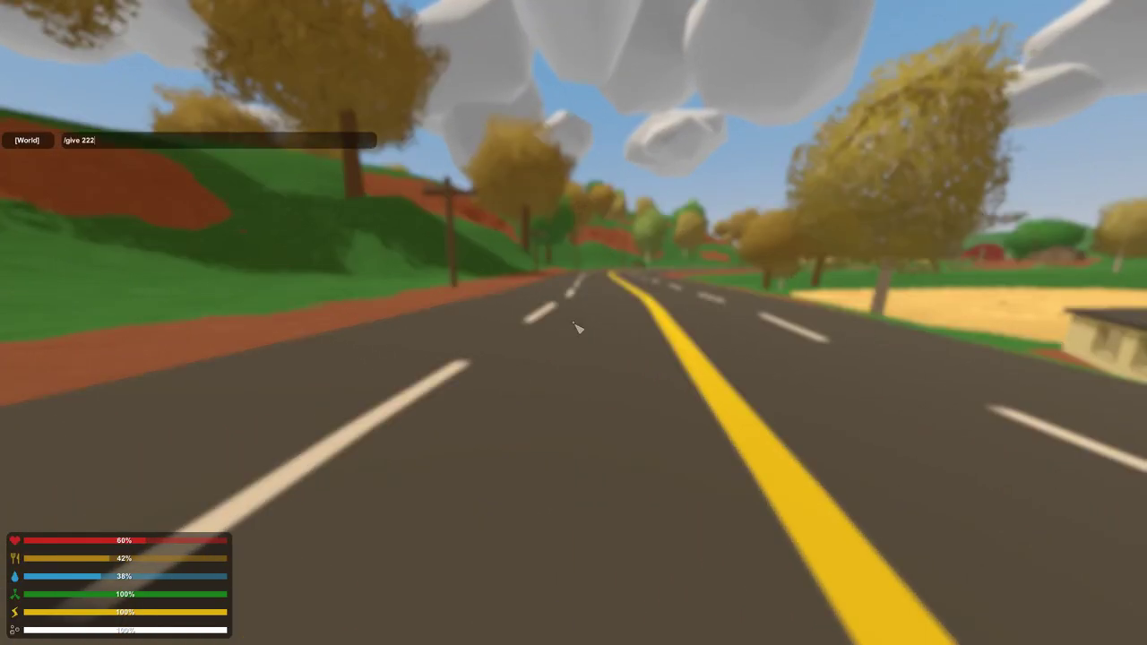
{"action": "key", "text": "Return"}
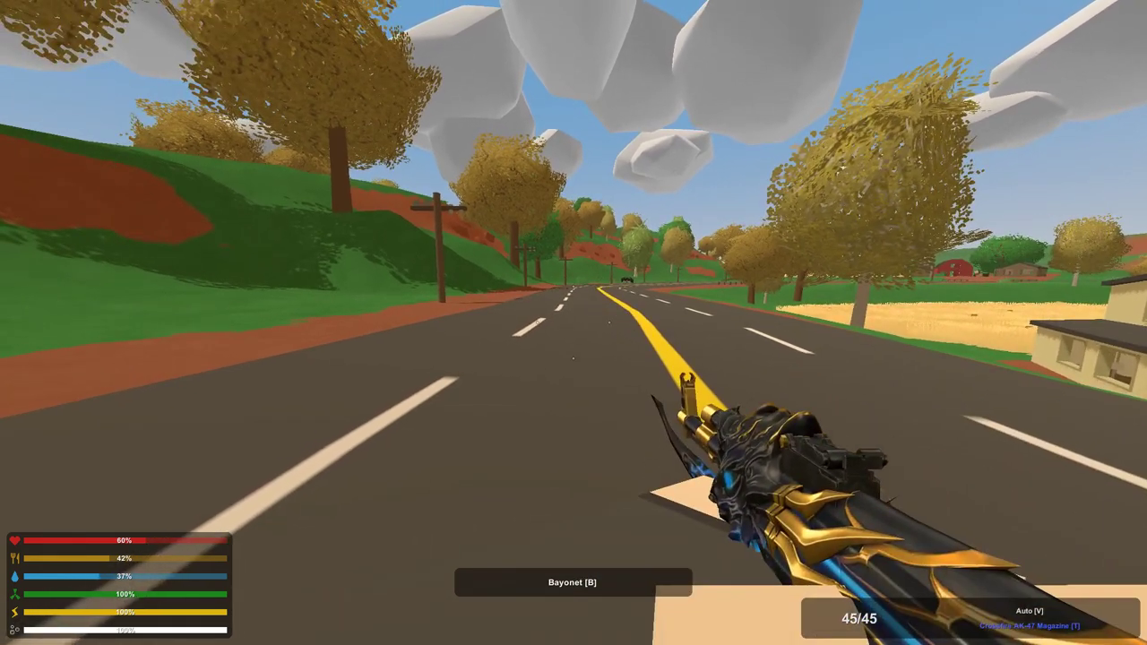
{"action": "right_click", "coordinate": [574, 323]}
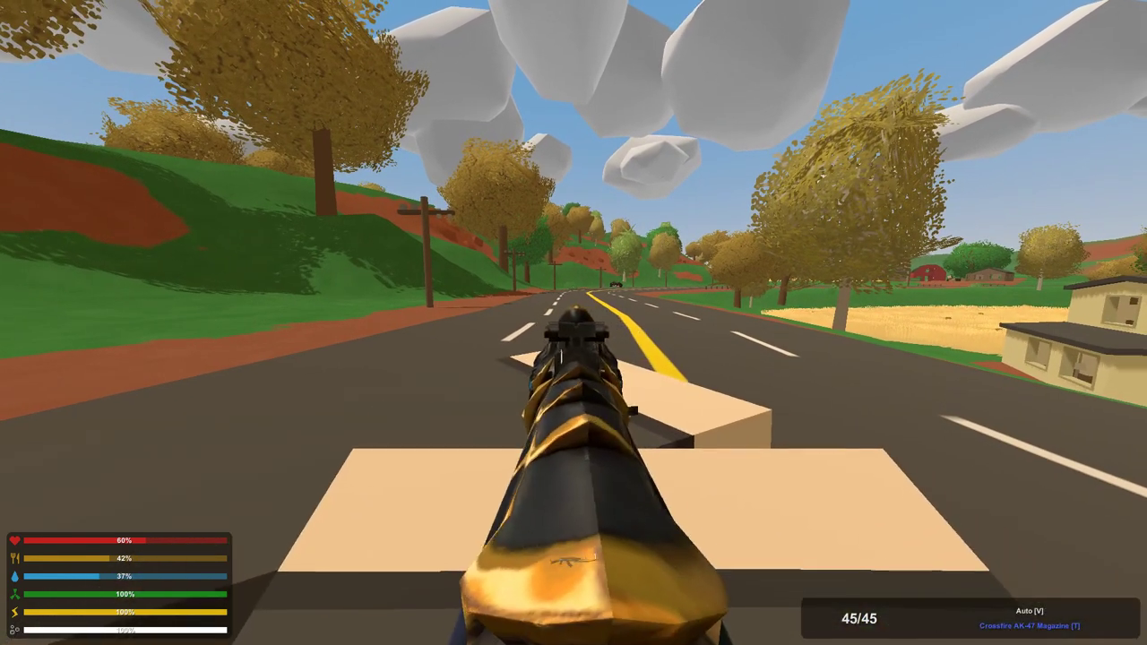
{"action": "key", "text": "f"}
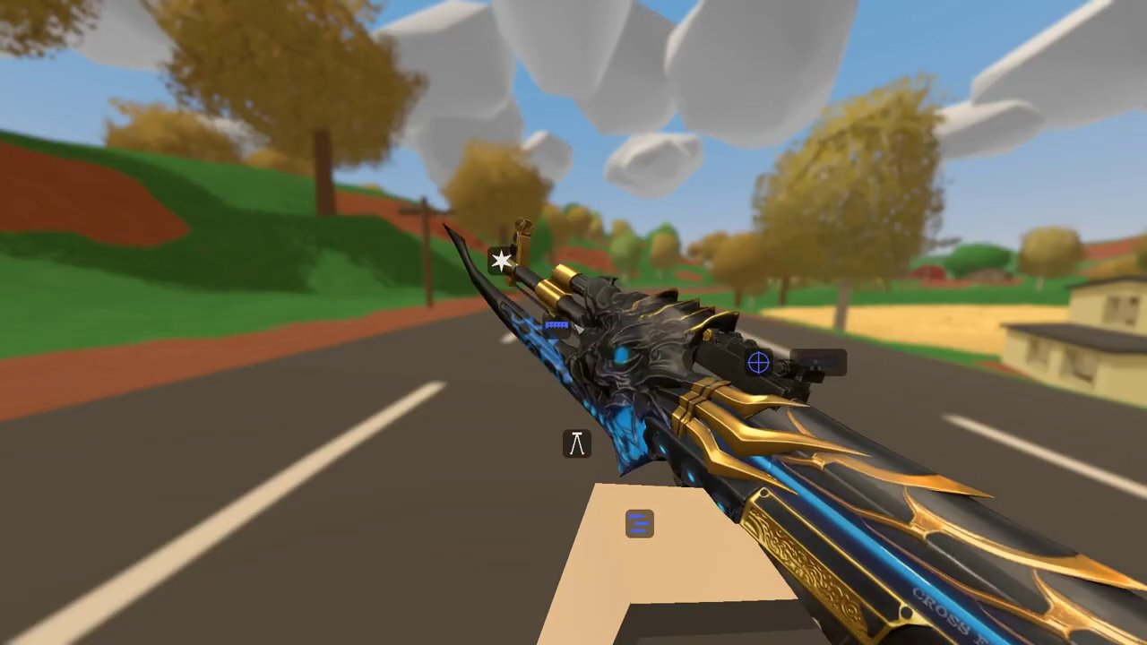
{"action": "left_click_drag", "start_coordinate": [825, 325], "coordinate": [768, 326]}
{"action": "key", "text": "f"}
{"action": "right_click", "coordinate": [574, 323]}
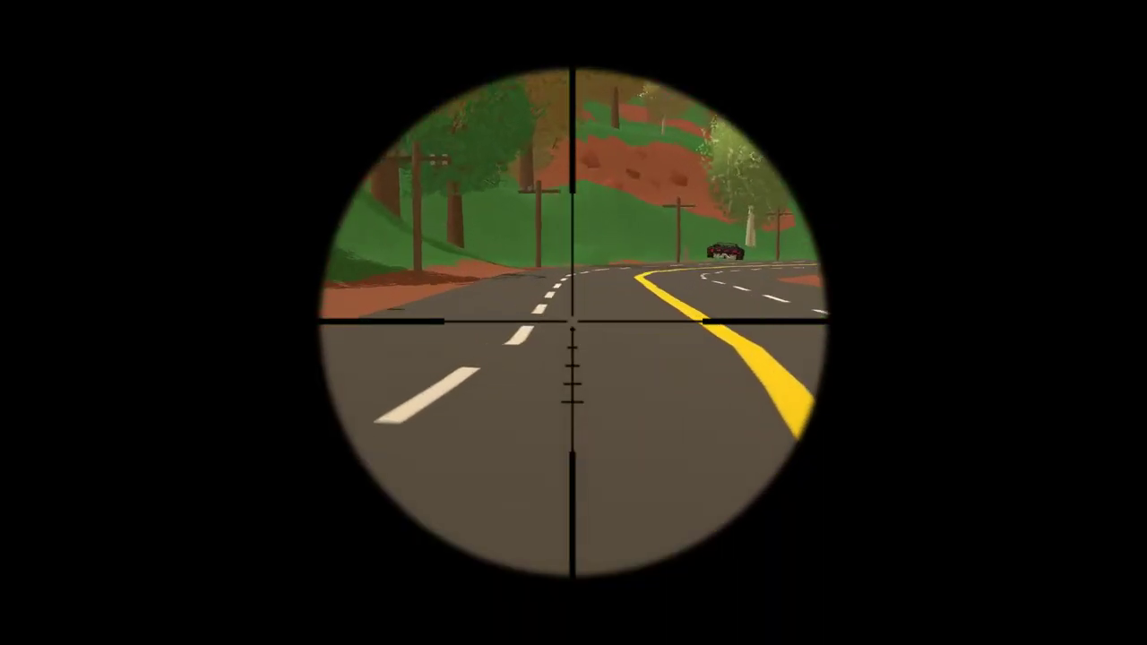
{"action": "right_click", "coordinate": [574, 322]}
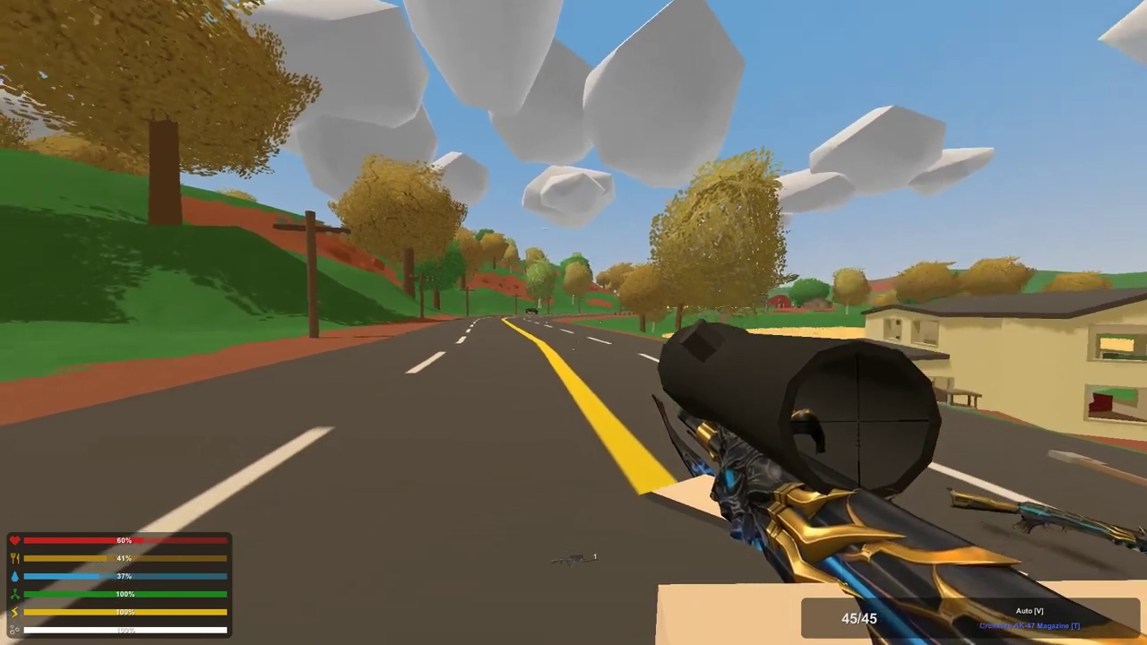
{"action": "right_click", "coordinate": [574, 322]}
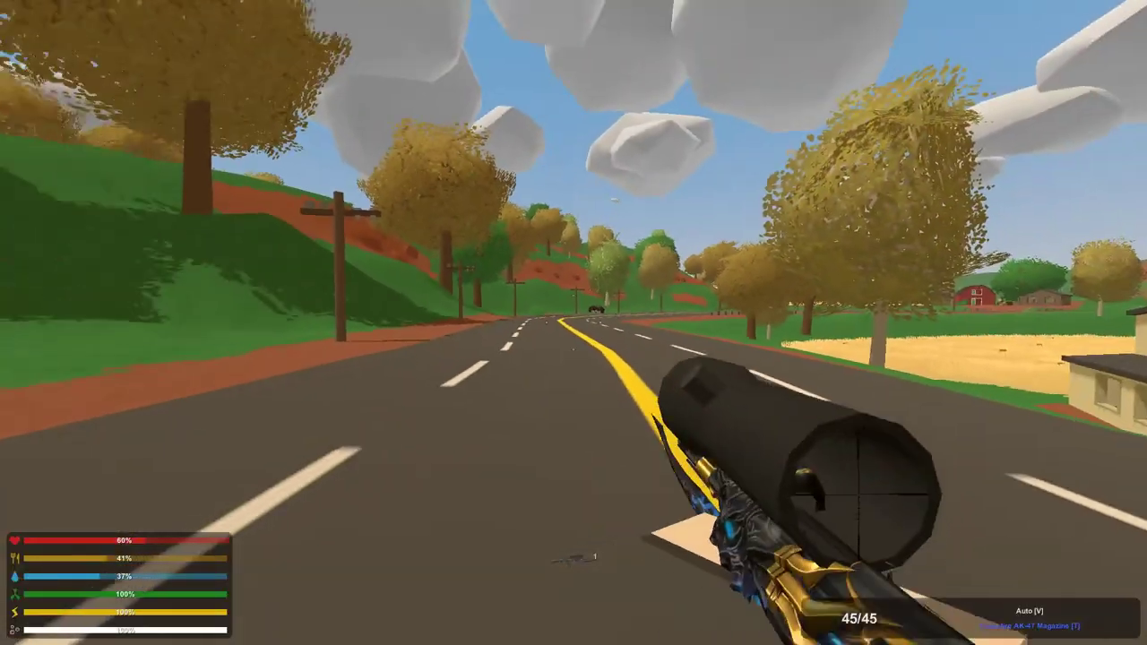
{"action": "right_click", "coordinate": [573, 323]}
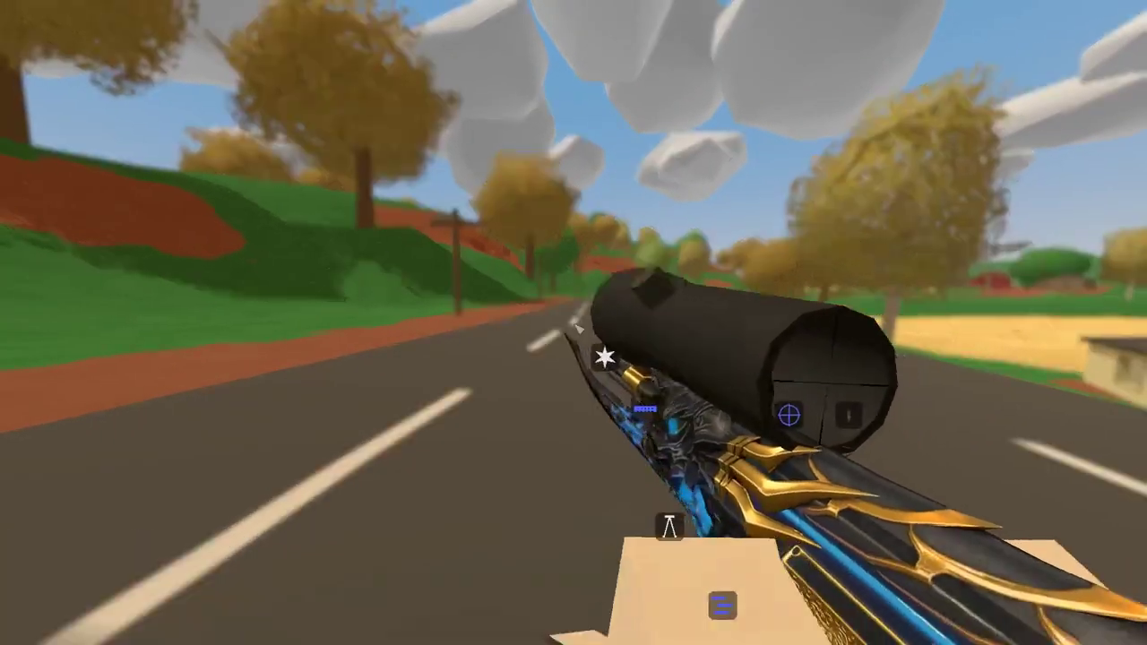
Drop the faded inventory item and attach the bayonet under the rifle's barrel
{"action": "key", "text": "f"}
{"action": "key", "text": "f"}
{"action": "key", "text": "g"}
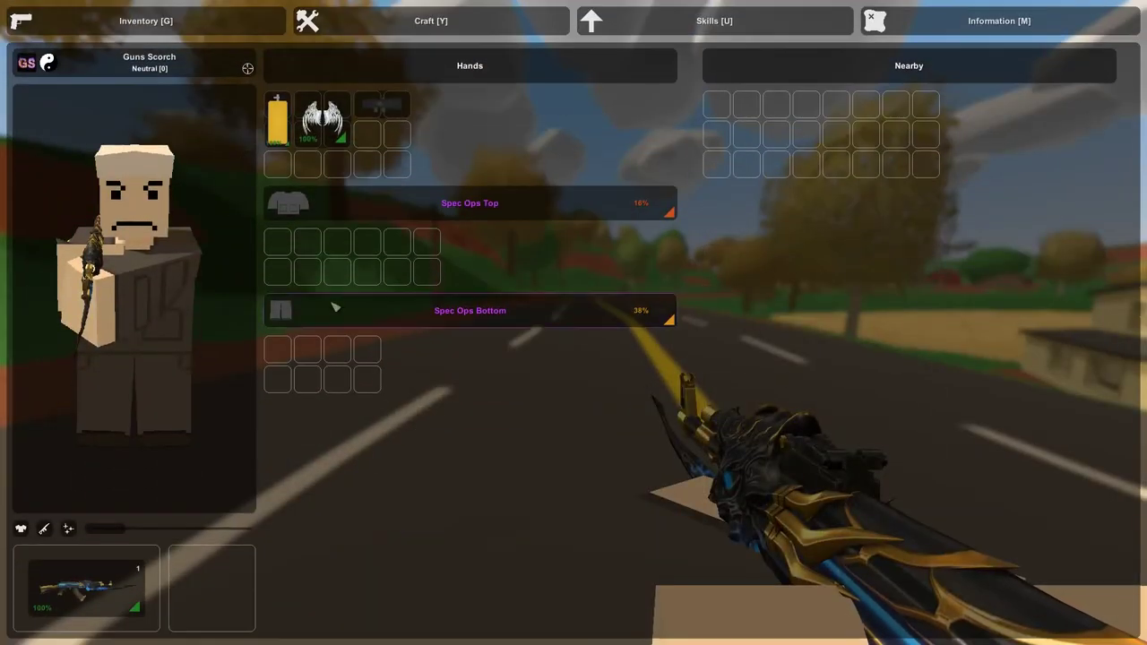
{"action": "left_click", "coordinate": [381, 119]}
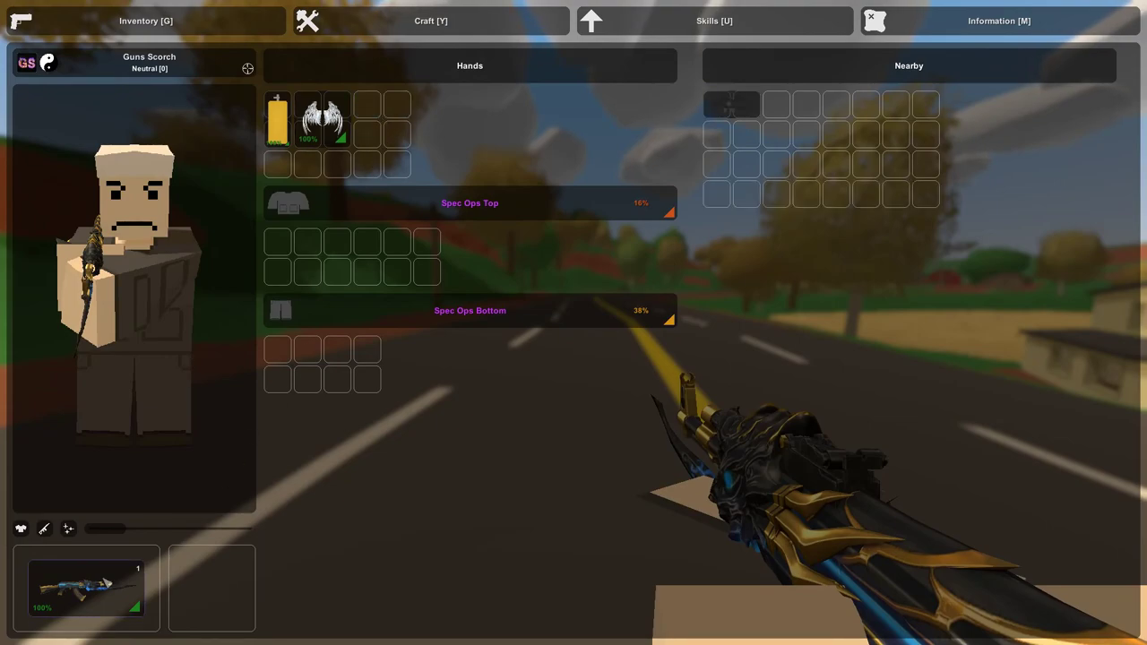
{"action": "key", "text": "g"}
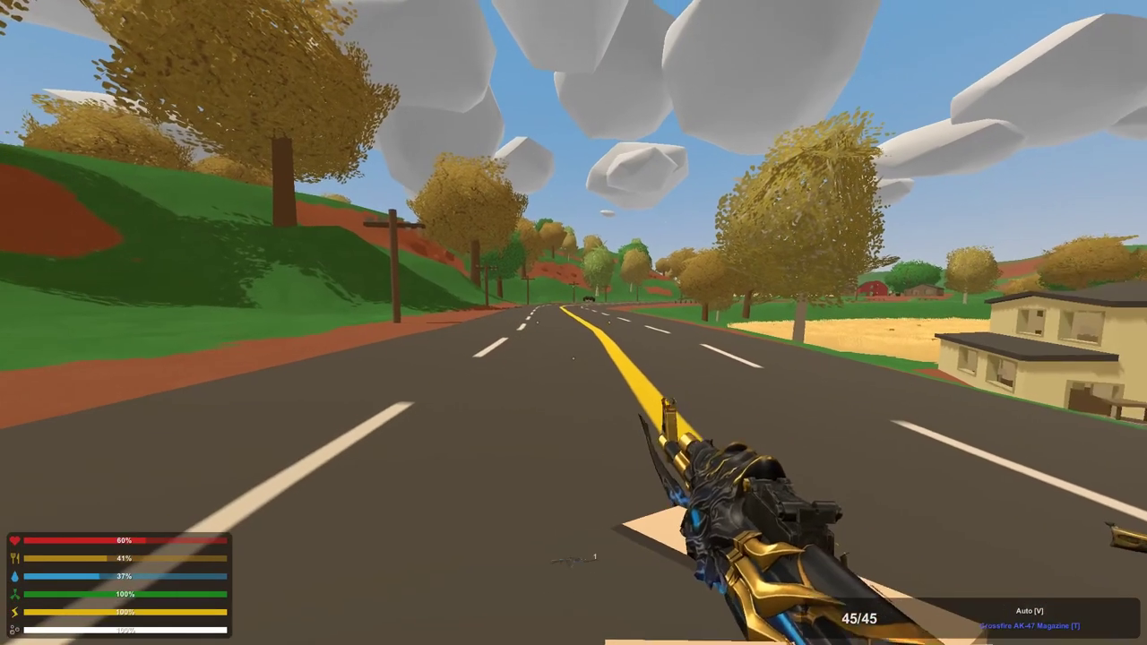
{"action": "key", "text": "f"}
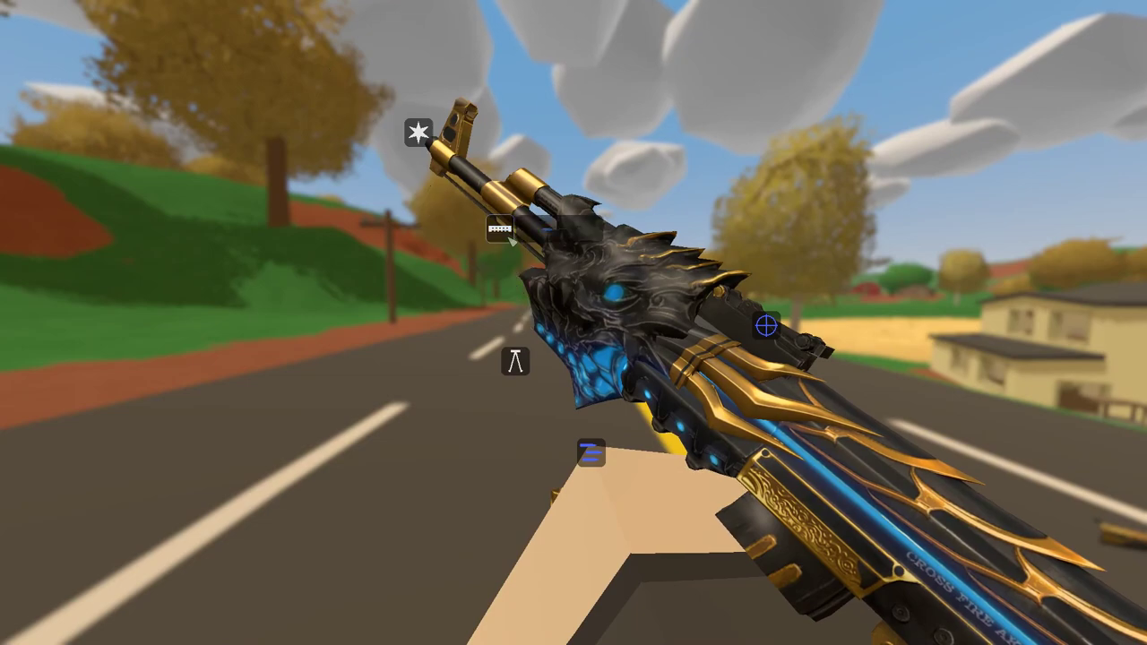
{"action": "left_click", "coordinate": [502, 230]}
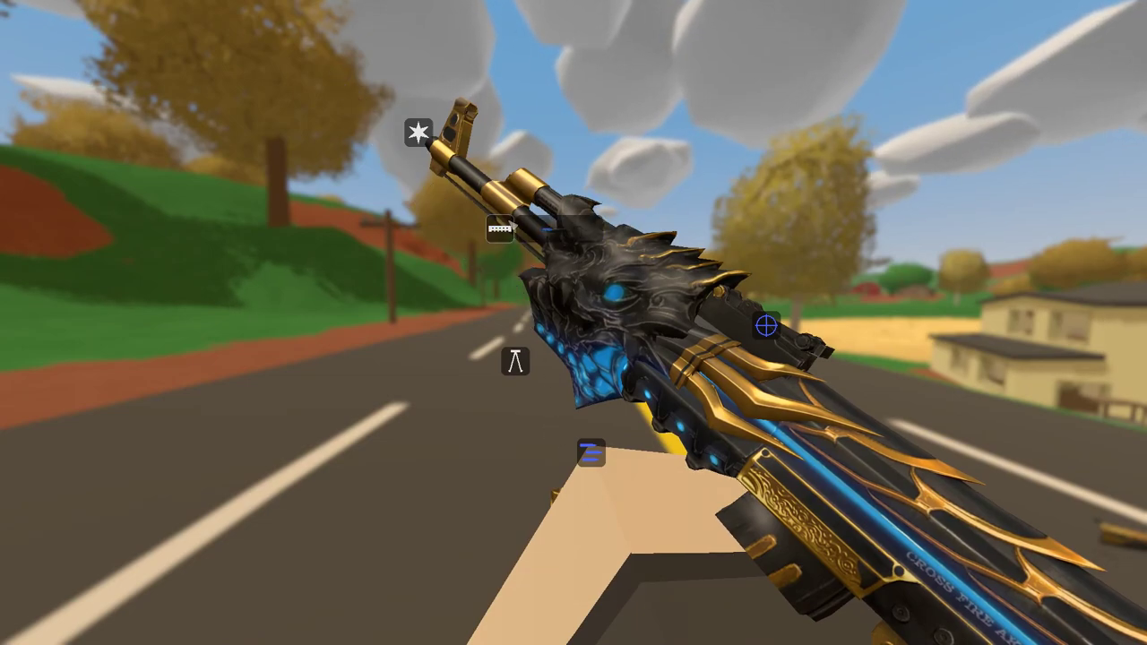
{"action": "left_click", "coordinate": [500, 230]}
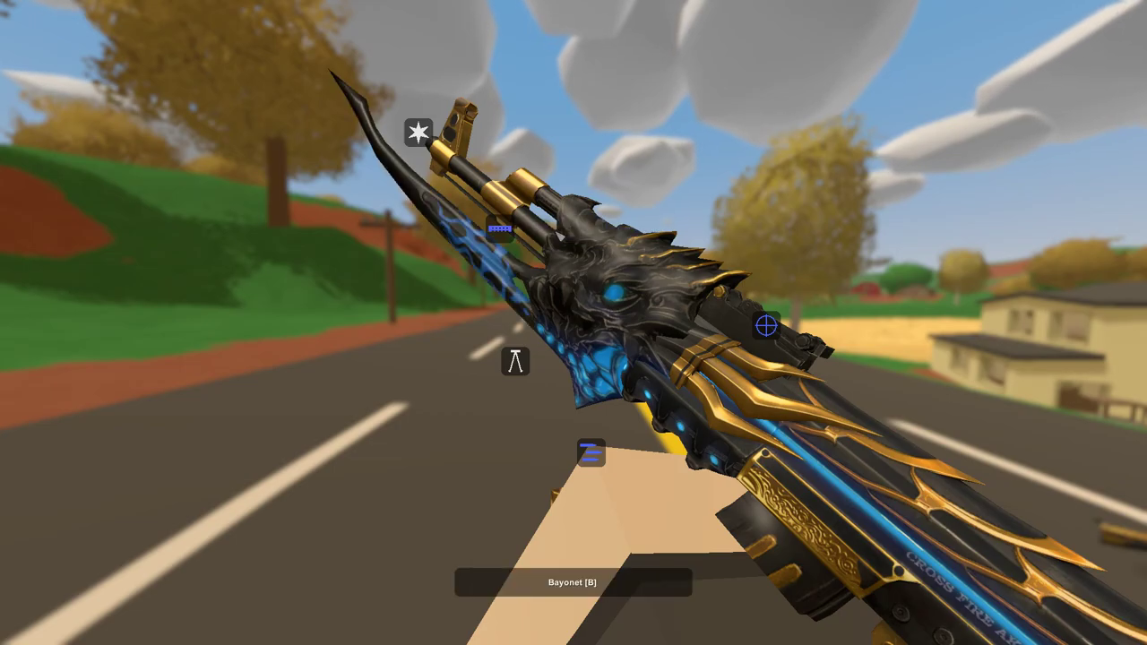
{"action": "key", "text": "f"}
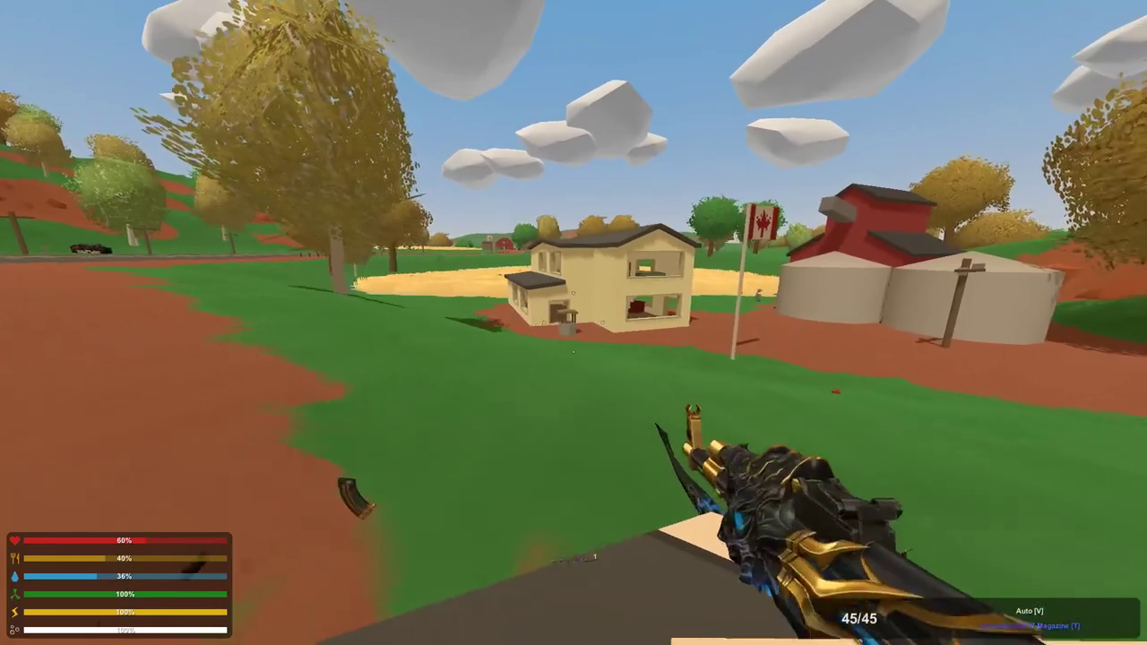
Walk toward the house and fire two aimed test shots
{"action": "key", "text": "shift+w"}
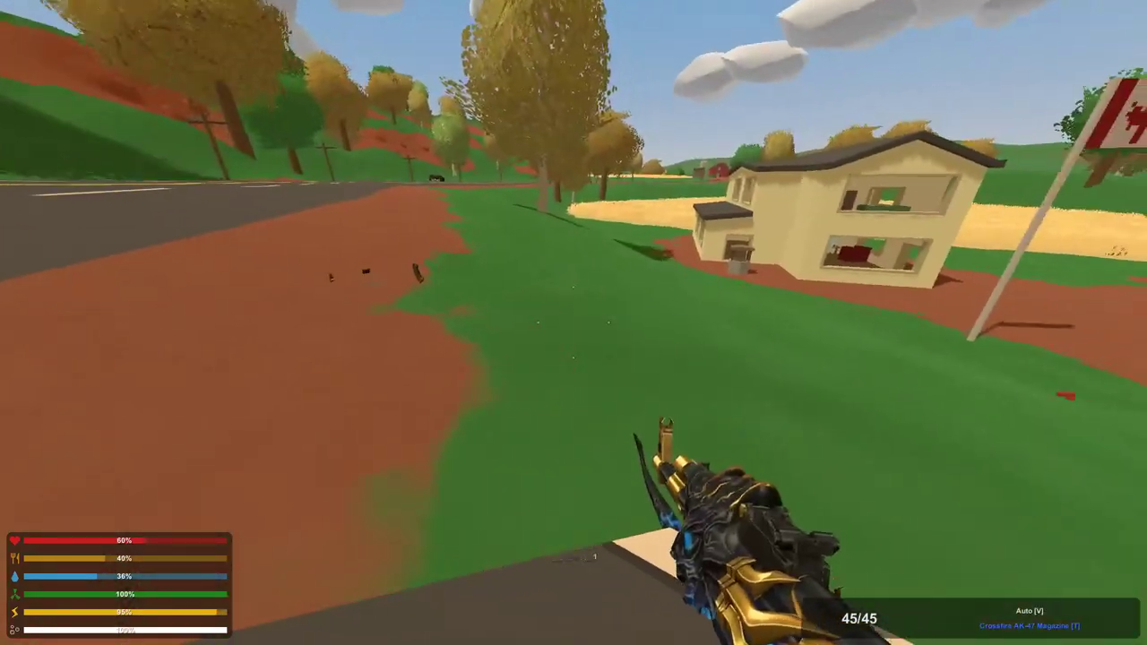
{"action": "right_click", "coordinate": [574, 322]}
{"action": "left_click", "coordinate": [574, 323]}
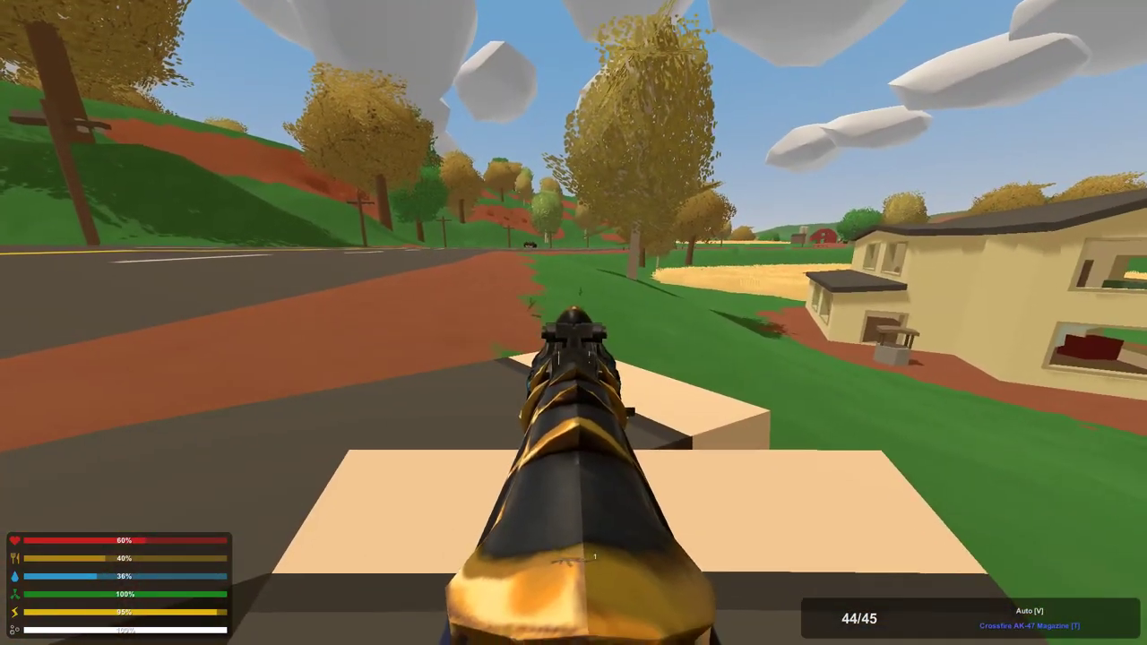
{"action": "left_click", "coordinate": [574, 322]}
{"action": "right_click", "coordinate": [574, 322]}
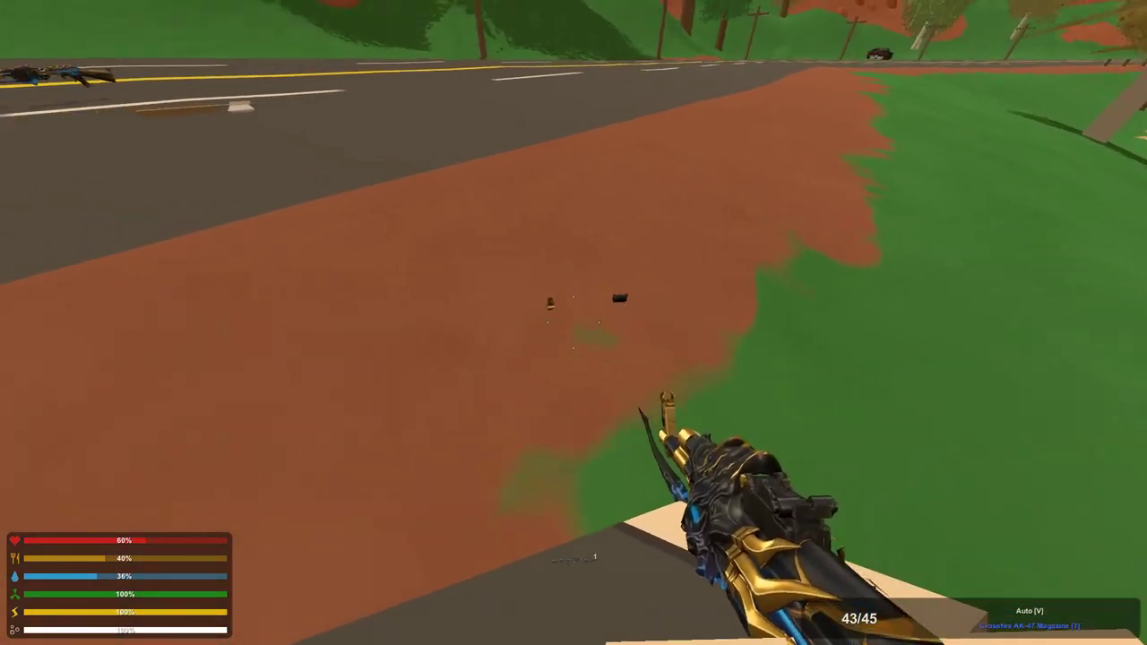
Check the crafting blueprints and load a Crossfire AK-47 Magazine into the rifle
{"action": "key", "text": "t"}
{"action": "key", "text": "y"}
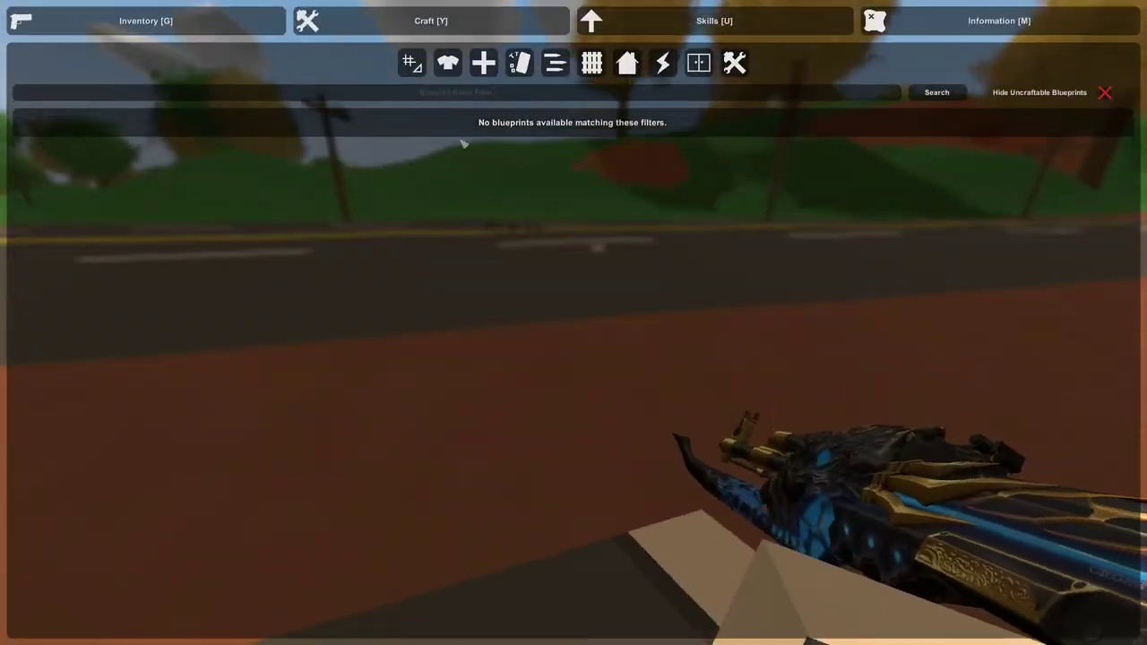
{"action": "key", "text": "r"}
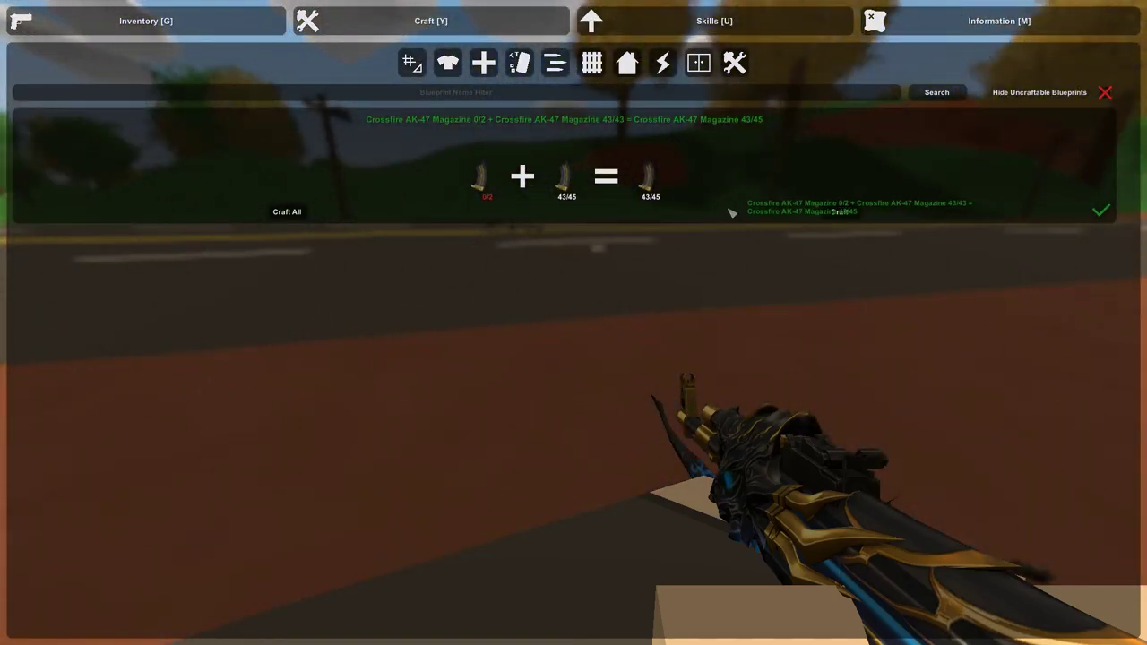
{"action": "key", "text": "y"}
{"action": "key", "text": "w"}
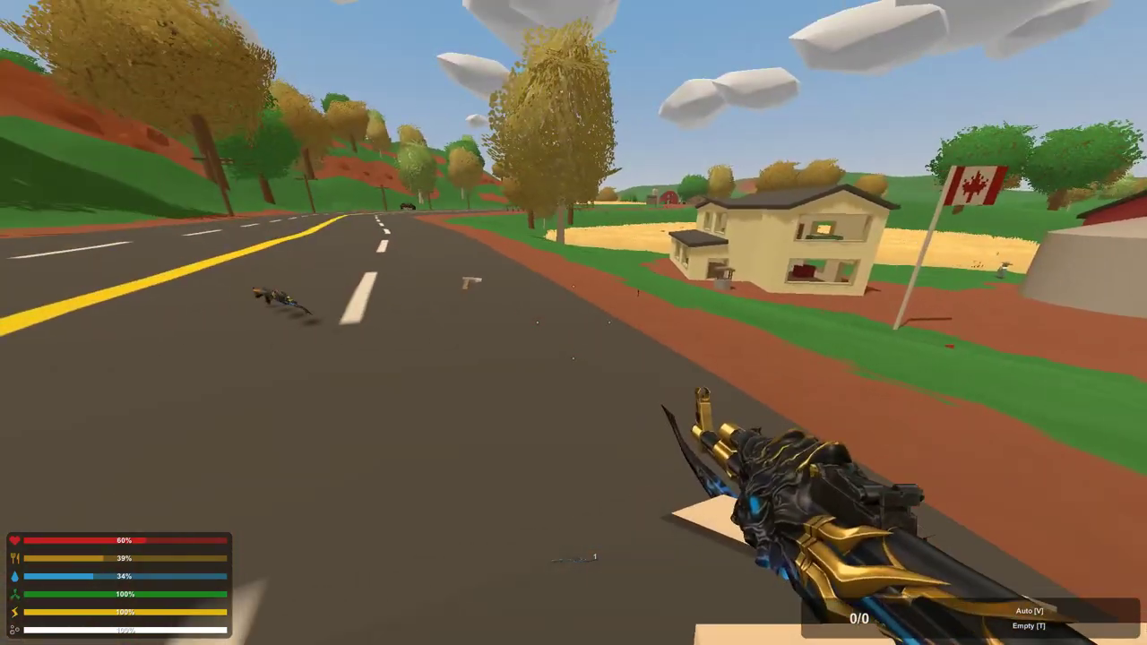
{"action": "key", "text": "r"}
Reopen crafting, check the inventory, then aim and inspect the rifle's attachments
{"action": "key", "text": "y"}
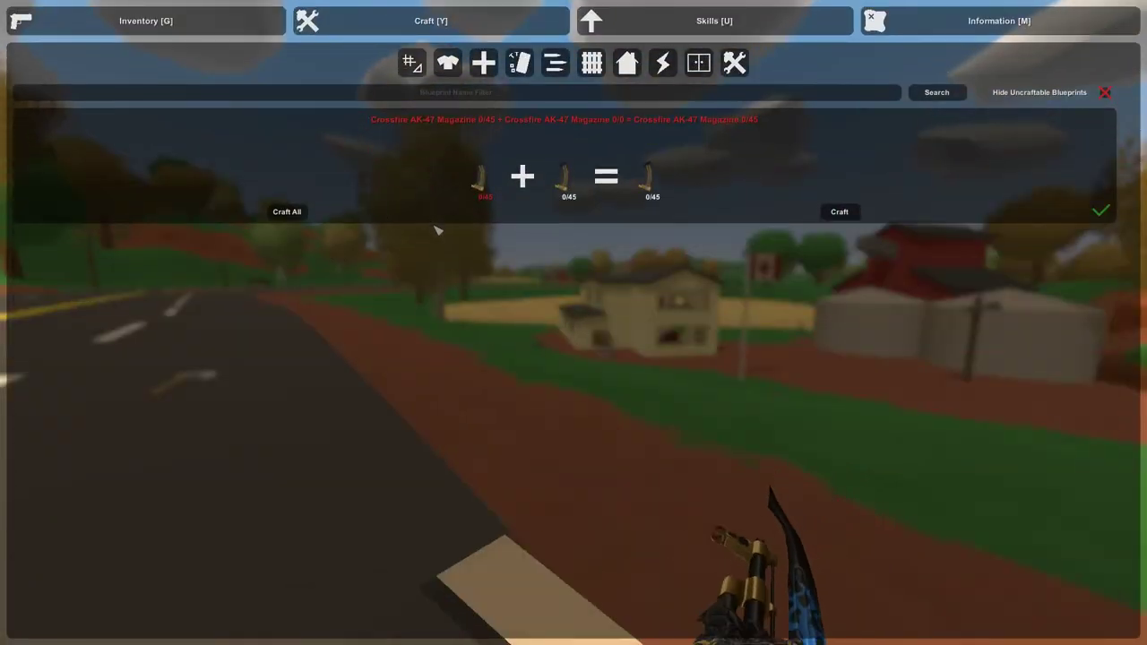
{"action": "key", "text": "y"}
{"action": "key", "text": "y"}
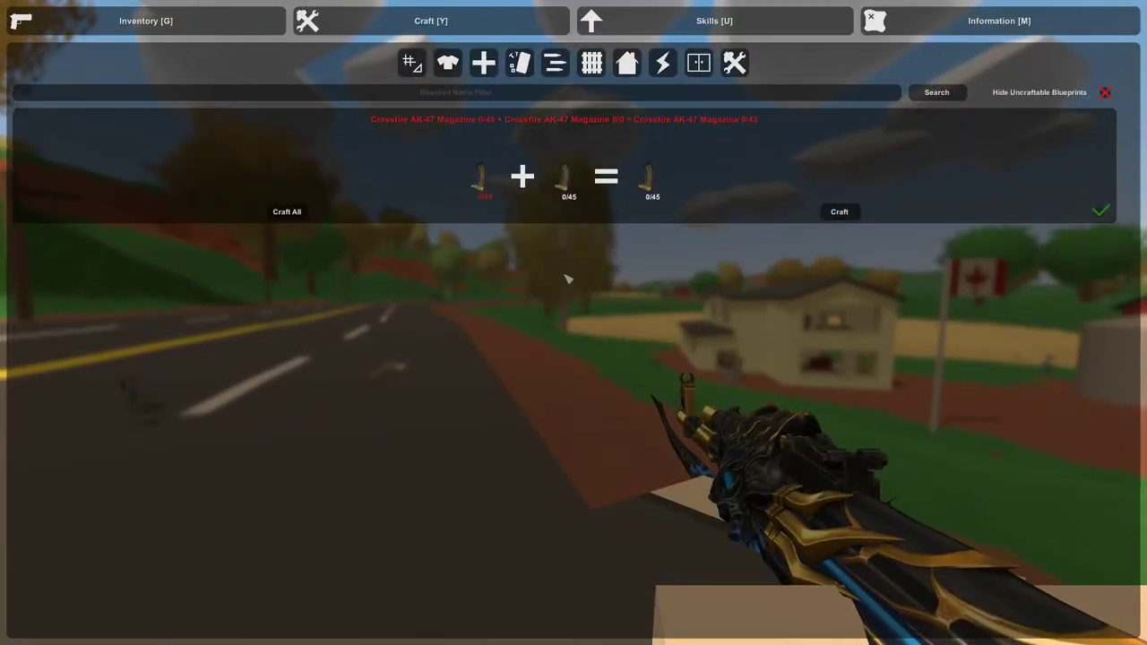
{"action": "key", "text": "y"}
{"action": "key", "text": "y"}
{"action": "key", "text": "g"}
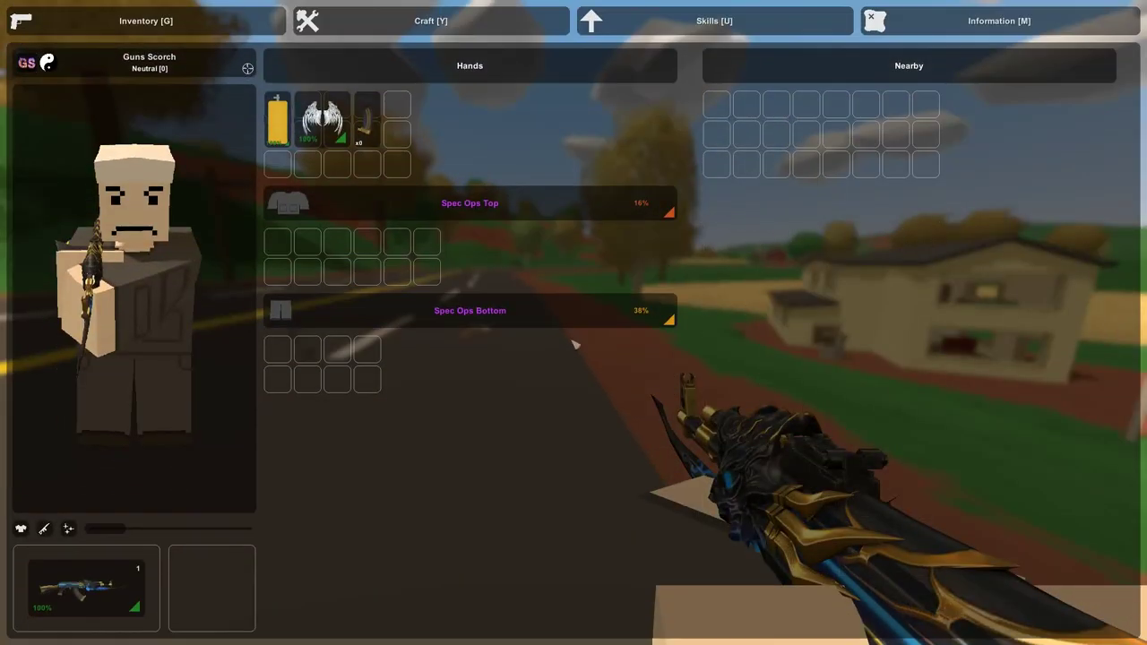
{"action": "key", "text": "g"}
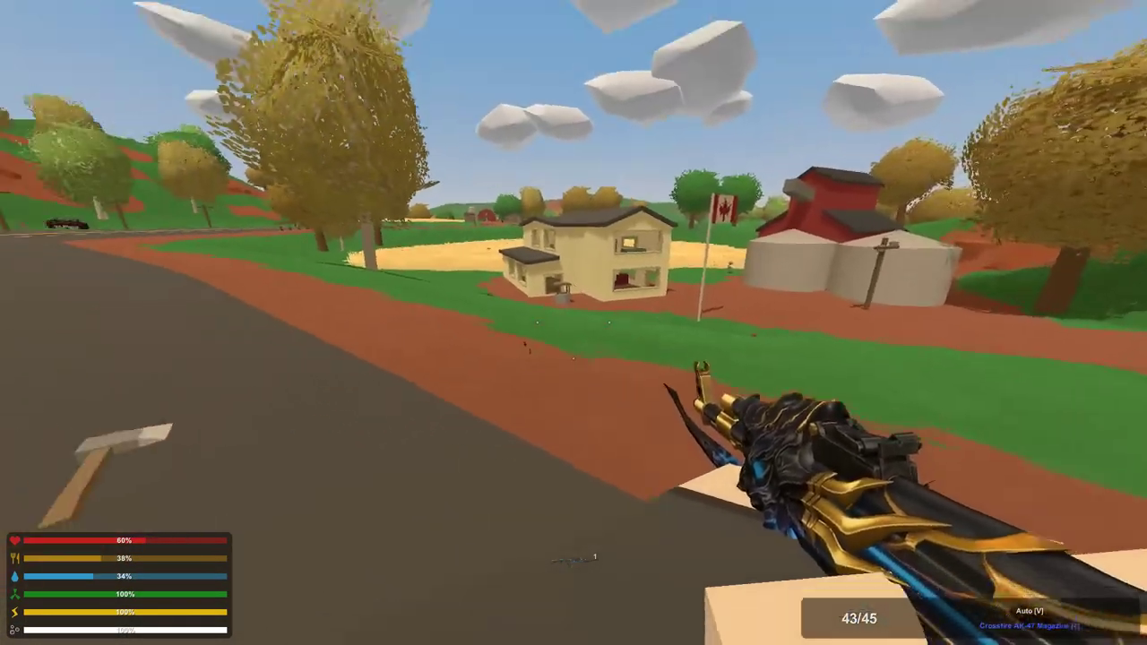
{"action": "right_click", "coordinate": [574, 322]}
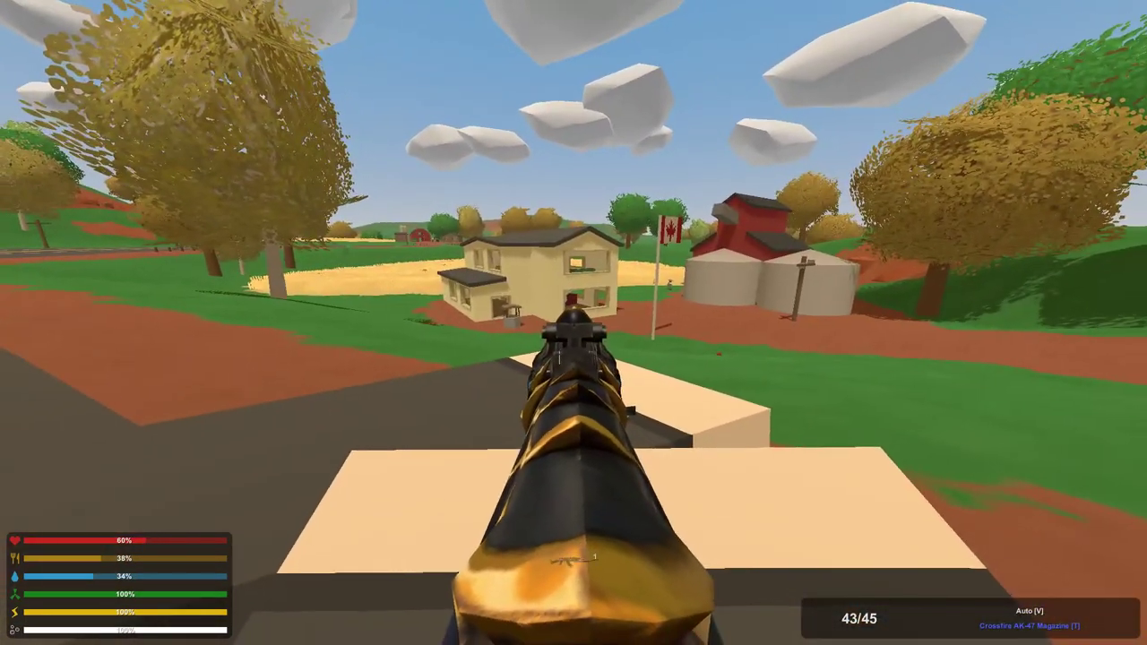
{"action": "key", "text": "t"}
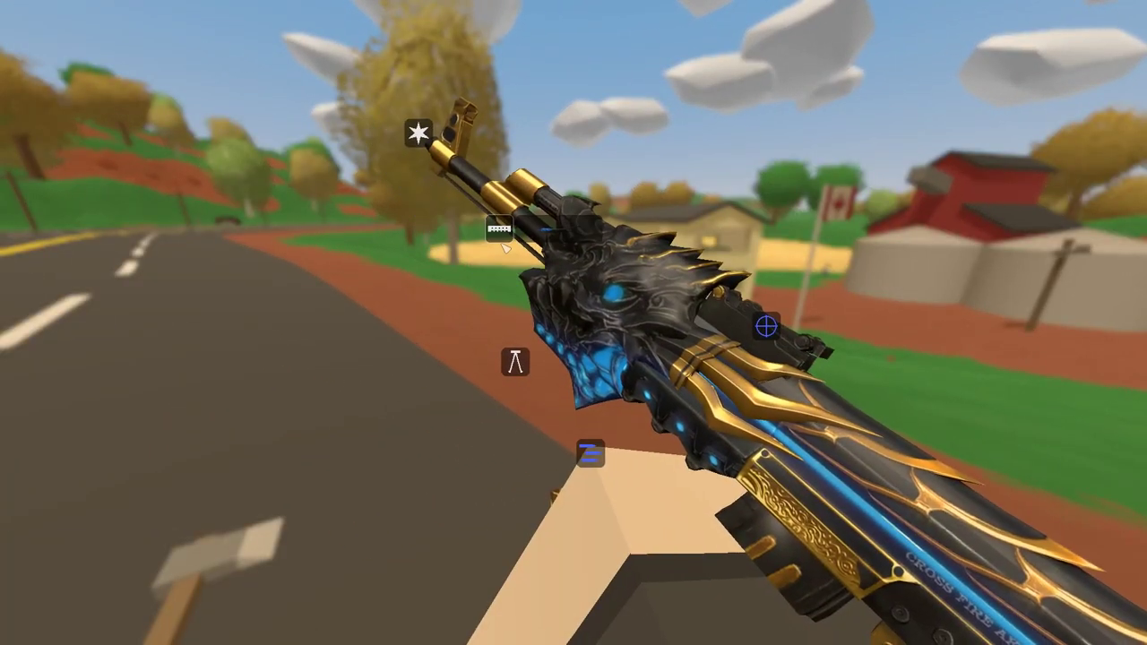
{"action": "key", "text": "t"}
Filter crafting by Tools to view the Crossfire AK-47 Bayonet blueprint (Metal Scrap x3)
{"action": "key", "text": "y"}
{"action": "left_click", "coordinate": [412, 62]}
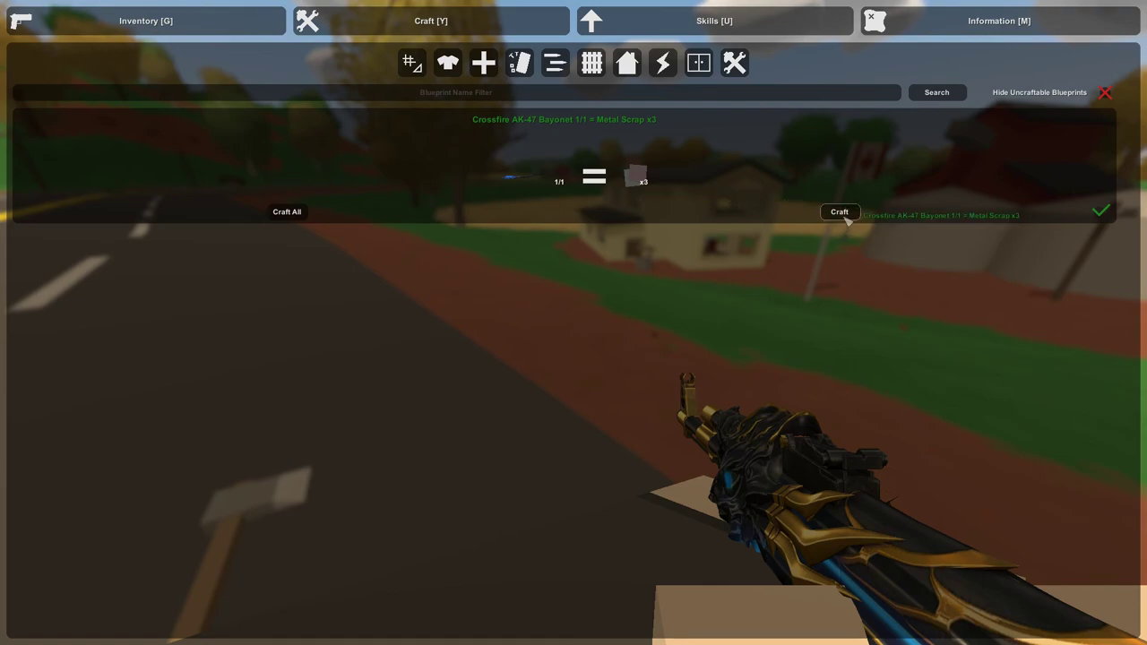
{"action": "left_click", "coordinate": [556, 68]}
{"action": "left_click", "coordinate": [411, 62]}
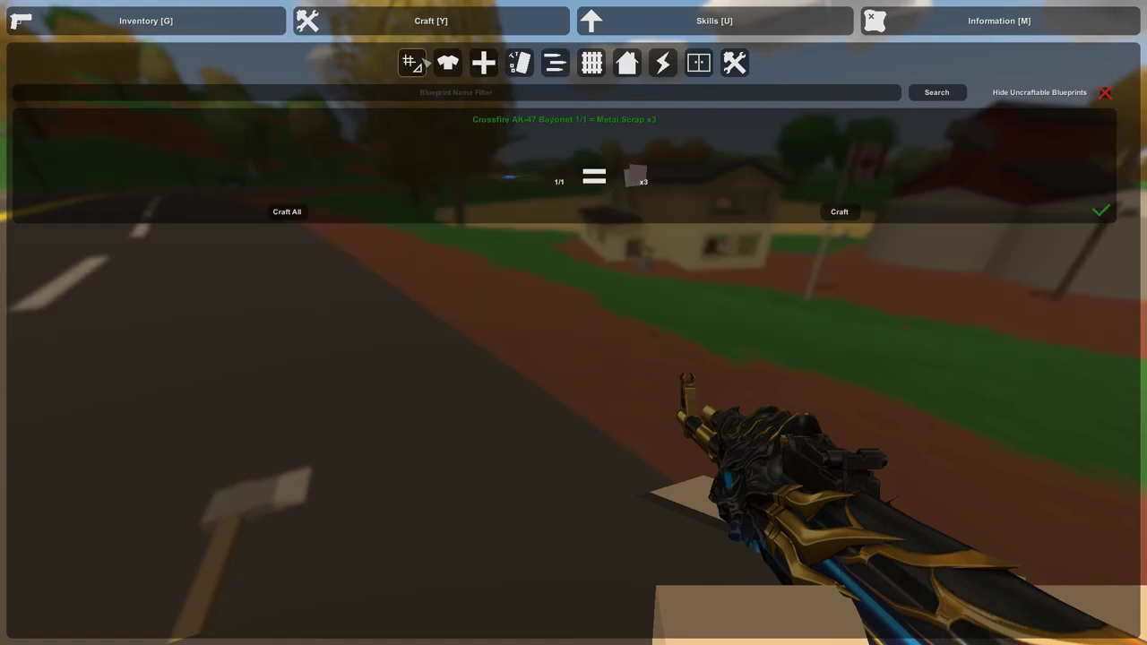
{"action": "left_click", "coordinate": [447, 62]}
{"action": "left_click", "coordinate": [412, 62]}
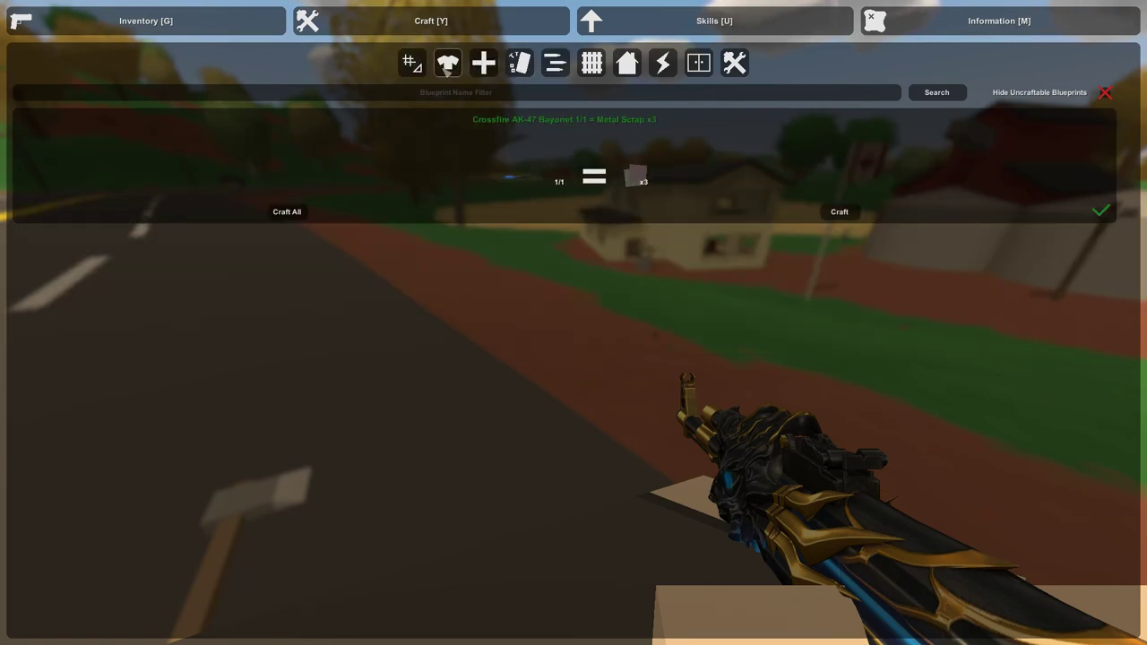
{"action": "left_click", "coordinate": [448, 62]}
{"action": "left_click", "coordinate": [411, 62]}
Close crafting and view the bayonet fitted on the rifle in the attachment view
{"action": "key", "text": "y"}
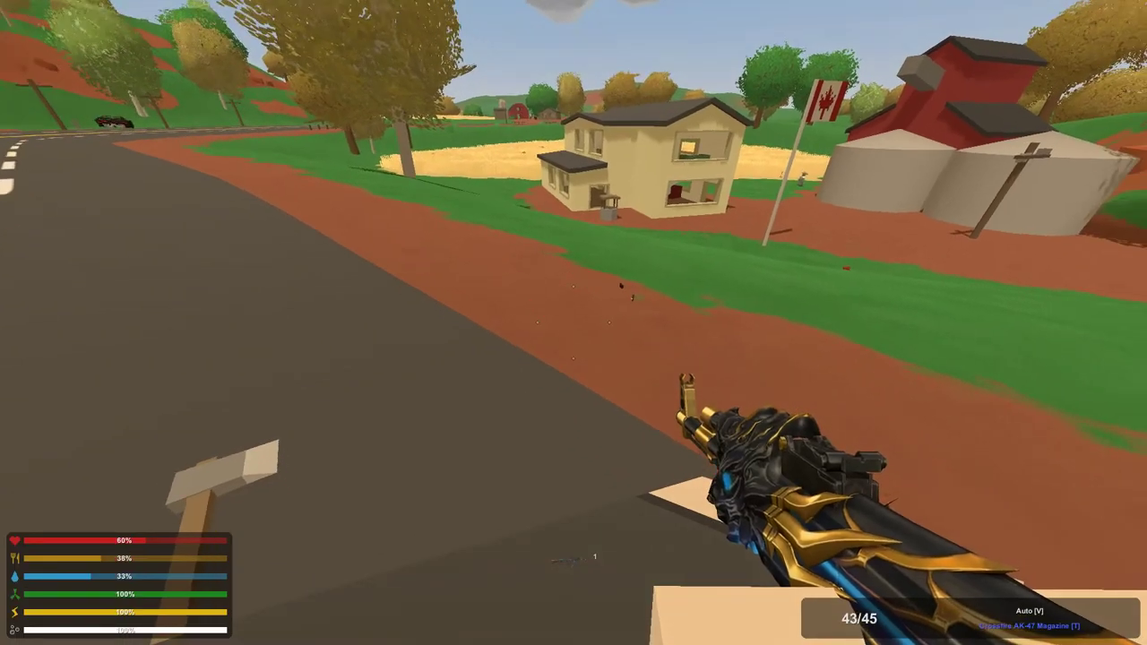
{"action": "key", "text": "f"}
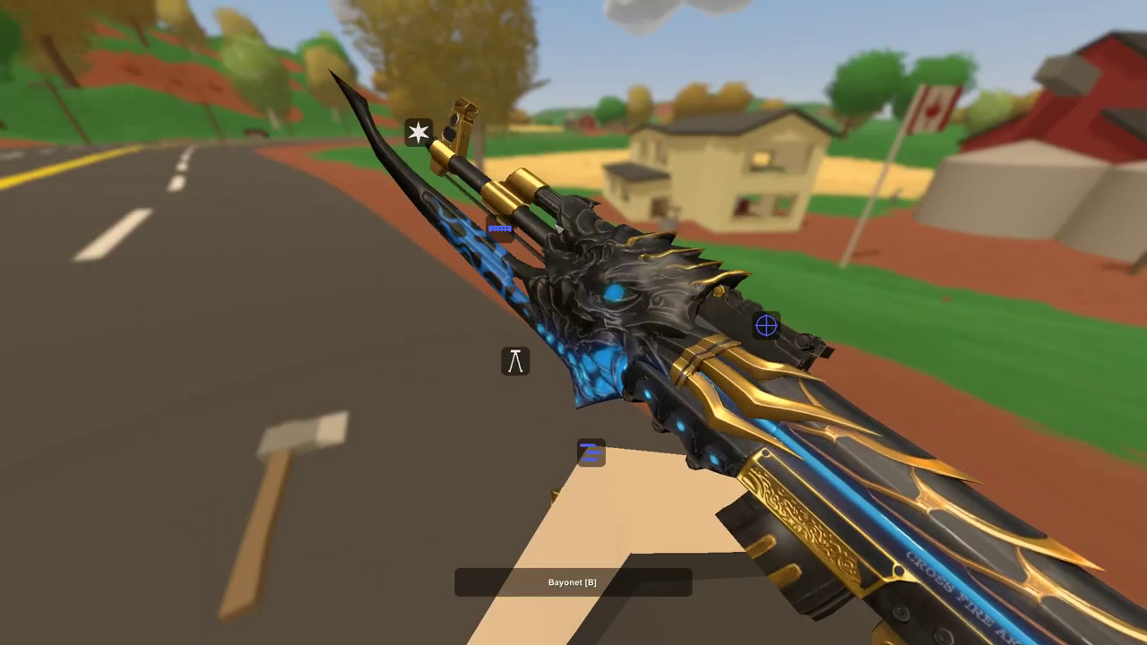
{"action": "key", "text": "f"}
{"action": "key", "text": "f"}
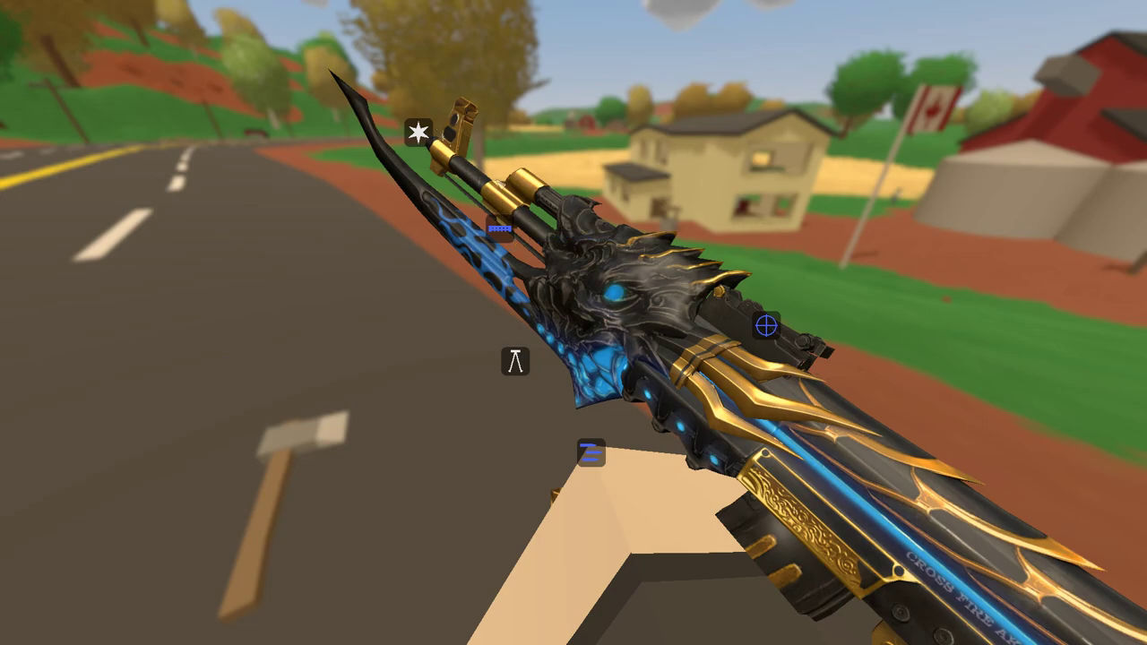
{"action": "key", "text": "t"}
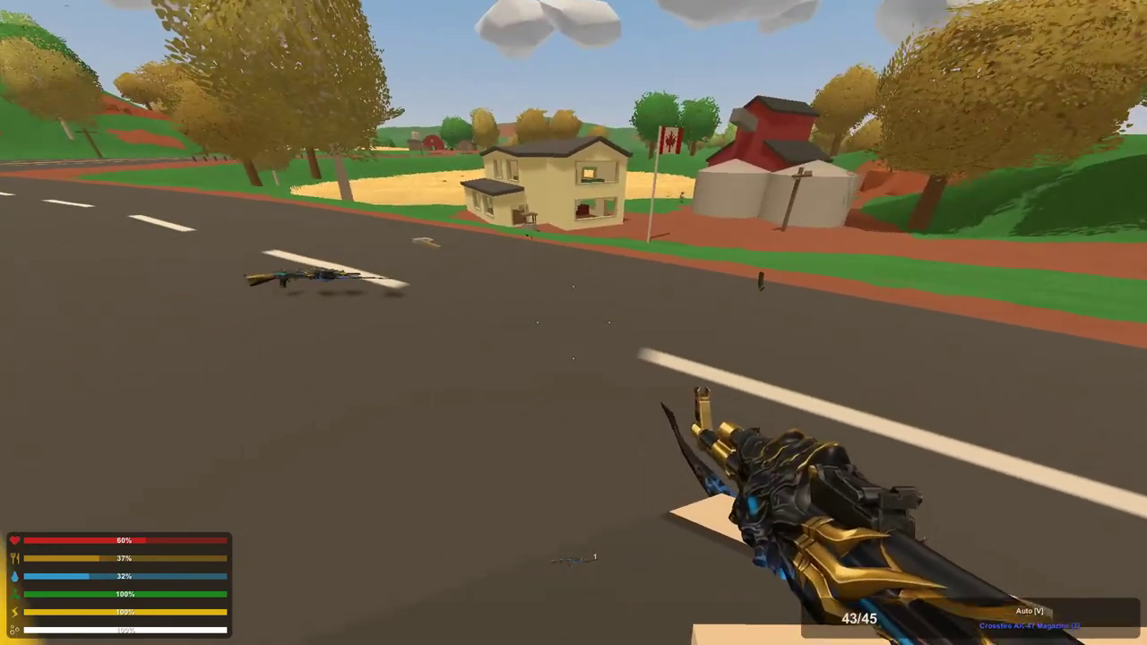
Walk along the road toward the hatchet, pause, and switch to the Bundles folder window
{"action": "key", "text": "w"}
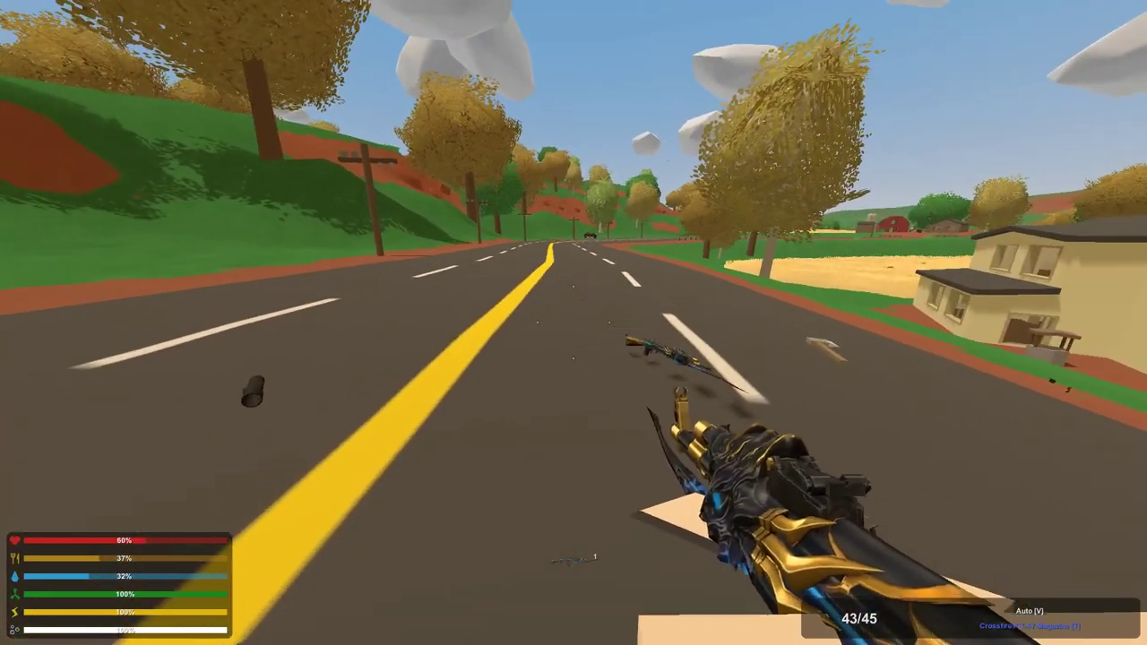
{"action": "key", "text": "w"}
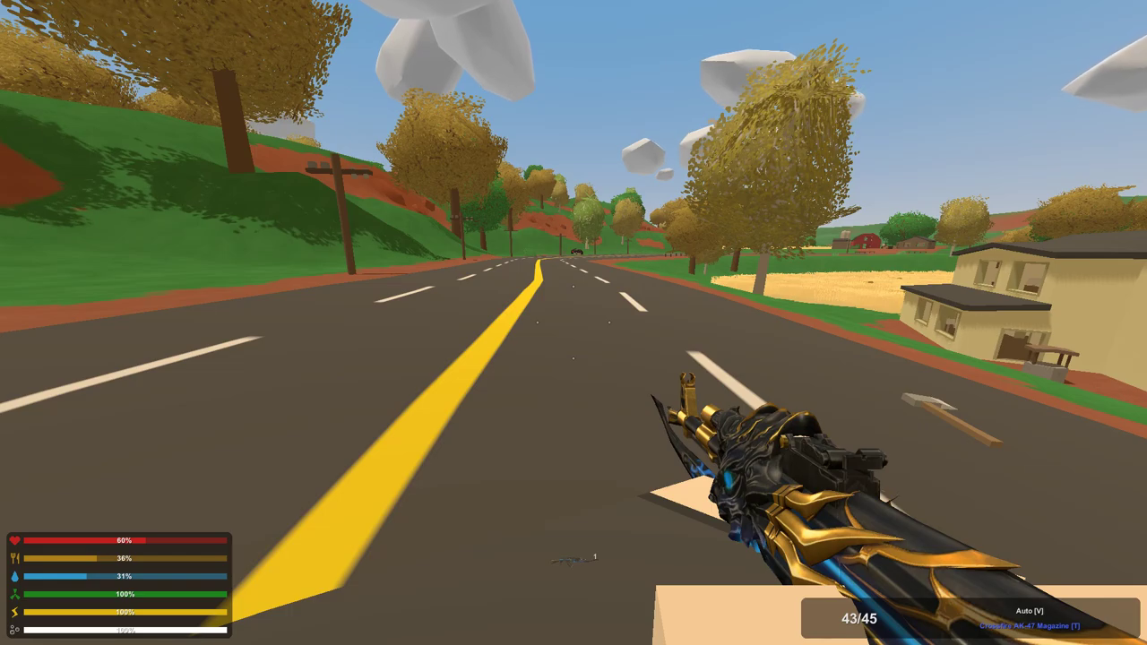
{"action": "key", "text": "Escape"}
{"action": "key", "text": "alt+Tab"}
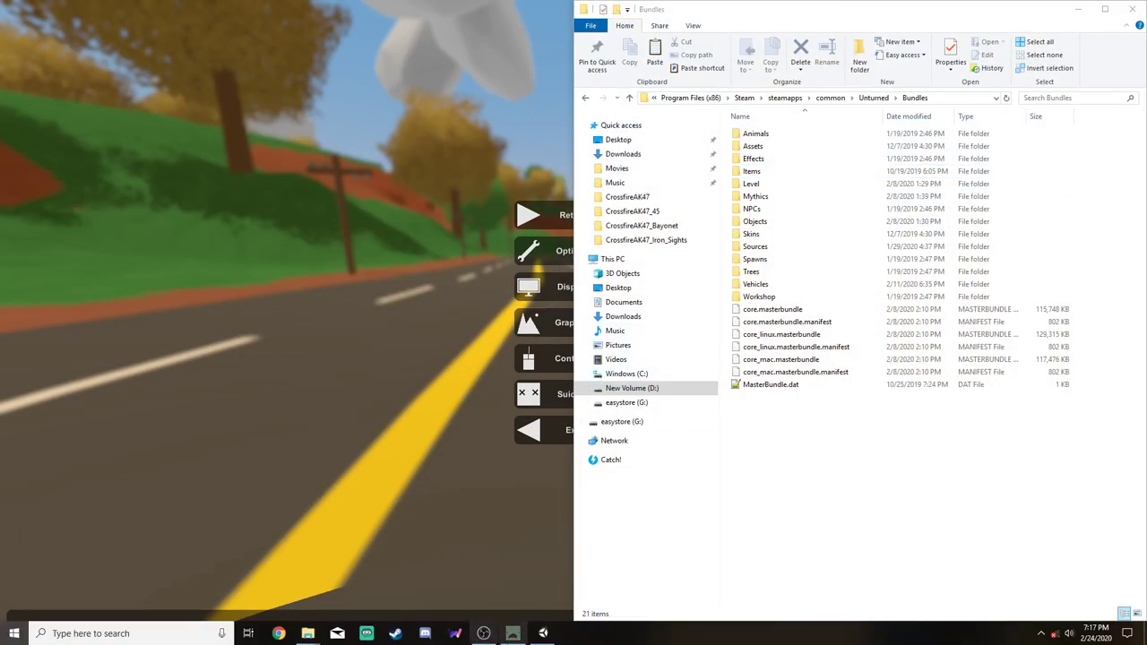
In Unity, place the CrossfireAK47 gun's Item prefab into the scene
{"action": "key", "text": "super"}
{"action": "left_click", "coordinate": [543, 634]}
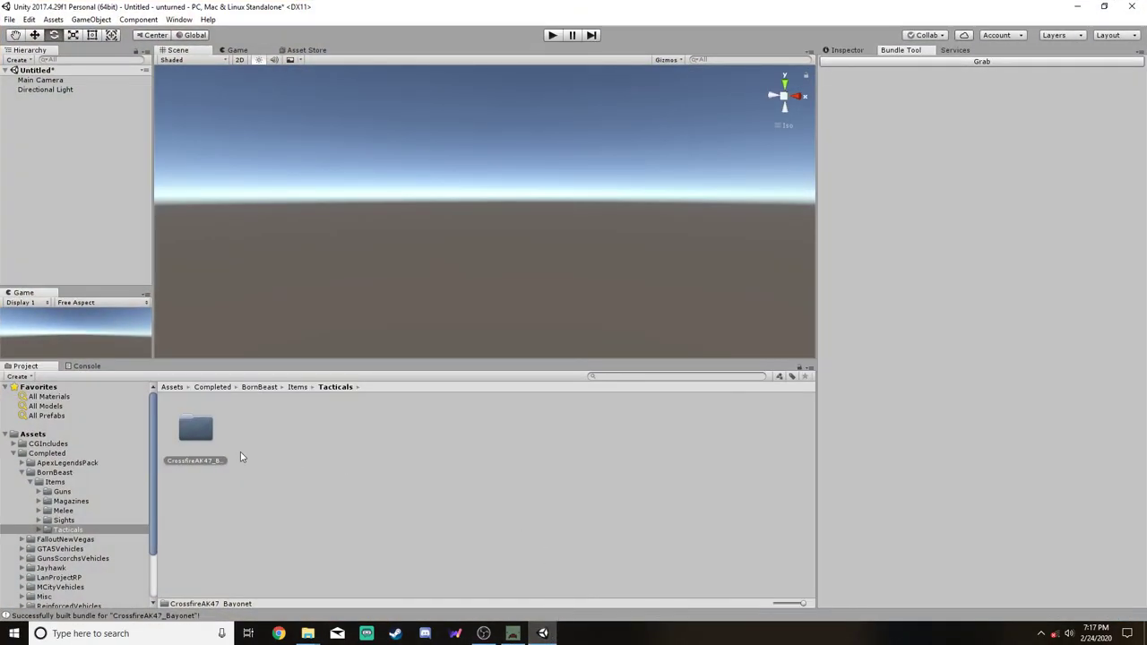
{"action": "double_click", "coordinate": [199, 437]}
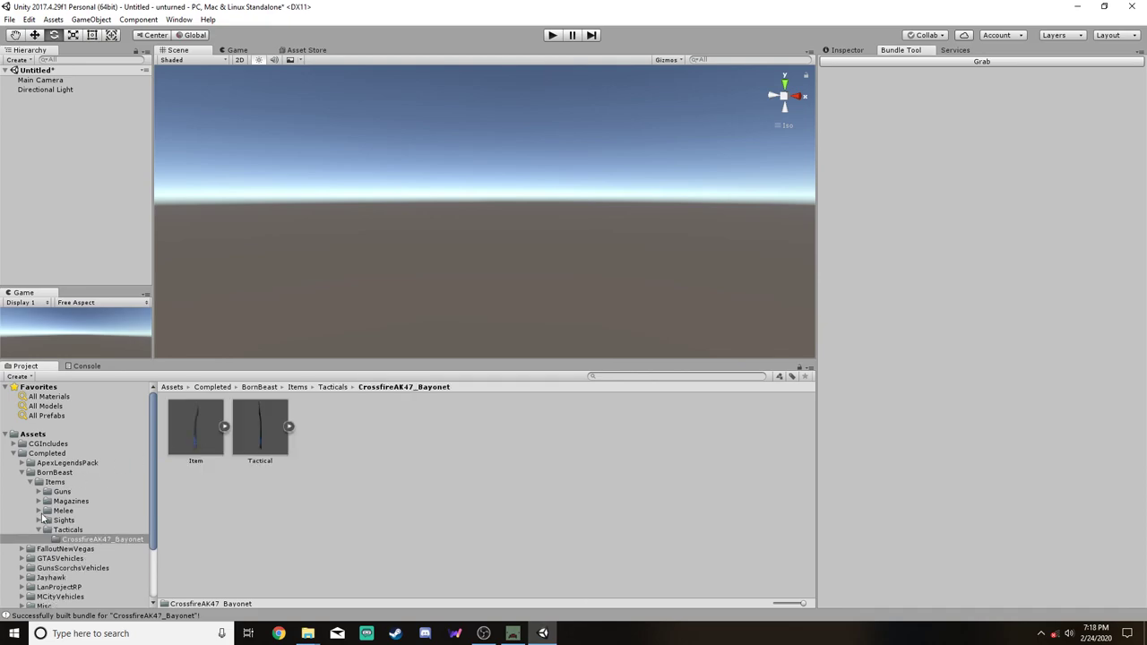
{"action": "left_click", "coordinate": [62, 491]}
{"action": "double_click", "coordinate": [195, 426]}
{"action": "left_click_drag", "start_coordinate": [325, 428], "coordinate": [36, 141]}
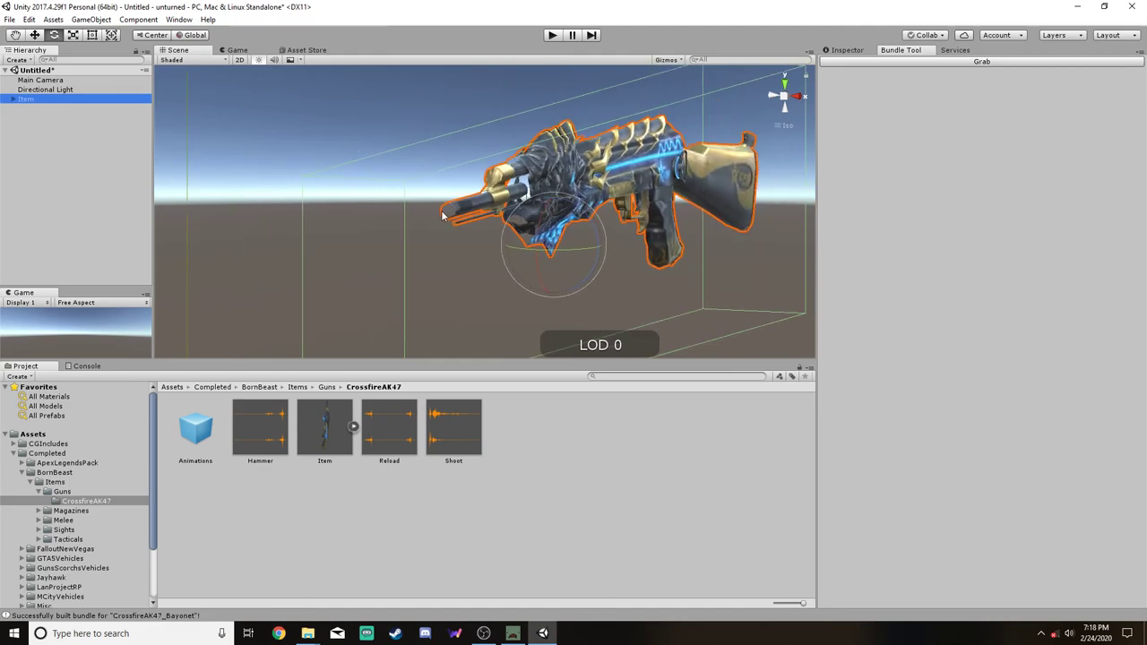
{"action": "middle_click_drag", "start_coordinate": [714, 207], "coordinate": [708, 196]}
{"action": "left_click_drag", "start_coordinate": [708, 196], "coordinate": [538, 202], "text": "alt"}
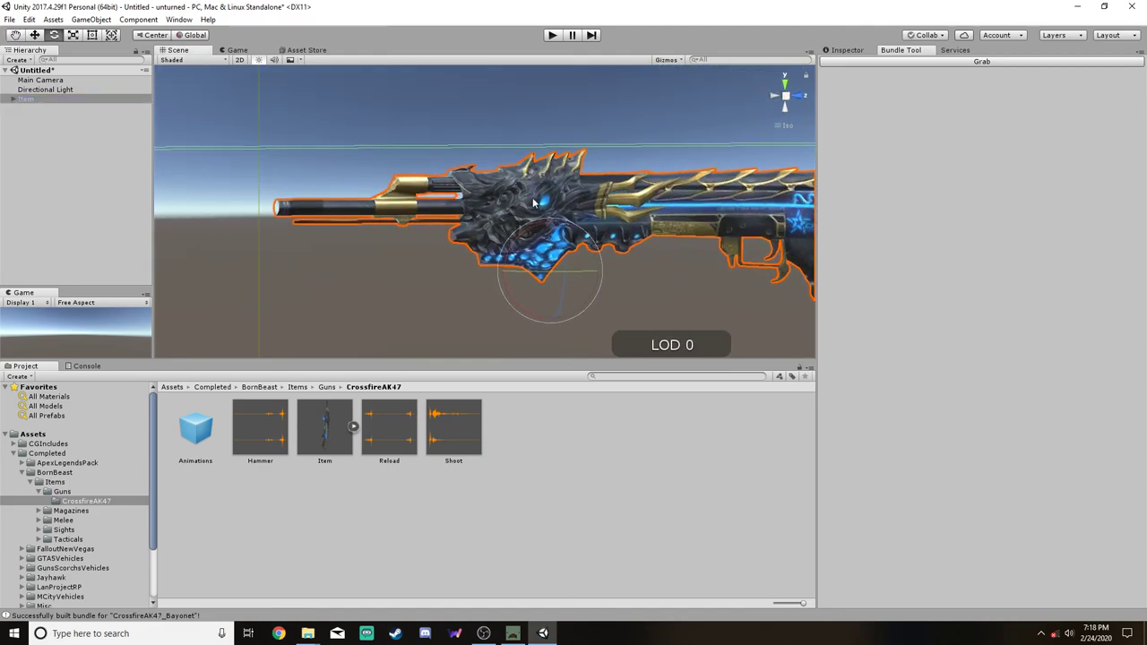
{"action": "scroll", "coordinate": [478, 206], "scroll_direction": "up", "scroll_amount": 3}
Inspect the Sight part's Transform position values under the Item
{"action": "left_click", "coordinate": [13, 98]}
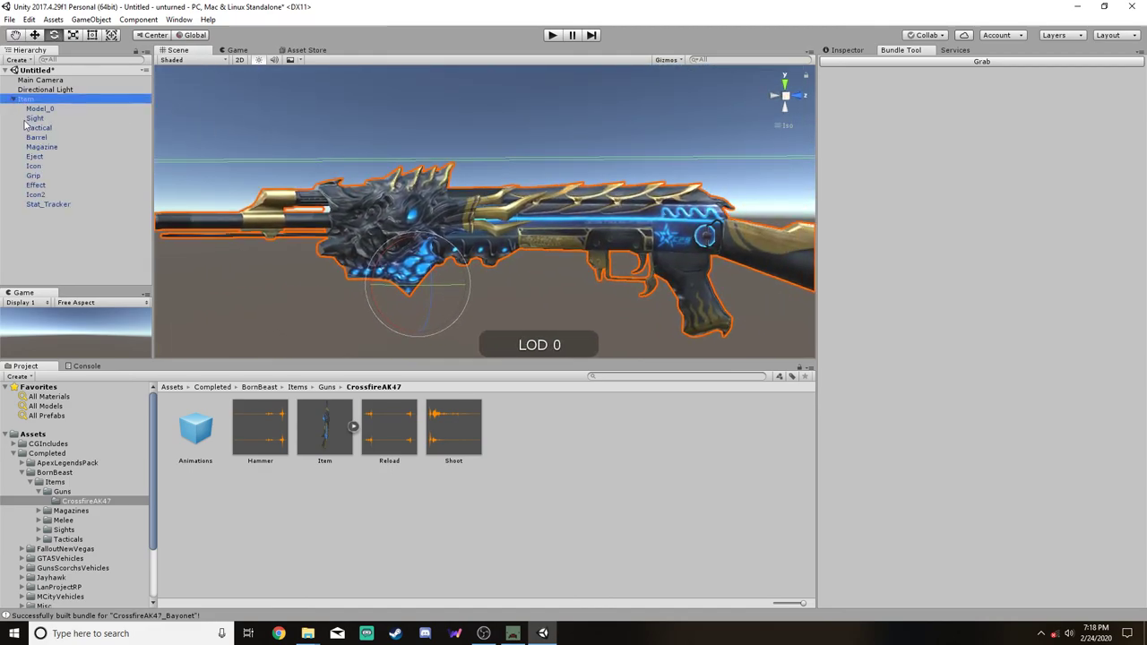
{"action": "left_click", "coordinate": [31, 118]}
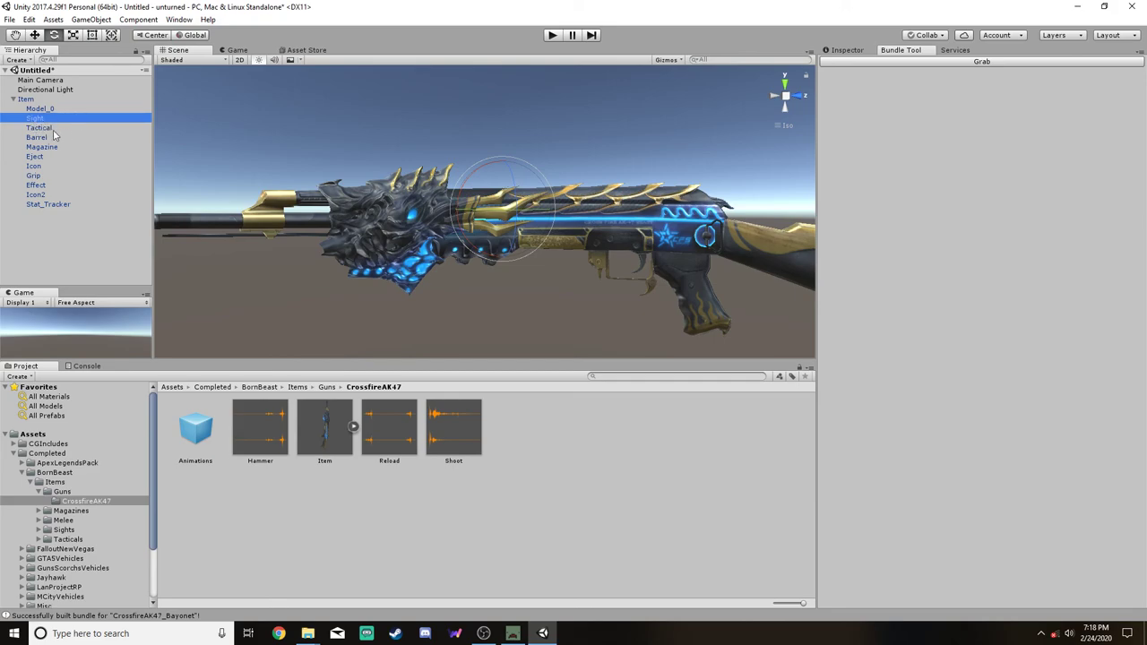
{"action": "left_click", "coordinate": [837, 50]}
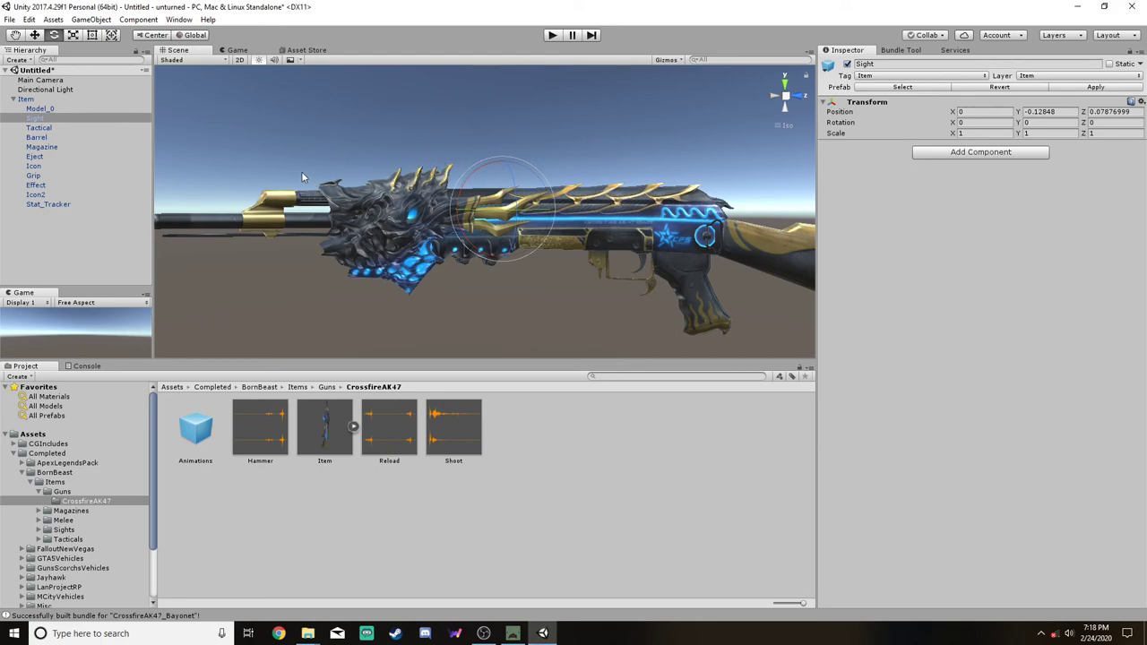
{"action": "left_click", "coordinate": [43, 119]}
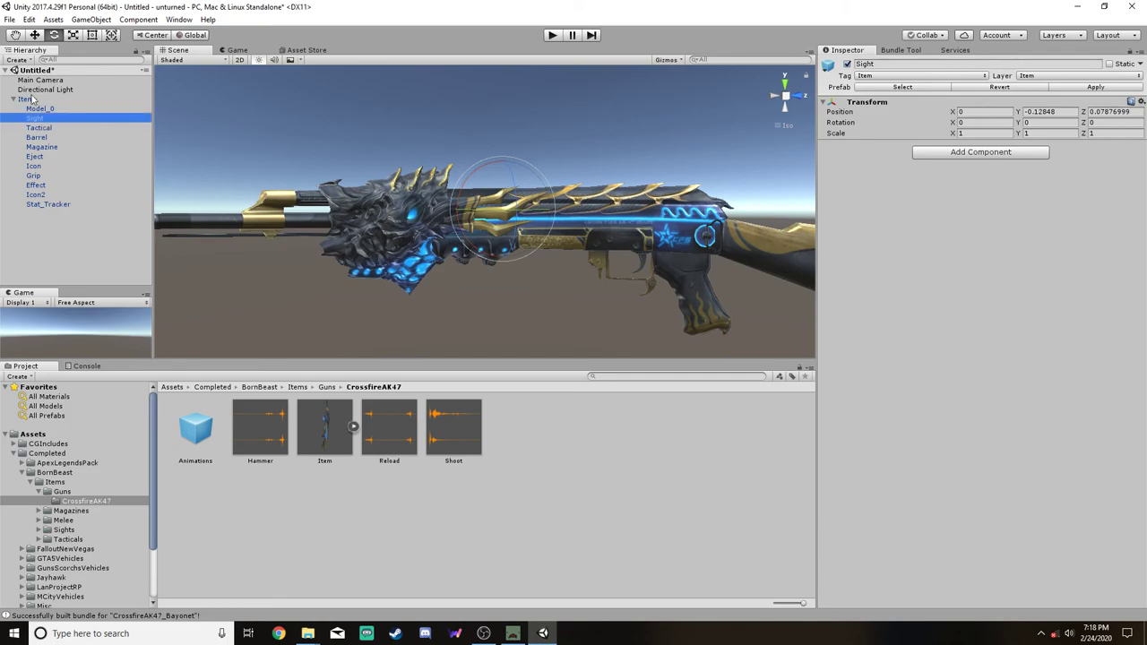
Delete the Item from the scene, collapse the Assets folders, and close Unity without saving
{"action": "right_click", "coordinate": [34, 99]}
{"action": "left_click", "coordinate": [63, 164]}
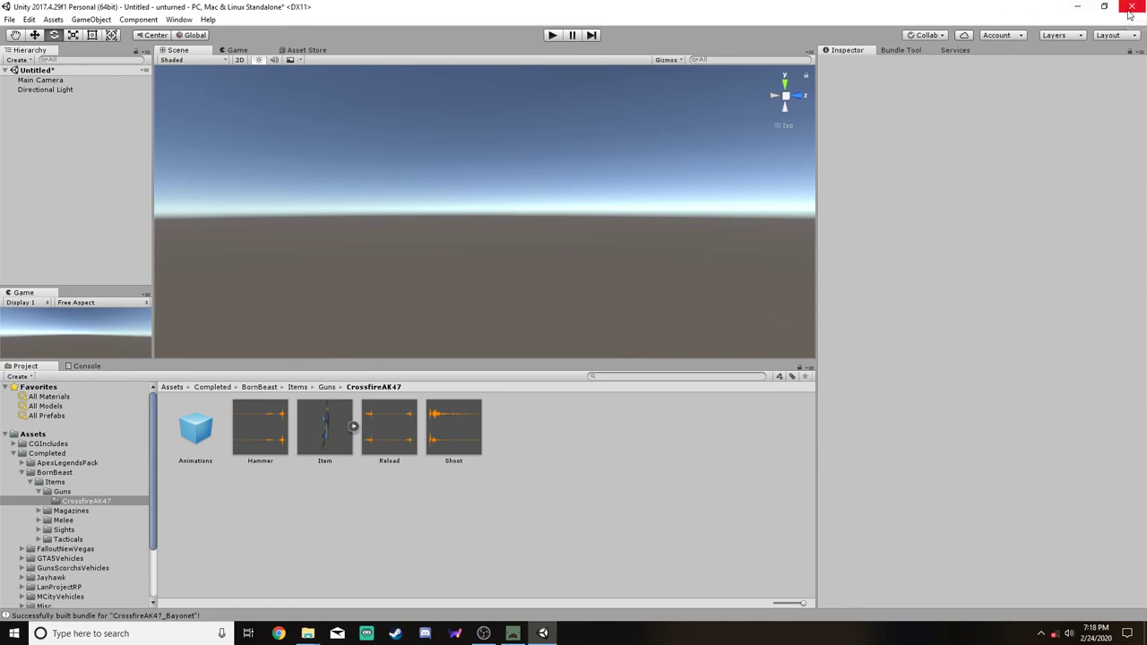
{"action": "left_click", "coordinate": [38, 492]}
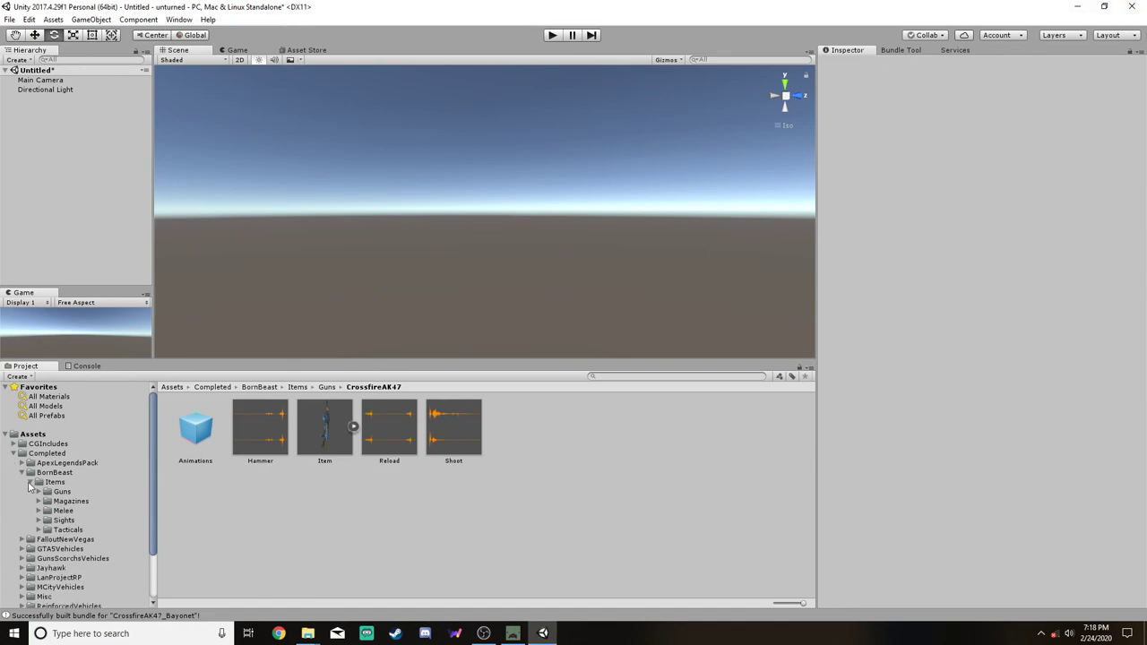
{"action": "left_click", "coordinate": [29, 482]}
{"action": "left_click", "coordinate": [21, 472]}
{"action": "left_click", "coordinate": [13, 454]}
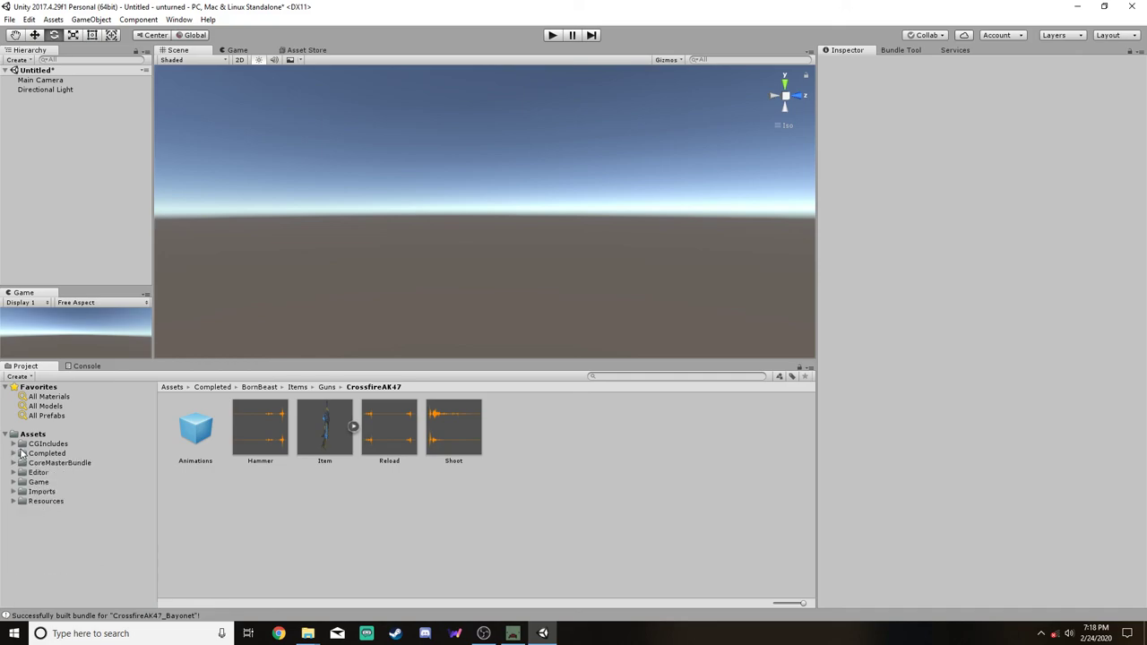
{"action": "left_click", "coordinate": [32, 434]}
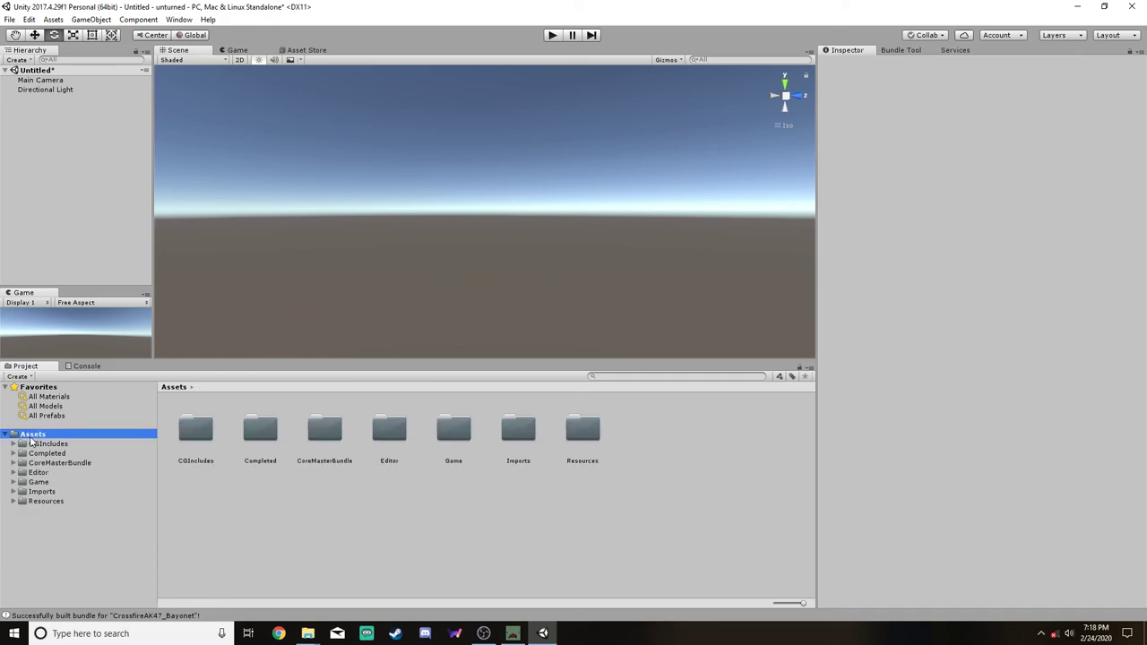
{"action": "left_click", "coordinate": [1133, 8]}
{"action": "left_click", "coordinate": [606, 341]}
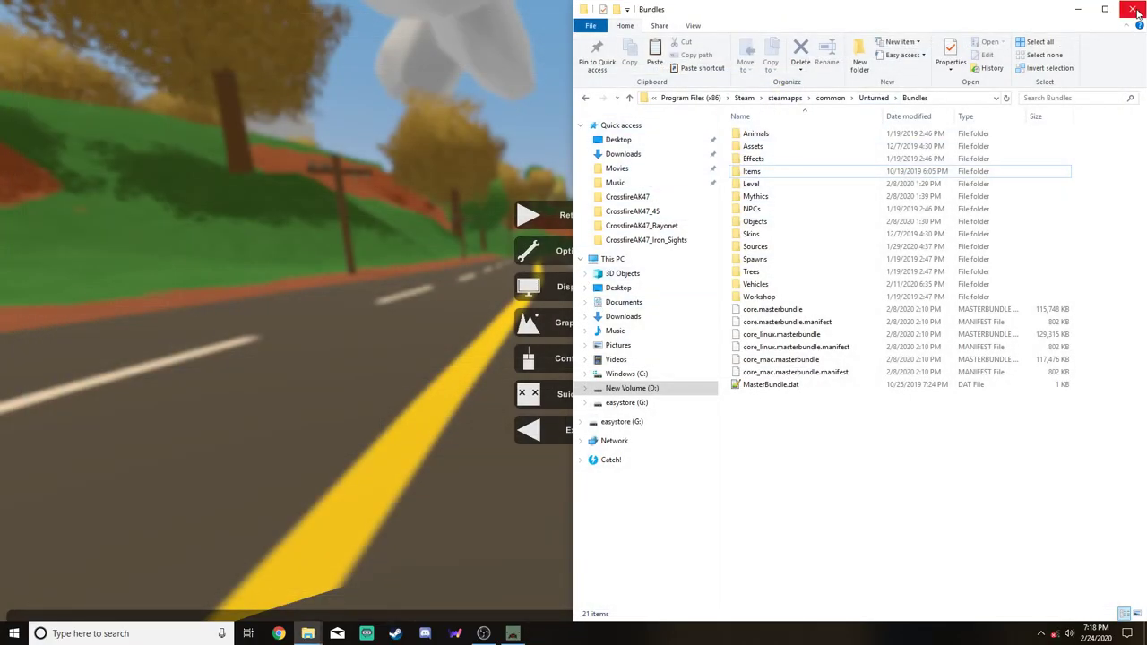
Open the Items folder in Unturned's Bundles, then close File Explorer
{"action": "double_click", "coordinate": [820, 171]}
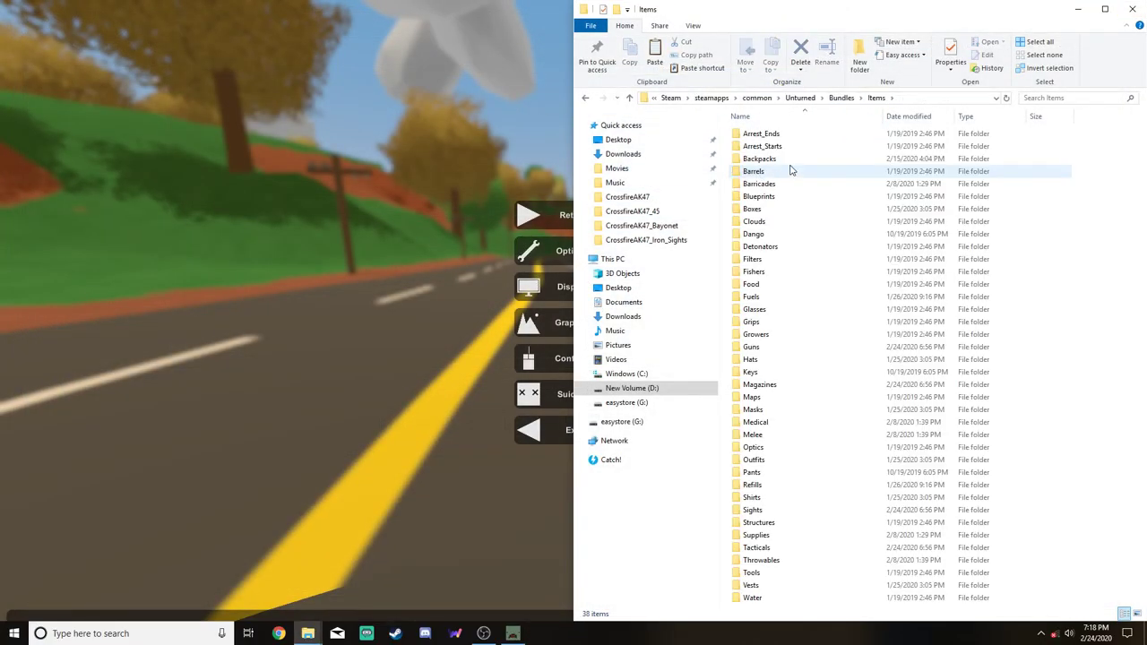
{"action": "left_click", "coordinate": [1132, 9]}
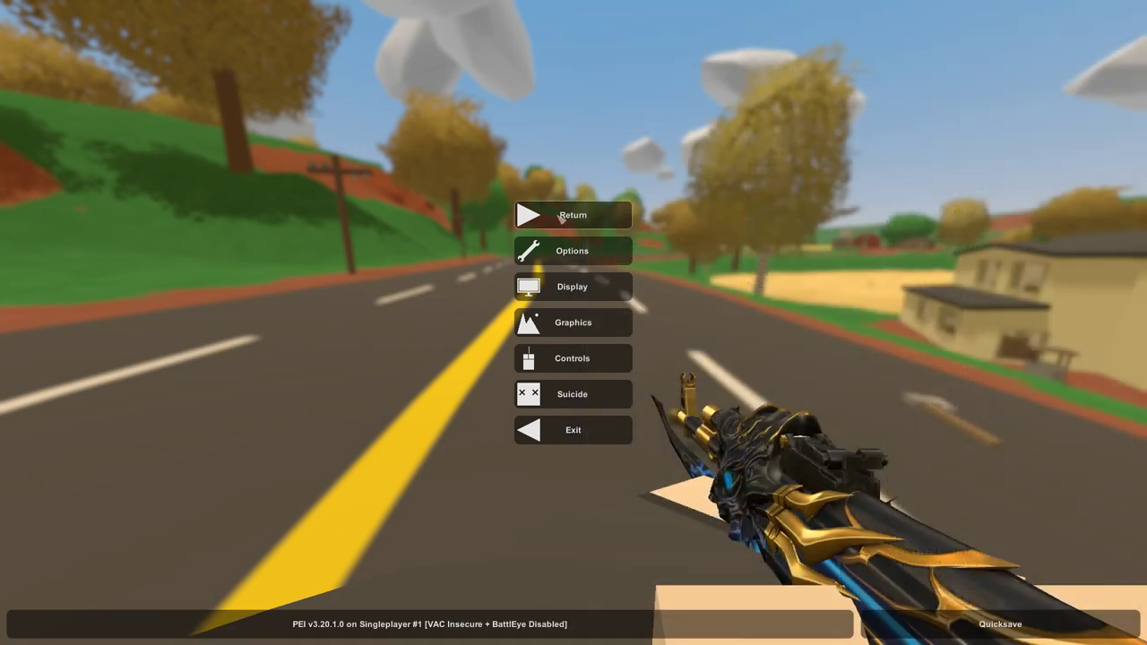
Leave the singleplayer game and open the Workshop submission form
{"action": "left_click", "coordinate": [557, 437]}
{"action": "left_click", "coordinate": [45, 230]}
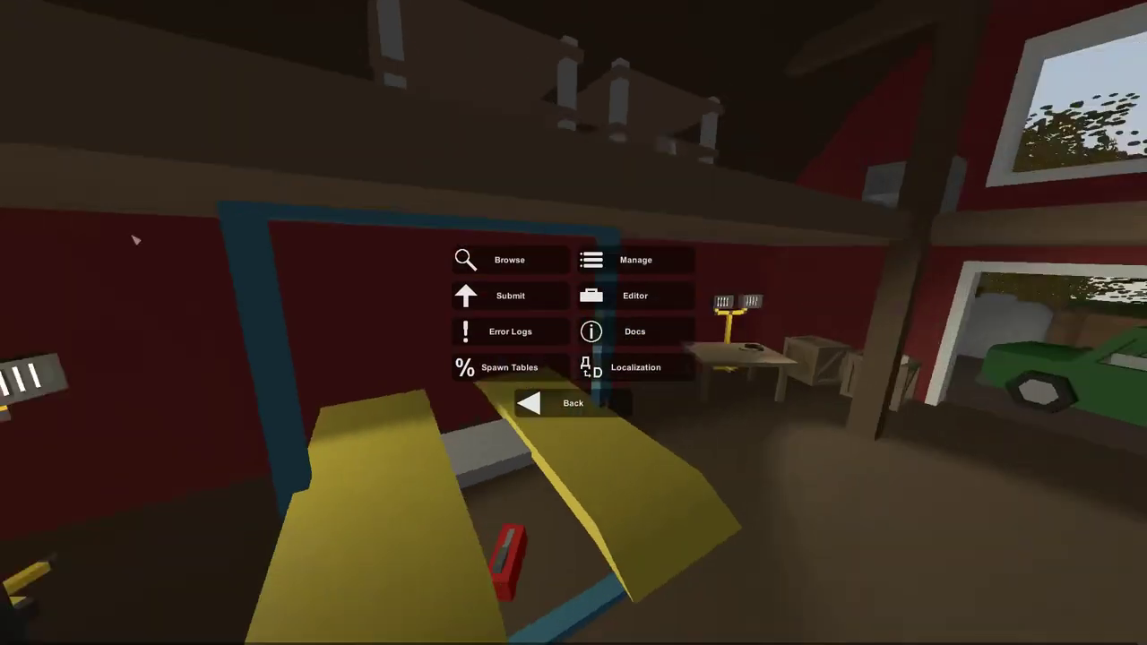
{"action": "left_click", "coordinate": [538, 304]}
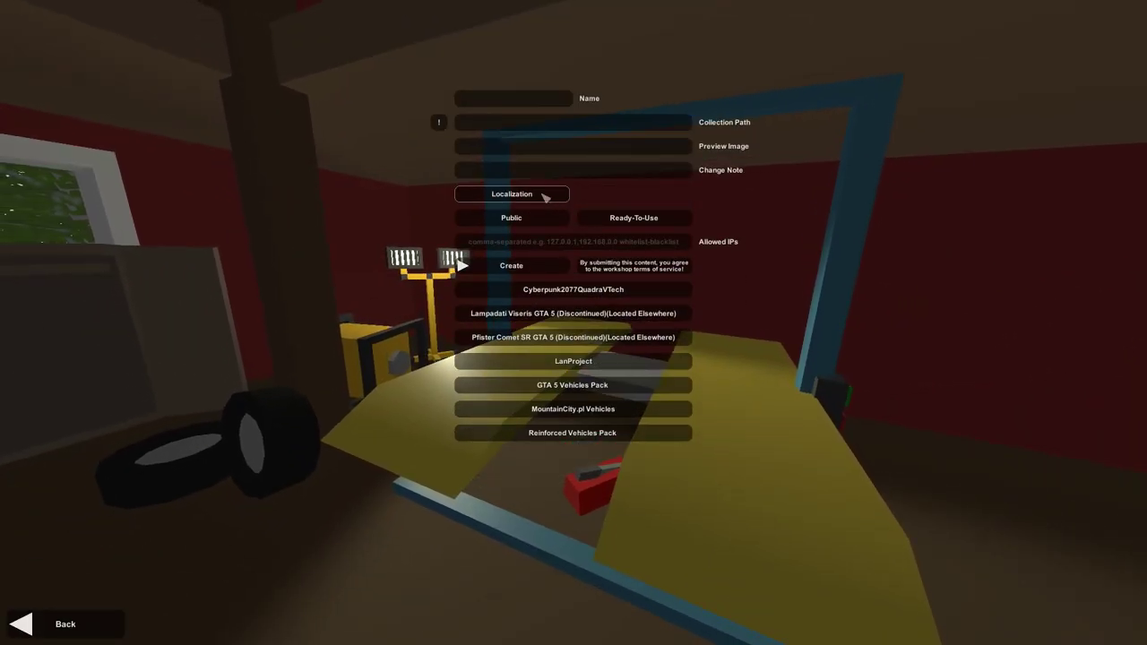
Cycle the submission's content type to Item, leaving visibility set to Public
{"action": "left_click", "coordinate": [545, 196]}
{"action": "left_click", "coordinate": [545, 197]}
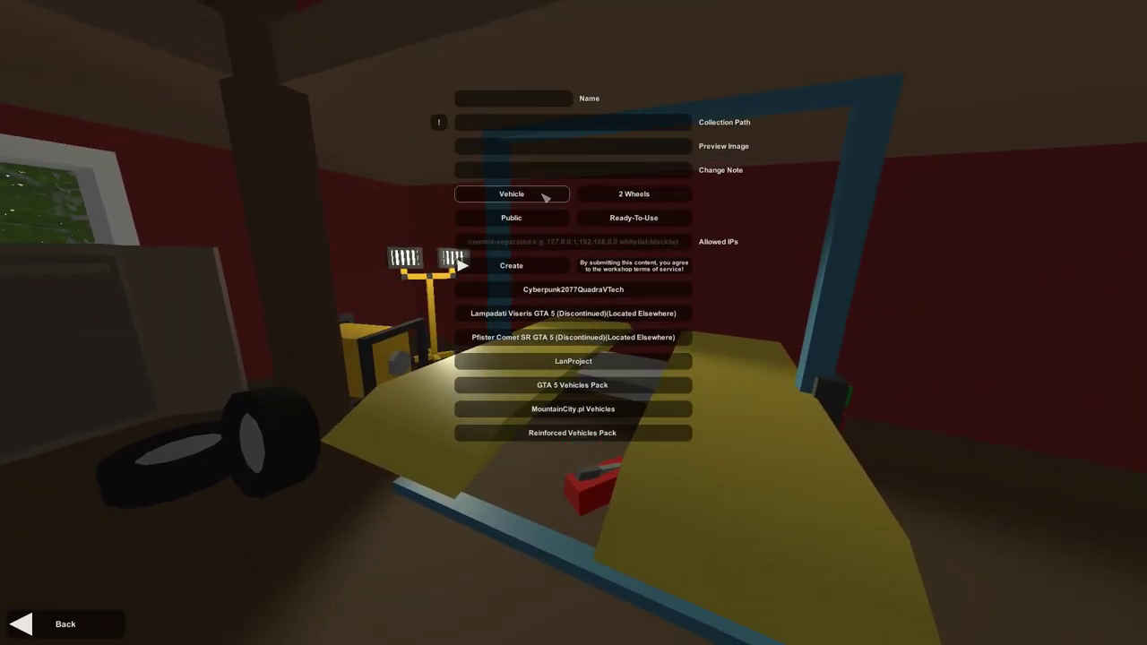
{"action": "left_click", "coordinate": [545, 196]}
{"action": "left_click", "coordinate": [545, 197]}
{"action": "left_click", "coordinate": [545, 196]}
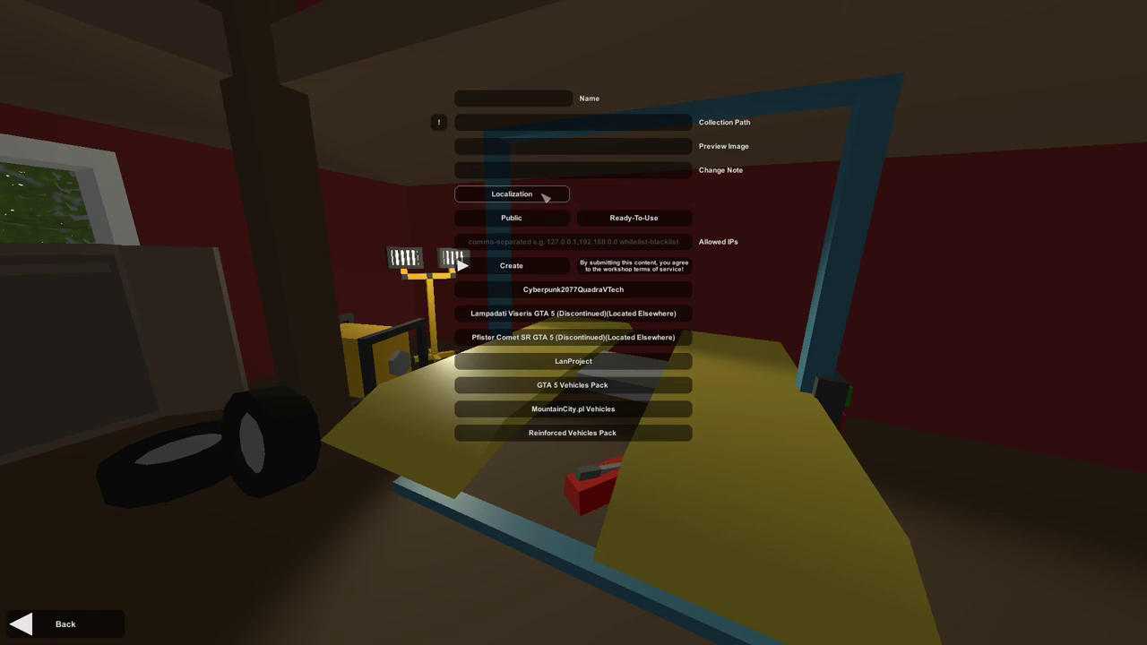
{"action": "left_click", "coordinate": [545, 196]}
{"action": "left_click", "coordinate": [545, 196]}
{"action": "left_click", "coordinate": [545, 196]}
{"action": "left_click", "coordinate": [545, 196]}
{"action": "left_click", "coordinate": [545, 196]}
{"action": "left_click", "coordinate": [545, 196]}
{"action": "left_click", "coordinate": [545, 196]}
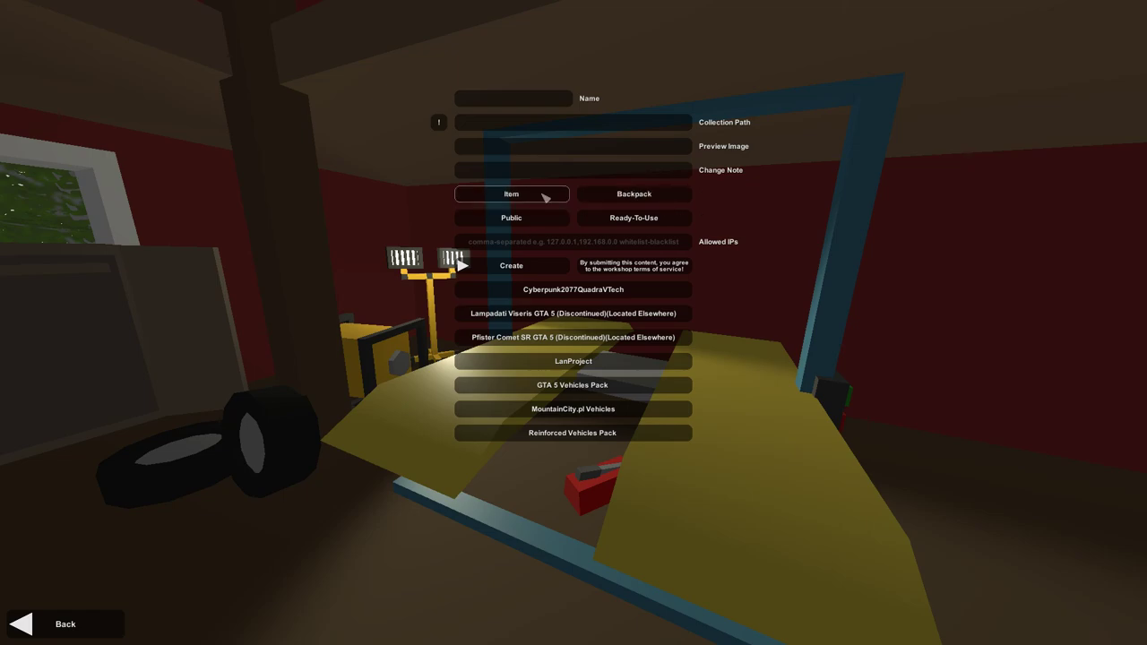
{"action": "left_click", "coordinate": [541, 219]}
{"action": "left_click", "coordinate": [542, 220]}
{"action": "left_click", "coordinate": [542, 219]}
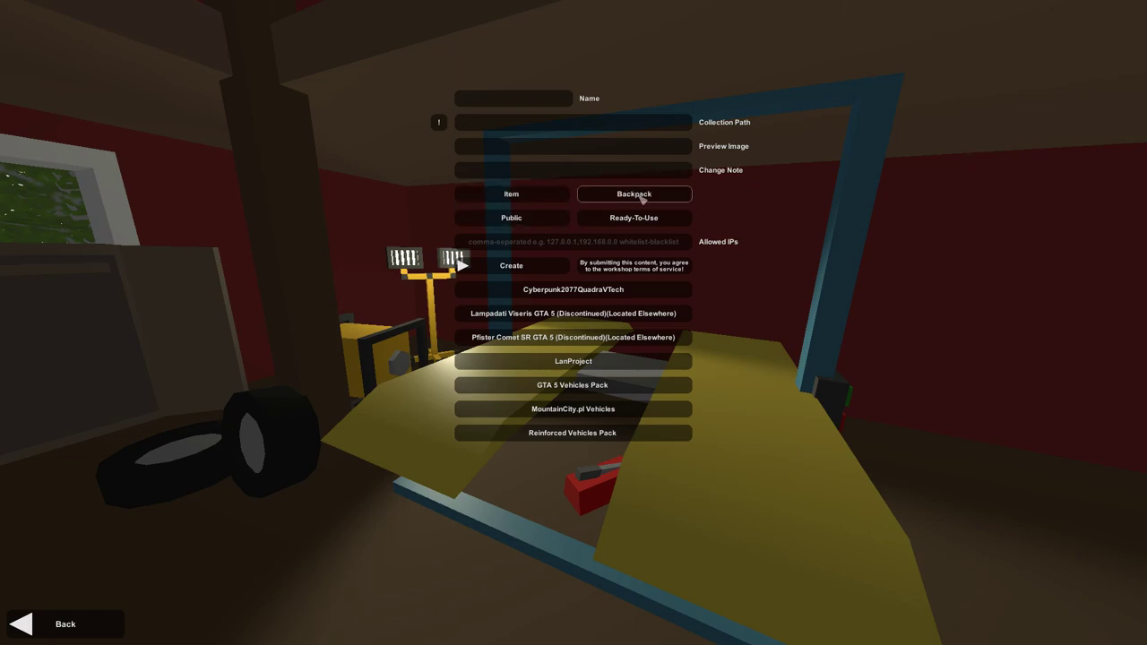
Set the item subtype to Gun, then back out to the main menu
{"action": "left_click", "coordinate": [644, 199]}
{"action": "left_click", "coordinate": [678, 199]}
{"action": "left_click", "coordinate": [675, 199]}
{"action": "left_click", "coordinate": [676, 199]}
{"action": "left_click", "coordinate": [676, 199]}
{"action": "left_click", "coordinate": [676, 199]}
{"action": "left_click", "coordinate": [676, 199]}
{"action": "left_click", "coordinate": [36, 625]}
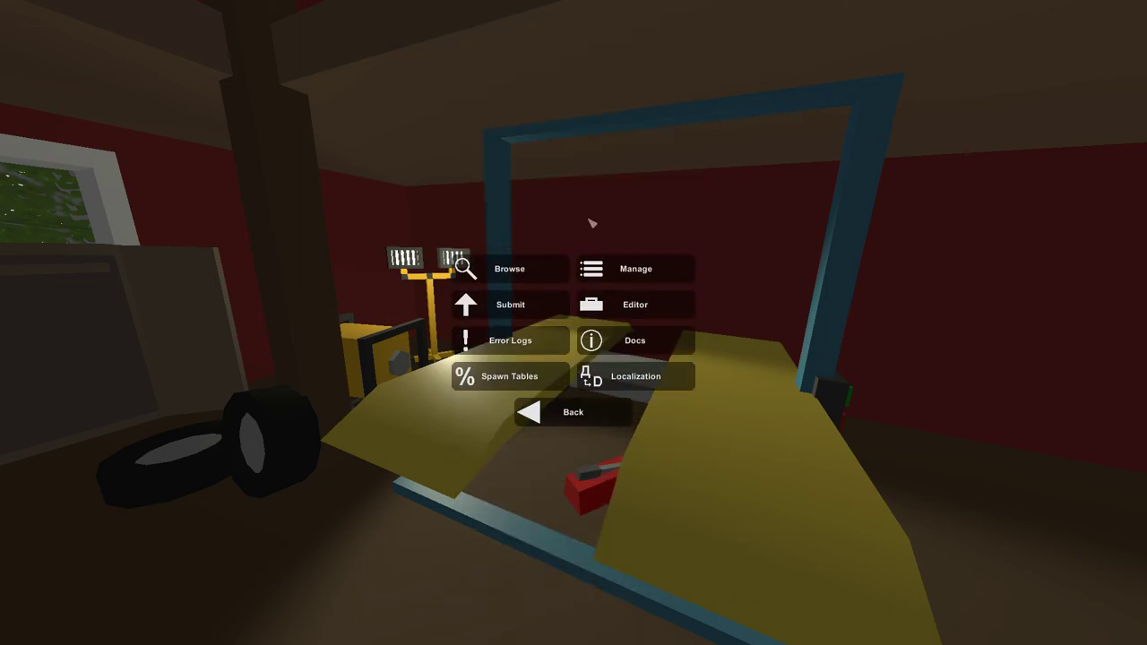
{"action": "left_click", "coordinate": [549, 417]}
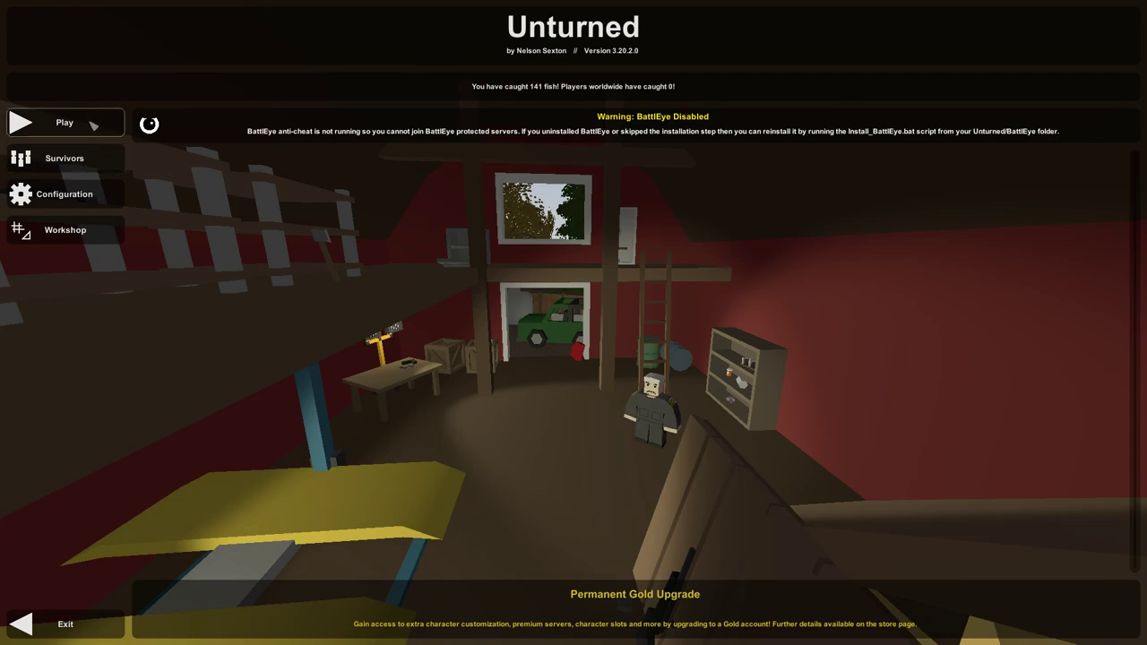
View the Workshop error logs and return to the Workshop menu
{"action": "left_click", "coordinate": [64, 230]}
{"action": "left_click", "coordinate": [500, 336]}
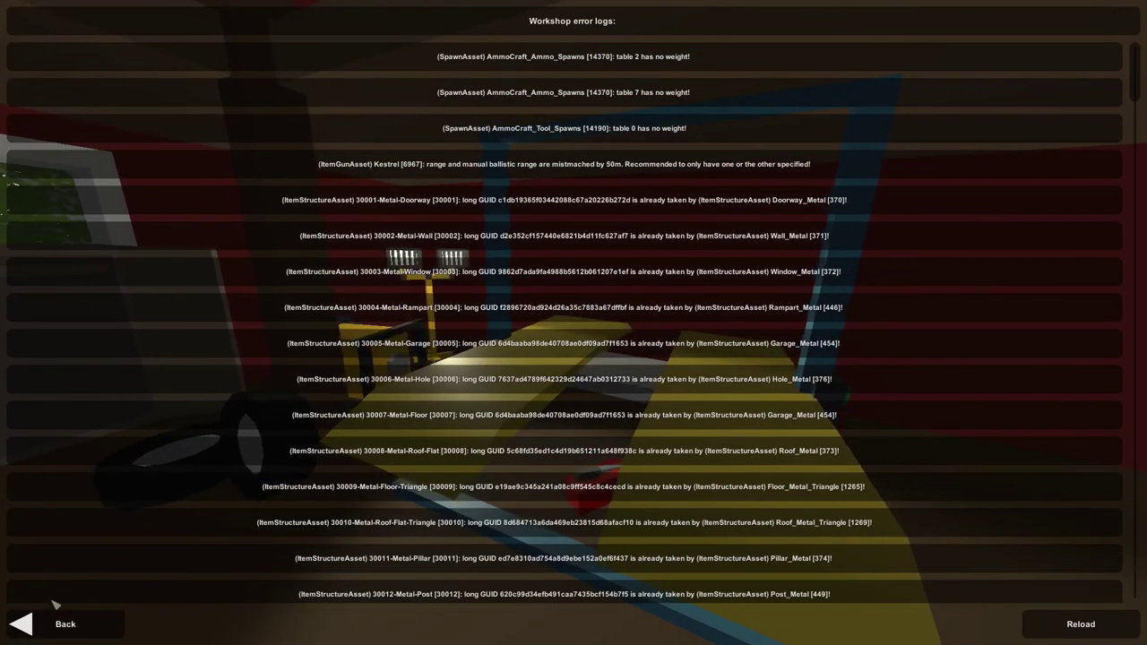
{"action": "left_click", "coordinate": [58, 623]}
In the submission form, inspect the empty Preview Image, Change Note and Collection Path fields
{"action": "left_click", "coordinate": [499, 298]}
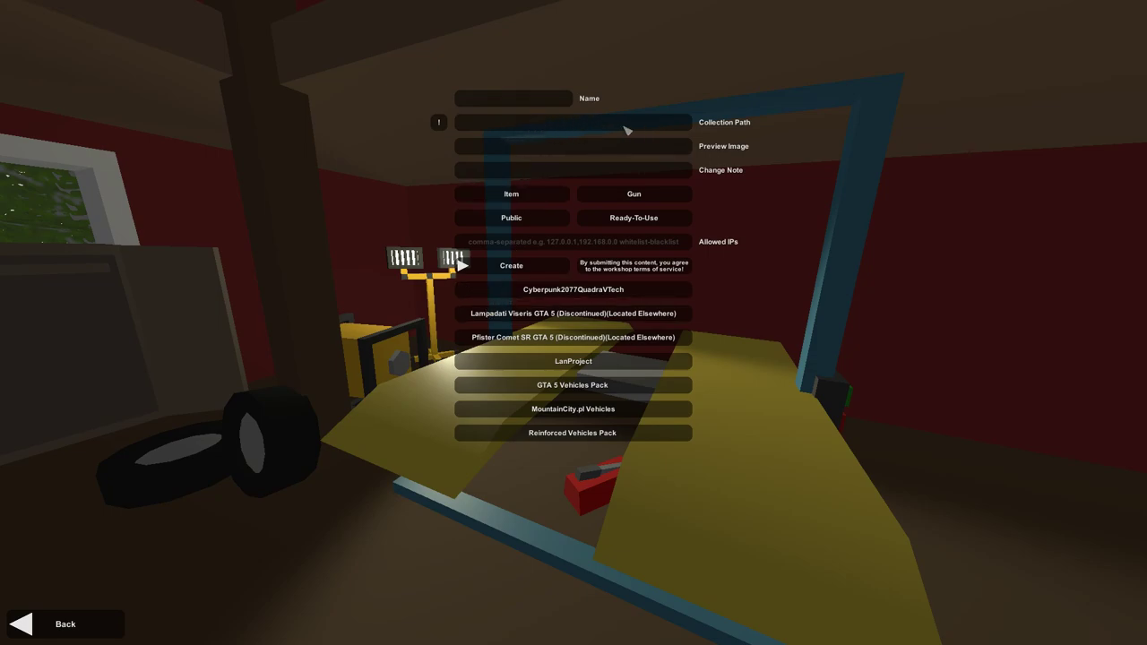
{"action": "left_click", "coordinate": [623, 149]}
{"action": "left_click", "coordinate": [585, 174]}
{"action": "left_click", "coordinate": [579, 128]}
Back out of the Workshop to the main menu and show the Exit screen
{"action": "left_click", "coordinate": [102, 625]}
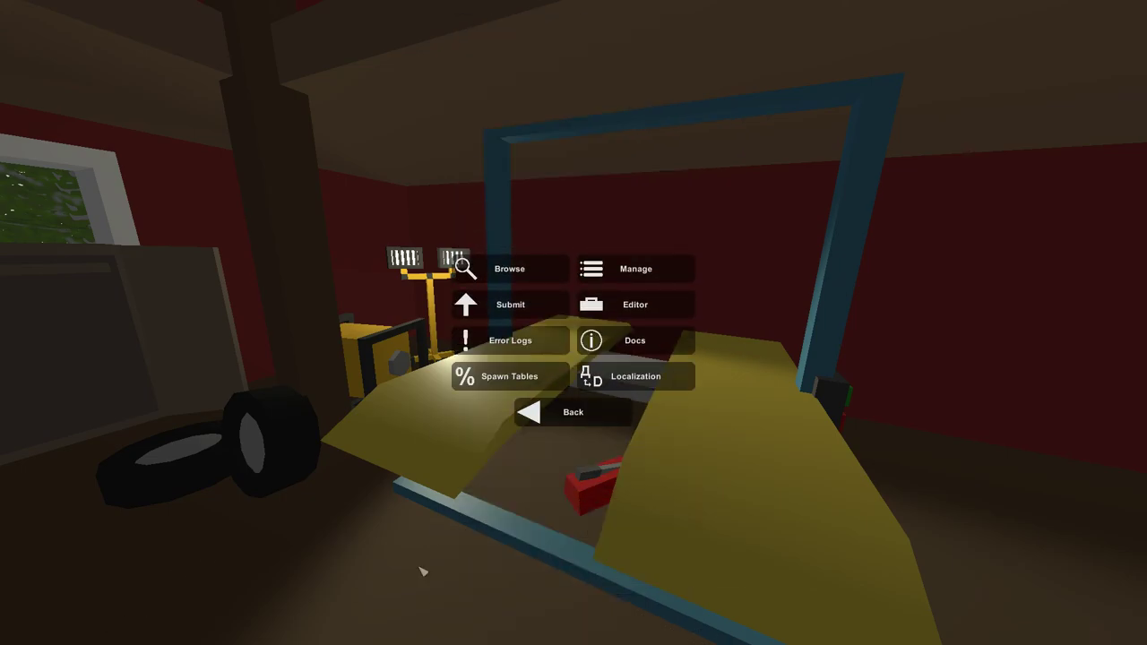
{"action": "left_click", "coordinate": [563, 412]}
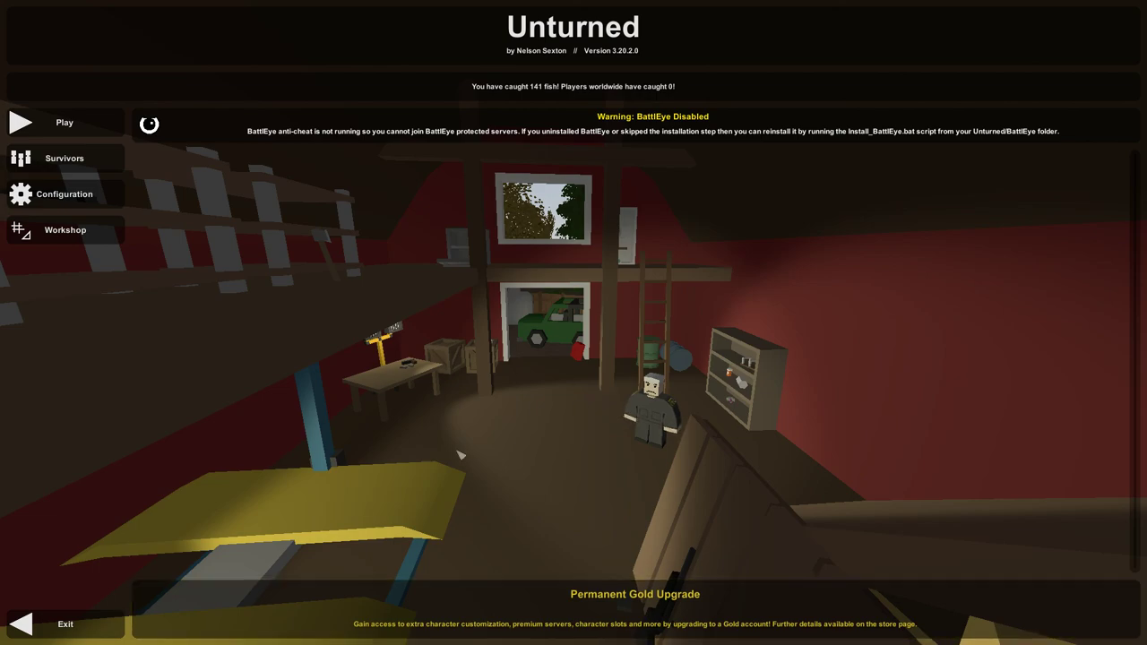
{"action": "left_click", "coordinate": [63, 625]}
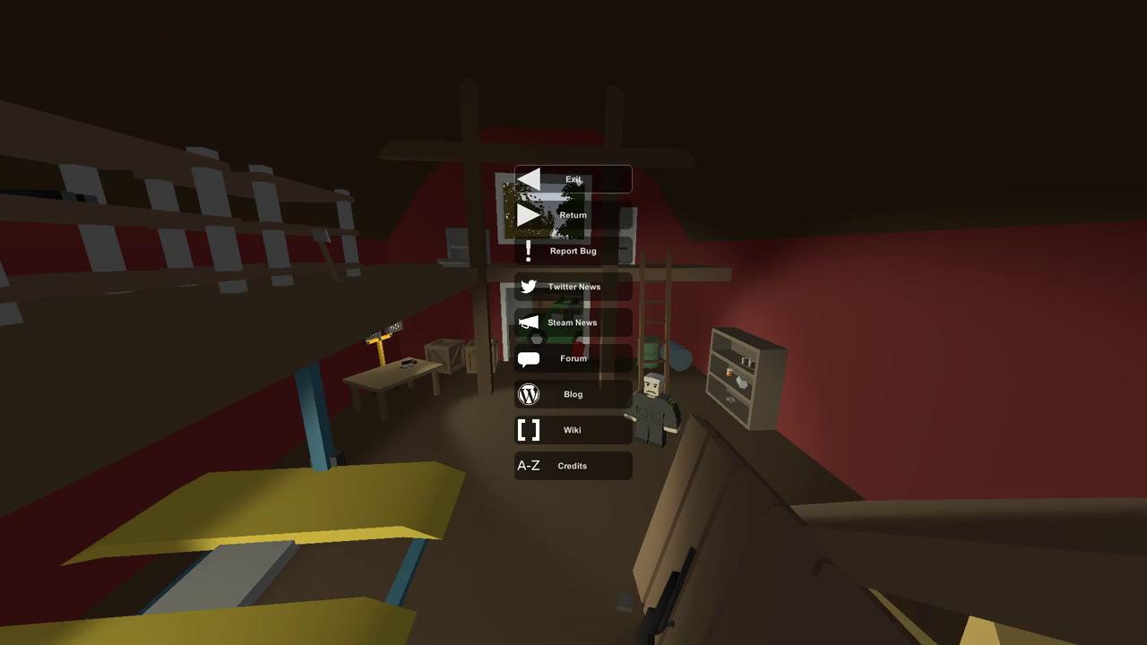